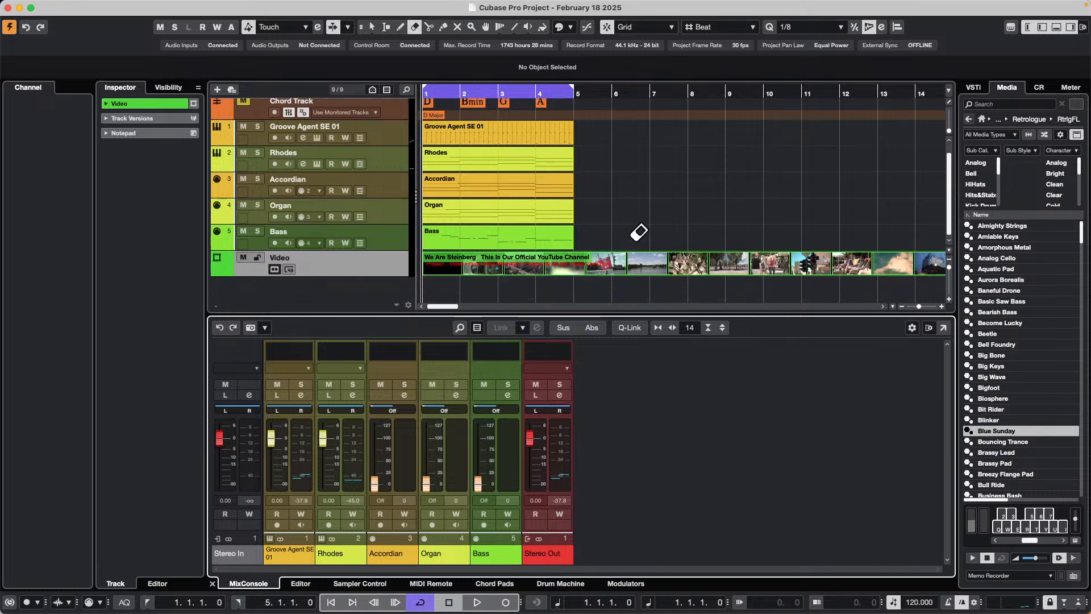
Create an instrument track below the Video track from the Crosstalk preset in the Retrologue factory library
scroll(637, 230, "down", 1)
left_click(983, 119)
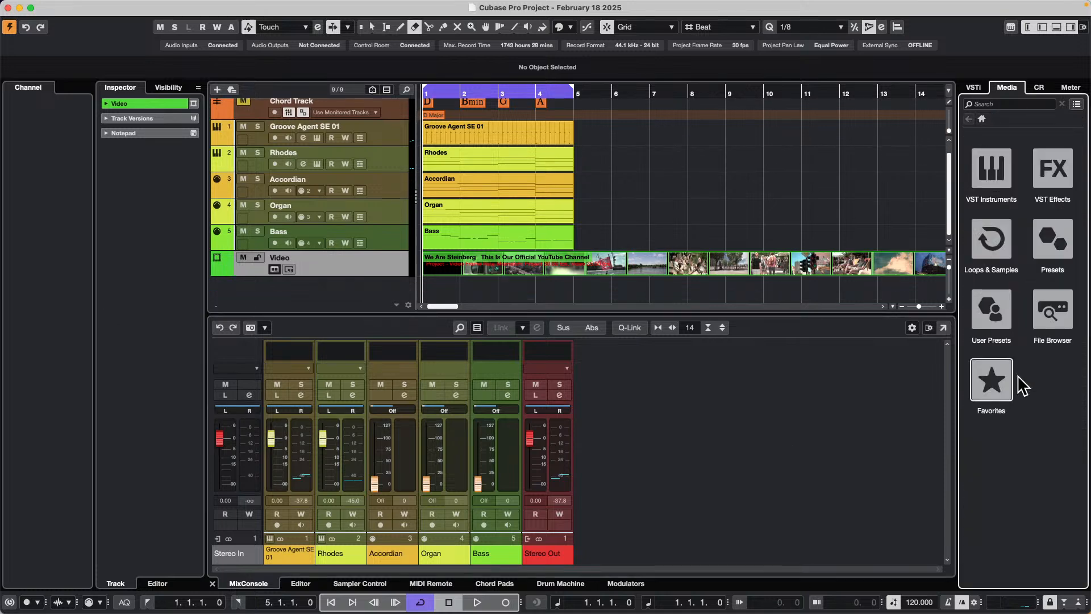
left_click(990, 179)
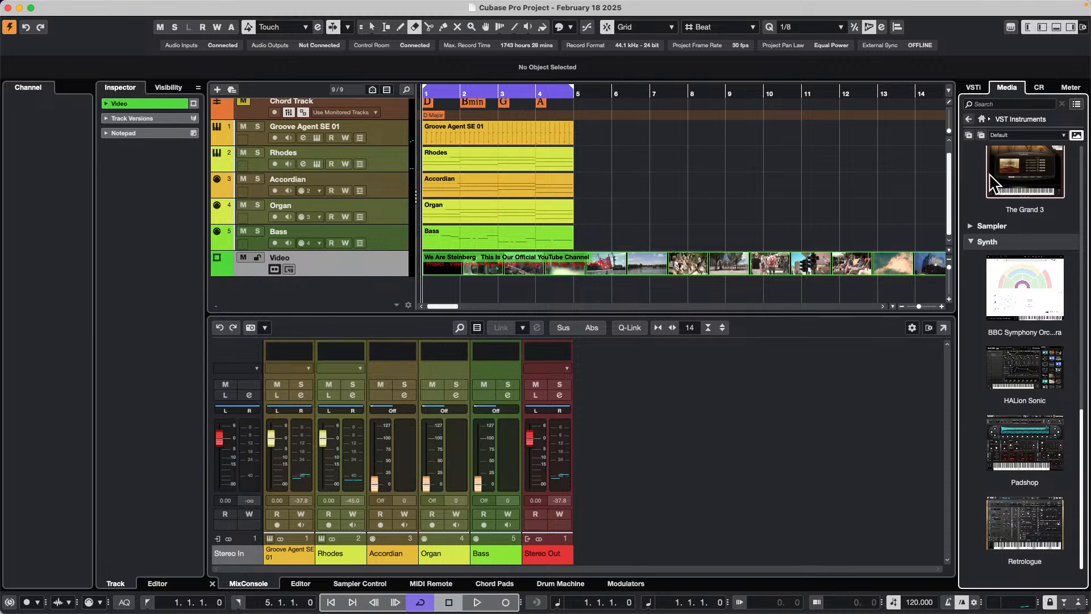
left_click(1020, 520)
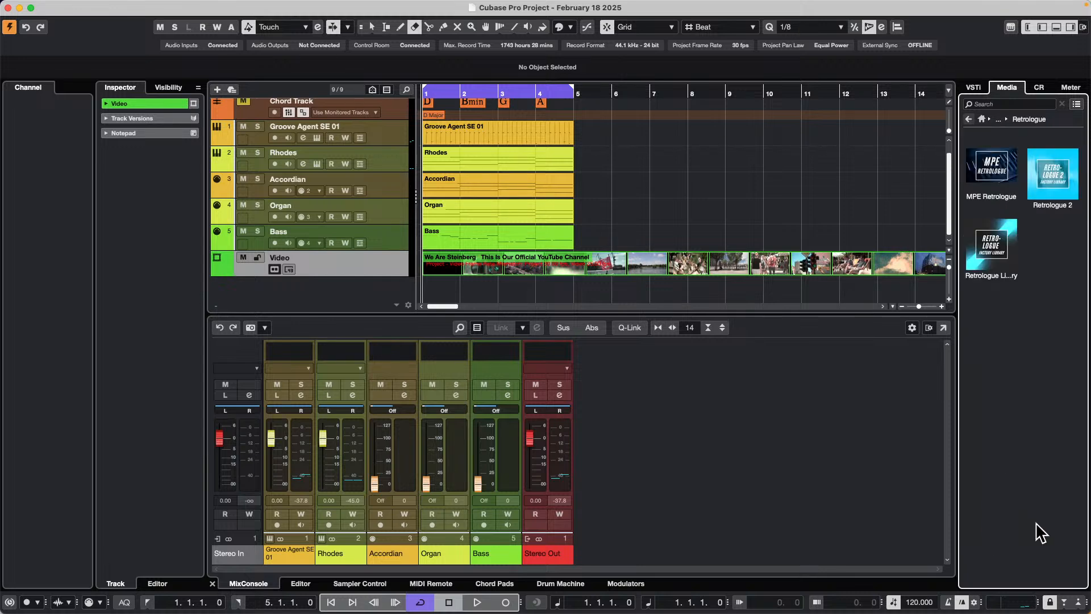
left_click(1004, 239)
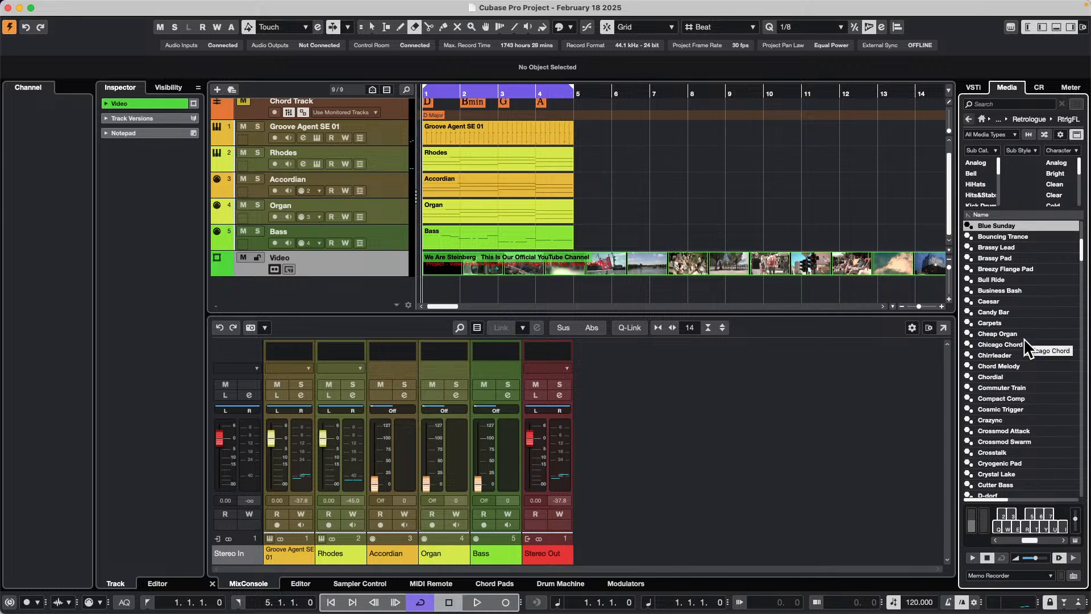
left_click_drag(1006, 453, 252, 288)
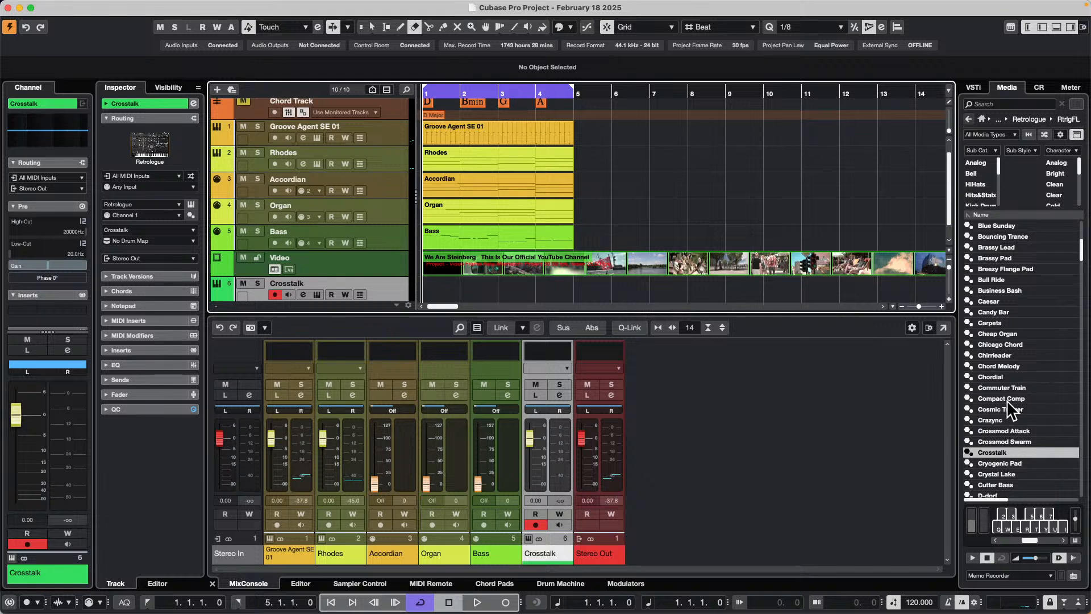
Load the Compact Comp preset onto the Crosstalk track and check it in the Retrologue instrument window, closing the window when done
left_click_drag(1008, 400, 382, 263)
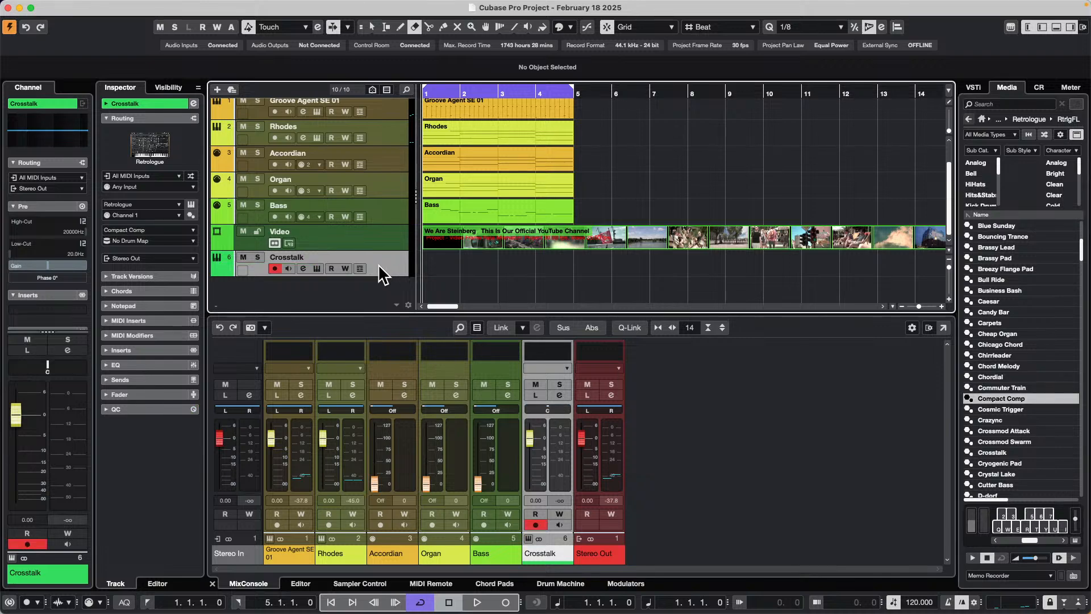
left_click(162, 138)
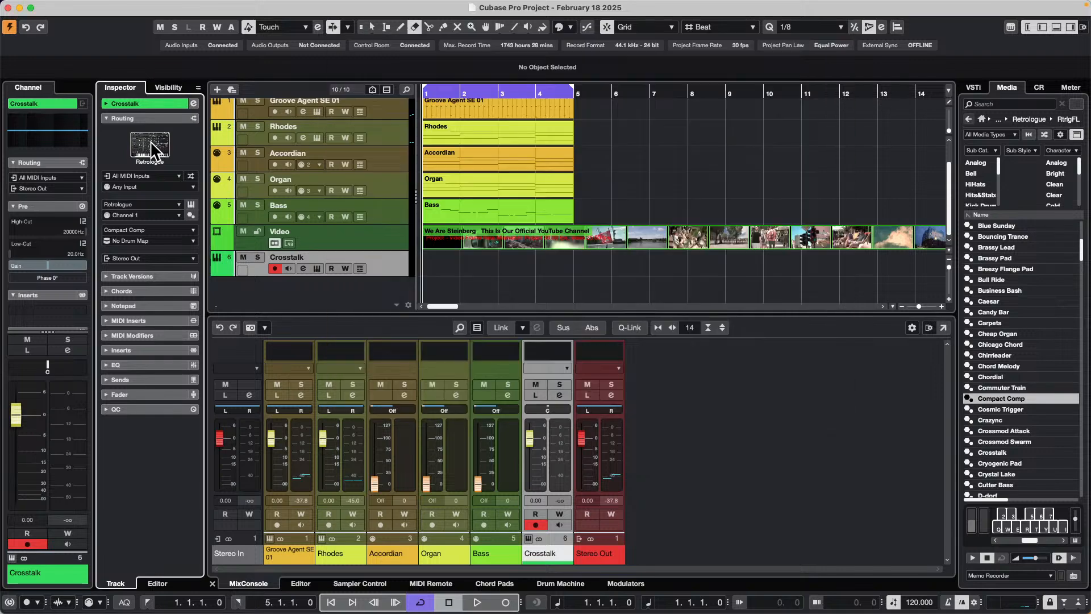
left_click(151, 141)
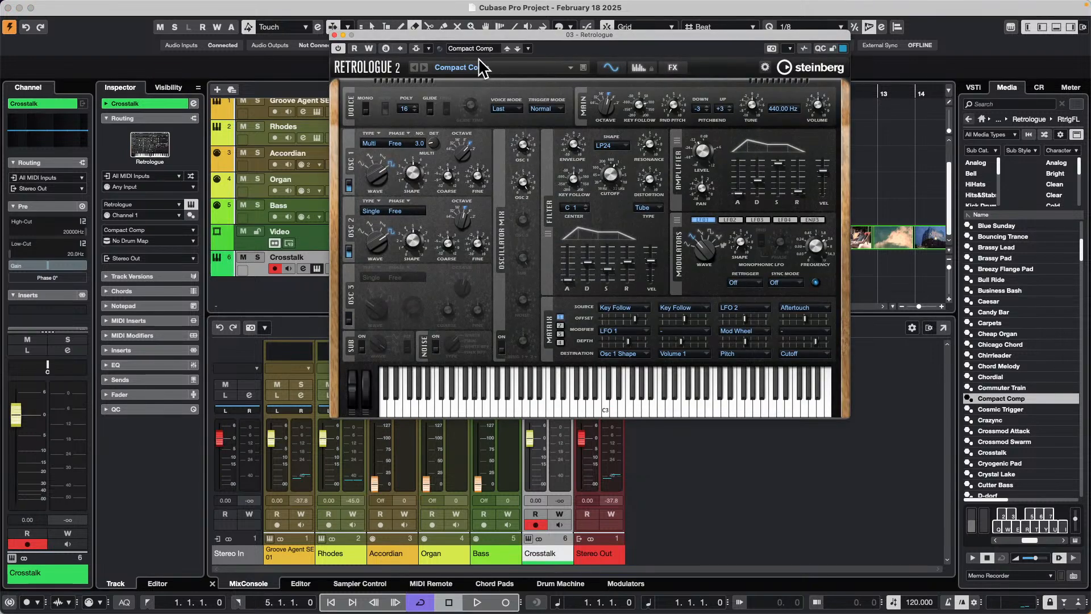
left_click_drag(512, 37, 693, 82)
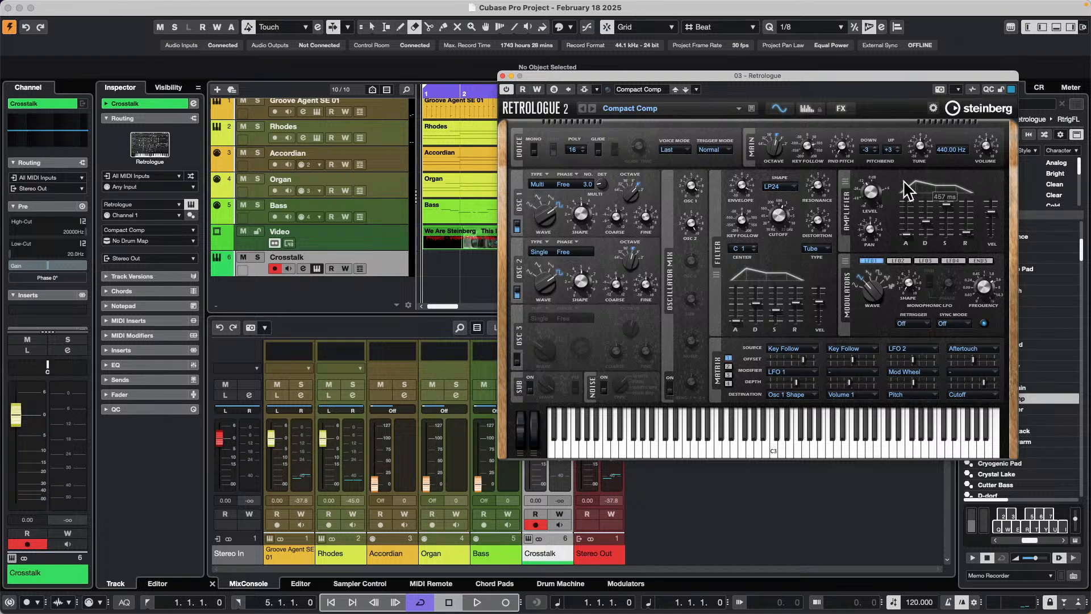
left_click(503, 75)
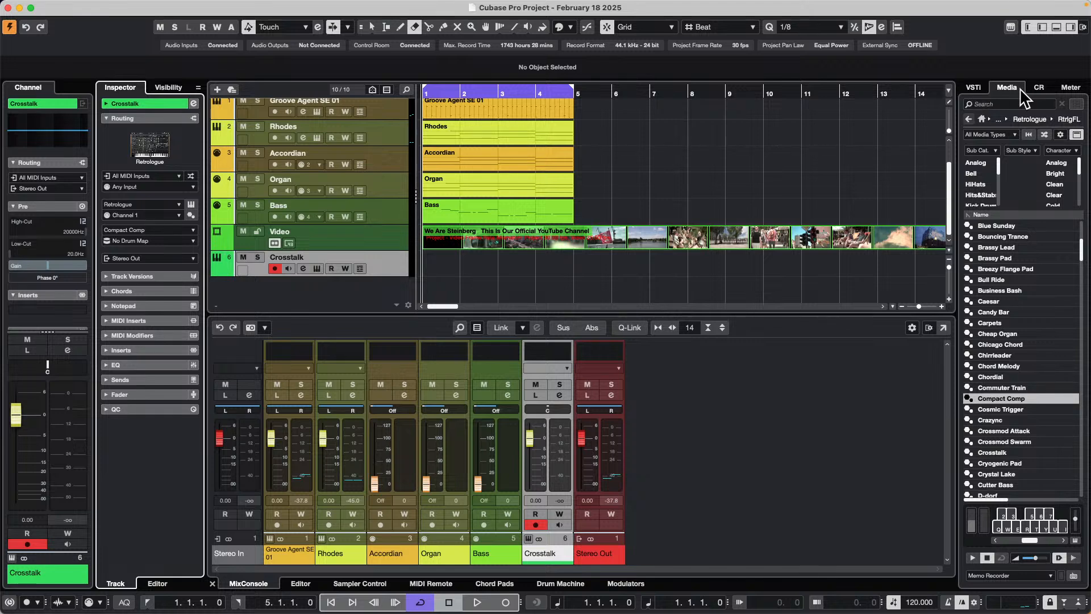
Browse HALion Sonic's FM Lab presets and look at the project's VST instrument rack
left_click(981, 119)
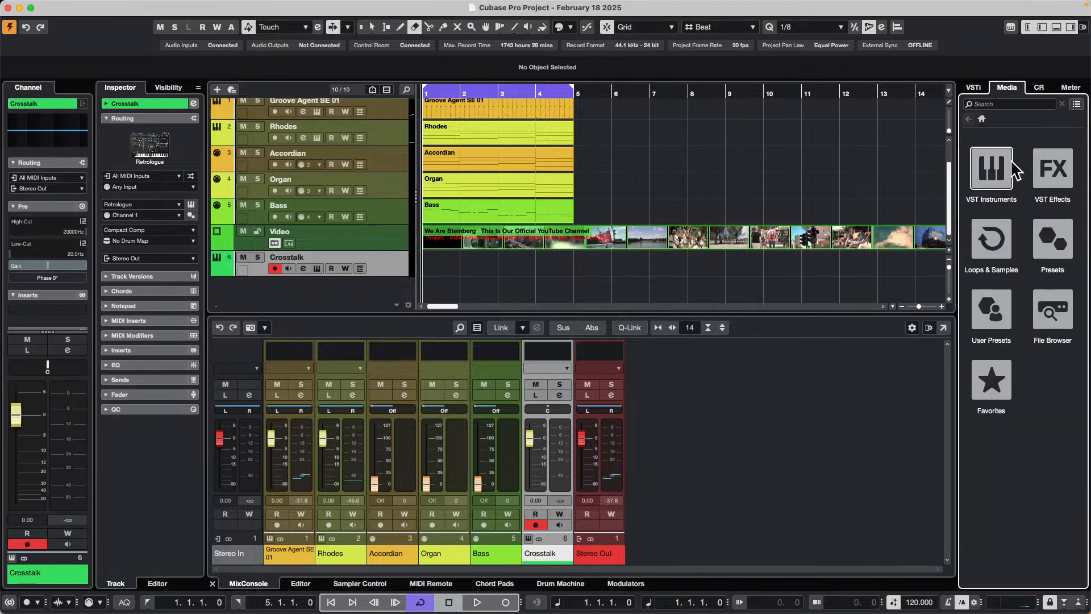
left_click(992, 168)
left_click(1017, 395)
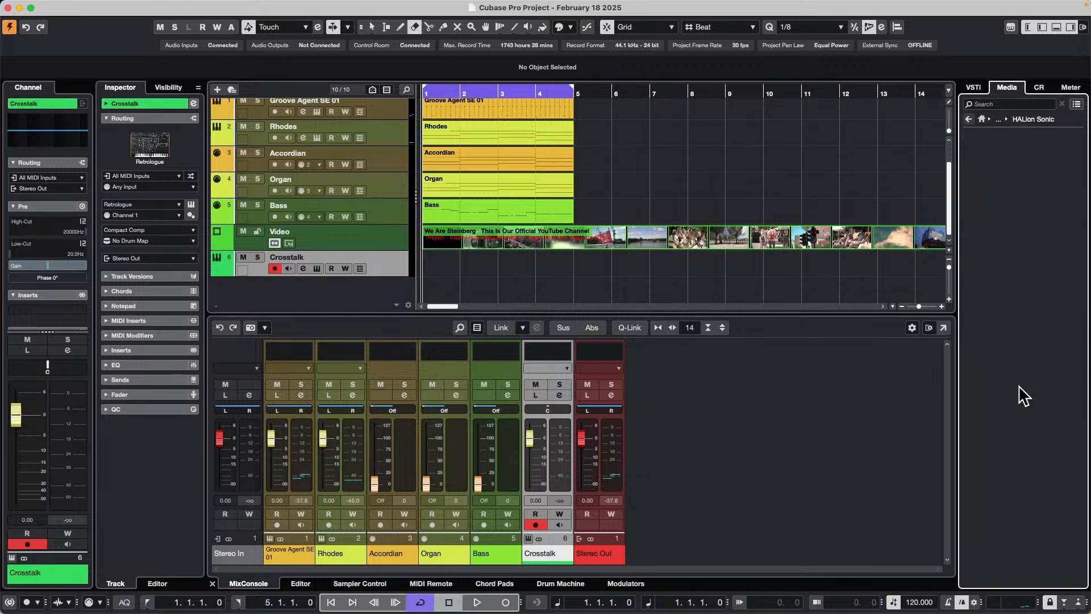
scroll(1004, 401, "down", 3)
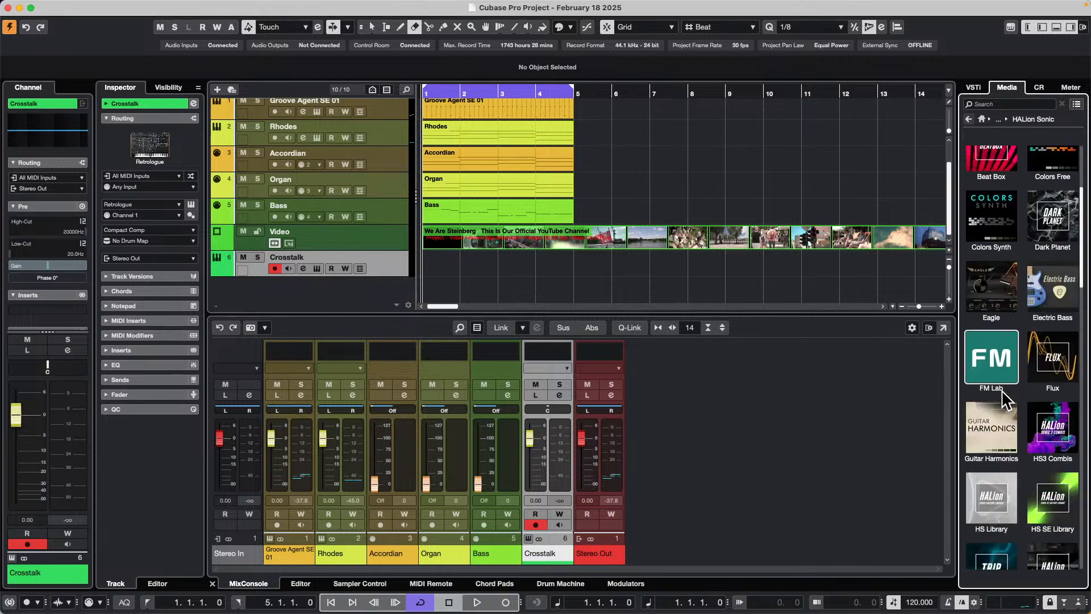
left_click(999, 373)
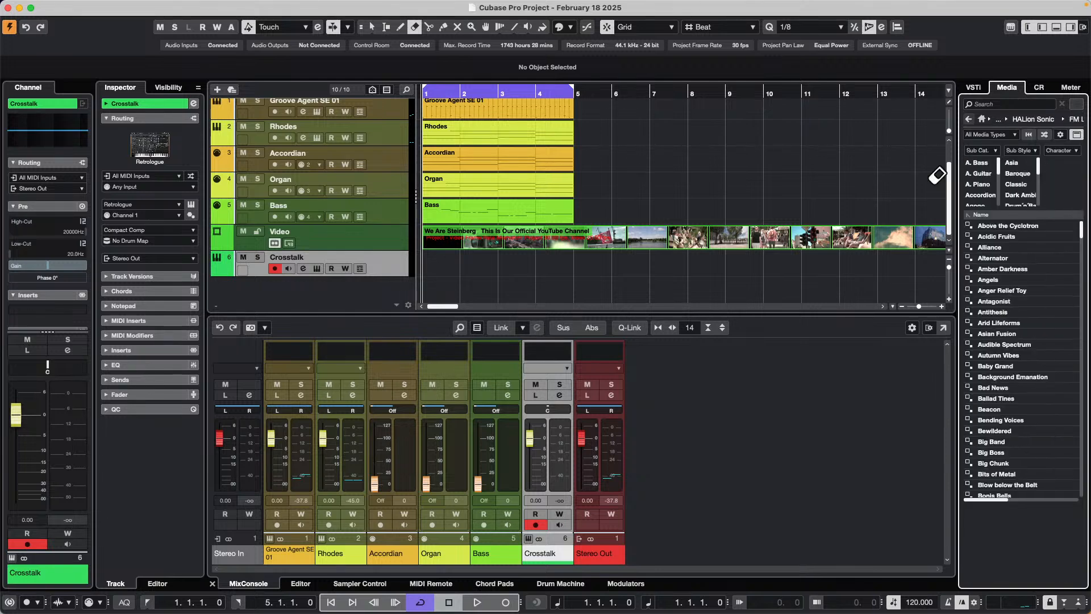
left_click(974, 88)
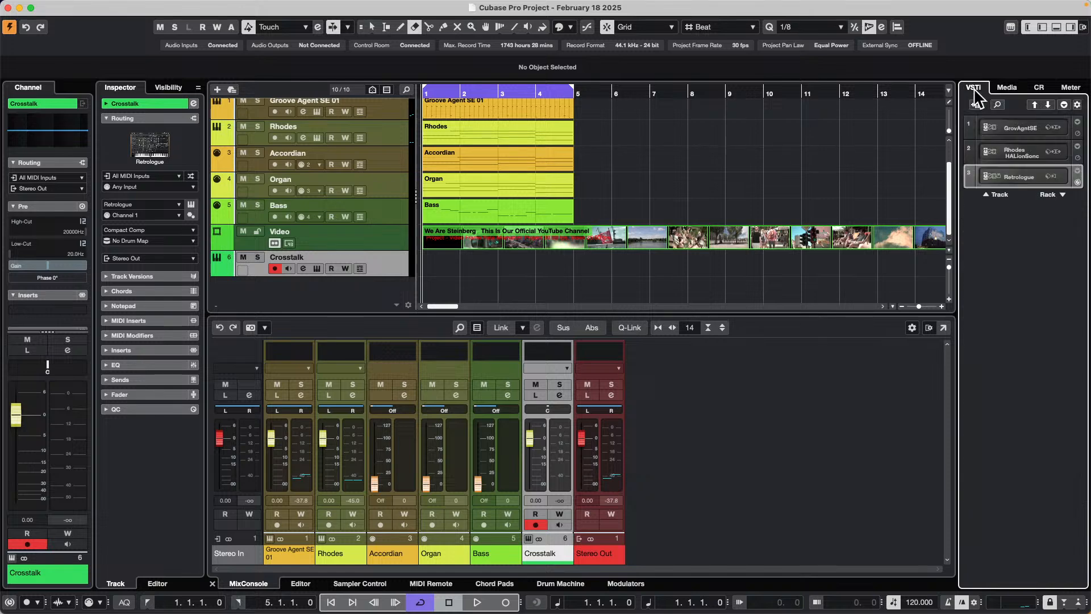
left_click(1007, 87)
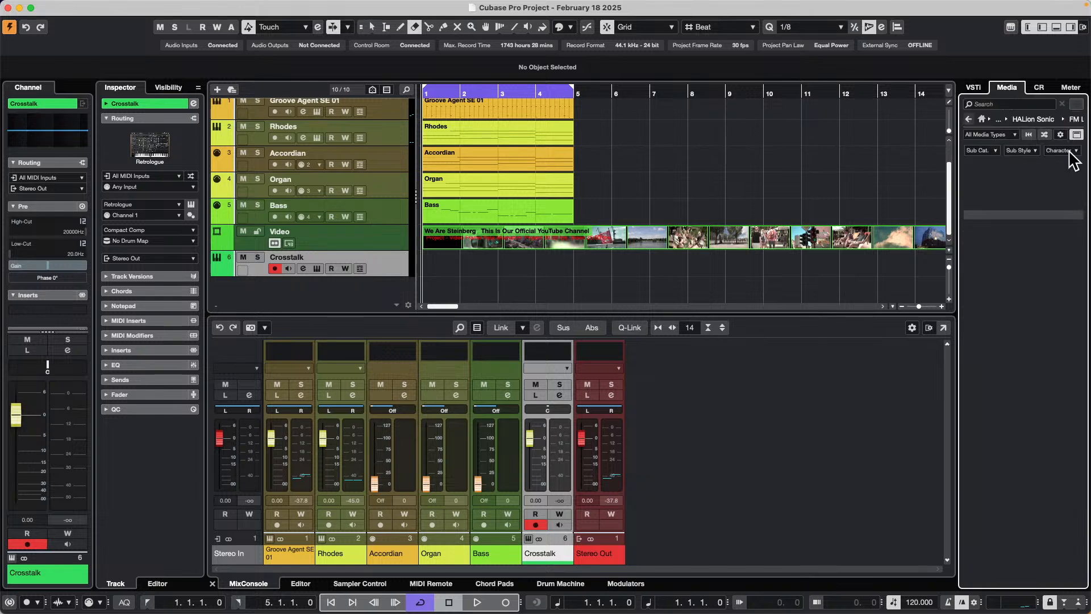
Create a Padshop instrument track below the Crosstalk track from the VST Instruments library
left_click(982, 120)
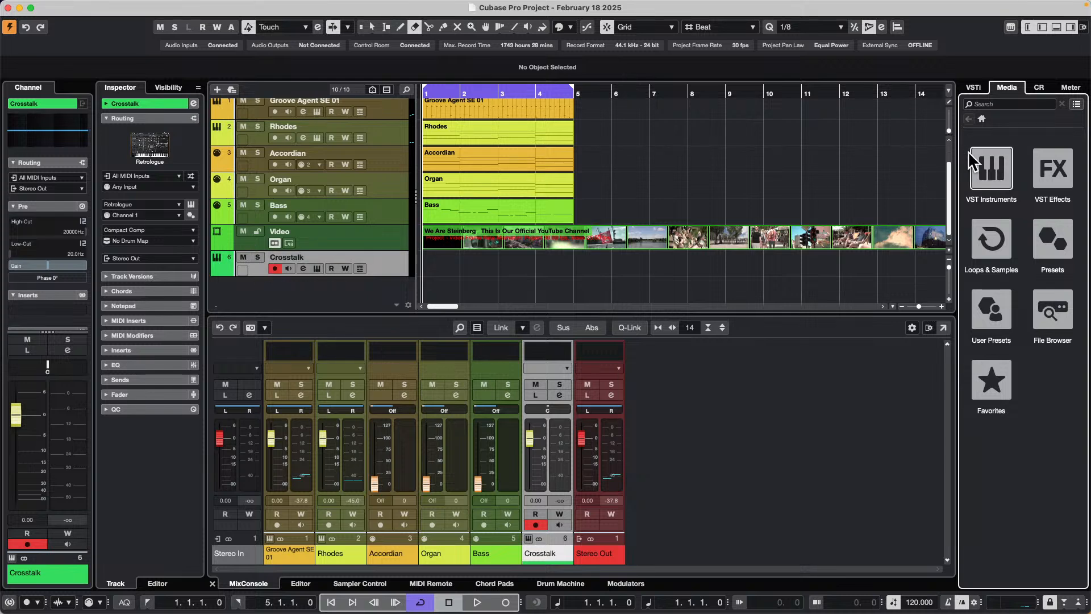
left_click(991, 168)
left_click_drag(1019, 290, 1003, 493)
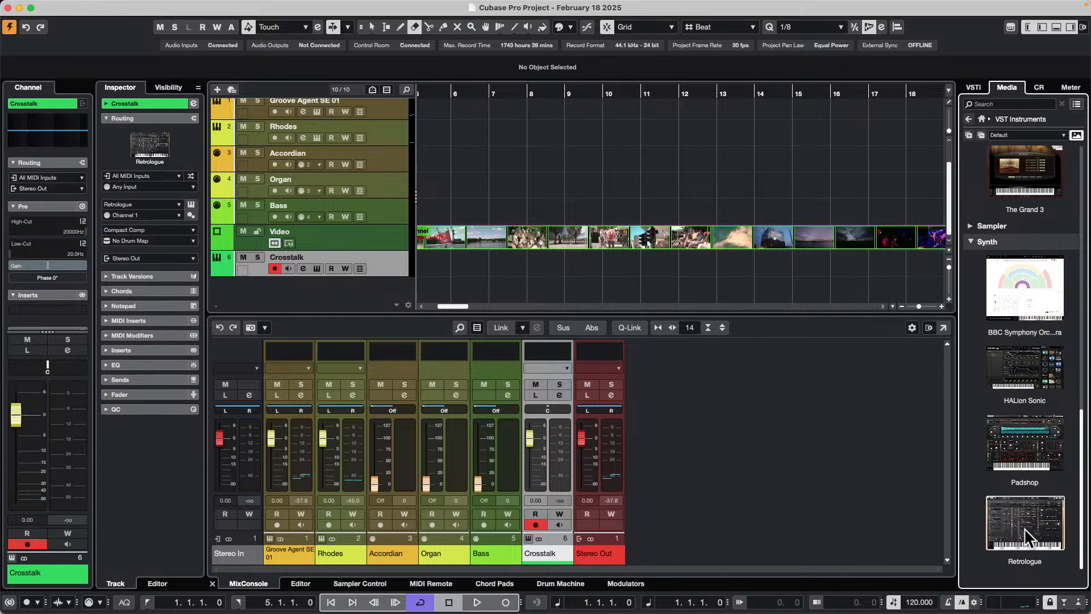
left_click_drag(1049, 458, 296, 285)
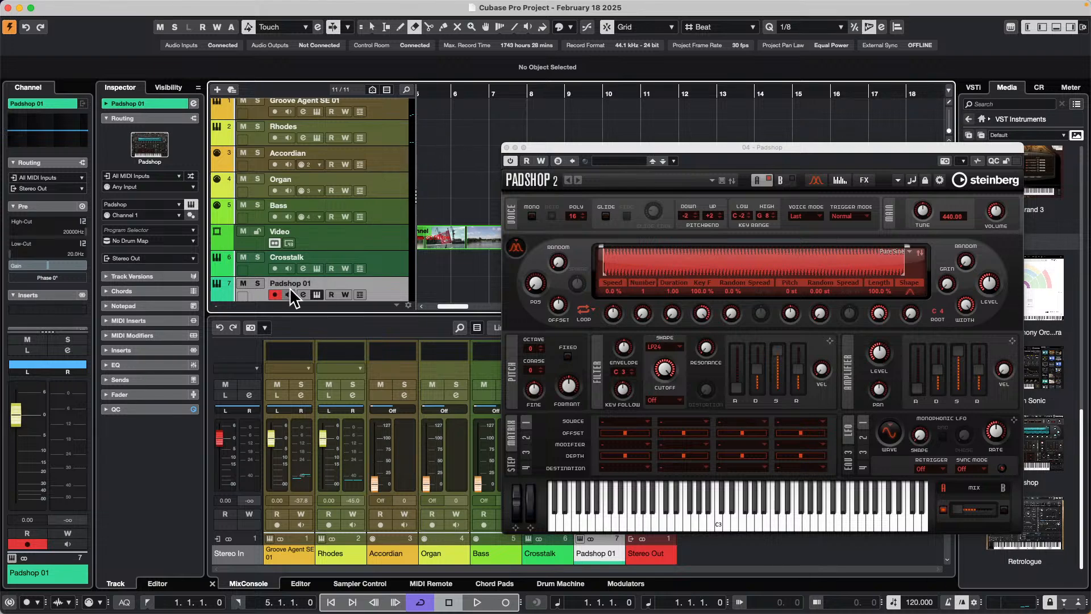
Rename the new Padshop track as pad
left_click(621, 162)
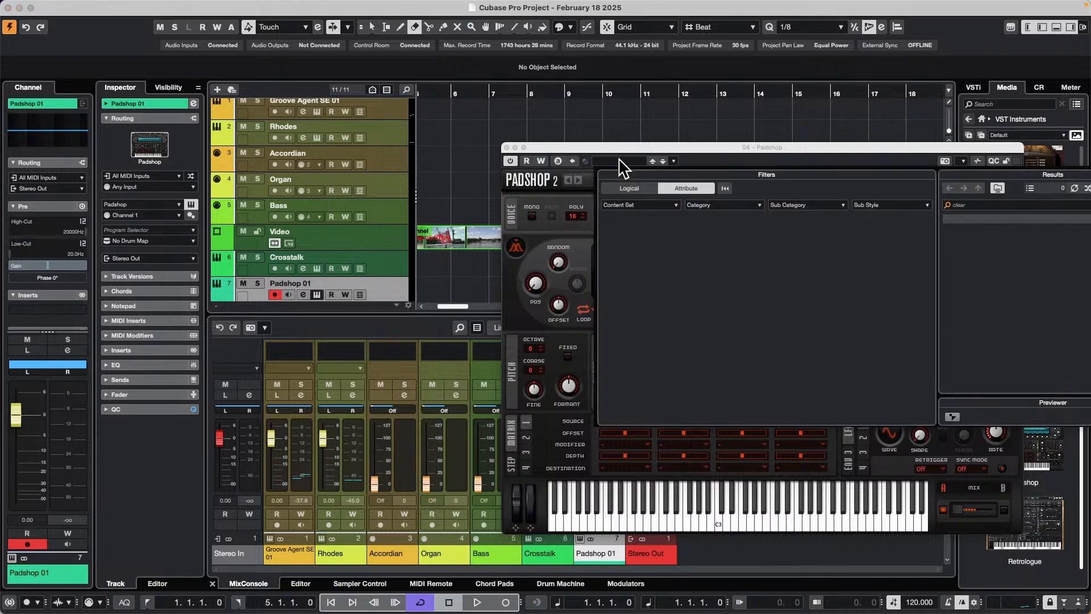
double_click(315, 281)
type("pad")
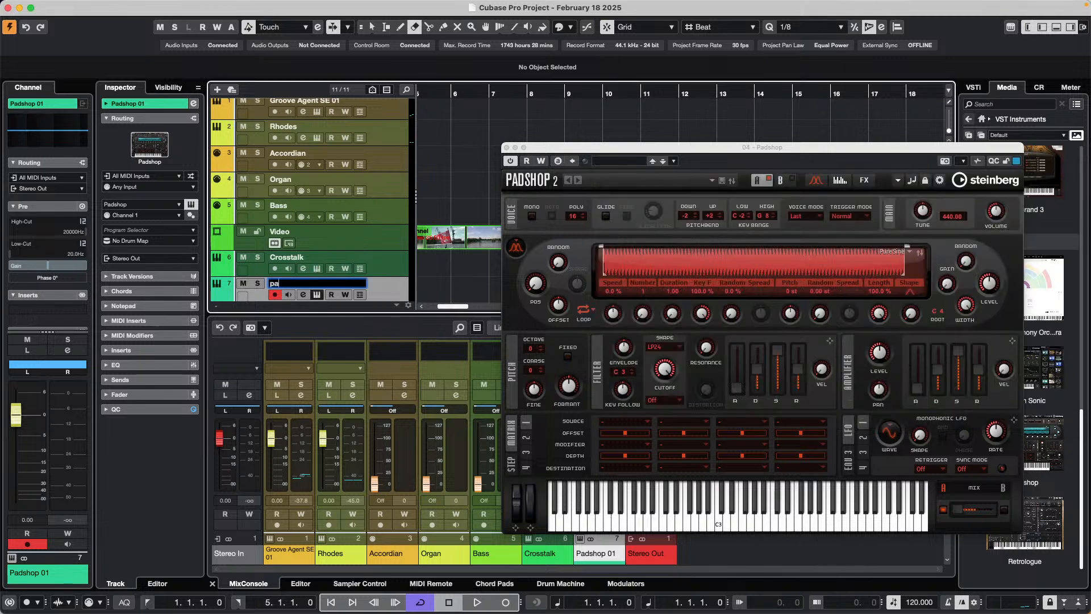
key("Return")
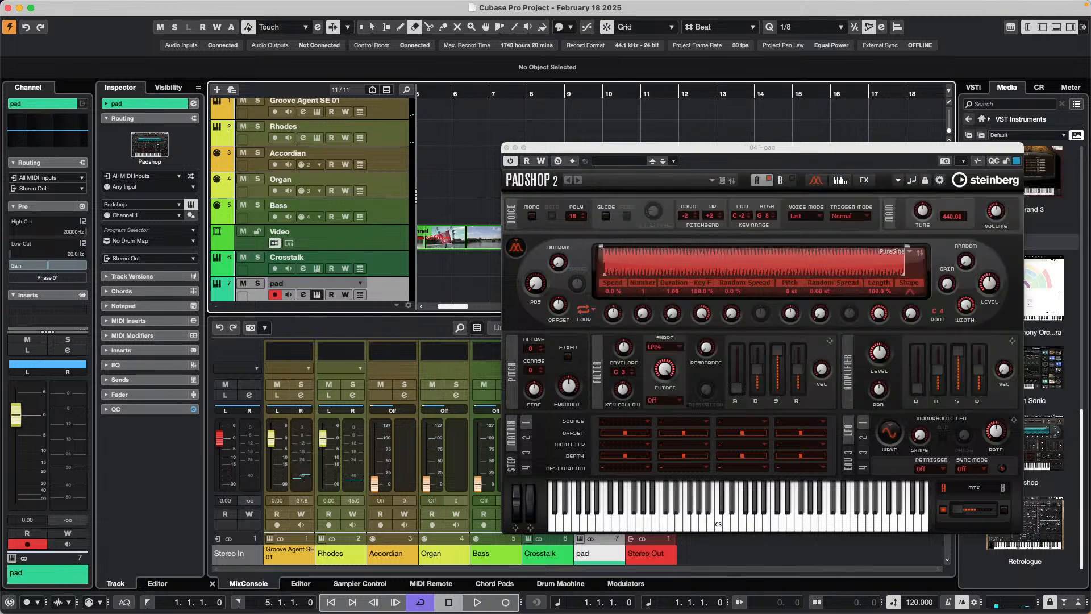
Try the Mothers Comfort and Simple Sine Pad presets in Padshop, load Guardian Angel instead, and close the instrument window
left_click(633, 162)
left_click(976, 335)
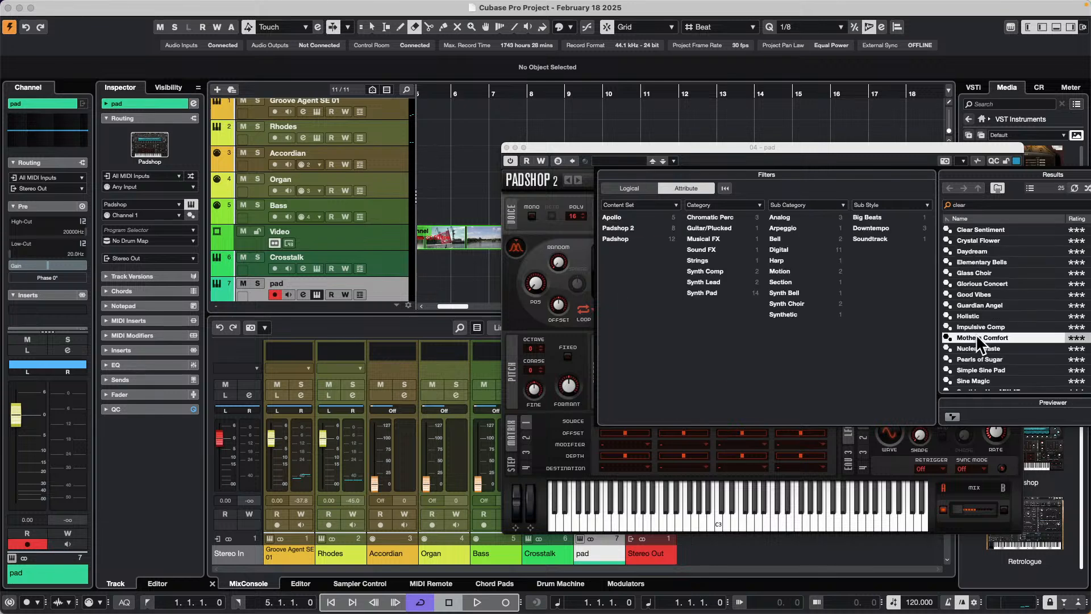
left_click(980, 370)
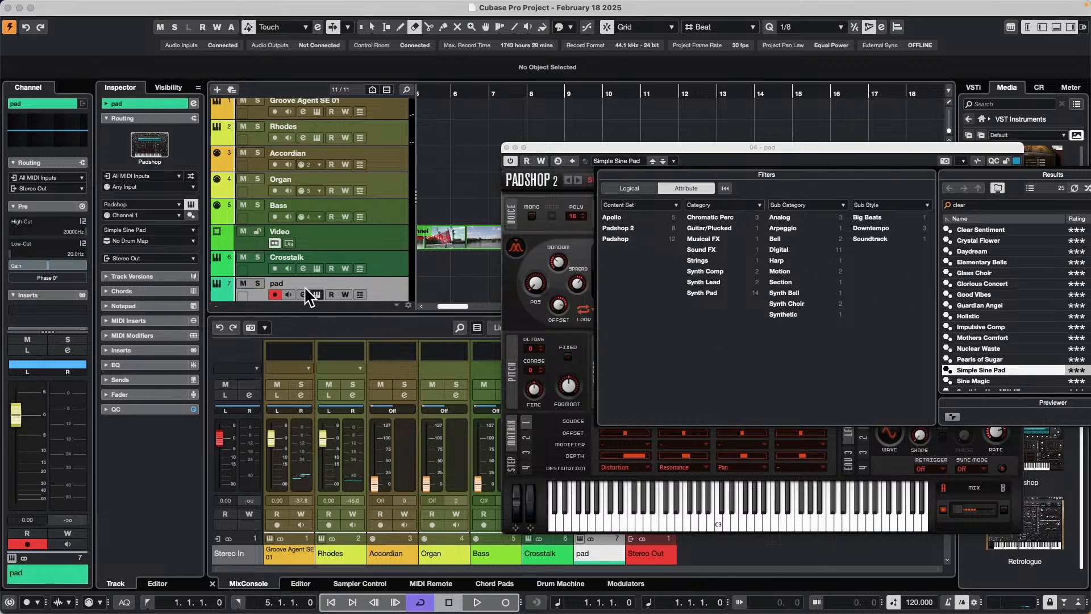
left_click(995, 308)
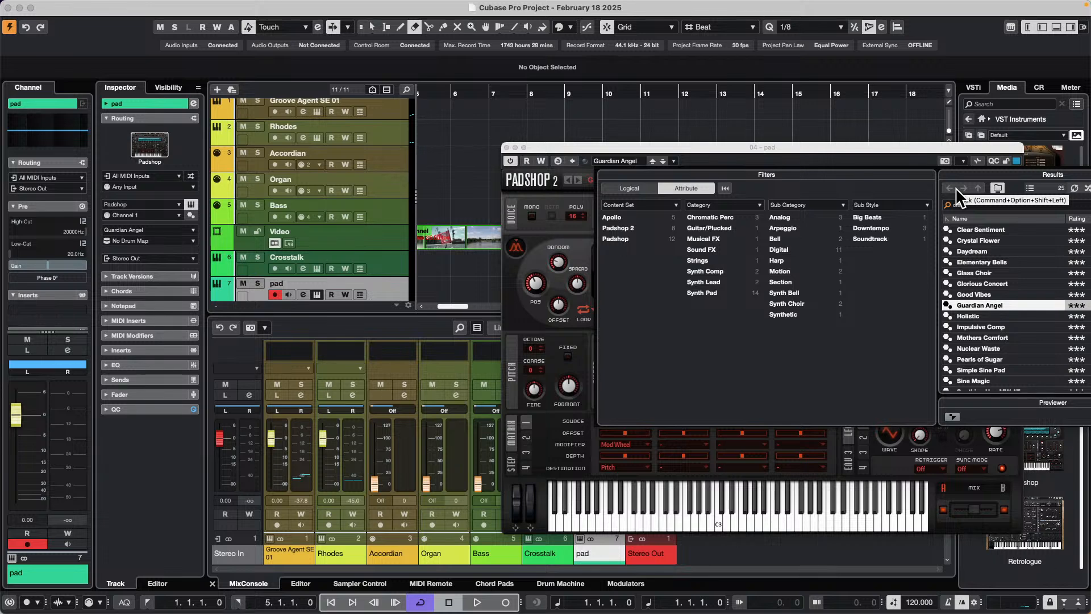
left_click(507, 150)
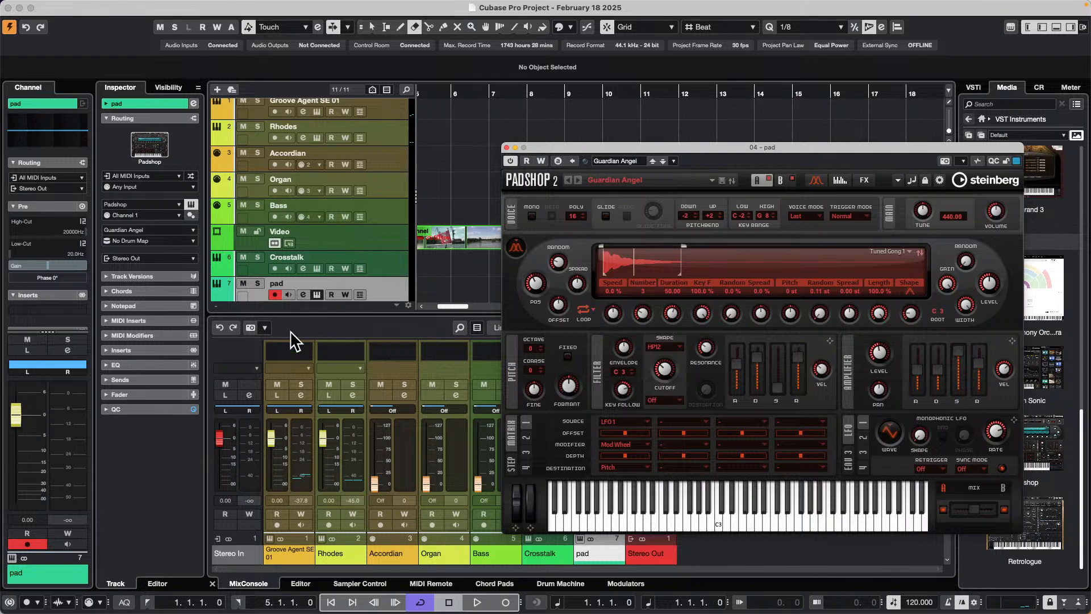
left_click(405, 293)
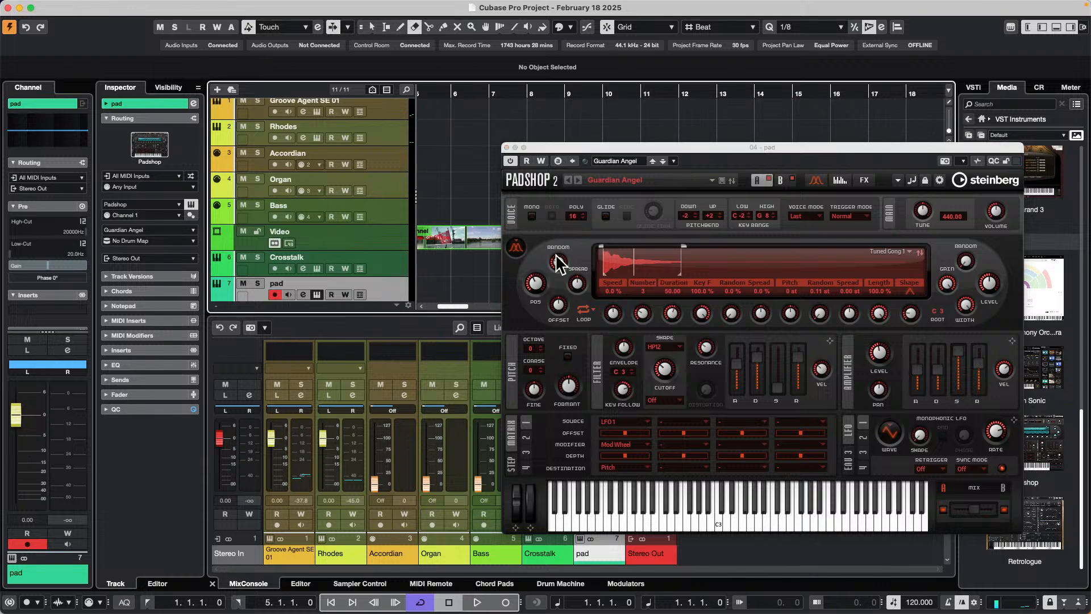
left_click(507, 147)
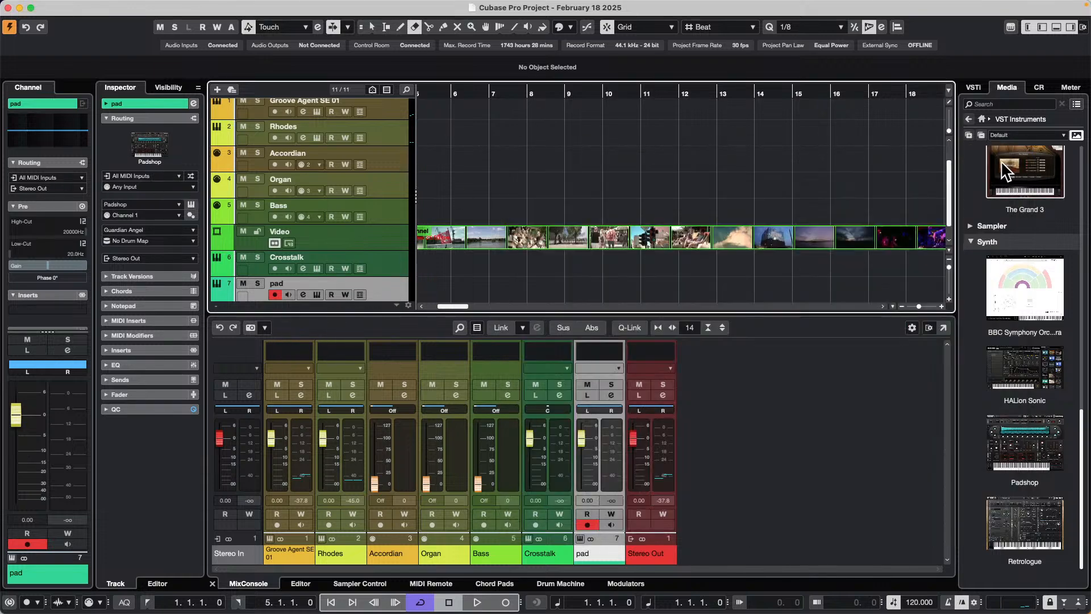
Replace Padshop in slot 4 of the instrument rack with The Grand 3 and close its window
left_click(983, 120)
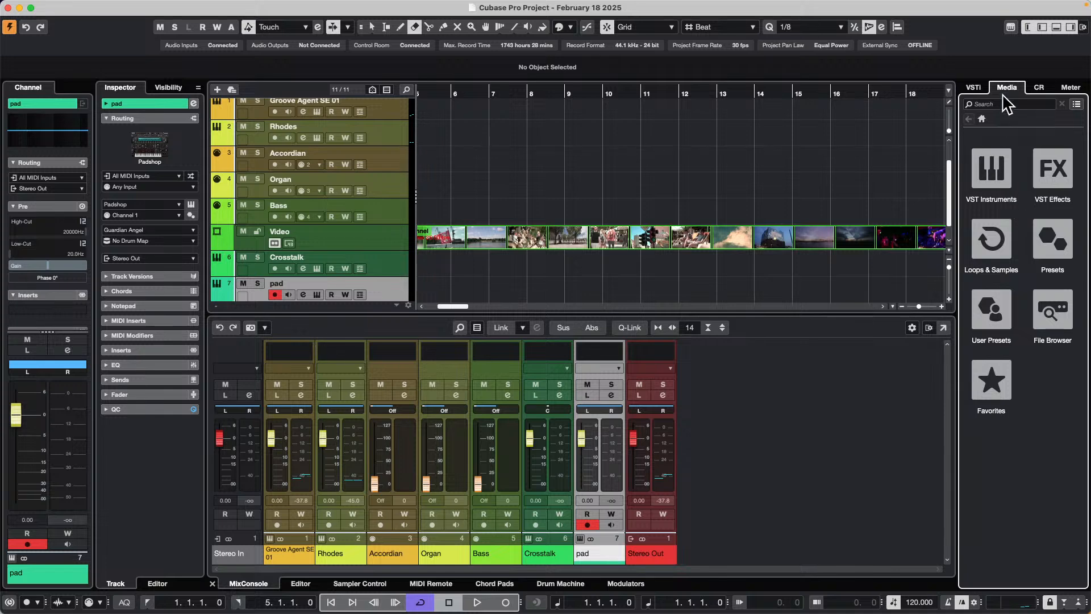
left_click(975, 87)
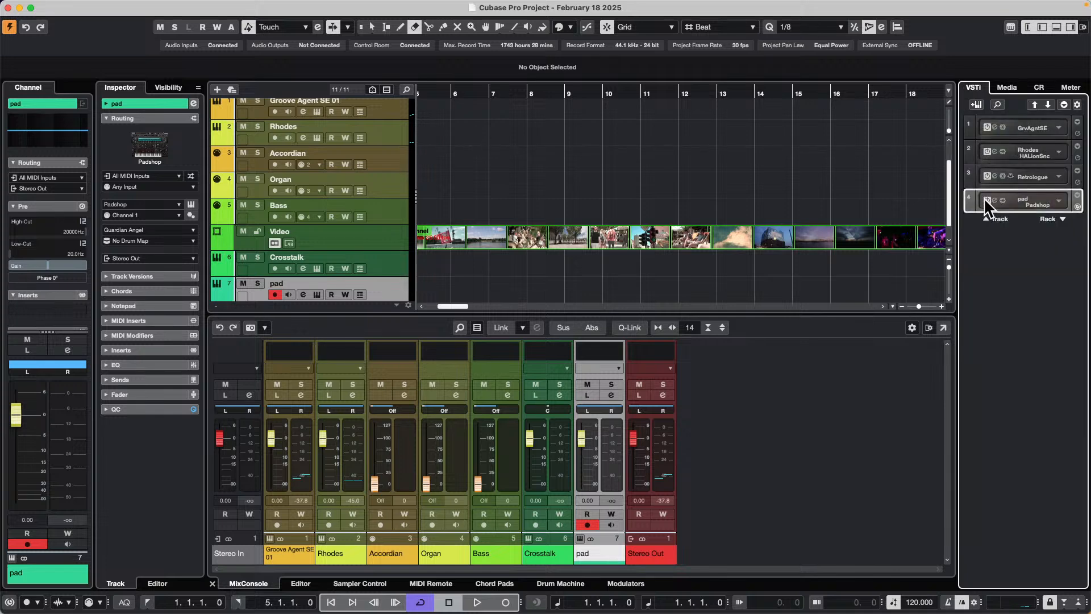
left_click(1030, 200)
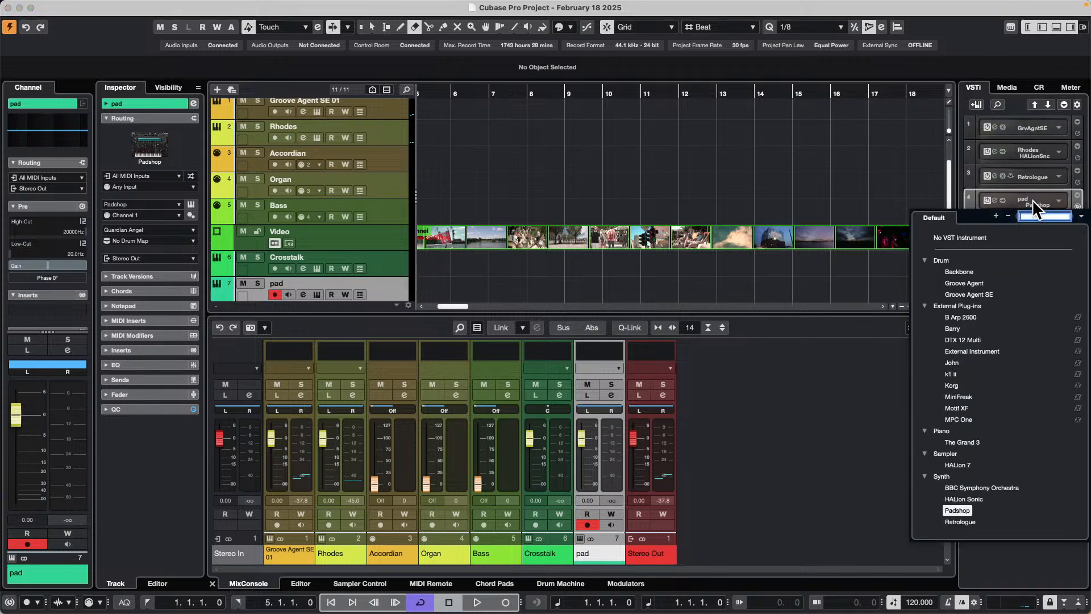
left_click(974, 443)
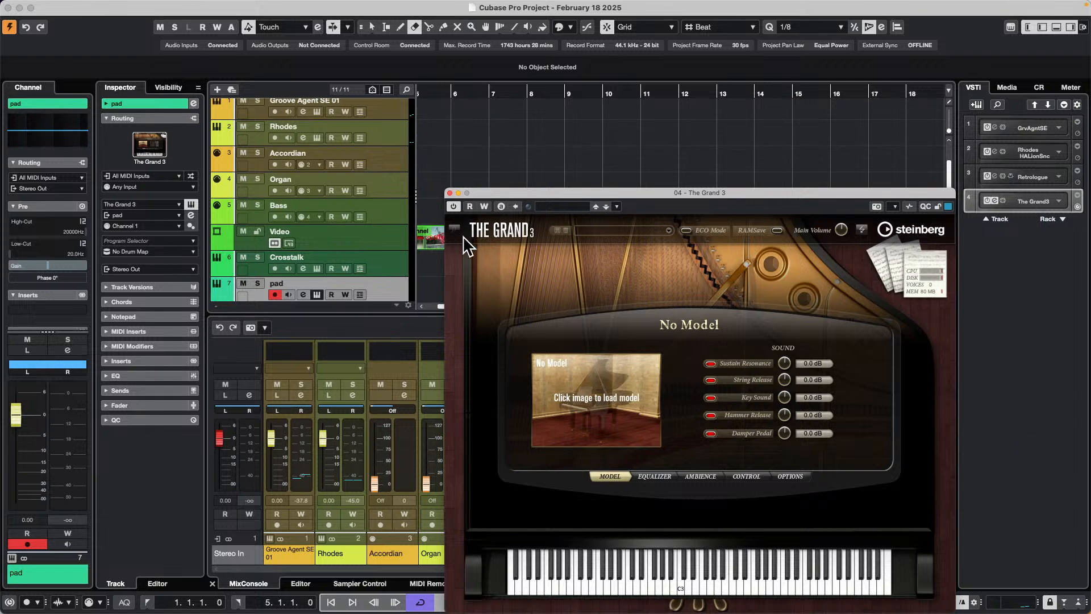
left_click(450, 192)
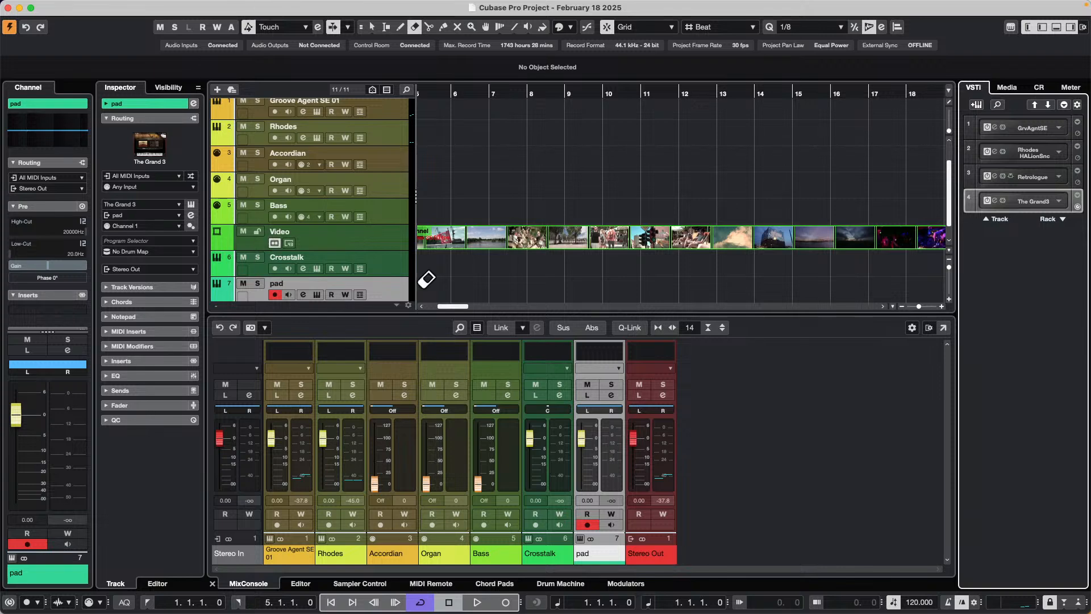
Add eight stereo audio tracks below the pad track, with Talkback as input and Stereo Out as output
scroll(370, 278, "down", 1)
right_click(386, 268)
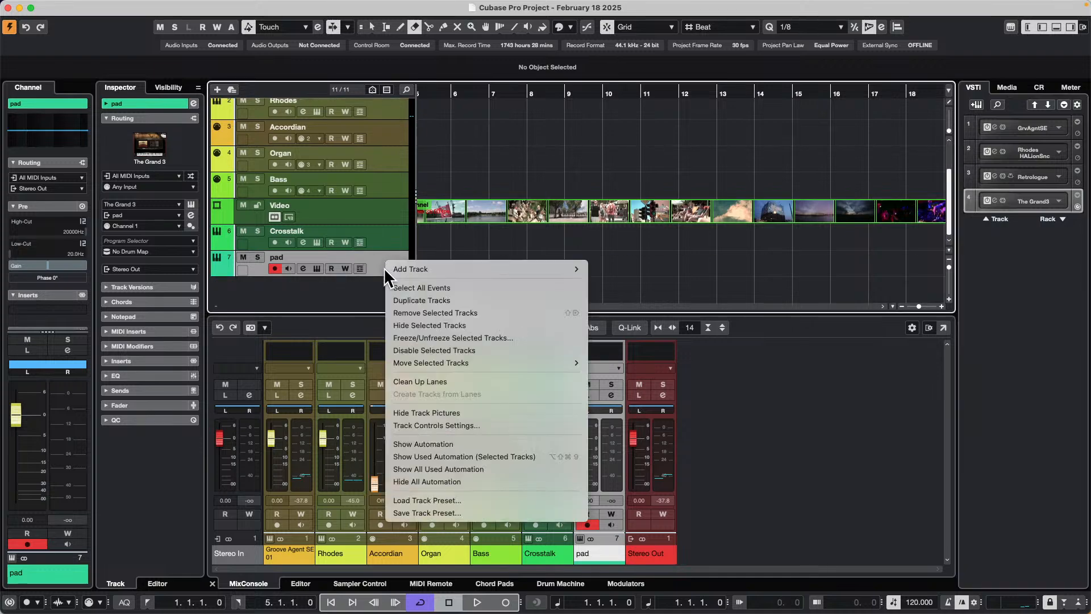
mouse_move(445, 267)
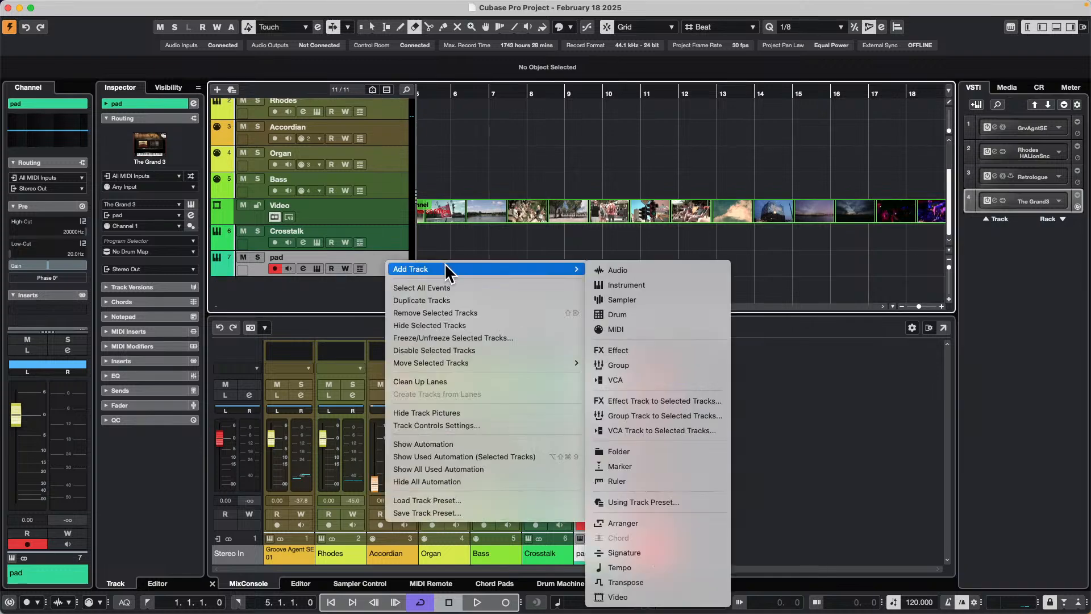
left_click(646, 271)
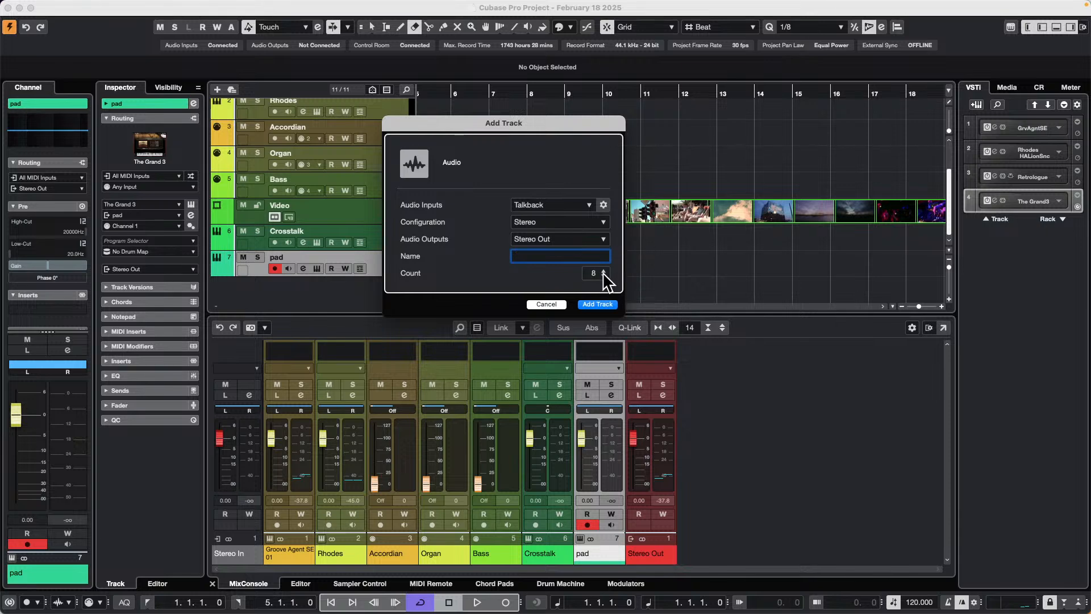
left_click(598, 304)
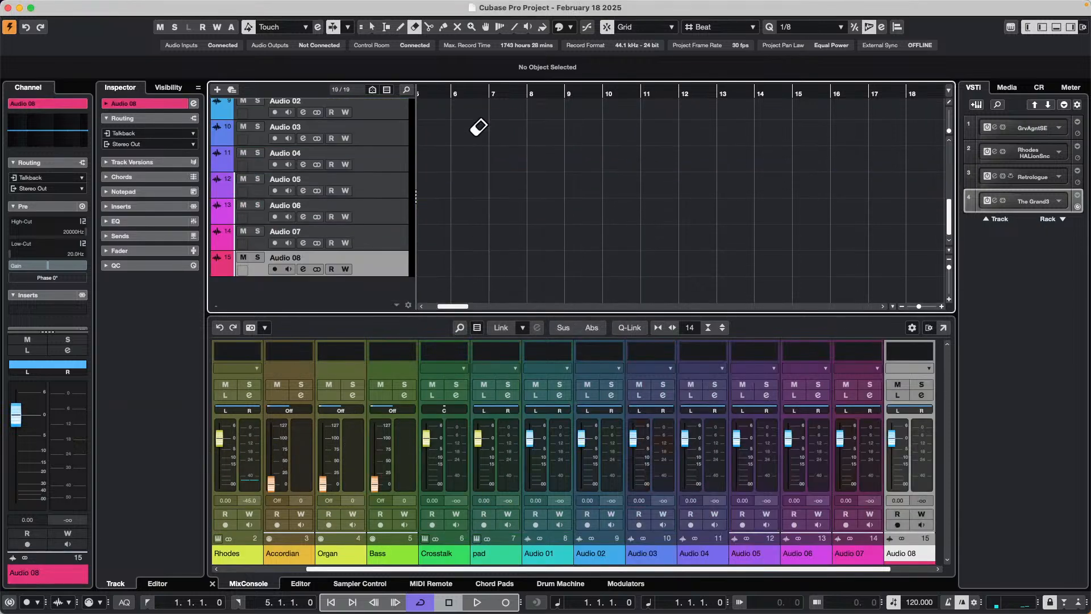
Select tracks Audio 01 through Audio 08 and link their mixer channels, including Volume, Pan, Sends, Mute/Solo/Listen, Routing and Selection
scroll(393, 108, "up", 3)
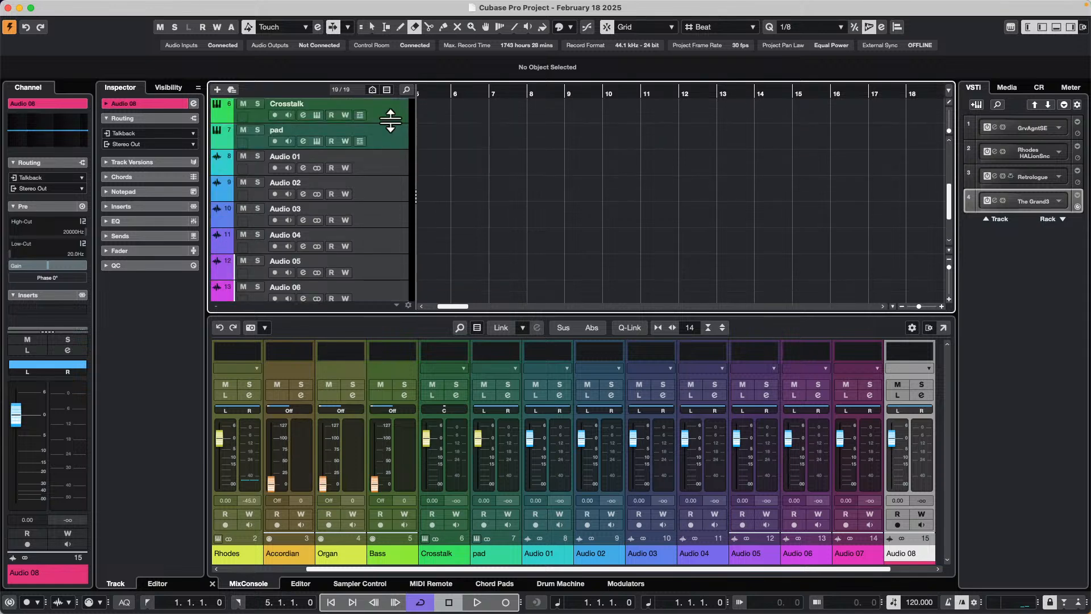
left_click(393, 165)
scroll(382, 288, "down", 2)
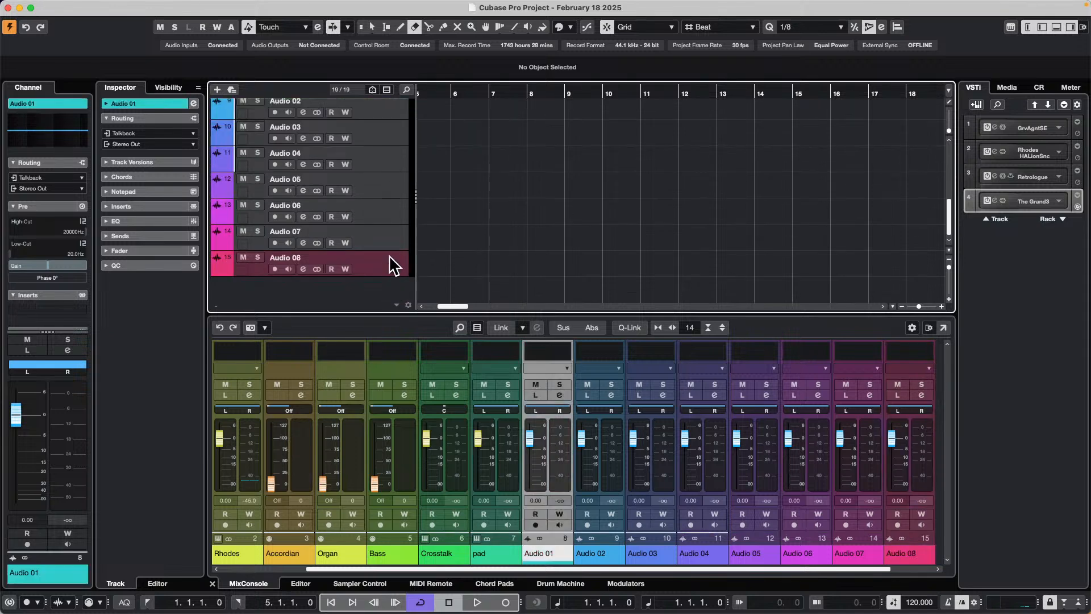
scroll(393, 264, "down", 1)
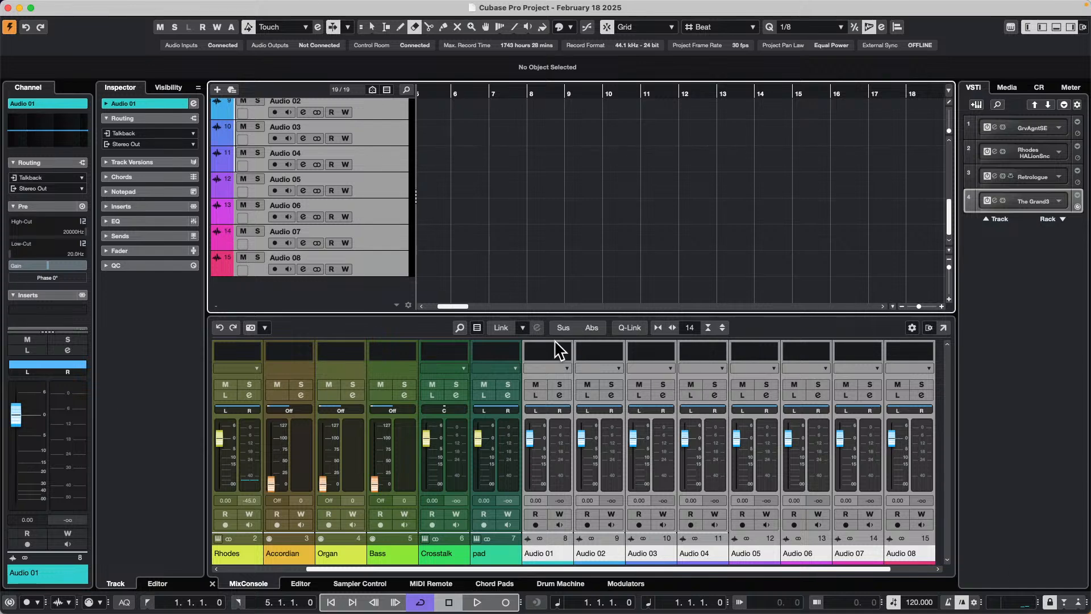
left_click(502, 328)
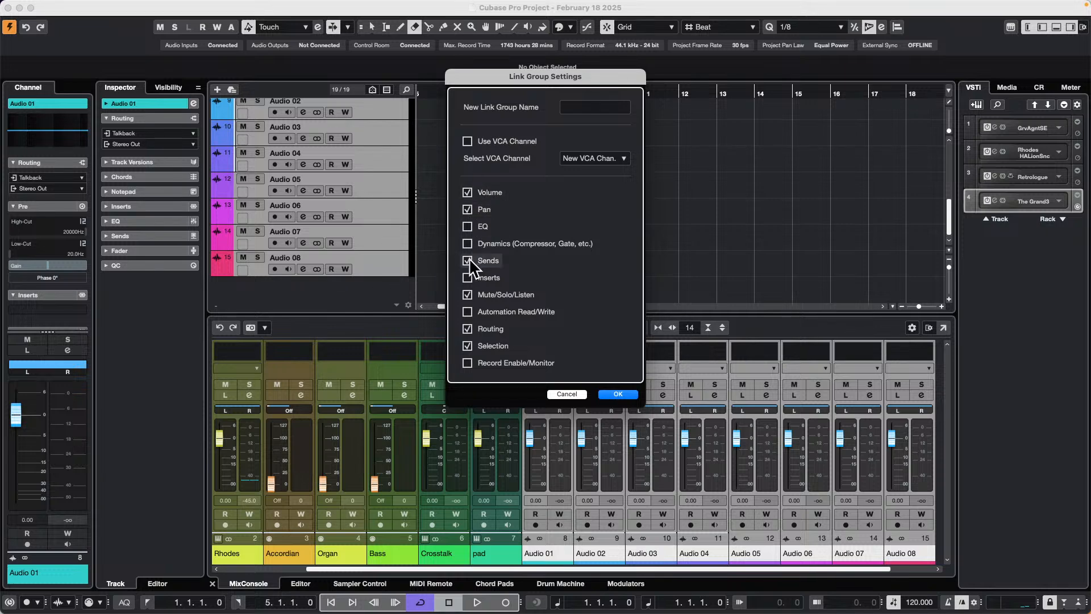
left_click(626, 396)
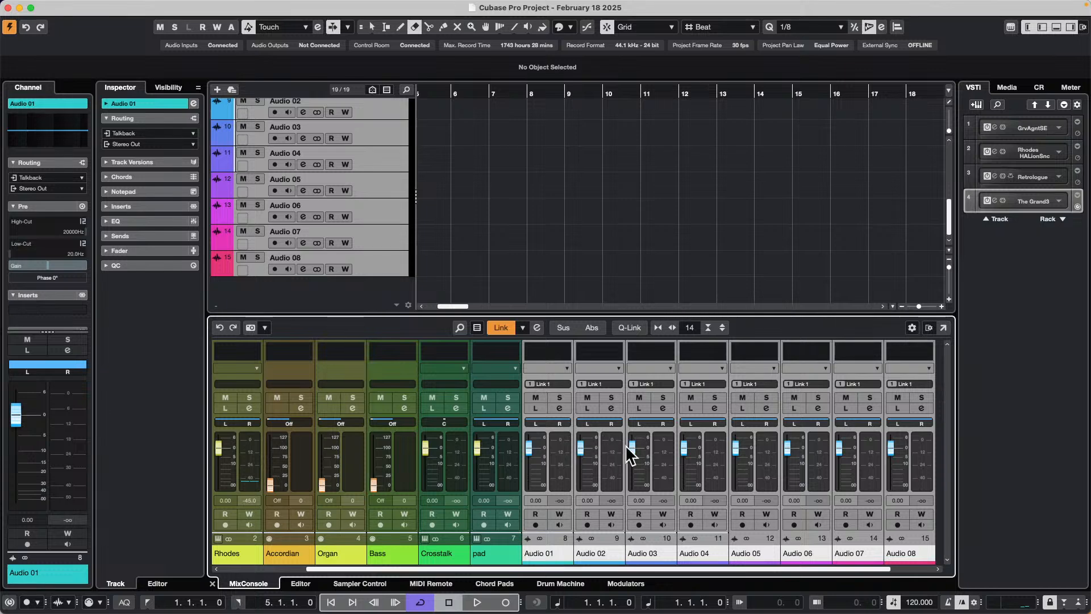
Lower the linked audio channels' faders to about -3.90 dB and narrow their panning to about L60 R7
left_click_drag(629, 448, 636, 455)
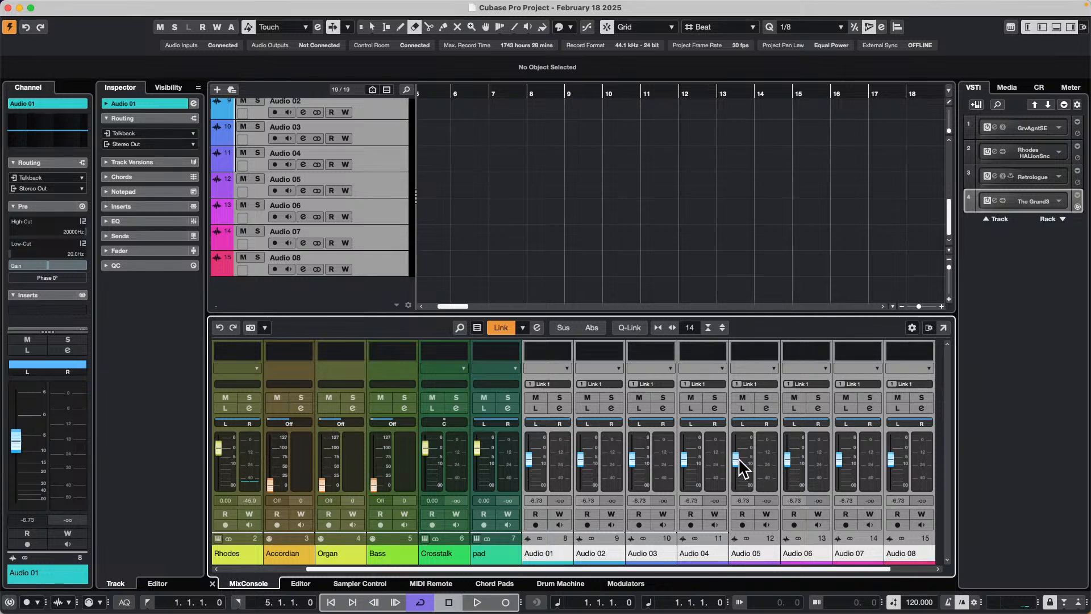
left_click_drag(739, 449, 739, 456)
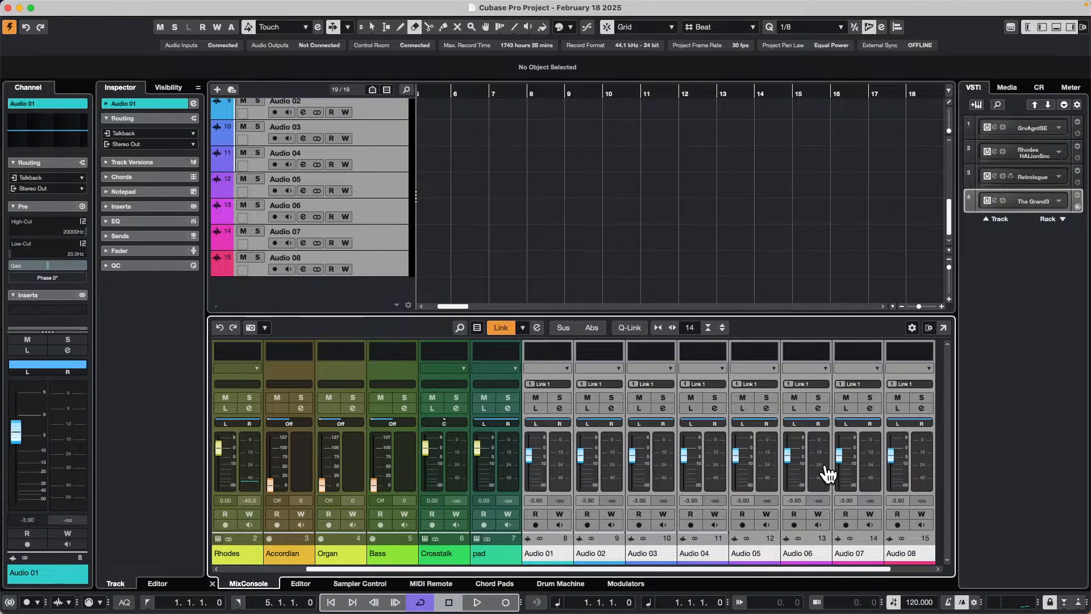
left_click_drag(830, 471, 826, 465)
left_click_drag(803, 422, 723, 318)
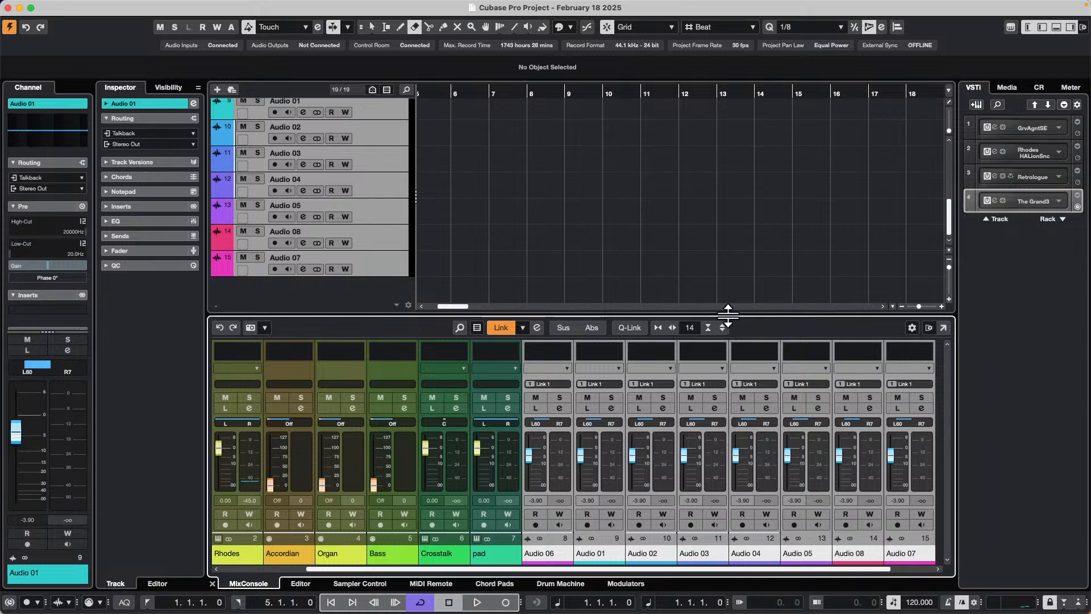
Enlarge the mixer and its fader area, and set the linked audio channels to about L52 R40 panning and -9.27 dB
left_click(722, 326)
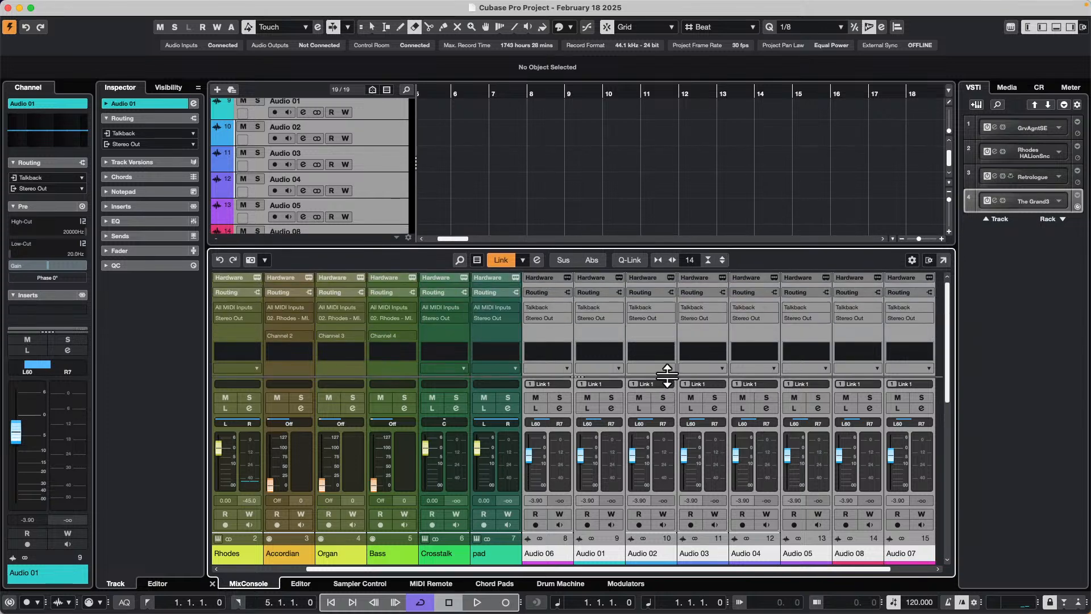
scroll(663, 383, "down", 3)
mouse_move(659, 362)
left_mouse_down()
mouse_move(675, 363)
mouse_move(661, 361)
mouse_move(647, 385)
mouse_move(654, 336)
mouse_move(663, 368)
mouse_move(645, 364)
mouse_move(656, 378)
left_mouse_up()
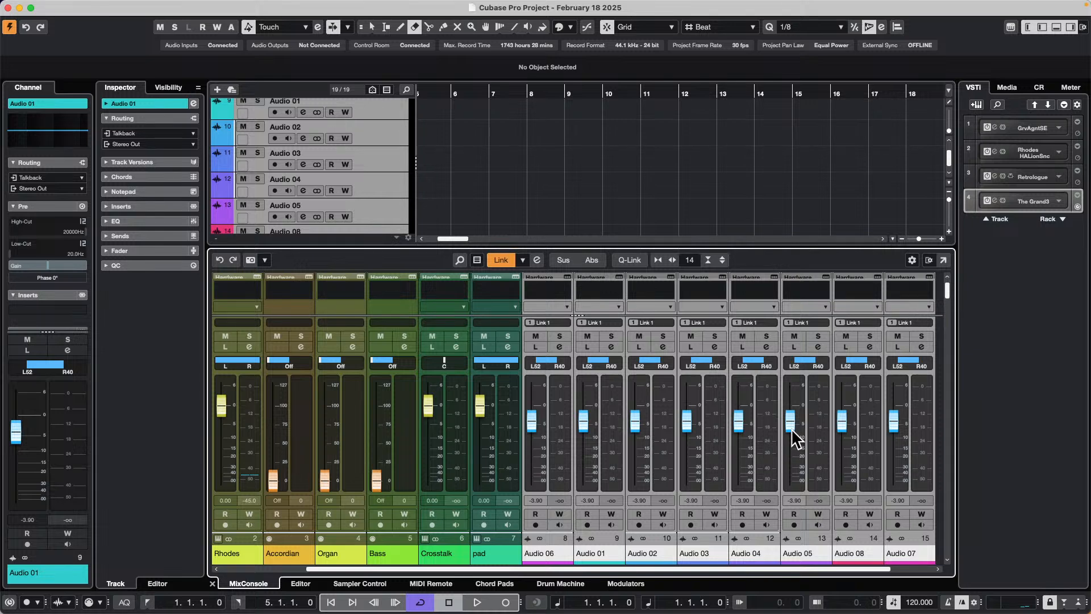
left_click_drag(792, 428, 796, 452)
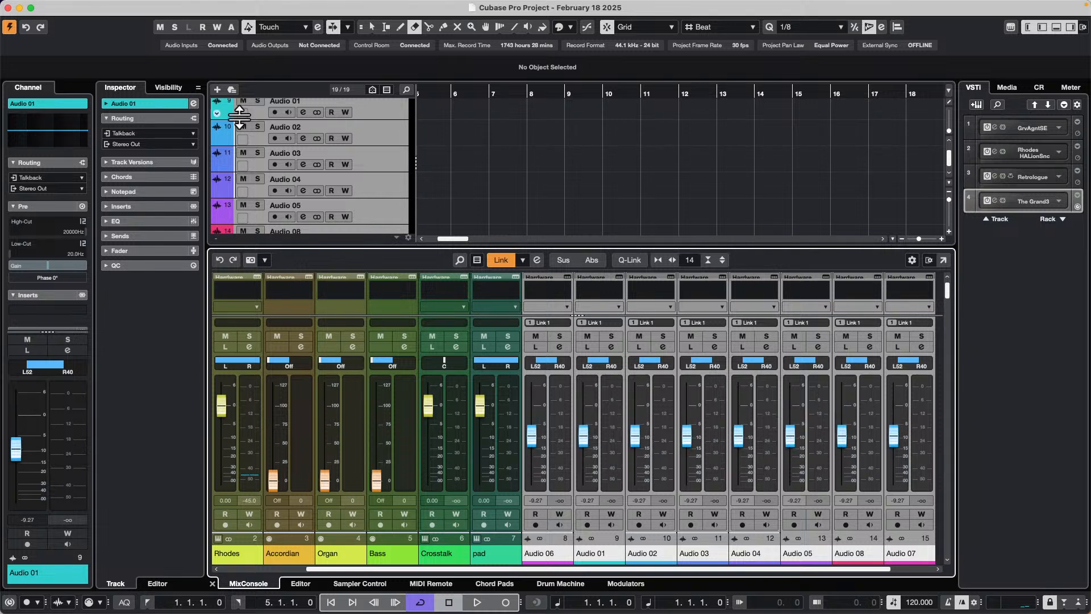
Unlink the audio channels and individually set the faders of Audio 03 to about -2.37, Audio 02 to about -0.02 and Audio 01 to about -13.3 dB
left_click(494, 258)
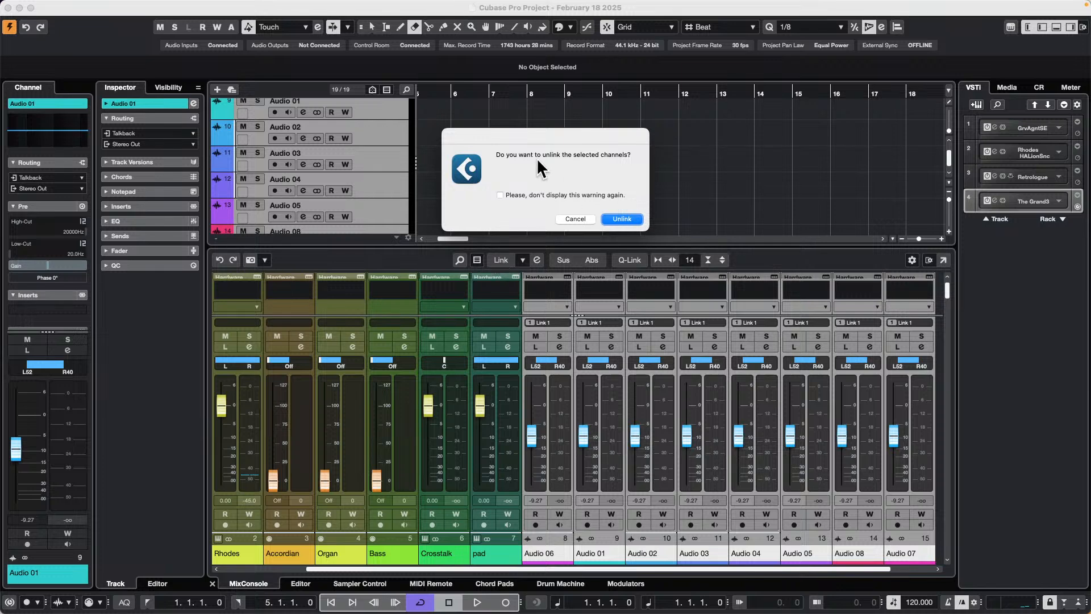
left_click(621, 219)
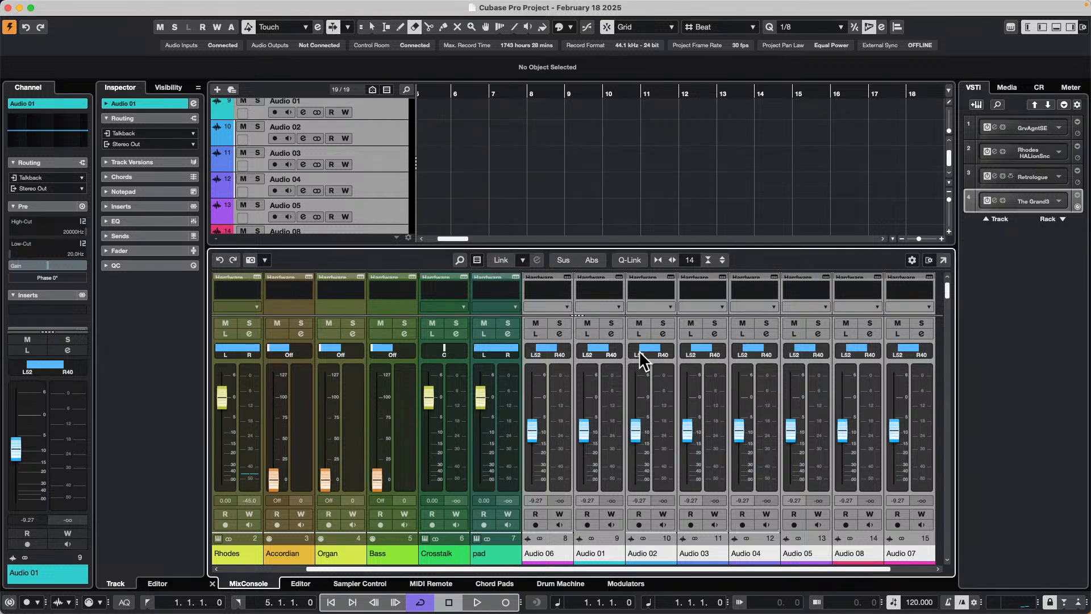
left_click_drag(692, 434, 694, 418)
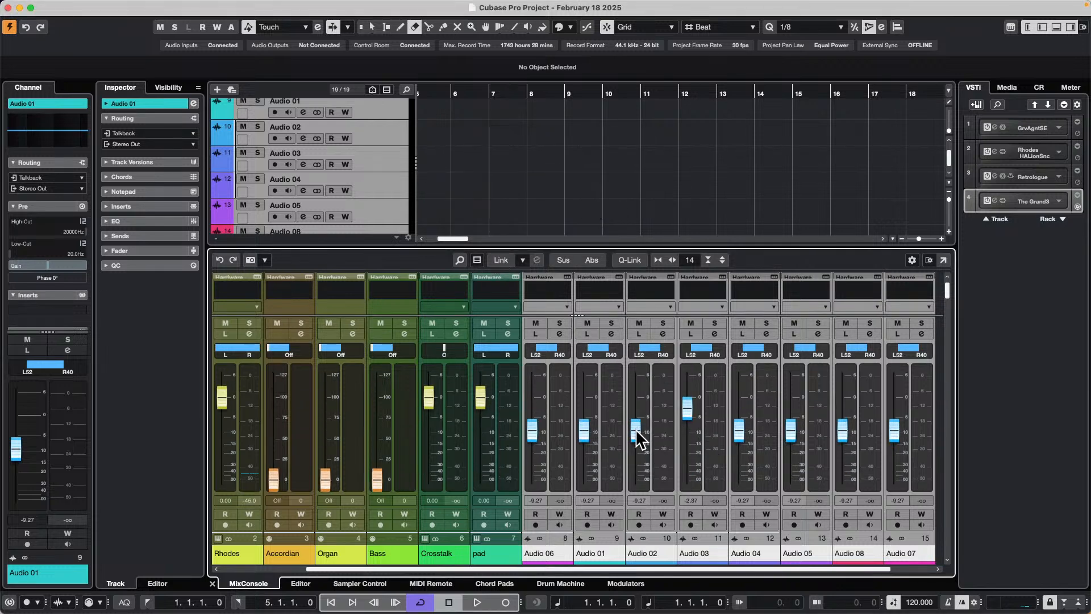
left_click_drag(638, 438, 638, 407)
left_click_drag(583, 430, 582, 441)
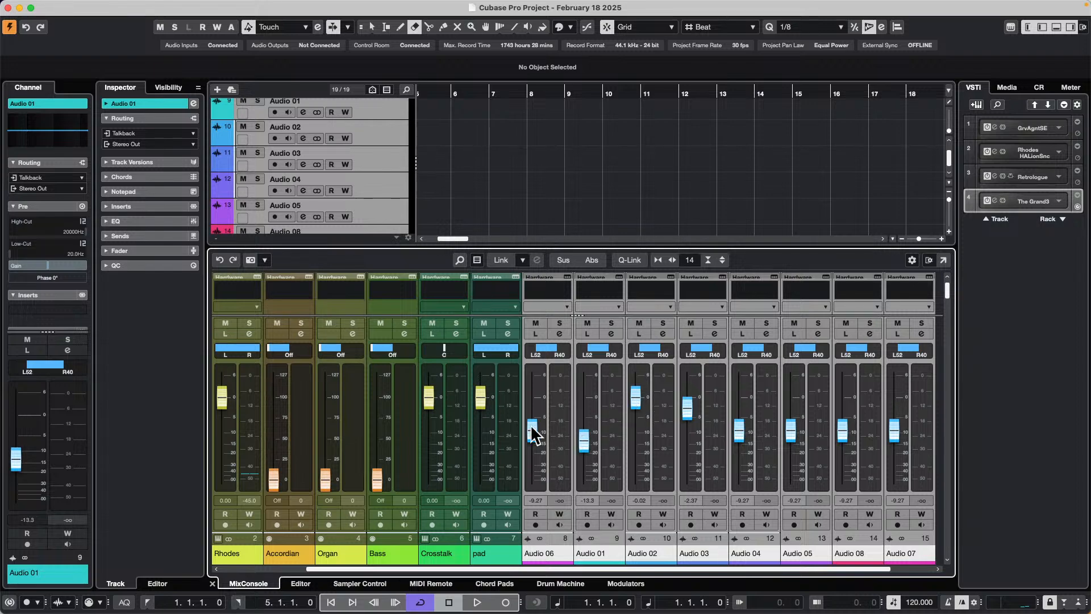
Select the channels from Audio 06 through Audio 03 and use Quick Link to lower their faders together by about 1.4 dB
left_click(557, 419)
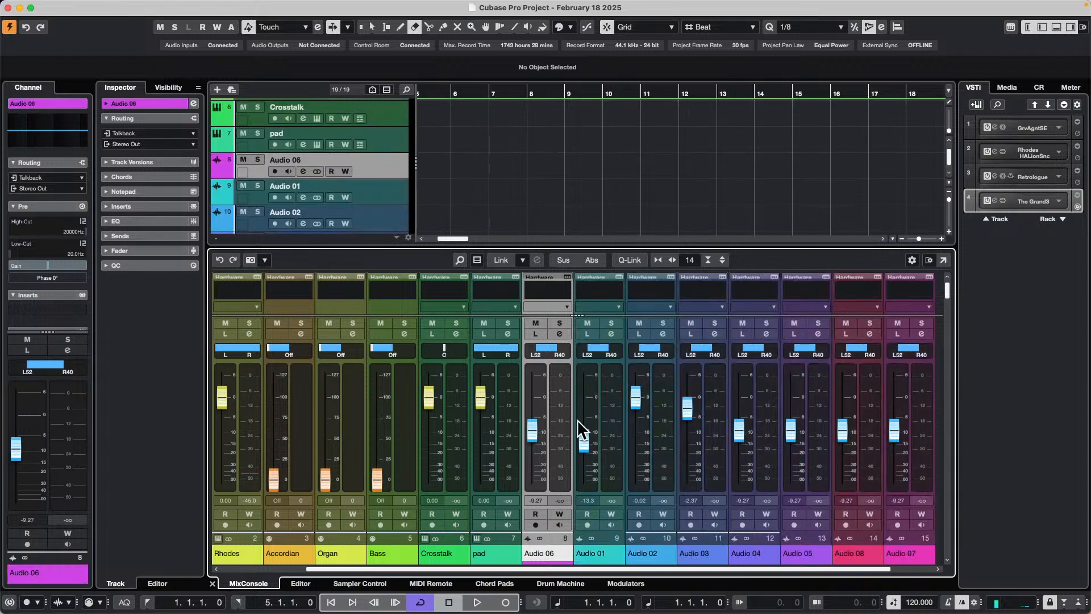
left_click(724, 441, "shift")
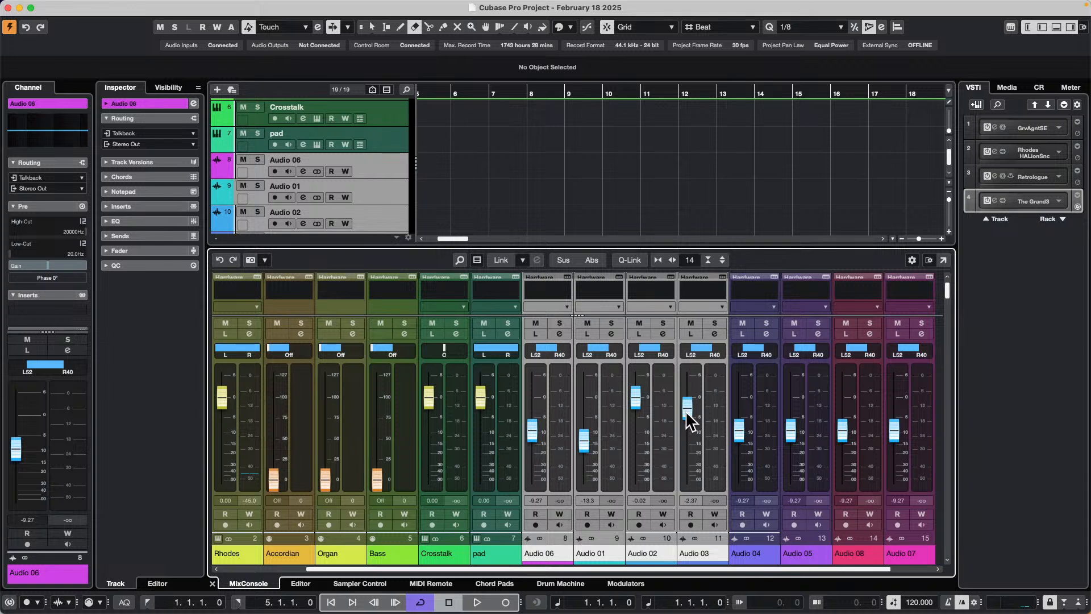
mouse_move(693, 421)
left_mouse_down()
mouse_move(687, 486)
mouse_move(688, 382)
mouse_move(690, 453)
mouse_move(712, 408)
mouse_move(696, 482)
mouse_move(720, 405)
mouse_move(714, 445)
mouse_move(700, 391)
mouse_move(701, 455)
mouse_move(691, 448)
mouse_move(694, 402)
mouse_move(695, 421)
left_mouse_up()
key("shift+alt")
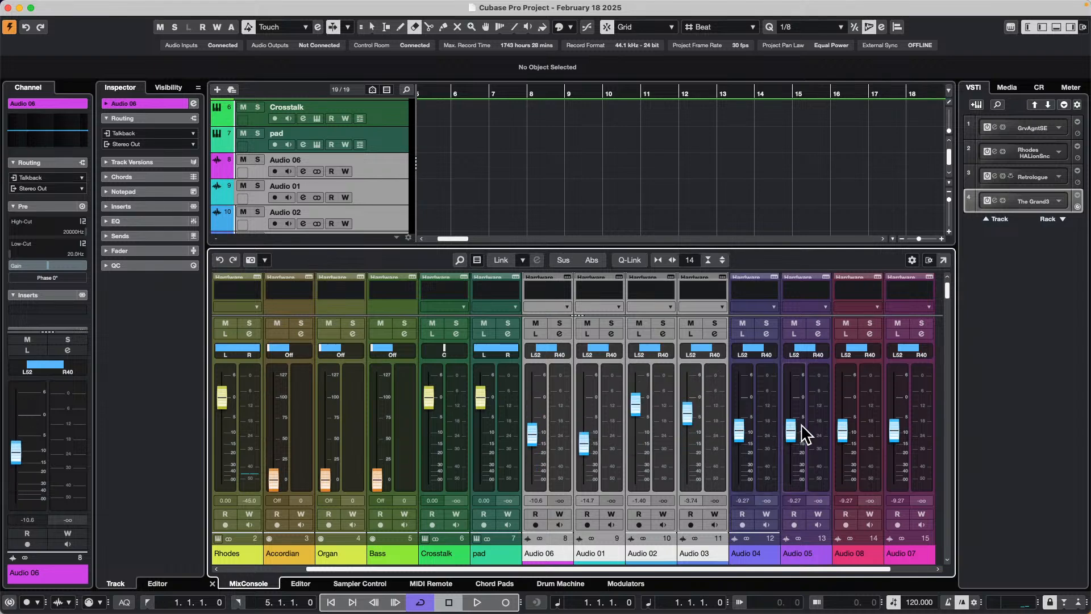
Quick Link Audio 04, Audio 05 and Audio 08, panning them to about L29 R60 with faders at about -4.26, -10.6 and -4.26 dB
left_click(851, 443)
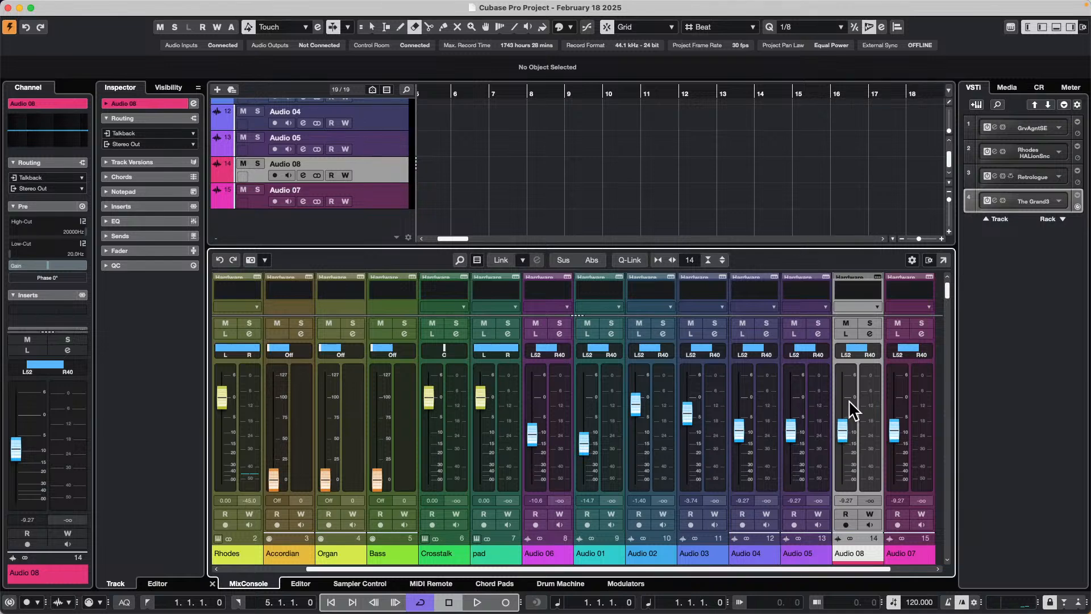
left_click(759, 436, "shift")
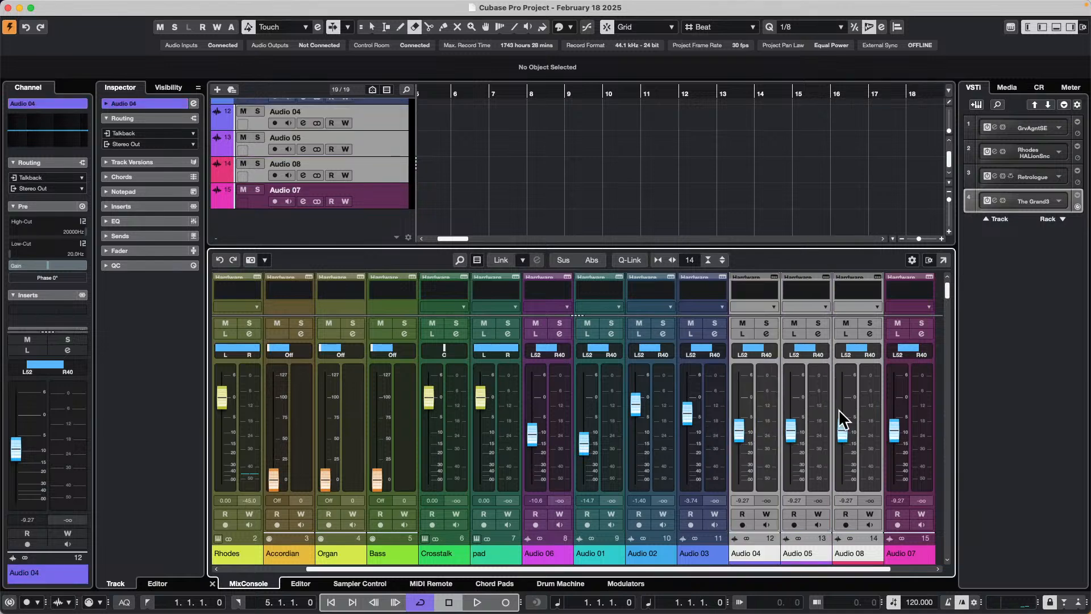
key("alt")
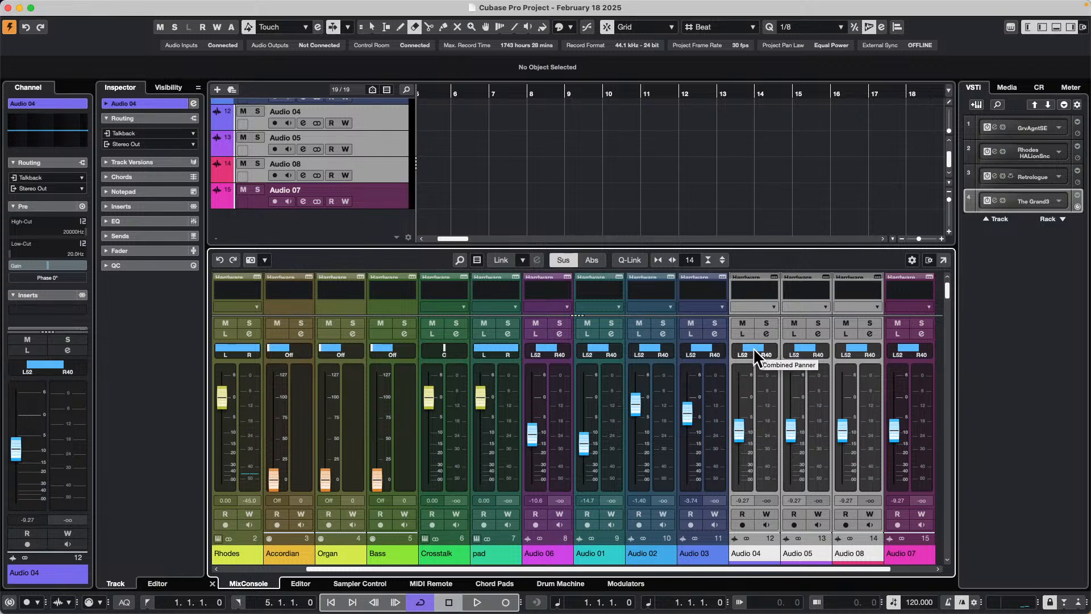
key("shift")
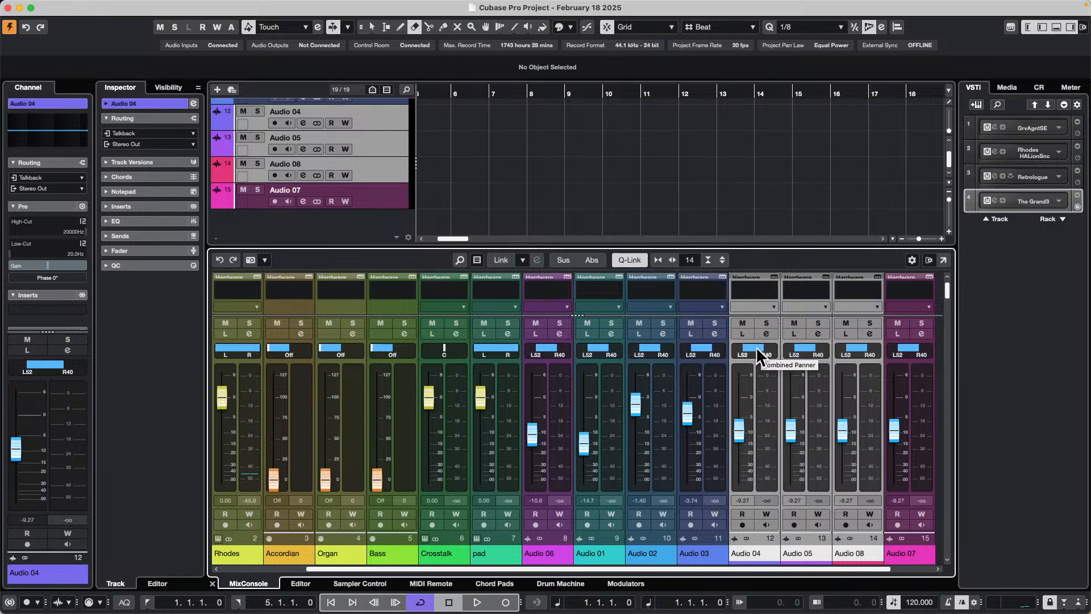
mouse_move(756, 346)
left_mouse_down()
mouse_move(769, 380)
mouse_move(762, 353)
left_mouse_up()
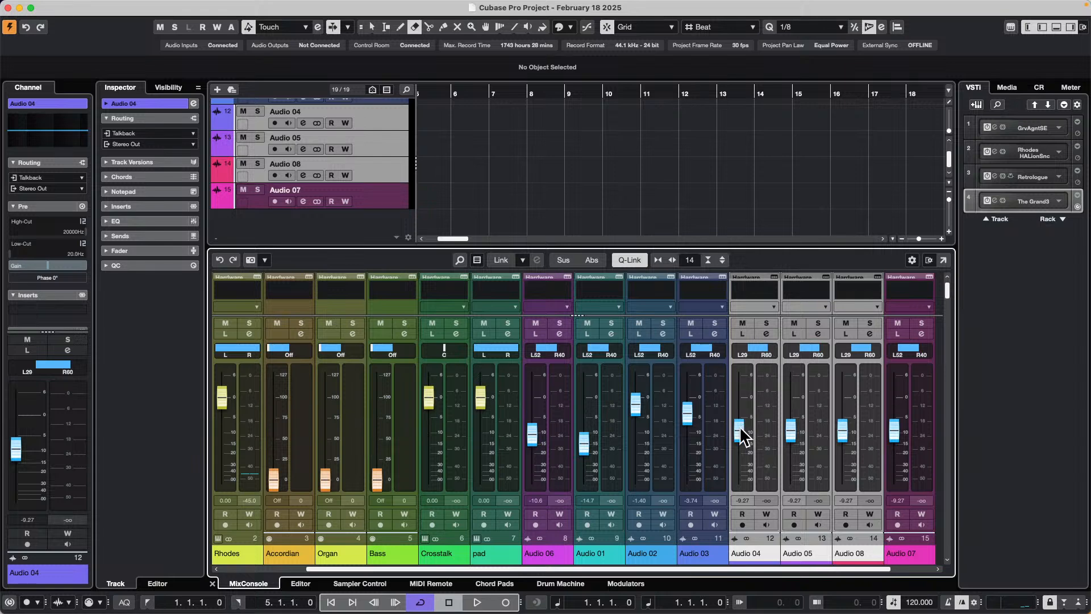
left_click_drag(741, 429, 792, 427)
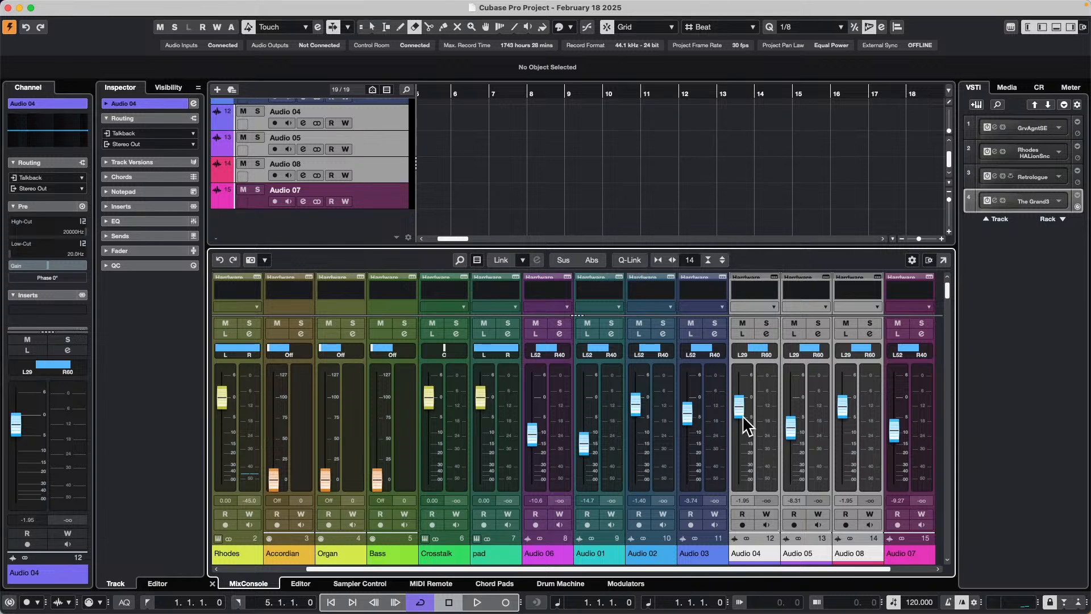
mouse_move(746, 425)
left_mouse_down()
mouse_move(741, 414)
mouse_move(752, 422)
left_mouse_up()
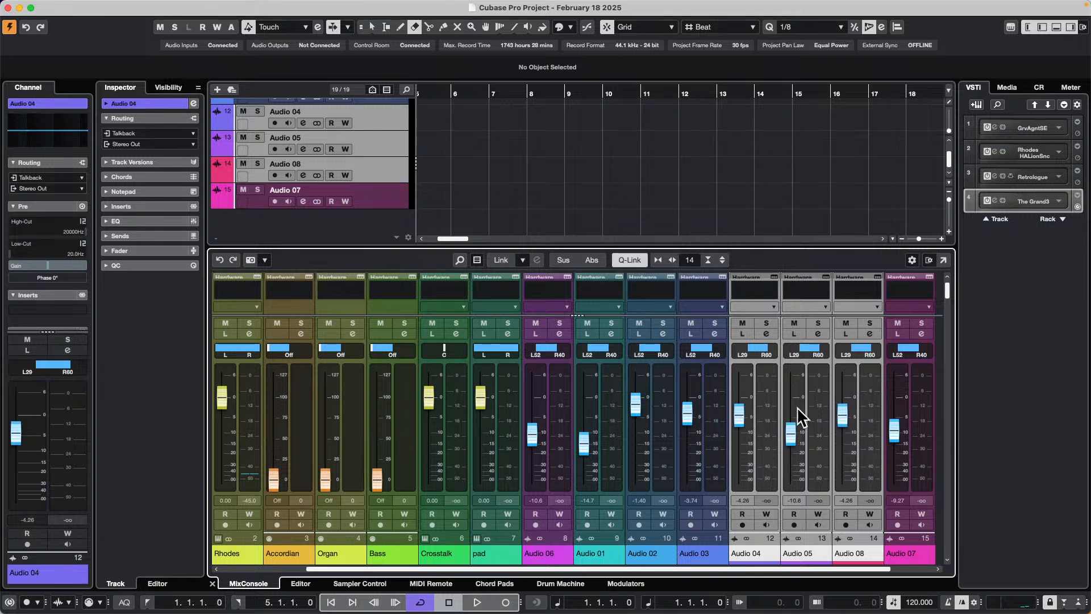
Quick Link Audio 01 through Audio 08 to lower their faders about 2.4 dB, and individually raise Audio 04 to about -0.24 and Audio 05 to -8.69
left_click(612, 438)
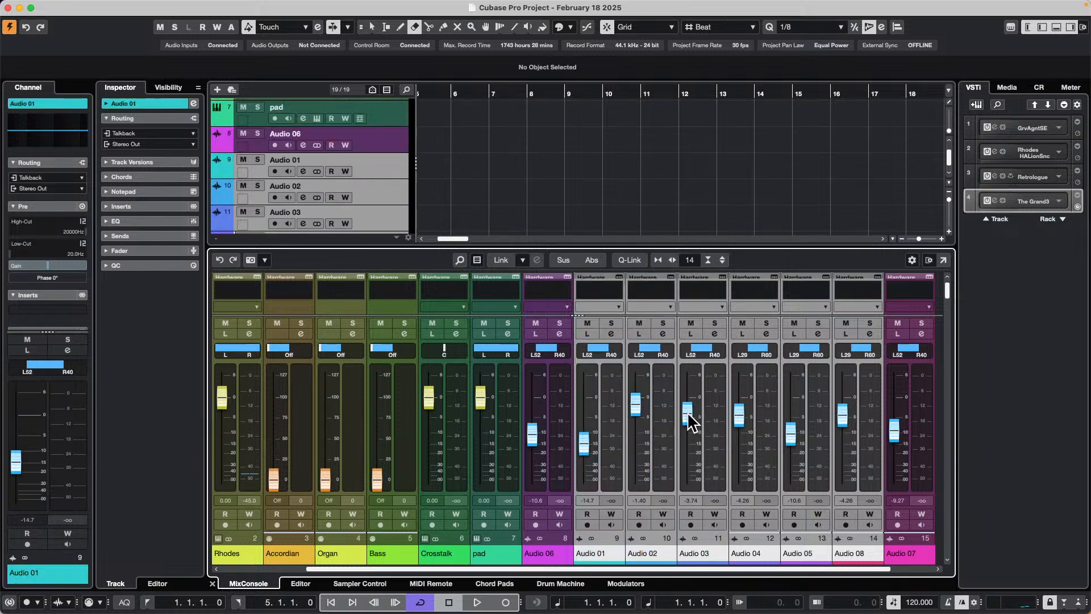
left_click_drag(692, 422, 743, 400)
mouse_move(792, 438)
left_mouse_down()
mouse_move(792, 419)
mouse_move(792, 429)
left_mouse_up()
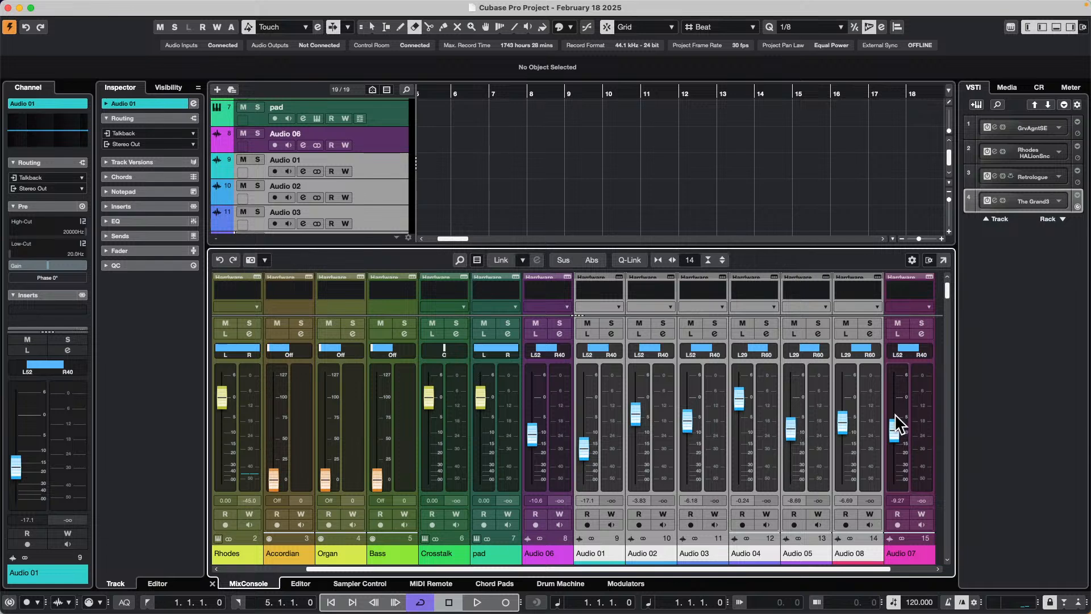
Clear the multiple selection, select channels Audio 01 through Audio 03, and enlarge the mixer to show their routing and inserts
left_click(644, 204)
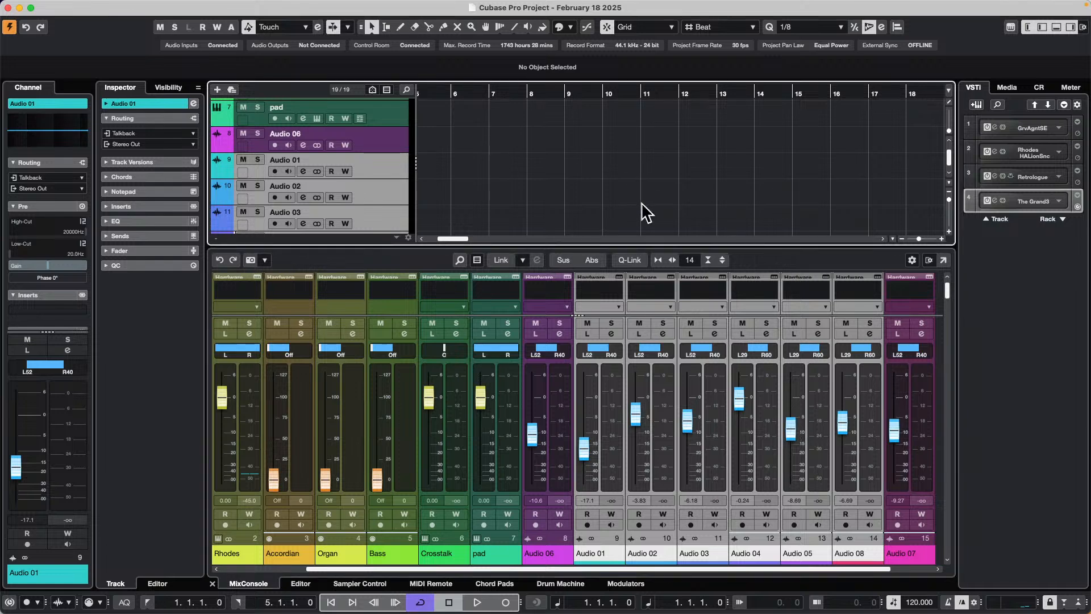
left_click(644, 213)
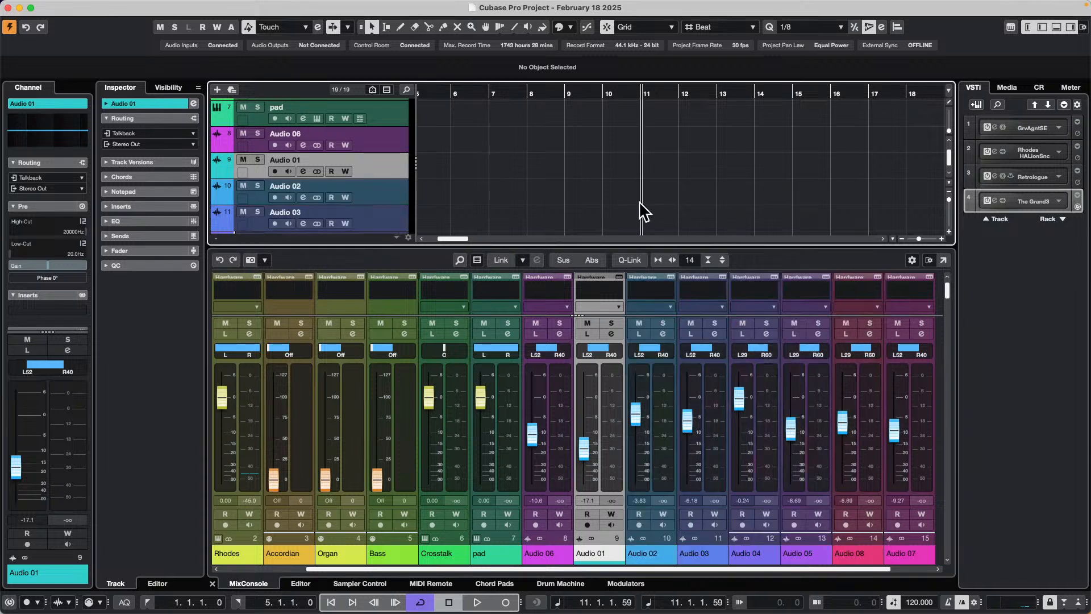
left_click(708, 445, "shift")
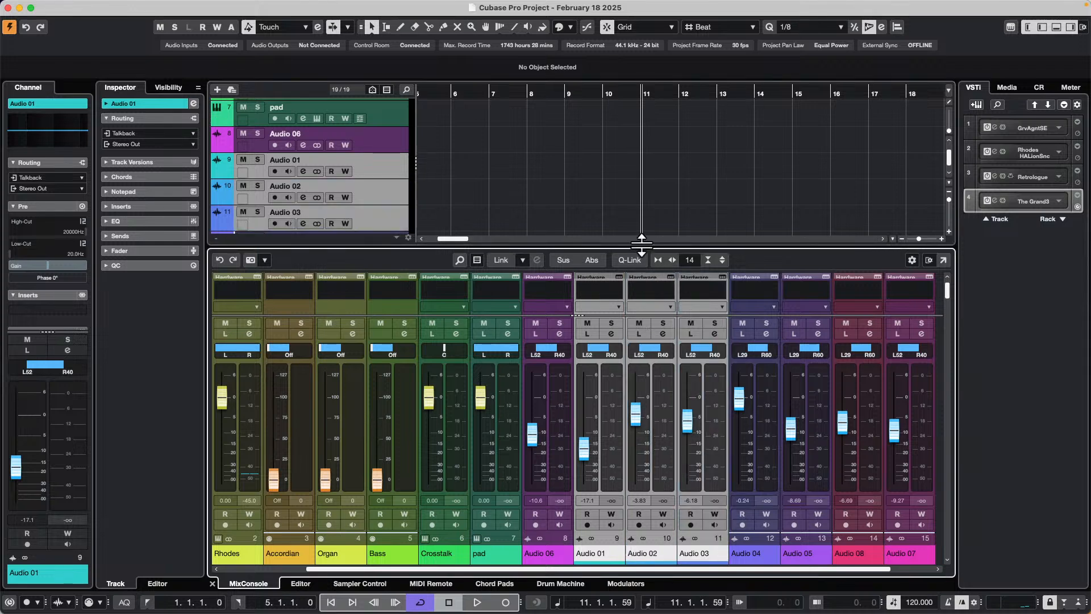
left_click_drag(640, 245, 640, 169)
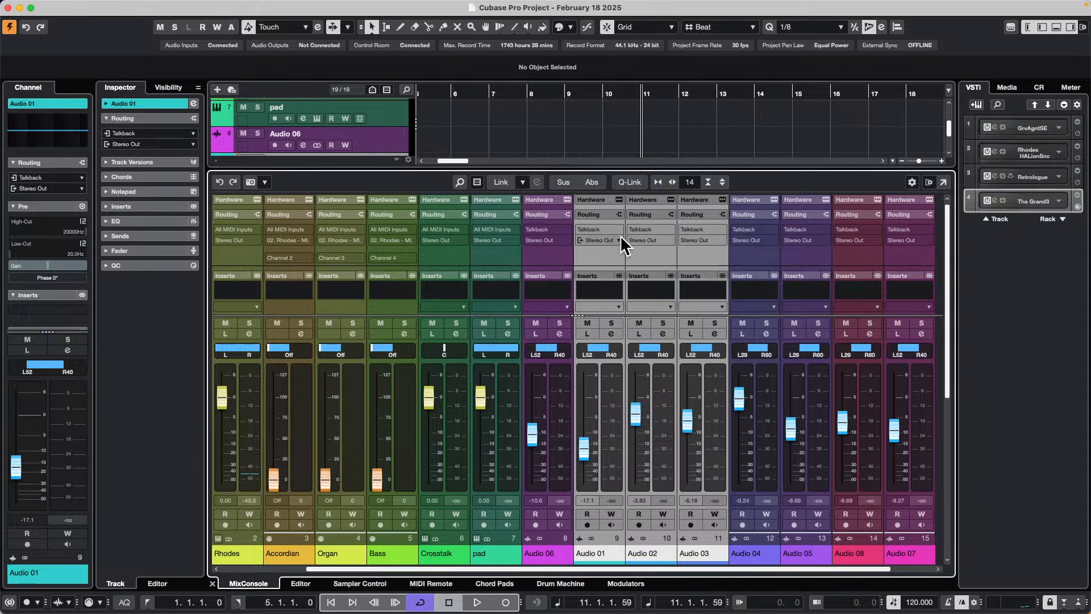
Quick Link Audio 01 through Audio 03, insert the Black Valve dynamics effect in their first slots, and close the plug-in window
scroll(611, 235, "down", 3)
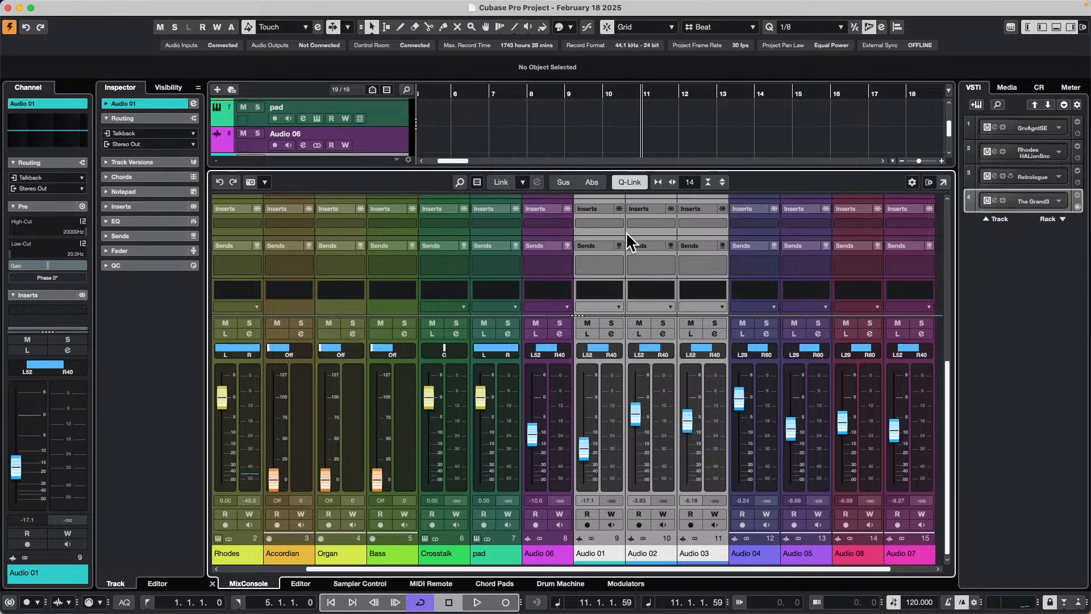
left_click(617, 223)
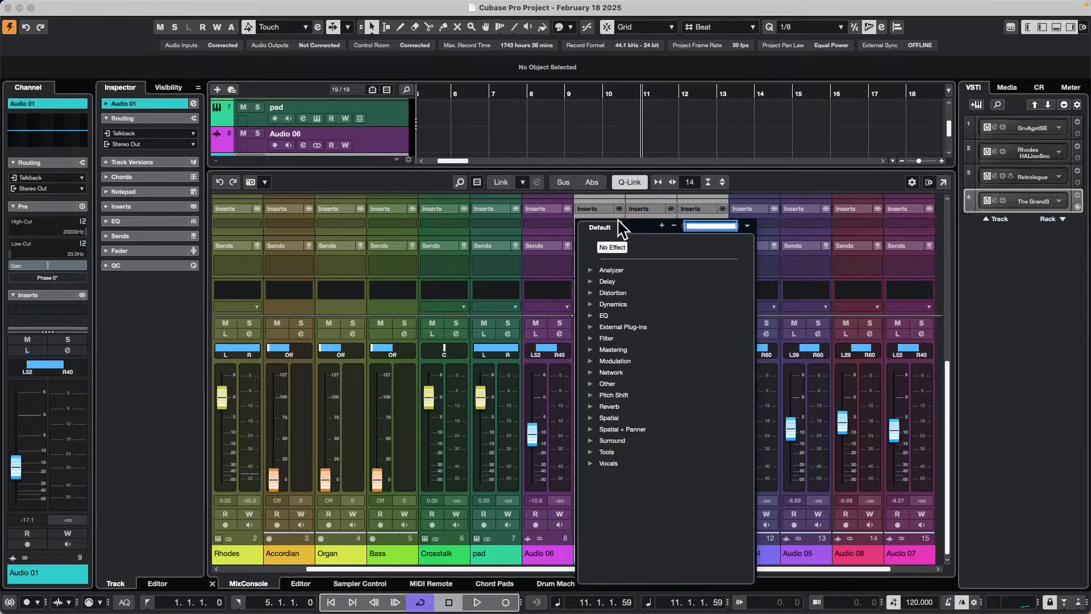
left_click(591, 305)
left_click(619, 315)
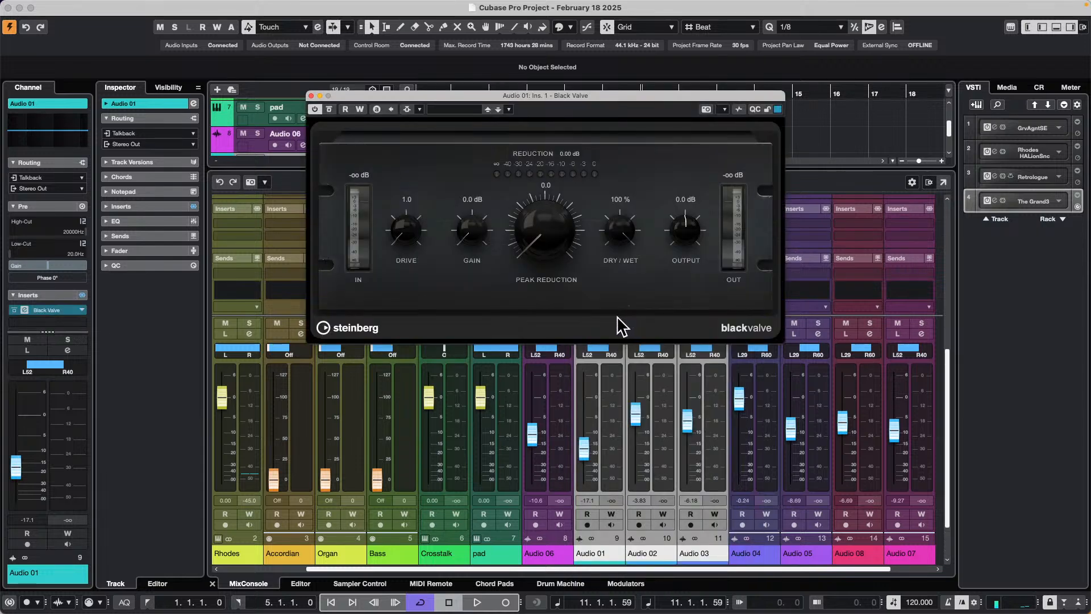
left_click(311, 96)
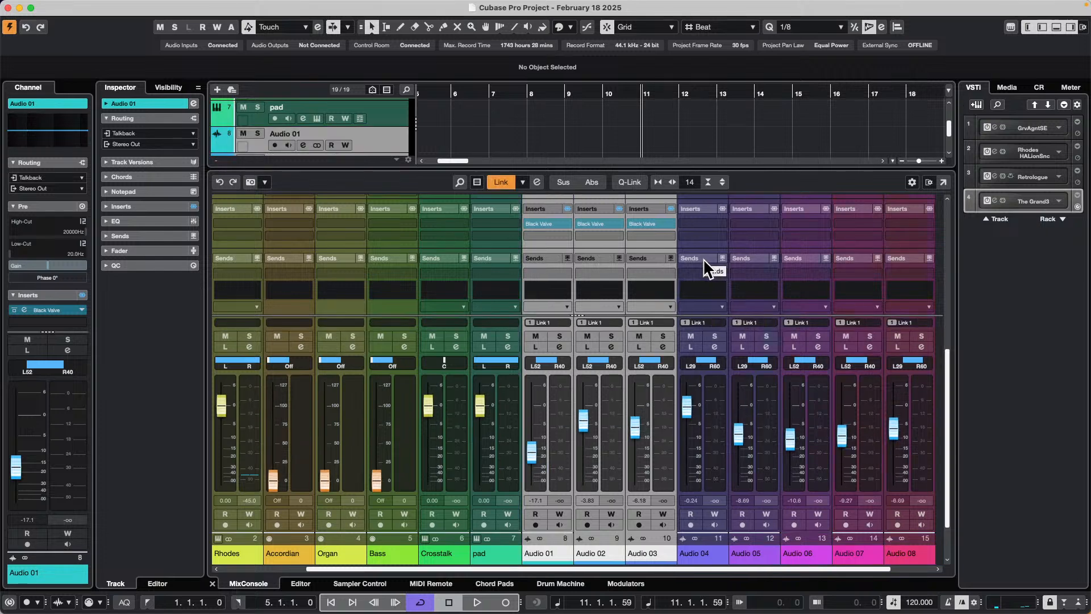
Undo the Black Valve inserts and the preceding fader moves in the mixer
key("alt+z")
key("alt+z")
key("alt+z")
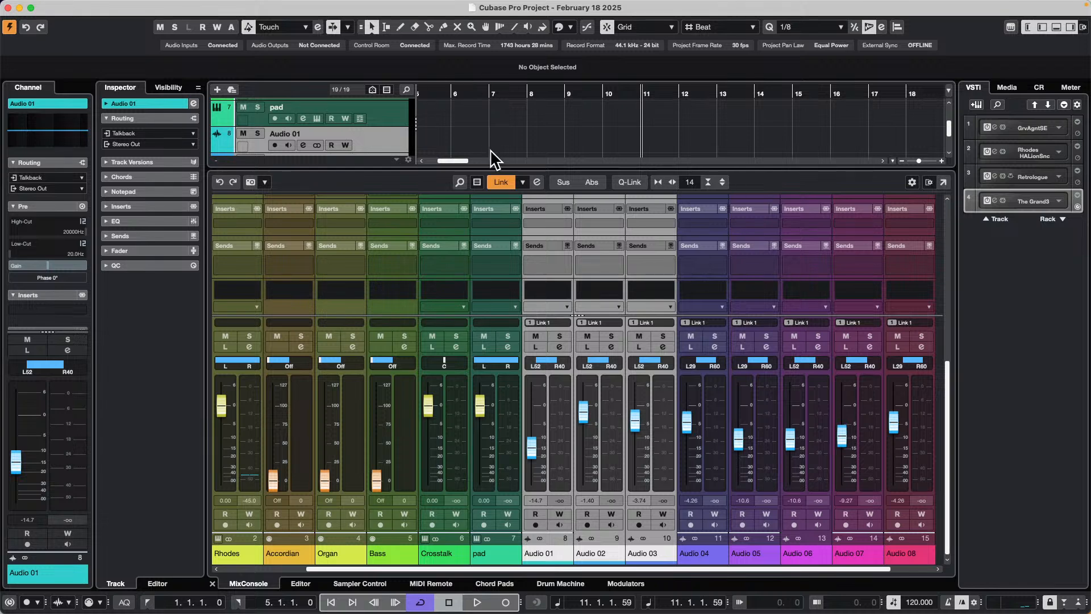
Enlarge the track area above the mixer, select Audio 02, and set the locators around bar 6, from 6.1.1.0 to 7.1.1.0
left_click_drag(497, 168, 497, 313)
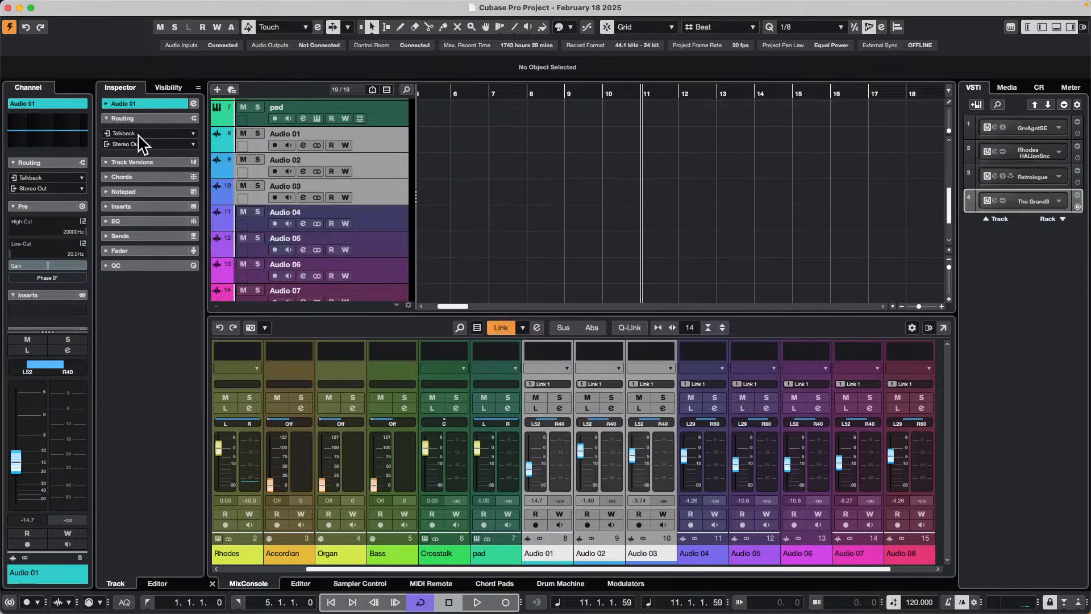
left_click(397, 167)
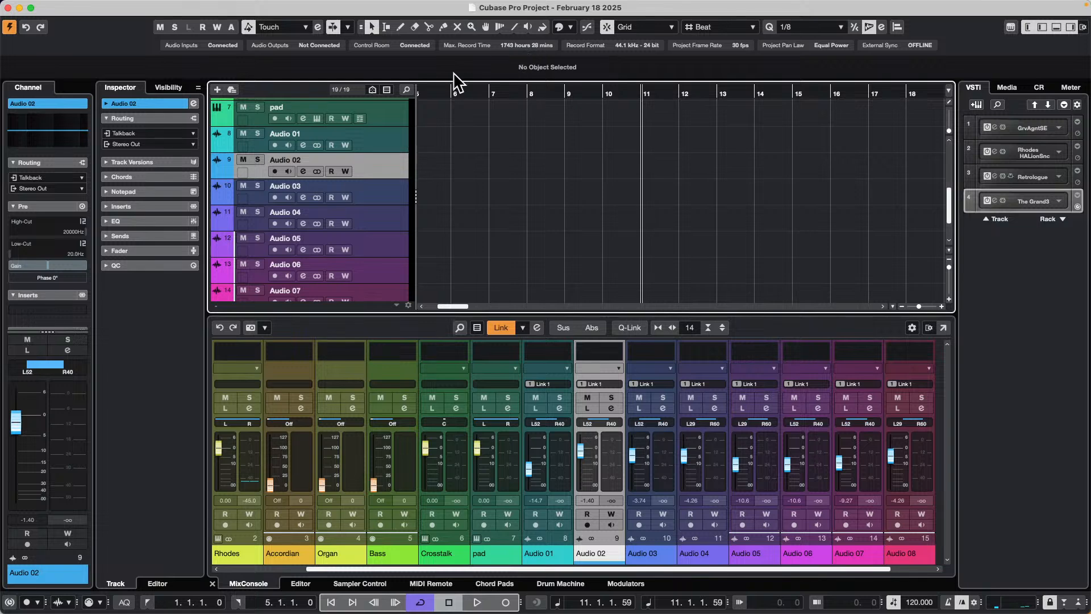
left_click_drag(454, 91, 489, 96)
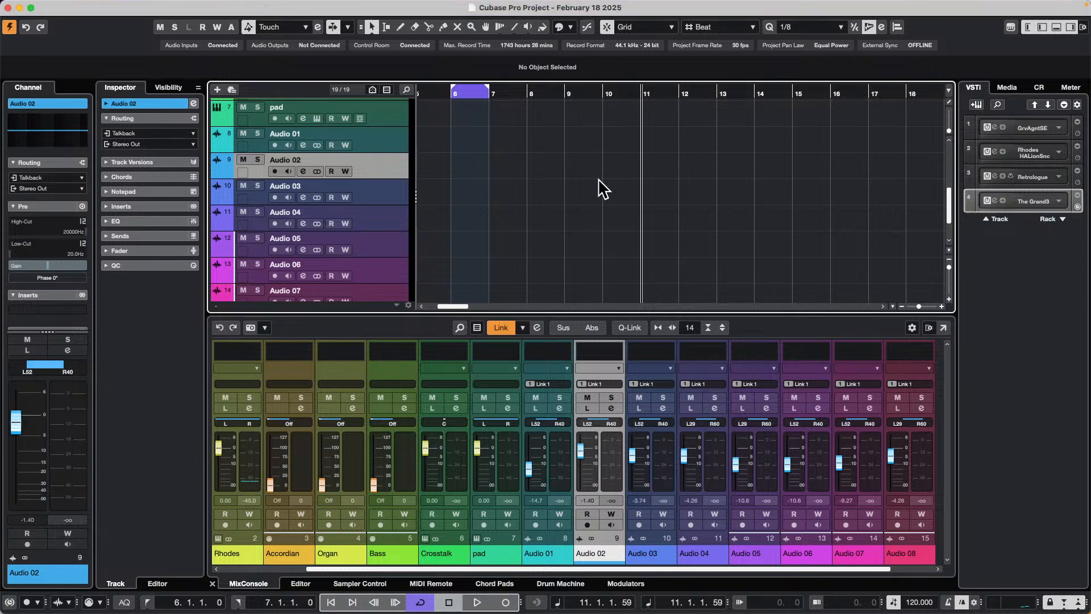
Reorder the Transport Bar setup so that Punch Points sits directly above Locators
right_click(1032, 605)
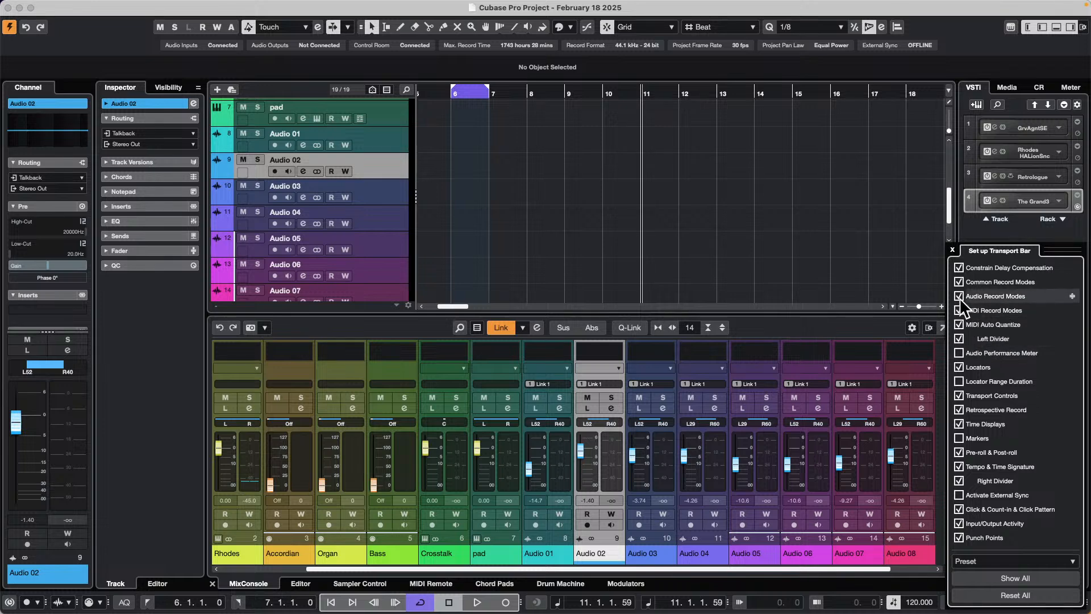
left_click_drag(959, 298, 960, 317)
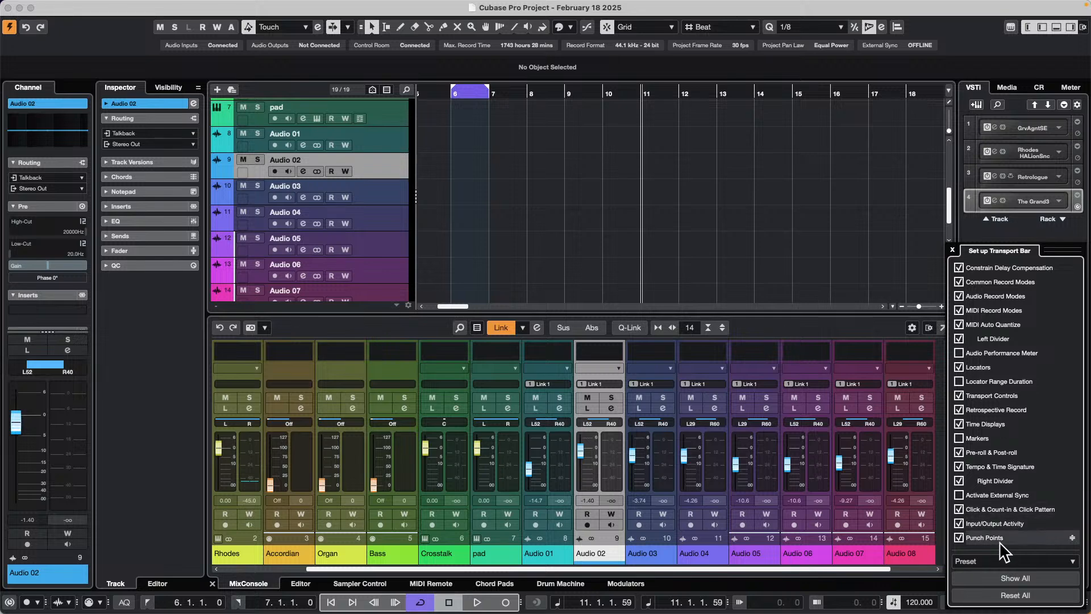
left_click_drag(997, 540, 1000, 365)
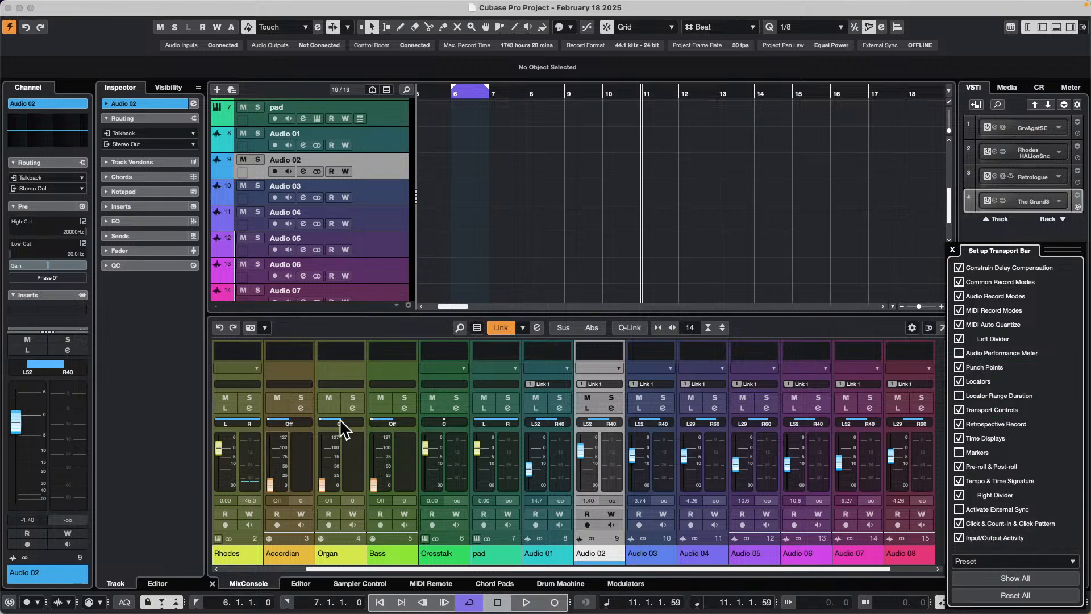
Record-enable Audio 02, place the project cursor ahead of bar 6, and try to play into the punch range
left_click(275, 171)
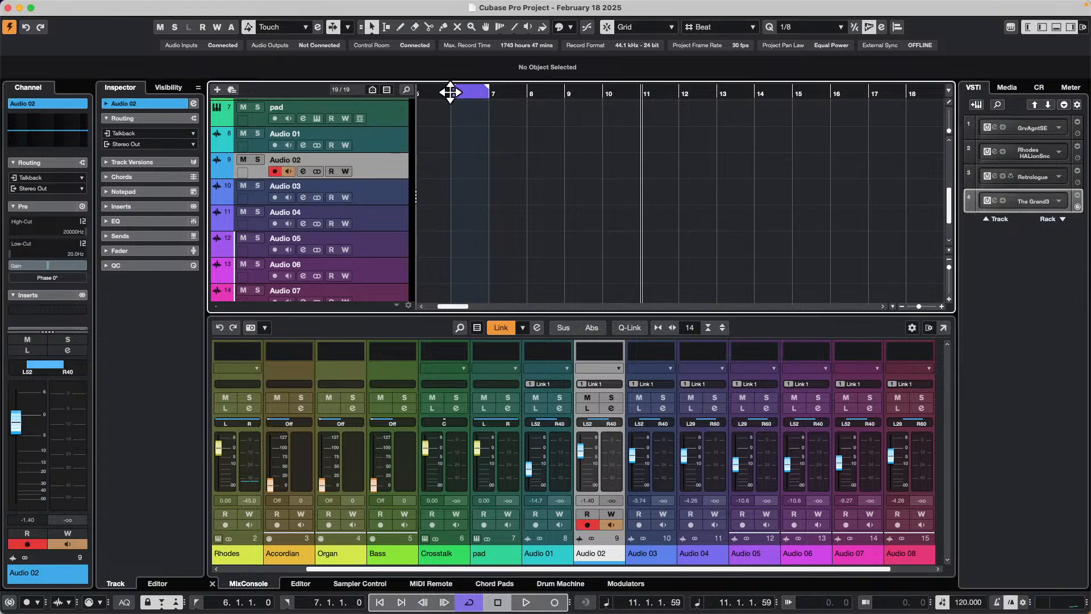
left_click_drag(450, 92, 418, 90)
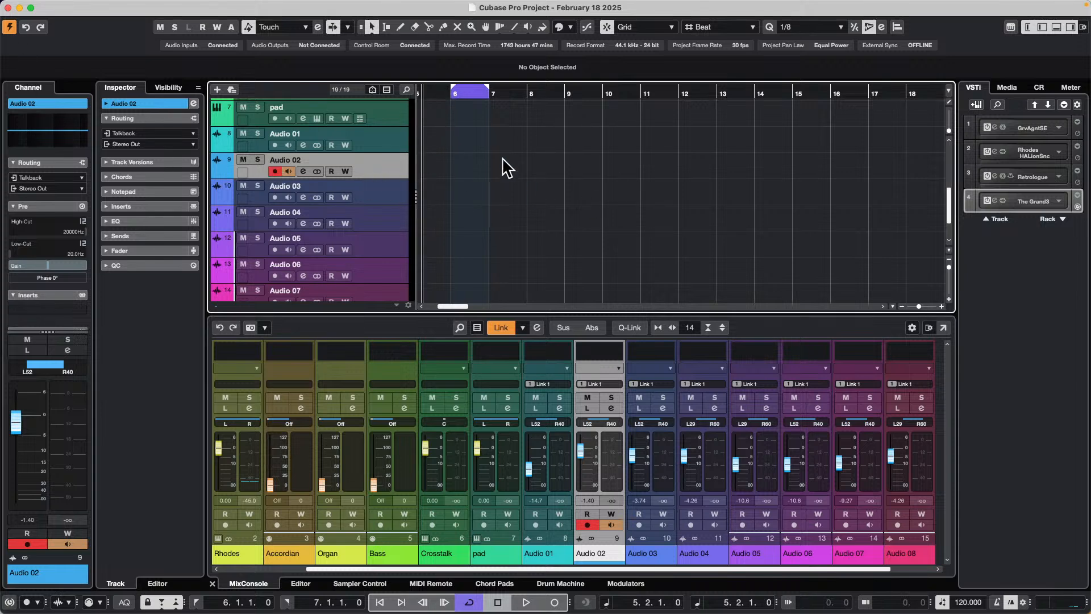
key("space")
left_click(441, 89)
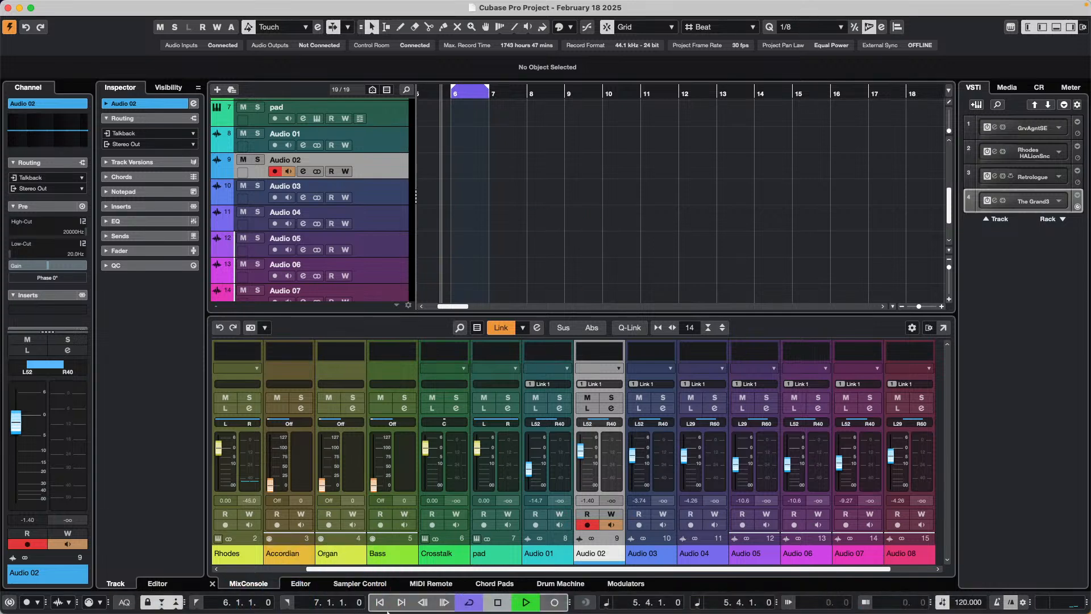
Force quit the unresponsive Cubase and relaunch it using the current program preferences
right_click(342, 571)
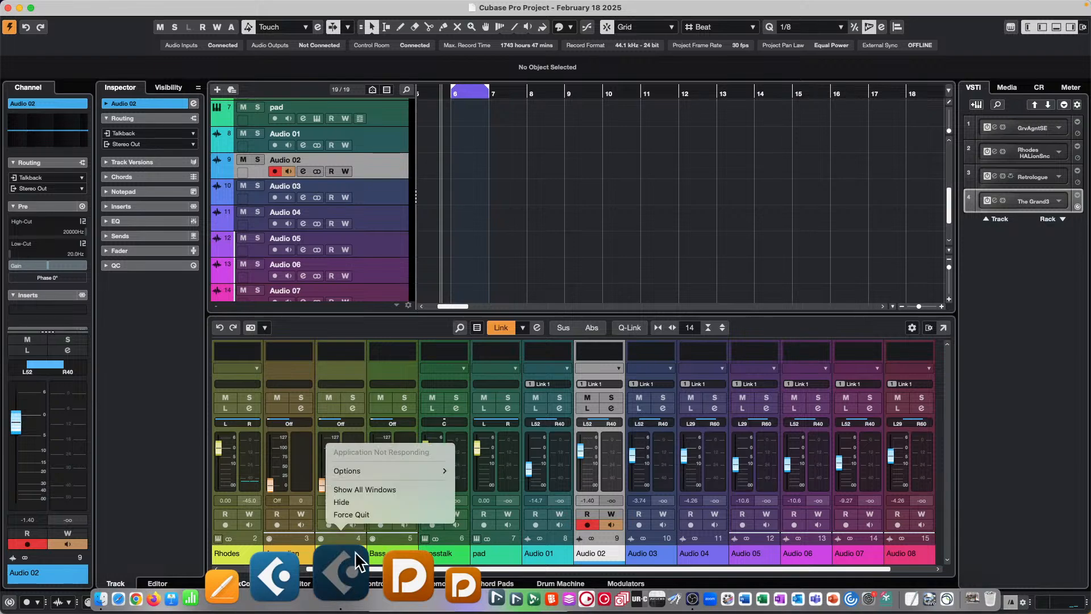
left_click(370, 515)
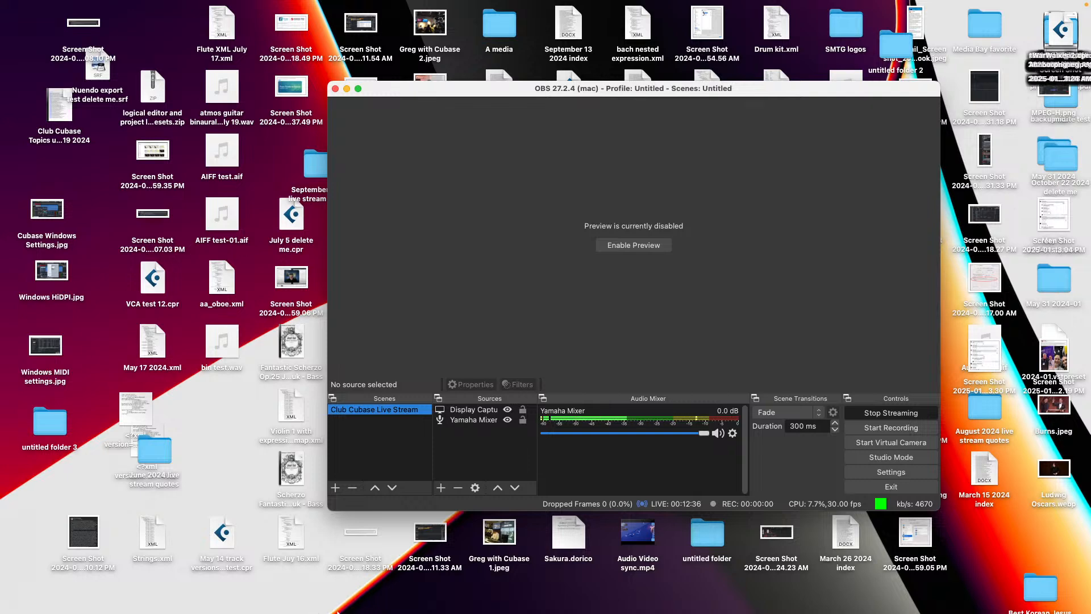
left_click(343, 572)
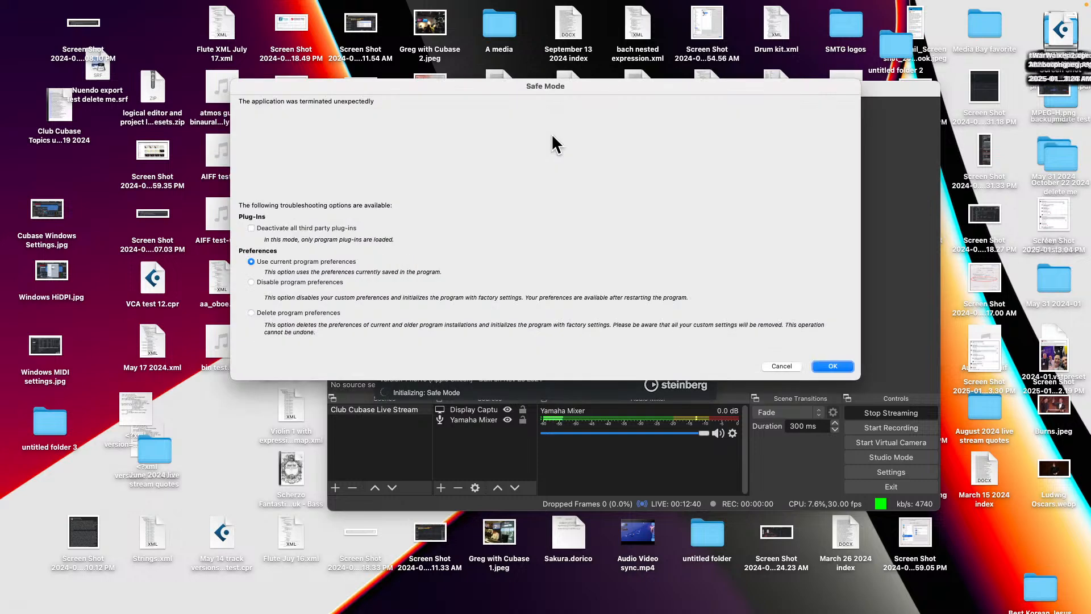
left_click(832, 366)
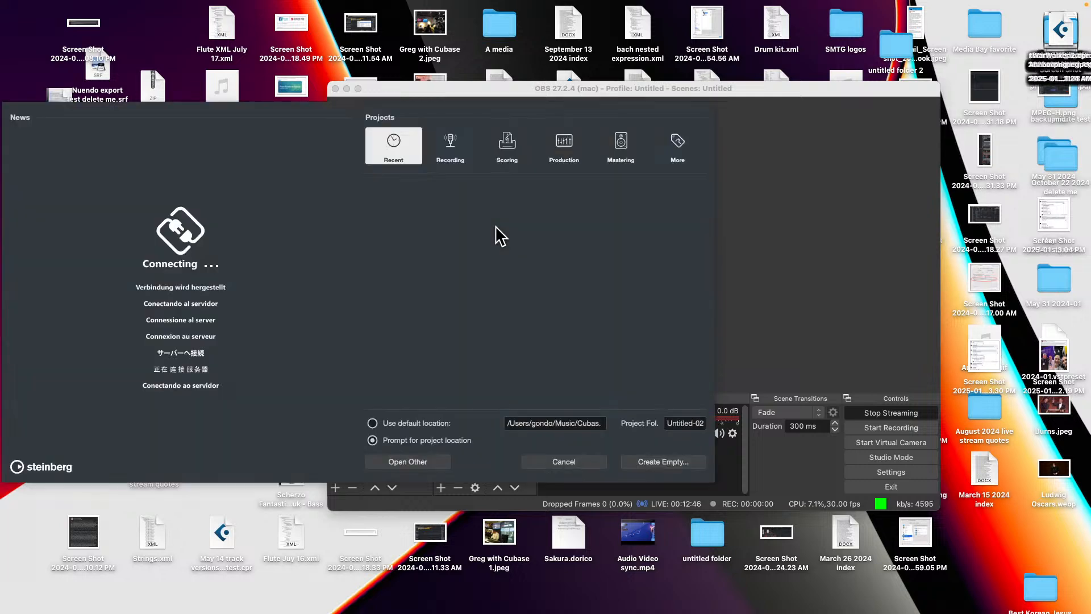
Create an empty project in the February 18 2025 folder and add one audio track with UR24C Input 1 (Mono) as its input
left_click(683, 463)
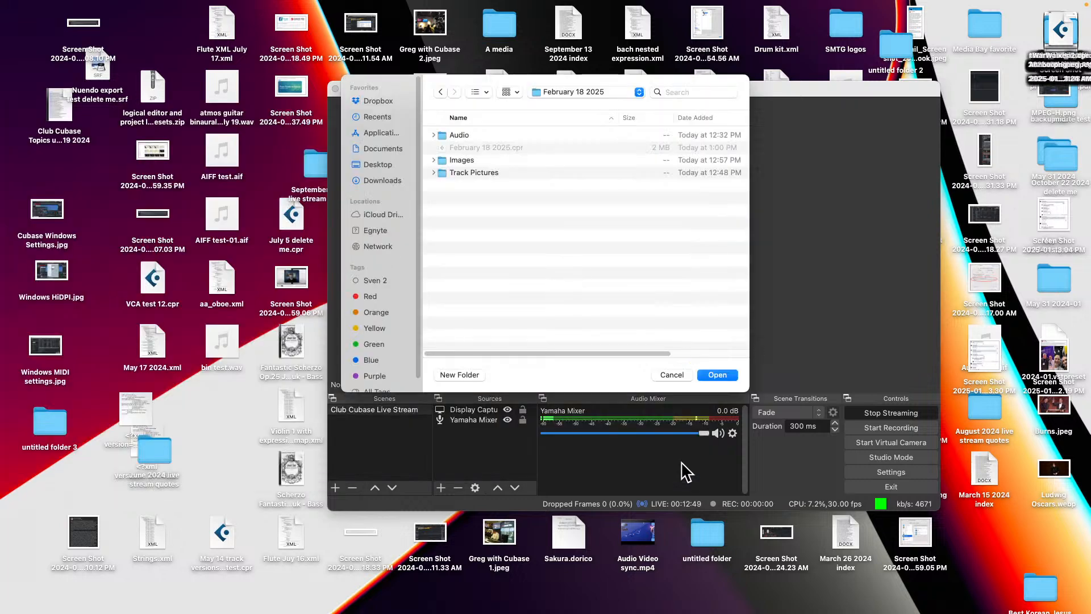
left_click(725, 375)
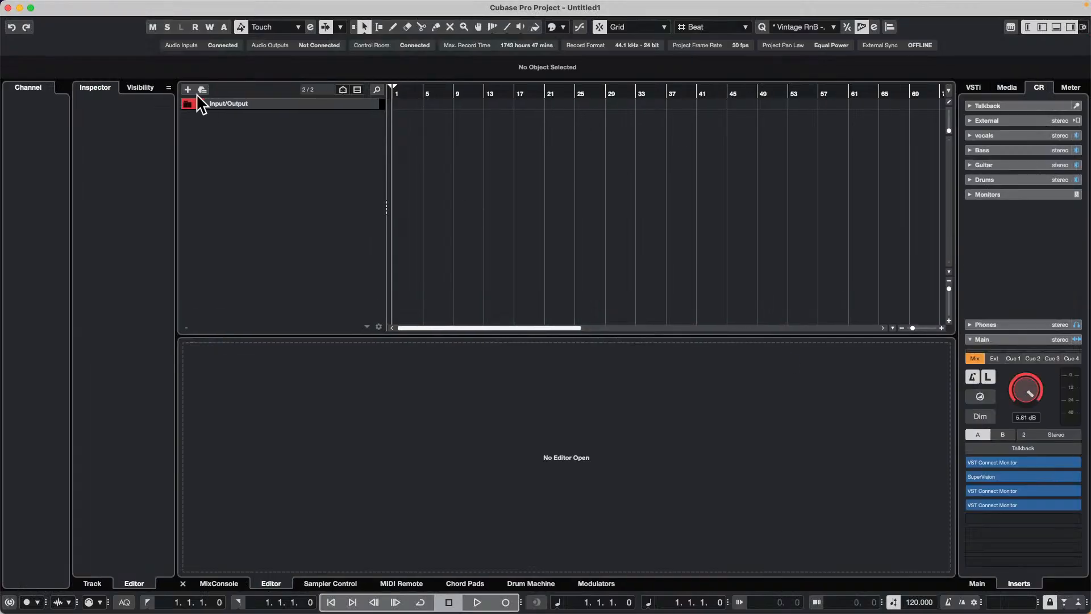
right_click(263, 139)
left_click(312, 143)
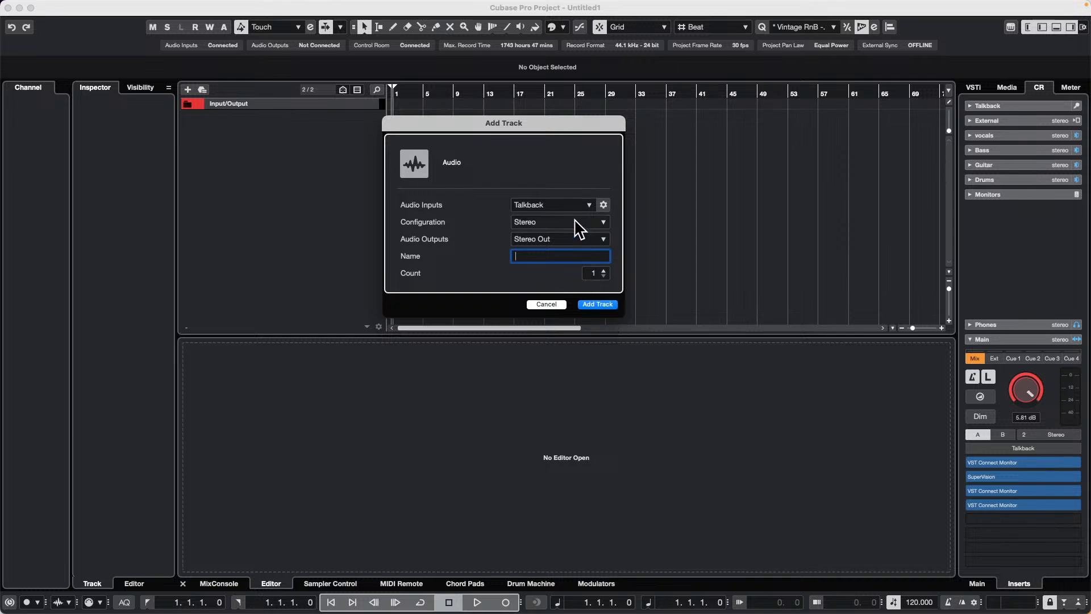
left_click(563, 206)
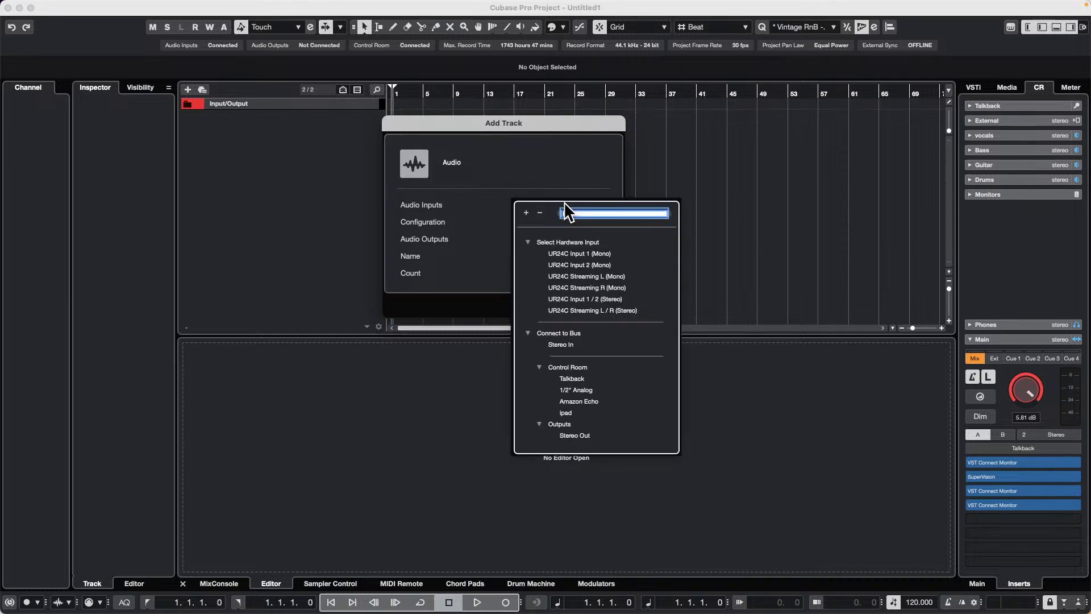
left_click(590, 253)
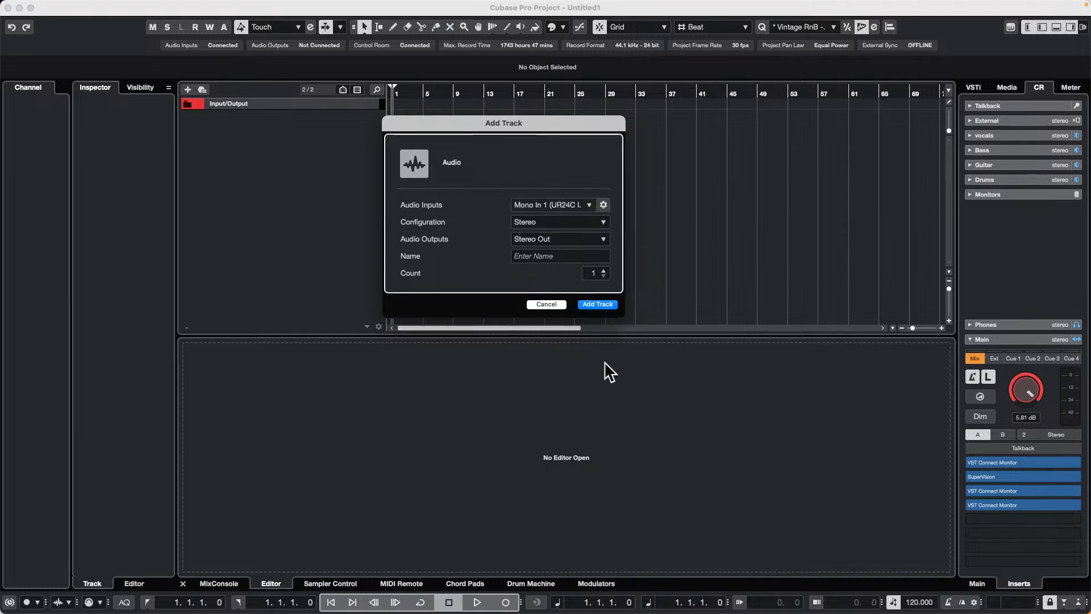
left_click(597, 305)
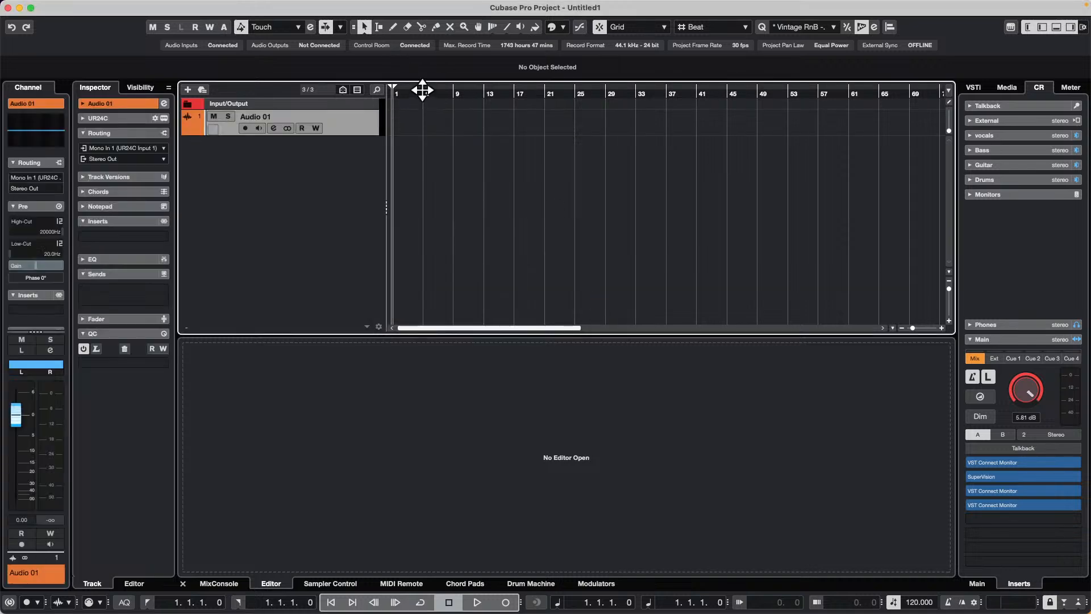
Set the left and right locators to bars 2 and 3, and place the project cursor at 1.2.1.0
left_click_drag(422, 90, 351, 155)
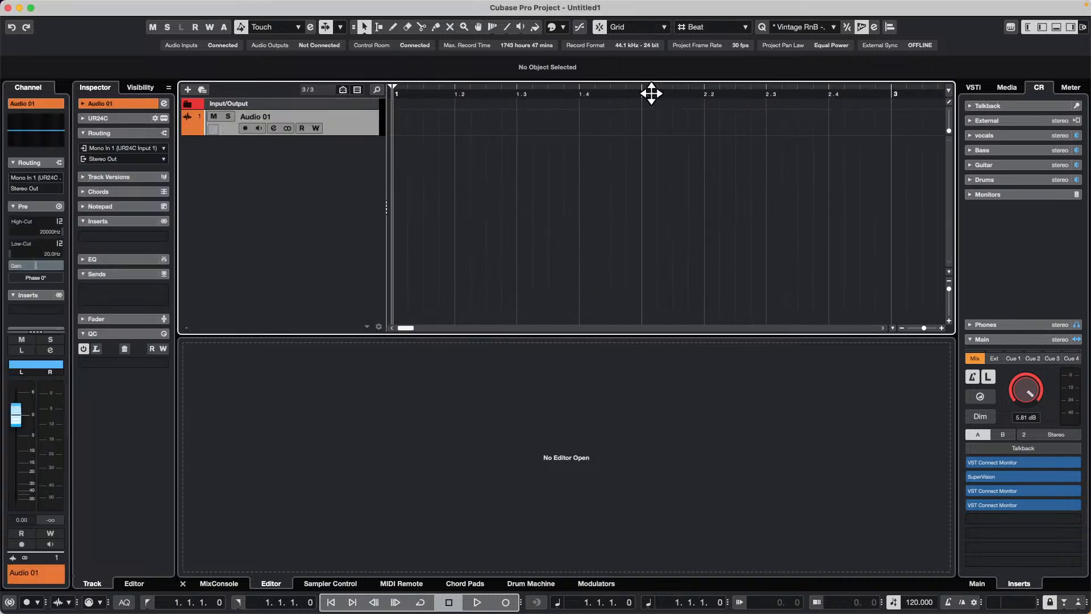
scroll(705, 98, "down", 1)
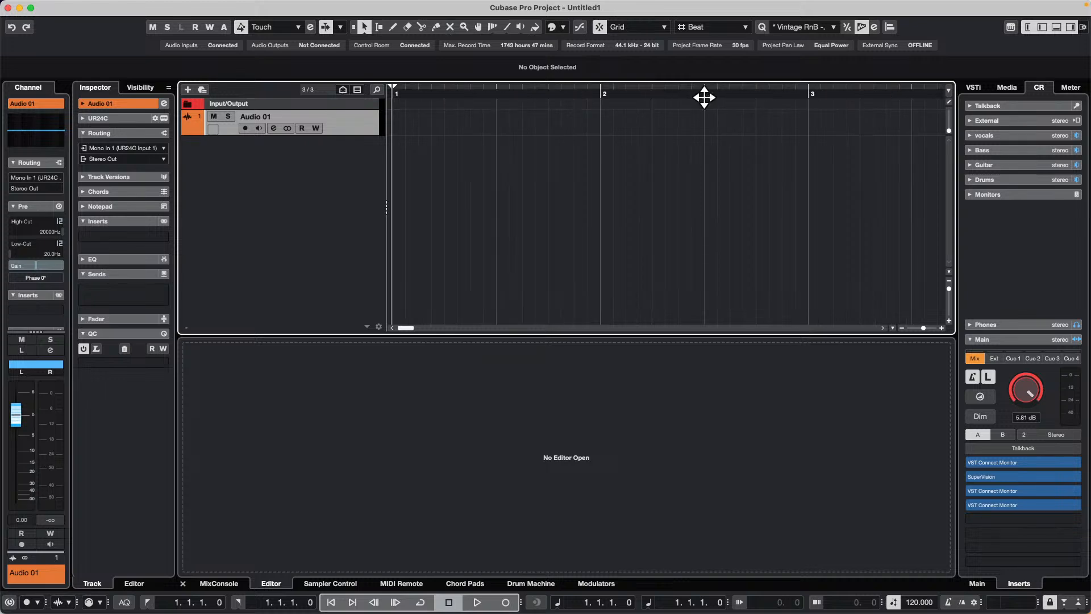
scroll(705, 97, "down", 1)
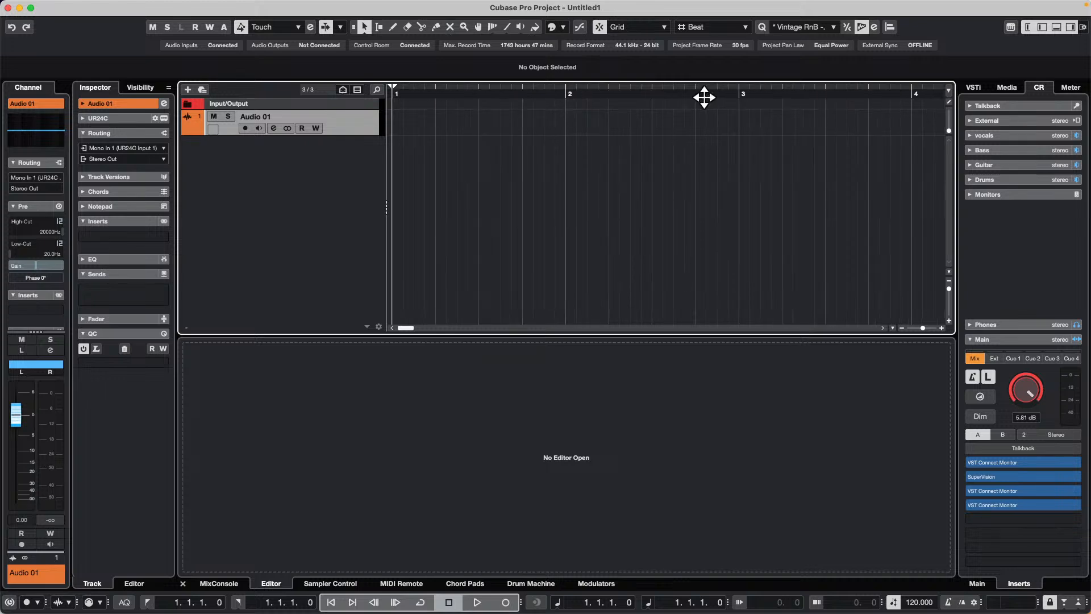
left_click(565, 90, "ctrl")
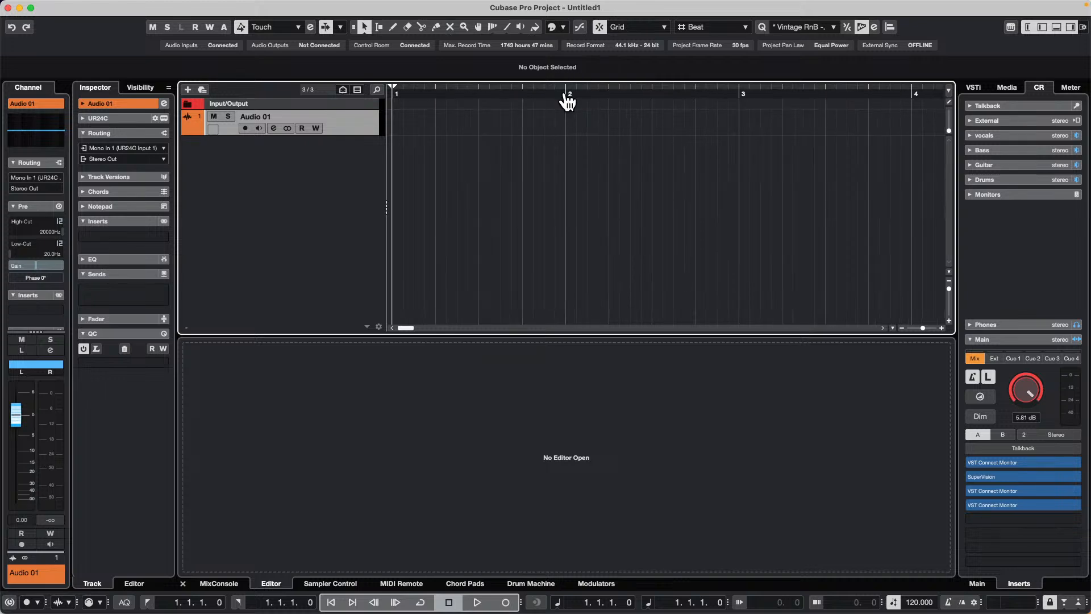
left_click(740, 90, "alt")
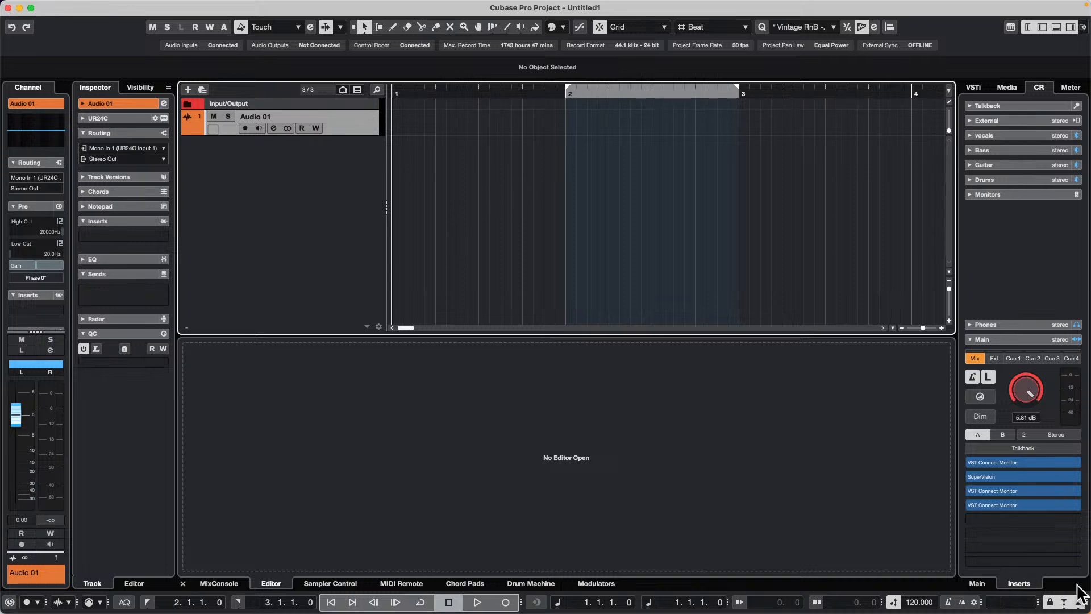
left_click(448, 88)
left_click_drag(448, 87, 445, 81)
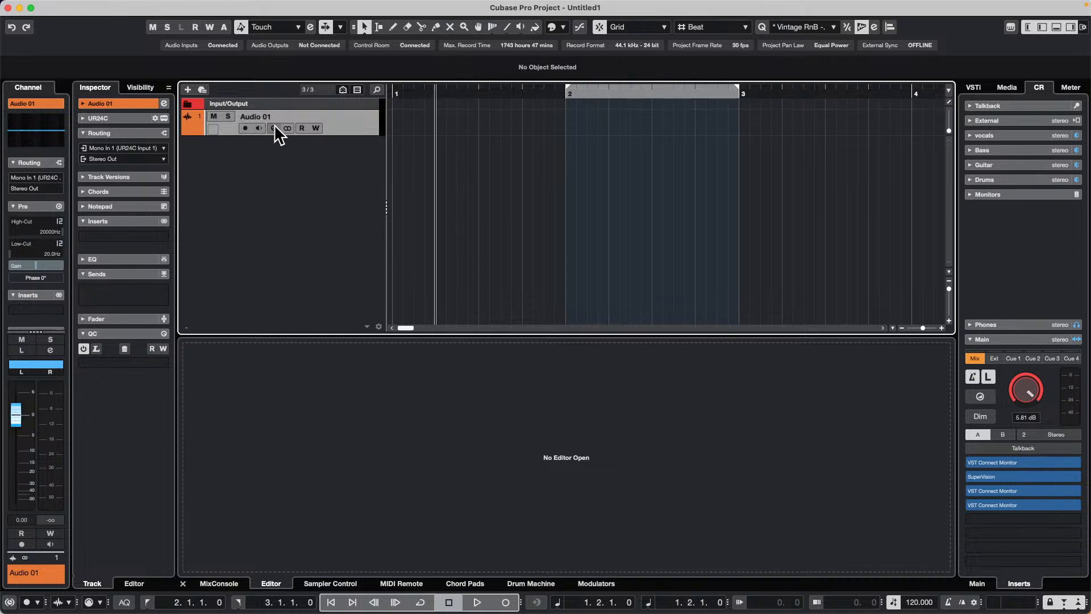
Record-enable Audio 01 with monitoring on and play from 1.2.1.0 to punch-record bar 2, stopping past bar 3
left_click(245, 129)
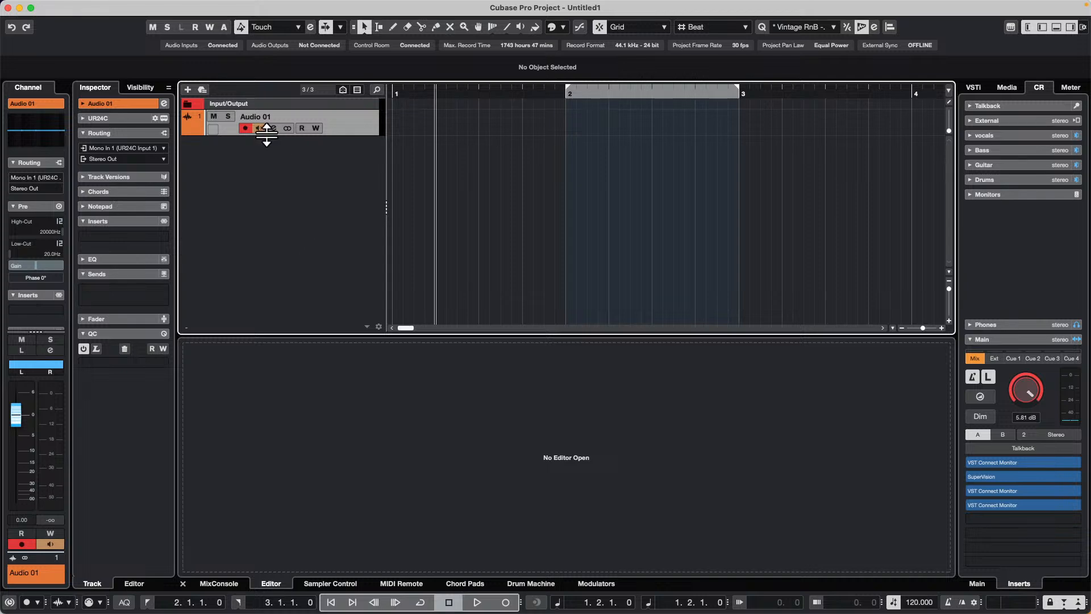
left_click(261, 130)
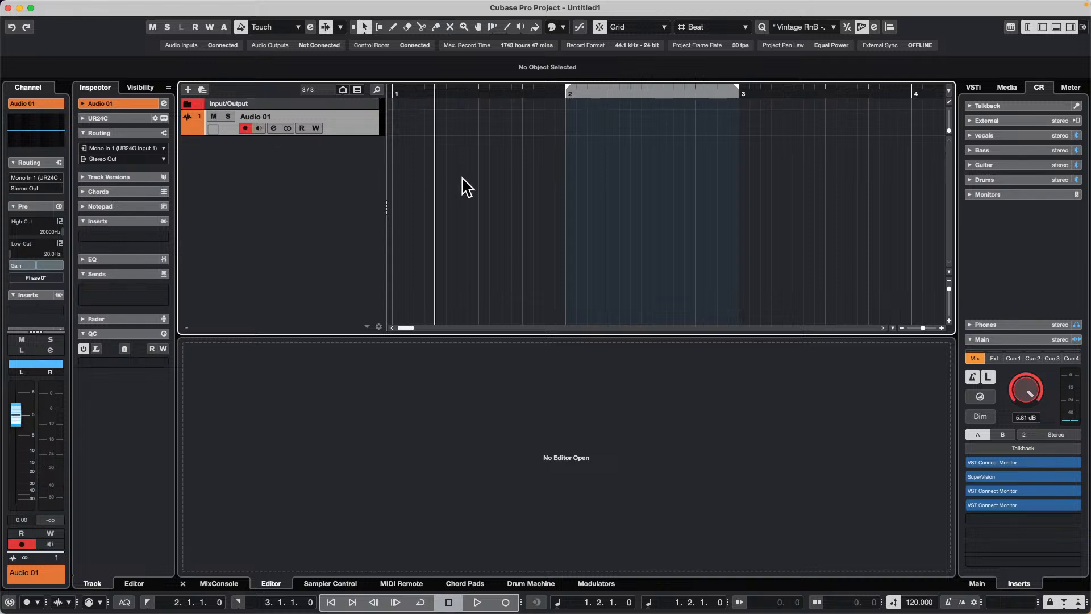
left_click(259, 128)
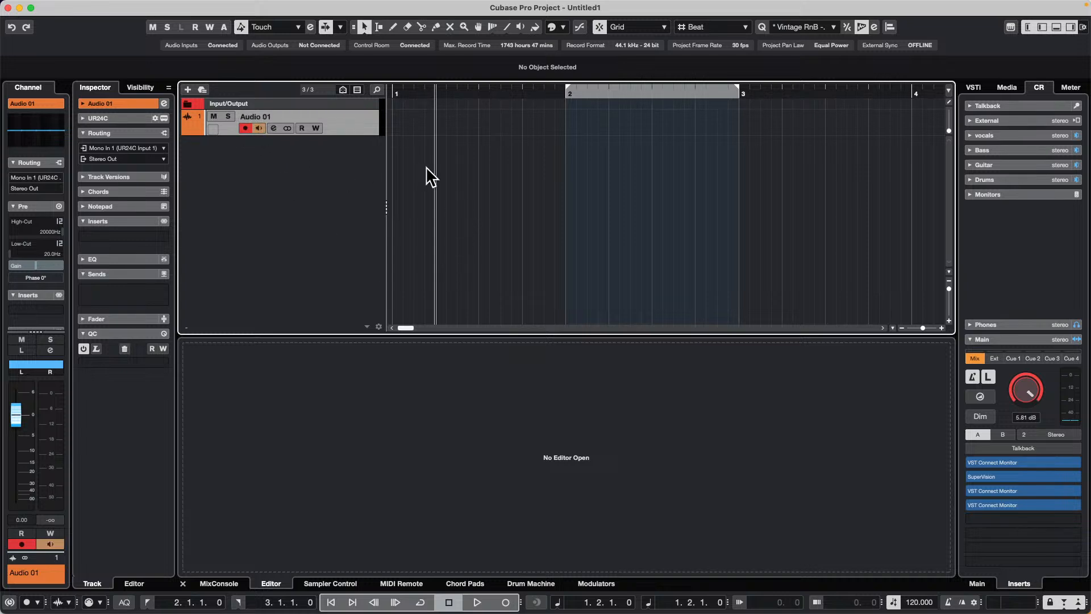
key("space")
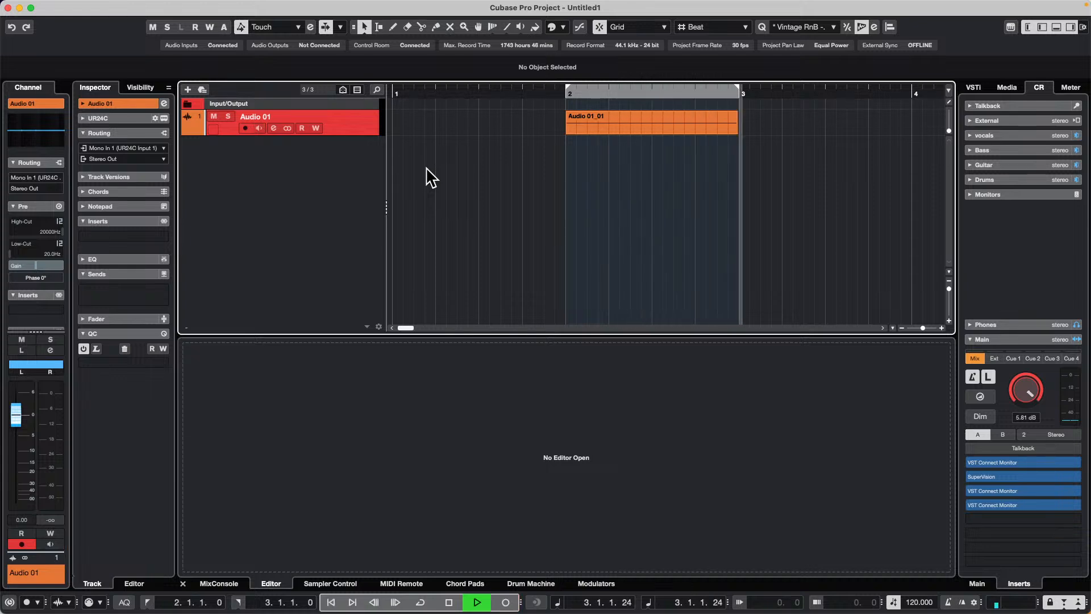
key("space")
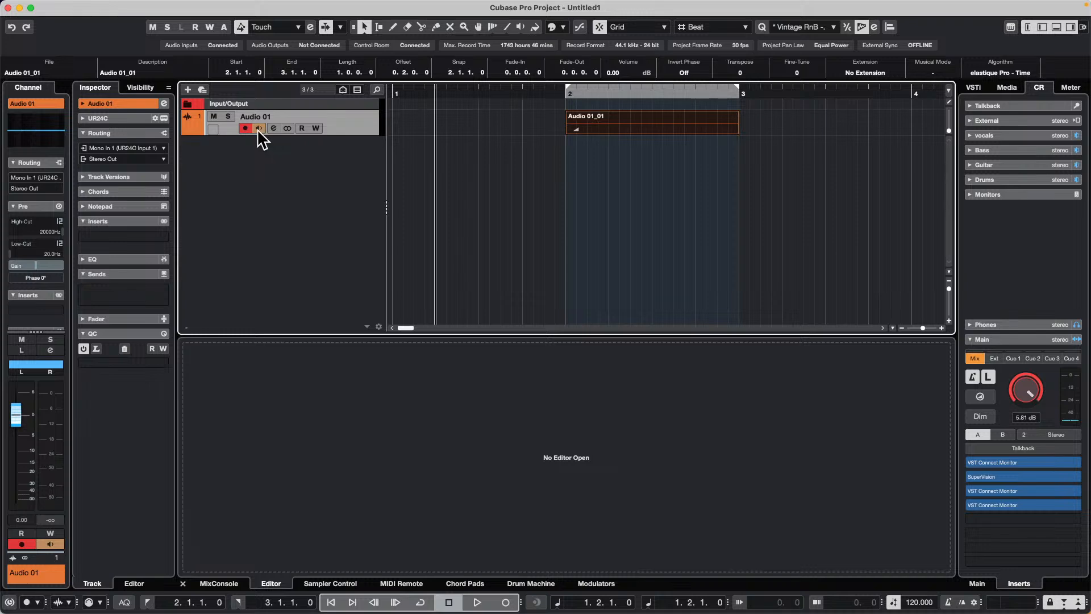
Check the Auto Monitoring setting in the VST preferences
left_click(75, 6)
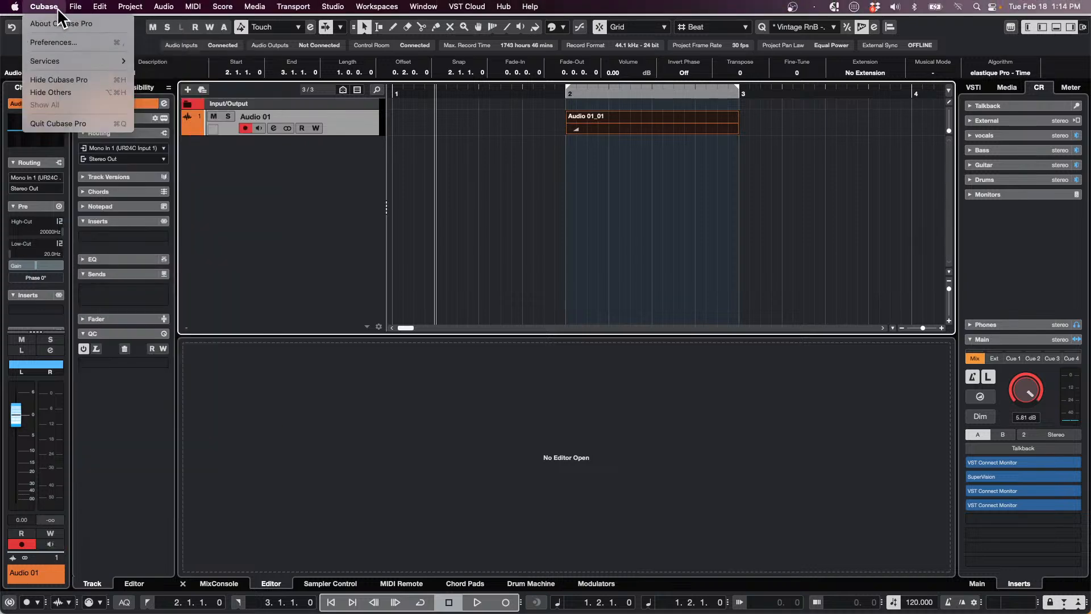
left_click(60, 42)
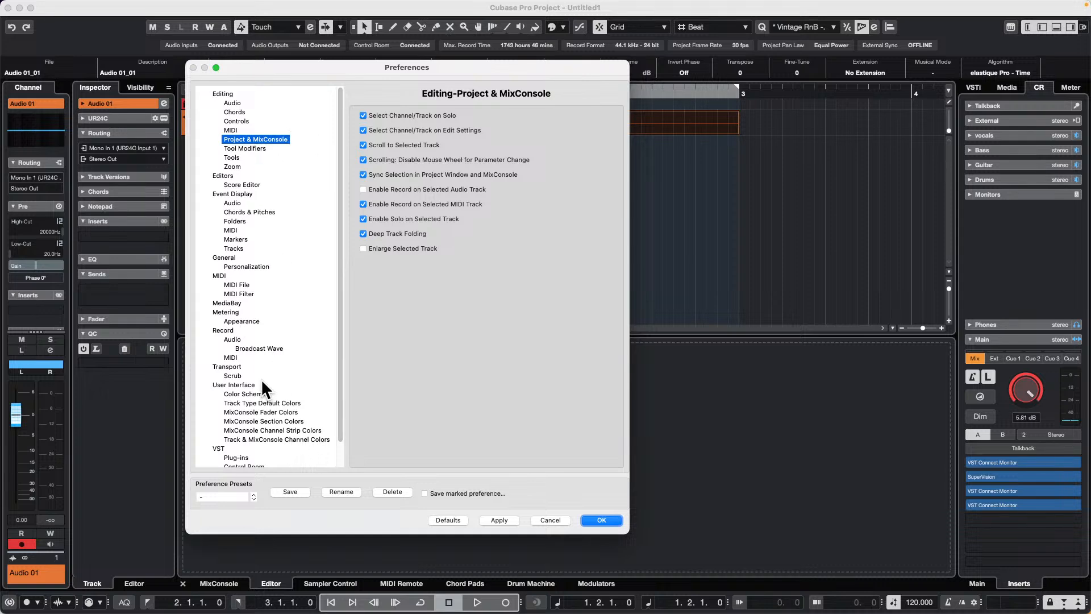
scroll(268, 391, "down", 1)
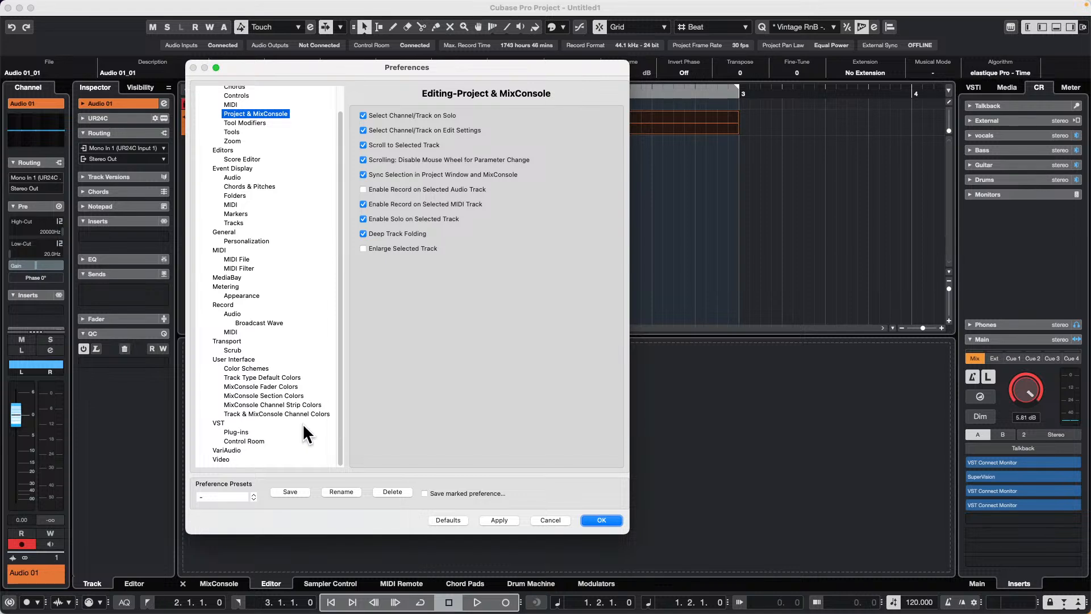
left_click(217, 424)
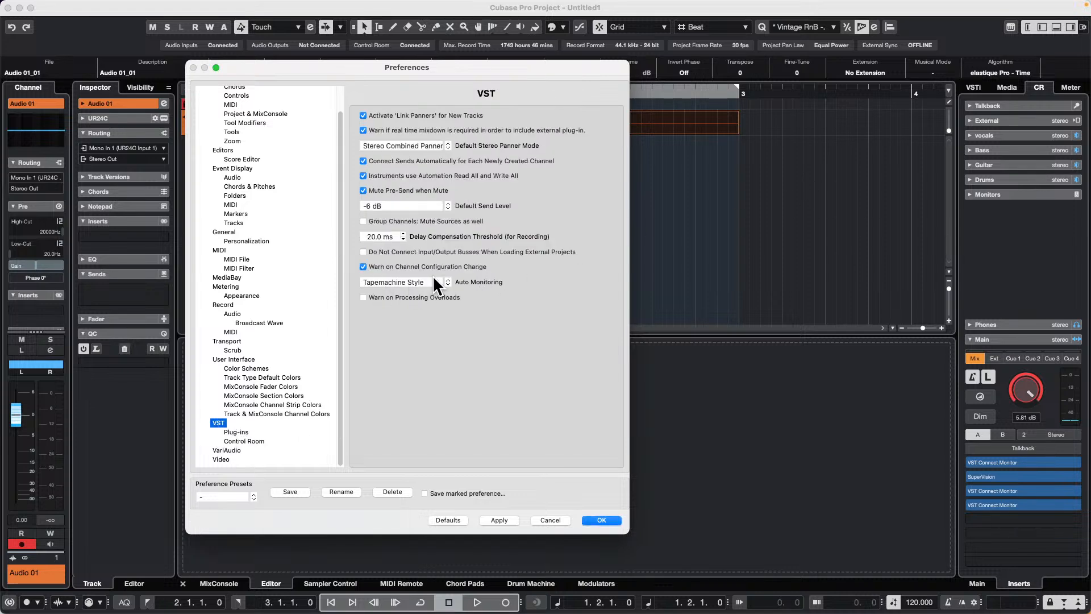
left_click(601, 520)
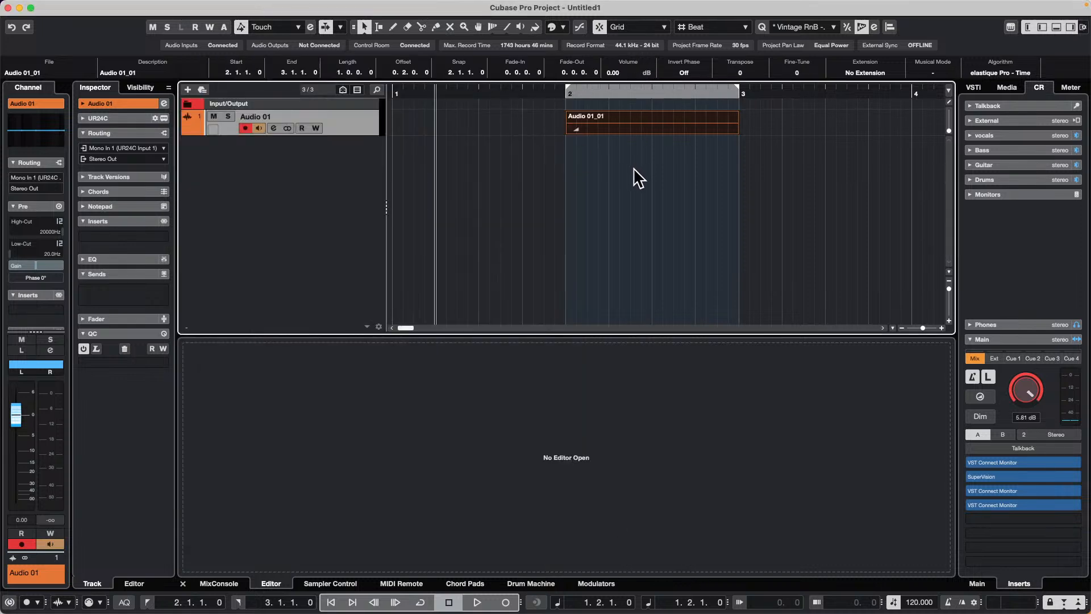
Delete the bar 2 recording, switch off Audio 01's monitoring, and punch-record bar 2 again from 1.1.1.0
key("Delete")
left_click(260, 128)
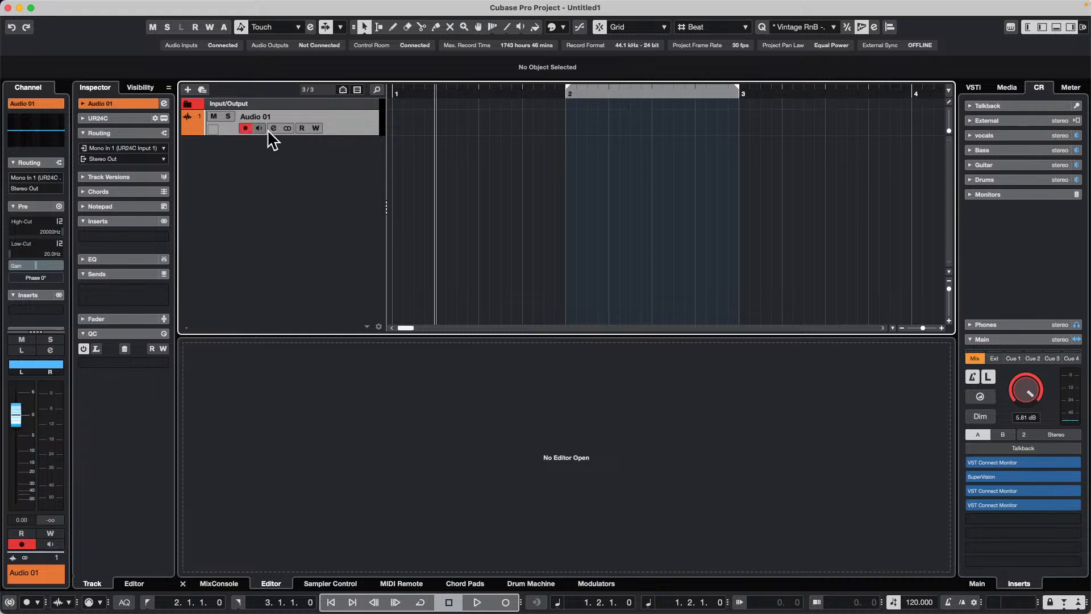
left_click_drag(477, 90, 158, 174)
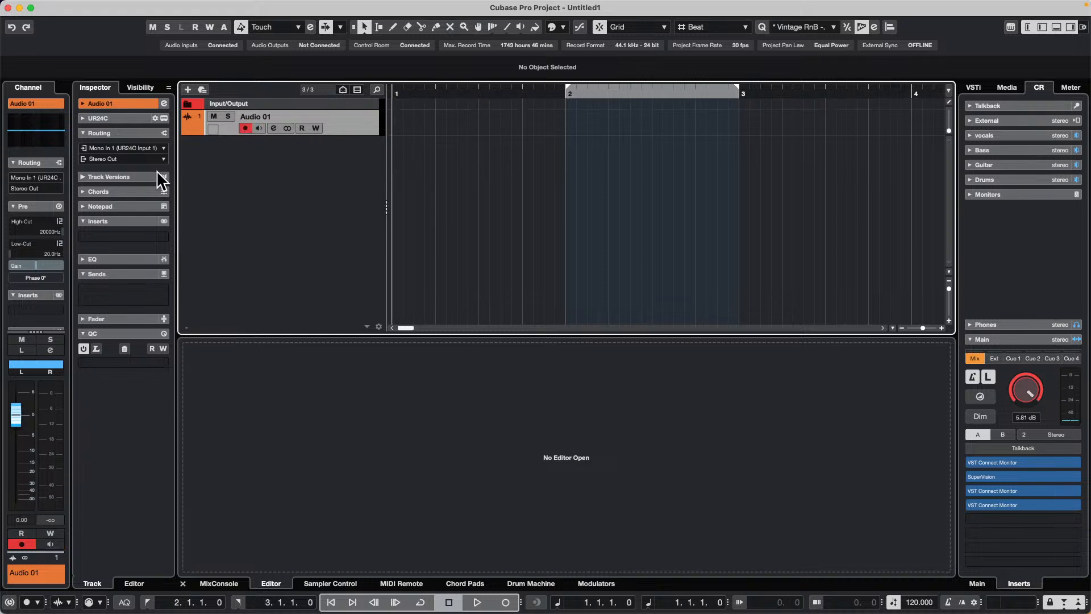
key("space")
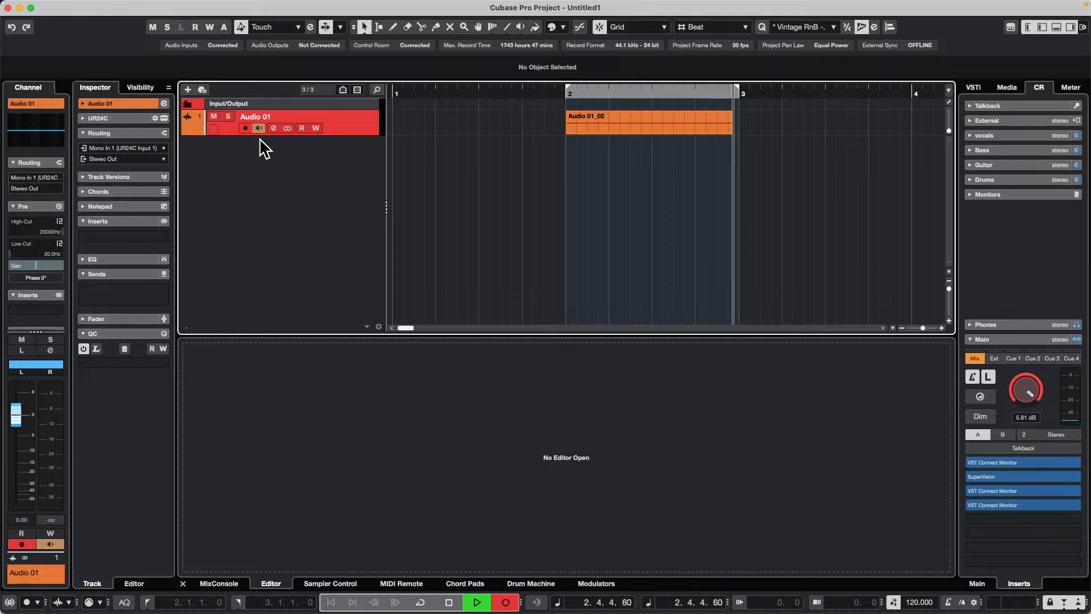
key("space")
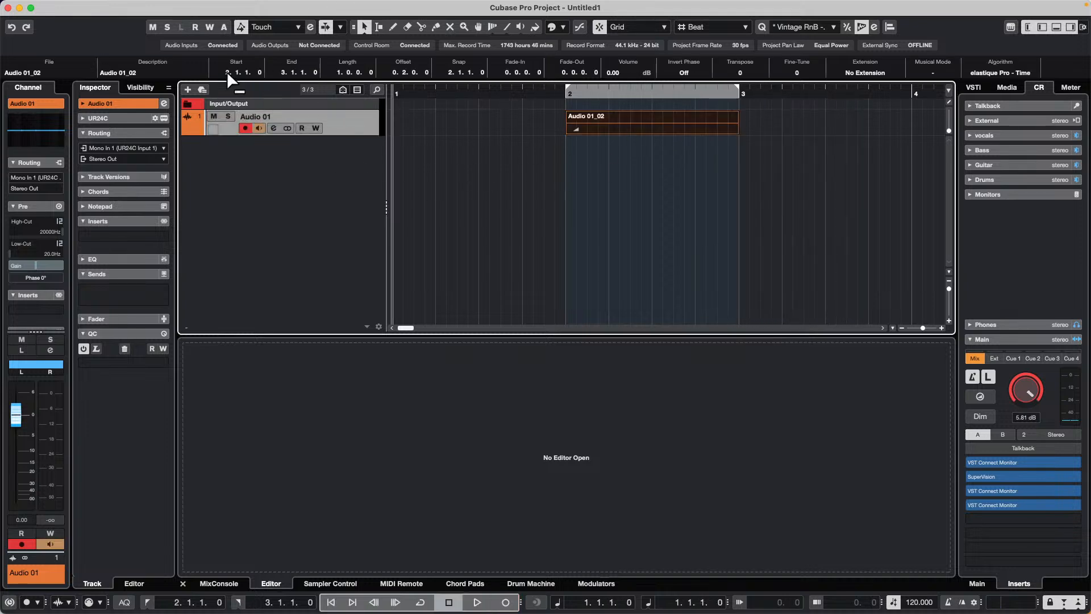
Set Auto Monitoring to Manual in the VST preferences and apply the change
left_click(94, 7)
mouse_move(46, 7)
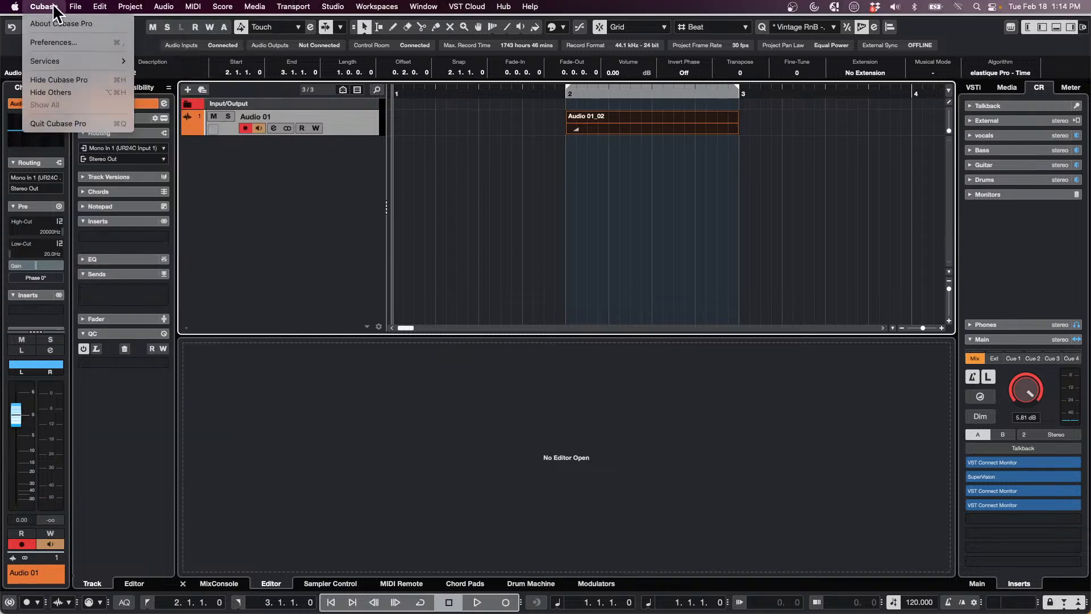
left_click(58, 45)
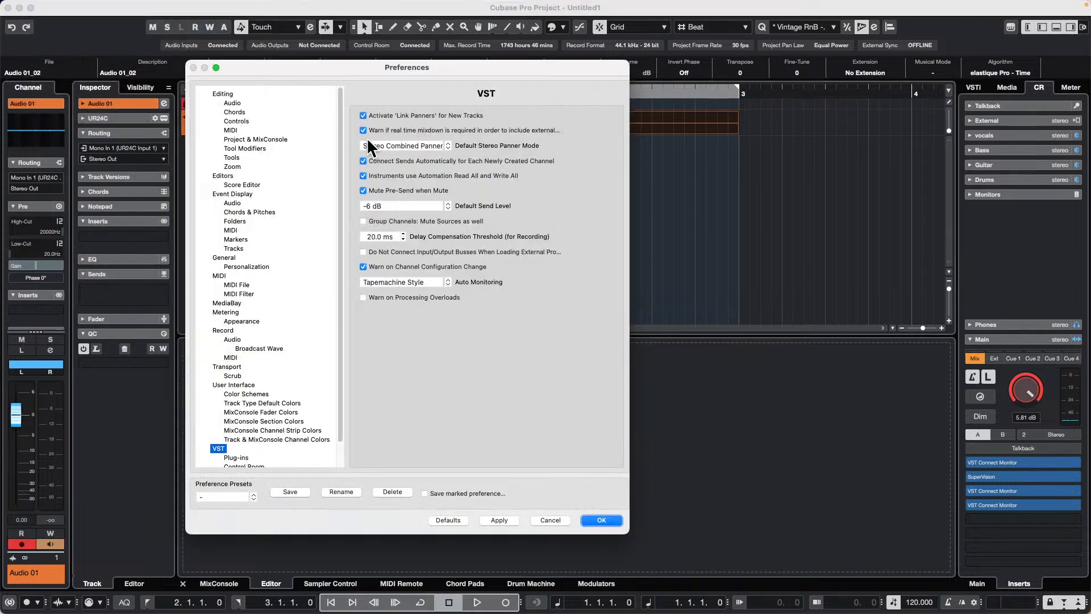
left_click(409, 282)
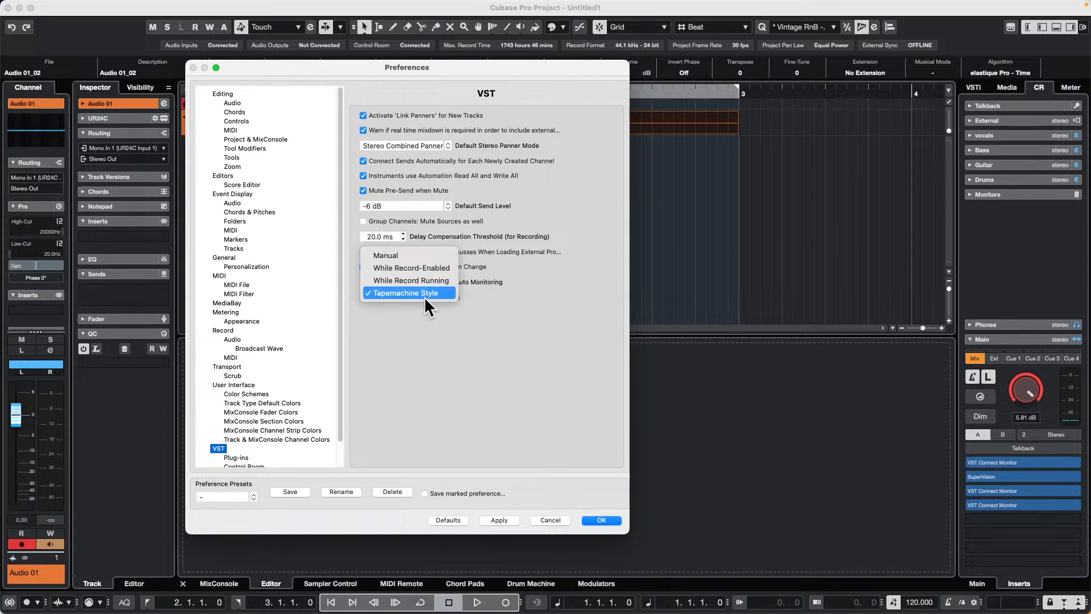
left_click(447, 257)
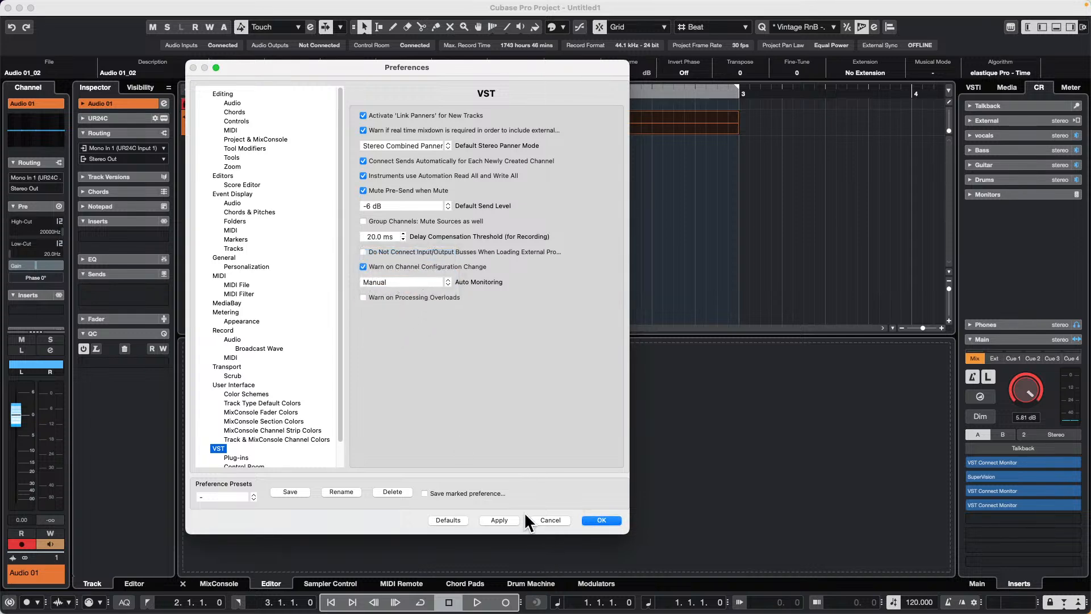
left_click(509, 518)
left_click(602, 519)
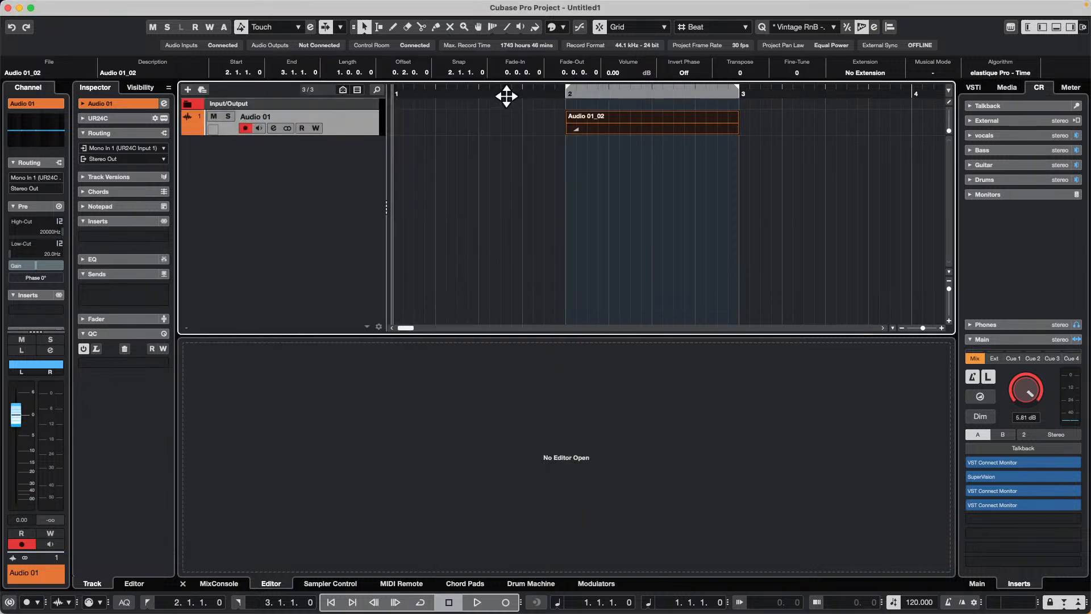
Delete the bar 2 recording and punch-record between the locators again from 1.1.1.0 under manual monitoring
key("Delete")
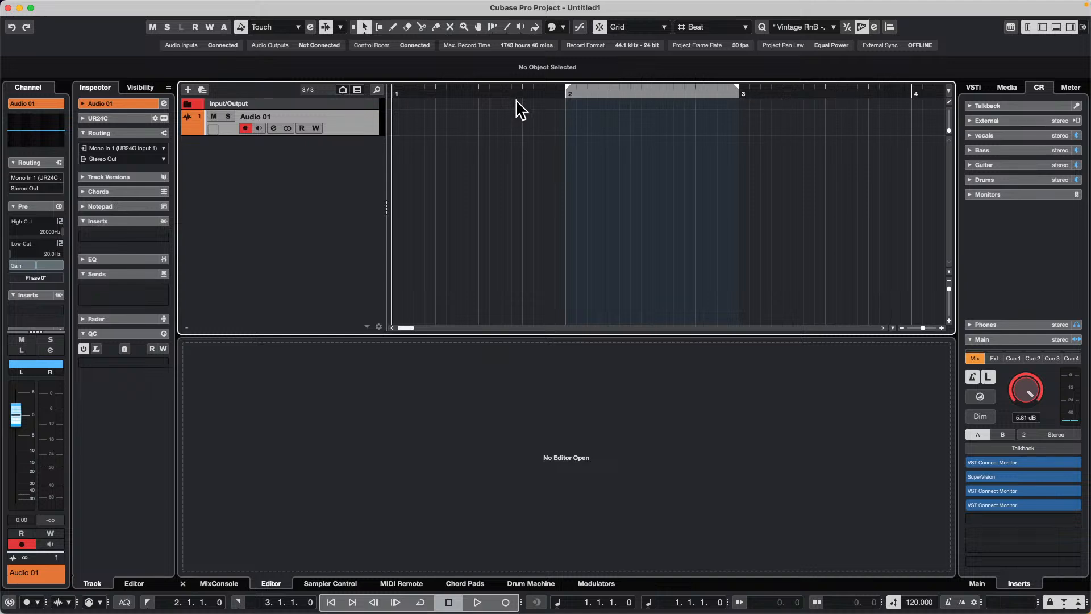
key("space")
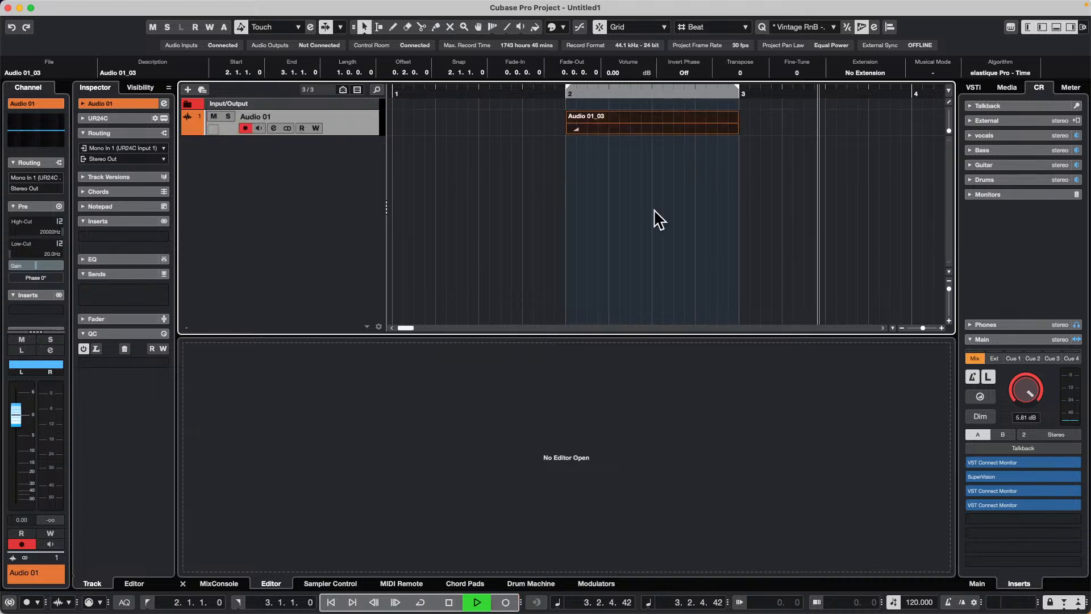
key("space")
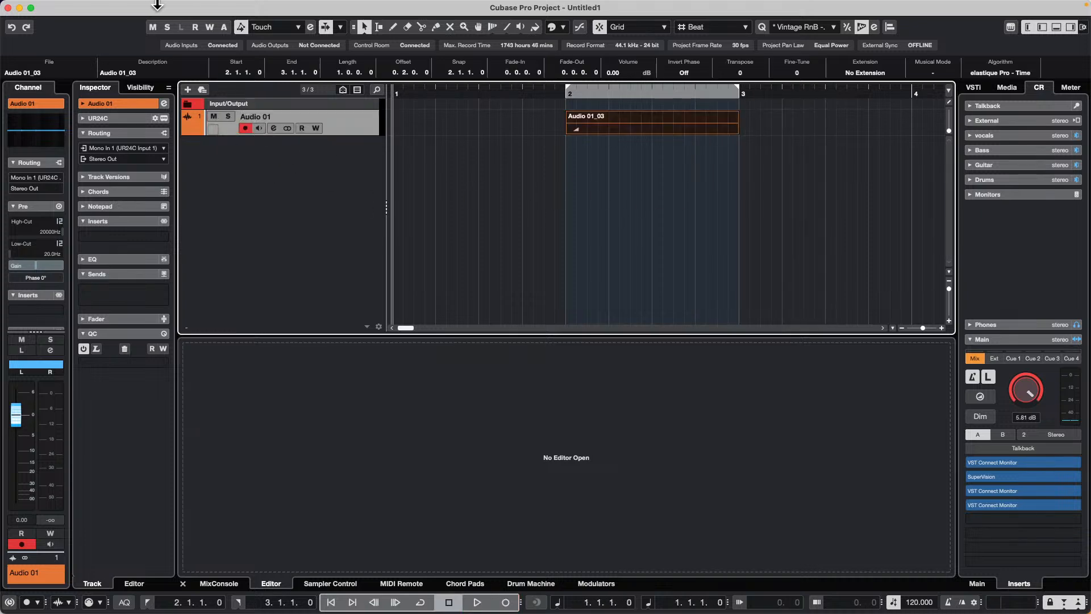
Set Auto Monitoring to Tapemachine Style in the VST preferences and apply the change
left_click(45, 7)
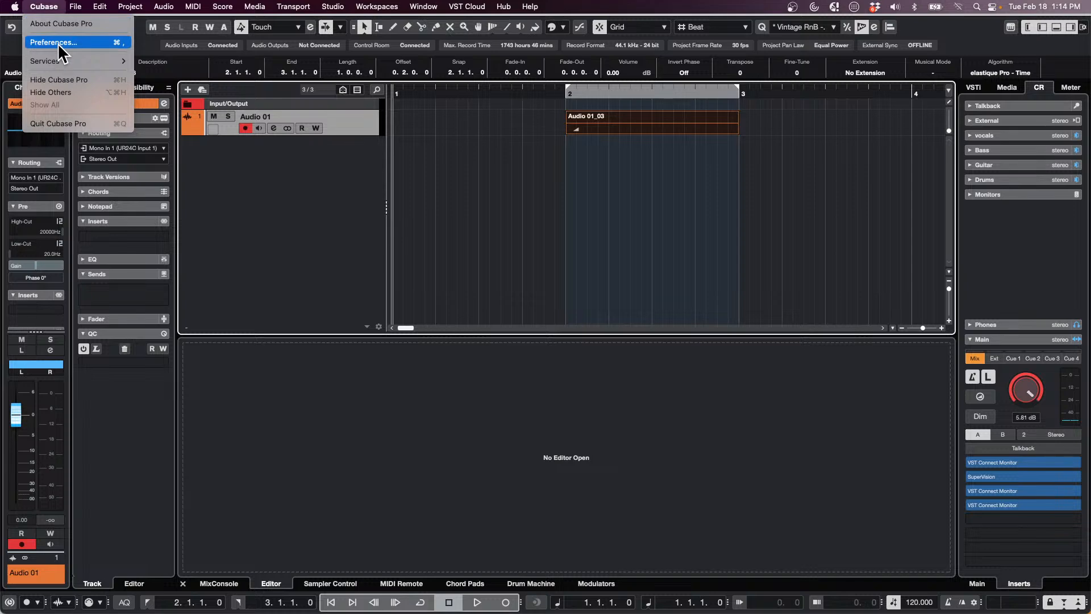
left_click(54, 42)
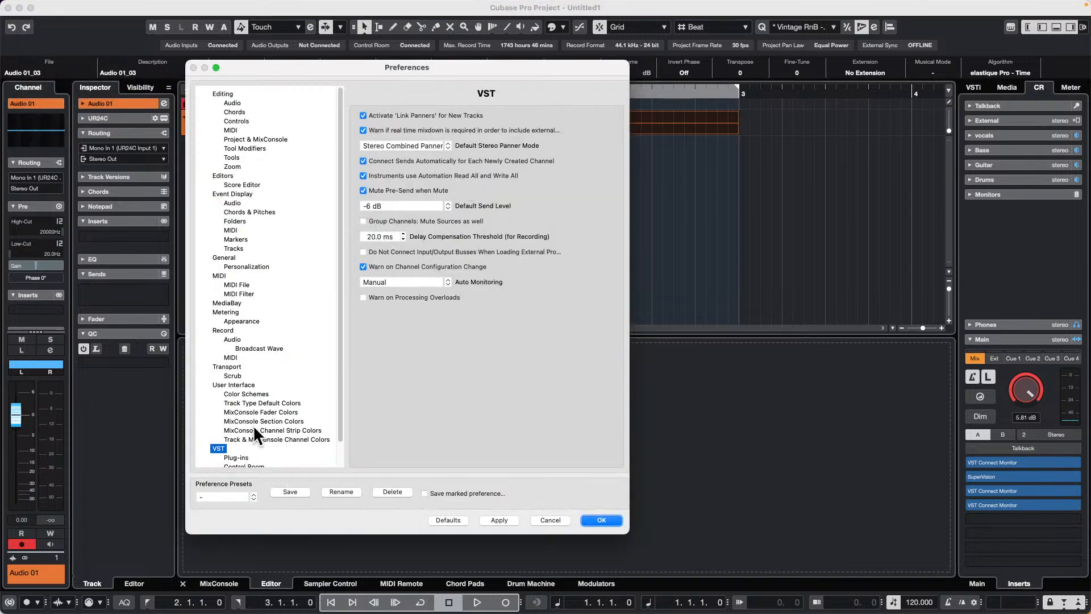
left_click(397, 279)
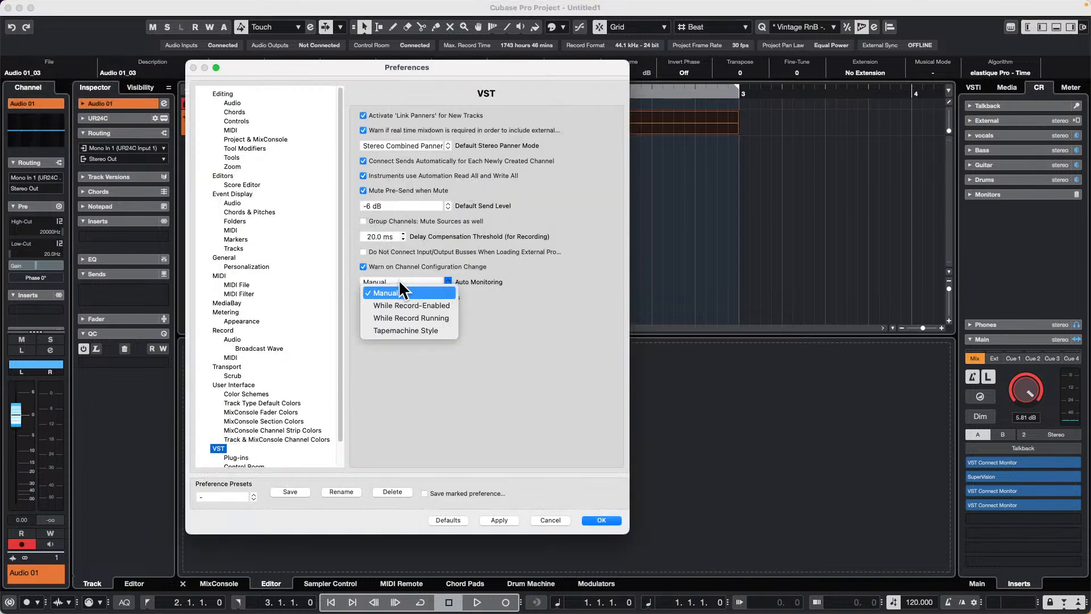
left_click(415, 328)
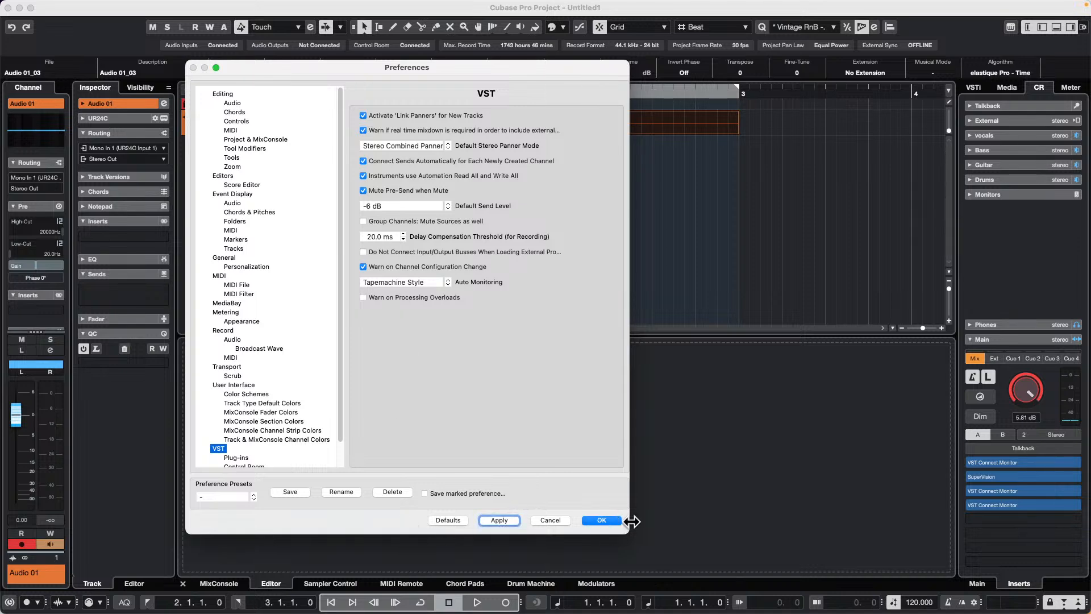
left_click_drag(629, 519, 609, 529)
left_click(607, 522)
Remove the bar 2 recording and punch-record it again from 1.1.1.0 under Tapemachine Style monitoring, stopping past bar 3
key("super+z")
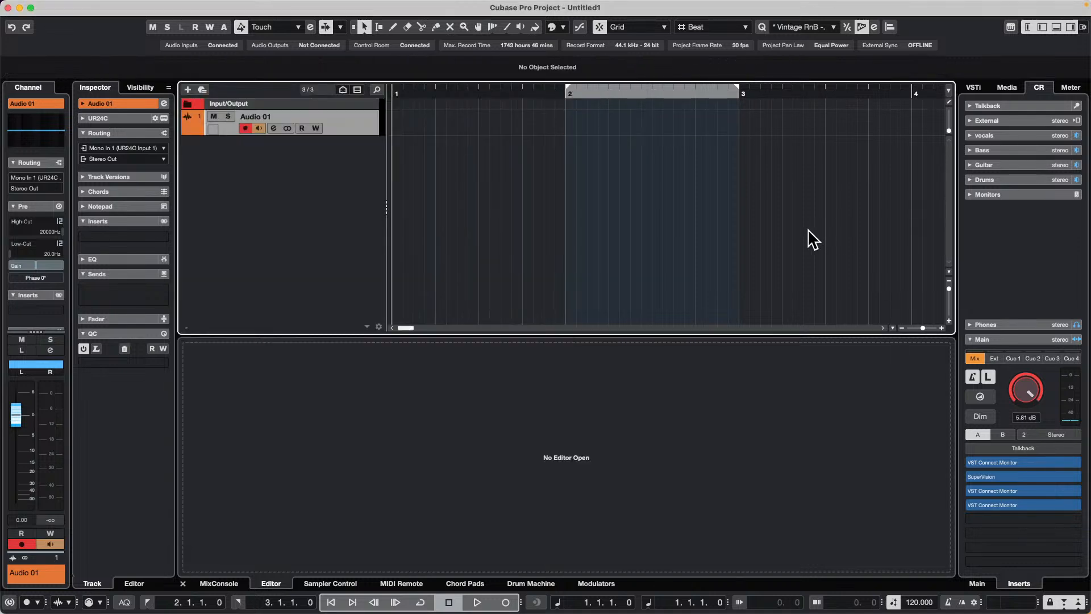
key("space")
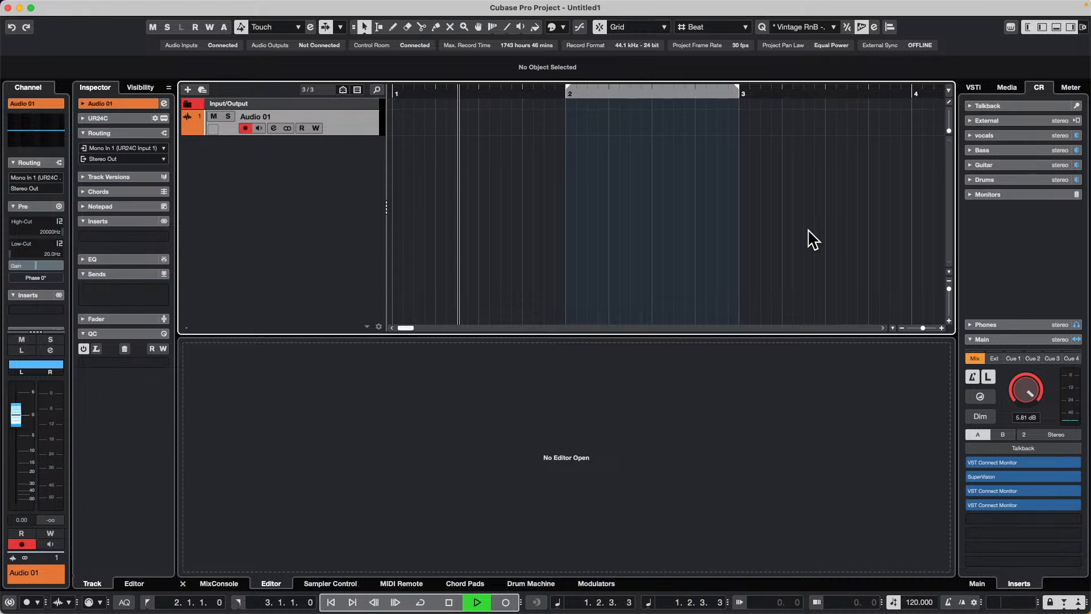
key("KP_Multiply")
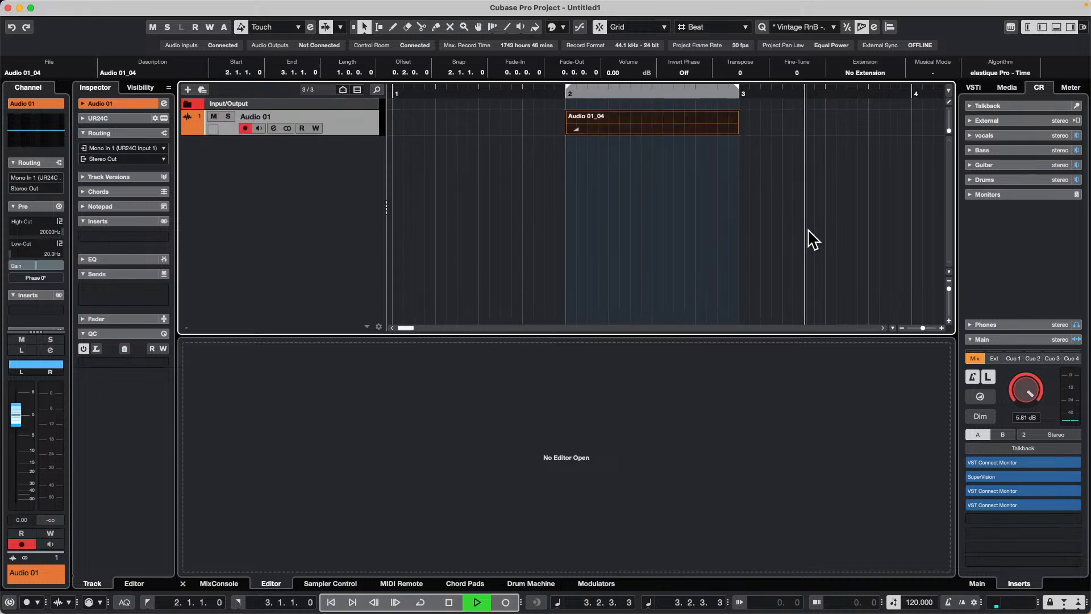
key("space")
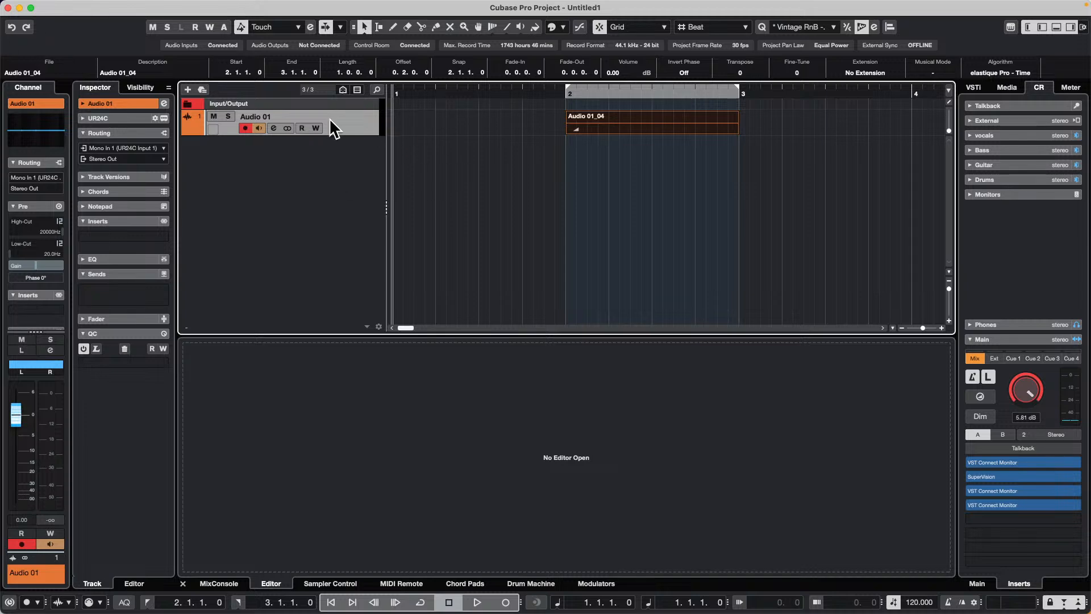
Turn off monitoring and record enable on Audio 01, and load VST Bass Amp in its first insert slot
left_click(259, 127)
left_click(246, 128)
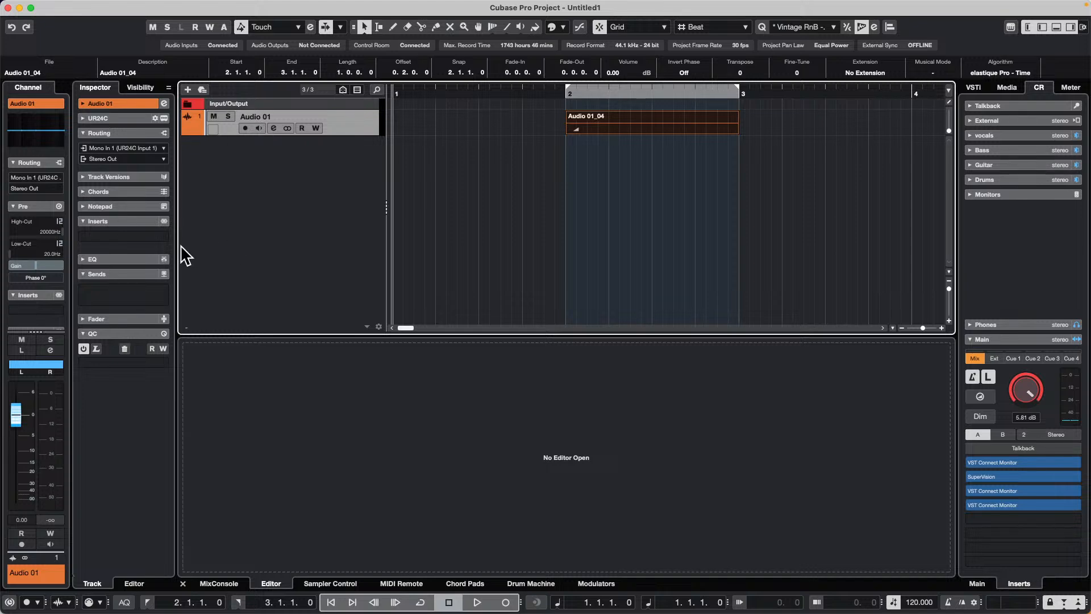
left_click(147, 236)
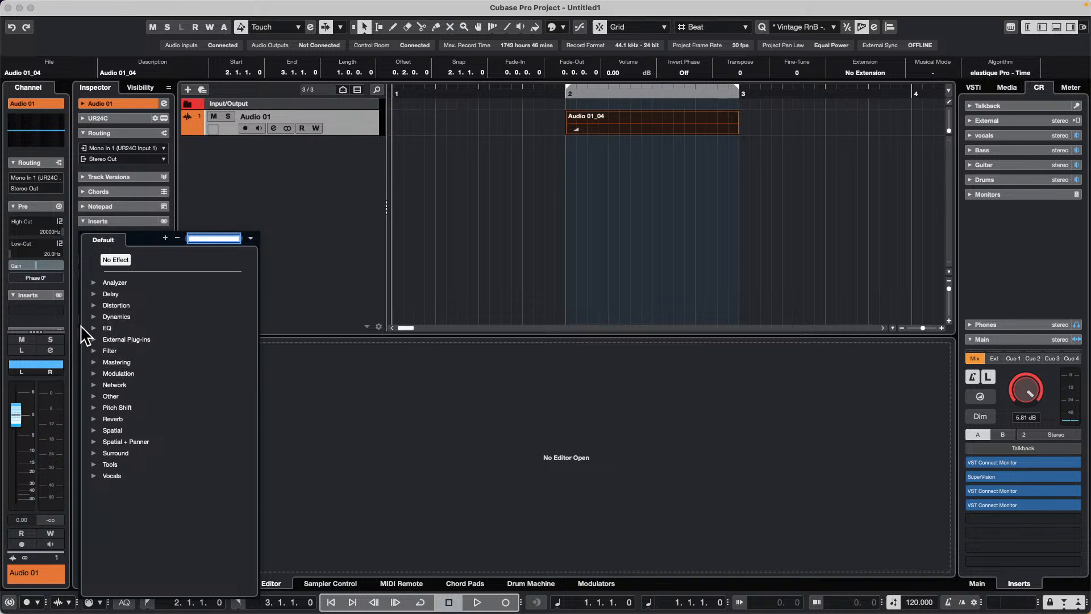
left_click(94, 306)
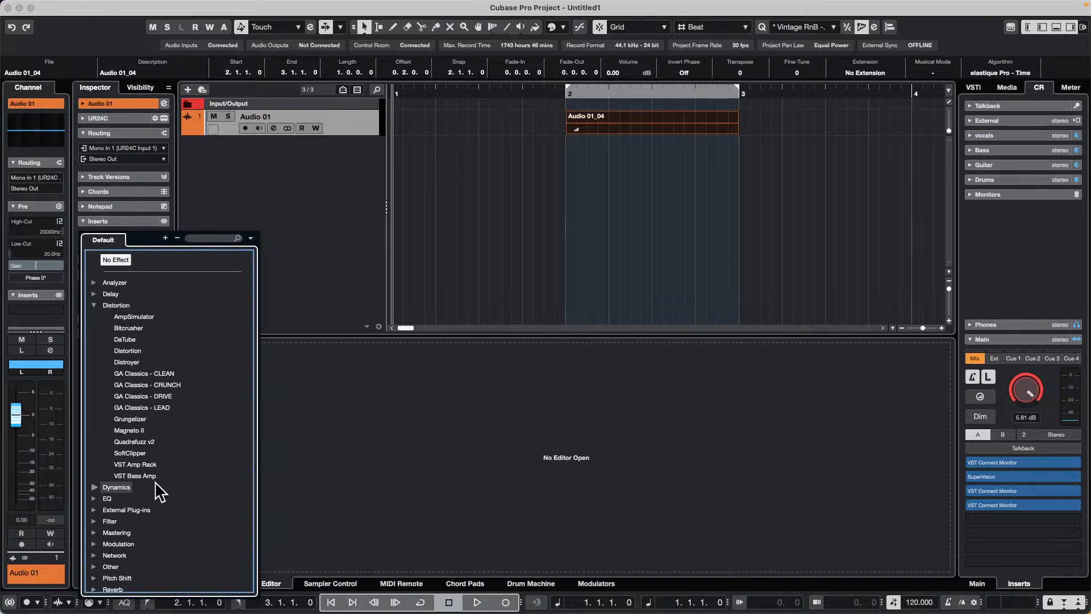
left_click(147, 477)
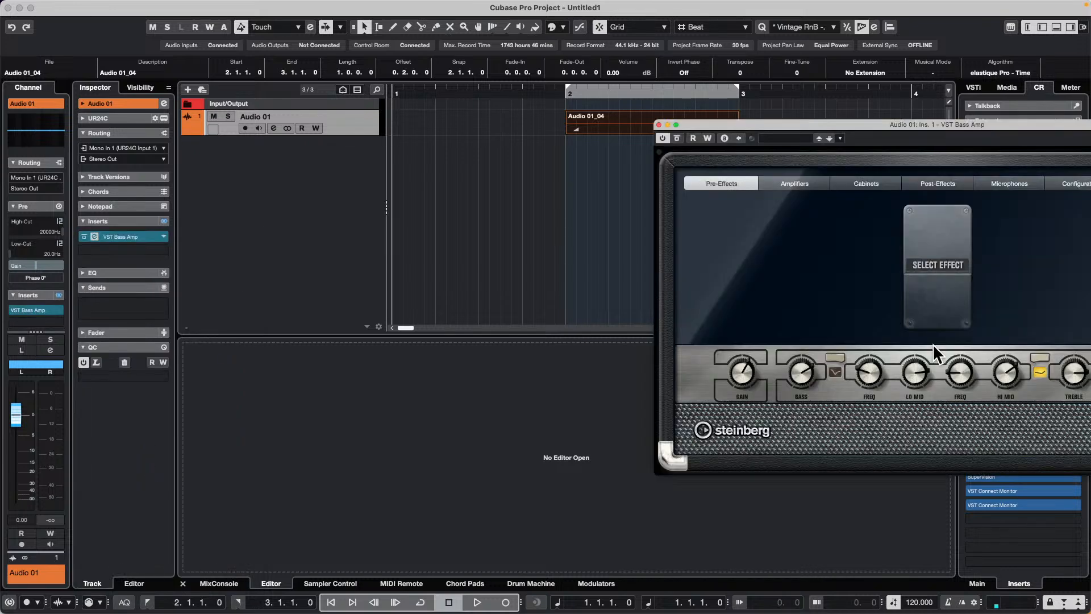
left_click_drag(748, 124, 579, 112)
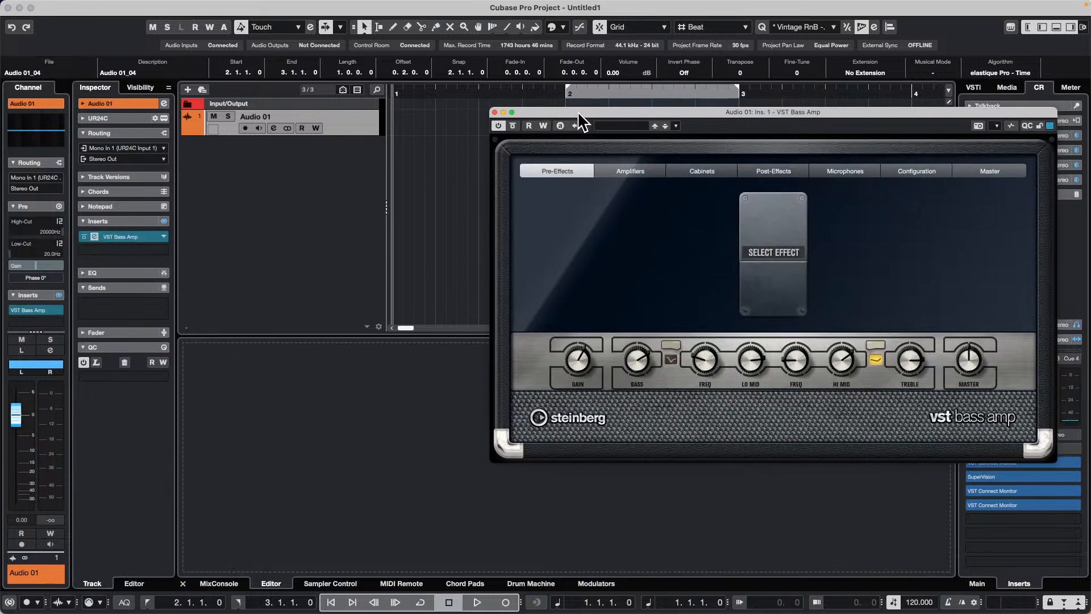
Try the Paradise, No Amplifier, Tweed, Green T and iTech amplifier models in VST Bass Amp and choose Greyhound
left_click(614, 172)
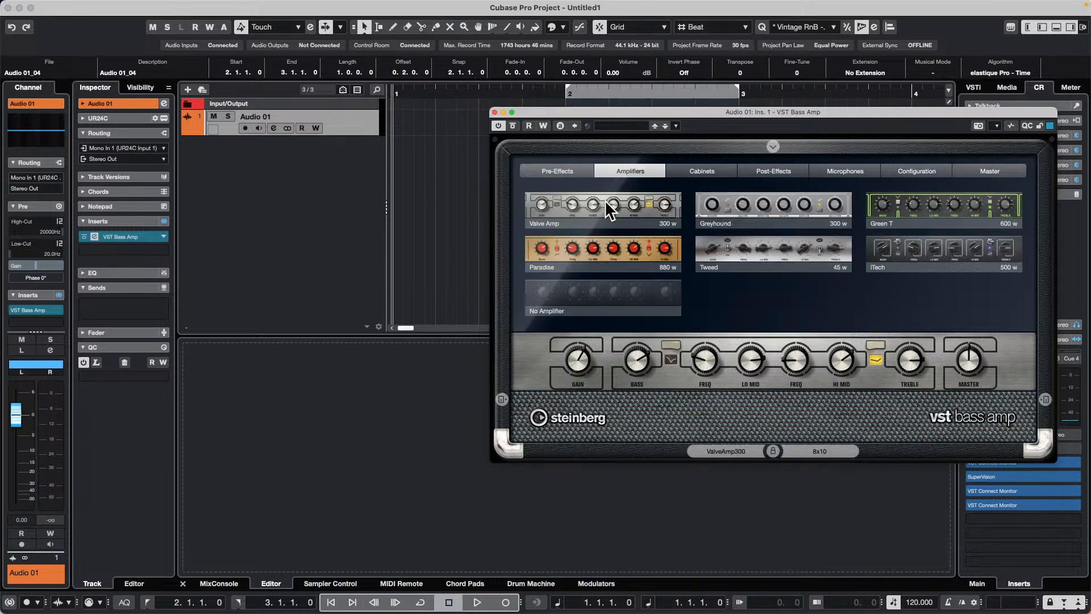
left_click(612, 253)
left_click(626, 297)
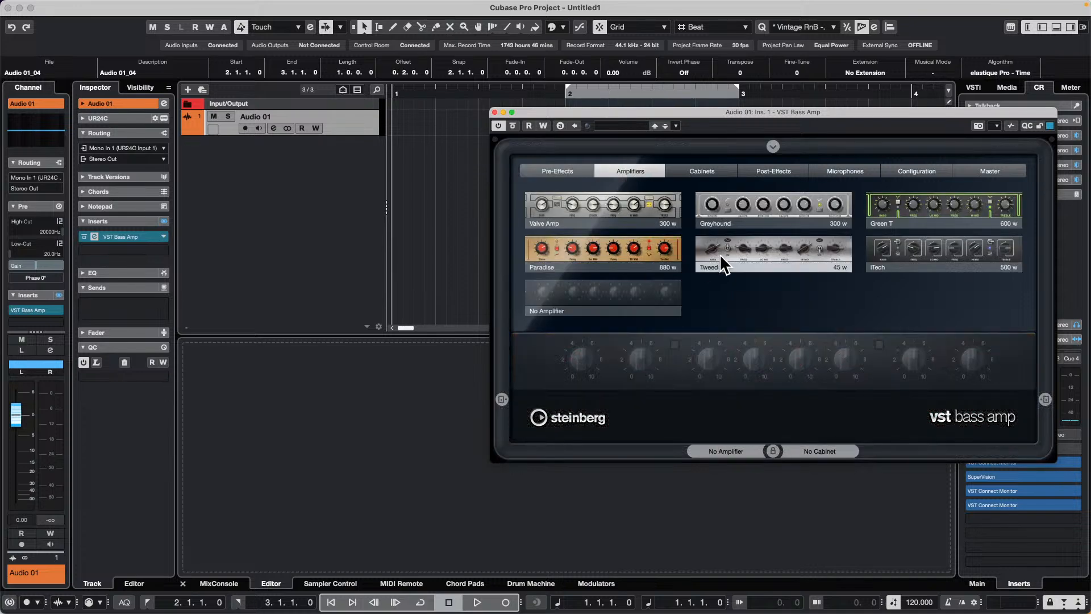
left_click(720, 253)
left_click(728, 220)
left_click(924, 222)
left_click(922, 246)
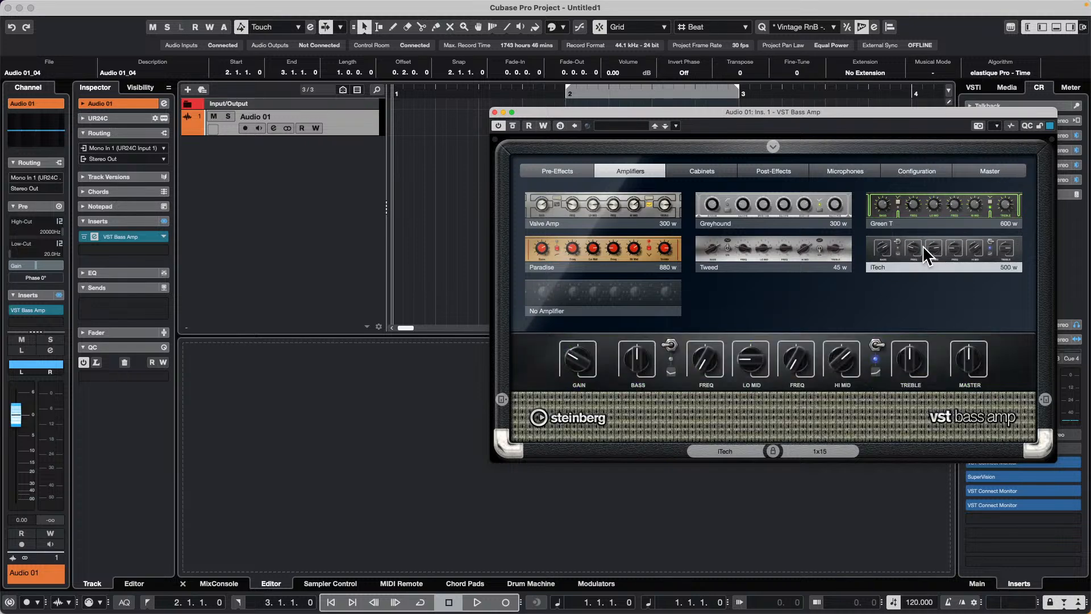
left_click(802, 254)
left_click(772, 213)
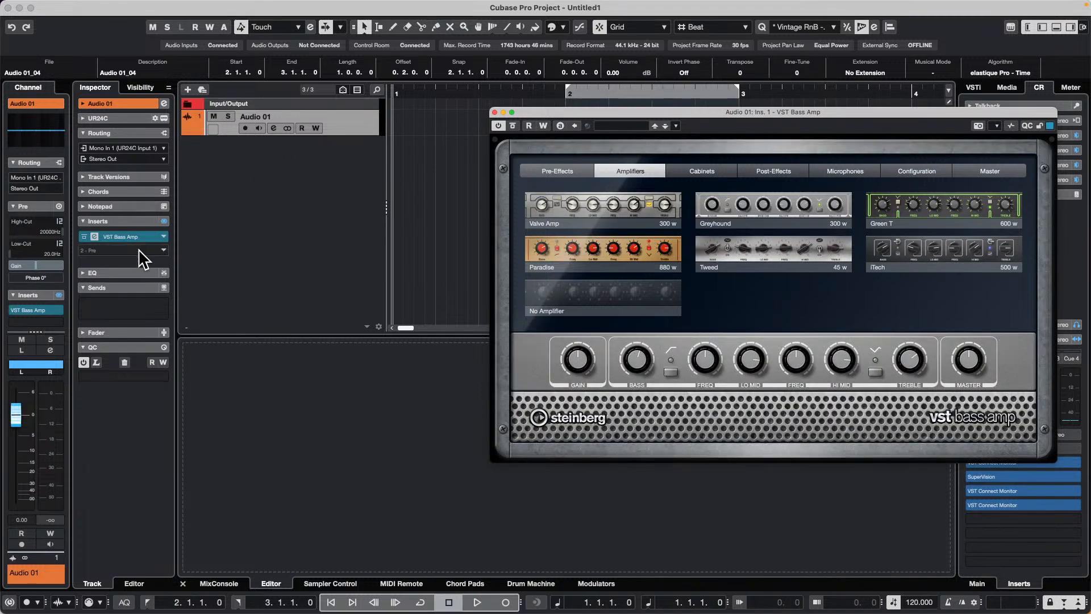
Load the Chorus modulation effect in the second insert slot of Audio 01
left_click(162, 255)
left_click(162, 255)
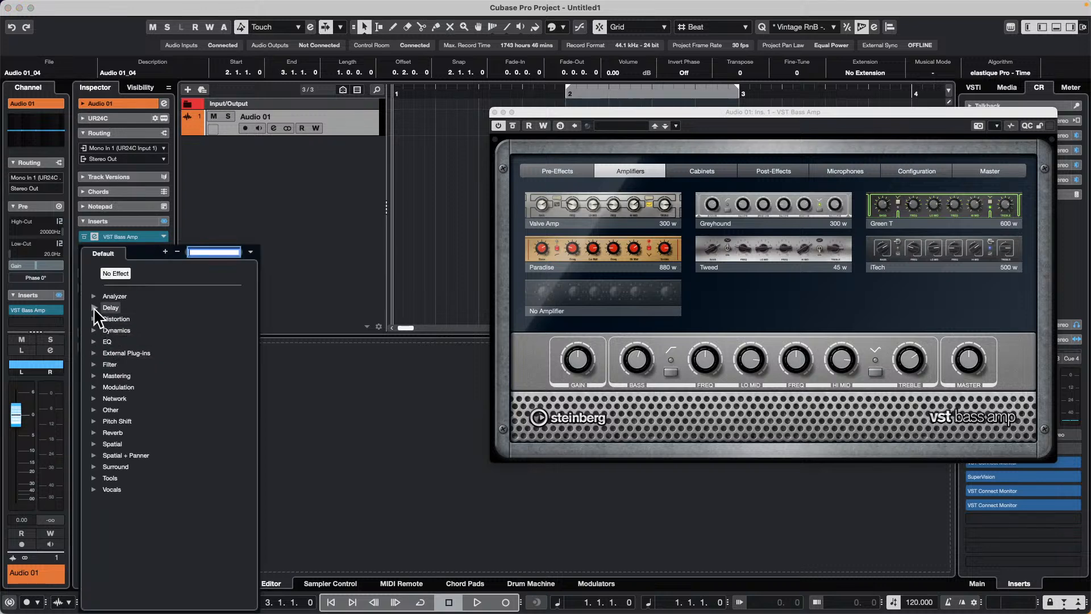
left_click(97, 387)
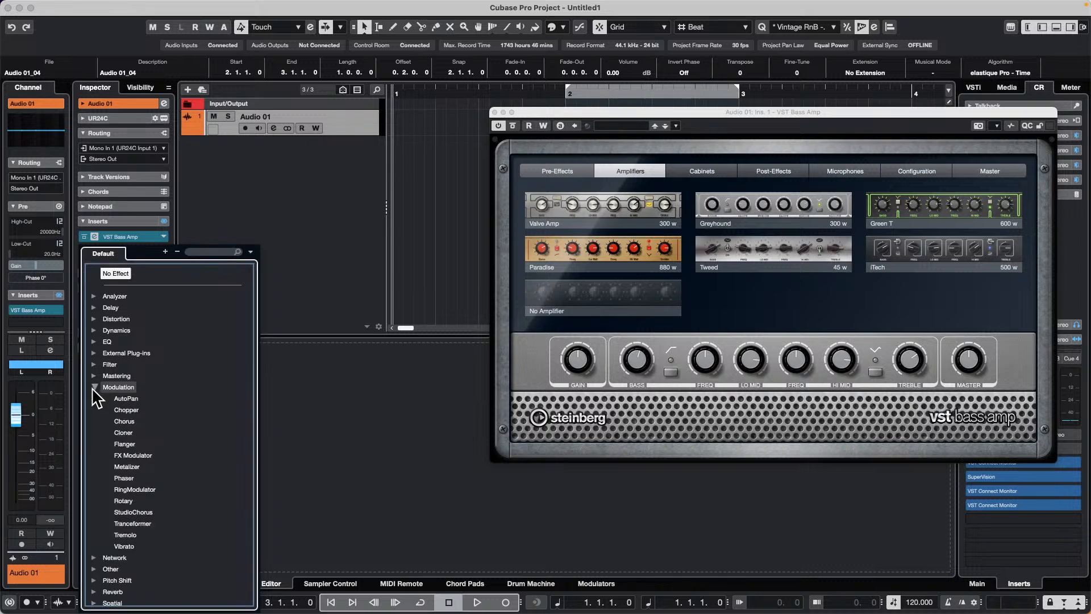
left_click(132, 422)
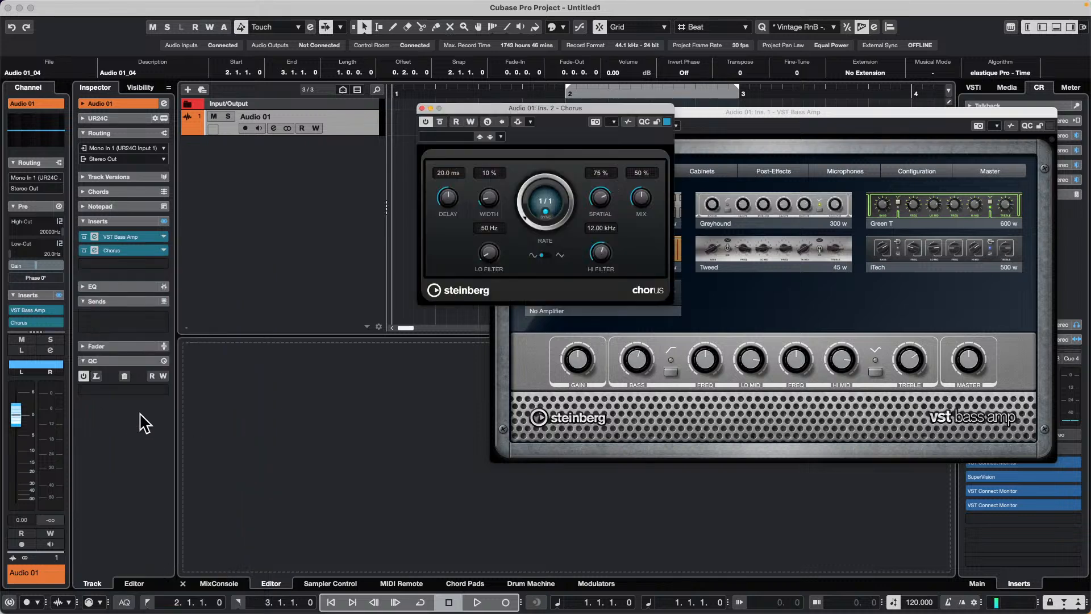
Load the Flanger modulation effect in the third insert slot of Audio 01 and close all open effect windows
left_click(164, 264)
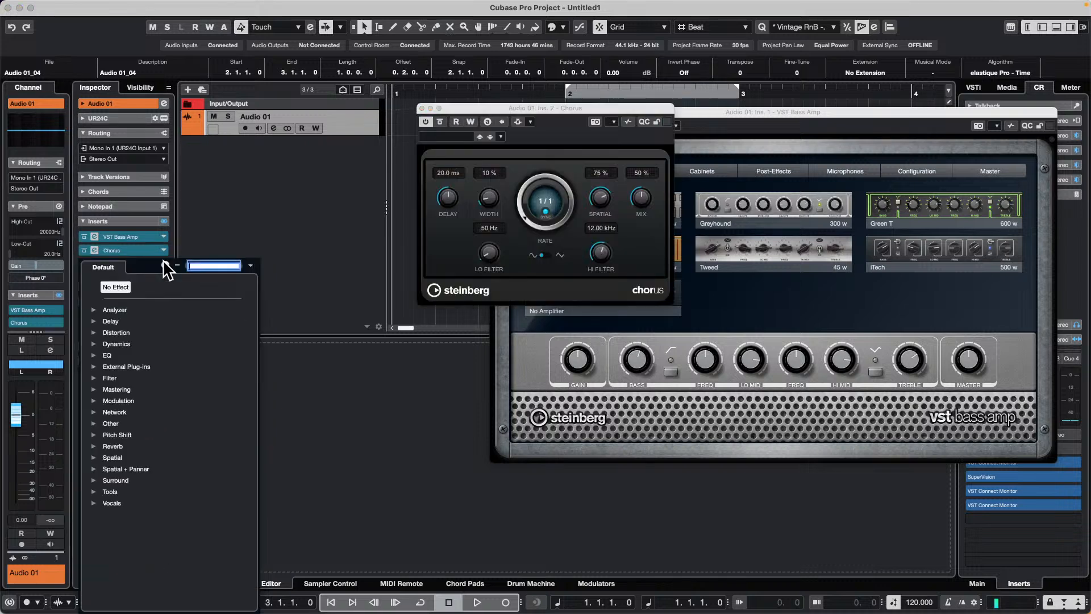
left_click(94, 400)
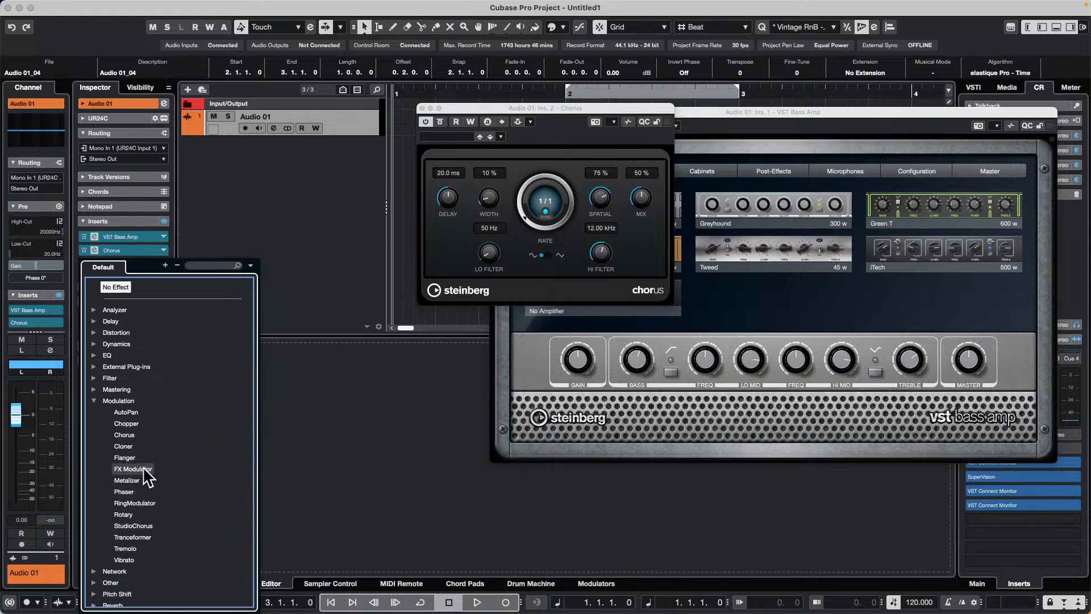
left_click(124, 457)
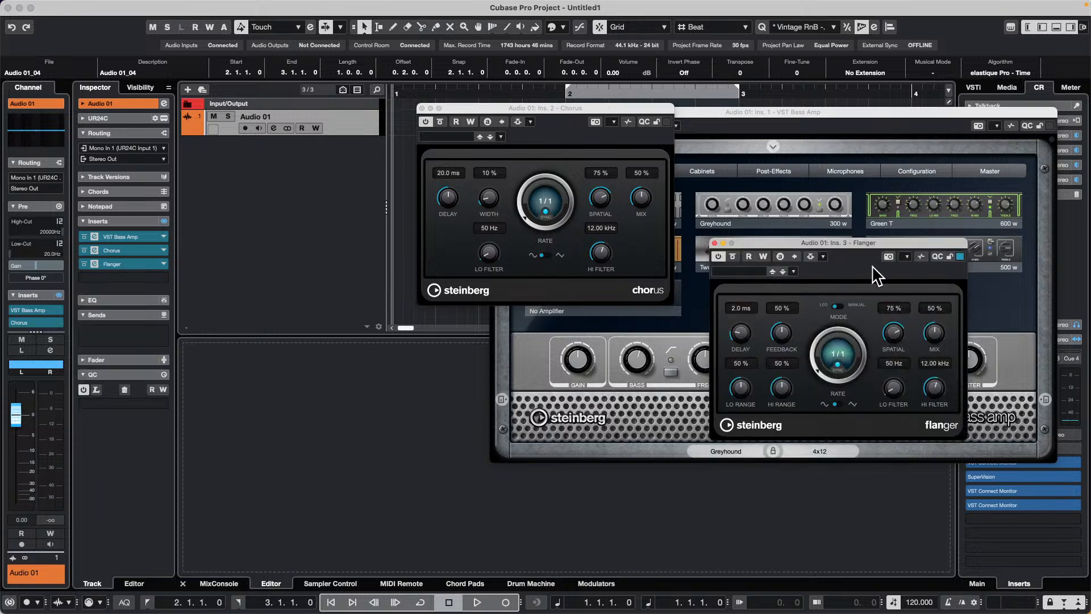
left_click(715, 242)
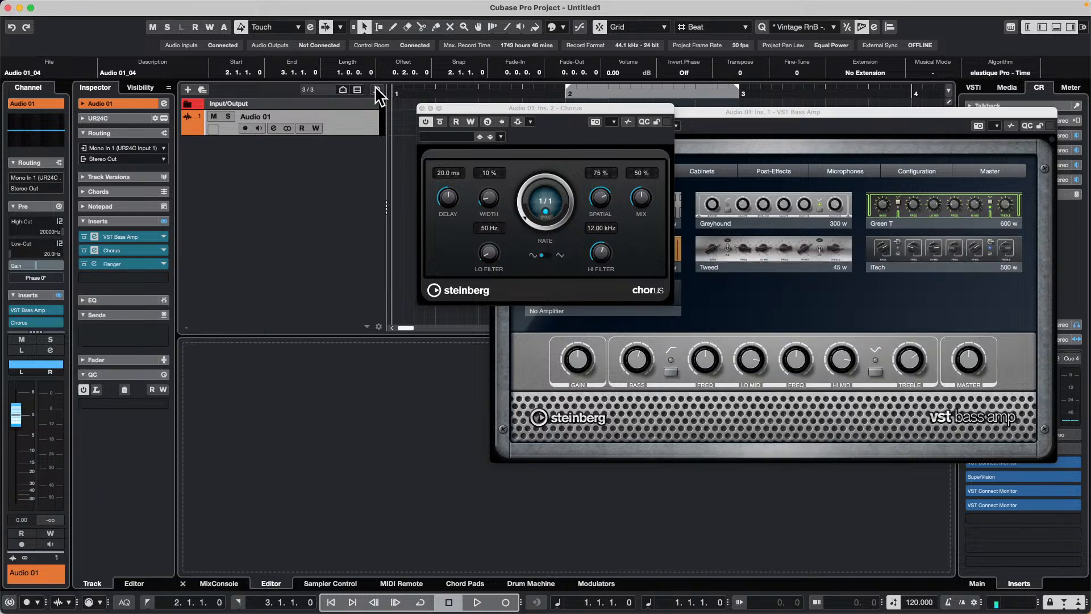
left_click(421, 107)
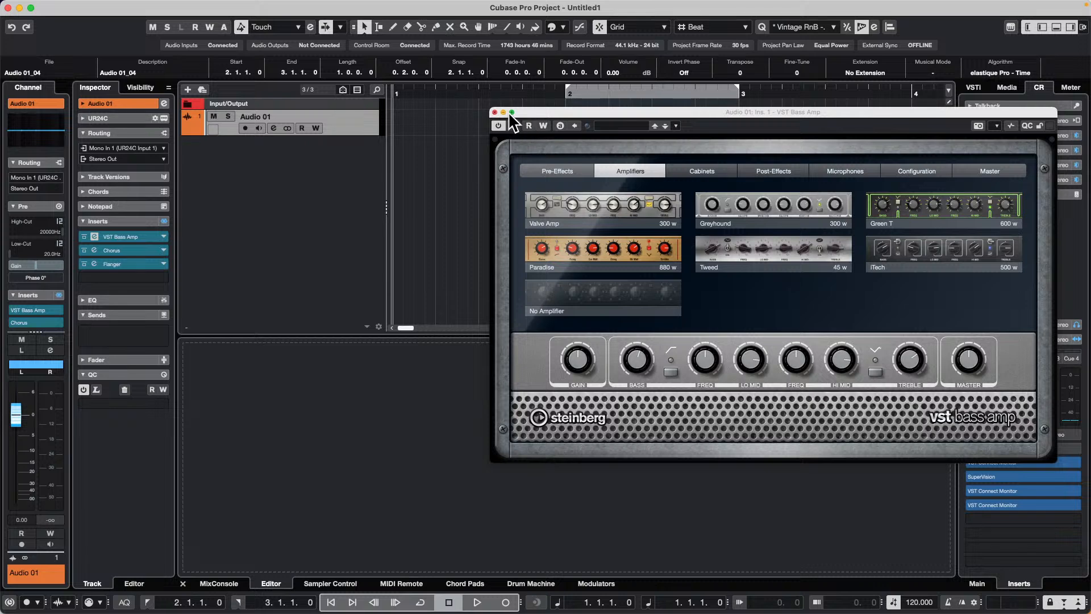
left_click(494, 112)
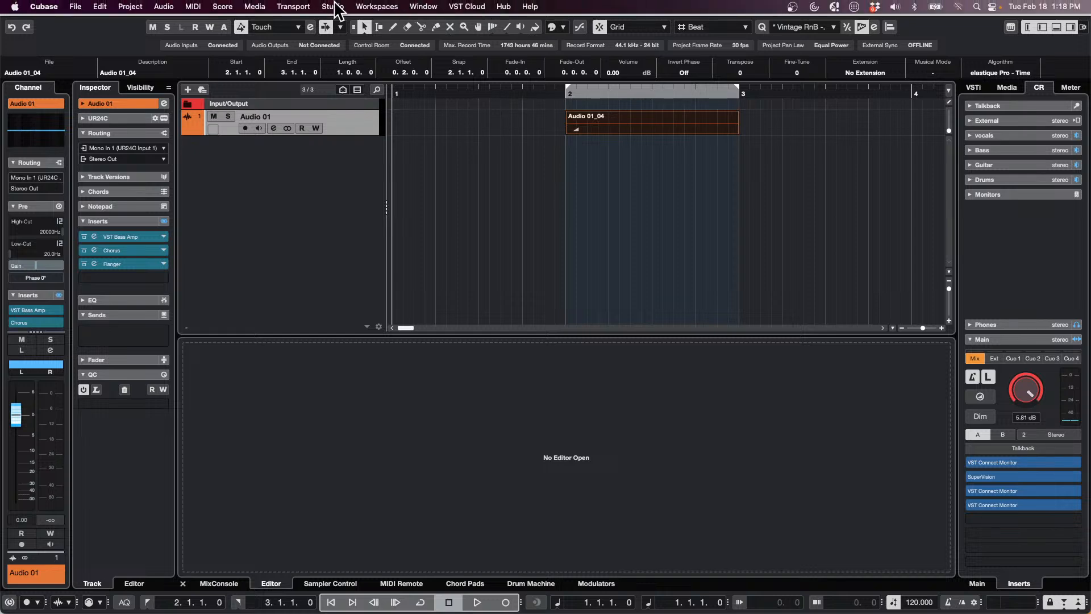
Open the Audio Connections and examine the external effects set up there
left_click(334, 7)
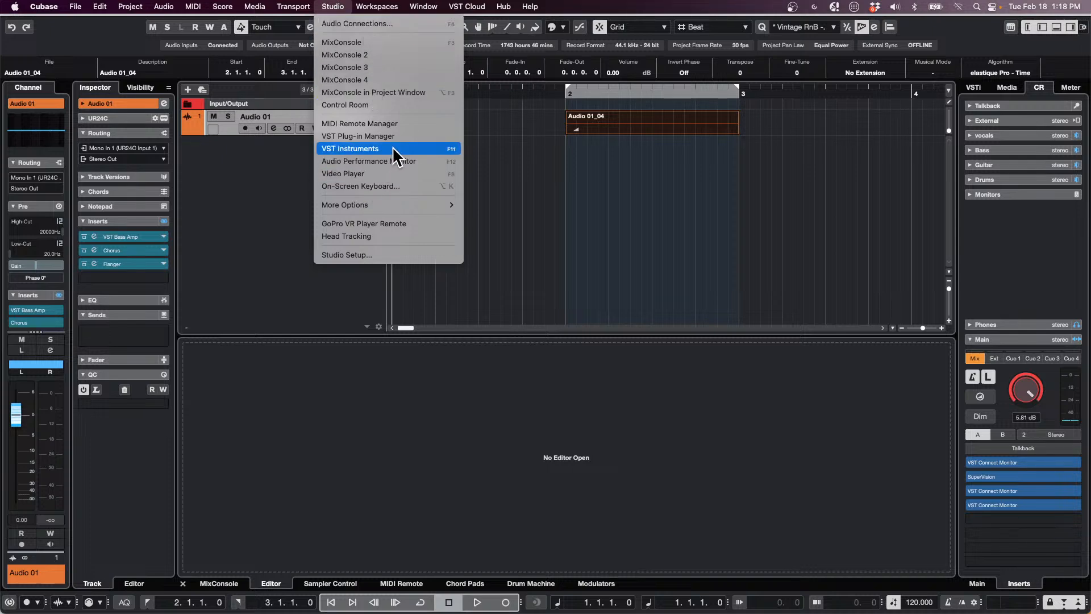
left_click(339, 22)
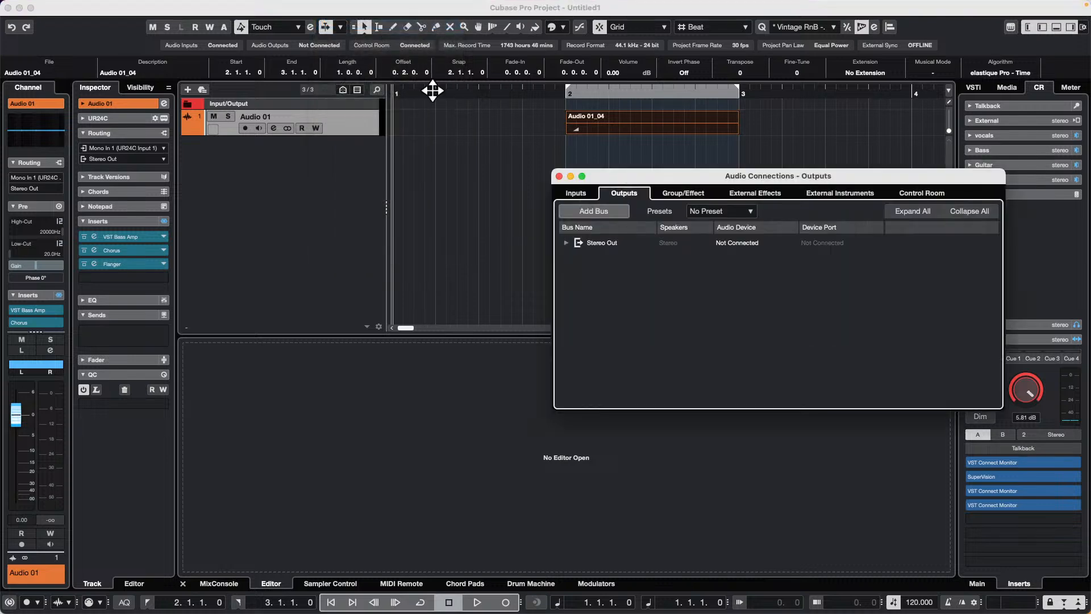
left_click(751, 194)
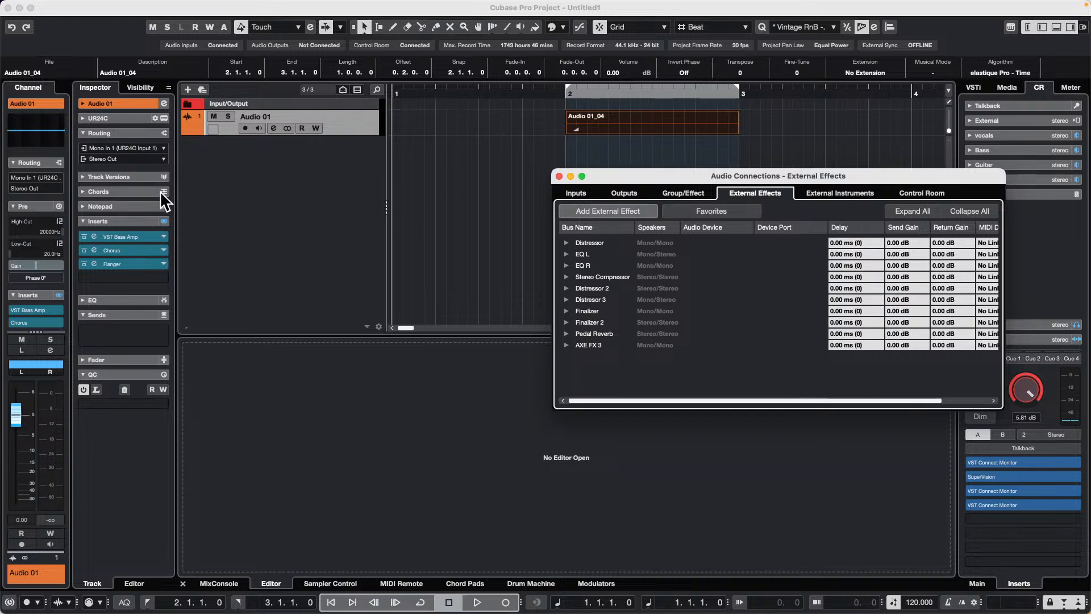
Load the external plug-in AXE FX 3 in the fourth insert slot of Audio 01
left_click(144, 279)
left_click(145, 279)
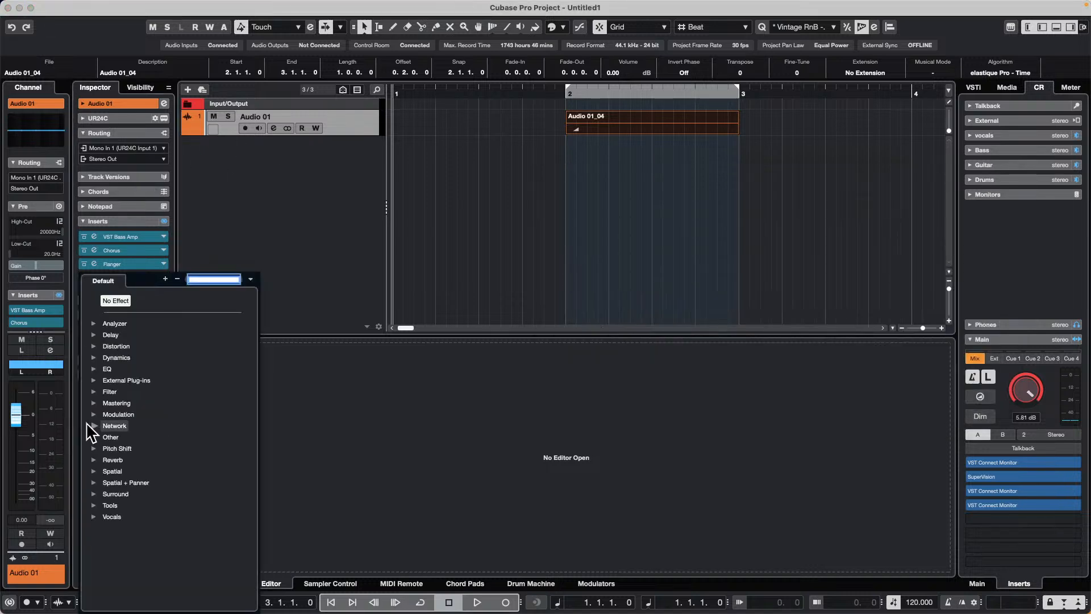
left_click(94, 381)
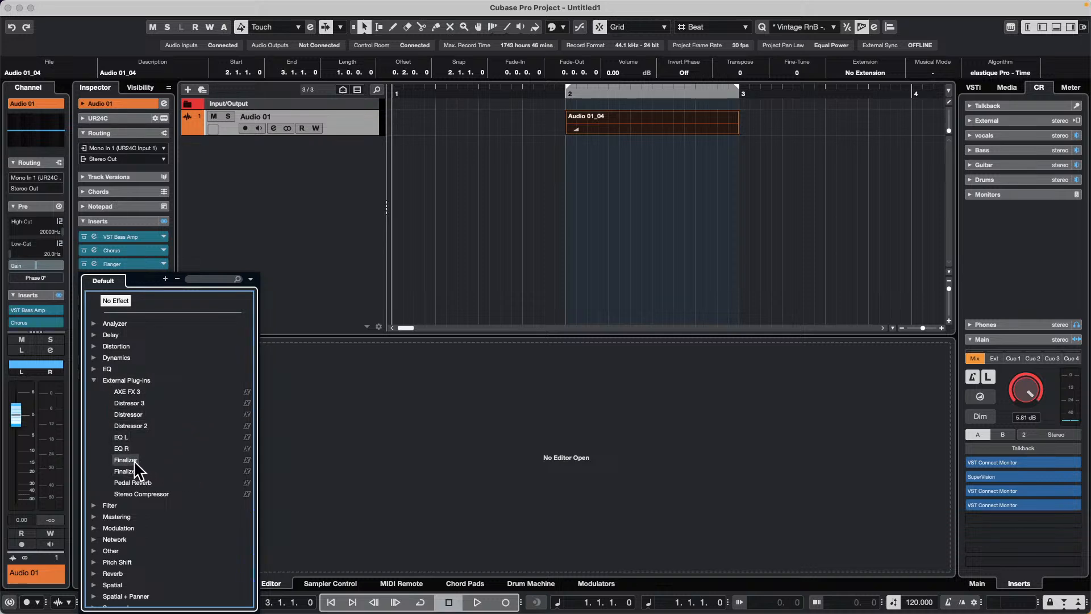
left_click(127, 392)
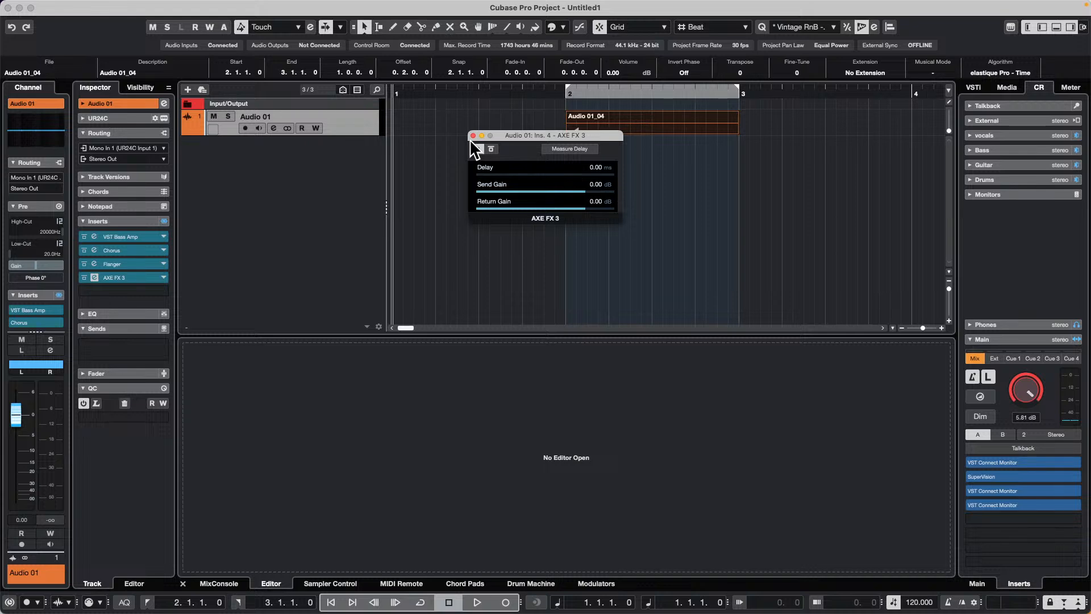
Remove all insert effects from Audio 01: AXE FX 3, Flanger, Chorus and VST Bass Amp
left_click_drag(133, 276, 210, 271)
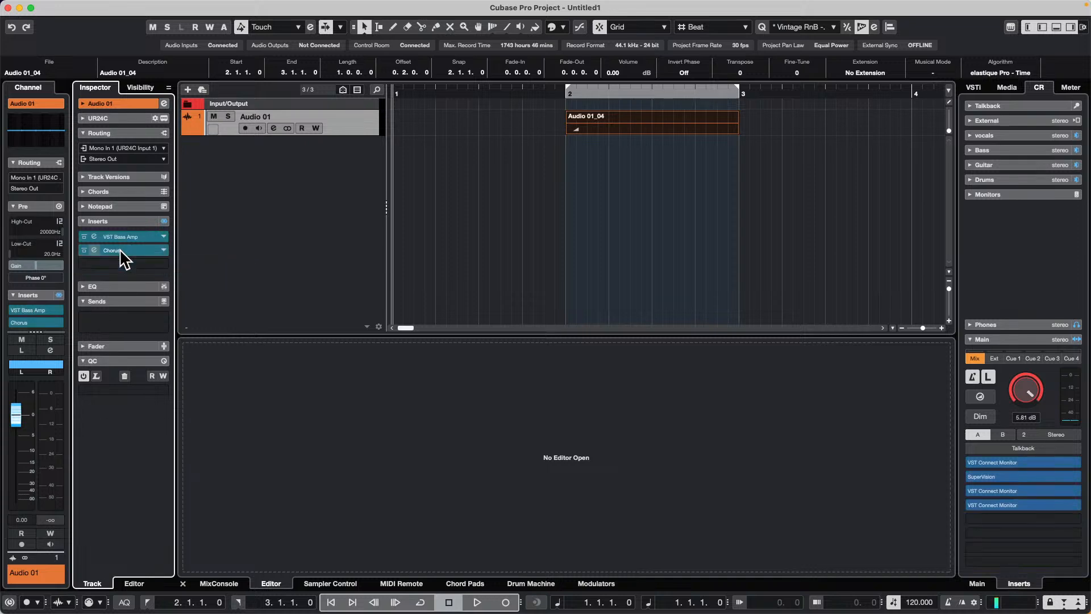
left_click_drag(119, 247, 275, 254)
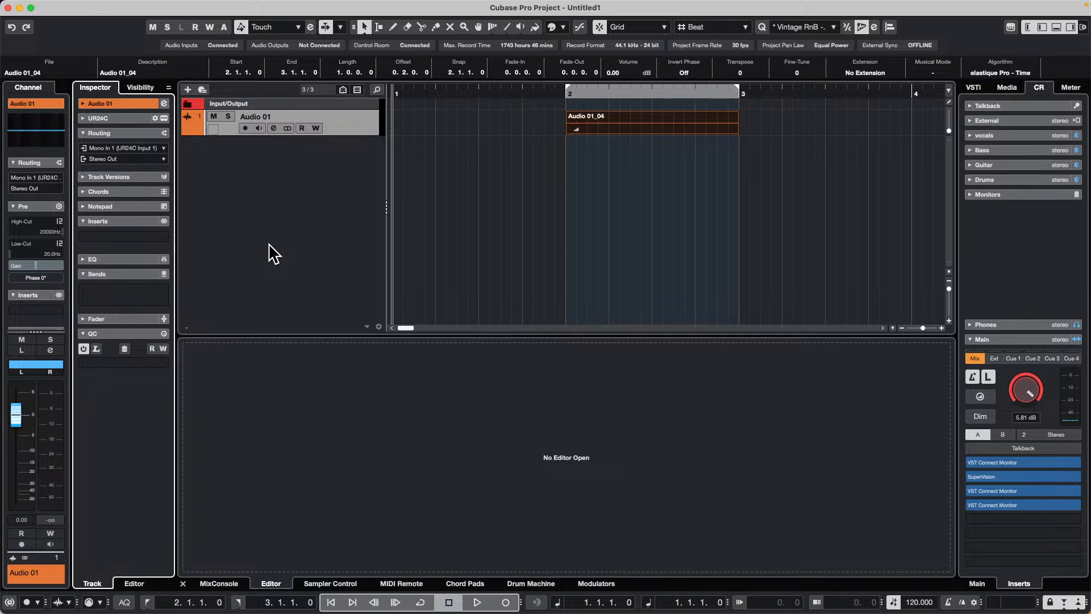
Add a HALion Sonic instrument track below Audio 01 and close the instrument's window
left_click_drag(420, 92, 416, 72)
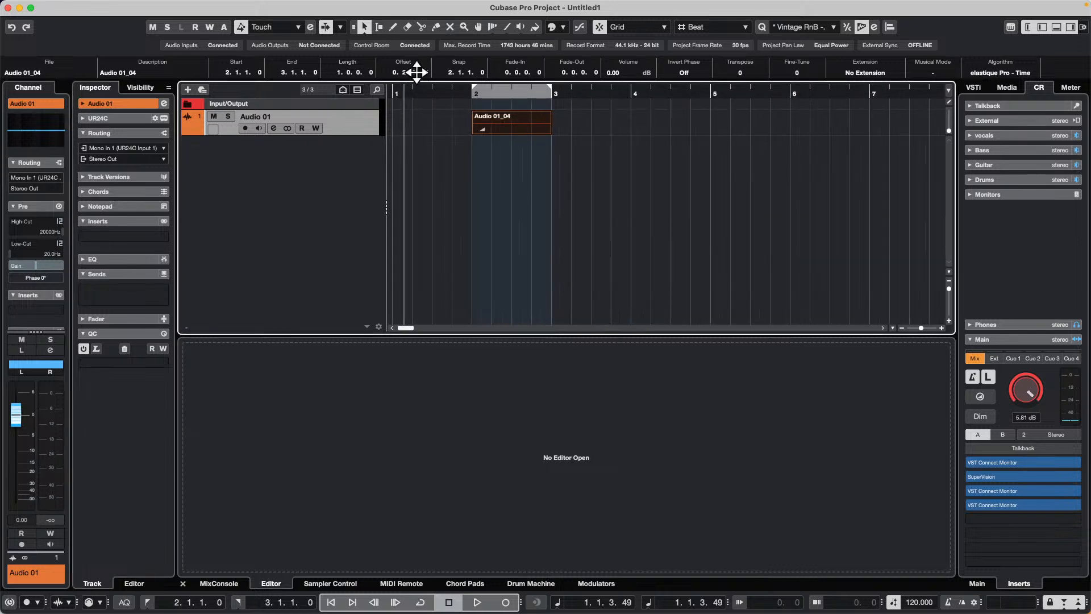
right_click(251, 173)
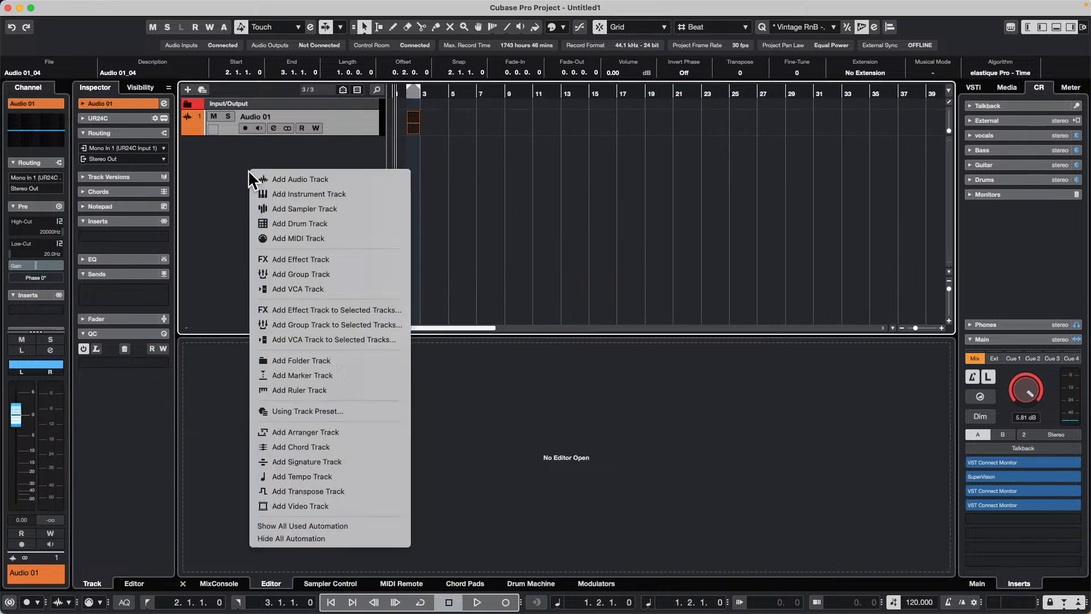
left_click(313, 197)
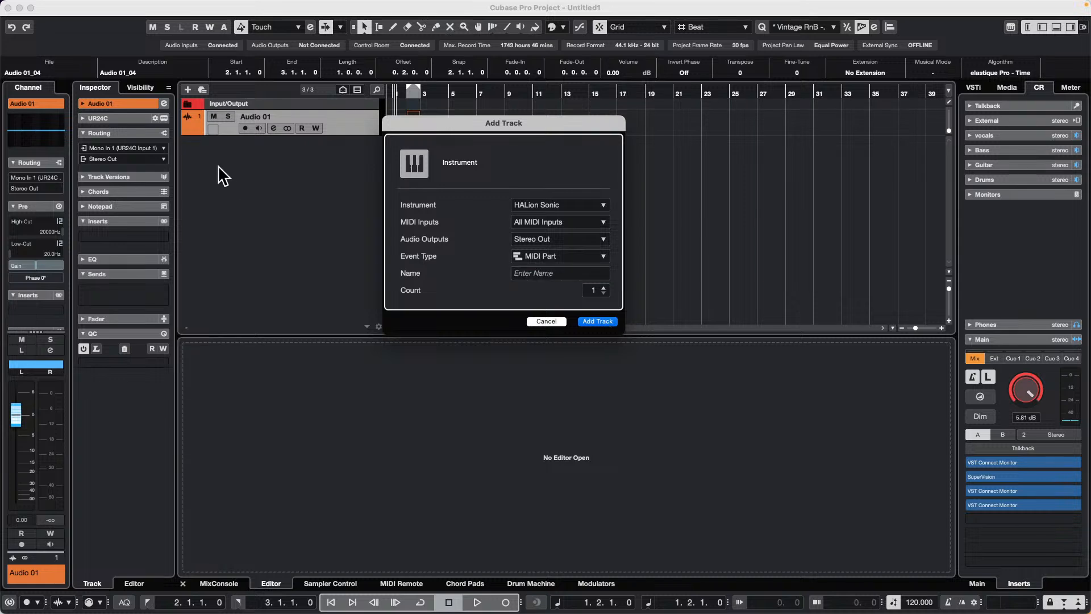
left_click(594, 321)
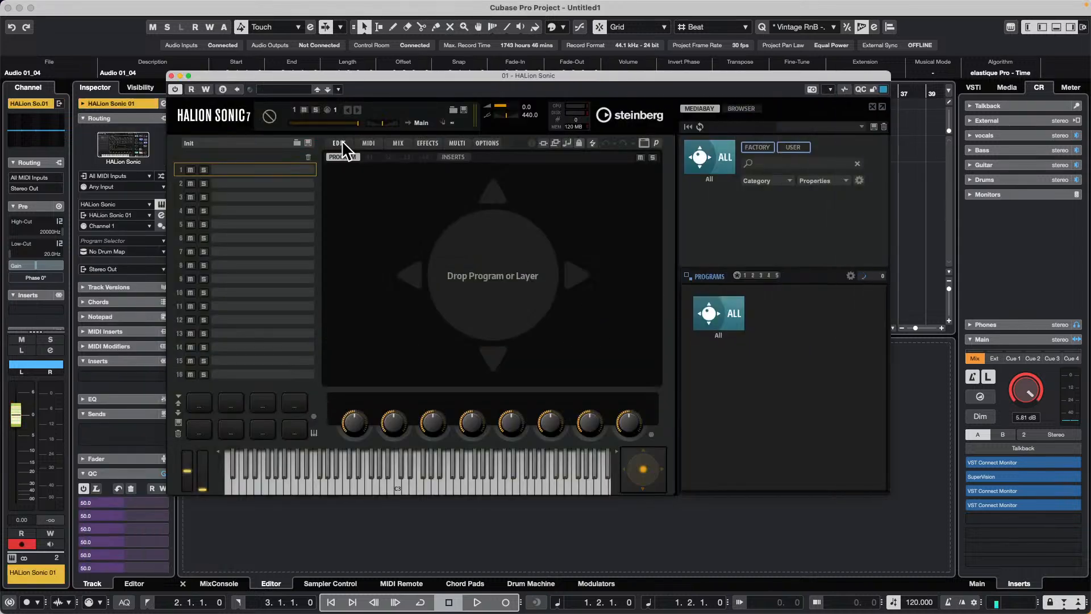
left_click(172, 75)
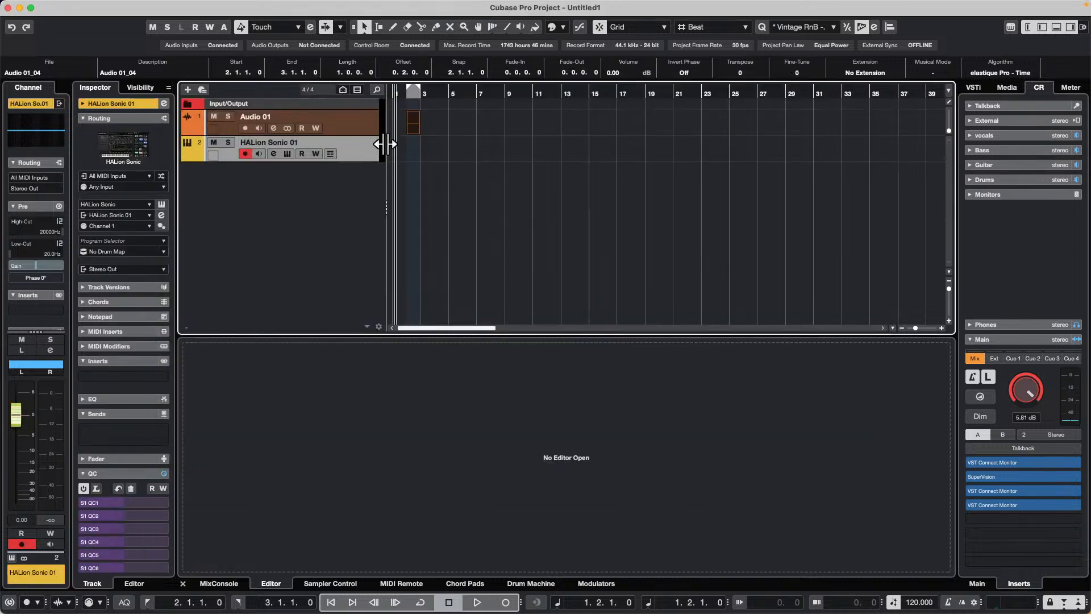
Create two empty one-bar parts on the HALion Sonic 01 track, one at bar 7 and one at bar 9
left_click(477, 93)
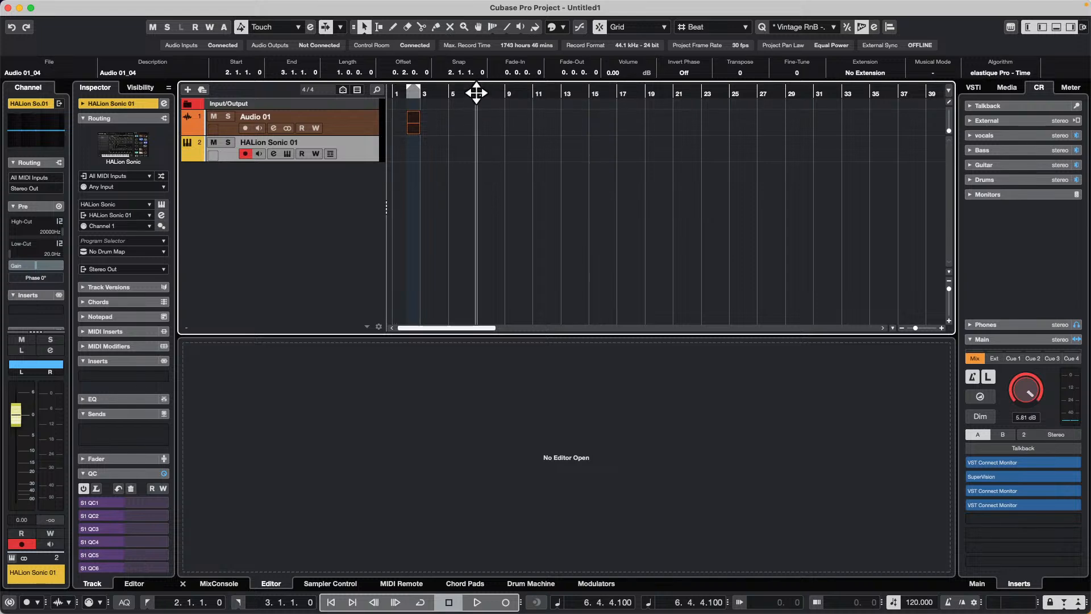
left_click_drag(476, 93, 472, 127)
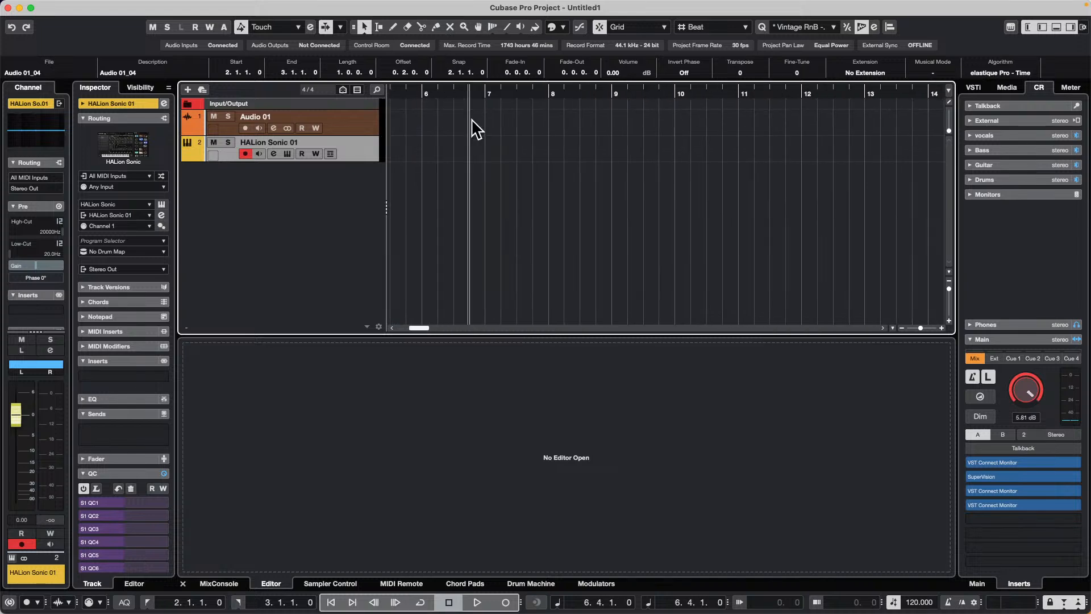
double_click(499, 158)
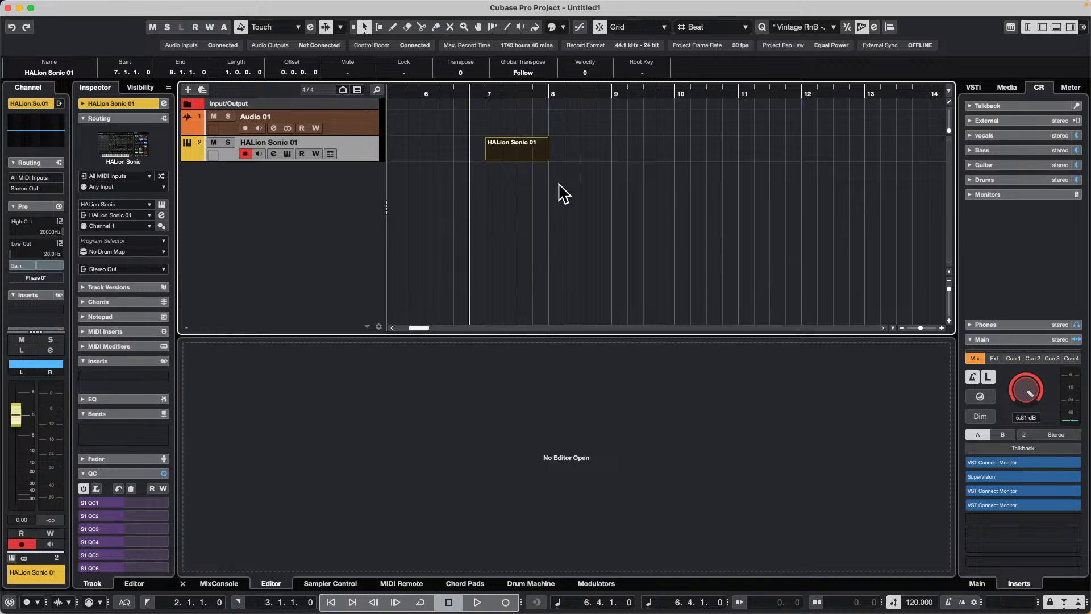
left_click(592, 118)
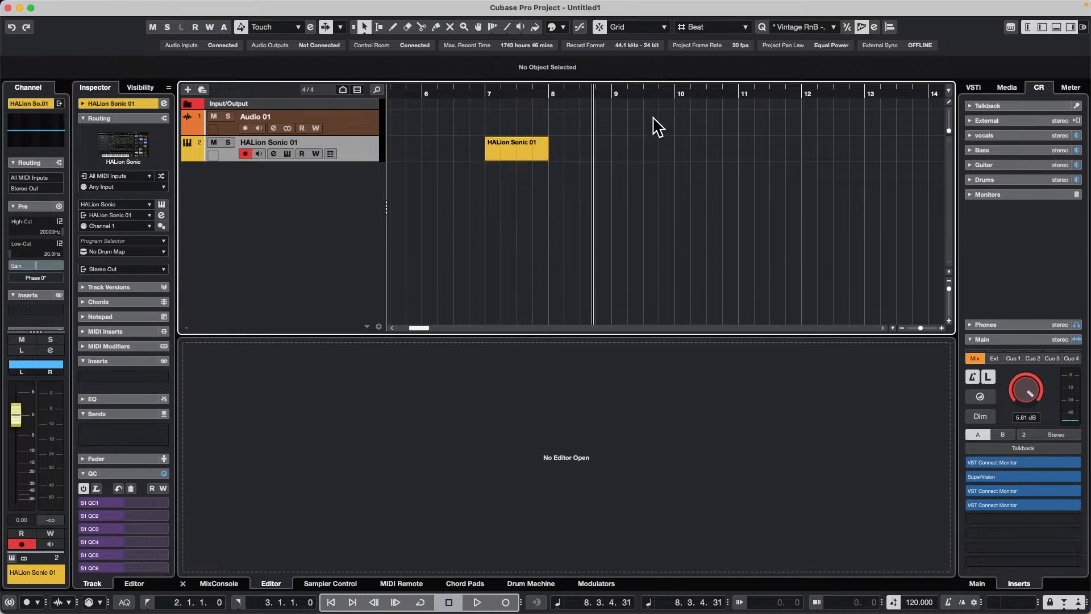
left_click(652, 136)
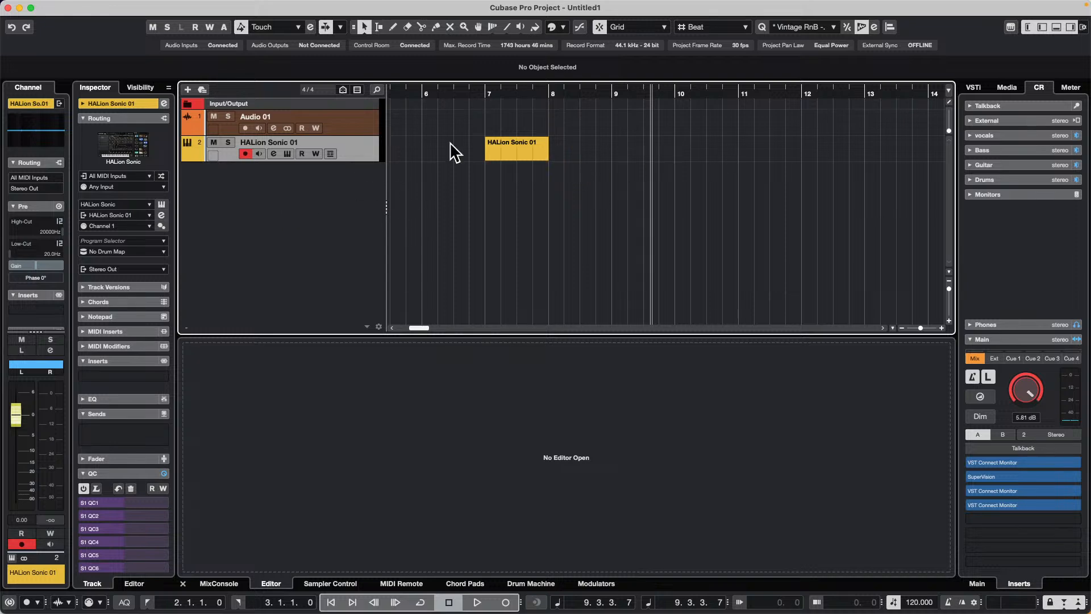
double_click(673, 155)
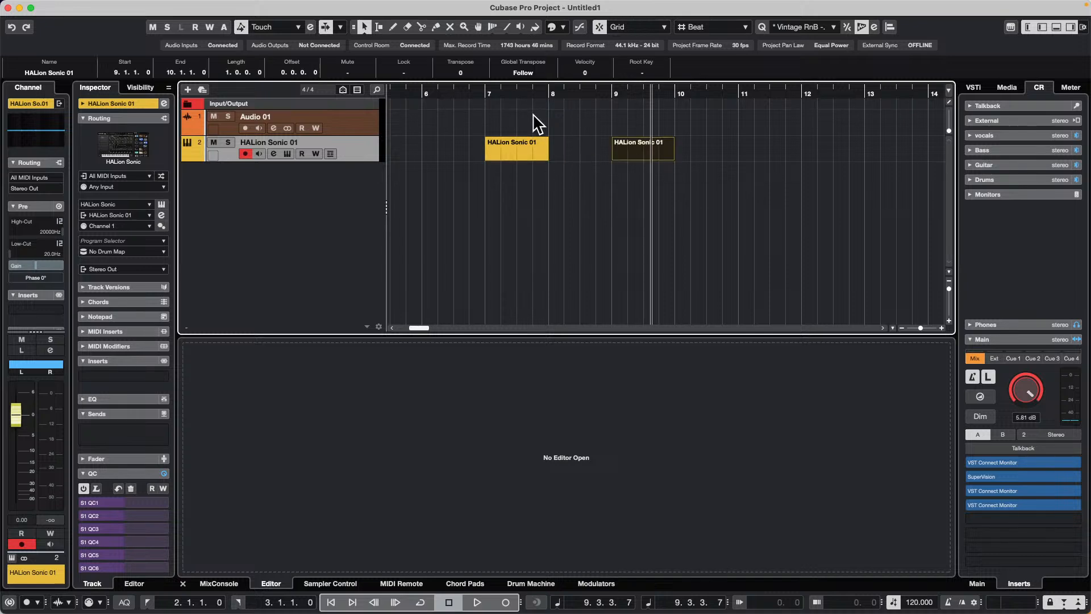
With the Draw tool, create parts starting at bar 11: to 14.3.1.0 on Audio 01 and to bar 13 on HALion Sonic 01
right_click(710, 155)
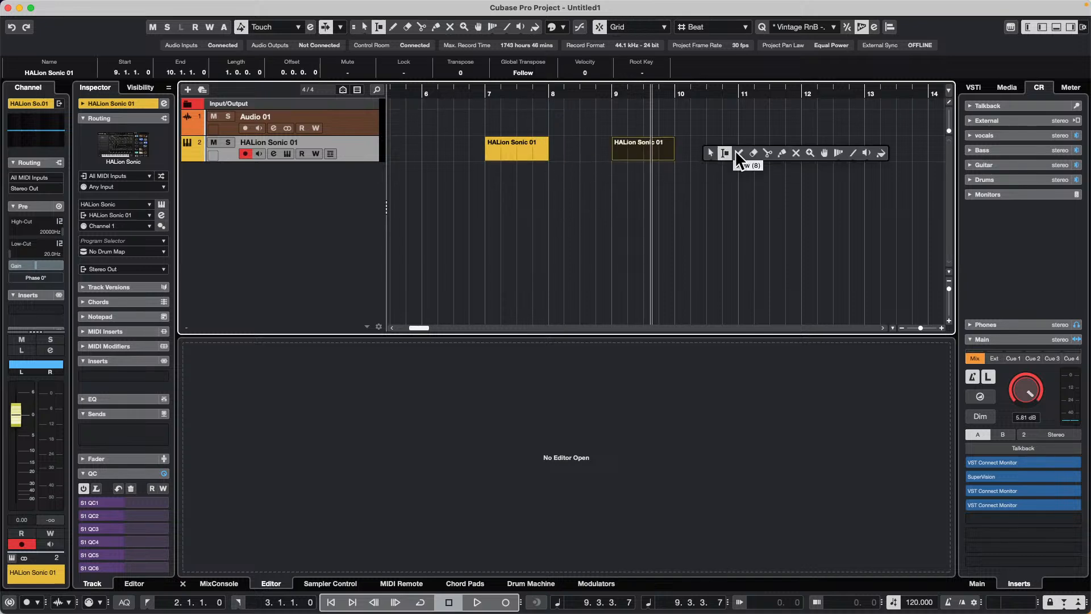
left_click(737, 149)
right_click(699, 162)
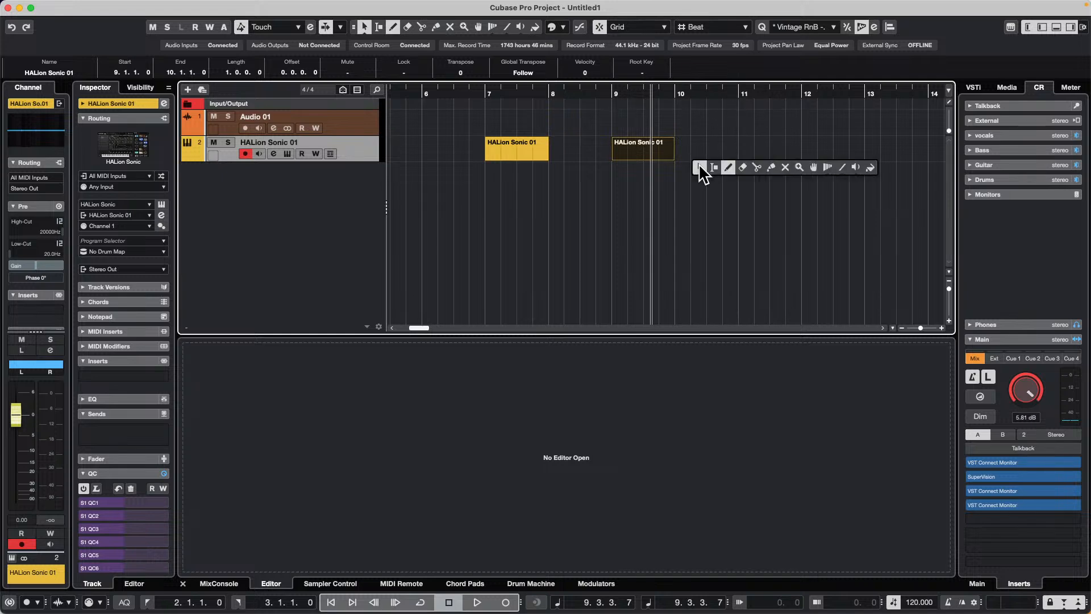
left_click(726, 169)
left_click_drag(740, 119, 943, 116)
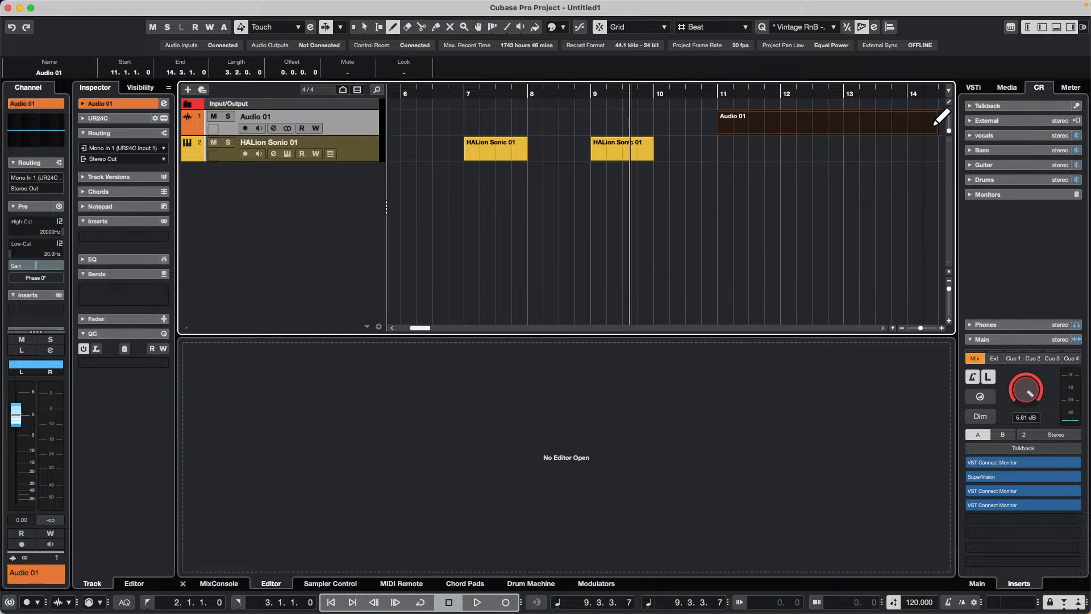
mouse_move(727, 152)
left_mouse_down()
mouse_move(864, 153)
mouse_move(845, 154)
left_mouse_up()
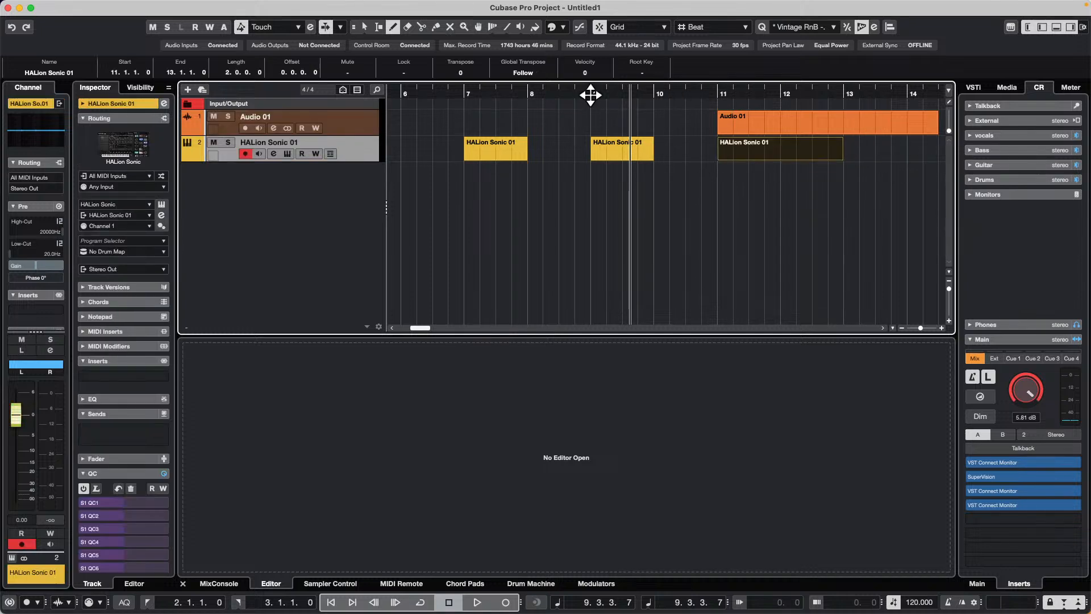
Select the range from 19.3.1.0 to 29.3.1.0 on the HALion Sonic 01 track with the Range Selection tool
left_click_drag(594, 92, 598, 51)
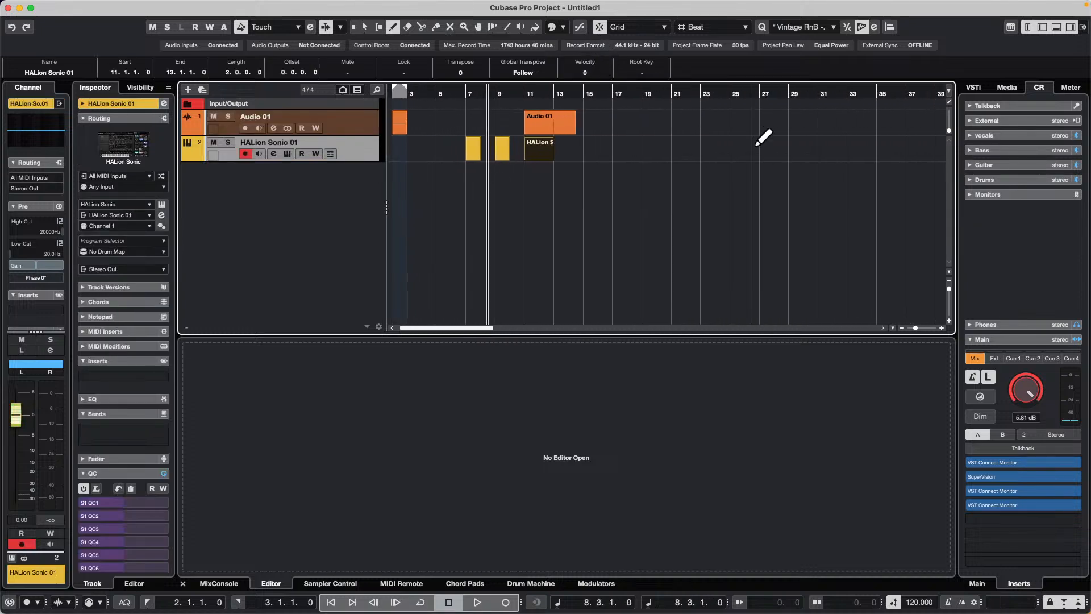
right_click(659, 156)
left_click(644, 157)
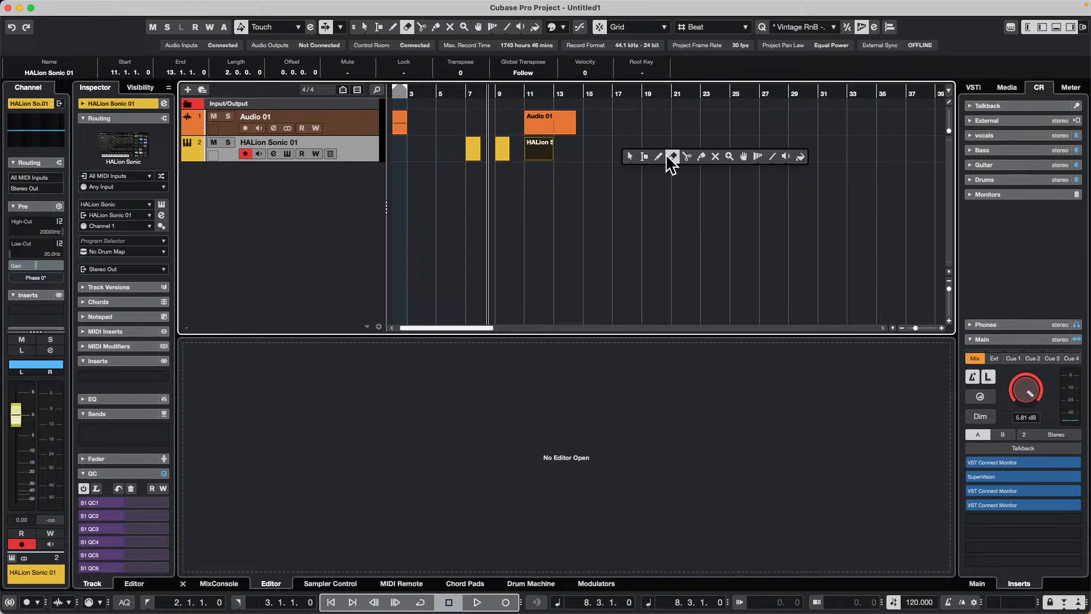
left_click_drag(649, 151, 795, 155)
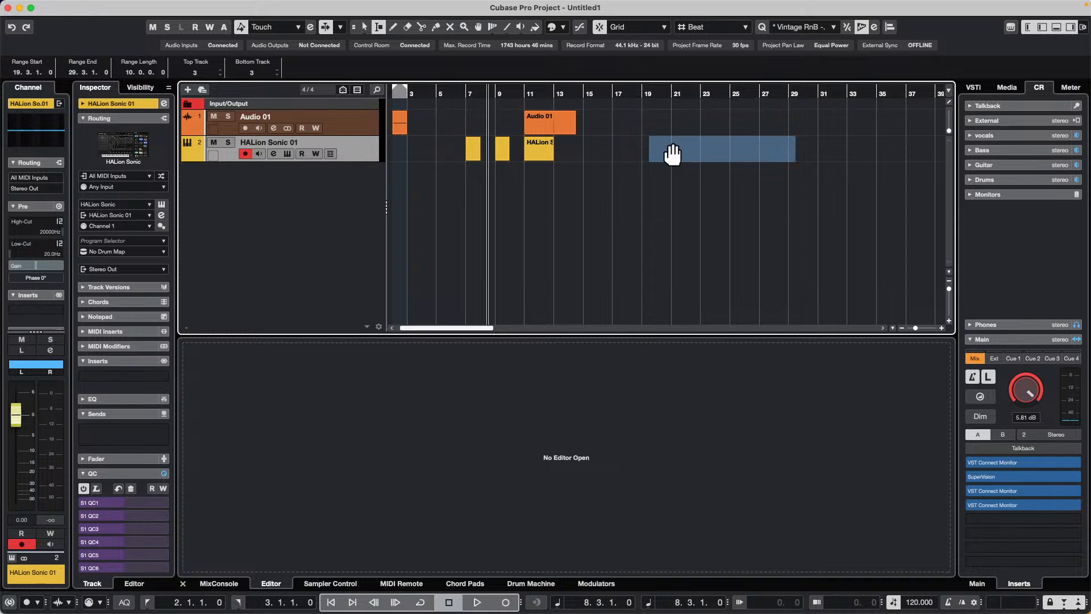
Clear the current range, try a Range Selection from 17.3.1.0 to 28.3.1.0 starting on the HALion Sonic 01 track, and deselect it
key("1")
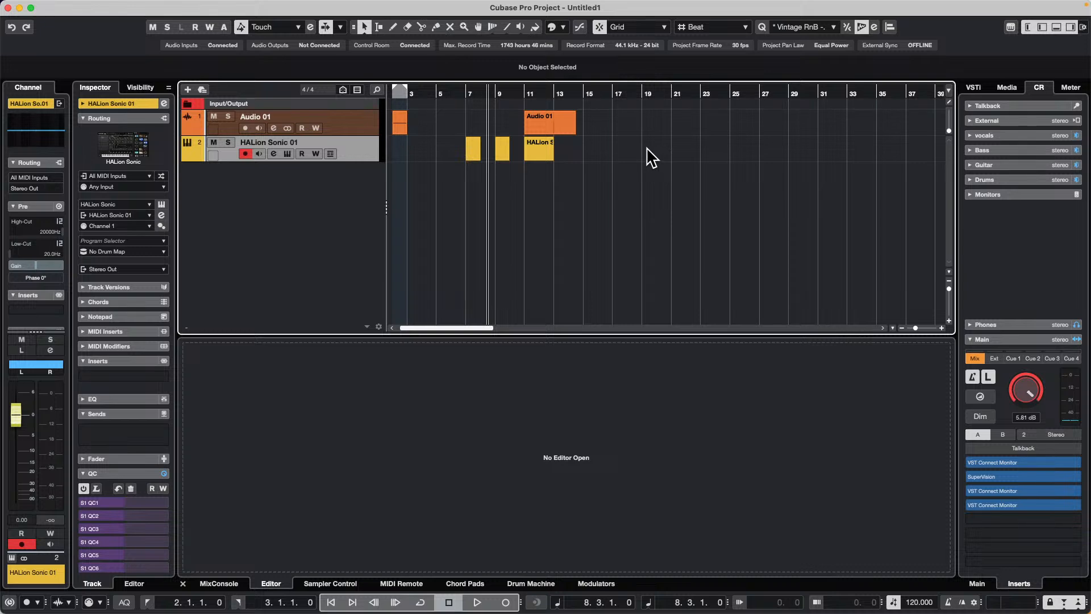
right_click(658, 158)
left_click(659, 150)
left_click_drag(620, 139, 780, 185)
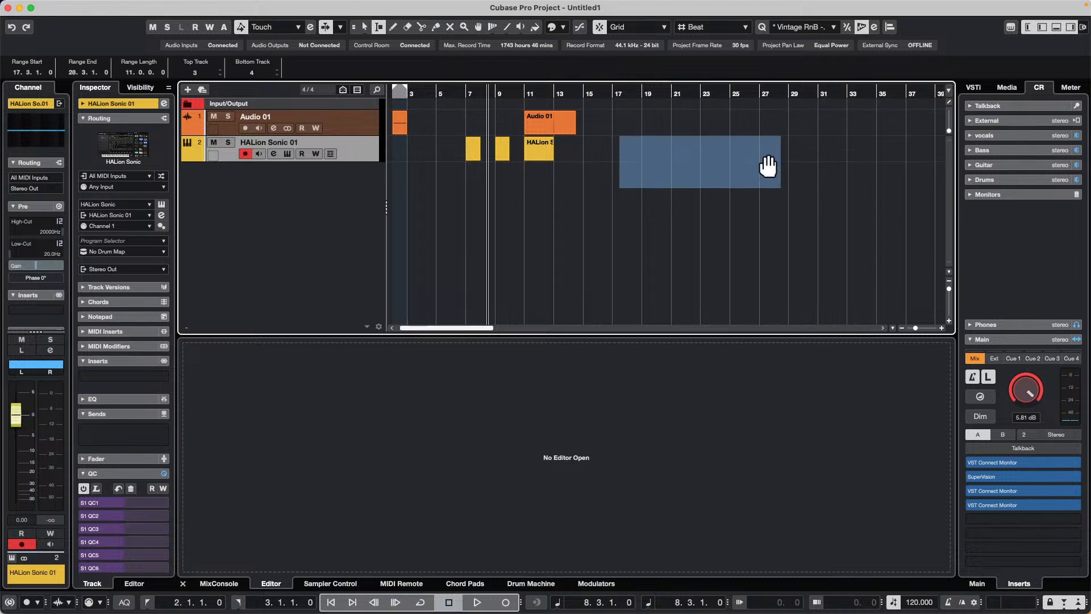
left_click(593, 151)
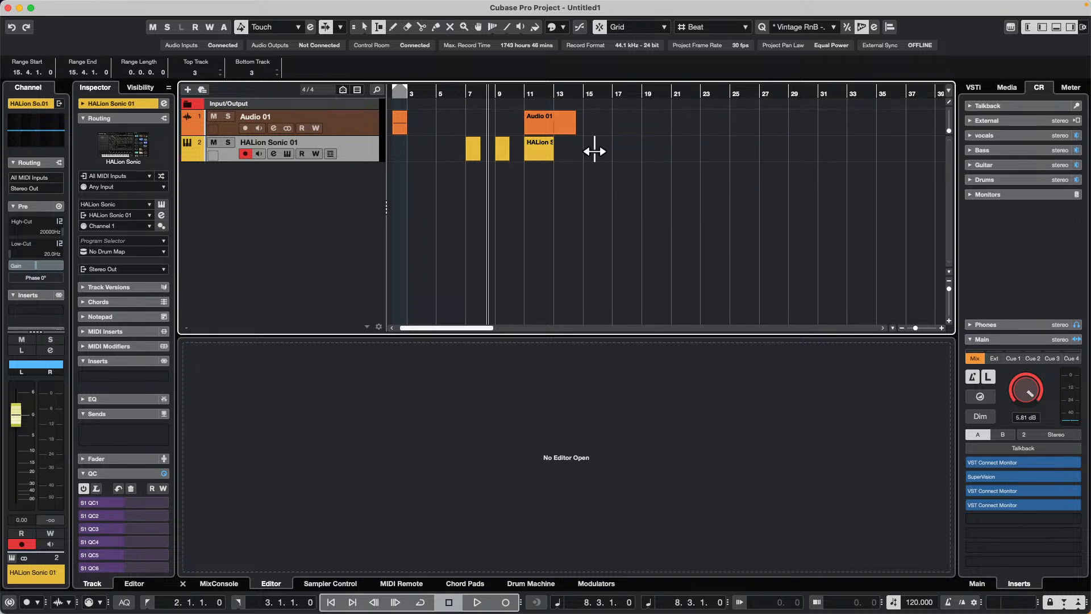
Move the Audio 01 part from bar 11 to 11.4.1.0 and set the locators to 20.4.1.0 and 24.2.1.0
key("p")
right_click(590, 151)
left_click(592, 149)
left_click_drag(552, 126, 575, 125)
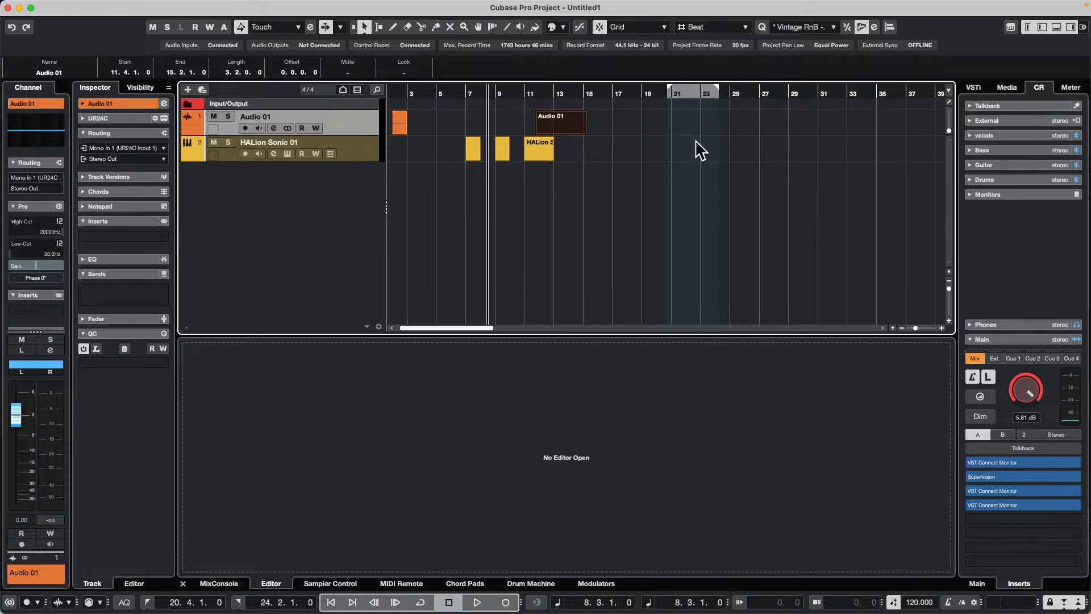
Create a one-bar part at bar 17 and a part filling the locator range 20.4.1.0 to 24.2.1.0 on HALion Sonic 01
double_click(617, 150)
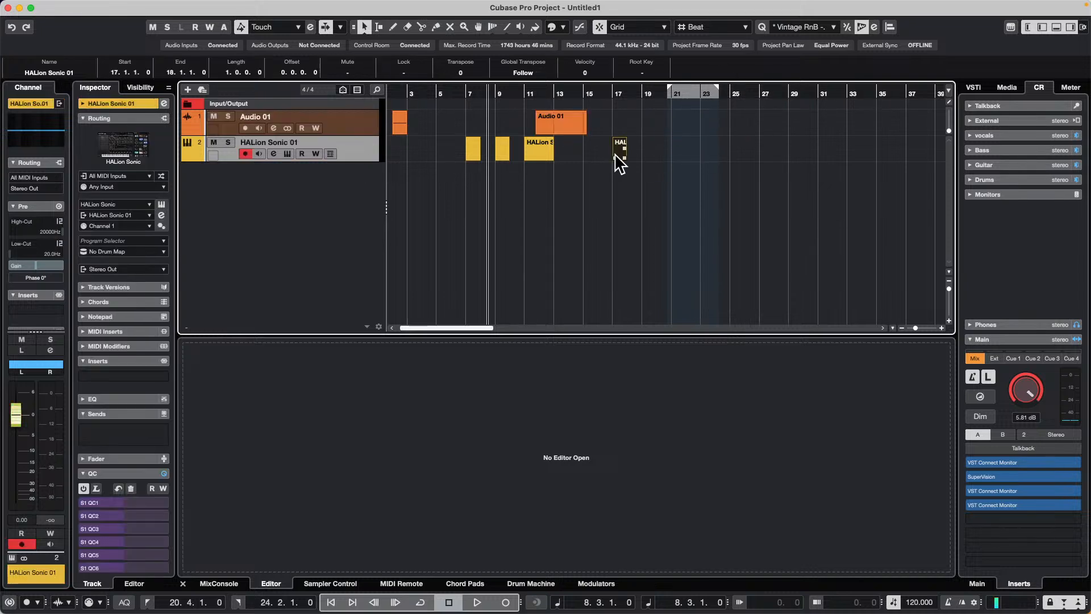
double_click(696, 160)
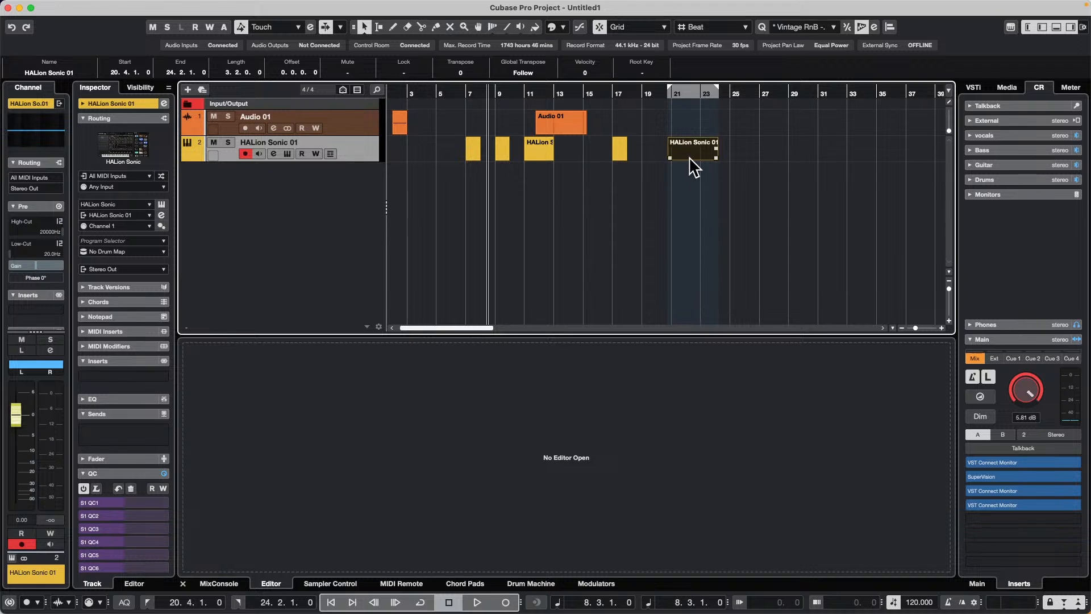
With the Draw tool, create a part from bar 27 to 35.2.1.0 on the HALion Sonic 01 track
right_click(755, 149)
left_click(782, 149)
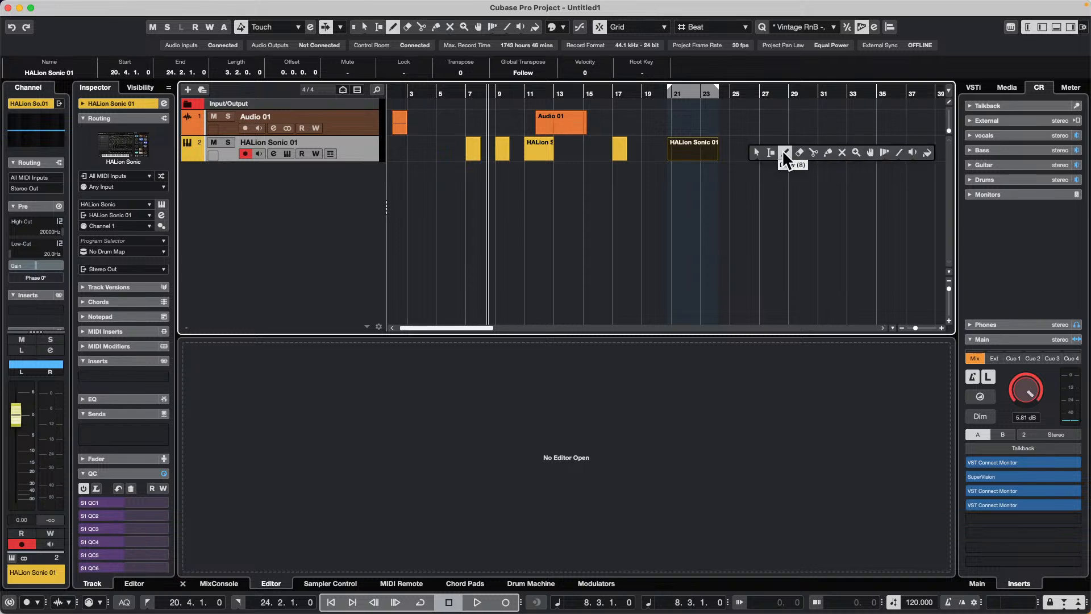
left_click_drag(756, 149, 882, 149)
left_click_drag(882, 150, 880, 150)
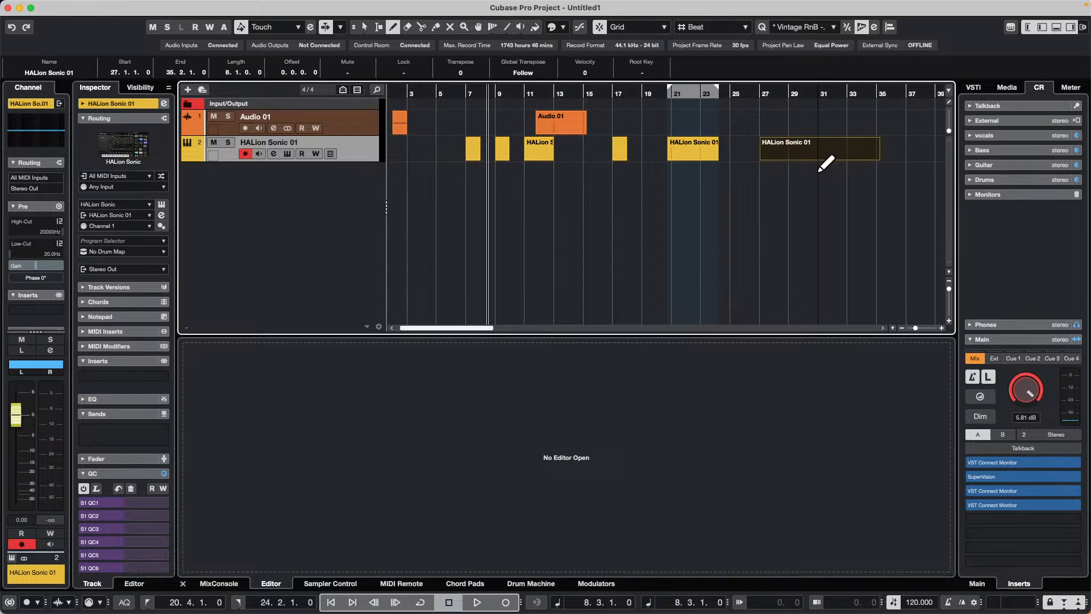
Select the part starting at bar 27 with the Object Selection tool and set the locators to its range
key("1")
left_click(750, 160)
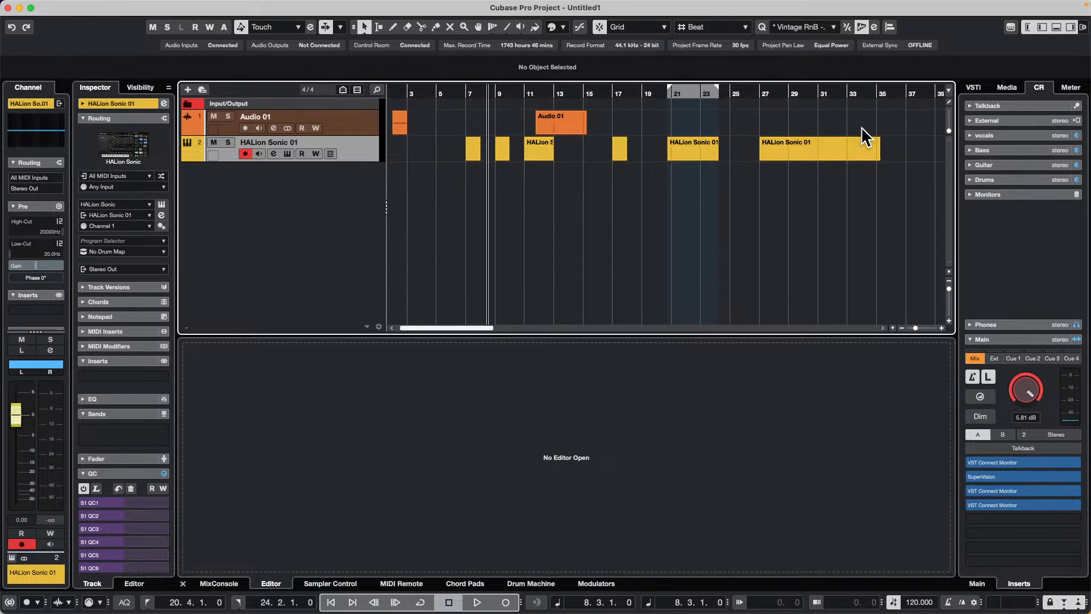
left_click(830, 154)
key("p")
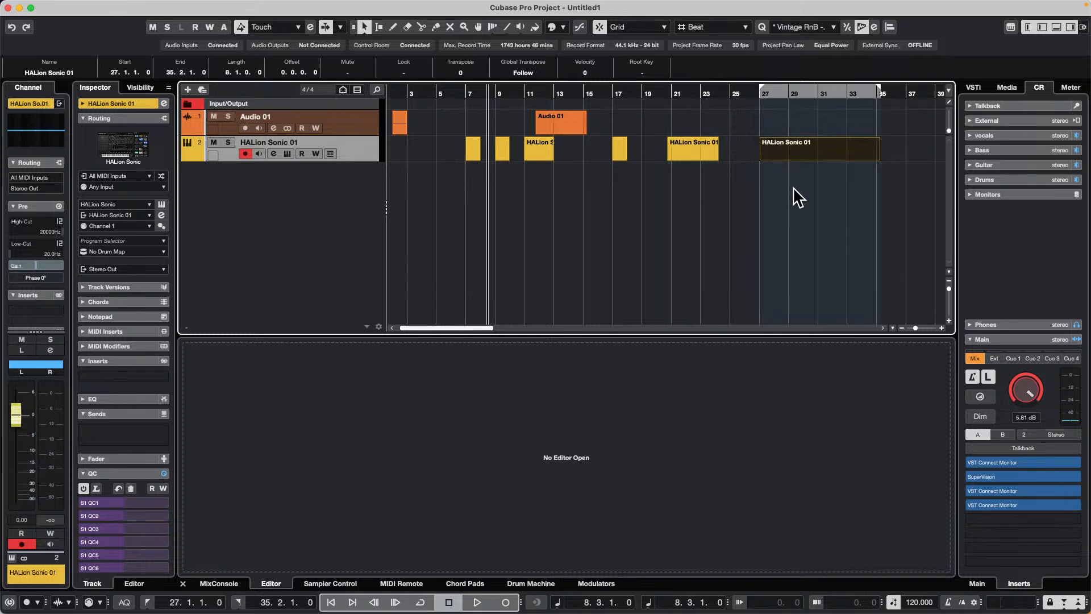
Delete the part starting at bar 27 on the HALion Sonic 01 track with the Erase tool
left_click(802, 188)
right_click(802, 185)
left_click(854, 187)
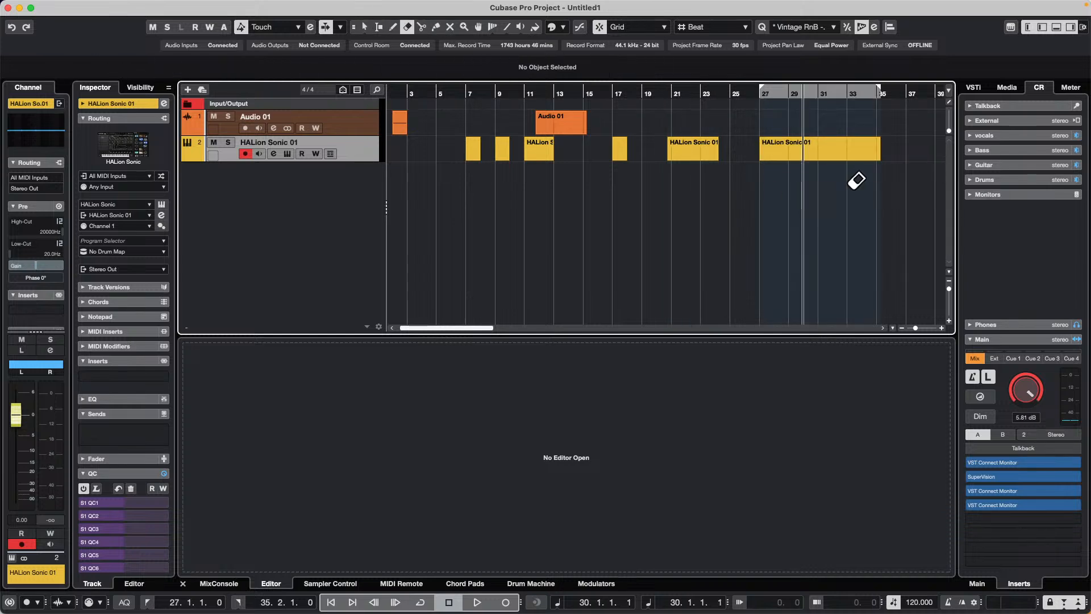
left_click(833, 149)
Create a one-bar part at bar 39 and a part filling the locator range 27.1.1.0 to 35.2.1.0 on HALion Sonic 01
right_click(796, 159)
mouse_move(798, 165)
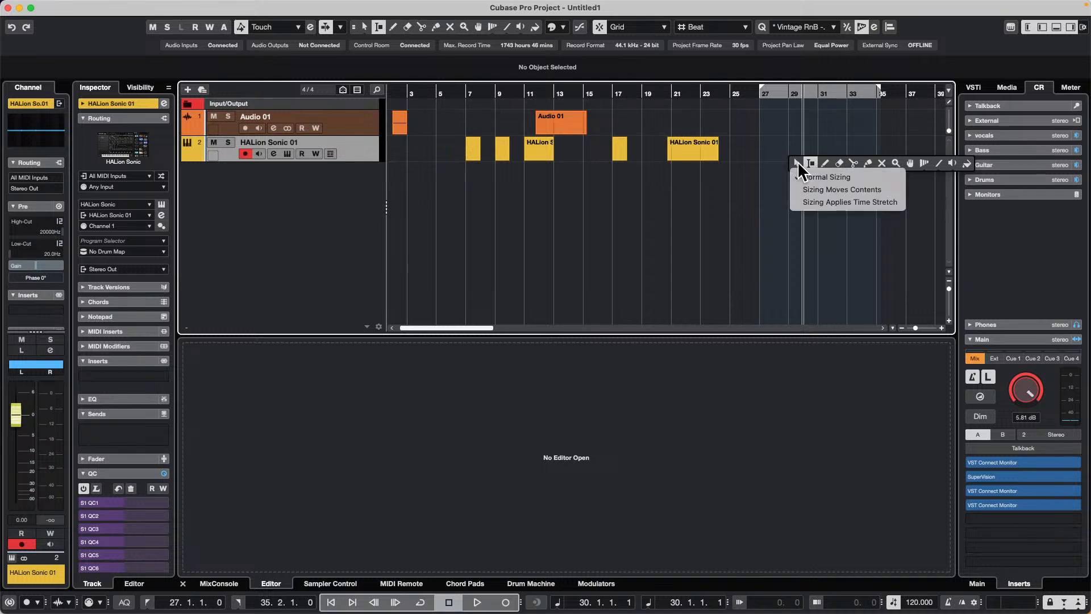
left_click(919, 152)
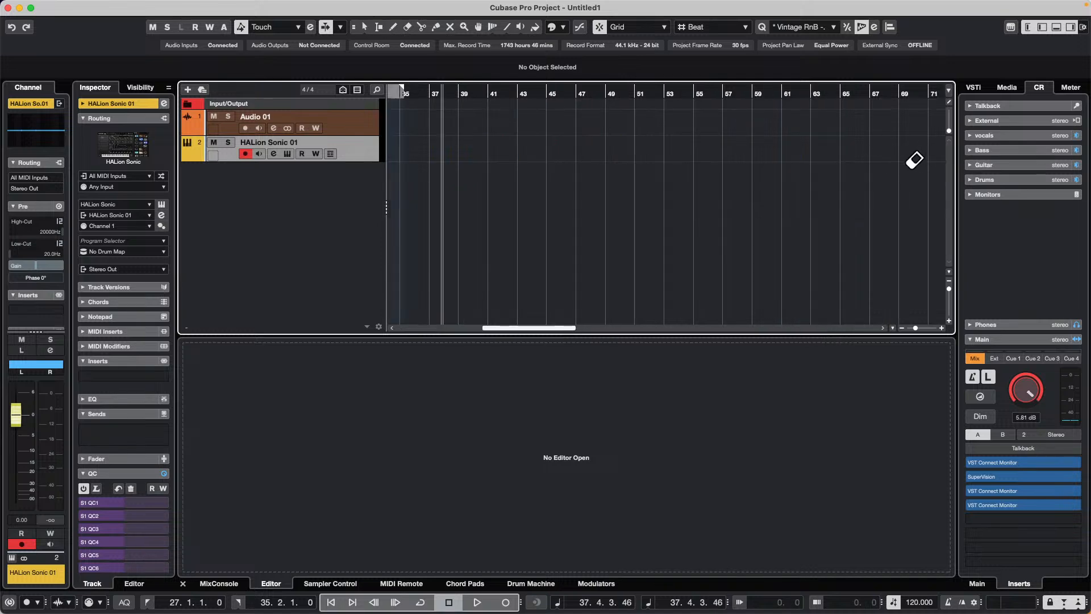
right_click(489, 146)
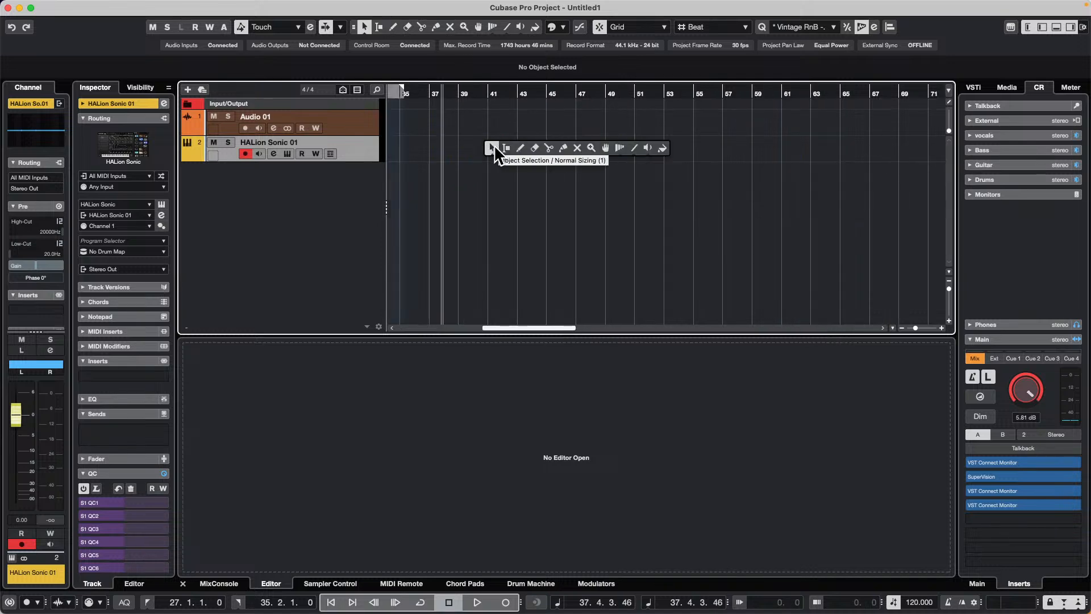
left_click(493, 147)
double_click(461, 150)
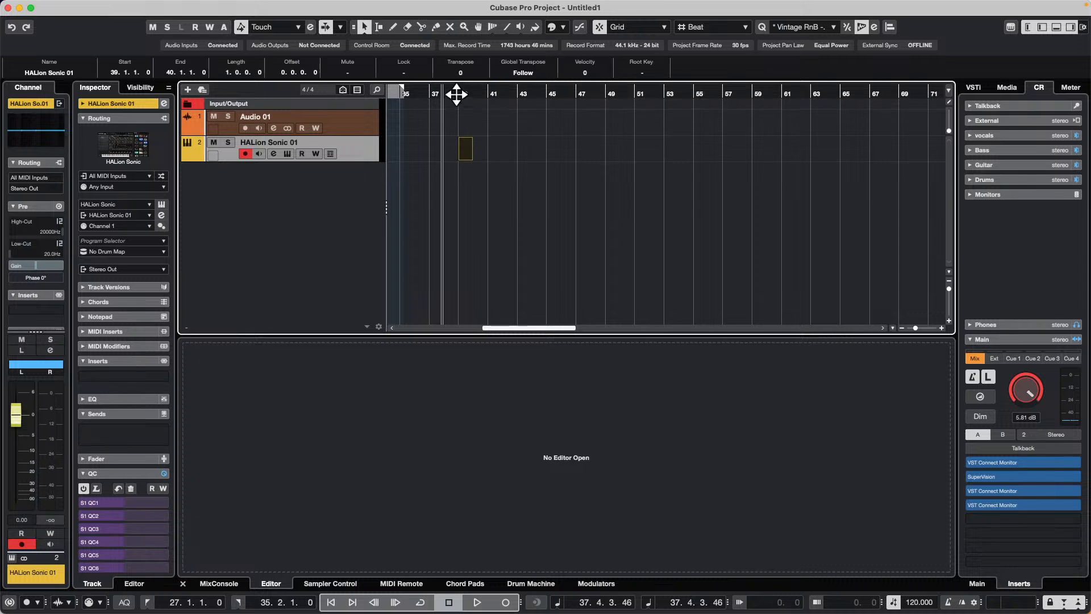
left_click_drag(455, 92, 446, 120)
double_click(559, 157)
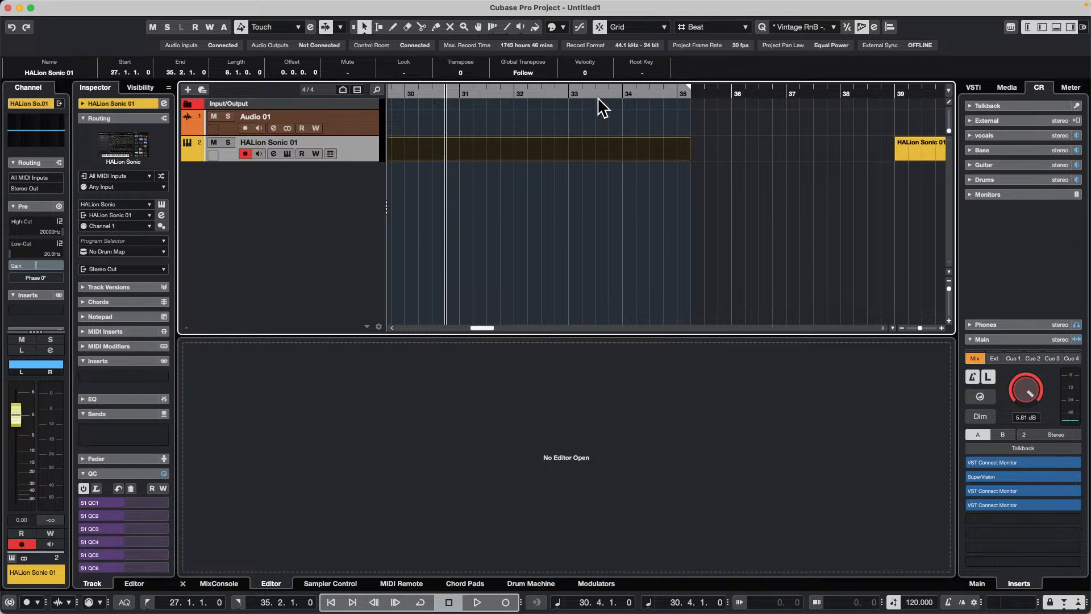
left_click_drag(601, 92, 618, 68)
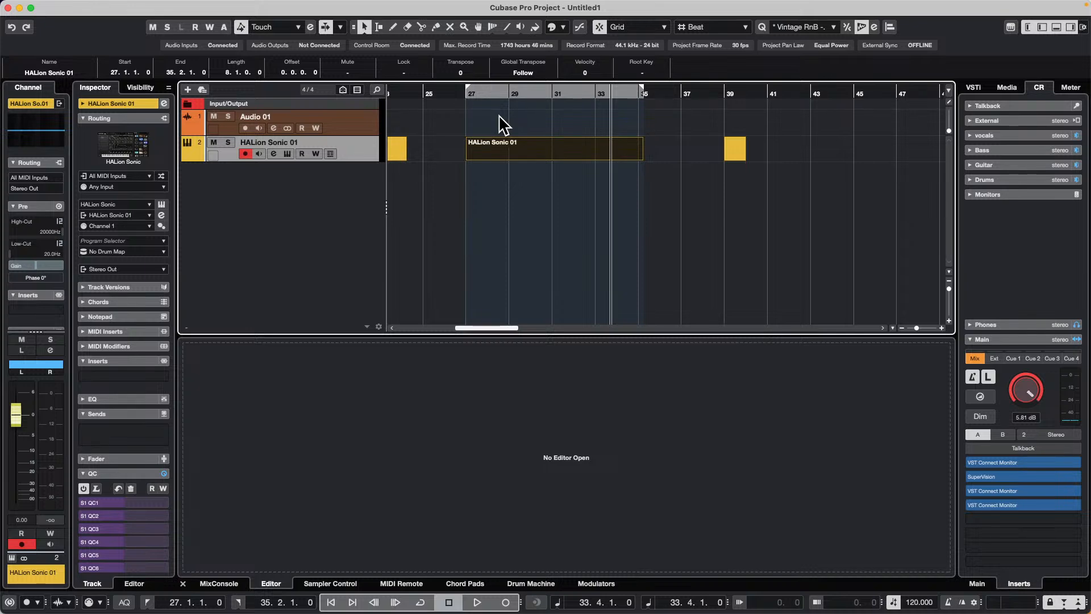
Add one stereo audio track with input Mono In 1 and output Stereo Out below the HALion Sonic 01 track
right_click(310, 186)
left_click(442, 199)
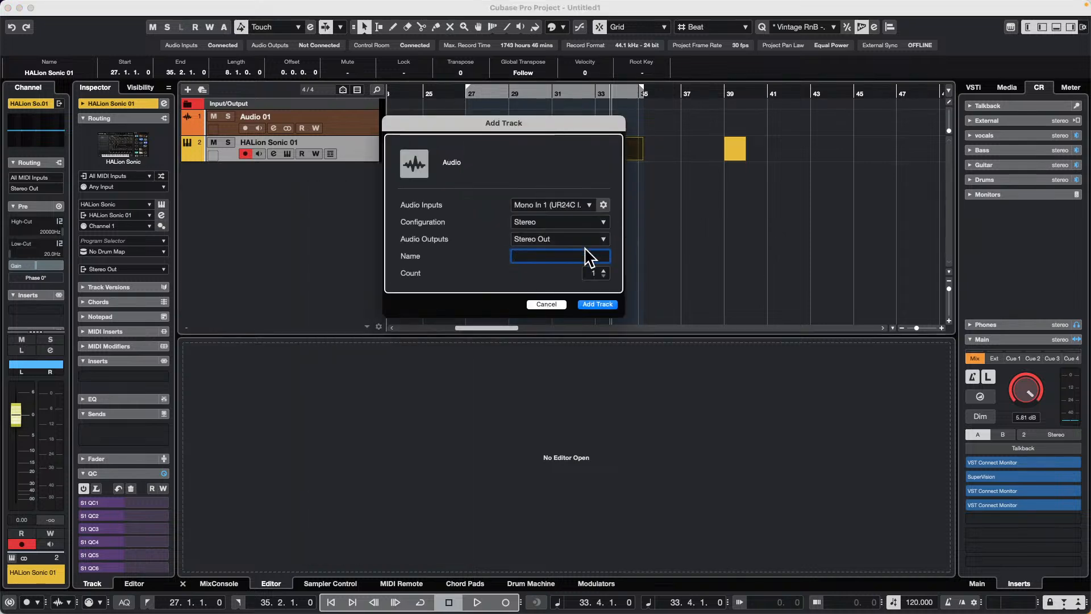
left_click(609, 307)
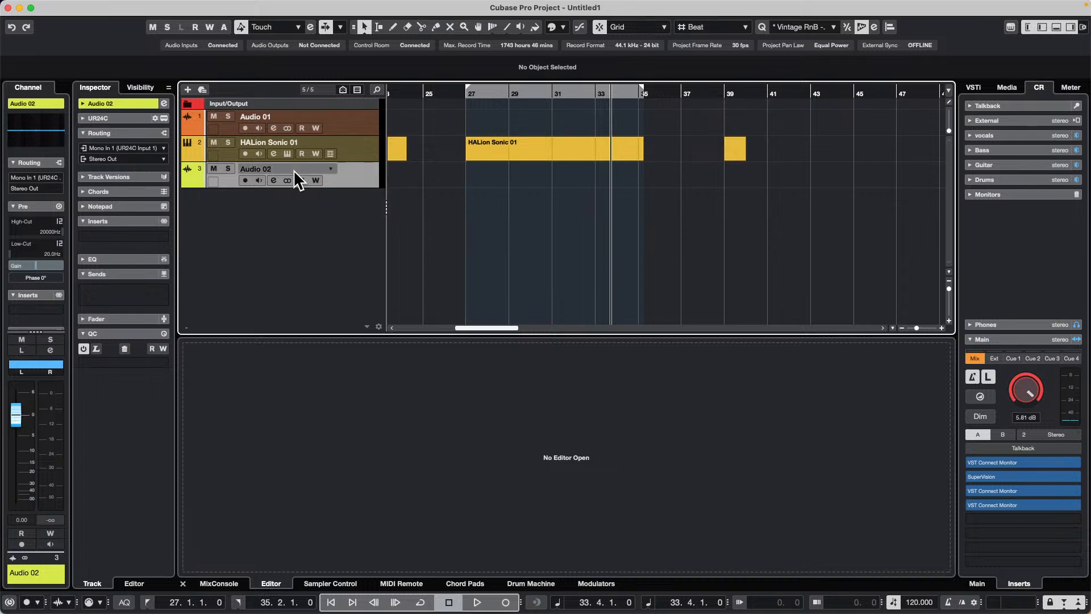
Open the channel settings of Audio 02 and choose Stereo Combined Panner as its panner
left_click(164, 104)
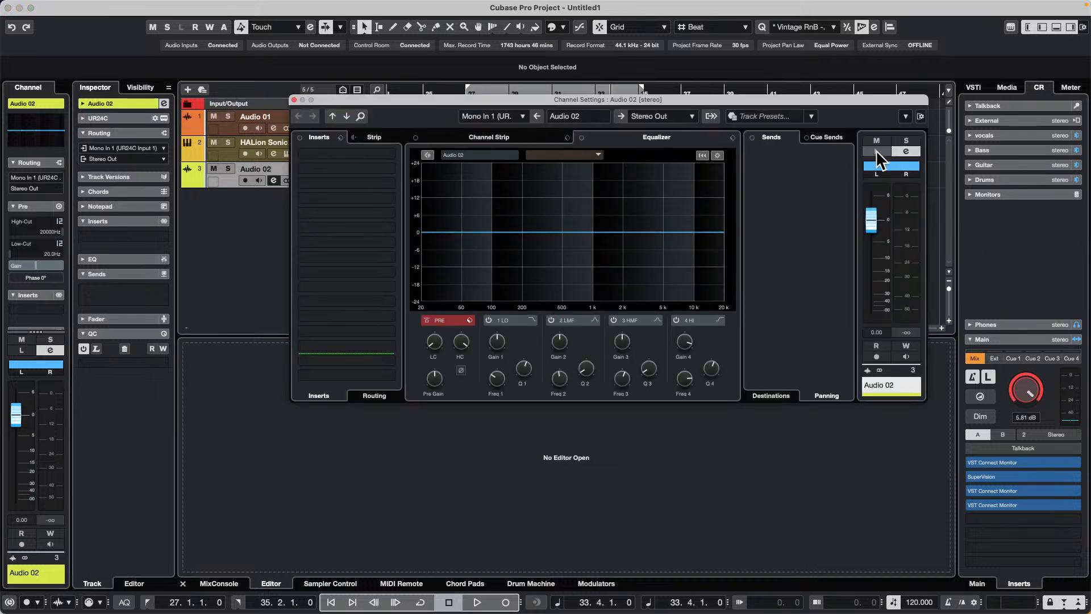
left_click_drag(857, 100, 609, 115)
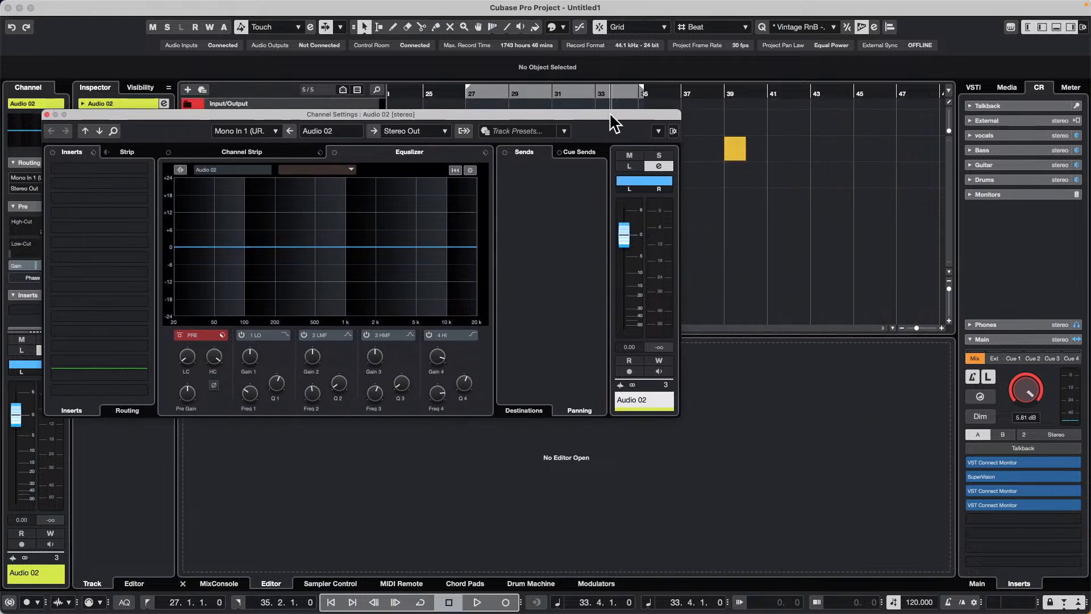
right_click(653, 177)
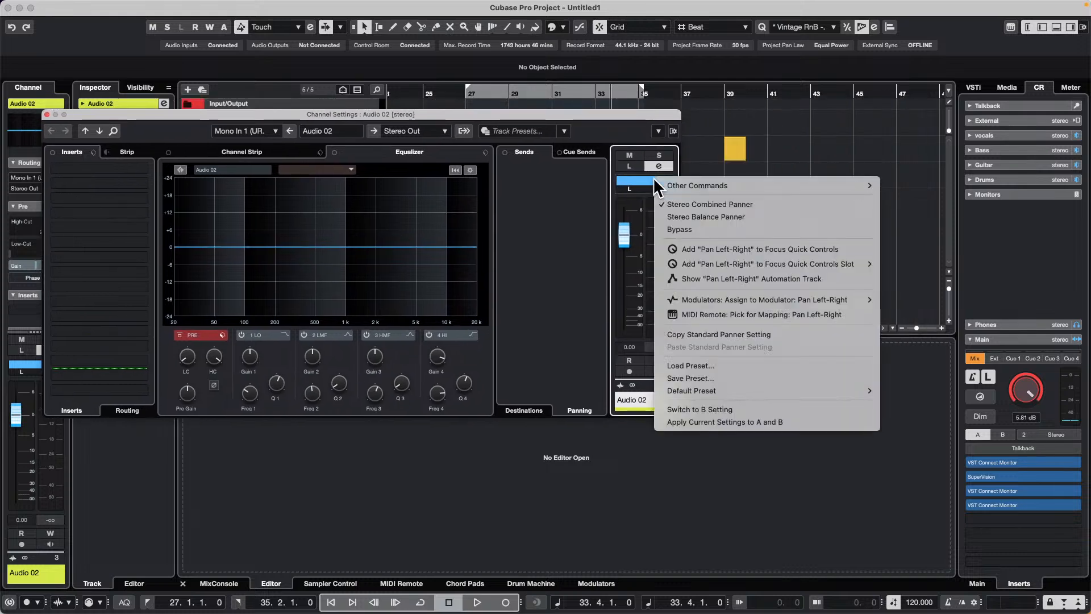
left_click(739, 205)
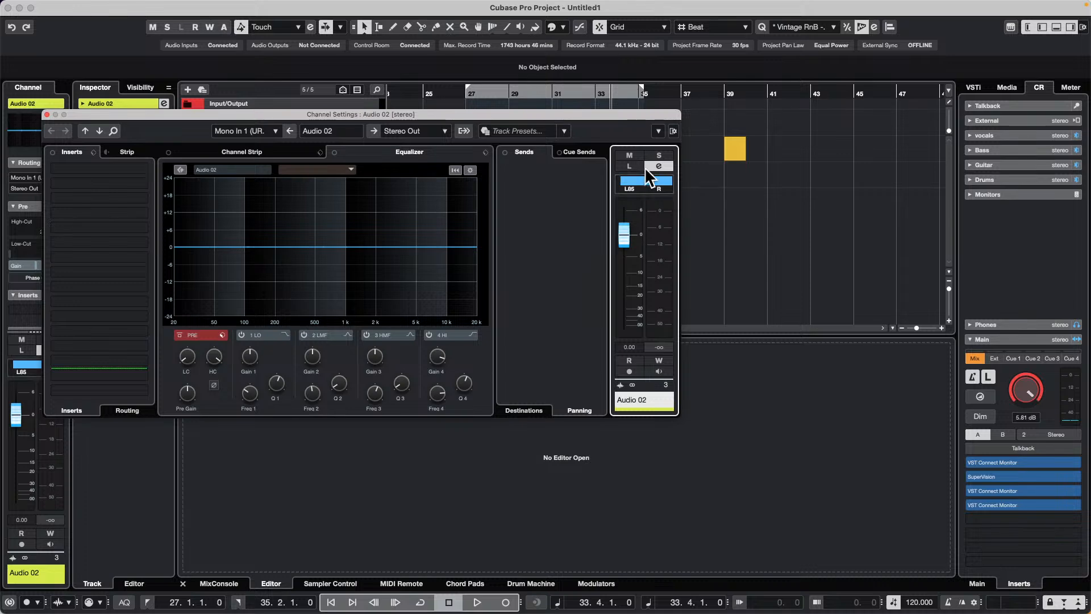
Adjust Audio 02's combined panner to full left and R98, and close the channel settings window
mouse_move(646, 153)
left_mouse_down()
mouse_move(647, 191)
mouse_move(646, 84)
mouse_move(662, 102)
mouse_move(639, 104)
mouse_move(657, 111)
mouse_move(633, 124)
mouse_move(660, 120)
mouse_move(646, 121)
mouse_move(638, 257)
mouse_move(650, 1)
mouse_move(646, 171)
left_mouse_up()
left_click_drag(612, 114, 616, 209)
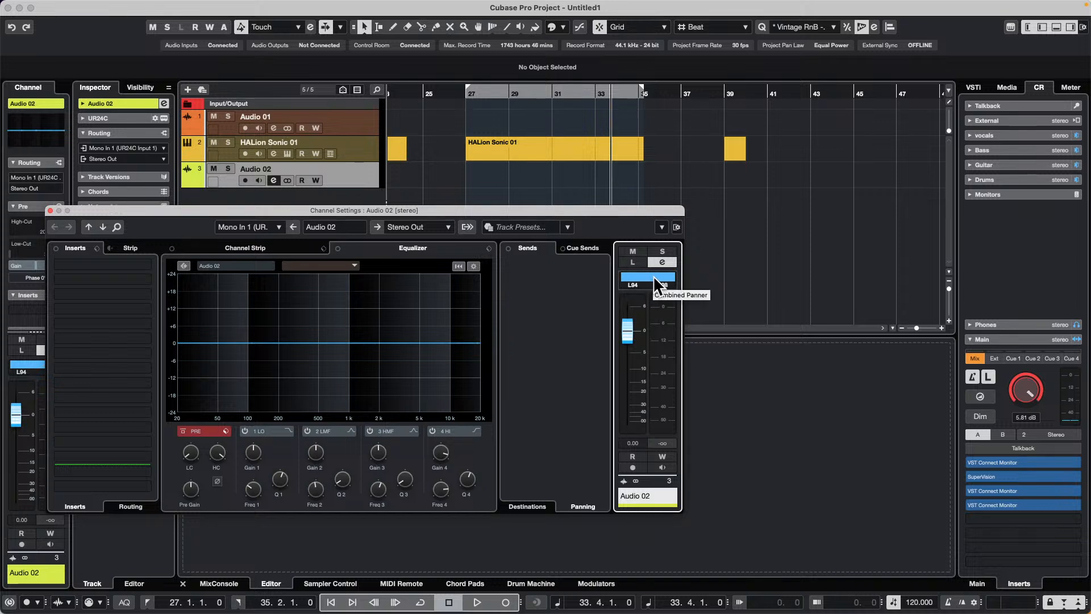
mouse_move(653, 275)
left_mouse_down()
mouse_move(654, 94)
mouse_move(639, 119)
mouse_move(658, 110)
mouse_move(655, 16)
mouse_move(653, 300)
mouse_move(647, 189)
mouse_move(652, 241)
mouse_move(652, 223)
mouse_move(665, 222)
mouse_move(660, 199)
mouse_move(679, 183)
mouse_move(656, 178)
mouse_move(653, 292)
mouse_move(653, 171)
mouse_move(653, 324)
mouse_move(654, 171)
mouse_move(660, 311)
mouse_move(652, 201)
mouse_move(657, 292)
mouse_move(649, 286)
left_mouse_up()
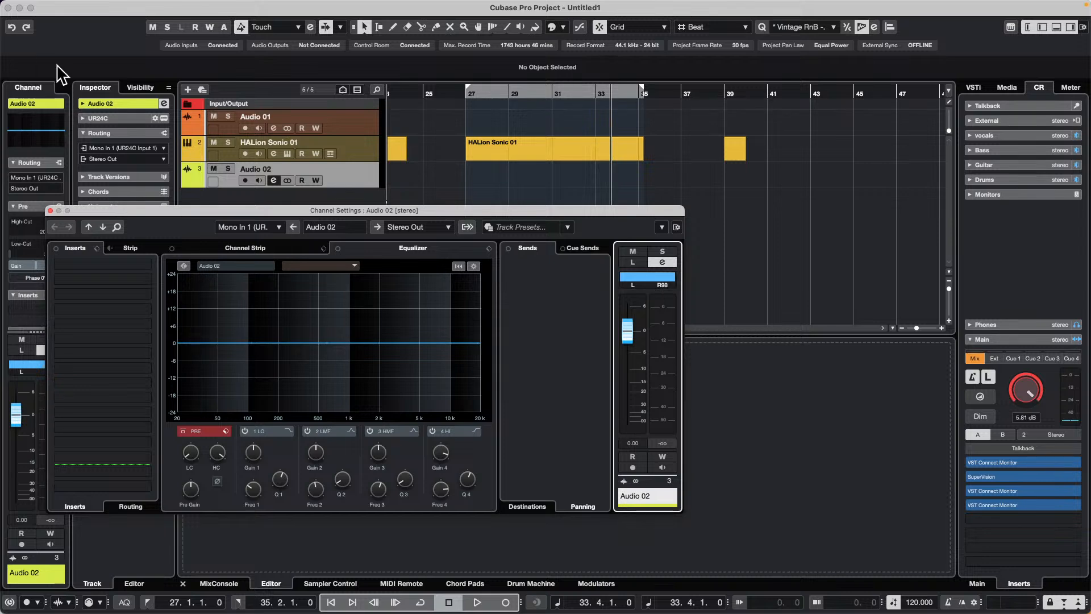
left_click_drag(115, 210, 592, 274)
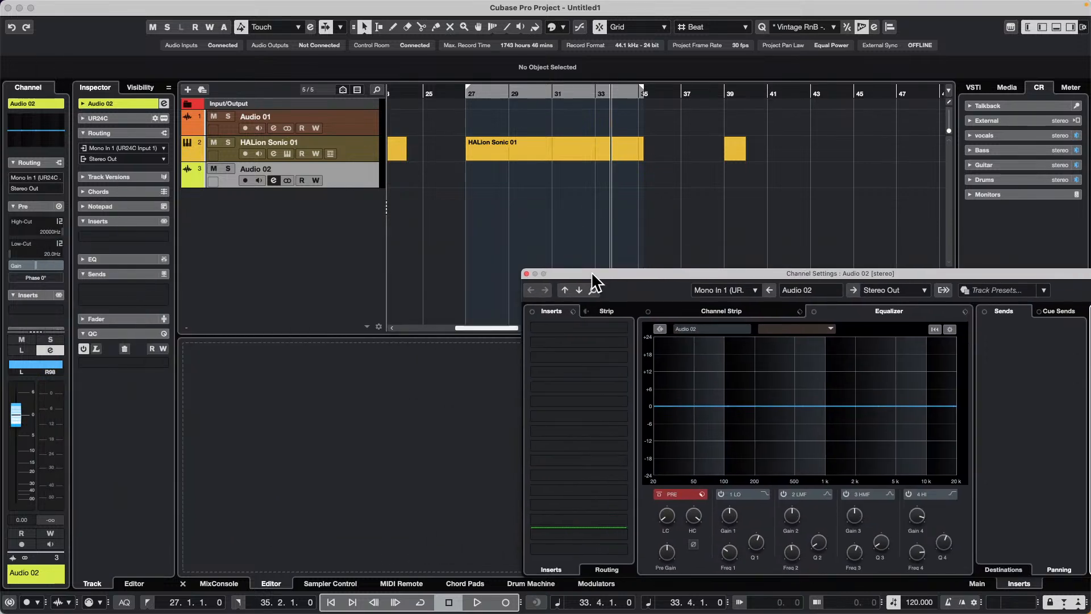
left_click(526, 274)
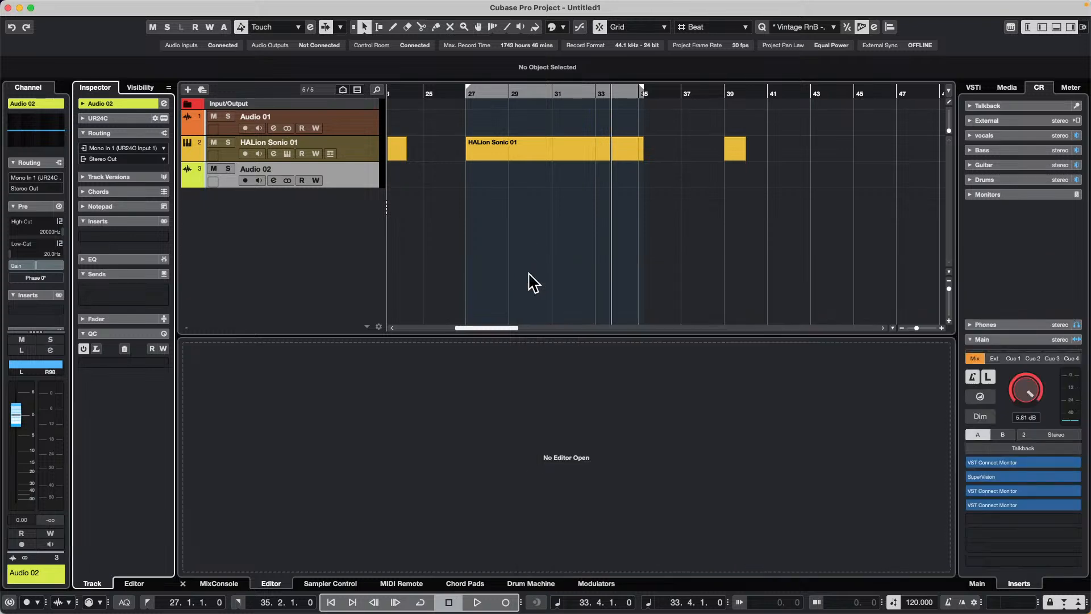
left_click(79, 6)
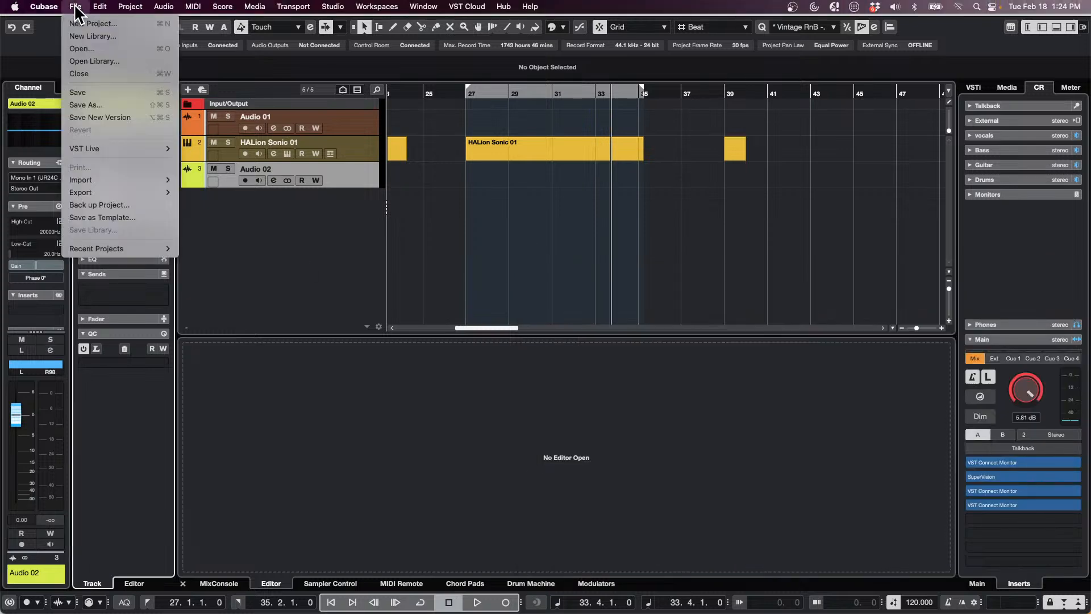
left_click(458, 202)
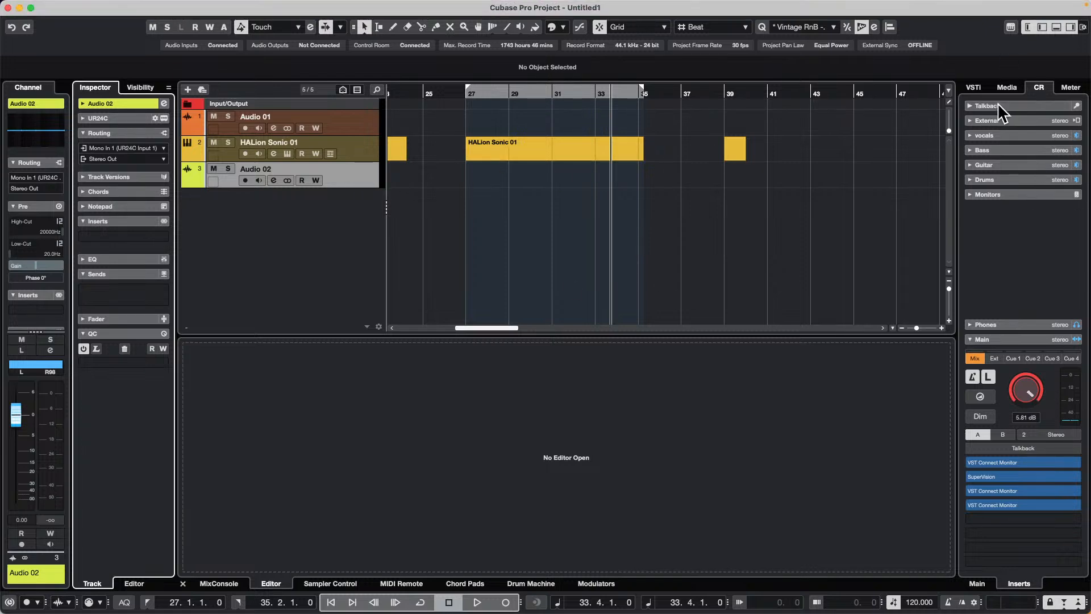
Open the Soulful RnB Vocals library among the Loops & Samples in the media browser
left_click(1006, 87)
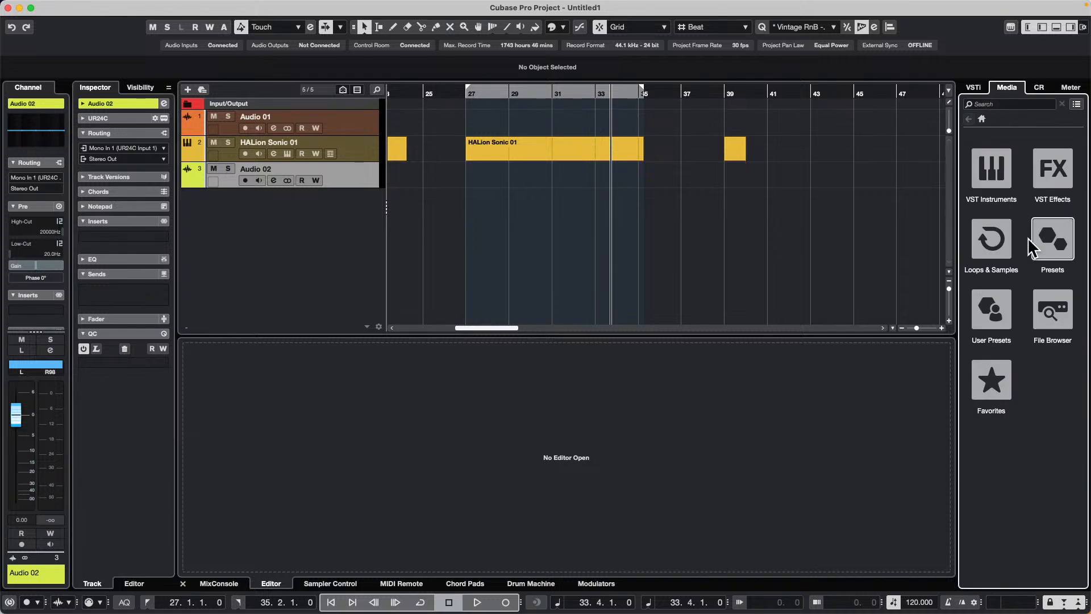
left_click(992, 242)
scroll(1008, 413, "down", 10)
scroll(1007, 414, "down", 5)
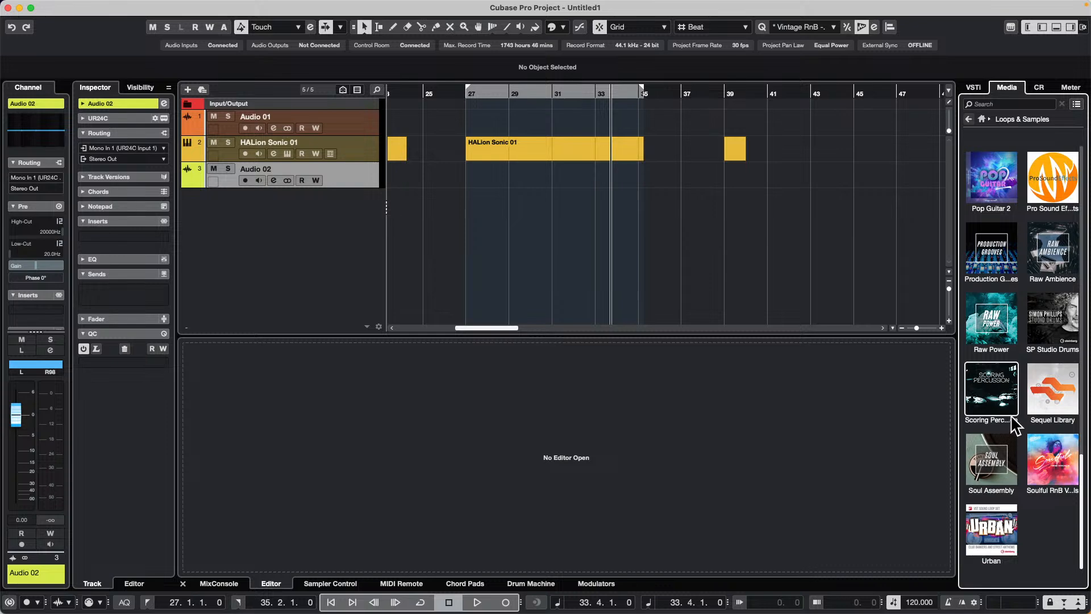
left_click(1057, 466)
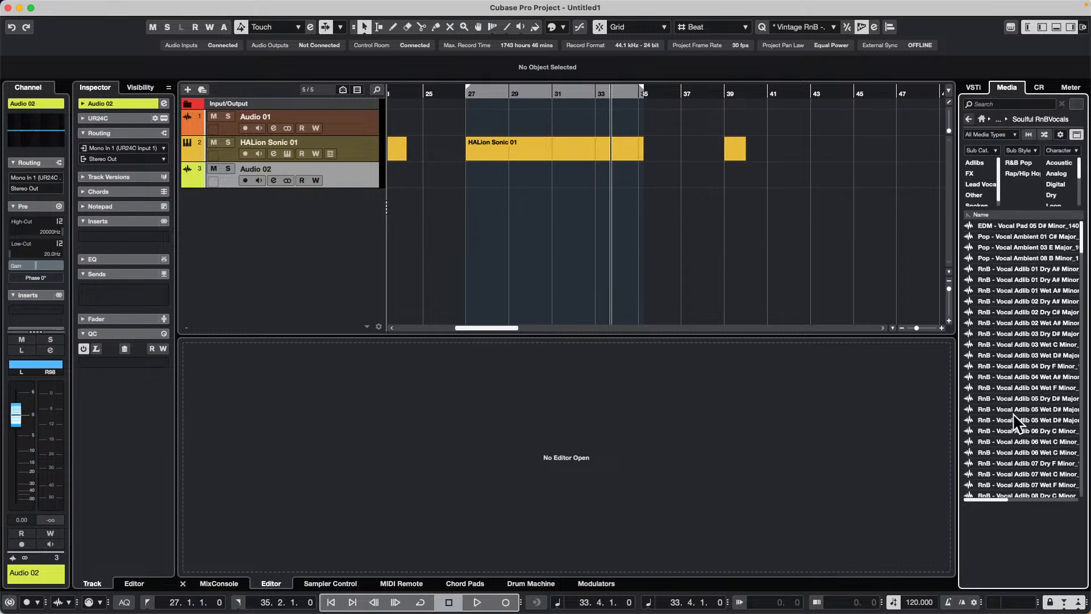
Preview the loops RnB - Vocal Adlib 05 Wet D# Major and RnB - Vocal Adlib 06 Wet C Minor
left_click(1007, 420)
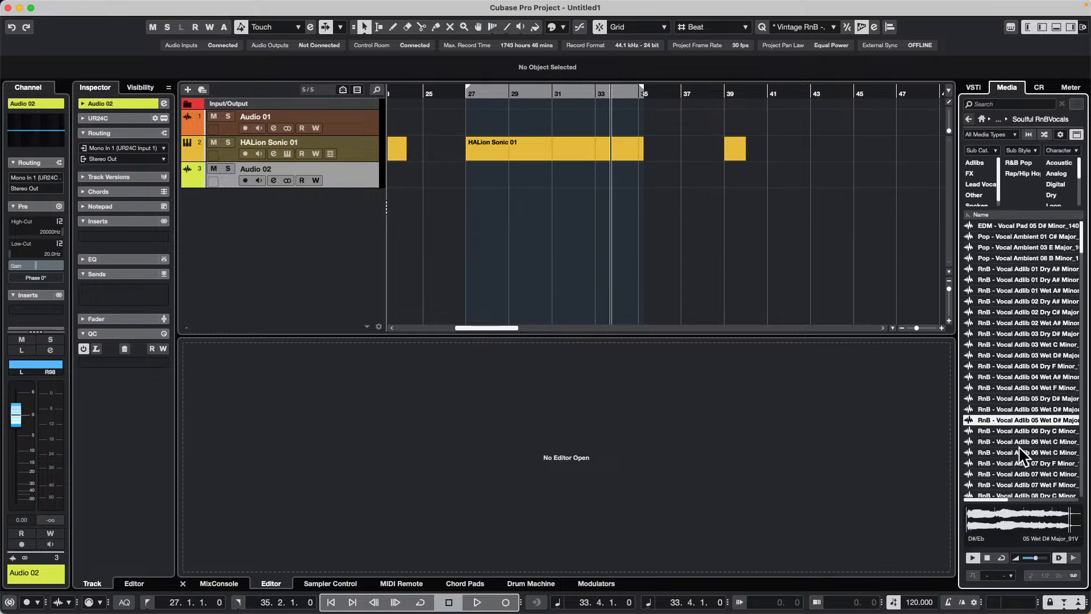
left_click(1011, 453)
scroll(1012, 450, "down", 8)
scroll(1013, 439, "down", 10)
Preview the RnB - Vocal Hook 06 Dry A# Minor loop and place it at the project cursor on a new track below Audio 02
left_click(1004, 409)
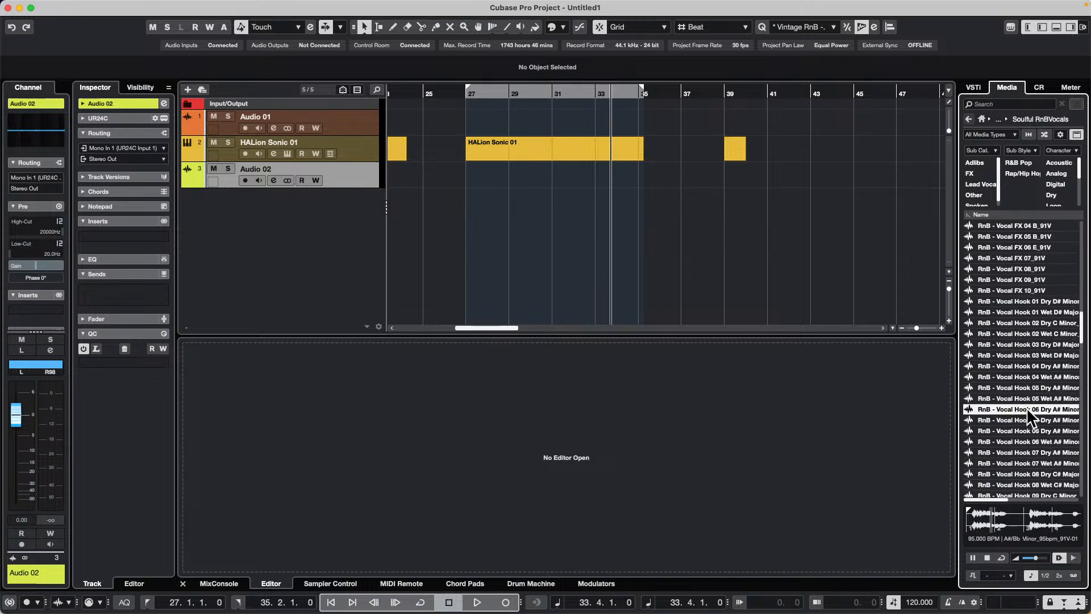
left_click_drag(1027, 407, 550, 278)
left_click_drag(540, 279, 213, 211)
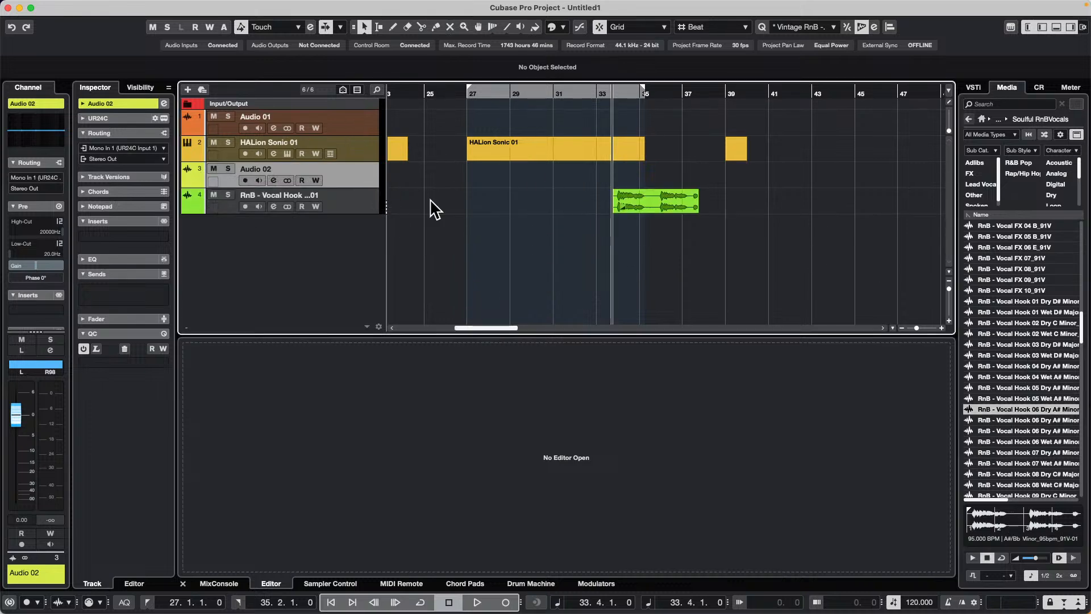
Expand the RnB vocal hook track's basic settings in the Inspector and turn off Musical Mode for its audio event
left_click(352, 197)
right_click(353, 196)
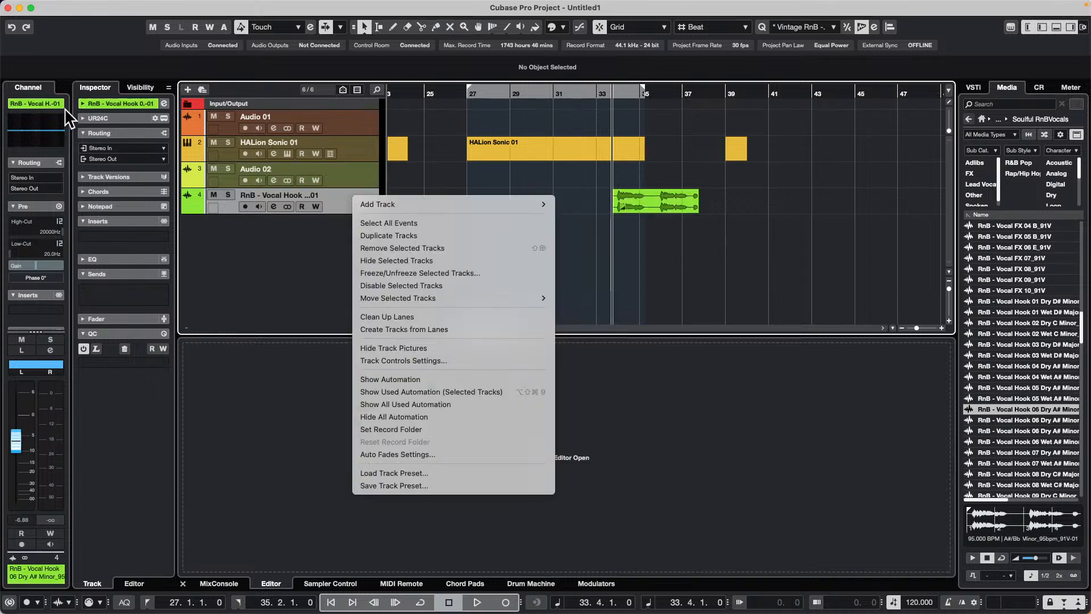
left_click(213, 241)
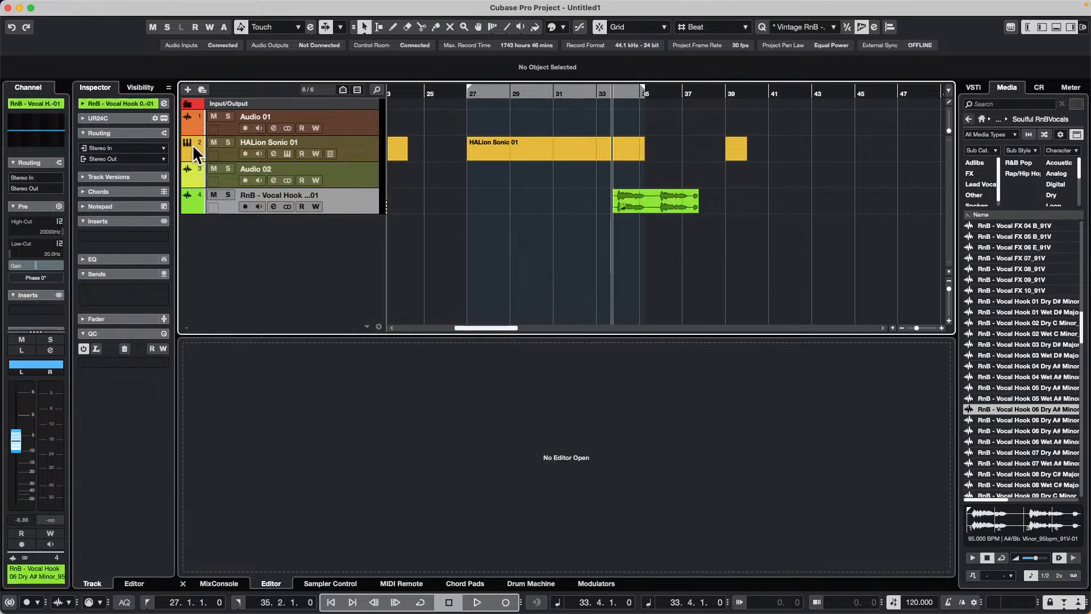
left_click(123, 100)
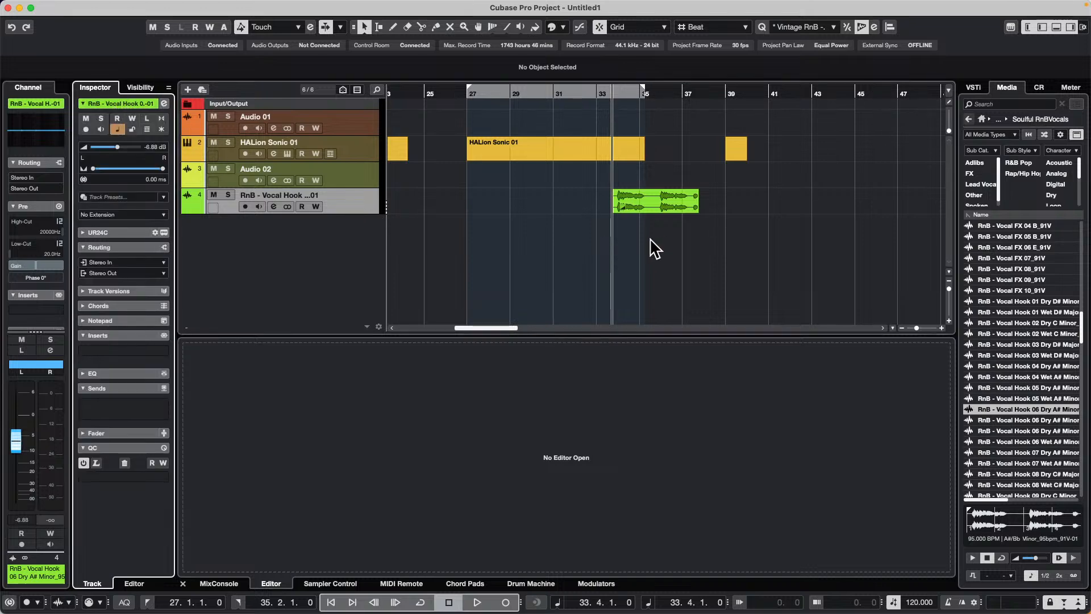
left_click(673, 206)
left_click(943, 74)
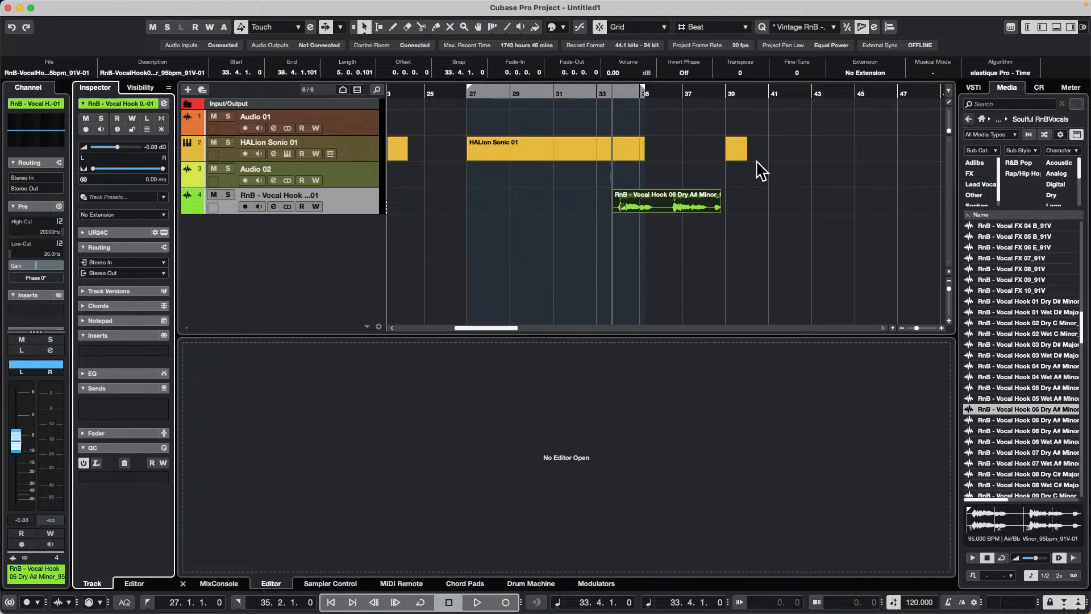
Audition the vocal hook event and set the Control Room main level to -4.24 dB
key("space")
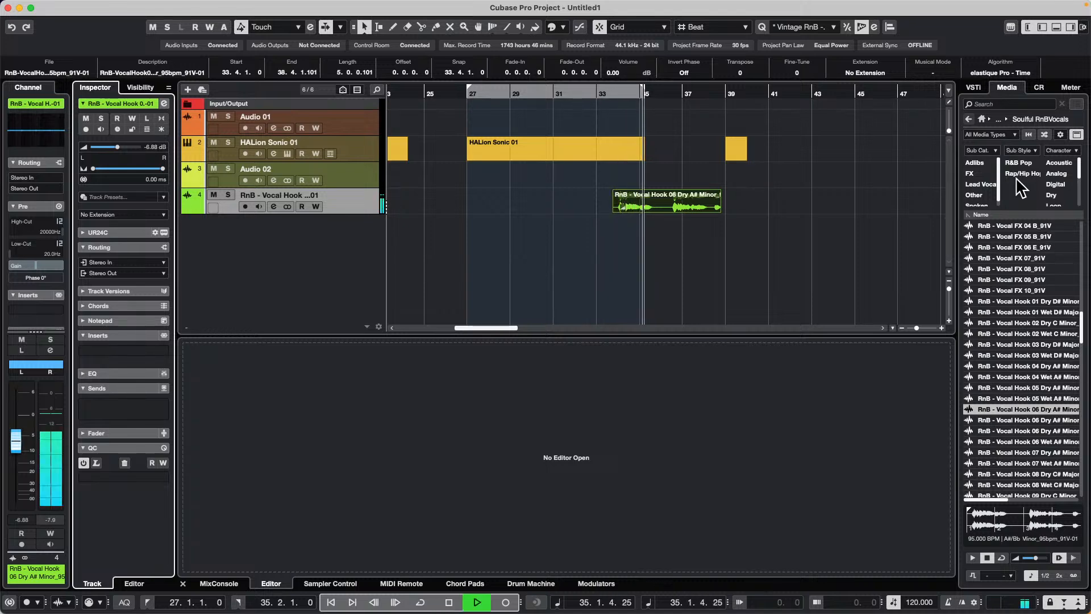
key("space")
left_click(1038, 88)
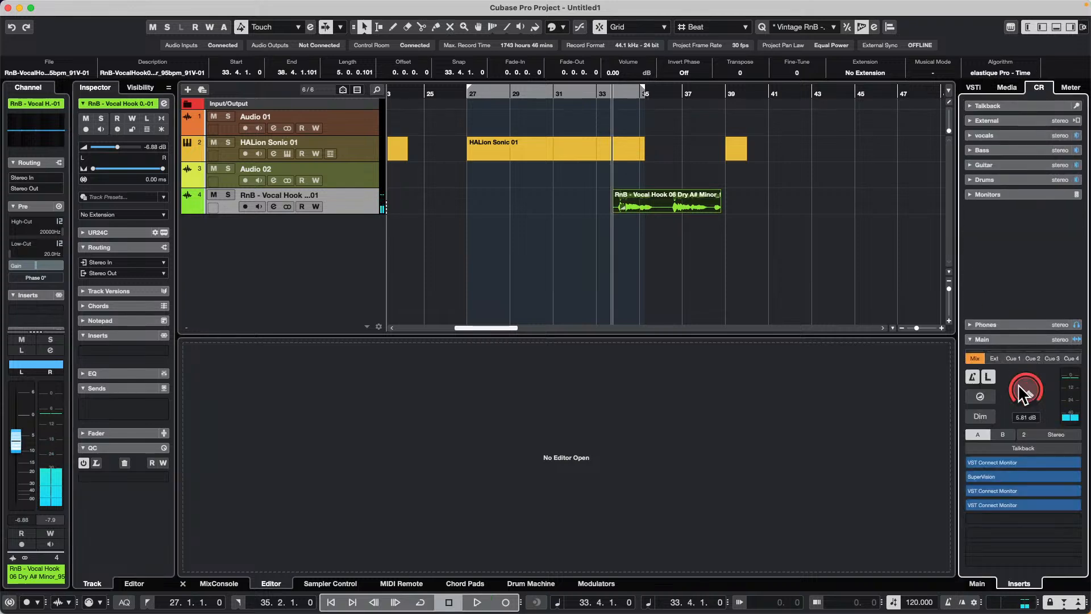
key("space")
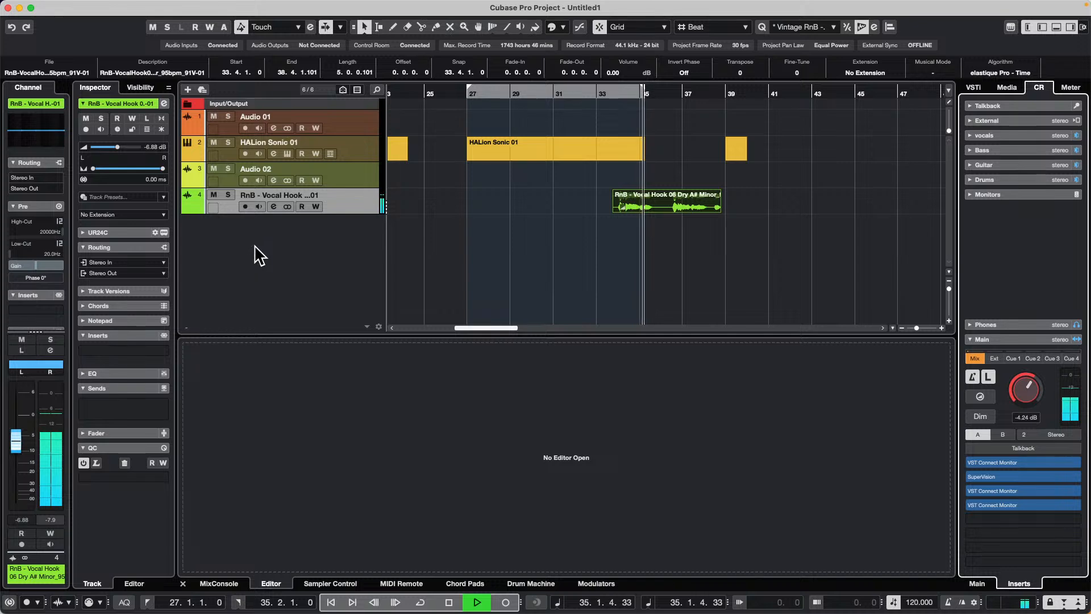
key("space")
Add a stereo group track named "vox grlup" to the selected vocal hook track, created outside a folder
right_click(348, 195)
mouse_move(445, 205)
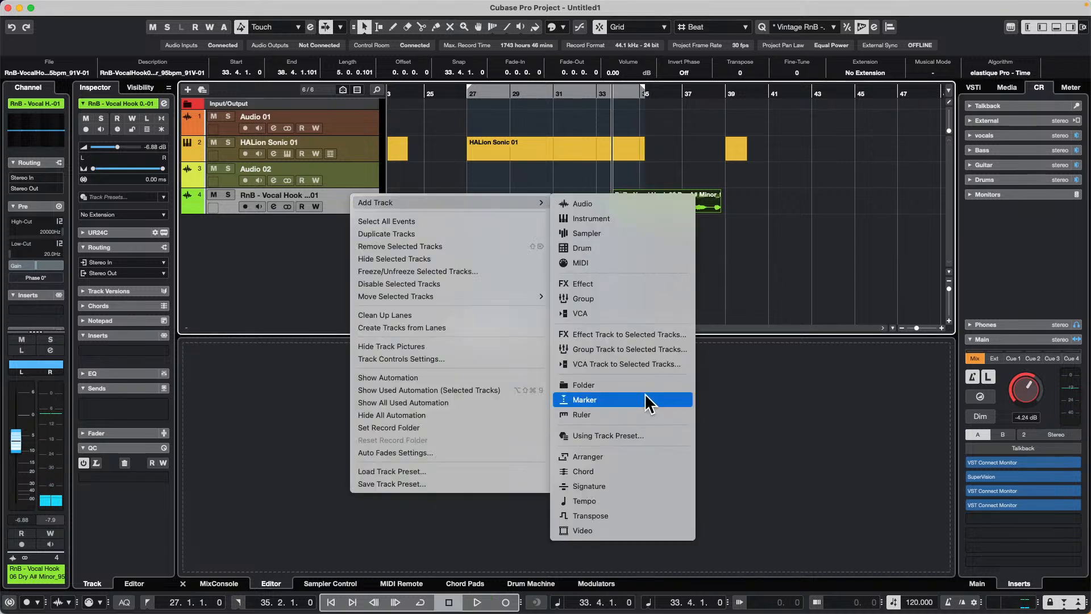
left_click(663, 349)
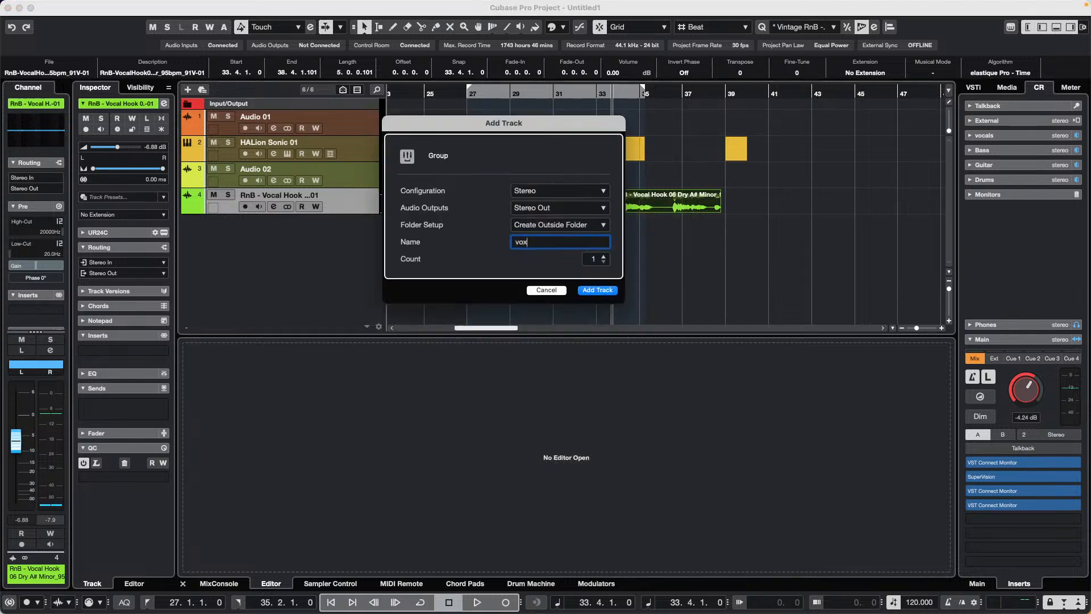
type("vox grlup")
key("Return")
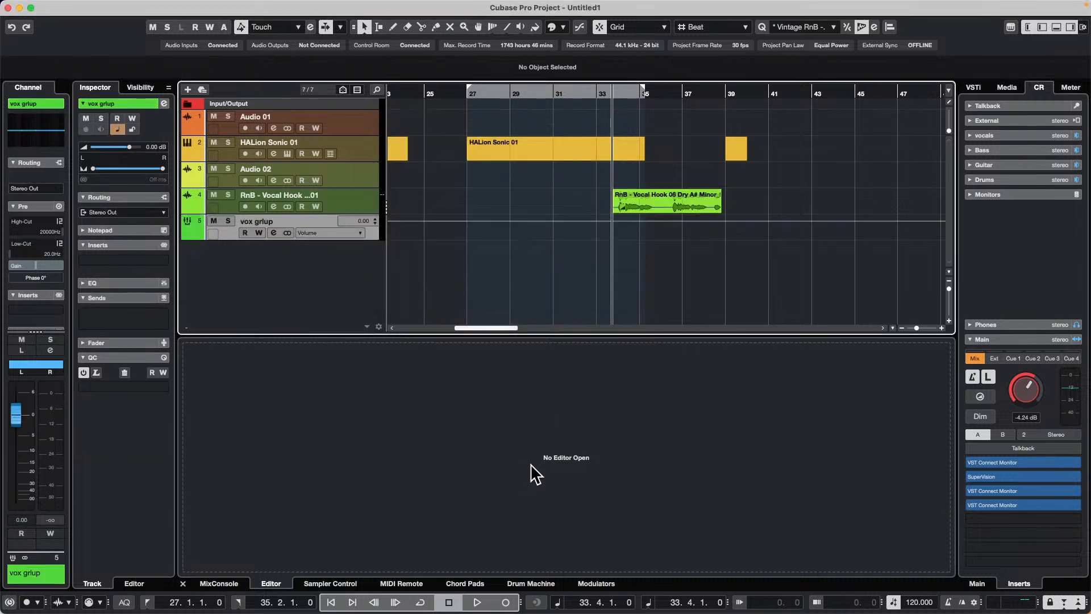
Add one stereo audio track that takes the vox grlup group as its input and outputs to Stereo Out
right_click(307, 254)
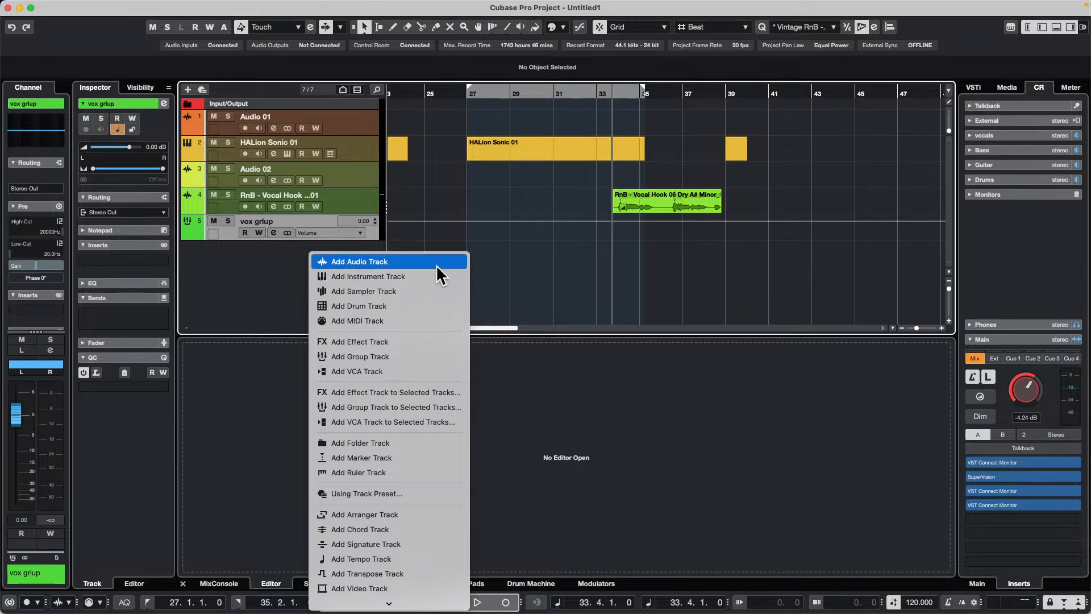
left_click(401, 261)
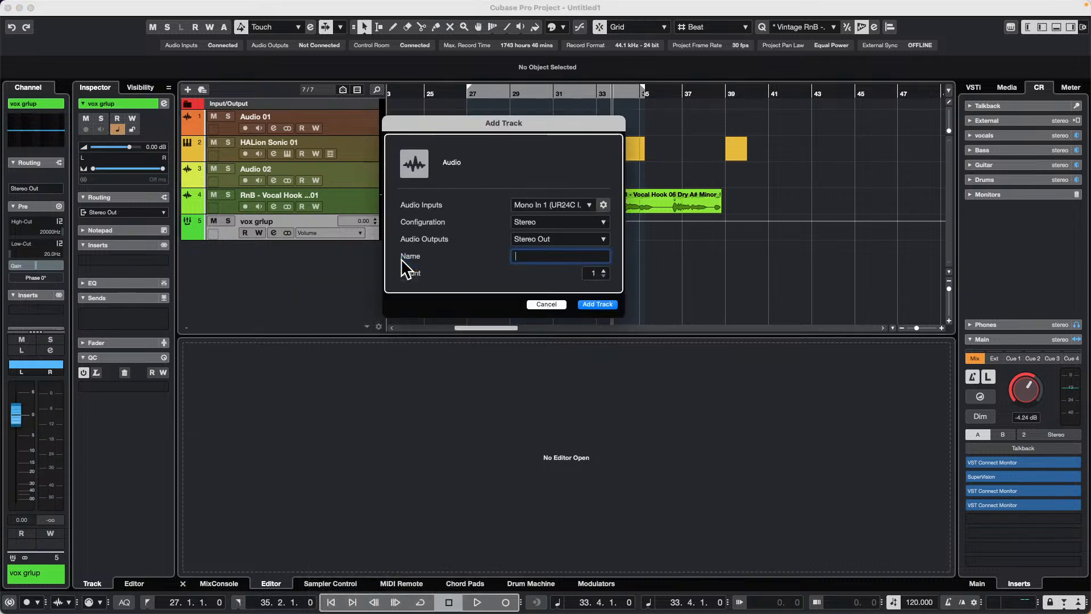
left_click(563, 205)
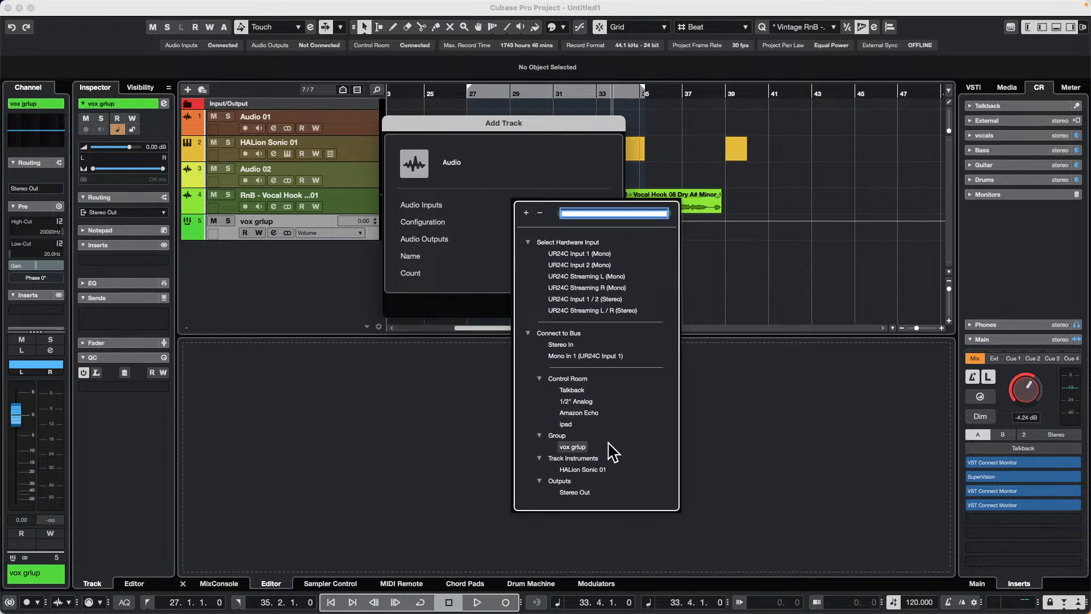
left_click(573, 446)
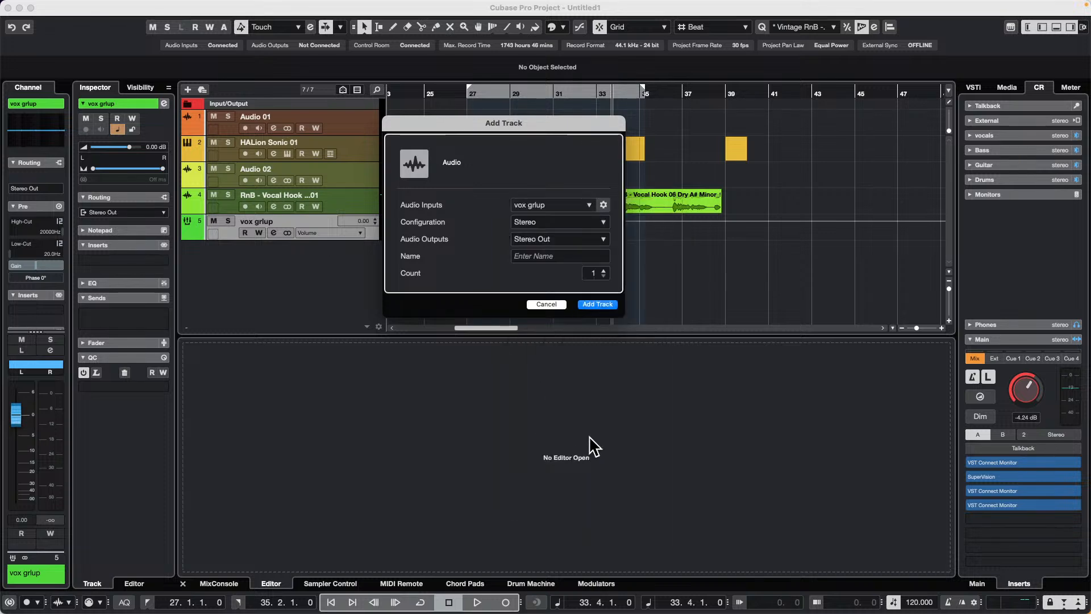
left_click(597, 305)
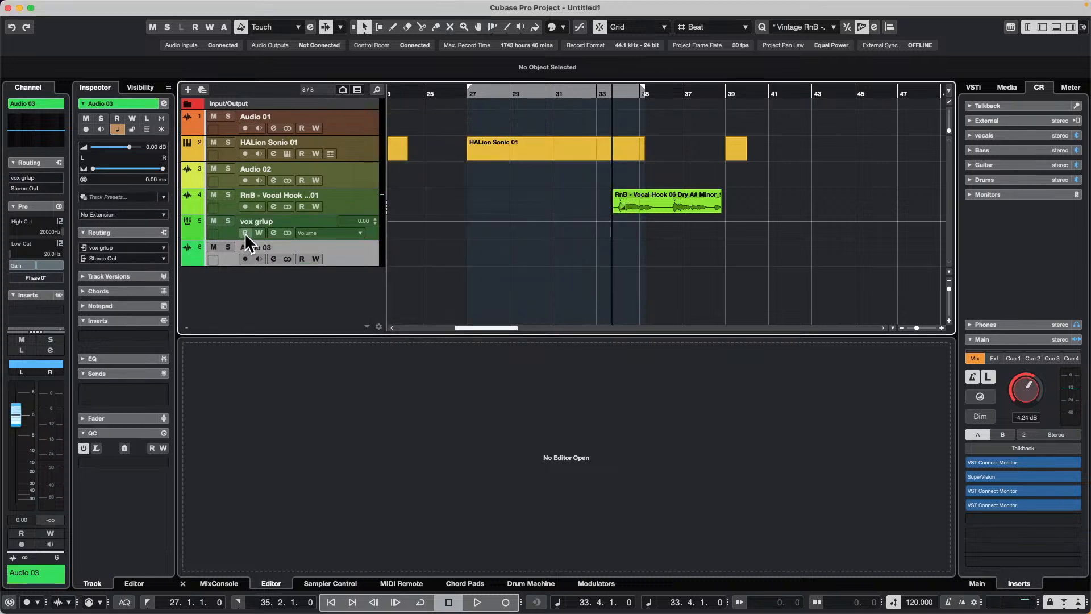
Record-enable Audio 03 and record a short take of the vocal hook from the project cursor
left_click(246, 259)
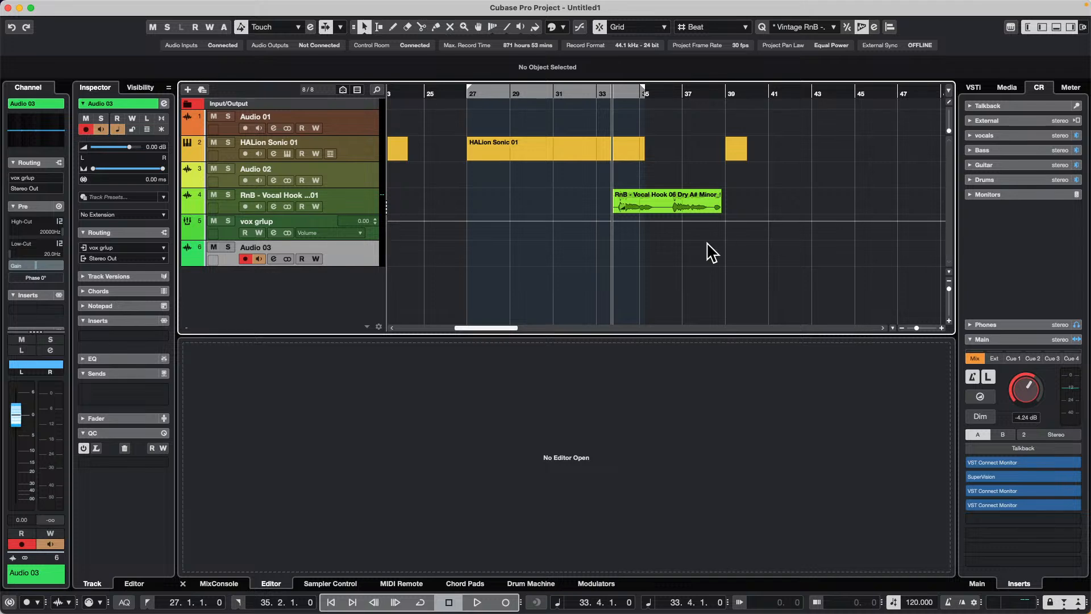
key("KP_Multiply")
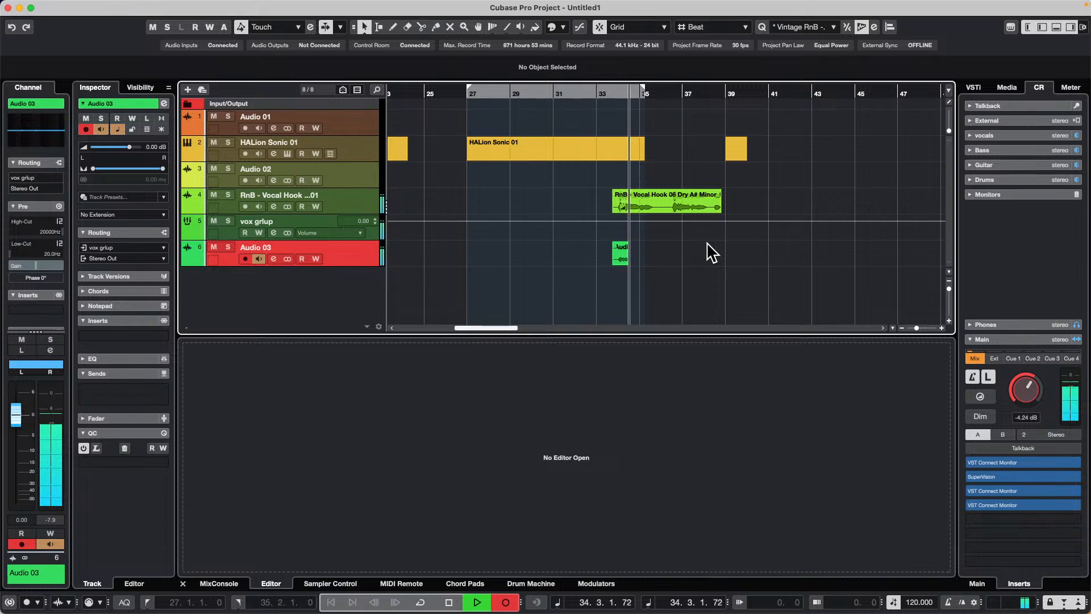
key("KP_Multiply")
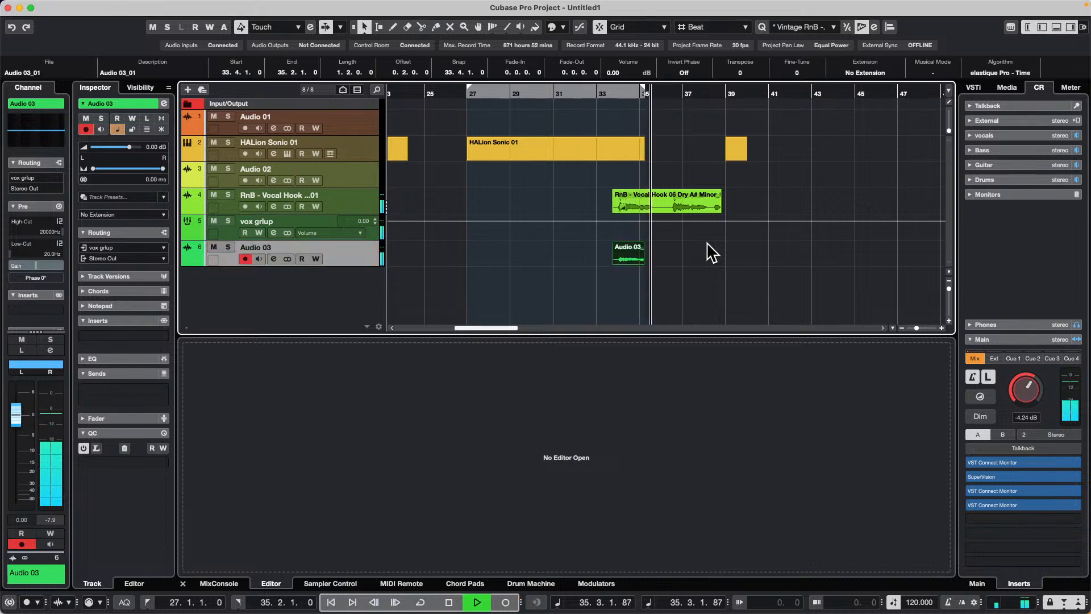
key("space")
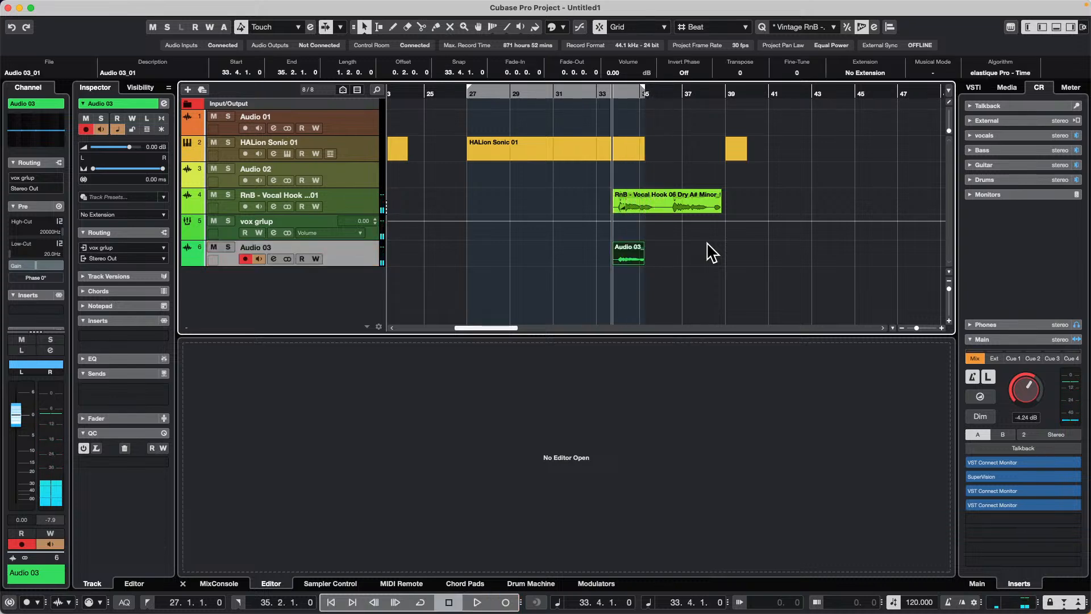
Delete the short take, record the whole vocal hook onto Audio 03, and enable Musical Mode on the recording
key("Delete")
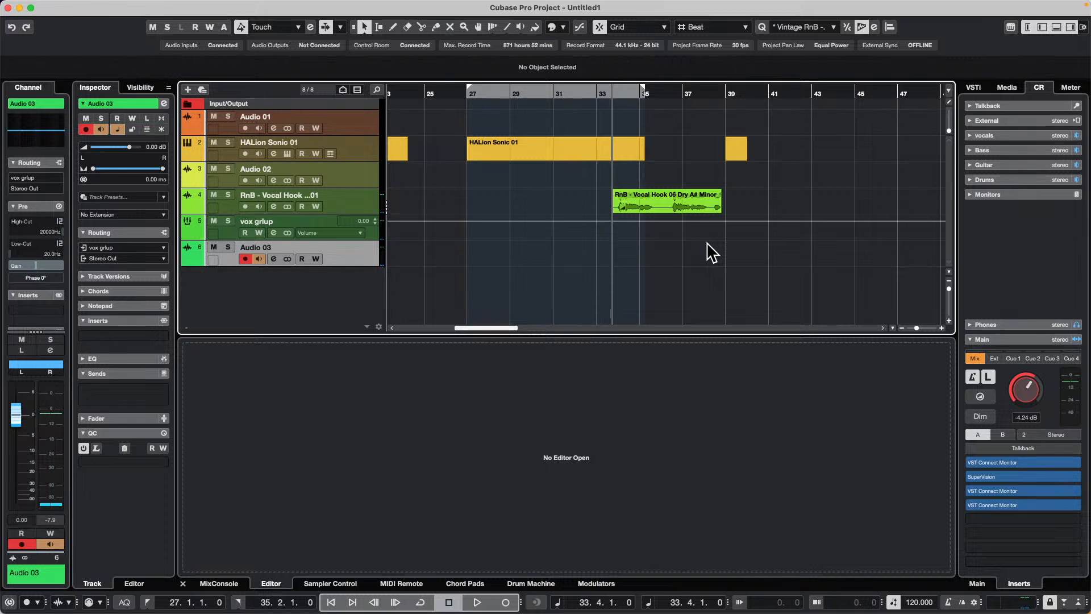
key("KP_Multiply")
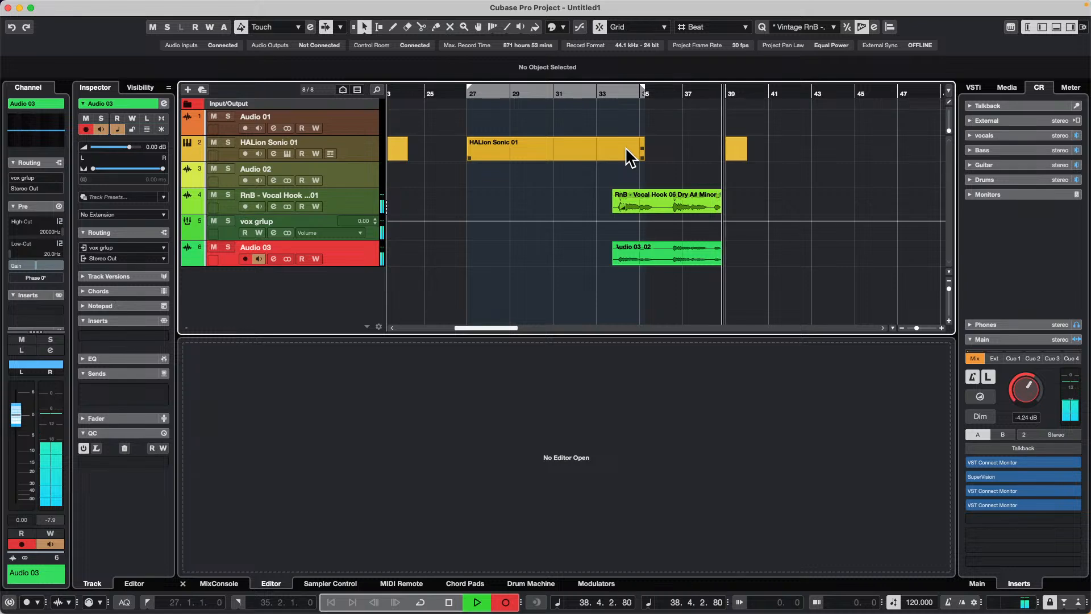
key("space")
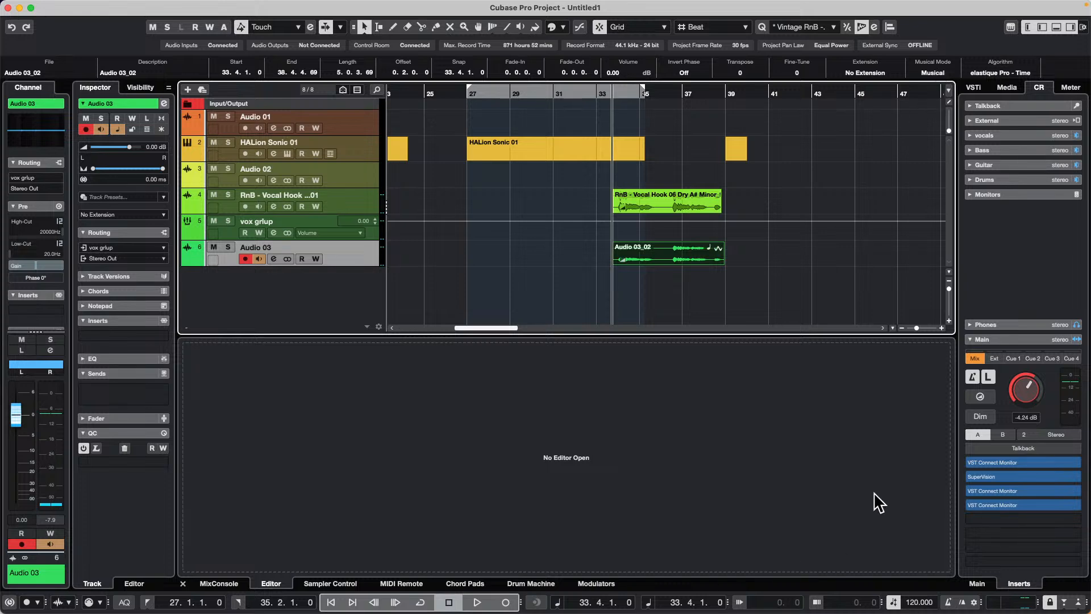
Set the project tempo to 240 BPM
scroll(912, 602, "down", 2)
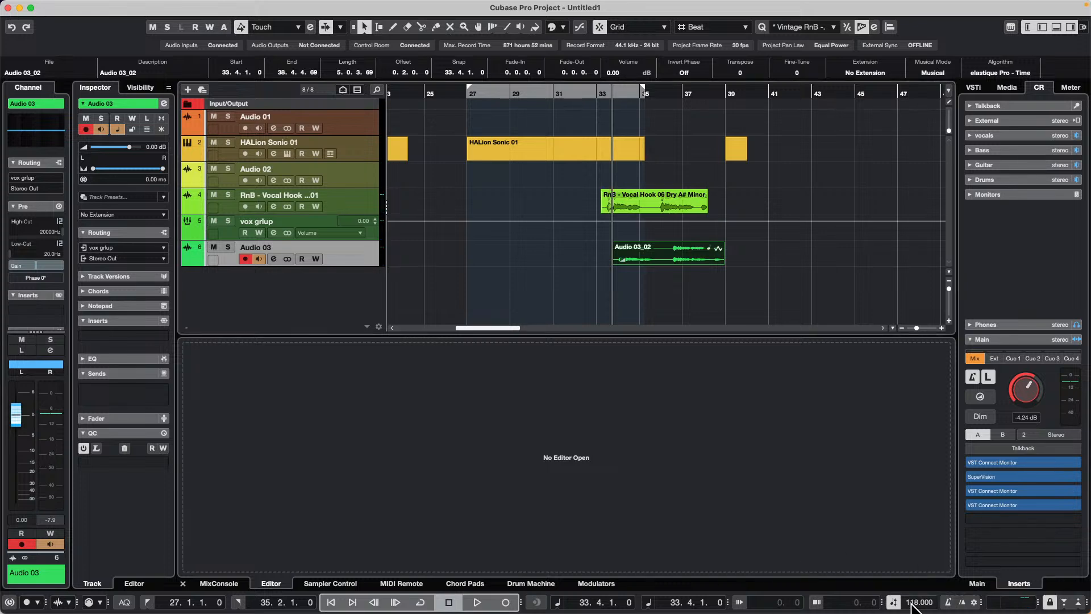
double_click(912, 603)
key("BackSpace")
type("240")
key("Return")
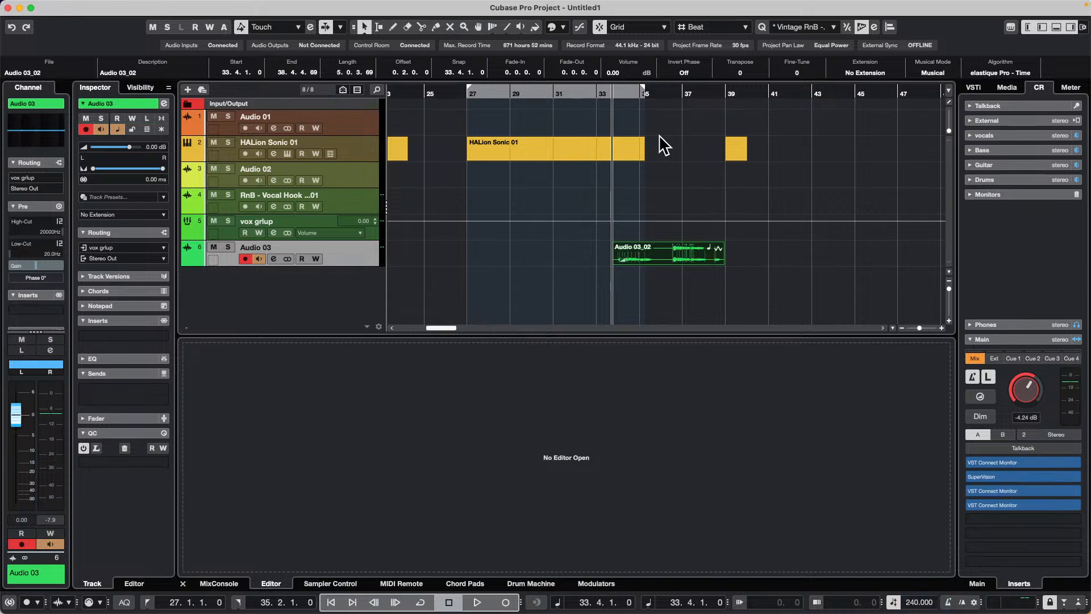
Play the Audio 03 recording at the new tempo and compare its length with Musical Mode off and on
left_click(611, 92)
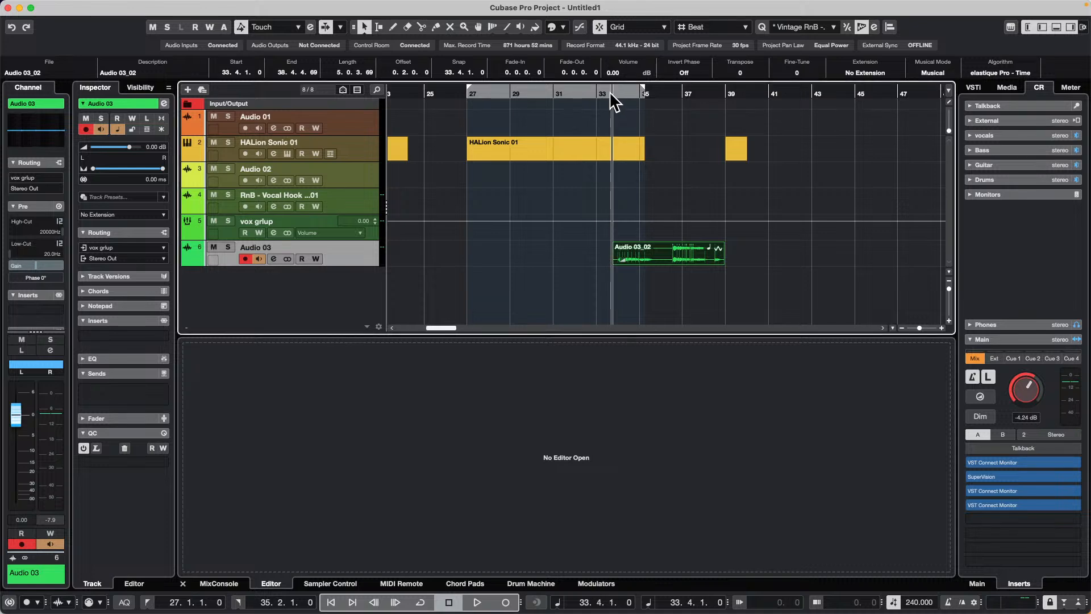
key("space")
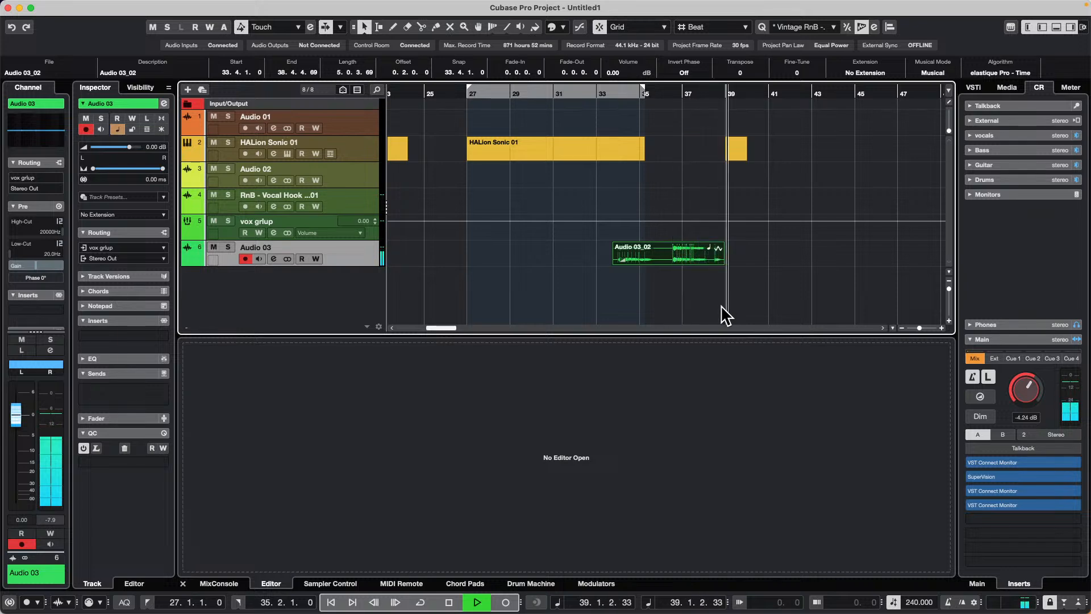
key("space")
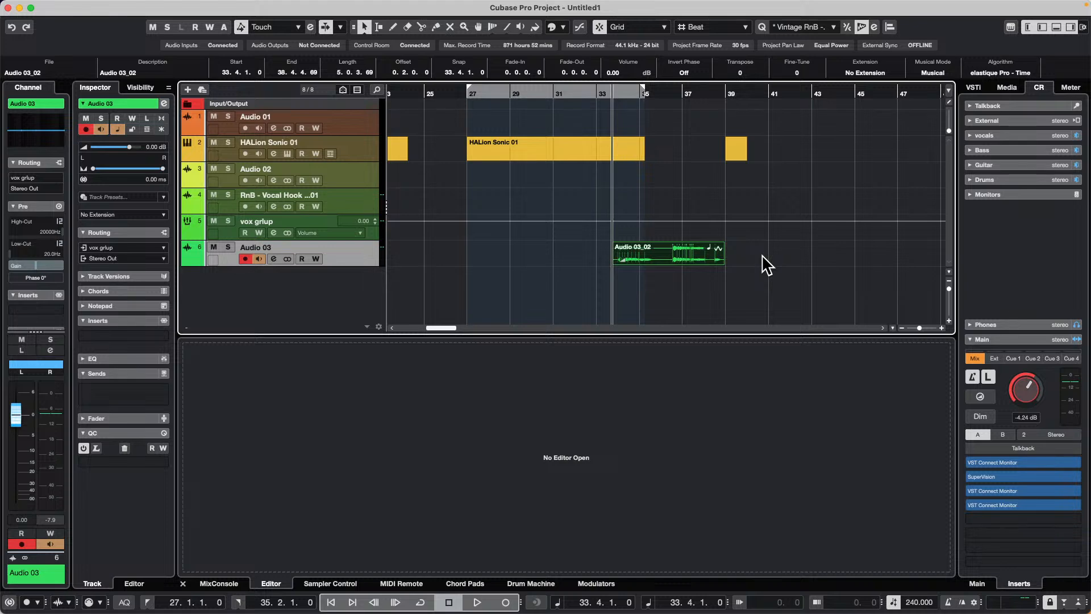
left_click(937, 73)
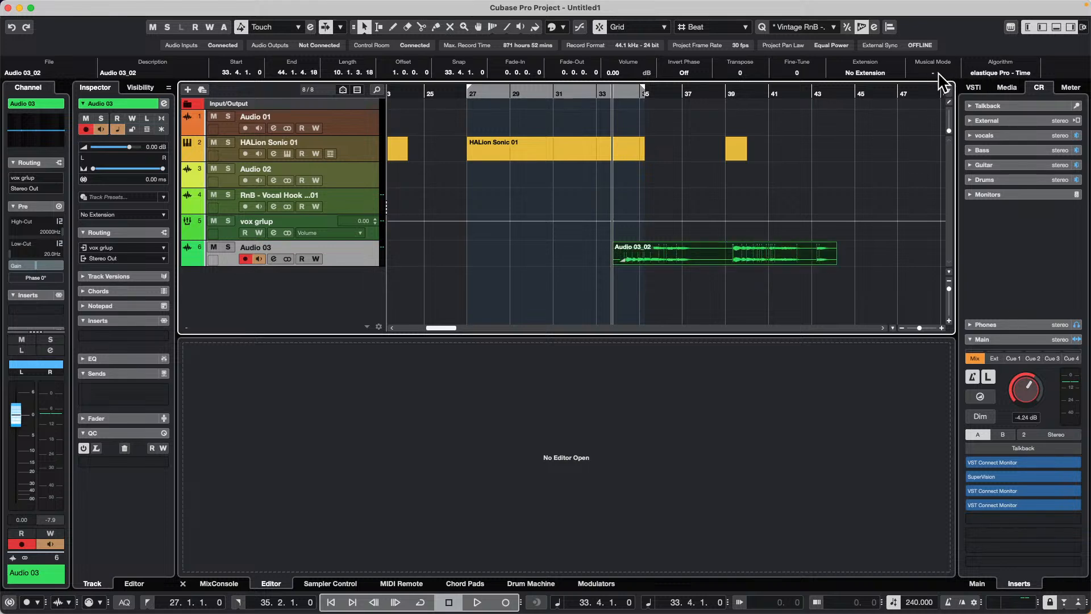
left_click(937, 73)
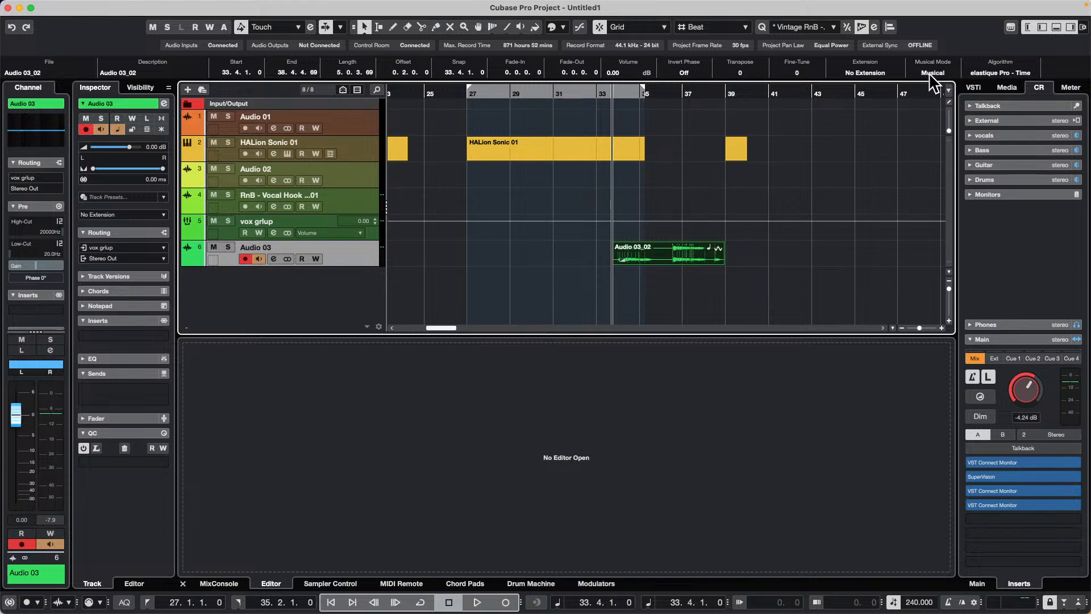
Set the Audio 03 recording's stretch algorithm to elastique Pro - Formant Tape and audition it
left_click(1015, 73)
mouse_move(1004, 85)
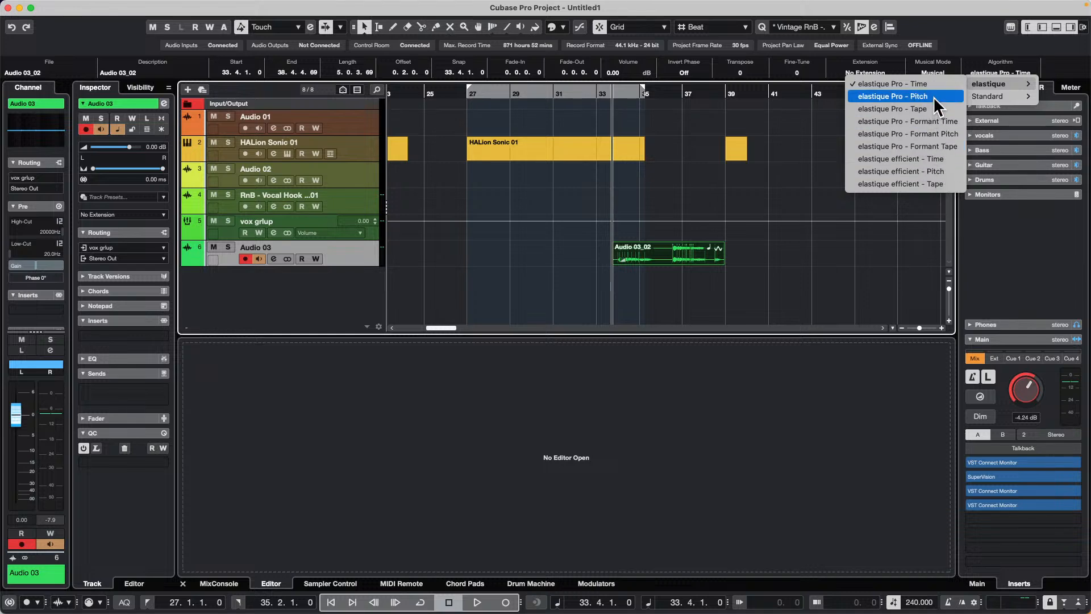
left_click(938, 146)
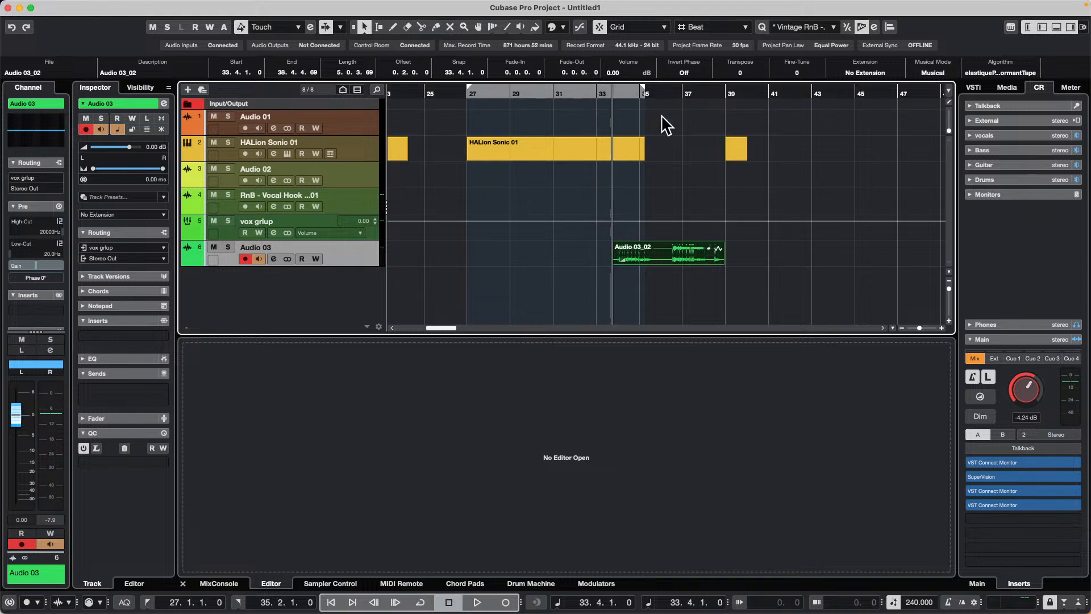
key("space")
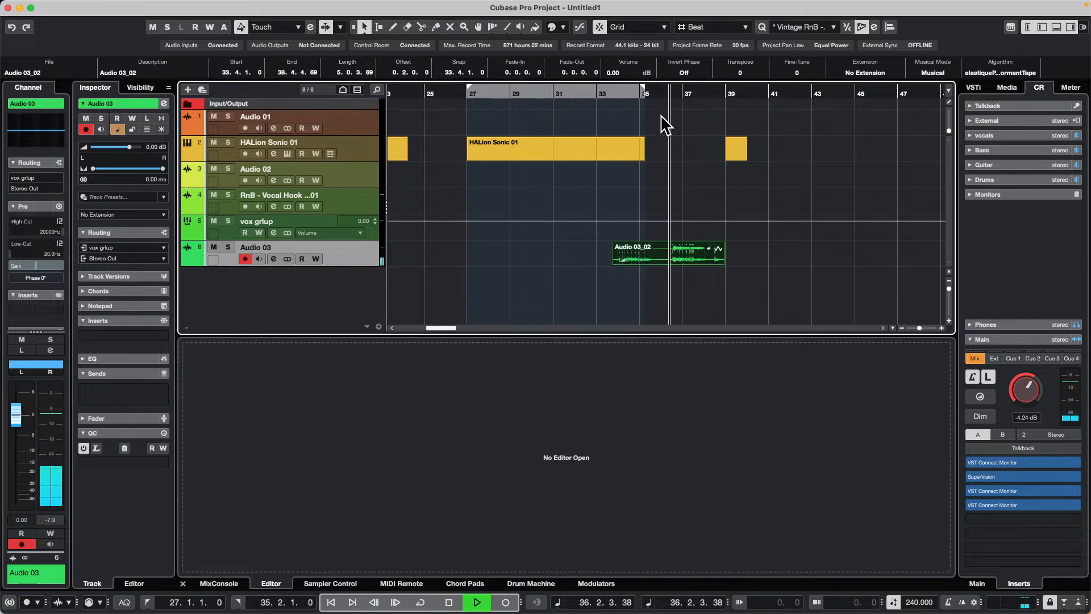
key("space")
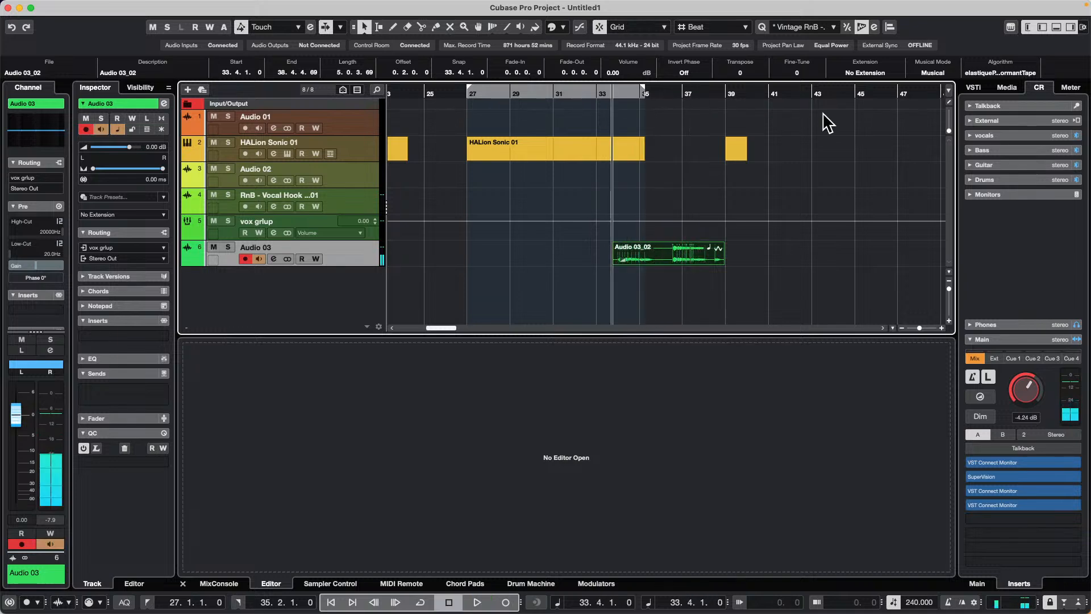
Set the project tempo to 60 BPM
double_click(917, 604)
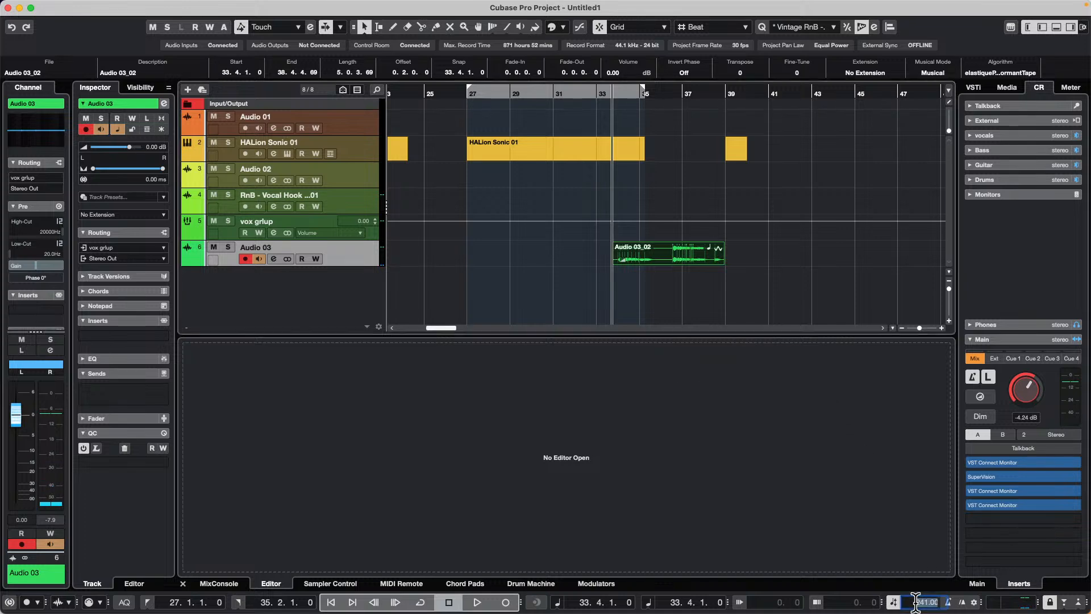
key("BackSpace")
type("60")
key("Return")
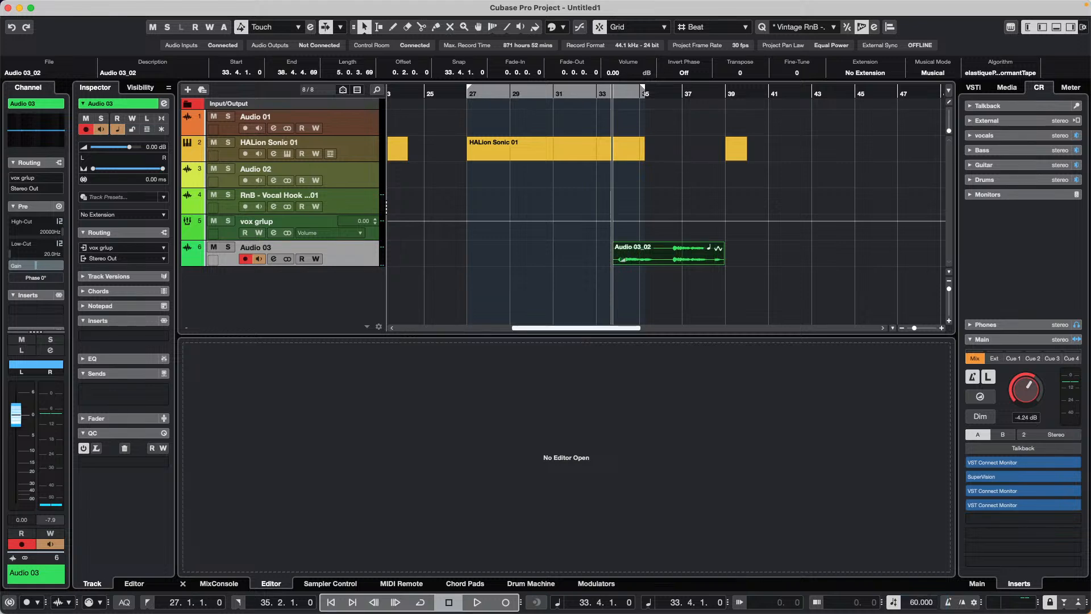
Play the Audio 03 recording at the 60 BPM tempo to audition the stretched result
key("space")
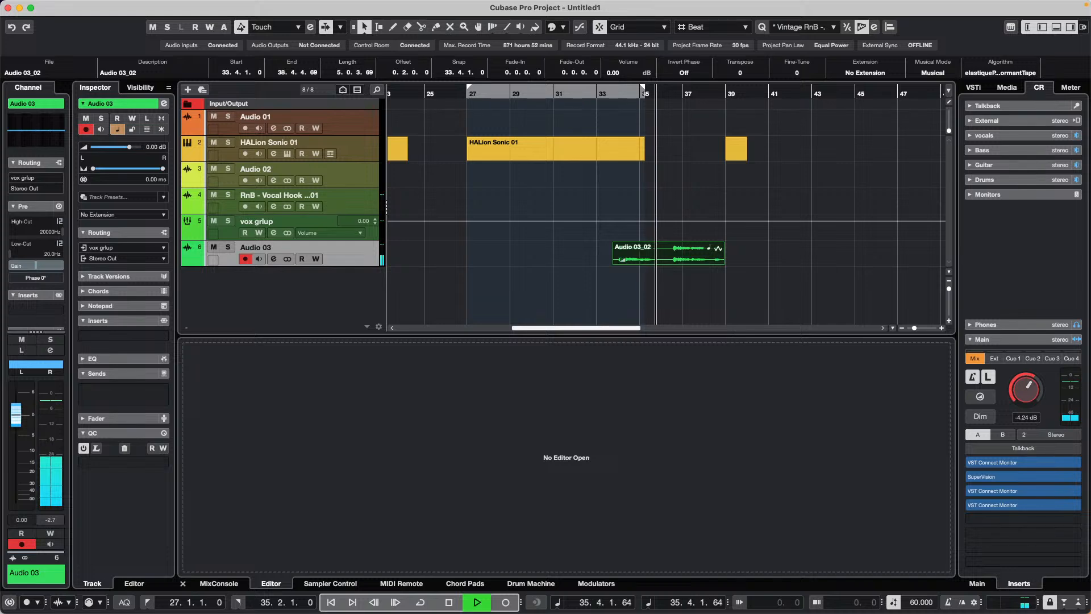
key("space")
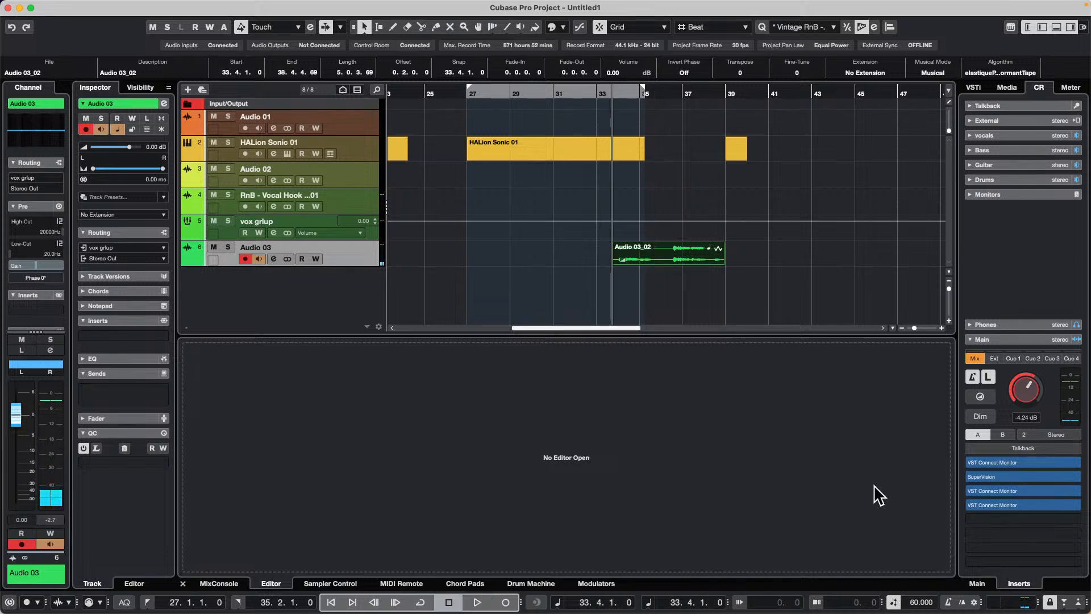
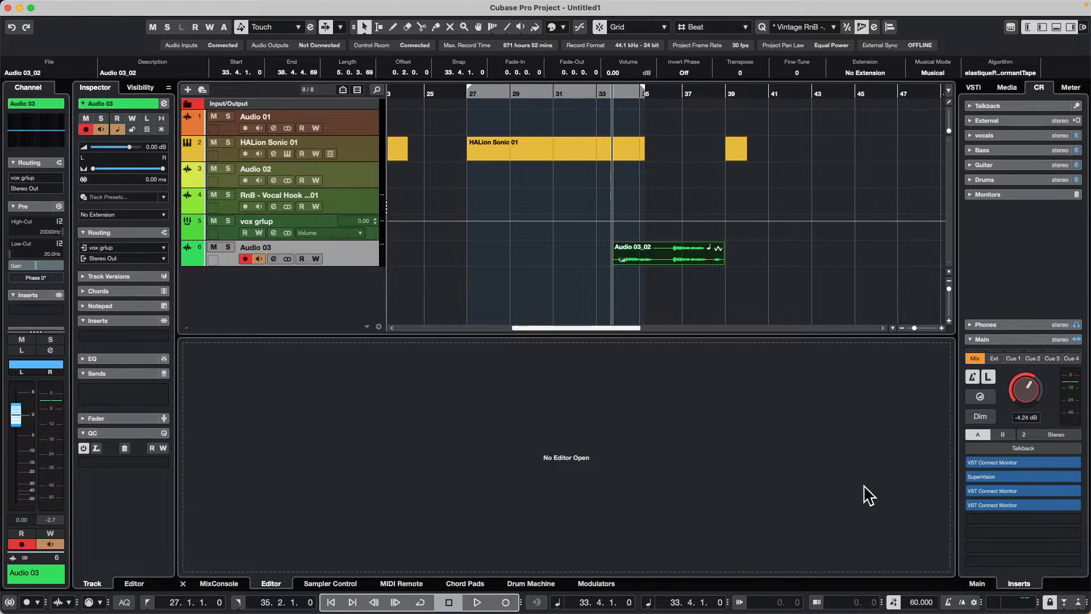
Create one-bar parts on the HALion Sonic 01 track at bars 42, 45, 47, 36 and 38, and turn on cycle mode
double_click(798, 150)
double_click(867, 151)
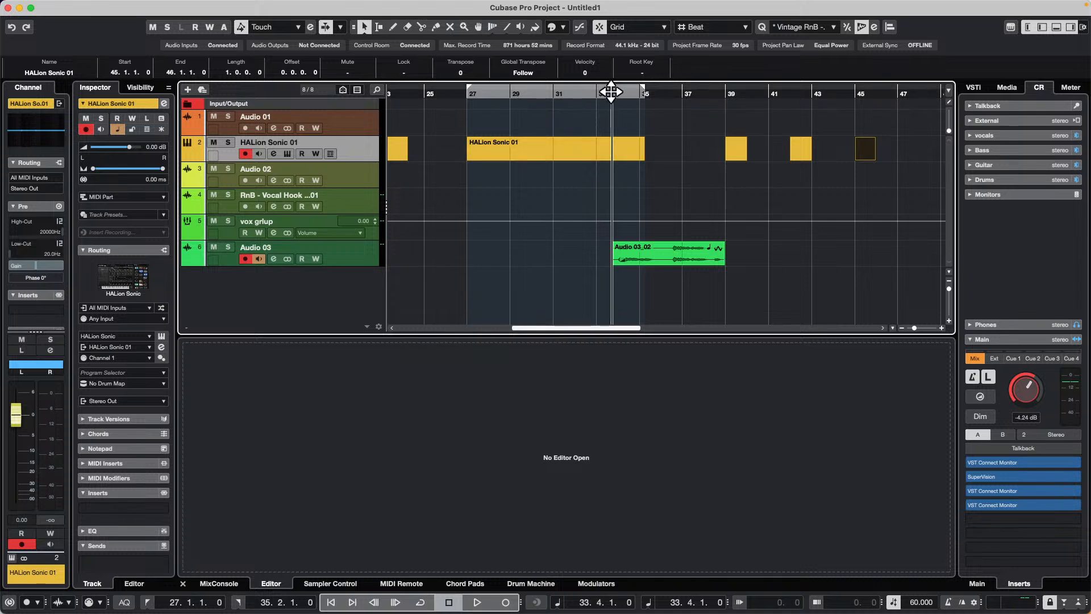
left_click(611, 91)
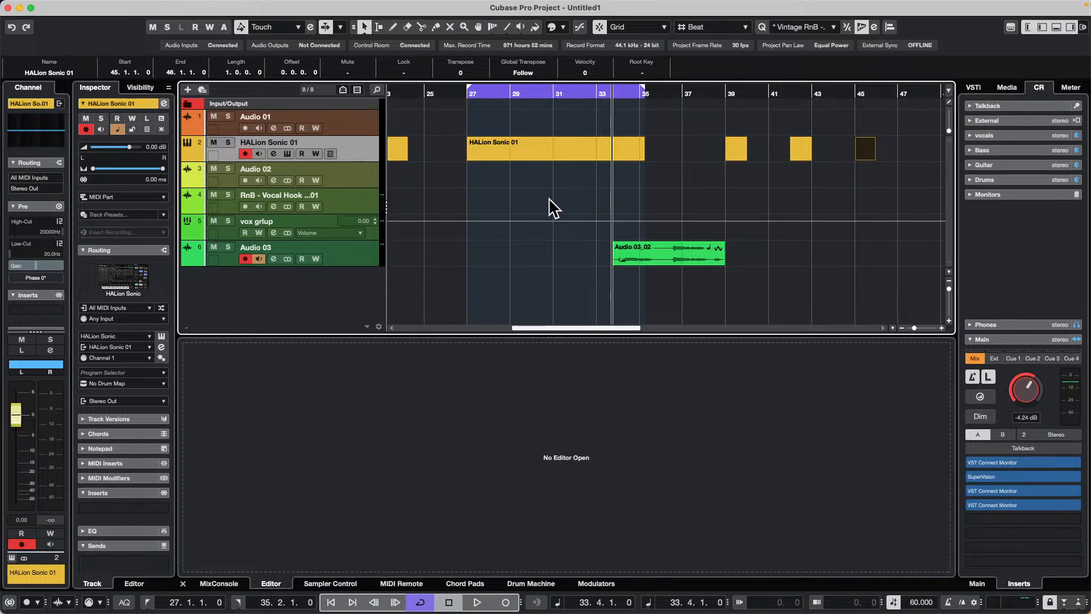
left_click(916, 151)
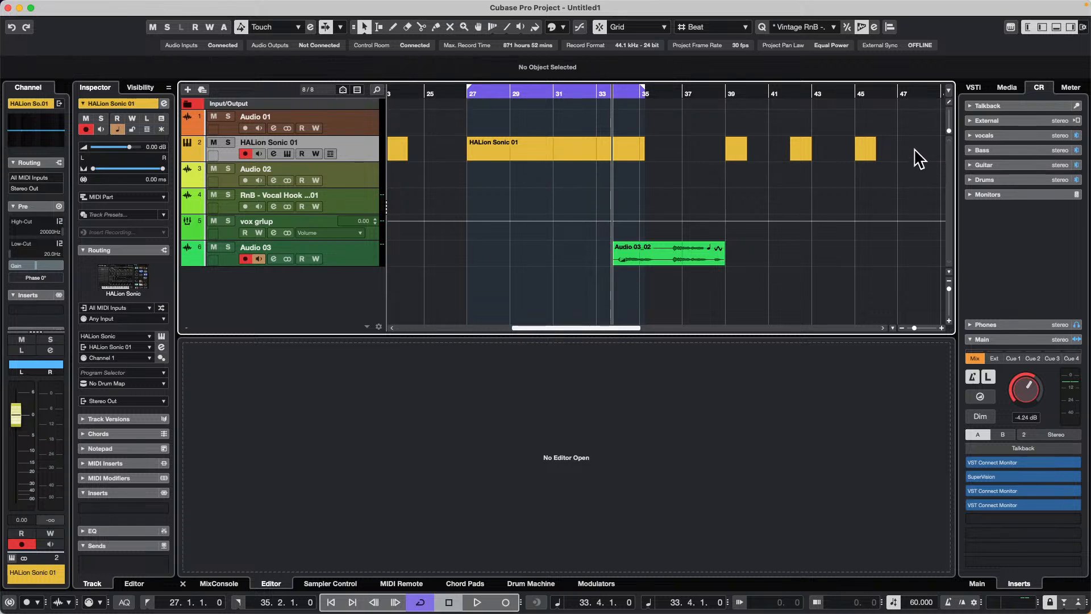
double_click(915, 149)
double_click(675, 142)
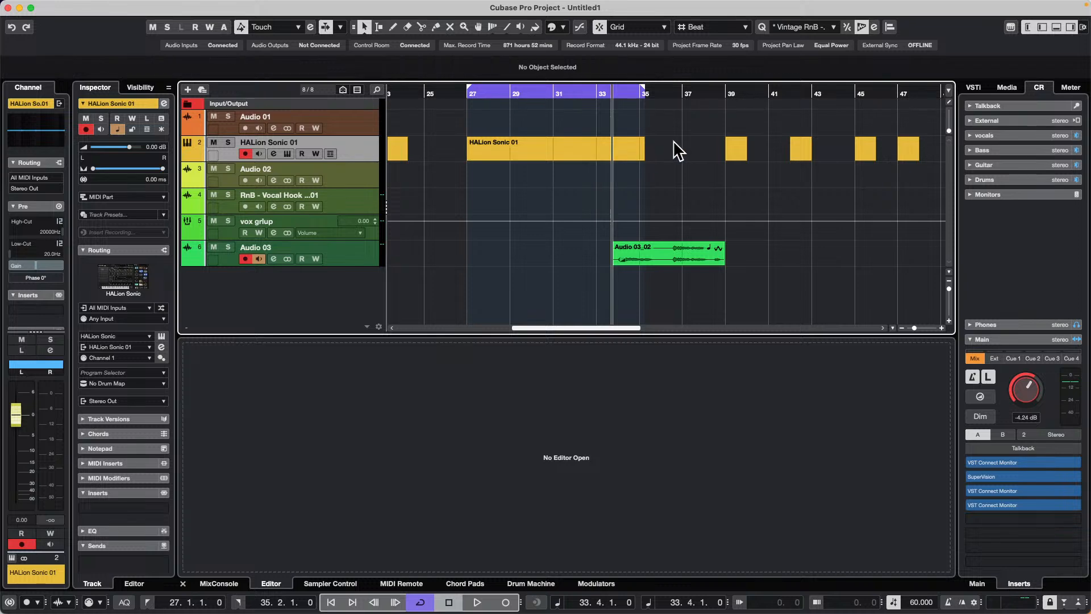
double_click(711, 149)
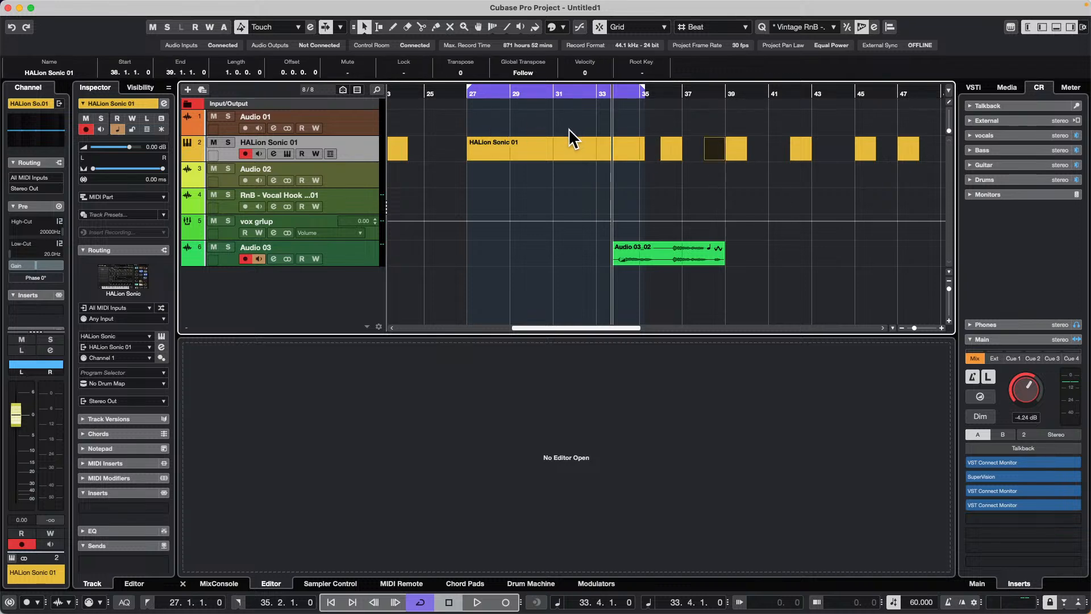
Erase the long HALion Sonic 01 part between the locators and bring it back
right_click(529, 150)
left_click(575, 151)
left_click(568, 143)
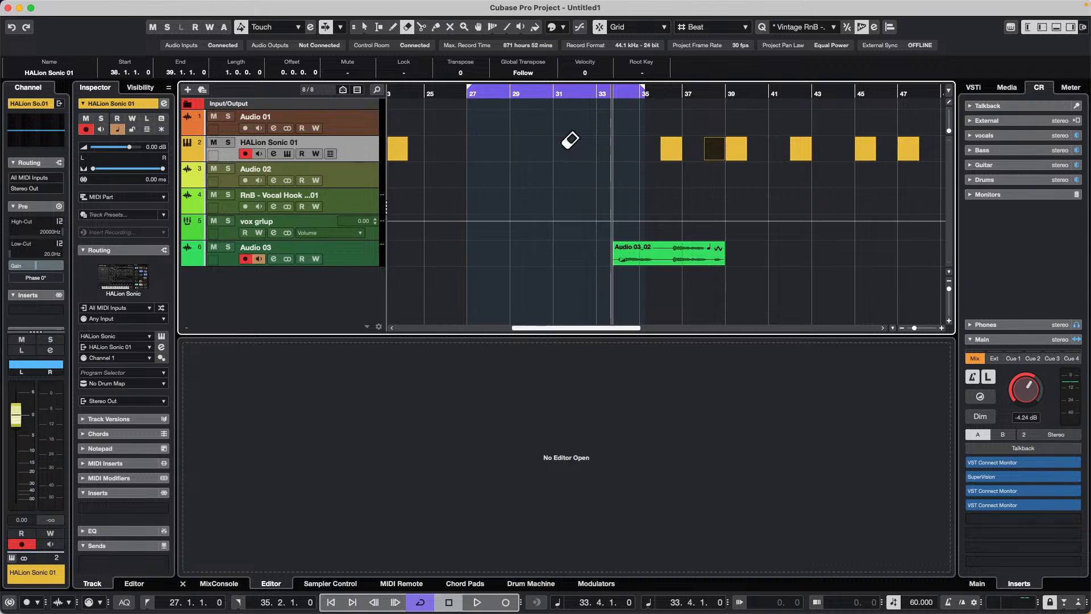
key("1")
left_click(560, 156)
key("super+z")
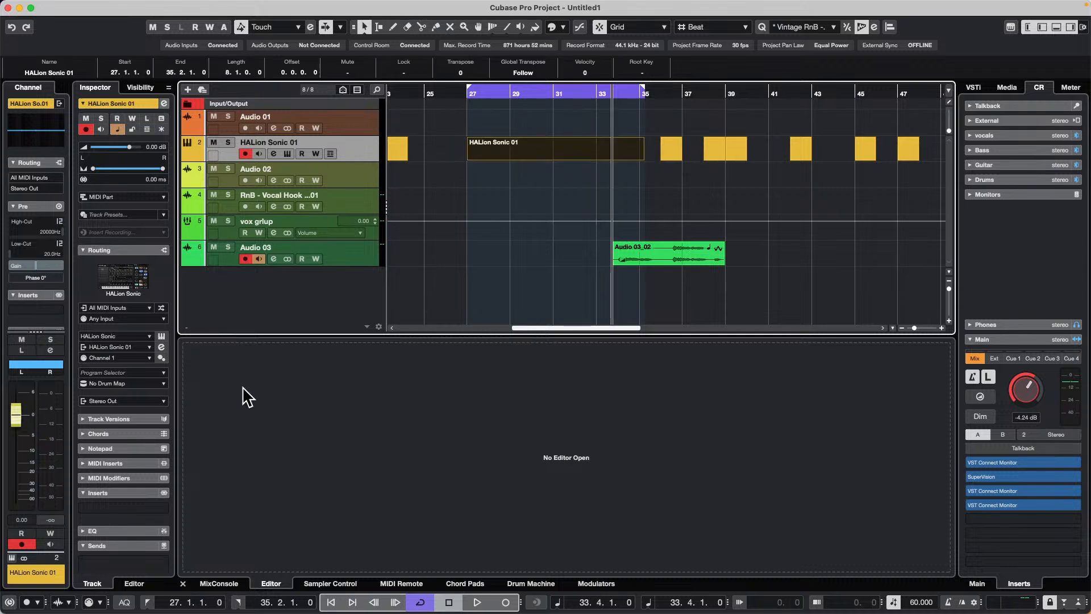
Create further one-bar parts on the HALion Sonic 01 track at bars 40 and 48
left_click(761, 150)
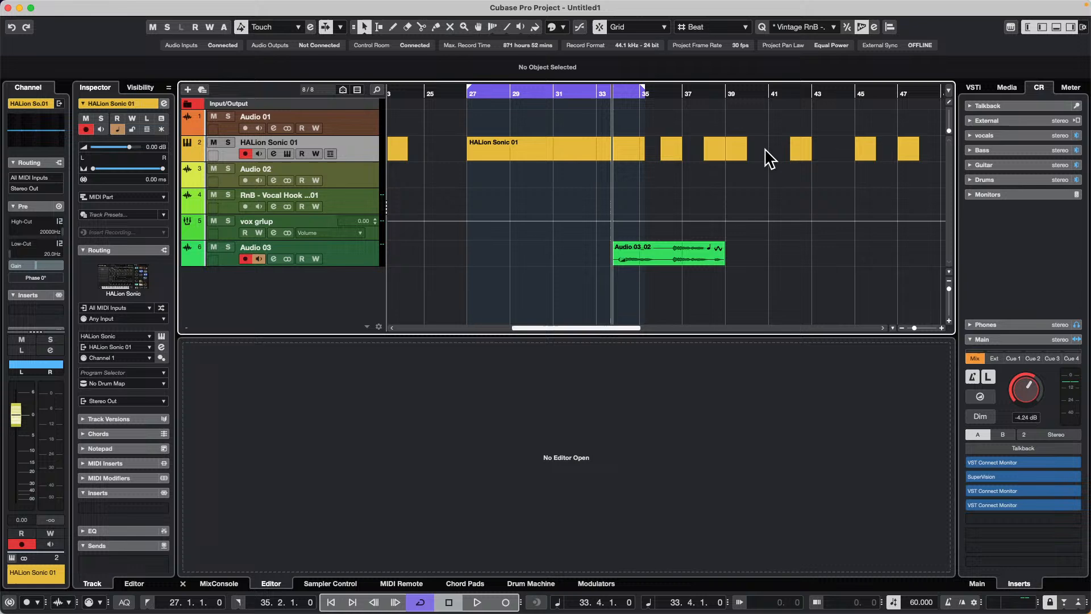
double_click(936, 148)
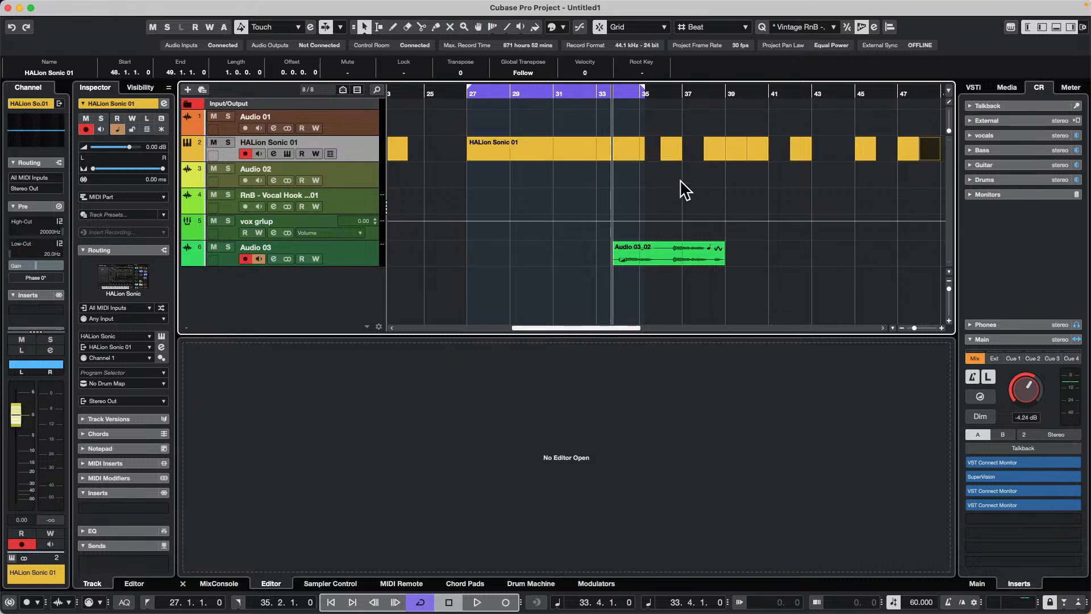
left_click_drag(582, 93, 586, 77)
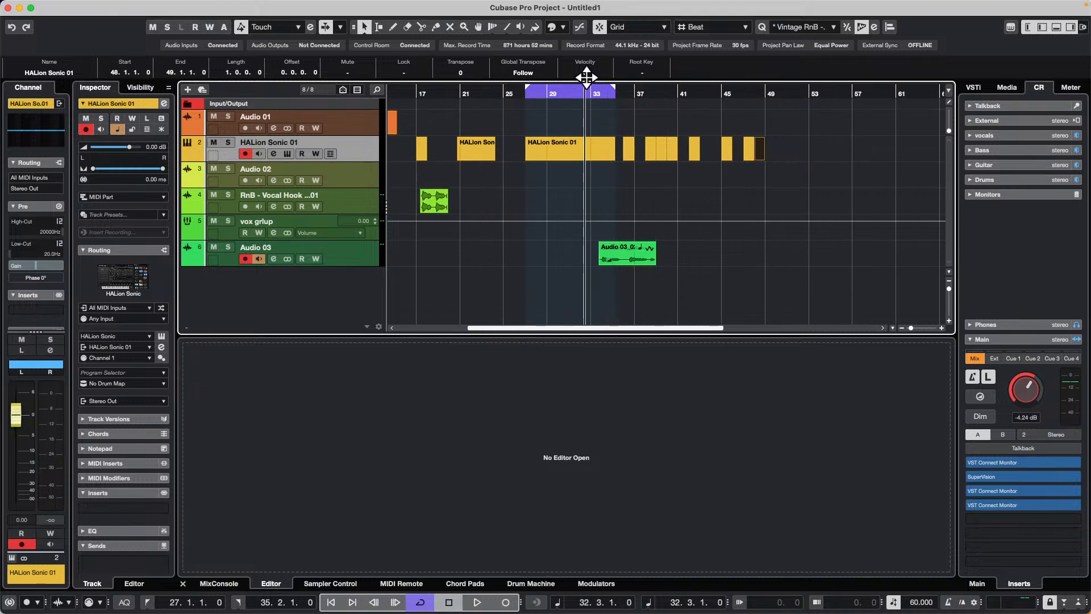
left_click(712, 118)
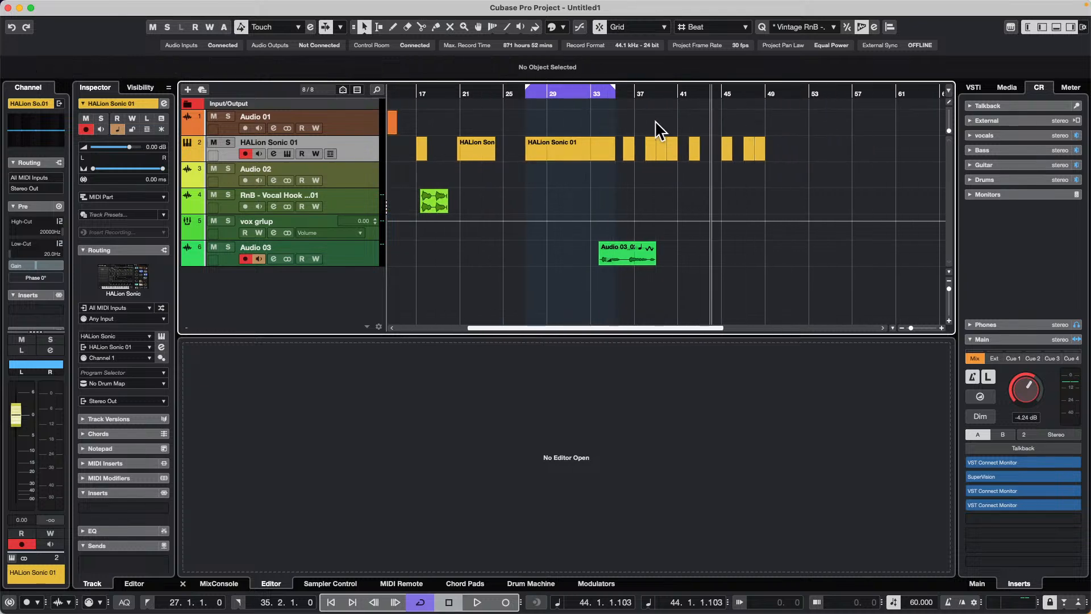
Add a Drum track with the Pattern Event type and create one-bar pattern events on it at bars 36 and 54
right_click(360, 146)
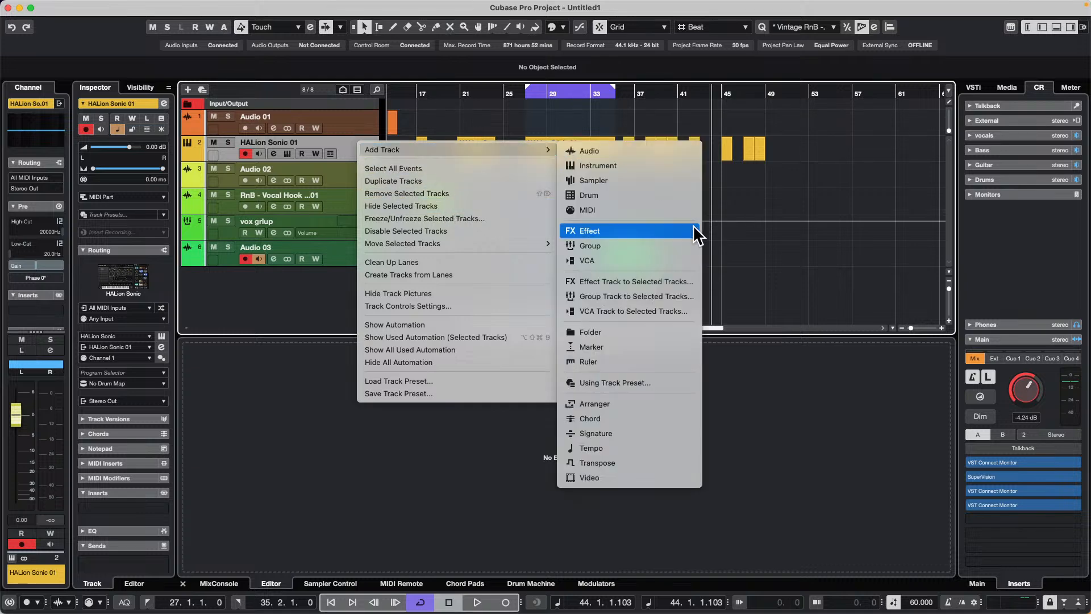
left_click(699, 195)
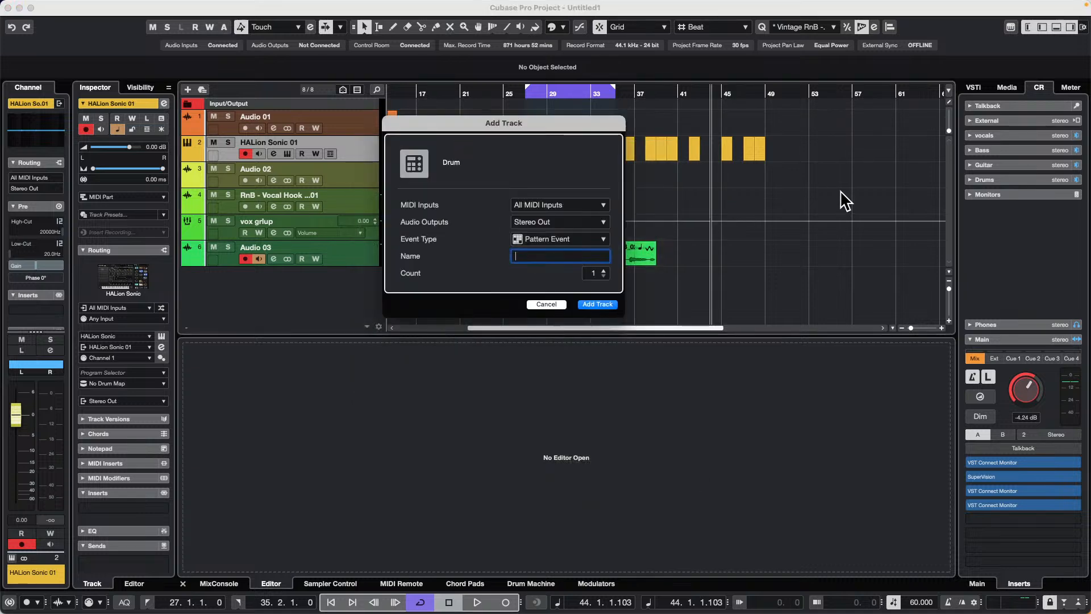
left_click(602, 304)
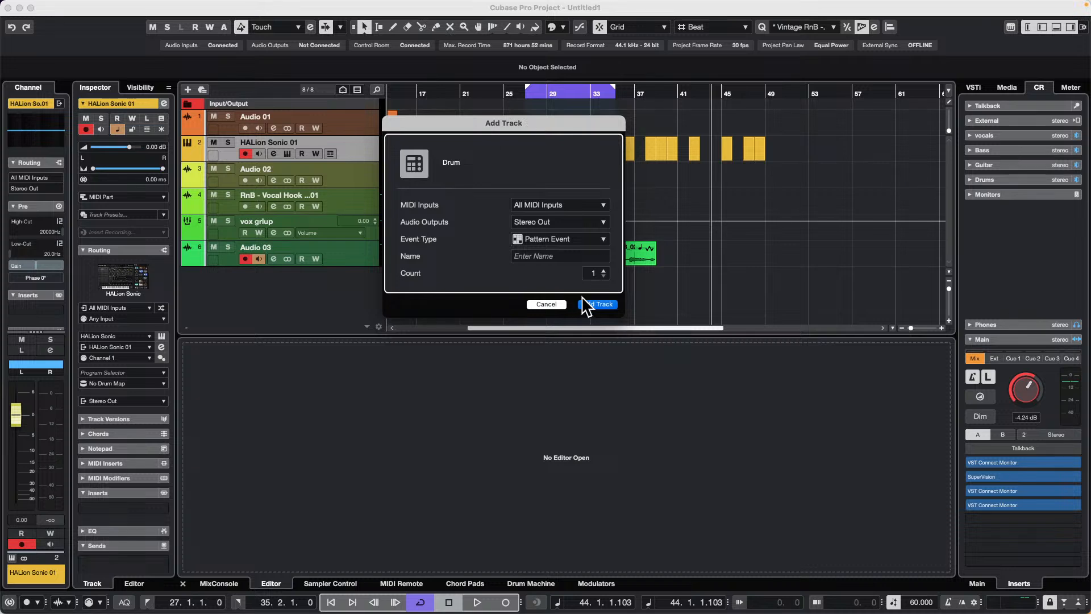
left_click(600, 305)
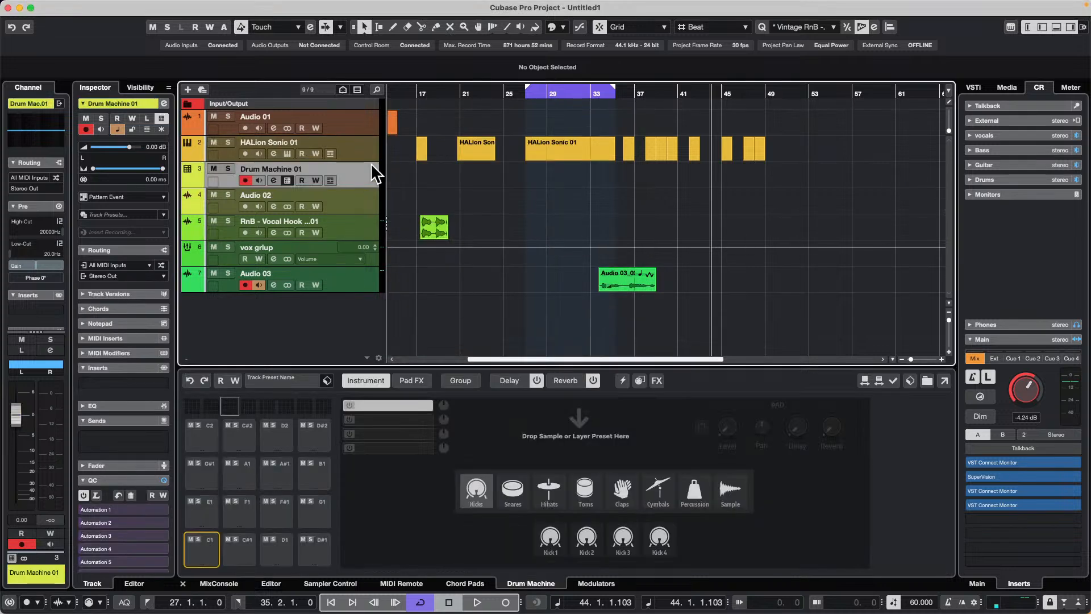
double_click(629, 177)
double_click(824, 177)
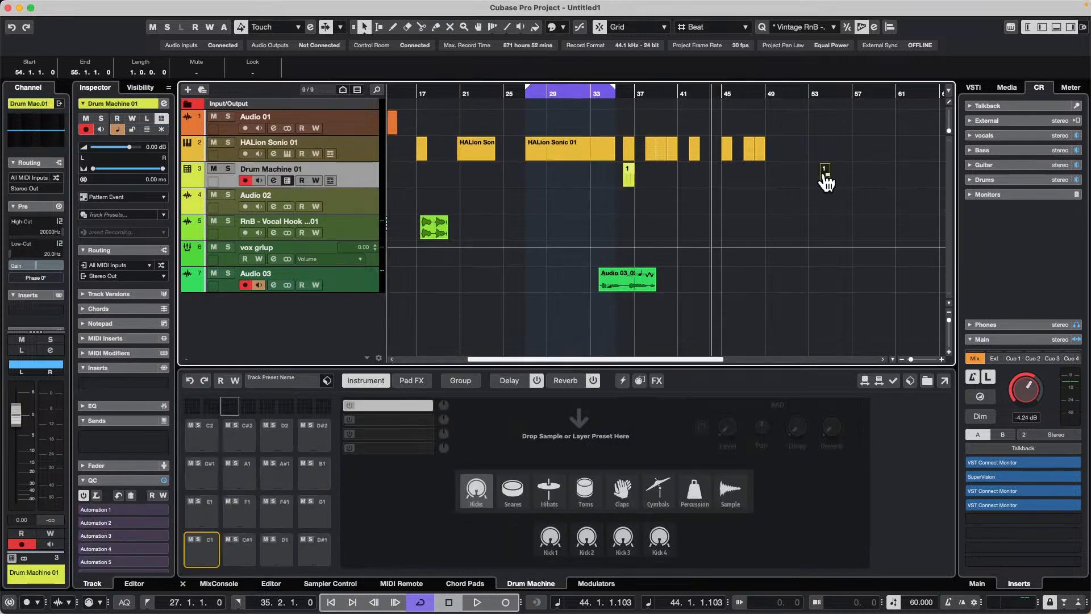
Add a Sampler track with the Pattern Event type below the drum machine track
right_click(356, 182)
mouse_move(413, 192)
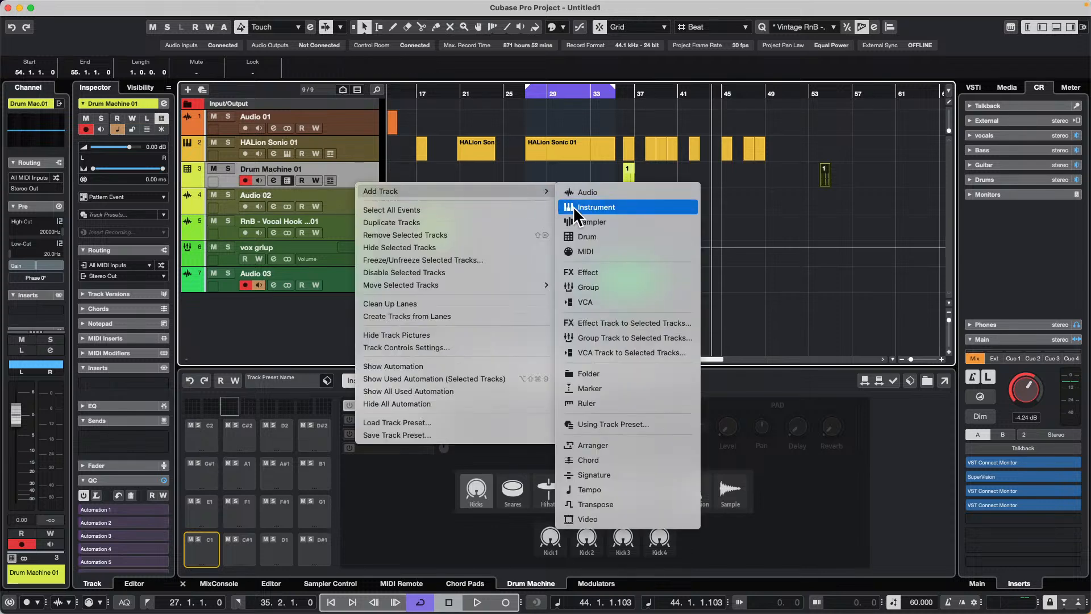
left_click(654, 222)
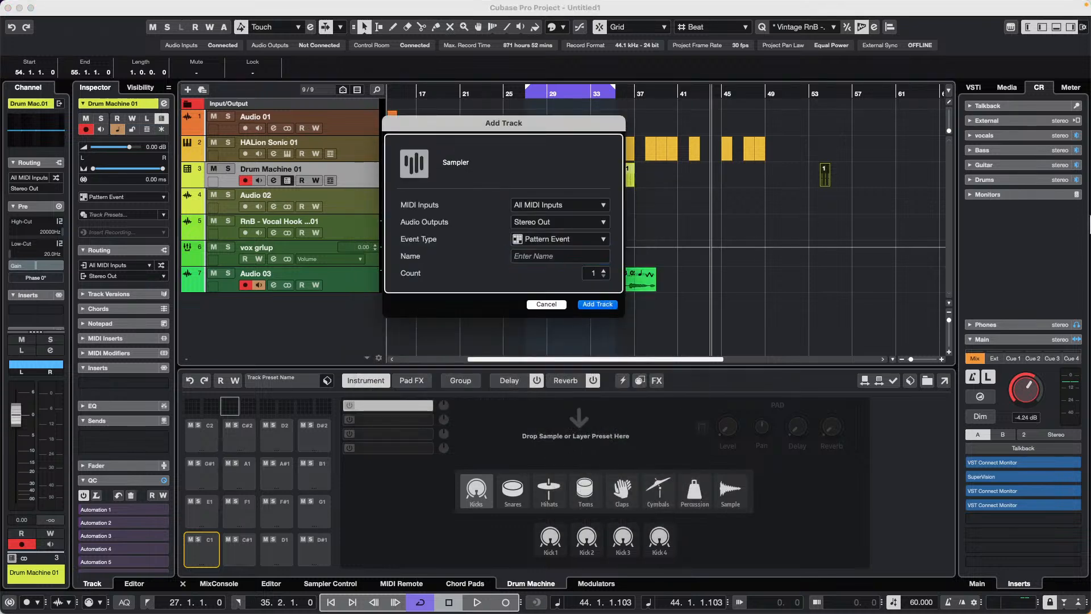
left_click(614, 305)
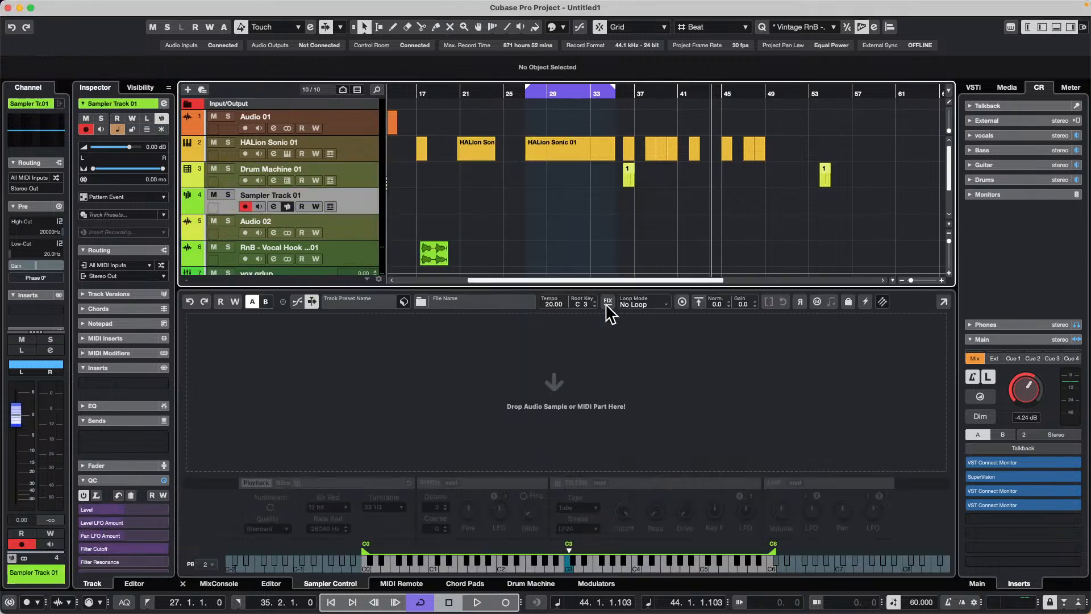
Create one-bar pattern events on the sampler track at bars 41, 49, 59 and 26, plus one filling the locator range from bar 27
double_click(682, 204)
double_click(770, 207)
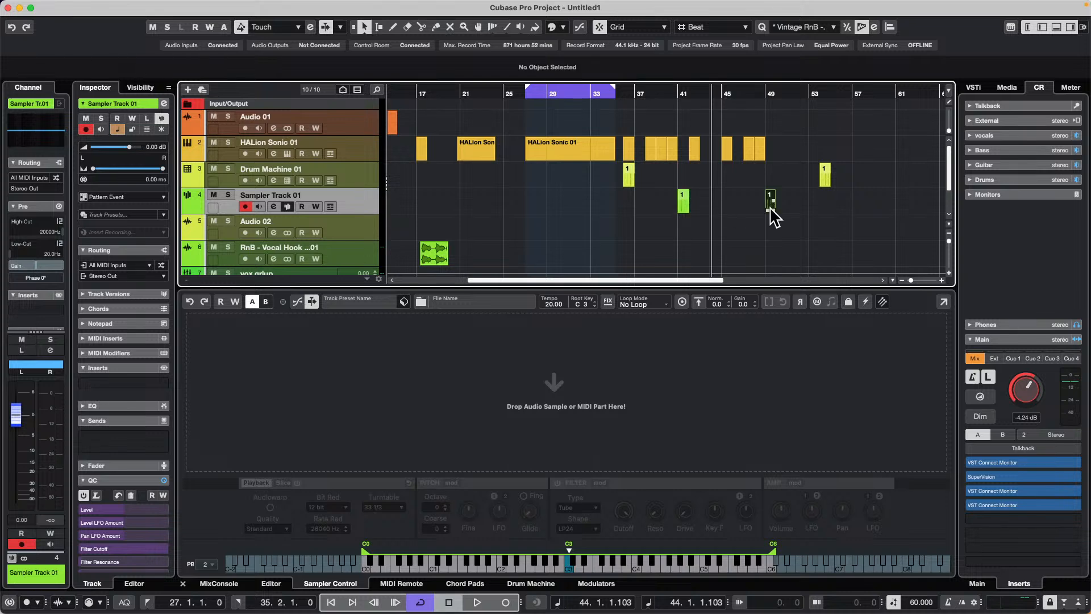
double_click(880, 206)
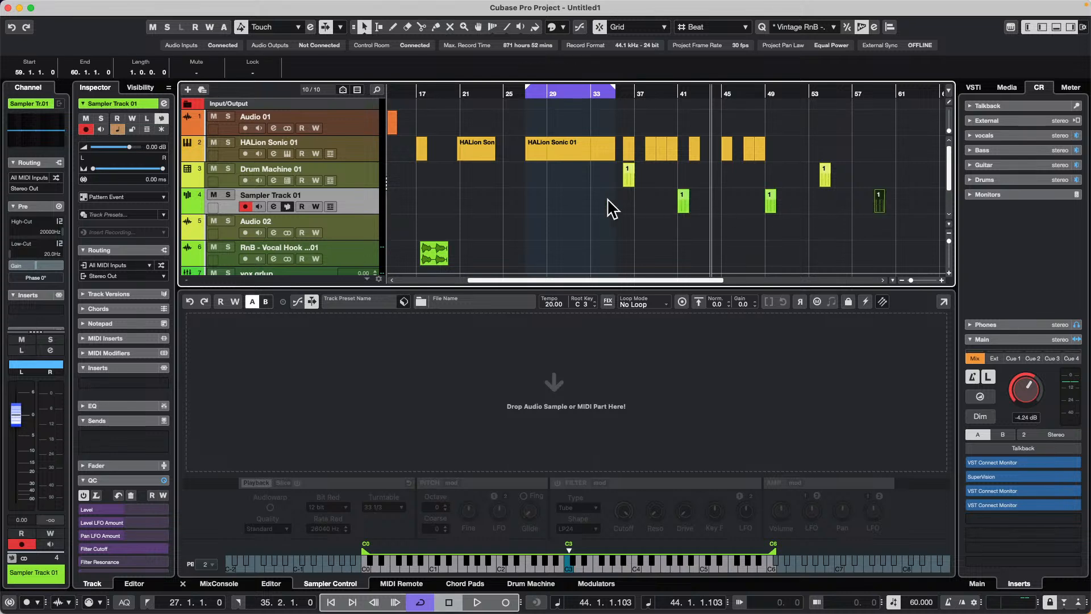
double_click(520, 208)
double_click(608, 207)
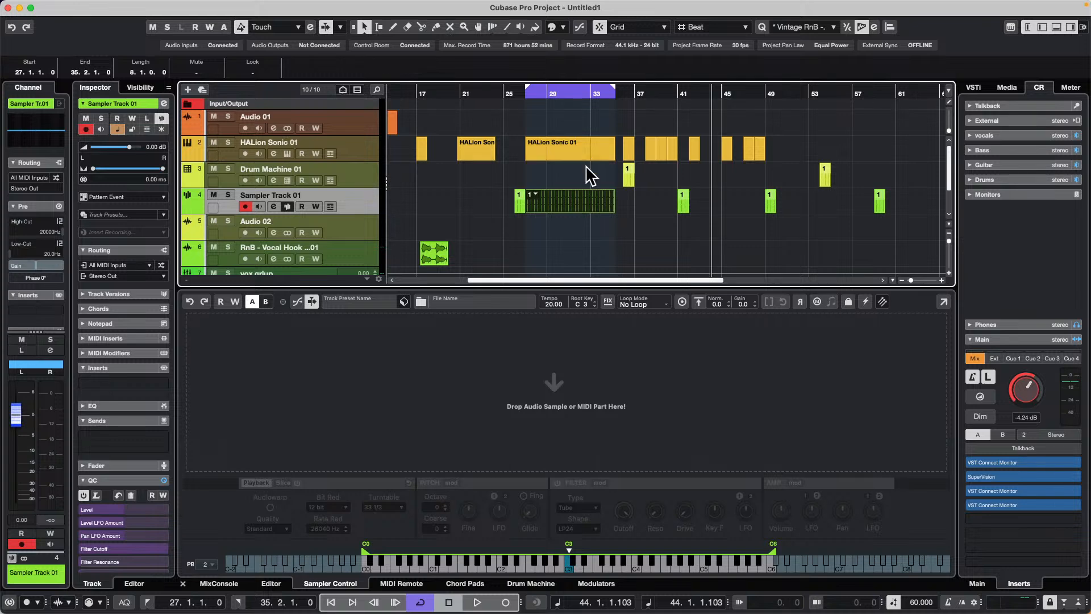
Open the project unmix SL 11.cpr from the Unmix 2 folder and activate it
mouse_move(918, 6)
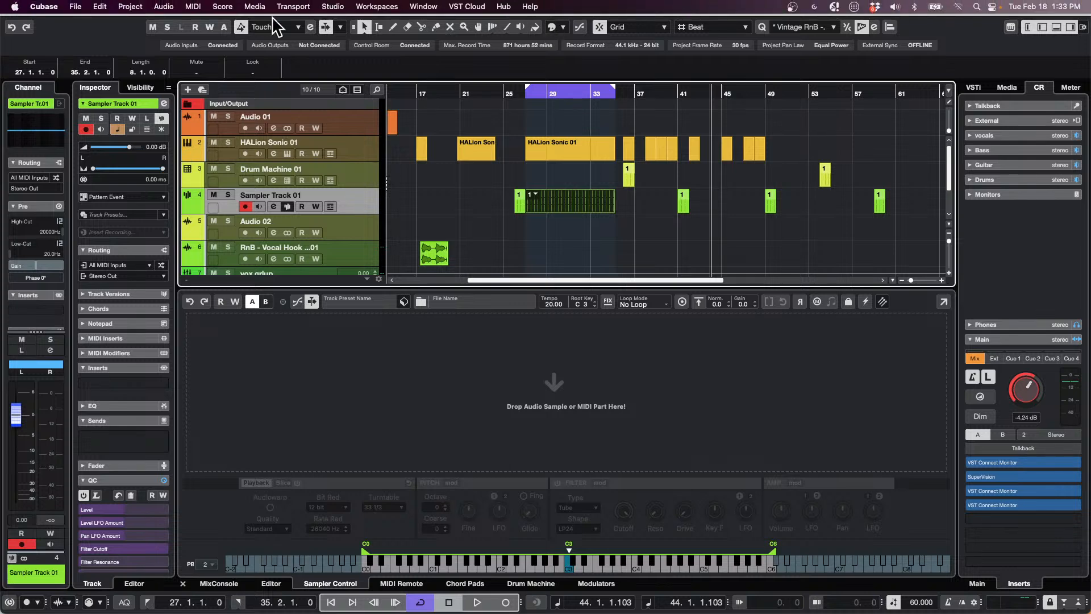
left_click(79, 6)
mouse_move(120, 152)
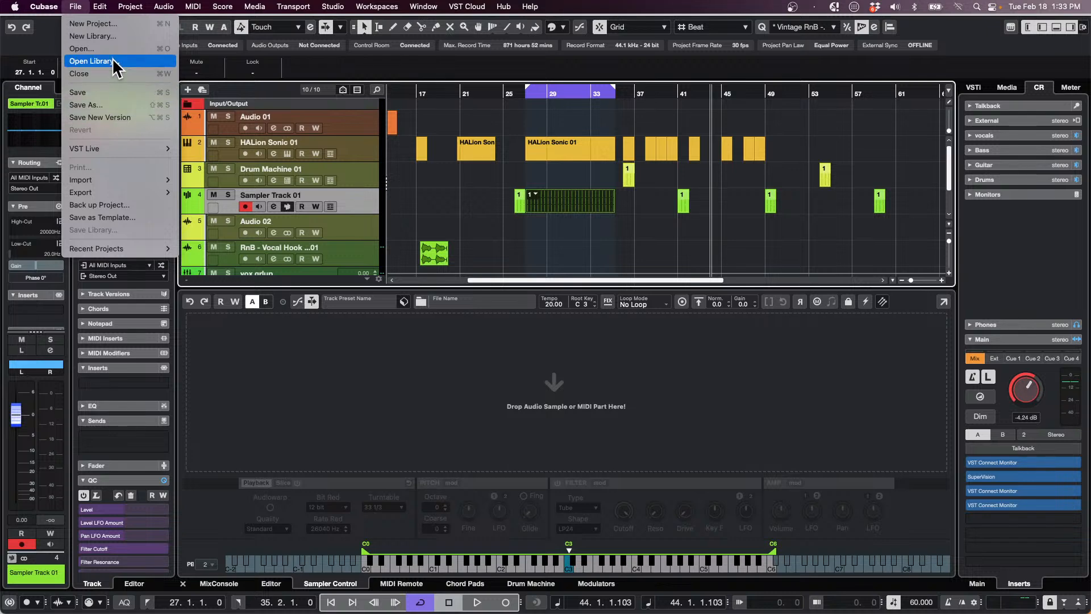
left_click(151, 49)
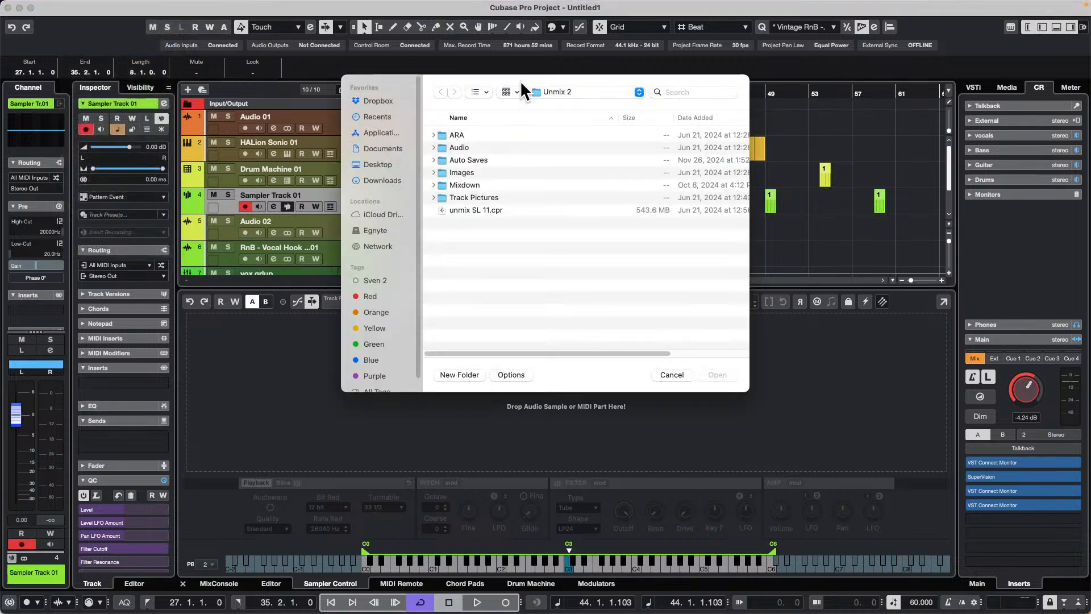
double_click(488, 209)
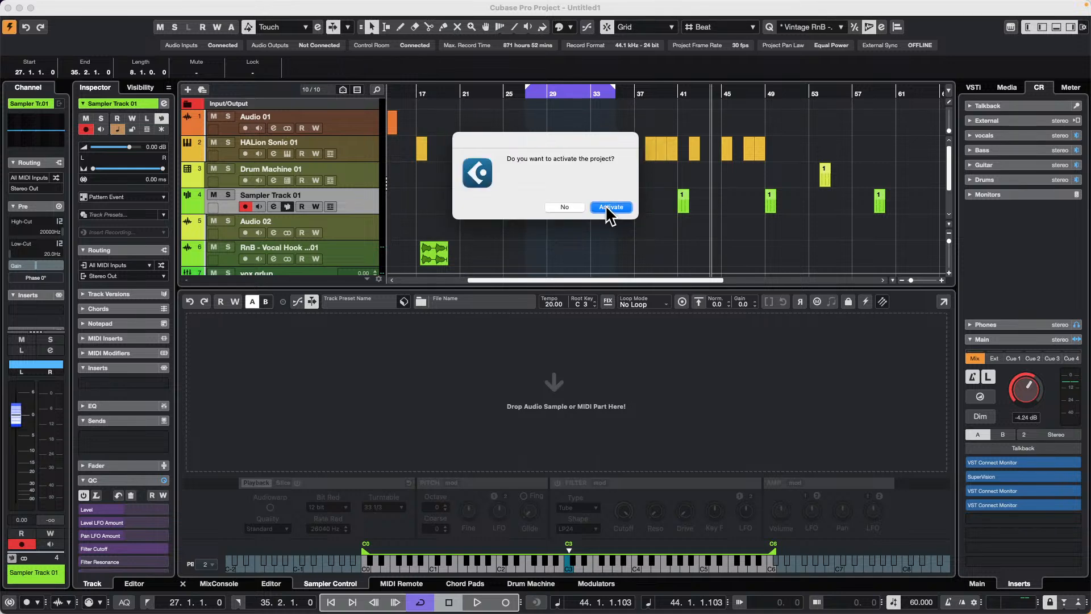
left_click(608, 213)
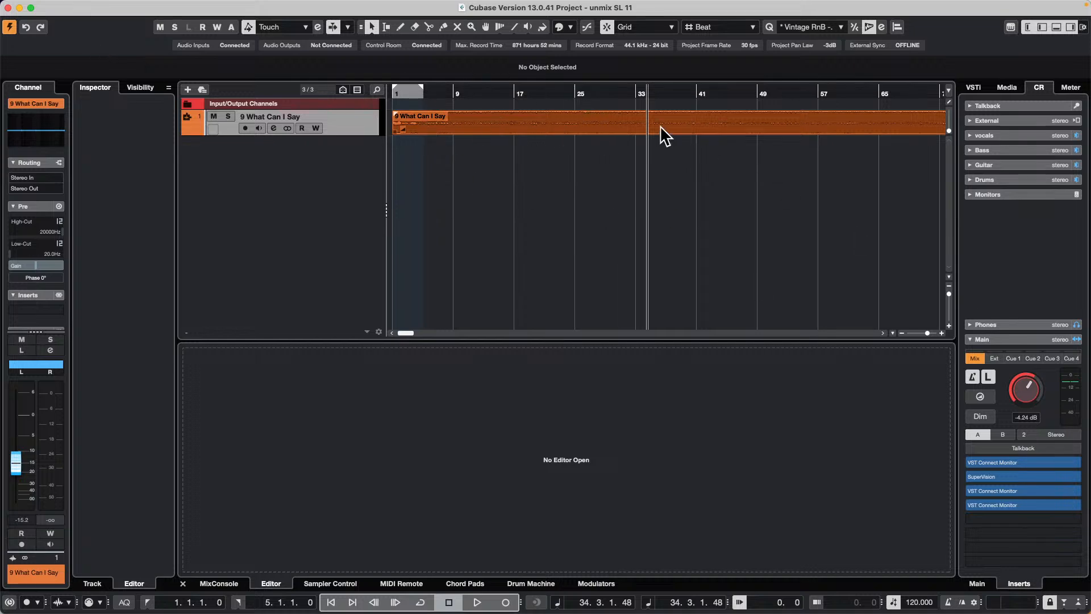
Open the 9 What Can I Say event in the SpectraLayers editor
left_click(517, 118)
double_click(518, 118)
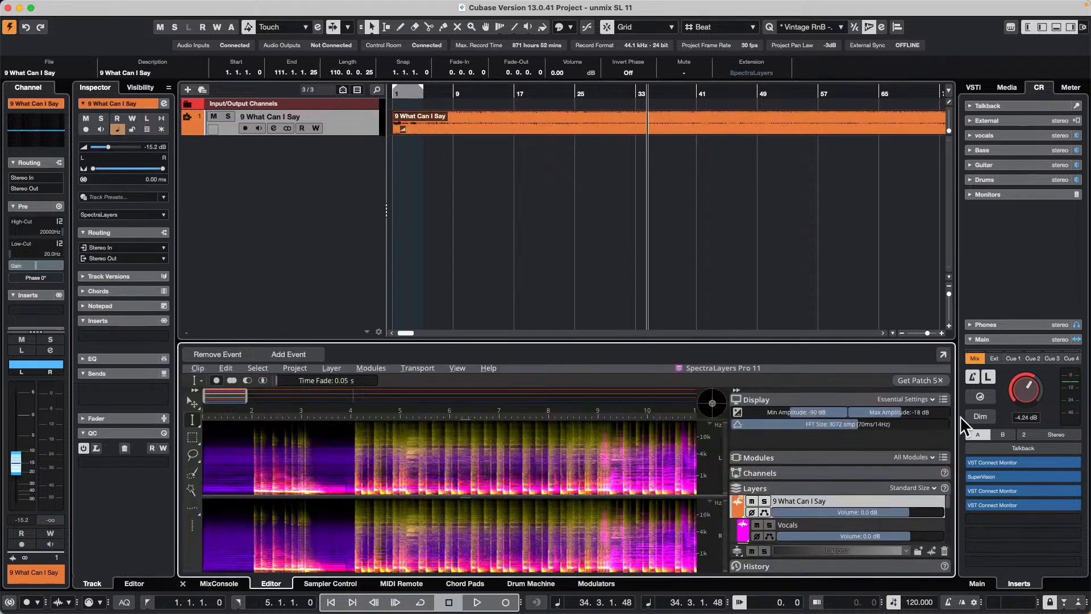
Play the song from around bar 12 with the Control Room level set to -9.76 dB, and enlarge the SpectraLayers editor
scroll(1021, 397, "down", 3)
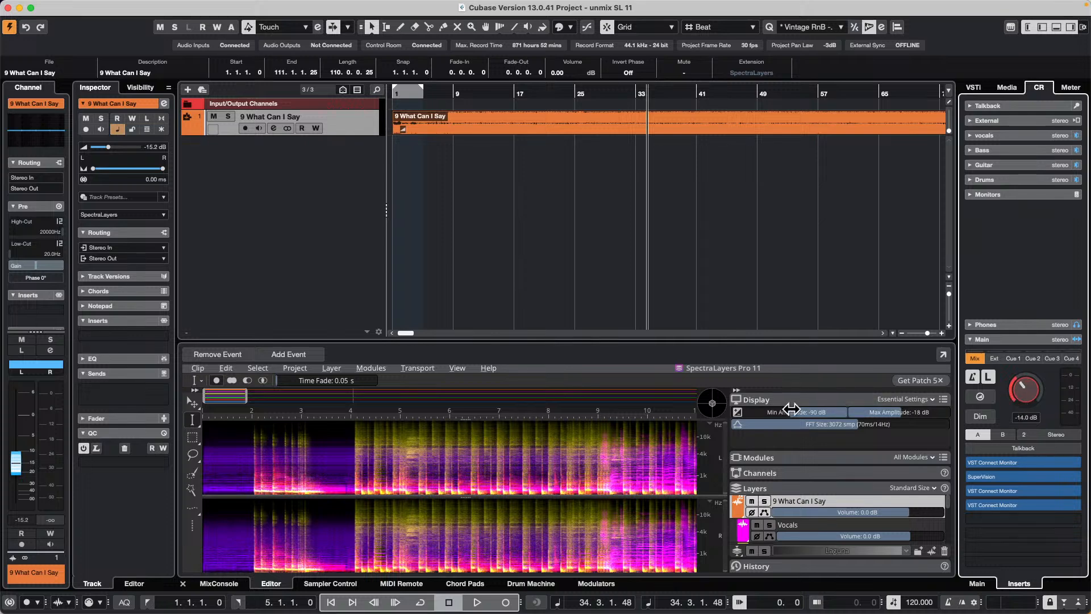
key("space")
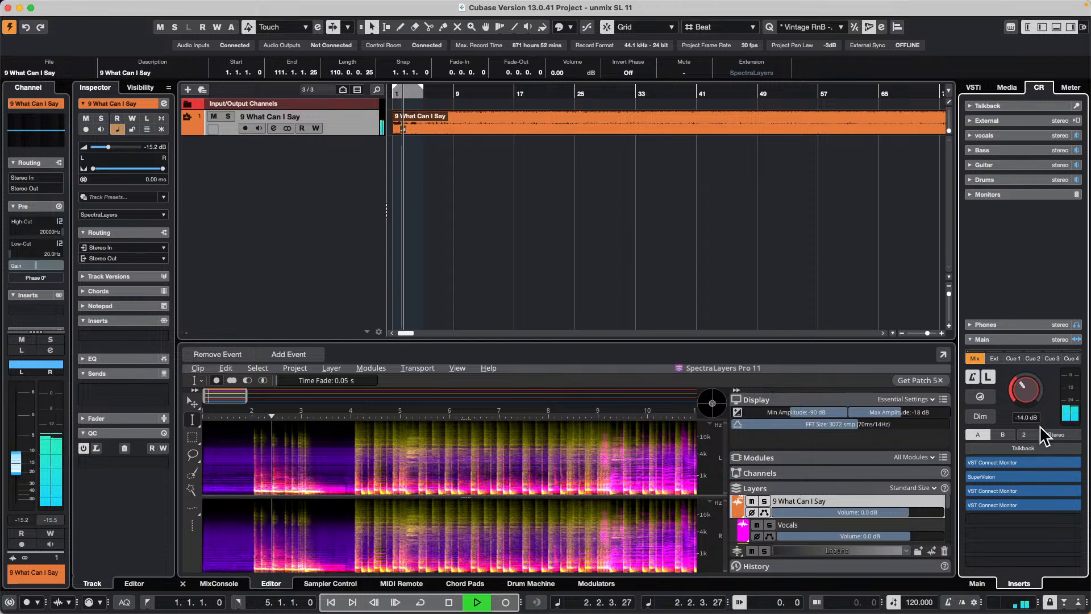
left_click(480, 94)
left_click_drag(1018, 390, 1017, 380)
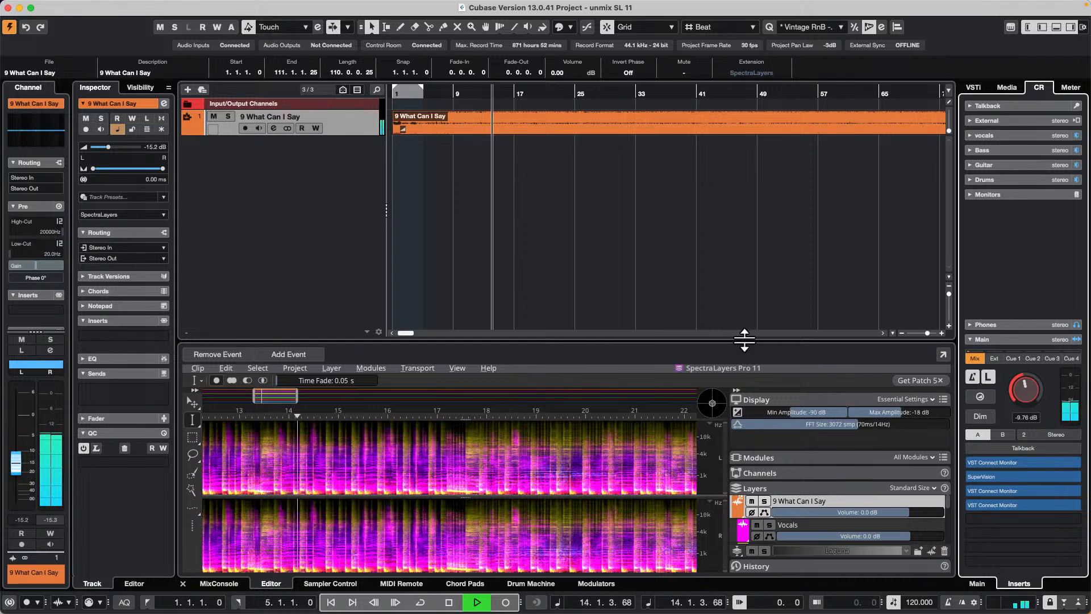
left_click_drag(756, 341, 764, 239)
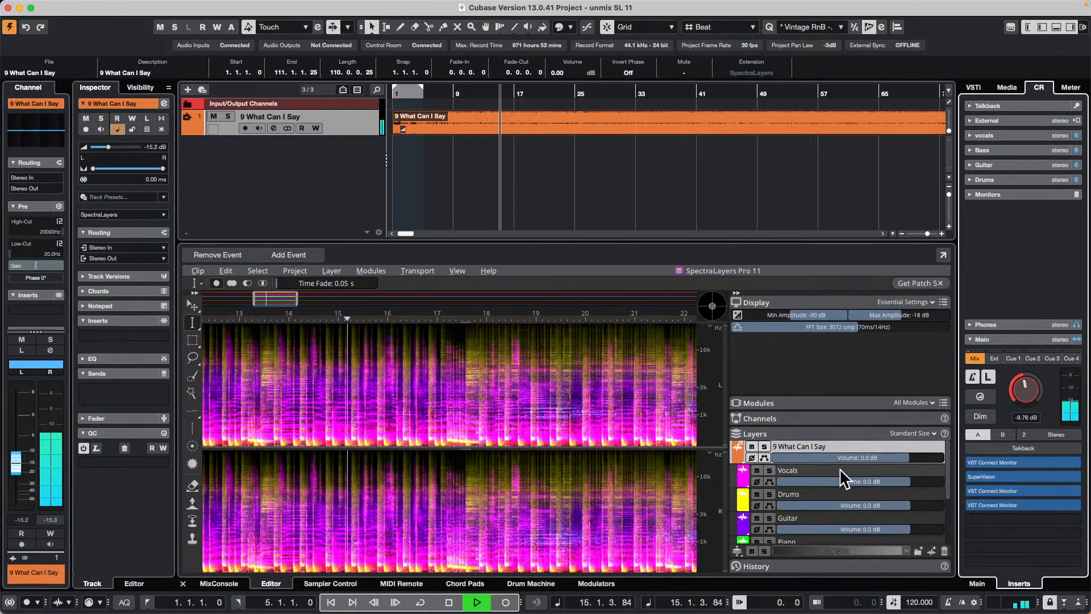
Audition the Vocals layer soloed, then the Drums layer soloed, and stop playback
left_click(769, 470)
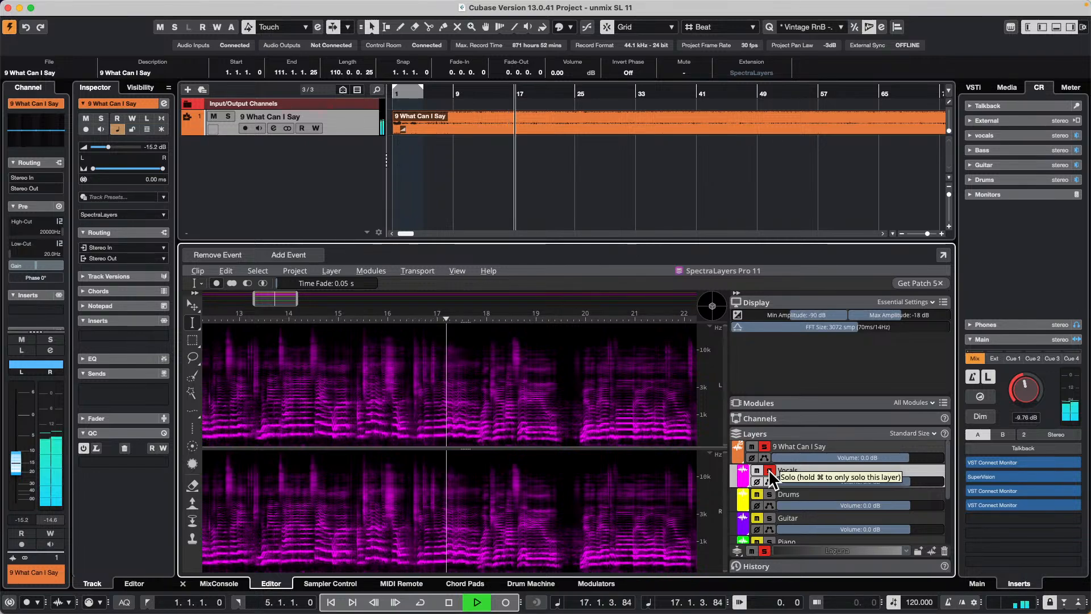
left_click(769, 470)
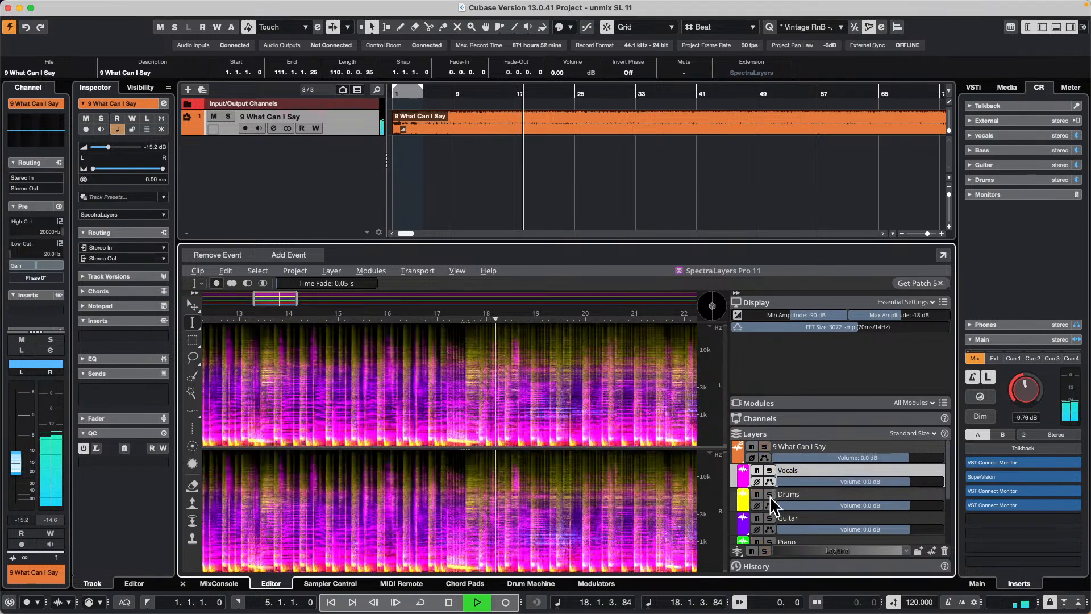
left_click(769, 493)
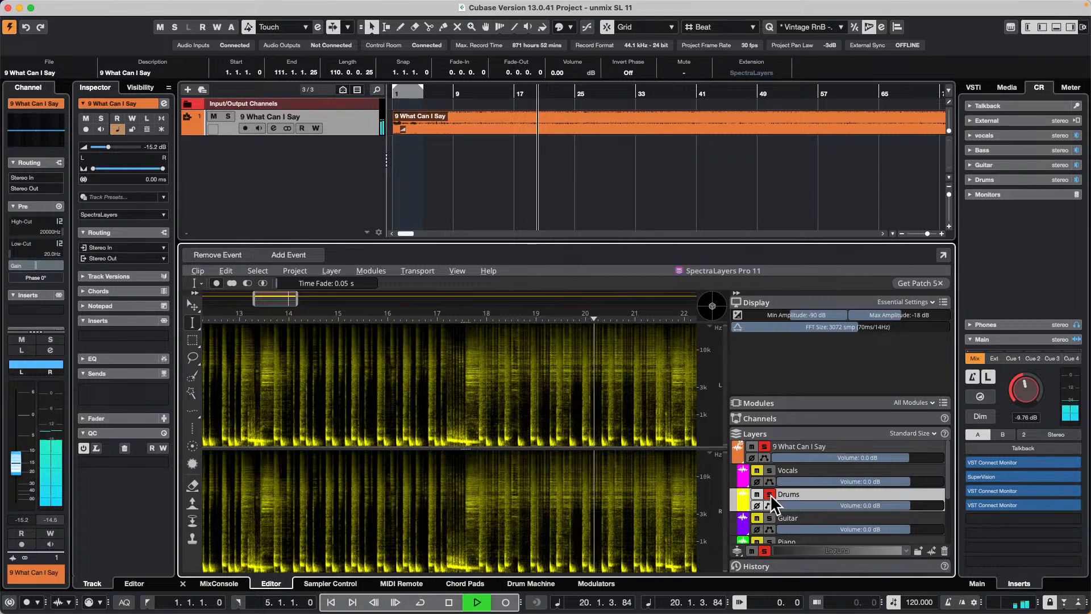
key("space")
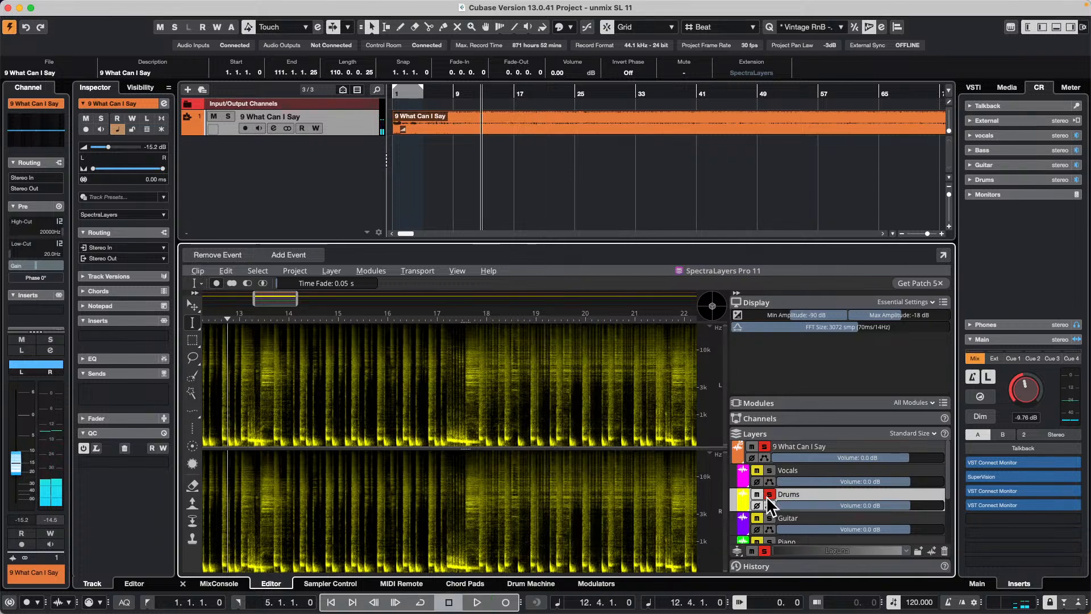
Unsolo the Drums layer and place the Vocals layer on a new track below the song, starting at bar 1
left_click(609, 221)
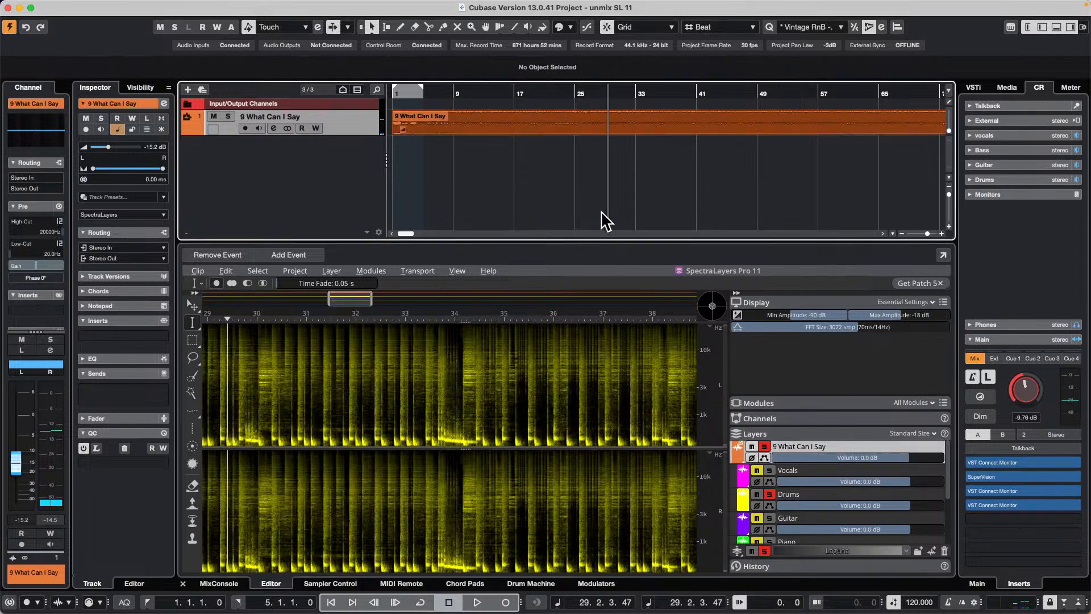
key("Home")
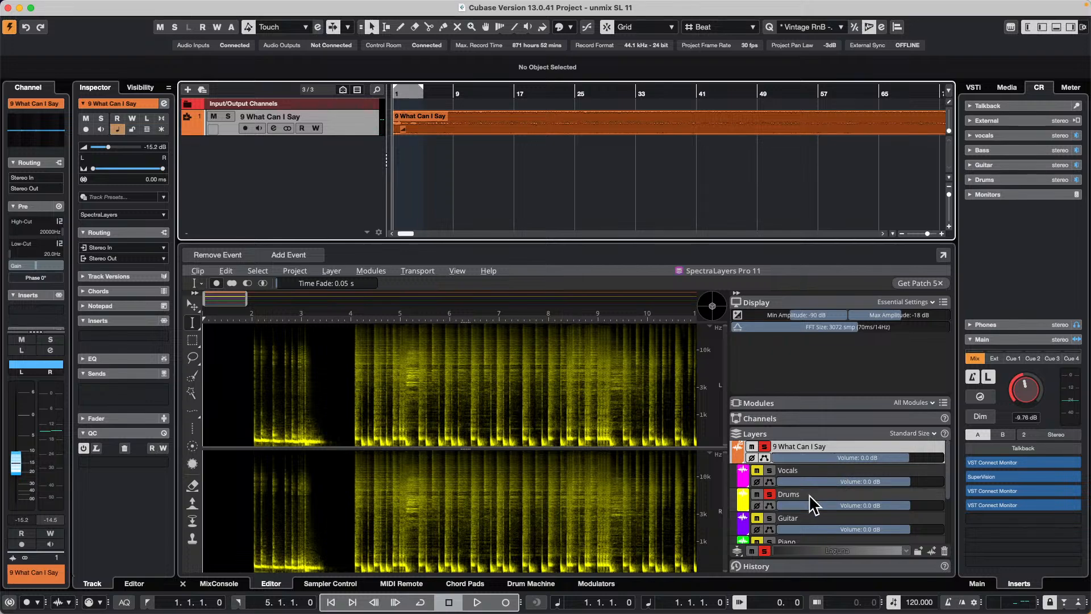
left_click(771, 491)
left_click_drag(836, 468, 382, 161)
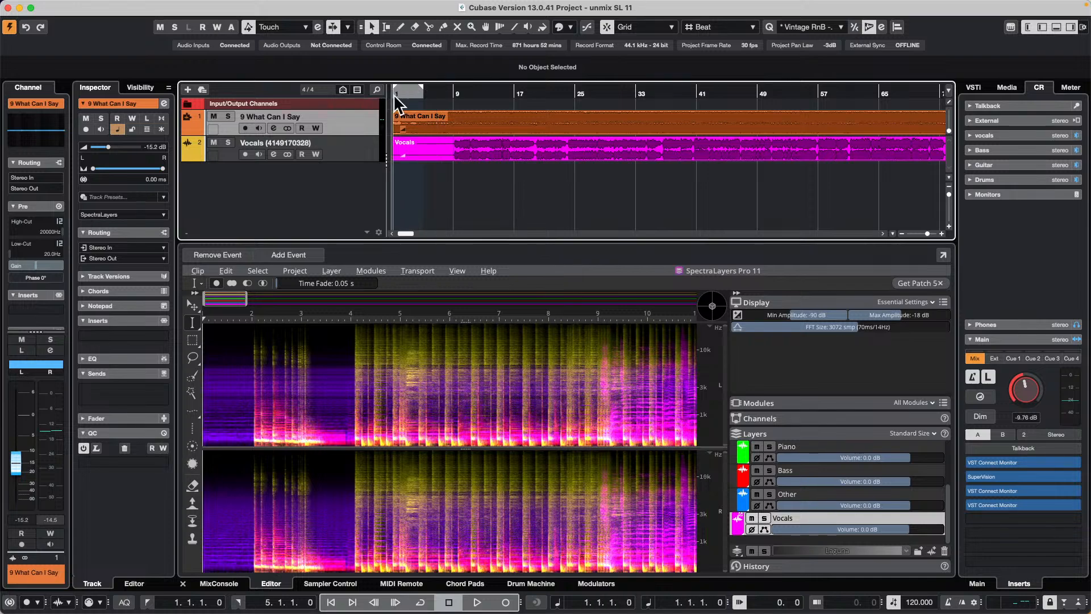
Play the song with the extracted vocals and set the Vocals track's volume to -12.7 dB
key("space")
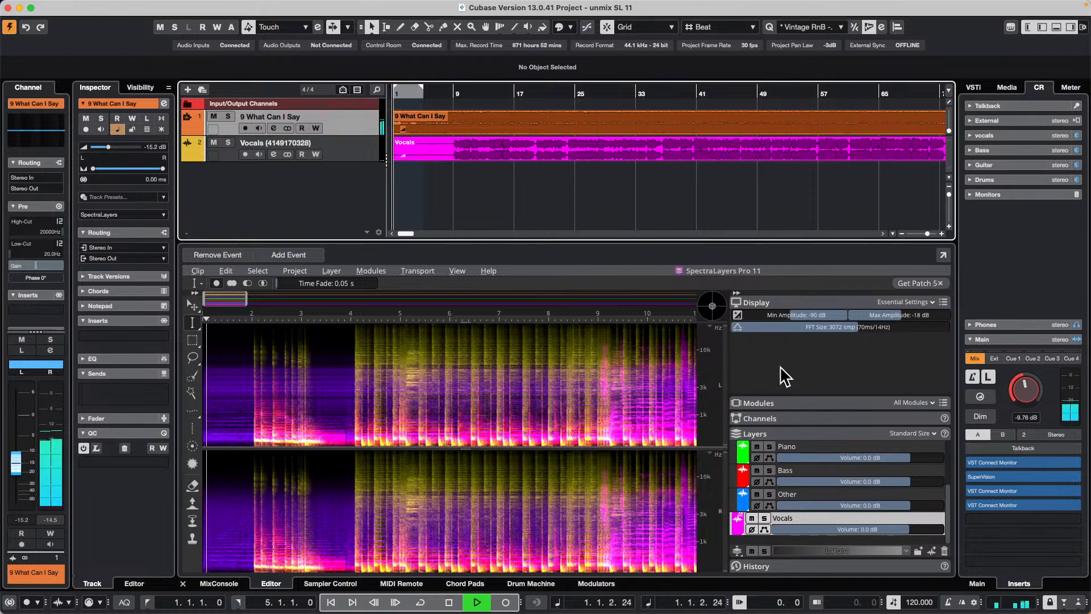
left_click(436, 92)
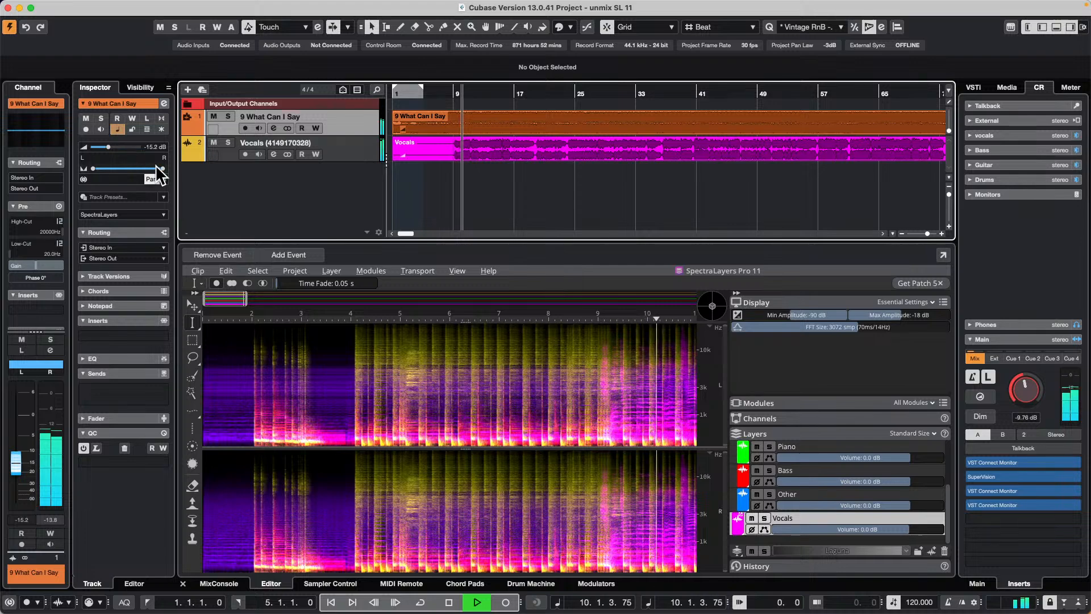
left_click(339, 147)
mouse_move(117, 147)
left_mouse_down()
mouse_move(88, 152)
mouse_move(112, 148)
left_mouse_up()
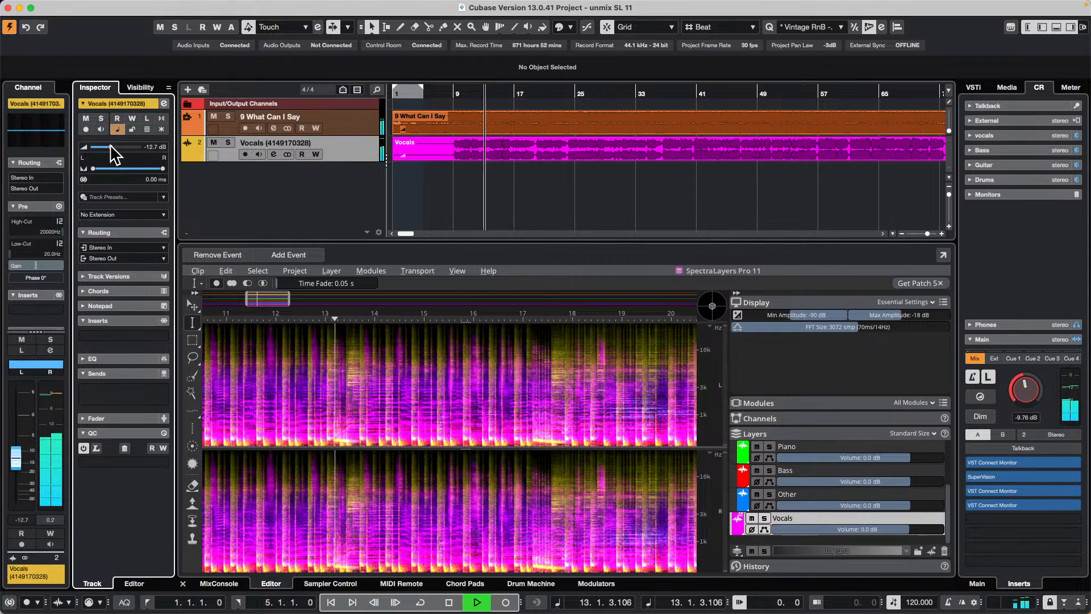
mouse_move(112, 147)
left_mouse_down()
mouse_move(80, 151)
mouse_move(110, 147)
left_mouse_up()
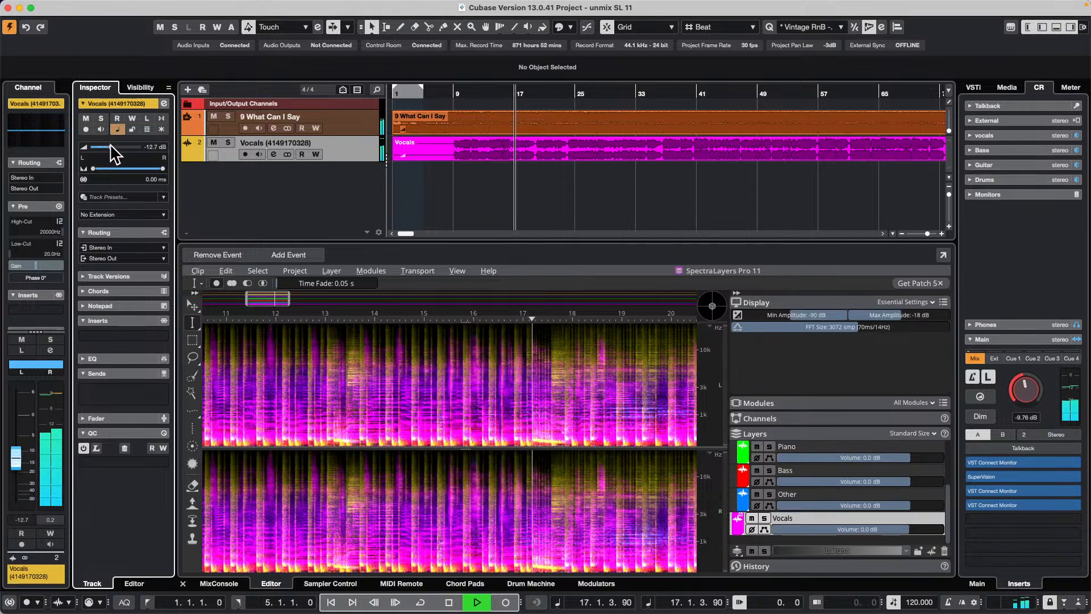
key("space")
Place the Drums layer on a new track below Vocals from the cursor in bar 6, and undo it
scroll(847, 493, "up", 3)
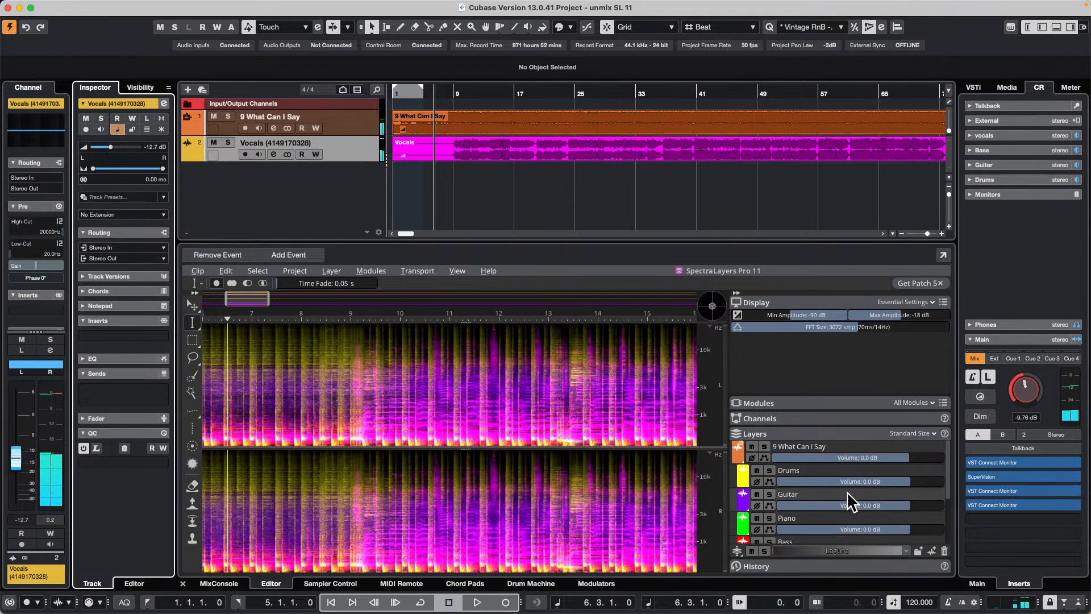
left_click_drag(820, 466, 291, 190)
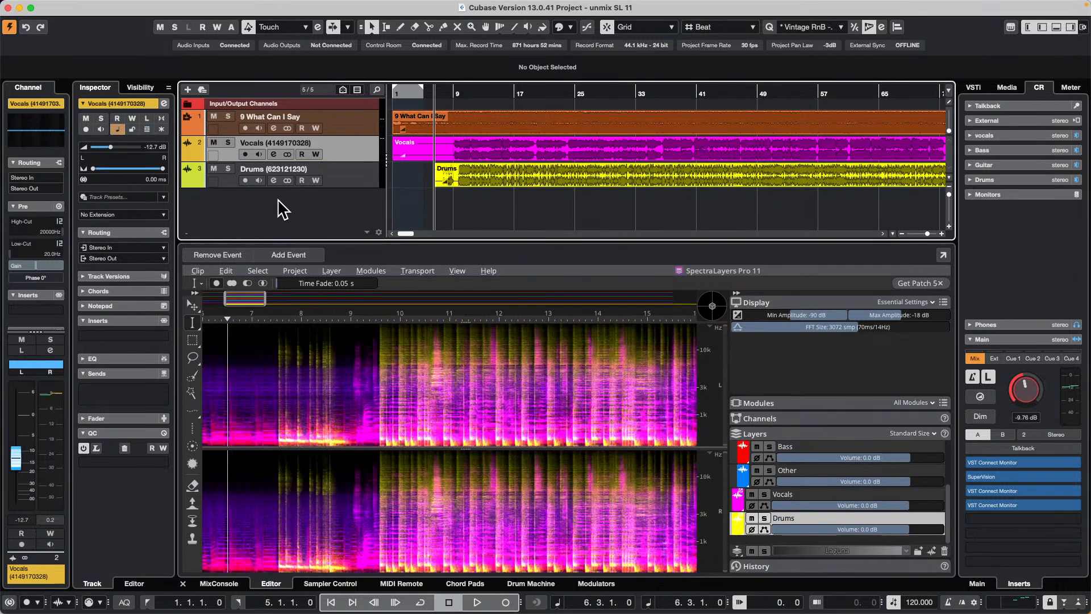
key("super+z")
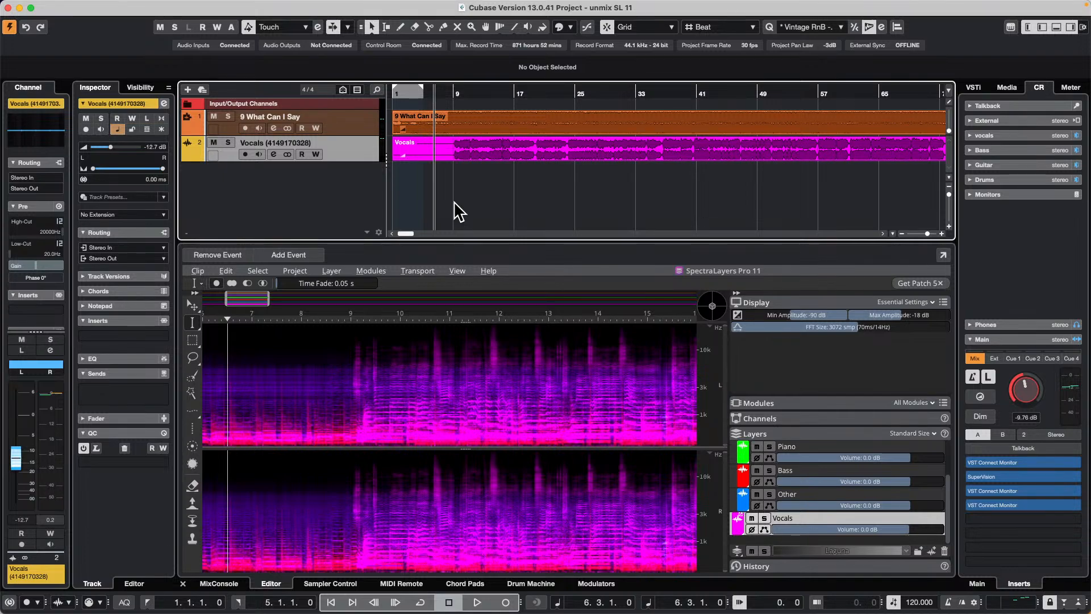
Return to the project start, place the Guitar layer on a new track at bar 1, and undo the layer extractions
left_click(415, 202)
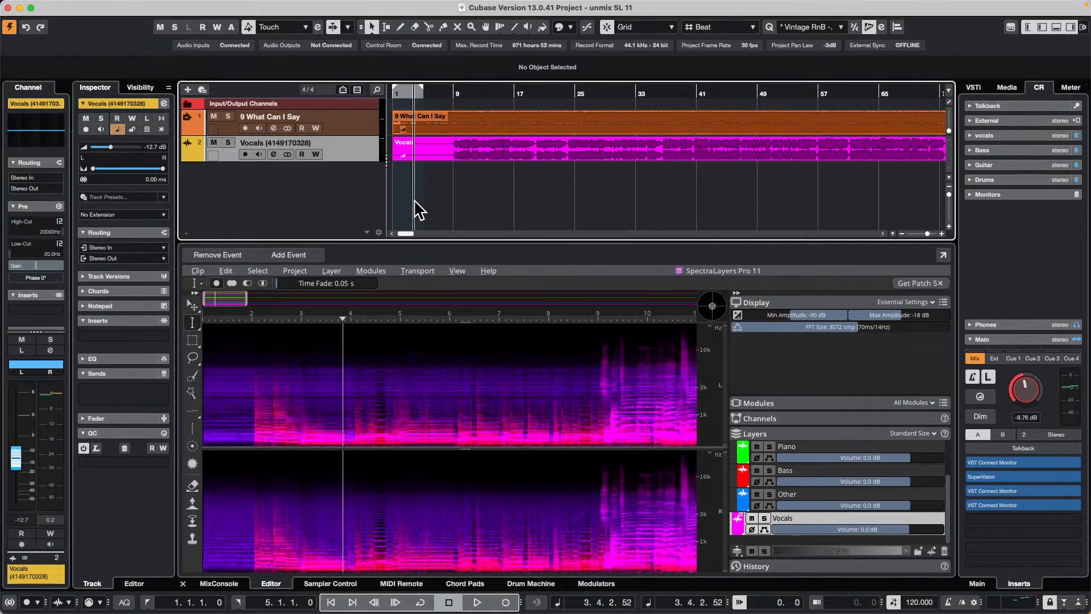
key("Home")
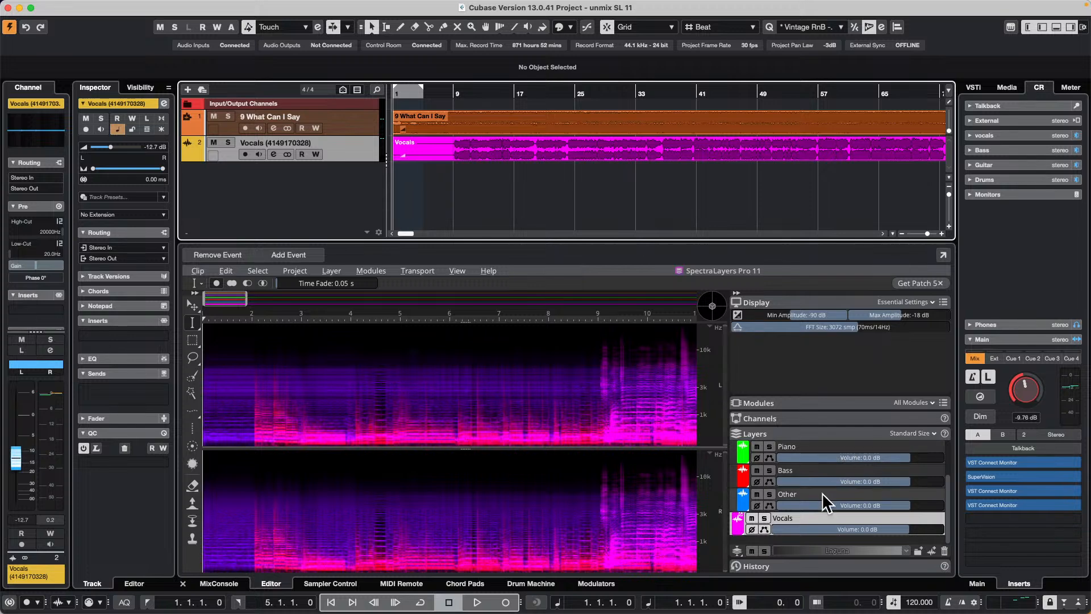
scroll(825, 493, "up", 2)
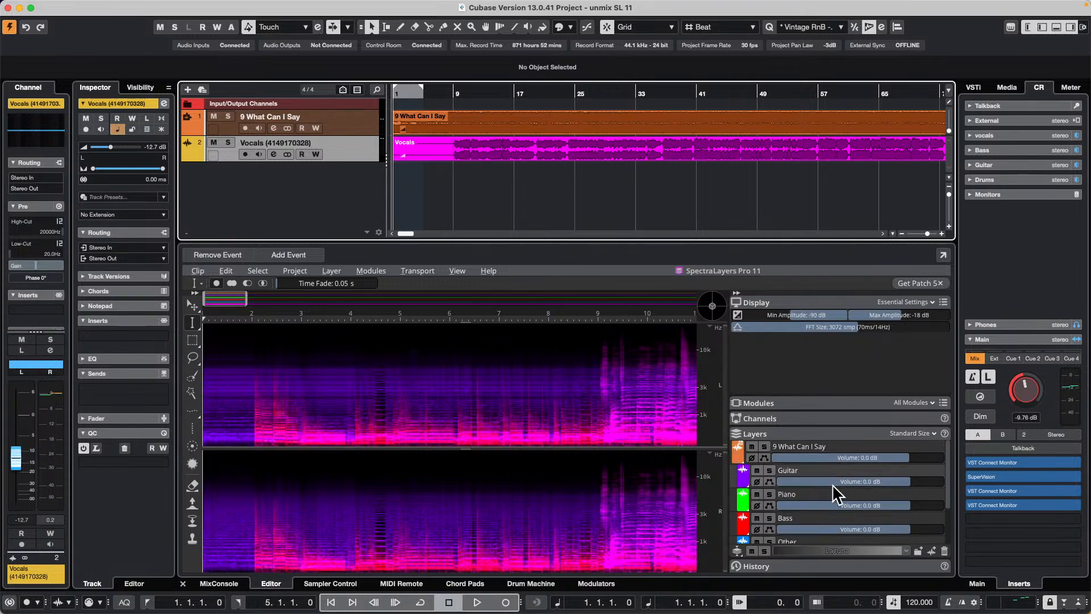
scroll(833, 485, "down", 2)
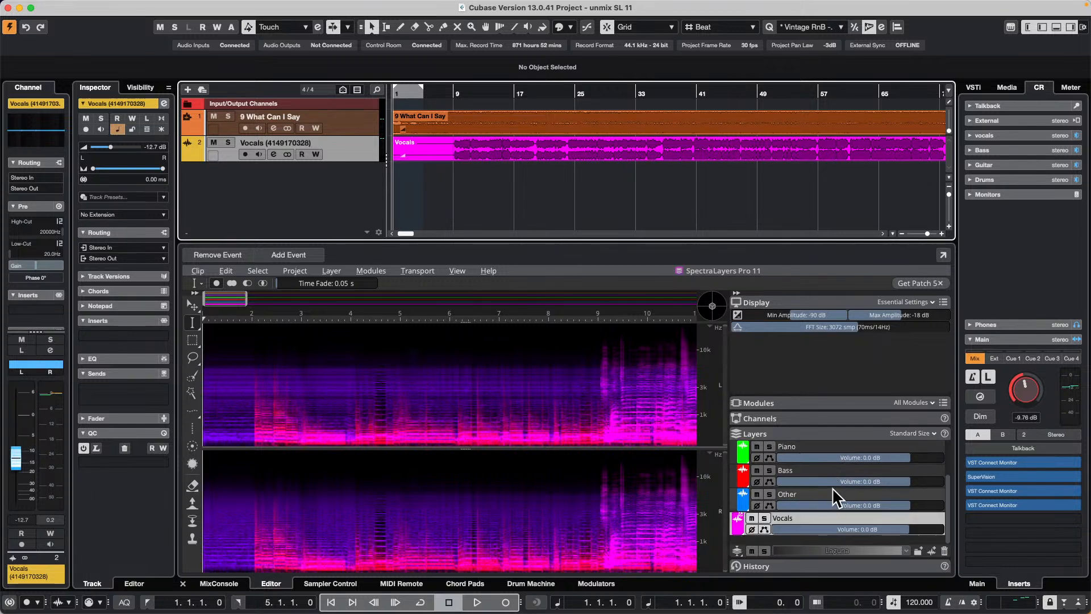
scroll(826, 490, "up", 2)
scroll(827, 491, "down", 2)
scroll(813, 514, "up", 2)
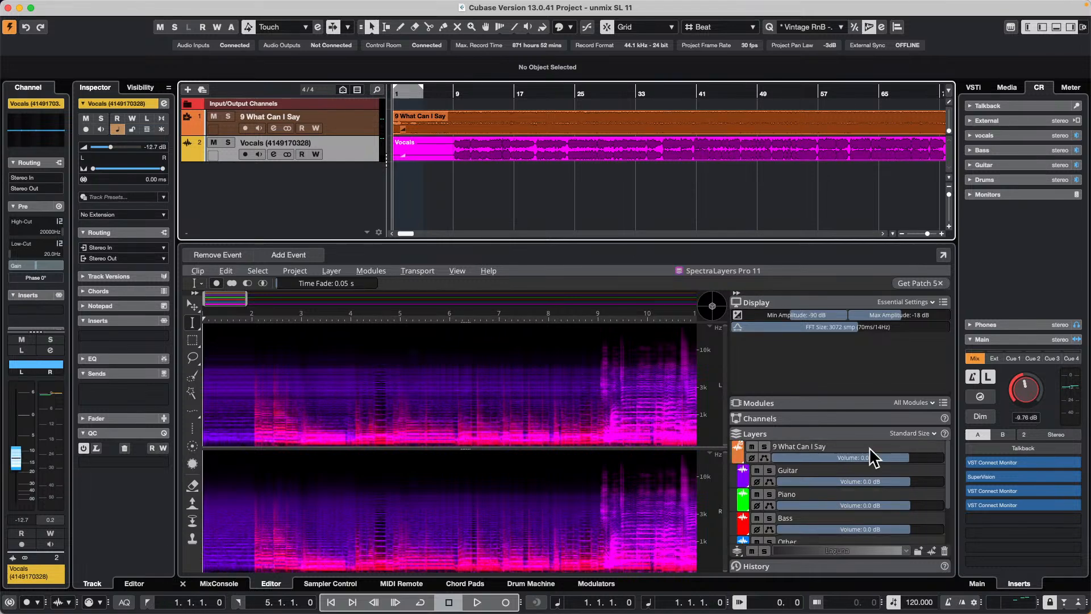
left_click_drag(821, 465, 319, 176)
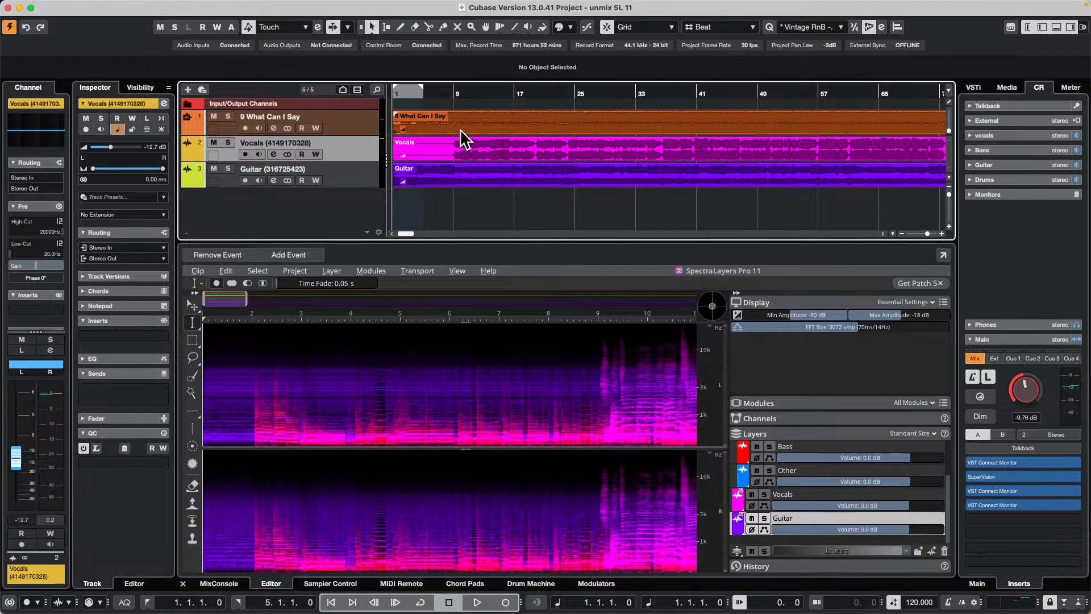
key("super+z")
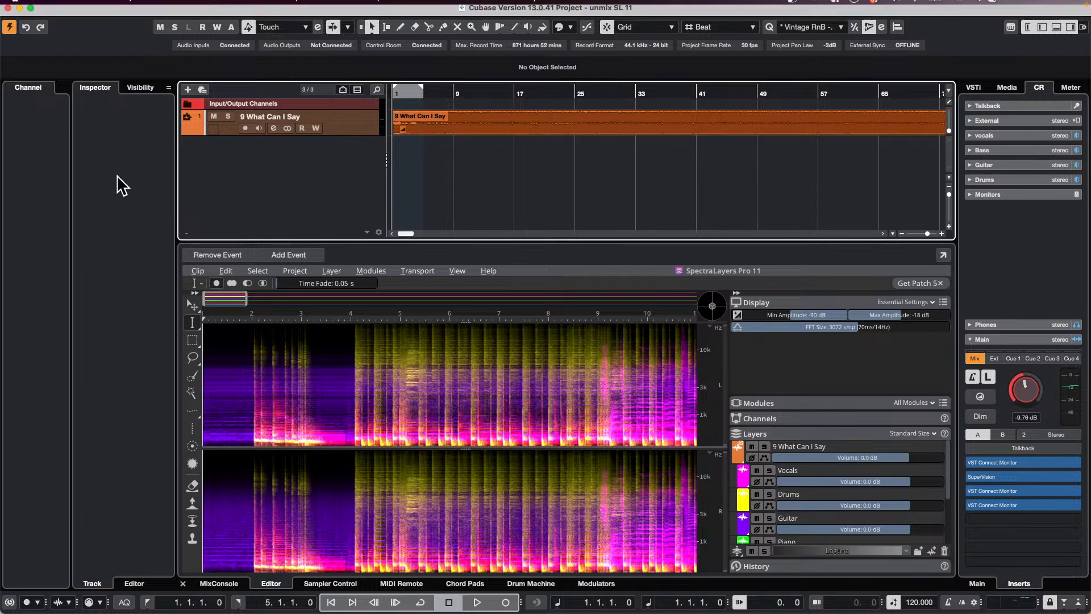
Open the recent project Comping C14.cpr and activate it
left_click(77, 7)
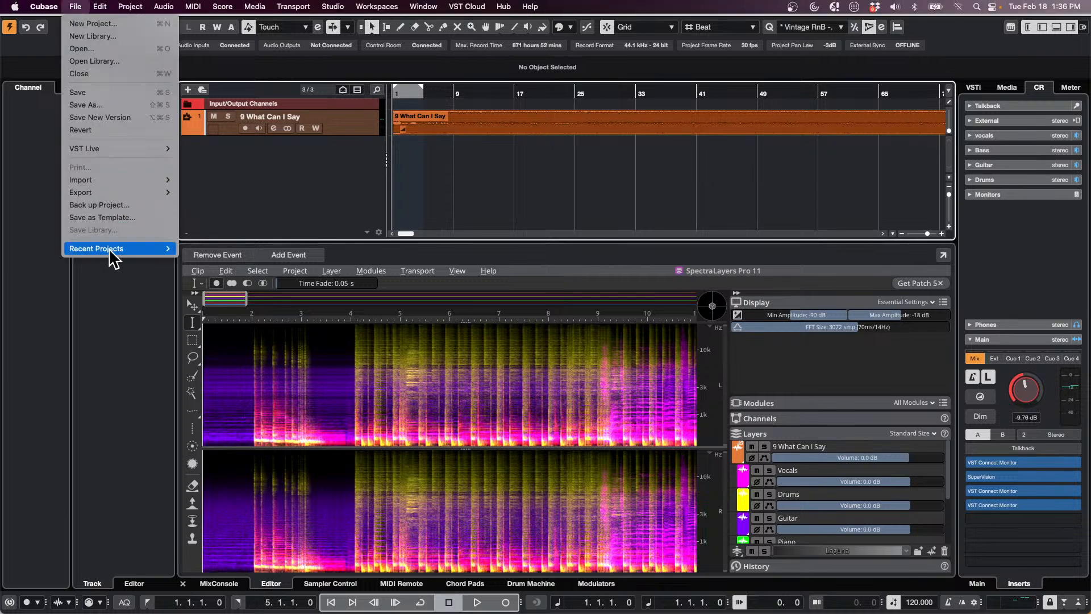
mouse_move(114, 248)
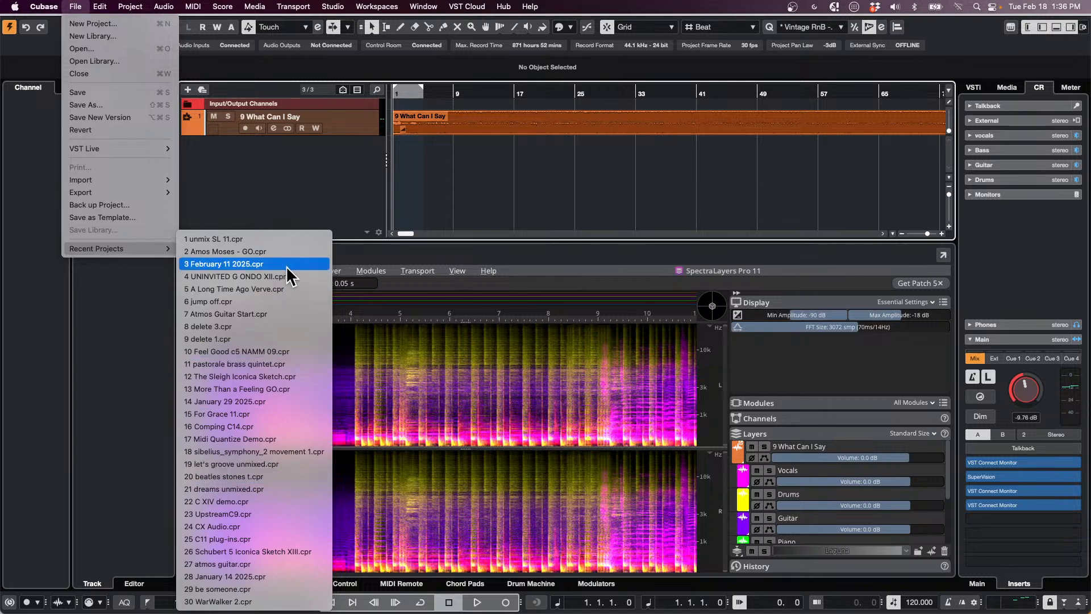
left_click(285, 427)
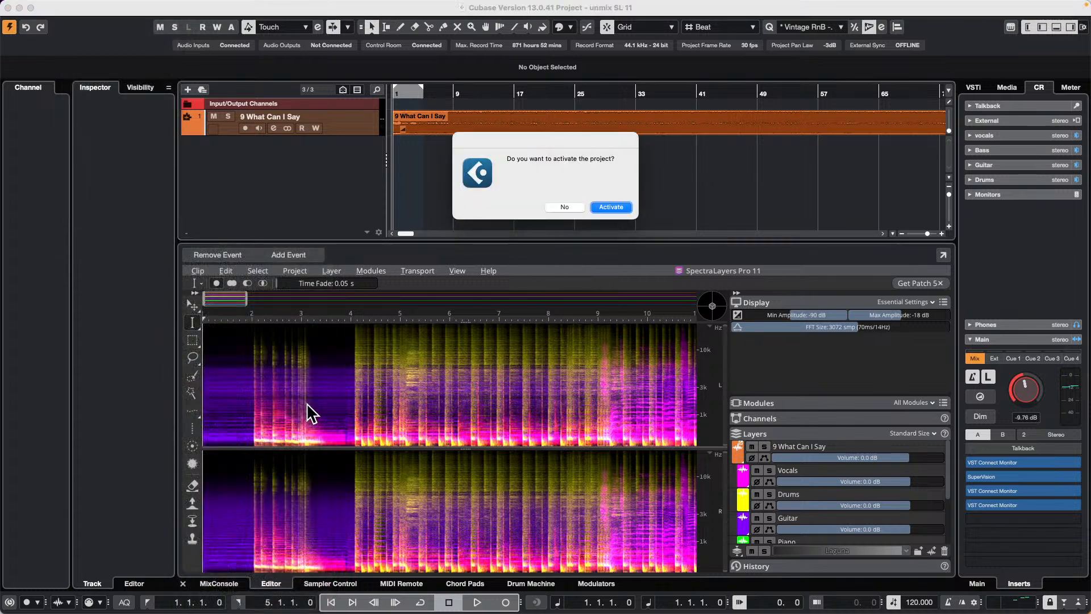
left_click(613, 208)
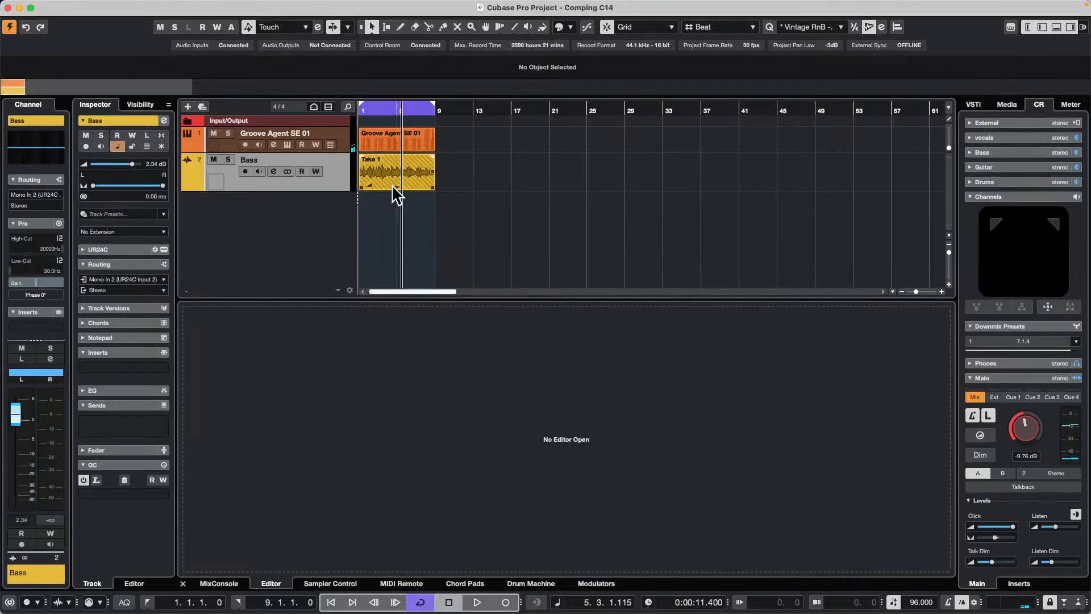
Switch the Bass track's event to Take 6 and enlarge the view of the eight-bar section
left_click(397, 191)
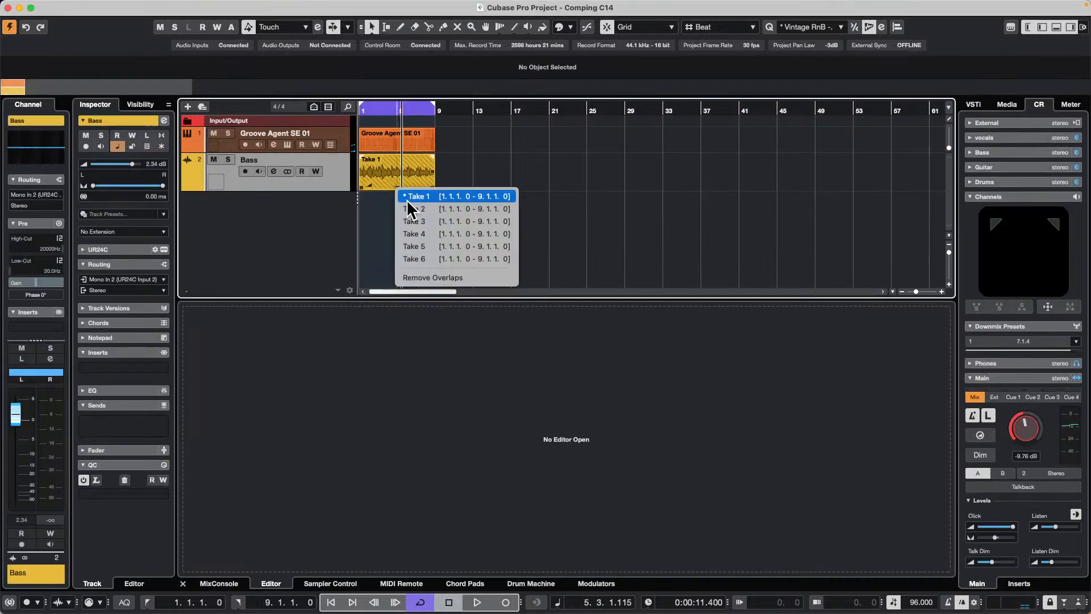
left_click(414, 259)
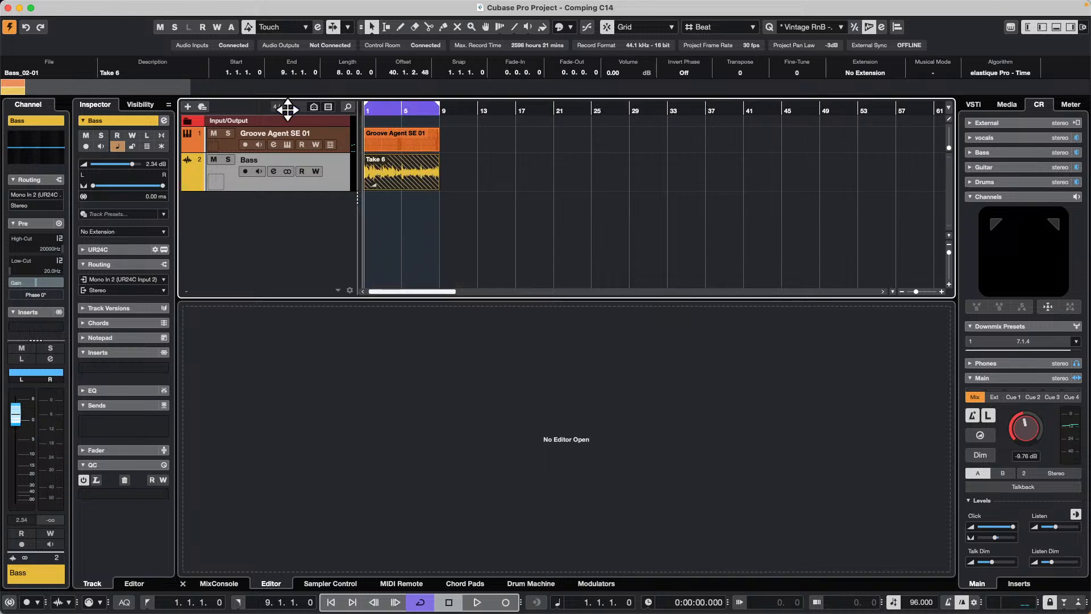
key("h")
key("h")
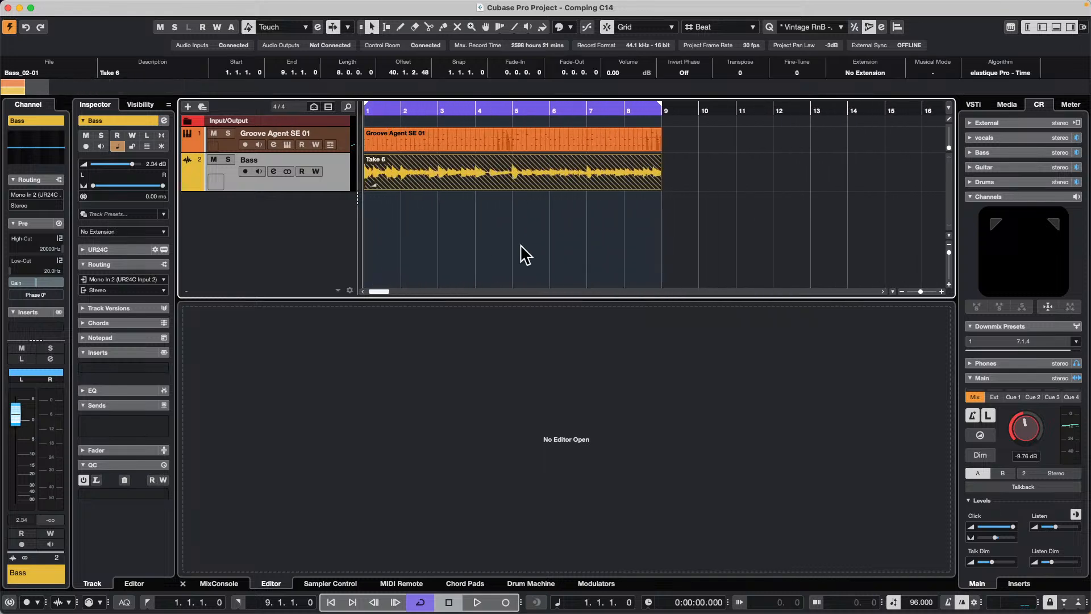
Play the bass take, set the quantize preset to 1/16 and open the Quantize Panel
key("space")
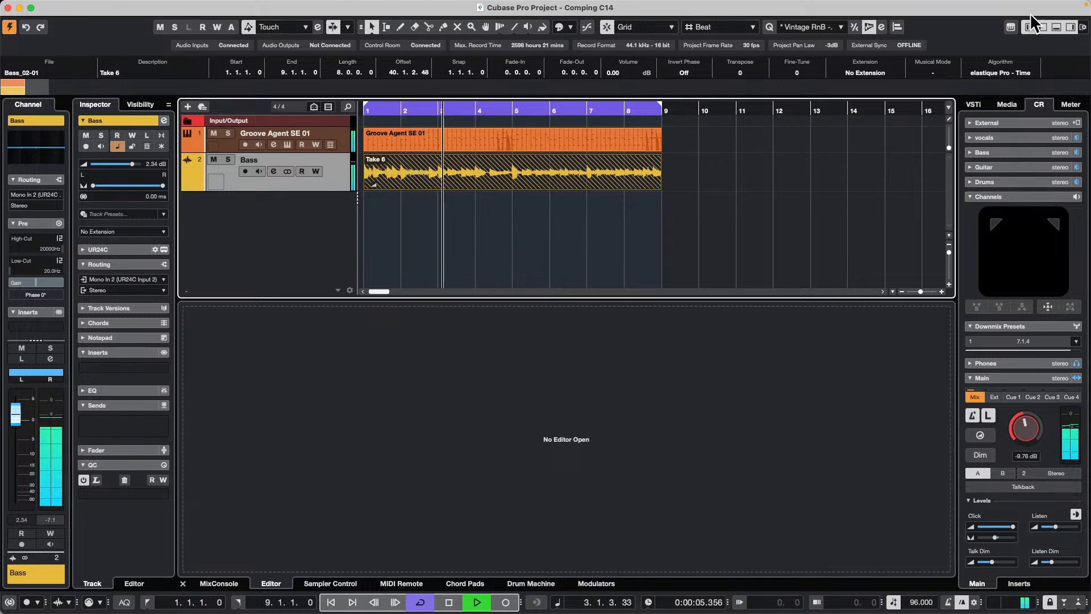
left_click(829, 27)
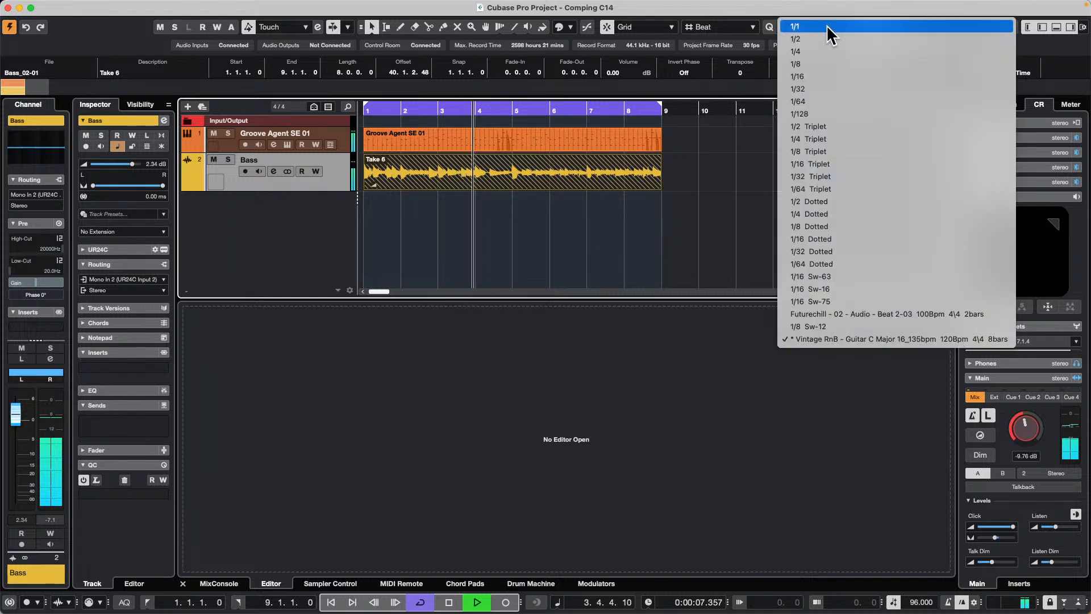
left_click(847, 76)
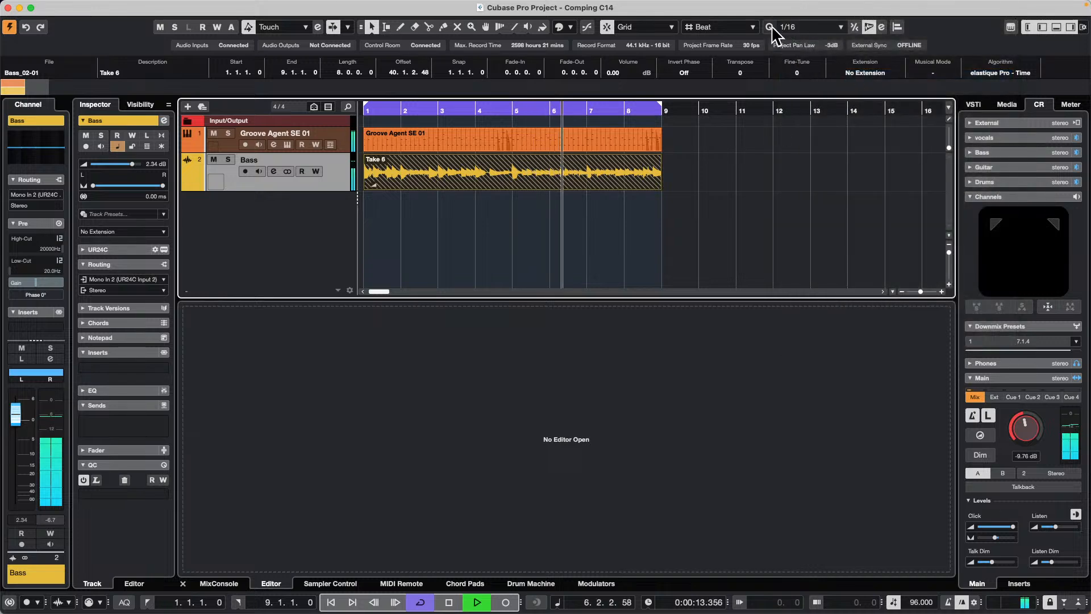
left_click(881, 27)
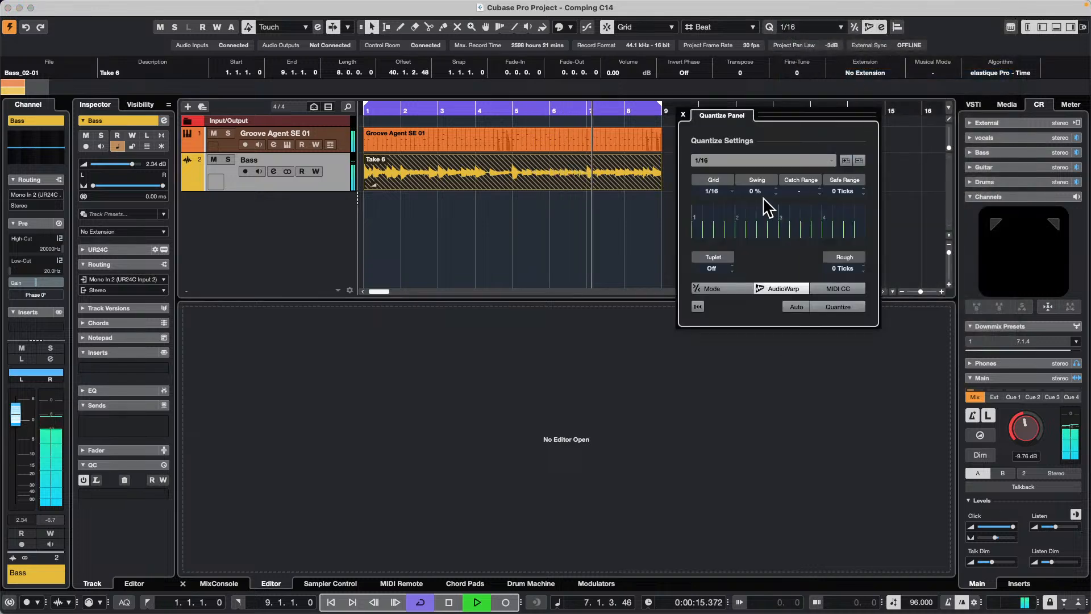
Stop playback, set the quantize Rough value to 3 ticks, and place the cursor around beat 3 of bar 1
key("space")
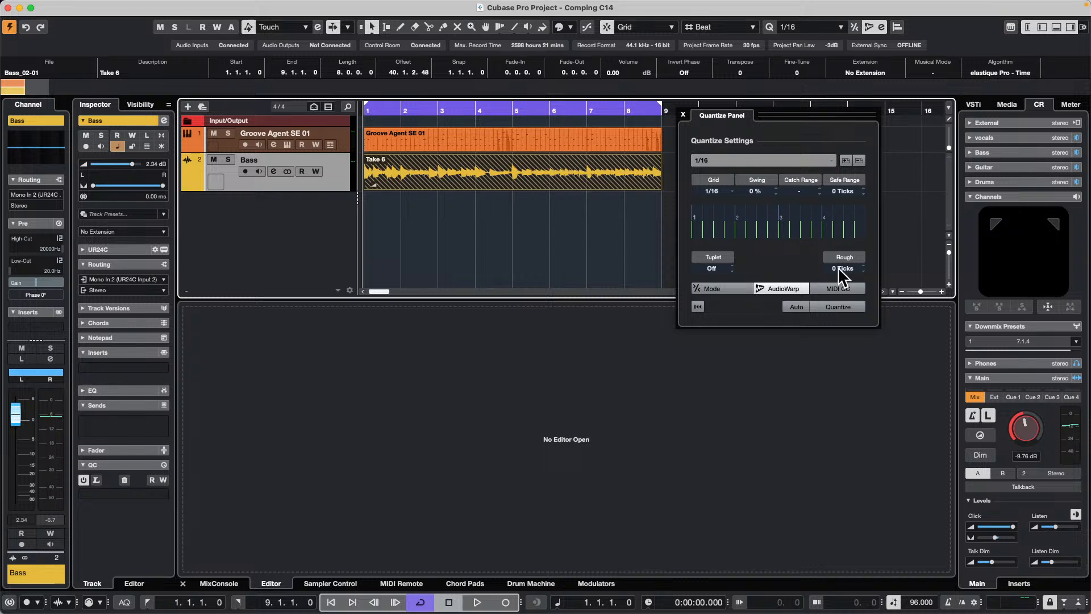
scroll(838, 269, "up", 2)
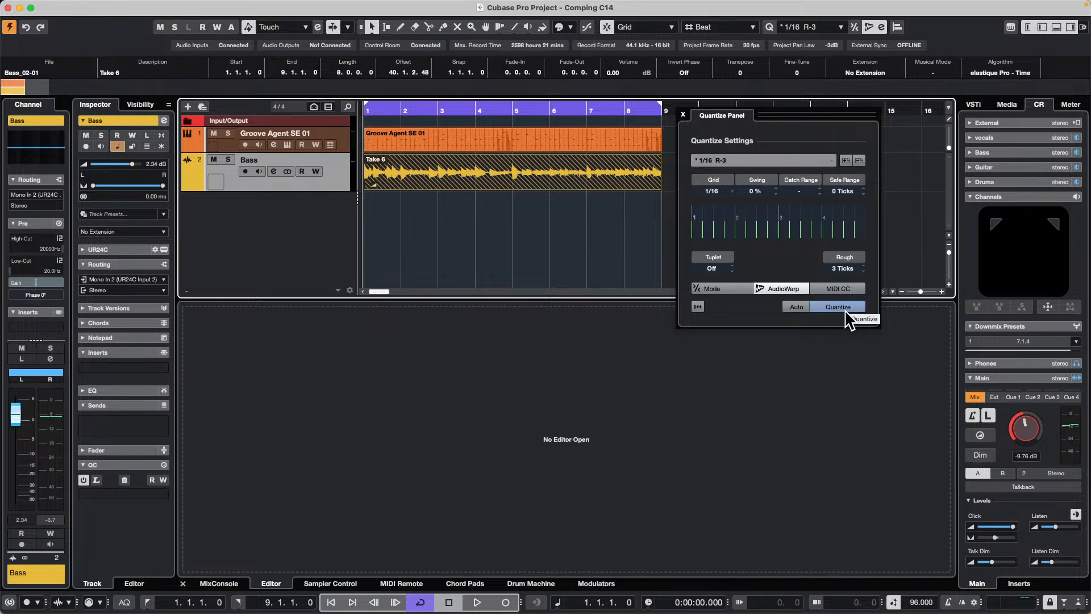
left_click(383, 113)
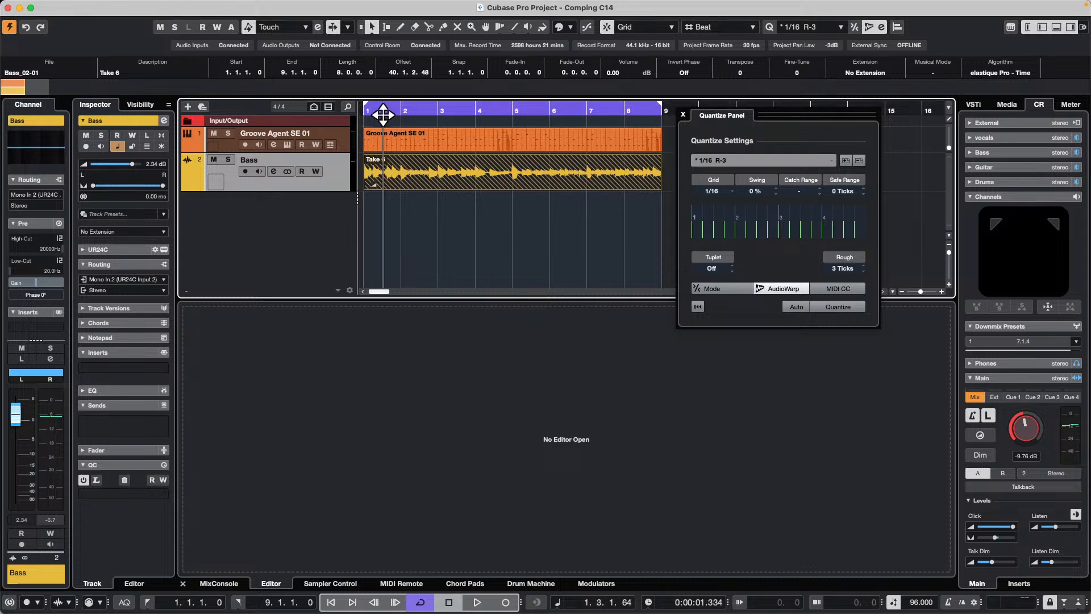
Make the Bass track taller and quantize Take 6 with AudioWarp on the 1/16 grid
left_click_drag(383, 113, 378, 131)
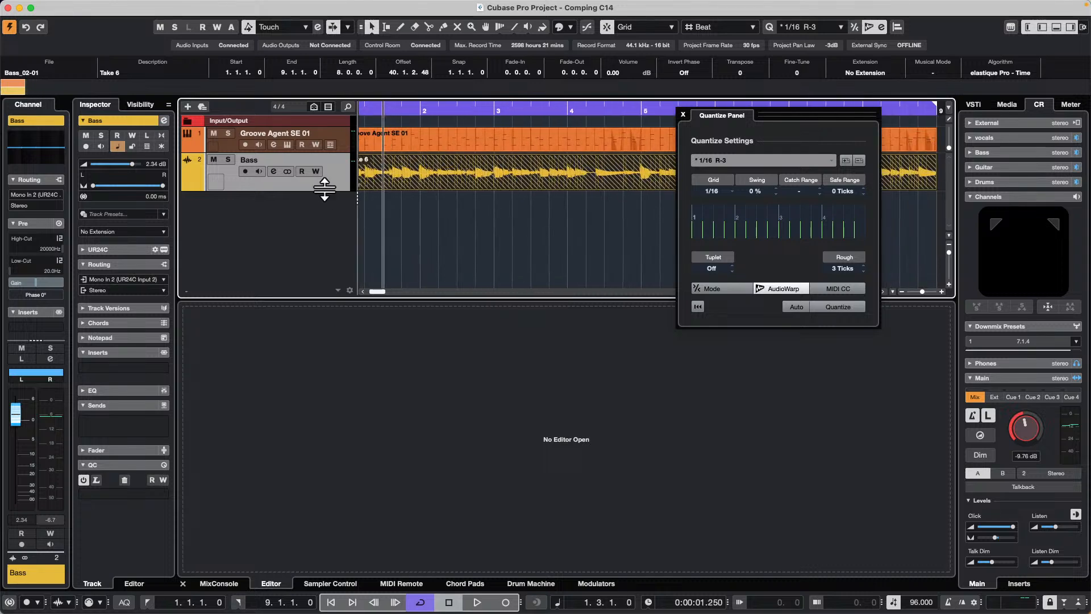
left_click_drag(324, 191, 325, 241)
left_click_drag(816, 116, 791, 281)
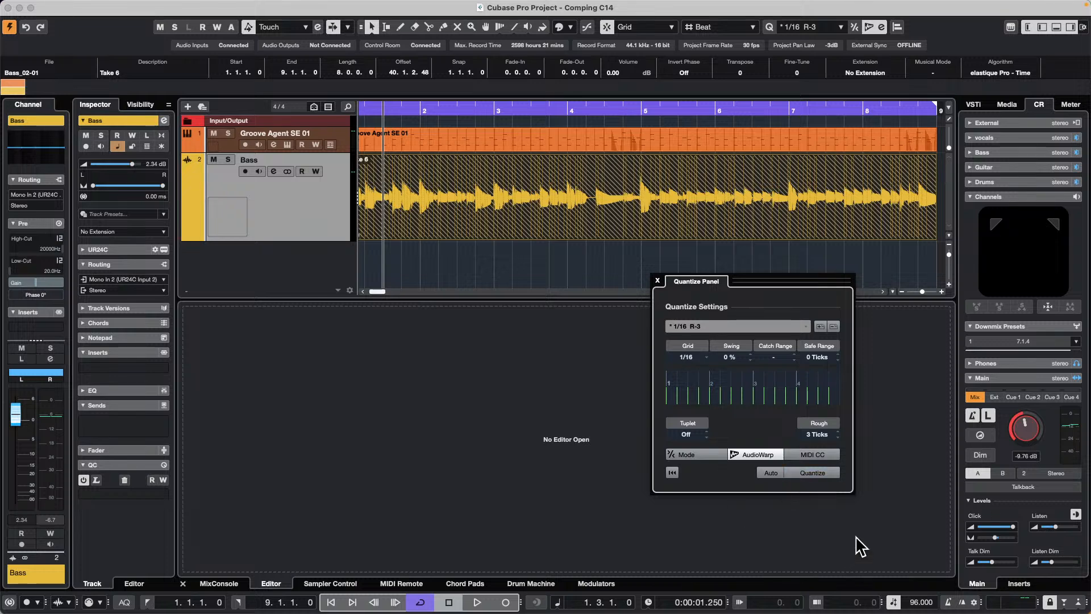
left_click(821, 472)
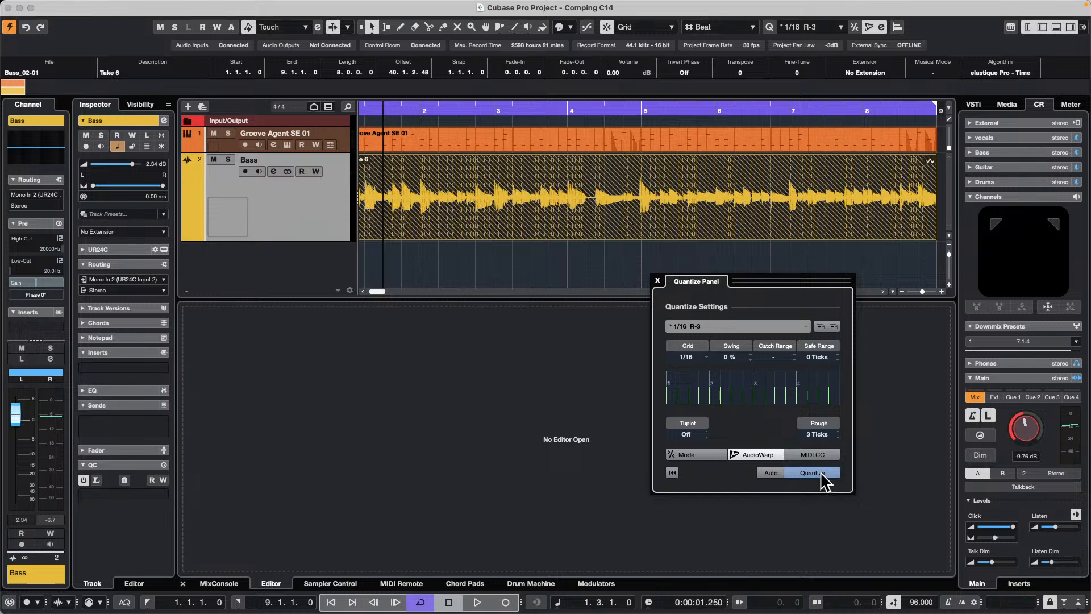
Play the quantized bass, open Take 6 in the audio editor and show its Definition settings
left_click(440, 247)
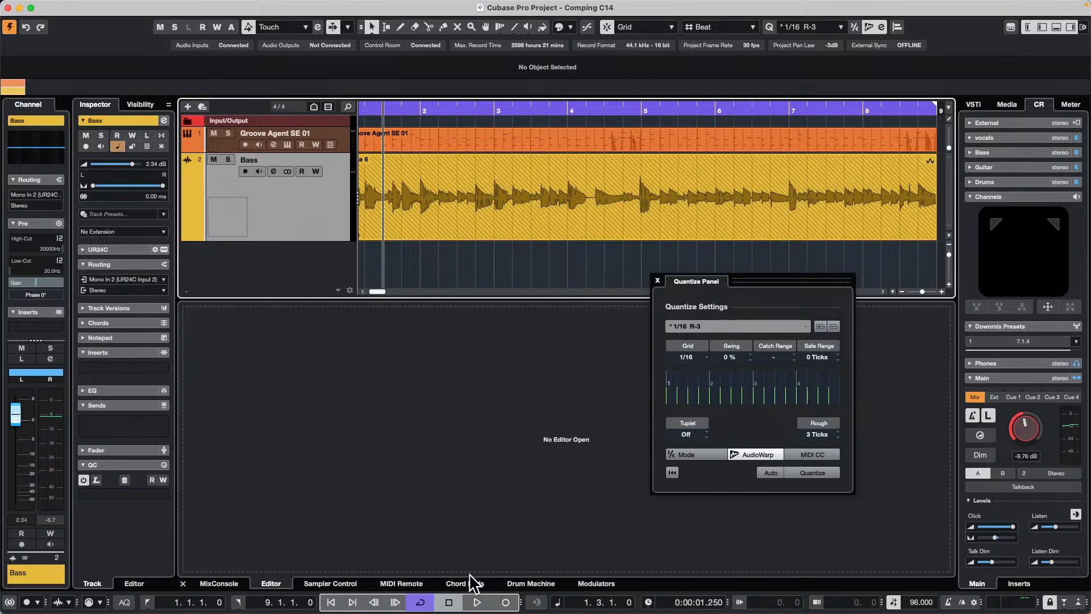
left_click(476, 603)
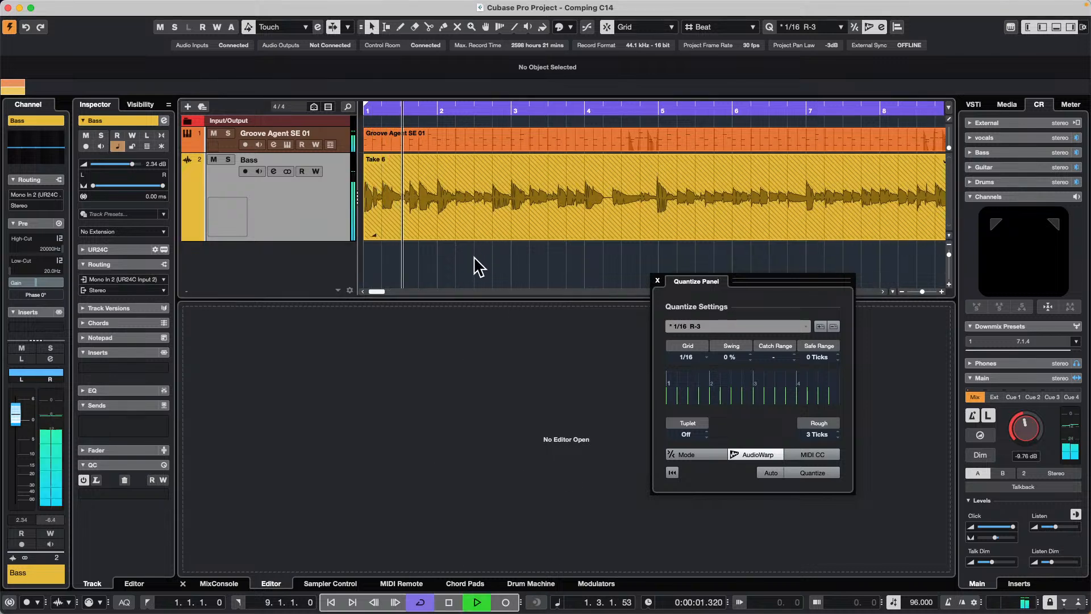
double_click(541, 223)
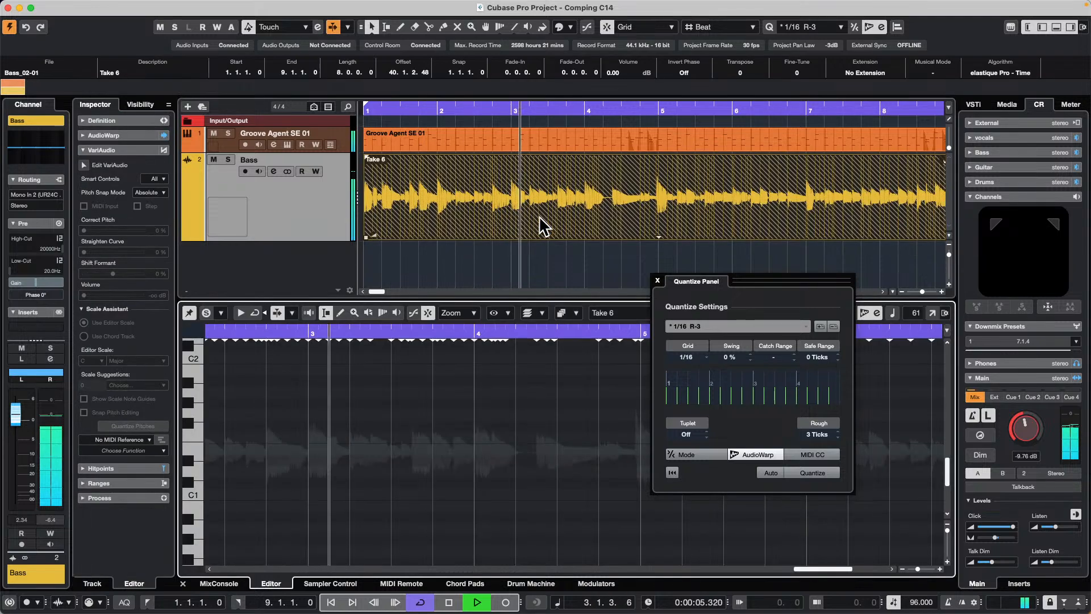
left_click(112, 121)
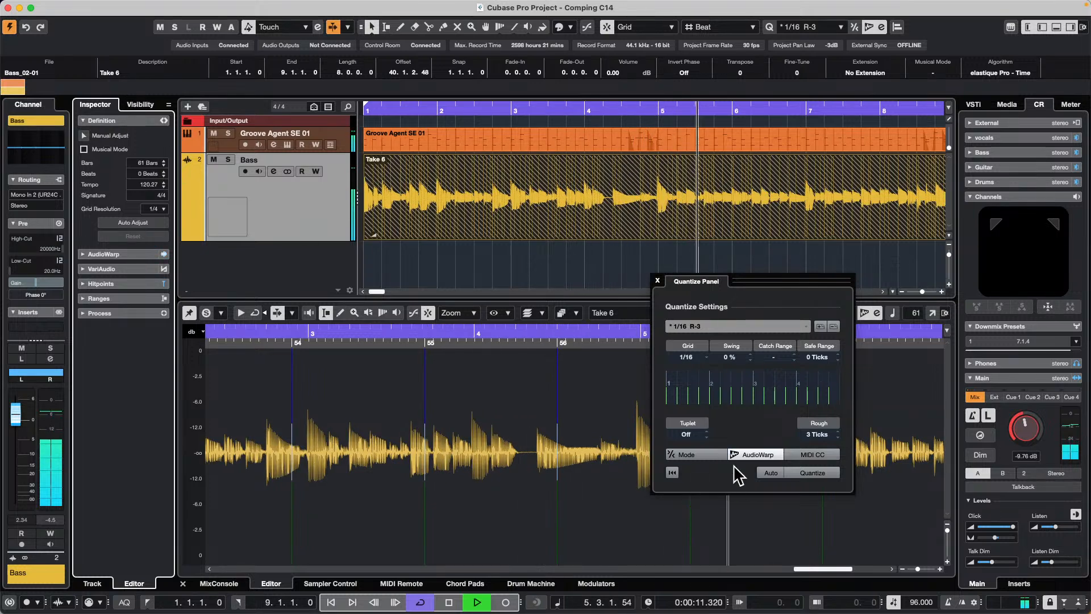
Set the quantize Rough value to 5 ticks and quantize Take 6 again
left_click_drag(785, 285, 930, 268)
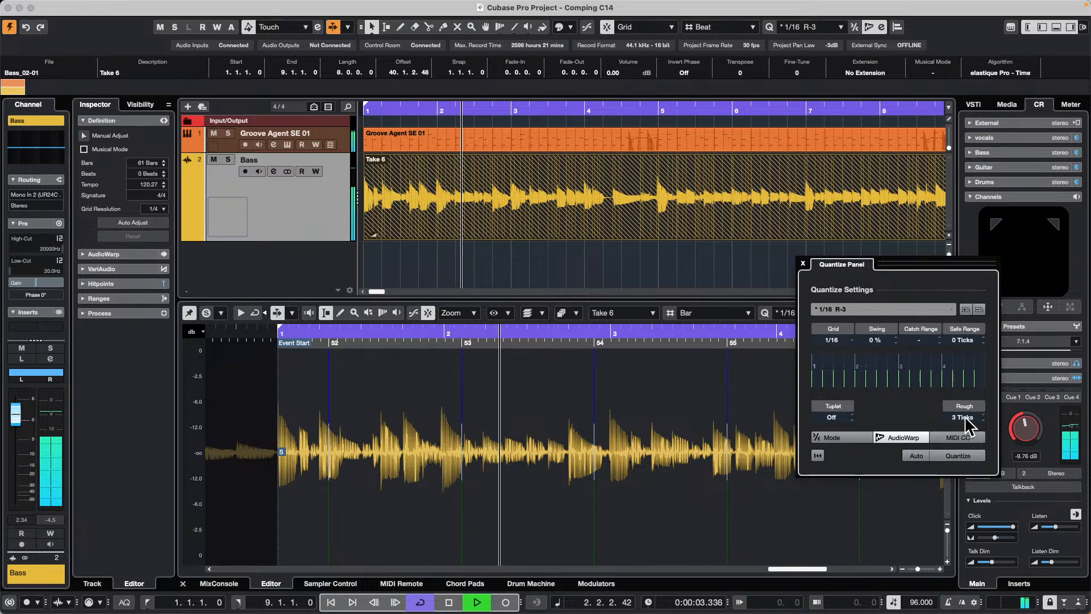
scroll(966, 420, "up", 2)
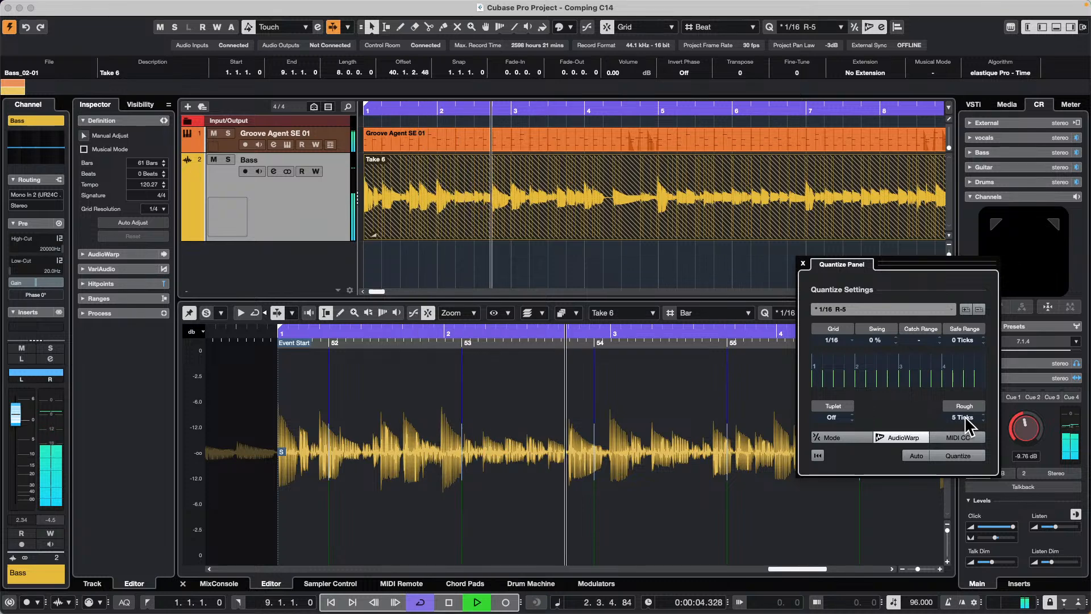
left_click(967, 454)
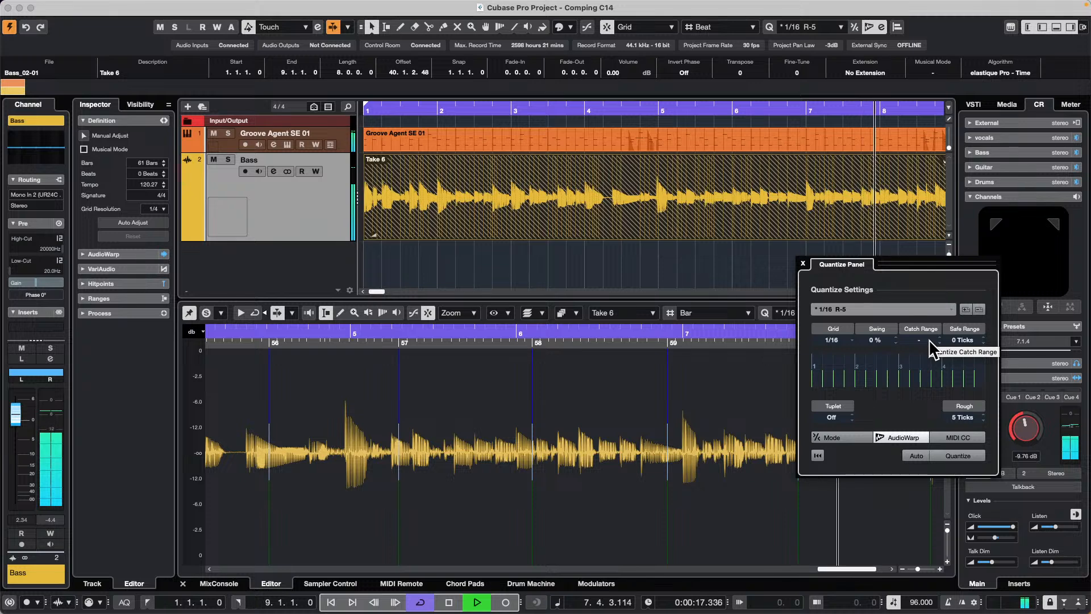
Close the Quantize Panel, deselect the bass event and stop playback
left_click(803, 263)
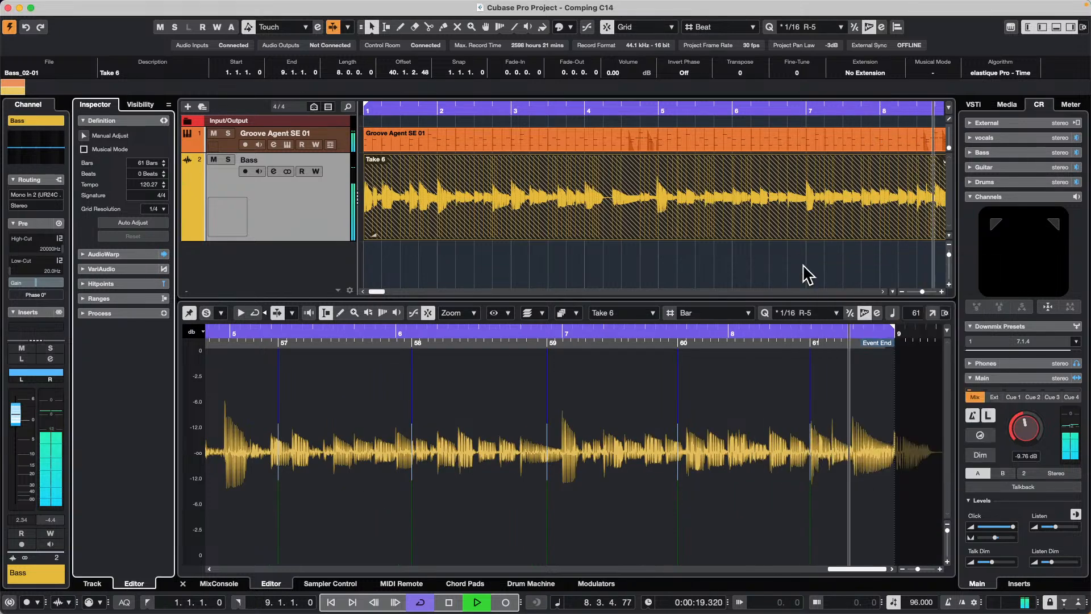
left_click(816, 251)
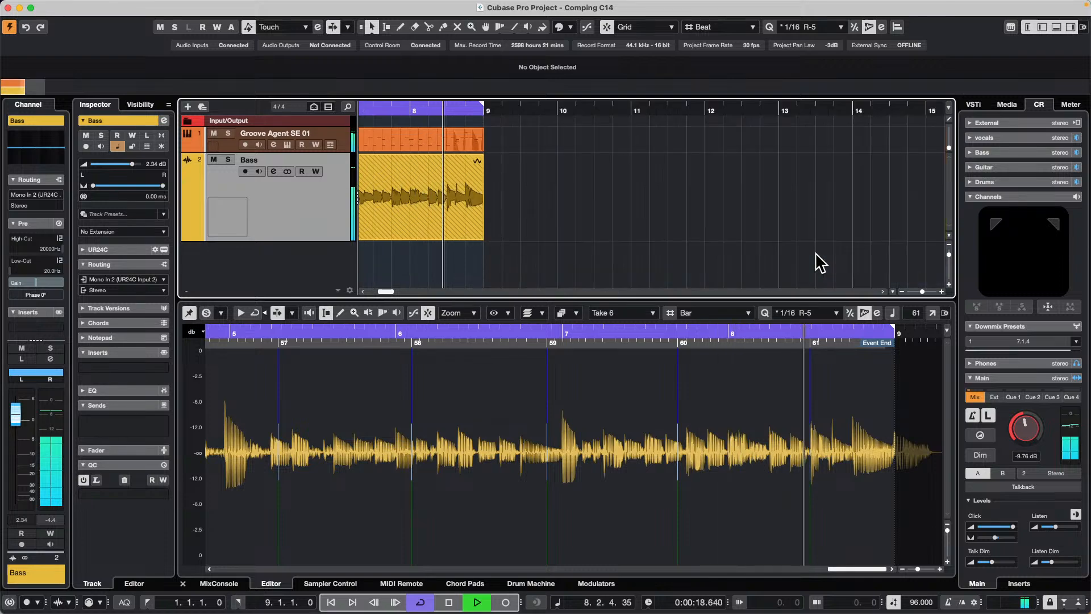
key("space")
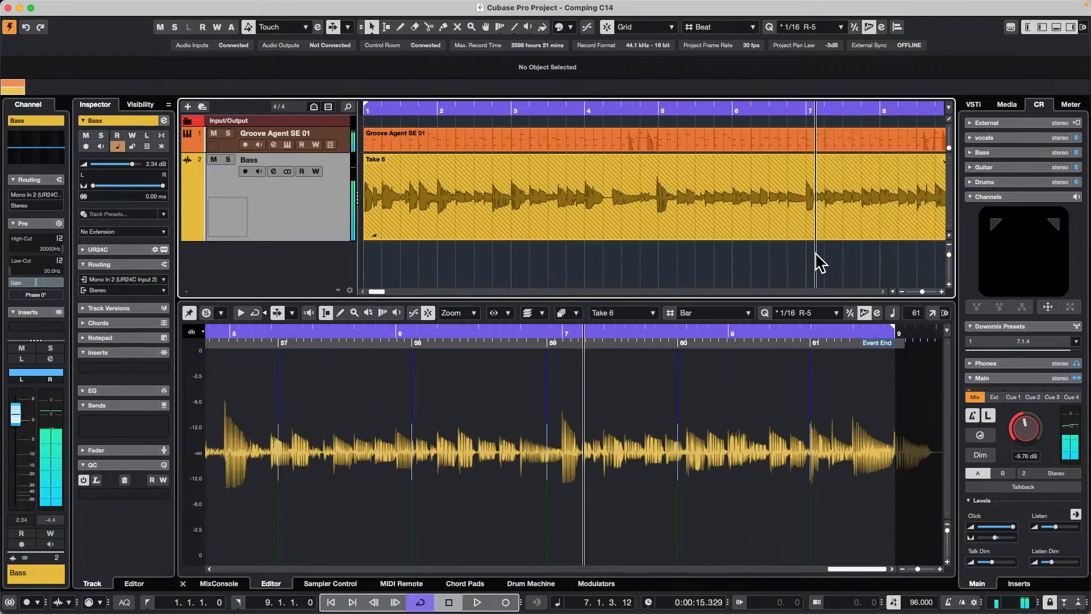
Open the Hub and look through its list of recent projects
mouse_move(1044, 0)
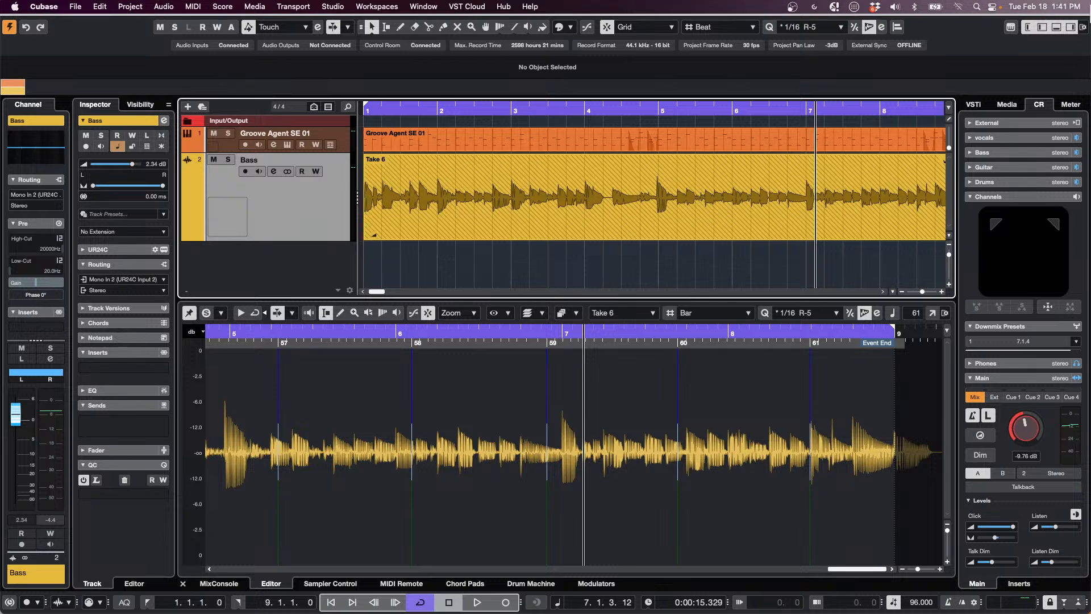
left_click(503, 7)
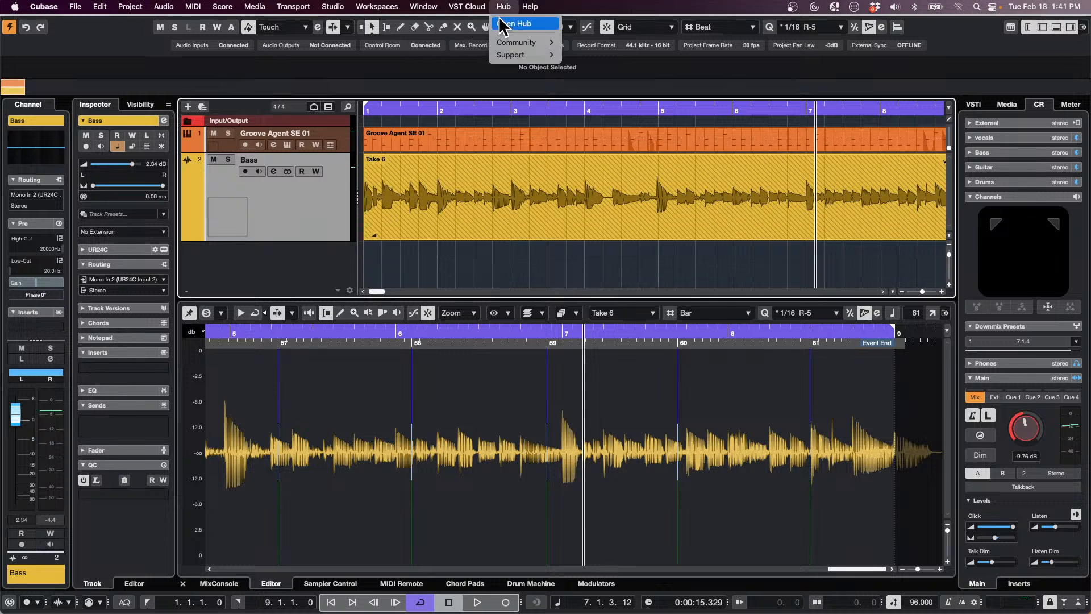
left_click(505, 30)
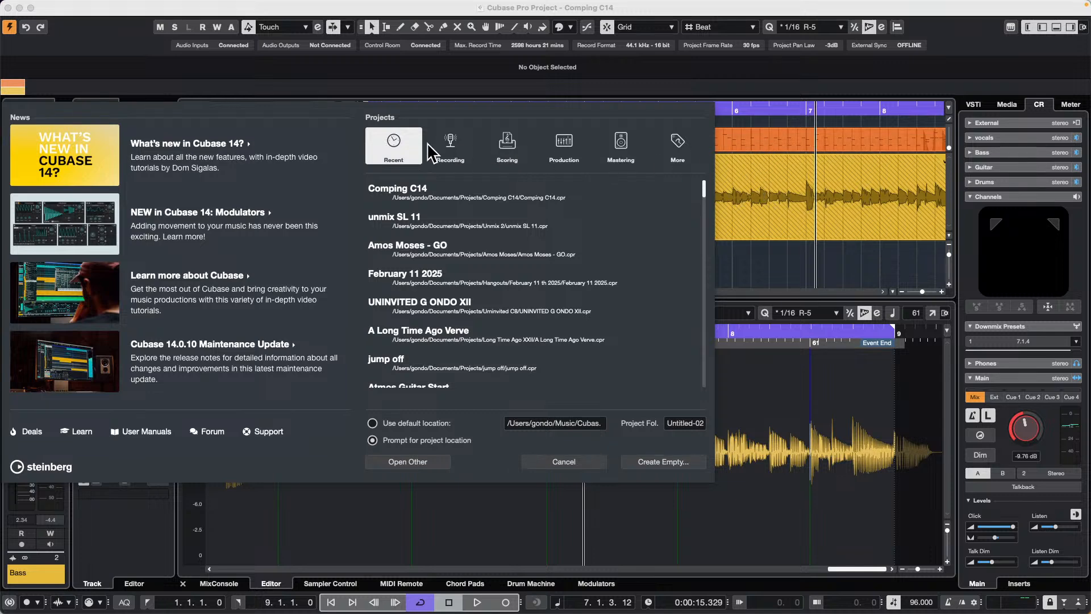
scroll(428, 206, "down", 10)
scroll(426, 210, "up", 10)
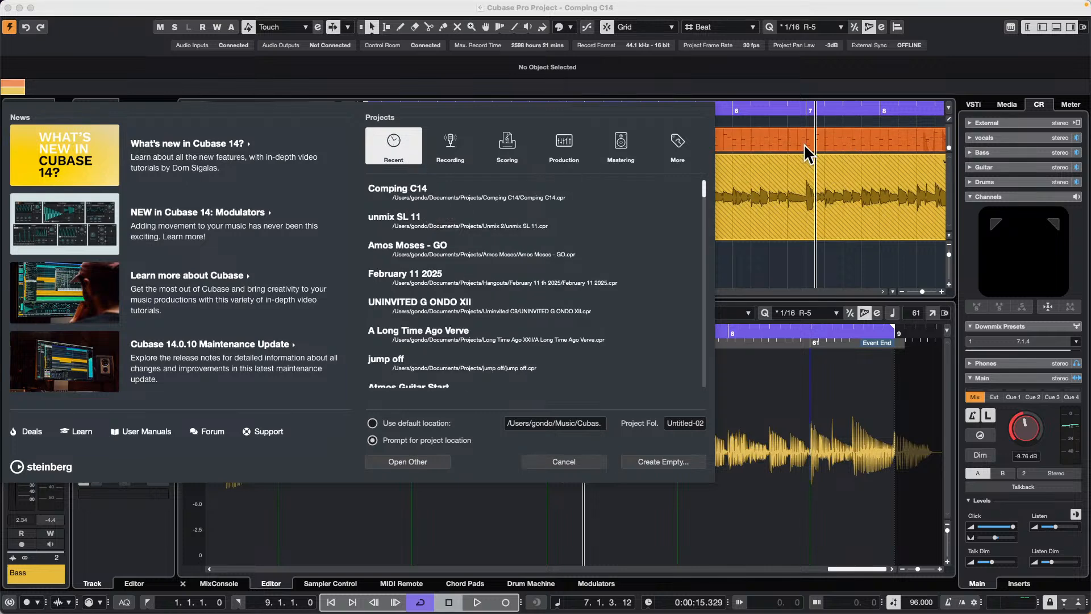
Browse the Hub's More, Mastering, Production, Scoring and Recording categories, return to the recent projects and dismiss the Hub
left_click(682, 138)
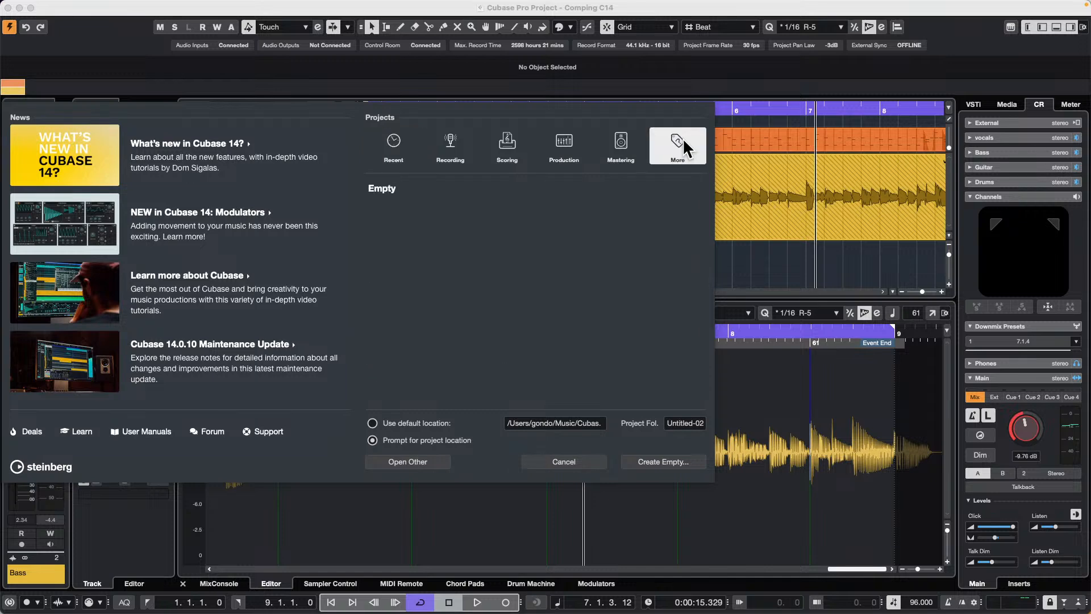
left_click(625, 140)
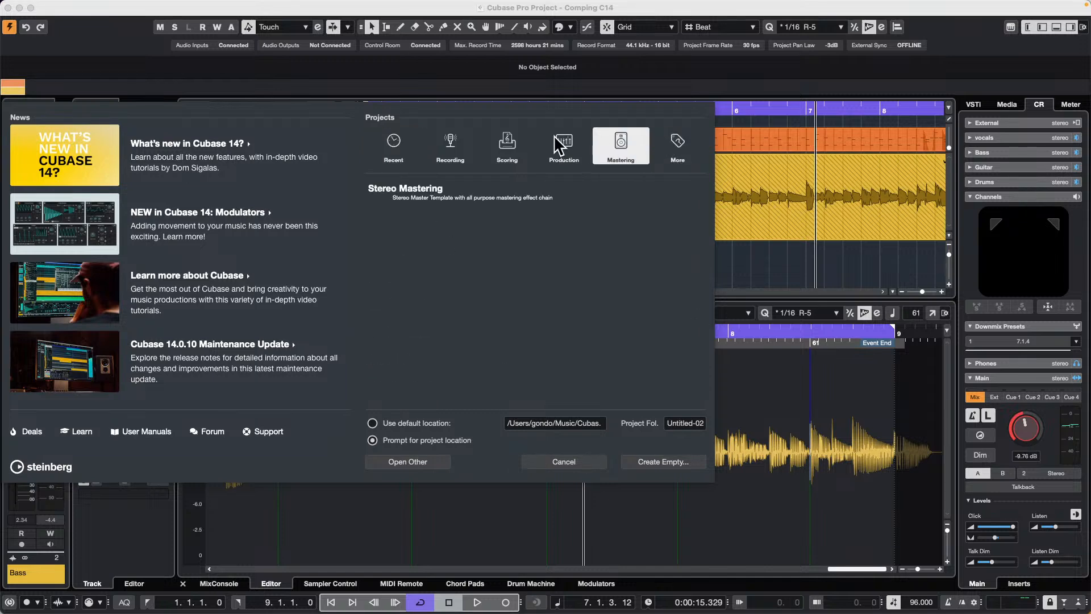
left_click(557, 143)
left_click(514, 146)
left_click(444, 141)
left_click(397, 141)
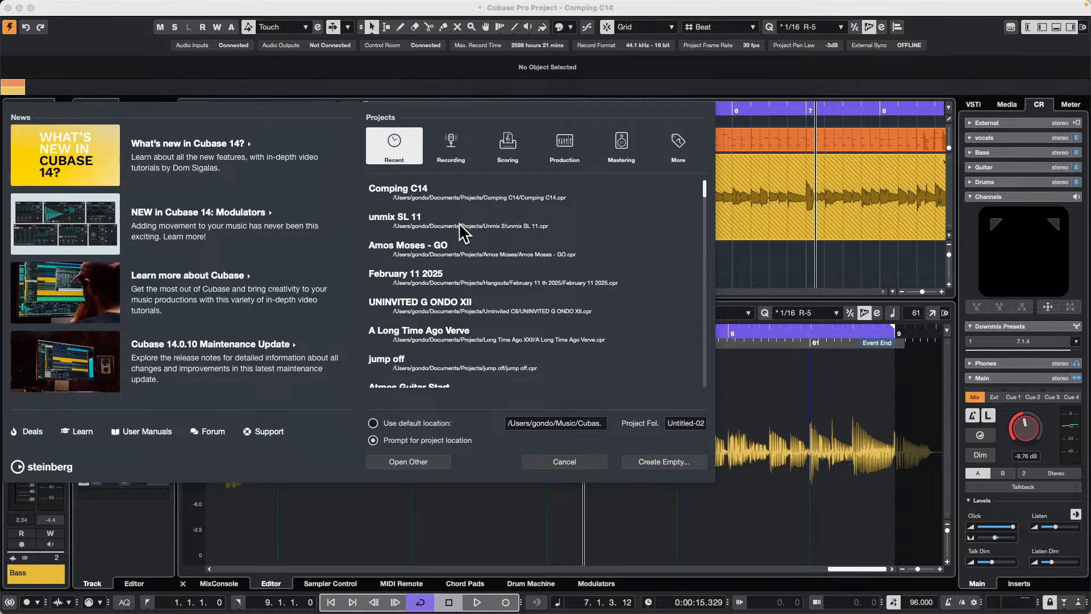
scroll(458, 225, "down", 5)
scroll(457, 226, "up", 5)
left_click(565, 461)
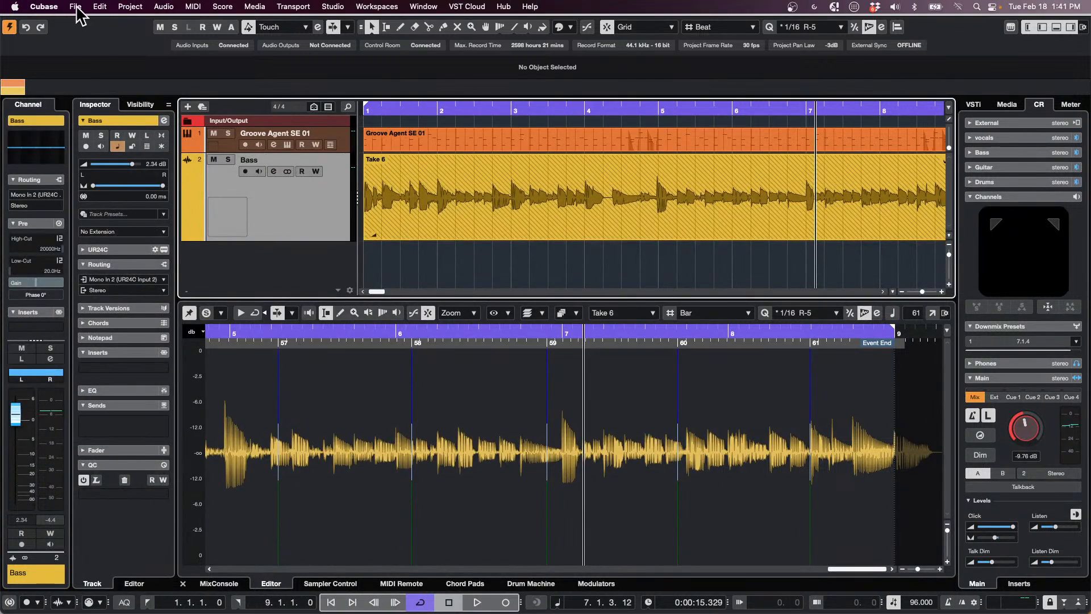
View the numbered list of recent project files without opening one
left_click(76, 8)
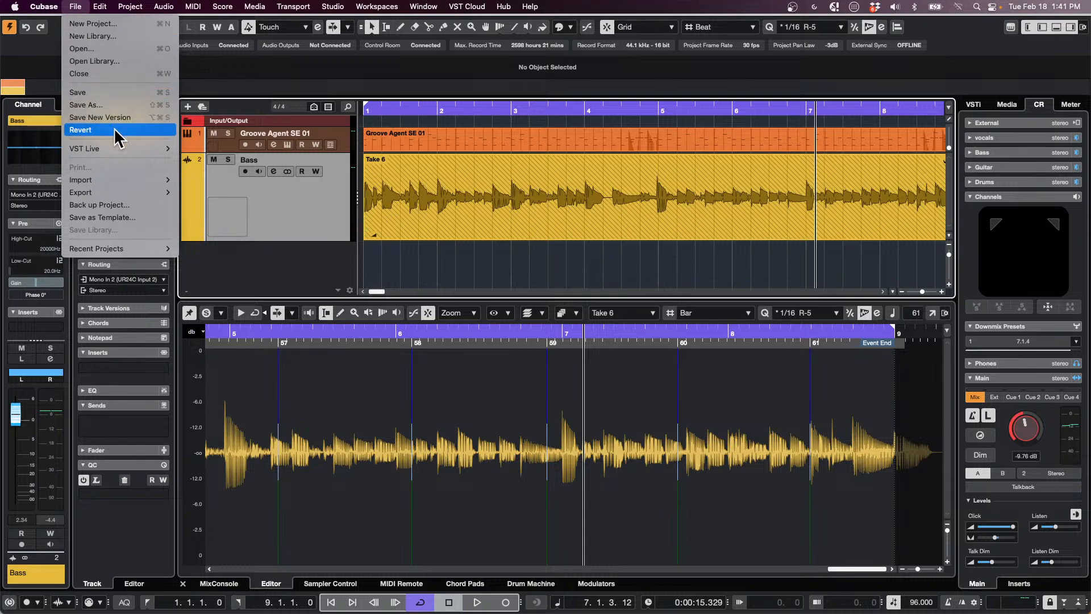
mouse_move(125, 248)
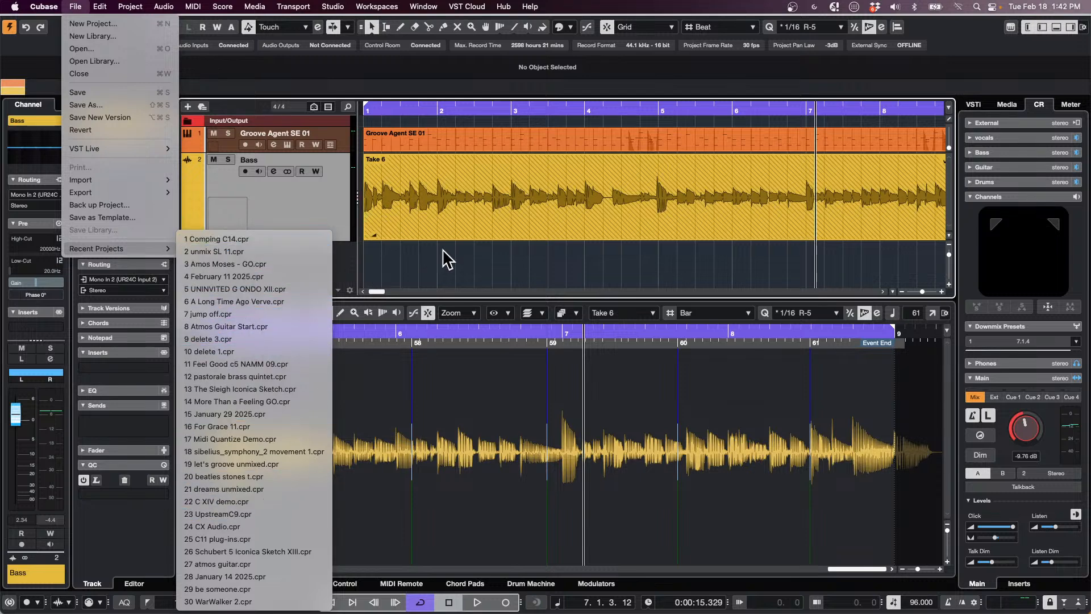
left_click(457, 260)
Reopen the Hub, look through the recent projects down to the oldest ones and cancel
left_click(464, 6)
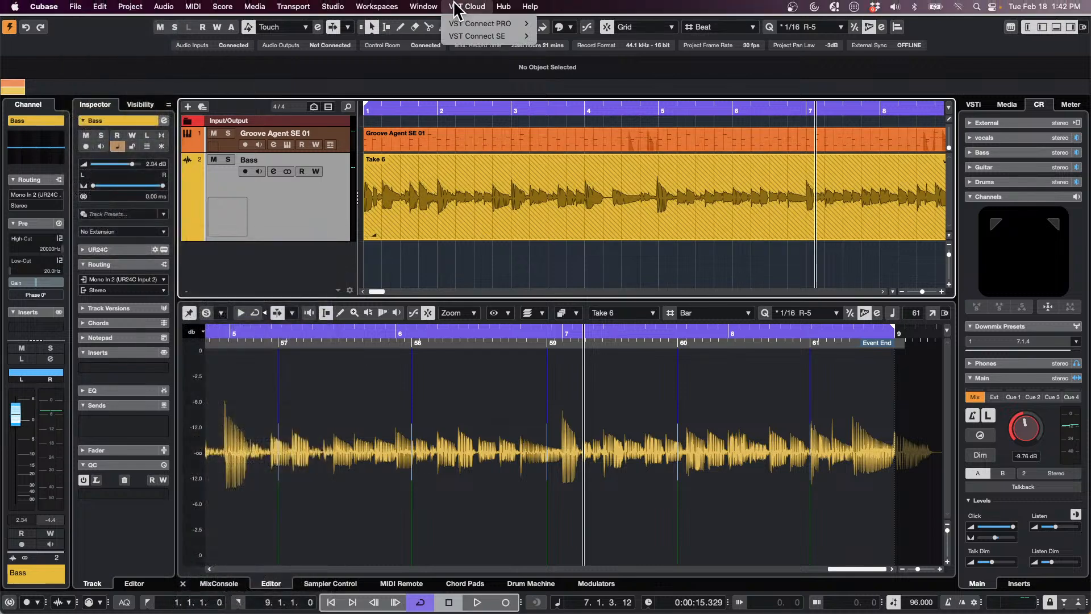
left_click(514, 23)
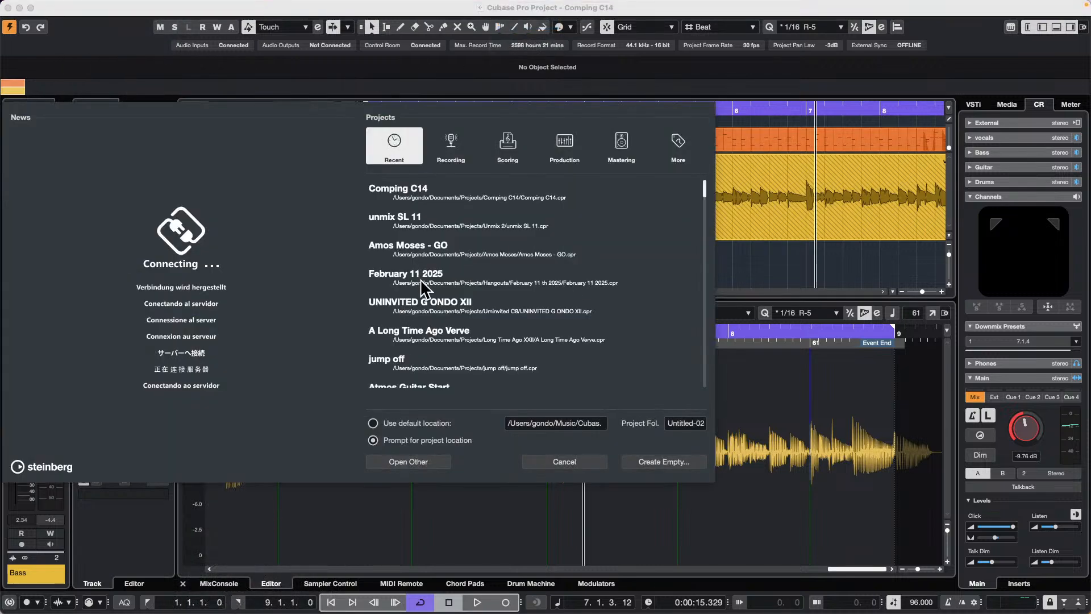
scroll(546, 267, "down", 15)
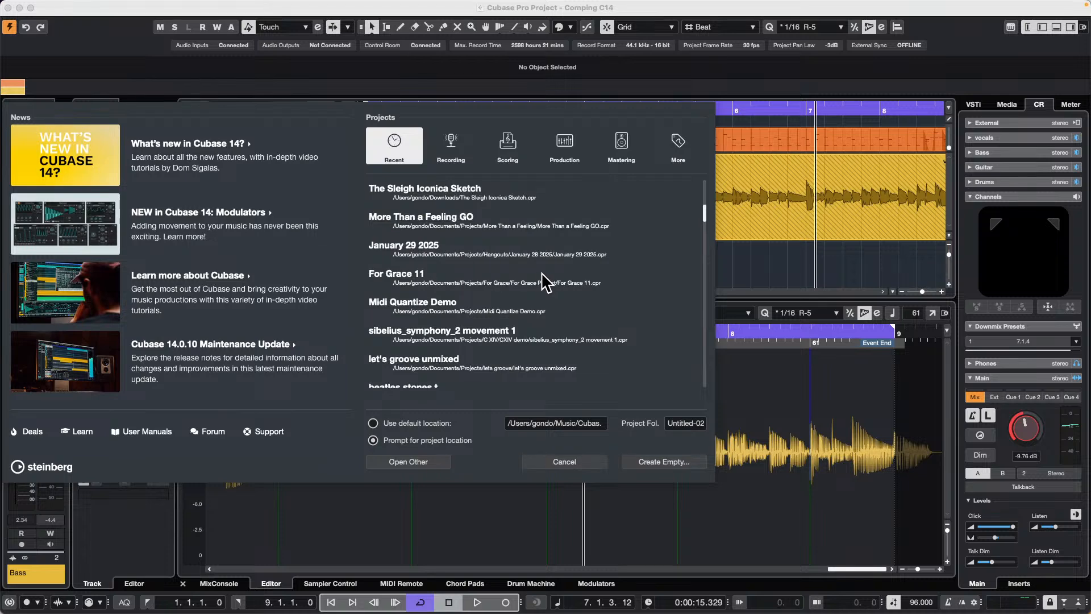
scroll(541, 276, "down", 5)
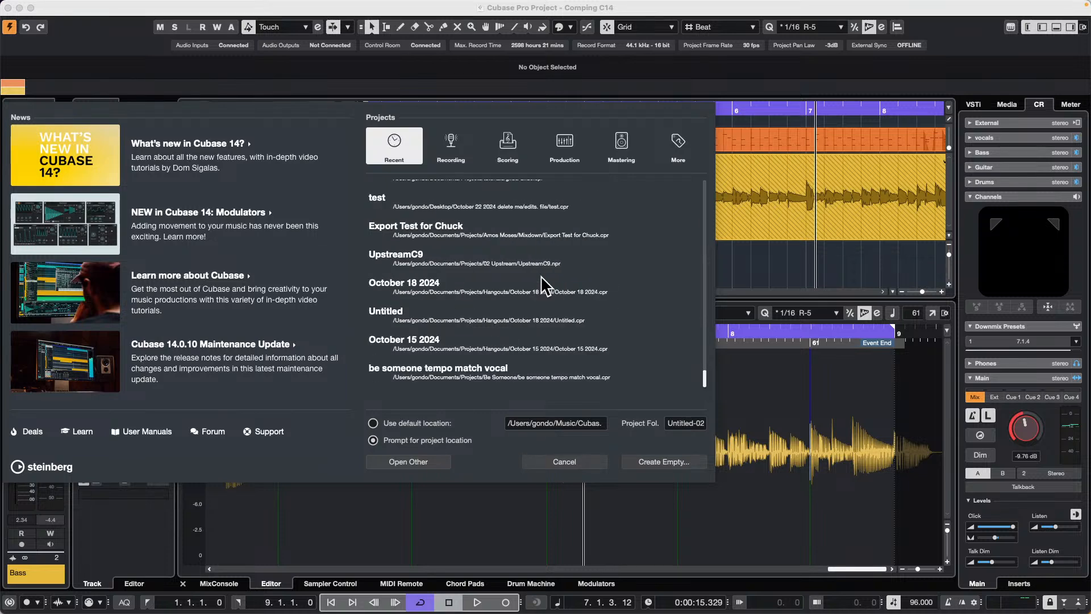
left_click(580, 462)
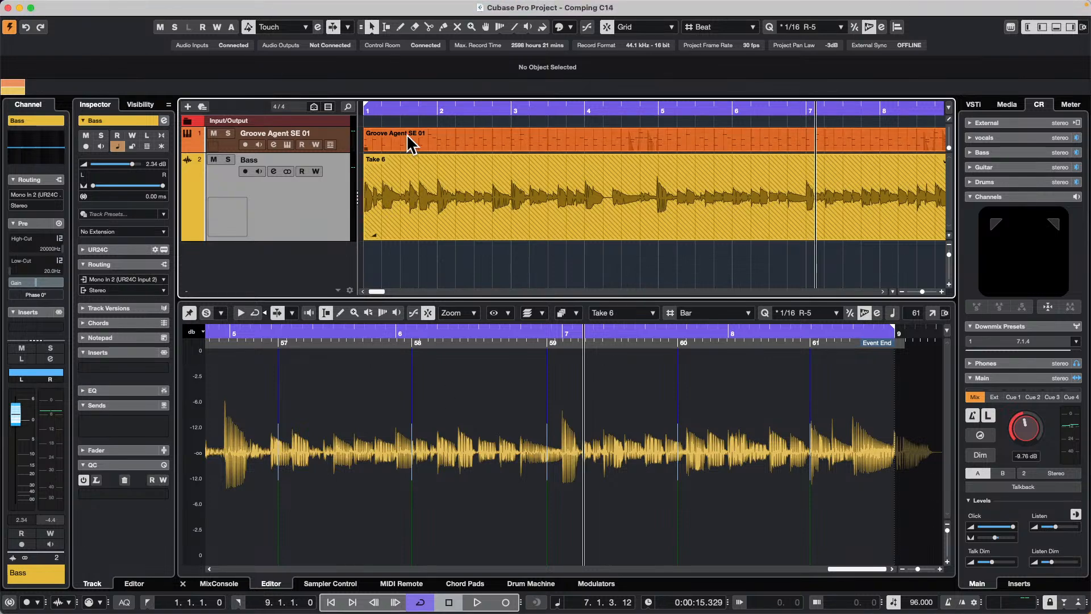
Mute the Groove Agent SE 01 track, inspect the bass waveform around bar 2 and audition the bass alone
mouse_move(435, 110)
left_mouse_down()
mouse_move(445, 195)
mouse_move(638, 190)
mouse_move(548, 197)
mouse_move(577, 203)
mouse_move(574, 228)
mouse_move(578, 216)
left_mouse_up()
left_click(214, 133)
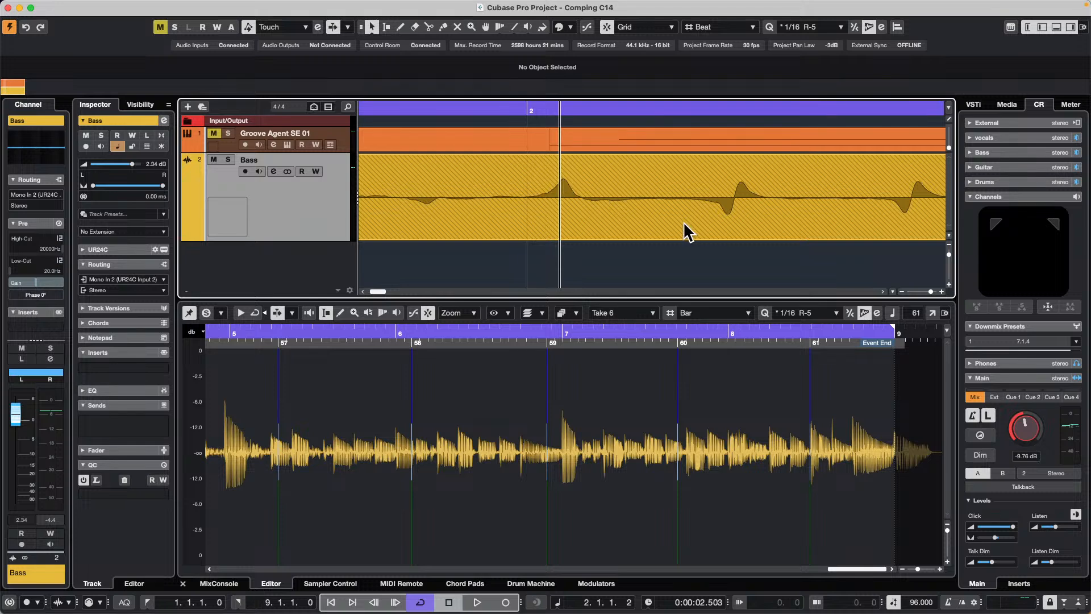
key("space")
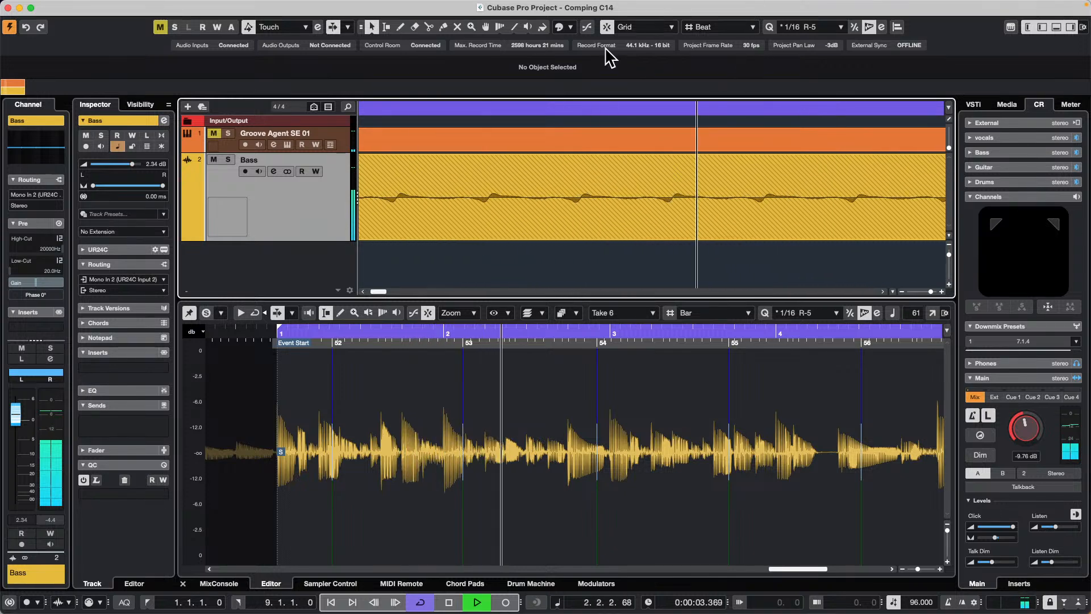
key("space")
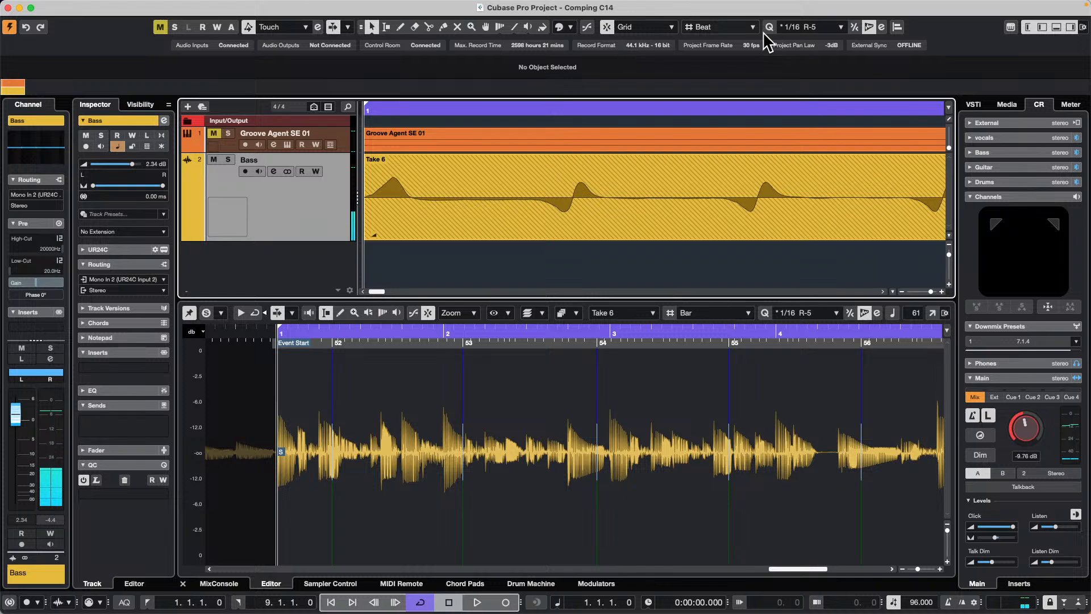
Select the Take 6 bass event and enable Auto Fade In and Auto Fade Out for the Bass track
left_click_drag(585, 105, 96, 60)
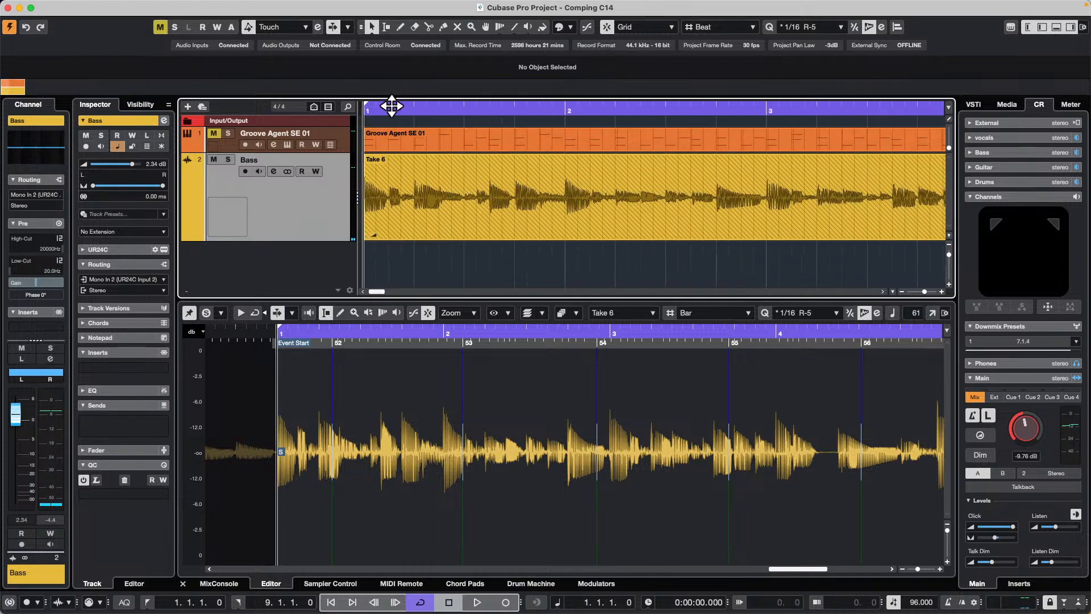
left_click_drag(392, 105, 283, 201)
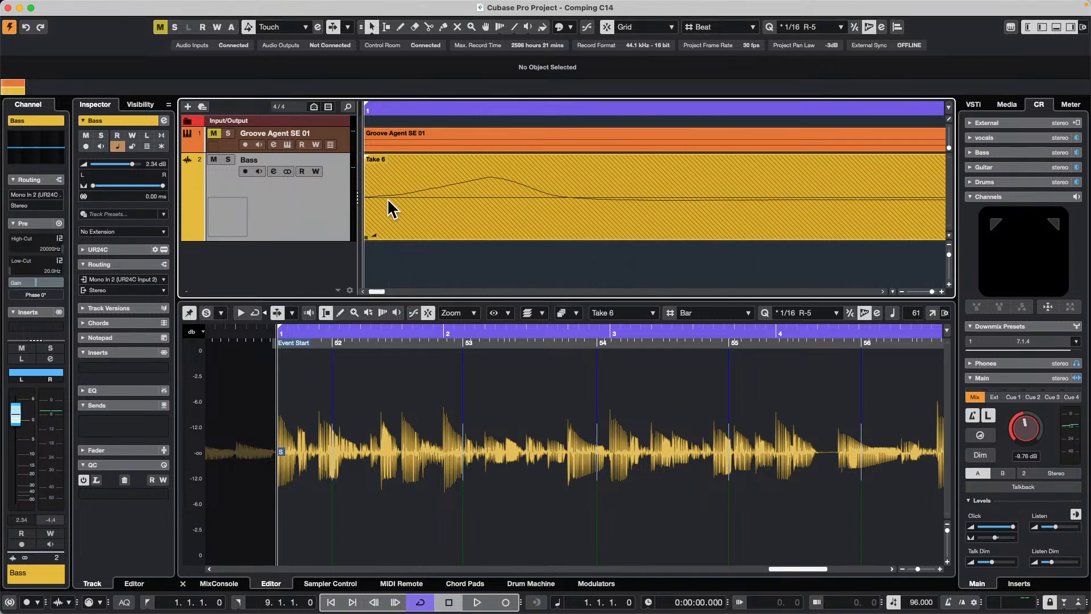
left_click(368, 235)
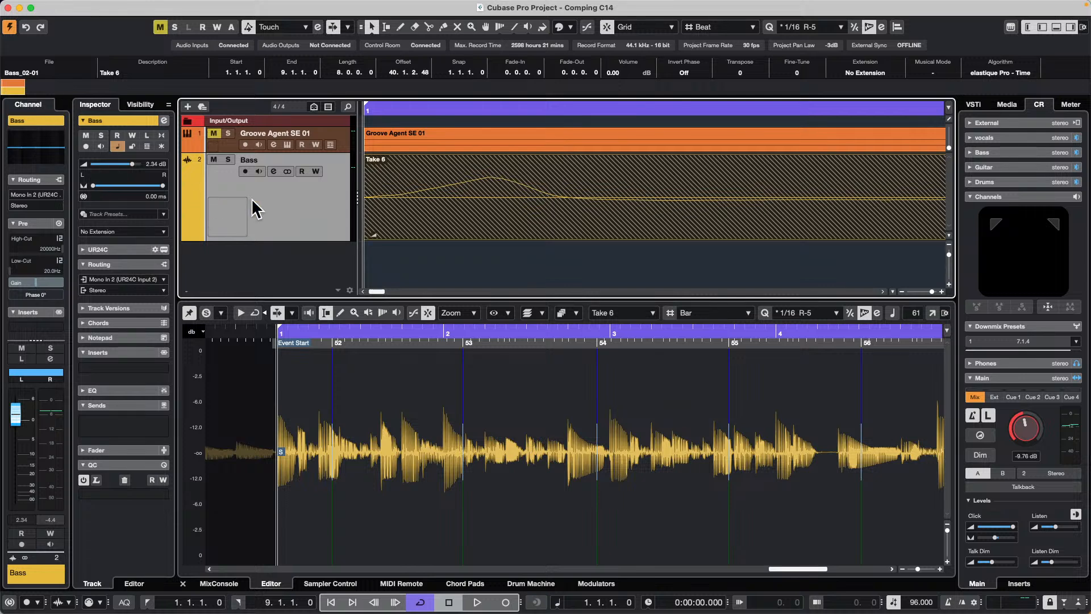
left_click(161, 135)
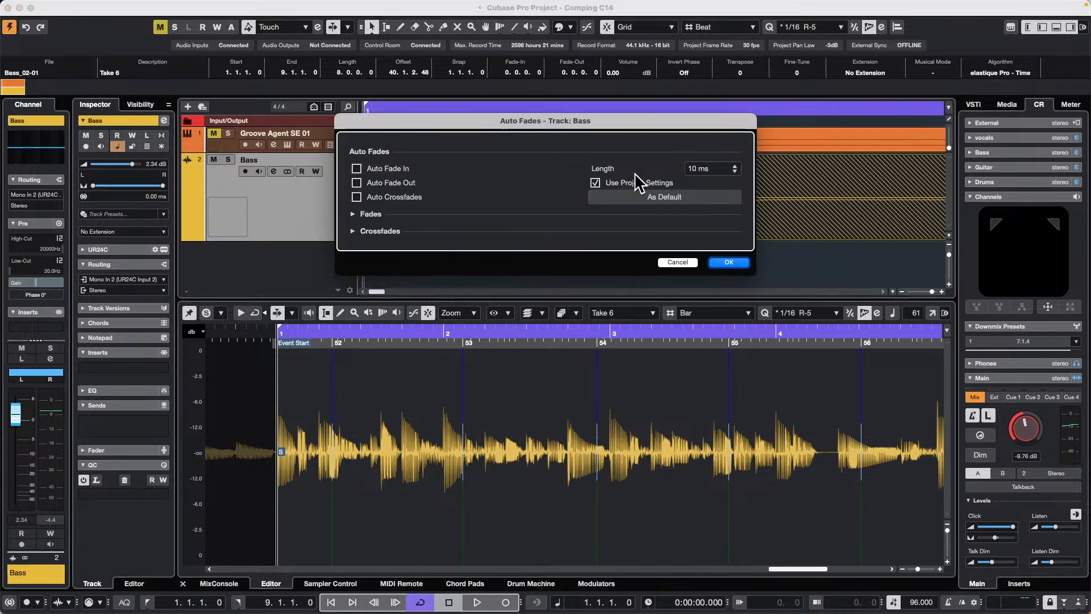
left_click(356, 168)
left_click(356, 183)
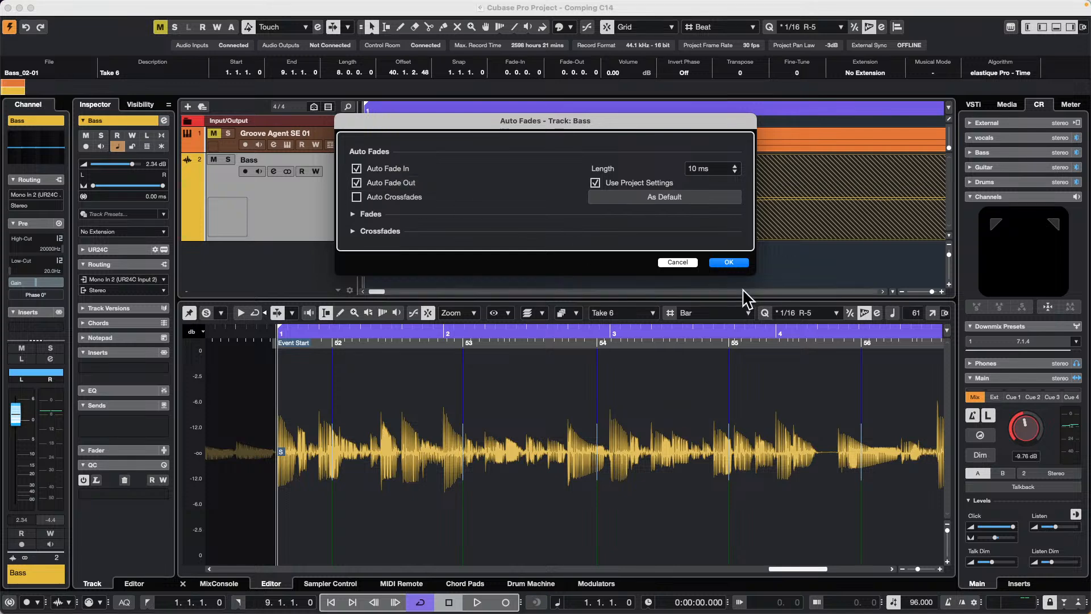
left_click(741, 263)
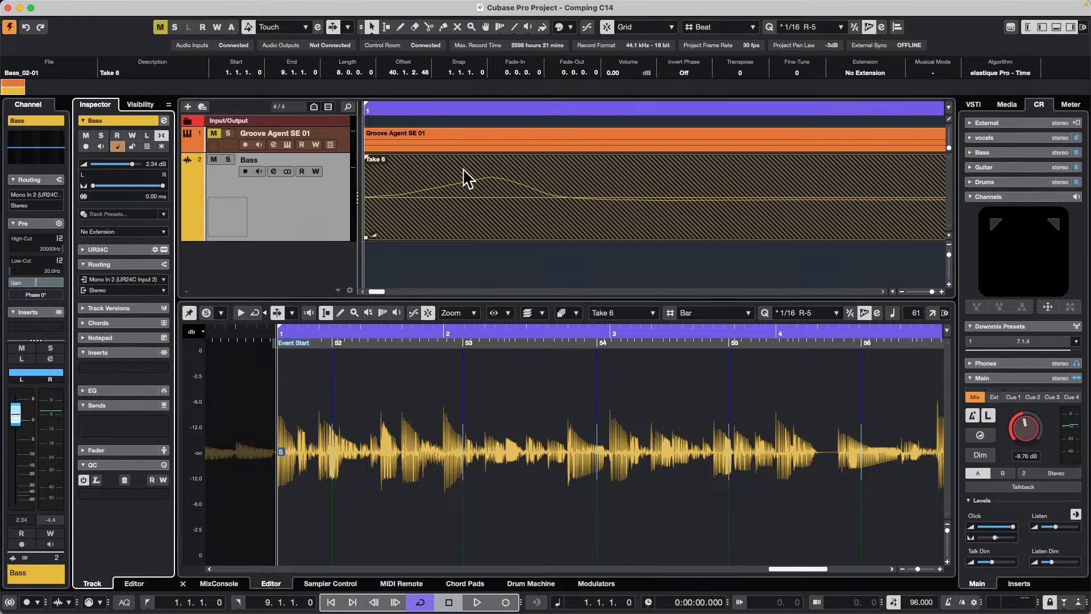
left_click(442, 106)
left_click_drag(442, 105, 446, 17)
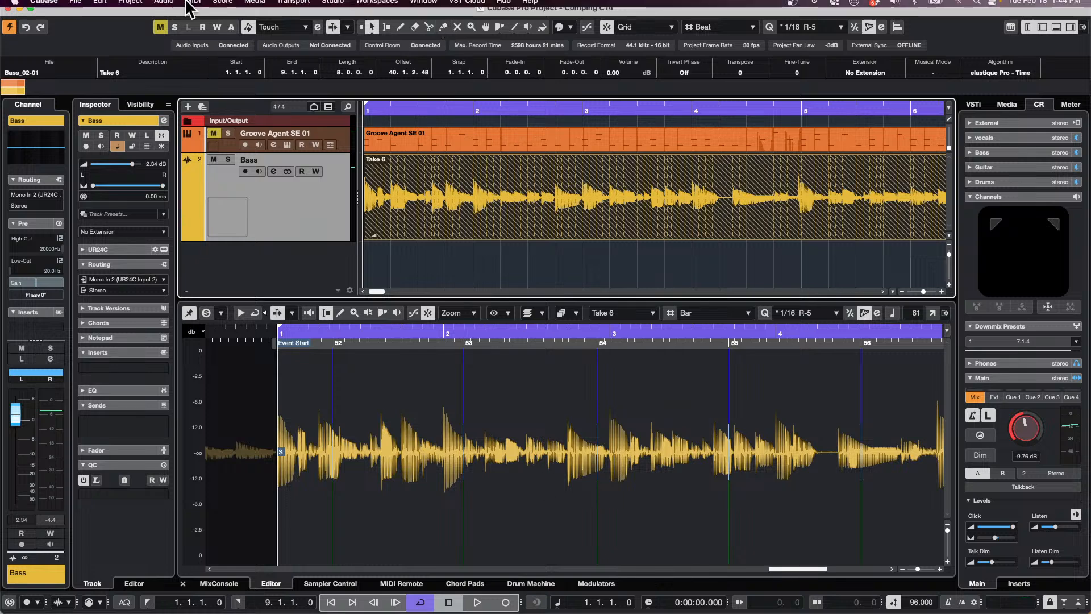
Start opening another project and browse from the Unmix 2 folder to the Hangouts folder inside Projects
left_click(75, 7)
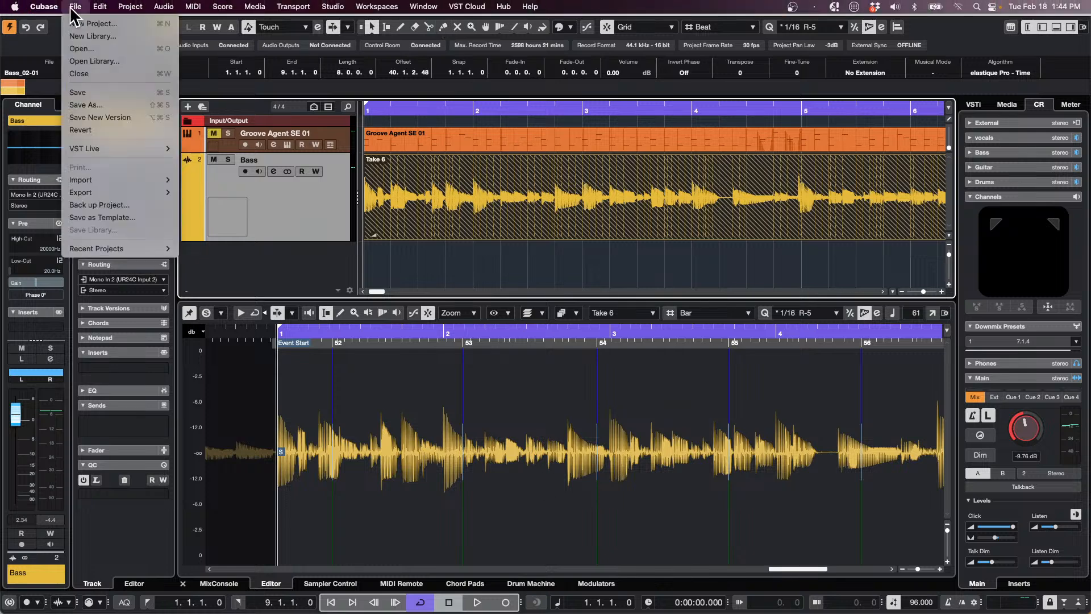
left_click(94, 49)
left_click(567, 94)
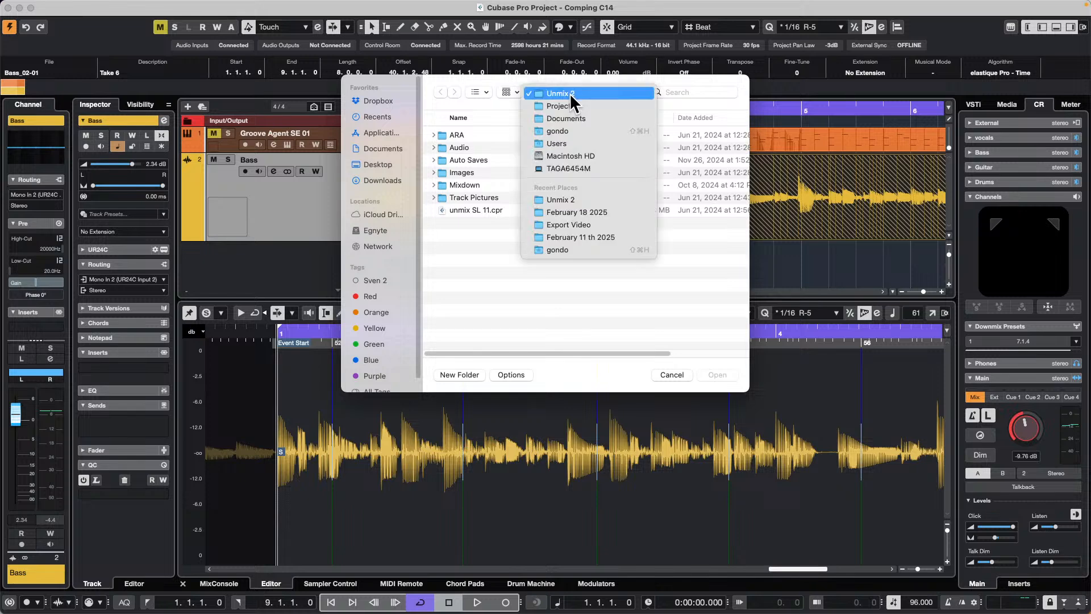
left_click(587, 101)
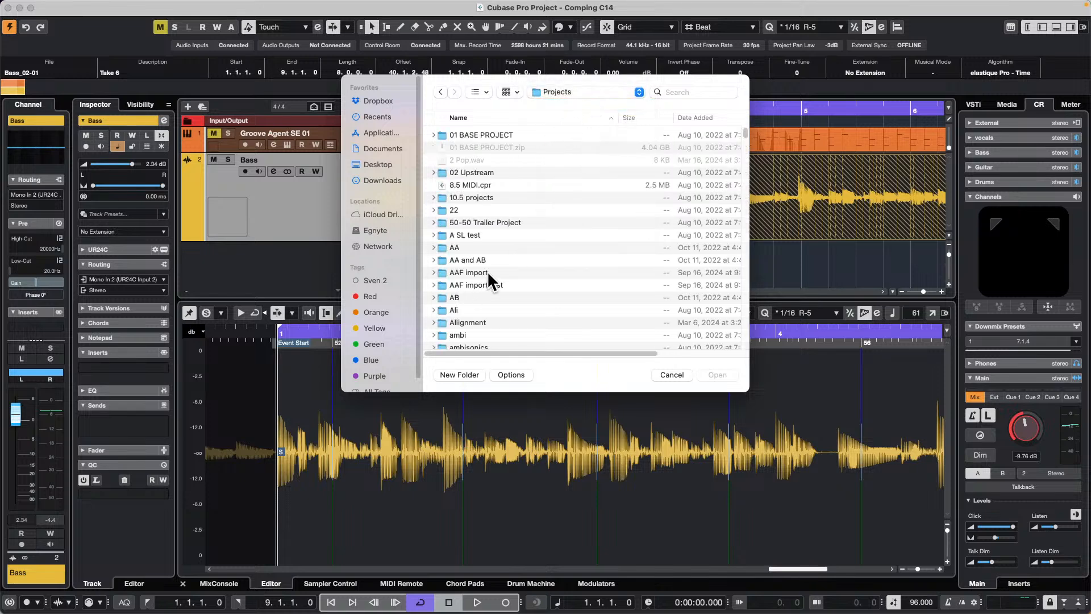
scroll(492, 271, "down", 20)
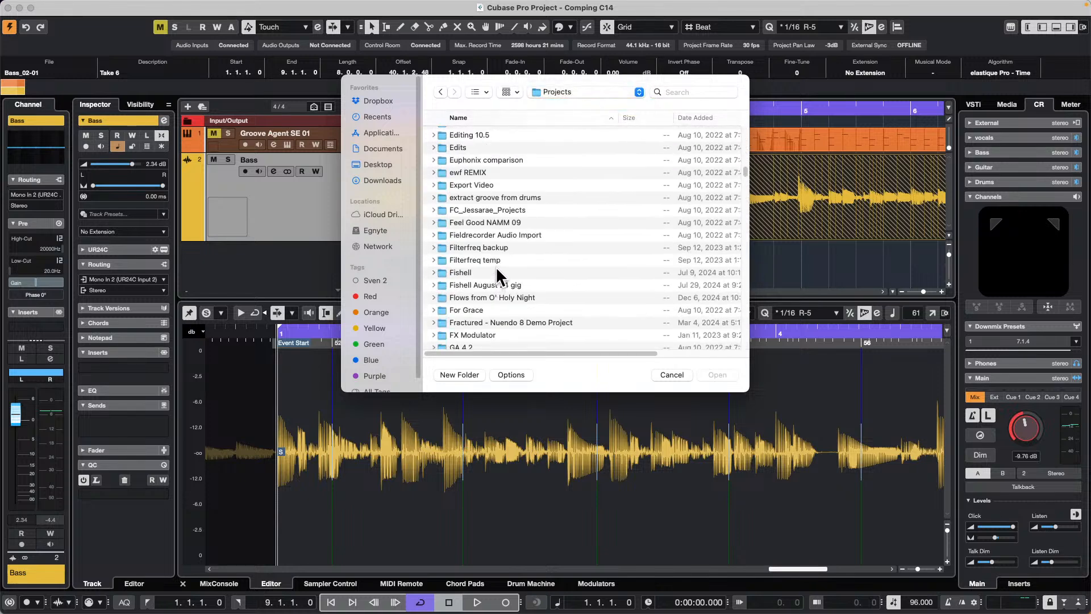
scroll(496, 266, "down", 5)
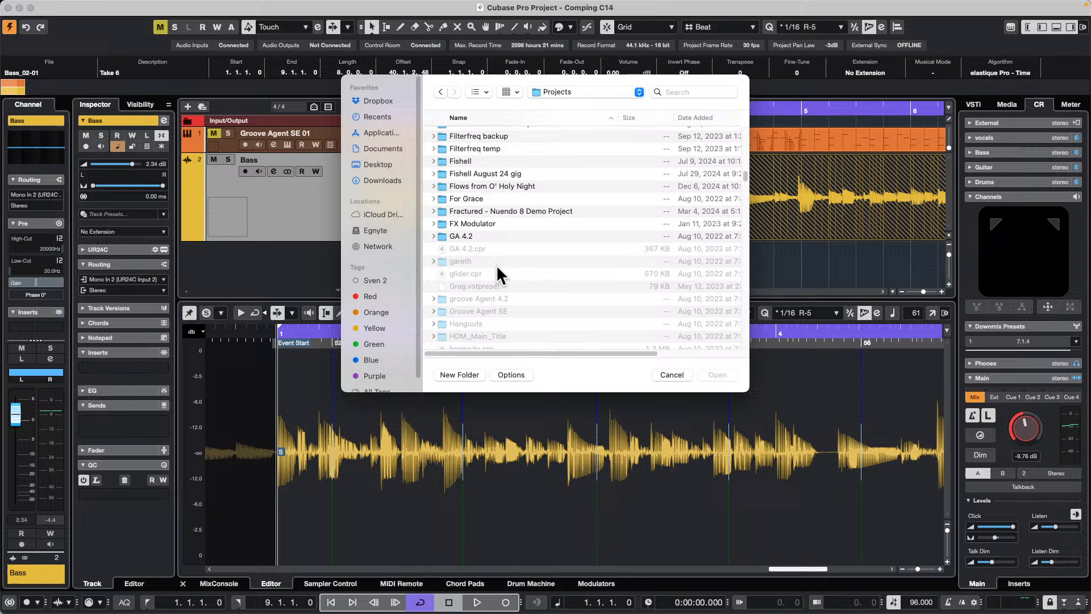
double_click(471, 323)
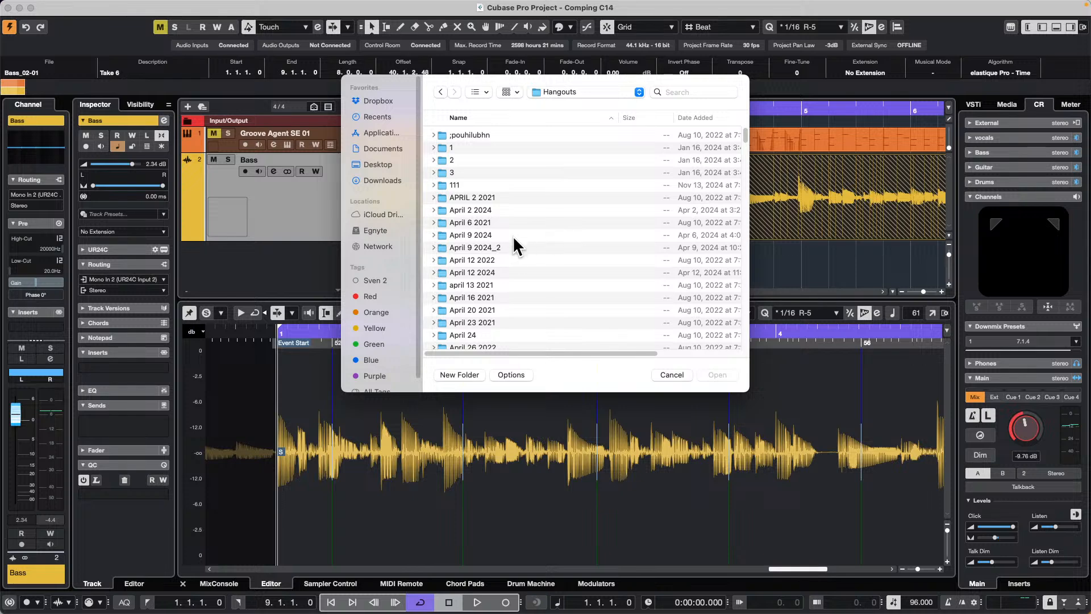
left_click(682, 92)
type("f")
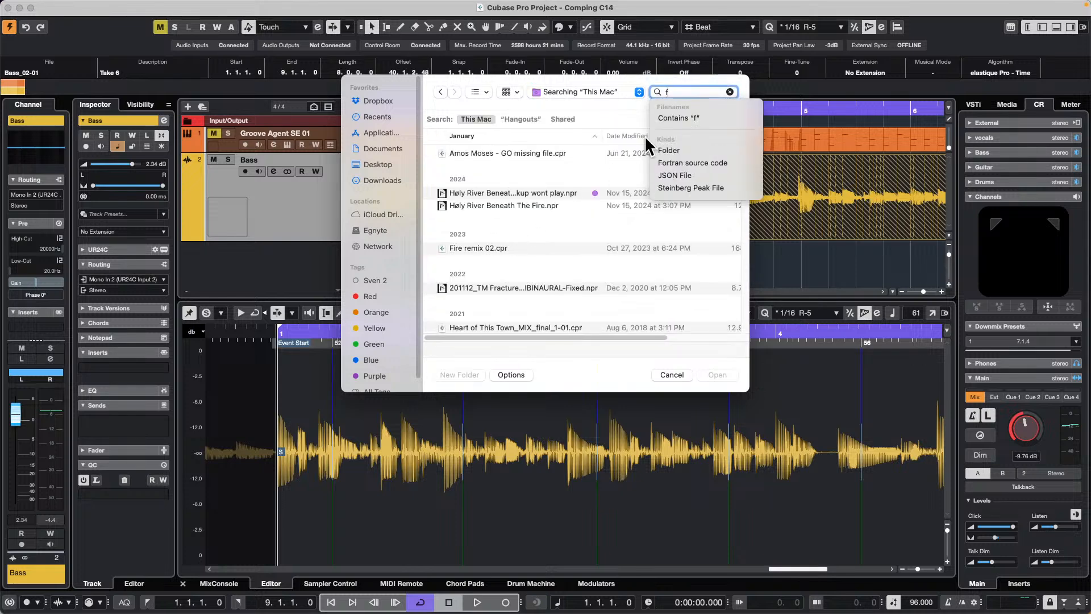
left_click(730, 92)
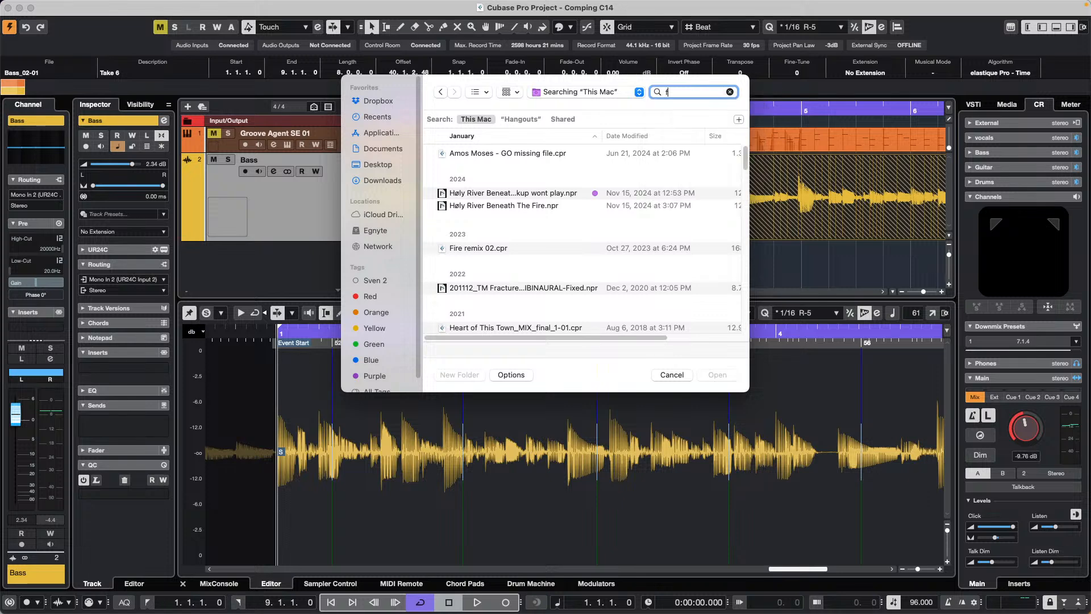
Open the project file in the February 18 2025 folder inside Hangouts and activate the project
scroll(622, 229, "down", 10)
scroll(609, 234, "down", 8)
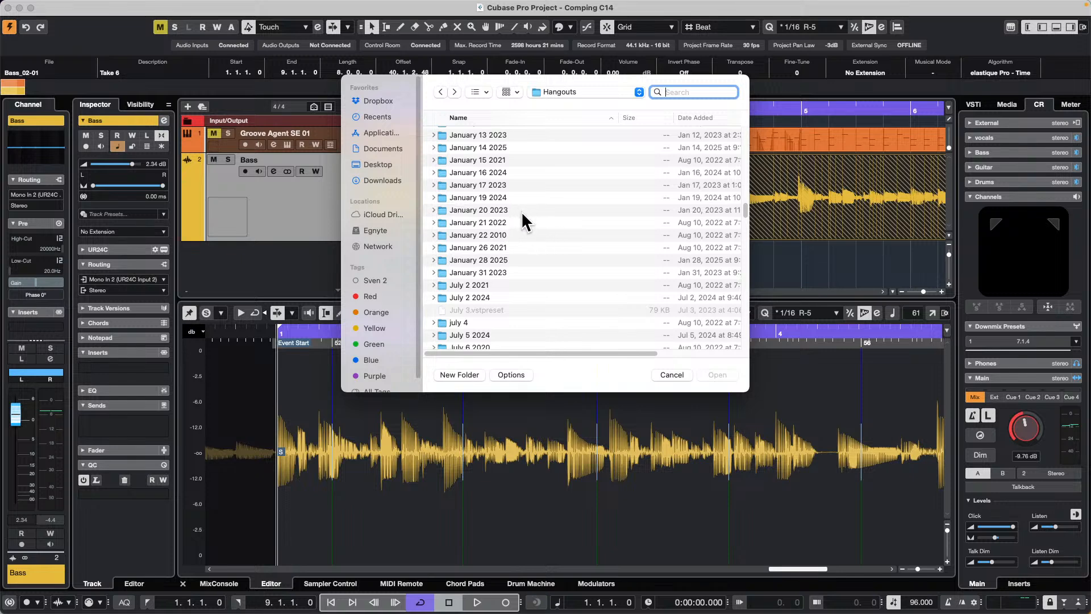
scroll(522, 215, "up", 10)
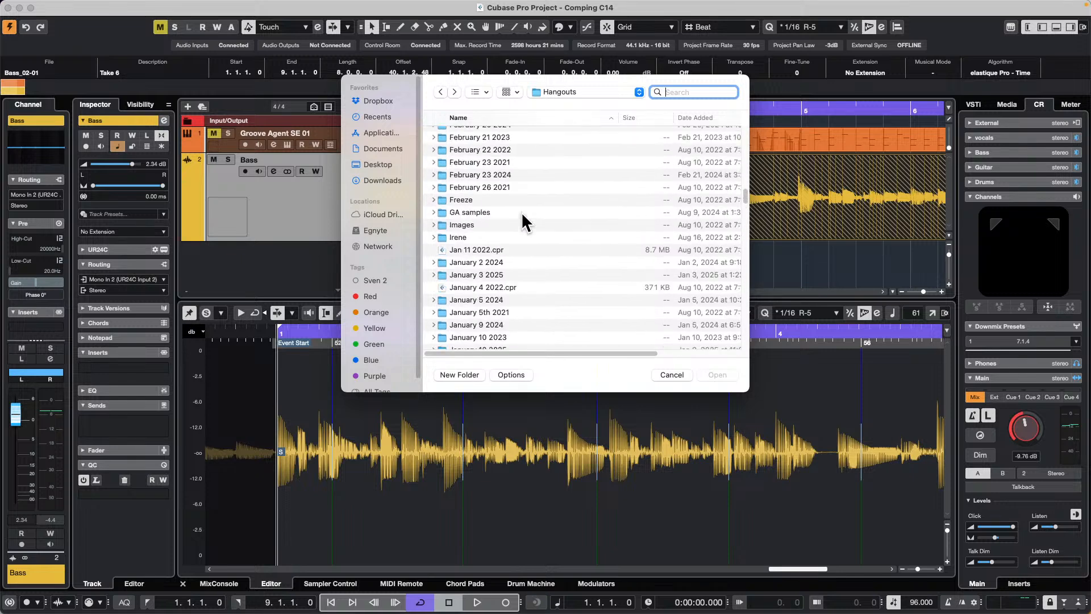
scroll(558, 188, "up", 2)
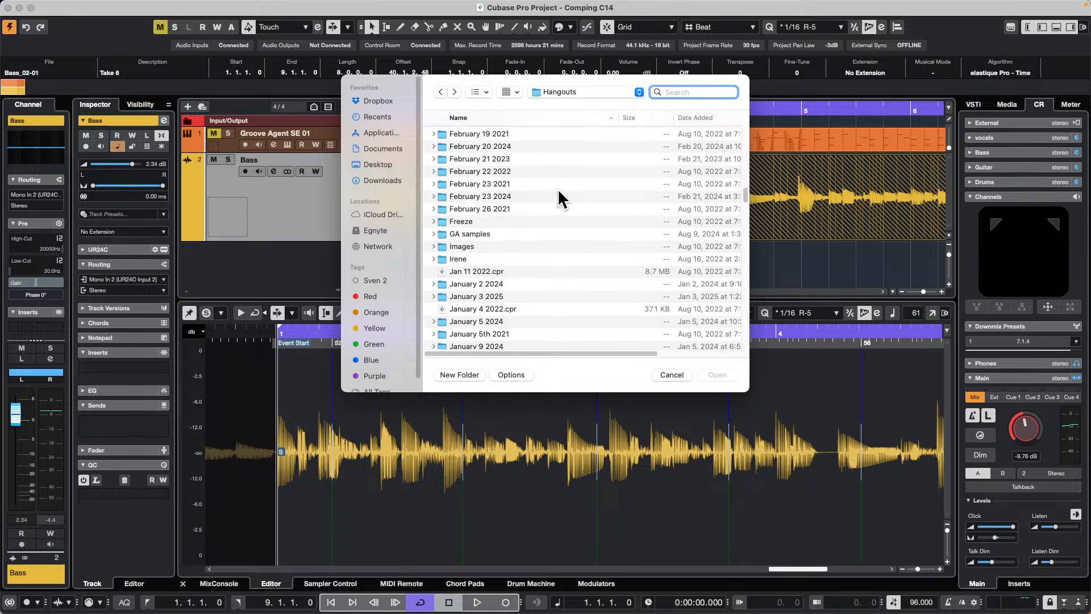
scroll(557, 199, "up", 2)
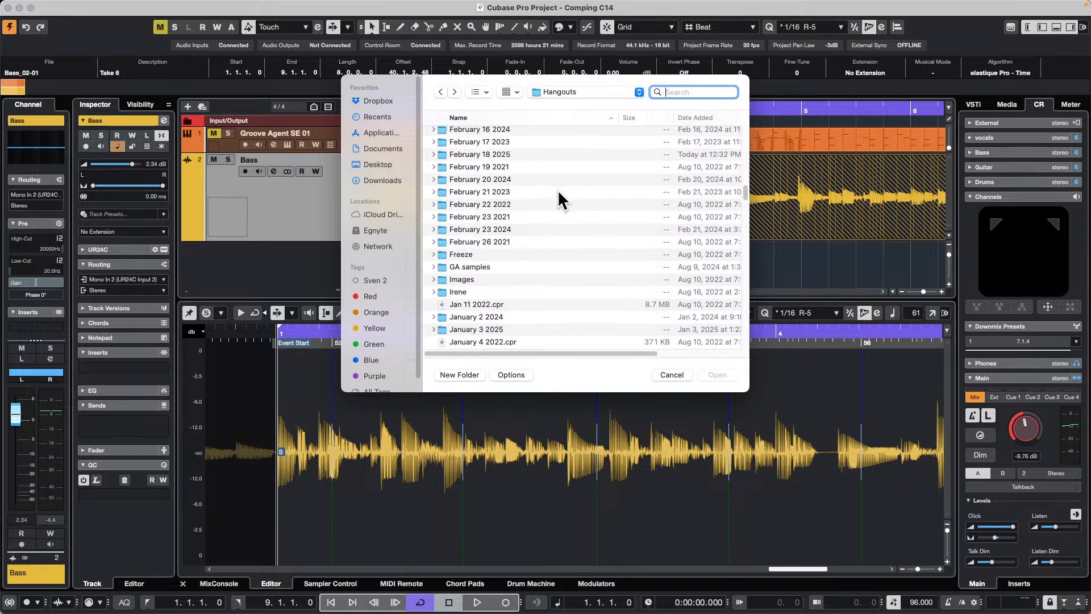
double_click(493, 153)
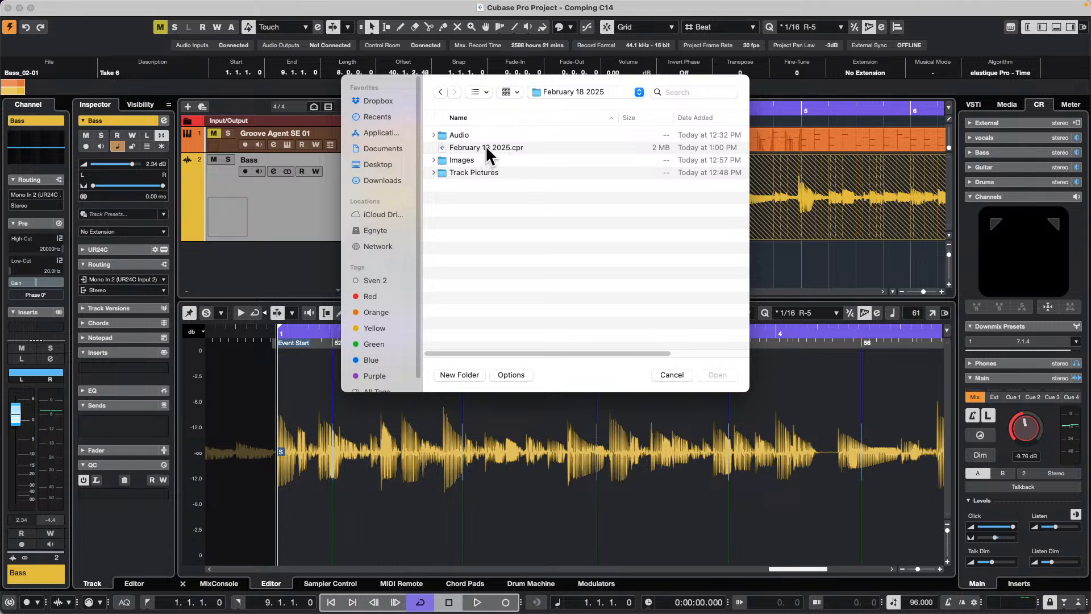
double_click(486, 150)
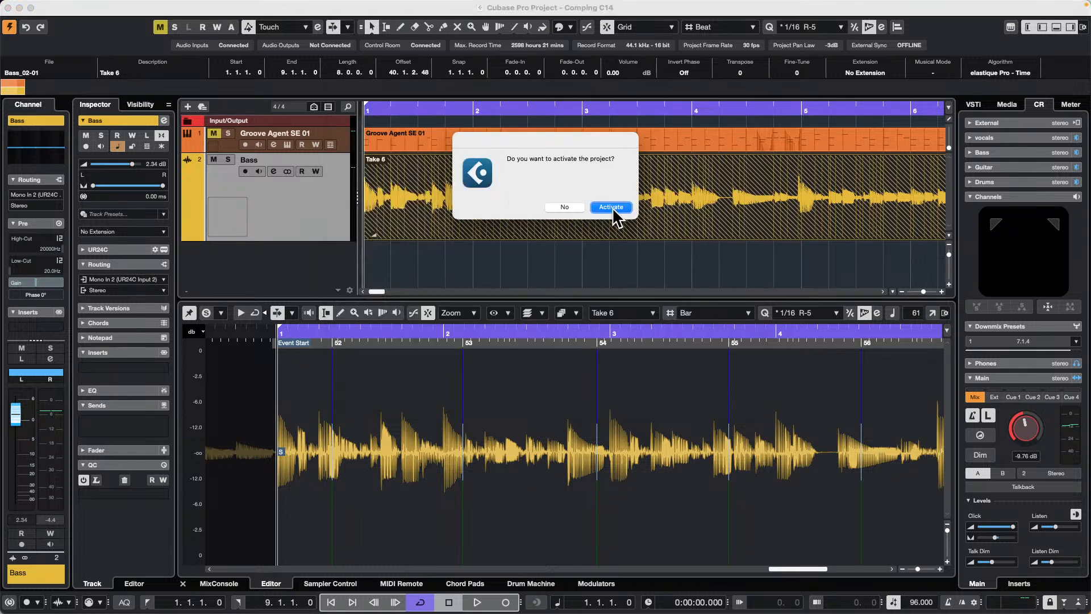
left_click(612, 208)
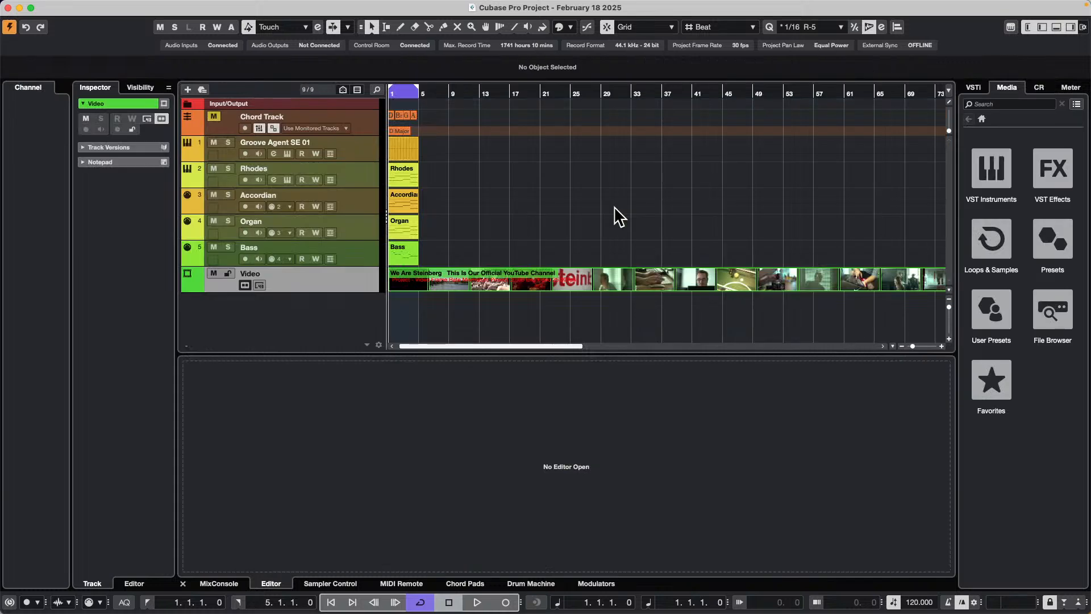
Open the Groove Agent SE 01 part in the lower-zone editor
left_click_drag(404, 97, 332, 130)
right_click(415, 145)
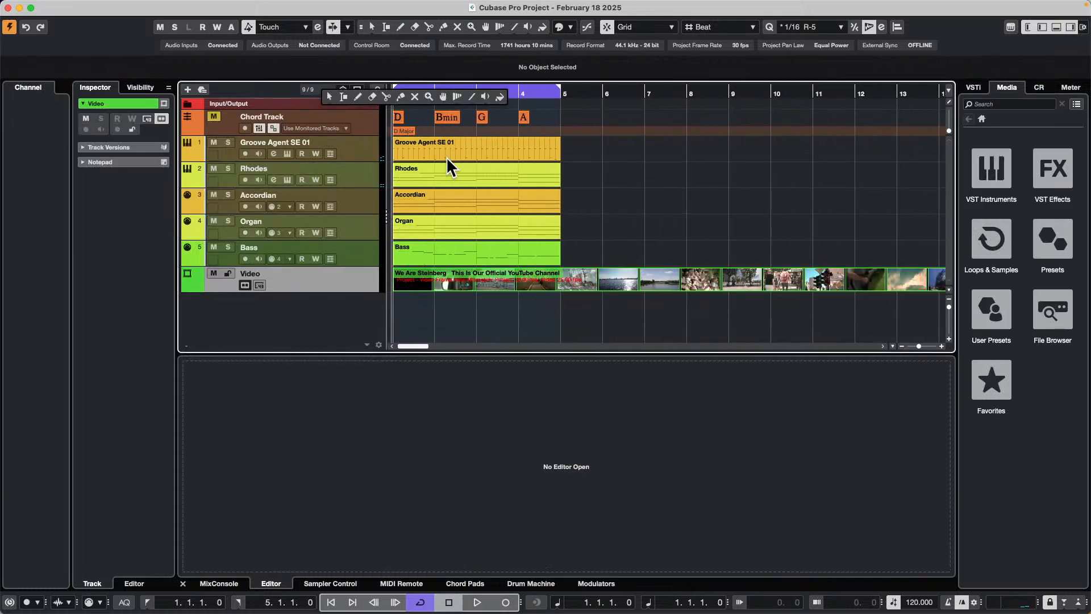
left_click(478, 173)
left_click(446, 147)
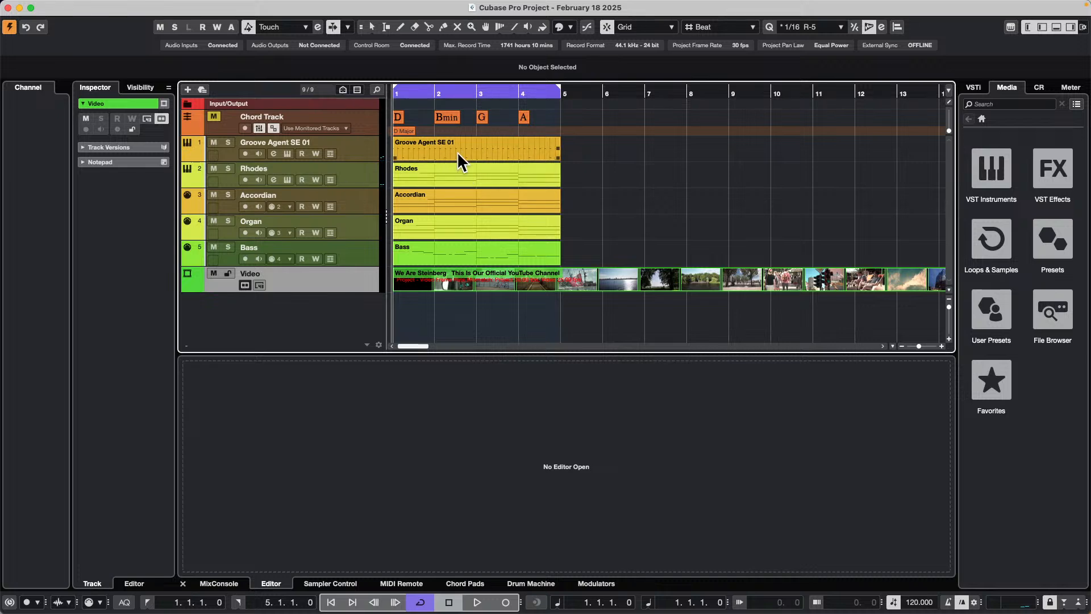
left_click(457, 152)
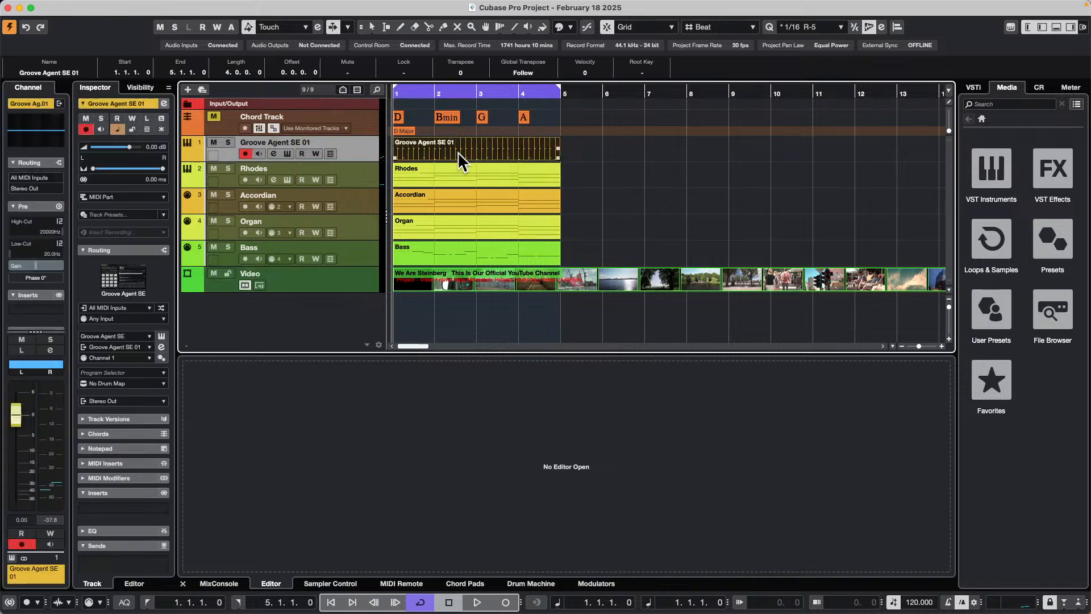
double_click(497, 151)
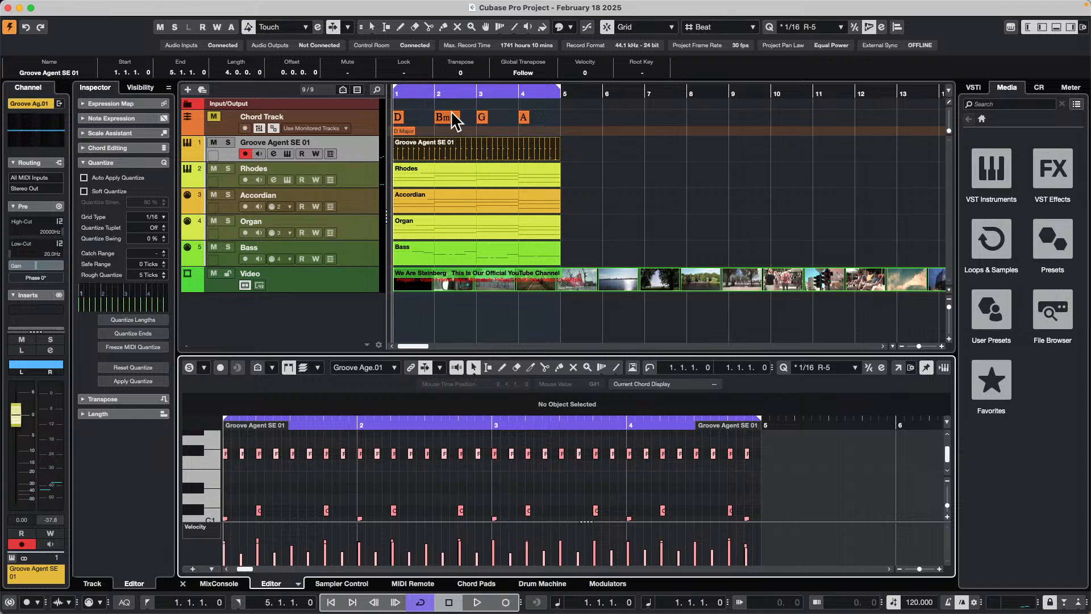
Solo the Groove Agent SE 01 track and start playback
left_click(227, 142)
key("space")
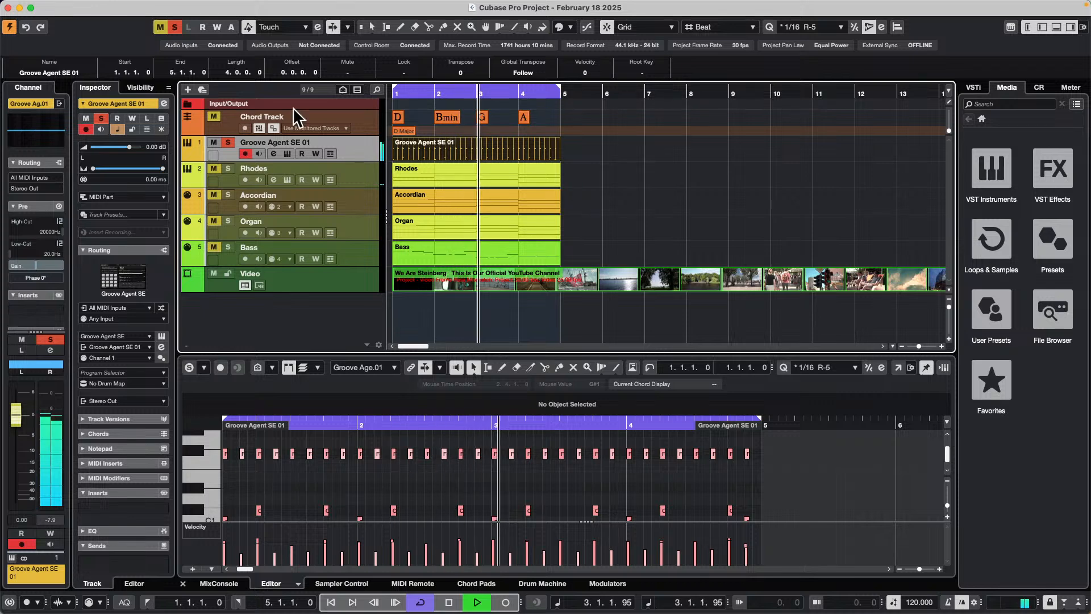
Add a stereo REVelation effect track to the selected Groove Agent SE 01 track, routed to Stereo Out and created outside a folder
right_click(369, 151)
mouse_move(500, 155)
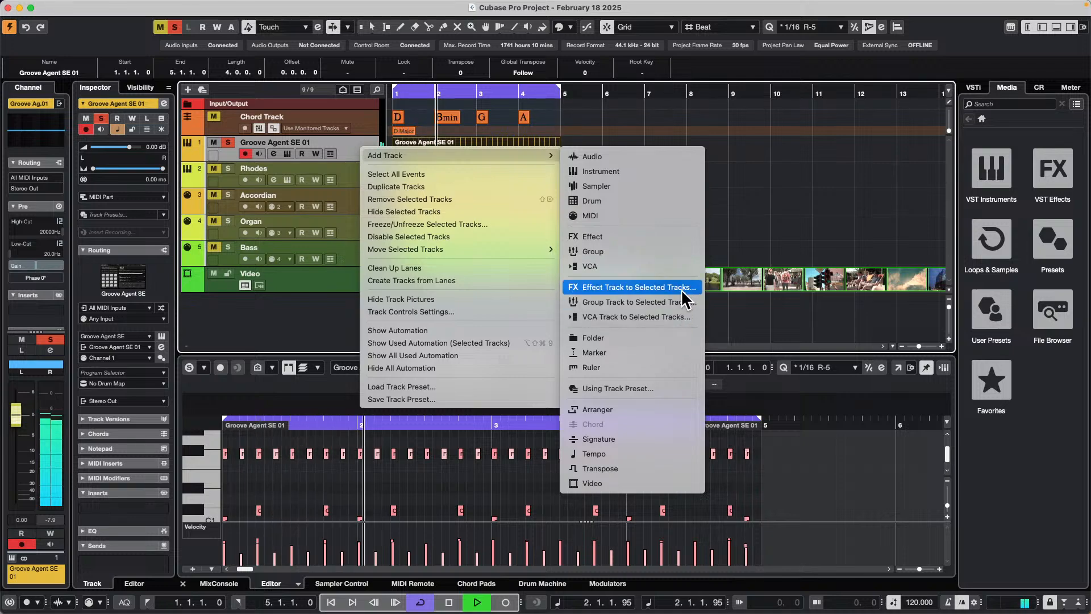
left_click(684, 288)
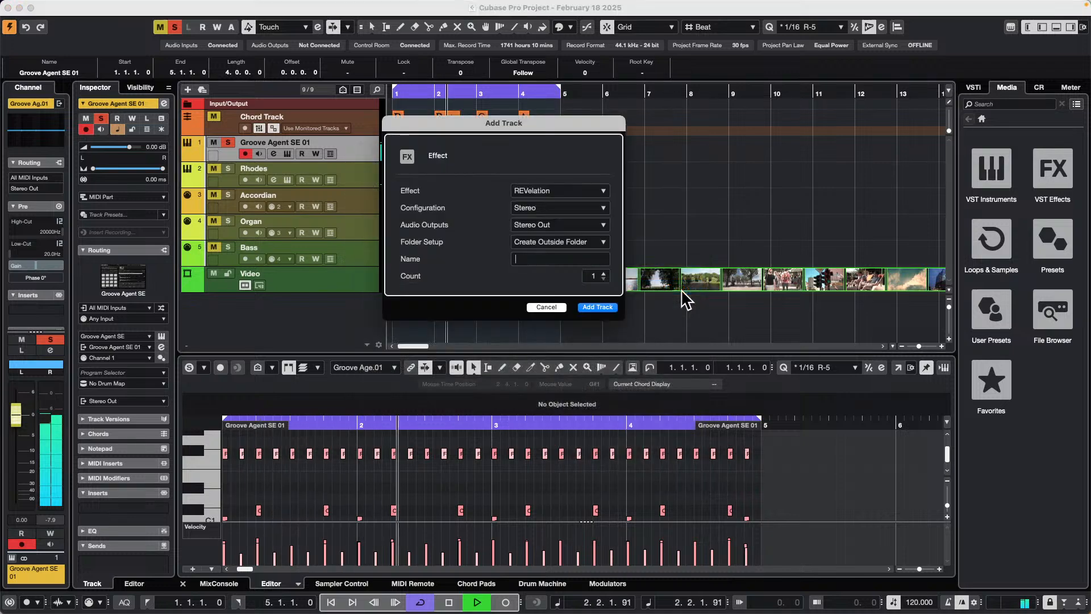
left_click(598, 308)
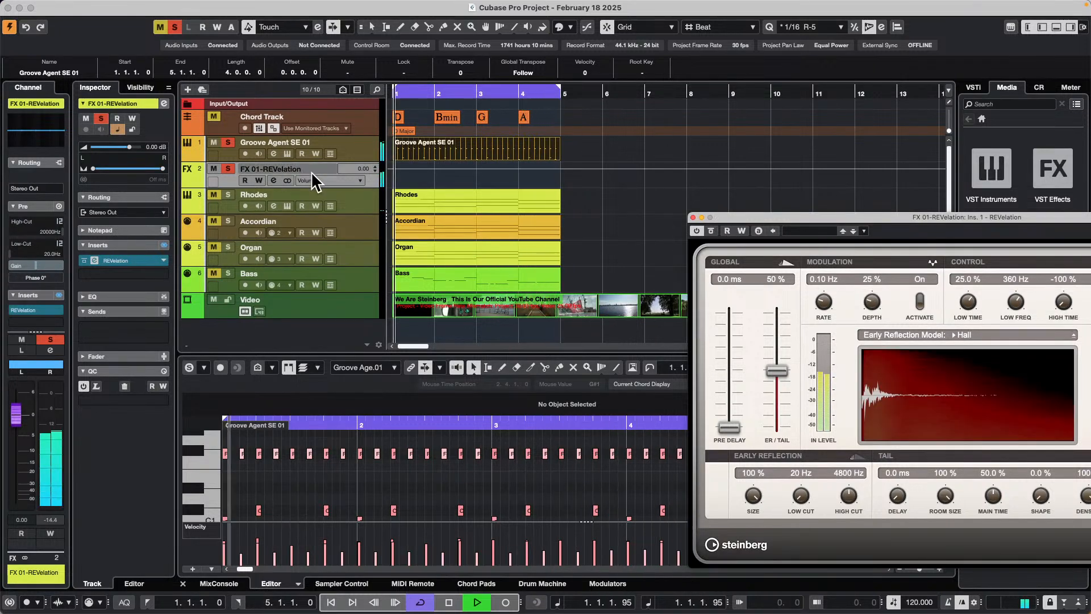
Stop playback and move the REVelation plug-in window away from the track events
left_click(577, 196)
key("space")
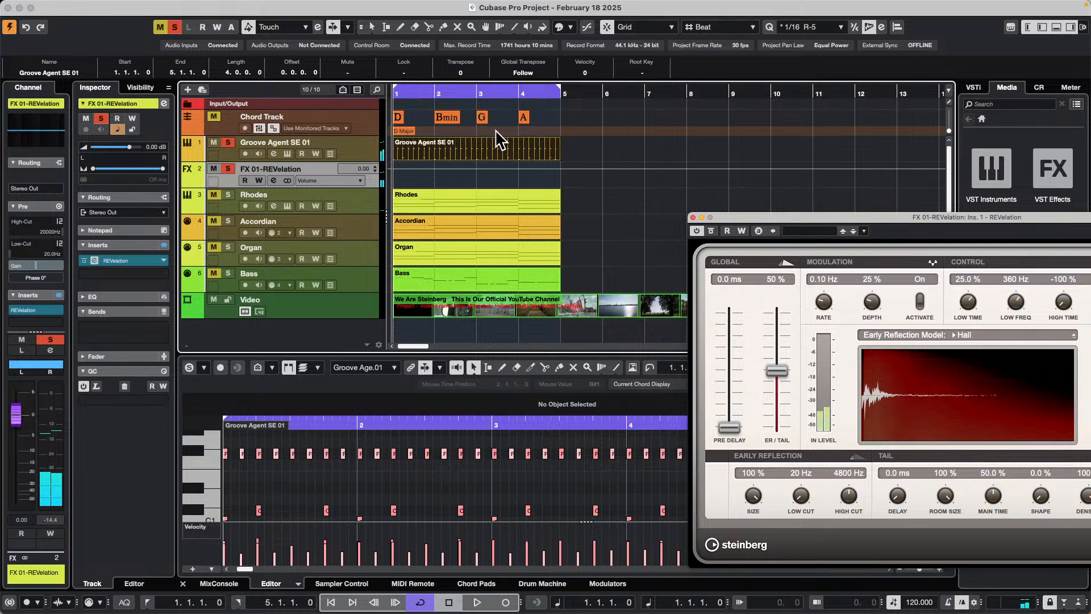
left_click(602, 149)
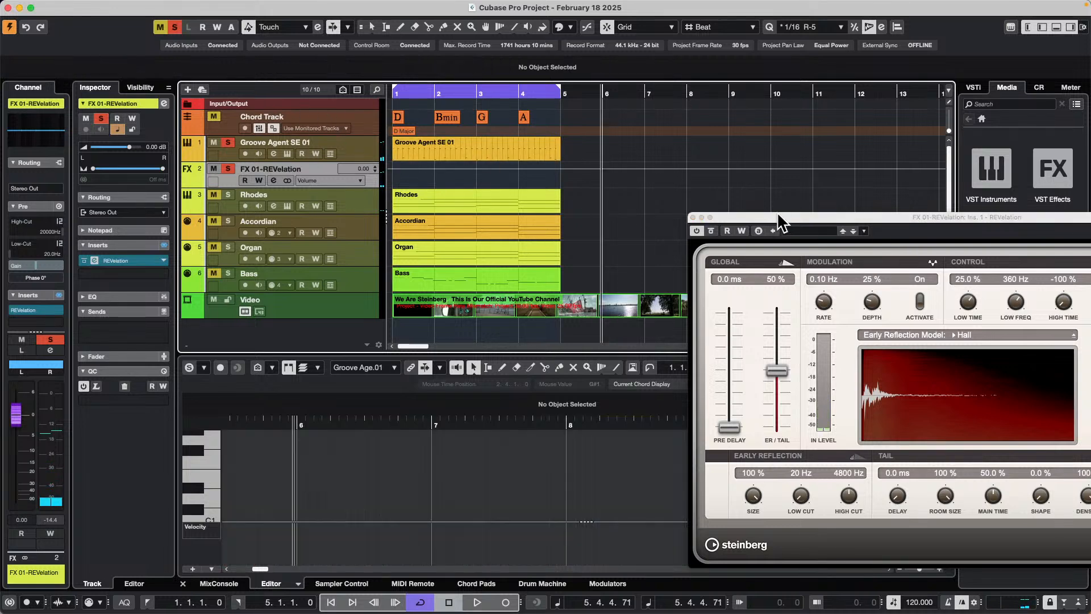
left_click_drag(777, 215, 694, 259)
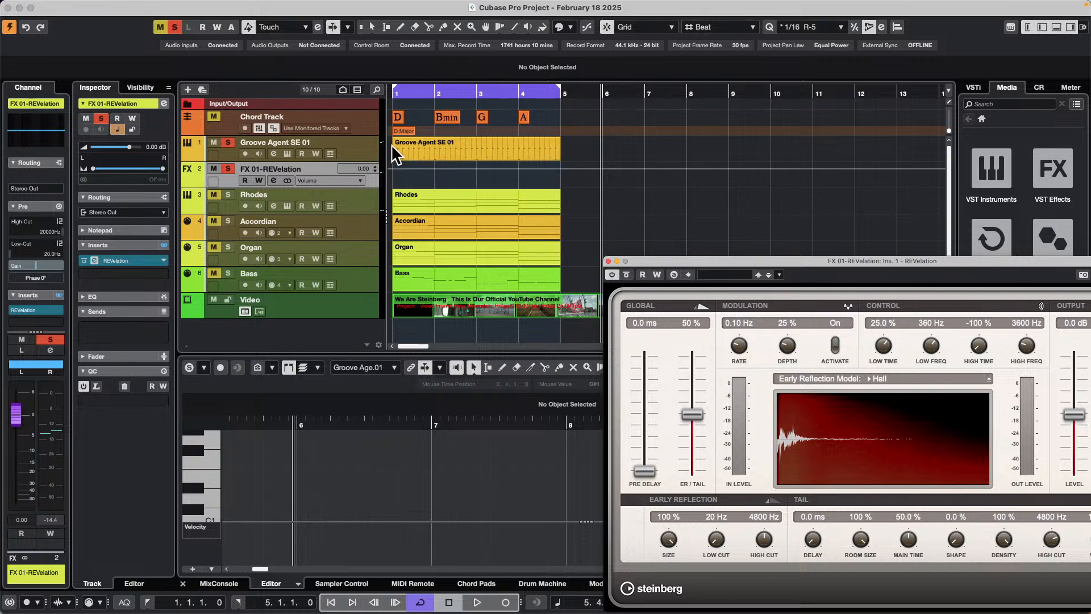
left_click(373, 146)
left_click(492, 159)
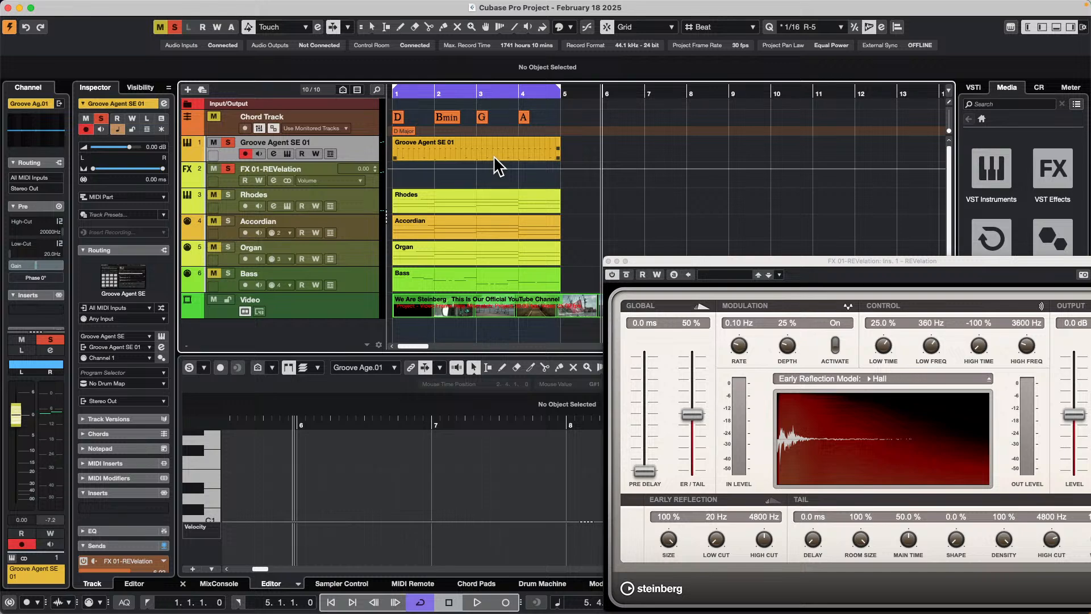
left_click(494, 162)
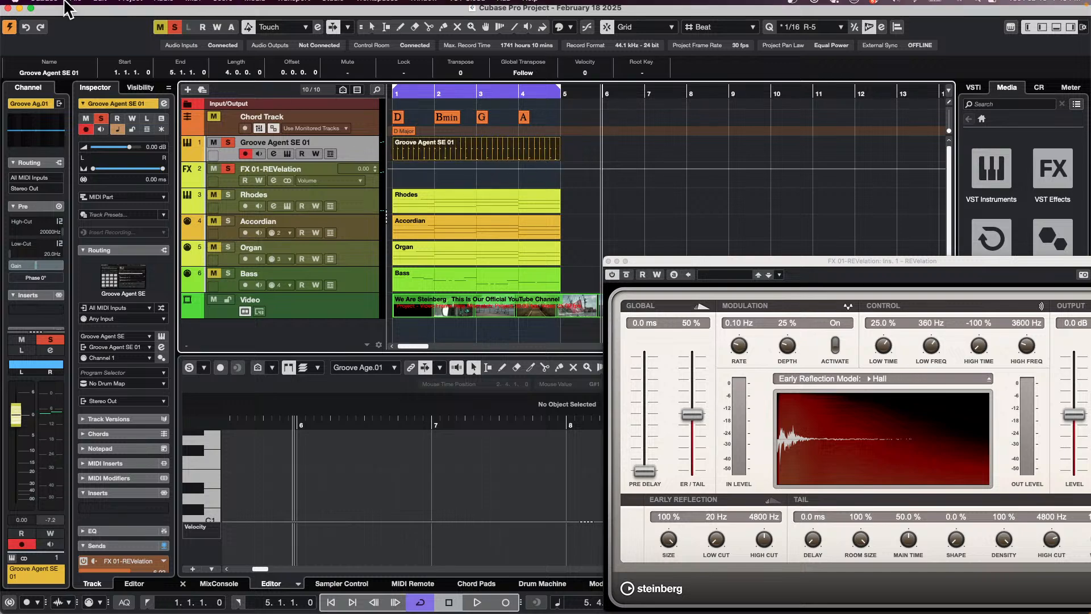
left_click(100, 6)
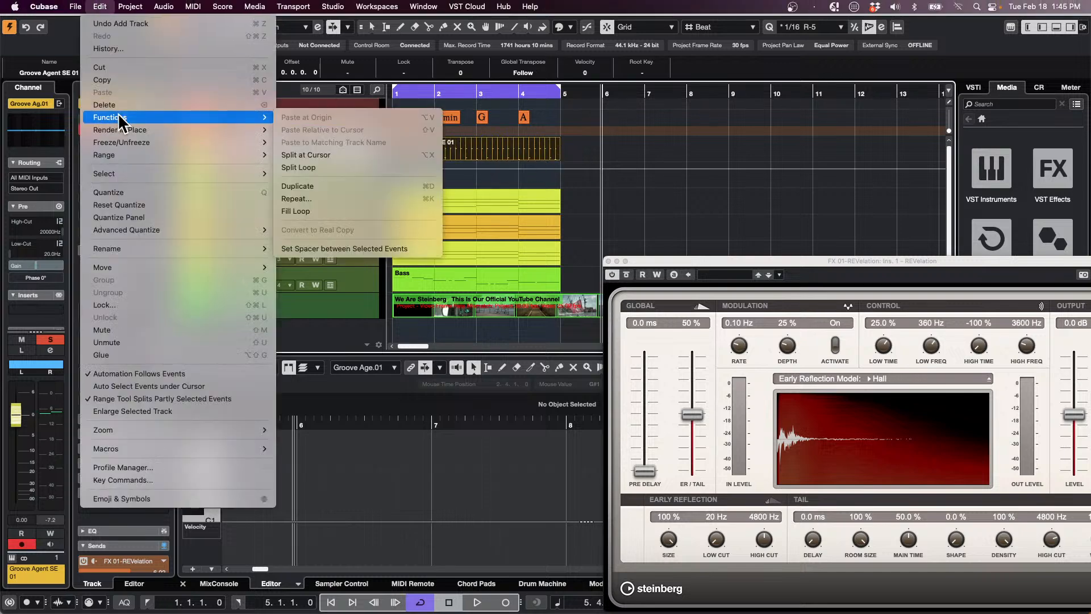
left_click(654, 142)
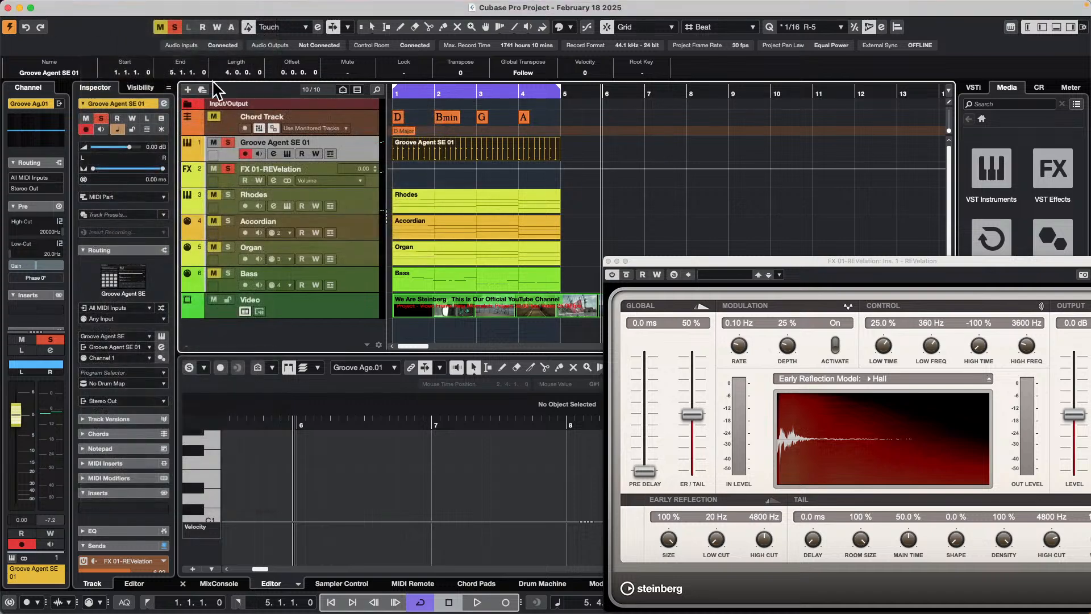
Check the Render in Place options with the Groove Agent SE 01 track selected but not its part
left_click(621, 167)
left_click(354, 154)
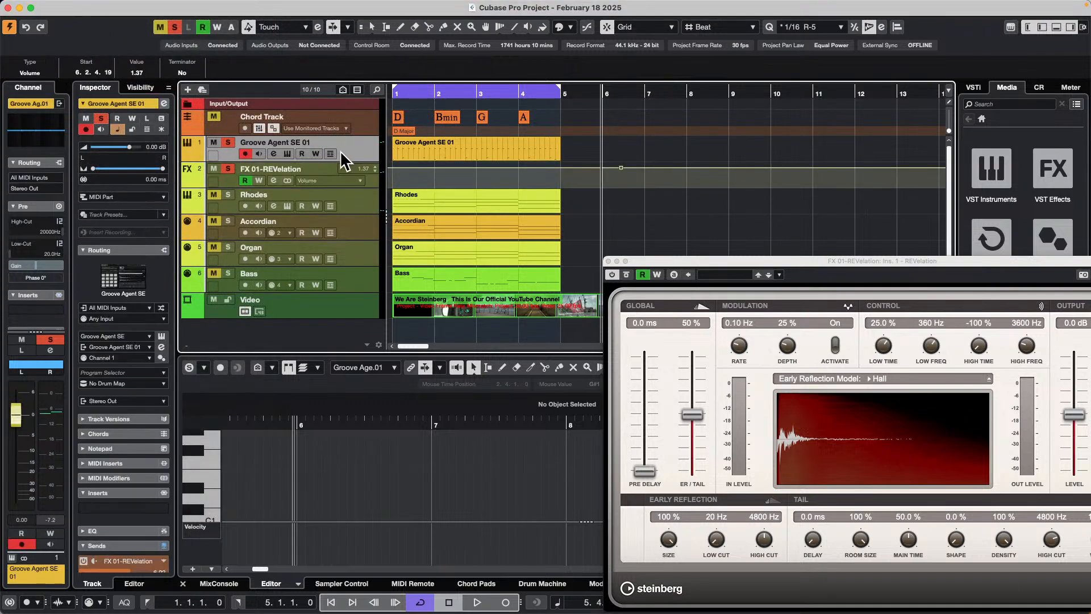
left_click(100, 6)
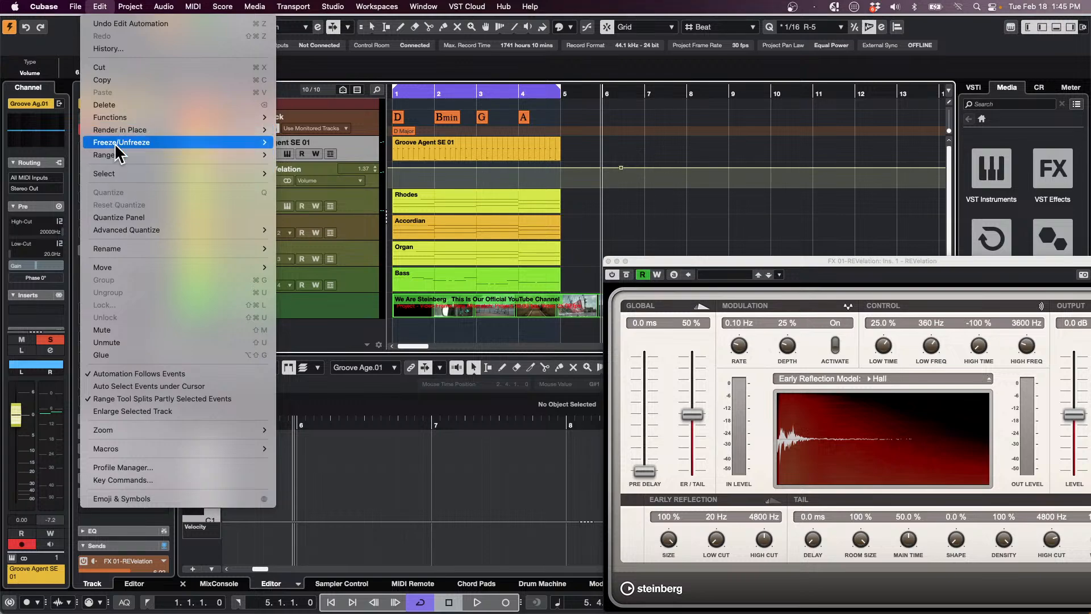
mouse_move(239, 131)
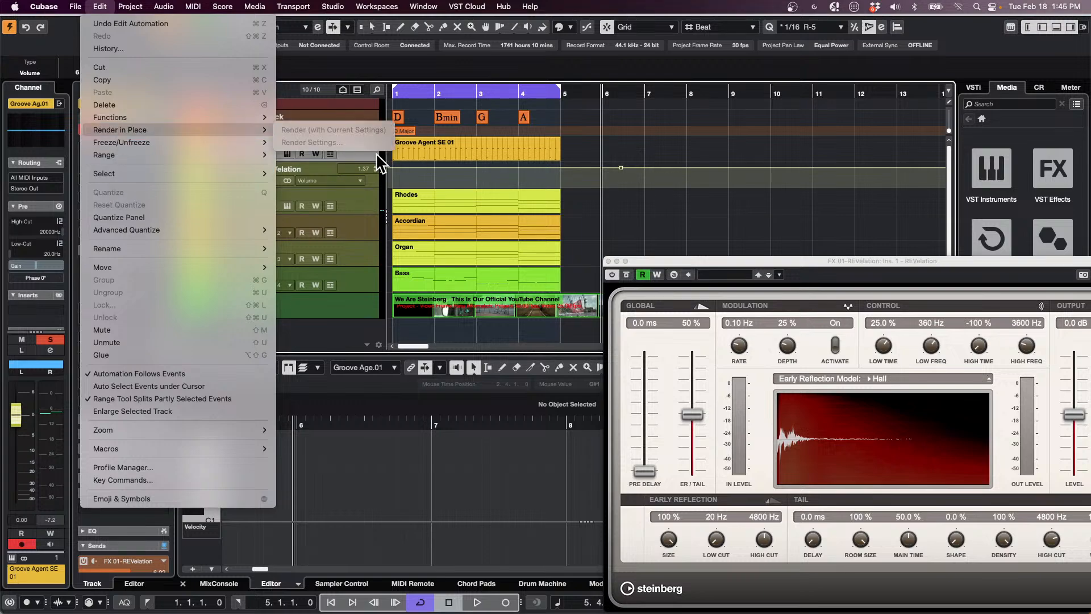
Review the Render in Place settings for the selected Groove Agent SE 01 part, then close them without rendering
left_click(456, 150)
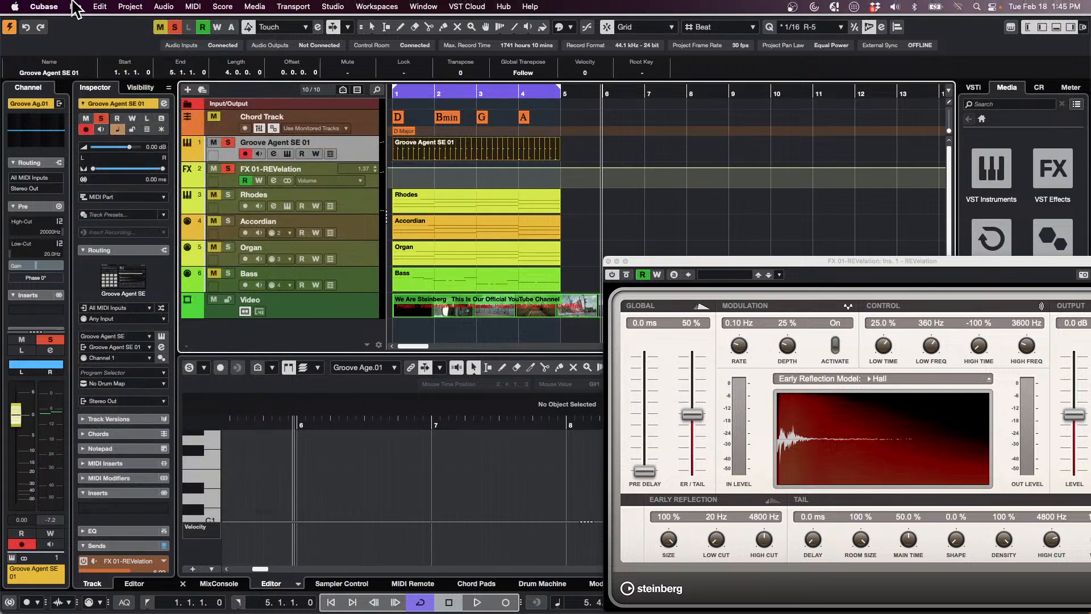
left_click(100, 6)
mouse_move(120, 132)
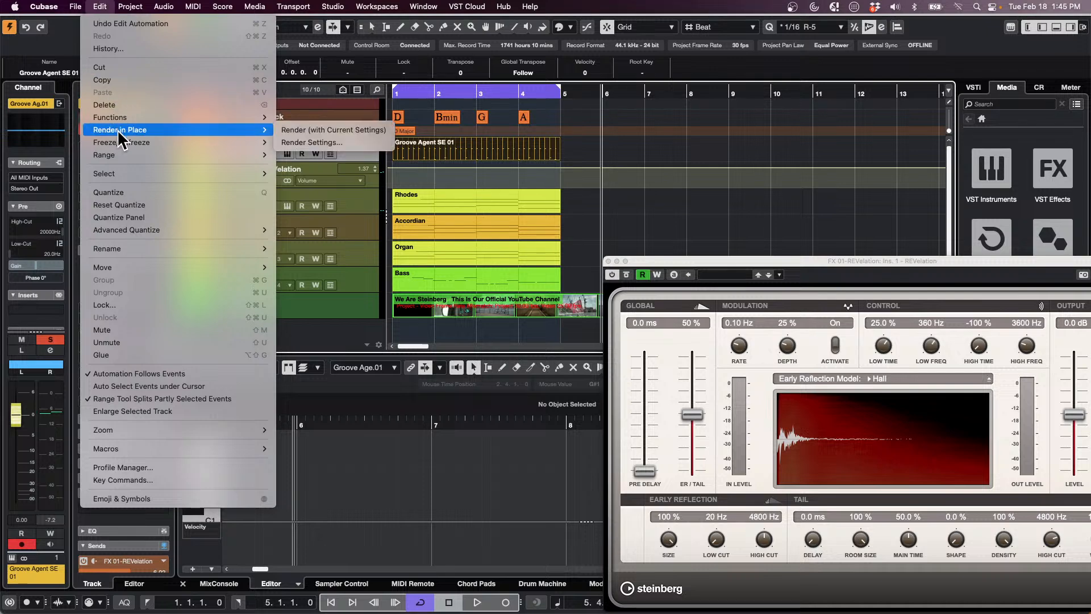
left_click(336, 149)
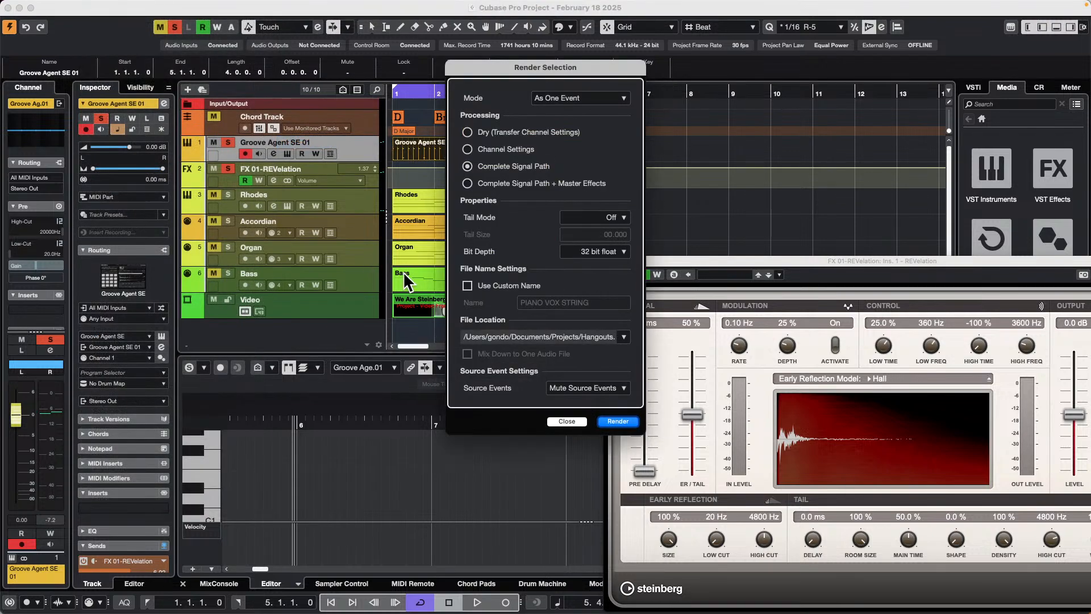
left_click_drag(568, 69, 783, 130)
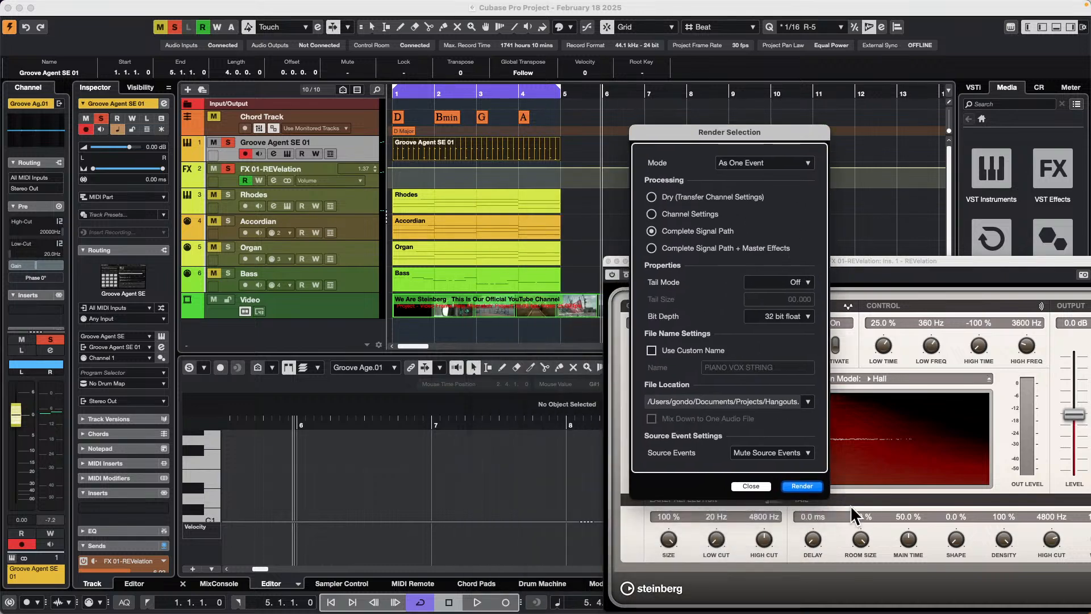
left_click(750, 485)
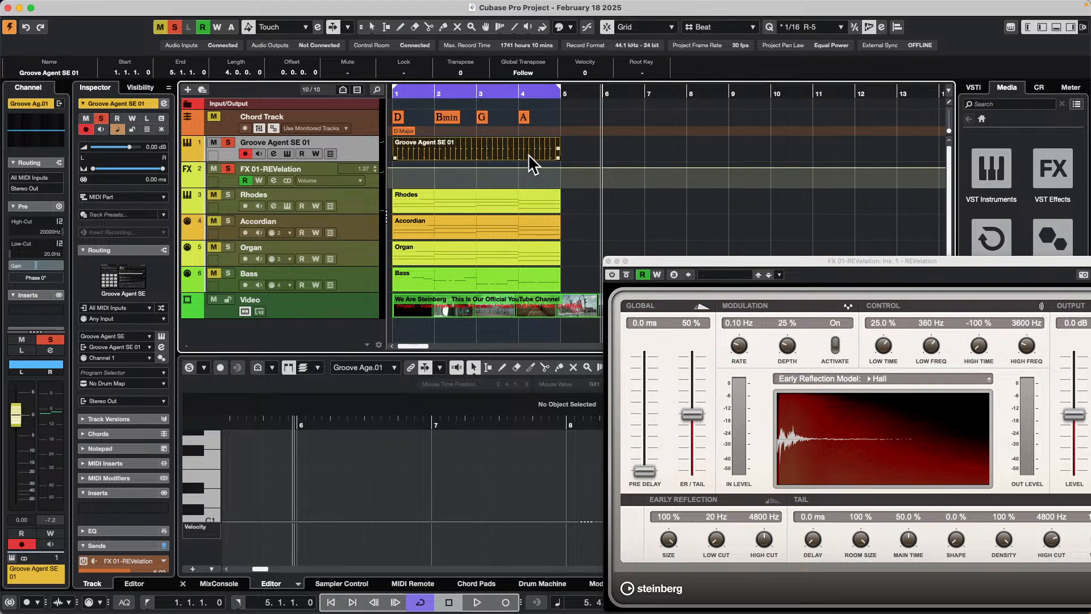
Duplicate the Groove Agent SE 01 part directly after the original and select both parts
key("super+d")
left_click(782, 157)
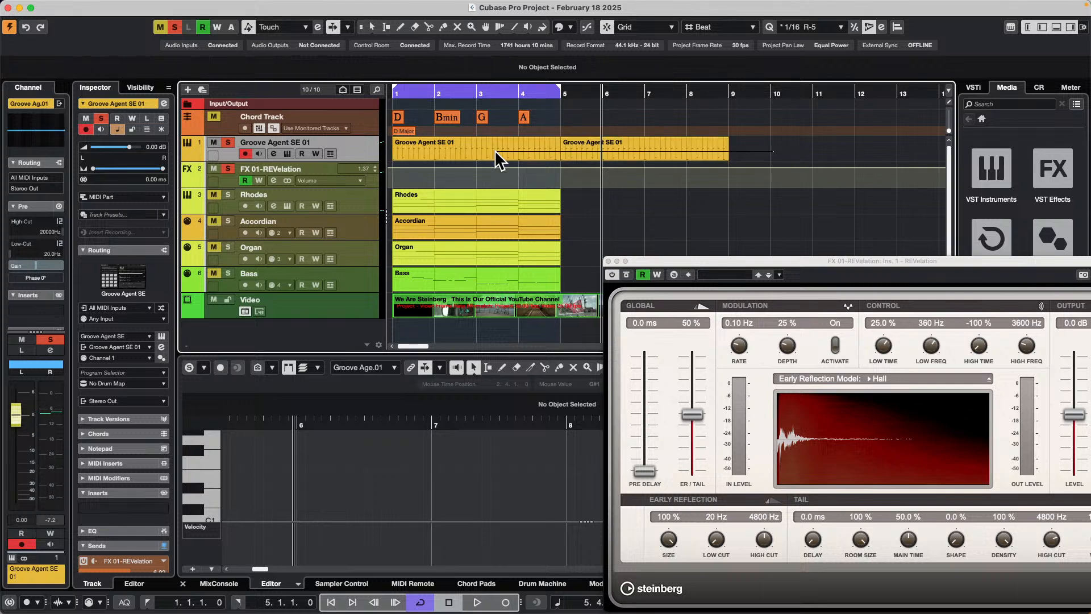
left_click(494, 149)
Open the Render in Place settings for both selected Groove Agent SE 01 parts and choose As One Event as the mode
left_click(130, 6)
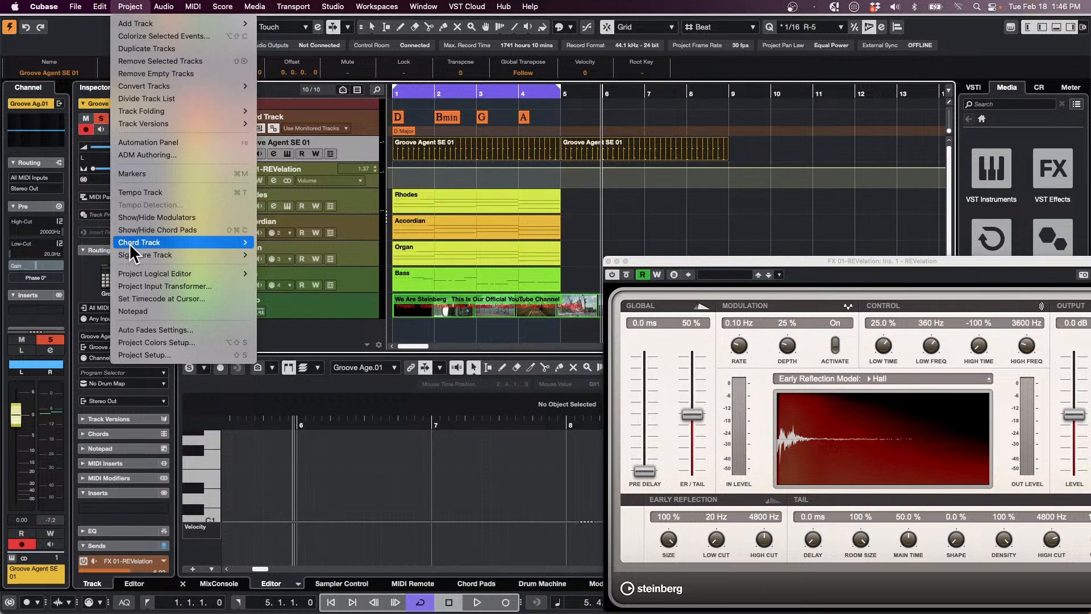
mouse_move(103, 8)
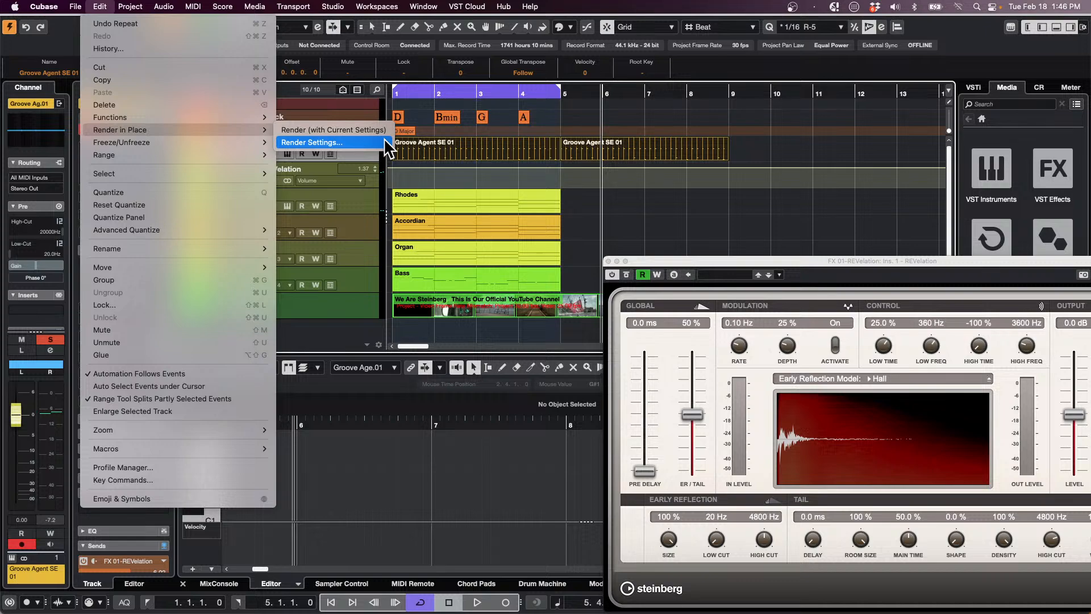
left_click(389, 149)
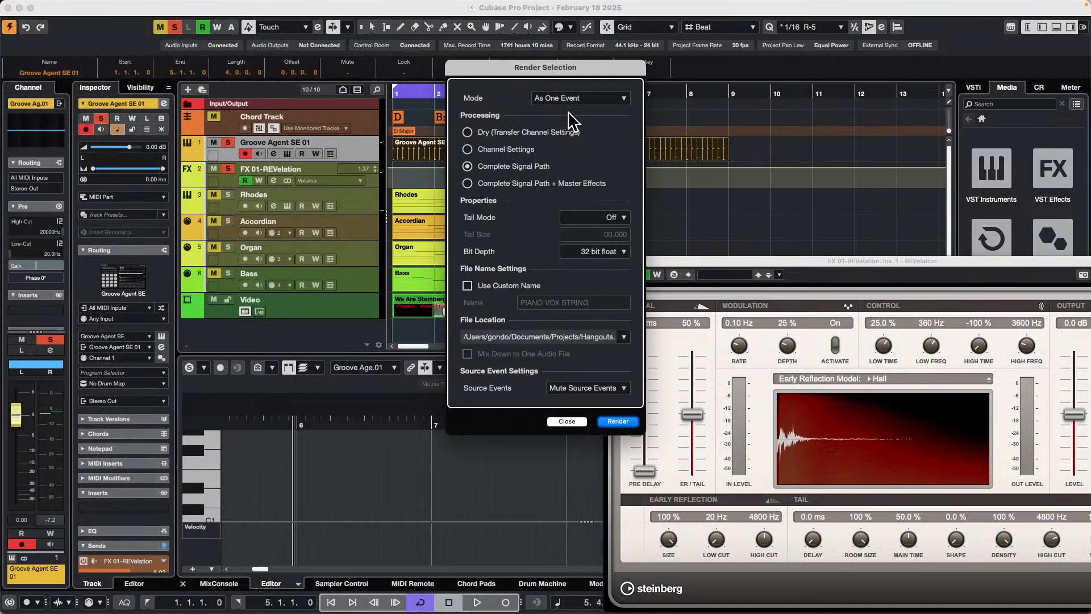
left_click(577, 99)
left_click_drag(589, 68, 557, 225)
left_click(562, 250)
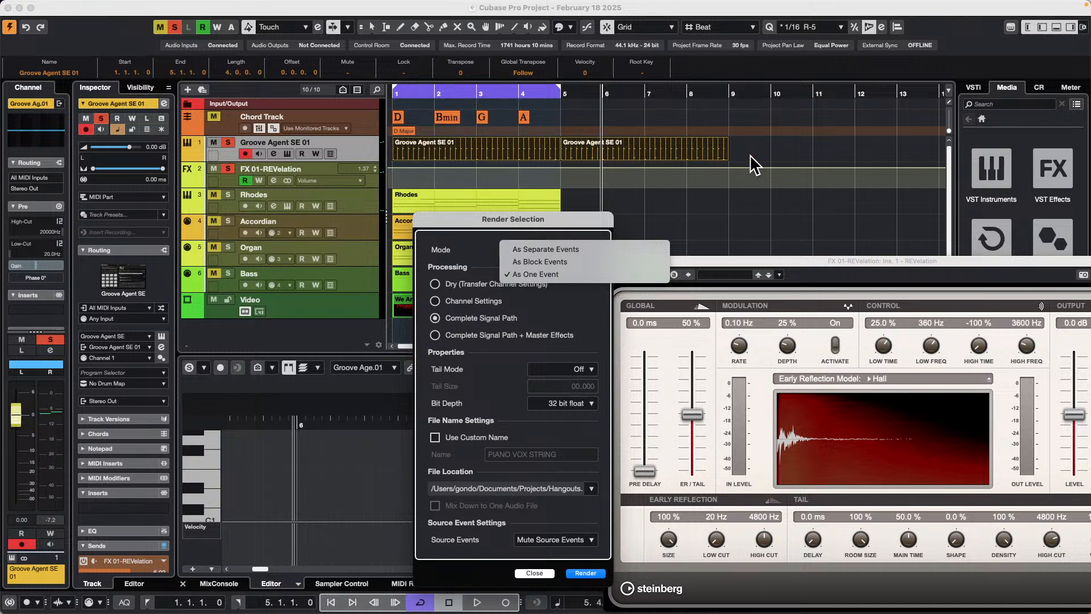
left_click(635, 275)
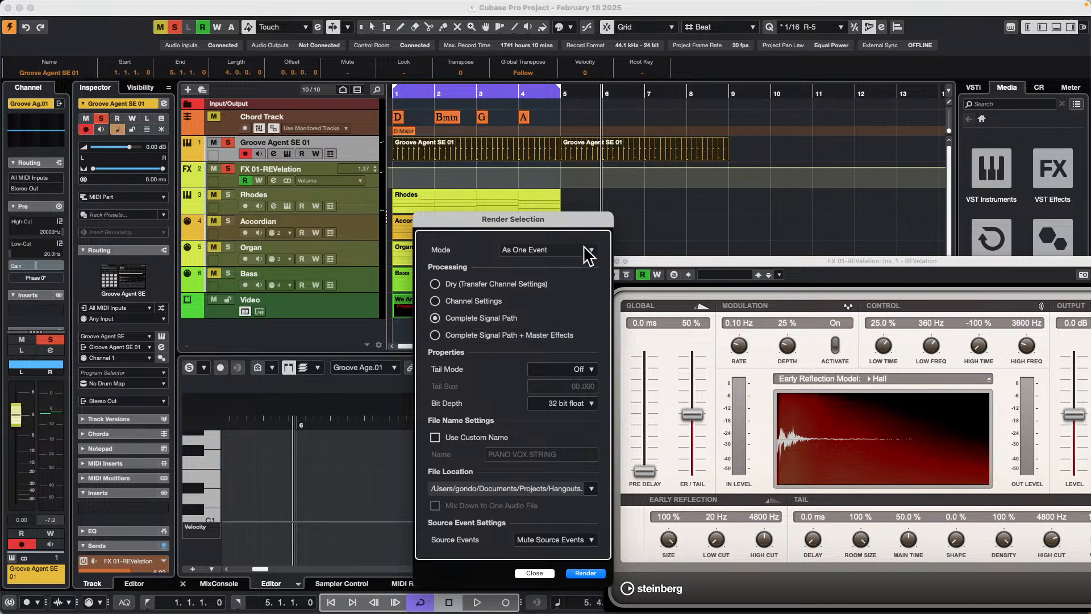
Render the two parts with Complete Signal Path processing, Tail Mode off, 32 bit float depth and Mute Source Events
left_click_drag(573, 220, 876, 182)
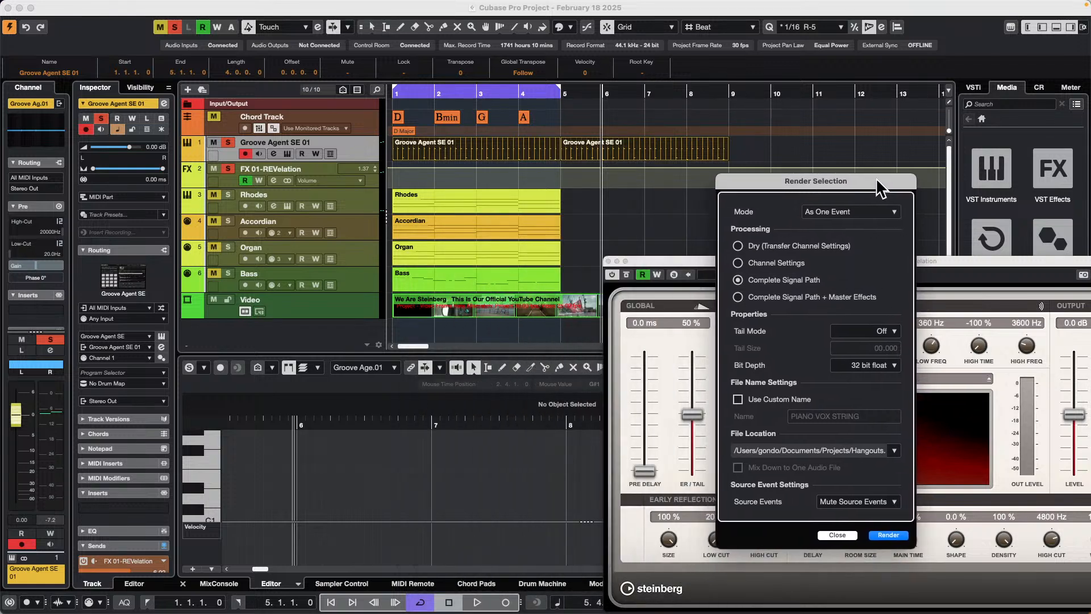
left_click(738, 246)
left_click(738, 279)
mouse_move(881, 300)
left_click(865, 503)
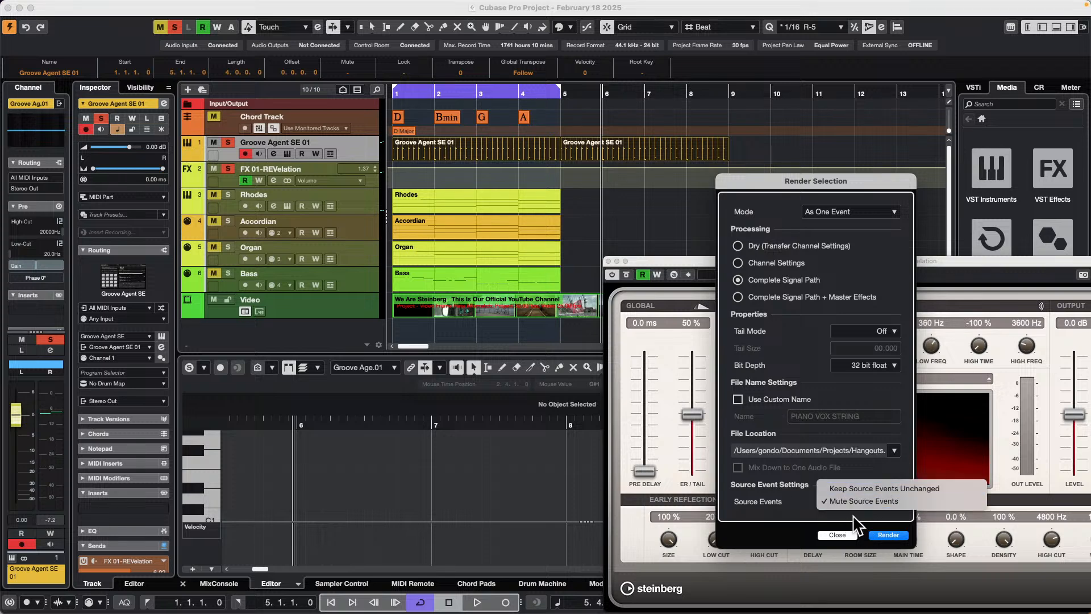
left_click(881, 506)
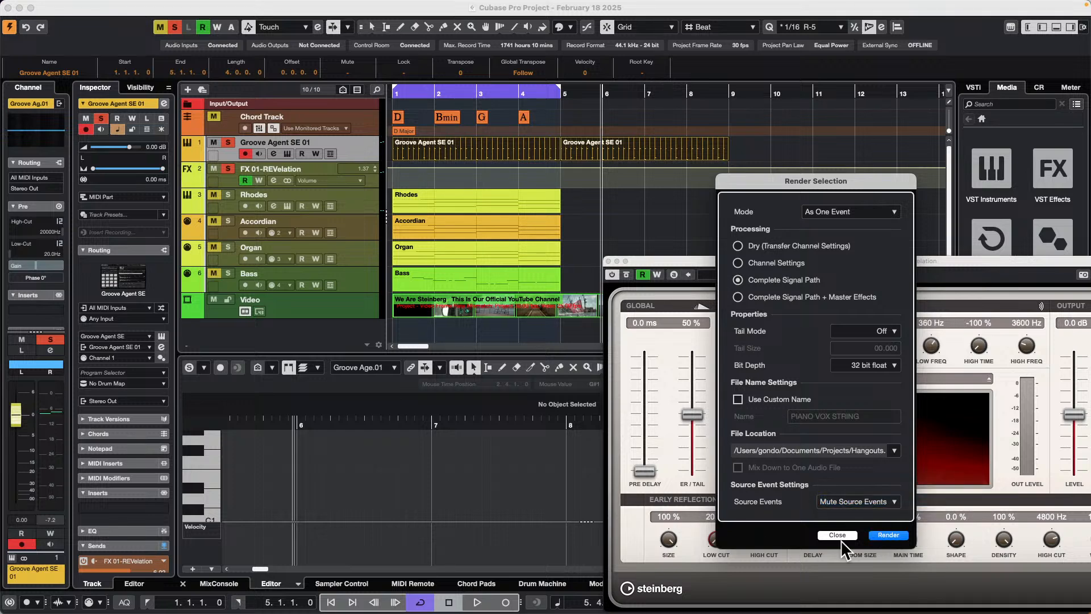
left_click(890, 535)
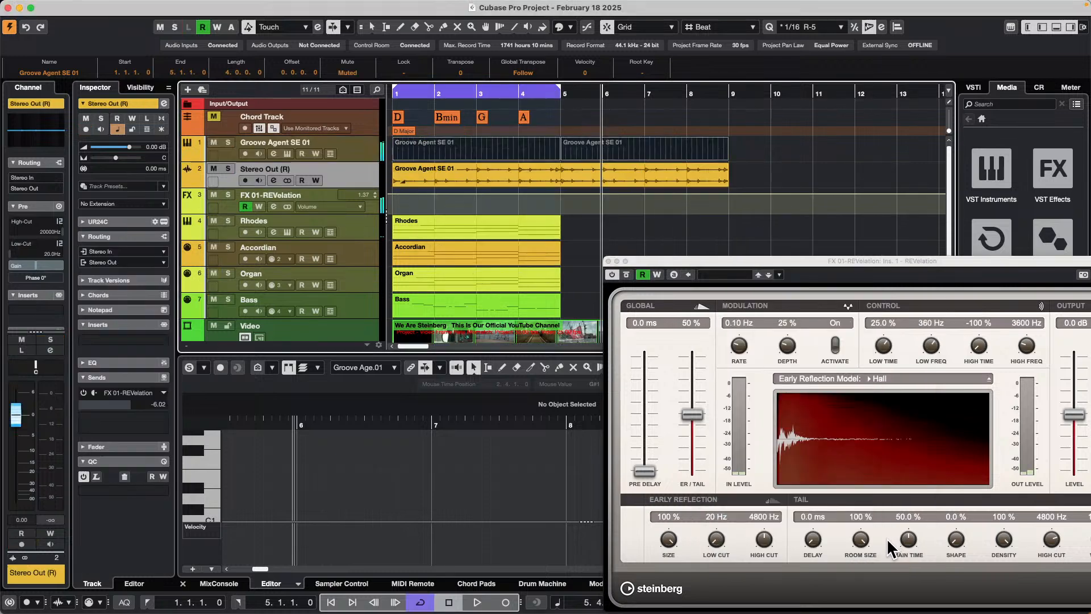
Play the rendered Groove Agent SE 01 audio from bar 1 with its track soloed, then stop and close the REVelation window
left_click(591, 176)
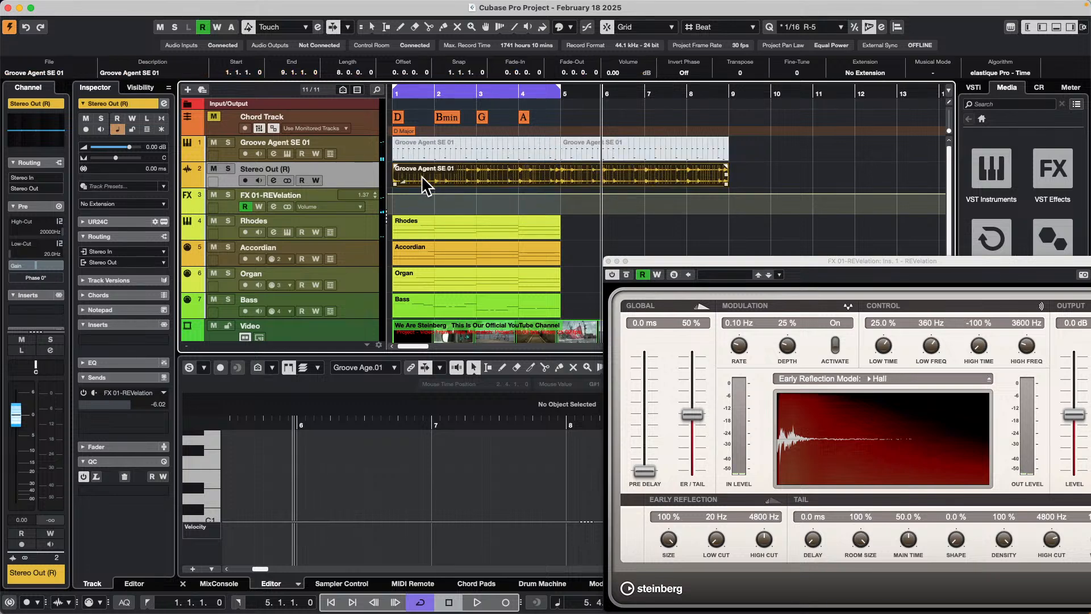
left_click_drag(432, 91, 241, 91)
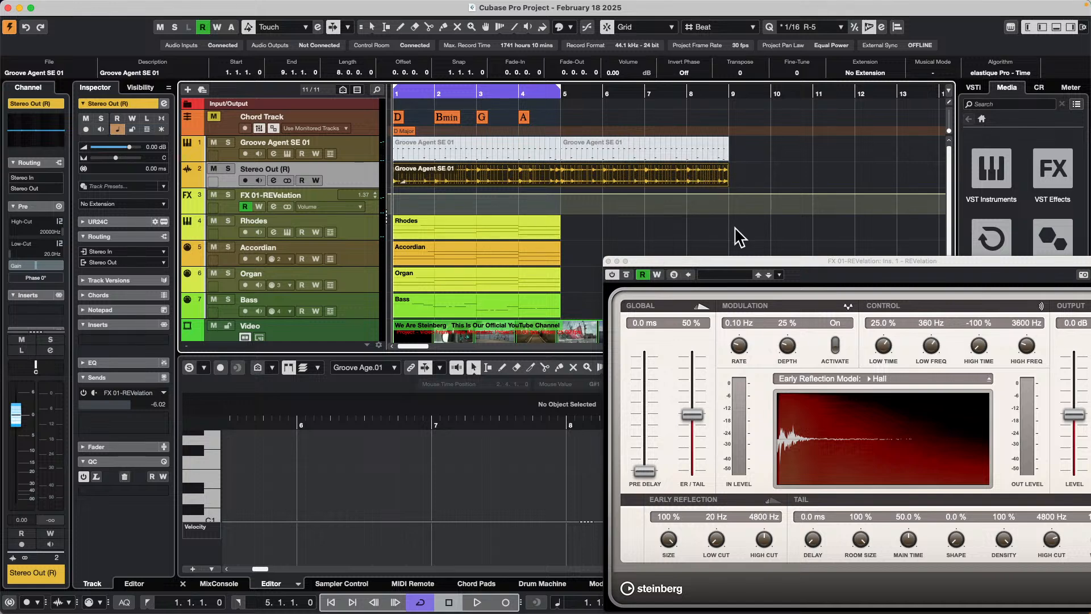
key("space")
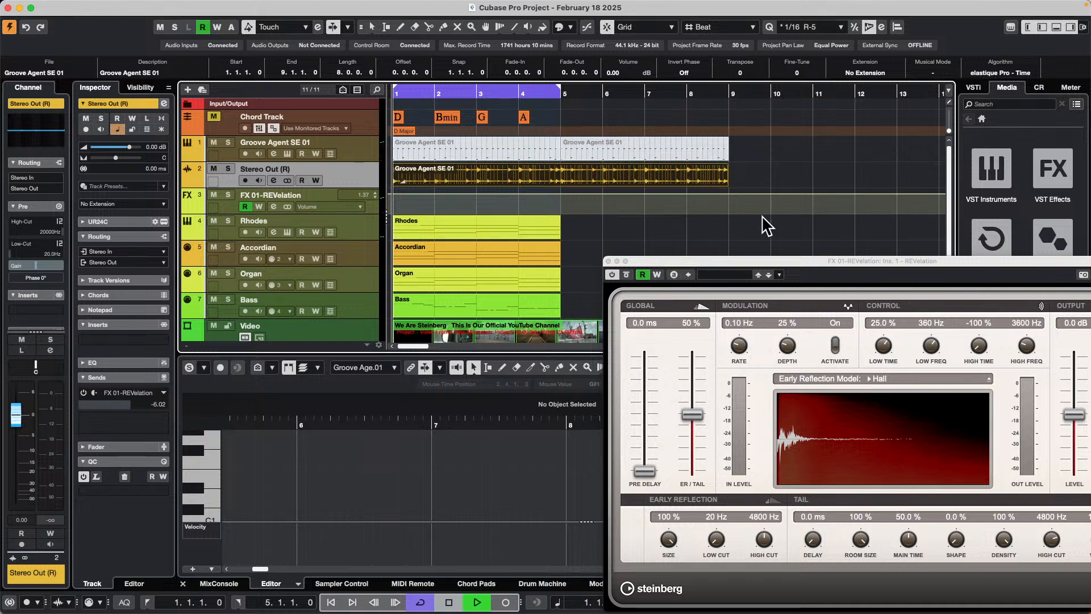
left_click(228, 169)
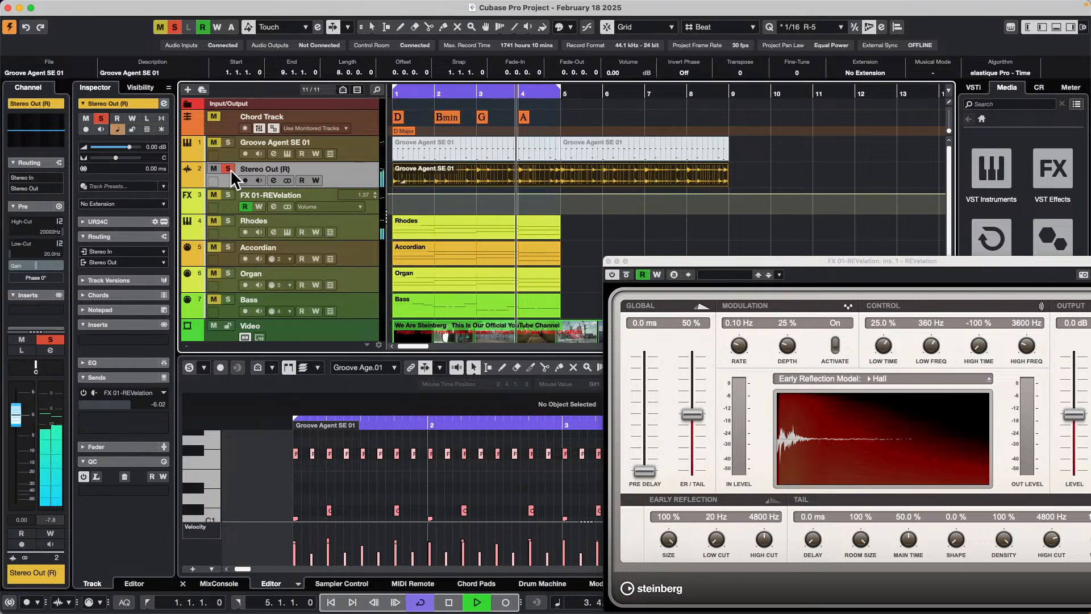
left_click(591, 176)
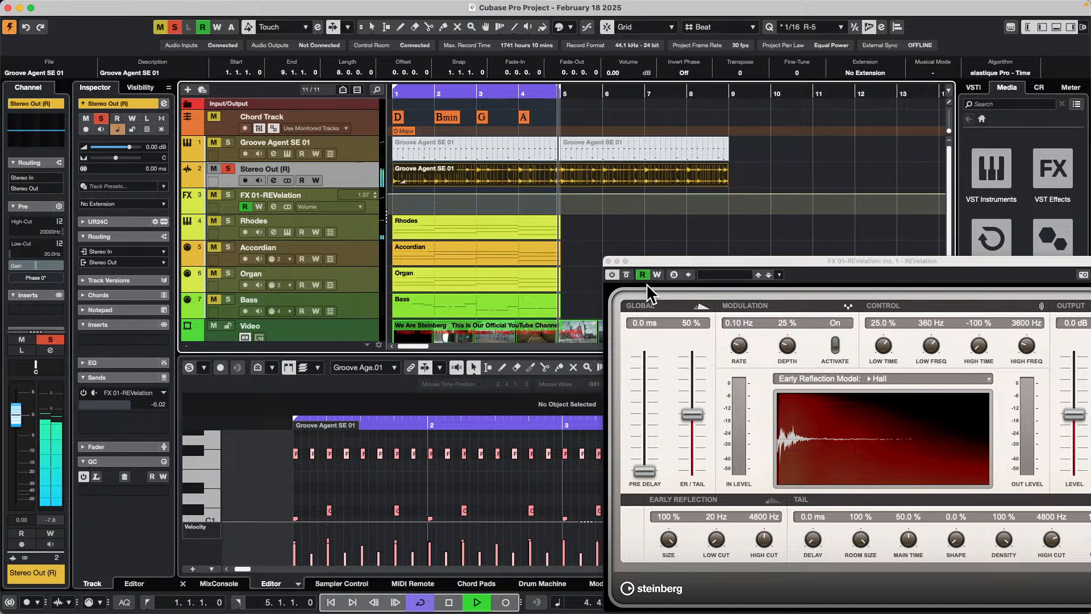
left_click(613, 275)
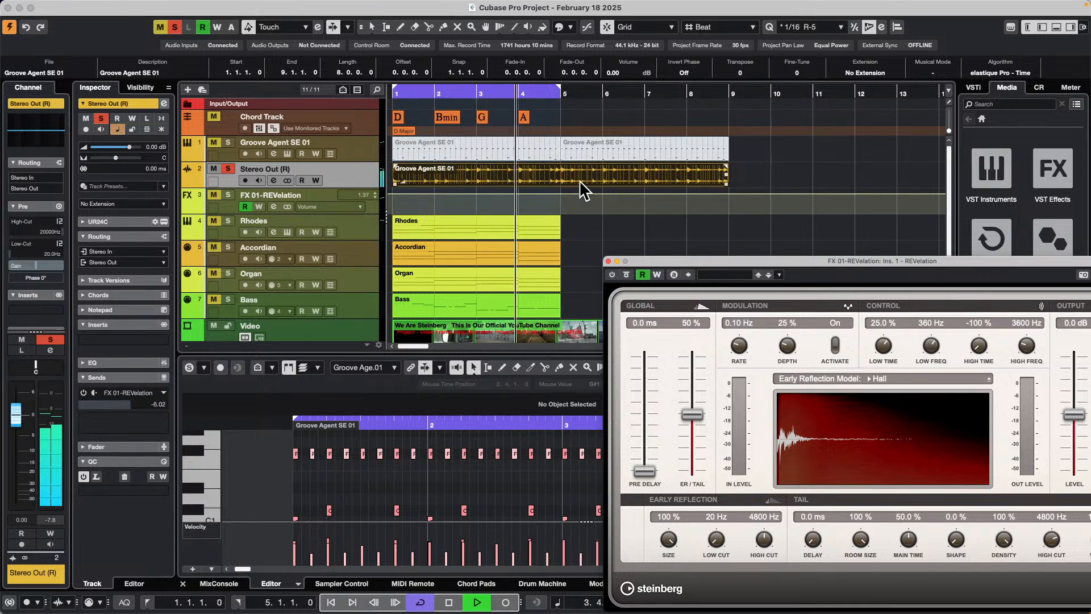
key("space")
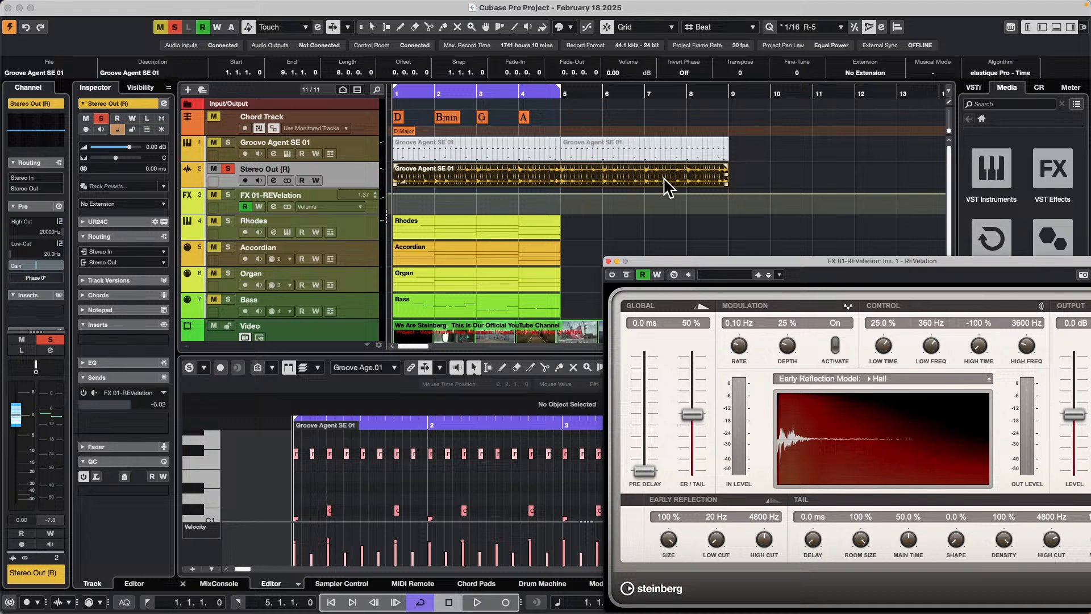
left_click(609, 261)
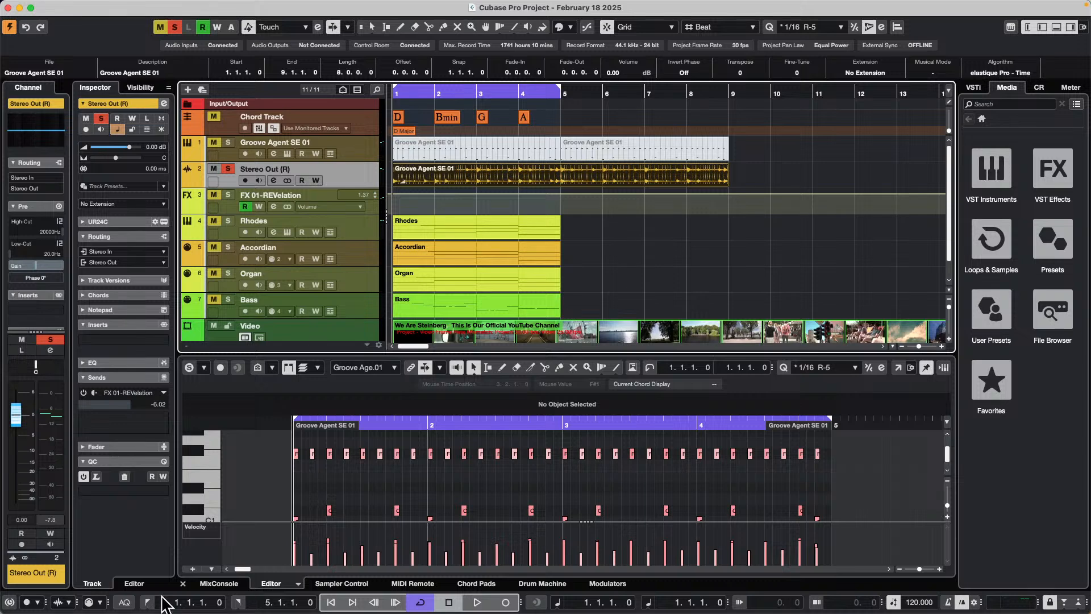
Add one drum track from the Drum Machine with Pattern Event as event type and Stereo Out as output
left_click(271, 584)
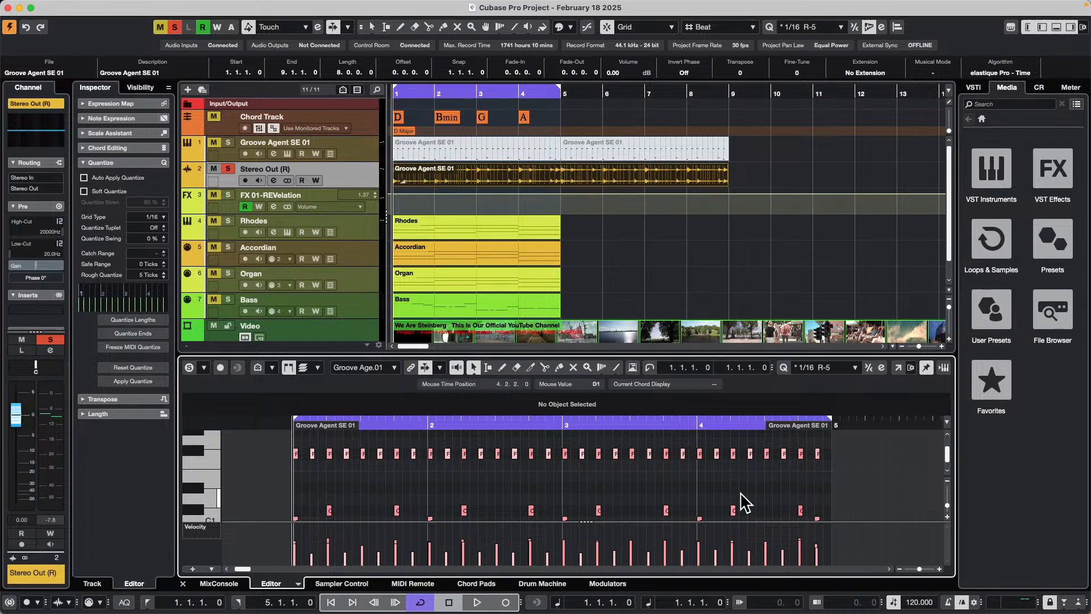
left_click(565, 586)
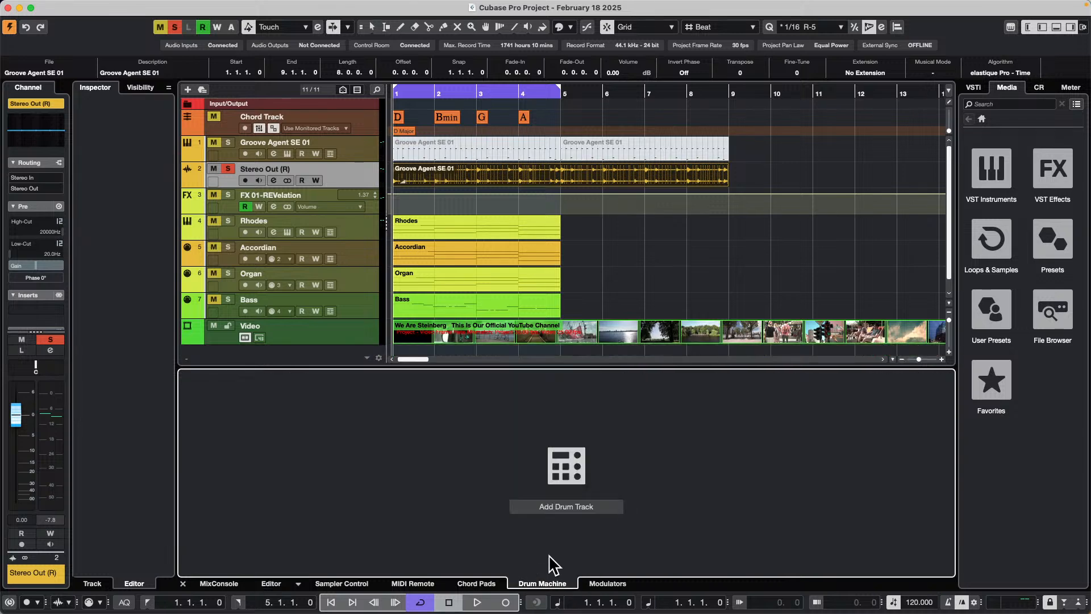
left_click(586, 505)
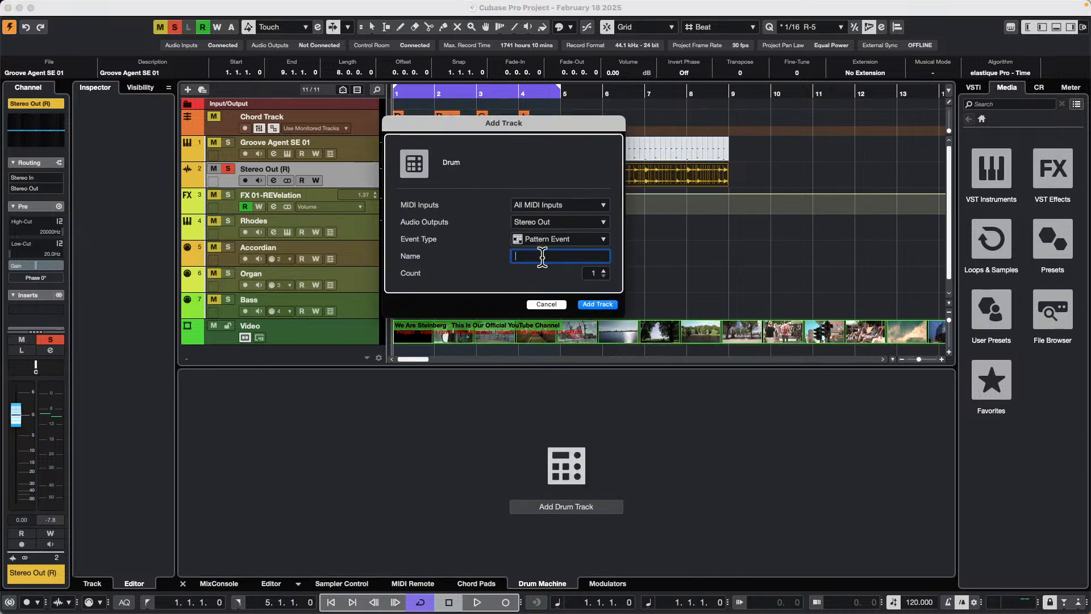
left_click(598, 305)
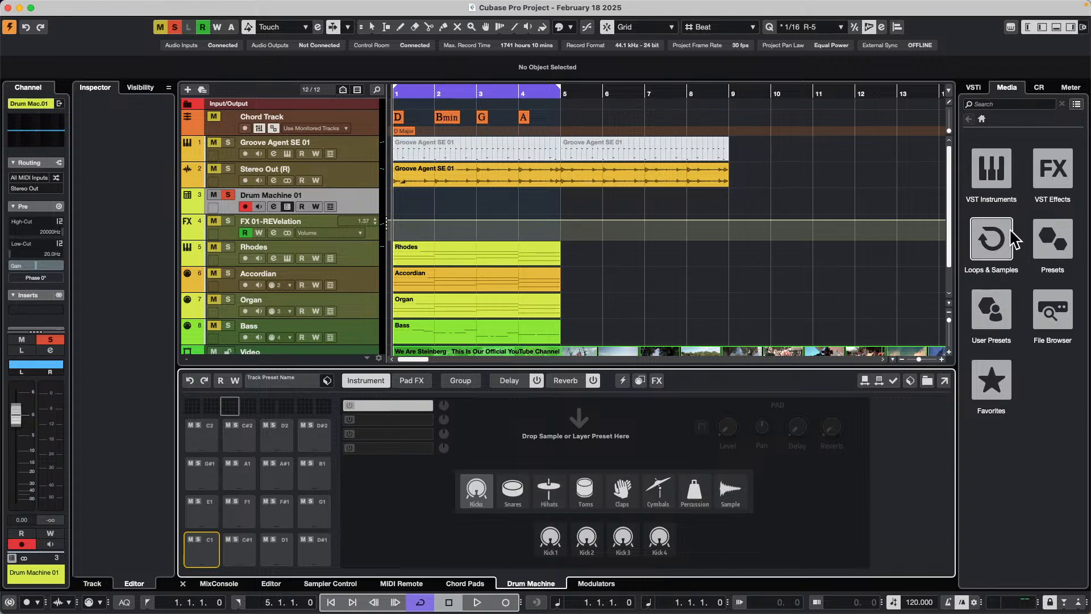
Load the samples Snare_TM_01(2) through Snare_TM_10(2) from the Drum One Shots favorite onto the Drum Machine pads starting at C1
left_click(992, 381)
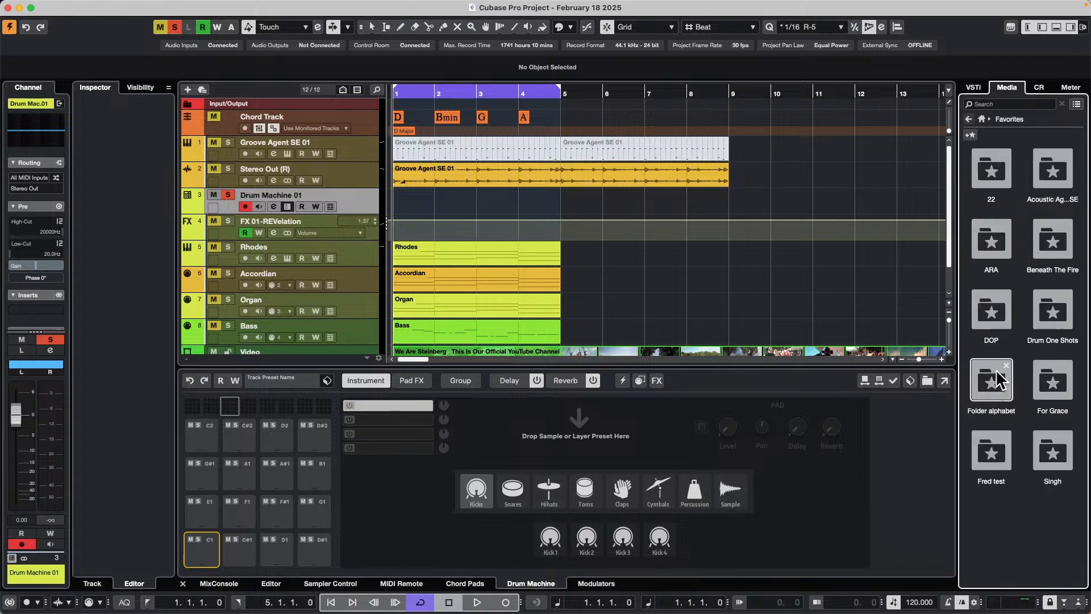
left_click(1051, 327)
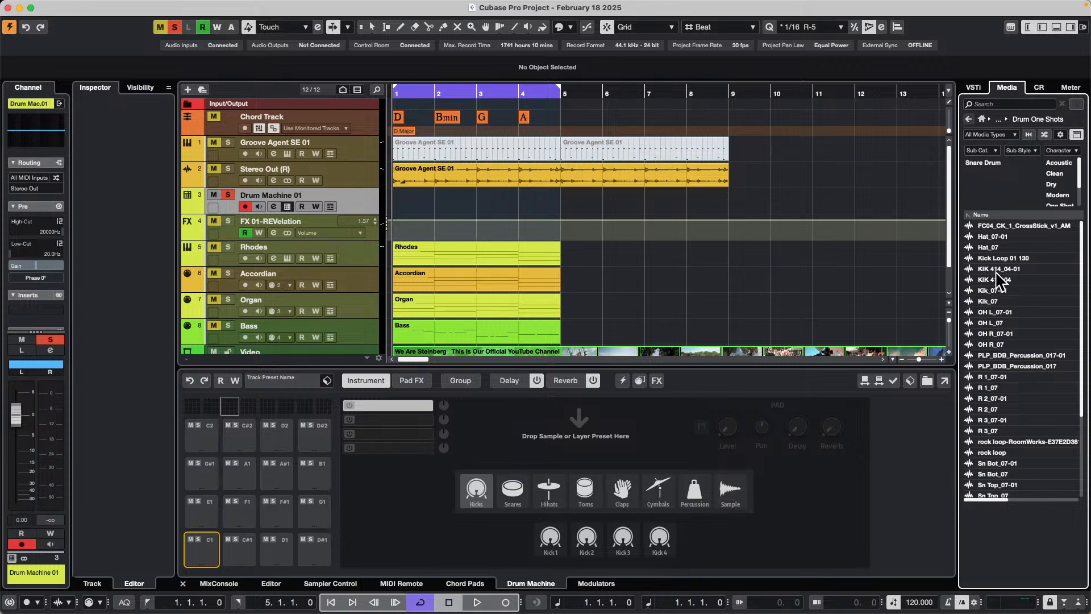
scroll(999, 382, "down", 5)
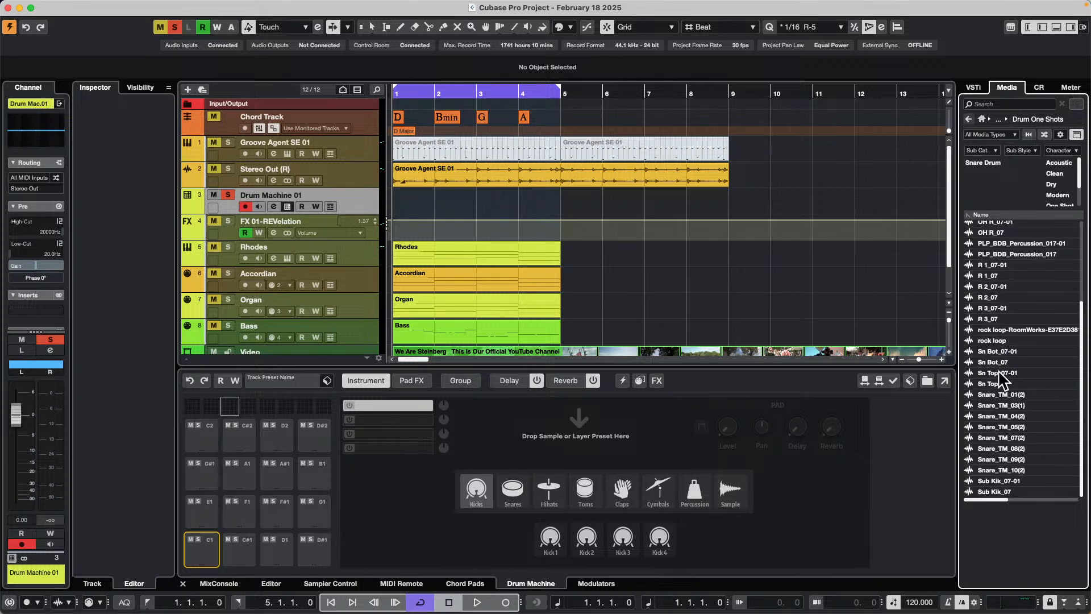
left_click(1003, 394)
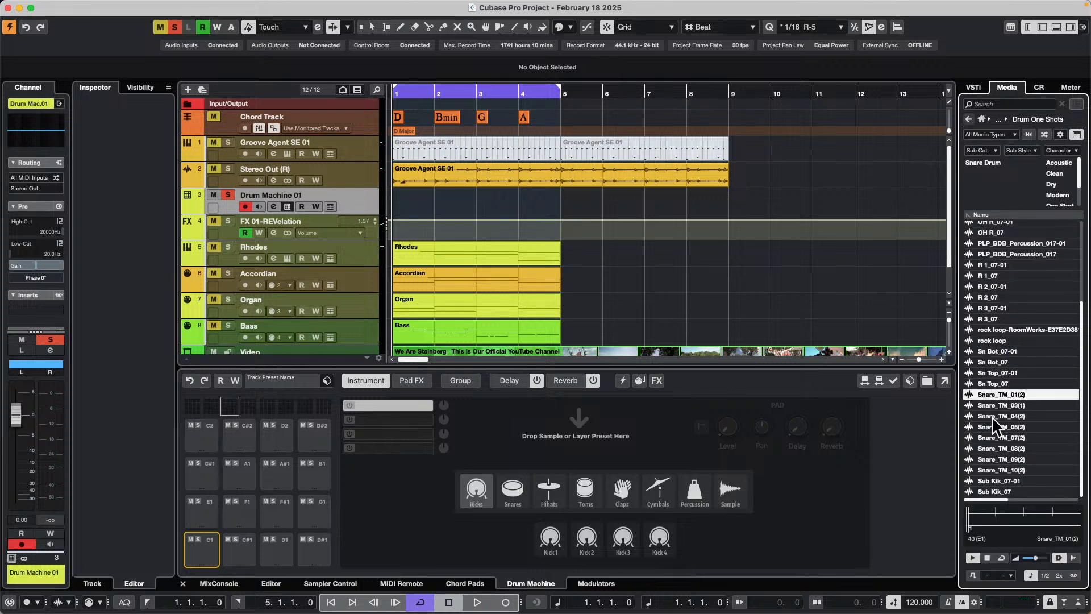
left_click(994, 470, "shift")
left_click_drag(987, 396, 210, 544)
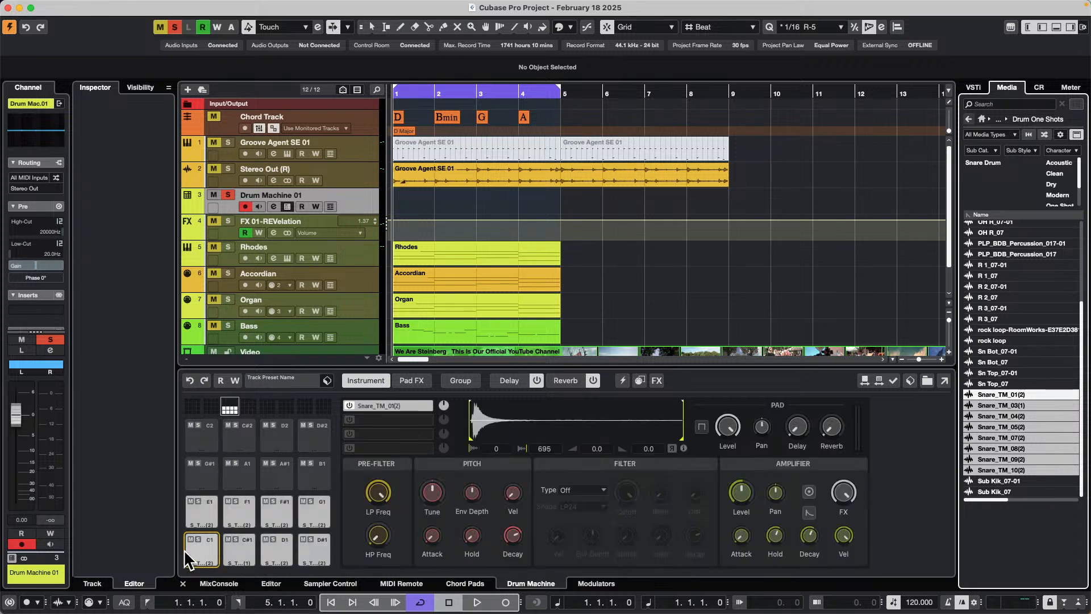
Audition the snare samples on the Drum Machine pads from C1 up to G1
left_click(195, 544)
left_click(244, 546)
left_click(281, 544)
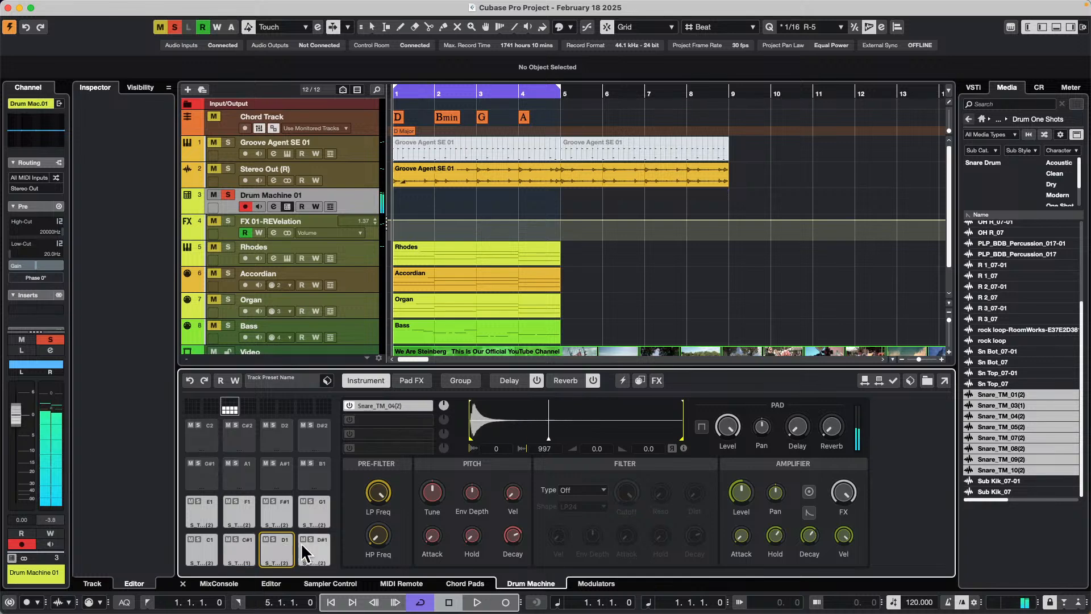
left_click(301, 542)
left_click(206, 512)
left_click(243, 514)
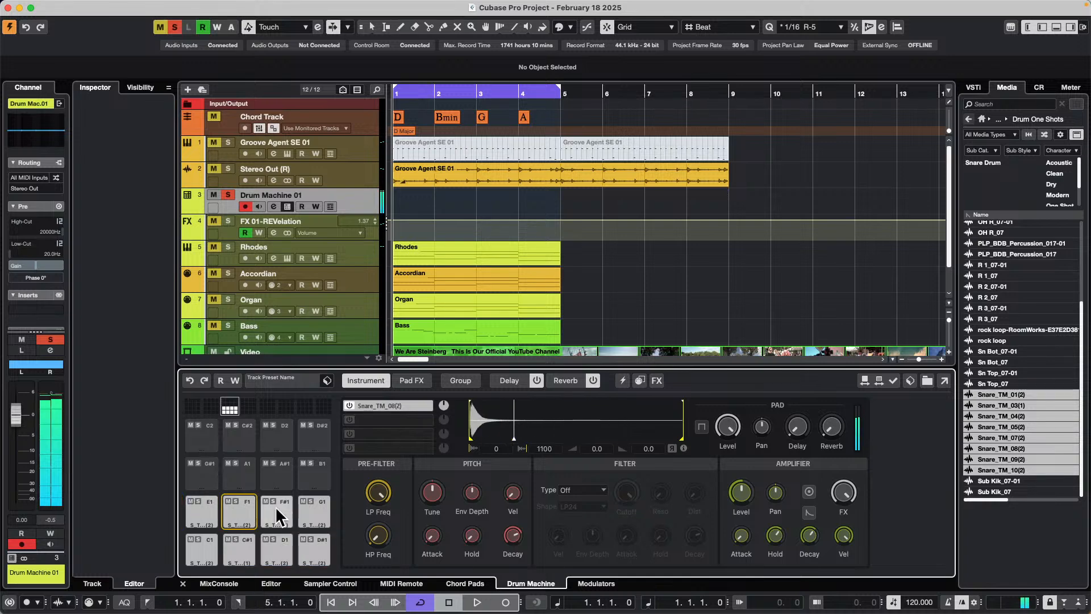
left_click(279, 514)
left_click(315, 513)
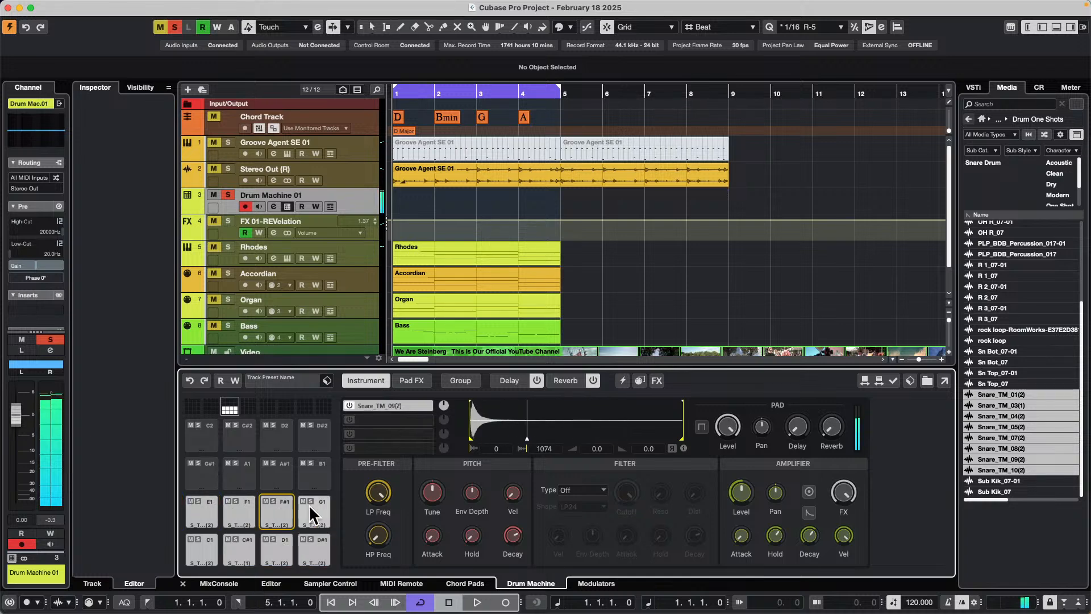
Try adding a Groove Agent SE instrument track with MIDI Part as event type, then undo the addition
right_click(359, 191)
mouse_move(405, 198)
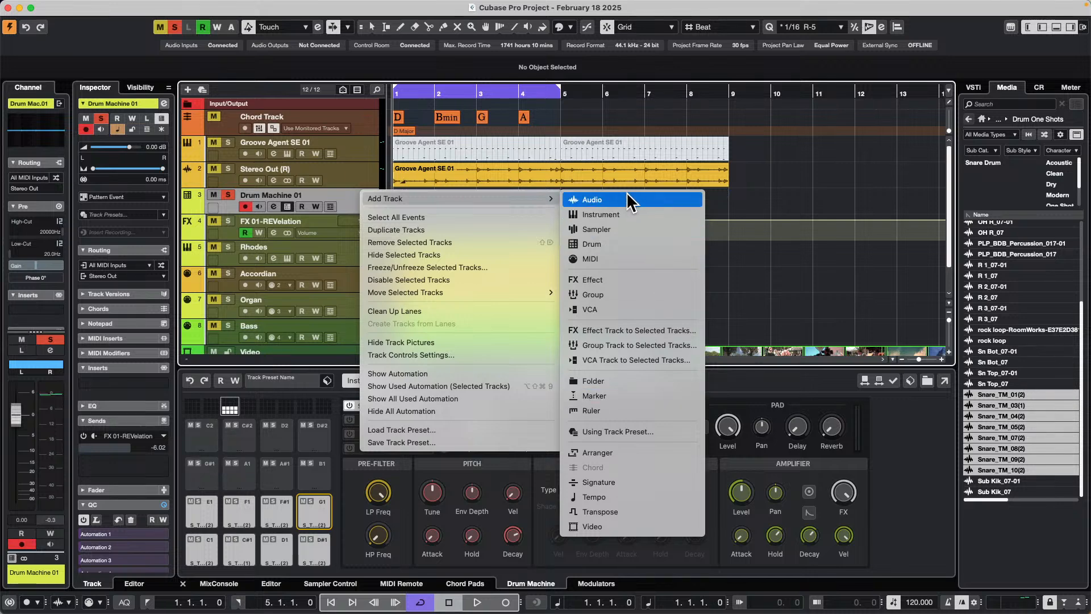
left_click(626, 216)
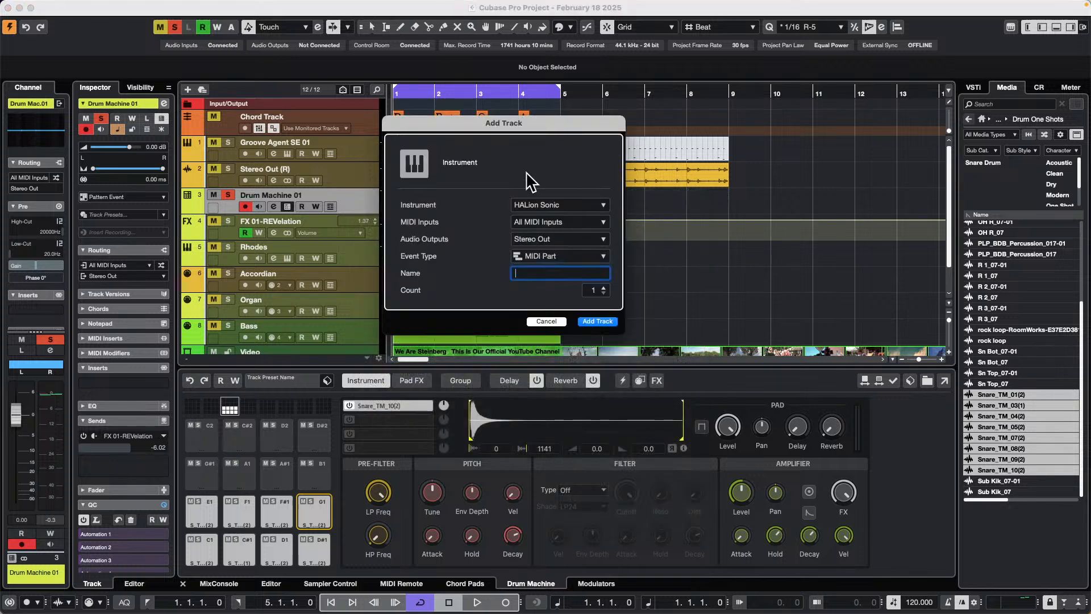
left_click(564, 205)
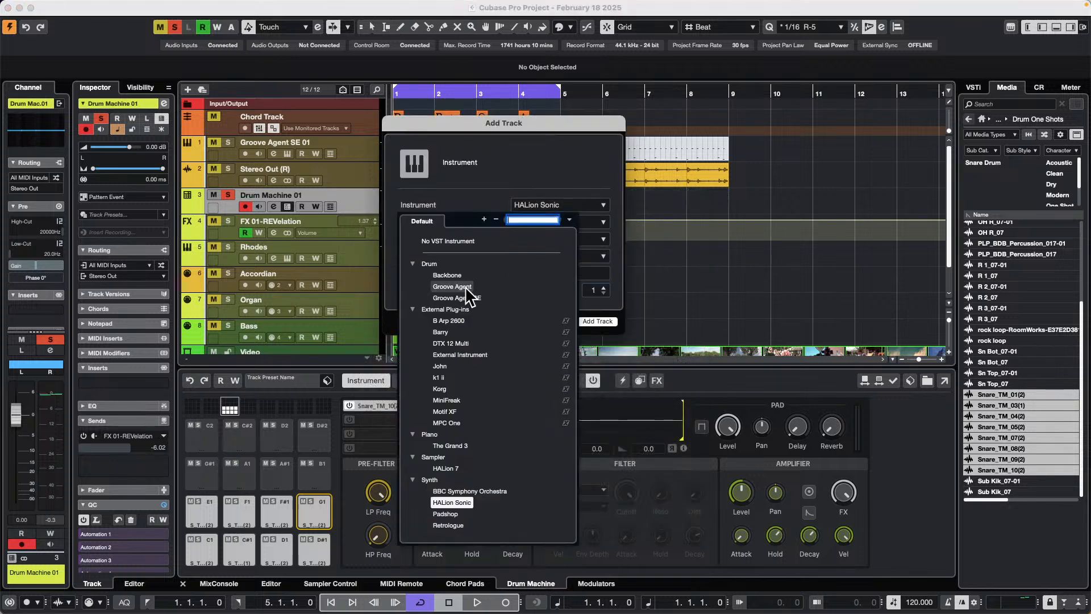
left_click(458, 298)
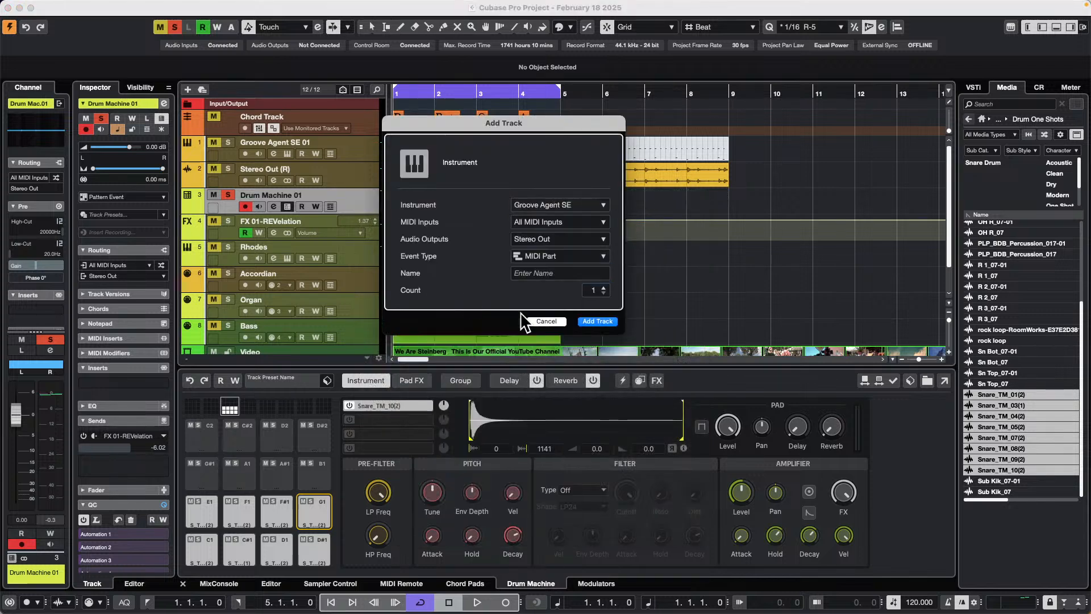
left_click(598, 322)
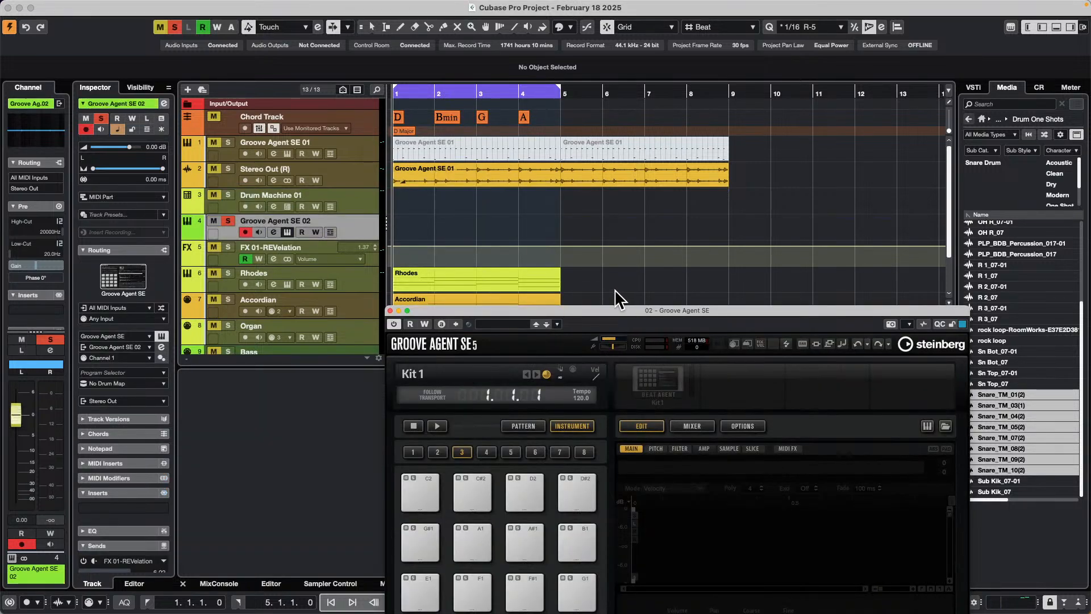
key("super+z")
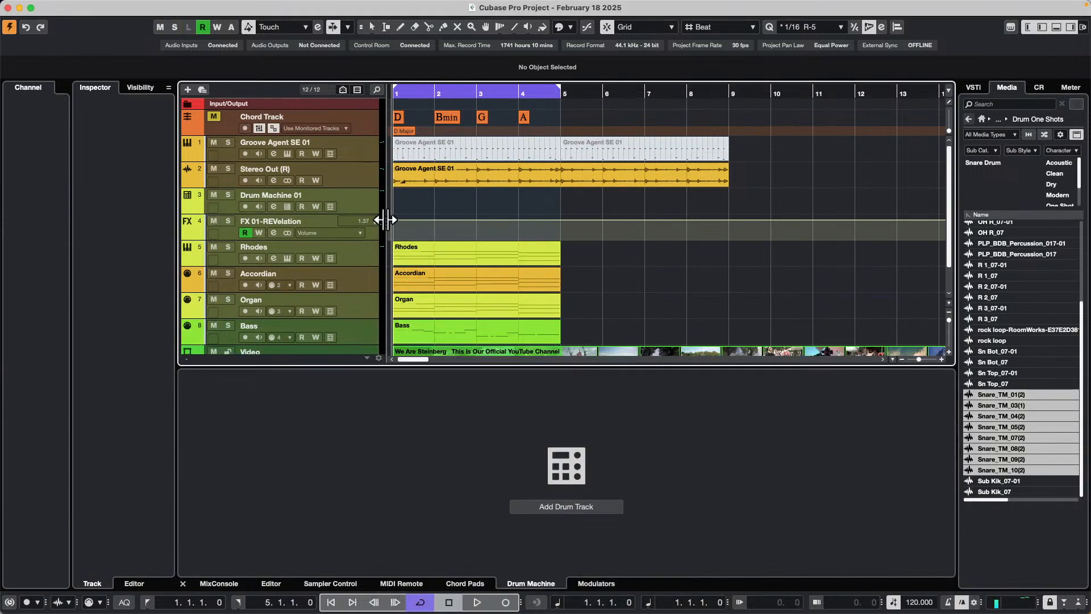
Add a Groove Agent SE instrument track with Pattern Event as event type and Stereo Out as output
right_click(360, 196)
mouse_move(442, 206)
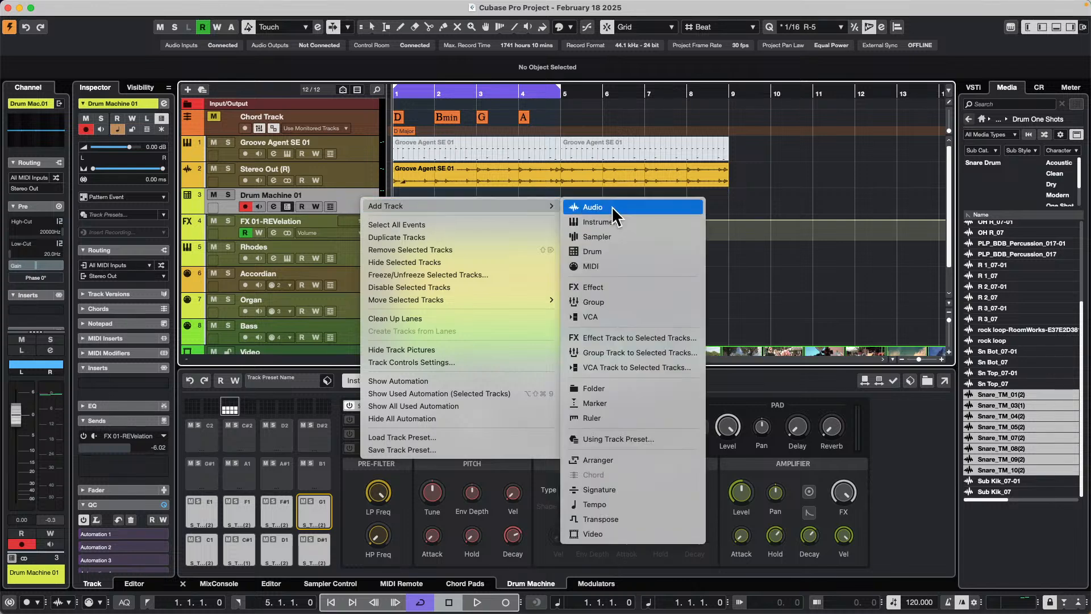
left_click(701, 220)
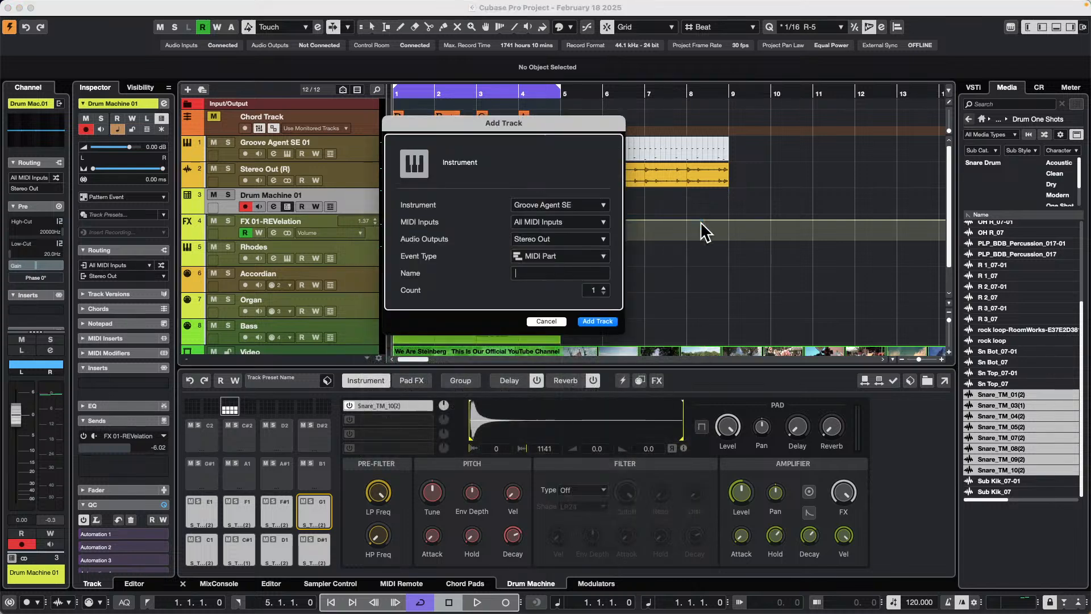
left_click(586, 255)
left_click(581, 268)
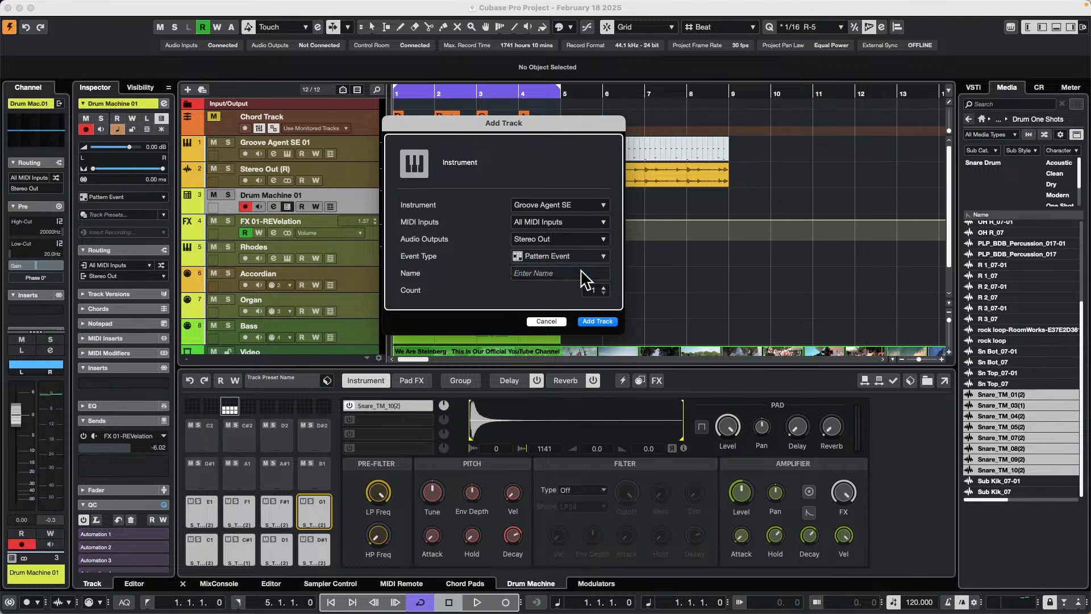
left_click(600, 322)
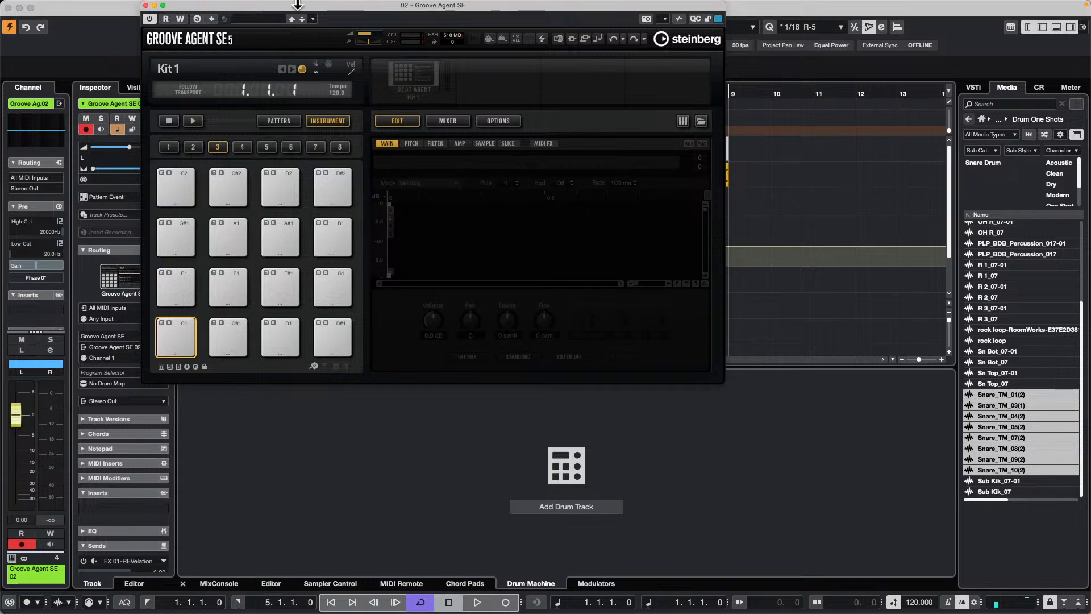
Load Drum & Bass Kit 01 from the SE Kits collection into the new Groove Agent SE
left_click(422, 91)
left_click(467, 100)
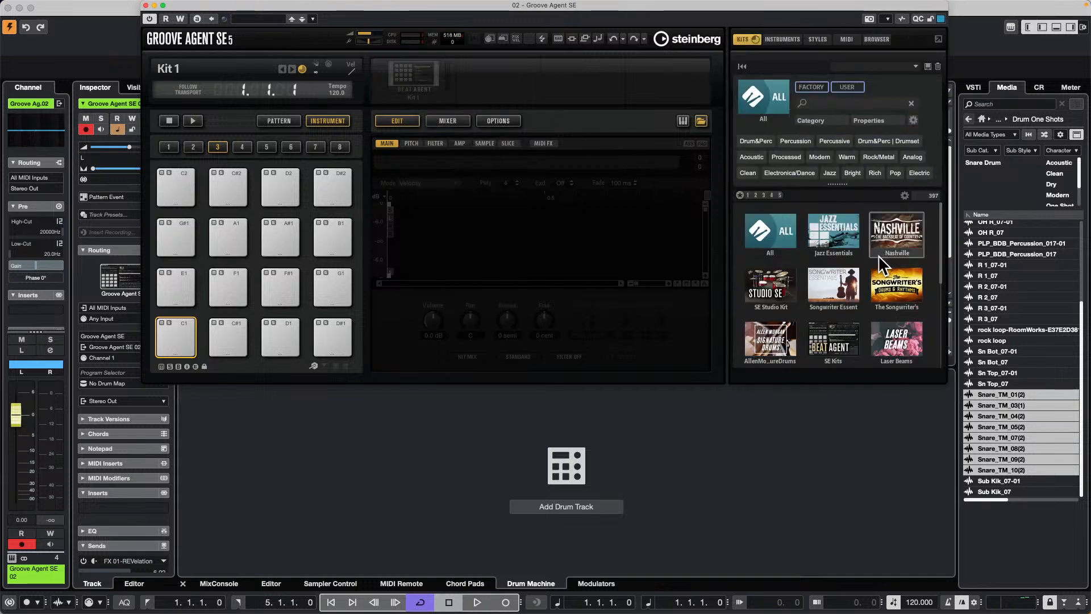
left_click(834, 342)
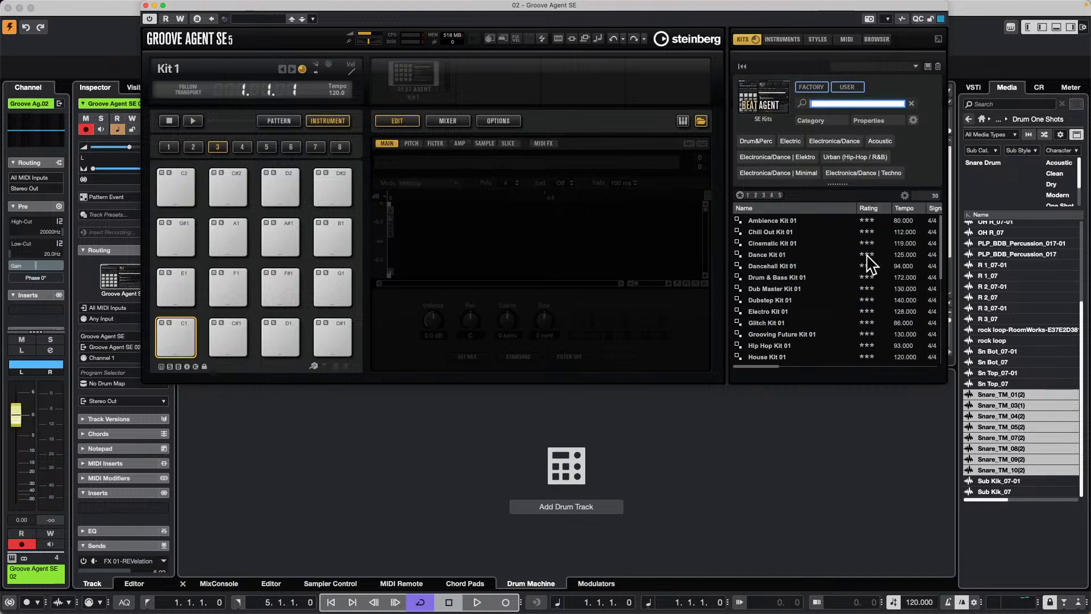
double_click(762, 279)
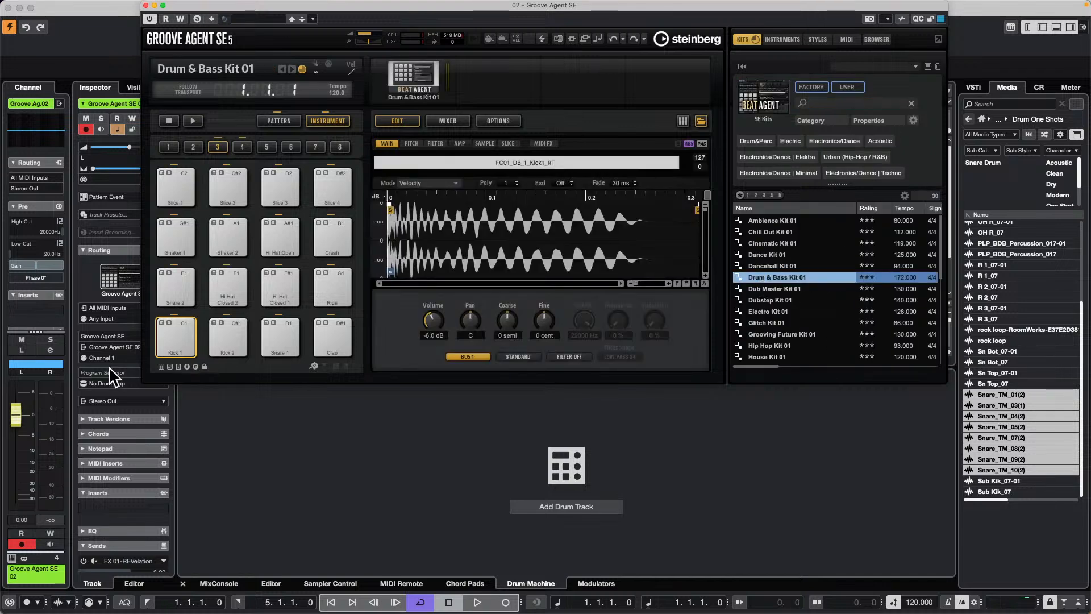
Audition the kick, snare and closed hi-hat pads of Drum & Bass Kit 01
left_click(183, 338)
left_click(231, 338)
left_click(282, 340)
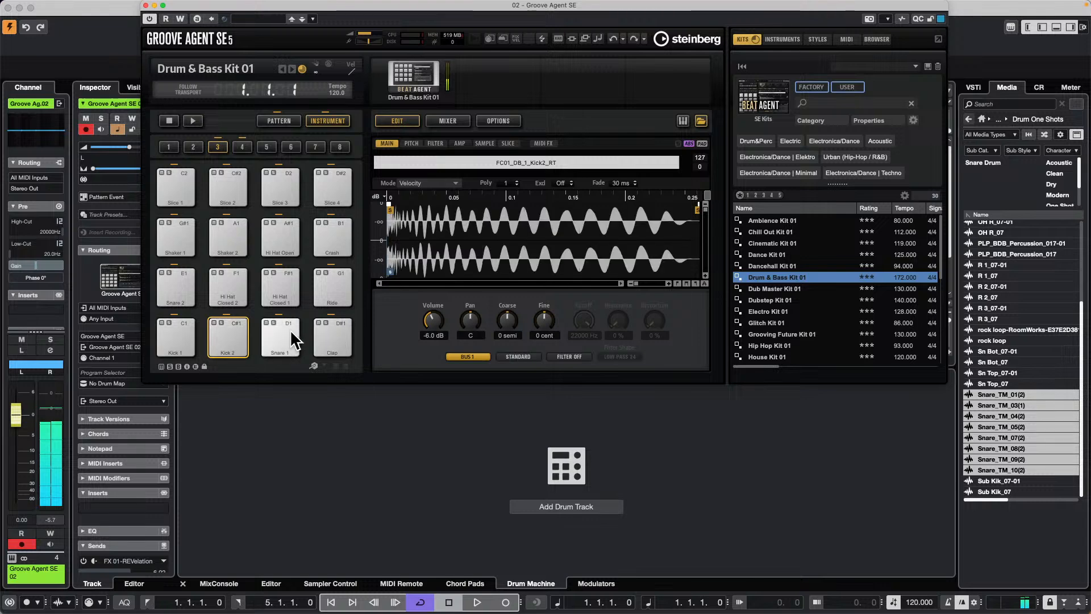
left_click(287, 304)
left_click(179, 277)
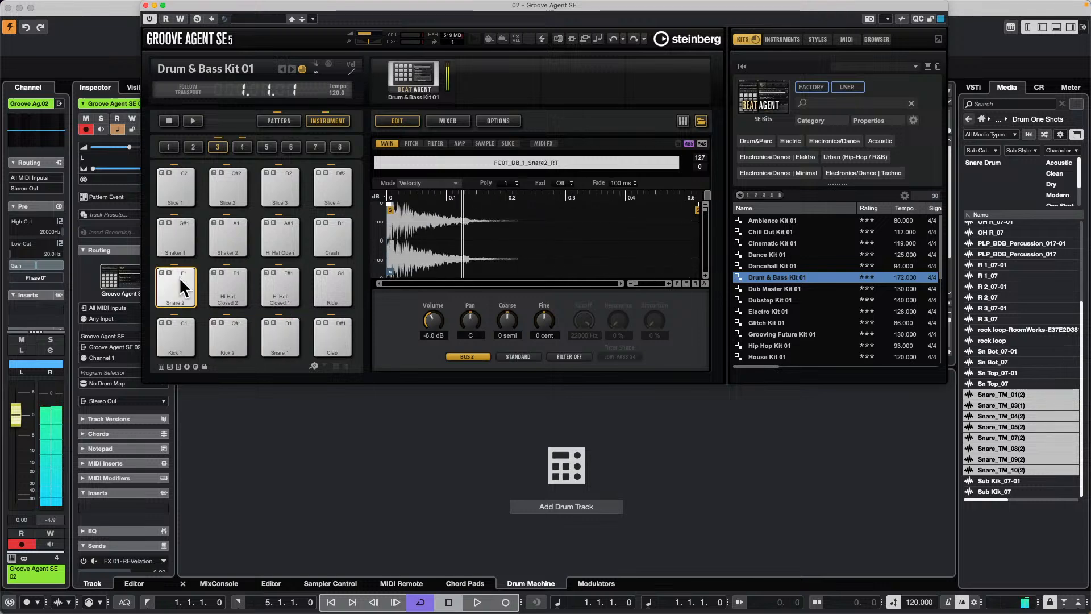
left_click(221, 278)
Create a pattern event across bars 1 to 4 on the Groove Agent SE 02 track and show its pattern in the editor
left_click_drag(305, 6, 733, 98)
double_click(435, 232)
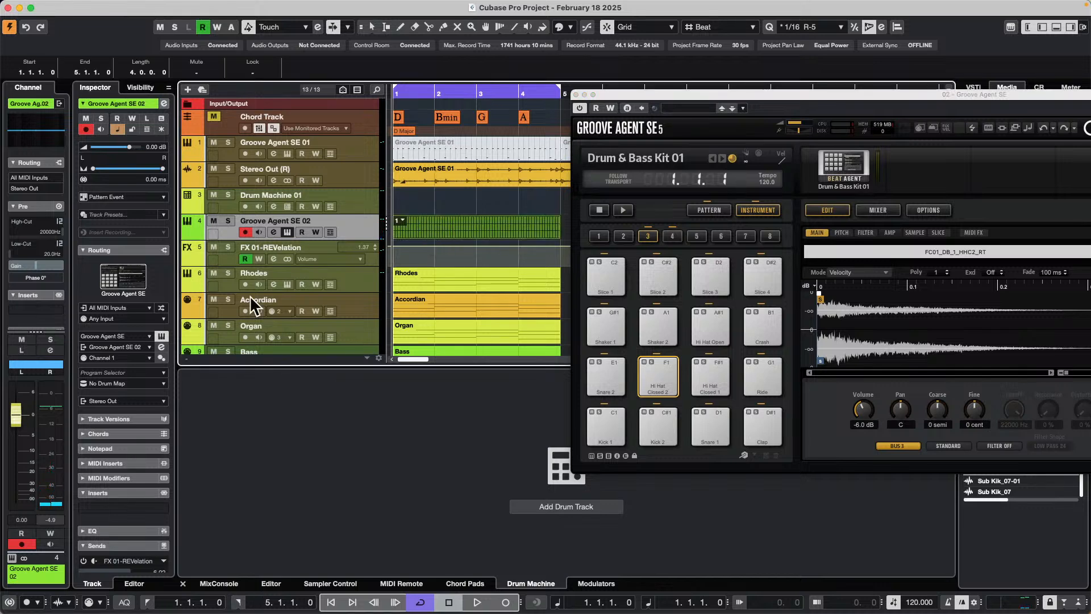
left_click(269, 585)
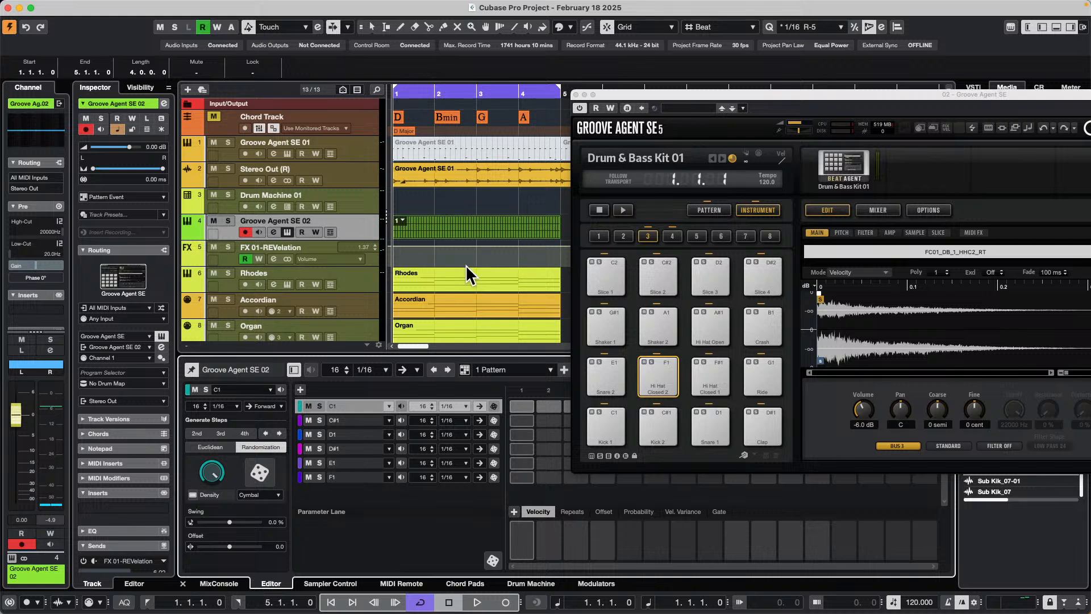
Erase the pattern event from the Groove Agent SE 02 track
right_click(437, 230)
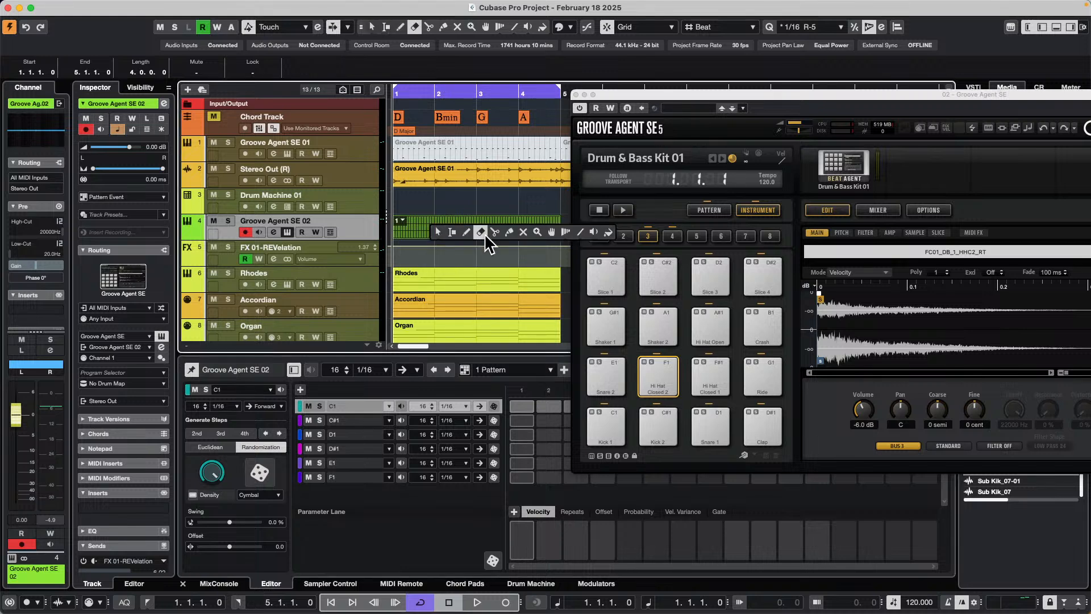
left_click(482, 236)
left_click(482, 234)
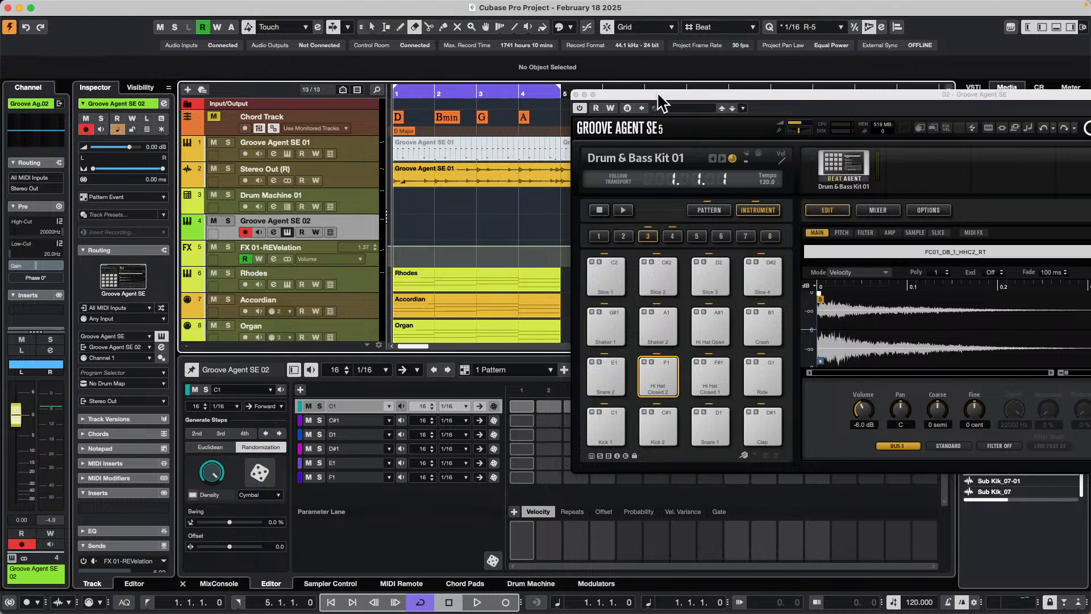
Activate step 1 on the C1 lane and play the pattern with the Groove Agent SE 02 track soloed
left_click_drag(657, 91, 781, 83)
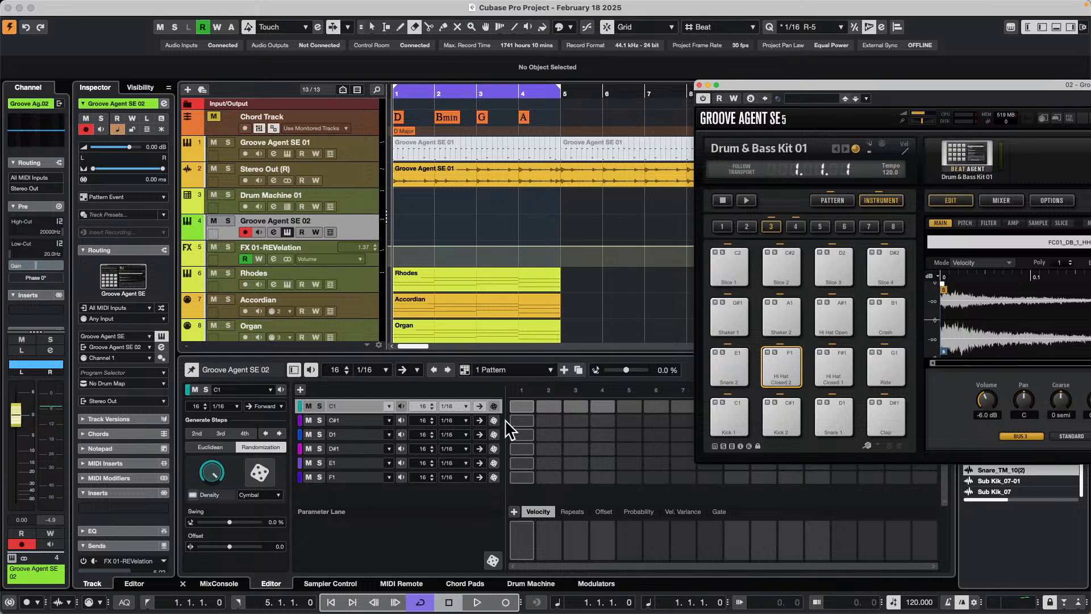
left_click(523, 406)
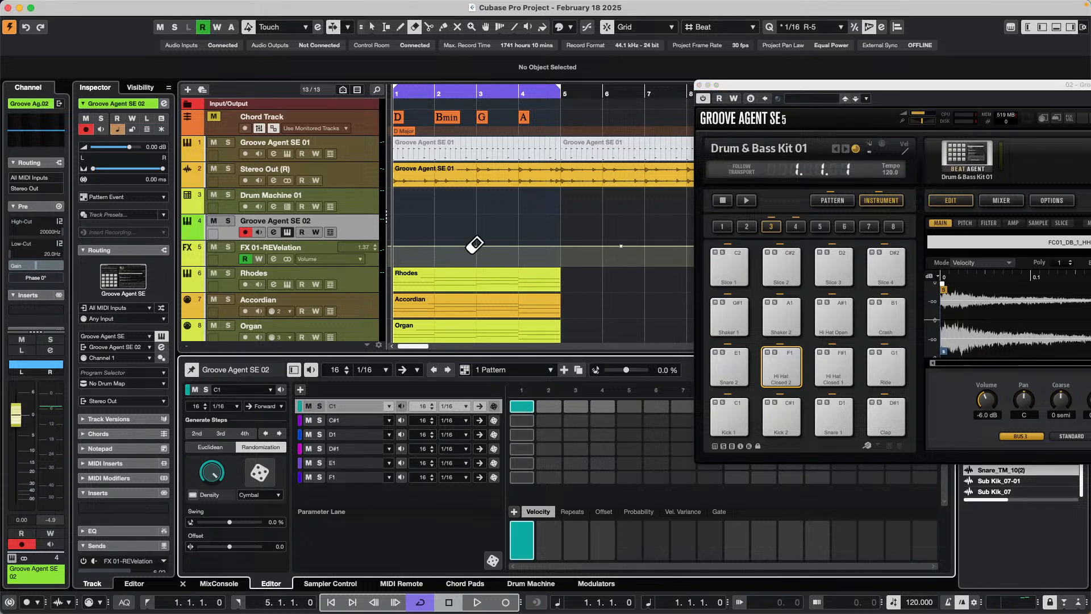
left_click(233, 221)
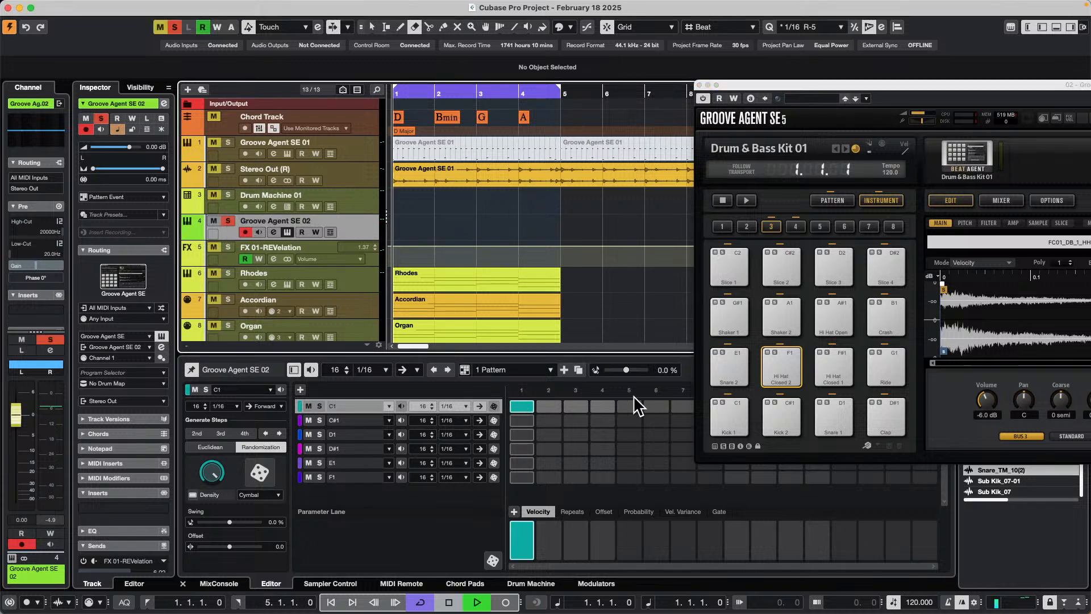
key("space")
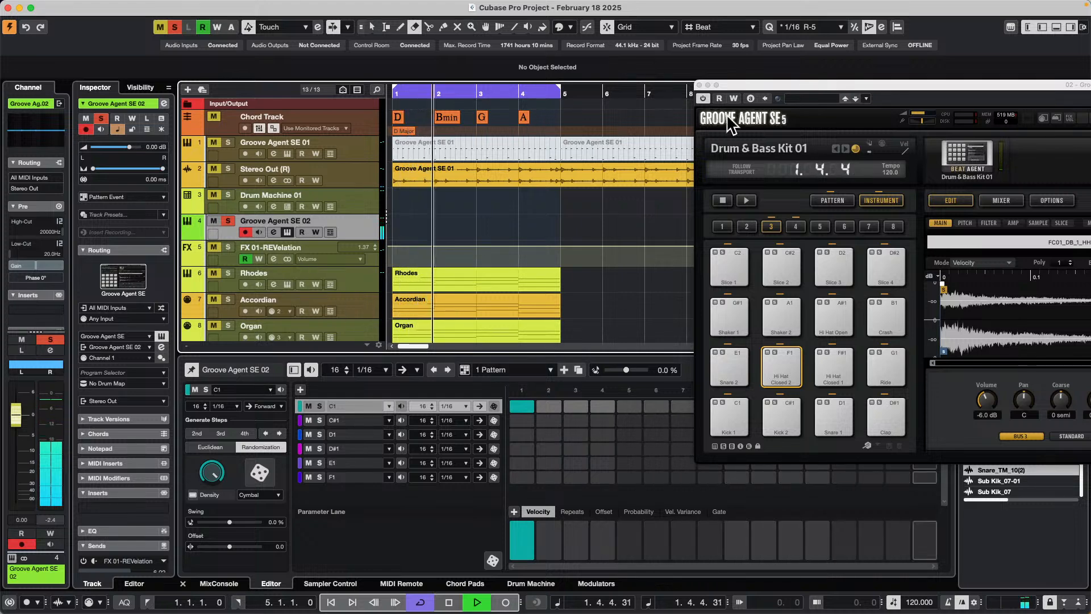
Add kick hits on steps 5, 6, 9 and 14 of the C1 lane while the pattern plays
left_click_drag(766, 85, 152, 13)
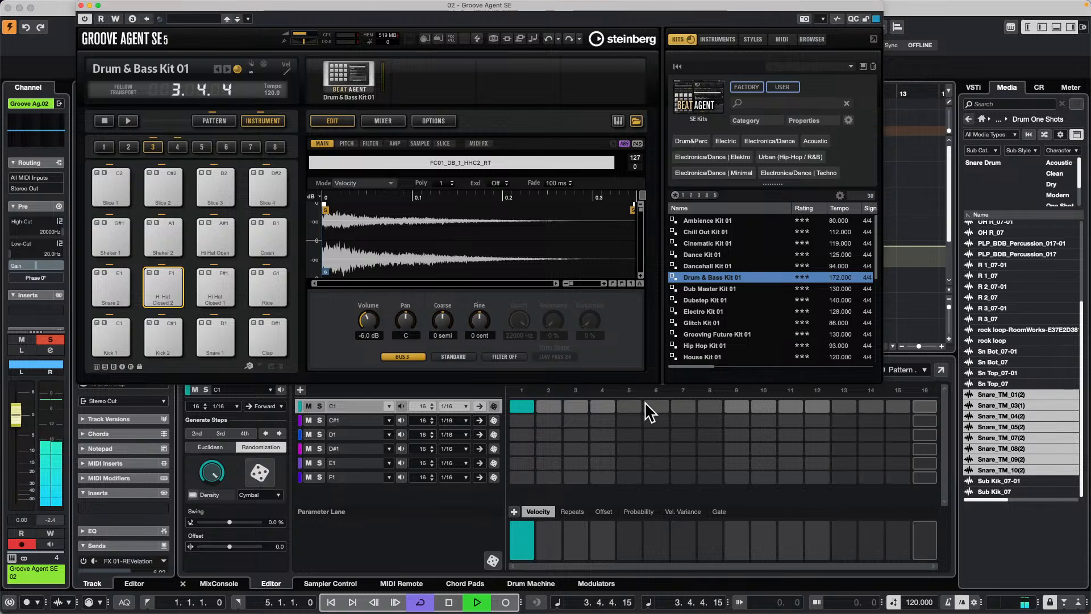
left_click(628, 406)
left_click(655, 405)
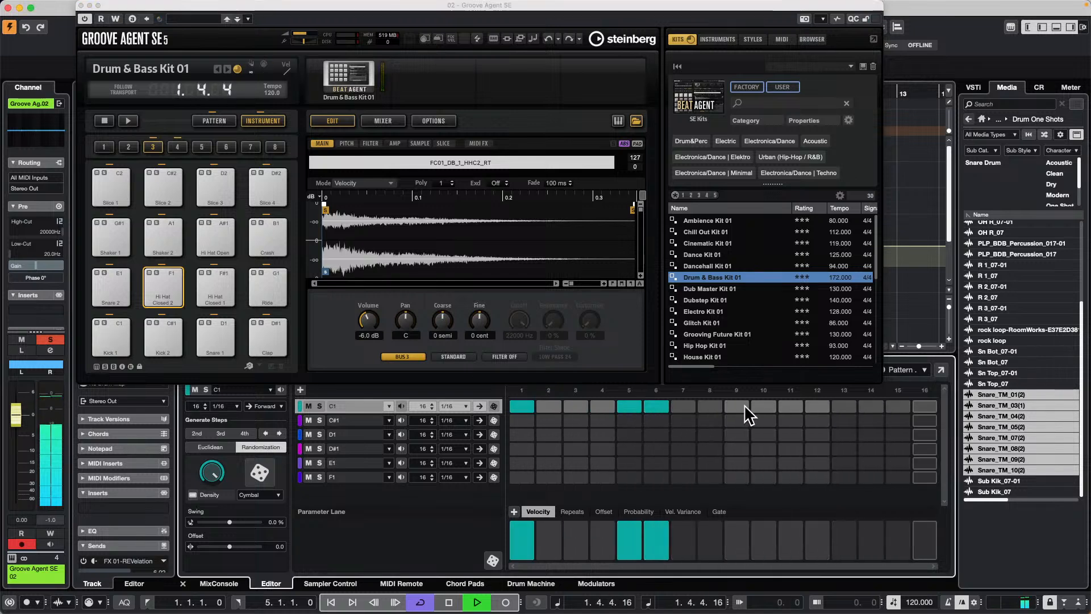
left_click(740, 406)
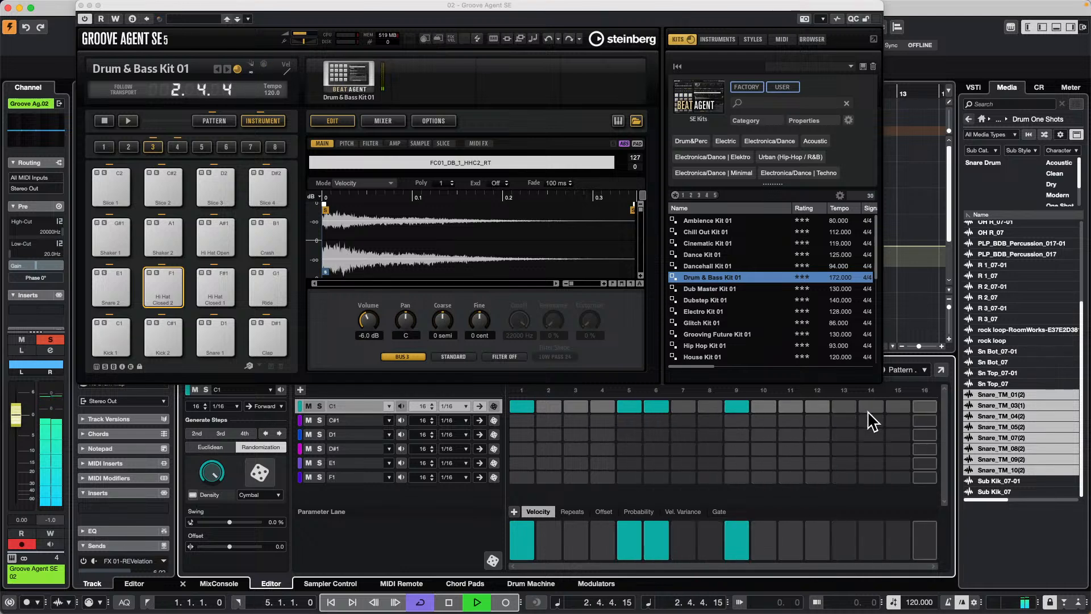
left_click(869, 408)
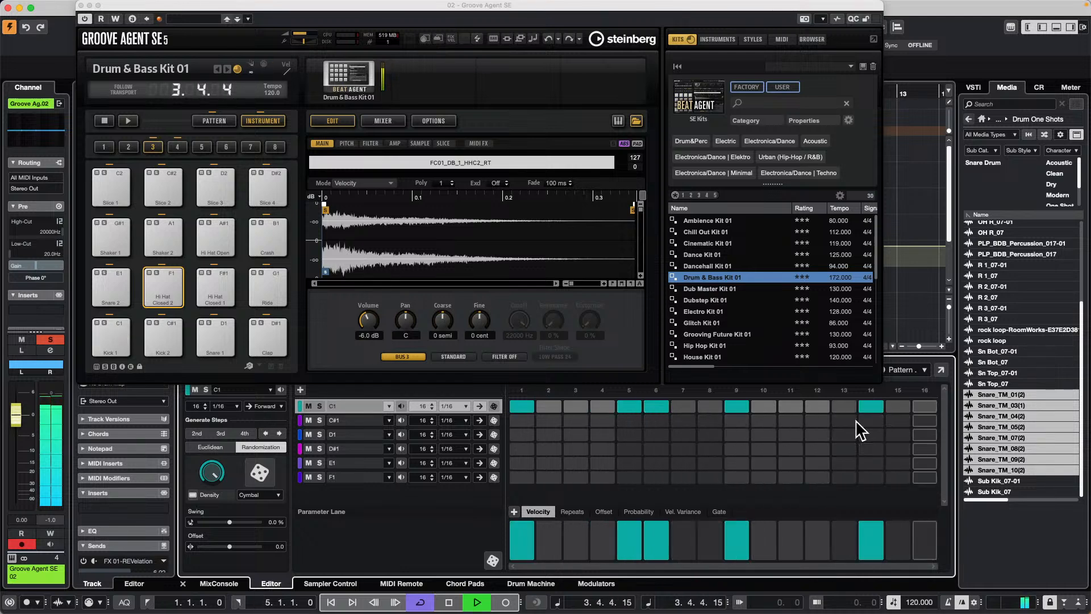
Place snare hits on steps 5 and 13 of the D1 lane and clear the C1 kick on step 5
left_click(601, 435)
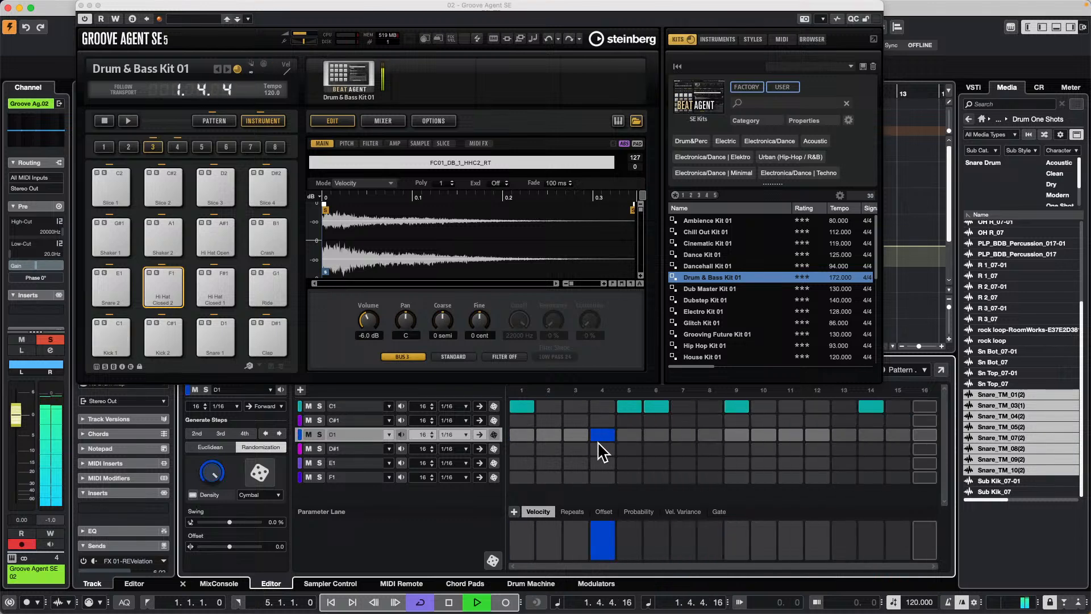
left_click(630, 434)
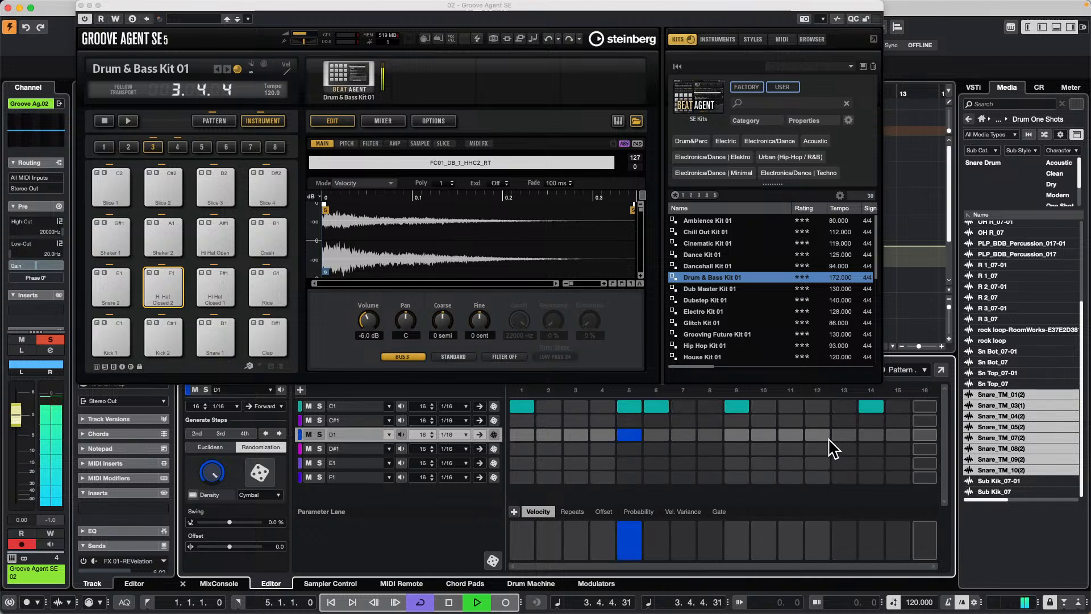
left_click(629, 405)
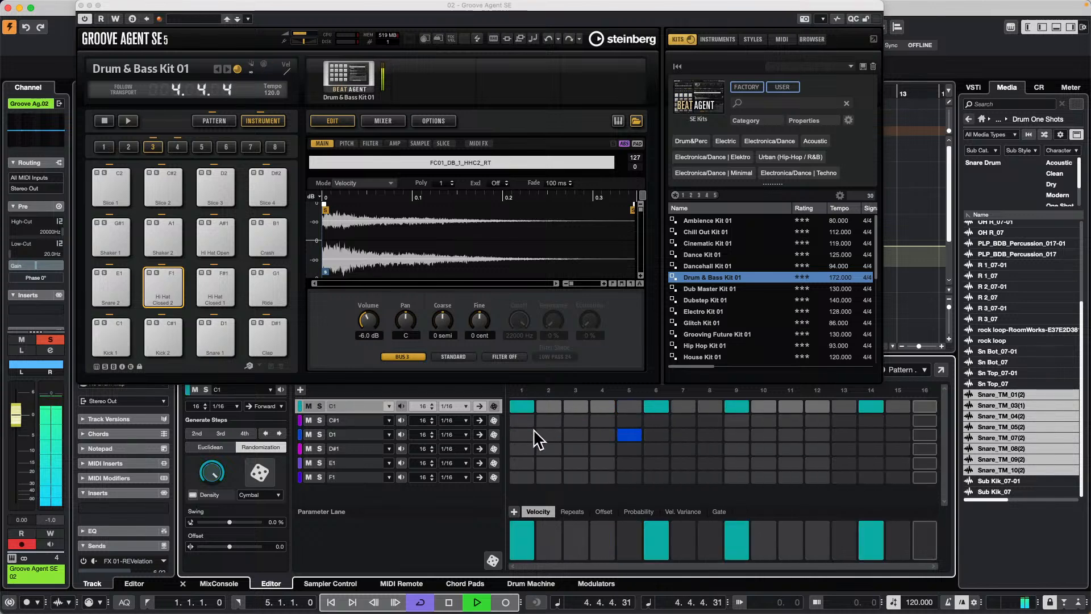
left_click(846, 434)
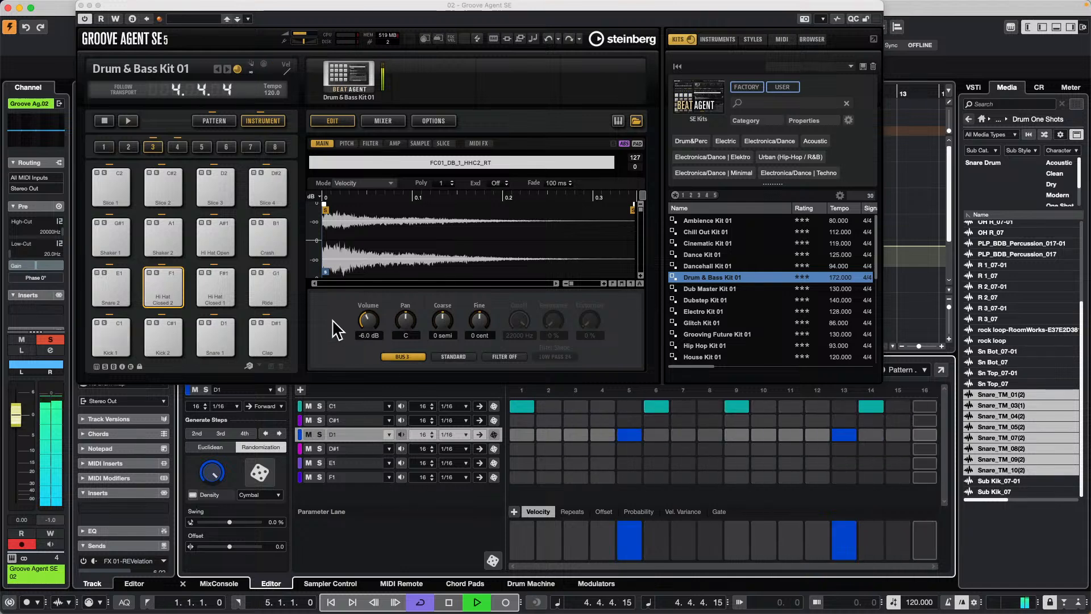
Add pattern lanes up to A1 and fill the F#1 closed hi-hat lane with a Euclidean rhythm of 9 pulses
left_click(221, 283)
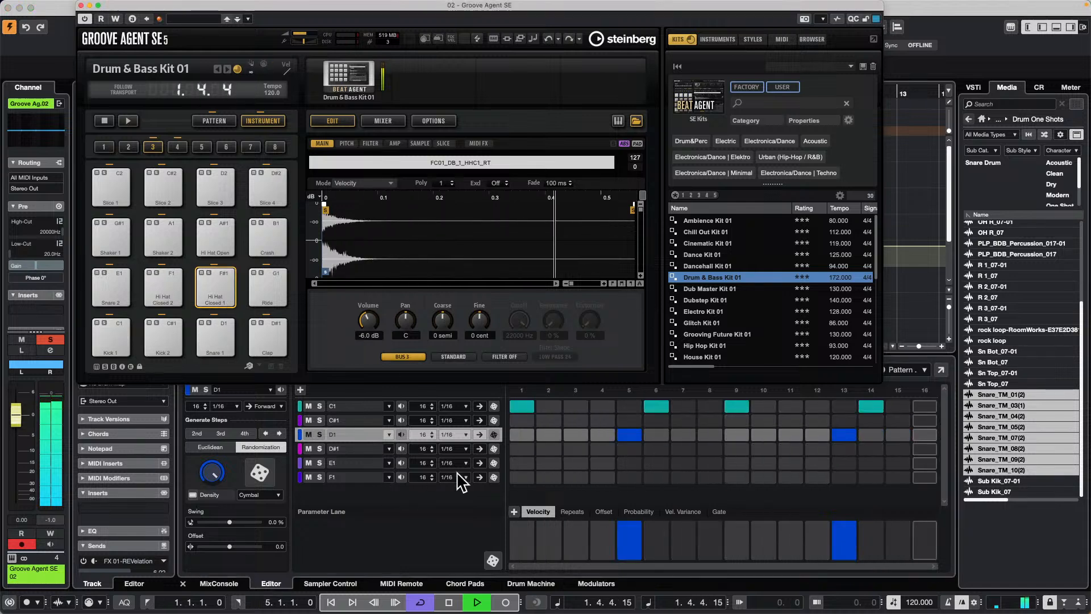
left_click(300, 389)
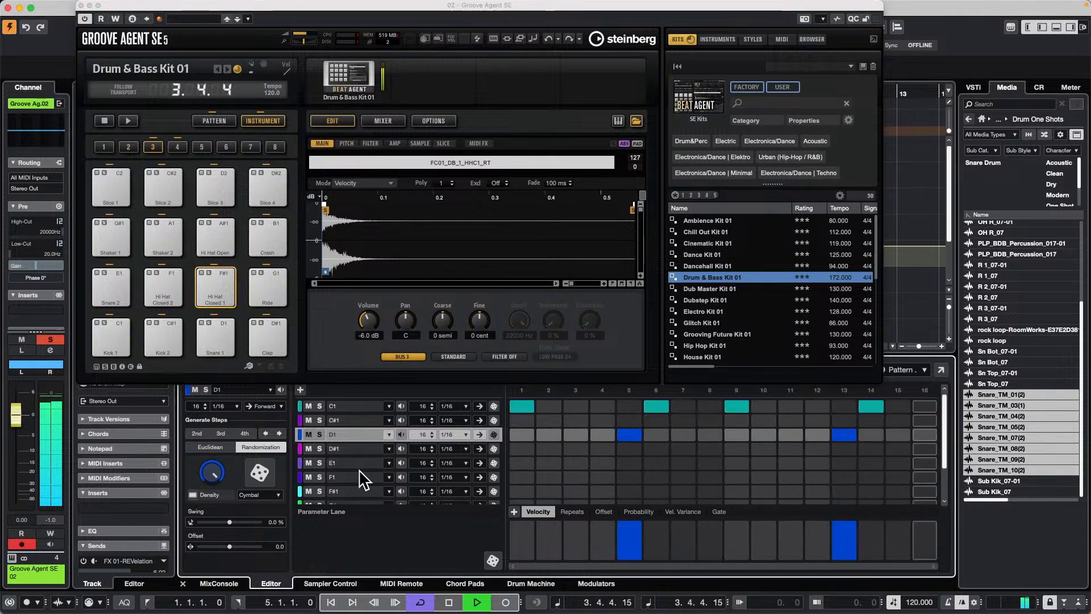
scroll(363, 480, "down", 3)
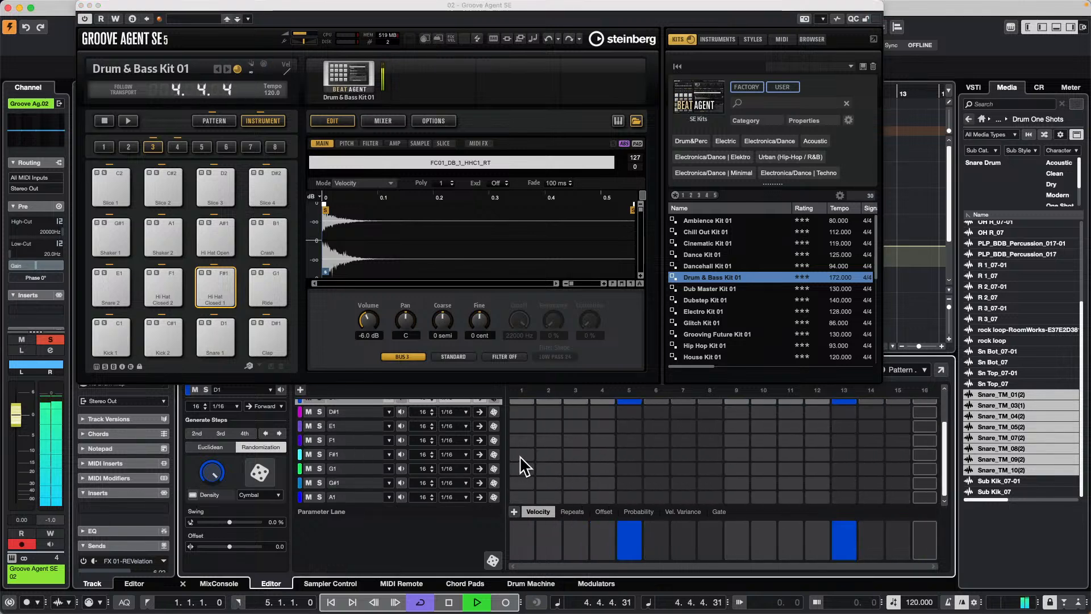
left_click(361, 454)
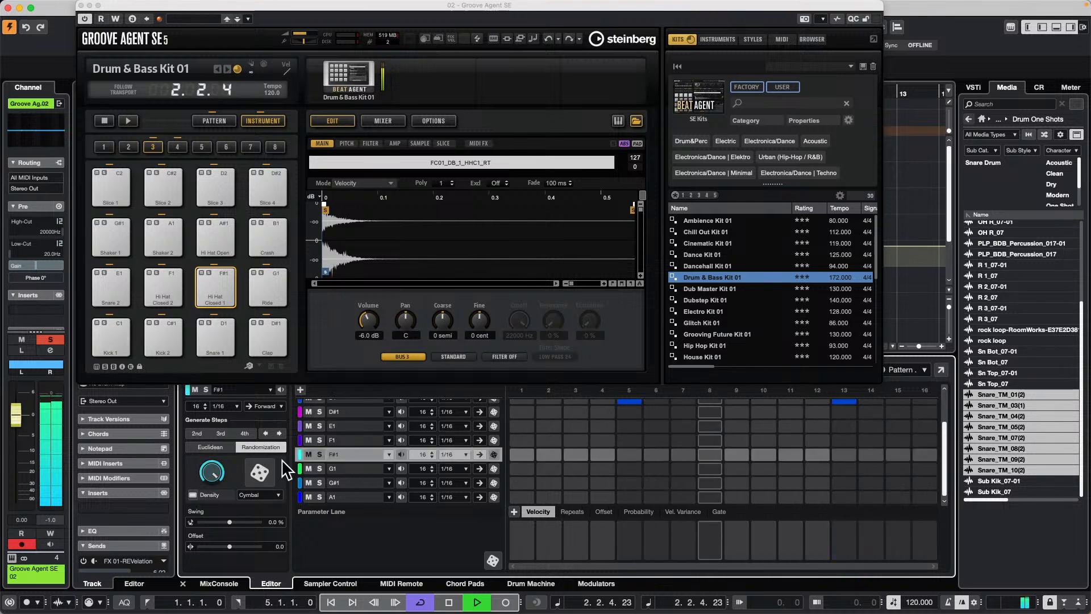
left_click(214, 449)
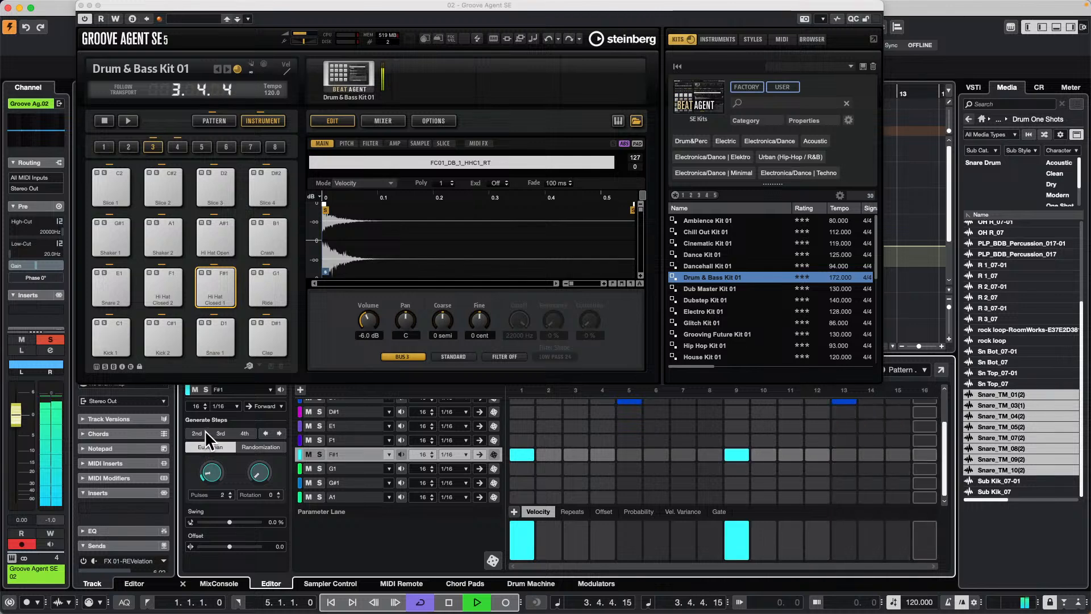
left_click_drag(205, 431, 258, 361)
Audition the Hi Hat Closed 2 pad on F1 and the Snare 2 pad on E1
left_click_drag(217, 3, 223, 2)
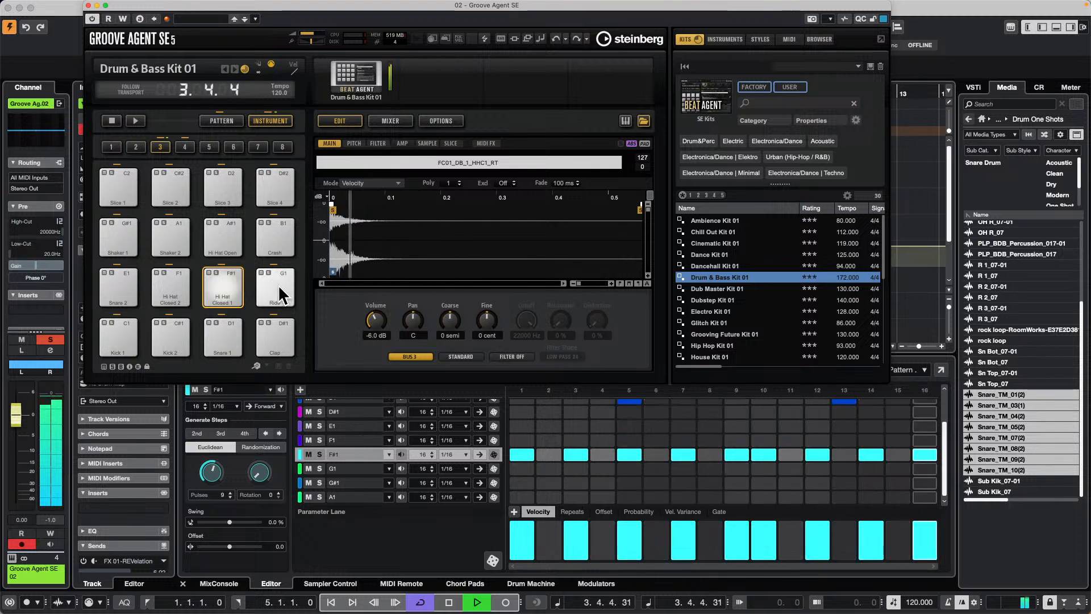
left_click(176, 283)
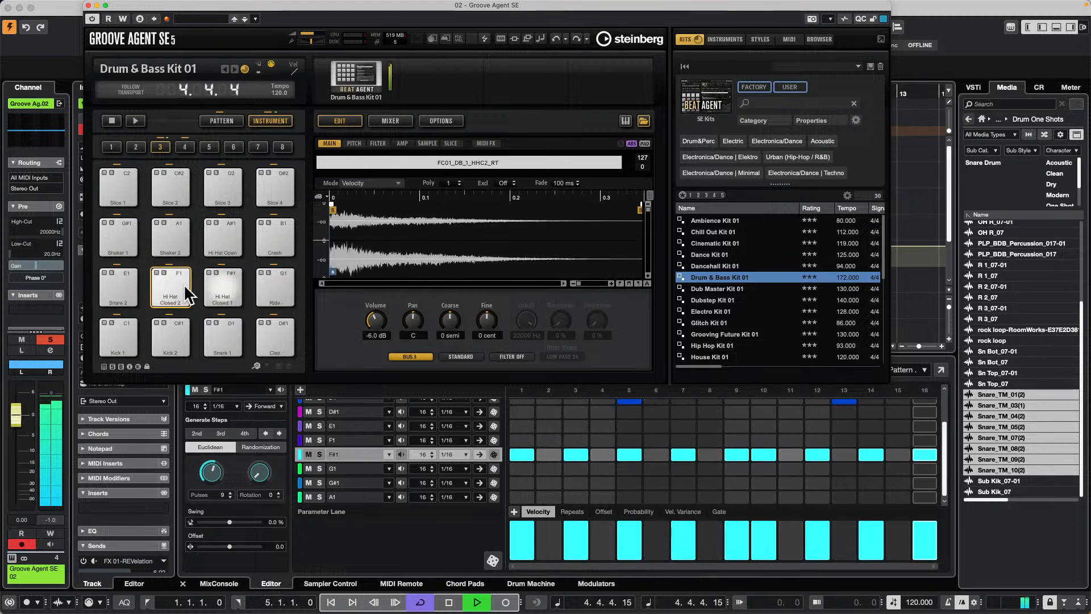
left_click(120, 280)
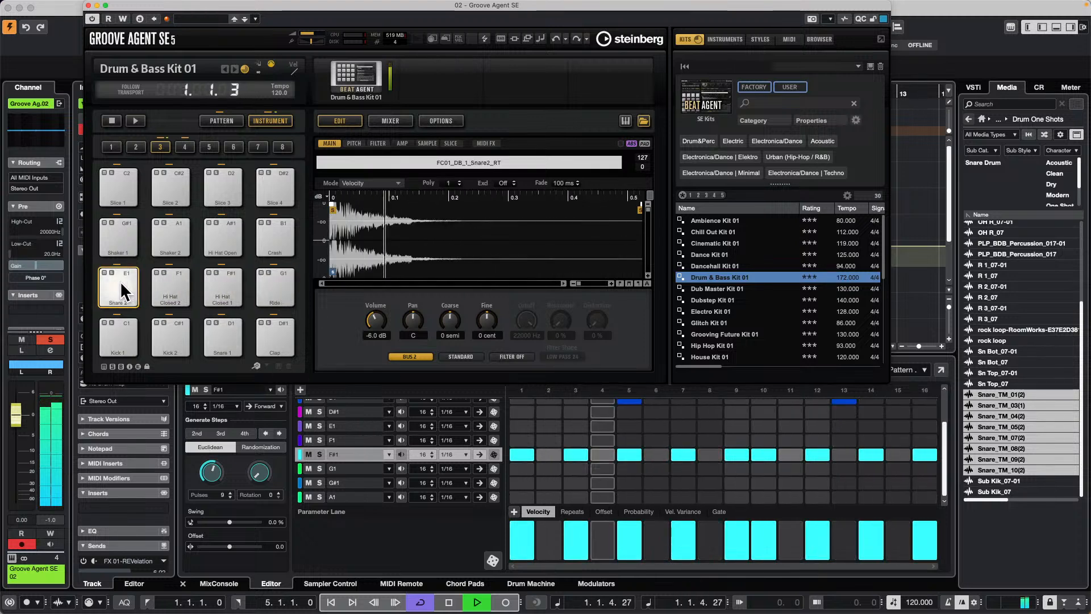
Place Snare 2 hits on steps 9 and 12 of the E1 lane and lower the step 9 velocity to roughly half
left_click(737, 426)
left_click(818, 425)
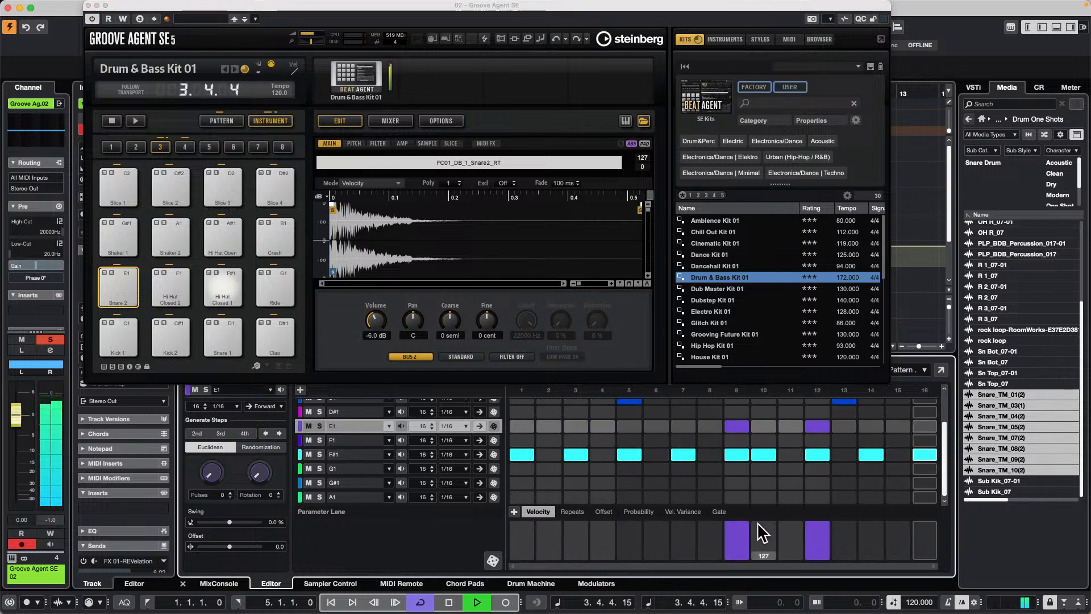
left_click_drag(742, 533, 741, 538)
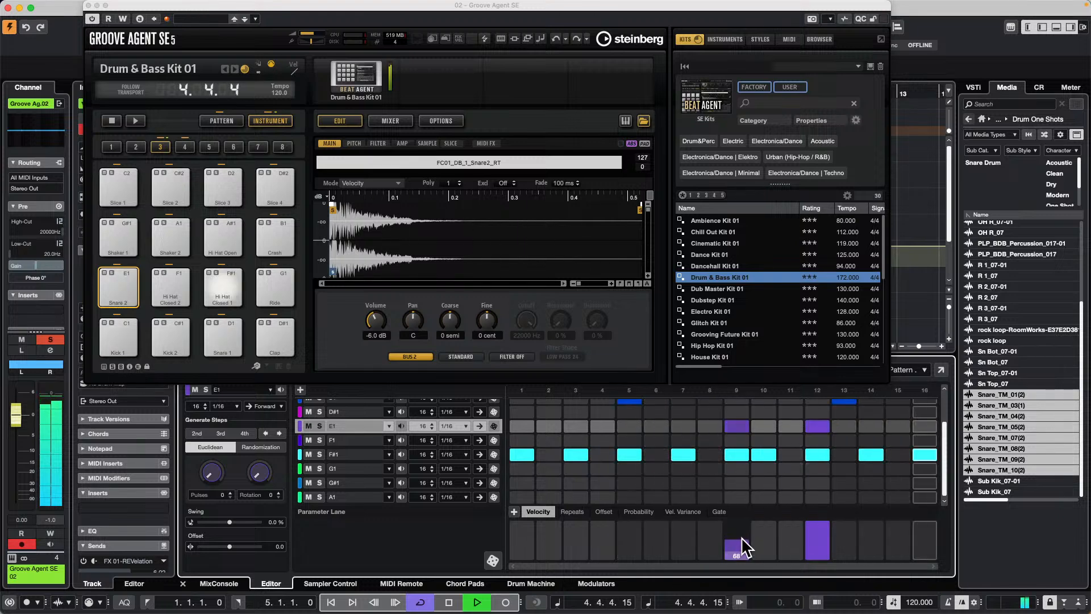
Lower the step 12 velocity in the E1 lane to roughly half and set that lane's resolution to 1/32
left_click(814, 538)
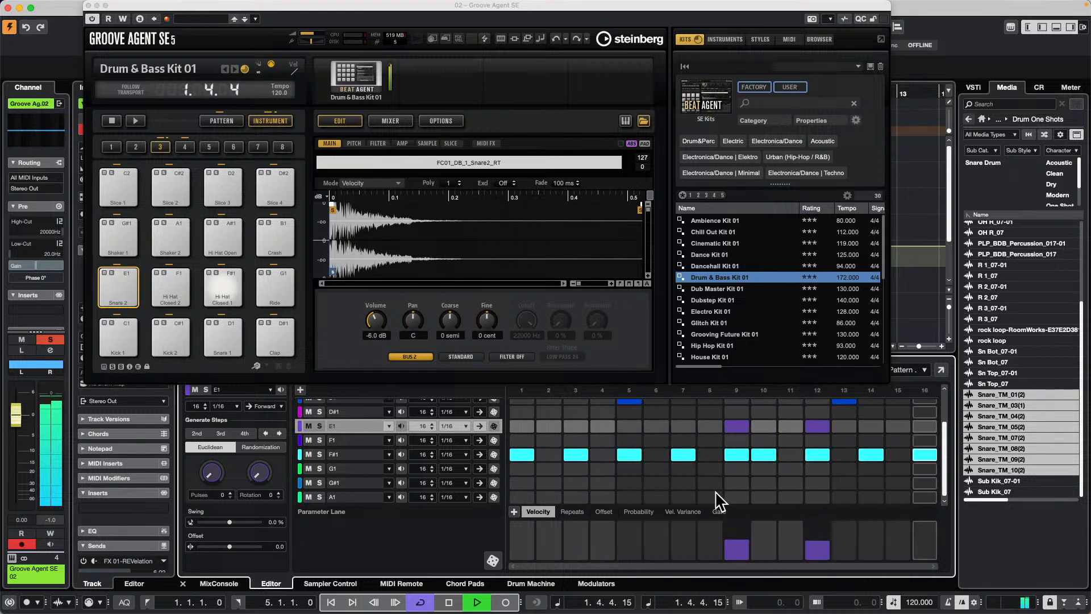
left_click(465, 426)
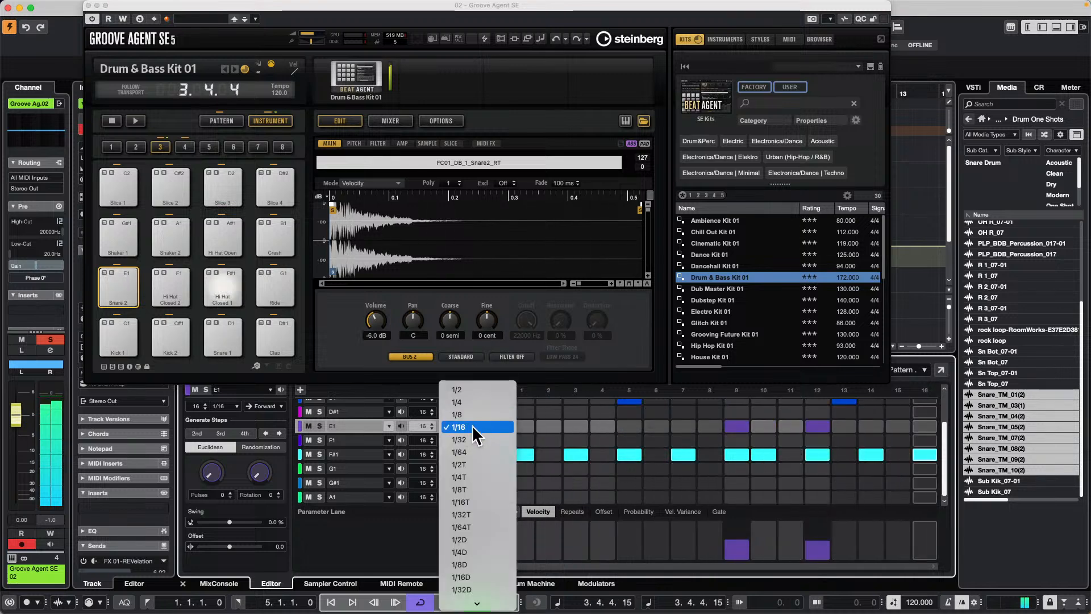
left_click(470, 439)
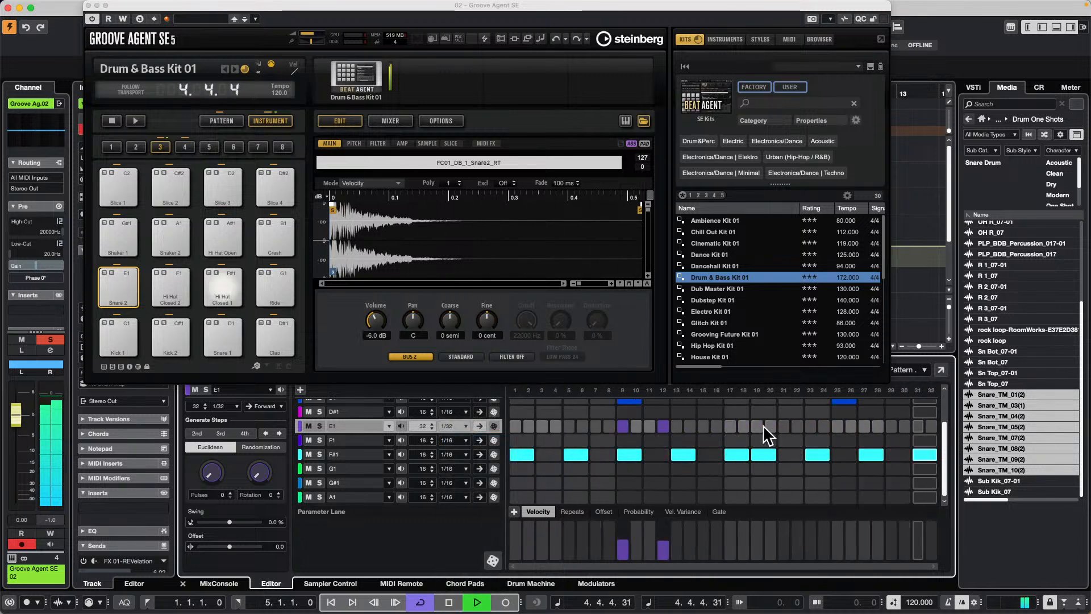
Place Snare 2 hits with reduced velocities on steps 23 to 26 of the E1 lane and clear the hit on step 25
left_click_drag(810, 426, 851, 426)
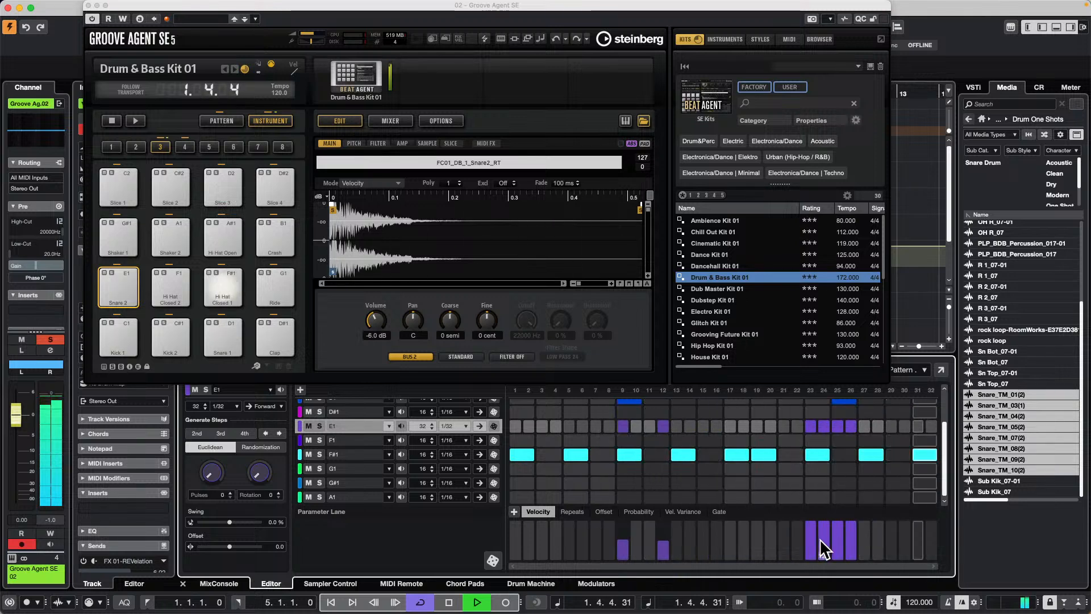
left_click_drag(816, 544, 840, 540)
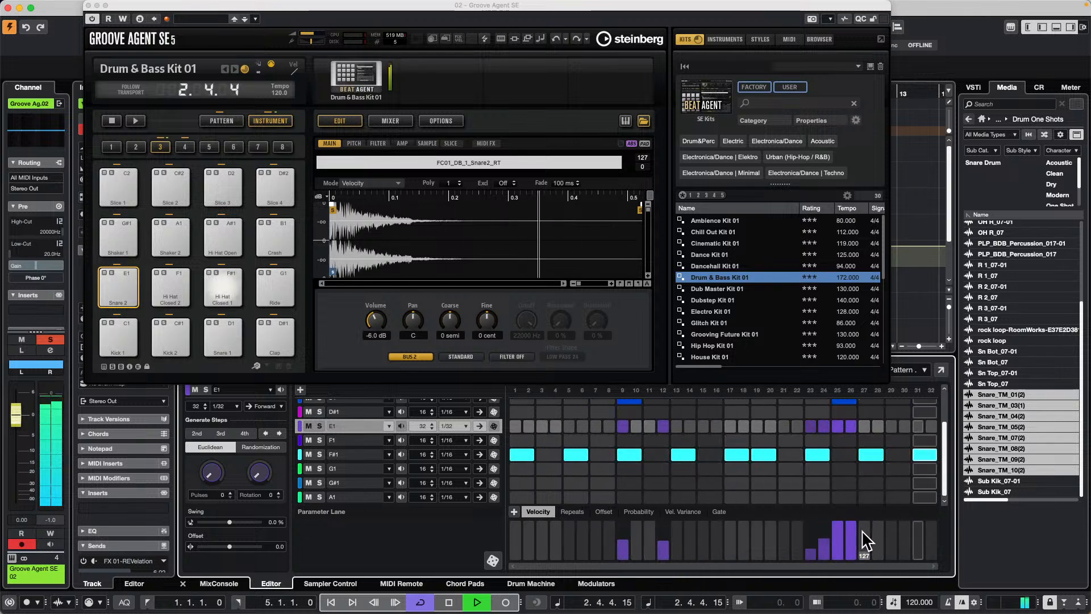
left_click(851, 544)
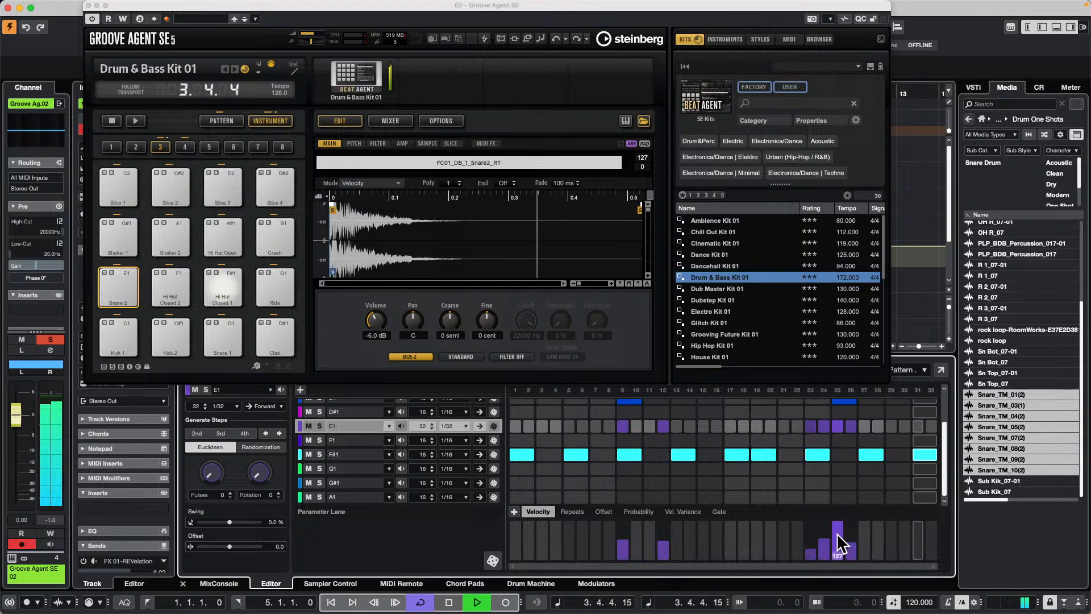
left_click(838, 536)
left_click(838, 428)
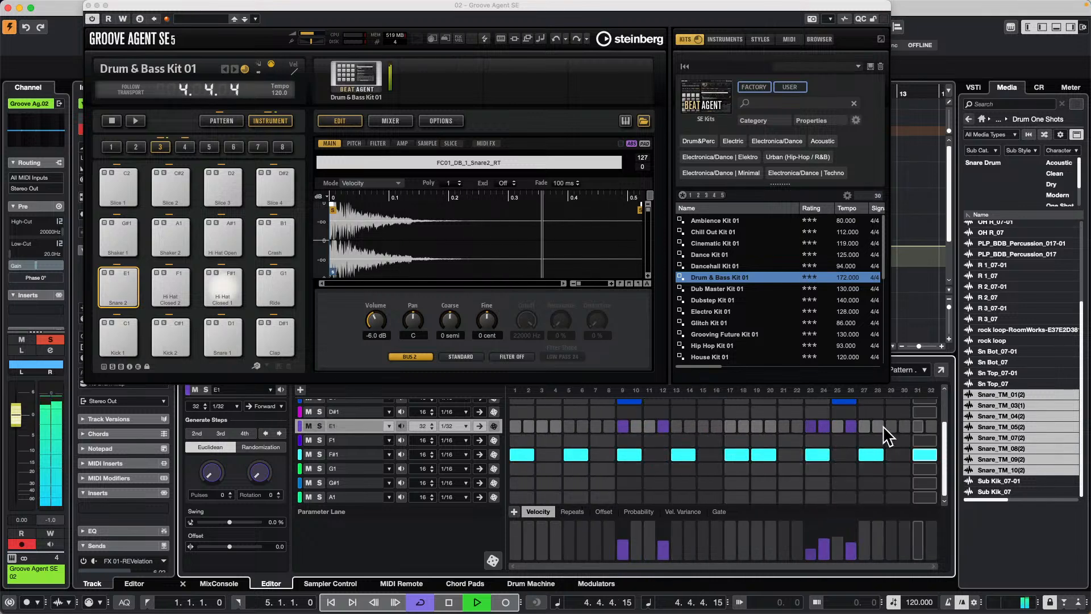
Add Snare 2 hits on steps 28, 30 and 32 of the E1 lane with velocities falling from high to very low
left_click(879, 426)
left_click(905, 426)
left_click(932, 425)
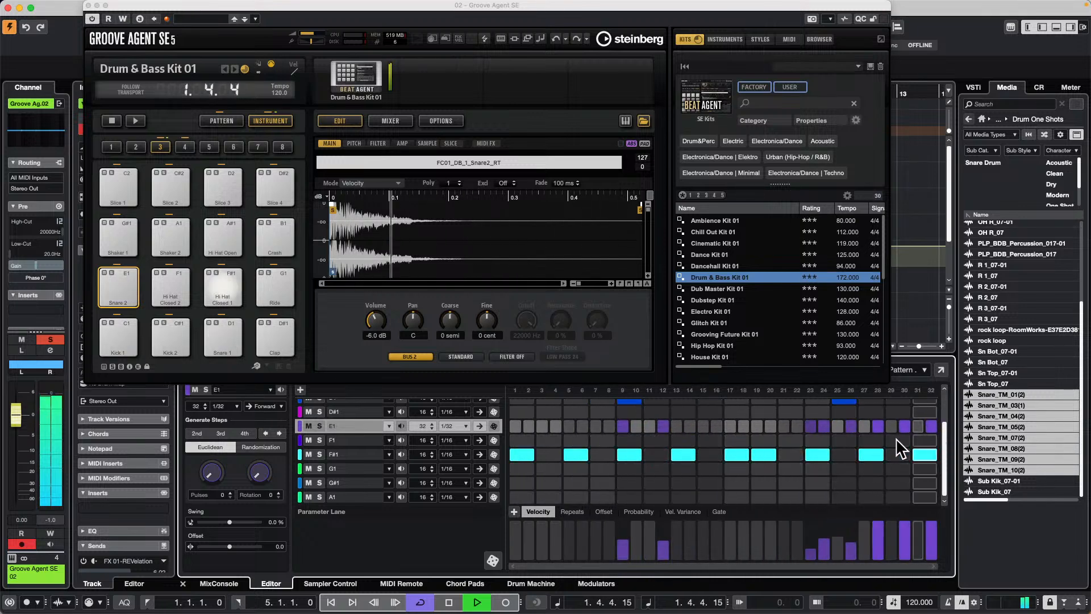
left_click(878, 529)
left_click(904, 539)
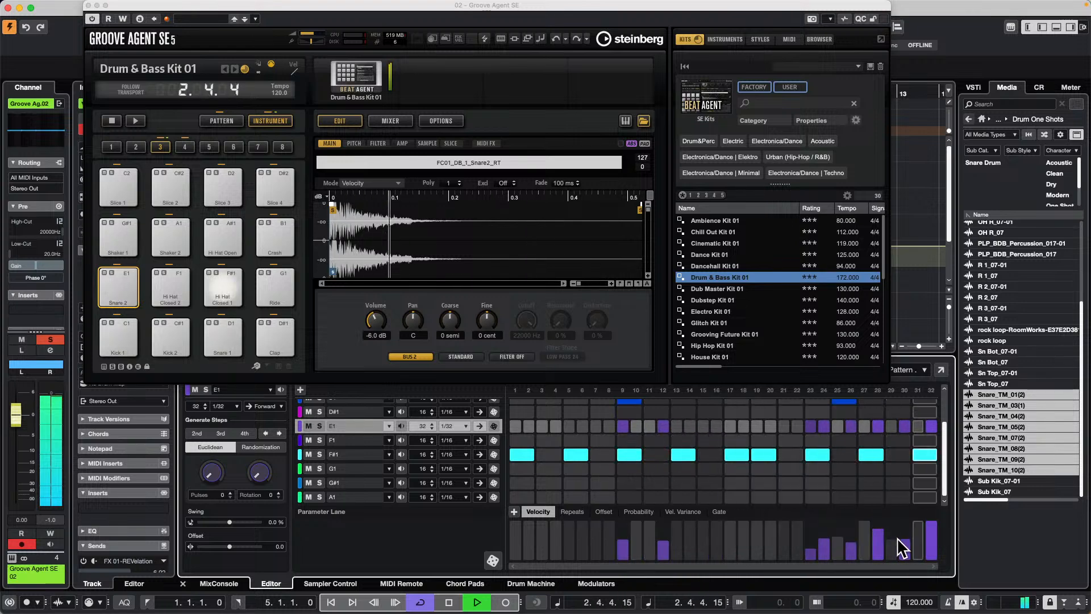
left_click(931, 556)
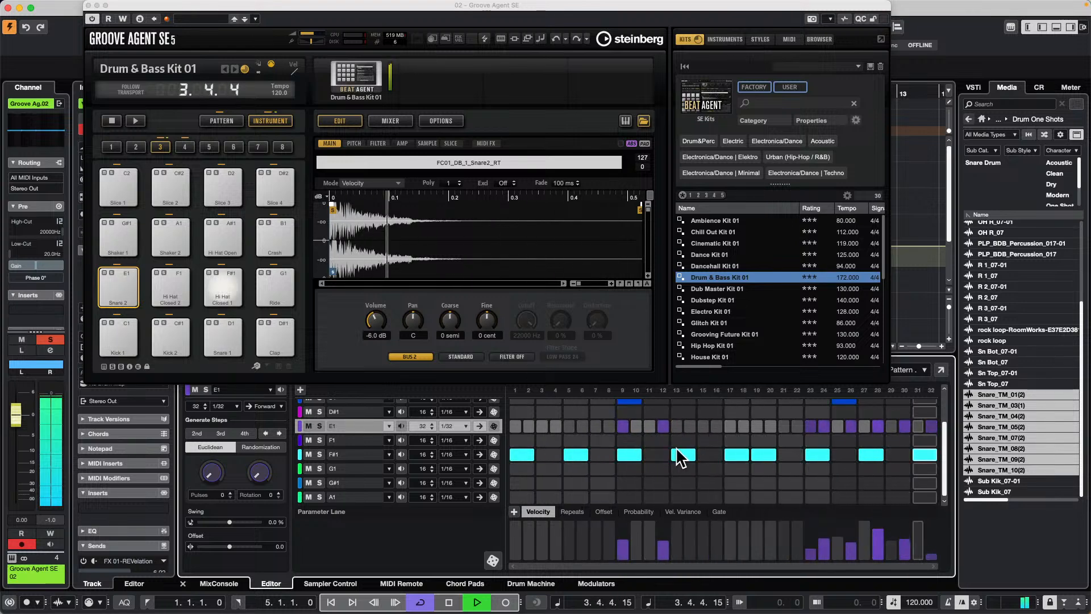
Stop playback and close the Groove Agent SE instrument window
key("space")
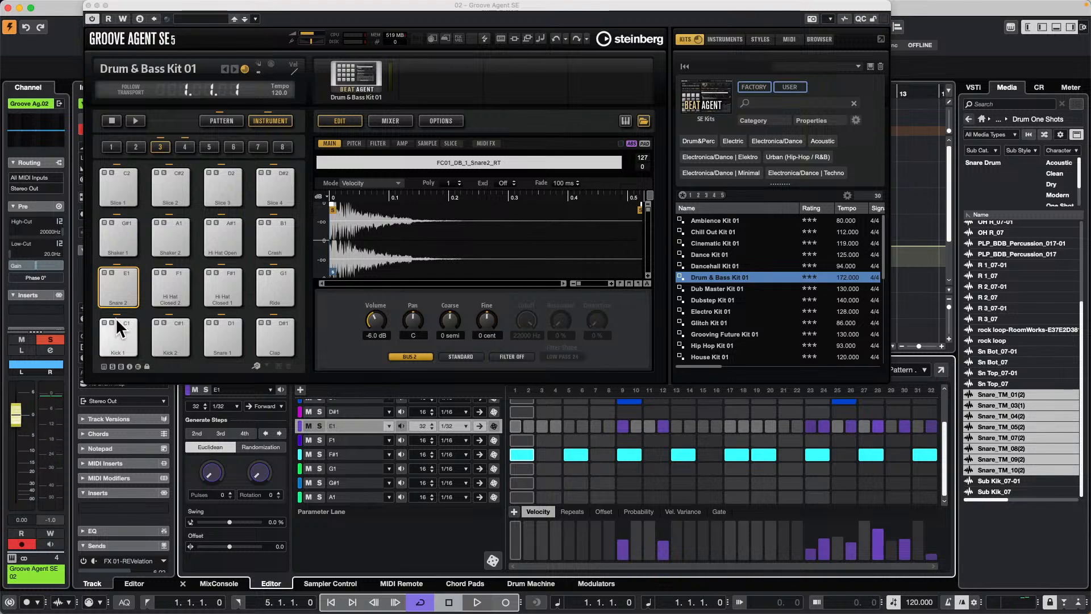
left_click(88, 6)
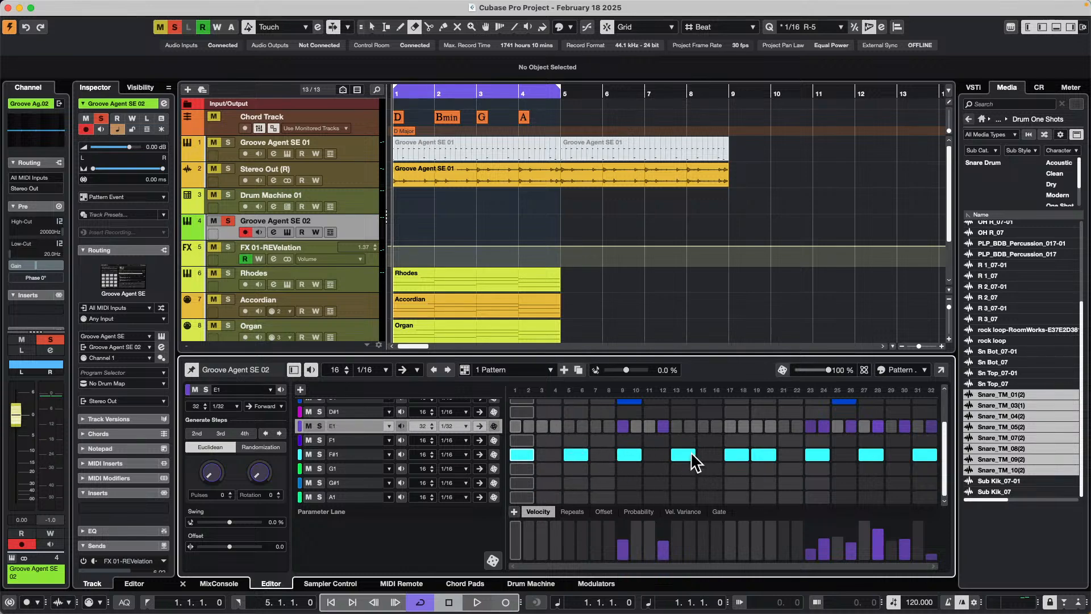
right_click(355, 223)
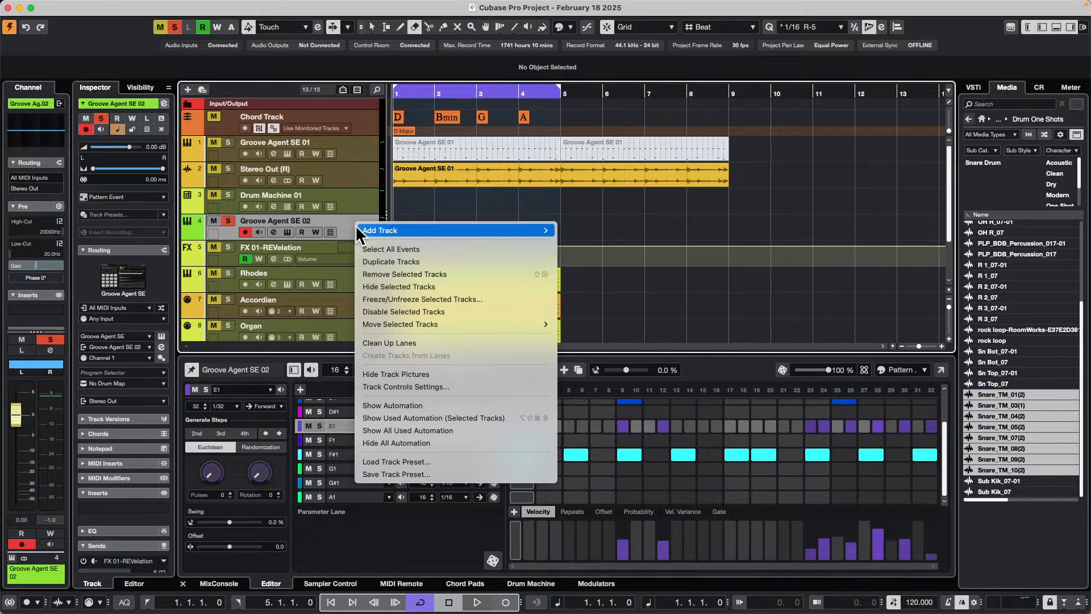
mouse_move(364, 229)
left_click(619, 247)
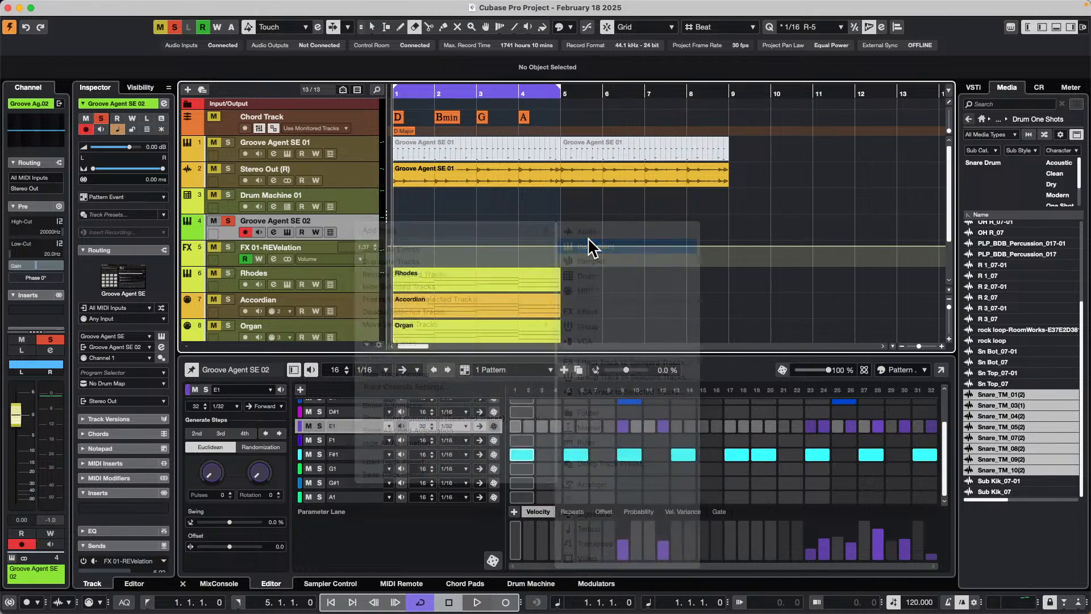
left_click(563, 259)
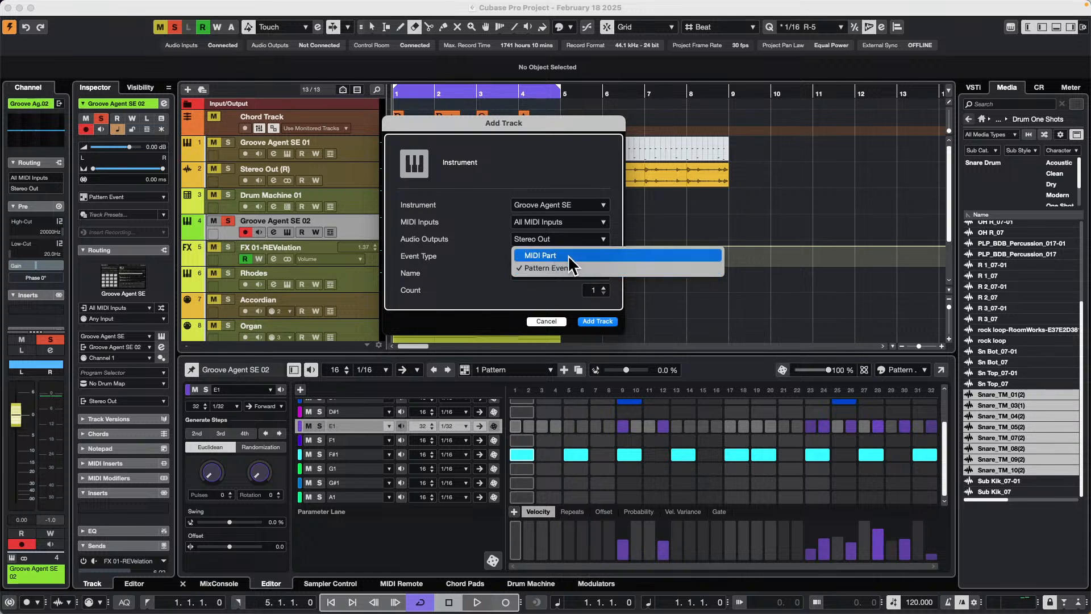
left_click(567, 254)
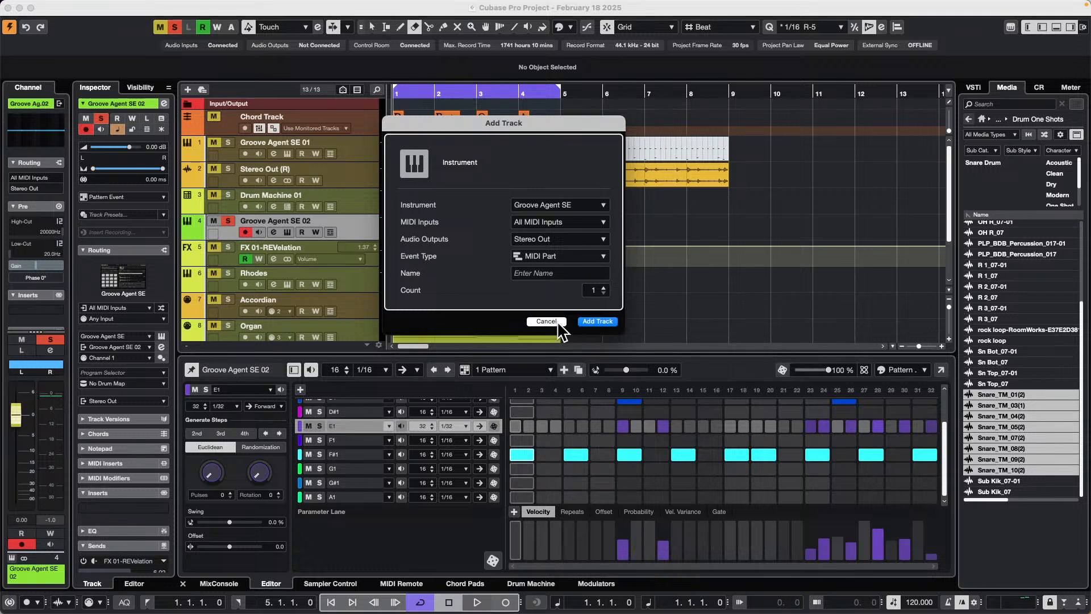
left_click(556, 322)
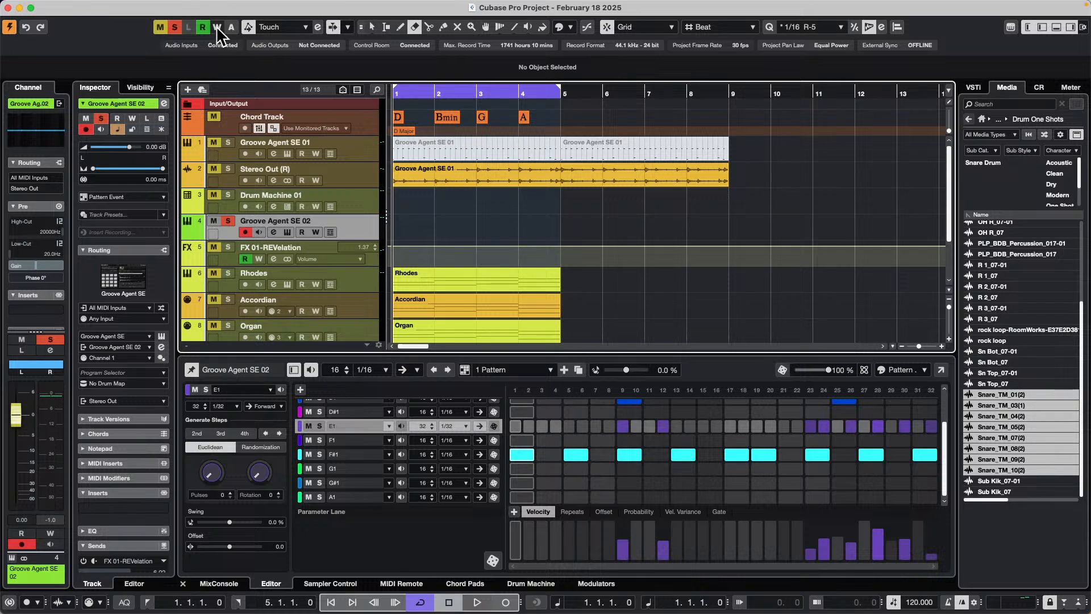
Open the recent project A Long Time Ago Verve and activate it
mouse_move(351, 7)
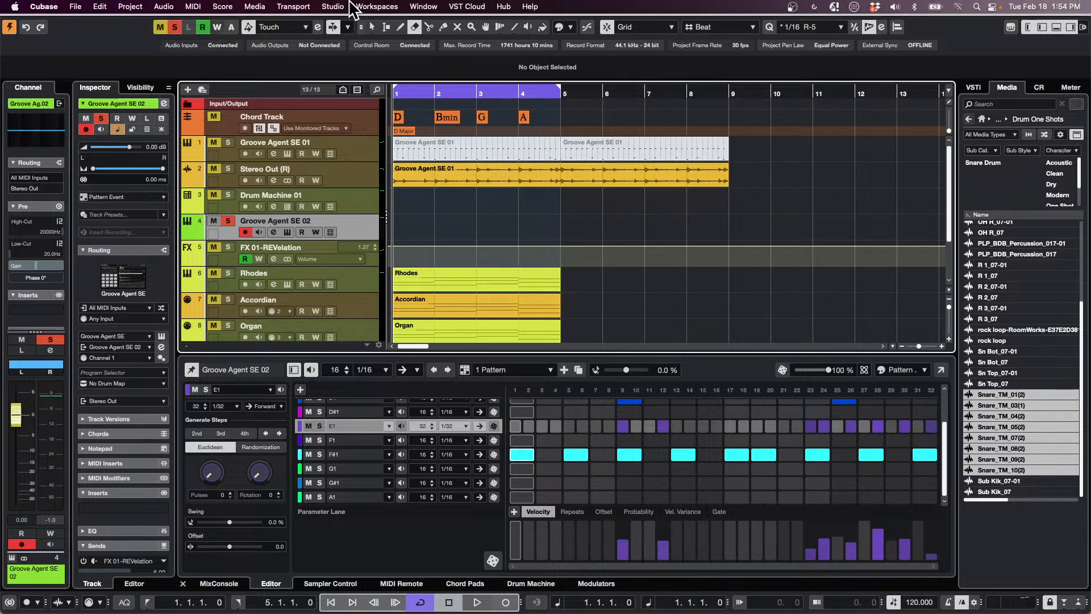
left_click(414, 7)
mouse_move(70, 5)
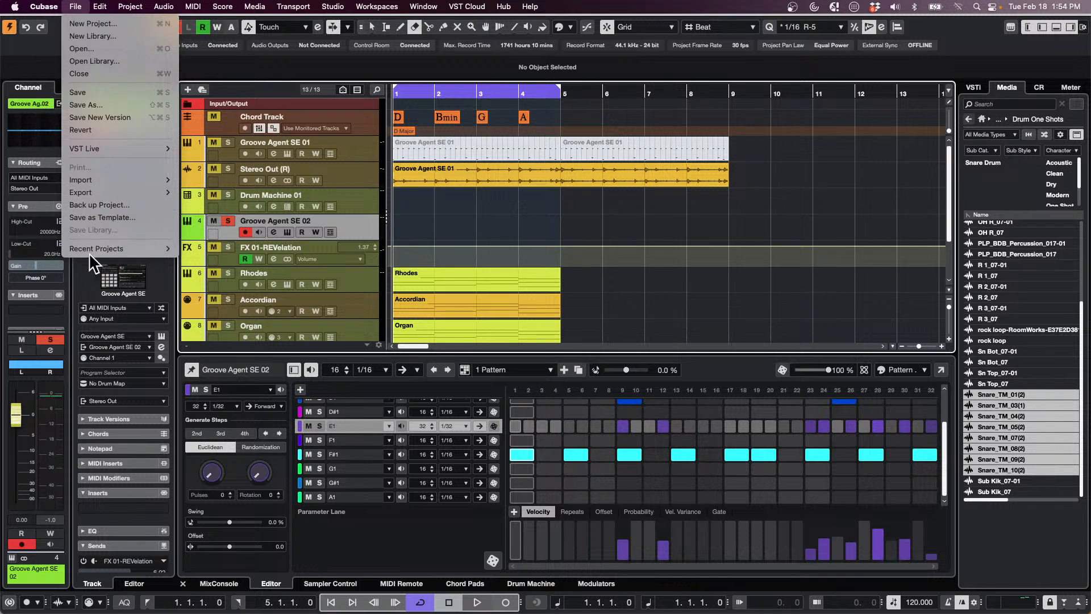
mouse_move(142, 248)
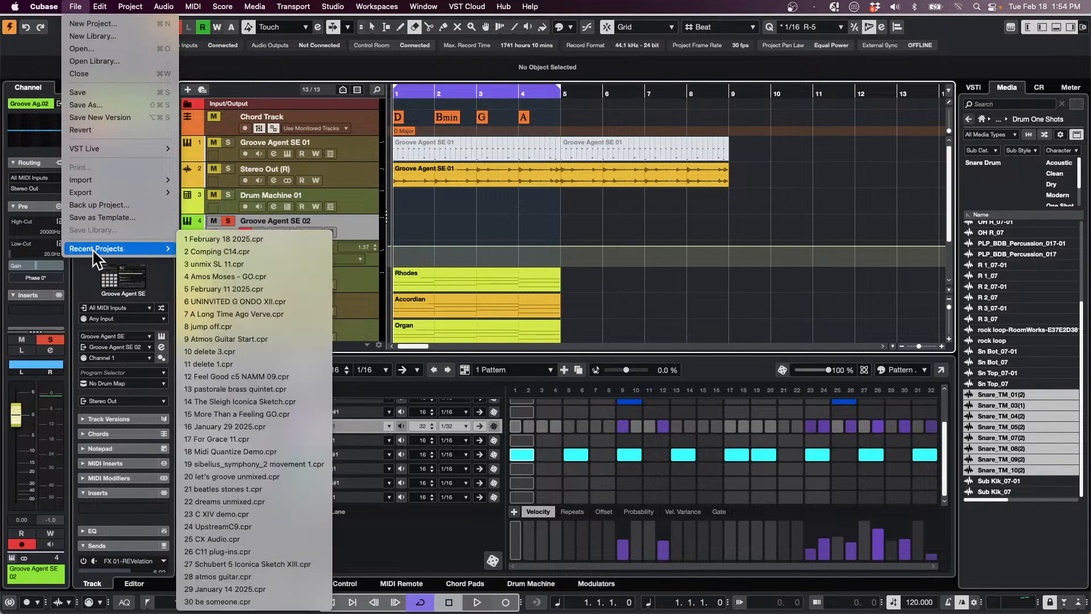
left_click(292, 311)
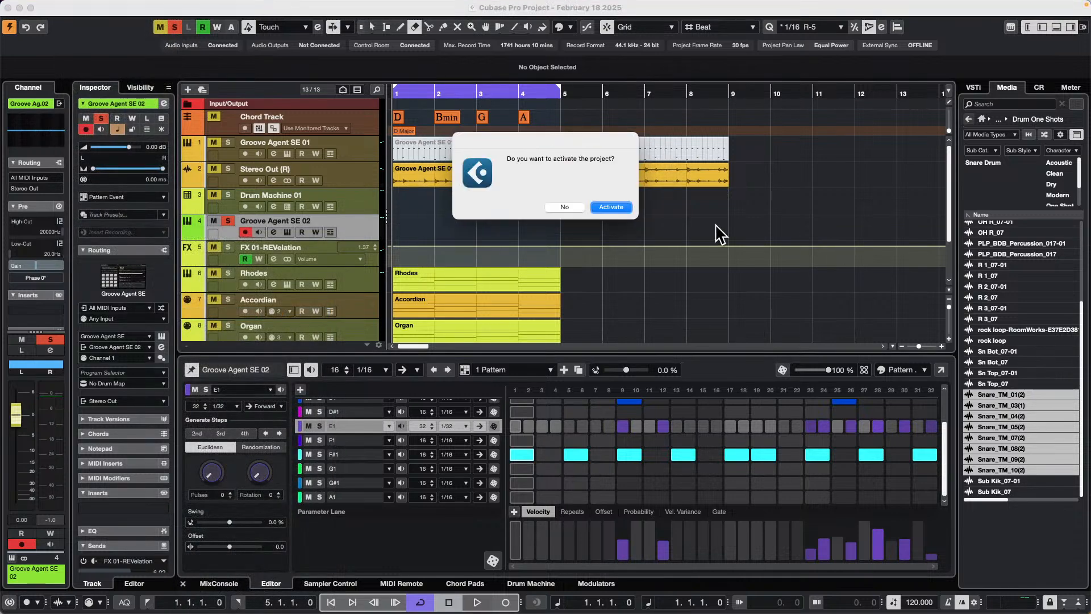
left_click(621, 207)
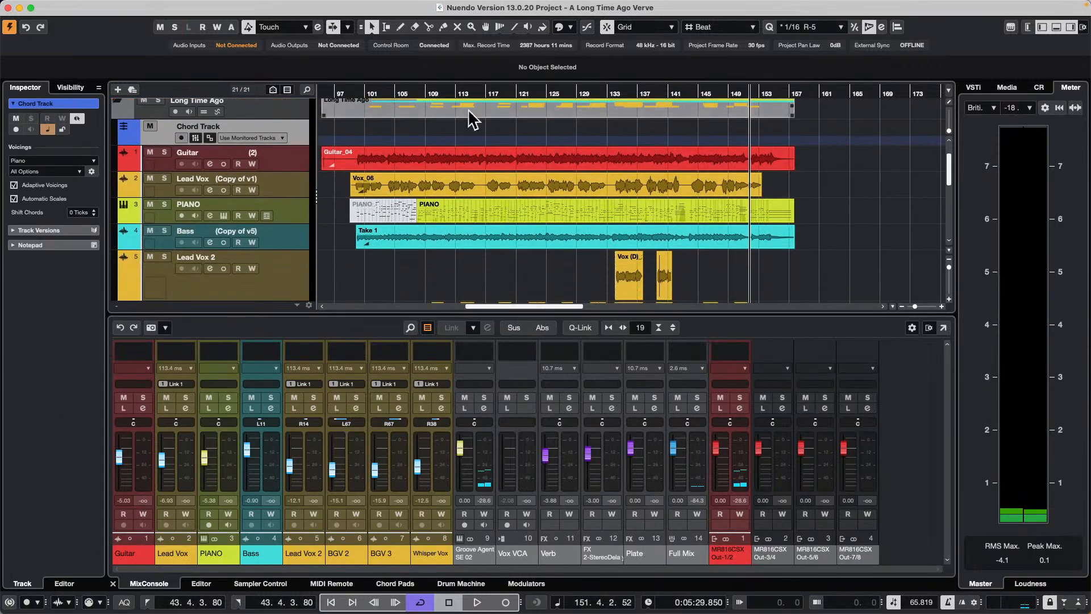
Place the playhead at about bar 101 and briefly start and stop playback
left_click(368, 92)
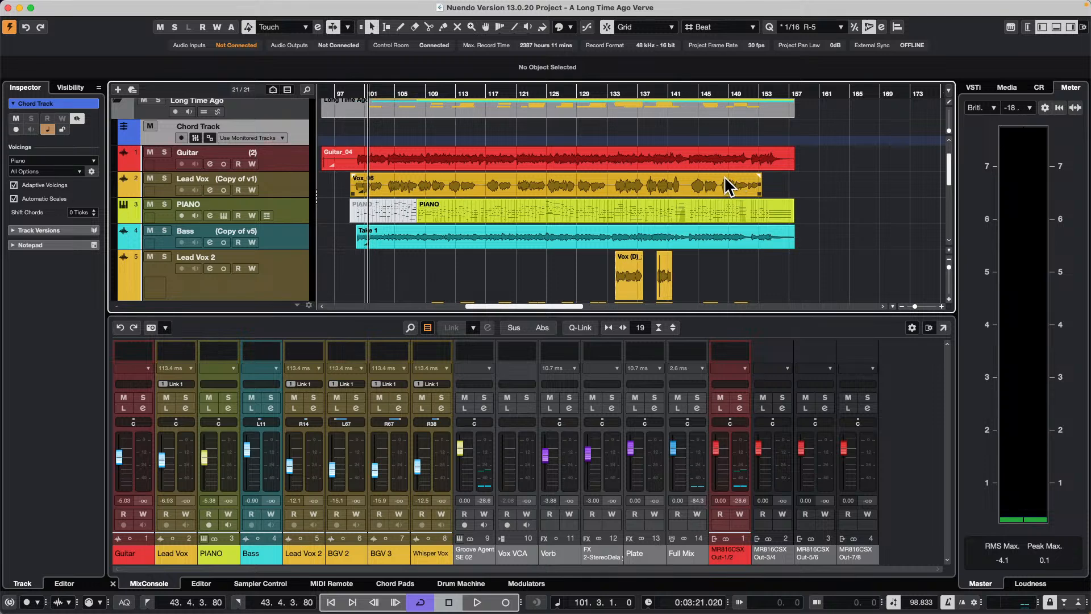
key("space")
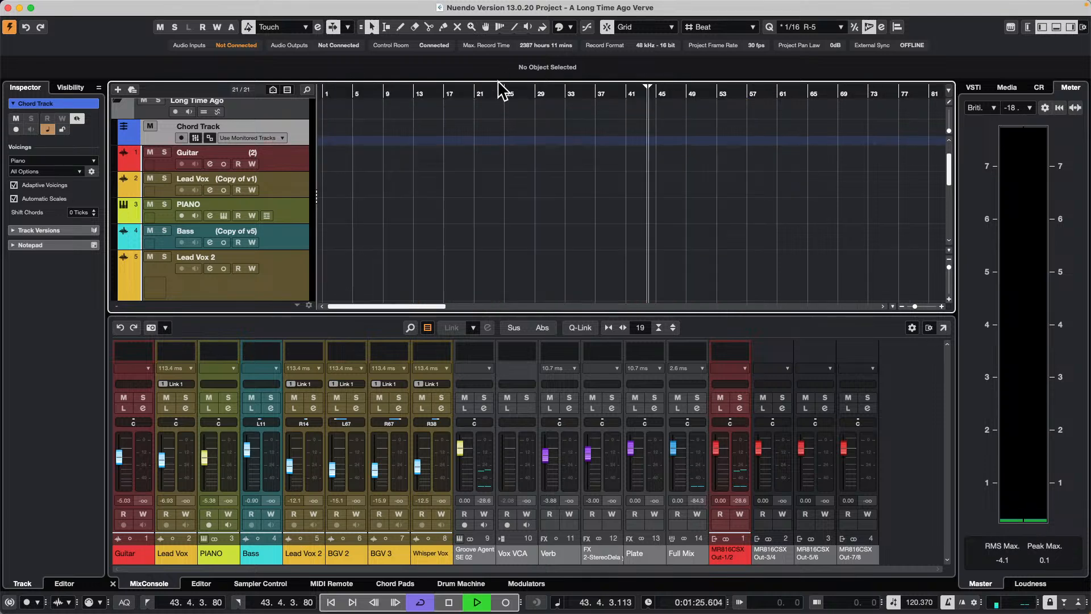
key("space")
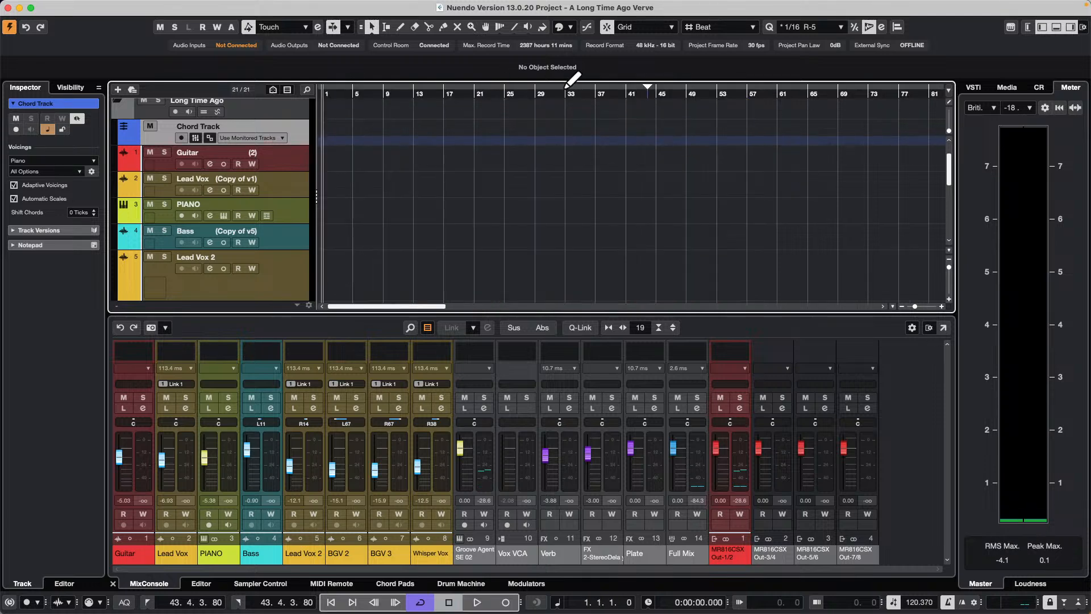
Show the whole song in the timeline and set the locators to the range of the Guitar_04 event
left_click_drag(499, 92, 677, 111)
left_click(591, 159)
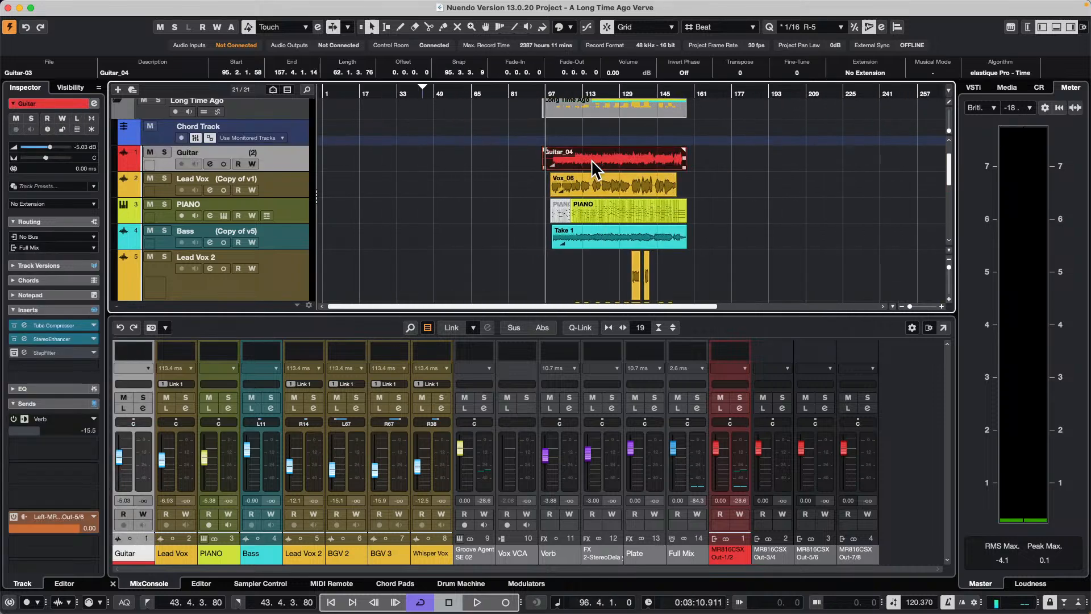
key("p")
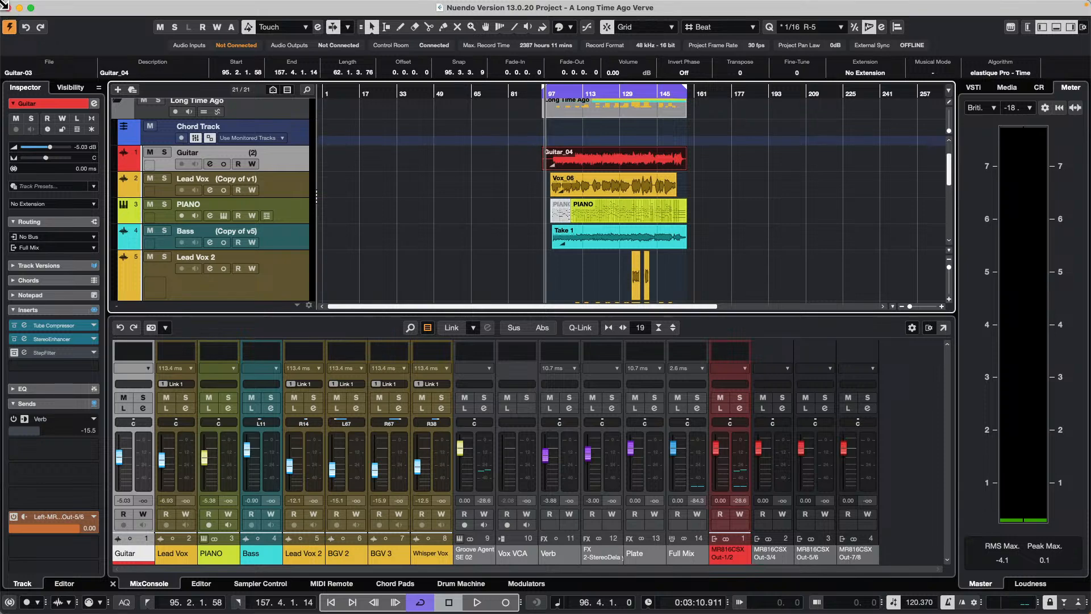
mouse_move(118, 8)
left_click(77, 7)
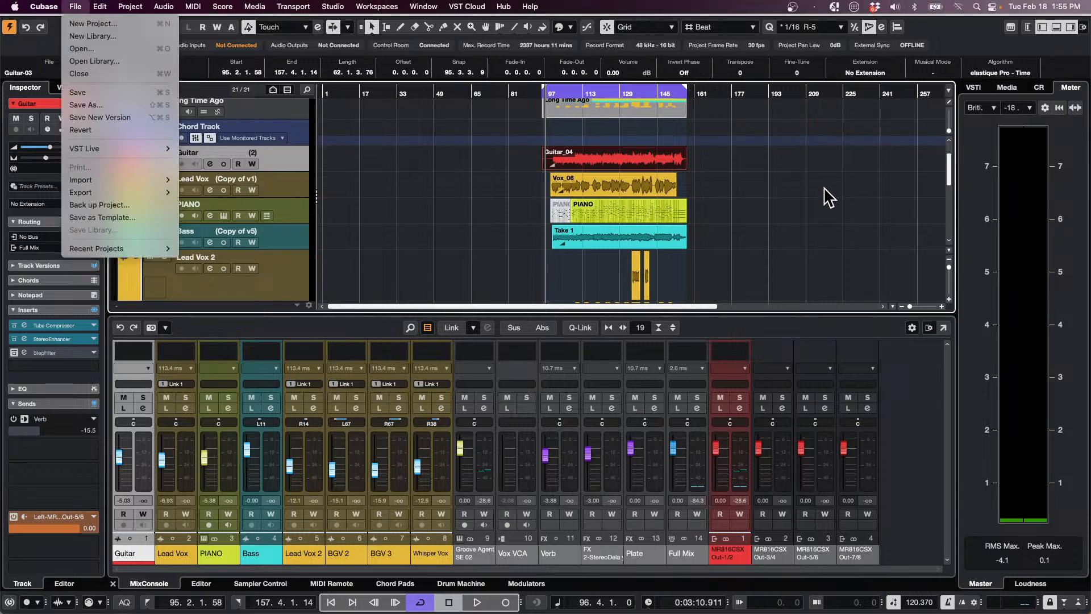
mouse_move(15, 6)
mouse_move(377, 6)
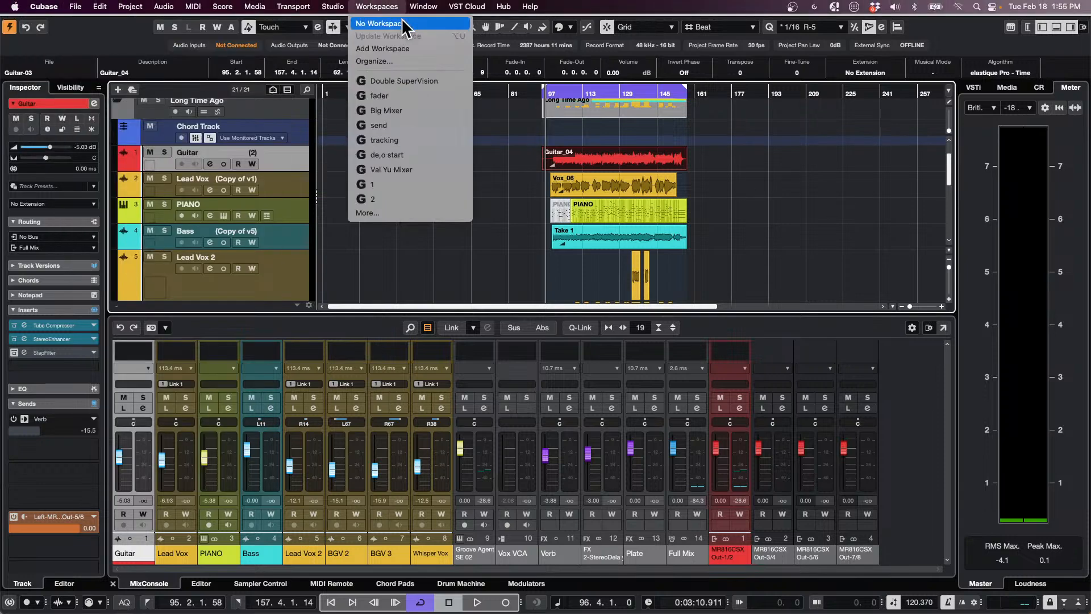
Play the song from about bar 107 and lower the MR816CSX Out-5/6 fader to -5.98 dB
left_click(576, 97)
key("space")
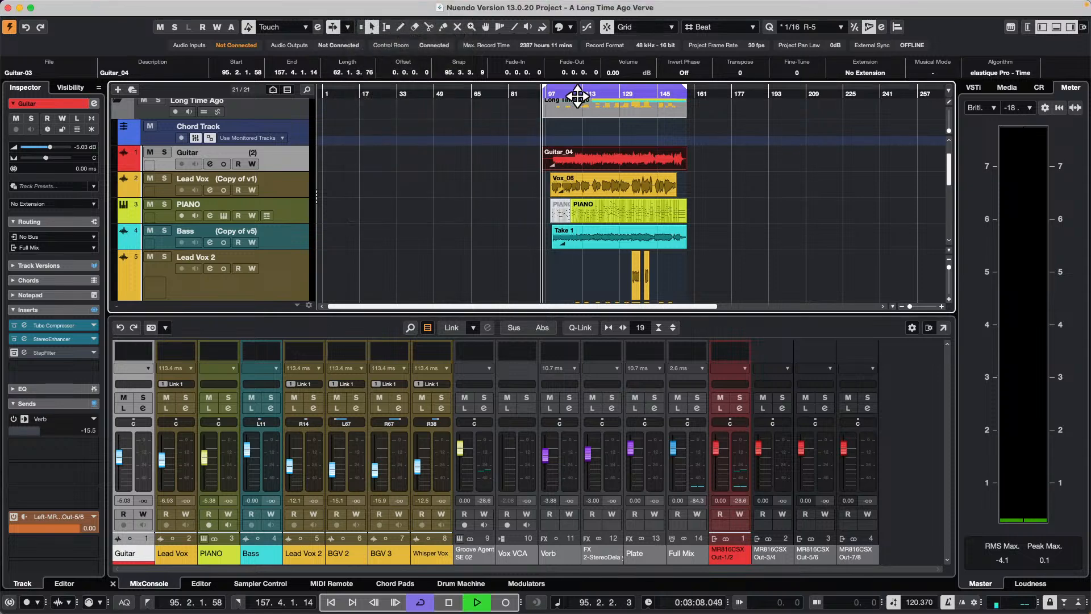
left_click(569, 95)
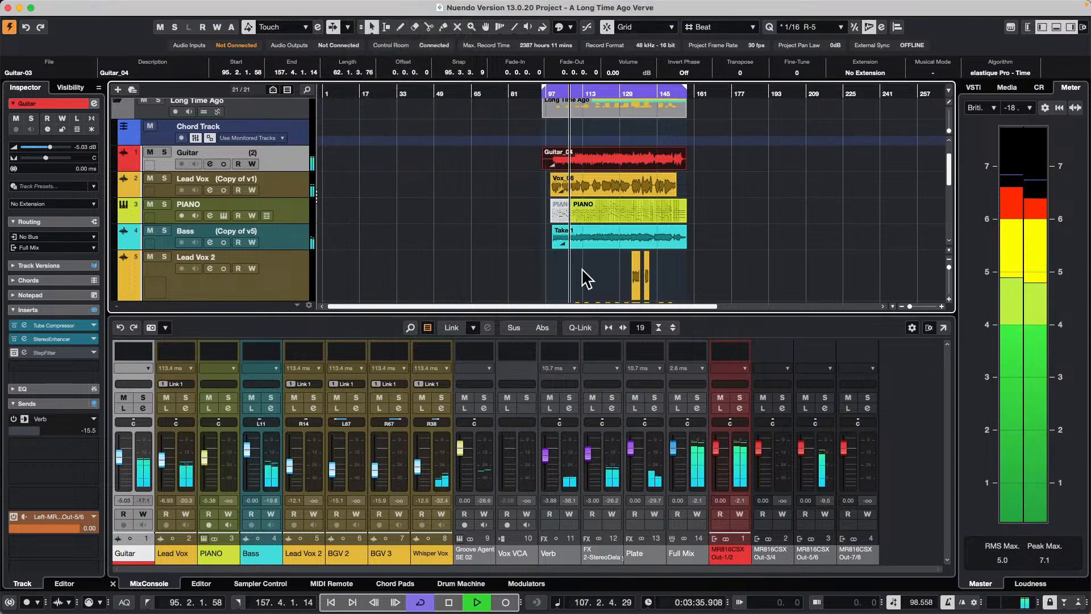
left_click_drag(802, 449, 801, 470)
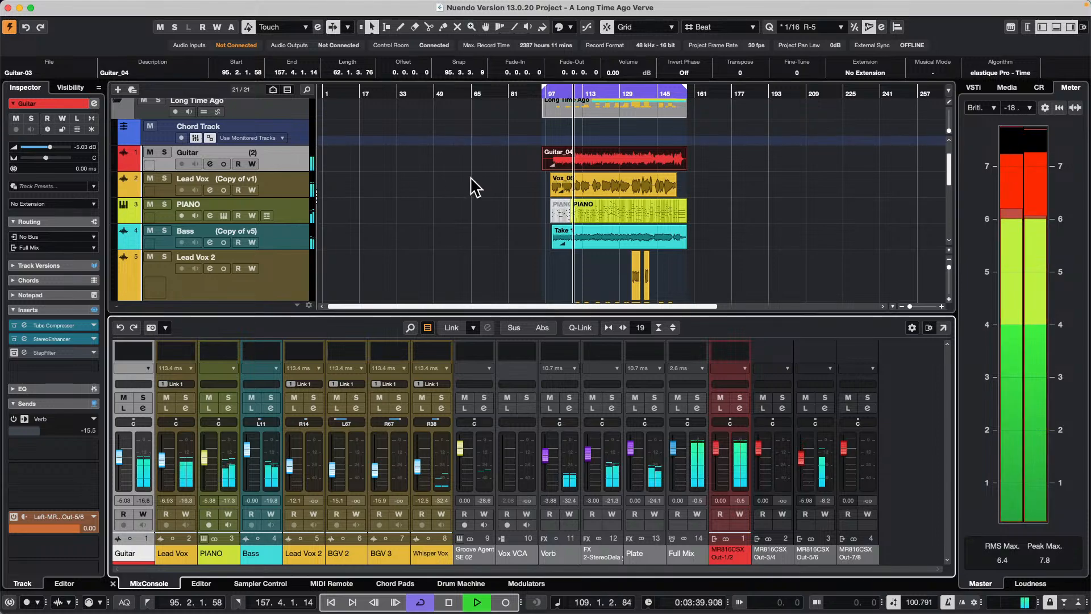
Look through the track list from Guitar down to Groove Agent SE 02 during playback and stop the transport
scroll(484, 193, "down", 2)
scroll(483, 193, "down", 5)
scroll(484, 194, "up", 5)
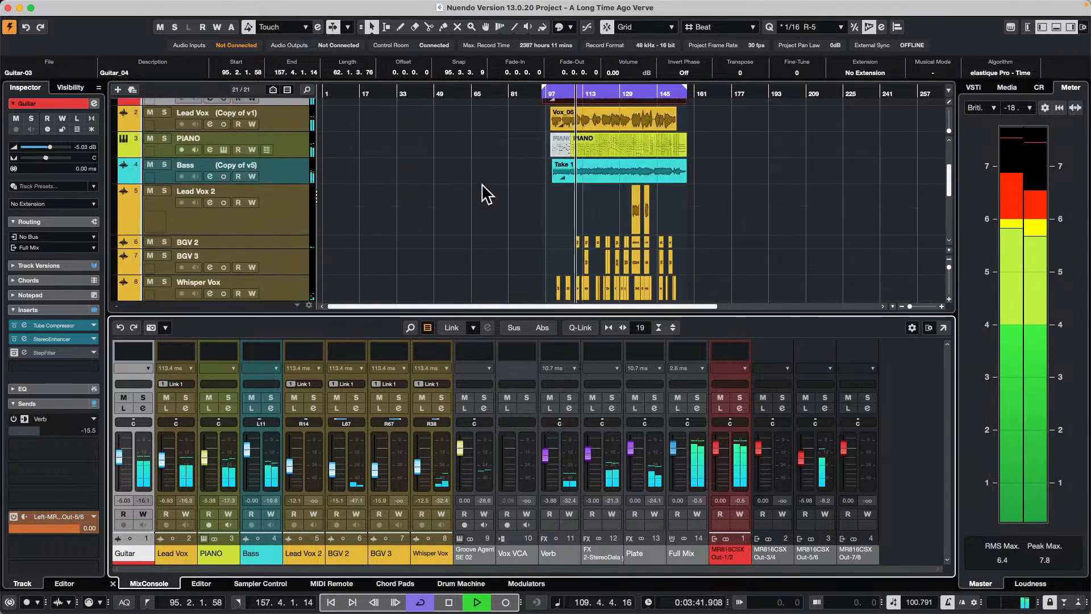
scroll(483, 193, "down", 1)
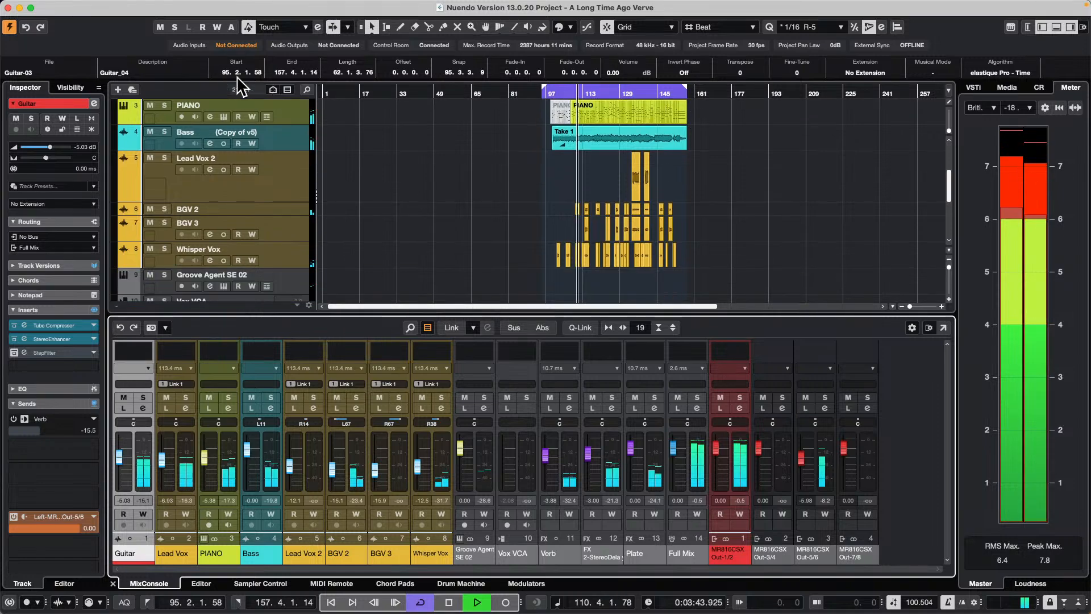
key("space")
Export the MR816CSX Out-1/2 mix as a 44.100 kHz, 32 bit float AIFF, creating an audio track after export
left_click(75, 6)
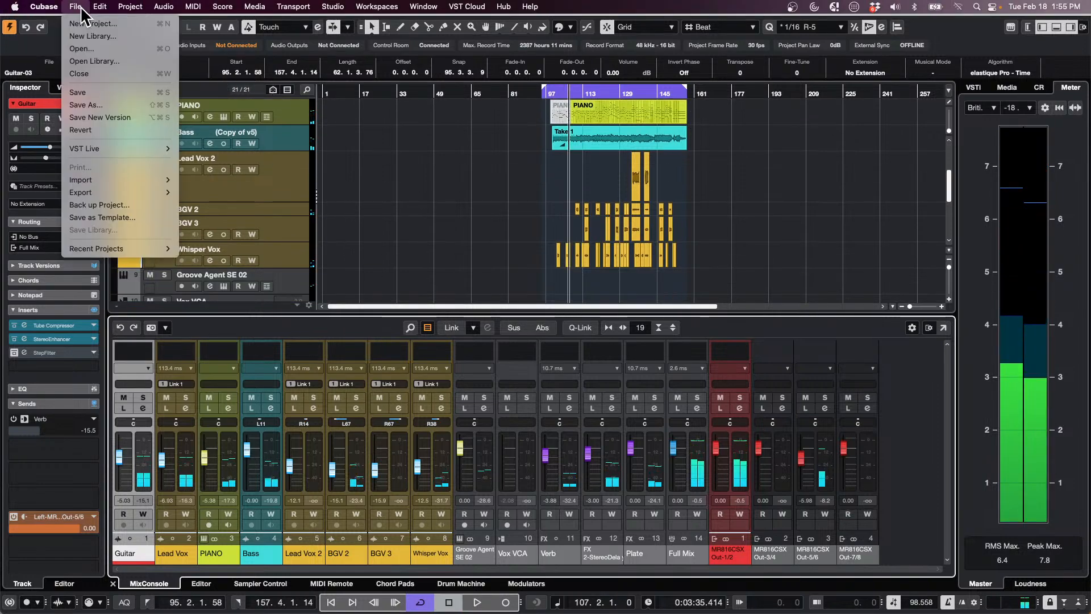
mouse_move(108, 193)
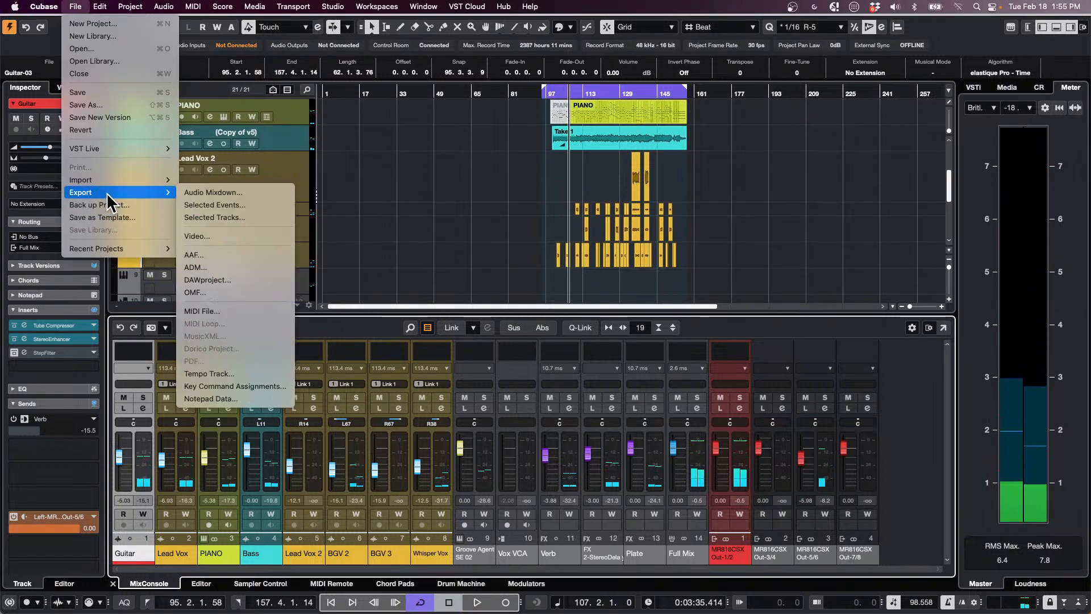
left_click(257, 191)
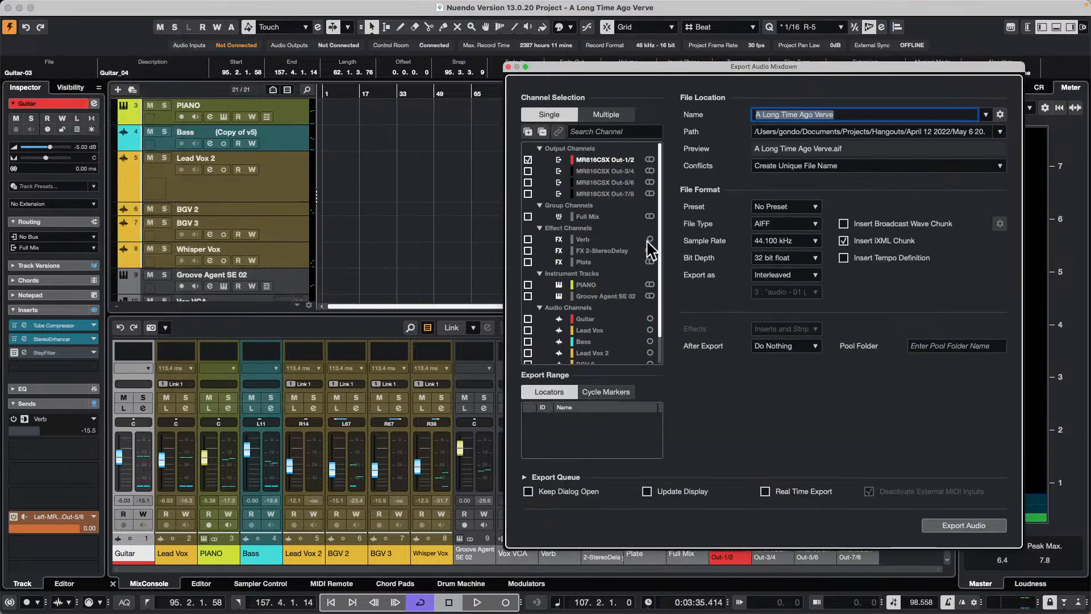
left_click(781, 347)
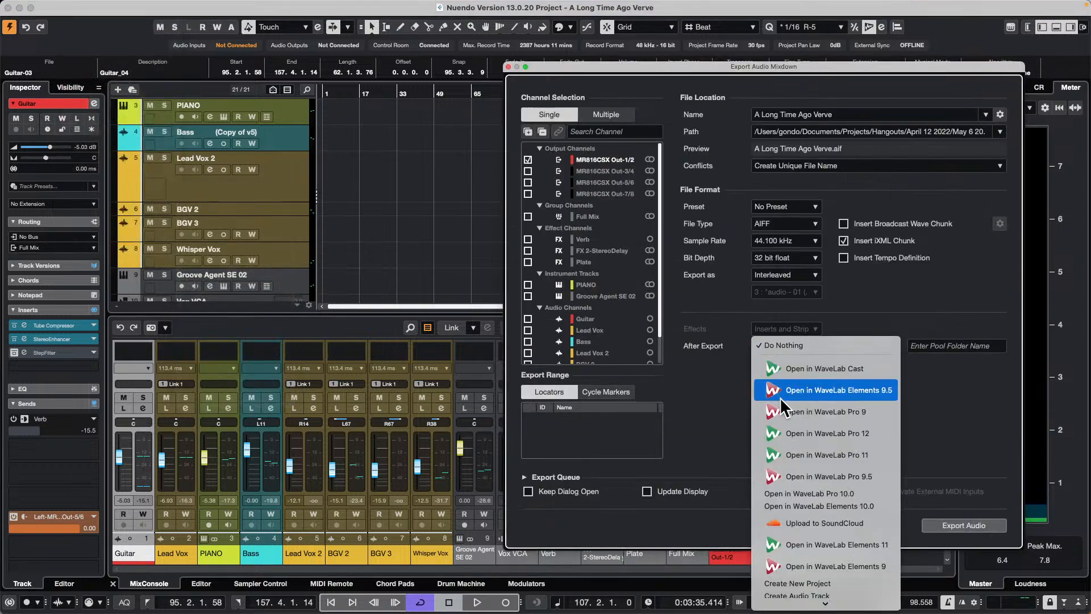
left_click(853, 595)
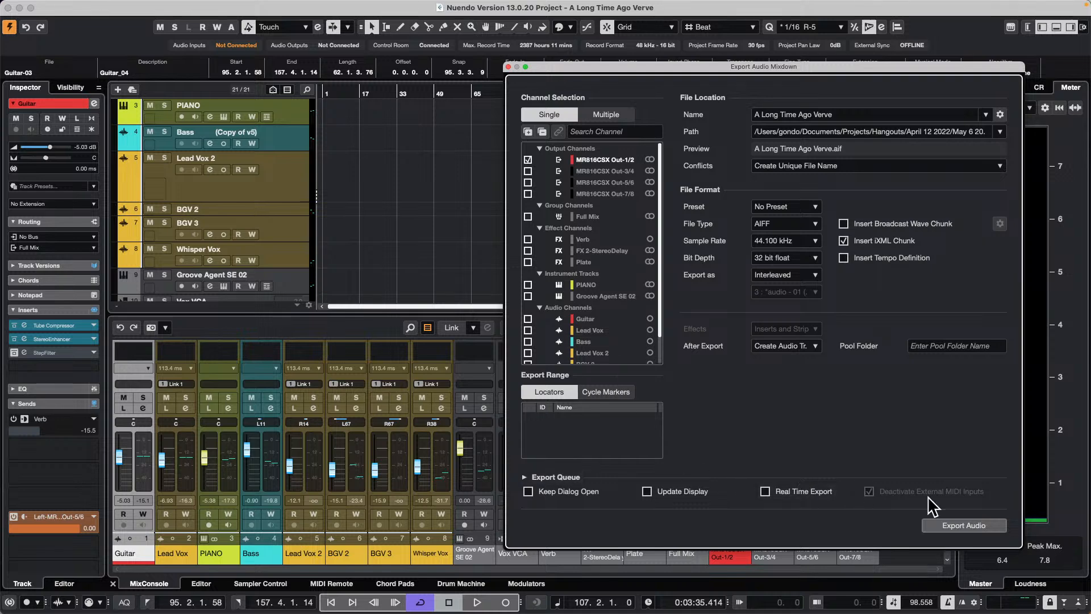
left_click(964, 527)
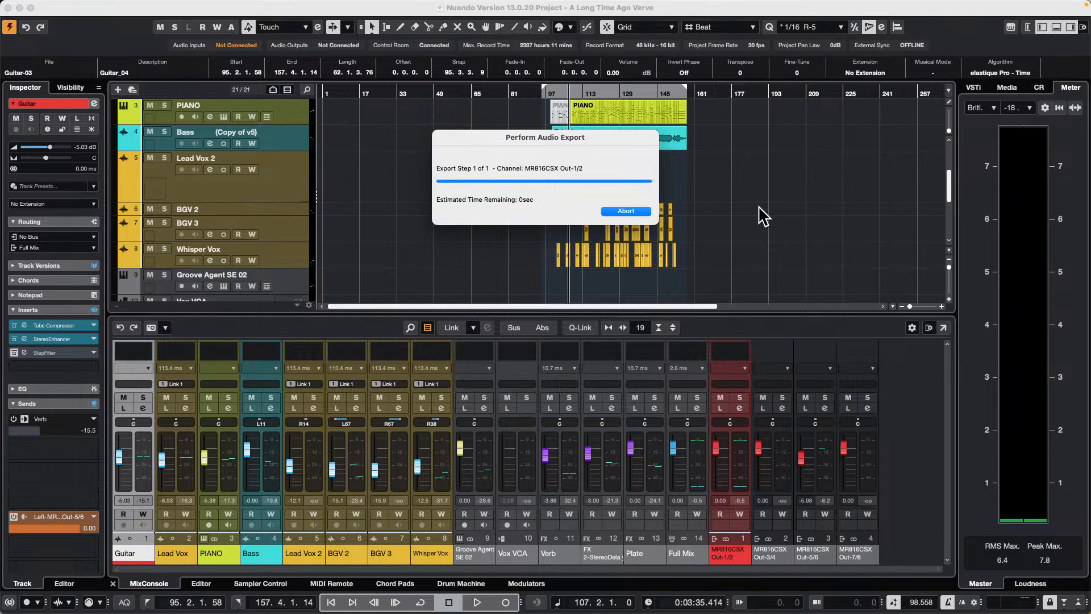
Audition the exported mixdown event below the Guitar track with the Play tool, and return to the Object Selection tool
scroll(723, 189, "down", 2)
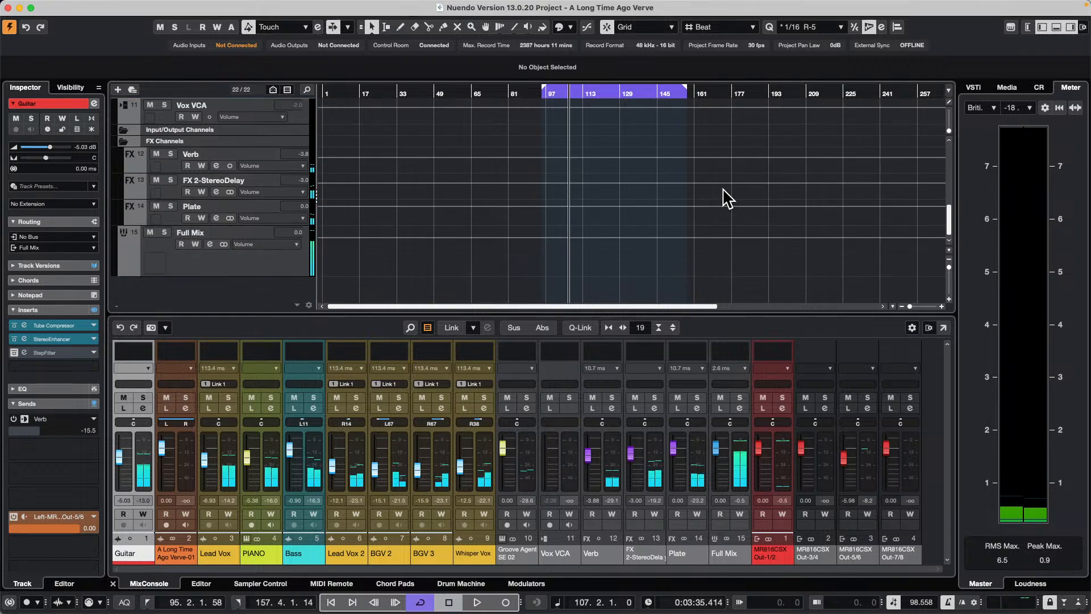
scroll(697, 212, "up", 5)
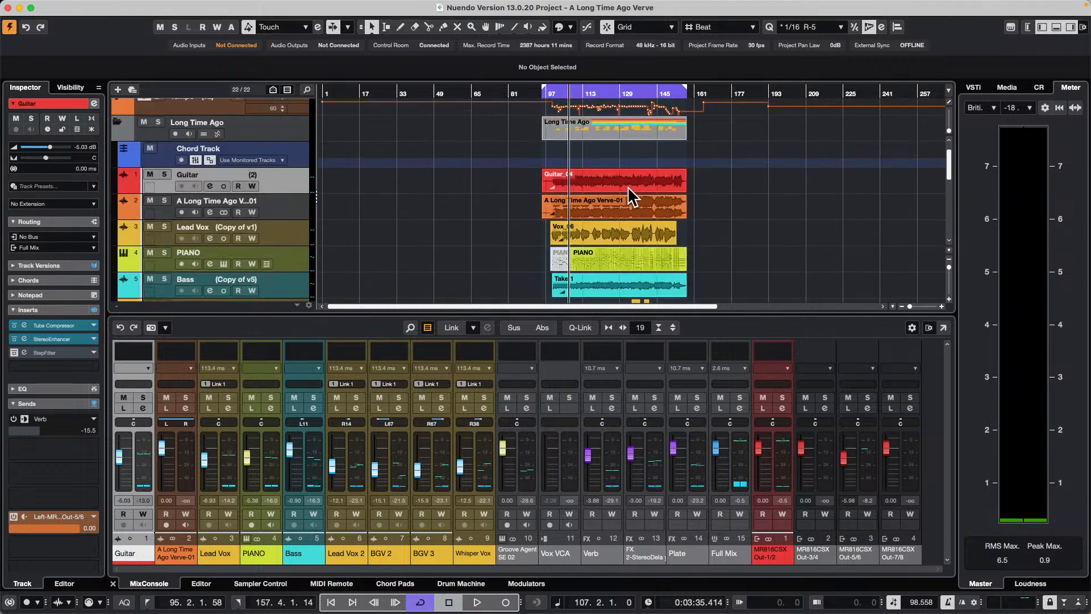
left_click(628, 213)
right_click(590, 208)
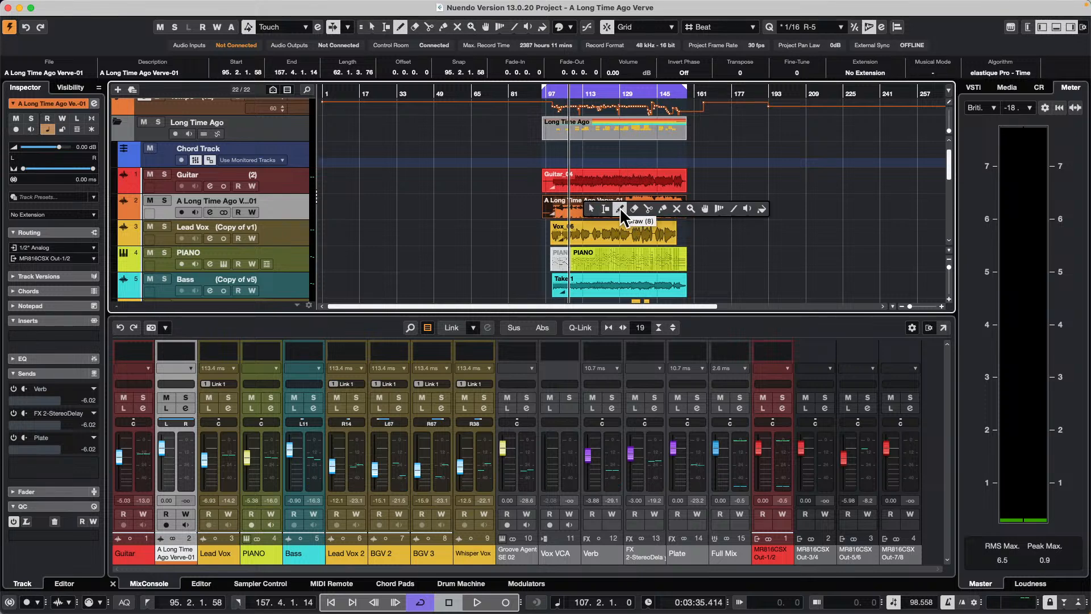
left_click(744, 209)
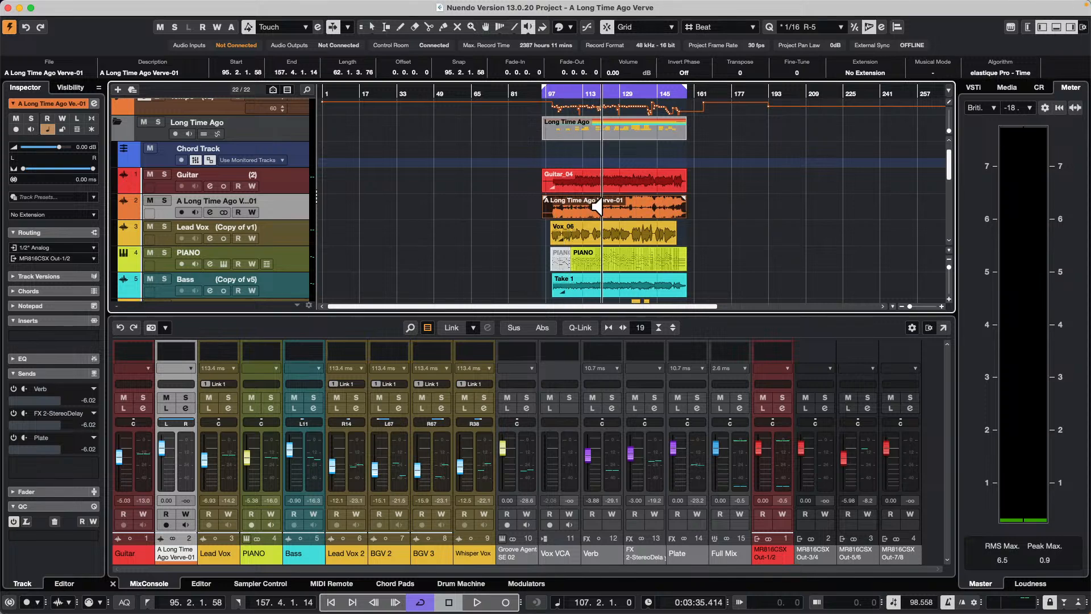
right_click(596, 207)
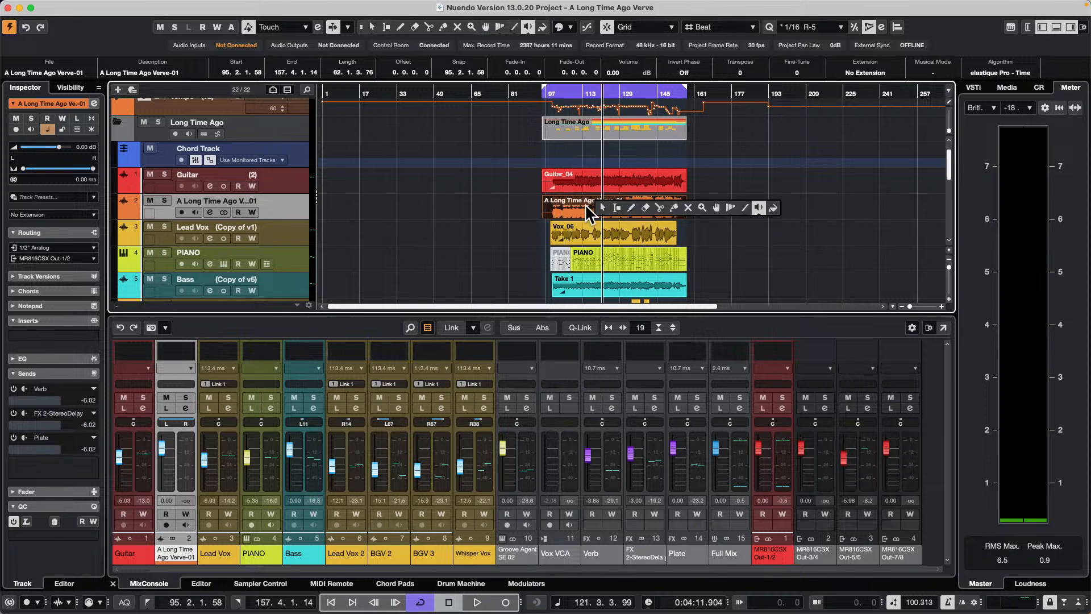
left_click(590, 208)
key("1")
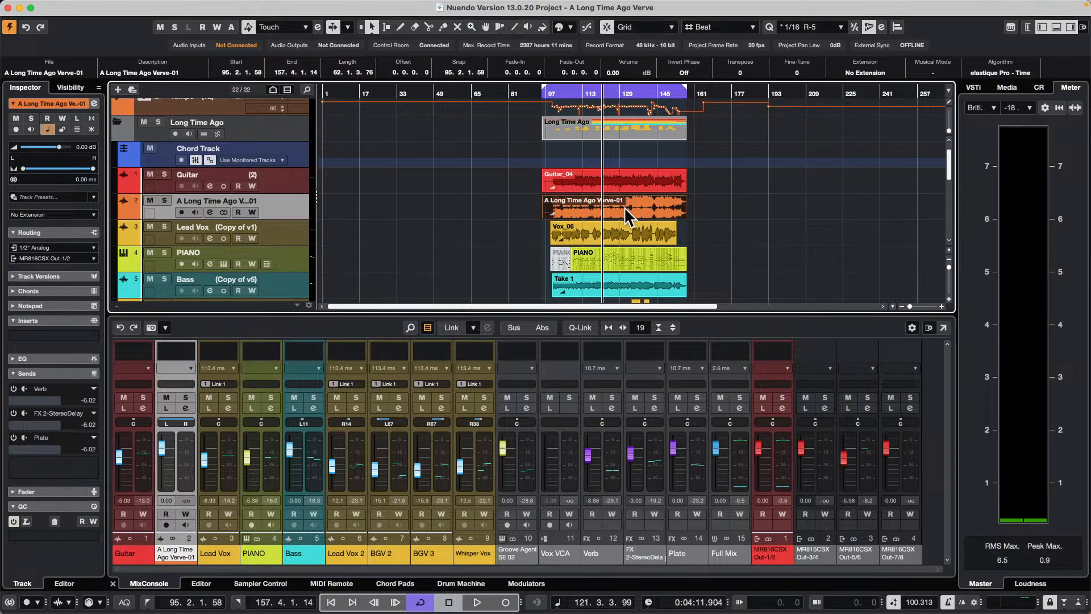
Open the mixdown event in the Sample Editor and set its track's extension to SpectraLayers
double_click(624, 206)
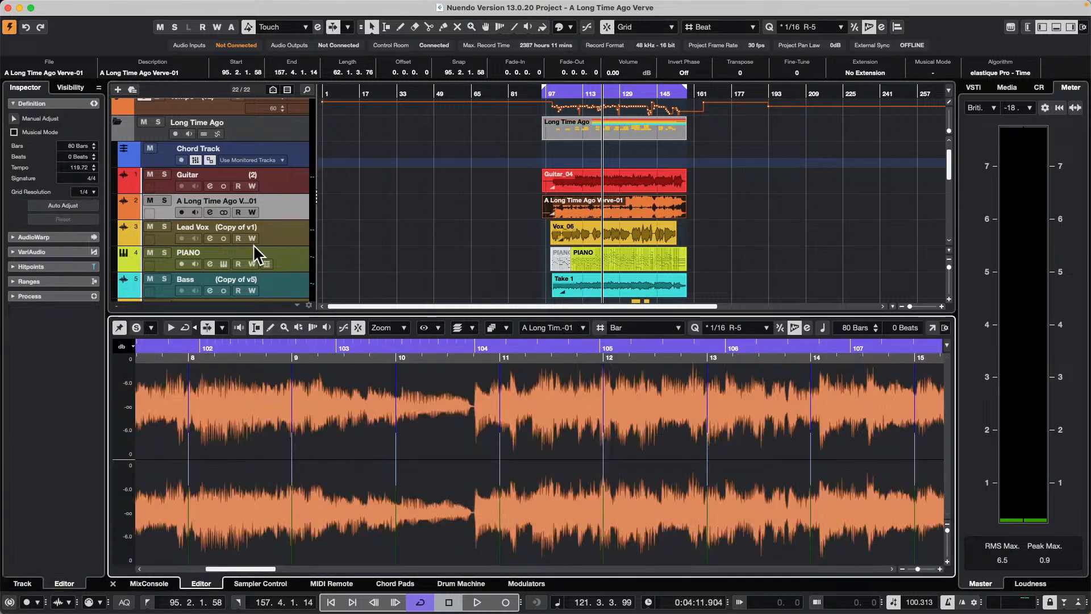
scroll(63, 146, "up", 2)
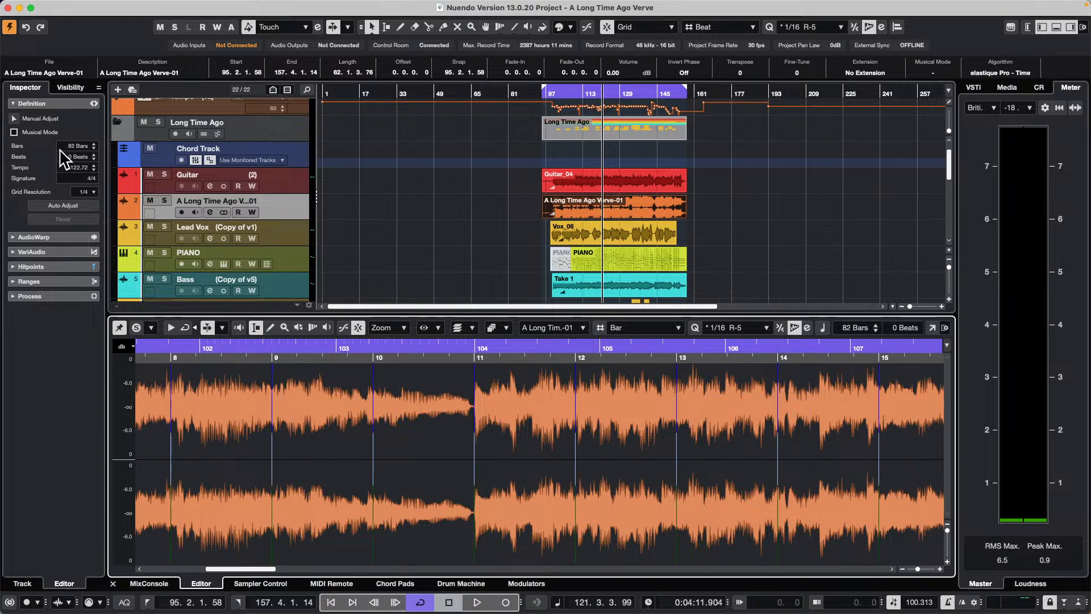
left_click(299, 208)
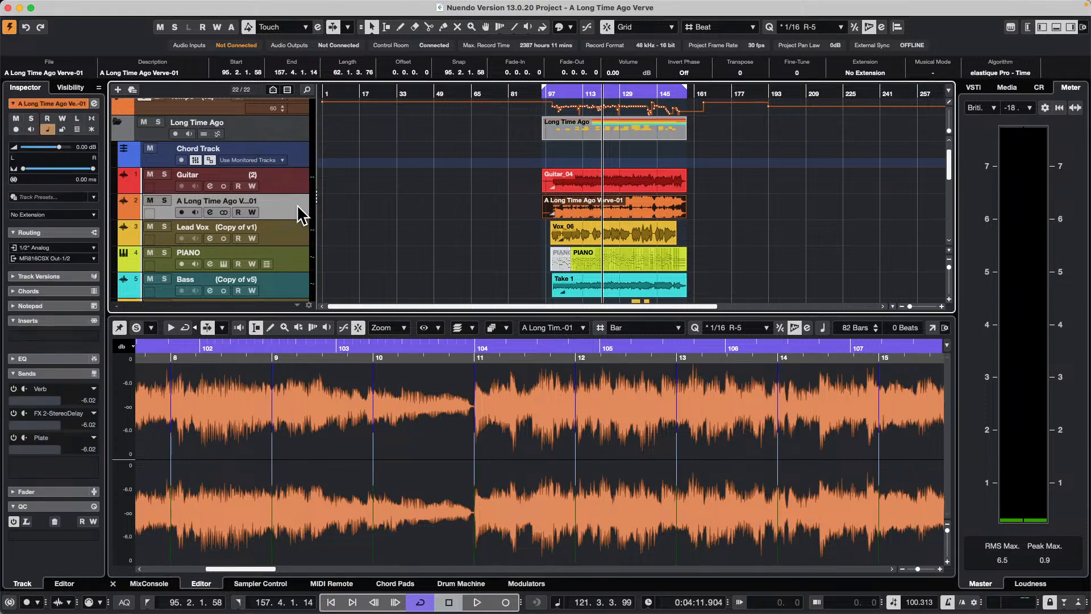
left_click(55, 214)
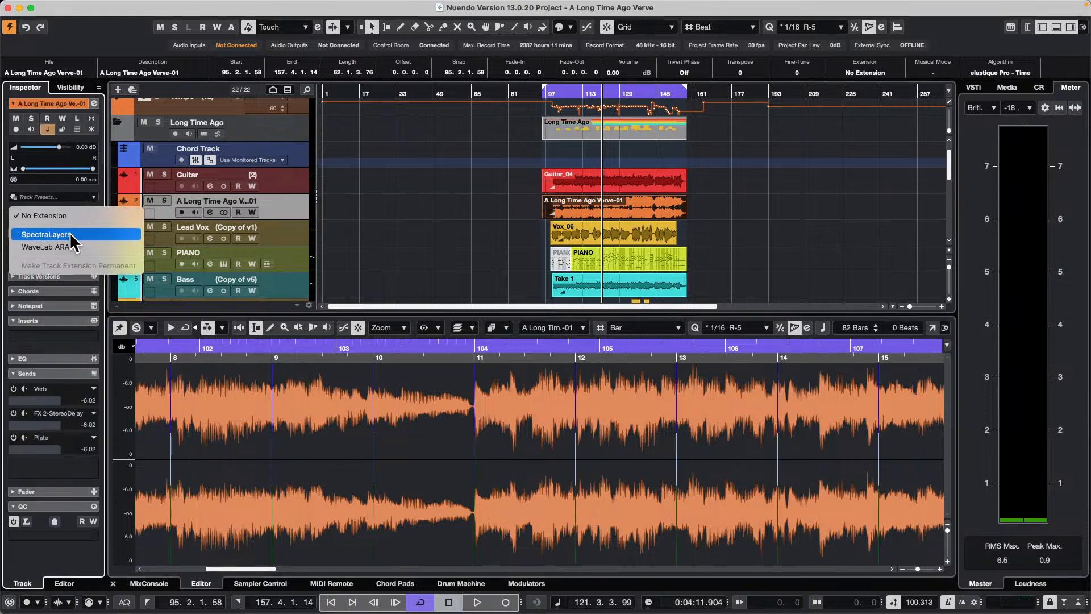
left_click(68, 234)
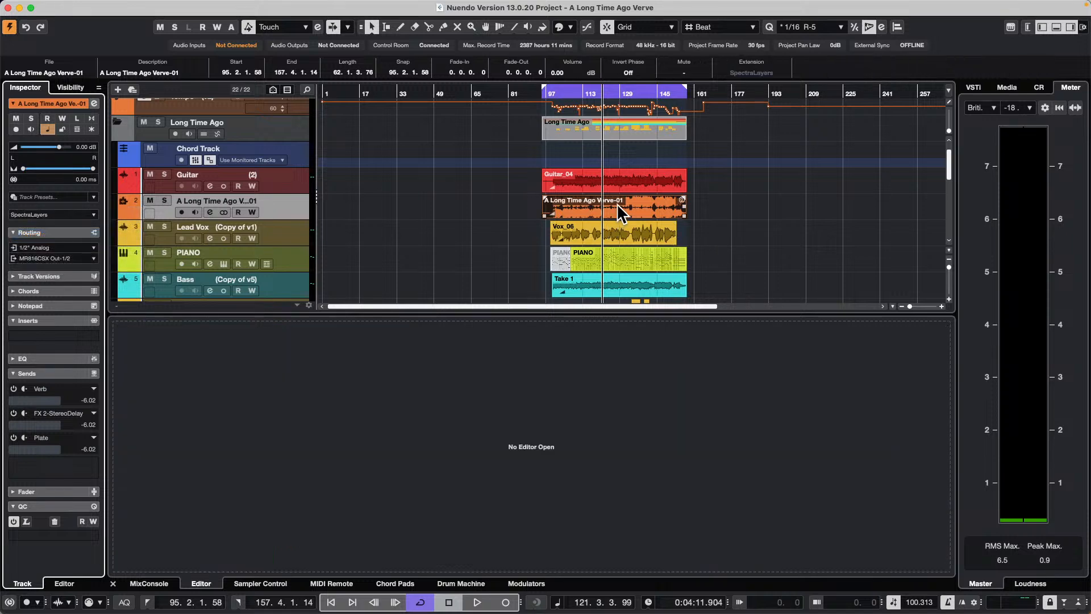
Open the mixdown event in SpectraLayers and unmix the song at High quality into Vocals, Drums, Guitar, Piano, Bass and Other
double_click(616, 202)
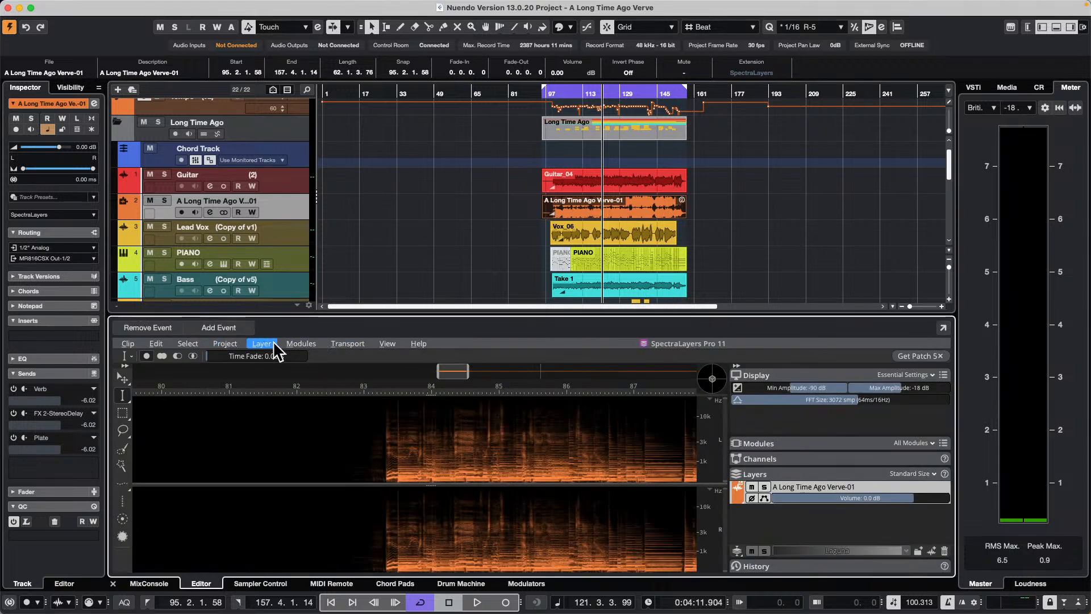
left_click(347, 343)
mouse_move(301, 344)
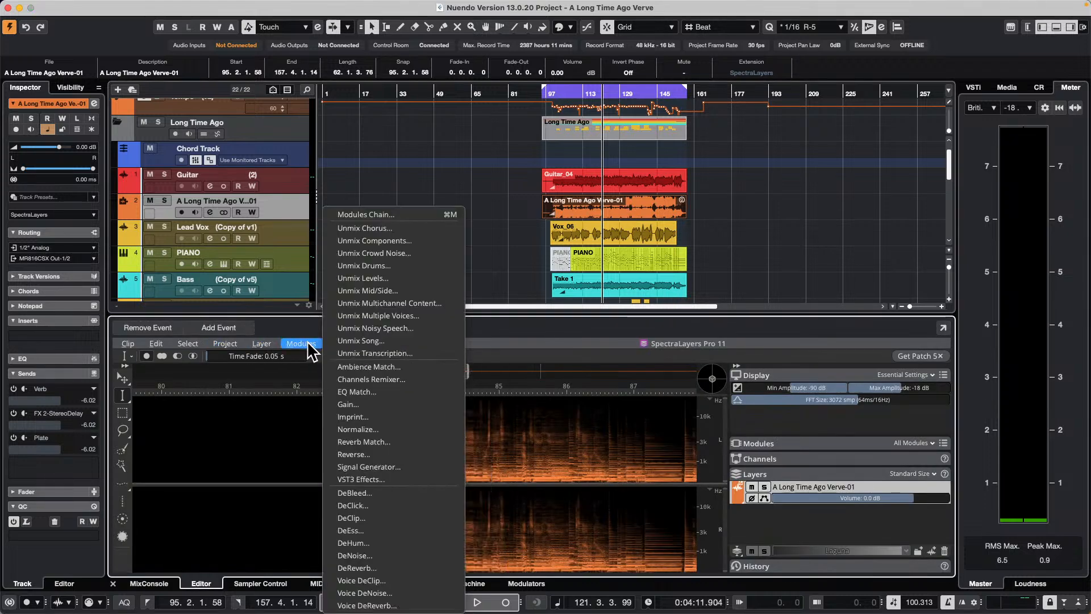
left_click(396, 340)
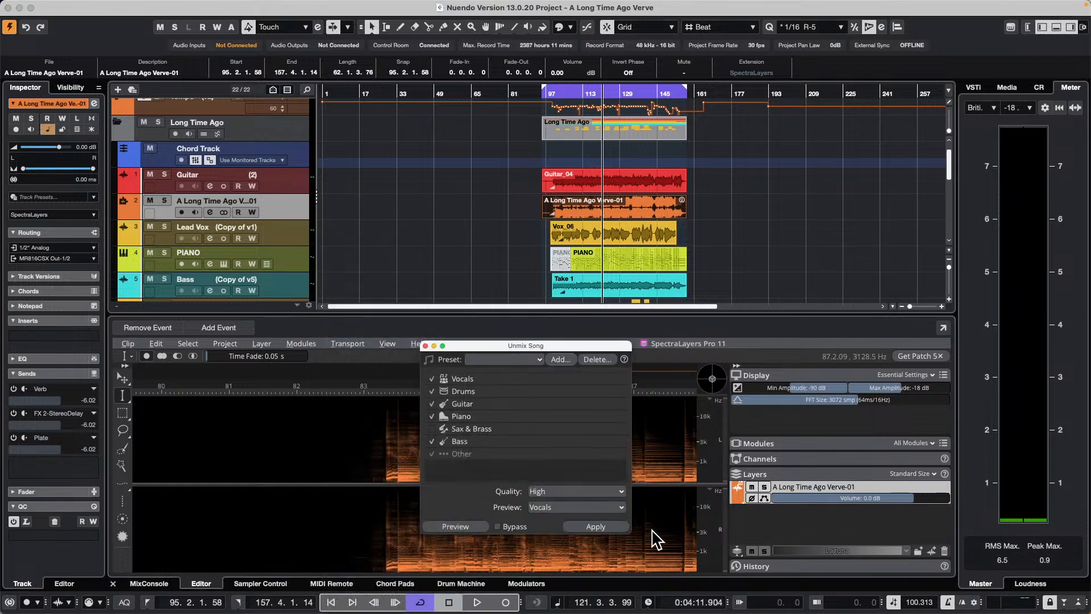
left_click(595, 526)
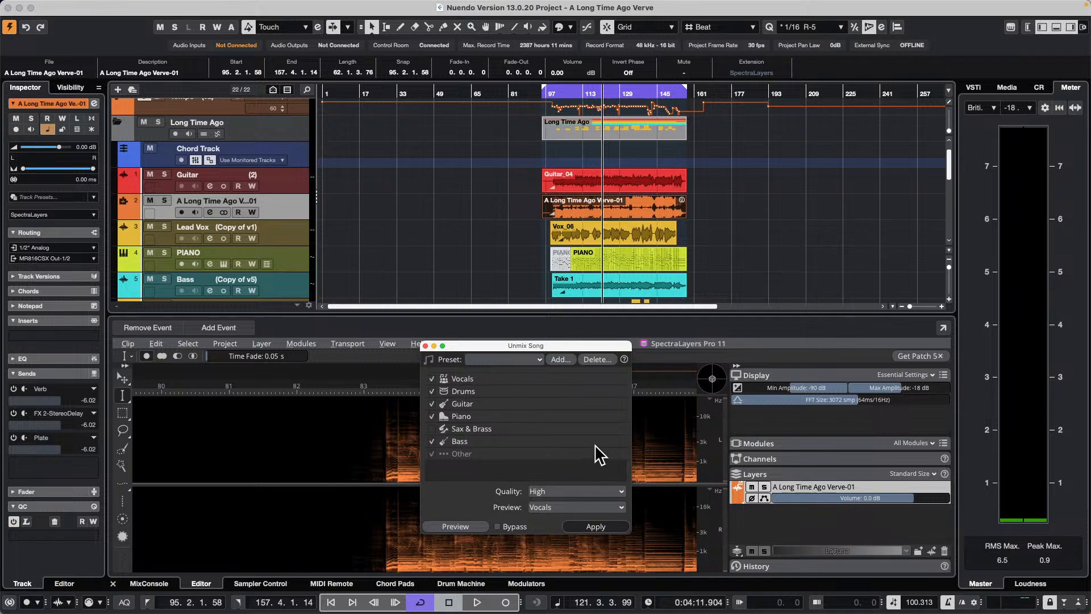
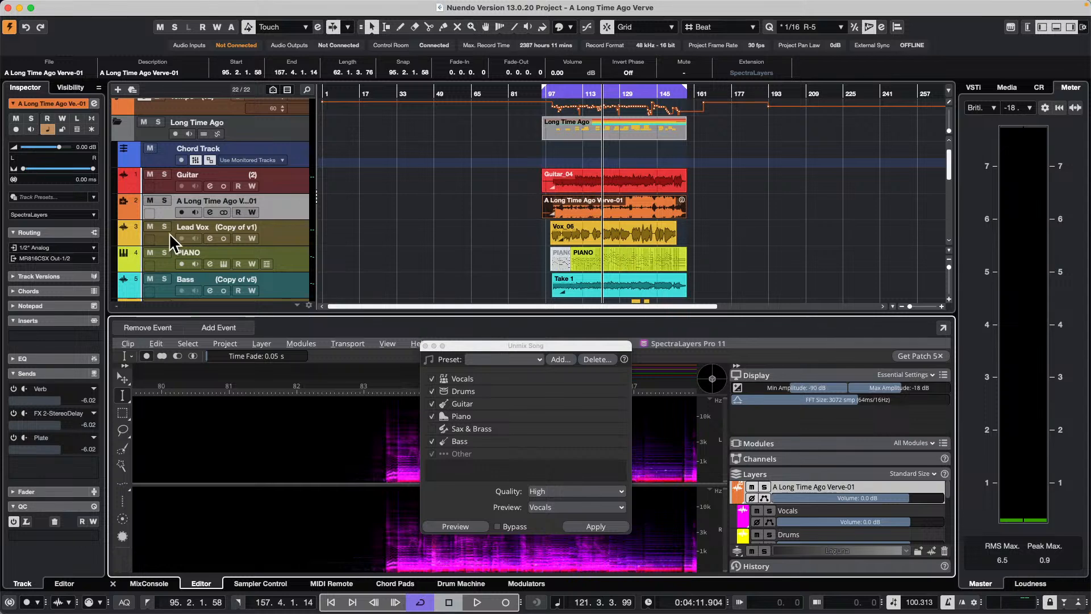
Solo the mixdown track and its Vocals layer, play them from about bar 106, close Unmix Song and stop playback
left_click(164, 201)
key("space")
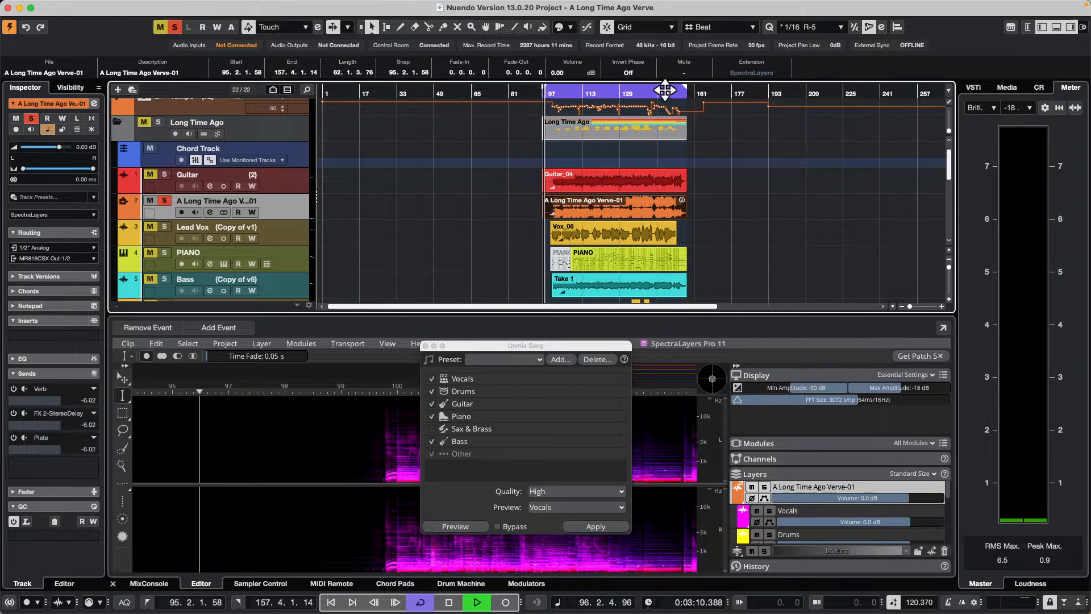
left_click(566, 94)
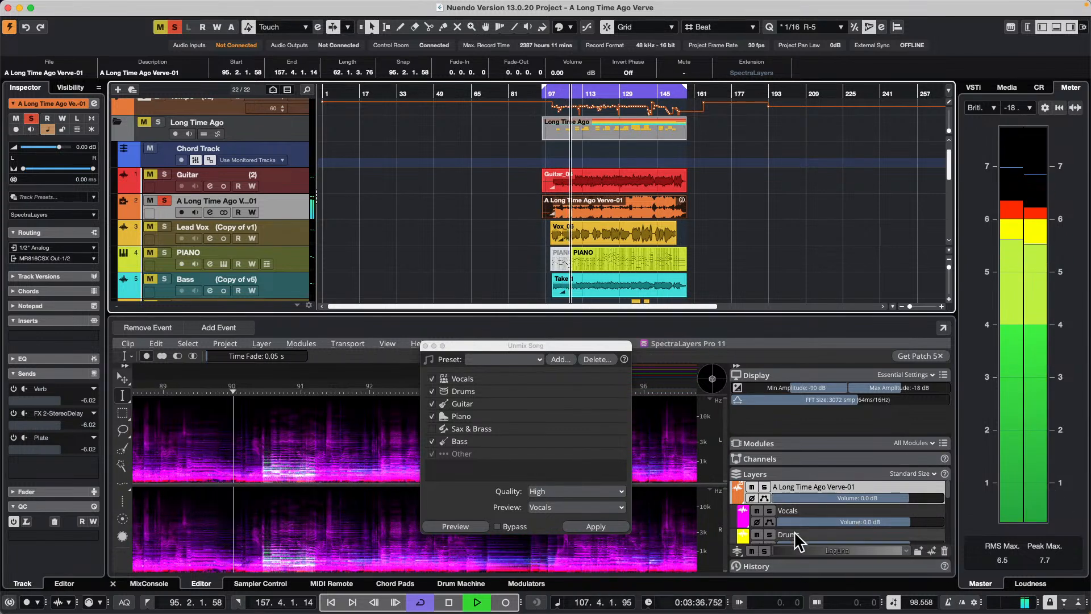
left_click(771, 512)
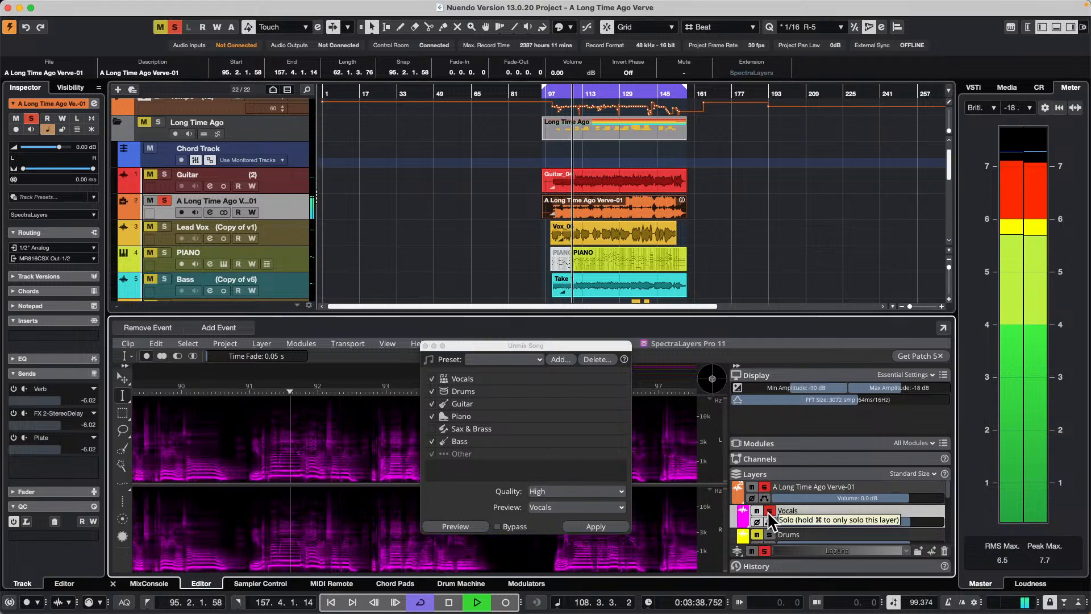
scroll(770, 271, "down", 1)
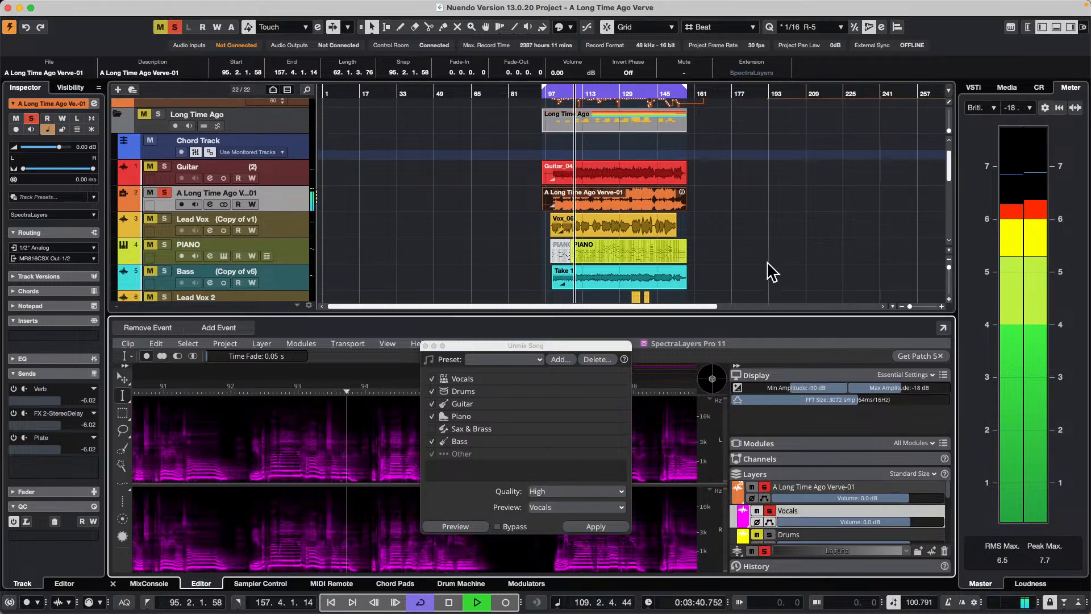
left_click(425, 346)
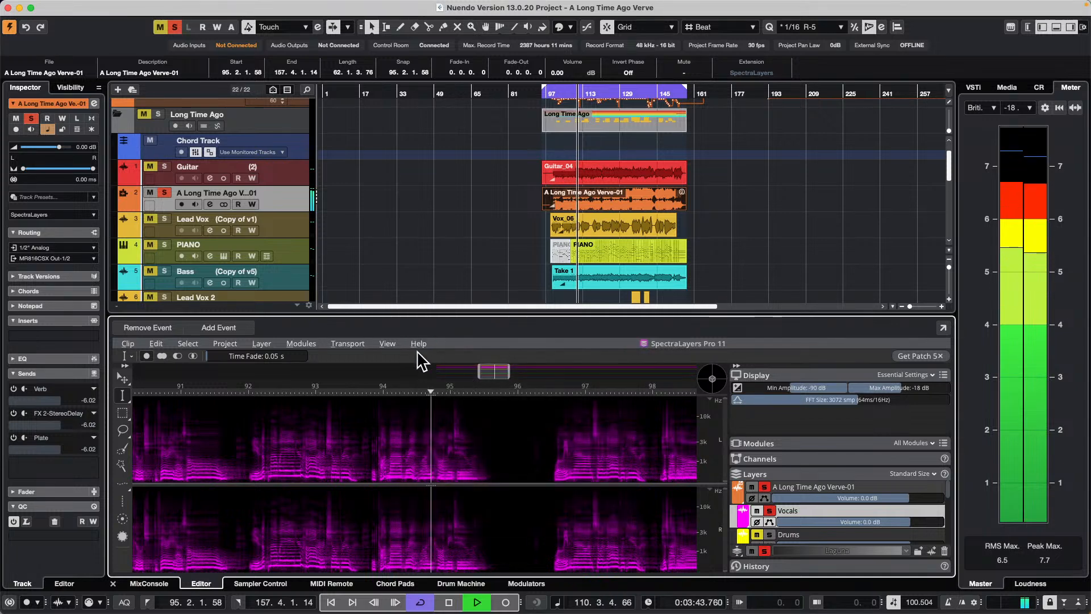
key("space")
Split the Vocals layer into lead and backing vocals with Unmix Chorus
left_click(316, 345)
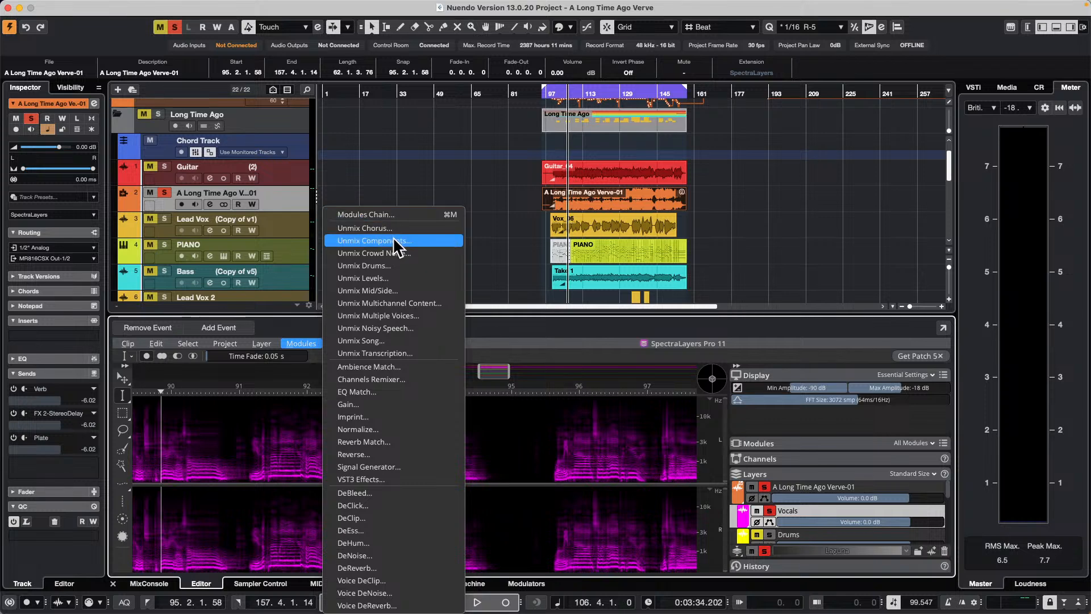
left_click(408, 227)
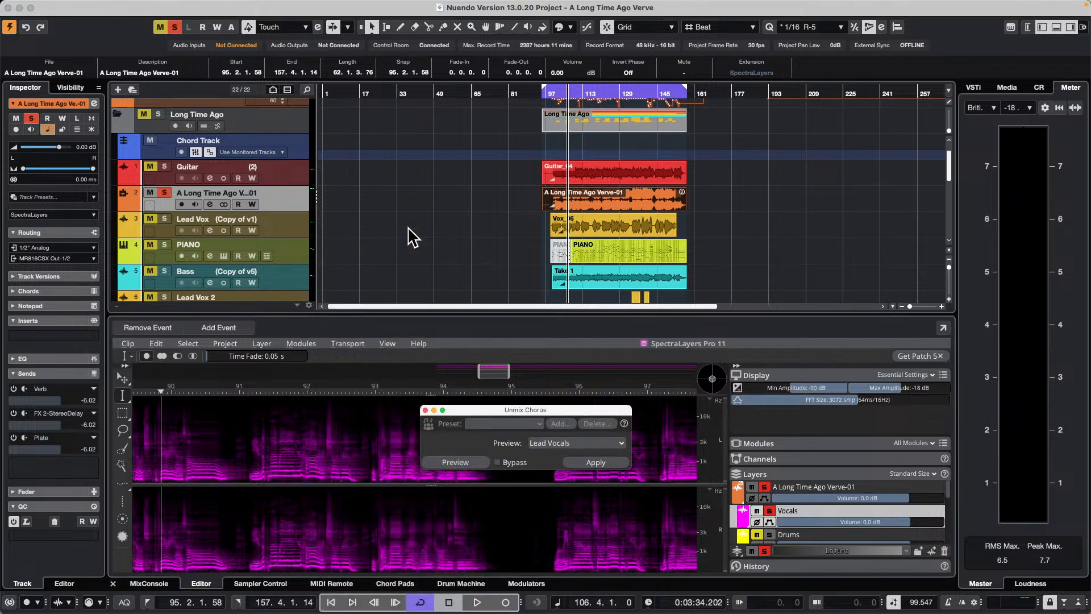
left_click(601, 462)
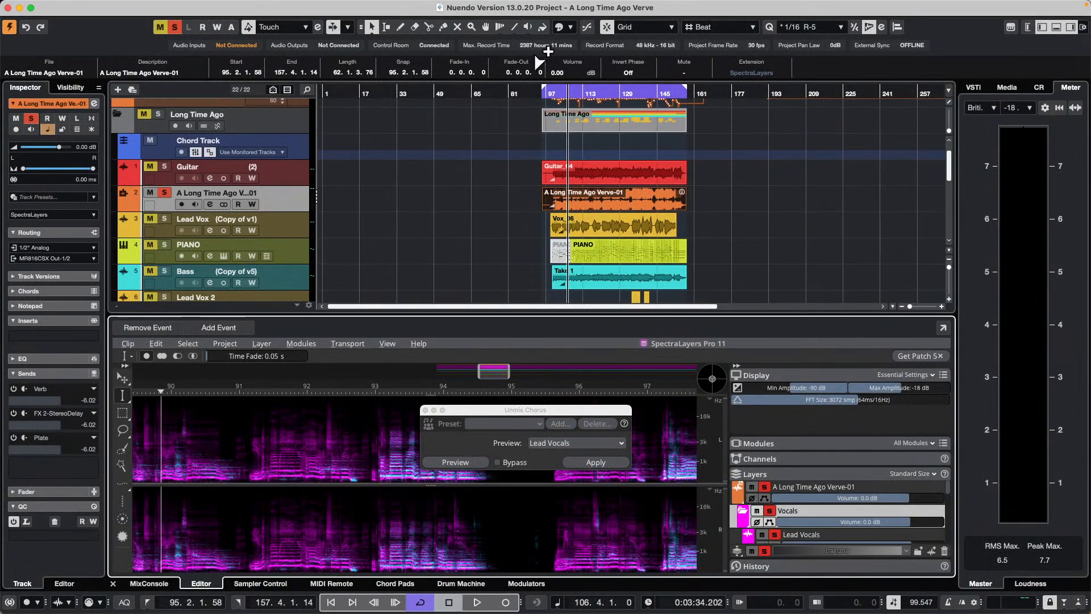
Play the soloed vocals from about bar 106, close Unmix Chorus and mute the Lead Vocals layer to hear only the backing vocals
left_click(570, 93)
key("space")
key("KP_1")
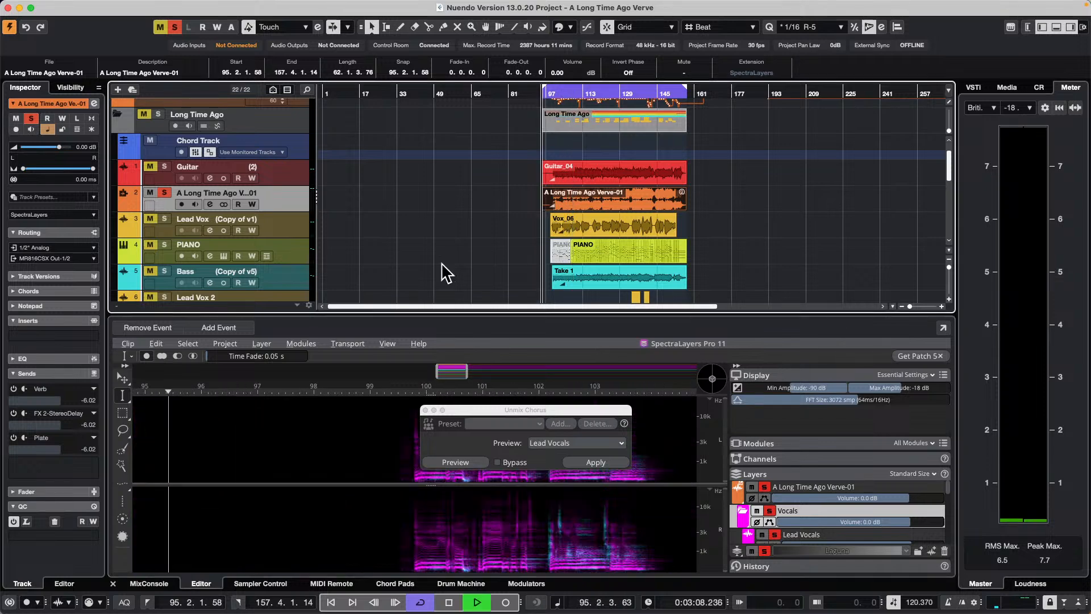
left_click(568, 92)
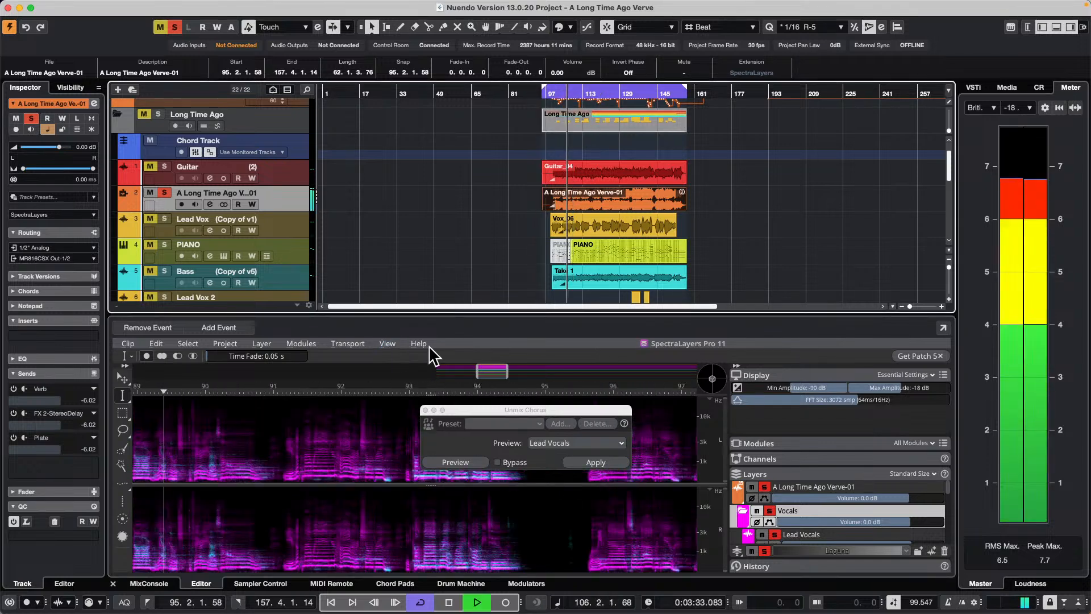
left_click(425, 410)
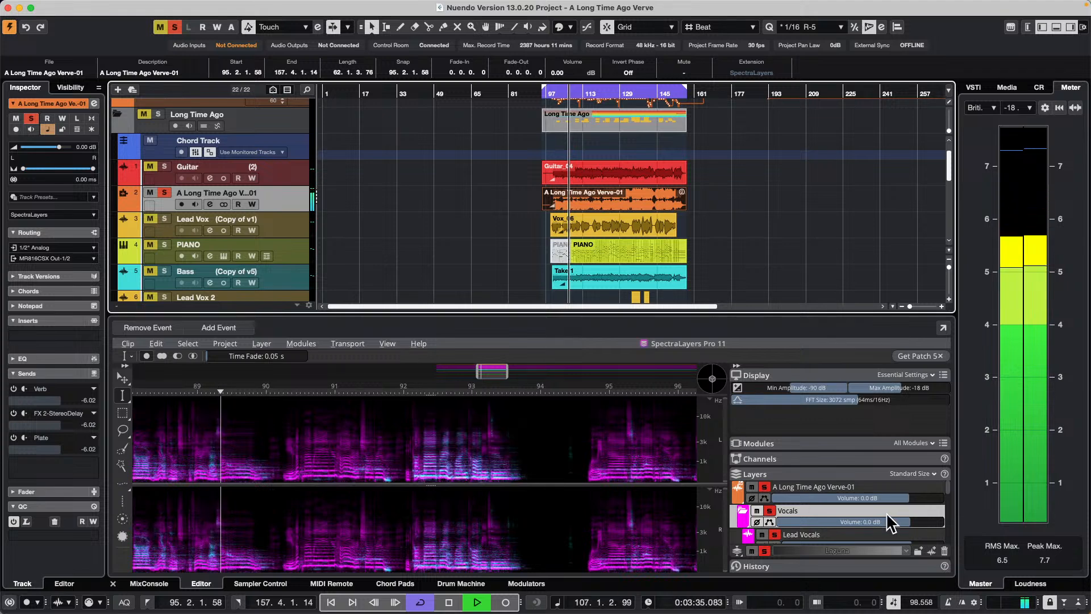
scroll(889, 520, "down", 3)
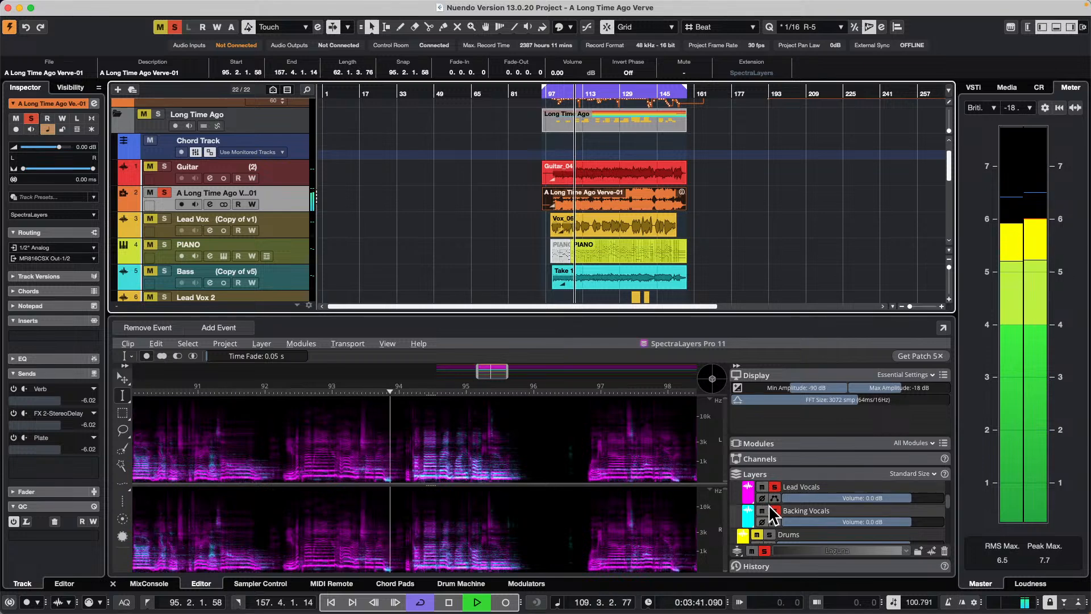
left_click(762, 487)
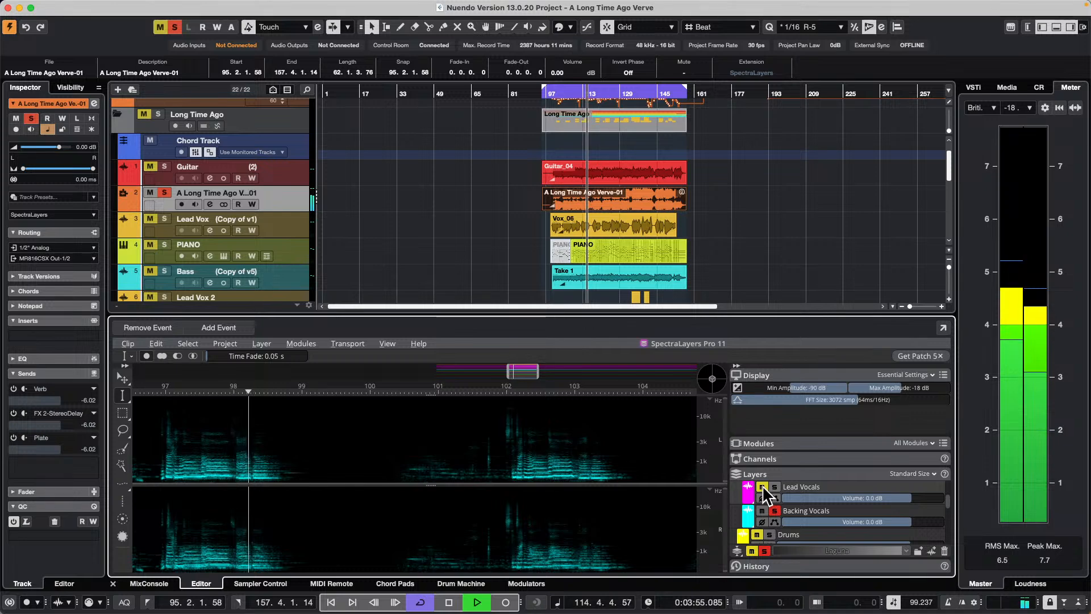
Compare the Lead Vocals and Backing Vocals layers by muting each in turn during playback, leave both unmuted and stop playback
left_click(762, 486)
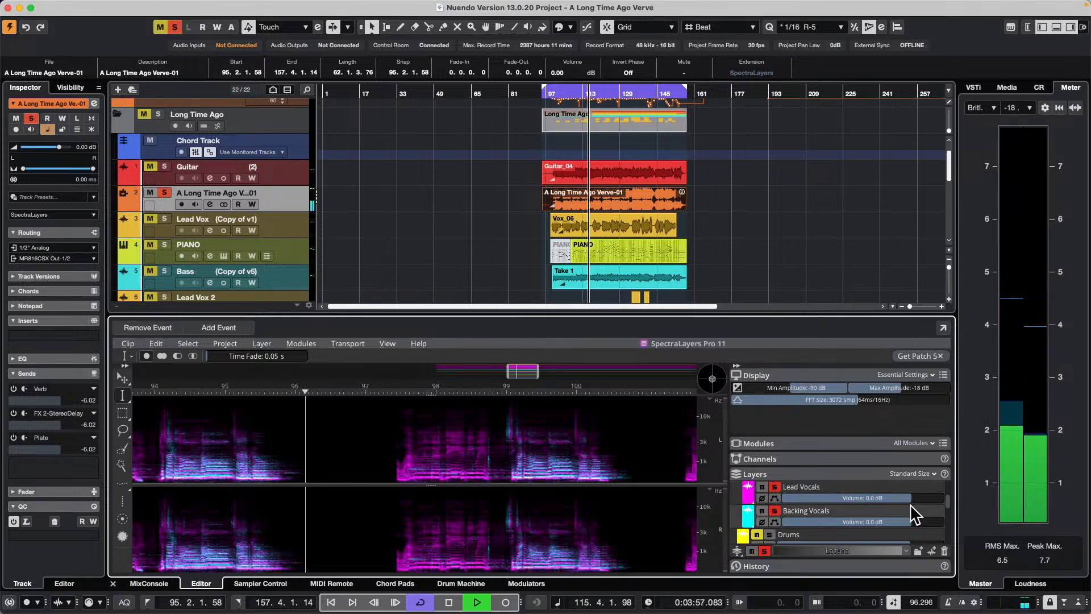
left_click(762, 488)
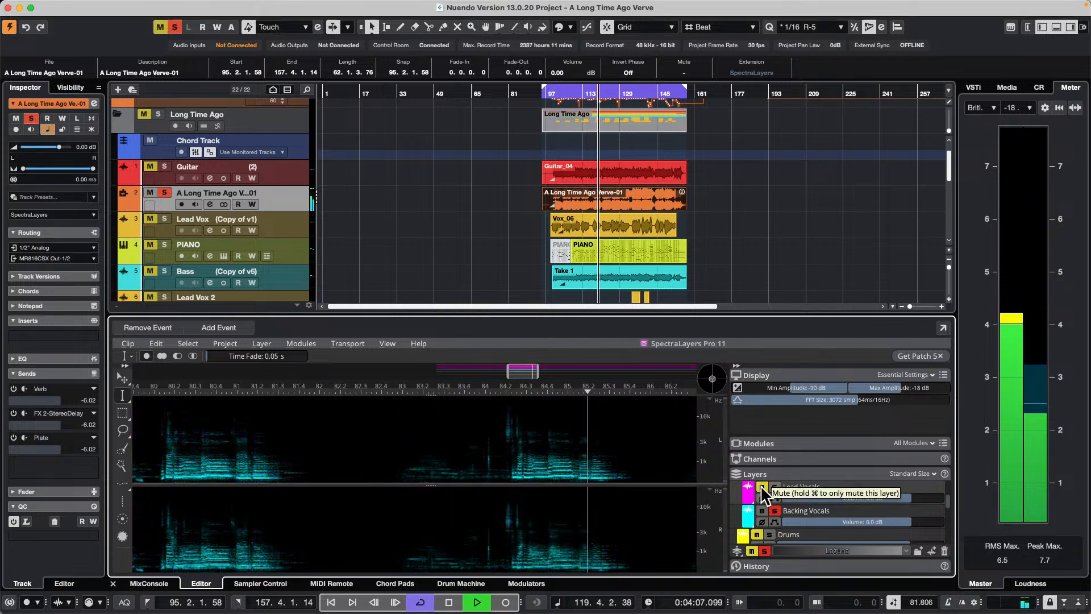
left_click(762, 488)
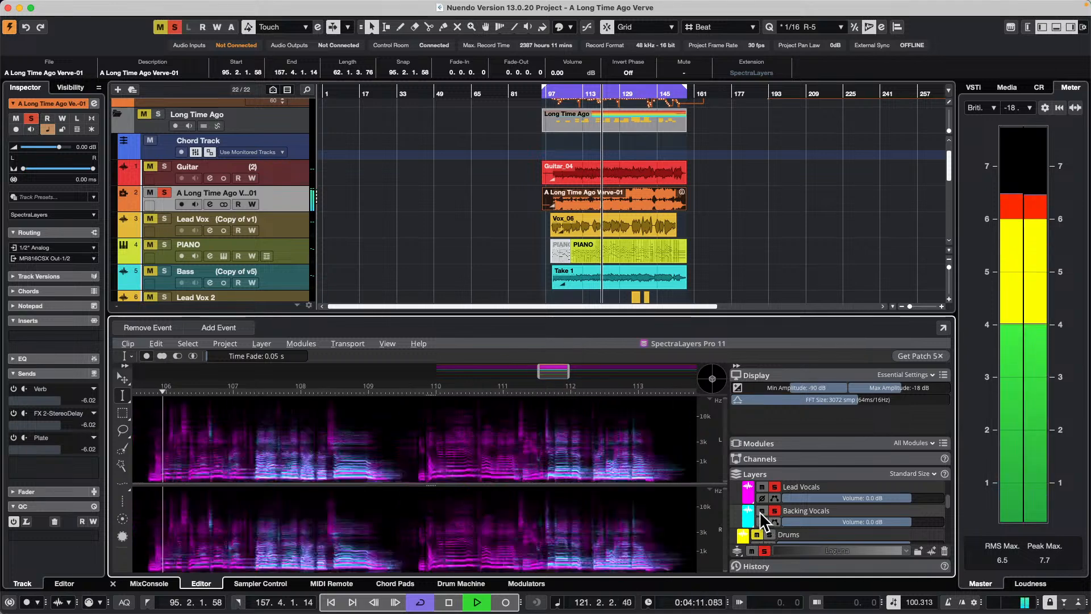
left_click(759, 511)
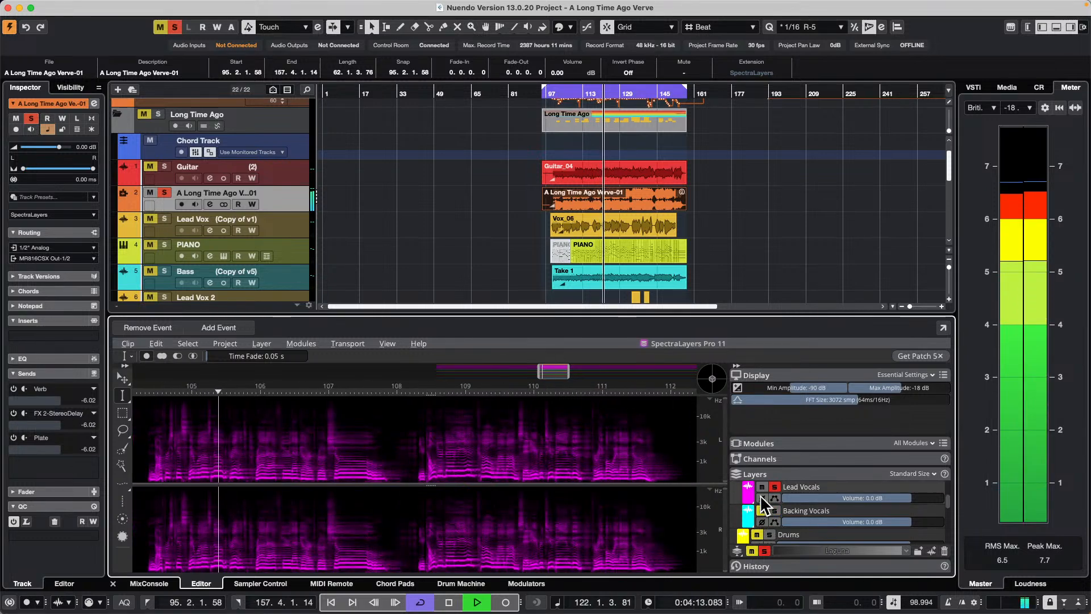
left_click(773, 510)
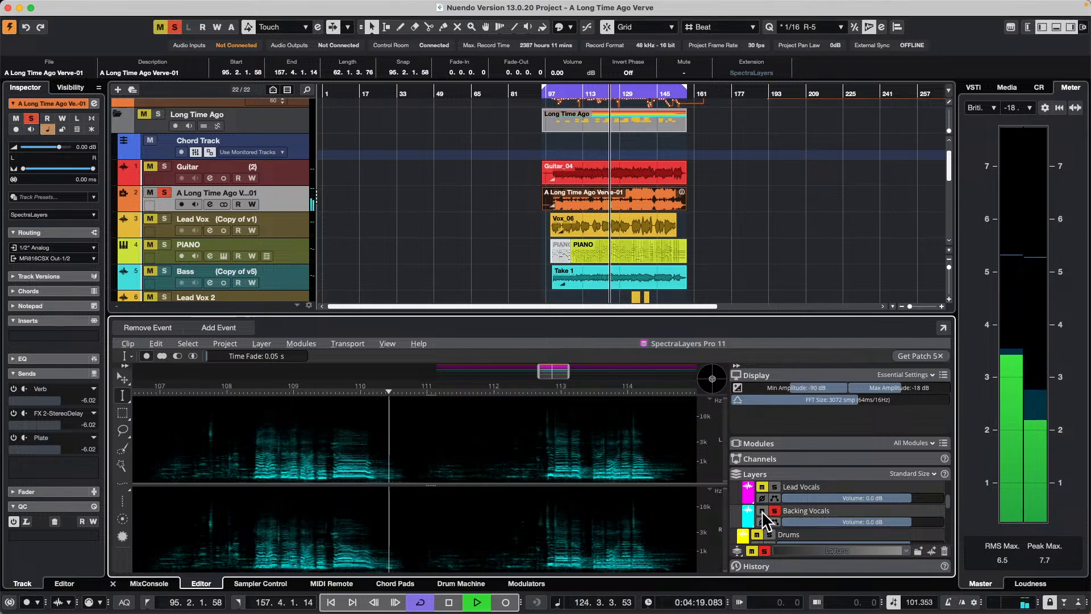
left_click(772, 510)
left_click(771, 510)
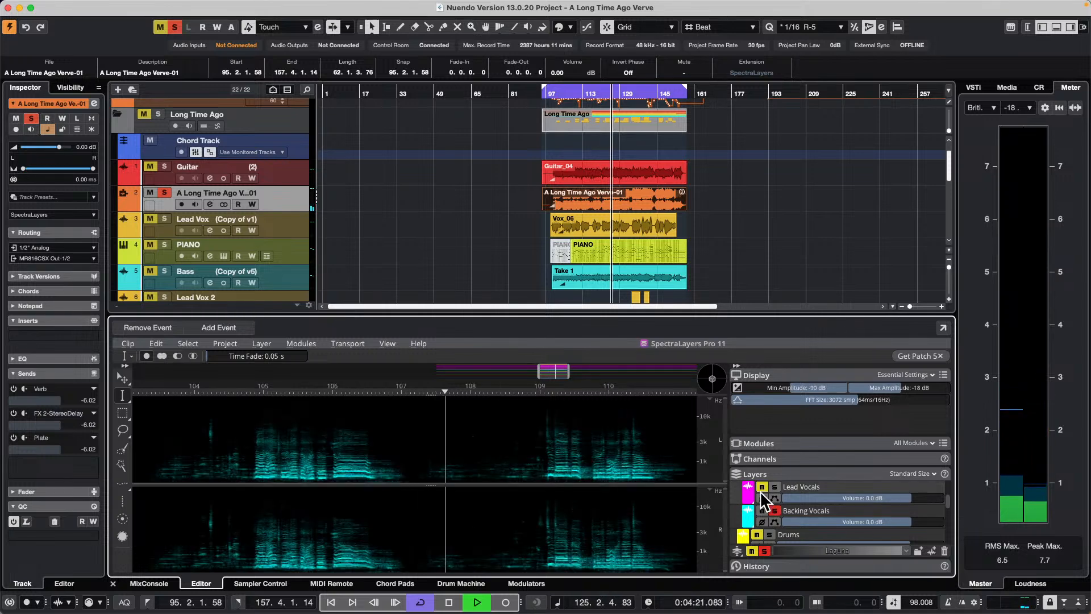
left_click(774, 487)
key("space")
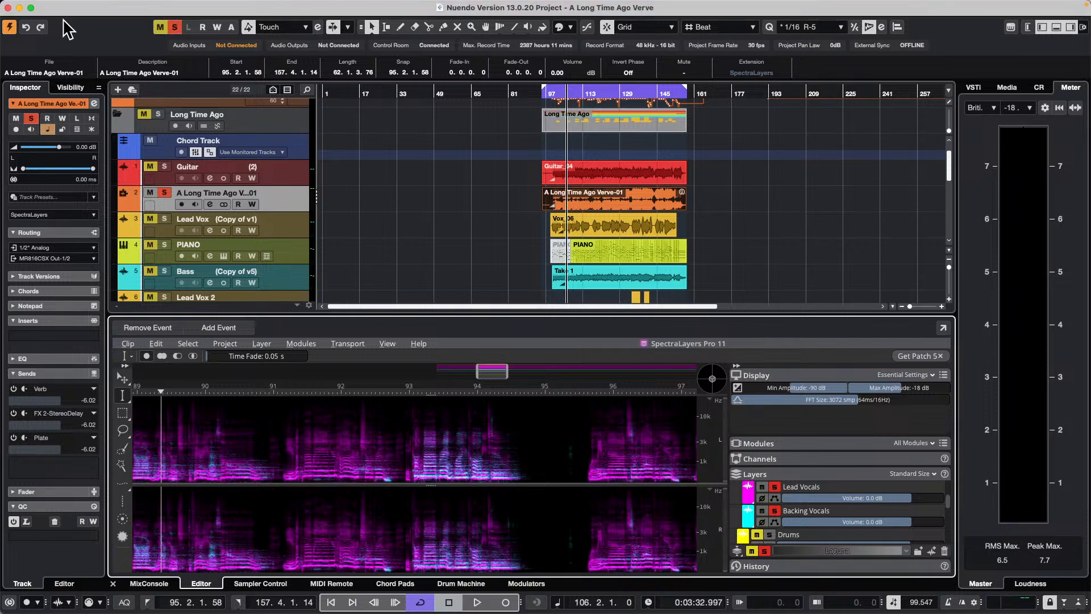
Open the Project Logical Editor setup and remove its existing event target filter and transform action
mouse_move(176, 6)
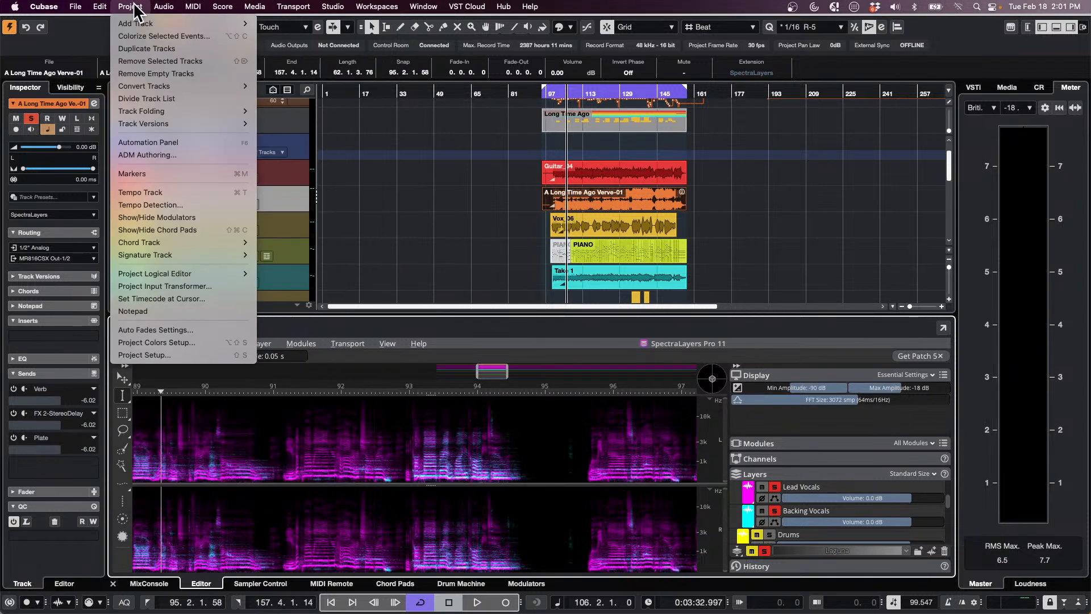
left_click(183, 273)
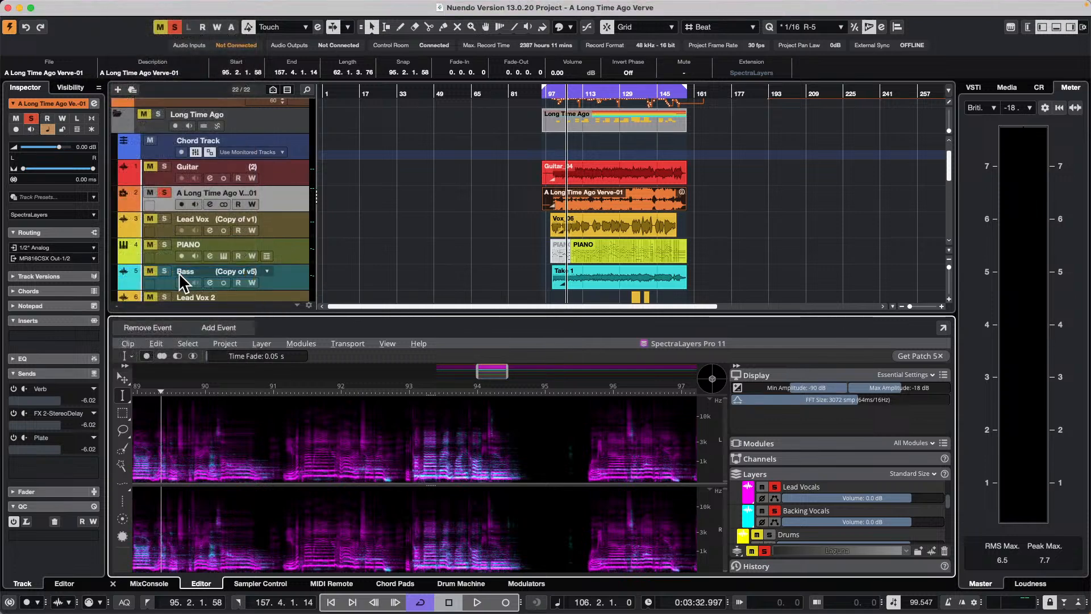
left_click(129, 7)
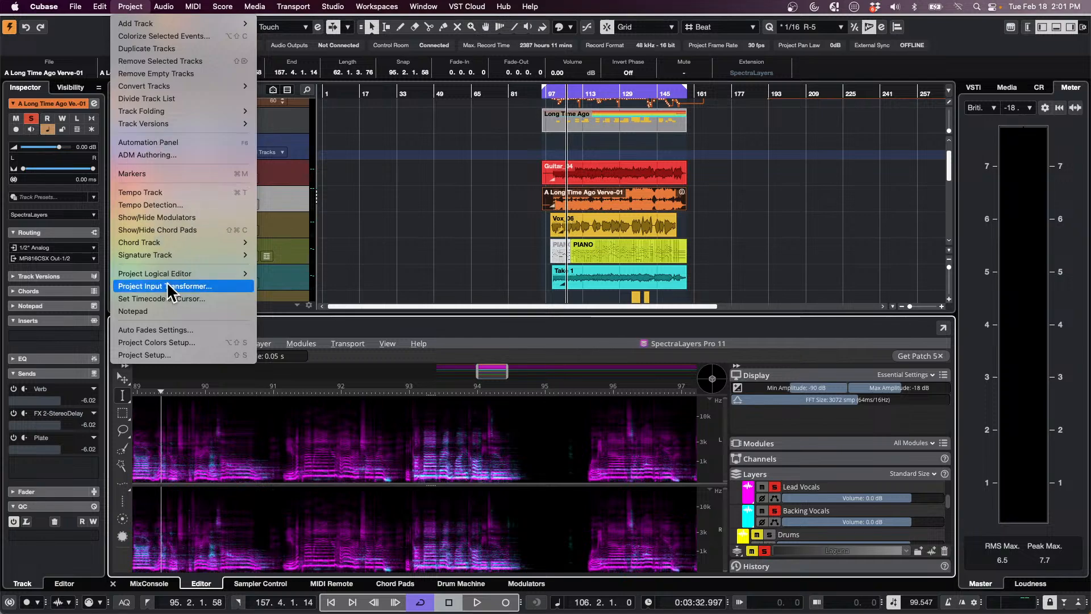
mouse_move(168, 275)
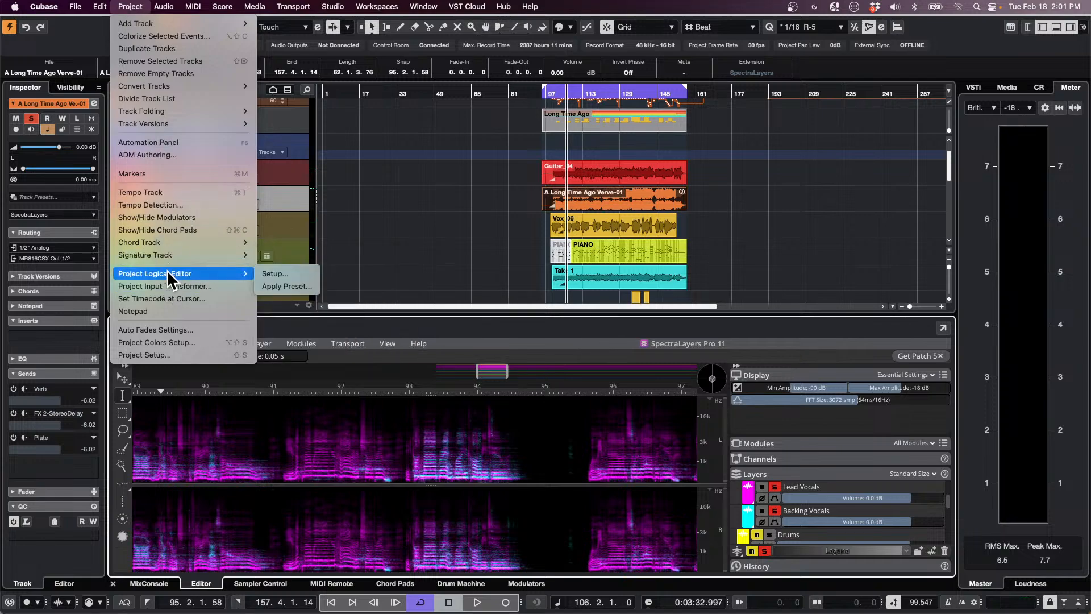
left_click(278, 274)
left_click_drag(635, 105, 350, 38)
left_click(726, 98)
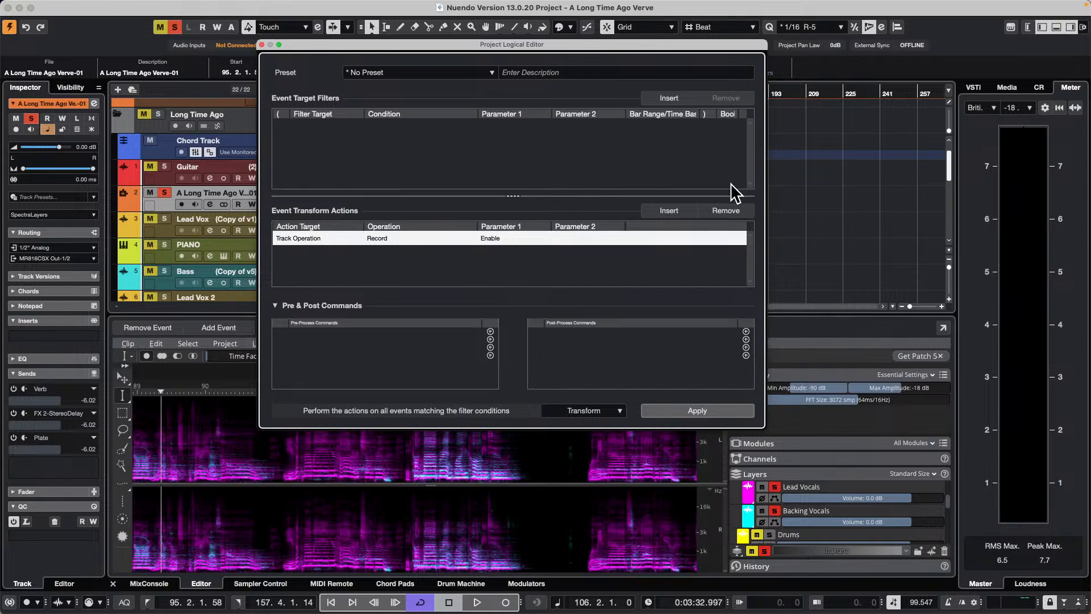
left_click(727, 211)
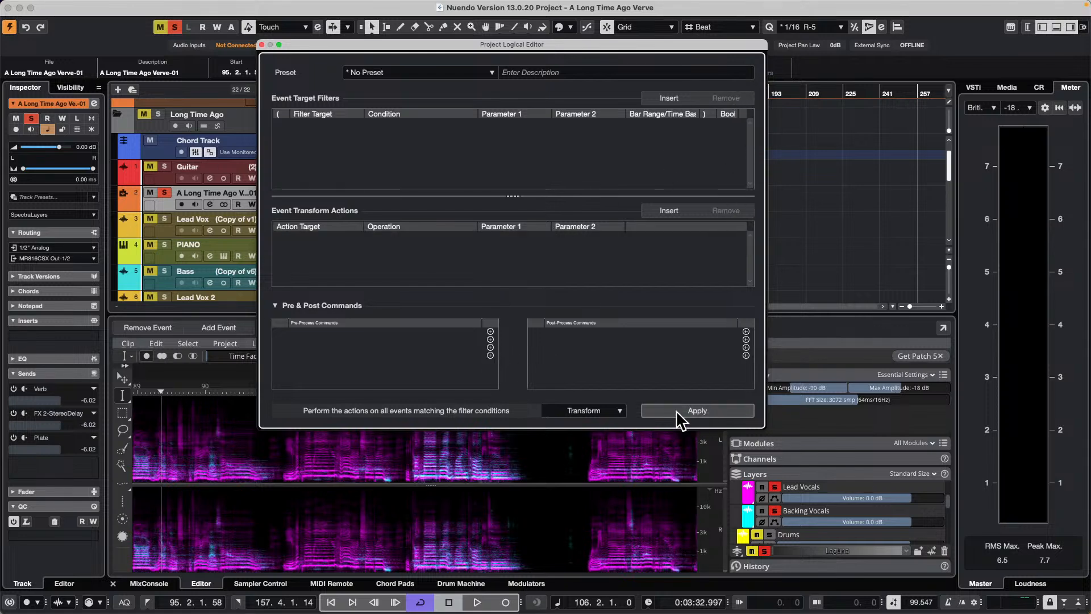
Add an event target filter with Container Type equal to Track
left_click(671, 100)
left_click(314, 128)
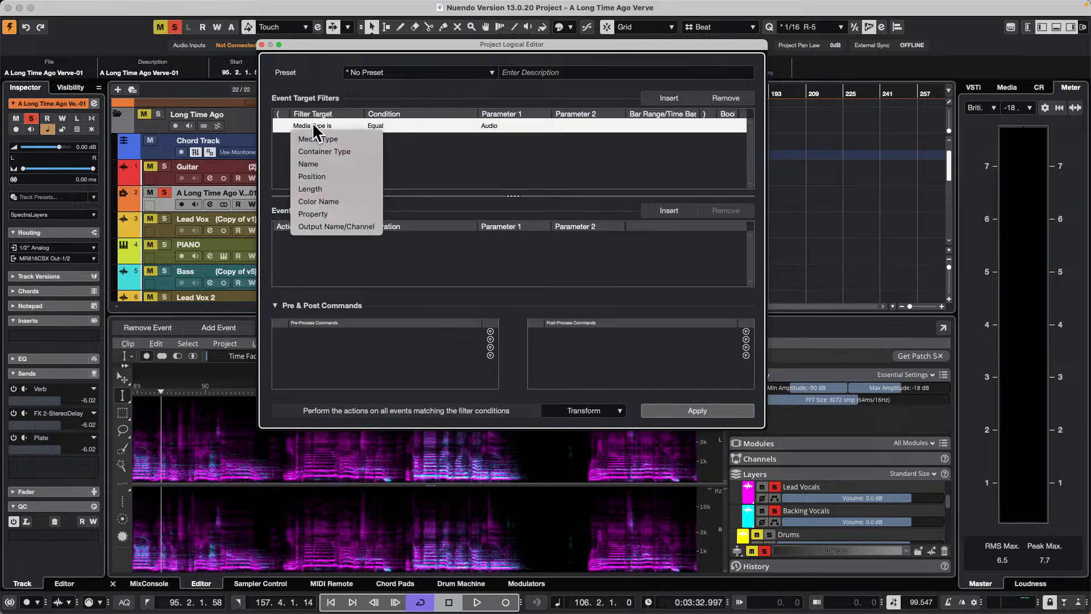
left_click(341, 151)
left_click(515, 127)
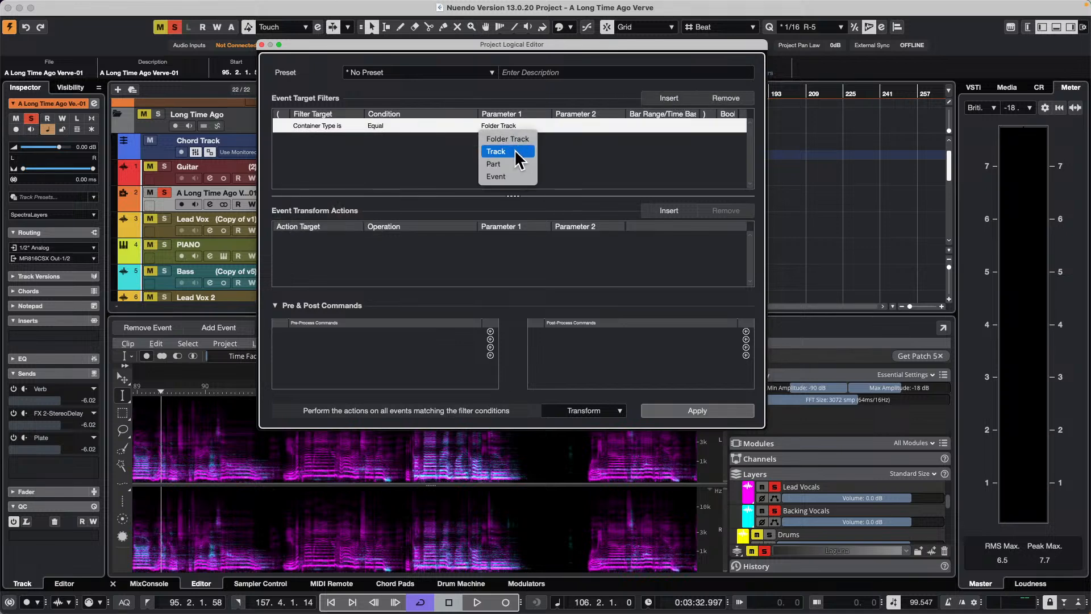
left_click(518, 151)
Add a second event target filter, Property with condition Property Is Set and parameter Is Selected
left_click(657, 99)
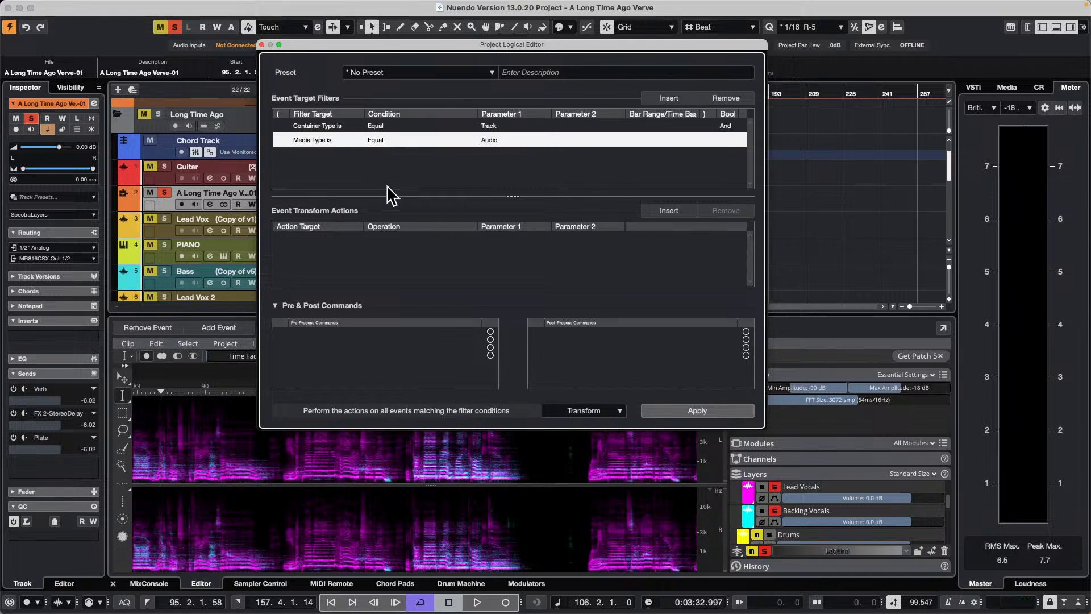
left_click(300, 139)
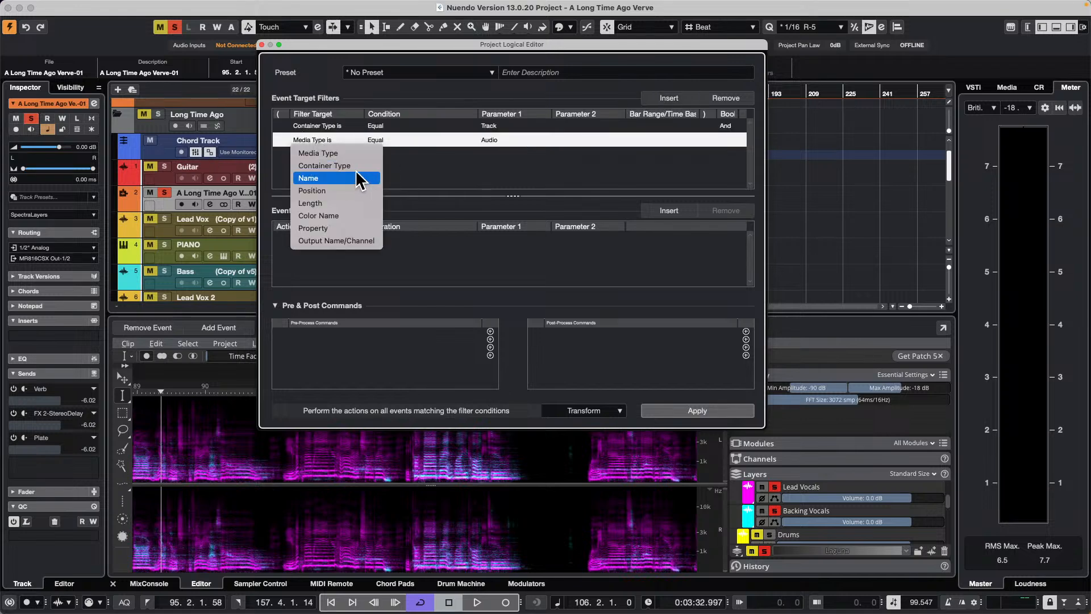
left_click(339, 226)
left_click(399, 140)
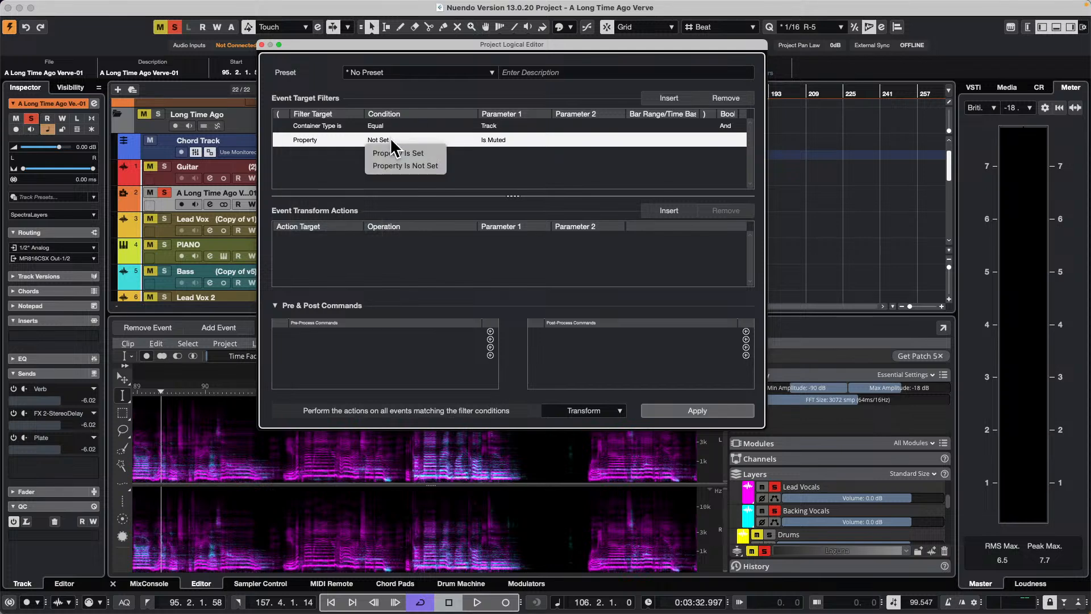
left_click(401, 147)
left_click(499, 140)
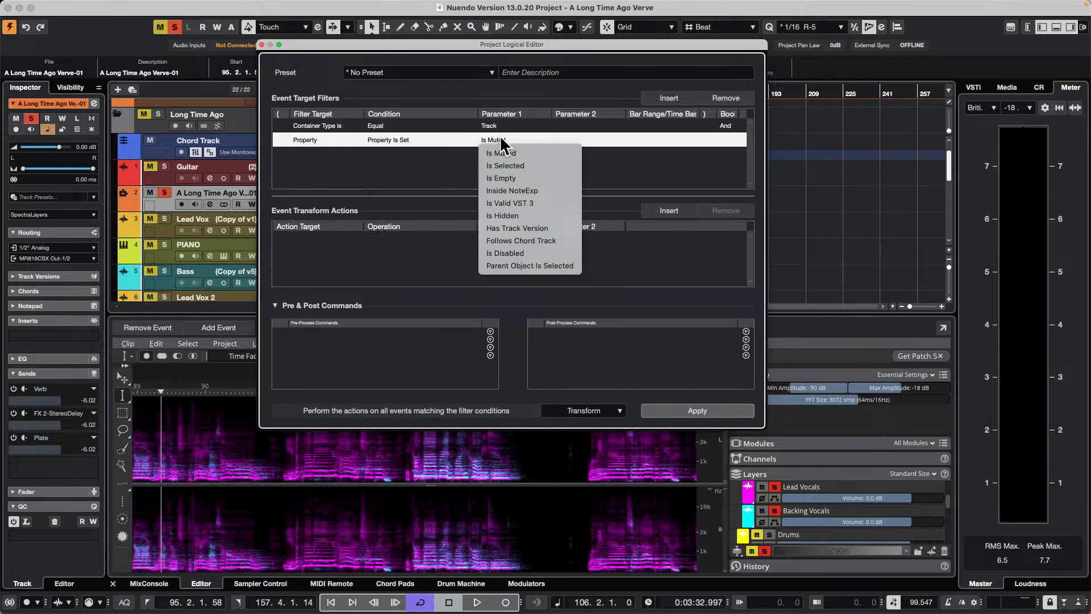
left_click(506, 165)
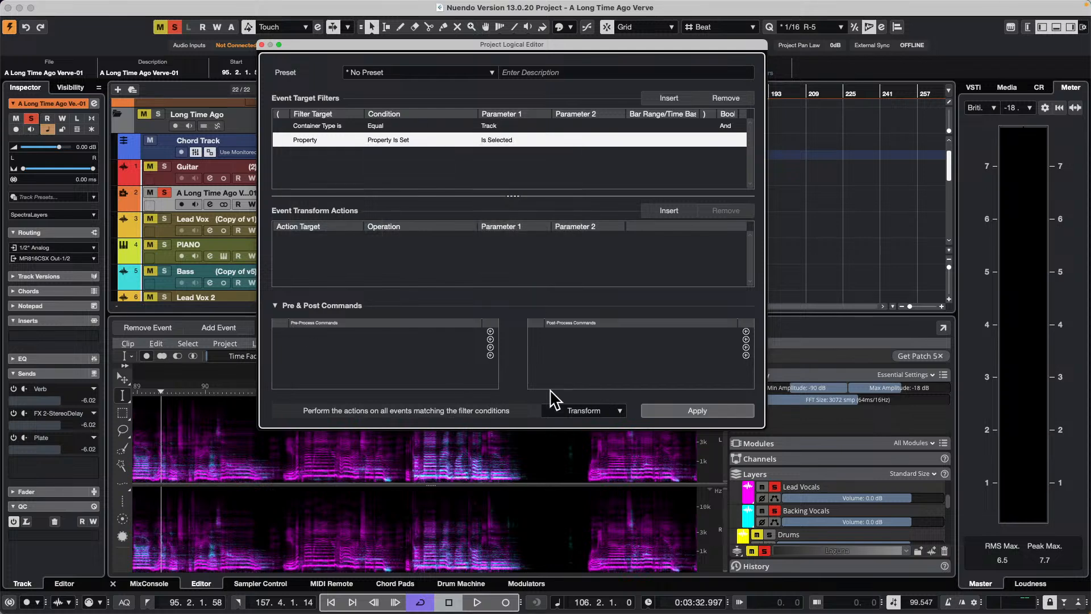
Add a Set Color transform action with operation Set to Fixed Value and Color 1
left_click(587, 412)
left_click(583, 412)
left_click(669, 211)
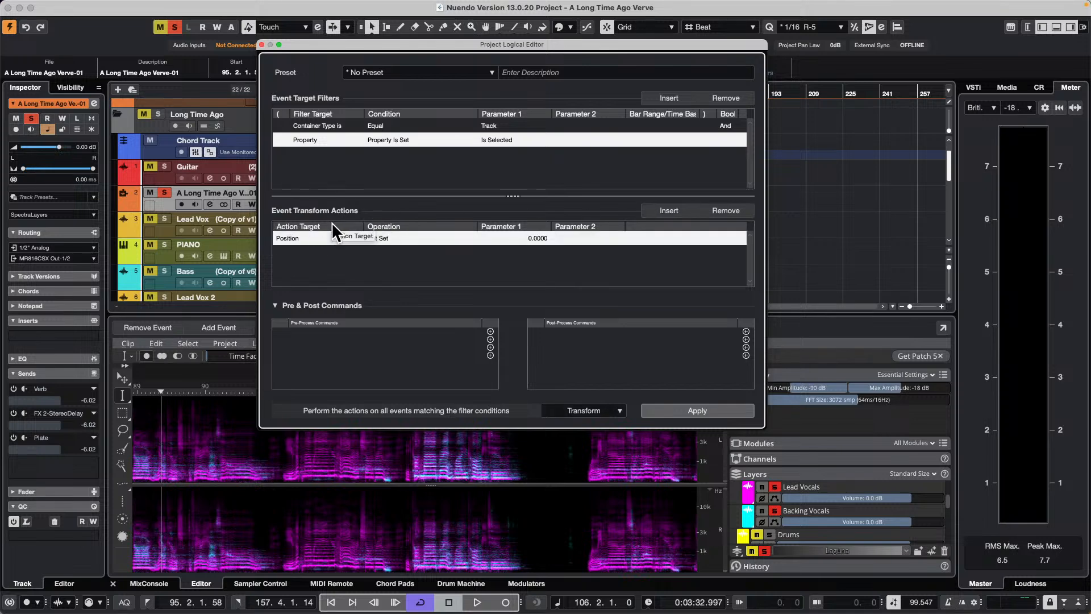
left_click(310, 238)
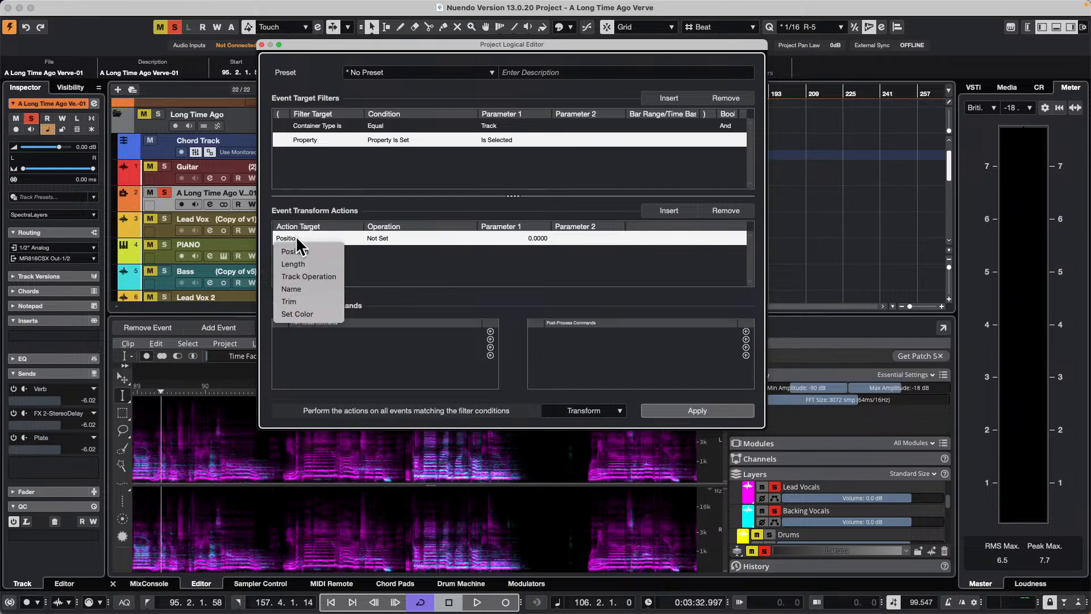
left_click(314, 315)
left_click(392, 238)
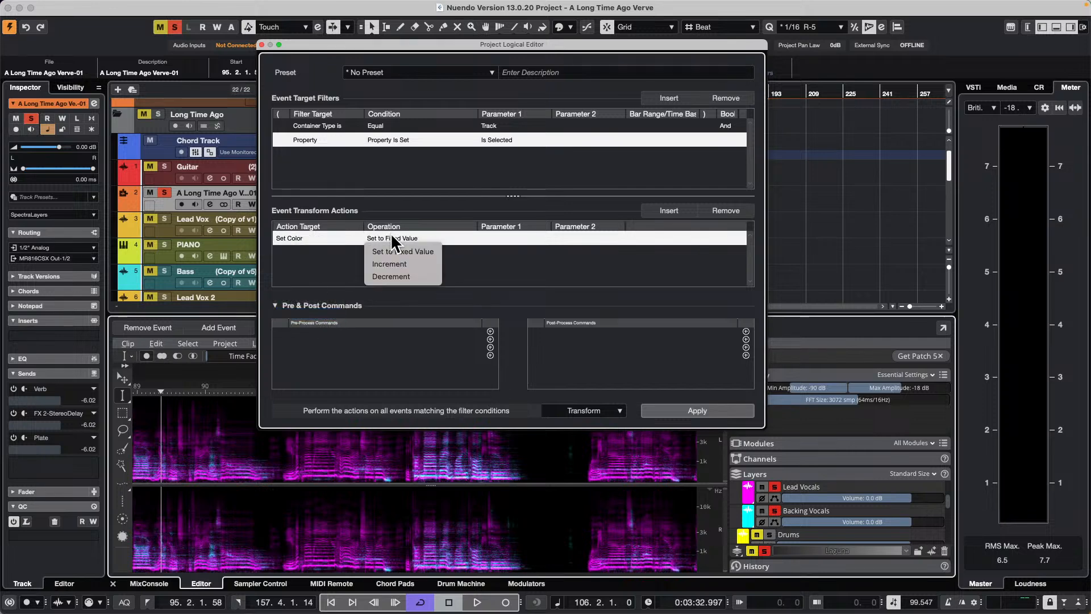
left_click(437, 252)
left_click(506, 240)
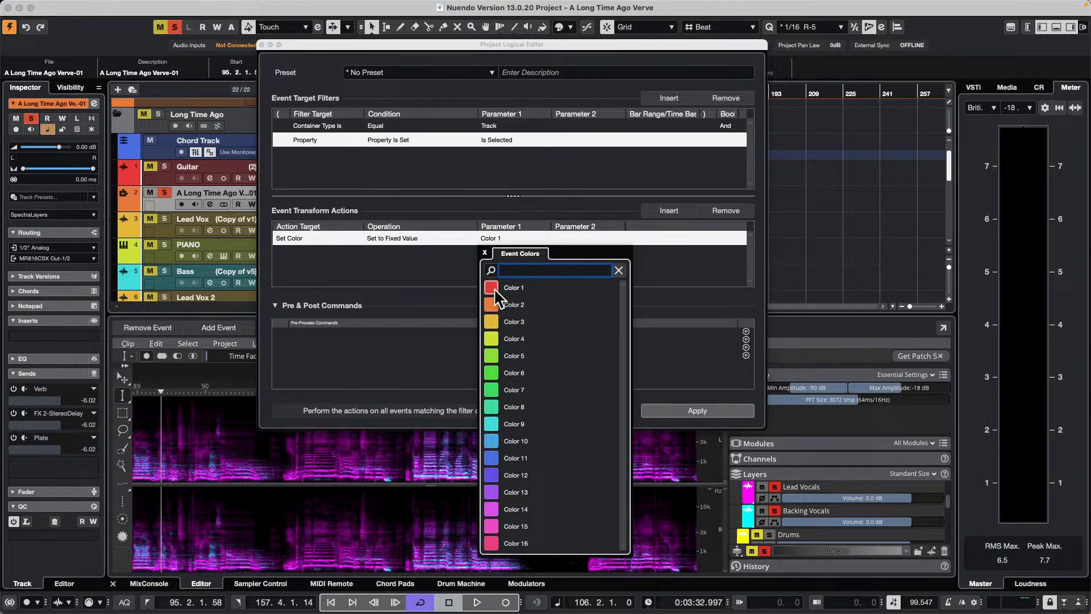
left_click(845, 267)
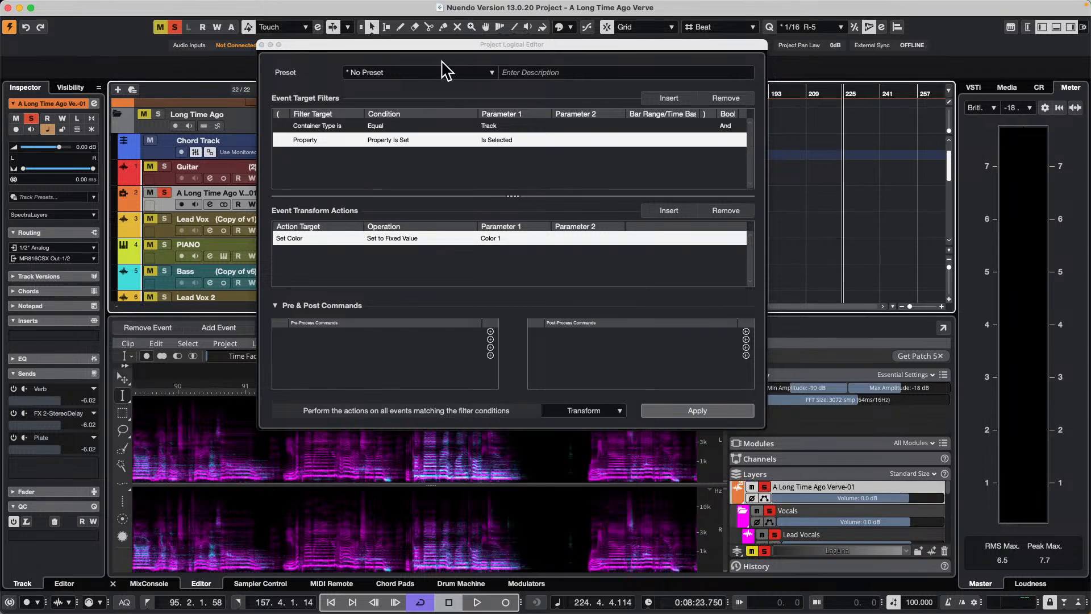
Apply the logical edit to the Full Mix track and to the Verb FX track to color them with Color 1
left_click_drag(471, 46, 731, 62)
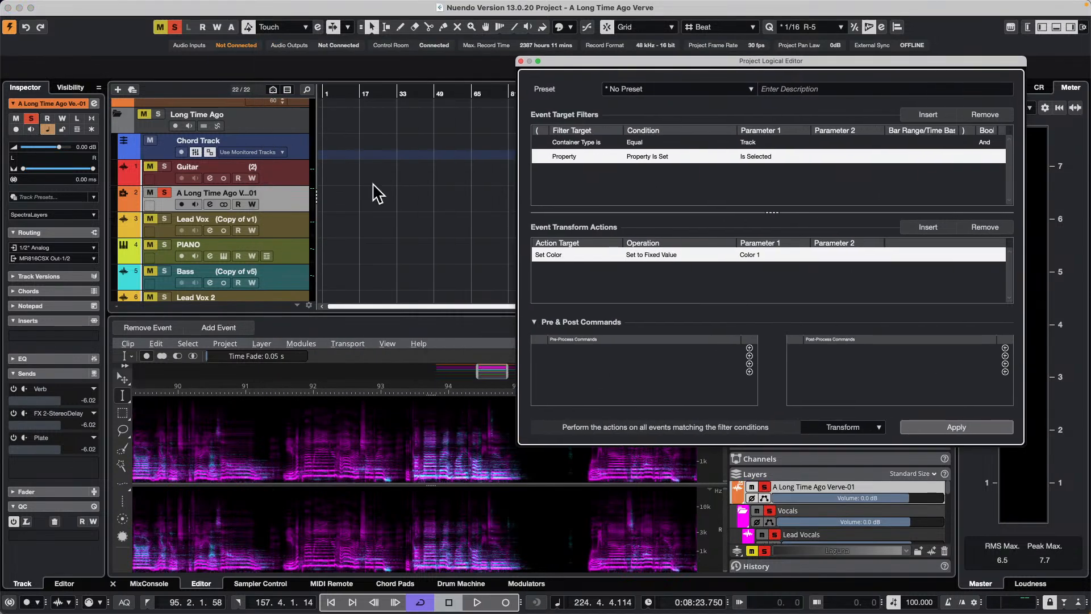
scroll(260, 200, "down", 10)
left_click(283, 272)
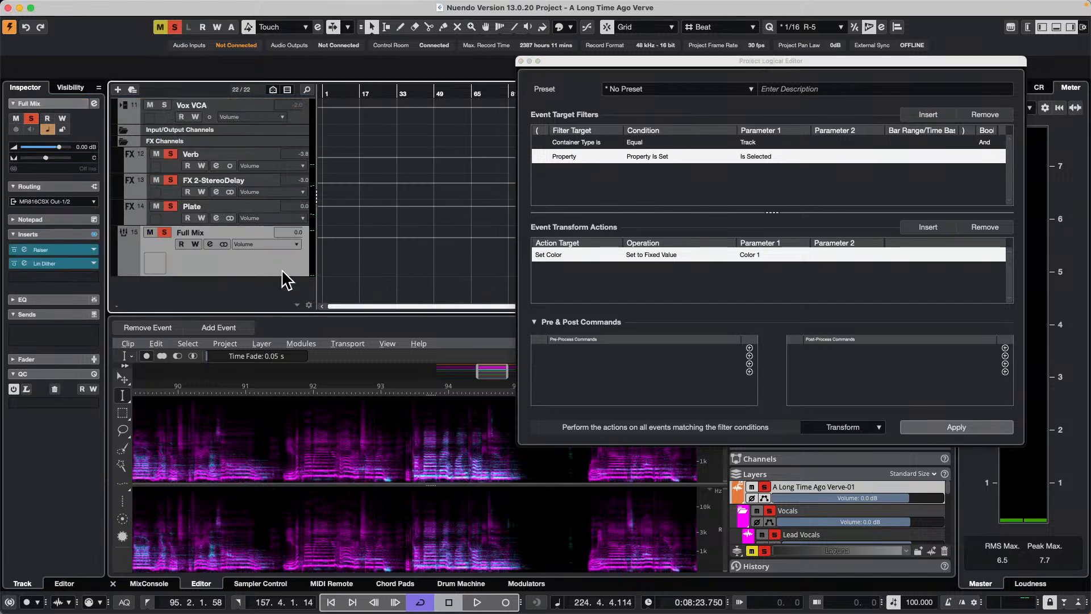
left_click(969, 436)
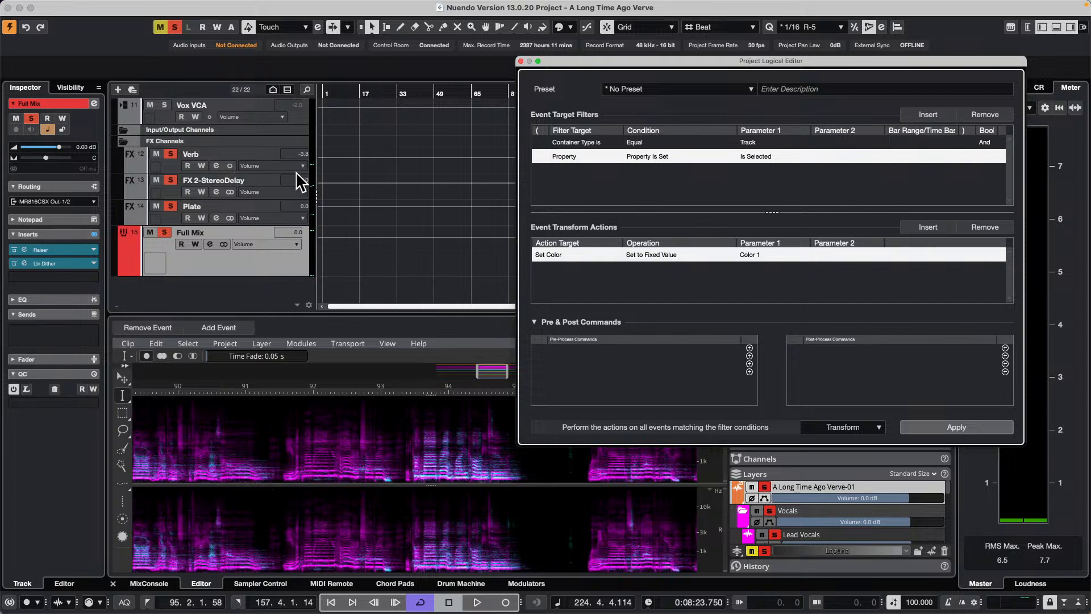
left_click(138, 164)
left_click(960, 435)
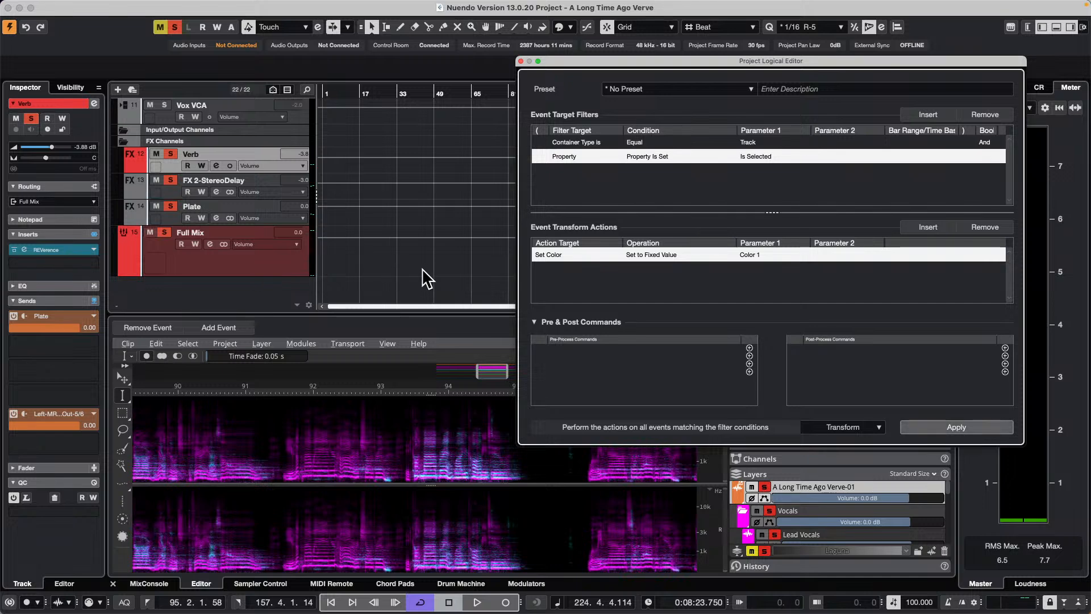
left_click(763, 259)
left_click(682, 288)
Browse the Process Project Logical Editor presets in Key Commands, close the window and bring the Project Logical Editor back to mid-screen
left_click(100, 6)
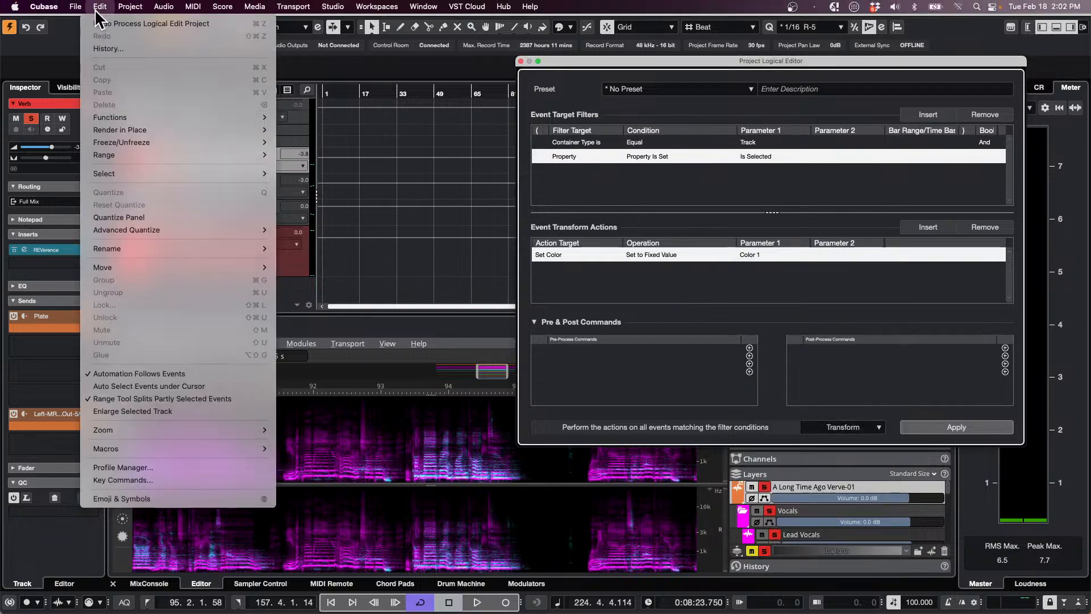
left_click(136, 480)
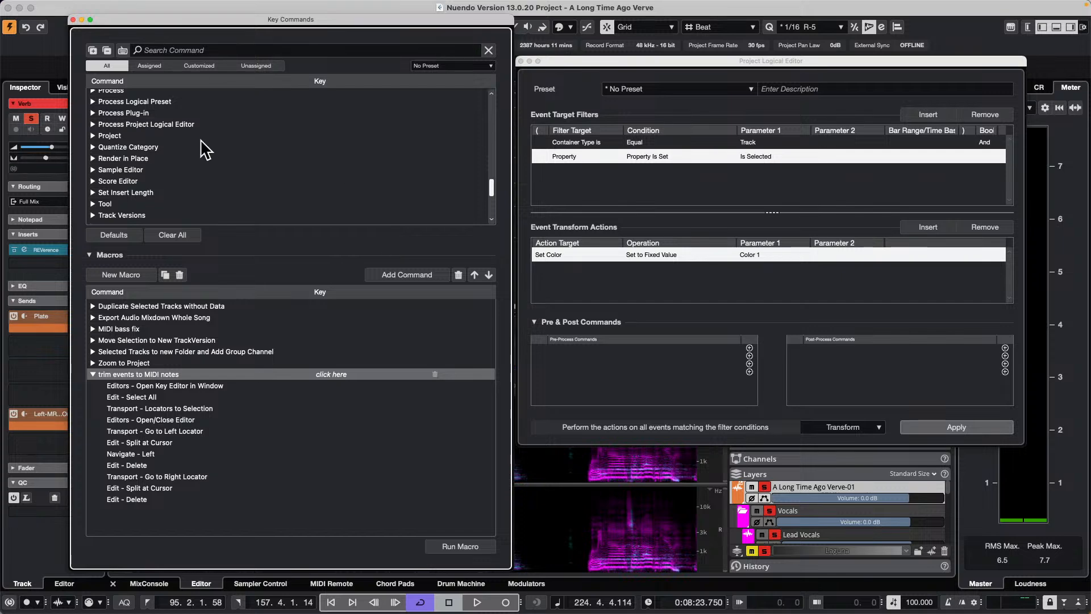
left_click(92, 124)
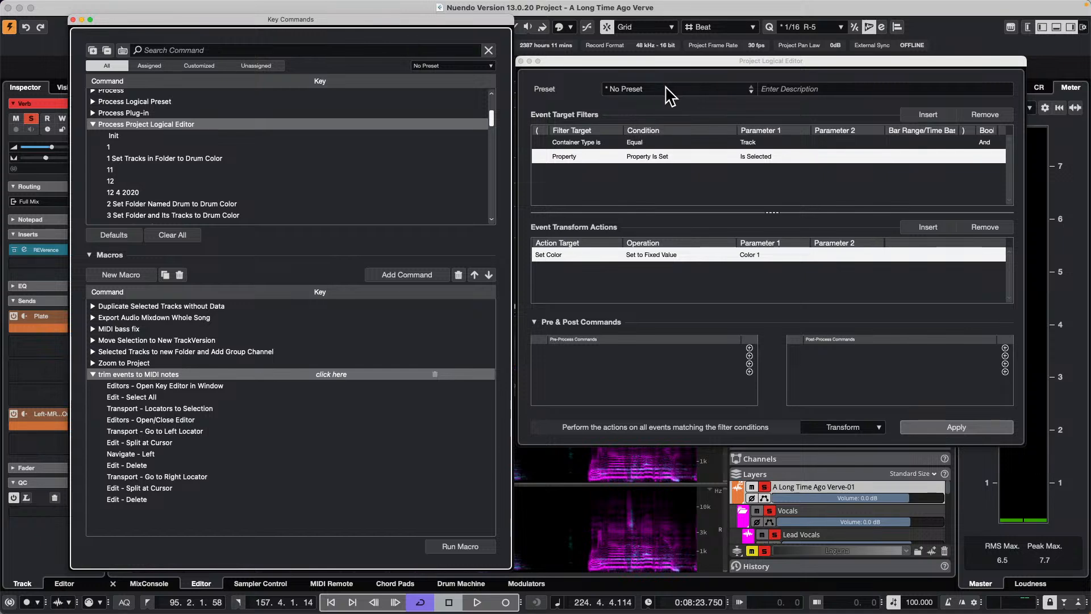
scroll(155, 169, "down", 3)
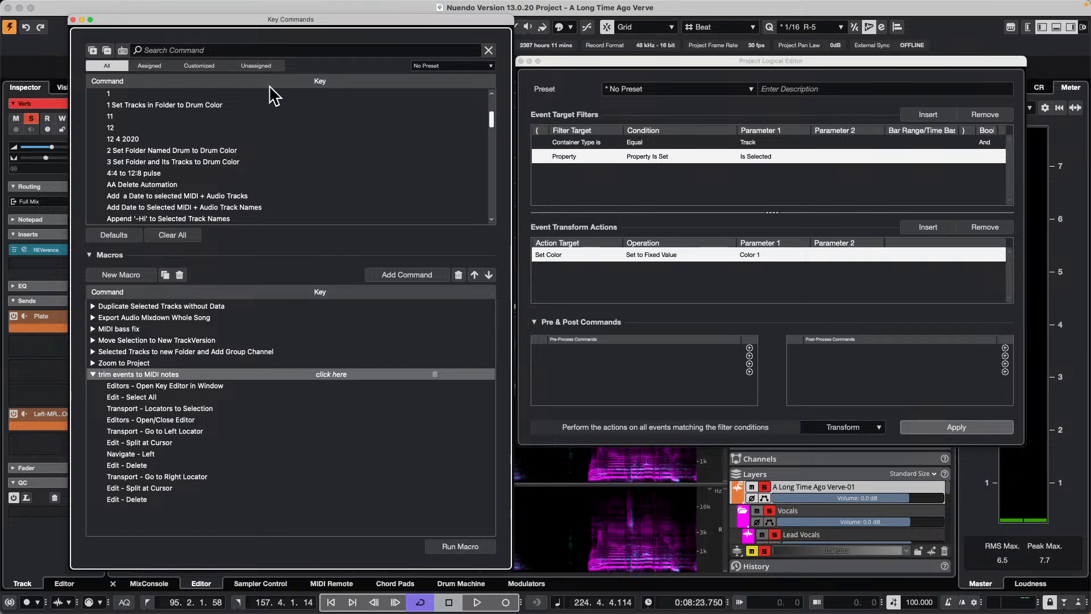
left_click(73, 20)
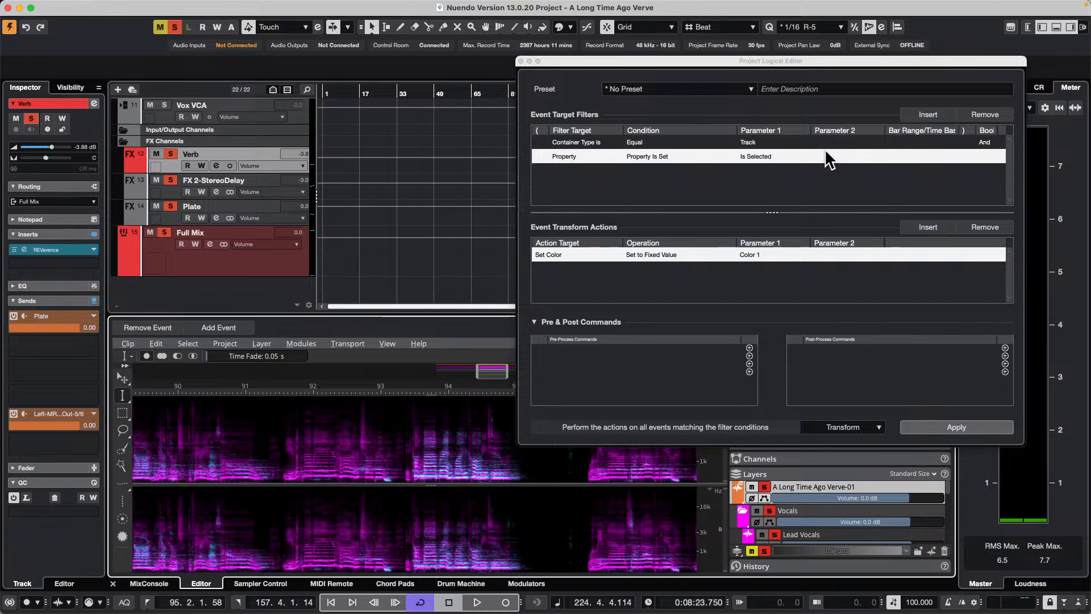
left_click_drag(574, 60, 245, 52)
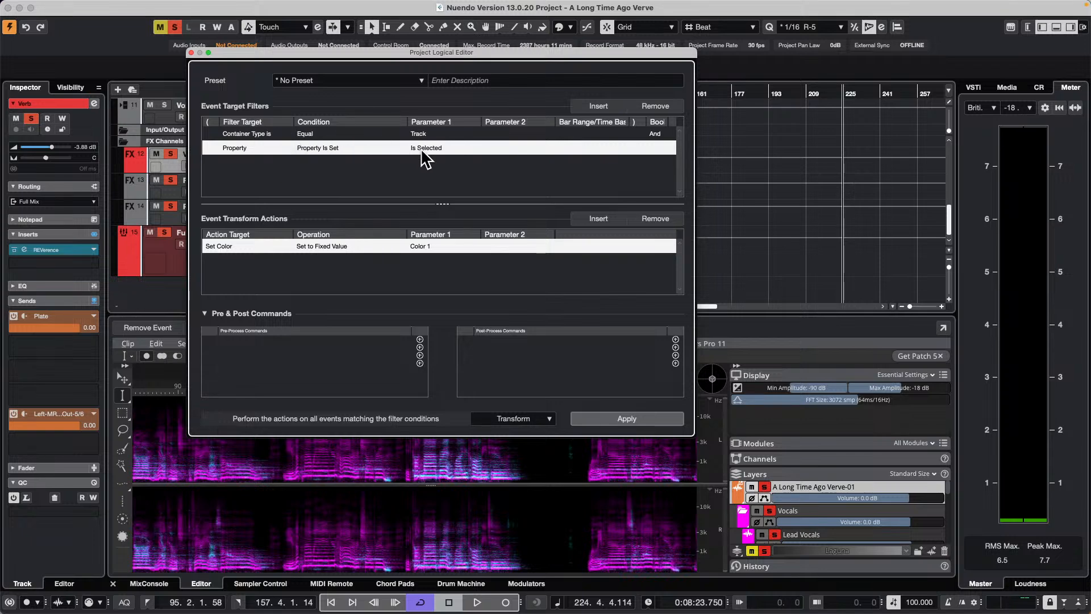
Review the action target and color options of the Set Color action and close the Project Logical Editor
left_click(232, 245)
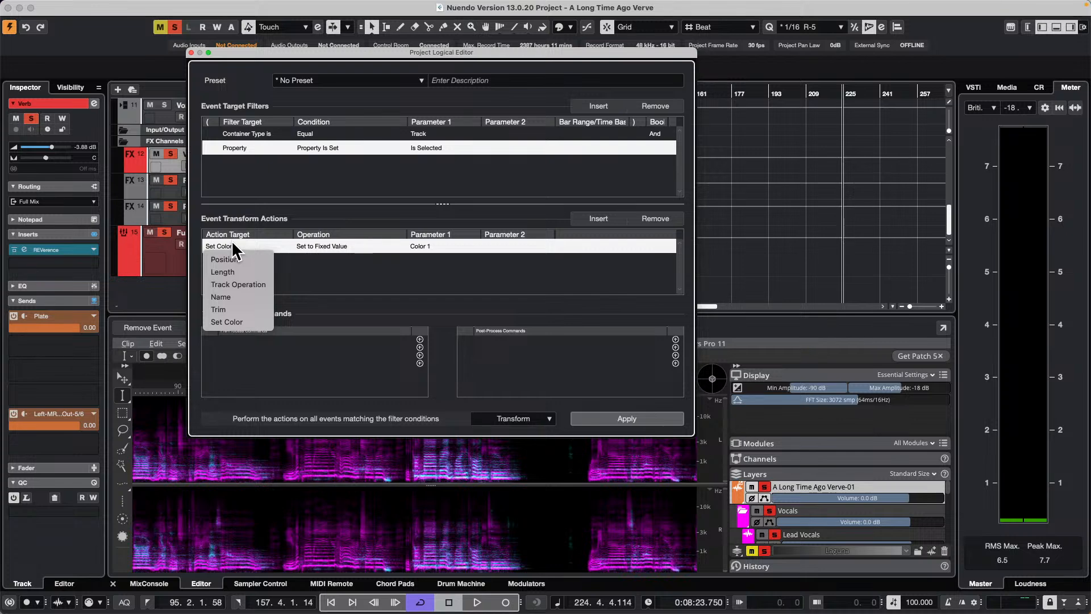
left_click(316, 247)
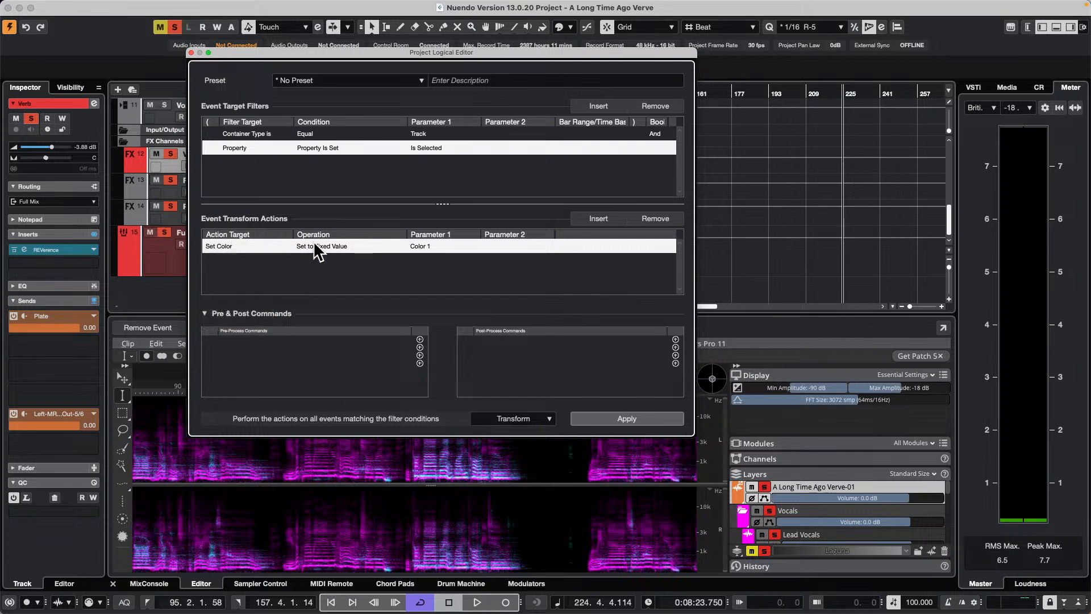
left_click(429, 246)
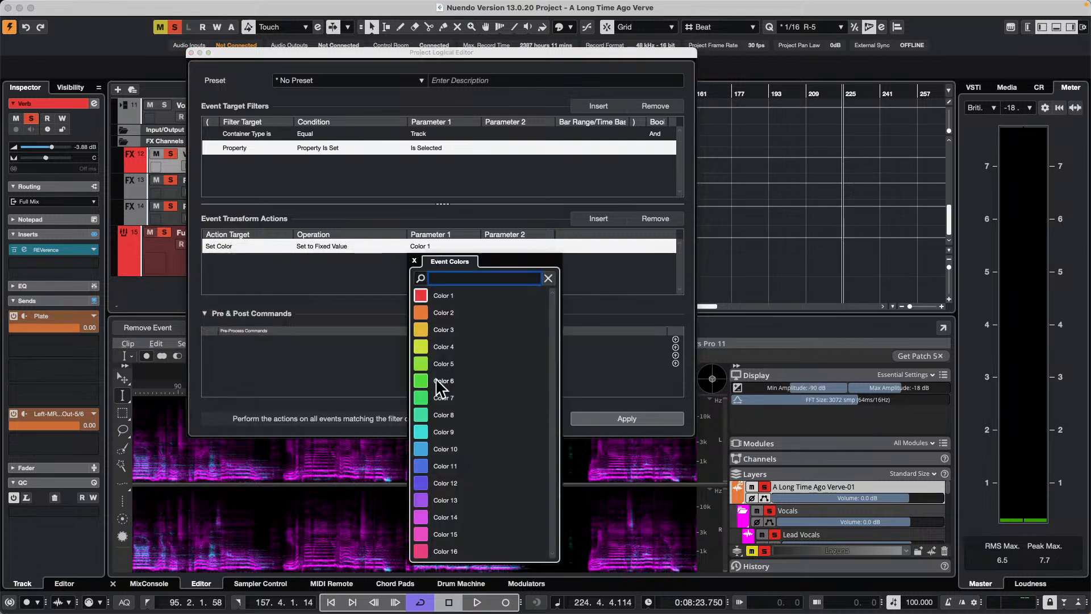
left_click(366, 281)
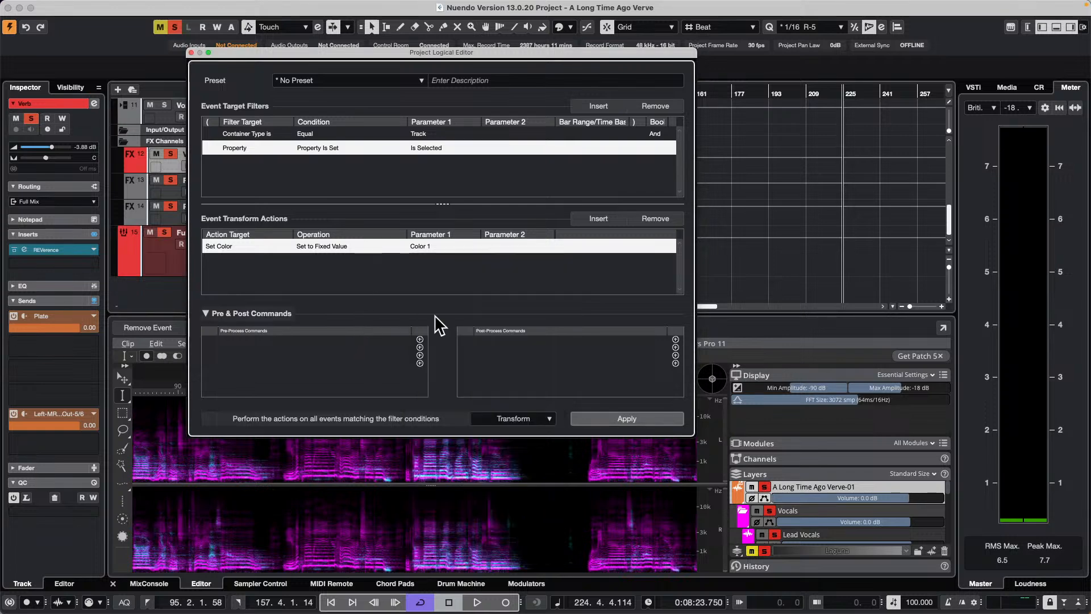
left_click(191, 52)
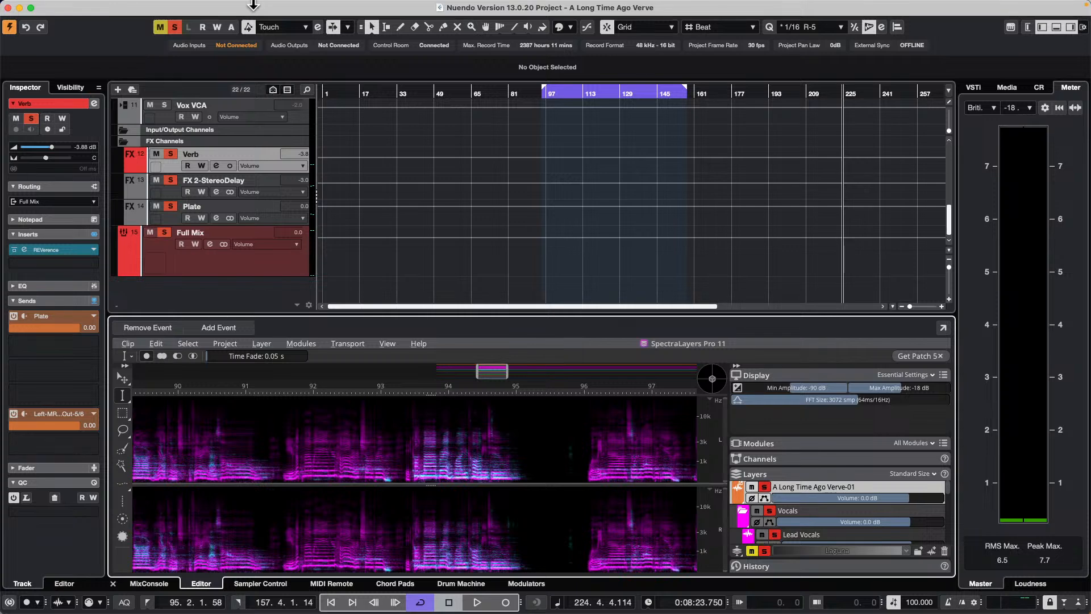
Add the 02 90bpm dry loop from the Drum Loops content in Loops & Samples as a new track below Full Mix
left_click(1007, 88)
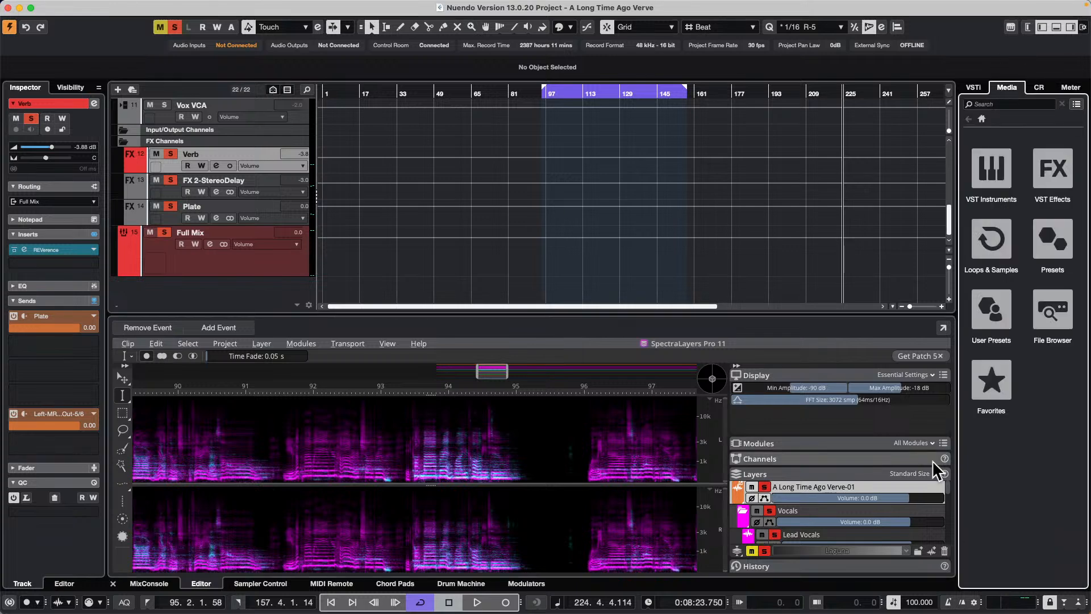
left_click(993, 242)
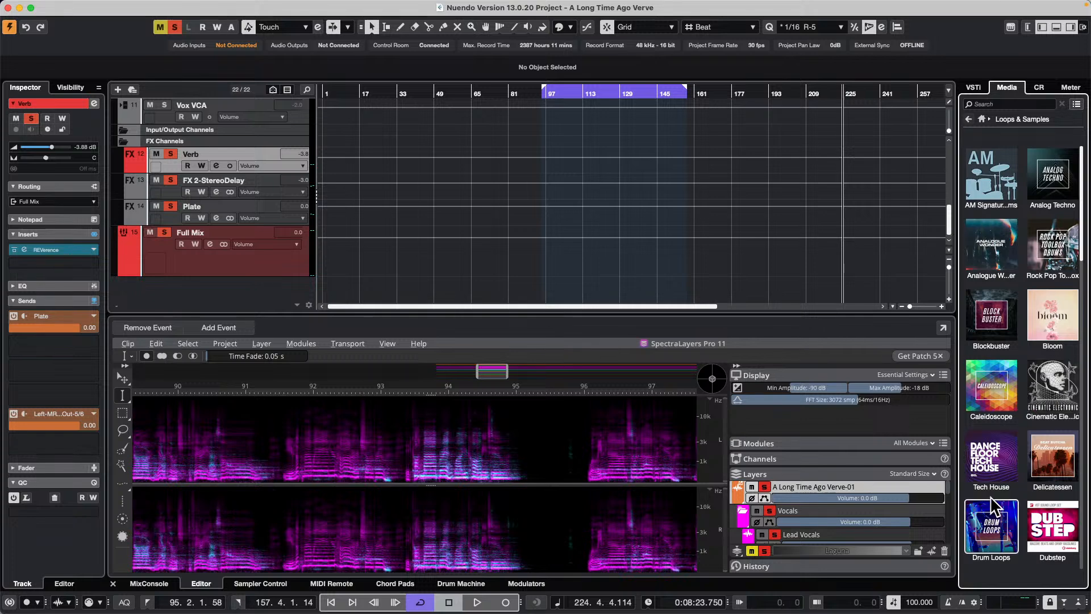
left_click(992, 526)
left_click_drag(973, 442, 251, 290)
scroll(459, 208, "down", 1)
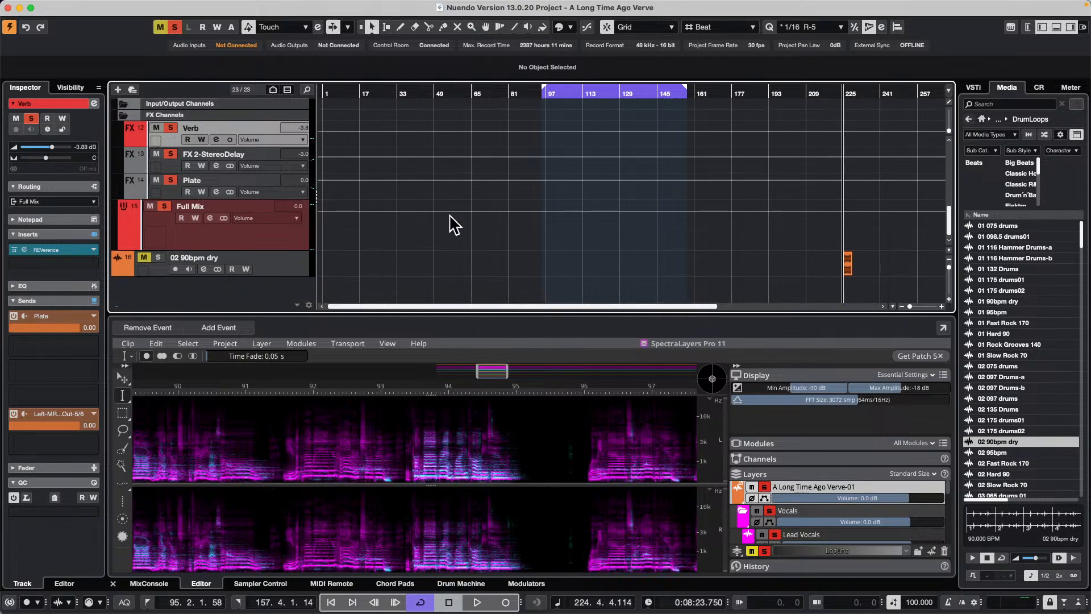
Solo the new 02 90bpm dry track and increase its height
left_click_drag(881, 94, 847, 176)
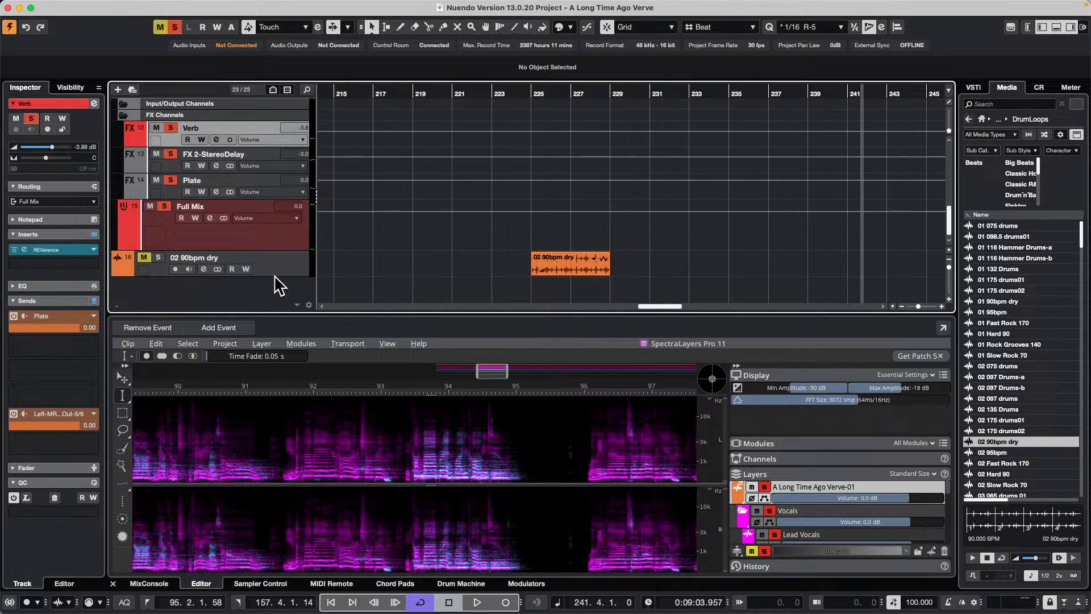
left_click_drag(275, 276, 275, 301)
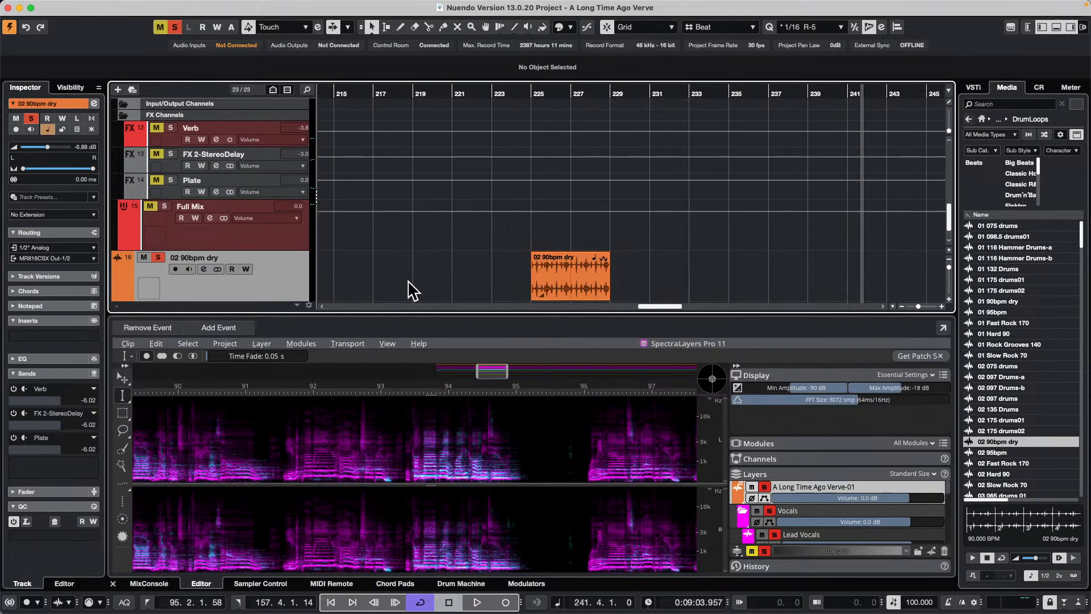
scroll(687, 276, "down", 1)
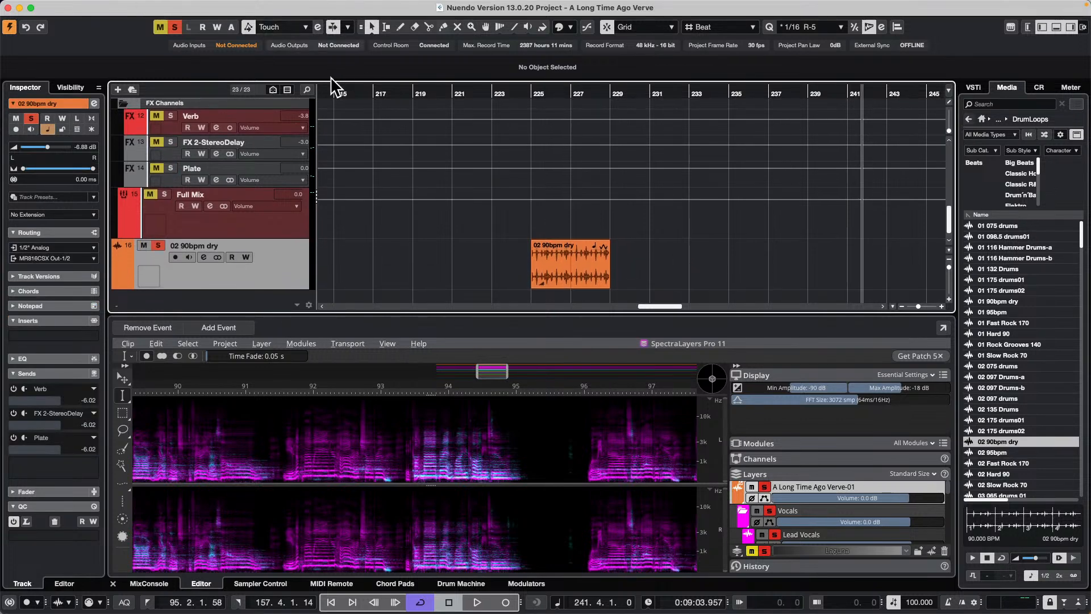
Play the 02 90bpm dry loop from its start and raise the Control Room main level to 3.94 dB
left_click_drag(528, 94, 529, 139)
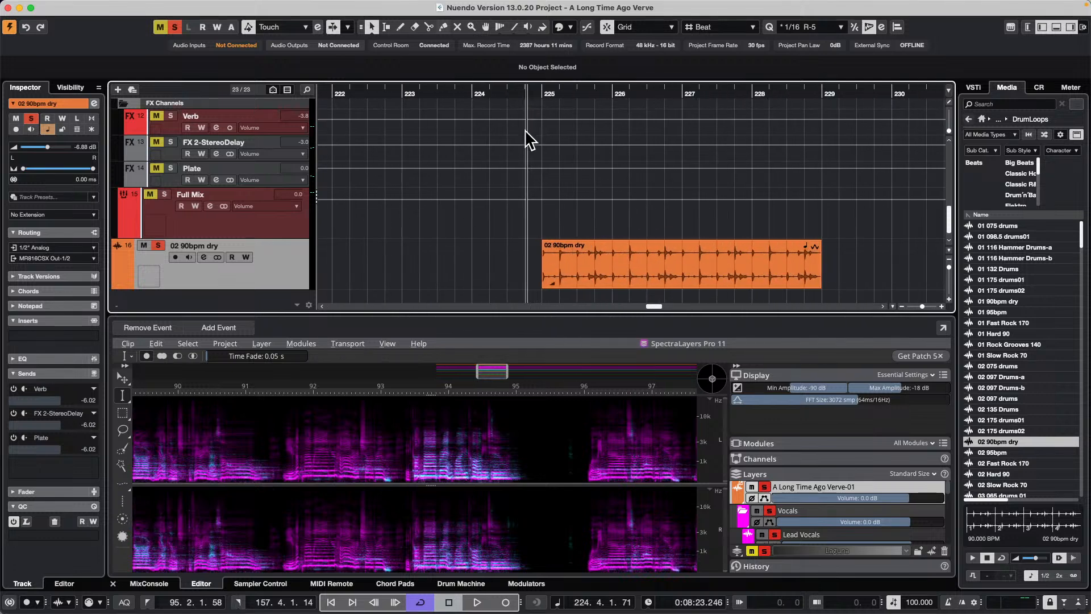
left_click(694, 254)
left_click(592, 276)
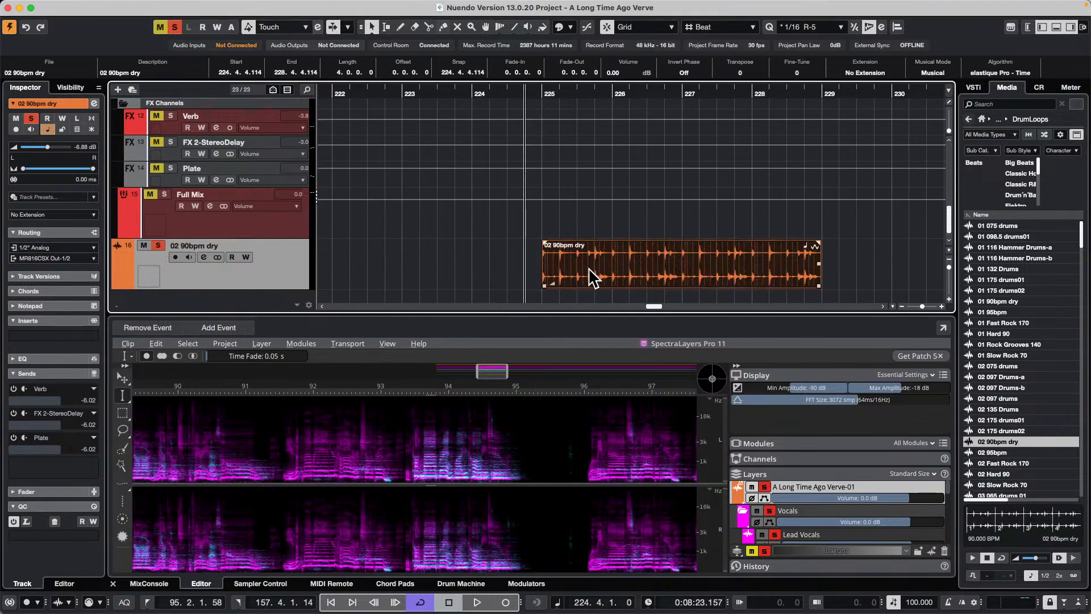
key("space")
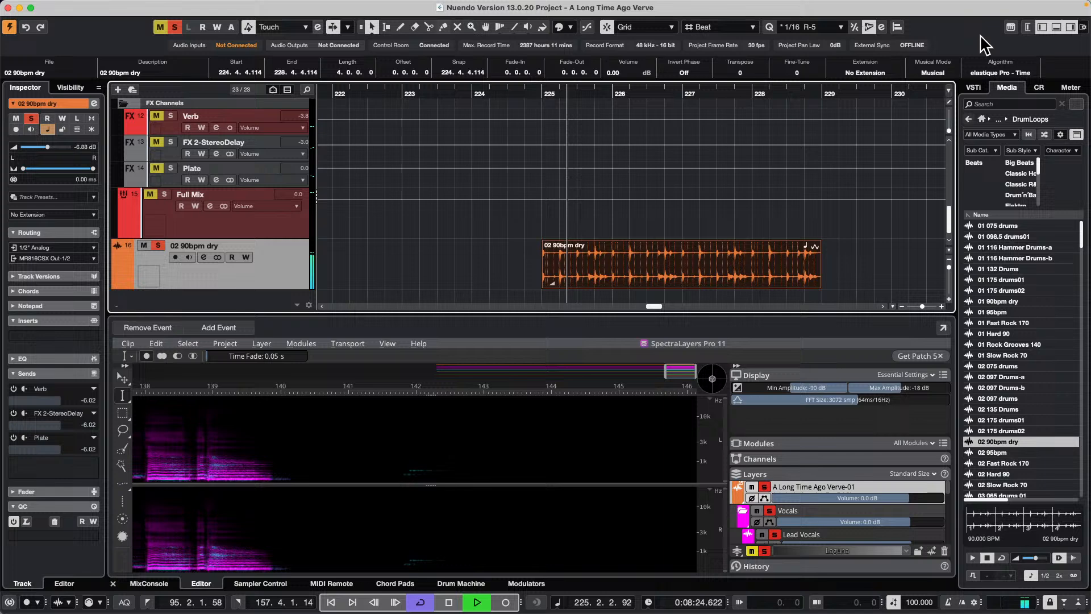
left_click(1039, 87)
scroll(1024, 429, "up", 14)
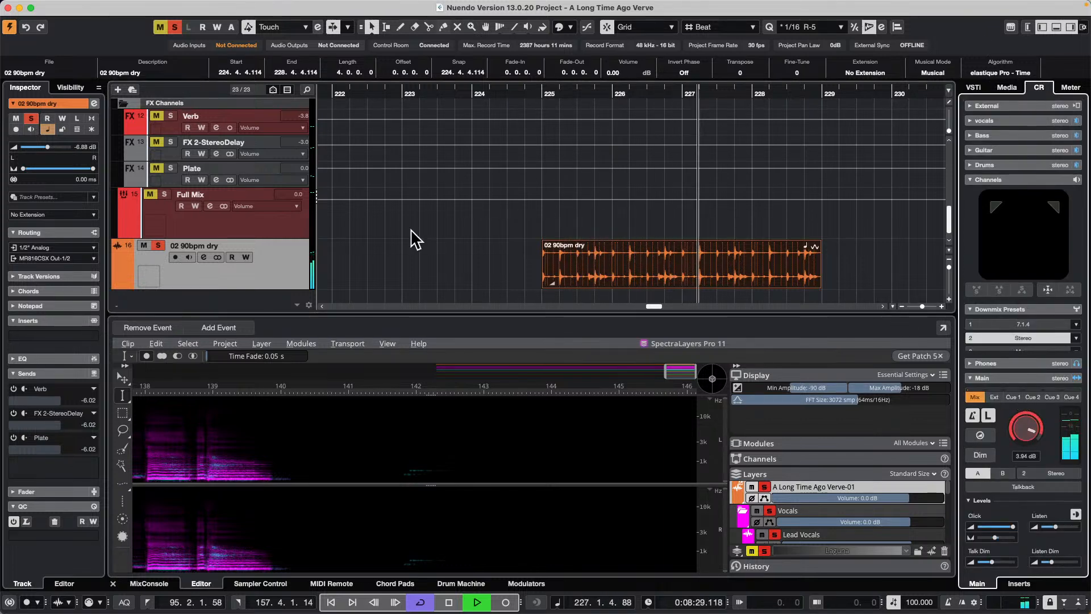
Stop playback and trim the start of the 02 90bpm dry event in the project to about 225.1.3.8
left_click_drag(539, 92, 605, 128)
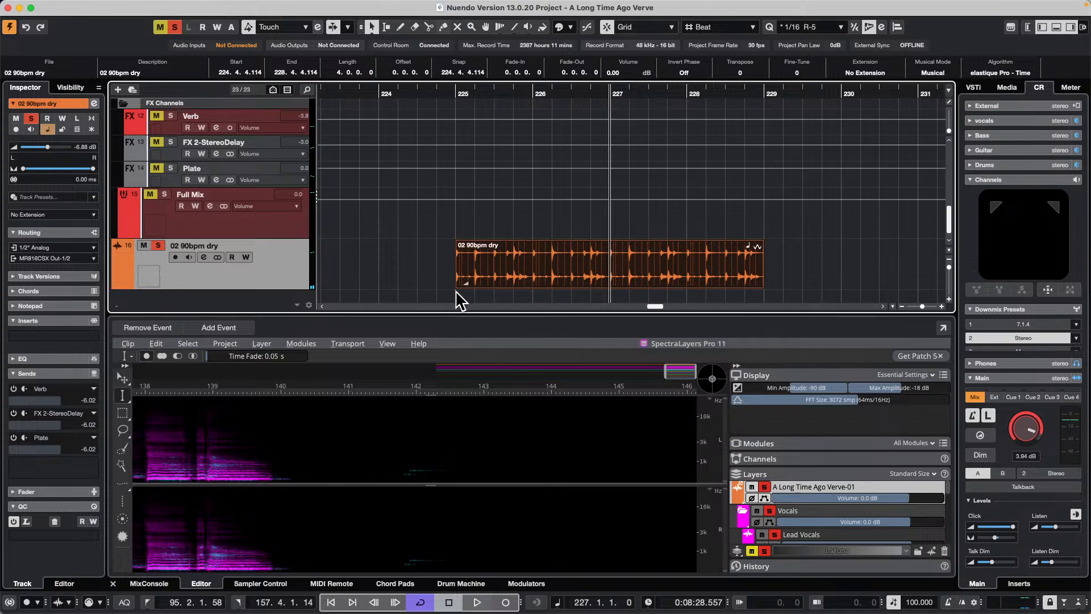
mouse_move(457, 286)
left_mouse_down()
mouse_move(470, 288)
mouse_move(459, 294)
left_mouse_up()
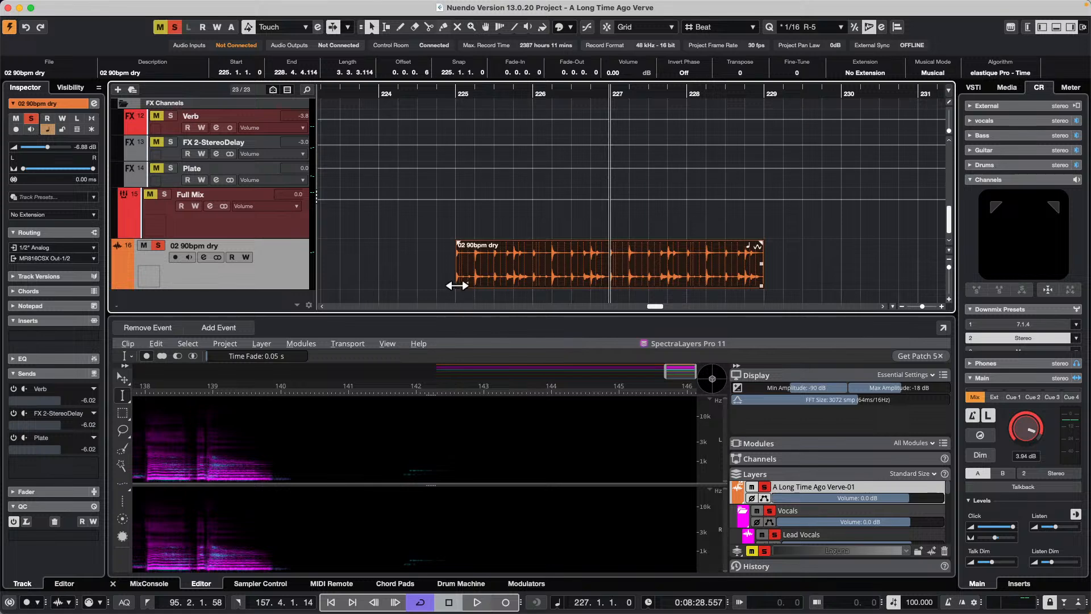
left_click_drag(457, 286, 467, 291)
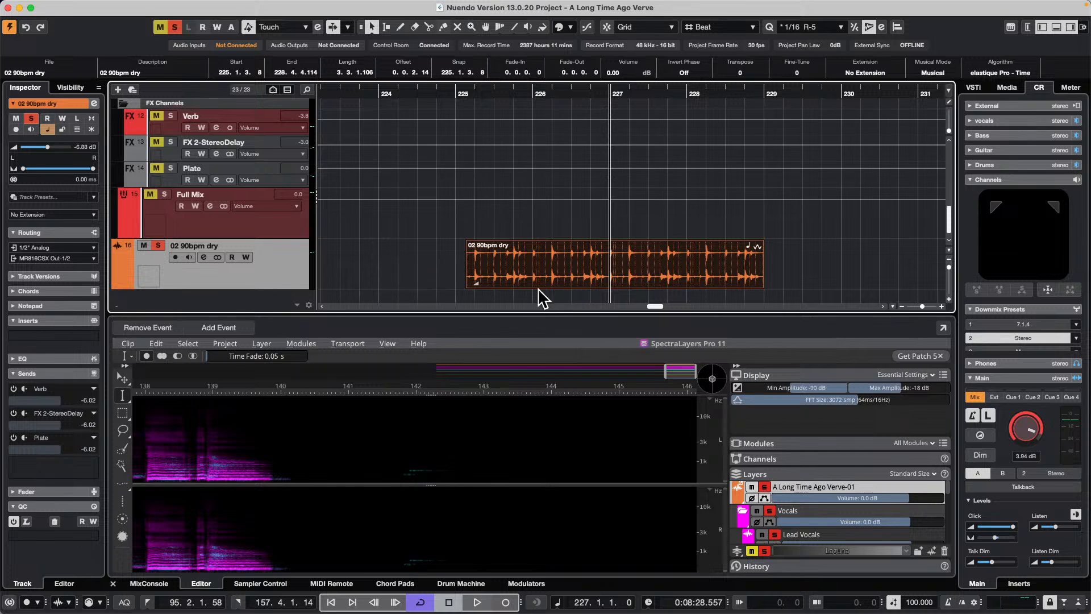
Open the drum loop in the Sample Editor and, with Ranges shown, trim the event start to 225.1.4.103 and end to 228.1.2.115
double_click(555, 281)
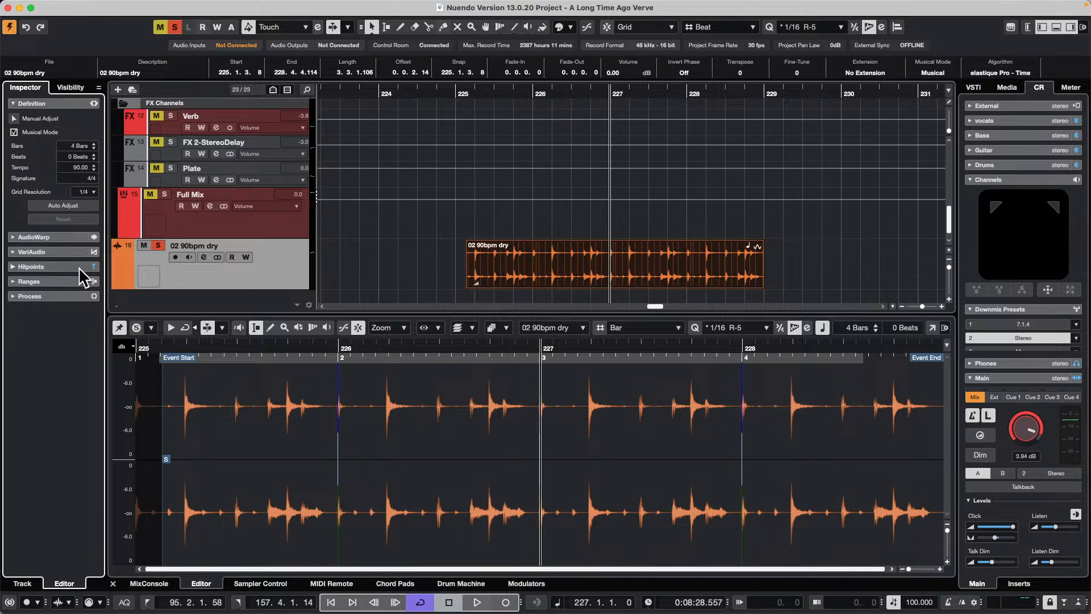
left_click(71, 279)
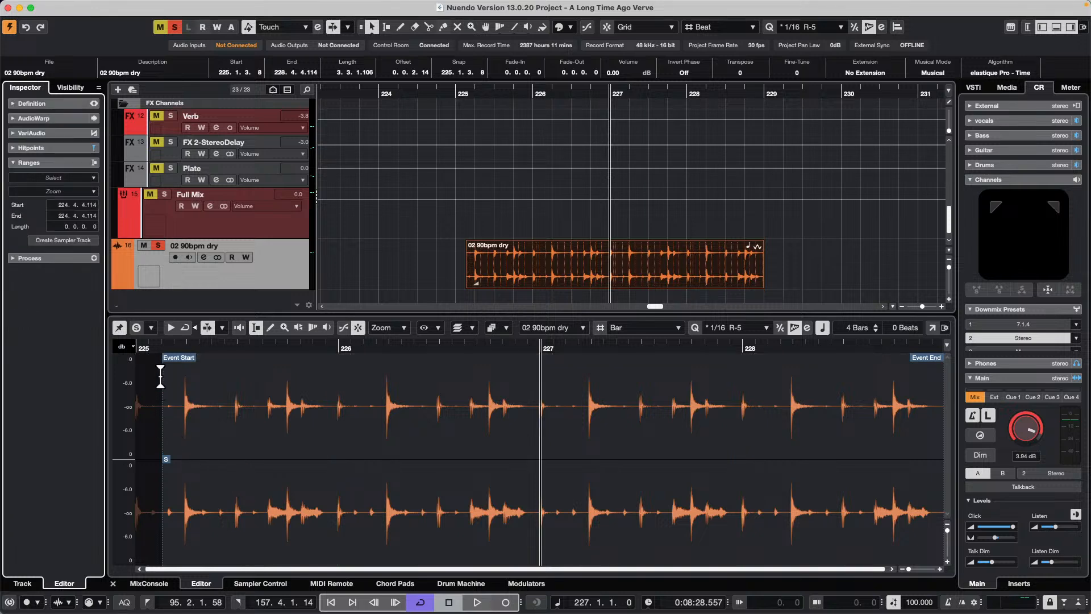
mouse_move(172, 370)
left_mouse_down()
mouse_move(253, 378)
mouse_move(246, 368)
mouse_move(193, 373)
mouse_move(209, 369)
left_mouse_up()
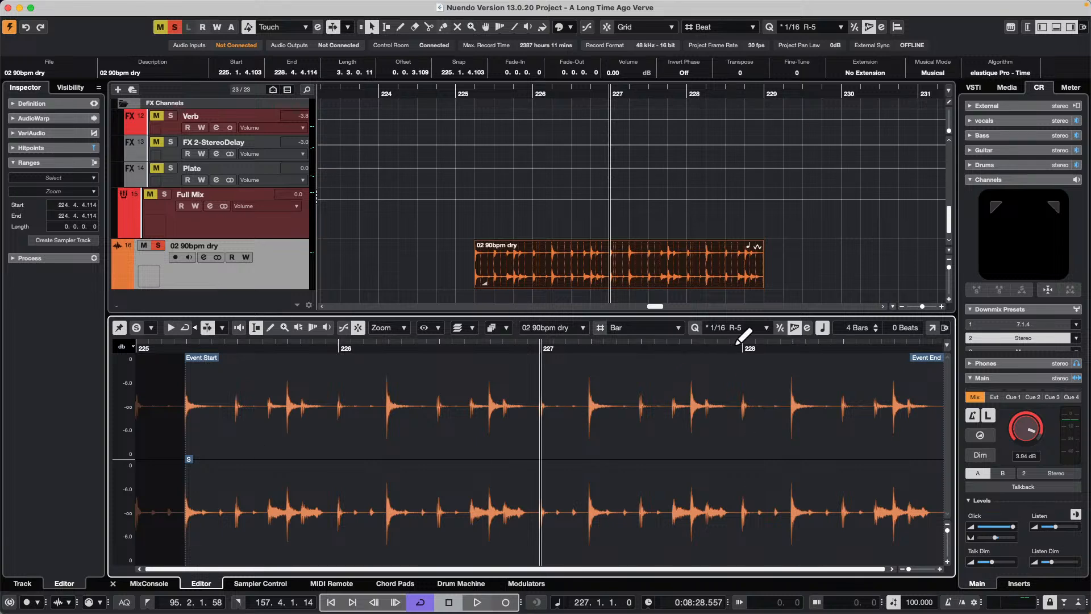
left_click_drag(918, 363, 745, 367)
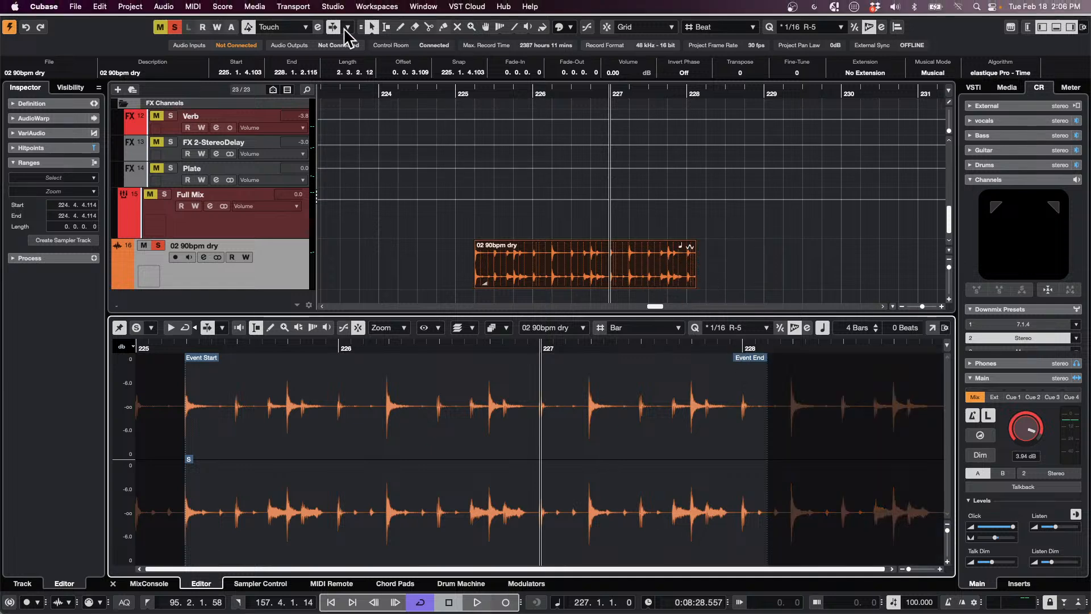
Extend the end of the drum loop event to about 228.2.2.74 using Normal Sizing
left_click(372, 29)
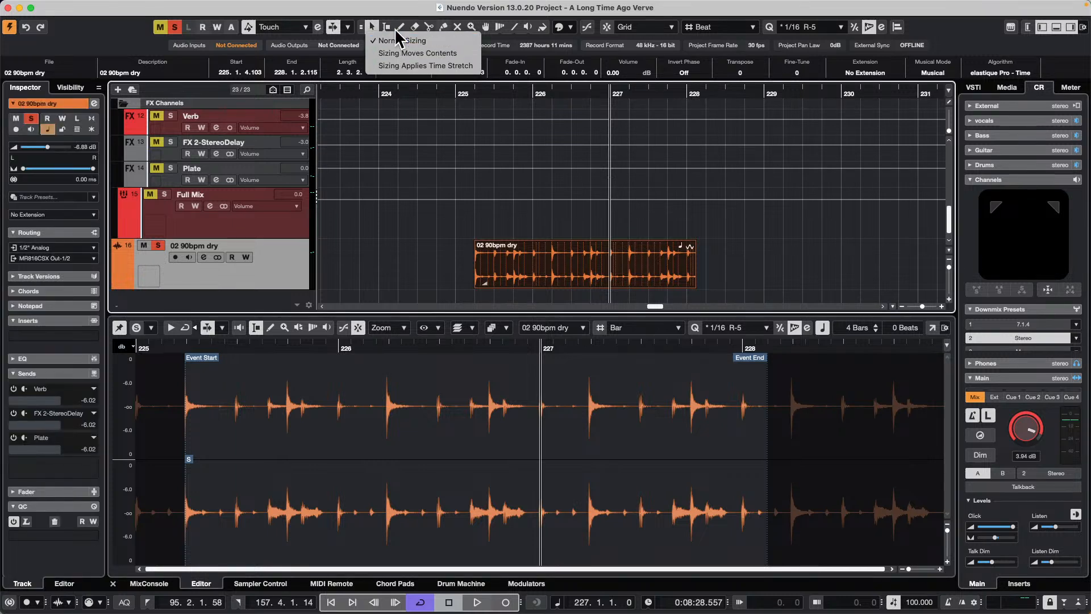
left_click(398, 41)
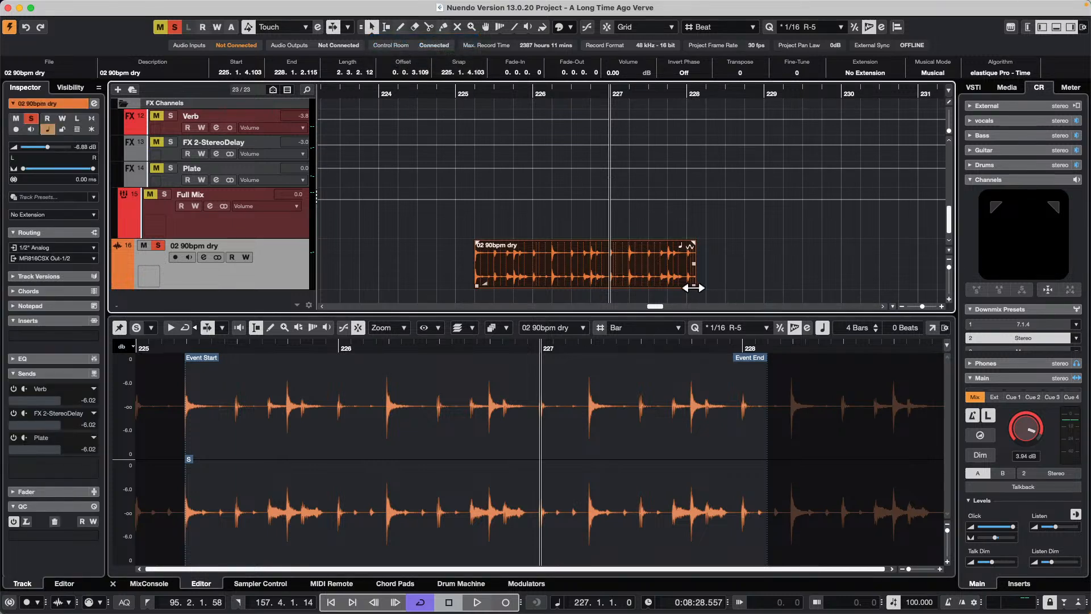
left_click_drag(693, 288, 711, 290)
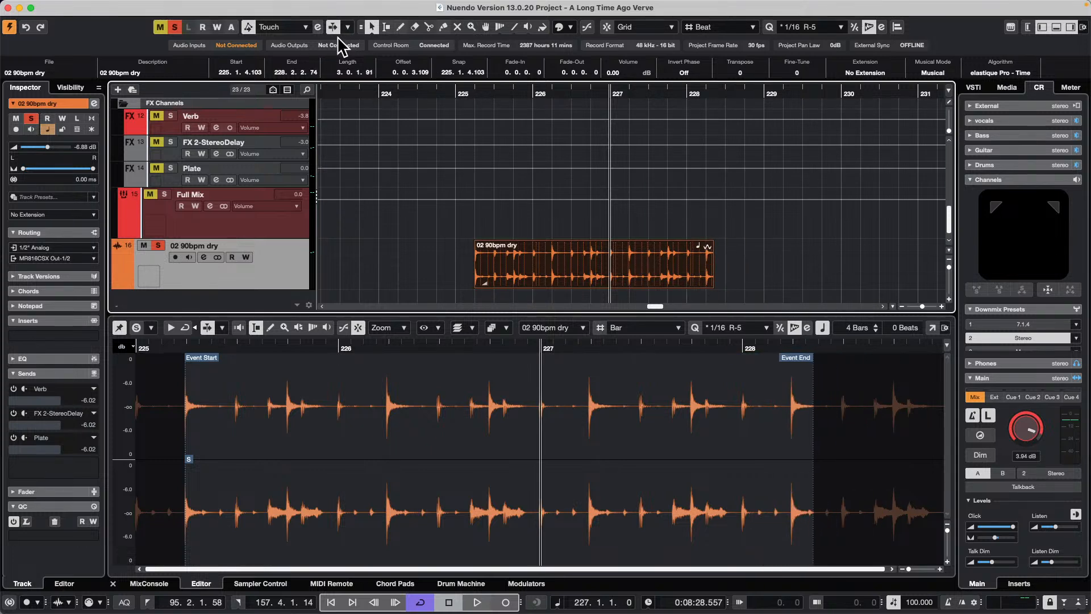
Using Sizing Moves Contents, shorten the drum loop event's end to about 228.1.3.9 and its start to about 225.3.1.53
left_click(373, 27)
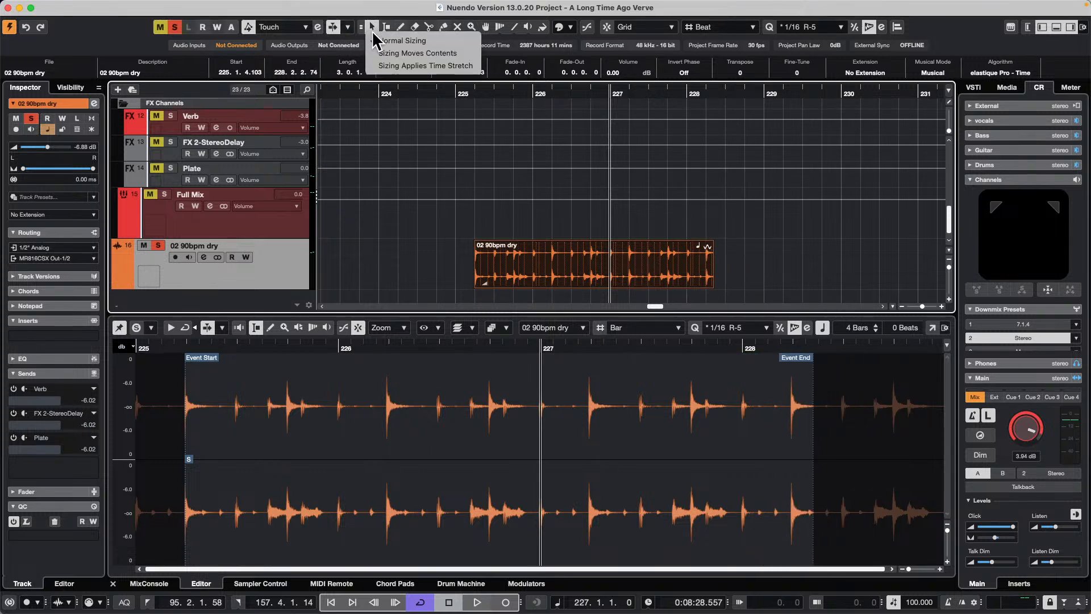
left_click(398, 53)
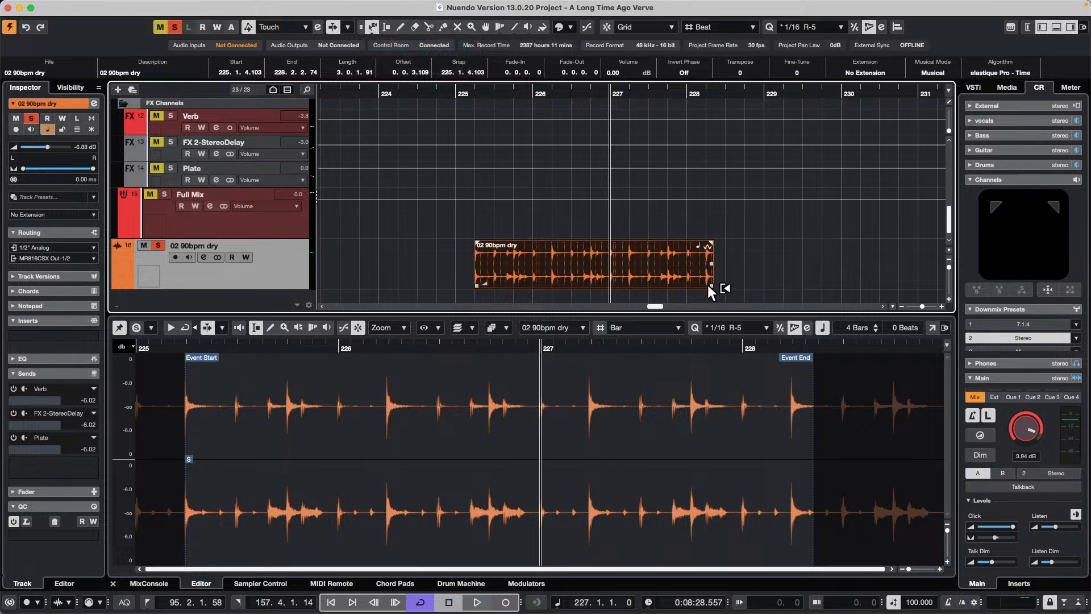
mouse_move(709, 285)
left_mouse_down()
mouse_move(592, 282)
mouse_move(695, 283)
left_mouse_up()
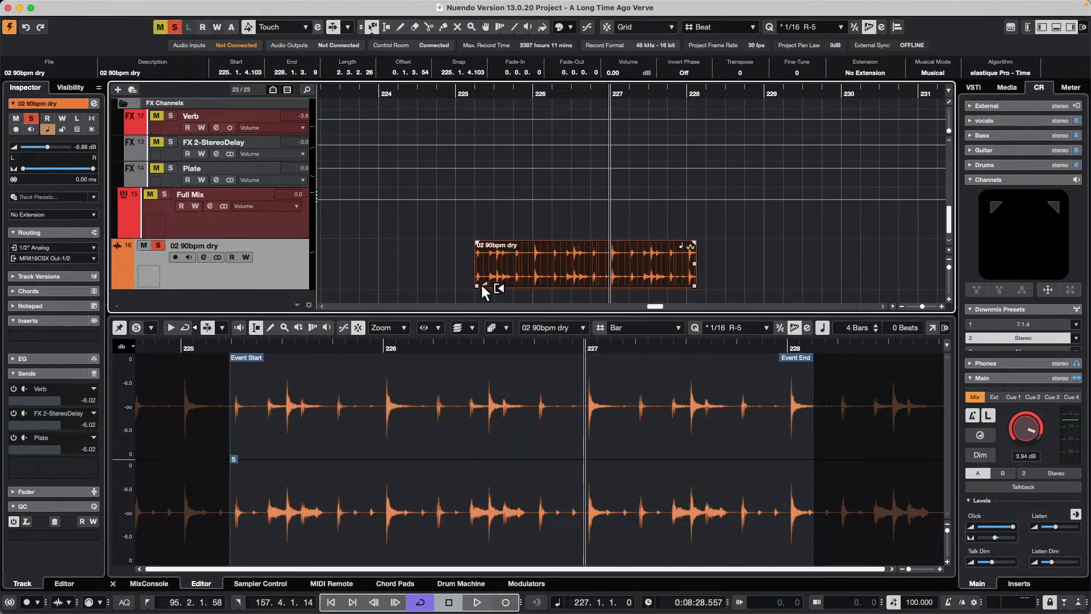
mouse_move(482, 285)
left_mouse_down()
mouse_move(580, 293)
mouse_move(497, 292)
left_mouse_up()
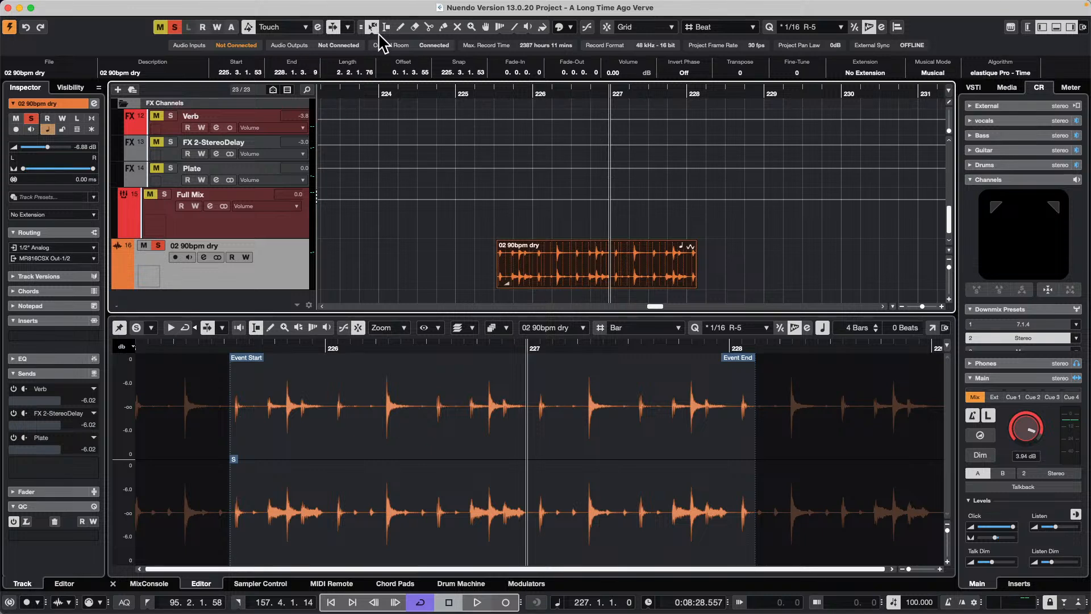
Try stretching the drum loop event's end to about 229.1.3.42 with Sizing Applies Time Stretch, and undo the stretch
left_click(374, 28)
left_click(425, 65)
left_click_drag(695, 287, 773, 289)
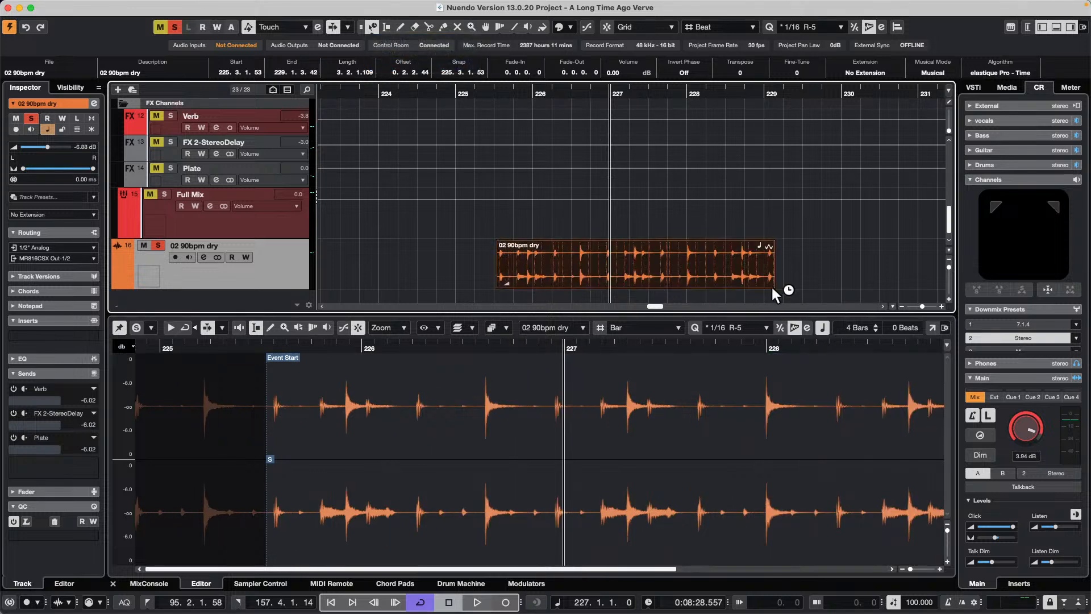
key("super+z")
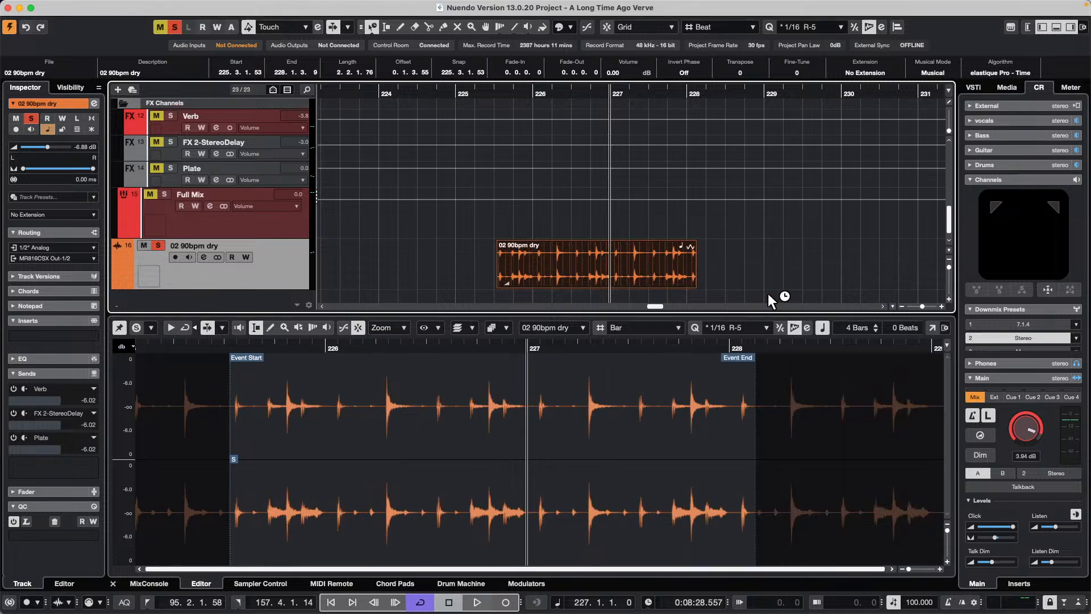
Restore Normal Sizing and load the 02 90bpm dry event into Sampler Control as a new sampler track
left_click(373, 27)
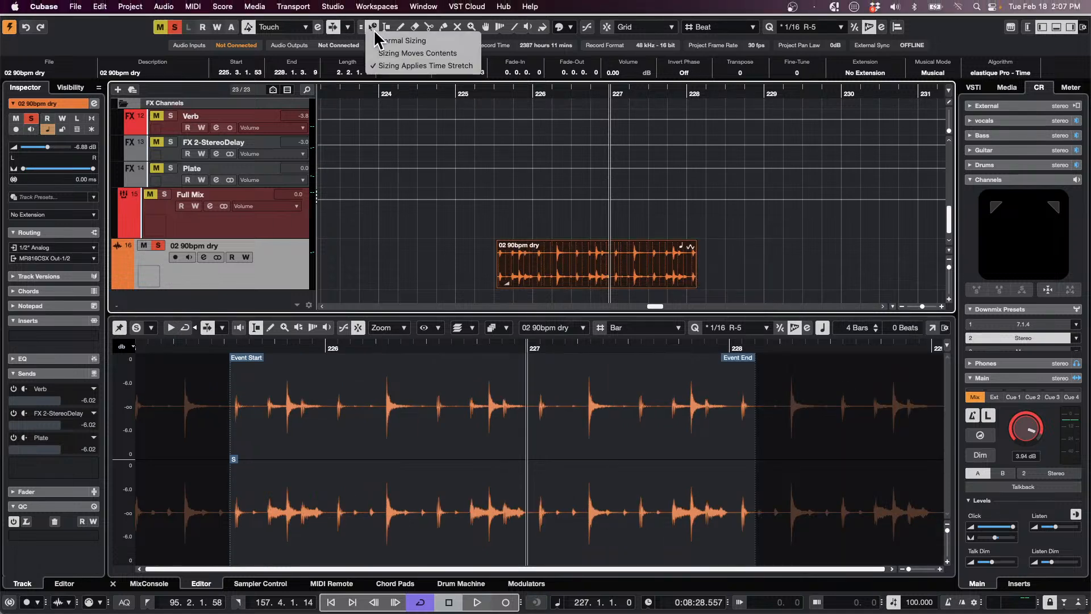
left_click(381, 41)
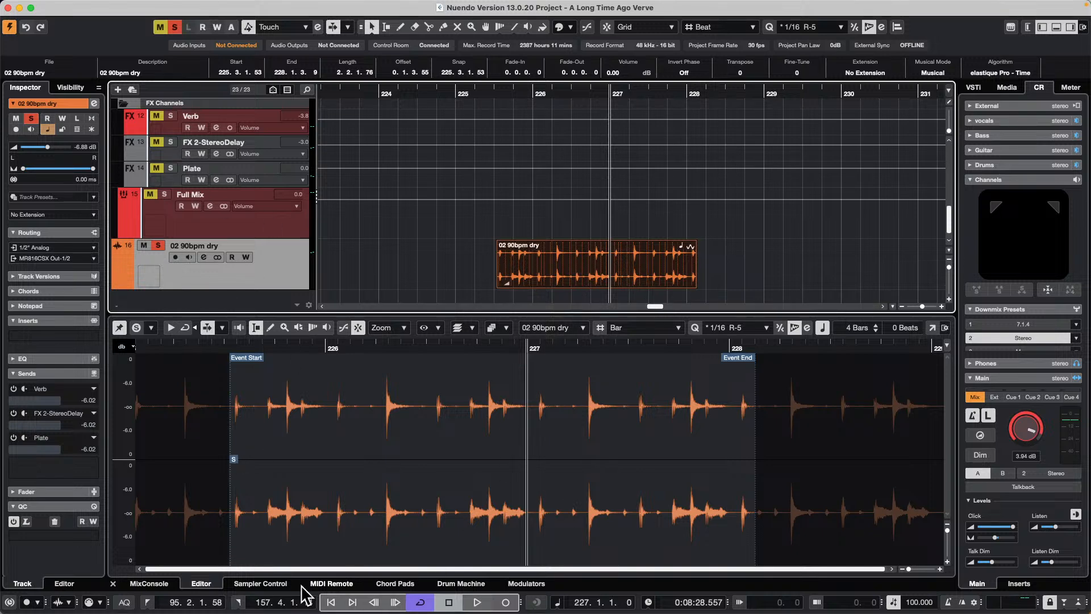
left_click(251, 585)
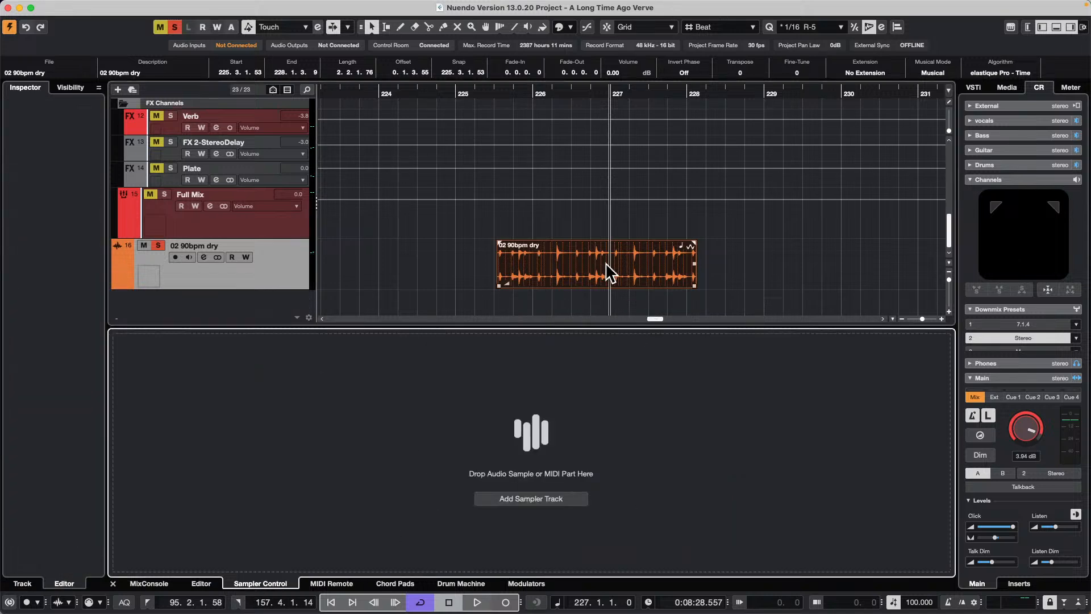
left_click_drag(611, 273, 550, 420)
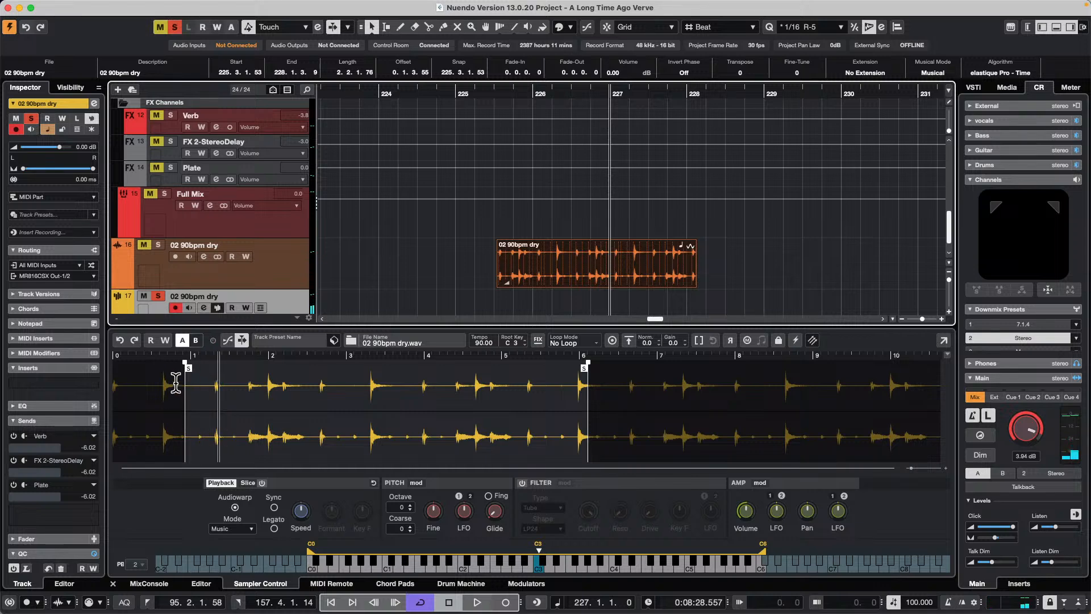
Trim the loaded drum loop sample, setting its start to about 2.6 and its end to about 5.3 on the sample ruler
left_click_drag(189, 368, 270, 376)
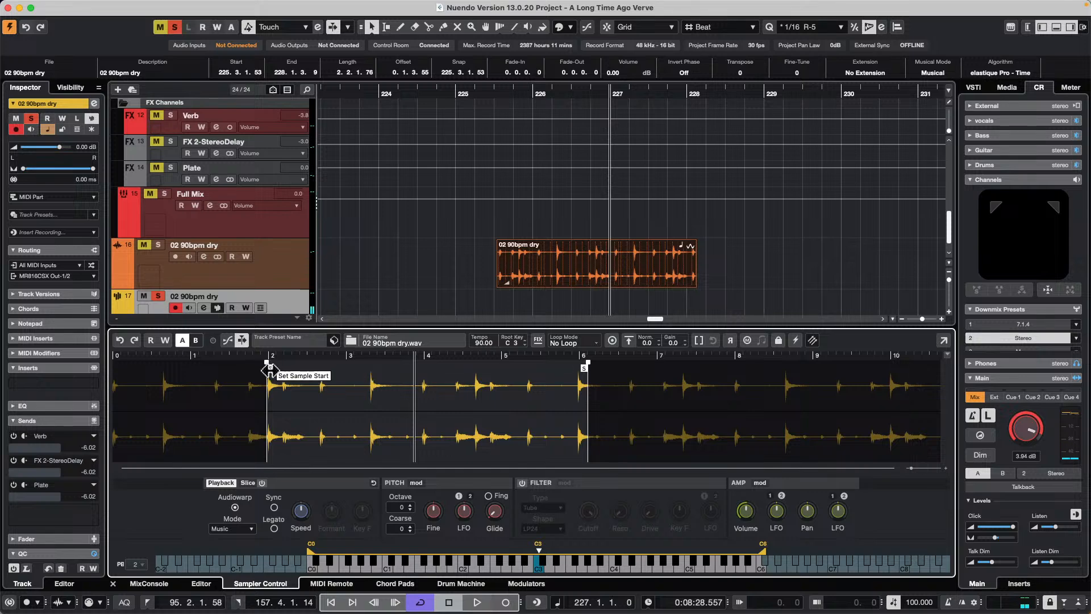
left_click_drag(267, 367, 322, 370)
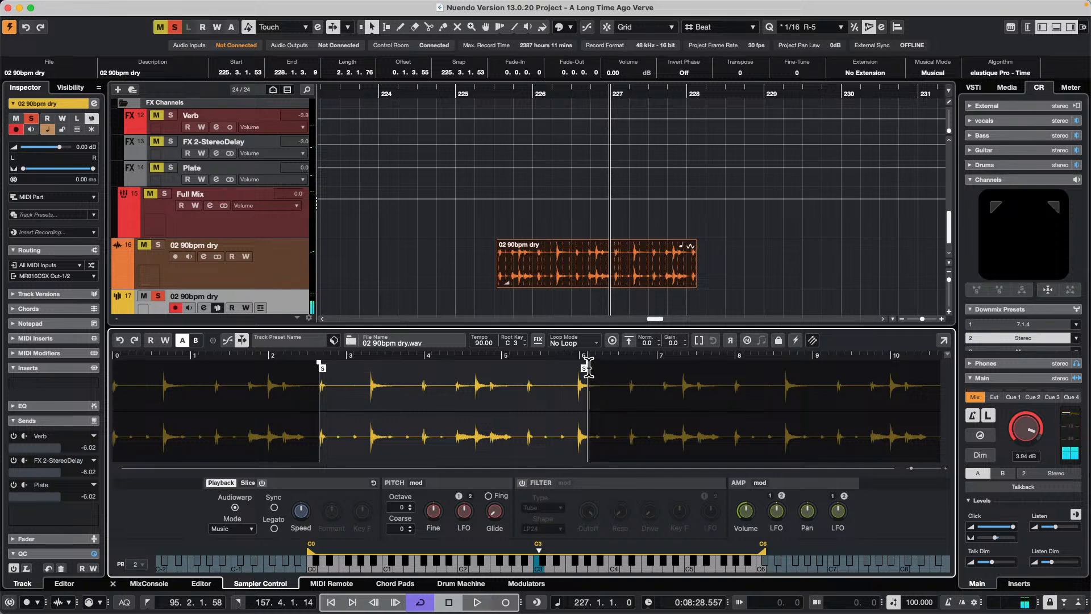
left_click_drag(585, 365, 527, 373)
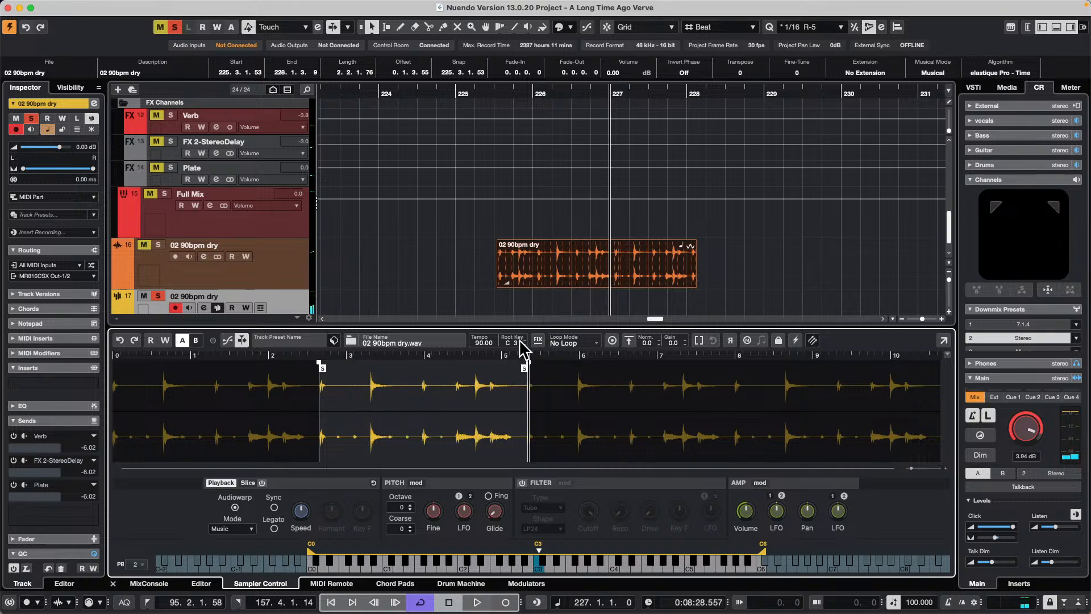
Set the sample's loop mode to Continuous and inspect the loop start and end points against the waveform
left_click(586, 343)
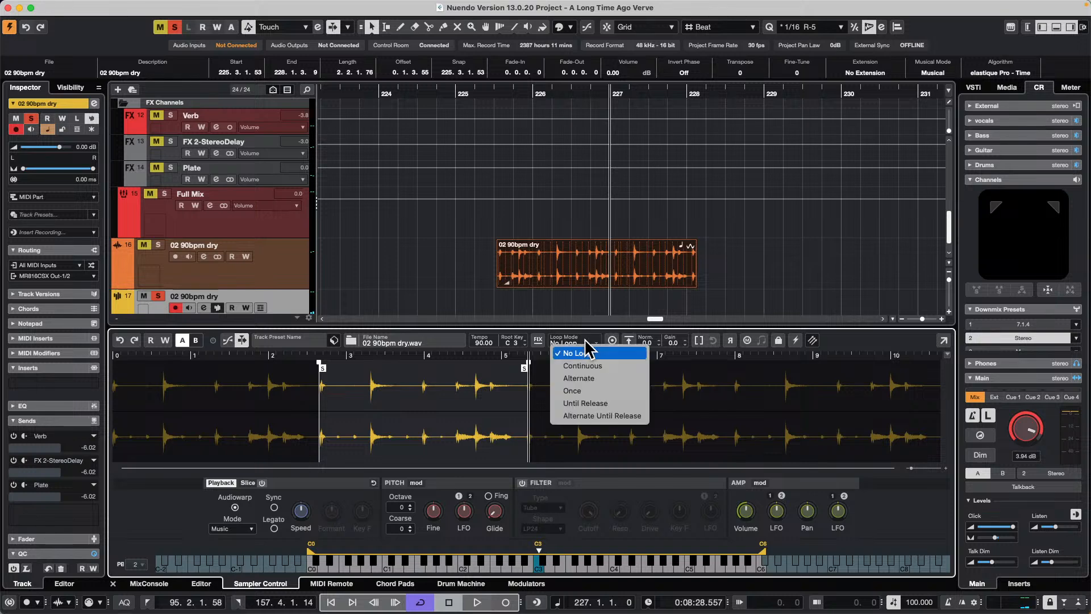
left_click(610, 366)
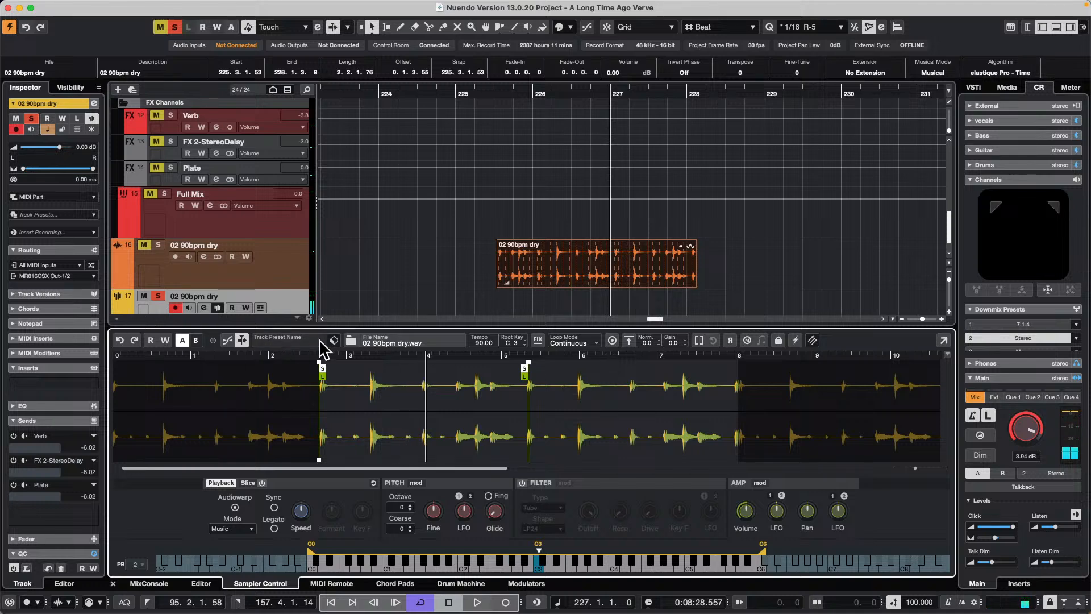
scroll(319, 370, "up", 5)
scroll(313, 375, "up", 2)
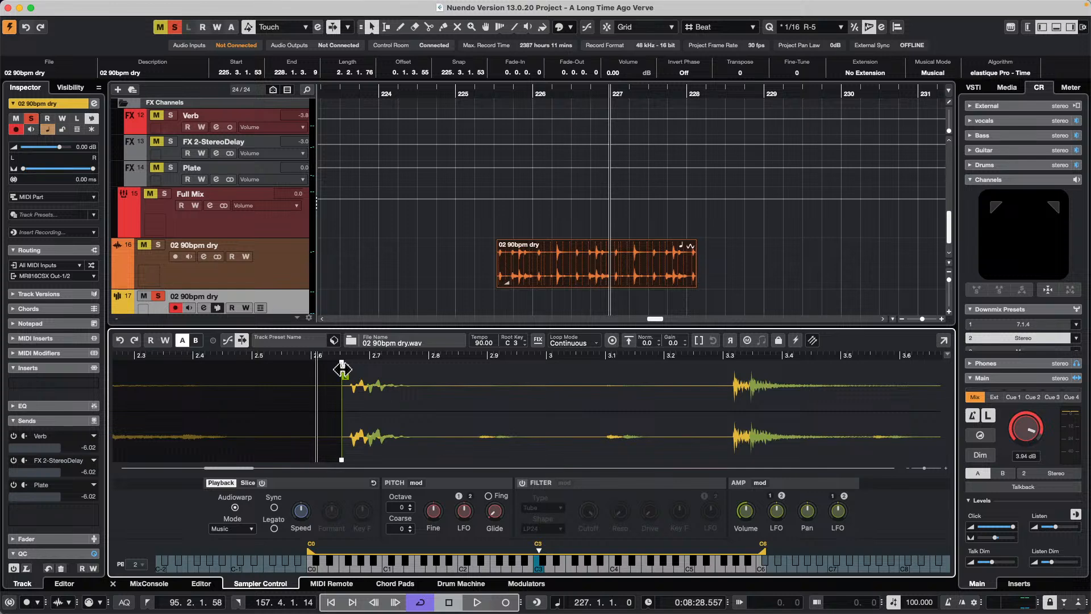
left_click_drag(504, 357, 504, 307)
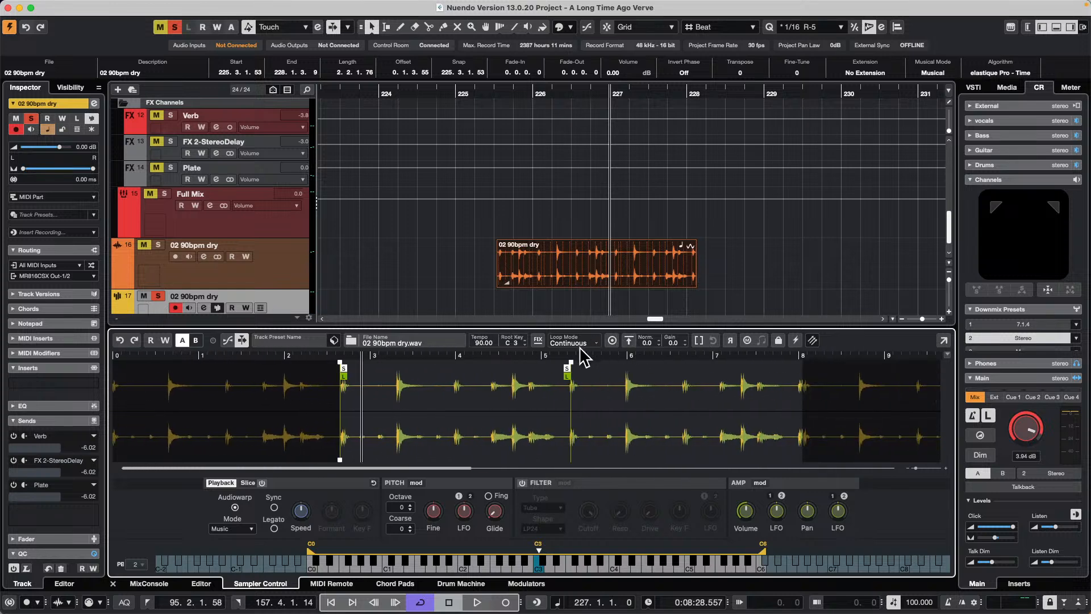
scroll(568, 375, "up", 2)
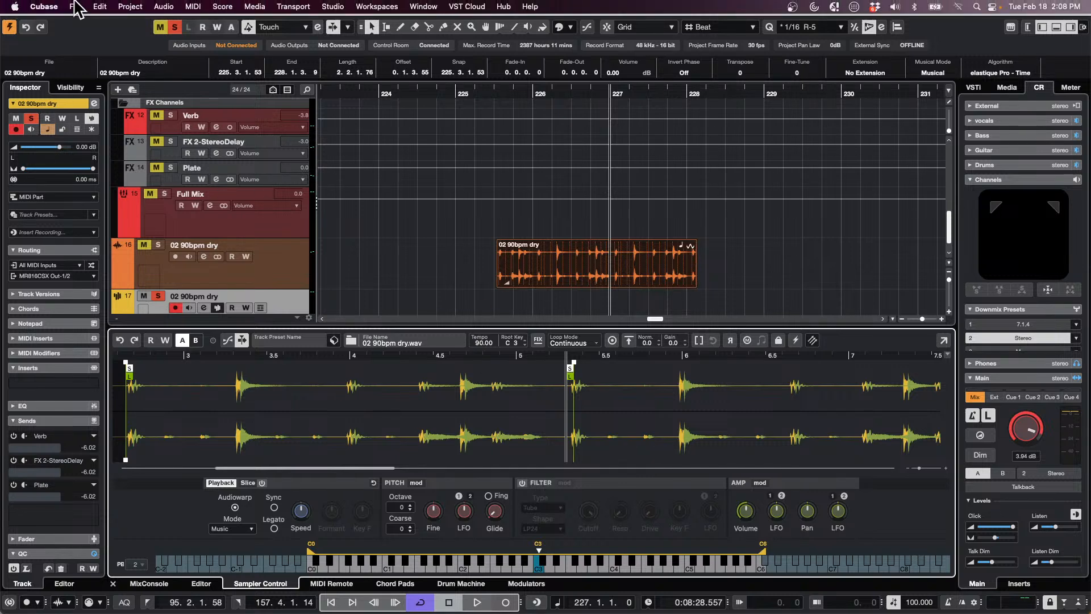
left_click(75, 6)
mouse_move(106, 253)
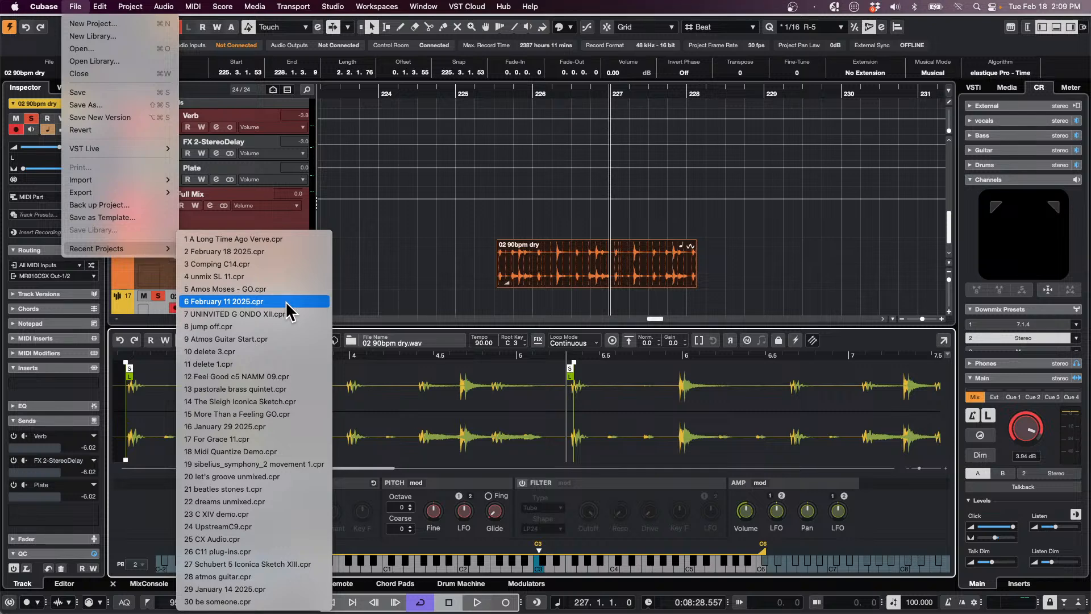
left_click(270, 276)
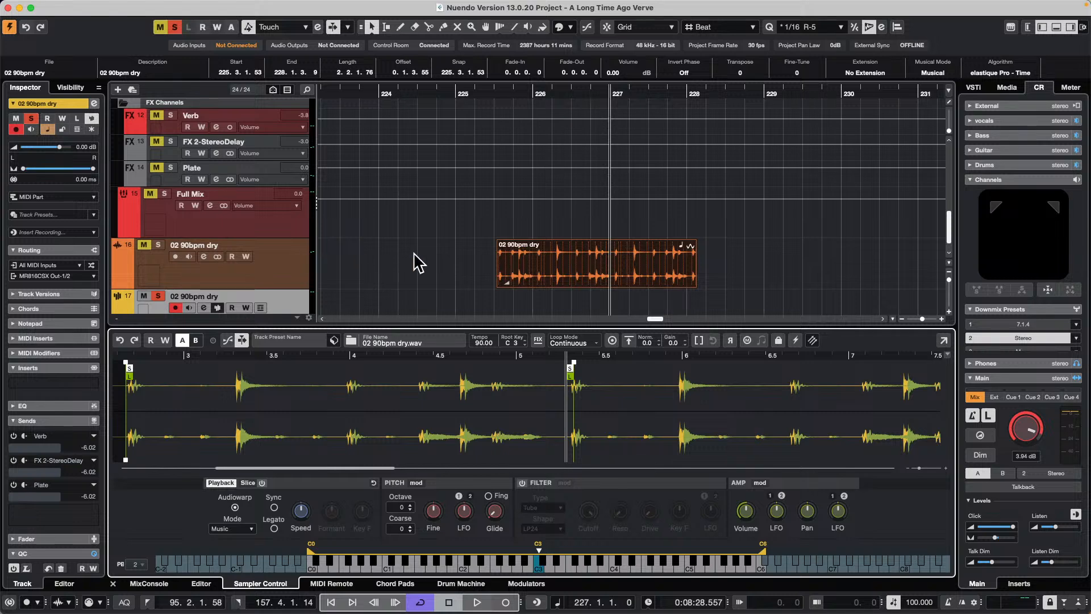
Add one stereo audio track named Bass with the 1/2" Analog input below the 02 90bpm dry audio track
scroll(419, 263, "down", 1)
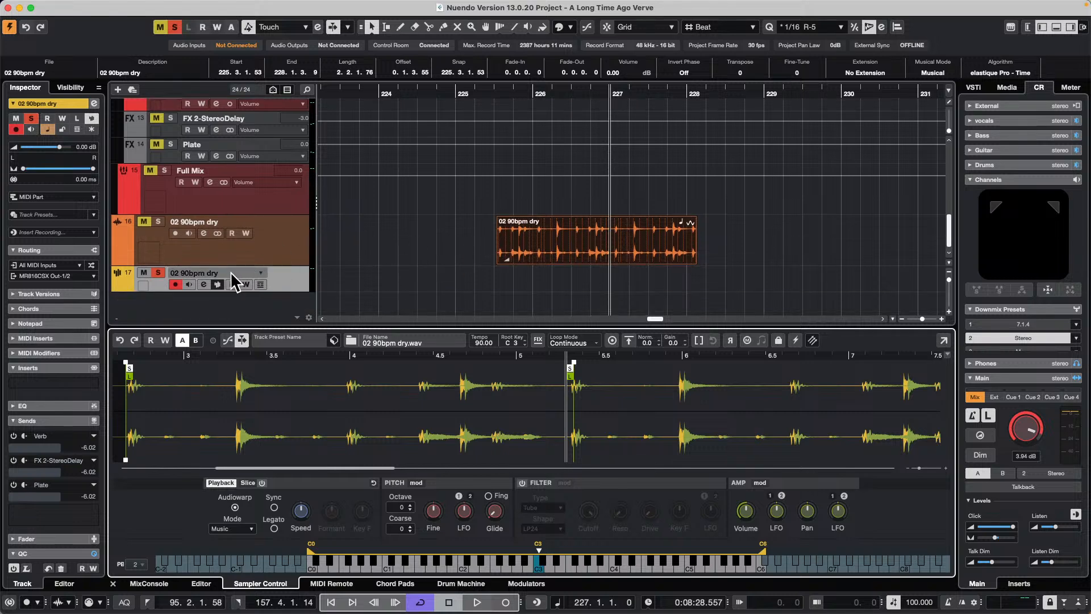
left_click(268, 241)
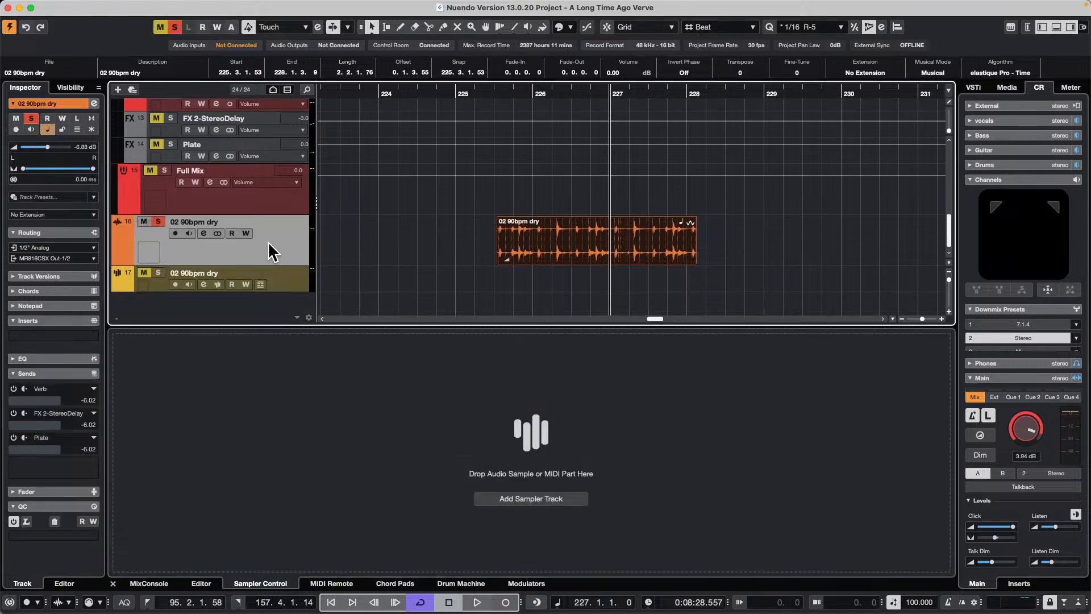
right_click(267, 243)
mouse_move(413, 256)
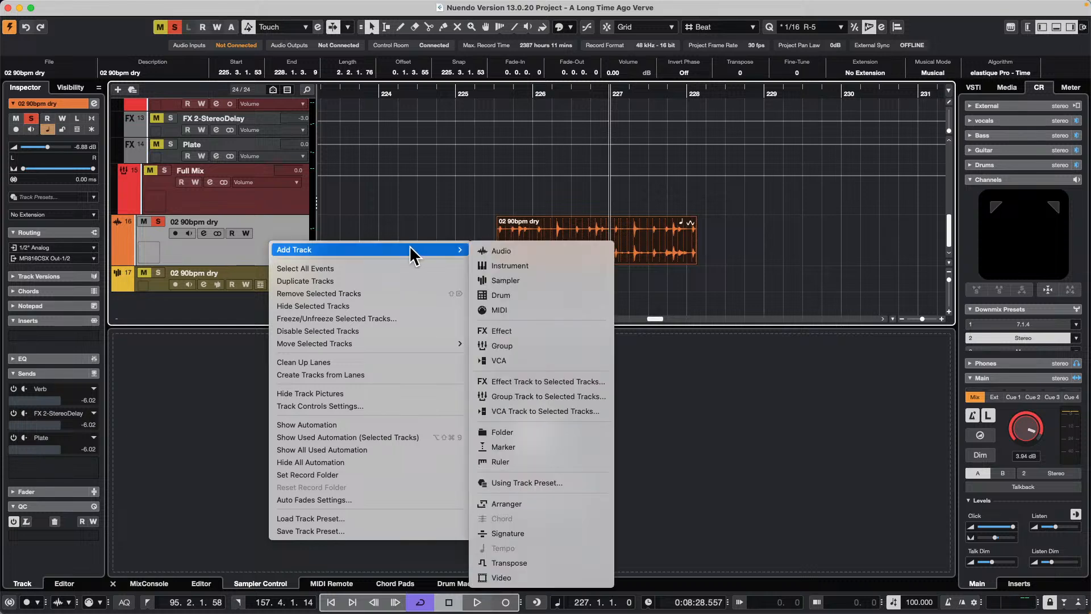
left_click(567, 253)
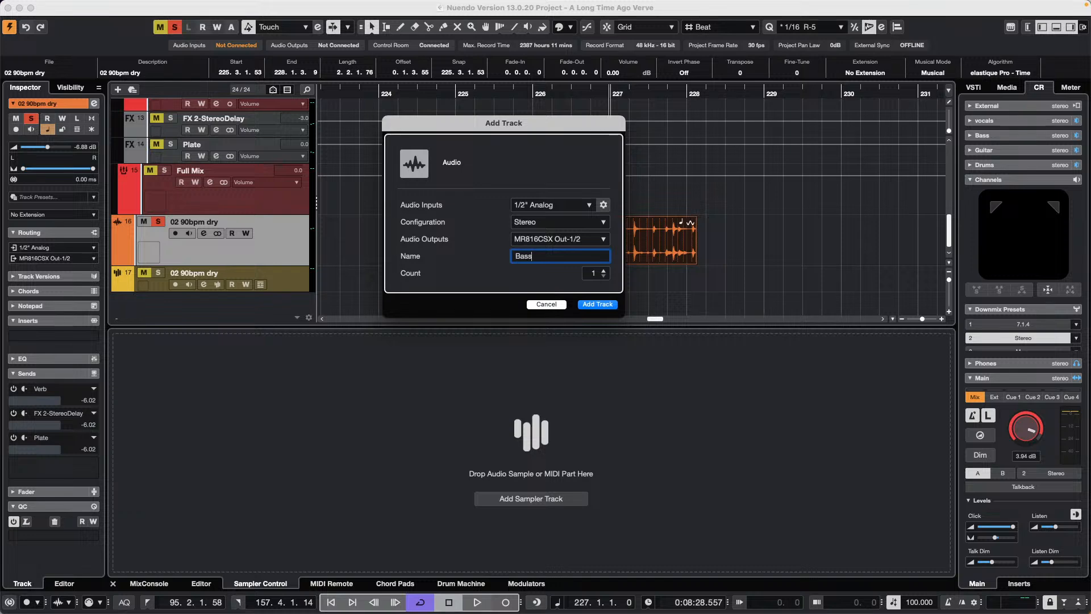
key("Return")
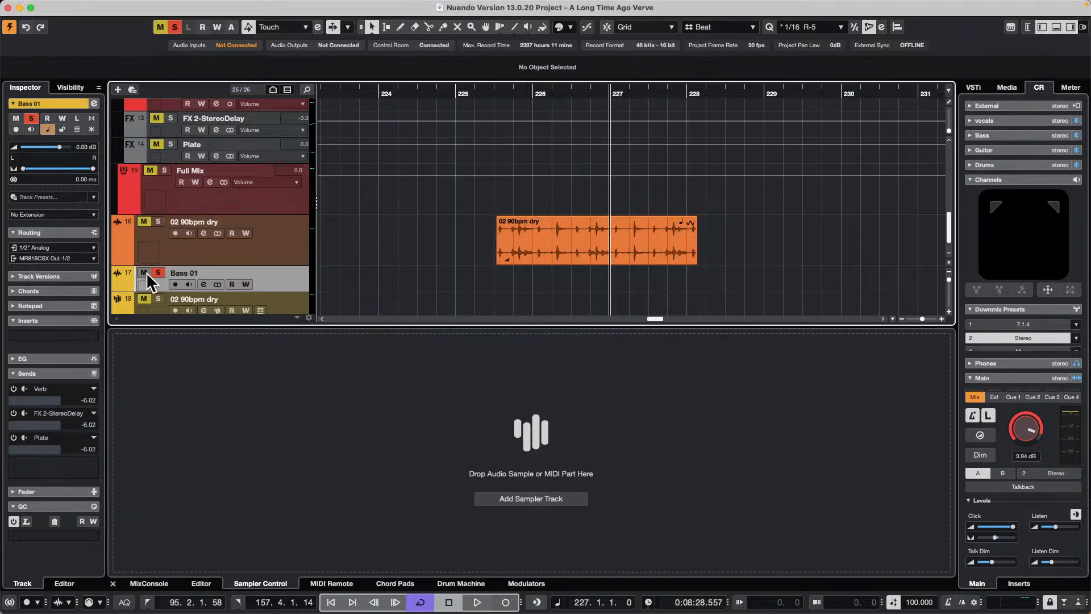
View the new bass track's channel settings and close them
left_click(204, 283)
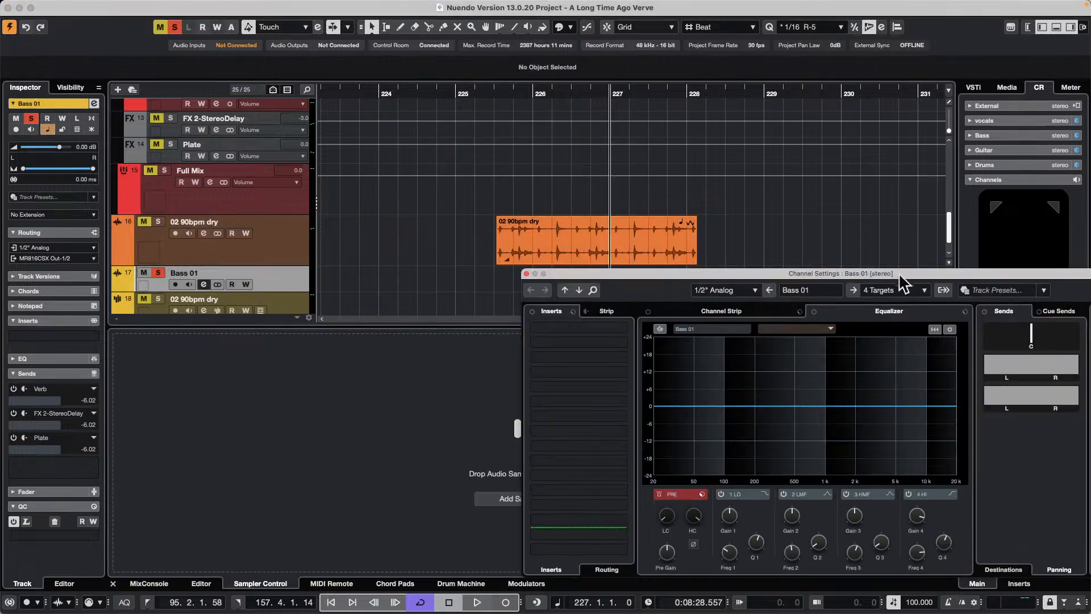
left_click_drag(776, 274, 524, 218)
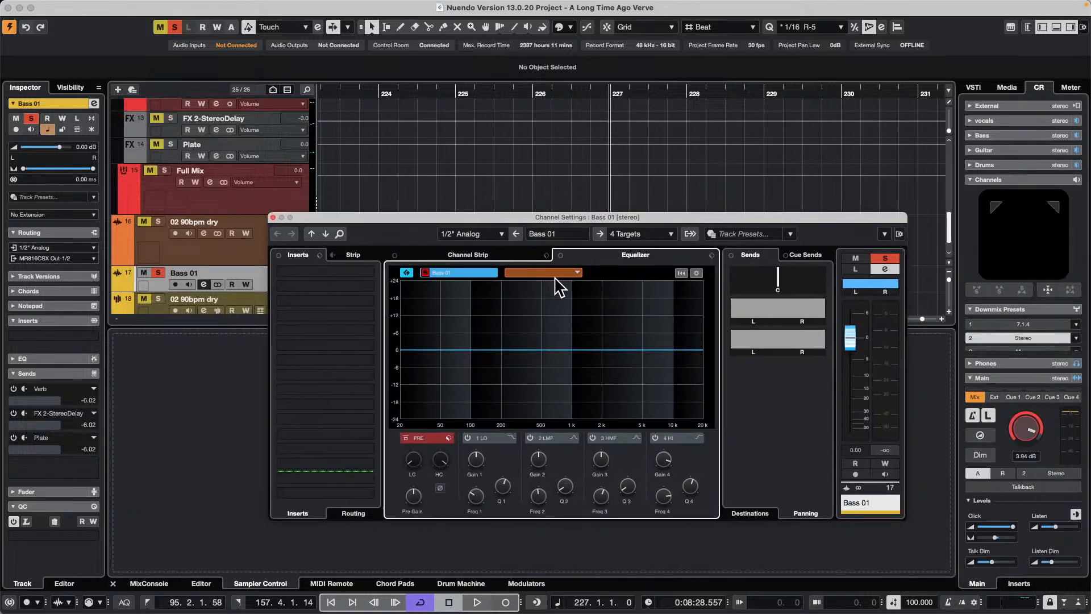
mouse_move(248, 8)
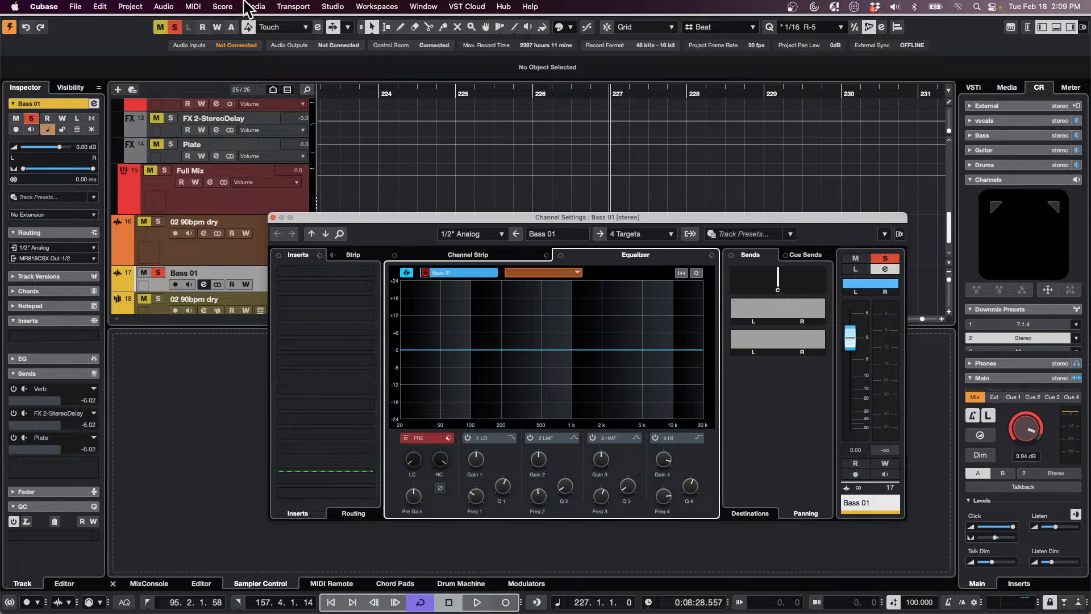
left_click(73, 6)
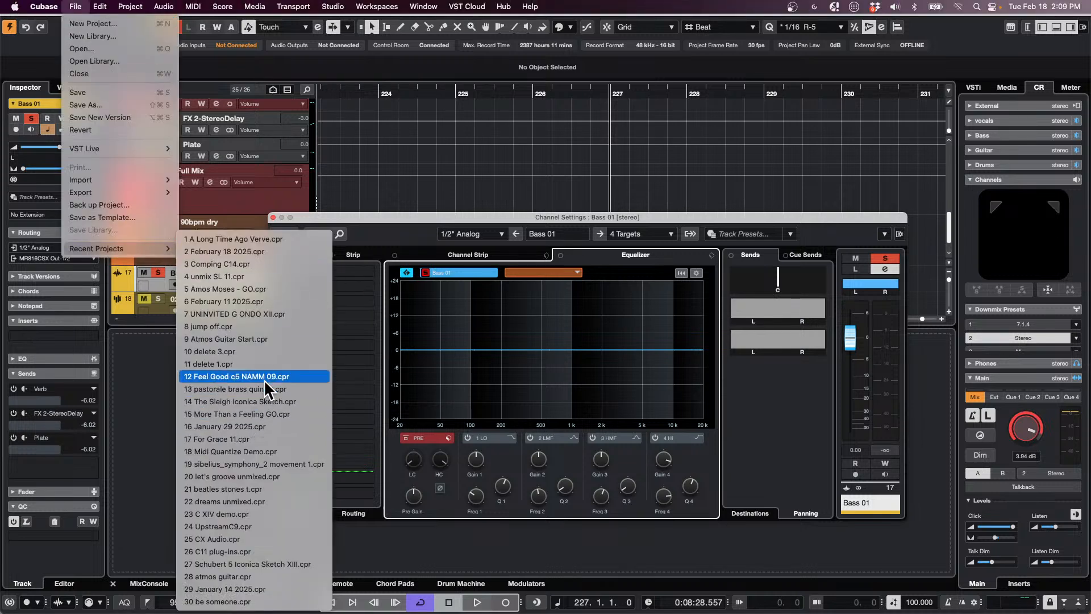
left_click(275, 237)
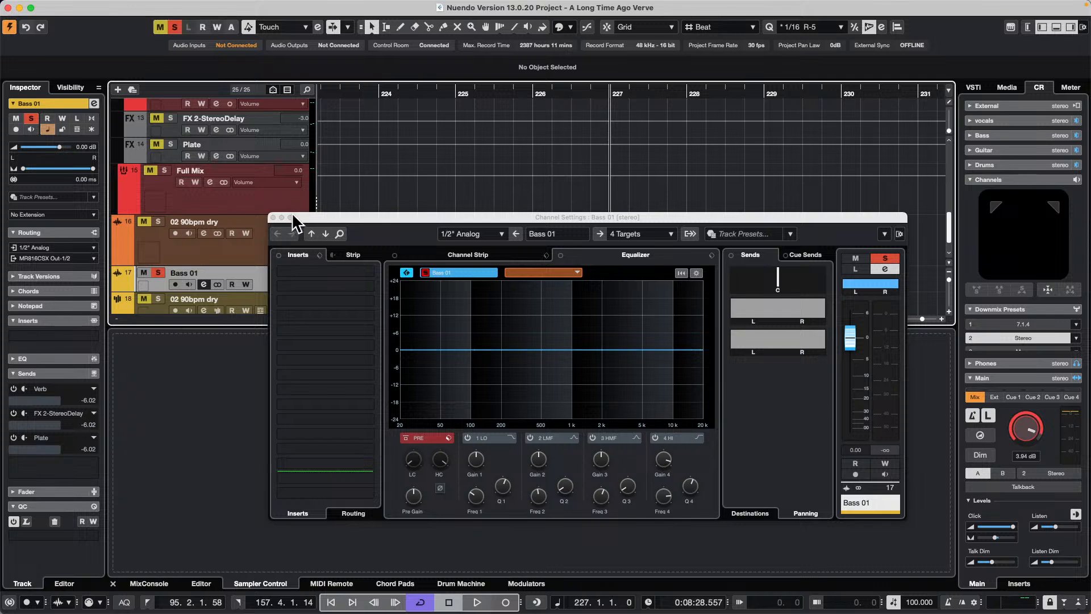
left_click_drag(293, 216, 362, 262)
left_click(344, 266)
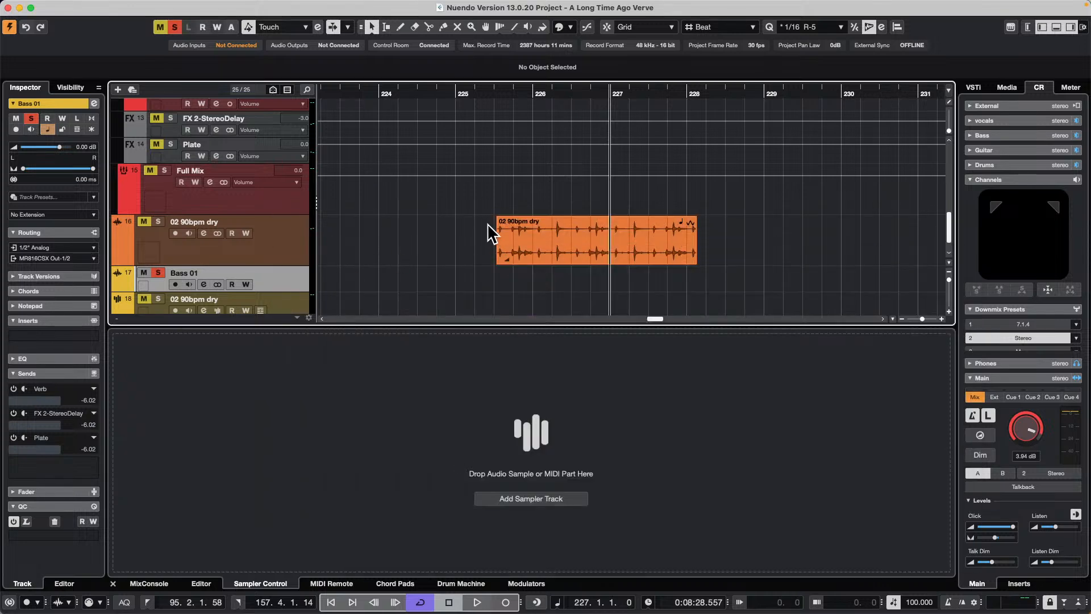
Revert the project to its last saved version and delete the files created since that save
scroll(488, 230, "up", 10)
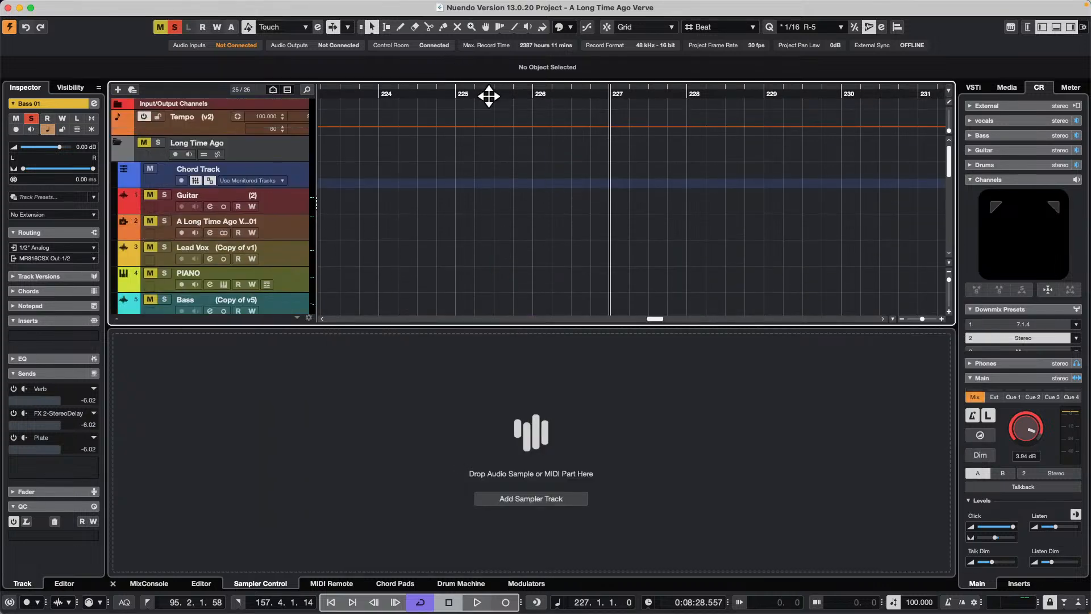
left_click_drag(487, 97, 28, 7)
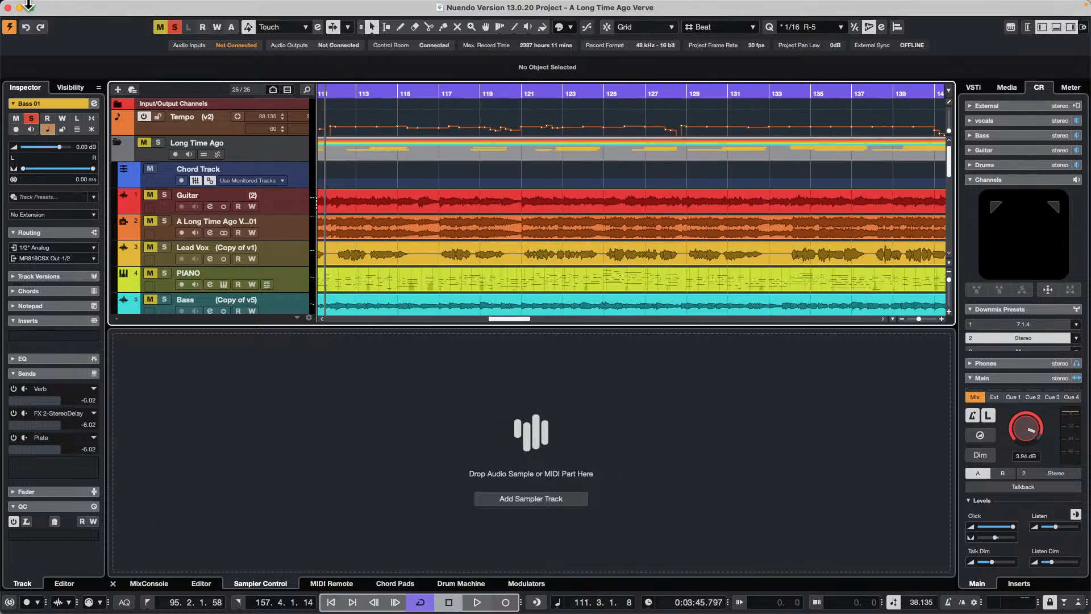
left_click(76, 6)
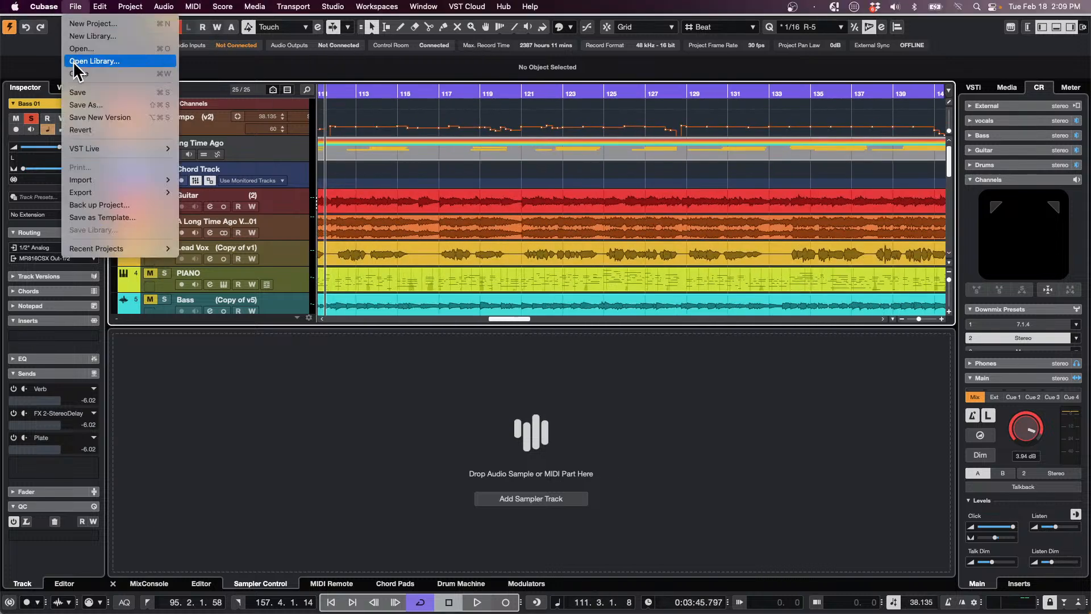
left_click(82, 130)
left_click(624, 205)
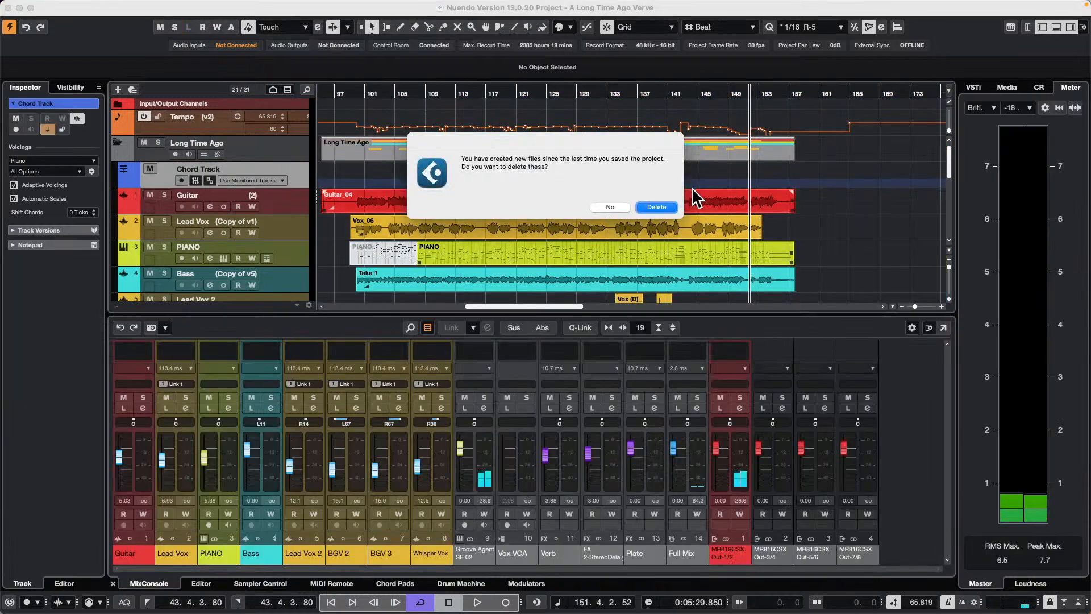
left_click(664, 208)
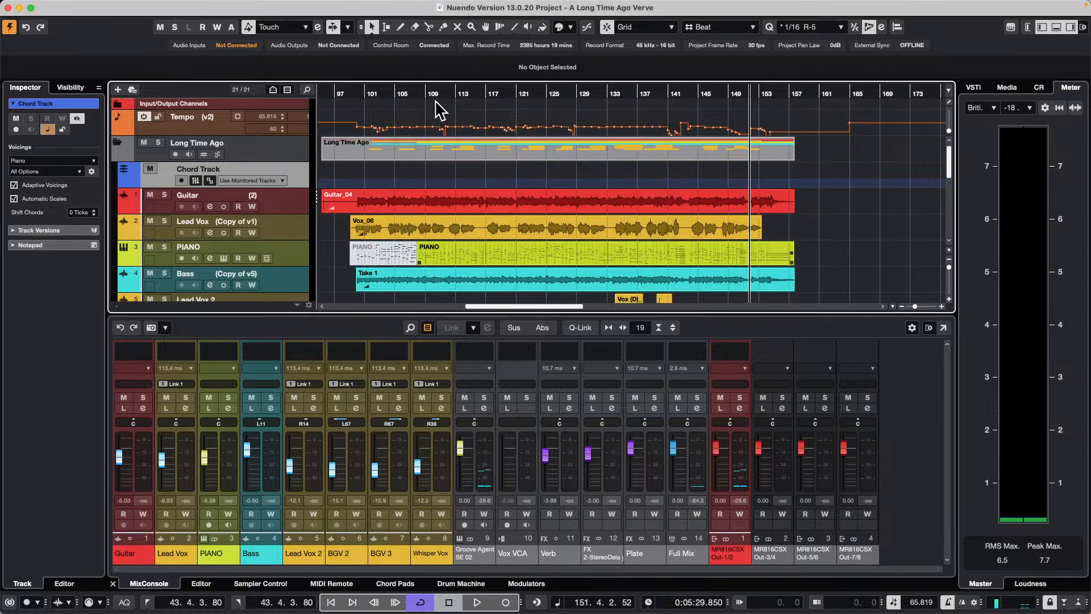
Play the reverted project briefly, stop it, and place the playhead at about bar 108 within the song
left_click(394, 91)
left_click(379, 91)
key("space")
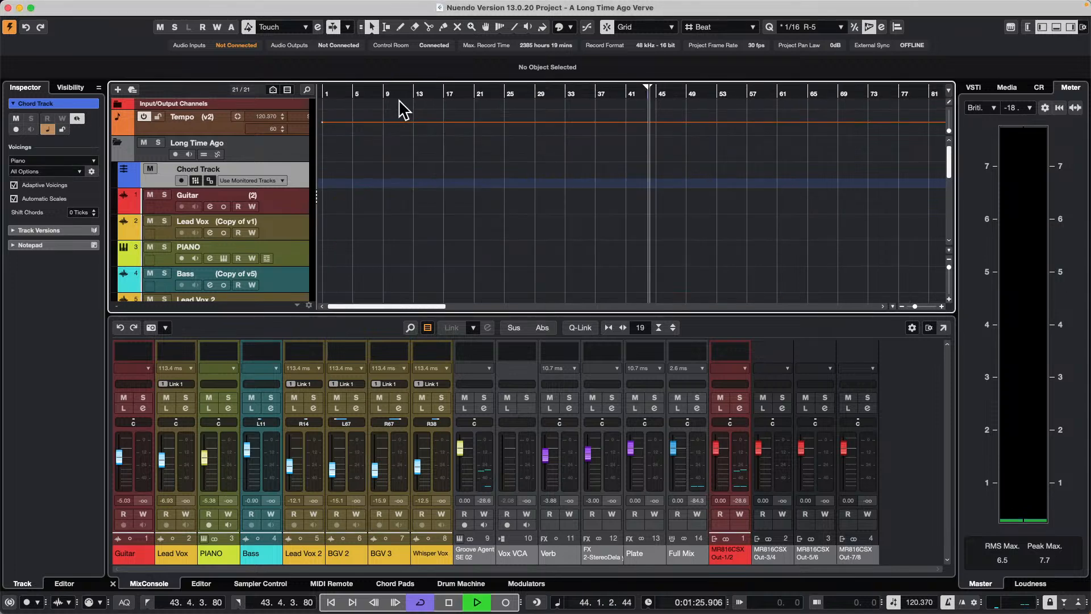
key("space")
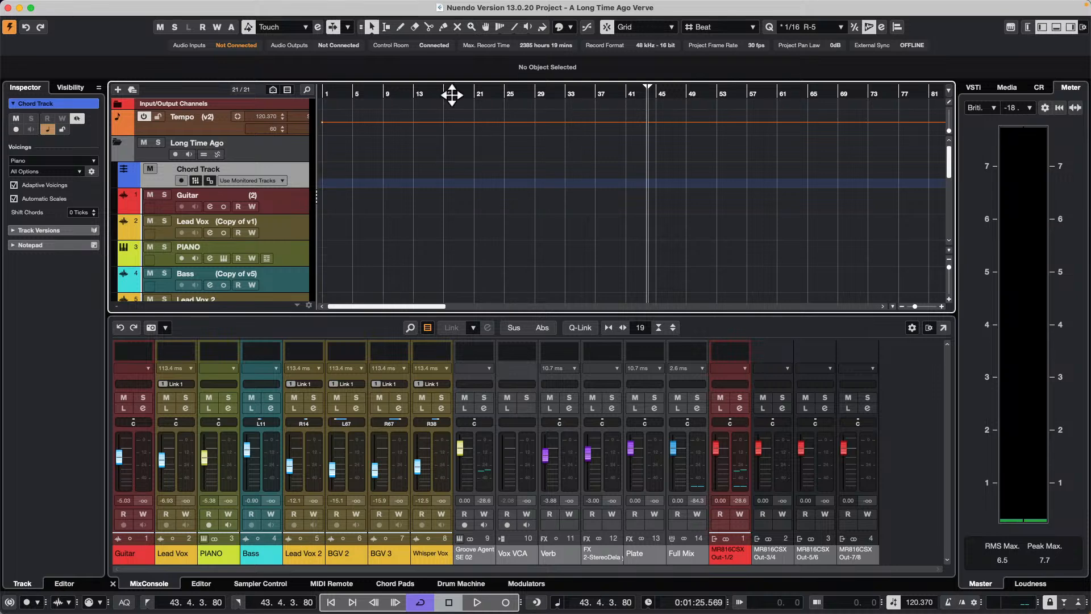
left_click_drag(453, 95, 685, 113)
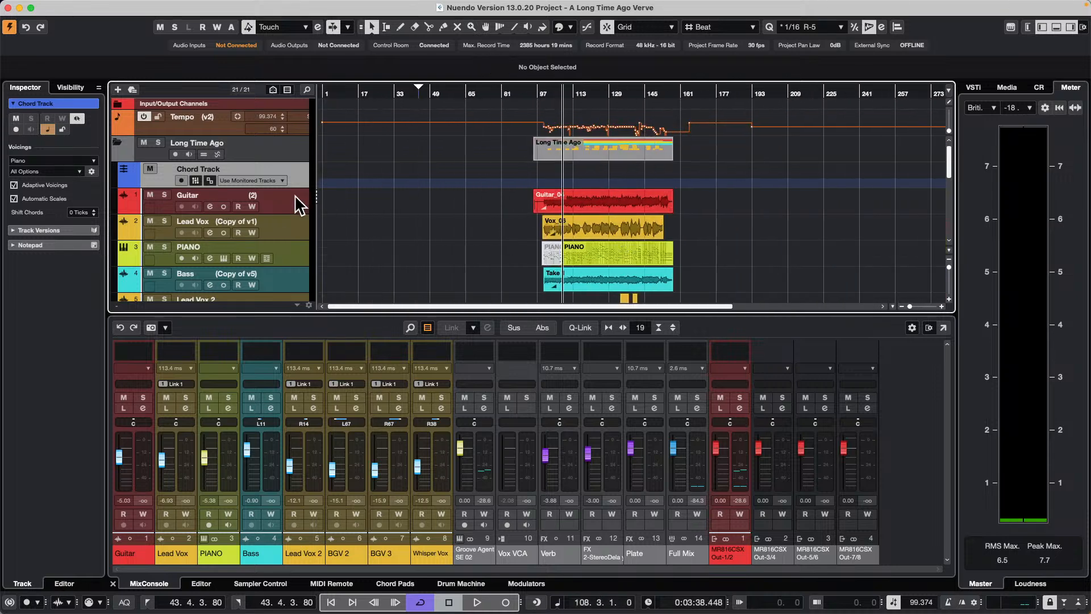
Play the song from the start of the Vox_06 event and lower the Control Room level to about -15.5 dB
left_click(577, 229)
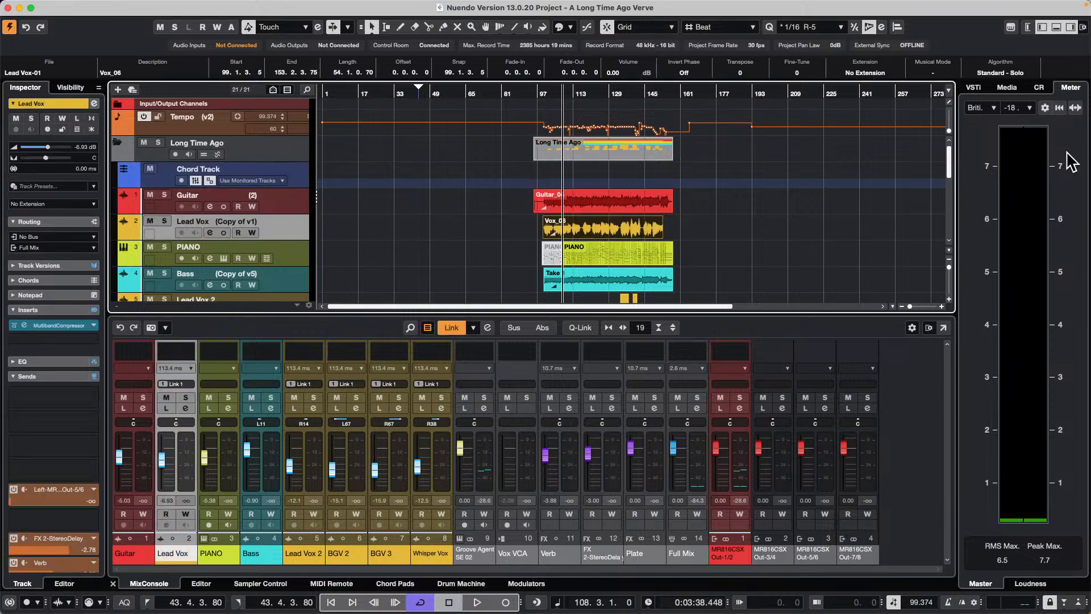
left_click(1039, 88)
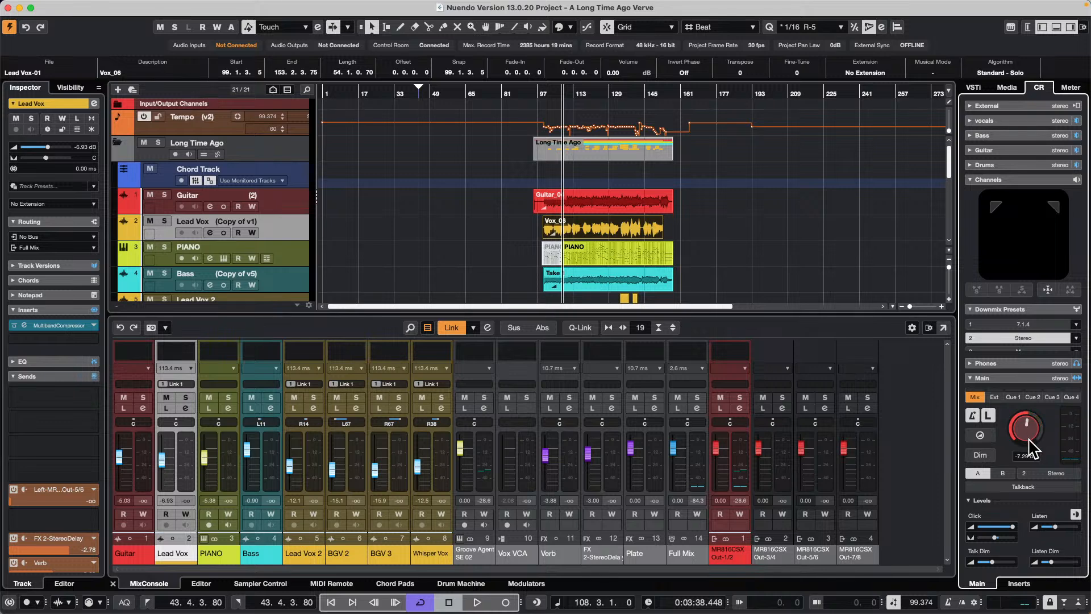
key("l")
key("space")
left_click_drag(1030, 434, 1020, 433)
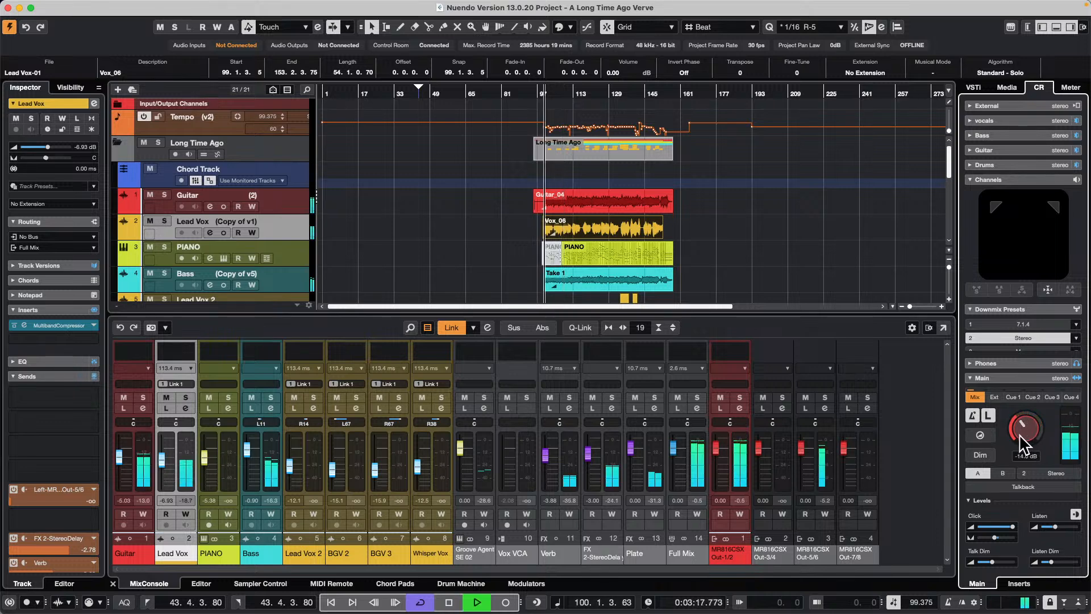
Open the Vox_06 event for sample editing and bring up the Lead Vox channel settings above its waveform
double_click(578, 229)
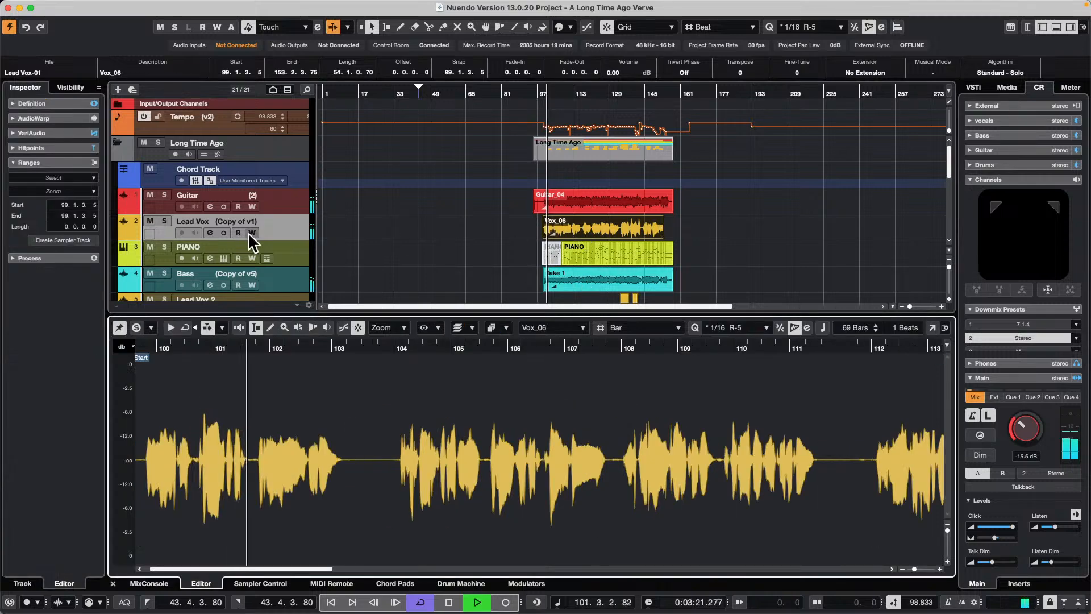
left_click(278, 221)
left_click(208, 232)
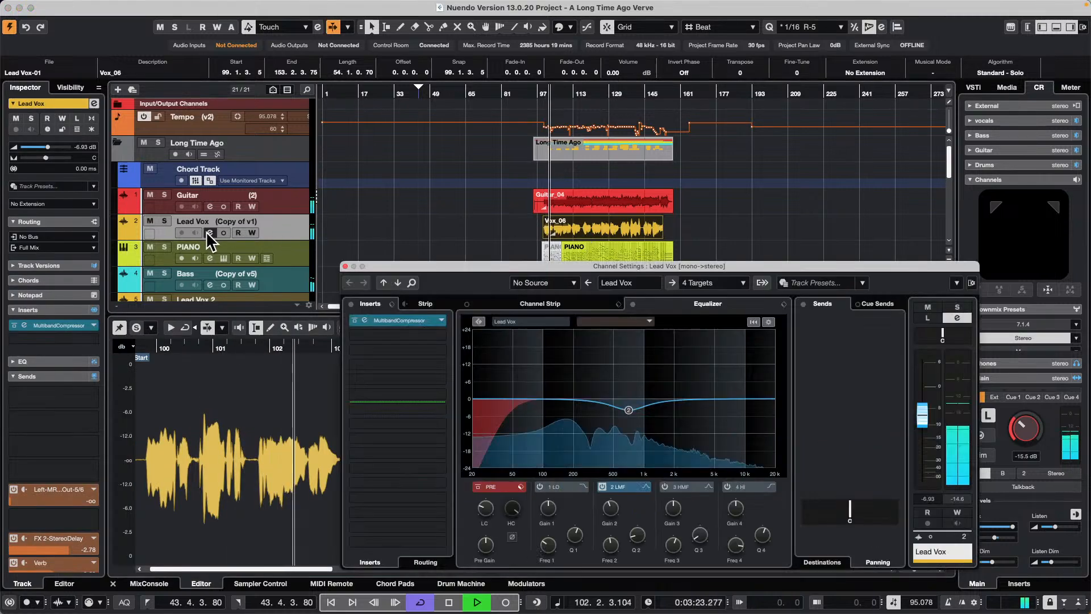
left_click_drag(527, 268, 321, 99)
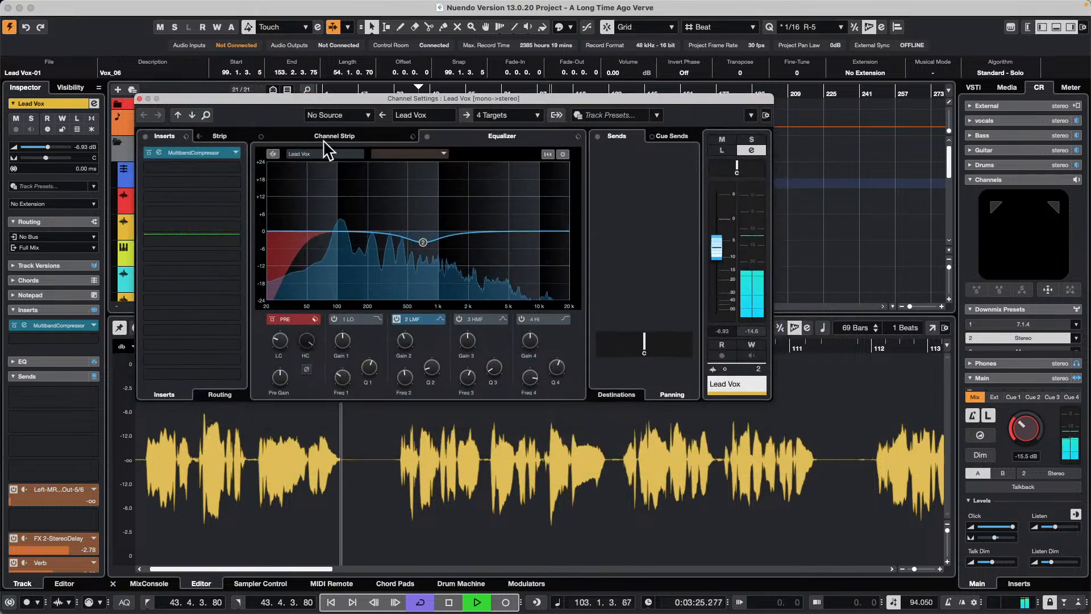
Turn on channel comparison in the Lead Vox equalizer and choose Guitar from the Long Time Ago folder as the comparison channel
left_click(277, 164)
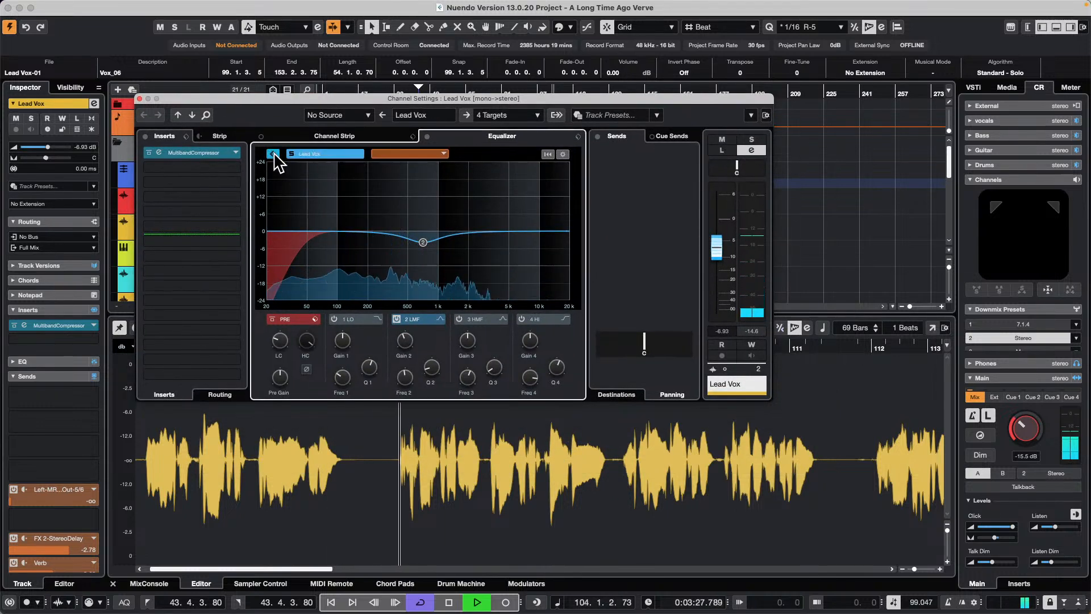
left_click(444, 153)
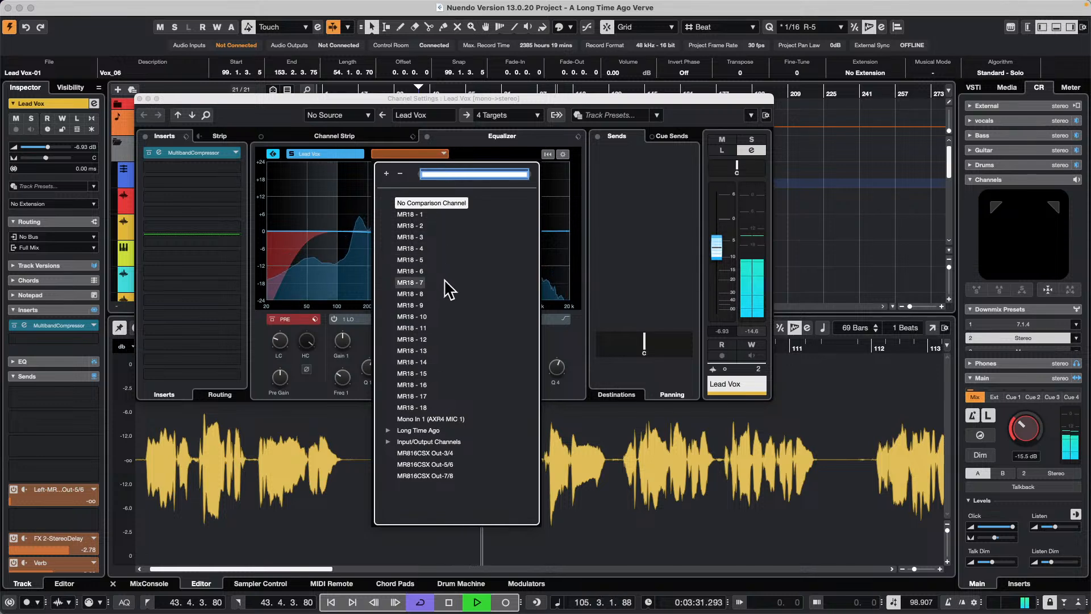
left_click(389, 431)
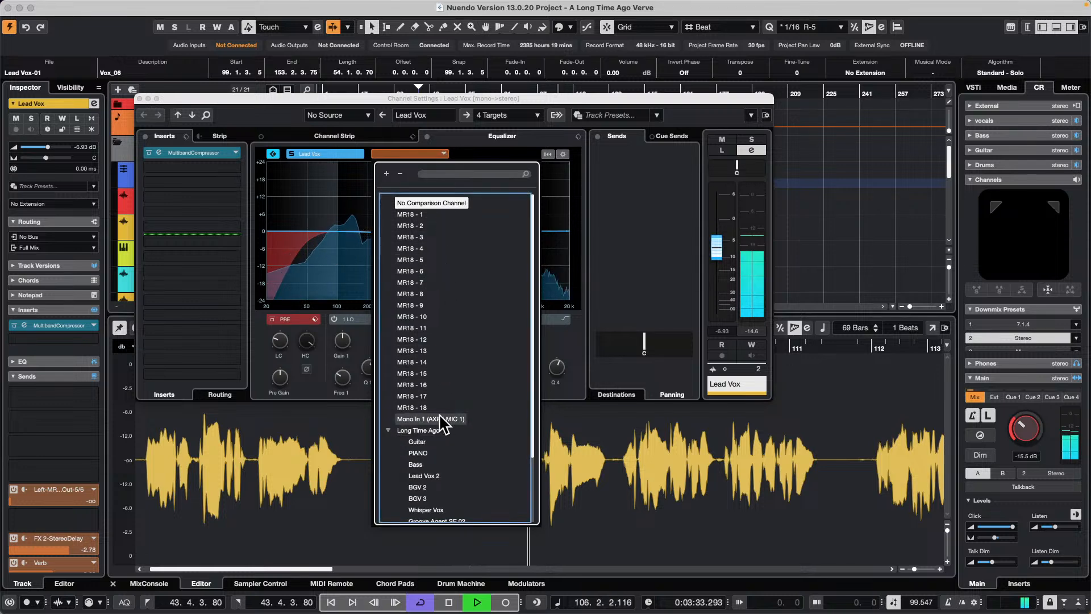
left_click(418, 449)
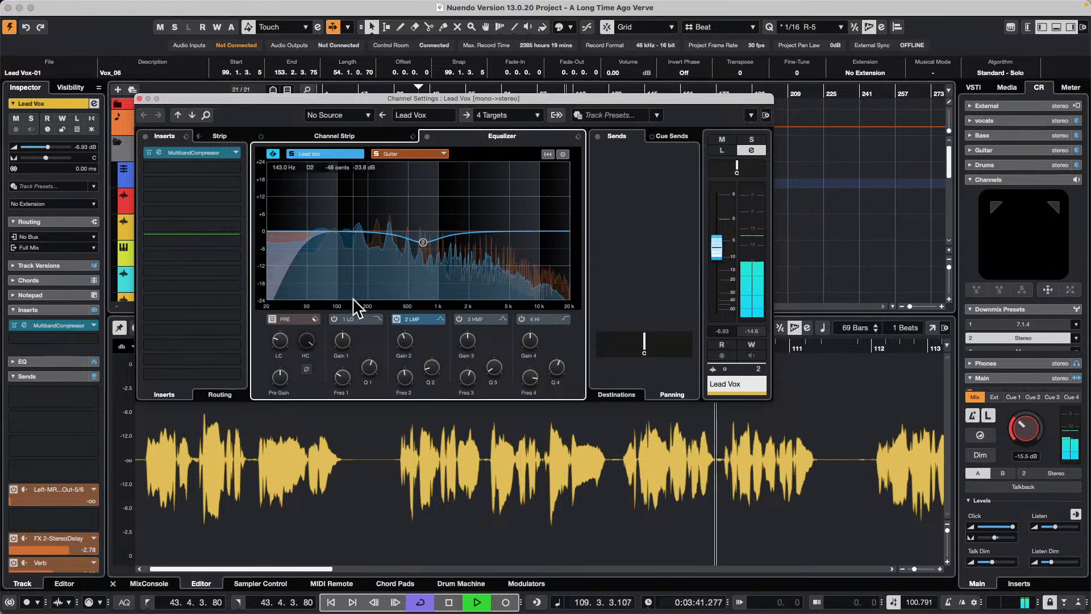
Switch between the Guitar and Lead Vox curves, raise Lead Vox EQ band 2 to about 5.7 dB at 6.07 kHz, and stop playback
left_click(272, 318)
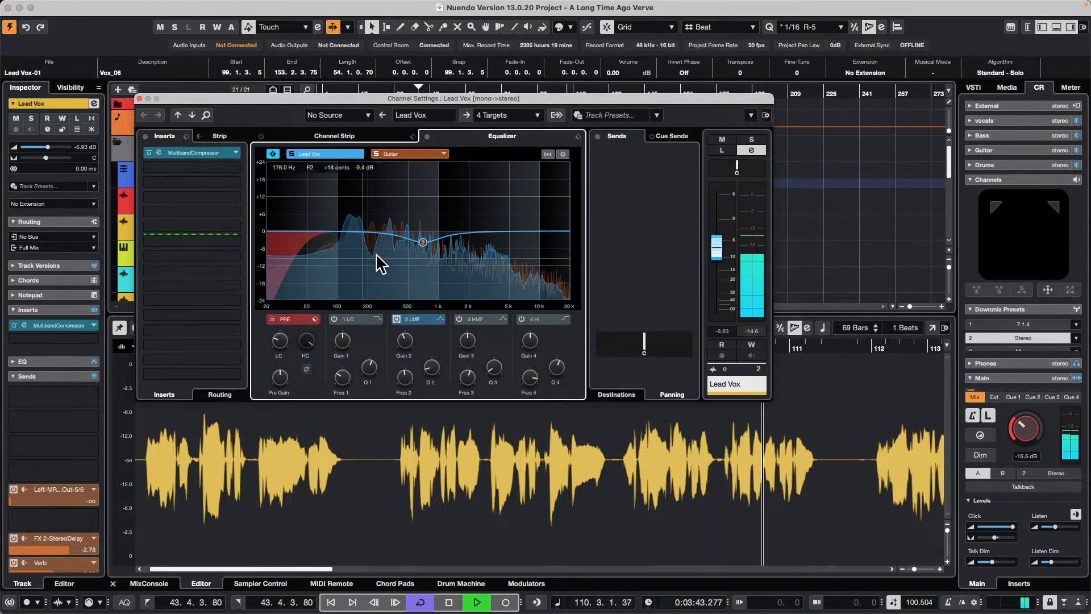
left_click(413, 154)
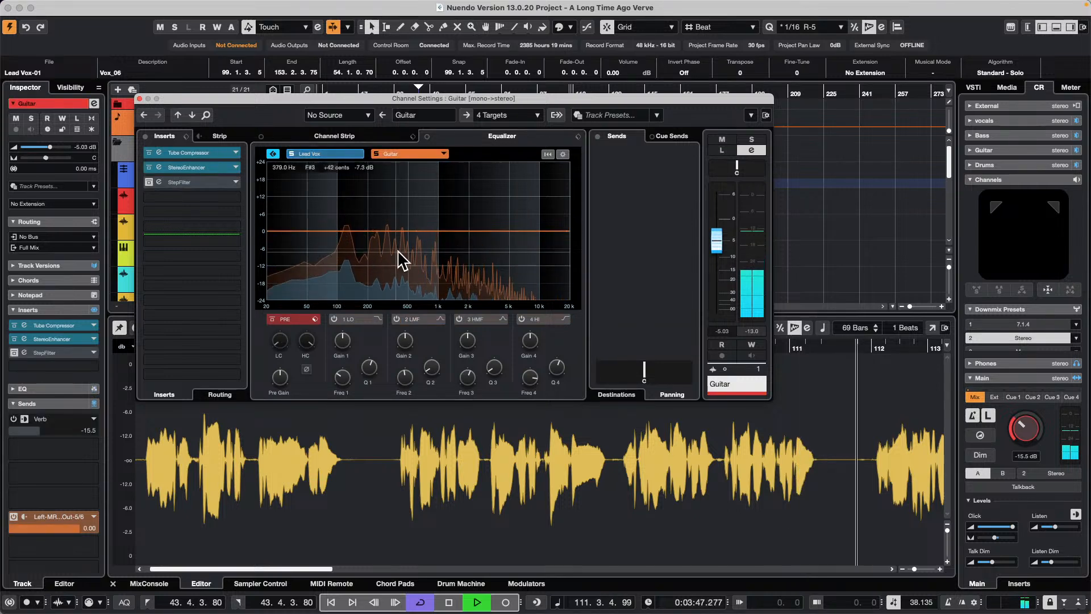
left_click_drag(440, 231, 518, 215)
left_click(314, 155)
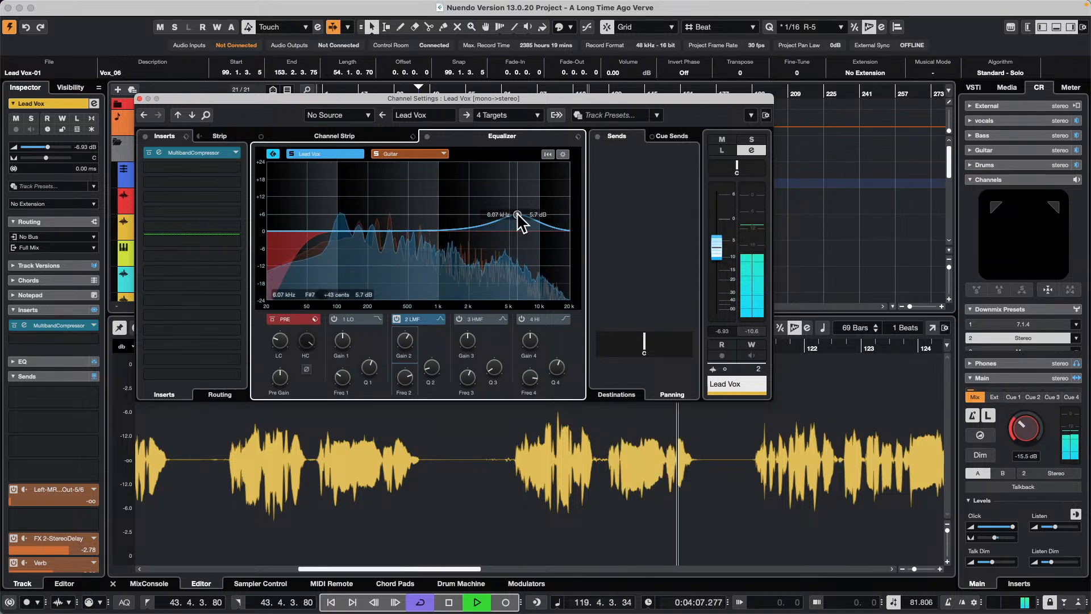
left_click(392, 155)
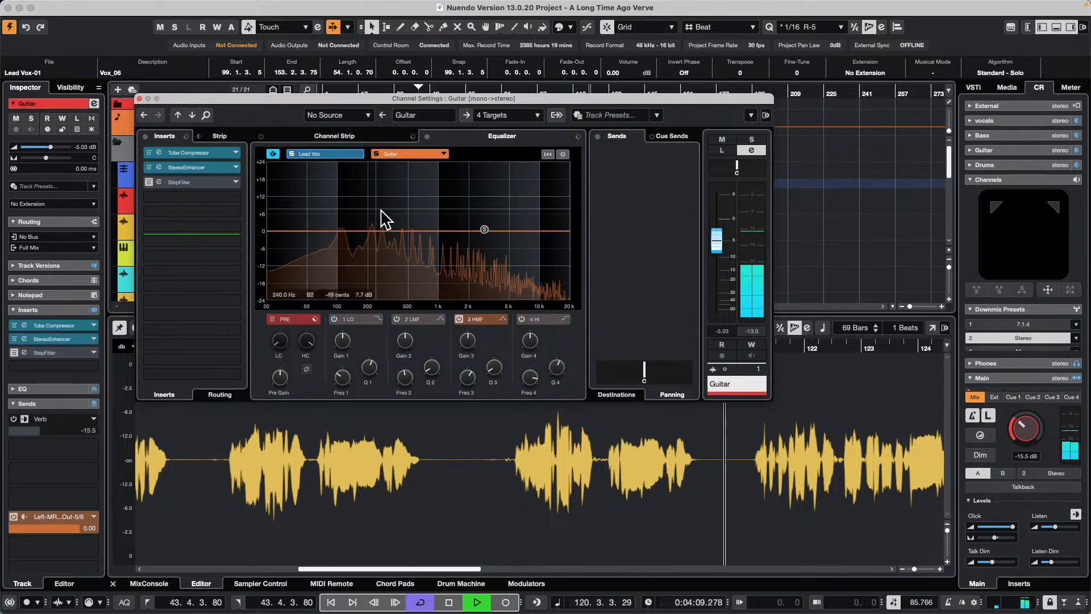
key("space")
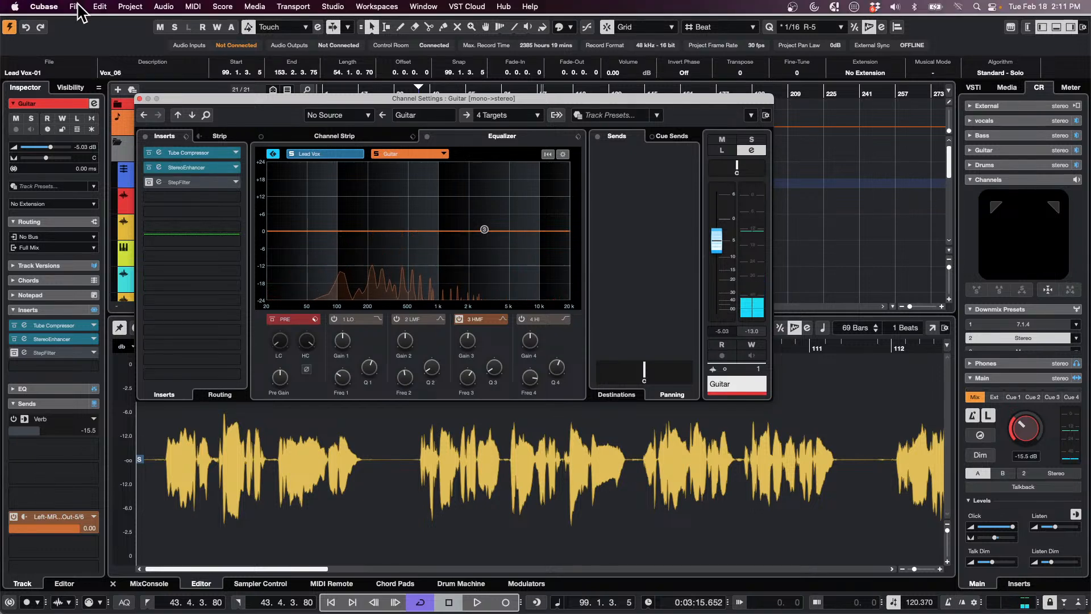
Move the channel settings window clear of the arrangement and delete all events from the project's tracks
left_click_drag(634, 93, 864, 285)
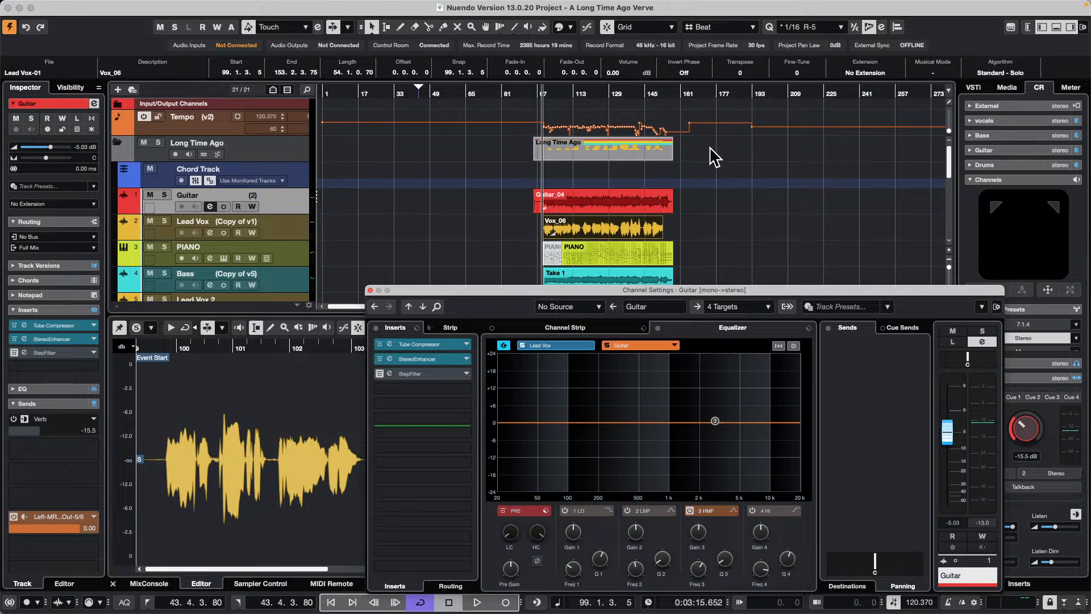
left_click_drag(712, 150, 551, 214)
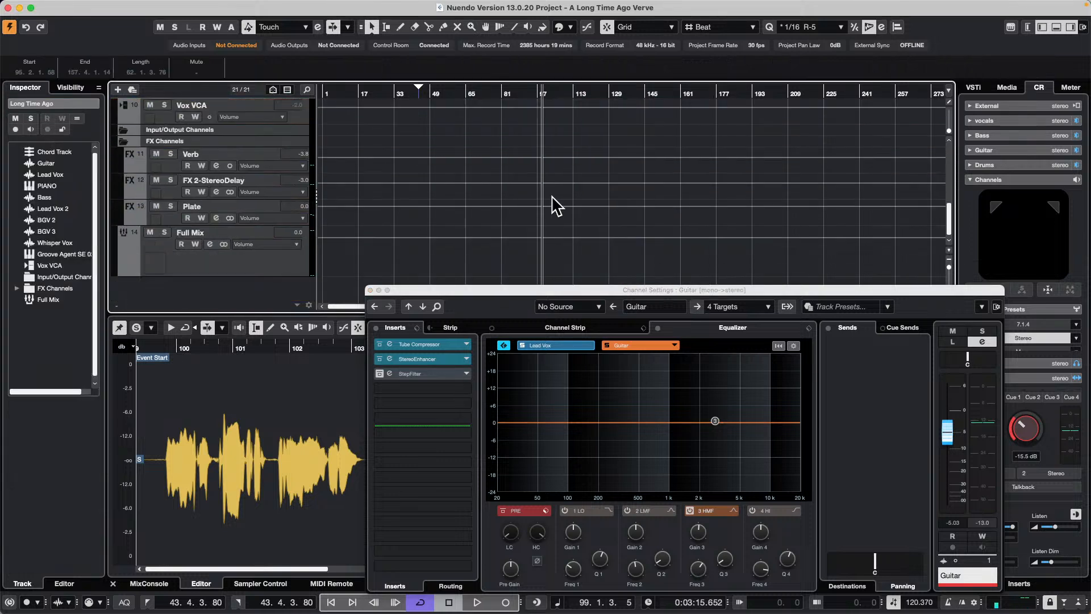
scroll(711, 164, "up", 5)
scroll(710, 174, "up", 4)
key("Delete")
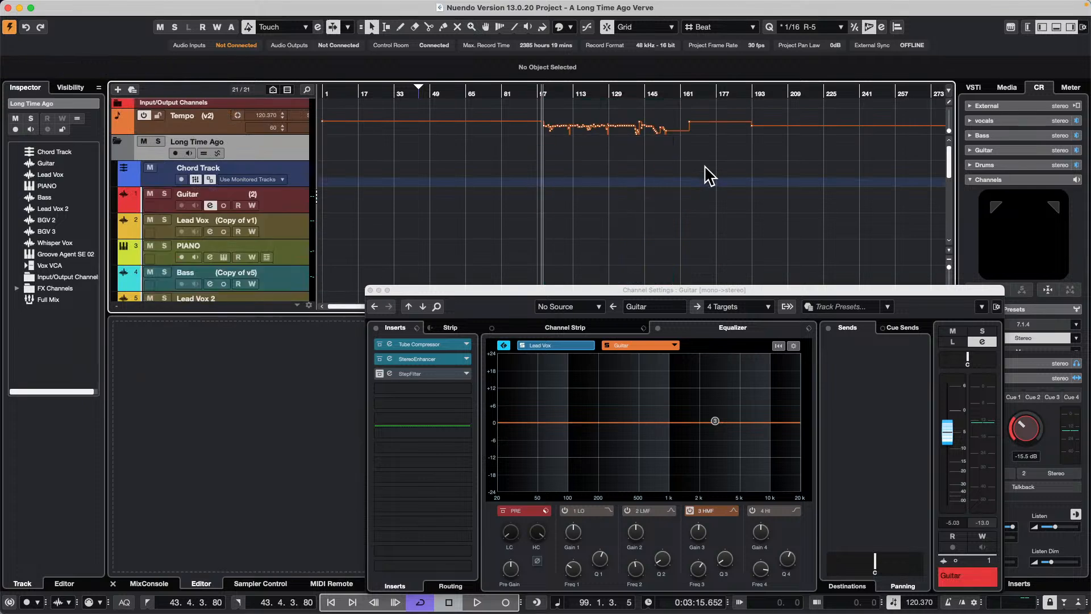
Save the emptied project as a template named "bass guitar comparison eq 2 18 25"
mouse_move(4, 6)
left_click(74, 6)
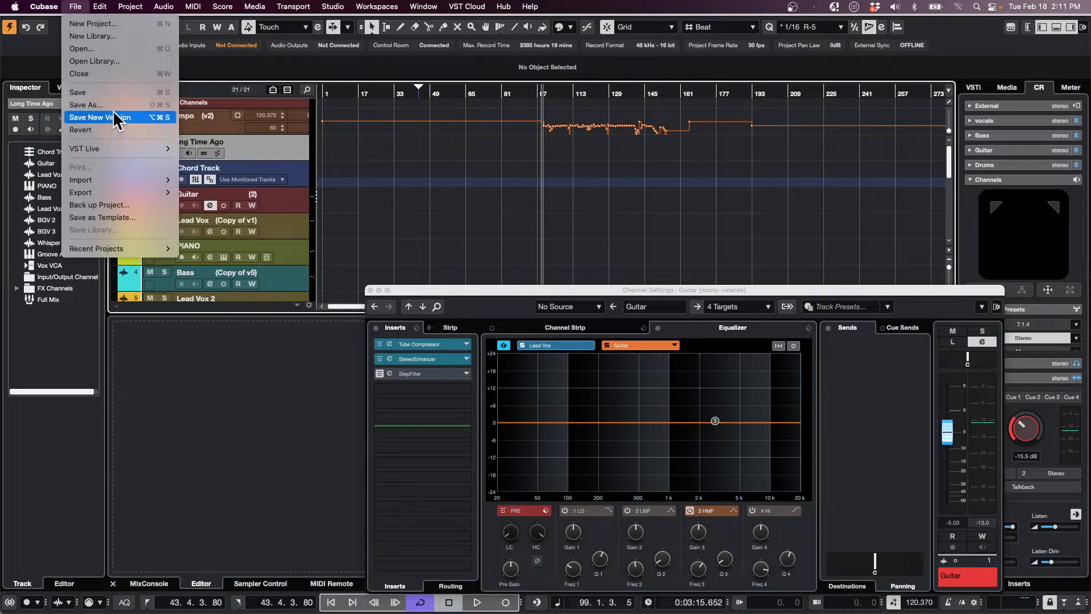
left_click(123, 216)
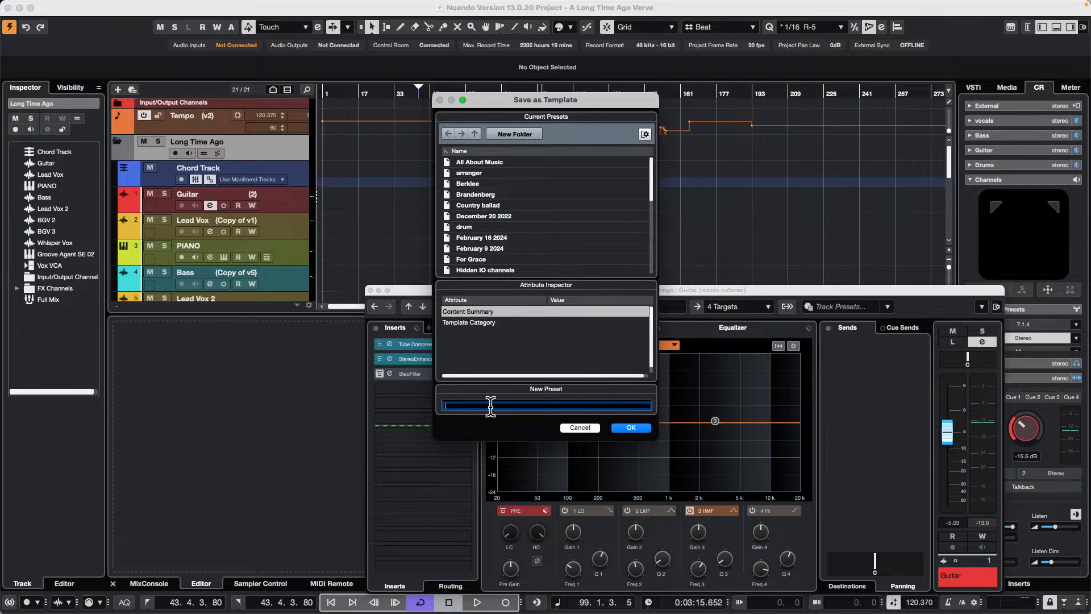
type("bass guitar comparison eq")
type("2 18 25")
key("Return")
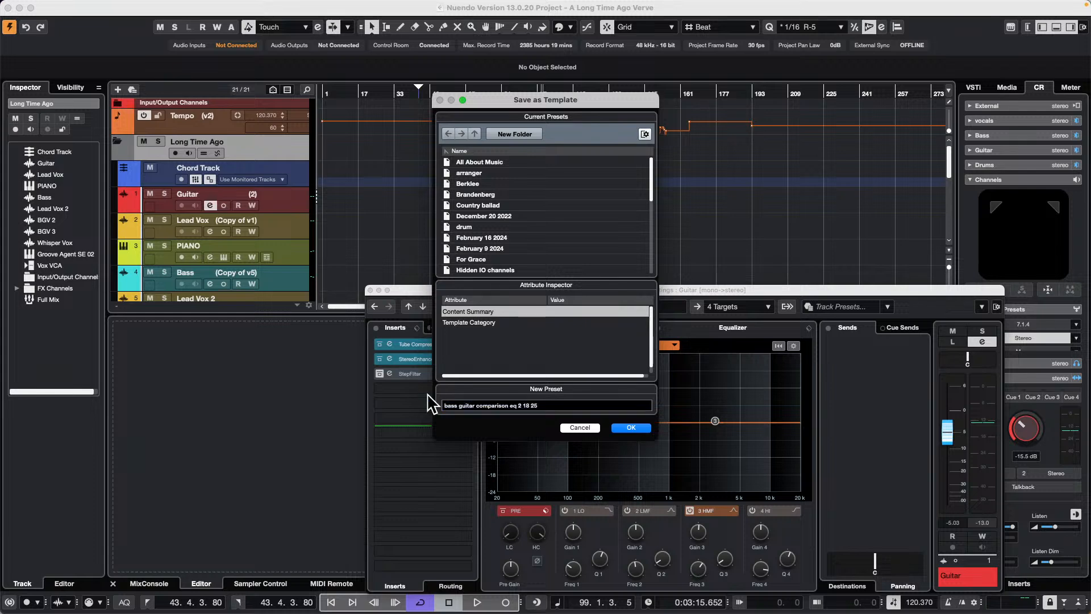
left_click(633, 428)
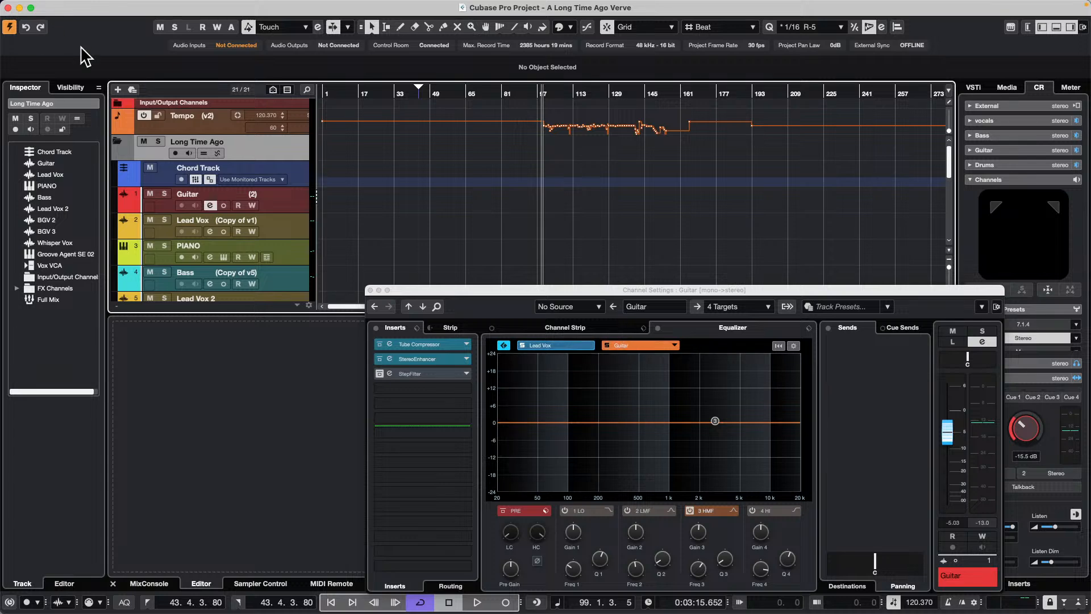
Close the A Long Time Ago Verve project
left_click(76, 7)
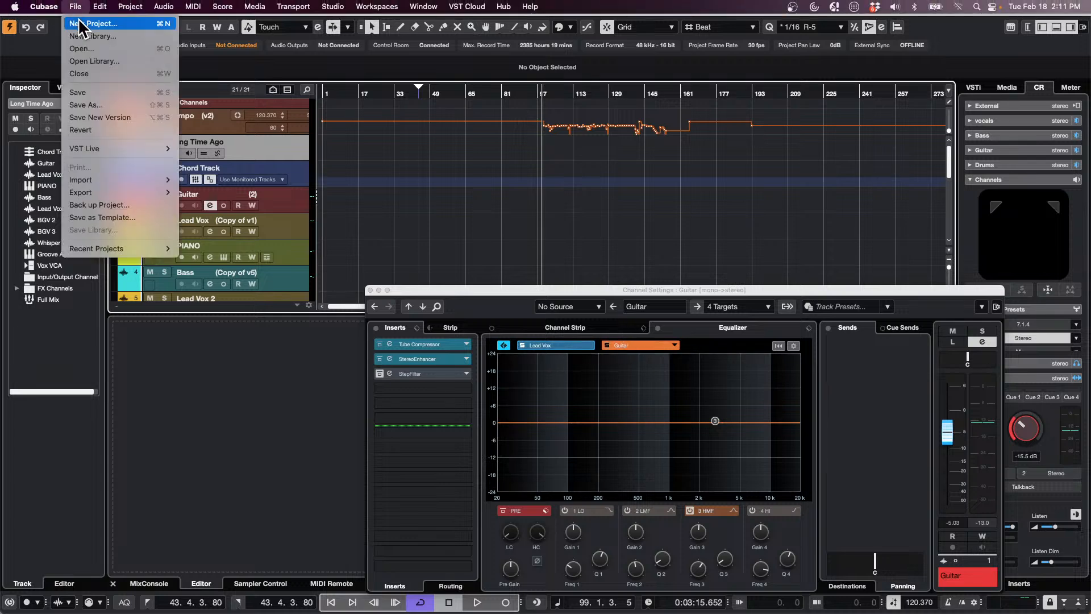
left_click(382, 156)
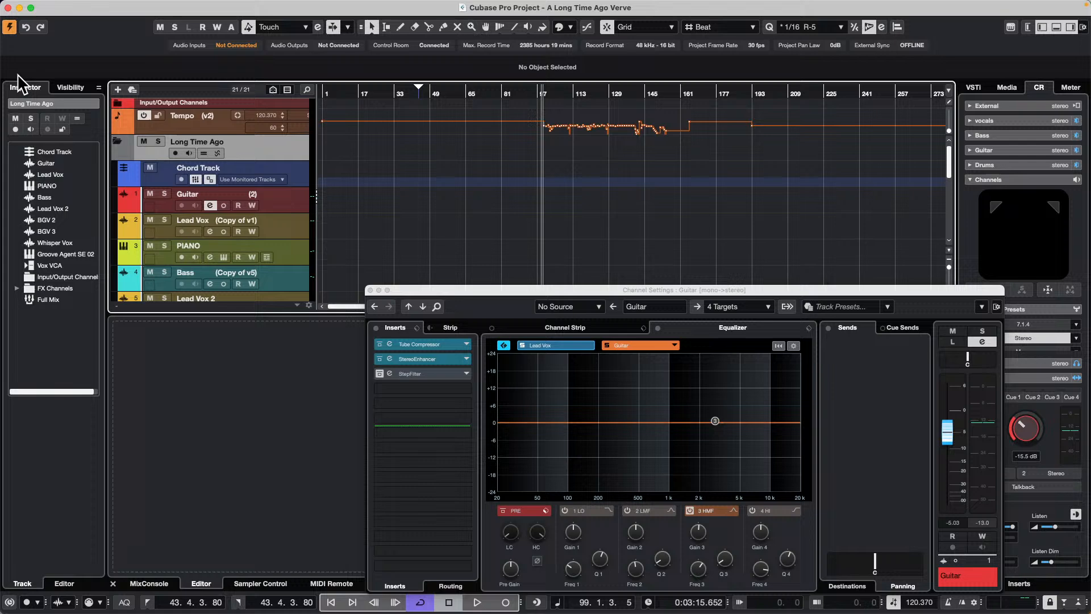
left_click(8, 7)
left_click(503, 210)
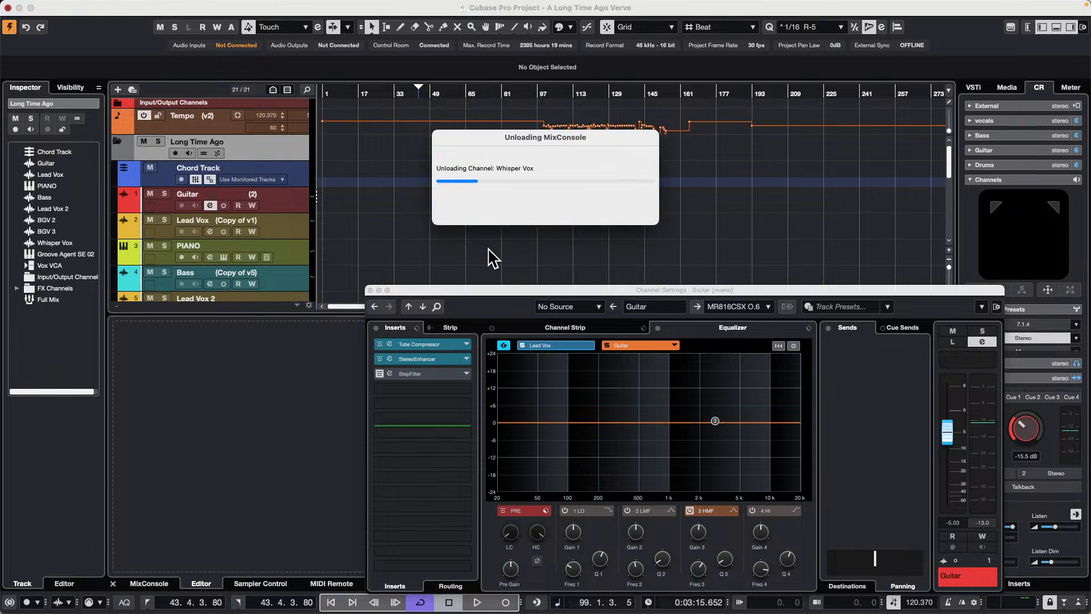
Create a new project from the "bass guitar comparison eq 2 18 25" template and activate it
left_click(75, 6)
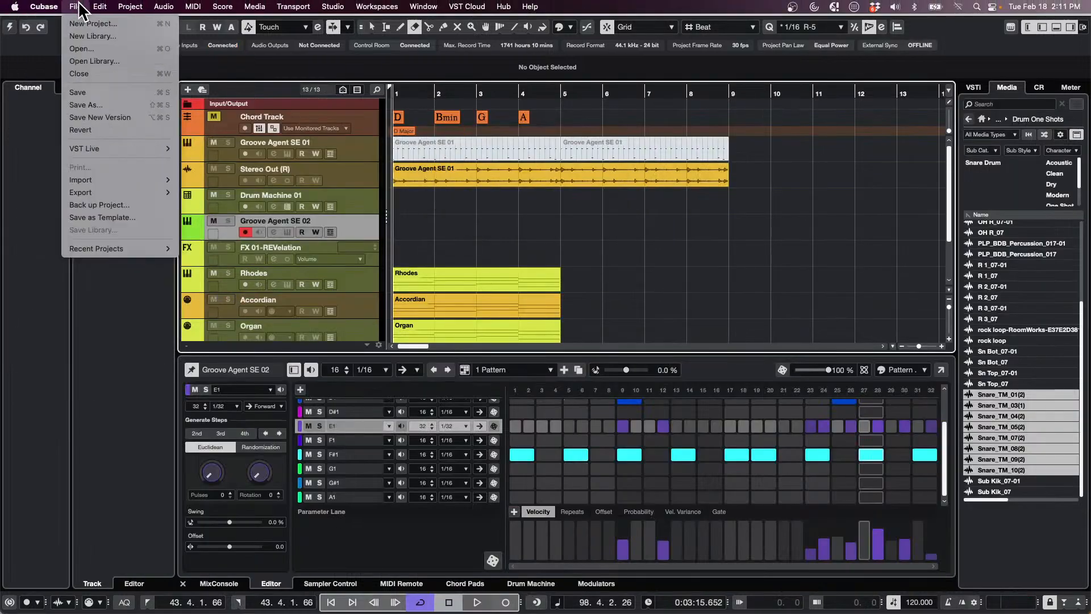
left_click(81, 26)
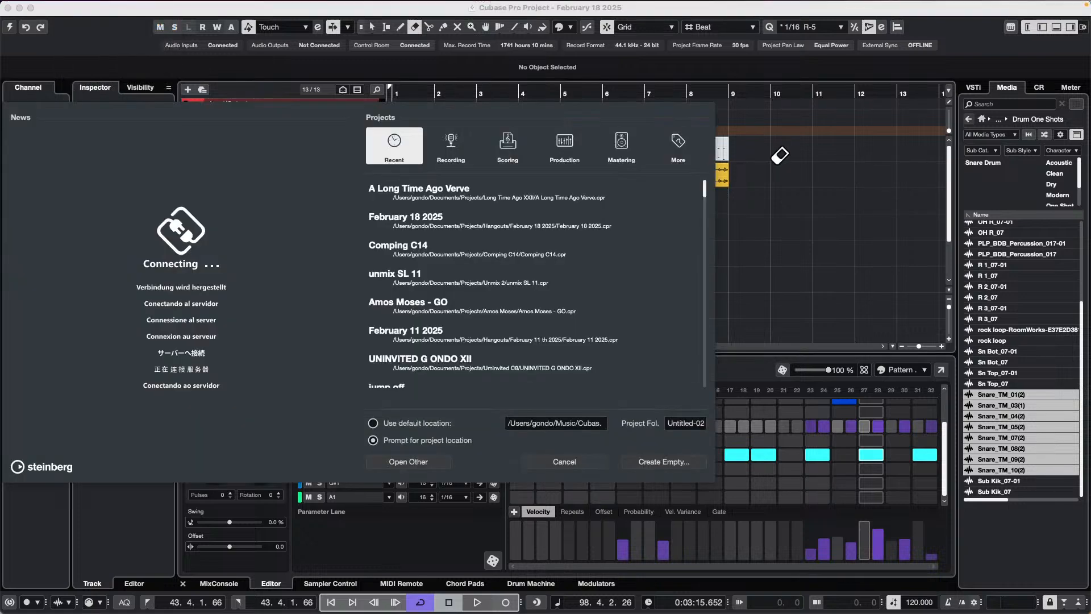
left_click(688, 152)
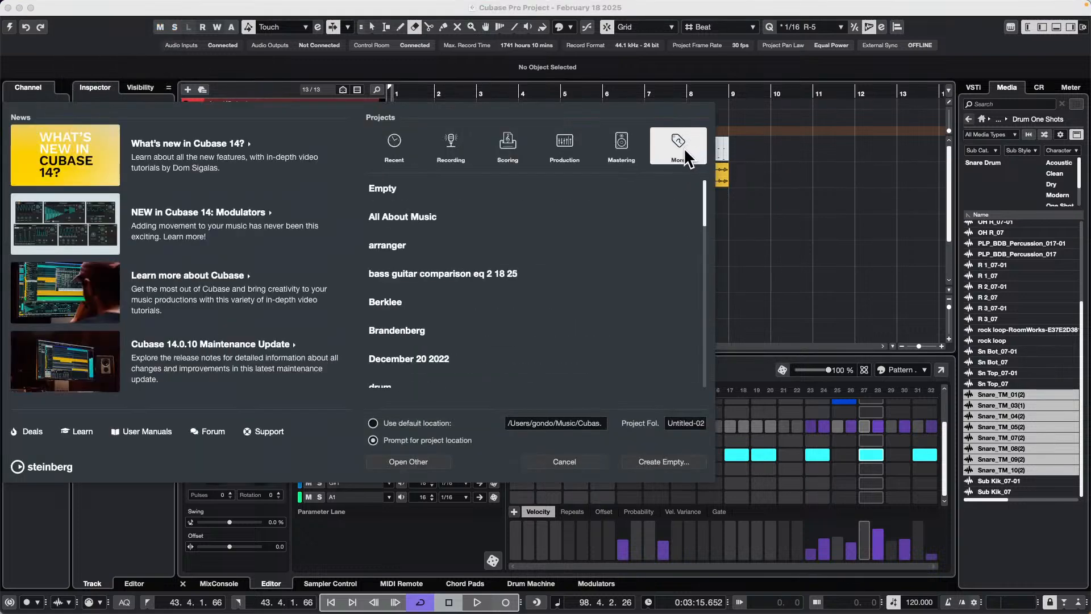
double_click(486, 274)
left_click(716, 375)
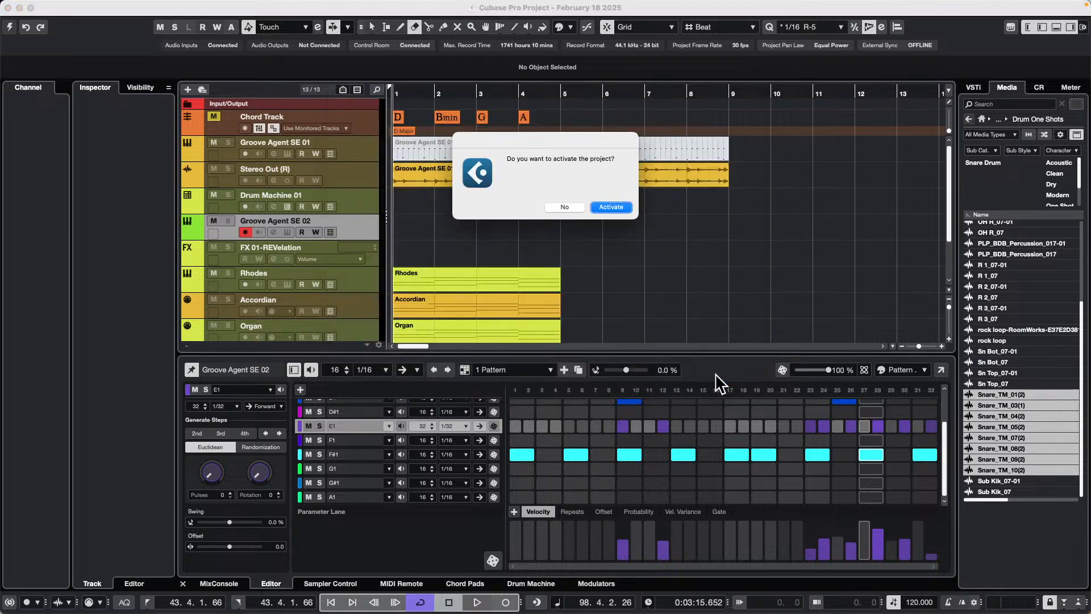
left_click(624, 216)
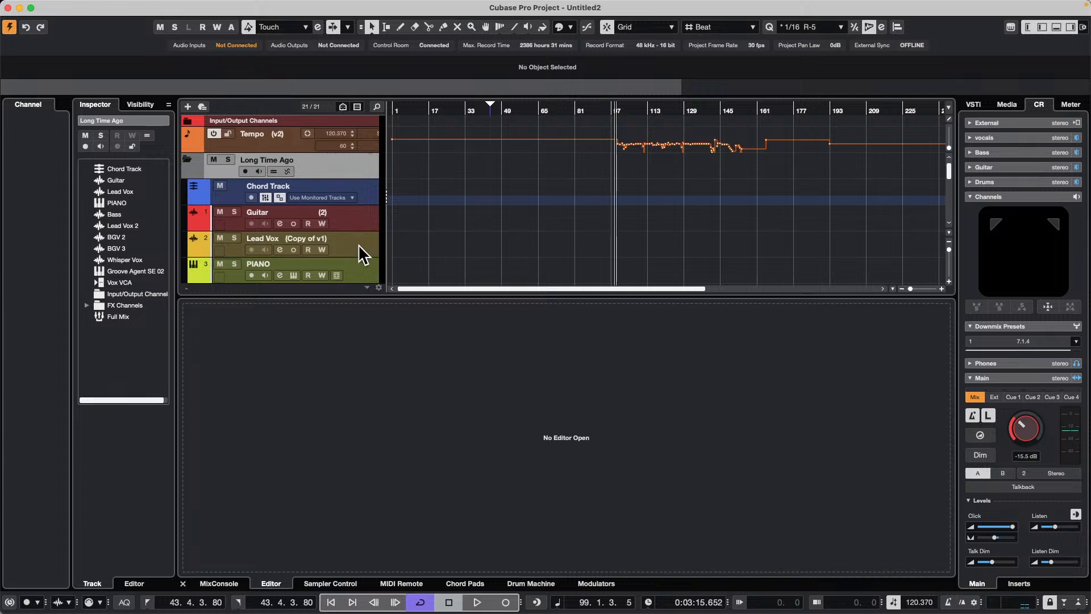
Inspect the Lead Vox equalizer's comparison setting and channel list in the new project, switch comparison back off, and close the channel settings
scroll(358, 245, "down", 2)
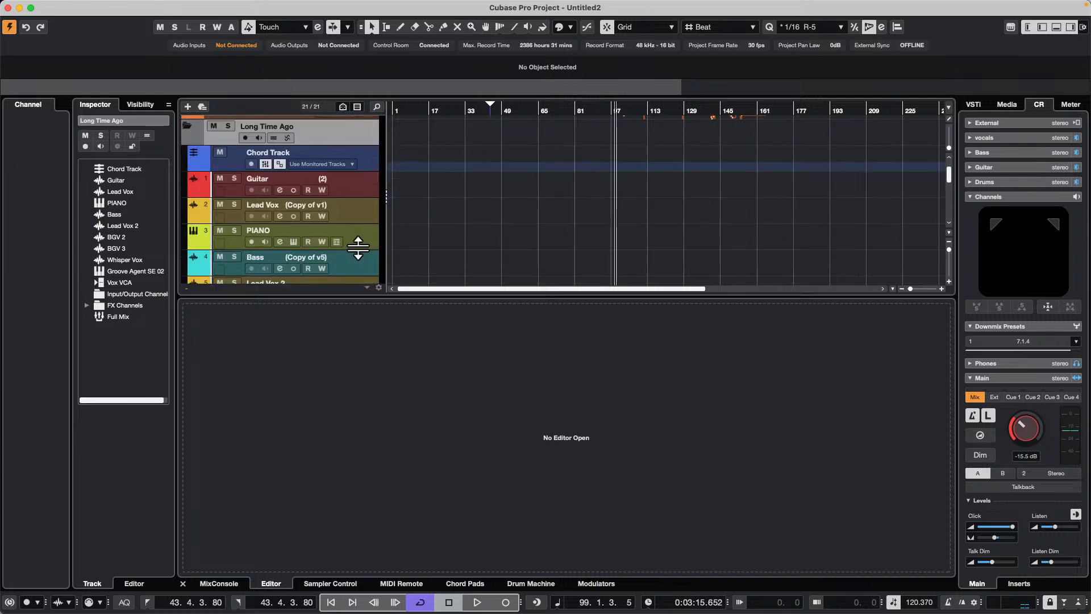
left_click(367, 209)
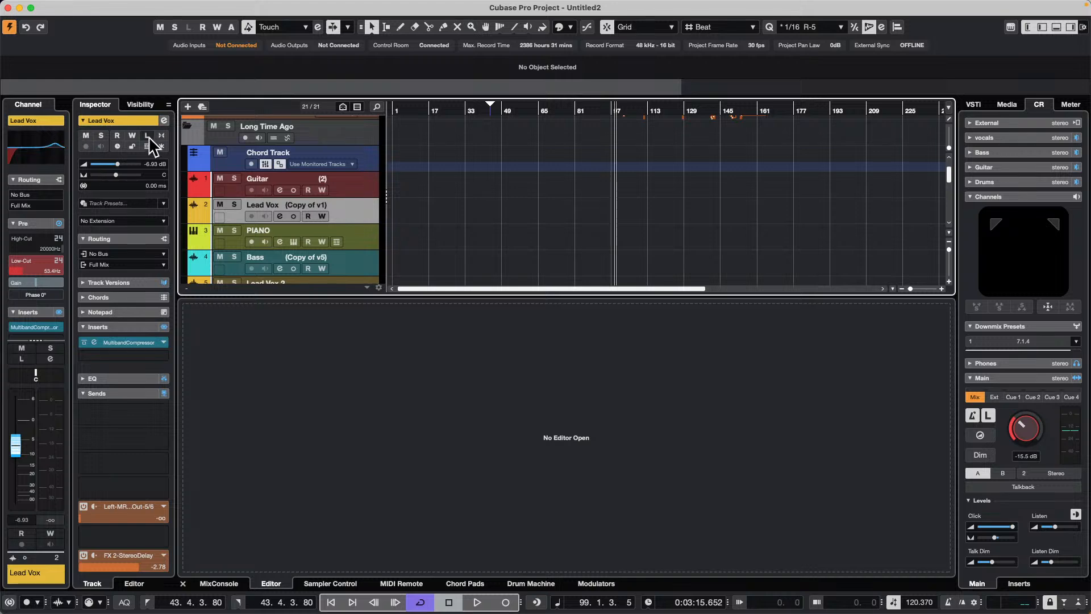
left_click(164, 121)
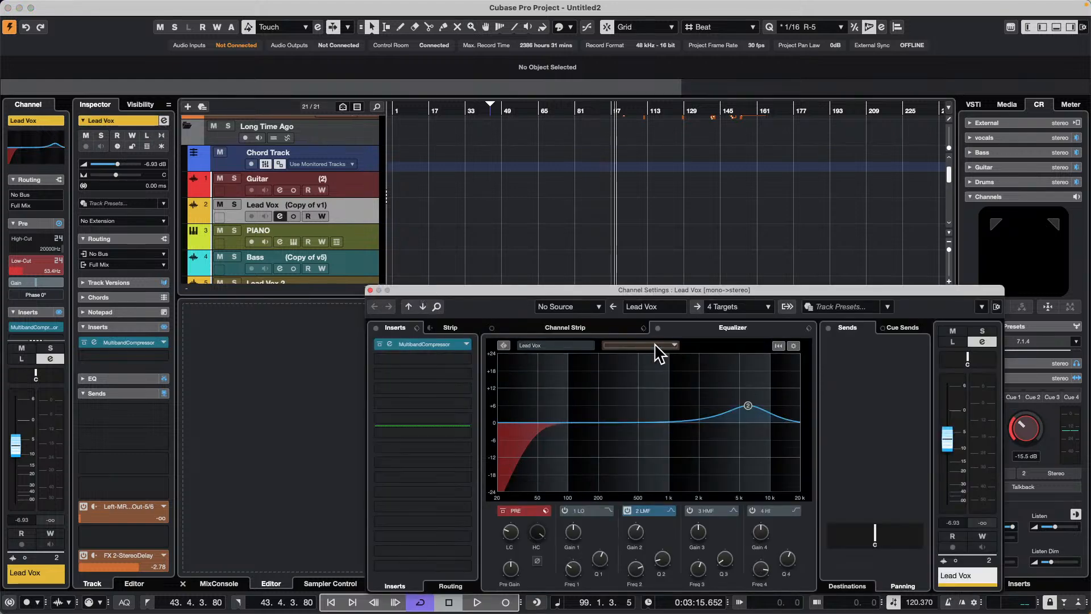
left_click(504, 346)
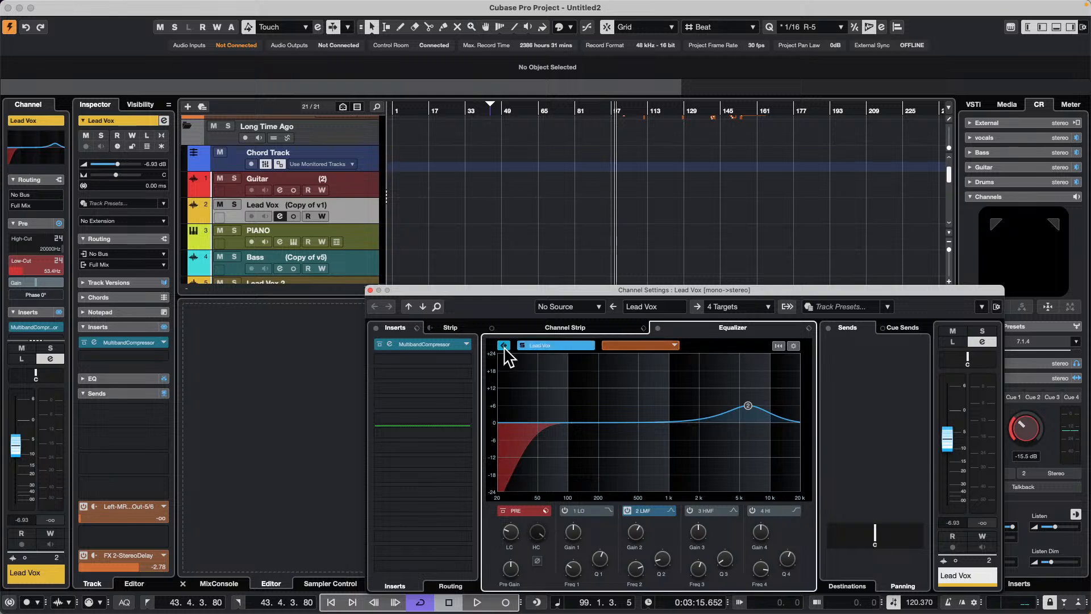
left_click(674, 345)
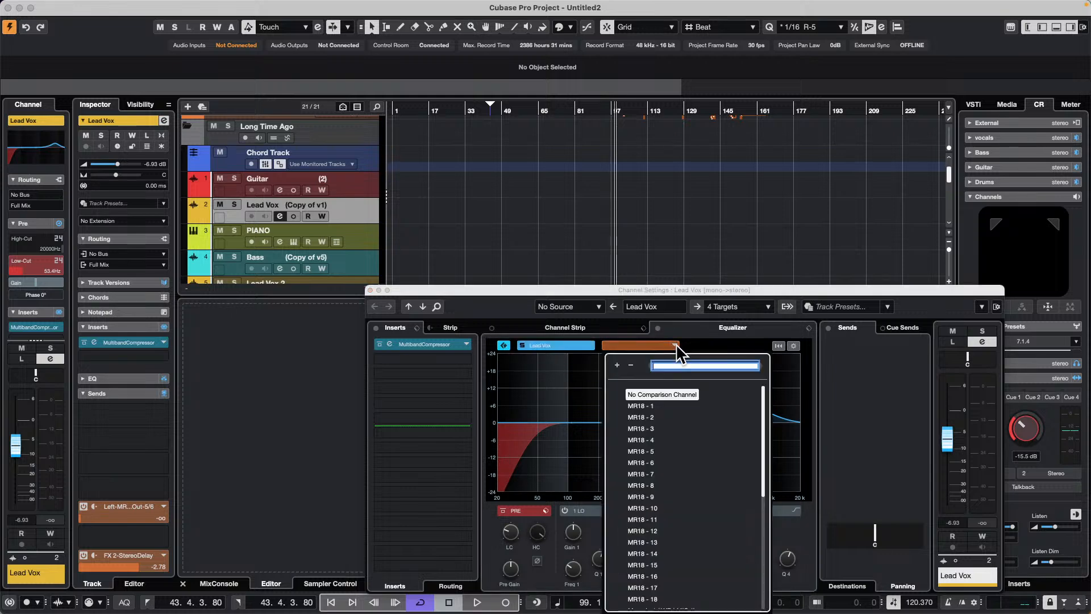
left_click(505, 349)
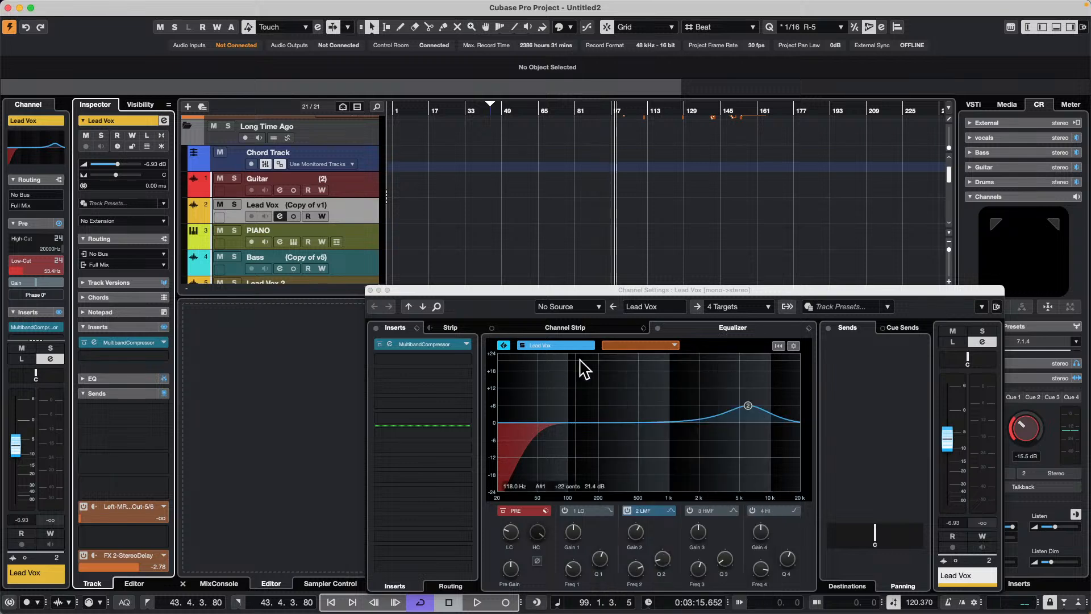
left_click(506, 348)
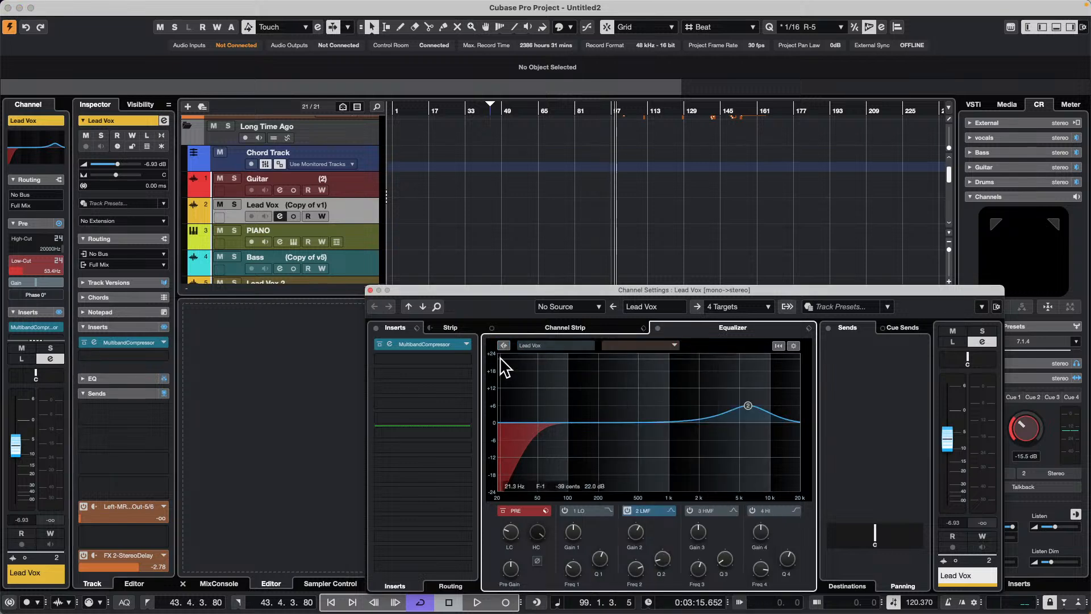
left_click(370, 289)
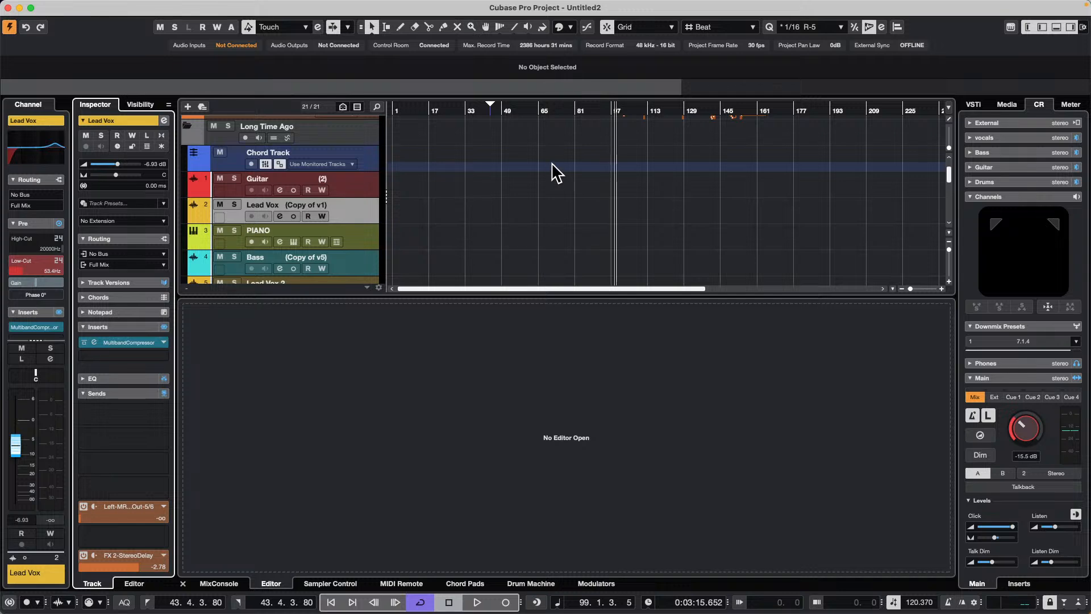
Expand the Chords and Track Versions sections of the Lead Vox Inspector together, then collapse Track Versions
left_click(126, 235)
left_click(127, 236)
left_click(131, 307)
left_click(130, 307)
left_click(130, 297)
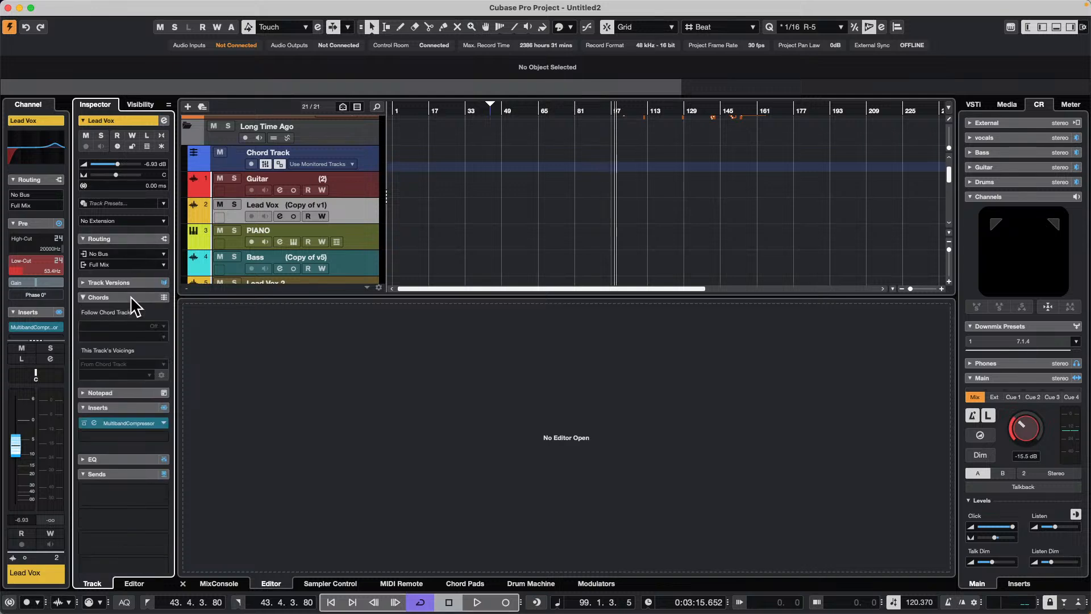
left_click(130, 296)
left_click(134, 295)
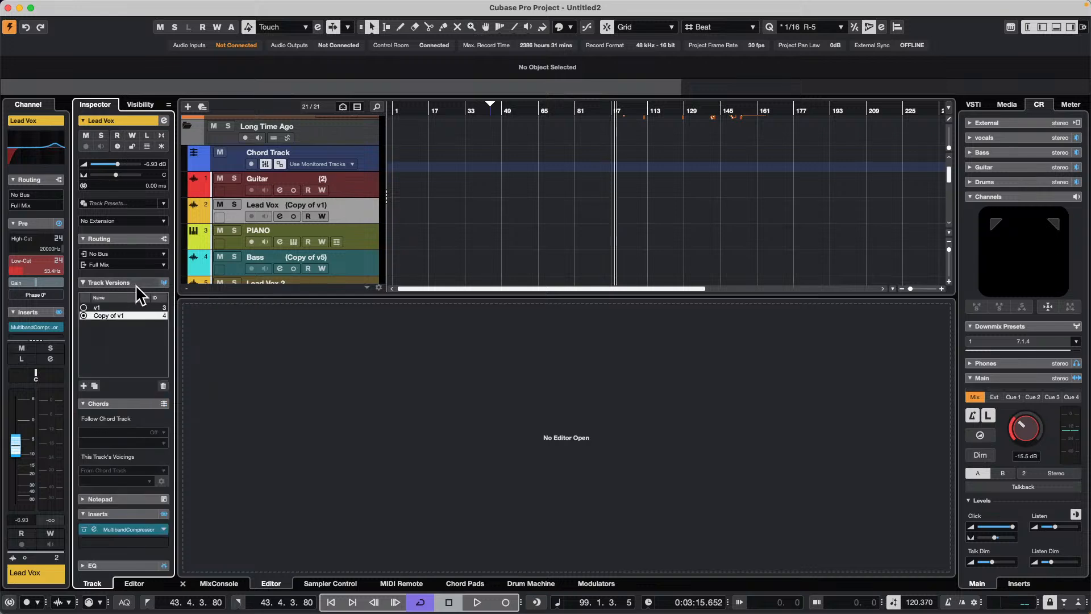
Enable Expand Sections Exclusively for the Inspector and test it on sections including EQ, Notepad, Track Versions, Routing and Inserts
right_click(130, 238)
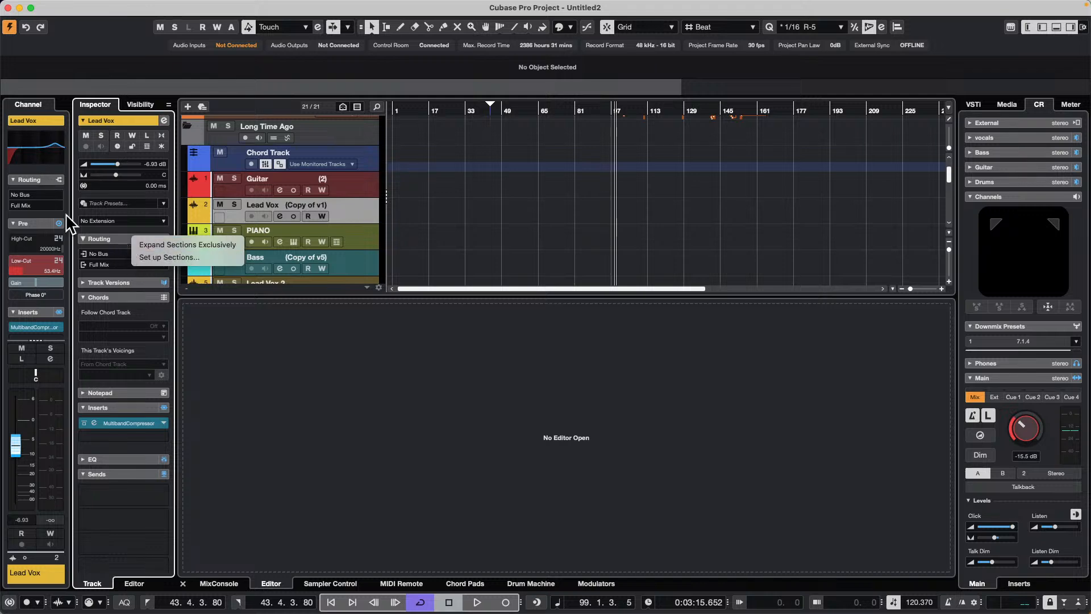
left_click(205, 244)
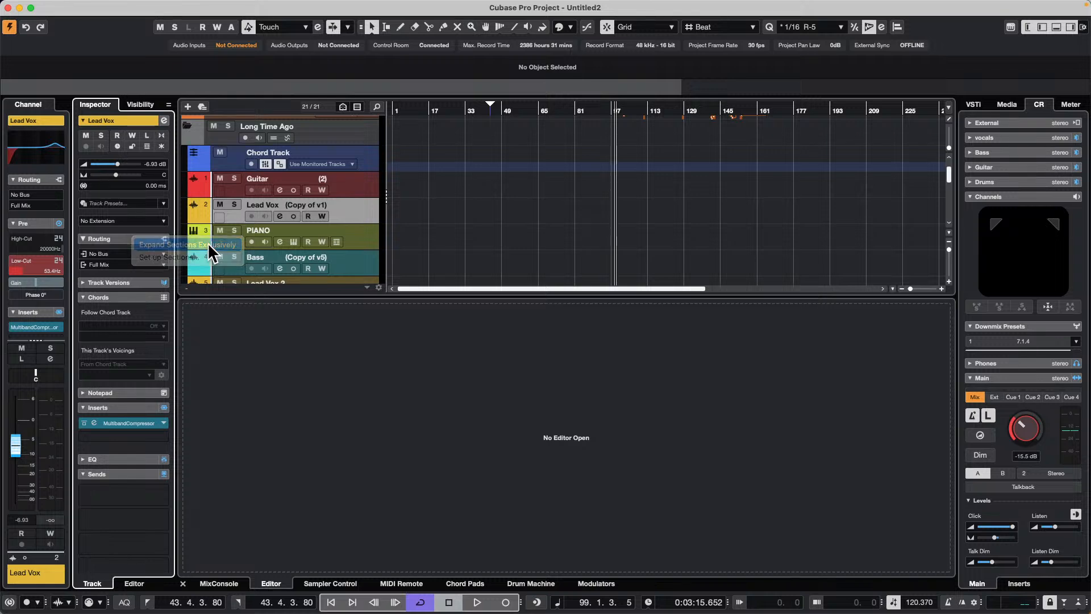
left_click(124, 238)
left_click(123, 239)
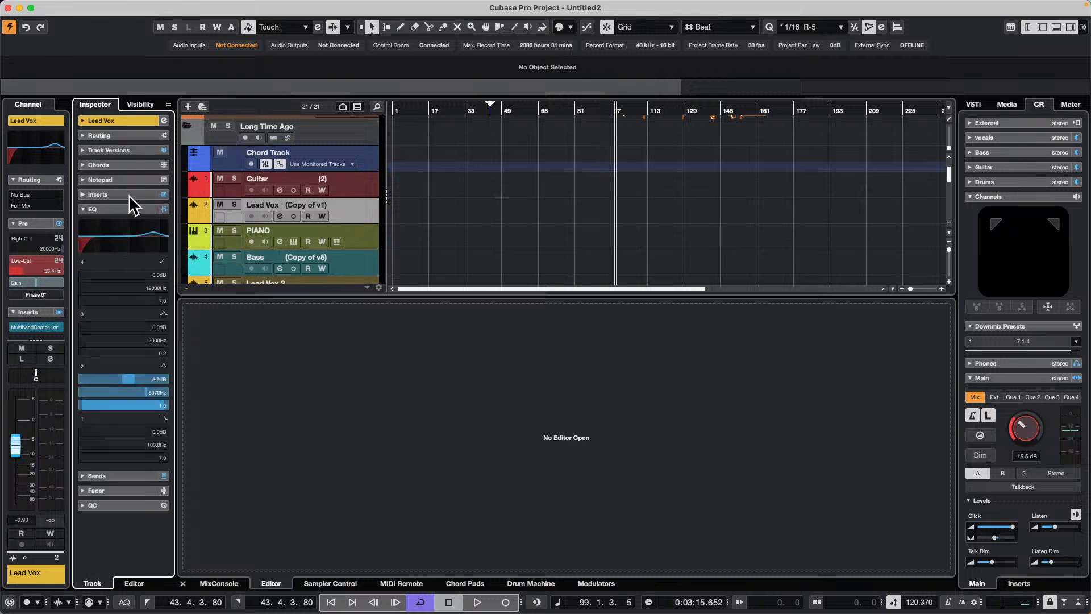
left_click(132, 180)
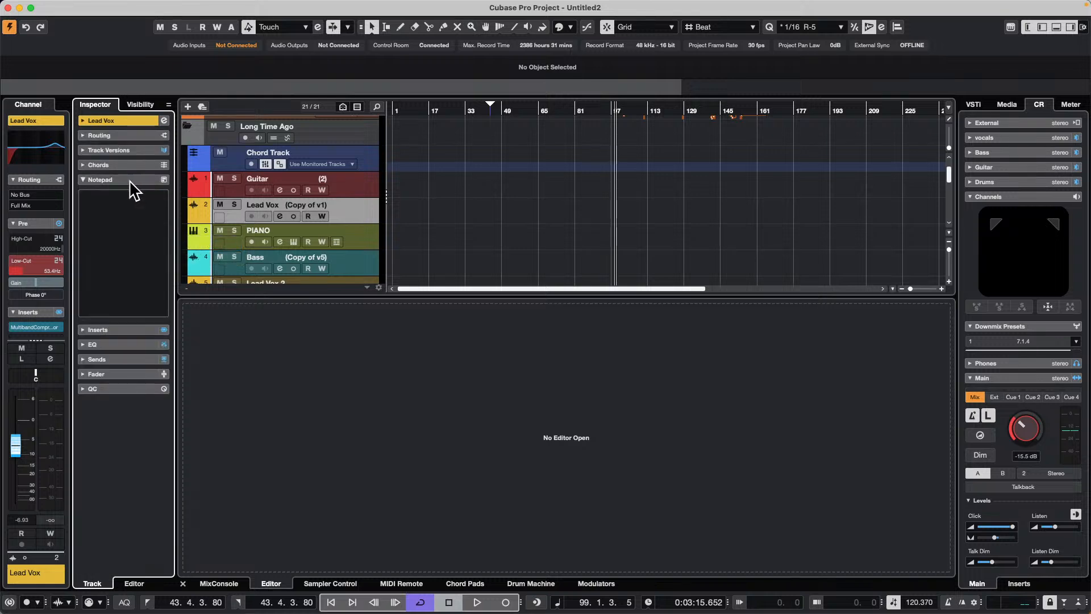
left_click(139, 148)
left_click(139, 134)
left_click(124, 223)
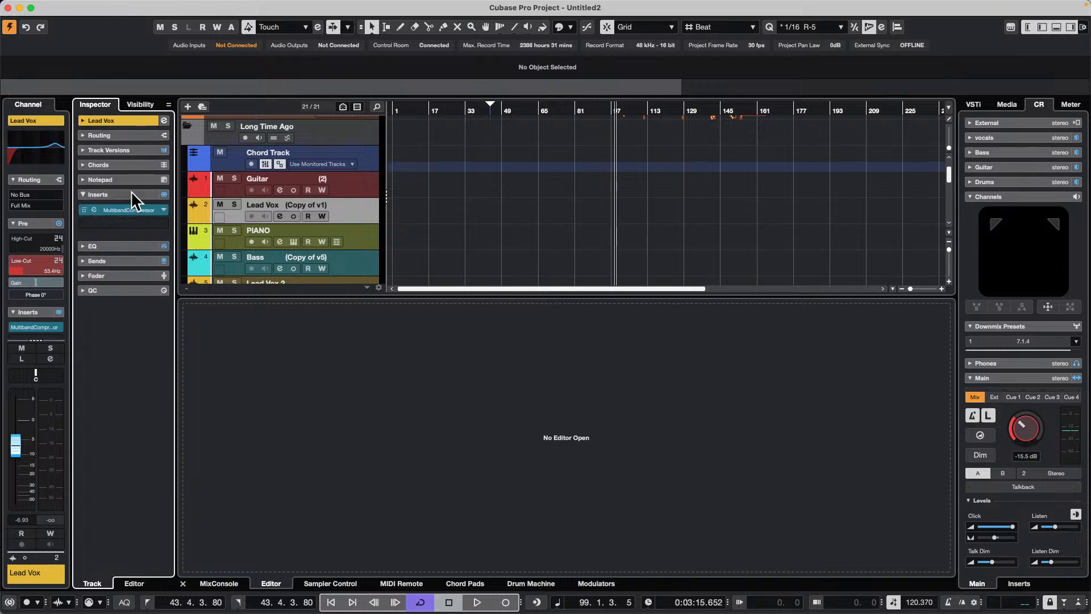
left_click(134, 179)
Disable Expand Sections Exclusively and expand the Track Versions, Sends, Inserts and Routing sections alongside Notepad
right_click(126, 179)
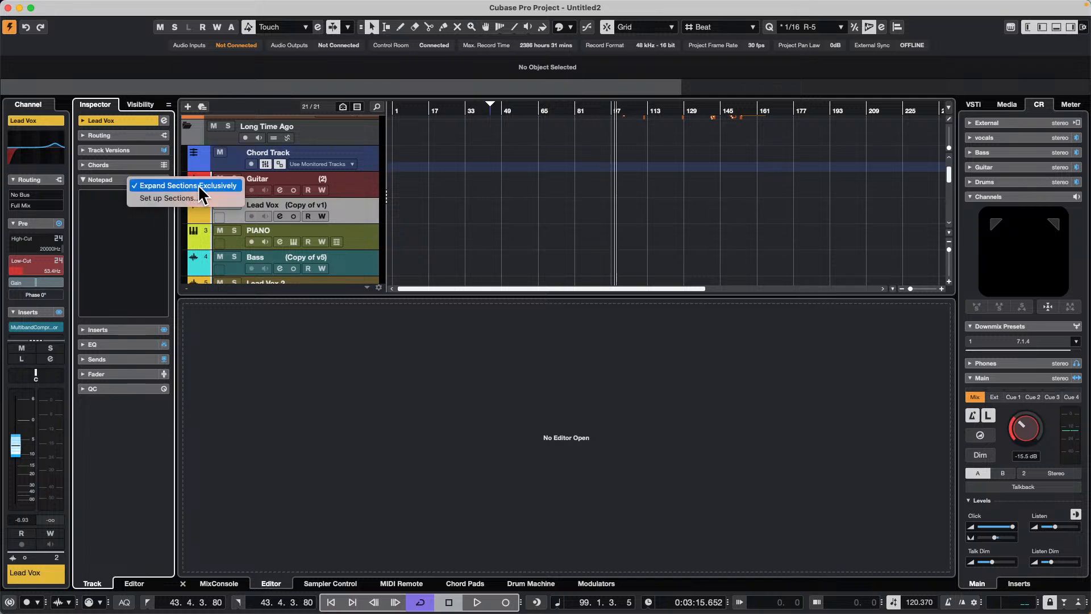
left_click(168, 185)
left_click(145, 147)
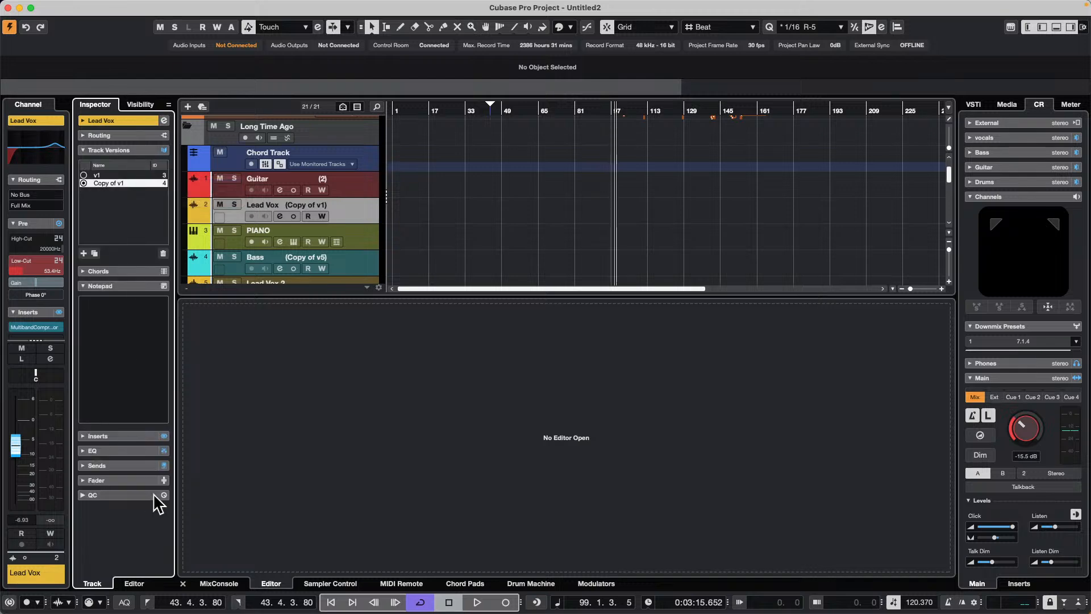
left_click(103, 465)
left_click(134, 337)
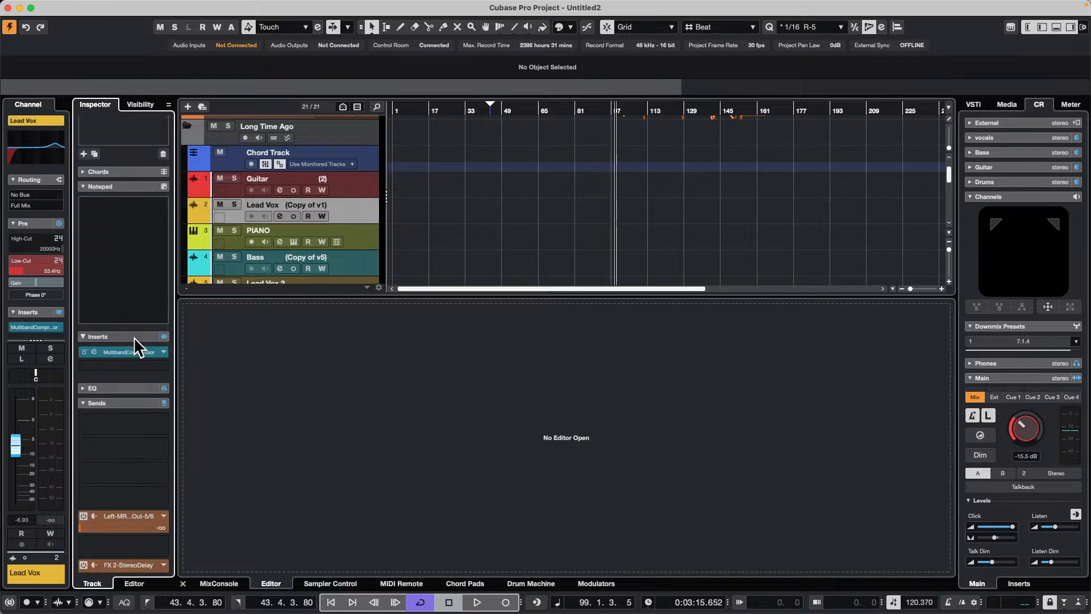
scroll(114, 392, "down", 3)
scroll(112, 387, "up", 5)
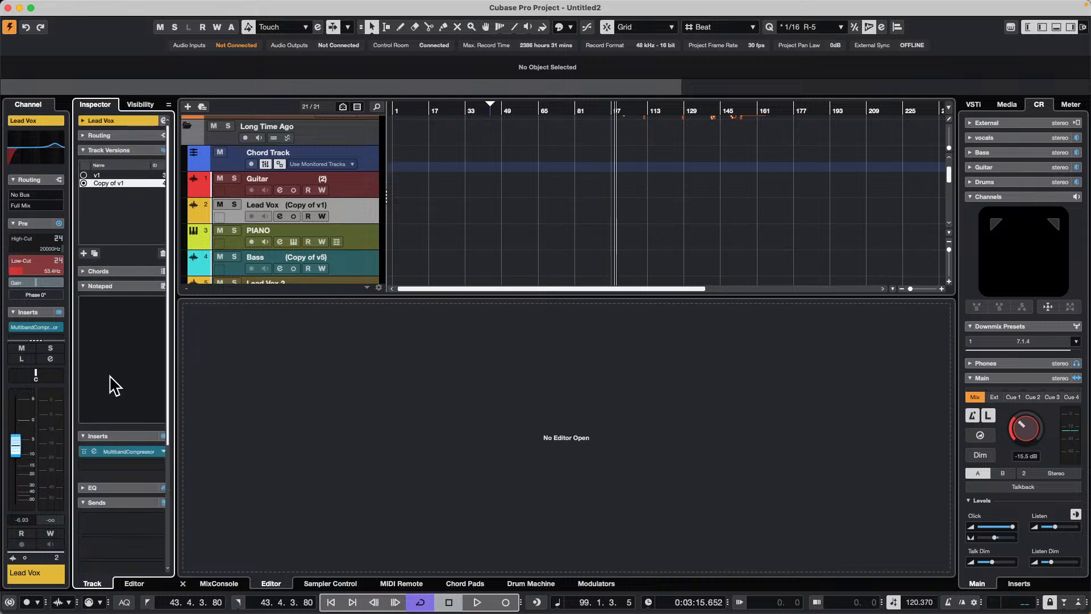
left_click(126, 137)
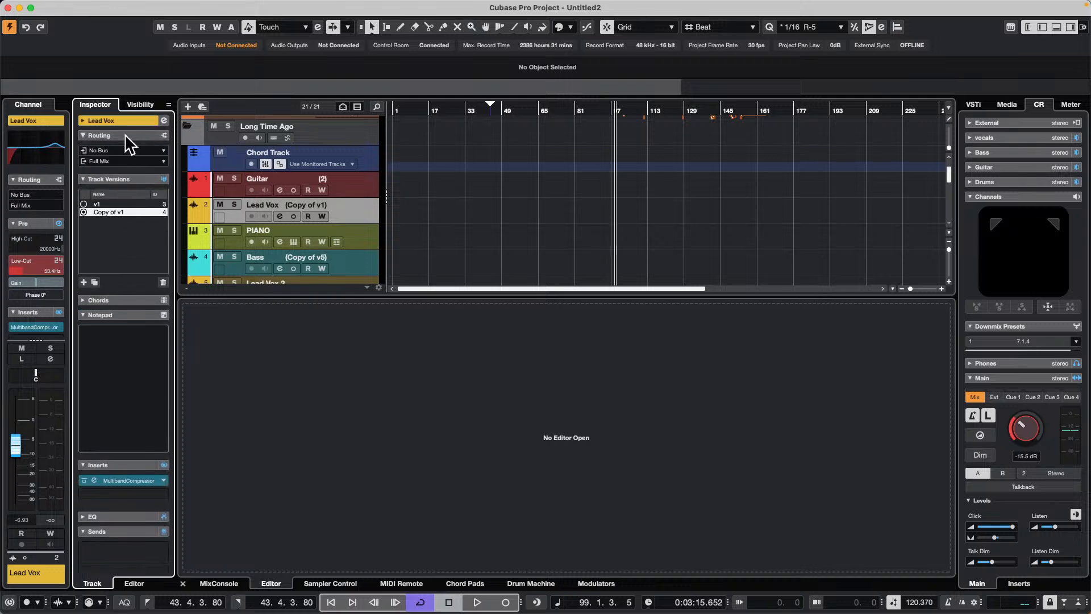
Enable Expand Sections Exclusively again and collapse all the Lead Vox Inspector sections
right_click(102, 178)
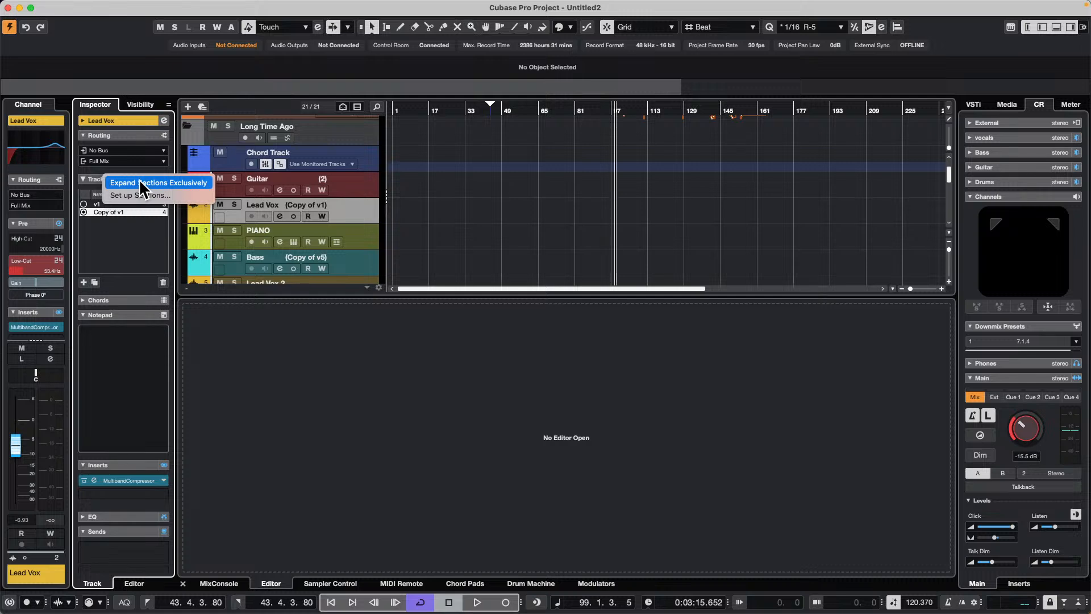
left_click(181, 182)
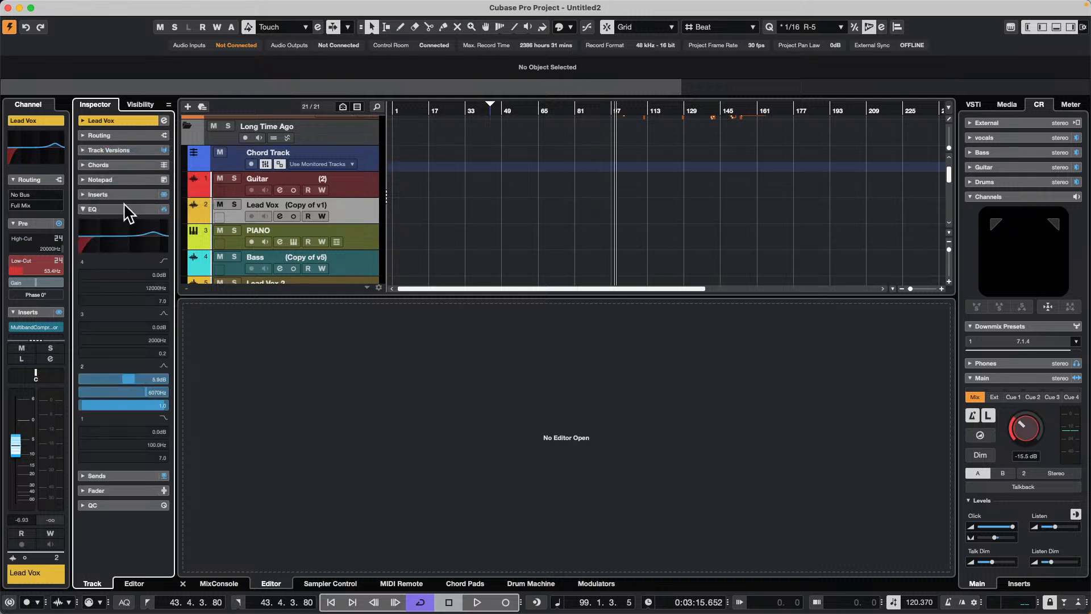
right_click(124, 190)
left_click(125, 165)
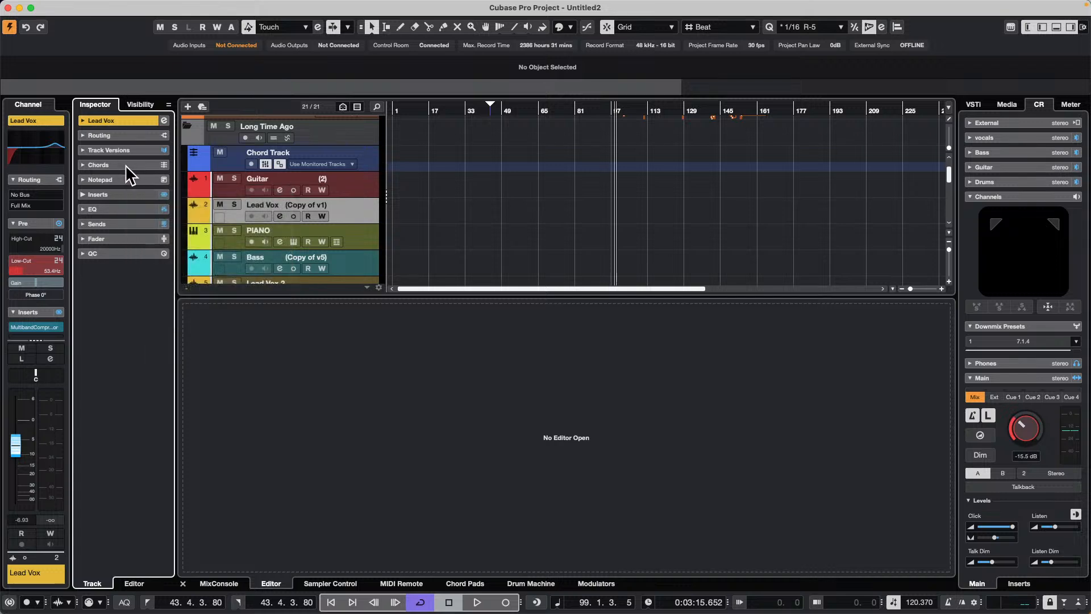
Toggle Expand Sections Exclusively off for the Inspector
right_click(125, 165)
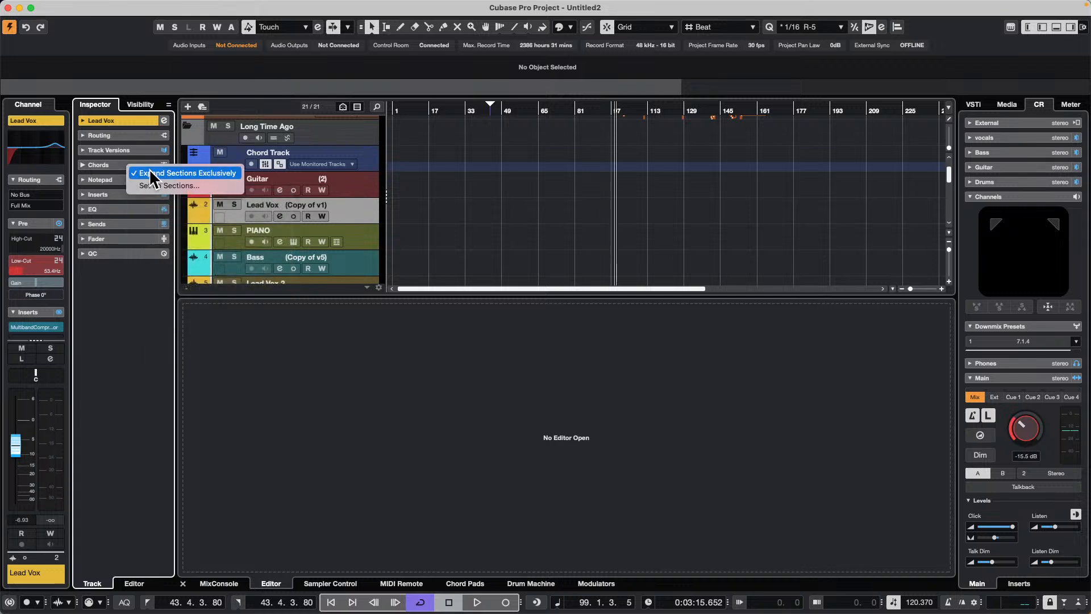
left_click(150, 170)
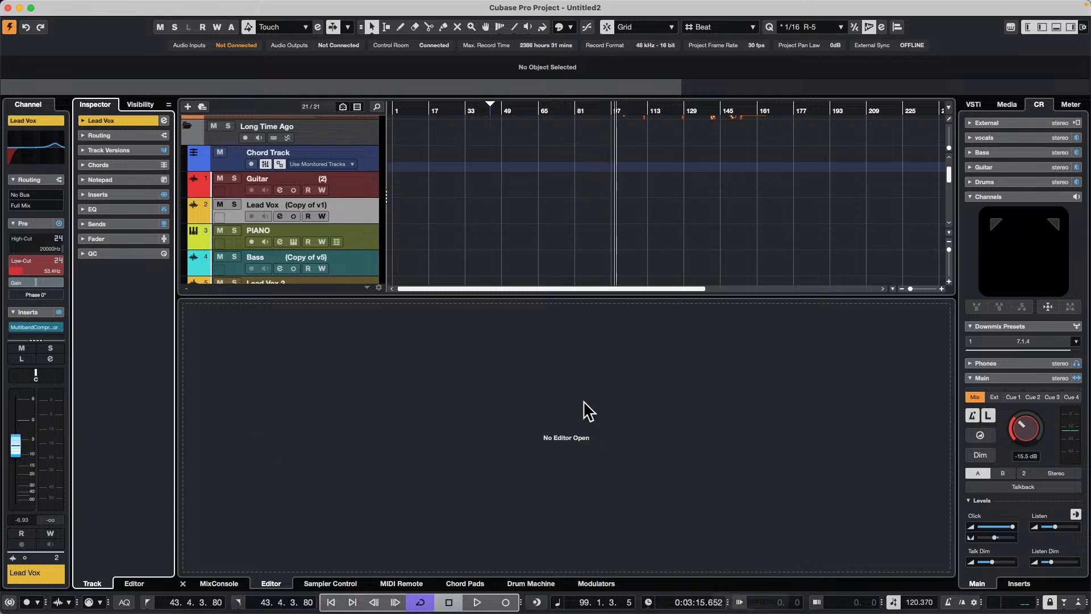
Open Steinberg Library Manager, bring up the destination folder choice for moving the Alto Glockenspiel library, and cancel it
mouse_move(607, 611)
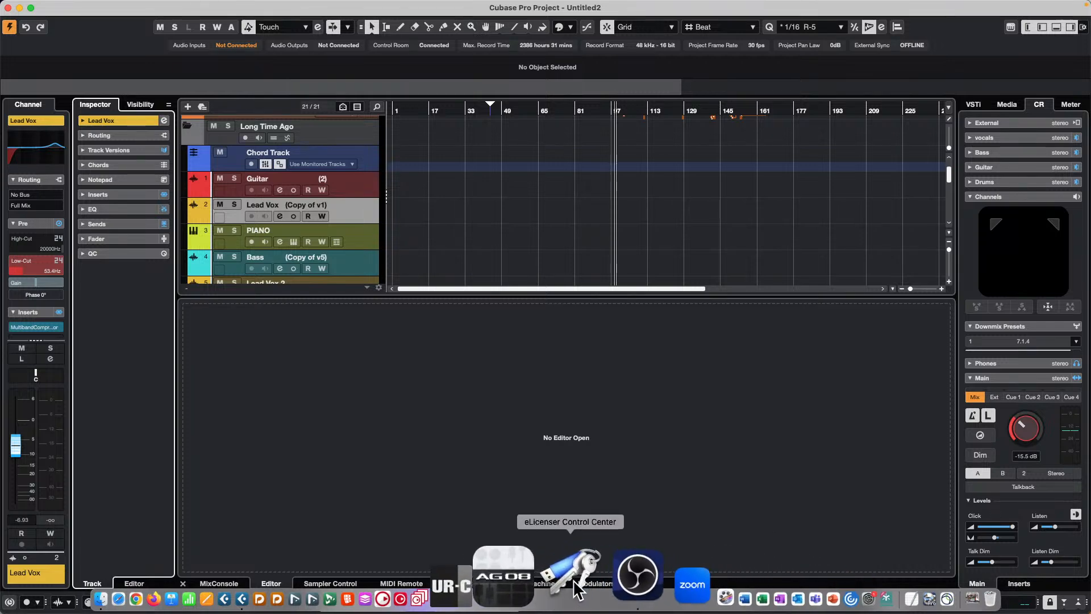
left_click(518, 580)
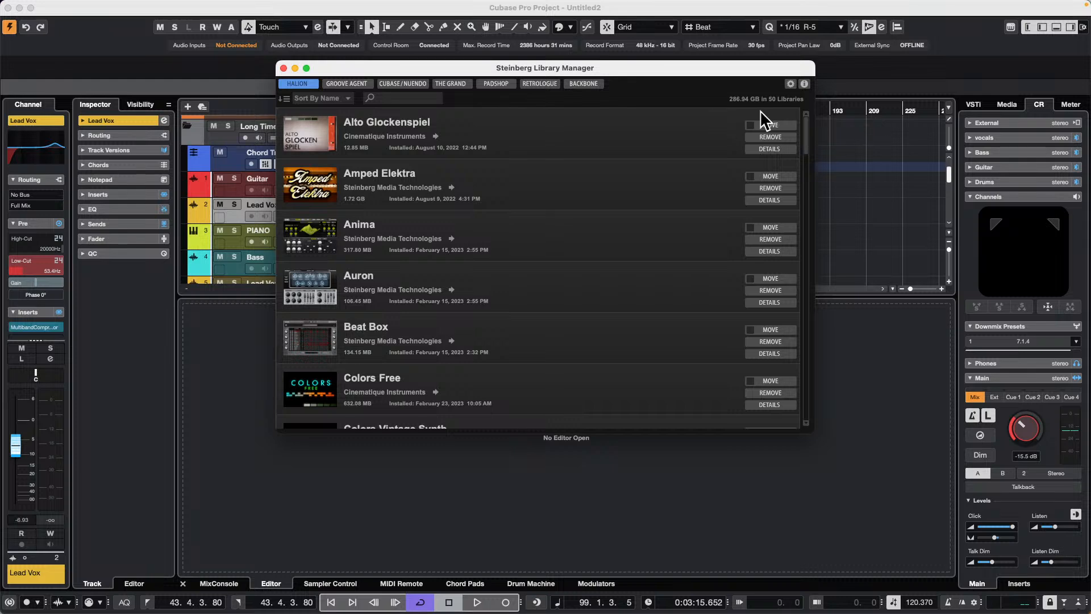
left_click(754, 125)
left_click(751, 126)
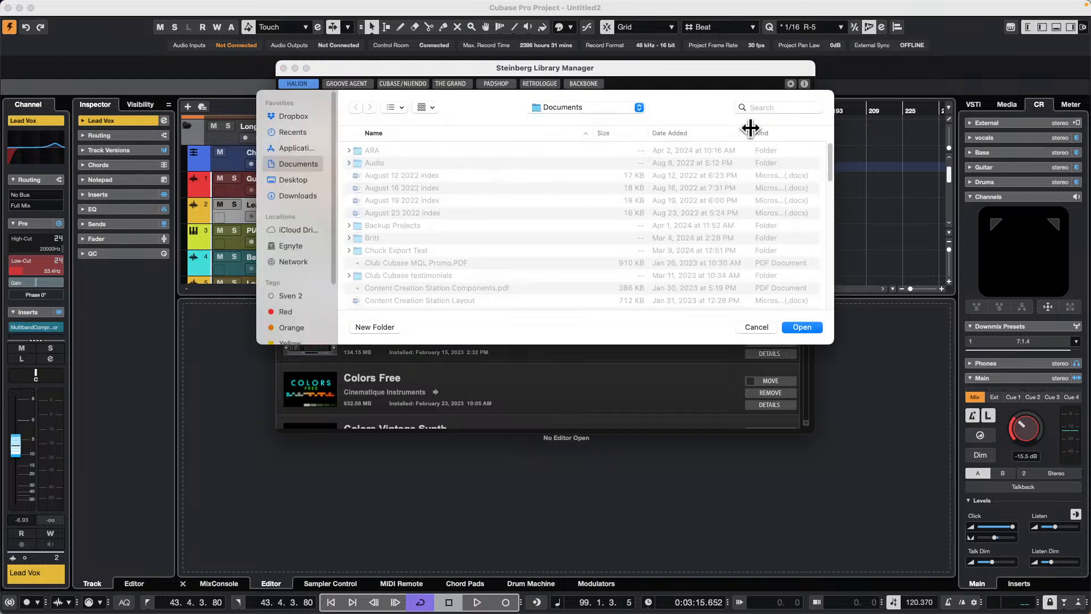
left_click(756, 327)
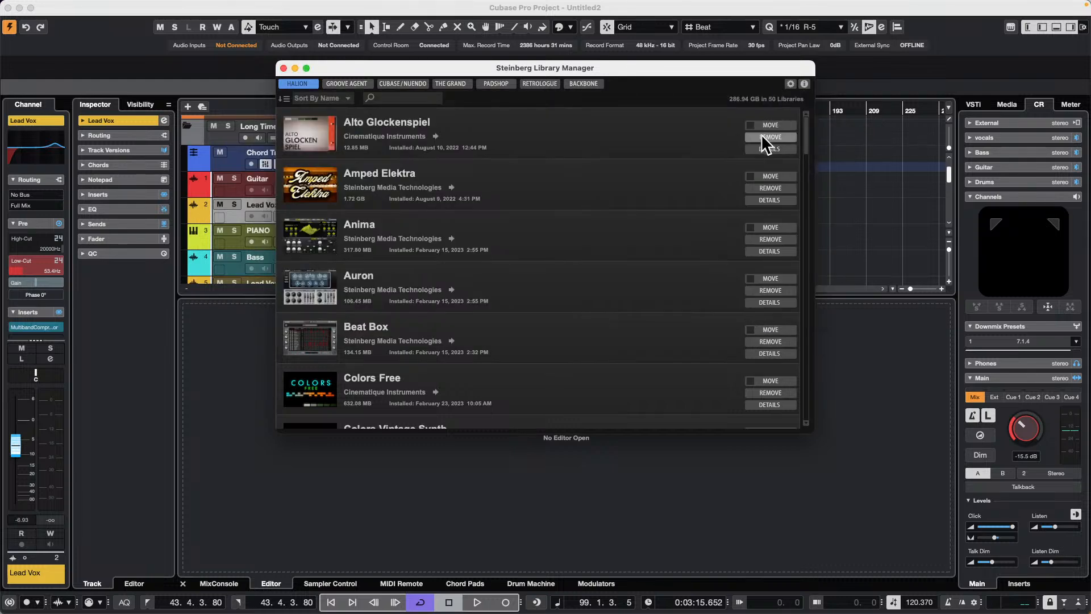
Mark the six HALion libraries from Alto Glockenspiel to Colors Free for moving, open the destination folder choice, and cancel it
left_click(750, 176)
left_click(750, 227)
left_click(750, 278)
left_click(750, 330)
left_click(750, 381)
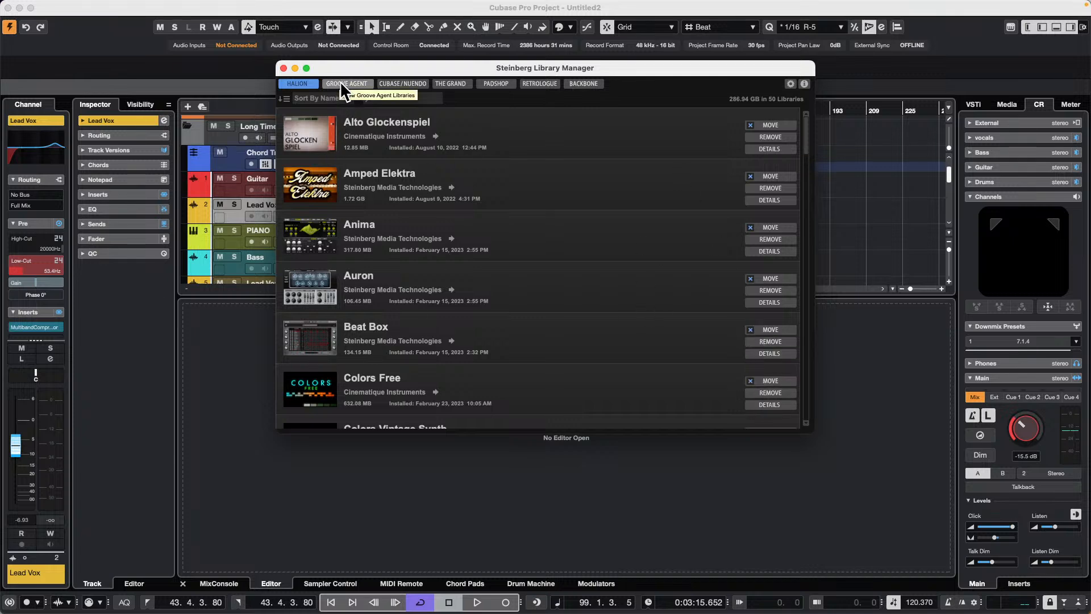
left_click(776, 124)
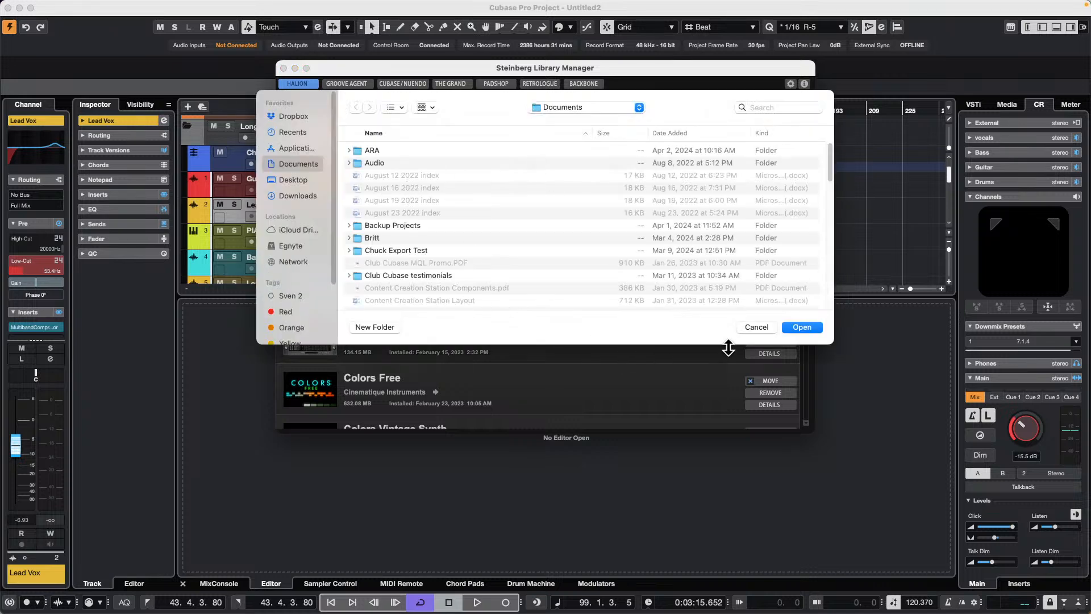
left_click(756, 327)
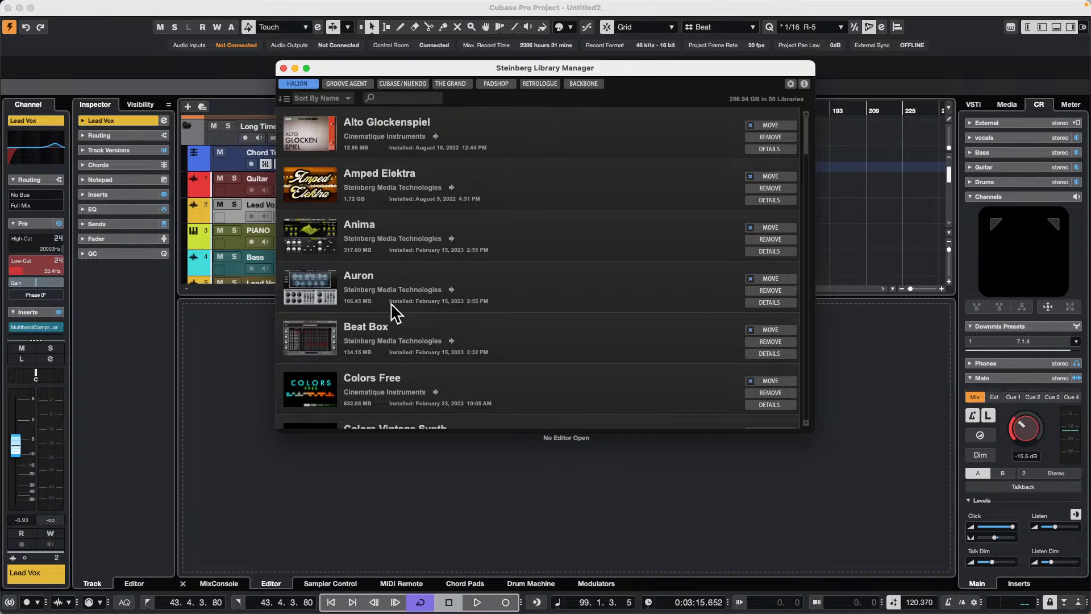
Look through the installed HALion and Cubase/Nuendo content libraries
left_click(398, 83)
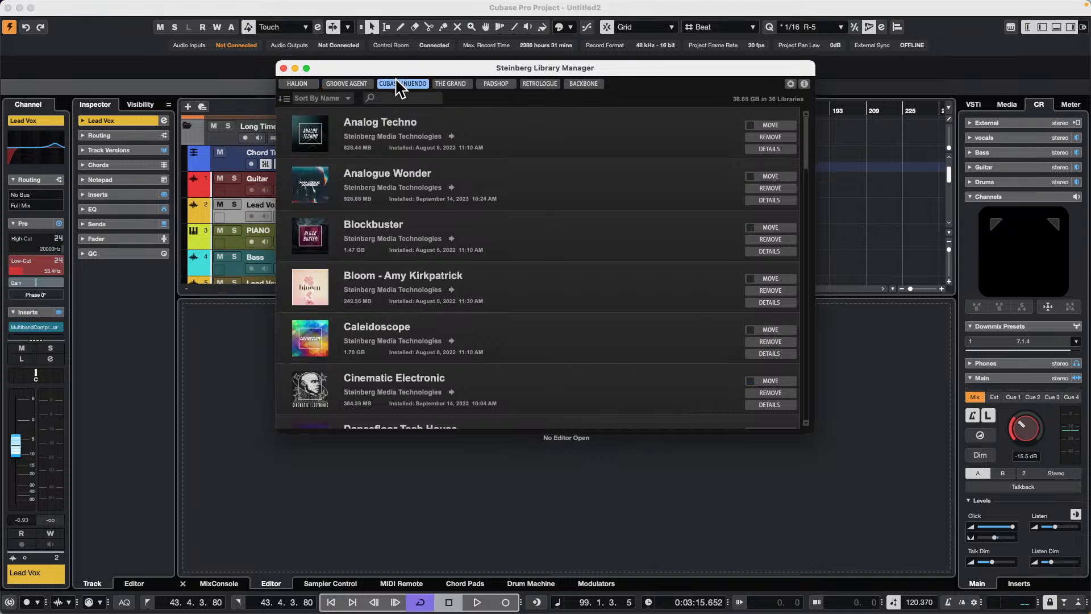
left_click(311, 84)
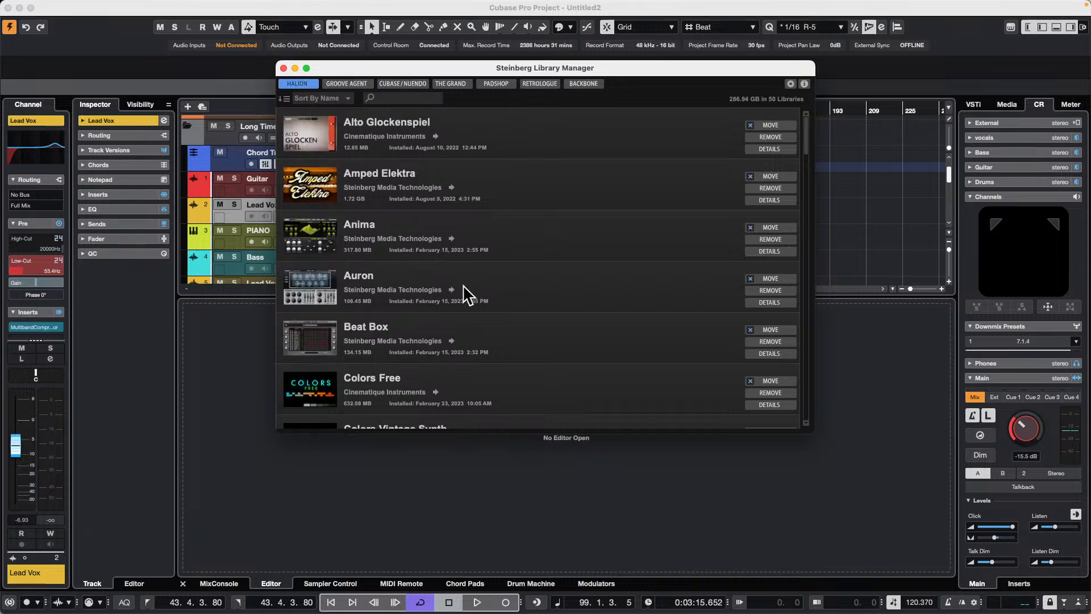
scroll(463, 292, "down", 10)
scroll(467, 298, "up", 10)
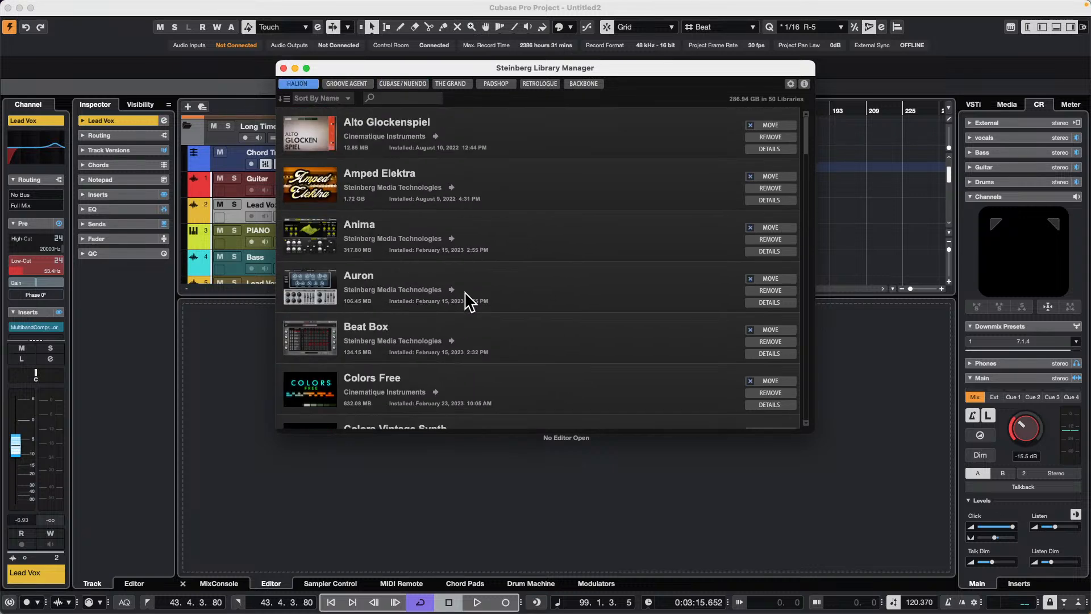
left_click(406, 85)
scroll(370, 269, "down", 12)
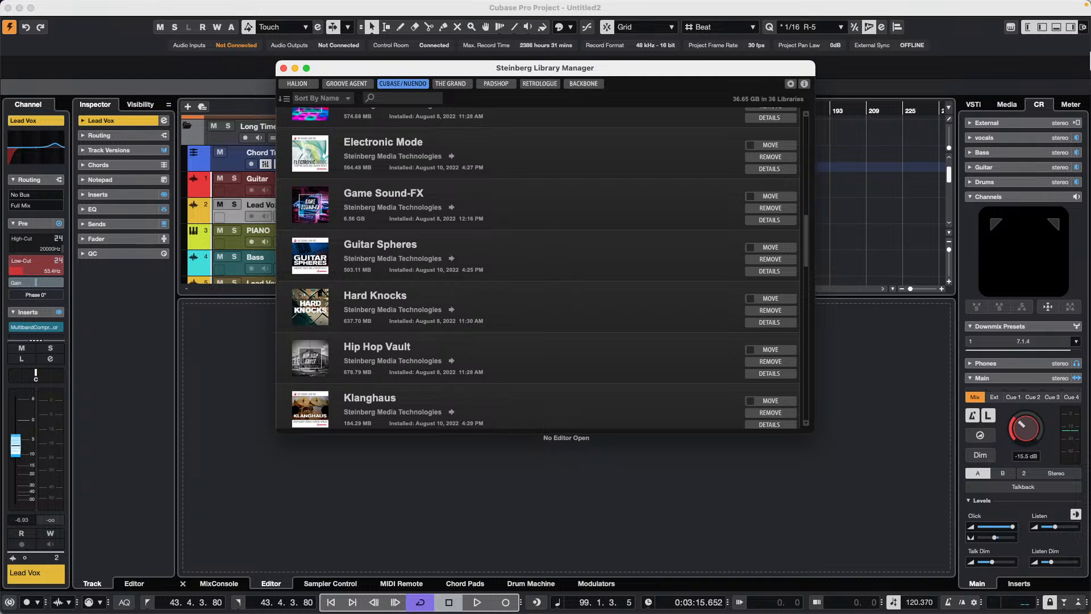
Return to the Untitled2 project in Cubase and close it without saving
left_click(832, 176)
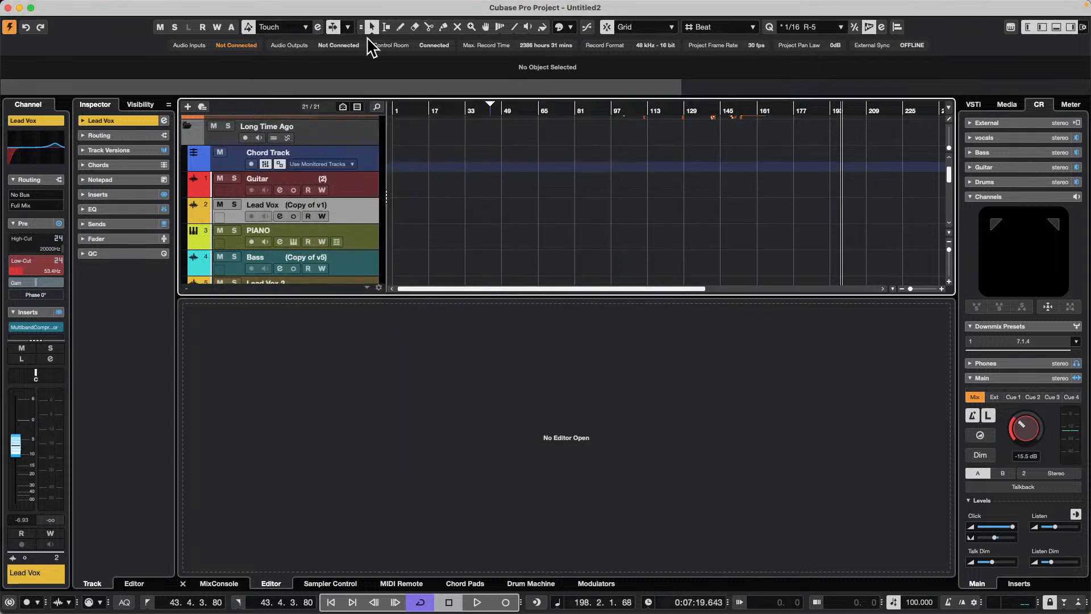
left_click(406, 108)
left_click_drag(407, 96, 436, 41)
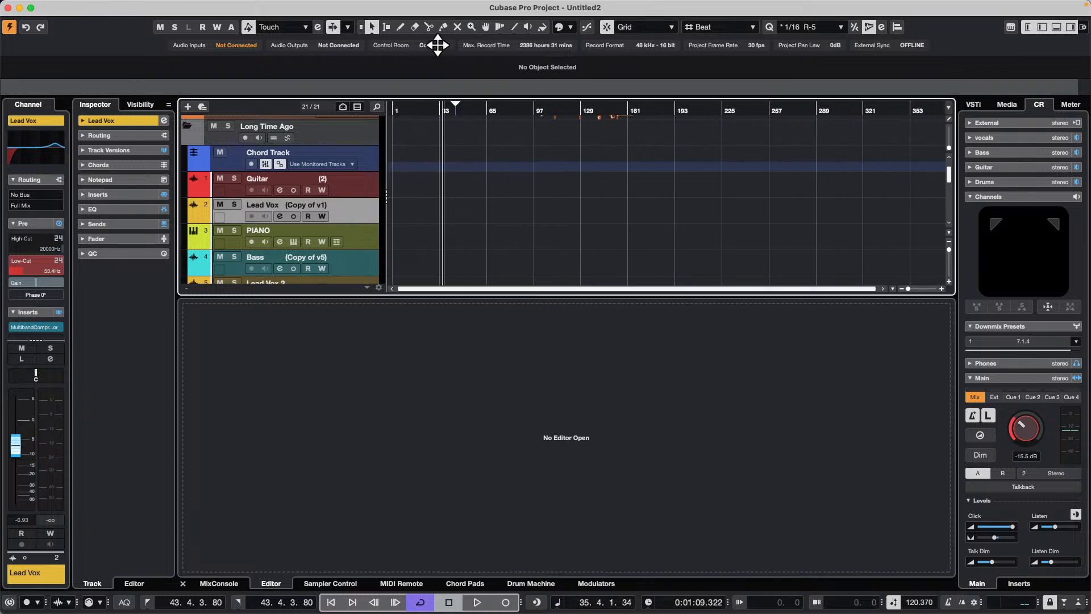
left_click_drag(503, 109, 831, 112)
scroll(575, 175, "up", 2)
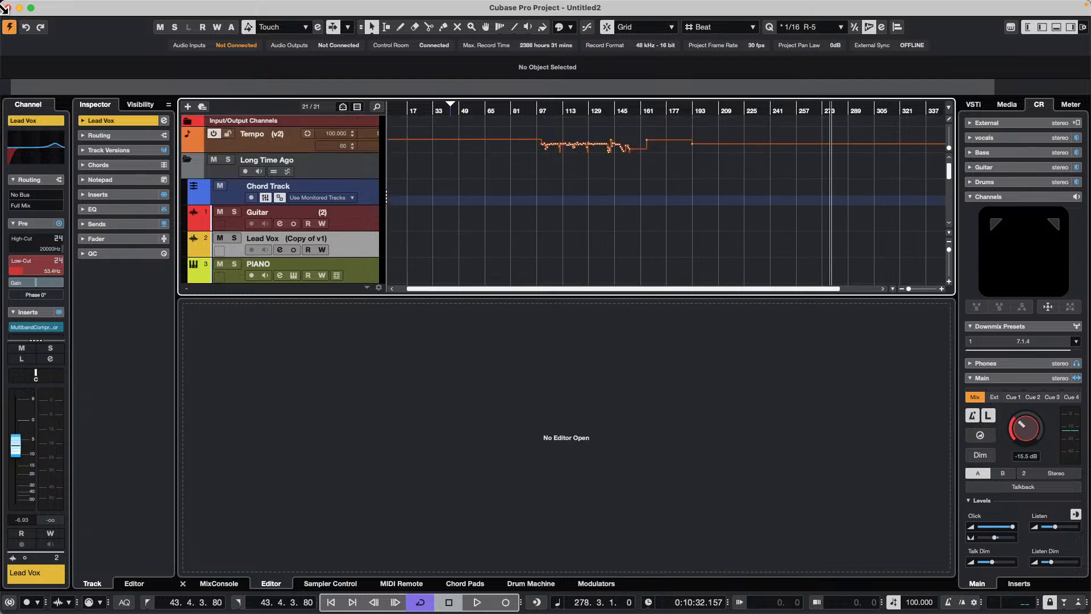
left_click(8, 8)
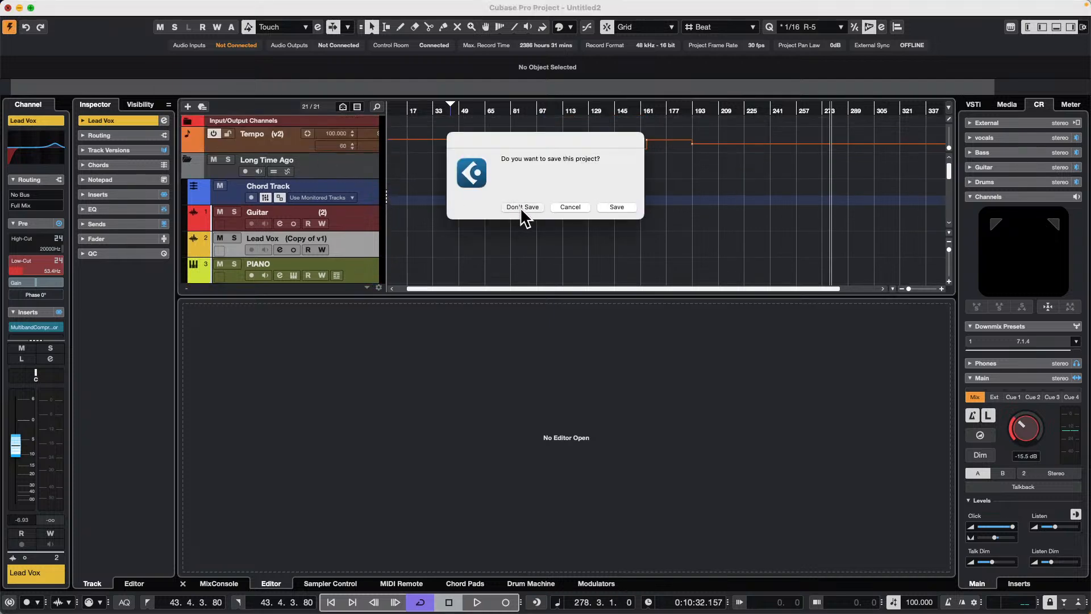
left_click(520, 207)
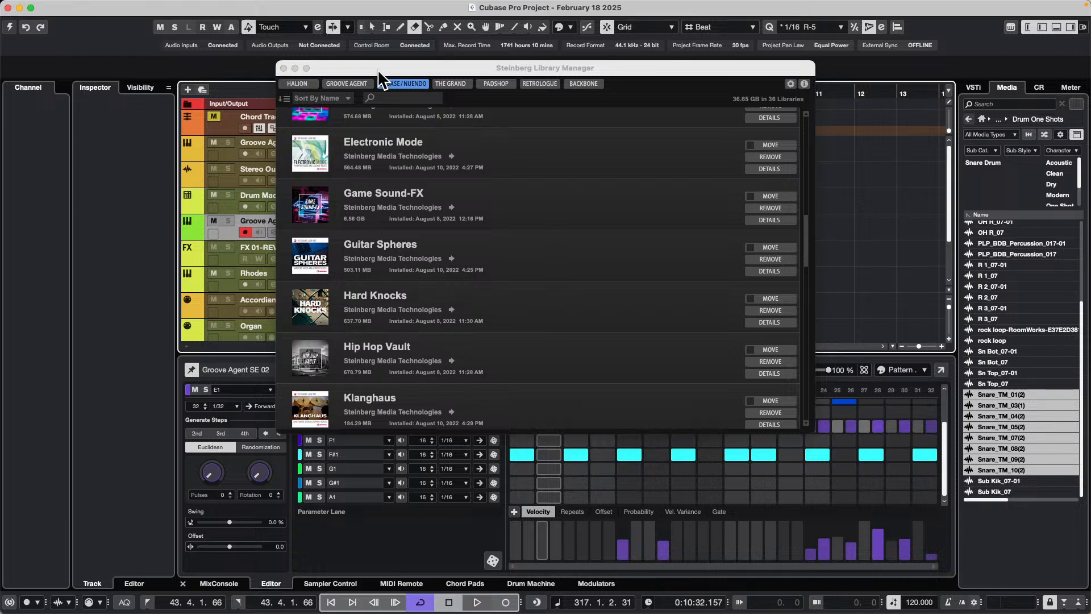
Move the Steinberg Library Manager window aside and close it
left_click_drag(377, 69, 678, 176)
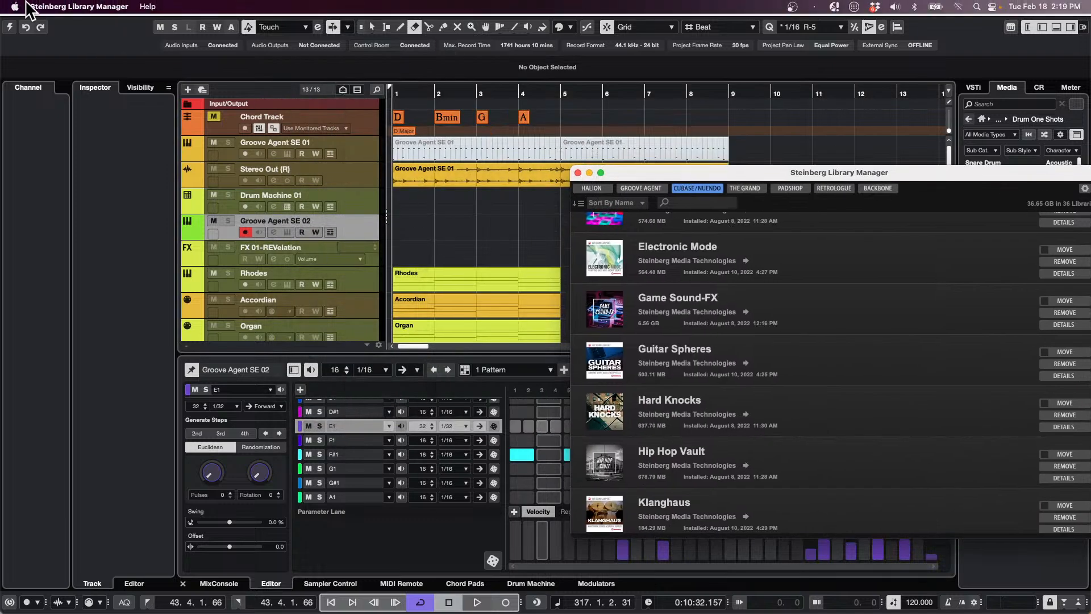
left_click(578, 173)
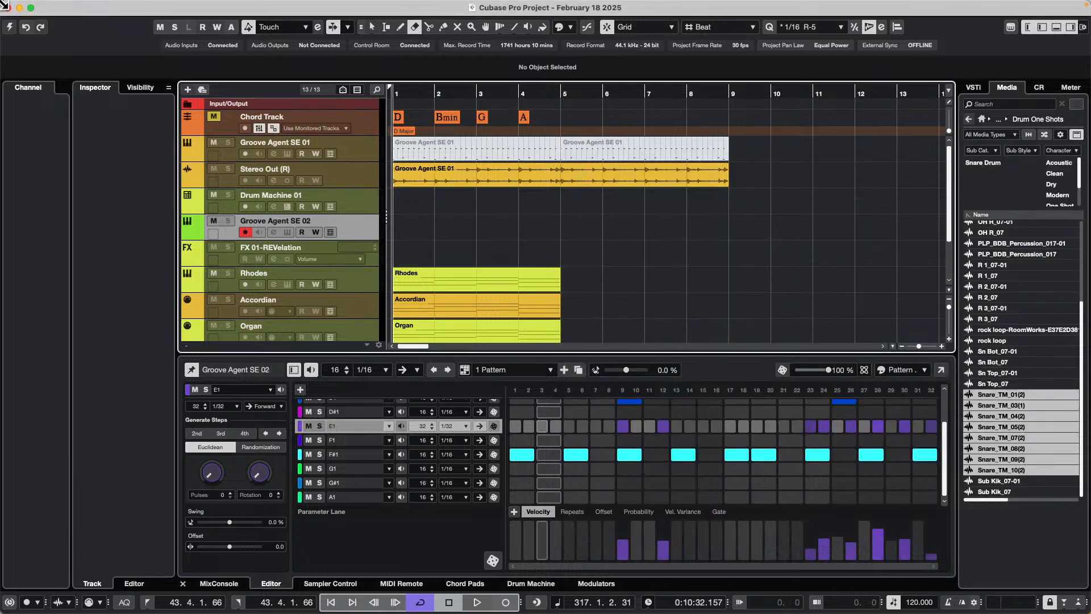
Start opening an existing project and browse up from the February 18 2025 folder through Hangouts to the Projects folder
left_click(80, 7)
mouse_move(82, 250)
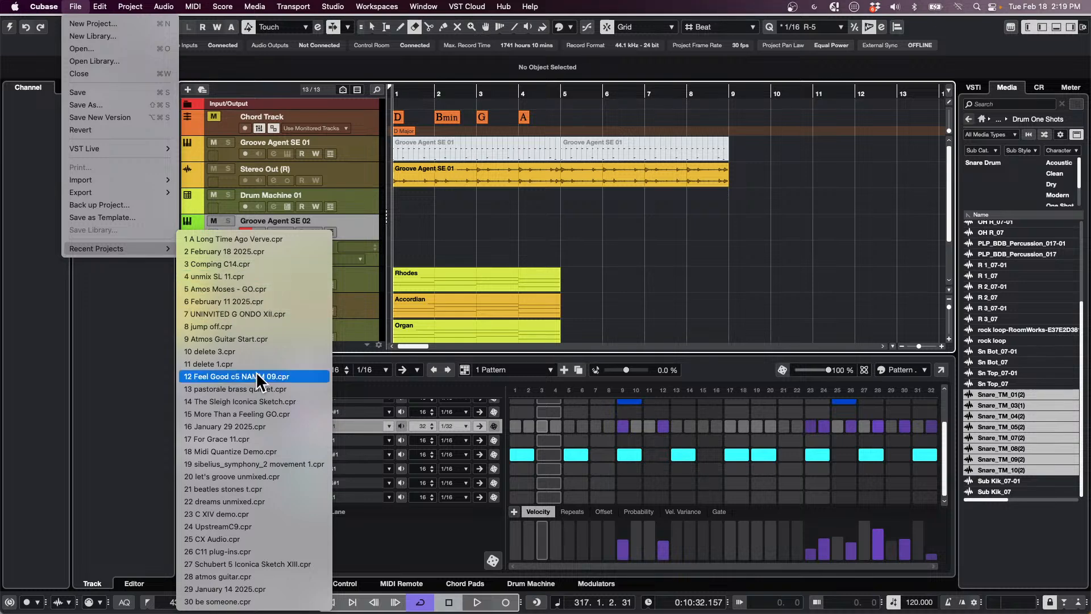
left_click(116, 49)
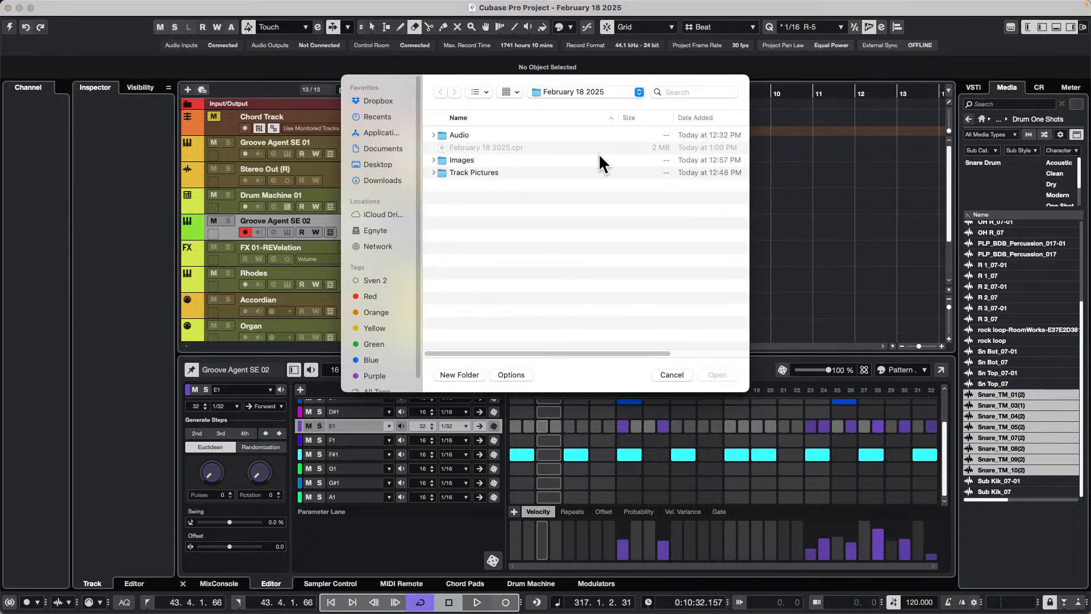
left_click(604, 93)
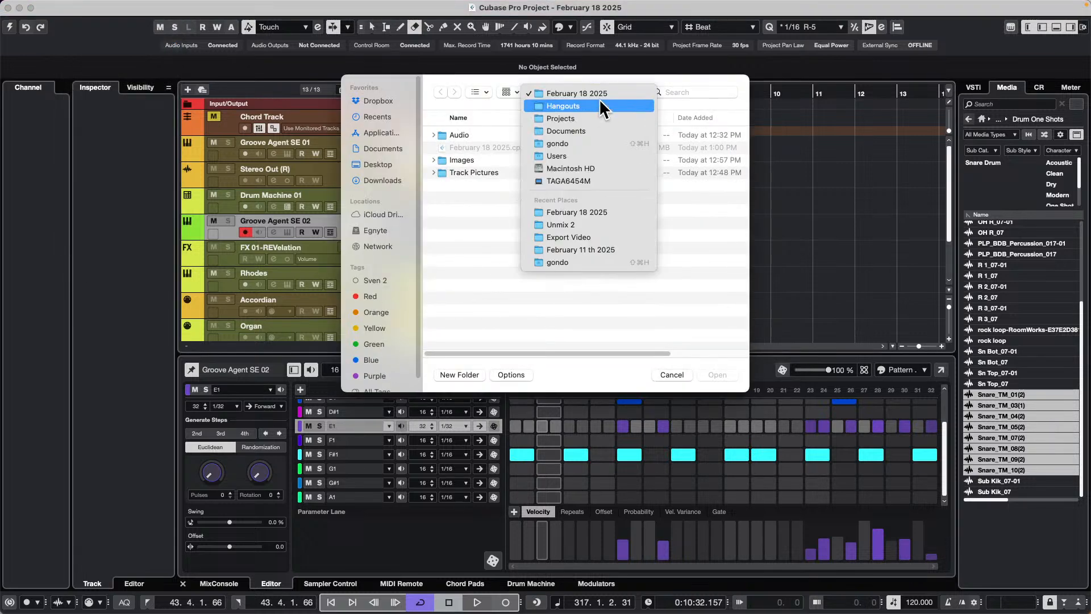
left_click(598, 107)
scroll(470, 233, "down", 5)
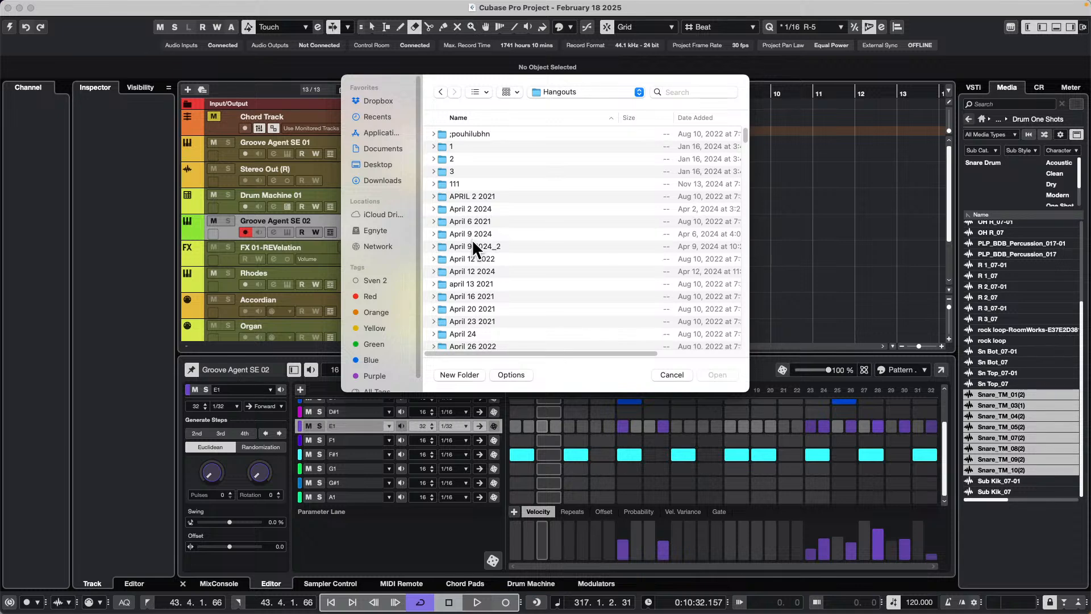
scroll(474, 239, "up", 2)
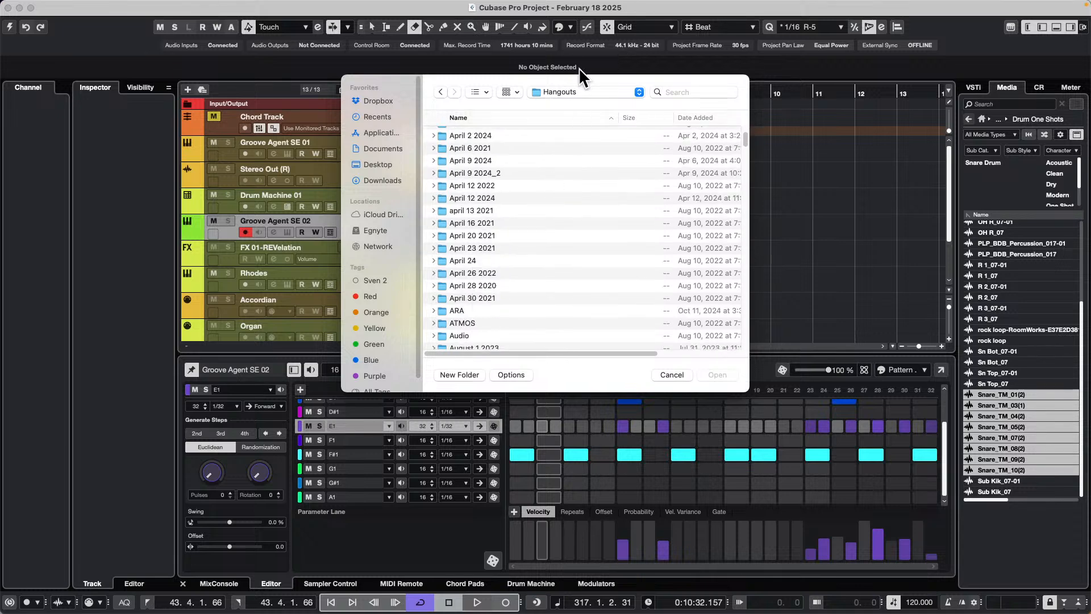
left_click(580, 91)
left_click(583, 109)
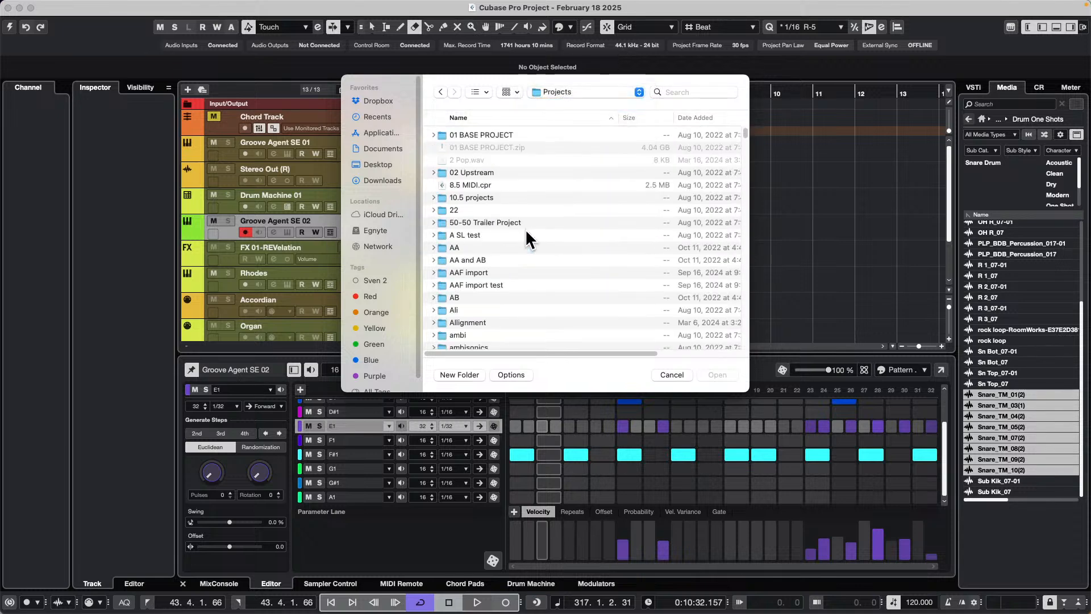
Open beatles stones t.cpr from the Beatles or Stones folder and activate the project
scroll(518, 233, "down", 10)
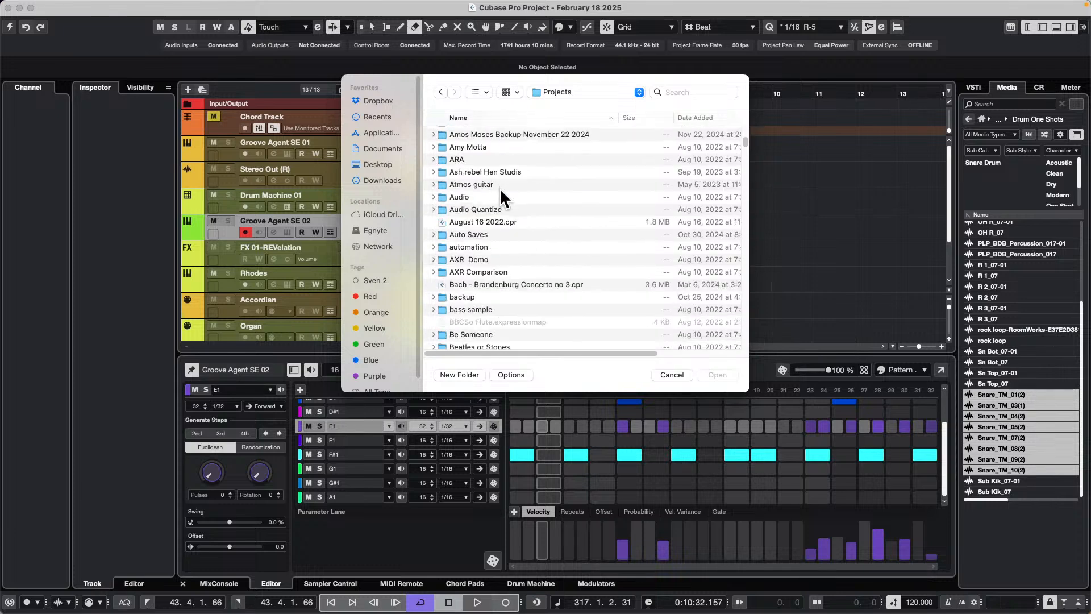
scroll(500, 189, "down", 1)
double_click(471, 341)
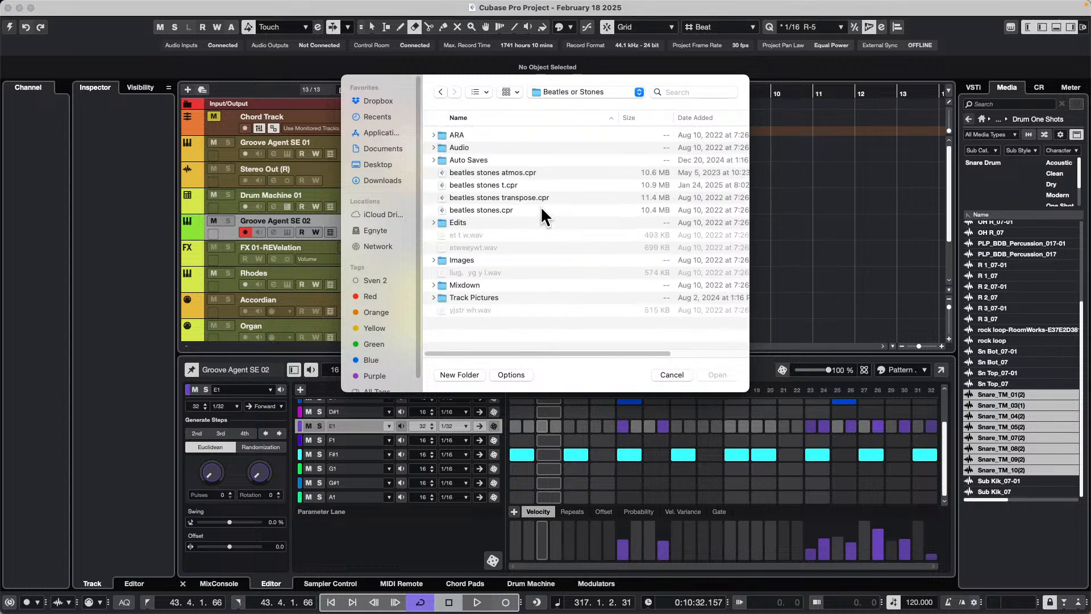
double_click(484, 184)
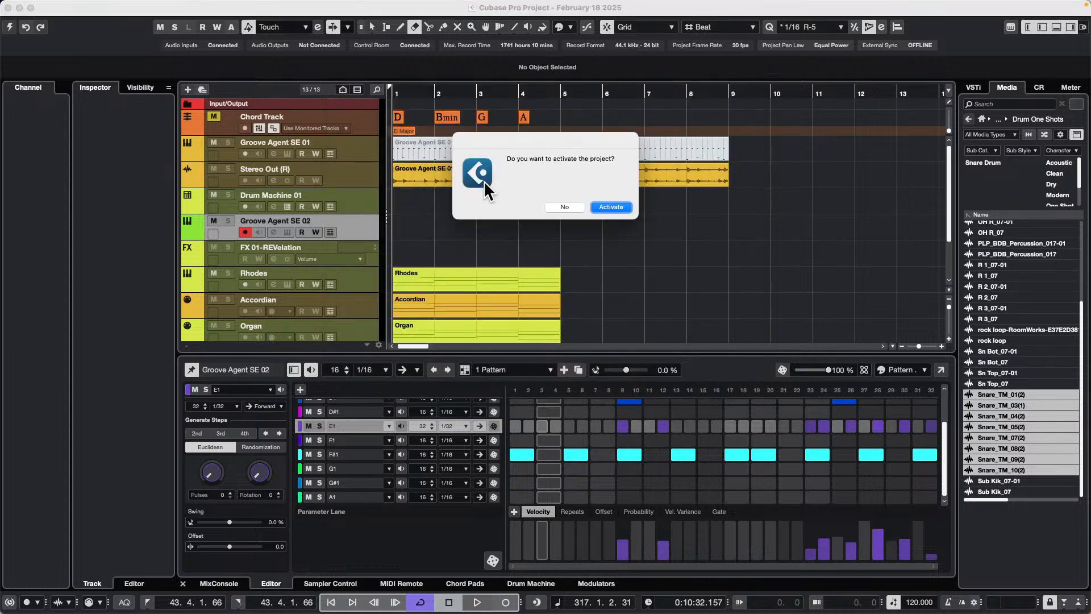
left_click(618, 210)
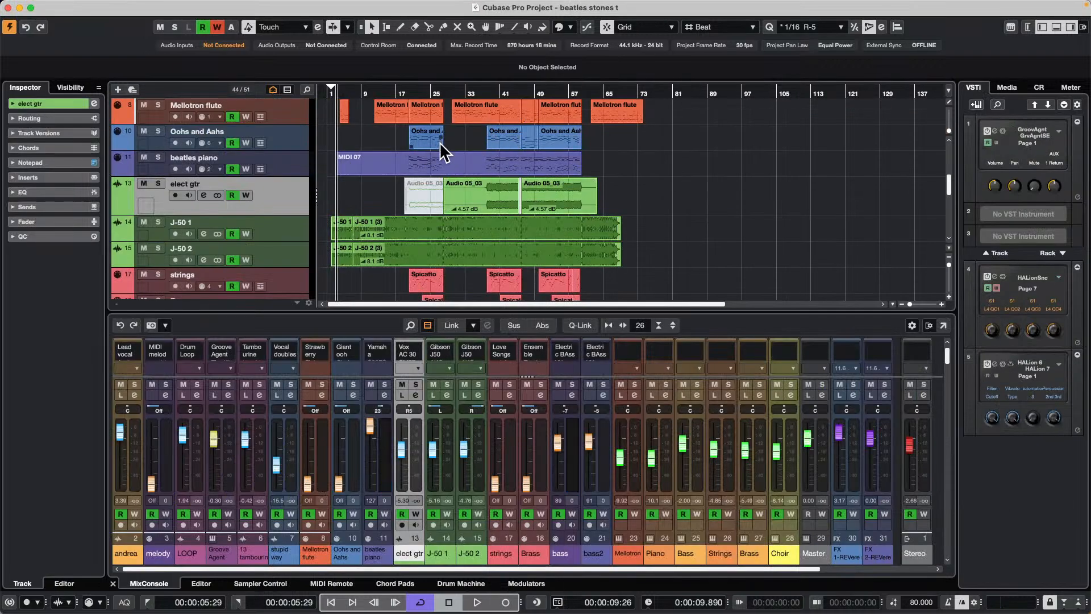
Open the first MIDI part on the melody track for editing
scroll(420, 148, "up", 8)
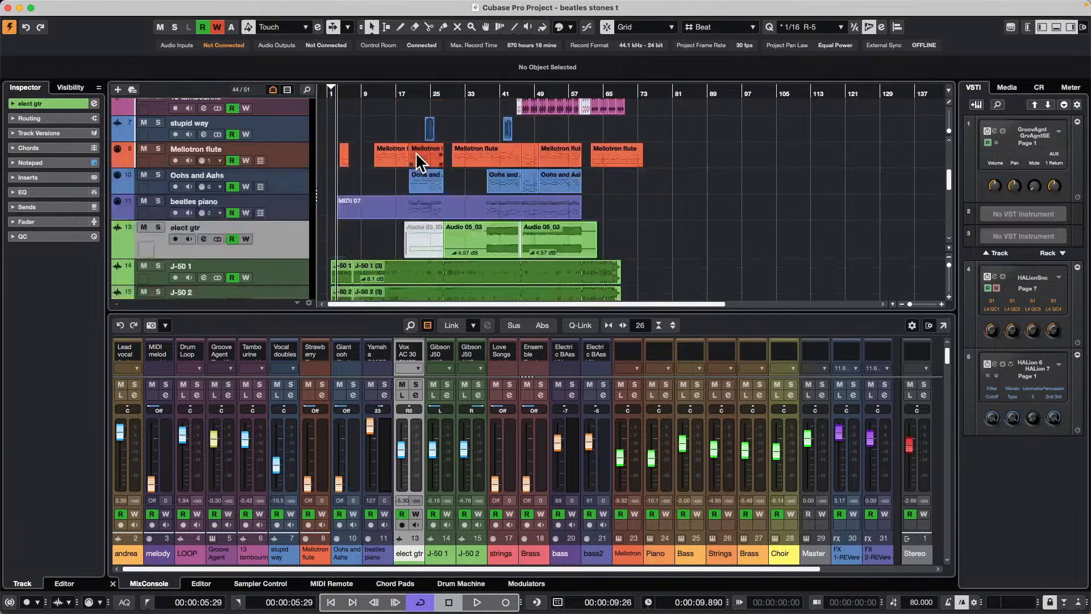
double_click(415, 233)
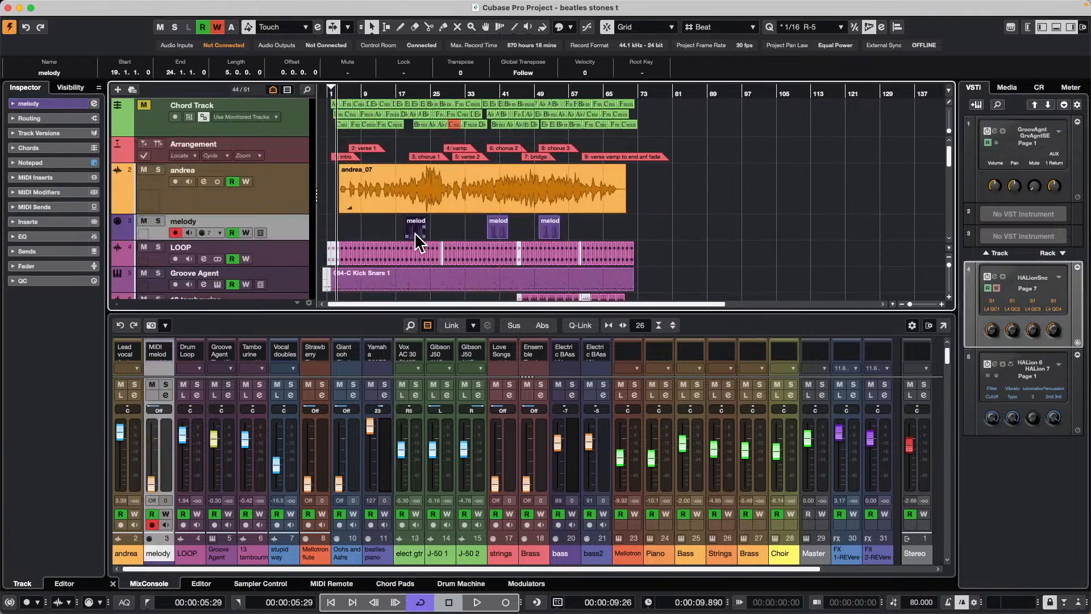
View the first melody part in the Key Editor and play the project from just before the part begins
scroll(540, 389, "down", 6)
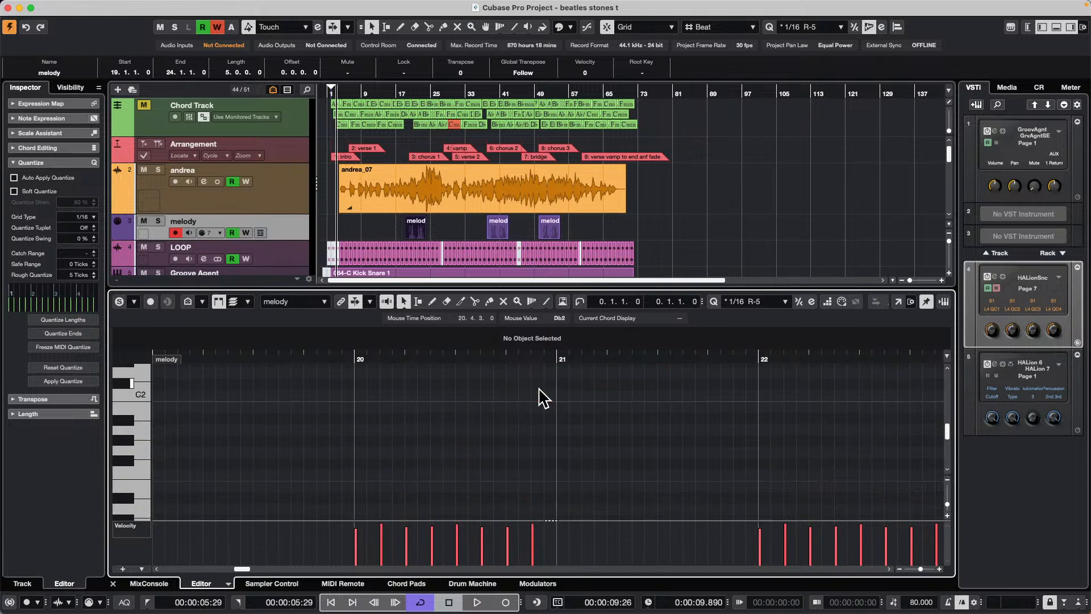
scroll(542, 396, "up", 1)
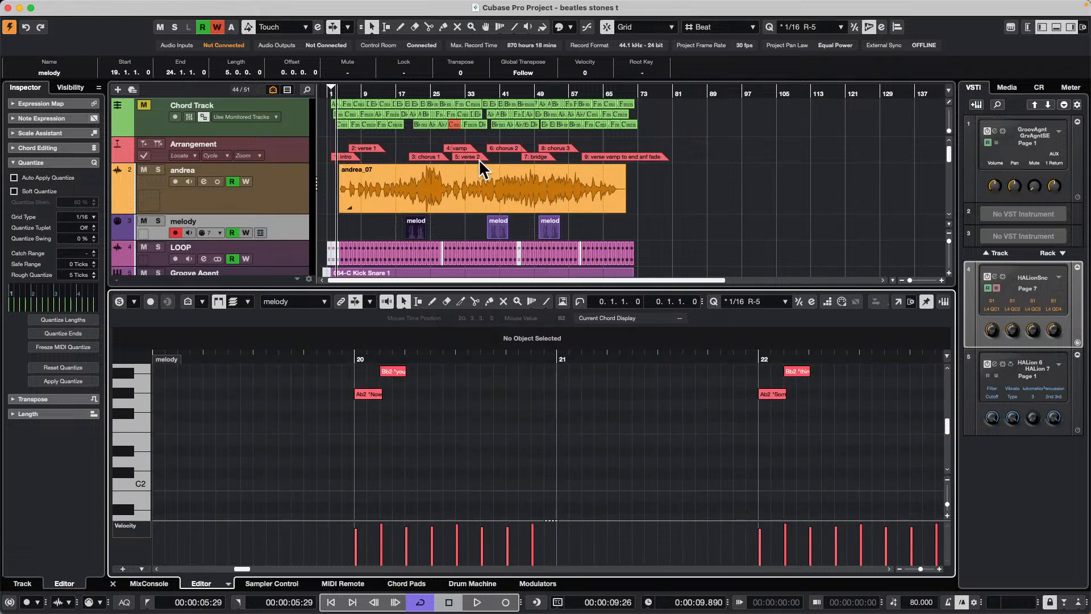
left_click(405, 95)
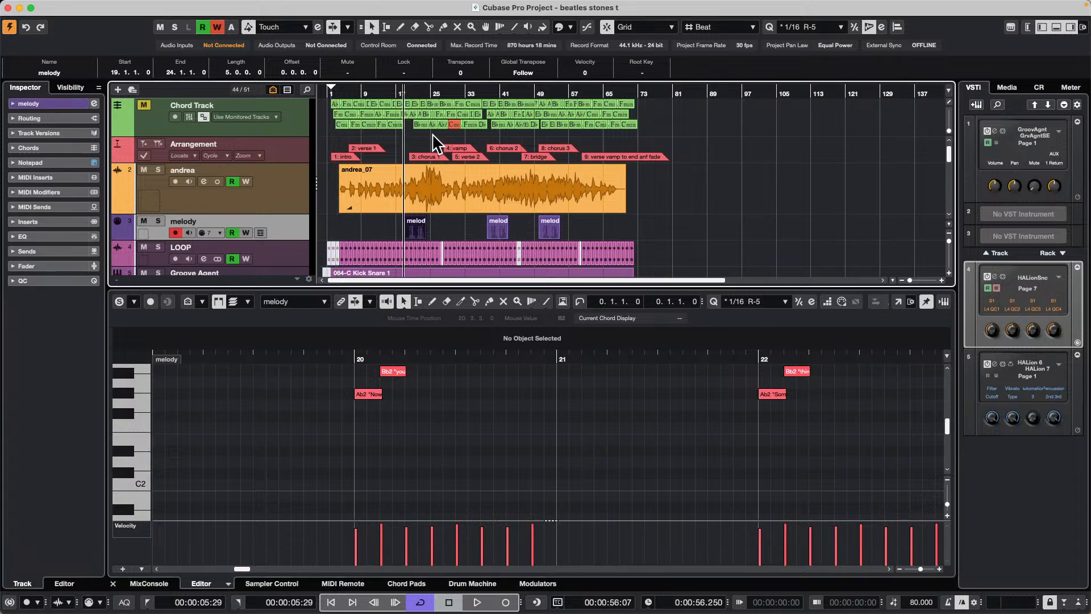
key("space")
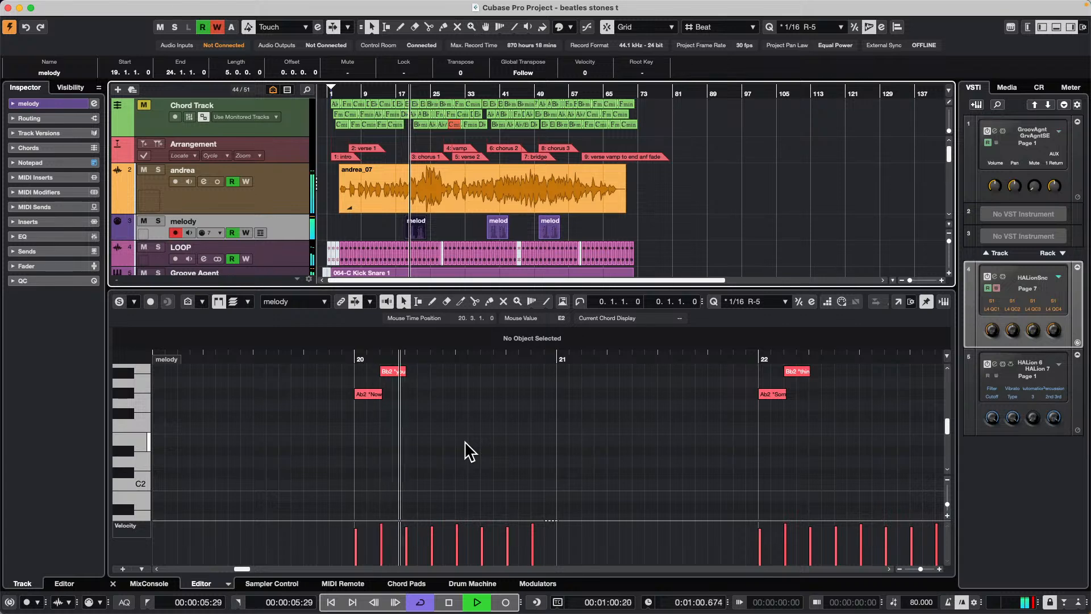
scroll(468, 452, "up", 3)
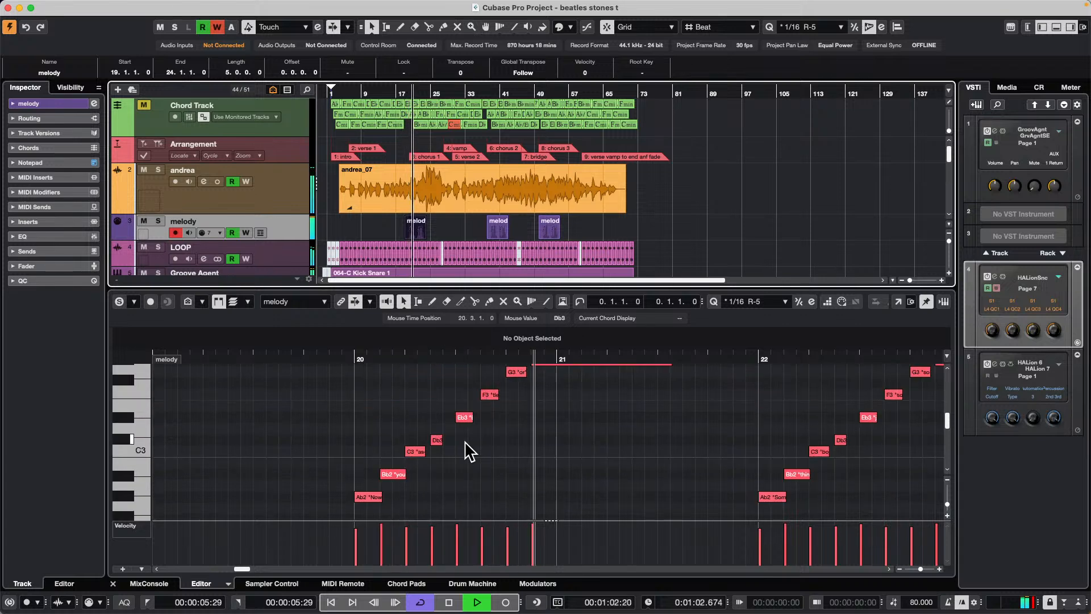
key("space")
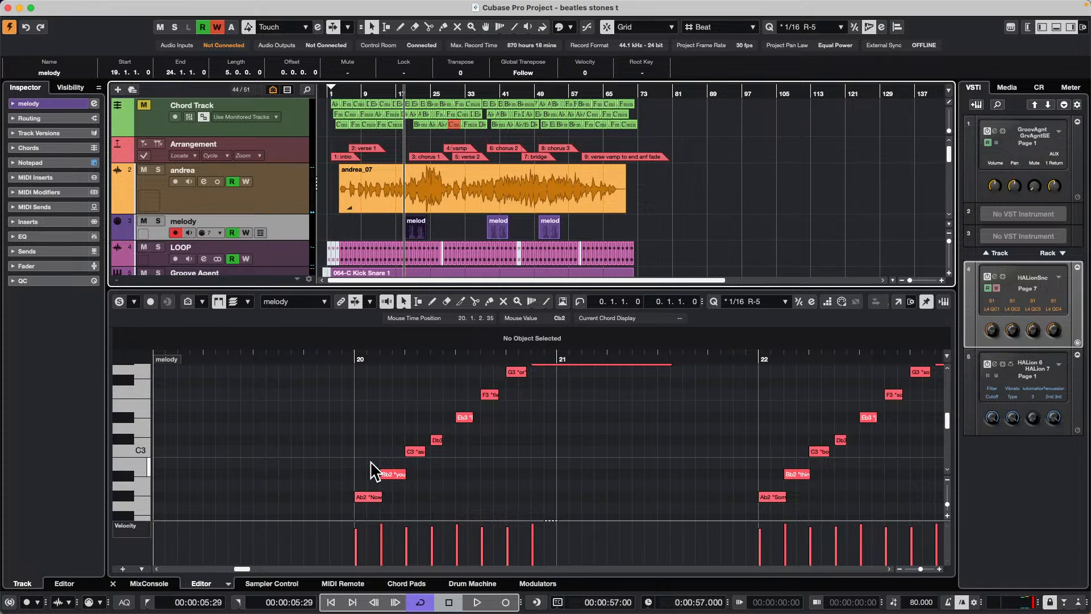
Open the first melody part in the Score Editor and select the first note of bar 20
double_click(415, 229)
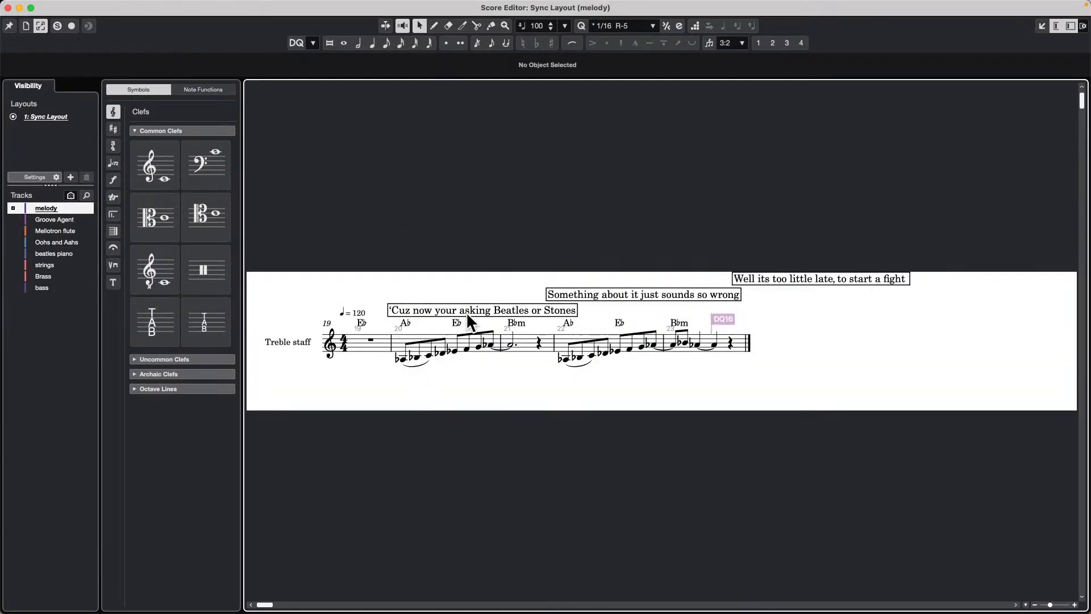
left_click(466, 311)
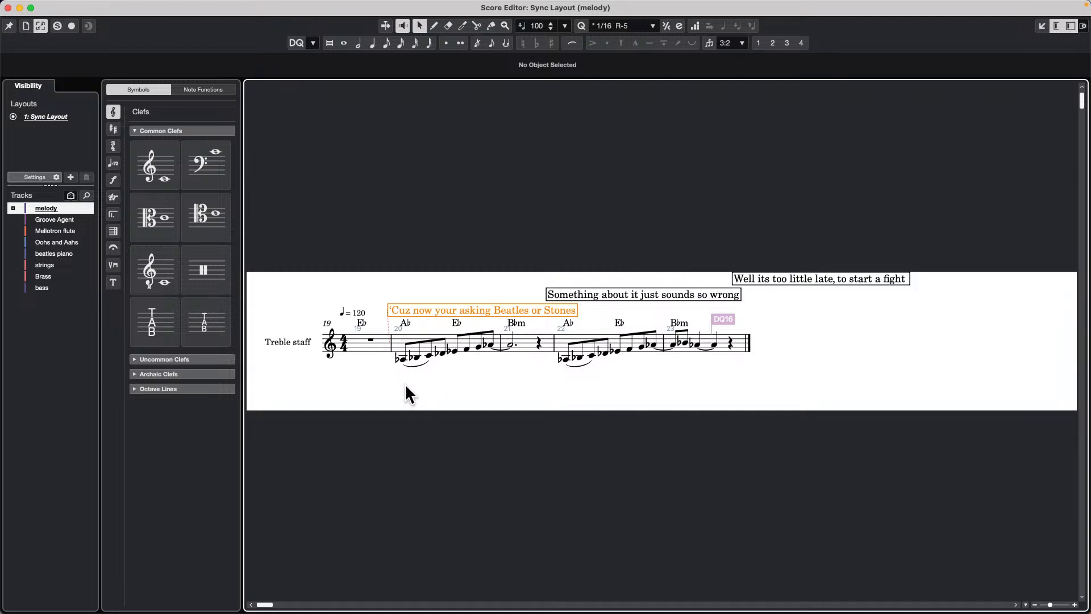
left_click(401, 359)
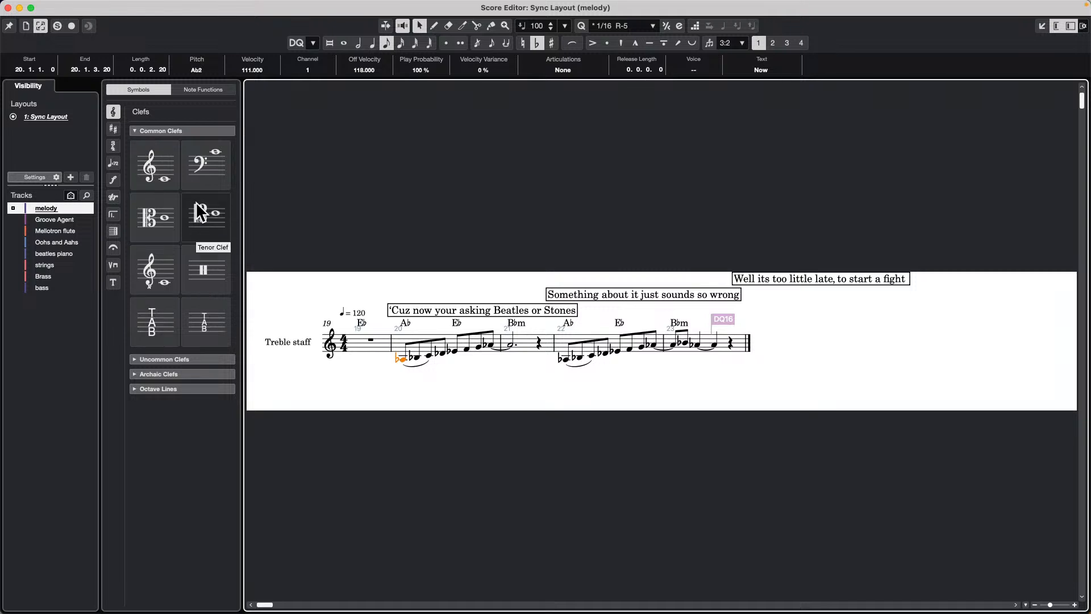
Add the lyrics "now", "its" and "talking" under the first three notes of bar 20
left_click(113, 283)
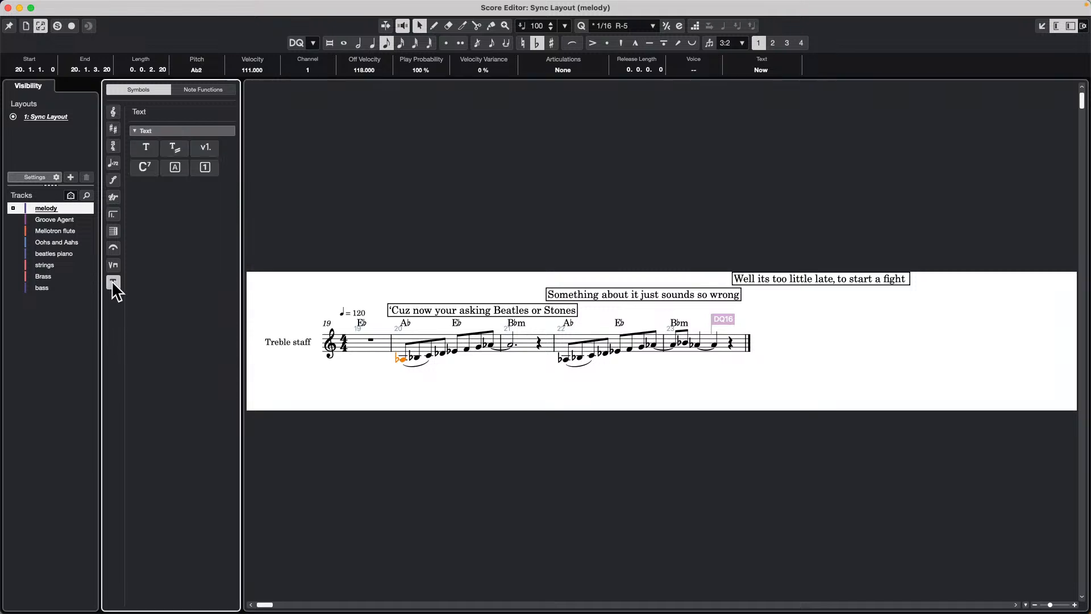
left_click(209, 147)
left_click(403, 331)
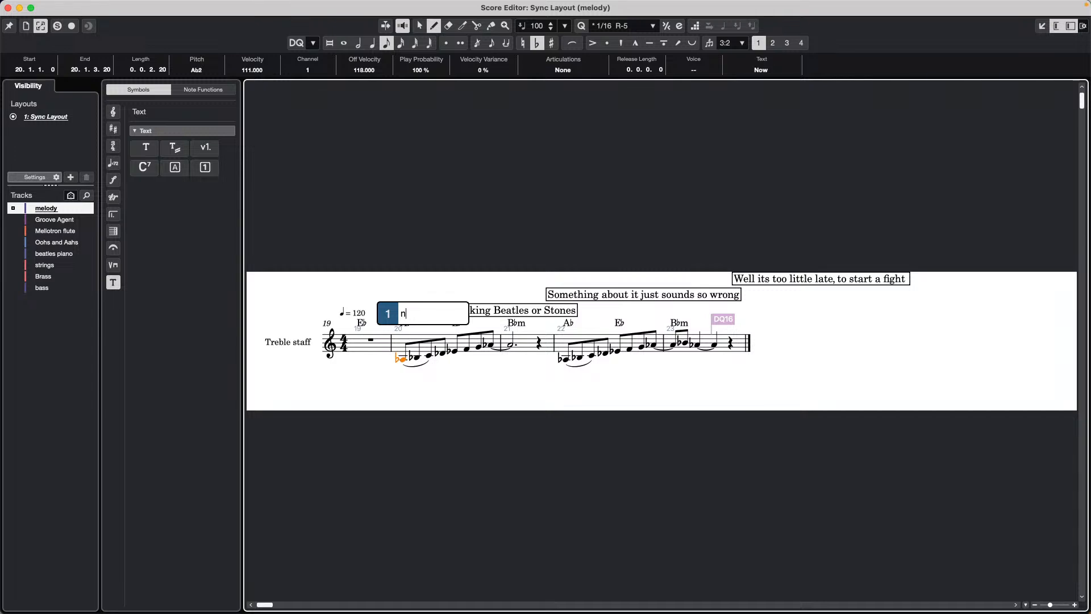
type("now")
key("space")
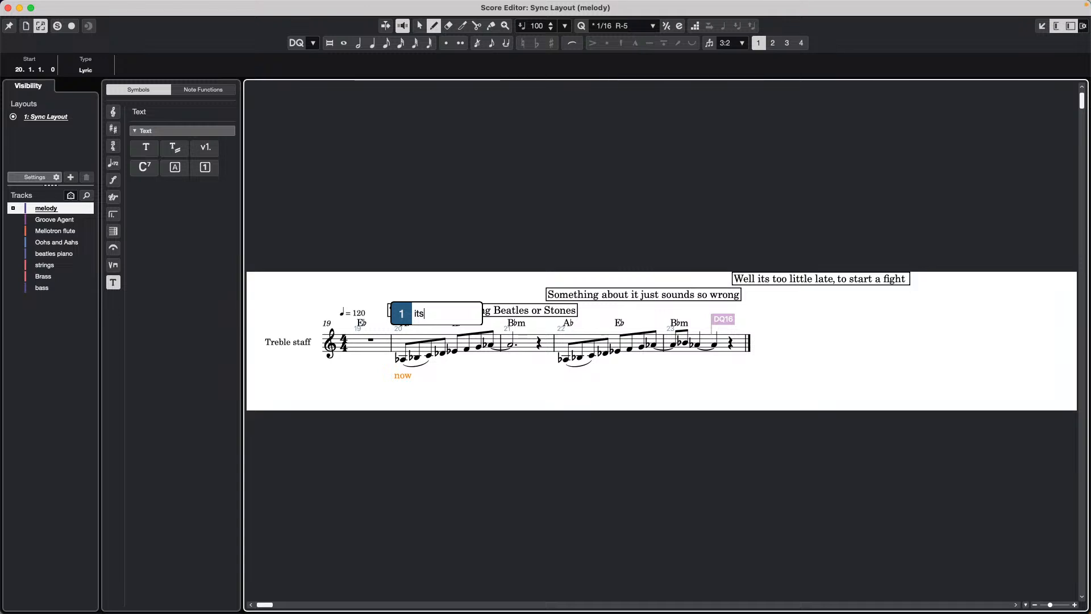
key("space")
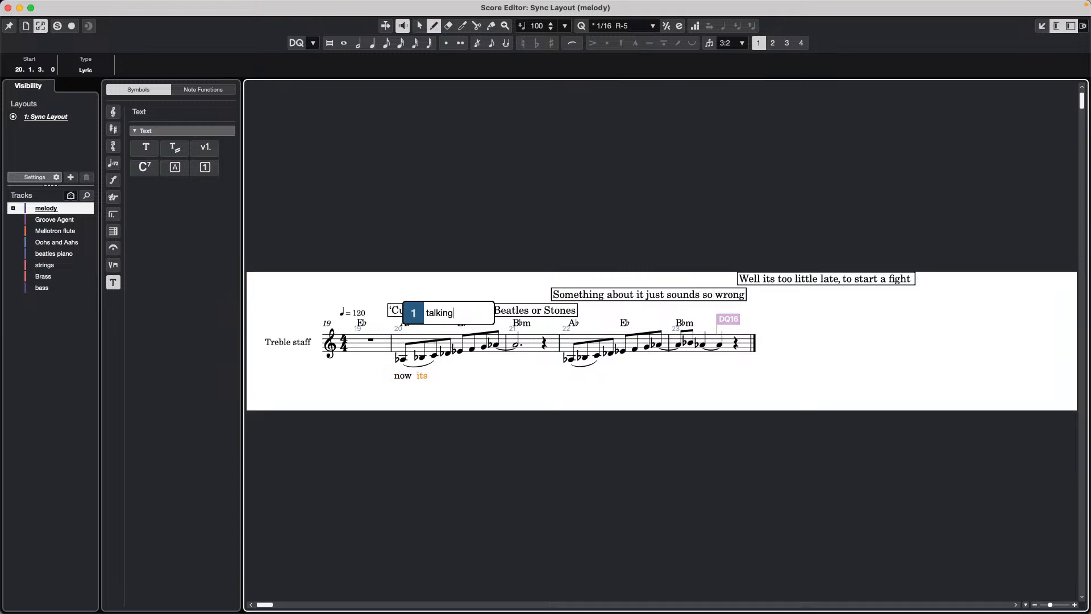
type("talking")
key("space")
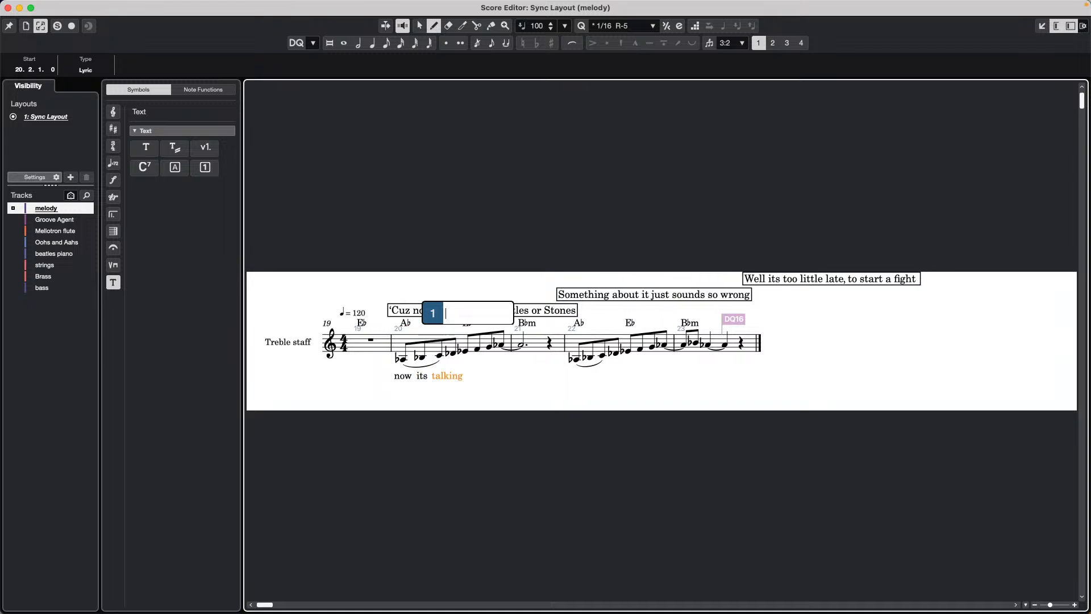
Split the lyric "talking" into "talk" and "ing" on consecutive notes, and close the Score Editor
key("Left")
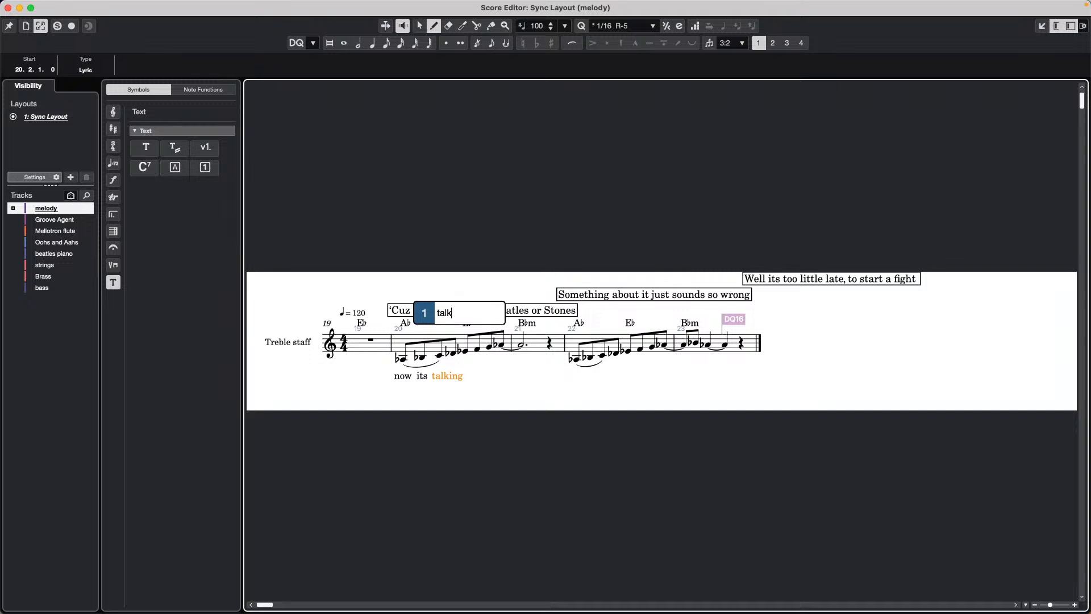
key("space")
type("ing")
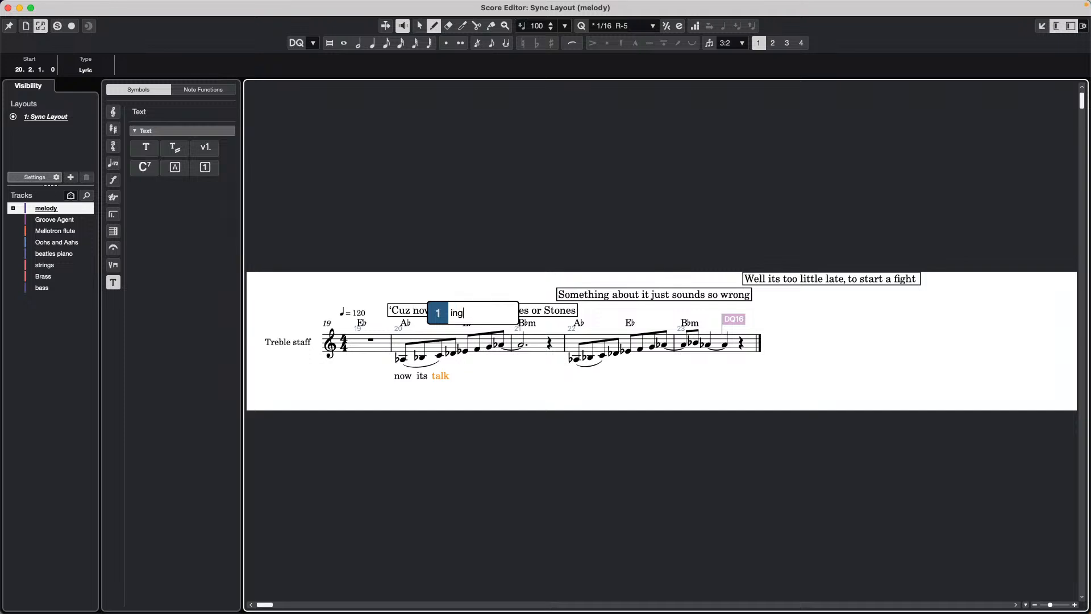
key("Return")
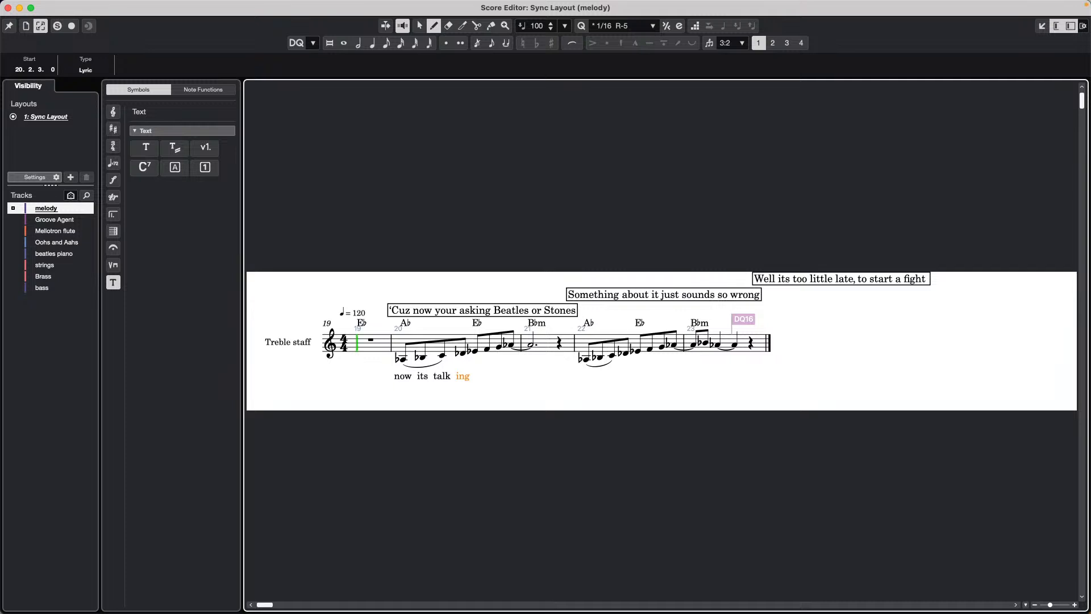
left_click(426, 383)
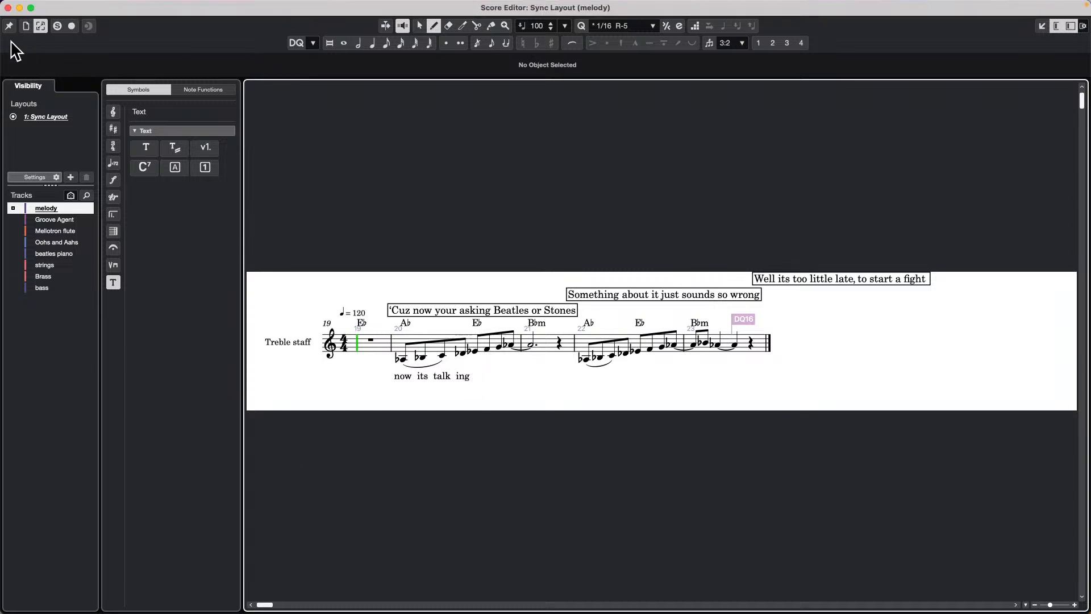
left_click(8, 7)
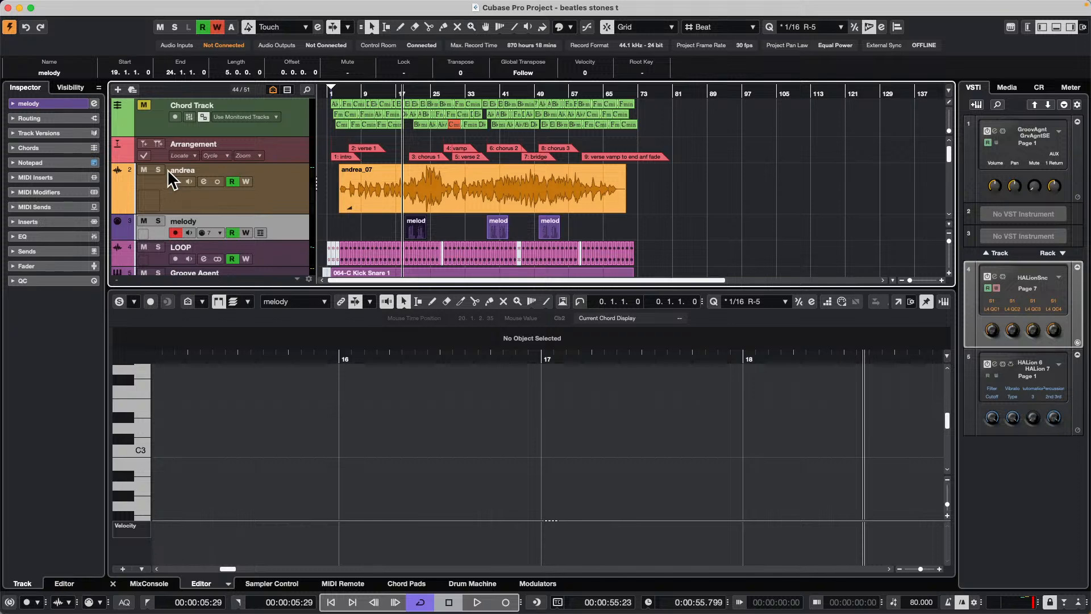
Make the hidden Lyrics marker track visible in the project
left_click(73, 87)
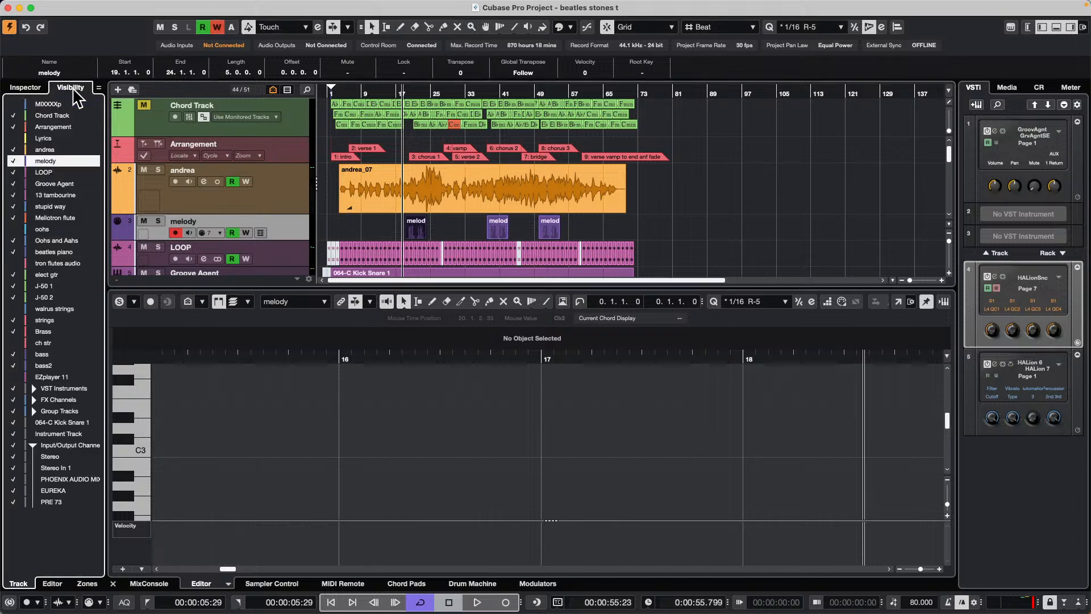
left_click(14, 138)
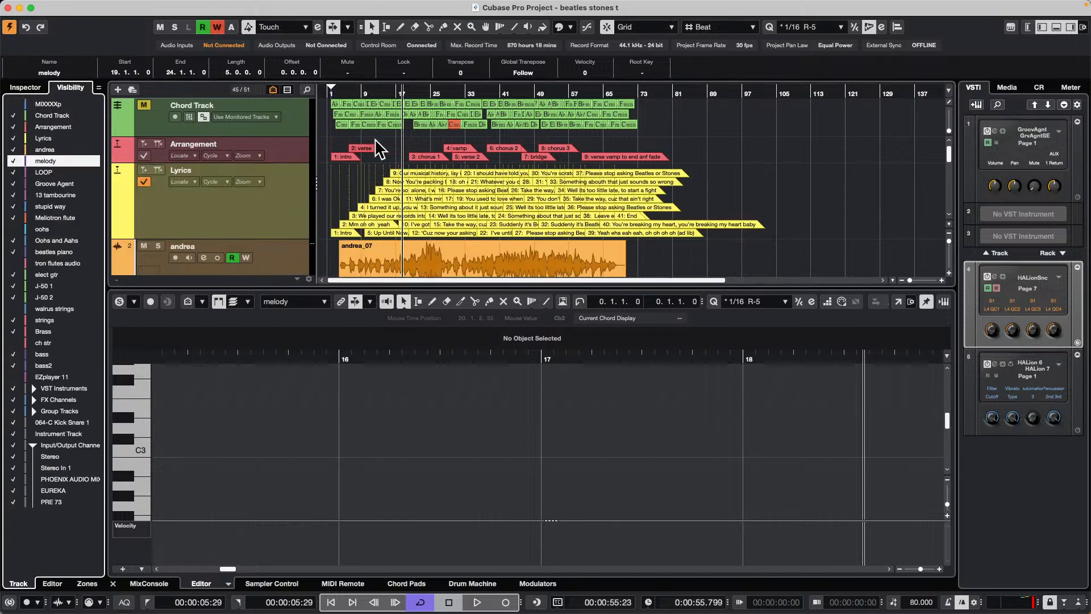
left_click_drag(366, 92, 367, 132)
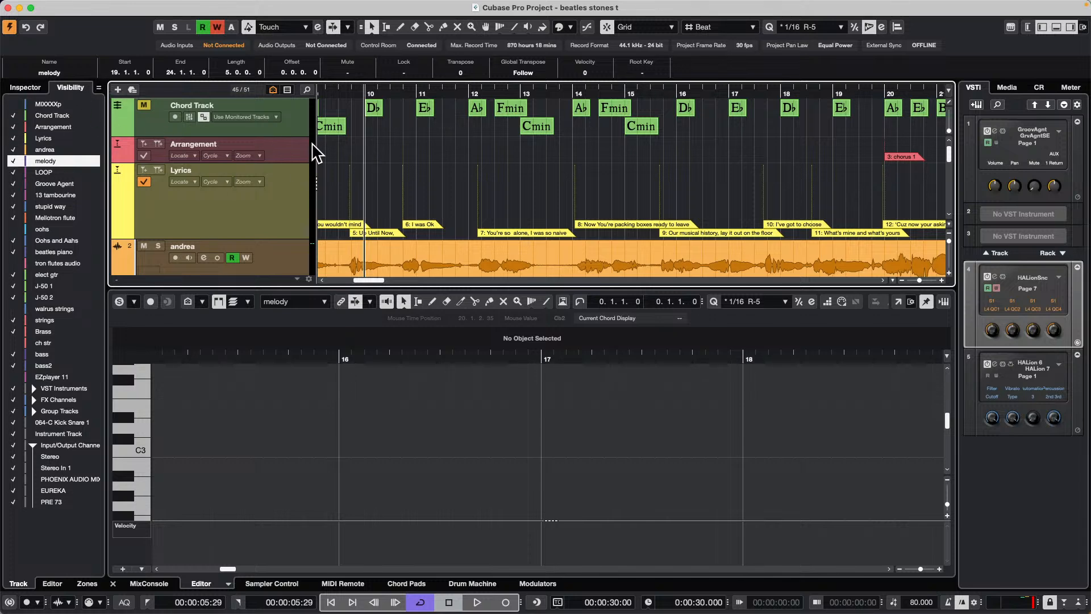
Open the Markers window for the Lyrics track and place it over the lower part of the project, clear of the track list
left_click(285, 203)
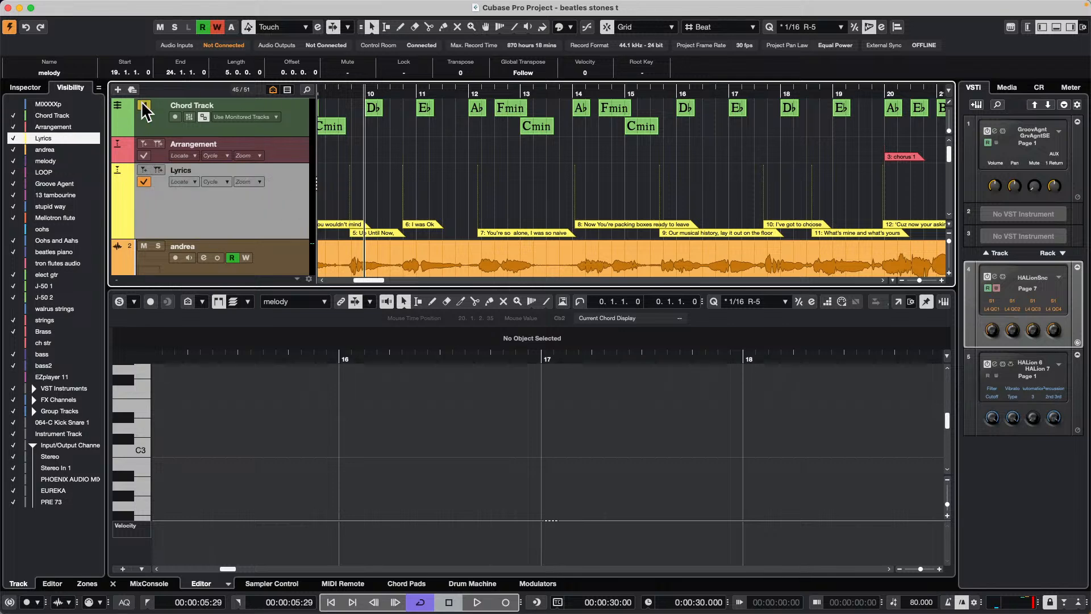
left_click(24, 88)
left_click(95, 104)
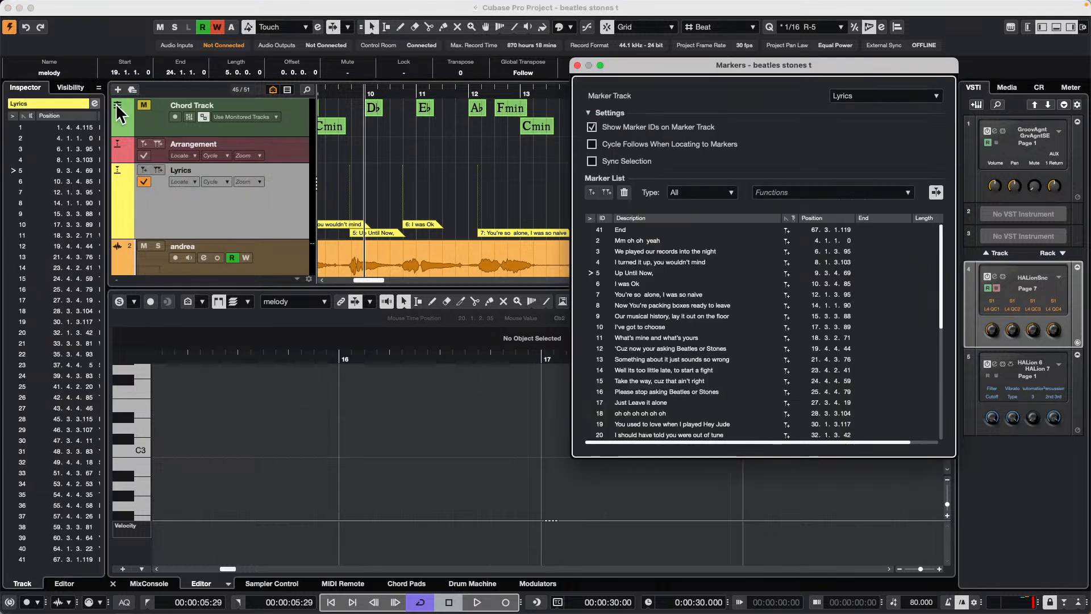
left_click_drag(688, 70, 209, 148)
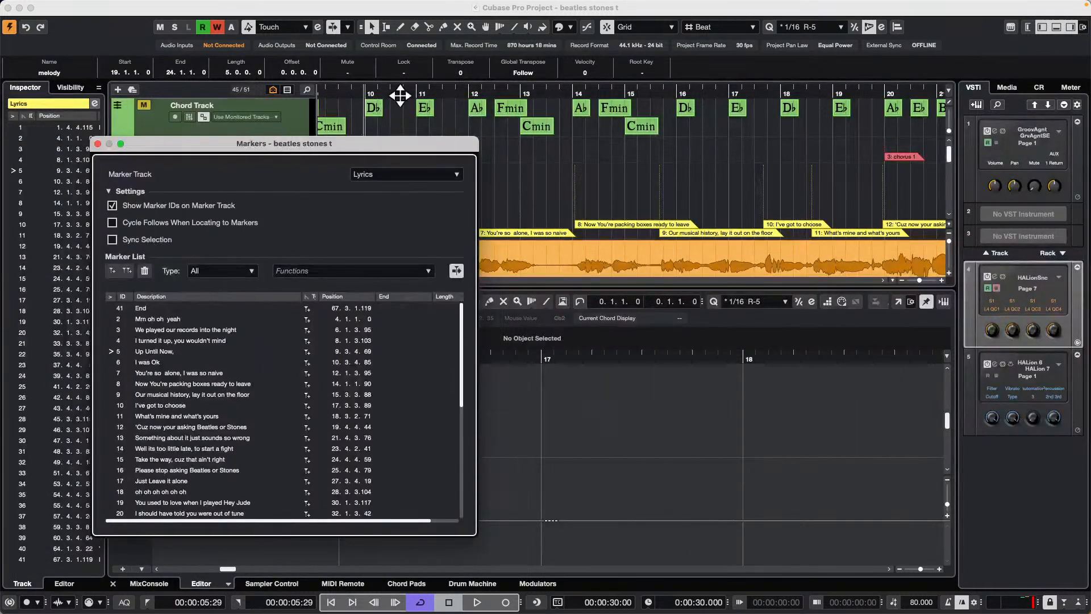
left_click_drag(393, 145, 886, 185)
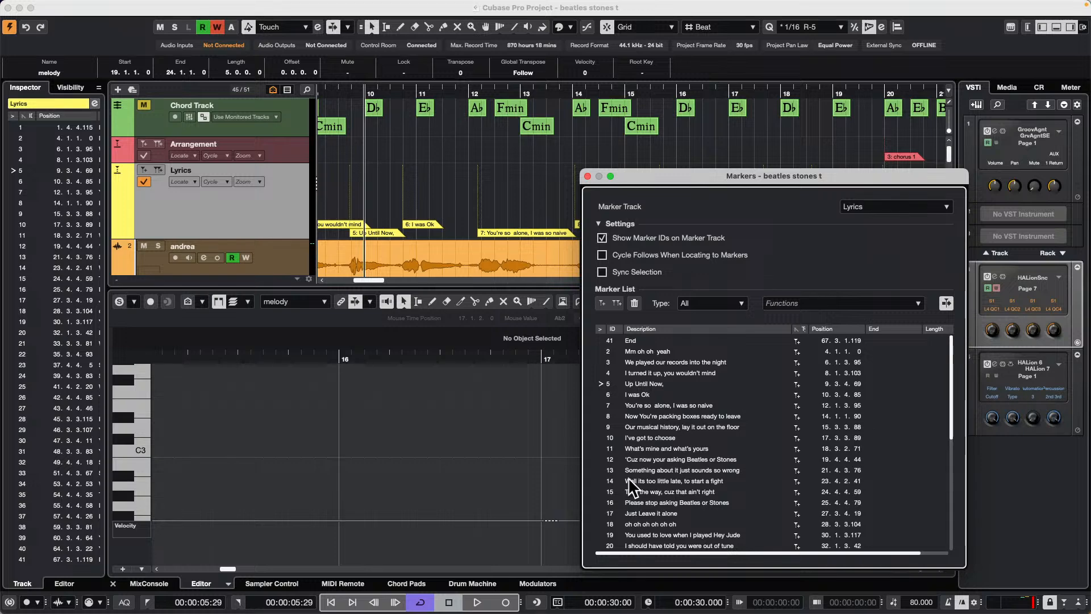
Play the song from lyric marker 10, "I've got to choose", jump back to that marker and stop playback
left_click(598, 438)
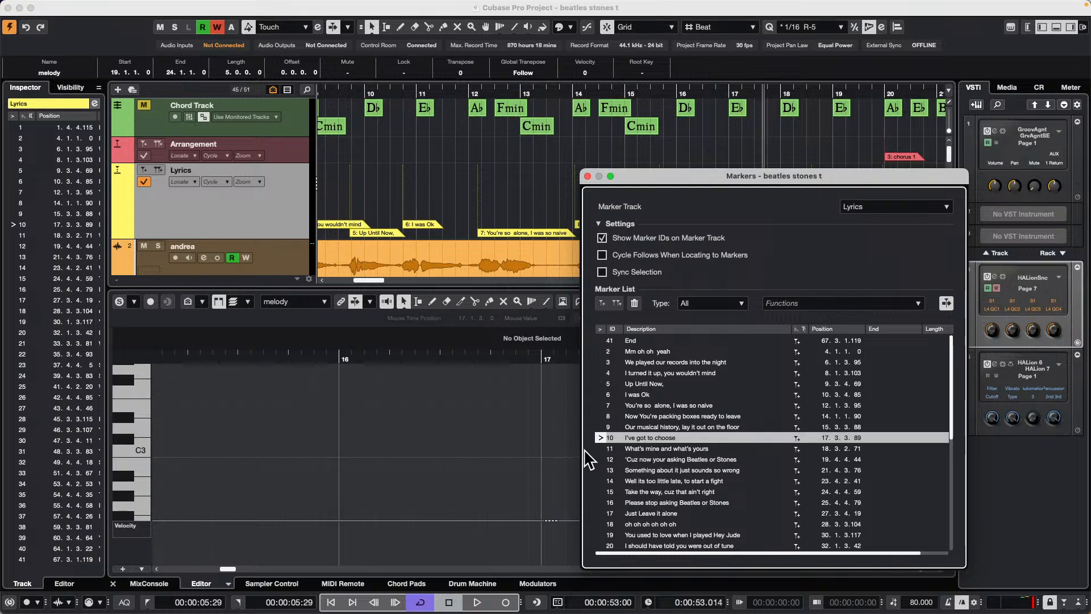
key("space")
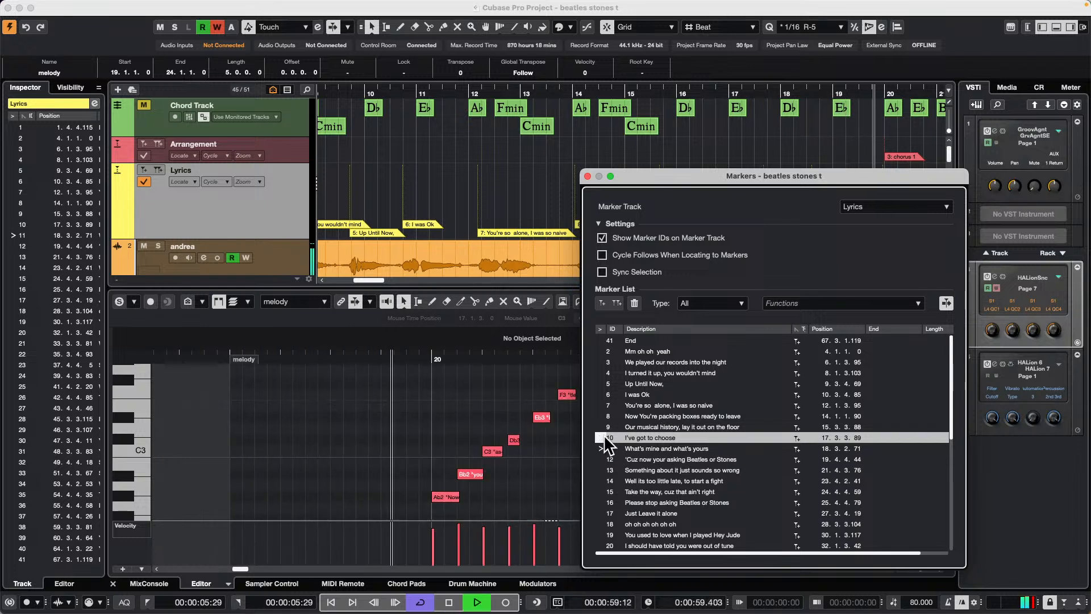
left_click(601, 439)
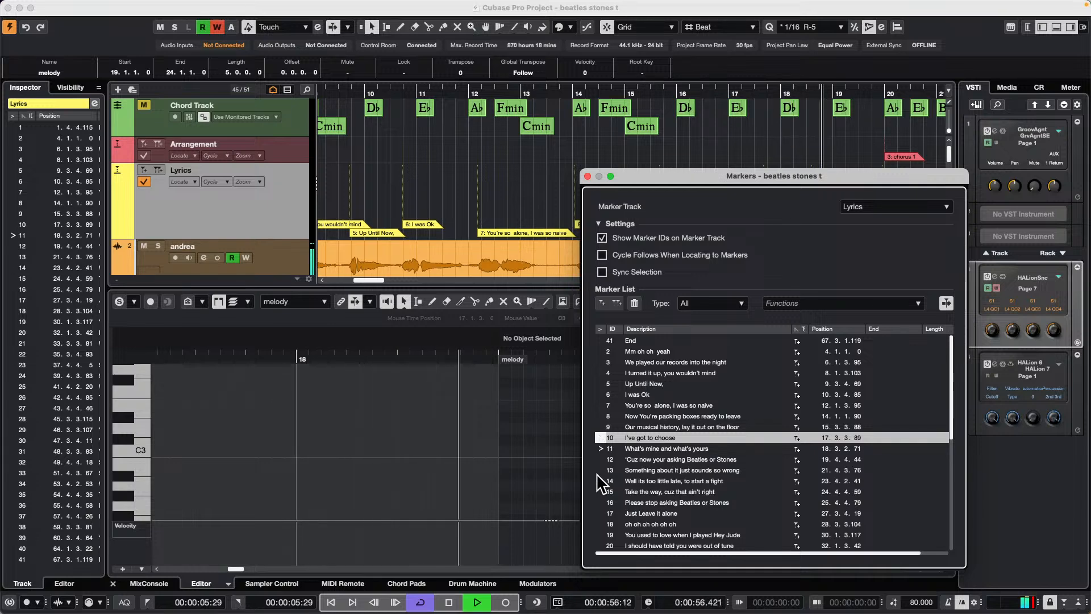
key("space")
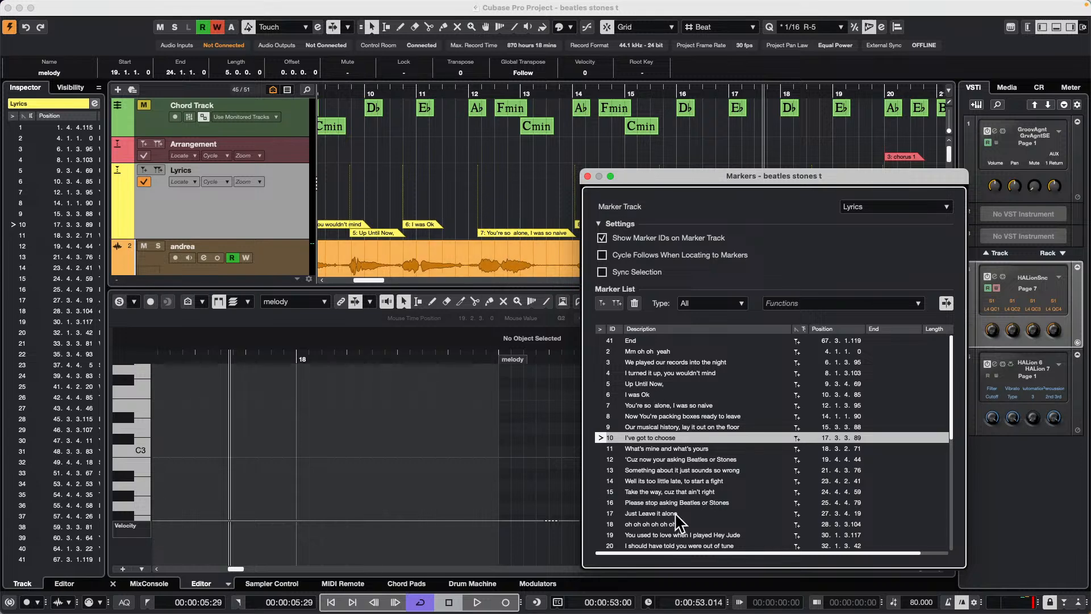
Play from lyric marker 17, "Just Leave it alone", and jump between it and marker 16, "Please stop asking Beatles or Stones", during playback
left_click(600, 513)
key("space")
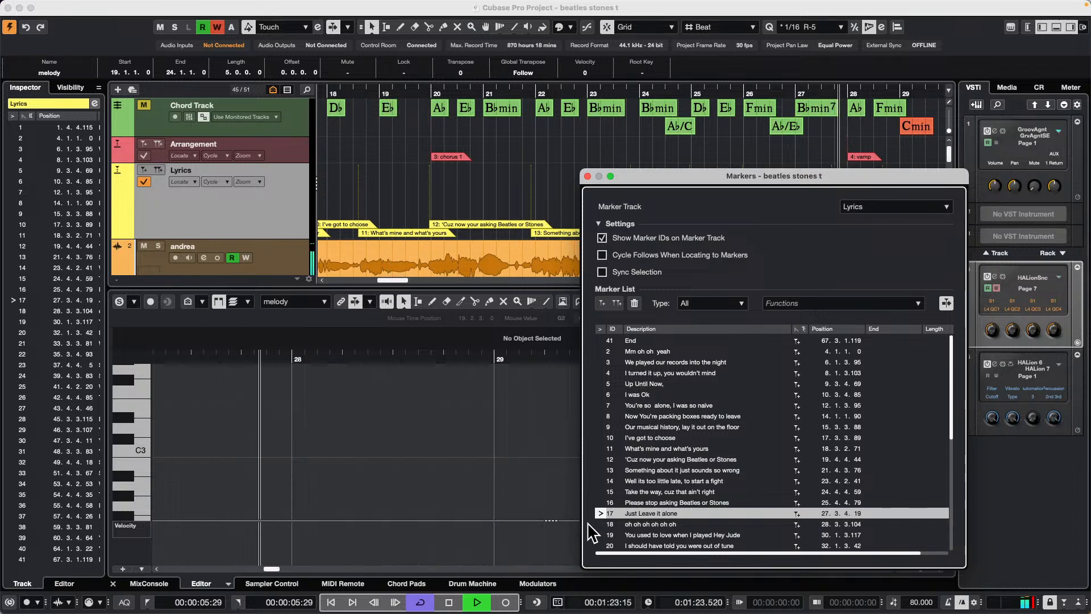
left_click(601, 512)
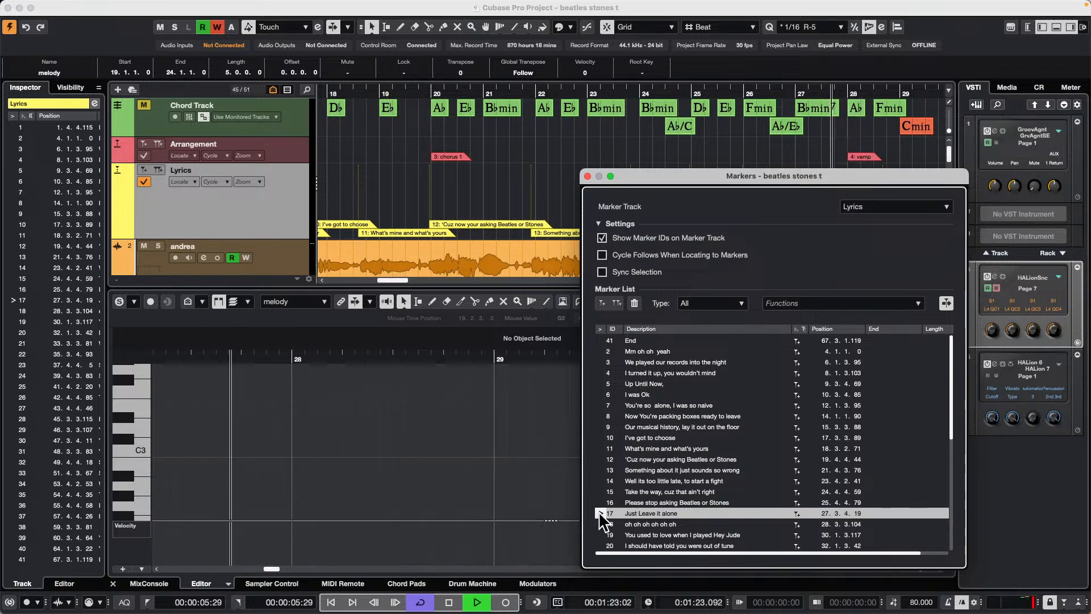
left_click(601, 503)
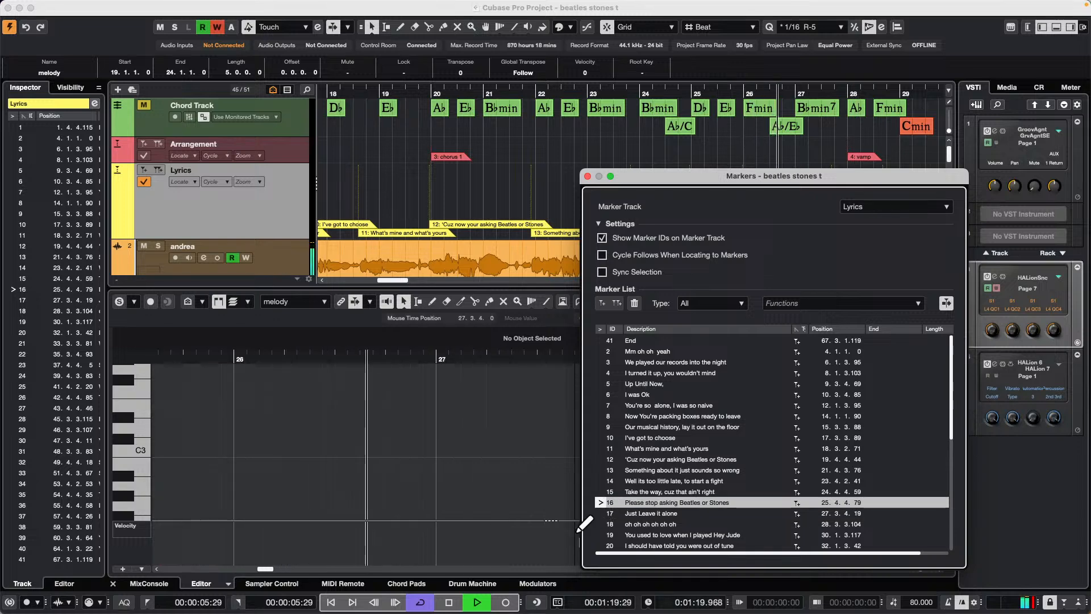
left_click(601, 513)
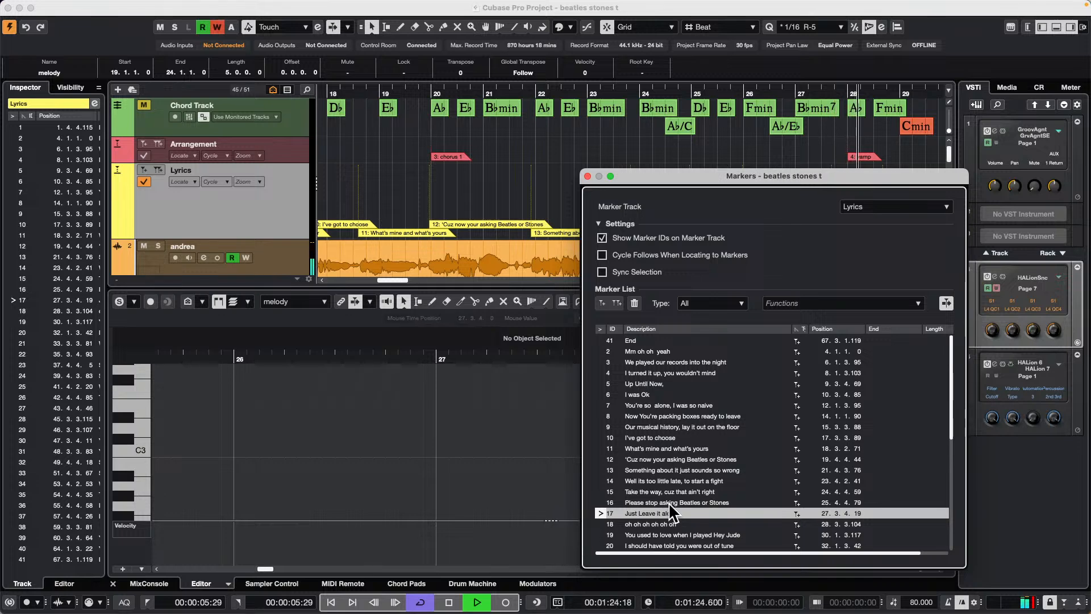
left_click(601, 513)
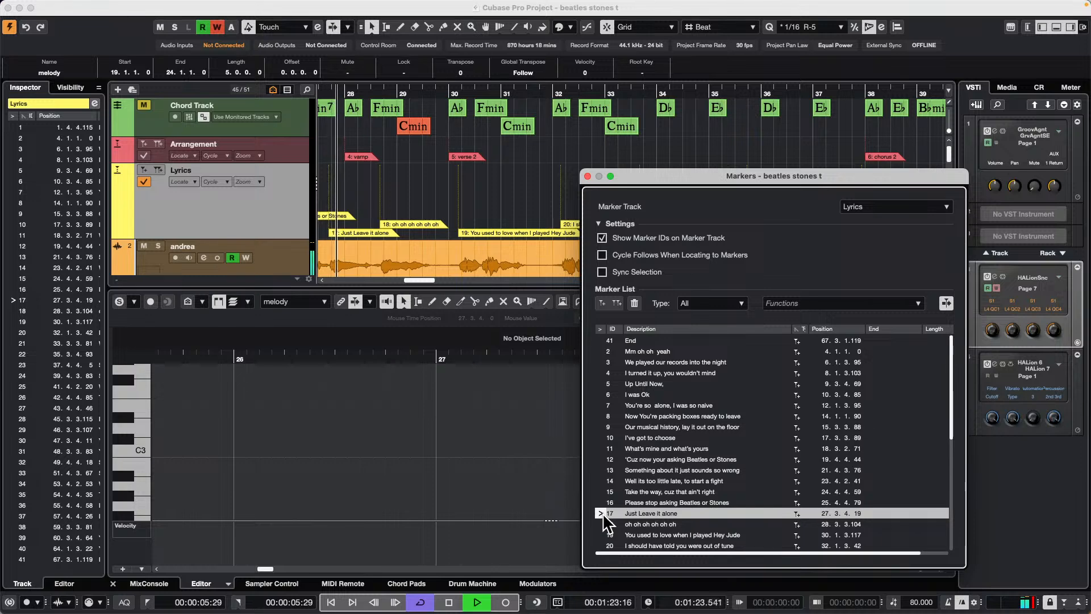
Jump playback to lyric marker 17, "Just Leave it alone", and marker 18, "oh oh oh oh oh oh", and stop the song
left_click(602, 513)
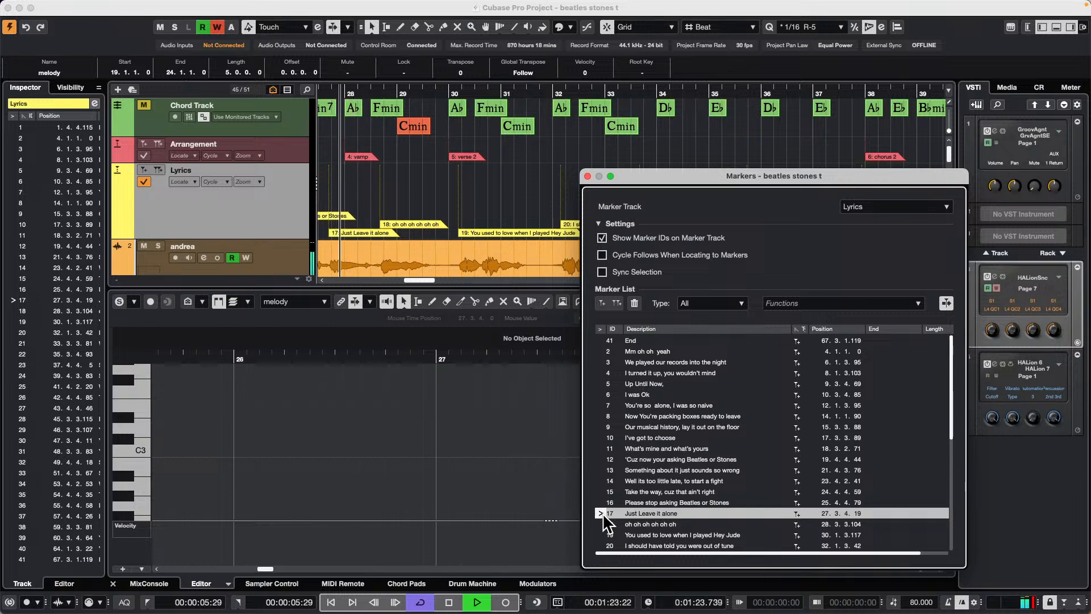
left_click(600, 524)
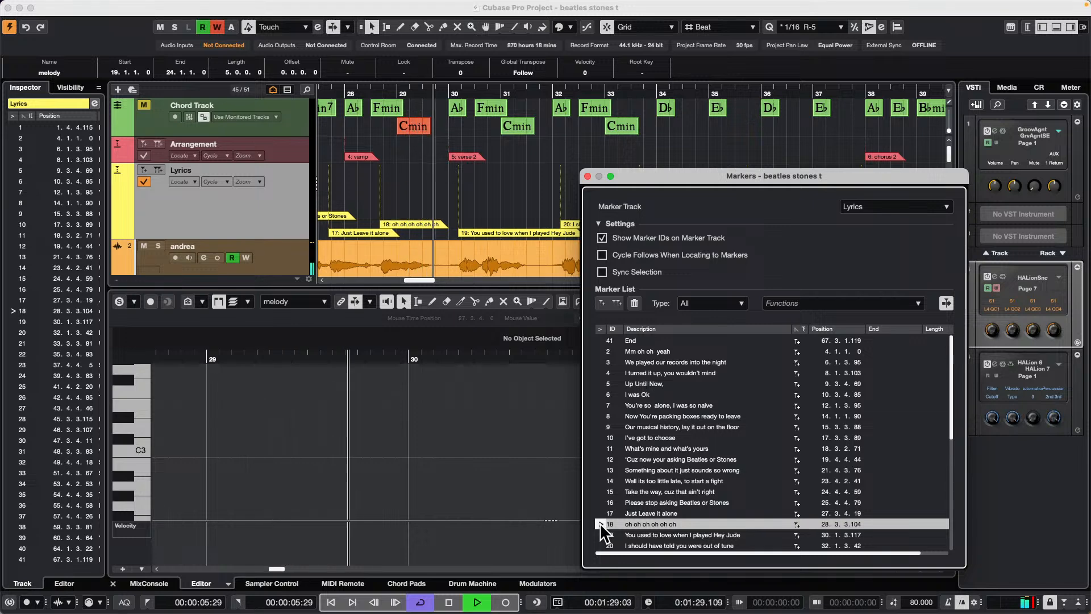
key("space")
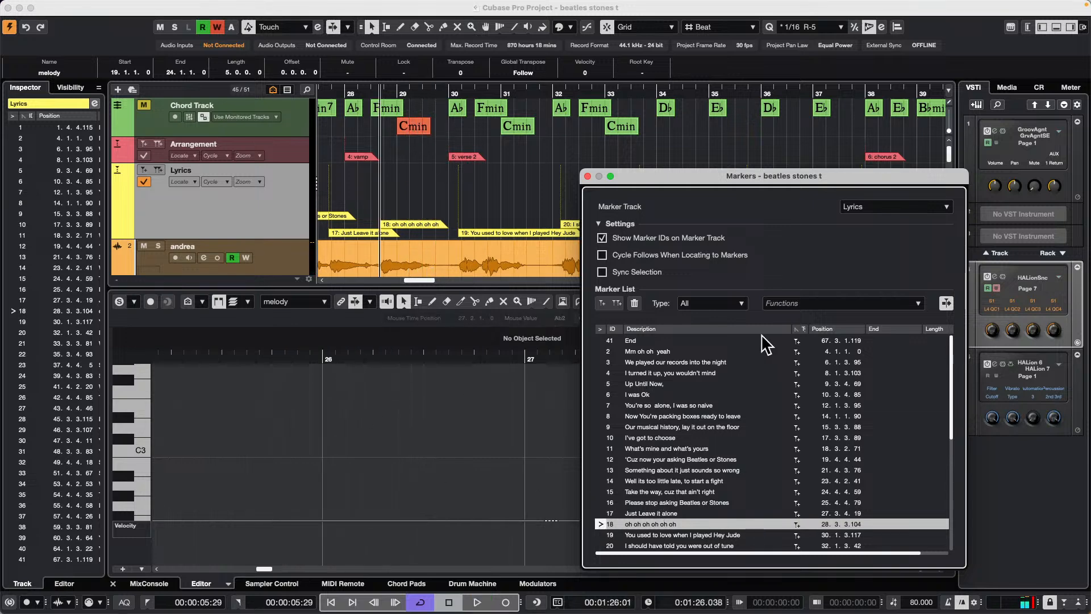
Select the range between lyric markers 18 and 19 across the tracks with the Range Selection tool
left_click(410, 224)
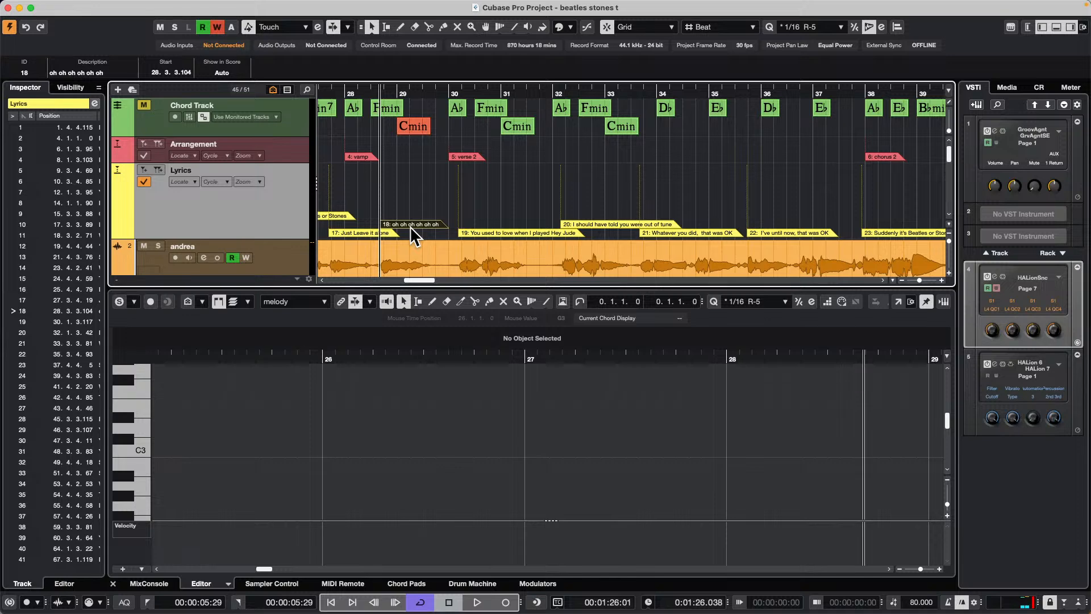
key("p")
key("2")
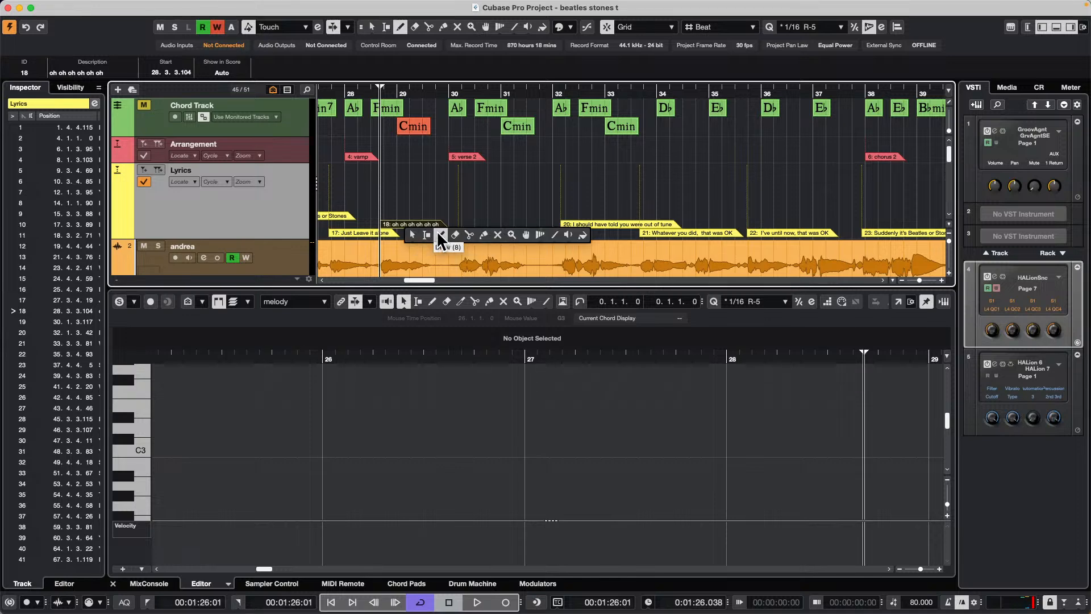
double_click(415, 229)
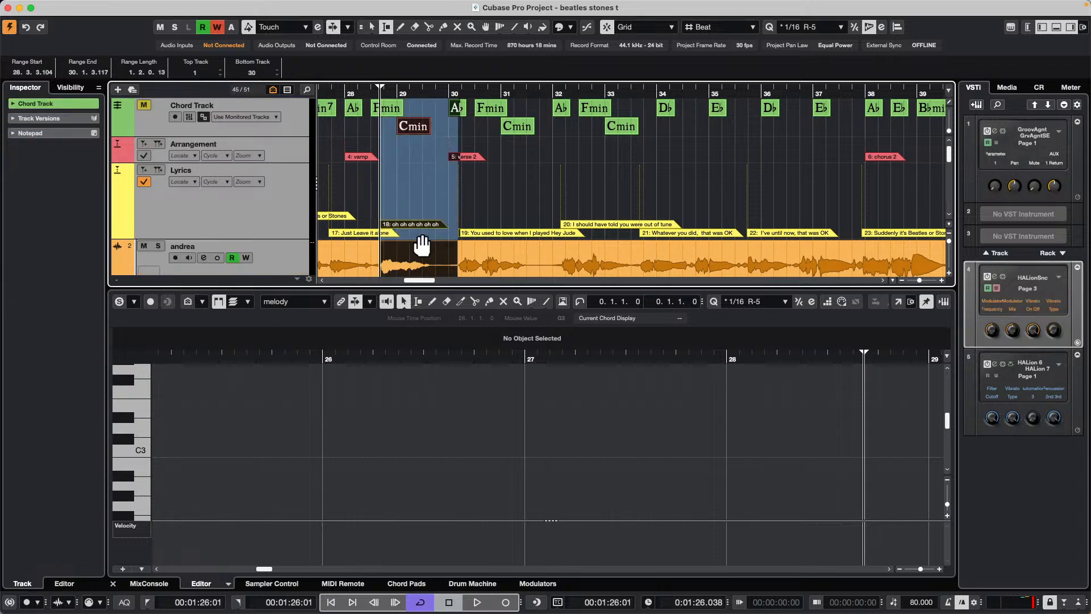
Play the song through the selected range while switching cycle mode, stop playback and leave cycle mode off
key("KP_Divide")
key("space")
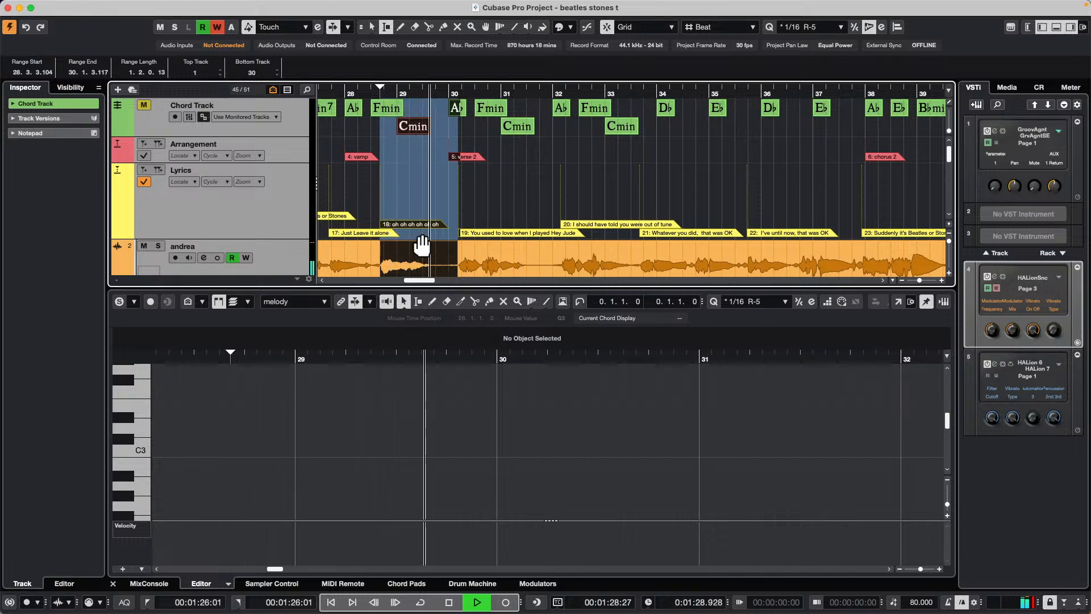
key("KP_Divide")
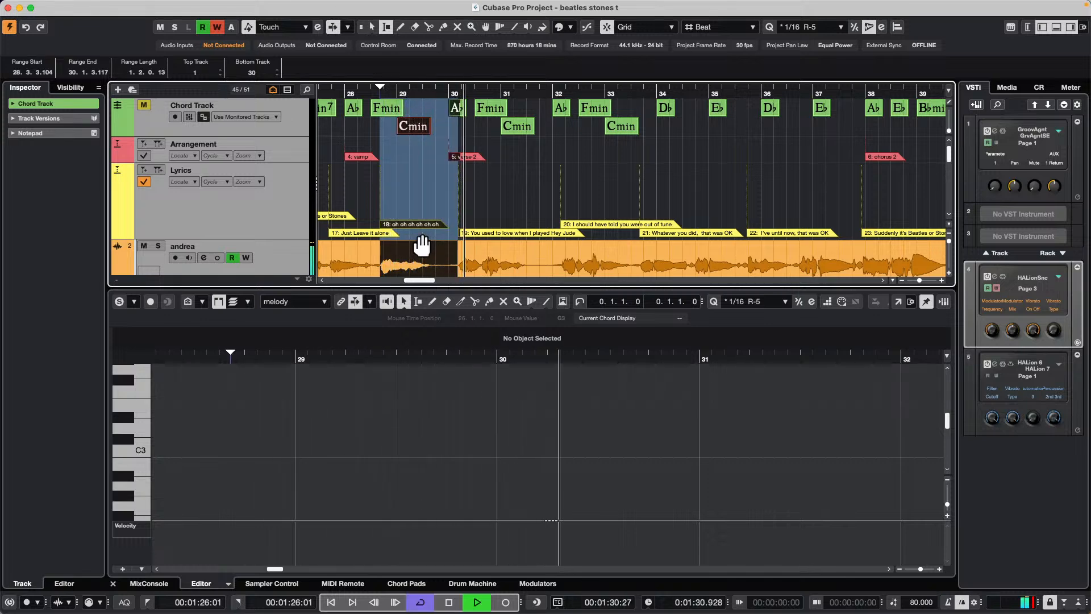
key("space")
key("KP_Divide")
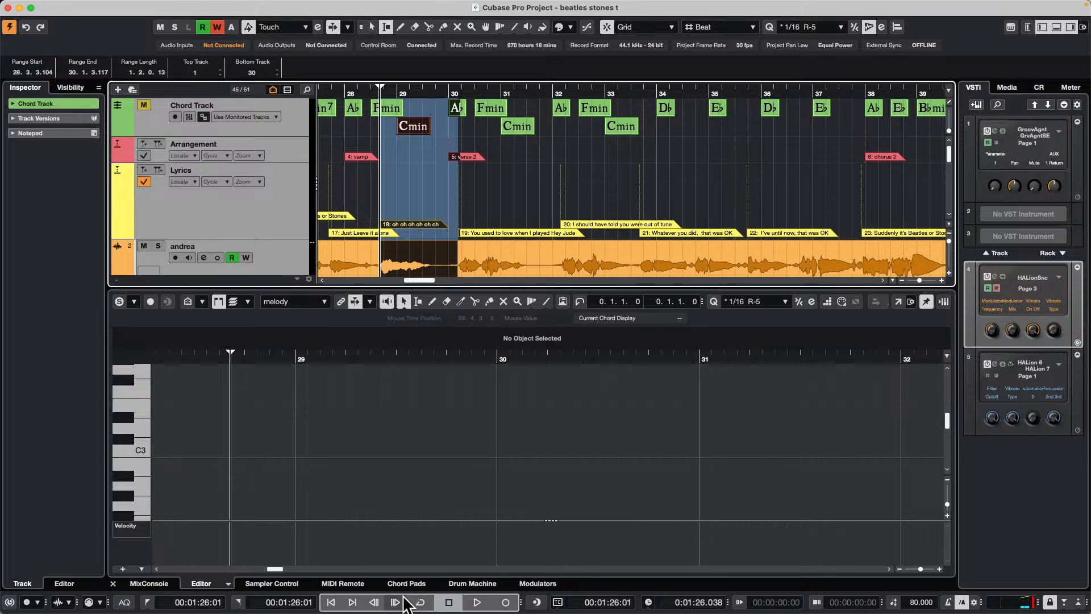
Turn cycle mode on, set the locators to the selected range and loop it in playback
left_click(421, 603)
key("space")
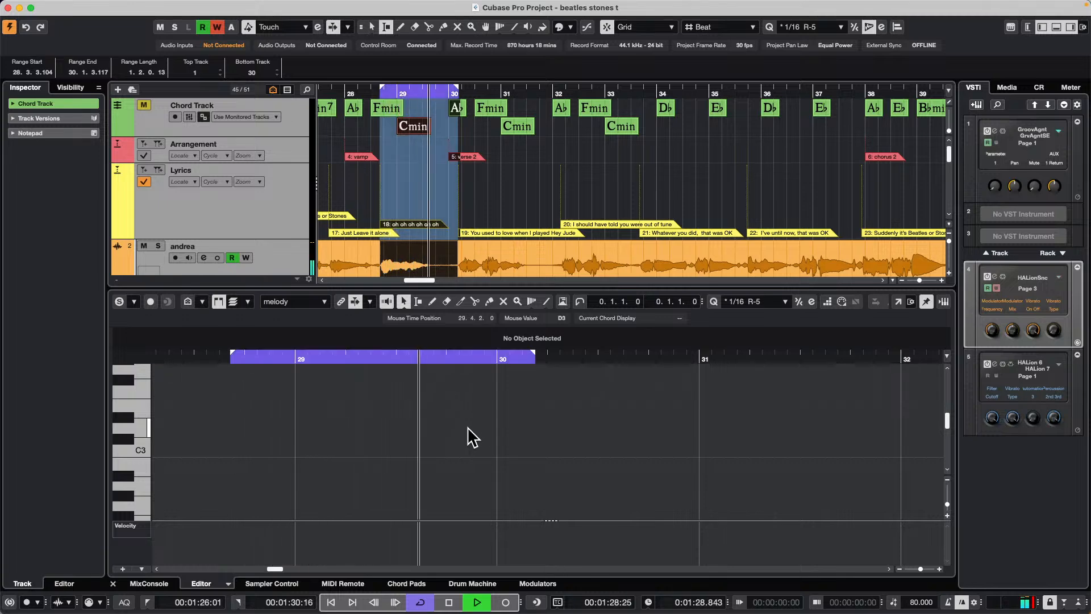
key("p")
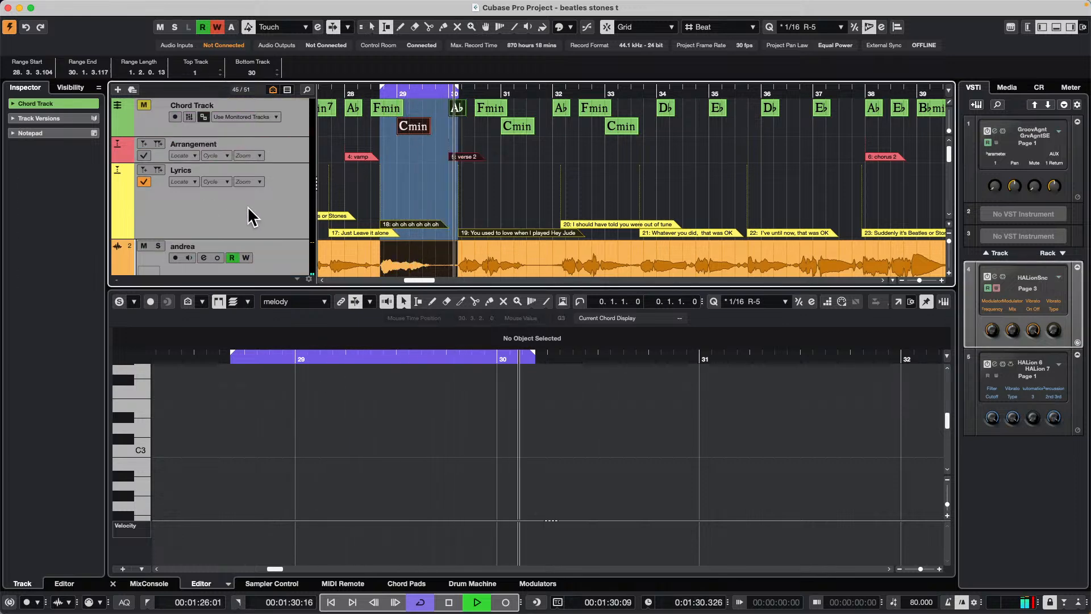
Open the Markers window for the Lyrics track, jump playback to markers 10, 6 and 16, and stop the song
left_click(361, 195)
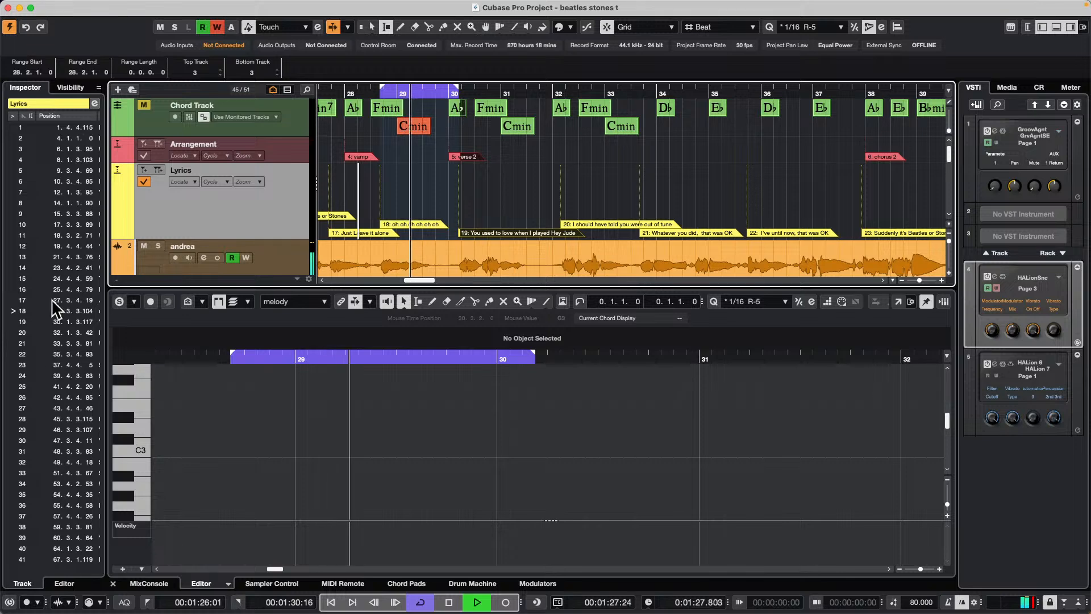
left_click(95, 102)
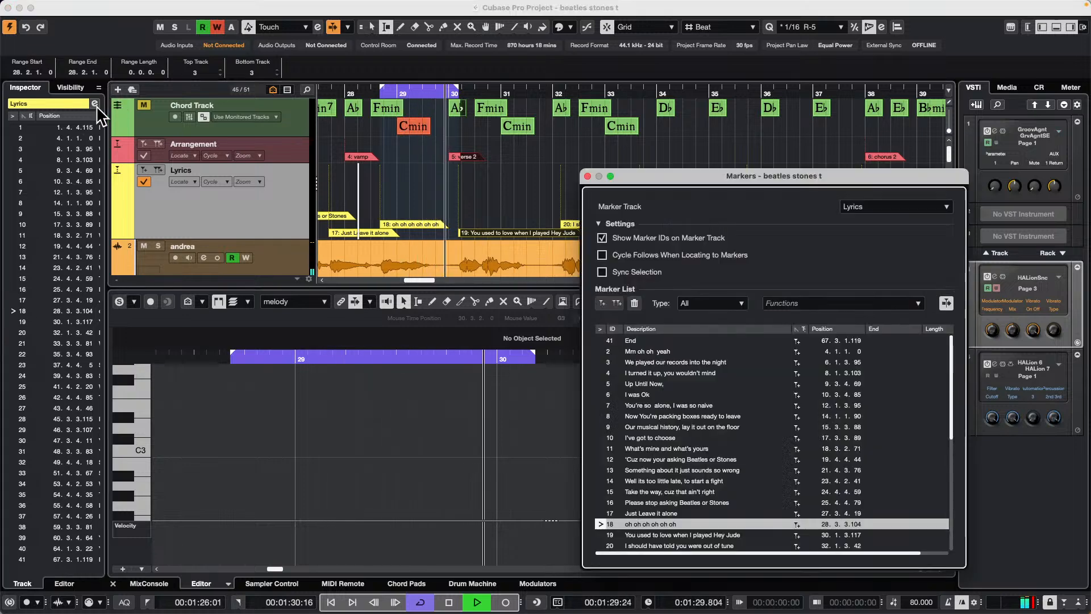
left_click(601, 438)
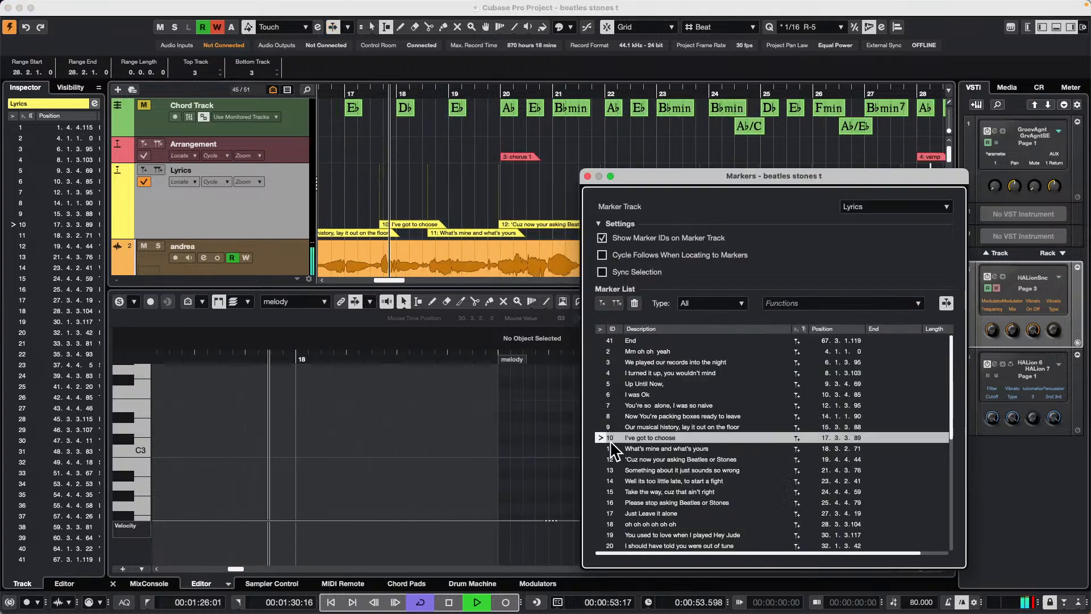
left_click(601, 394)
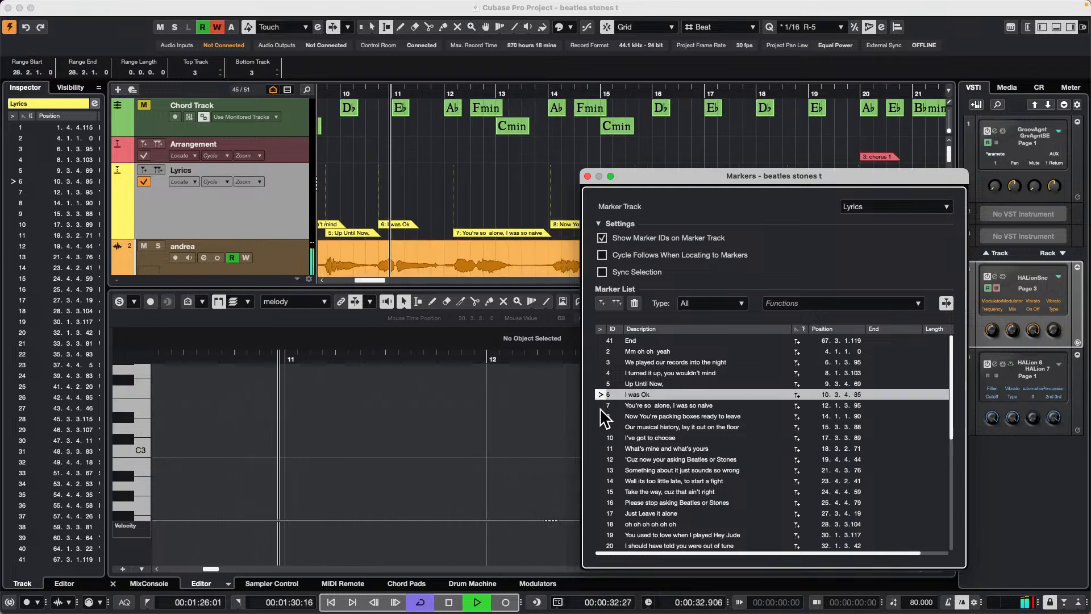
left_click(603, 503)
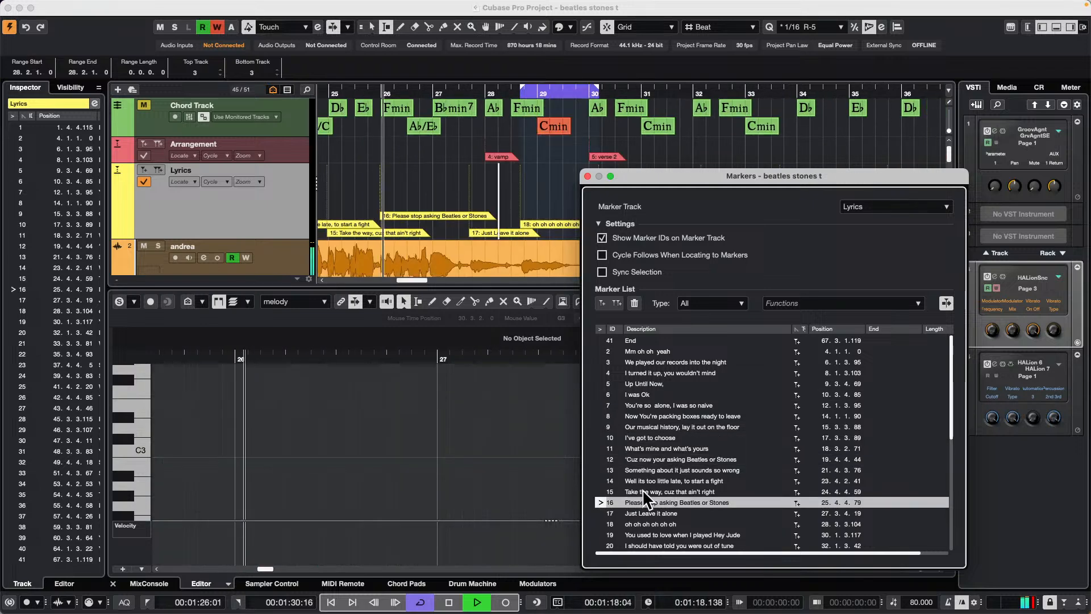
key("space")
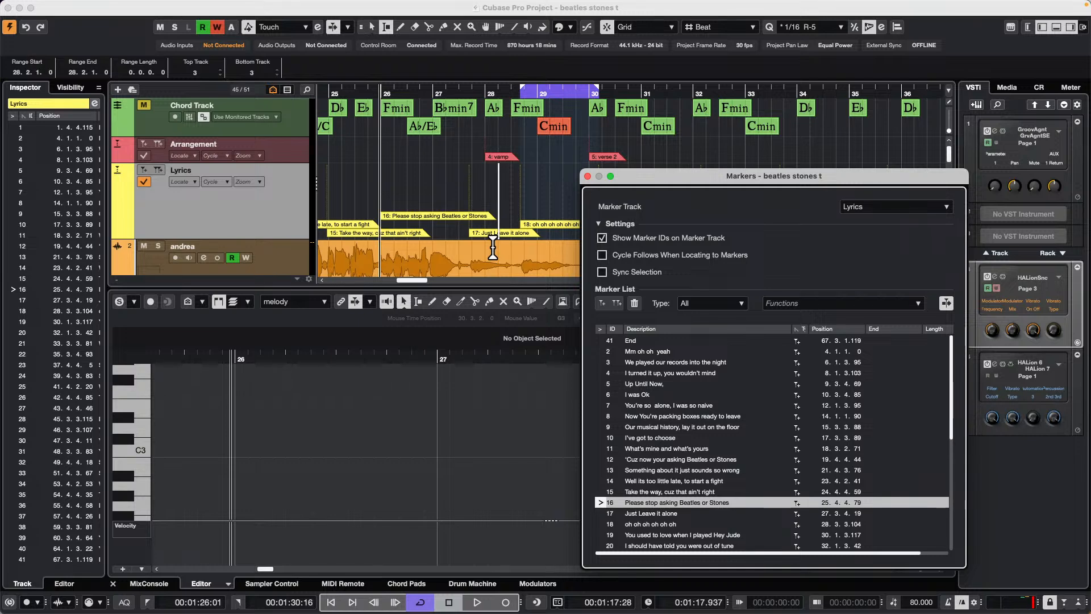
Enlarge the Markers window upward and locate the song to lyric markers 12, 19 and 24, closing the window when done
scroll(712, 479, "down", 6)
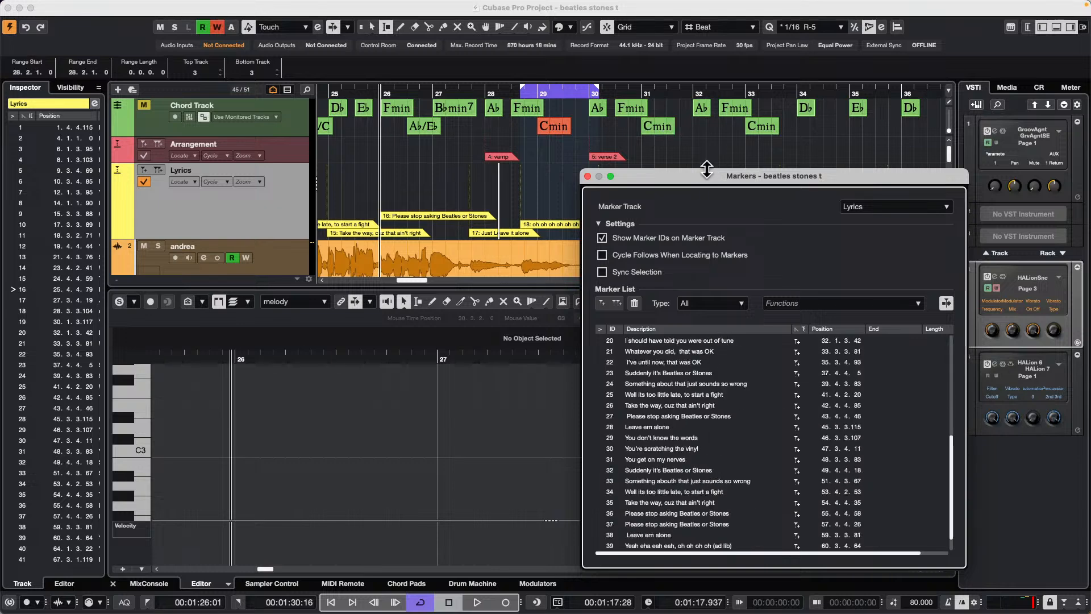
left_click_drag(707, 169, 717, 18)
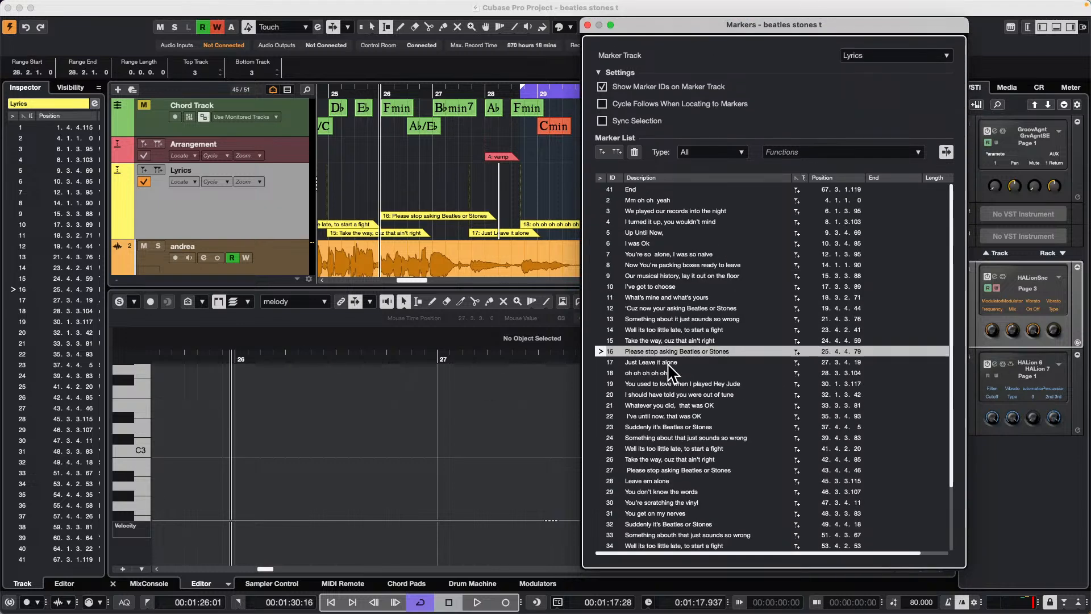
left_click(597, 308)
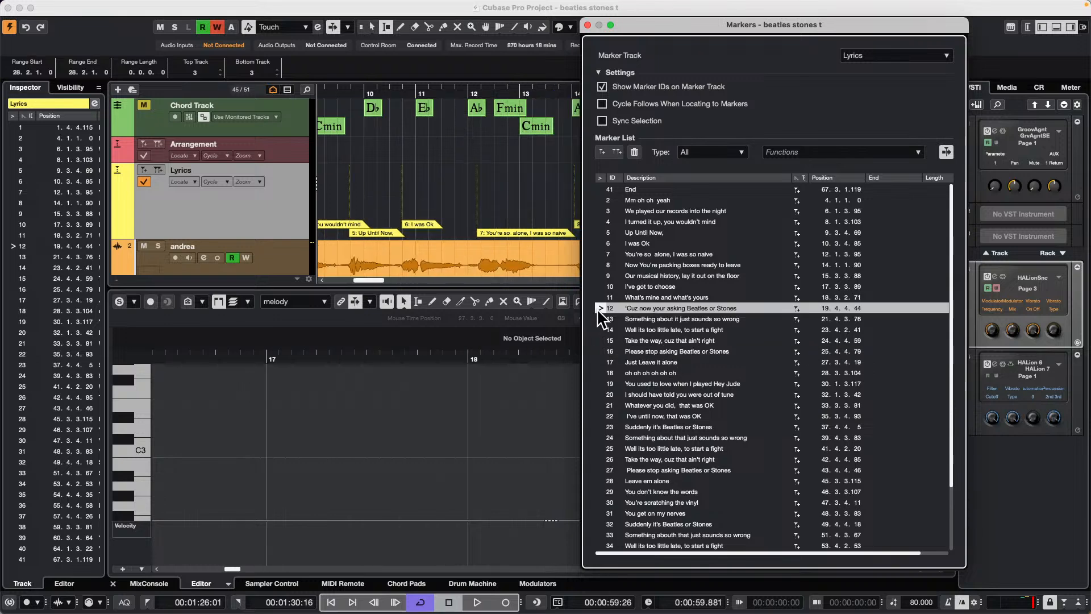
left_click(599, 384)
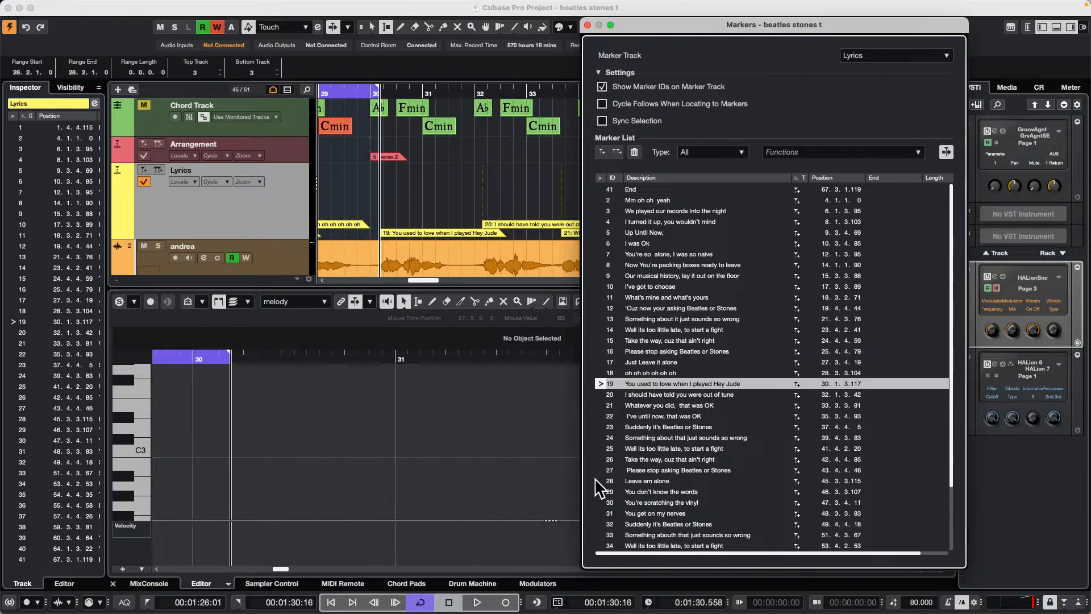
left_click(602, 438)
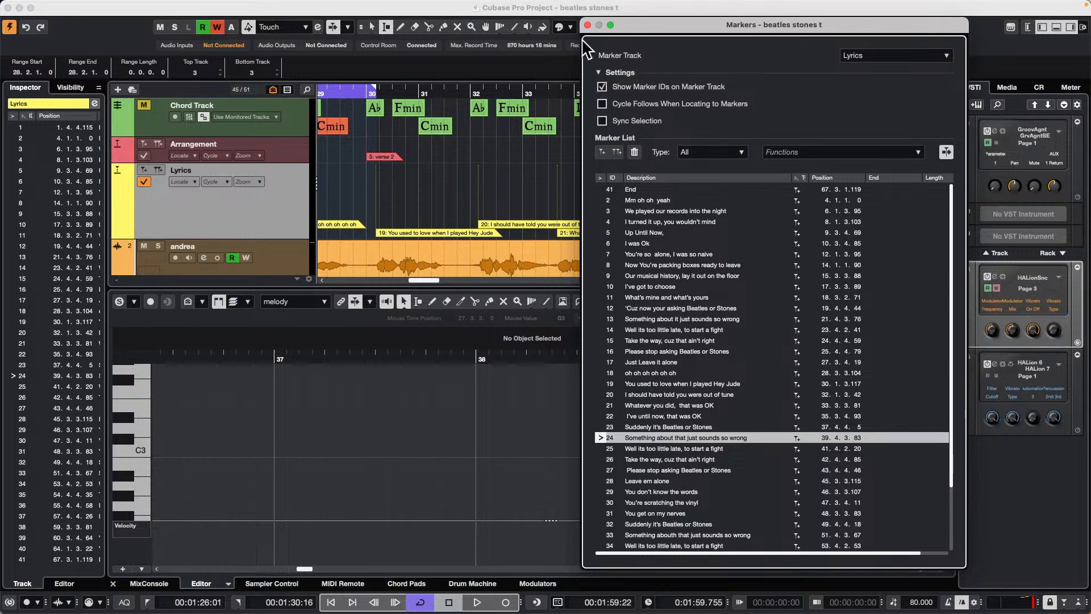
left_click(587, 25)
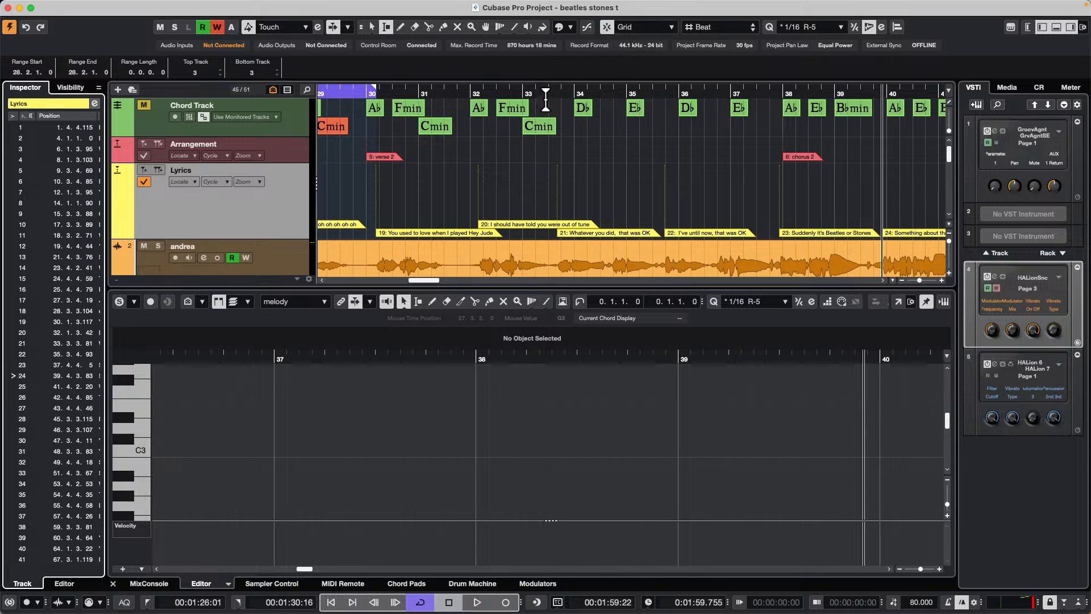
Zoom out to show the whole song and select the full-length vocal event on audio track 2 with the Object Selection tool
left_click_drag(552, 93, 559, 61)
scroll(622, 210, "down", 2)
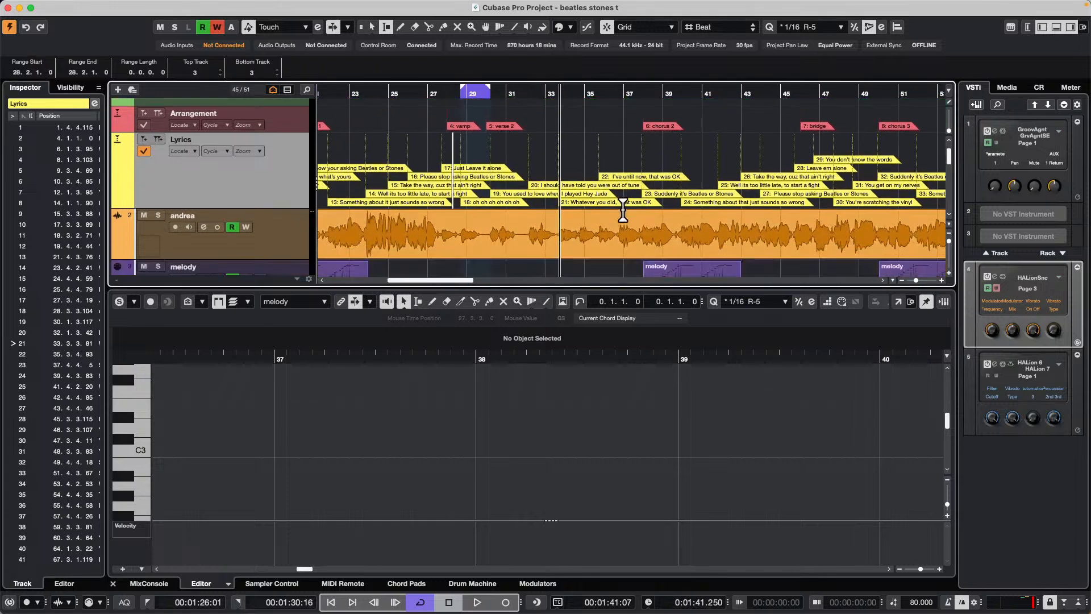
key("1")
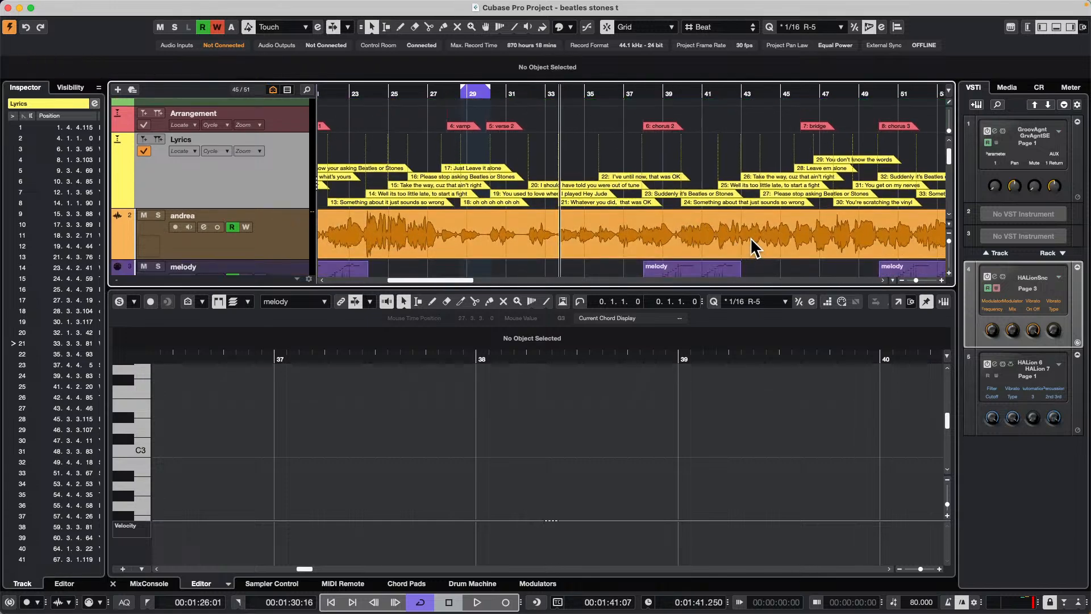
scroll(750, 245, "down", 3)
left_click(624, 90)
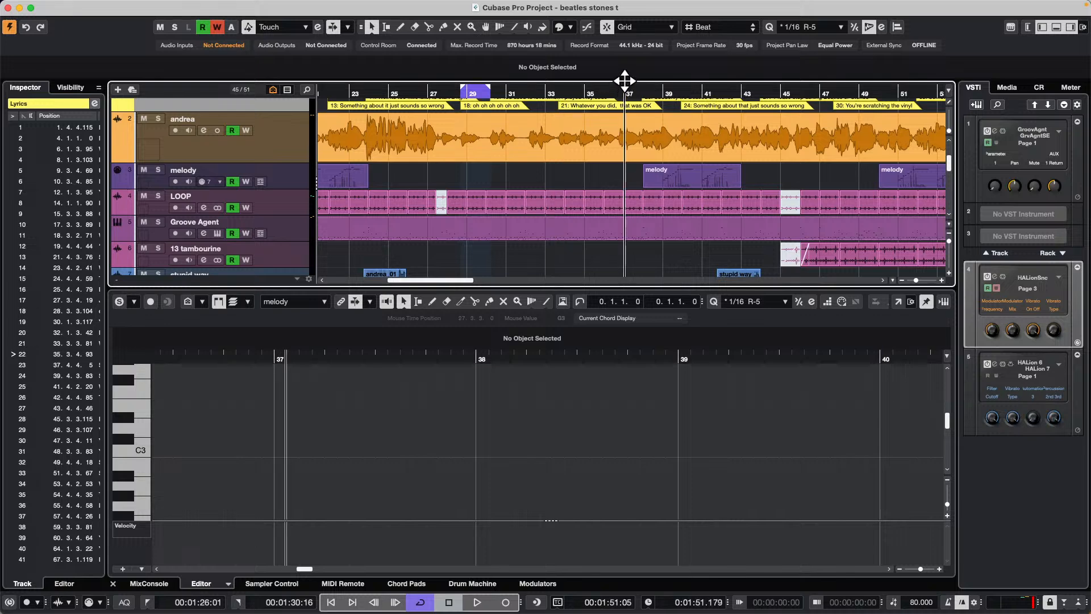
left_click_drag(624, 80, 626, 68)
left_click(572, 146)
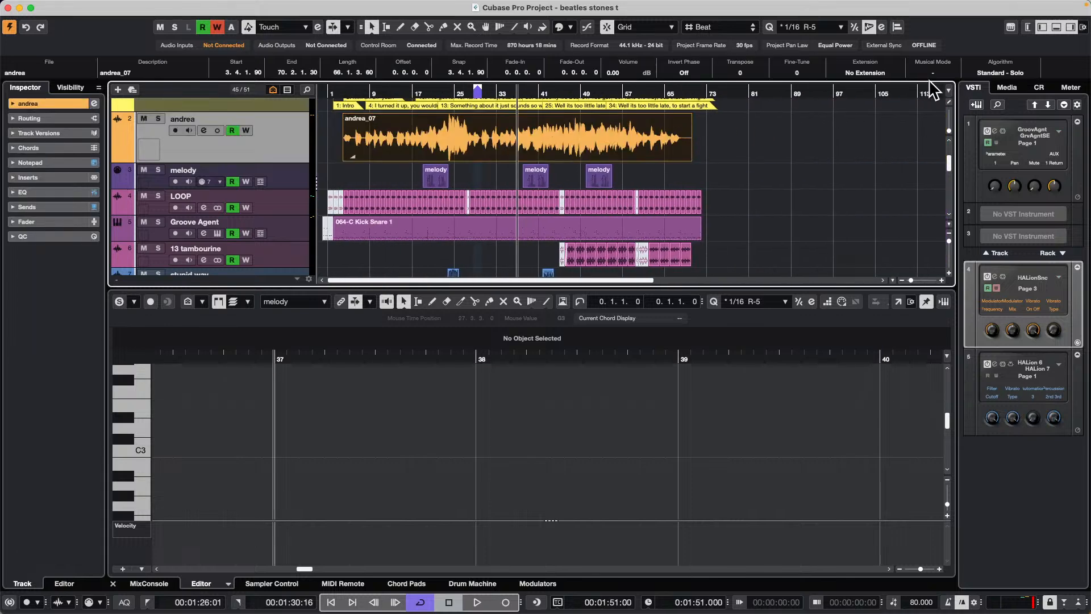
Show the vocal track's basic settings and toggle its time base between Musical and Linear, keeping its audio event selected
left_click(63, 100)
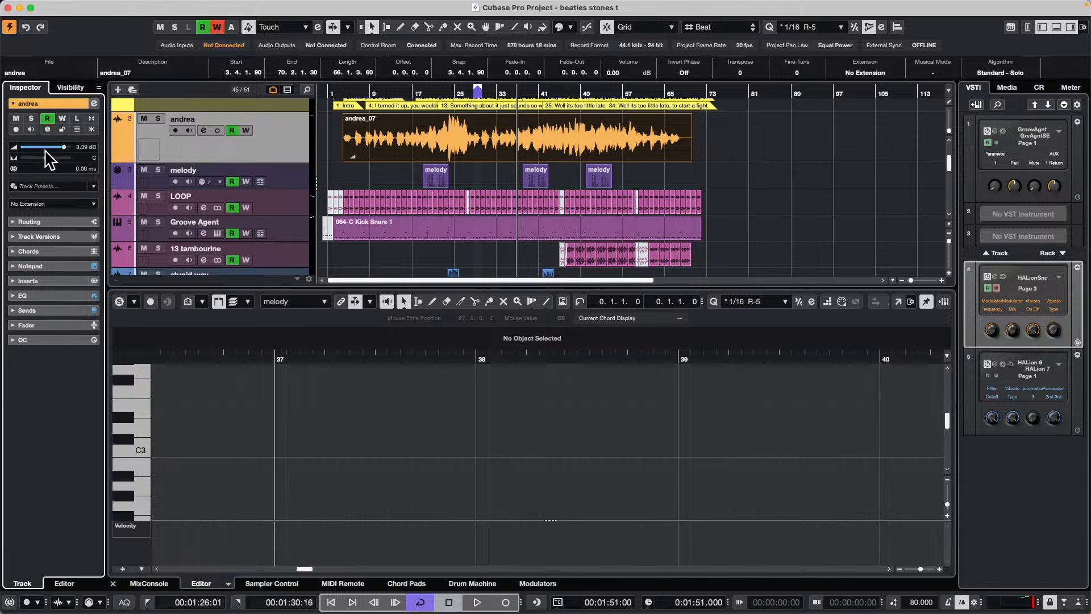
left_click(47, 129)
left_click(47, 130)
left_click(526, 135)
Open the project's Pool window to review its audio files, and close it
mouse_move(71, 3)
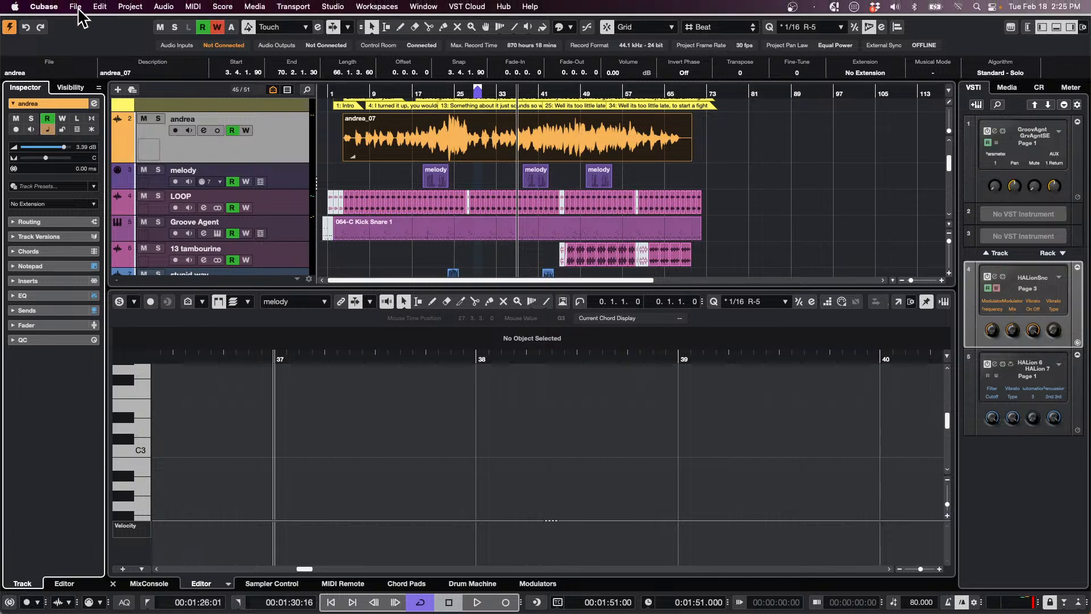
left_click(222, 7)
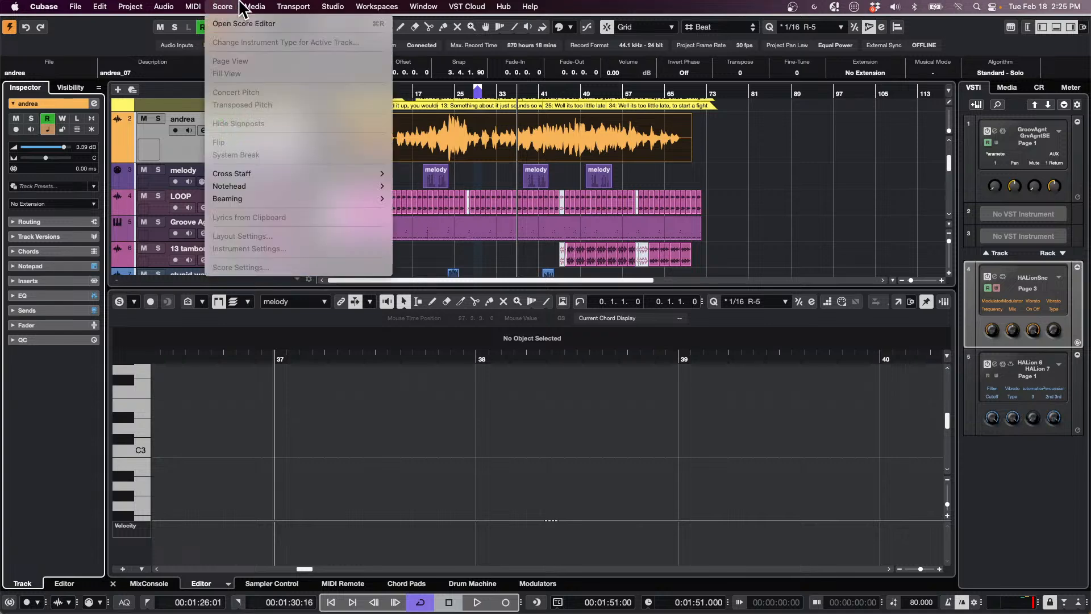
left_click(261, 26)
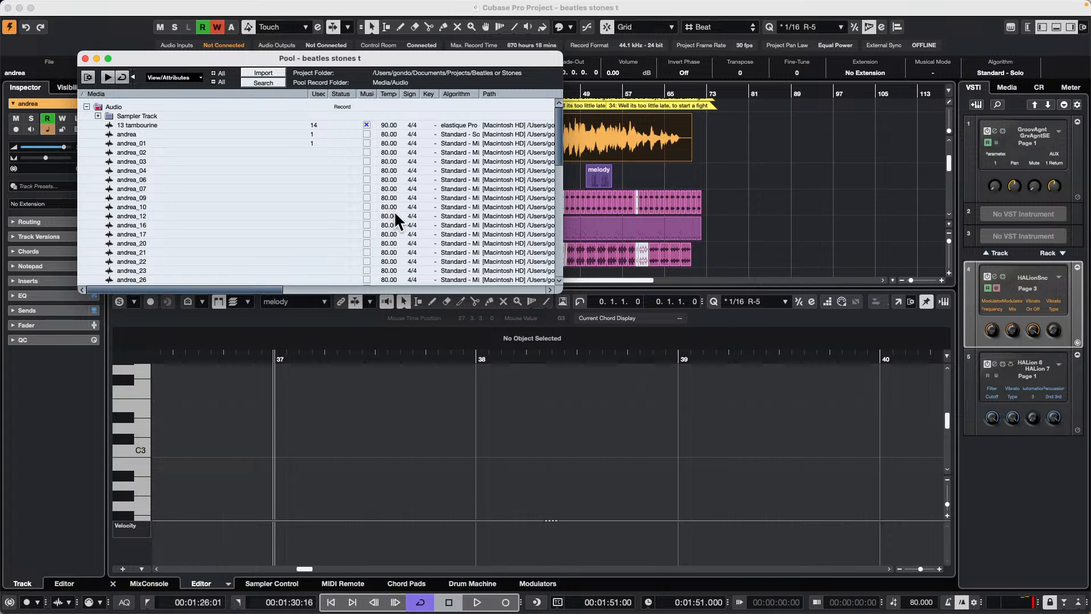
left_click(86, 58)
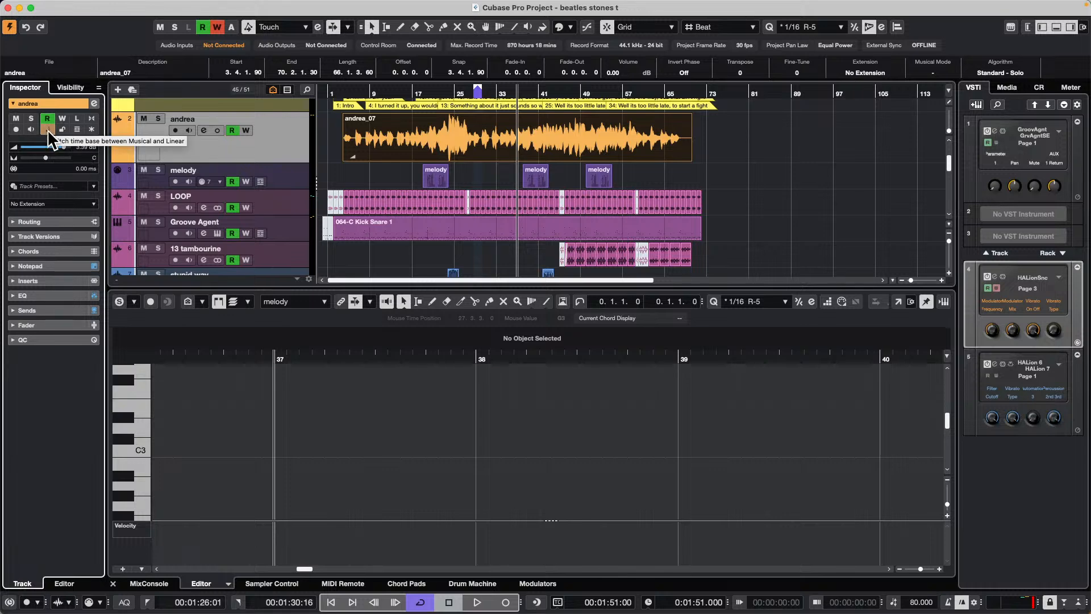
Reopen the Pool window to examine the audio files' Musical Mode and tempo columns
left_click(226, 6)
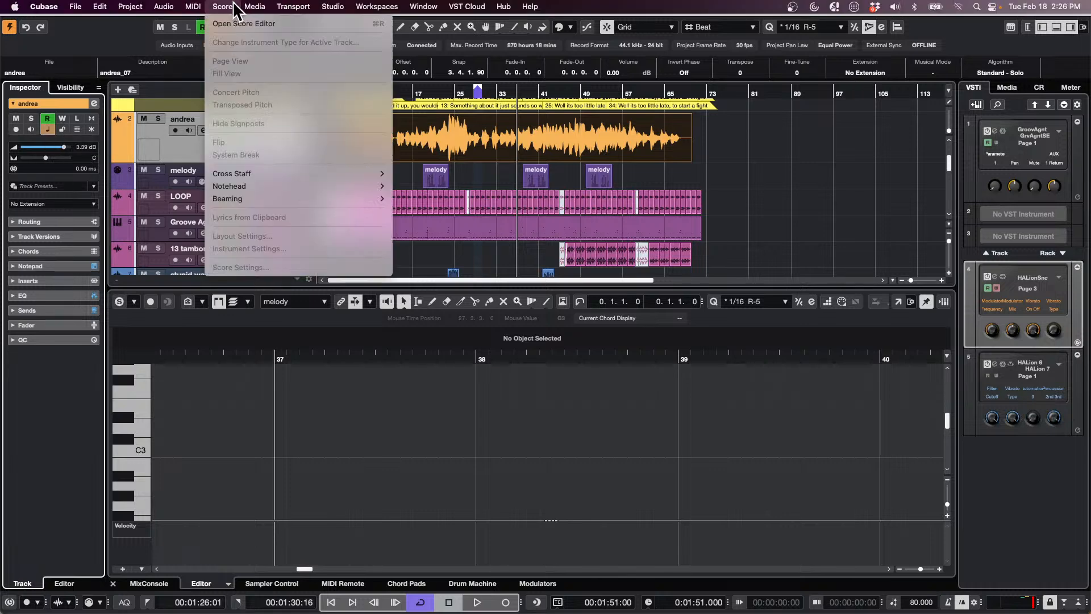
mouse_move(257, 10)
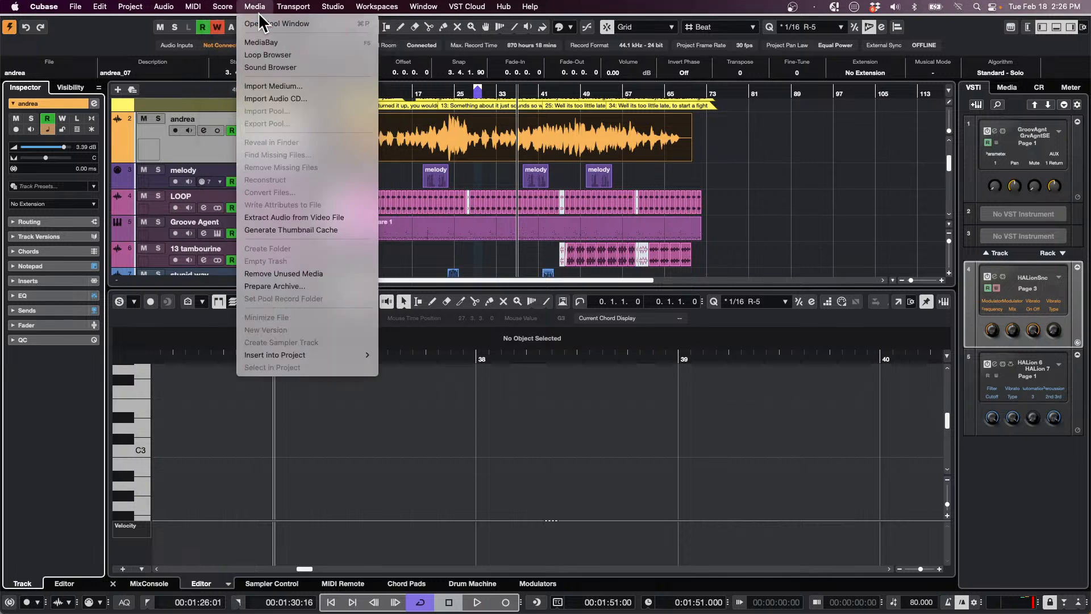
left_click(288, 22)
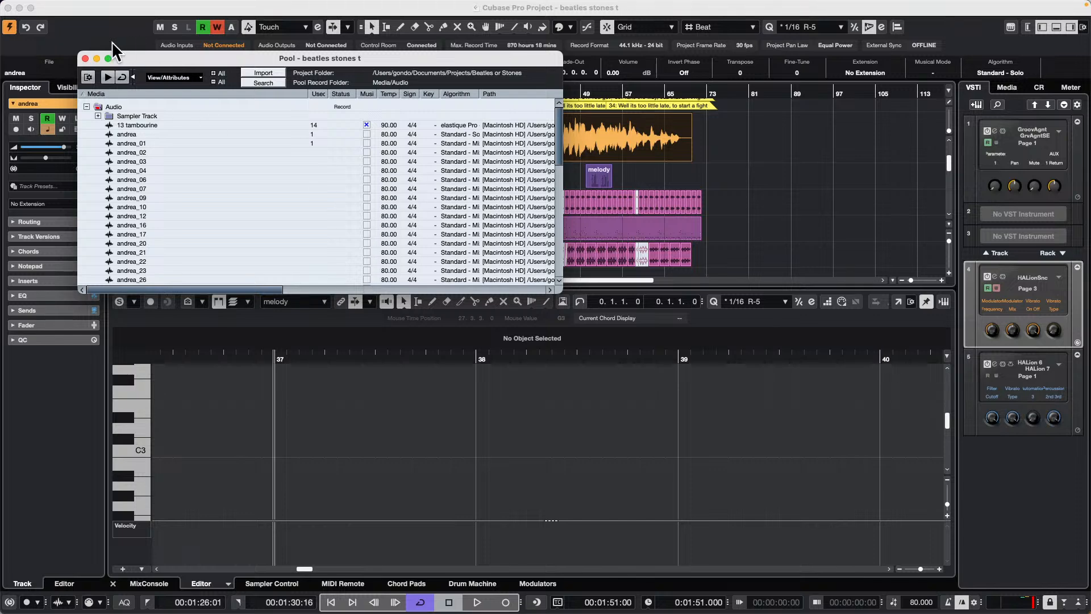
Close the Pool window and show the vocal track's Volume automation lane, enlarging it for editing
left_click(86, 58)
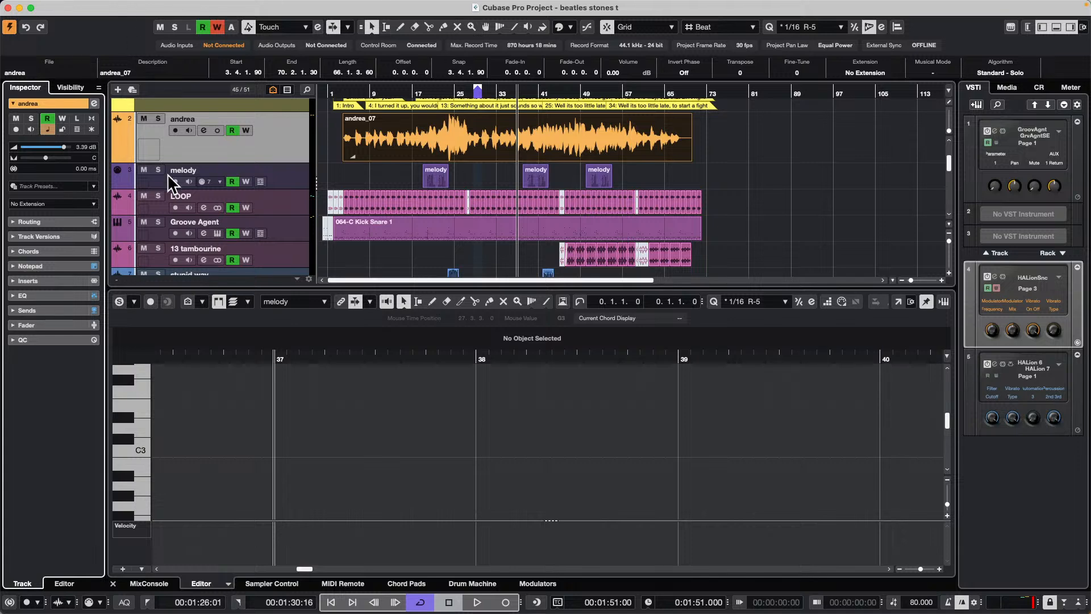
left_click(118, 157)
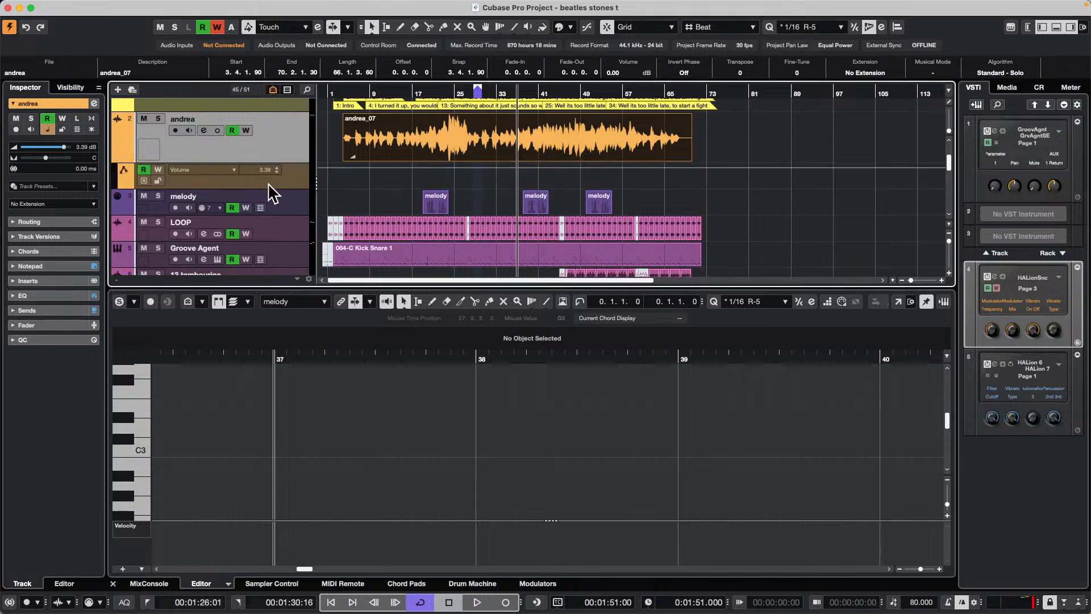
left_click_drag(269, 188, 282, 227)
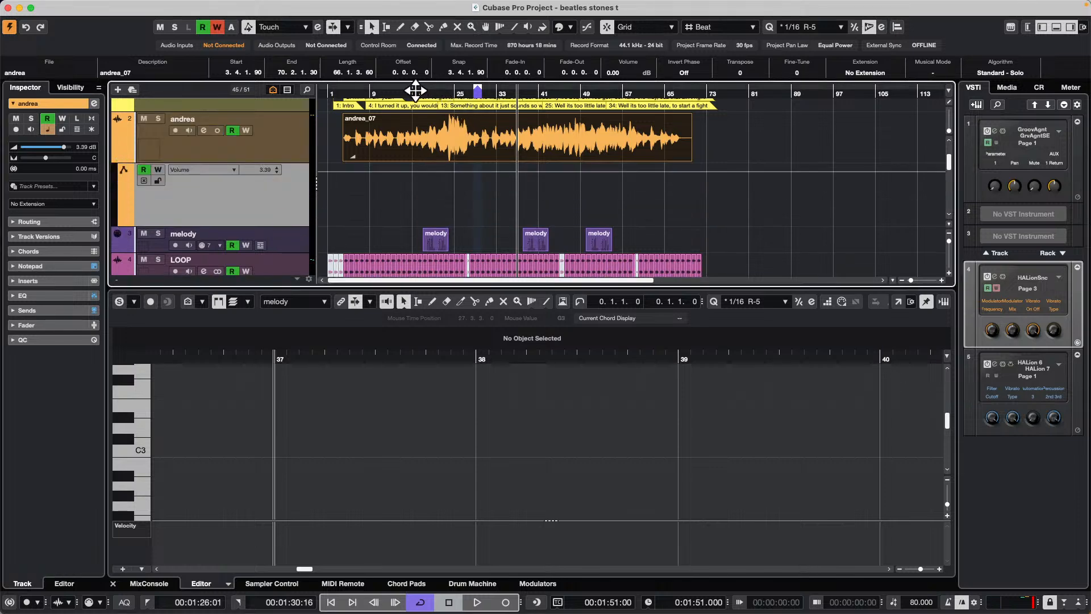
Draw two points on the vocal's Volume automation, one just after bar 17 and one at 17.3 lowered to -9.68
left_click_drag(417, 93, 414, 176)
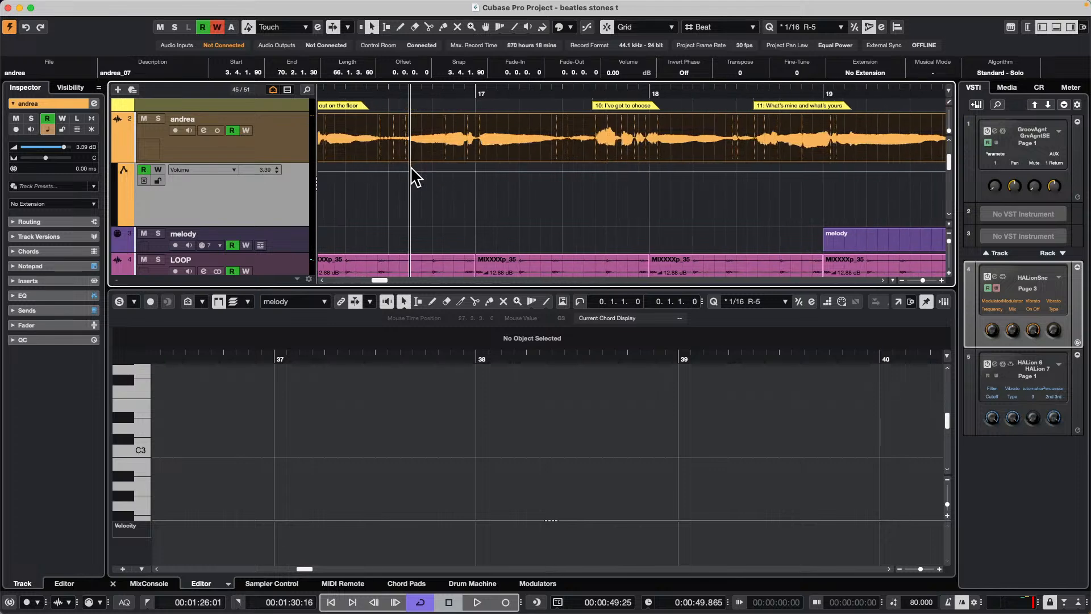
left_click(489, 171)
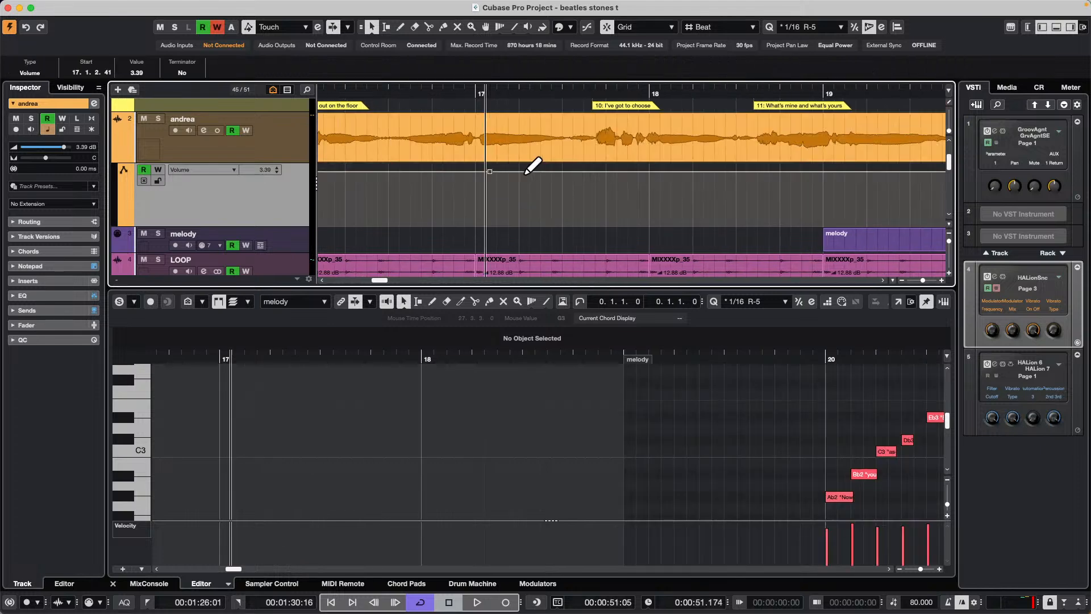
left_click_drag(573, 174, 564, 197)
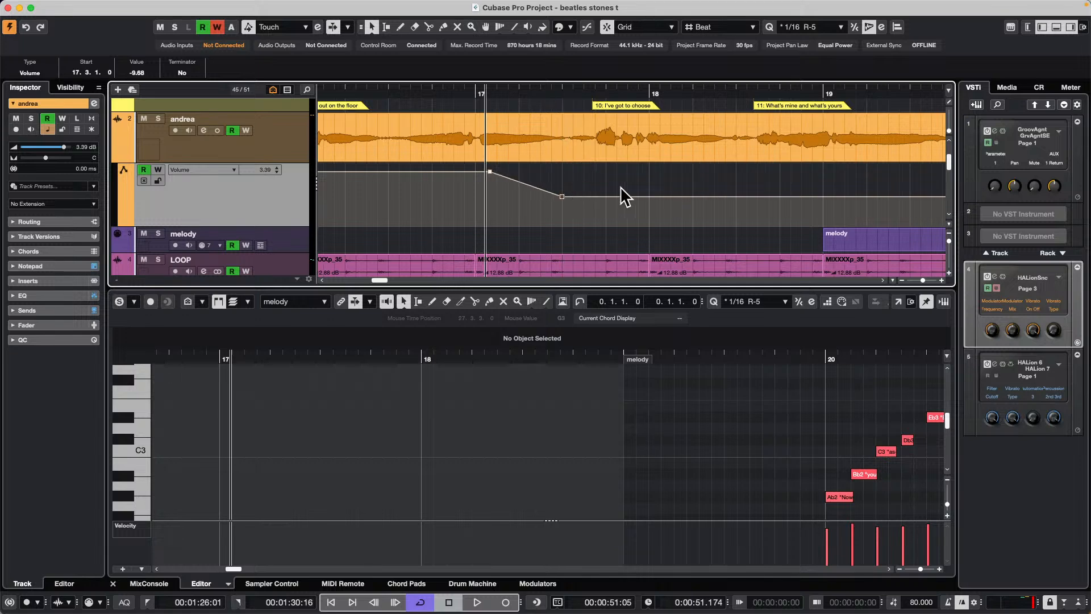
left_click(650, 197)
left_click_drag(650, 199, 649, 198)
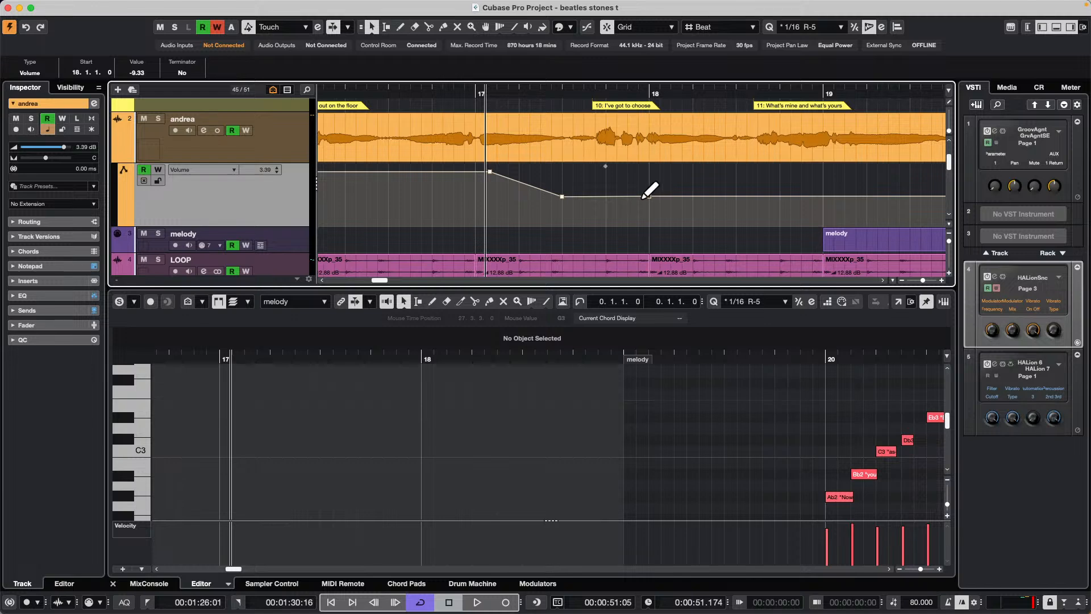
key("super+z")
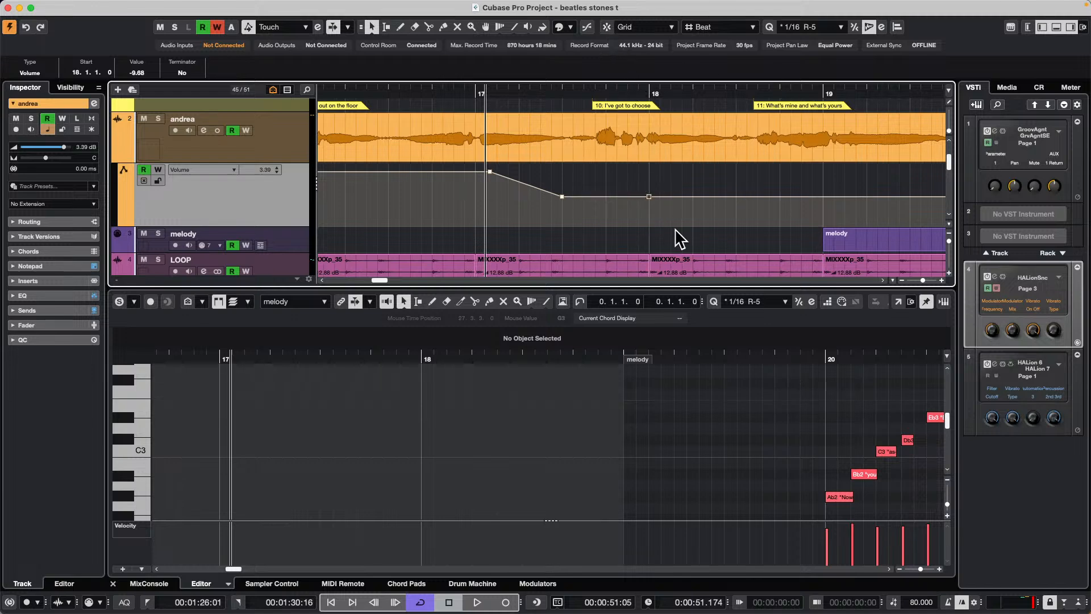
key("Delete")
Add three automation points at -9.68 along the volume line, spread from just before bar 18 to just before bar 19
left_click(641, 197)
left_click(815, 197)
left_click(766, 197)
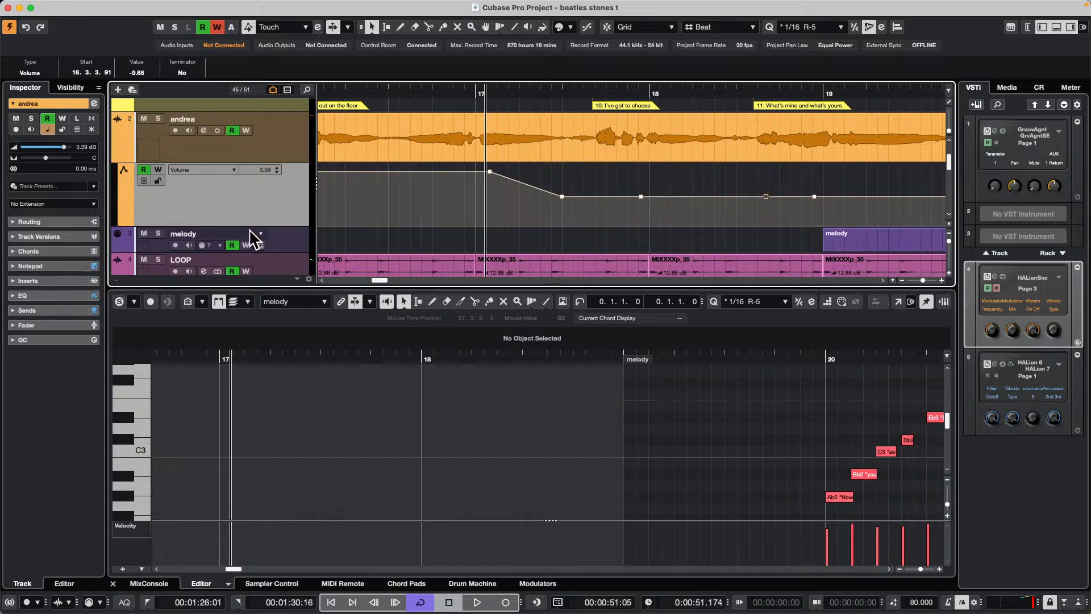
Hide the lower editor, make the automation lane taller, and raise the point near bar 18 to about -2.4, moving it freely
left_click(1056, 26)
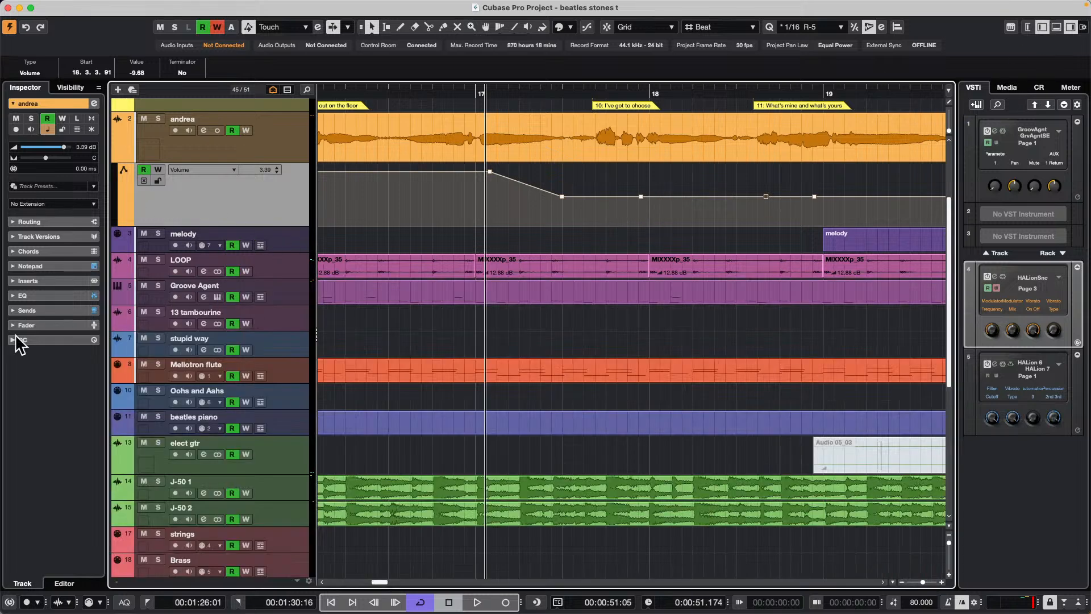
left_click_drag(276, 225, 274, 287)
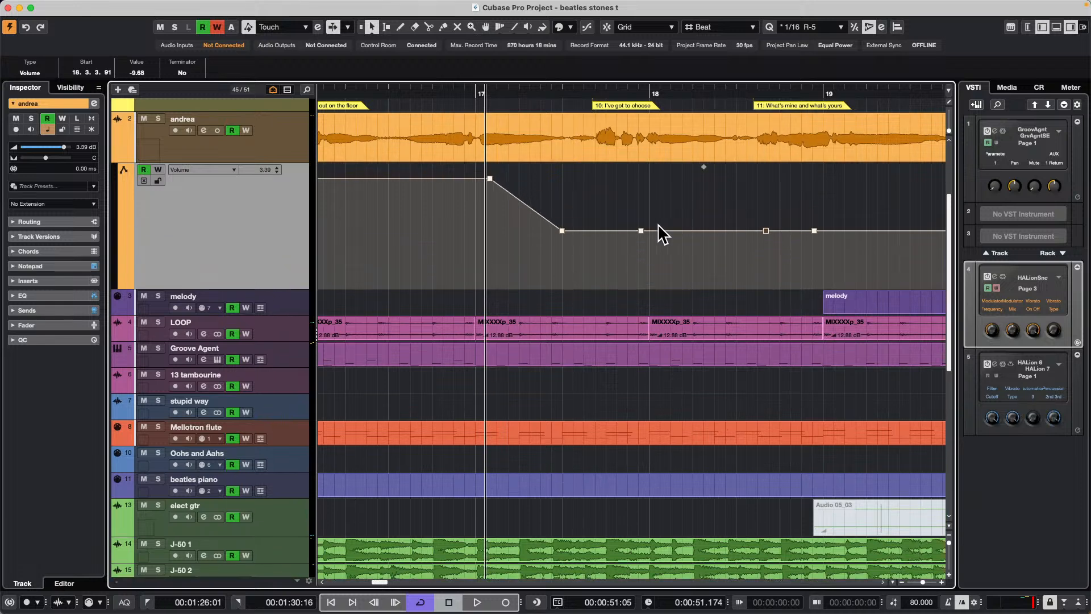
mouse_move(642, 232)
left_mouse_down()
mouse_move(653, 237)
mouse_move(643, 212)
mouse_move(660, 213)
mouse_move(659, 234)
mouse_move(654, 215)
left_mouse_up()
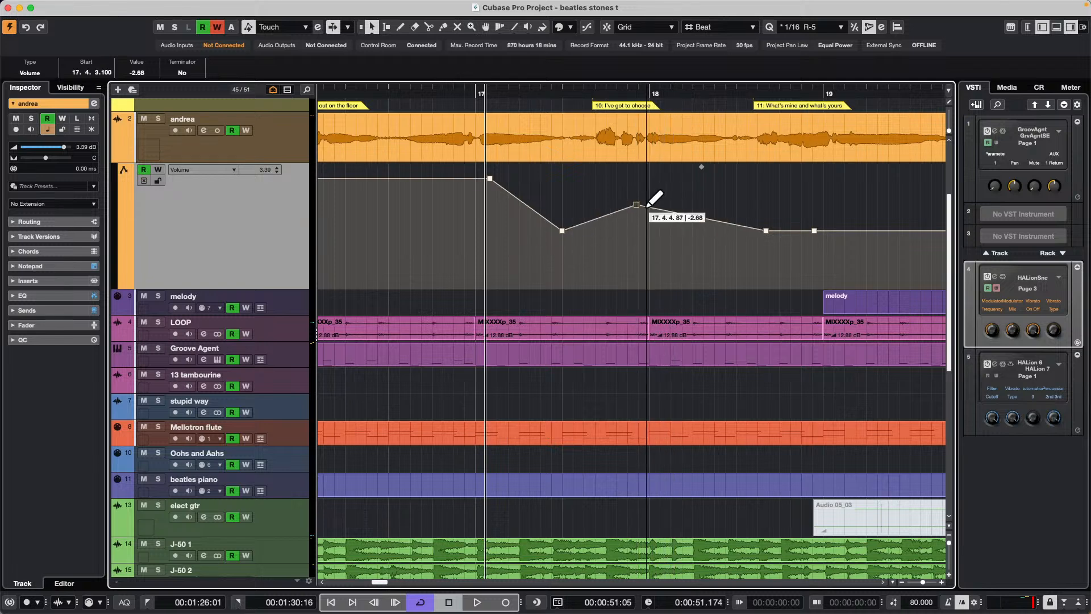
left_click_drag(637, 207, 652, 202)
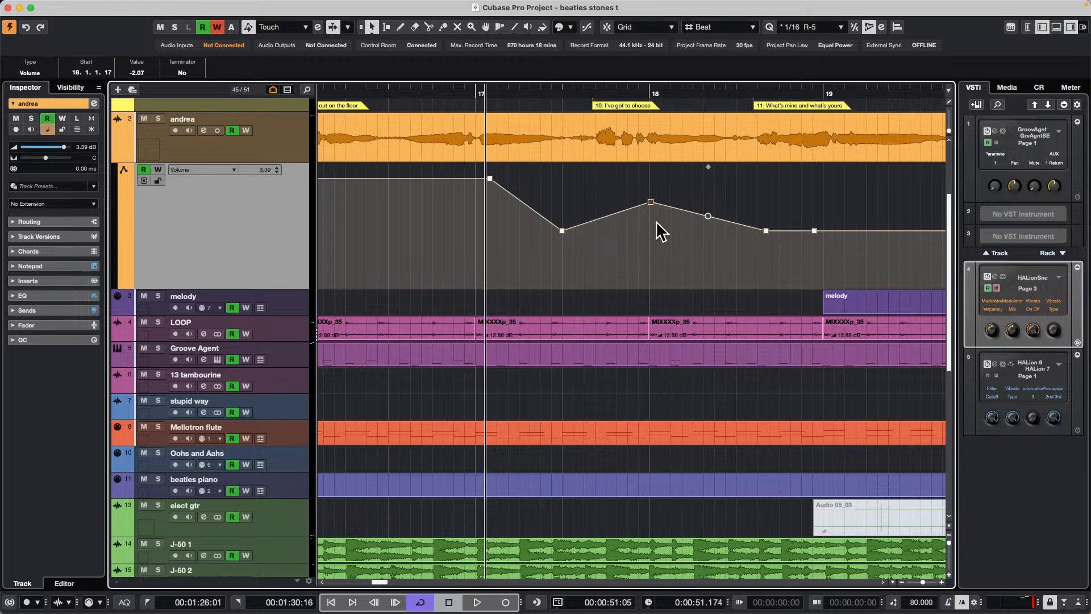
left_click_drag(650, 202, 639, 205)
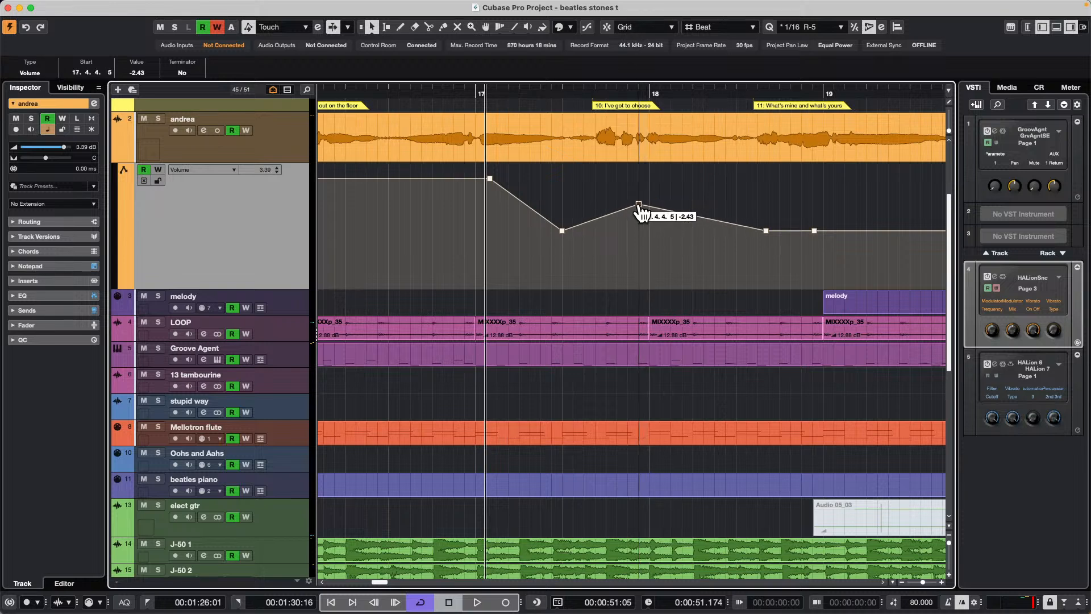
Turn on snapping and move the automation points onto the beats at 17.3, 18.1, 18.4 and 19.1, with the 17.3 point at -8.80
left_click(587, 27)
left_click(615, 136)
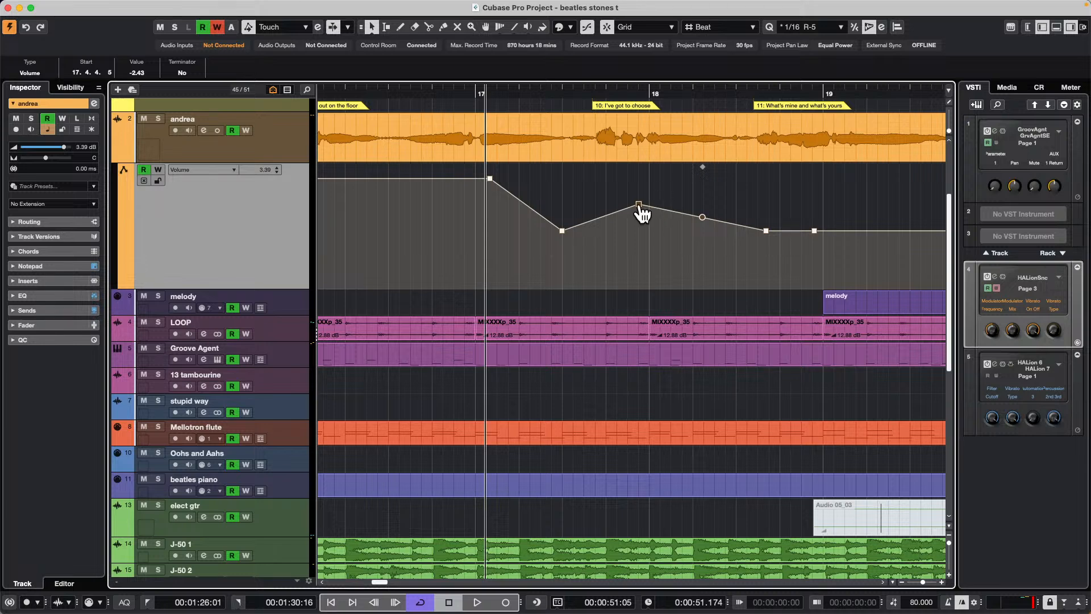
left_click_drag(638, 205, 650, 212)
left_click(815, 230)
mouse_move(816, 234)
left_mouse_down()
mouse_move(823, 227)
mouse_move(742, 241)
mouse_move(769, 236)
left_mouse_up()
left_click_drag(562, 231, 580, 236)
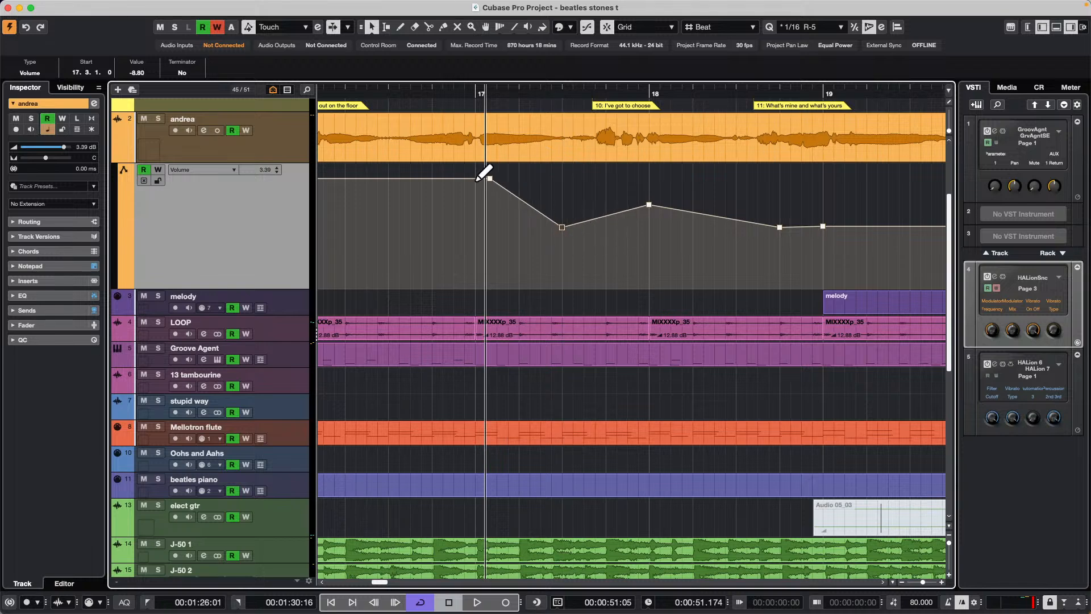
Move the first automation point to bar 17, select all five points, shift their start back to 16.4.4.34, and deselect them
left_click_drag(490, 180, 845, 263)
mouse_move(561, 227)
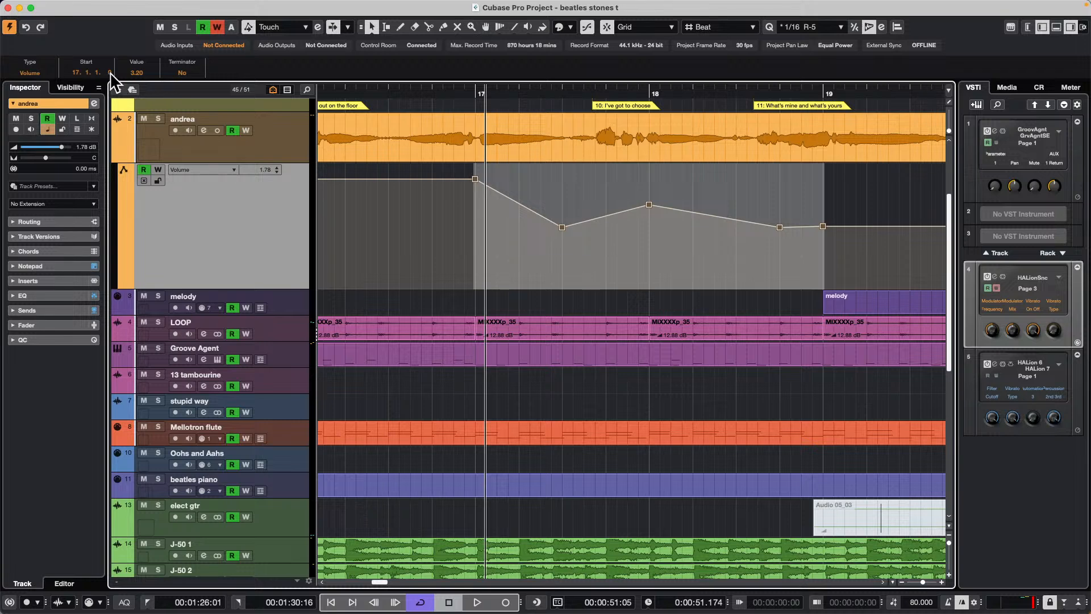
scroll(110, 73, "down", 6)
scroll(108, 76, "down", 5)
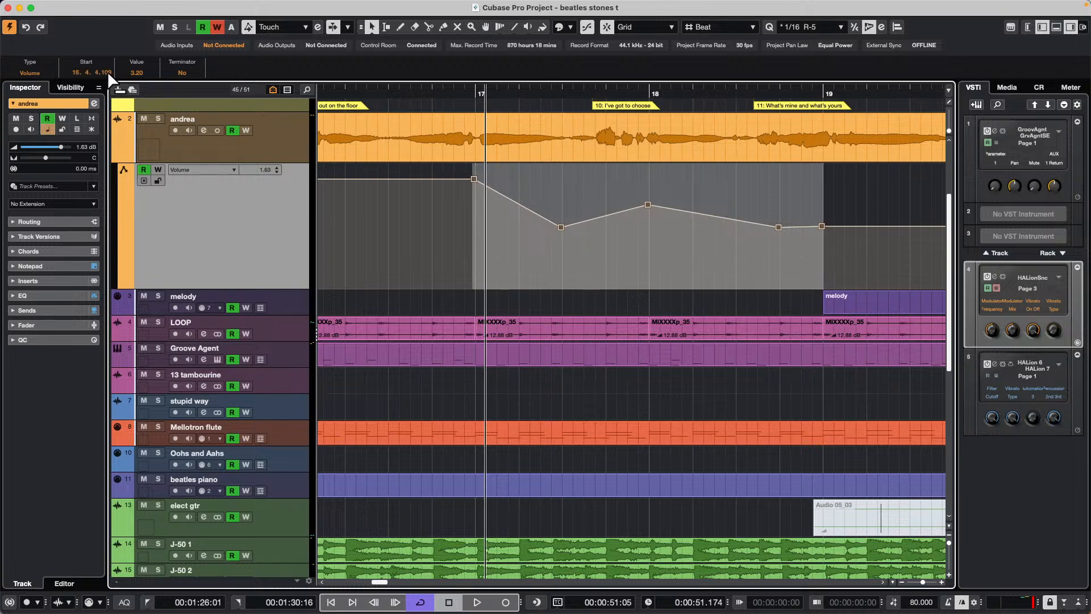
scroll(107, 72, "down", 15)
scroll(108, 72, "down", 20)
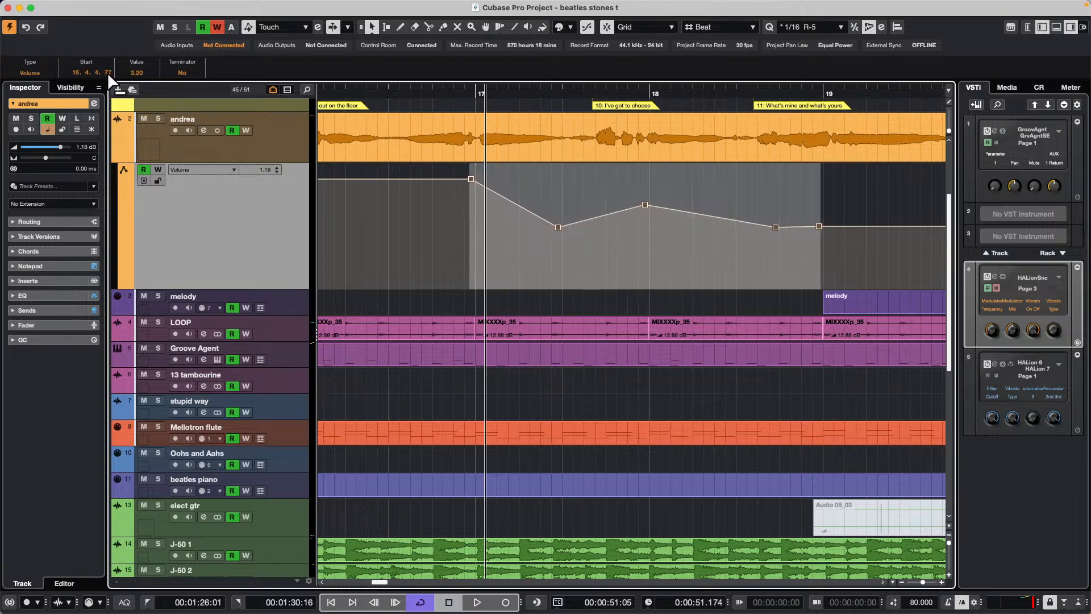
scroll(107, 72, "down", 20)
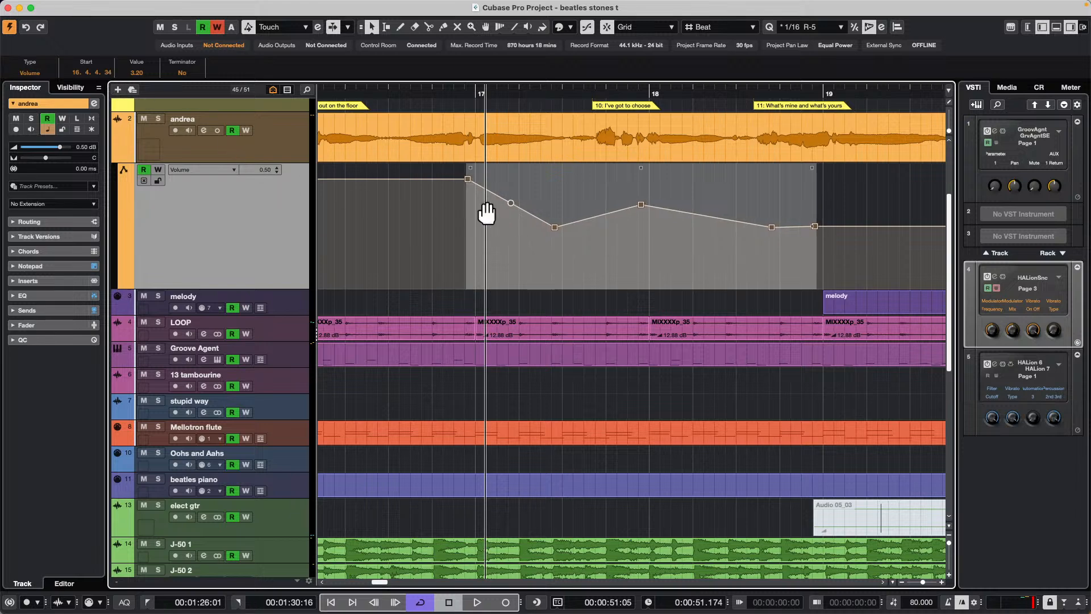
left_click(433, 227)
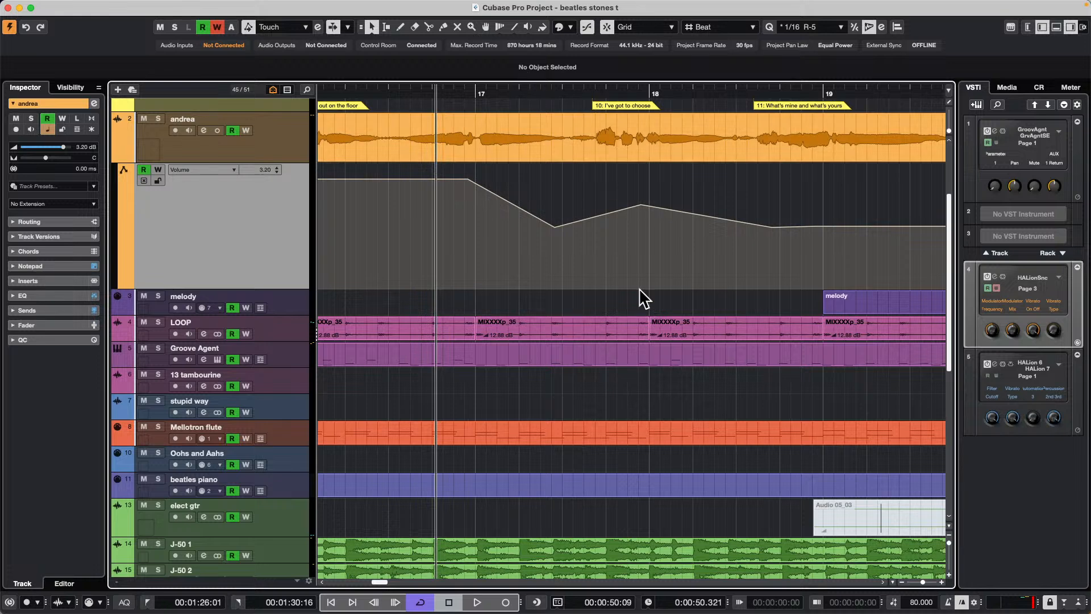
Move the shifted automation points back onto the beats at 17.1, 17.3, 18.1, 18.4 and 19.1, with the first point at 3.34
left_click_drag(641, 205, 649, 206)
left_click_drag(556, 233, 563, 234)
left_click_drag(772, 229, 826, 225)
left_click(815, 228)
left_click(468, 178)
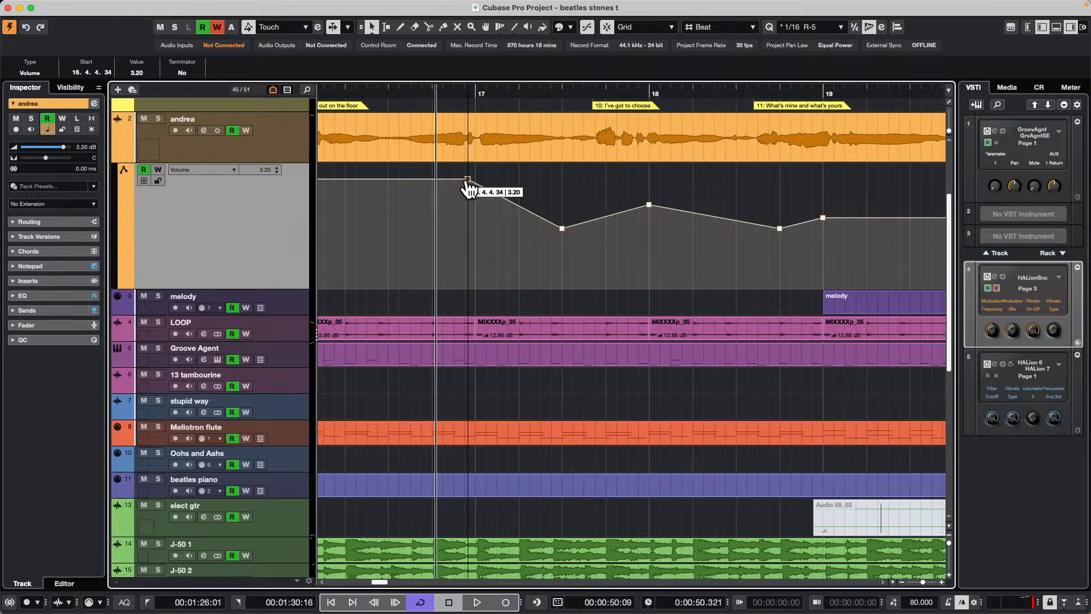
mouse_move(467, 179)
left_mouse_down()
mouse_move(415, 180)
mouse_move(458, 191)
mouse_move(475, 181)
left_mouse_up()
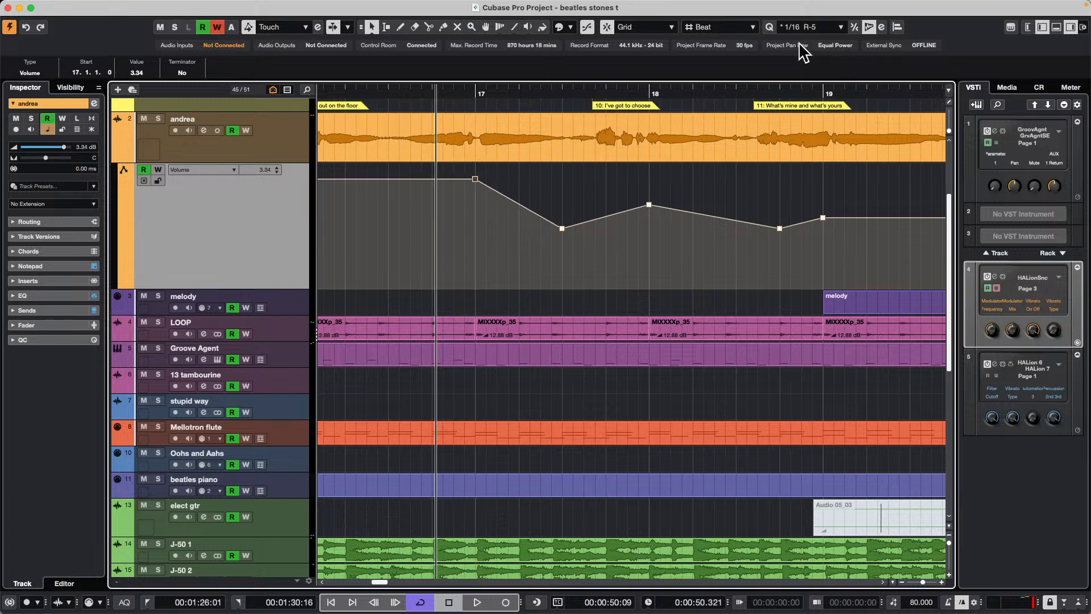
Set the grid type to Use Quantize with a 1/16 quantize value, and lower the bar 17 automation point to -0.17
left_click(720, 30)
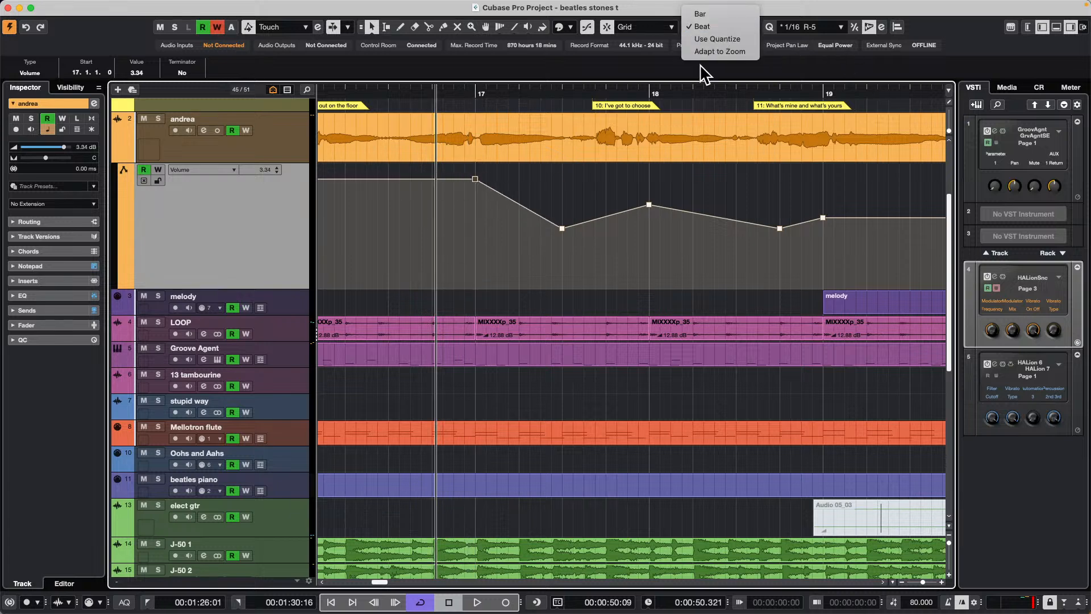
left_click(729, 41)
left_click(818, 27)
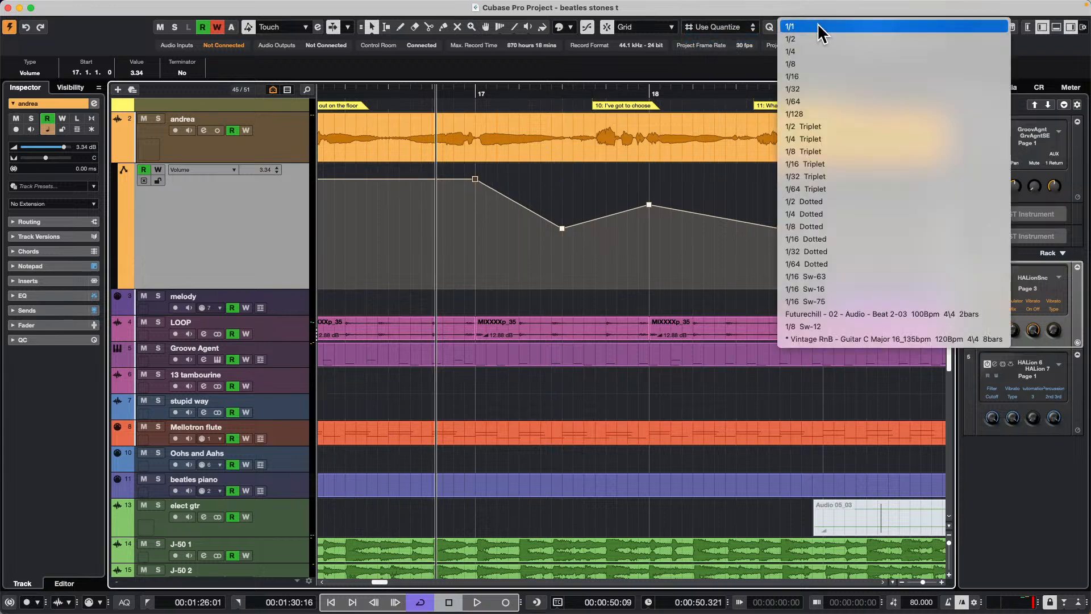
left_click(813, 77)
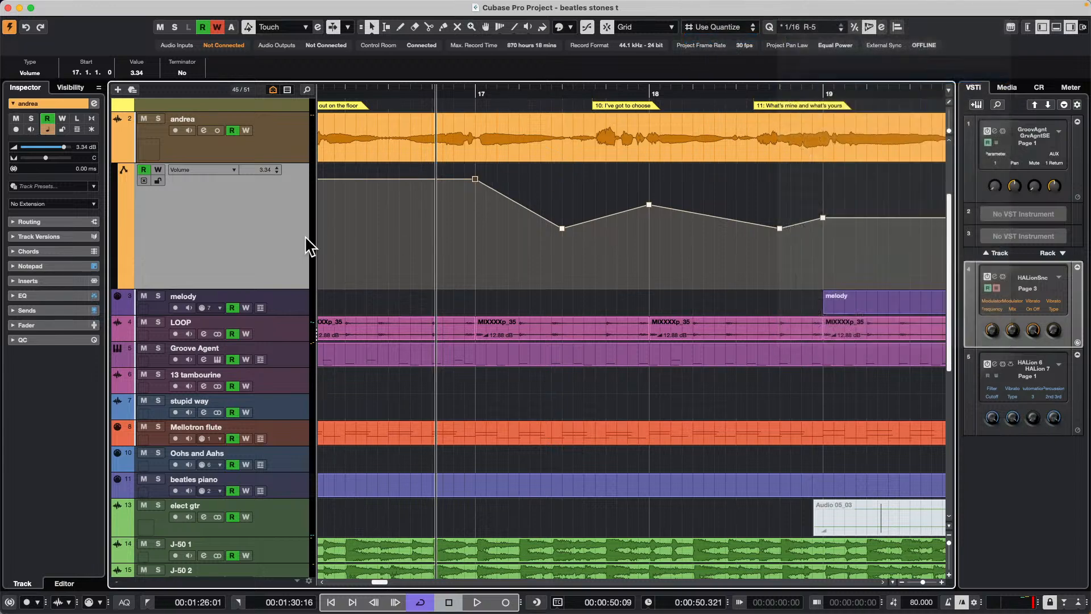
mouse_move(476, 180)
left_mouse_down()
mouse_move(400, 181)
mouse_move(475, 194)
left_mouse_up()
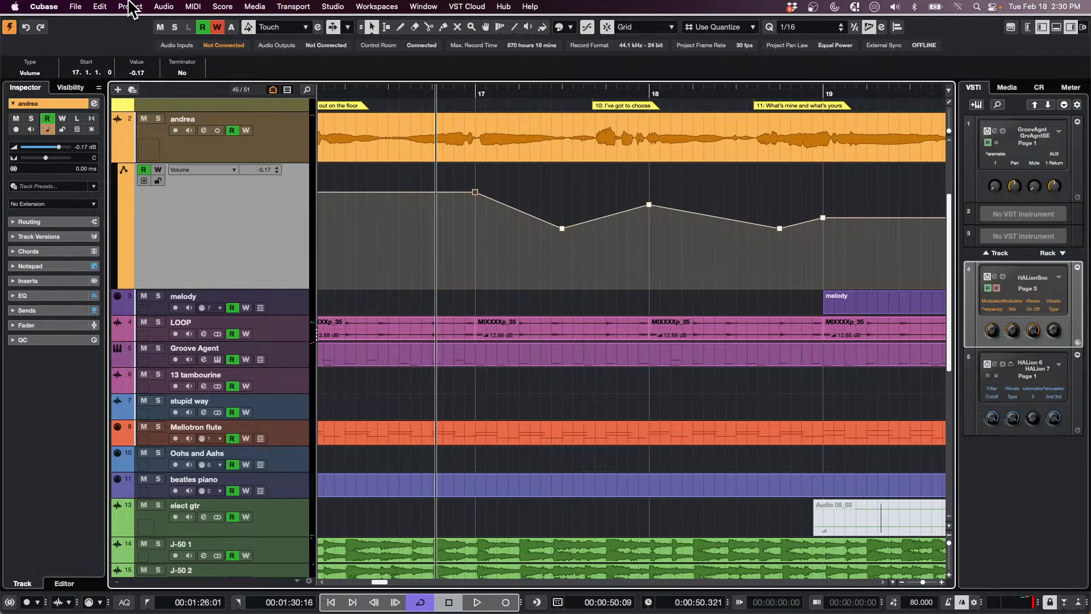
Open the Profile Manager to review the saved profiles and their import and export options, and close it
left_click(129, 5)
mouse_move(100, 6)
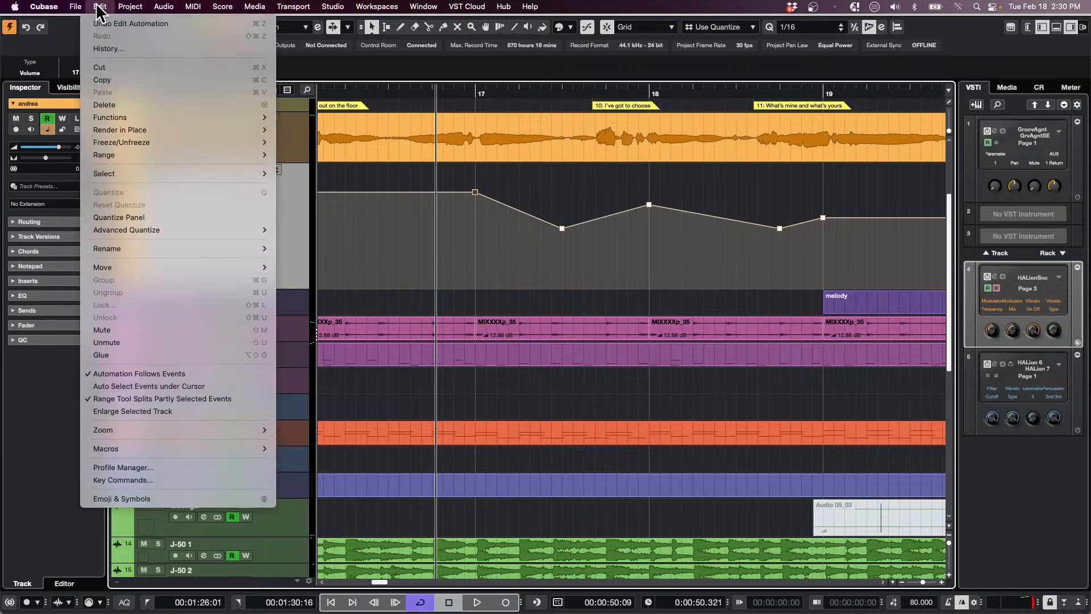
left_click(176, 465)
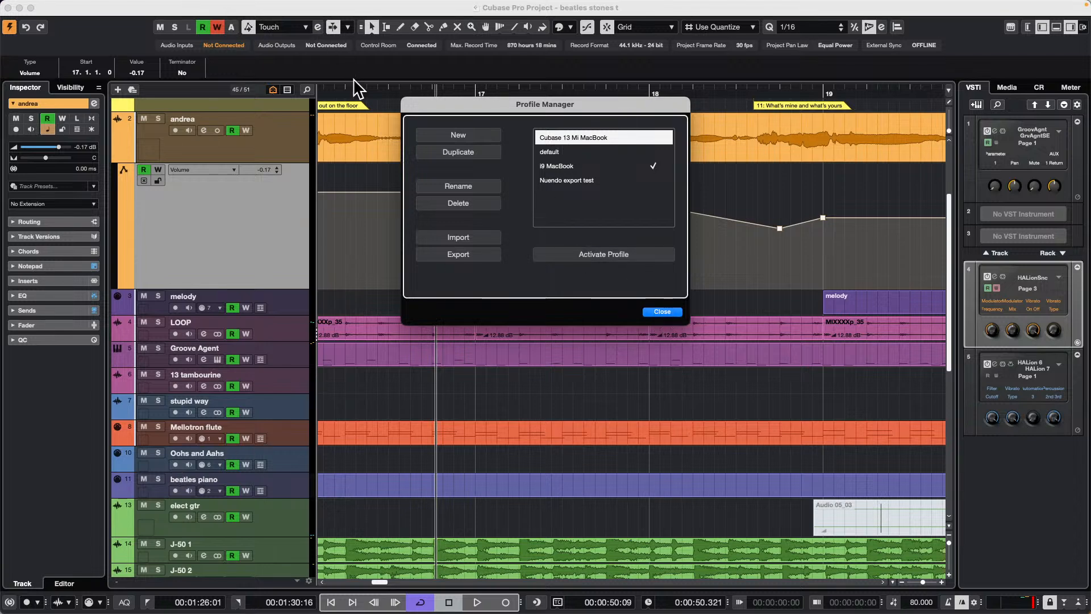
left_click(674, 315)
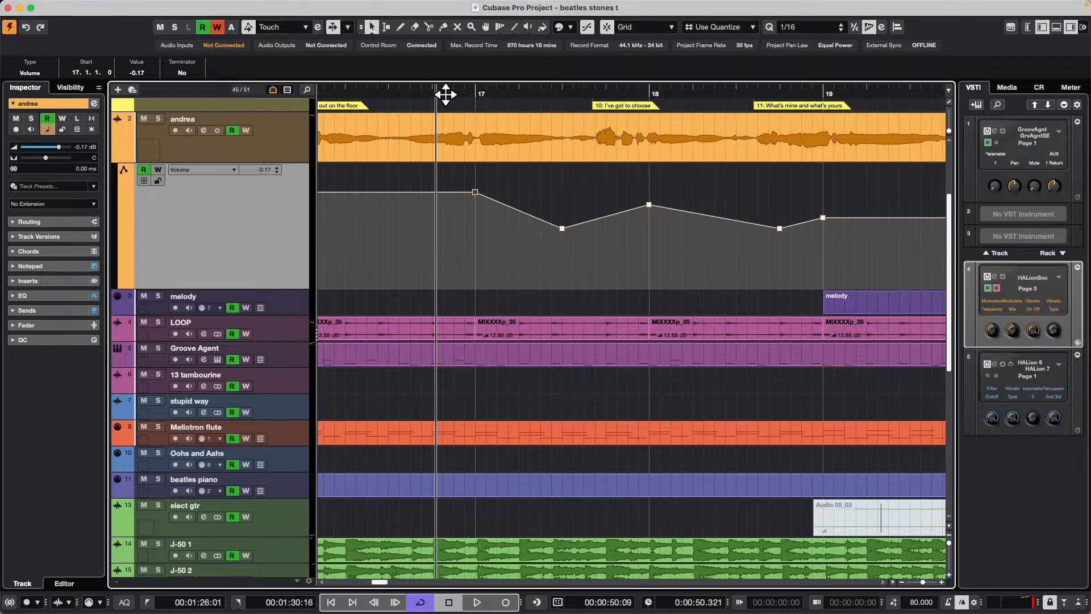
Add one stereo effect track to the vocal track (track 2), using the Cloner modulation effect and created outside a folder
left_click_drag(446, 92, 445, 81)
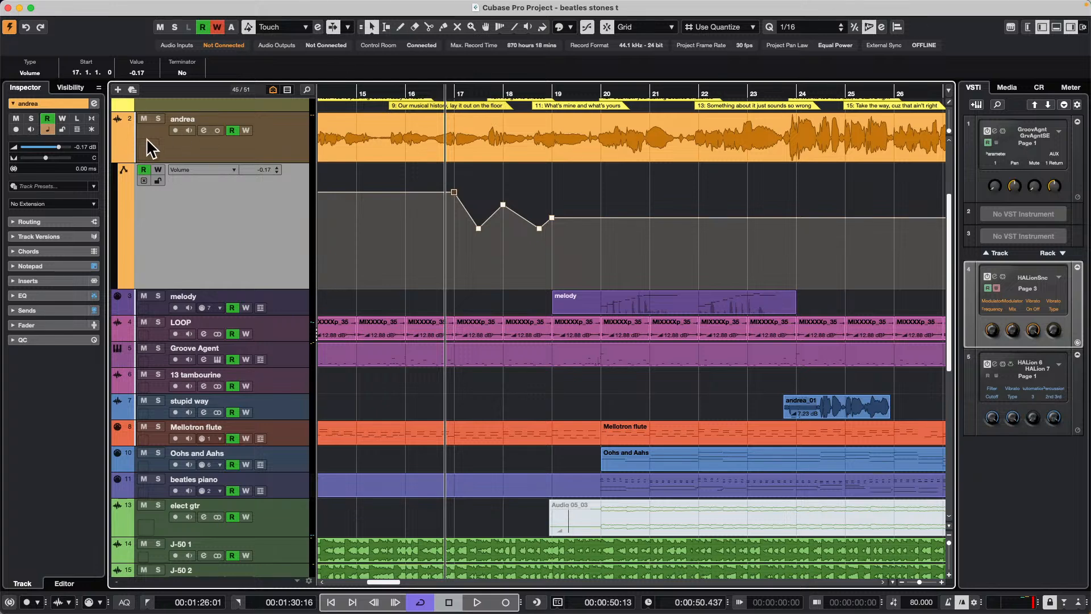
left_click(281, 147)
right_click(279, 142)
mouse_move(435, 145)
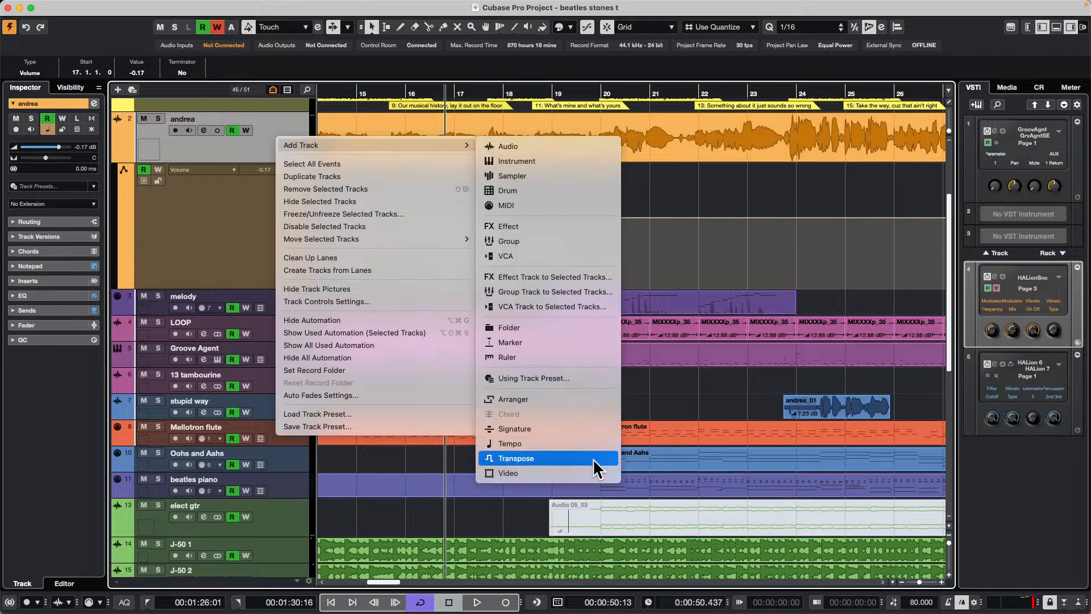
left_click(601, 281)
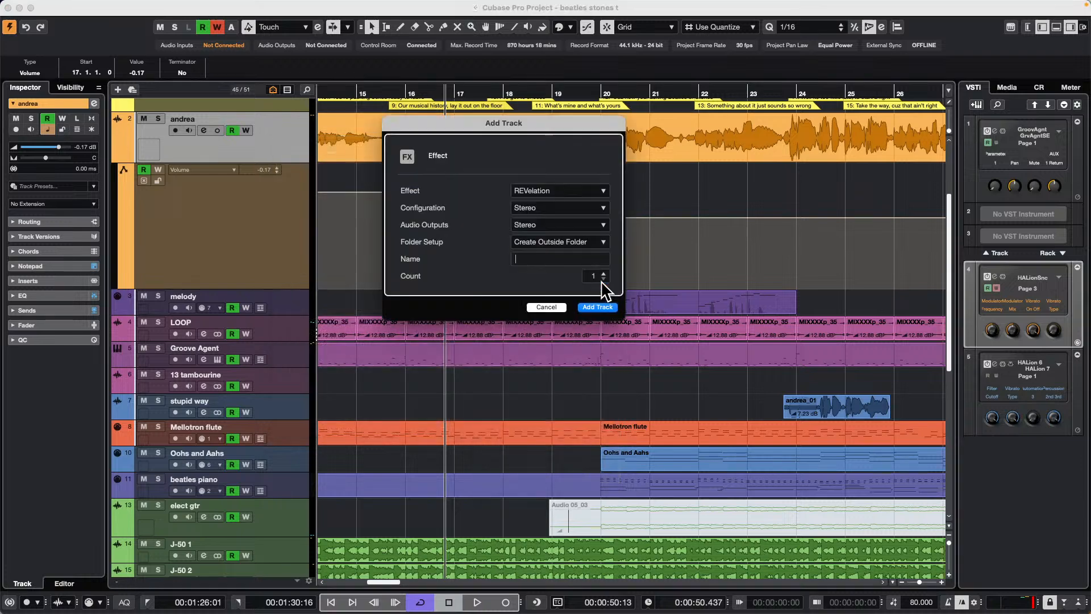
left_click(564, 192)
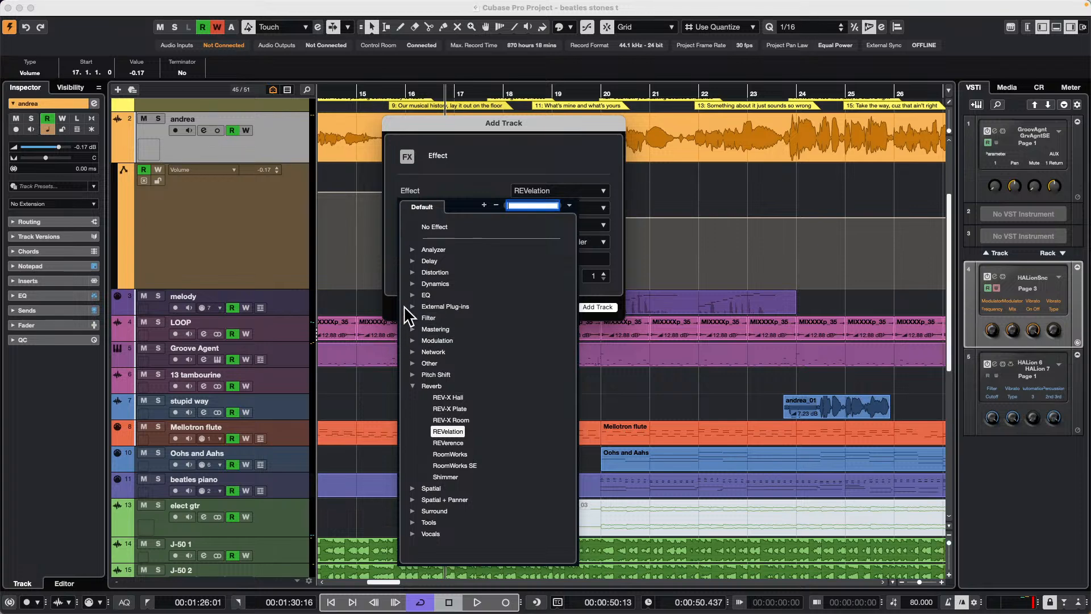
left_click(413, 340)
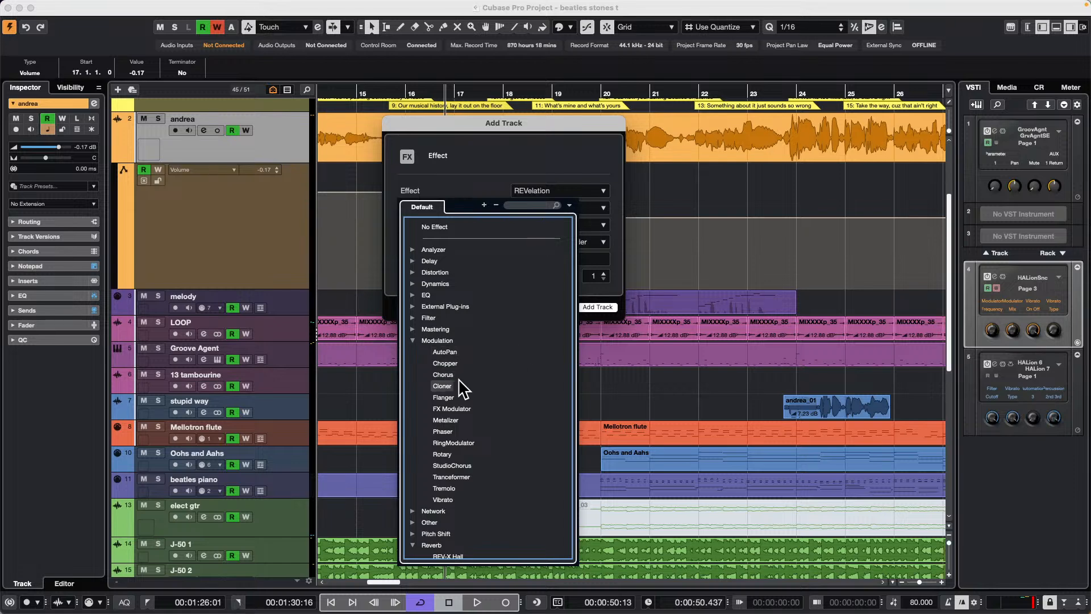
left_click(442, 386)
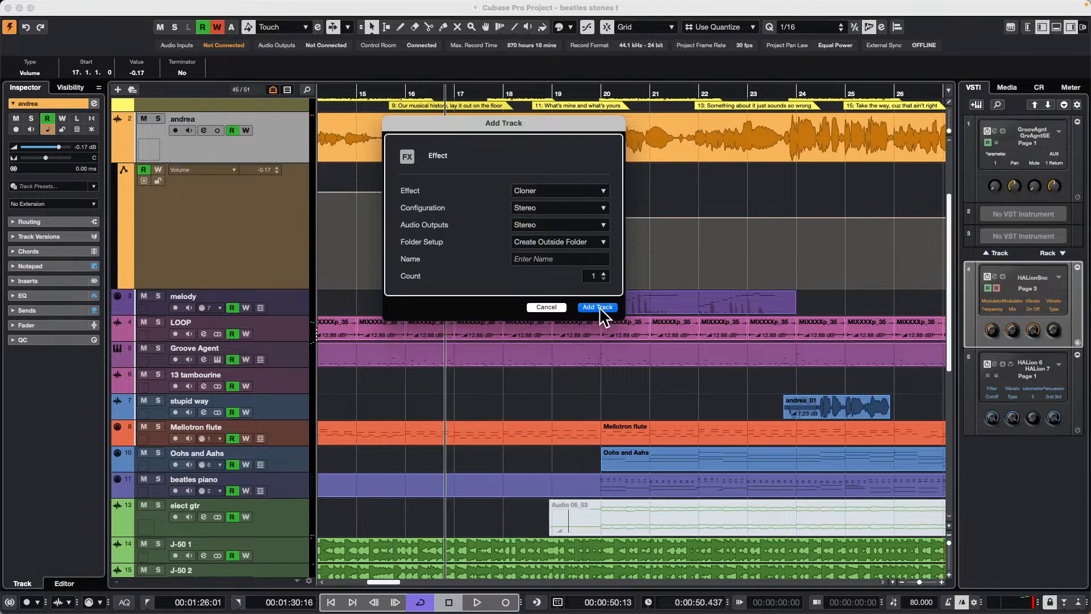
left_click(598, 307)
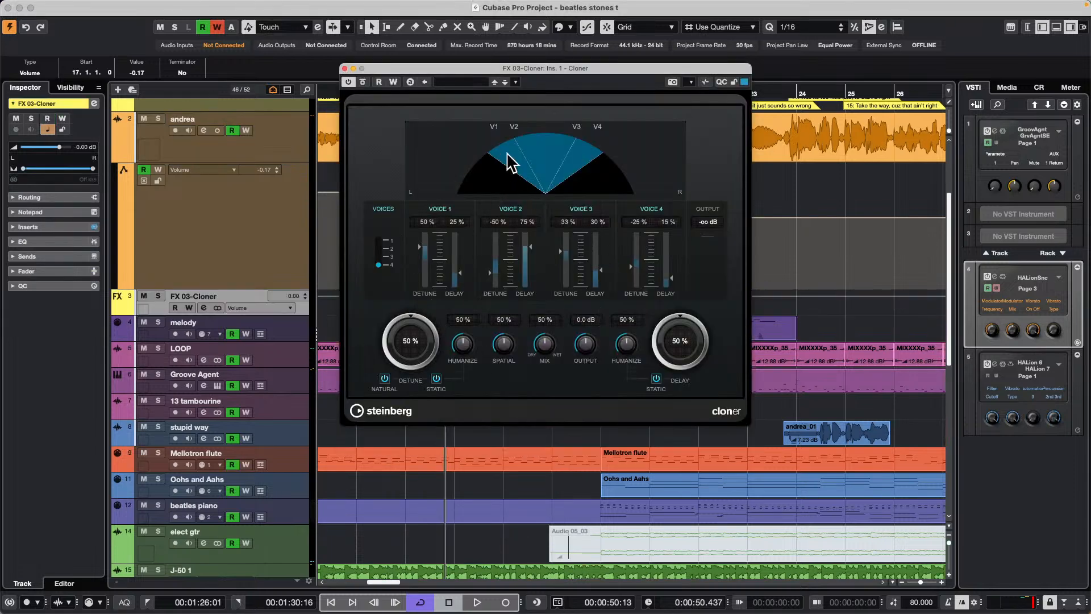
Load the 4 Voices preset in Cloner and start playback, listening to the vocal track soloed and with the full mix
left_click(461, 81)
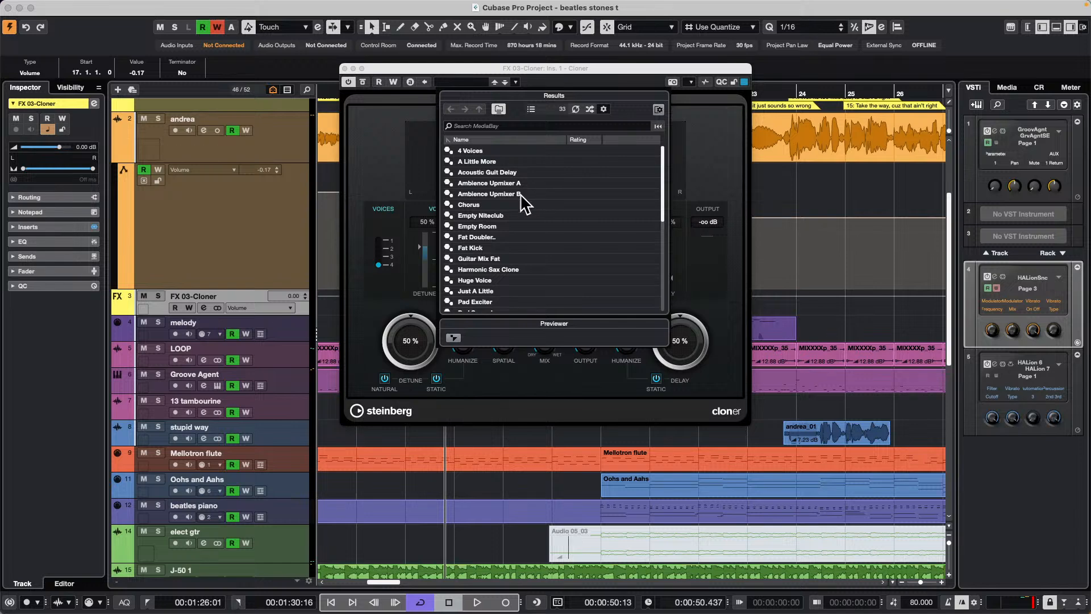
double_click(466, 149)
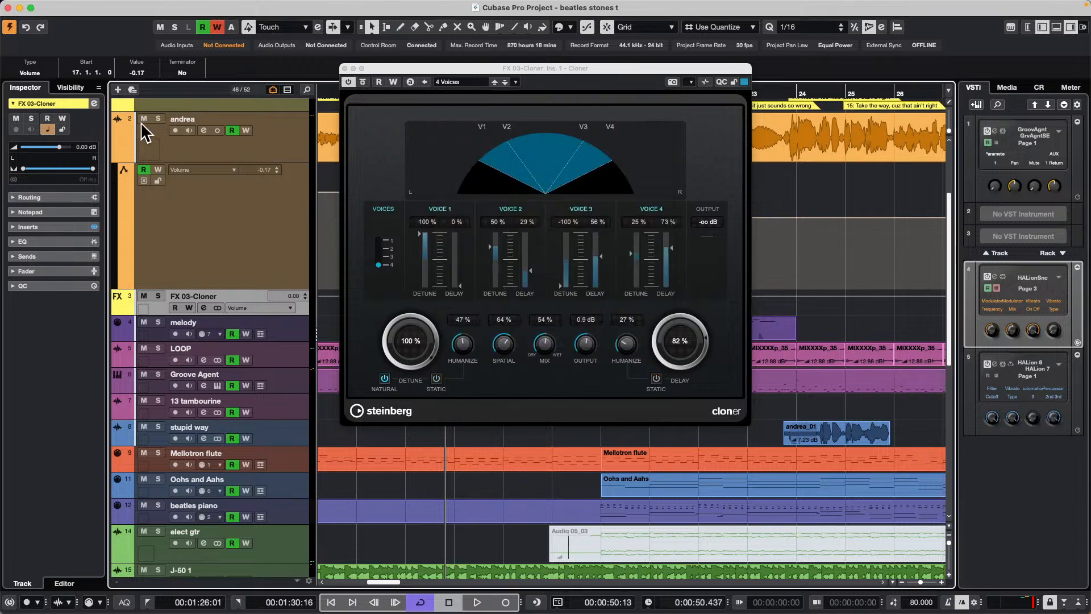
left_click(156, 119)
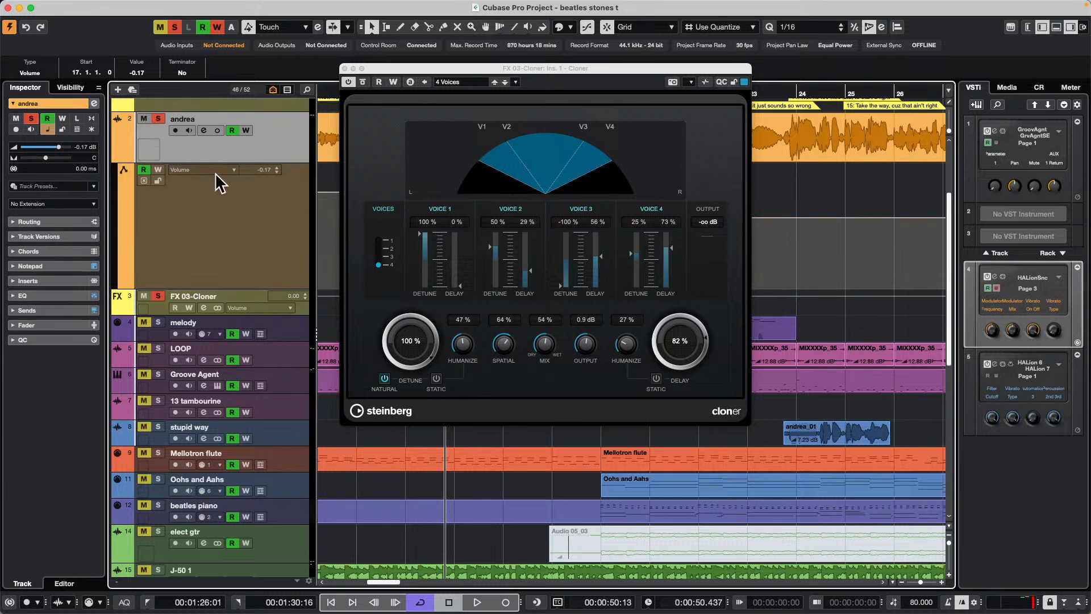
key("space")
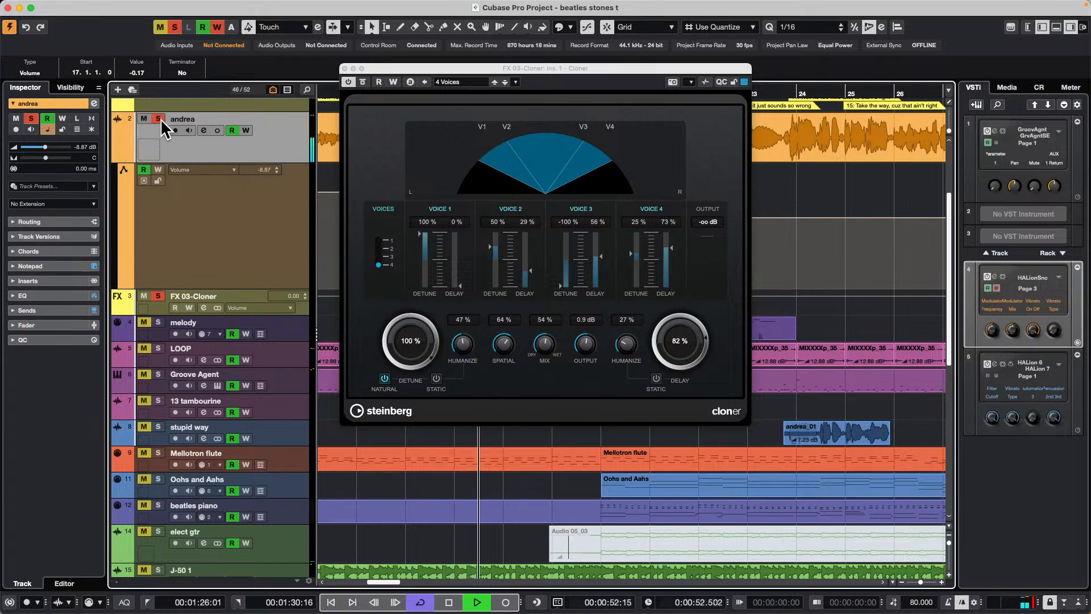
left_click(158, 119)
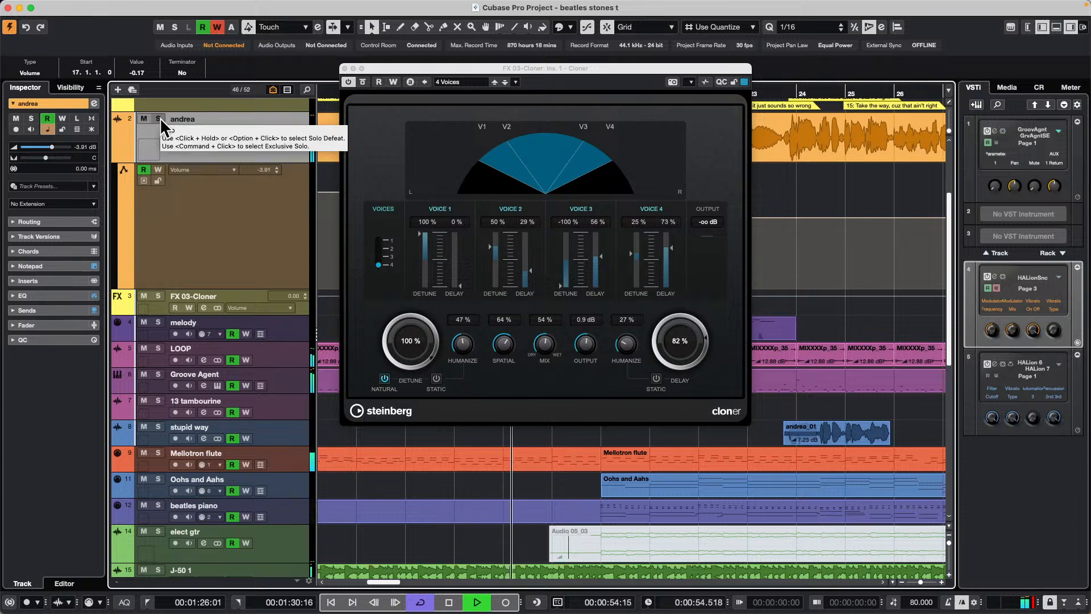
Solo the vocal track, raise its FX 03-Cloner send level to -2.35, and unsolo it
left_click(68, 312)
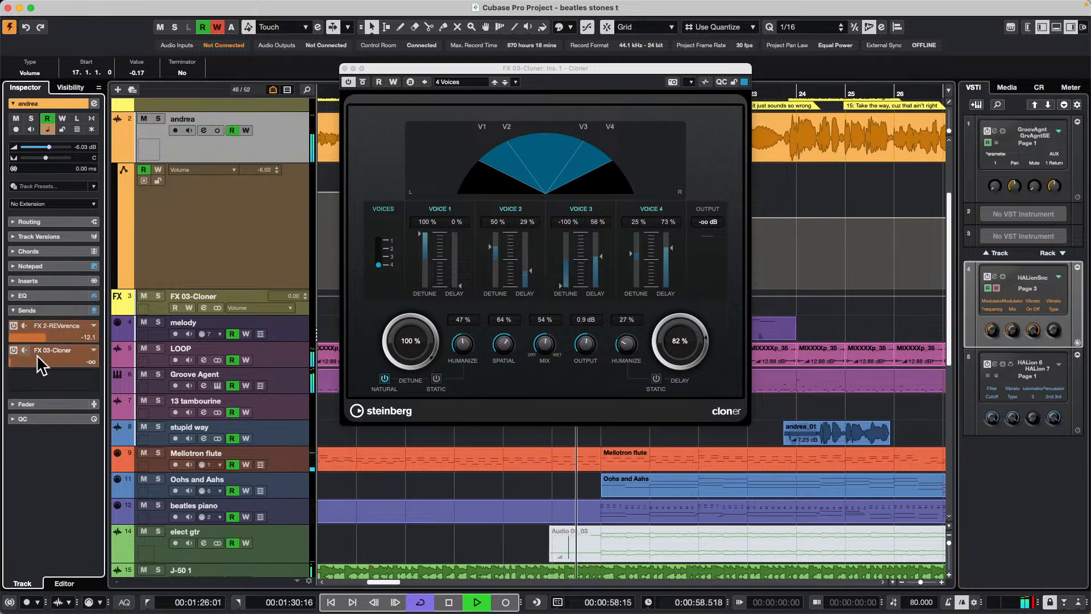
left_click(159, 119)
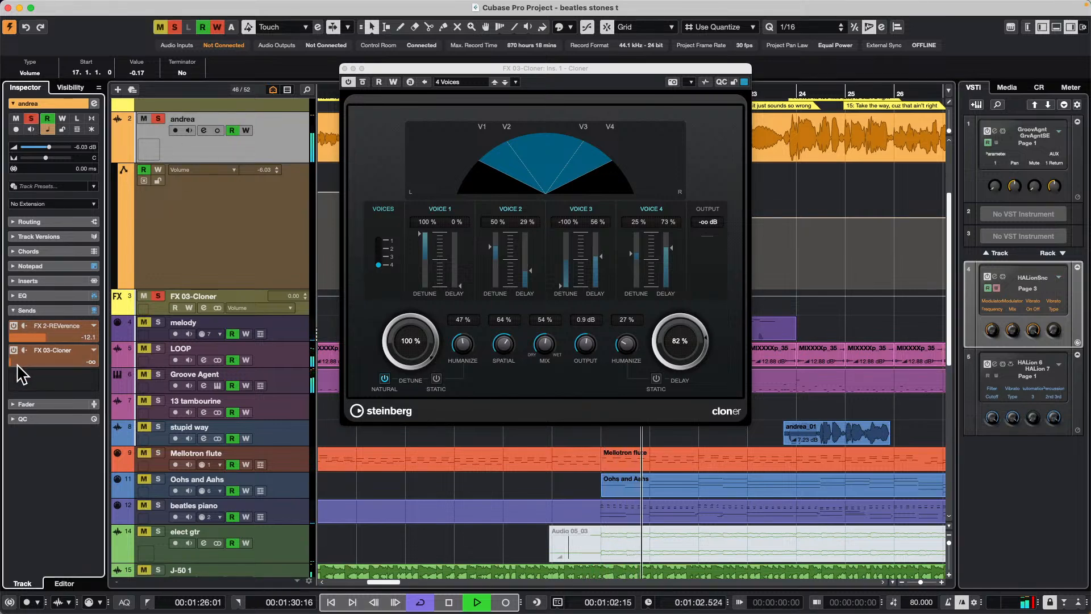
left_click_drag(23, 363, 87, 360)
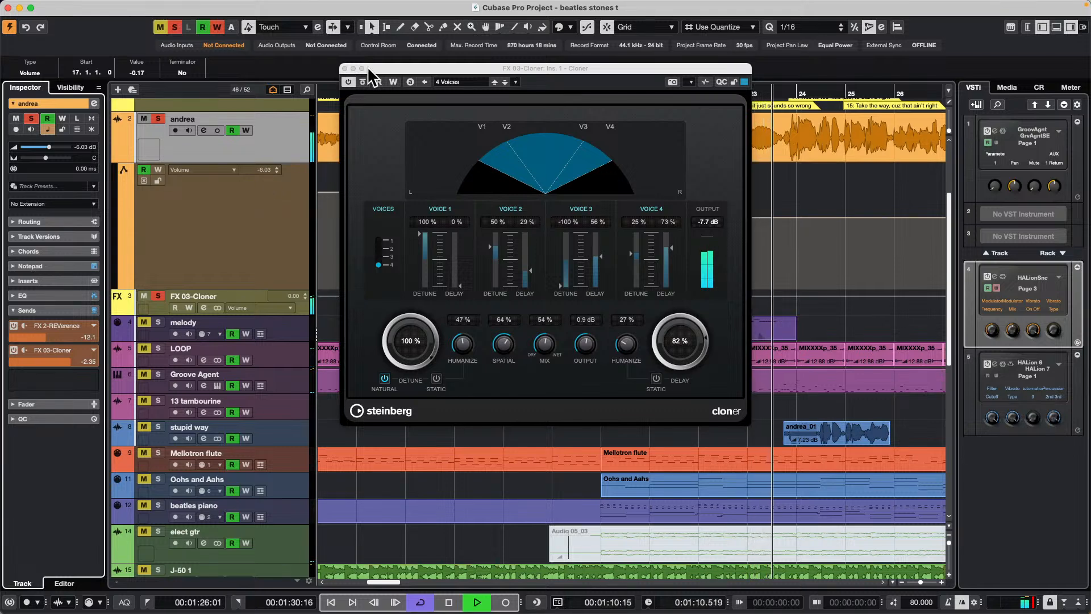
left_click(159, 118)
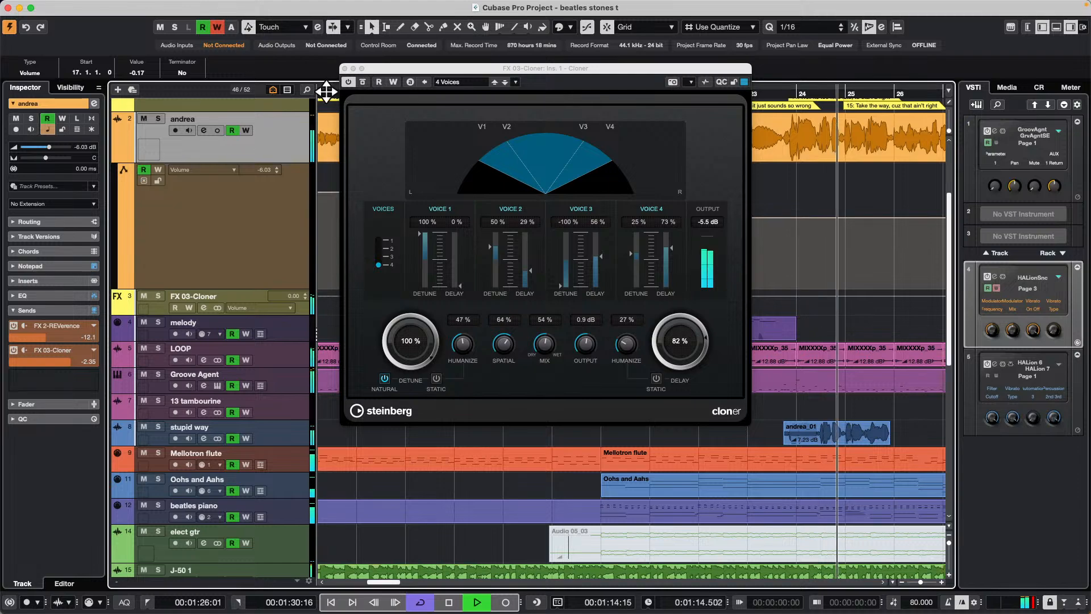
Move the Cloner window off the automation lane and delete all five volume automation points on the vocal track
left_click_drag(327, 92, 611, 103)
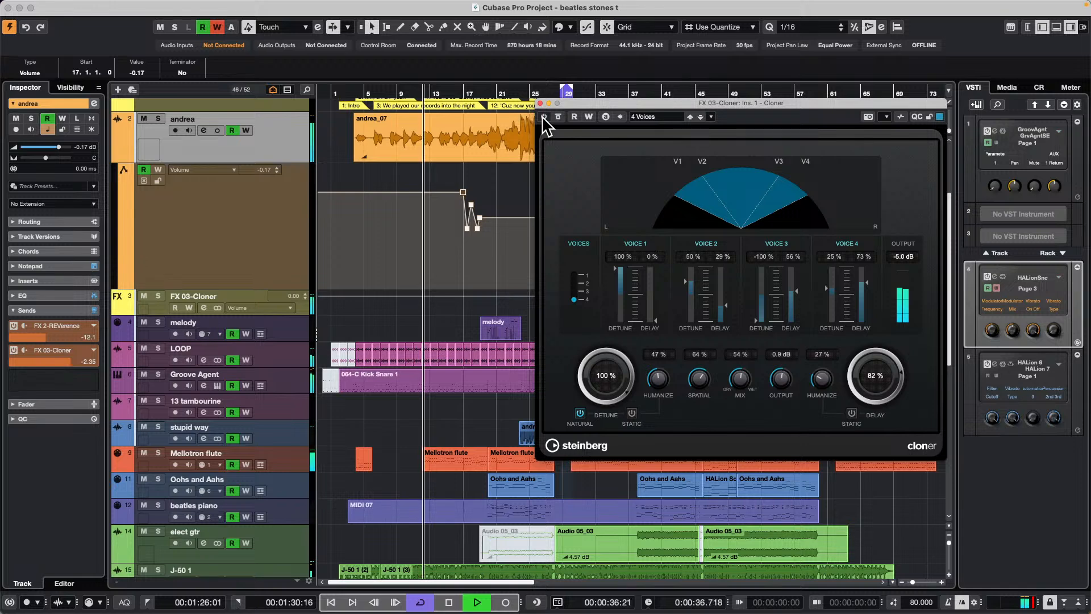
left_click_drag(454, 246, 504, 193)
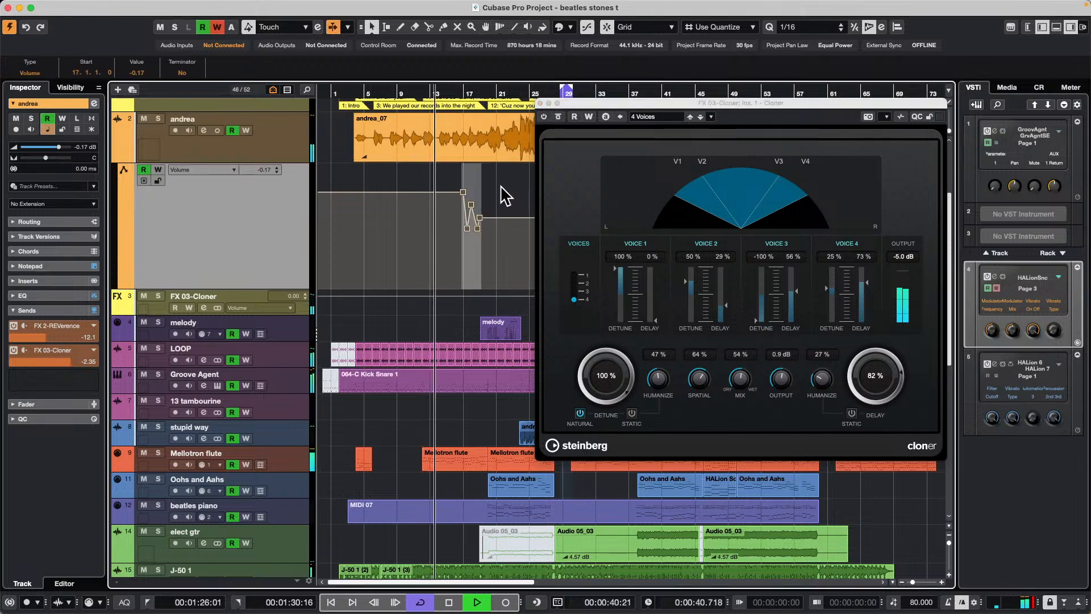
key("Delete")
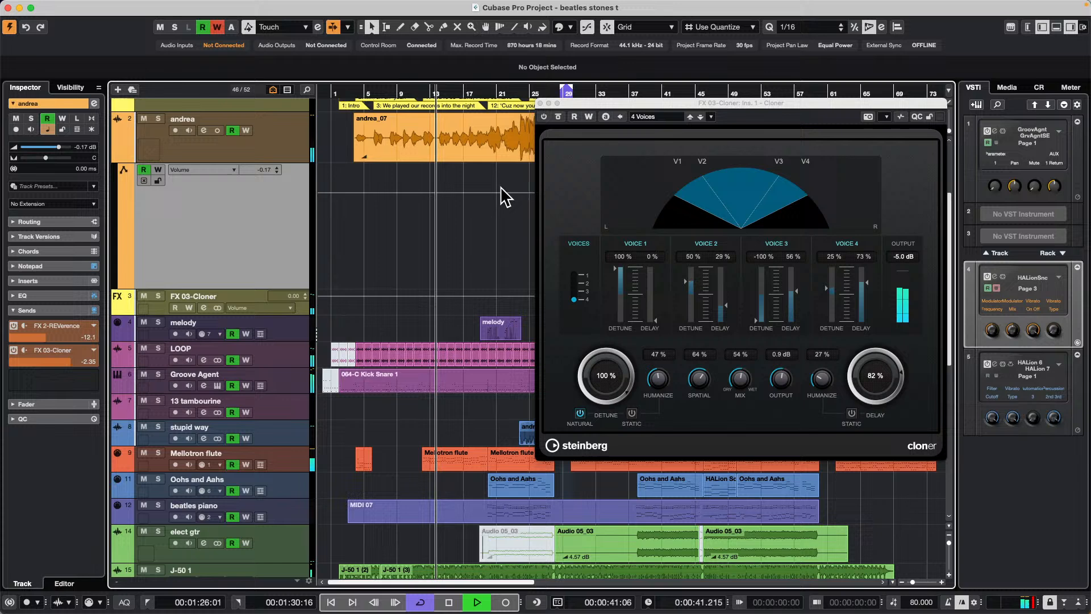
Audition Cloner's Huge Voice and Stereolized presets on the vocal during playback
left_click(549, 119)
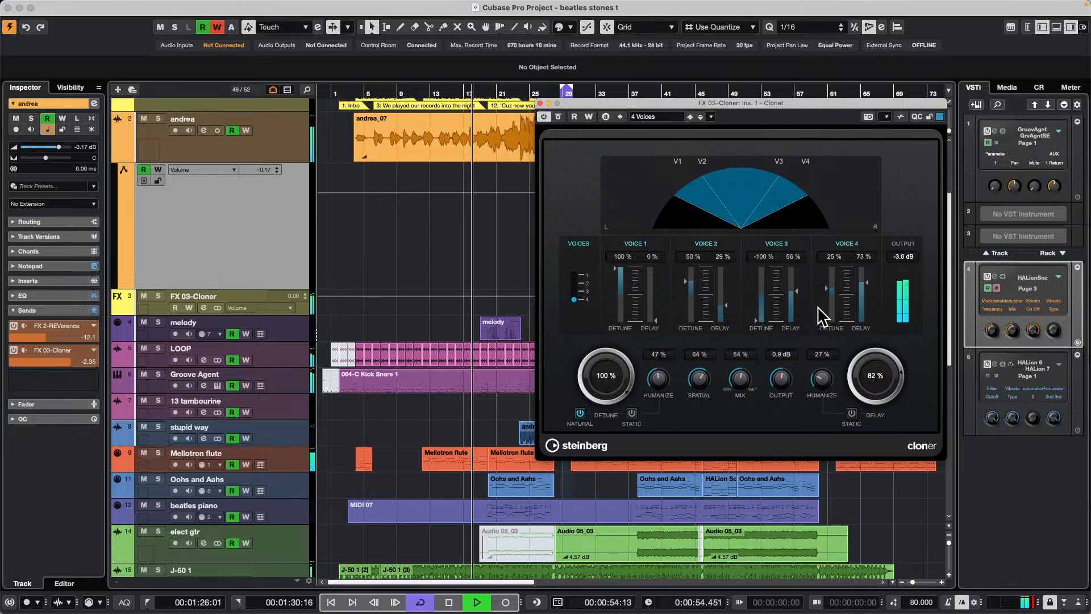
left_click(654, 116)
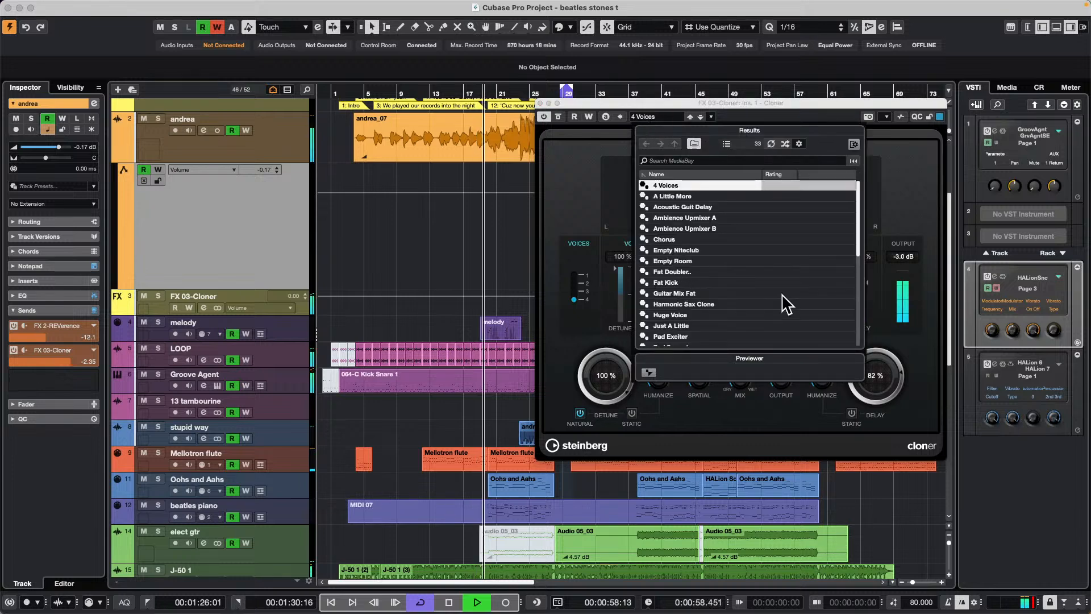
double_click(694, 315)
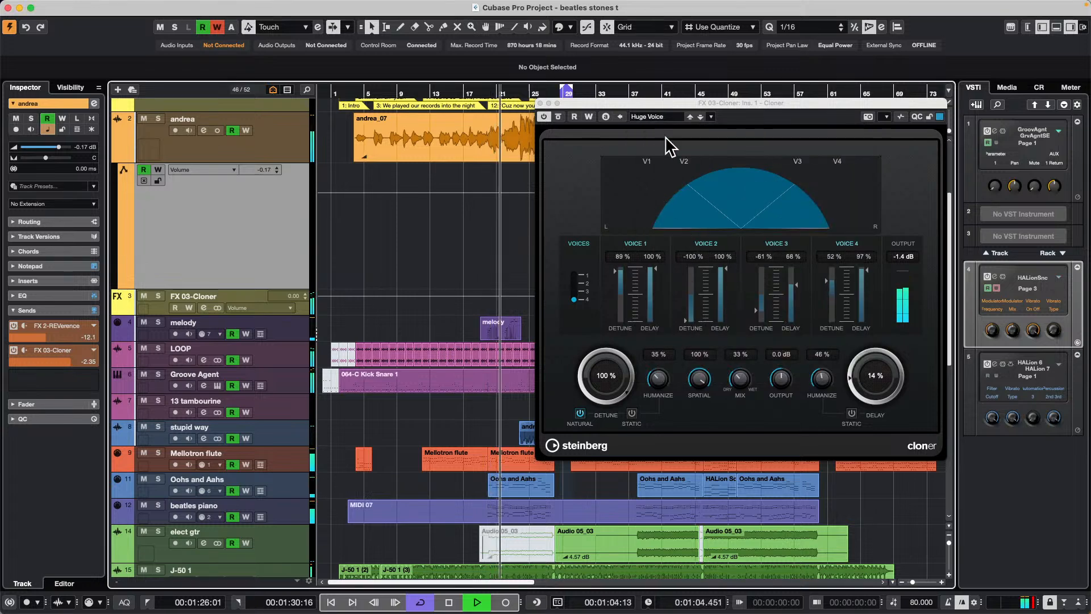
left_click(661, 117)
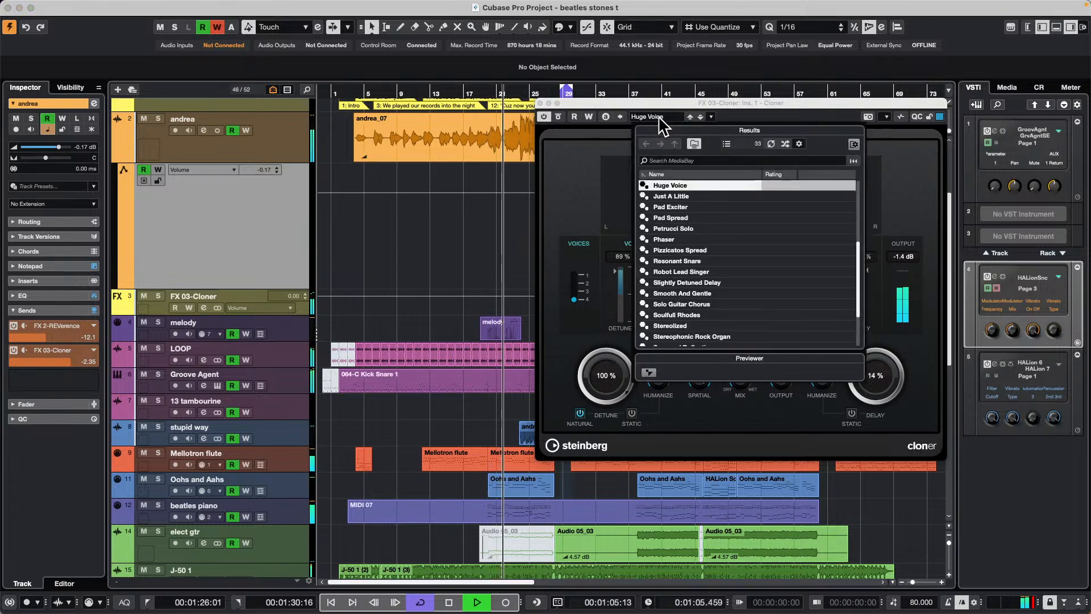
double_click(697, 327)
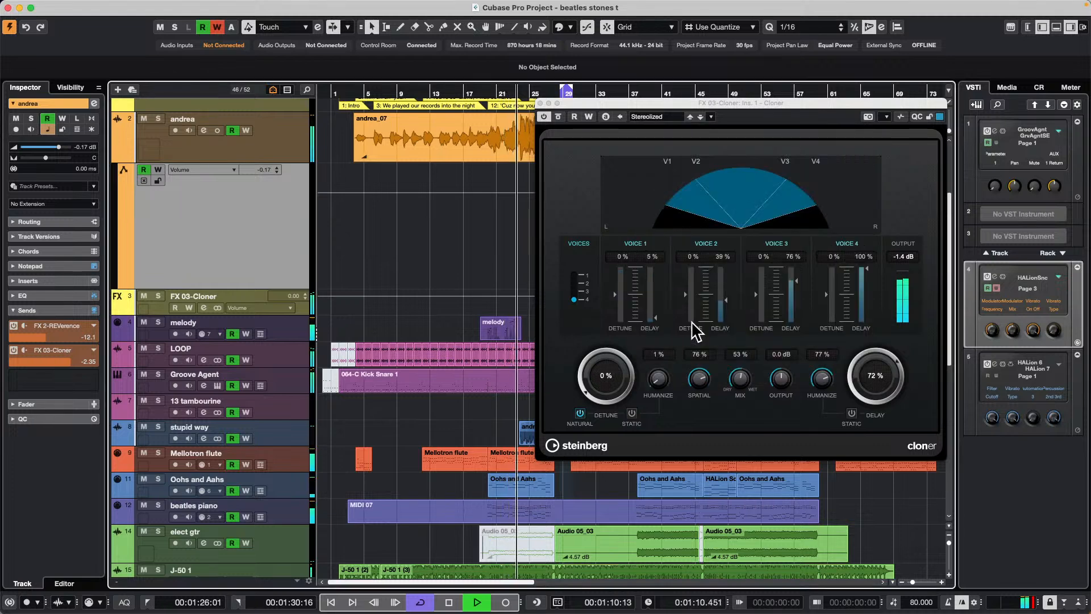
left_click(665, 118)
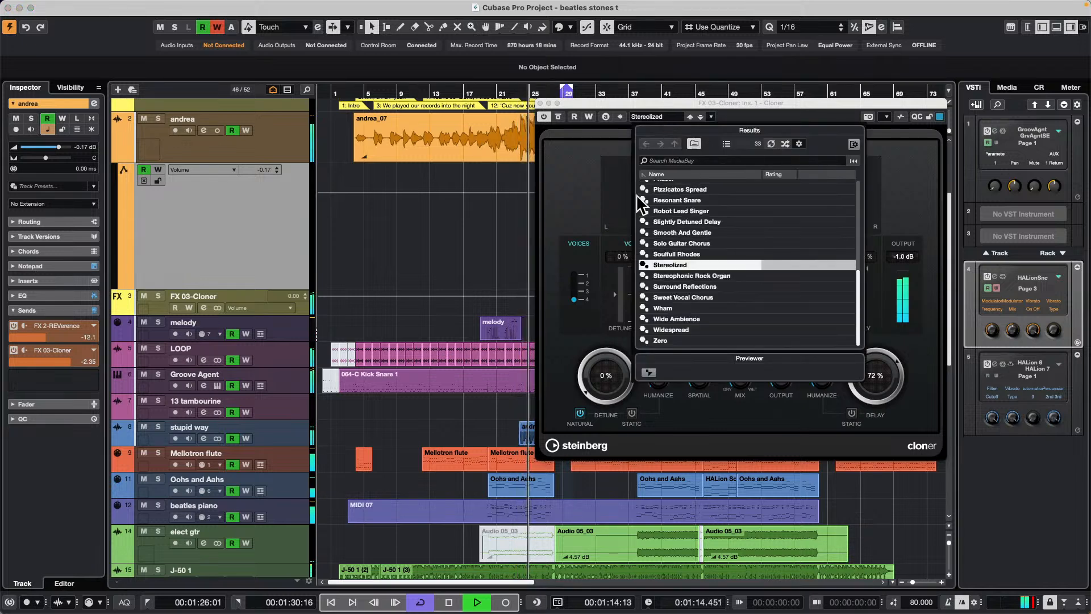
left_click(576, 299)
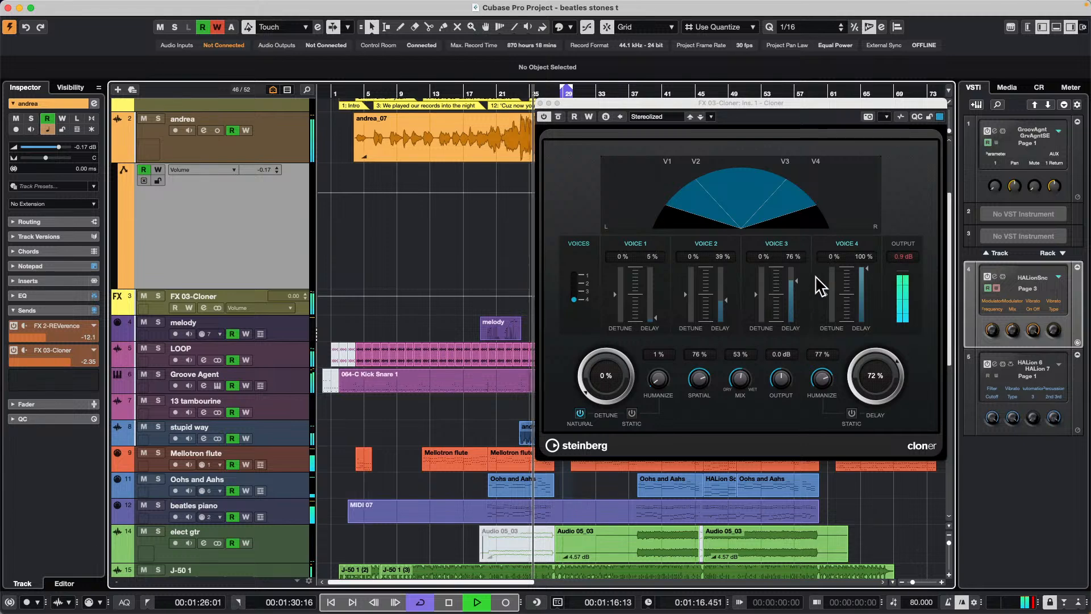
Load the Widespread preset in Cloner and turn off cycle playback
left_click(664, 118)
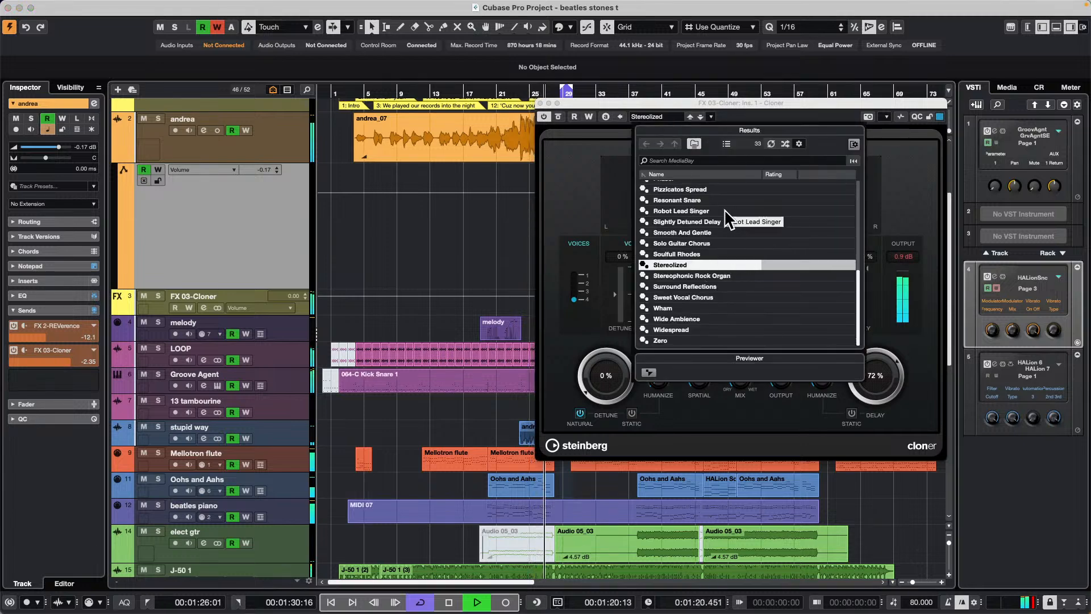
double_click(703, 331)
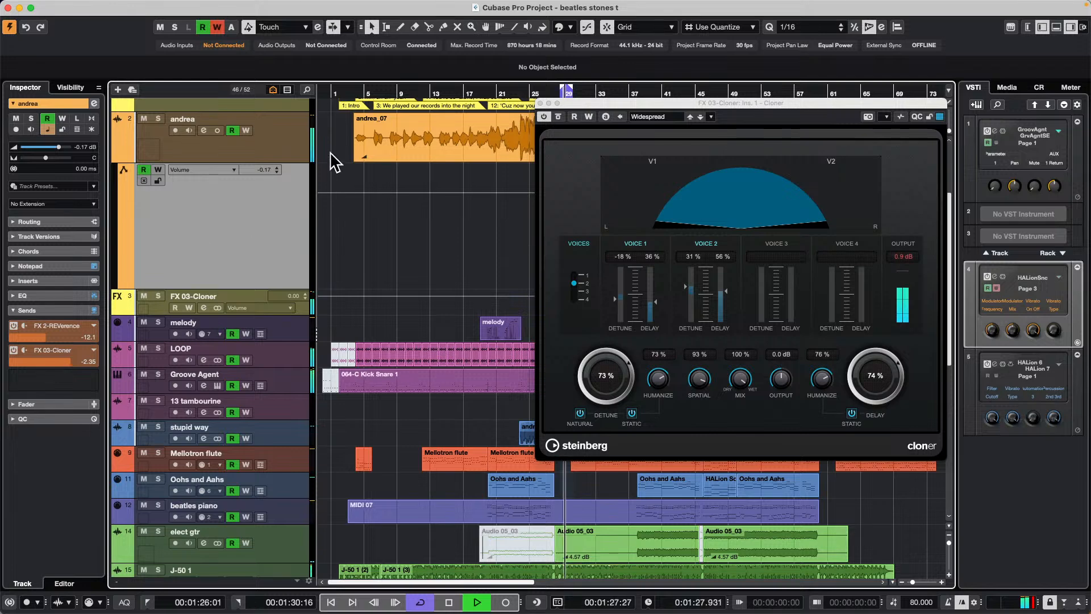
key("slash")
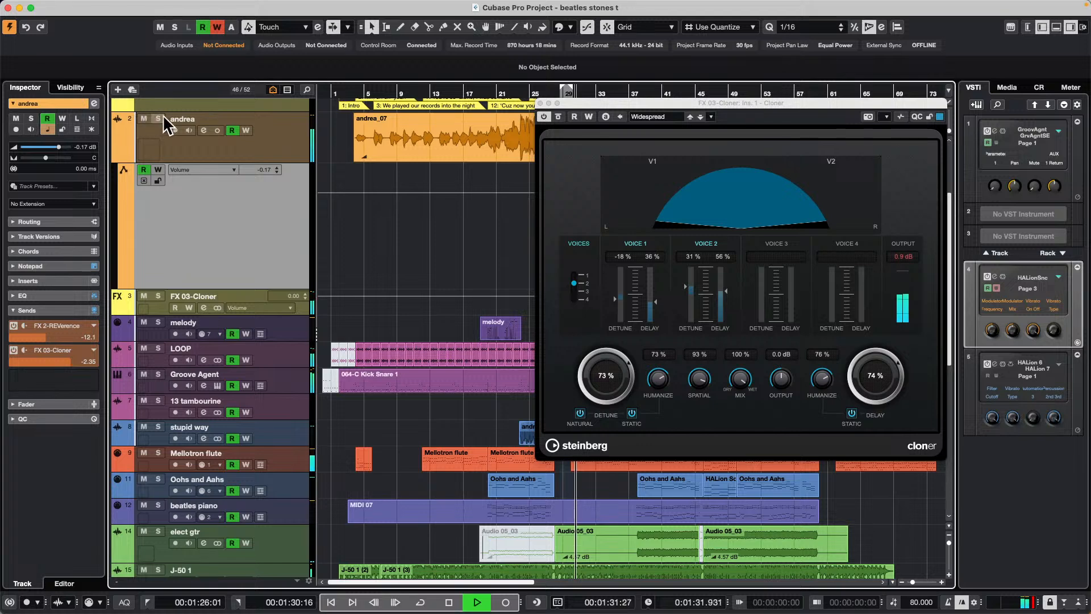
Compare the mix with Cloner switched off and on, stop playback, and close the effect window
left_click(549, 117)
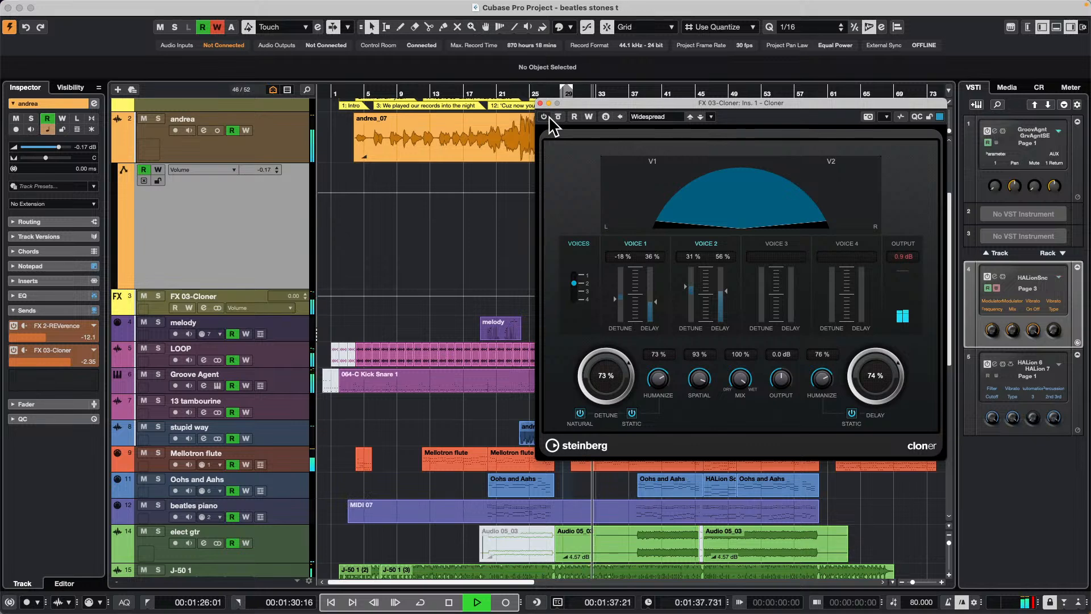
left_click(549, 117)
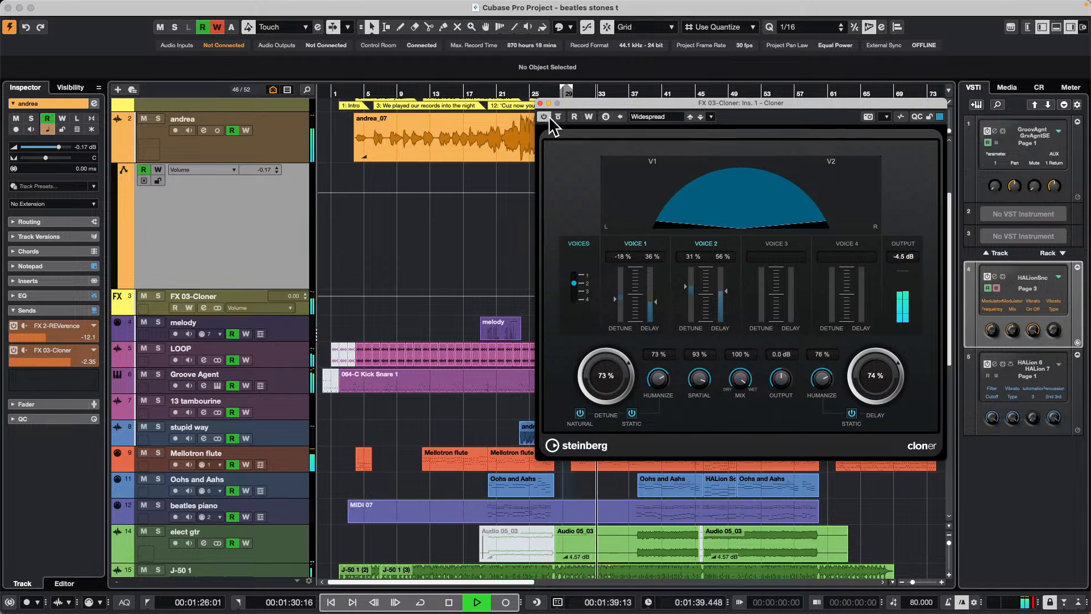
key("space")
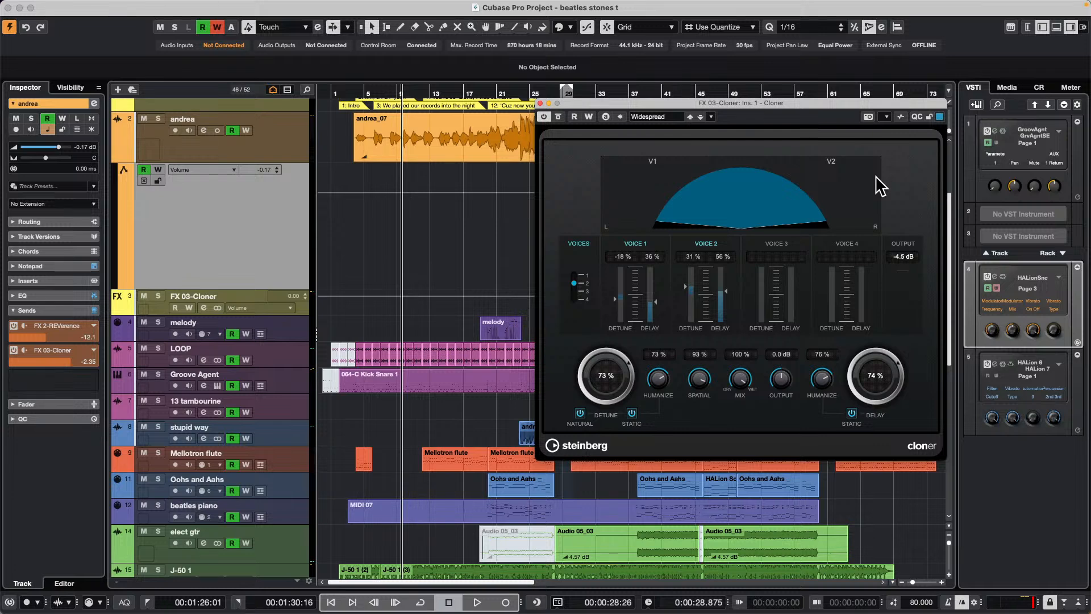
left_click(540, 103)
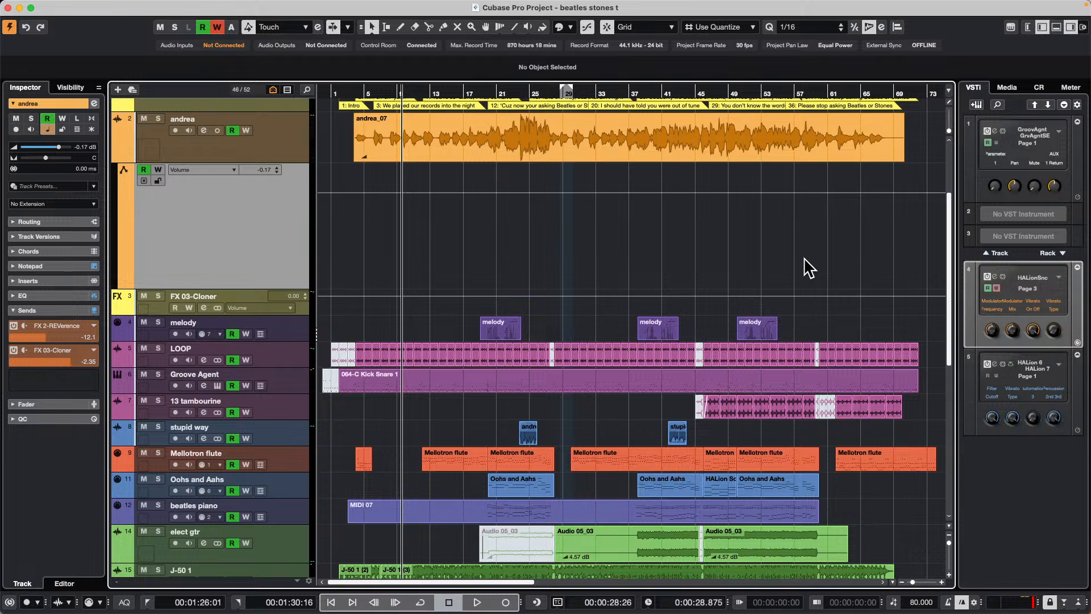
Add one stereo group track to the selected lead vocal track, created outside a folder
left_click(279, 150)
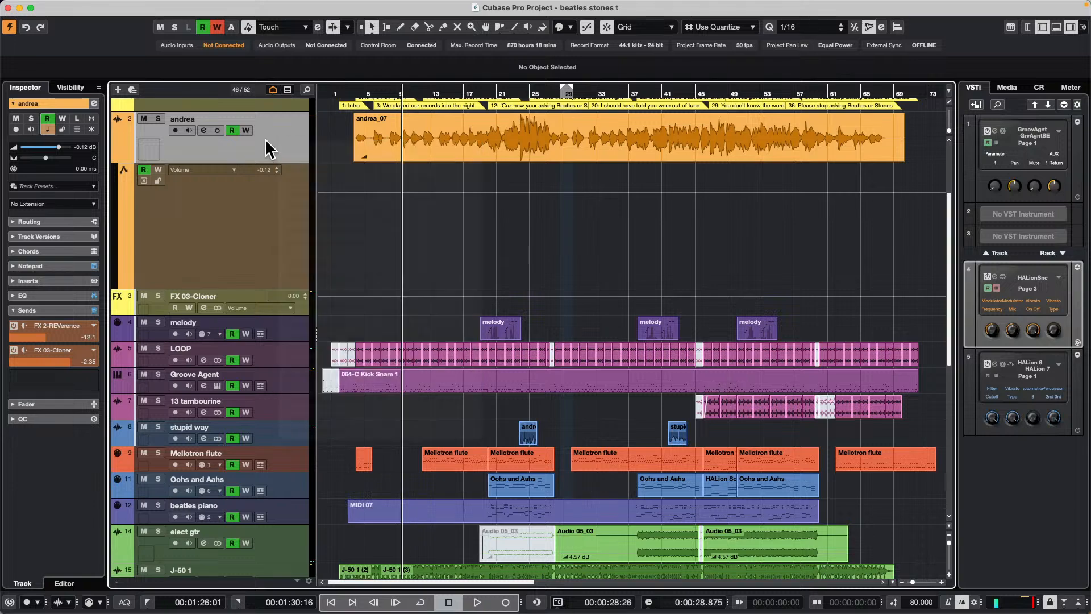
right_click(270, 149)
mouse_move(350, 148)
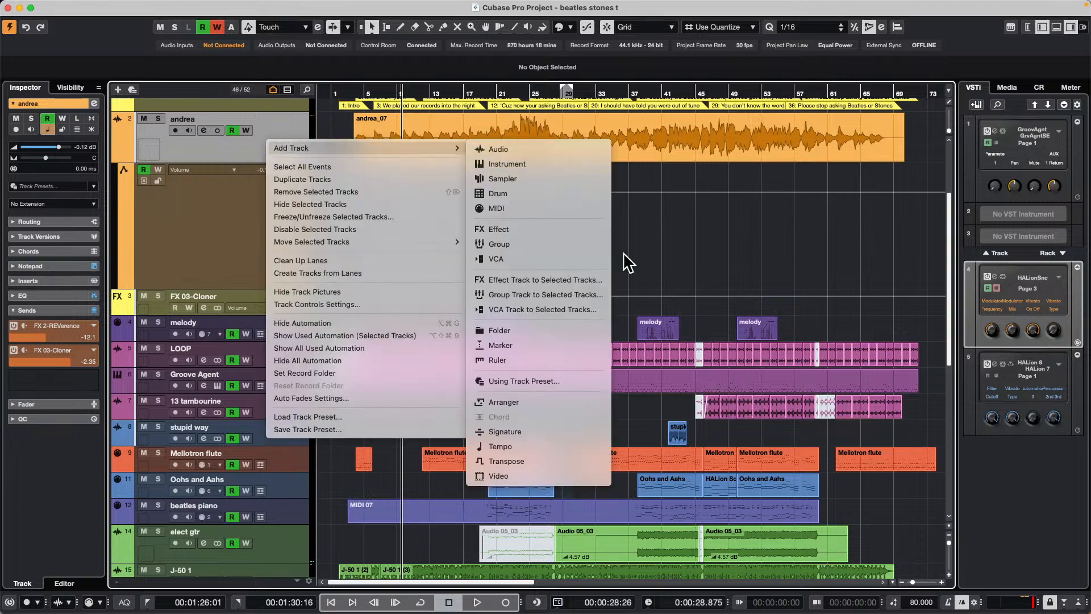
left_click(611, 283)
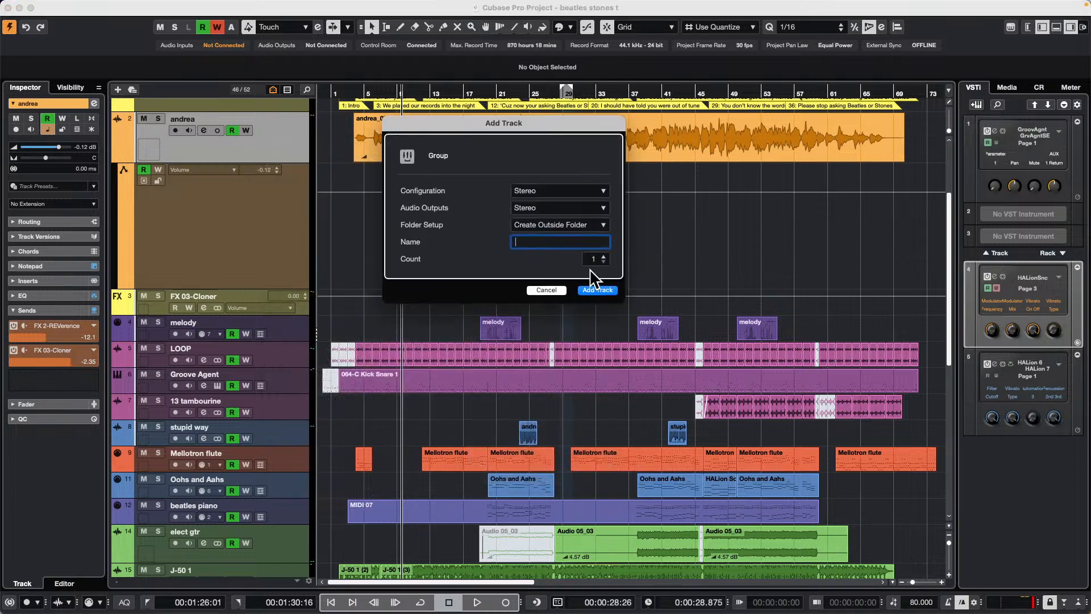
left_click(605, 292)
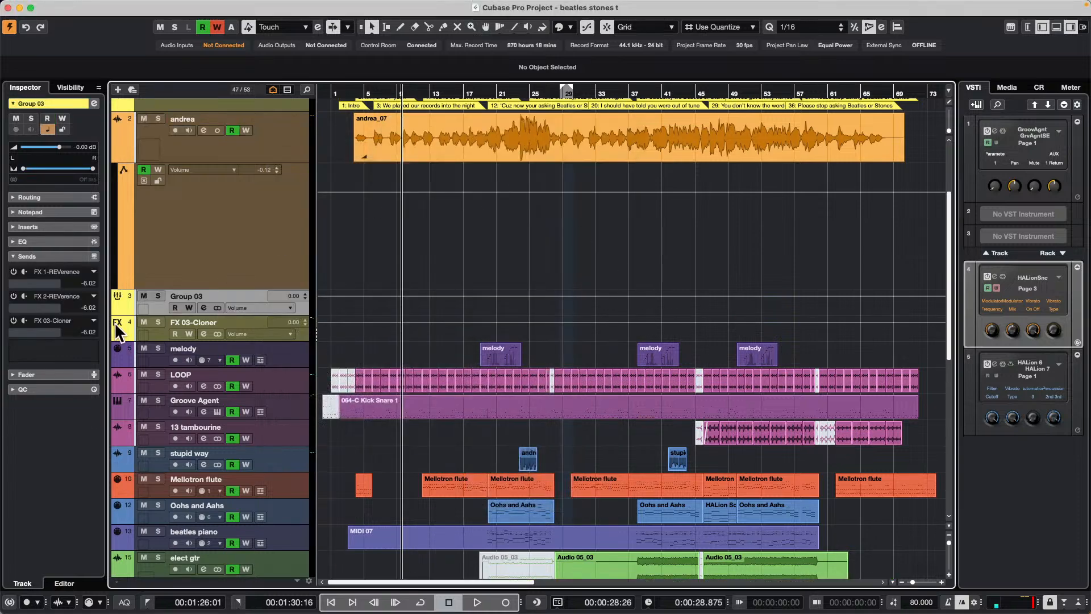
Apply the AM - Classical Mastering 5 audio track preset to the new group track and expand its inserts
left_click(1006, 88)
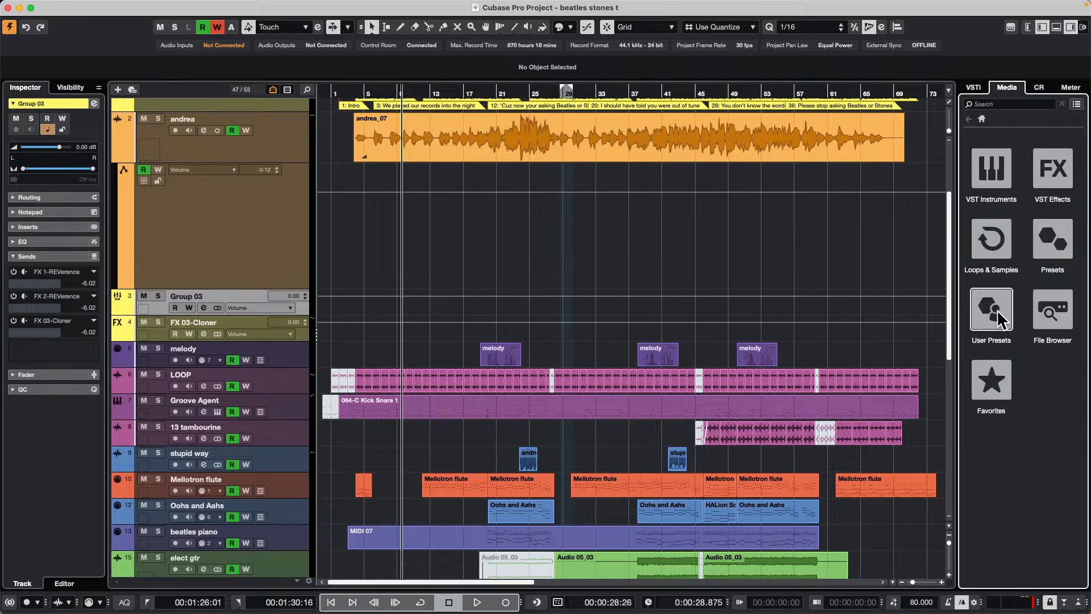
left_click(1053, 239)
left_click(997, 182)
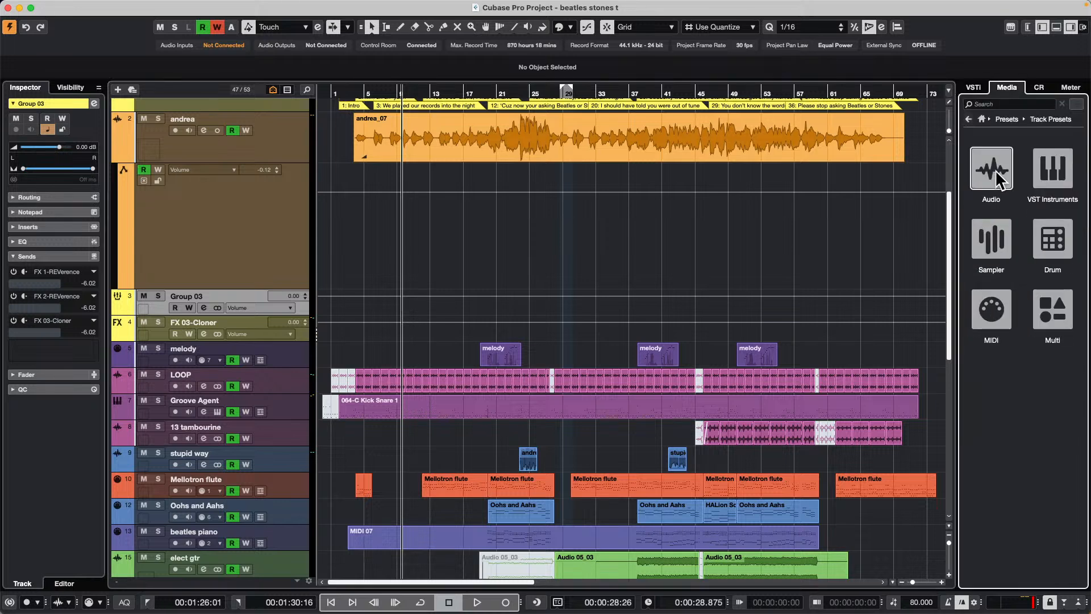
left_click(999, 204)
left_click_drag(1000, 344, 214, 311)
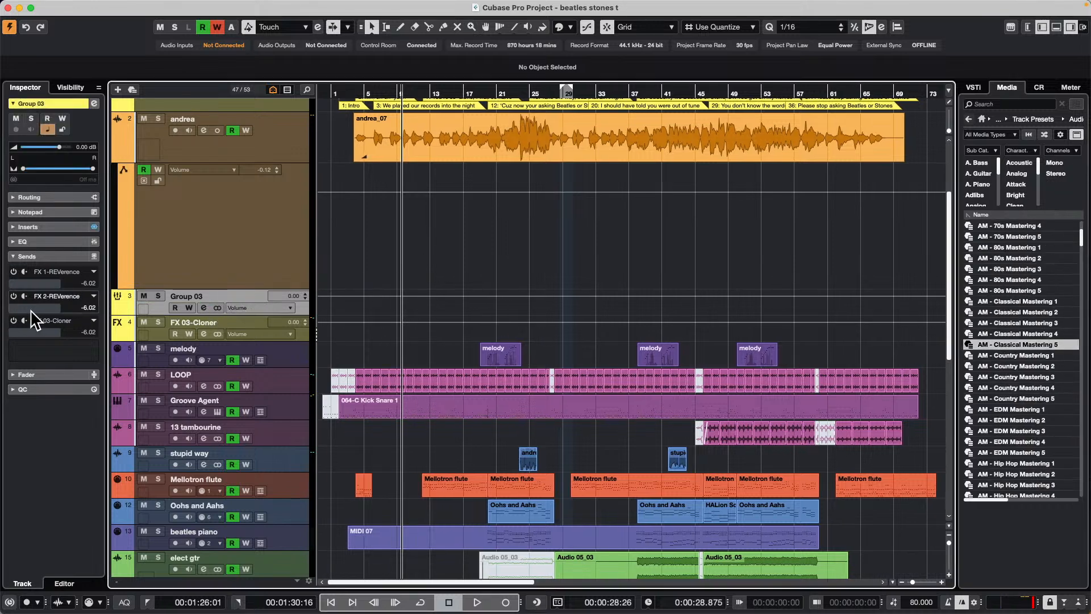
left_click(55, 226)
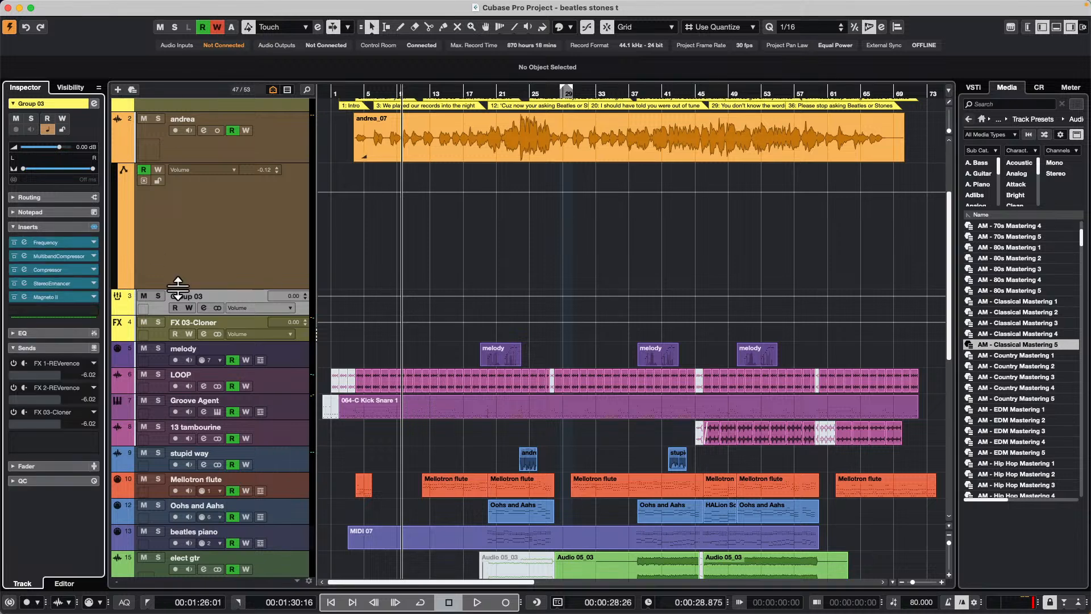
Add a second stereo group track below the lead vocal's volume automation lane, outside a folder
right_click(255, 250)
mouse_move(347, 257)
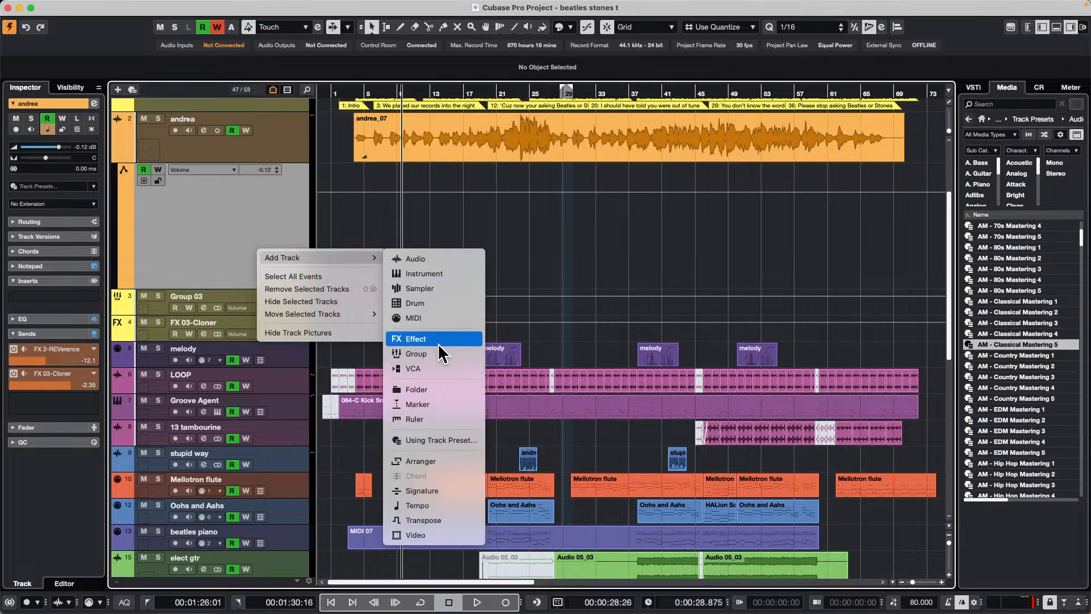
left_click(452, 356)
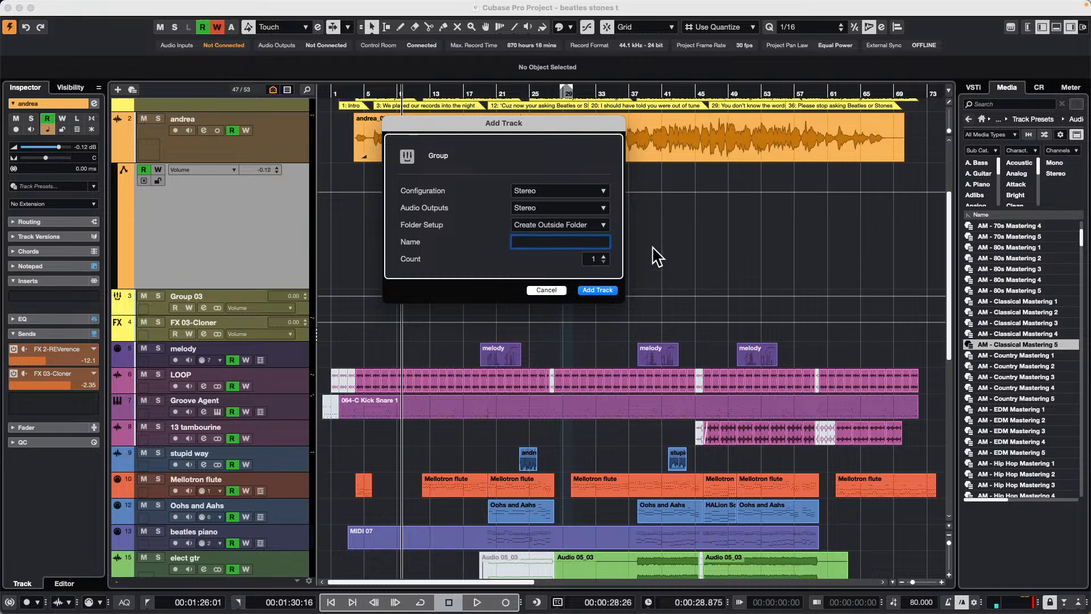
left_click(598, 290)
Apply the AM - Country Mastering 4 preset to Group 03 and AM - EDM Mastering 3 to Group 04
left_click_drag(1017, 388, 213, 329)
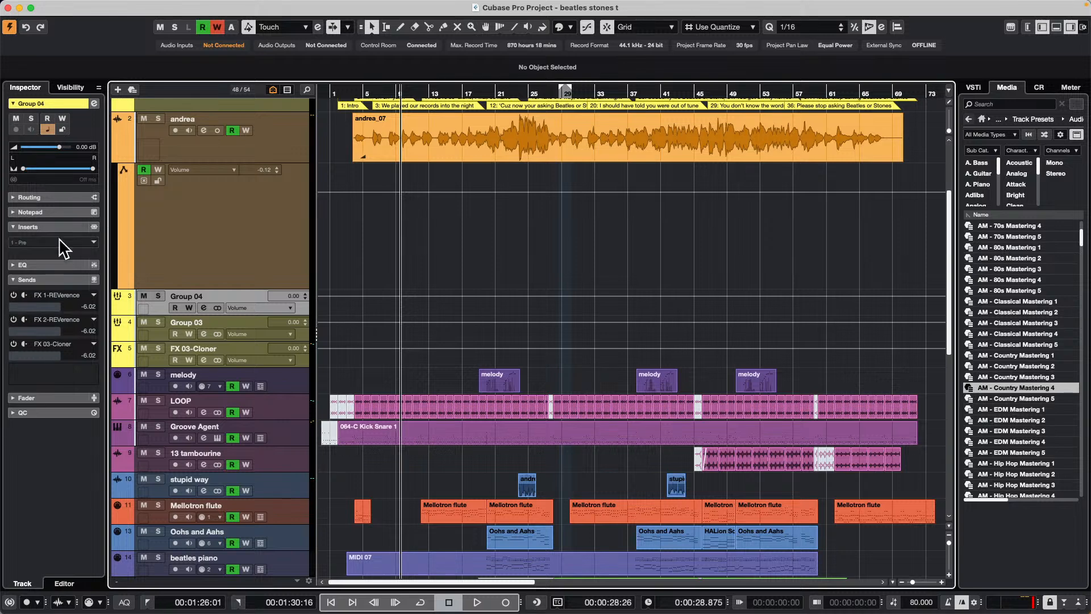
left_click_drag(1005, 434, 233, 306)
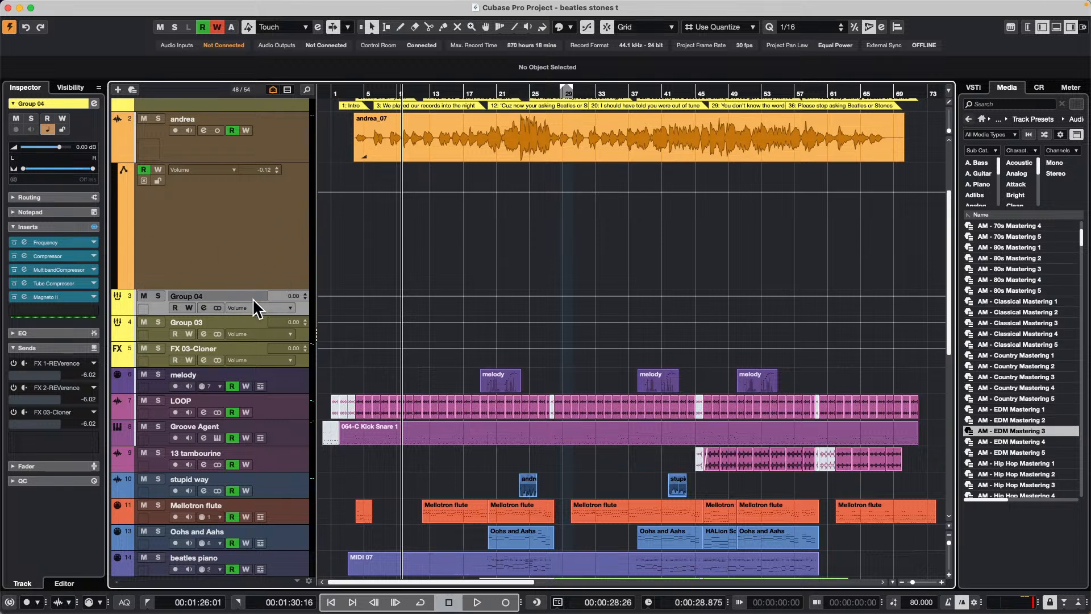
left_click(156, 330)
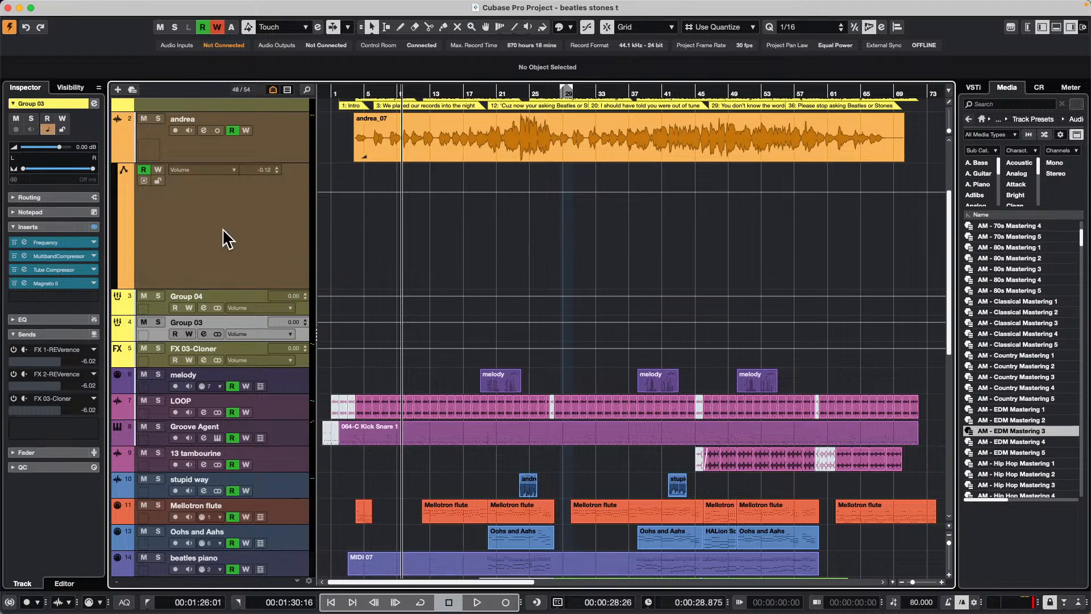
Open the MixConsole, review the inserts across all channels, and view the insert effects available on the melody channel
key("F3")
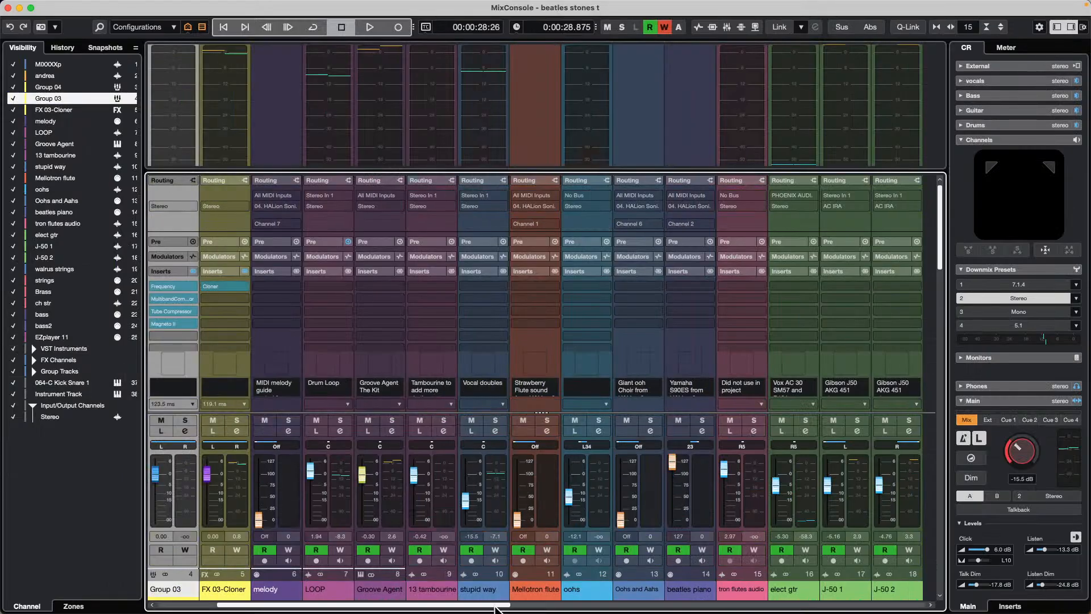
left_click_drag(499, 605, 858, 610)
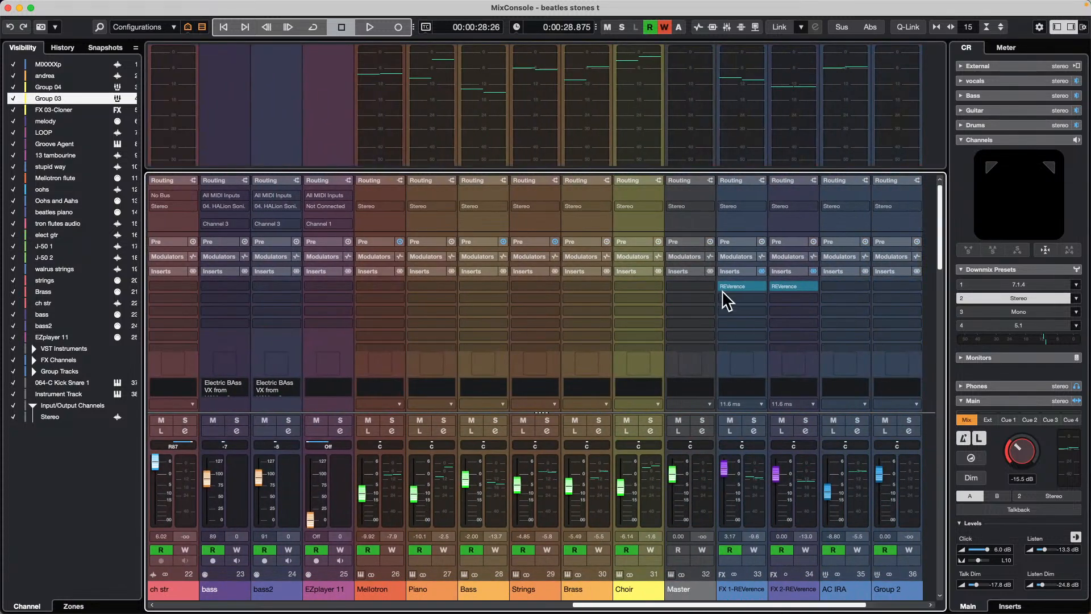
left_click_drag(813, 608, 401, 609)
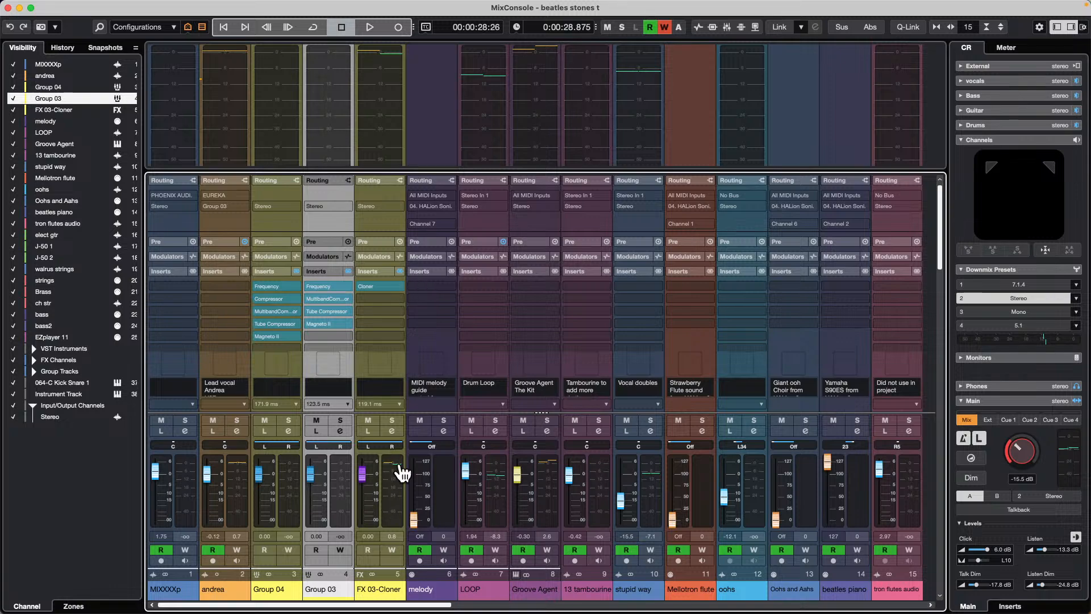
left_click(453, 291)
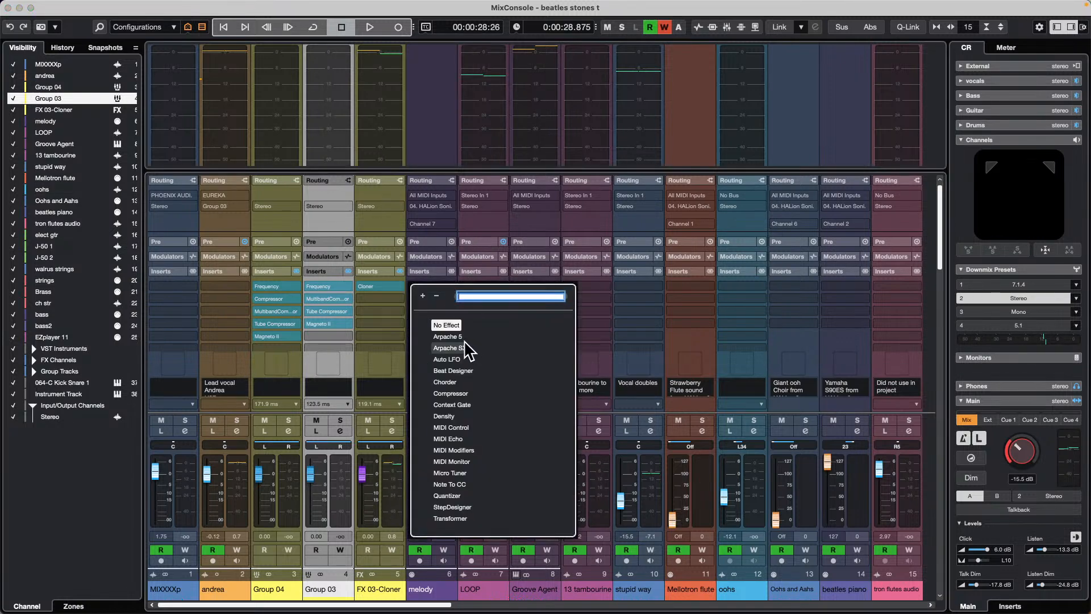
left_click(727, 313)
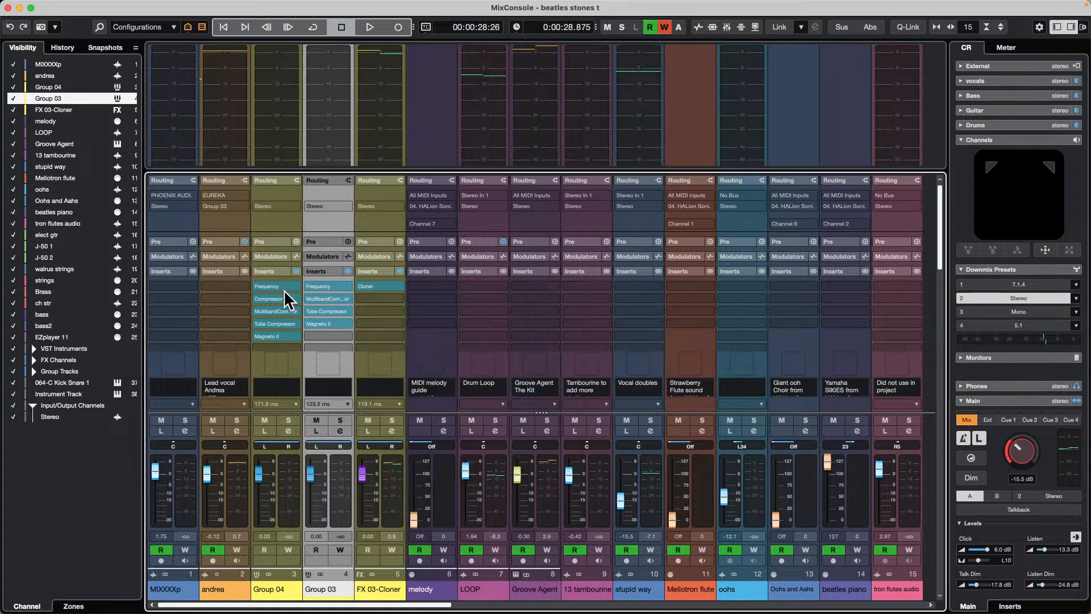
Insert ModMachine and EnvelopeShaper on the lead vocal channel and close both effect windows
left_click(239, 284)
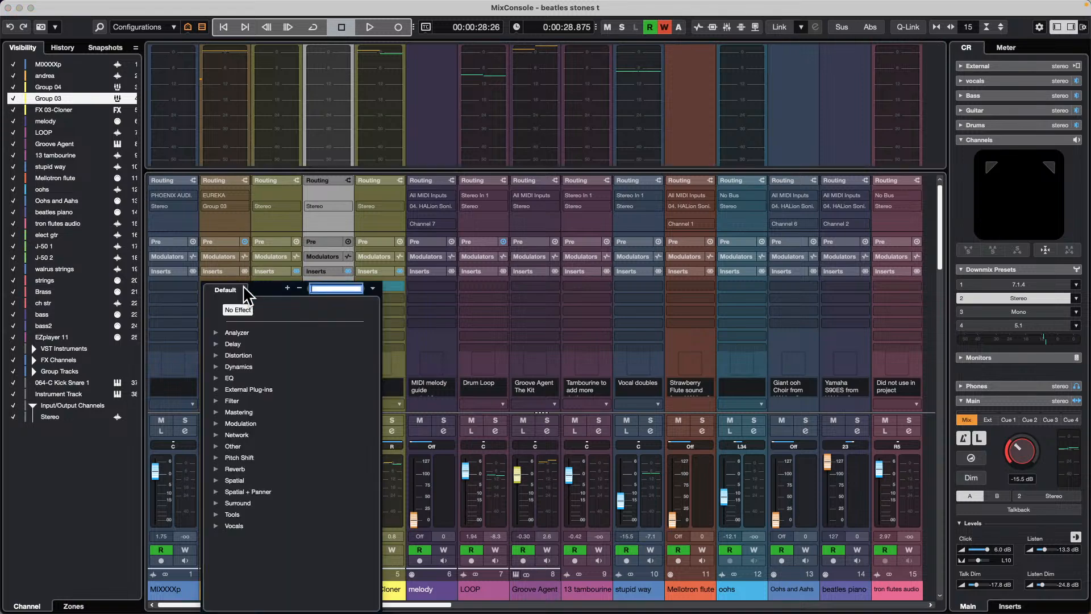
left_click(215, 346)
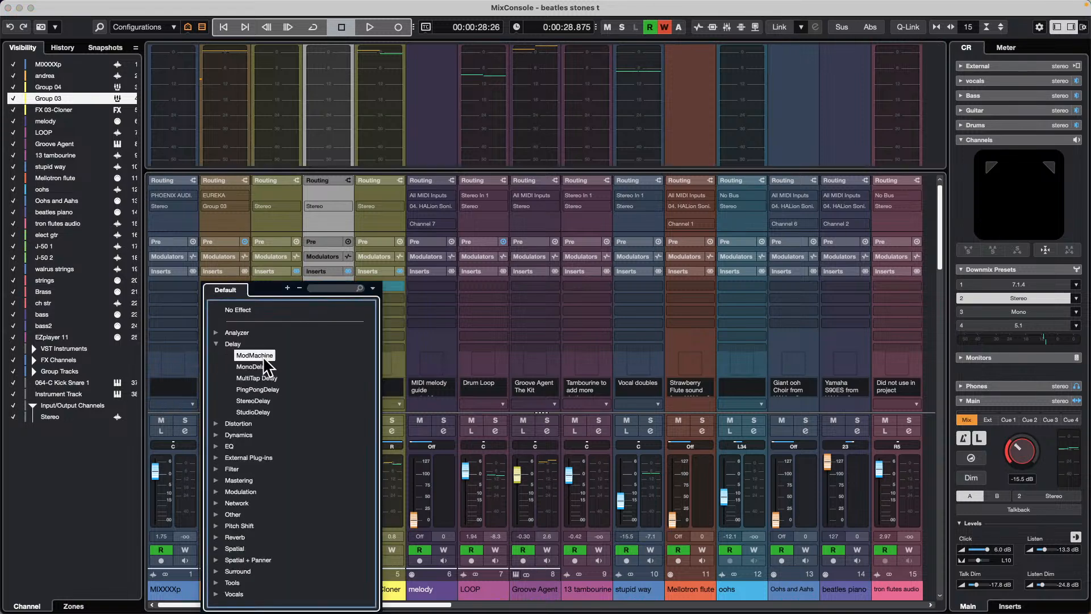
left_click(247, 356)
left_click(234, 300)
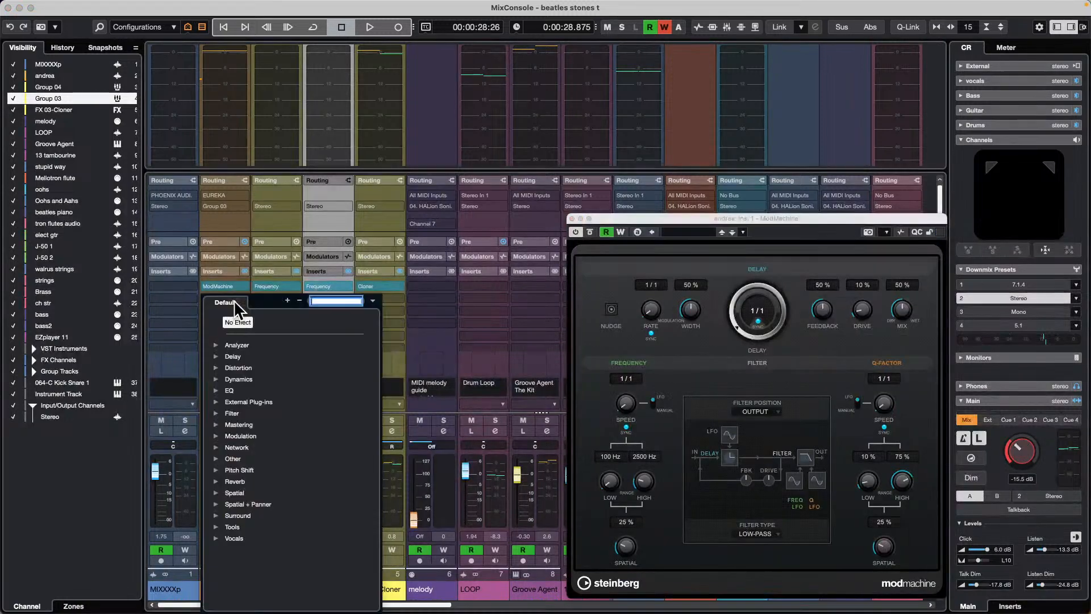
left_click(216, 379)
left_click(244, 435)
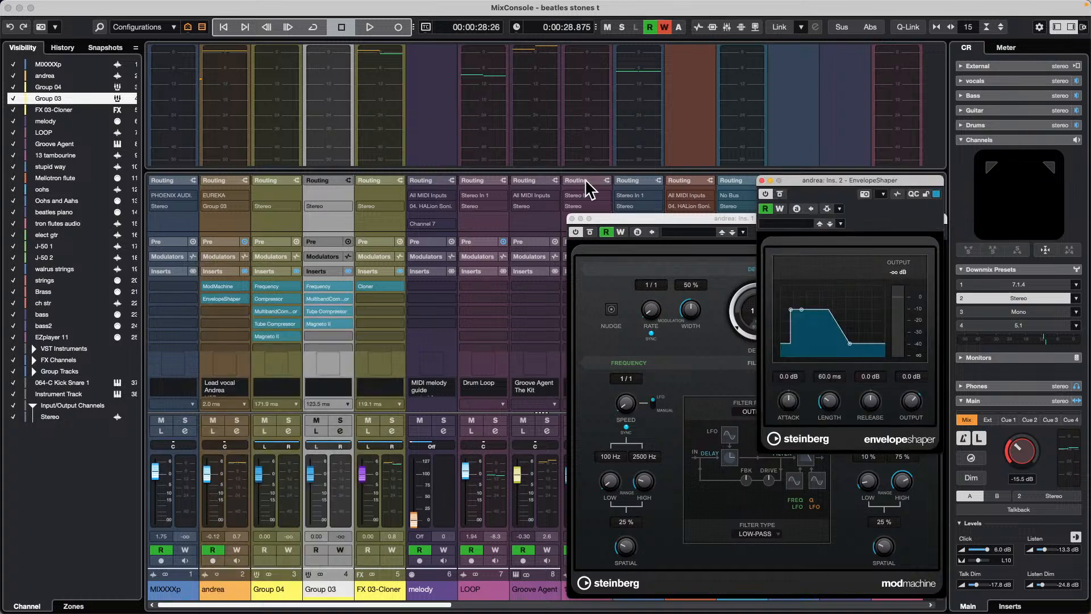
left_click(763, 180)
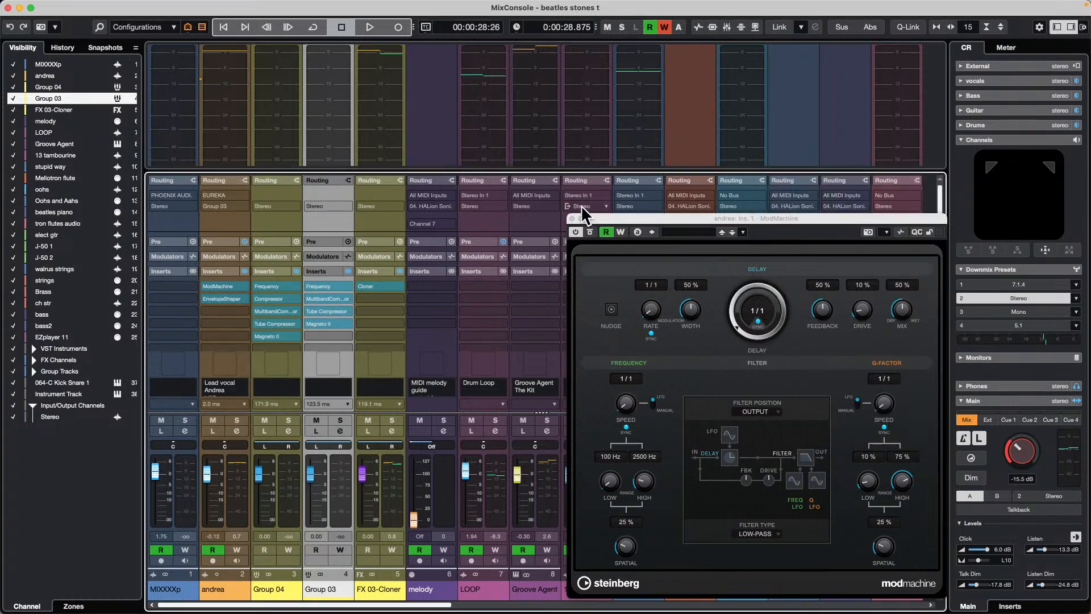
left_click(572, 218)
mouse_move(109, 7)
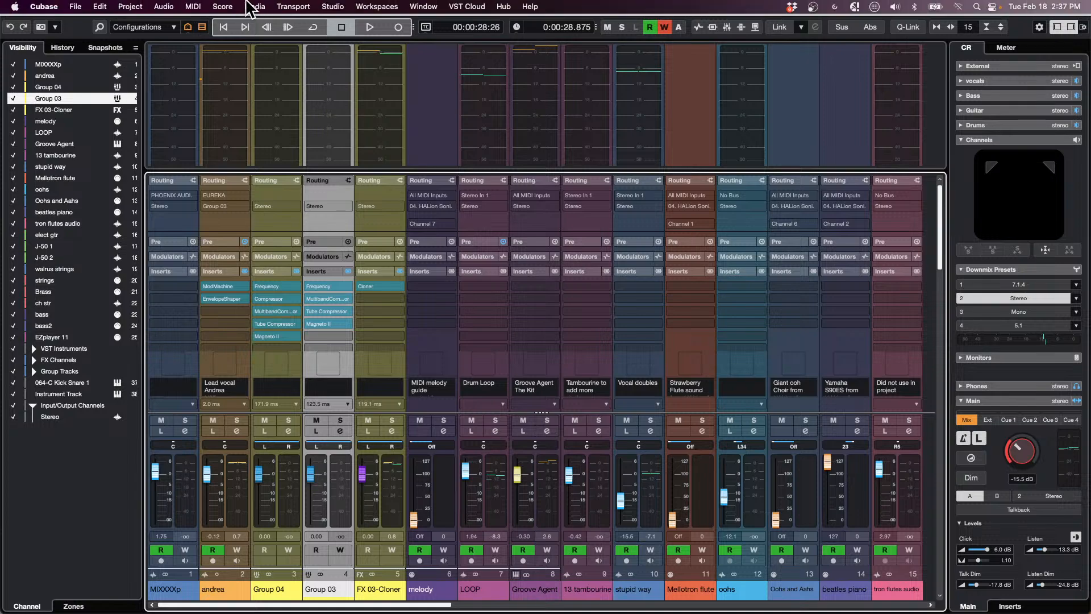
left_click(192, 6)
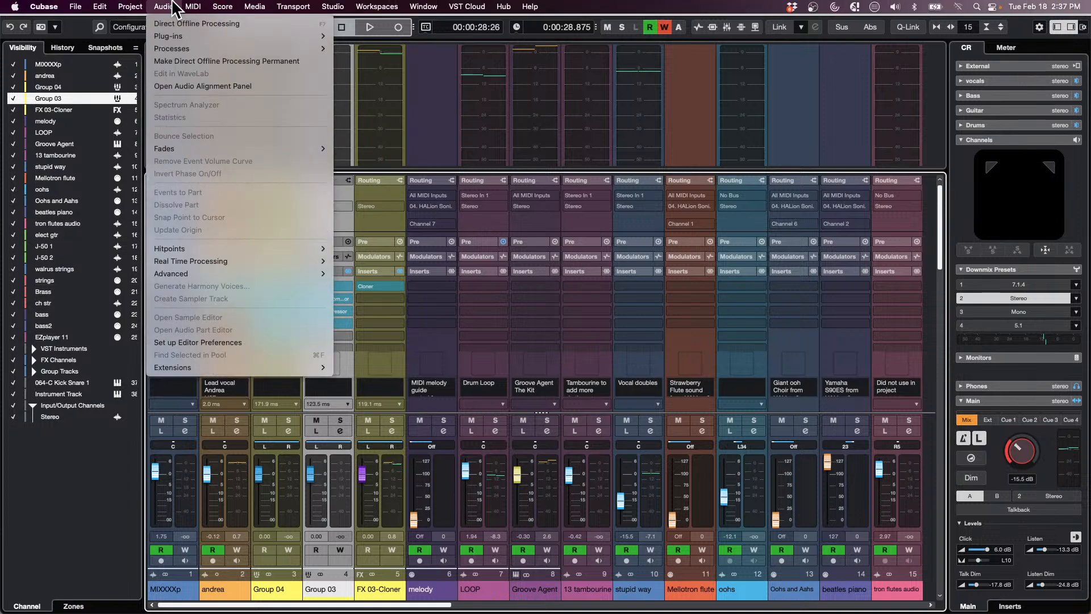
mouse_move(126, 8)
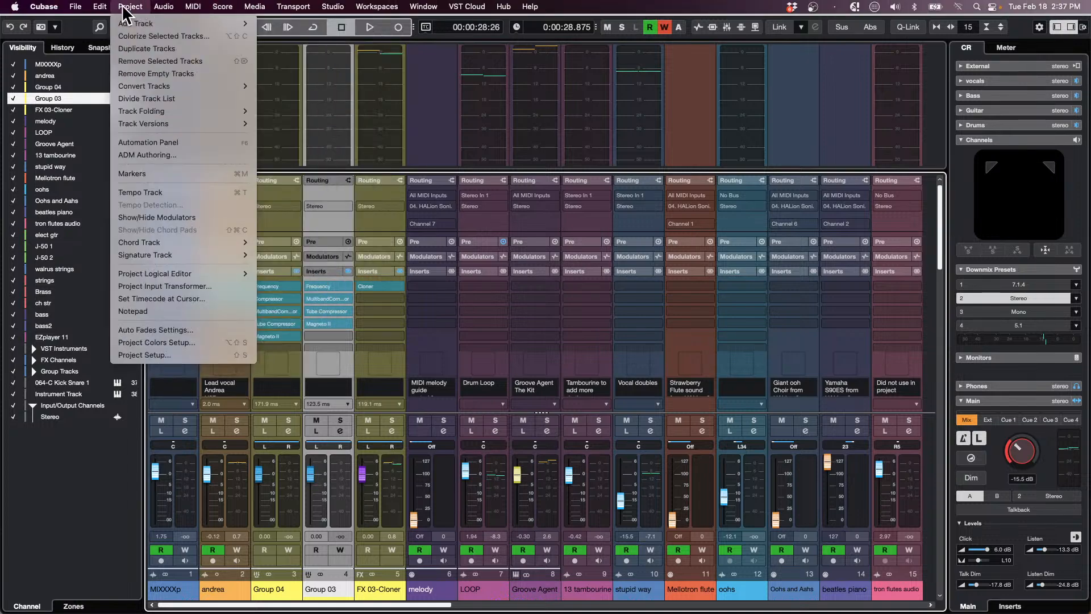
mouse_move(175, 242)
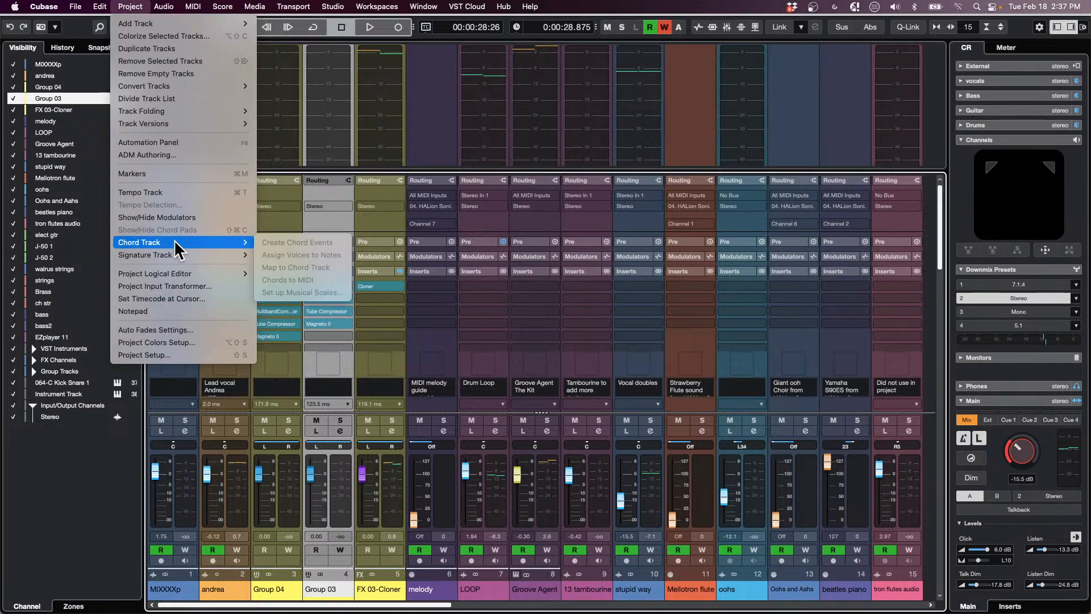
mouse_move(227, 274)
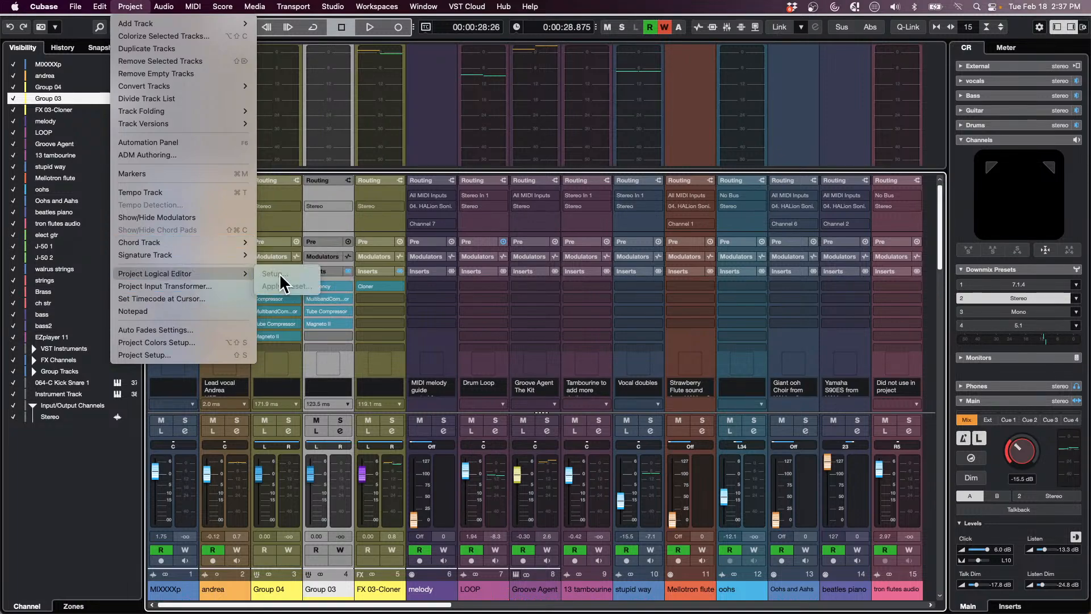
left_click(53, 272)
Close the MixConsole and open the Project Logical Editor setup
left_click(7, 8)
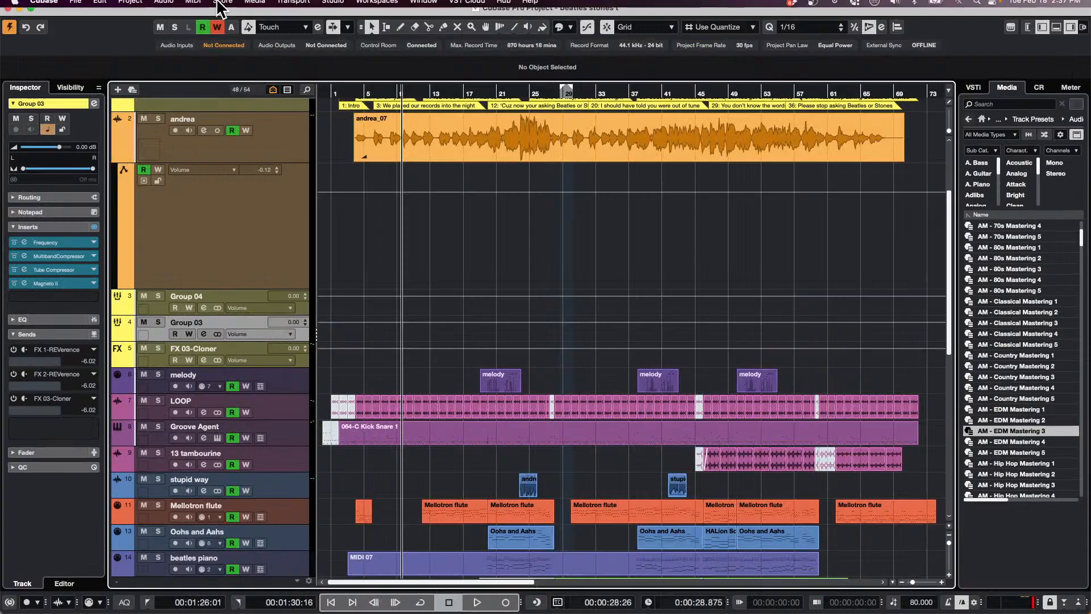
left_click(164, 7)
mouse_move(213, 267)
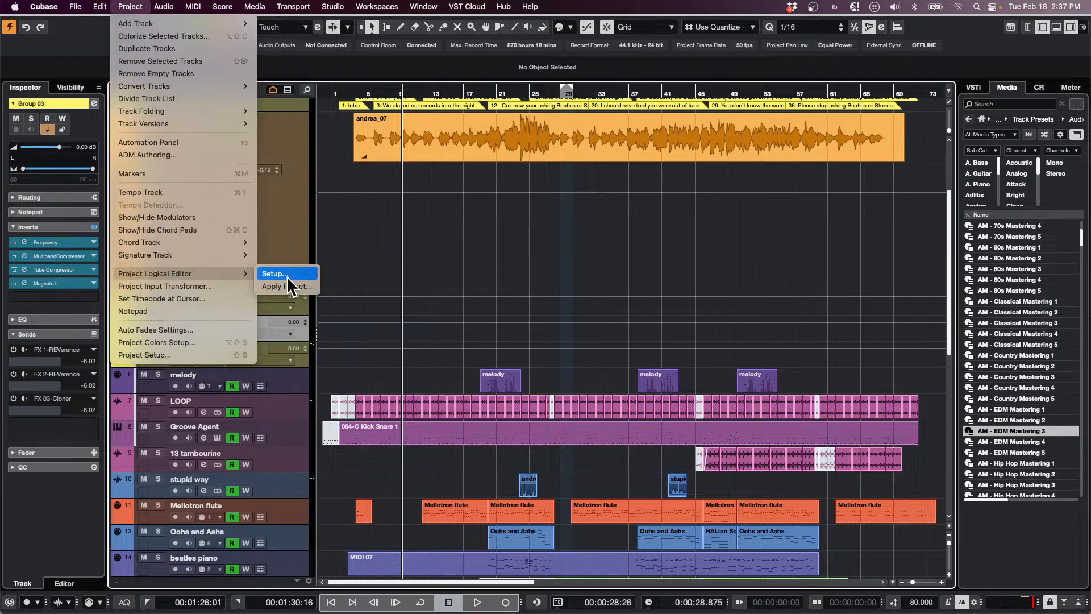
left_click(286, 275)
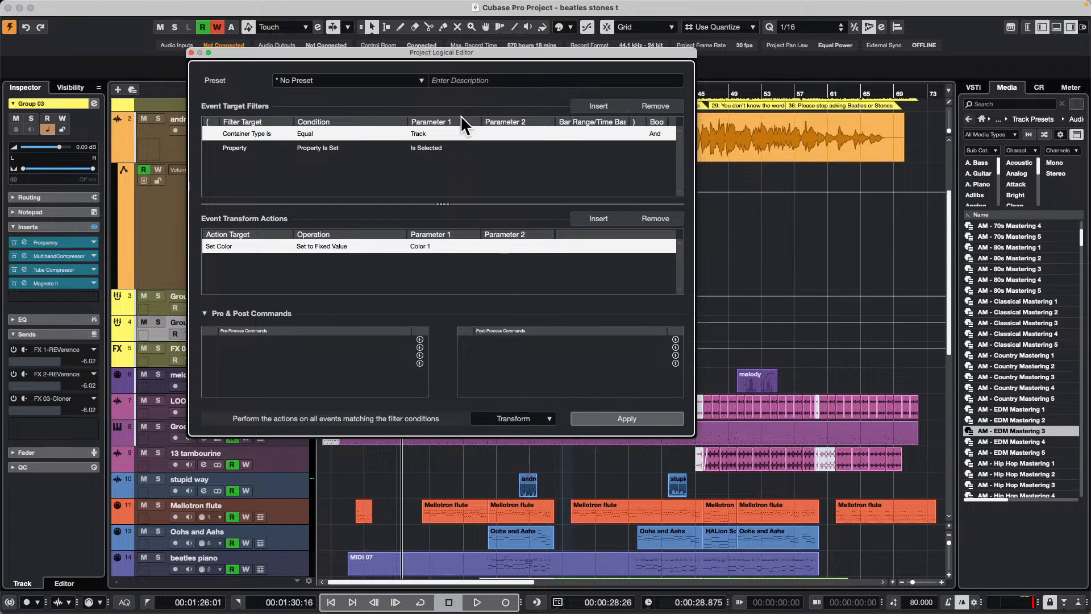
Replace the existing event target filters with a single filter: Media Type is Equal Group
left_click(433, 148)
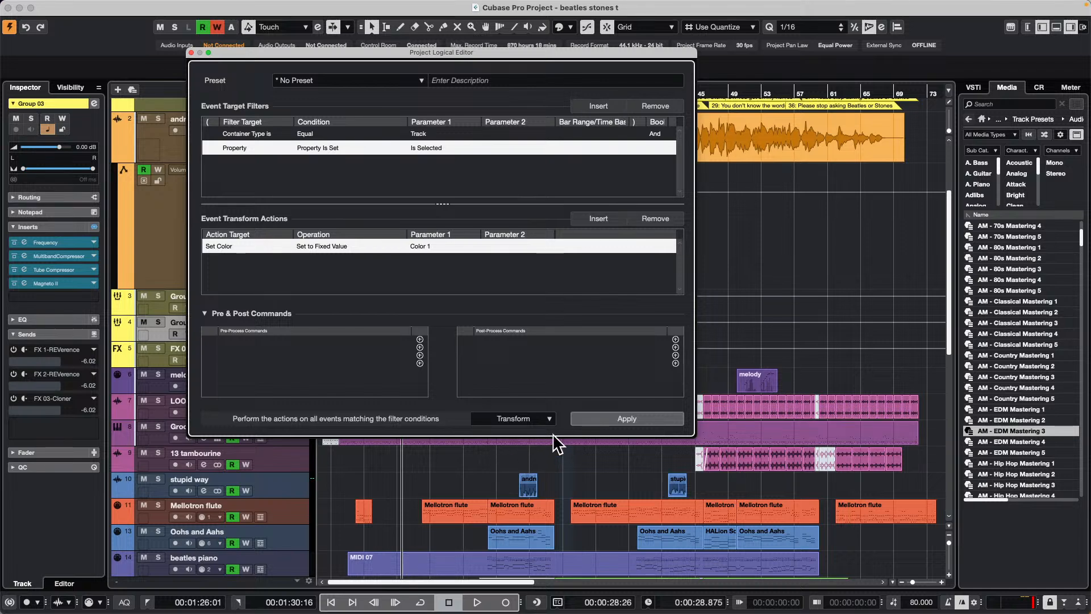
left_click(664, 108)
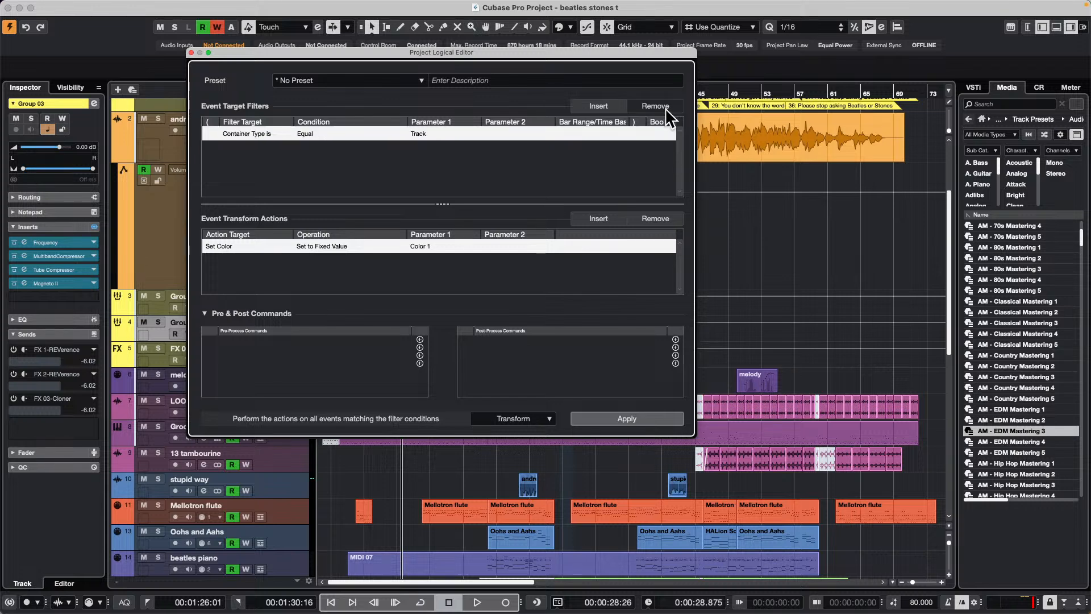
left_click(662, 108)
left_click(599, 106)
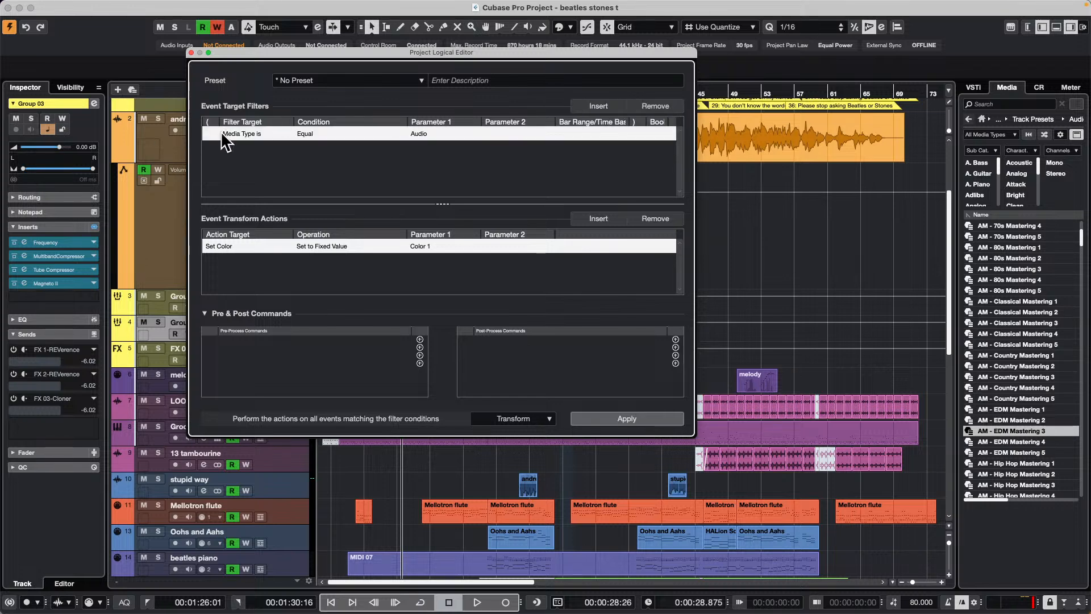
left_click(445, 132)
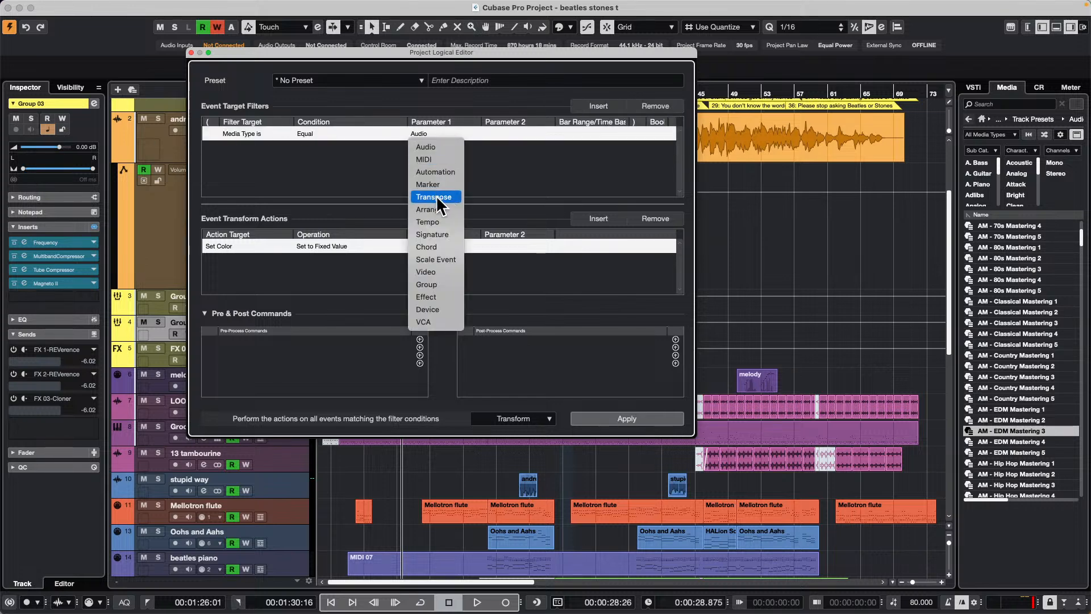
left_click(439, 284)
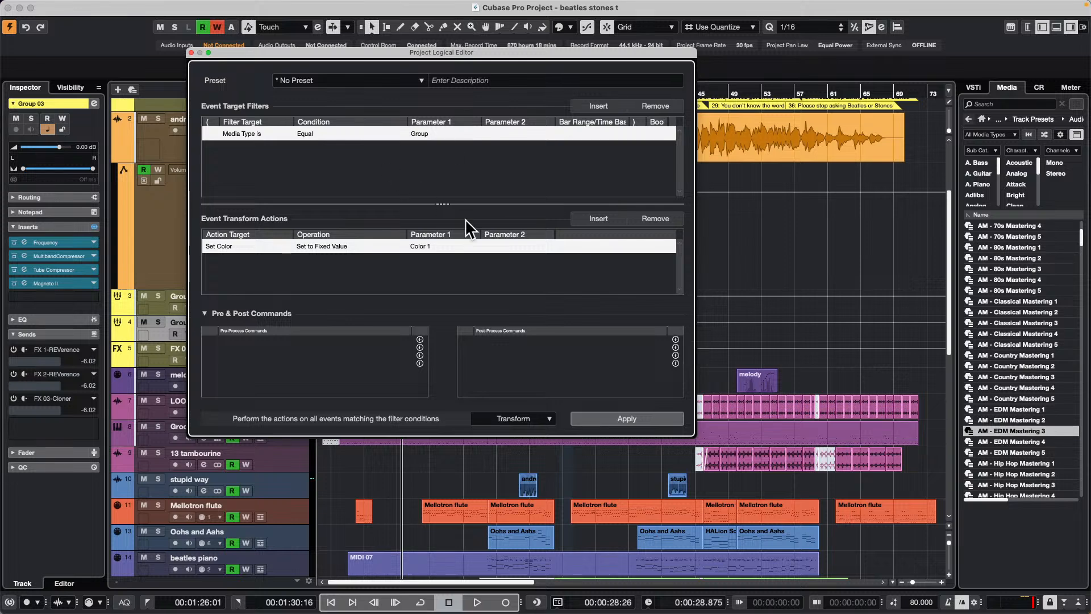
Replace the Set Color transform action with a Track Operation action for Inserts Bypass set to Enable
left_click(671, 222)
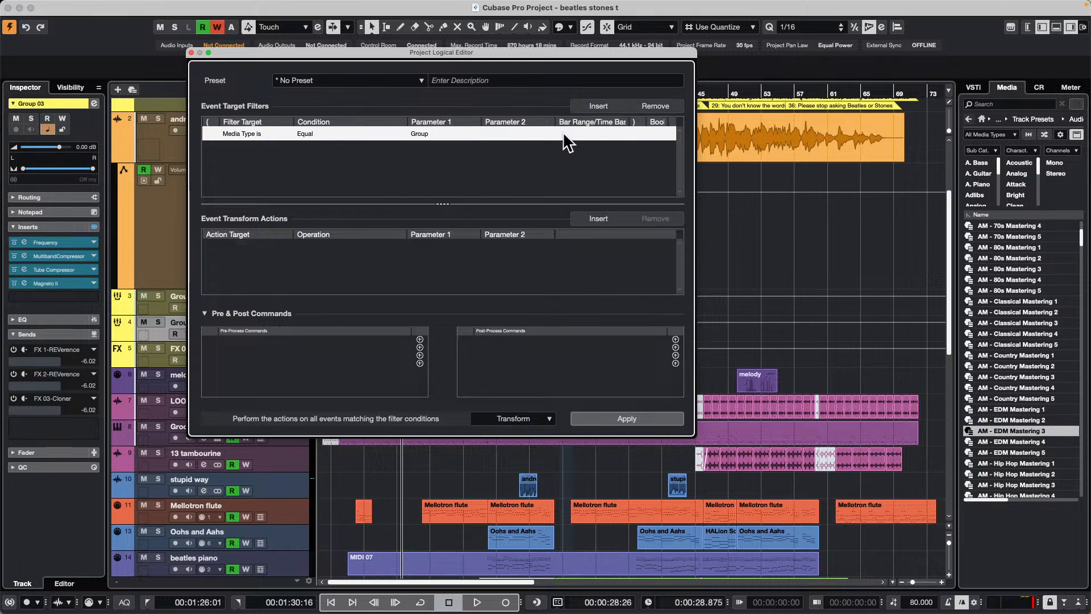
left_click(608, 218)
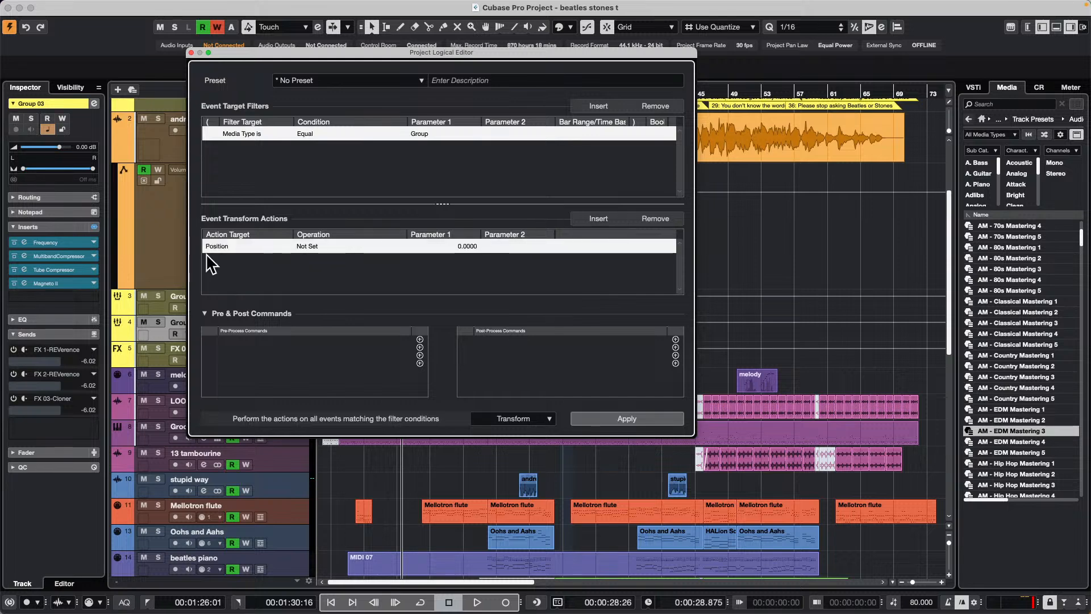
left_click(224, 246)
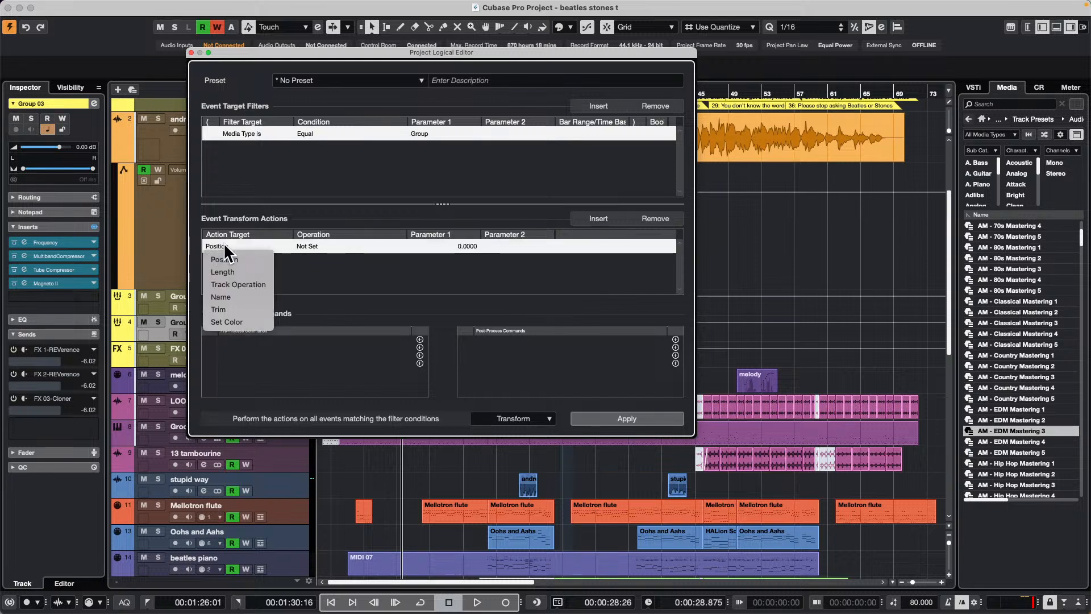
left_click(244, 284)
left_click(312, 246)
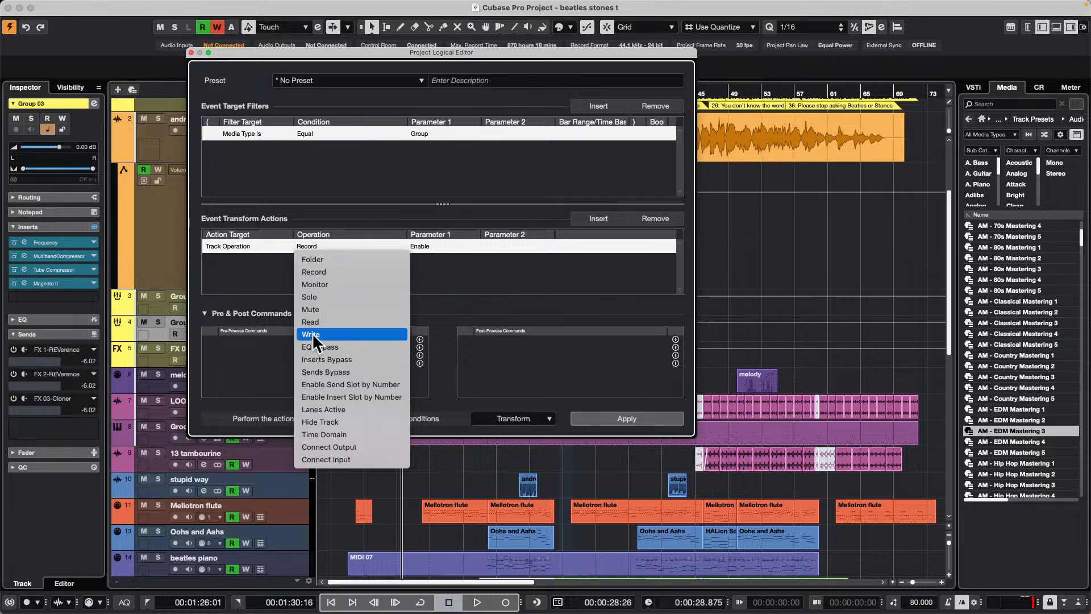
left_click(364, 359)
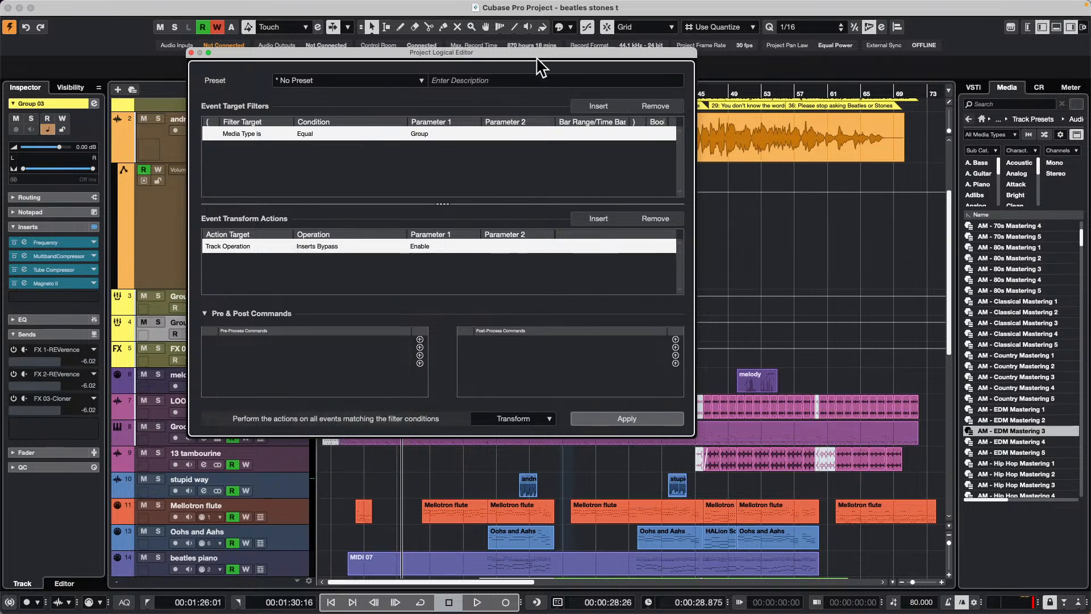
Show an enlarged MixConsole with its inserts in the lower zone beside the Project Logical Editor, and apply the inserts bypass to the groups
left_click_drag(537, 54, 892, 82)
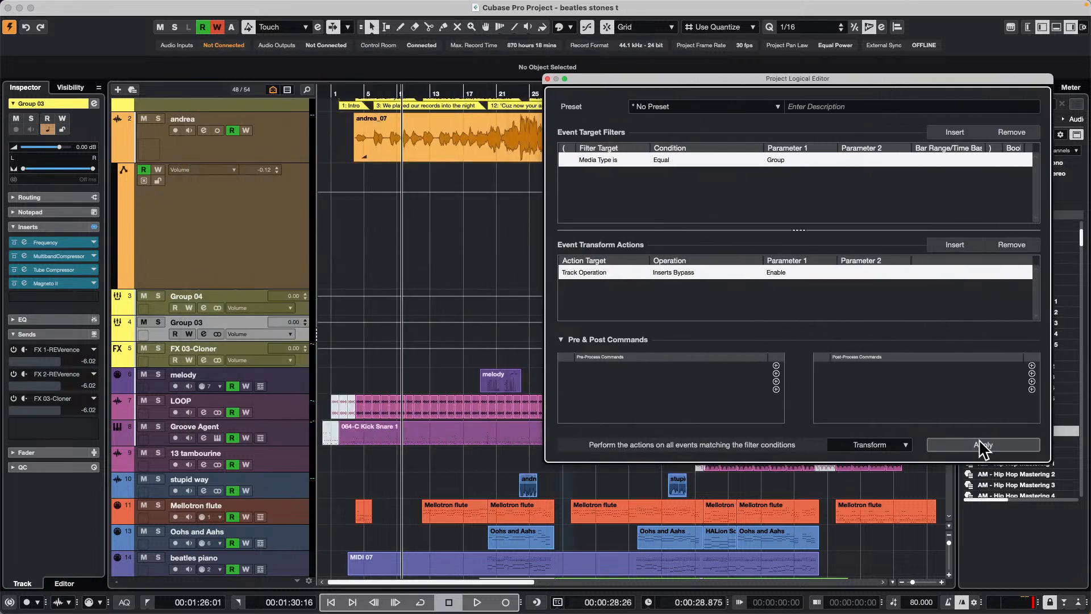
left_click(261, 151)
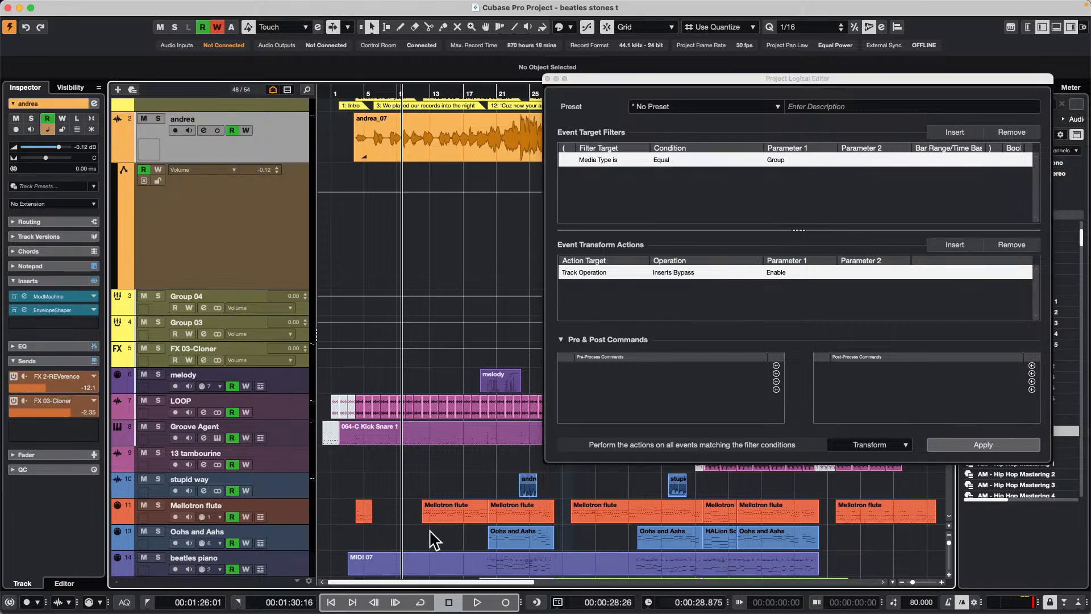
left_click(1057, 26)
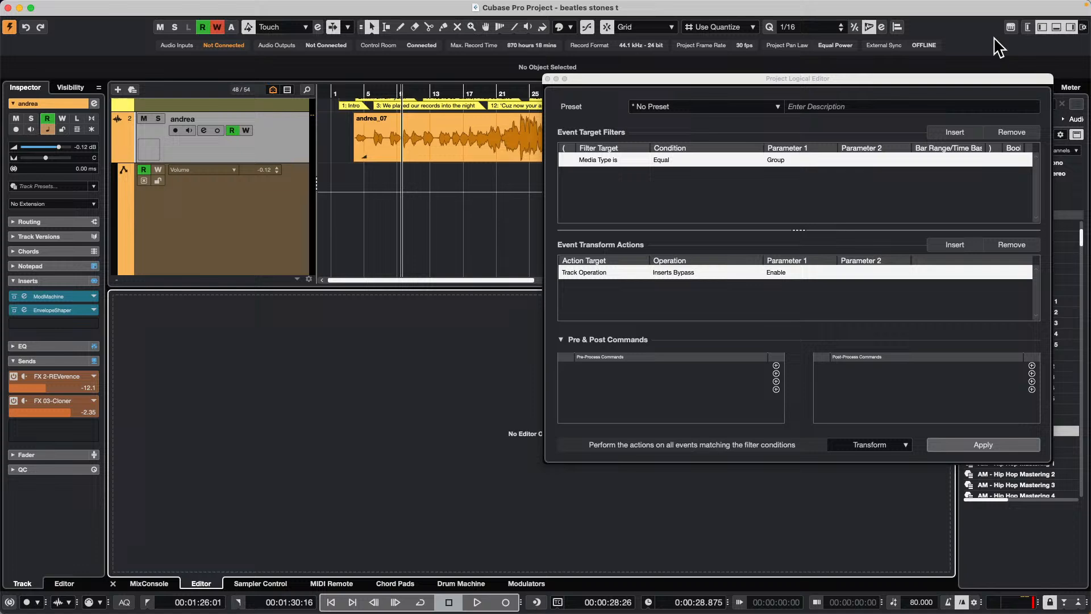
left_click(150, 583)
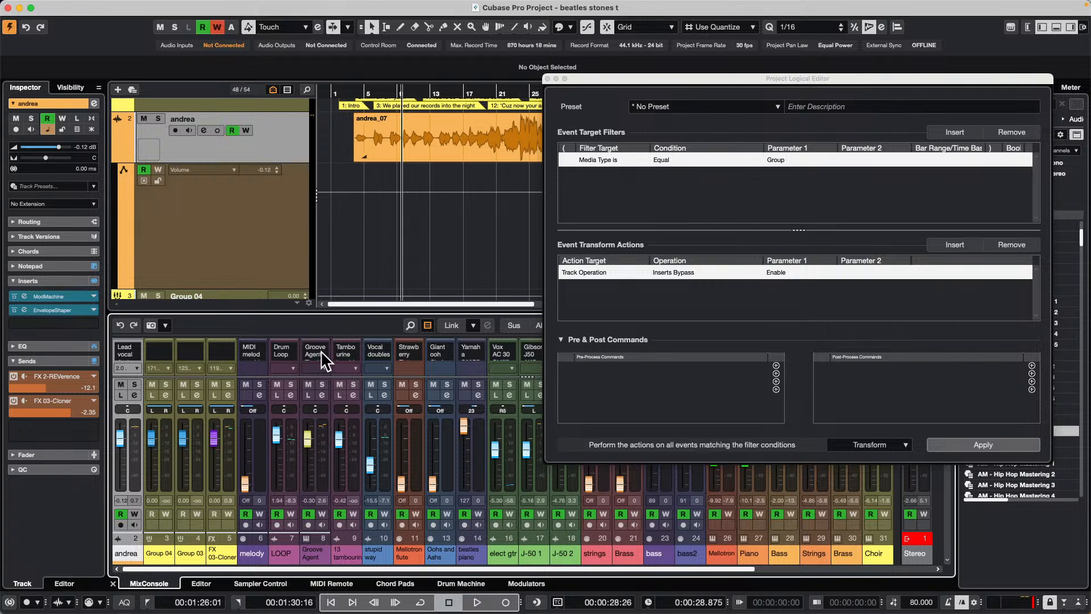
left_click_drag(362, 309, 385, 169)
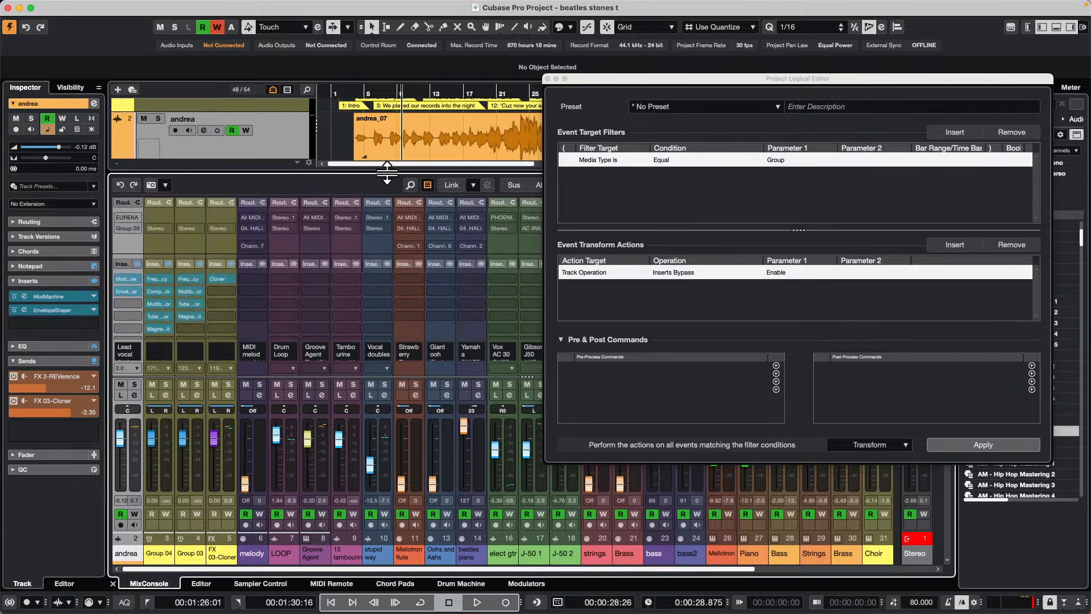
left_click(1015, 441)
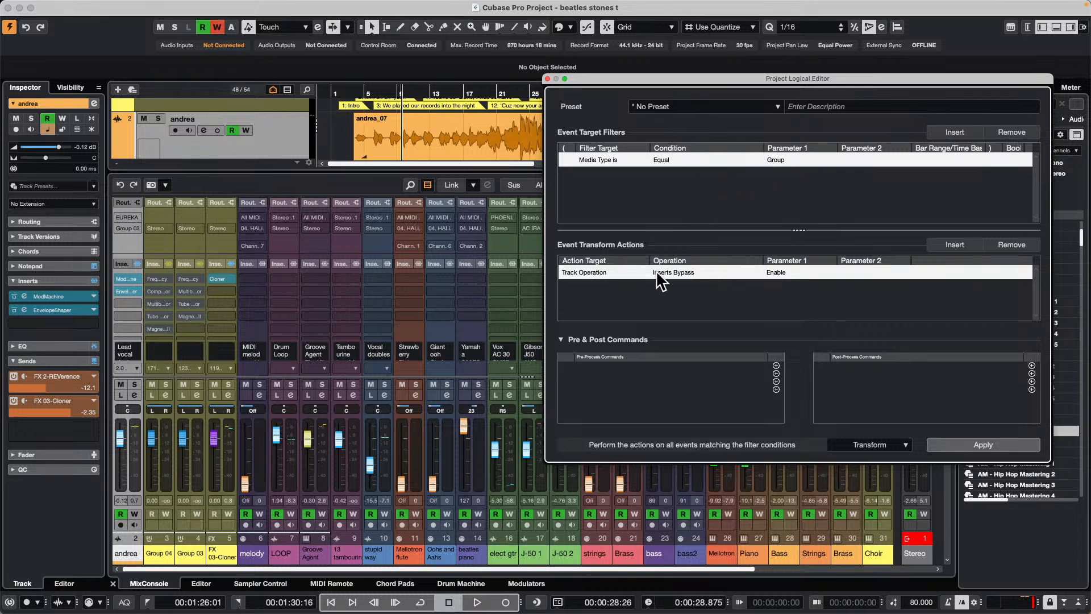
Set the Inserts Bypass action to Toggle and apply it repeatedly to switch the group channels' inserts off and on
left_click(796, 274)
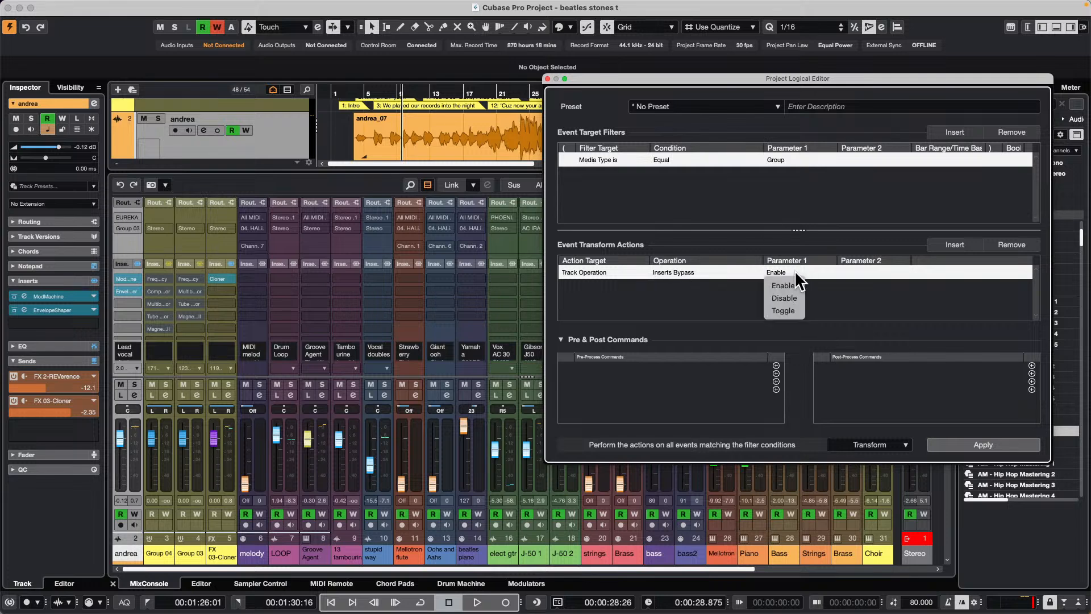
left_click(794, 309)
left_click(1002, 448)
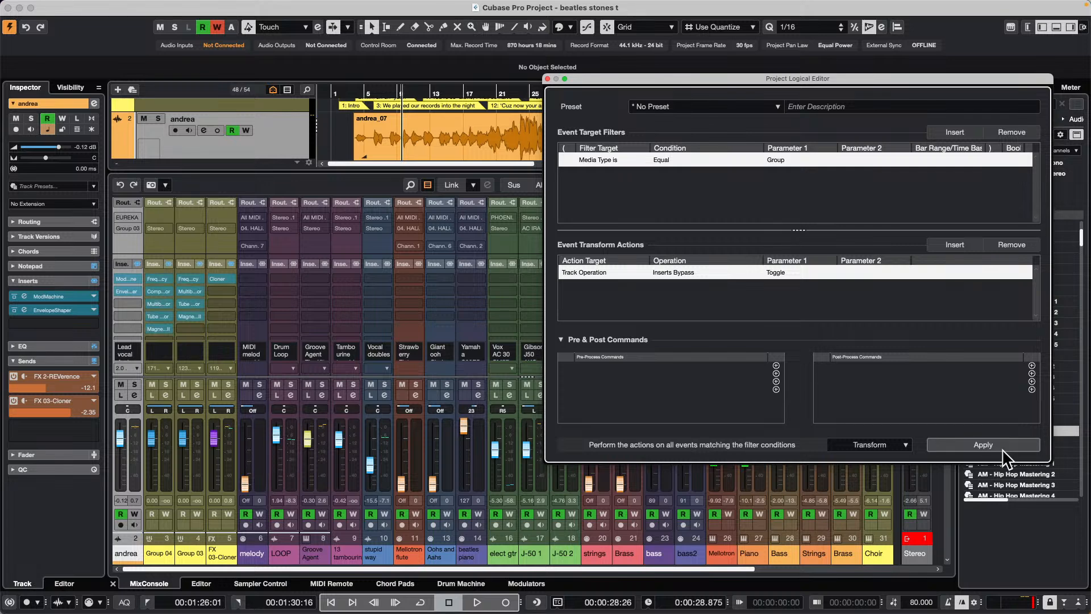
left_click(1002, 449)
left_click(1001, 448)
left_click(1002, 448)
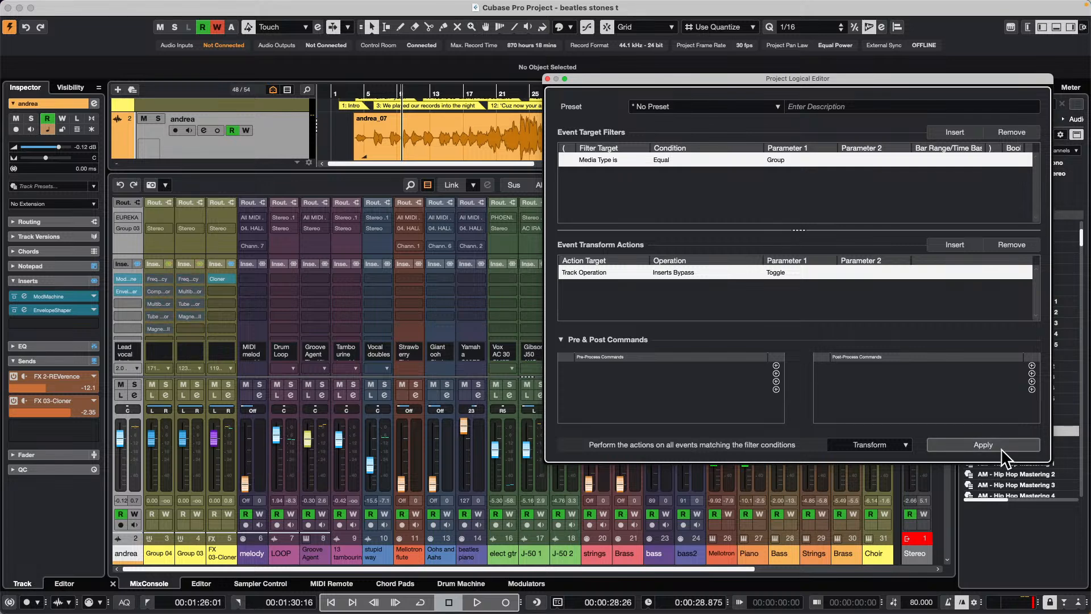
left_click(997, 441)
left_click(997, 441)
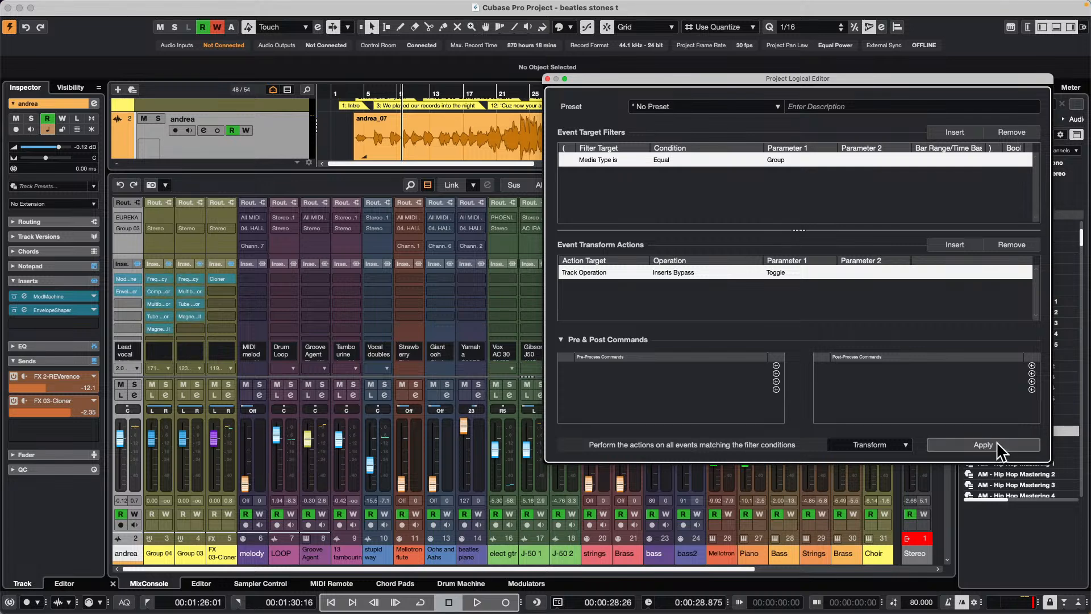
left_click(997, 441)
left_click(997, 441)
Save the Project Logical Editor settings as a preset named CCLS Bypass Inserts on Groups
left_click(654, 108)
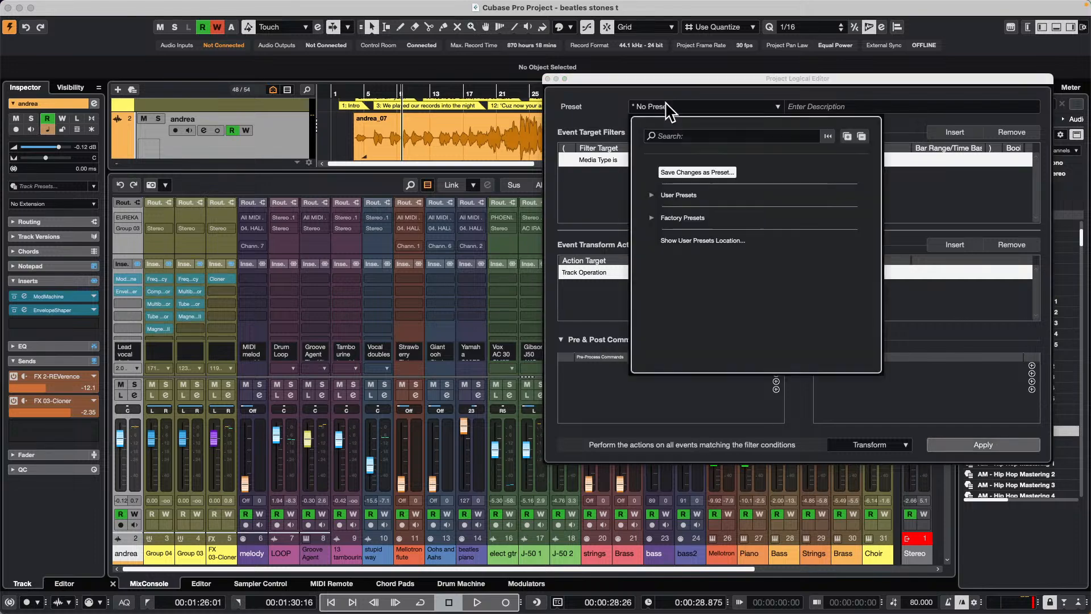
left_click(680, 174)
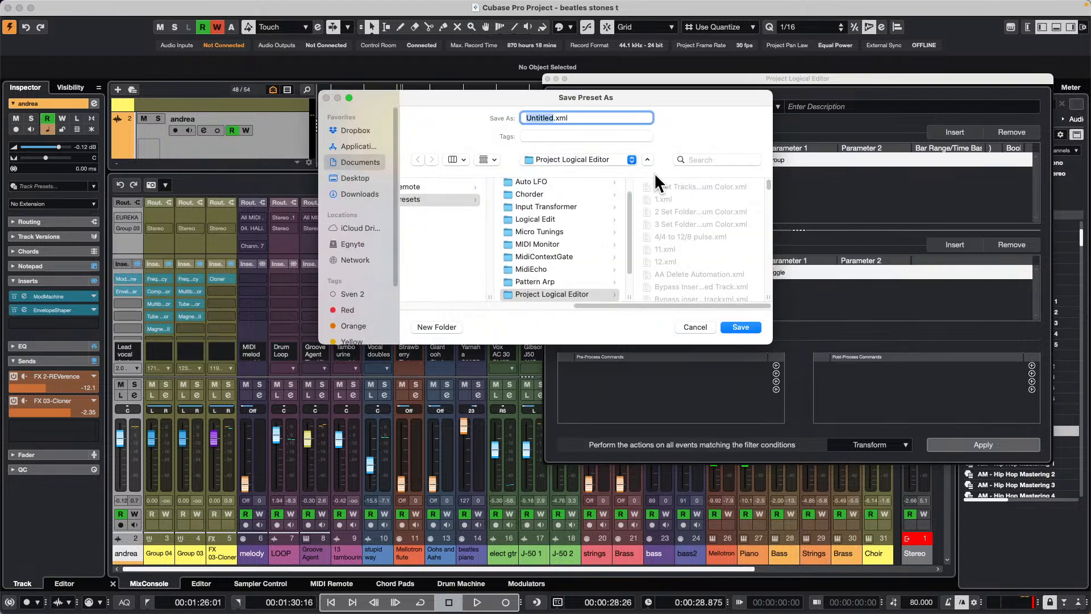
type("CCLS ")
type("Bypas")
type("s Insert")
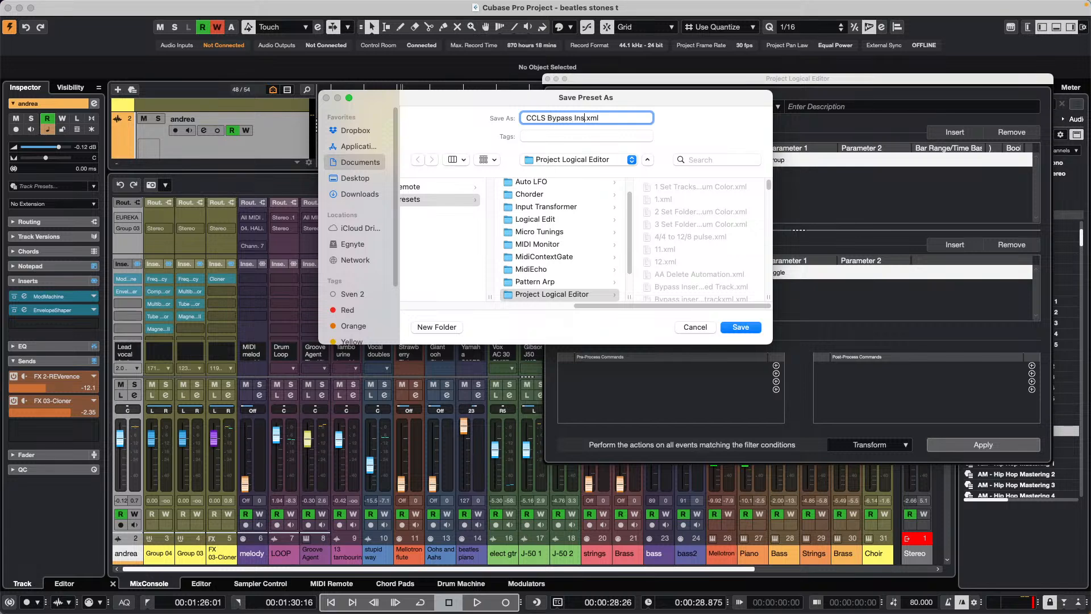
type("s on Groups")
key("Return")
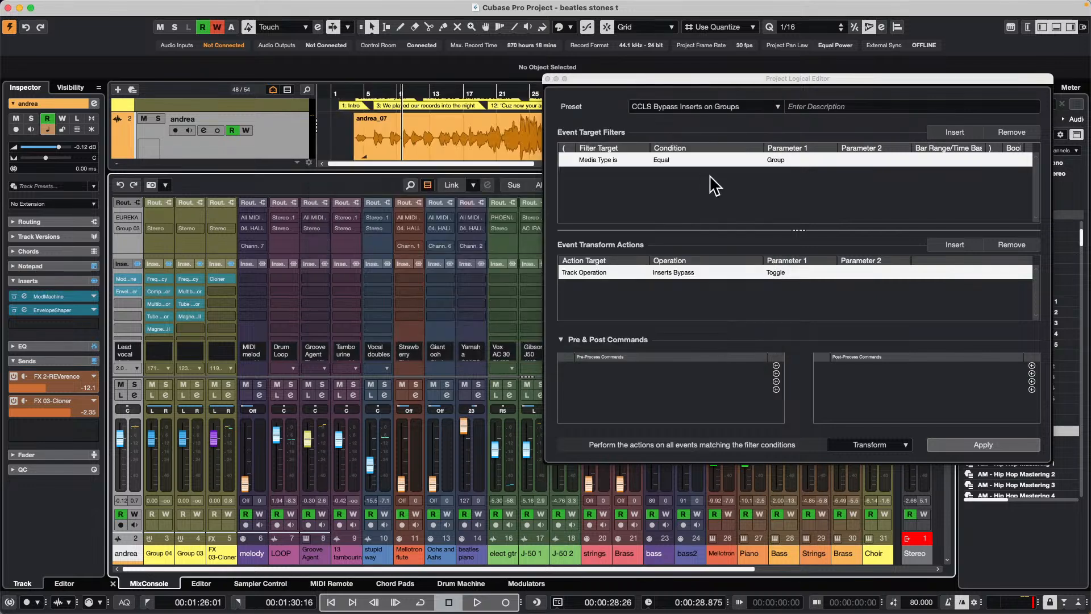
Apply the CCLS Bypass Inserts on Groups preset repeatedly to toggle the insert bypass on Group 03 and Group 04
left_click(1009, 449)
left_click(1007, 445)
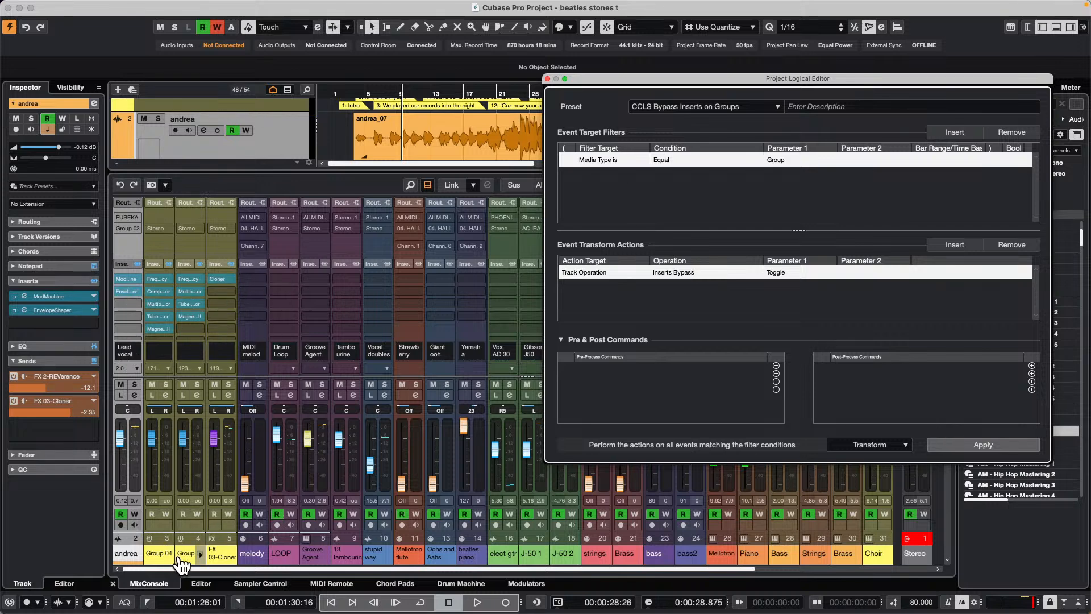
left_click(1005, 449)
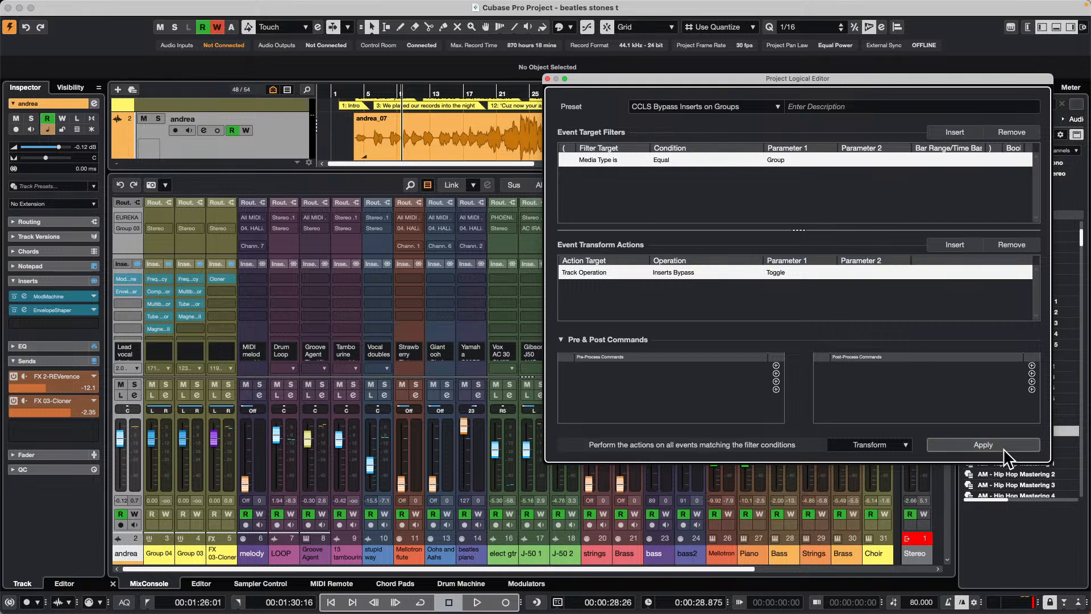
left_click(1003, 449)
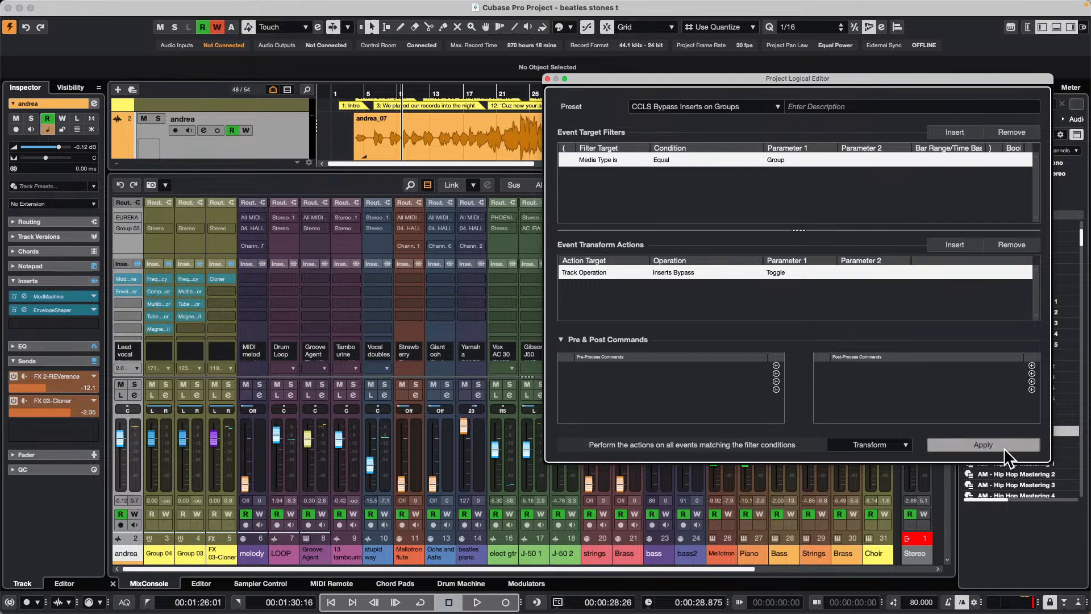
left_click(1005, 449)
left_click(1004, 449)
left_click(1005, 449)
left_click(1005, 449)
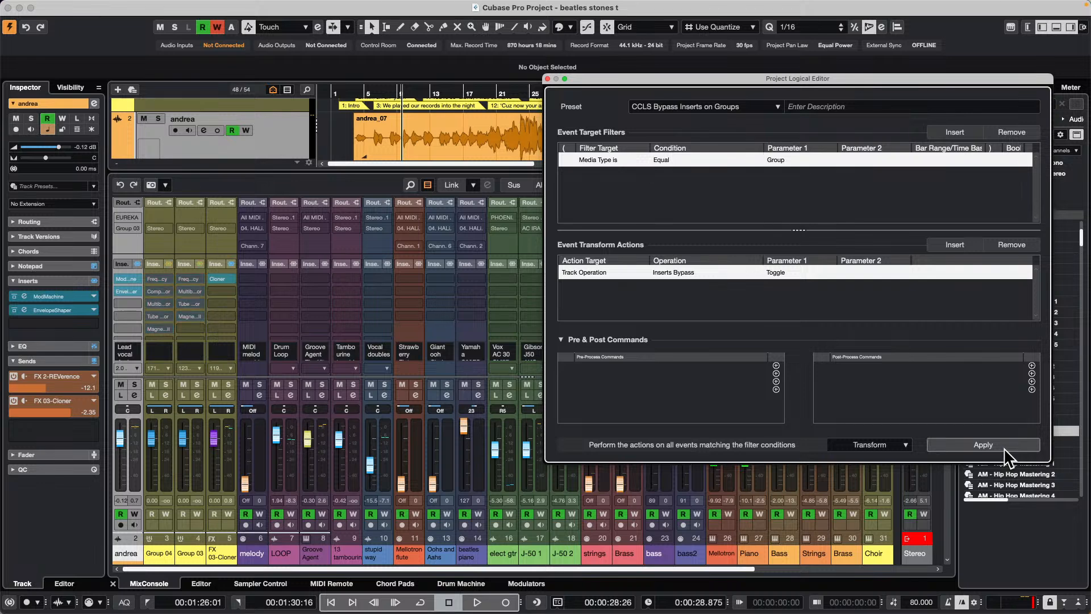
left_click(1005, 449)
left_click(1005, 449)
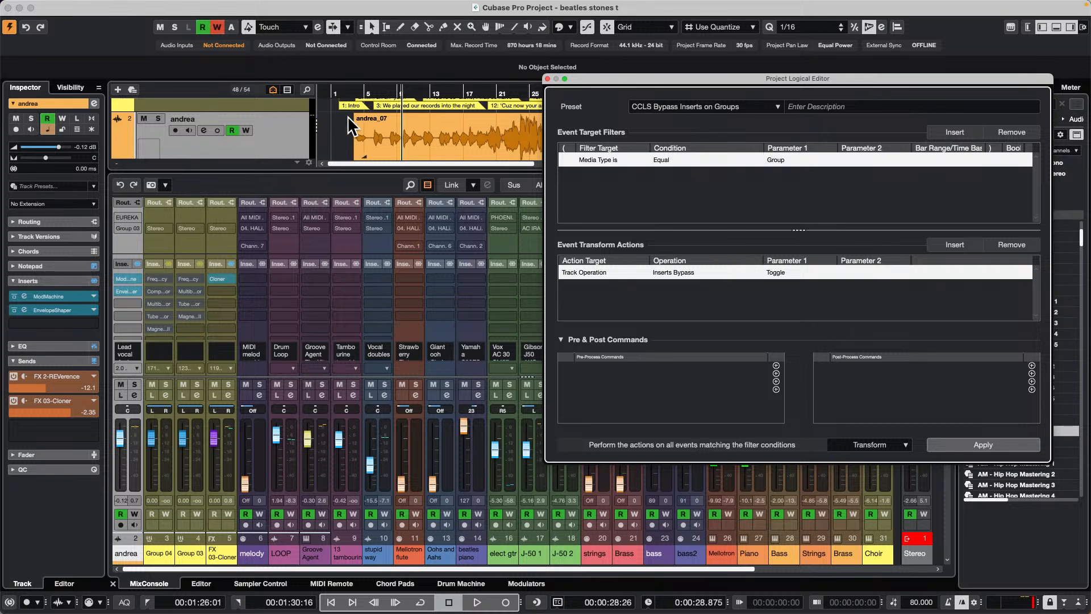
Switch to the unmix SL 11 project, activate it, and close the Project Logical Editor
scroll(347, 119, "down", 1)
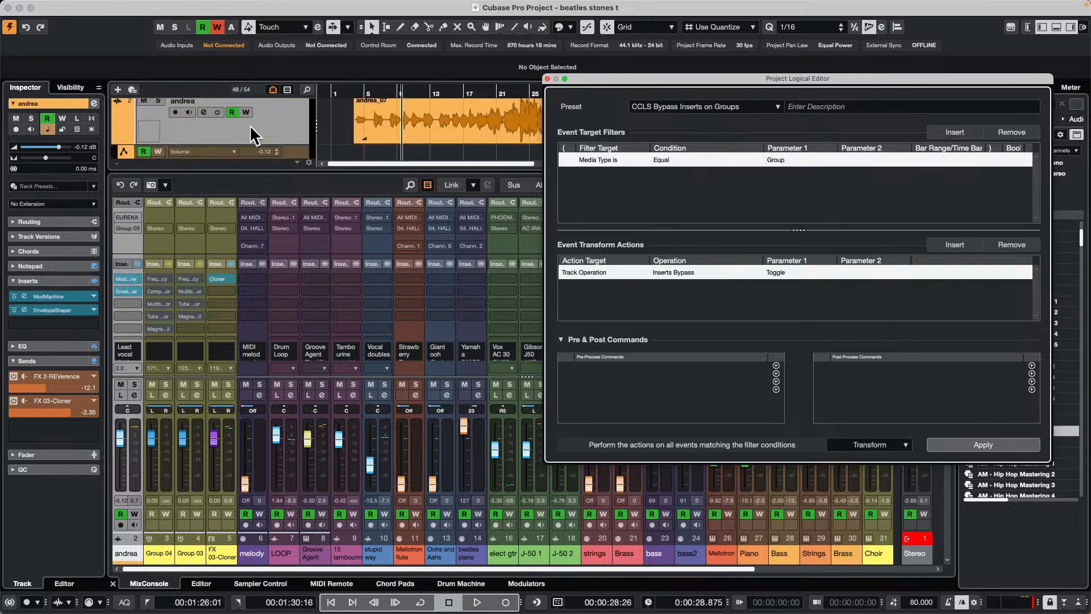
left_click(216, 138)
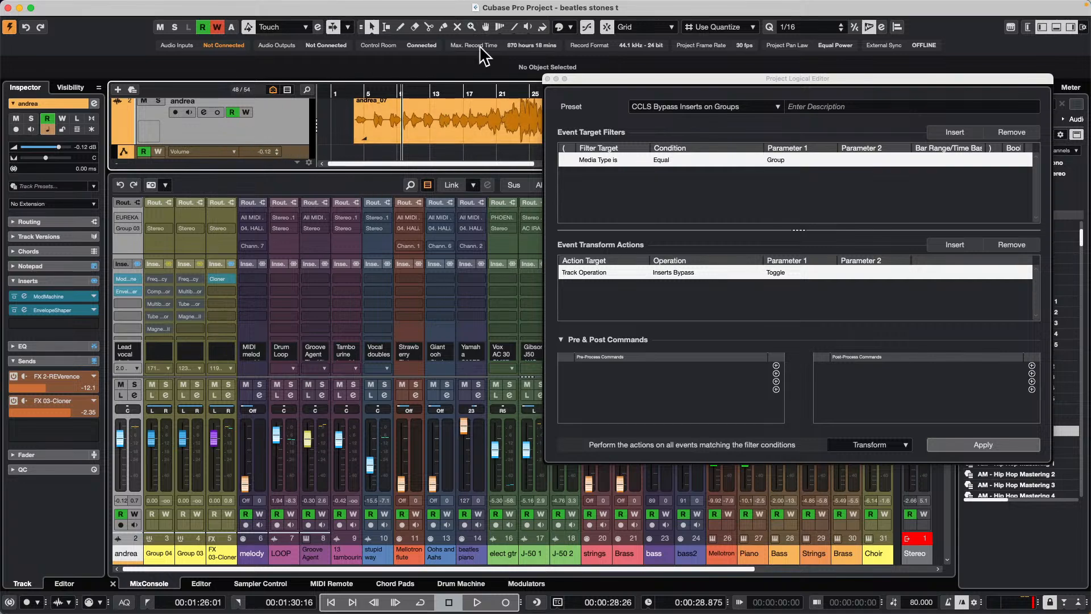
left_click(335, 7)
mouse_move(423, 9)
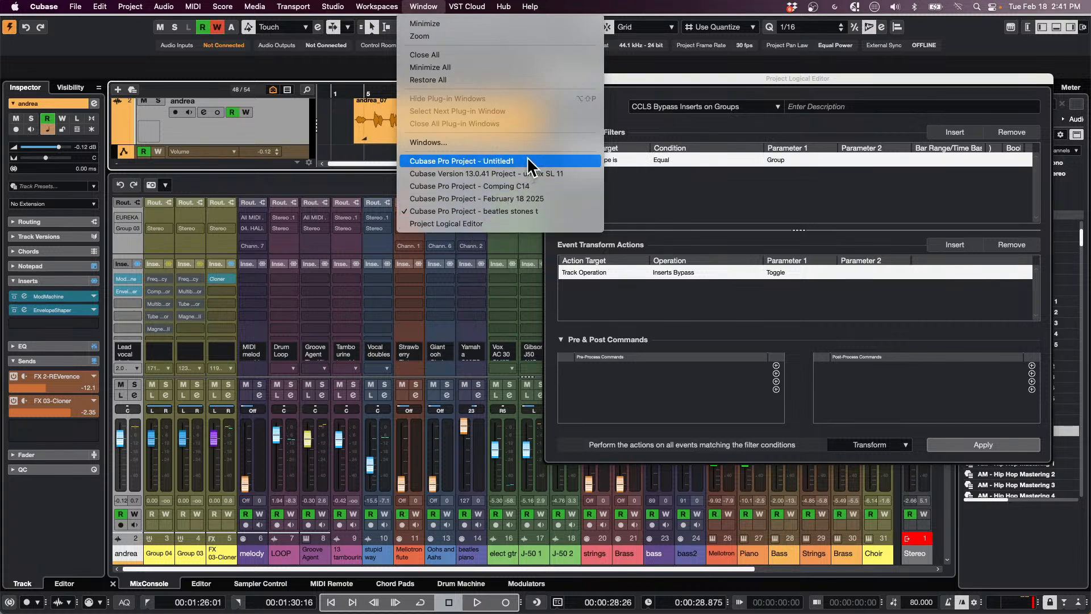
left_click(553, 174)
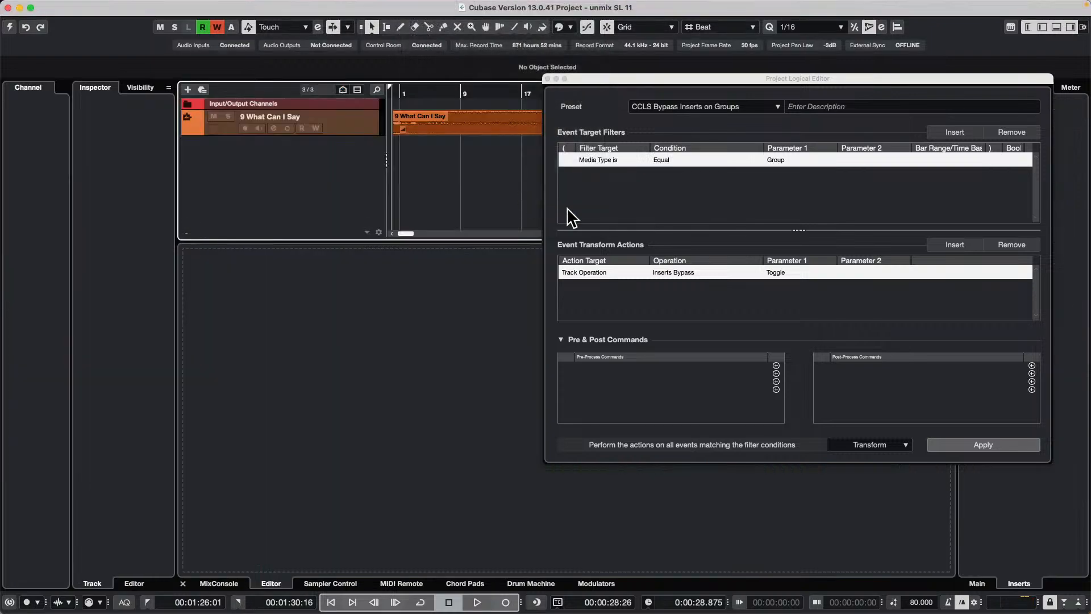
left_click(9, 27)
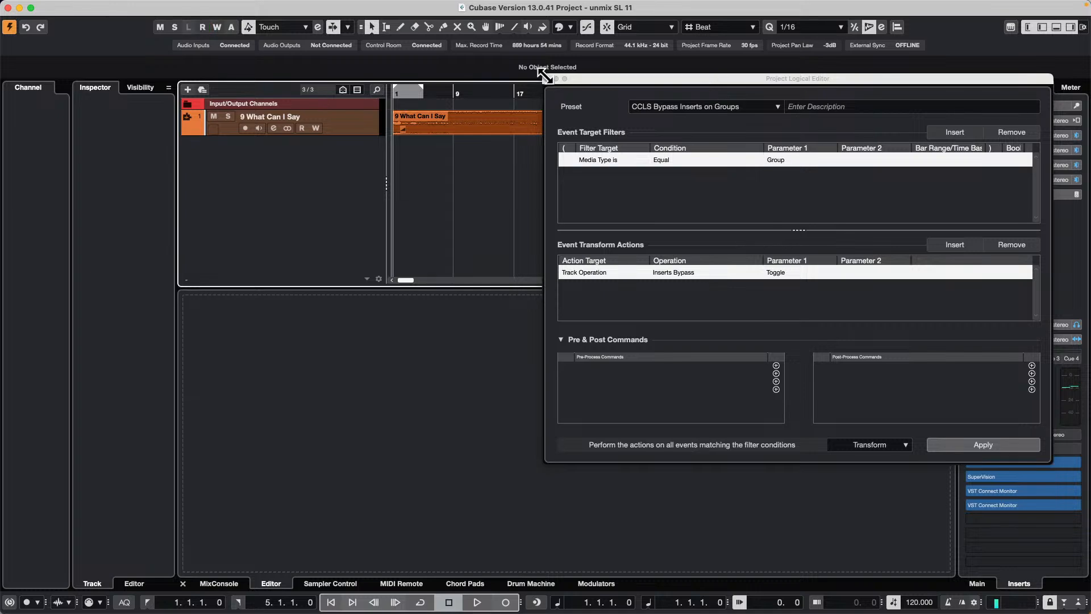
left_click(546, 78)
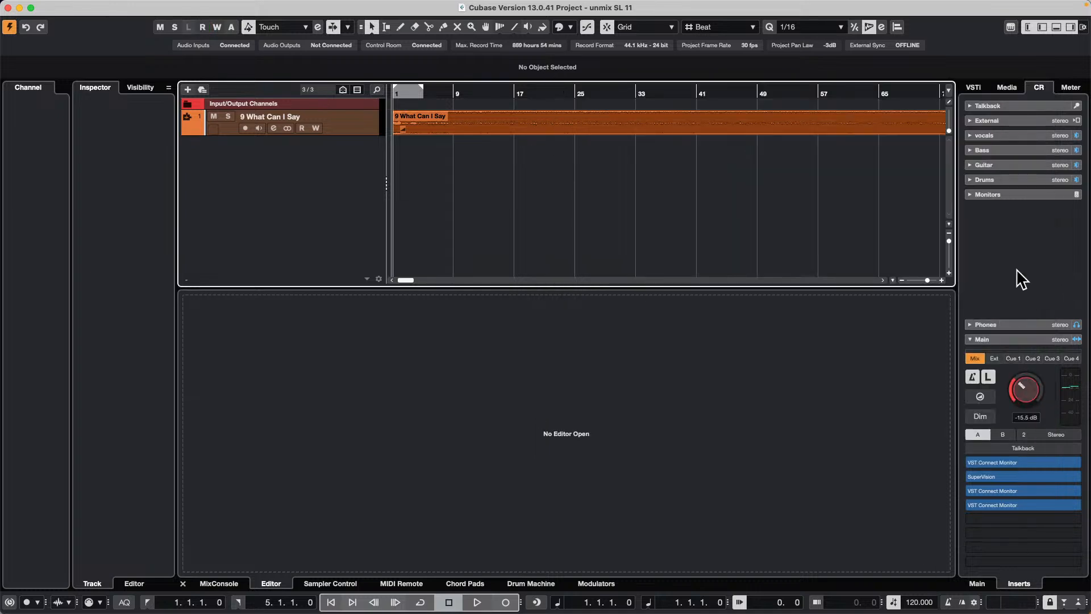
Open the 9 What Can I Say event in the SpectraLayers editor and copy its Vocals and Drums layers onto new project tracks
left_click(781, 124)
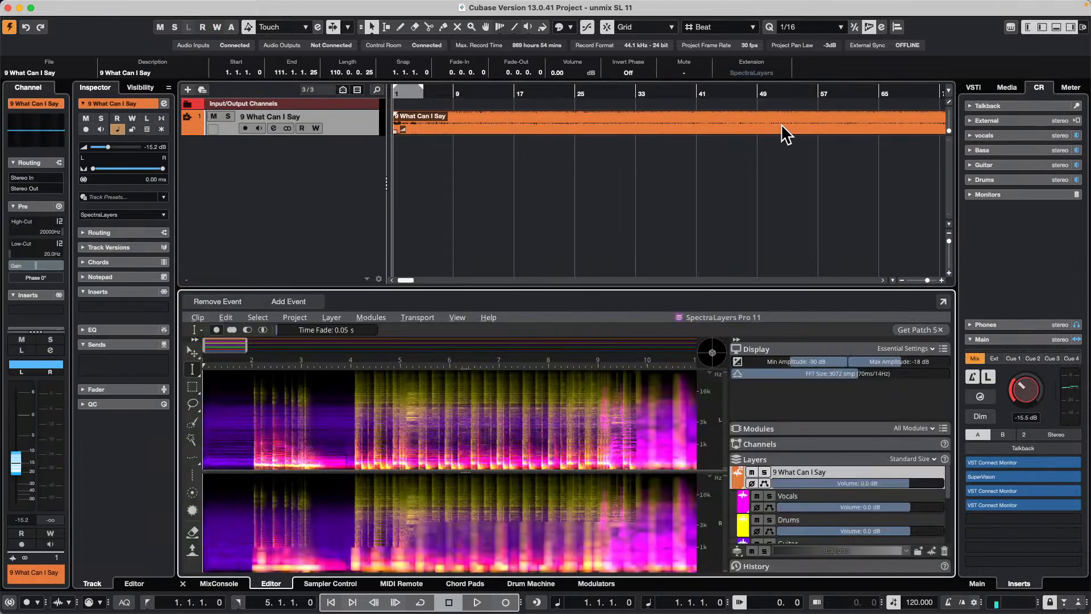
left_click(832, 505)
left_click_drag(832, 505, 306, 211)
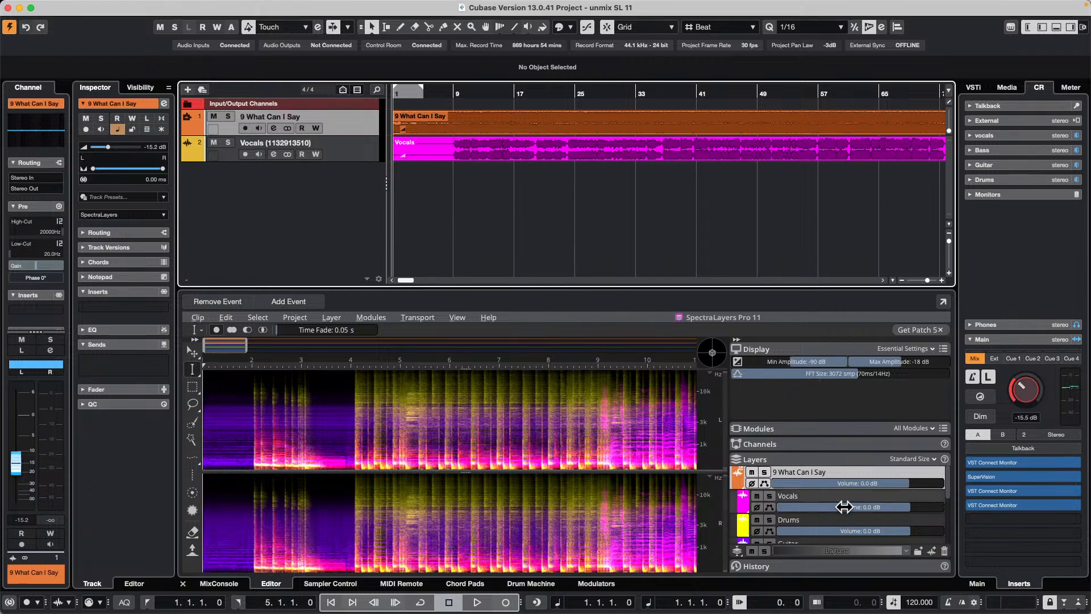
left_click_drag(841, 520, 293, 168)
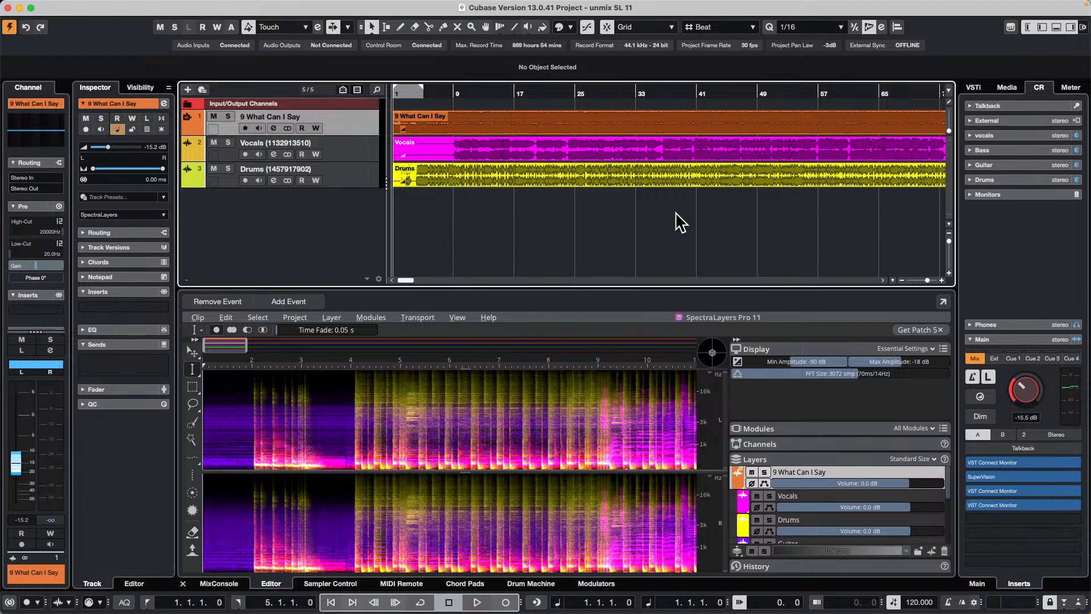
Undo the copying of the Vocals and Drums layers to the project
key("super+z")
key("super+z")
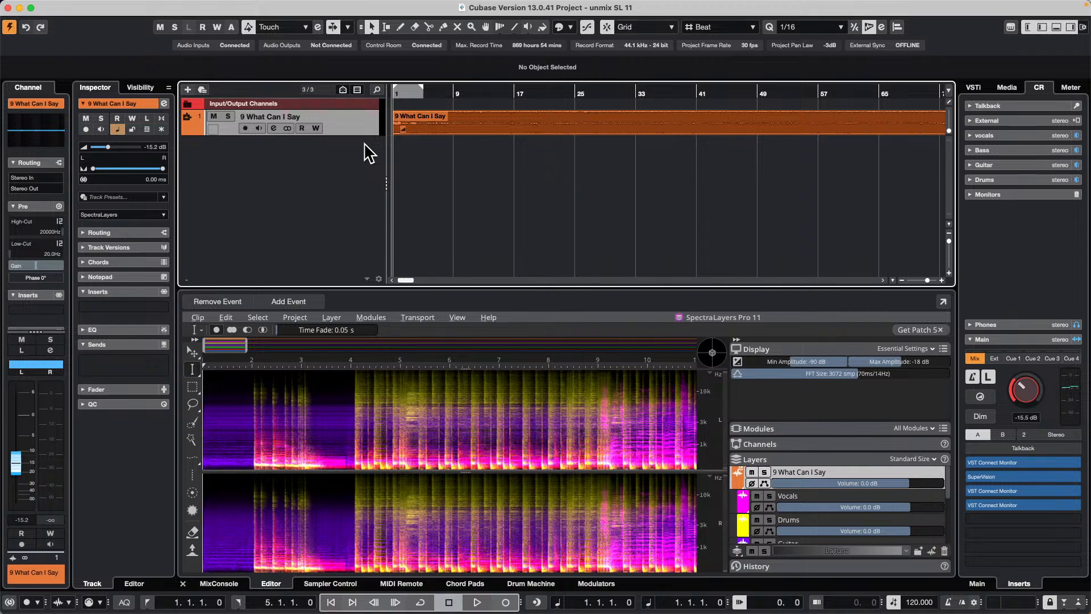
Show the Volume automation lane of the 9 What Can I Say track and make the lane taller
left_click(183, 129)
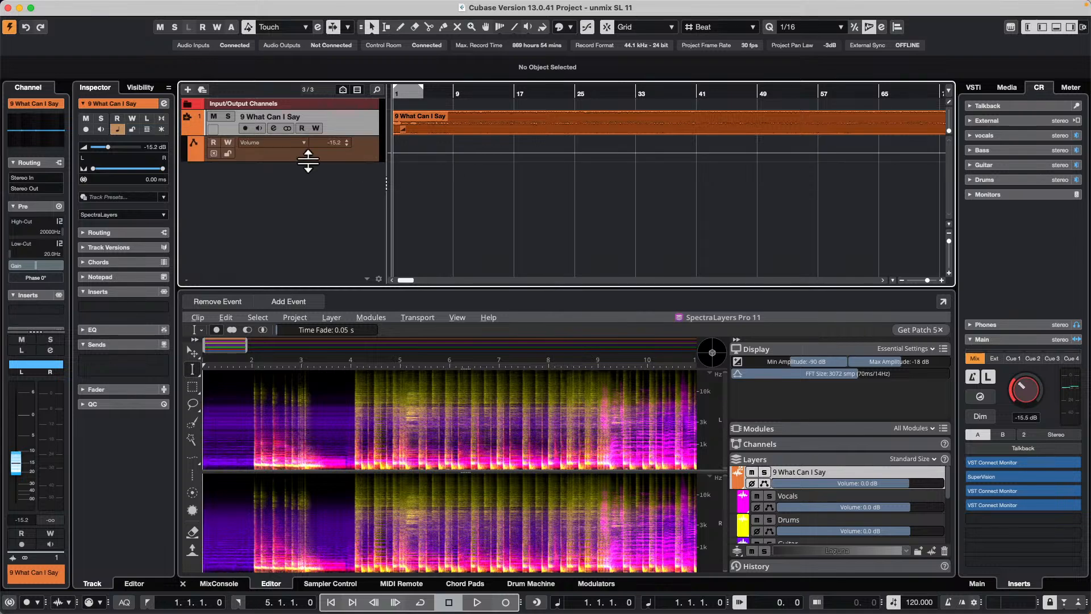
left_click_drag(308, 162, 307, 198)
right_click(510, 92)
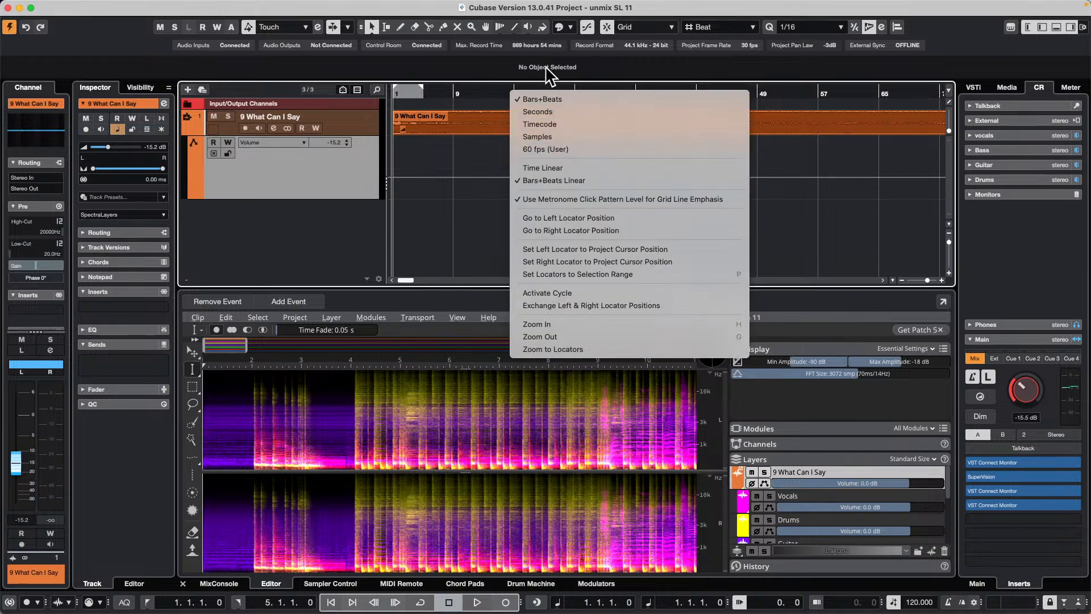
left_click(458, 148)
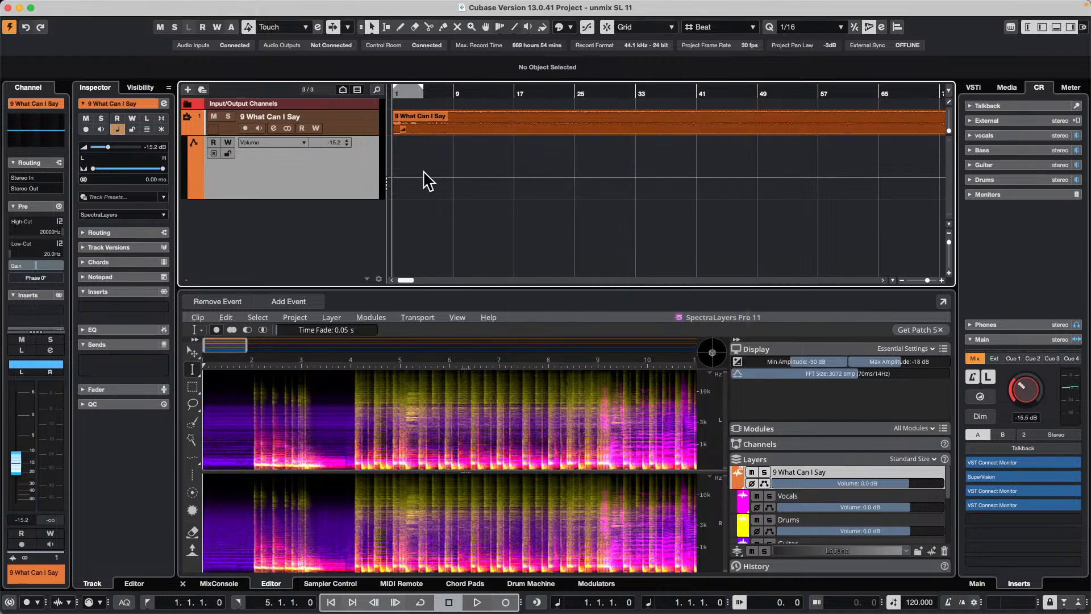
Add a series of volume automation points from about bar 10 to bar 47, dipping slightly from about -15.1 to -17.7 dB
left_click(464, 177)
left_click(493, 178)
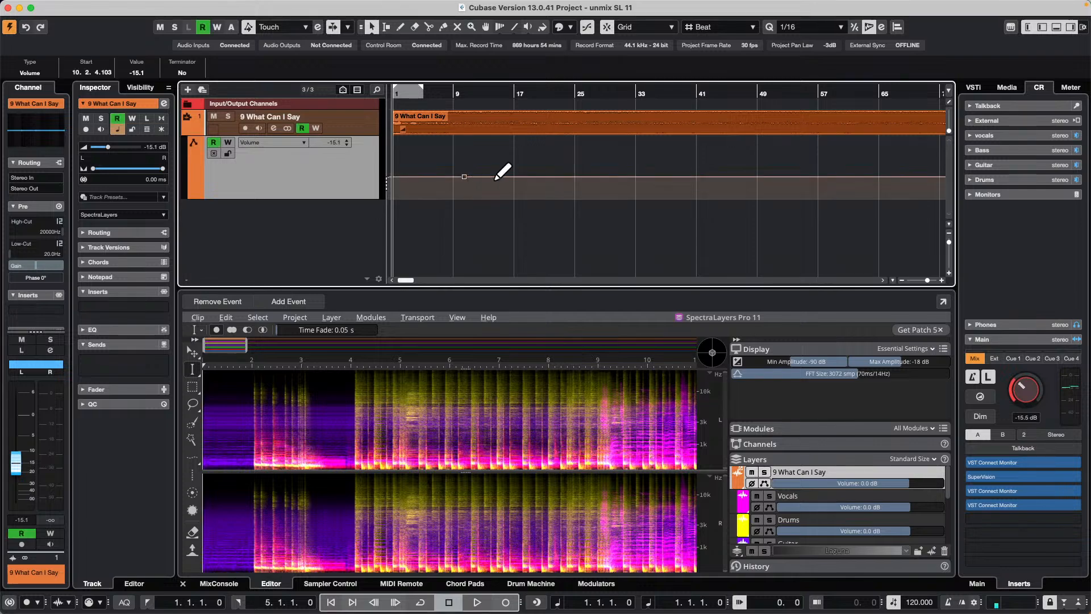
left_click(553, 176)
left_click(598, 176)
left_click(637, 177)
left_click(648, 178)
left_click(664, 178)
left_click(672, 180)
left_click(689, 181)
left_click(698, 180)
left_click_drag(698, 180, 744, 180)
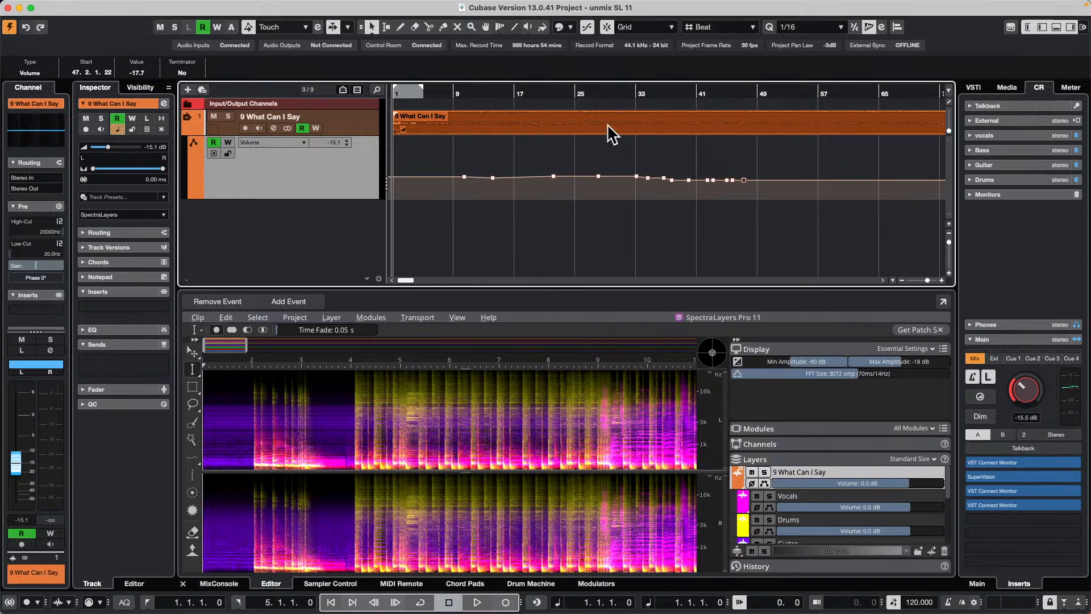
Move the volume point near bar 33 exactly onto bar 33 at -13.2 dB and the following point to bar 35 at -13.7 dB
left_click(642, 93)
left_click_drag(641, 106, 631, 168)
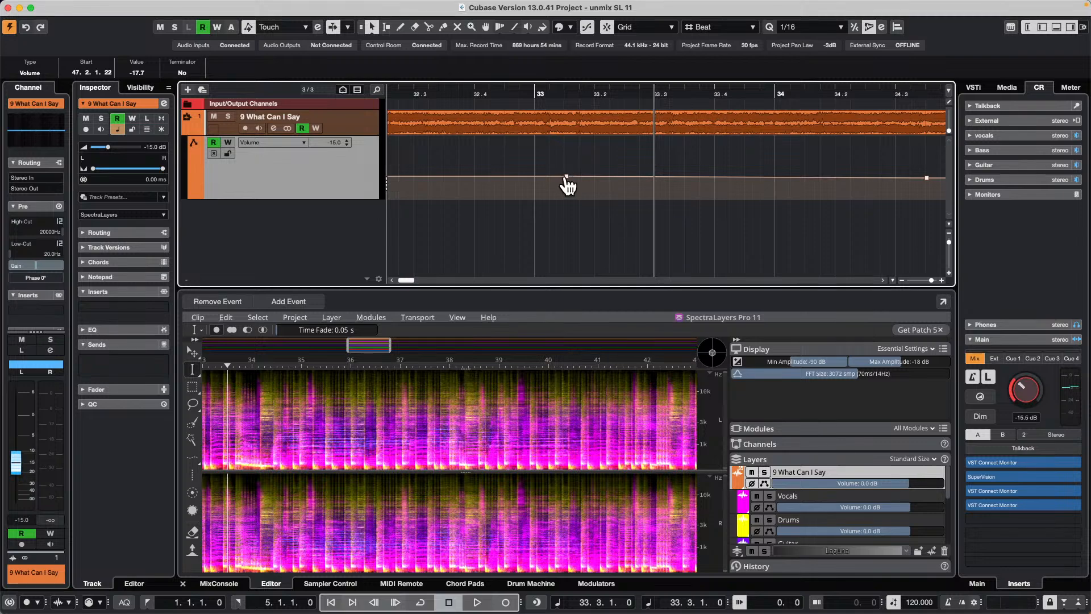
left_click_drag(566, 176, 543, 174)
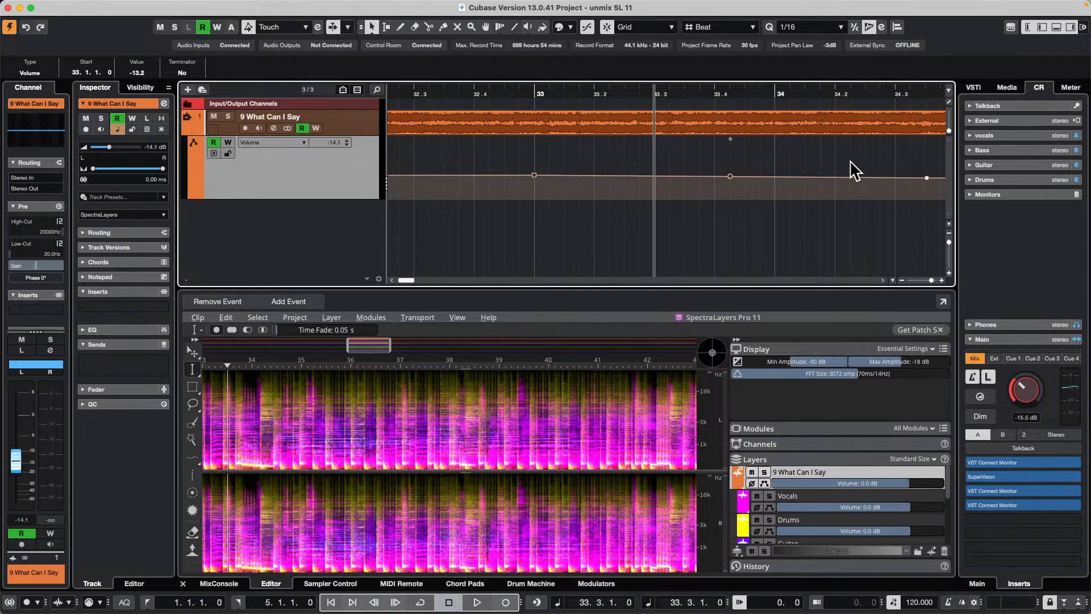
left_click_drag(674, 90, 675, 77)
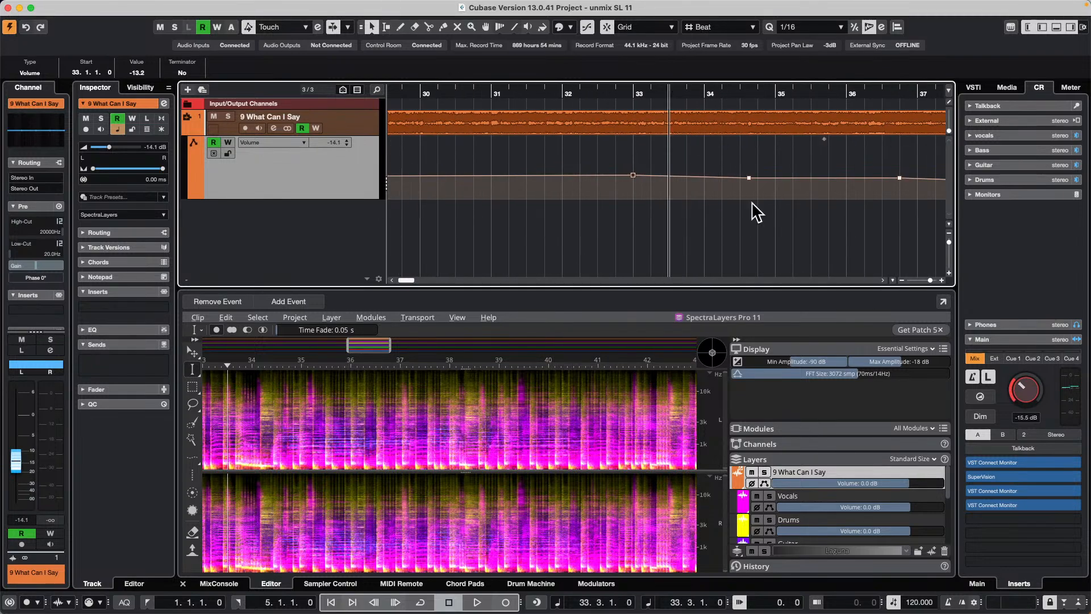
left_click_drag(750, 186, 775, 185)
Set the grid type to Bar, raise the bar 35 volume point to -7.66 dB and move the next point to bar 37 at -7.03 dB
left_click(729, 28)
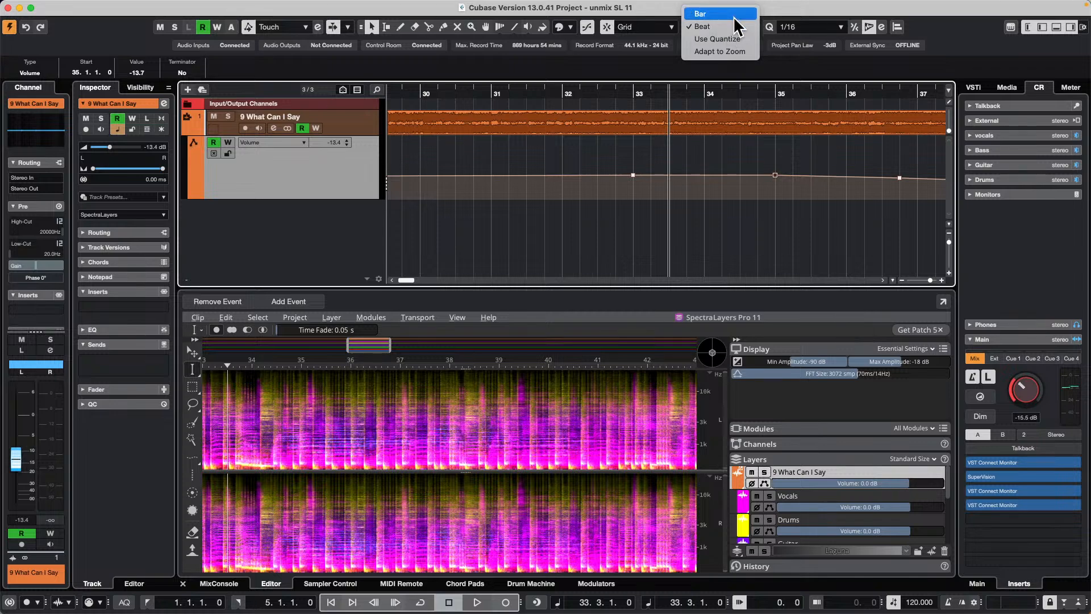
left_click(733, 14)
mouse_move(777, 184)
left_mouse_down()
mouse_move(701, 186)
mouse_move(792, 185)
mouse_move(731, 175)
mouse_move(769, 171)
mouse_move(708, 177)
mouse_move(794, 177)
left_mouse_up()
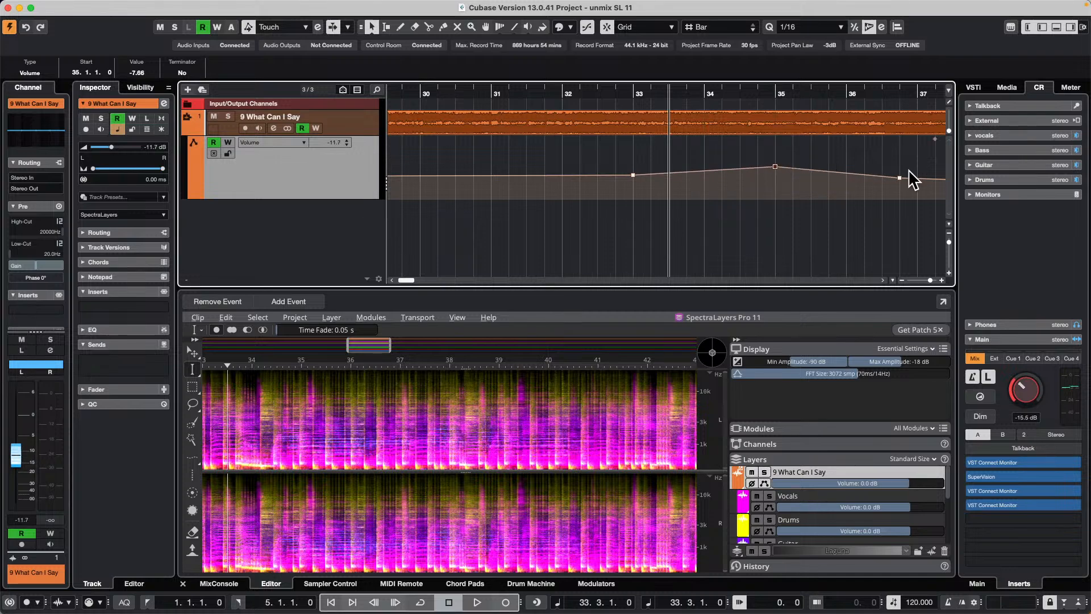
mouse_move(902, 183)
left_mouse_down()
mouse_move(919, 174)
mouse_move(877, 180)
mouse_move(918, 171)
mouse_move(883, 179)
mouse_move(896, 186)
mouse_move(917, 167)
left_mouse_up()
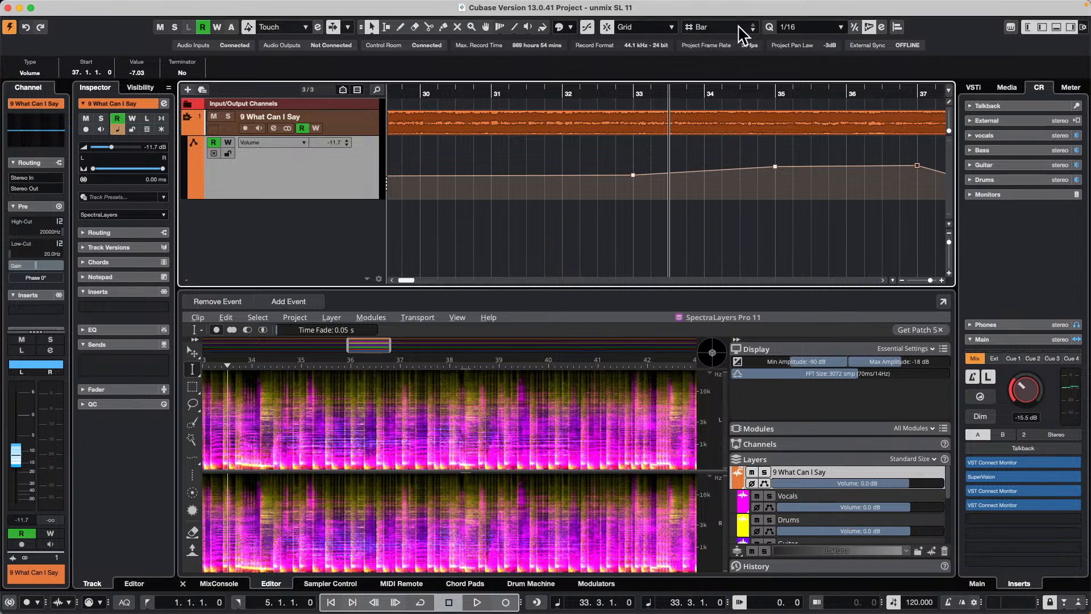
Switch the ruler to Seconds and move the bar 33 volume point to 1:05 at -9.68 dB
right_click(627, 90)
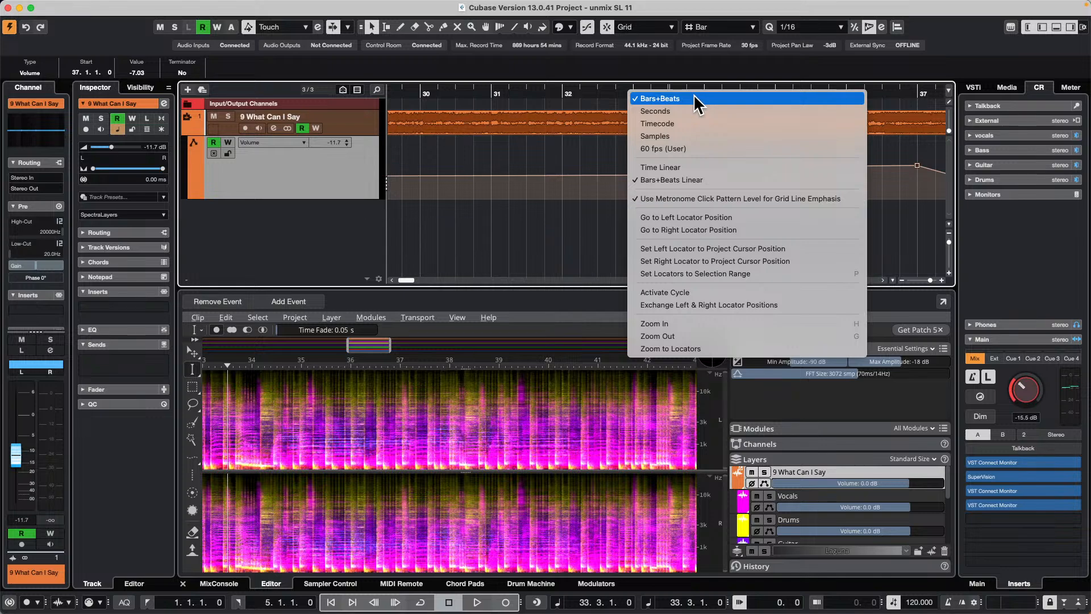
left_click(550, 154)
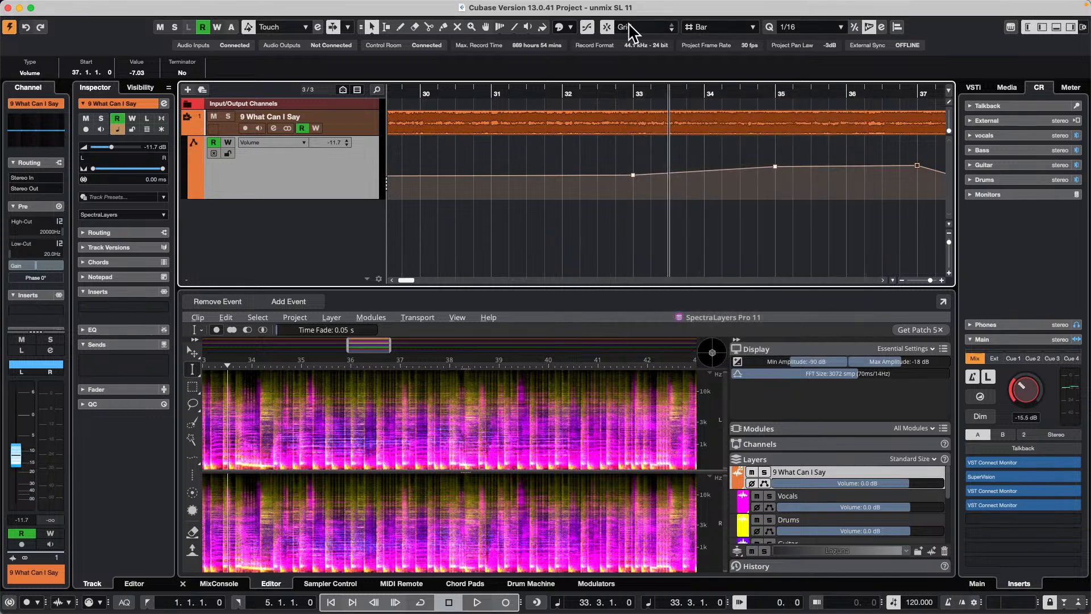
right_click(602, 94)
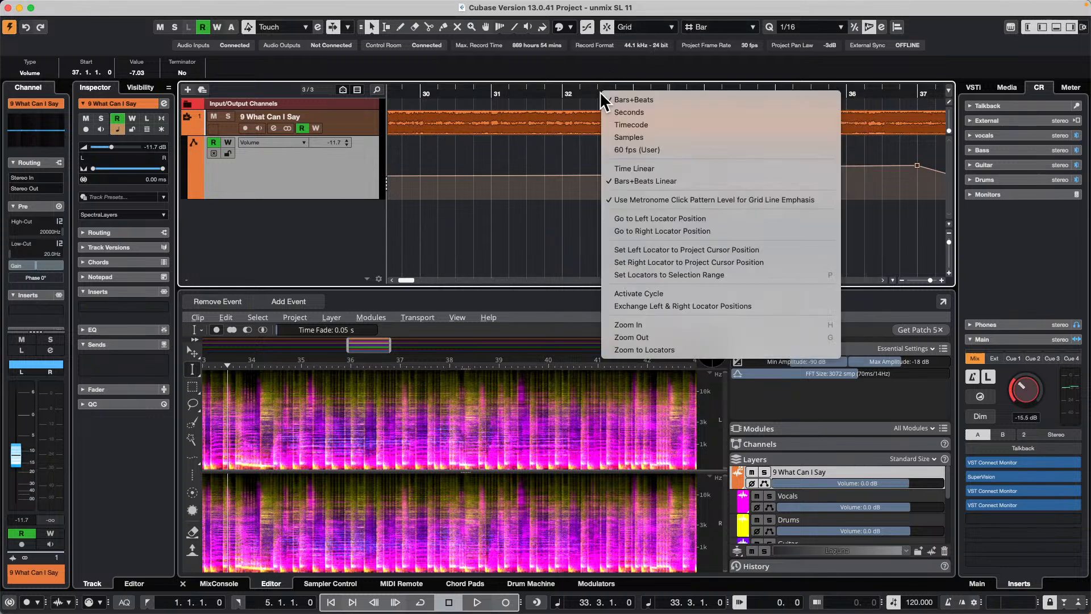
left_click(663, 113)
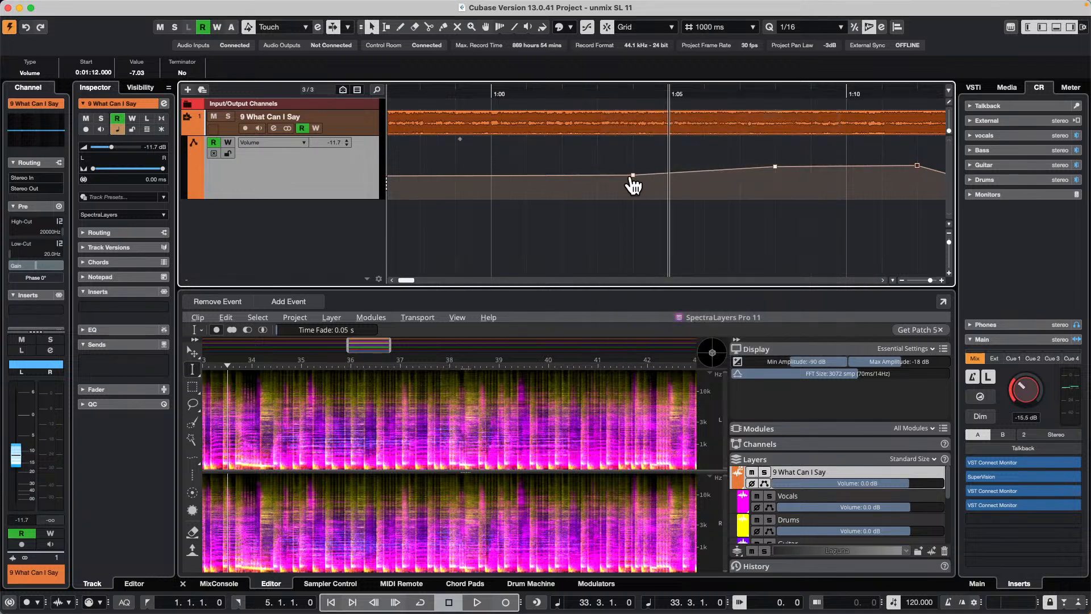
left_click_drag(634, 175, 679, 172)
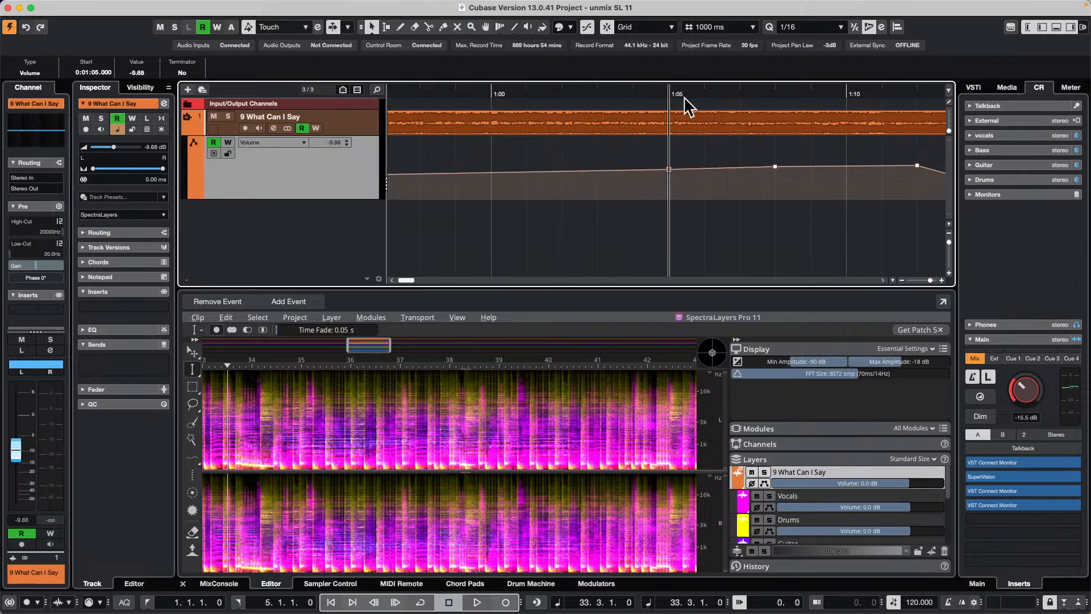
Set the ruler display format back to Bars+Beats
left_click(652, 28)
left_click(653, 29)
left_click(653, 32)
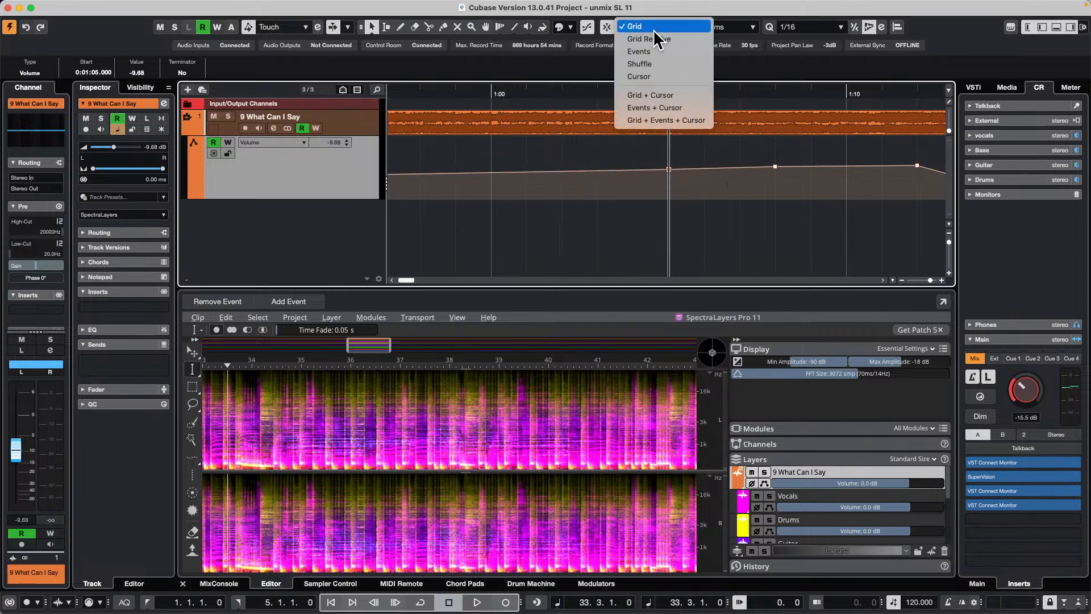
right_click(543, 94)
right_click(543, 94)
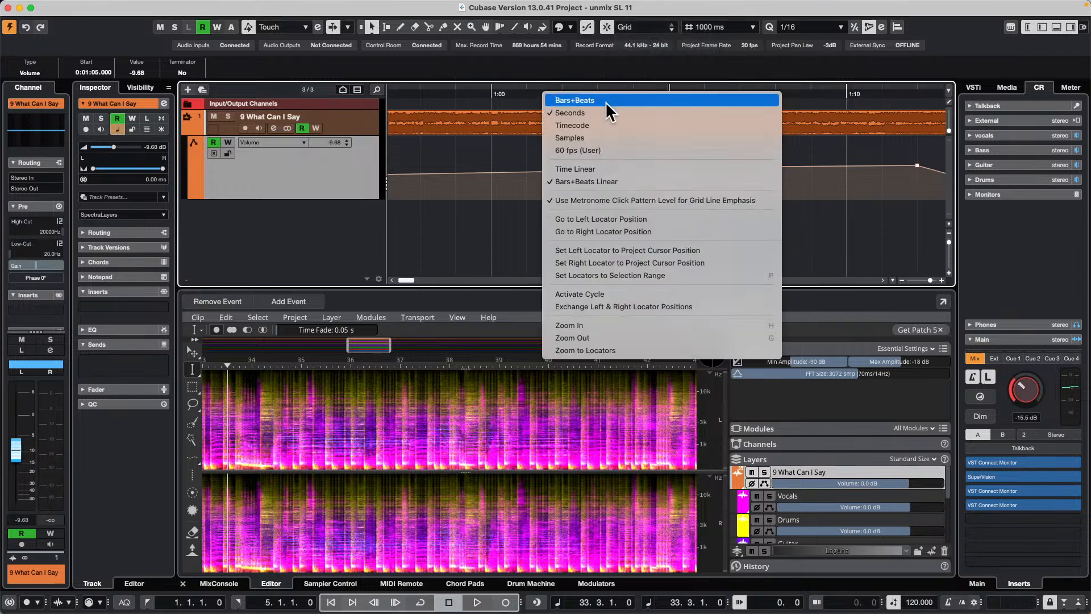
left_click(635, 101)
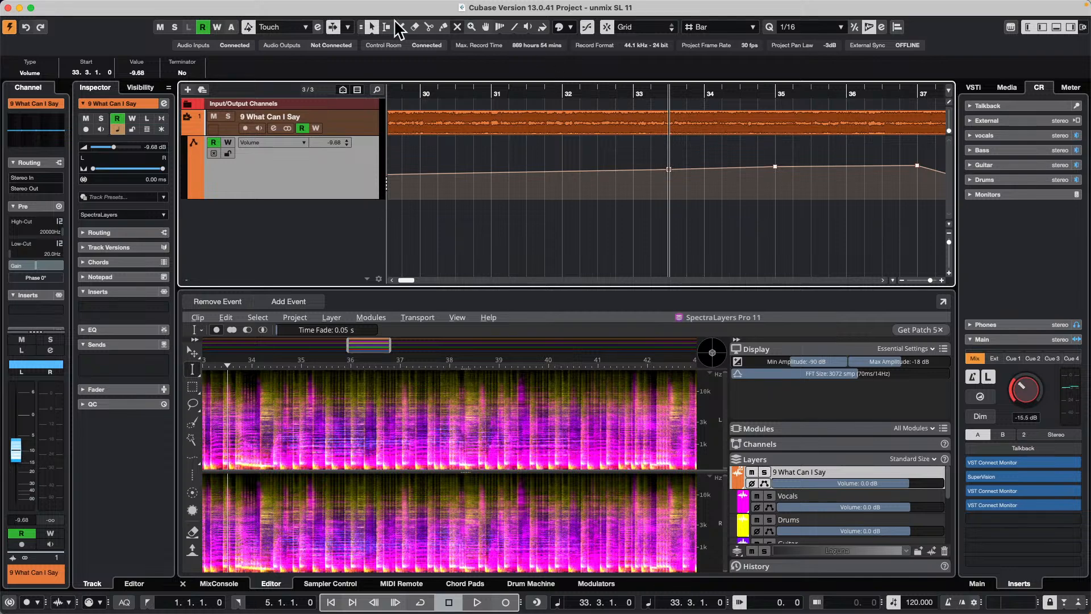
Create and activate a new project from the bass guitar comparison eq 2 18 25 template in the February 18 2025 folder
mouse_move(4, 4)
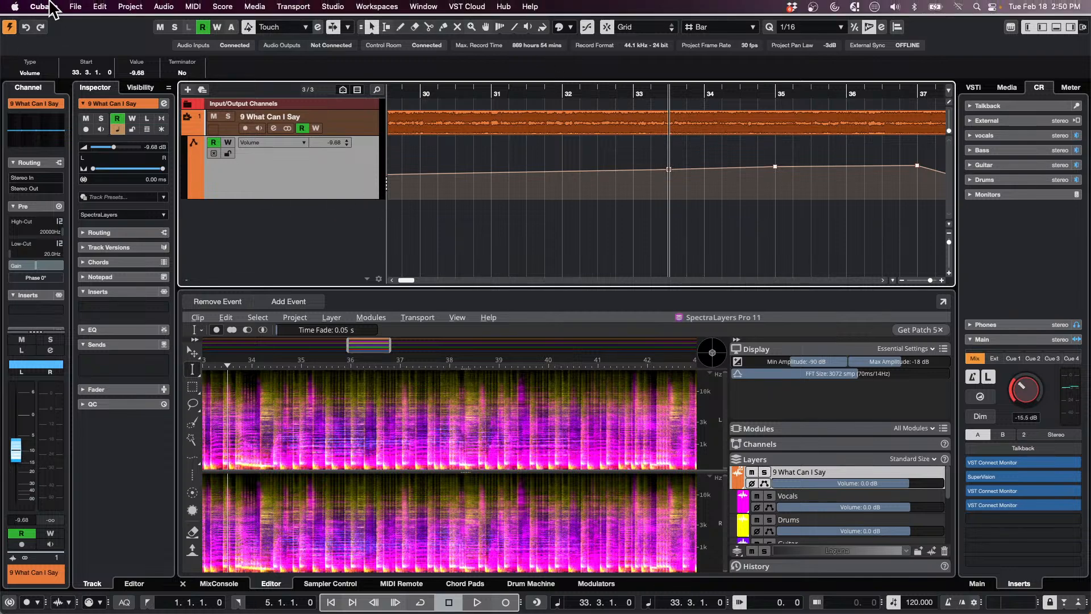
left_click(44, 7)
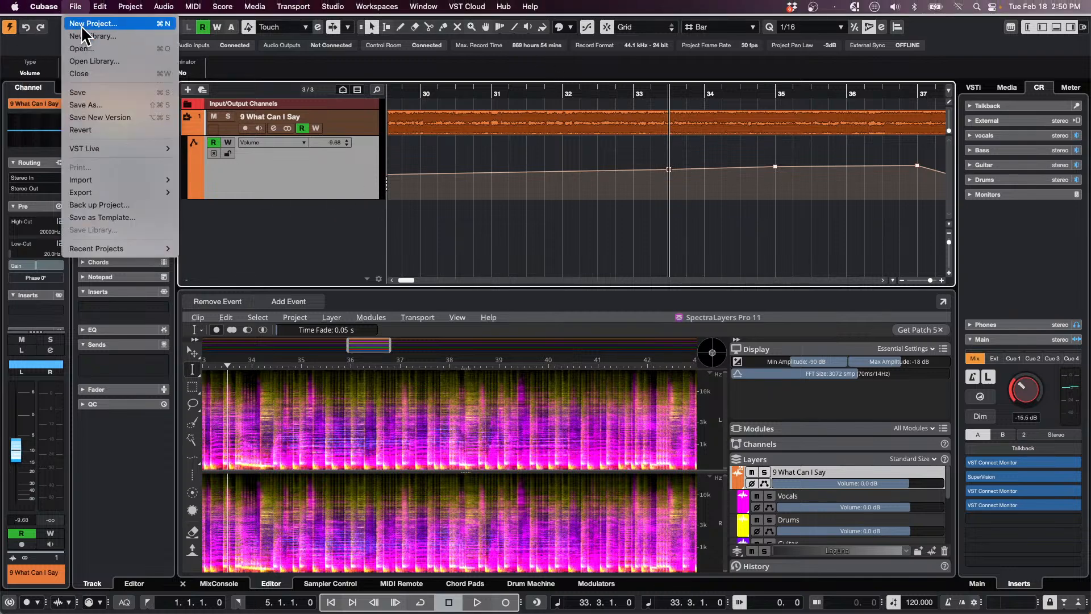
left_click(85, 24)
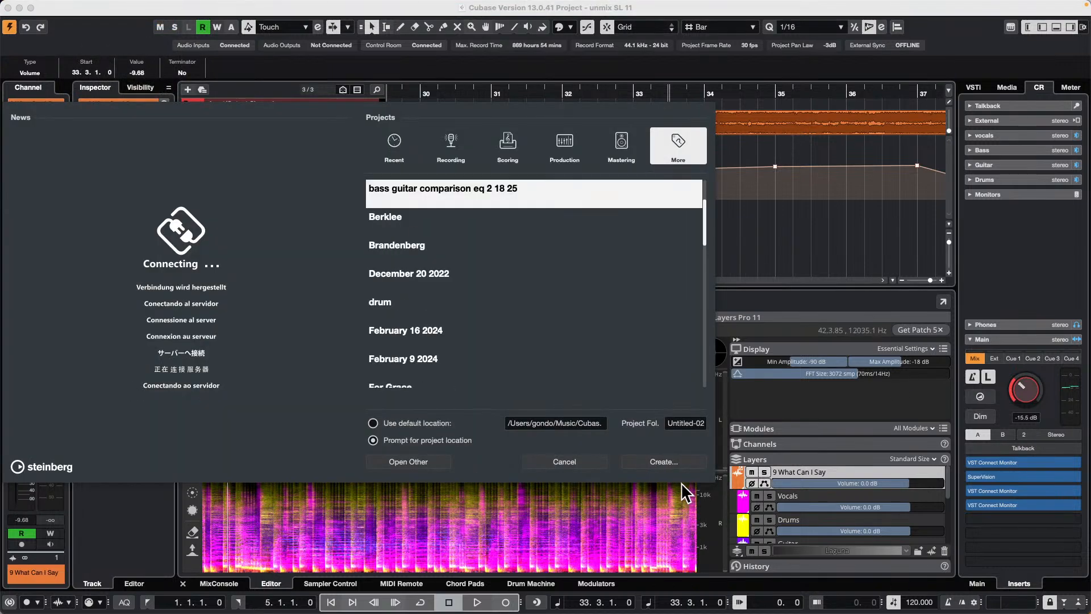
left_click(674, 463)
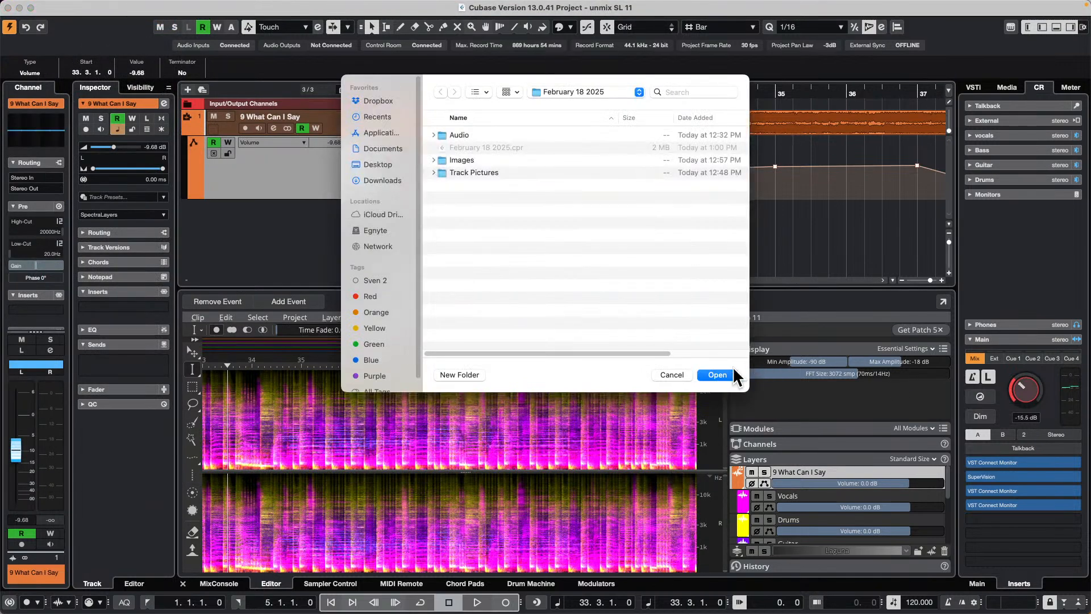
left_click(717, 374)
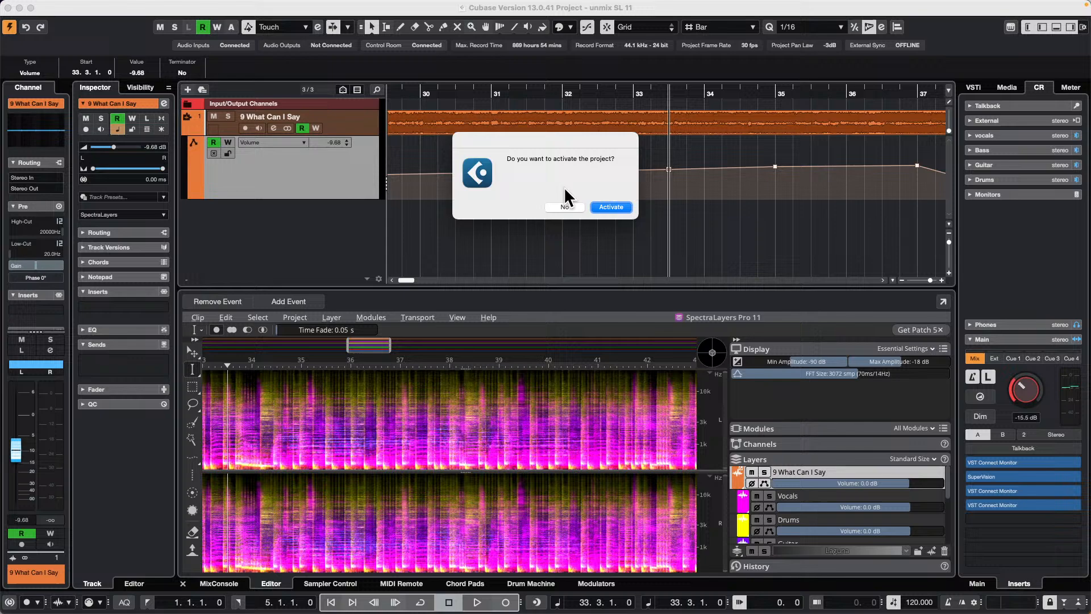
left_click(609, 208)
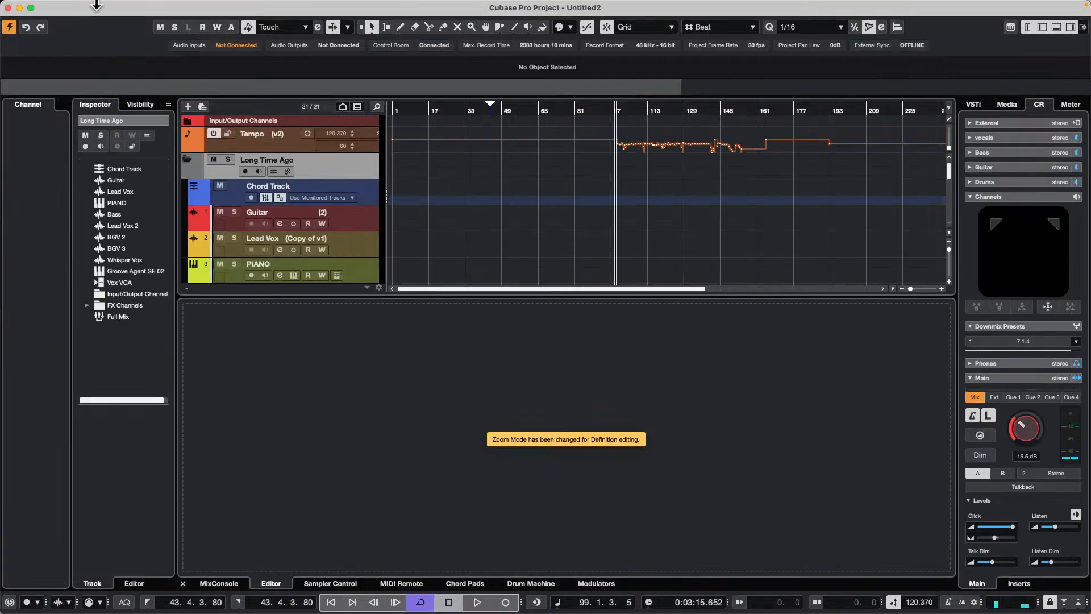
Create a new empty project in the February 18 2025 folder
left_click(76, 7)
left_click(79, 23)
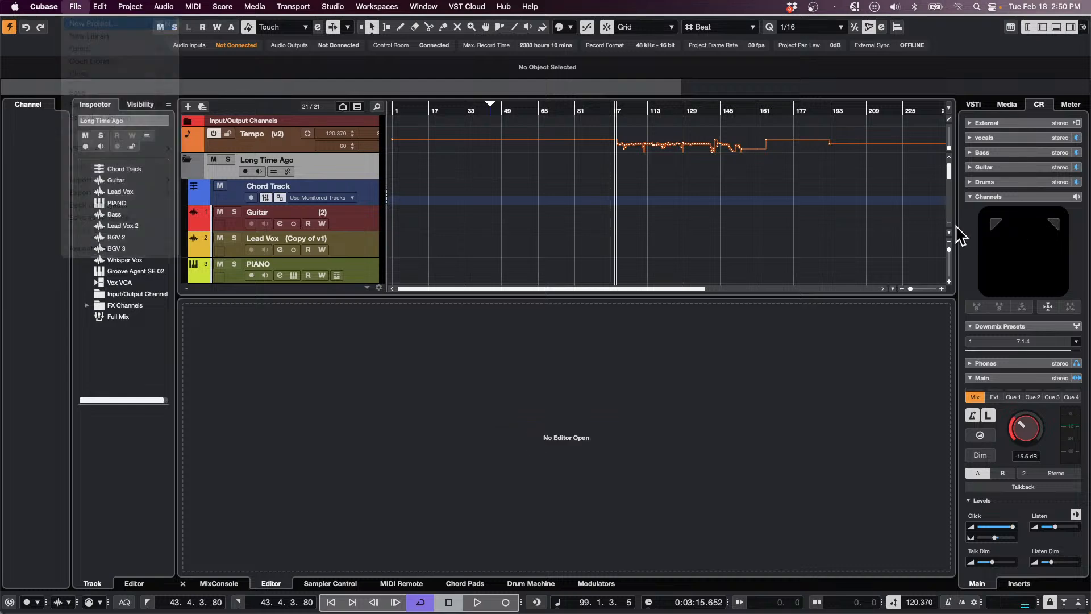
left_click(393, 162)
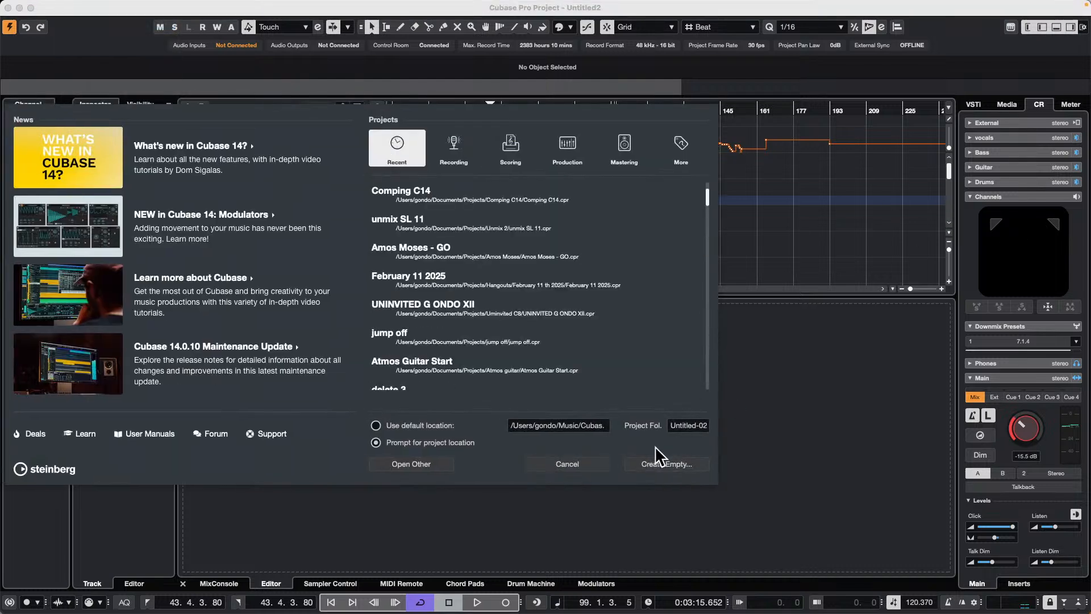
left_click(678, 463)
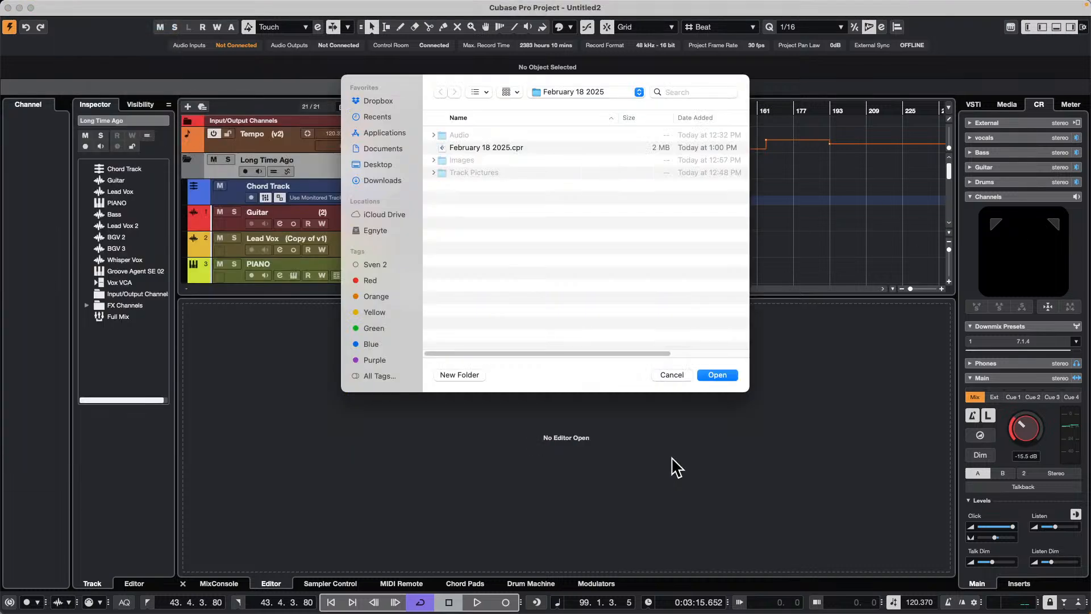
left_click(717, 376)
Add an instrument track with the Retrologue synth
right_click(265, 135)
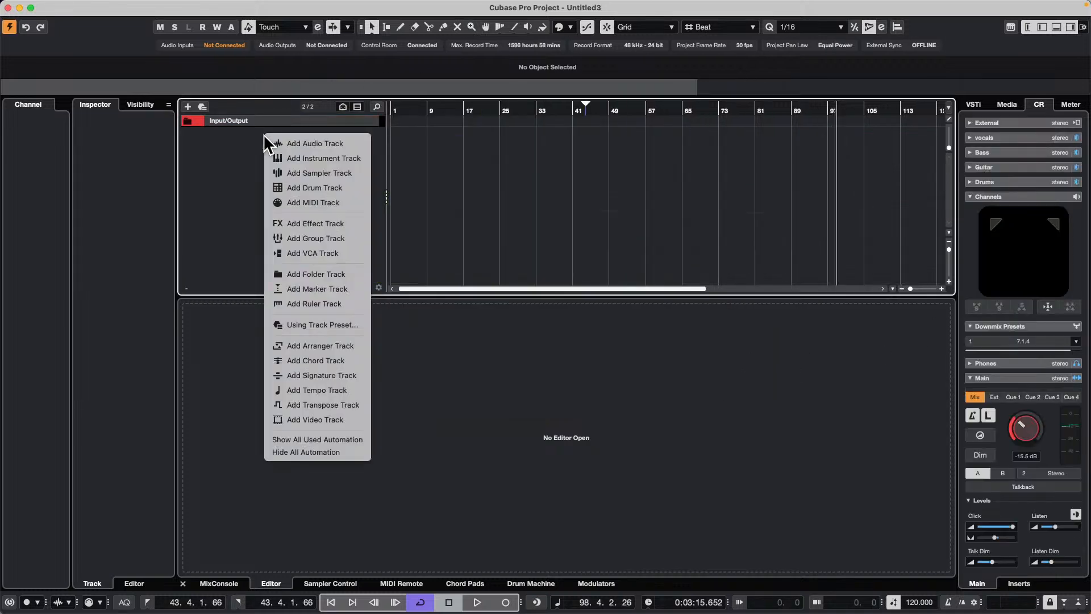
left_click(330, 157)
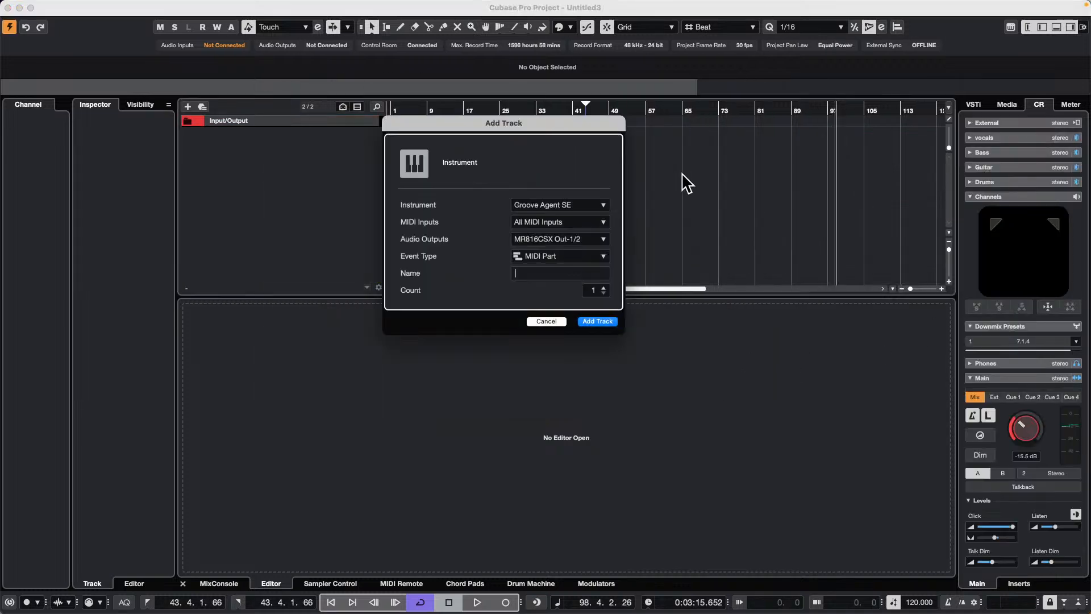
left_click(588, 208)
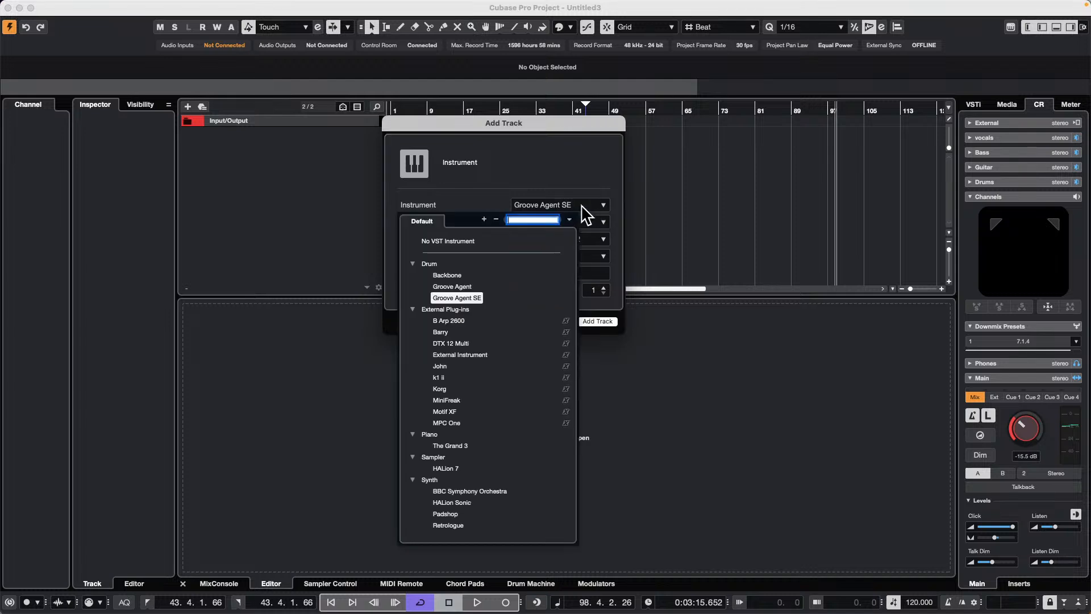
left_click(453, 524)
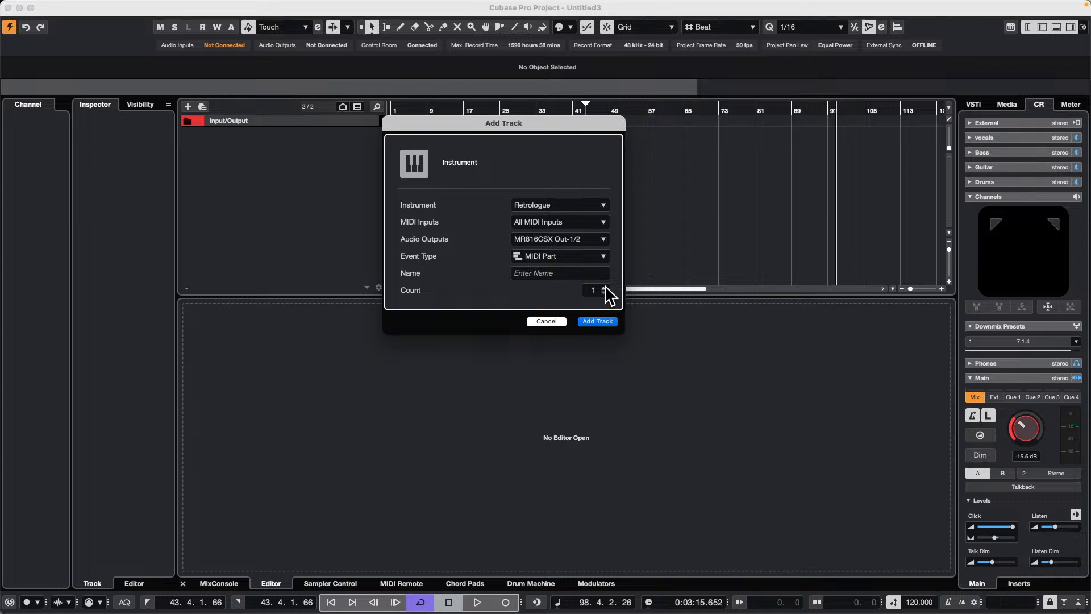
key("Return")
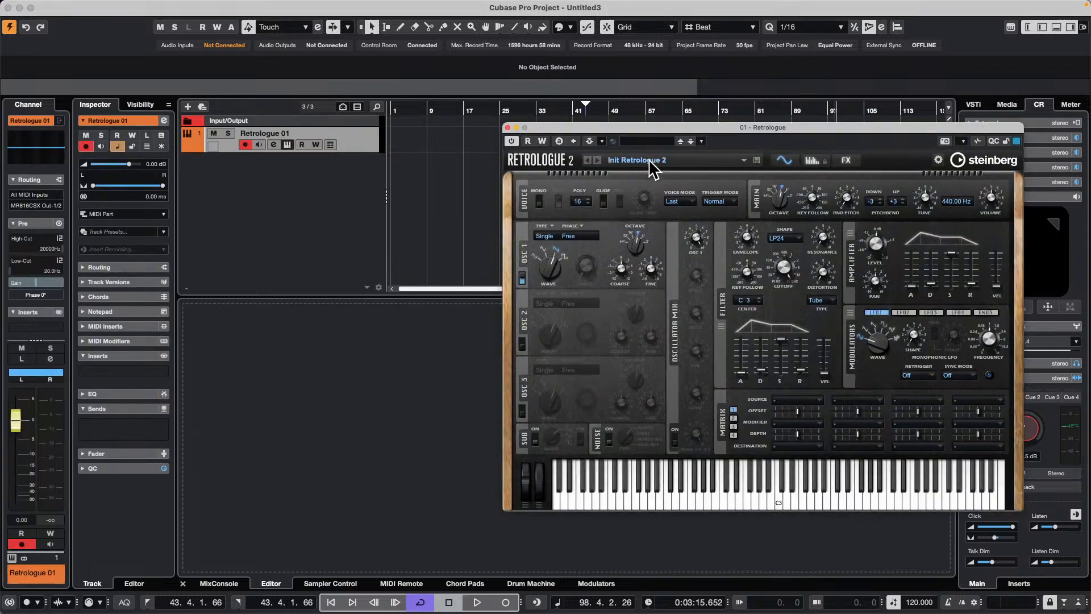
Audition the Do Not Touch and Electric Tubaist presets, and load the Jitterama preset in Retrologue
left_click(652, 164)
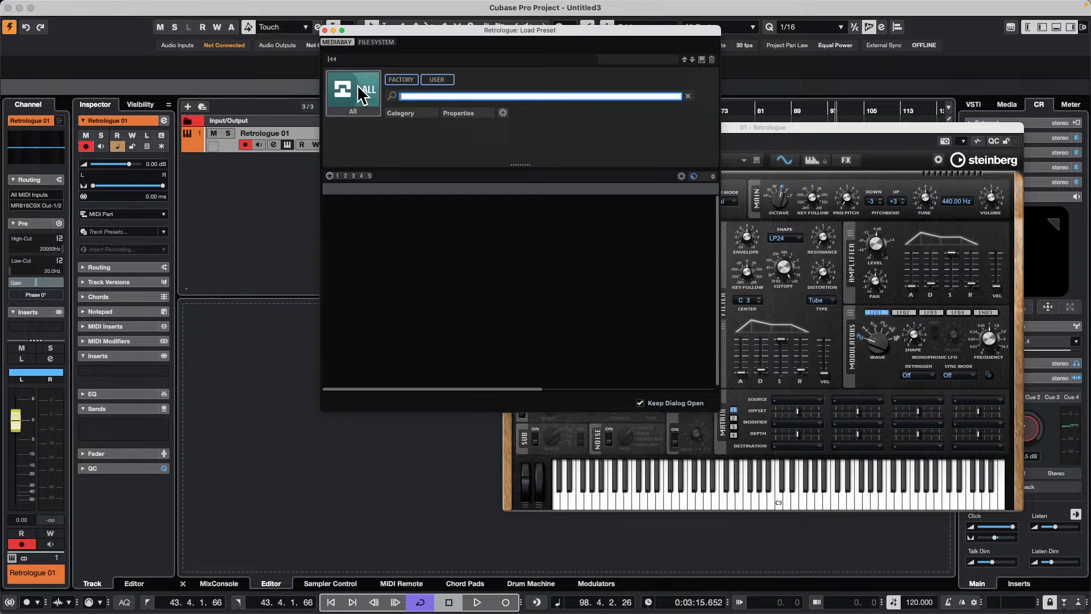
left_click(359, 87)
left_click(799, 126)
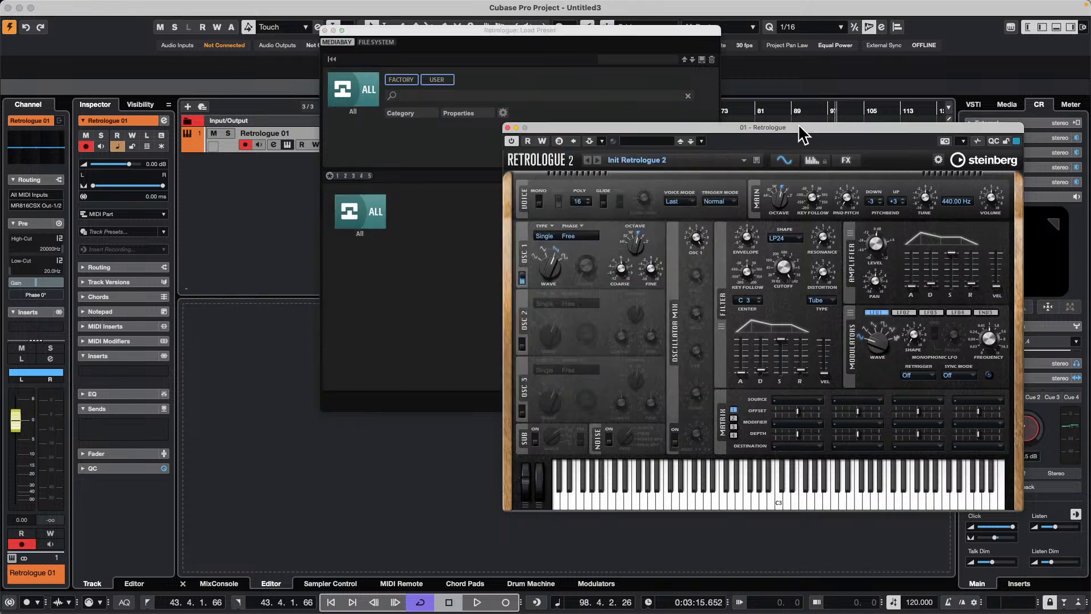
left_click(438, 215)
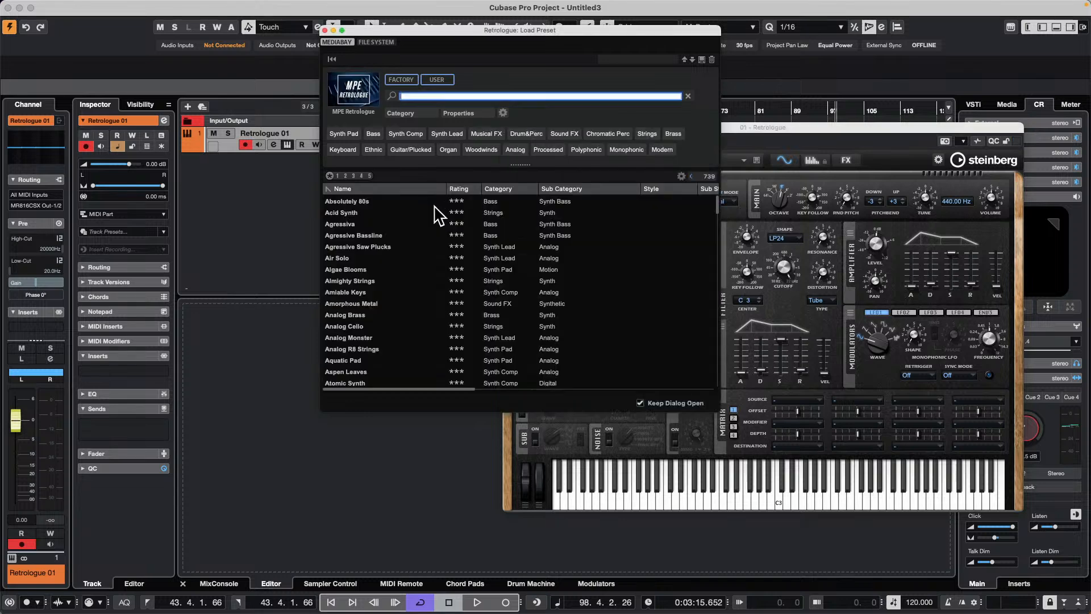
left_click(358, 270)
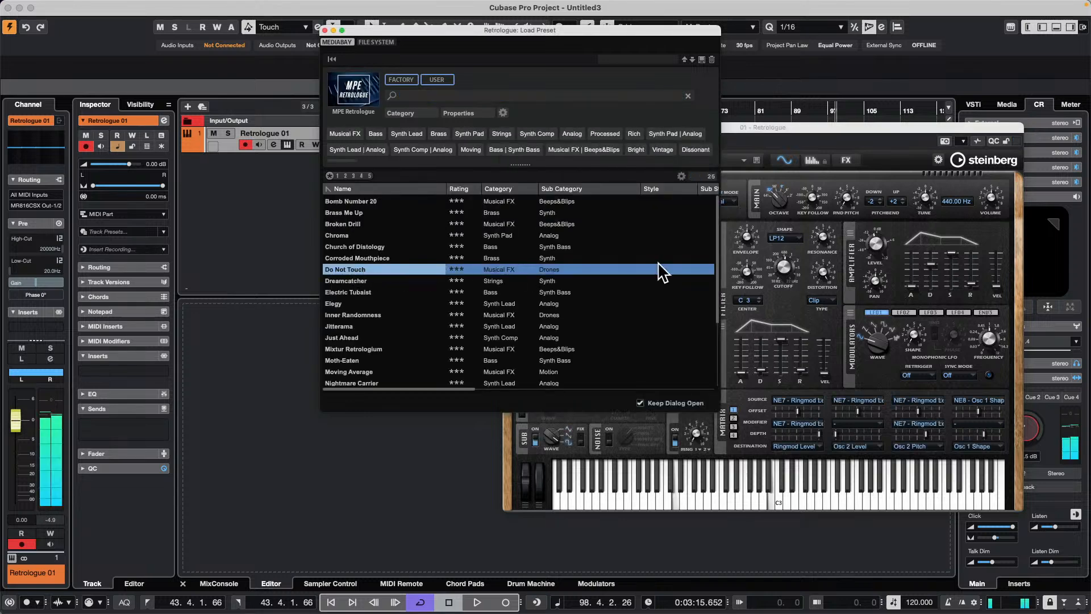
left_click(343, 292)
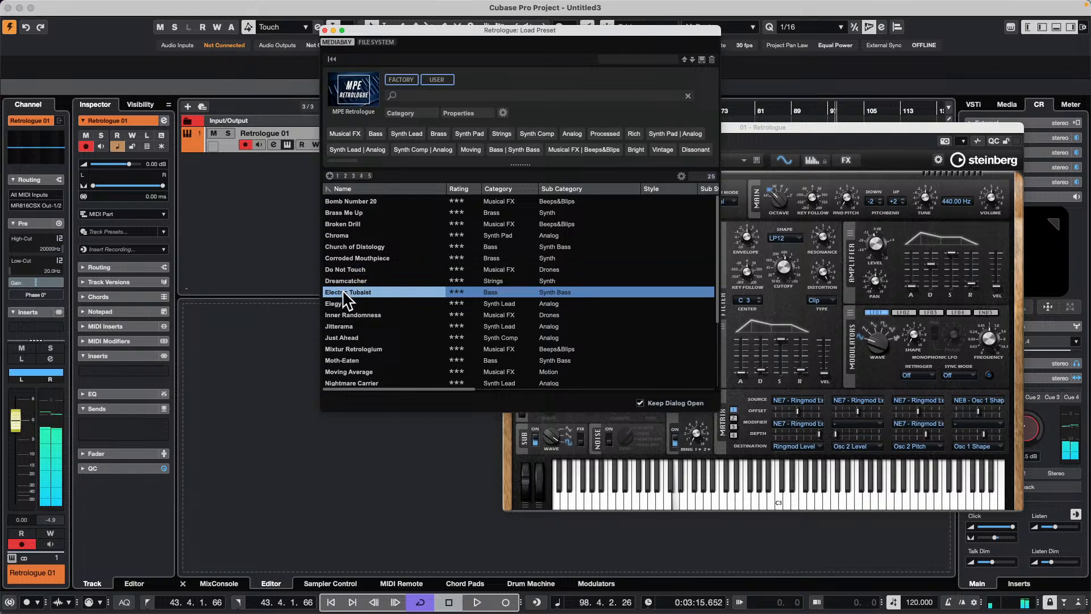
left_click(359, 328)
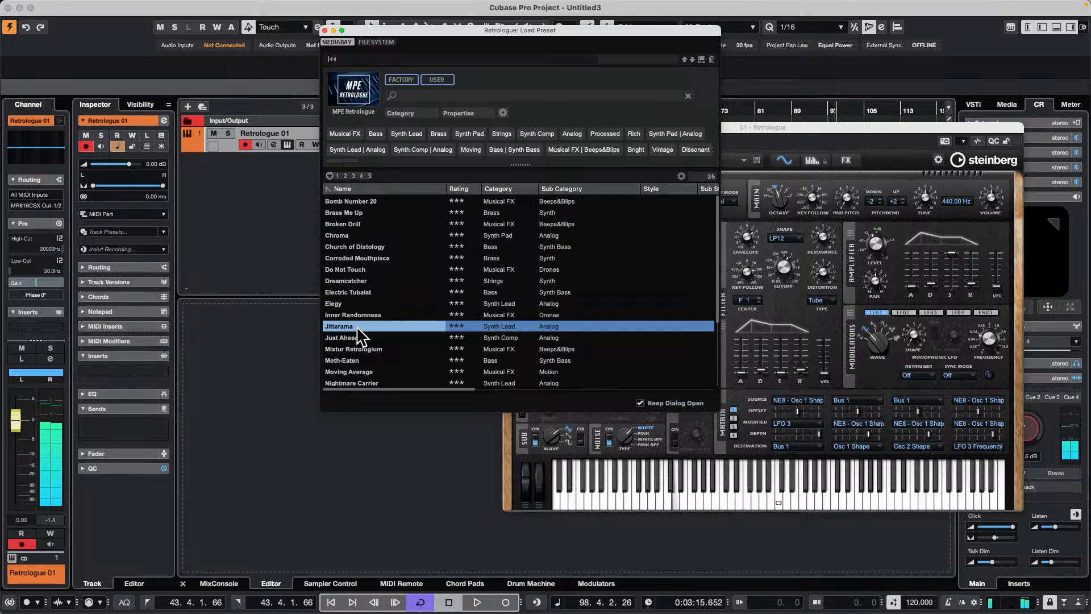
left_click(324, 30)
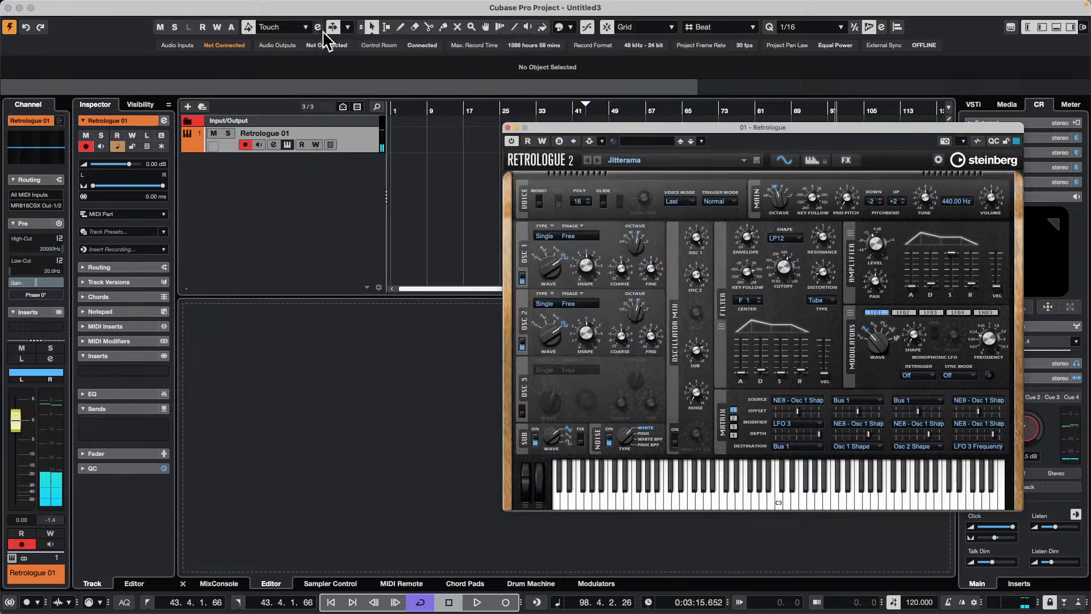
Add a stereo audio track with the Retrologue 01 track instrument as its audio input
right_click(224, 173)
left_click(268, 173)
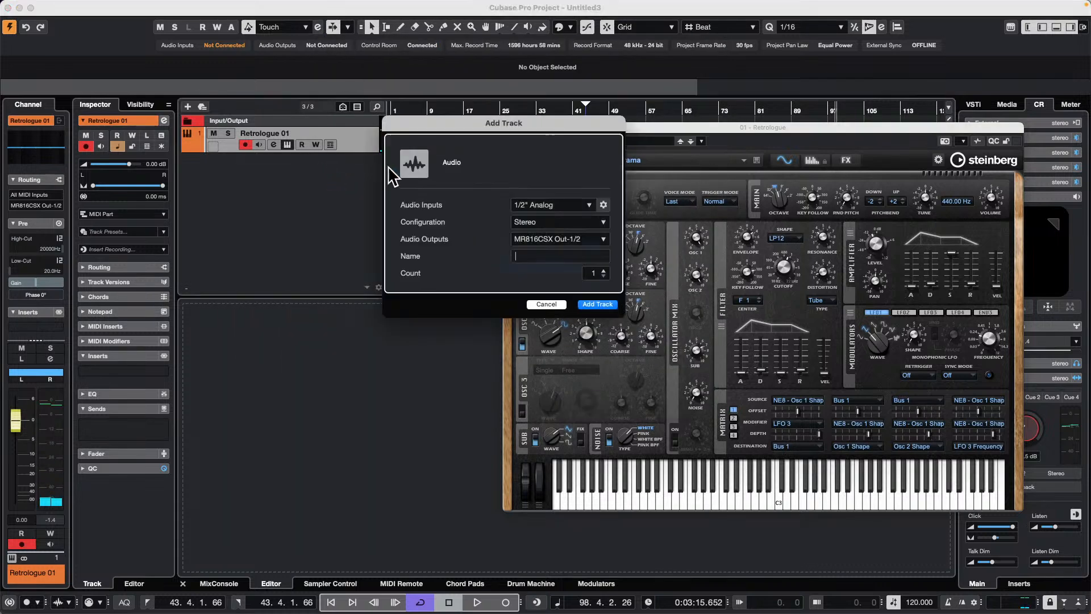
left_click(540, 206)
left_click(529, 265)
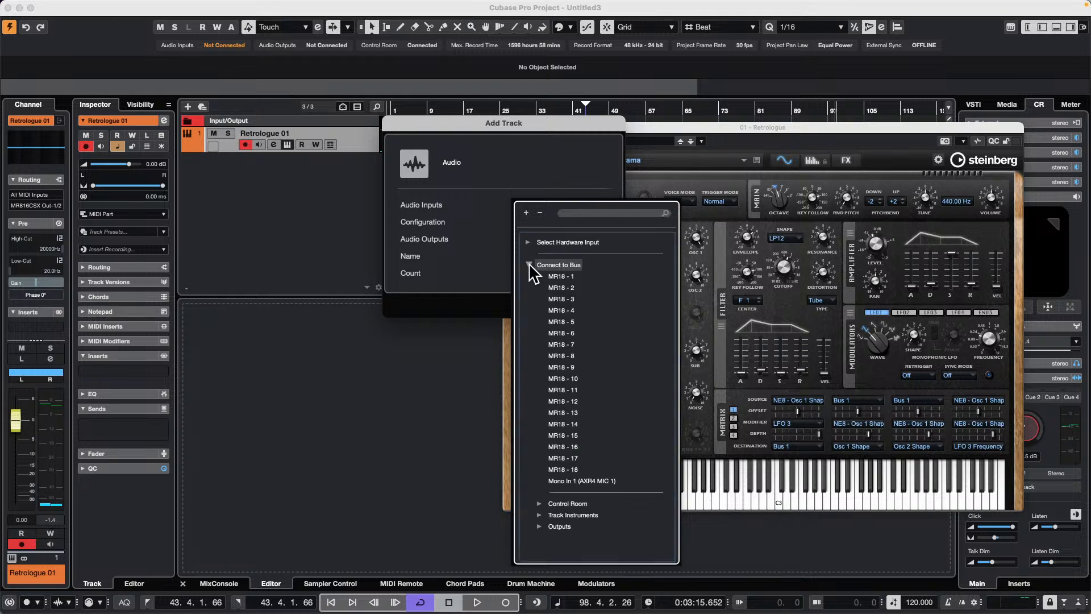
left_click(540, 515)
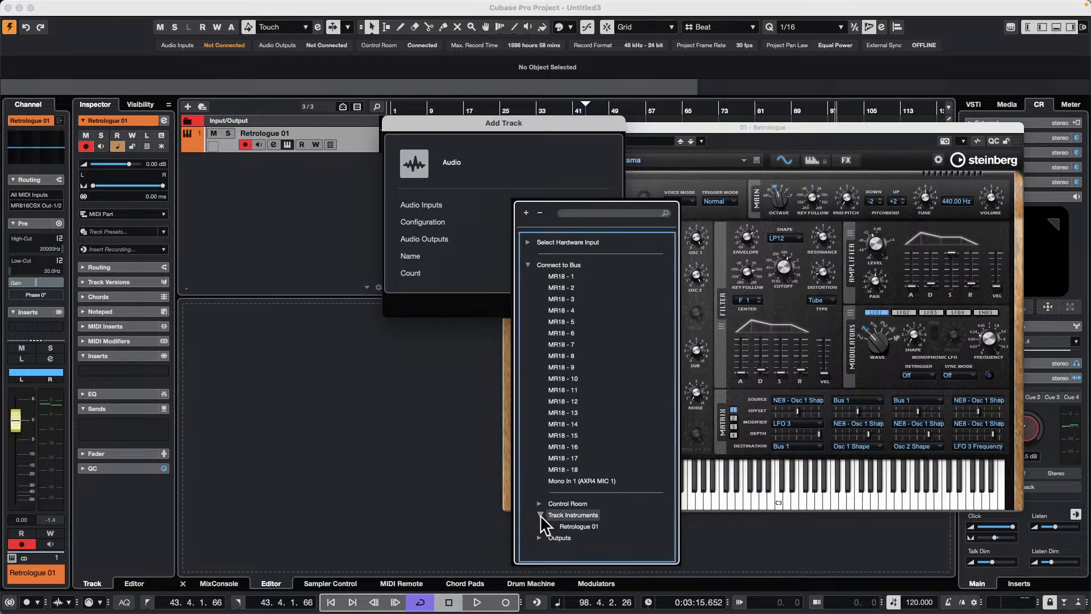
left_click(575, 527)
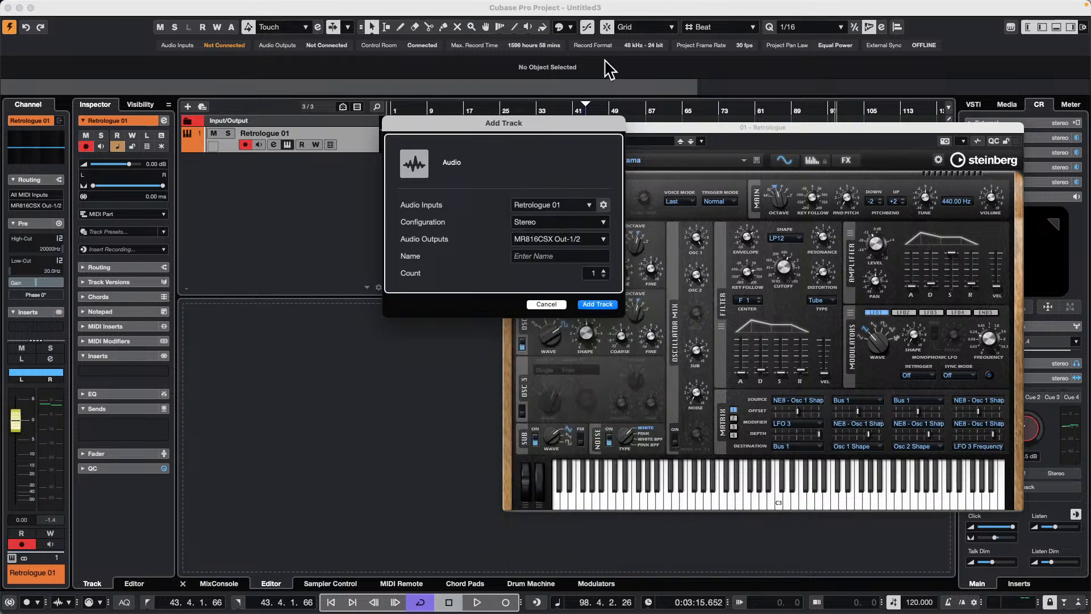
left_click(597, 304)
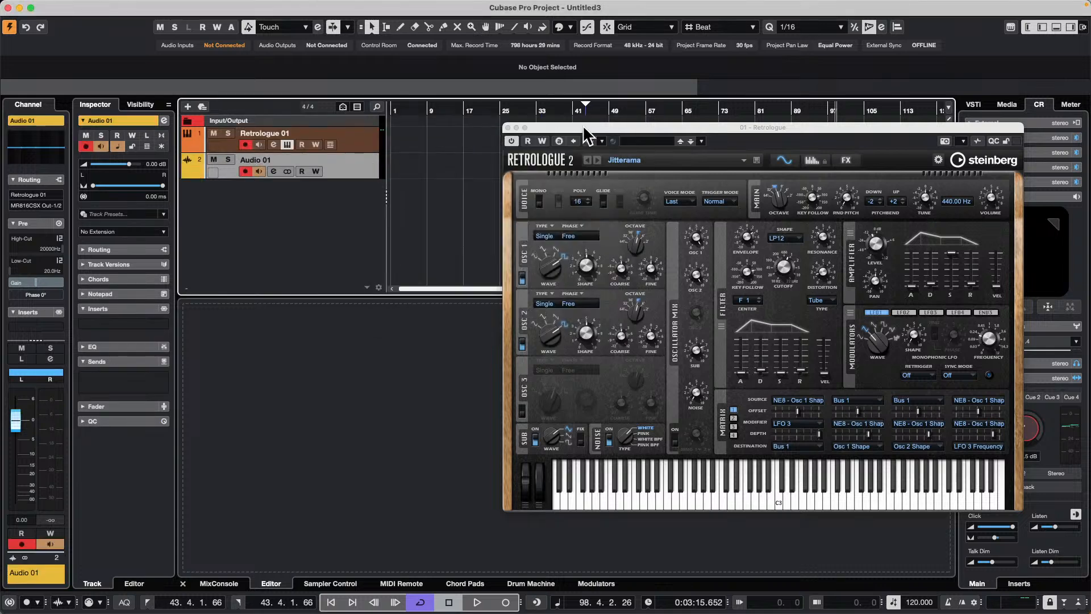
Record the Retrologue performance from bar 43 as MIDI and audio on both tracks, keeping the synth window clear of the events
left_click_drag(574, 127, 669, 158)
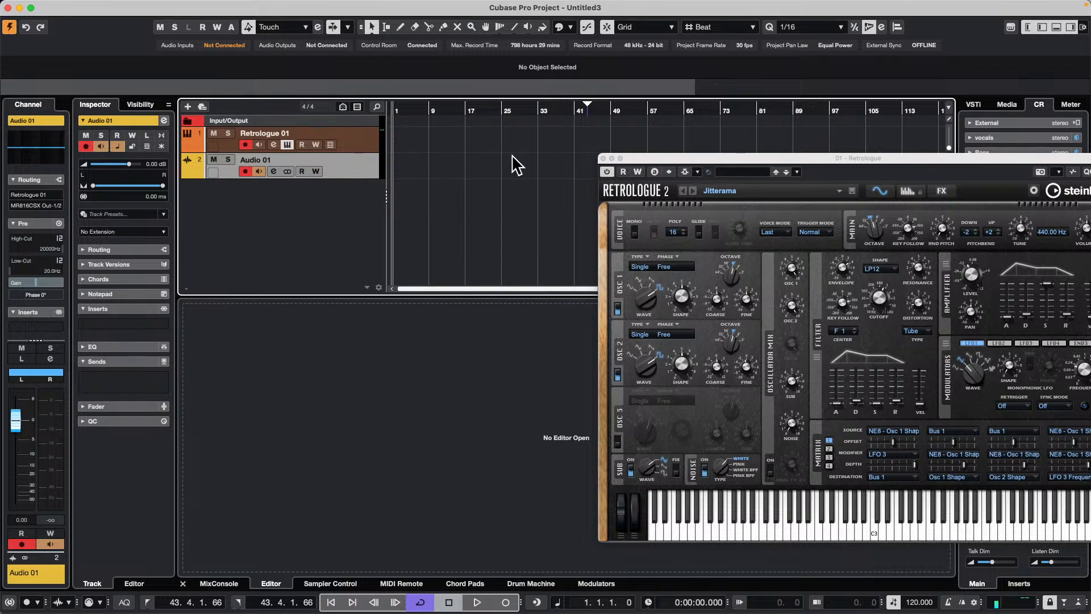
key("KP_Multiply")
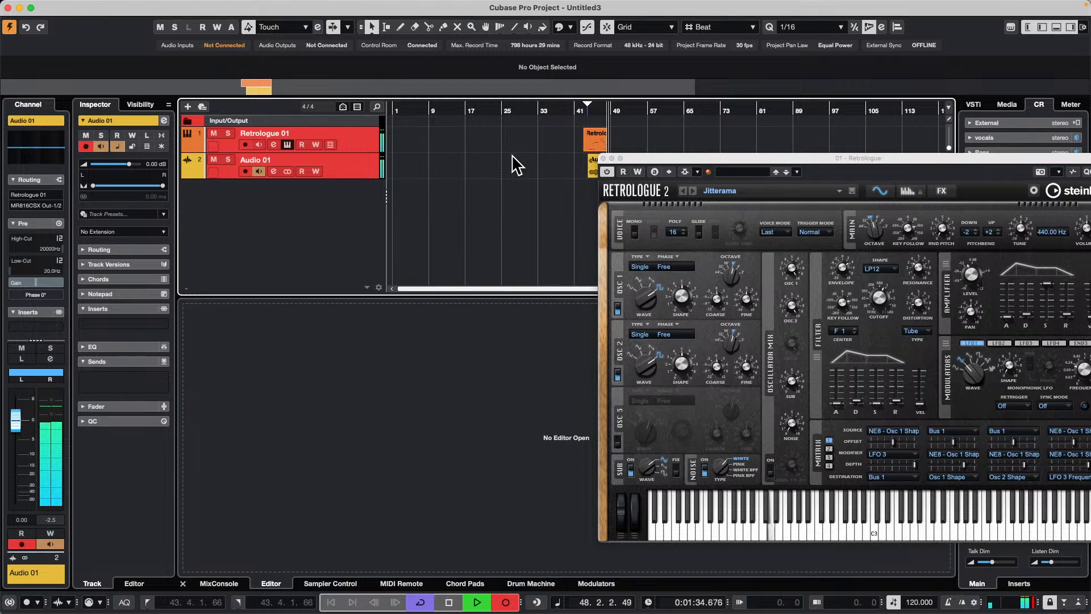
left_click_drag(655, 156, 773, 243)
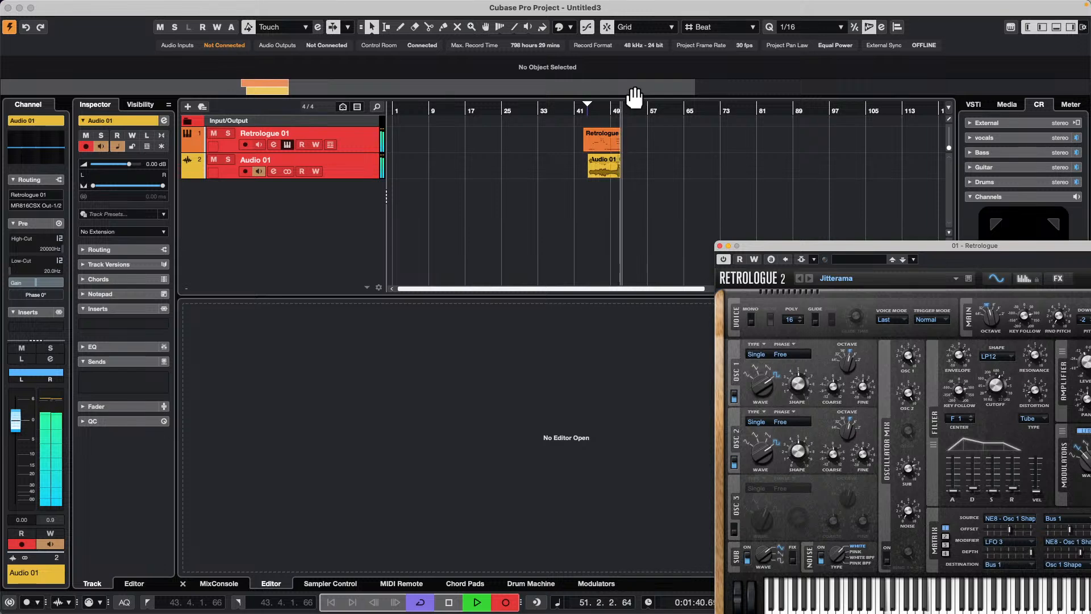
key("space")
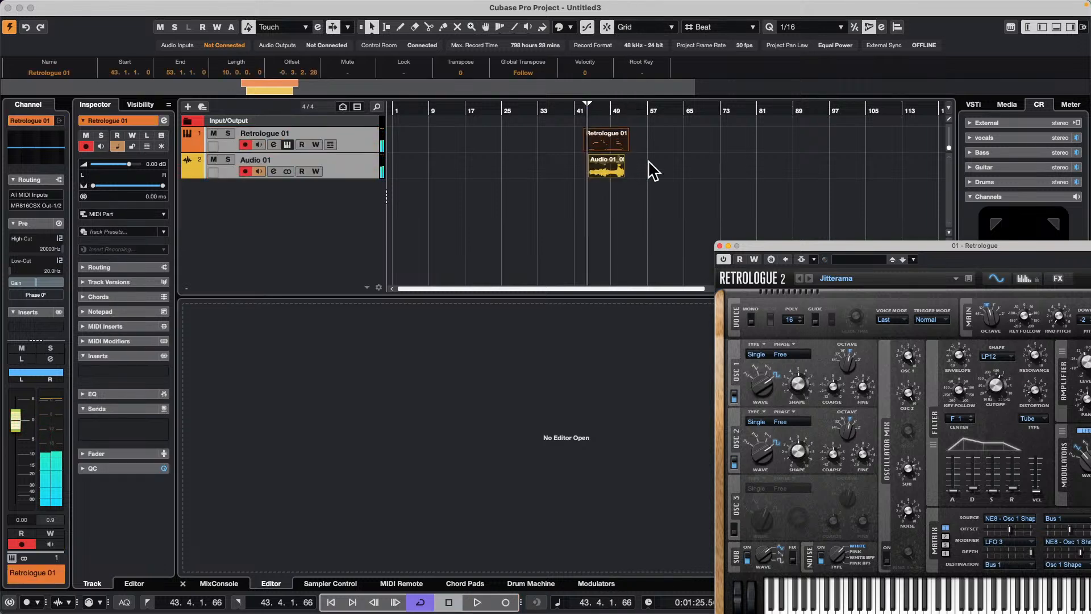
Play back the recording while soloing the Retrologue 01 and Audio 01 tracks in turn to compare them
left_click(228, 134)
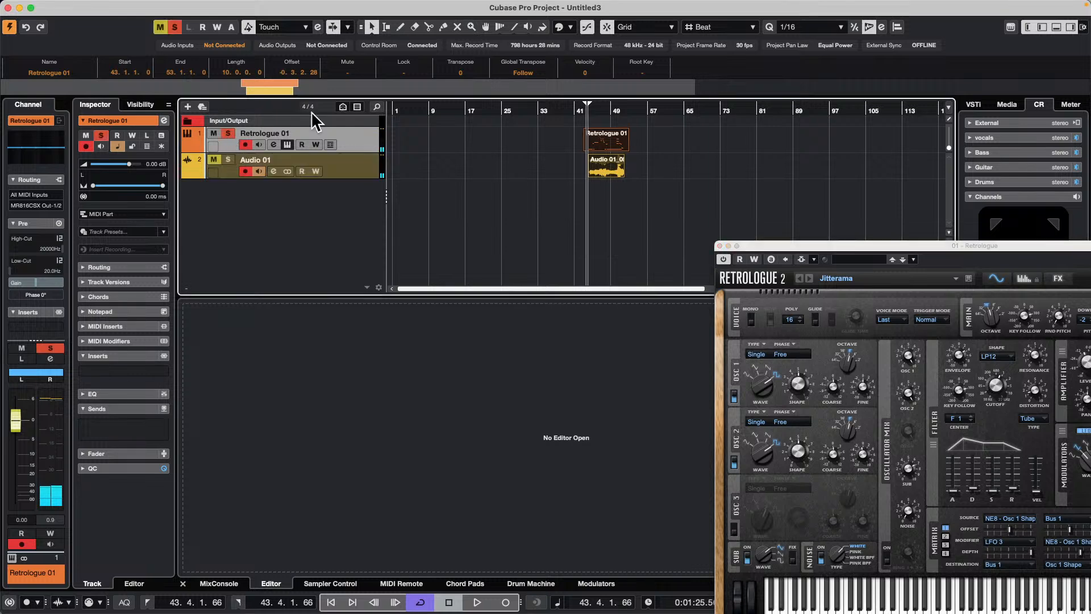
key("space")
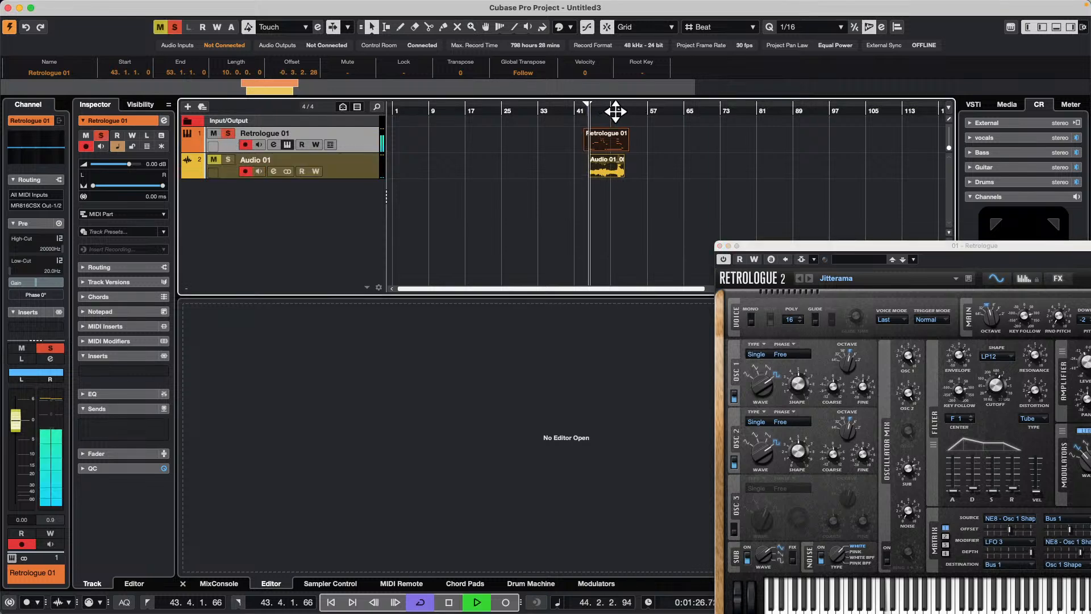
left_click(231, 132)
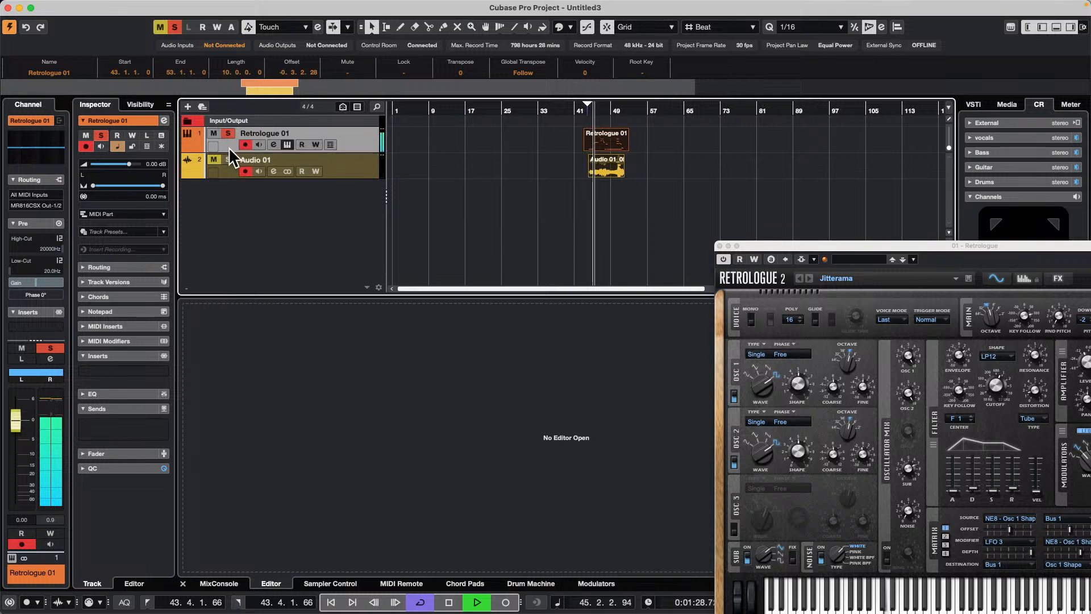
left_click(216, 134)
left_click(228, 159)
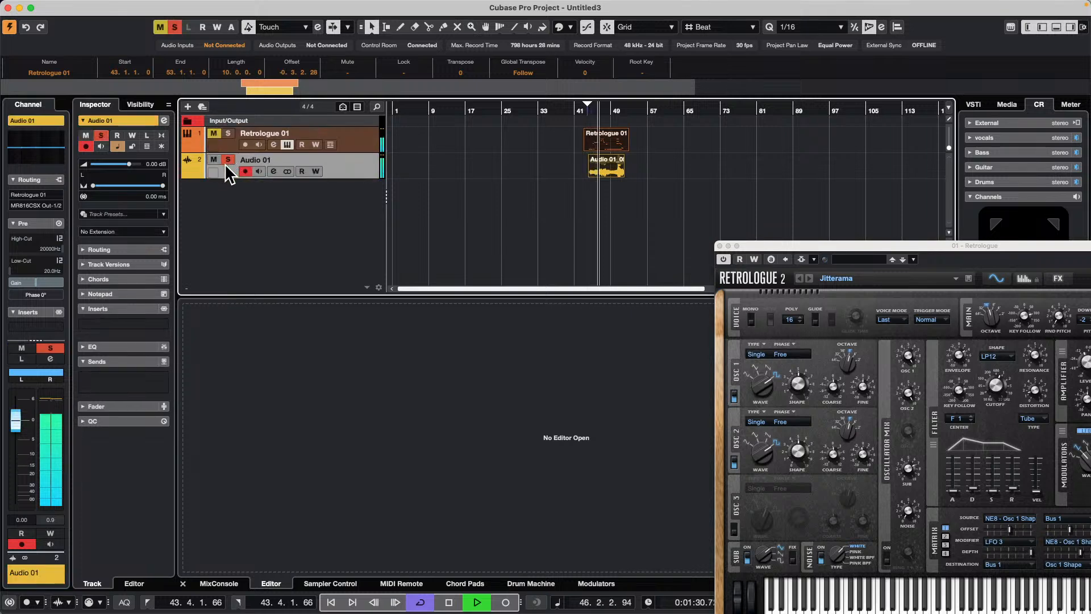
left_click(228, 134)
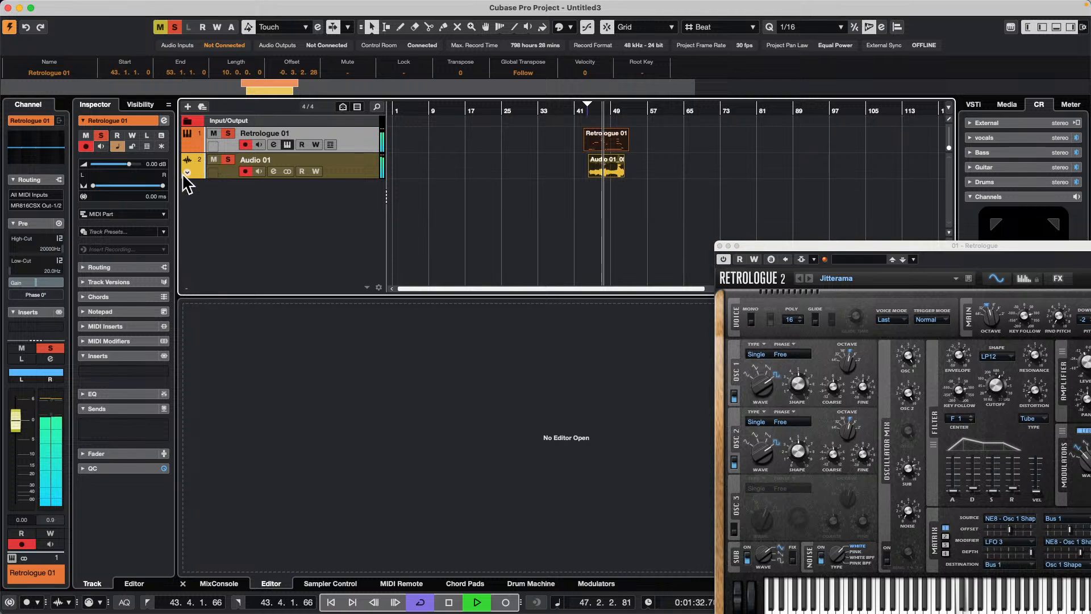
key("space")
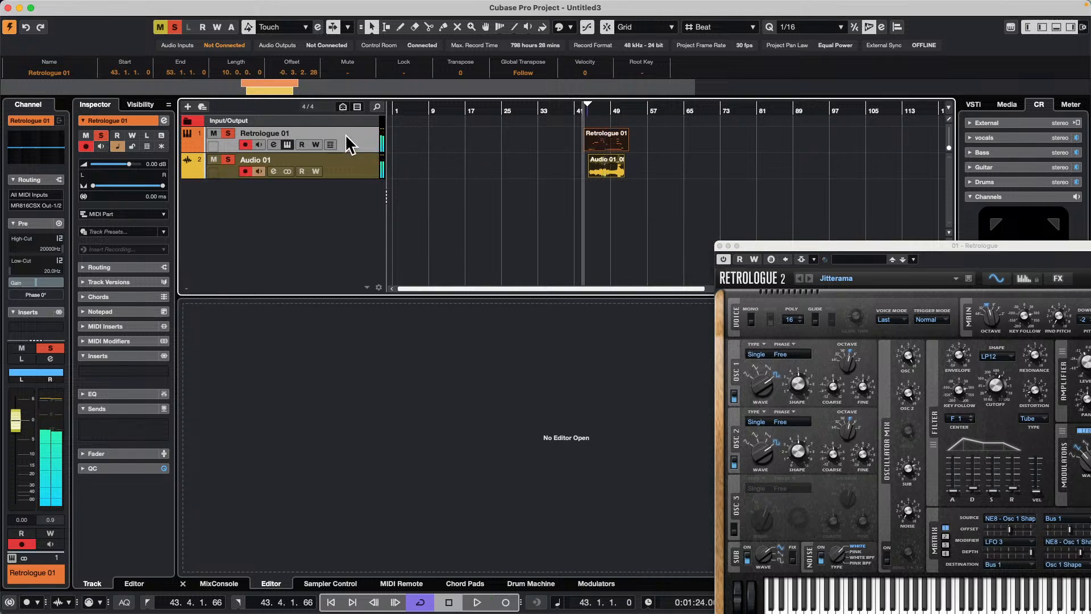
Examine the Connect to Bus input sources offered for a new audio track without adding the track
right_click(295, 199)
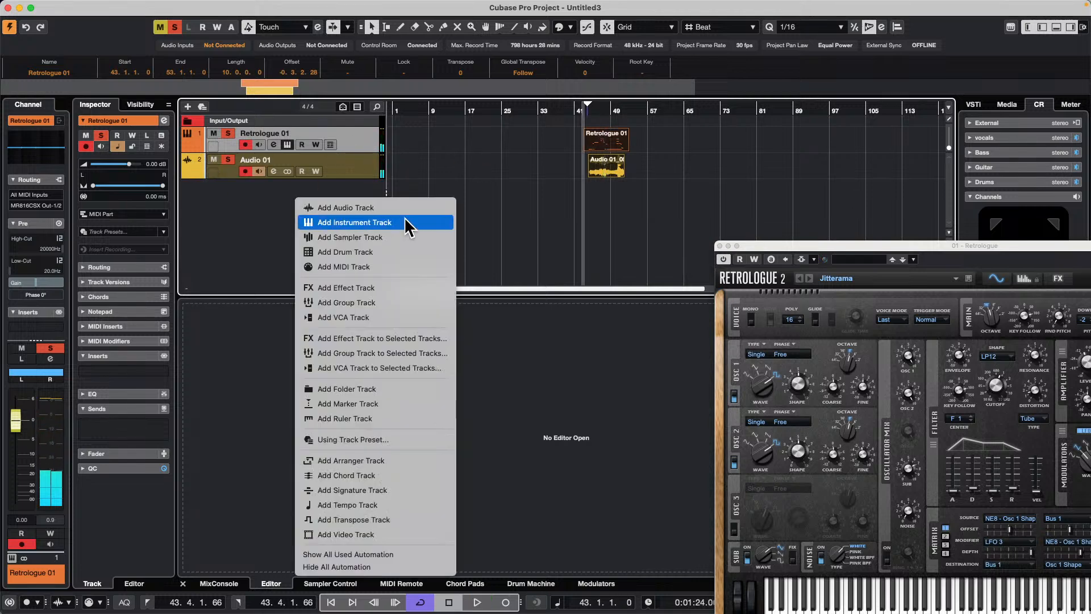
left_click(406, 208)
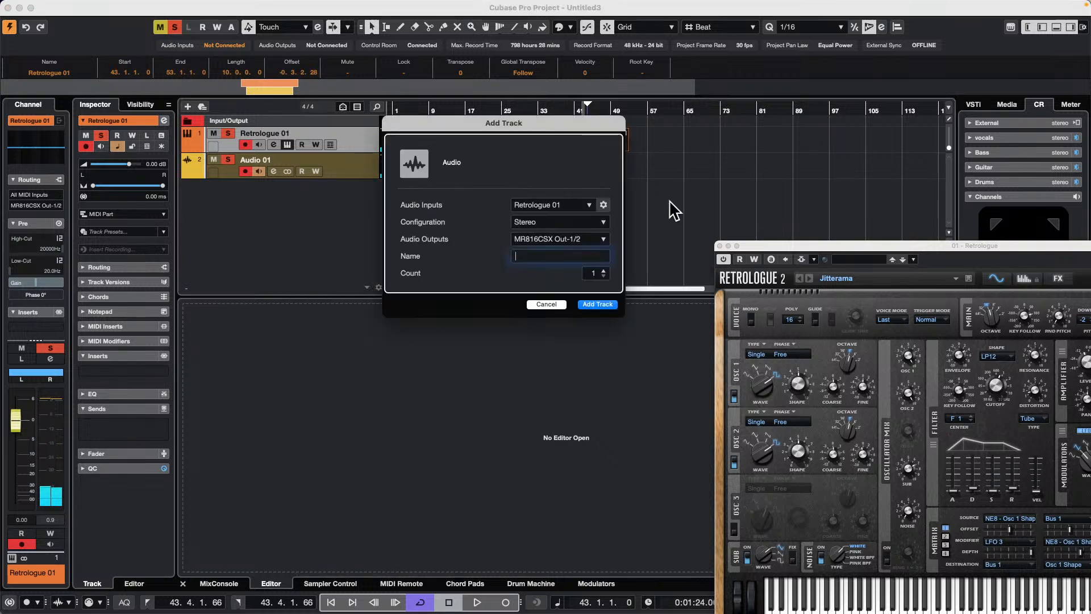
left_click(580, 206)
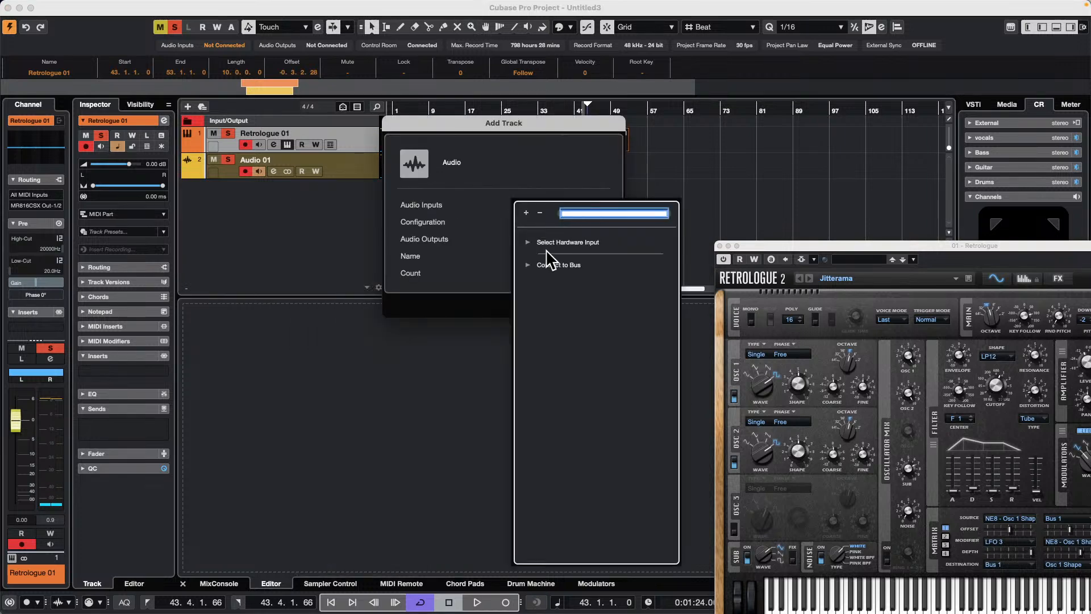
left_click(527, 265)
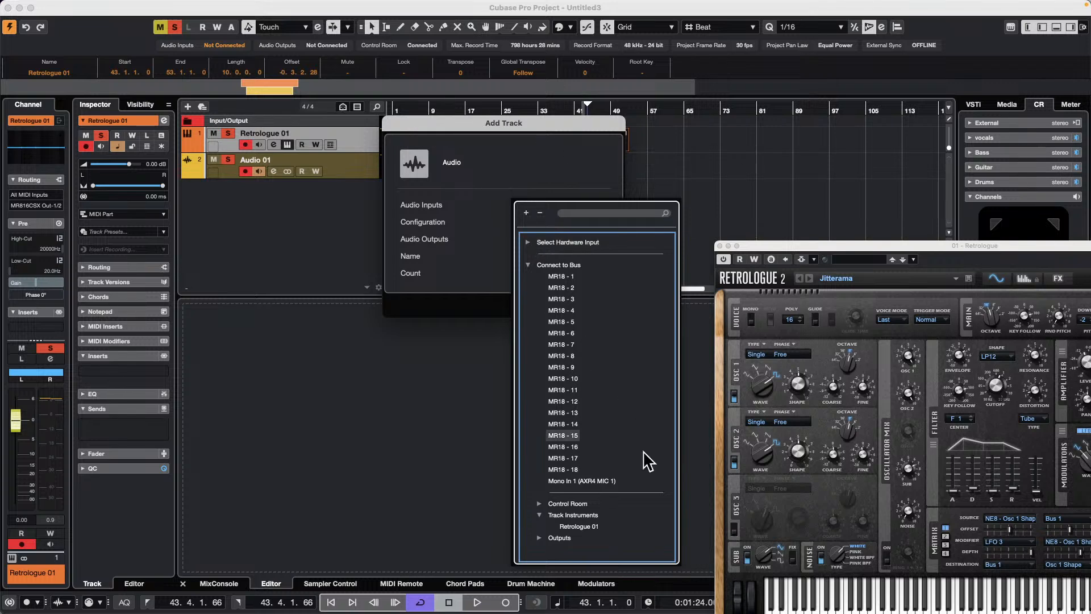
left_click(539, 170)
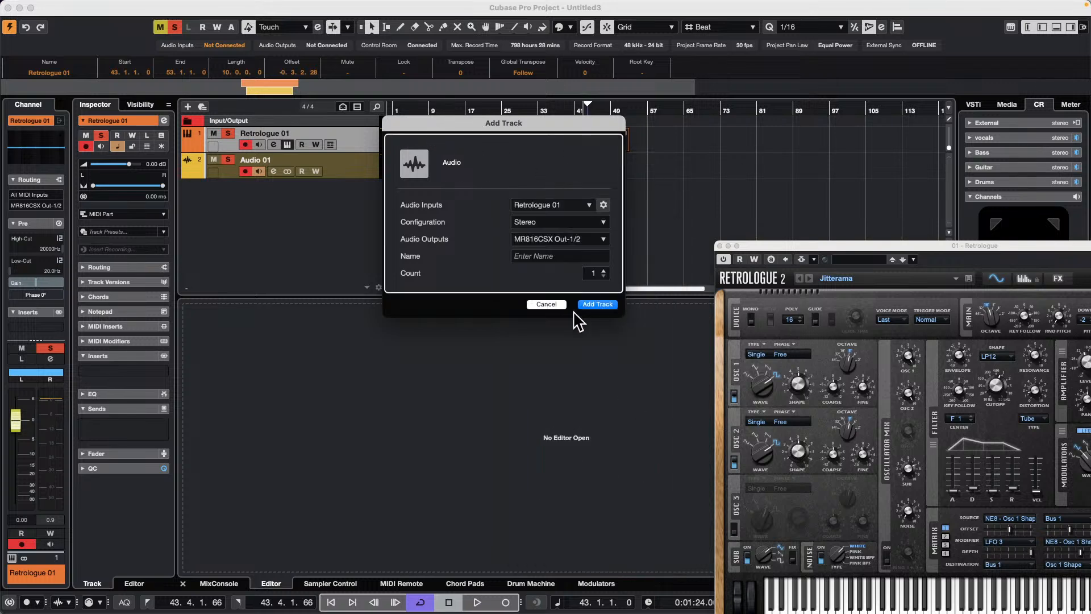
left_click(543, 305)
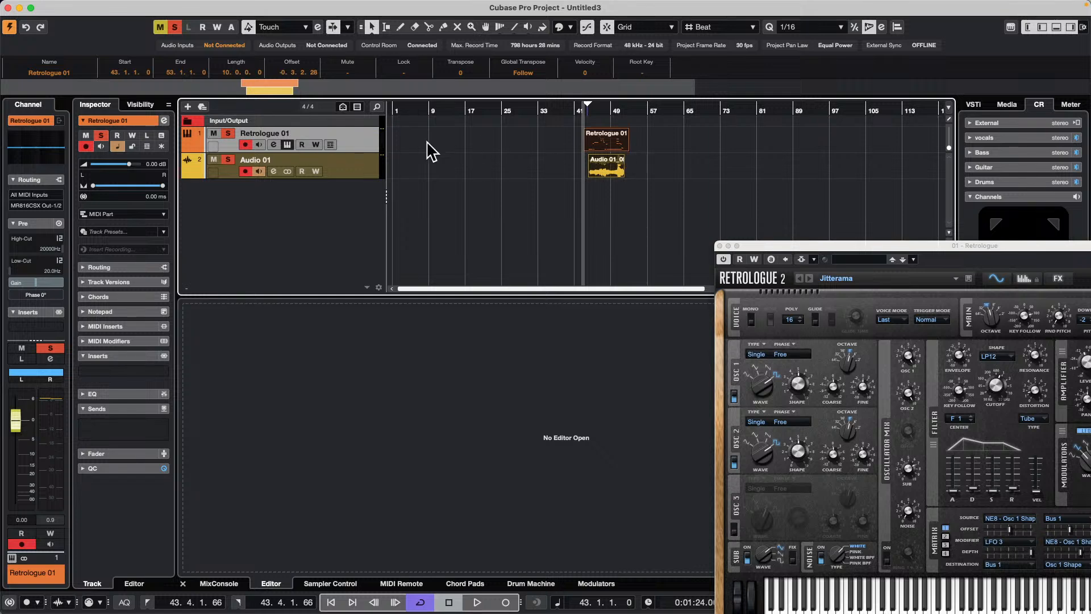
Add a stereo group track named Audio in for the Audio 01 track, placed outside any folder
right_click(358, 168)
mouse_move(511, 176)
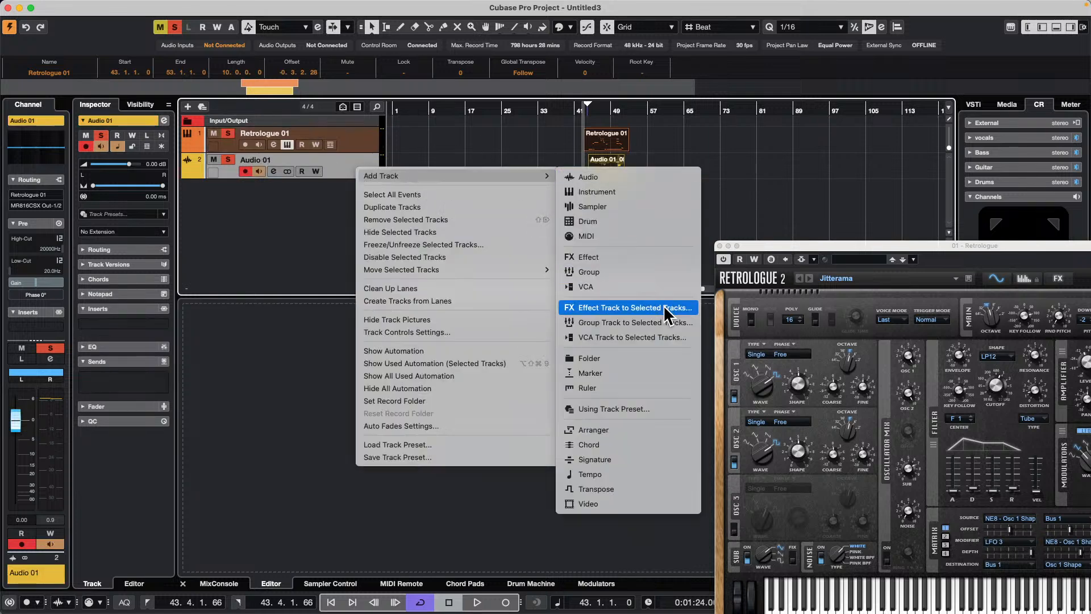
left_click(663, 319)
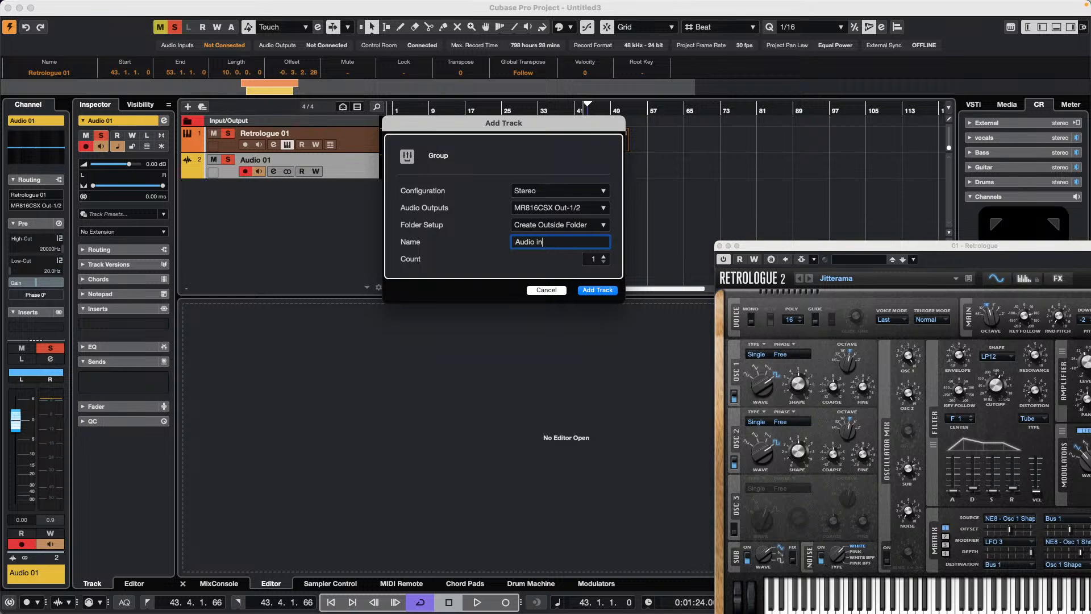
key("Return")
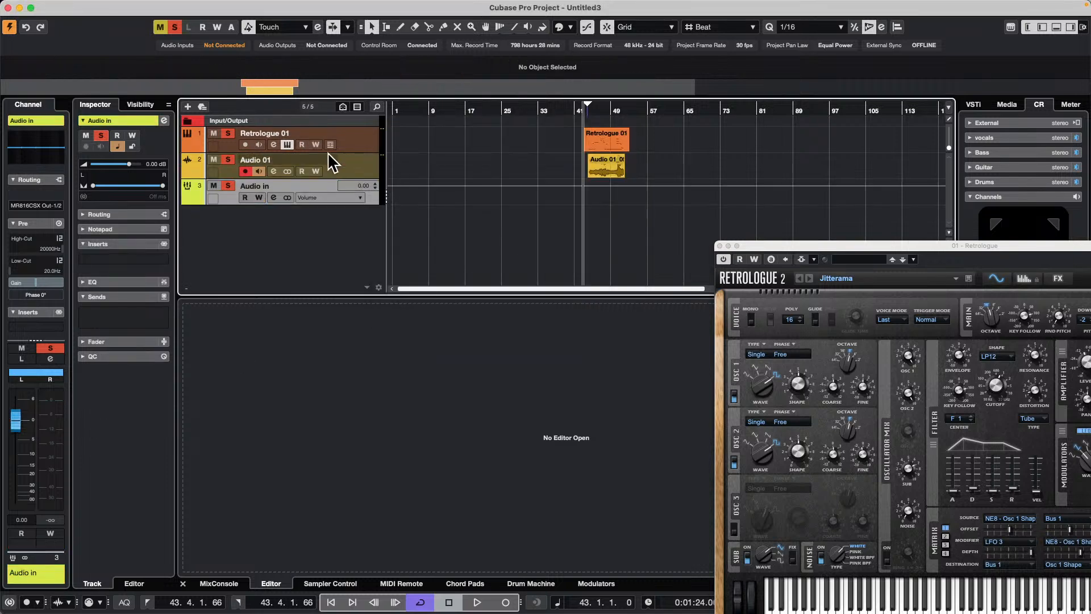
Add a stereo audio track that takes the Audio in group as its audio input
right_click(288, 235)
left_click(339, 242)
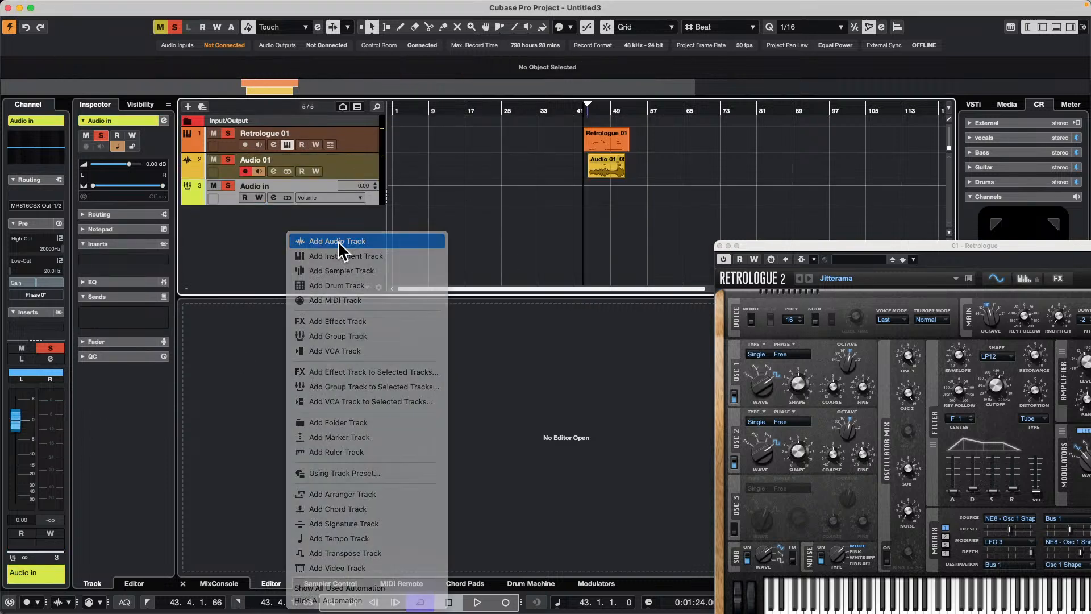
left_click(569, 206)
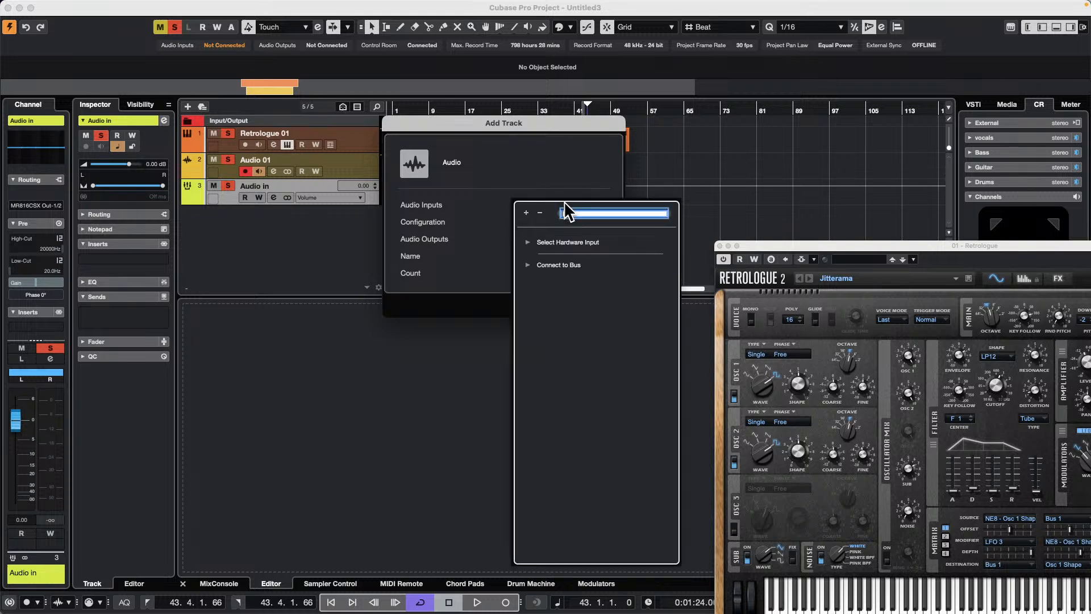
left_click(529, 265)
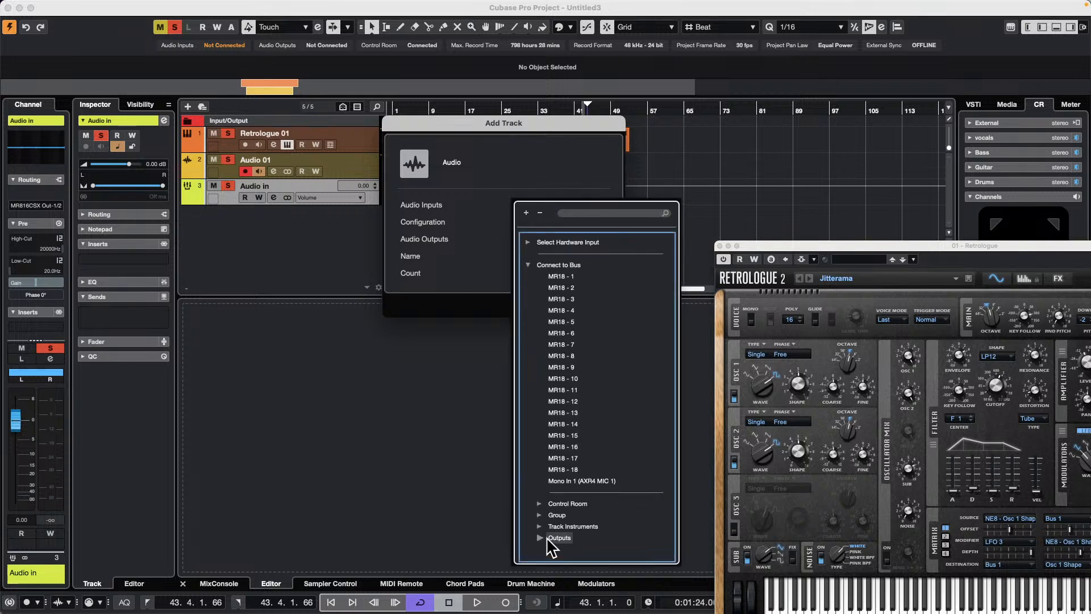
left_click(540, 515)
left_click(570, 527)
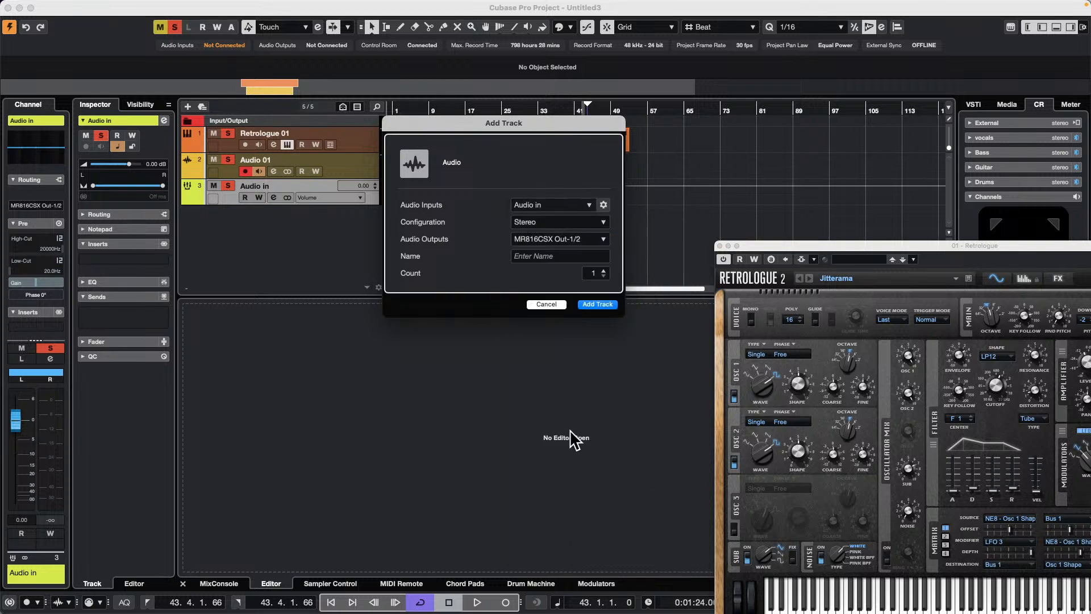
left_click(612, 304)
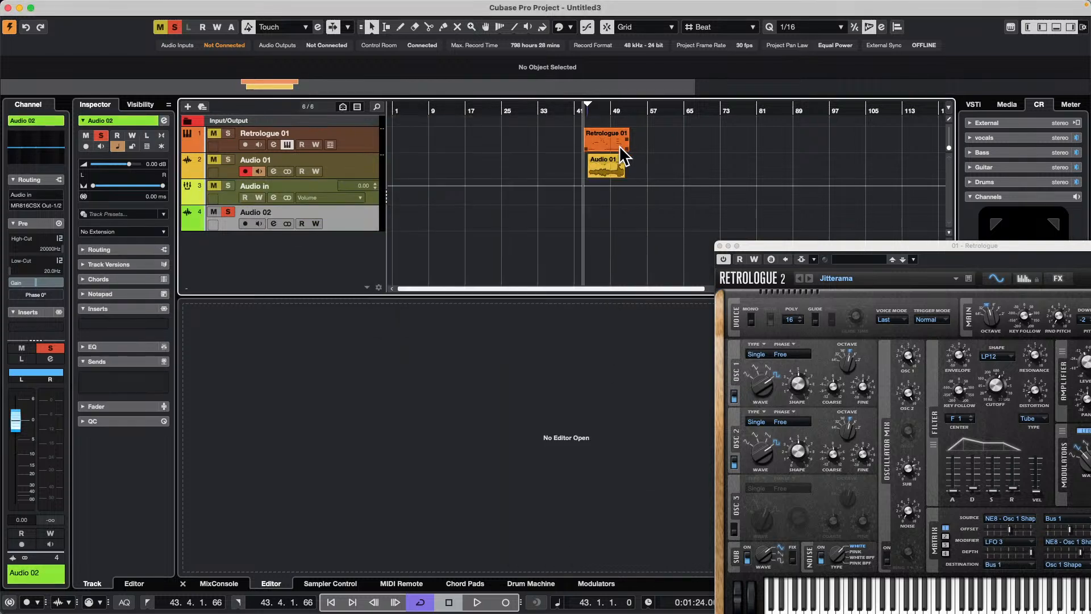
Place the playhead at the start of the recorded events and arm Audio 02 for recording
left_click(596, 111)
left_click(235, 165)
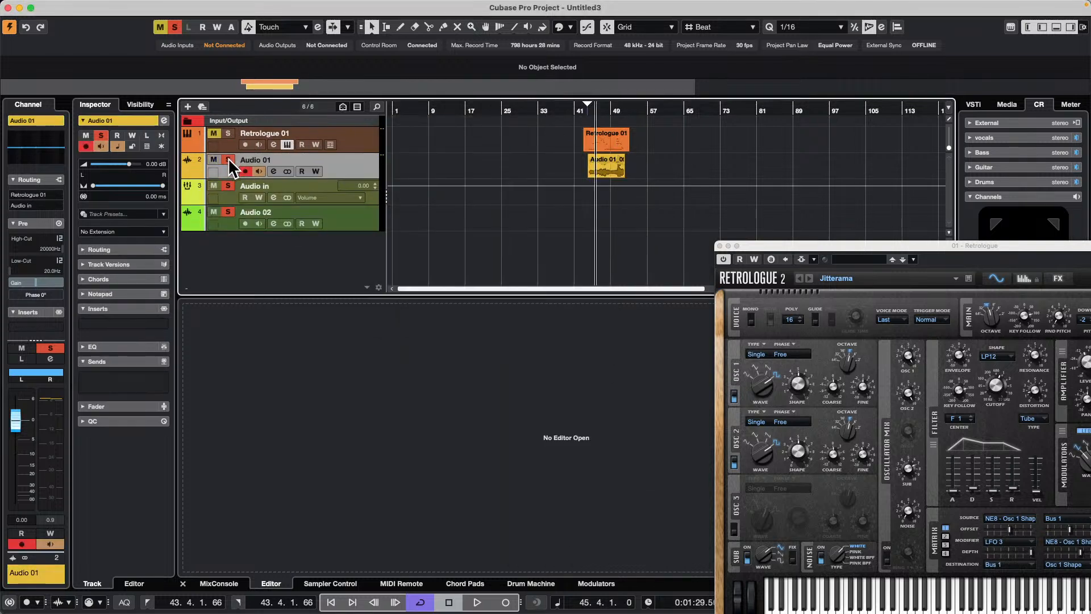
left_click(245, 224)
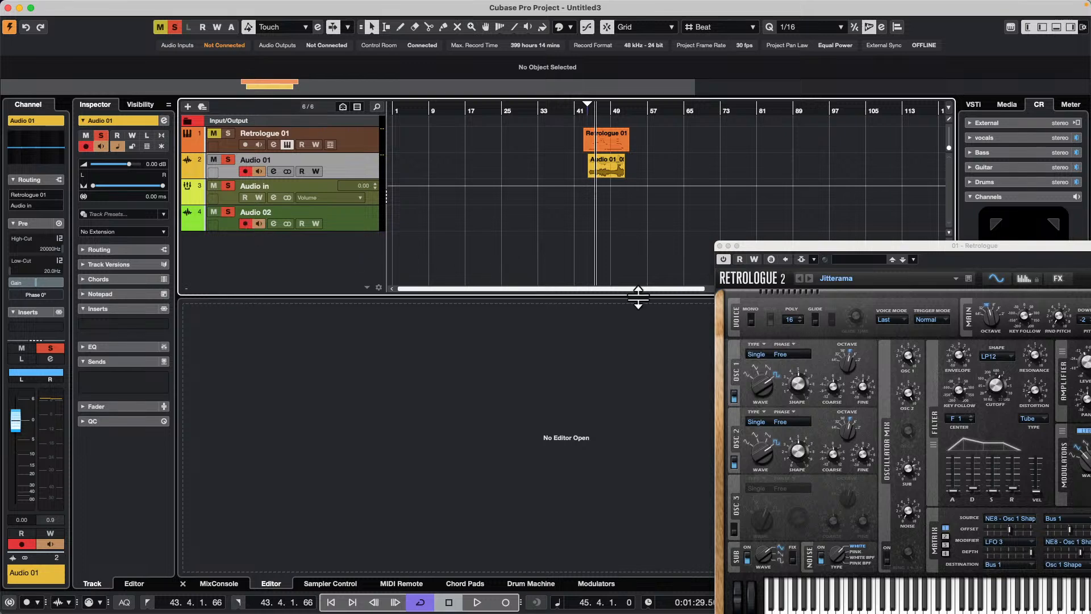
Try to record the Audio 01 playback onto Audio 02 with both audio tracks armed
key("space")
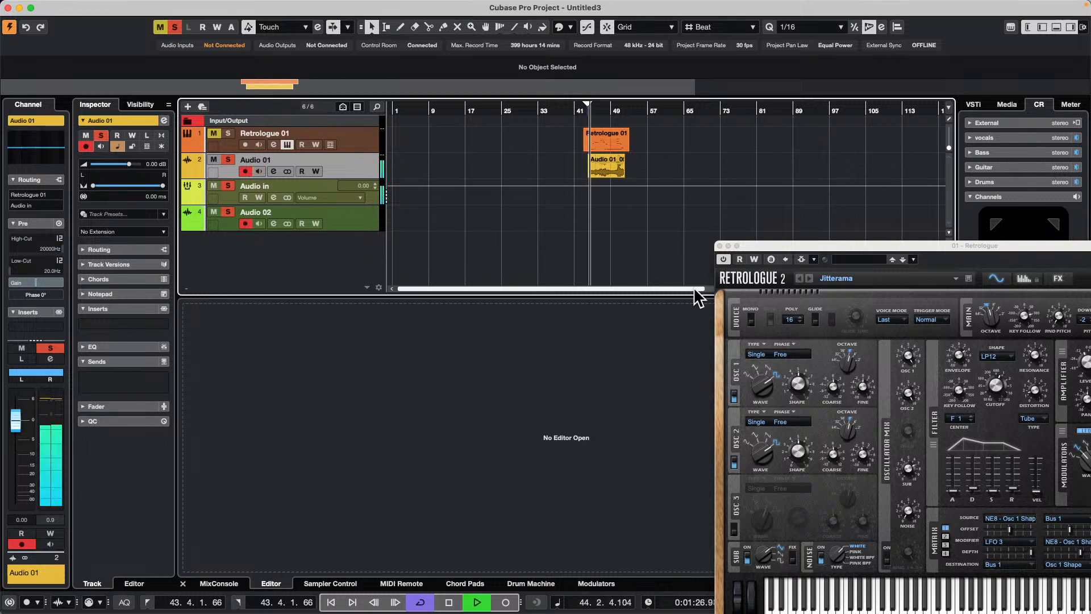
key("KP_Multiply")
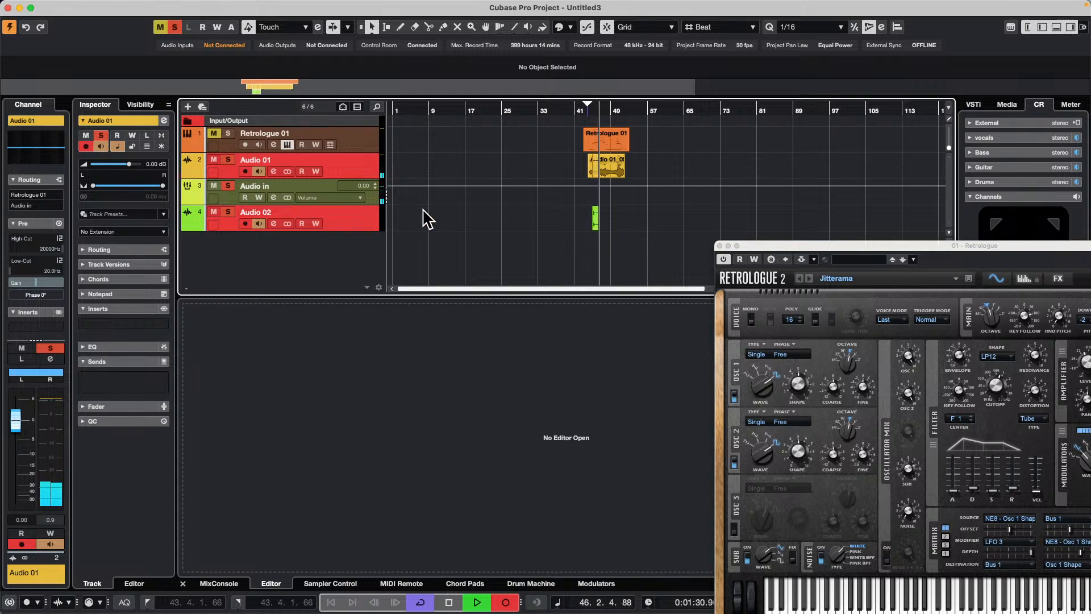
key("space")
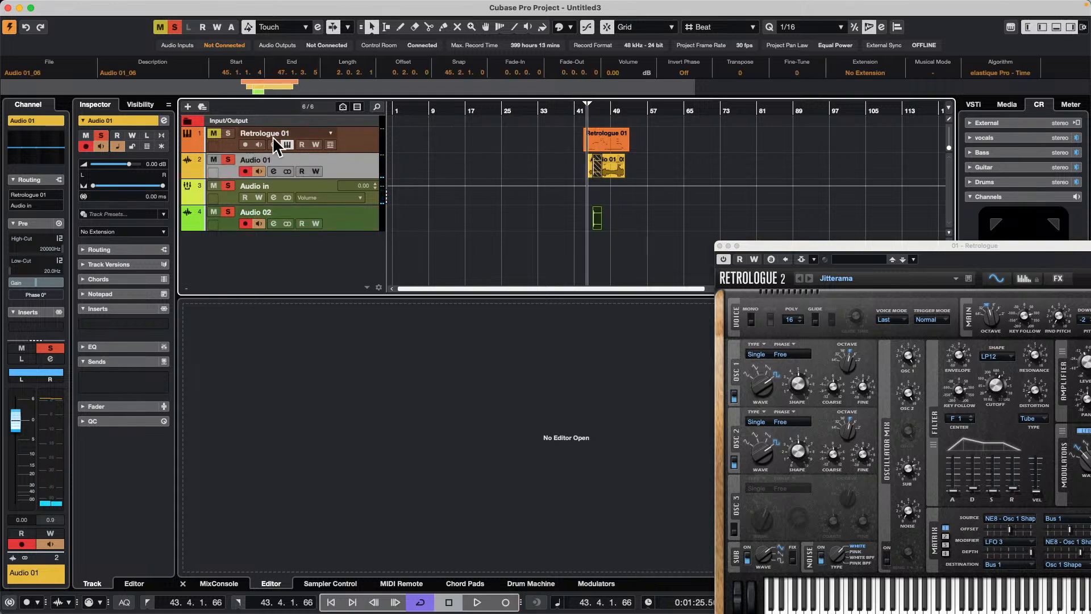
Disarm Audio 01 and record its playback through the Audio in group onto Audio 02
left_click(245, 171)
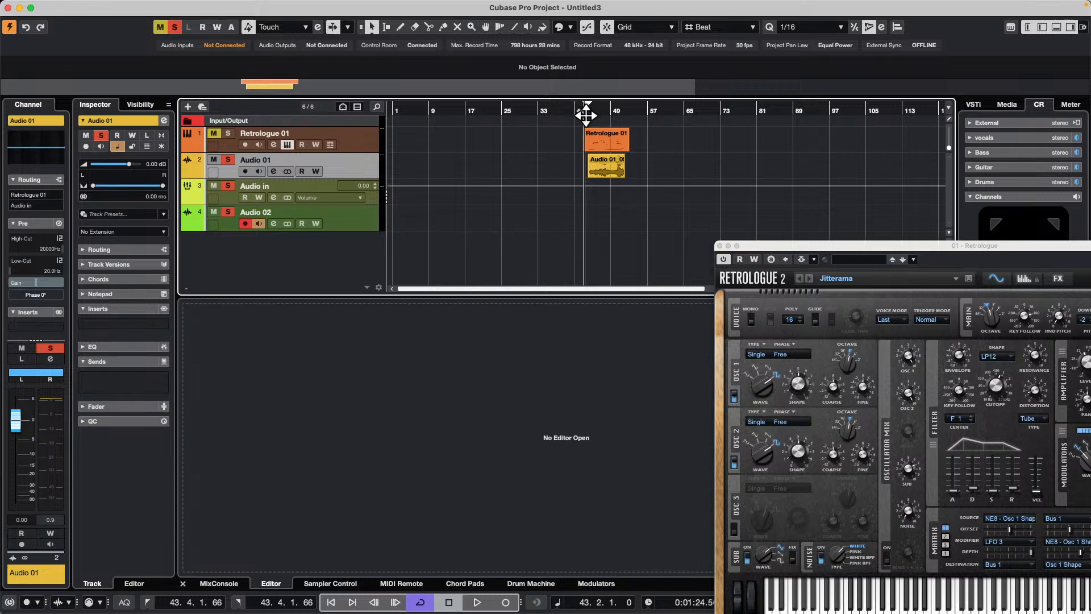
key("space")
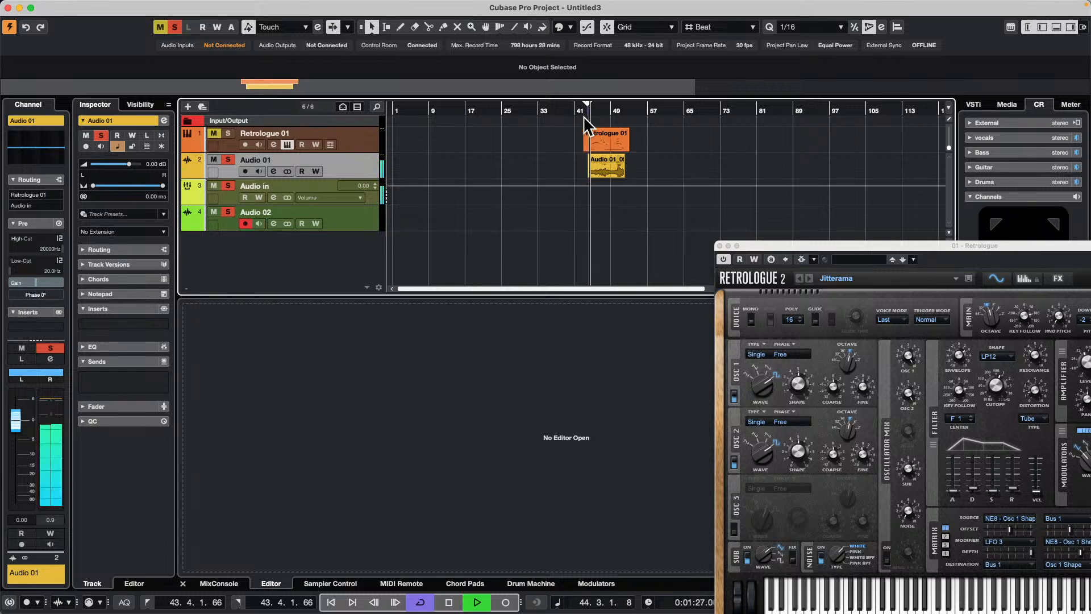
key("KP_Multiply")
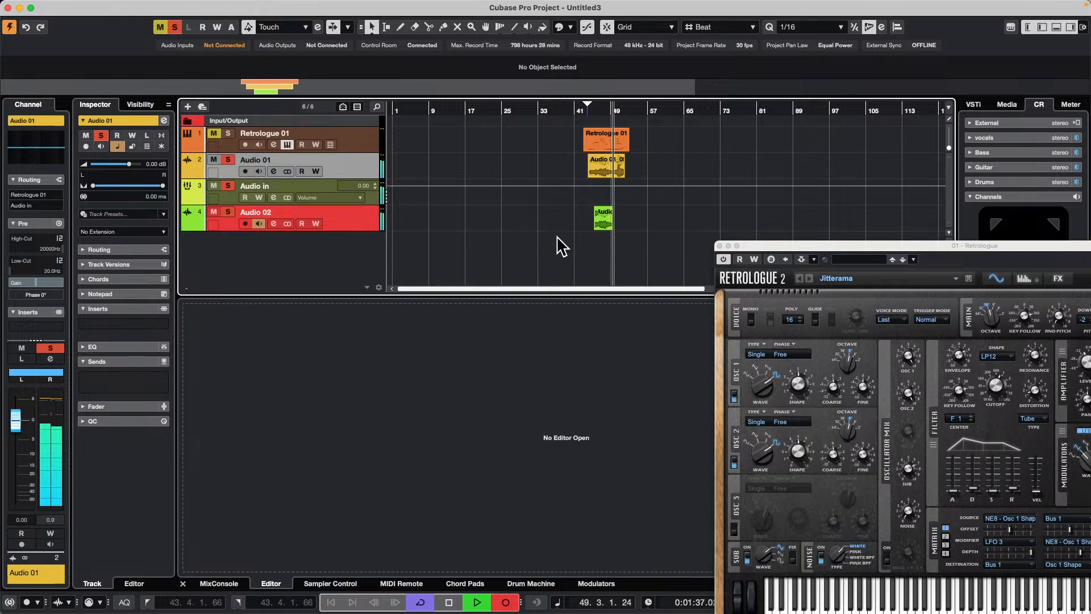
key("space")
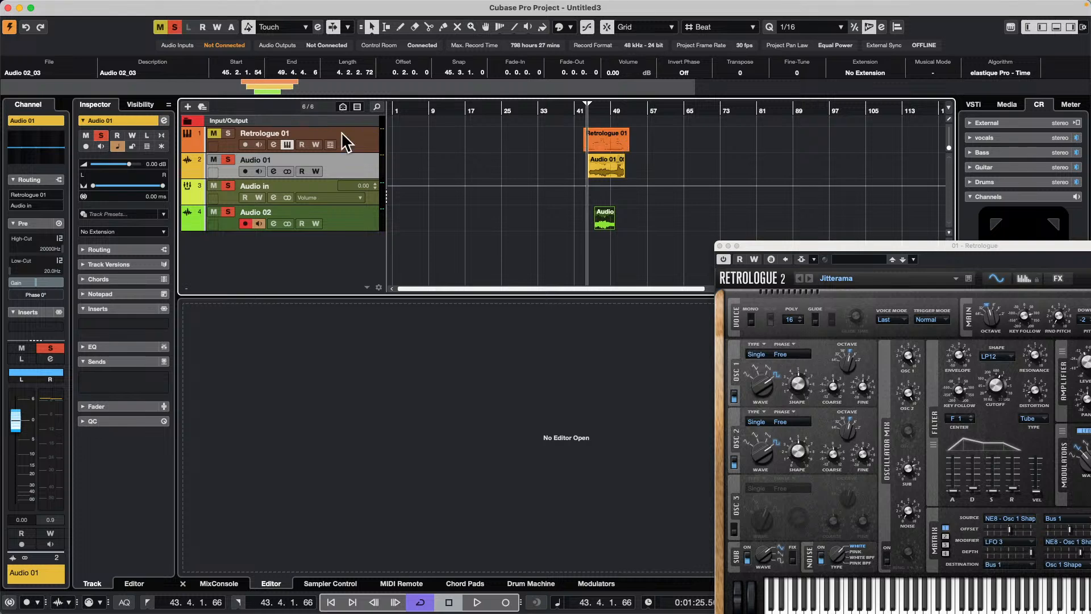
Examine the Group and Track Instruments input sources offered for a new audio track without adding the track
right_click(353, 168)
mouse_move(422, 176)
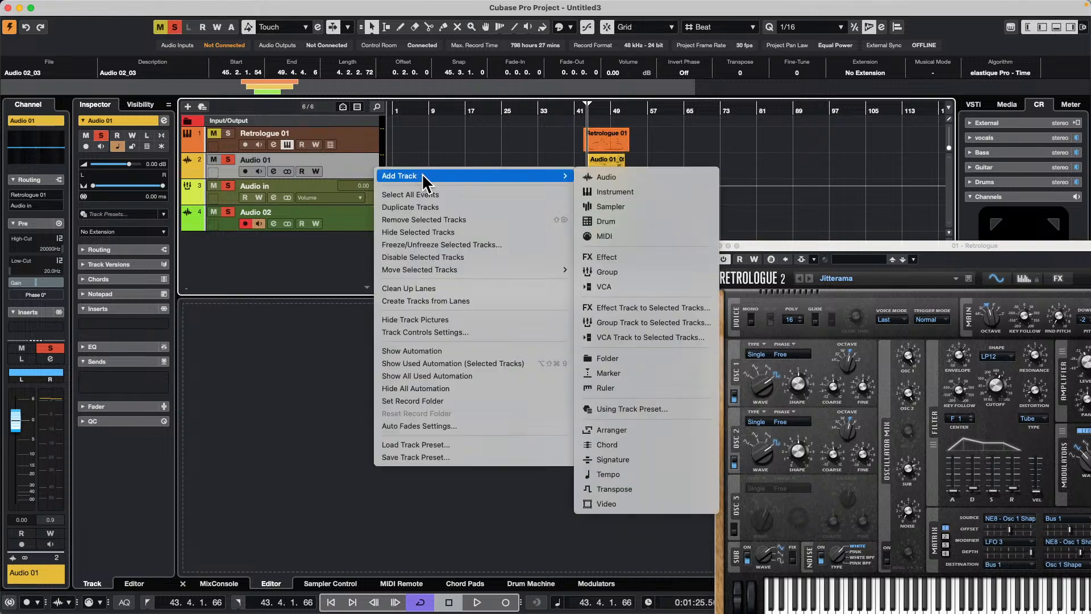
left_click(654, 178)
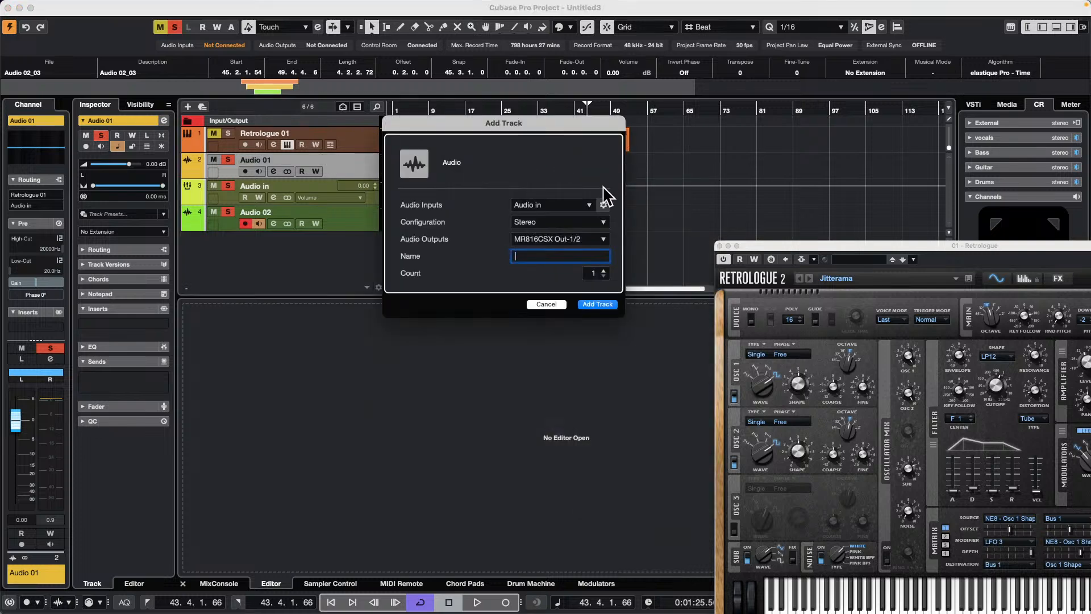
left_click(577, 206)
left_click(529, 266)
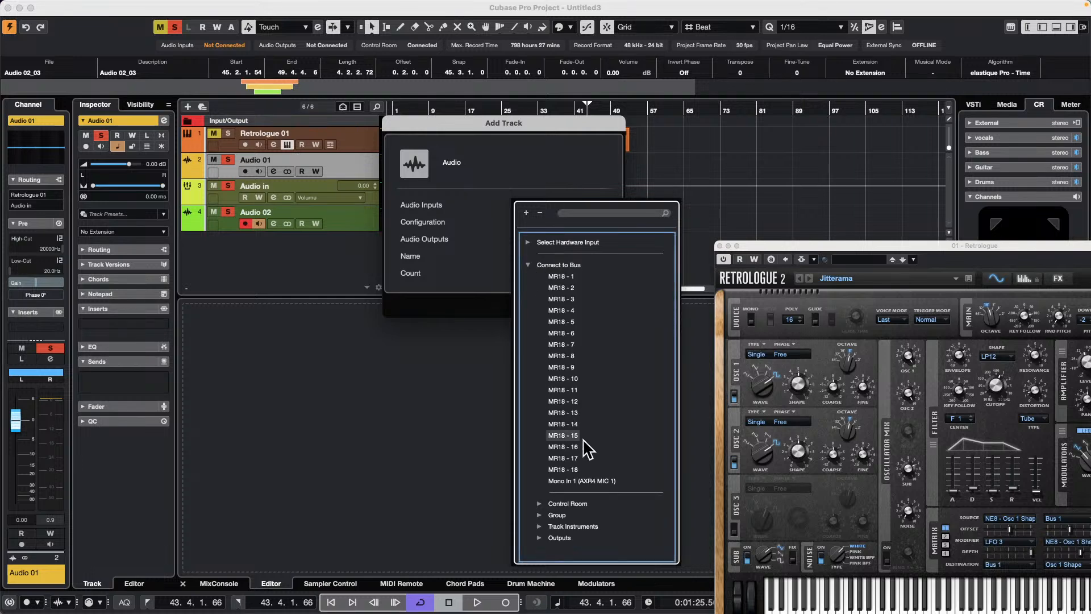
left_click(539, 514)
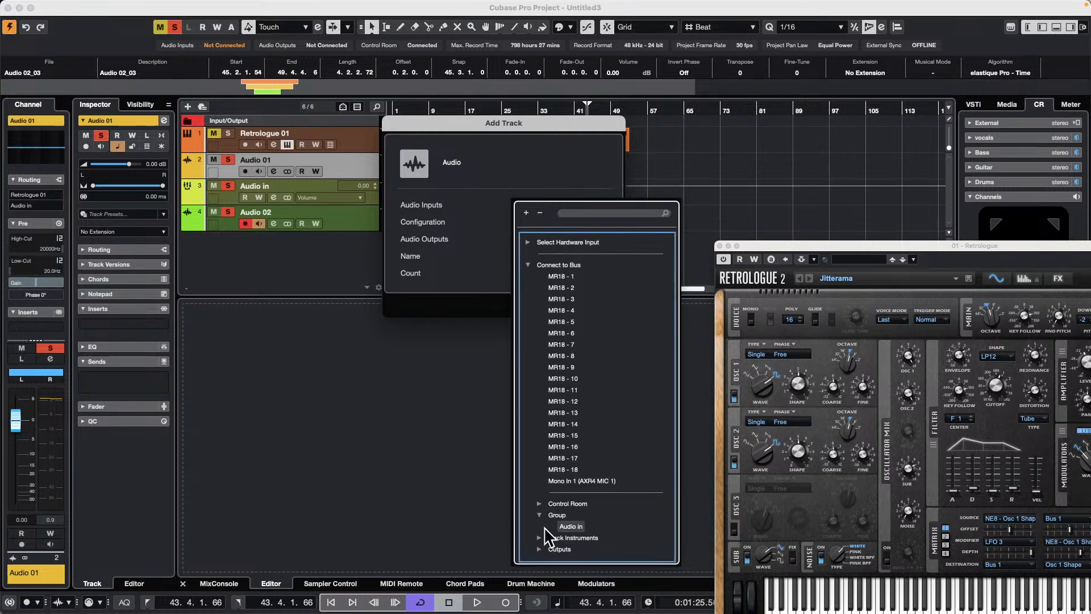
left_click(541, 538)
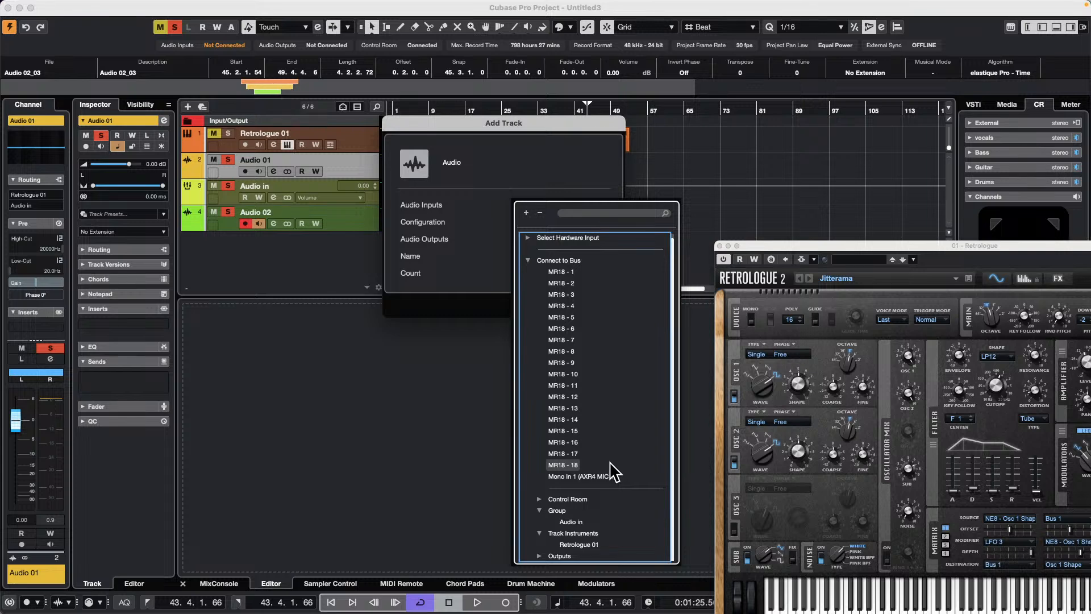
left_click(588, 142)
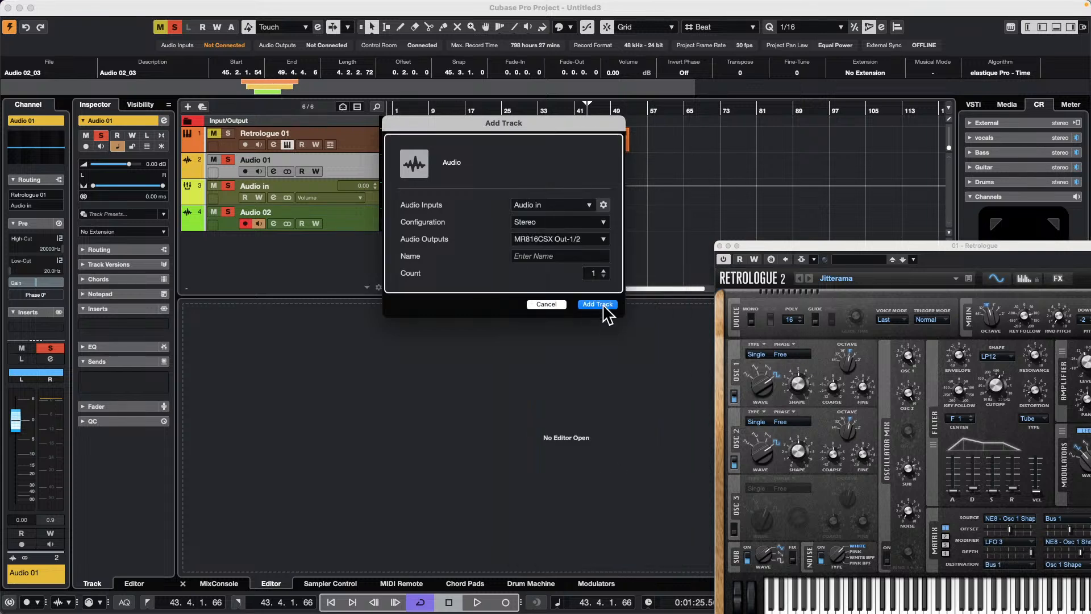
left_click(559, 306)
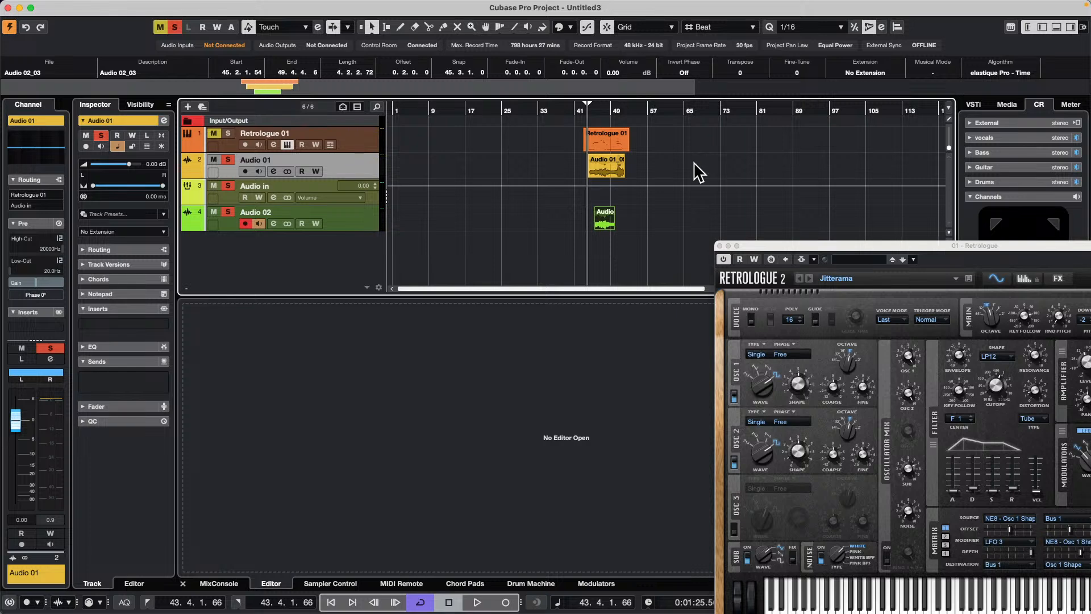
Close the Retrologue window and browse to the Projects folder for a project file to open
left_click(719, 241)
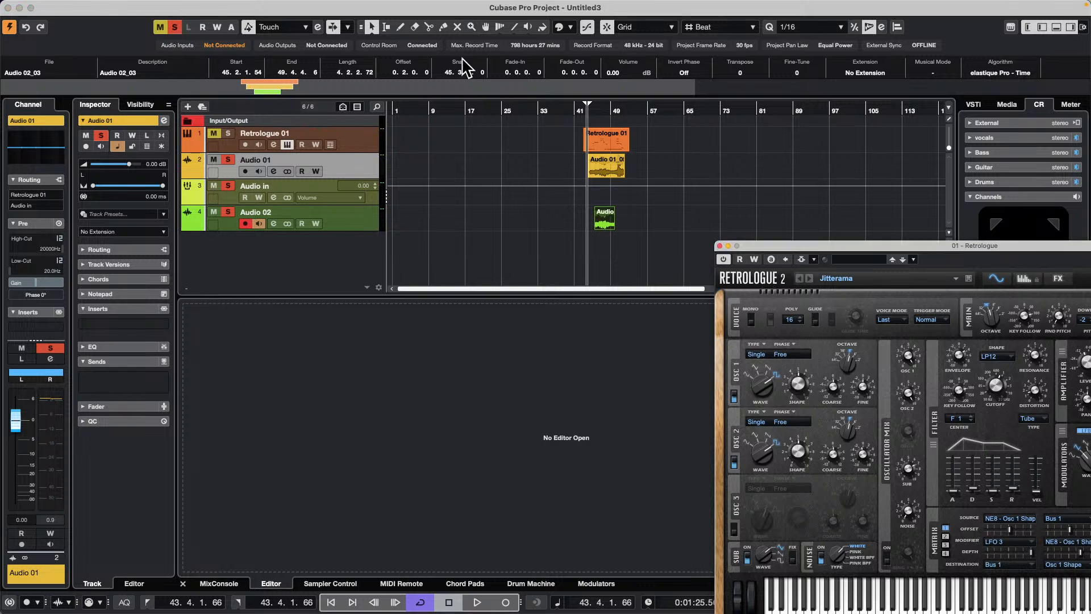
left_click(720, 245)
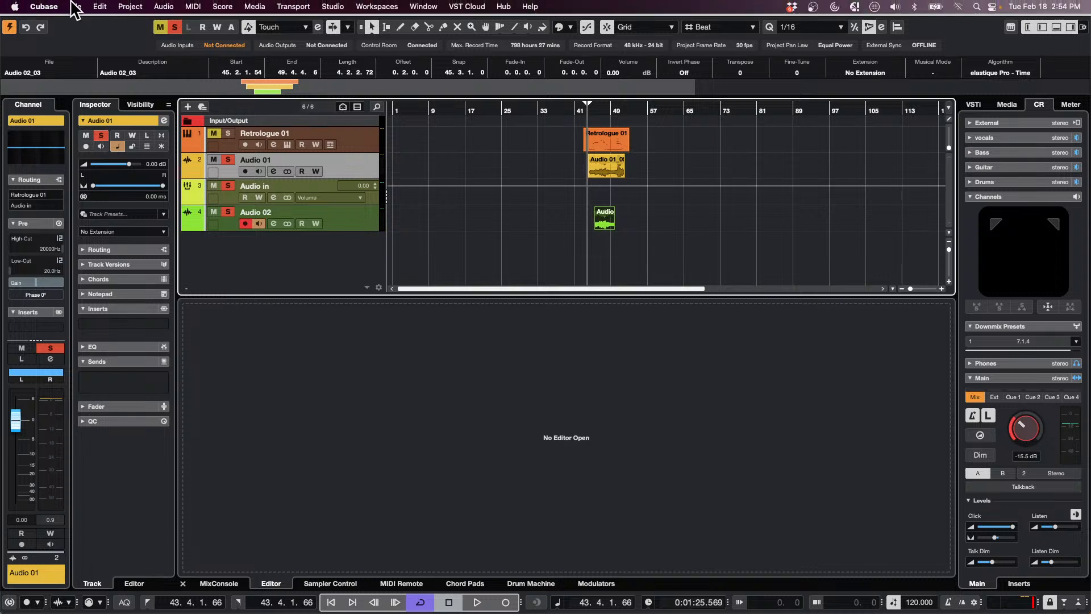
left_click(75, 6)
mouse_move(108, 251)
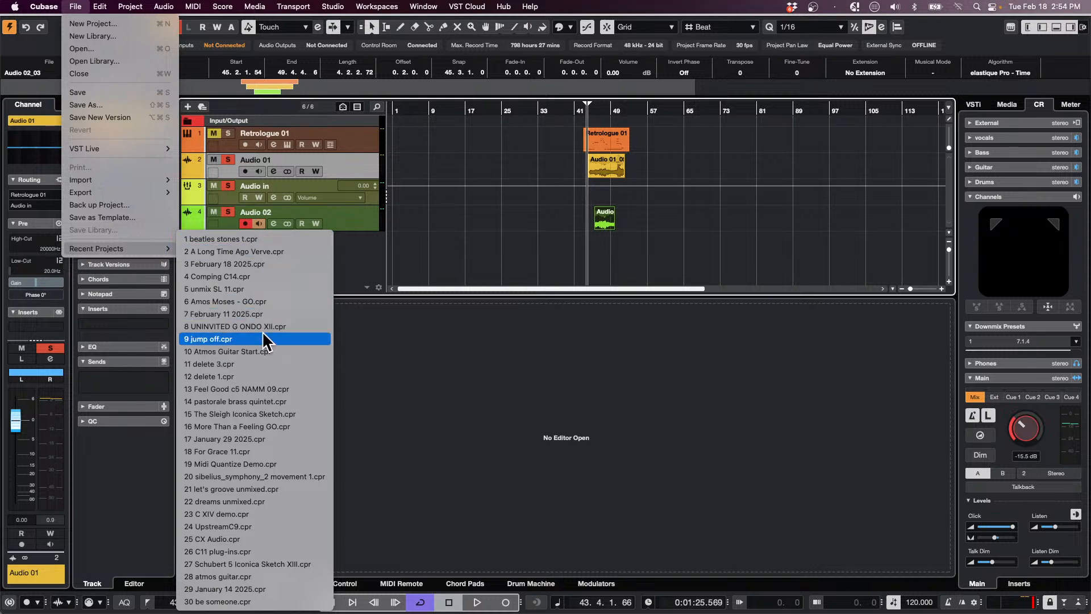
left_click(122, 49)
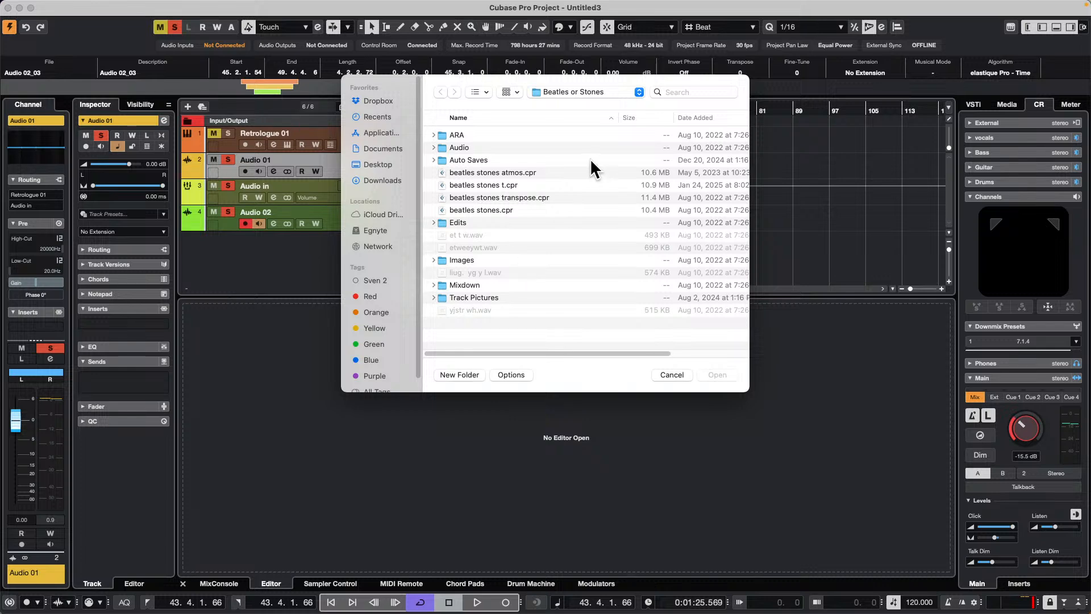
left_click(583, 91)
left_click(577, 104)
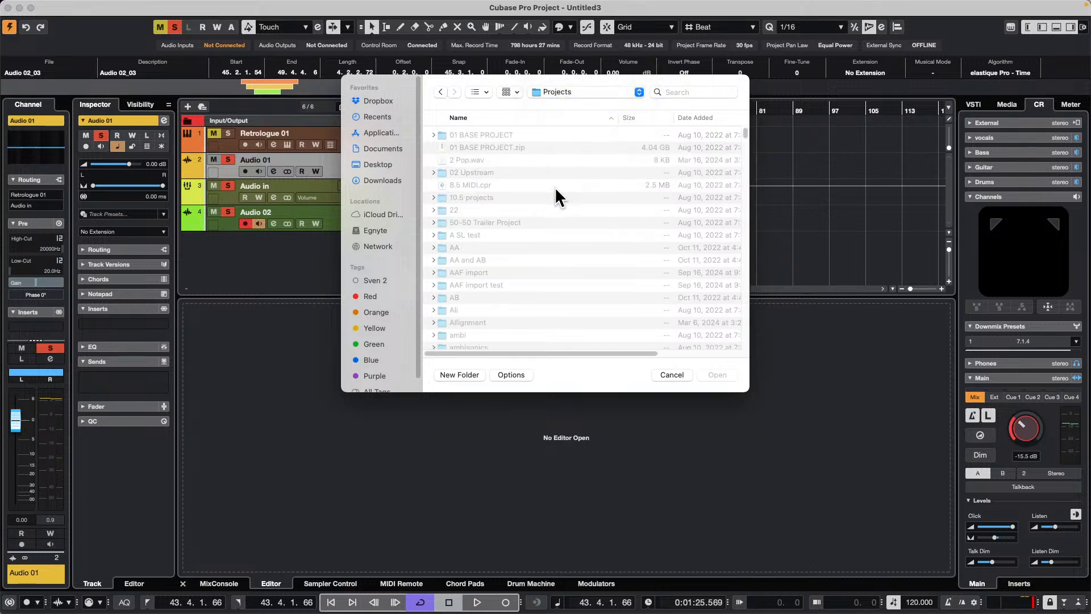
Open the CPU distribution.cpr project from the Projects folder and activate it
scroll(515, 230, "down", 10)
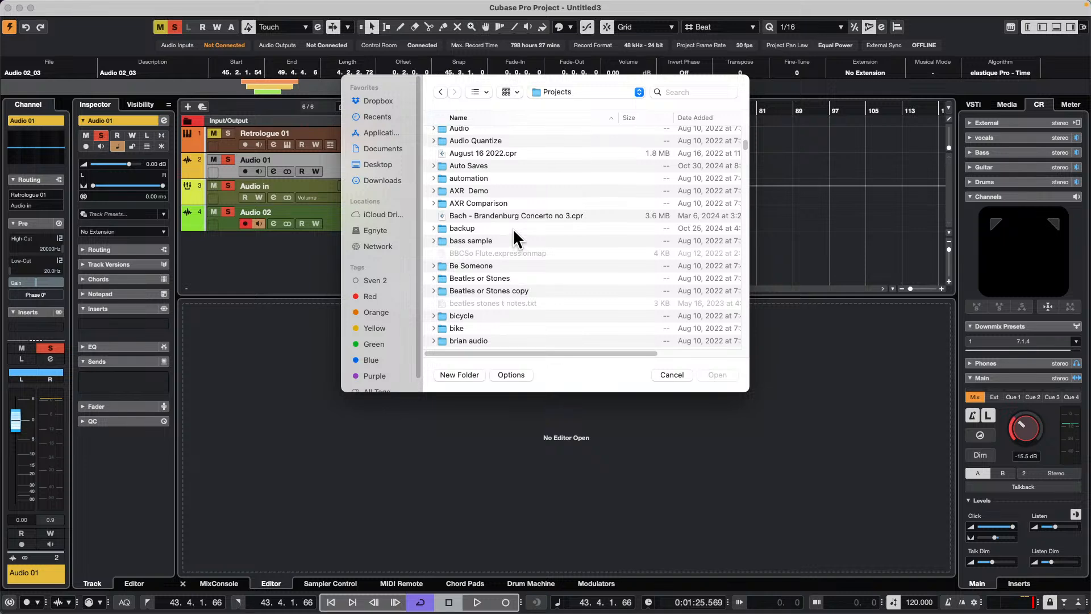
scroll(513, 227, "up", 2)
scroll(515, 233, "down", 3)
scroll(515, 234, "down", 8)
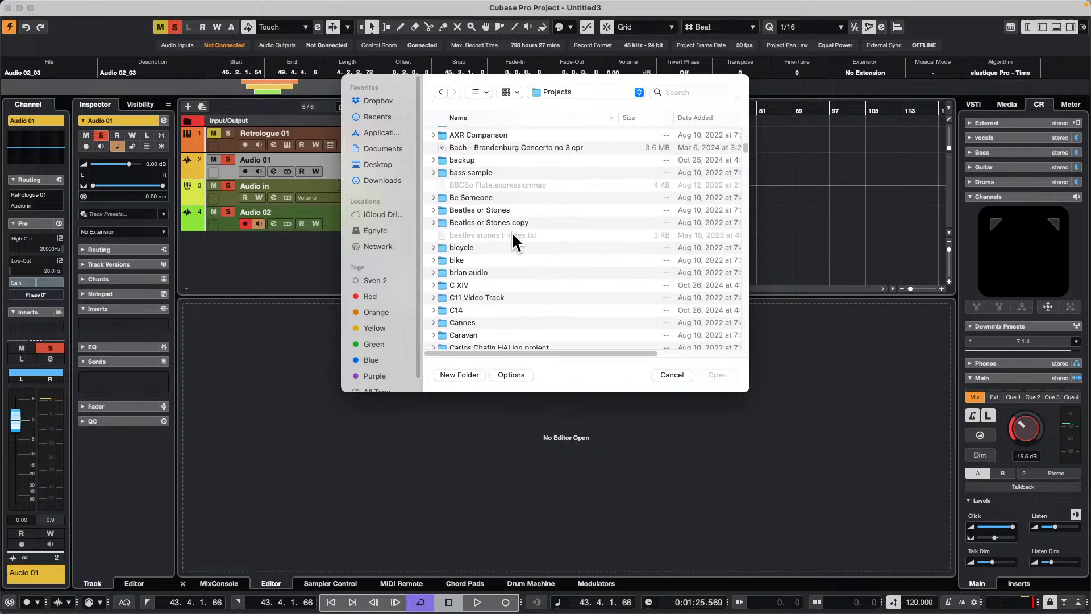
scroll(512, 230, "down", 3)
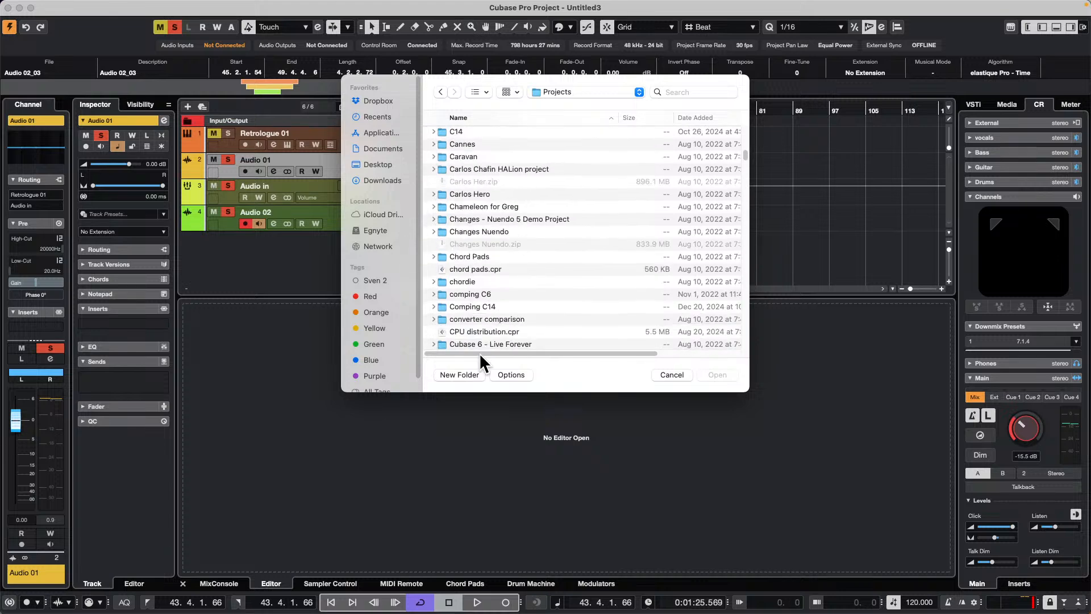
double_click(503, 331)
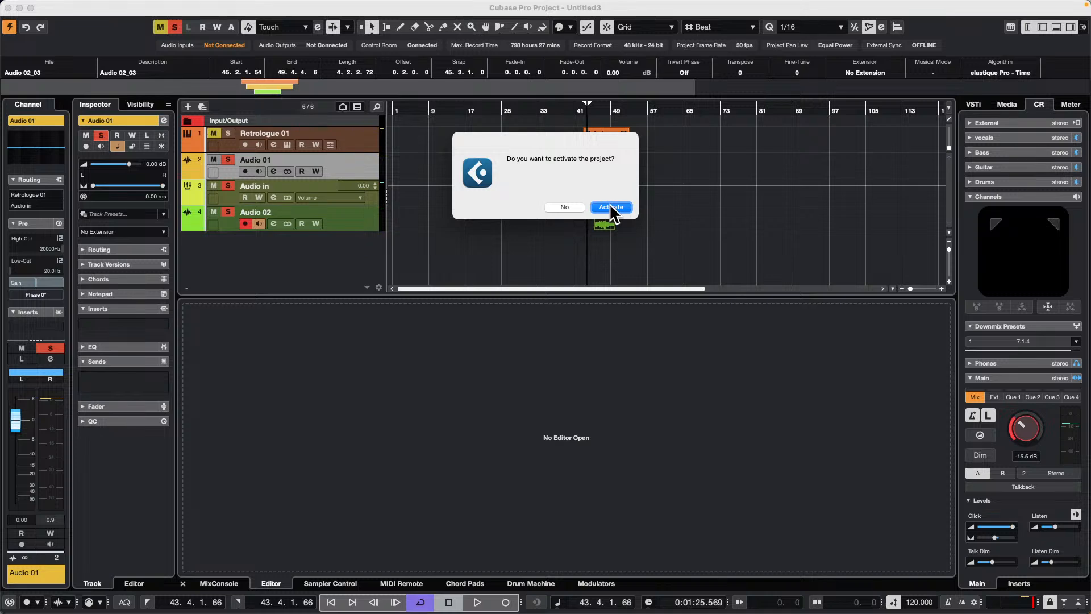
left_click(611, 206)
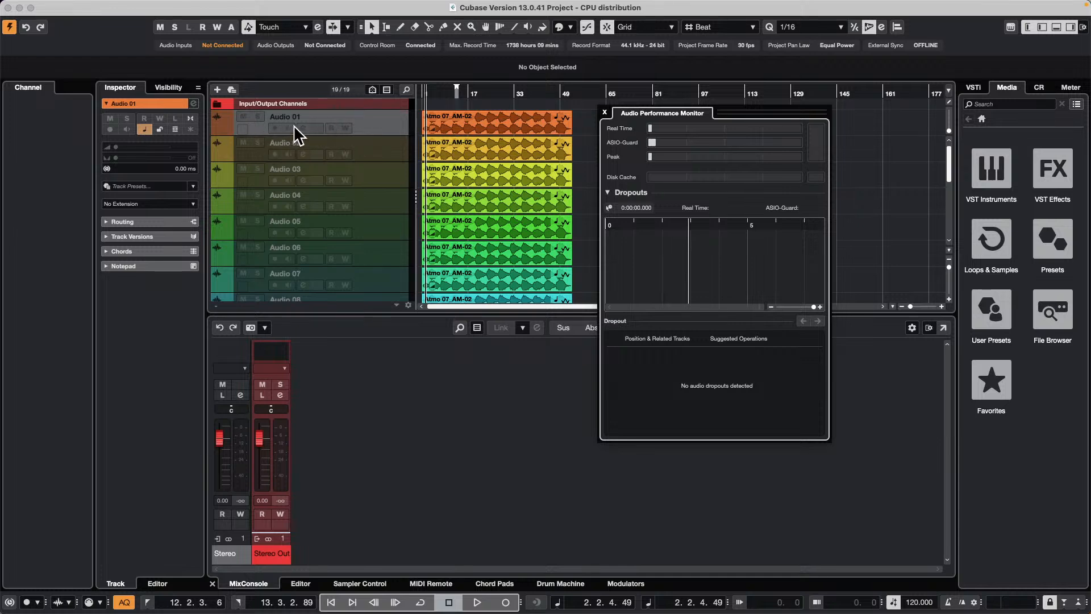
Enable the disabled Audio 01 track
right_click(385, 126)
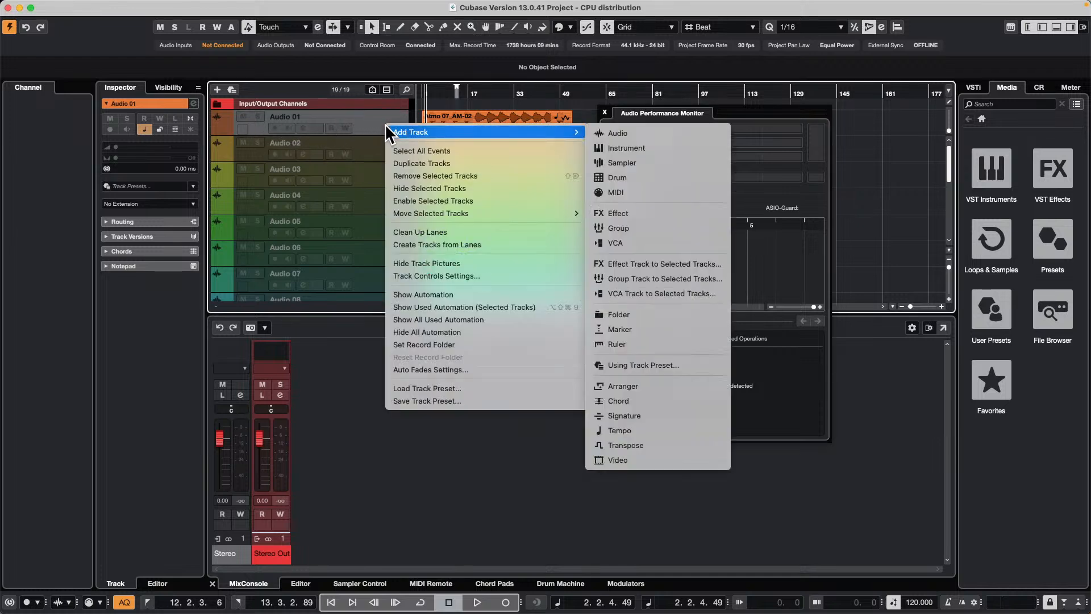
mouse_move(439, 210)
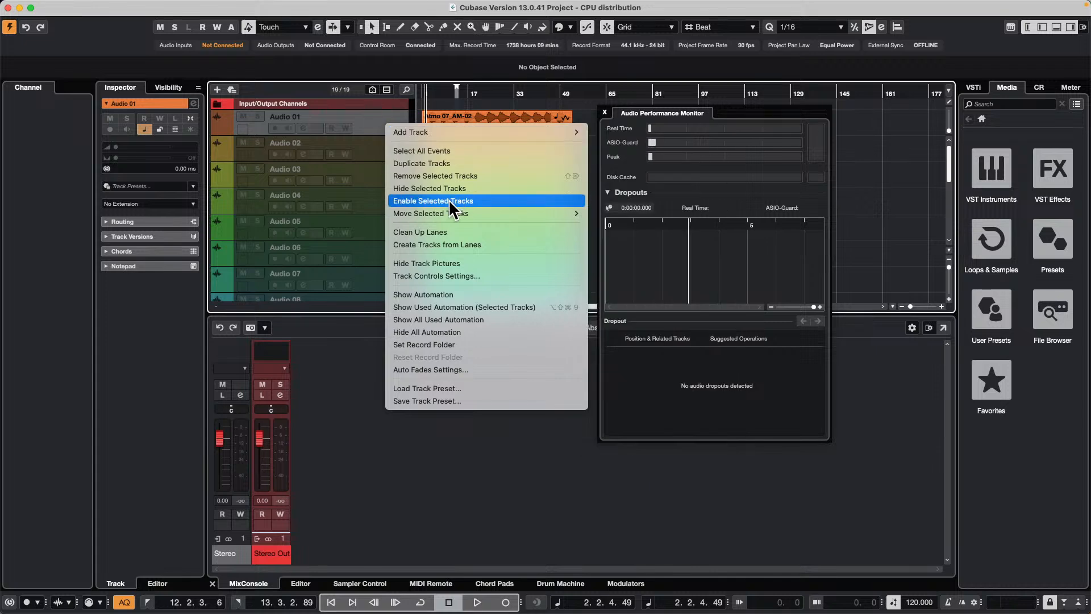
left_click(449, 197)
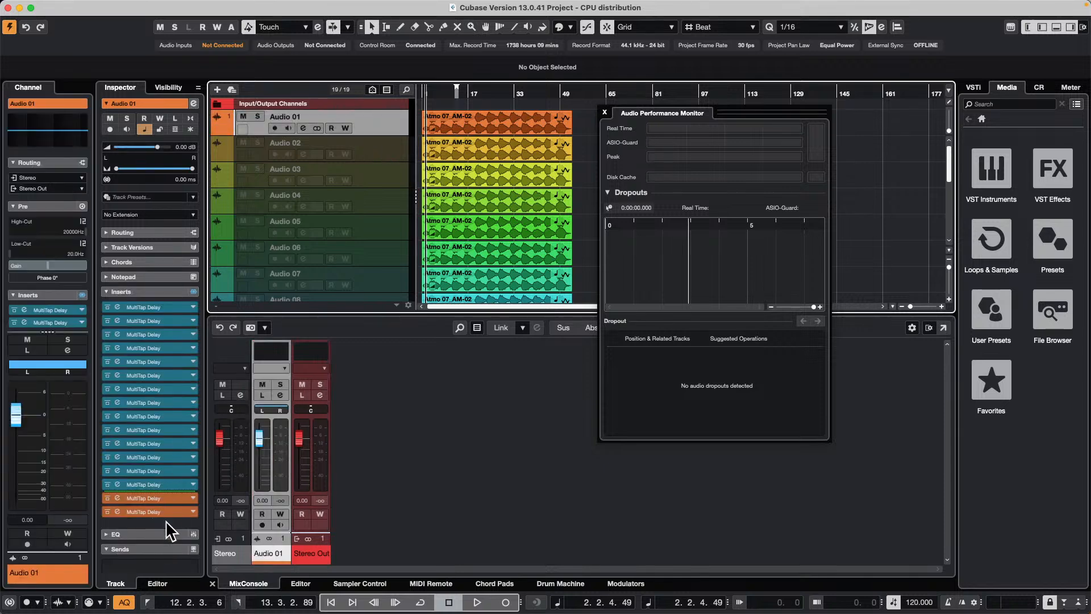
Remove MultiTap Delay inserts one by one from the end of Audio 01's insert list, keeping only the first five
left_click_drag(169, 510, 341, 524)
left_click_drag(171, 501, 285, 515)
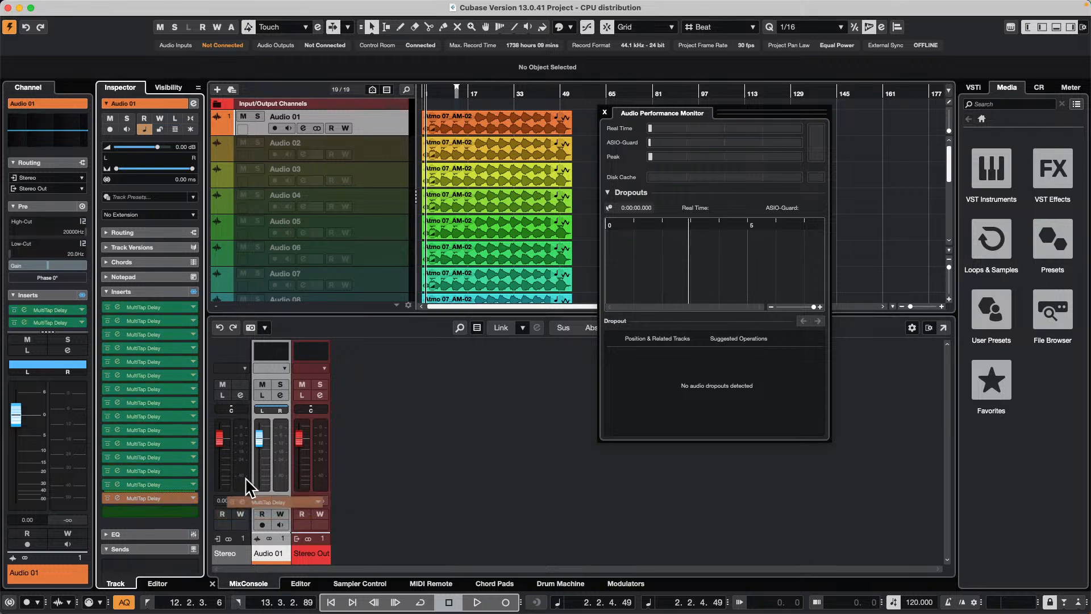
left_click_drag(172, 485, 278, 465)
left_click_drag(158, 458, 239, 451)
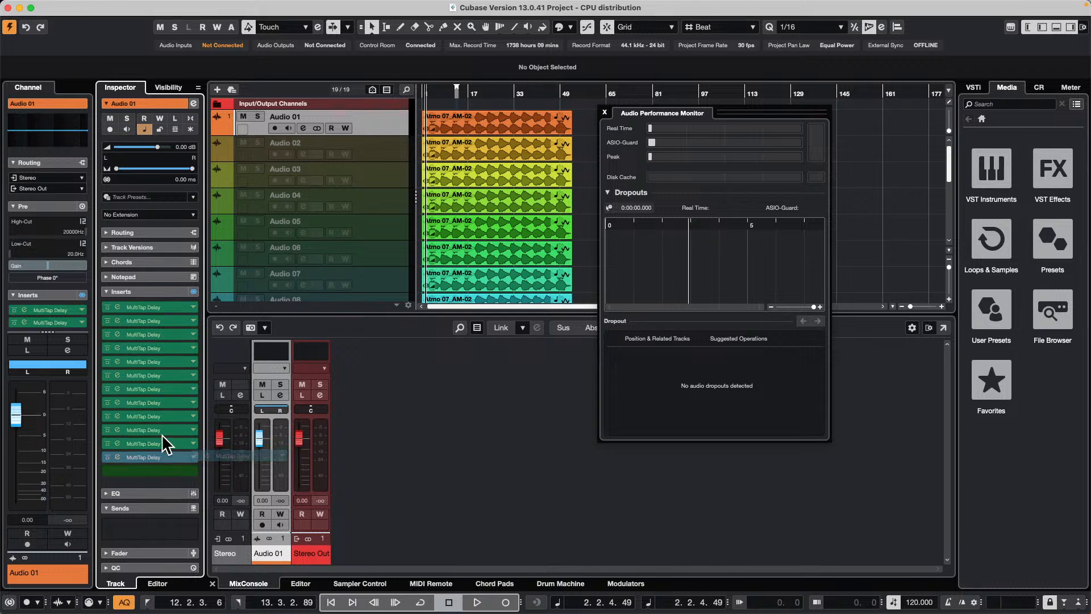
left_click_drag(163, 445, 249, 427)
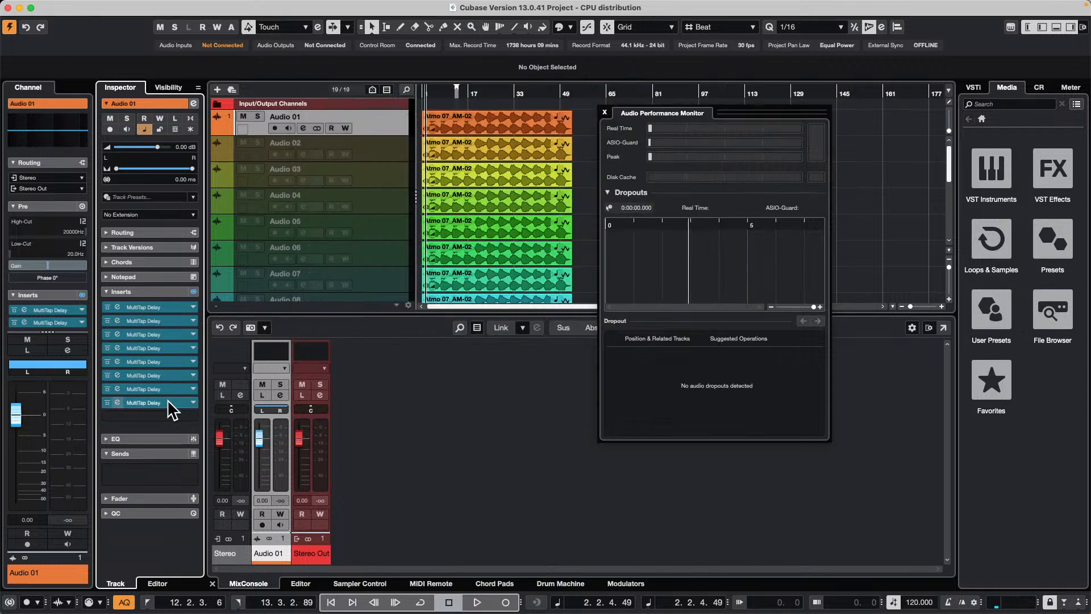
left_click_drag(168, 400, 253, 399)
left_click_drag(171, 388, 323, 374)
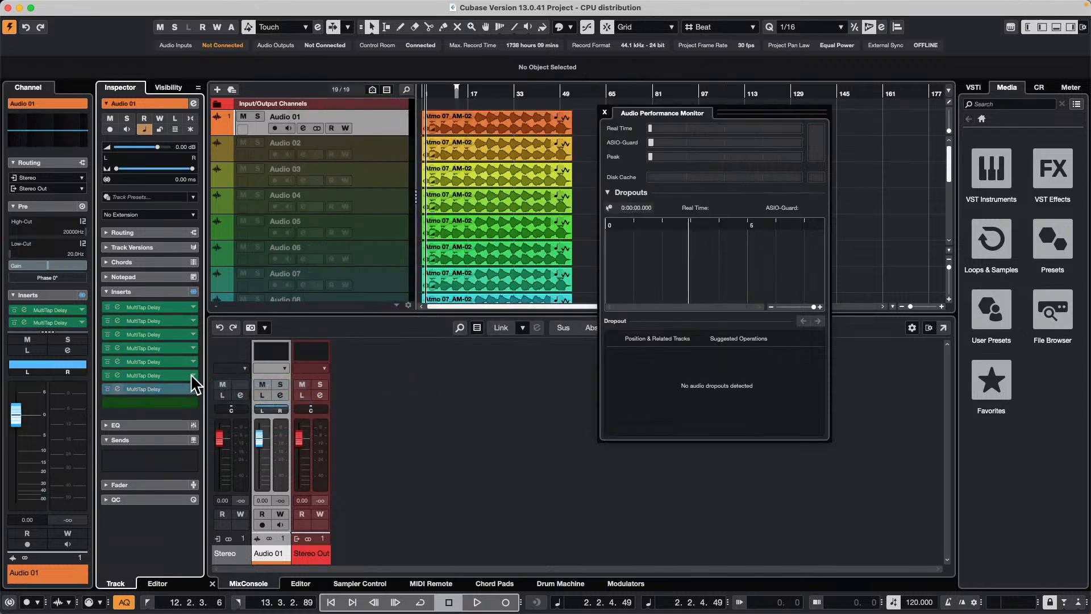
left_click_drag(174, 376, 349, 347)
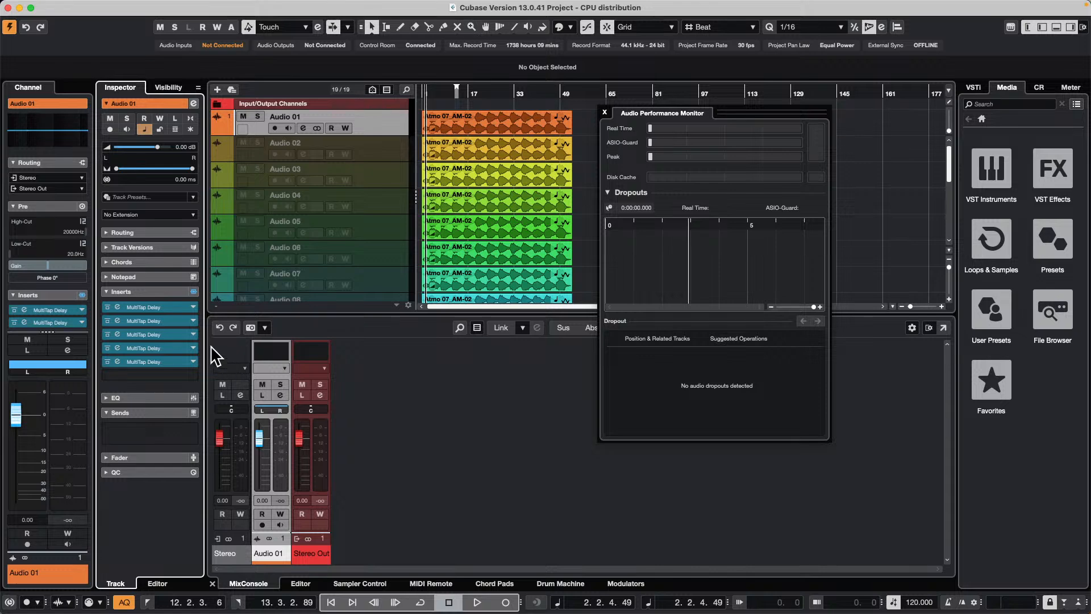
Select the tracks from Audio 02 through Audio 17 and enable them all together
left_click(393, 152)
scroll(398, 199, "down", 5)
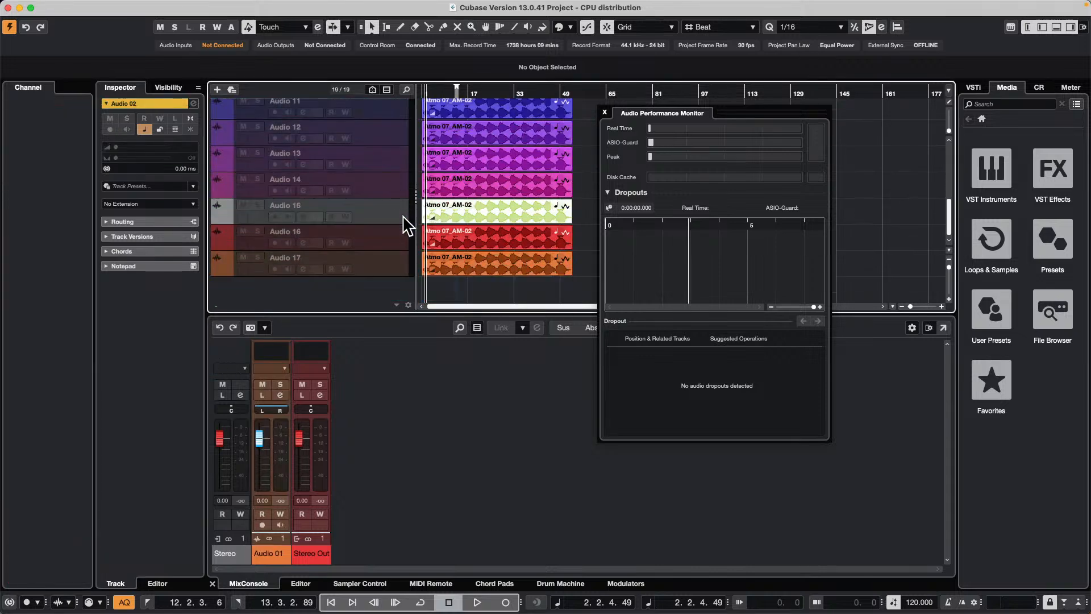
right_click(394, 275)
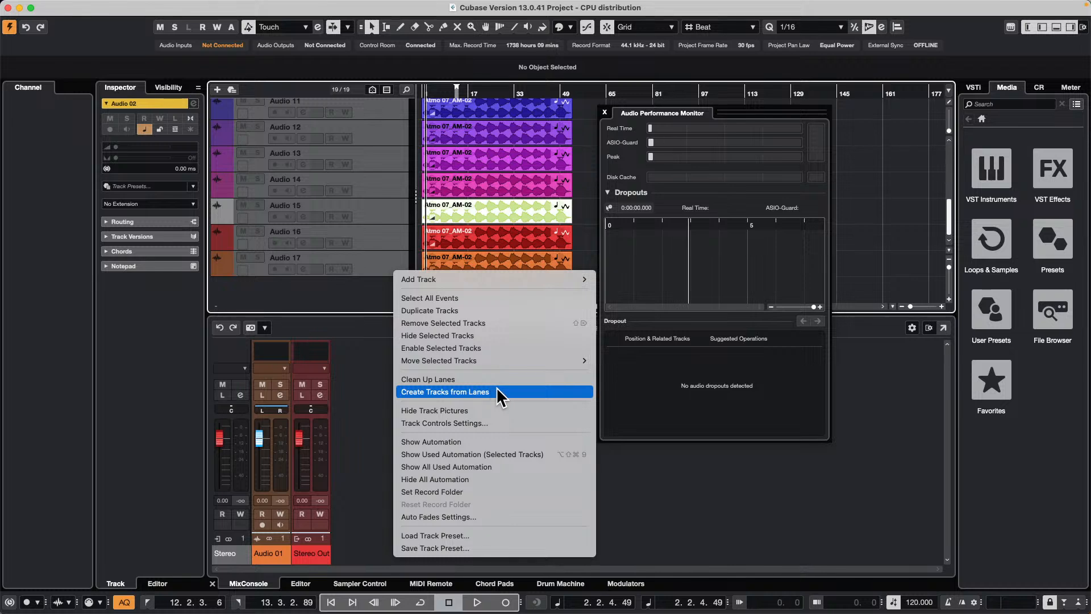
left_click(514, 360)
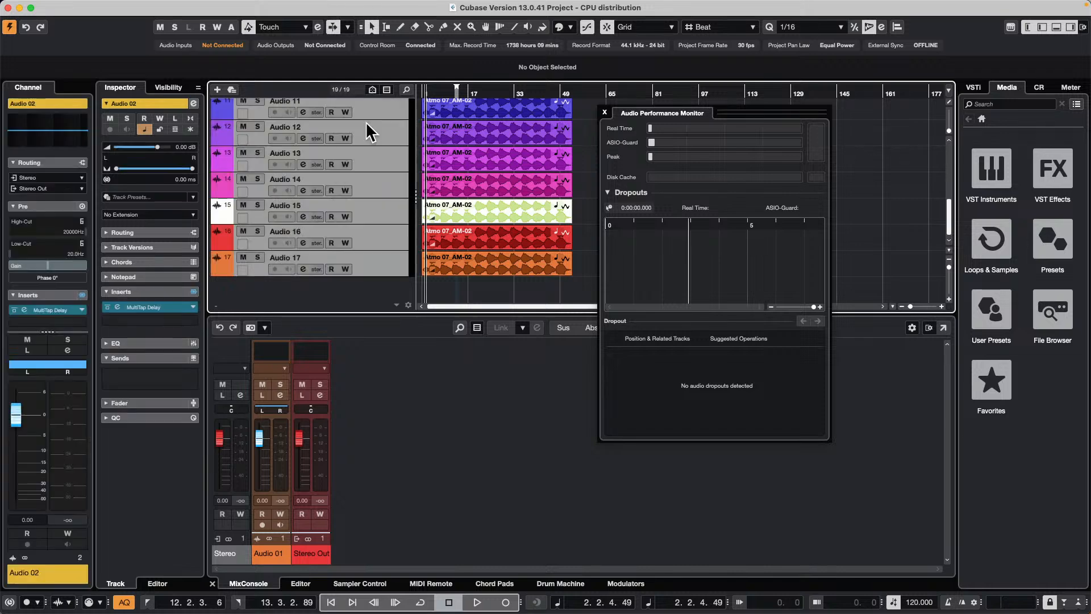
scroll(403, 145, "up", 8)
scroll(407, 153, "up", 3)
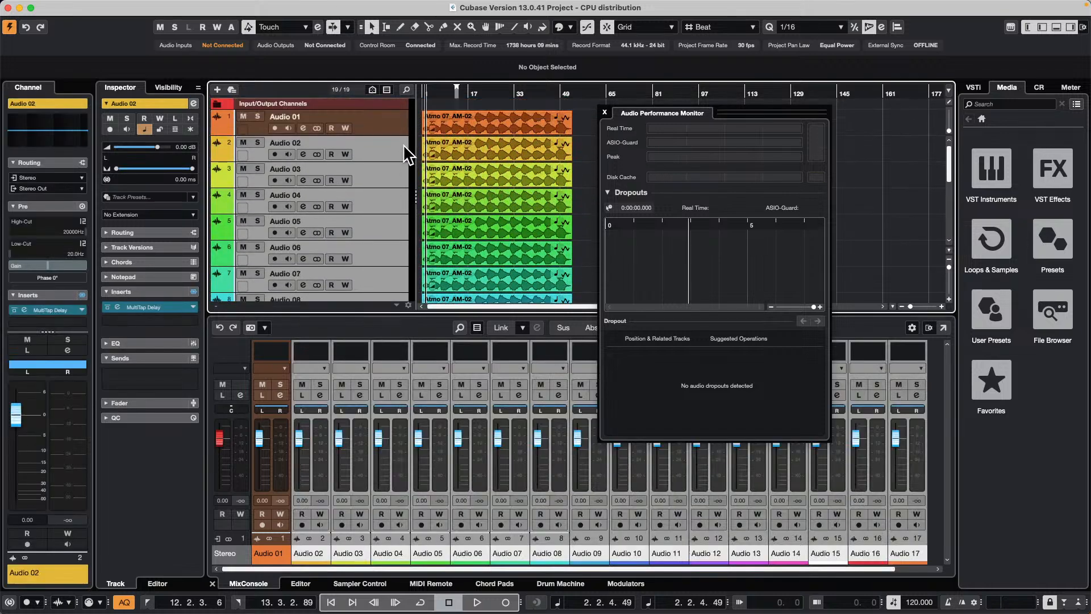
Compare the MultiTap Delay inserts on Audio 01 with those on Audio 02 and the tracks down to Audio 06
left_click(392, 122)
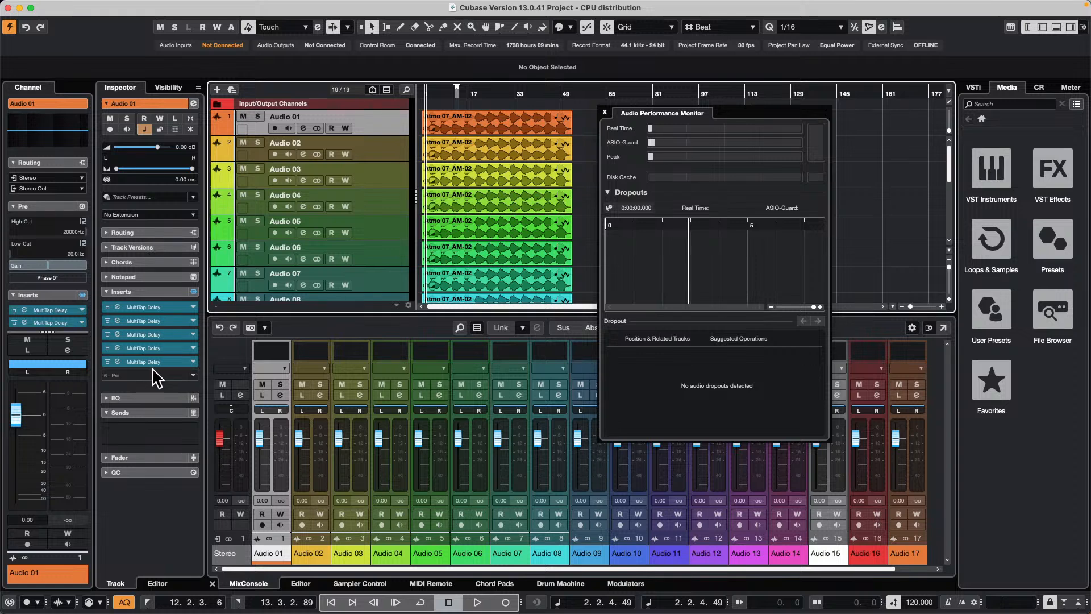
left_click(398, 152)
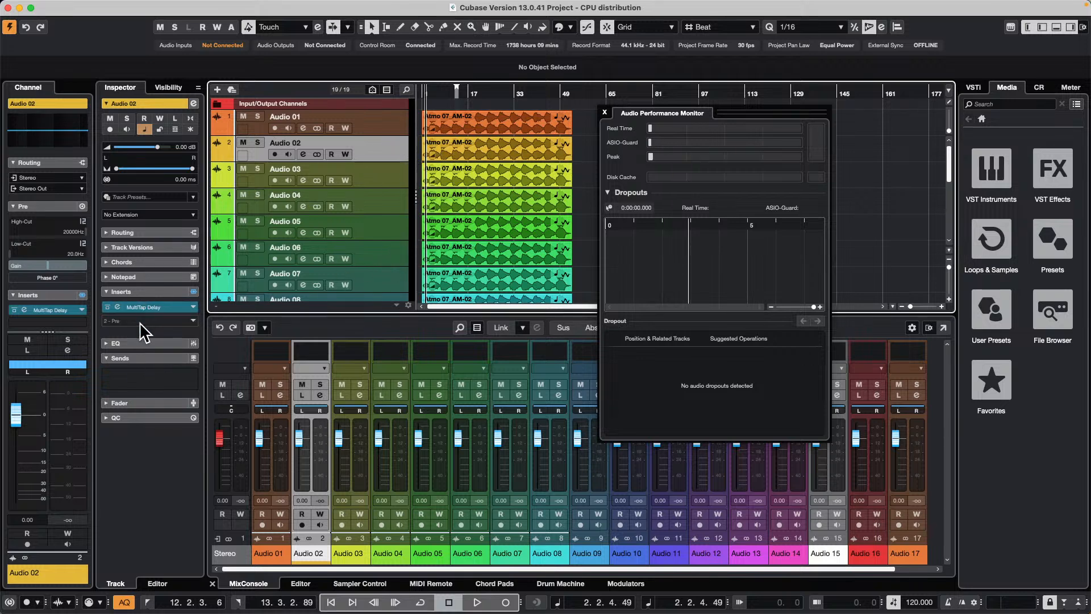
left_click(380, 184)
left_click(377, 212)
left_click(382, 258)
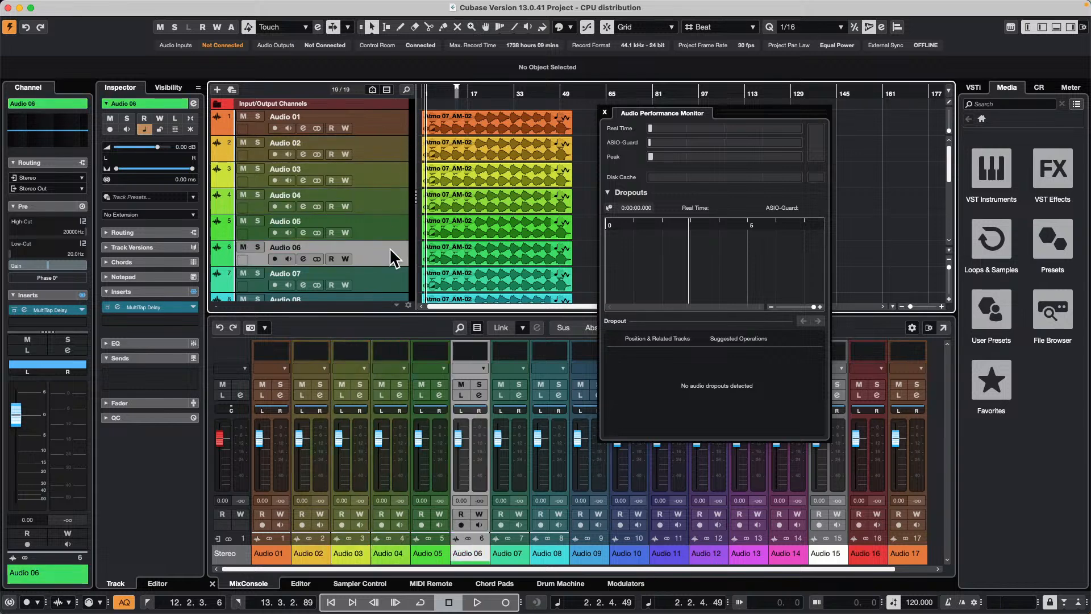
left_click(389, 123)
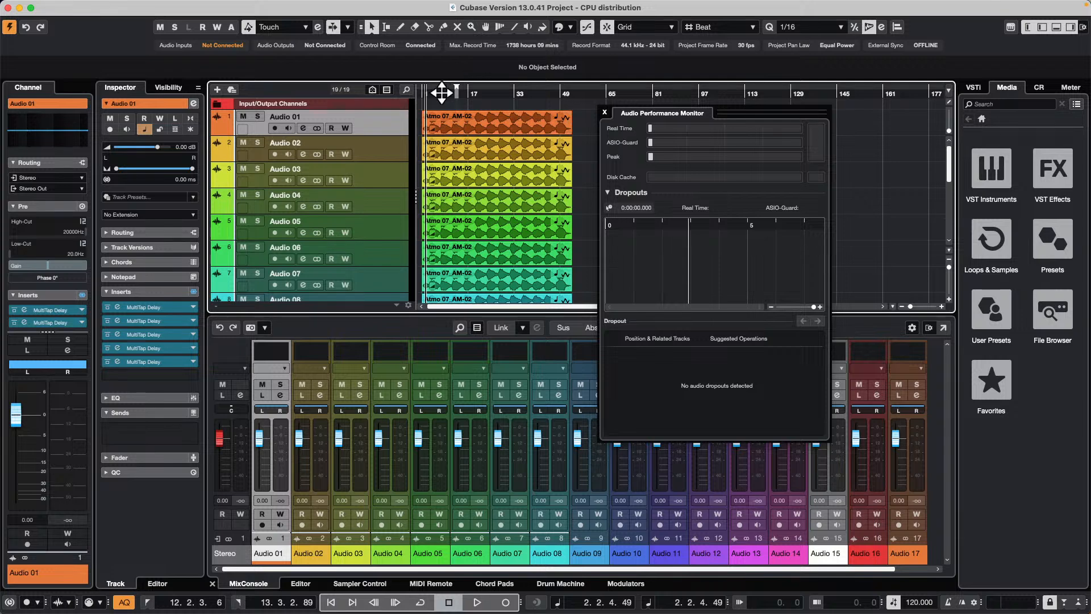
Show the Control Room and play the project from the beginning with all audio tracks enabled
left_click(1039, 89)
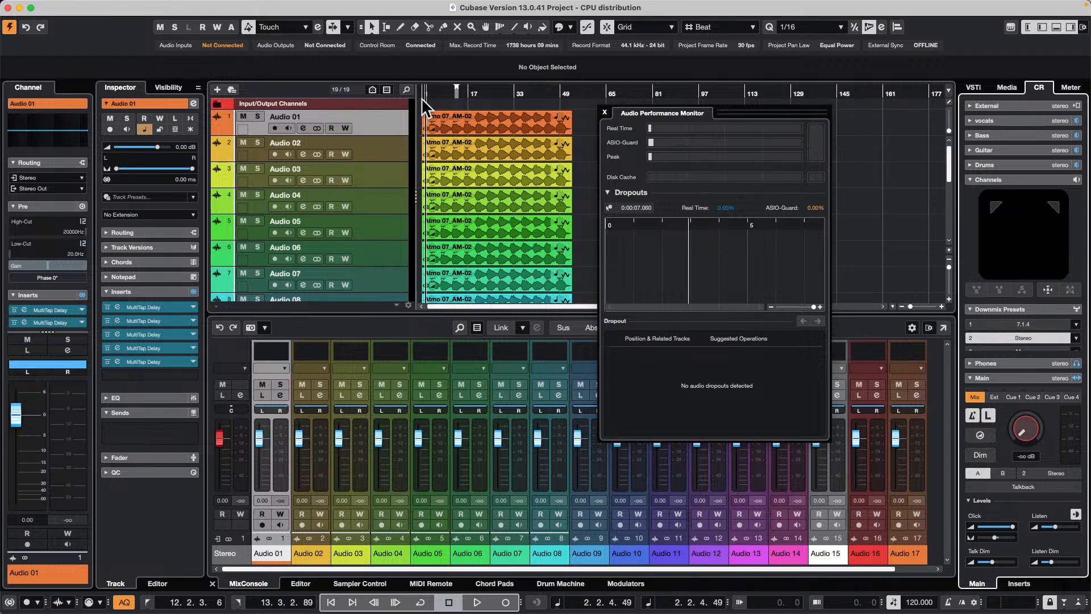
left_click_drag(441, 93, 377, 92)
key("space")
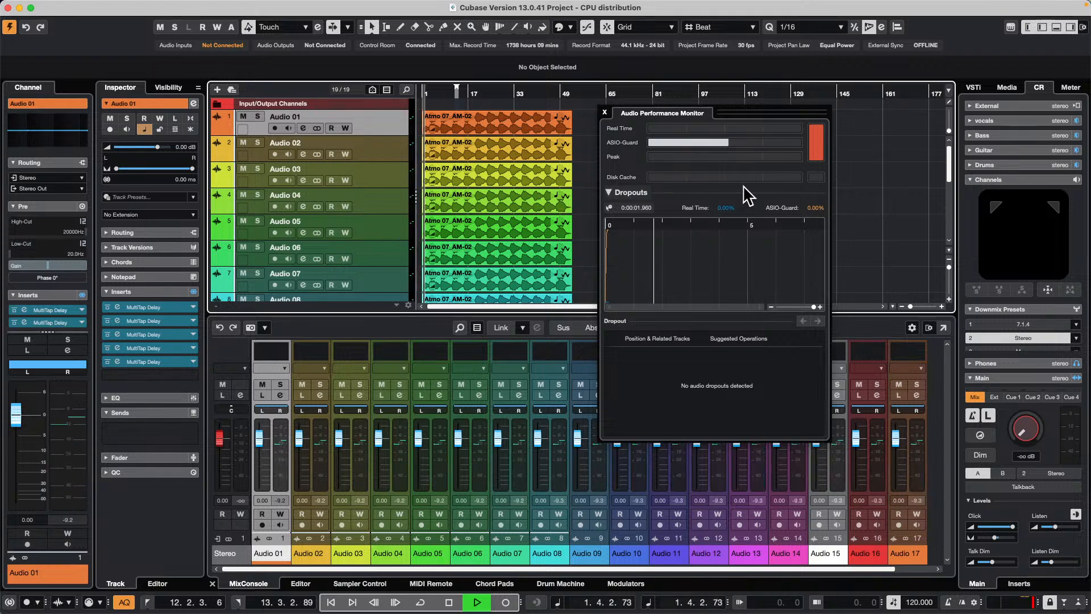
Collapse and re-expand the Dropouts section, then return its timeline to the start and zoom it out to show over 30 seconds
left_click(609, 192)
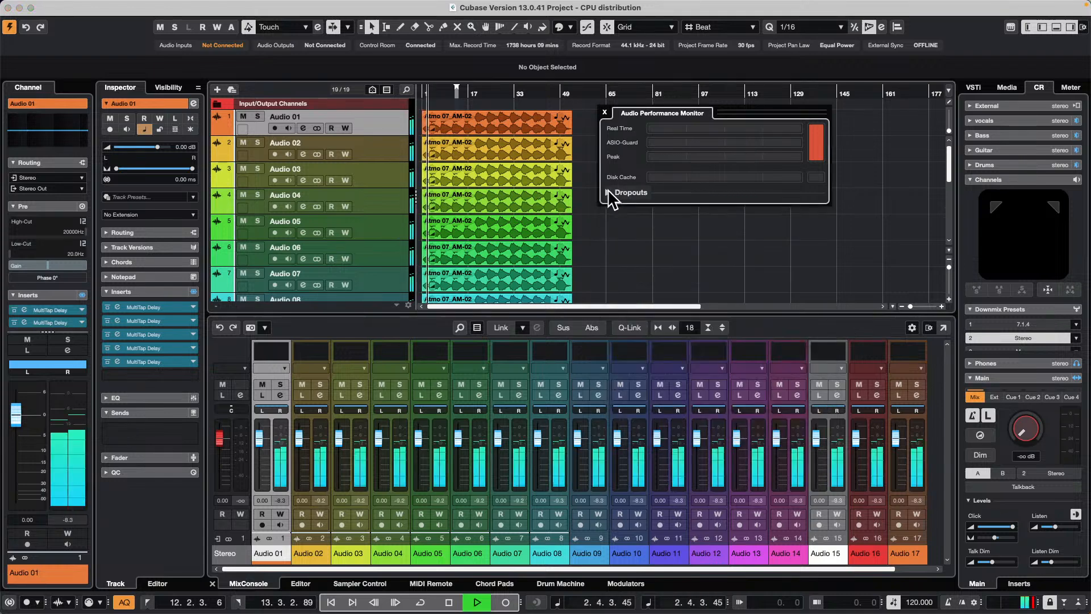
left_click(609, 192)
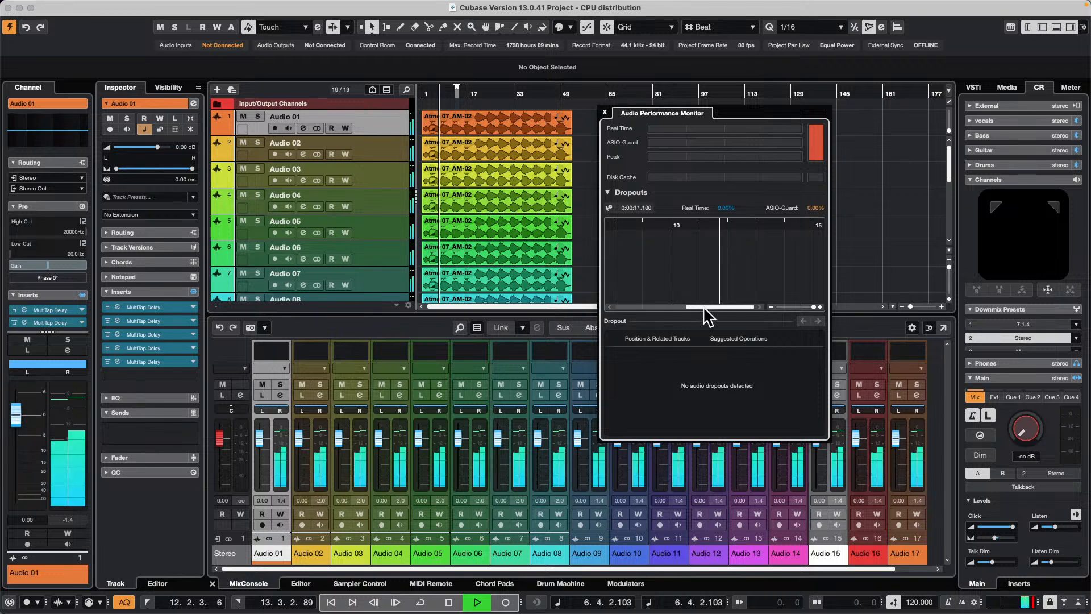
left_click_drag(705, 309, 608, 310)
left_click_drag(813, 306, 777, 307)
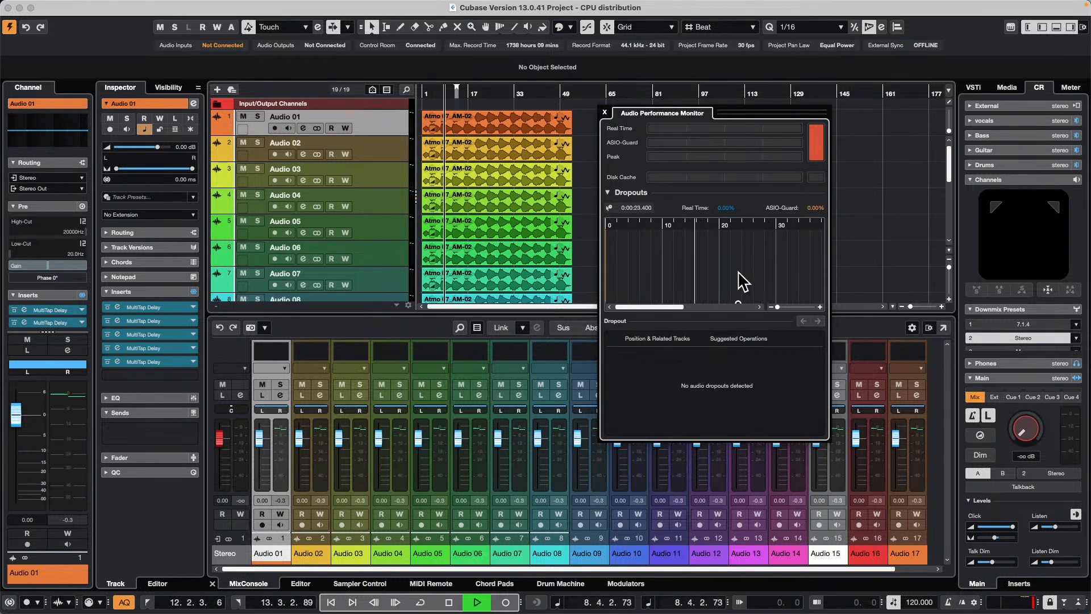
Select the tracks from Audio 02 through Audio 17 and disable them, leaving only Audio 01 enabled
left_click(382, 154)
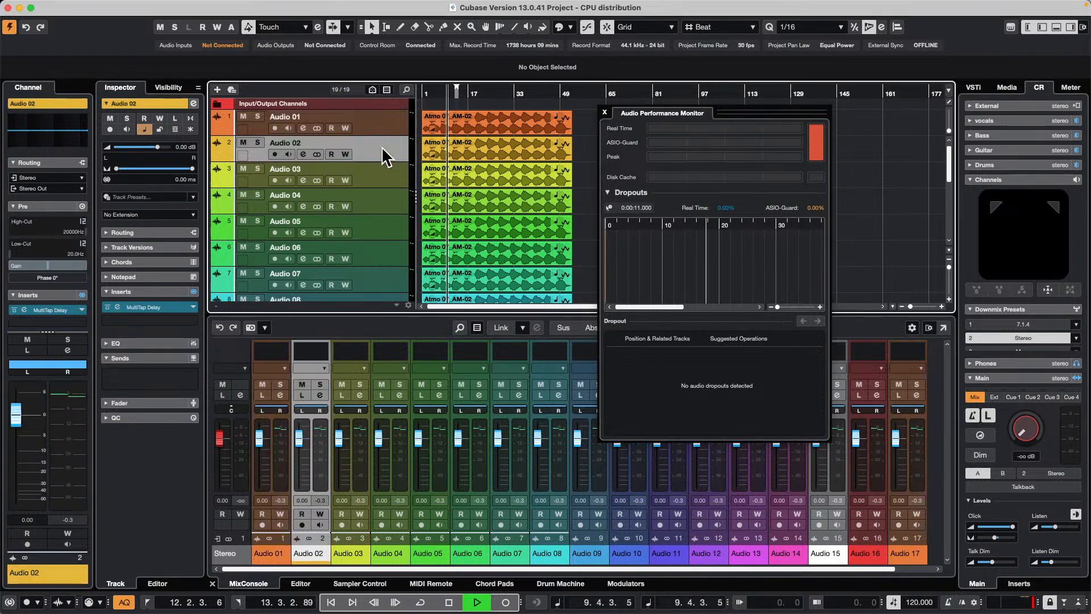
scroll(375, 236, "down", 5)
right_click(367, 262)
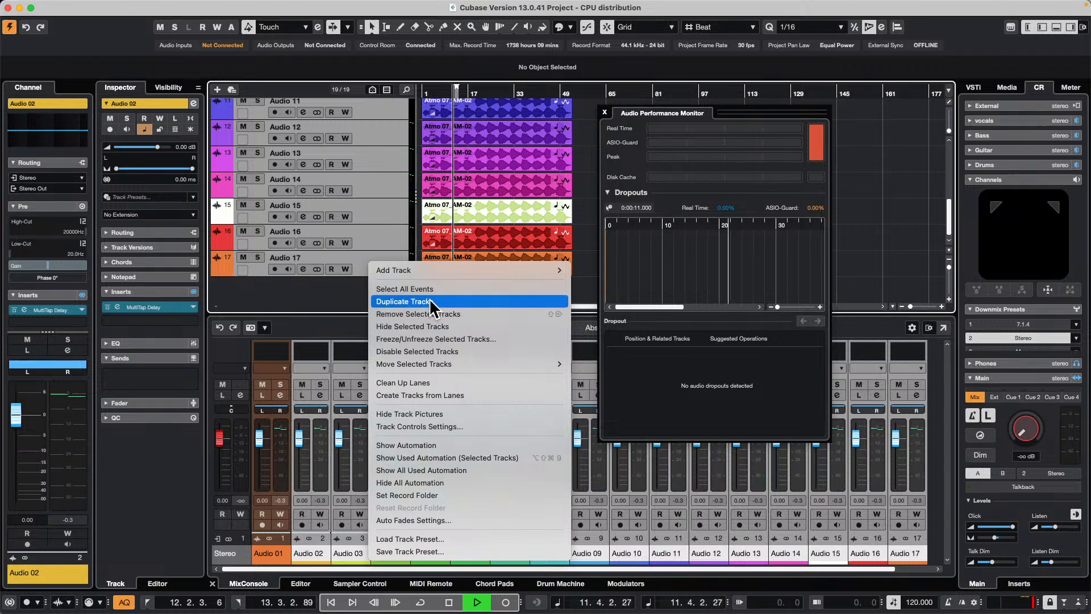
left_click(429, 351)
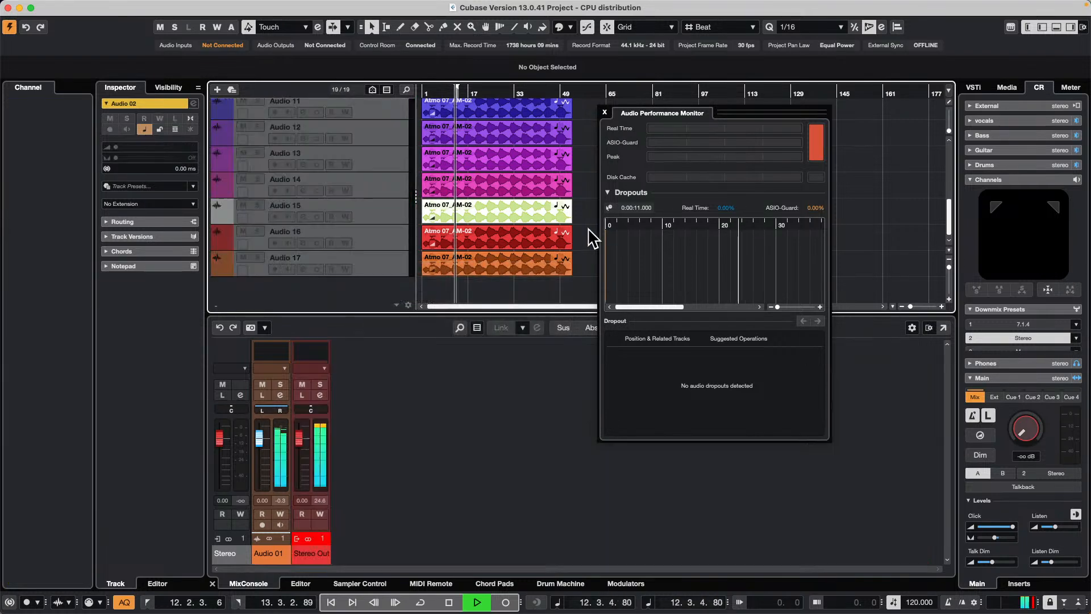
scroll(322, 197, "up", 5)
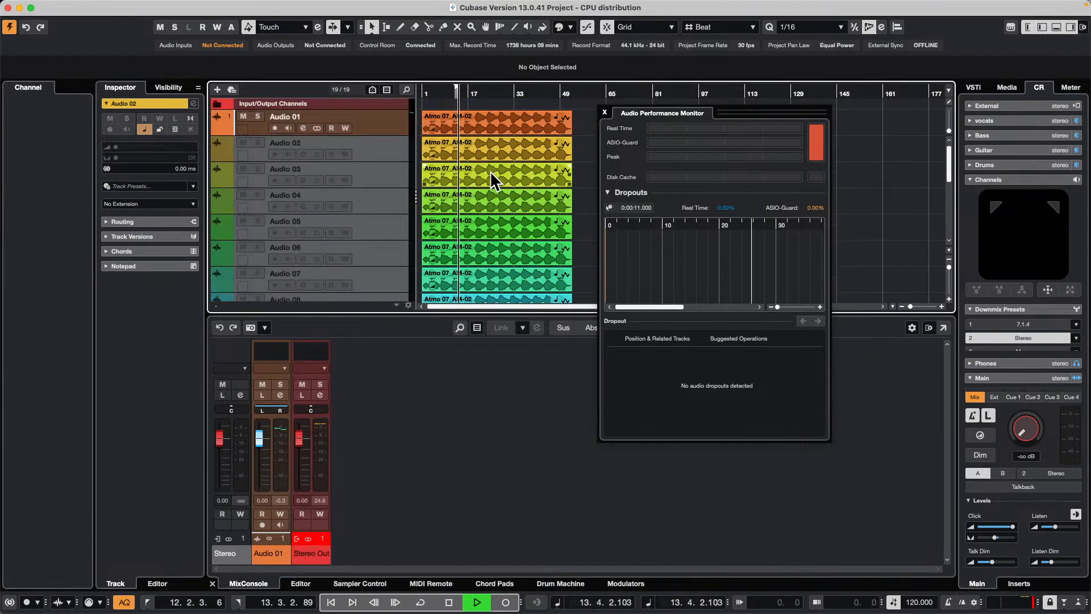
Replay the project from the start with only Audio 01 active, close the Audio Performance Monitor, and stop playback
key("space")
key("space")
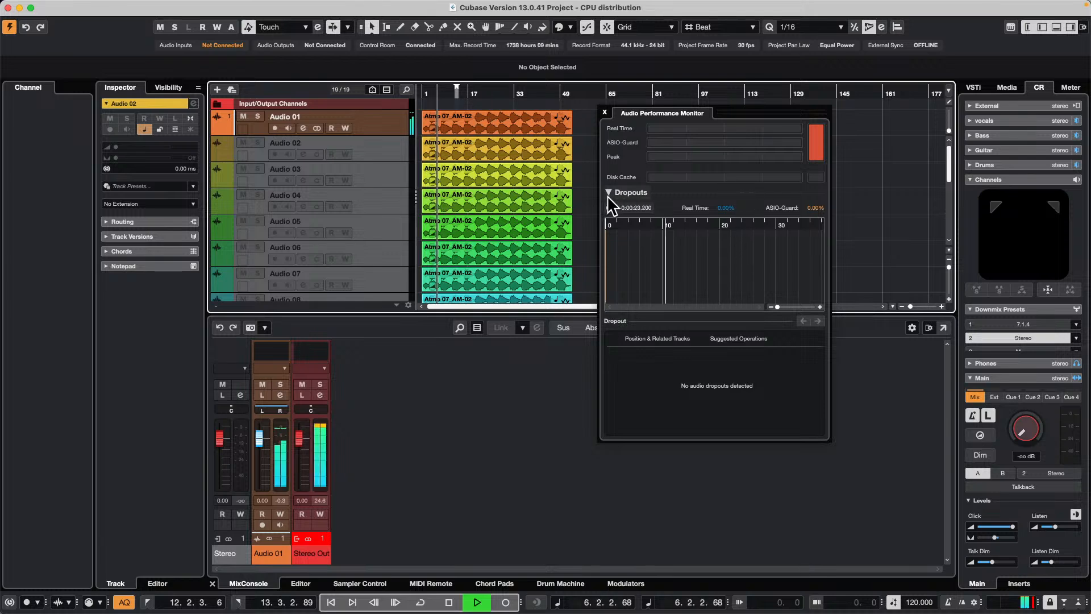
left_click(605, 112)
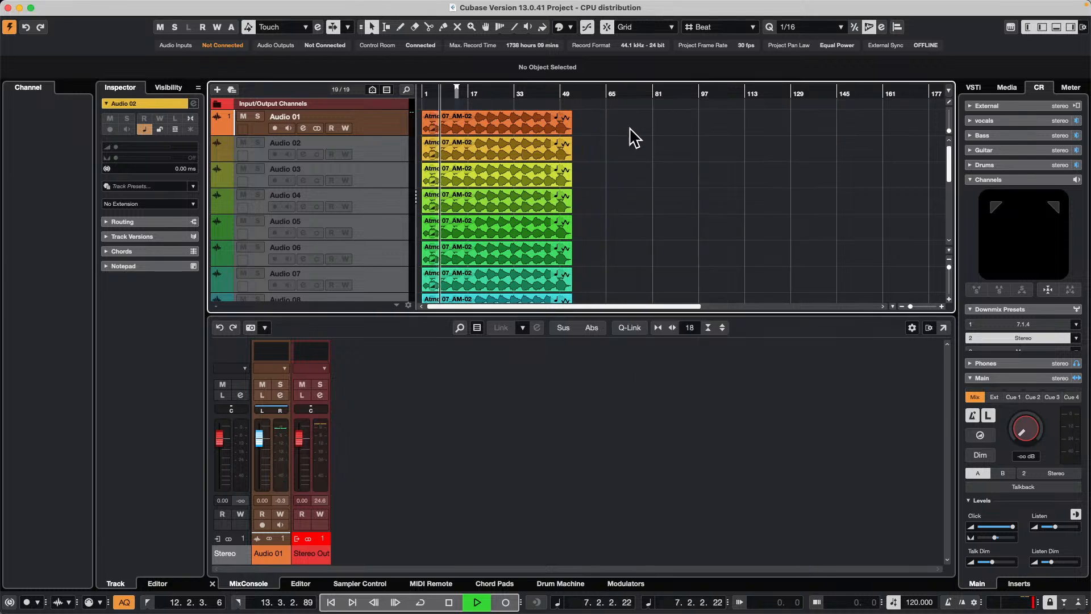
key("space")
Set the Steinberg UR24C DAW driver's buffer size to 1024 samples in Studio Setup and accept the setup
left_click(332, 6)
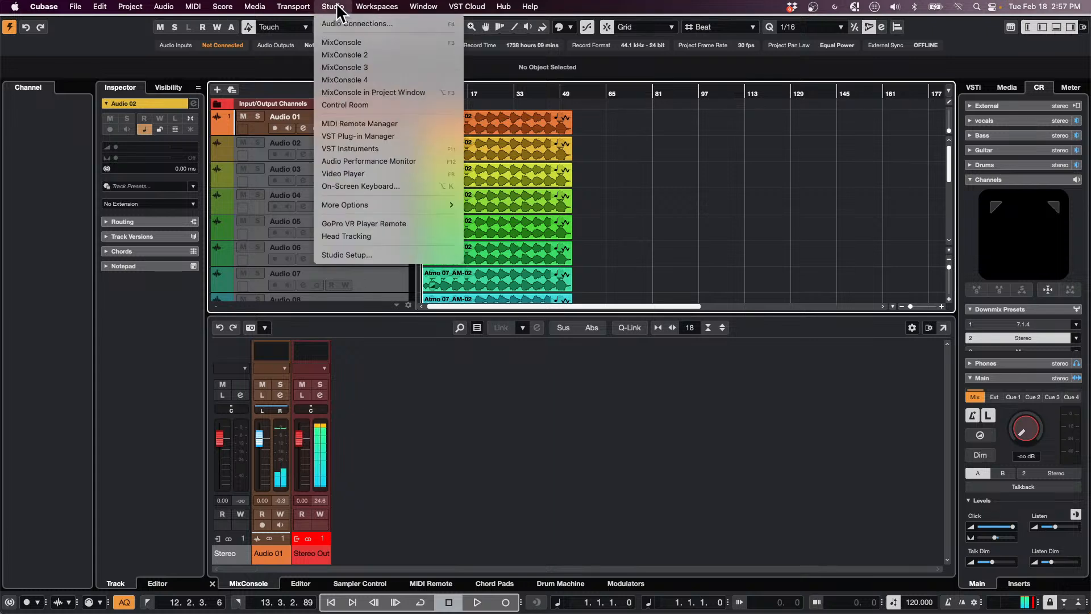
left_click(374, 257)
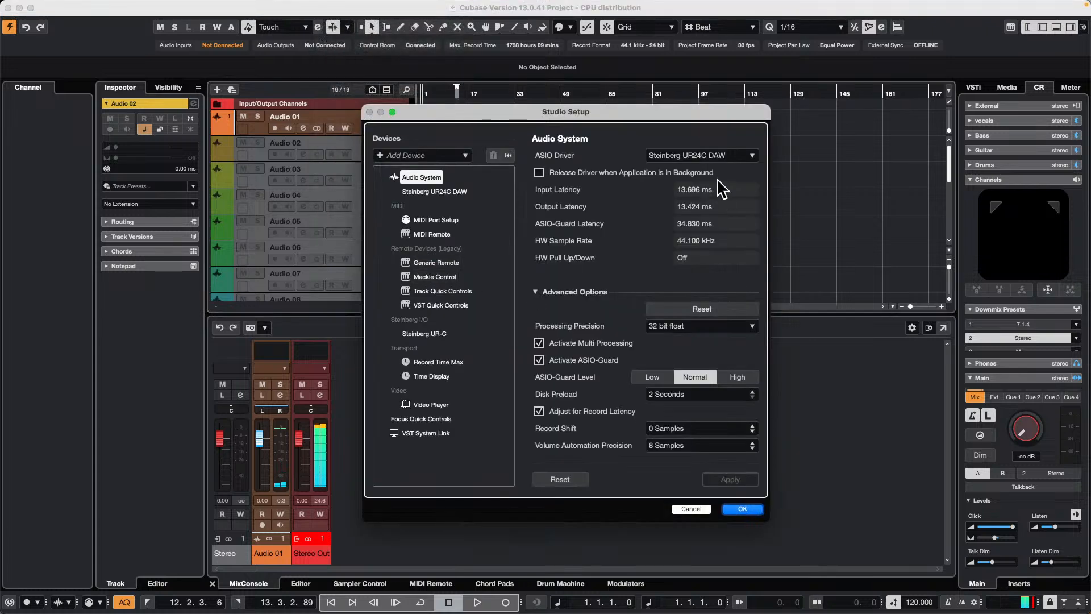
left_click(445, 191)
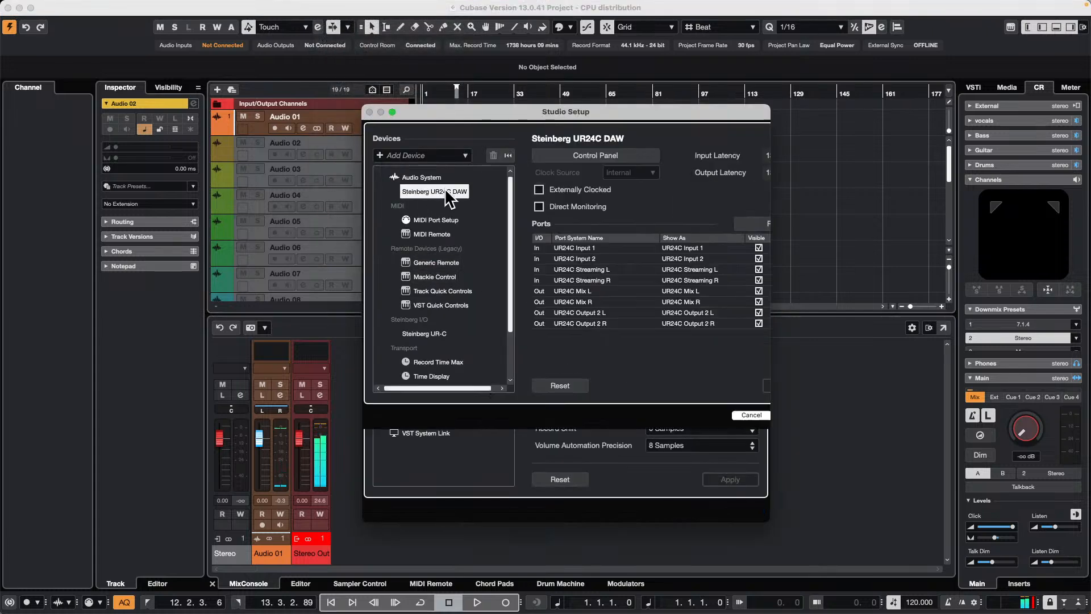
left_click(608, 152)
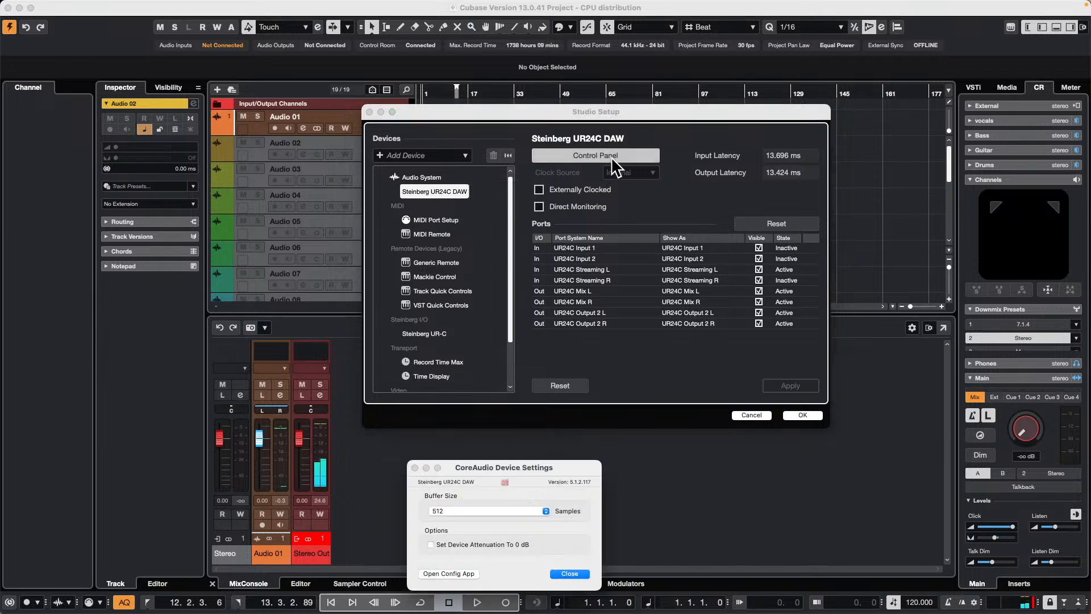
left_click(496, 509)
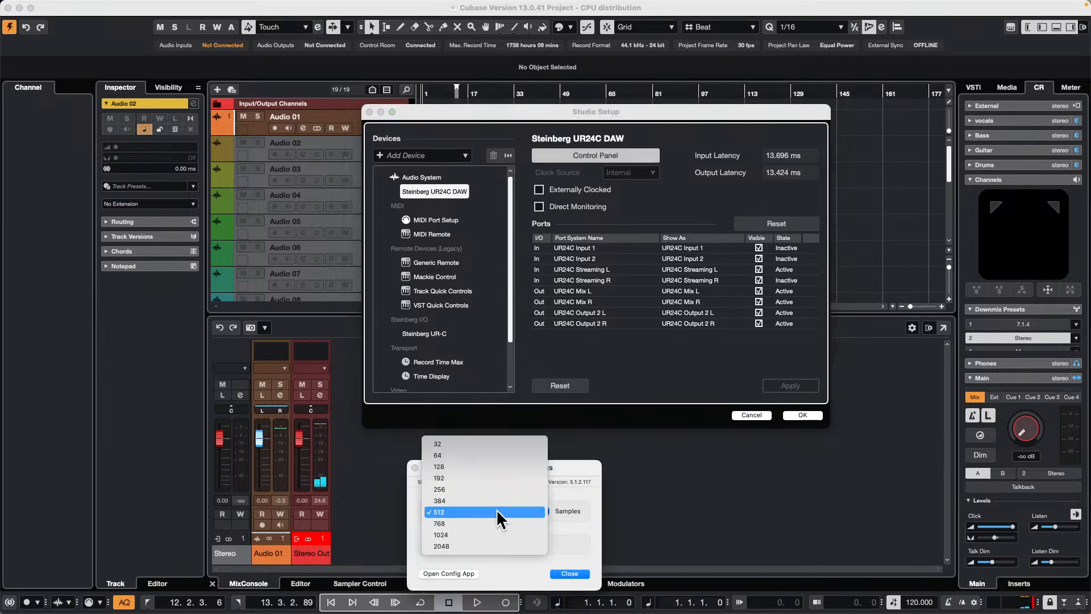
left_click(493, 531)
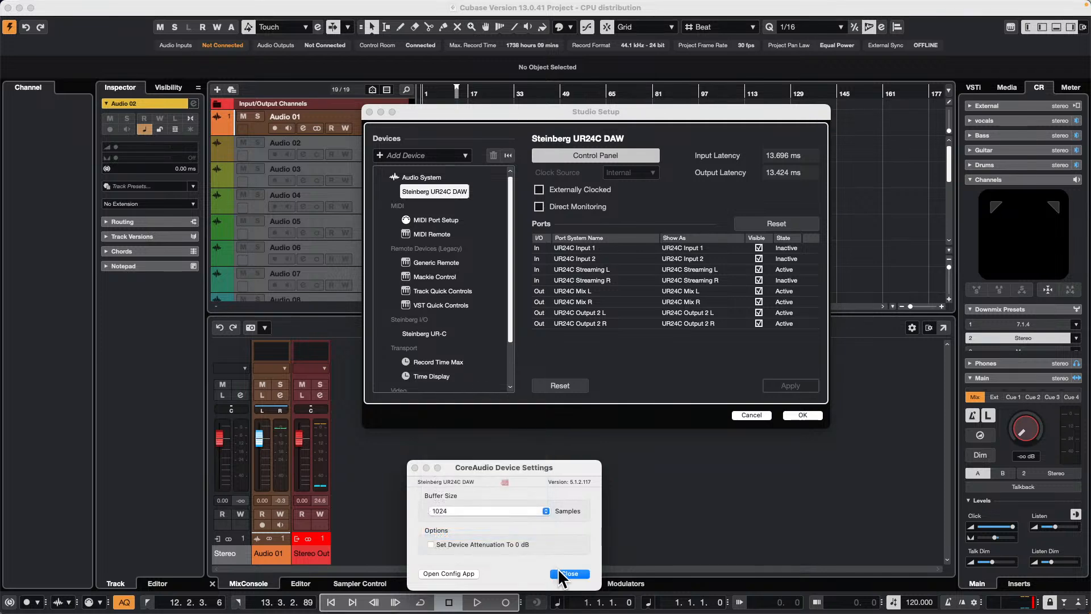
left_click(562, 573)
left_click(800, 416)
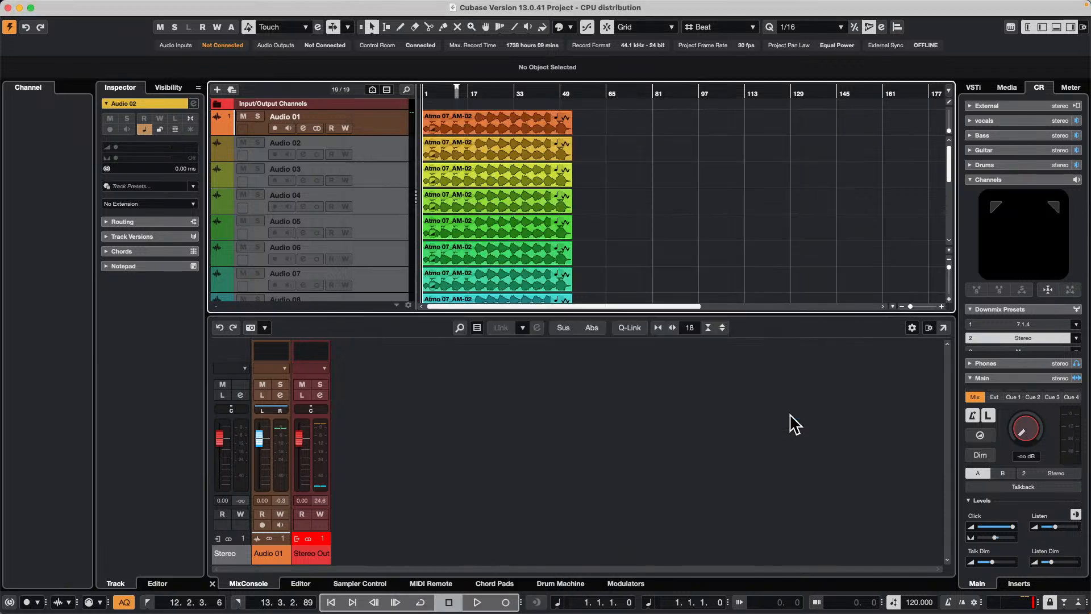
Open the Audio Performance Monitor, play the project with only Audio 01 enabled to check its load, and stop playback
left_click(333, 6)
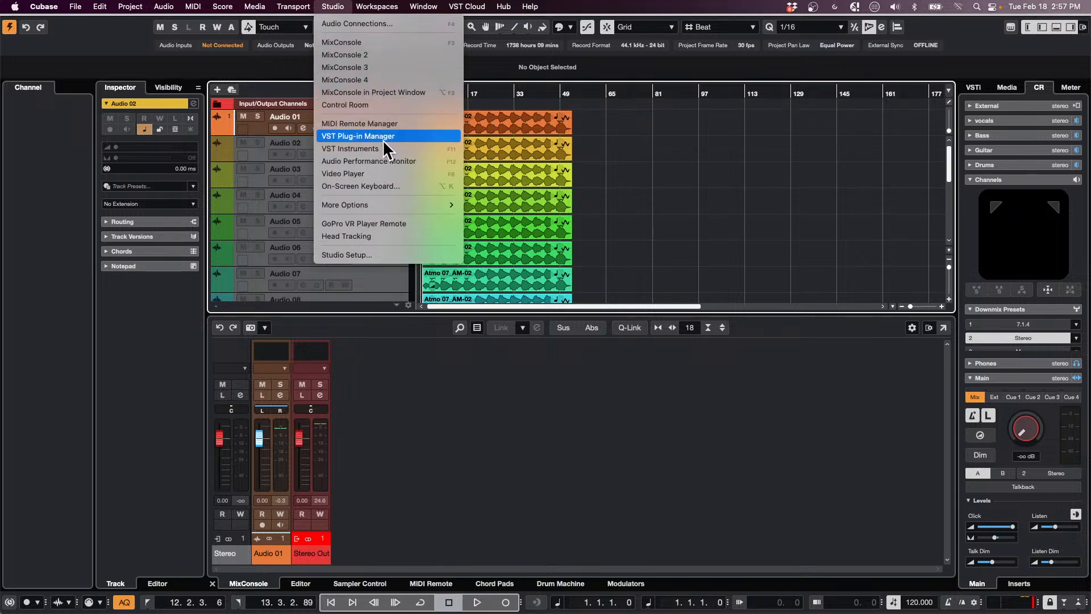
left_click(380, 161)
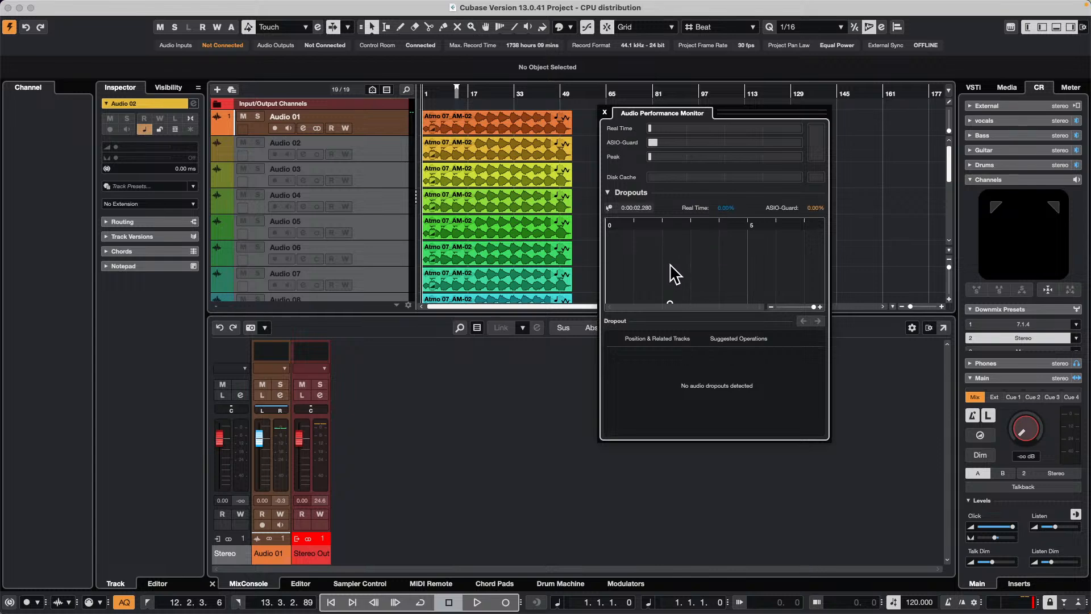
key("space")
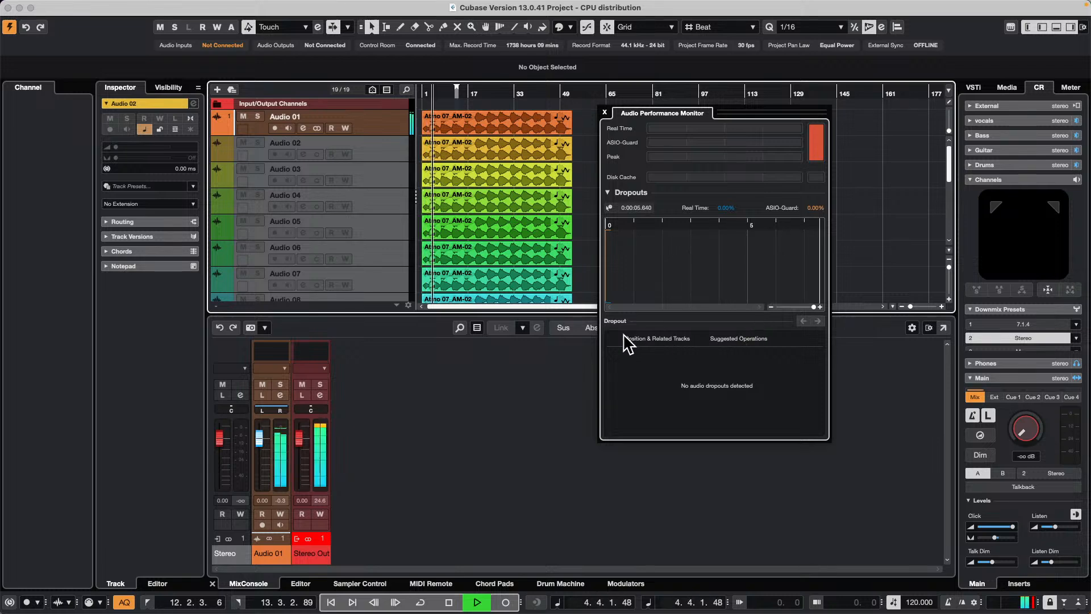
key("space")
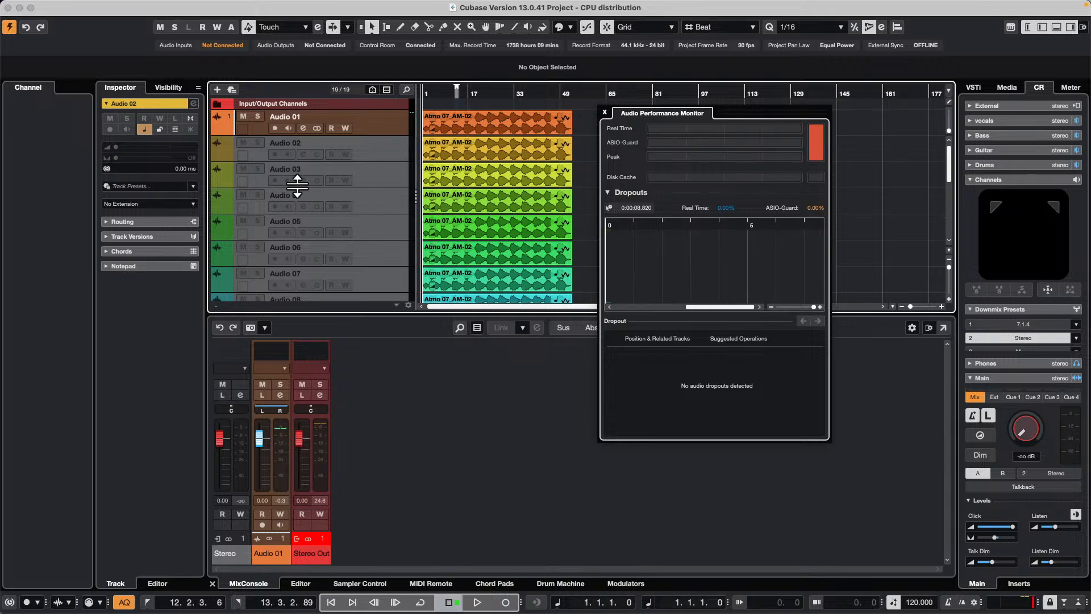
Remove the last two MultiTap Delay inserts from Audio 01, leaving three, and replay the project to check the ASIO-Guard load in the Dropouts graph
left_click(365, 130)
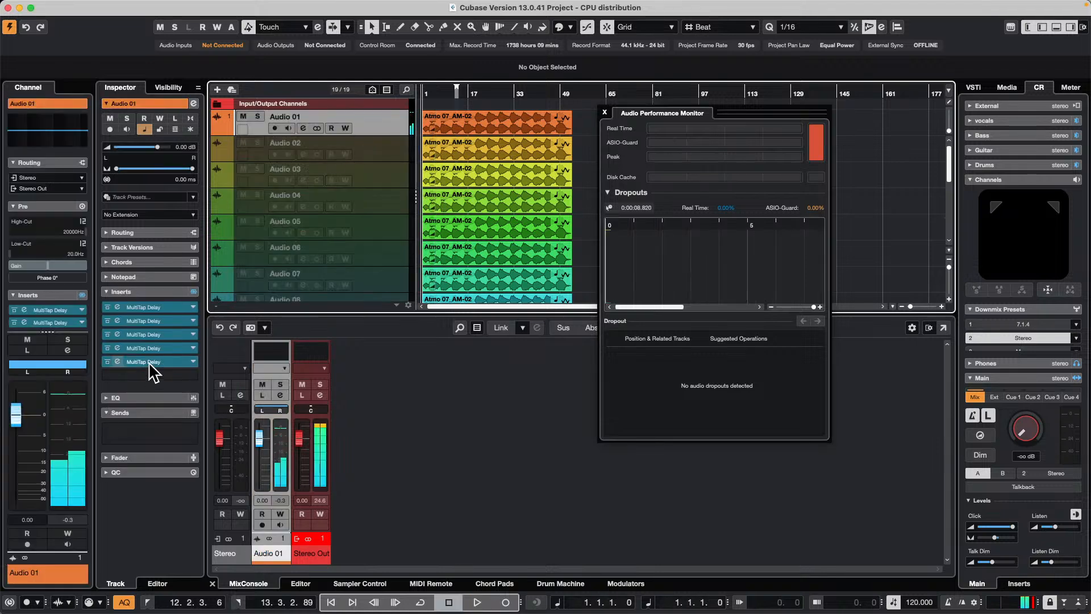
left_click_drag(149, 362, 310, 317)
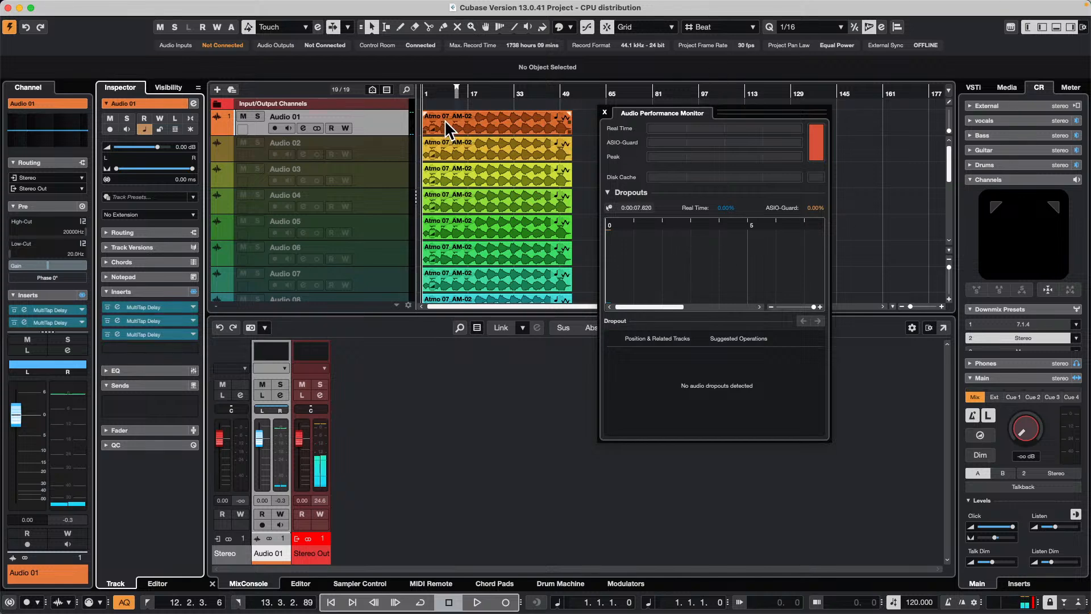
key("space")
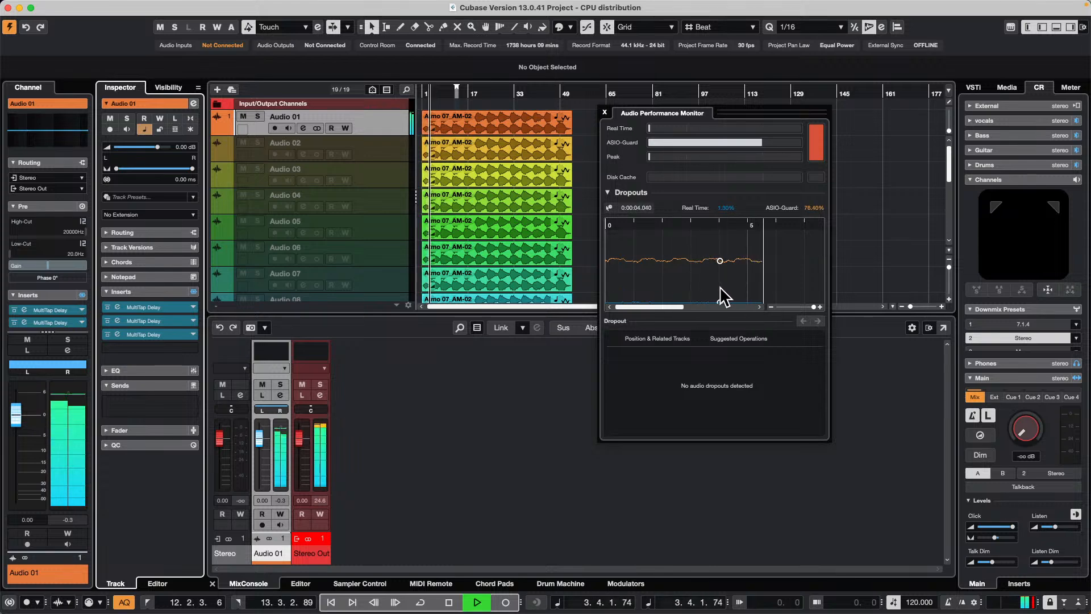
left_click(608, 193)
left_click(609, 192)
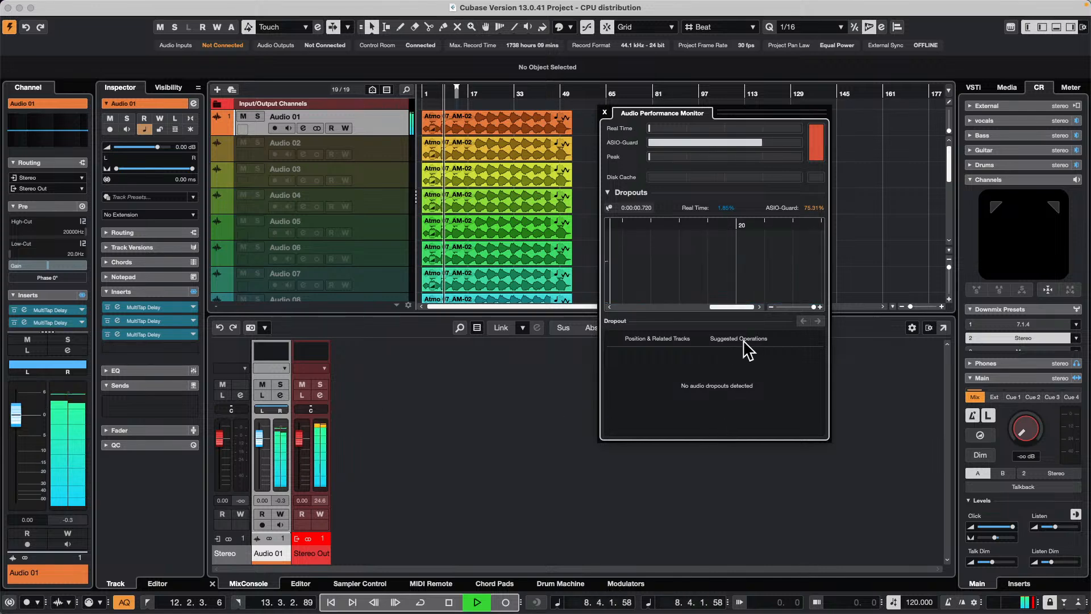
key("space")
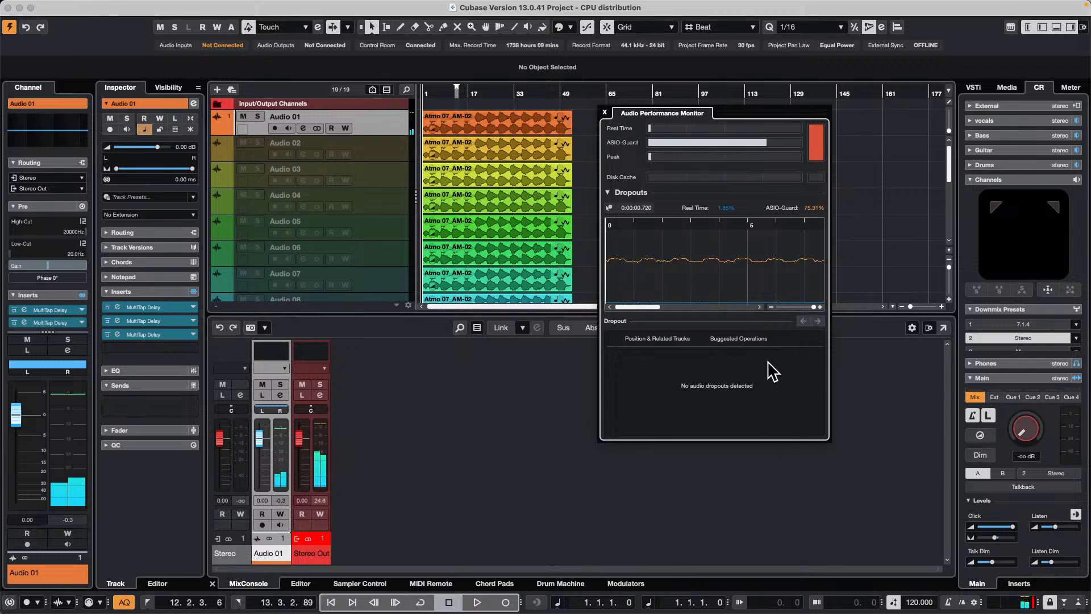
Add the VocalChain effect to Audio 01's fourth insert slot and close its plug-in window
left_click(193, 347)
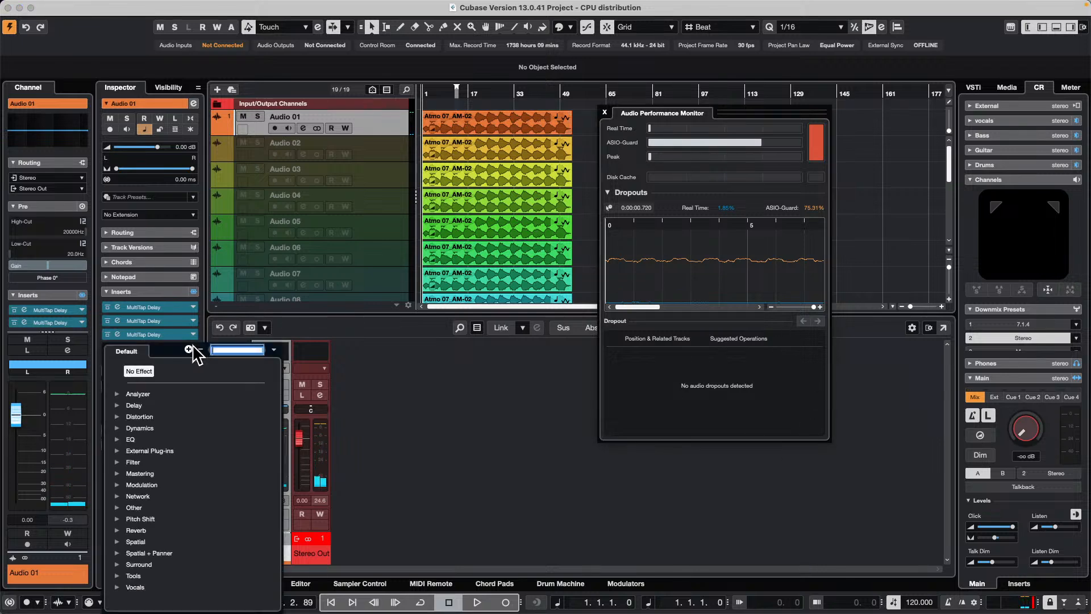
left_click(135, 586)
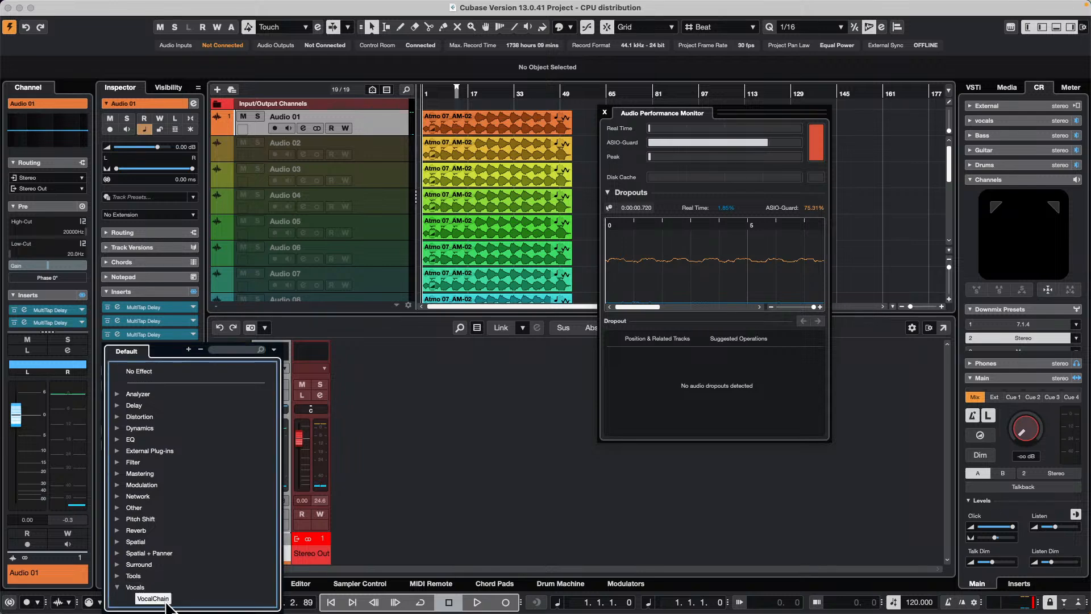
left_click(153, 599)
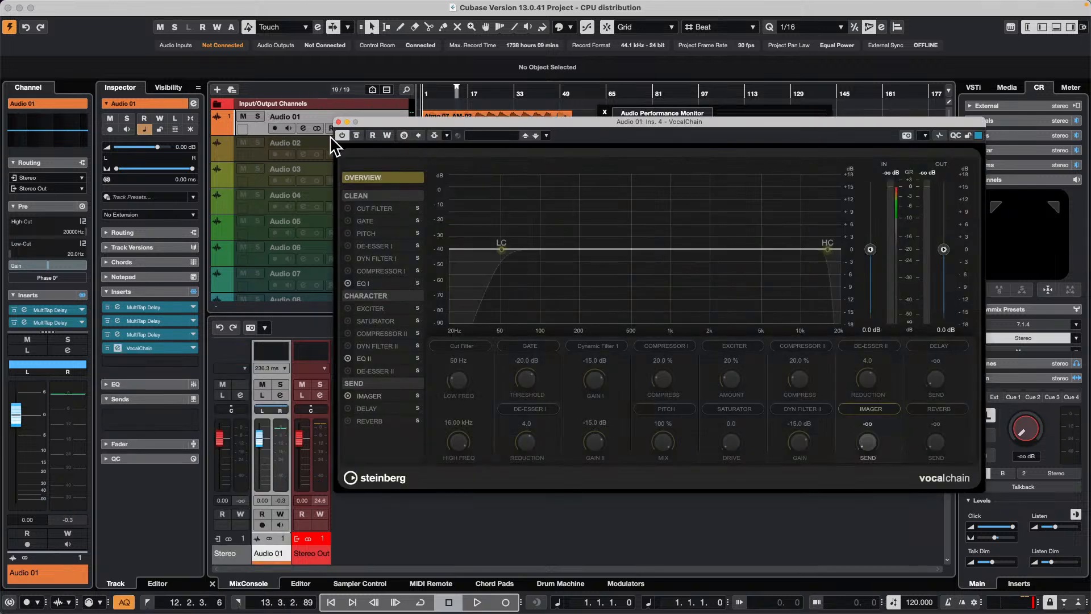
left_click(338, 122)
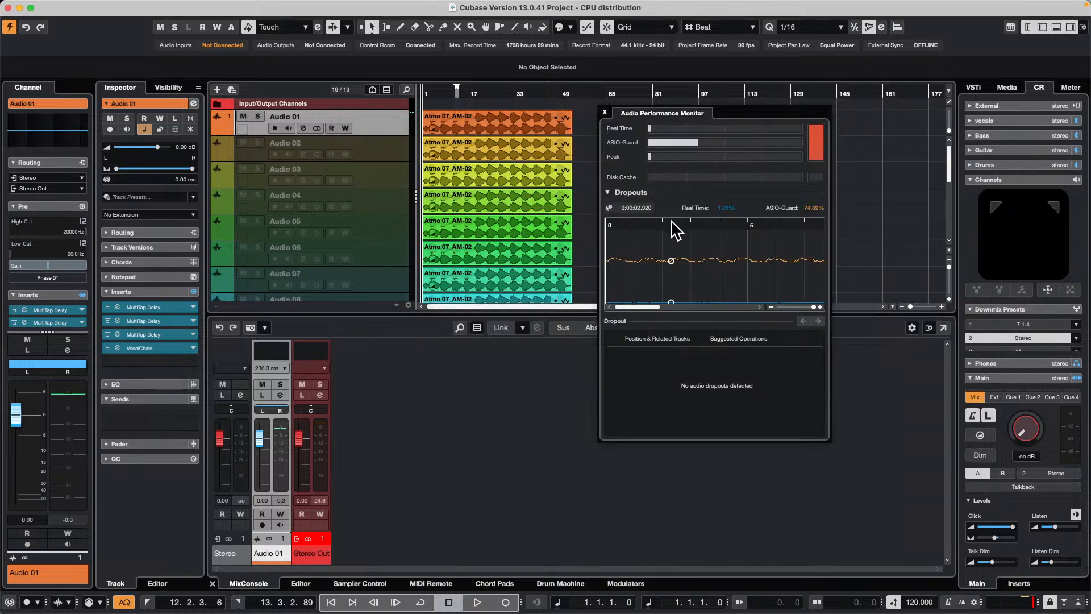
Start playback and enable the Audio 02 track while the project plays
key("space")
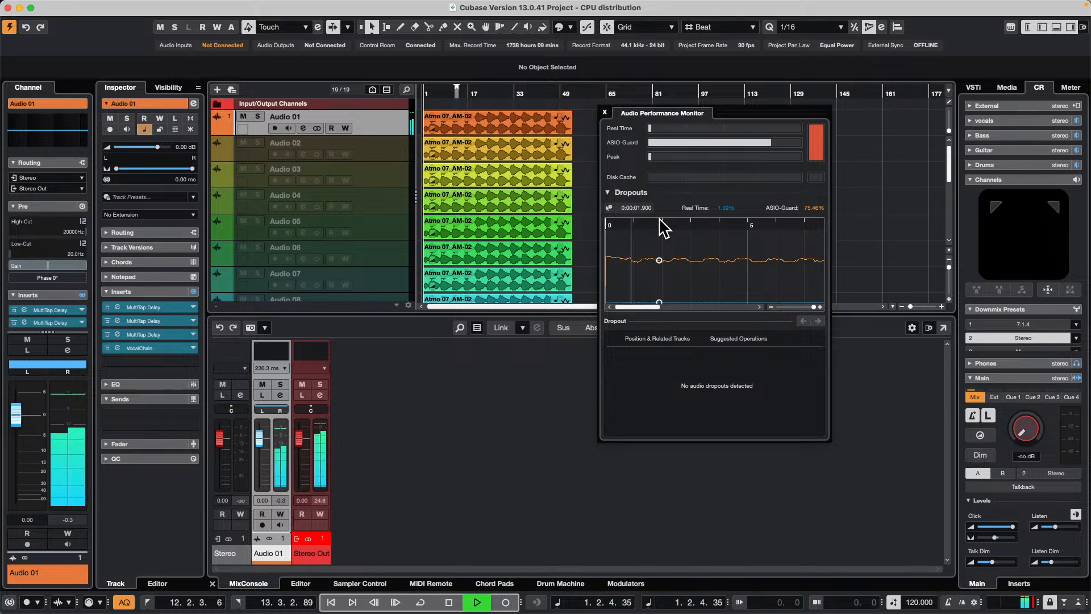
left_click(392, 151)
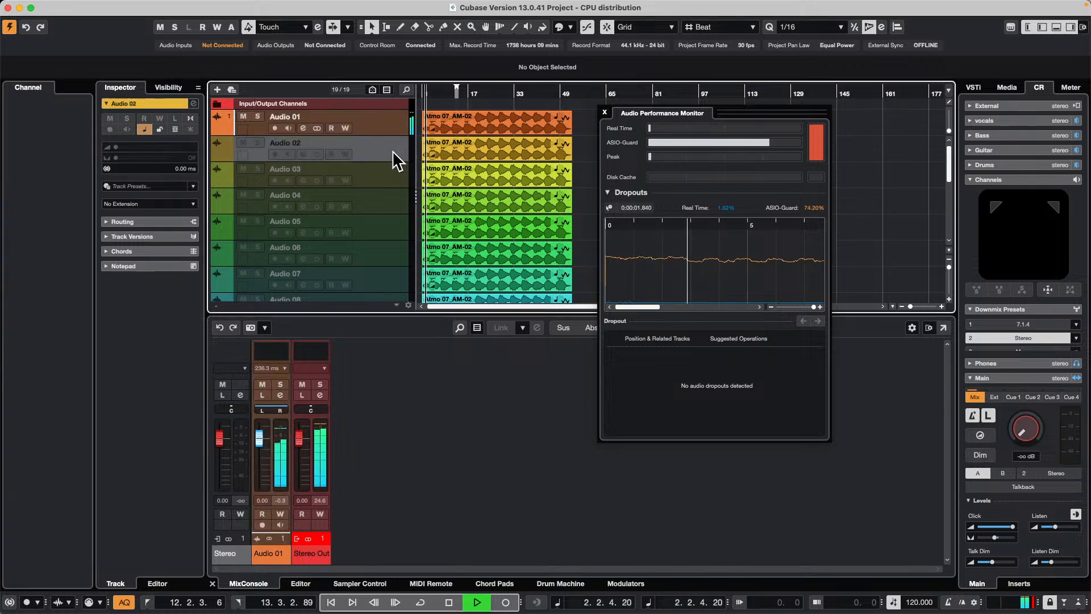
right_click(390, 151)
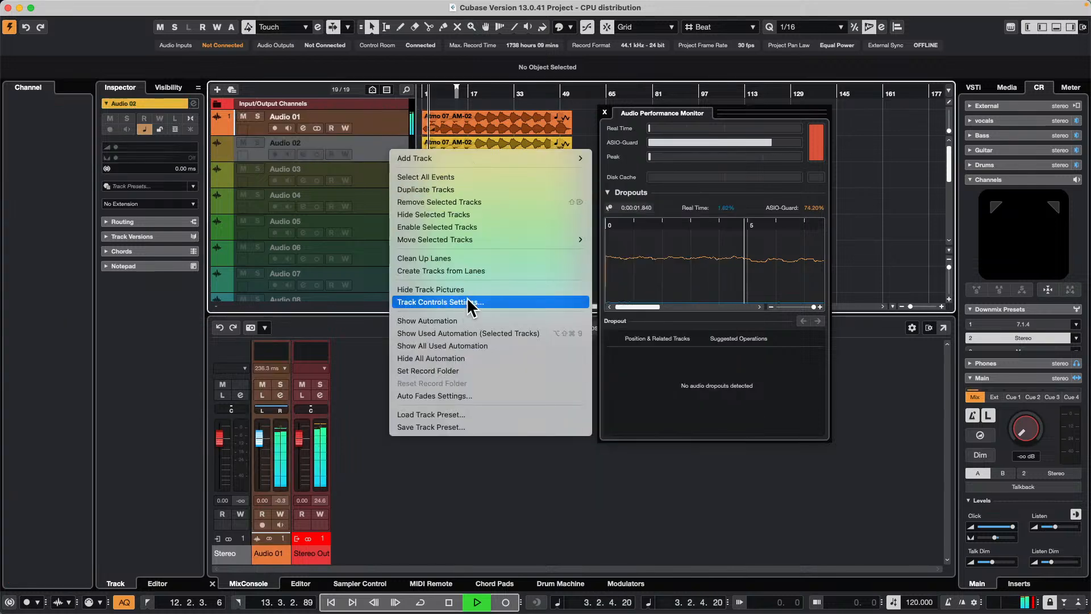
mouse_move(471, 239)
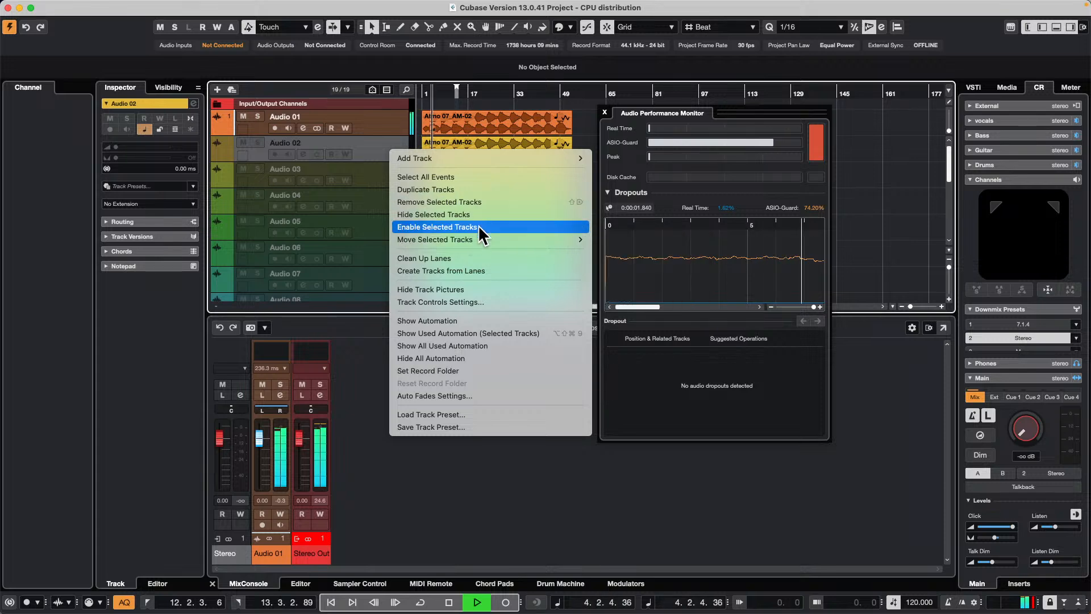
left_click(478, 227)
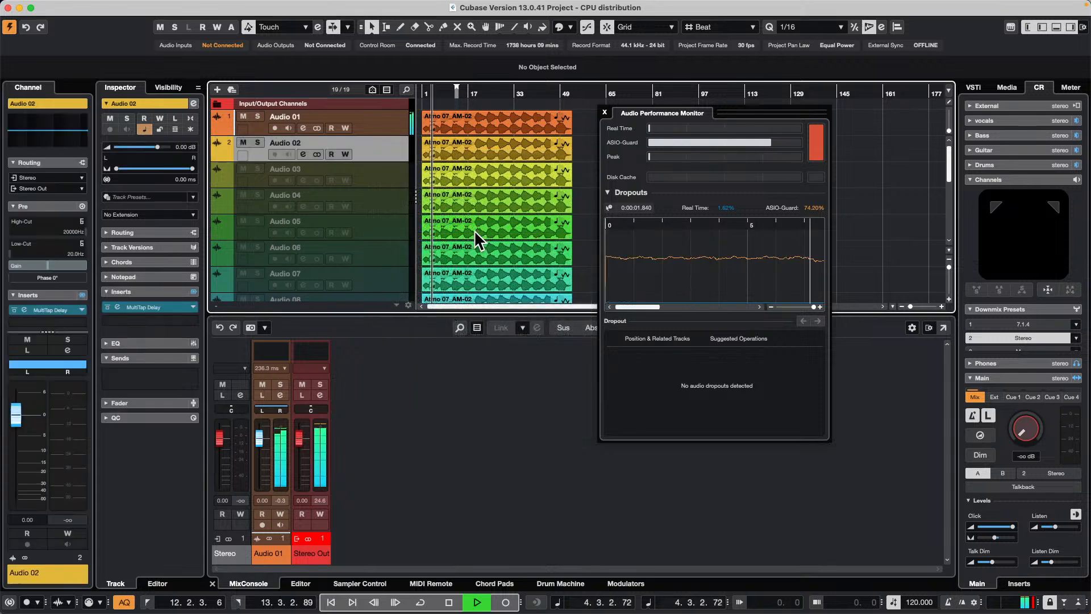
Enable tracks Audio 03, Audio 04 and Audio 05 one at a time during playback
right_click(385, 172)
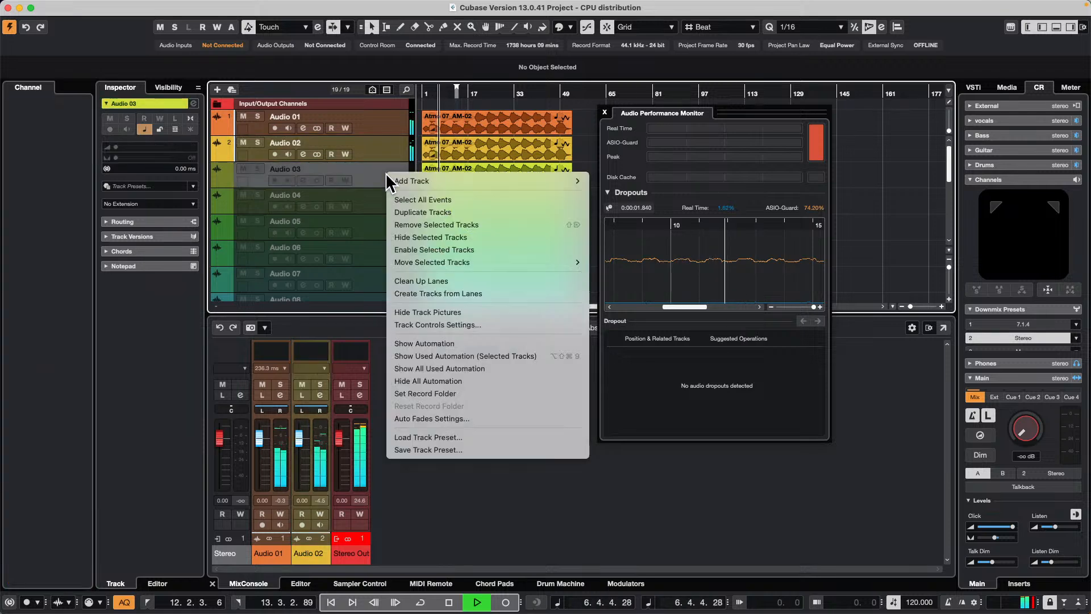
left_click(461, 246)
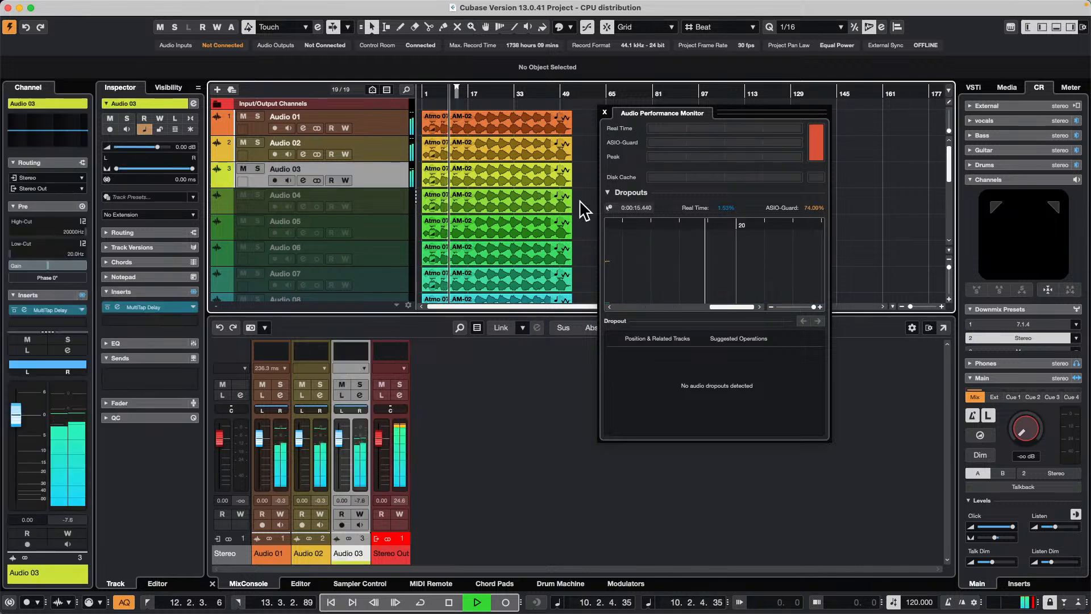
right_click(381, 196)
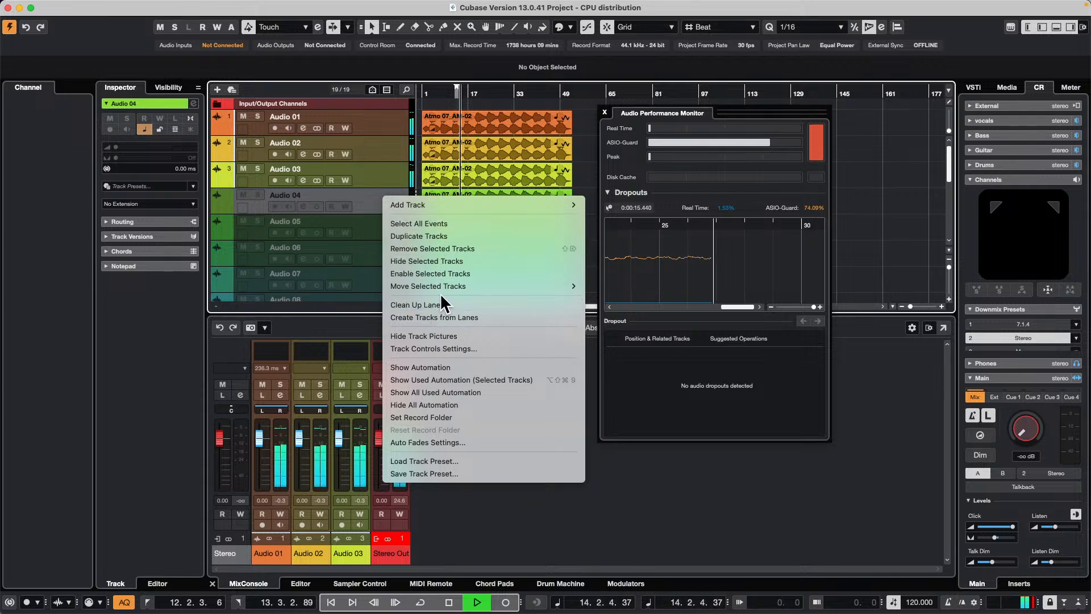
left_click(445, 274)
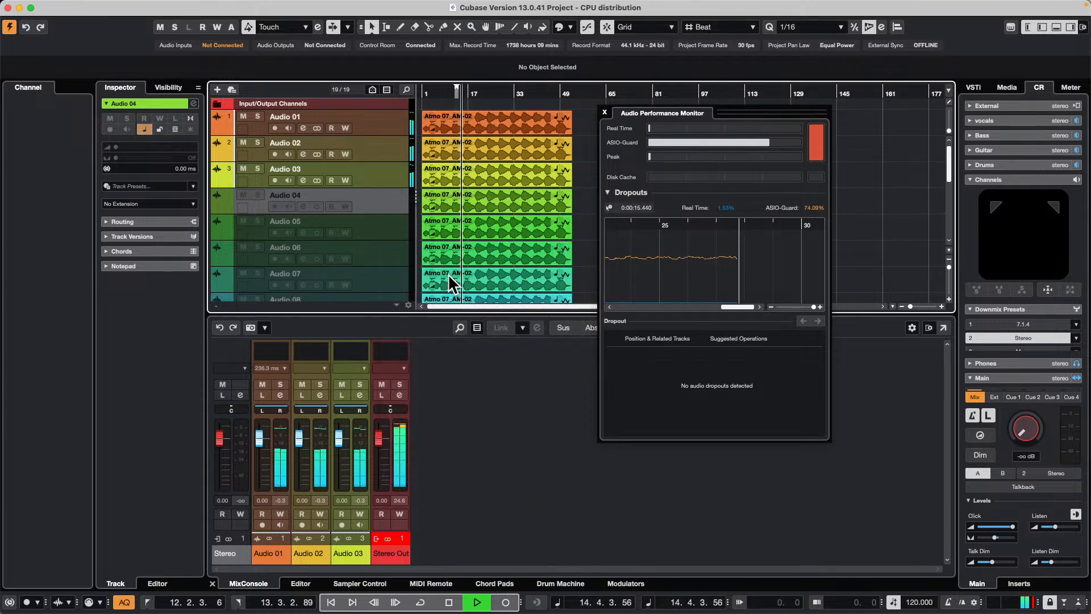
right_click(387, 222)
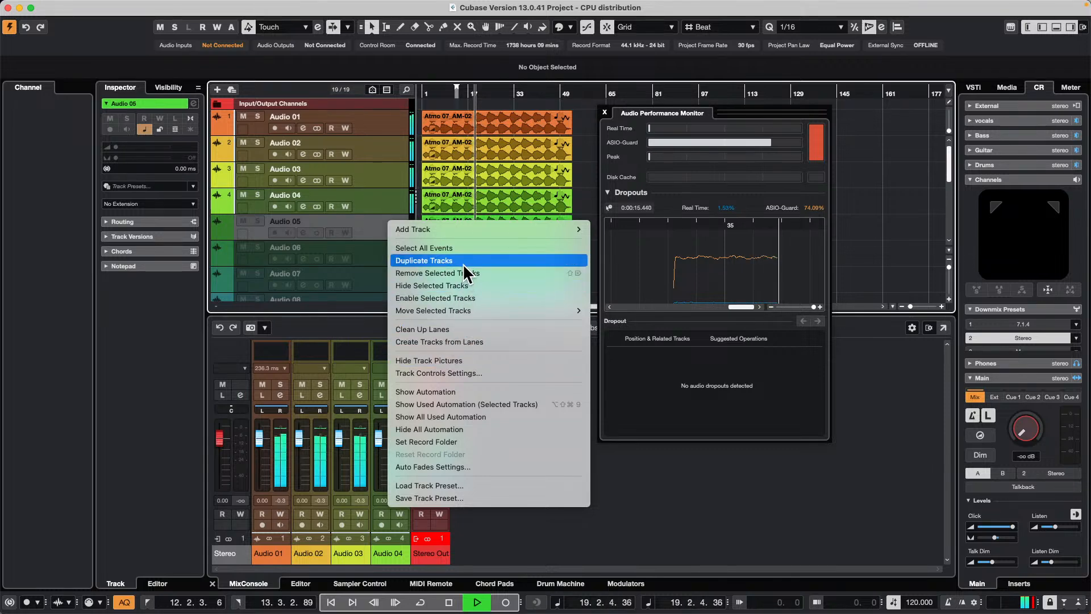
left_click(455, 299)
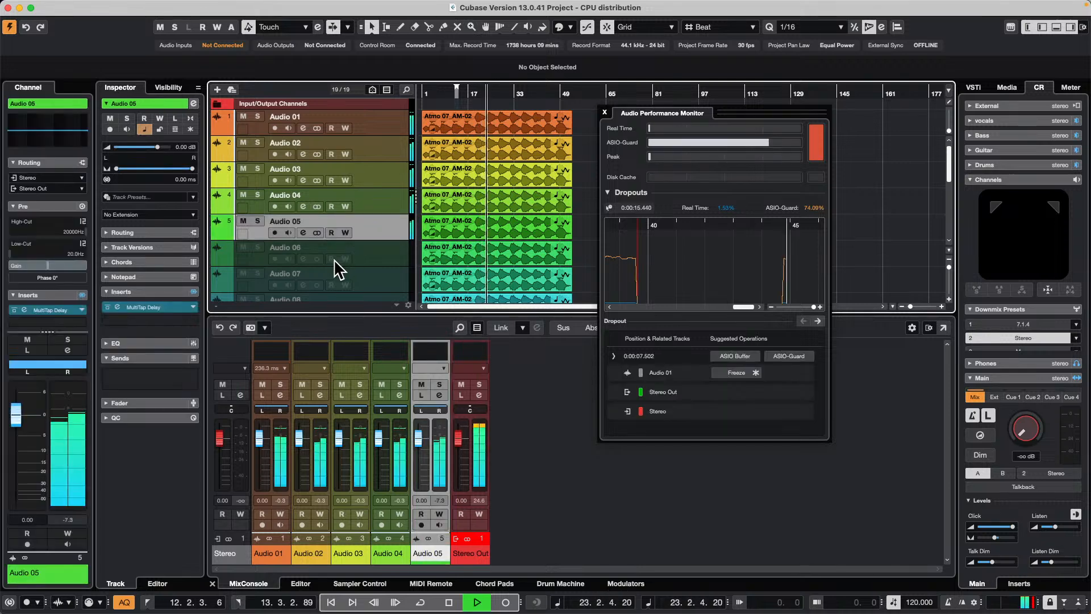
Enable the disabled Audio 06 track and stop playback after monitoring the audio performance load
right_click(378, 249)
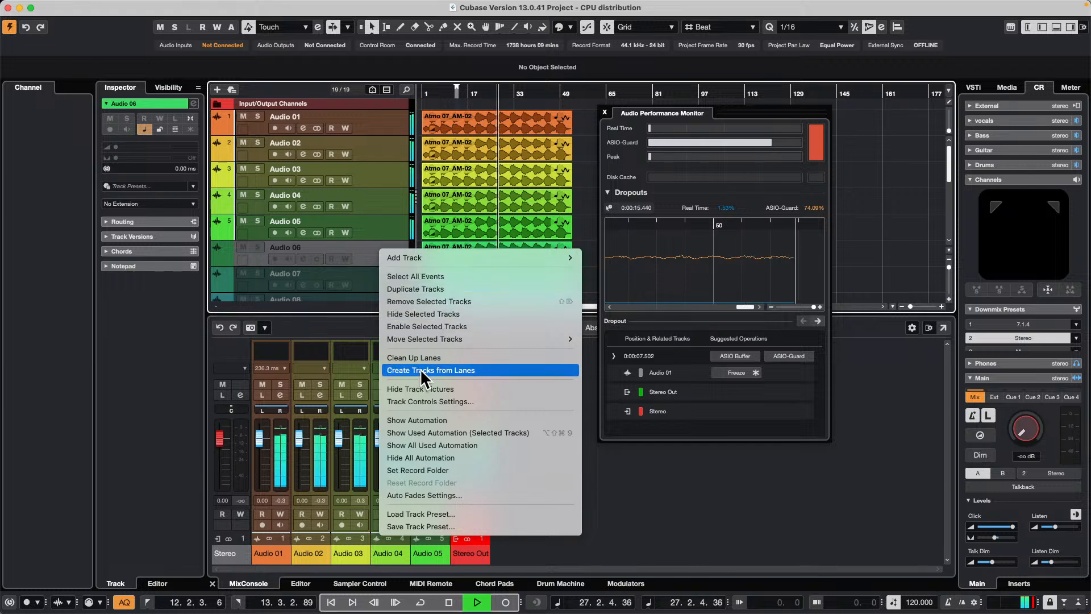
left_click(486, 327)
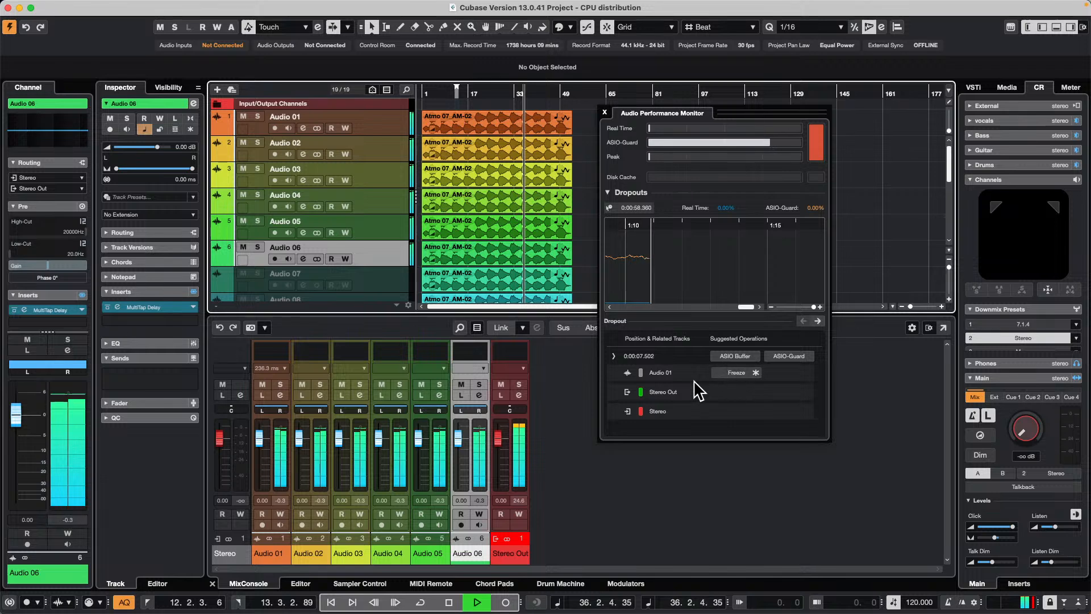
key("space")
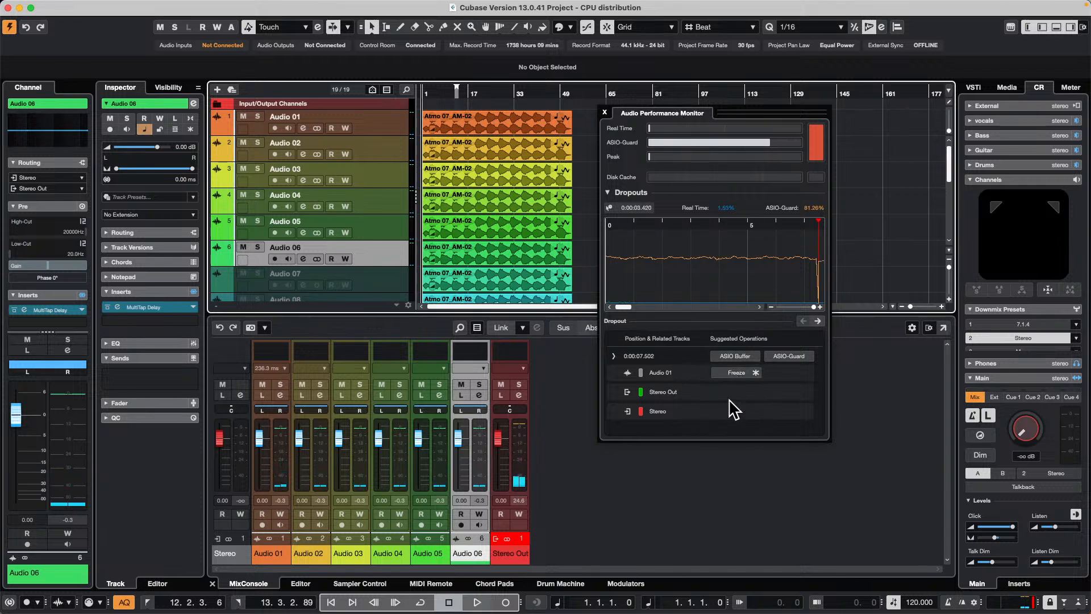
Freeze the Audio 01 channel from the dropout's suggested operations with a 0 s tail, and play the project briefly to check the load
left_click(607, 194)
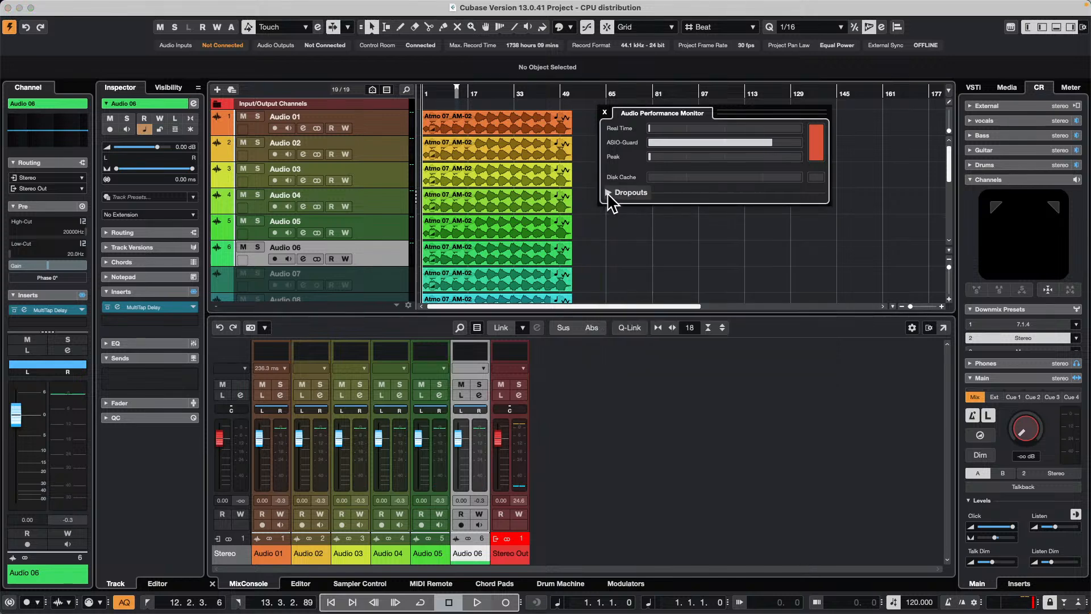
left_click(609, 193)
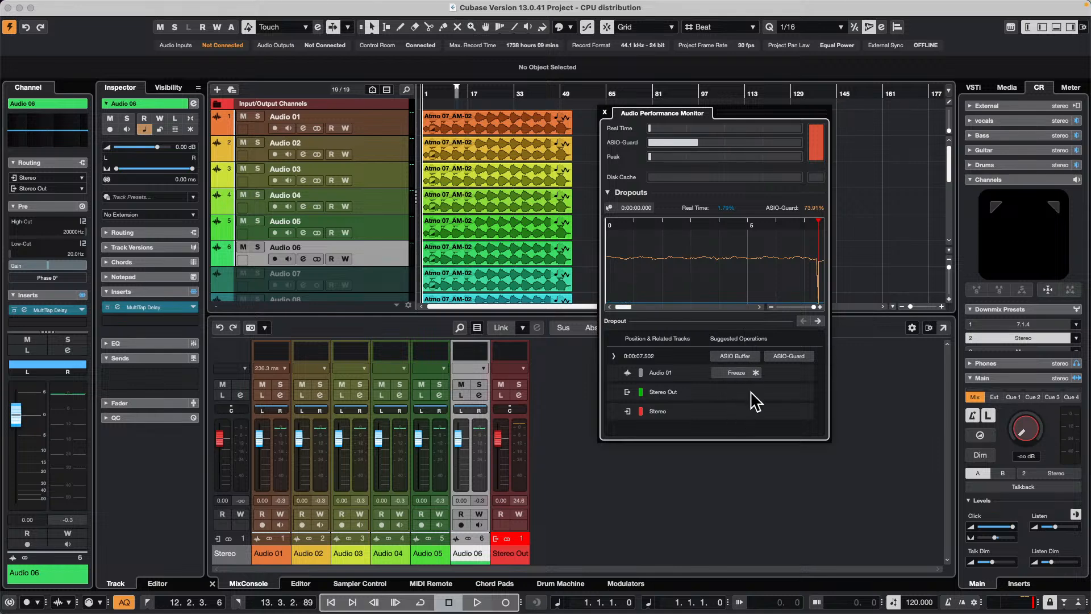
left_click(736, 374)
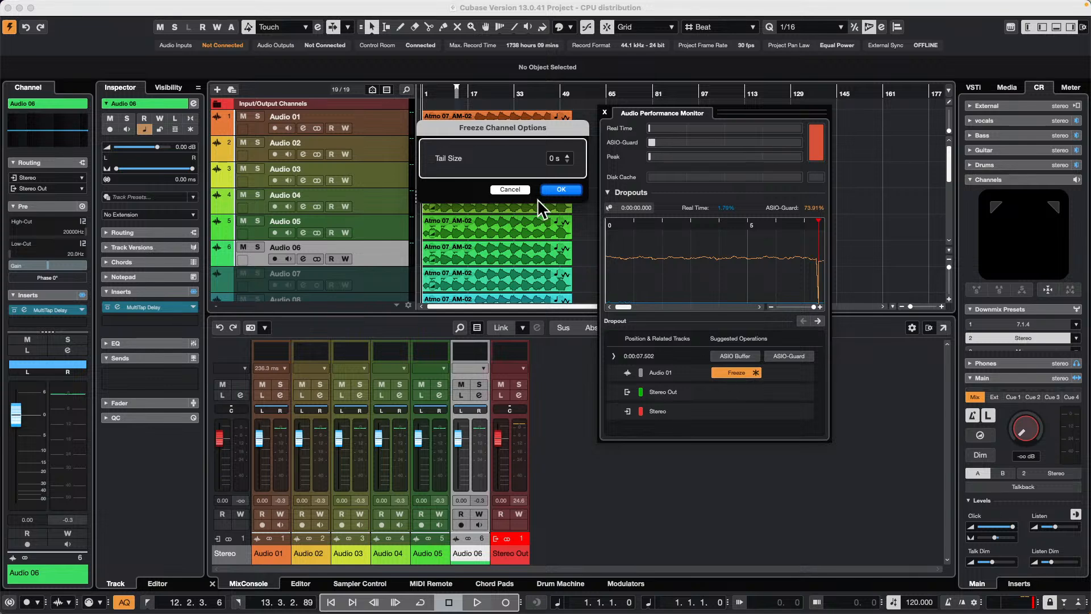
left_click(567, 192)
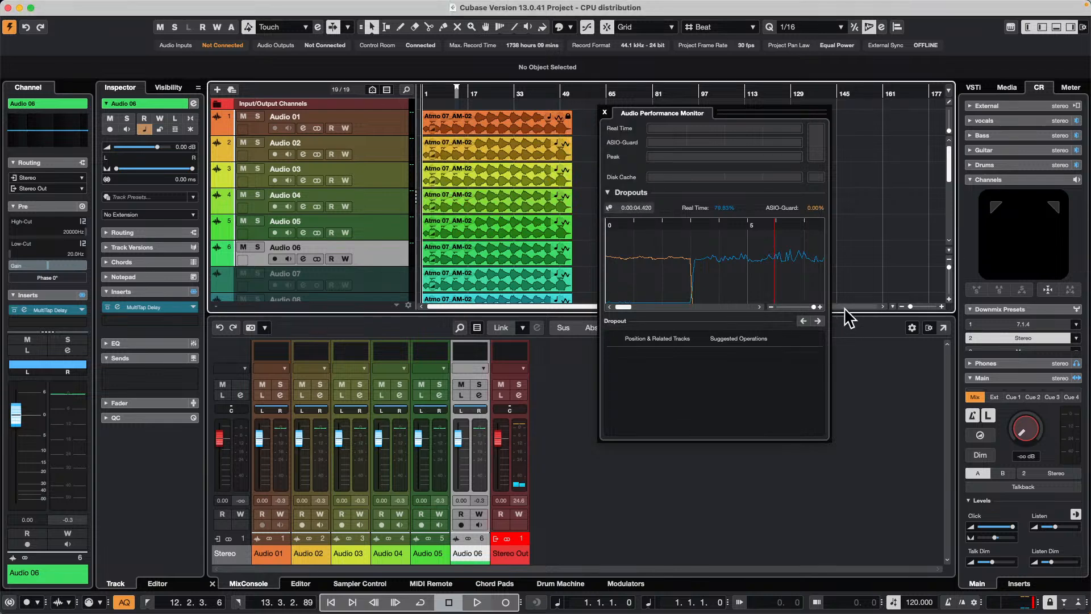
key("space")
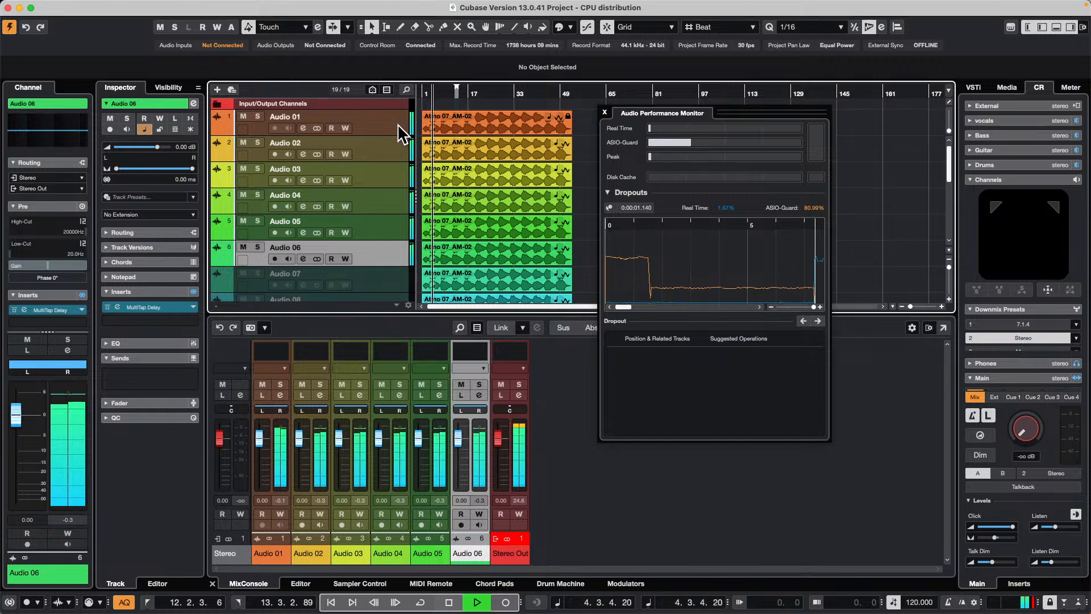
key("space")
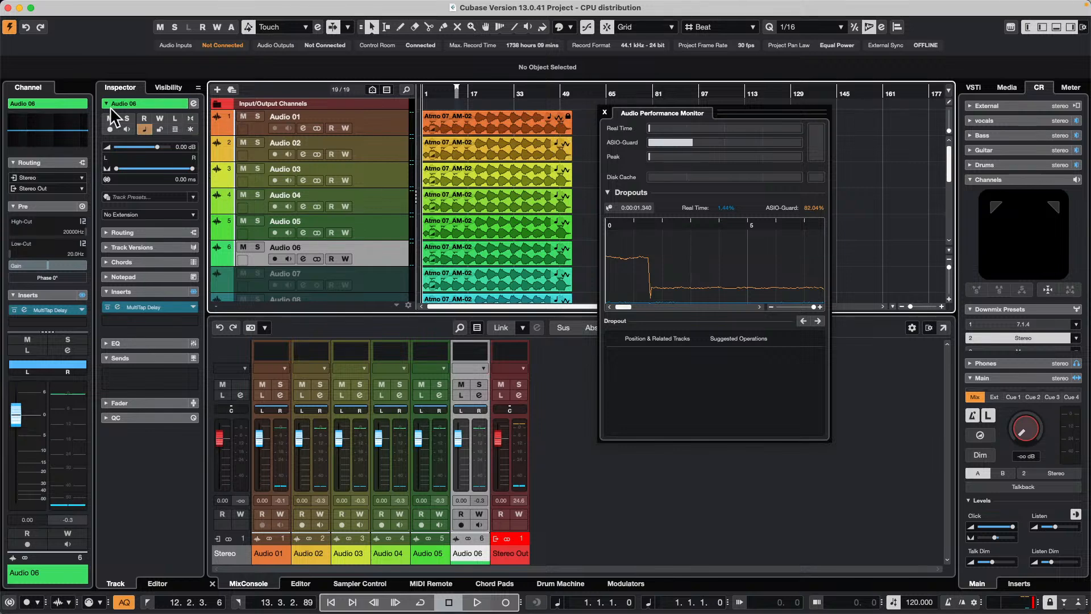
Unfreeze the Audio 01 channel, deleting its freeze files, and play the project to monitor the dropouts
left_click(364, 117)
left_click(194, 127)
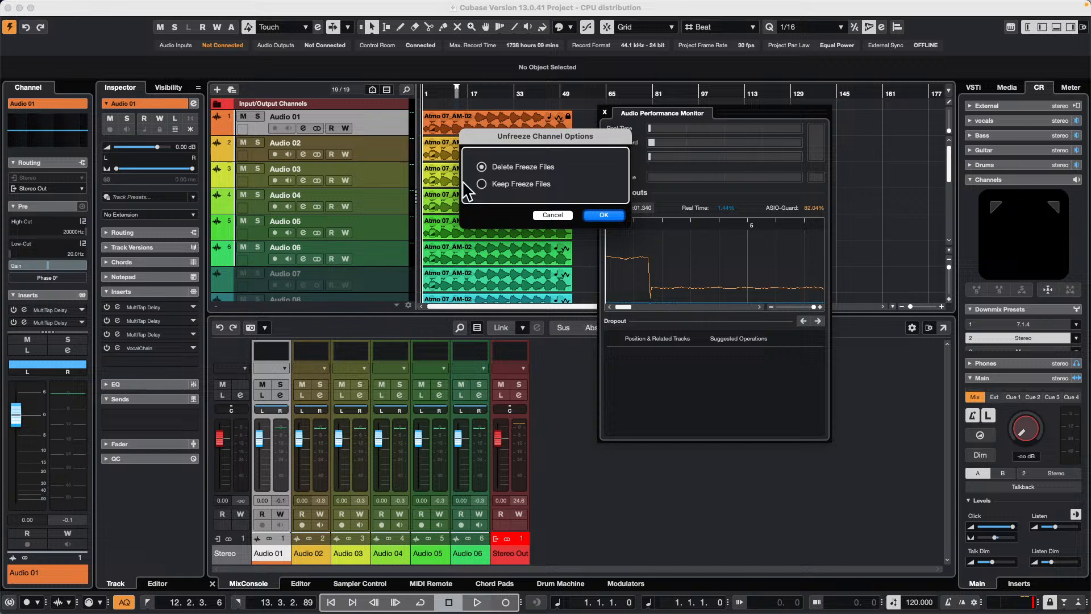
left_click(593, 220)
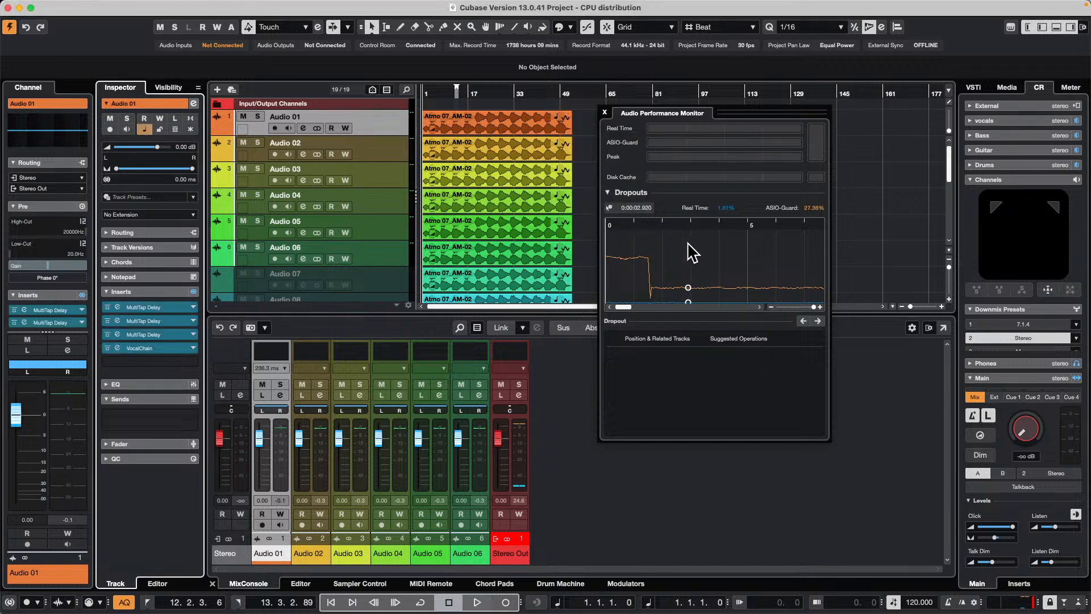
key("space")
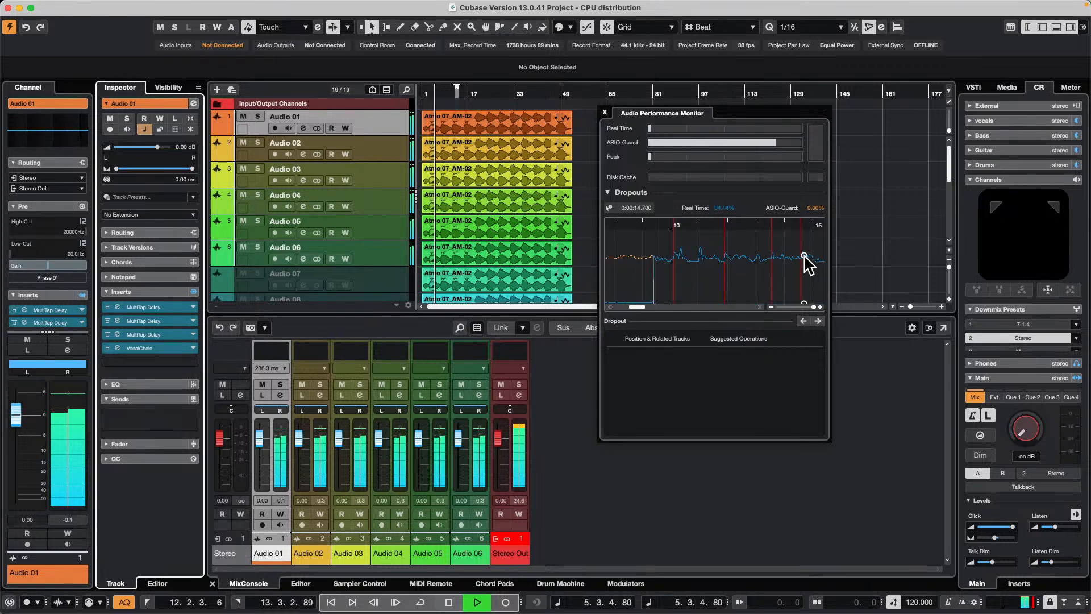
key("space")
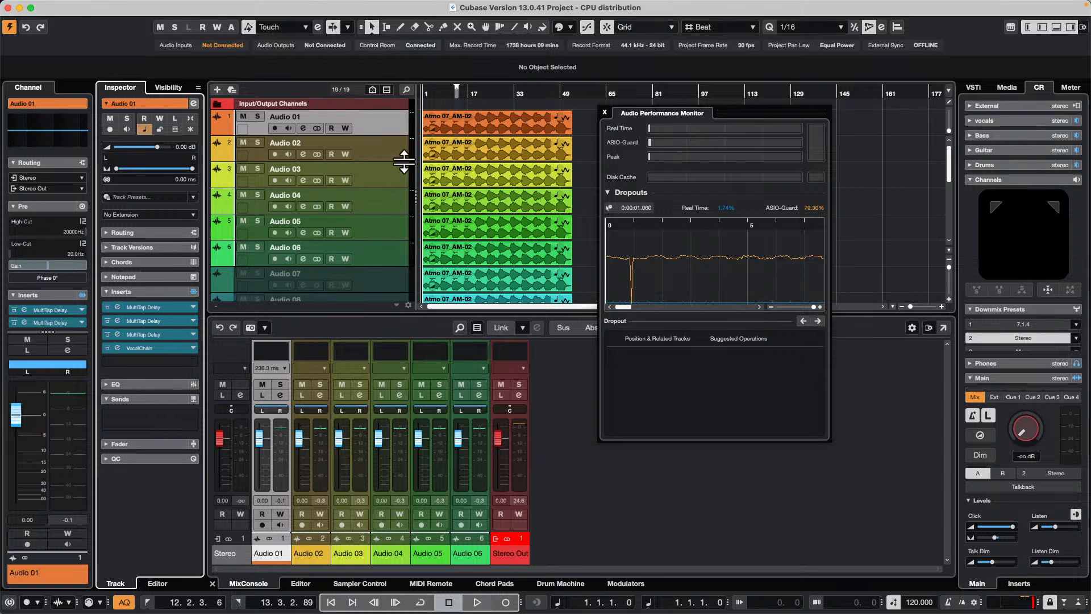
Open the "beatles stones t" project from the recent projects
left_click(391, 136)
scroll(388, 136, "down", 5)
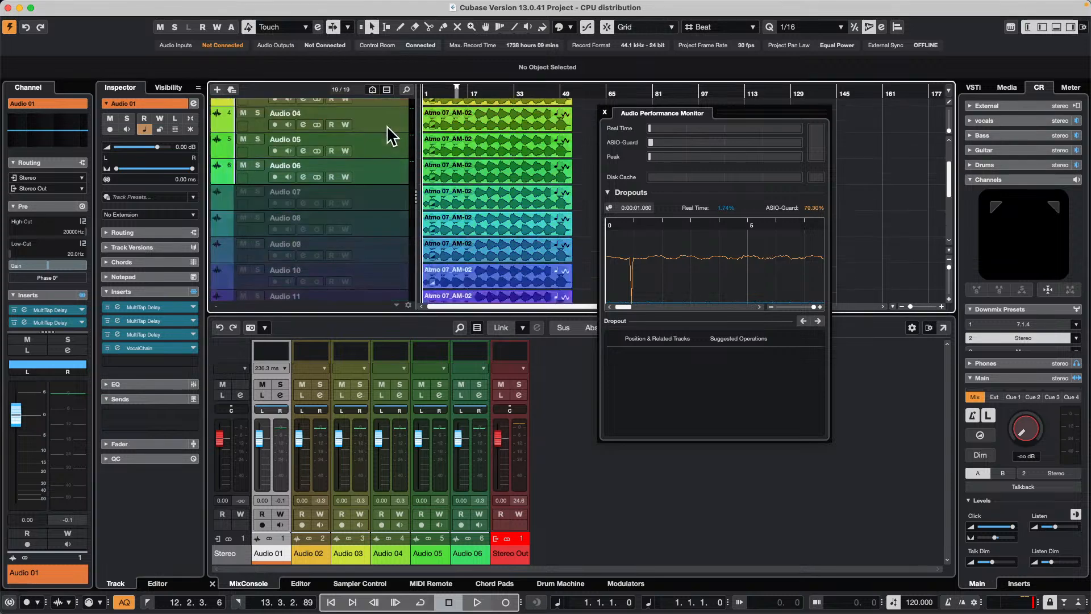
left_click(78, 5)
mouse_move(134, 248)
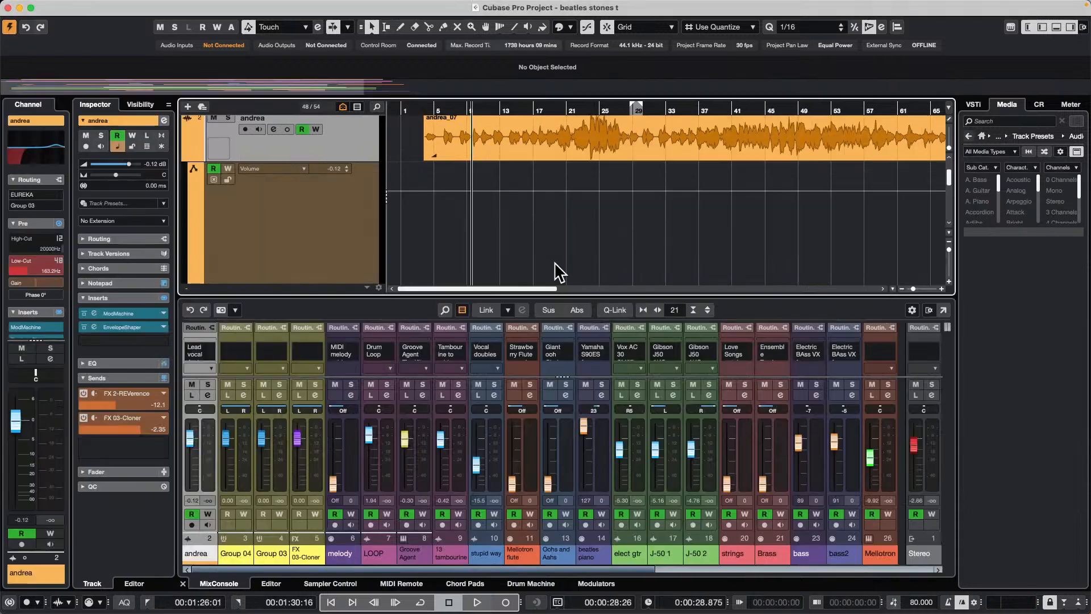
Revert the "beatles stones t" project to its previously saved version
left_click(75, 6)
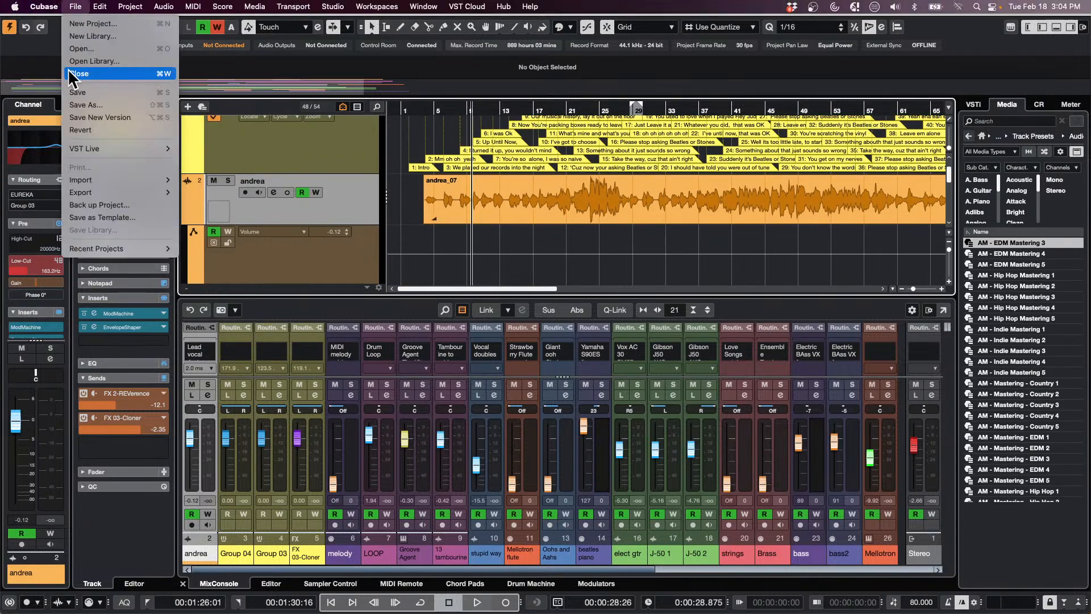
mouse_move(89, 244)
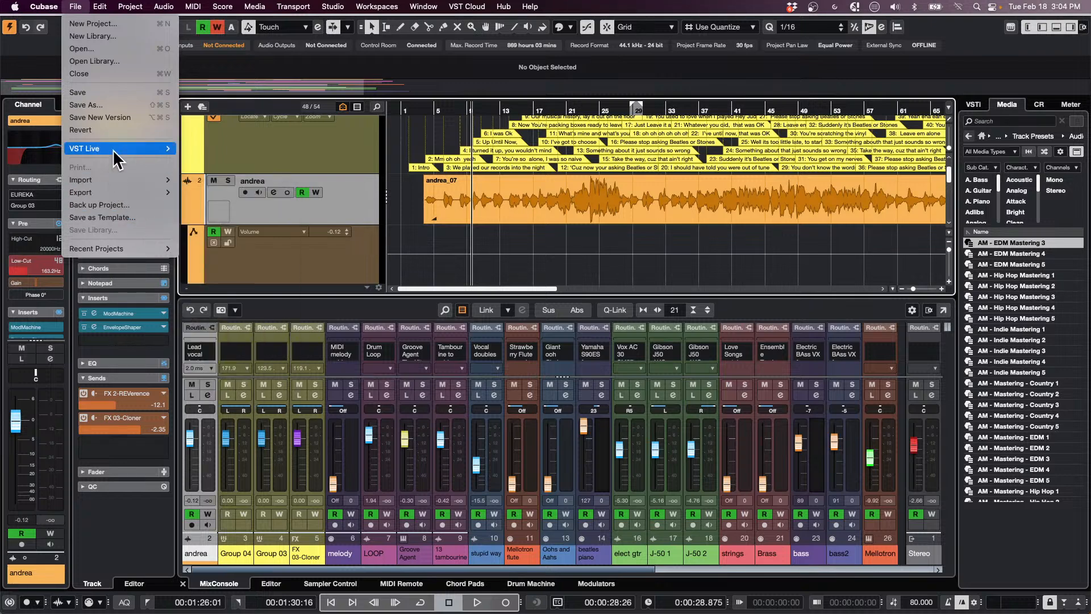
left_click(112, 129)
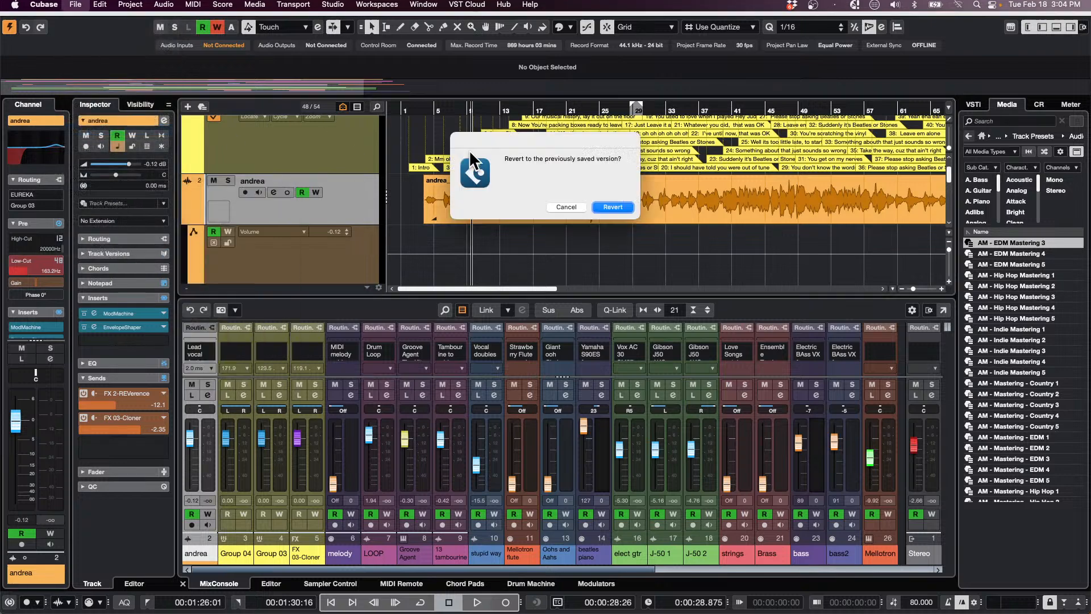
left_click(627, 209)
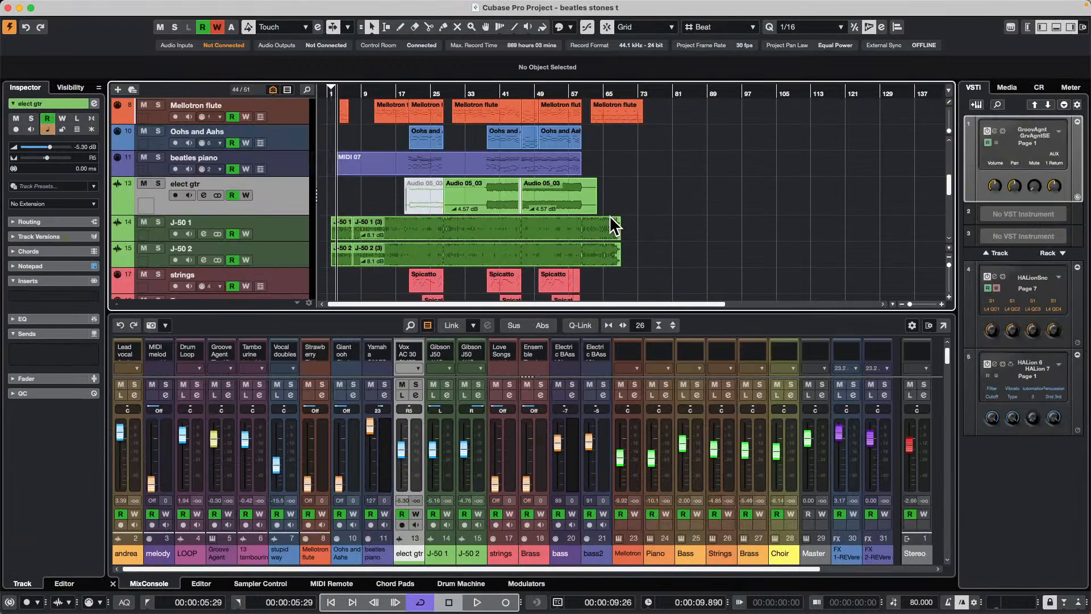
Start playback and raise the Control Room main level to -13.1 dB
key("space")
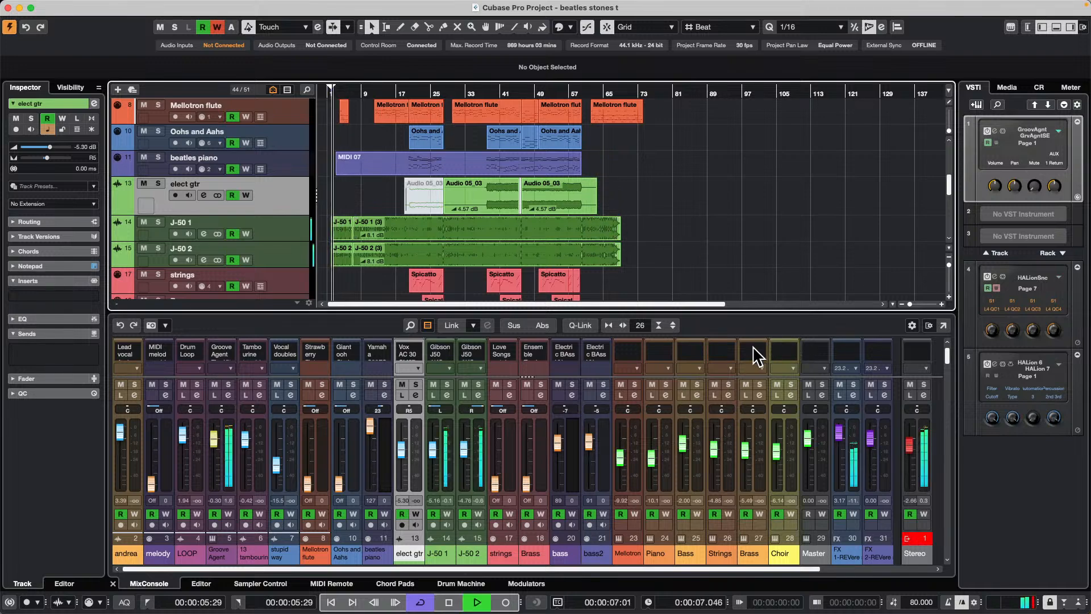
left_click(1039, 87)
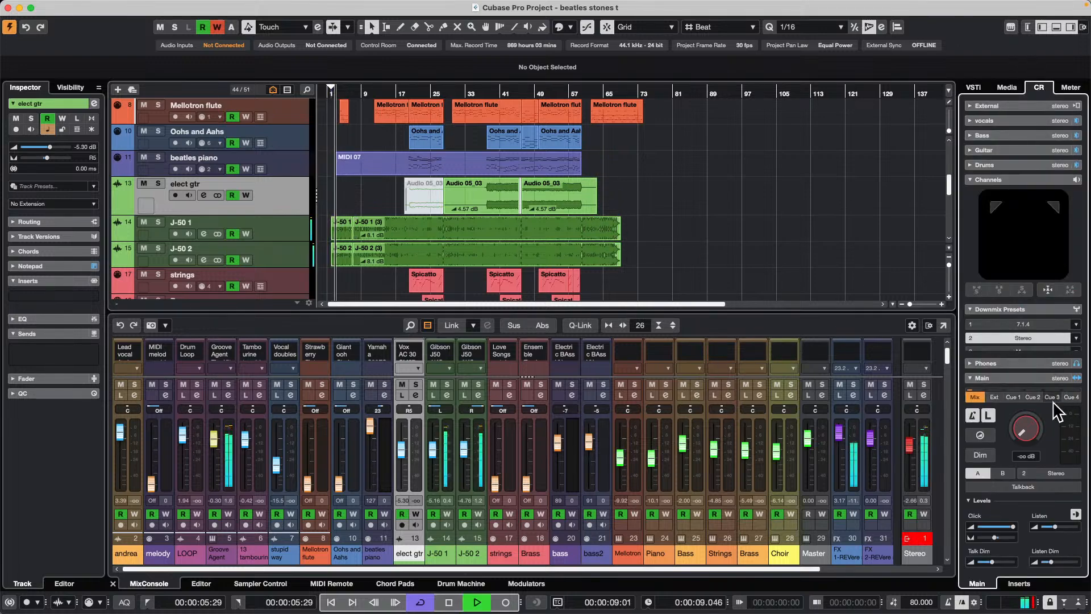
left_click_drag(1026, 431, 1018, 389)
Open the Stereo output's channel settings and load the Black Valve dynamics effect in the first insert slot
left_click(921, 395)
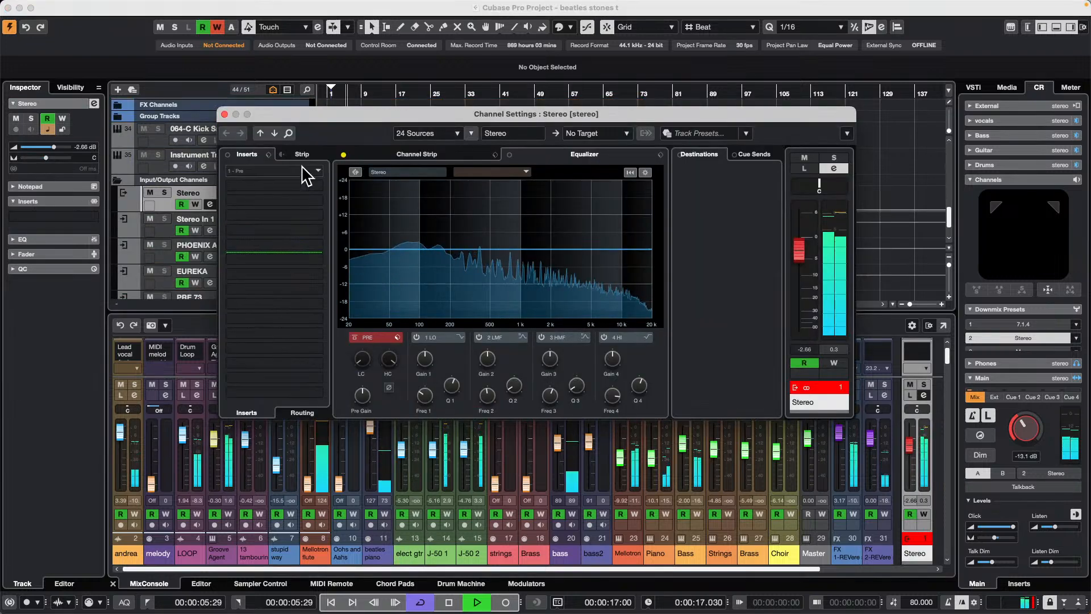
left_click(317, 169)
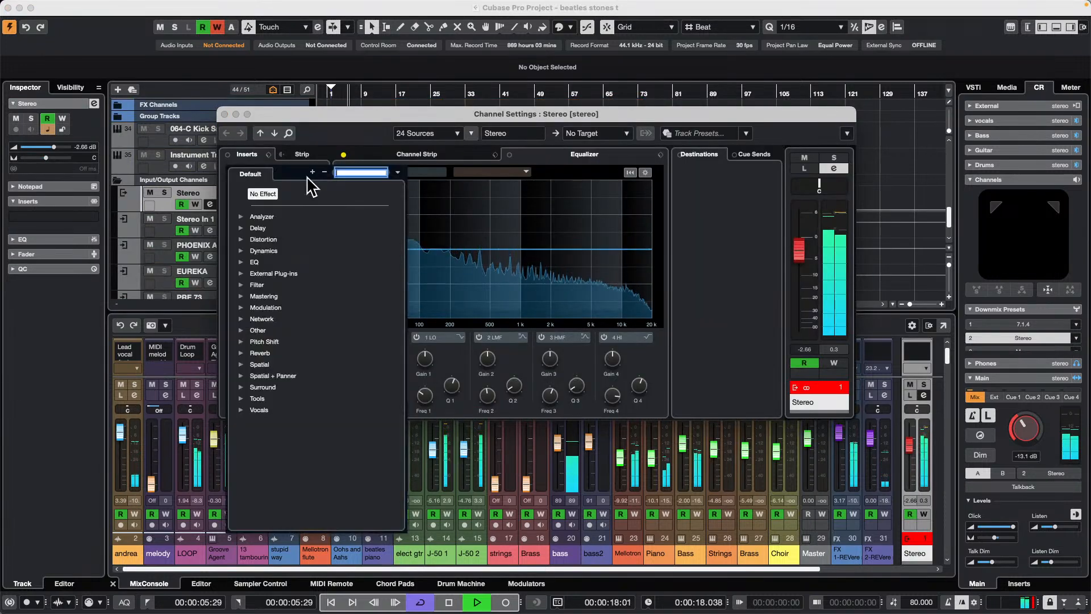
left_click(244, 250)
left_click(267, 261)
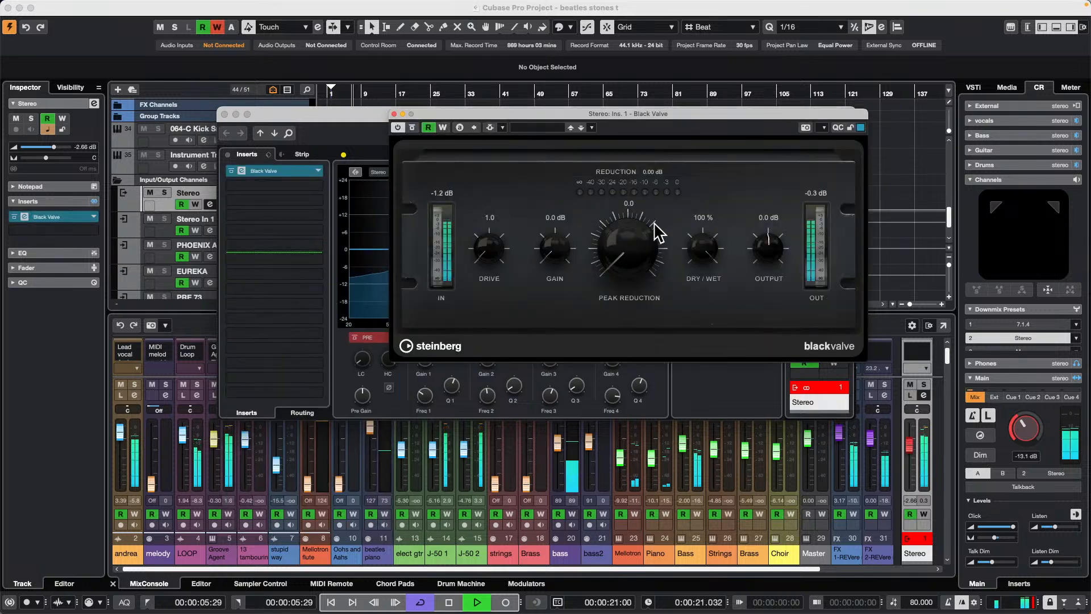
Adjust Black Valve's peak reduction to 5.5 and its dry/wet mix to 100 %
left_click_drag(628, 263, 624, 209)
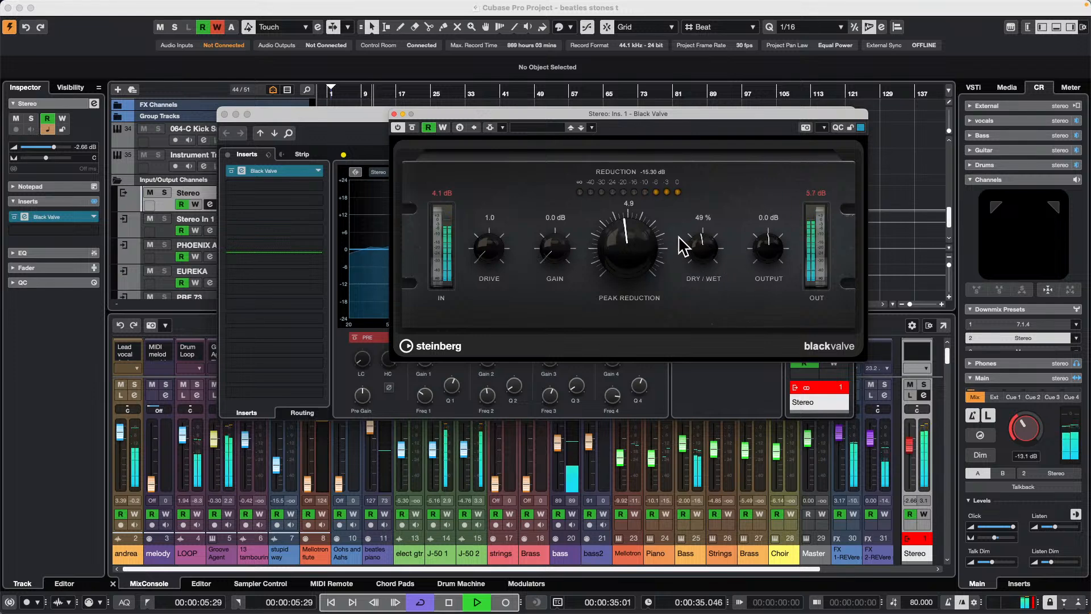
left_click_drag(701, 259, 647, 198)
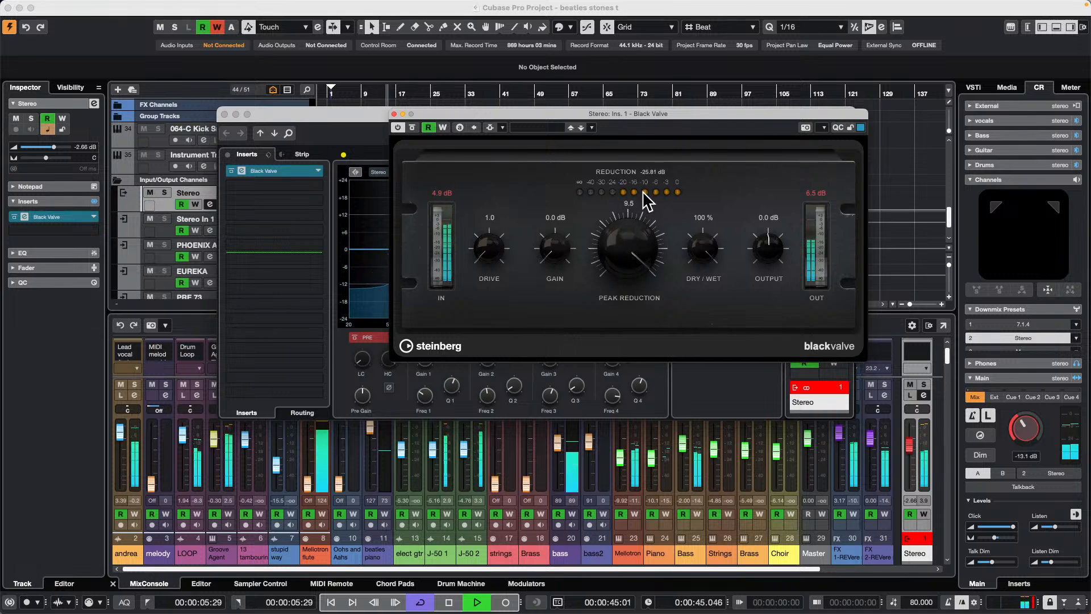
left_click_drag(648, 202, 628, 236)
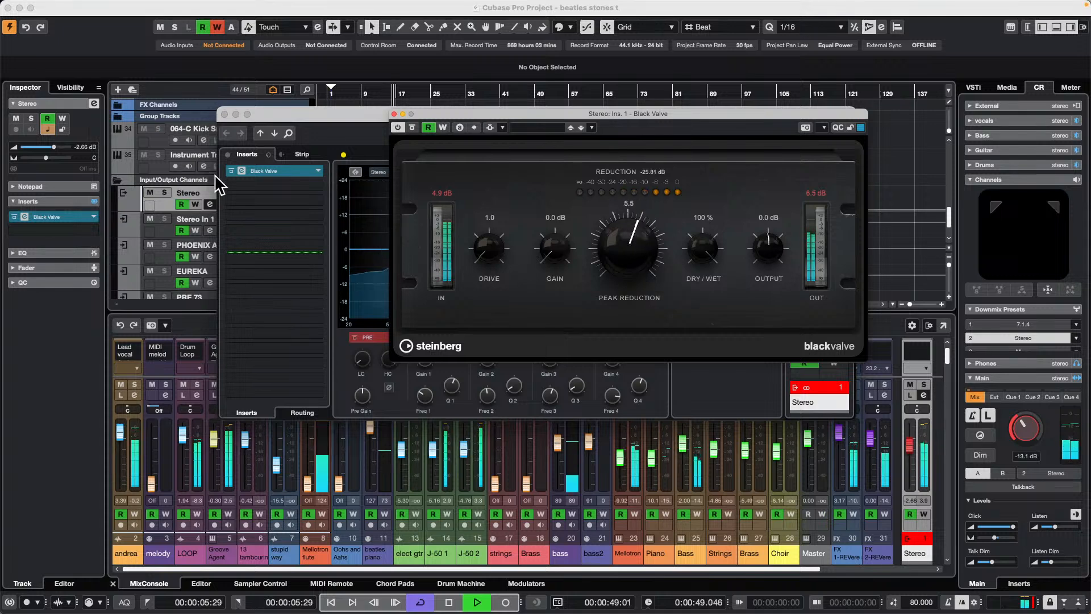
Bypass Black Valve and load VintageCompressor in the Stereo output's second insert slot
left_click(231, 171)
left_click(319, 186)
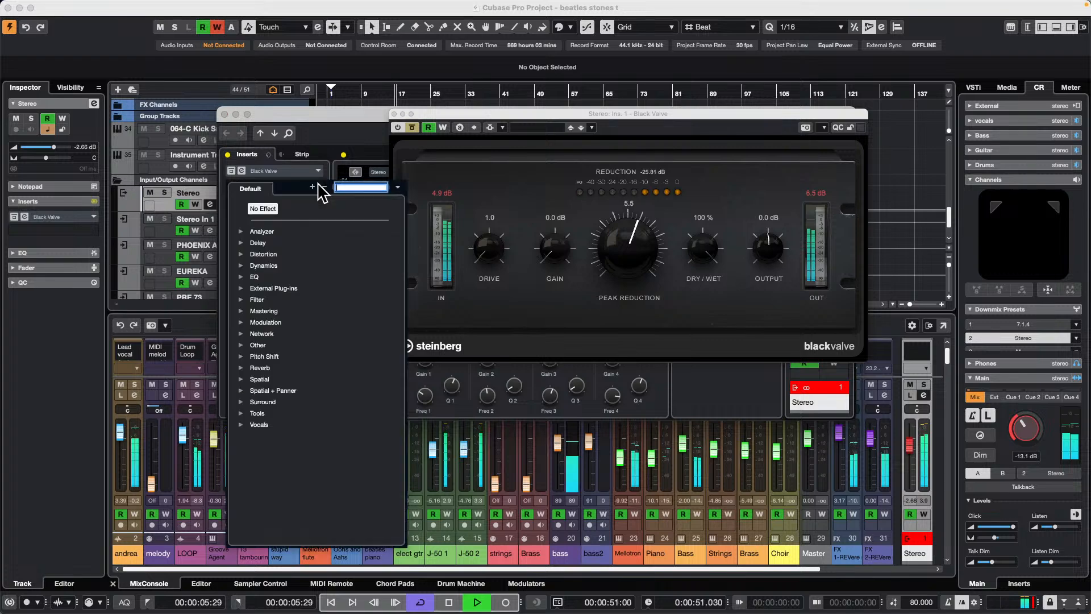
left_click(243, 266)
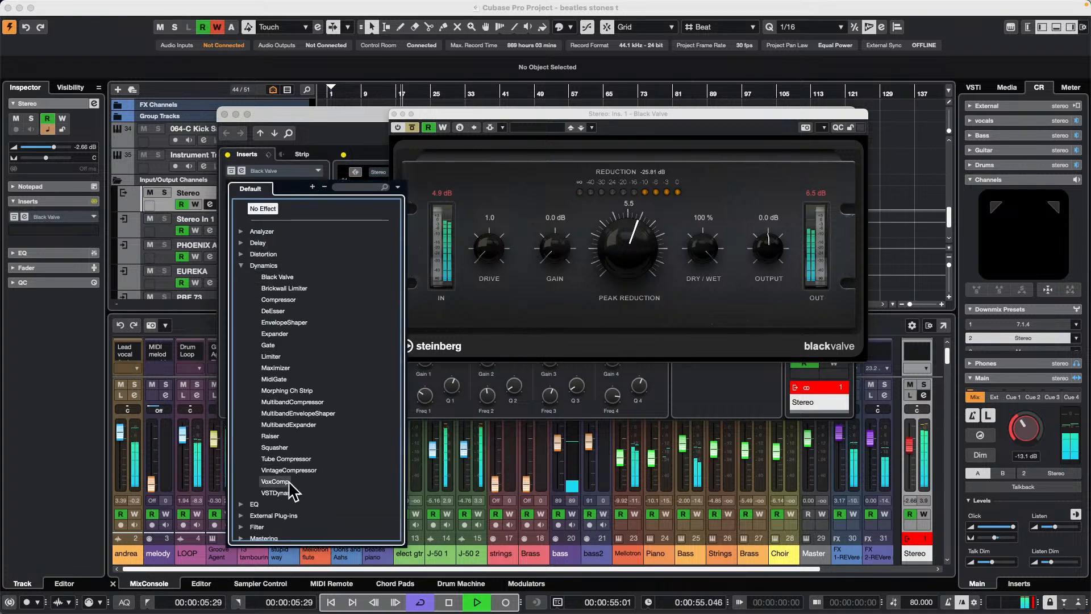
left_click(302, 471)
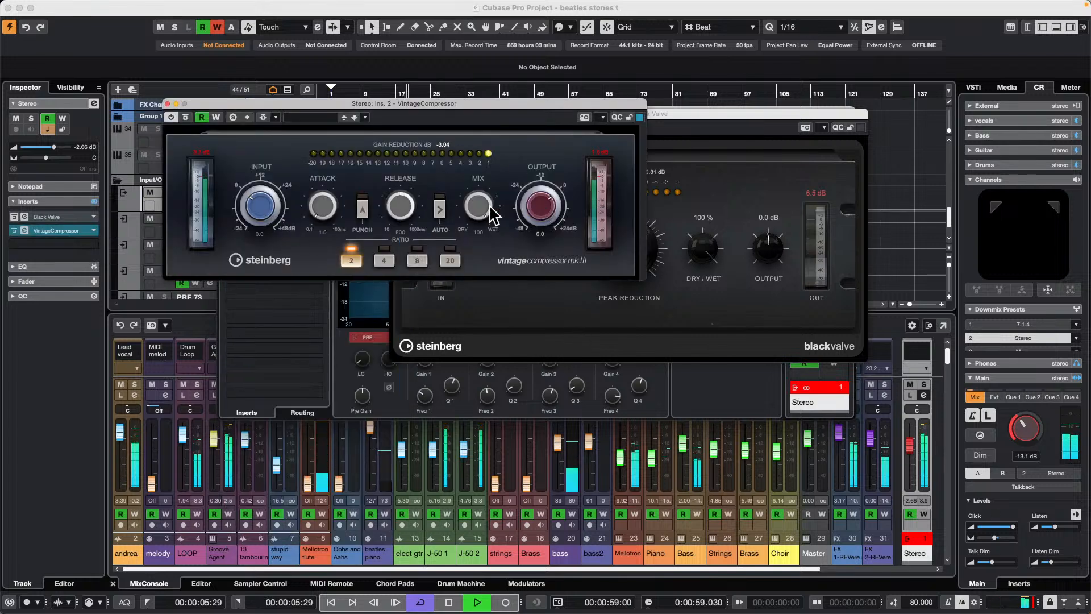
Set VintageCompressor's input to 27.0, attack to 0.1 and output to -20.9
left_click_drag(282, 220, 276, 199)
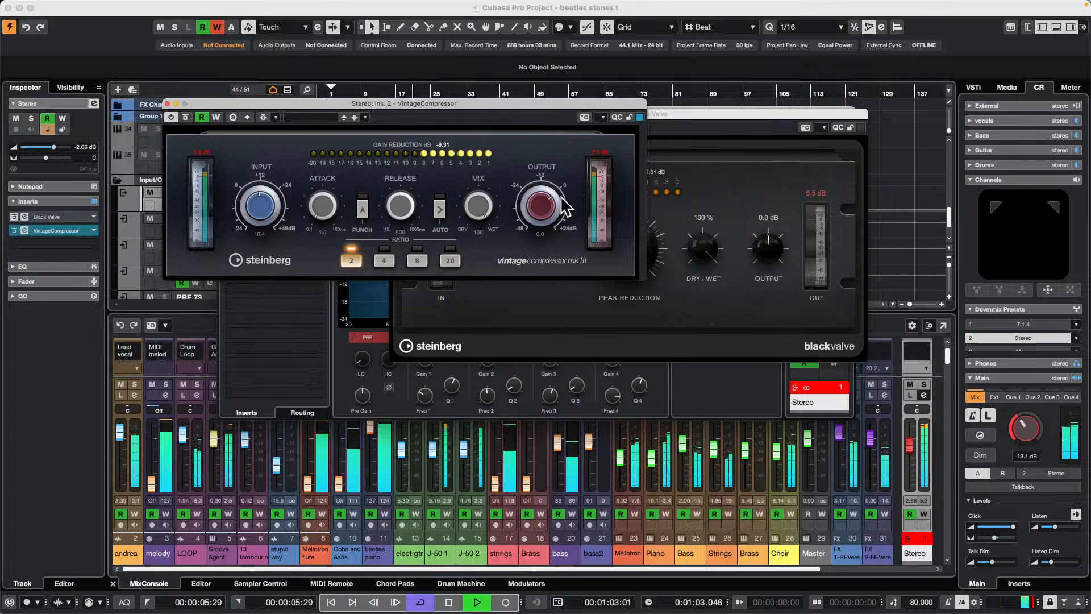
left_click_drag(547, 204, 542, 220)
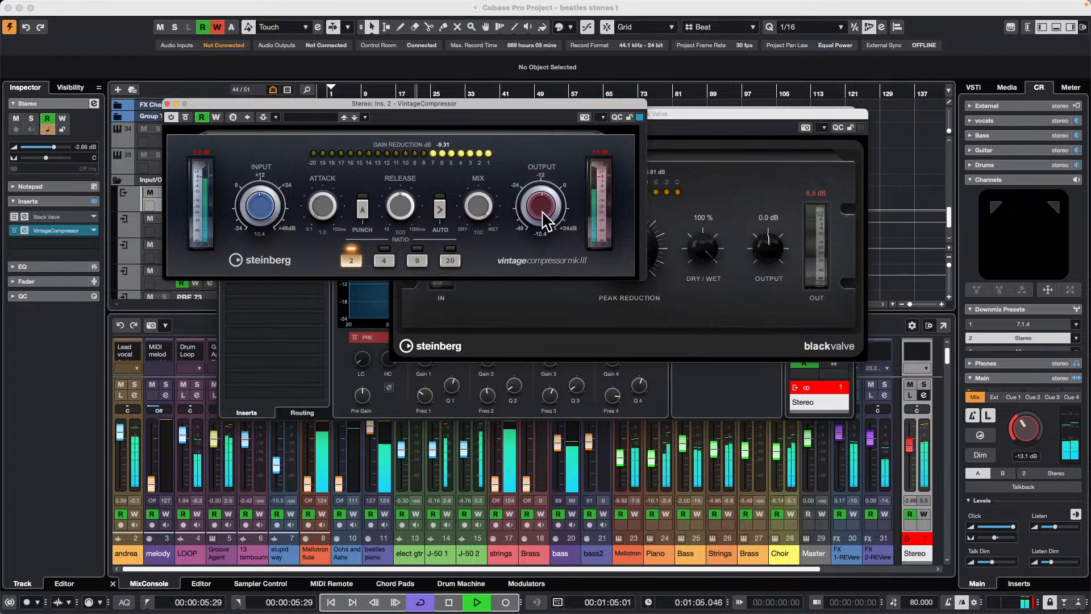
left_click_drag(321, 213, 284, 194)
left_click_drag(558, 212, 547, 219)
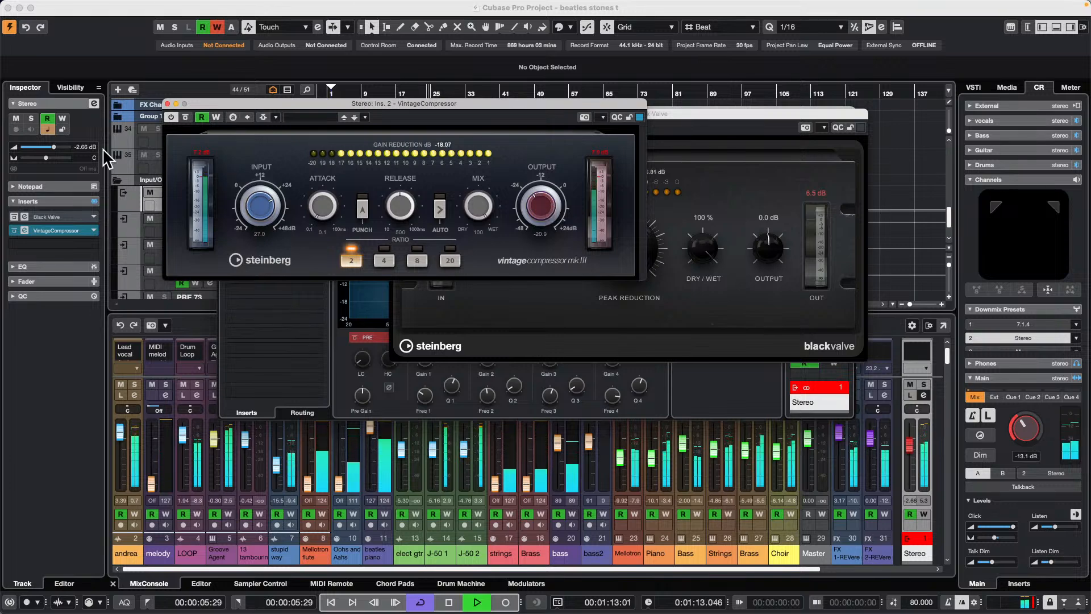
Toggle VintageCompressor's processing for comparison, and set its output to -12.6 and input to 33.6
left_click(171, 118)
left_click_drag(555, 211, 554, 200)
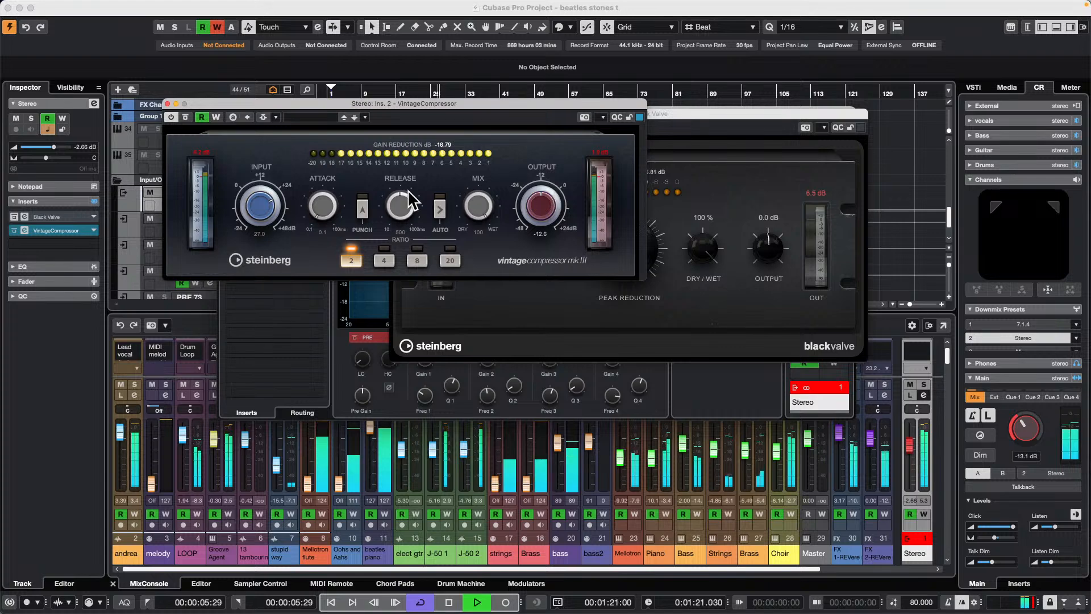
left_click_drag(245, 211, 253, 203)
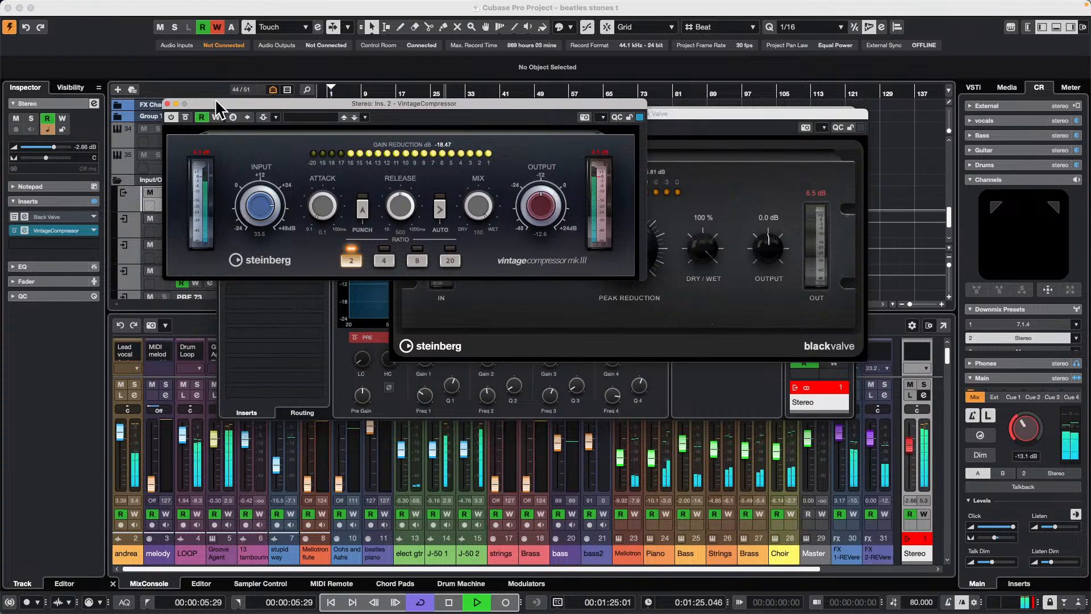
Bypass VintageCompressor and load Tube Compressor in the Stereo output's third insert slot
left_click_drag(216, 103, 405, 137)
left_click(238, 190)
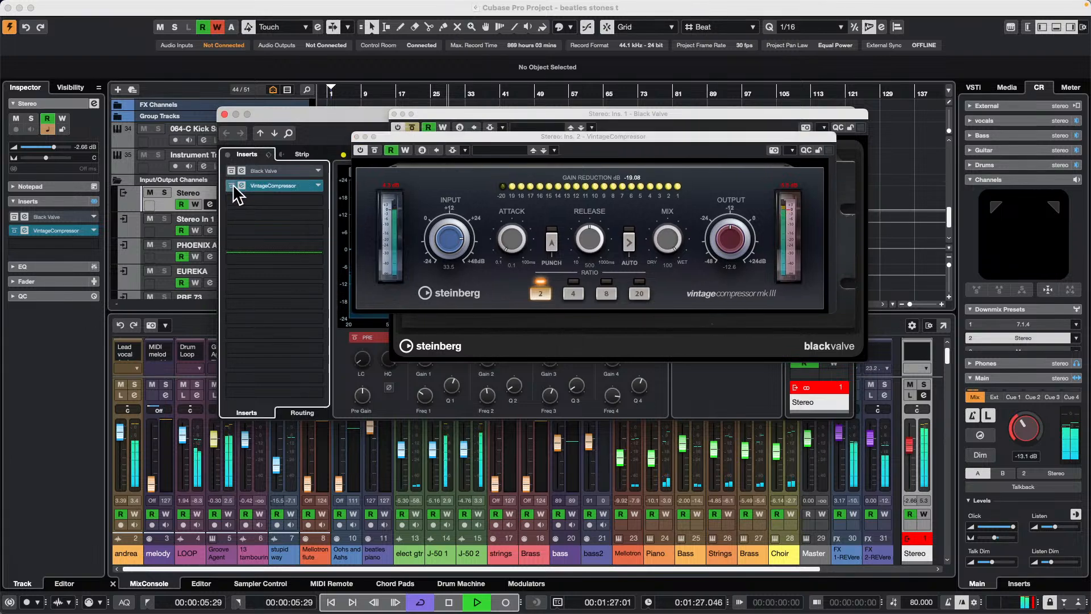
left_click(316, 201)
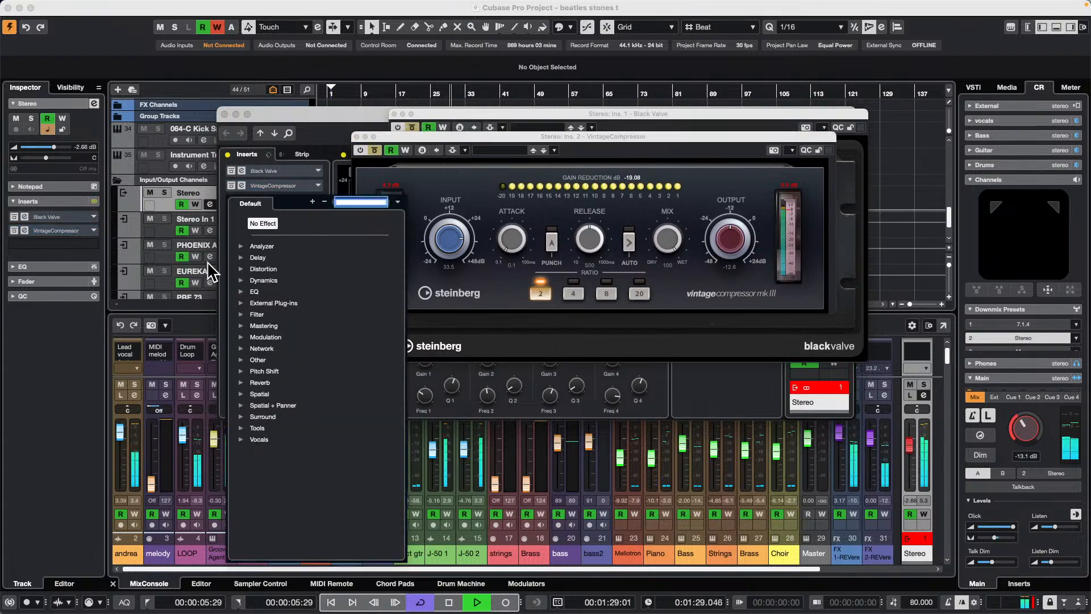
left_click(241, 280)
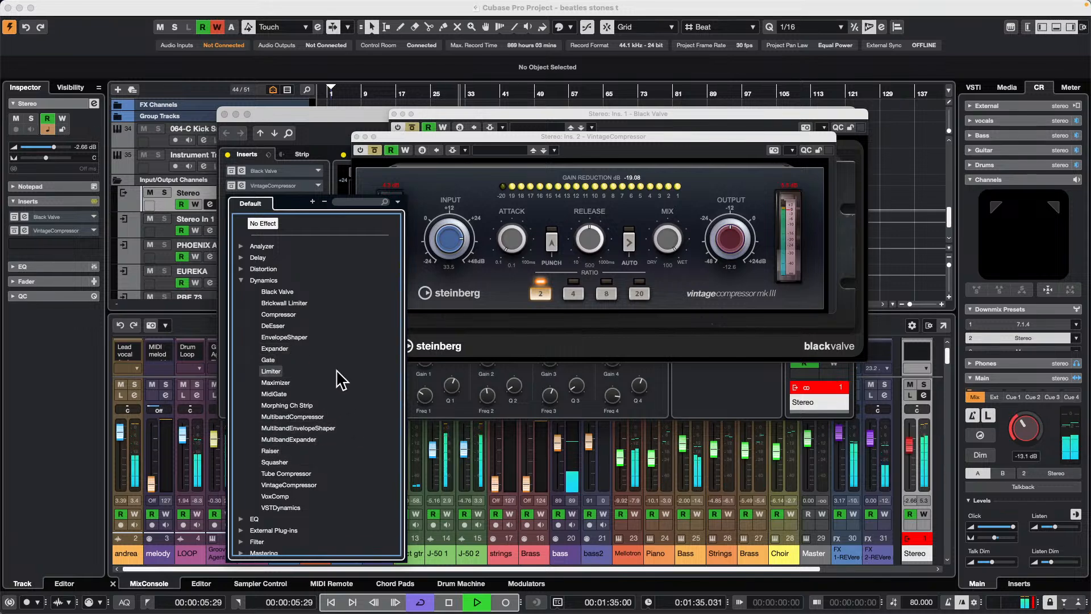
left_click(290, 472)
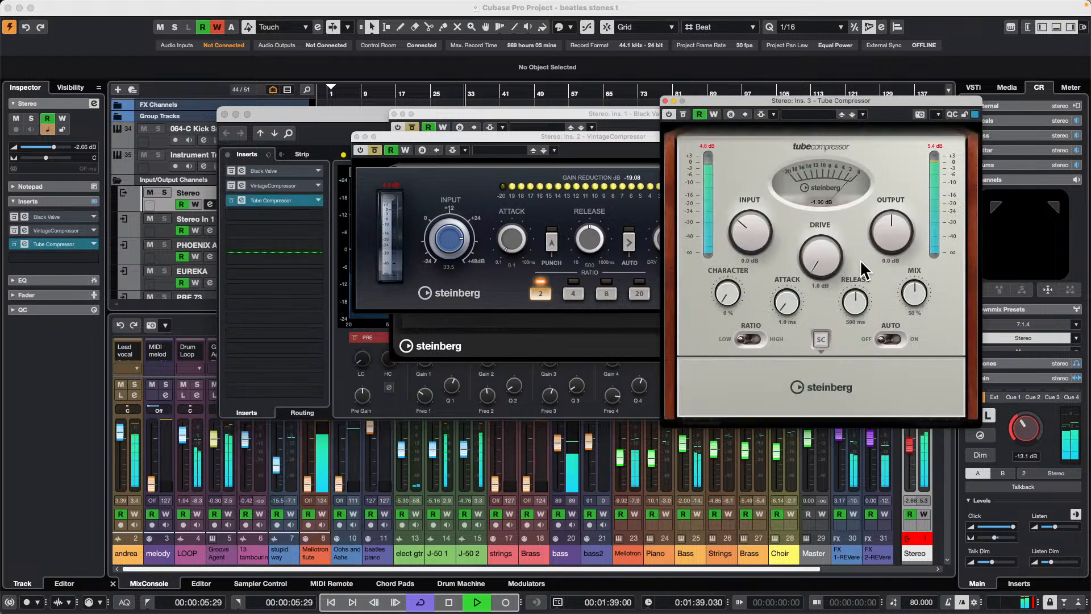
Try higher drive and input on Tube Compressor, and replace the settings with the AM Master Buss preset
left_click_drag(814, 213, 817, 206)
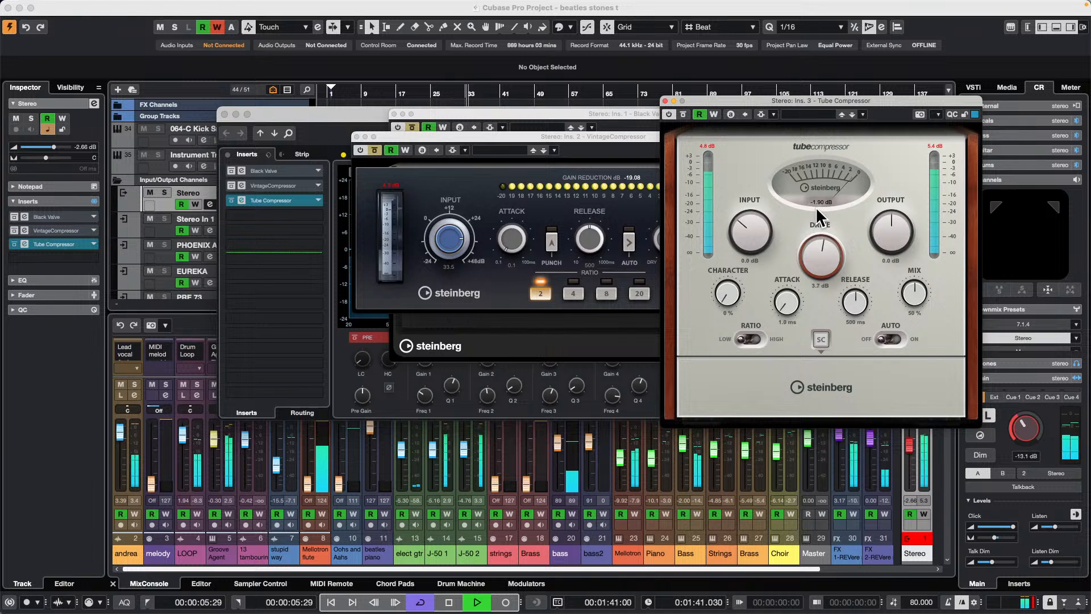
left_click_drag(742, 213, 902, 242)
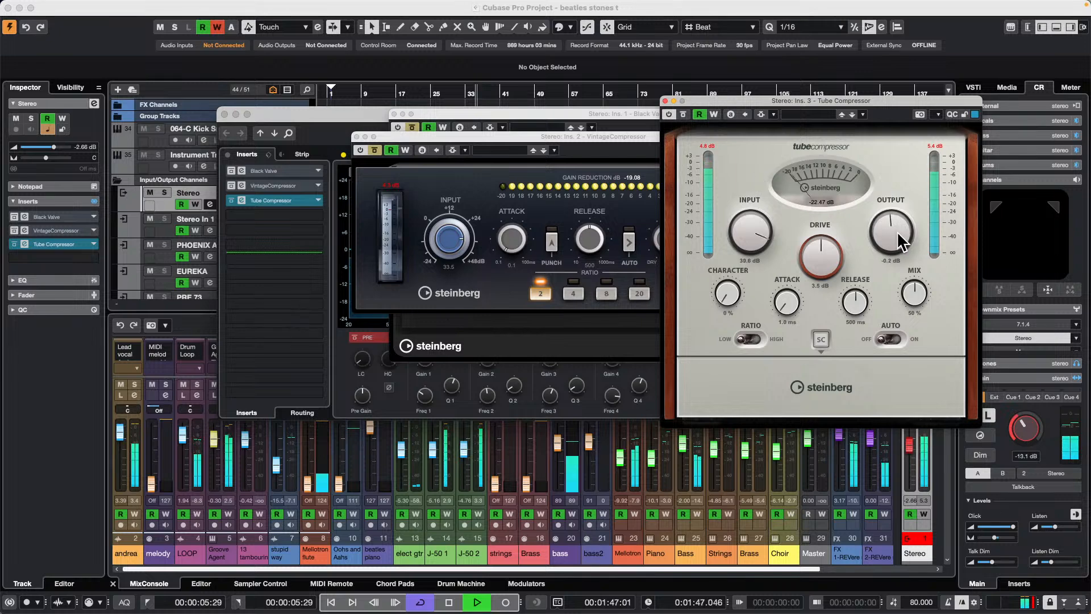
left_click(818, 116)
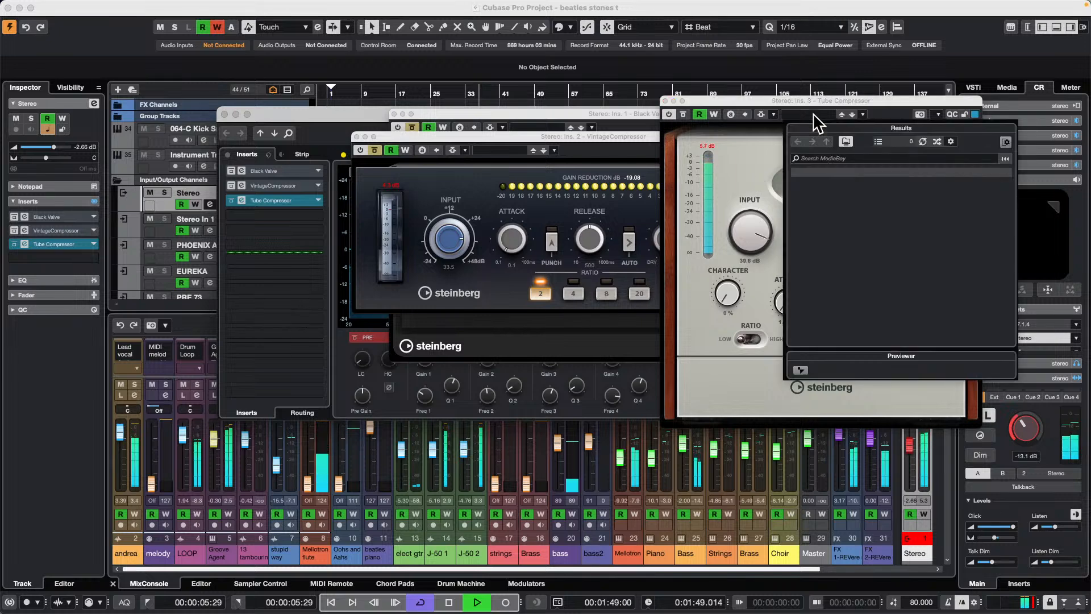
scroll(861, 307, "down", 2)
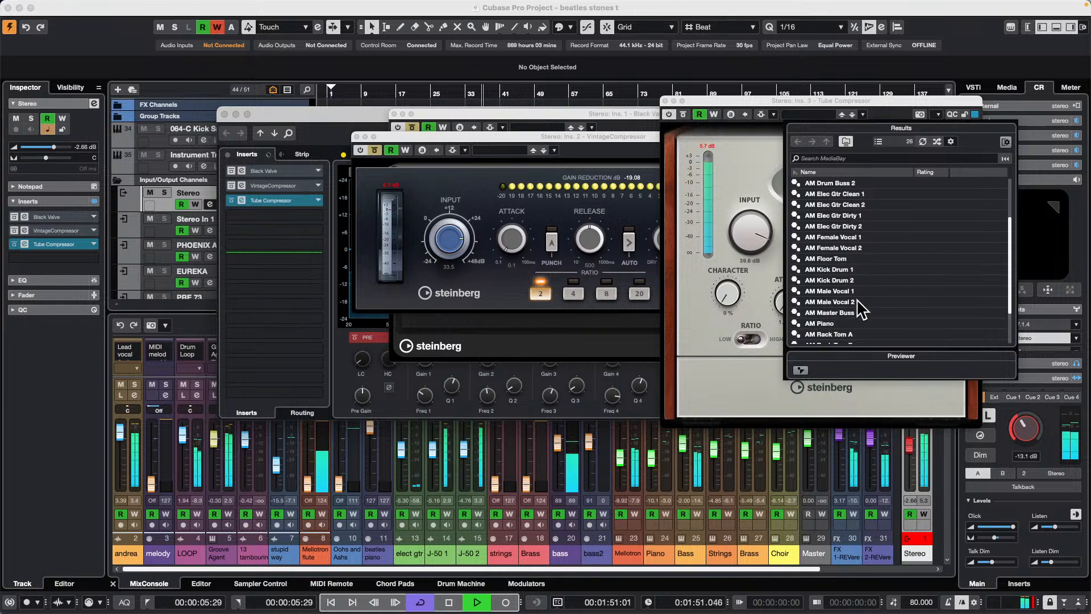
double_click(847, 312)
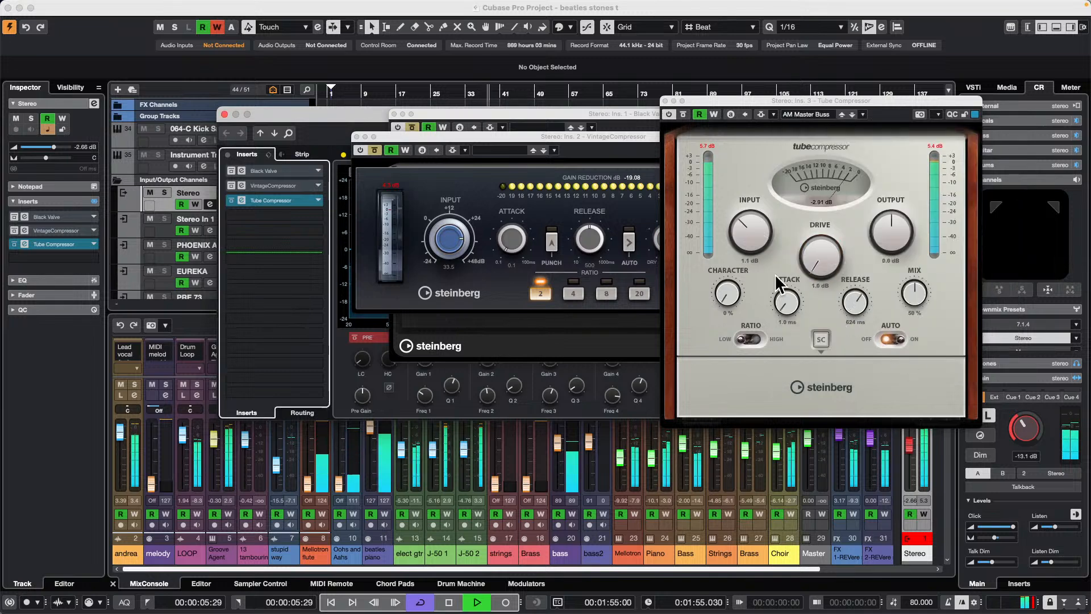
Toggle Tube Compressor's bypass for comparison, leaving it bypassed, and stop playback
left_click(680, 112)
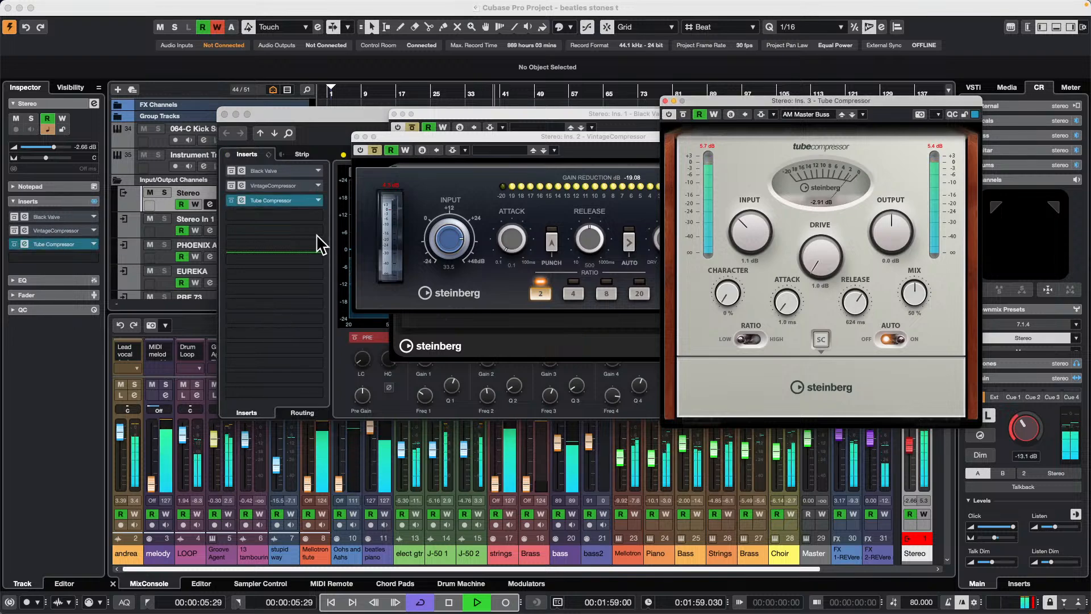
left_click(232, 201)
key("space")
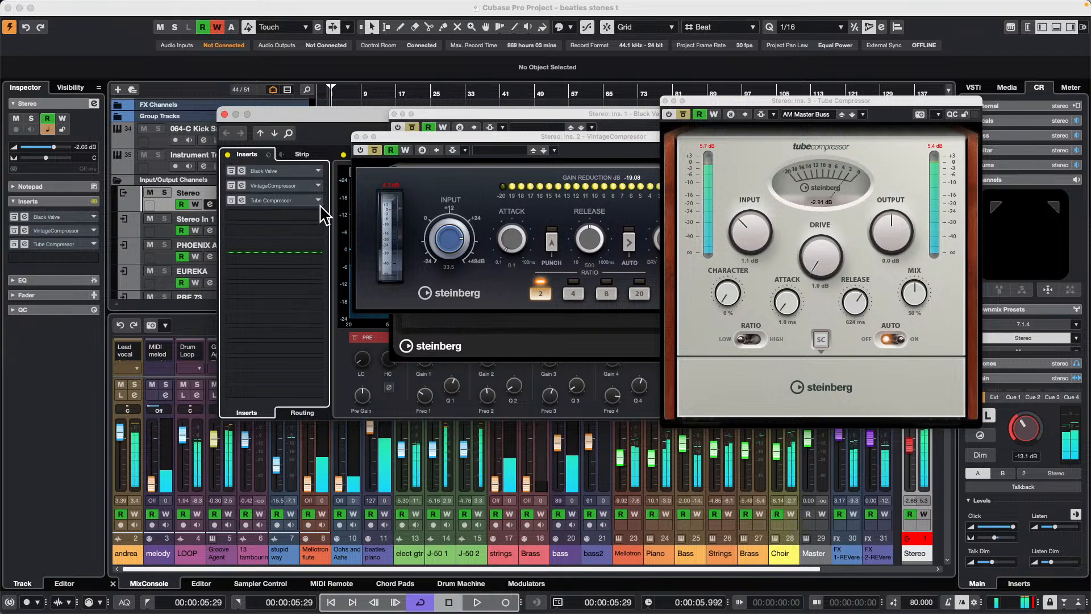
Load the Raiser dynamics plug-in in the Stereo output's fourth insert slot
left_click(318, 215)
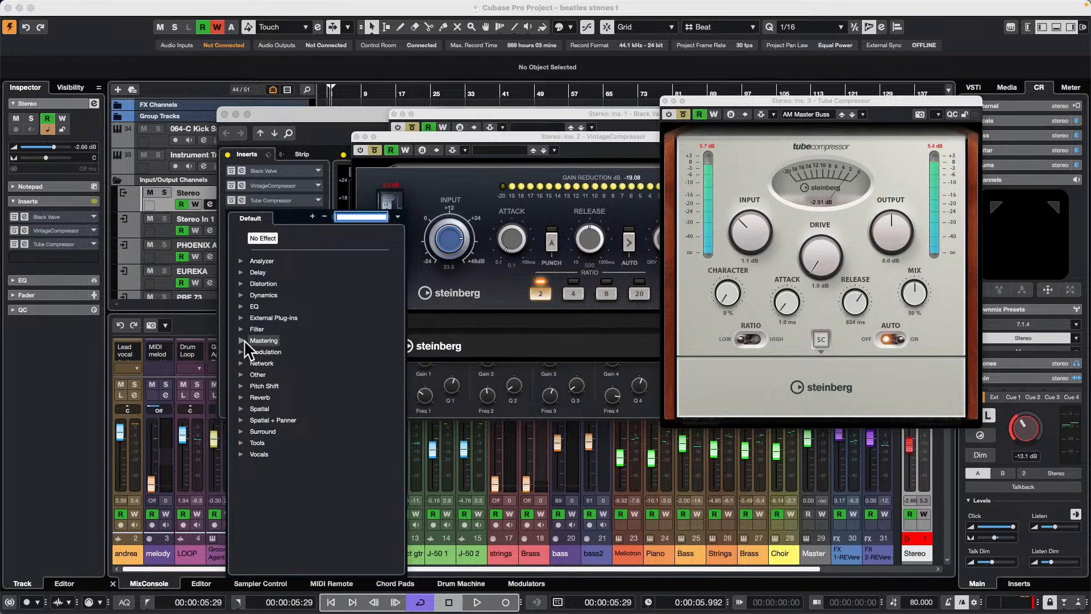
left_click(243, 296)
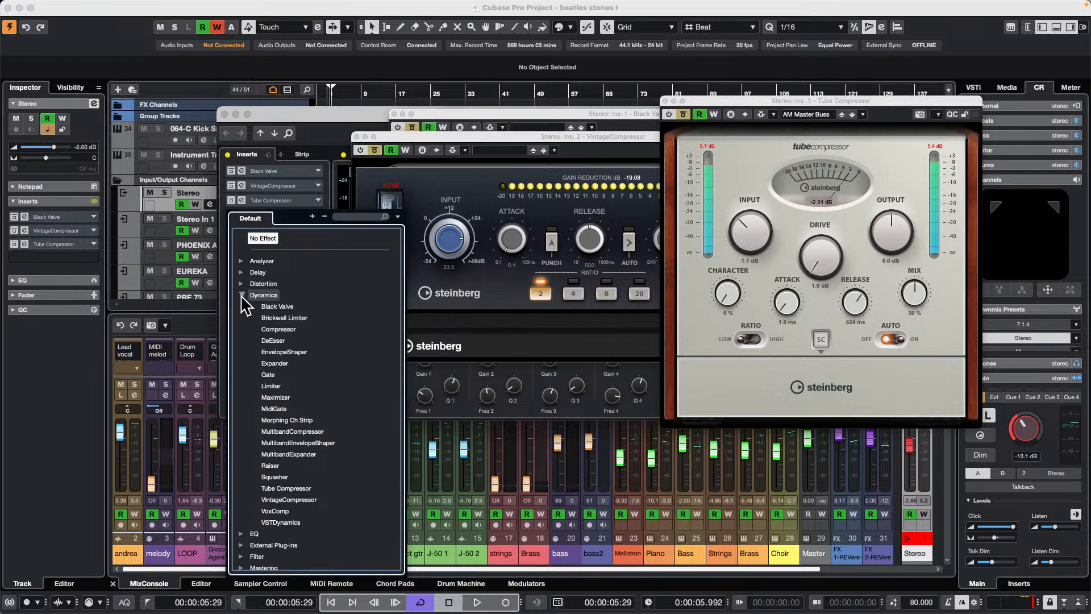
left_click(274, 467)
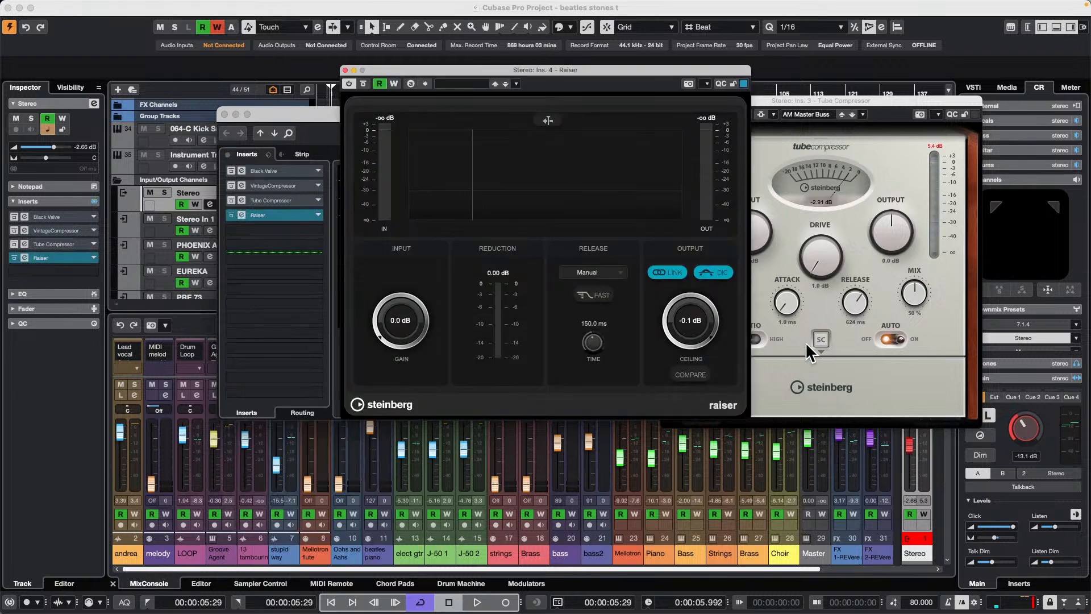
Start playback and load the "Mix, Manual Release, Fast" preset in Raiser
key("space")
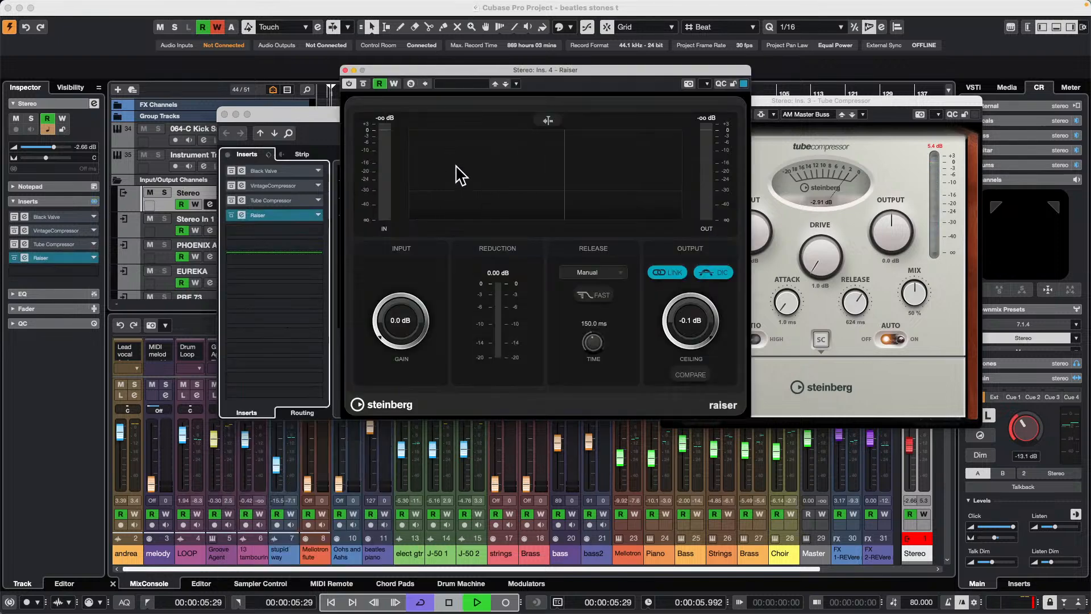
left_click(476, 84)
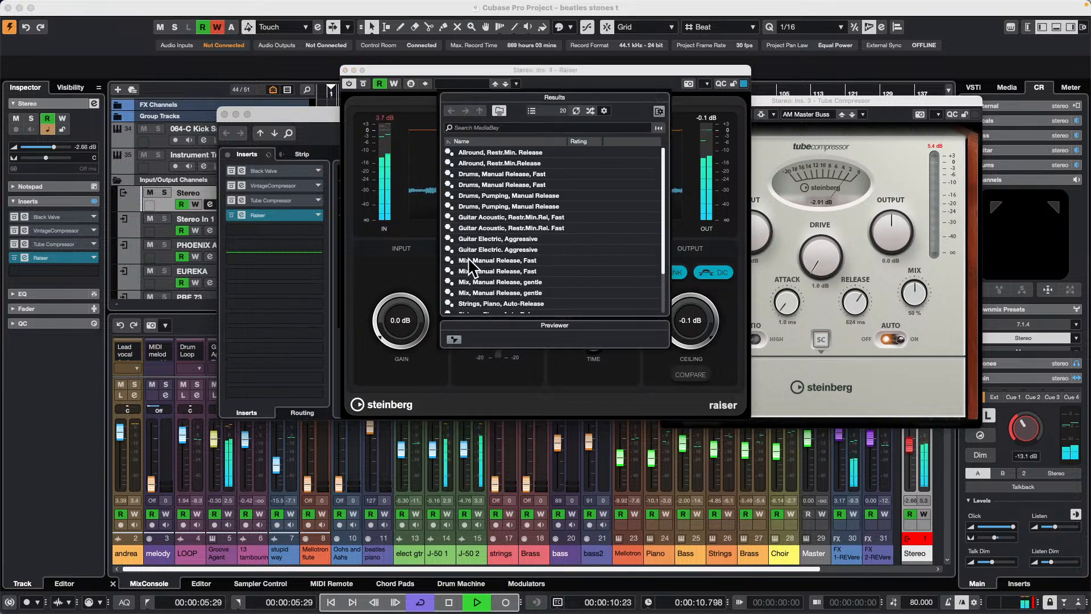
scroll(475, 268, "down", 3)
scroll(480, 262, "up", 3)
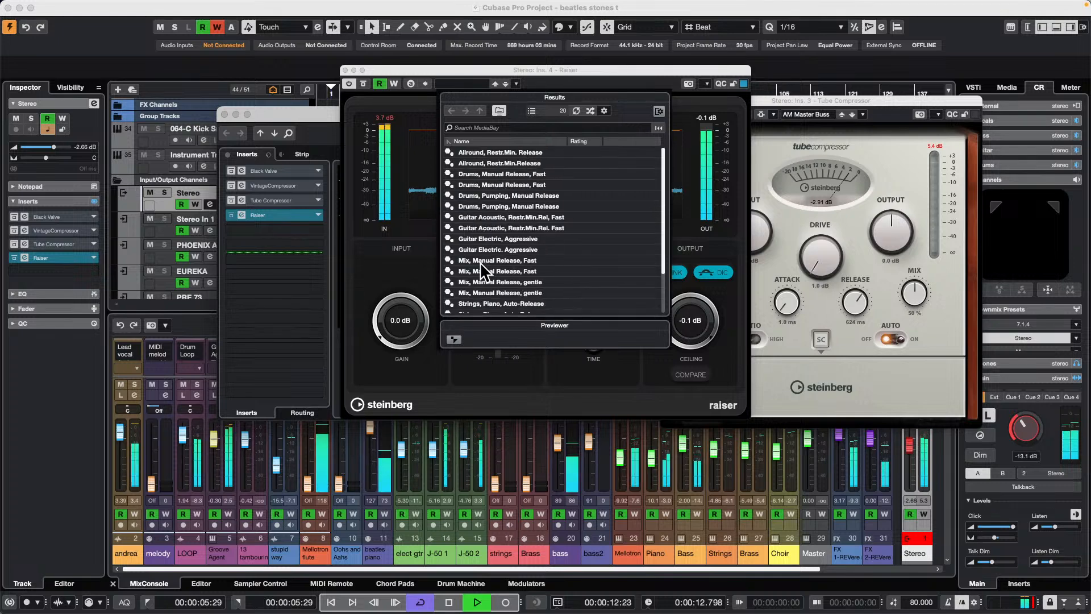
double_click(510, 264)
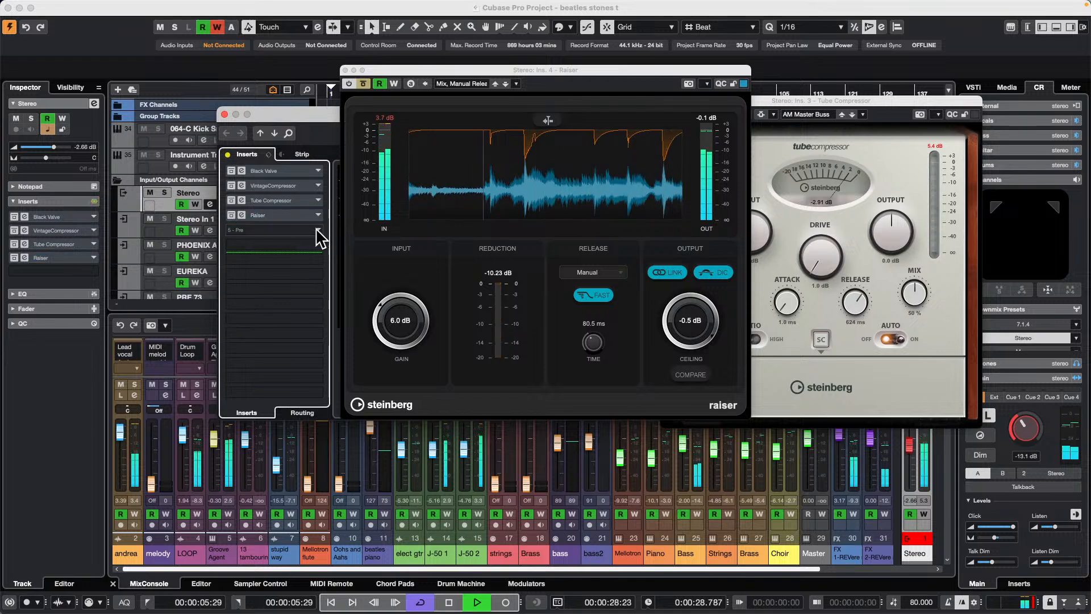
Load Squasher in the Stereo output's fifth insert slot and move its window over the Raiser window
left_click(317, 230)
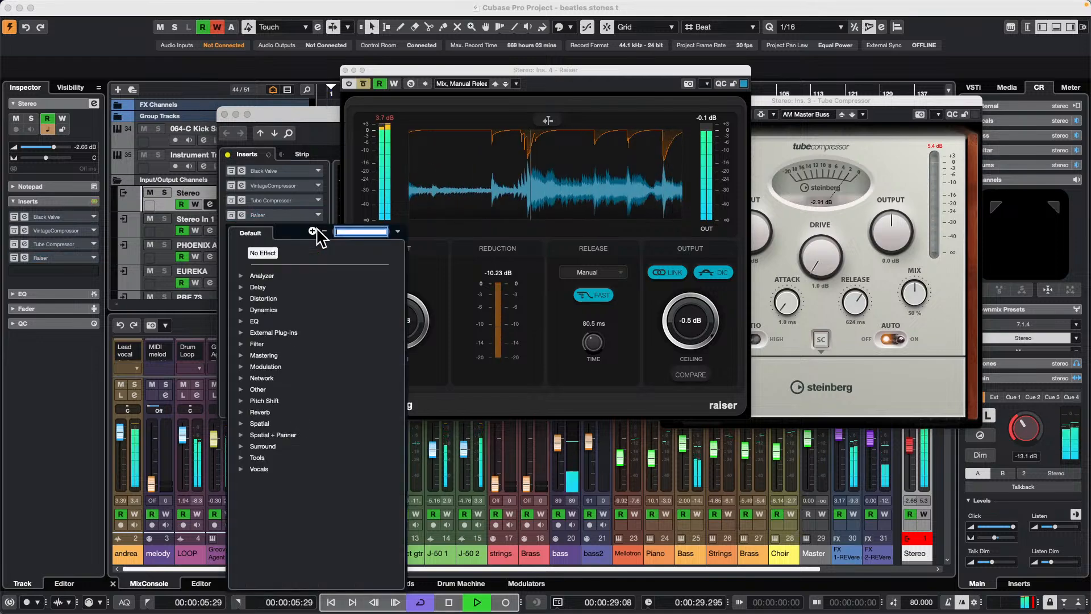
left_click(241, 310)
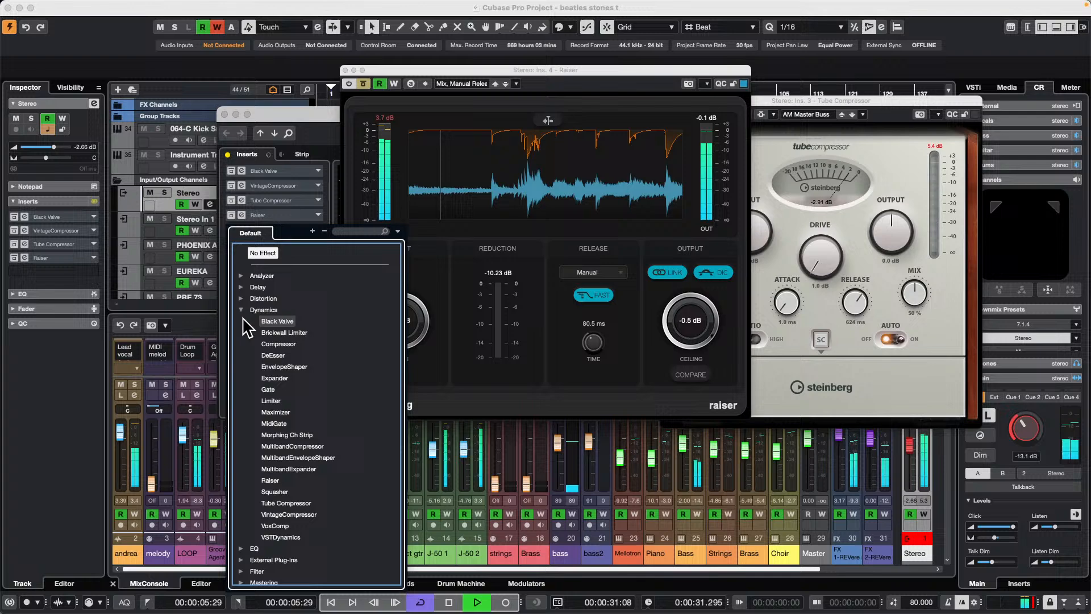
left_click(280, 490)
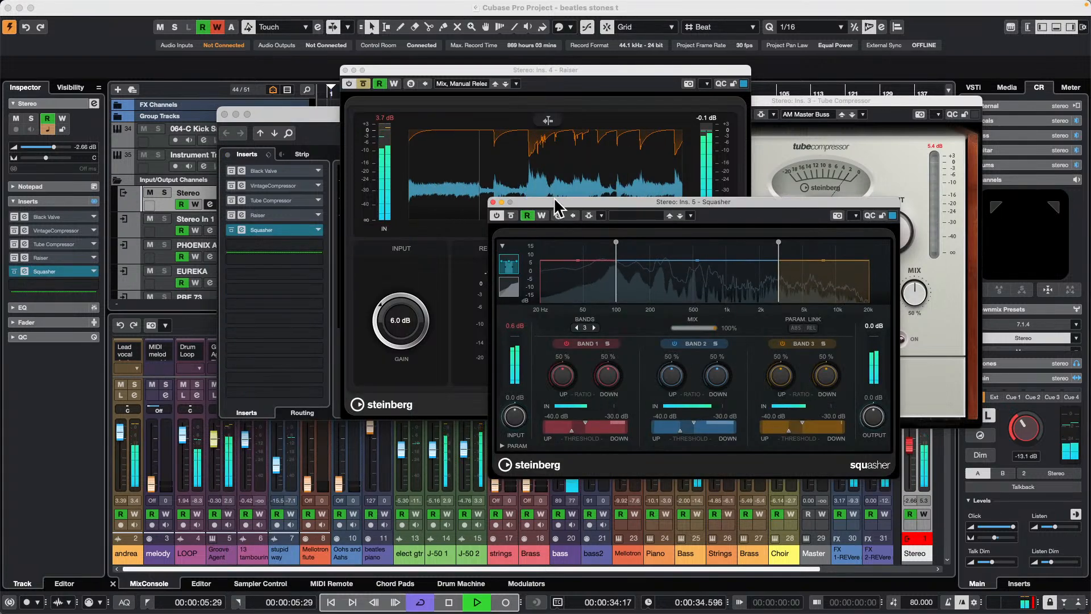
left_click_drag(554, 202, 362, 127)
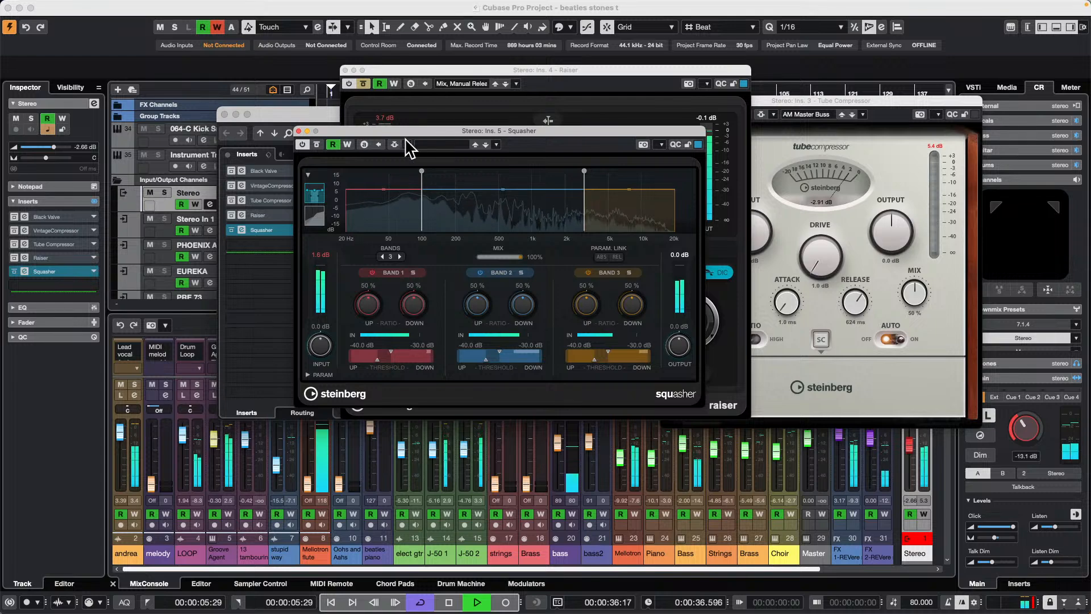
Try Squasher's Drum Bus 2 preset, replace it with Mix Enhancer, and compare the sound with the plug-in switched off and on
left_click(449, 147)
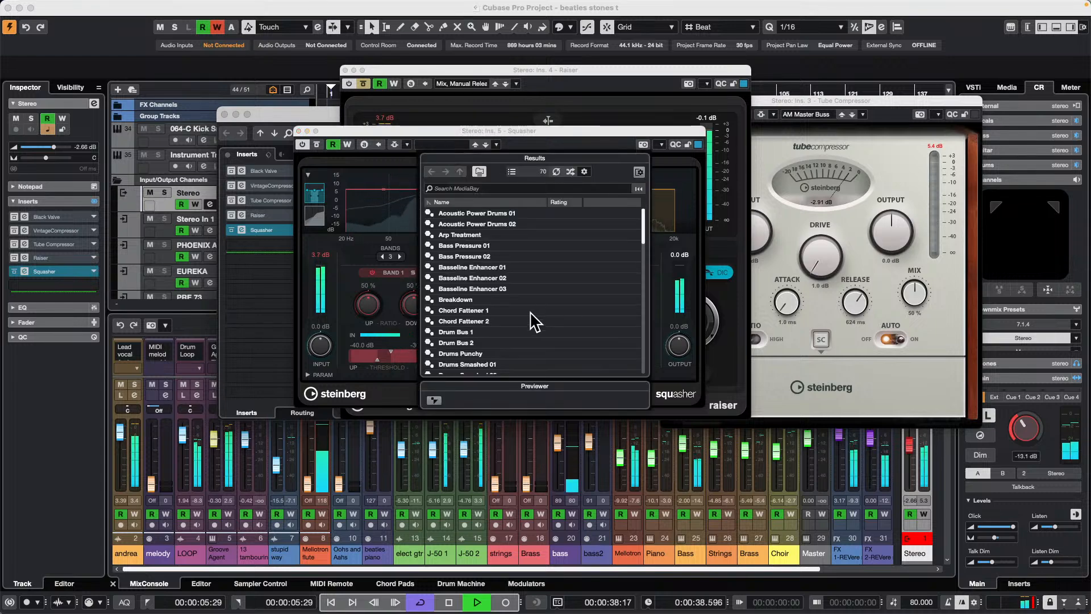
double_click(470, 342)
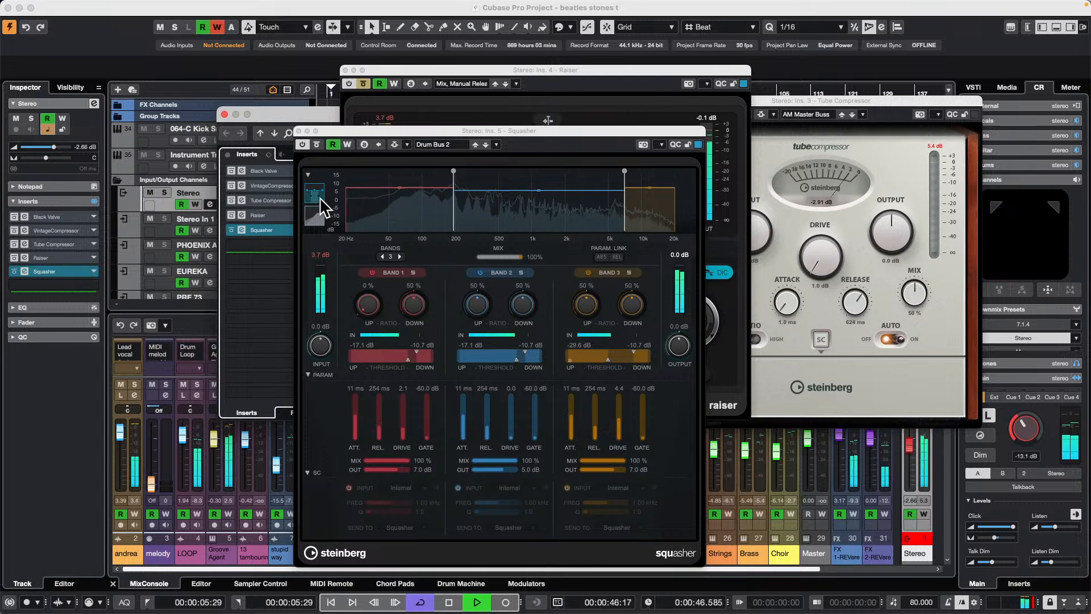
left_click(449, 145)
scroll(478, 239, "down", 10)
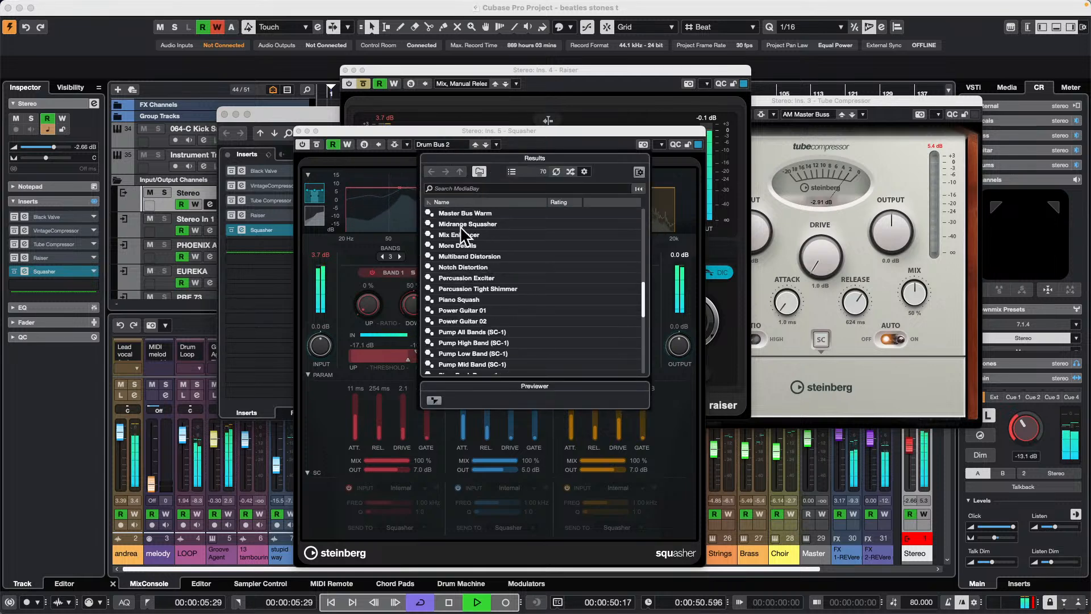
double_click(461, 235)
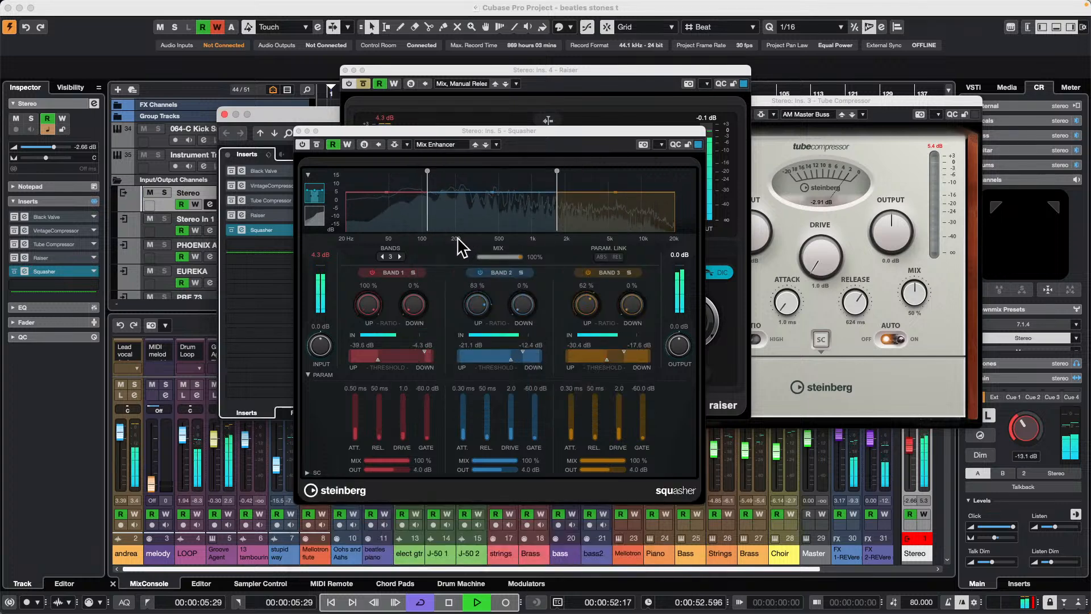
left_click(303, 144)
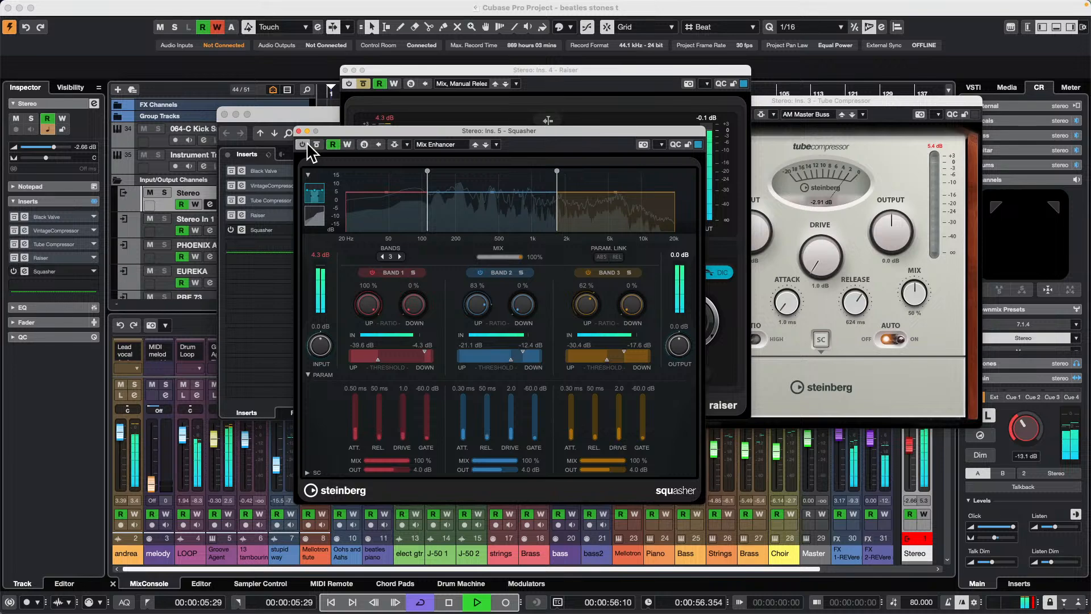
left_click(306, 142)
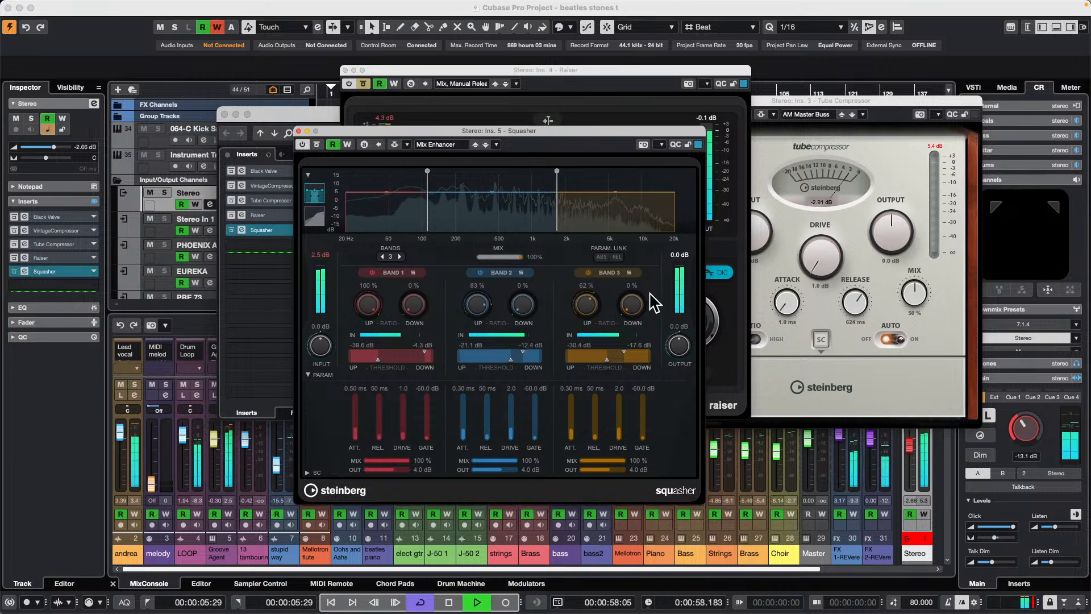
Set Squasher's band 3 upward ratio to 76 % and output to 1.9 dB, and bypass the plug-in with playback stopped
left_click_drag(603, 314, 607, 284)
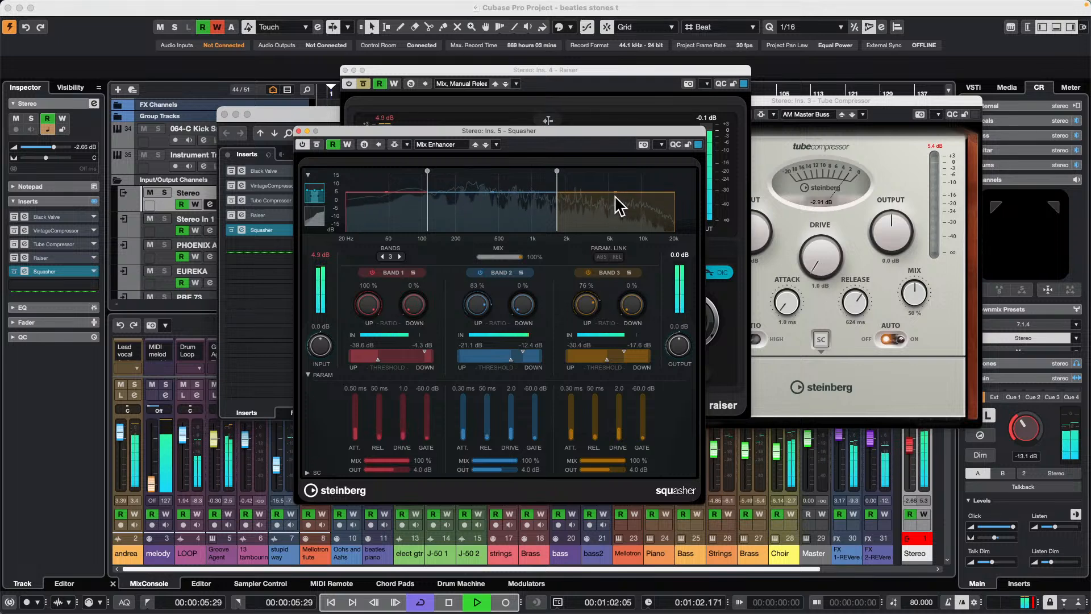
mouse_move(613, 204)
left_mouse_down()
mouse_move(613, 190)
mouse_move(614, 200)
left_mouse_up()
key("space")
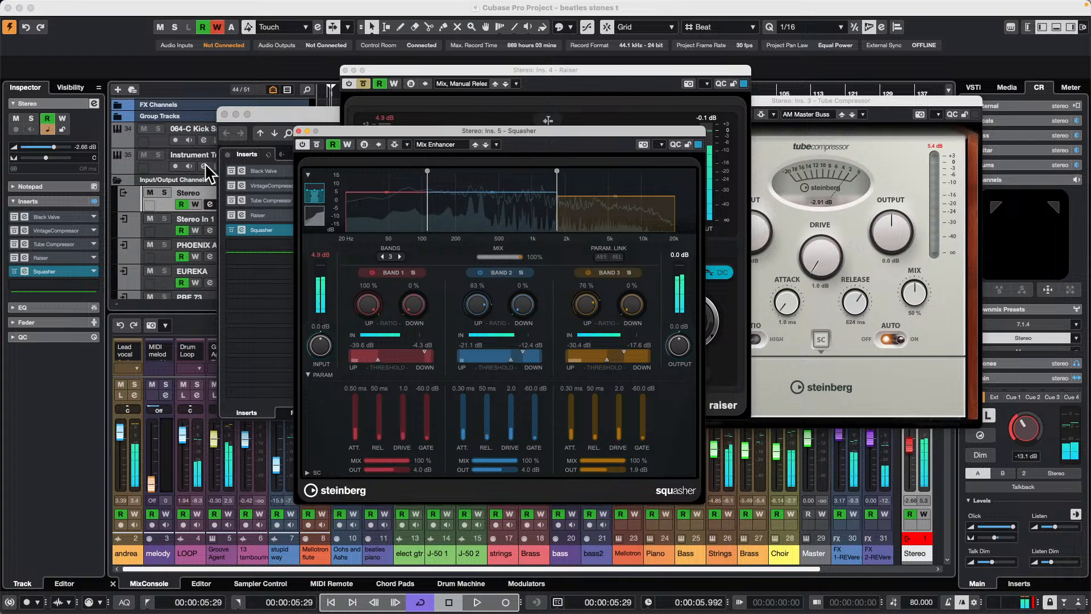
left_click(238, 234)
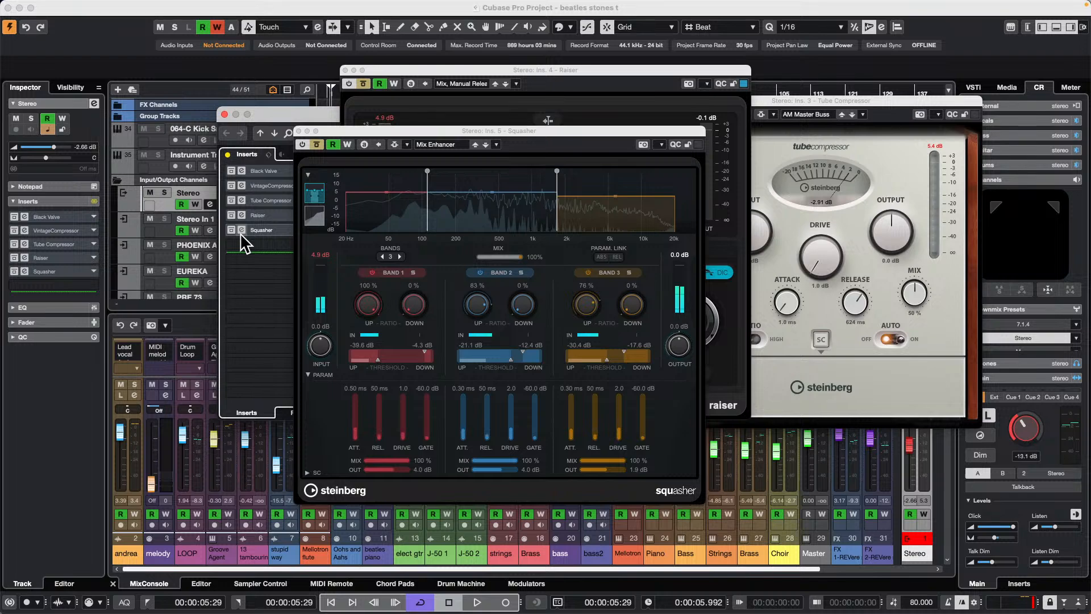
Open the Audio Performance Monitor to inspect real-time load, ASIO-Guard and dropouts
left_click(333, 7)
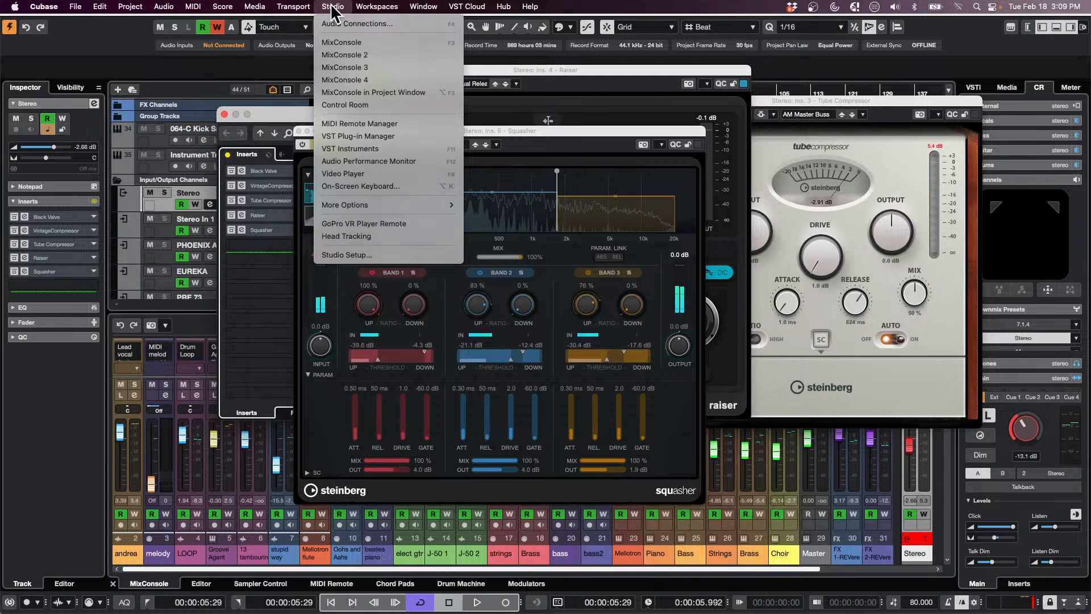
mouse_move(398, 7)
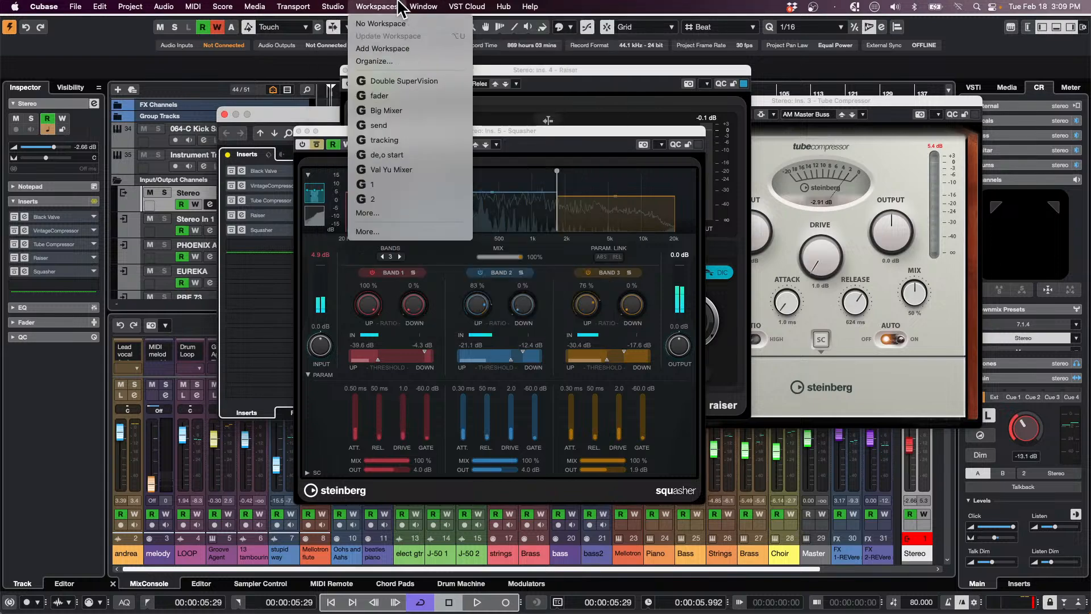
mouse_move(335, 8)
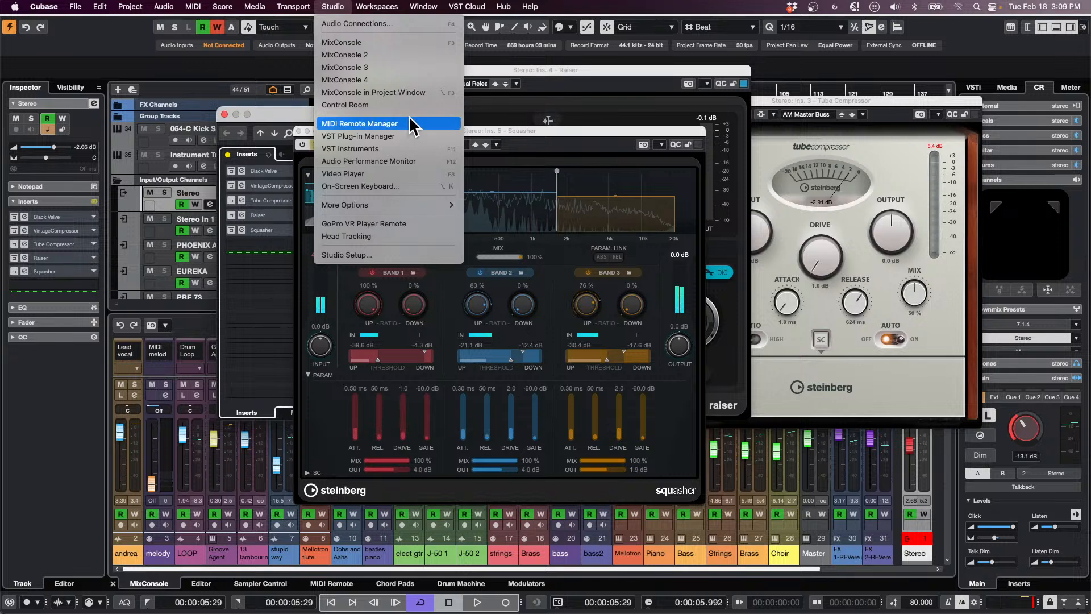
left_click(420, 162)
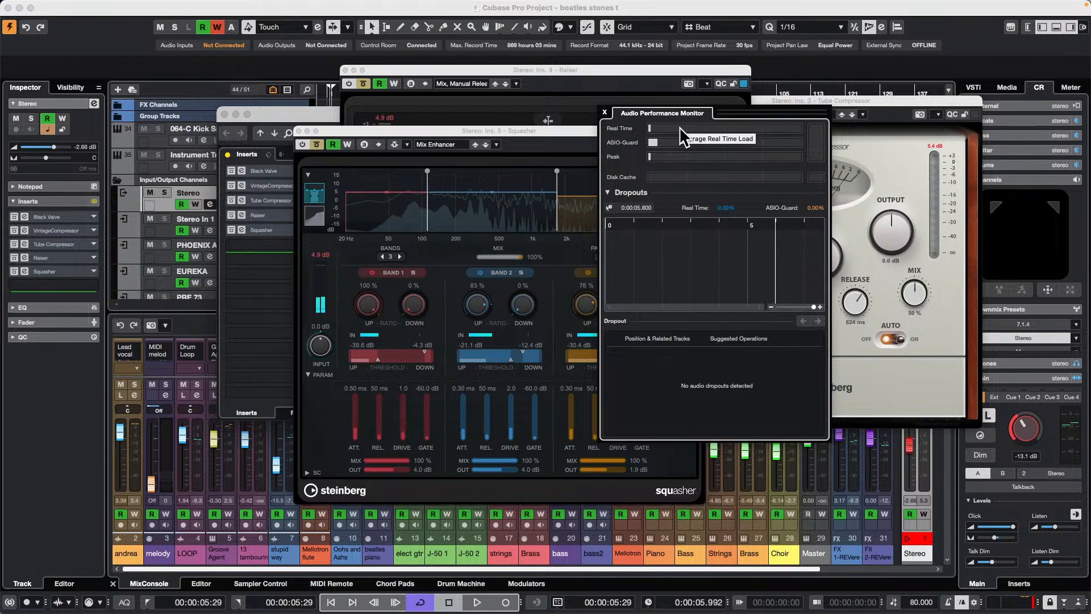
Close the Audio Performance Monitor and the Squasher and Raiser plug-in windows
left_click(605, 113)
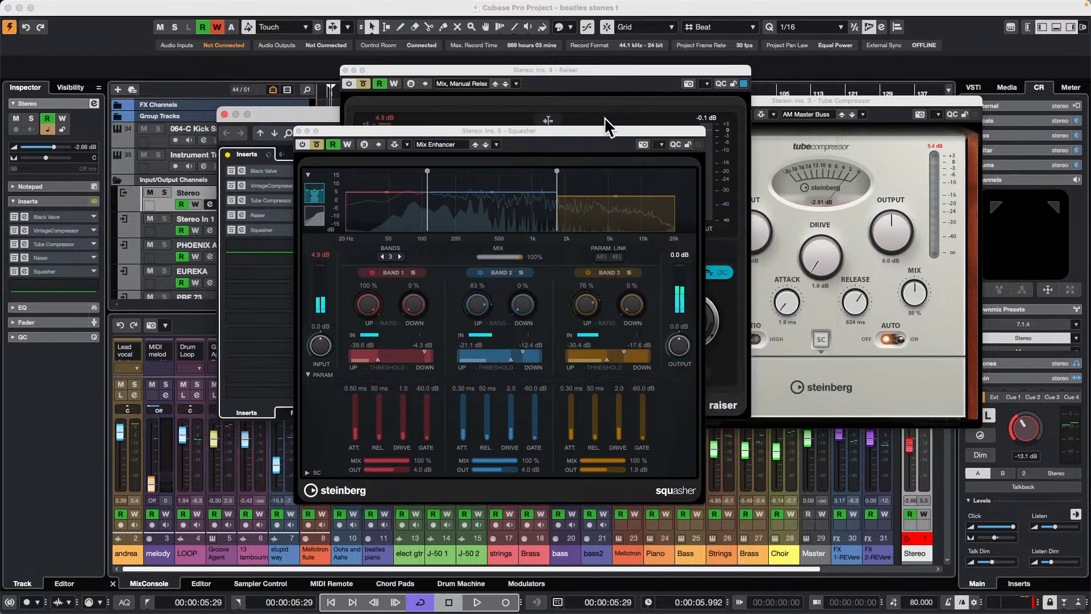
left_click(298, 131)
left_click(345, 70)
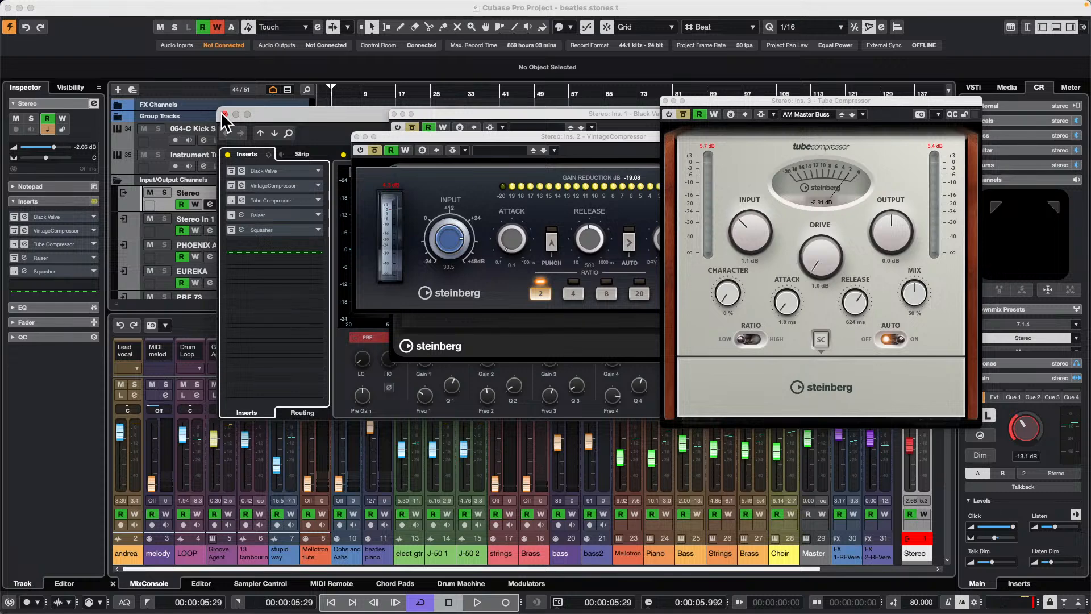
Create an empty project in the February 18 2025 folder, closing the Tube Compressor, VintageCompressor and Black Valve windows
left_click(75, 6)
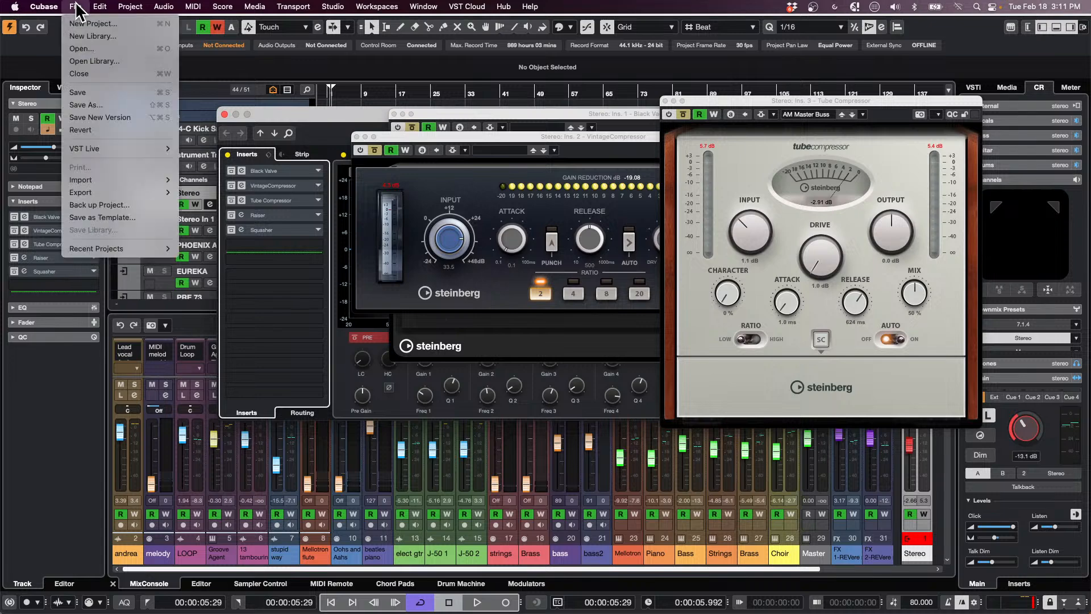
left_click(85, 23)
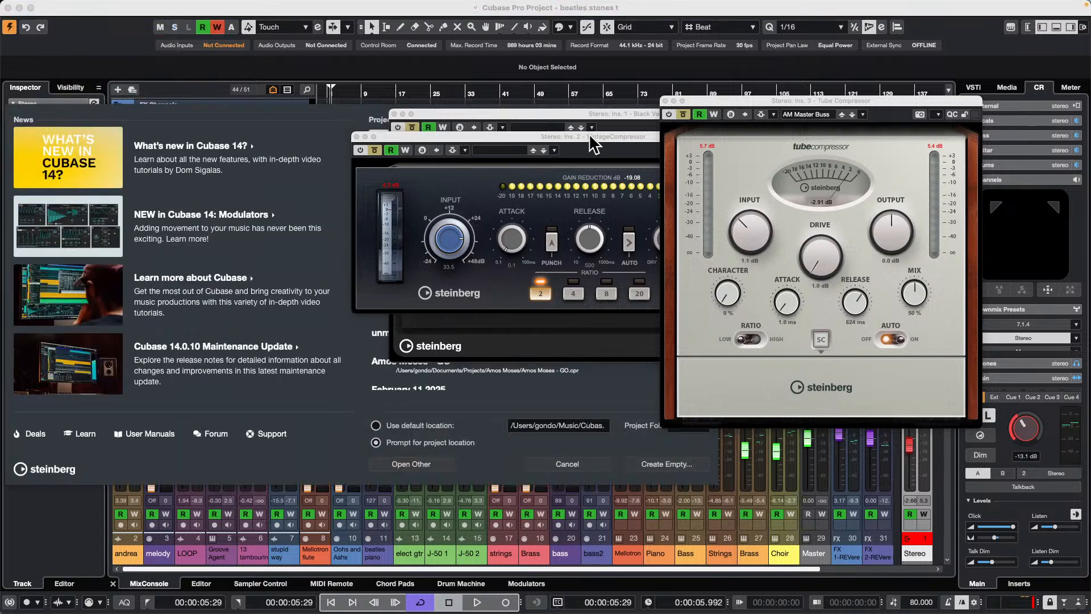
left_click(665, 102)
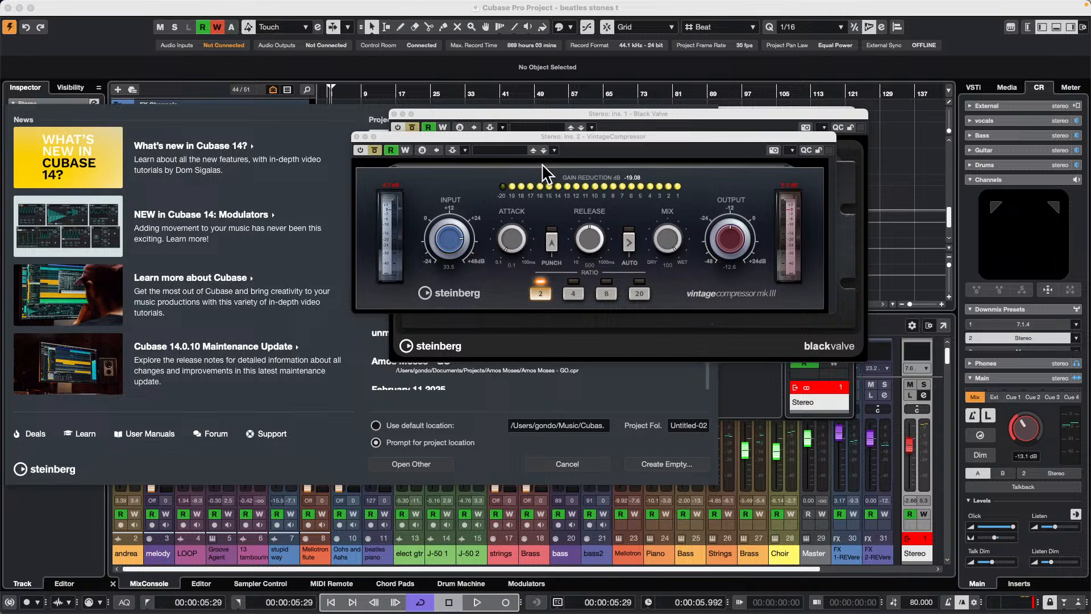
left_click(356, 137)
left_click(394, 114)
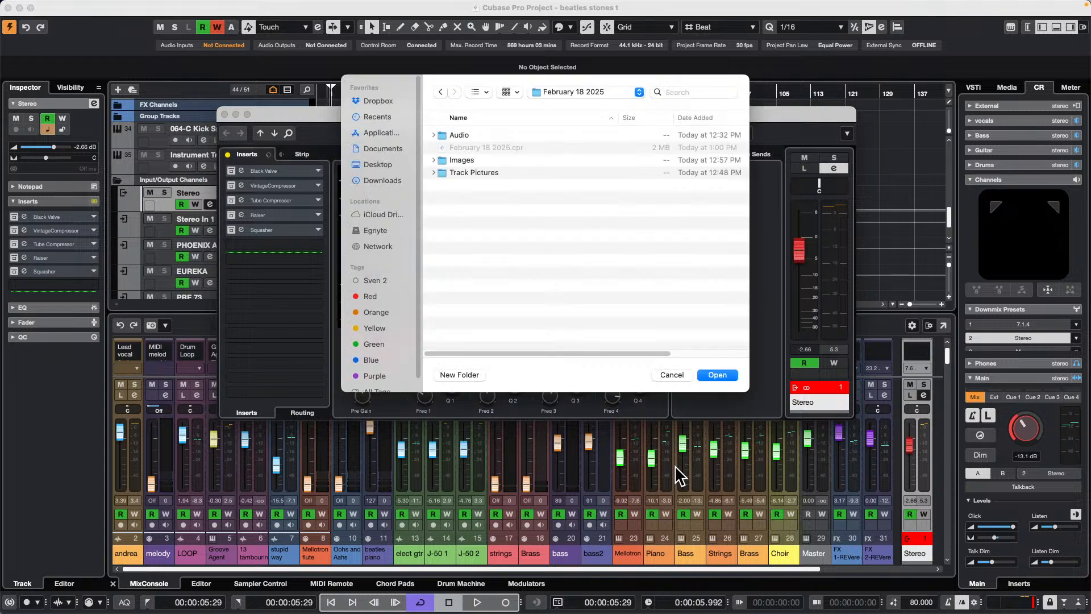
left_click(715, 375)
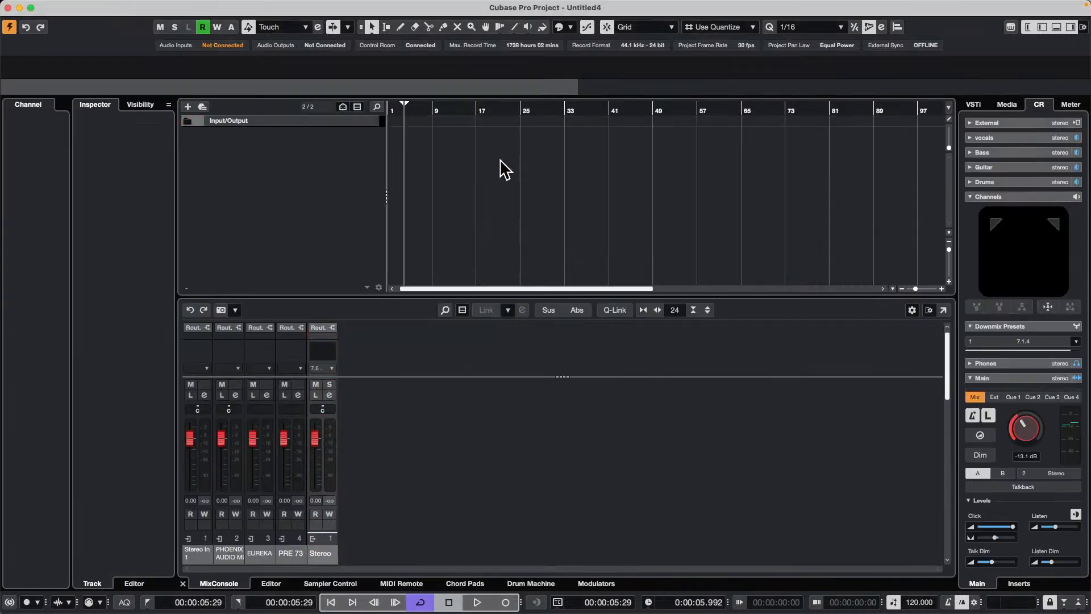
right_click(222, 177)
left_click(268, 180)
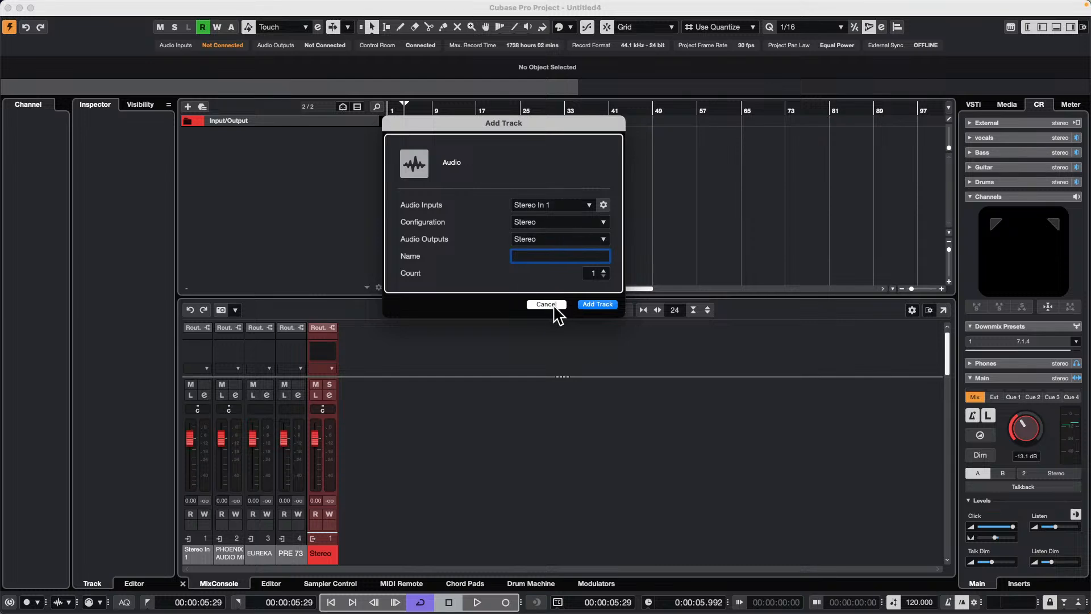
left_click(554, 306)
Add an instrument track that uses Groove Agent SE
right_click(339, 140)
left_click(381, 160)
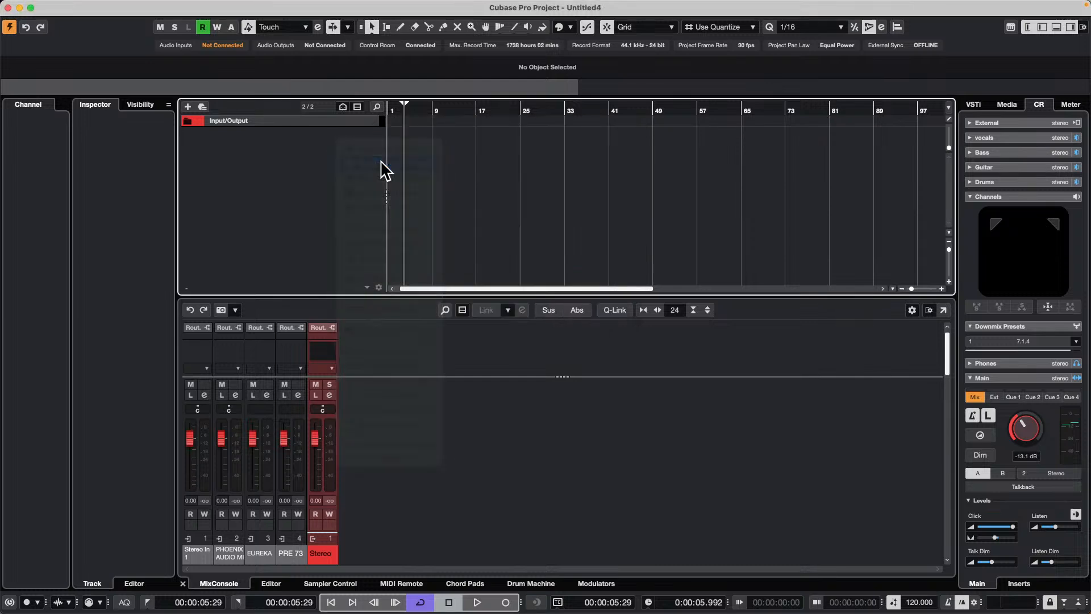
left_click(555, 207)
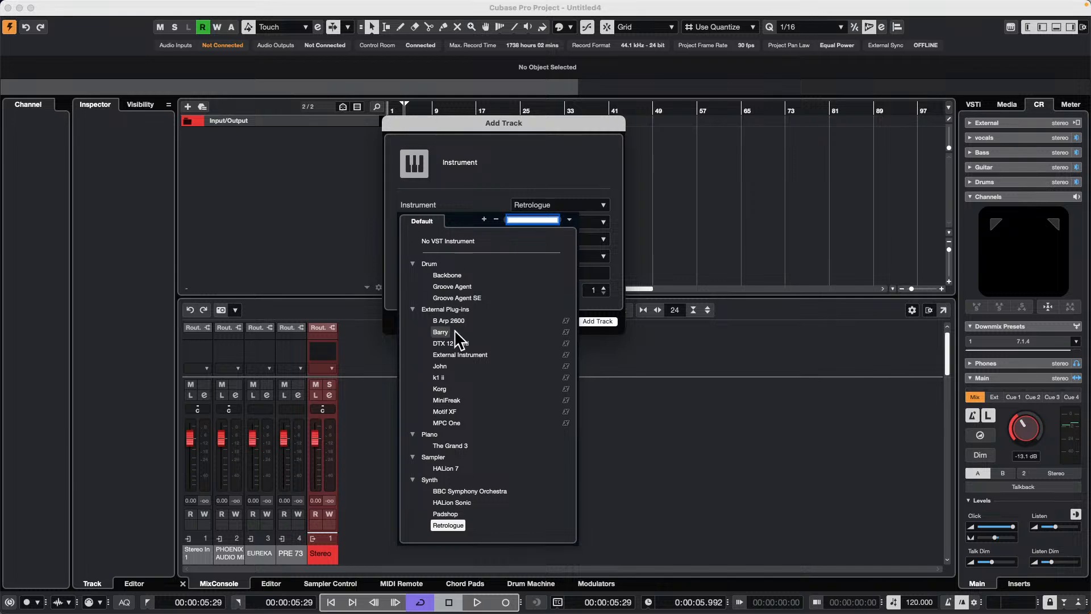
left_click(470, 297)
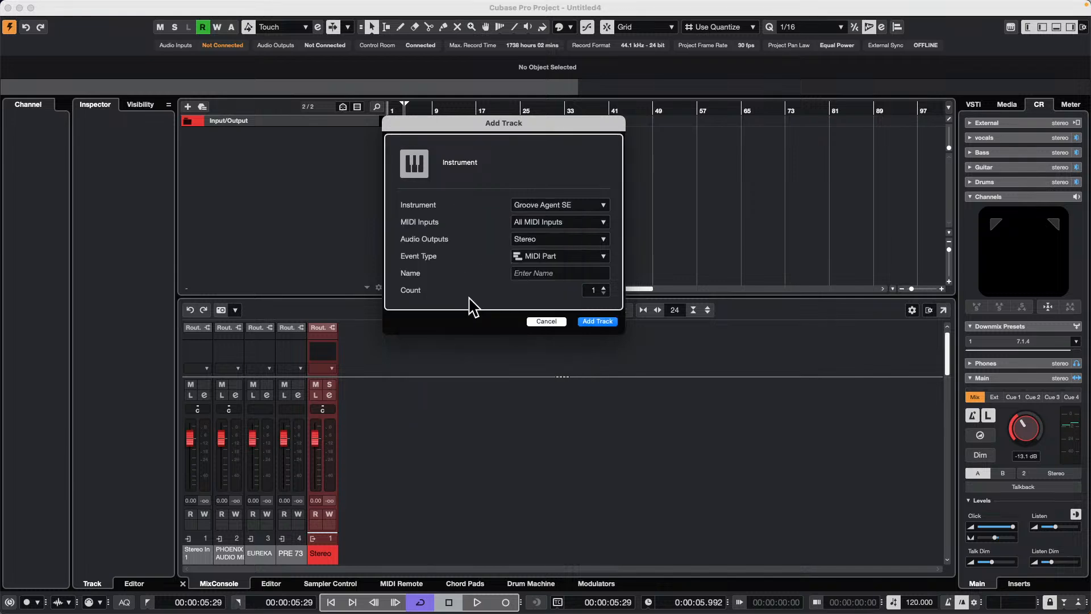
left_click(603, 321)
Load the Heavy Funk kit with patterns from the Simon Phillips Vintage Drums library into Groove Agent SE
right_click(563, 188)
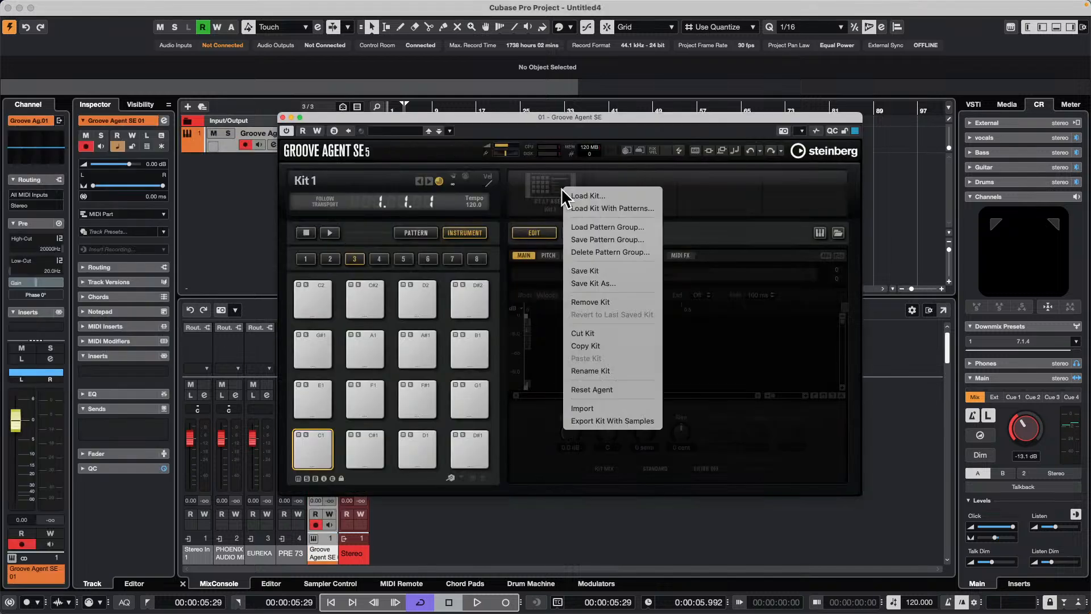
left_click(607, 209)
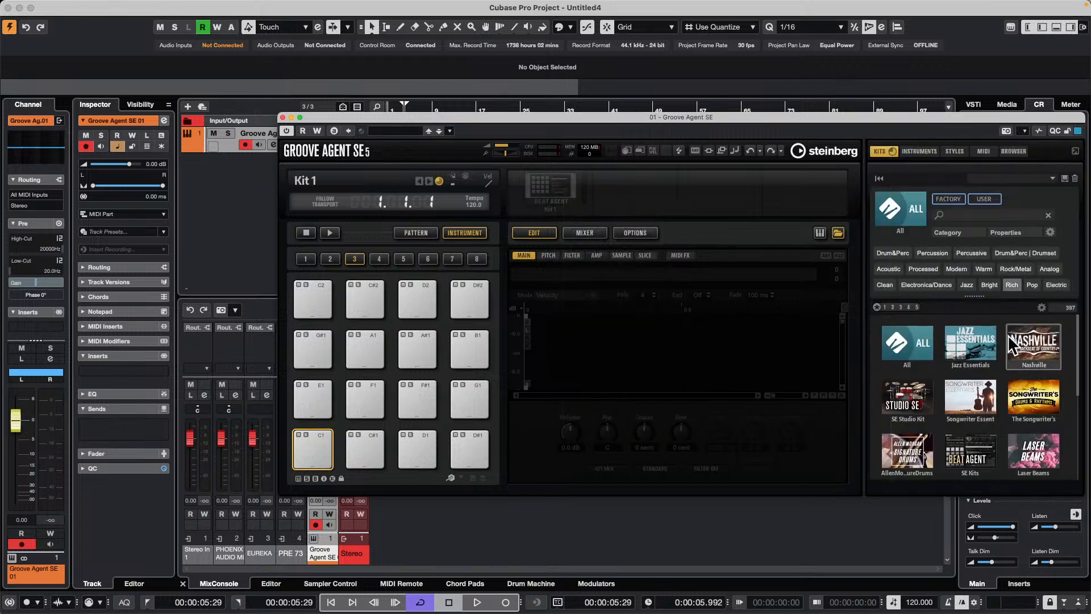
scroll(941, 398, "down", 3)
scroll(944, 397, "down", 2)
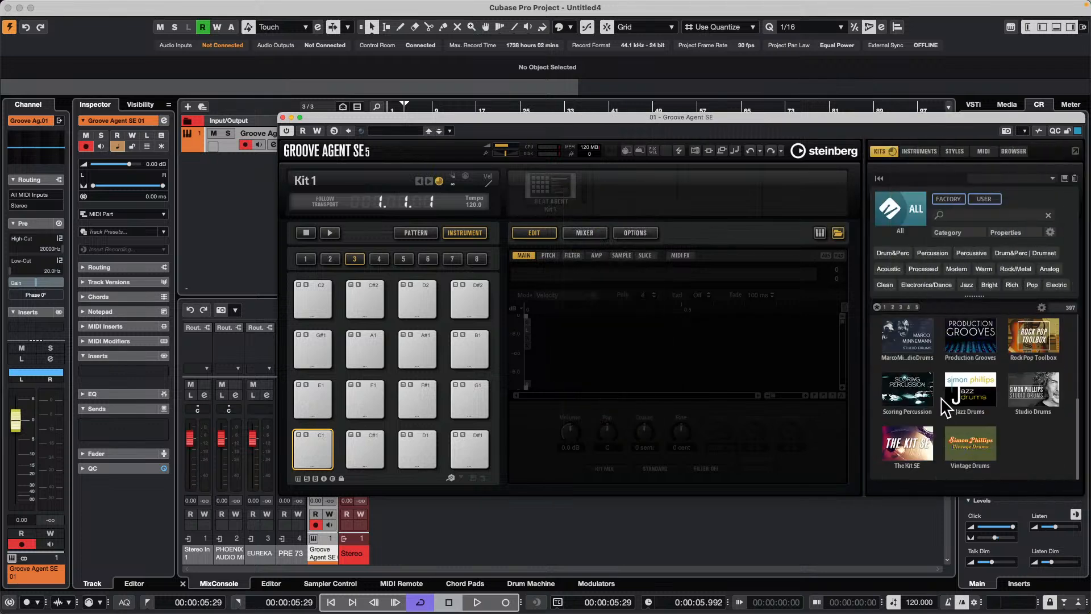
double_click(965, 431)
left_click(921, 343)
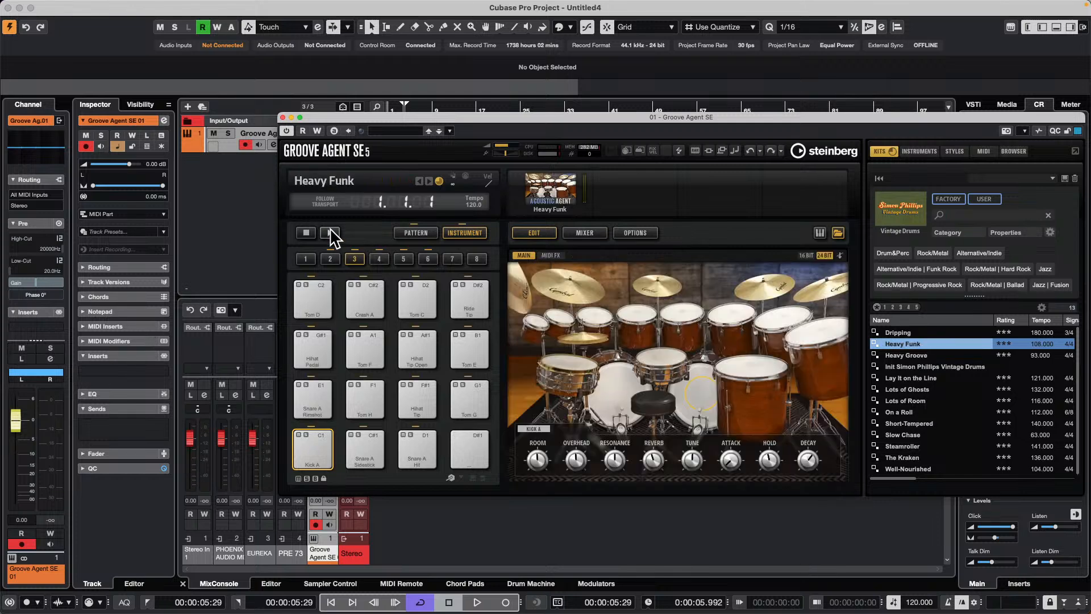
Start Groove Agent's playback and trigger the Main 1 pattern of the Heavy Funk kit
left_click(330, 229)
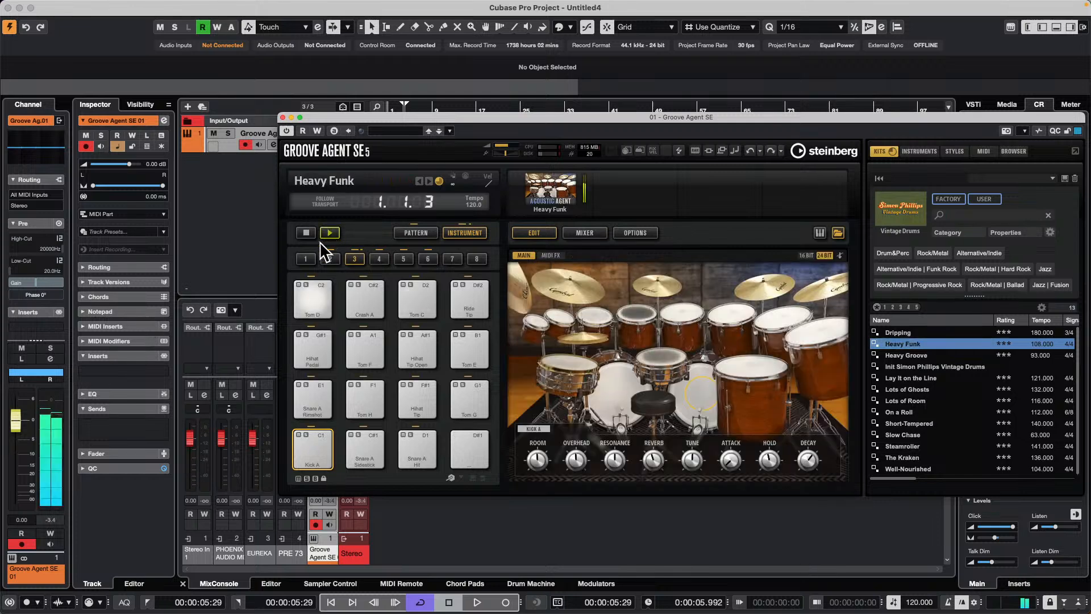
left_click(430, 234)
left_click(312, 406)
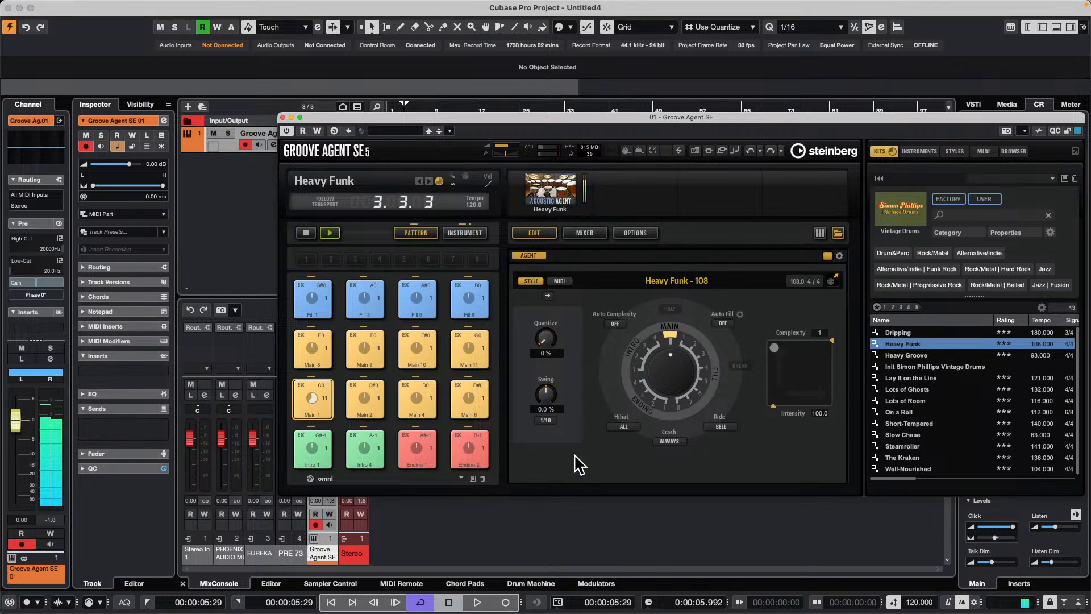
Show the kit's instruments and select individual snares, toms and the second kick drum to inspect their sound controls
left_click(465, 232)
left_click(621, 385)
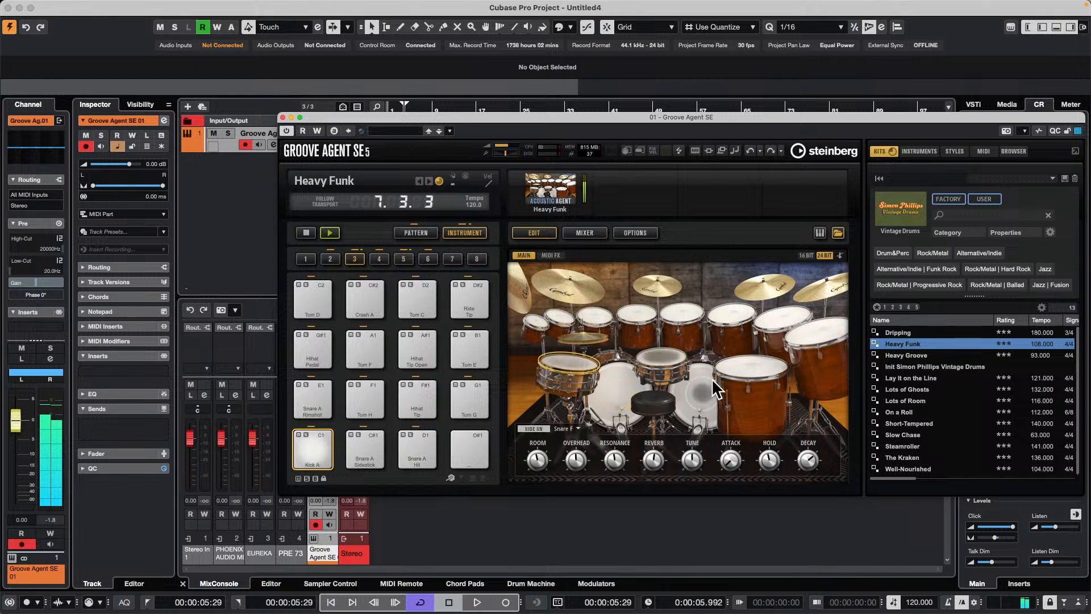
left_click(663, 361)
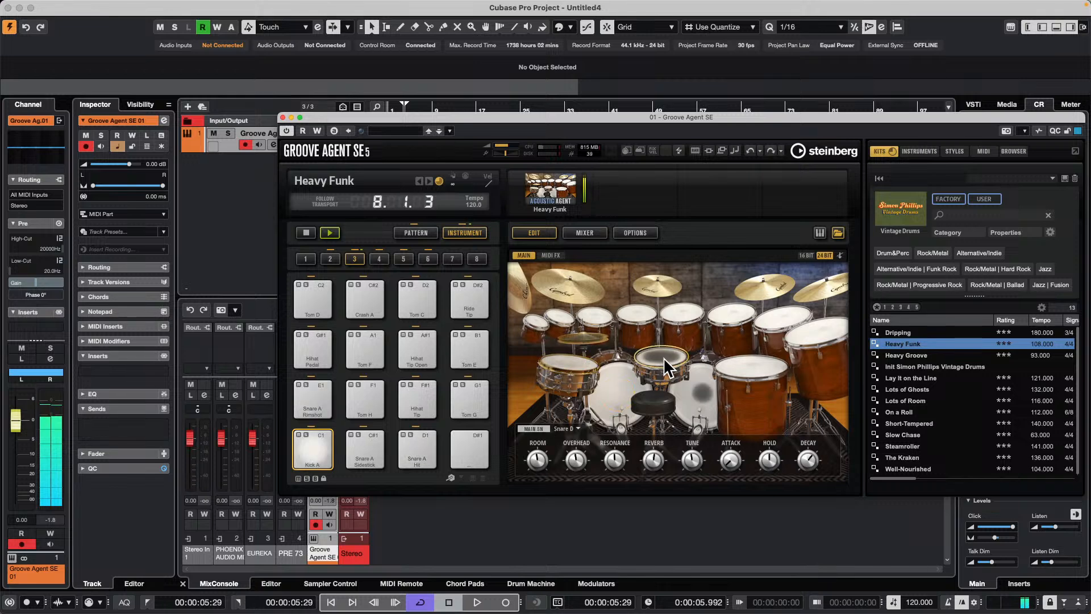
left_click(539, 323)
left_click(558, 318)
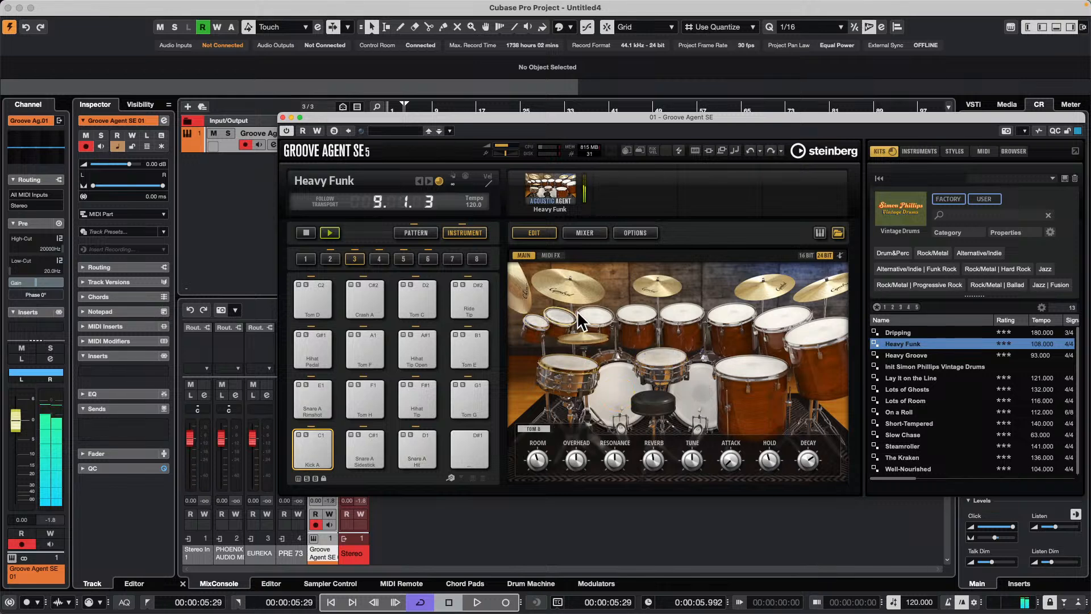
left_click(679, 314)
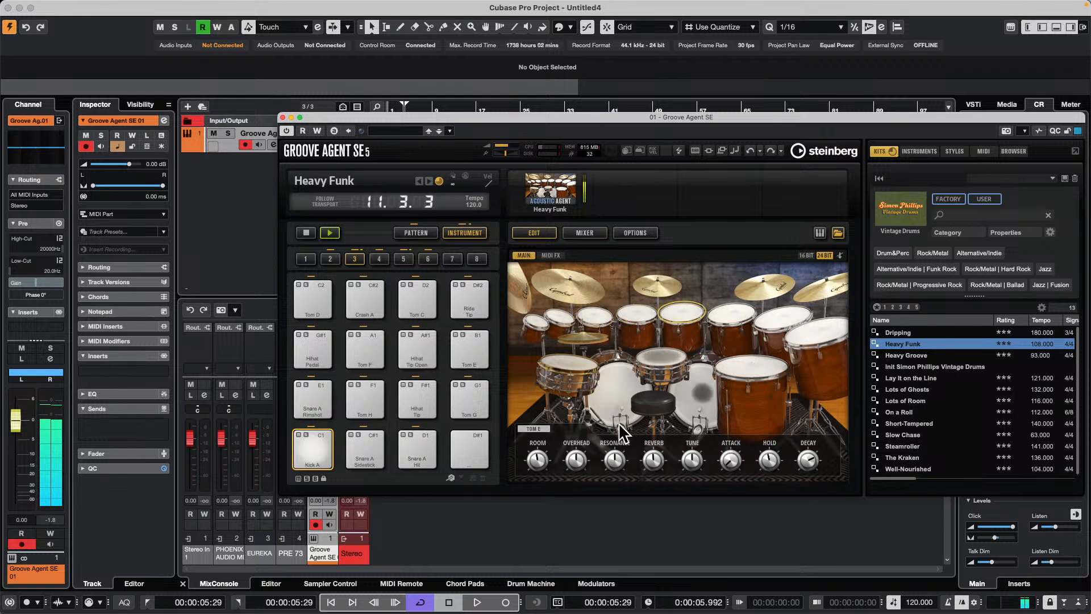
left_click(615, 390)
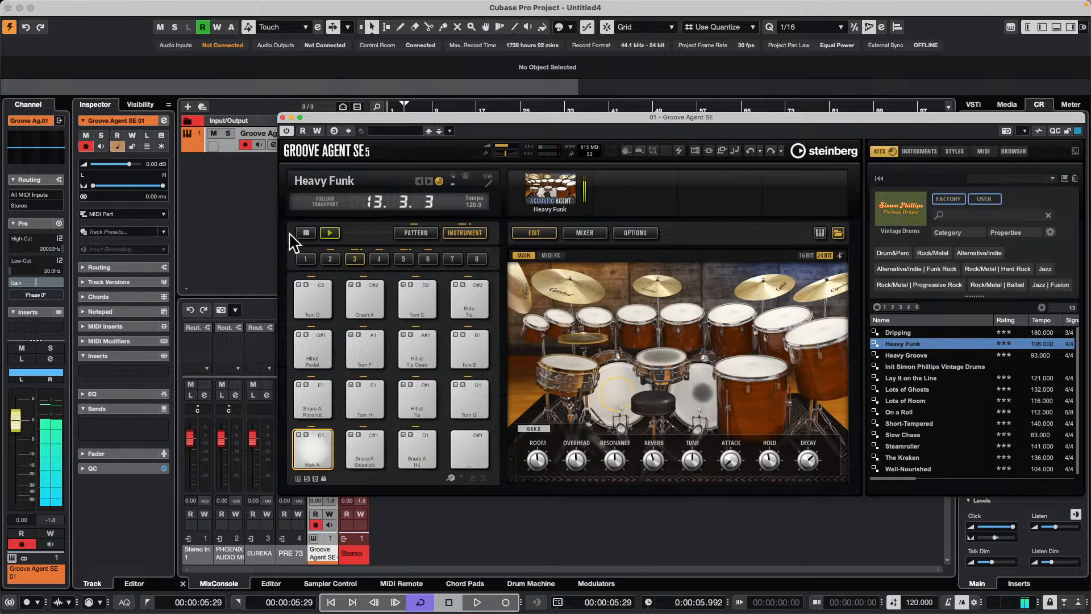
Try the Heavy Groove and Init Simon Phillips Vintage Drums kits, checking their pattern pads and toggling playback
left_click(926, 355)
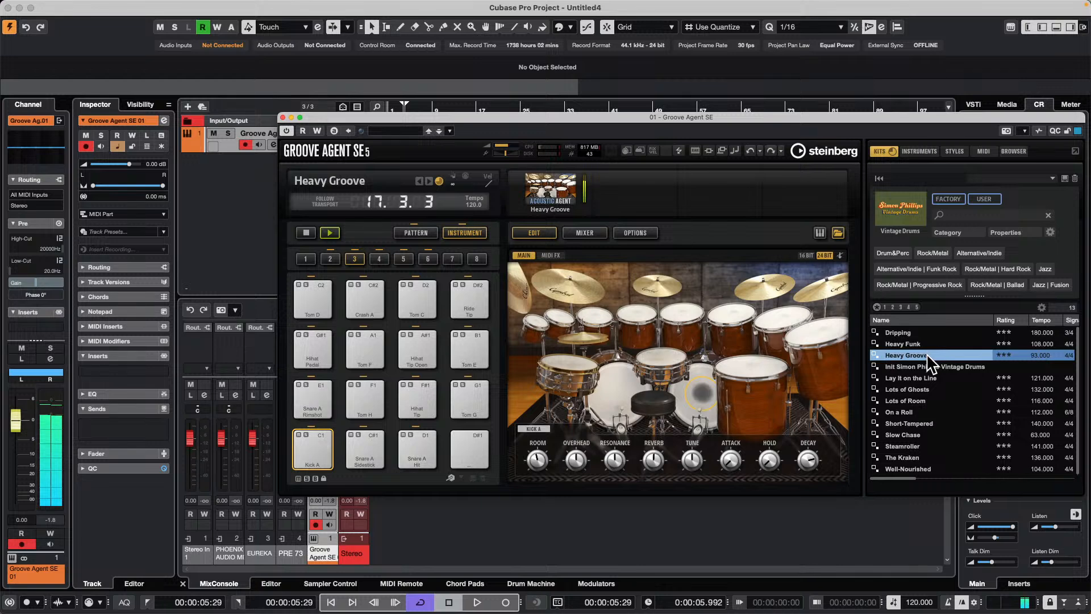
left_click(418, 233)
left_click(470, 235)
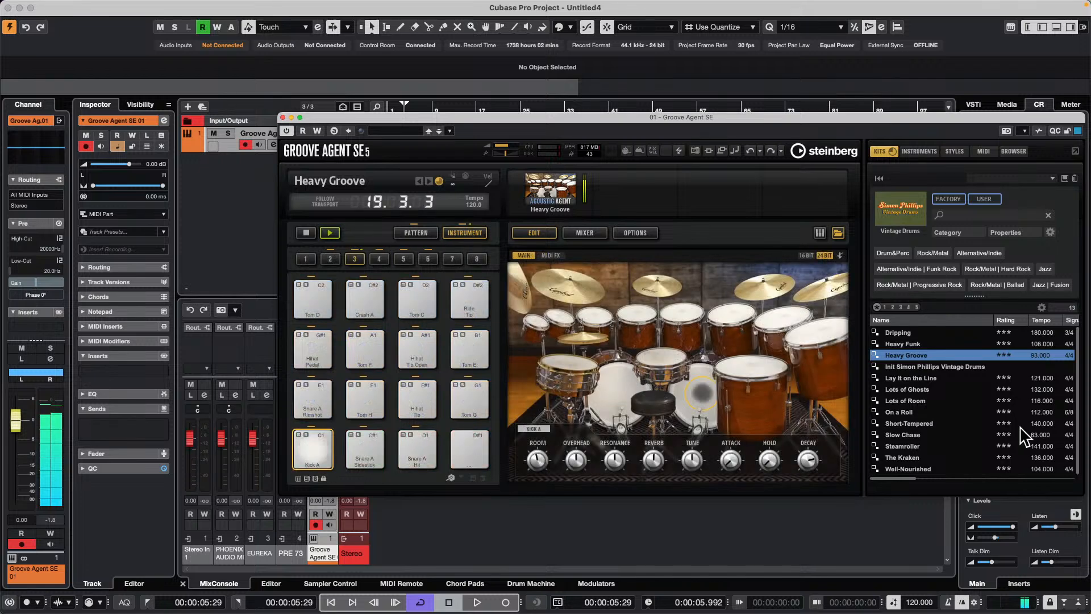
left_click(924, 368)
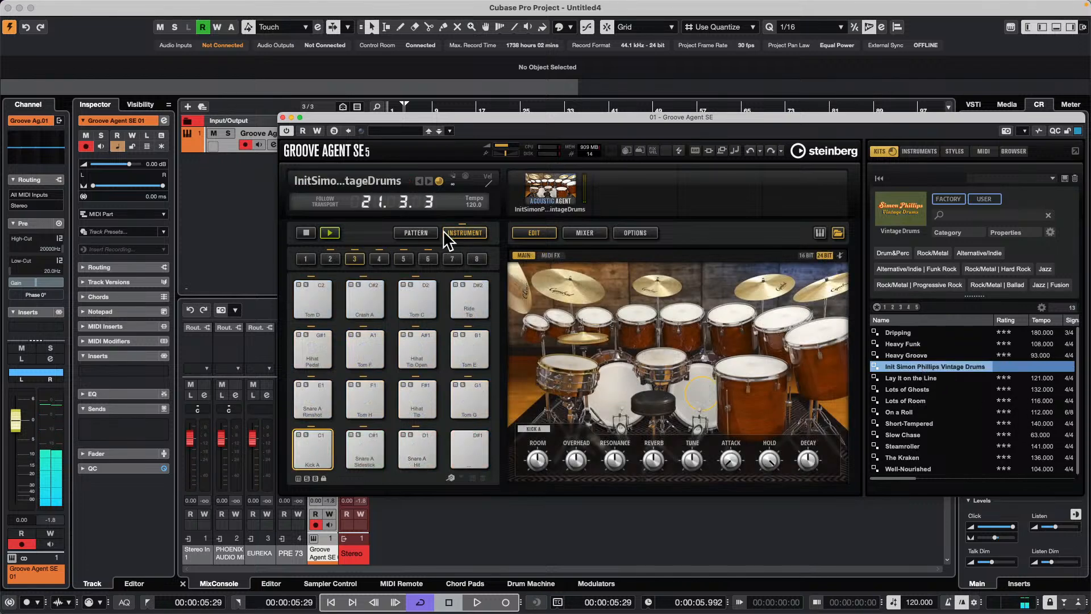
left_click(330, 233)
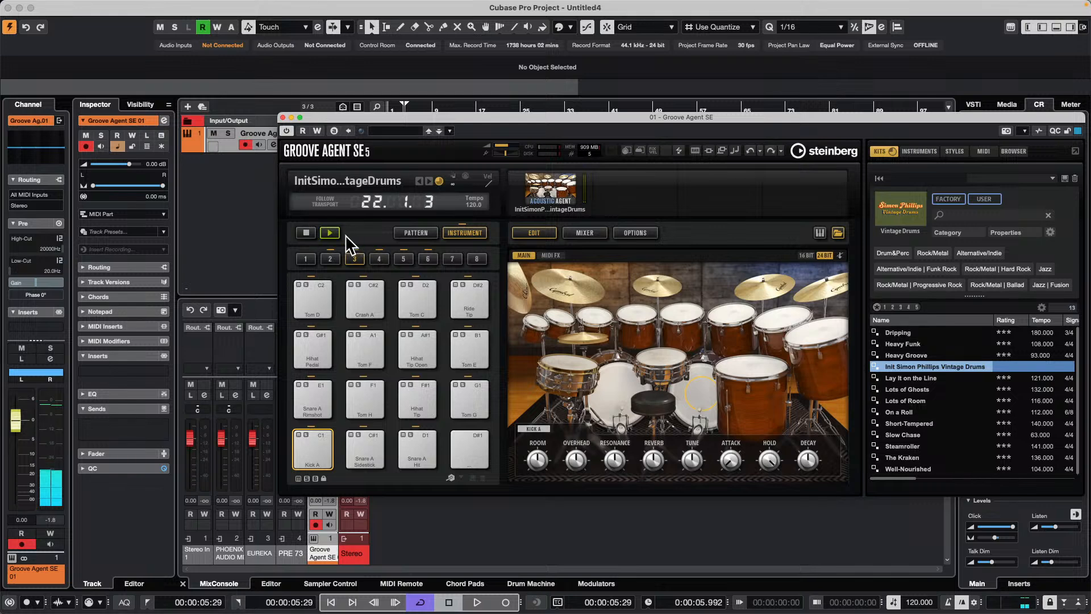
left_click(416, 233)
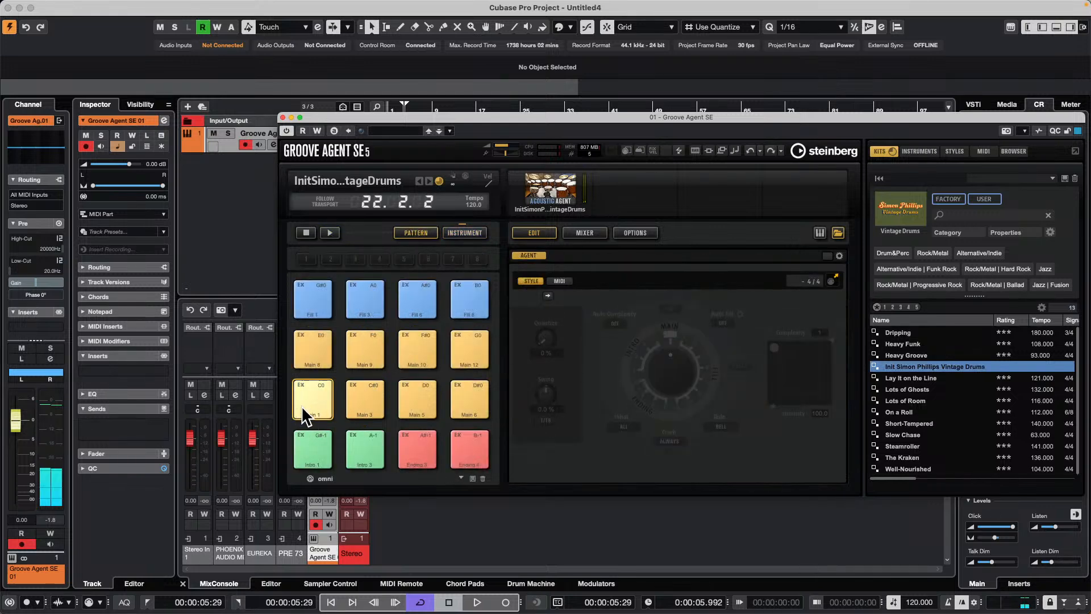
Load the Lay It on the Line kit, start its playback and show its drum instruments
left_click(913, 378)
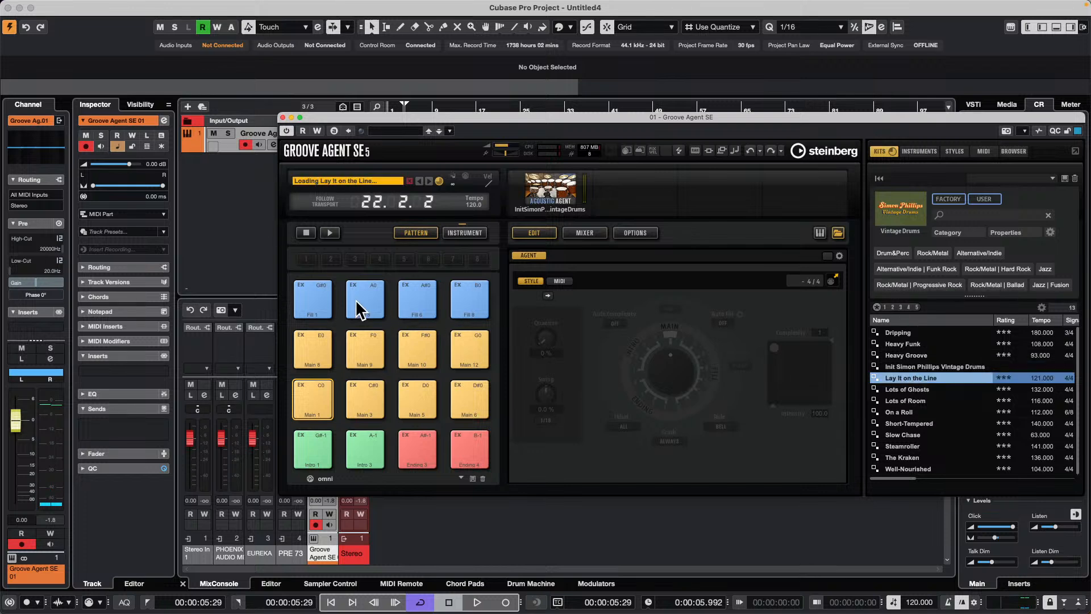
left_click(330, 233)
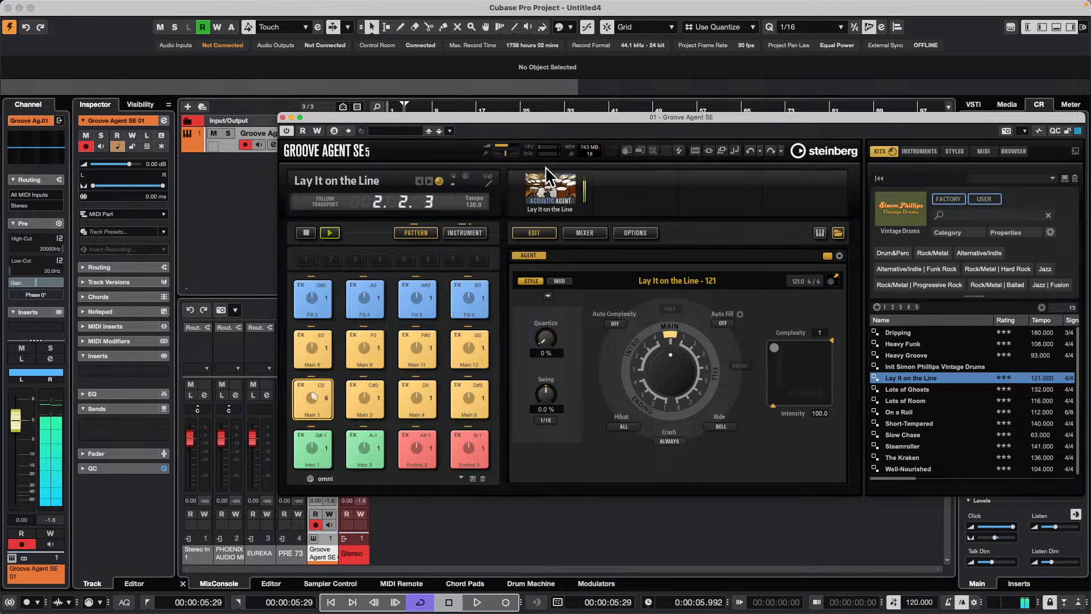
left_click(481, 232)
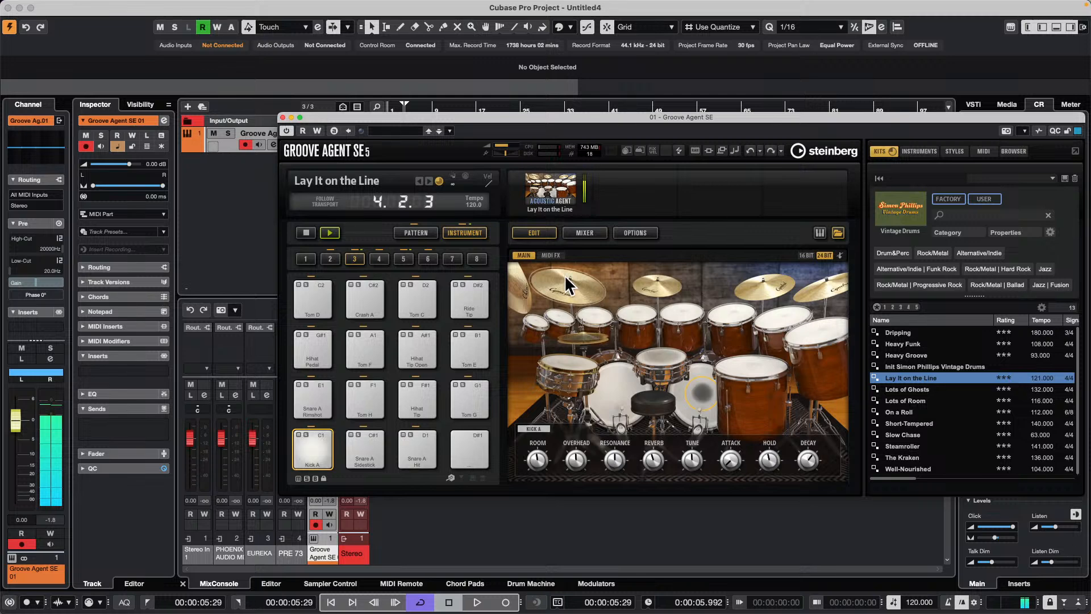
Return to the pattern pads and trigger the A#0 and B0 fills followed by the Main 9 and Main 11 patterns
left_click(416, 233)
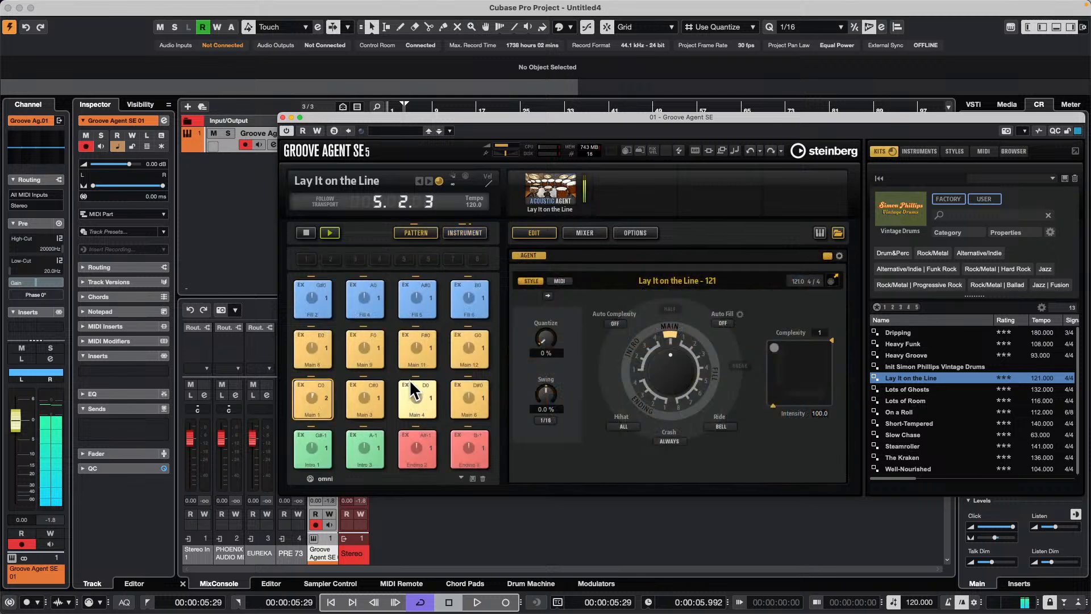
left_click(422, 317)
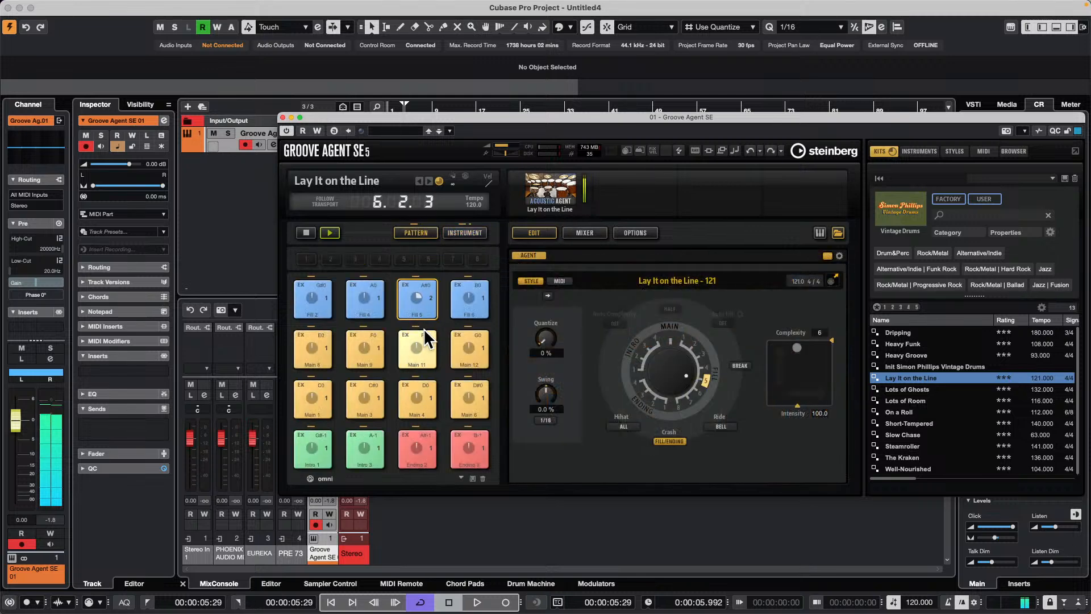
left_click(468, 295)
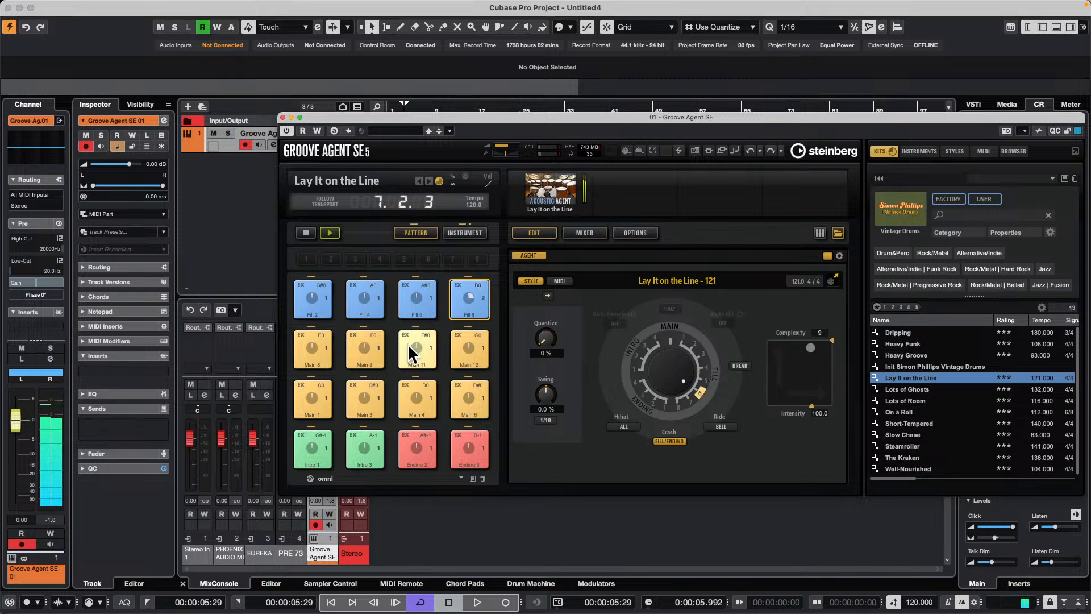
left_click(367, 343)
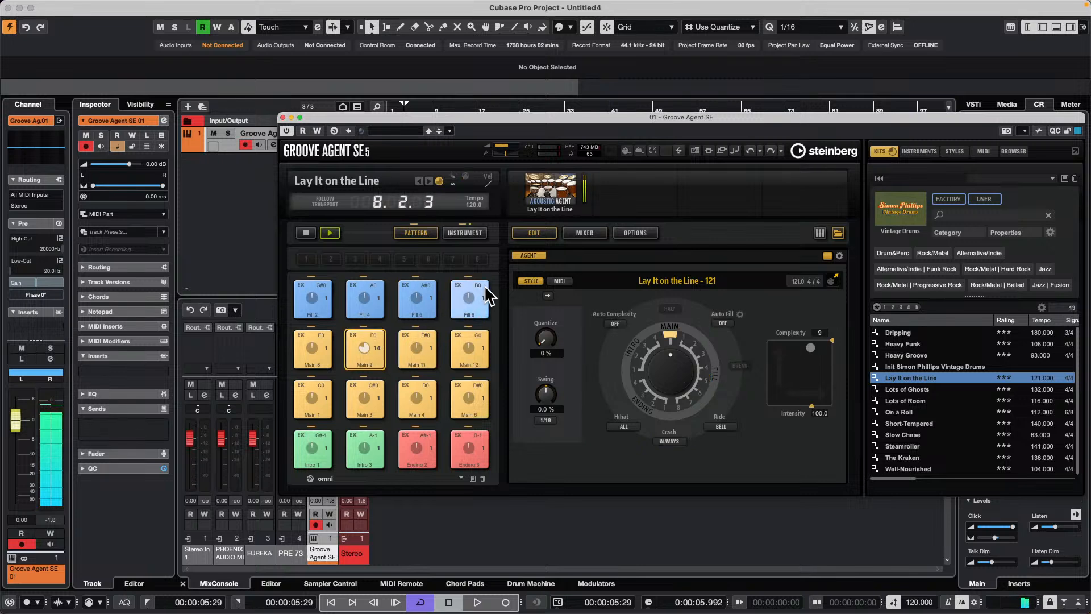
left_click(428, 343)
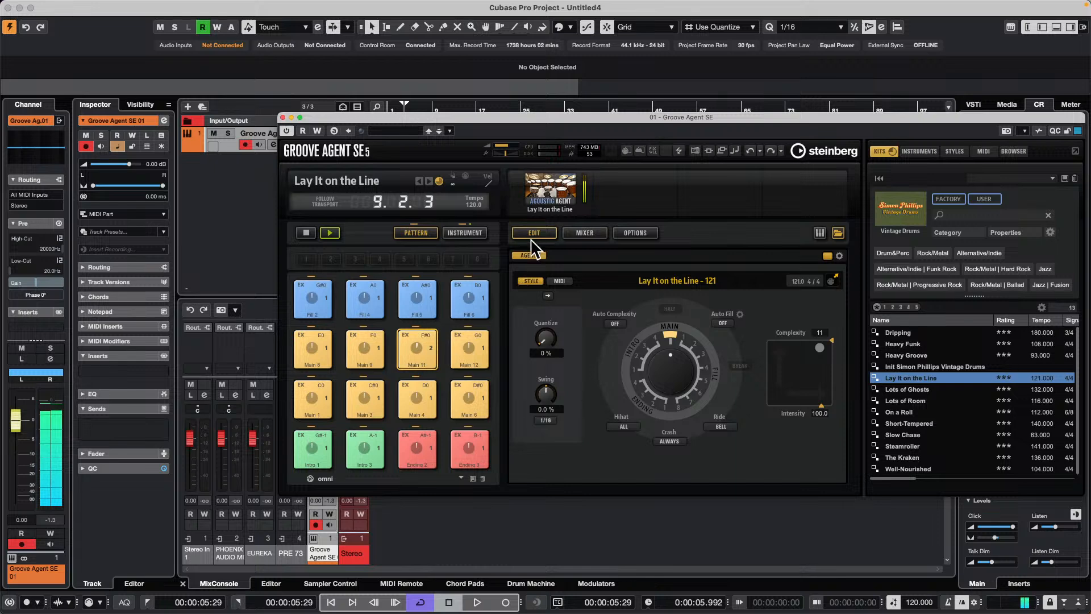
Show the current kit's drum instruments, load the Lots of Ghosts kit and display its pattern pads
left_click(475, 234)
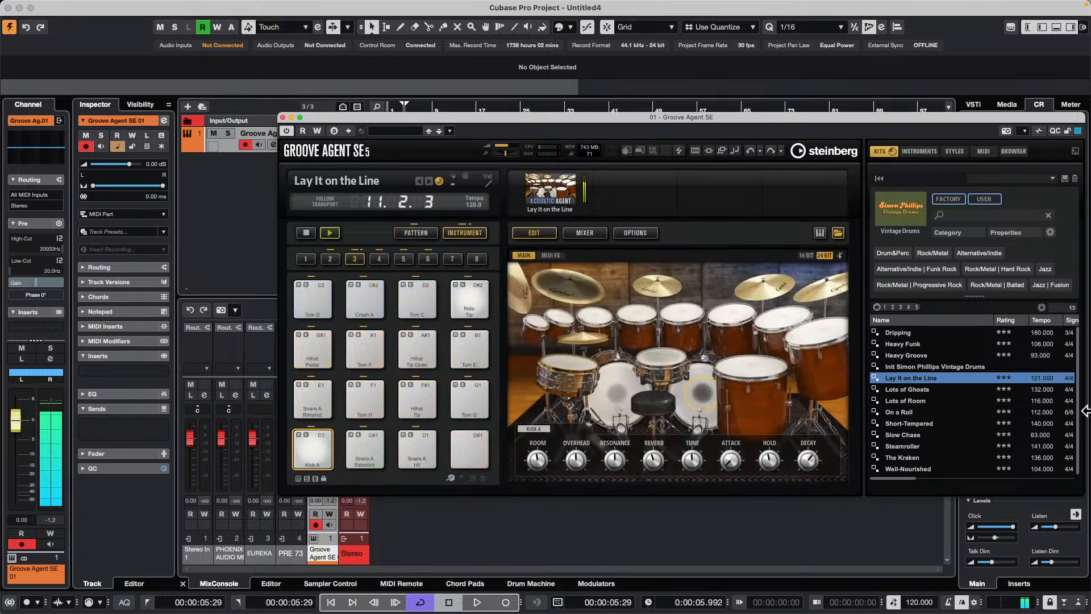
left_click(933, 391)
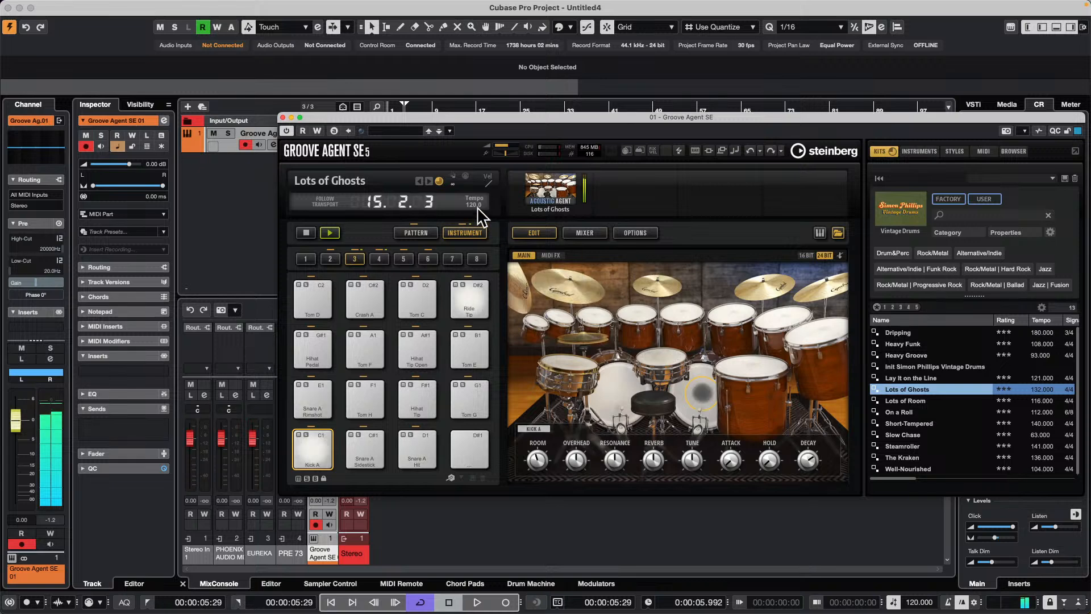
left_click(420, 233)
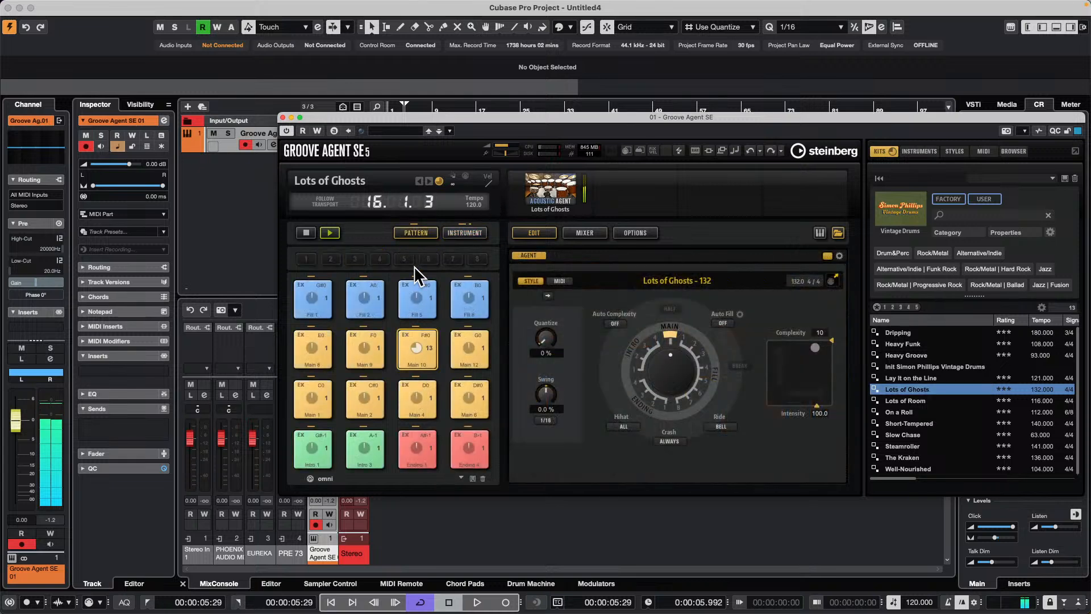
Trigger Lots of Ghosts patterns Main 1, Main 4, Main 12, Main 9 and Main 8, and show the kit's drum instruments
left_click(329, 400)
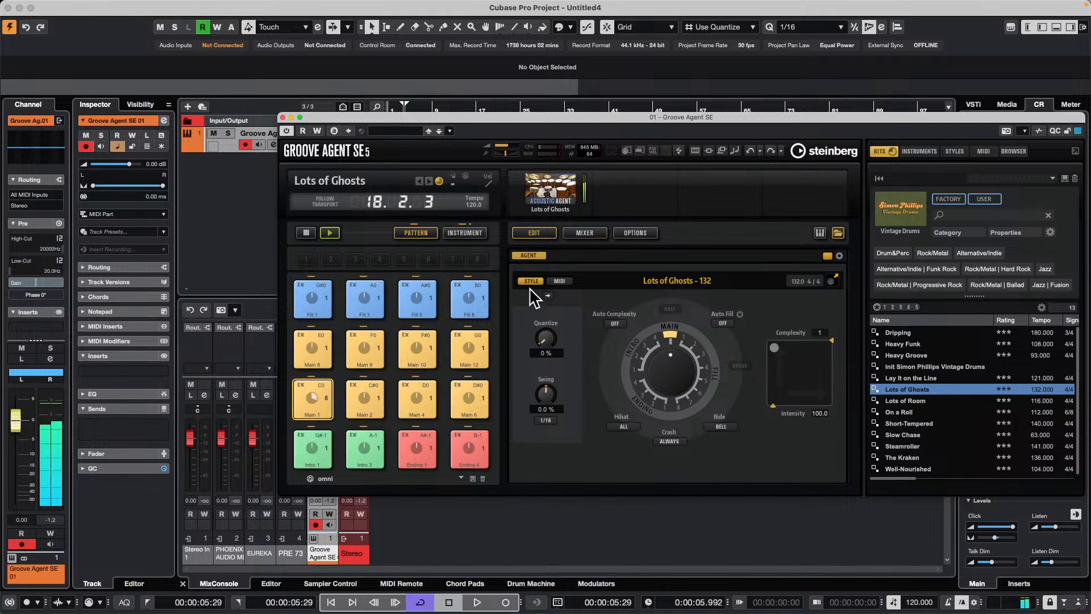
left_click(431, 391)
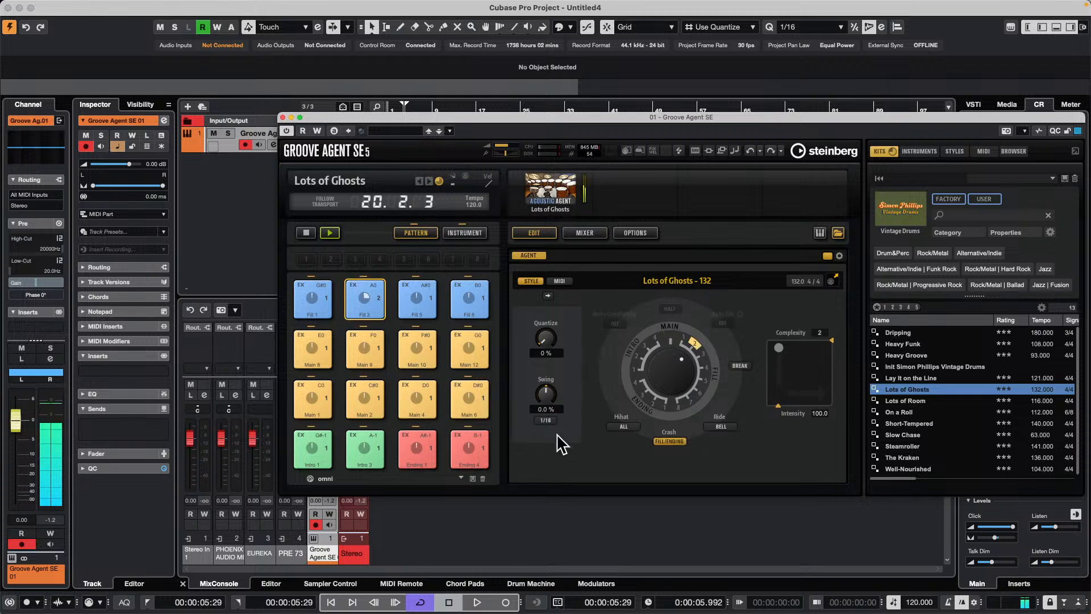
left_click(476, 350)
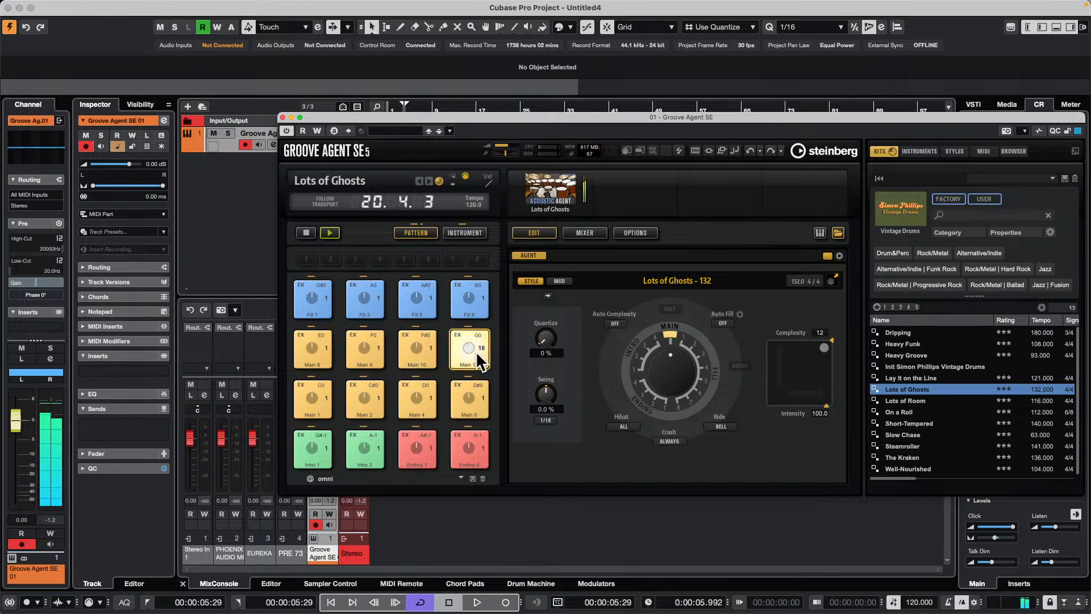
left_click(364, 350)
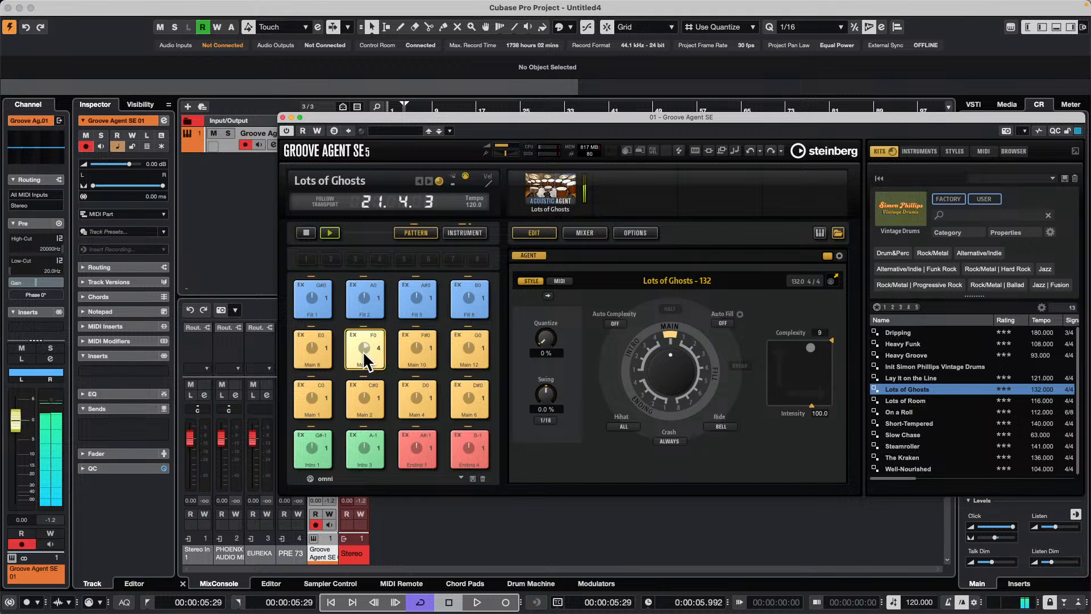
left_click(312, 344)
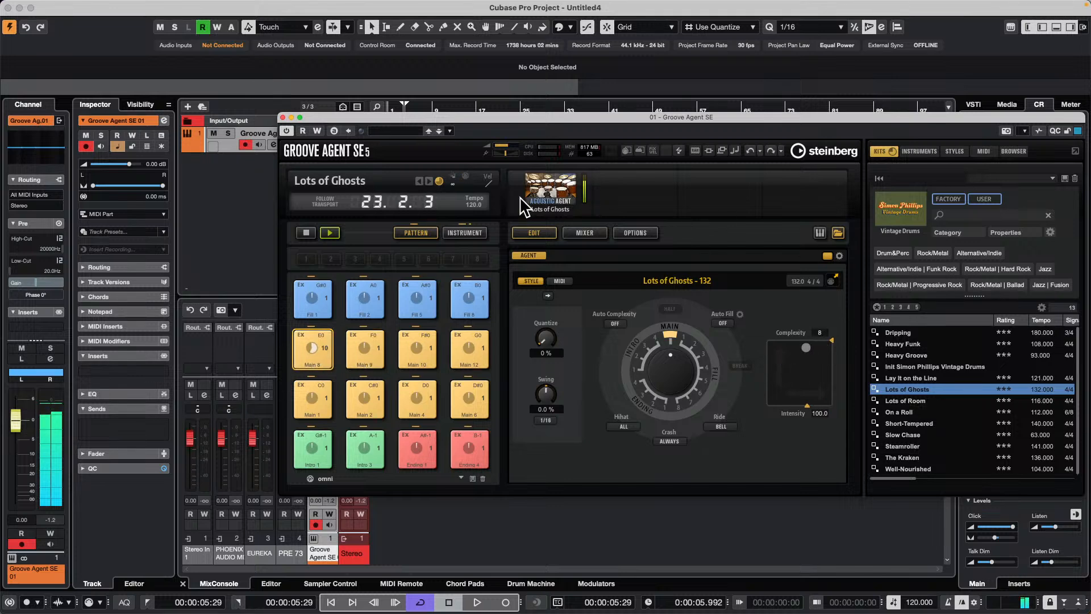
left_click(481, 234)
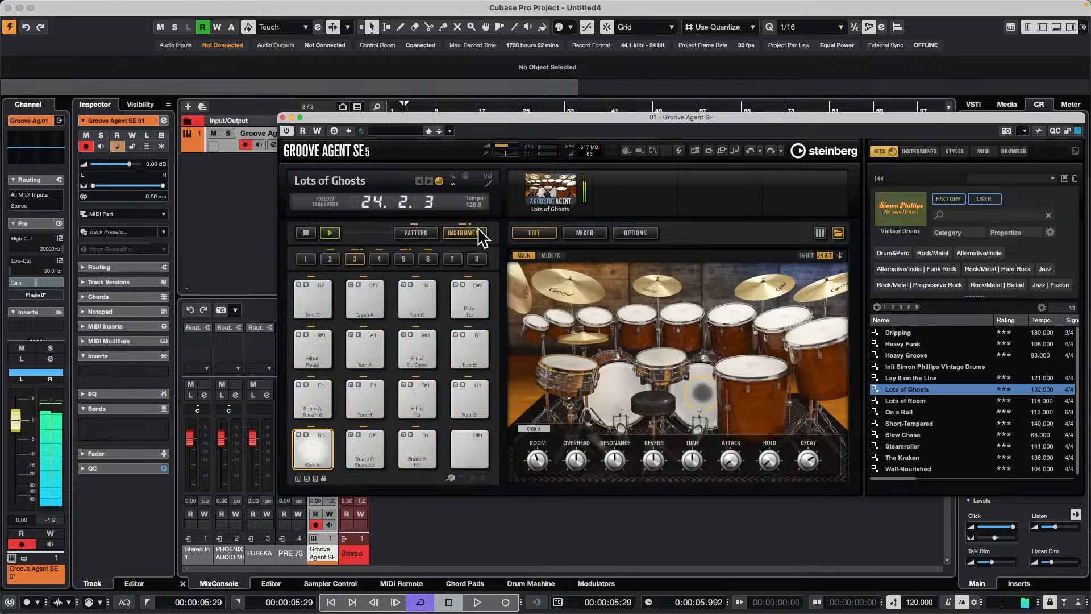
Load the Lots of Room kit and display its mixer alongside the pattern pads
double_click(913, 401)
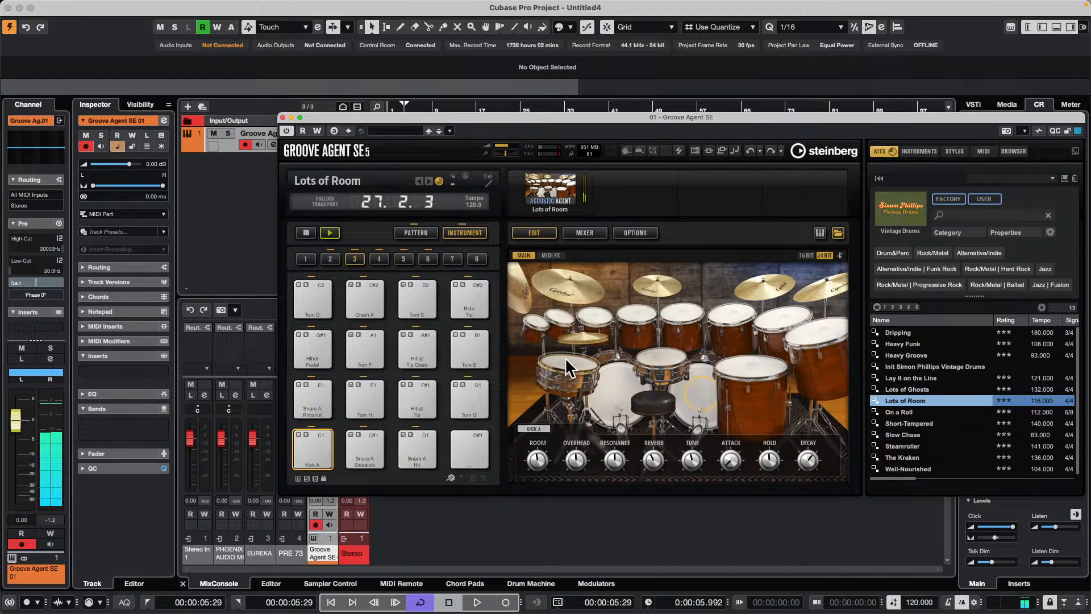
left_click(591, 234)
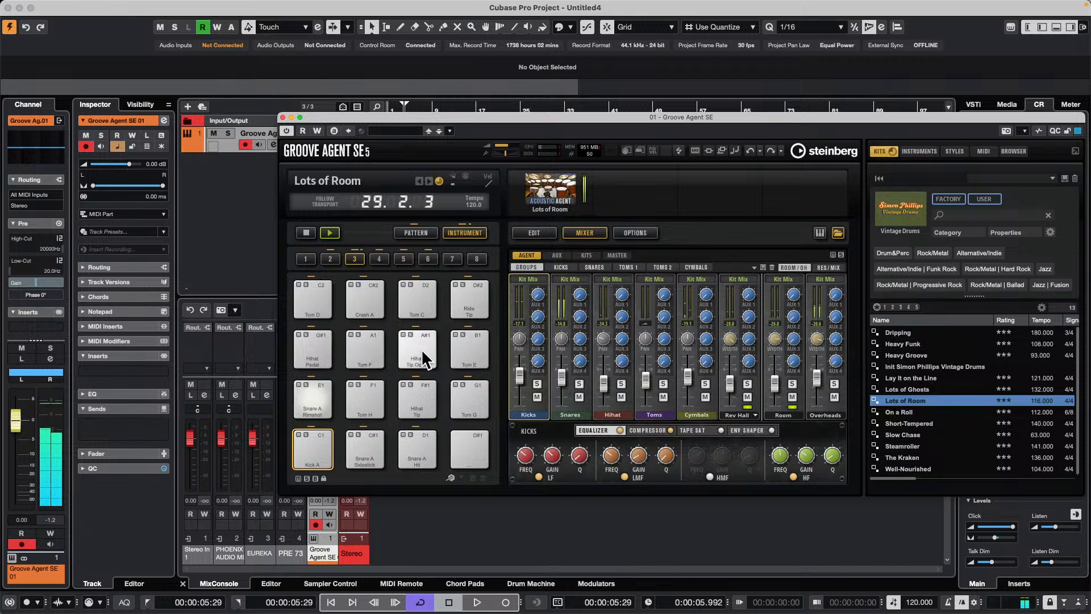
left_click(416, 233)
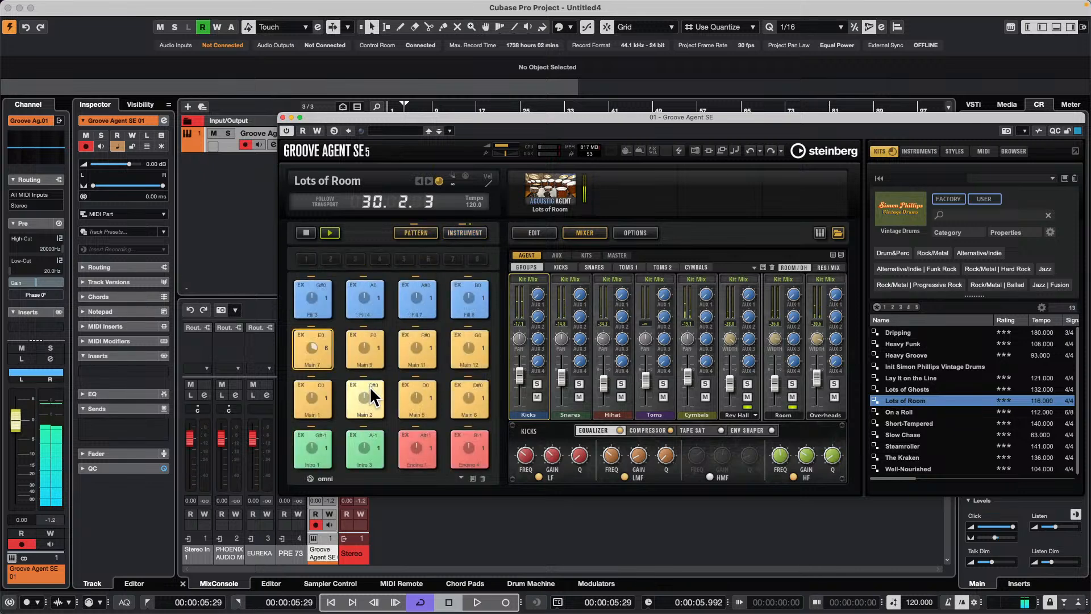
Audition Lots of Room's Main 2, Main 11 and Main 7 patterns, along with the B0 and G#0 fills and the B-1 ending
left_click(370, 389)
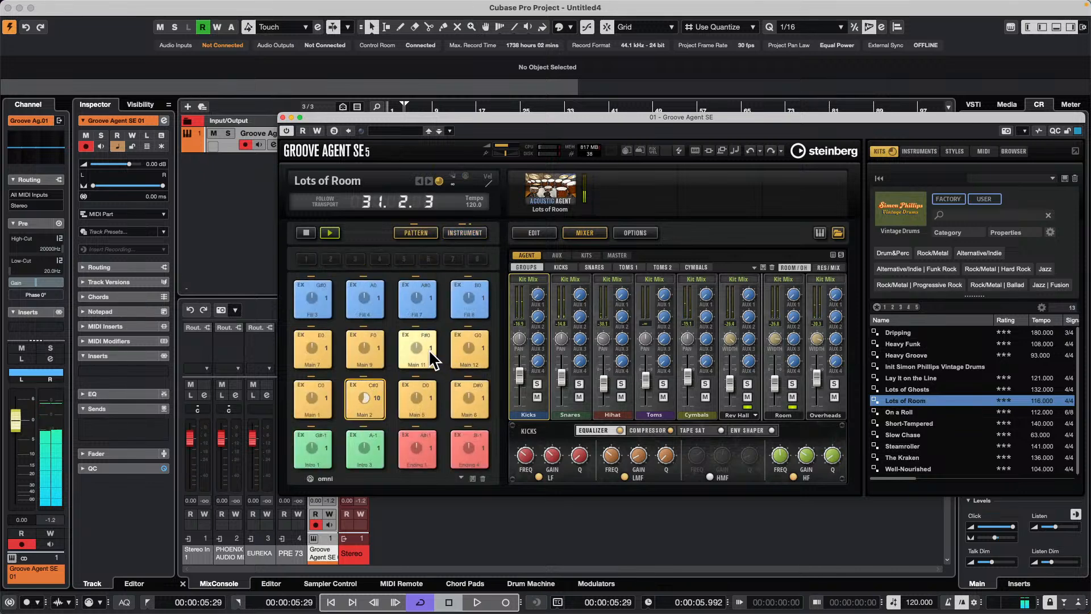
left_click(428, 349)
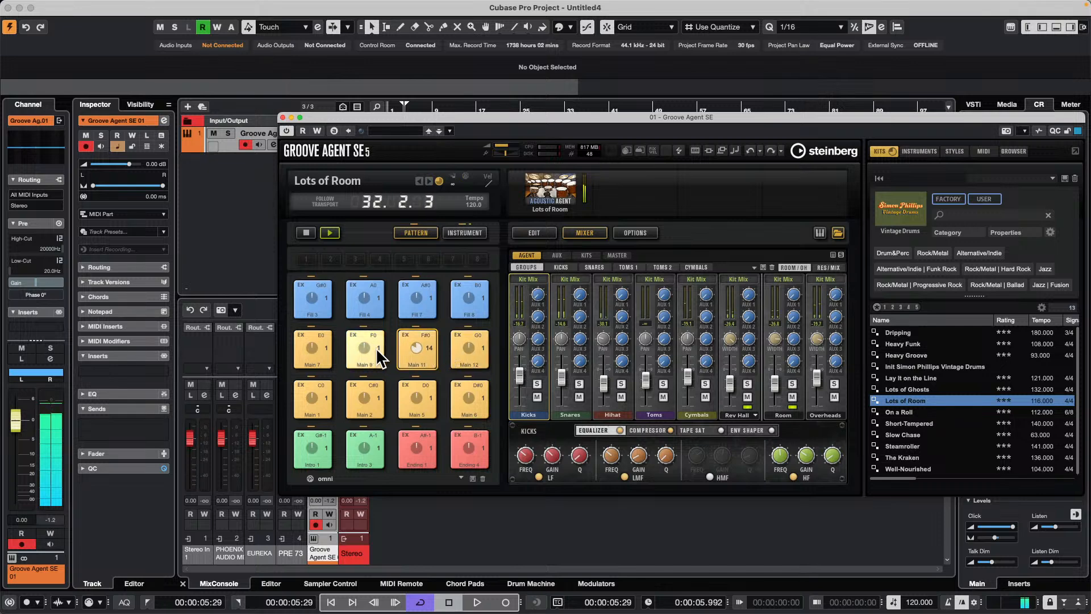
left_click(322, 343)
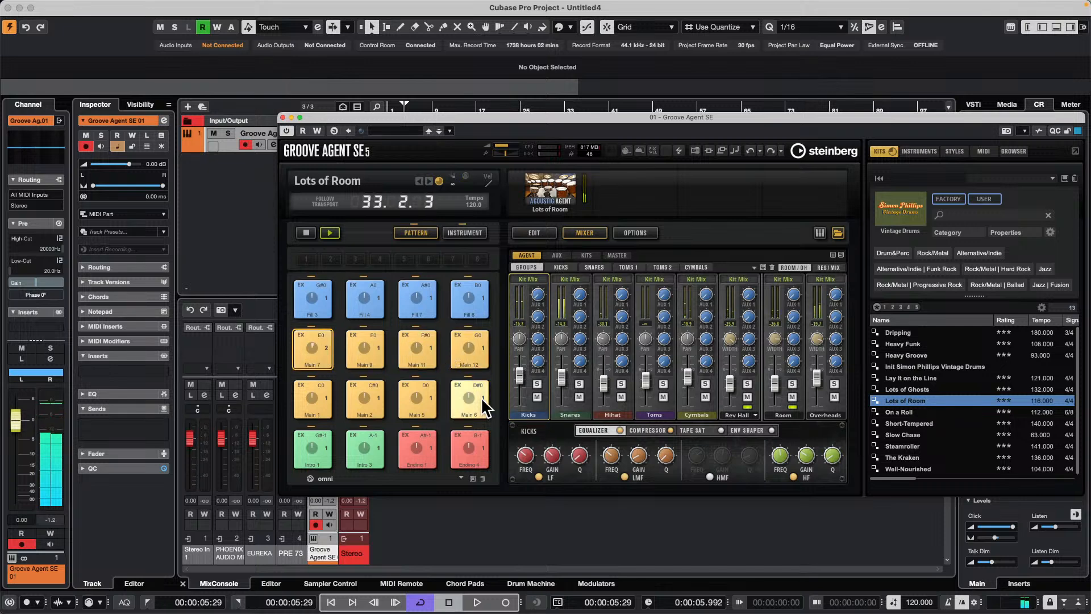
left_click(475, 311)
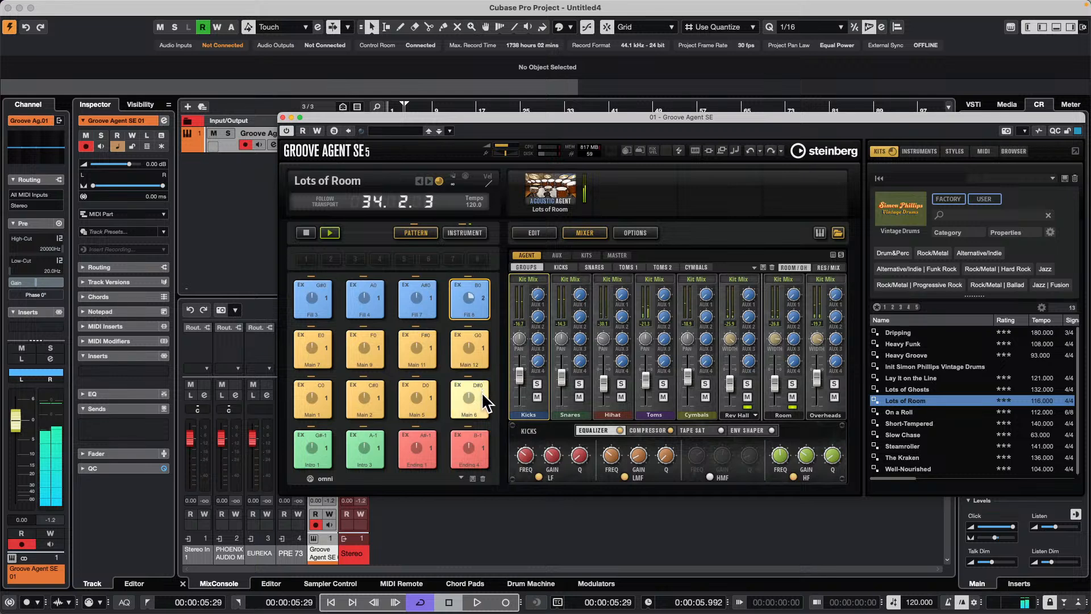
left_click(370, 405)
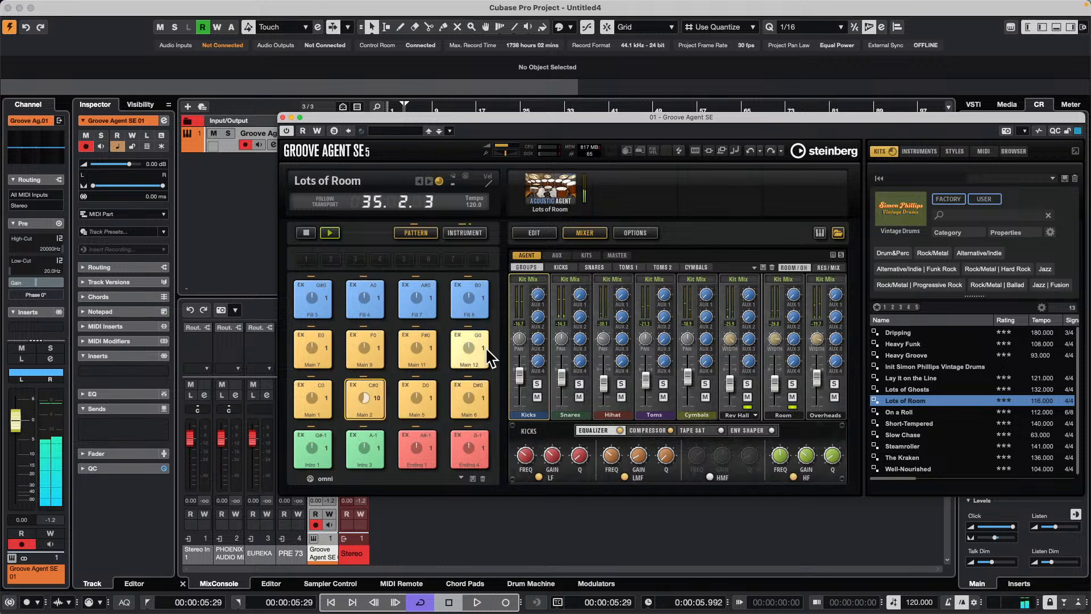
left_click(320, 292)
left_click(475, 449)
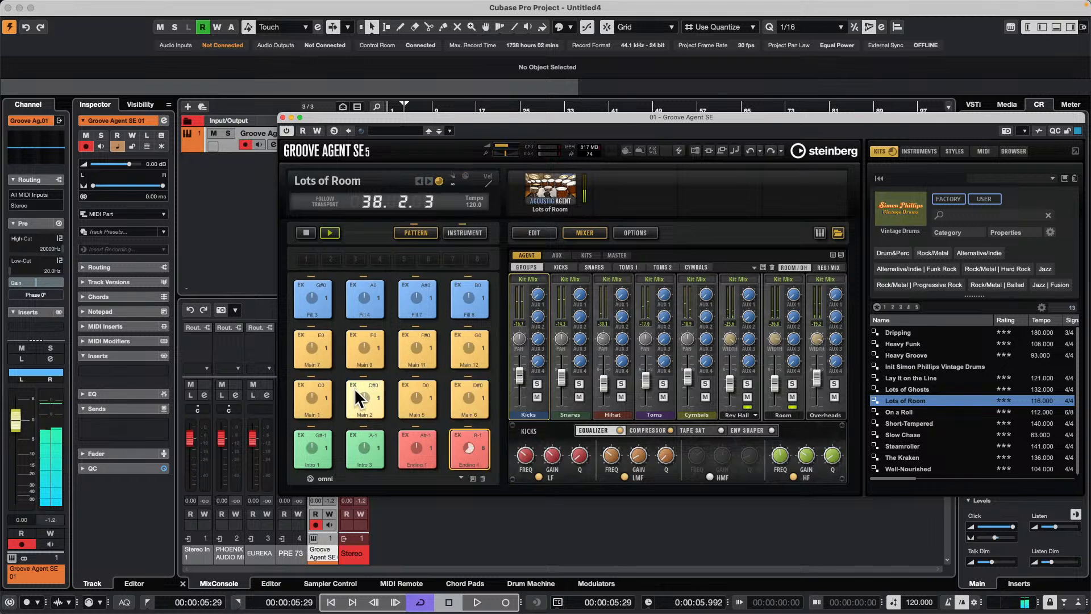
Load the On a Roll kit, trigger its Main 1 pattern and check its instrument pads before returning to the patterns
left_click(896, 412)
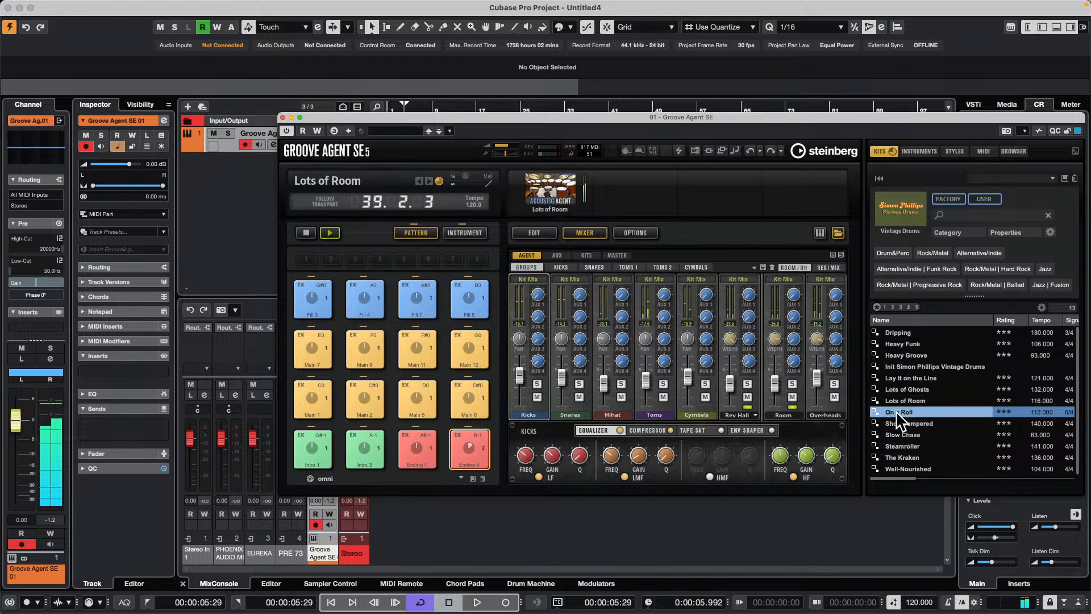
left_click(318, 399)
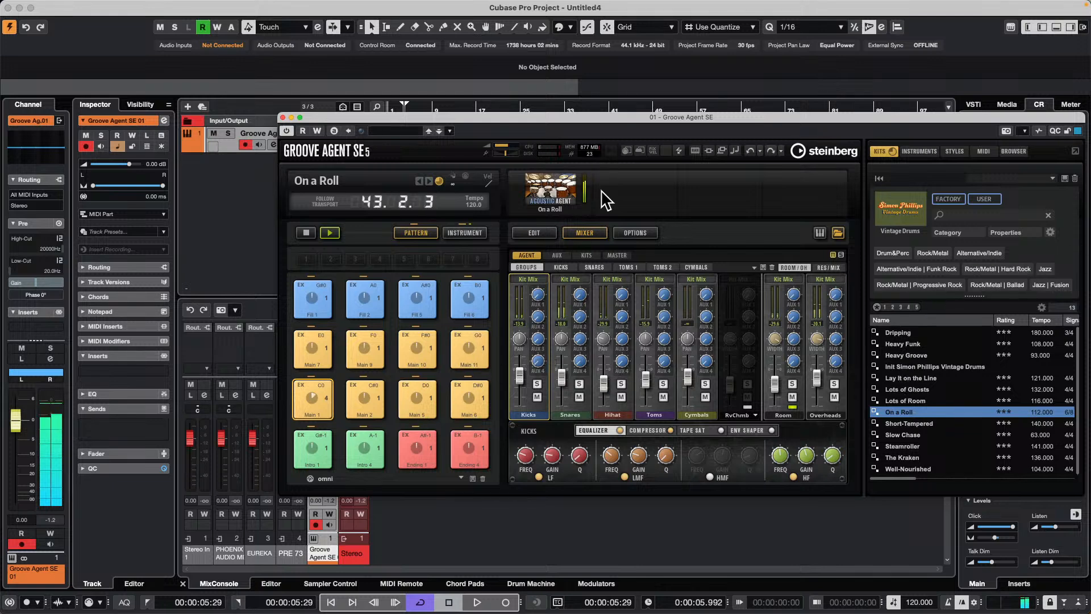
left_click(469, 233)
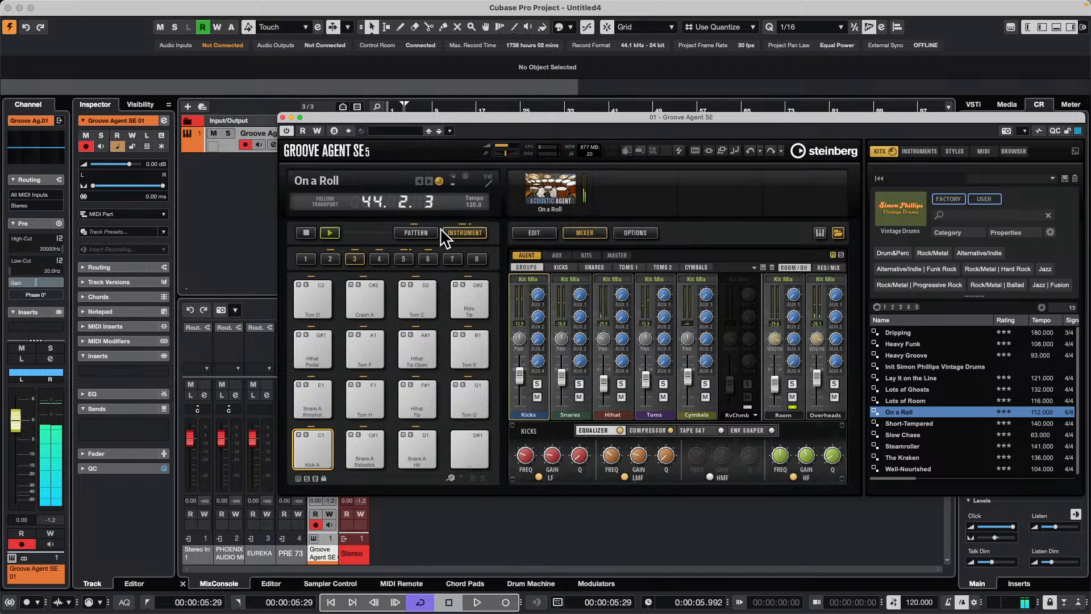
left_click(422, 234)
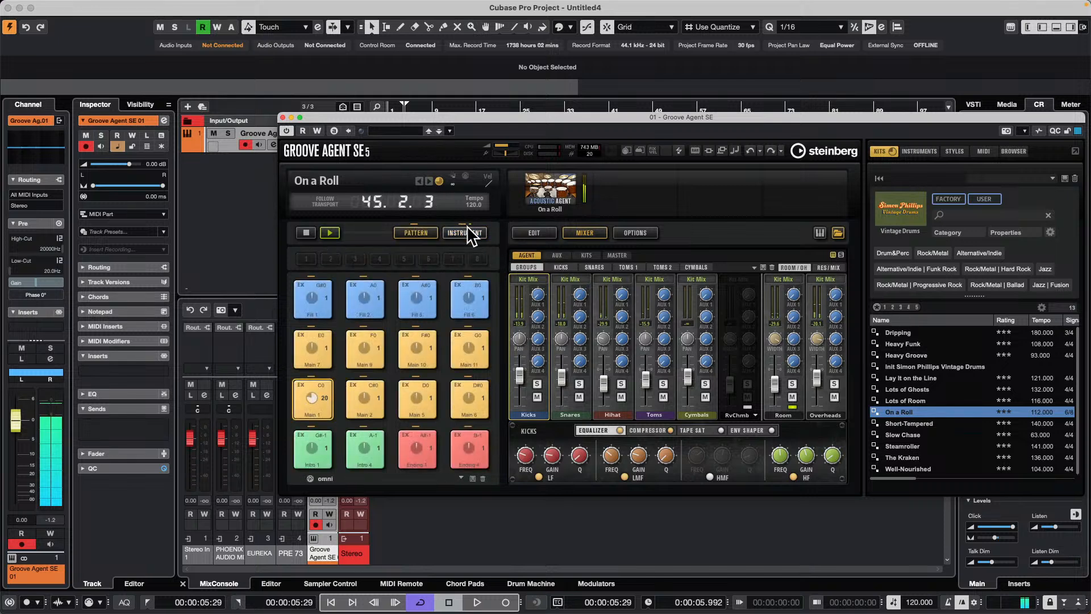
Set Main 1 to complexity 7 and intensity 88.6 in the style editor, and trigger Main 10, Main 11, the A#0 fill and Main 2
left_click(531, 234)
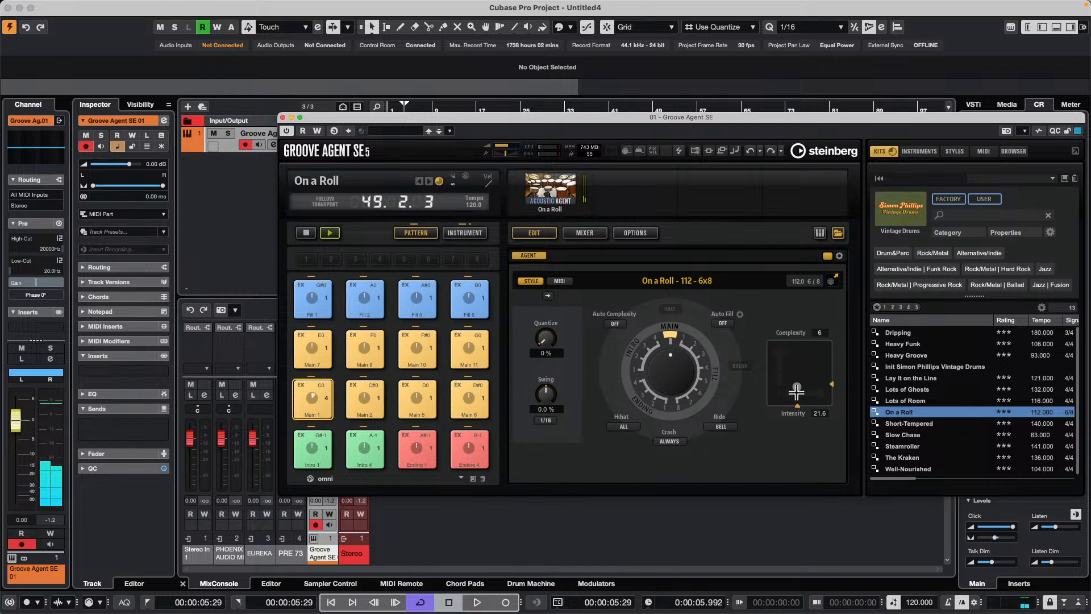
left_click_drag(799, 376, 801, 367)
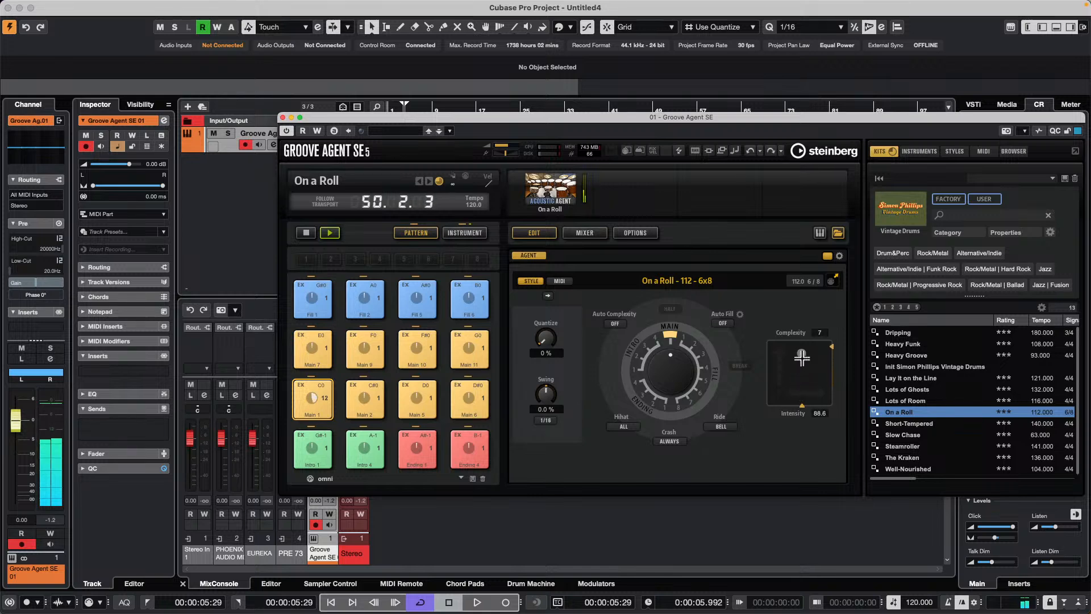
left_click(424, 348)
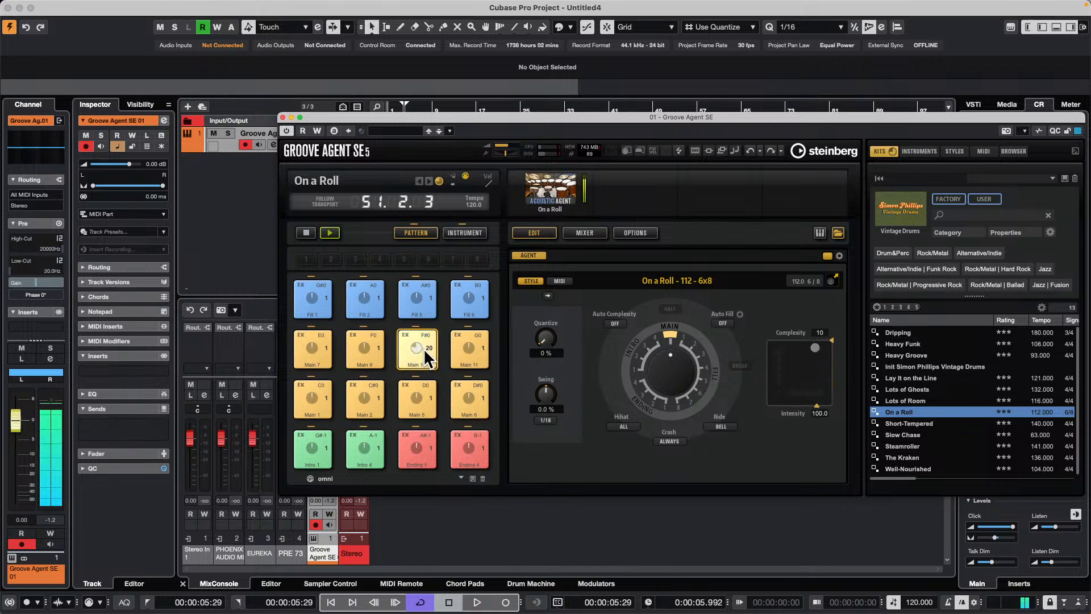
left_click(482, 350)
left_click(411, 304)
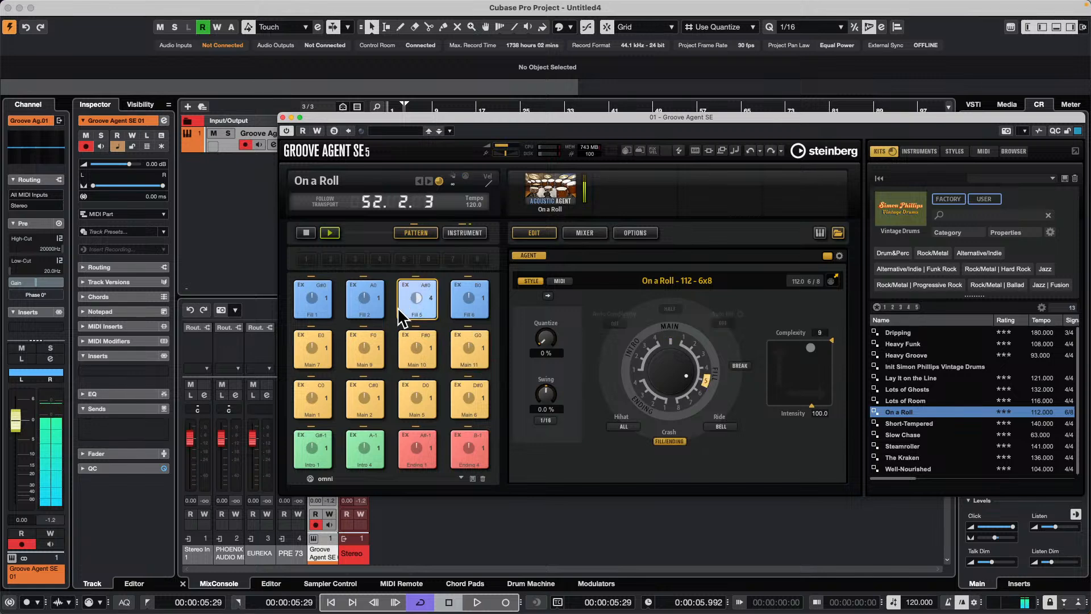
left_click(358, 395)
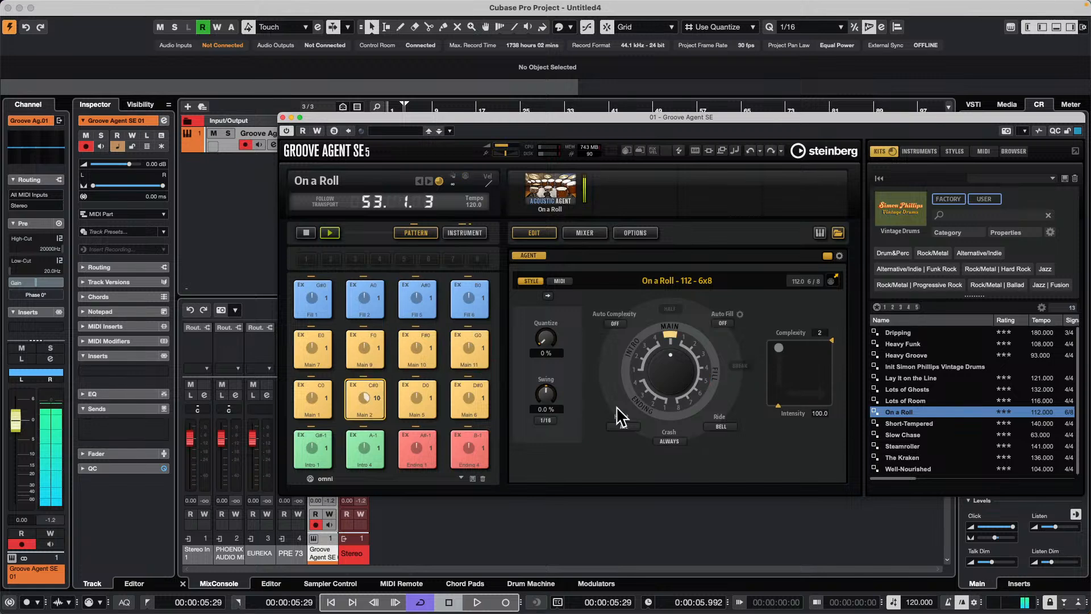
Load the Short-Tempered kit, trigger its A0 fill and Main 1 pattern, and show its drum instruments
left_click(922, 424)
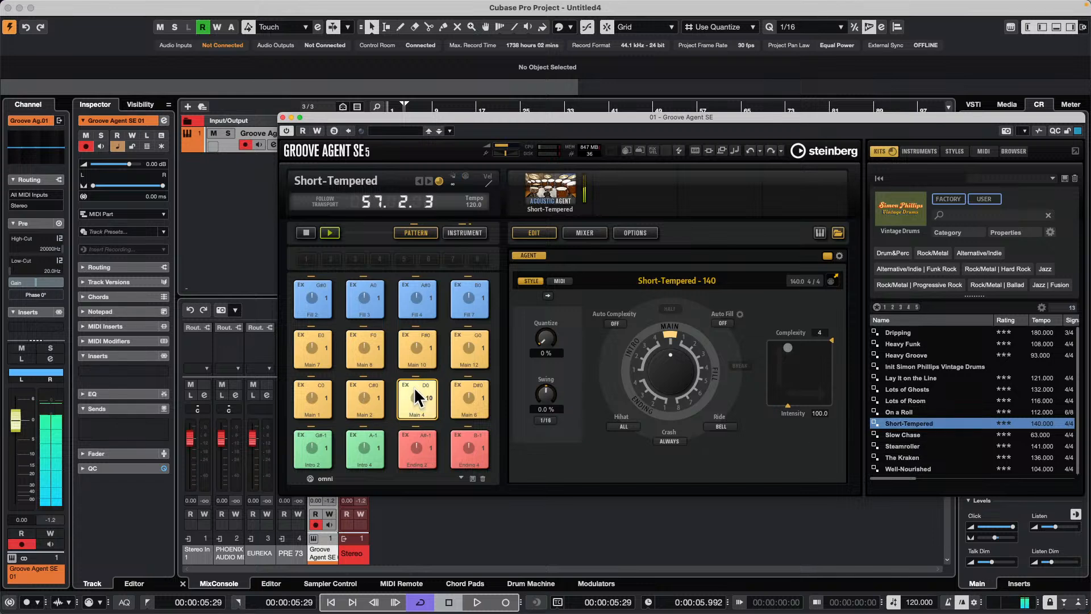
left_click(359, 301)
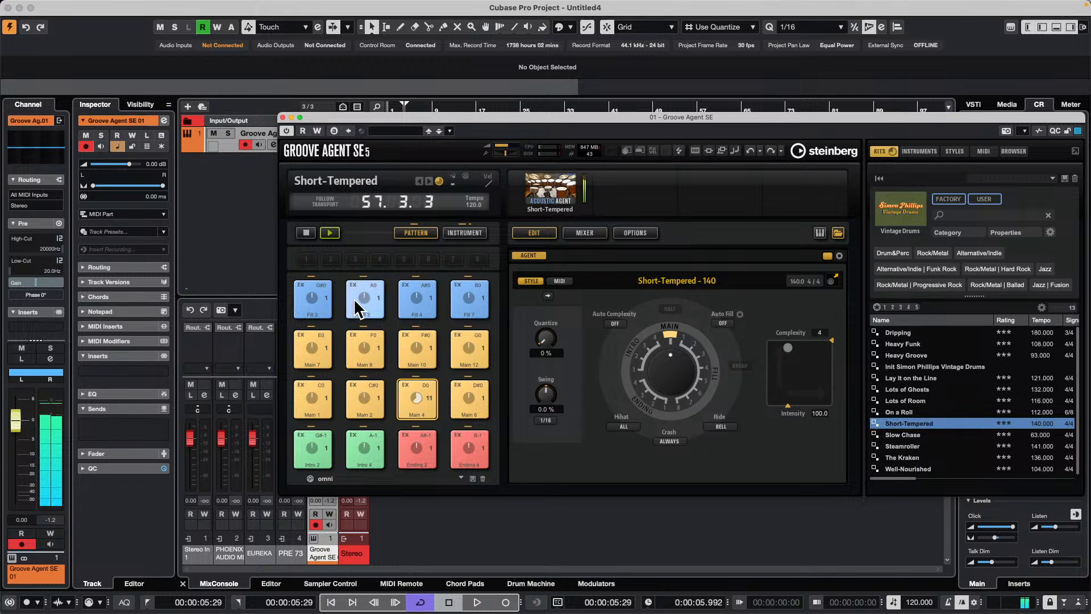
left_click(315, 388)
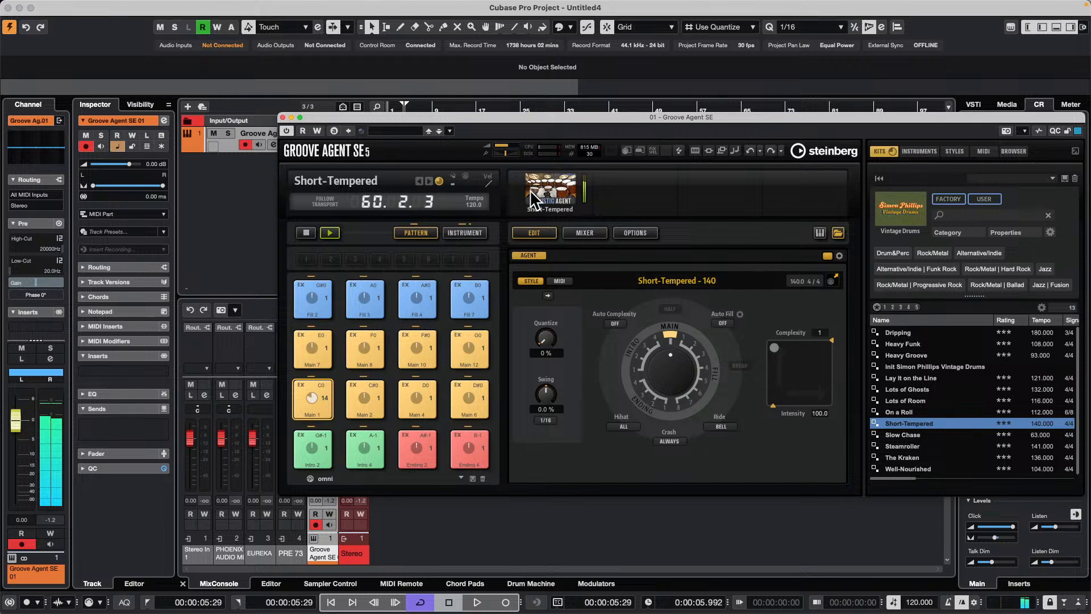
left_click(484, 233)
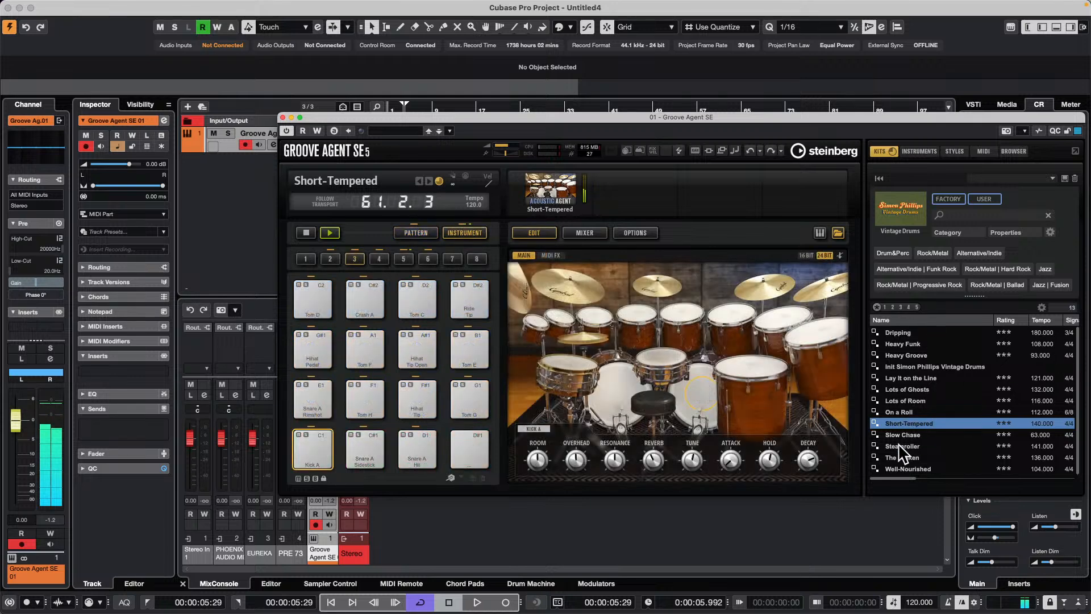
Load the Slow Chase kit, audition its Main 9 pattern and switch to the Steamroller kit
left_click(907, 435)
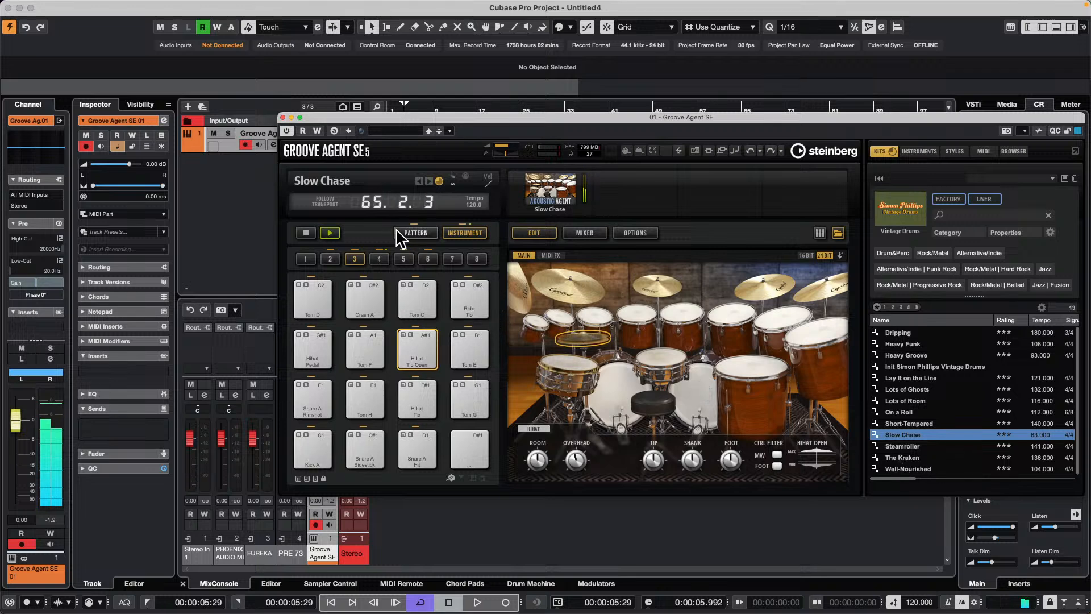
left_click(414, 233)
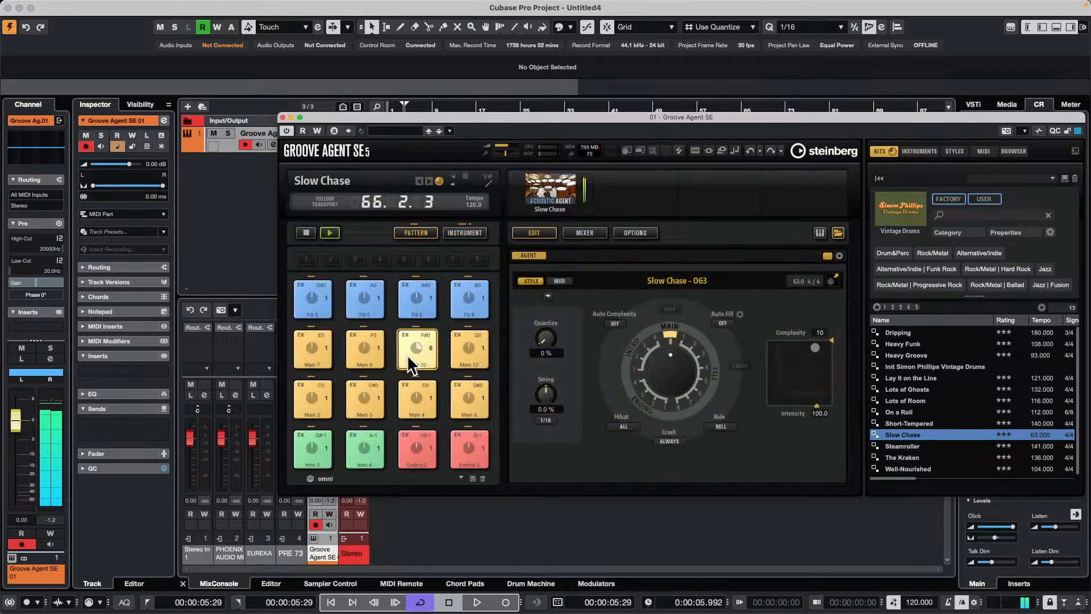
left_click(366, 356)
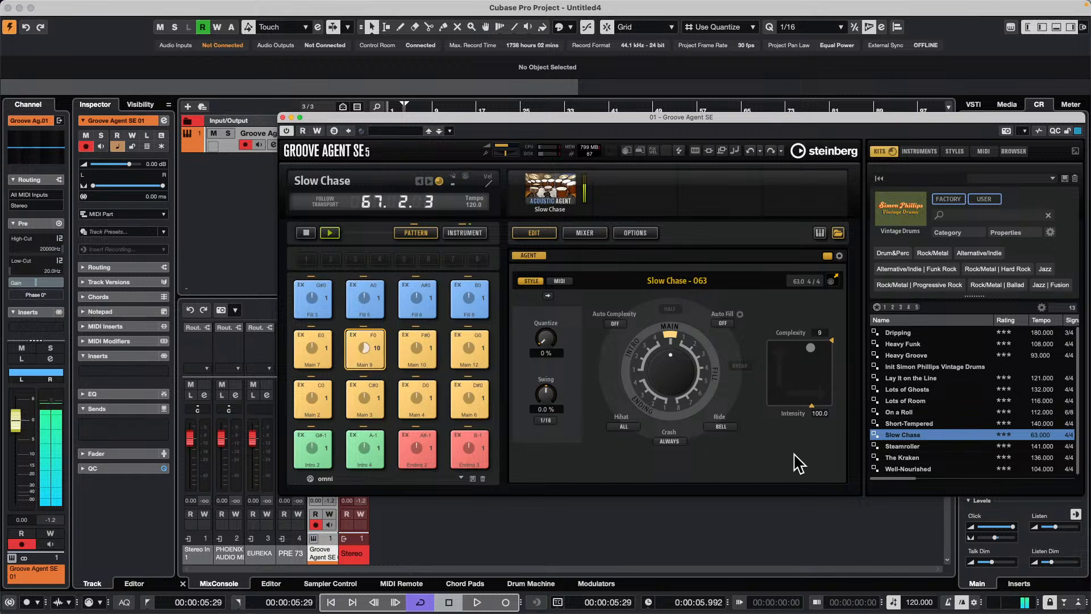
left_click(916, 448)
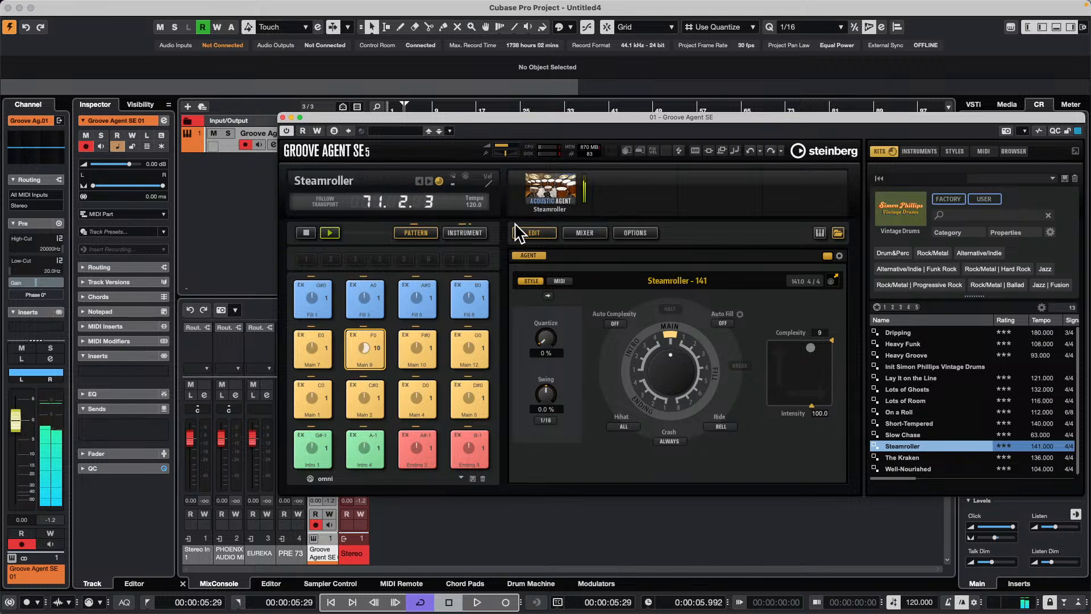
Check the Steamroller kit's instrument pads, return to its patterns and audition Main 7 and Main 5
left_click(470, 234)
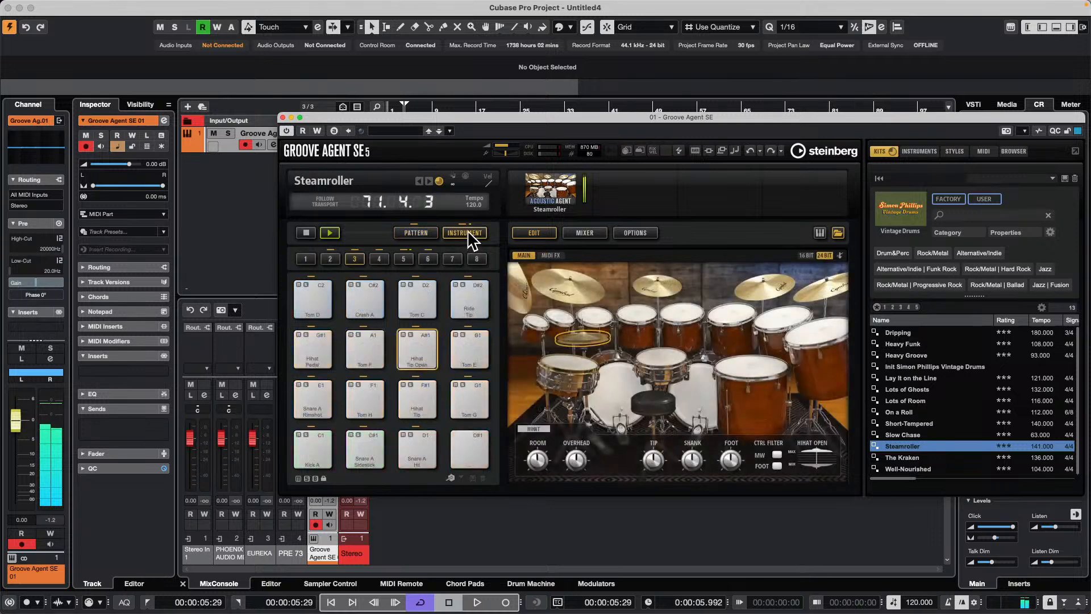
left_click(414, 232)
left_click(315, 339)
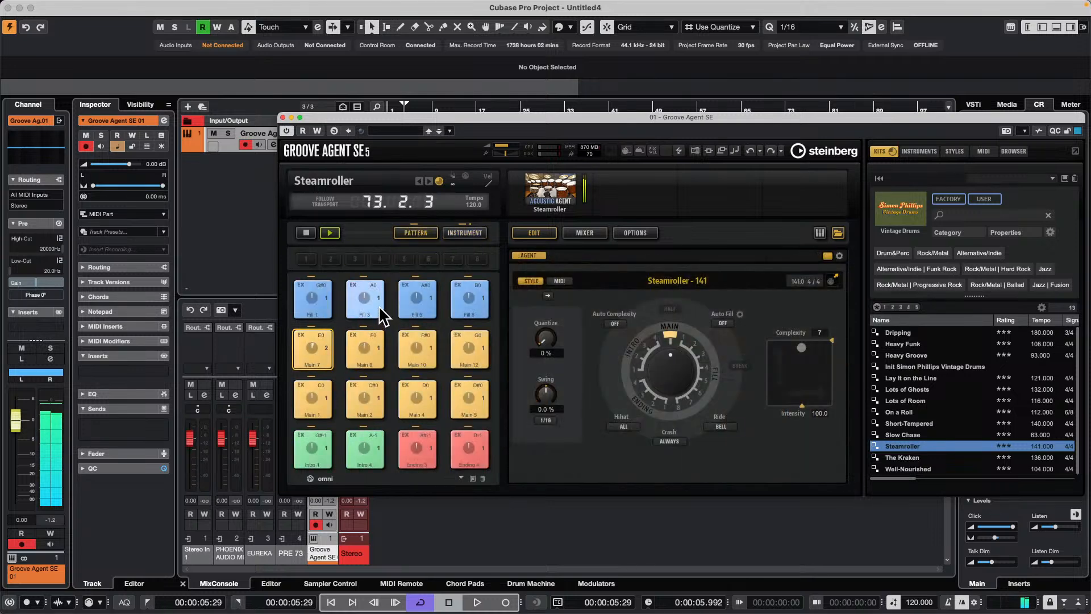
left_click(471, 395)
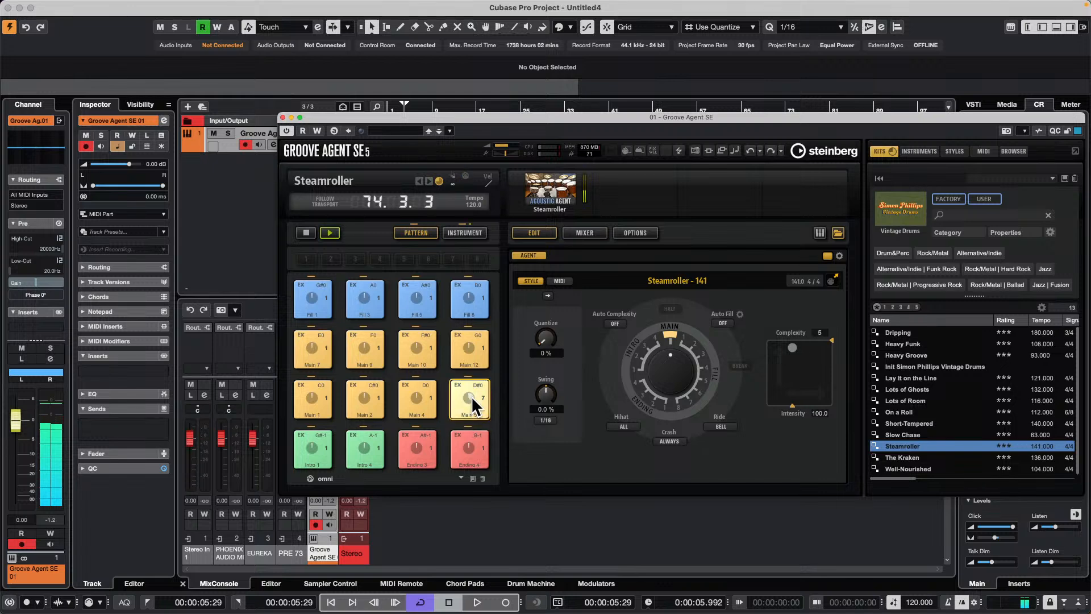
Load The Kraken kit and audition its Main 1, Main 12 and Main 9 patterns
left_click(921, 456)
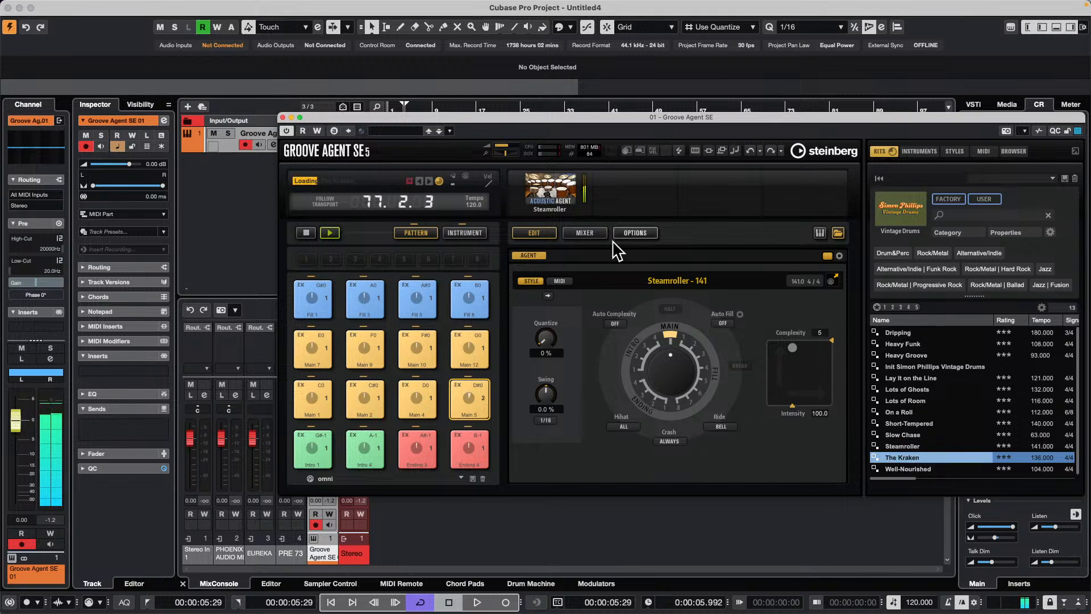
left_click(317, 395)
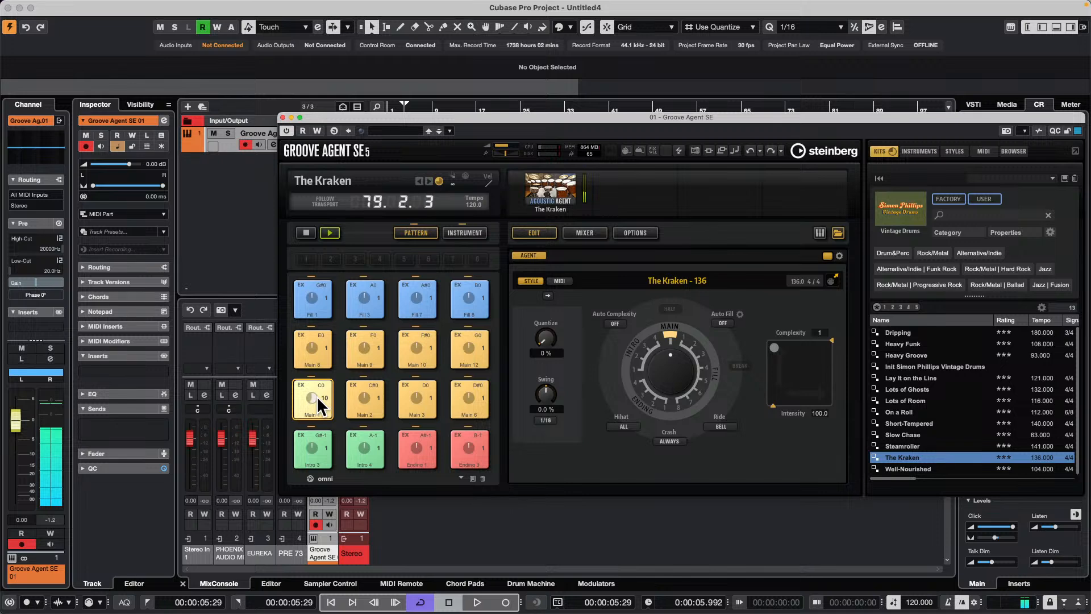
left_click(480, 346)
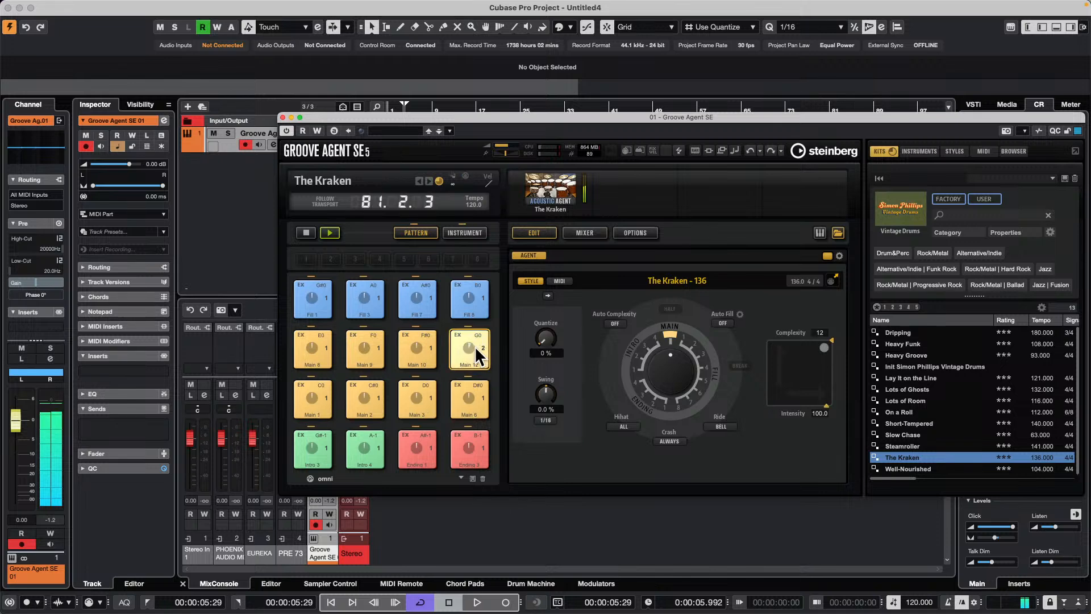
left_click(374, 347)
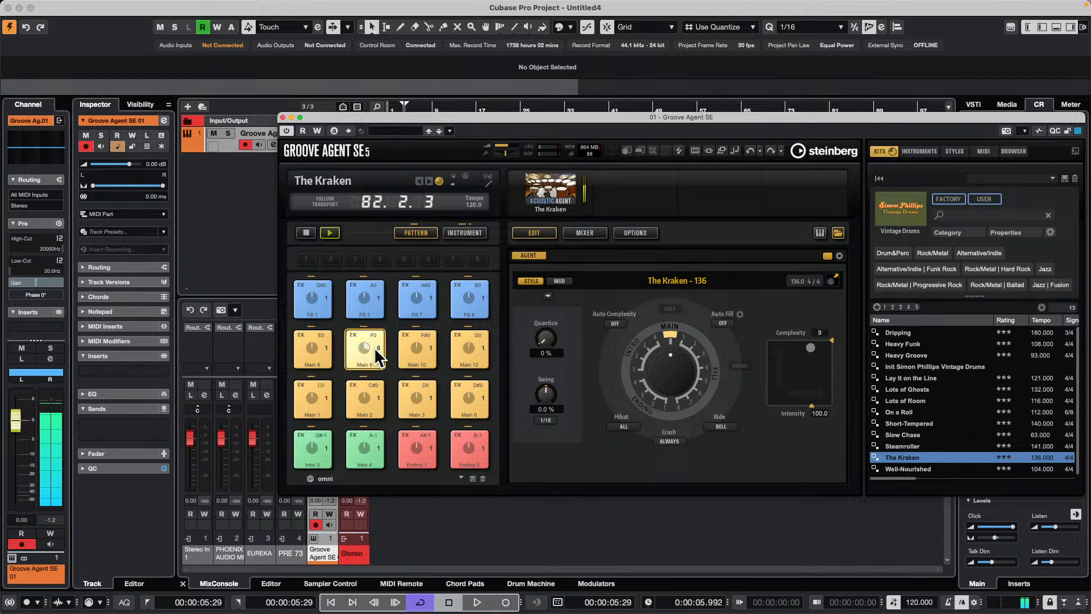
Trigger The Kraken's A#0 fill, the E0 main pattern, Intro 4 and Main 3
left_click(406, 310)
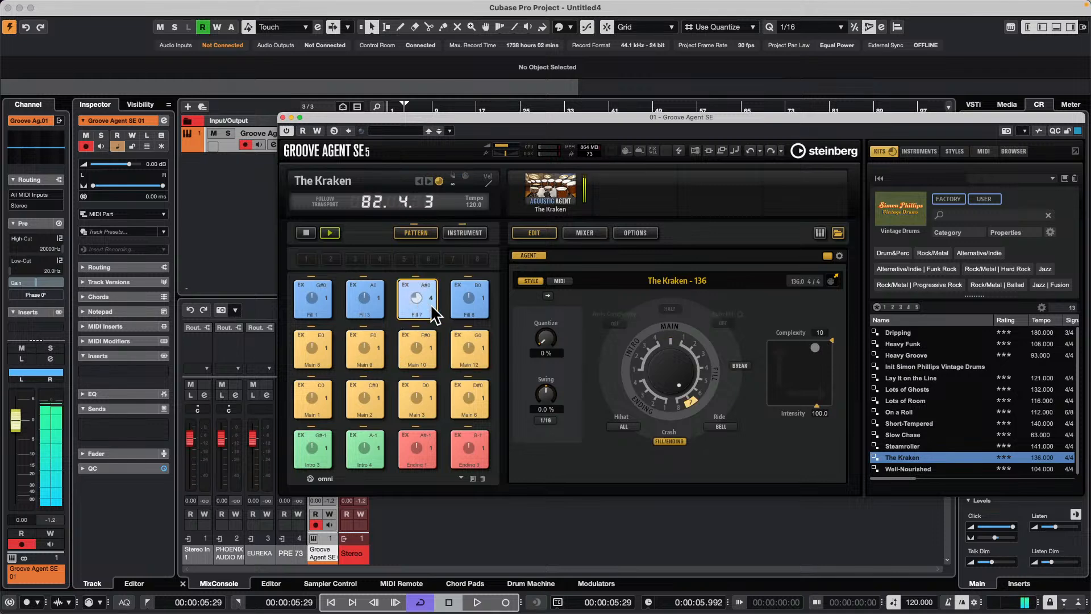
left_click(319, 357)
left_click(367, 446)
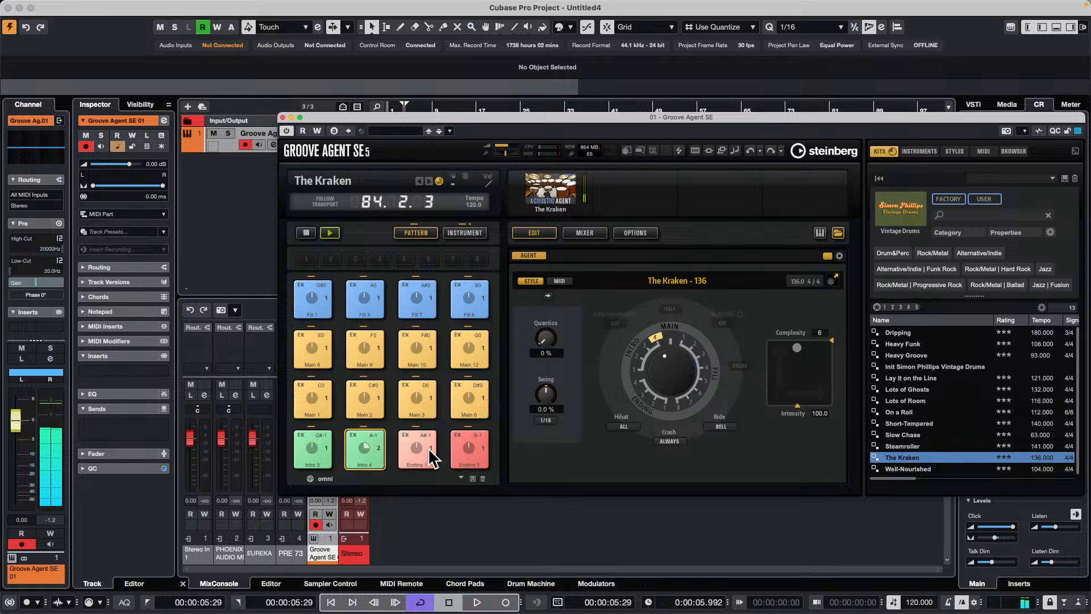
left_click(415, 410)
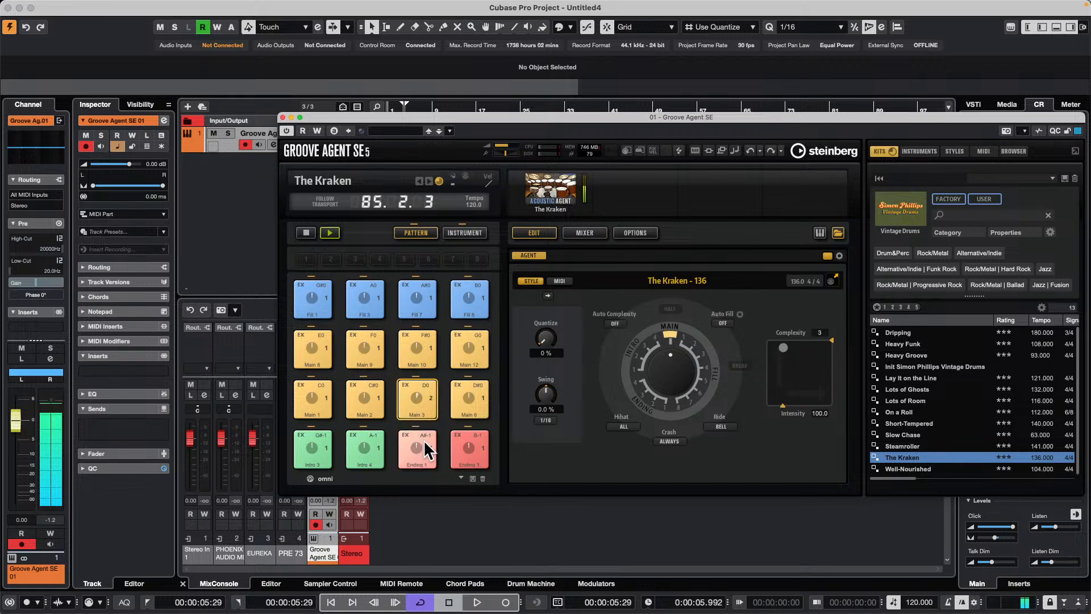
Load the Well-Nourished kit and audition its Main 1, Main 10 and Main 9 patterns
left_click(941, 471)
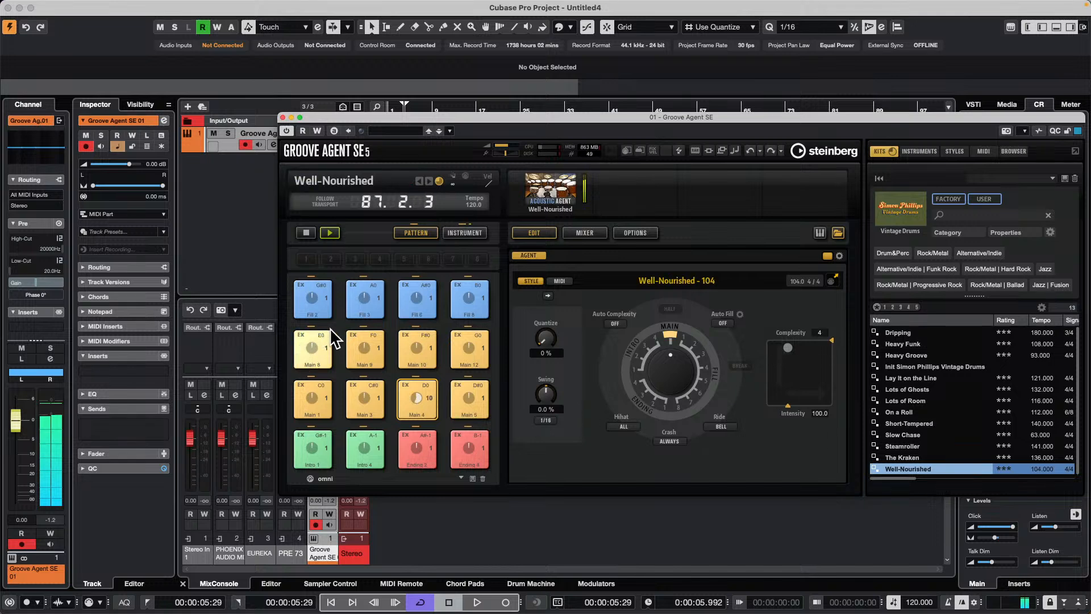
left_click(312, 394)
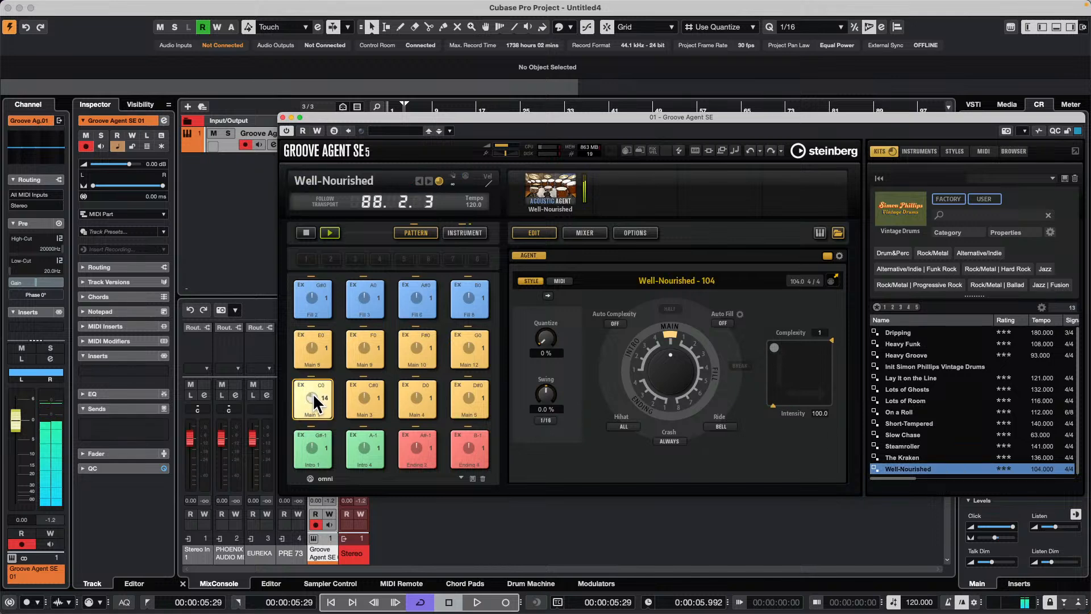
left_click(407, 364)
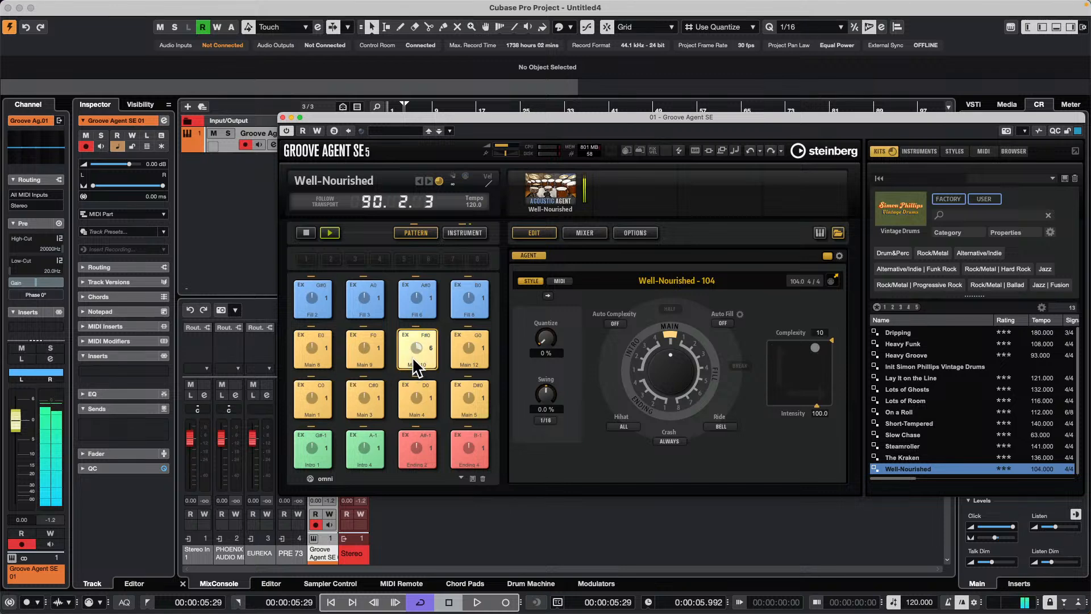
left_click(370, 350)
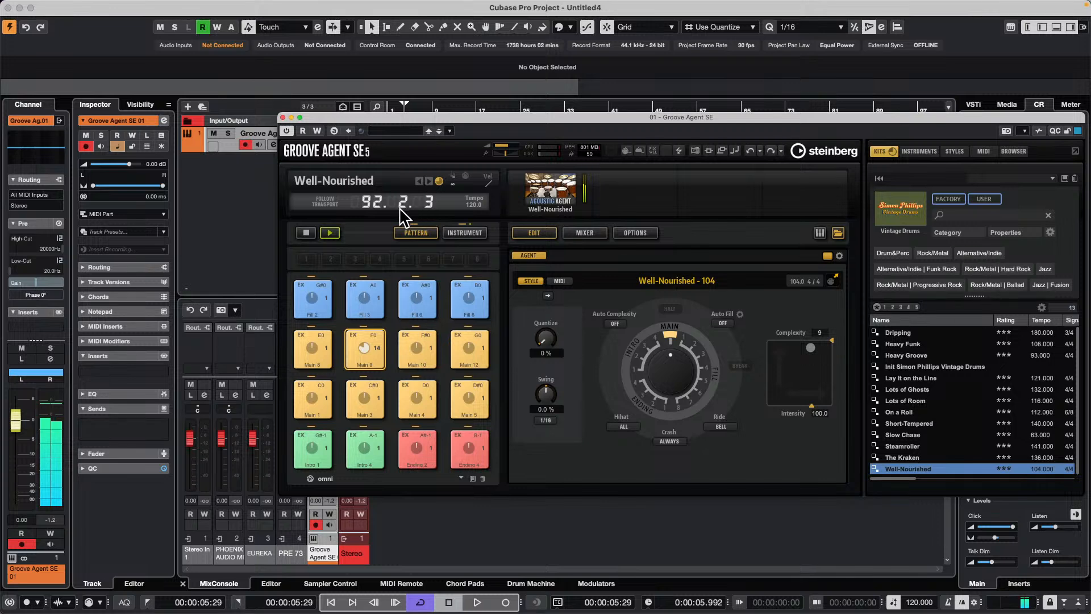
Stop the pattern playback, show the Well-Nourished drum instruments and close the Groove Agent SE window
left_click(306, 233)
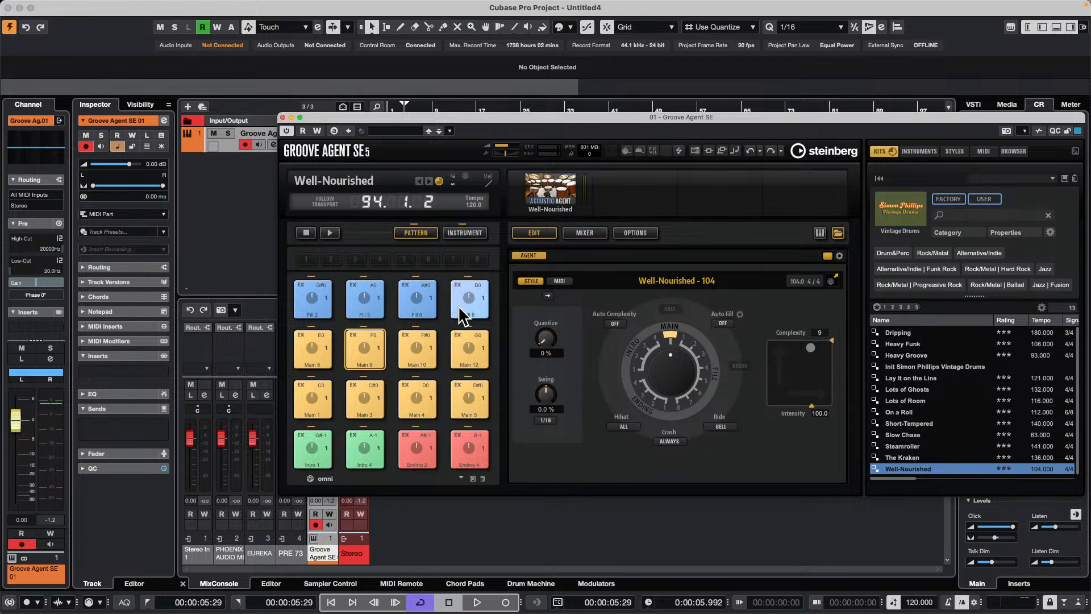
left_click(466, 233)
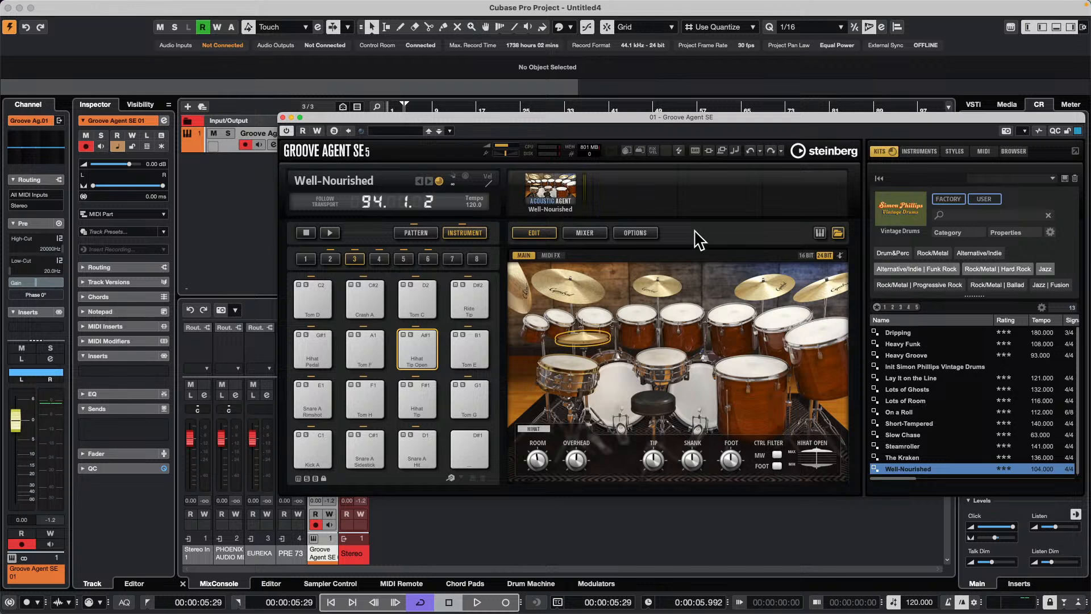
left_click(282, 117)
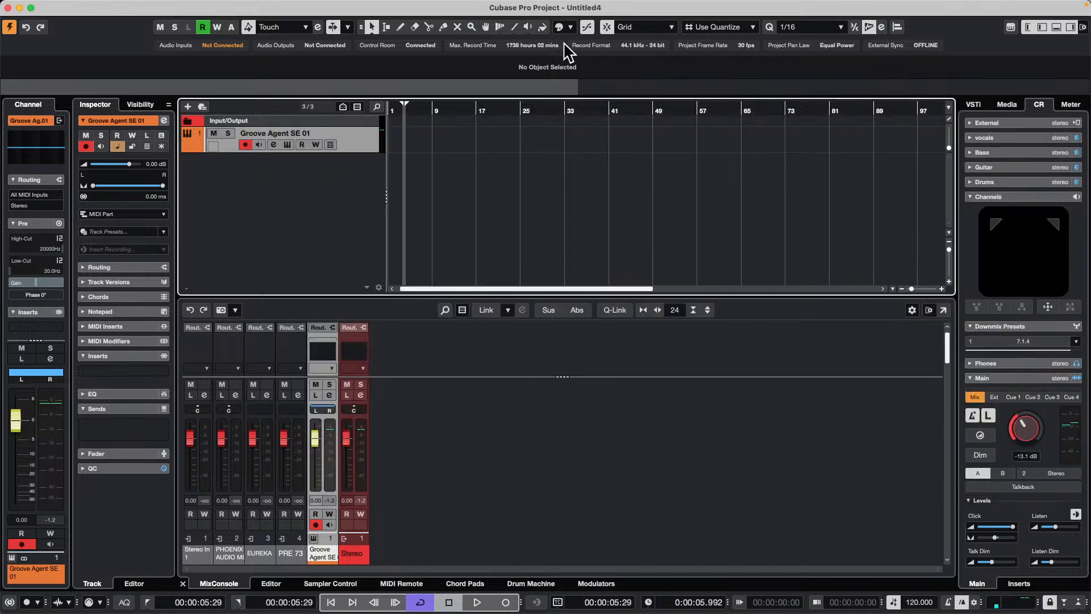
Open the recent project UNINVITED G ONDO XII.cpr and activate it
left_click(76, 6)
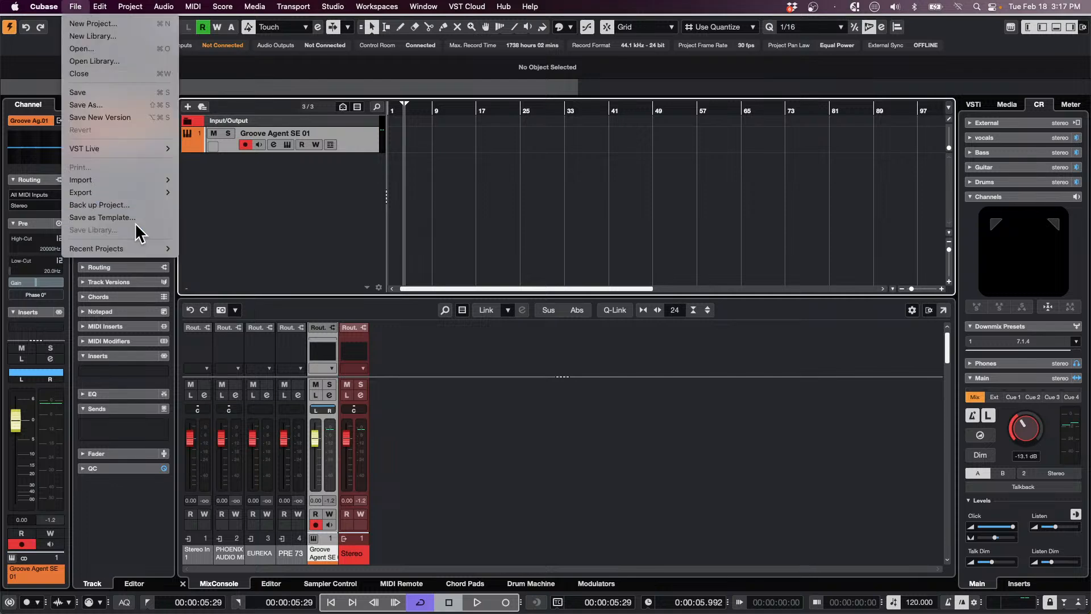
mouse_move(139, 249)
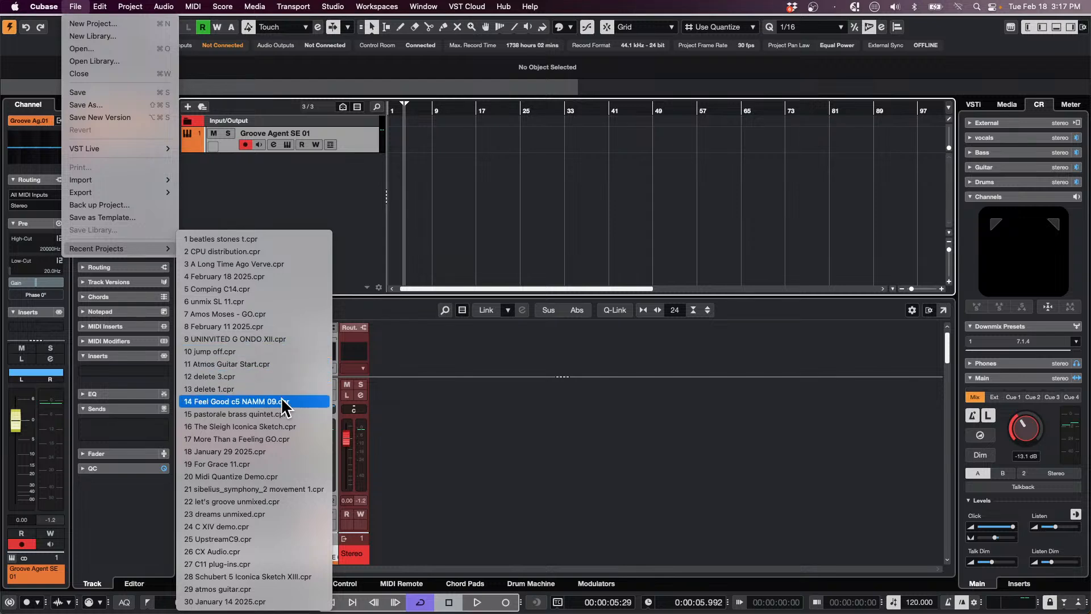
left_click(288, 340)
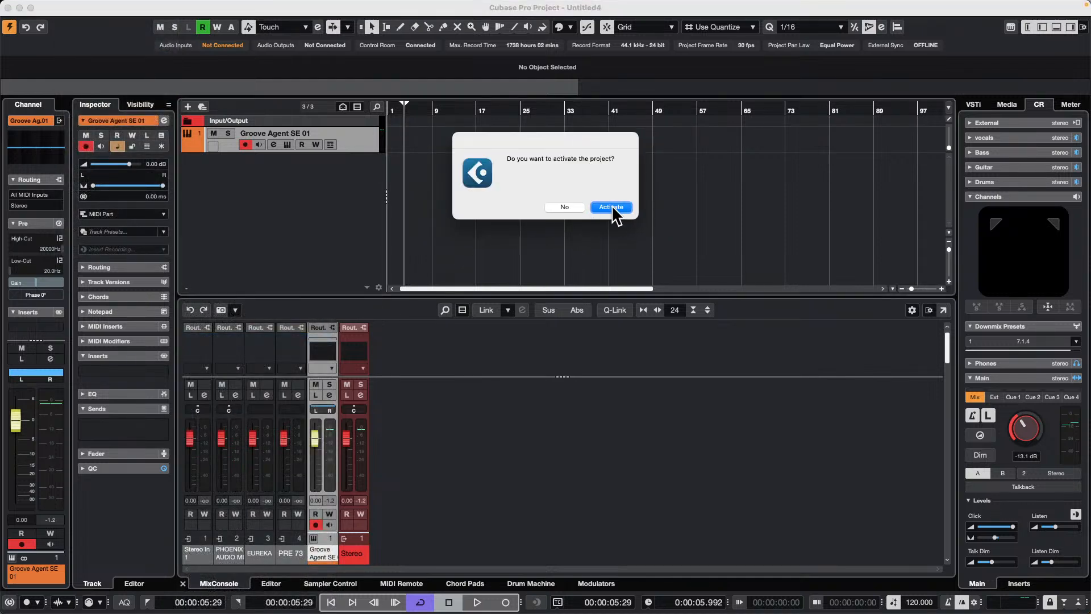
left_click(611, 206)
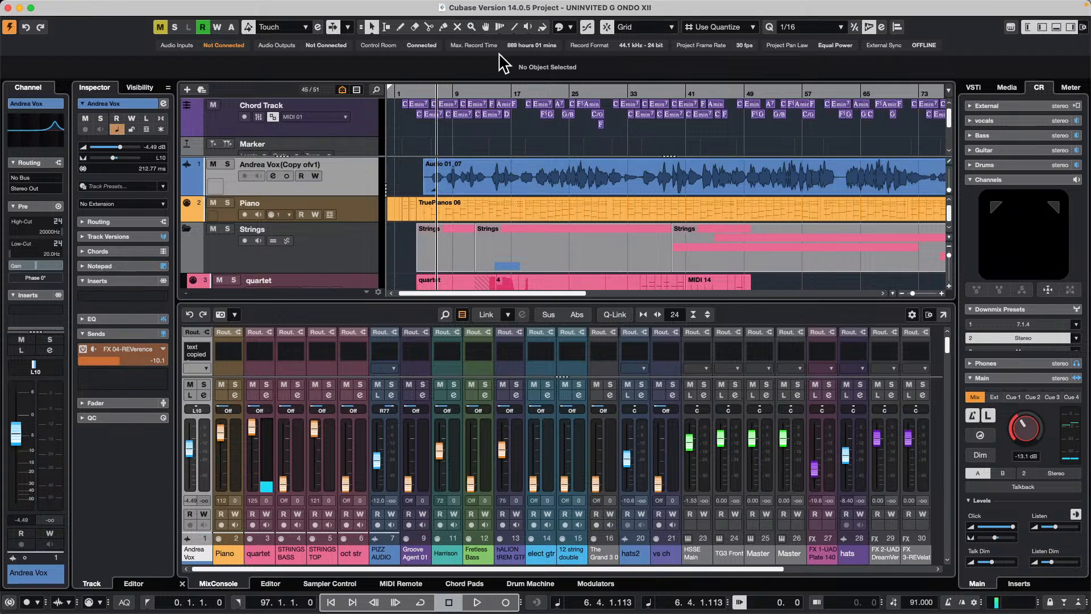
Set the Control Room level to -14.5 dB and start project playback from about bar 5
left_click_drag(428, 91, 419, 54)
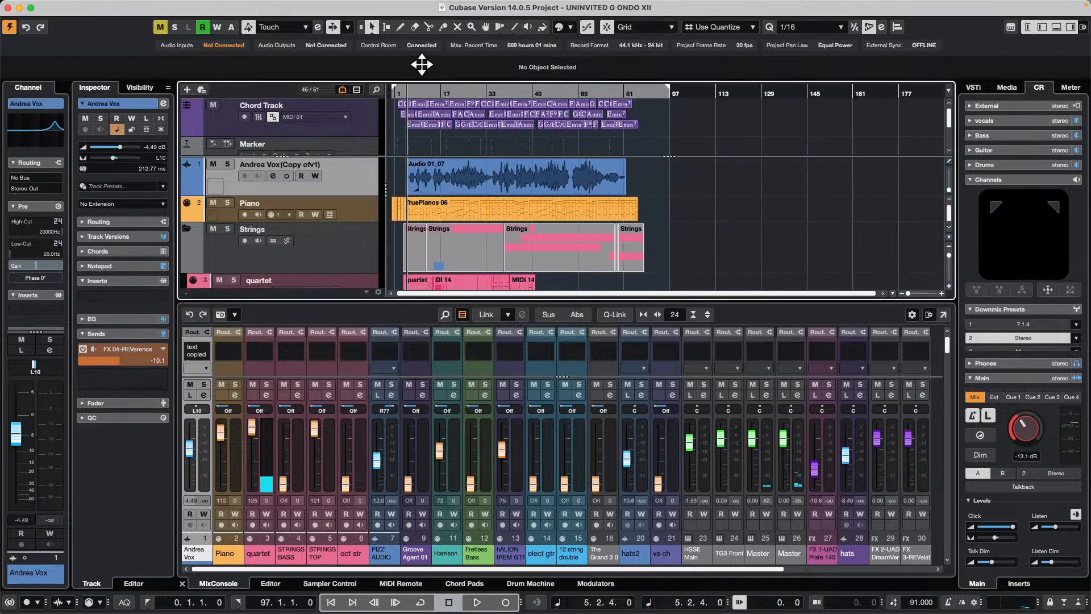
left_click_drag(1025, 427, 1023, 432)
key("space")
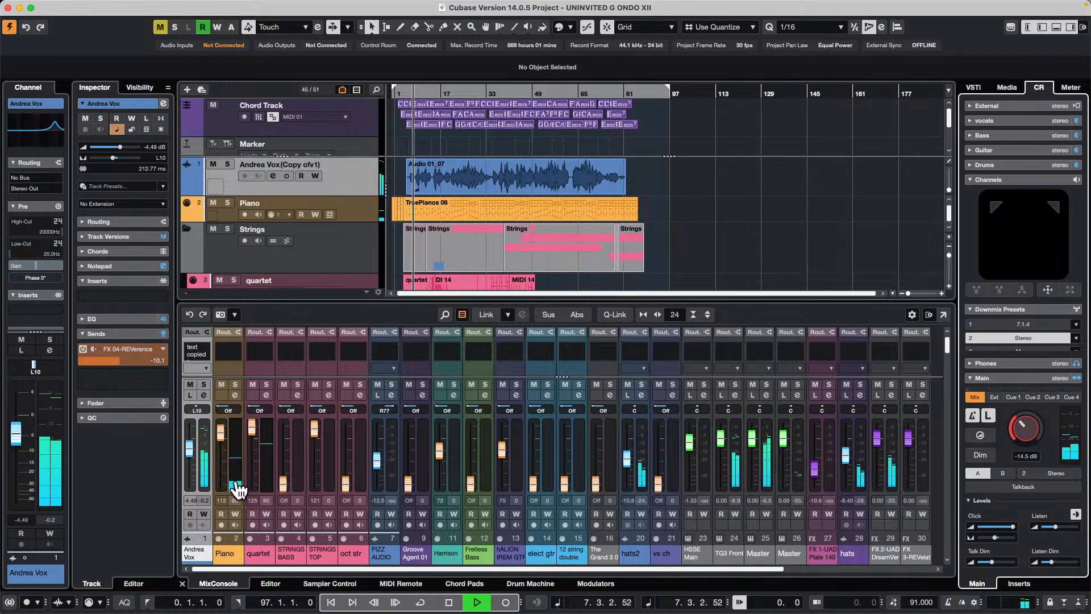
right_click(237, 431)
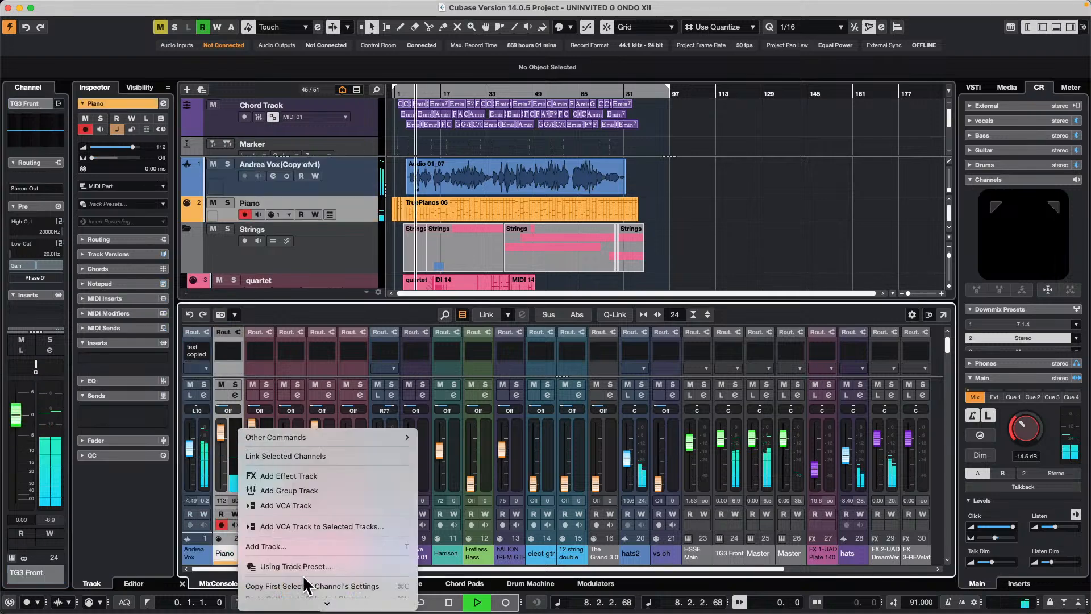
mouse_move(317, 603)
mouse_move(342, 581)
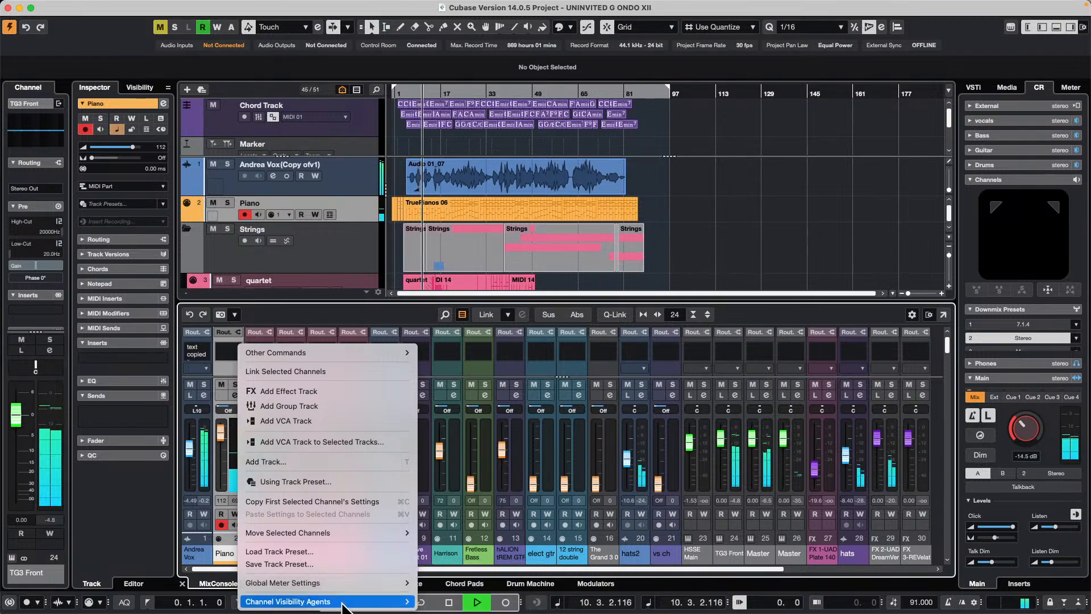
left_click(462, 299)
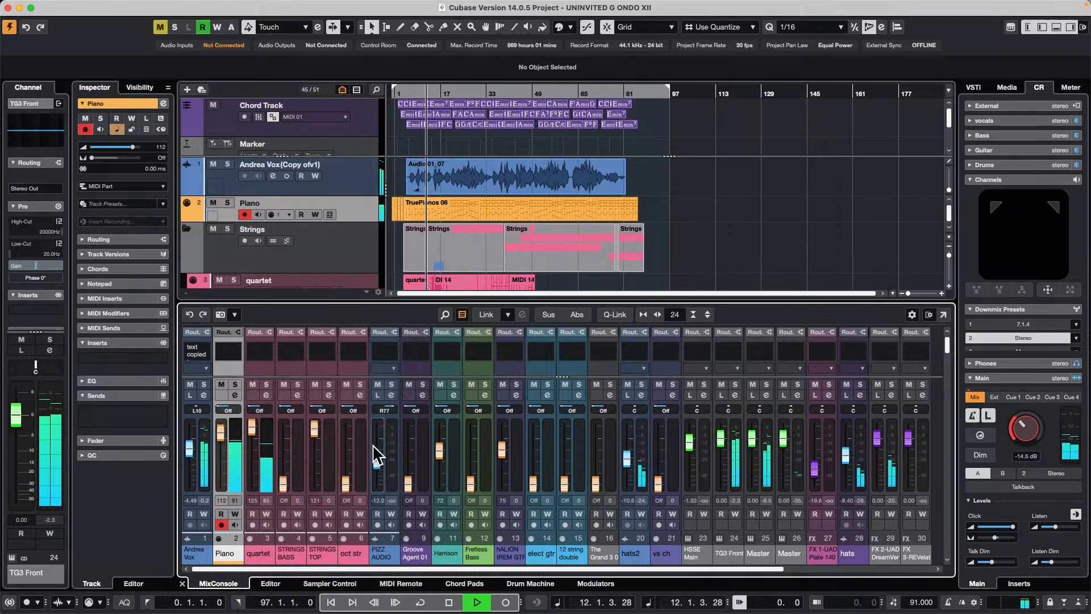
Reset the MixConsole meters through the PIZZ AUDIO channel's global meter settings during playback
right_click(394, 449)
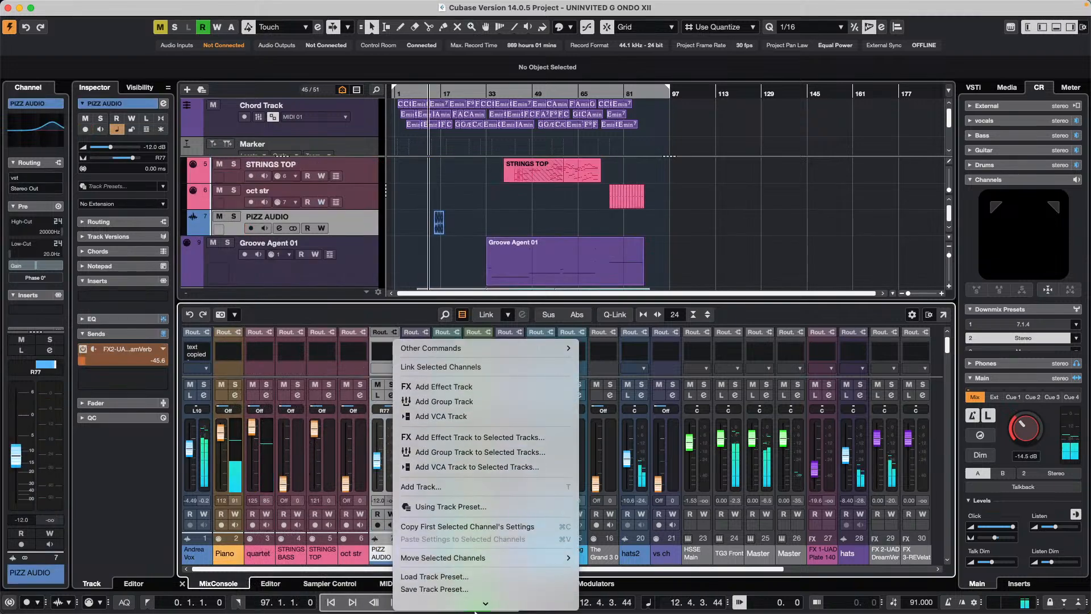
mouse_move(529, 584)
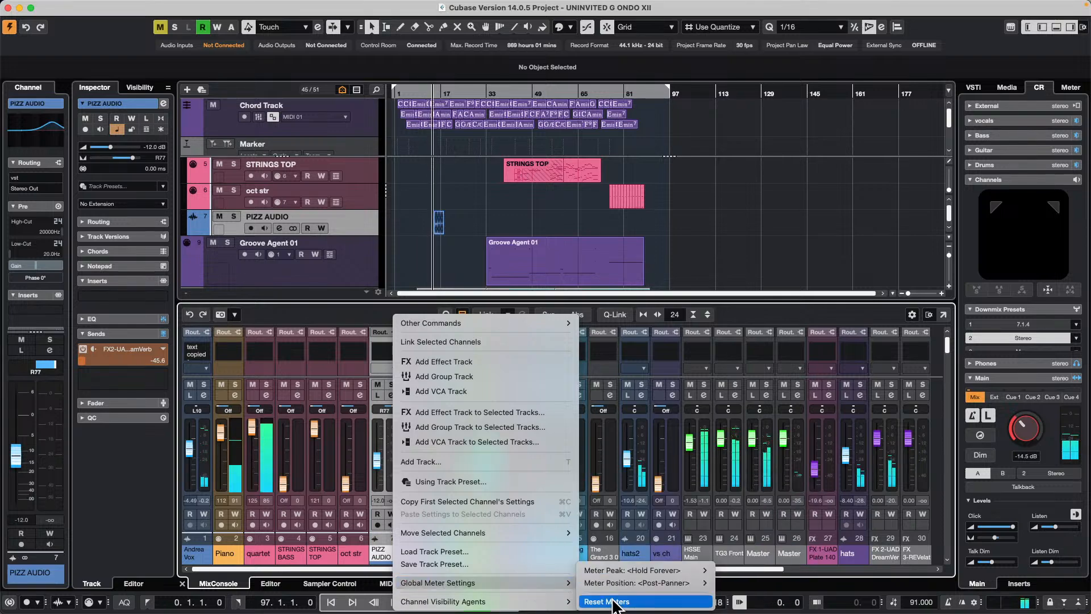
left_click(616, 603)
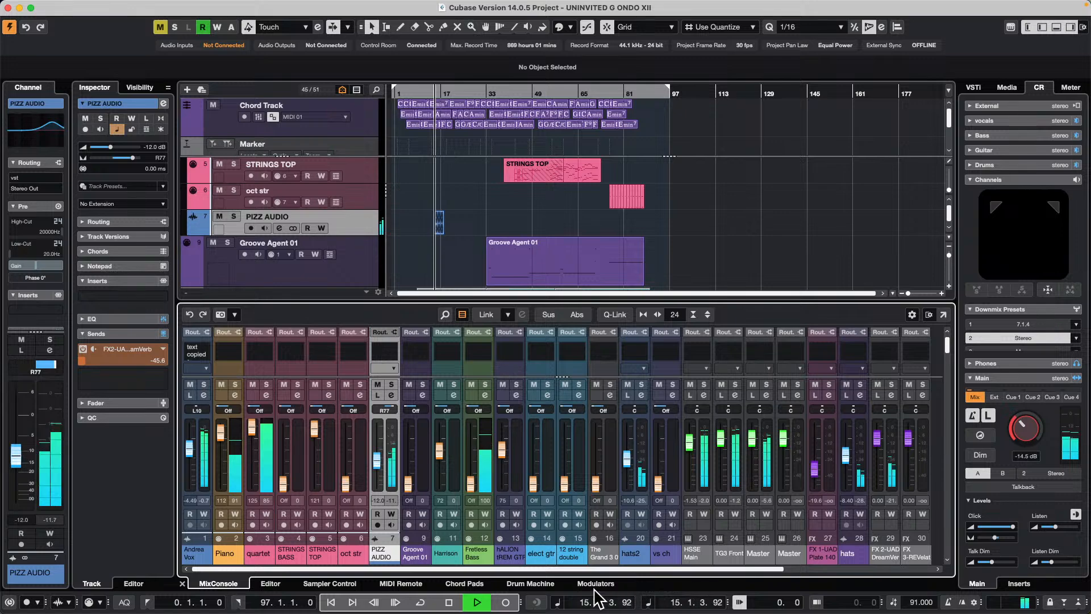
Reset the meters again through the Piano channel's global meter settings
right_click(235, 449)
mouse_move(336, 582)
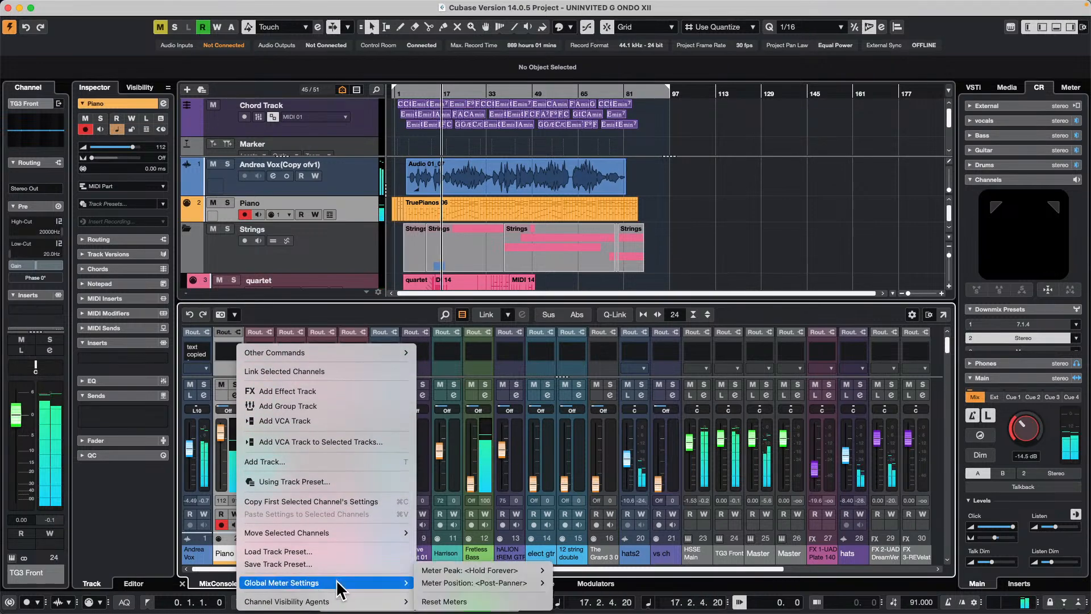
left_click(484, 603)
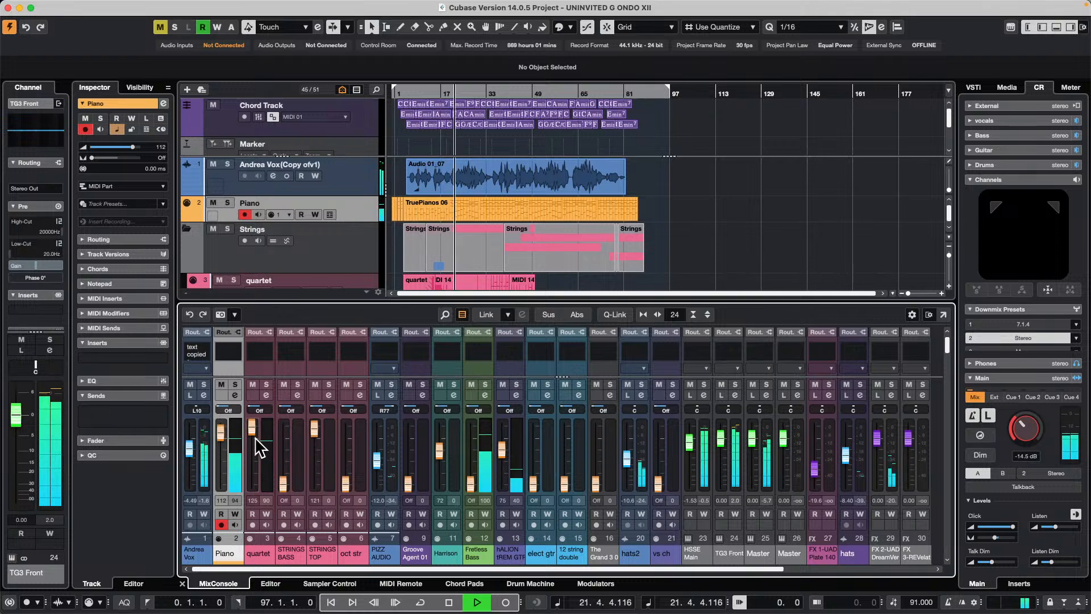
Widen the mixer channels to show nine, and reset the meters through the vocal channel's global meter settings
scroll(256, 440, "up", 5)
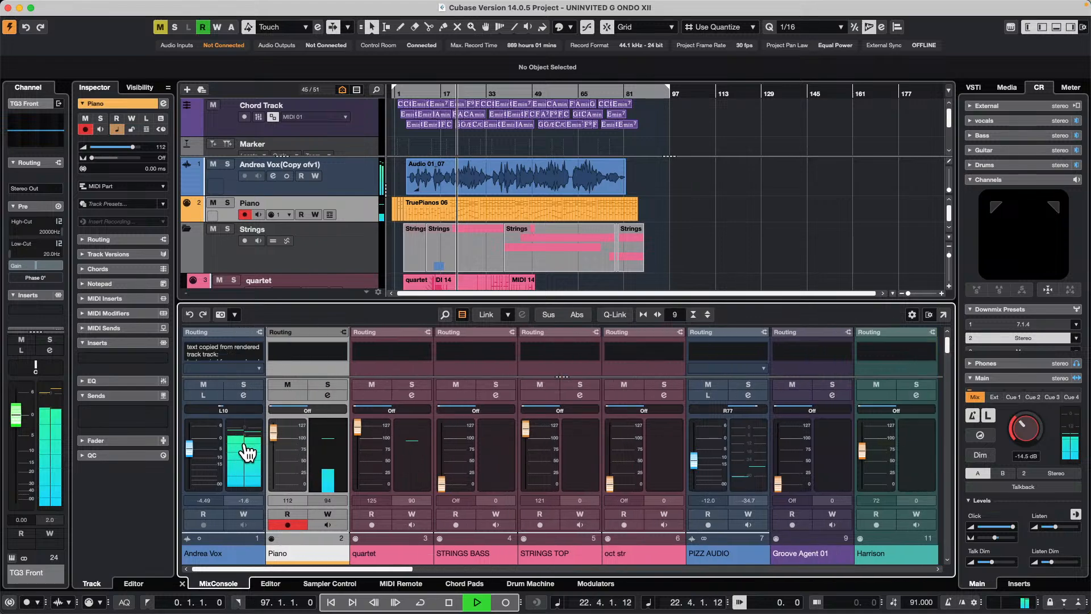
right_click(243, 438)
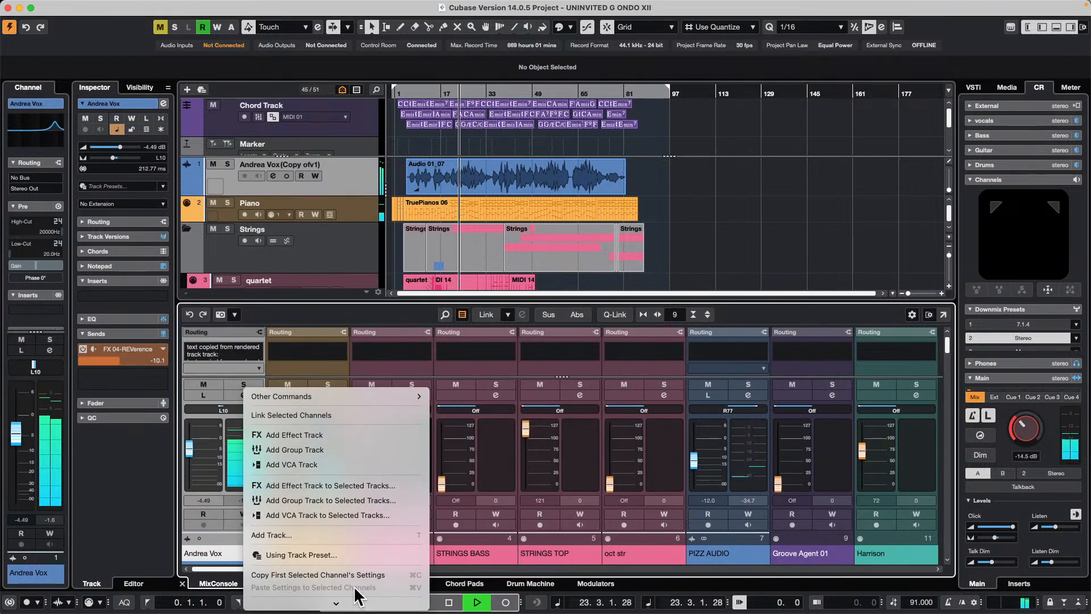
mouse_move(341, 582)
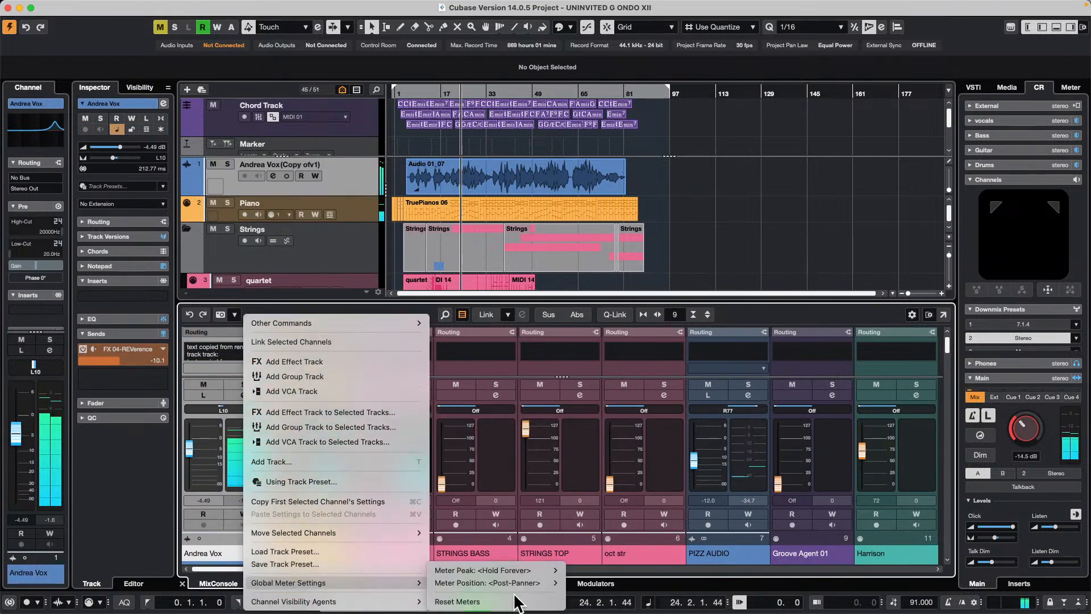
left_click(493, 601)
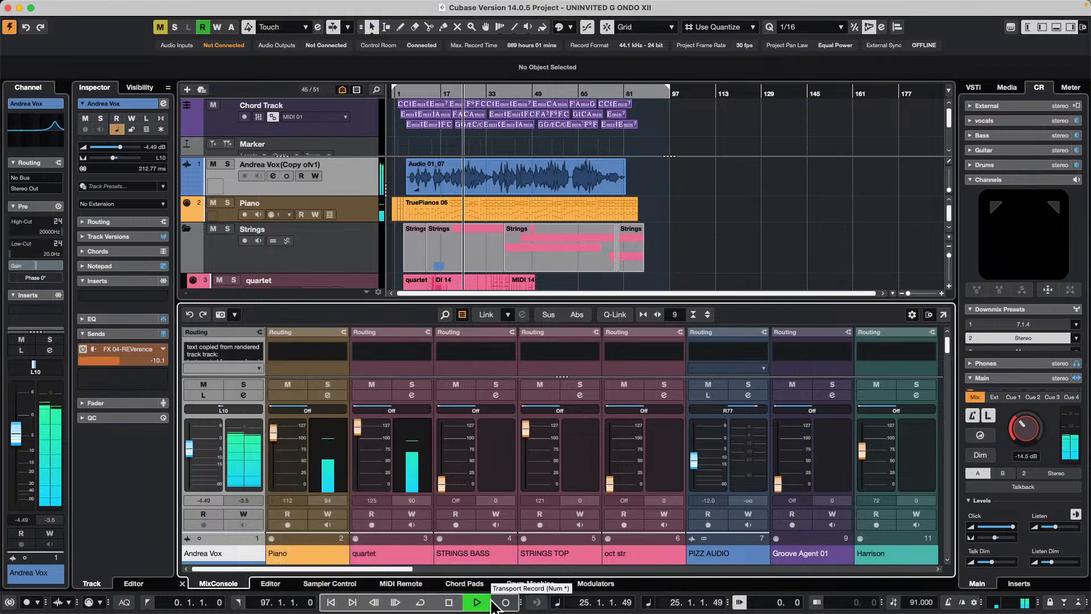
Reset the meters through the quartet channel's global meter settings and stop playback
right_click(414, 461)
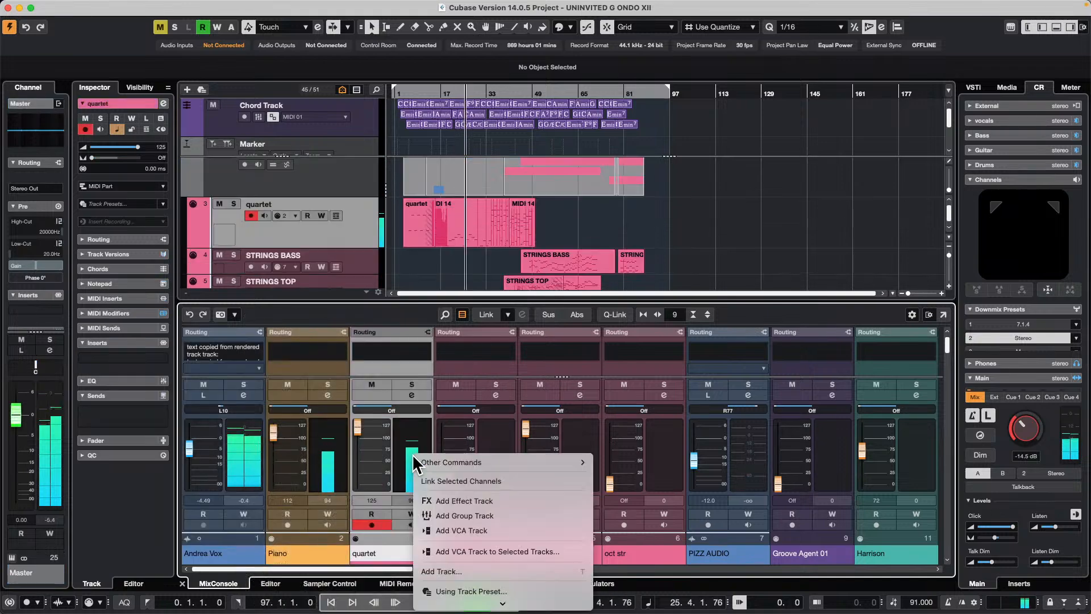
mouse_move(560, 603)
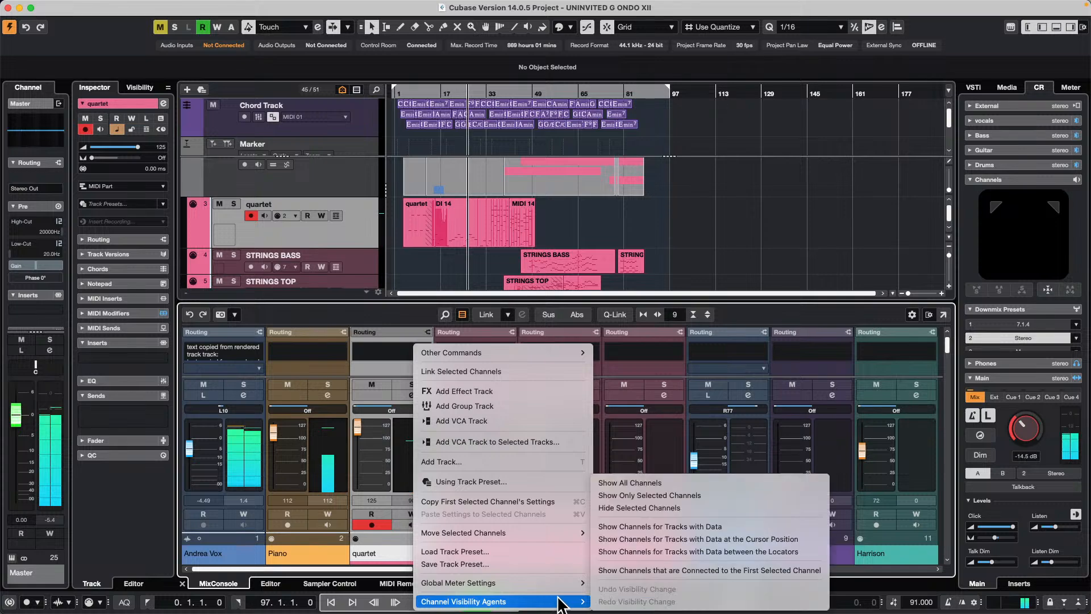
mouse_move(585, 584)
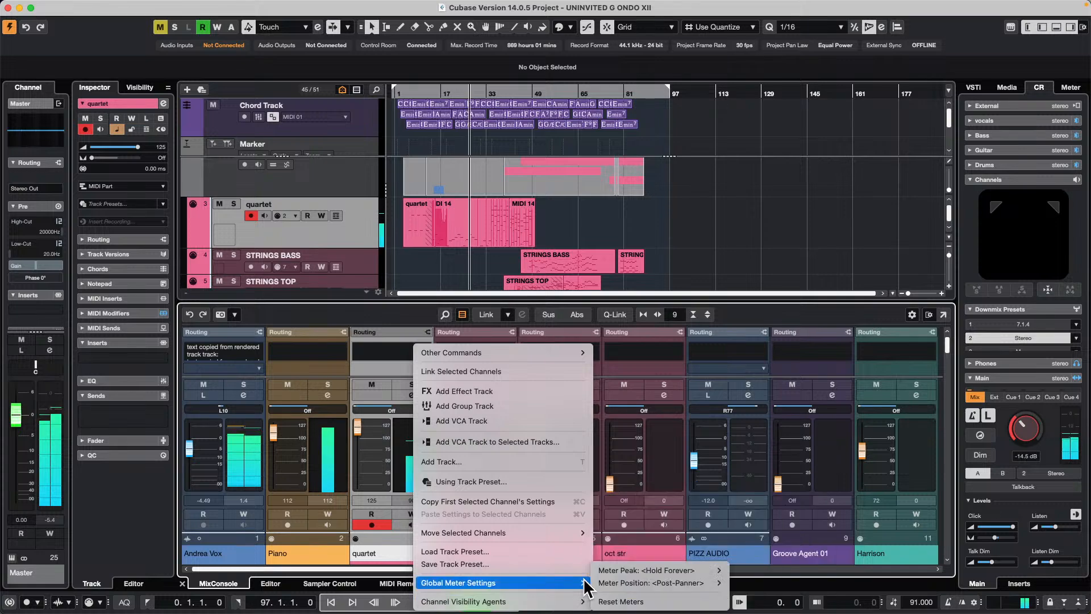
left_click(674, 603)
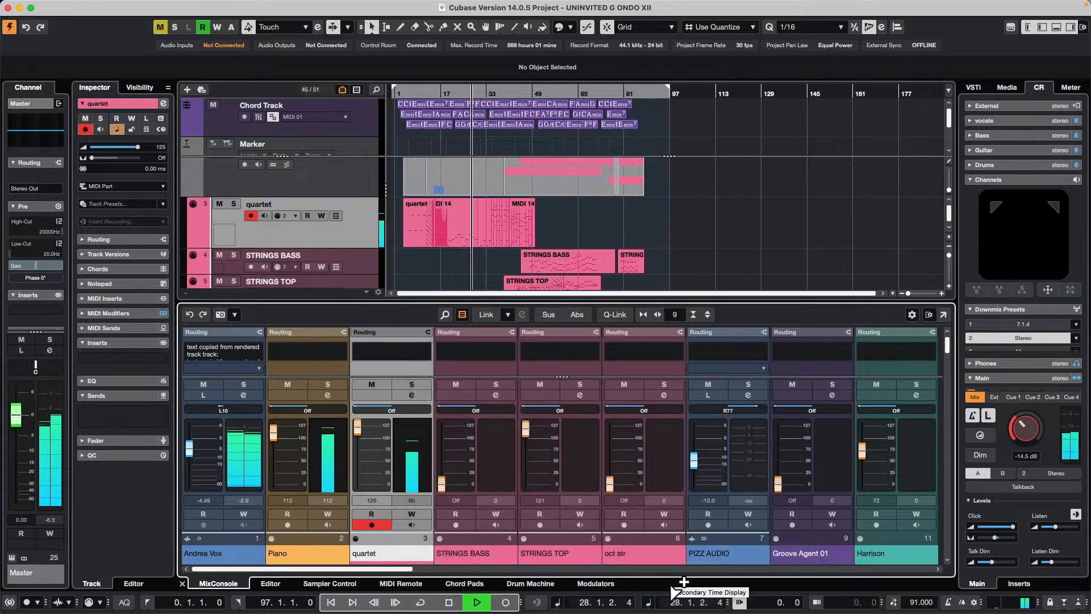
key("space")
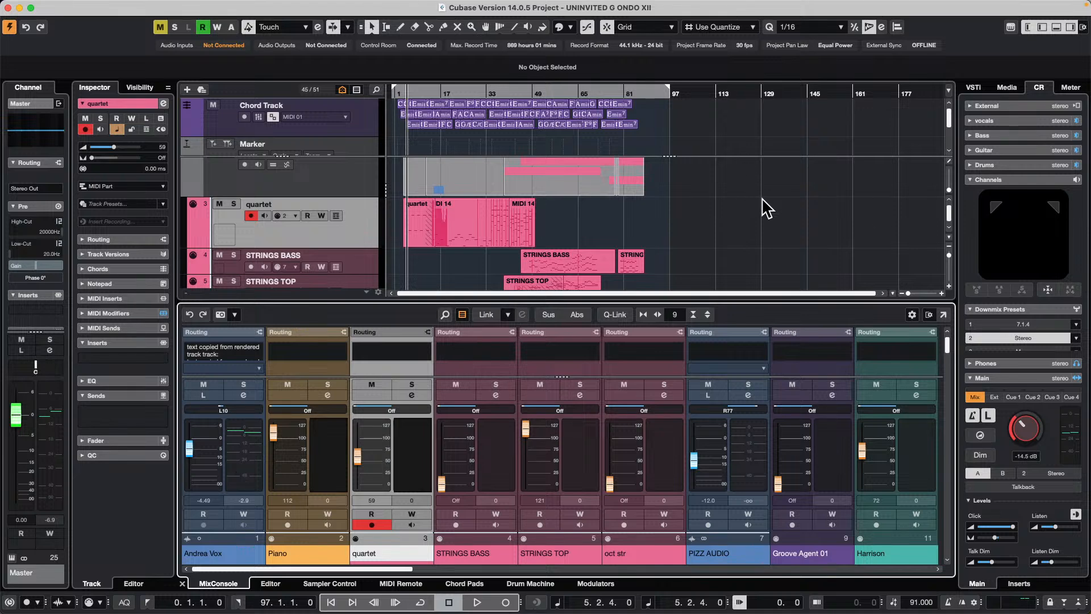
mouse_move(17, 5)
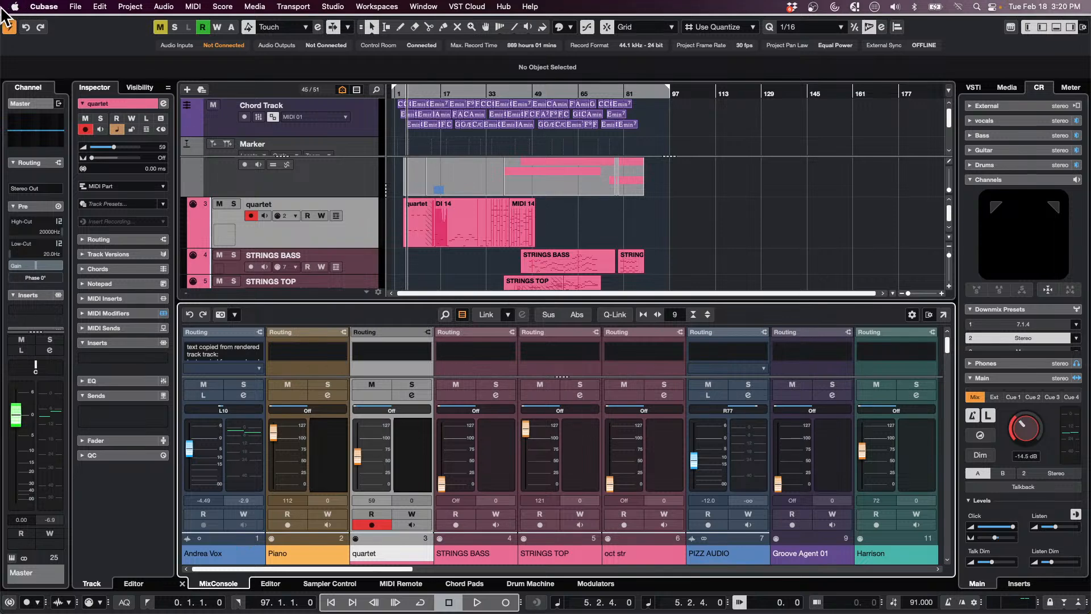
left_click(100, 6)
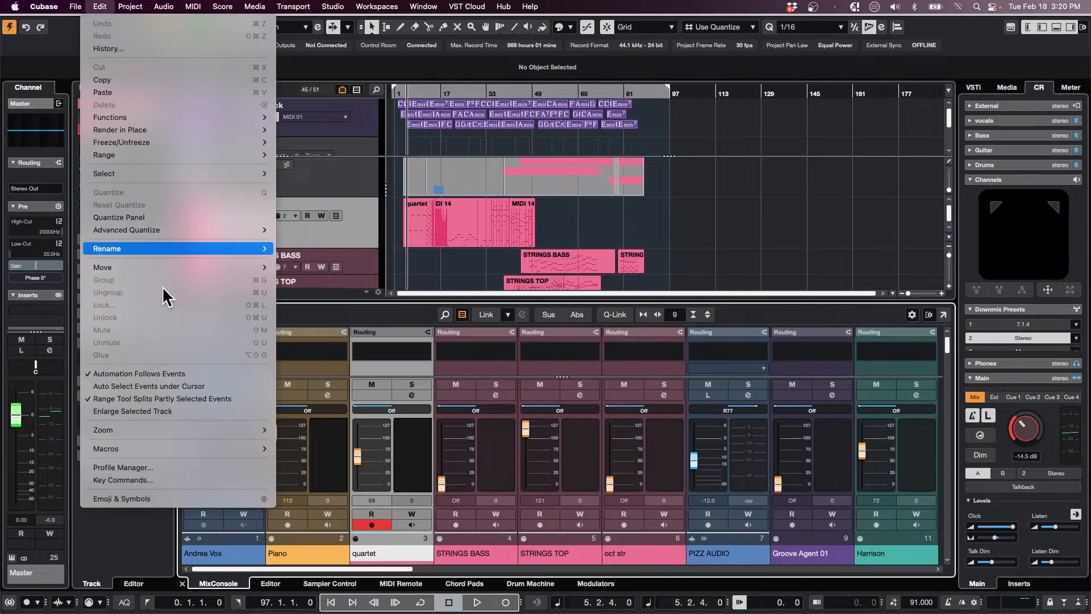
mouse_move(188, 448)
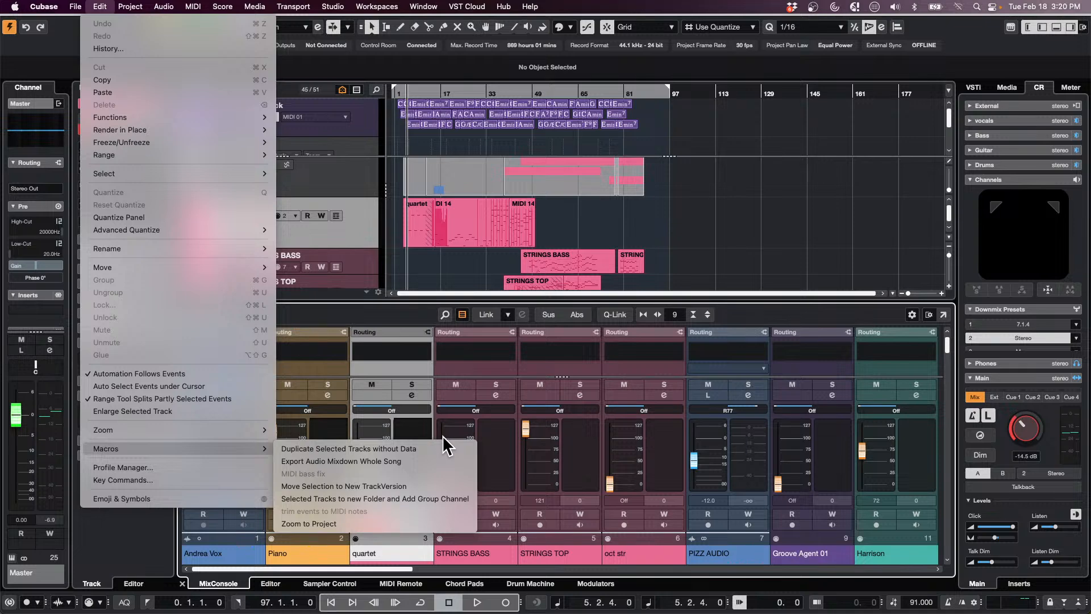
left_click(530, 236)
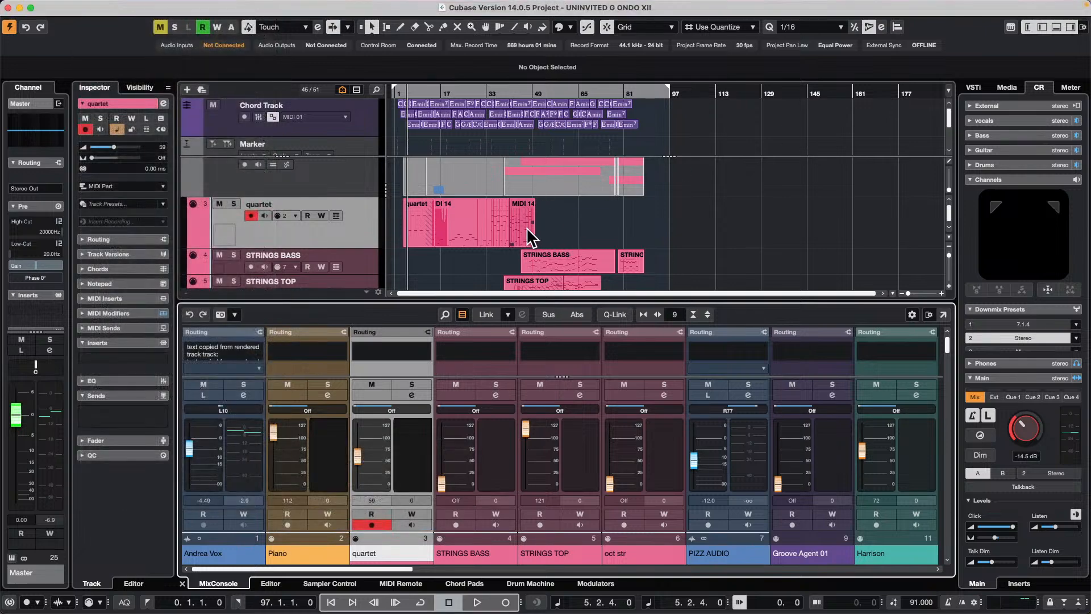
Copy the quartet track's MIDI 14 part to bar 114 and extend both ends so it spans about bars 101 to 140
left_click_drag(528, 229, 733, 211)
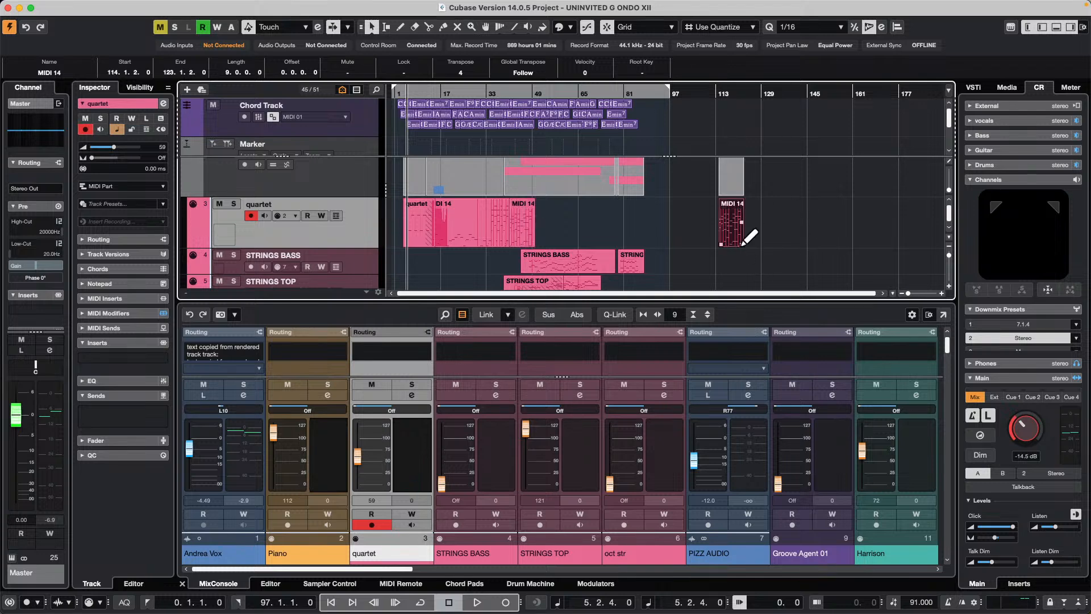
right_click(763, 247)
left_click(763, 247)
left_click_drag(743, 245, 793, 244)
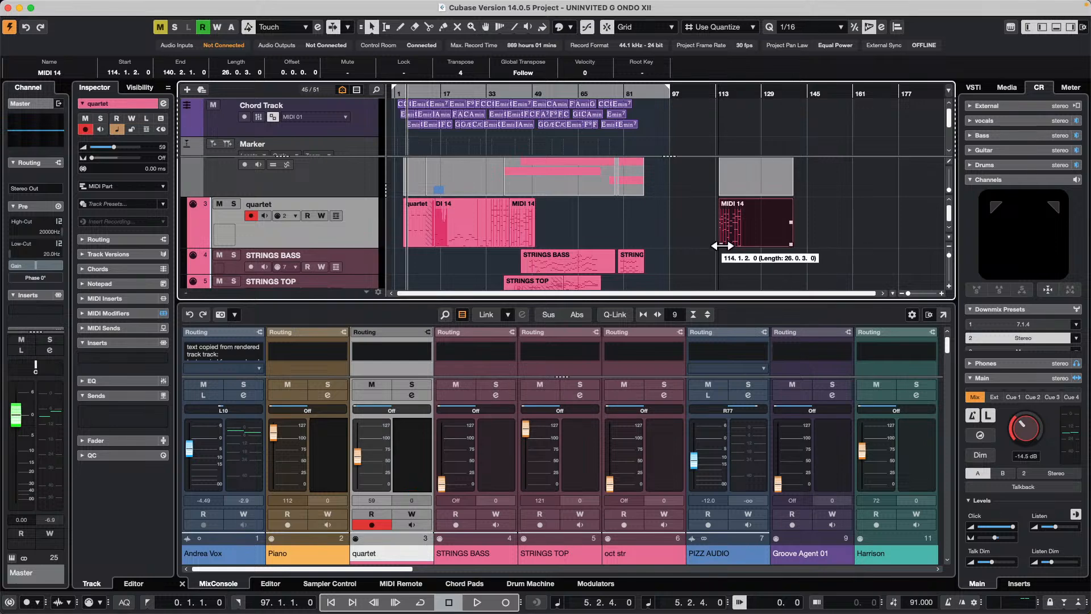
left_click_drag(722, 246, 685, 245)
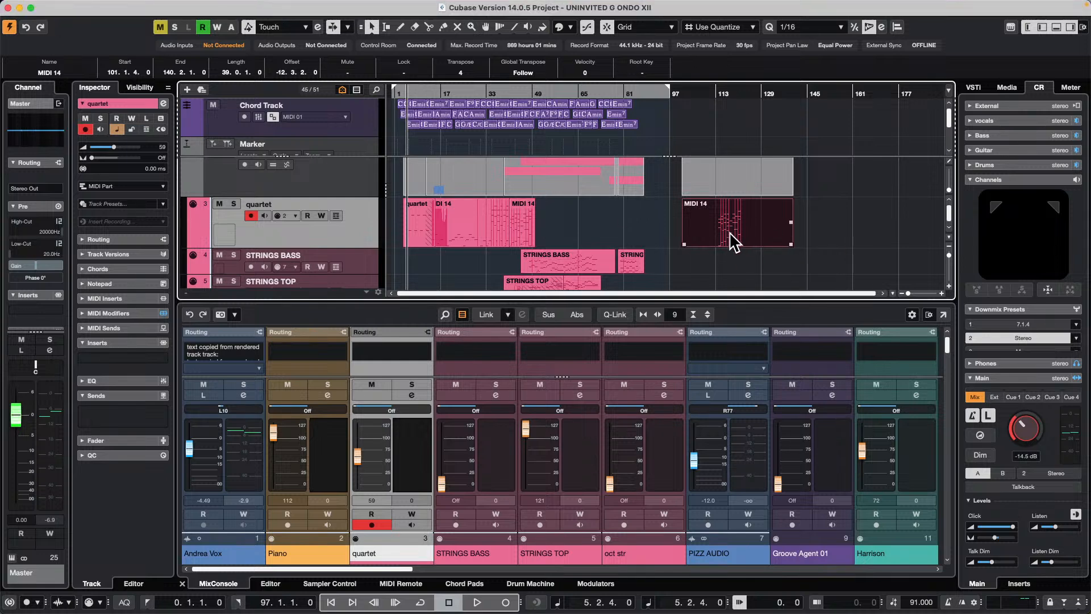
Run the "trim events to MIDI notes" macro from the Key Commands window on the extended MIDI 14 part, and close the window
left_click_drag(719, 92, 715, 123)
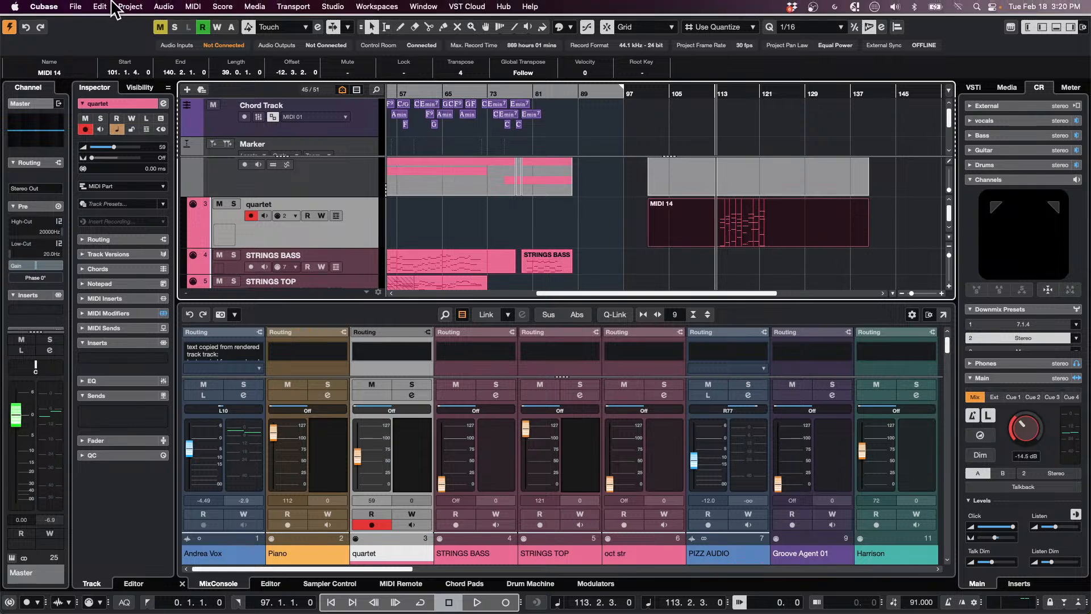
left_click(103, 7)
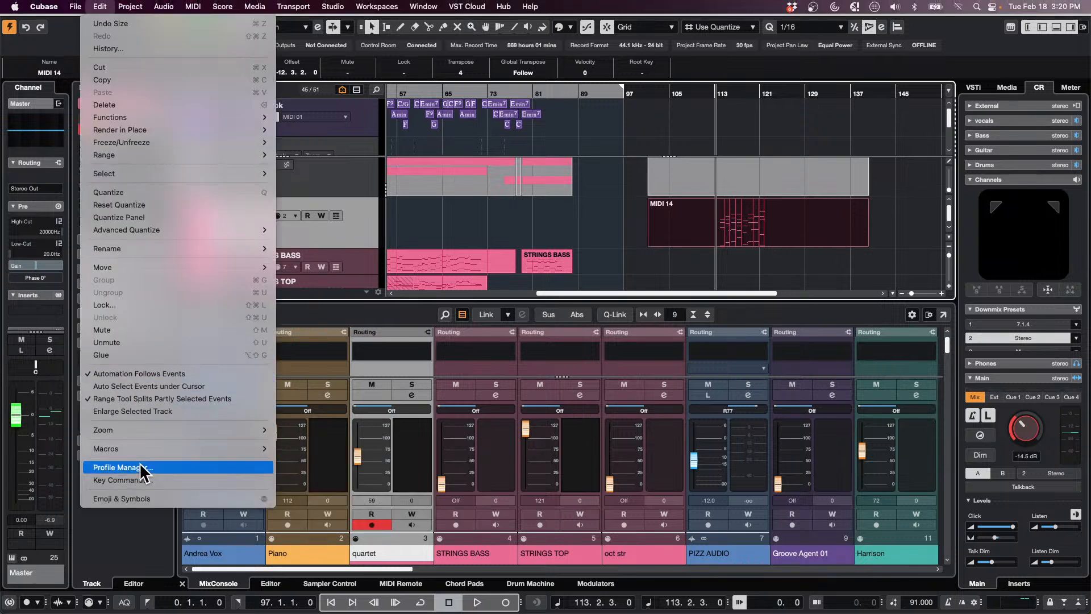
left_click(138, 481)
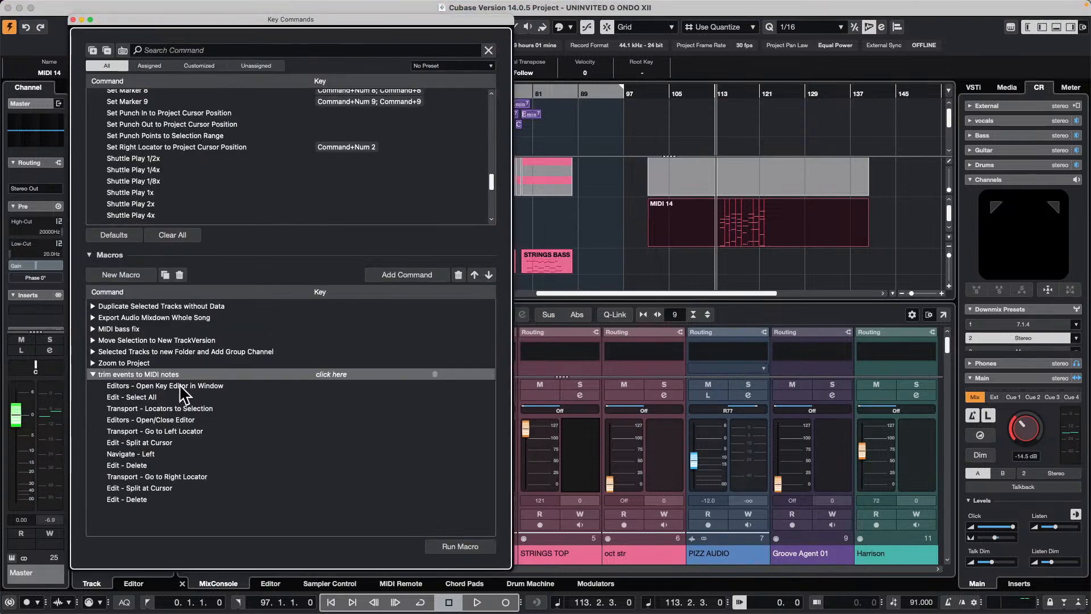
left_click(454, 547)
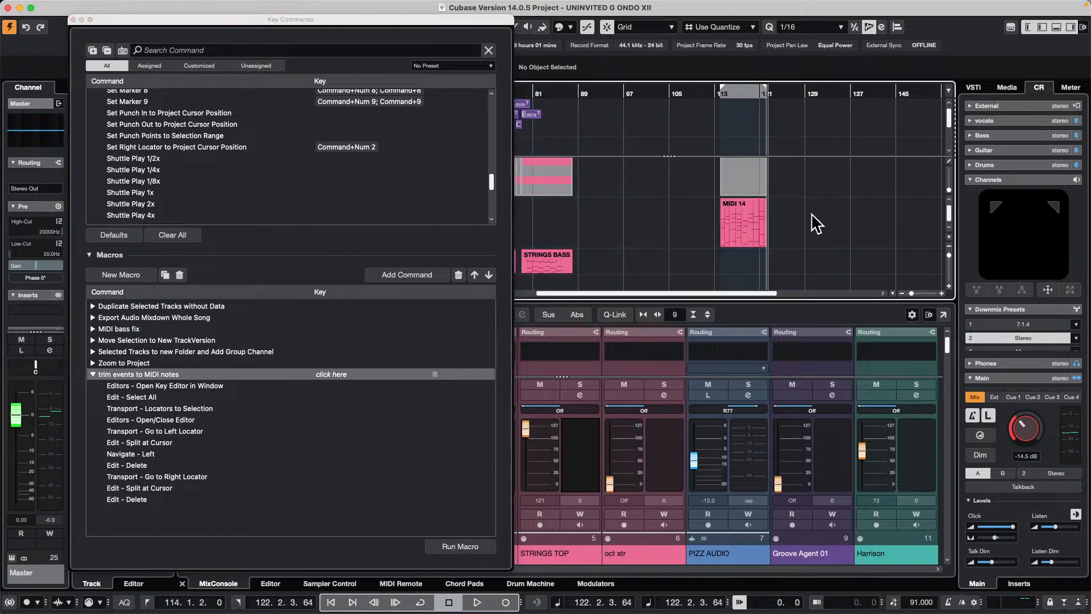
left_click(756, 224)
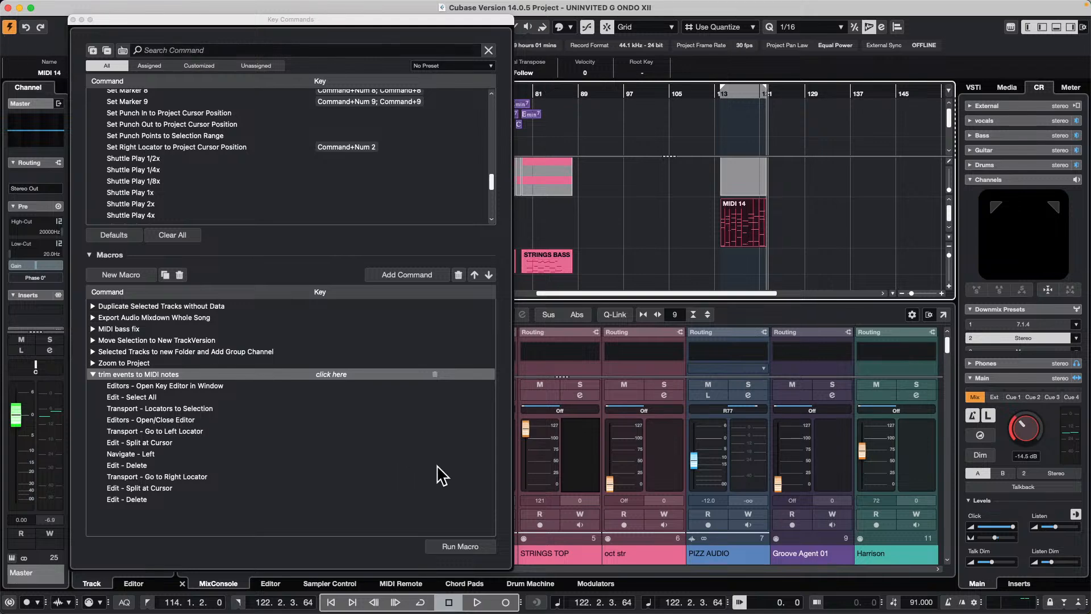
left_click(72, 20)
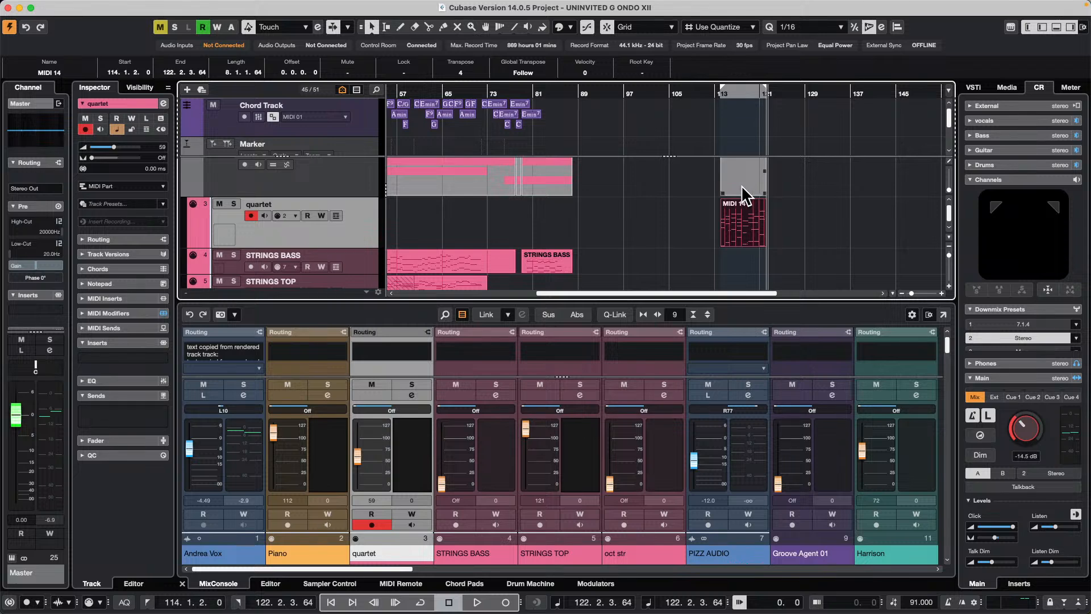
Open the recent project February 18 2025.cpr and activate it
left_click(1011, 27)
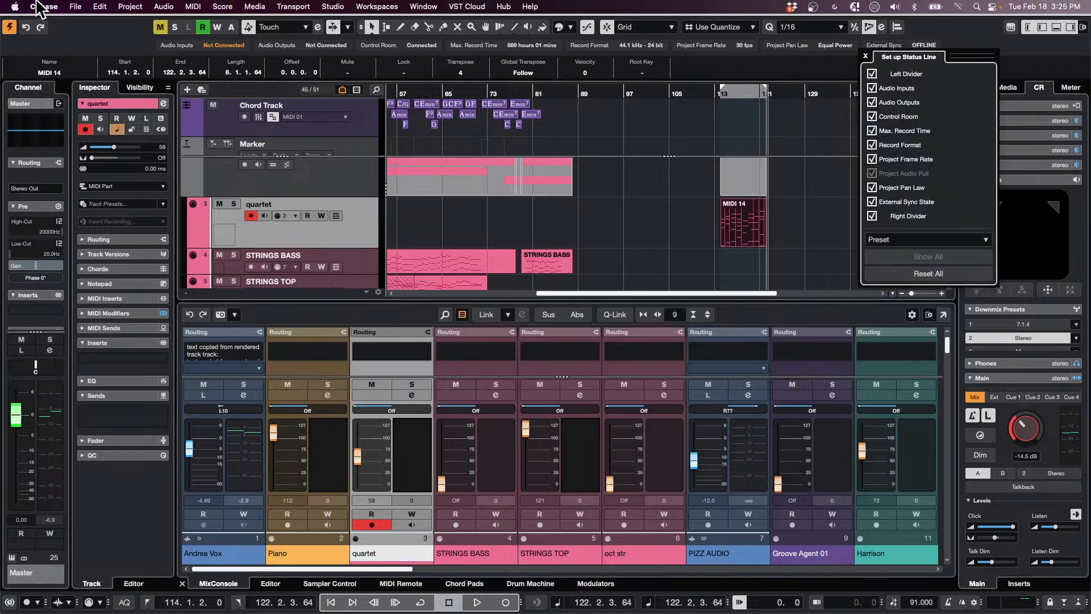
left_click(76, 6)
mouse_move(106, 250)
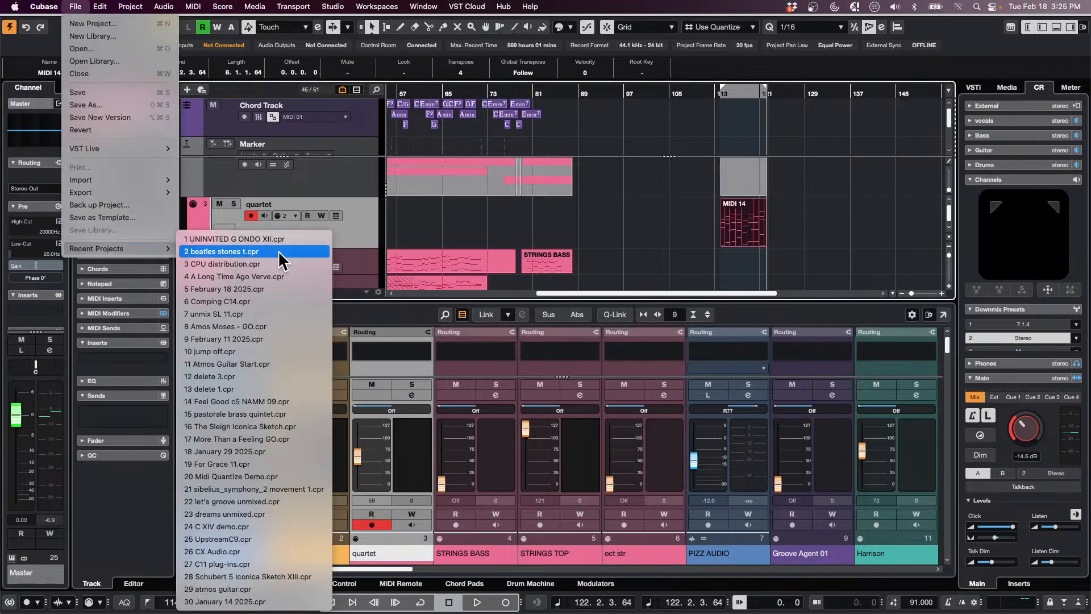
left_click(278, 289)
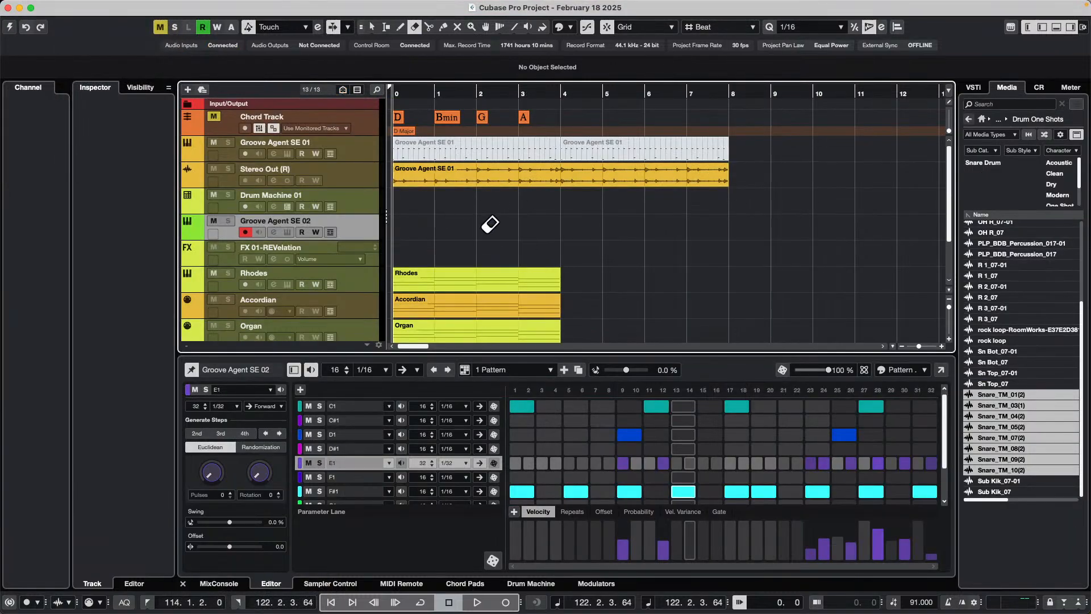
mouse_move(35, 8)
left_click(76, 7)
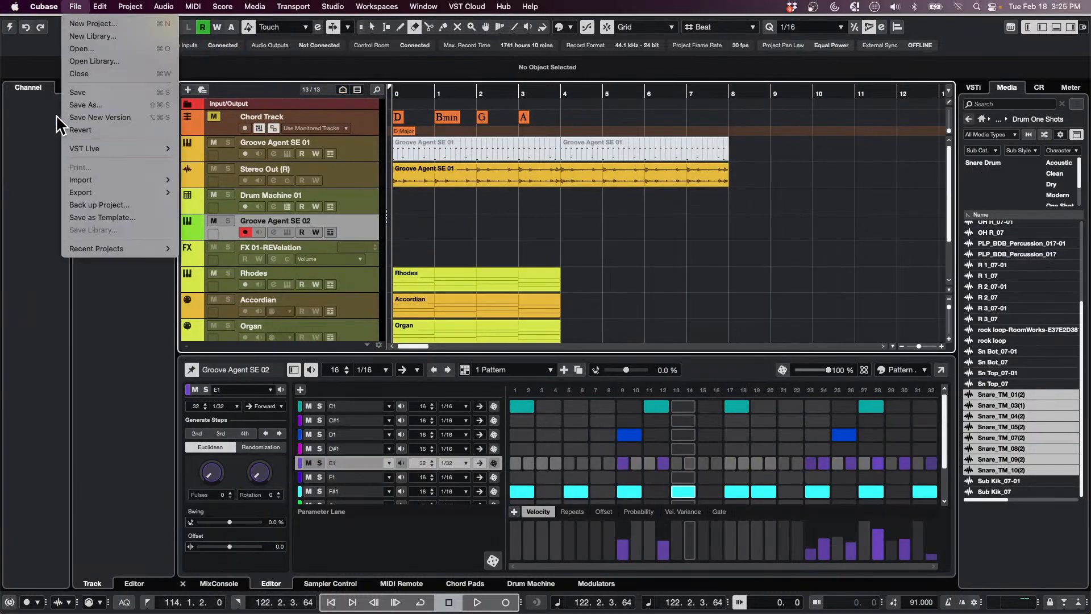
left_click(7, 34)
left_click(7, 29)
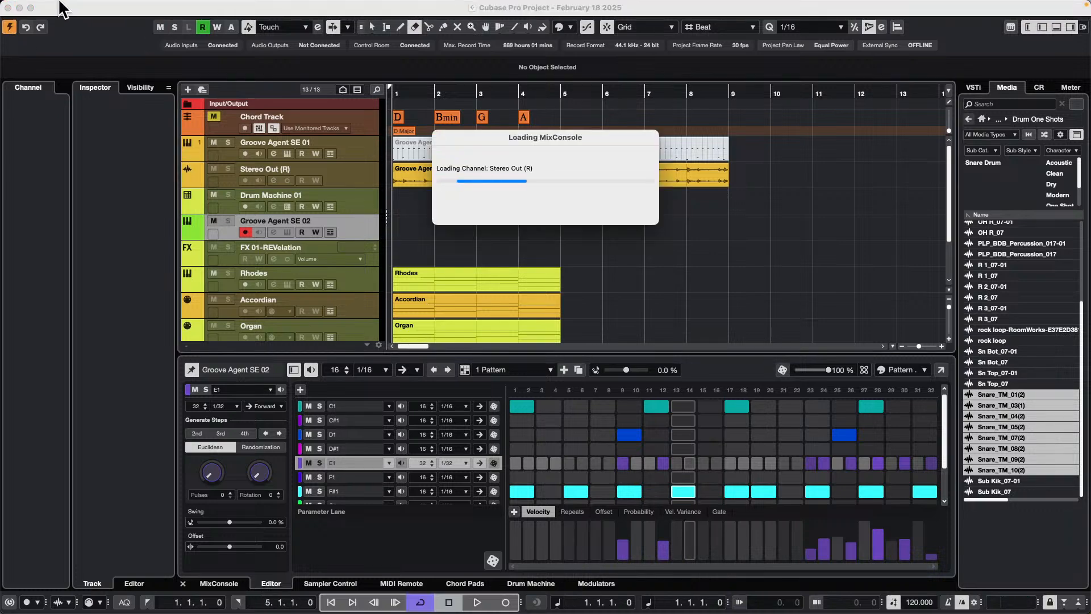
Revert the project to its previously saved version and delete the files created since the last save
left_click(100, 7)
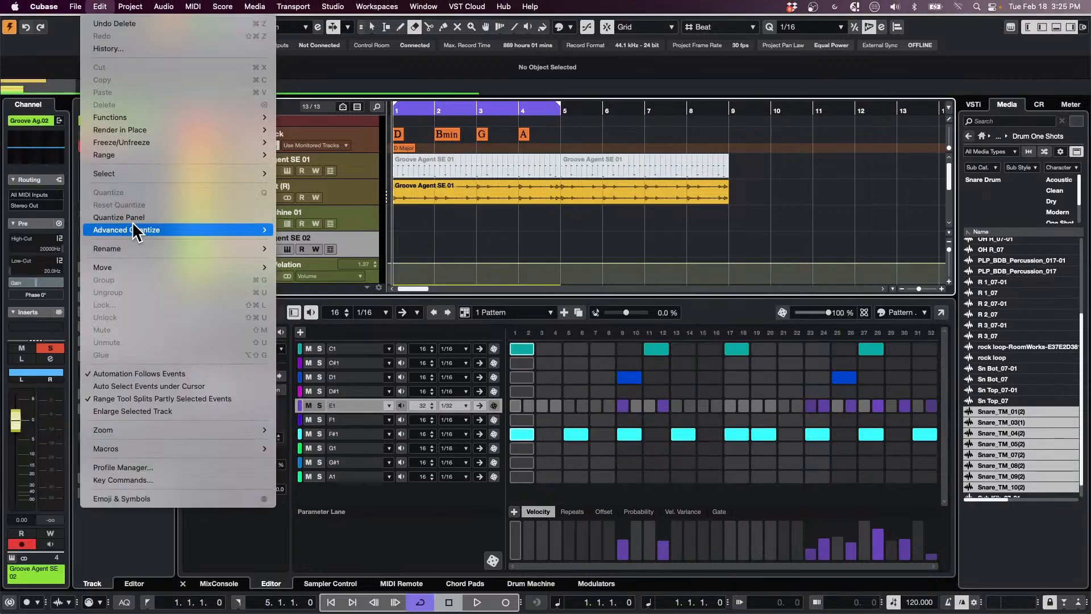
mouse_move(76, 6)
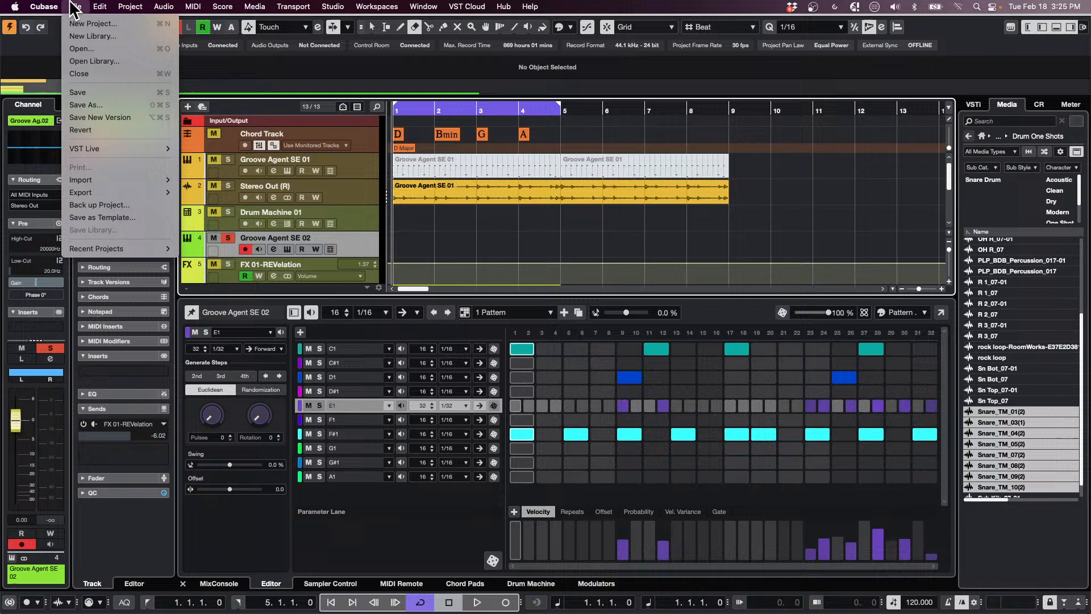
left_click(105, 131)
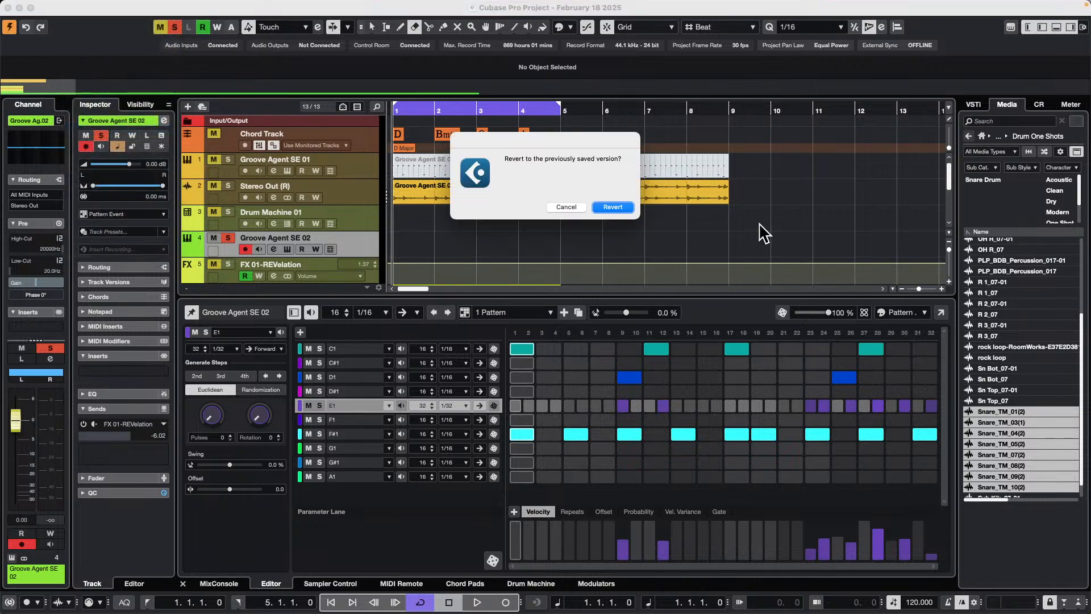
left_click(627, 212)
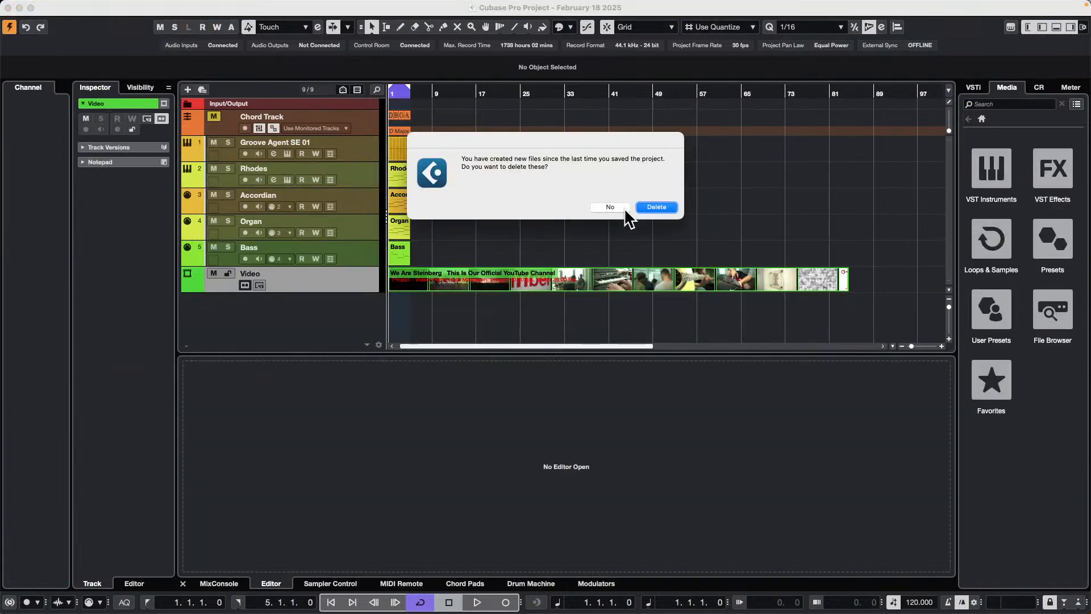
left_click(664, 210)
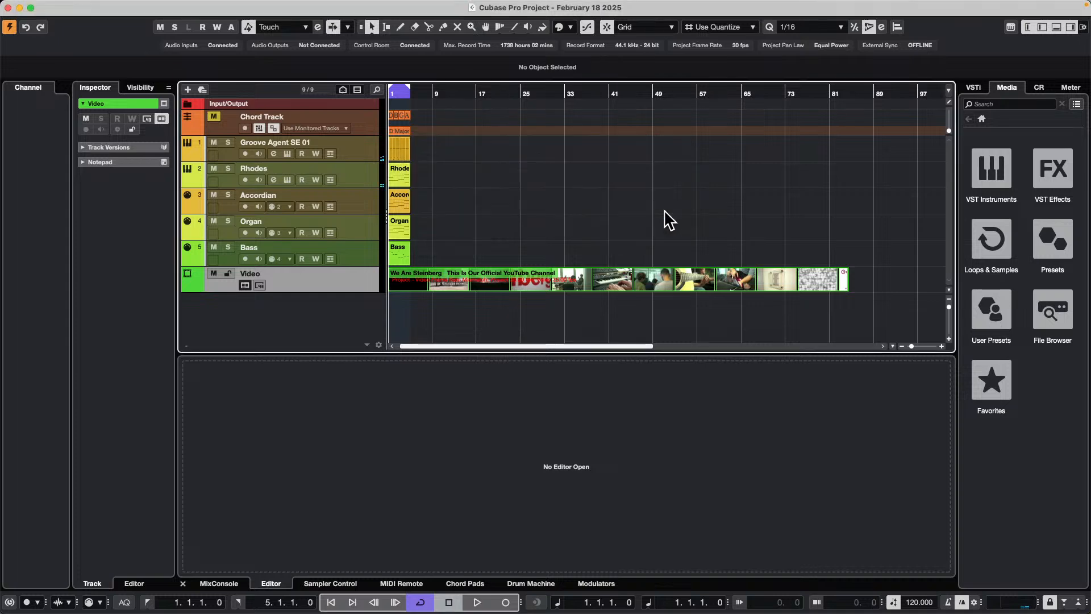
Mute the Video track and start playback with the Control Room level set to -9.38 dB
left_click_drag(441, 95, 346, 135)
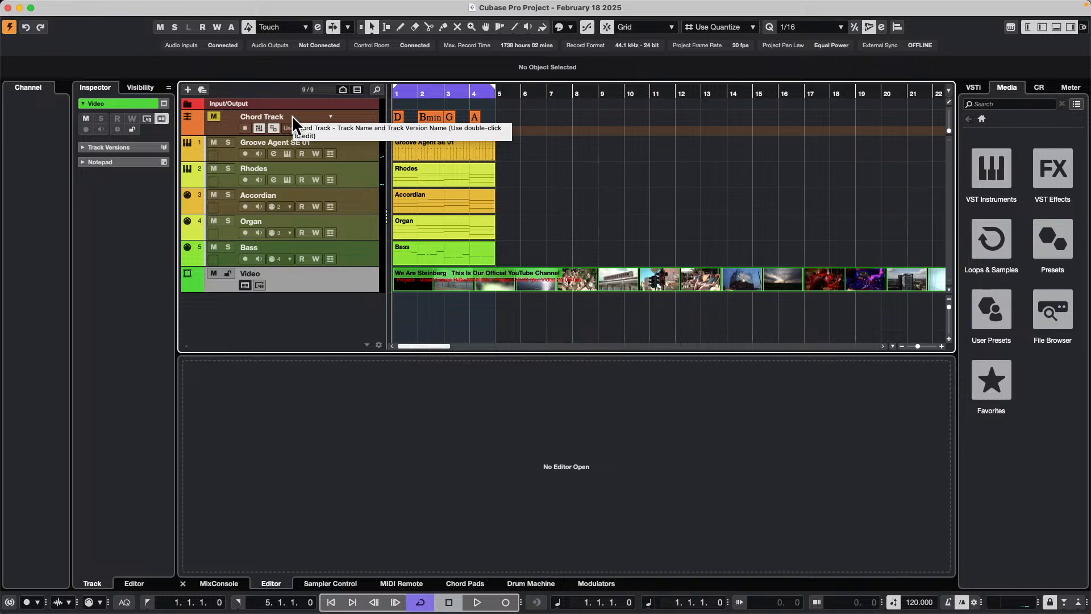
left_click(213, 274)
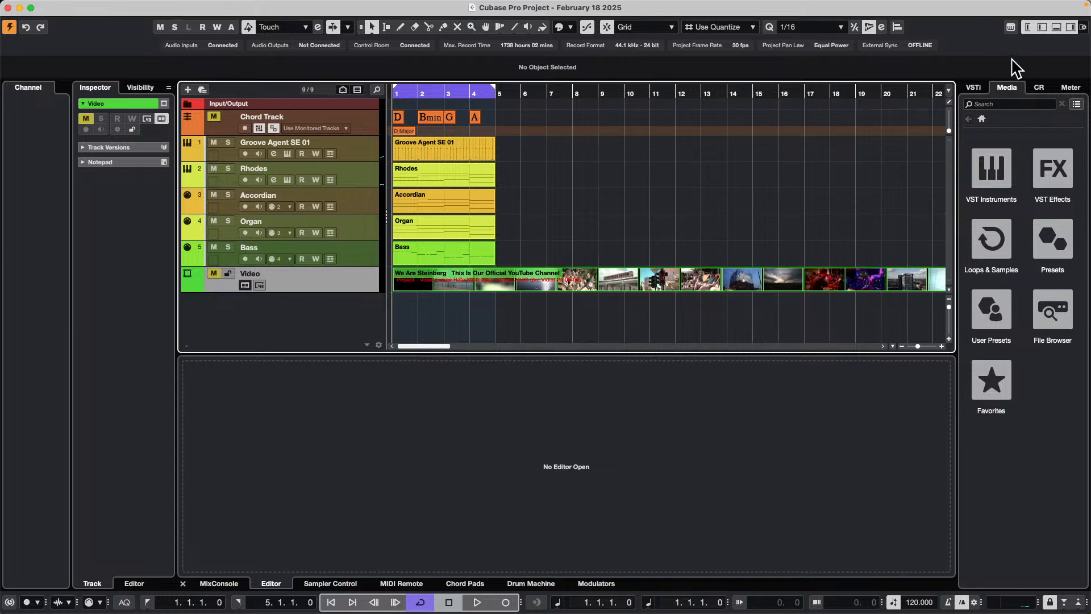
left_click(1039, 87)
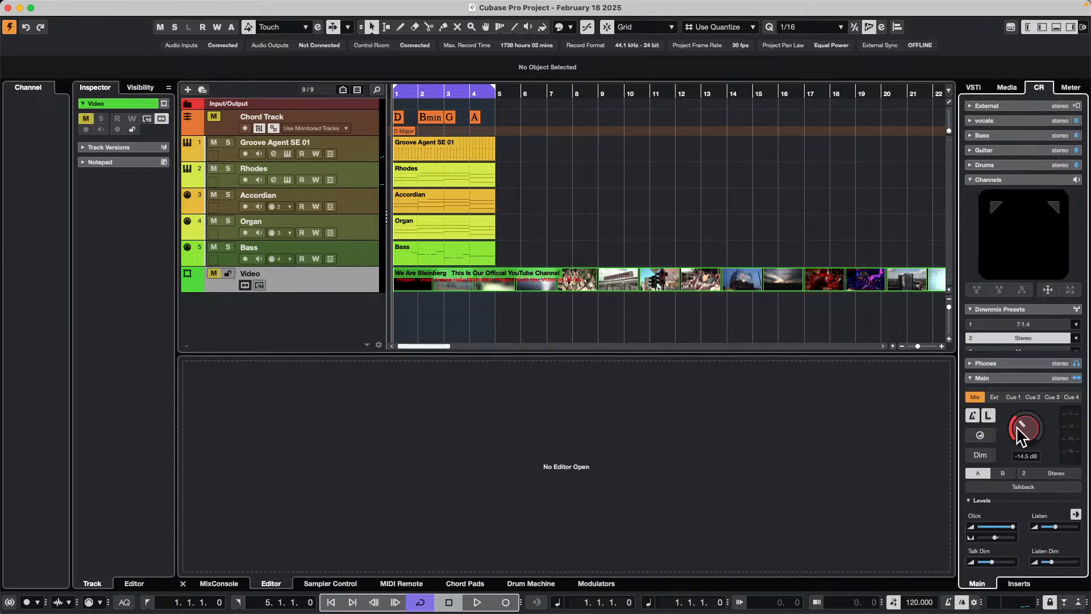
left_click_drag(1017, 425, 1023, 412)
key("space")
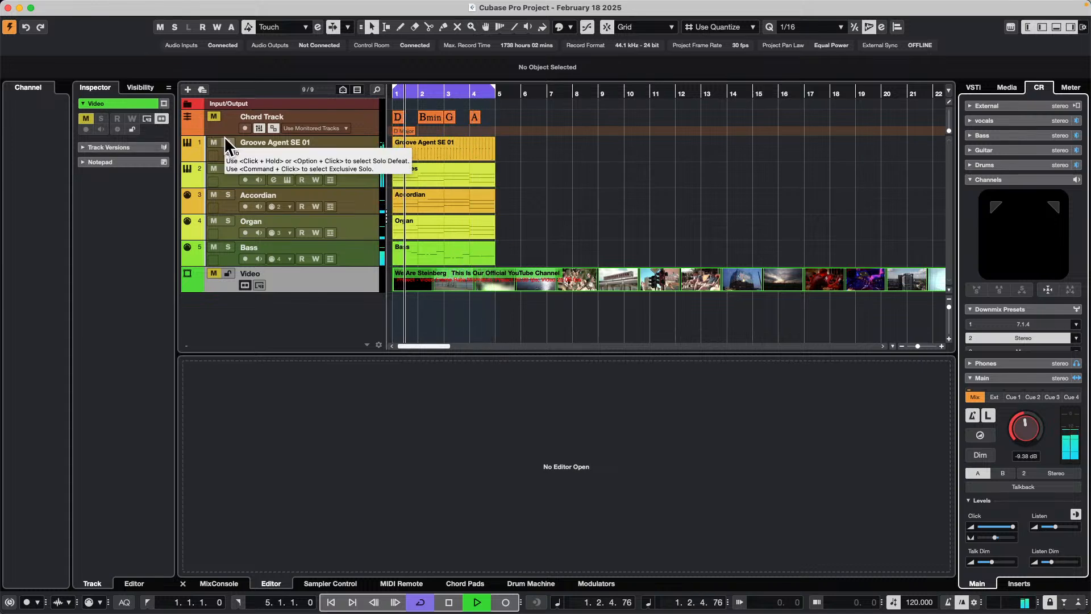
Move the Bass track directly below Groove Agent SE 01 and solo both tracks during playback
left_click(234, 149)
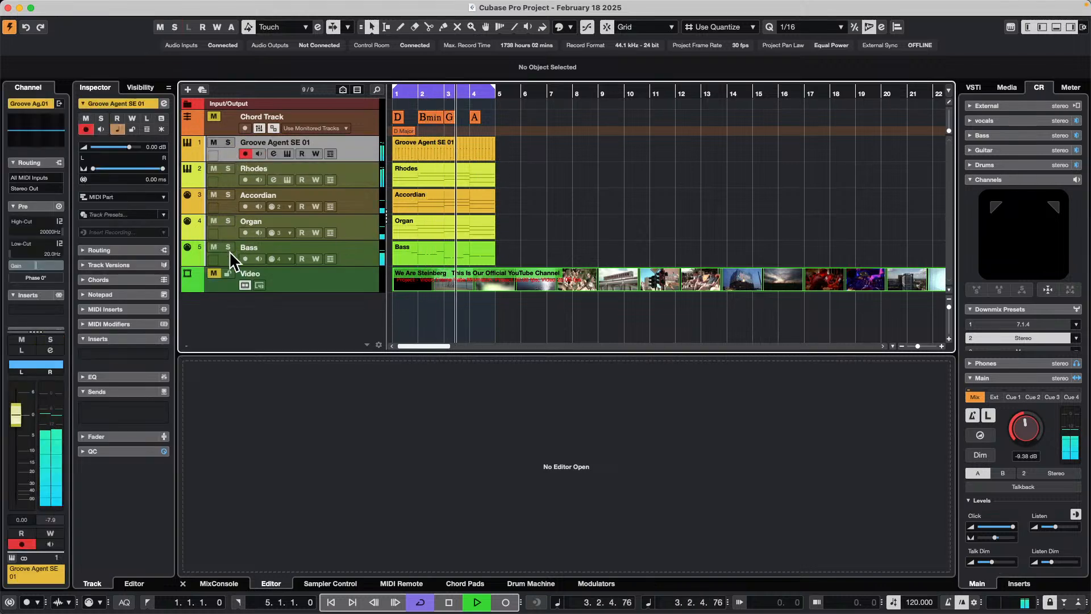
left_click_drag(229, 251, 247, 169)
left_click(229, 167)
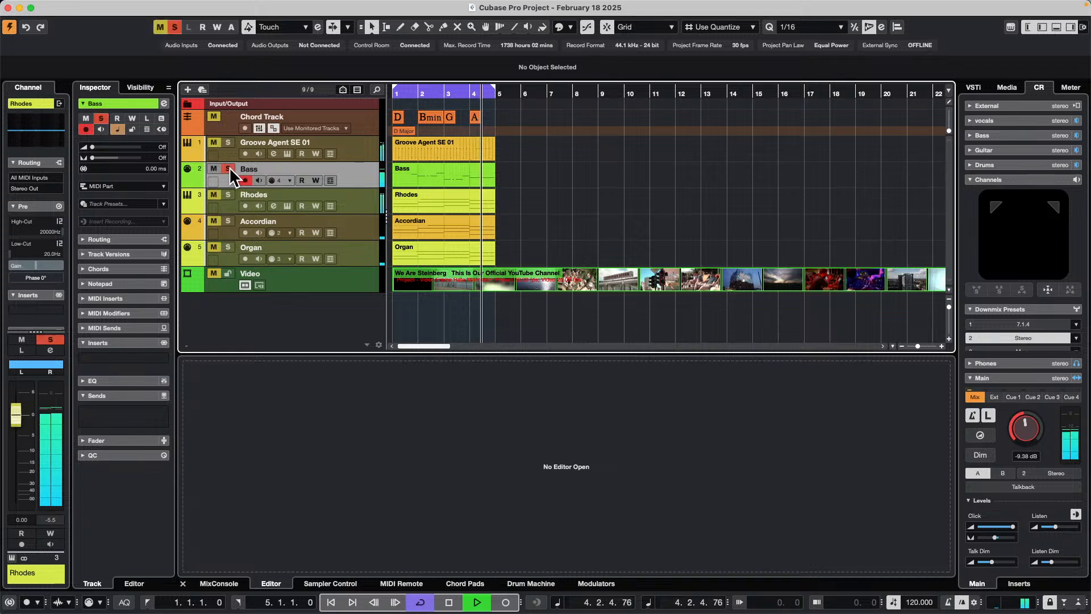
left_click(228, 141)
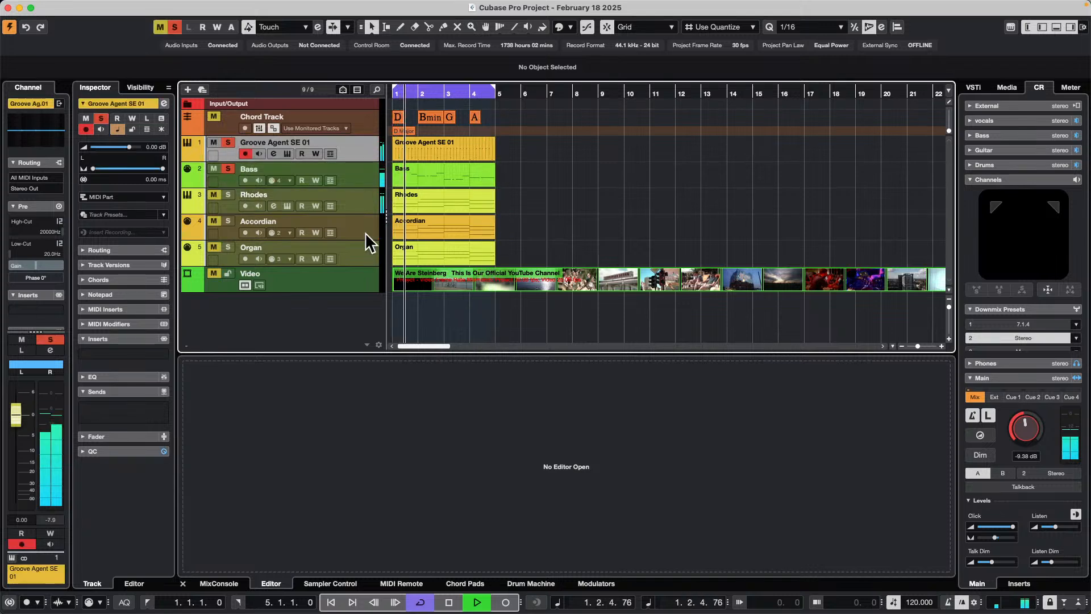
Unsolo the Bass and Groove Agent SE 01 tracks and solo Rhodes, Accordian and Organ during playback
left_click(228, 169)
left_click(227, 142)
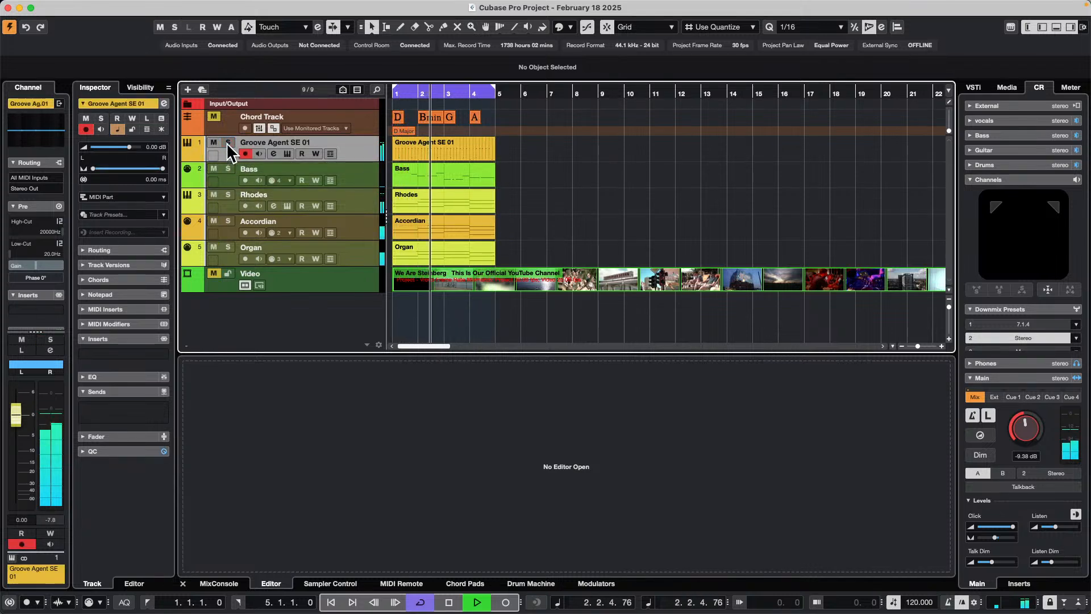
left_click(228, 194)
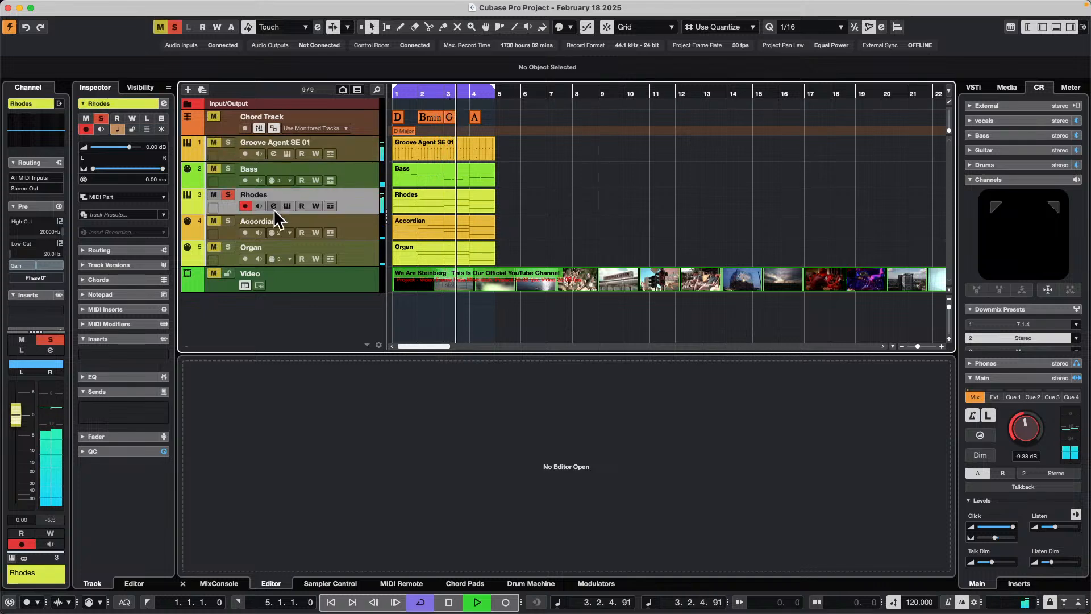
left_click(230, 218)
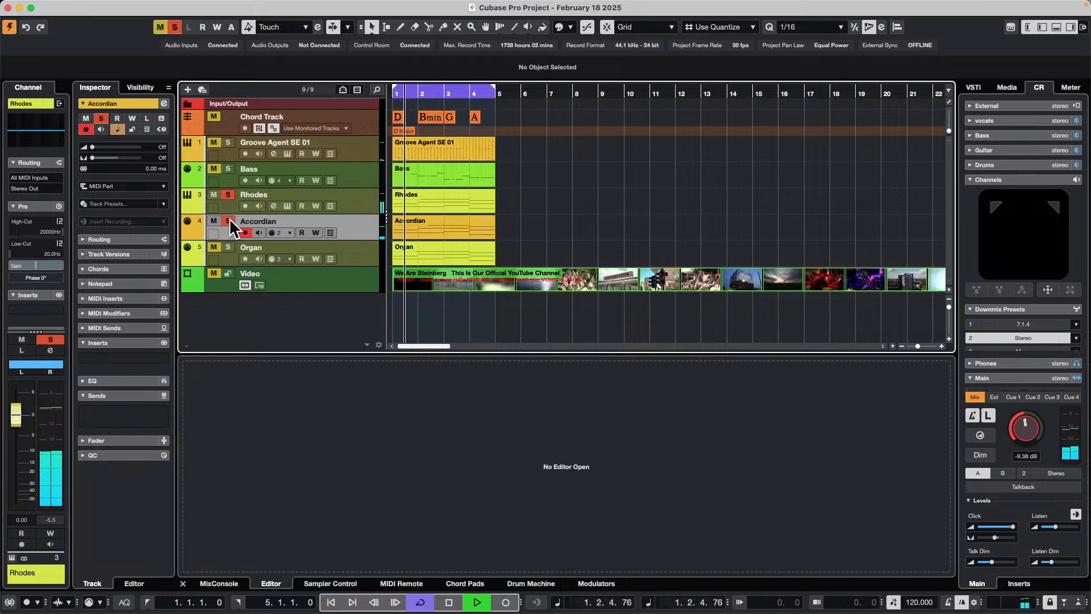
left_click(228, 247)
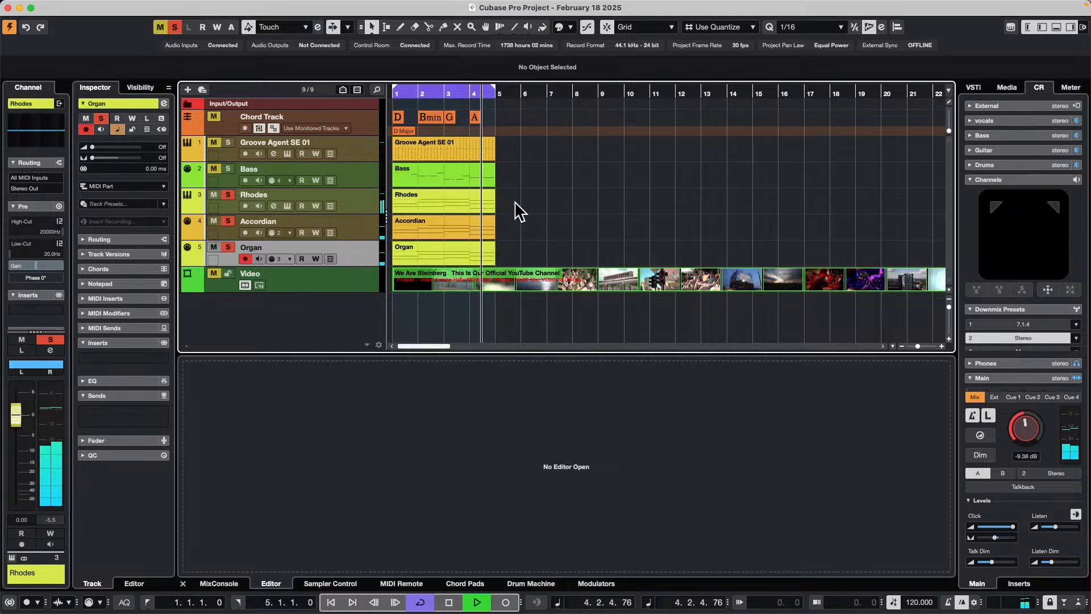
Stop playback and open the Rhodes, Accordian and Organ parts together in the Key Editor
left_click_drag(516, 204, 413, 249)
key("space")
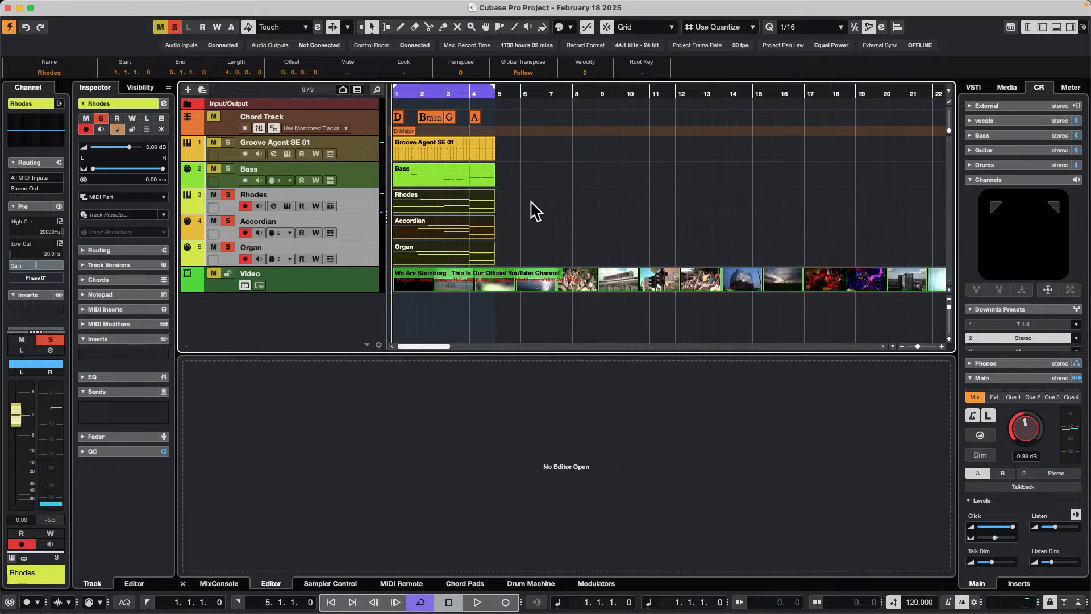
key("Return")
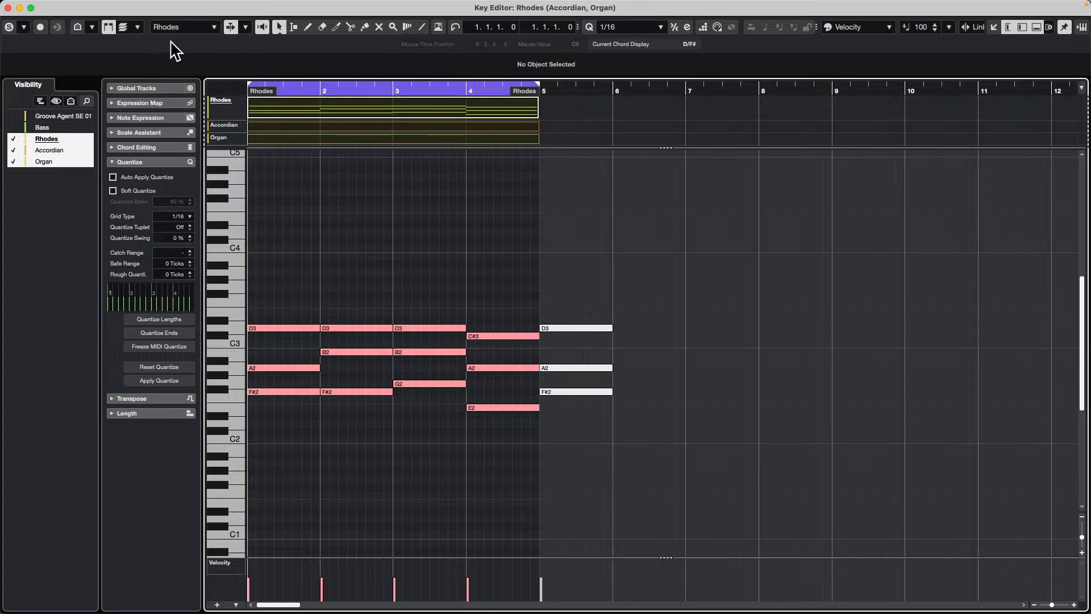
Switch the part being edited to Accordian, to Organ, and back to Accordian
left_click(203, 28)
left_click(216, 97)
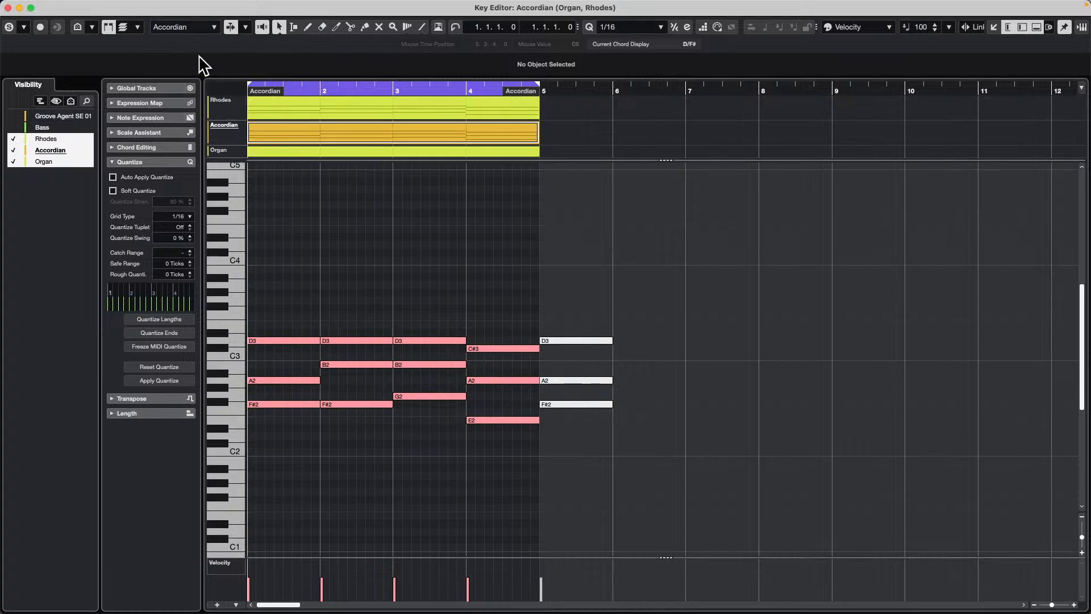
left_click(203, 28)
left_click(207, 119)
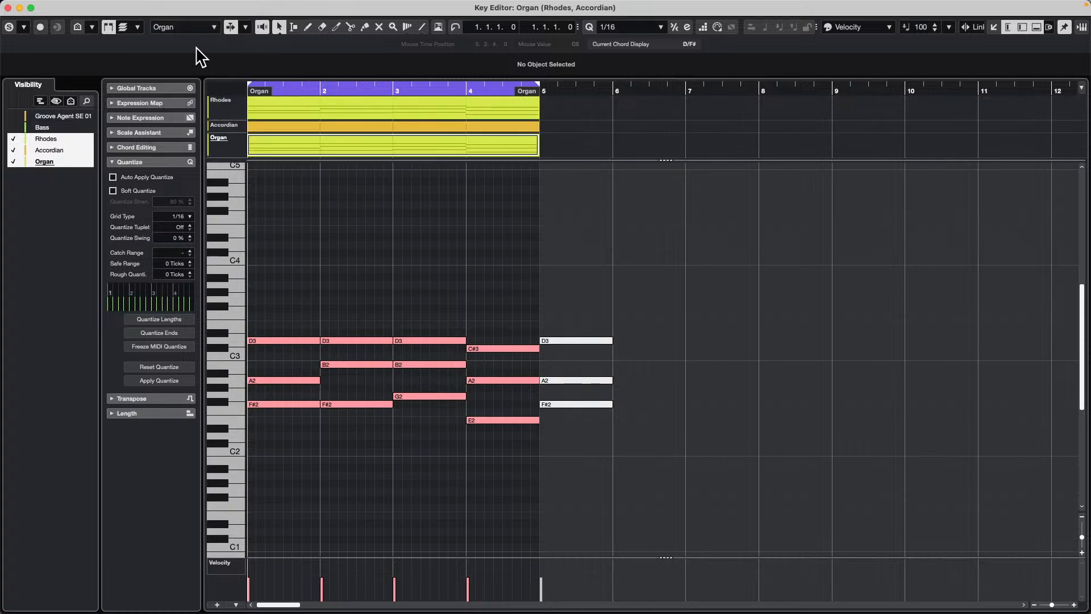
left_click(201, 29)
left_click(208, 96)
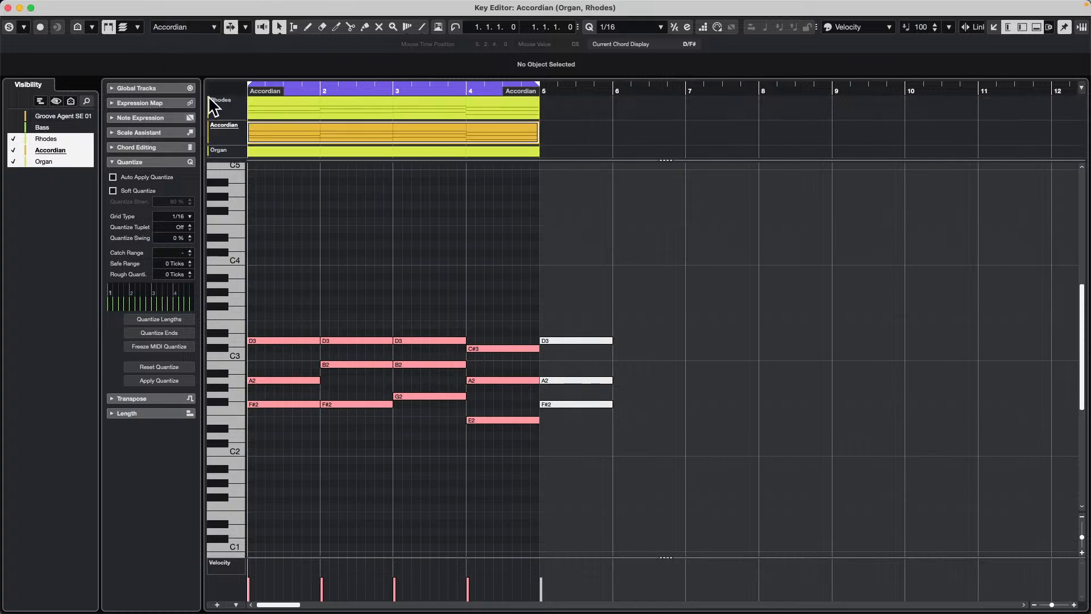
Use Chord Editing to move the Accordian chords in bars 1 and 2 up one inversion each
left_click_drag(287, 299, 278, 419)
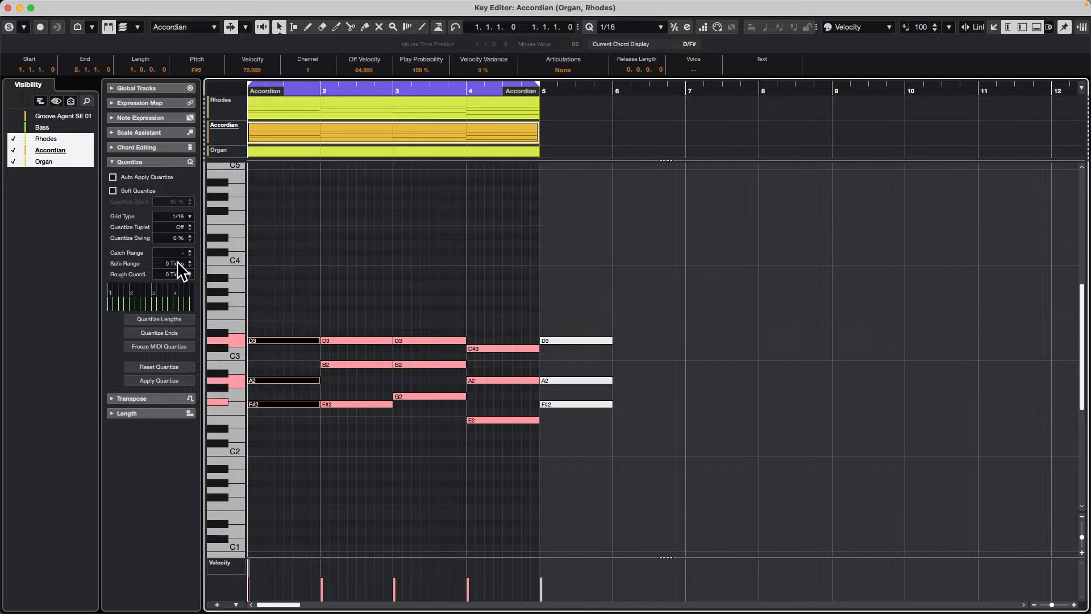
left_click(166, 149)
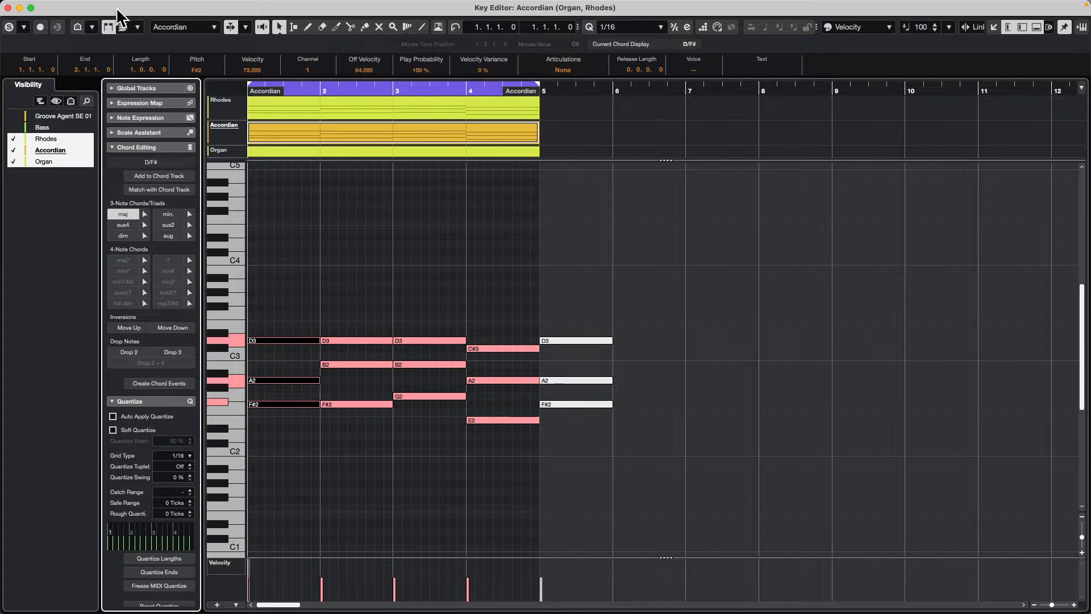
left_click(128, 327)
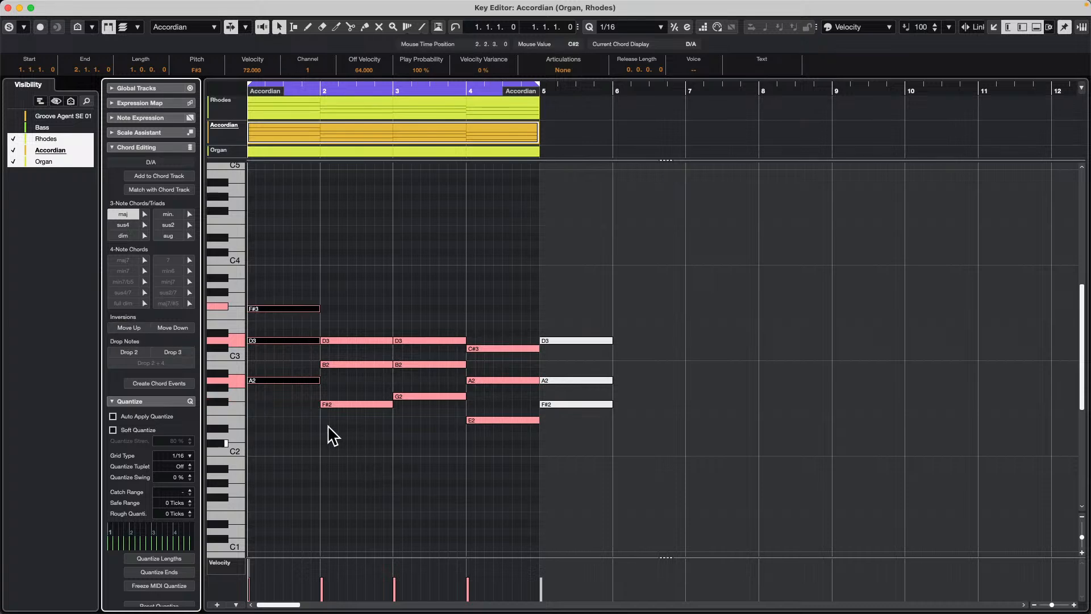
left_click_drag(339, 429, 353, 339)
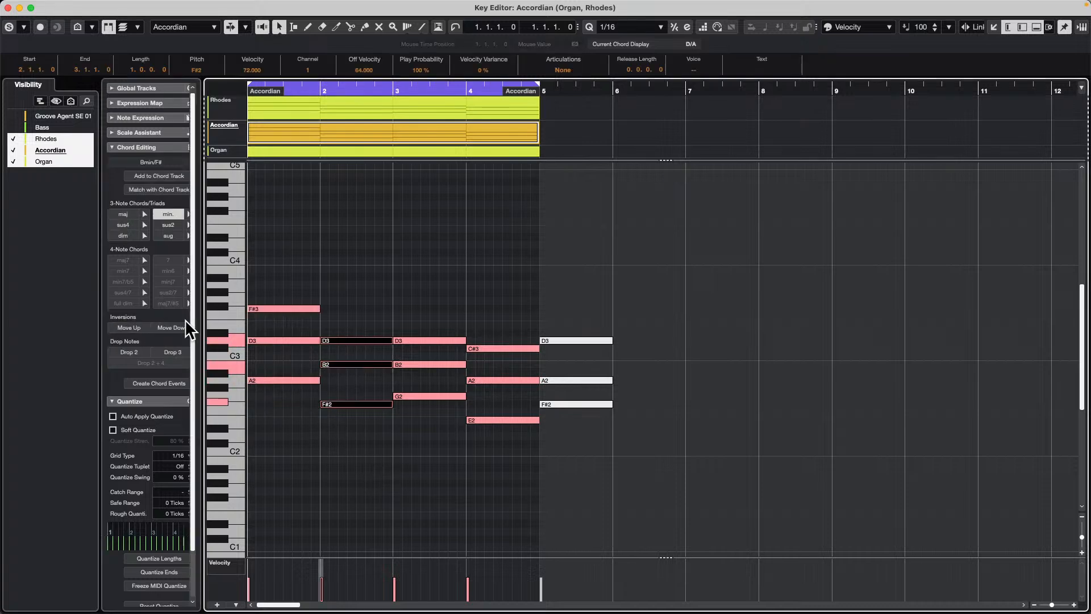
left_click(128, 327)
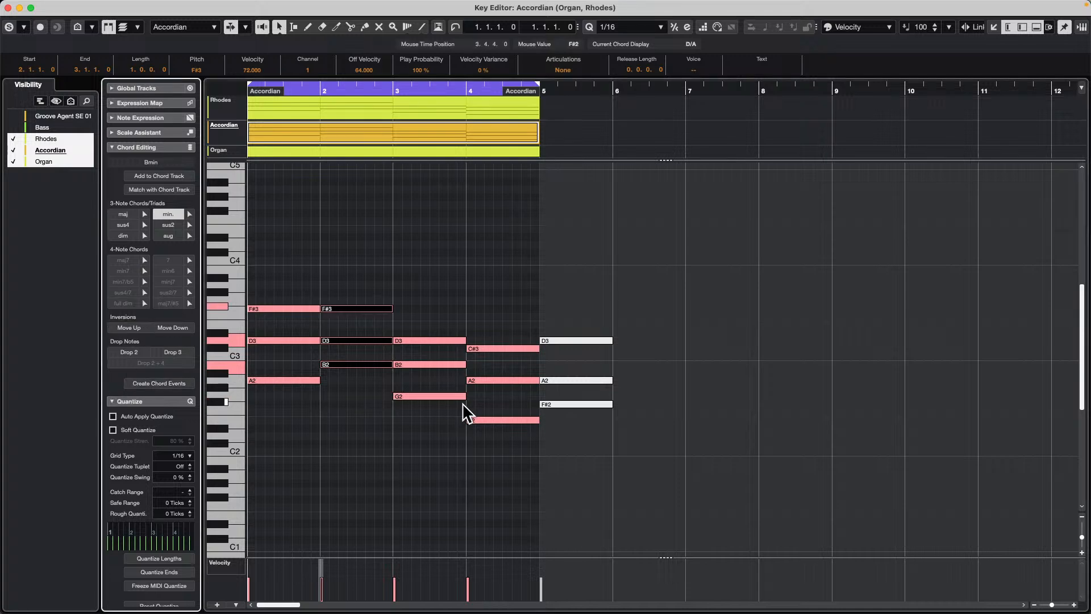
Invert the Accordian's bar 3 chord up twice and down once, and move its bar 4 chord up one inversion
left_click_drag(462, 427, 398, 307)
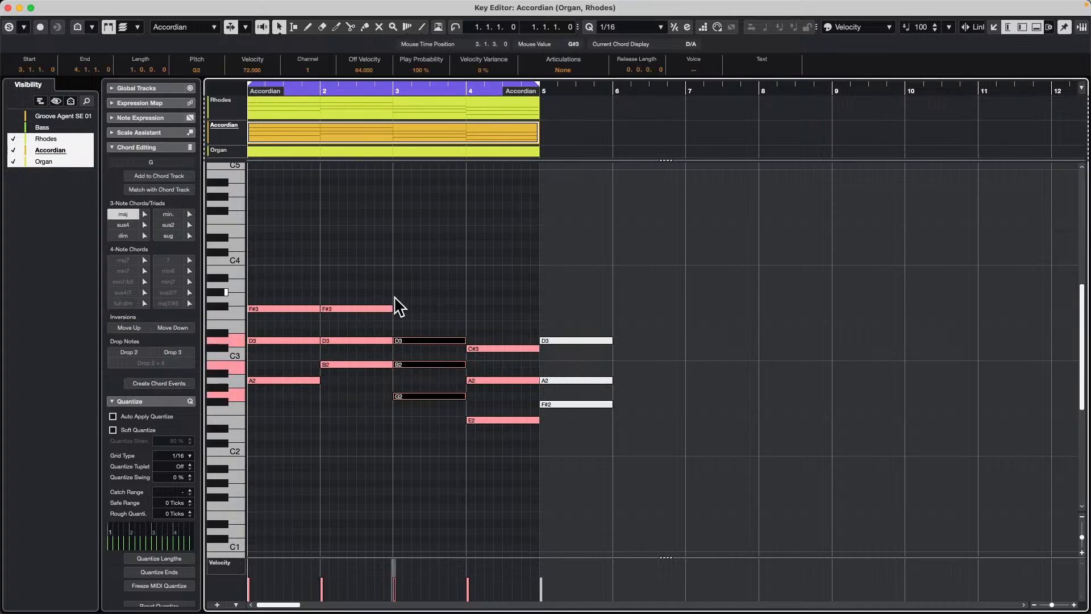
left_click(133, 329)
left_click(134, 329)
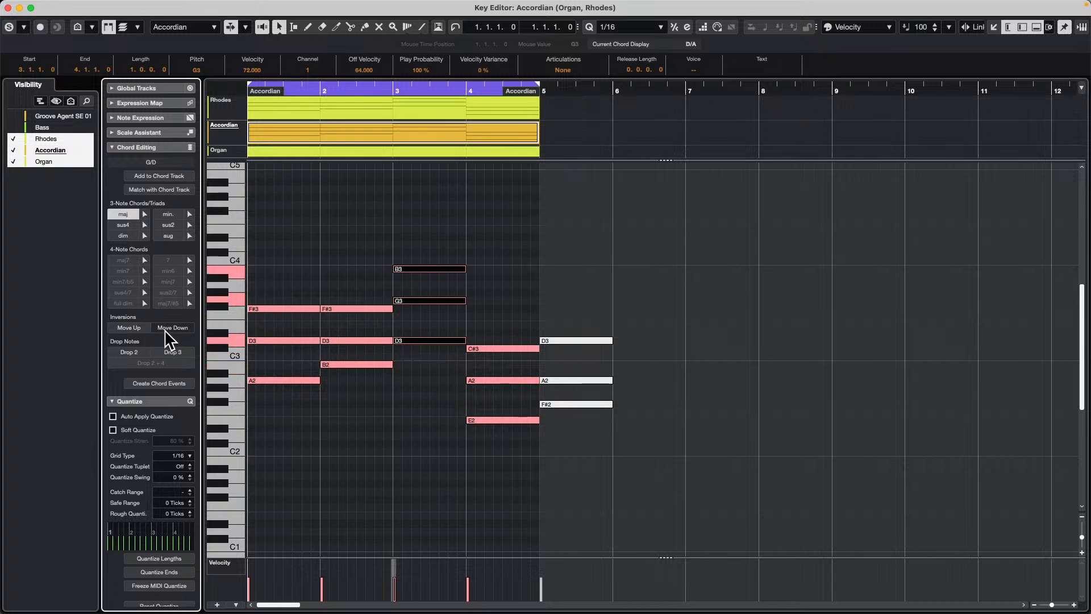
left_click(170, 329)
left_click_drag(486, 444, 513, 337)
left_click(135, 329)
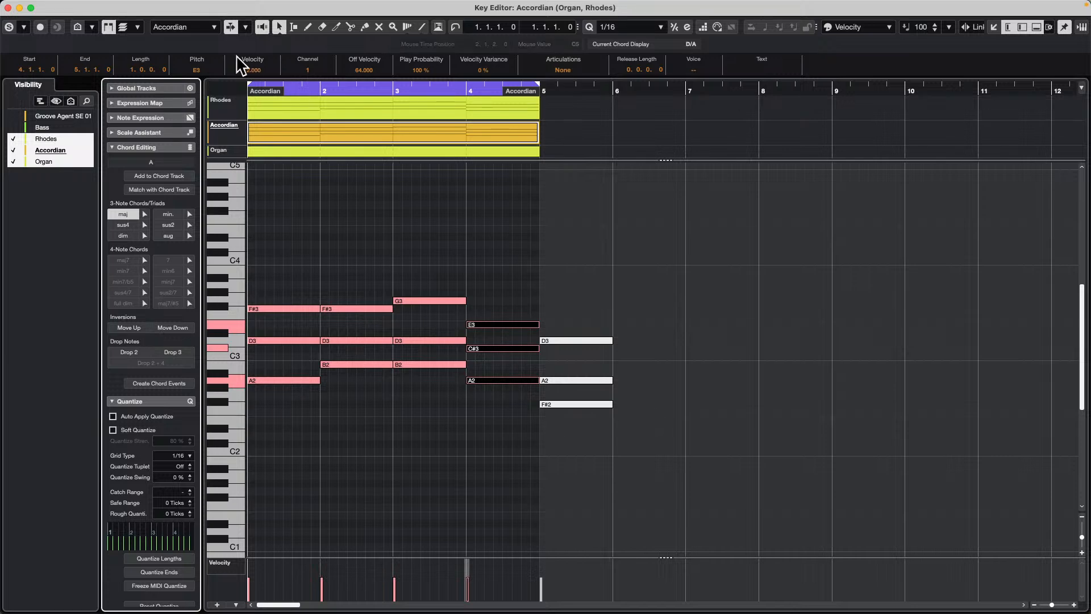
Make the Organ part active and move its chords in bars 1 and 2 down one inversion each
left_click(195, 29)
left_click(212, 120)
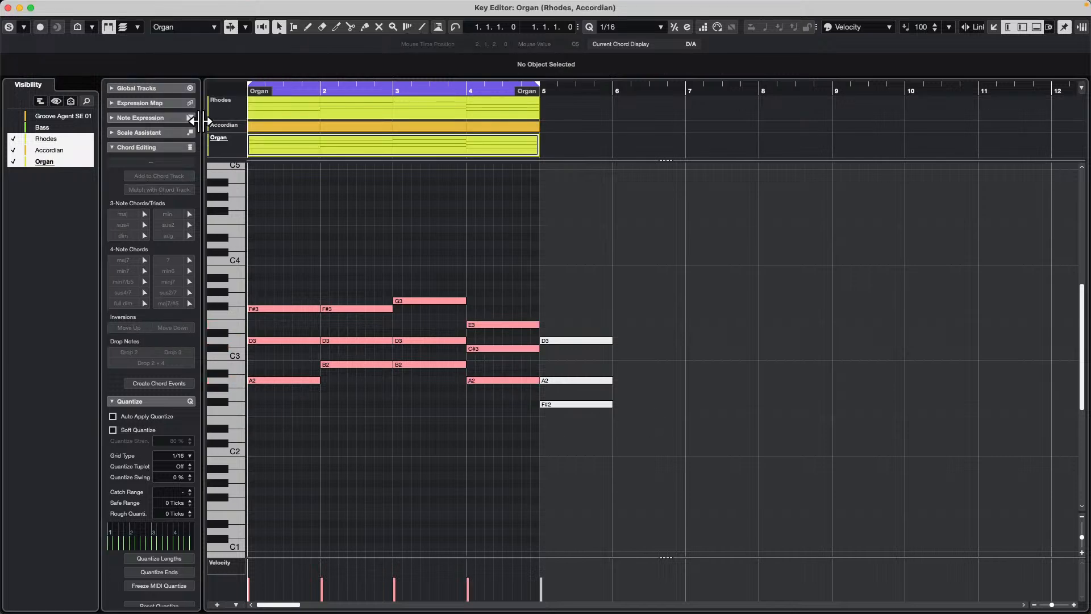
left_click_drag(284, 277, 263, 413)
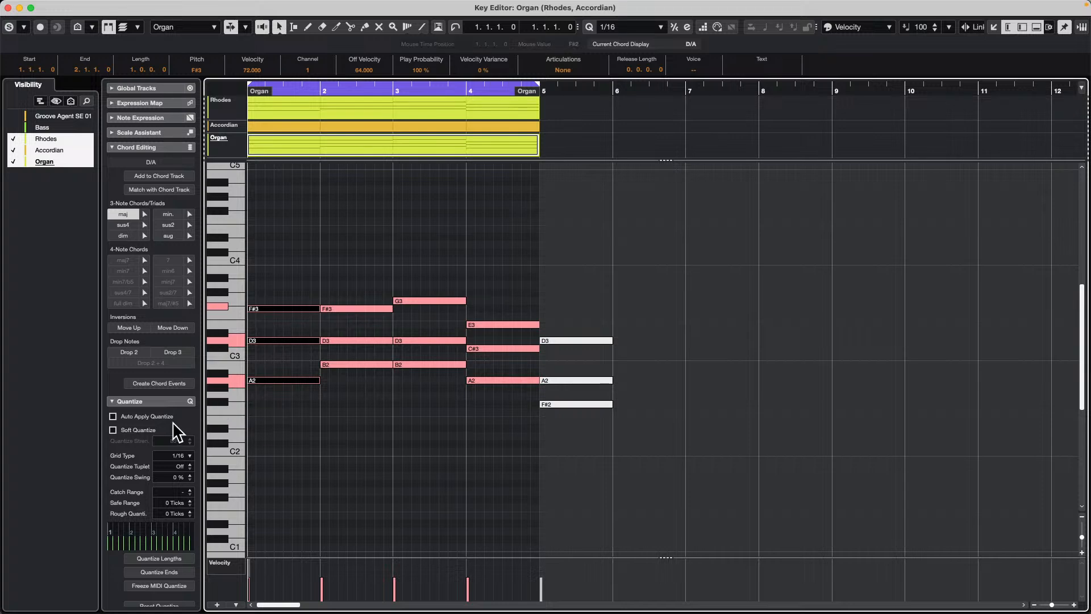
left_click(182, 328)
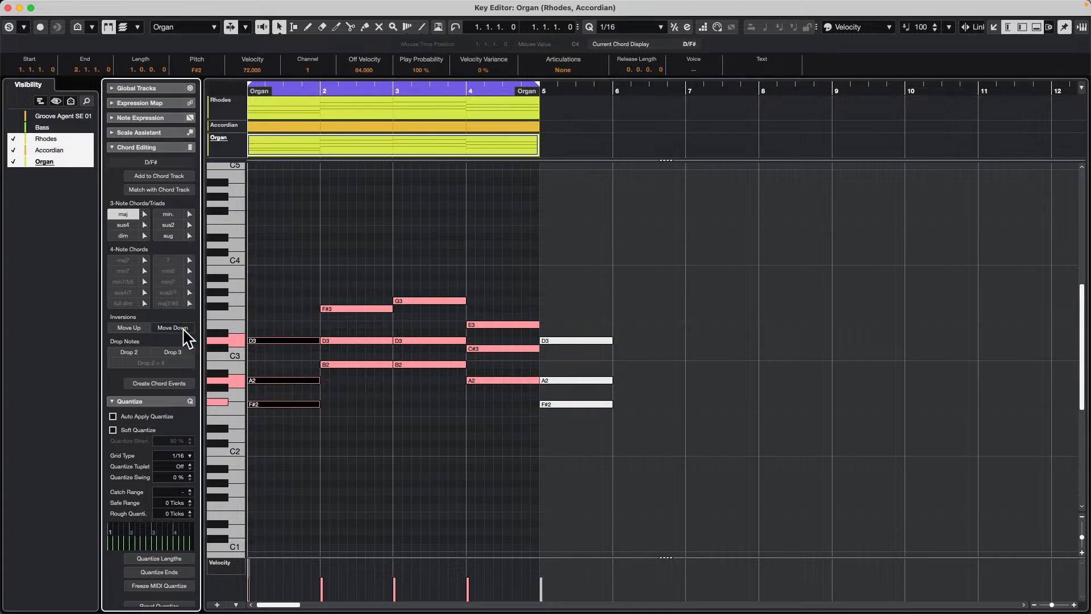
left_click_drag(369, 295, 358, 383)
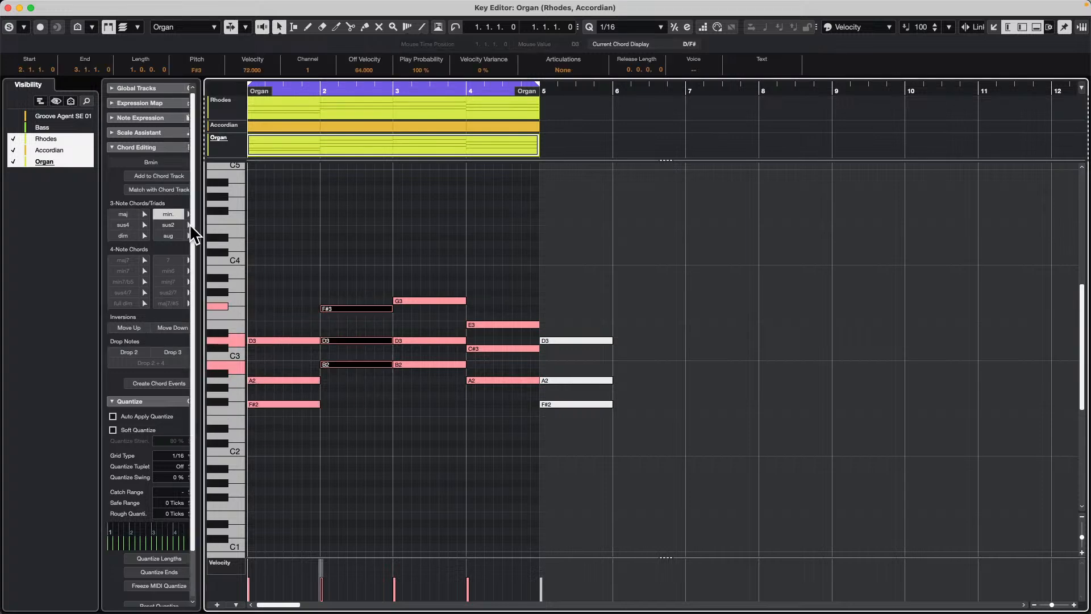
left_click(178, 328)
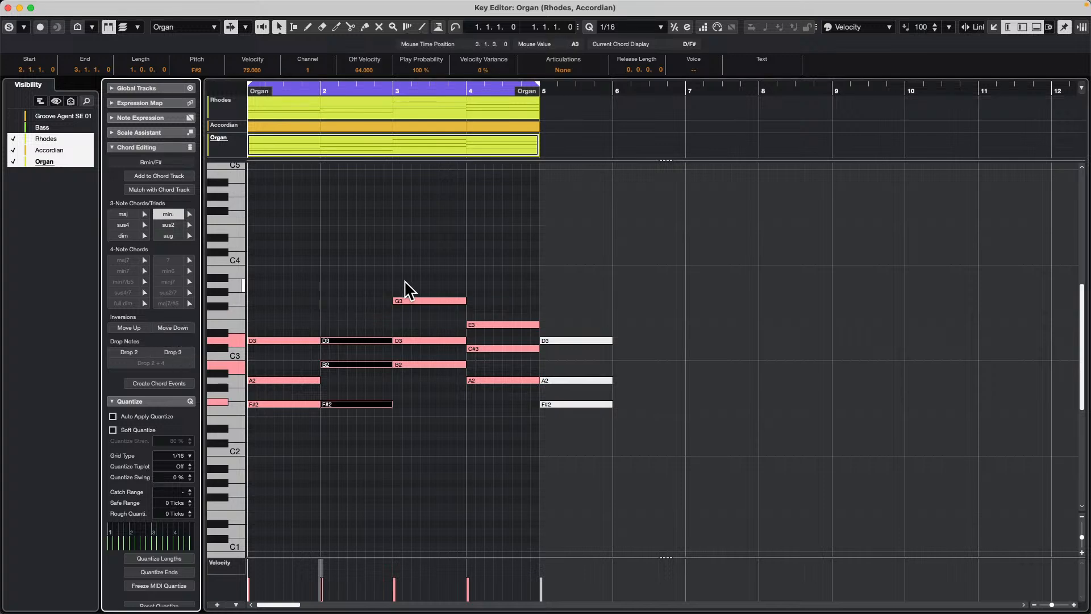
Move the Organ chords in bars 3 and 4 down two inversions each
left_click_drag(405, 285, 420, 445)
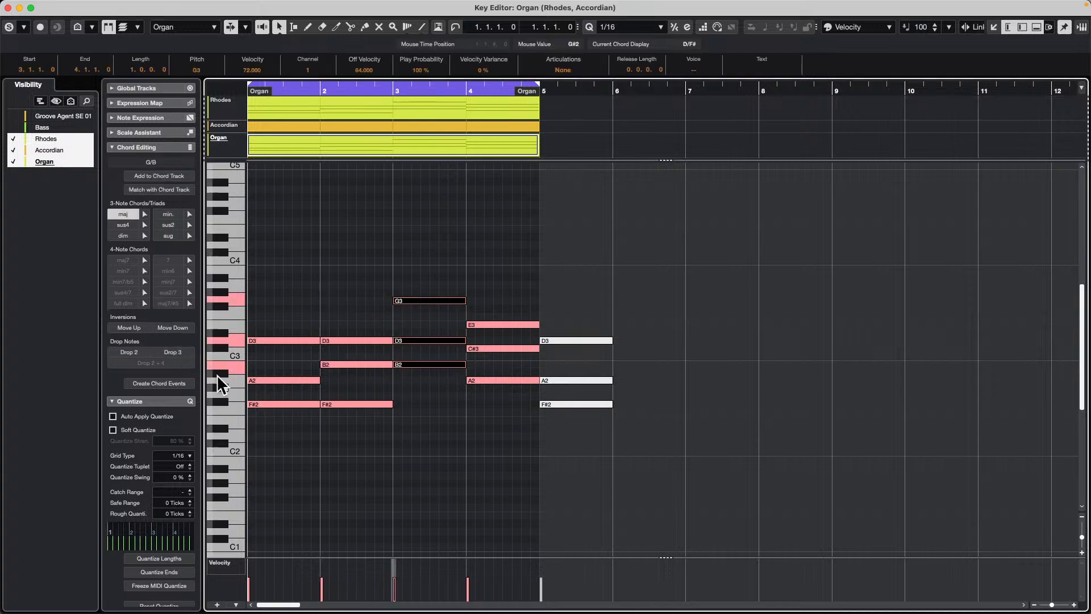
left_click(173, 329)
left_click(173, 329)
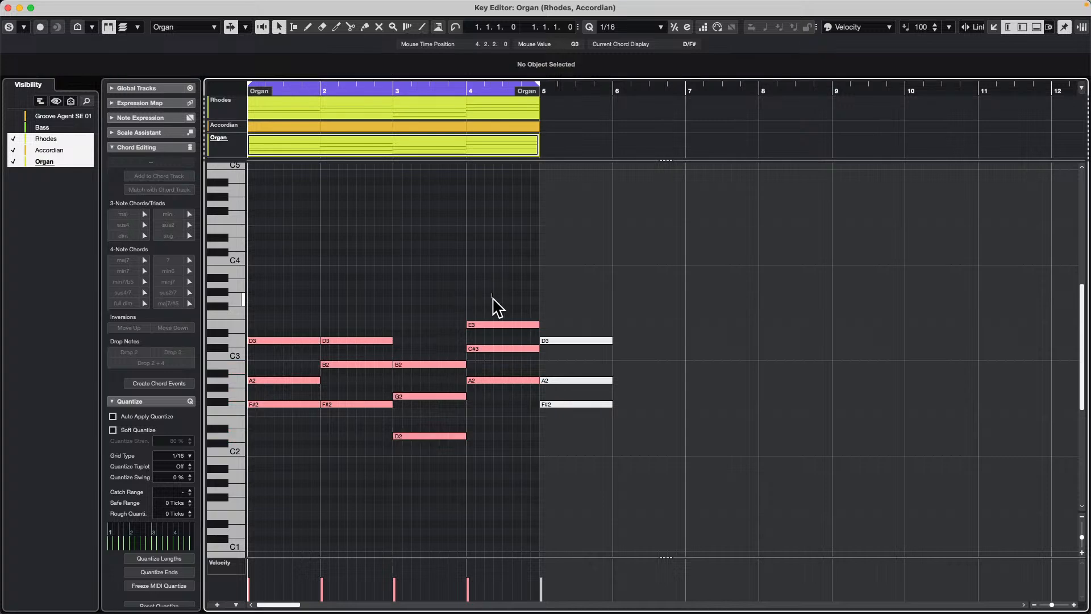
left_click_drag(495, 307, 487, 402)
left_click(174, 328)
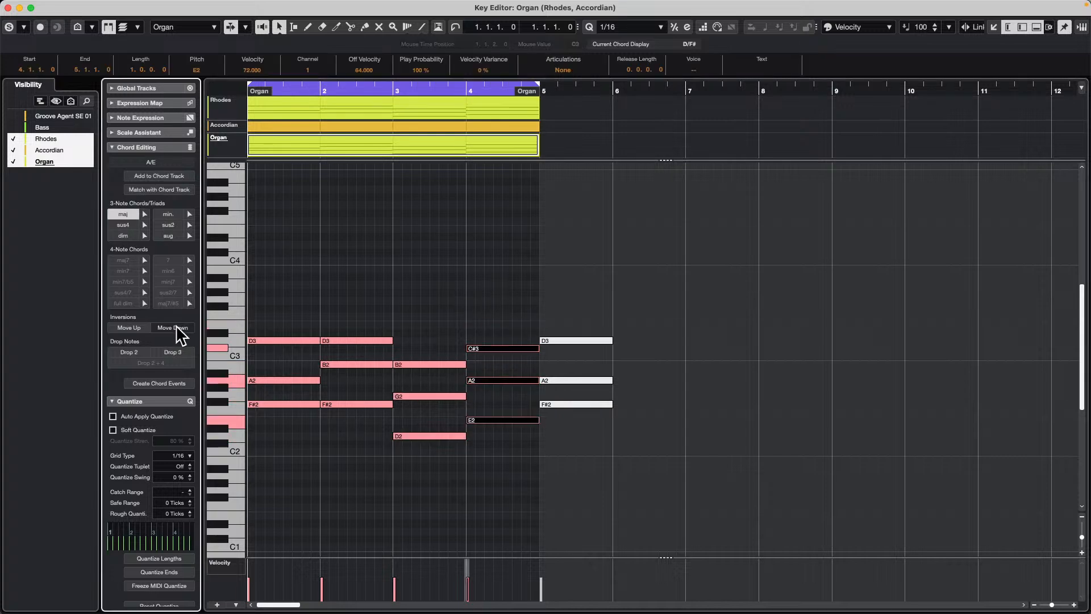
left_click(174, 328)
Move the Organ chords in bars 2 and 1 down one further inversion each and close the Key Editor
left_click_drag(381, 325, 350, 420)
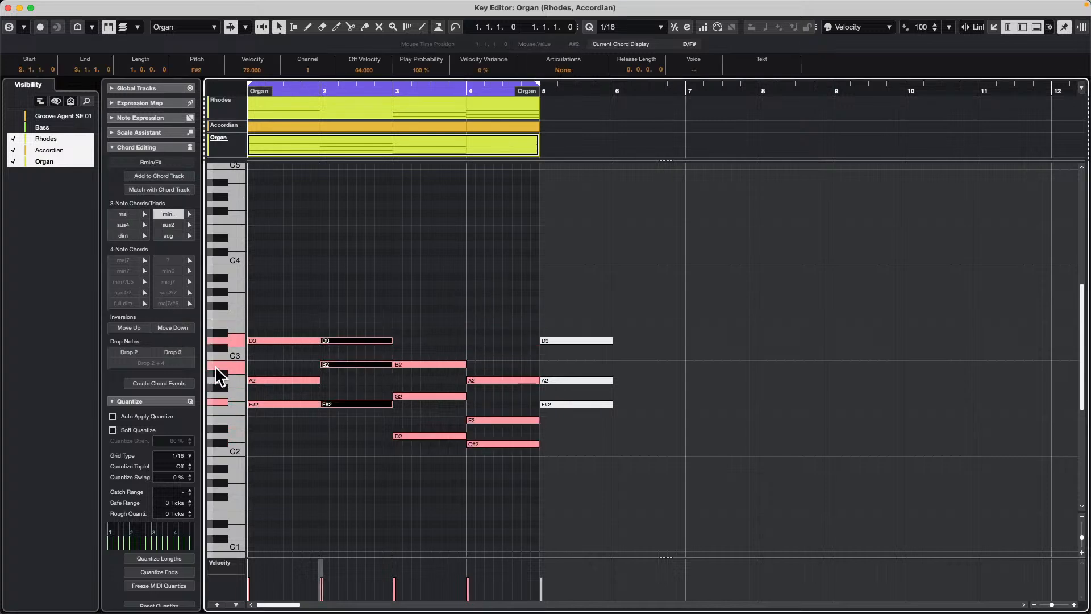
left_click(173, 329)
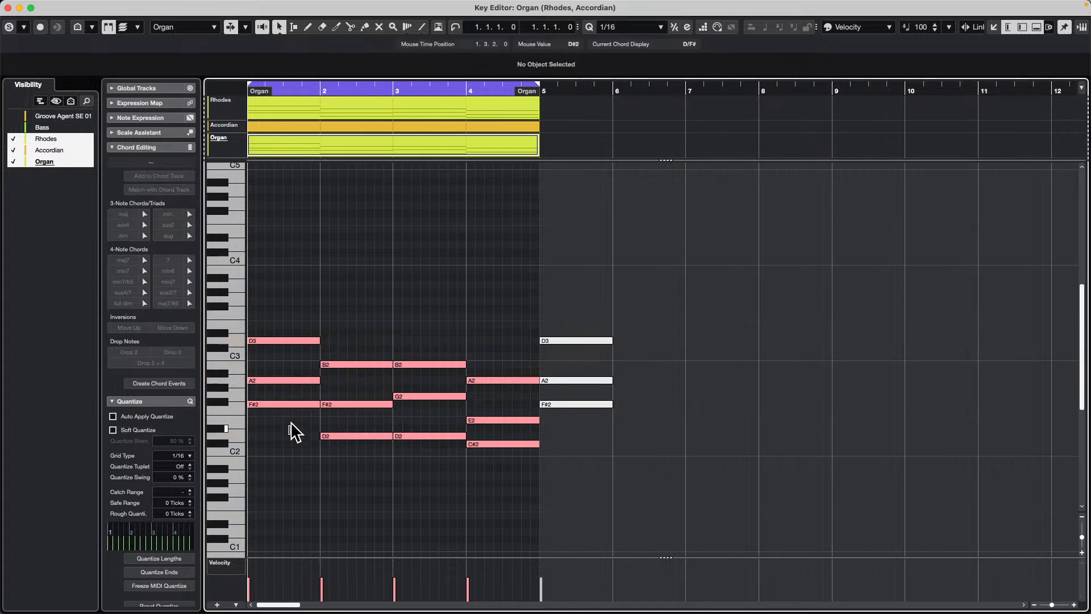
left_click_drag(292, 431, 313, 338)
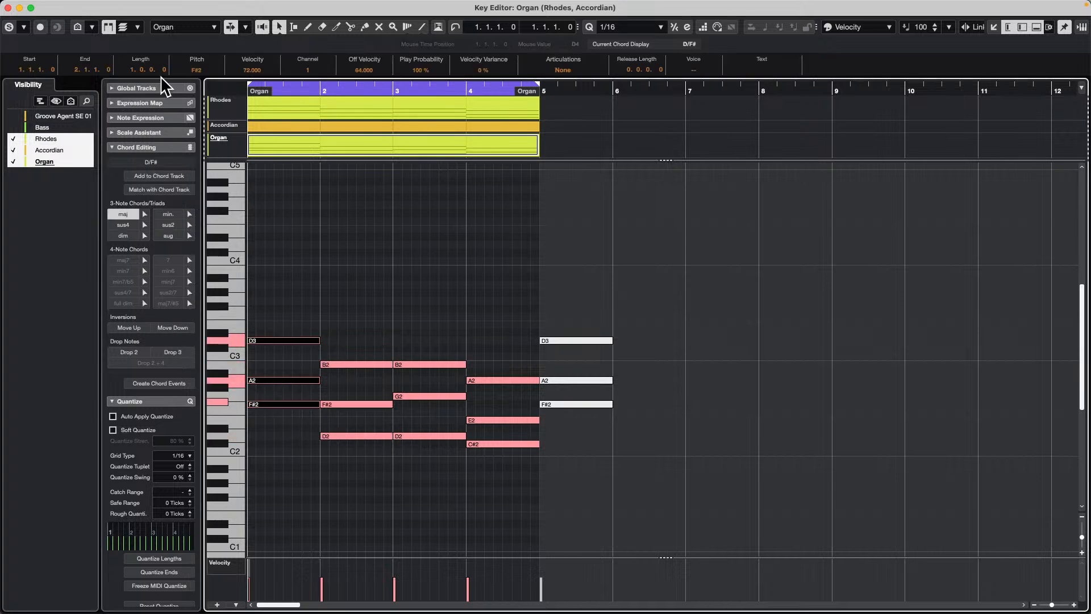
left_click(173, 329)
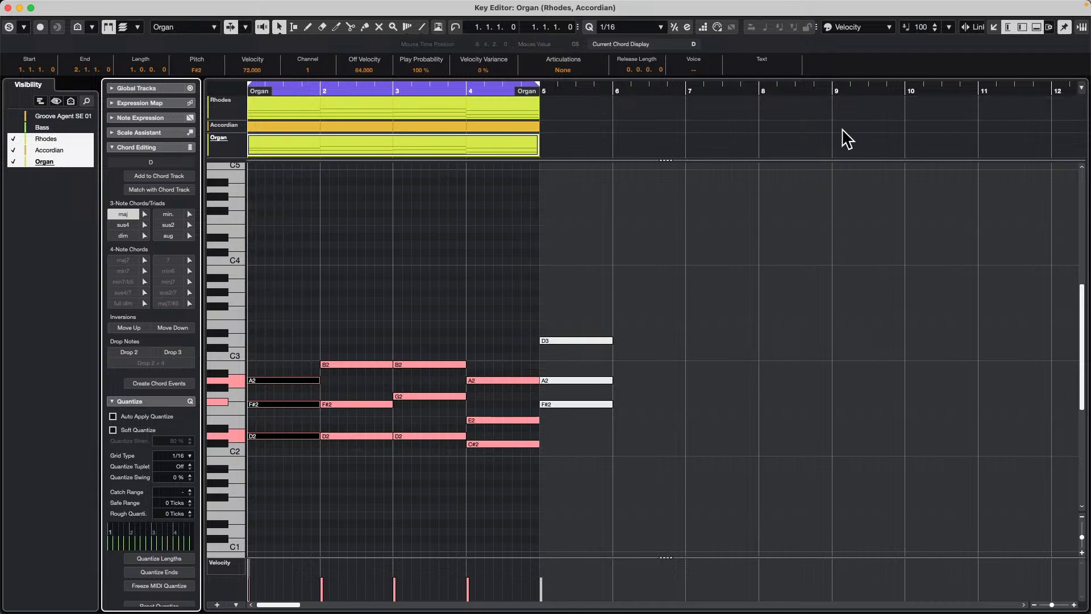
left_click(8, 7)
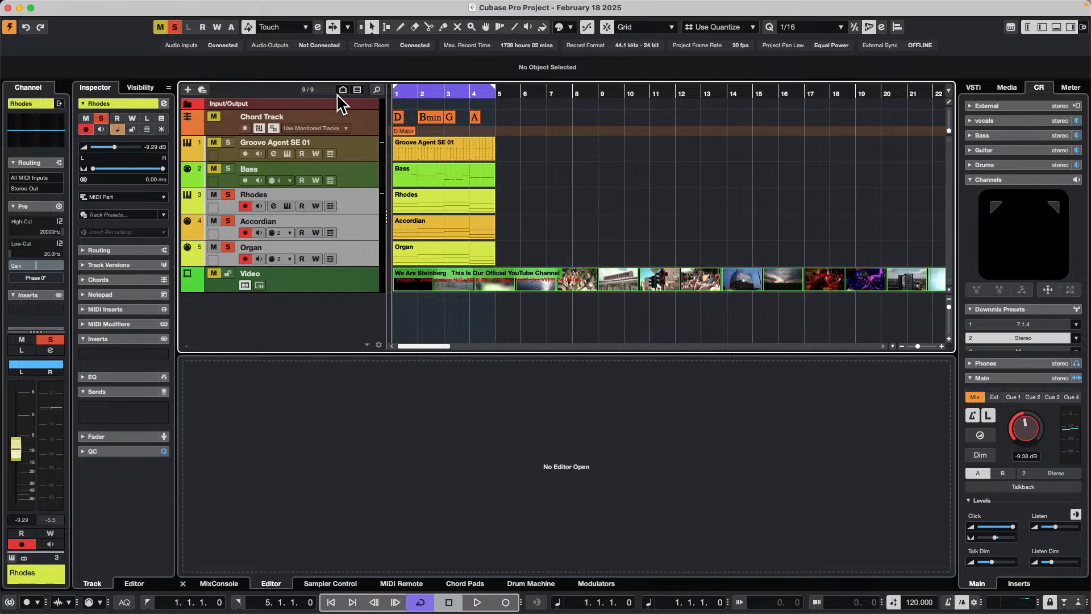
Start playback and add the Bass and Groove Agent SE 01 tracks to the soloed tracks
key("space")
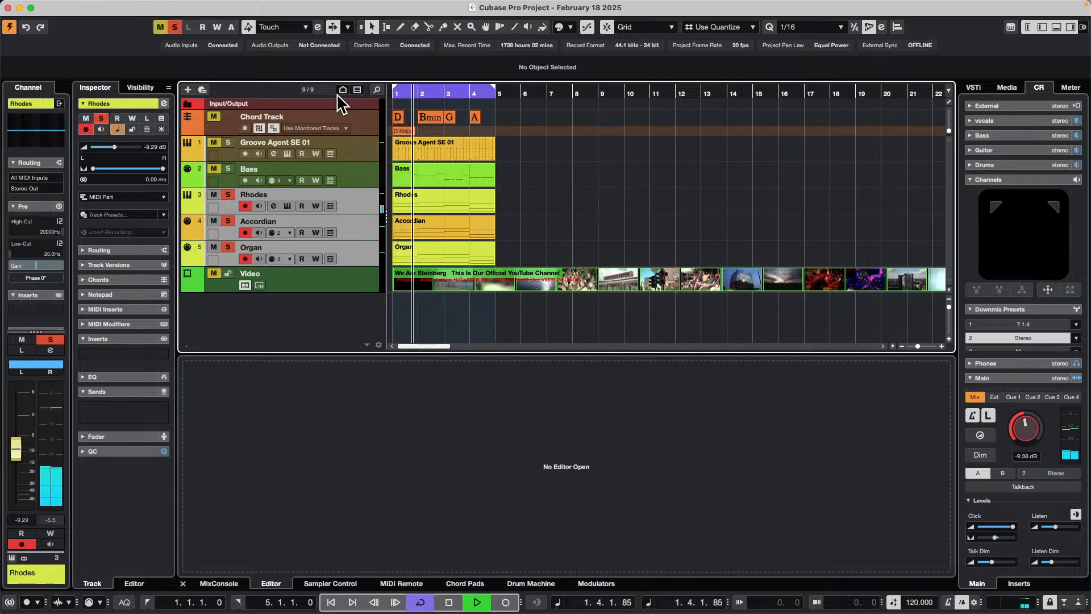
left_click(227, 169)
left_click(227, 142)
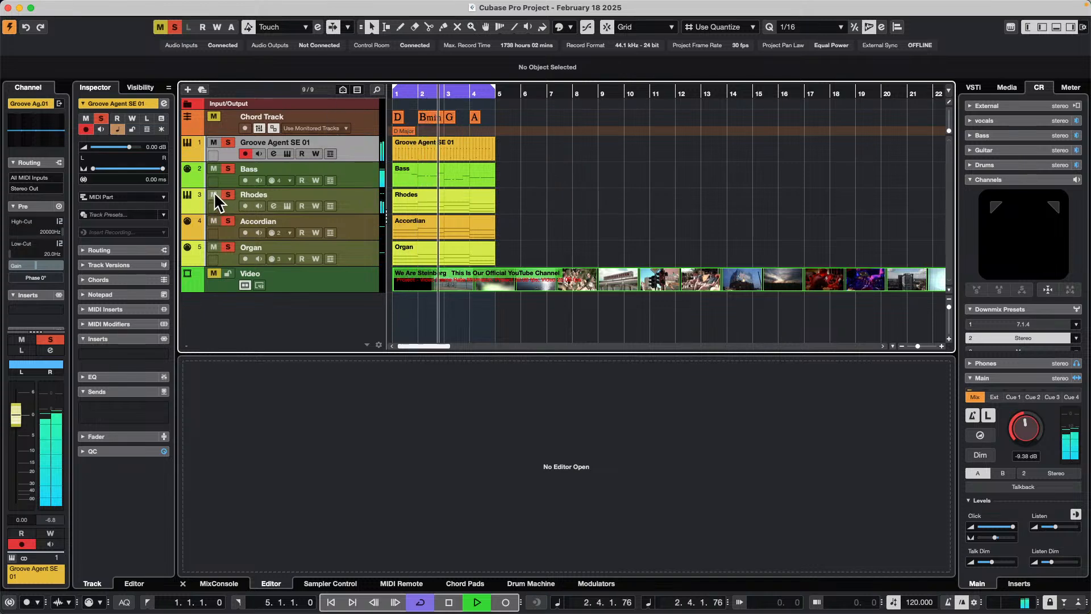
Mute the Accordian and Organ tracks during playback and bring them back one at a time, Accordian first
left_click(214, 221)
left_click(211, 247)
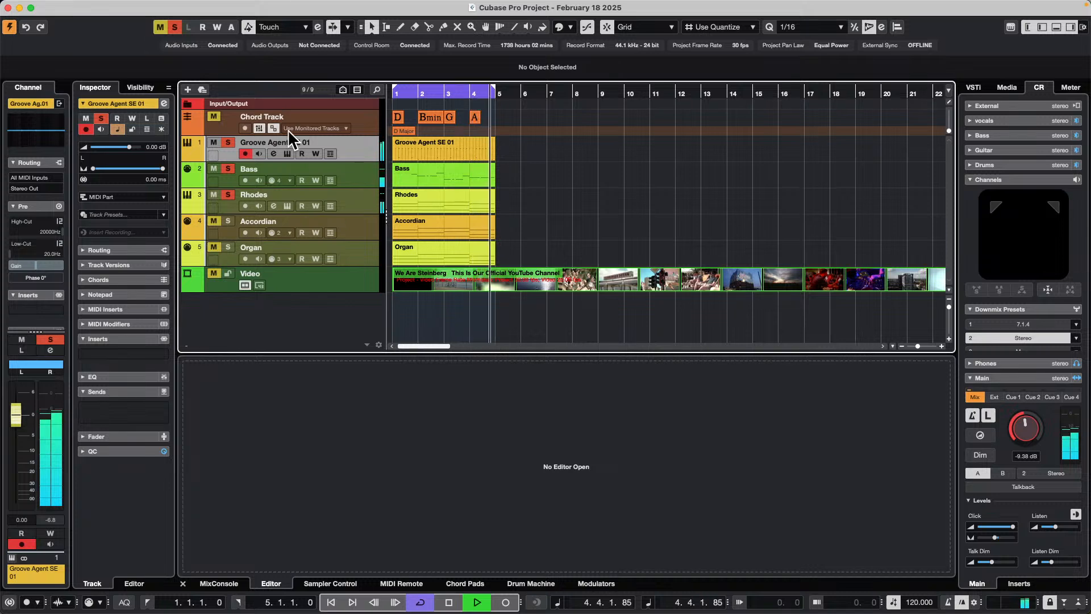
left_click(214, 221)
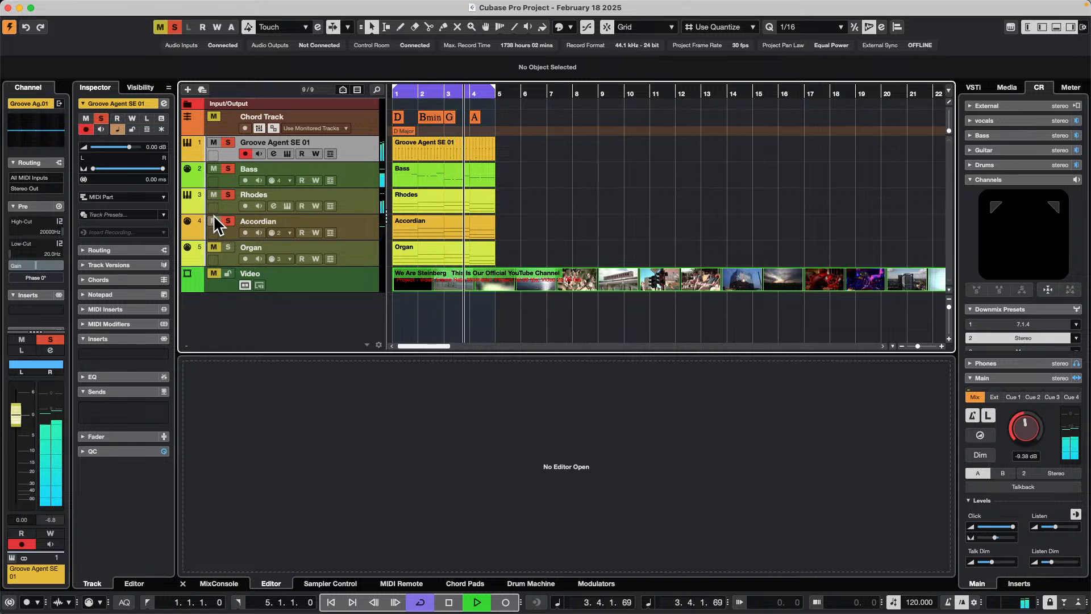
left_click(214, 247)
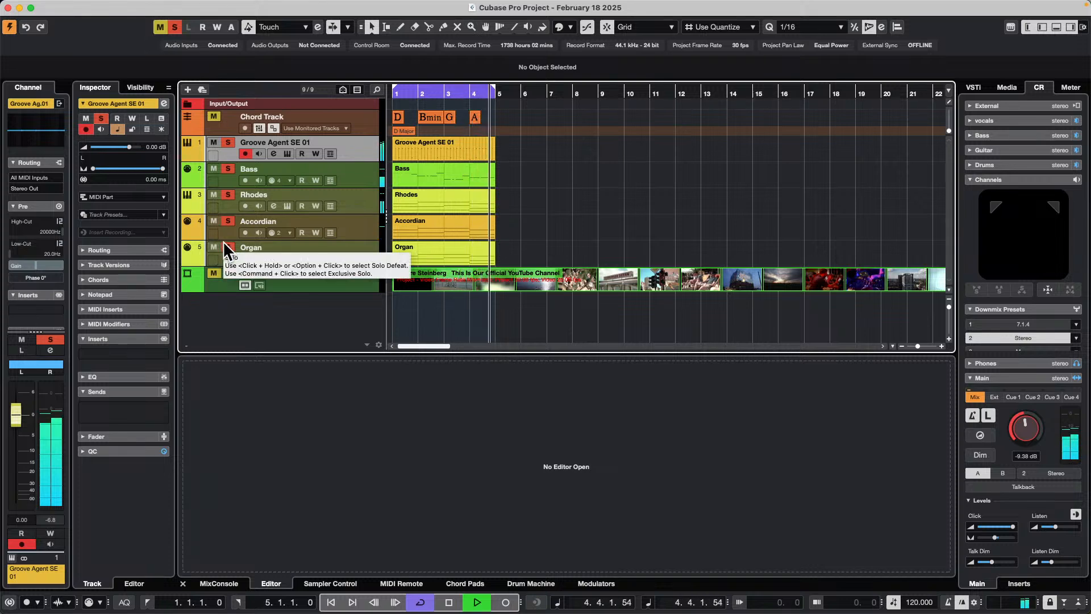
Stop playback, open the Accordian part in a separate Key Editor window and move its bar 1 and 2 chords up one inversion each
key("space")
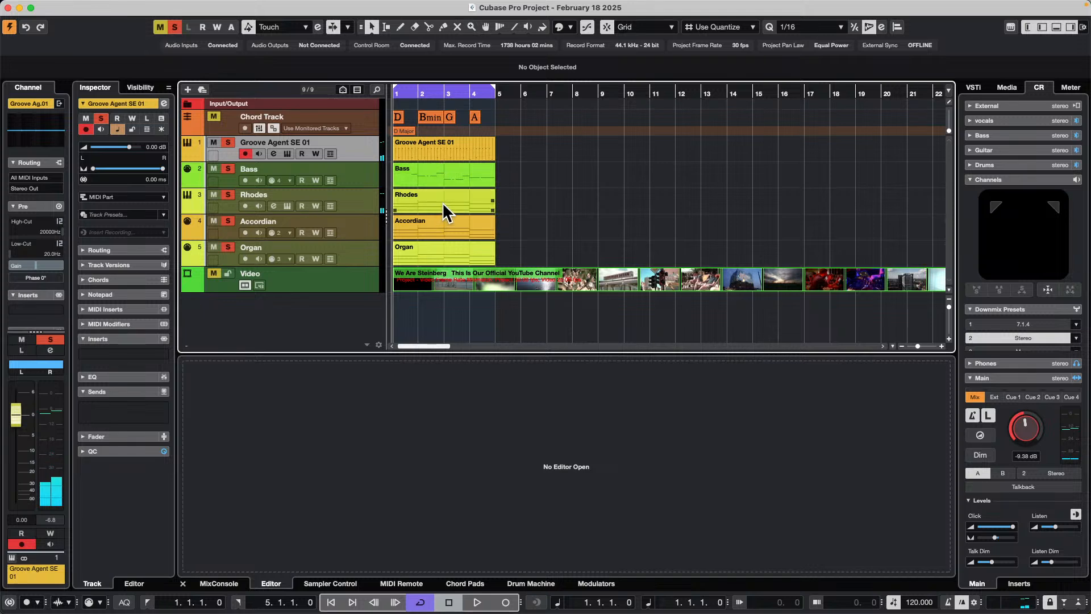
double_click(438, 223)
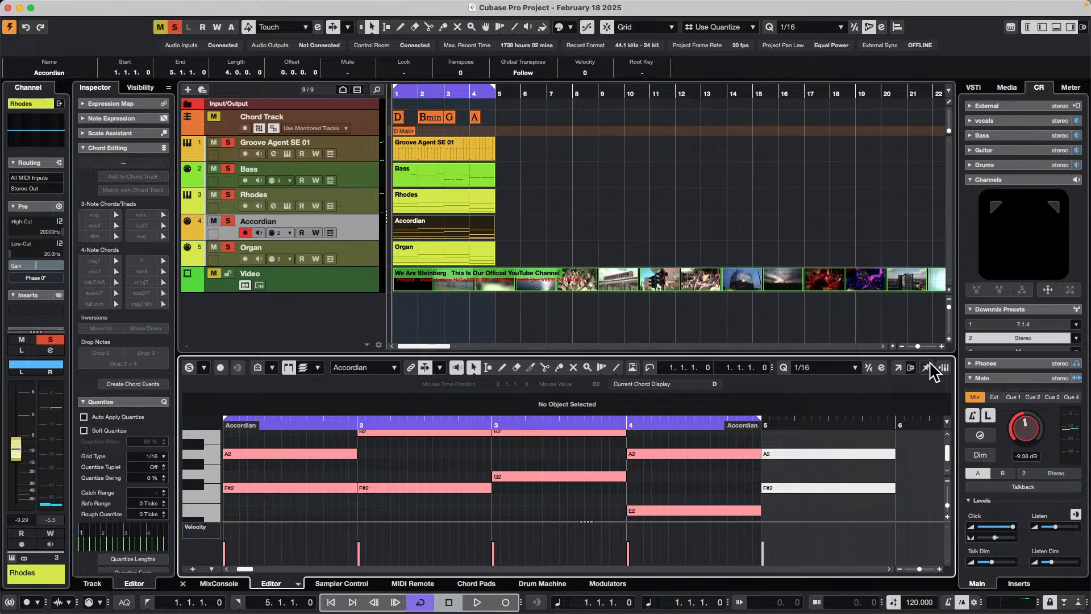
left_click(898, 367)
left_click_drag(282, 413, 294, 233)
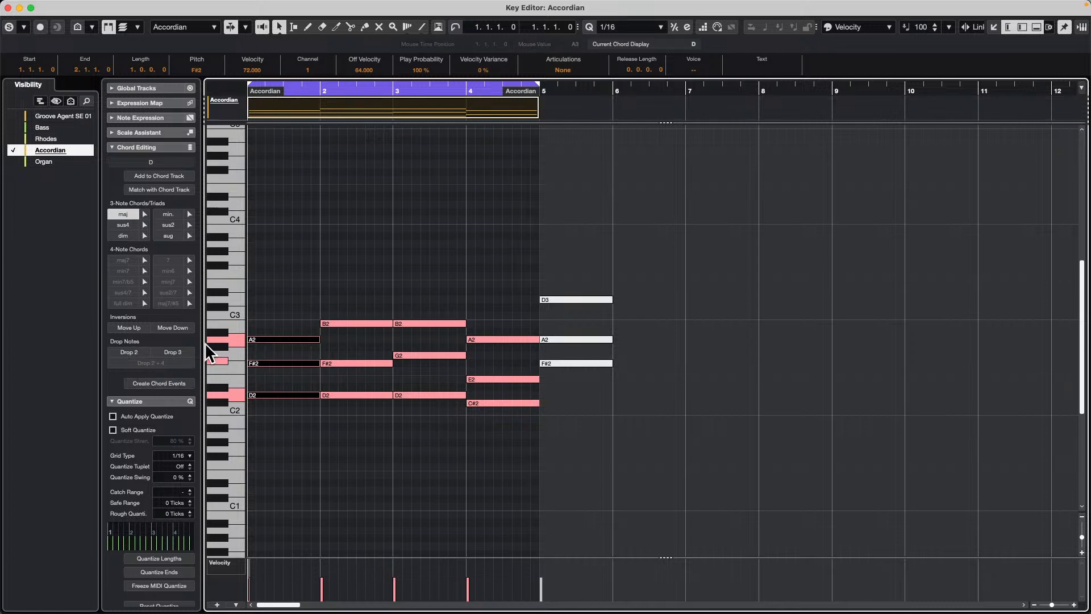
left_click(129, 327)
left_click_drag(347, 423, 382, 282)
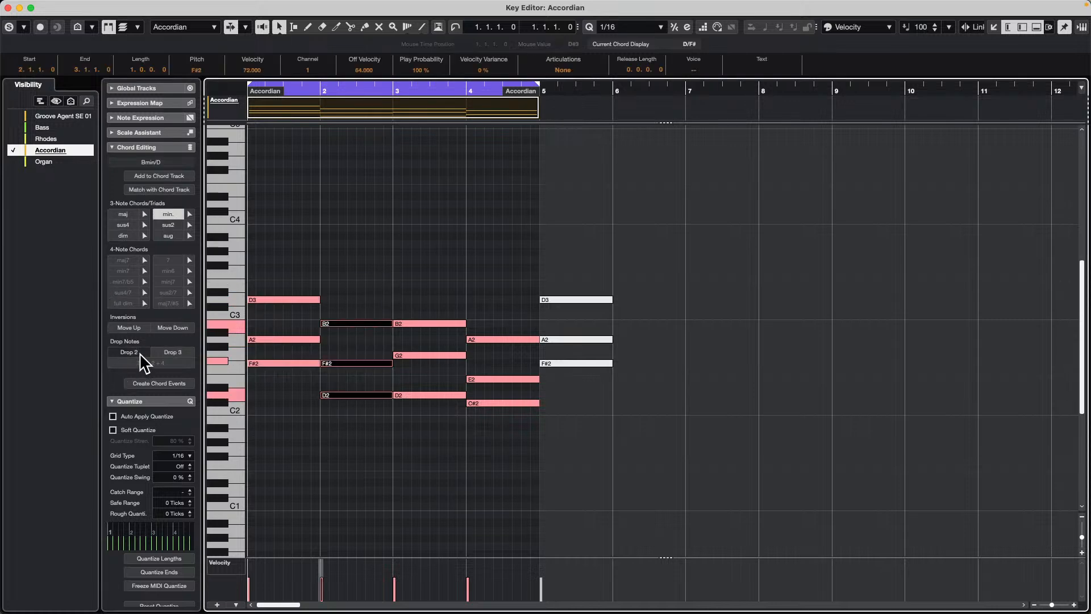
left_click(130, 328)
Move the Accordian chords in bars 3 and 4 up one inversion each
left_click(443, 421)
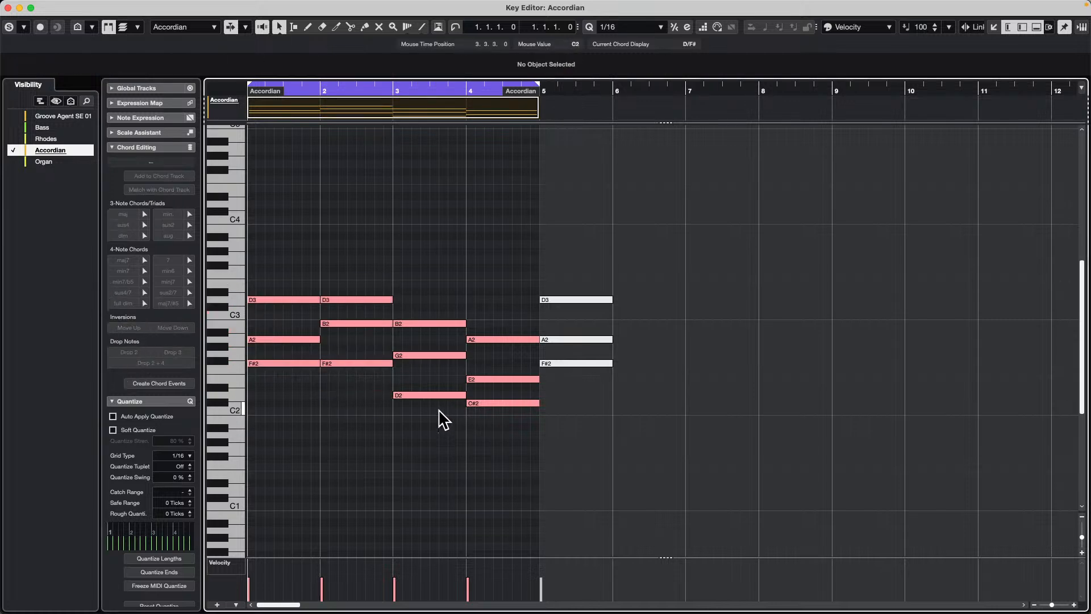
left_click_drag(443, 421, 427, 288)
left_click(137, 329)
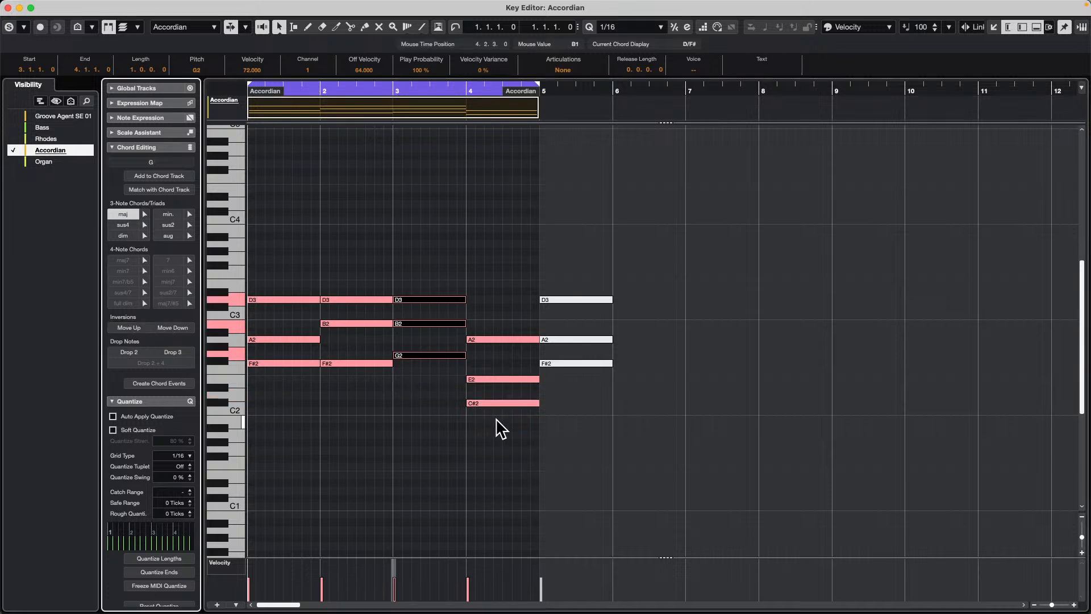
left_click_drag(500, 430, 484, 332)
left_click(129, 327)
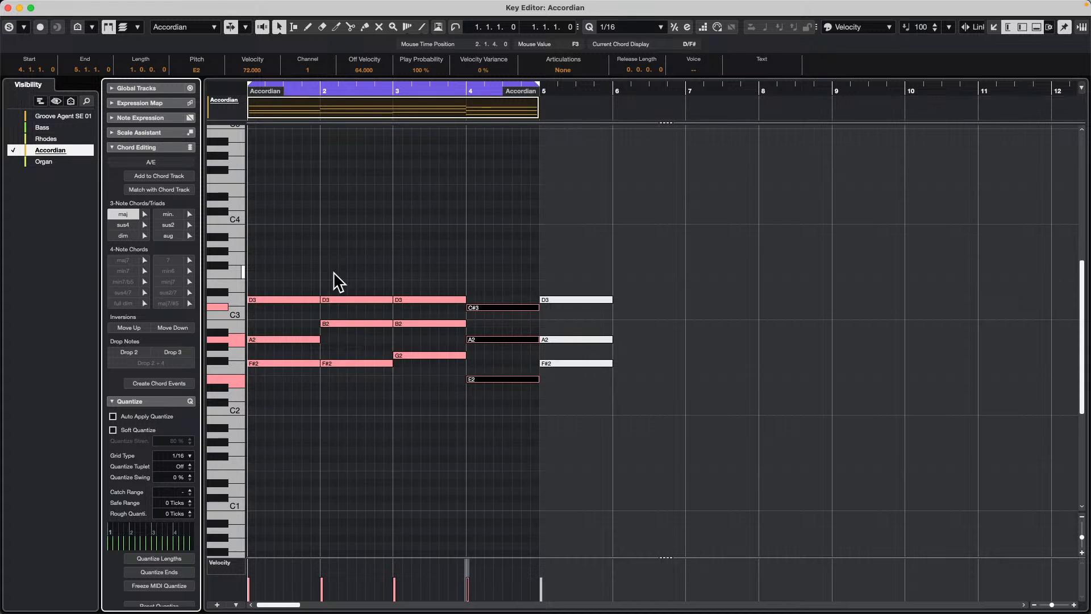
Start playback, leave the Key Editor window and raise the Musette Accordion 1 level to -4.6 dB in the Rhodes track's HALion Sonic mixer
key("space")
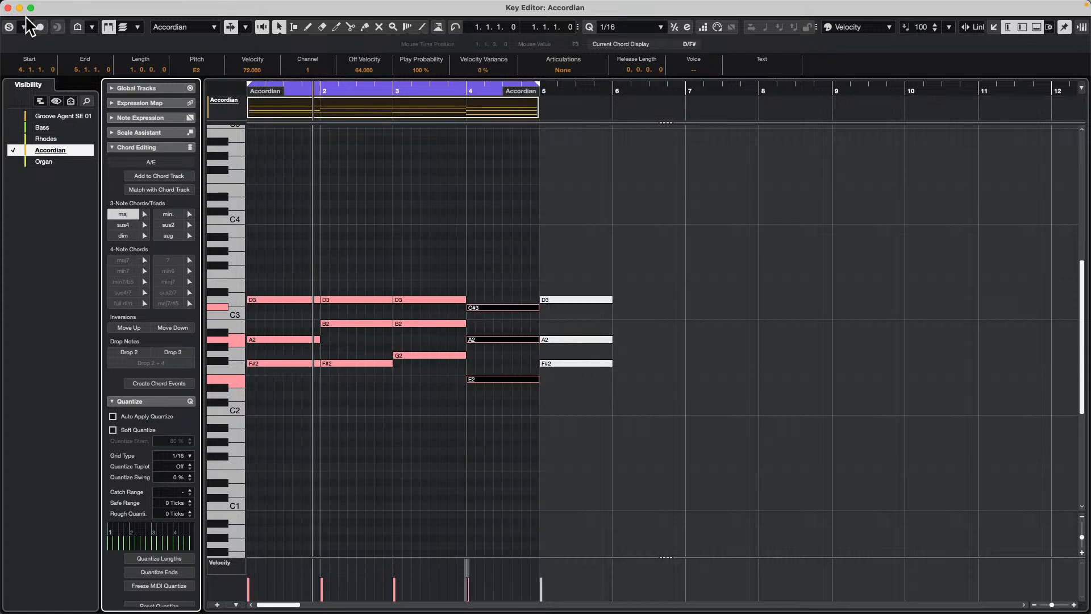
left_click(8, 8)
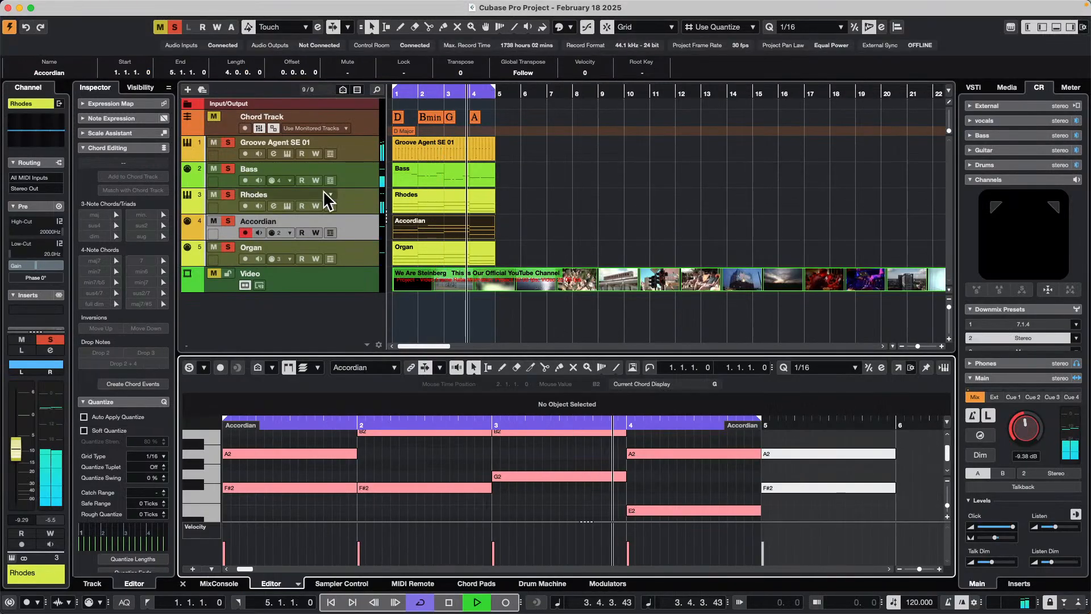
left_click(287, 205)
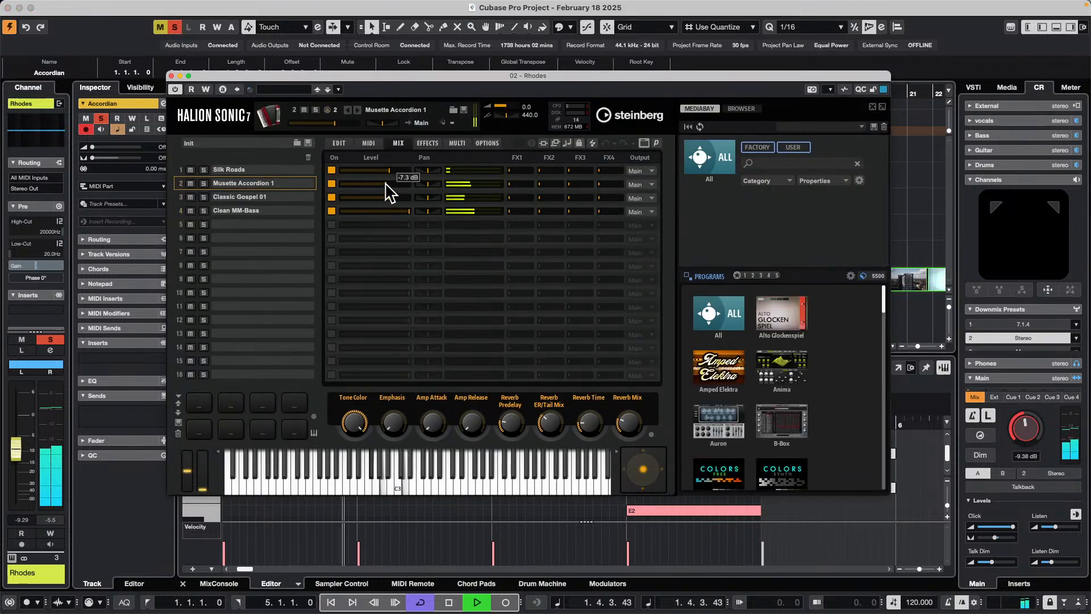
left_click_drag(386, 183, 393, 184)
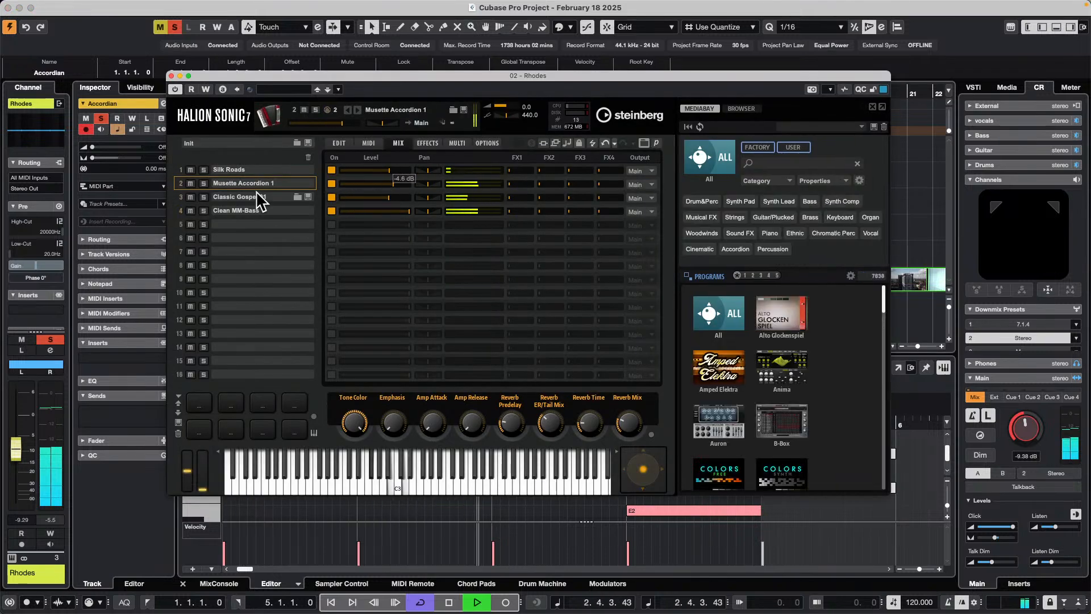
Audition the layers by muting Classic Gospel 01 and Clean MM-Bass and soloing Classic Gospel 01, ending with playback stopped and HALion Sonic closed
left_click(189, 197)
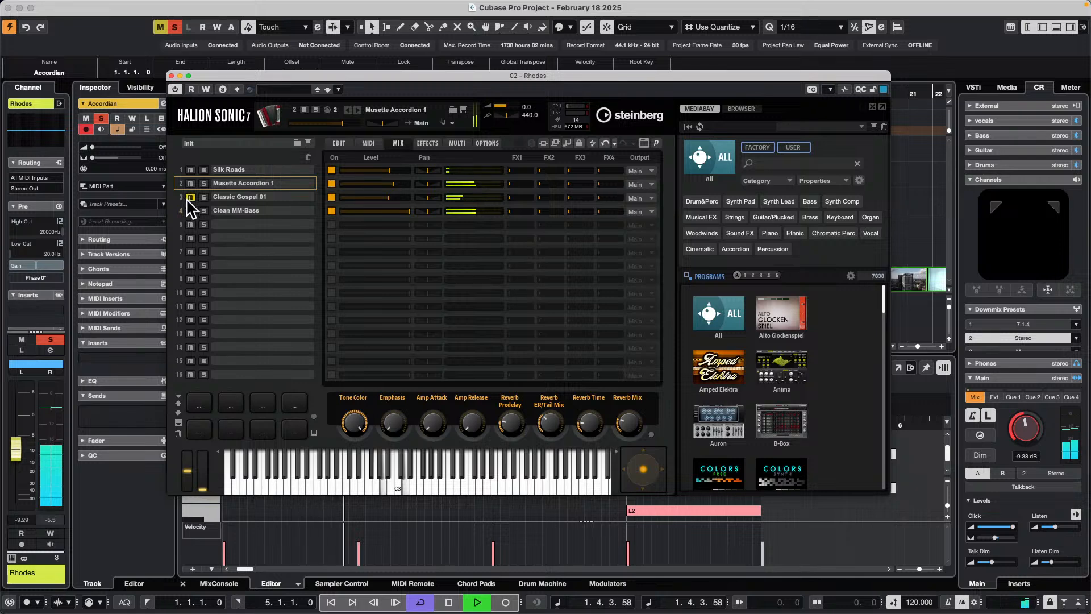
left_click(190, 210)
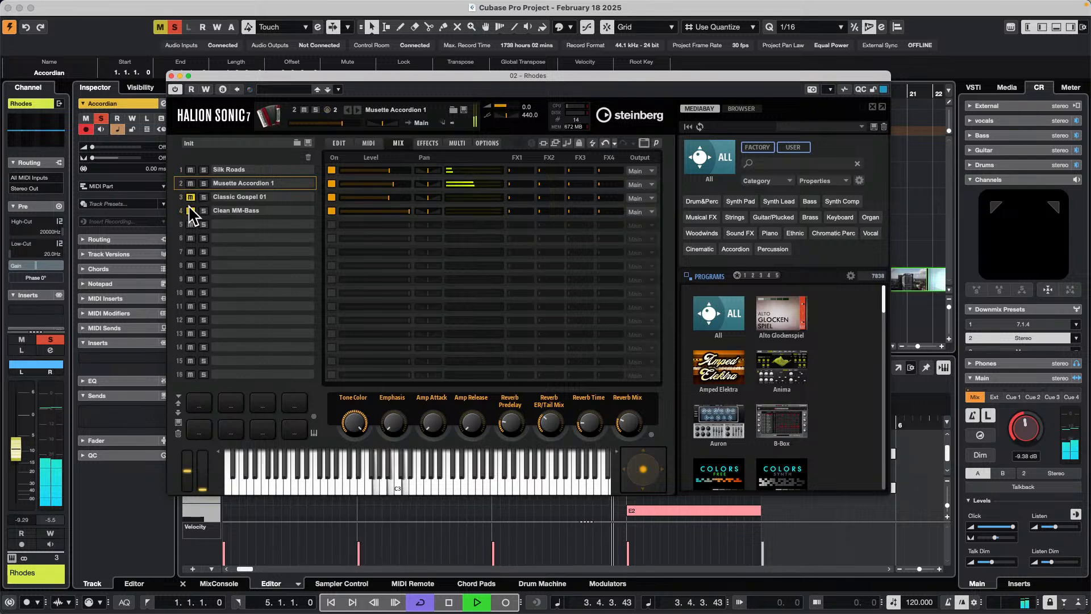
left_click(190, 210)
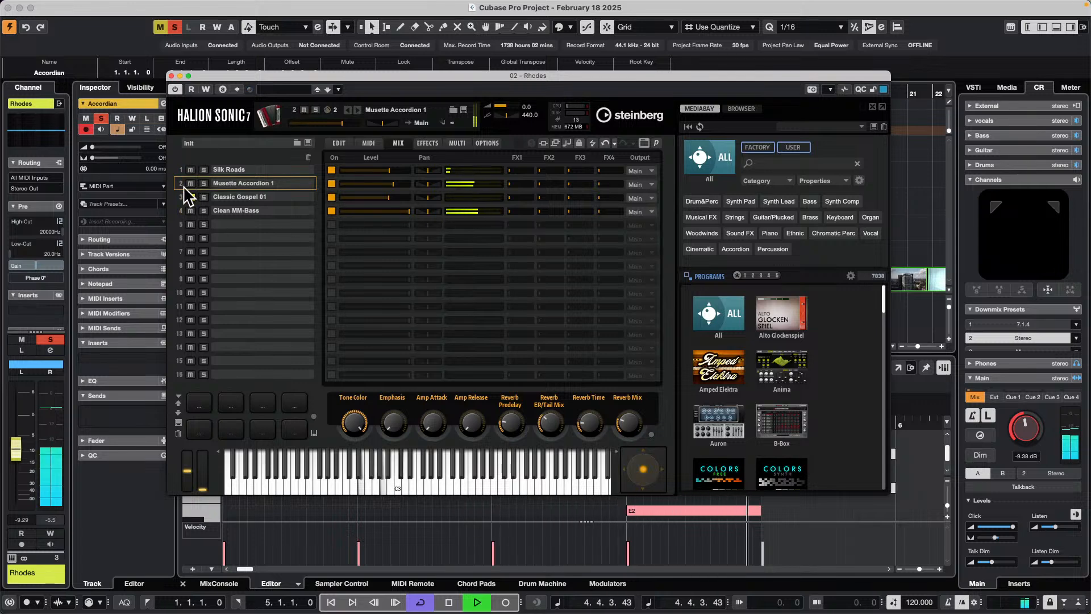
left_click(203, 197)
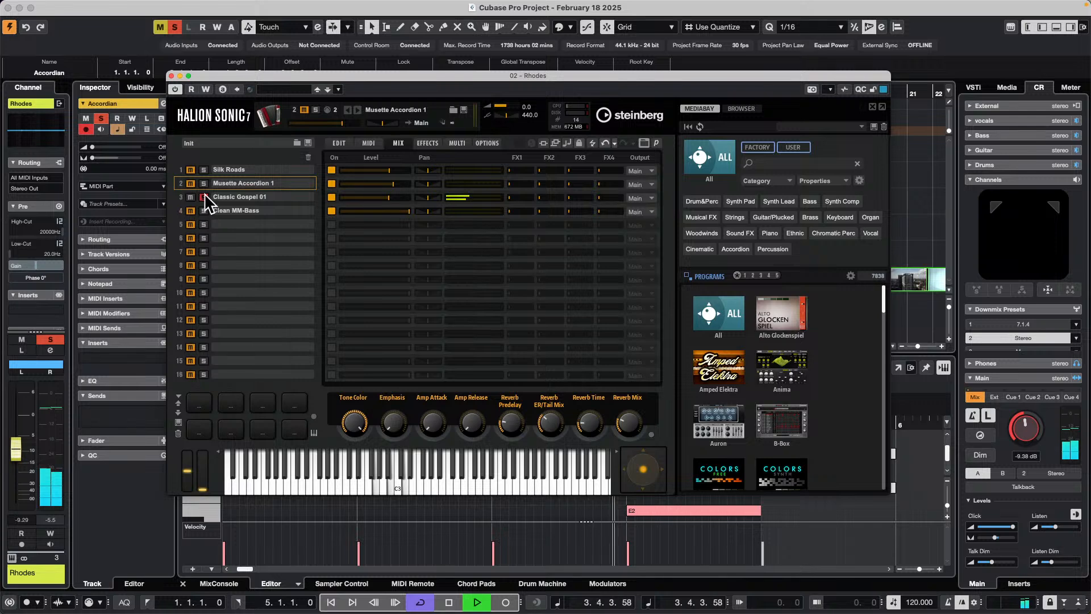
left_click(204, 198)
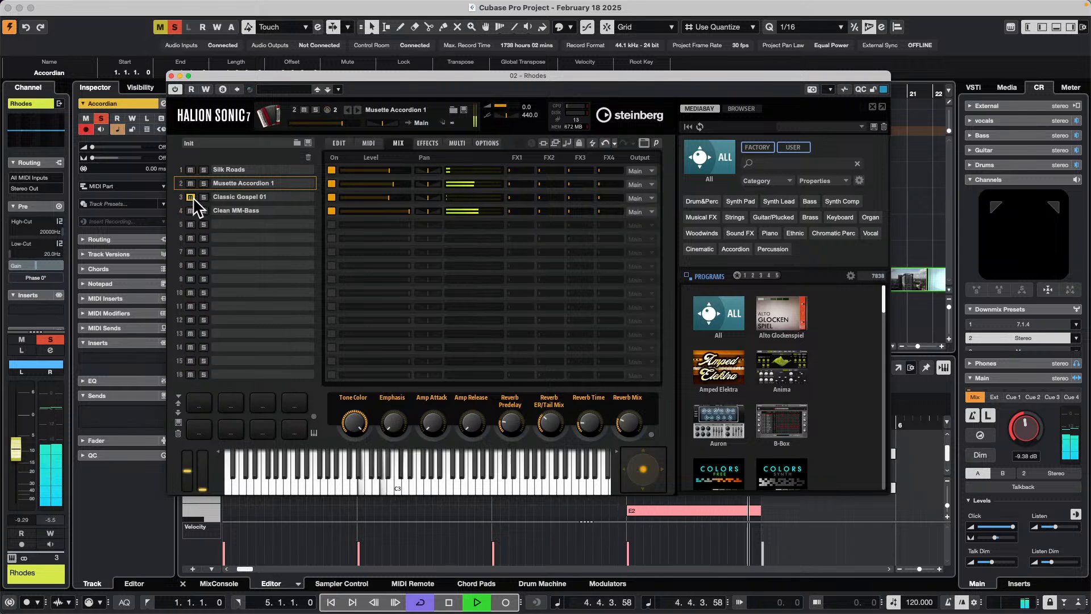
key("space")
left_click(171, 76)
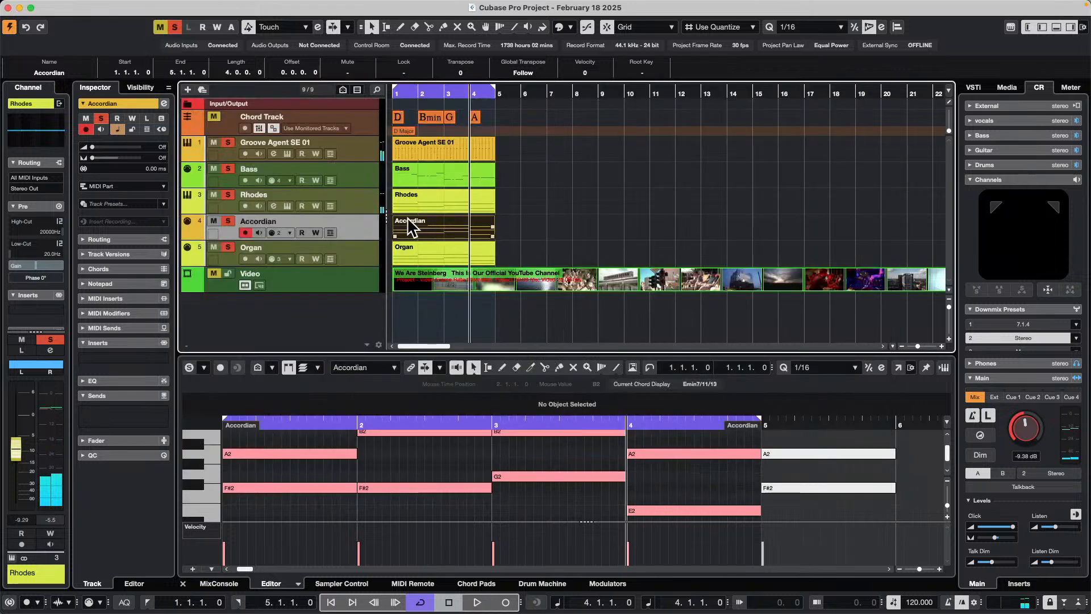
Show the Organ part in the lower-zone Key Editor with its full range of chord notes in view
left_click(420, 240)
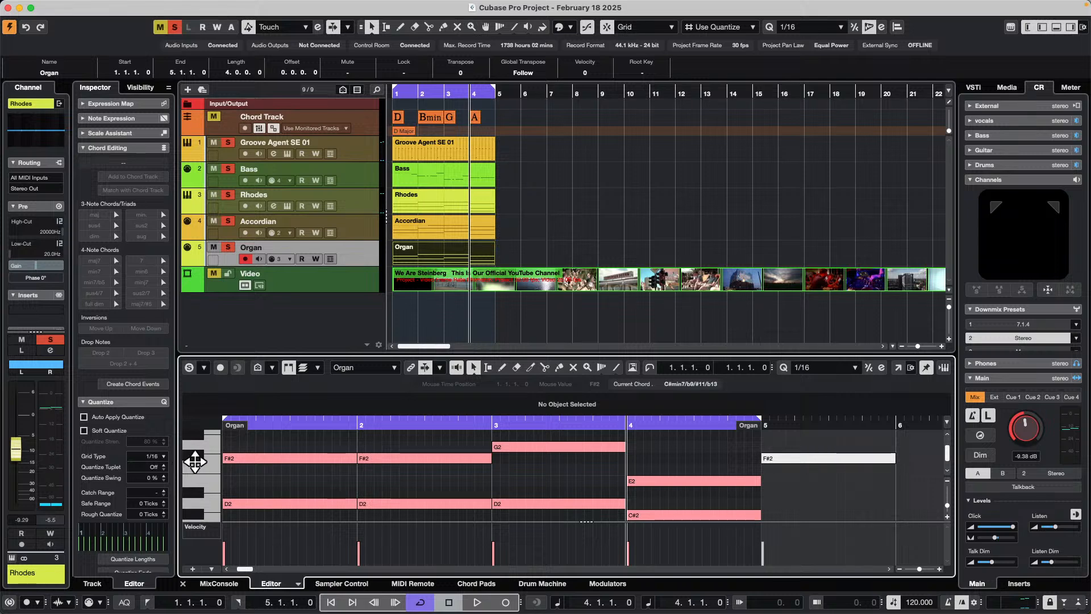
left_click_drag(195, 461, 153, 462)
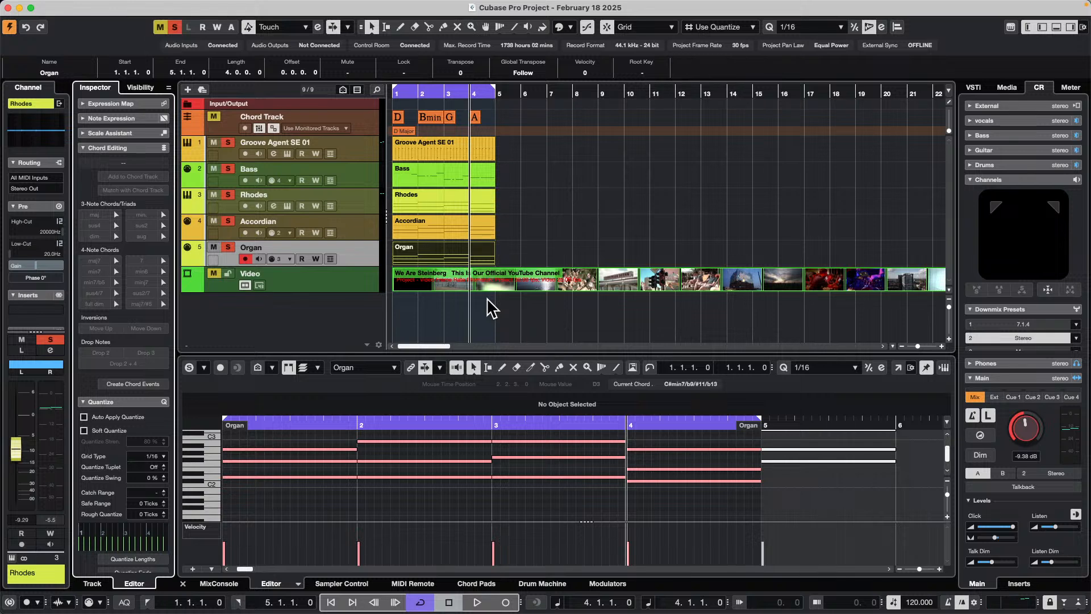
Look up MorphFilter in the Filter folder of the VST Plug-in Manager's Default collection, and close the manager
left_click(333, 6)
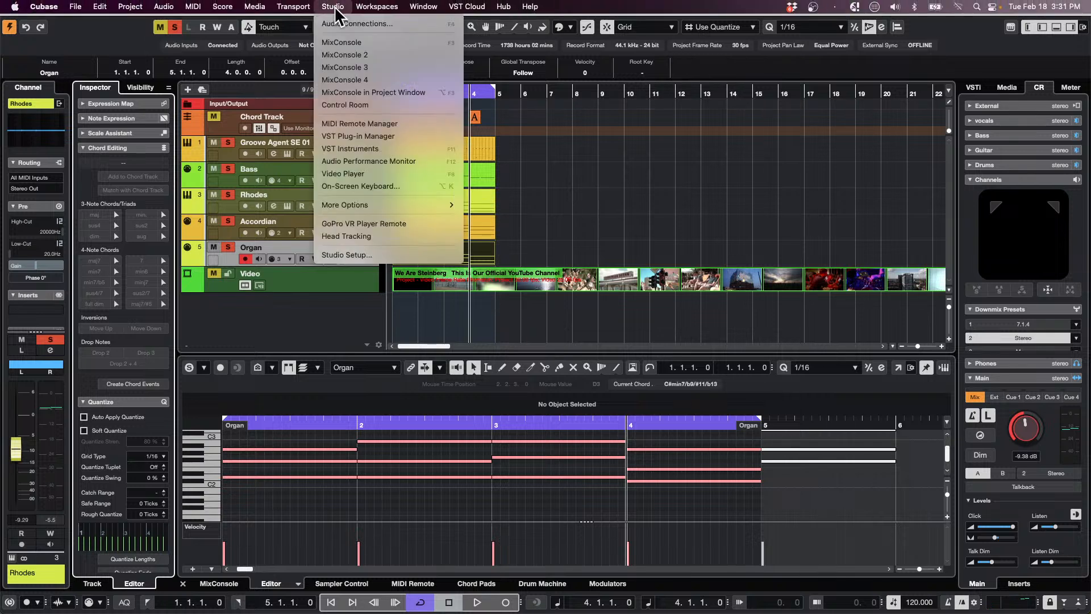
left_click(394, 136)
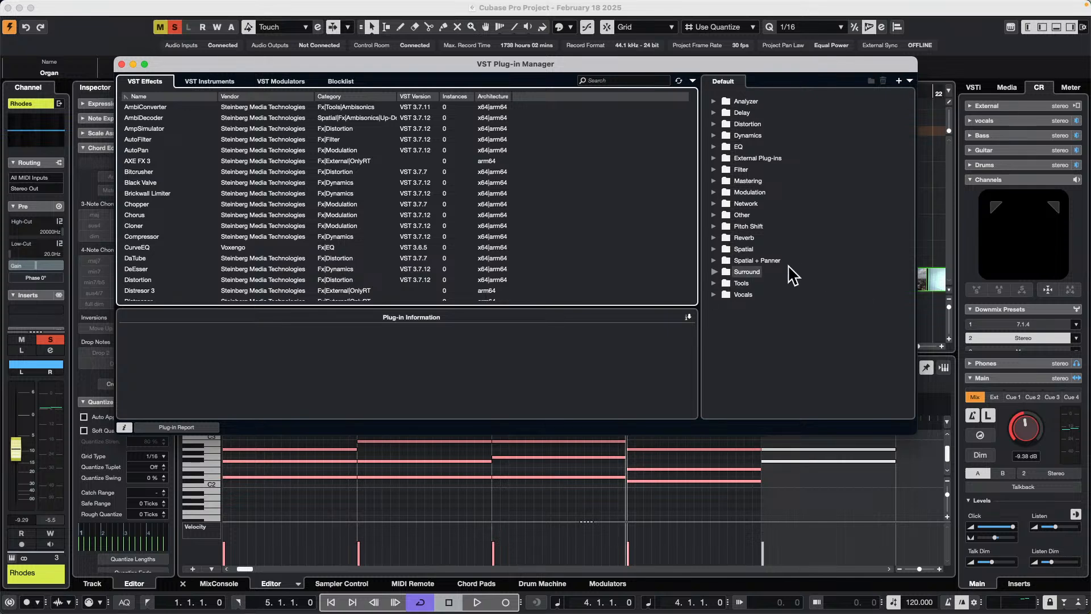
left_click(714, 170)
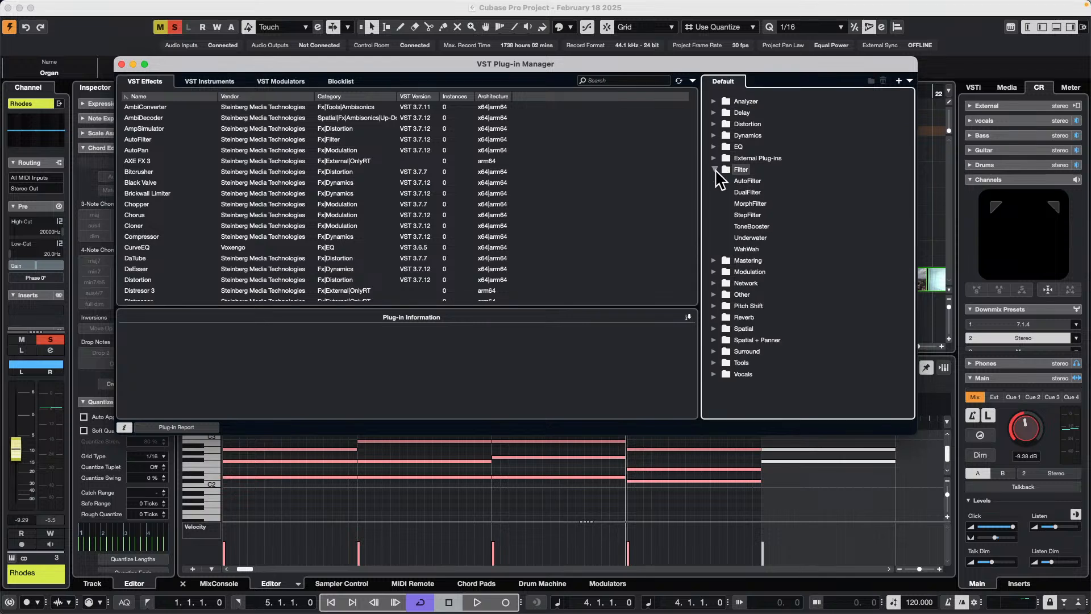
left_click(750, 204)
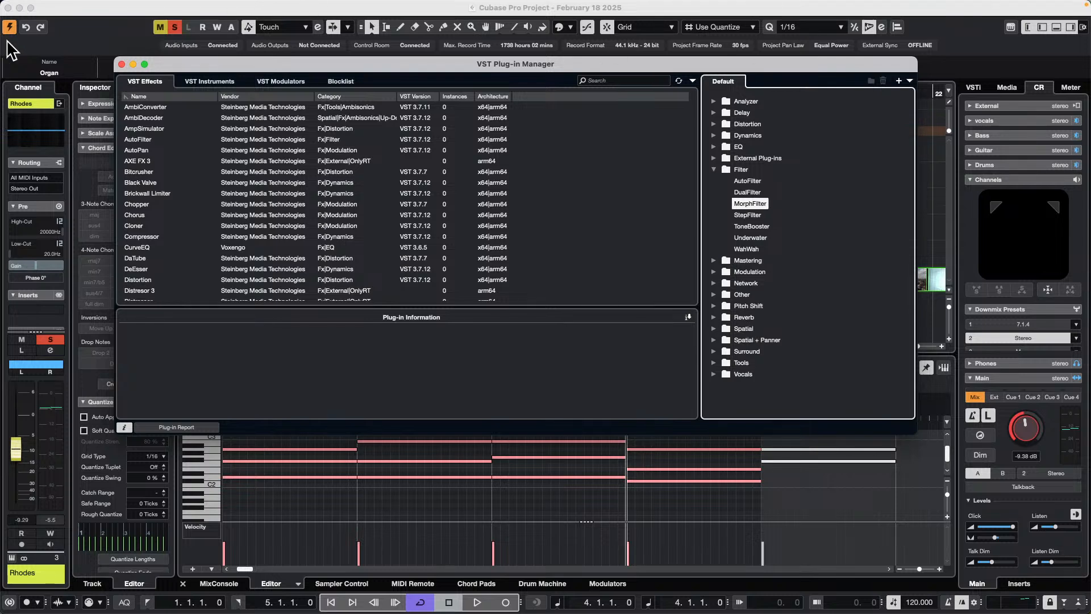
left_click(121, 63)
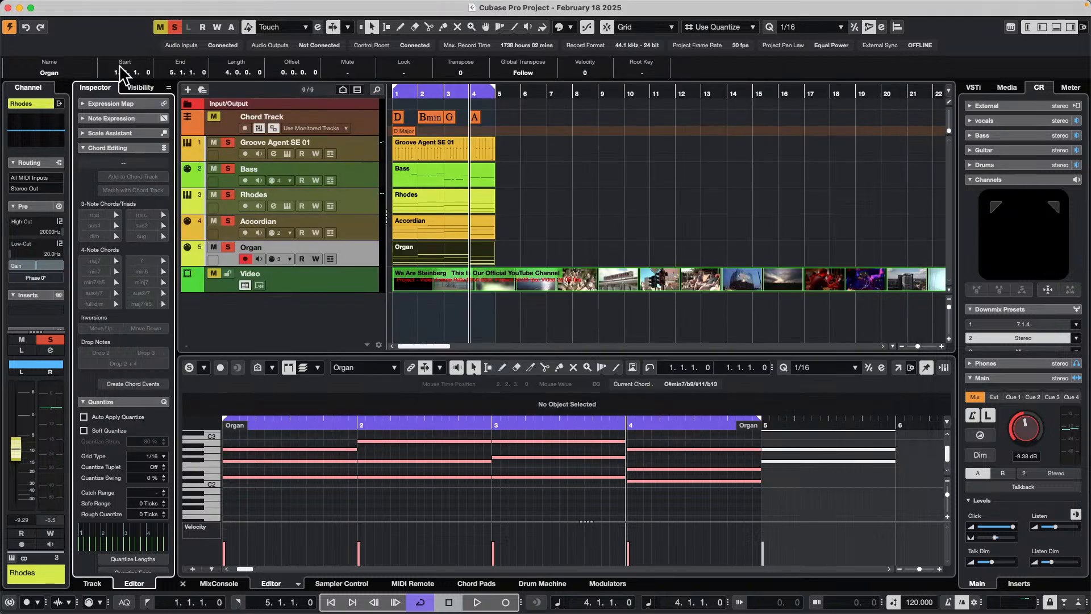
Add an instrument track below the Organ track using Groove Agent as its instrument
right_click(359, 253)
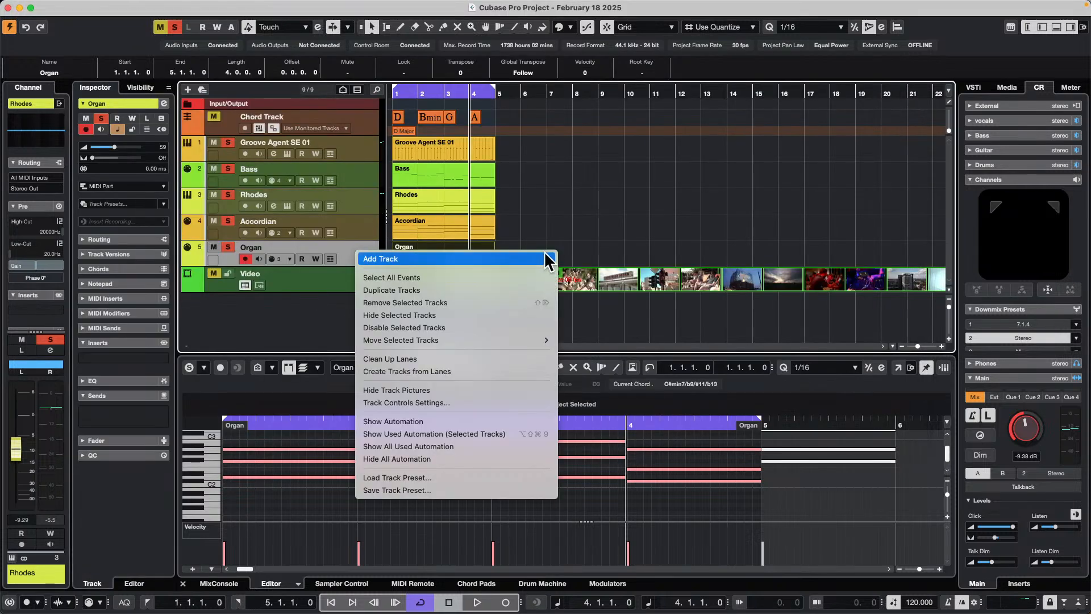
mouse_move(547, 259)
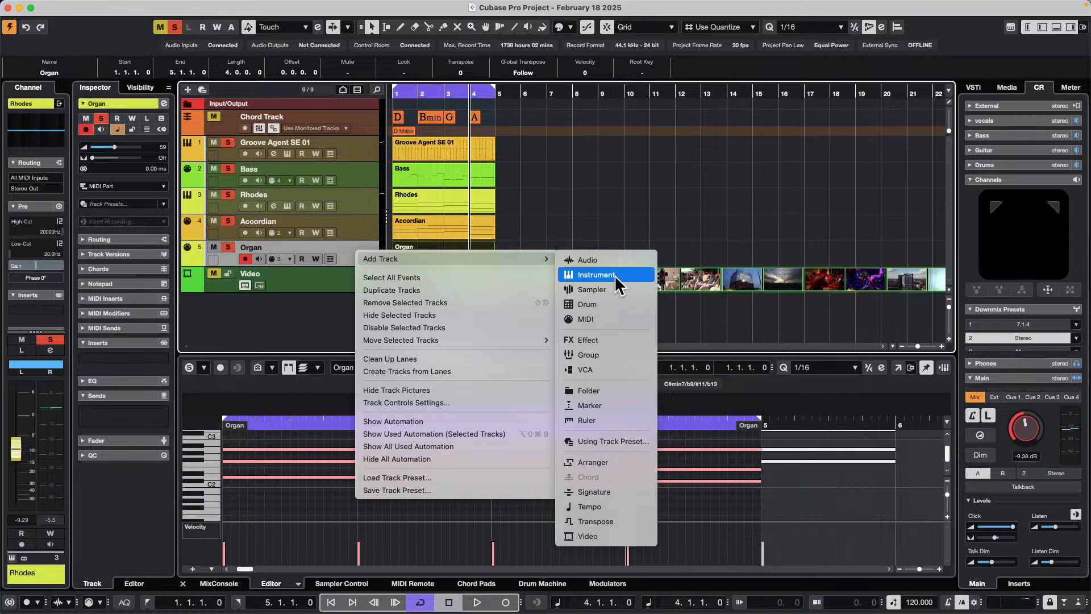
left_click(615, 274)
left_click(559, 207)
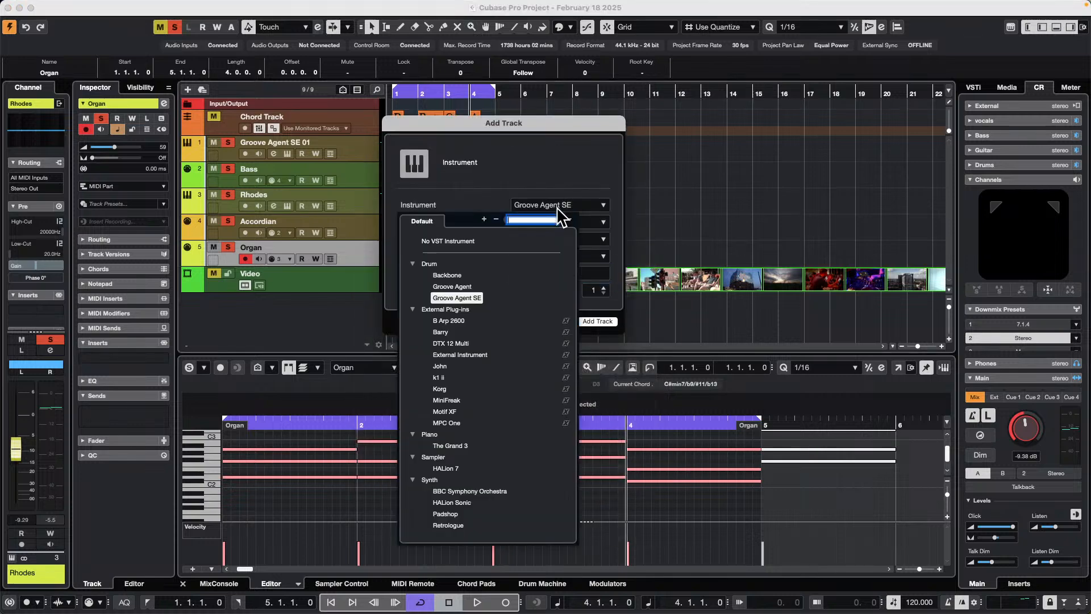
left_click(463, 286)
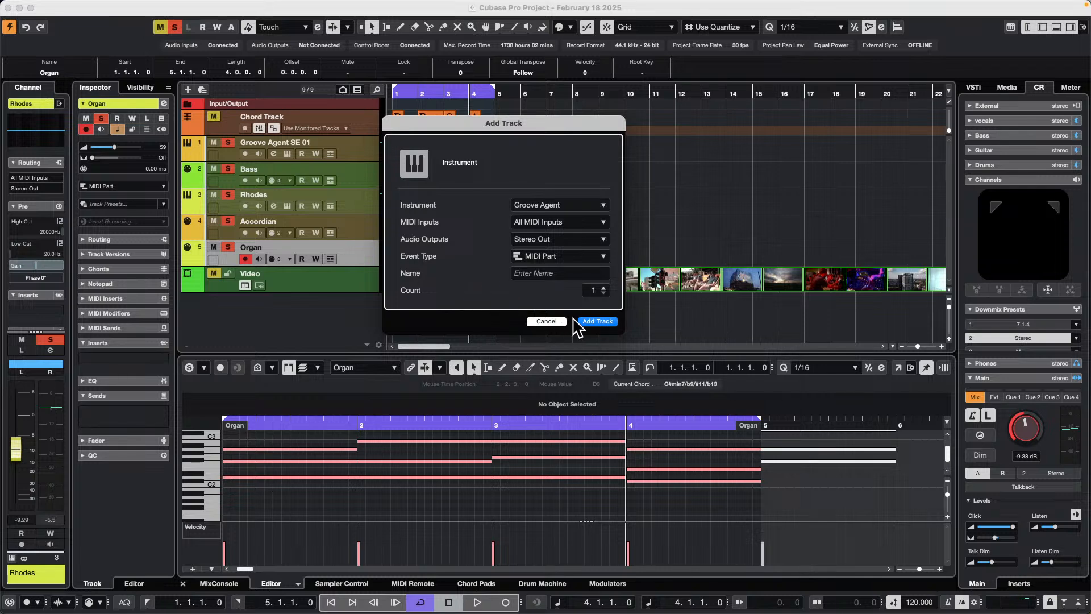
left_click(596, 321)
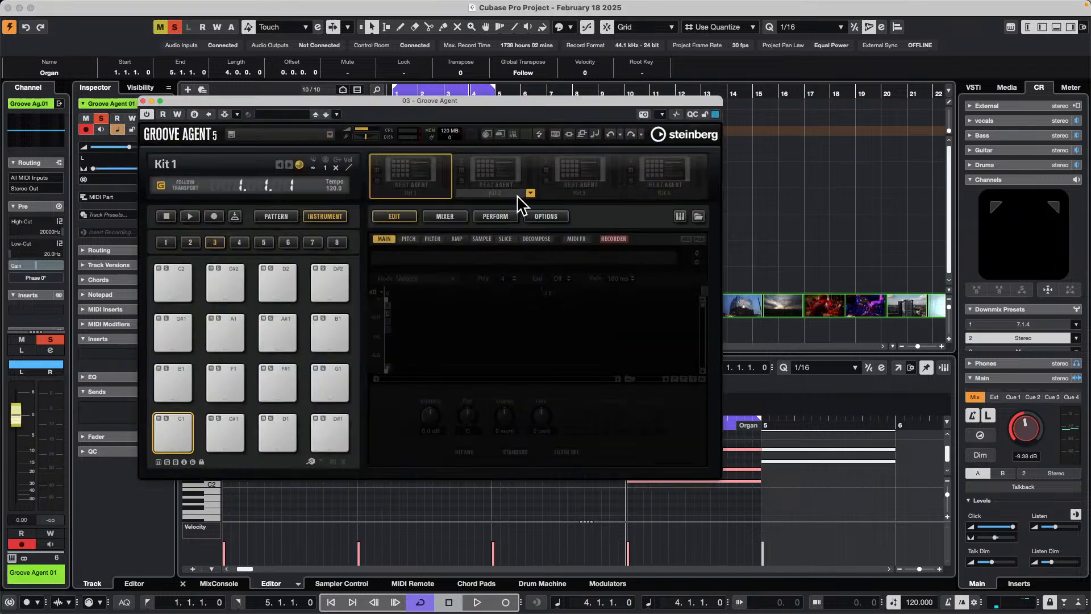
Load the Disco Craze percussion kit into the first kit slot of Groove Agent
right_click(438, 159)
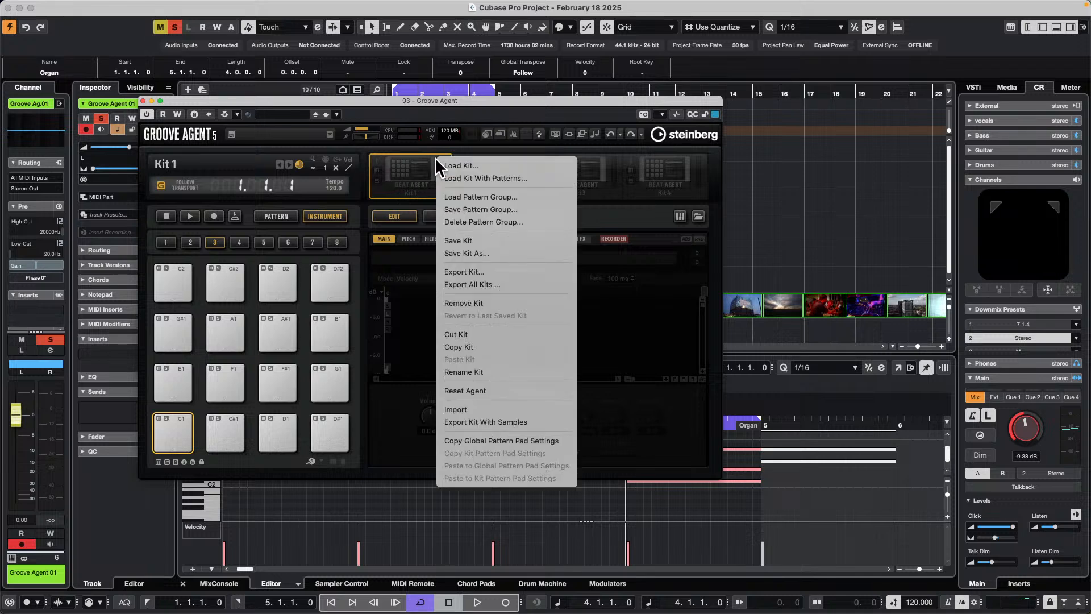
left_click(510, 175)
scroll(847, 364, "down", 5)
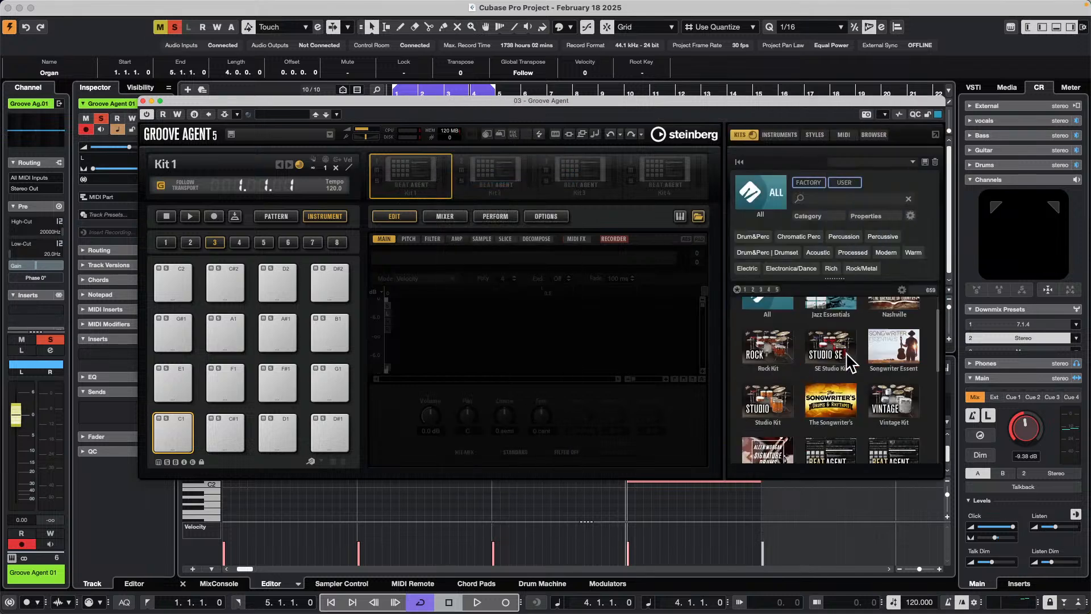
left_click(884, 413)
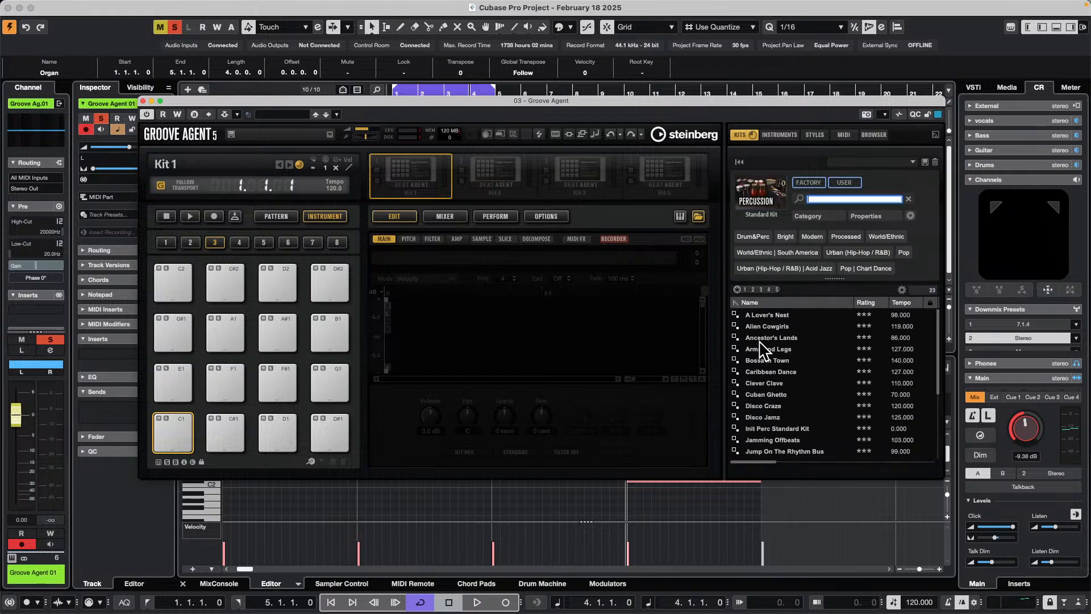
double_click(778, 406)
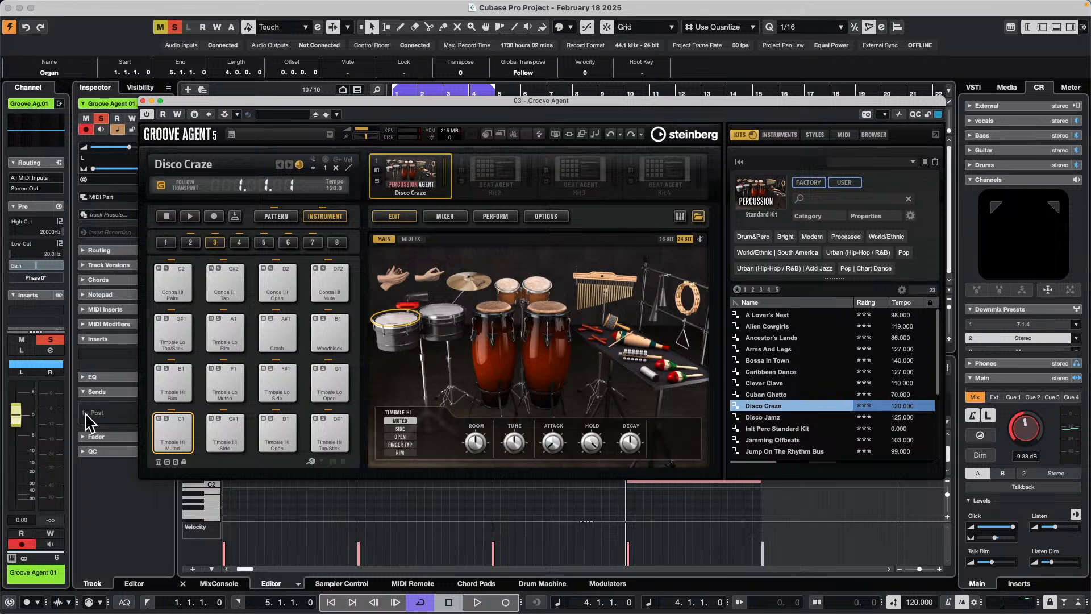
Audition the Timbale Hi Muted pad on C1 of the Disco Craze kit several times
left_click(178, 428)
left_click(178, 421)
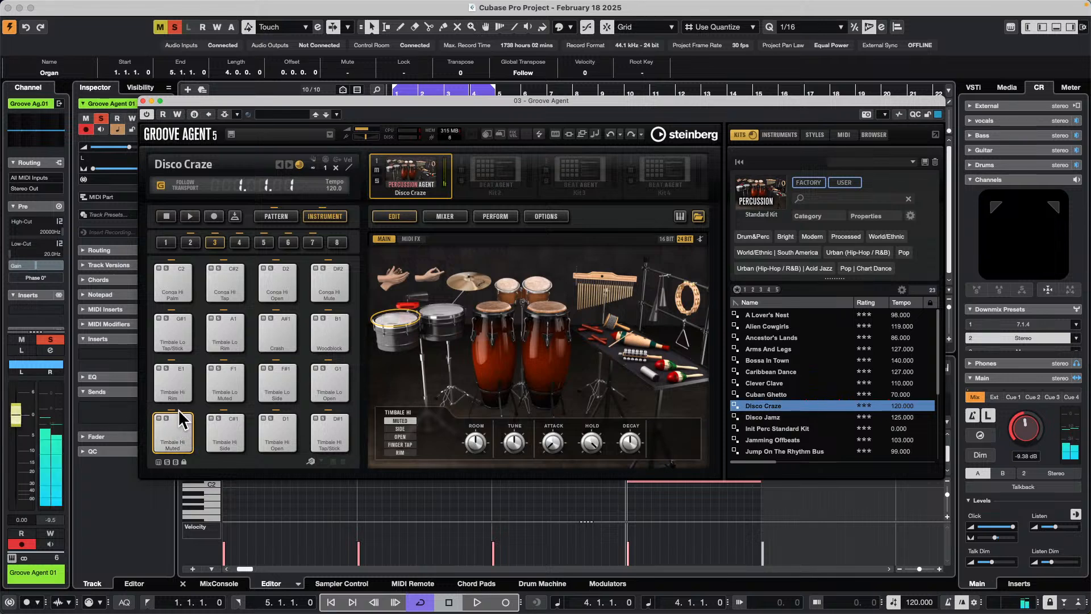
left_click(176, 427)
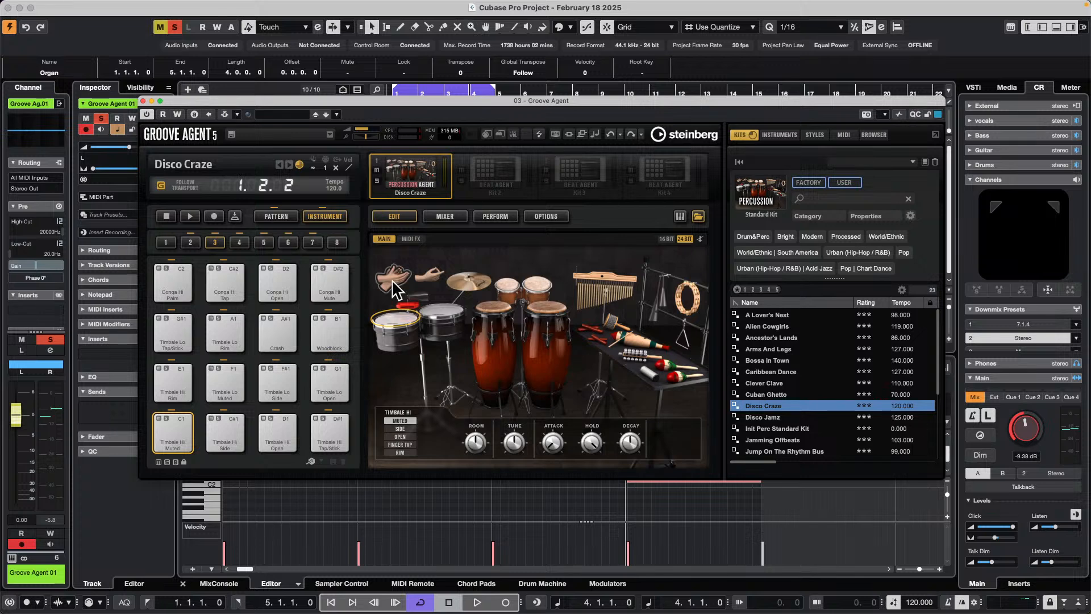
Close the Groove Agent window, then look at the list of MIDI logical presets available to apply and close it
left_click(144, 101)
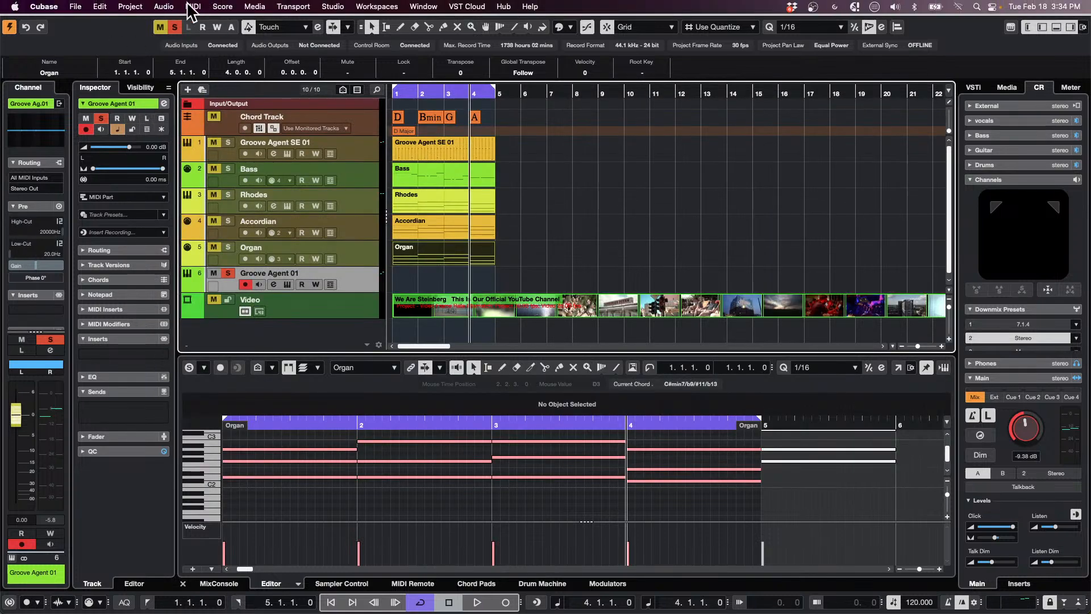
left_click(193, 7)
mouse_move(287, 223)
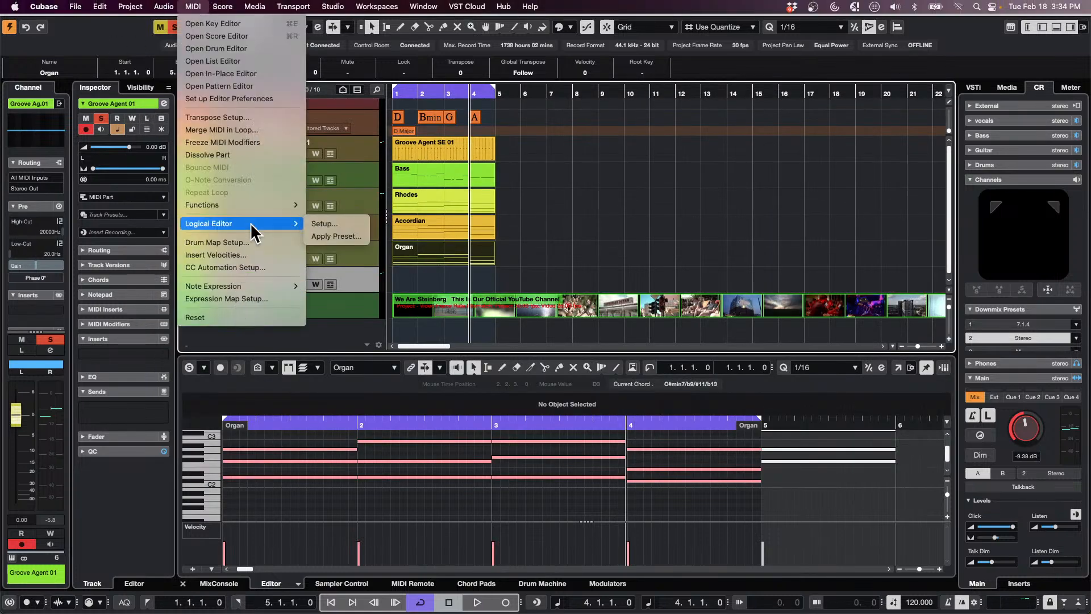
left_click(335, 236)
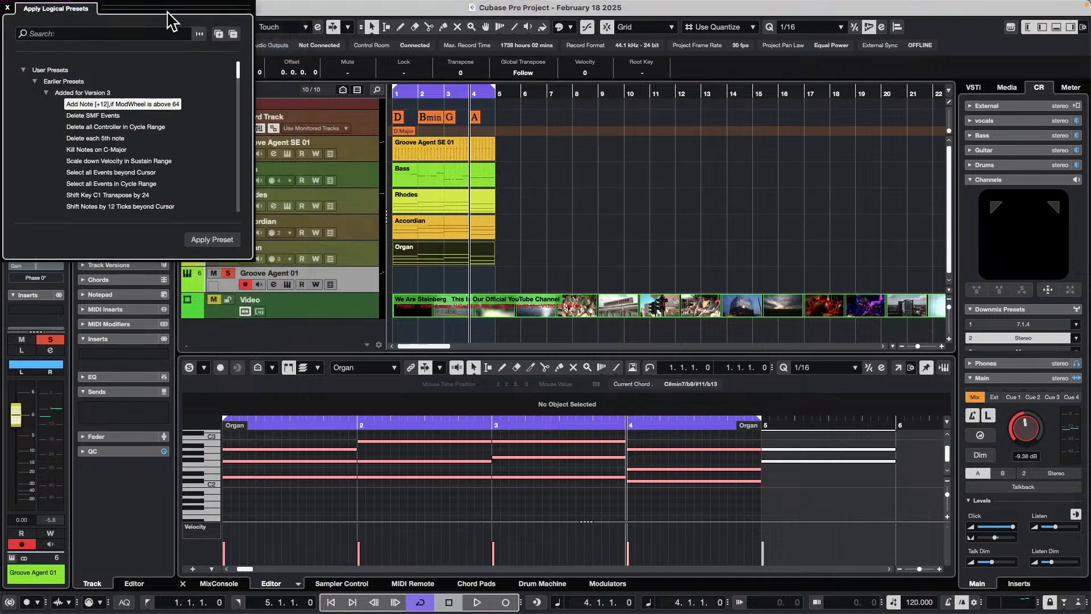
left_click(7, 8)
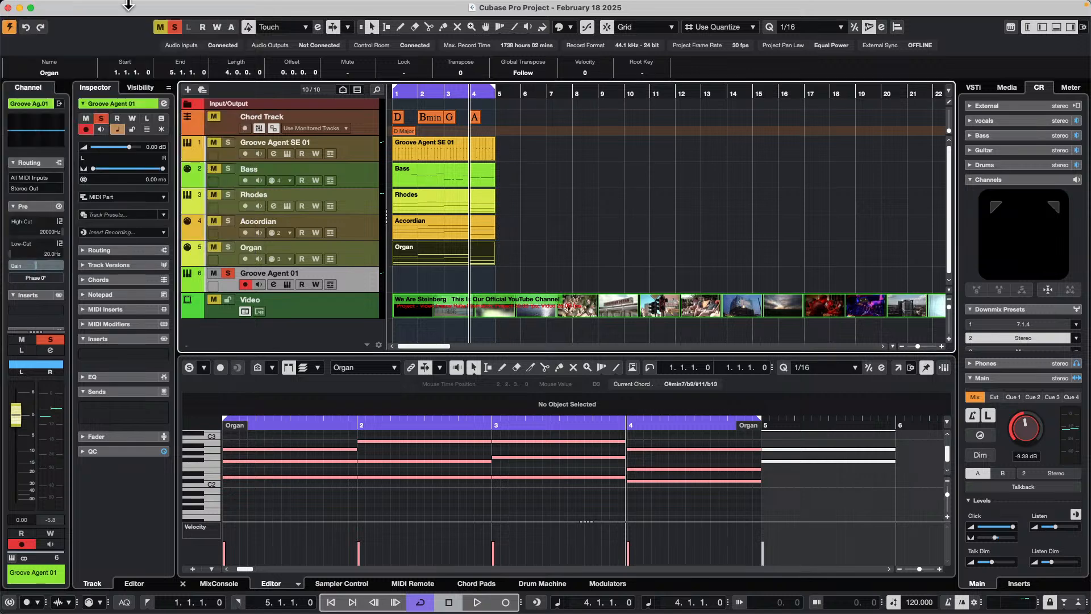
Open the MIDI Logical Editor setup and move its window toward the top of the project
left_click(222, 7)
mouse_move(193, 6)
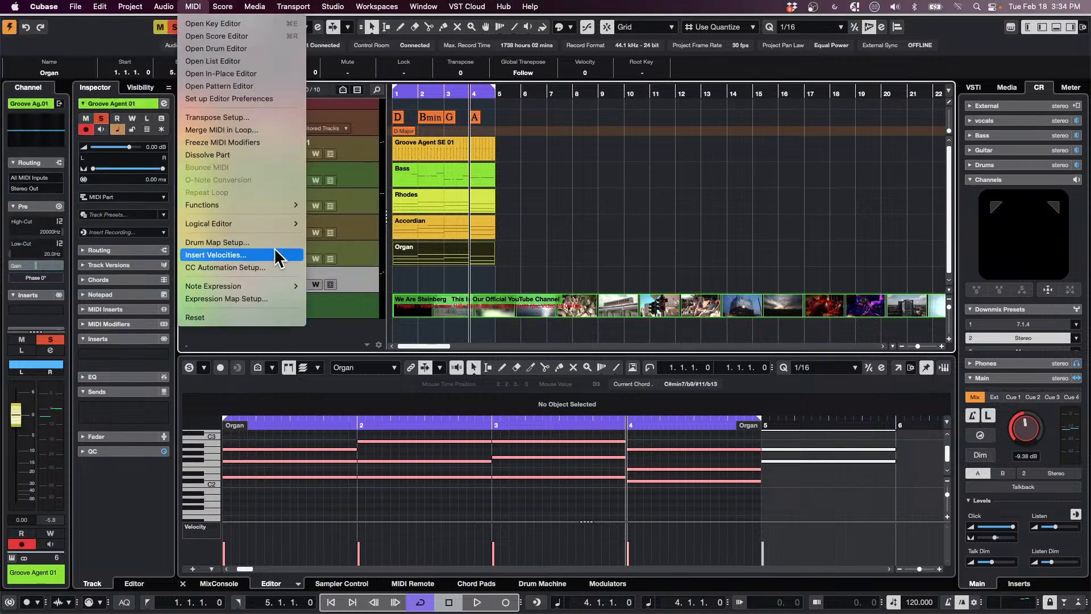
mouse_move(287, 227)
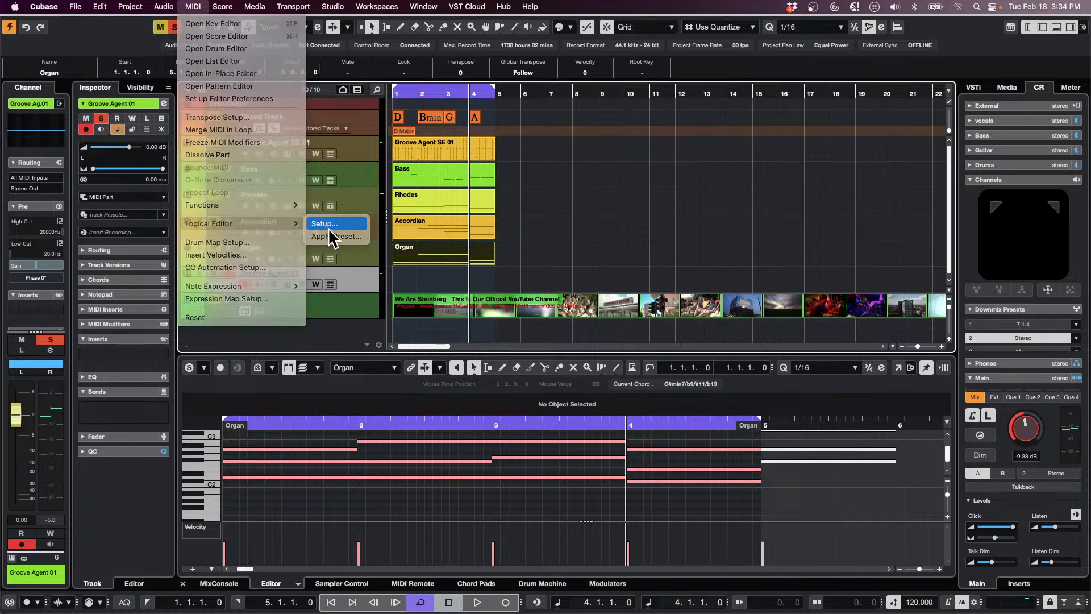
left_click(330, 225)
left_click_drag(656, 128, 457, 85)
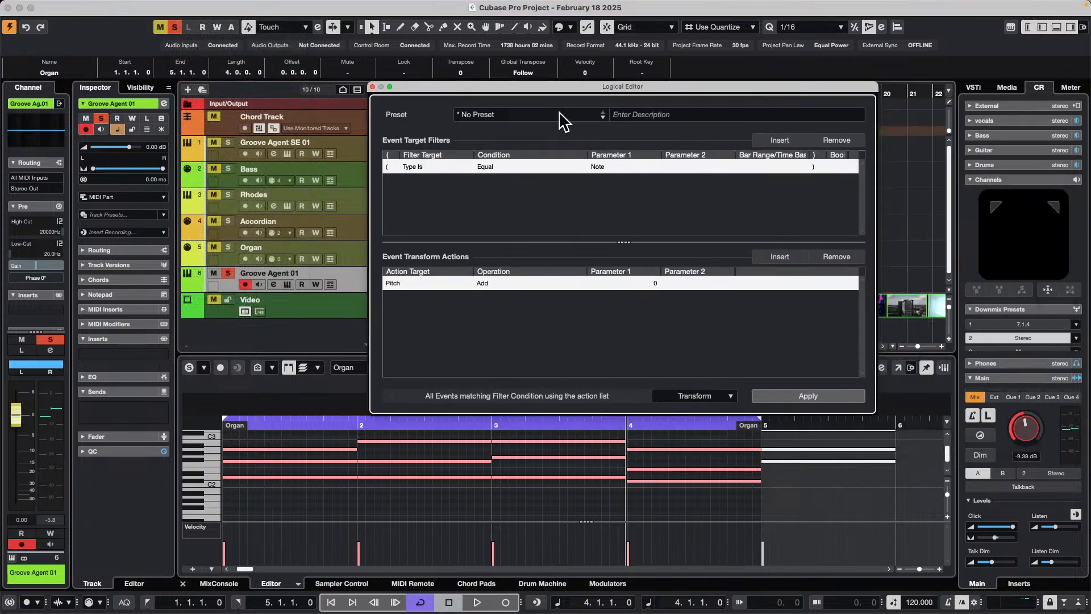
Examine the Notes Velocity factory presets of the Logical Editor
left_click(521, 114)
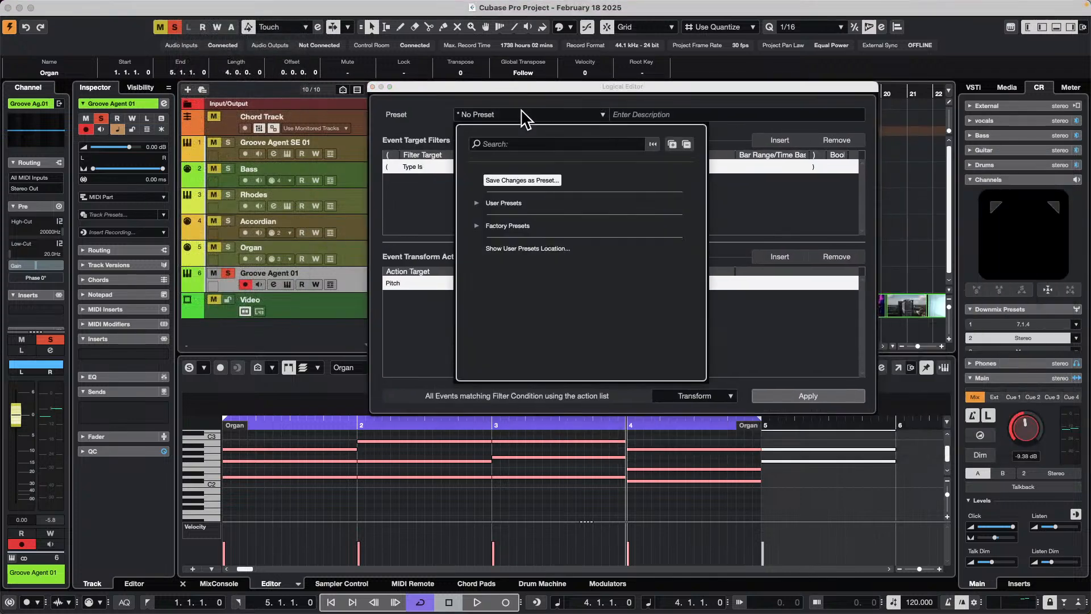
left_click(478, 226)
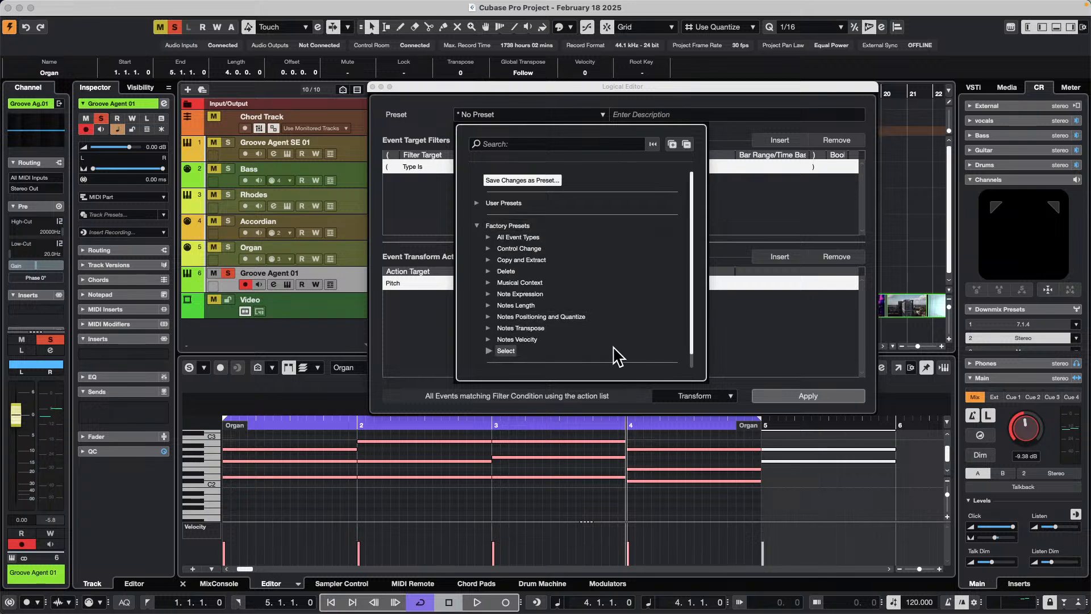
left_click(488, 340)
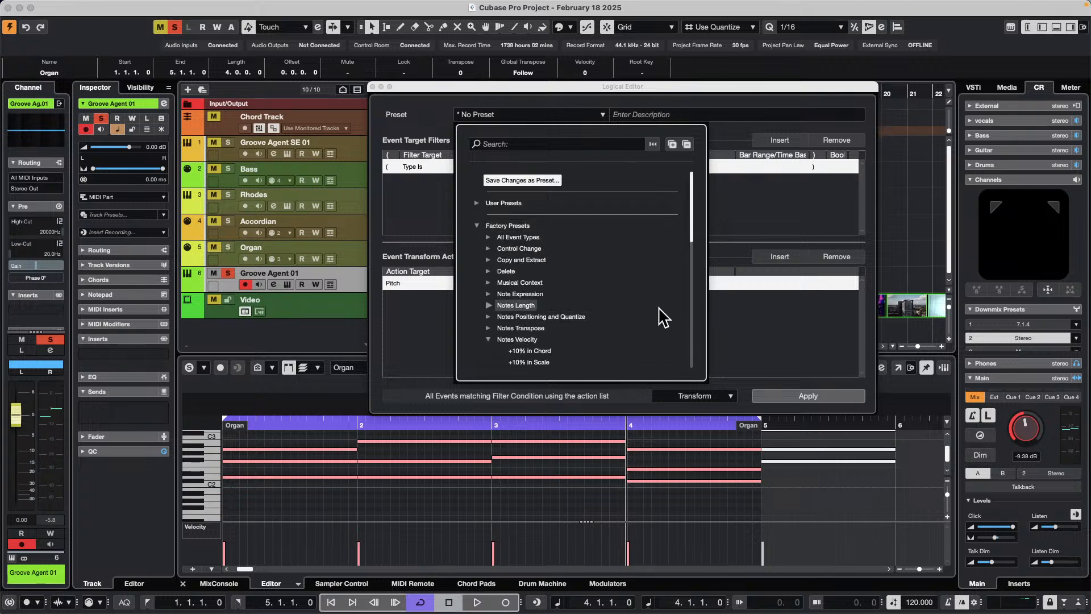
scroll(631, 317, "down", 4)
scroll(617, 312, "down", 4)
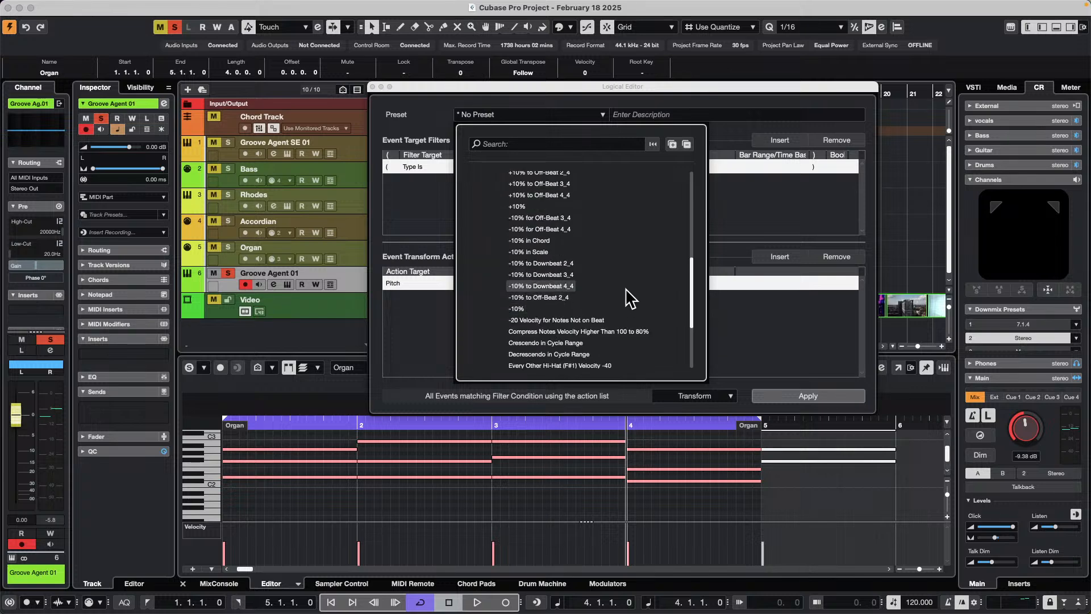
scroll(628, 297, "down", 2)
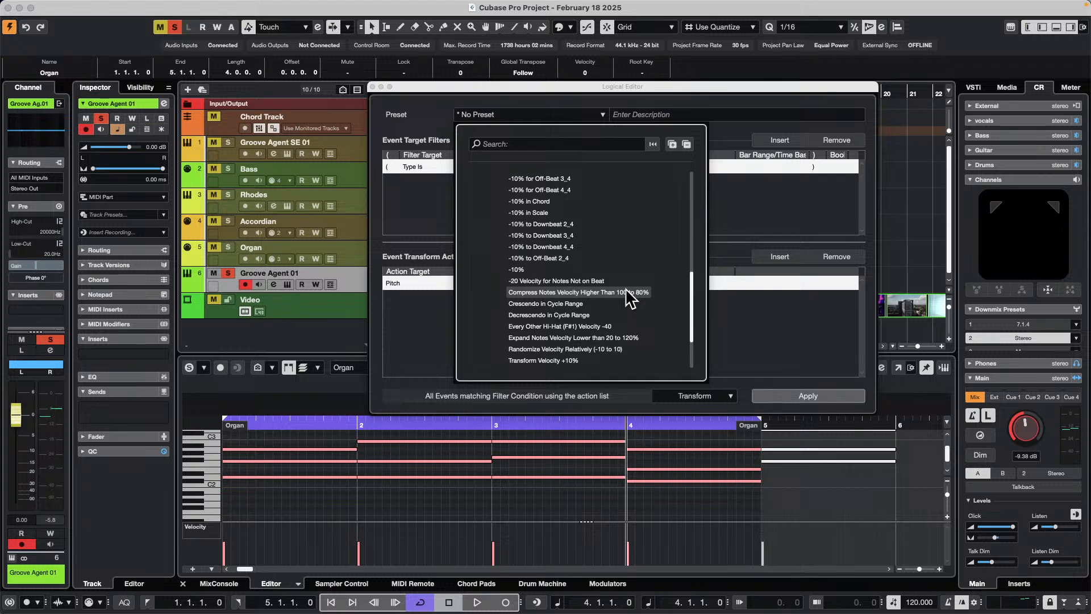
scroll(629, 296, "down", 3)
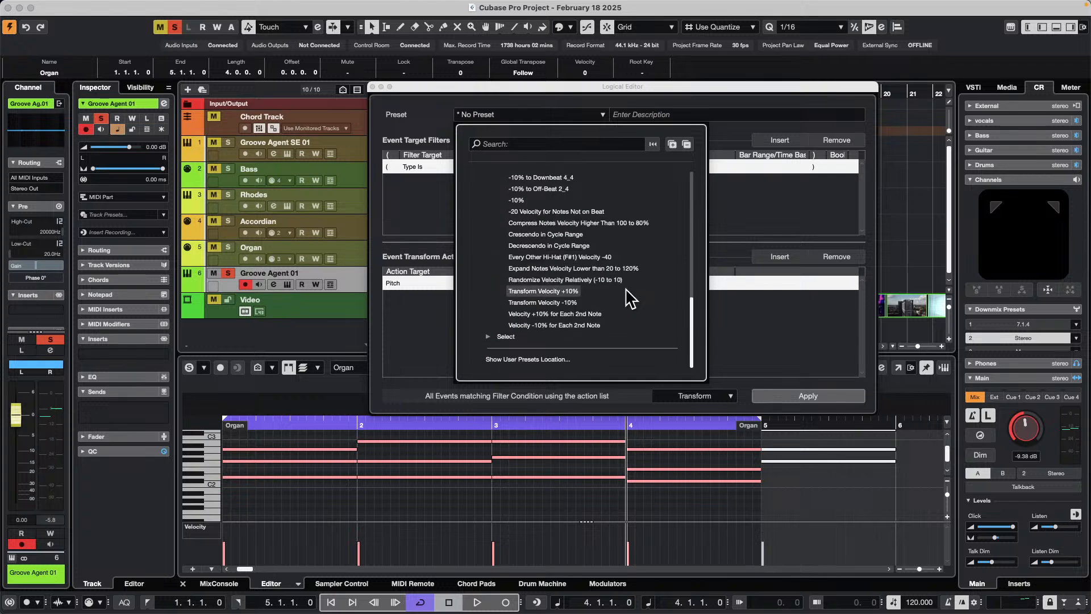
scroll(628, 297, "up", 9)
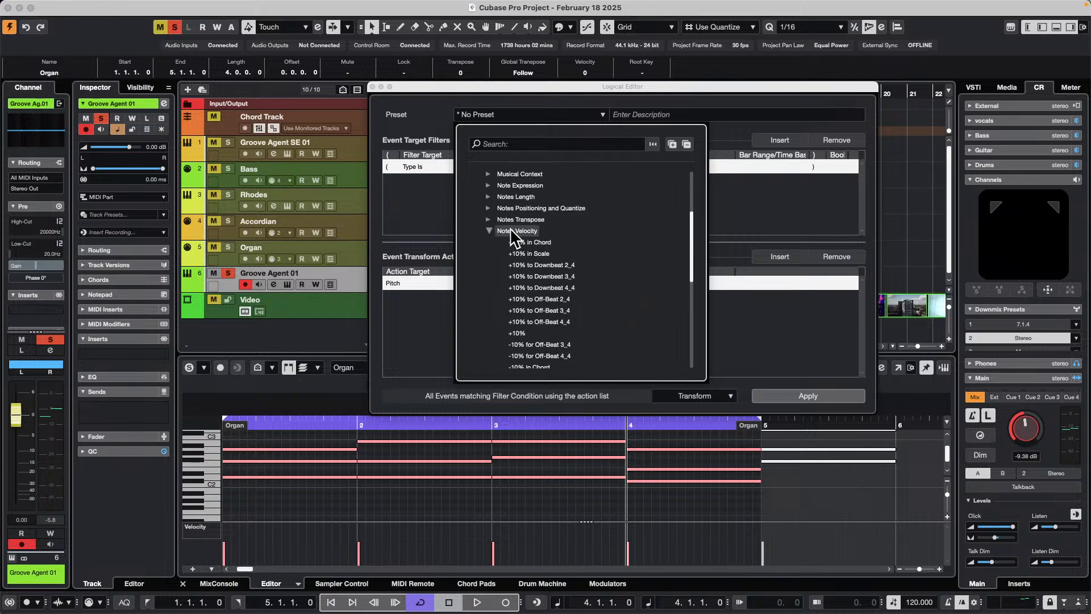
scroll(512, 233, "up", 3)
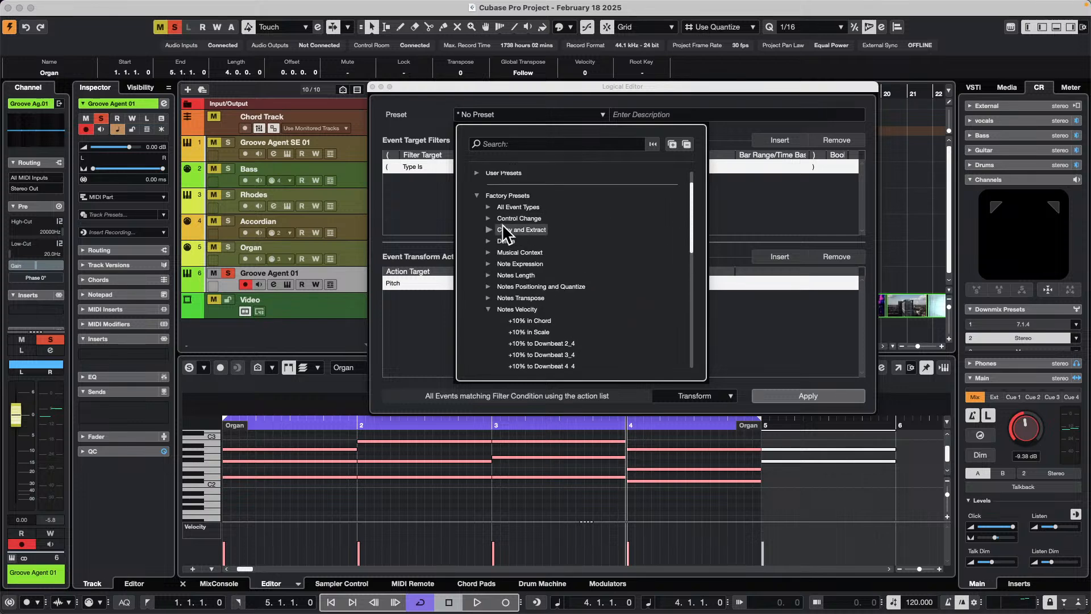
Look through the Control Change, Musical Context and Note Expression factory presets of the Logical Editor
left_click(490, 219)
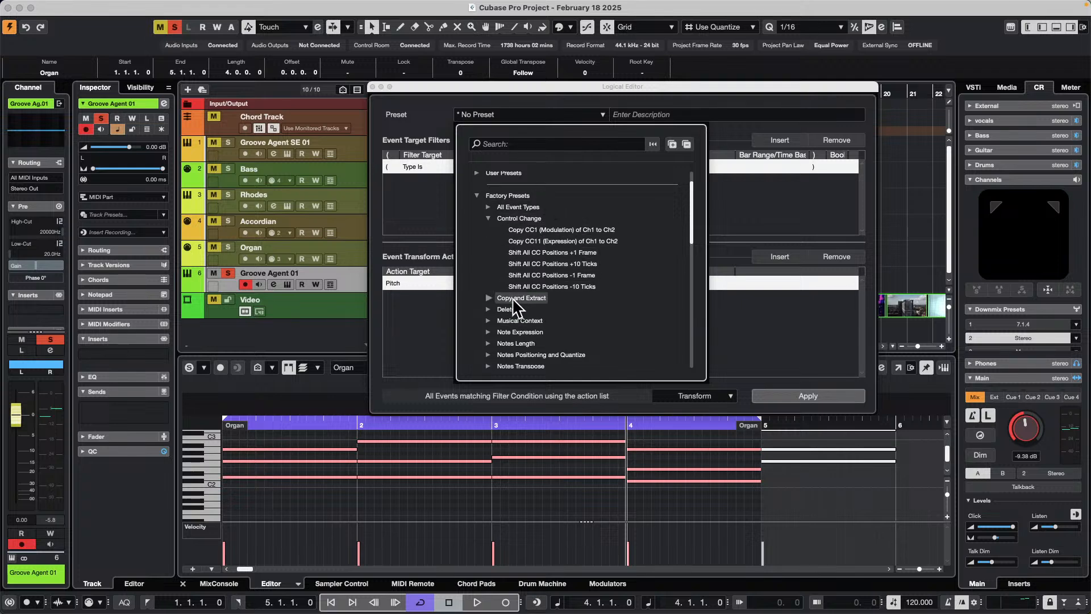
left_click(489, 321)
scroll(571, 264, "down", 3)
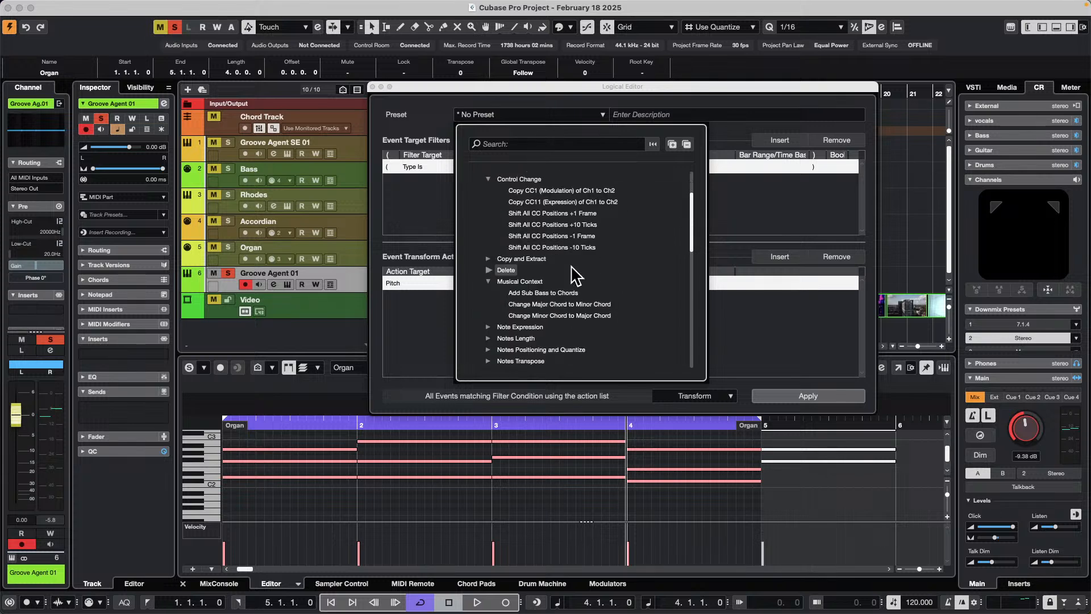
left_click(487, 287)
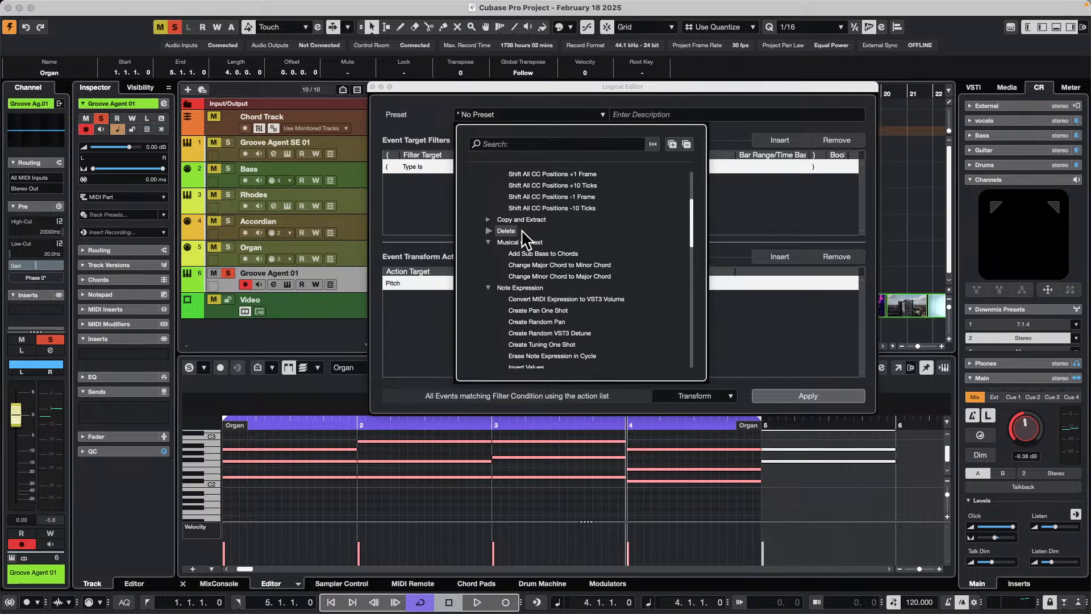
scroll(521, 229, "down", 2)
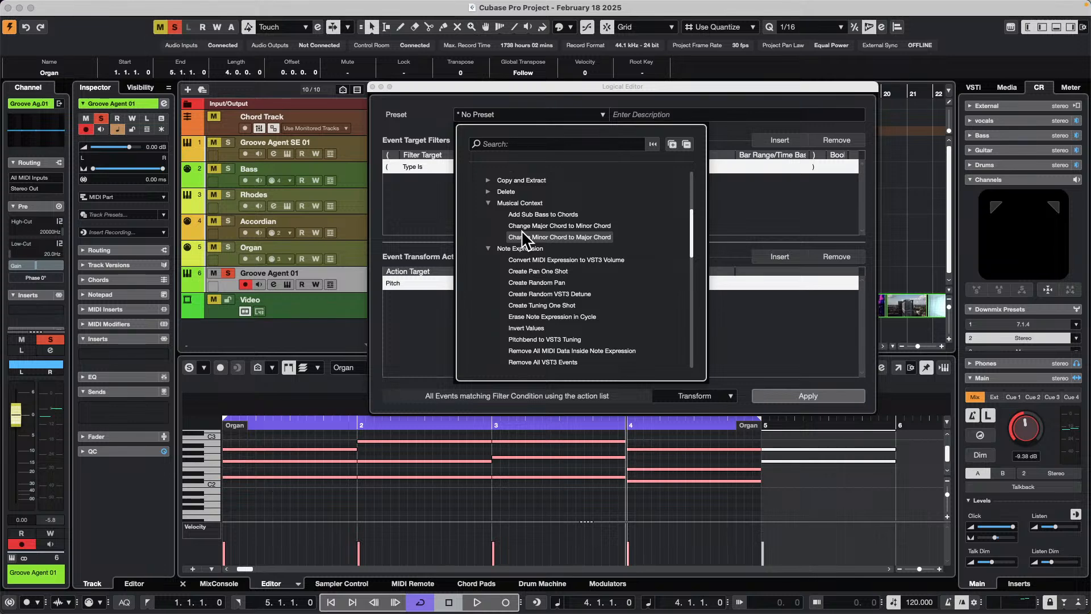
scroll(521, 230, "down", 2)
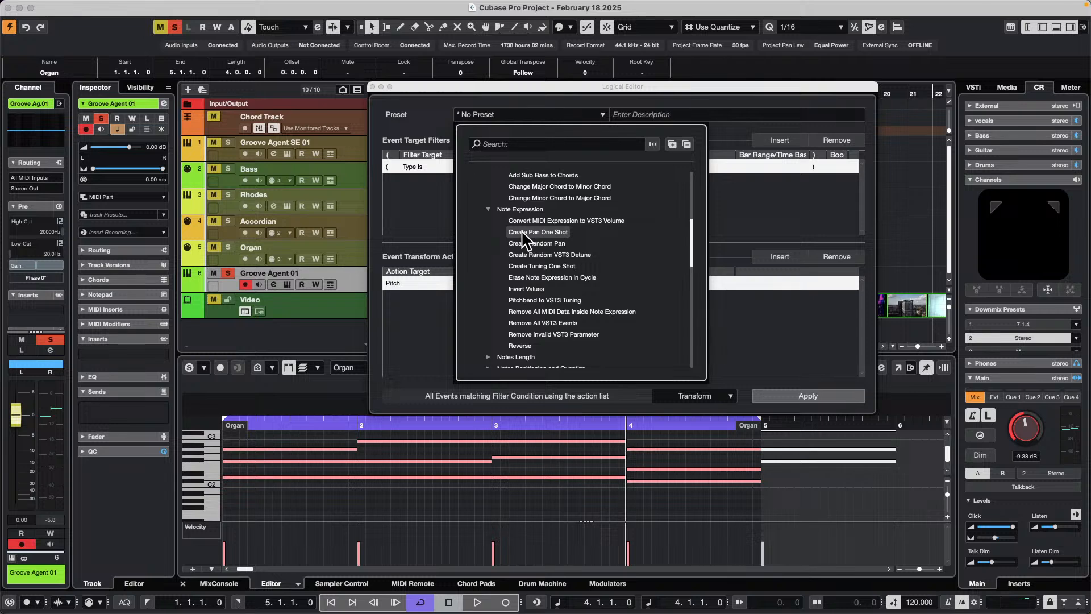
scroll(553, 276, "down", 2)
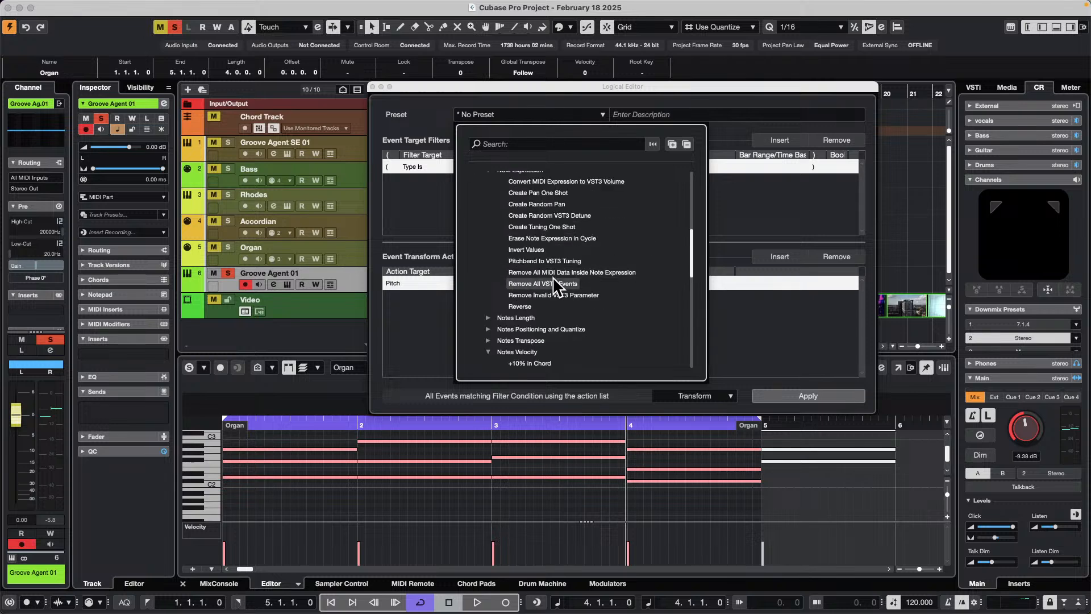
Search the Logical Editor presets for "volume", then close the editor without loading a preset
left_click(531, 143)
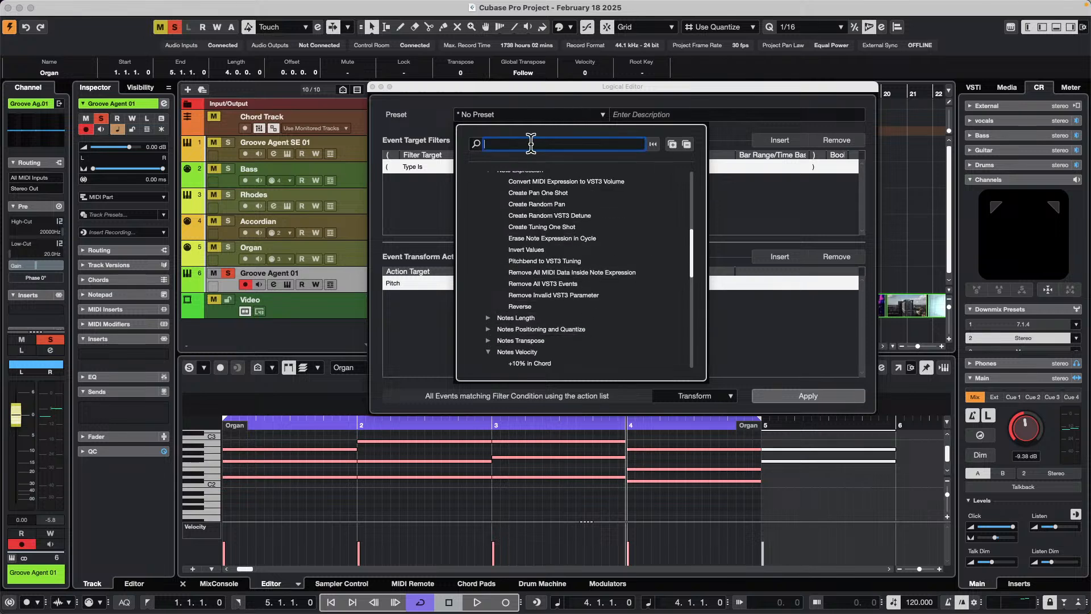
type("volume")
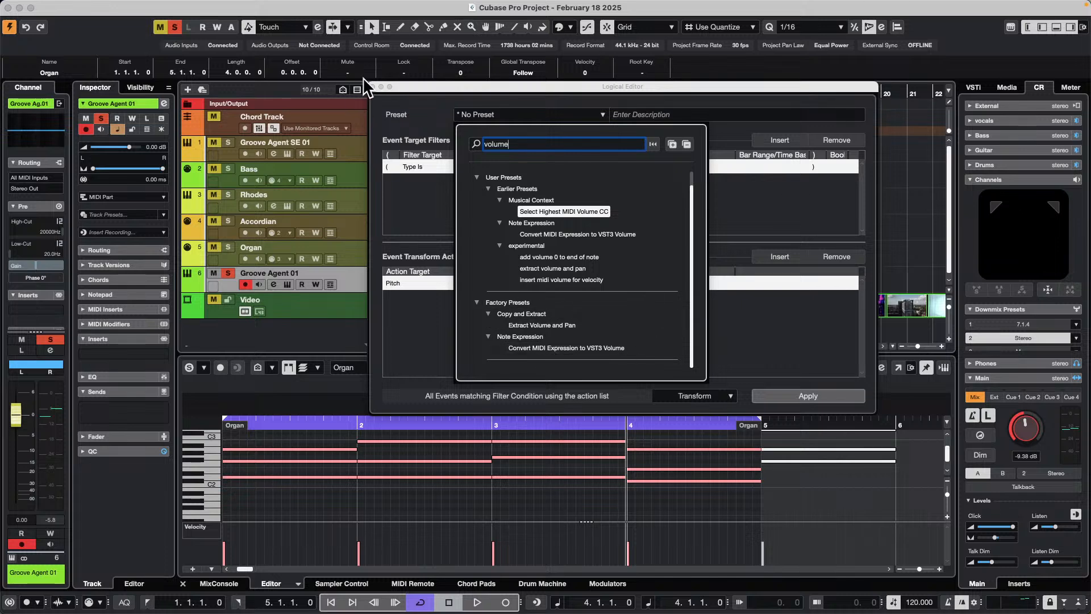
left_click(402, 84)
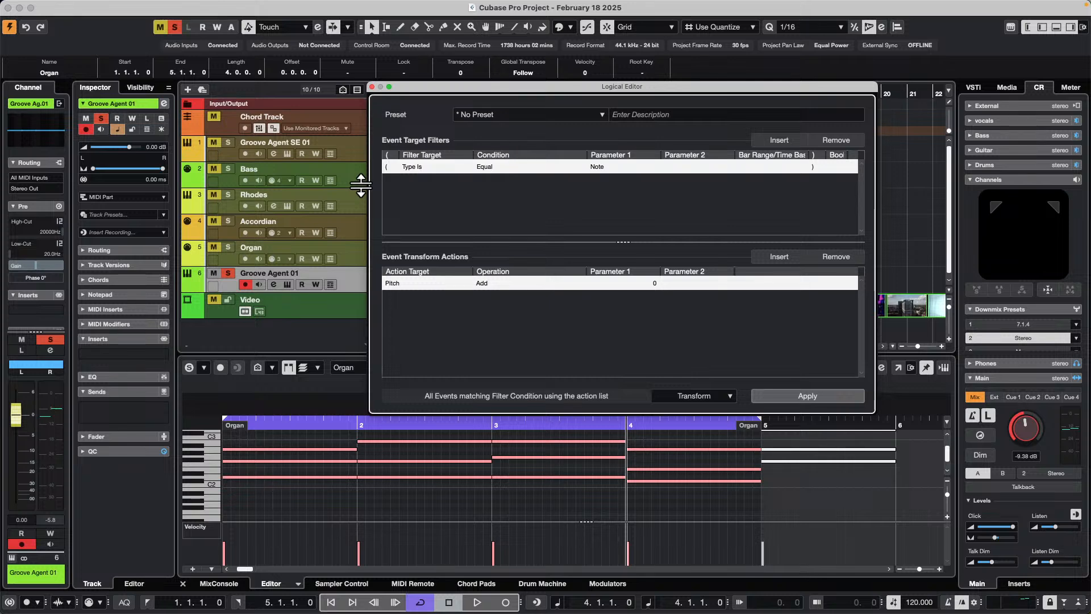
left_click(371, 87)
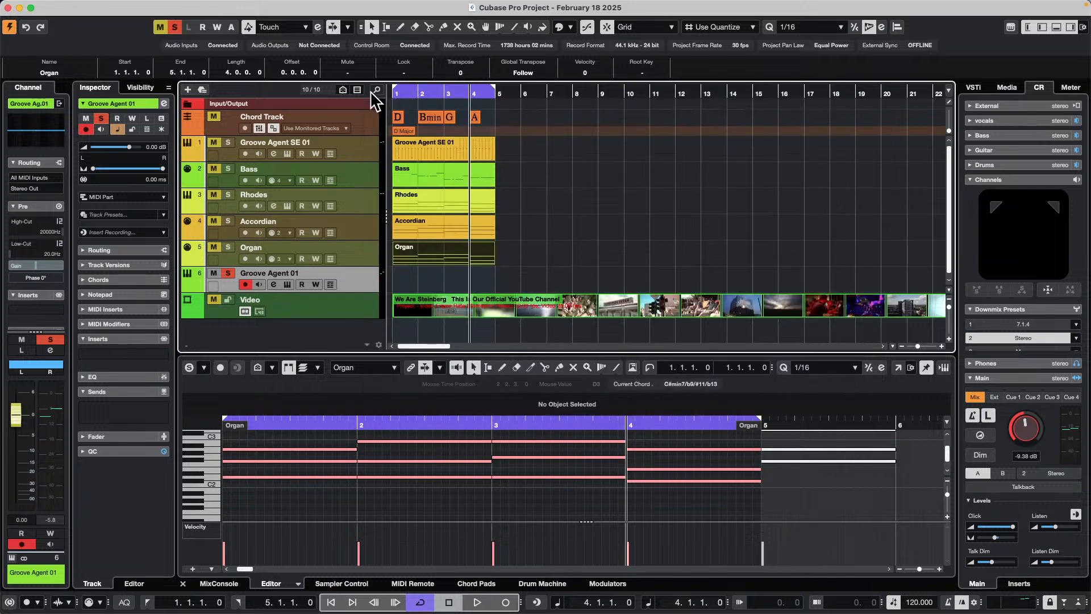
mouse_move(155, 5)
left_click(44, 6)
mouse_move(75, 6)
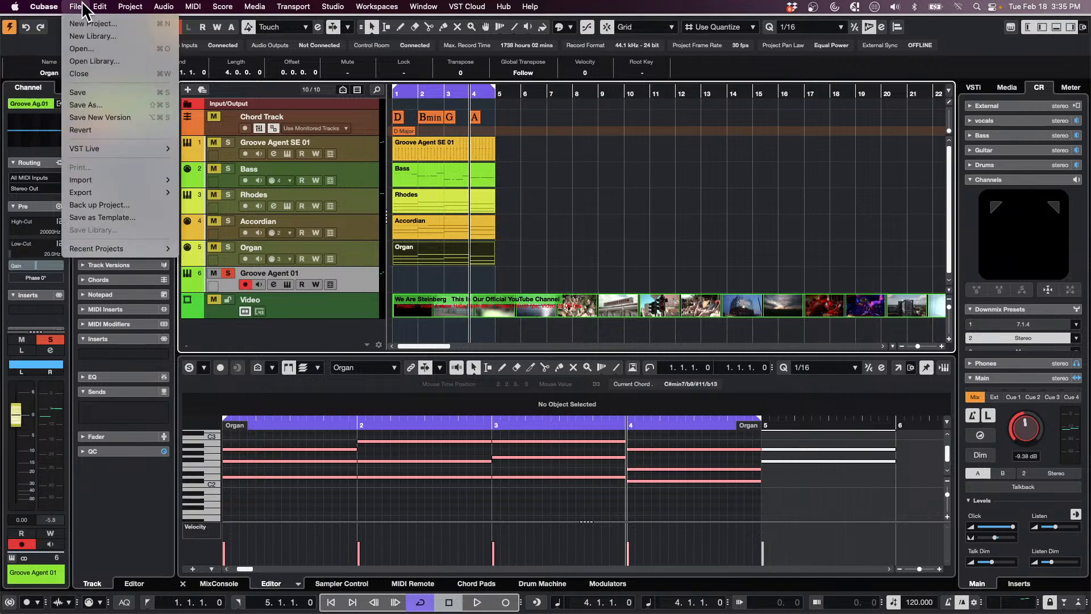
left_click(192, 248)
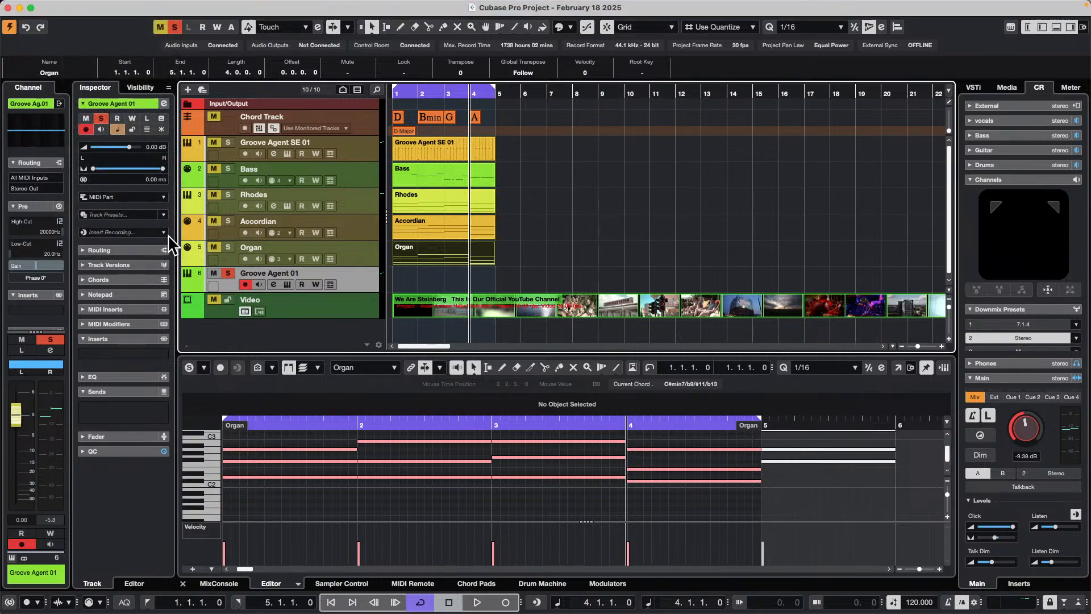
Show the Groove Agent 01 track's routing settings and set its input transformer to Track
left_click(133, 250)
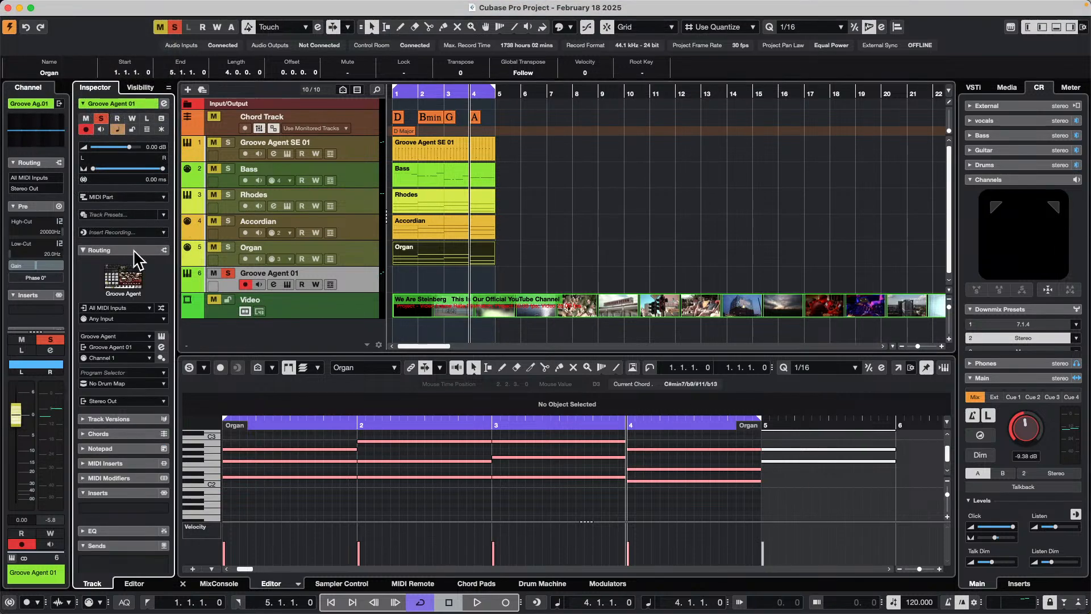
left_click(158, 306)
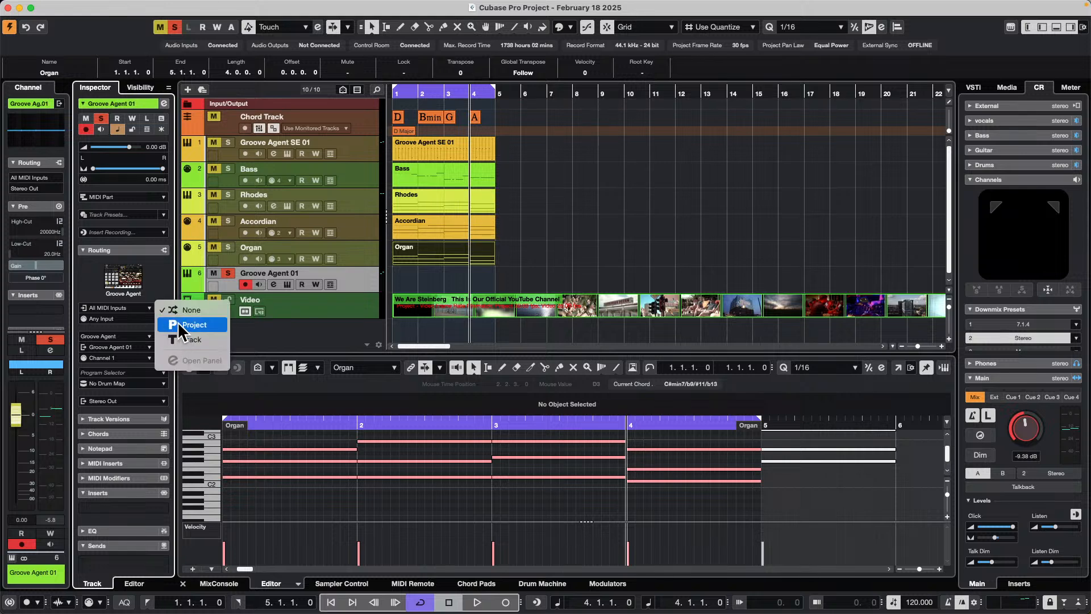
left_click(216, 341)
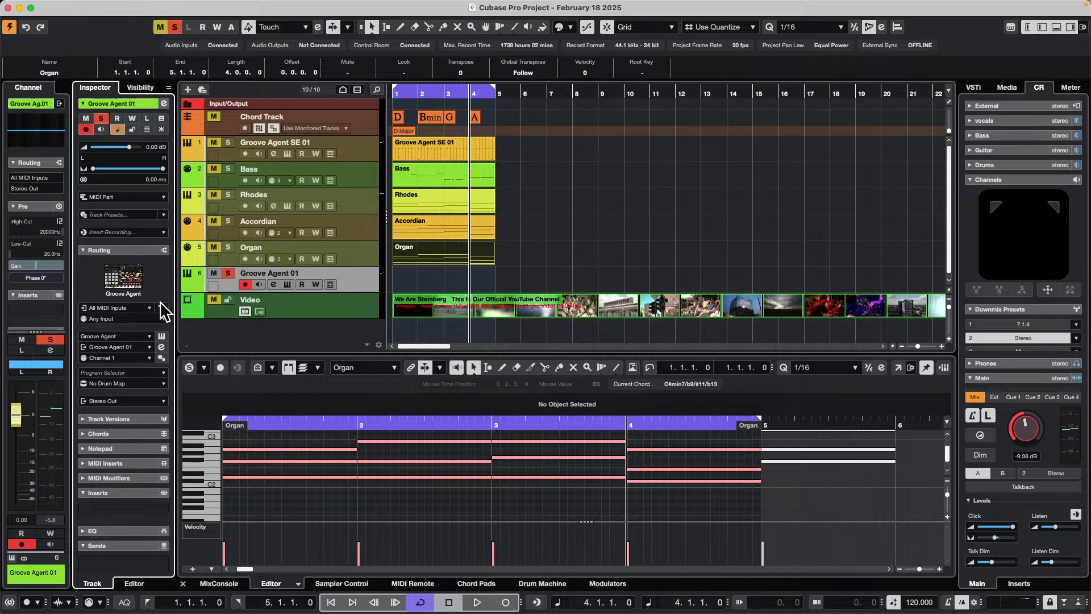
left_click(160, 304)
left_click(200, 329)
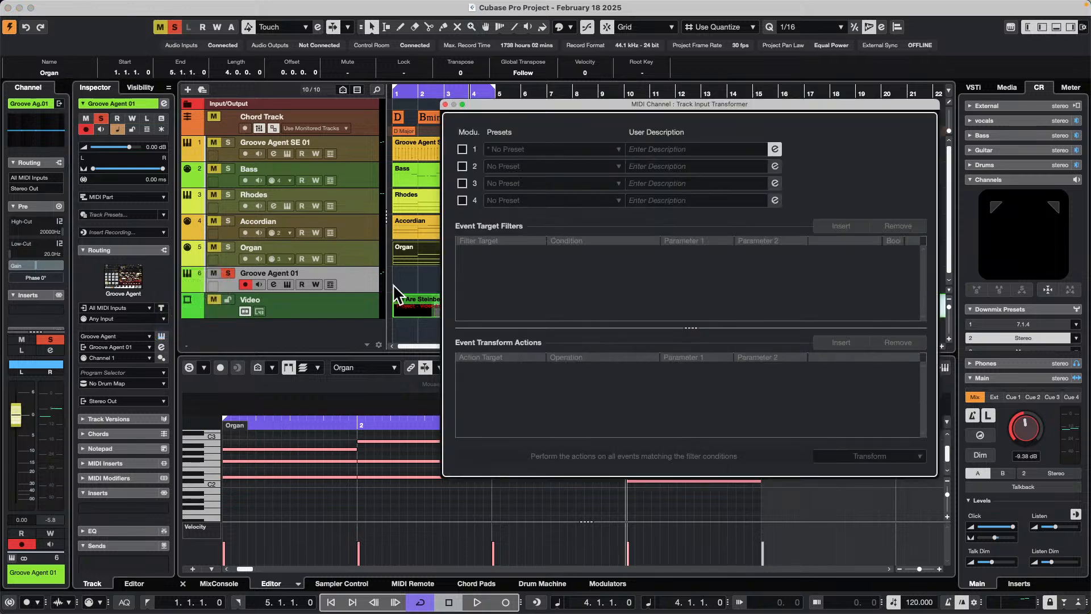
Enable module 1 of the Track Input Transformer and insert an event target filter with Velocity as its target
left_click(464, 147)
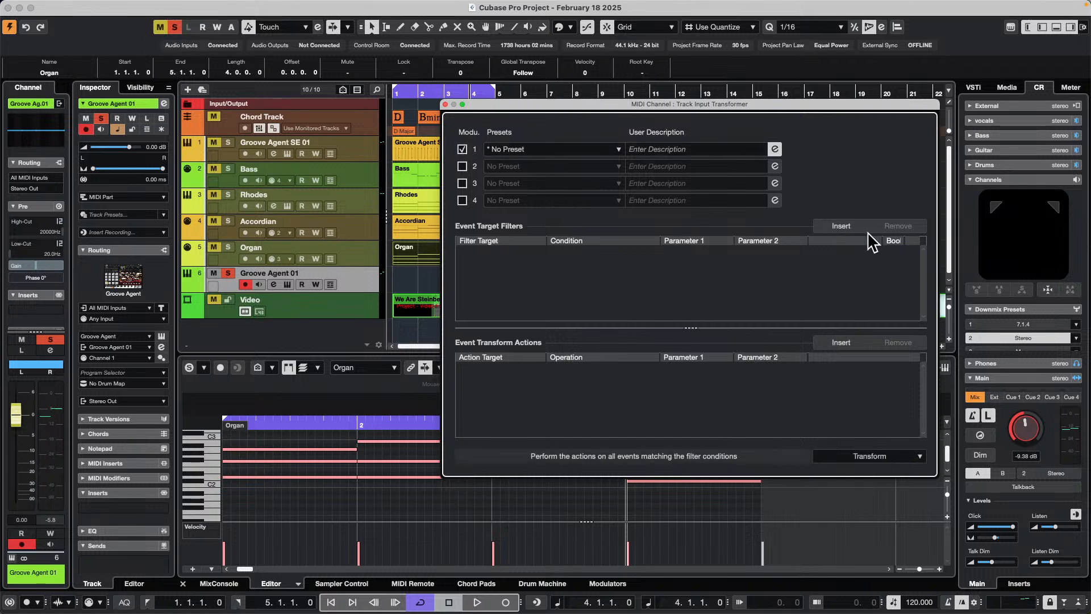
left_click(846, 230)
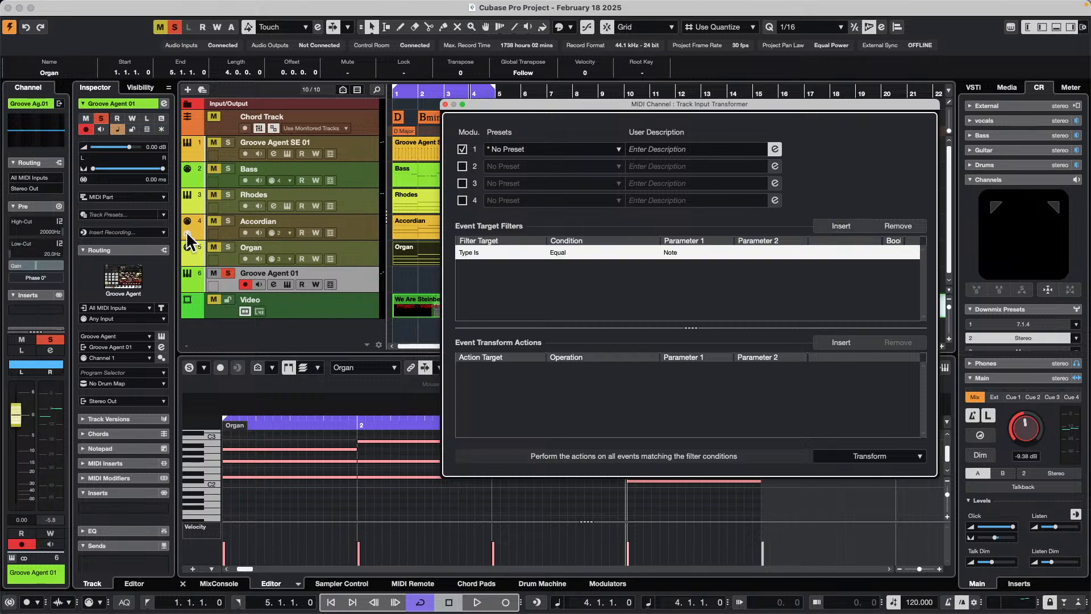
left_click(475, 252)
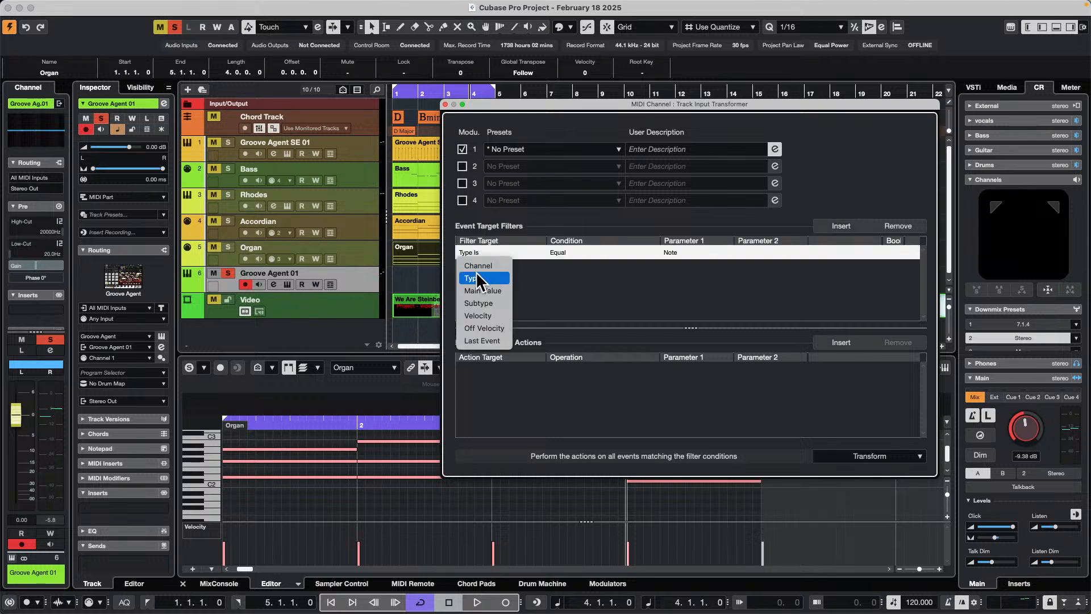
left_click(490, 316)
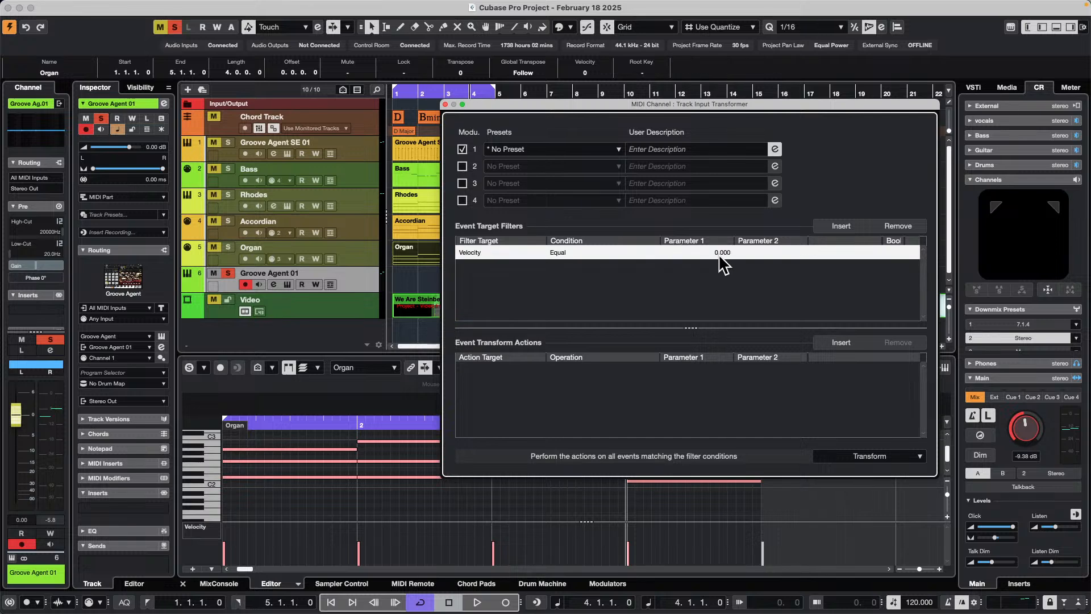
Insert an event transform action that sets Type to the fixed value Note, and close the Track Input Transformer
left_click(846, 343)
left_click(473, 370)
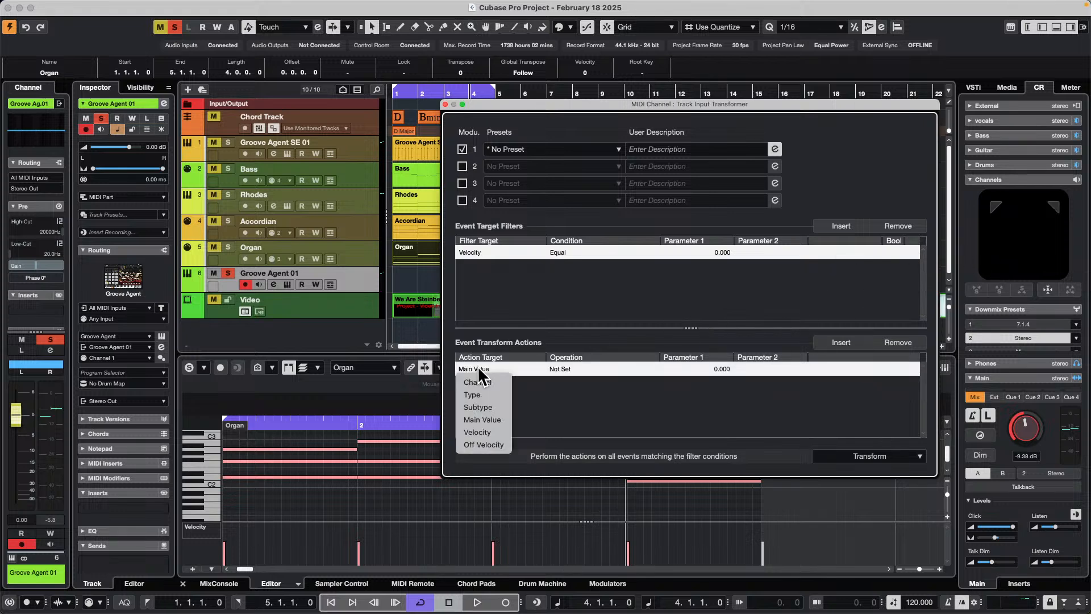
left_click(500, 393)
left_click(563, 369)
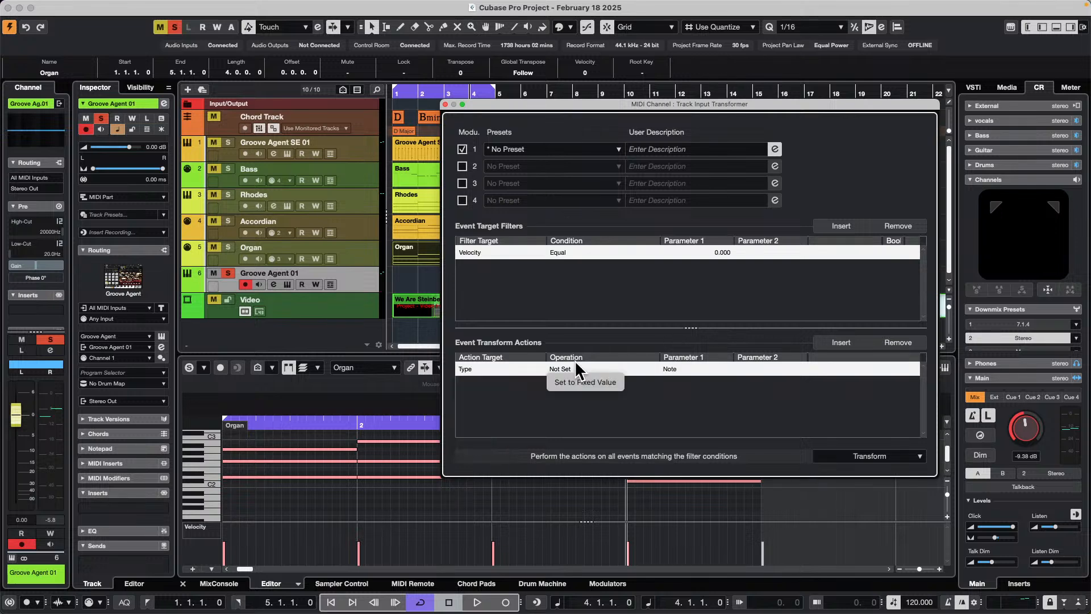
left_click(588, 383)
left_click(677, 368)
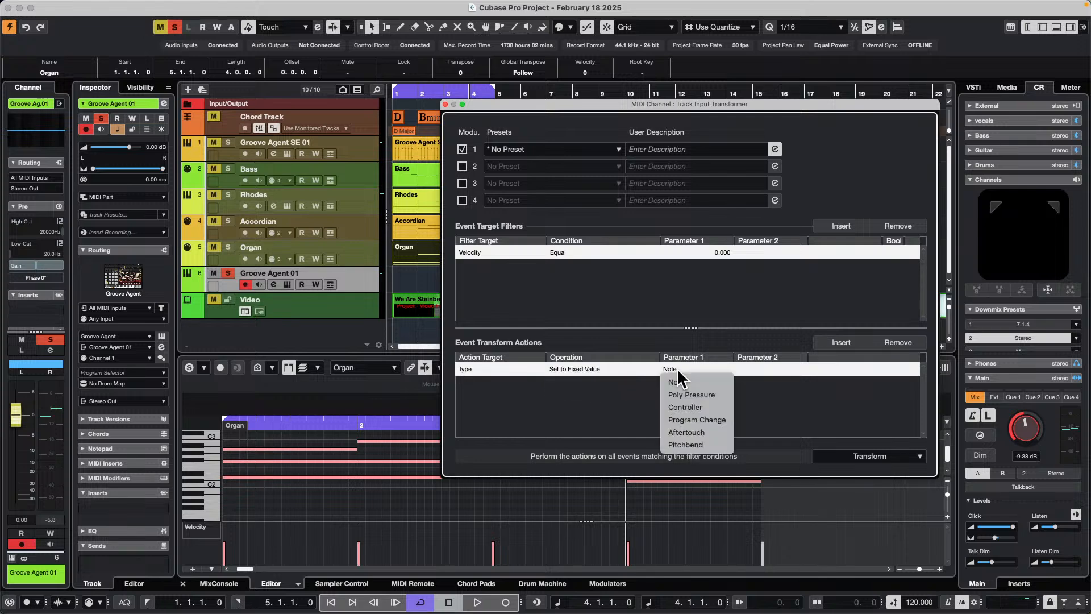
left_click(707, 383)
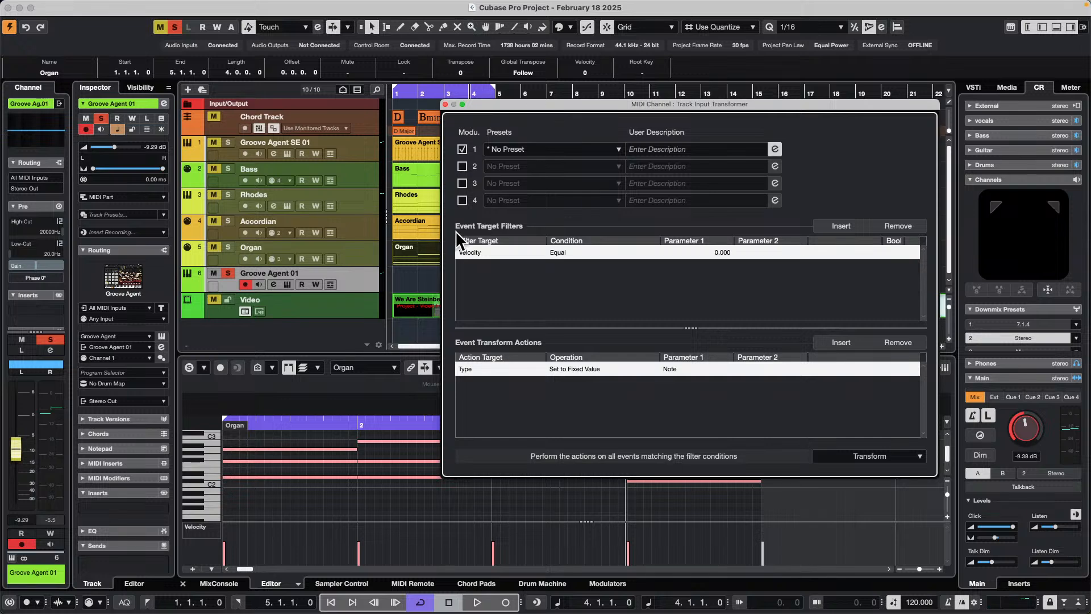
left_click(444, 103)
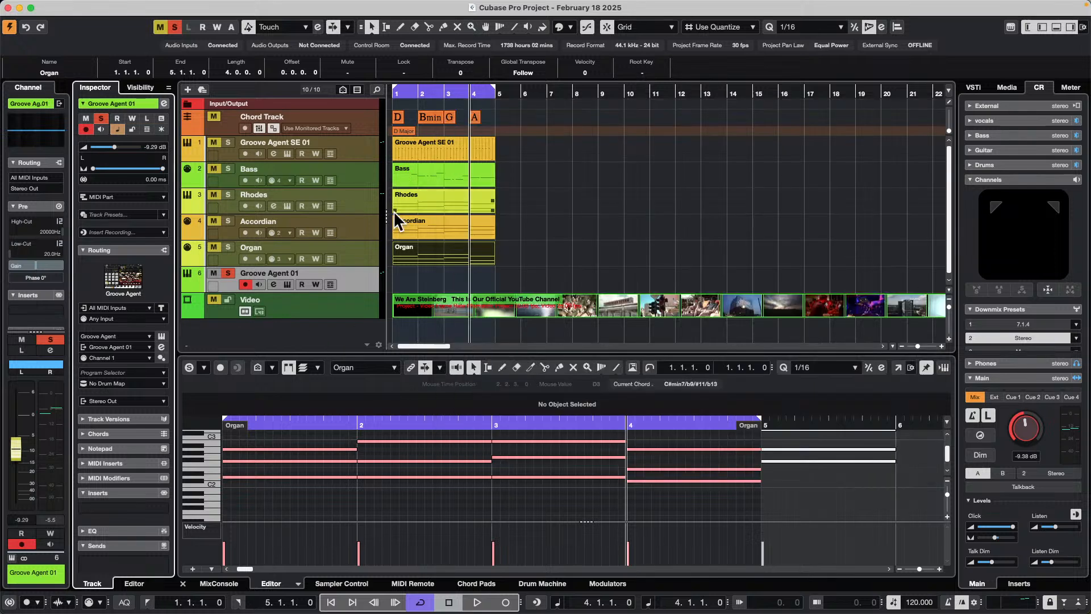
Move the Video track above the Chord Track, and show the video player in an enlarged window
left_click(333, 308)
left_click_drag(353, 124, 353, 117)
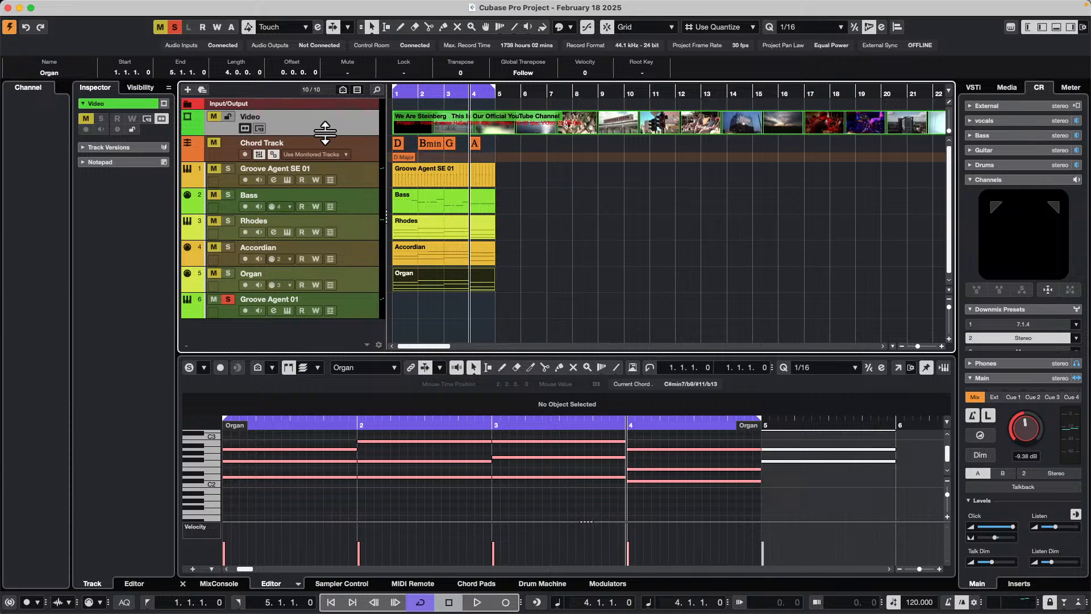
key("F8")
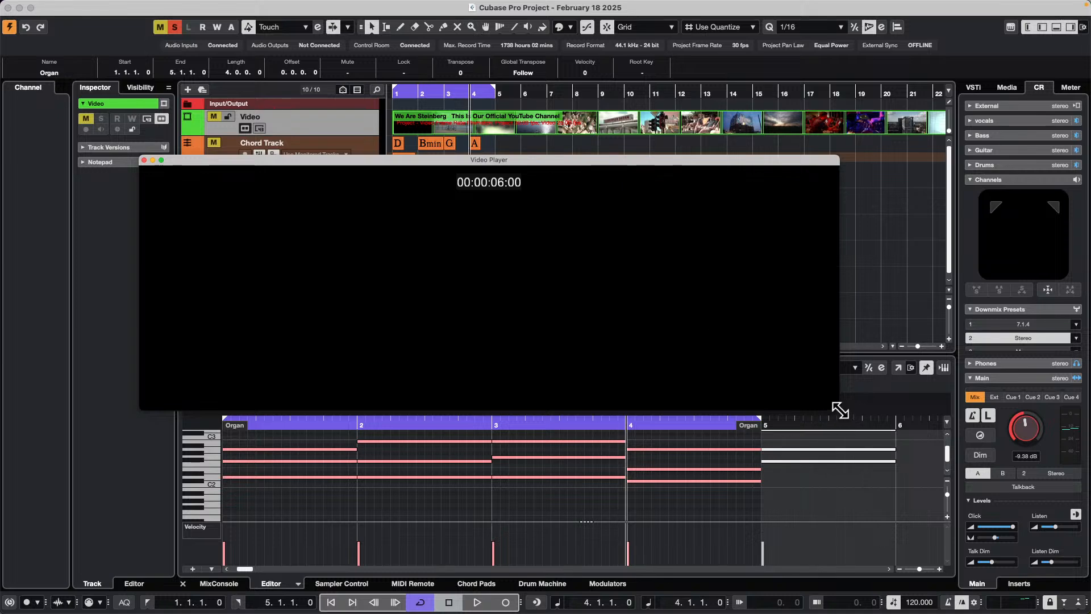
left_click_drag(837, 409, 753, 433)
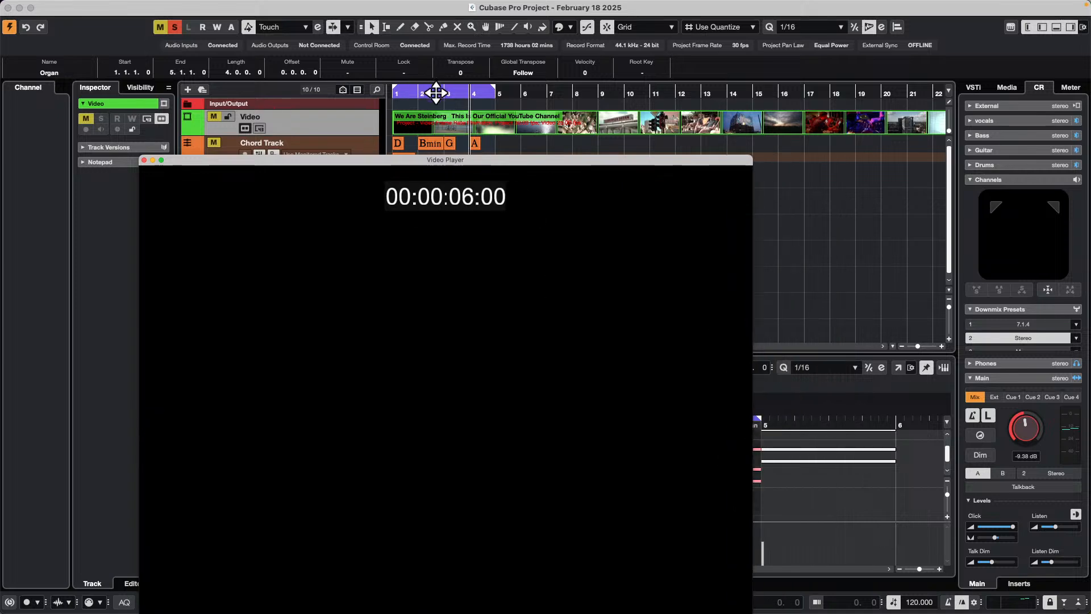
Play the video from the project start, with the player window moved clear of the track list
left_click_drag(436, 90, 693, 88)
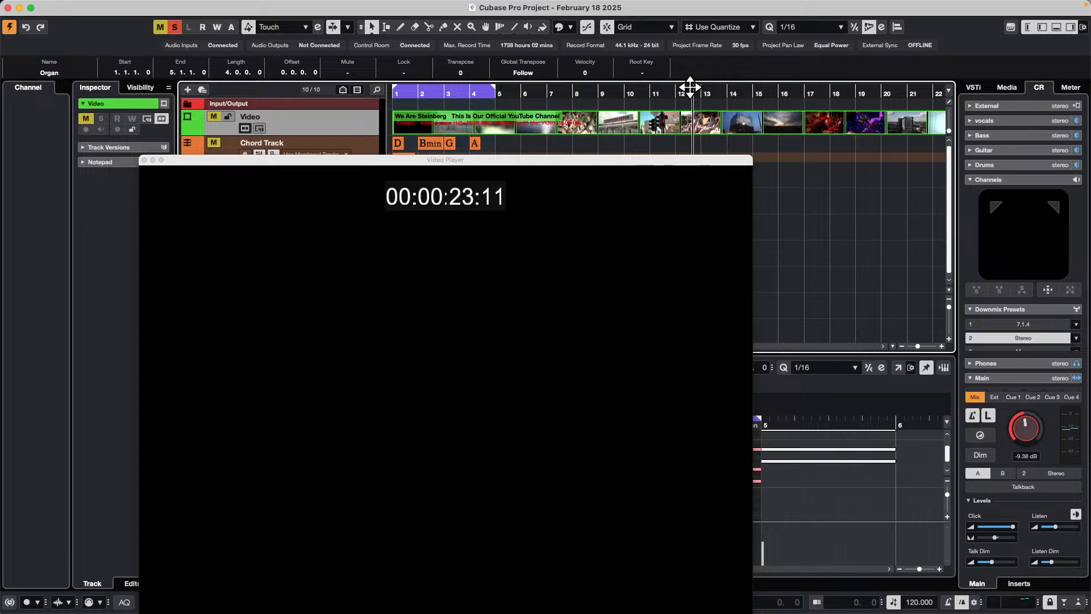
key("period")
key("space")
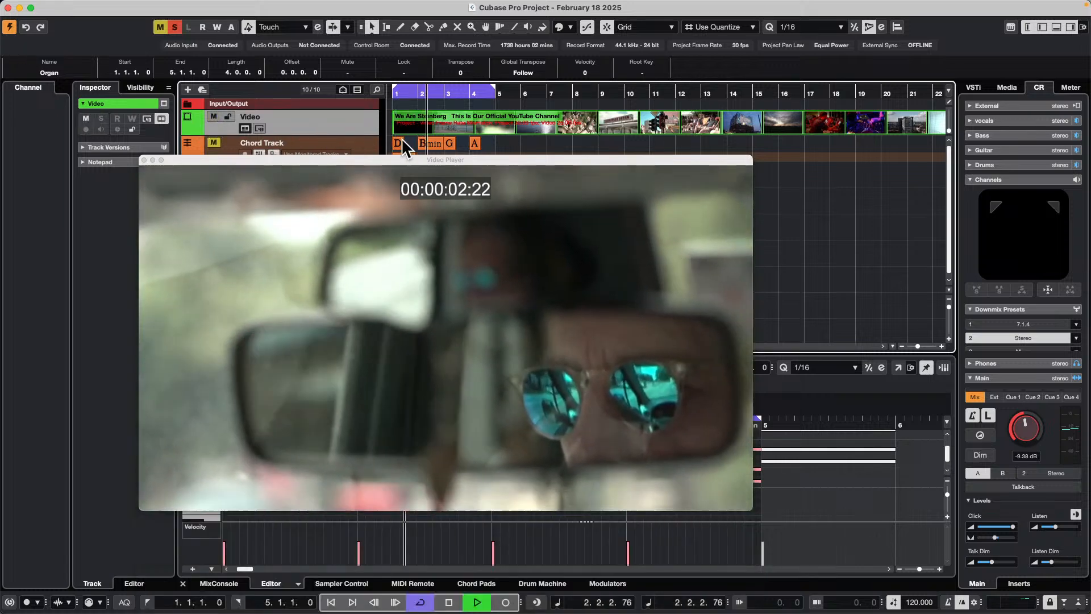
left_click_drag(414, 159, 604, 166)
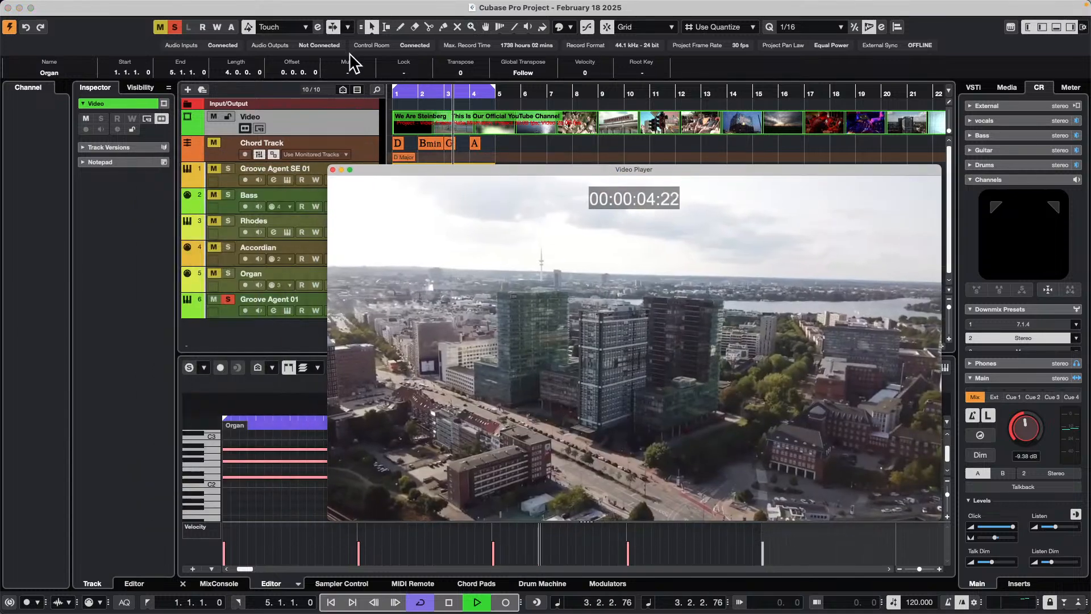
left_click_drag(450, 91, 374, 87)
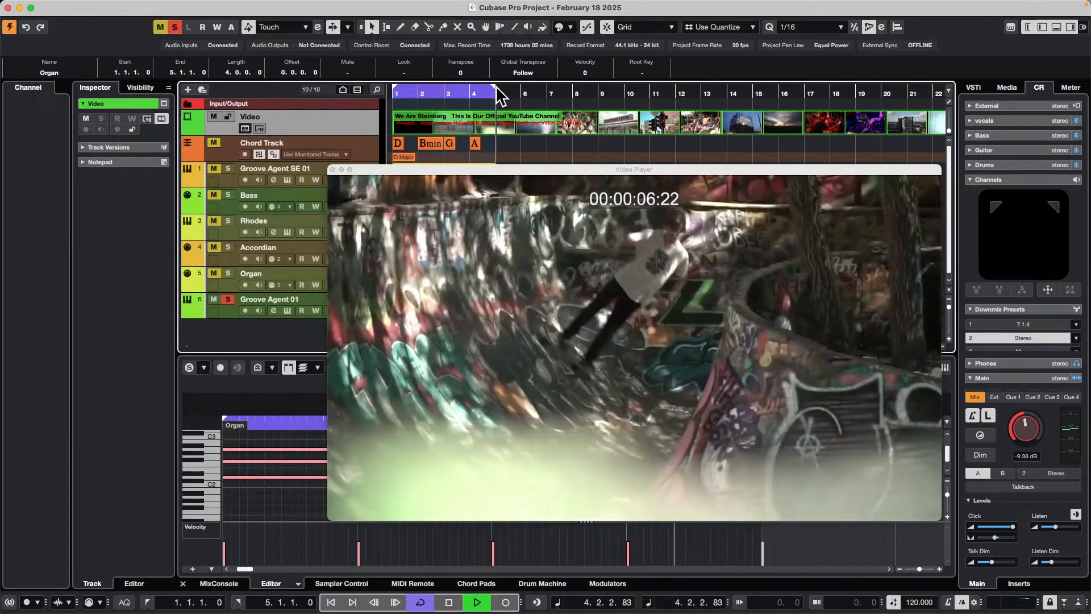
key("space")
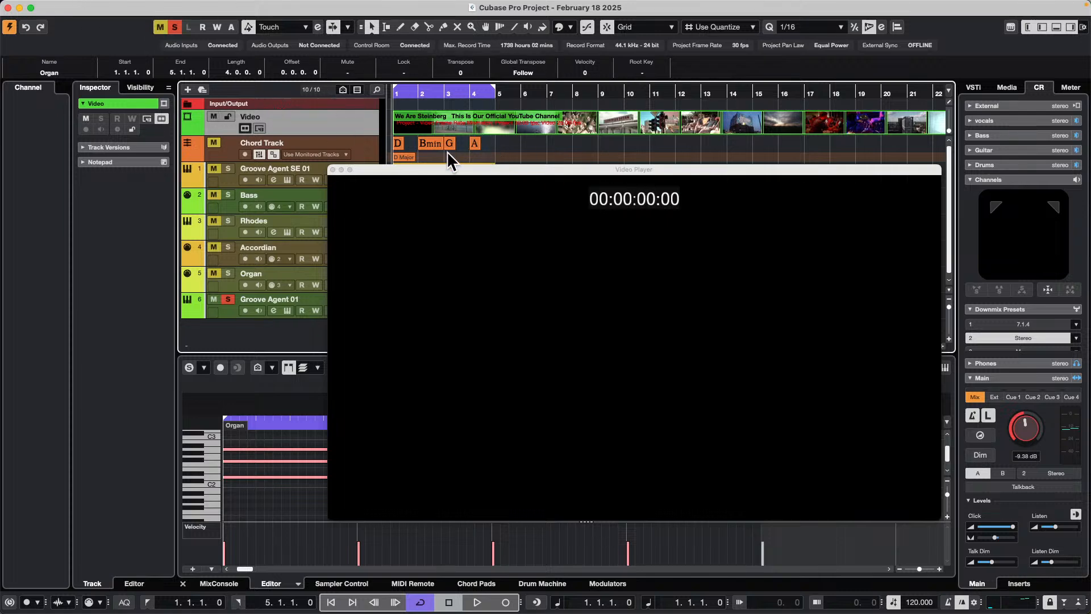
Change the project's Bars+Beats time offset so the timeline starts at bar 0, keeping the content at its bar positions
key("shift+s")
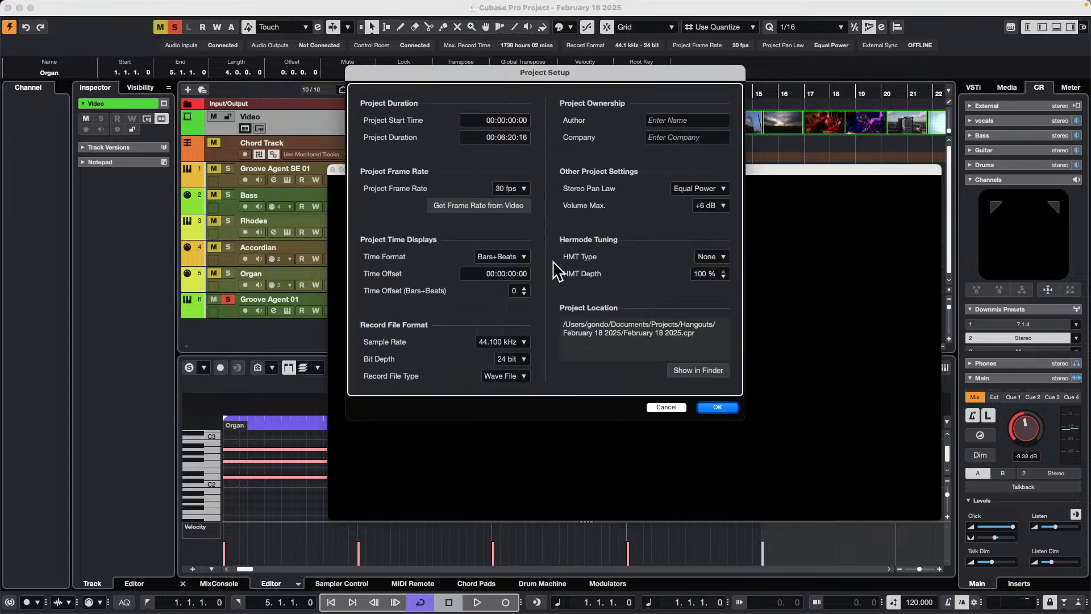
left_click(524, 288)
left_click(719, 407)
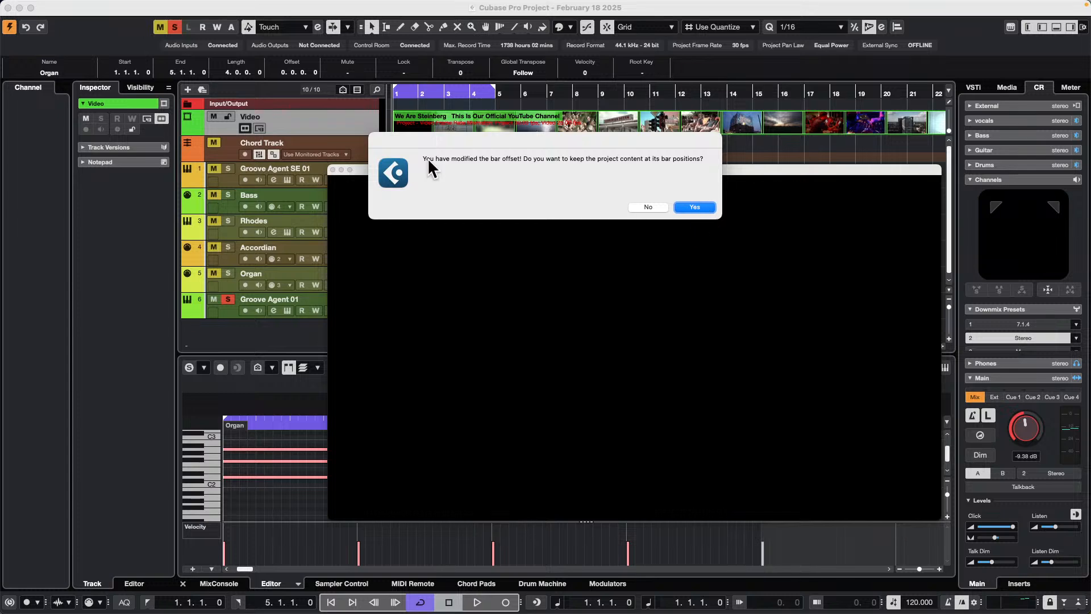
left_click(695, 206)
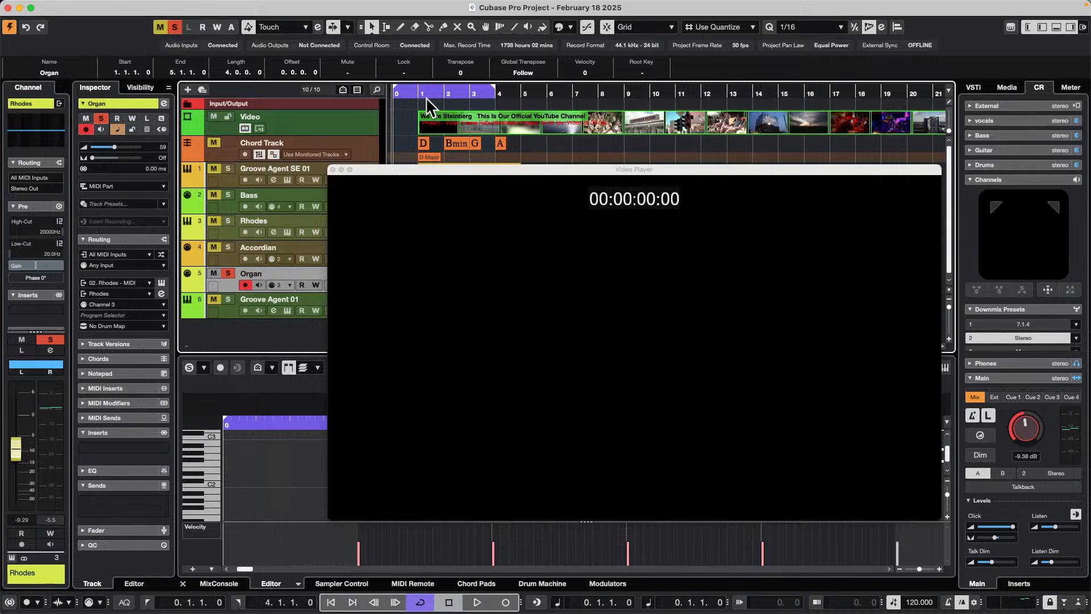
Examine bars 0 and 1 closely in the timeline and compare the video timecode at their start positions
left_click_drag(425, 97, 343, 121)
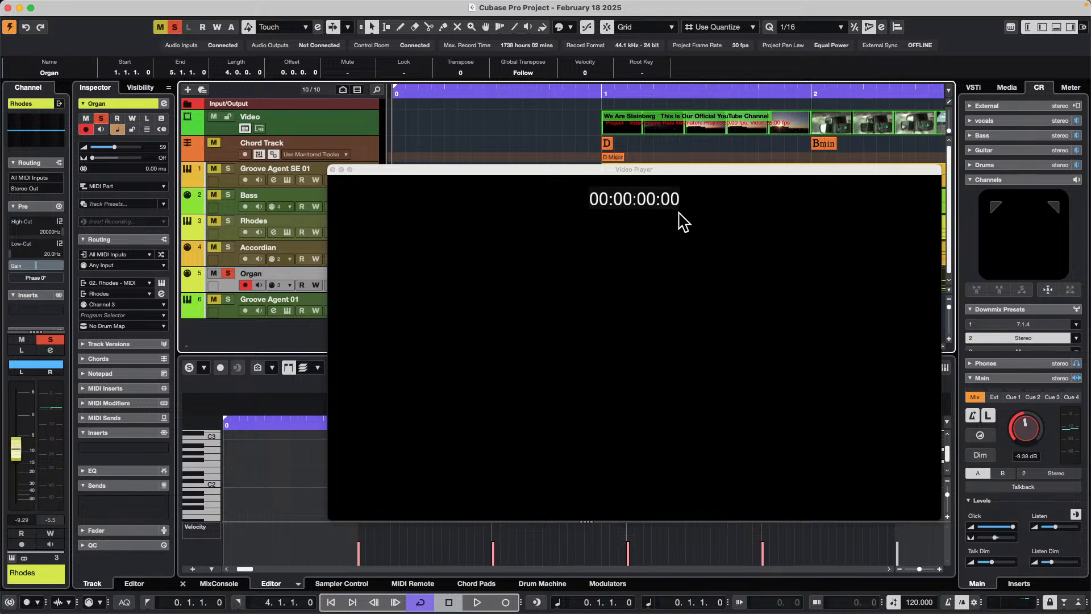
key("l")
key("space")
key("space")
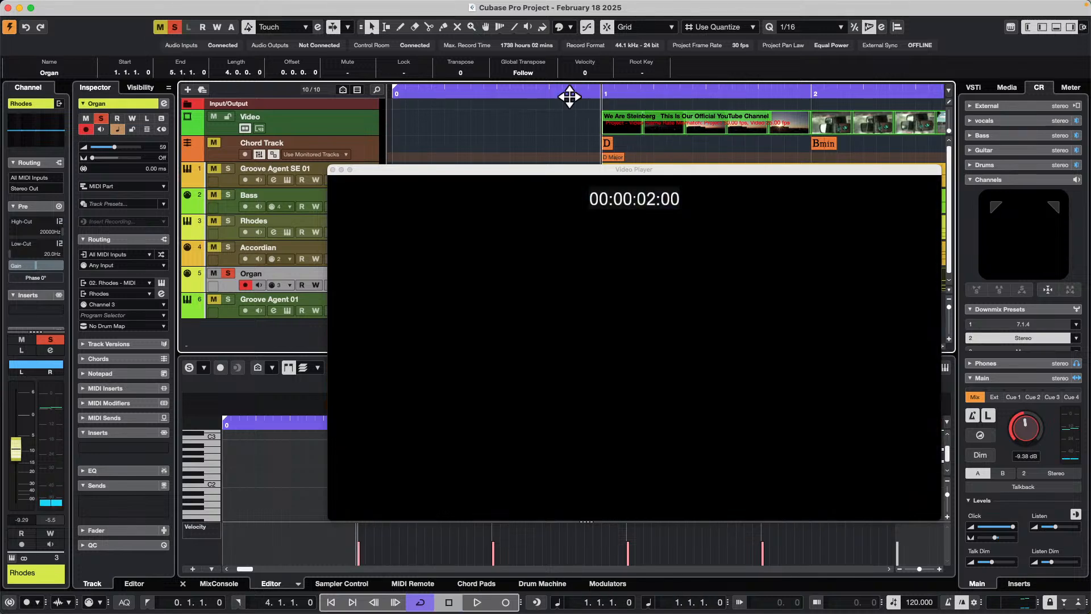
left_click_drag(570, 97, 1, 1)
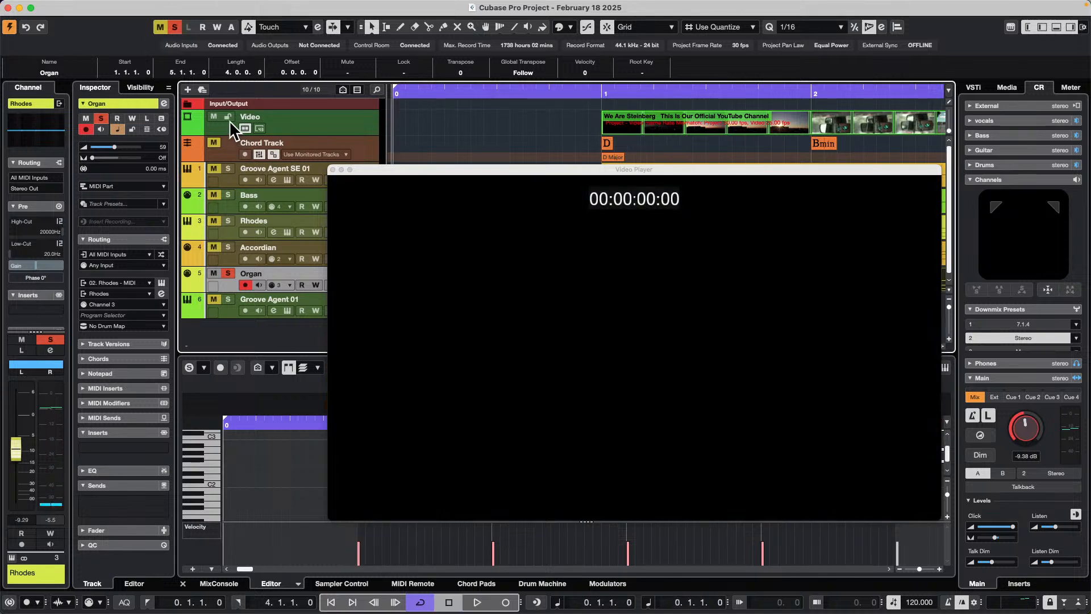
Mute the Organ track, turn off its solo, and audition the video from bar 1, returning to the project start
left_click(214, 273)
left_click(228, 273)
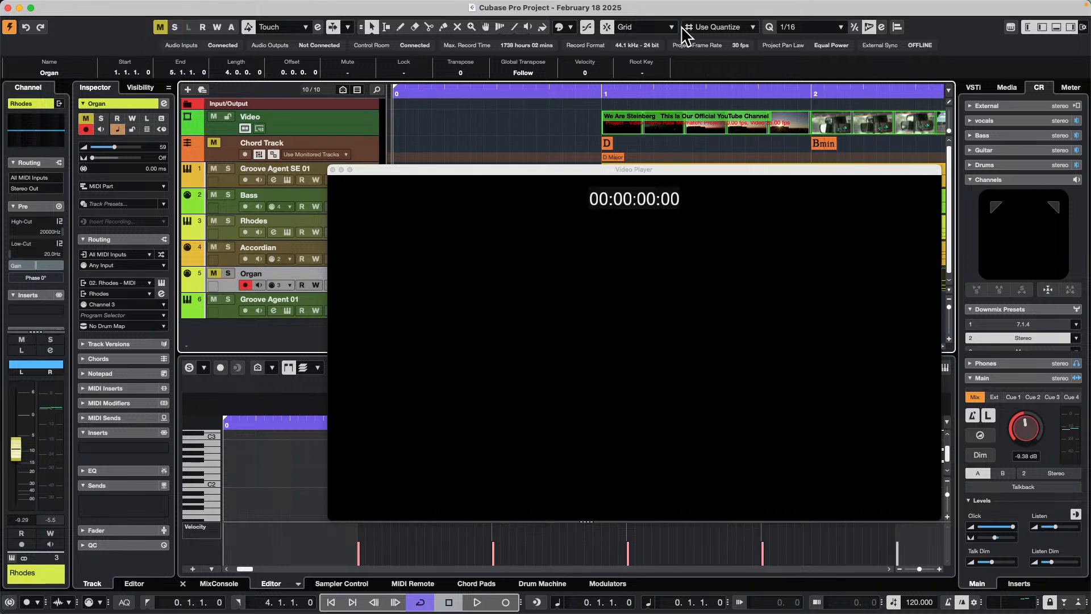
key("l")
key("space")
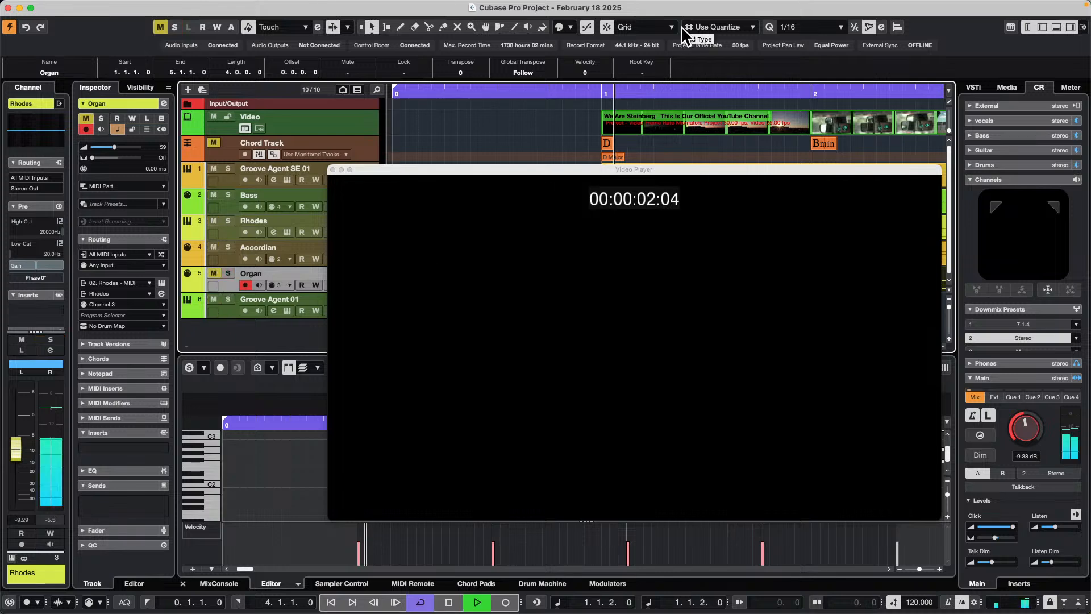
key("space")
key("KP_Decimal")
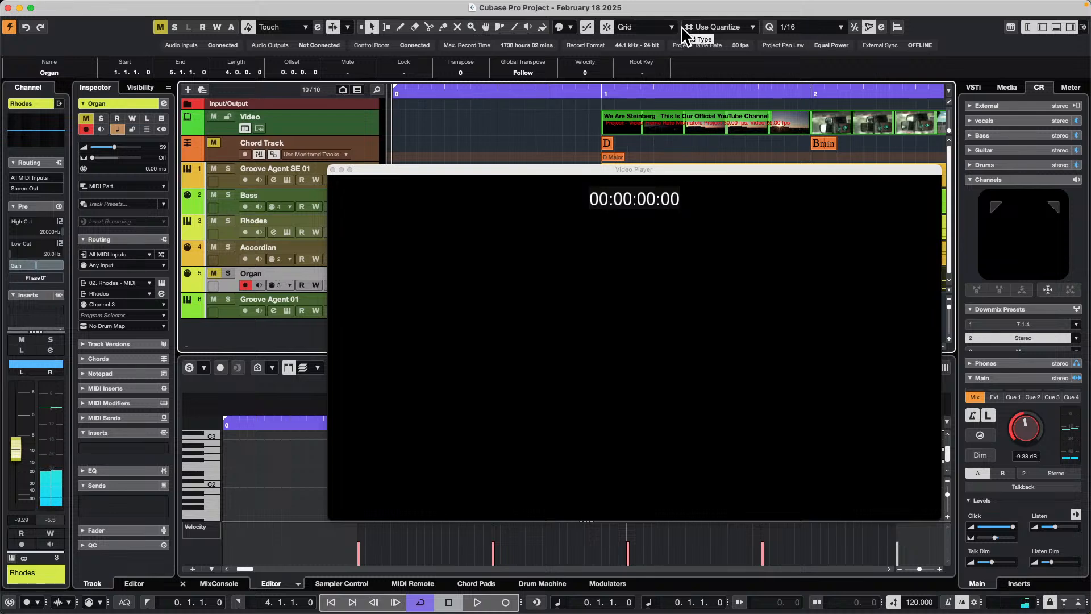
key("l")
key("space")
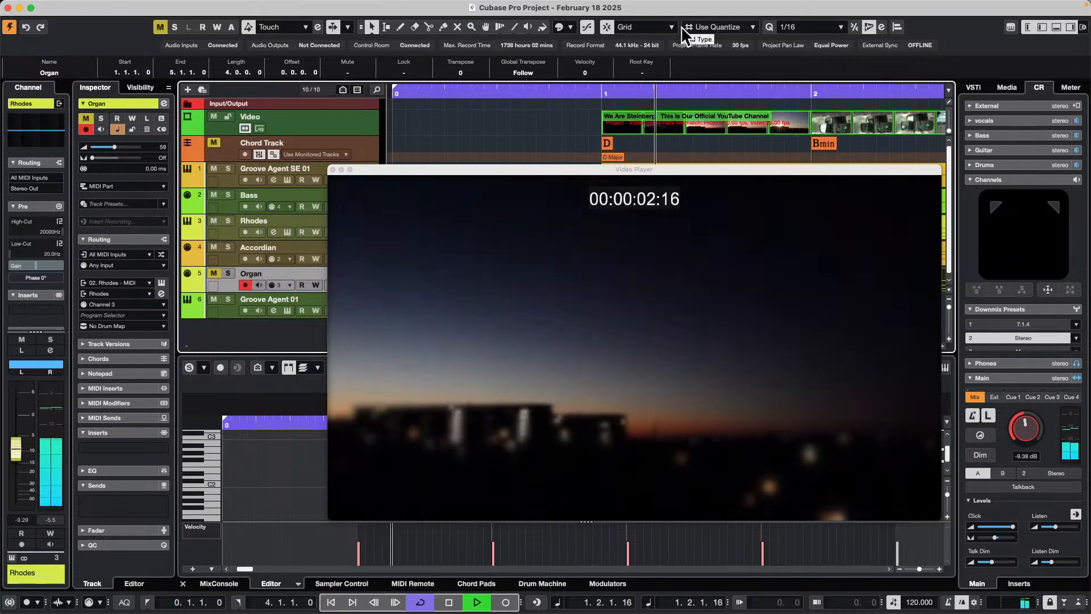
key("space")
key("KP_Decimal")
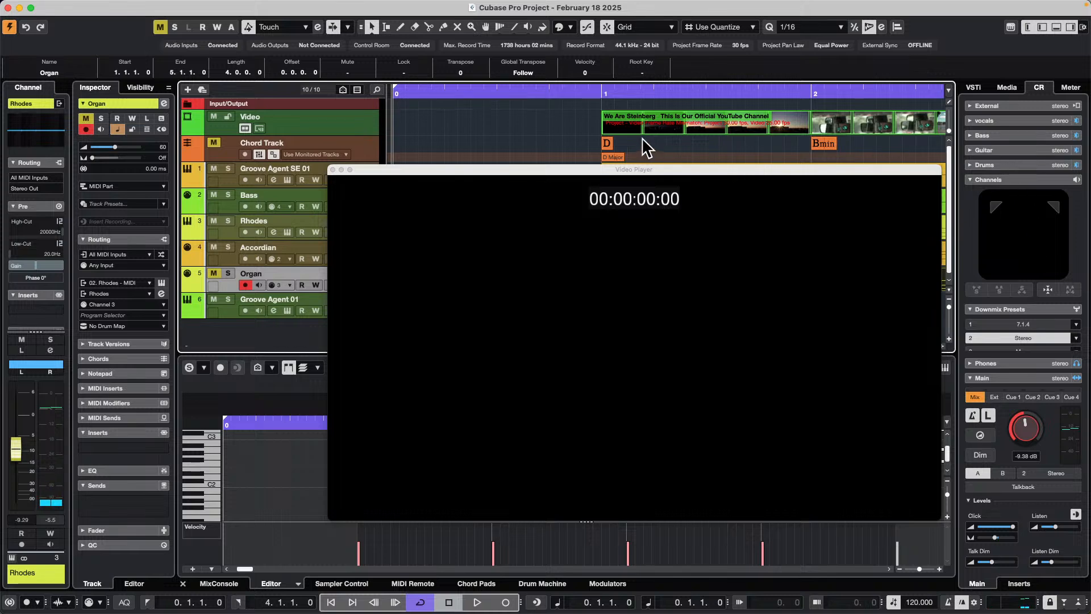
Check the timecode at bar 1, and compare the timeline without and with the bar offset by undoing and redoing it
left_click(602, 92)
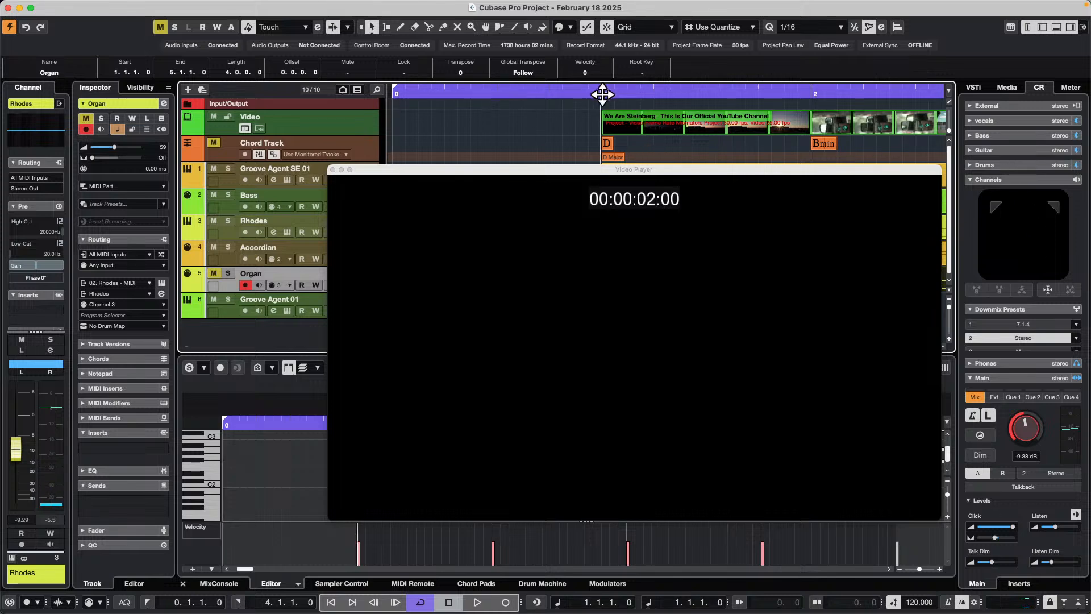
left_click_drag(605, 94, 602, 94)
left_click(602, 95)
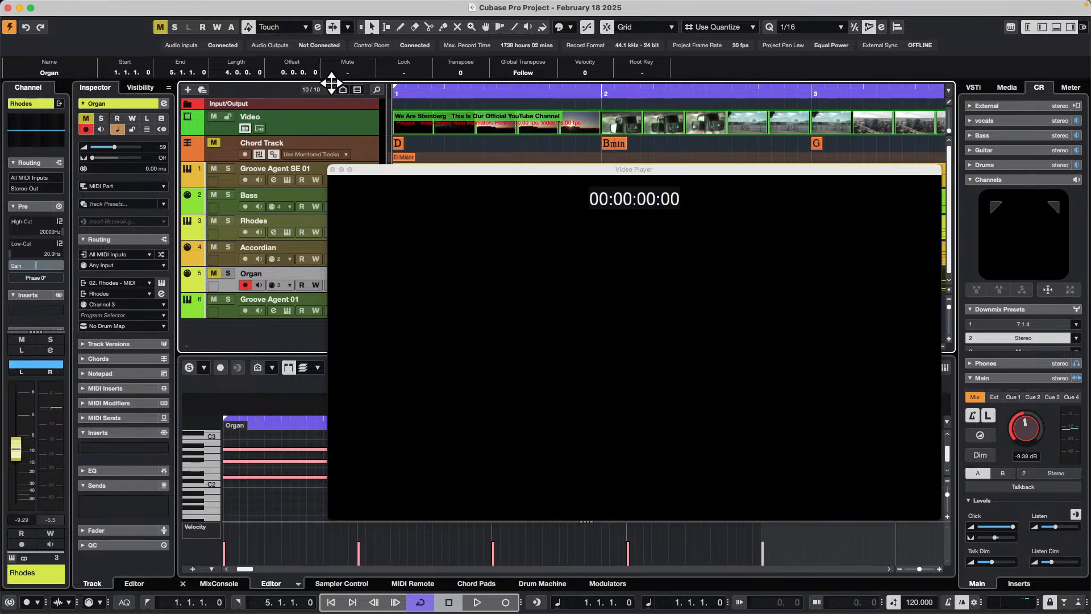
key("super+shift+z")
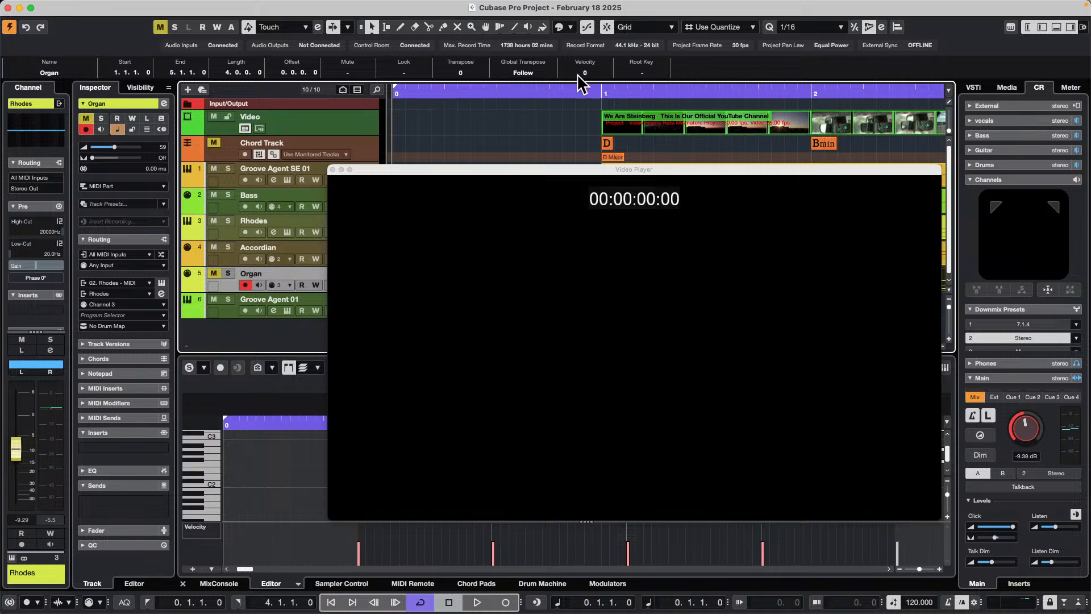
Set the timecode at bar 1 to 01:00:00:00 without keeping the project content at its timecode positions
left_click(603, 92)
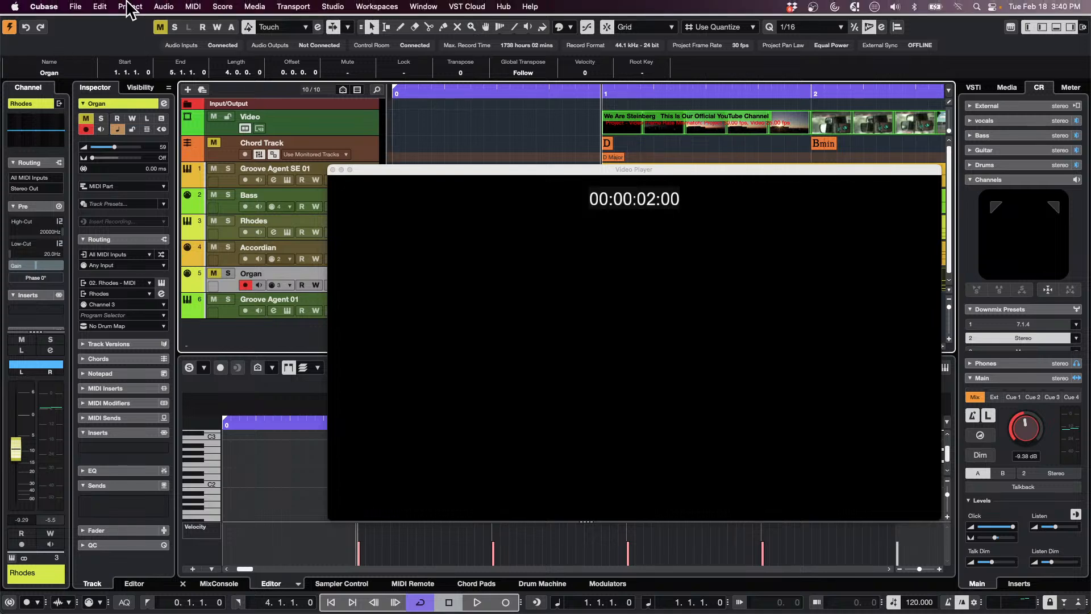
left_click(130, 6)
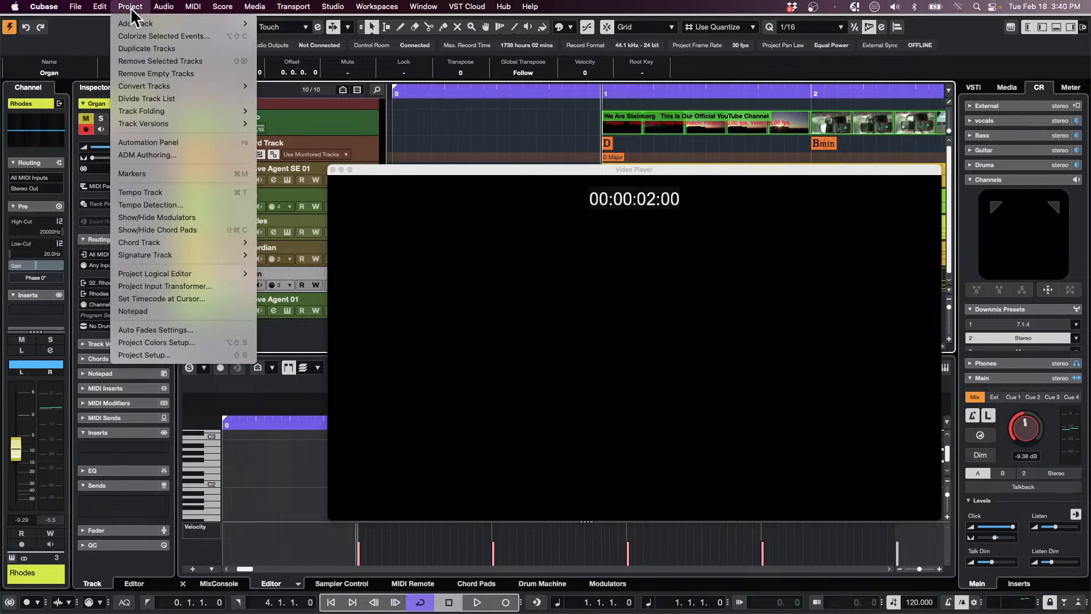
left_click(171, 293)
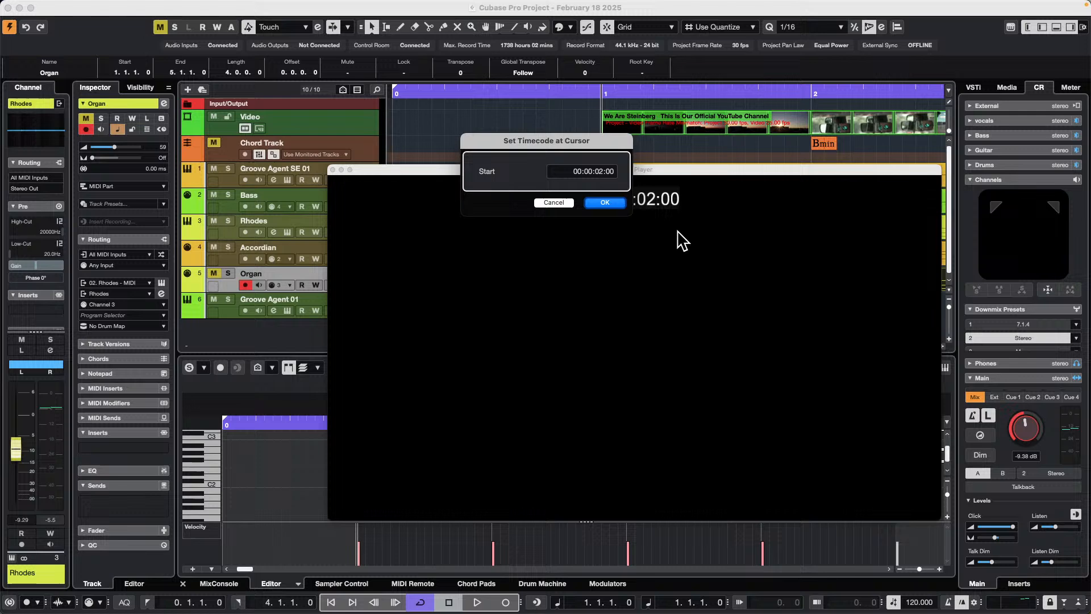
left_click(598, 172)
left_click(578, 172)
type("01:00:00")
left_click(604, 202)
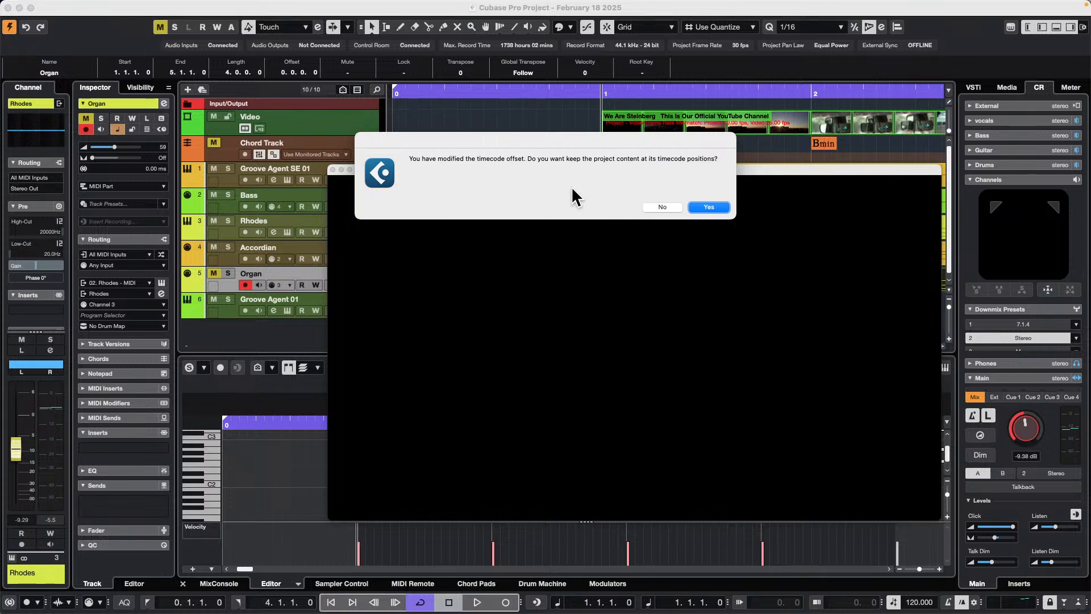
left_click(664, 207)
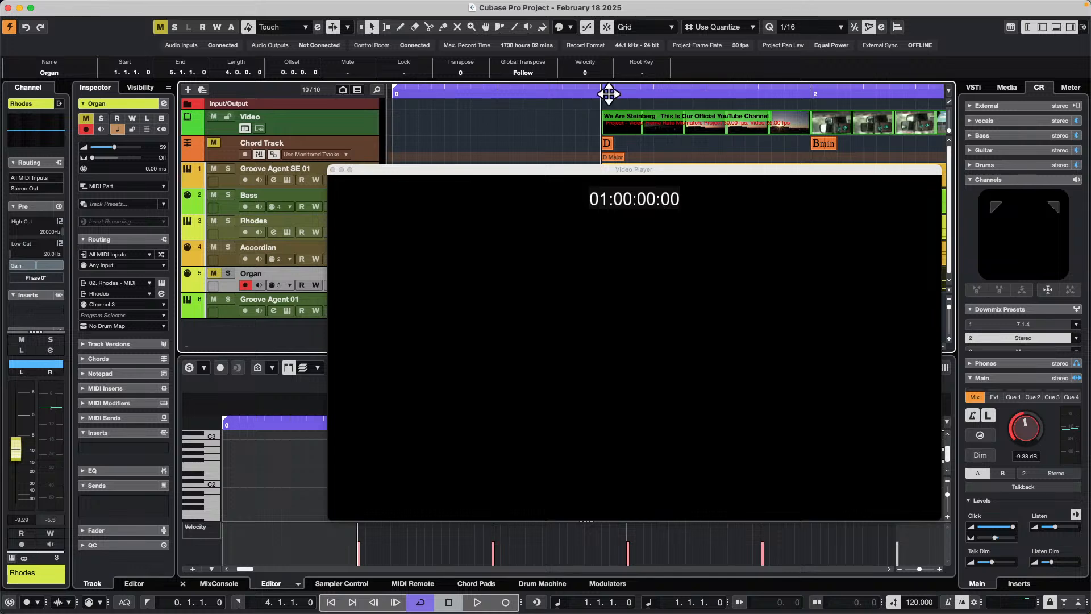
Play the video from bar 1 to check its timecode, and select the Rhodes track
key("l")
key("space")
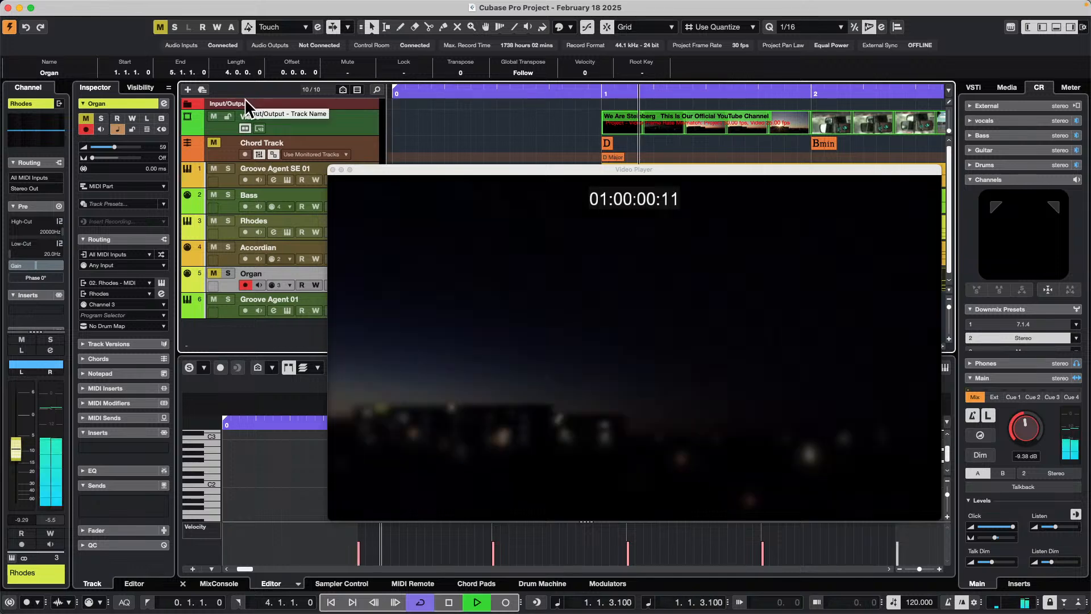
key("space")
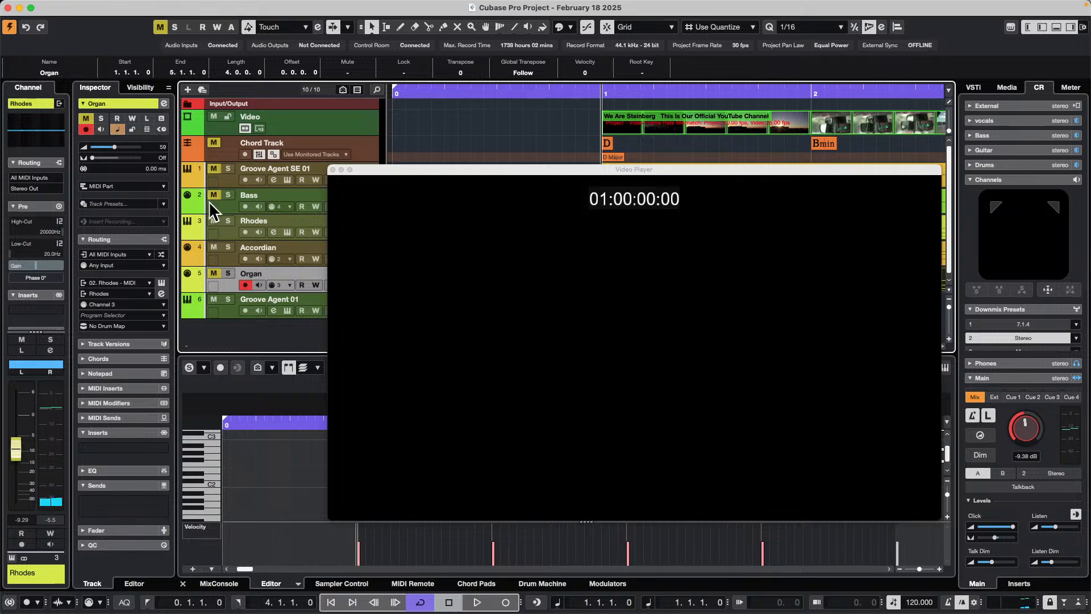
left_click(212, 227)
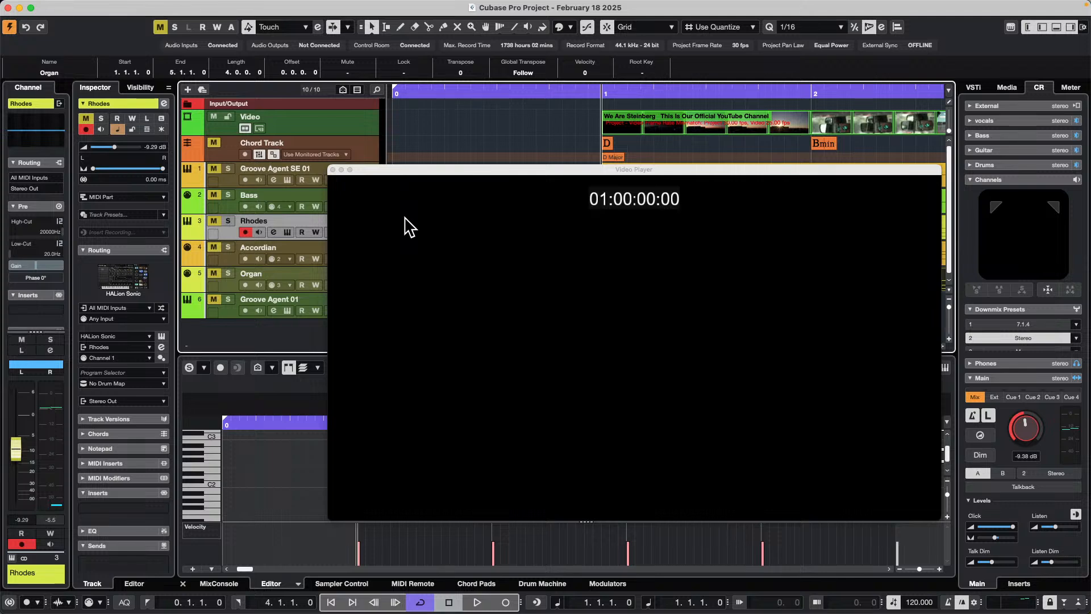
Compare the video timecode at the project start and at bar 1, playing from bar 1 twice and returning to the project start
key("Home")
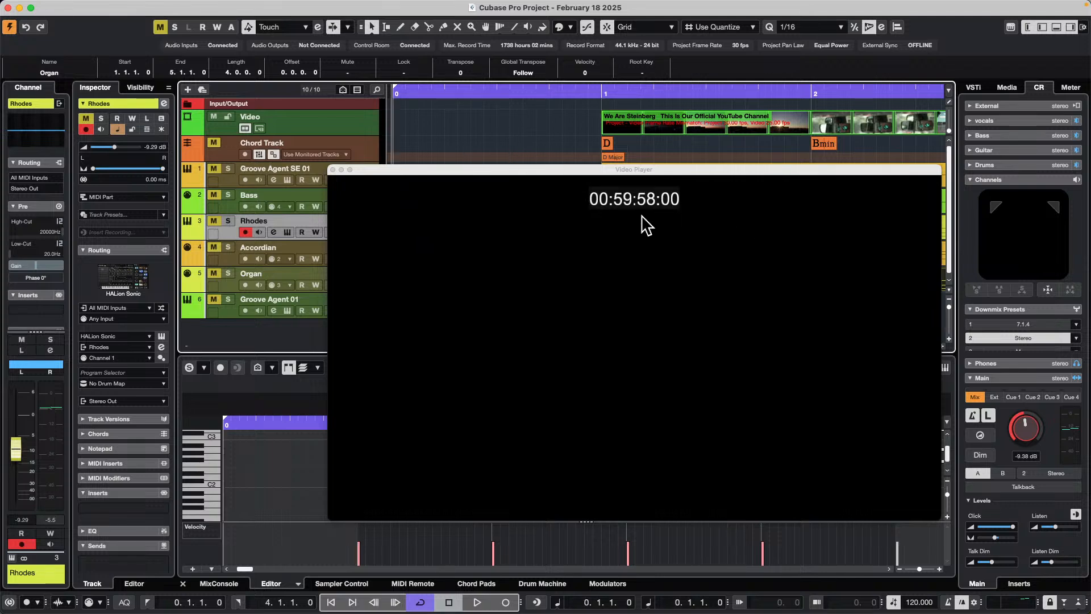
key("l")
key("space")
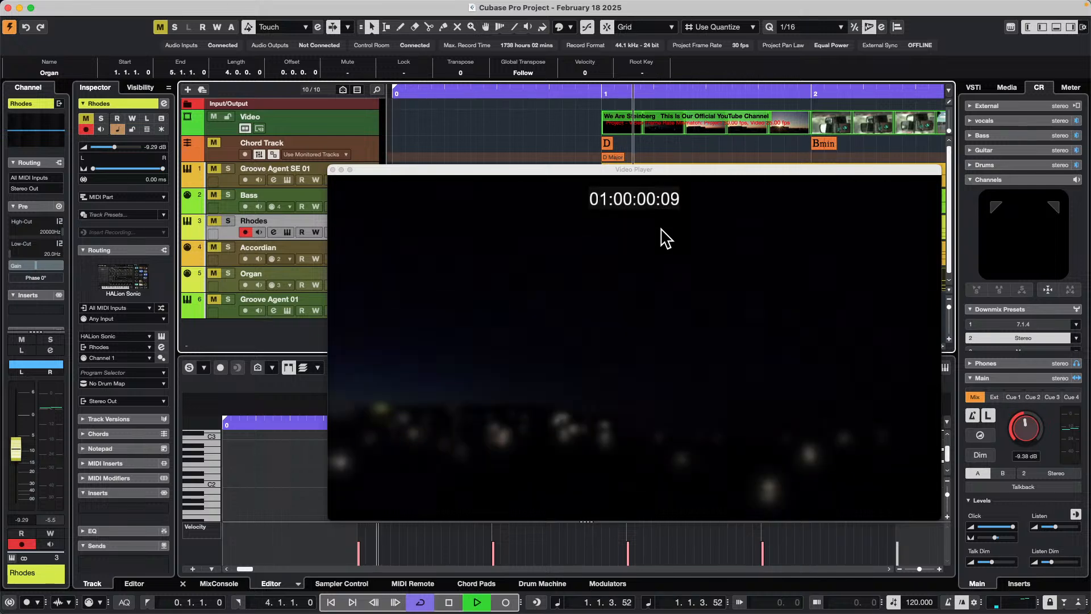
key("space")
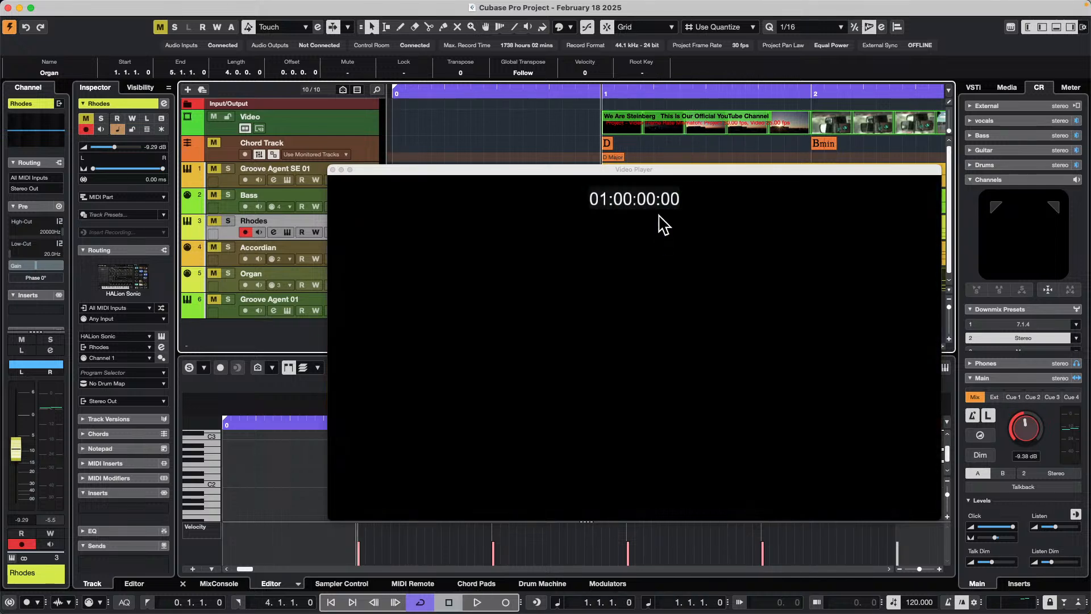
key("Home")
key("l")
key("space")
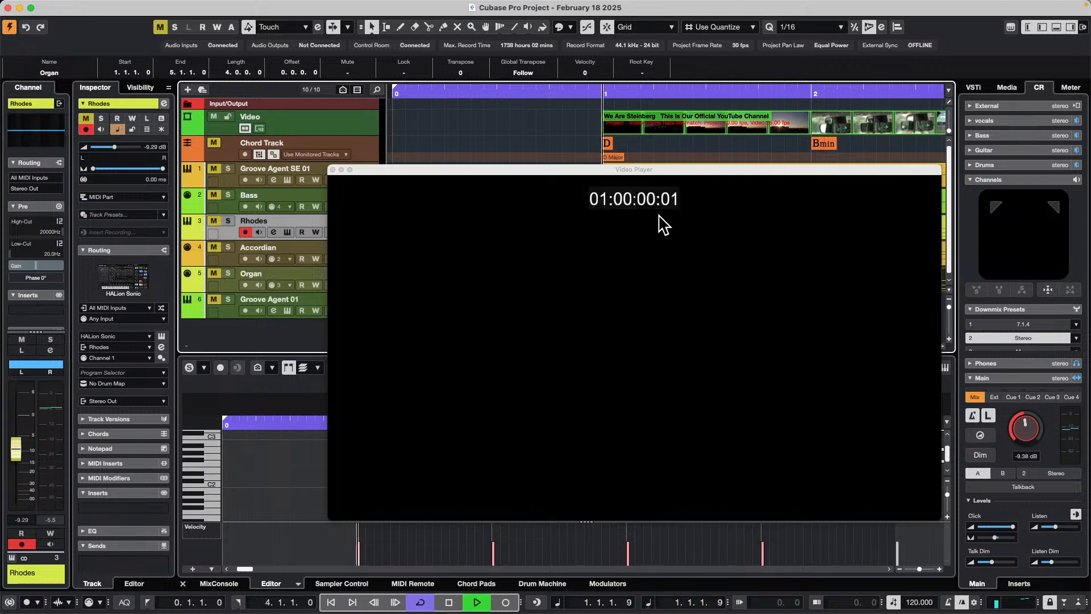
key("KP_Decimal")
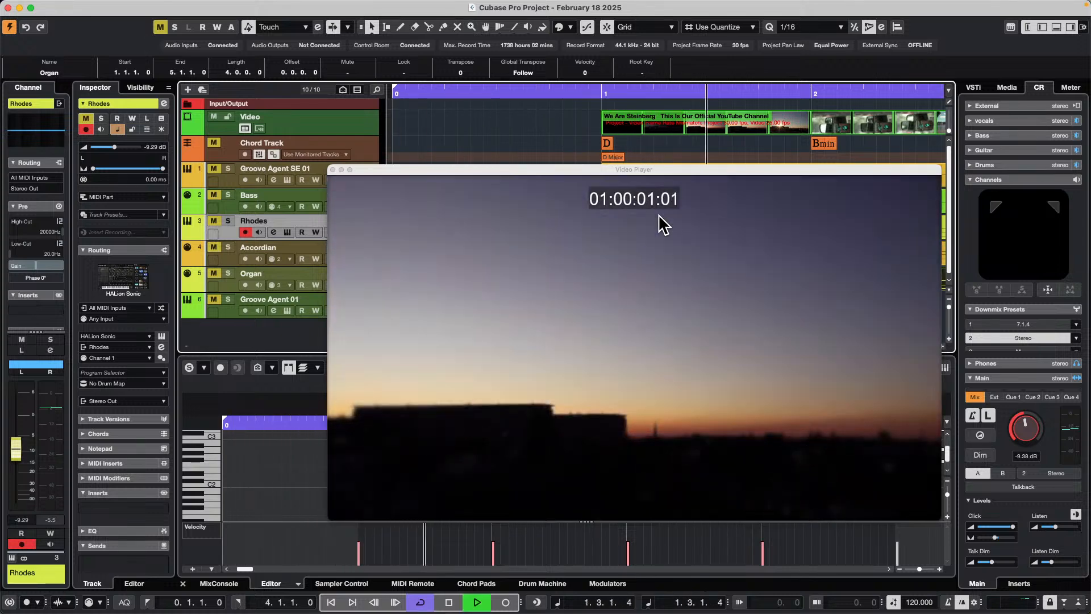
key("space")
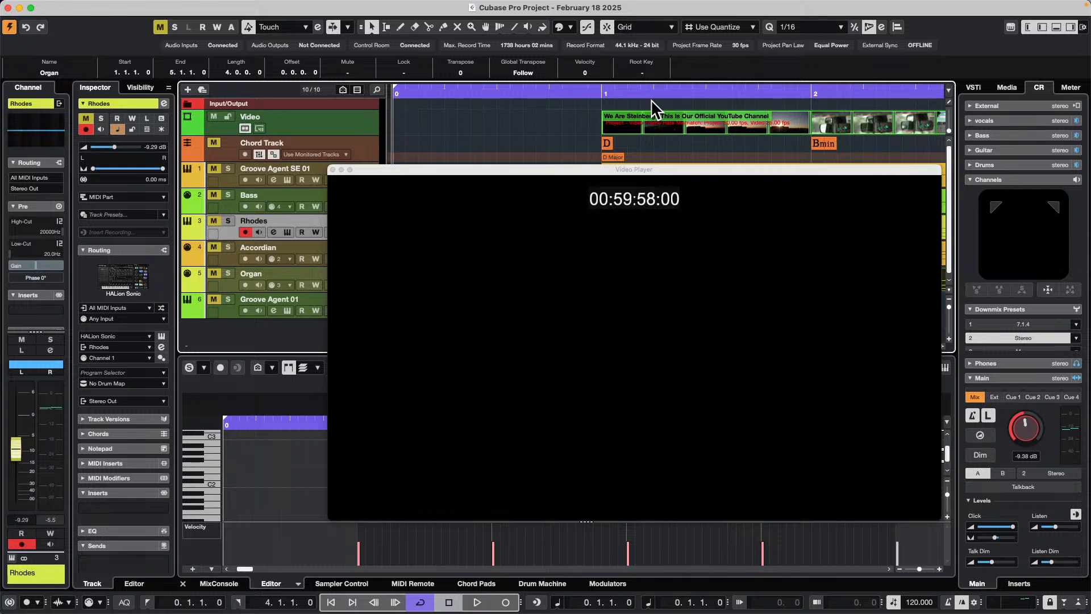
Place the cursor at bar 1 and check the start time and time offset in the Project Setup
left_click(605, 92)
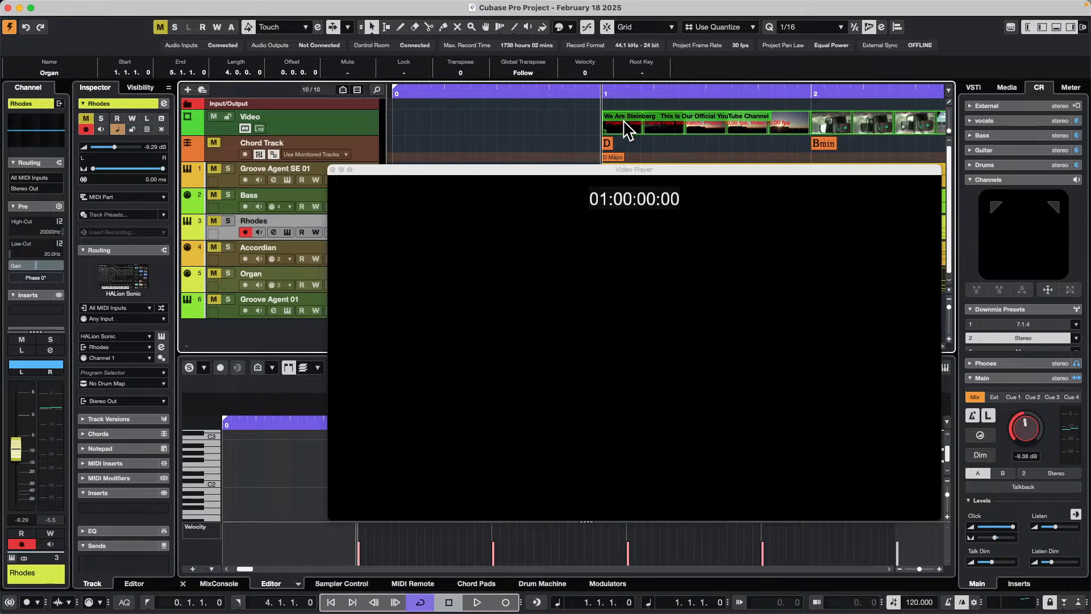
key("shift+s")
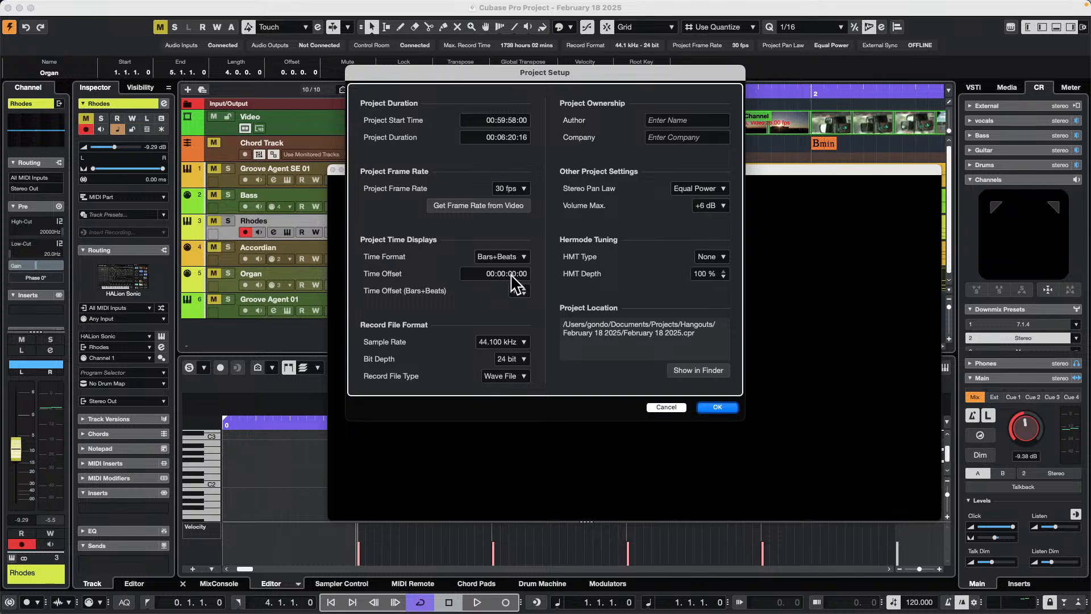
left_click(664, 407)
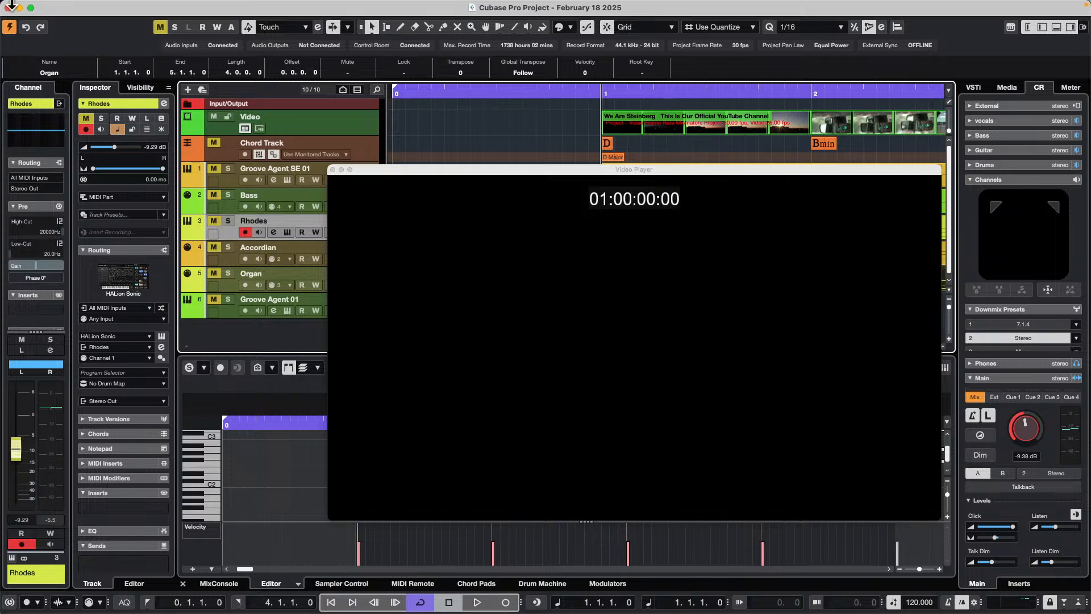
mouse_move(12, 5)
left_click(130, 7)
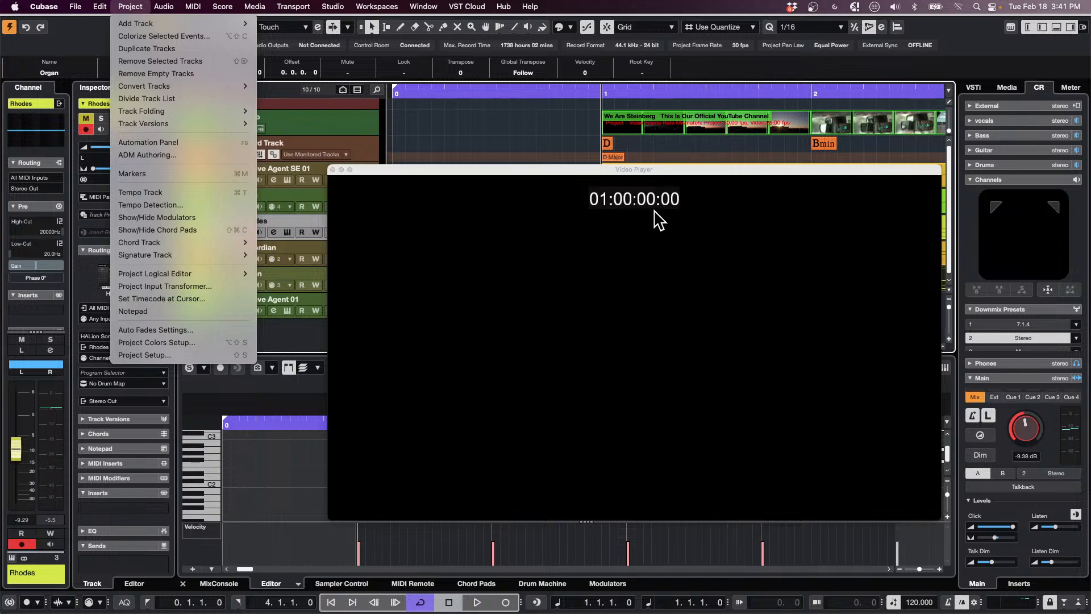
left_click(546, 94)
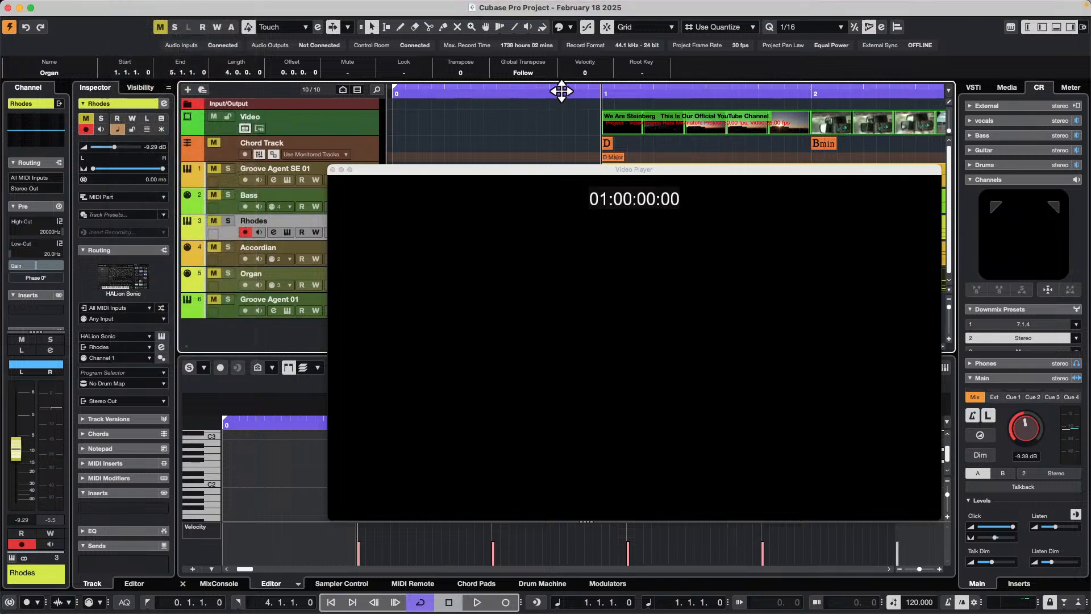
Return to the project start and play the video from there to check its timecode against the timeline
left_click_drag(560, 91, 245, 92)
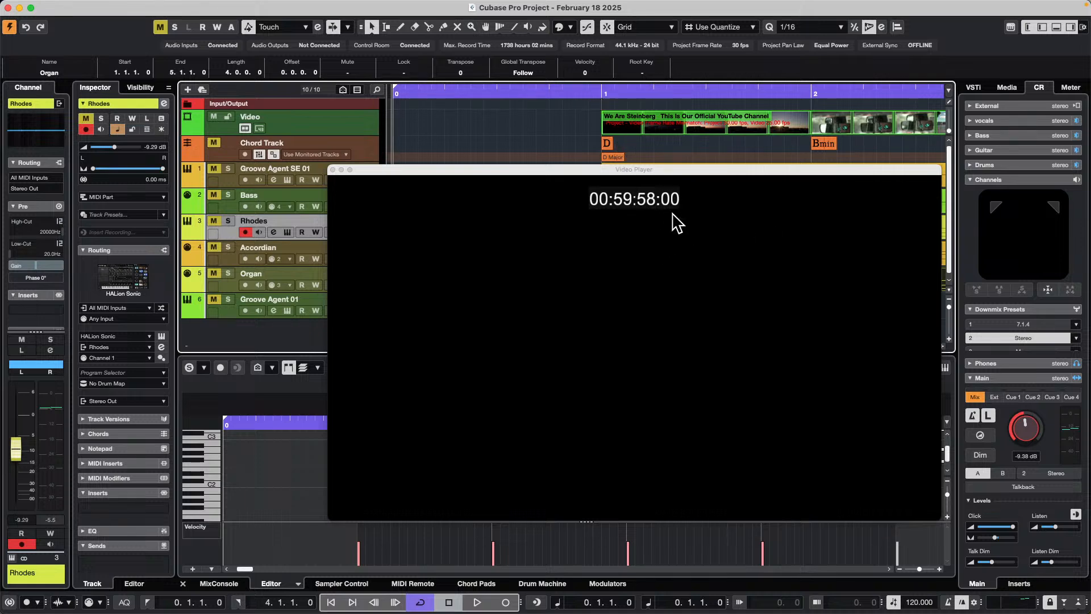
key("space")
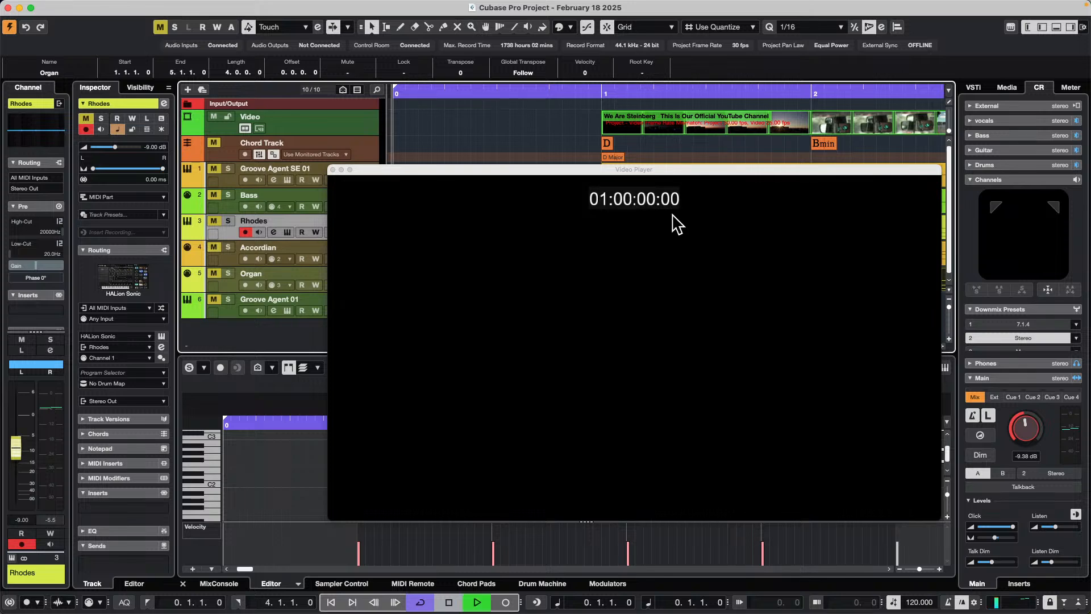
key("space")
key("KP_Decimal")
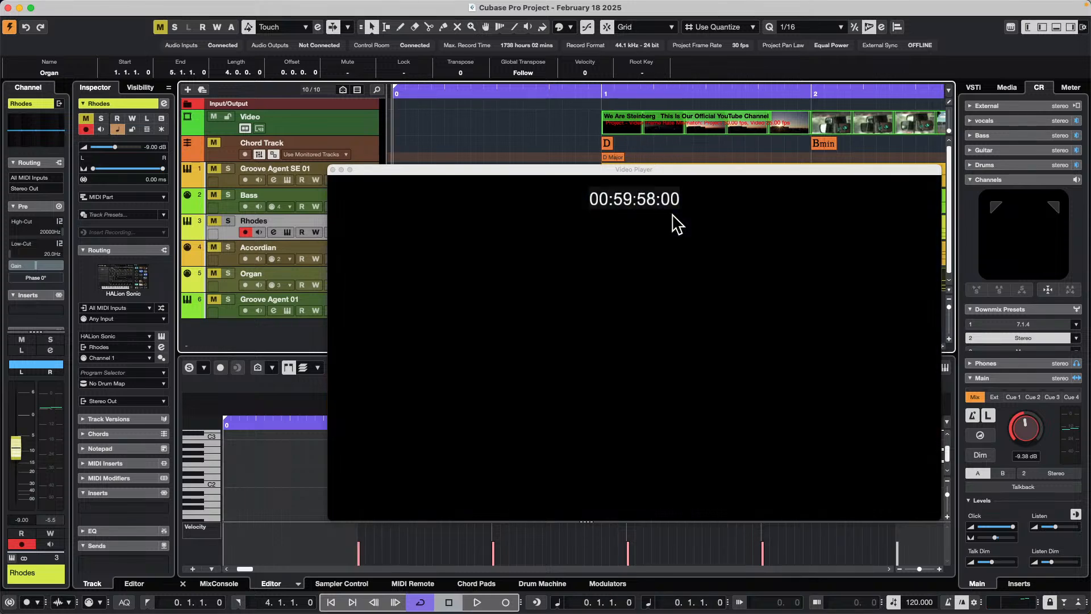
key("space")
key("KP_Decimal")
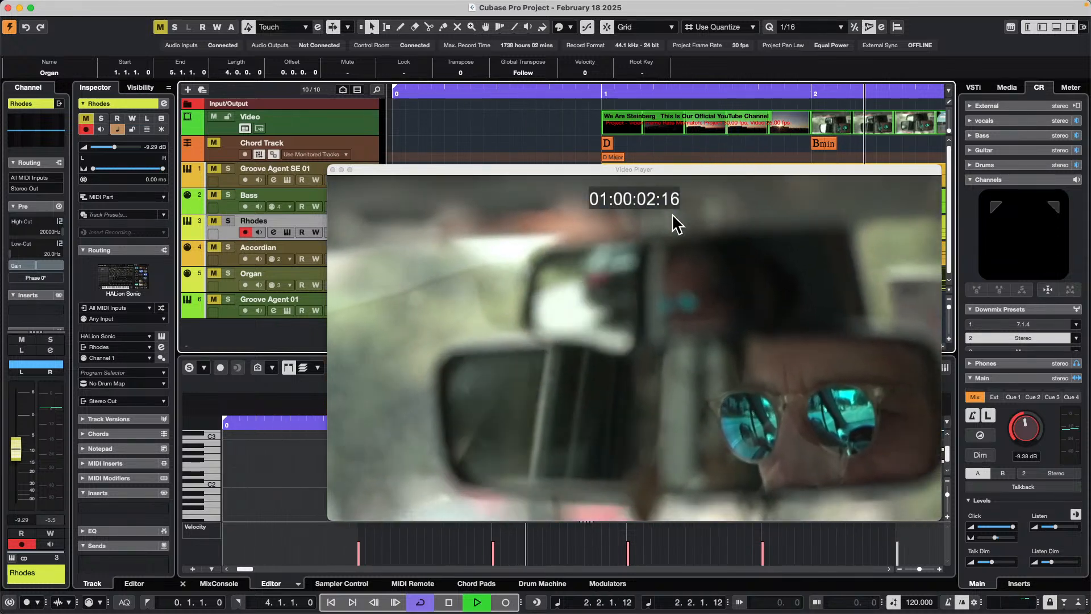
key("space")
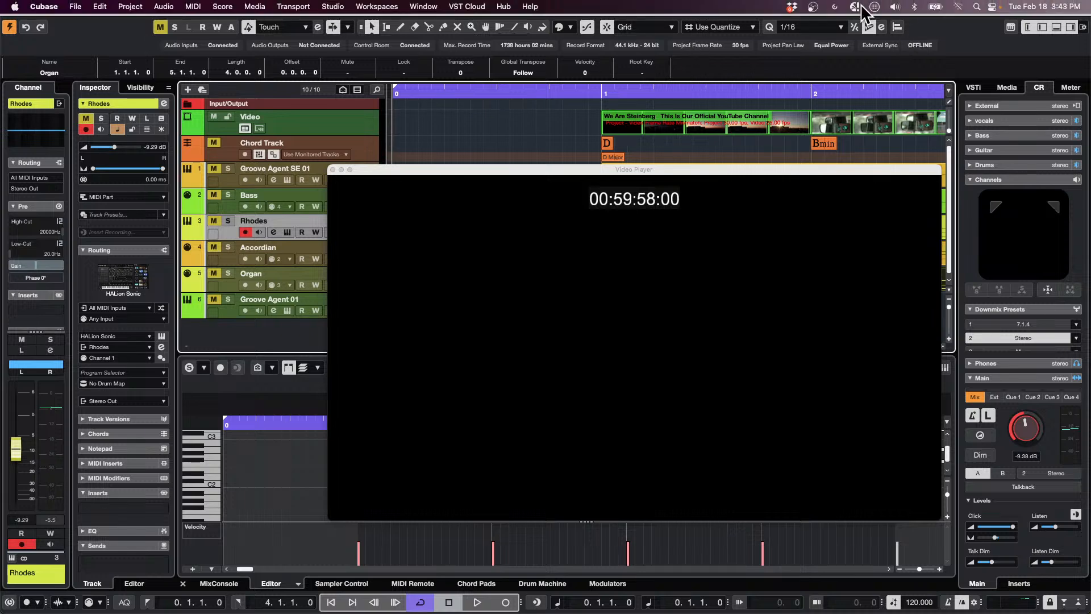
Review the available system sound output devices without changing the selected one
left_click(898, 6)
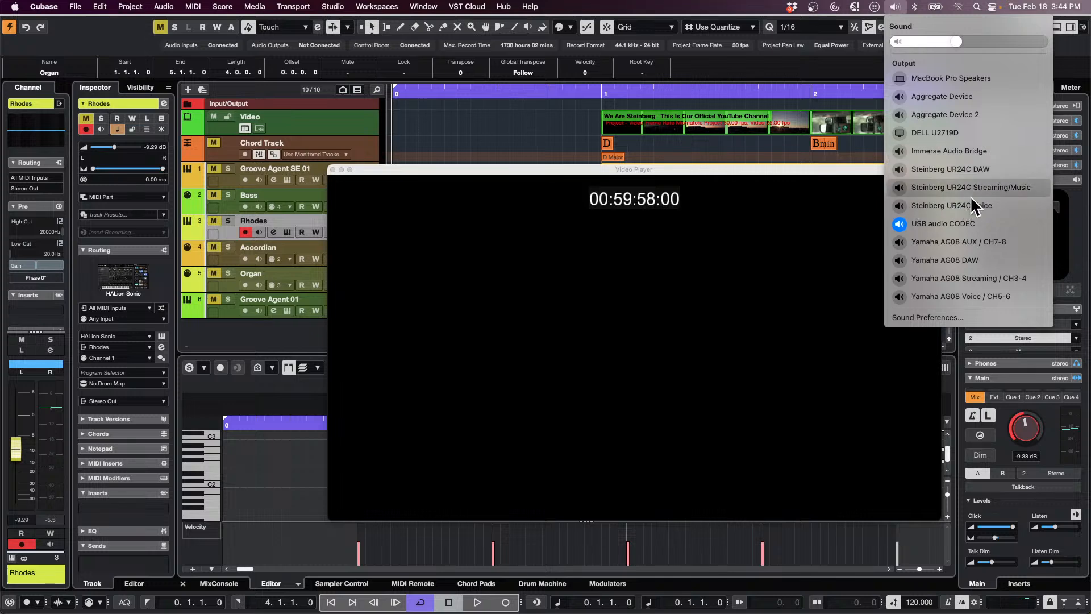
left_click(545, 122)
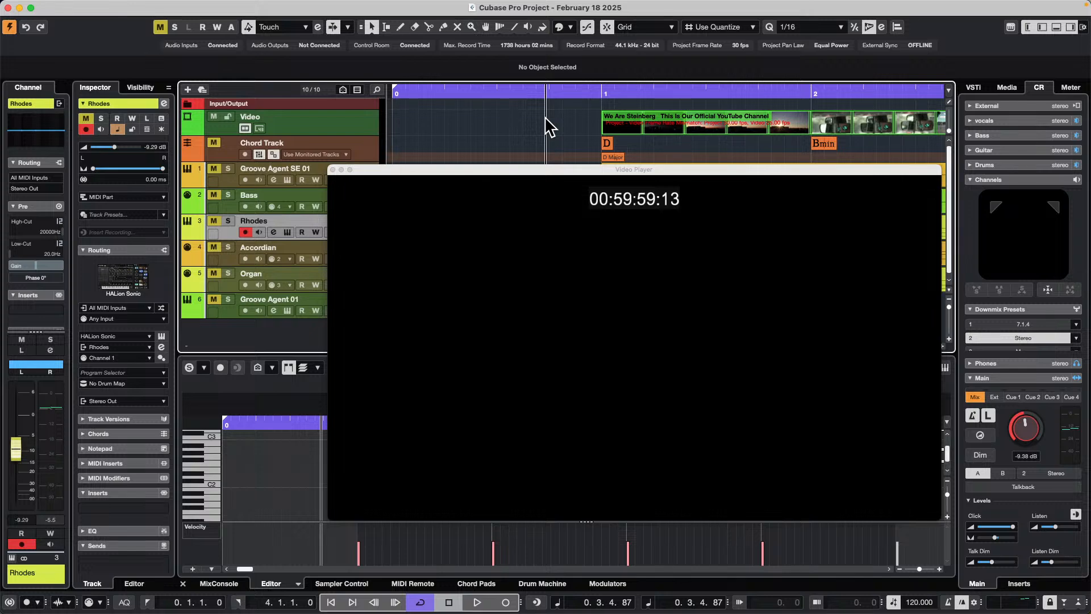
Close the video player, switch to the open project "unmix SL 11" and activate it
left_click(333, 169)
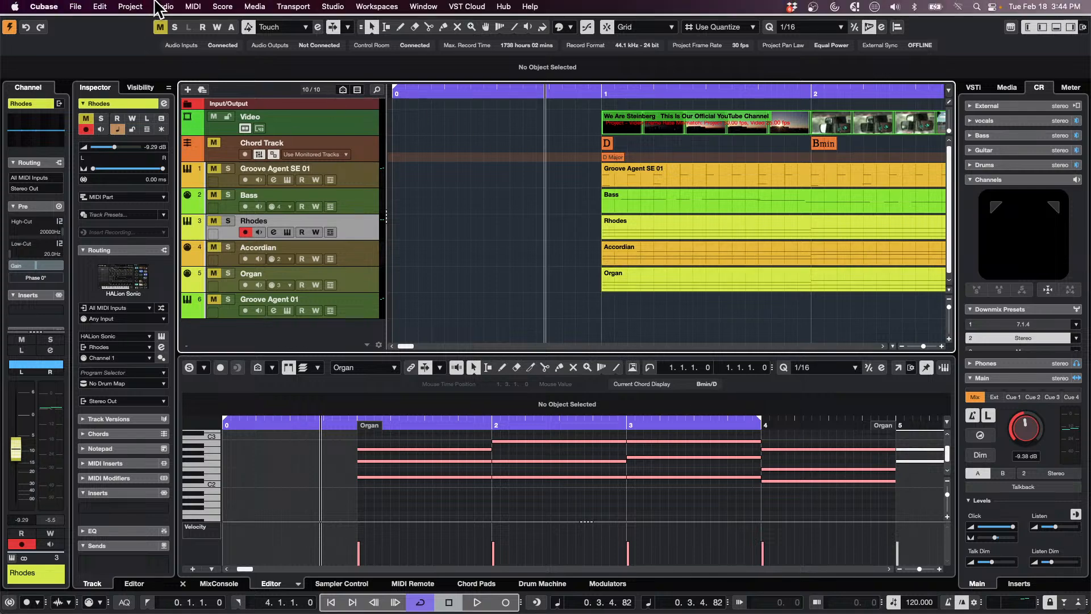
left_click(432, 6)
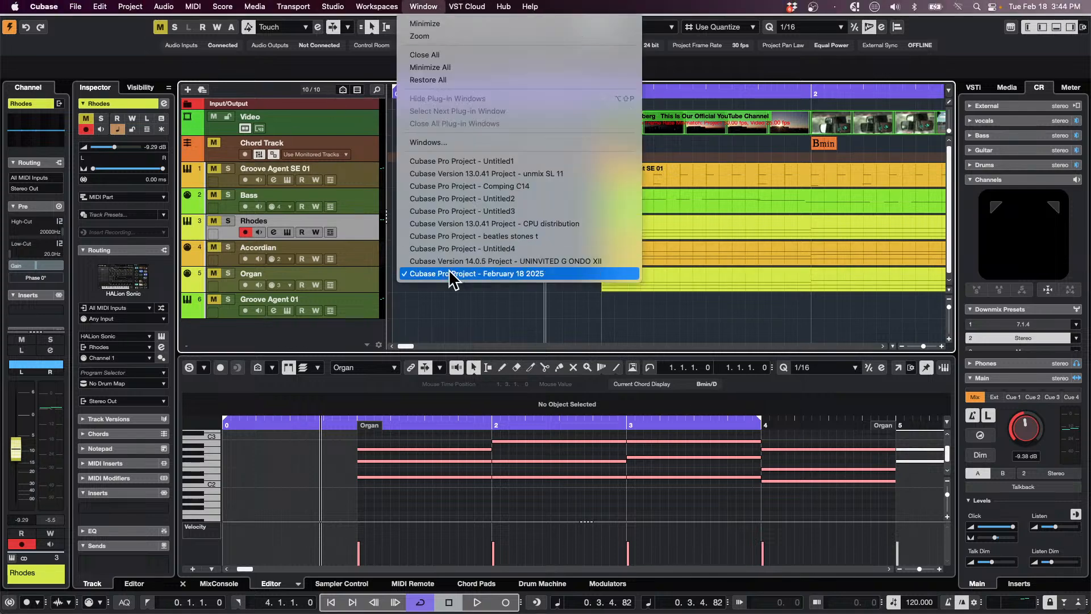
left_click(565, 175)
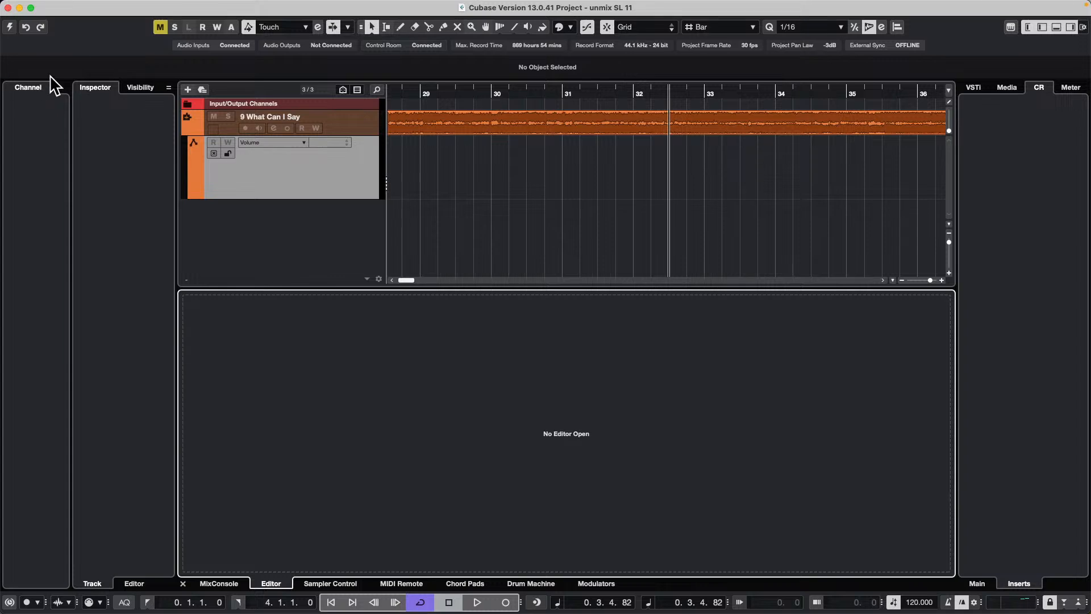
left_click(9, 26)
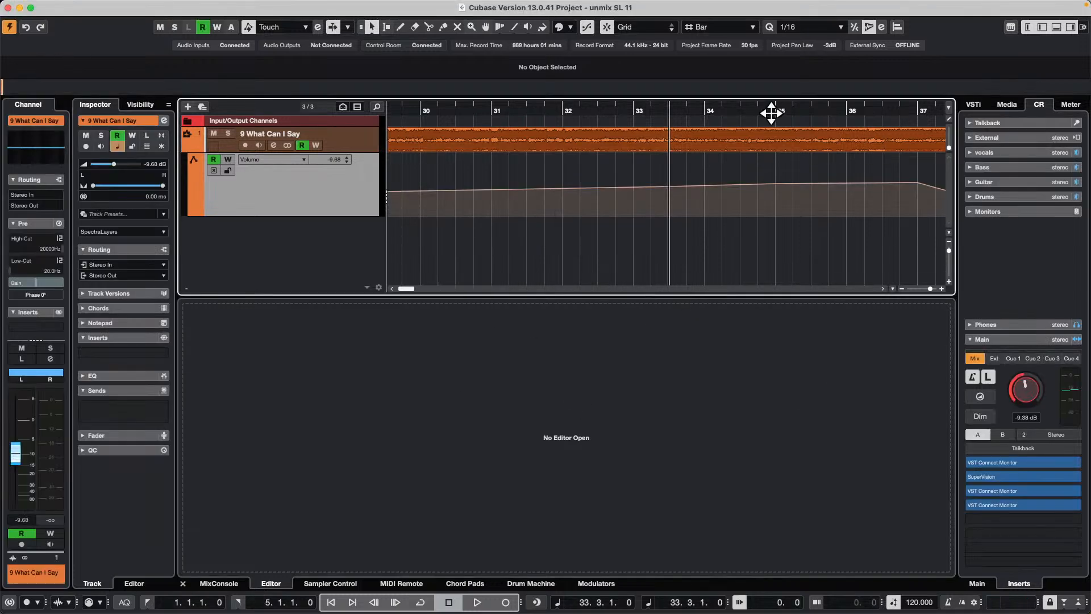
Open the "9 What Can I Say" audio event in the SpectraLayers editor
left_click(682, 137)
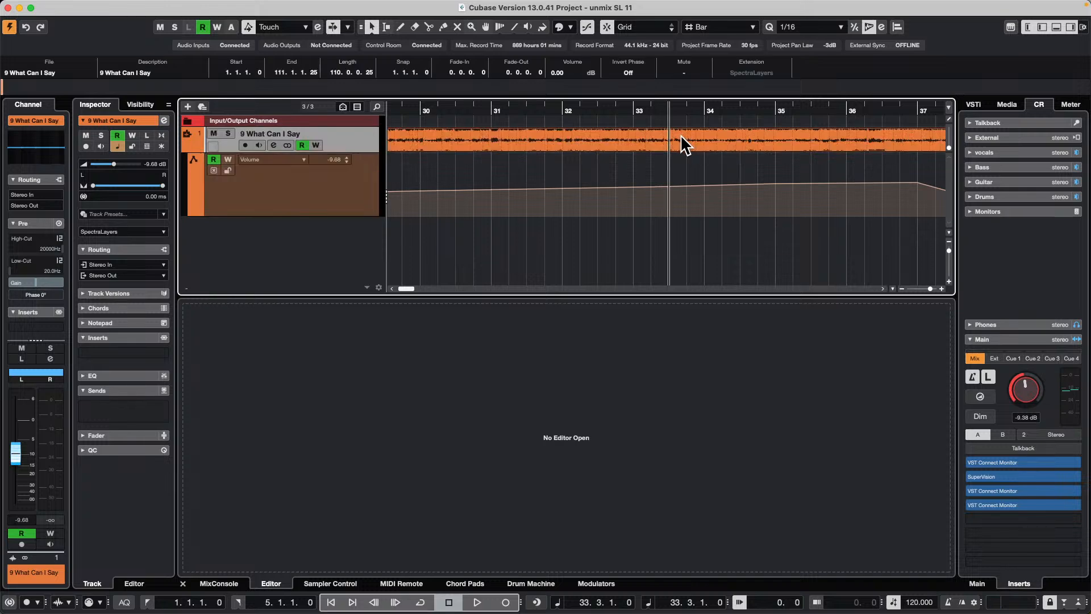
double_click(680, 134)
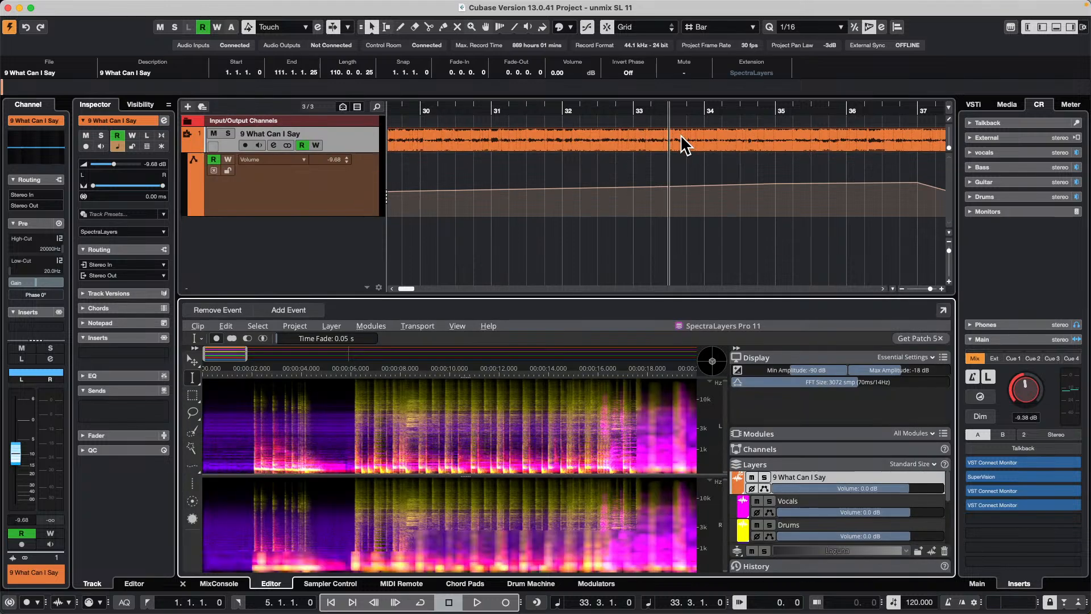
Try to place the Vocals layer on a new track at the current cursor position, and undo it
left_click(838, 502)
left_click_drag(838, 496, 297, 245)
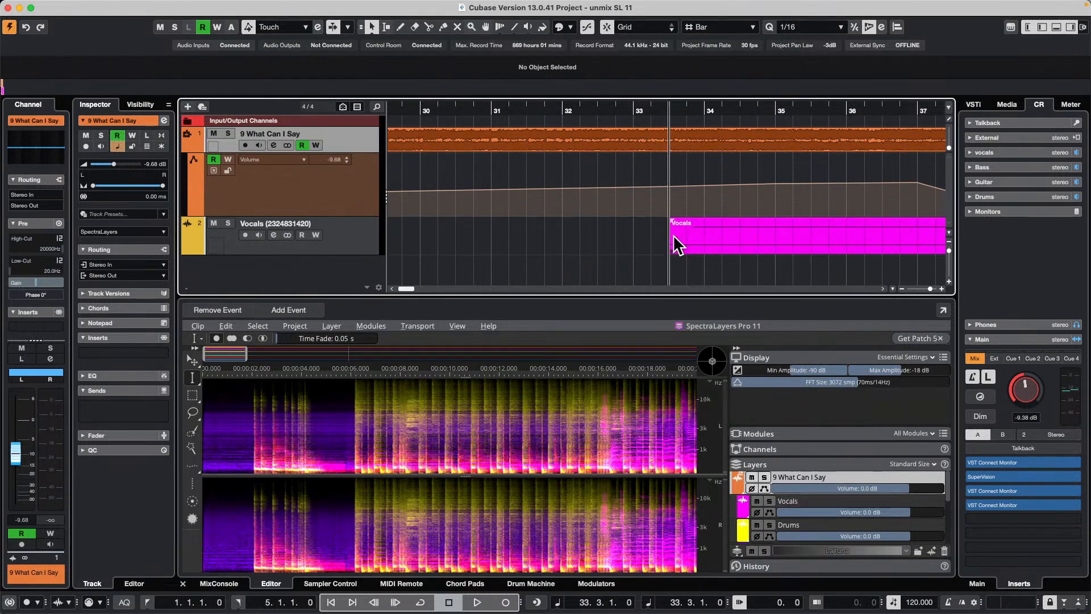
key("super+z")
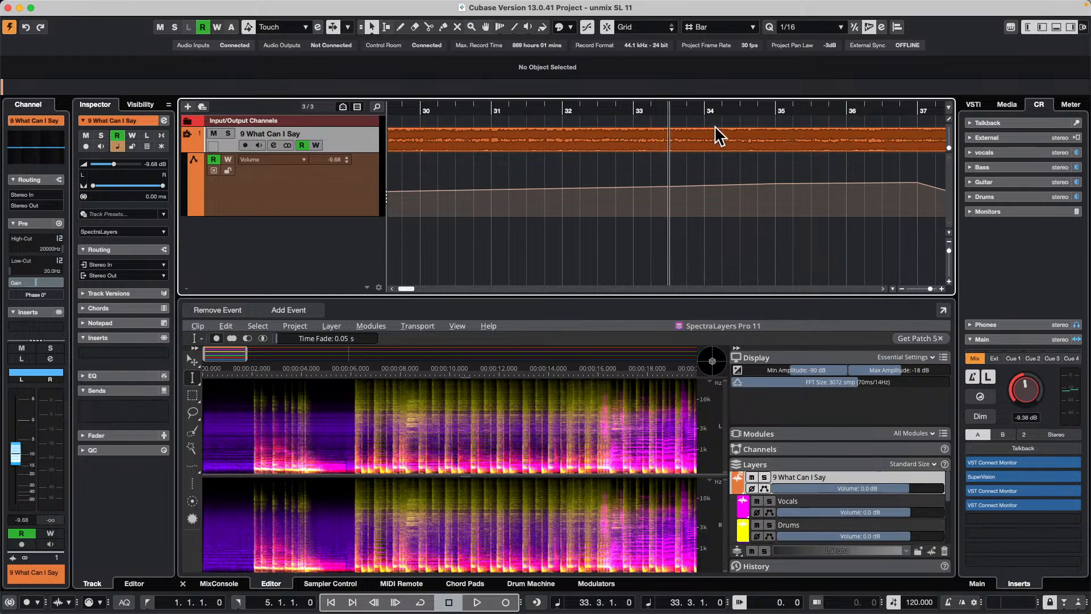
Return to the project start and place the Vocals layer from SpectraLayers on a new track below the original audio
key("space")
key("space")
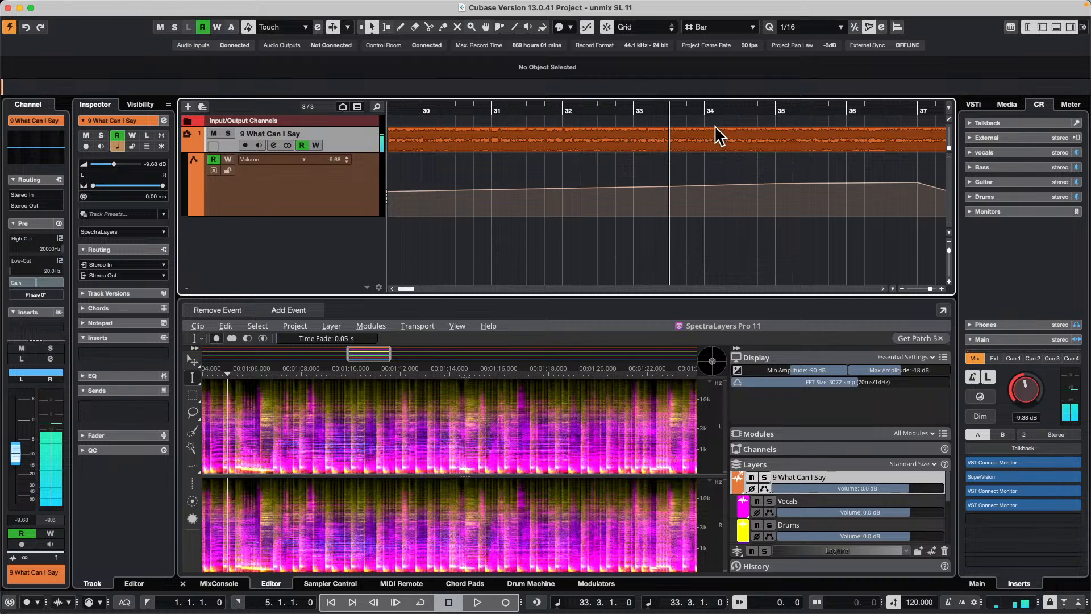
key("Home")
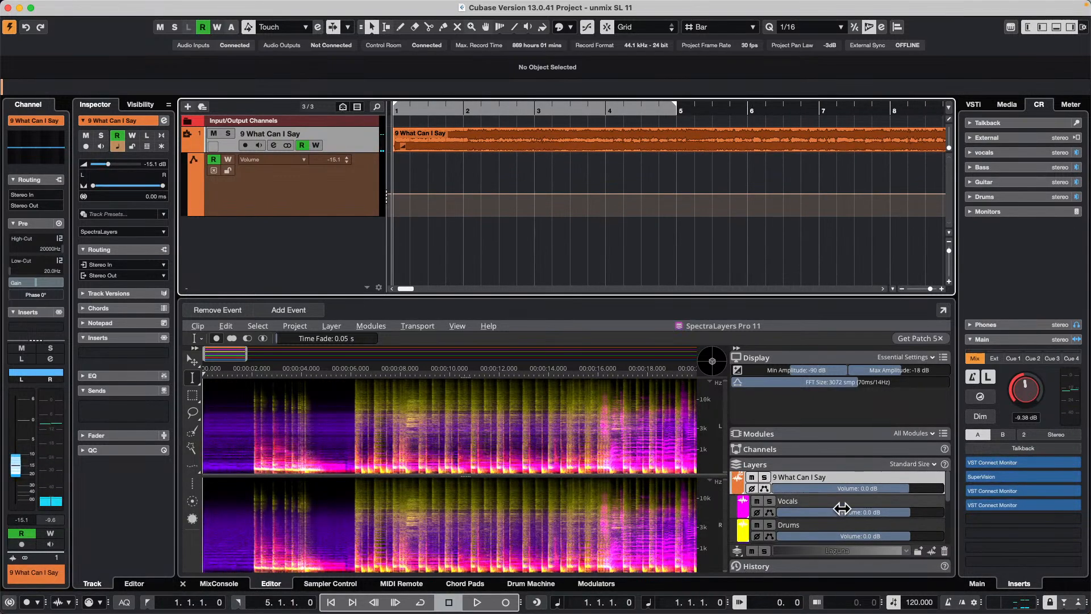
left_click_drag(841, 511, 259, 227)
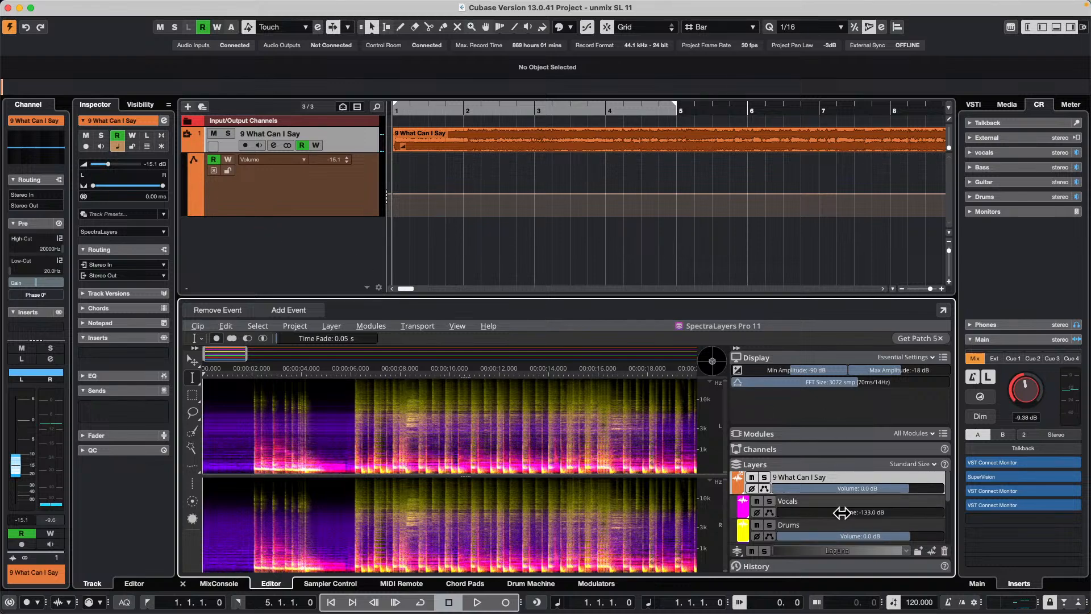
left_click_drag(844, 500, 340, 276)
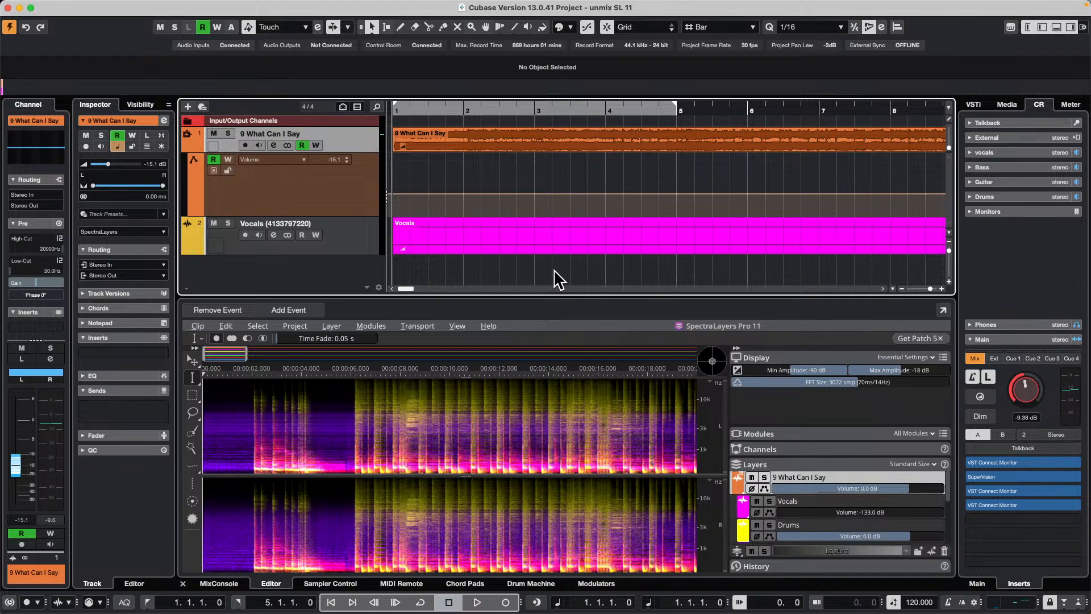
left_click_drag(529, 113, 534, 49)
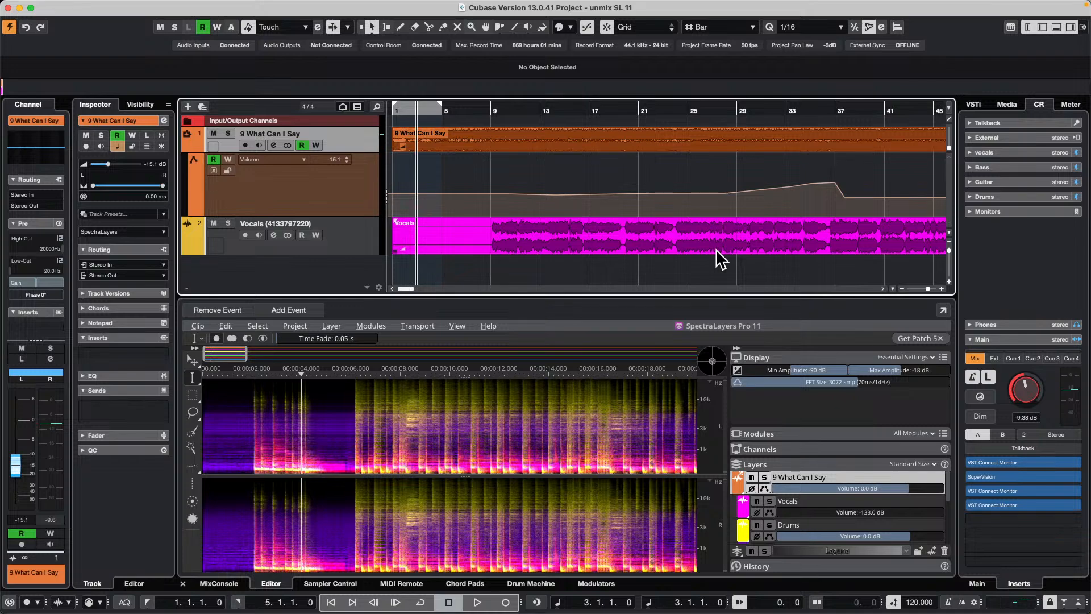
Create a new empty project in the "February 18 2025" folder
mouse_move(509, 6)
left_click(75, 7)
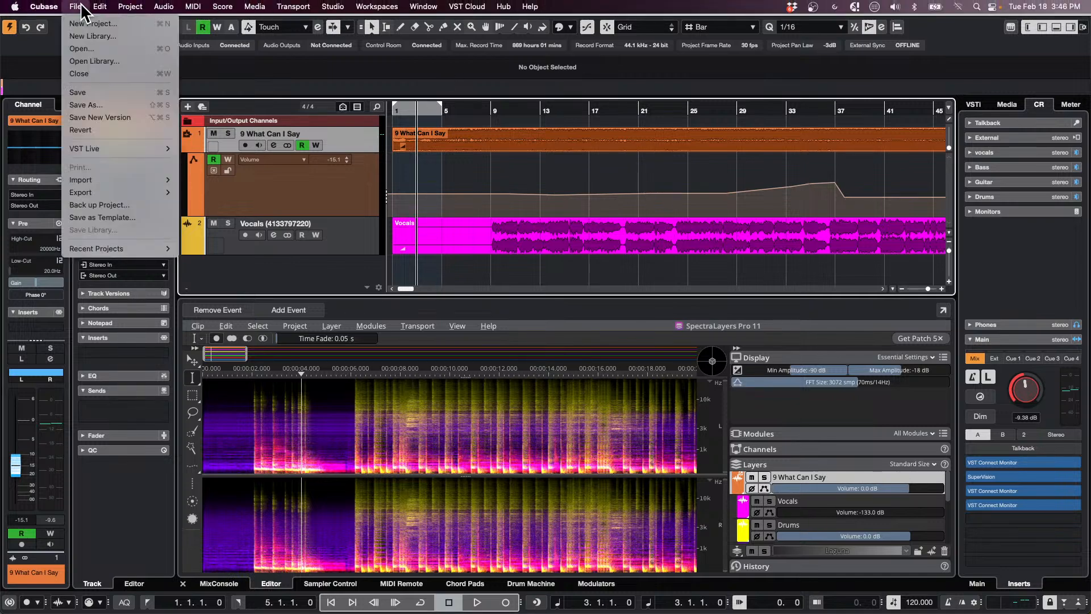
left_click(101, 28)
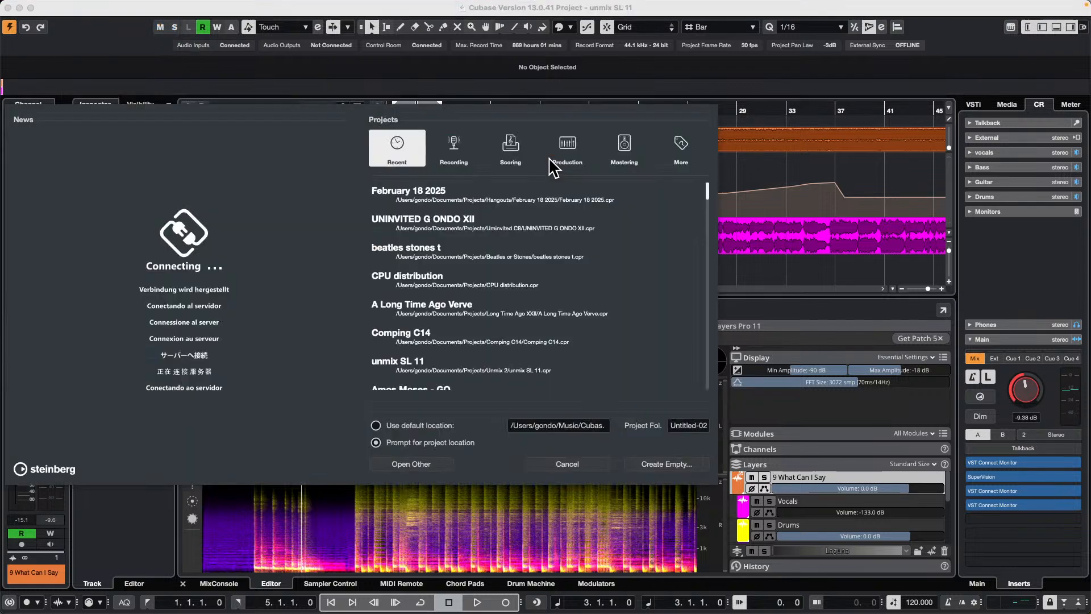
left_click(672, 472)
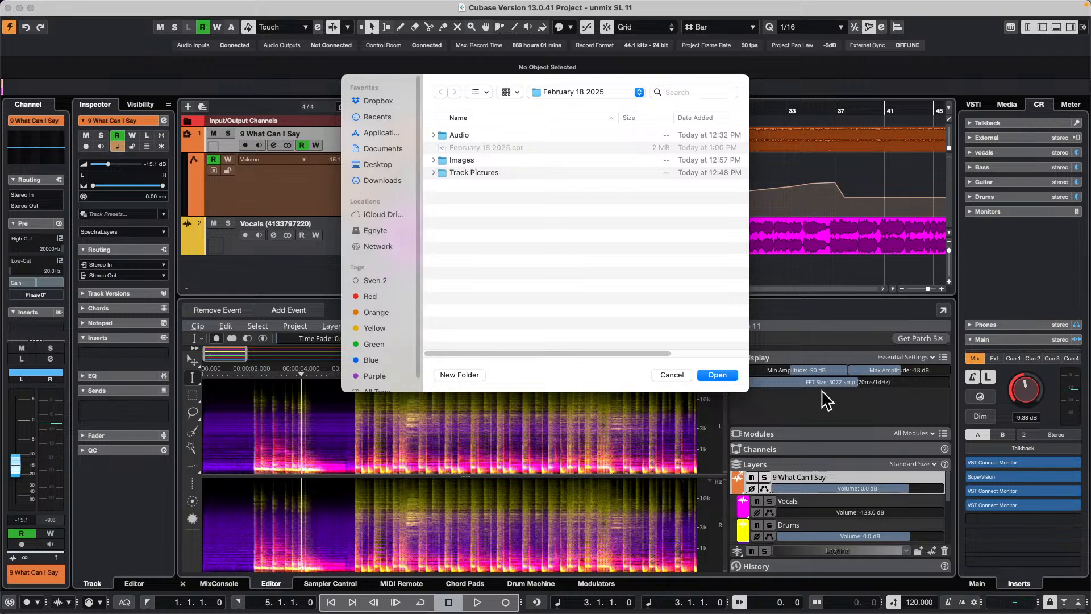
left_click(717, 375)
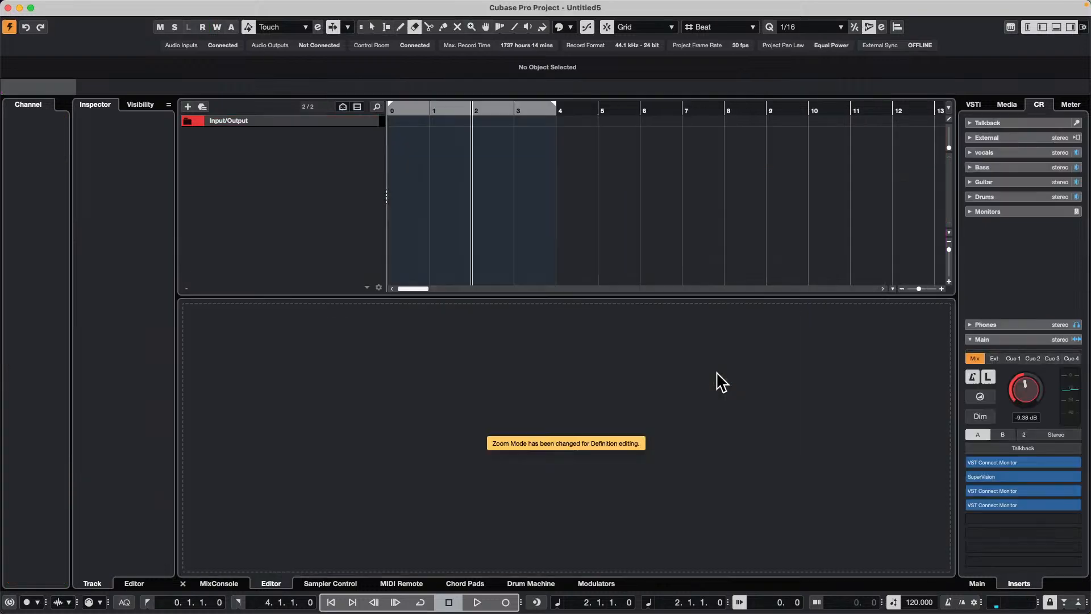
Add one instrument track using Groove Agent with Stereo Out as its output, and close the plug-in window
right_click(312, 164)
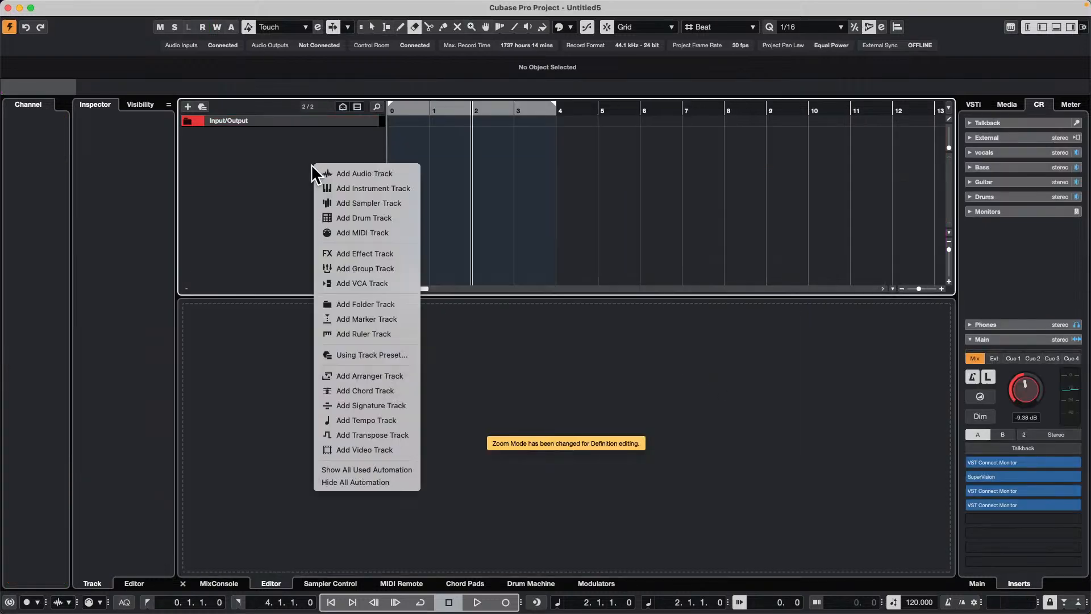
left_click(340, 188)
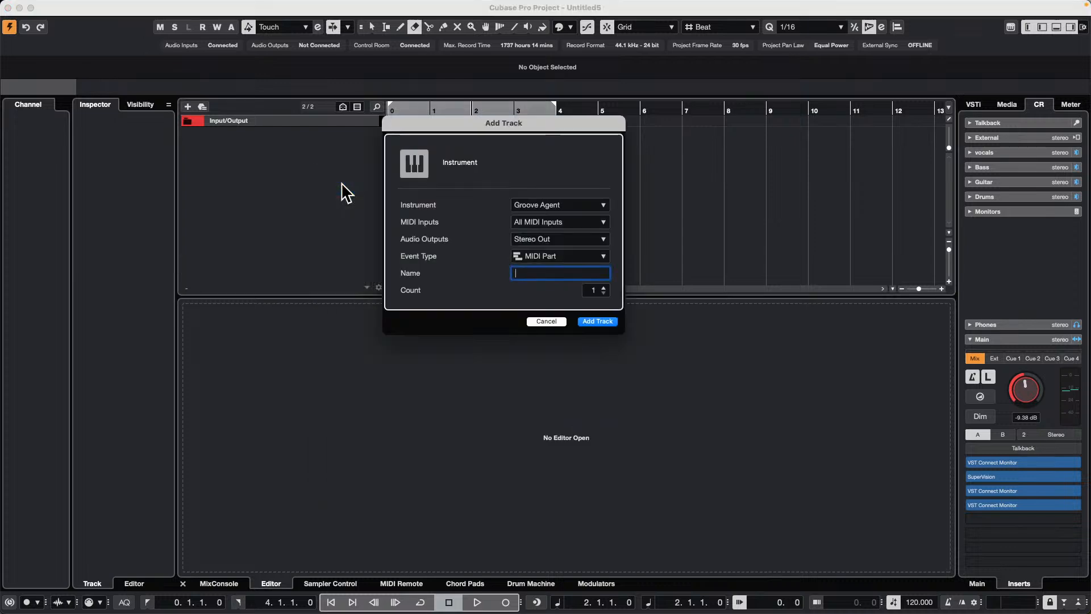
key("Return")
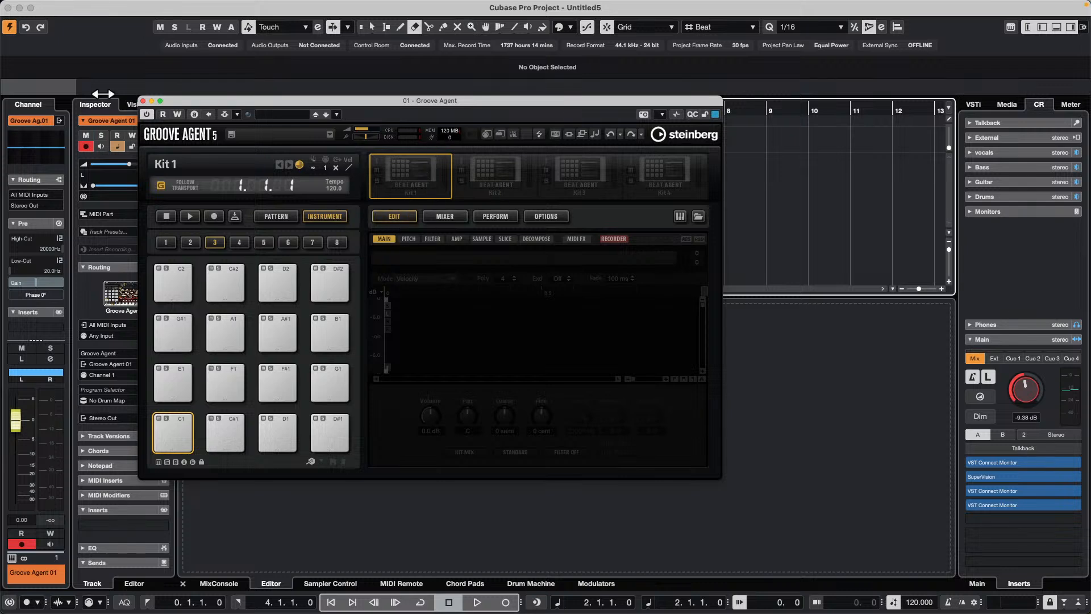
left_click(142, 100)
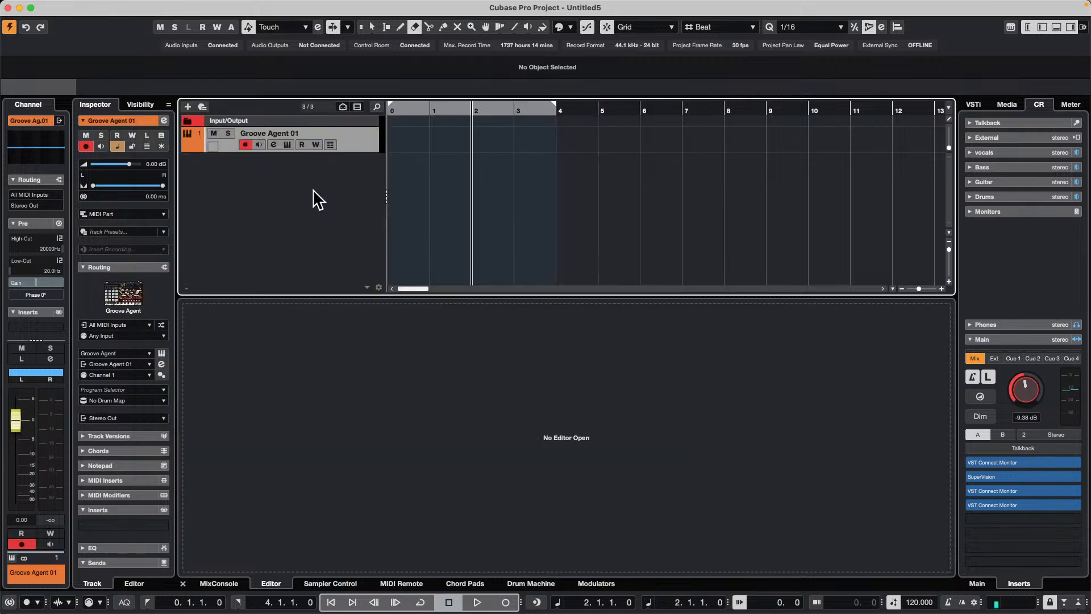
Add a second instrument track using Groove Agent SE
right_click(287, 182)
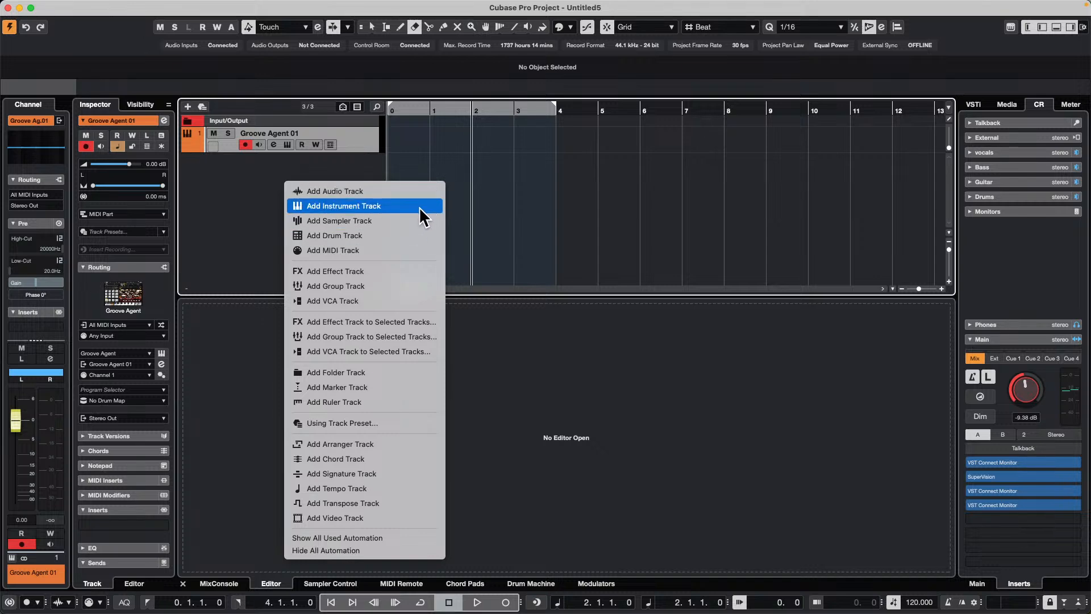
left_click(418, 206)
left_click(554, 211)
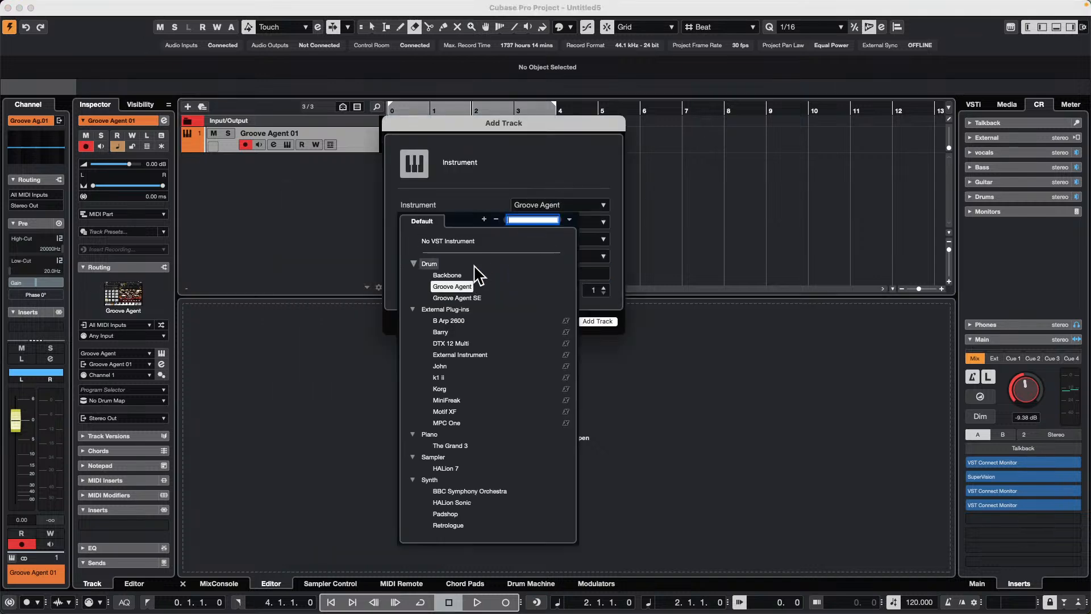
left_click(456, 295)
key("Return")
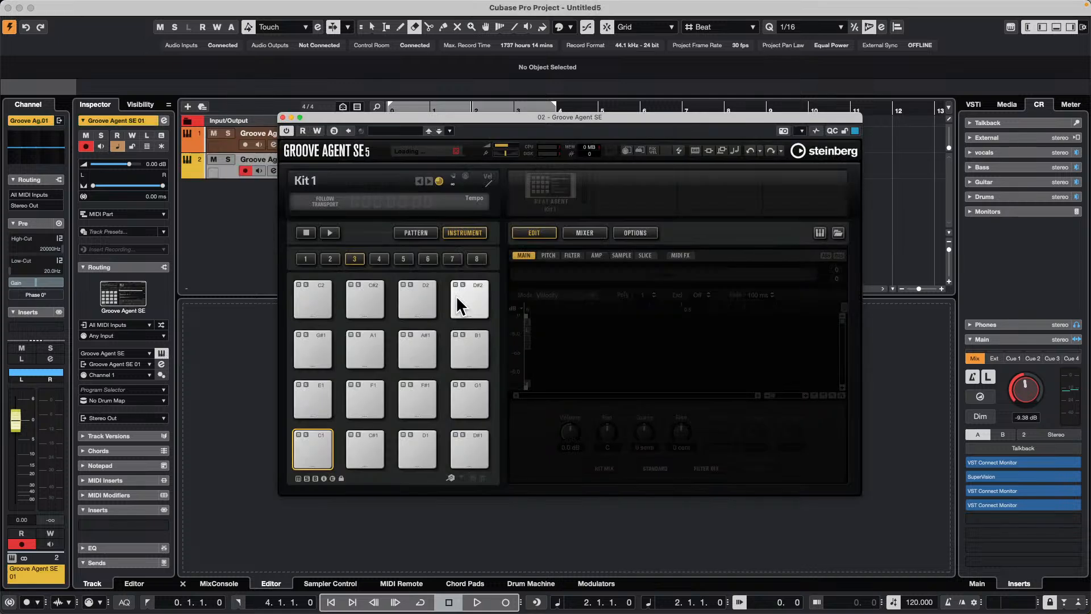
Load the "Greatly Reduced - Rods" kit with patterns from The Songwriter's library into Groove Agent SE
left_click(547, 214)
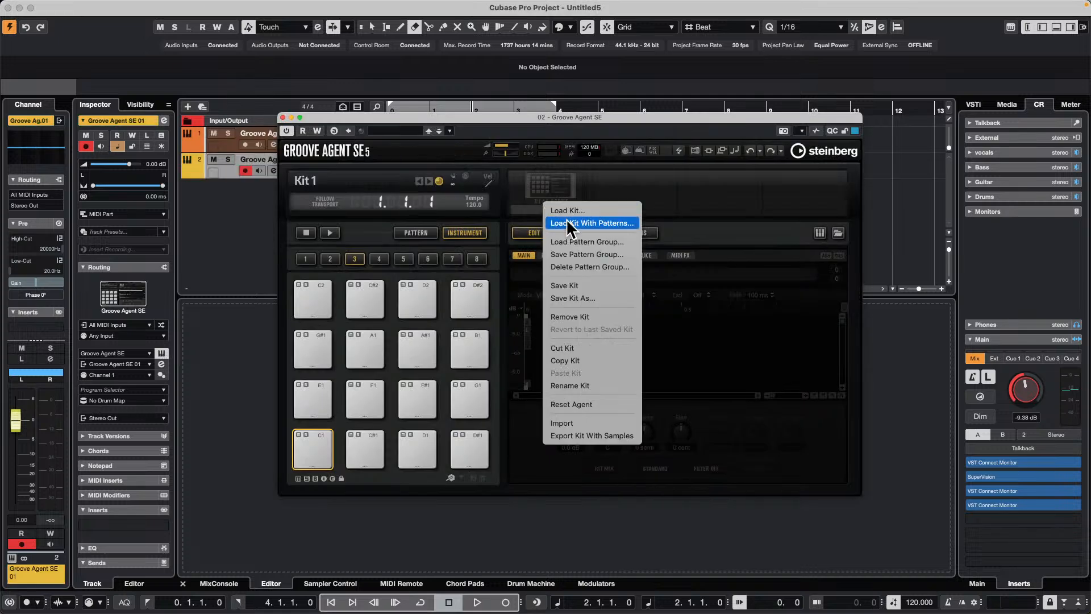
left_click(581, 222)
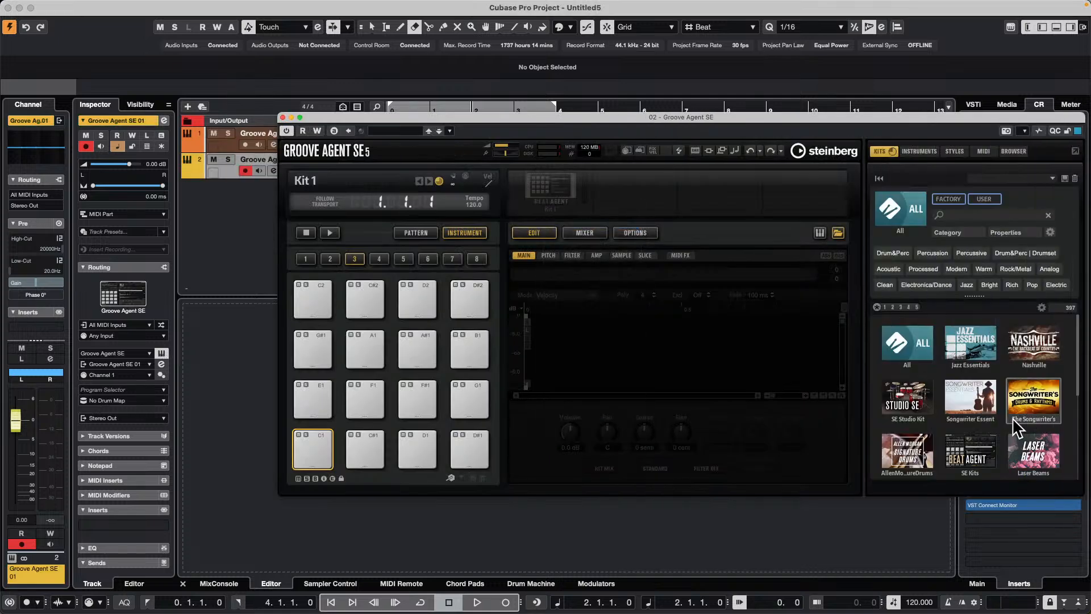
left_click(1031, 396)
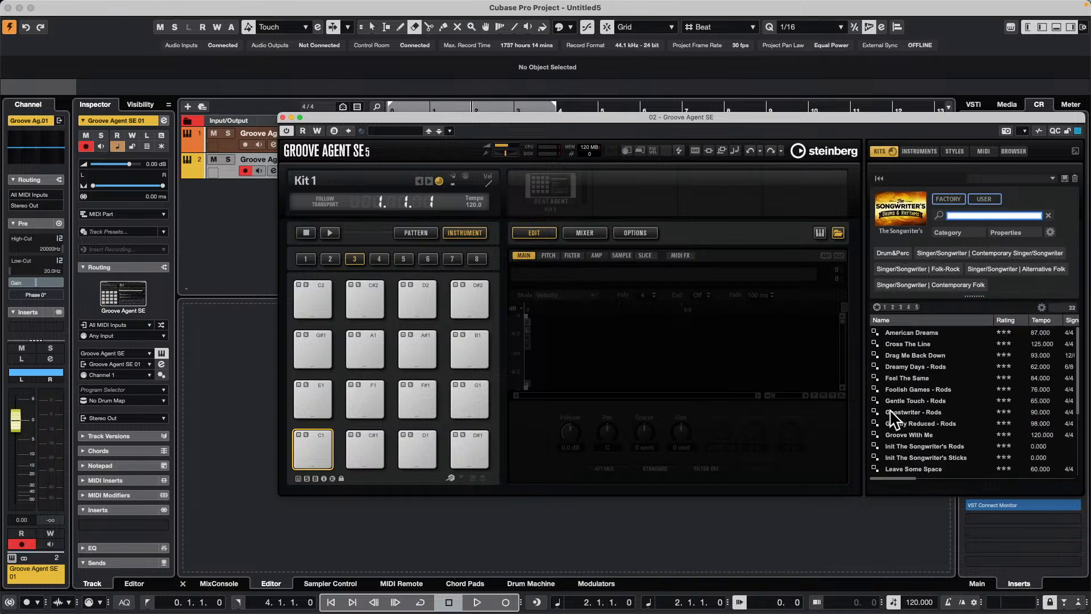
double_click(906, 422)
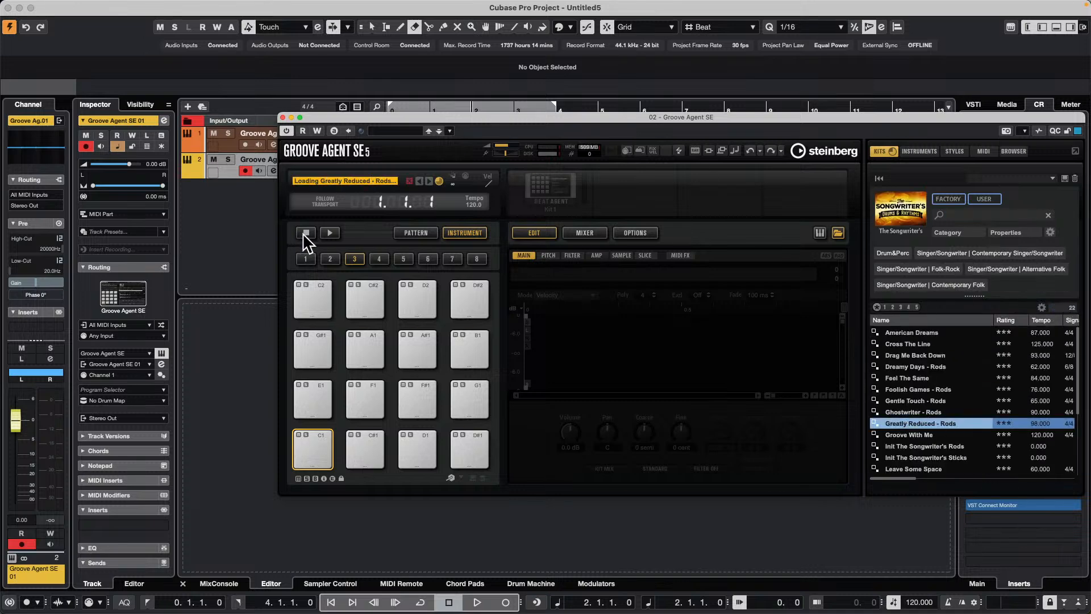
Show the kit's pattern pads, select Main 1 through Main 15, and set their complexity to 9 and intensity to 81.8
left_click(415, 234)
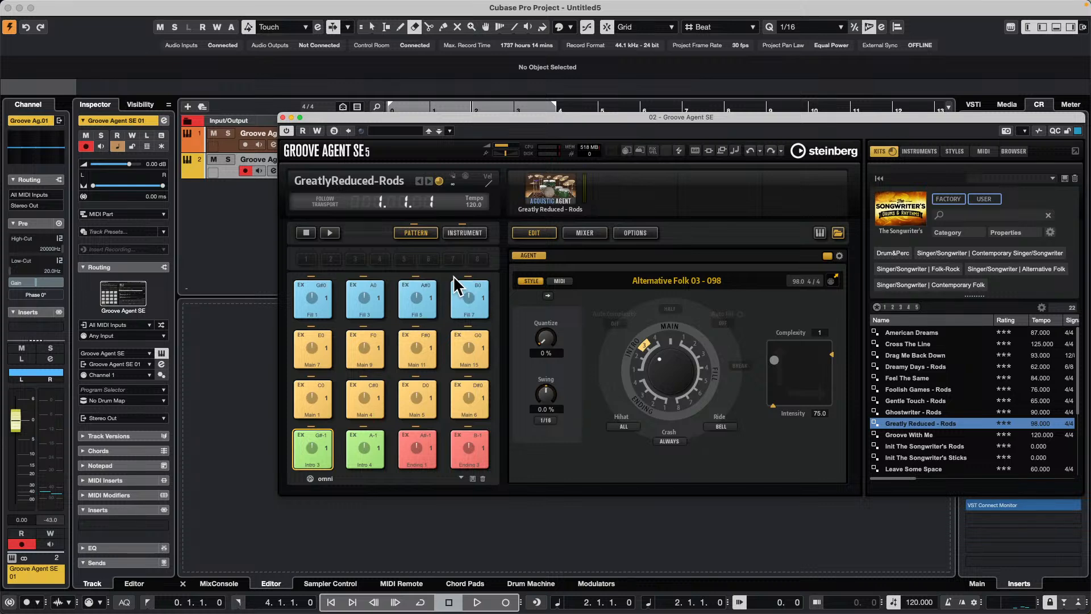
left_click(314, 415)
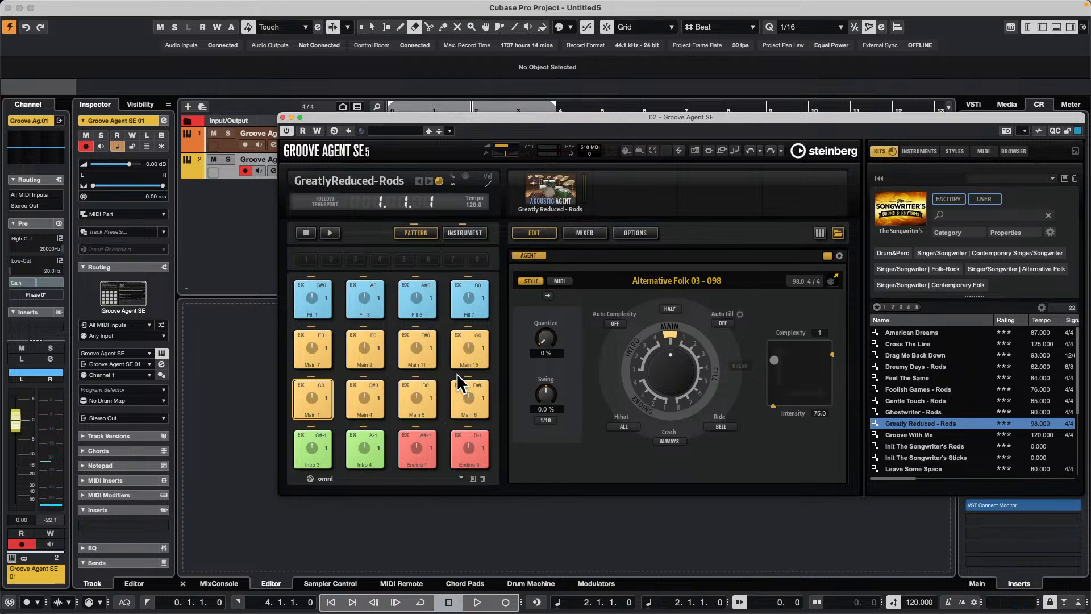
left_click(471, 352)
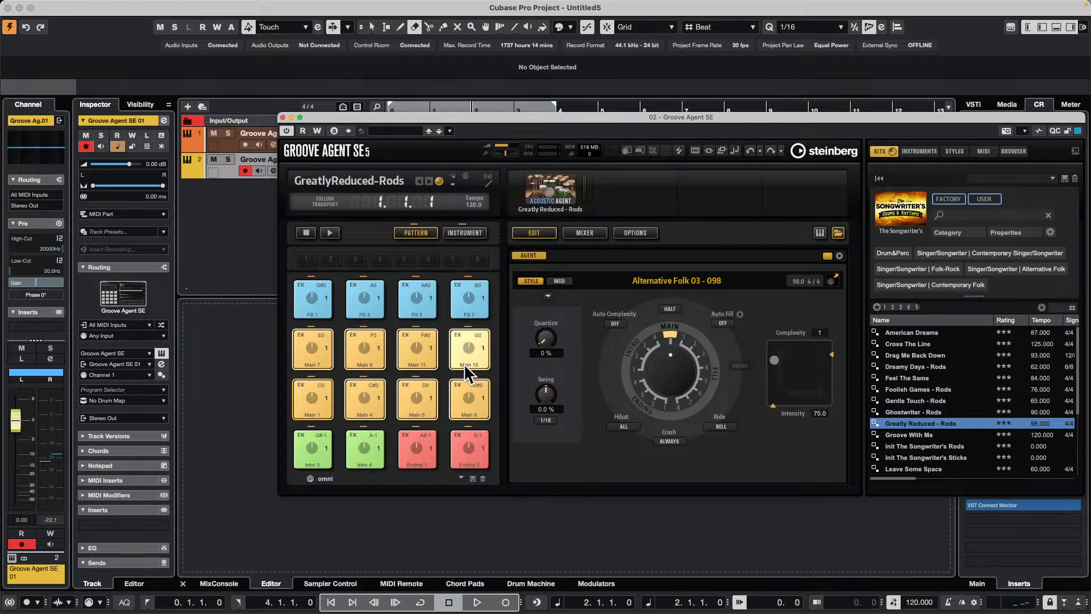
left_click_drag(771, 363, 804, 358)
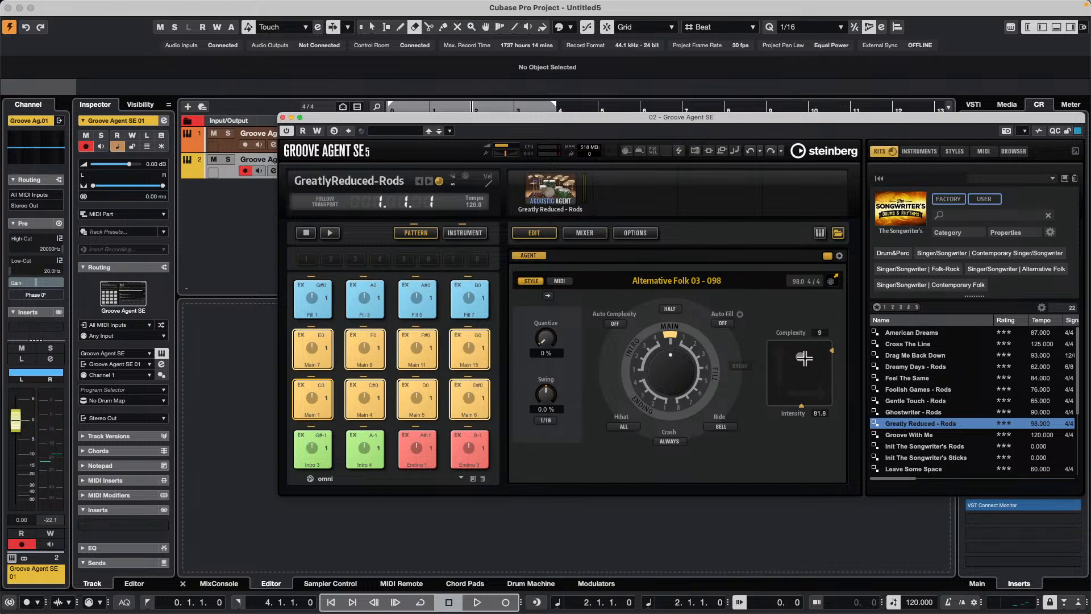
Audition the Main pattern pads one by one, including Main 7, Main 1, Main 9, Main 11 and Main 6
left_click(316, 344)
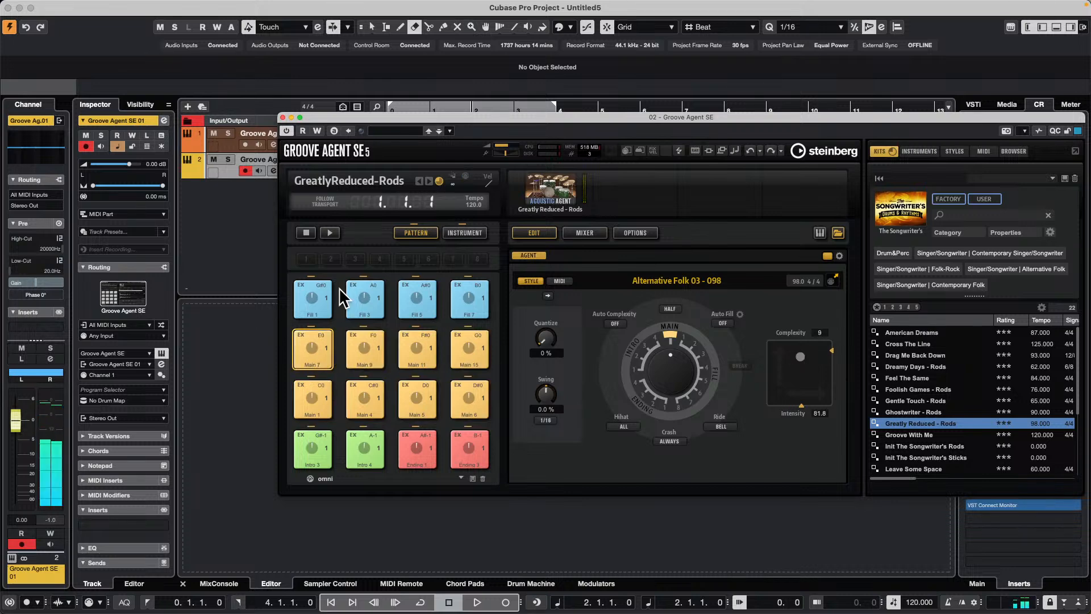
left_click(312, 405)
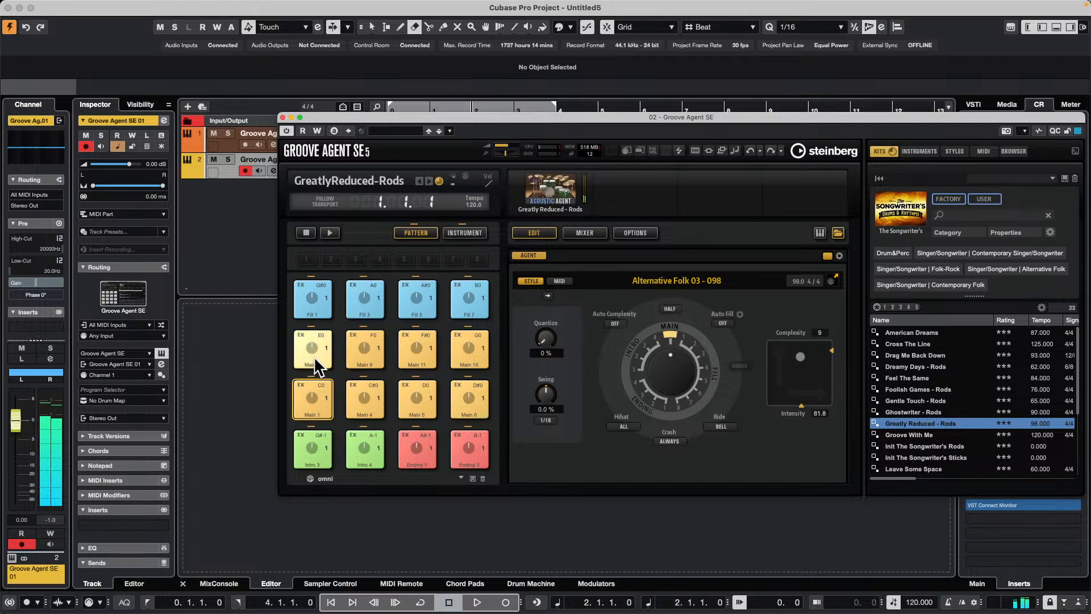
left_click(365, 348)
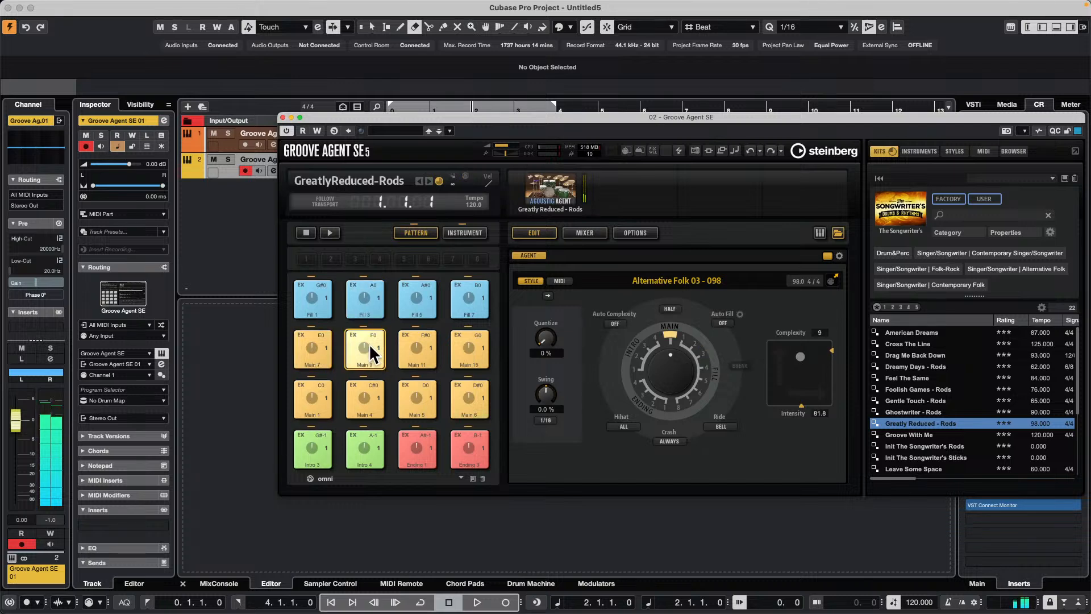
left_click(418, 352)
left_click(322, 359)
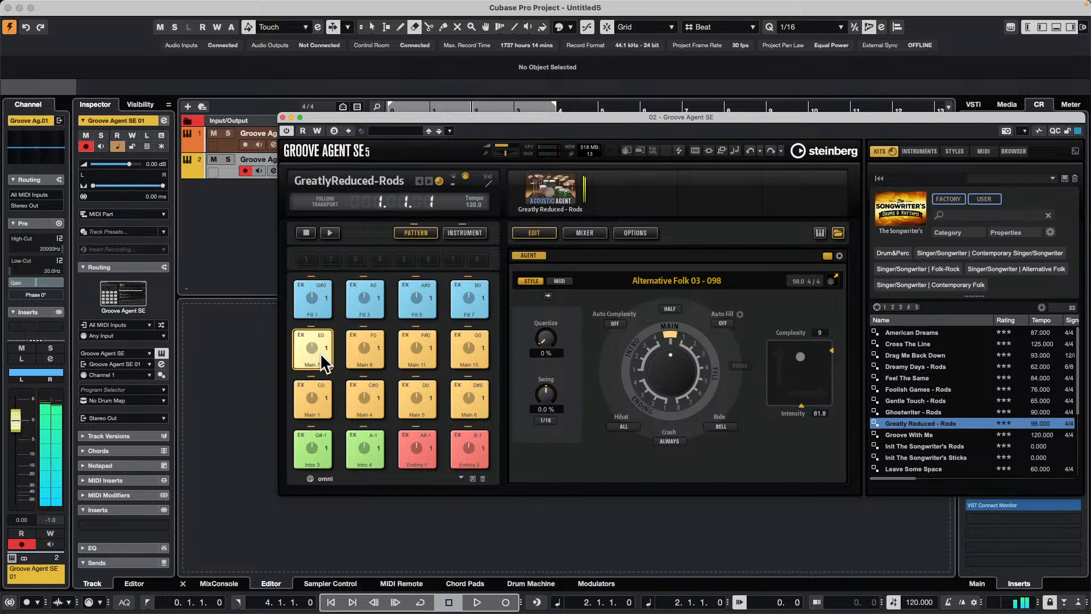
left_click(476, 399)
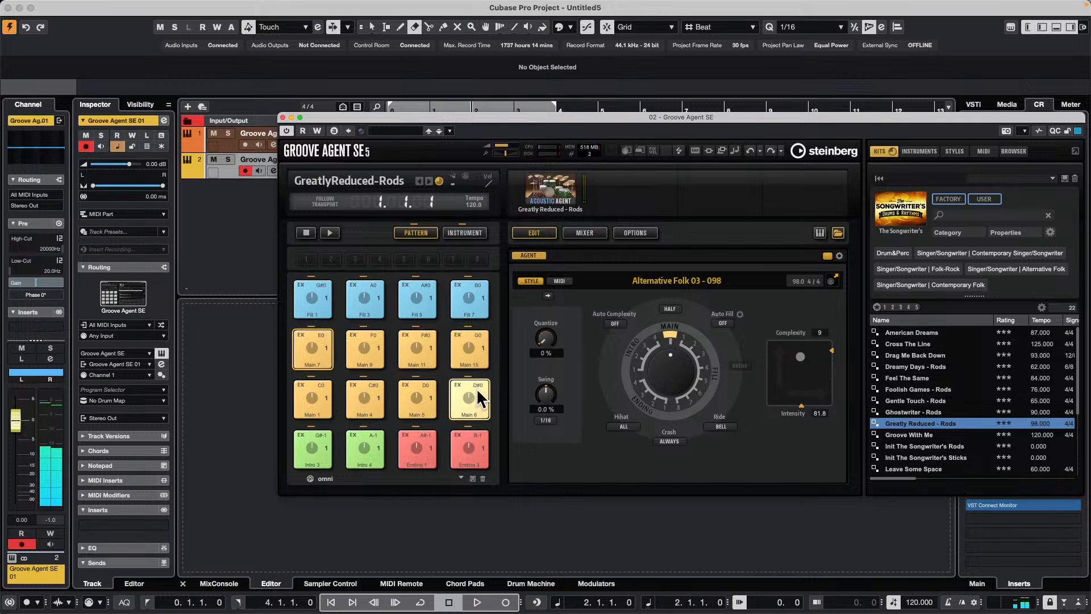
left_click(417, 351)
left_click(313, 350)
Select all pads from Main 1 to Main 15 and set their complexity to 3 and intensity to 3.4
left_click(313, 397)
left_click(470, 352)
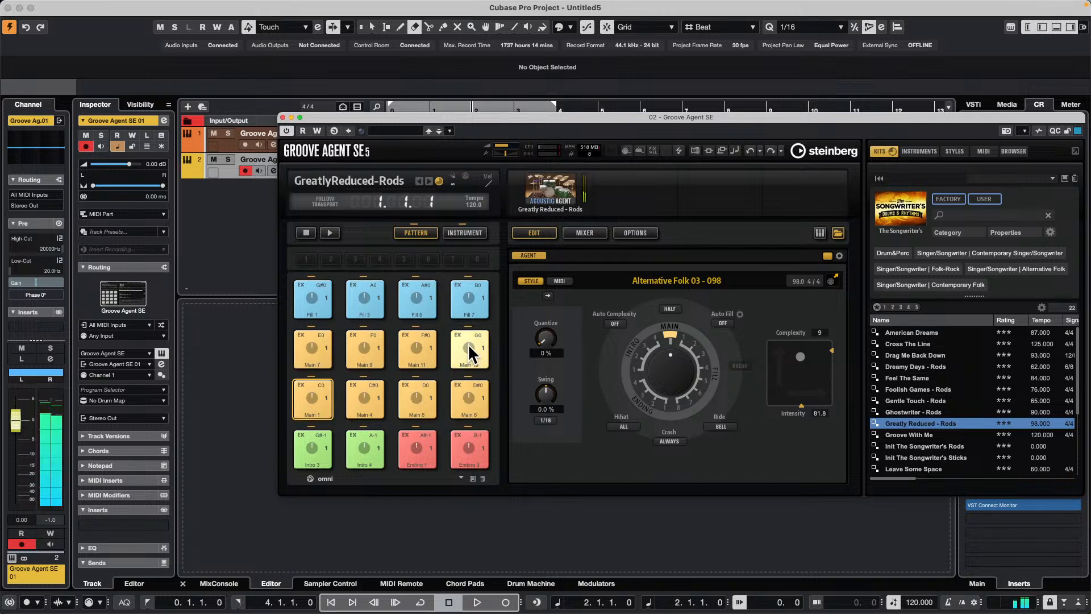
left_click_drag(804, 358, 780, 395)
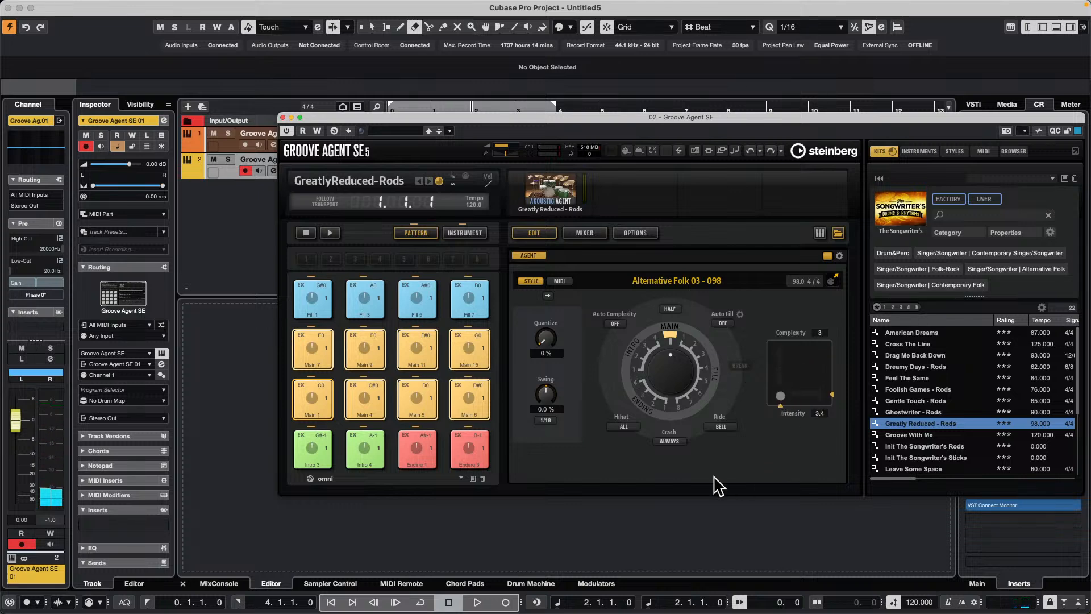
Audition the Fill 7 pad and several Main pads, including Main 15, Main 7 and Main 5
left_click(470, 307)
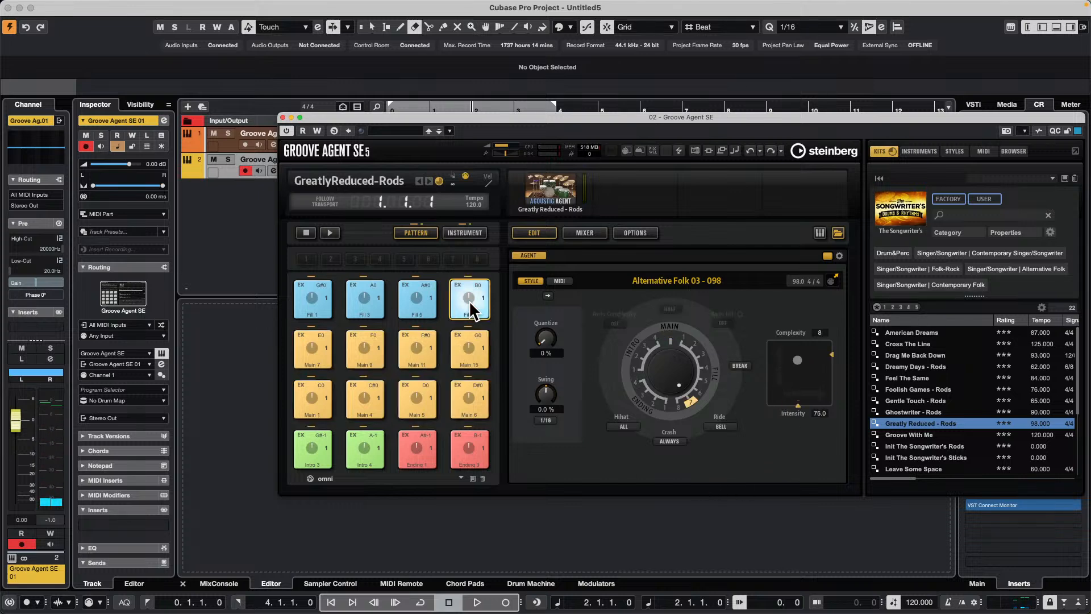
left_click(463, 348)
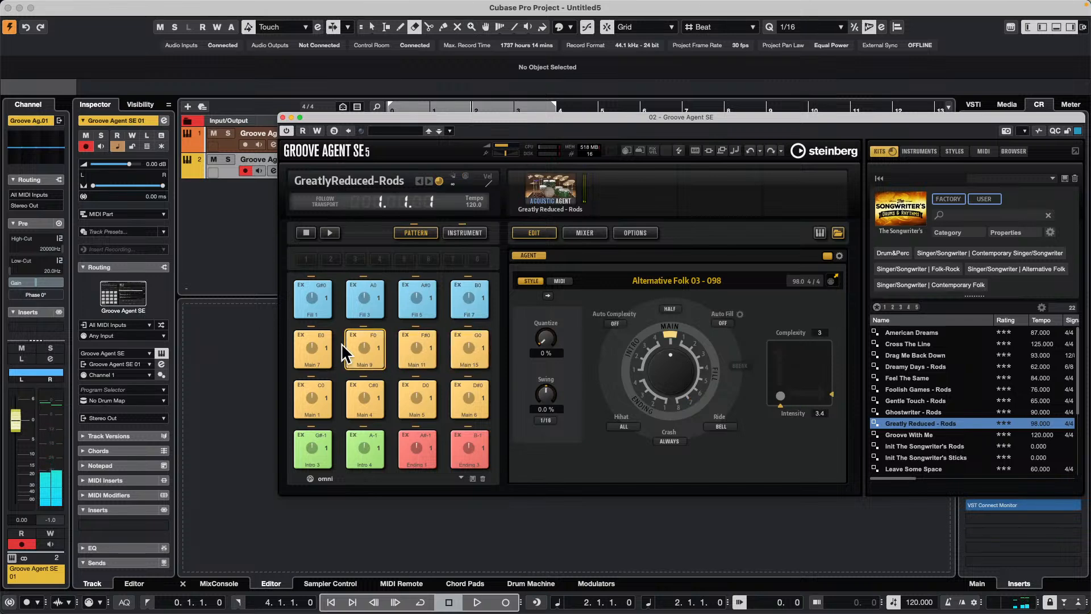
left_click(315, 353)
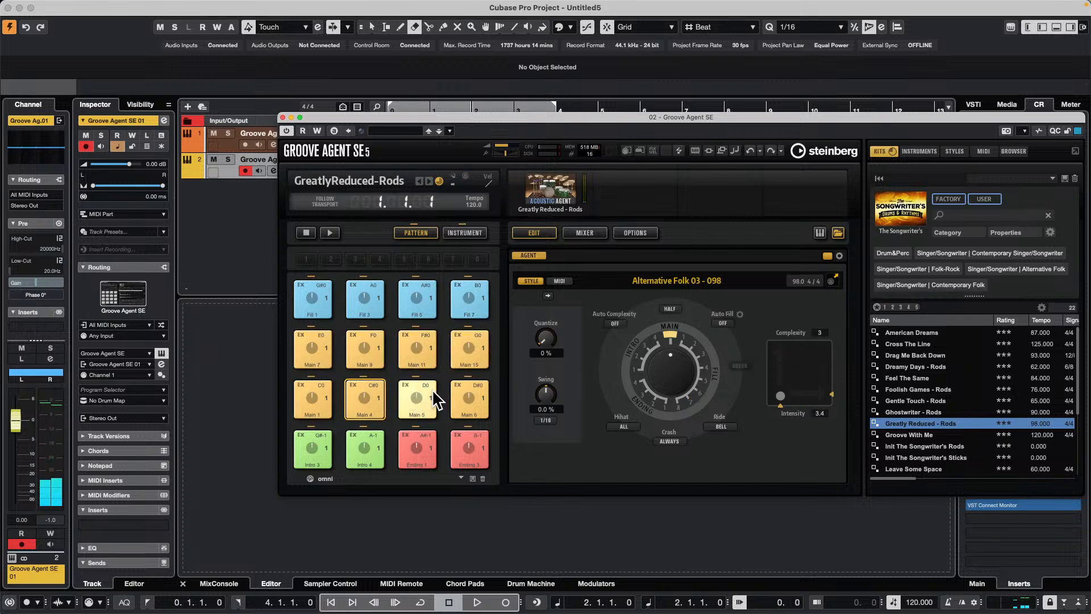
left_click(415, 398)
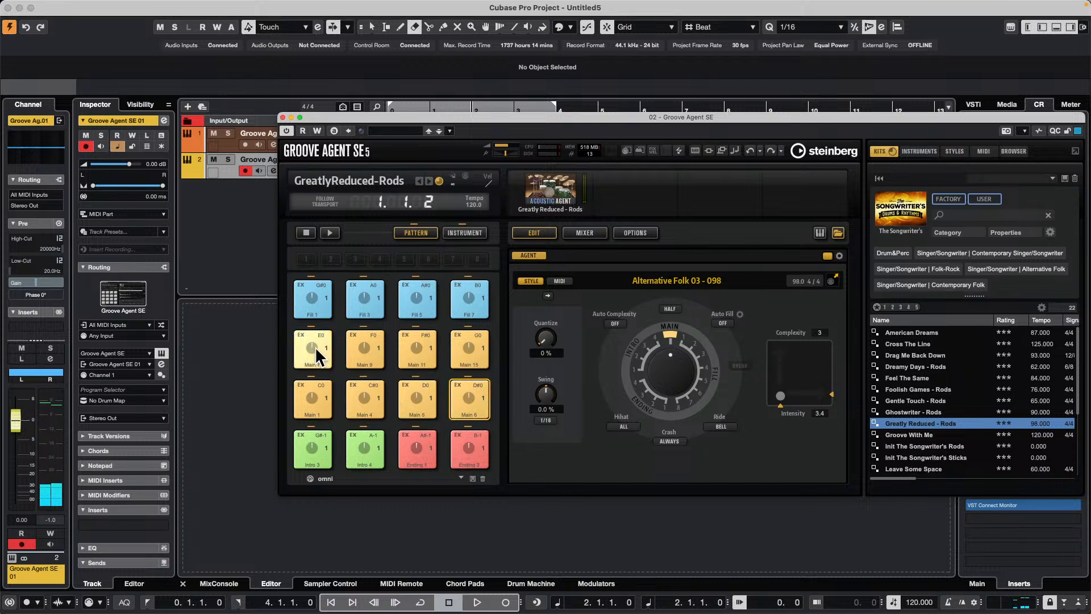
Select all Main pads and set their complexity to 16 and intensity to 87.5
left_click(314, 405)
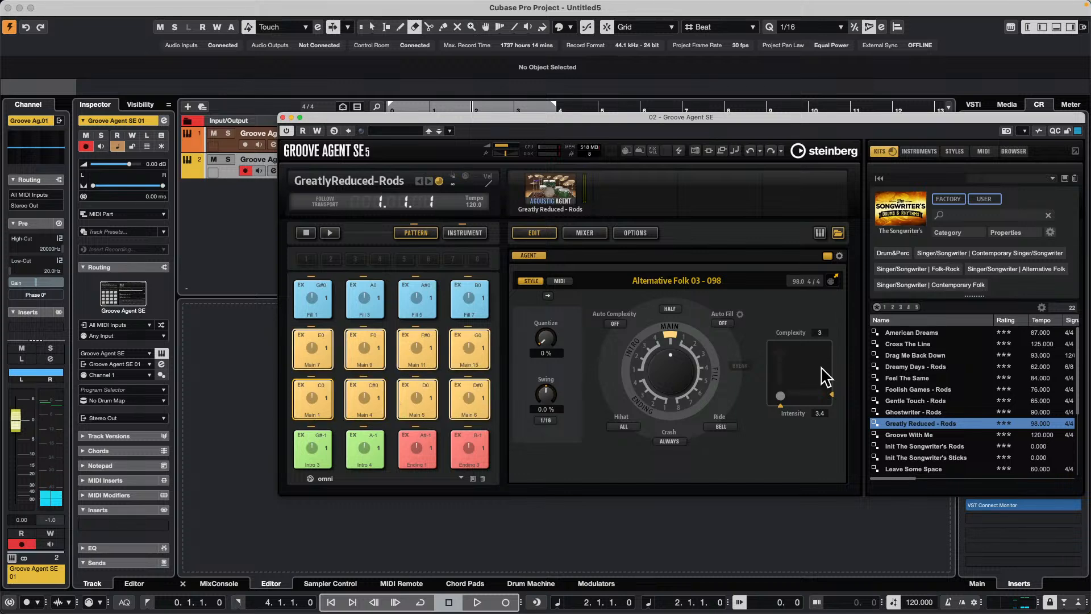
left_click_drag(790, 398, 824, 354)
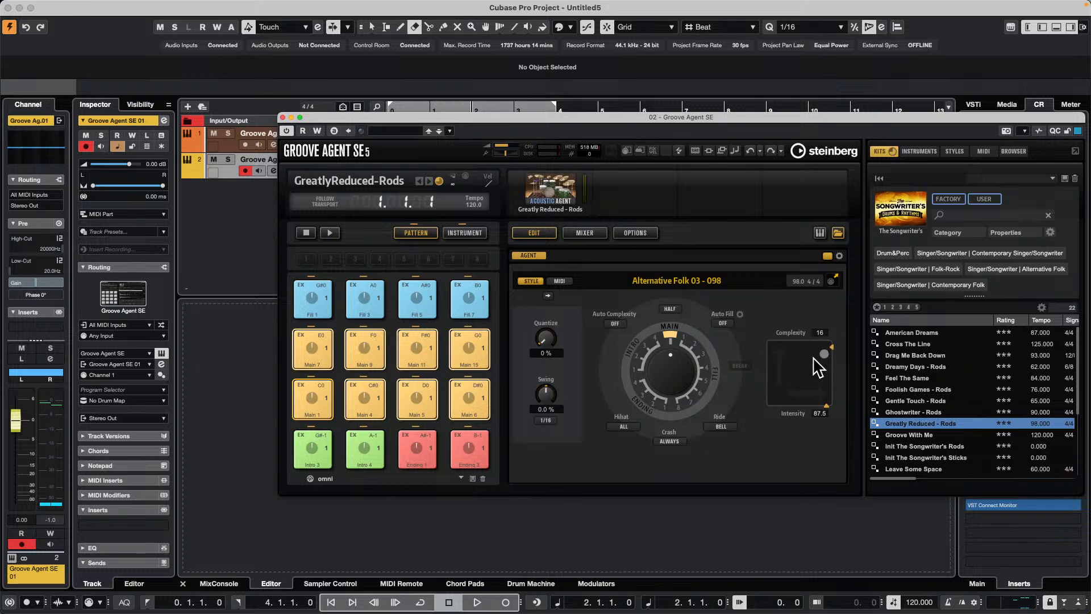
Audition the Intro 4 and both Ending pads, several Main pads, and the Fill 3 pad
left_click(359, 437)
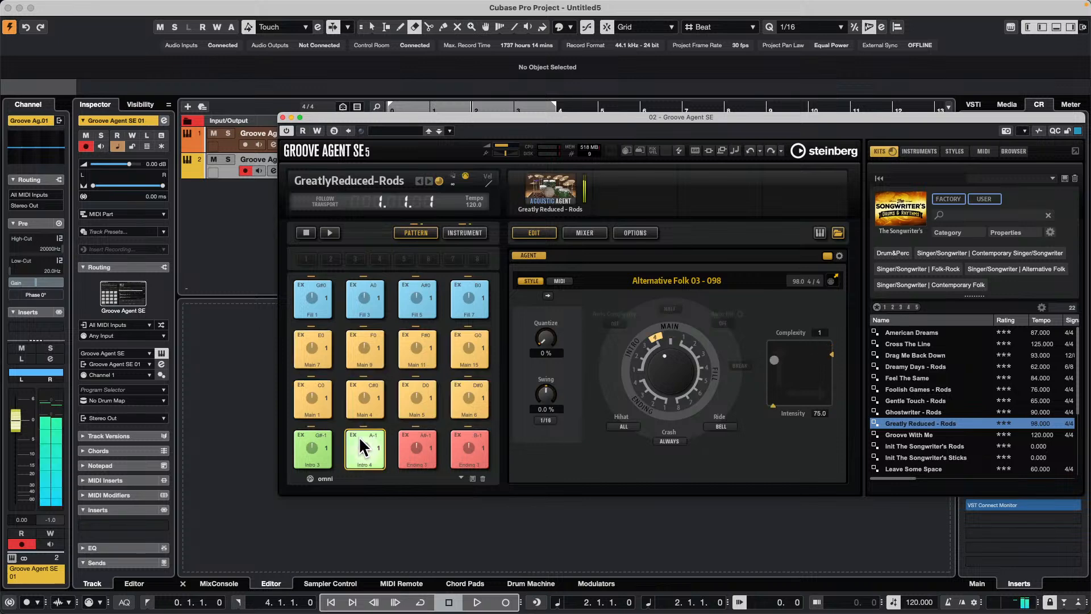
left_click(411, 443)
left_click(467, 449)
left_click(477, 345)
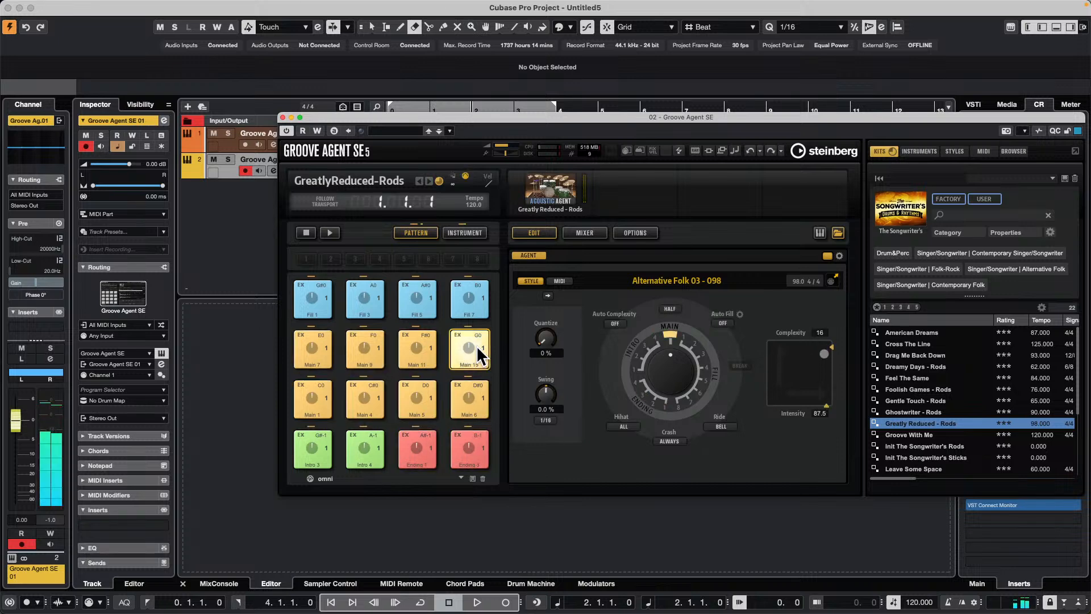
left_click(358, 348)
left_click(312, 346)
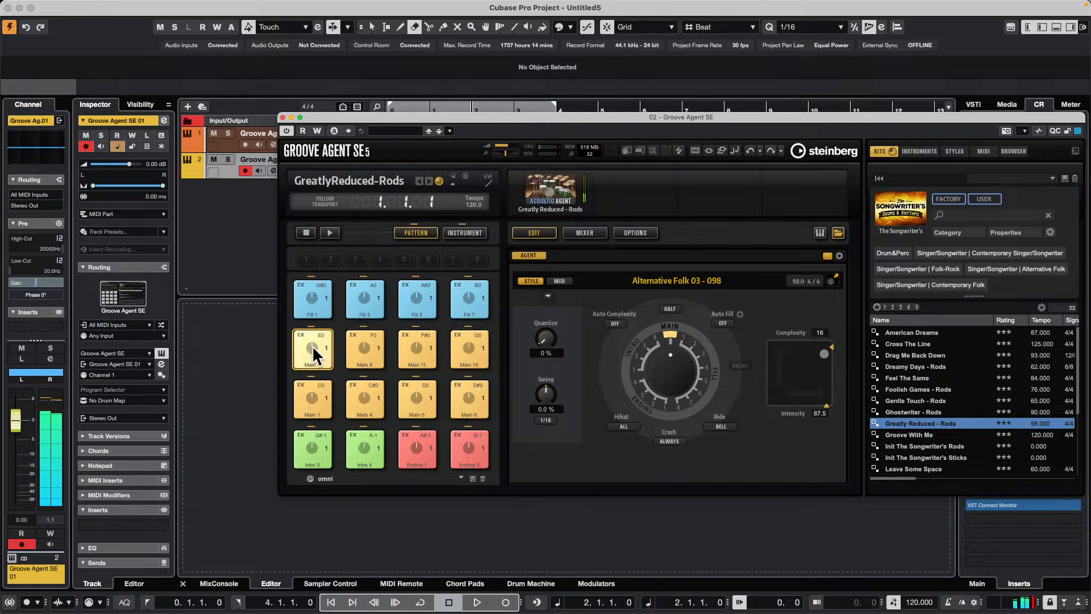
left_click(312, 396)
left_click(360, 397)
left_click(458, 398)
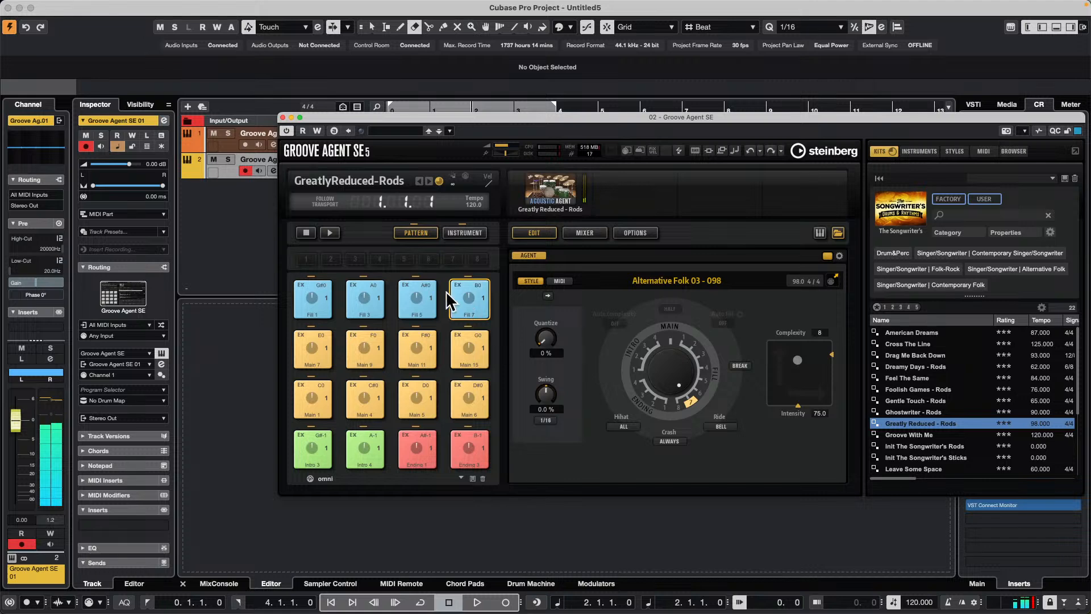
left_click(367, 301)
Select the range of pads from Main 1 to Main 15 twice, and play the Main 11 pad
left_click(320, 408)
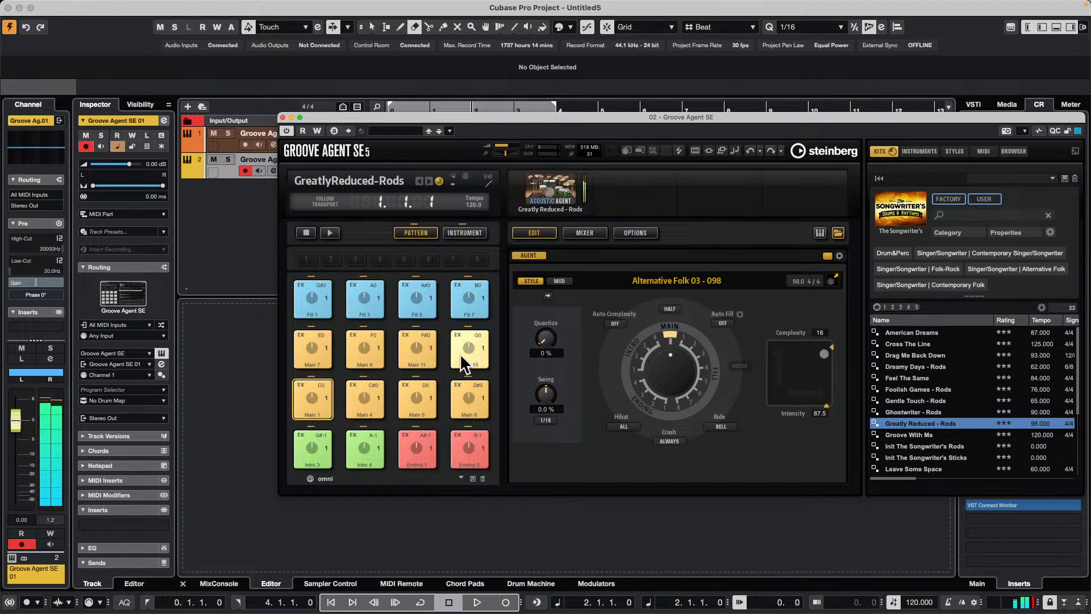
left_click(464, 357, "shift")
left_click(322, 407)
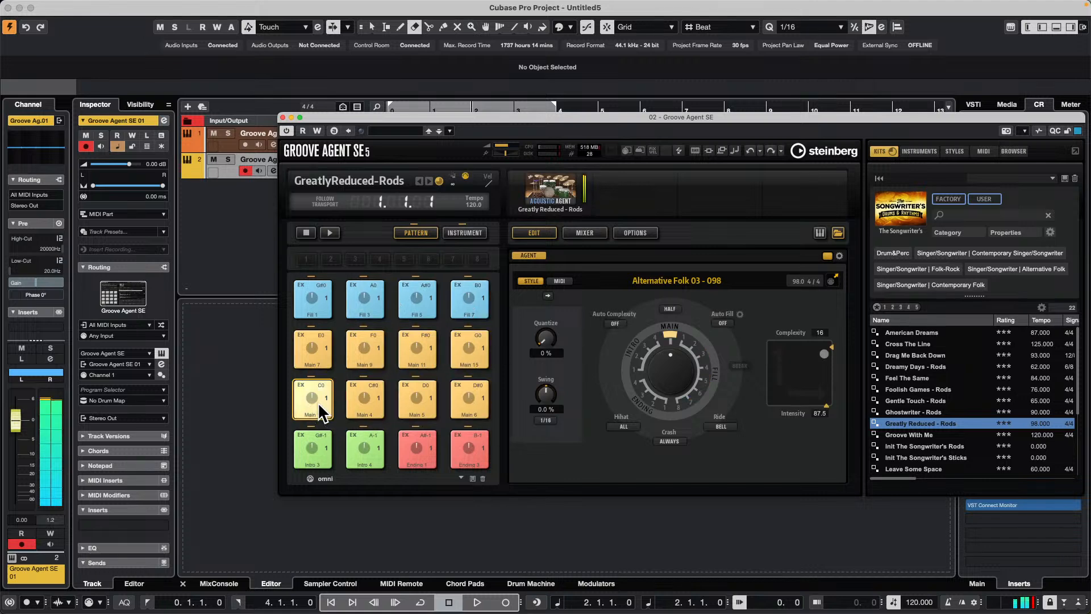
left_click(469, 354, "shift")
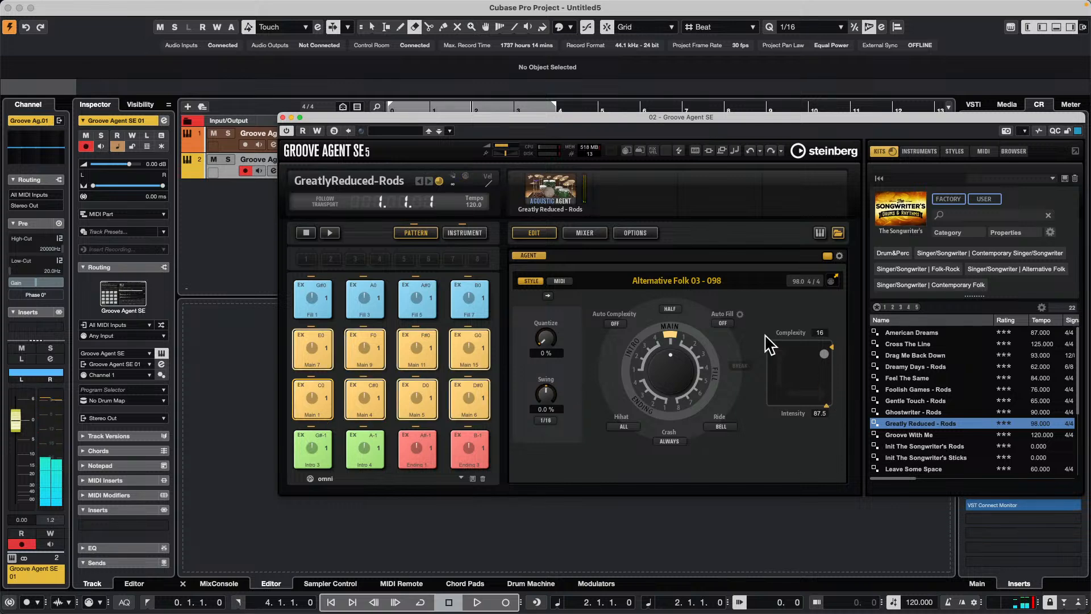
left_click(418, 350)
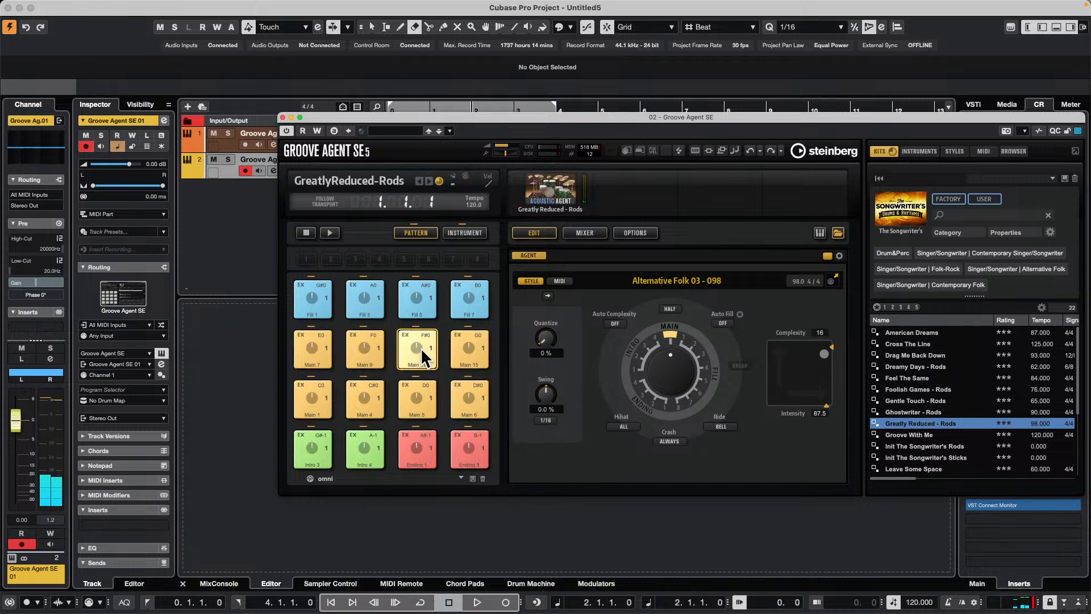
Reselect all Main pads, set their complexity to 10 and intensity to 55.7, and audition a Main pad
left_click(312, 401)
left_click(471, 355, "shift")
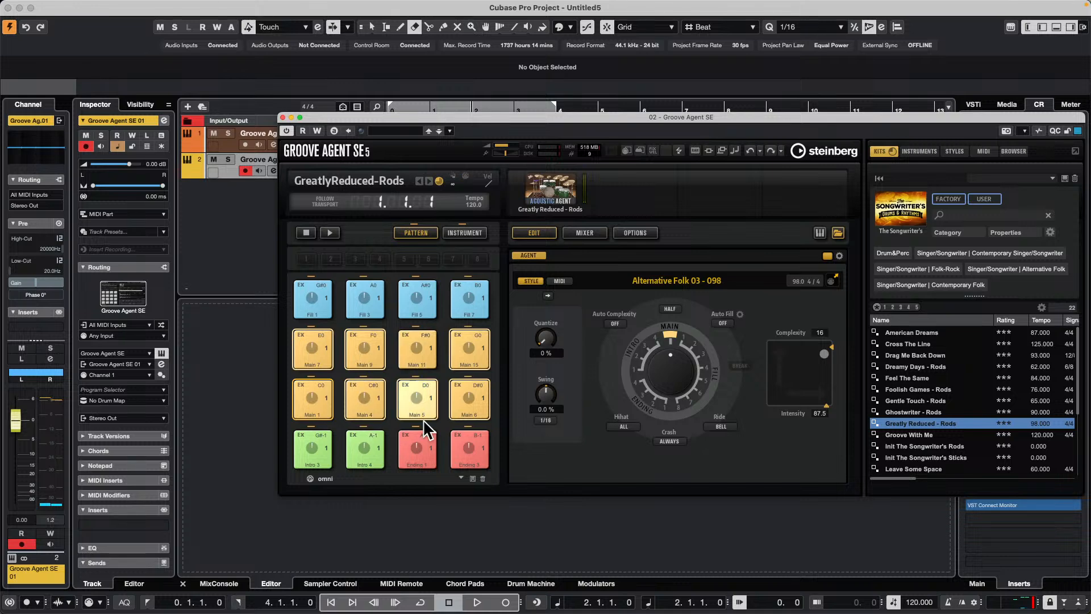
left_click_drag(825, 354, 804, 369)
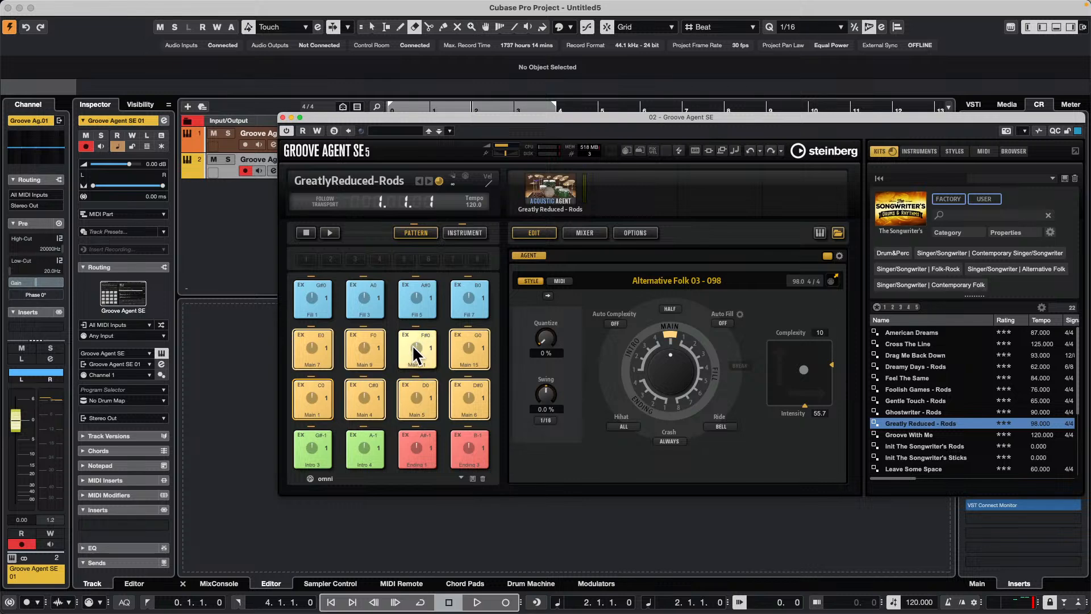
left_click(368, 347)
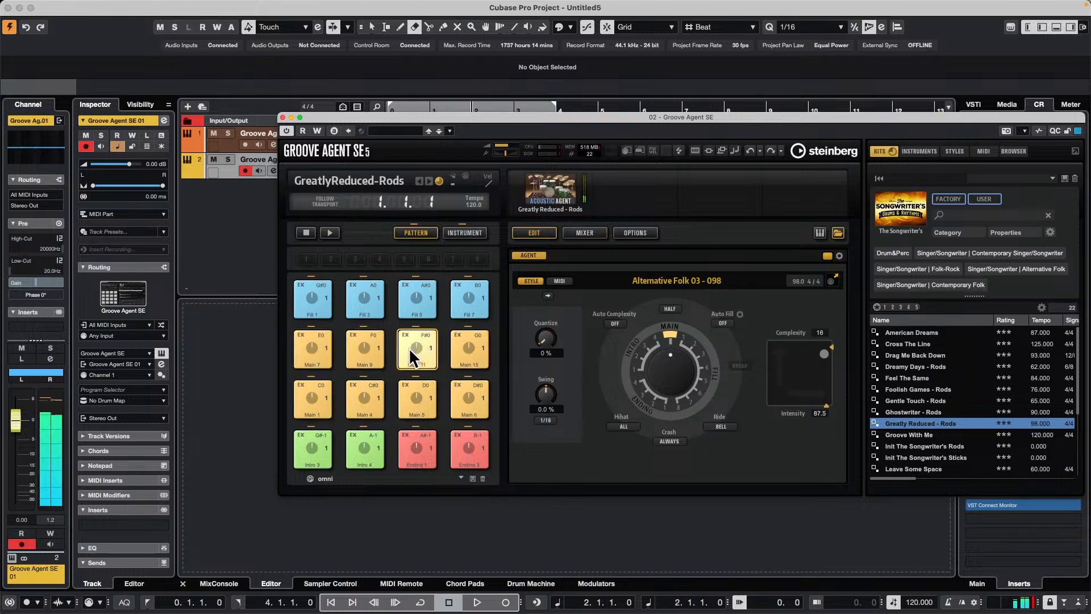
Audition the Main 6 and Main 4 pads, and set all Main pads to complexity 6 and intensity 25.0
left_click(463, 392)
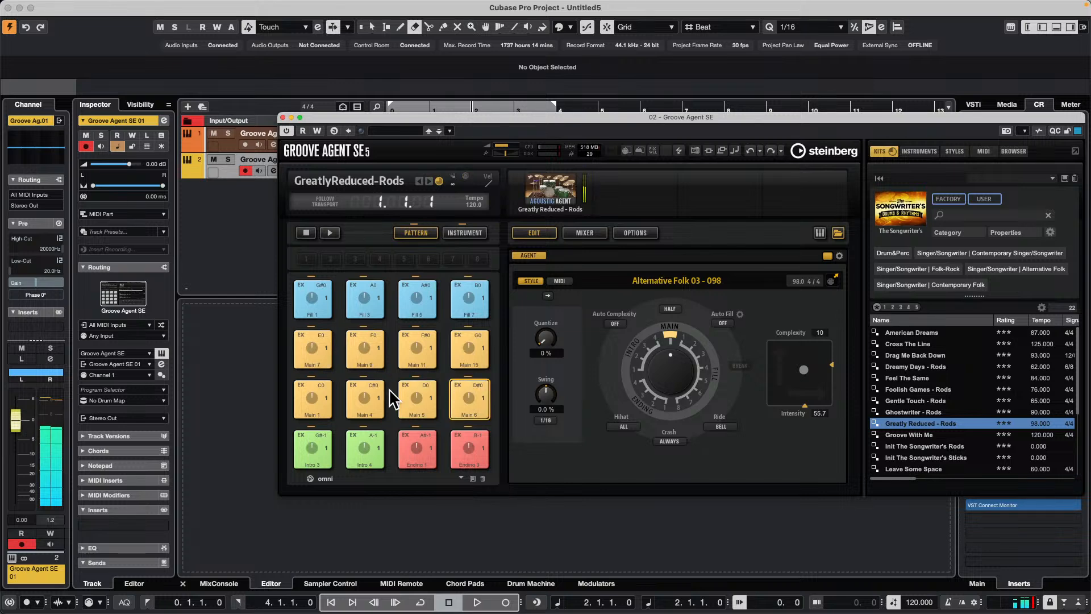
left_click(363, 398)
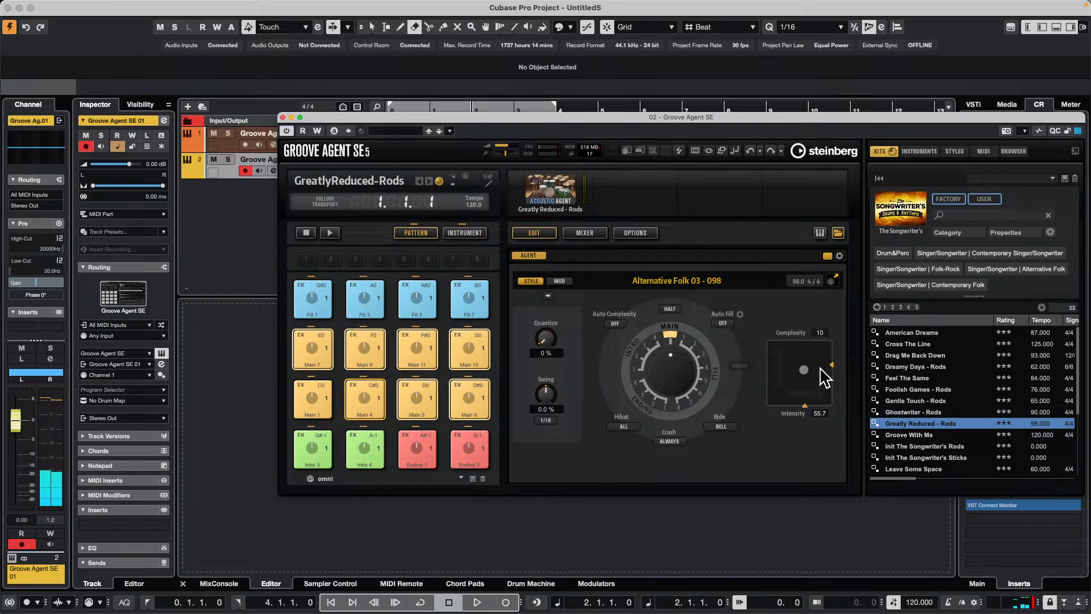
left_click(798, 387)
left_click_drag(799, 387, 791, 385)
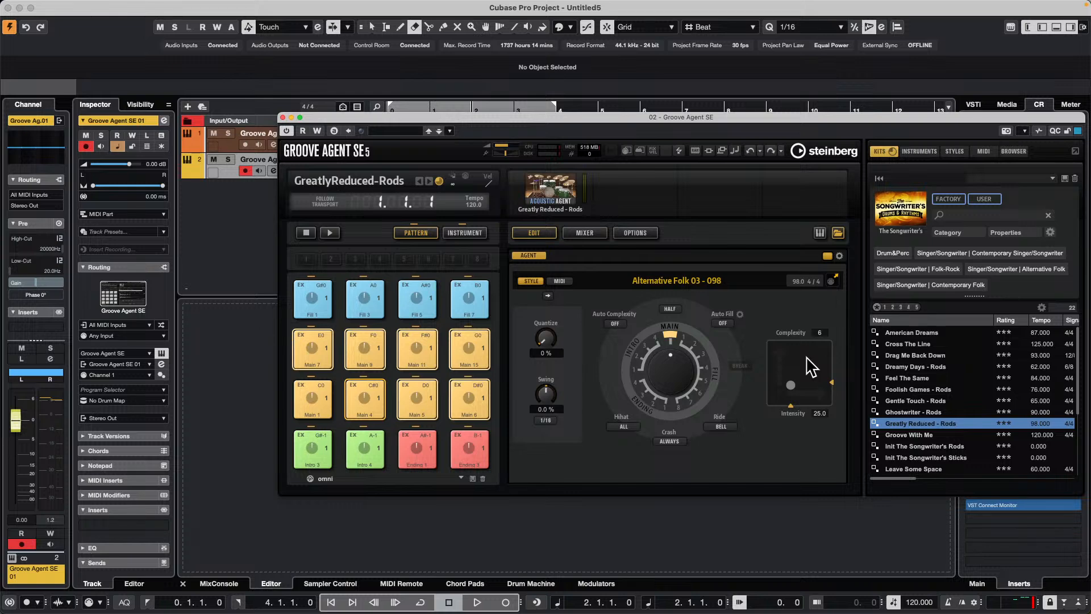
Move the Groove Agent SE window clear of the track list and add eight stereo audio tracks to the project
left_click_drag(339, 117, 707, 176)
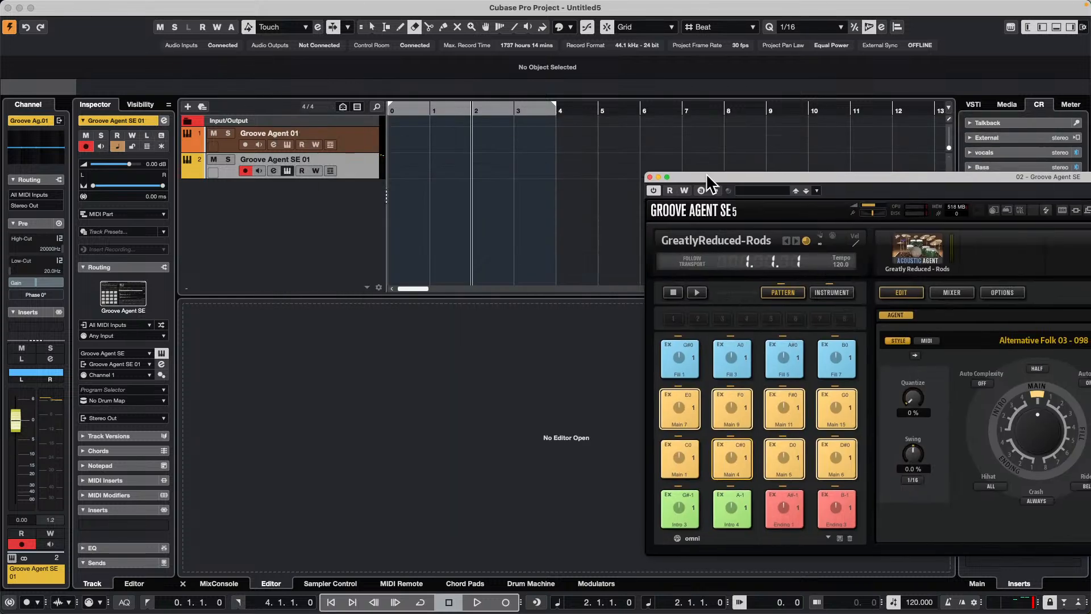
right_click(265, 216)
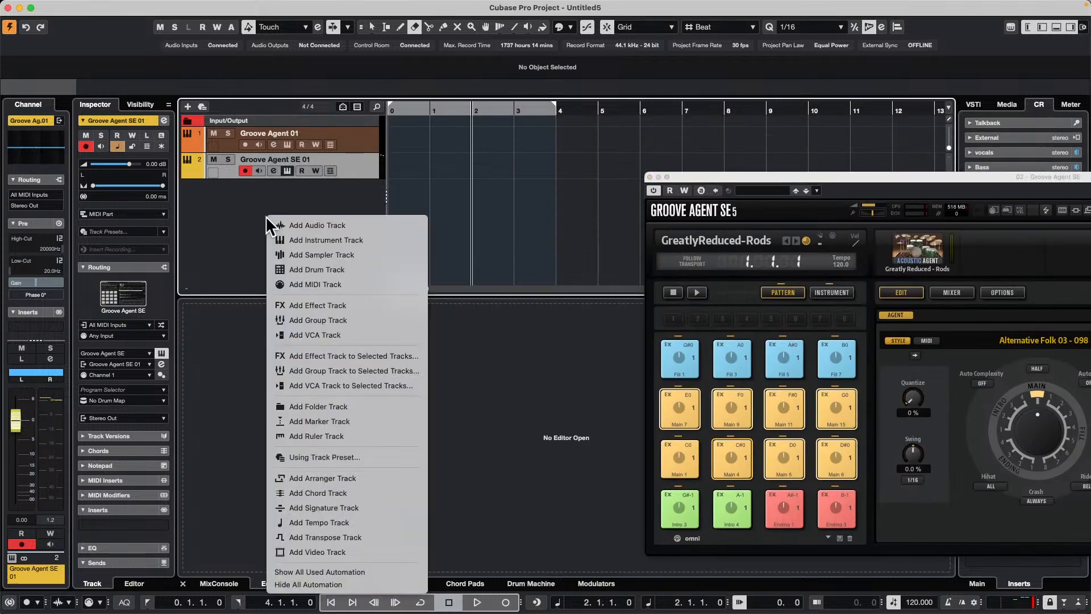
left_click(302, 227)
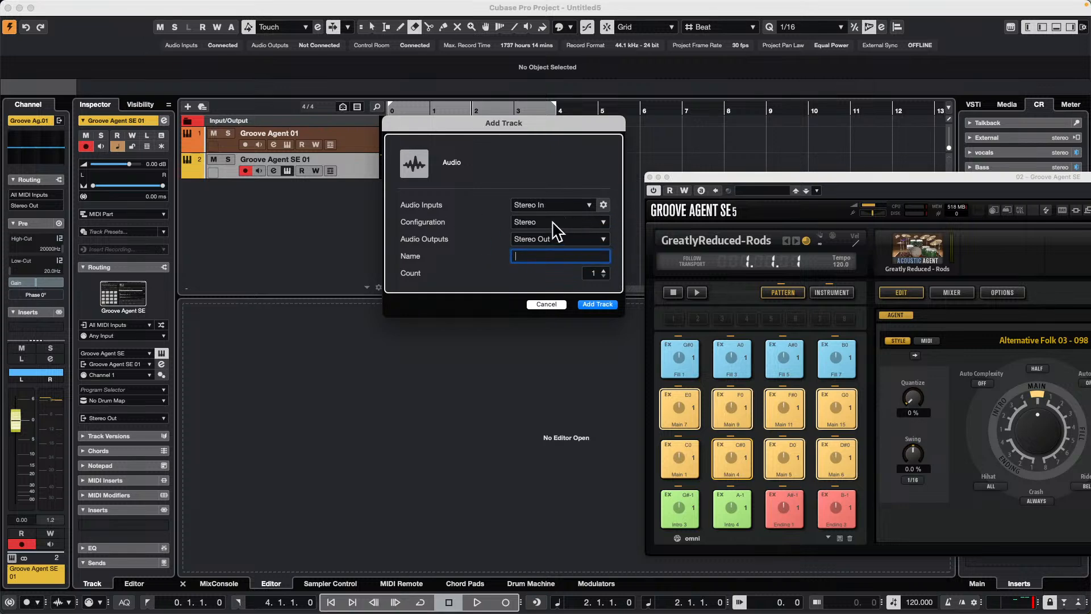
left_click(604, 271)
left_click(603, 270)
left_click(604, 270)
left_click(604, 270)
left_click(603, 270)
left_click(601, 305)
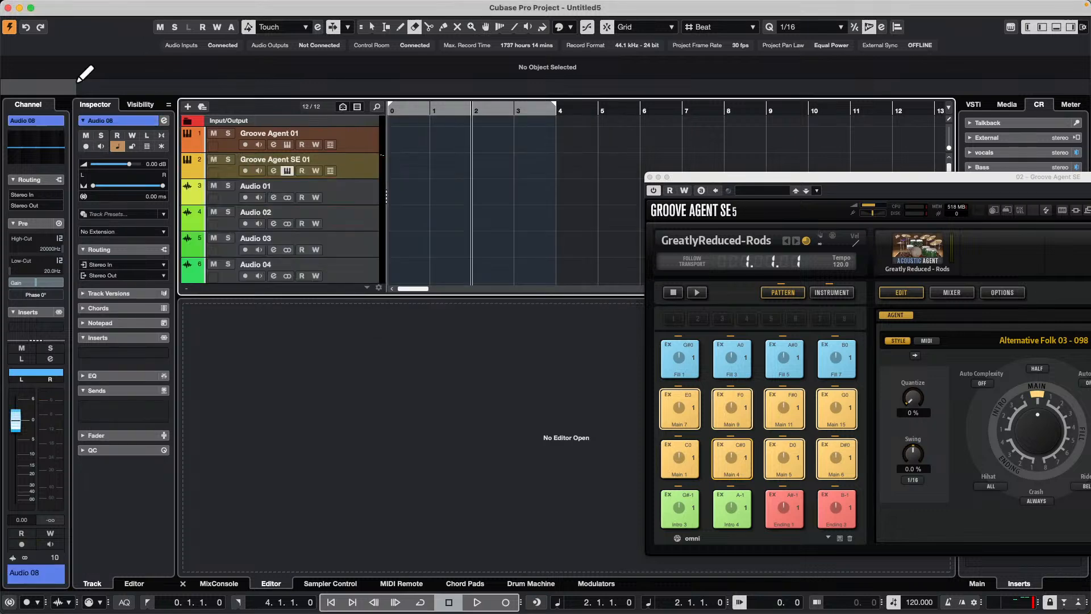
Rename the first four new audio tracks as kick, bass drum, snare and snr
double_click(256, 186)
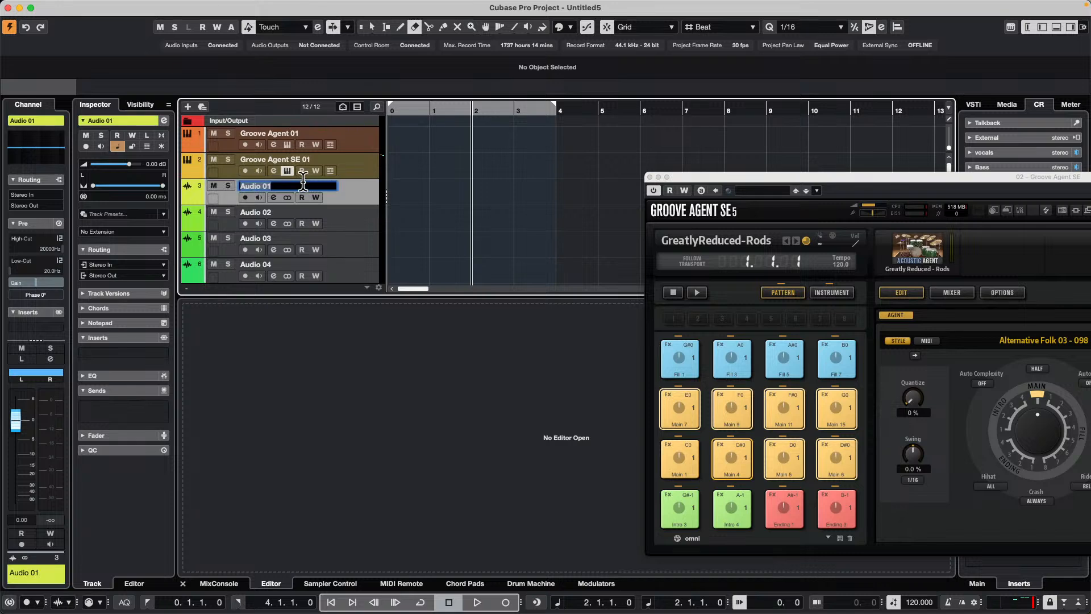
type("kick")
key("Tab")
type("bass")
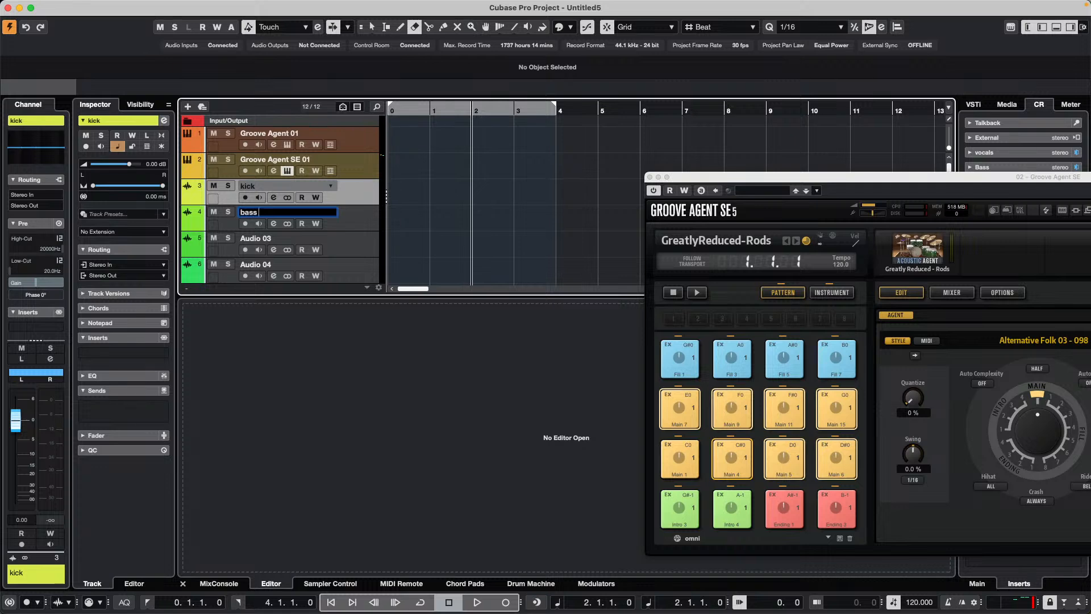
key("Tab")
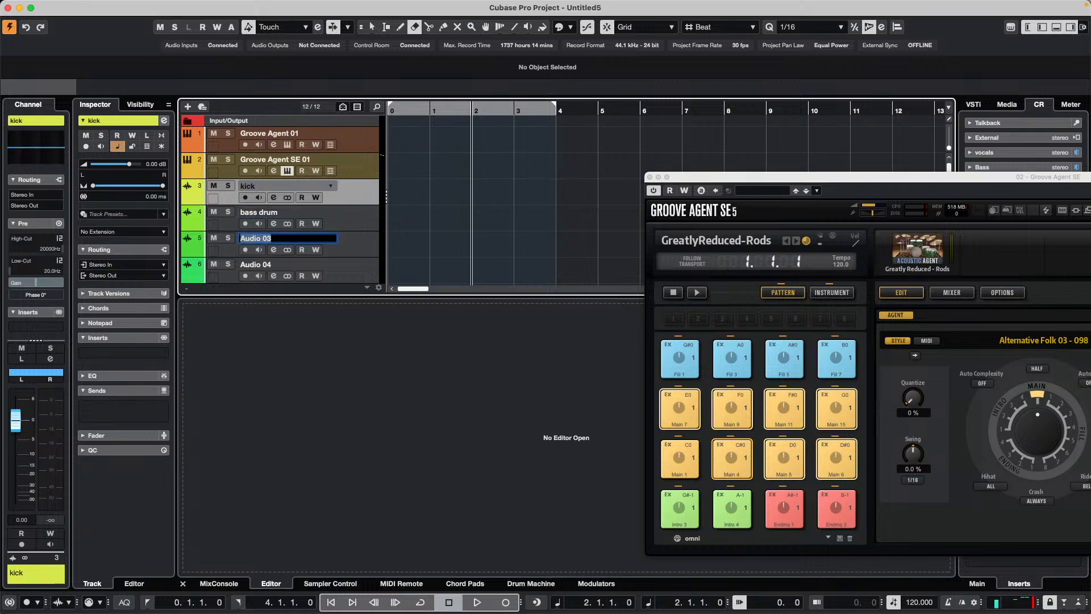
type("snare")
key("Tab")
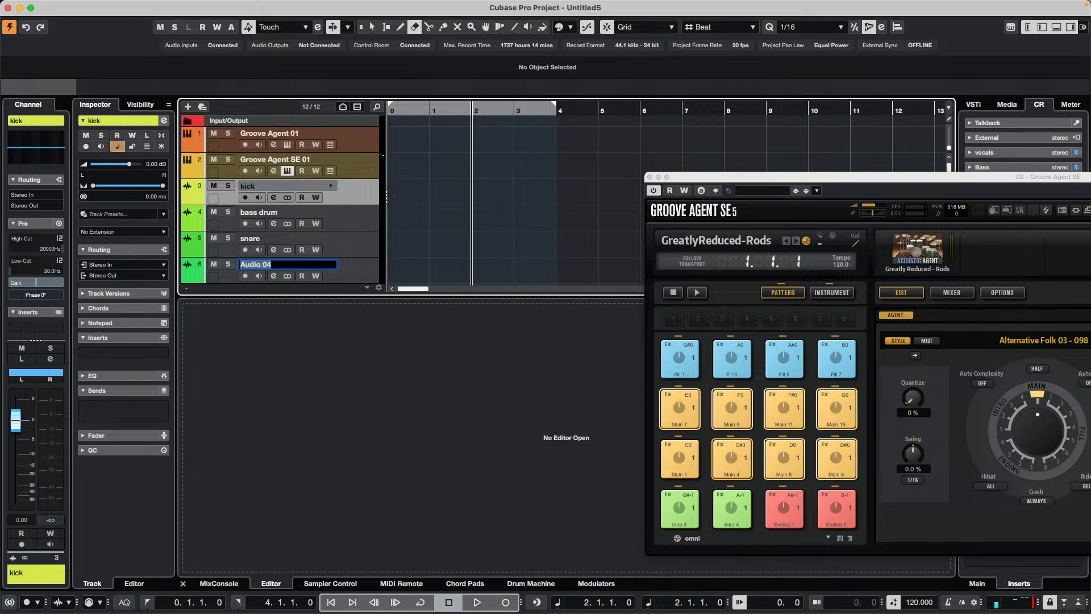
type("snr")
key("Tab")
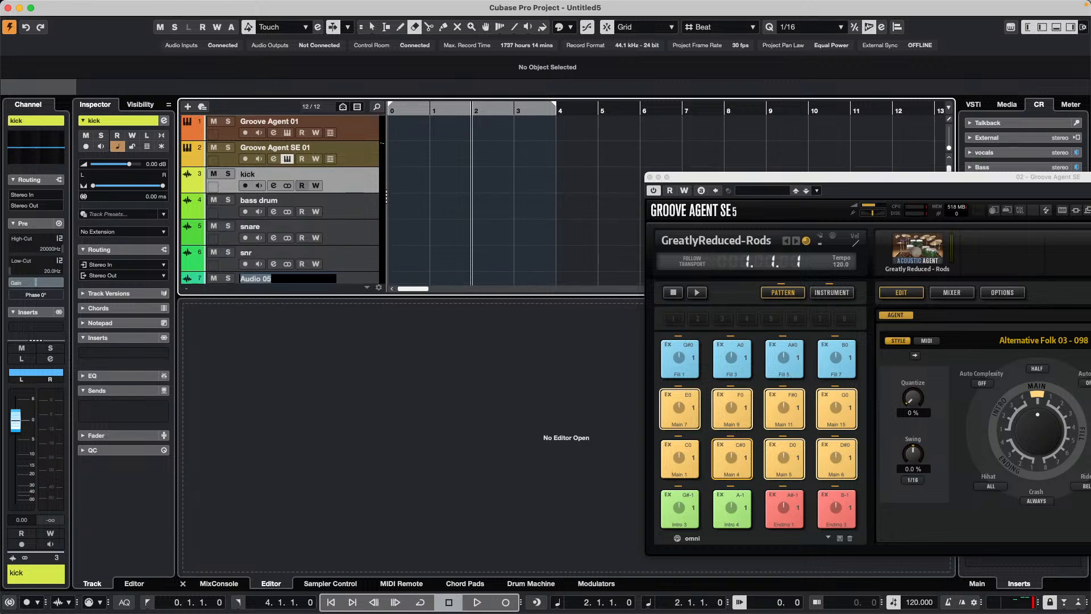
Rename the remaining four audio tracks as hat, guitar, acoustic and electric
type("h")
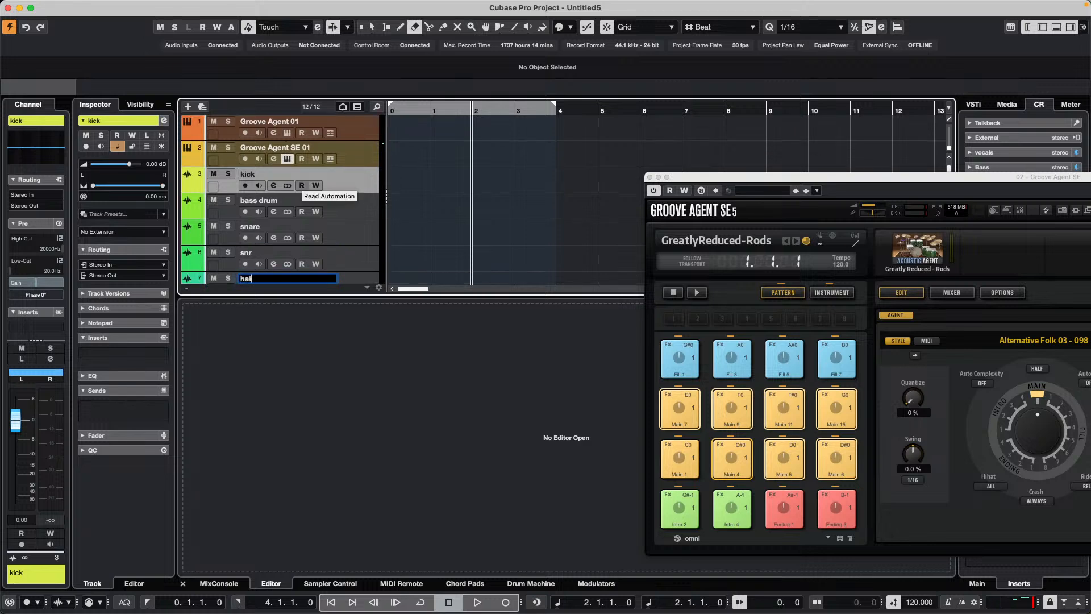
type("at")
key("Tab")
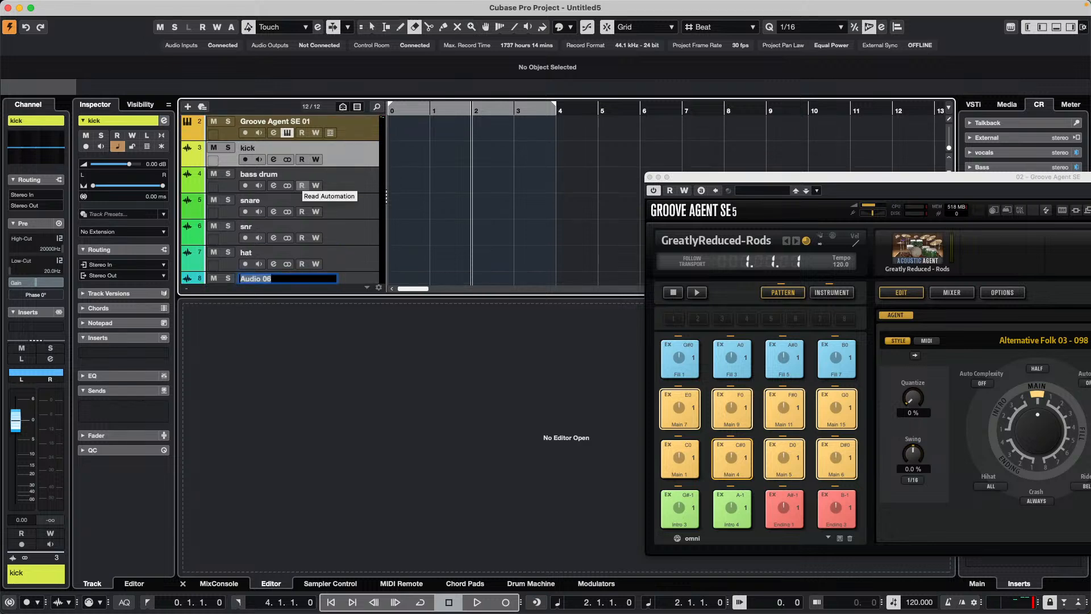
type("guitar")
key("Tab")
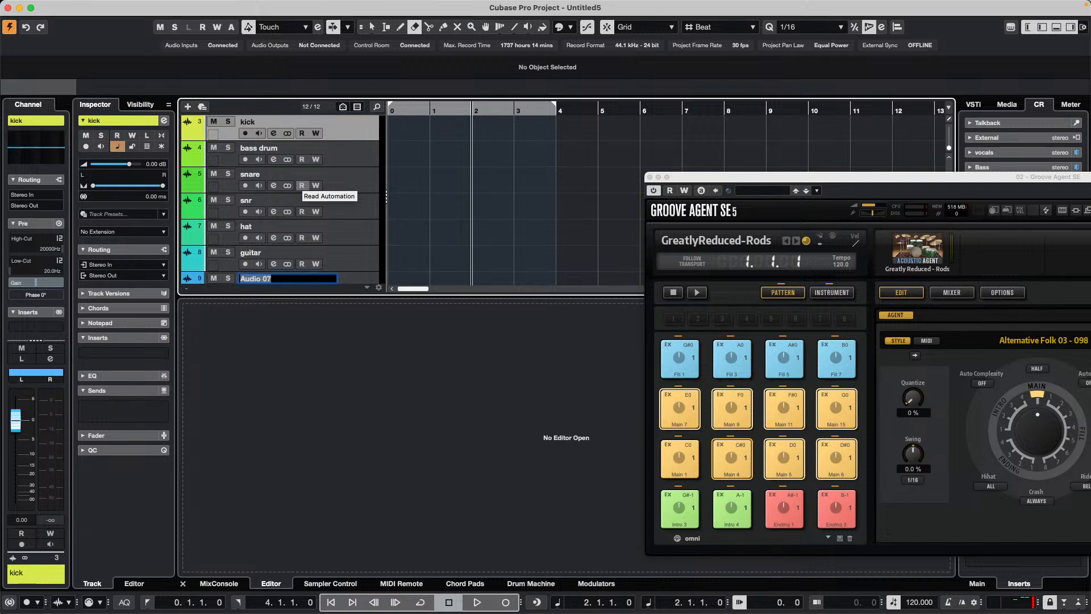
type("acoustic")
key("Tab")
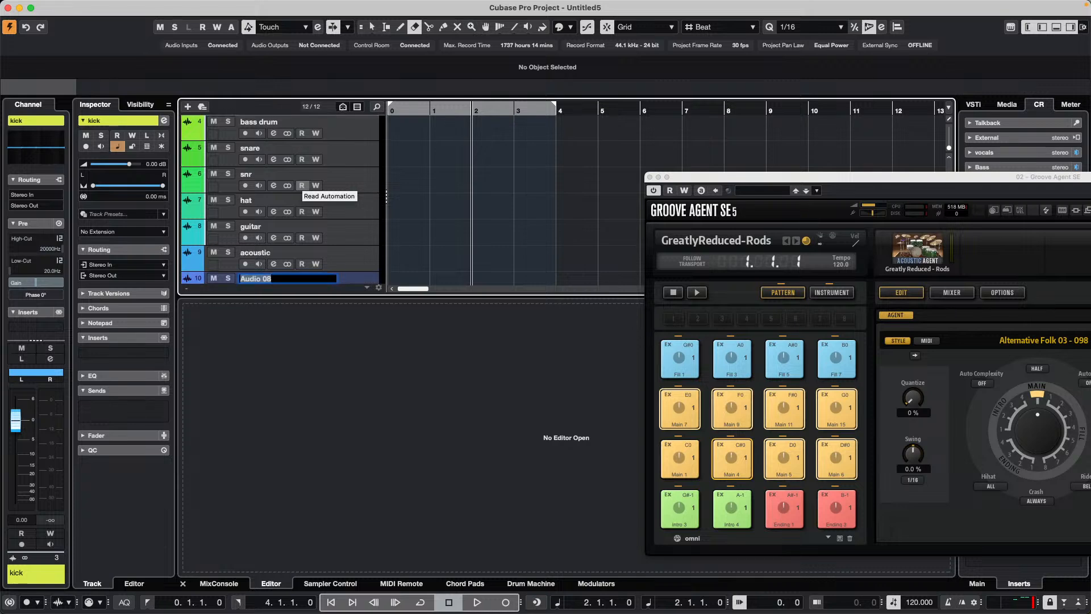
type("electric")
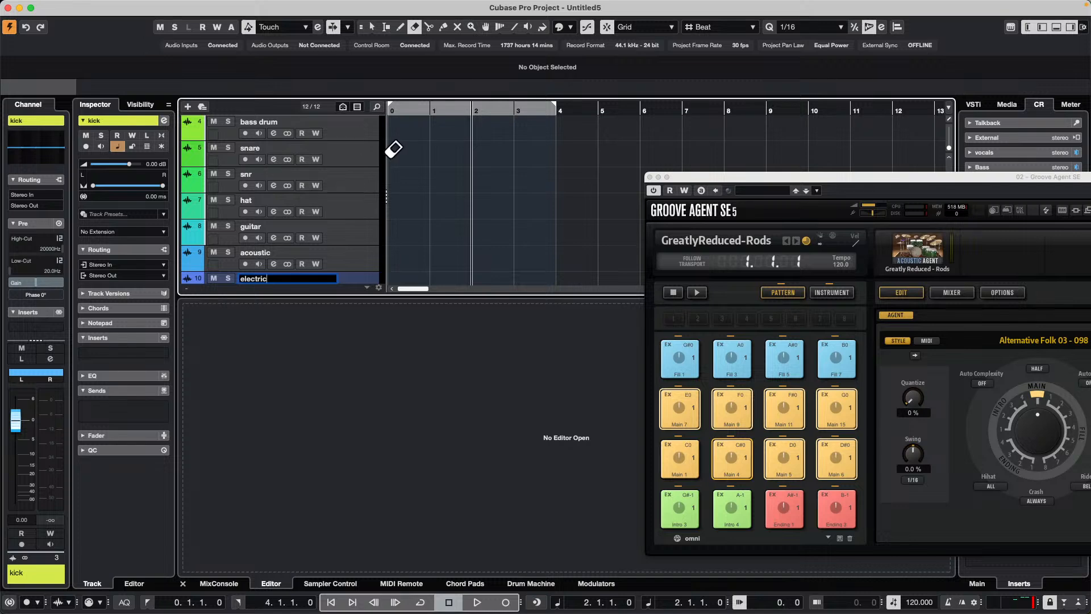
left_click(452, 226)
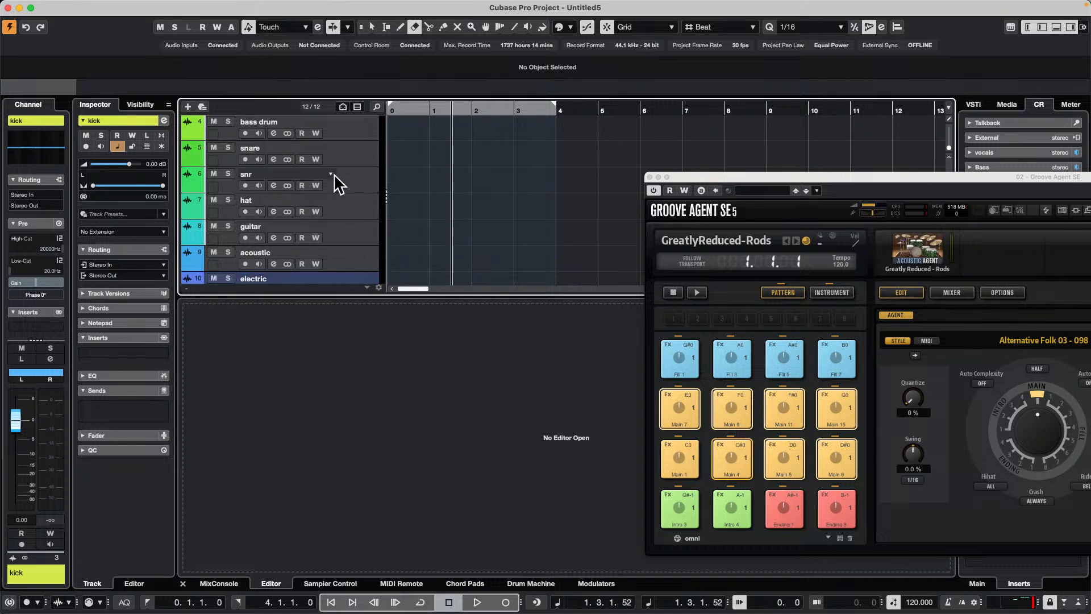
Close the Groove Agent SE window, open the Project Logical Editor setup, and remove its existing filter condition and transform action
left_click(649, 177)
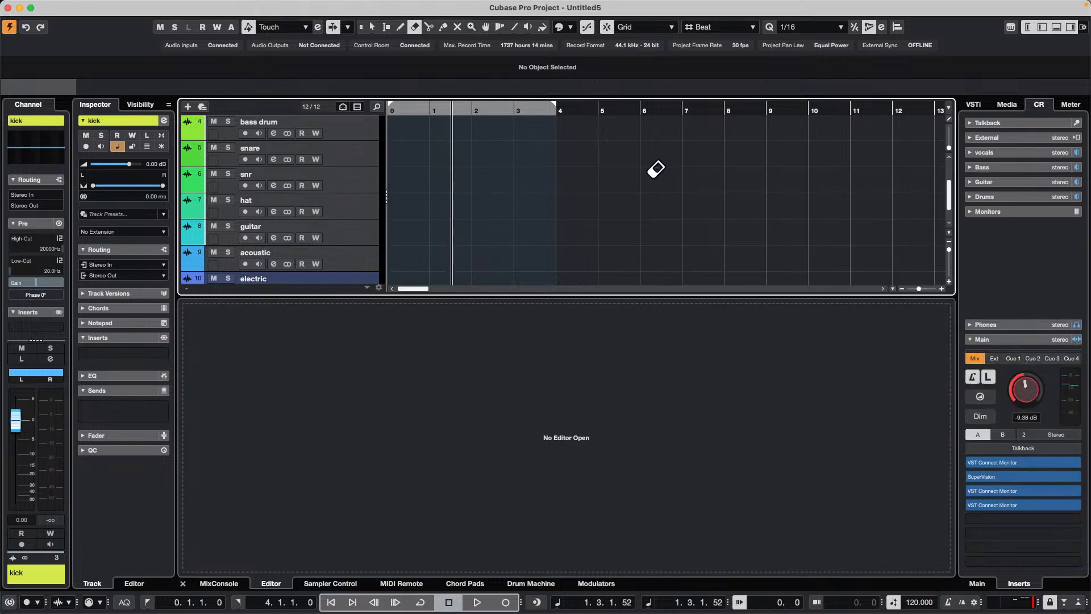
mouse_move(190, 7)
left_click(136, 7)
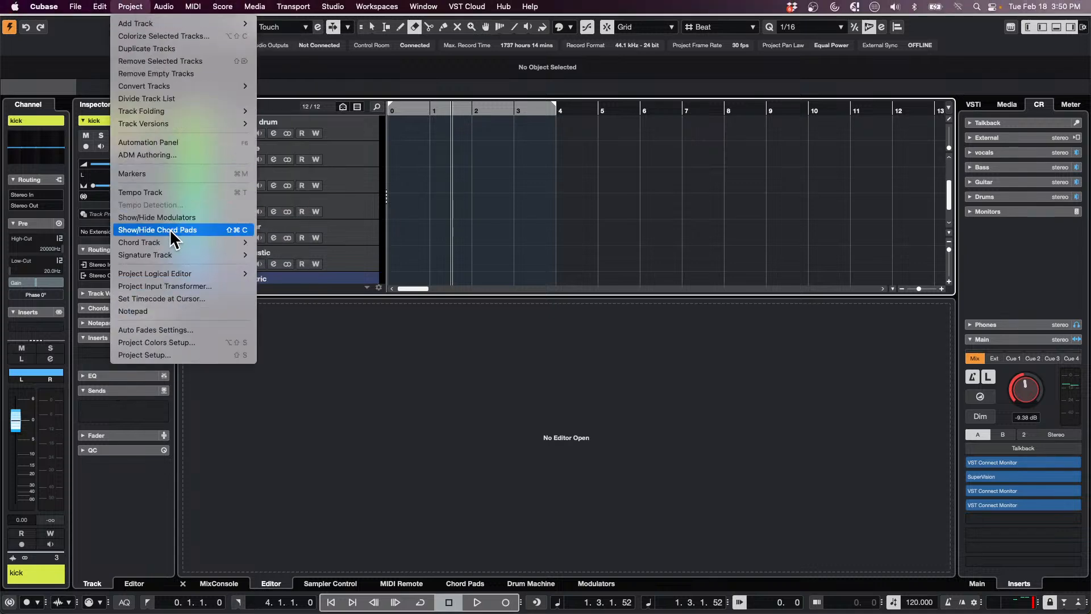
mouse_move(180, 274)
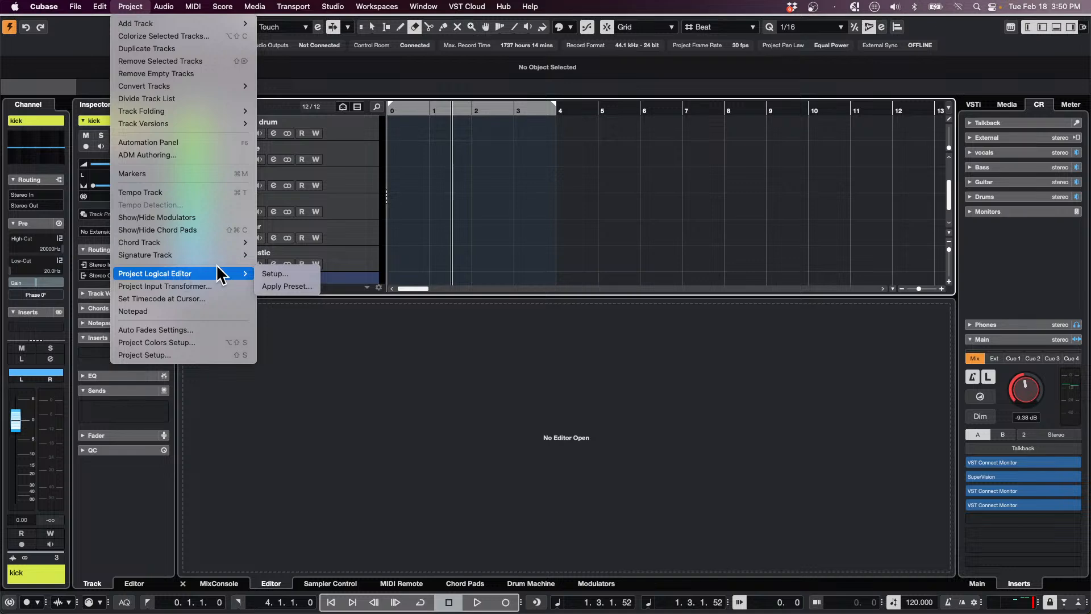
left_click(298, 274)
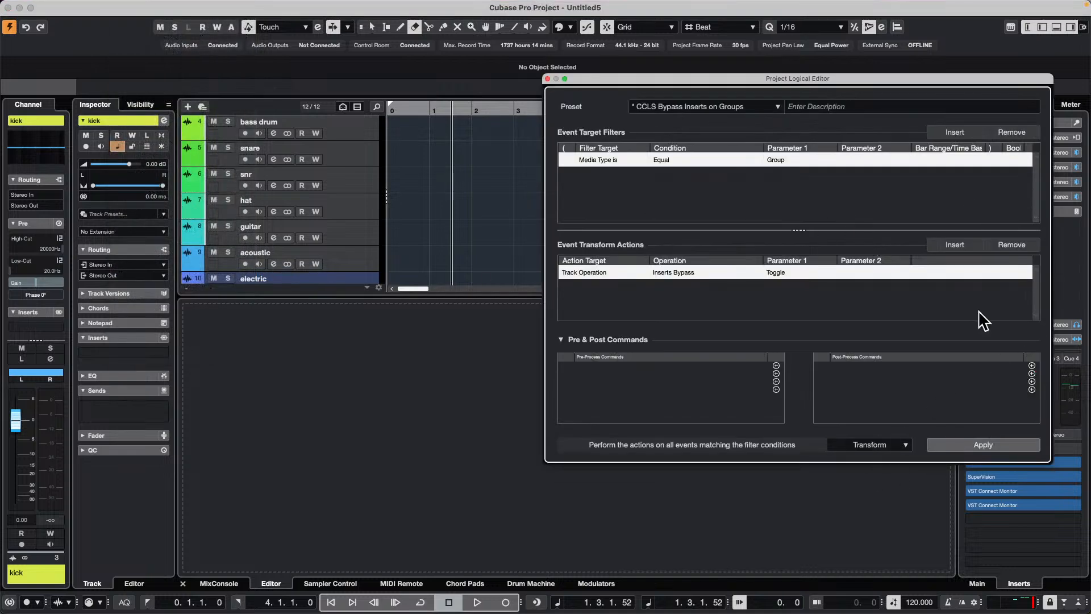
left_click(1019, 246)
left_click(1017, 131)
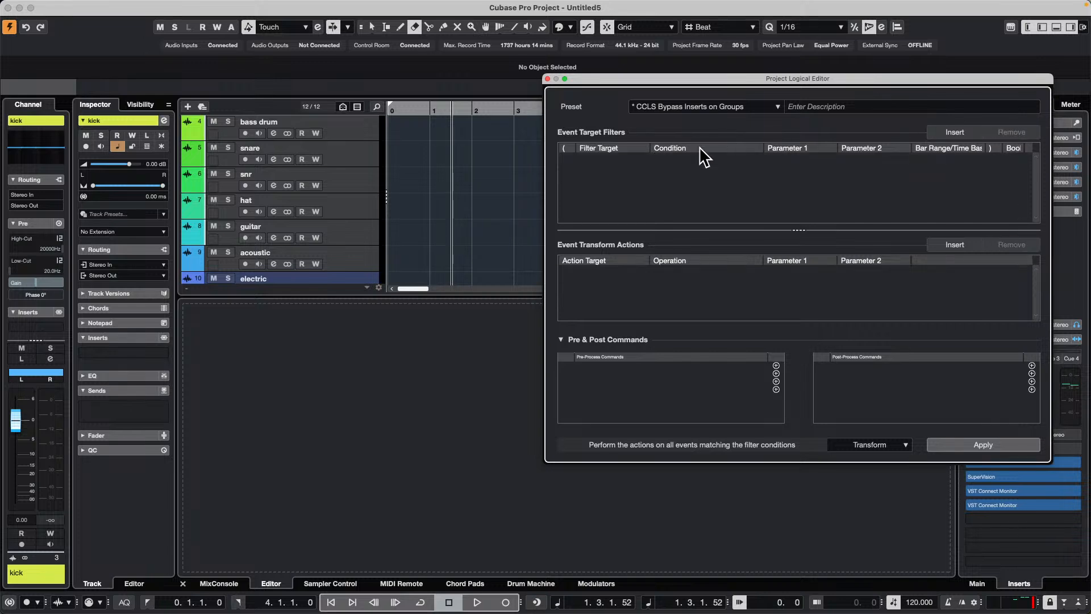
Insert an event target filter with Container Type equal to Track
left_click(966, 131)
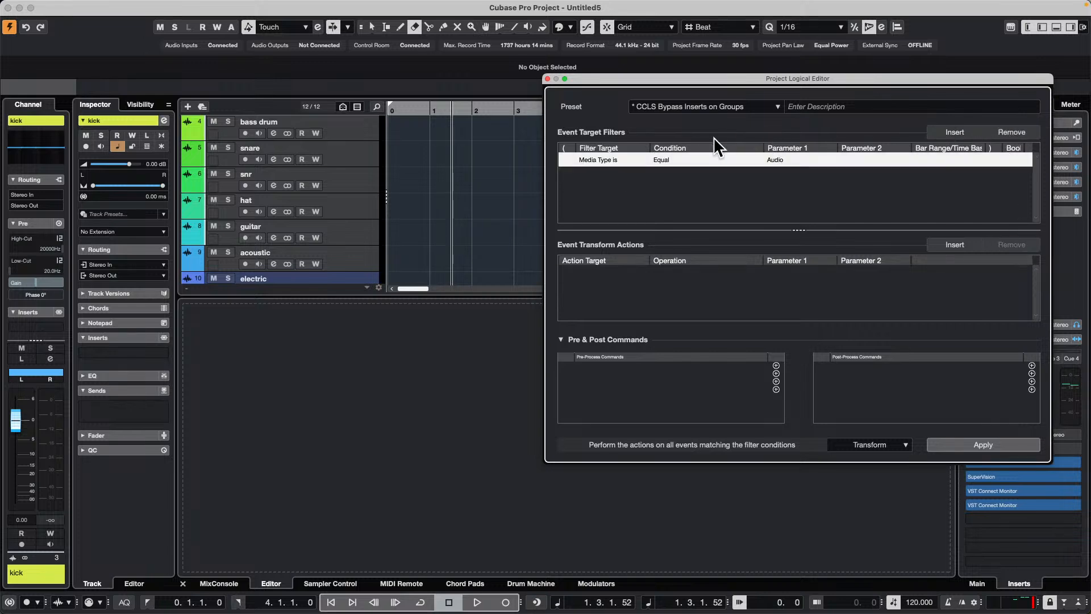
left_click(629, 168)
left_click(638, 187)
left_click(784, 162)
left_click(793, 182)
Insert a second target filter condition requiring the Name to contain "kick"
left_click(945, 133)
left_click(583, 175)
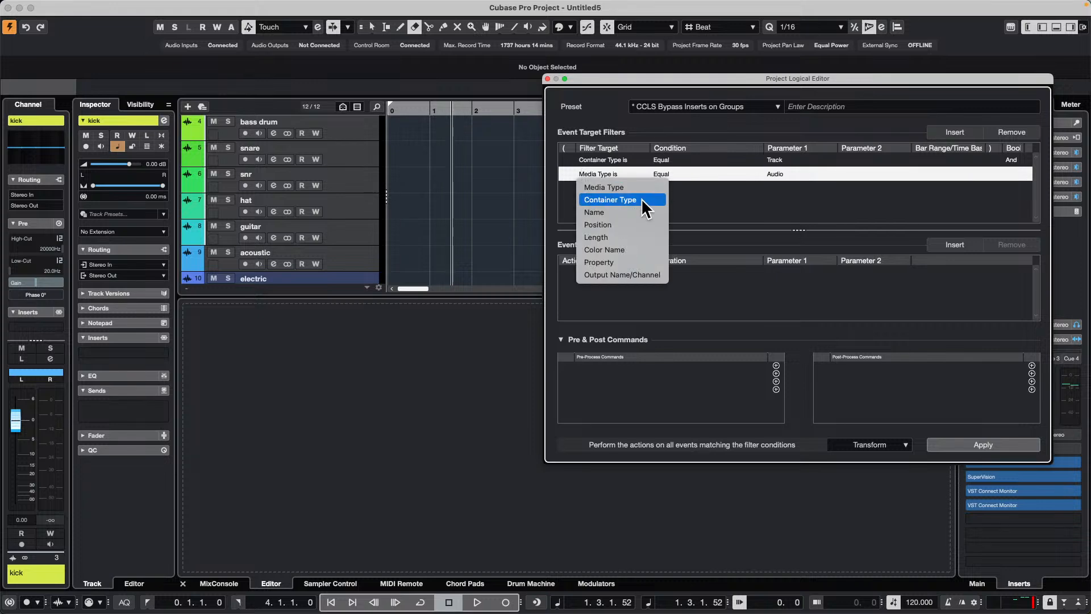
left_click(646, 214)
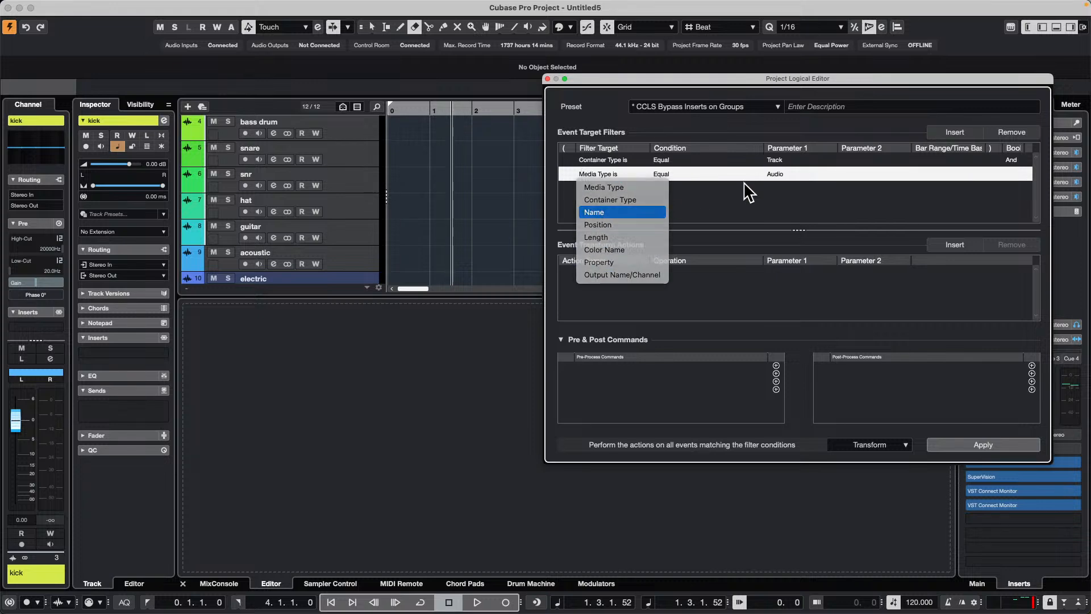
left_click(675, 176)
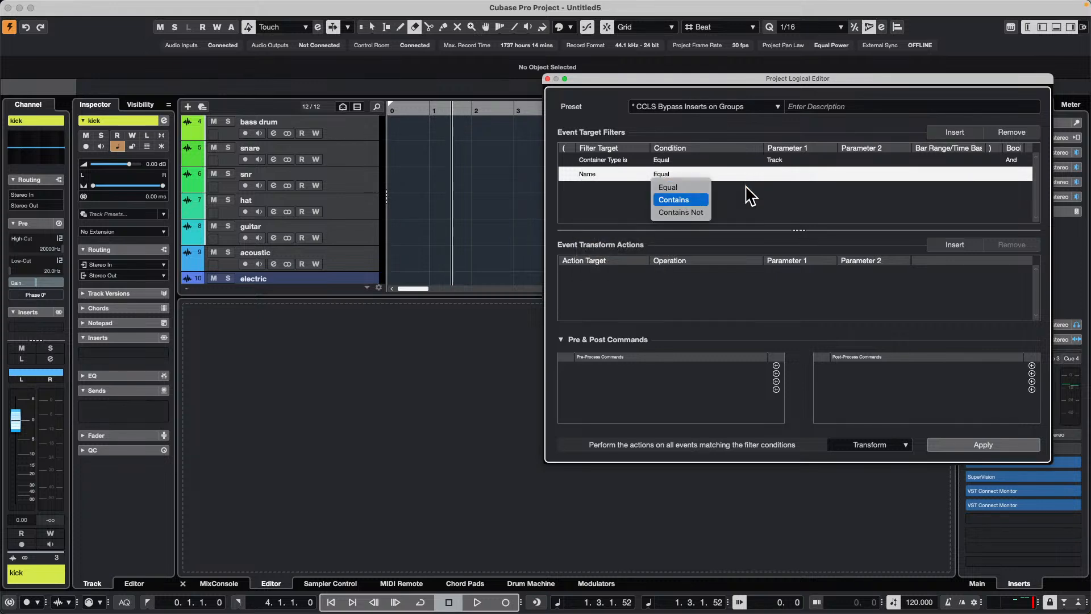
left_click(674, 200)
left_click(775, 174)
type("k")
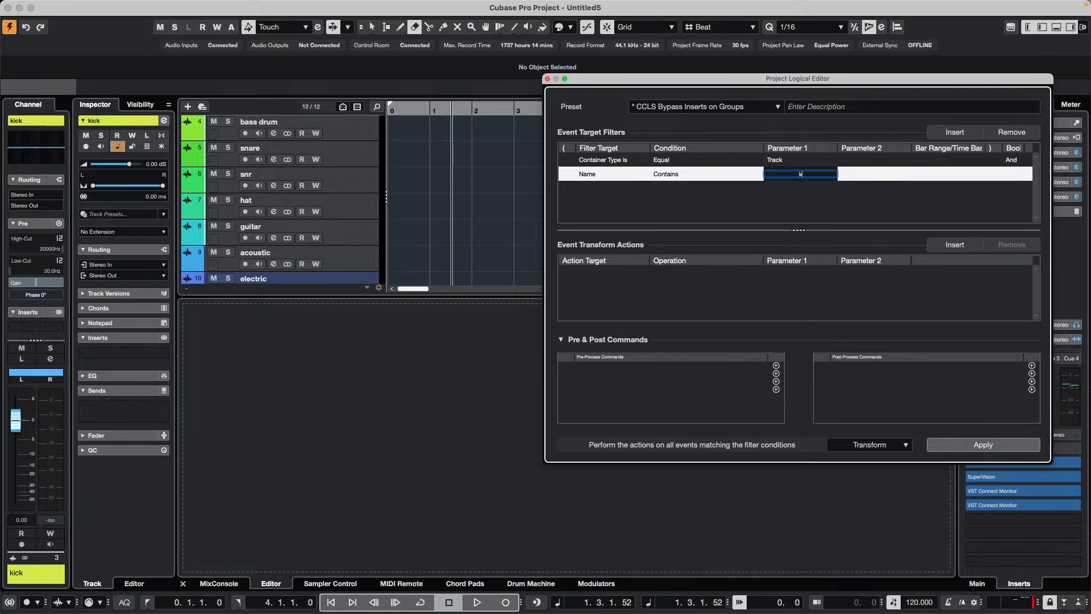
type("ick")
left_click(1004, 187)
Insert several more target filter conditions and set the boolean operator of the kick name condition to Or
left_click(961, 132)
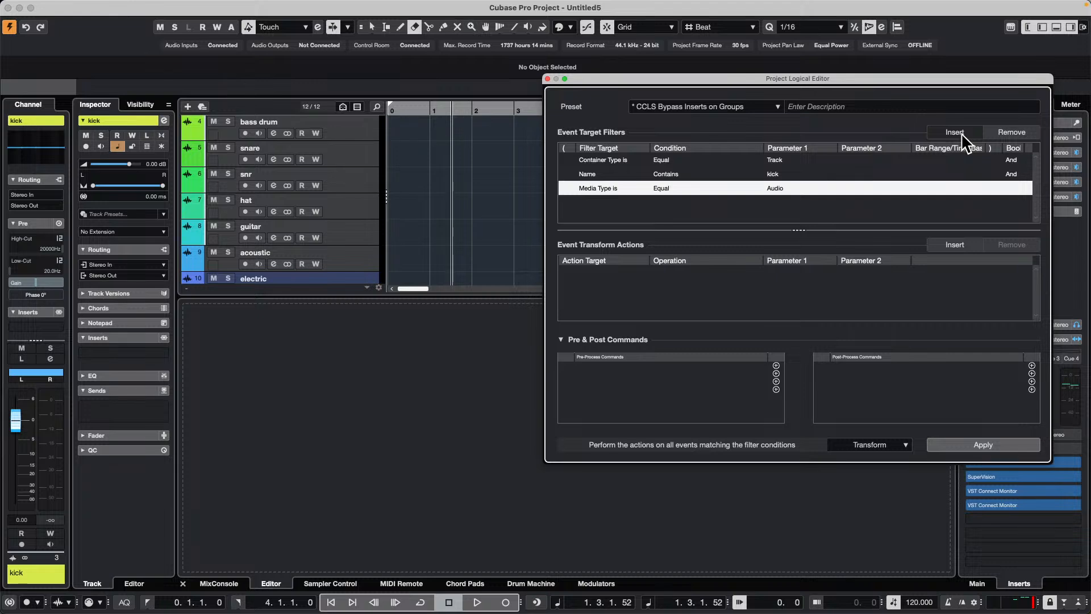
left_click(961, 132)
left_click(961, 132)
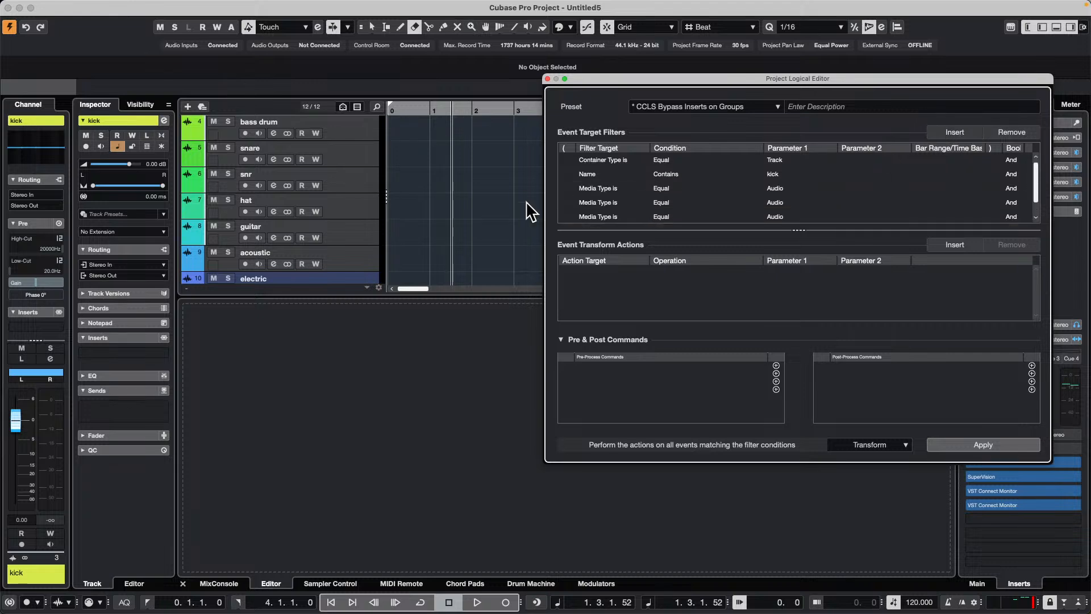
left_click(599, 188)
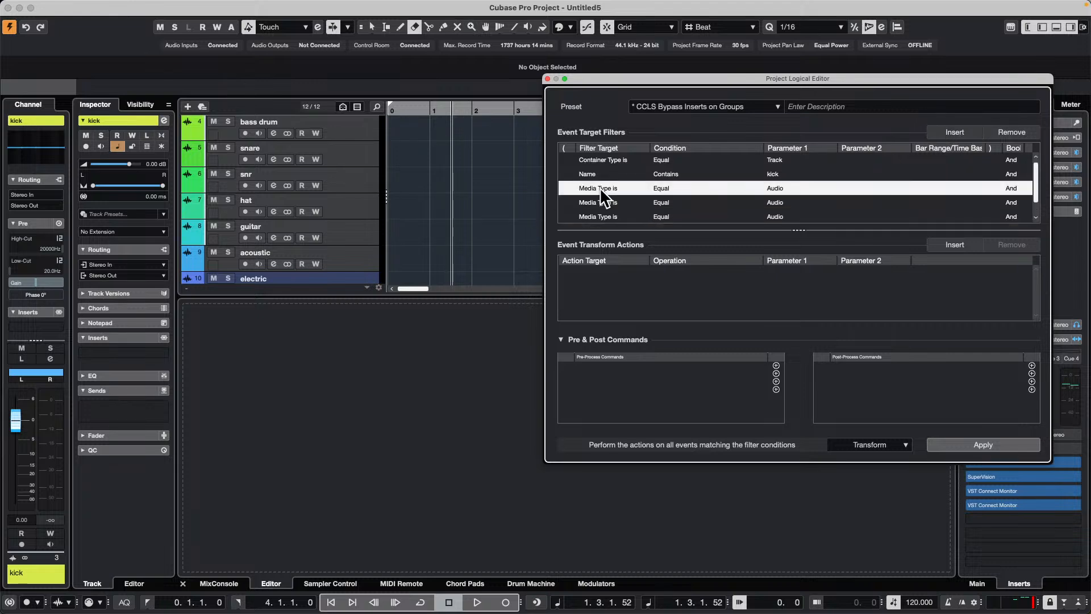
left_click(599, 188)
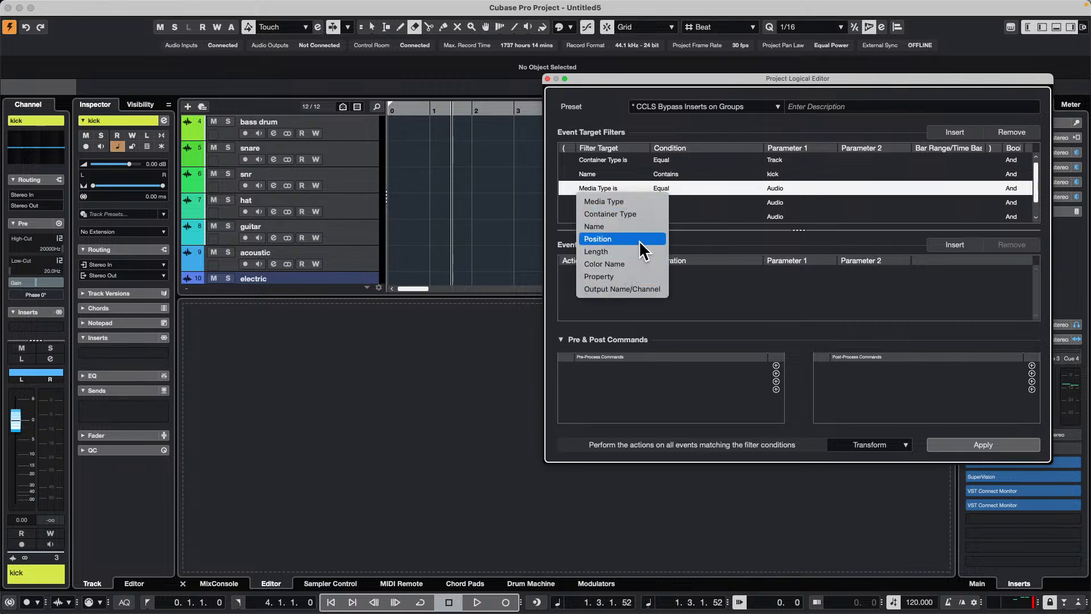
left_click(1019, 185)
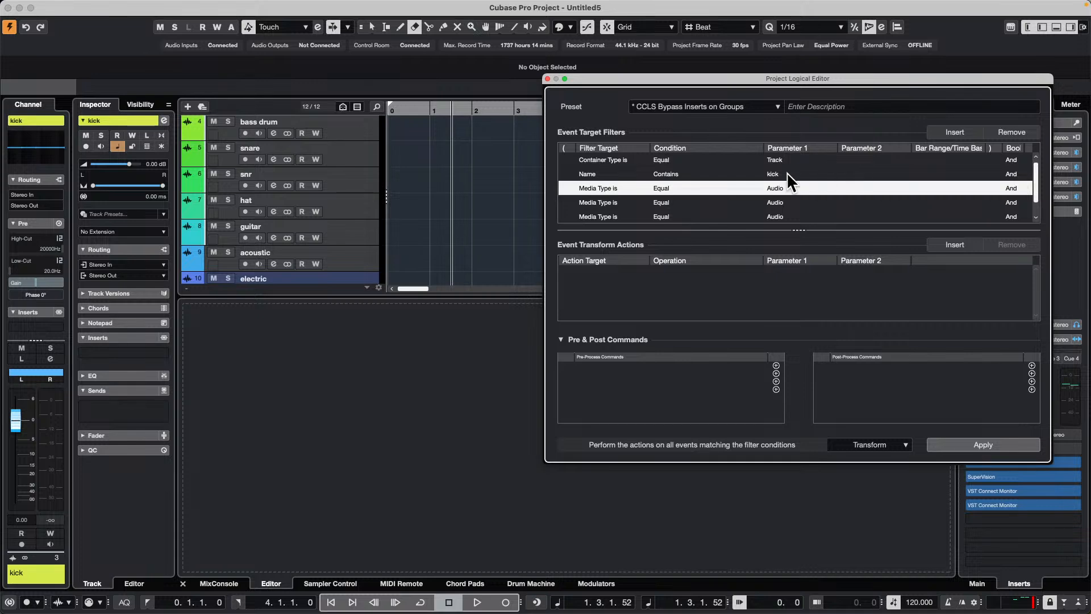
left_click(1022, 175)
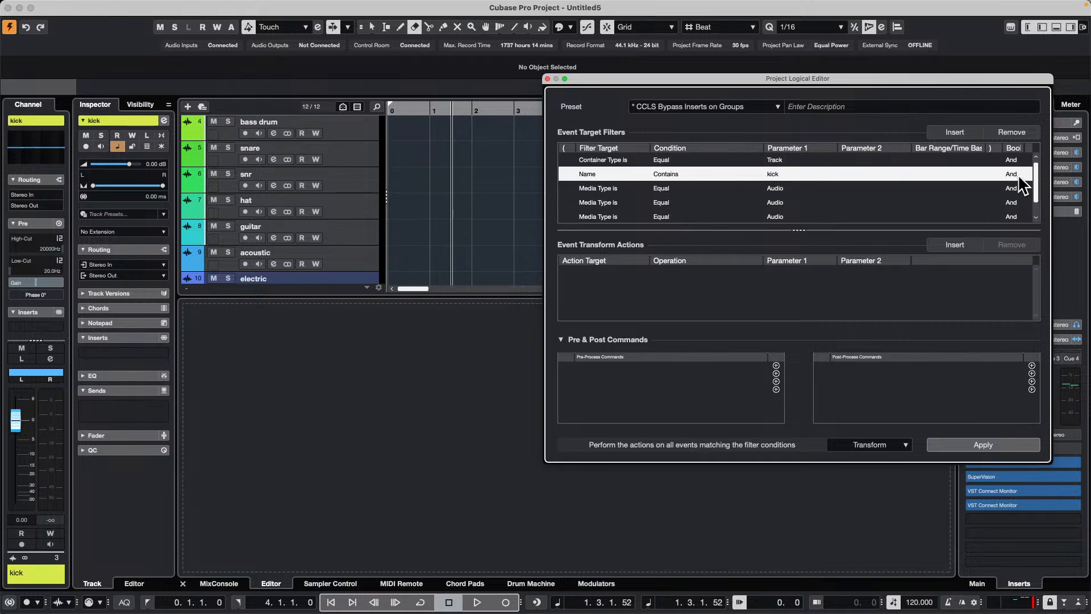
left_click(1020, 175)
Change the filter condition below the kick condition to Name Contains "bass drum"
left_click(605, 189)
left_click(605, 185)
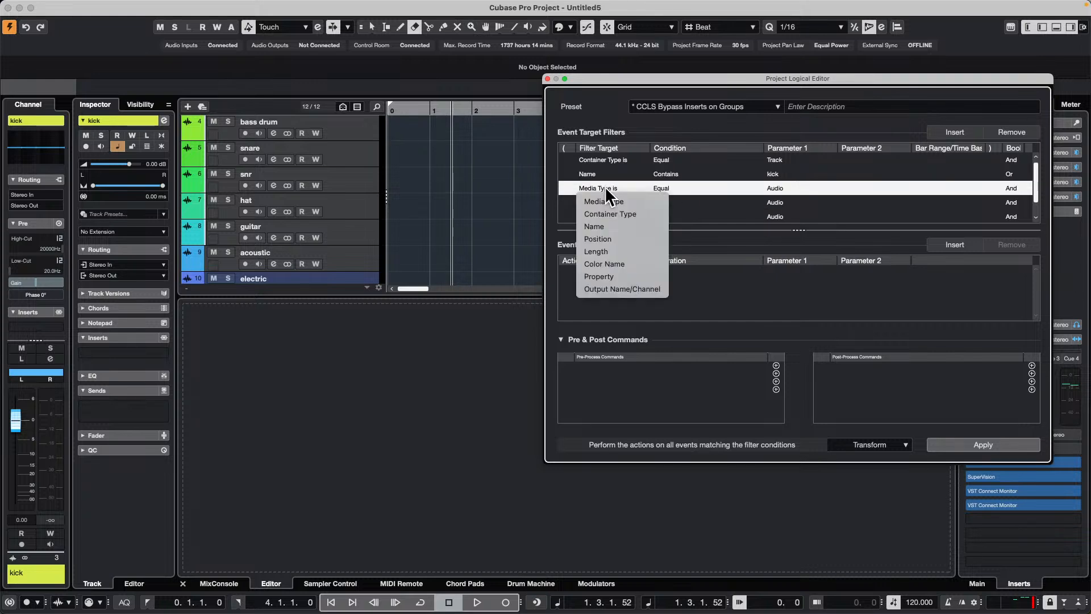
left_click(622, 224)
left_click(676, 187)
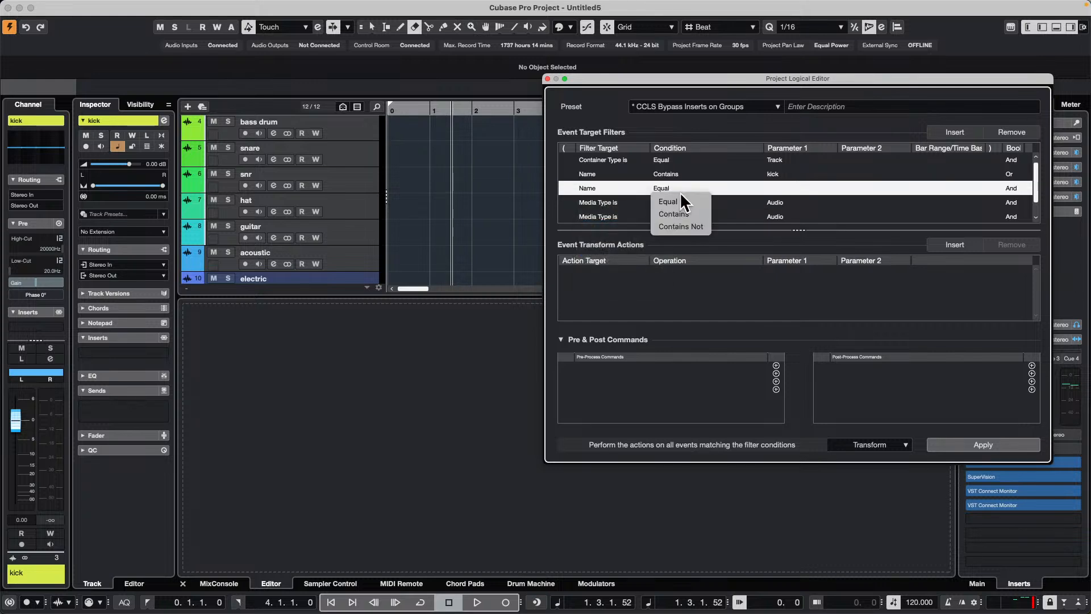
left_click(684, 209)
left_click(782, 186)
type("b")
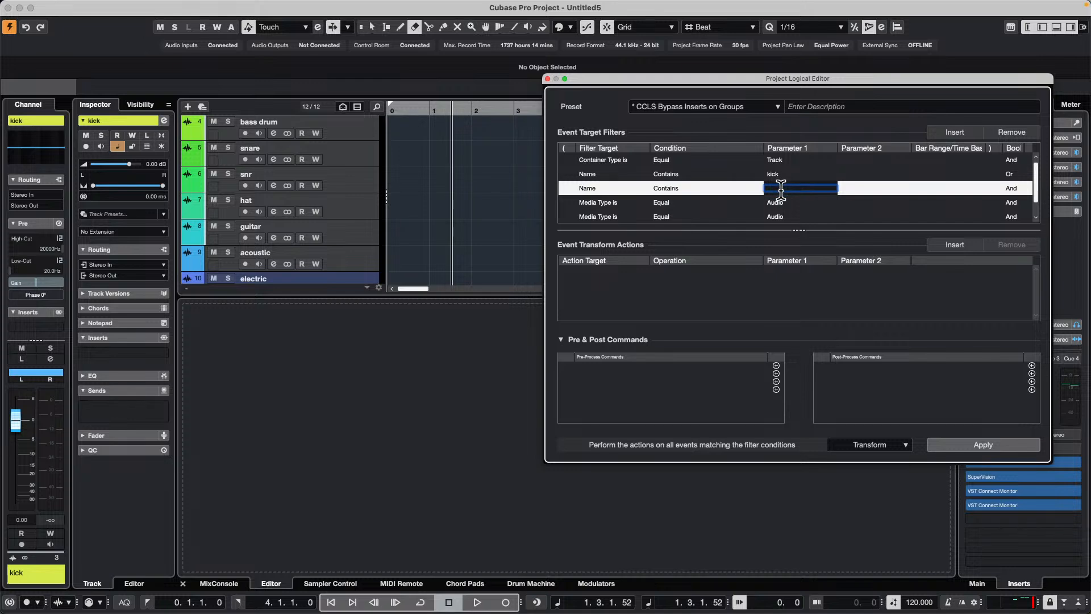
type("ass drum")
key("Return")
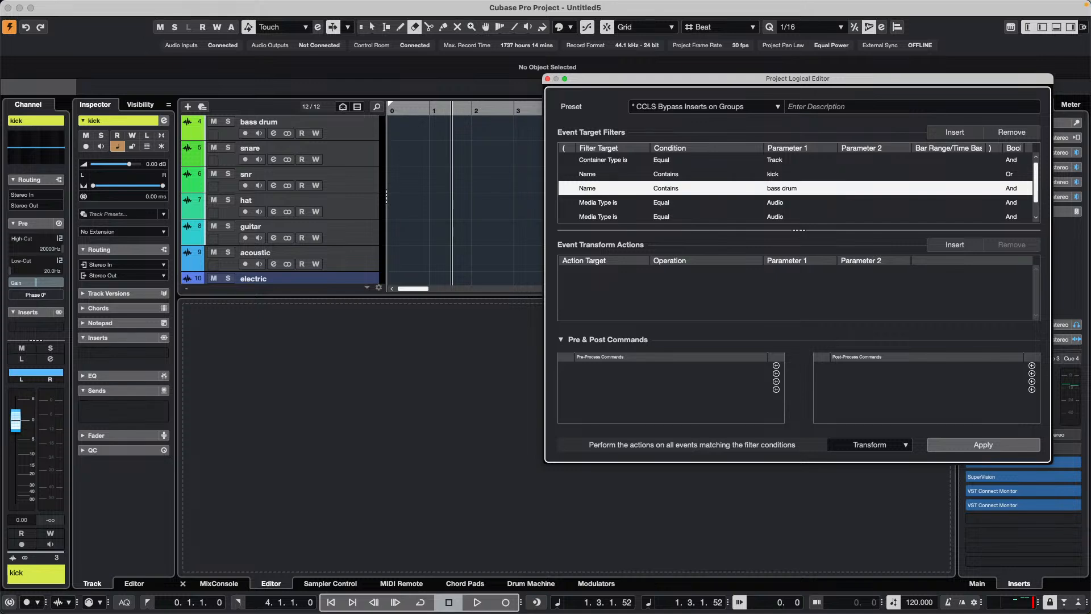
Change the filter condition below the bass drum condition to Name Contains "snare"
left_click(619, 203)
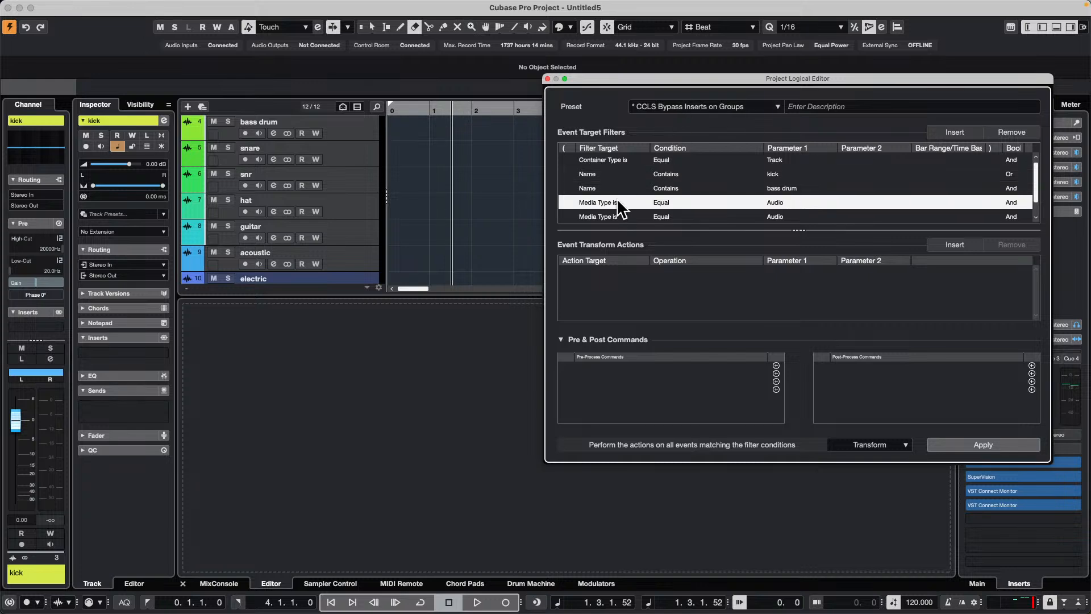
left_click(624, 203)
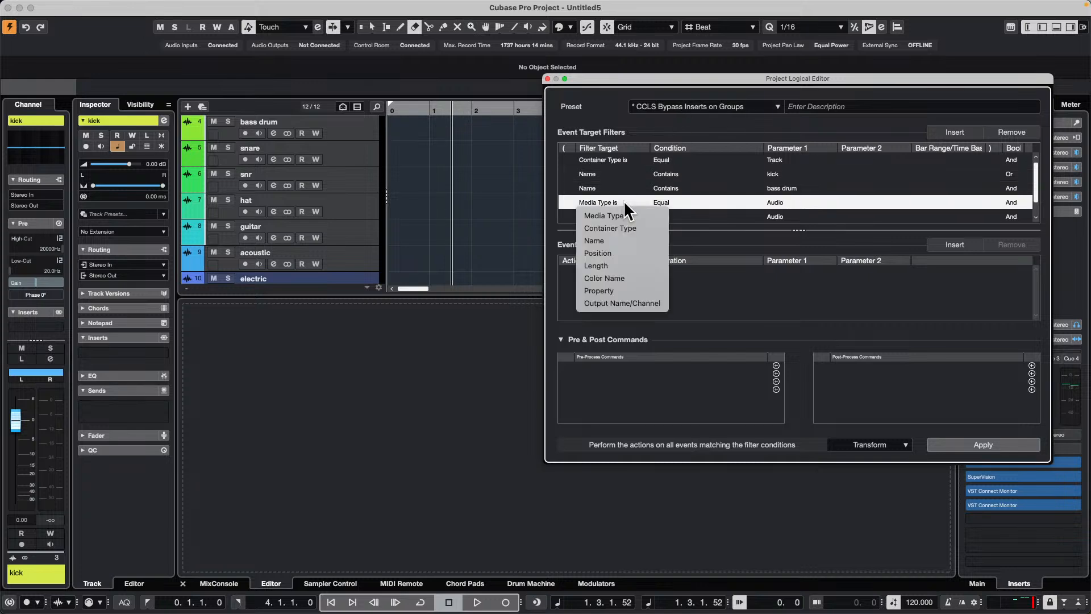
left_click(627, 240)
left_click(671, 203)
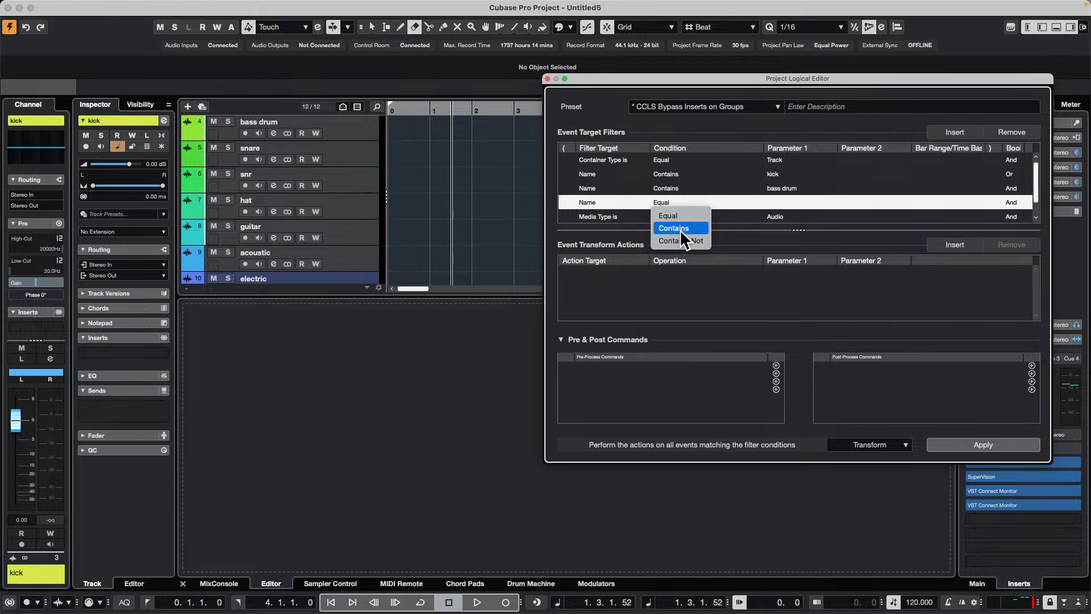
left_click(675, 229)
left_click(791, 202)
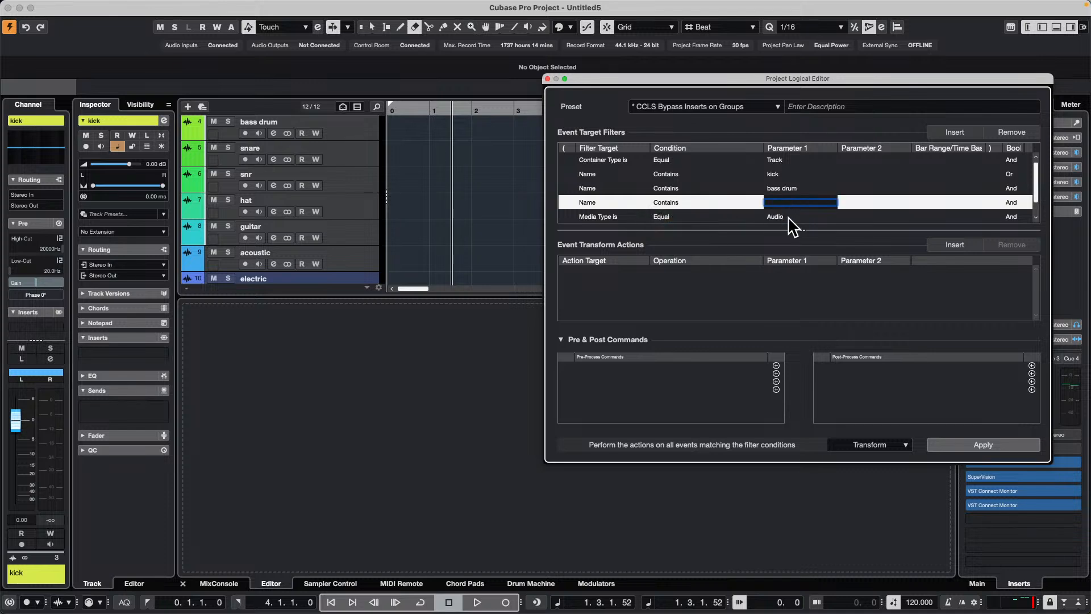
type("a")
type("nare")
Change the filter condition below the snare condition to Name Contains "snr"
left_click(603, 214)
left_click(603, 214)
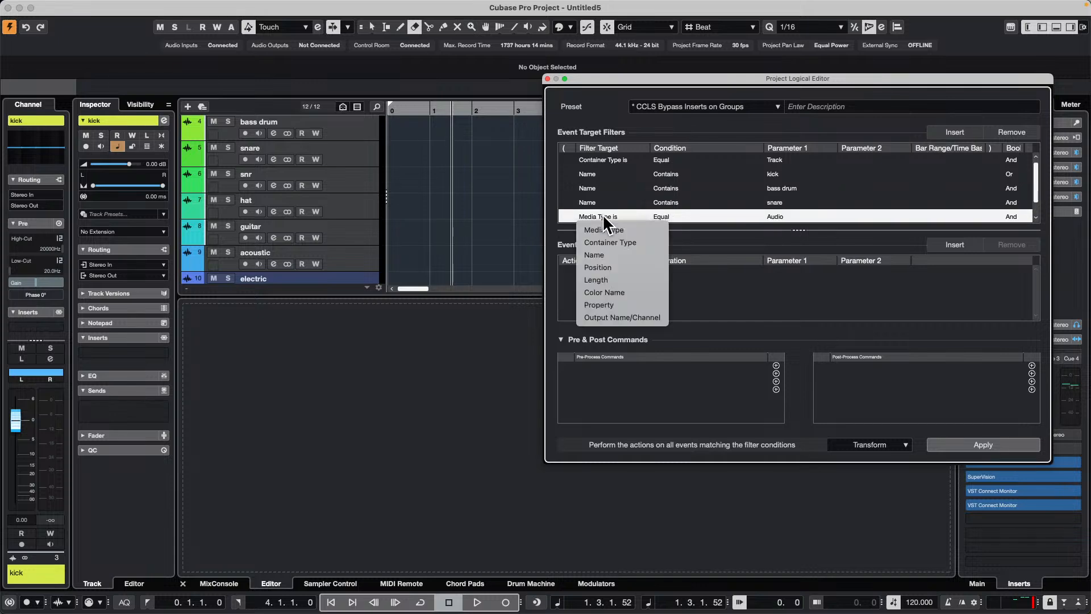
left_click(637, 255)
left_click(665, 216)
left_click(678, 238)
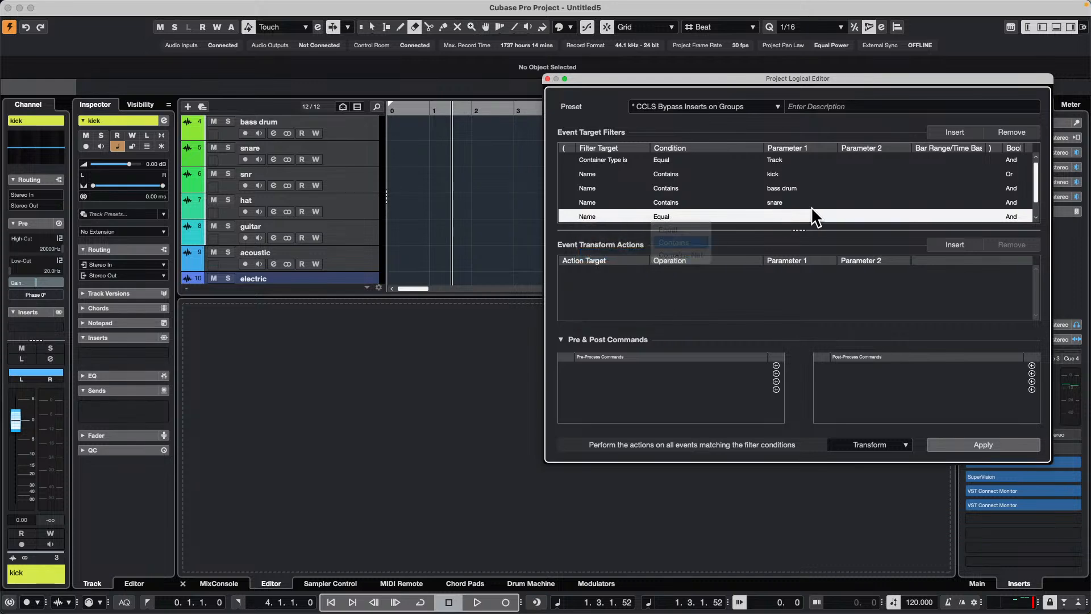
left_click(793, 216)
type("snr")
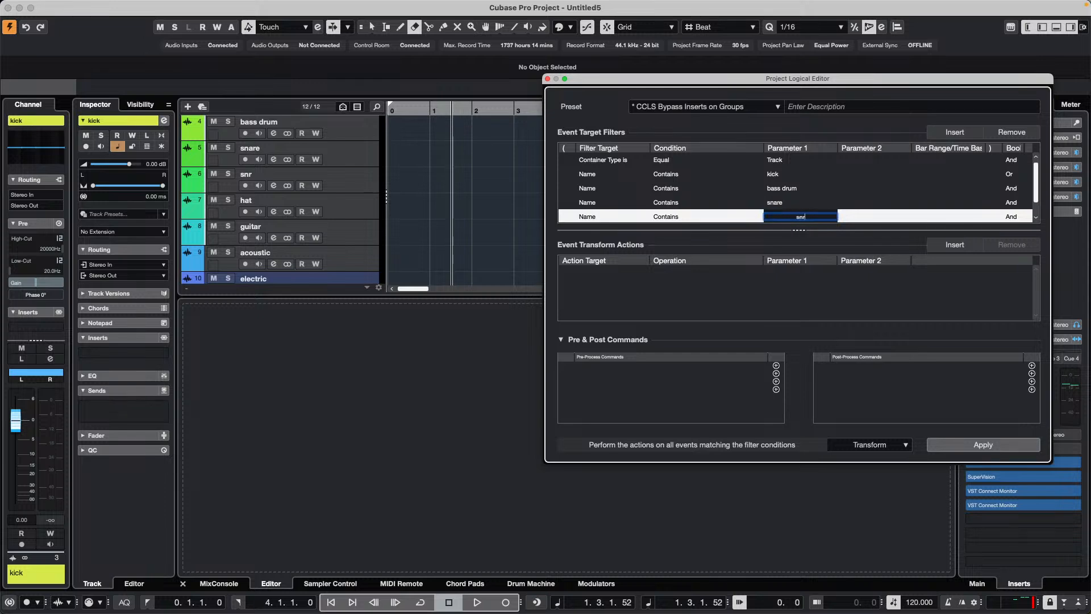
key("Return")
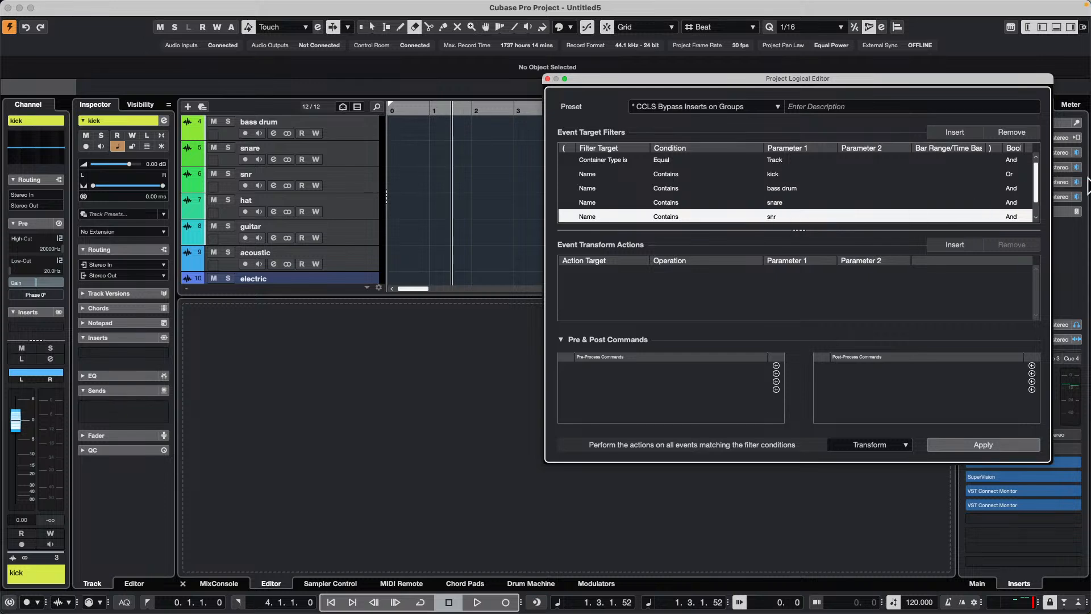
Set the boolean operators of the bass drum, snare and snr name conditions to Or
left_click(1018, 189)
left_click(1018, 190)
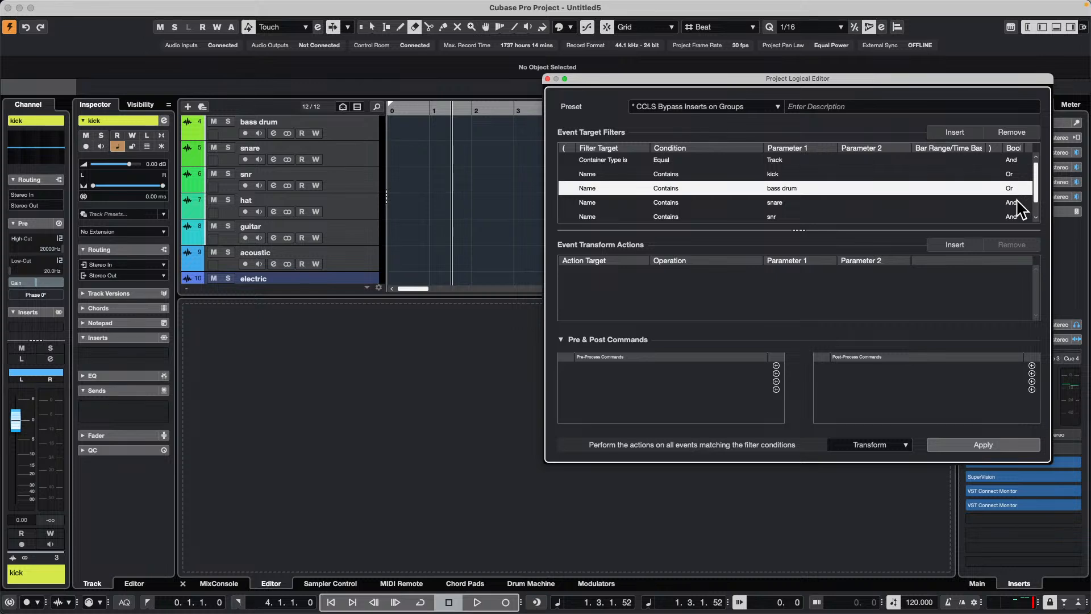
left_click(1018, 203)
left_click(1017, 203)
left_click(1017, 216)
left_click(1017, 216)
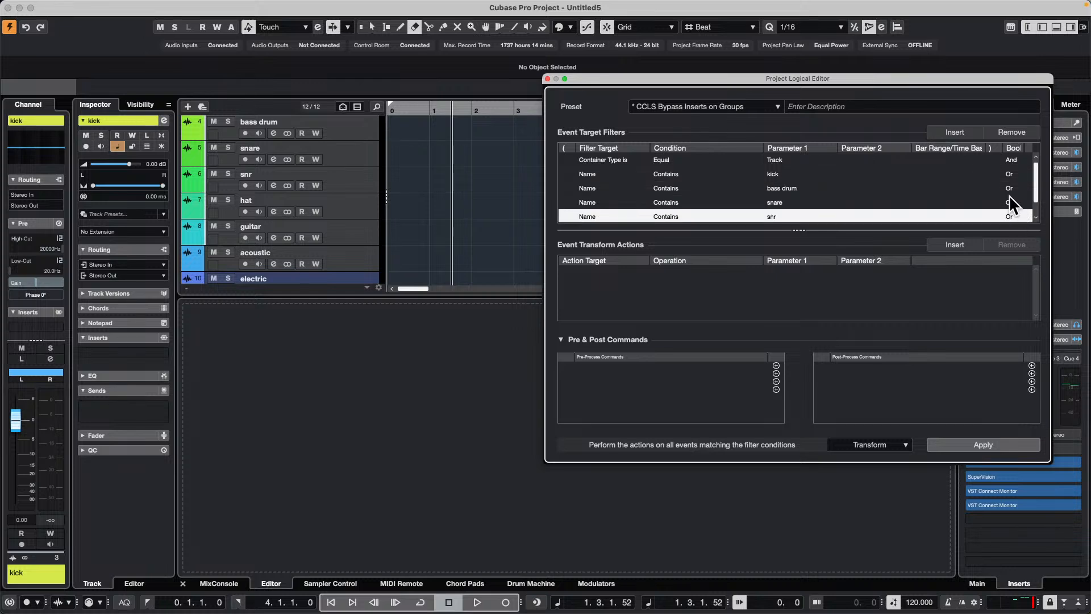
Change the last Media Type filter condition to Name Contains "hat"
scroll(969, 190, "down", 1)
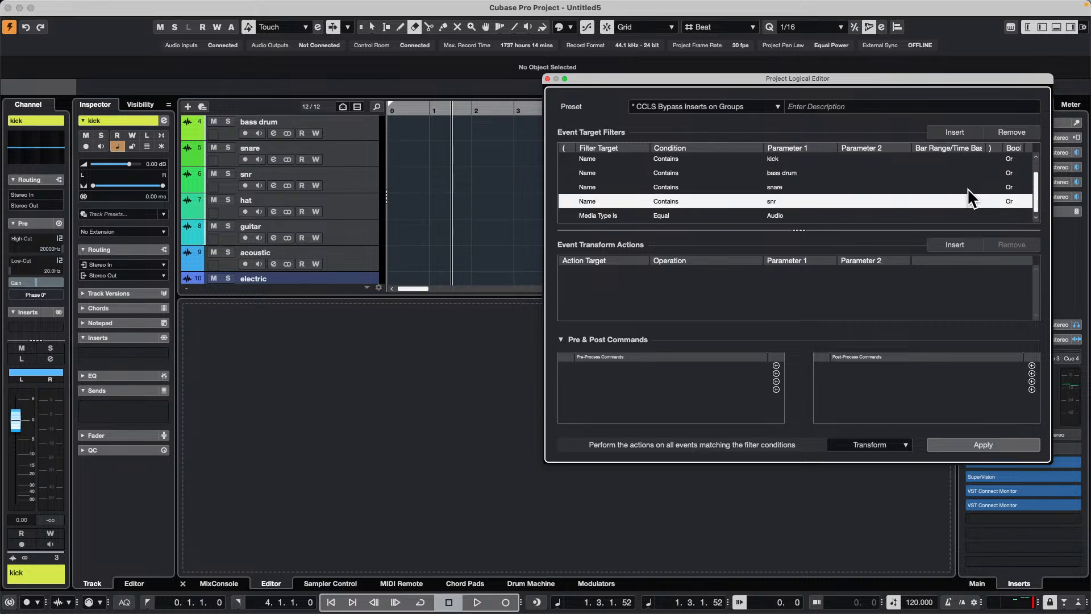
left_click(615, 216)
left_click(615, 216)
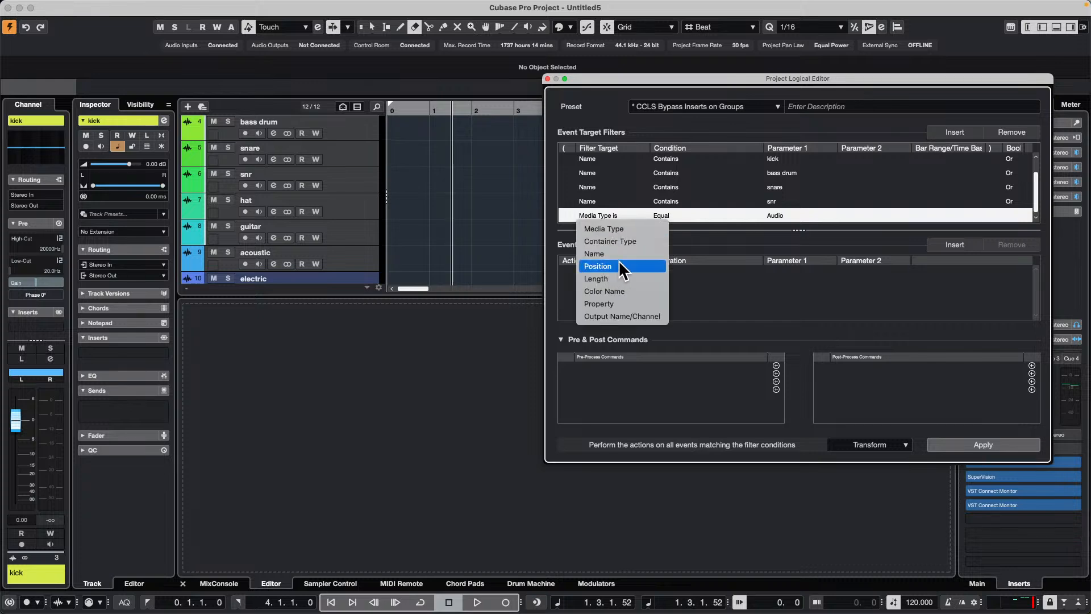
left_click(629, 240)
left_click(609, 217)
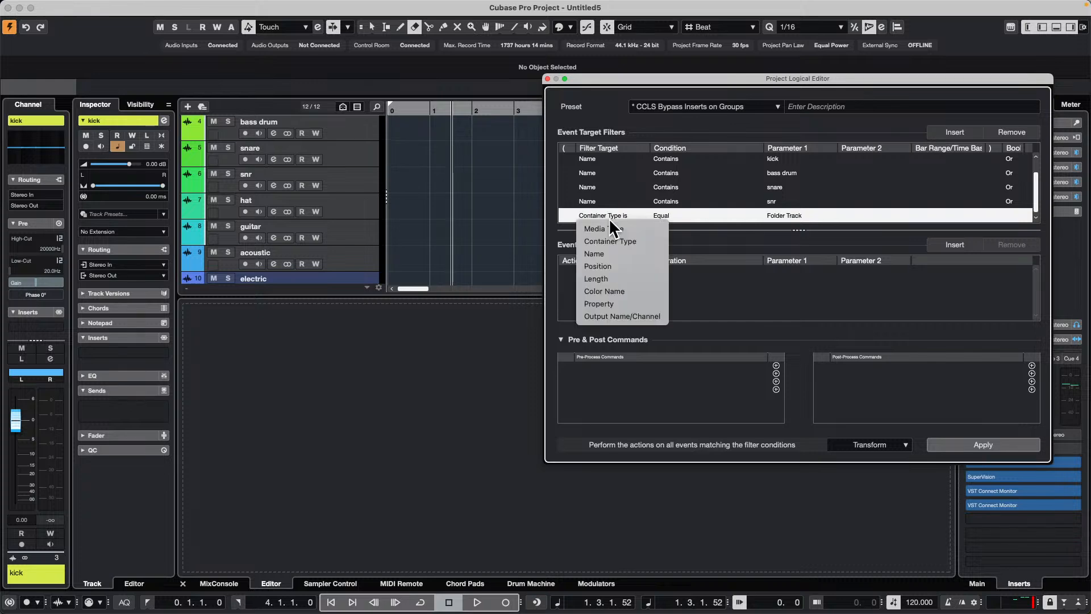
left_click(612, 252)
left_click(677, 216)
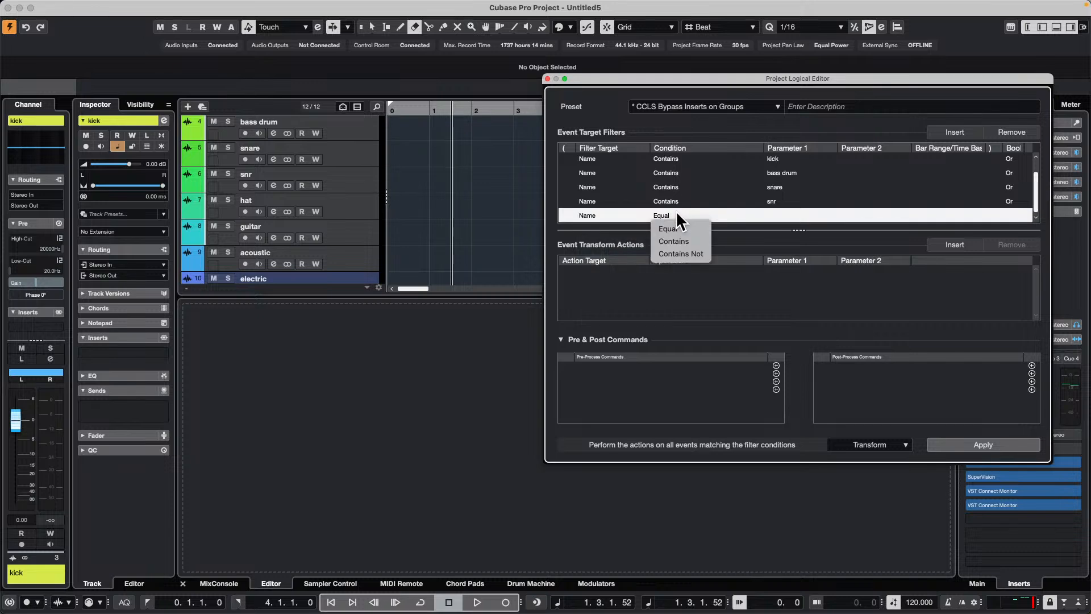
left_click(693, 241)
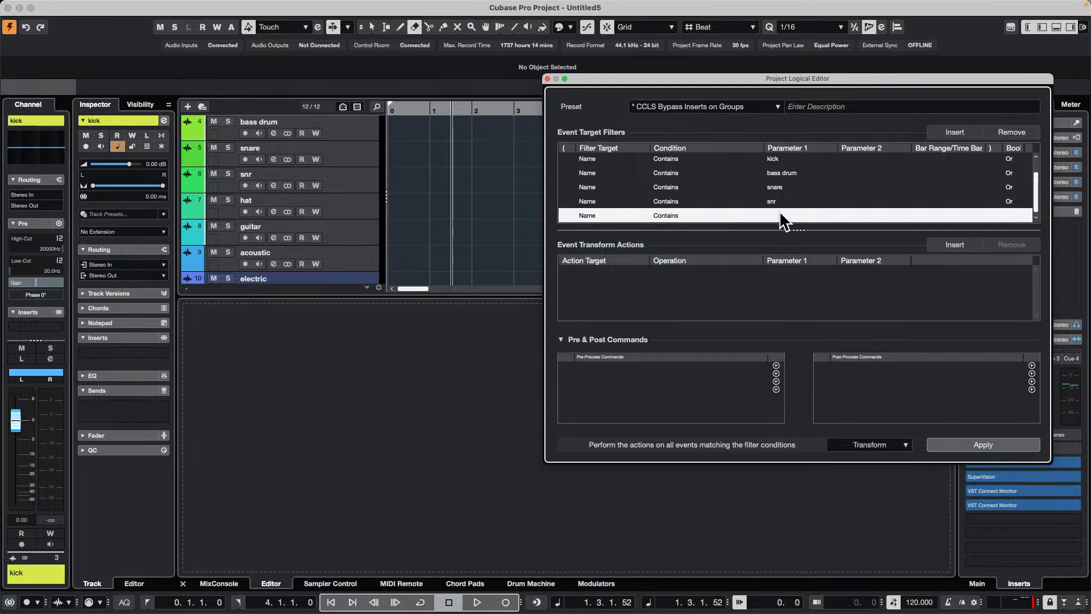
left_click(780, 215)
type("hat")
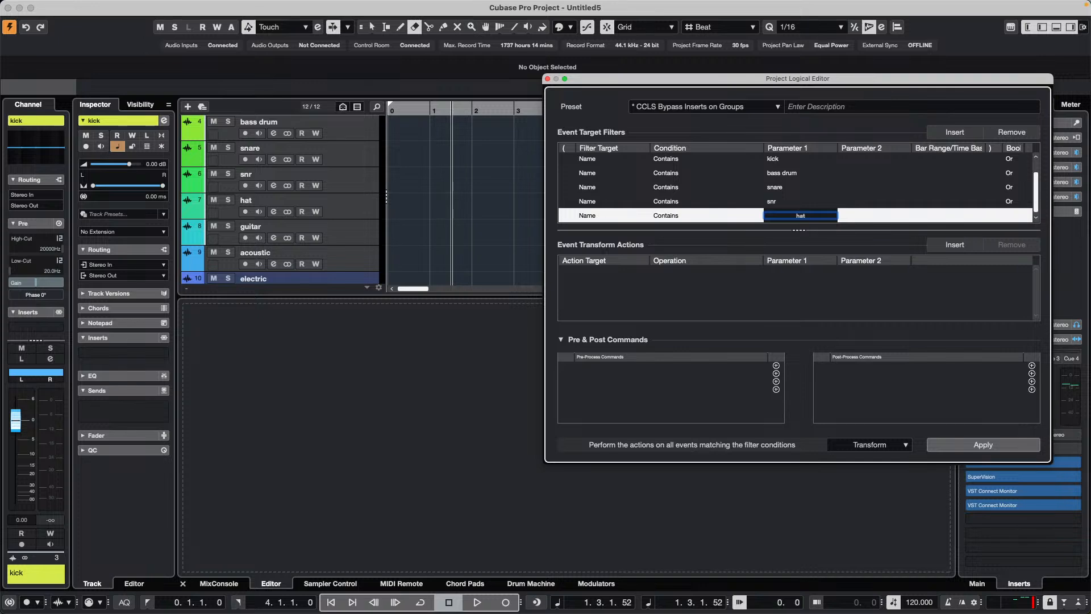
key("Return")
Insert an event transform action that uses Set Color with Set to Fixed Value and Color 4
scroll(607, 204, "up", 1)
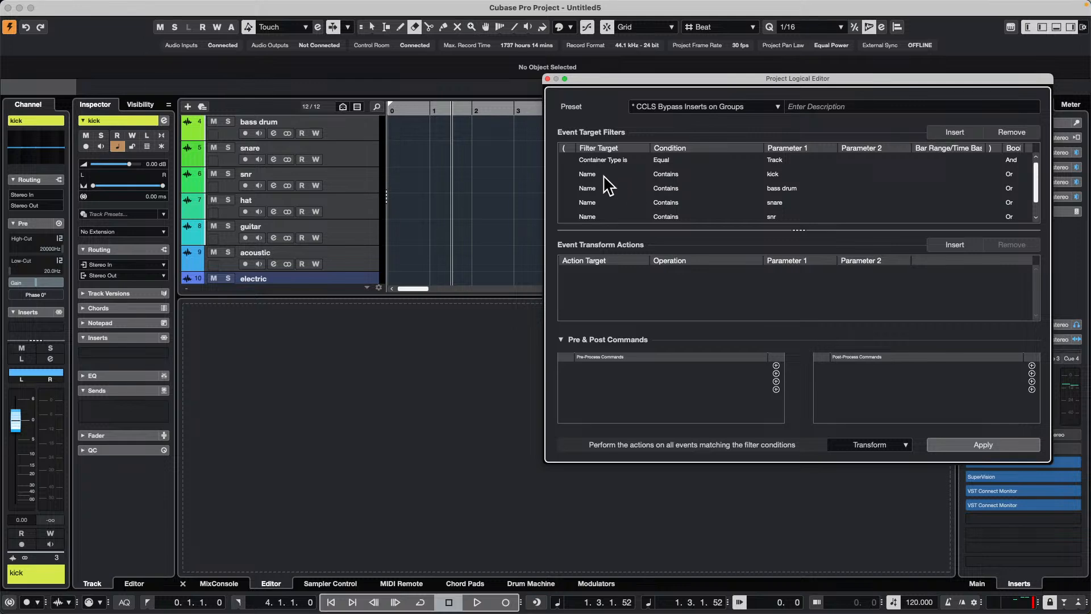
scroll(790, 199, "down", 1)
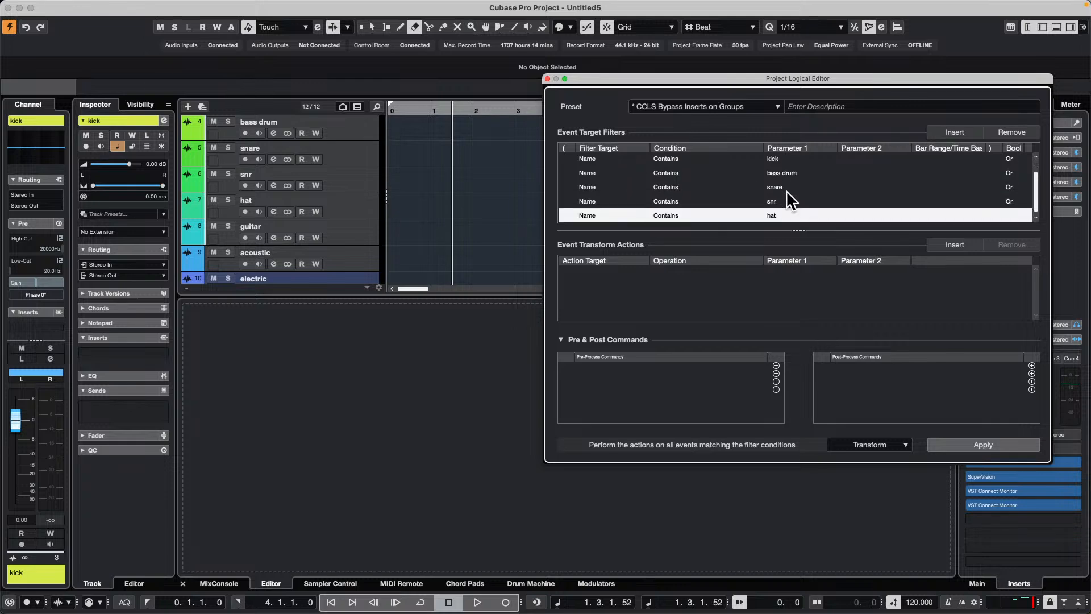
left_click(962, 244)
left_click(582, 273)
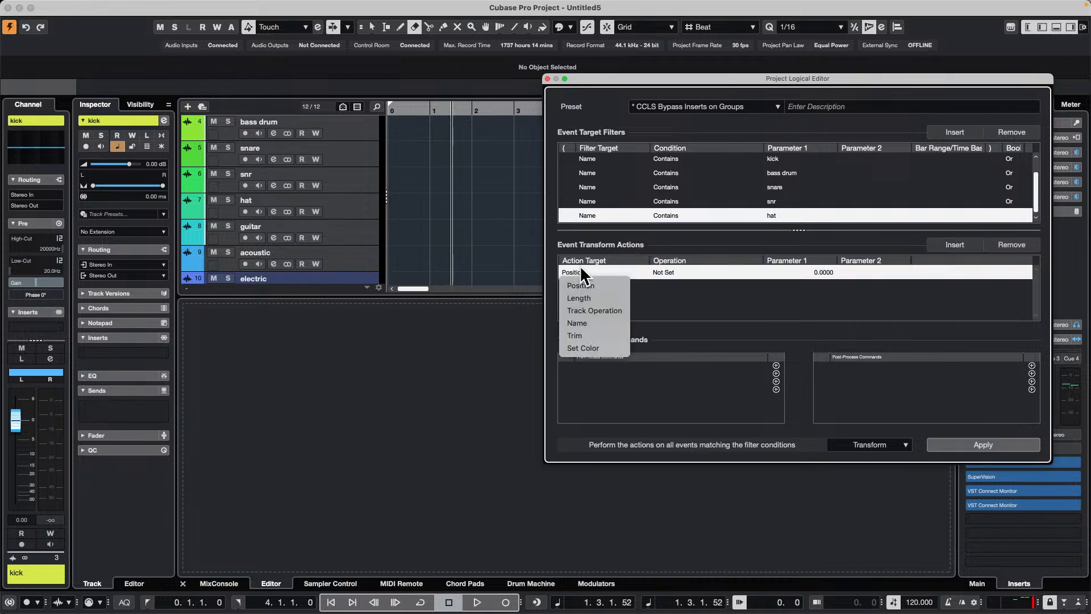
left_click(594, 348)
left_click(677, 273)
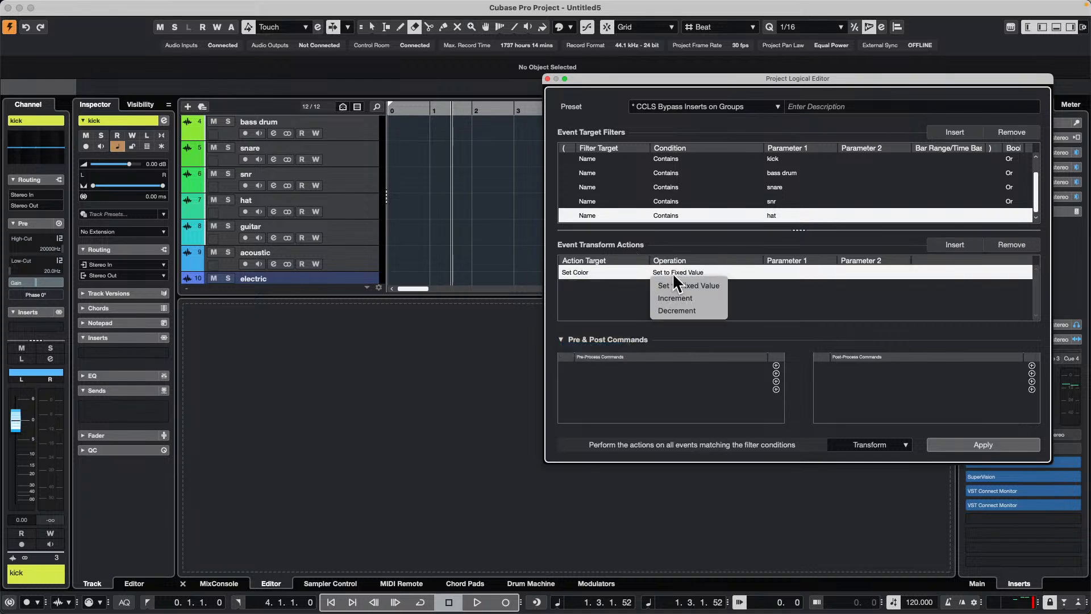
left_click(713, 285)
left_click(774, 273)
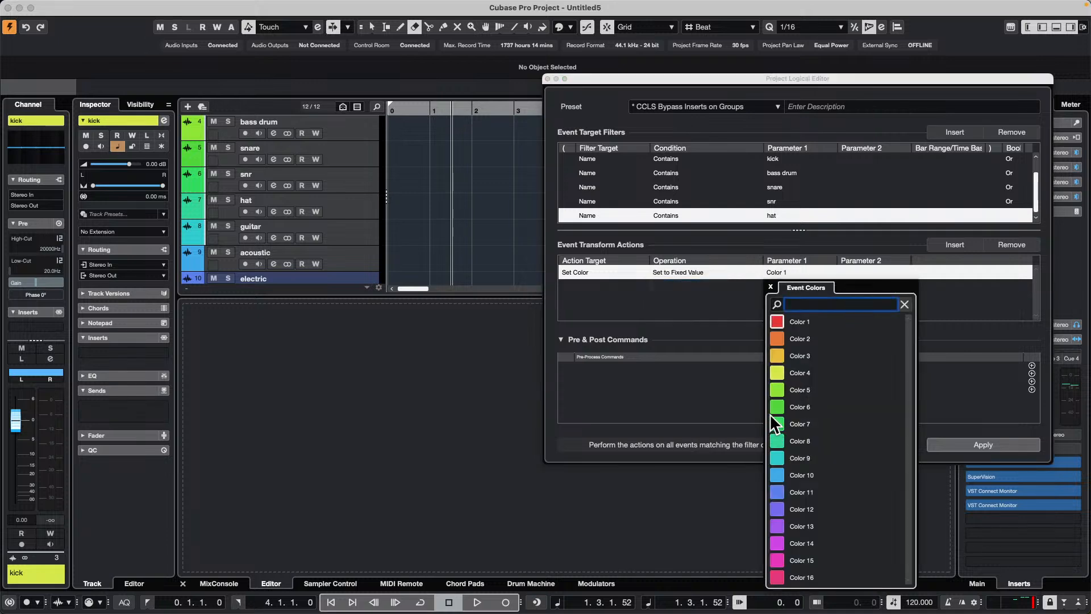
left_click(776, 370)
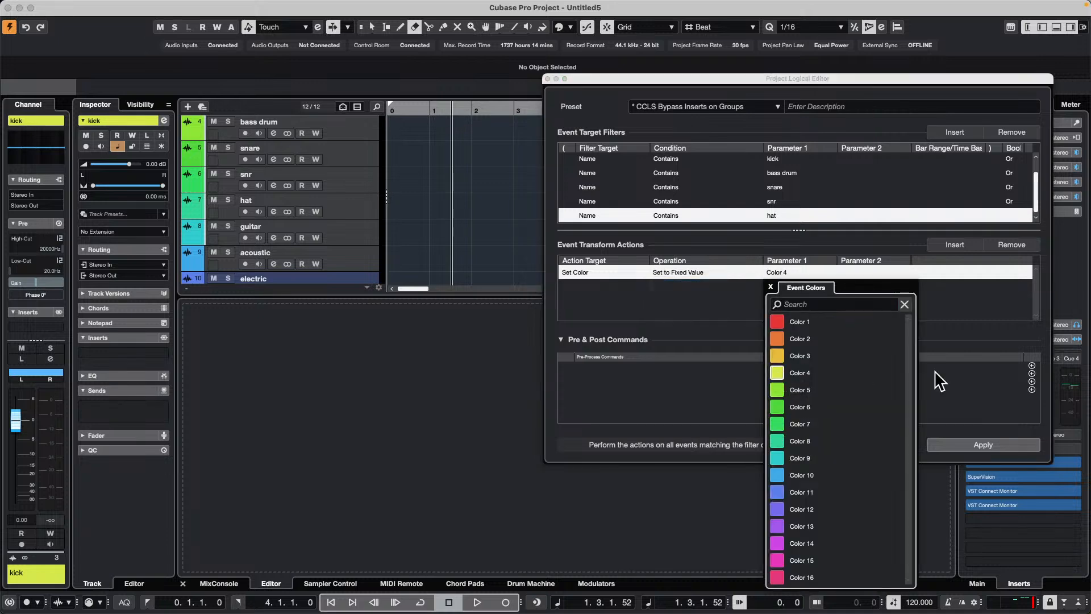
left_click(975, 325)
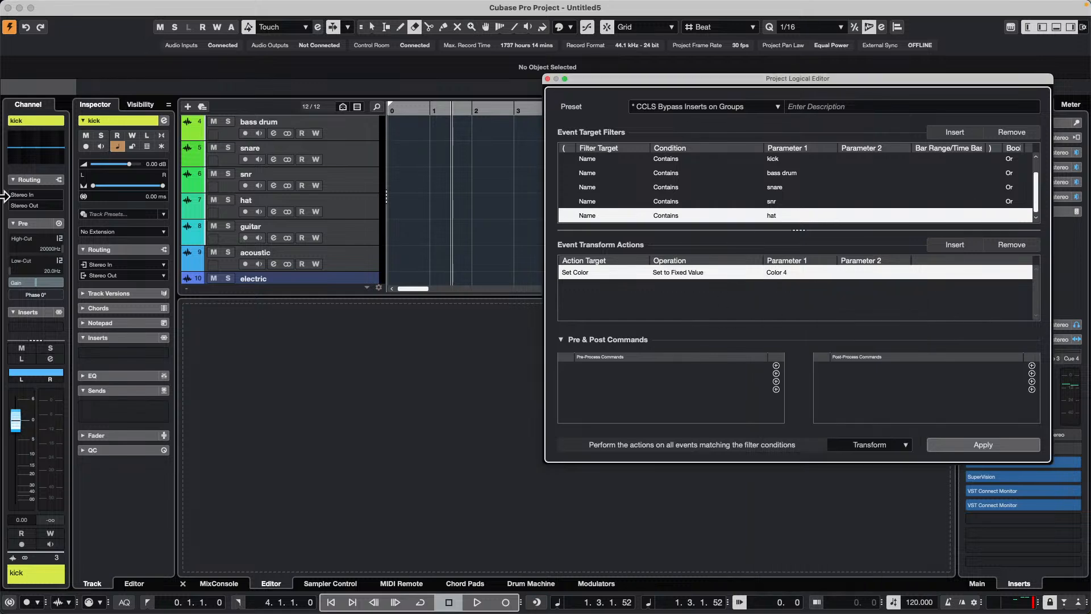
Enlarge the track list area and apply the color transform to the tracks matching the name filters
scroll(245, 188, "down", 2)
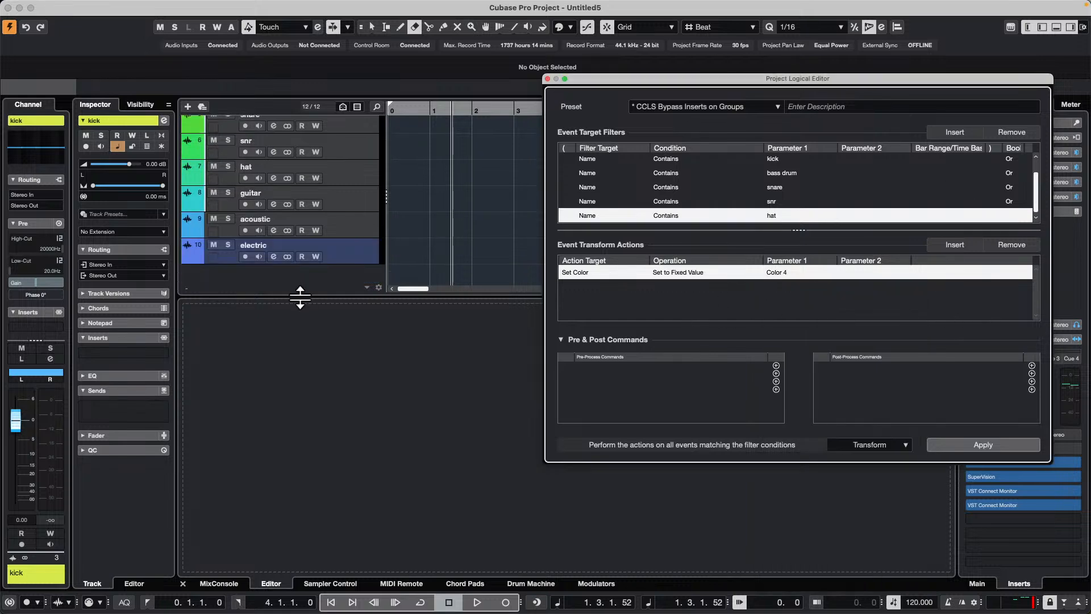
left_click_drag(298, 296, 295, 372)
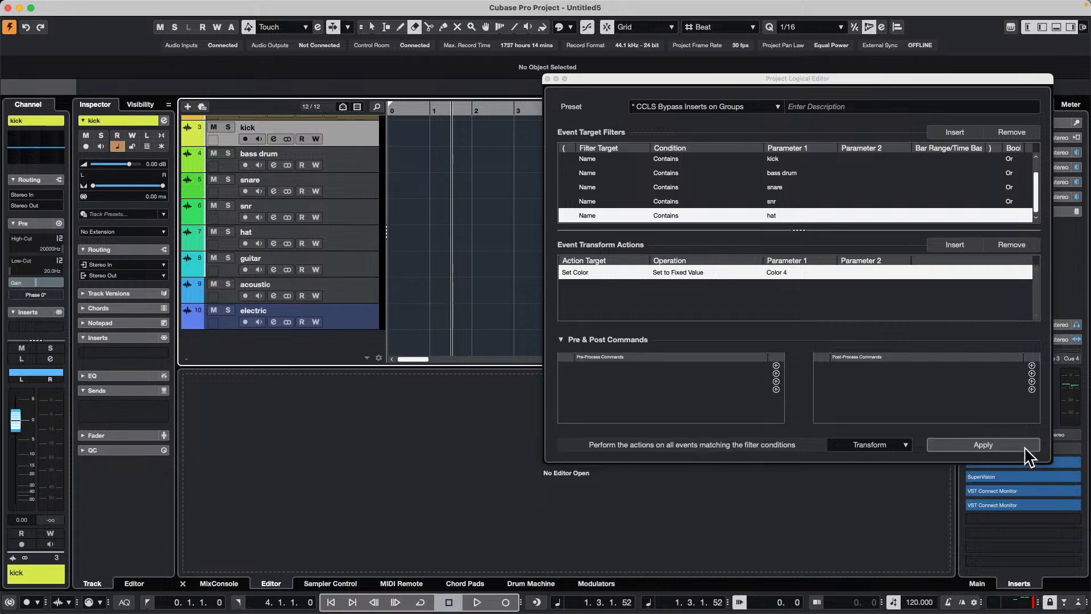
left_click(1000, 445)
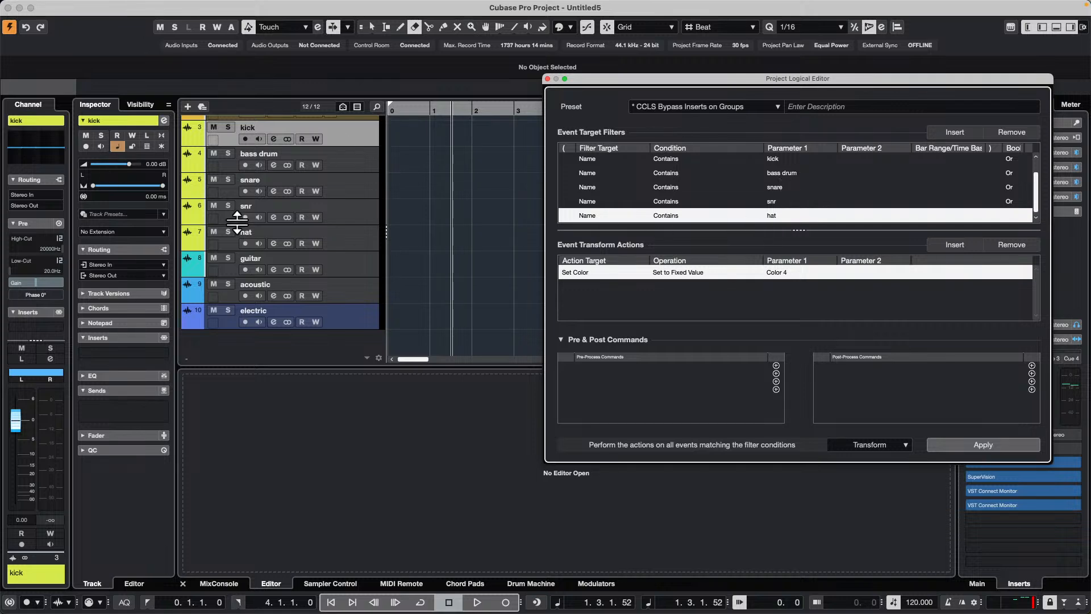
Undo the track recoloring and review the event target filters from the container type down to the hat condition
key("super+z")
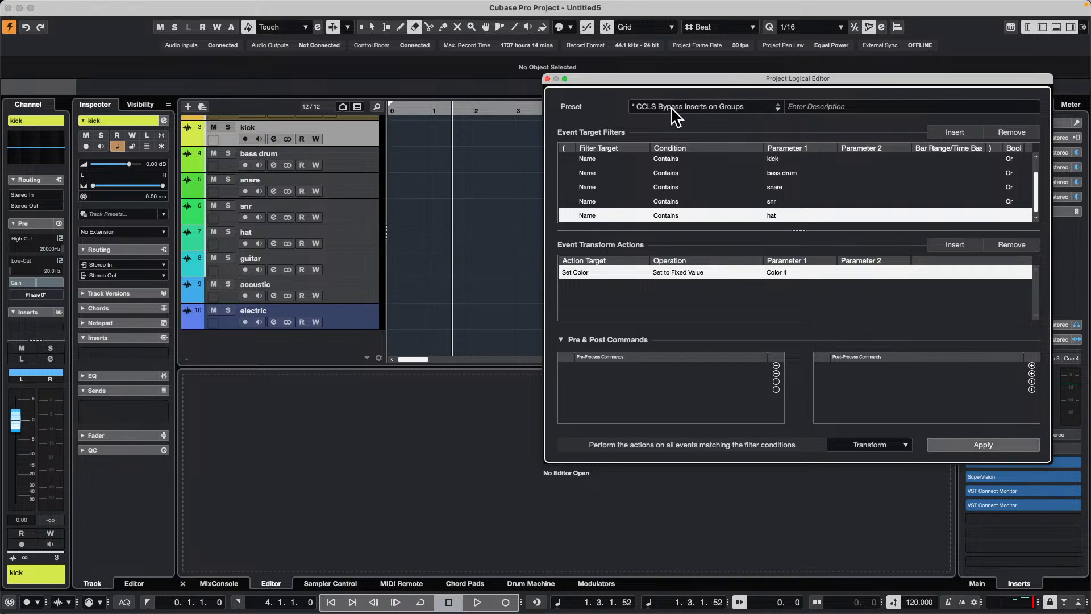
scroll(695, 201, "up", 1)
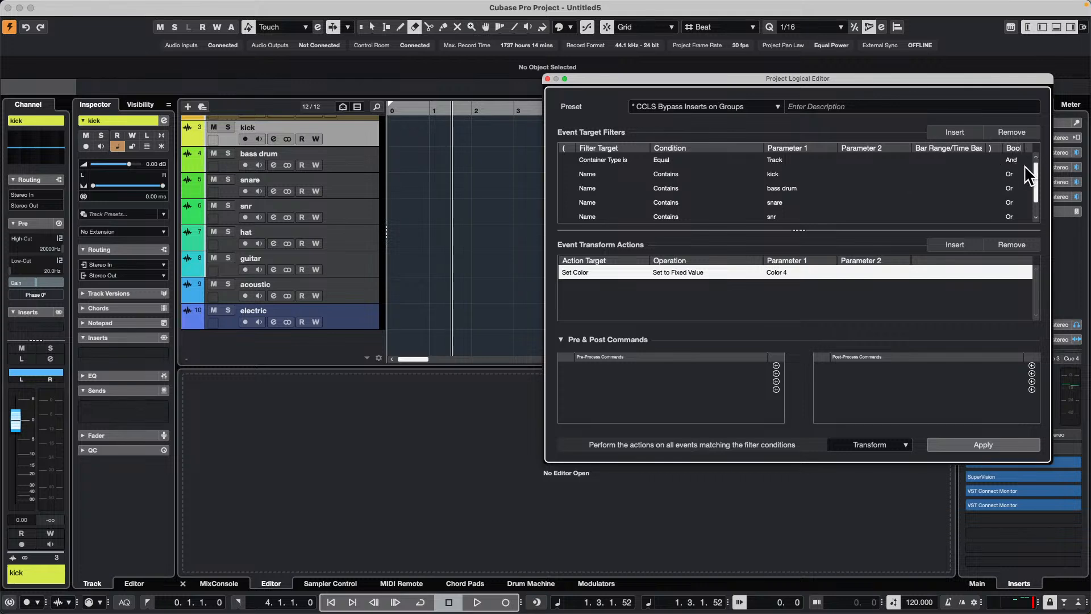
scroll(1014, 204, "down", 2)
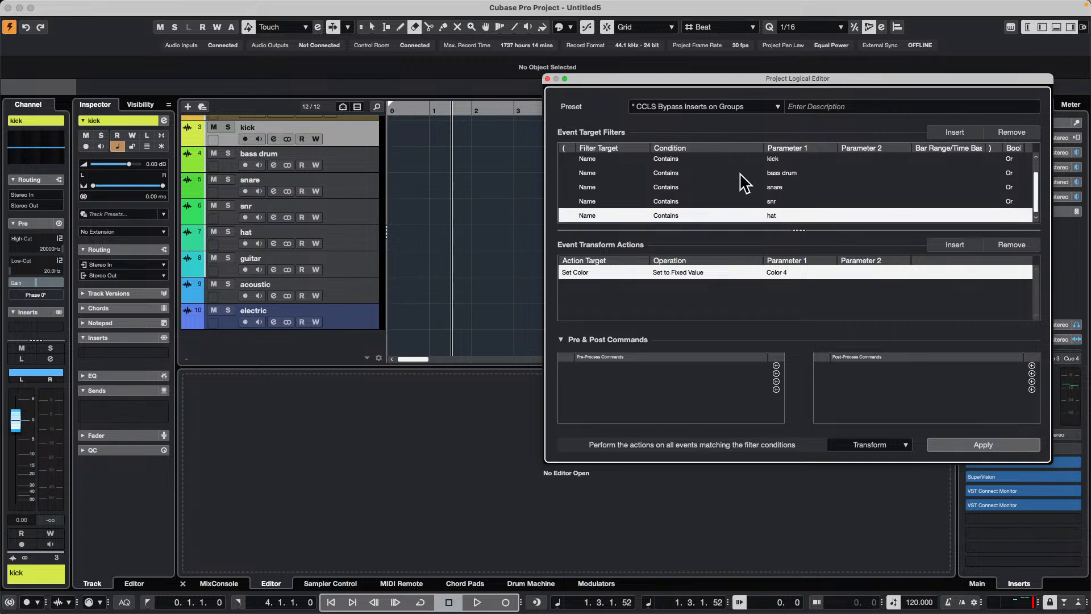
scroll(909, 185, "up", 2)
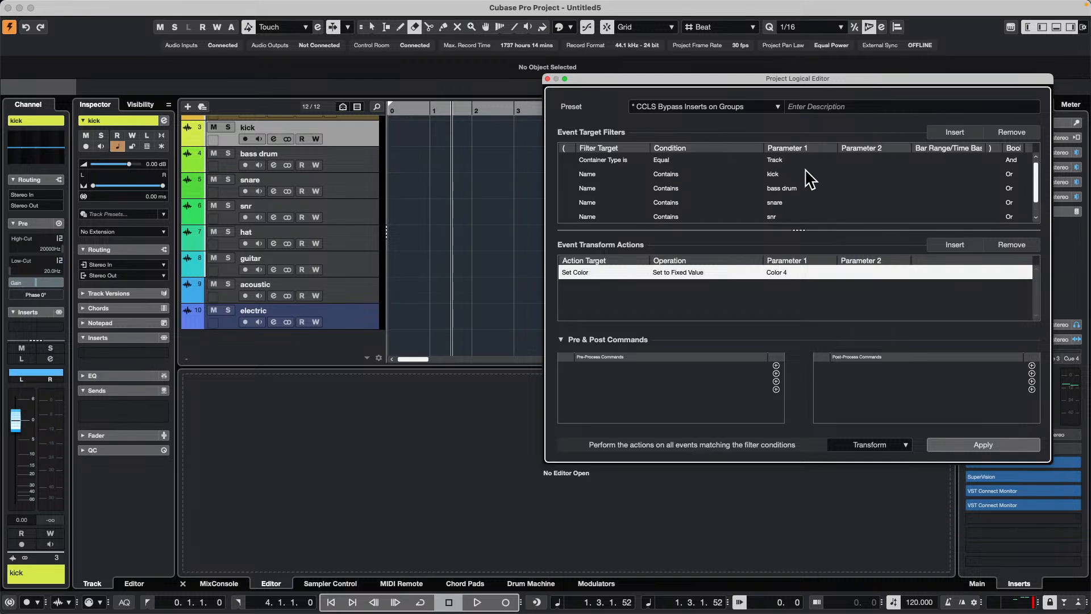
left_click(802, 216)
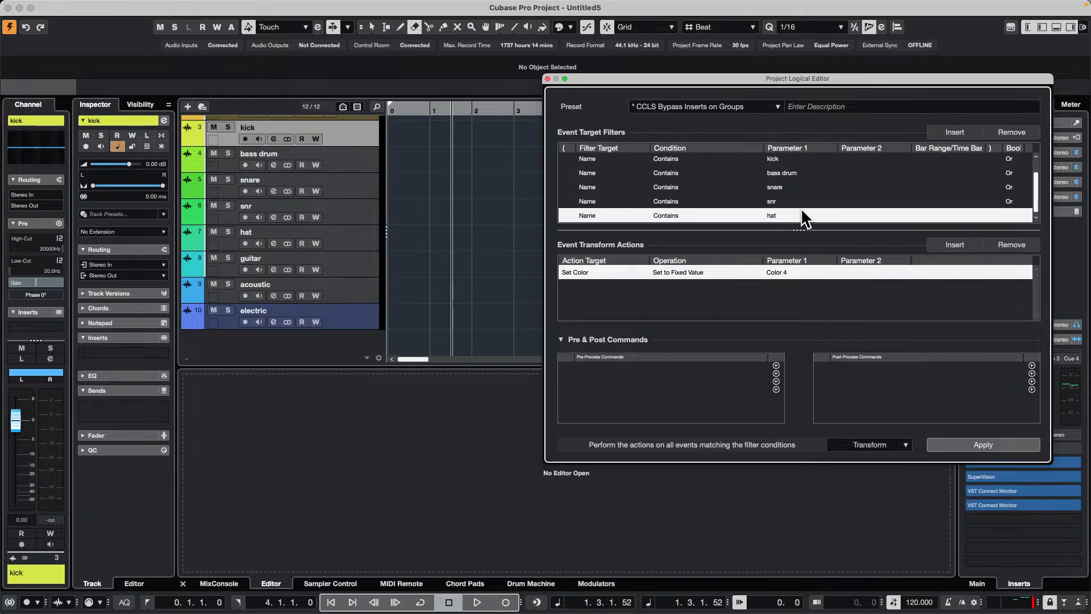
Close the Project Logical Editor and return to the beginning of the track list
scroll(965, 187, "up", 1)
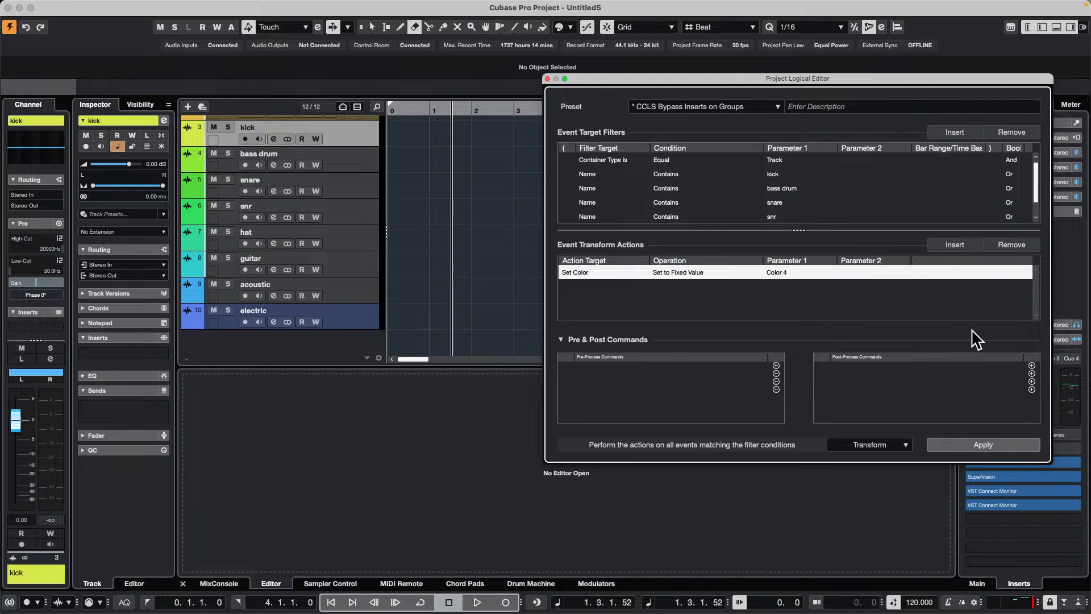
left_click(547, 79)
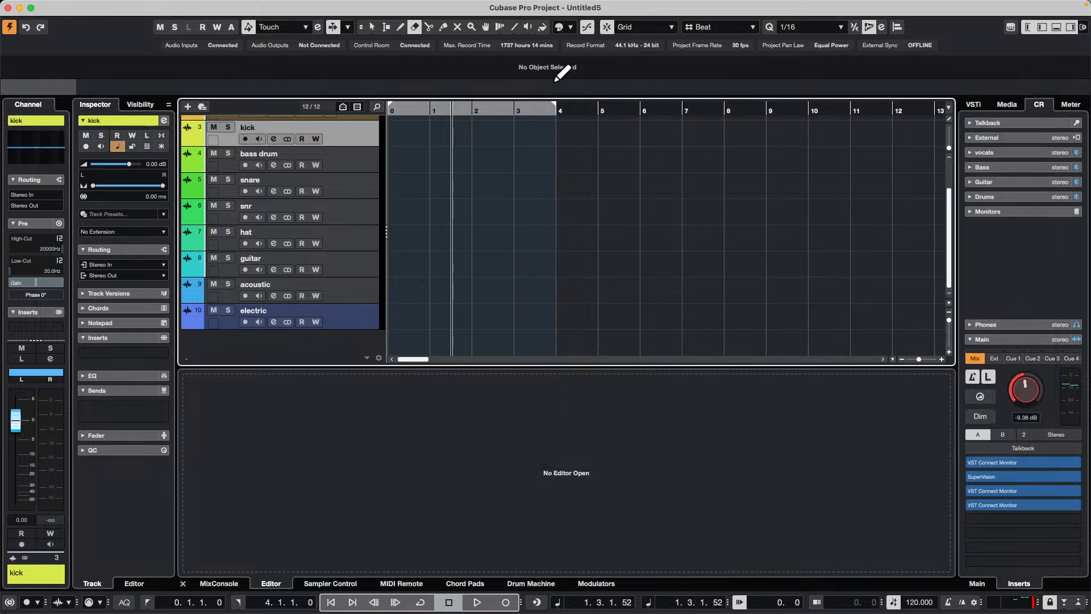
scroll(313, 214, "up", 3)
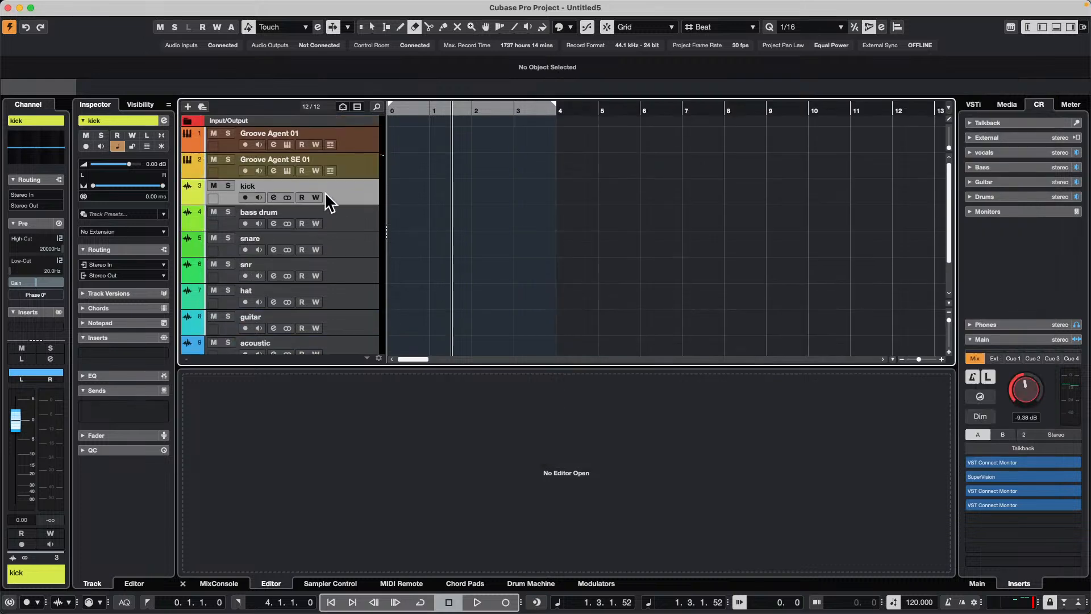
Load TAL-Vocoder-2 into the first insert slot of the kick track and move its window clear of the tracks
mouse_move(429, 5)
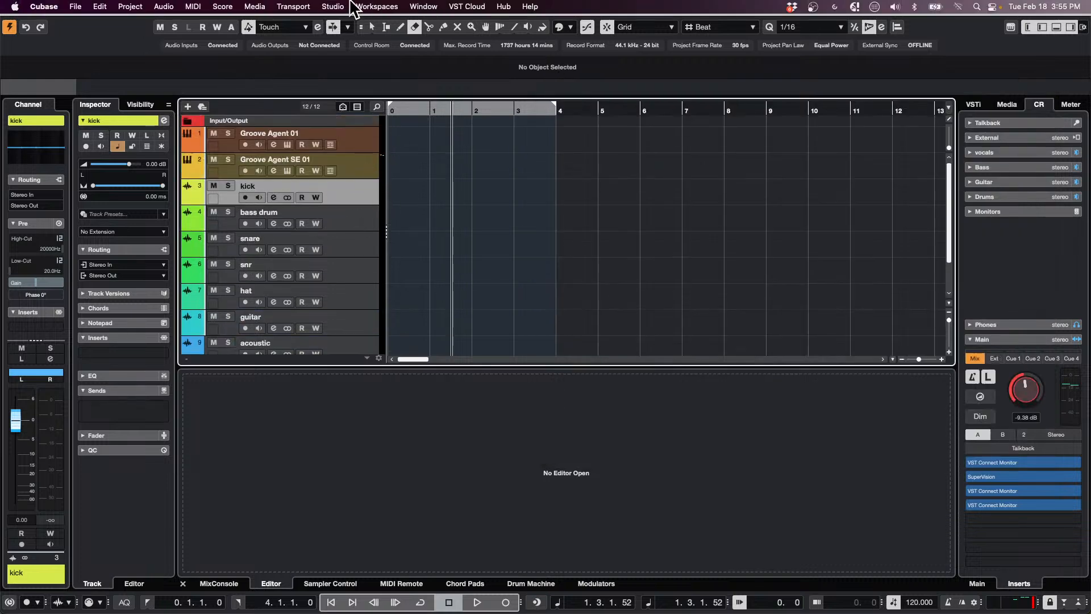
left_click(335, 7)
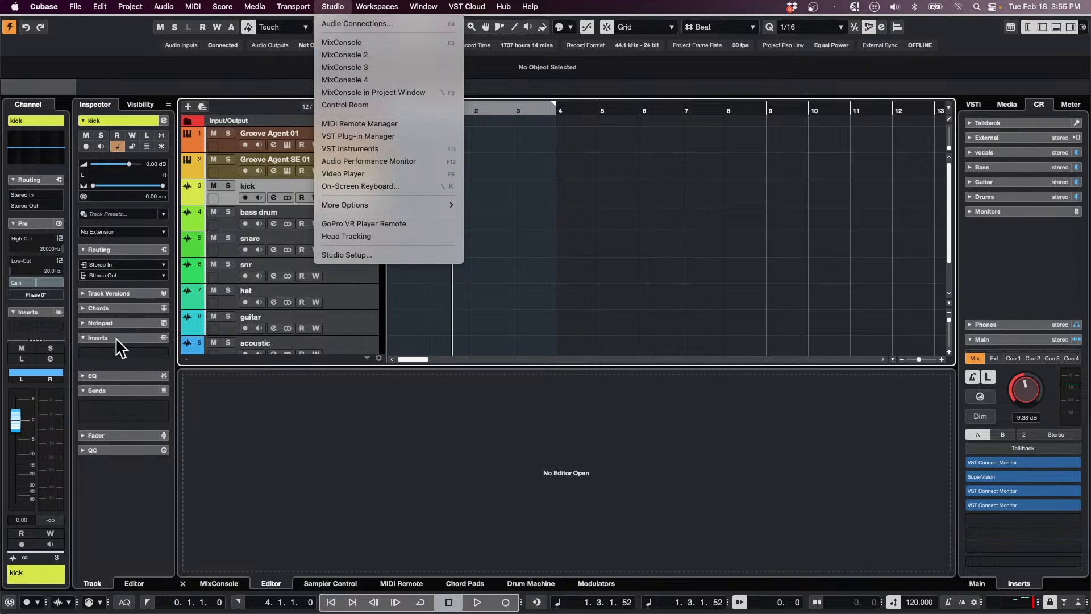
left_click(107, 353)
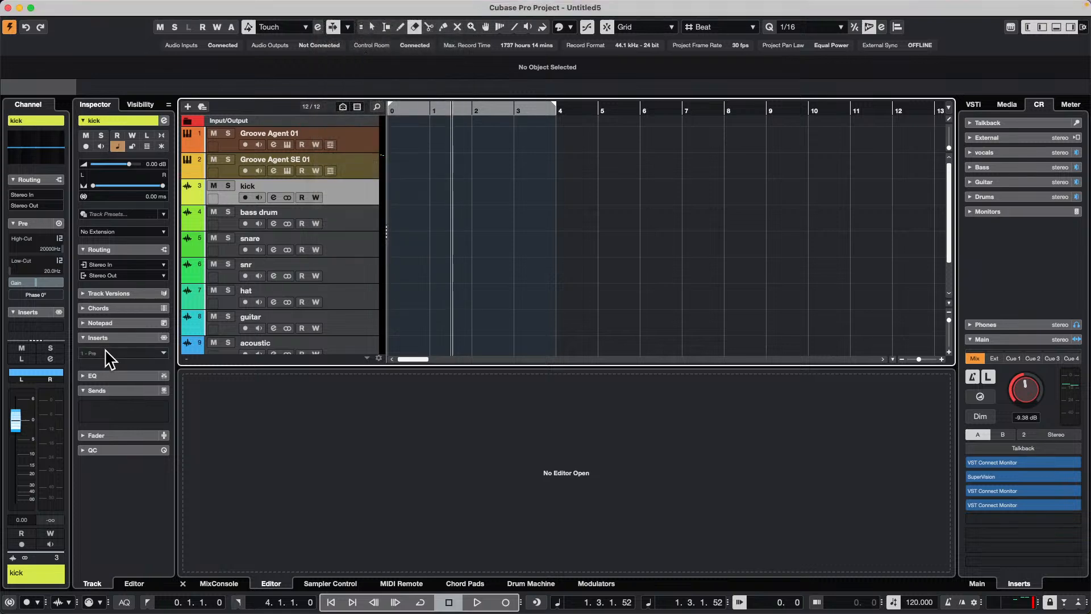
left_click(107, 351)
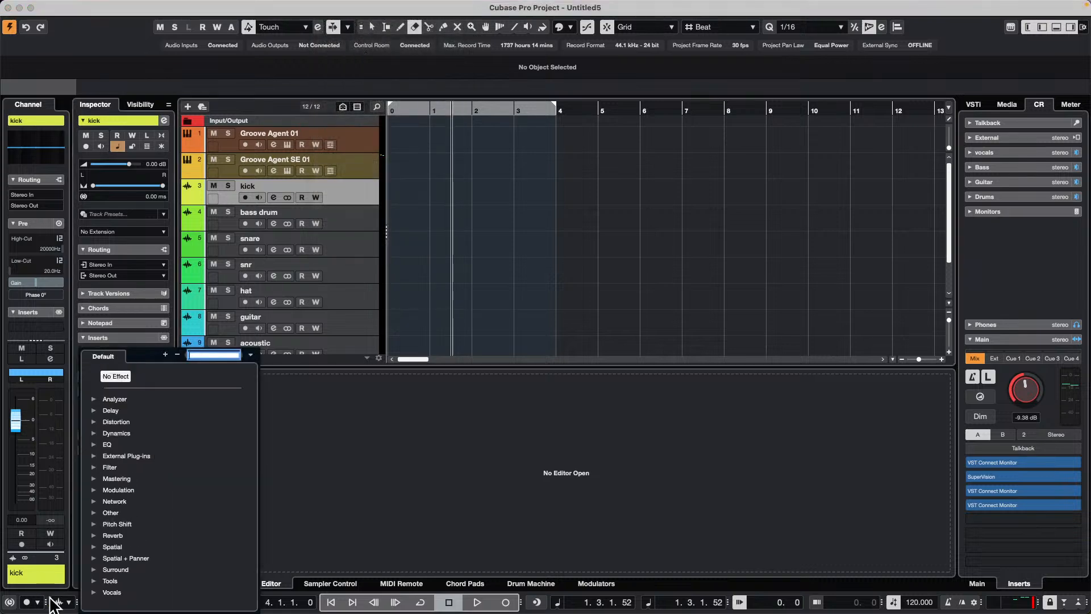
left_click(95, 513)
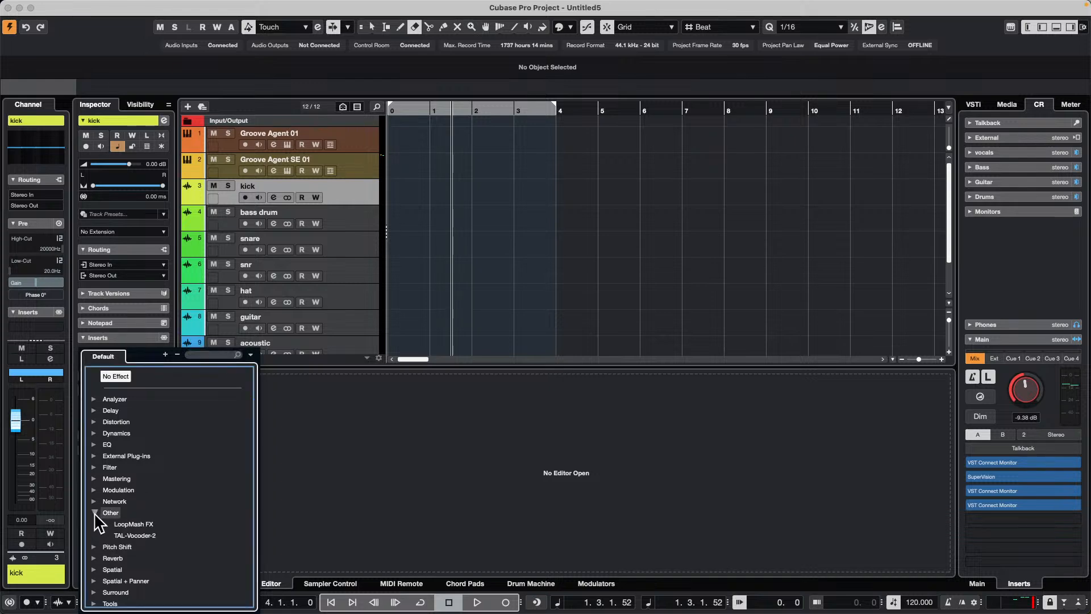
left_click(134, 536)
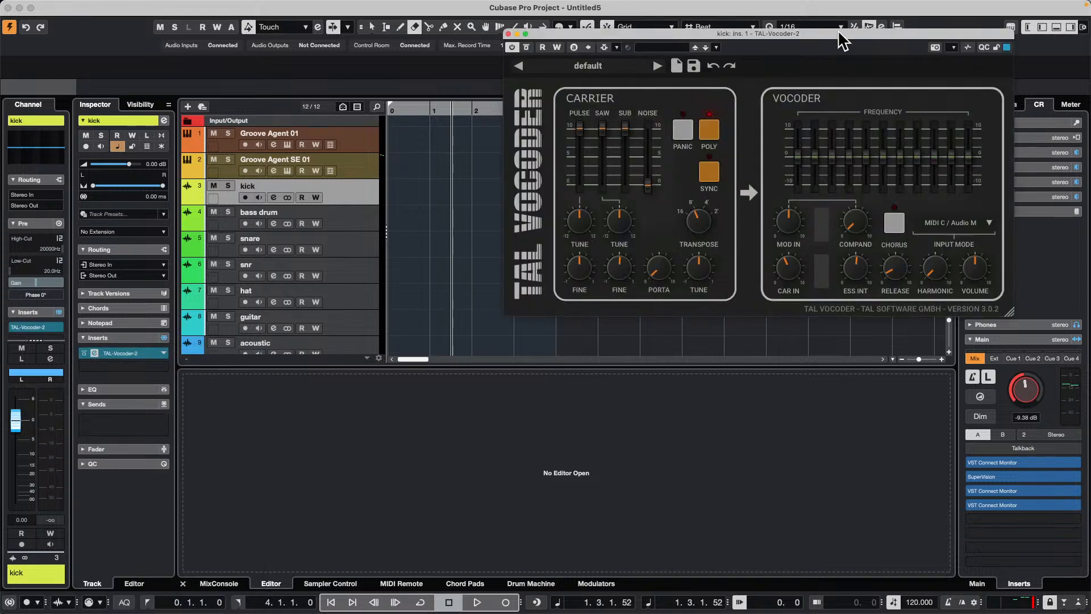
left_click_drag(582, 32, 500, 467)
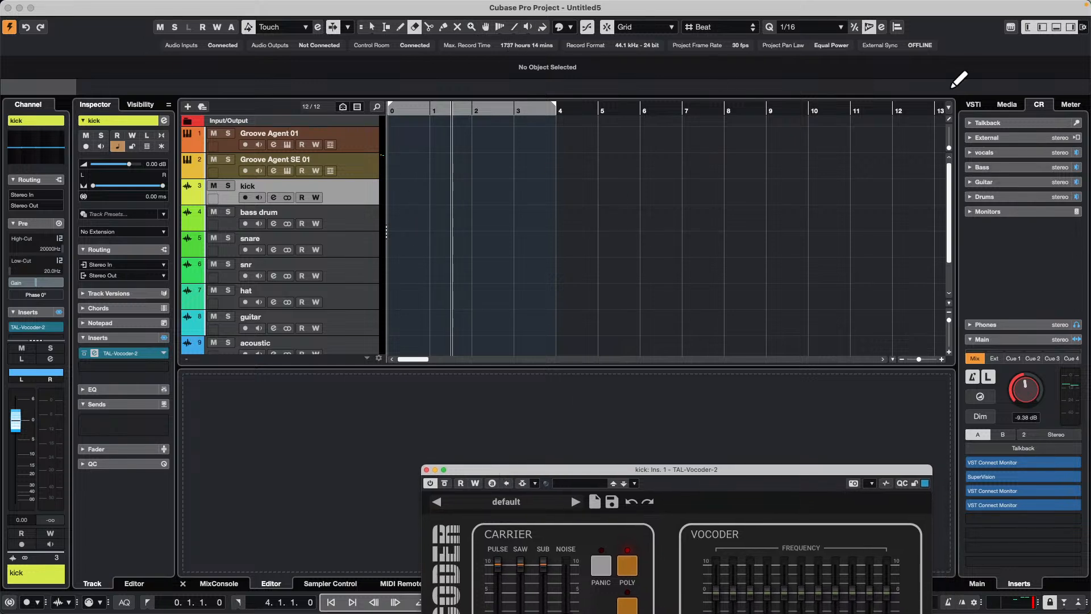
Place the Apes Of Base_Snare Drum 1 loop from the Dubstep loop set on the snare track, starting at 2.3.1.0
left_click(1005, 107)
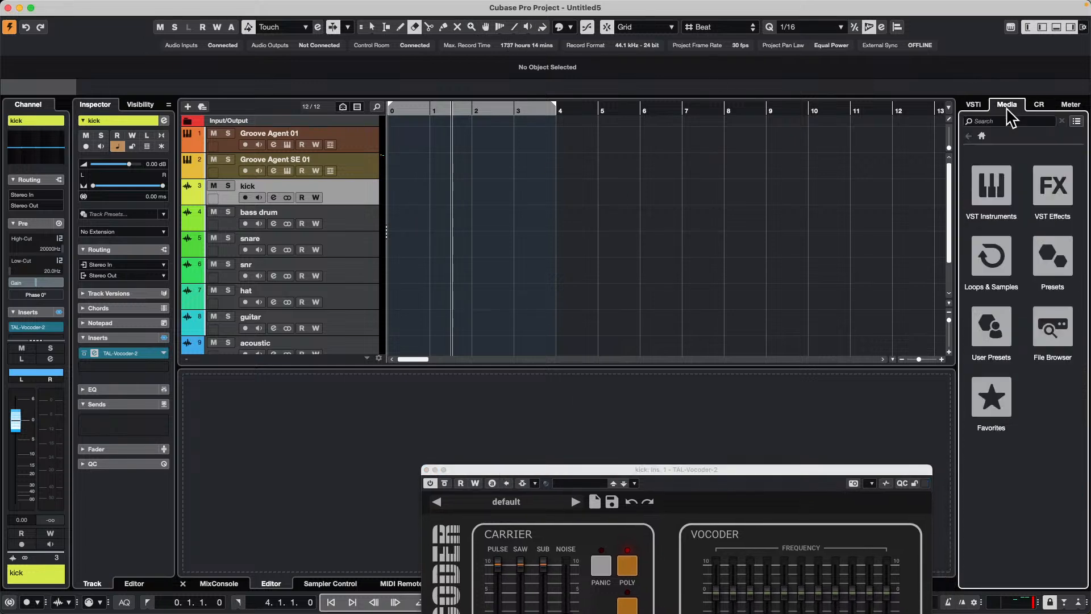
left_click(992, 257)
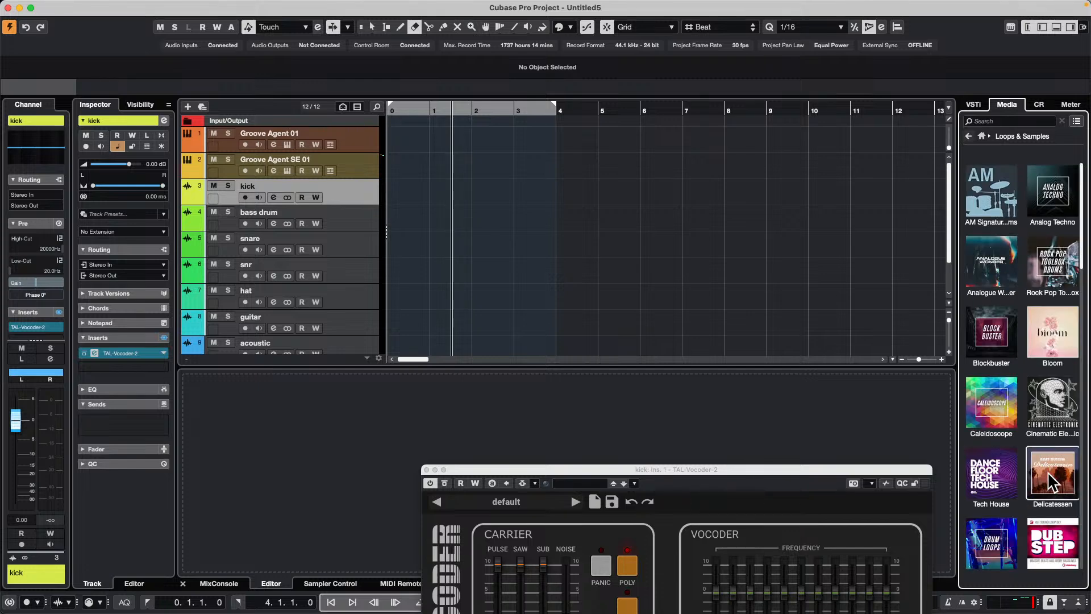
left_click(1045, 526)
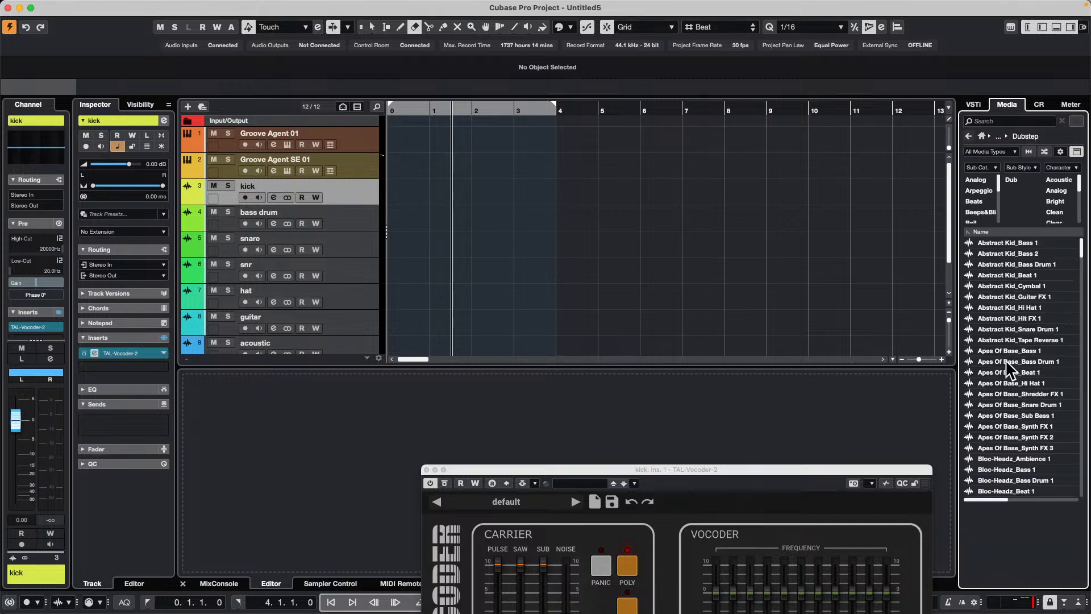
mouse_move(1013, 404)
left_mouse_down()
mouse_move(519, 227)
mouse_move(495, 244)
left_mouse_up()
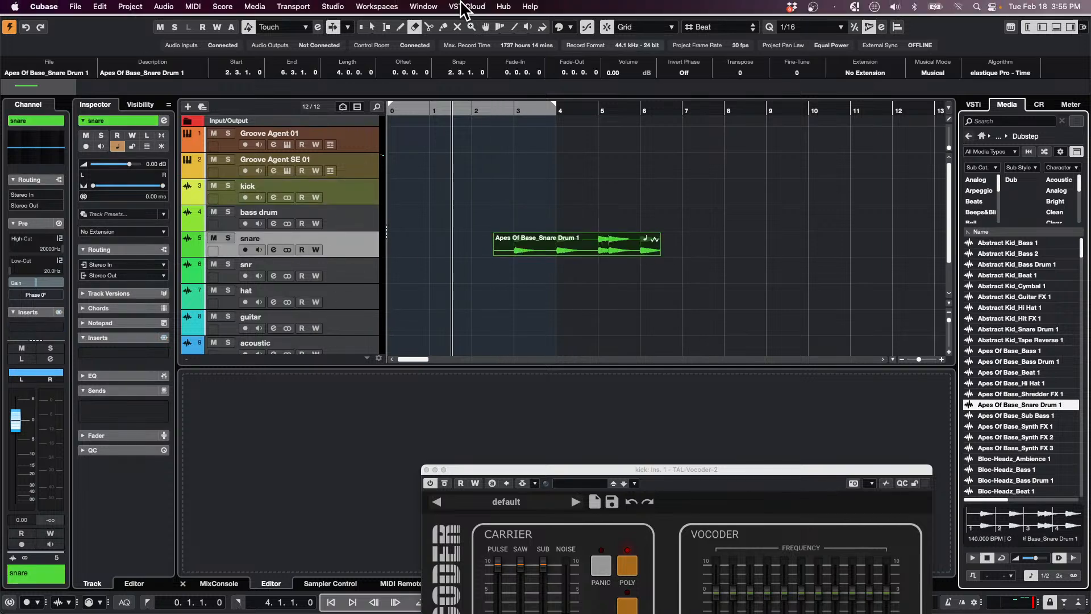
Open Direct Offline Processing for the snare drum event
left_click(261, 8)
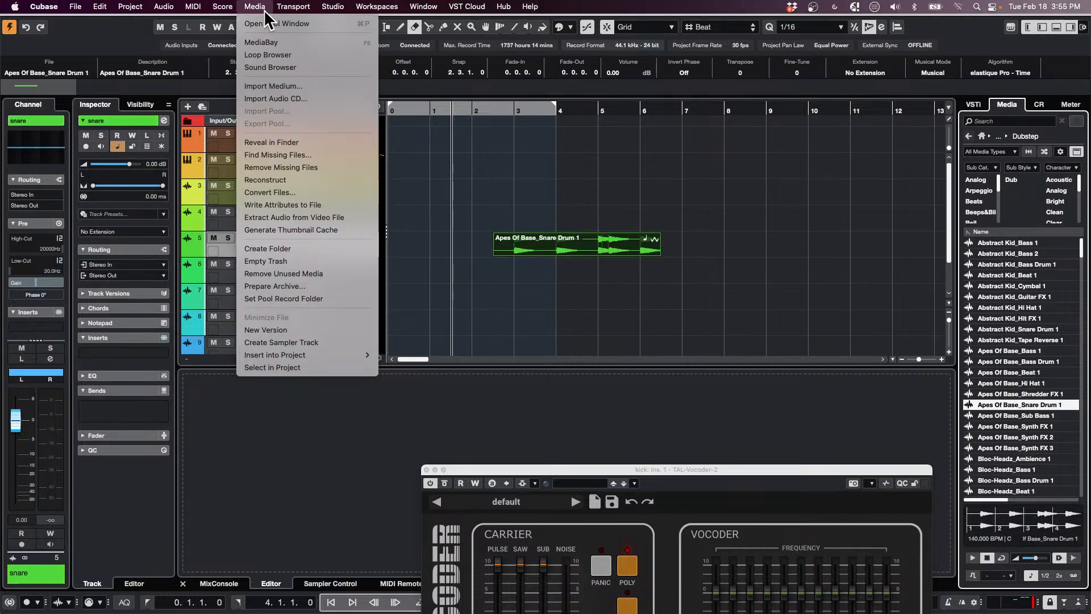
mouse_move(205, 9)
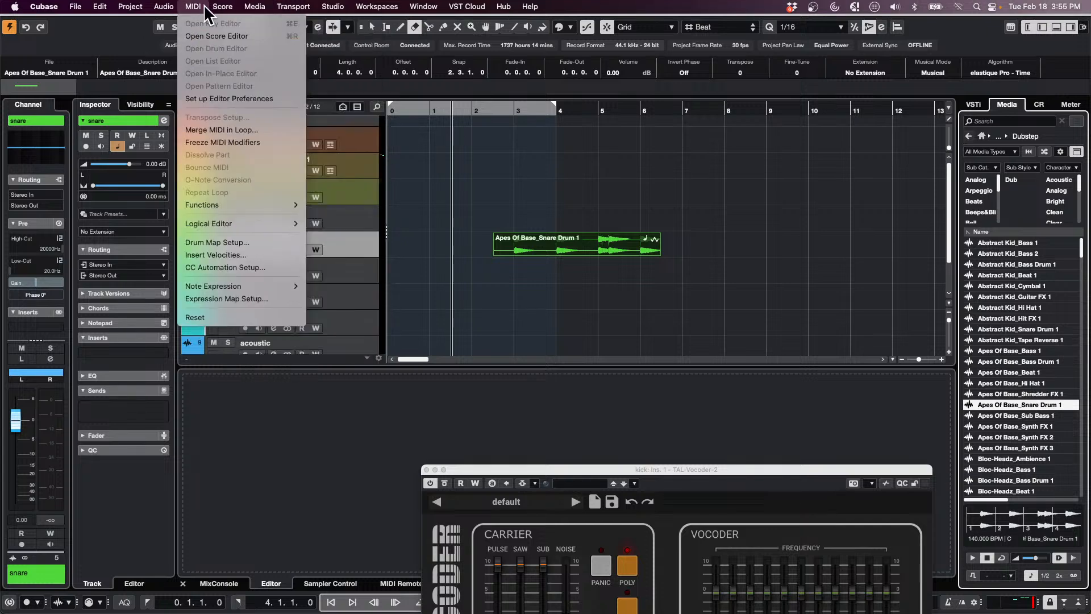
mouse_move(164, 8)
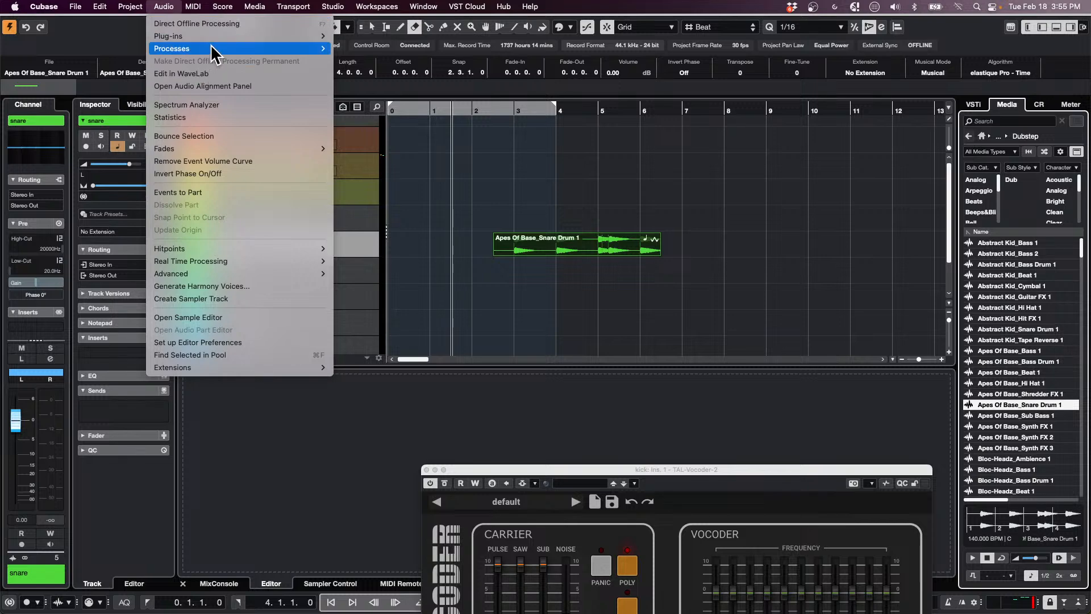
left_click(227, 24)
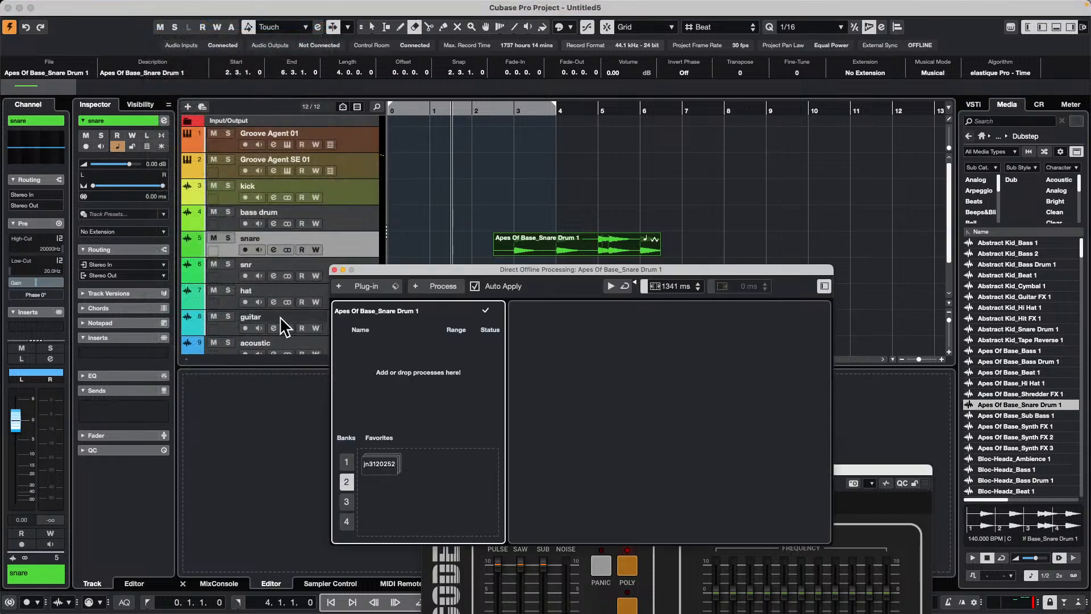
Load TAL-Vocoder-2 as the snare track's first insert and copy it into the snare event's Direct Offline Processing list
left_click(139, 353)
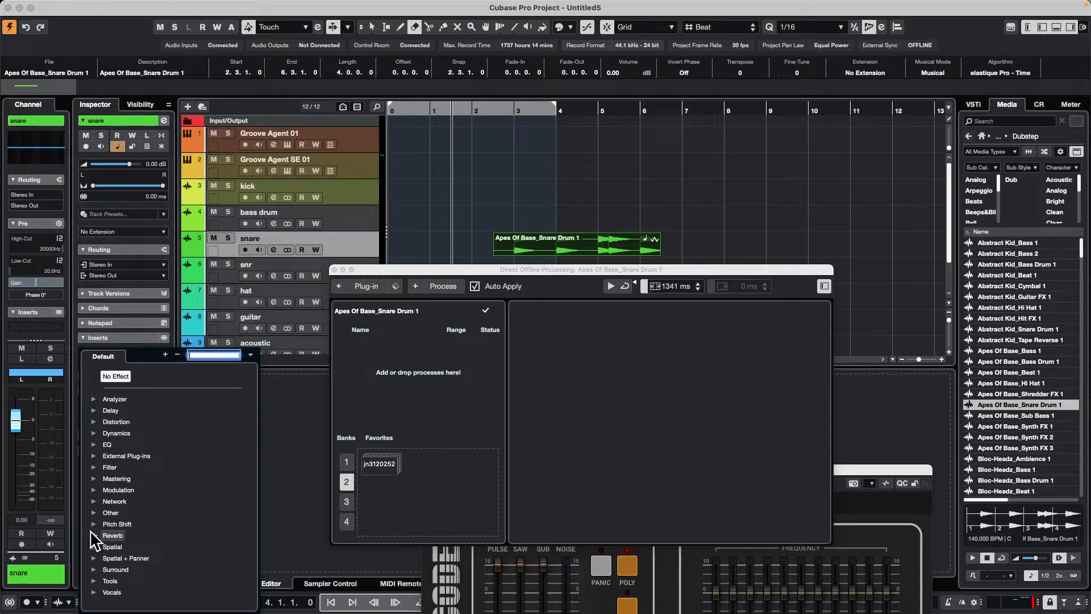
left_click(93, 514)
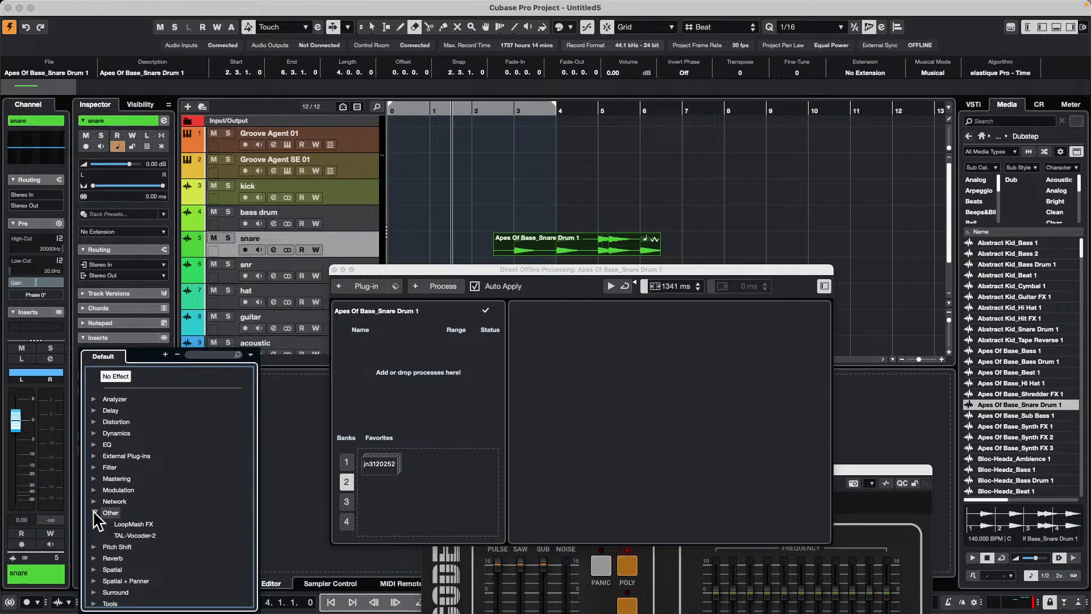
left_click(137, 536)
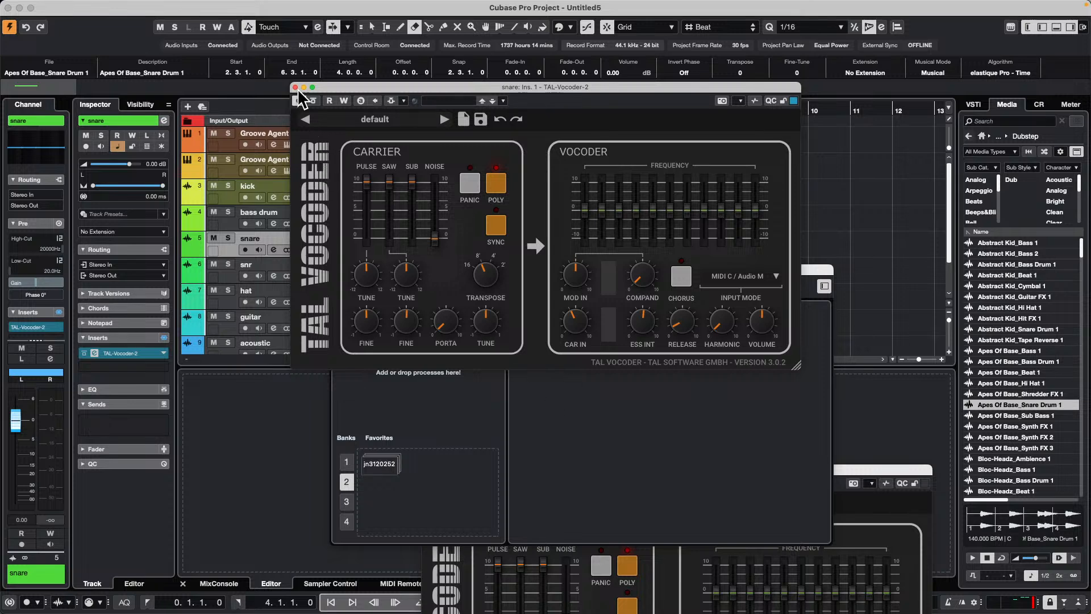
left_click(295, 87)
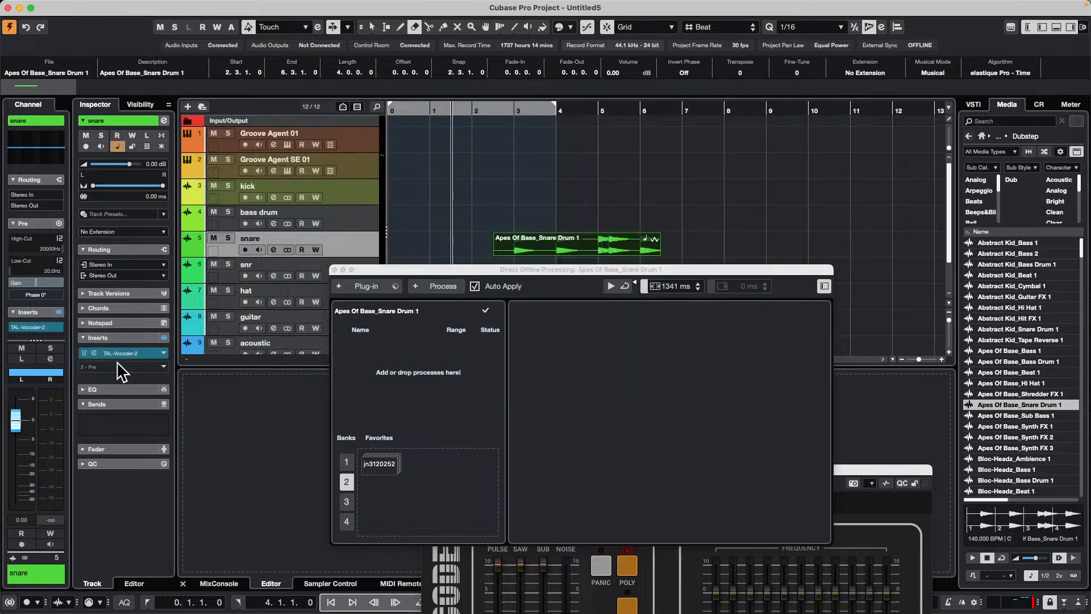
left_click_drag(119, 355, 408, 373)
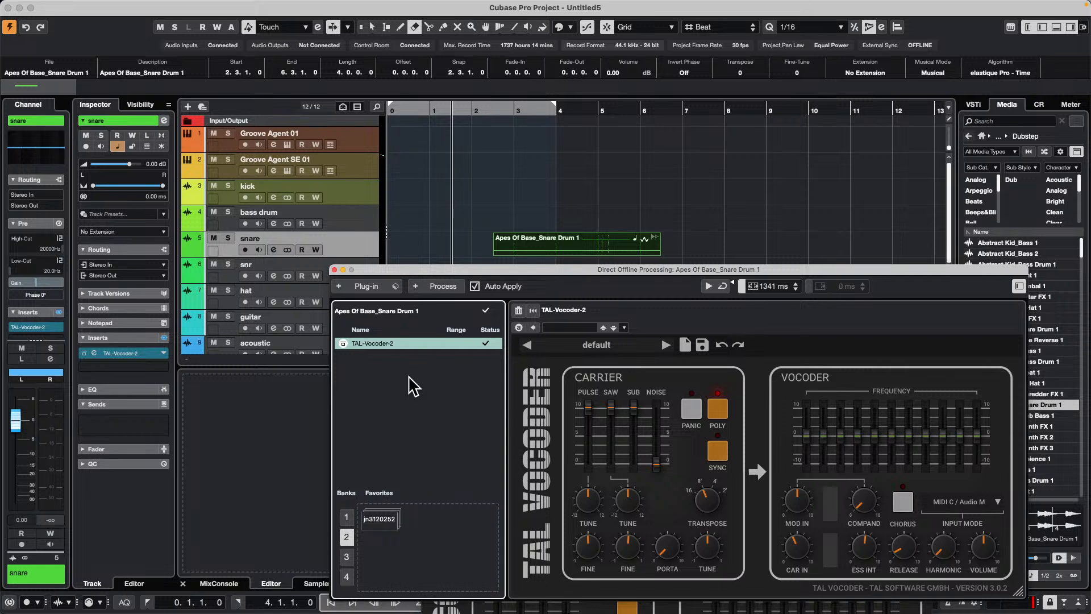
Switch to Safari and begin a web search query with "Nuendo"
mouse_move(290, 602)
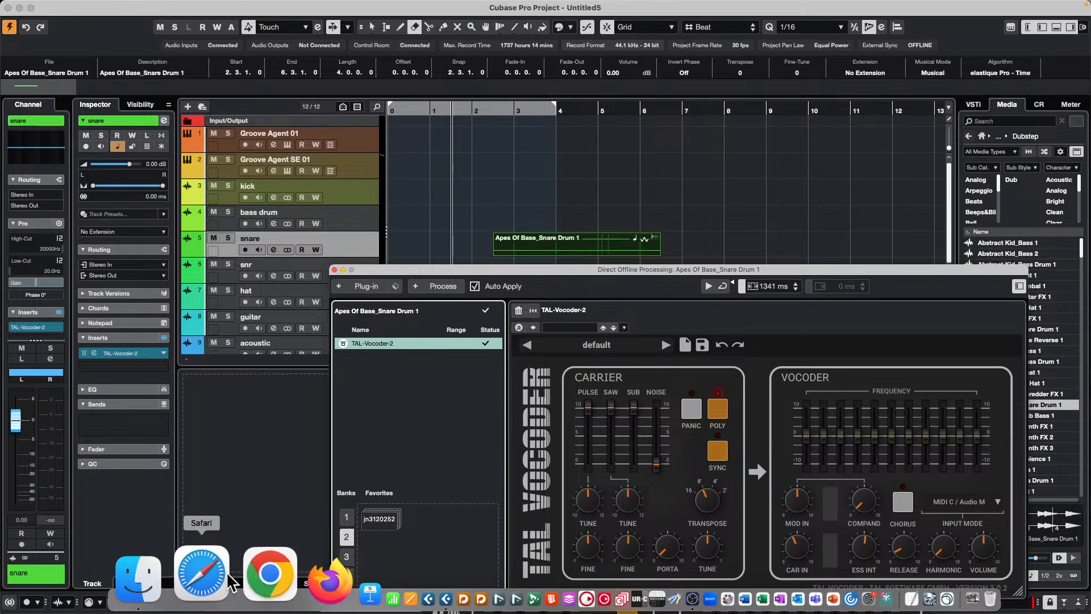
left_click(227, 576)
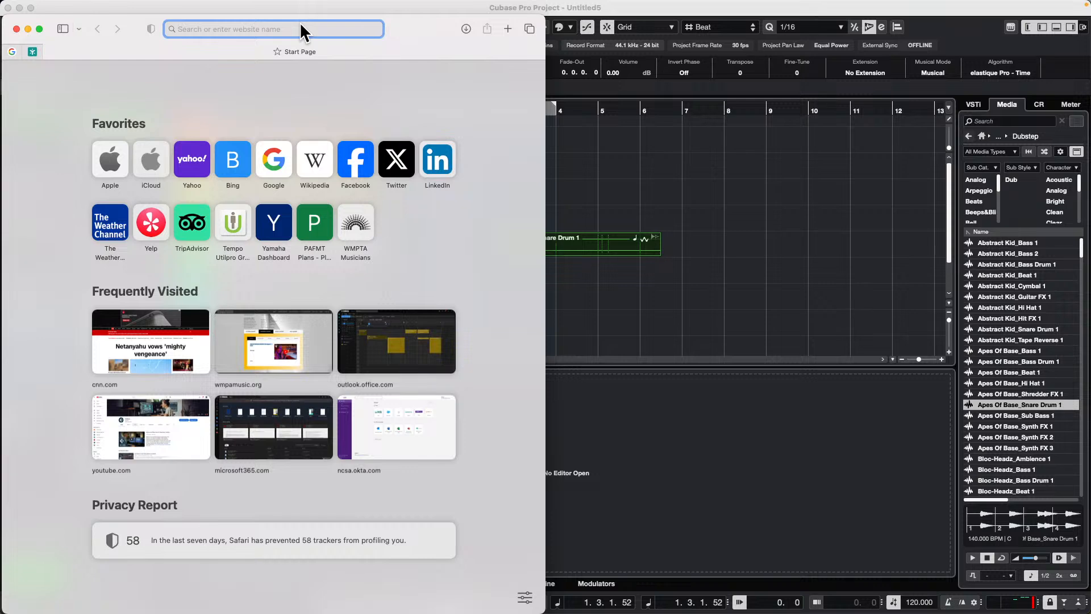
type("Nuendo ")
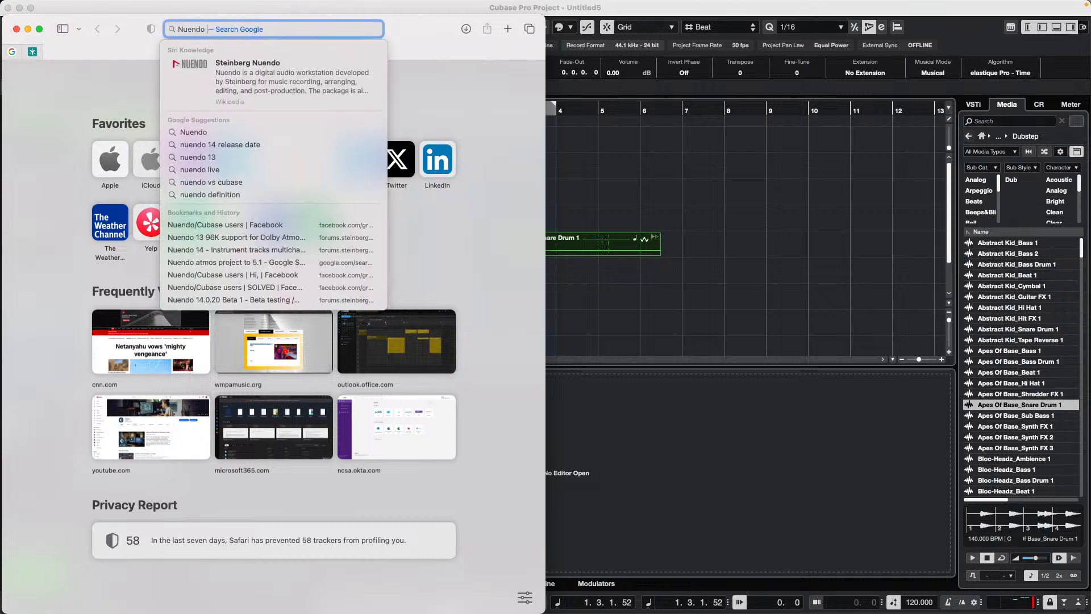
type("3 trial")
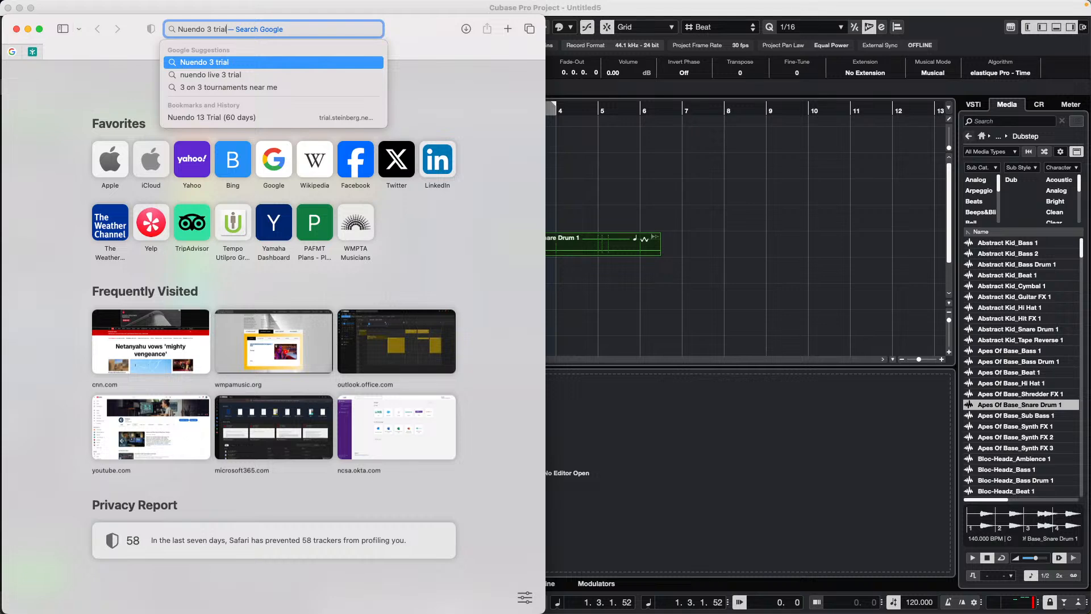
key("BackSpace")
key("BackSpace")
key("BackSpace")
key("BackSpace")
key("BackSpace")
key("BackSpace")
key("BackSpace")
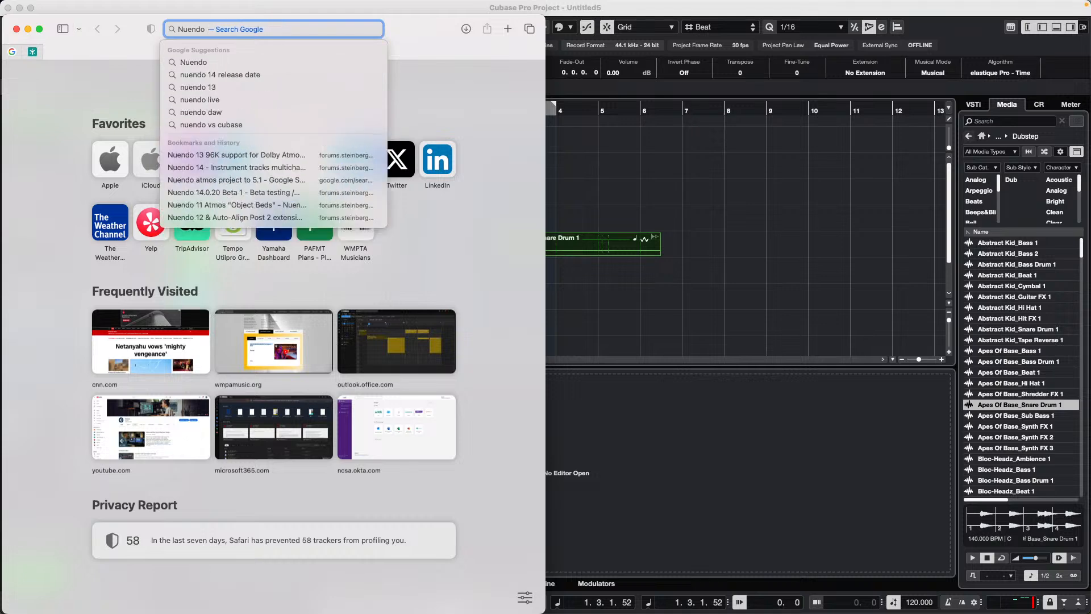
Complete the web search as "Nuendo Live 3" and open Steinberg's New in Nuendo Live 3 page in full screen
type("Live 3")
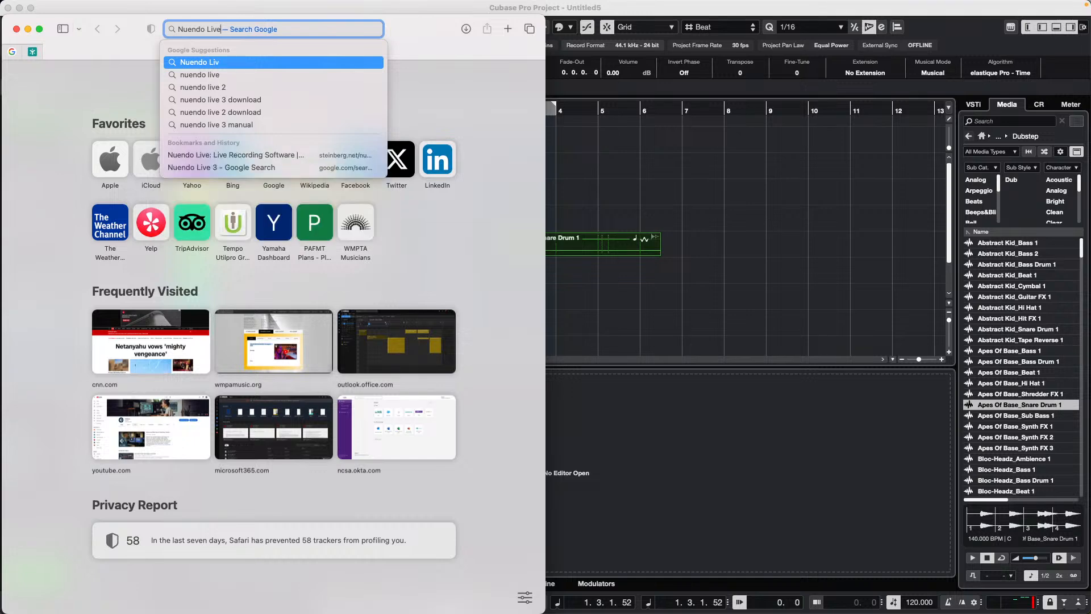
key("Escape")
key("Return")
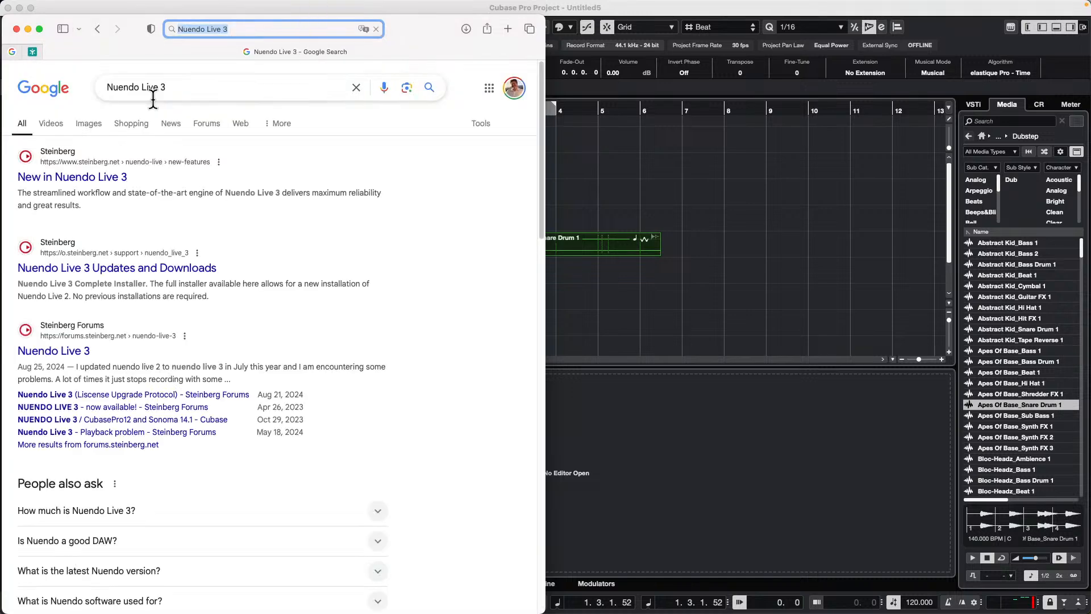
left_click(104, 181)
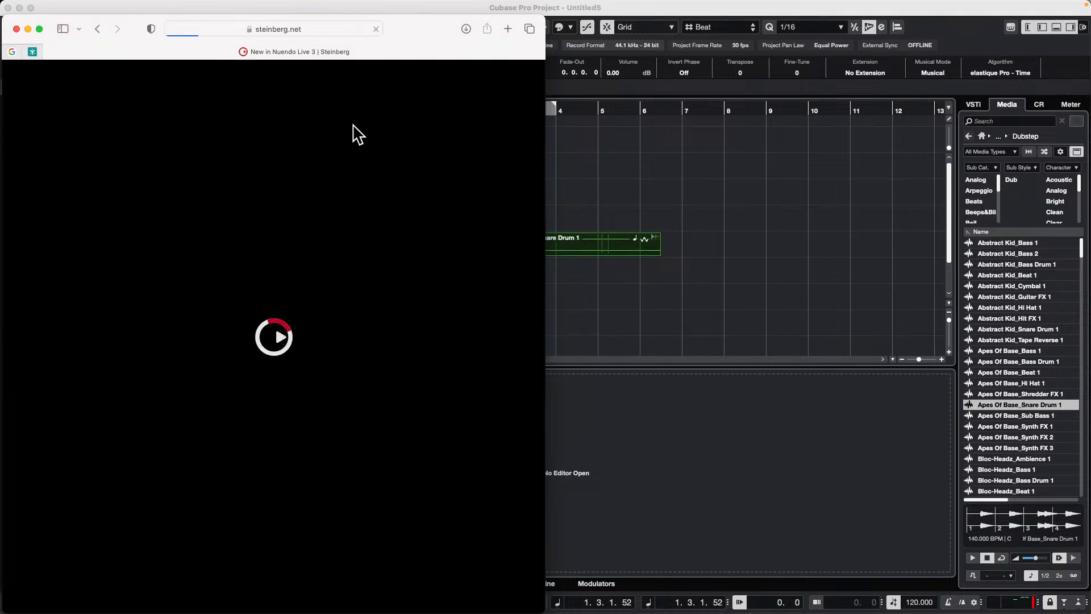
left_click(40, 29)
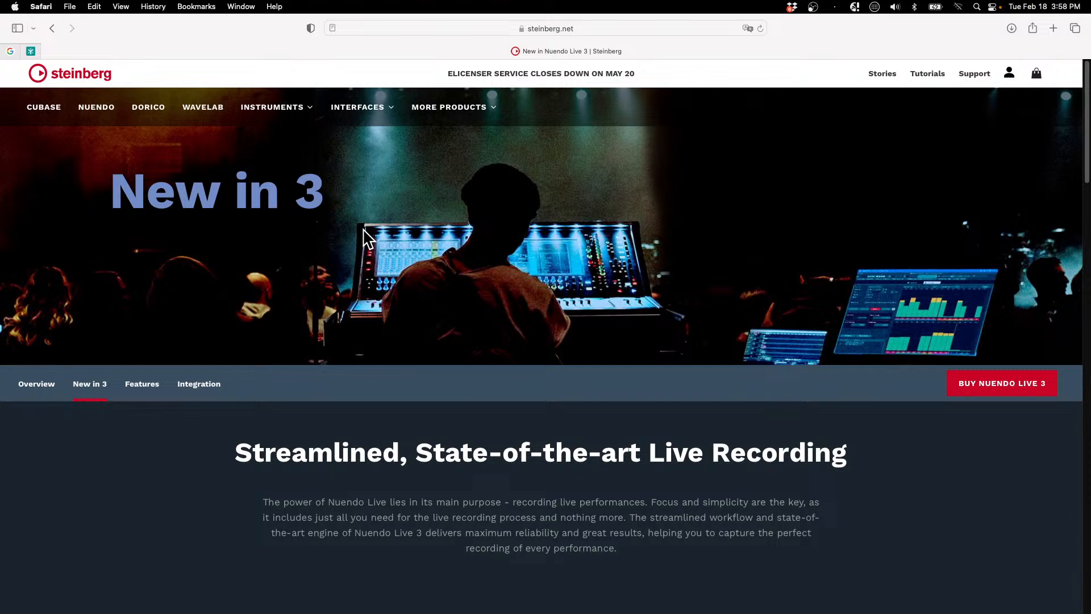
Look over the New in 3 page and open the purchase options for Nuendo Live 3
scroll(506, 284, "down", 3)
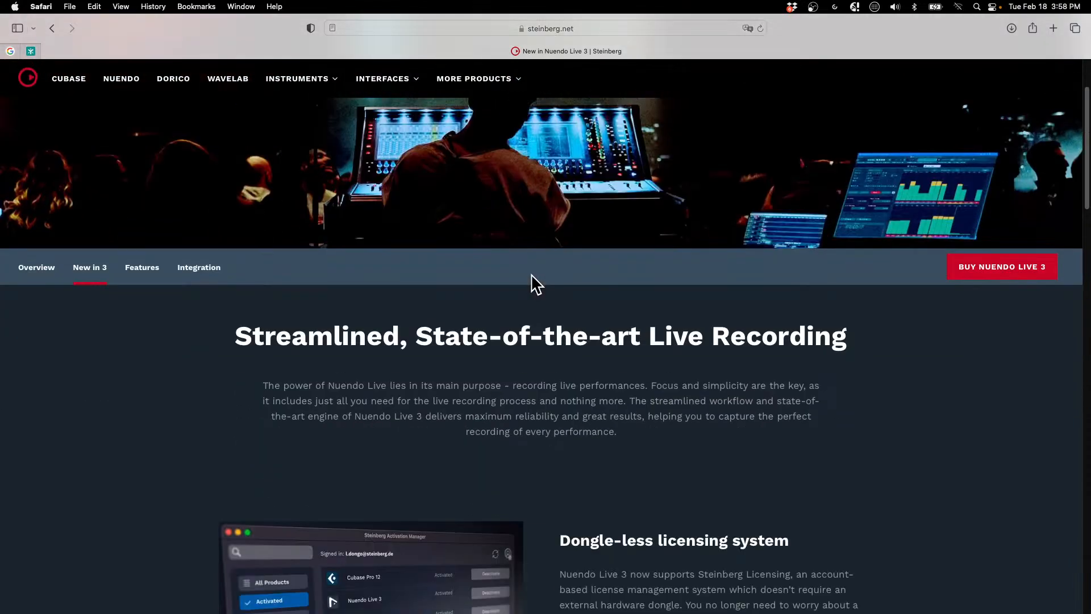
scroll(546, 256, "up", 3)
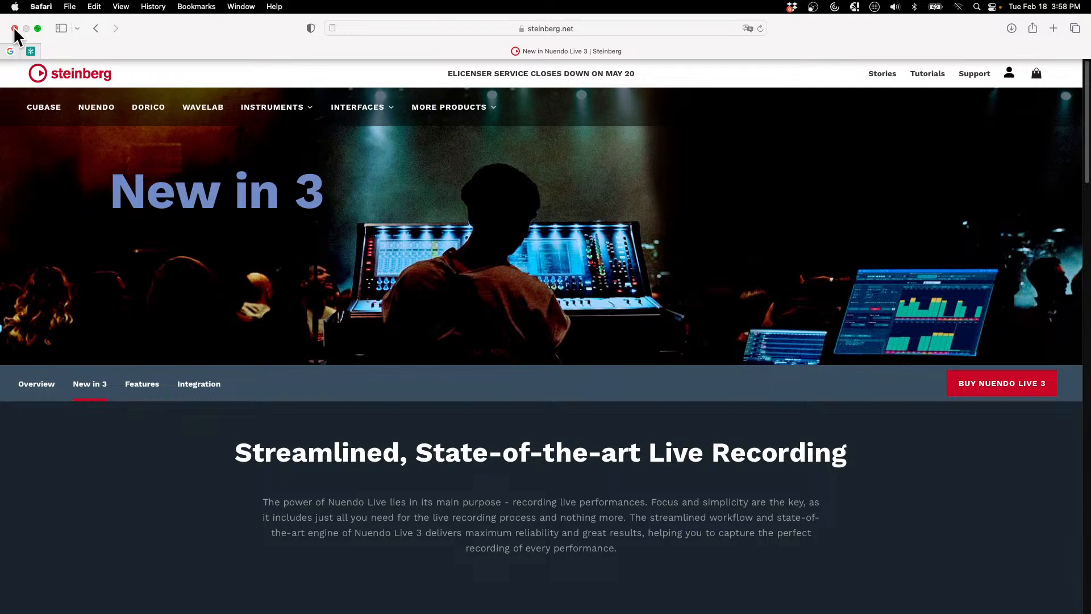
left_click(1016, 393)
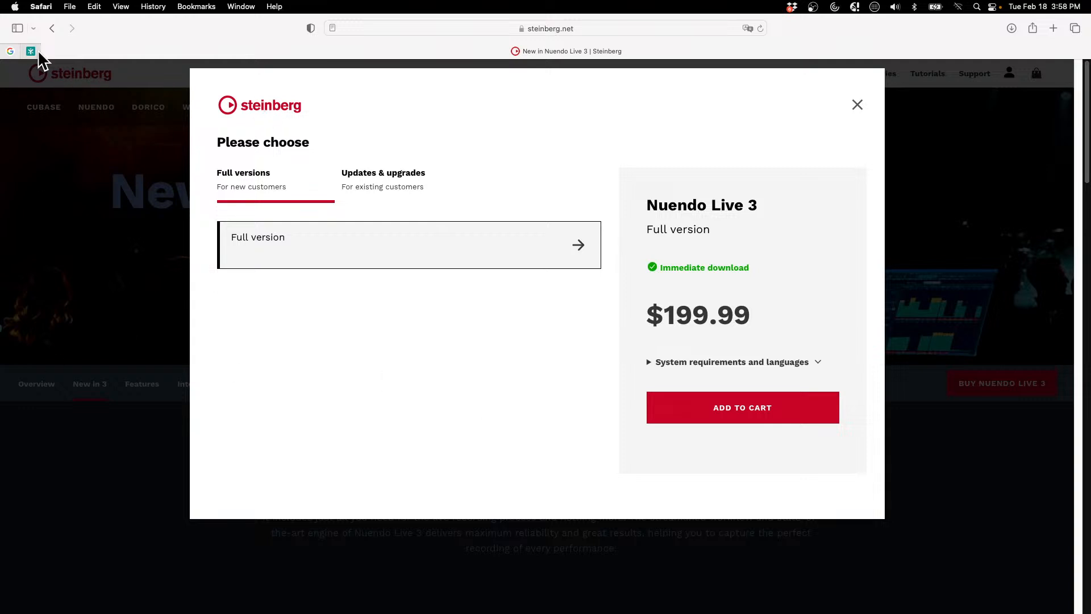
Leave the purchase page, switch to Cubase and add a Retrologue instrument track with MIDI Part events below the electric track
left_click(52, 28)
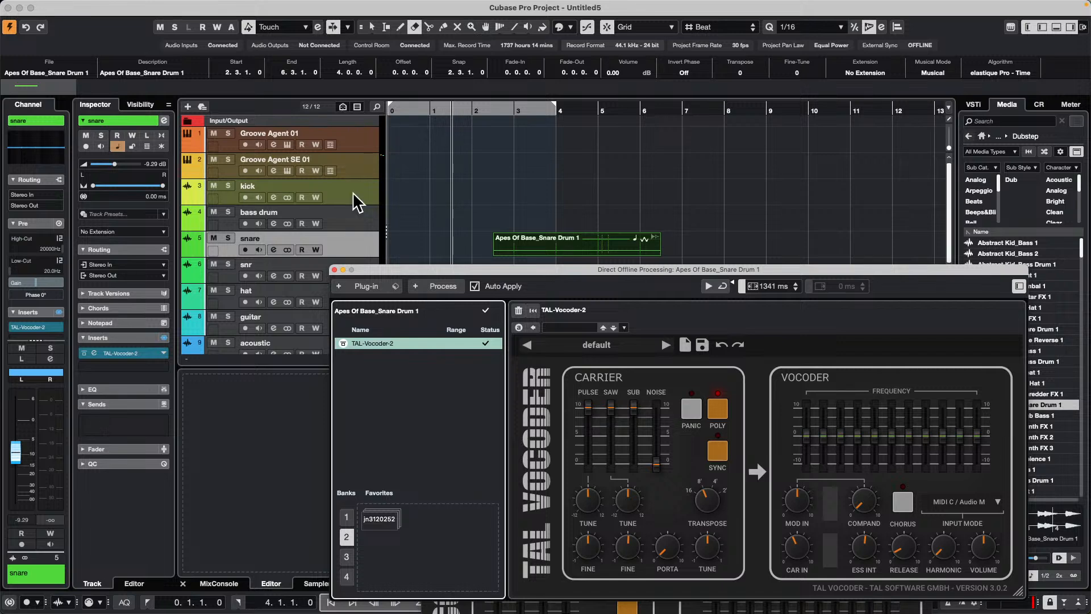
left_click_drag(398, 273, 615, 232)
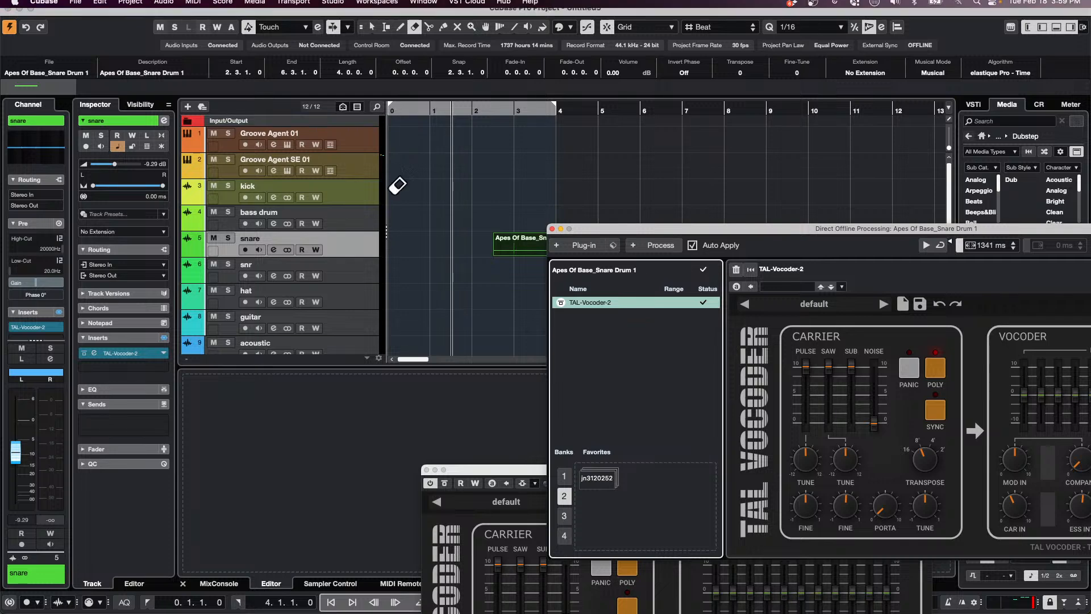
scroll(366, 267, "down", 2)
right_click(363, 313)
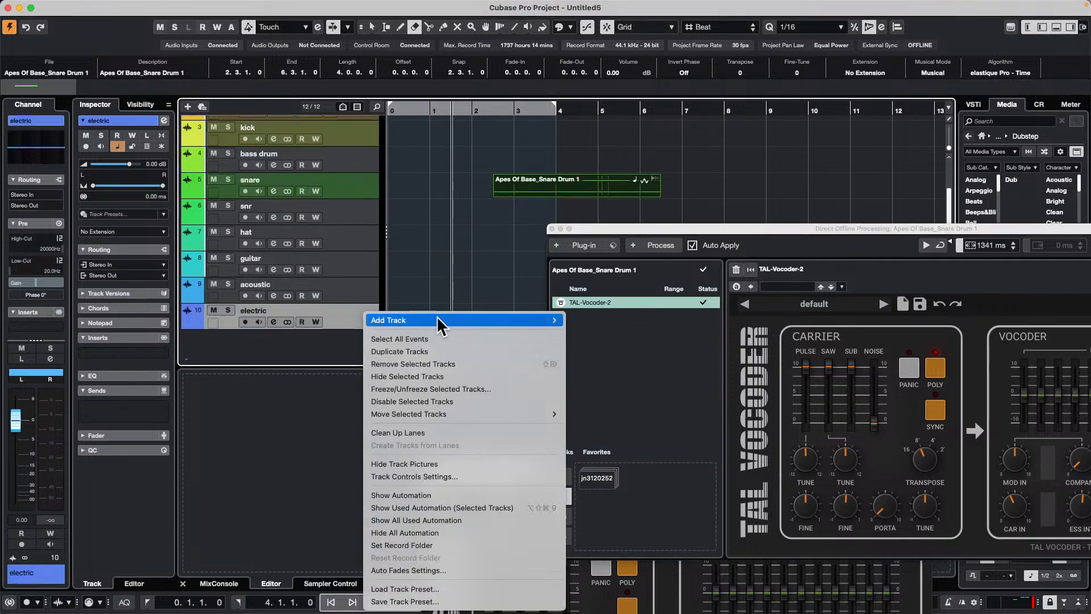
mouse_move(479, 317)
left_click(632, 291)
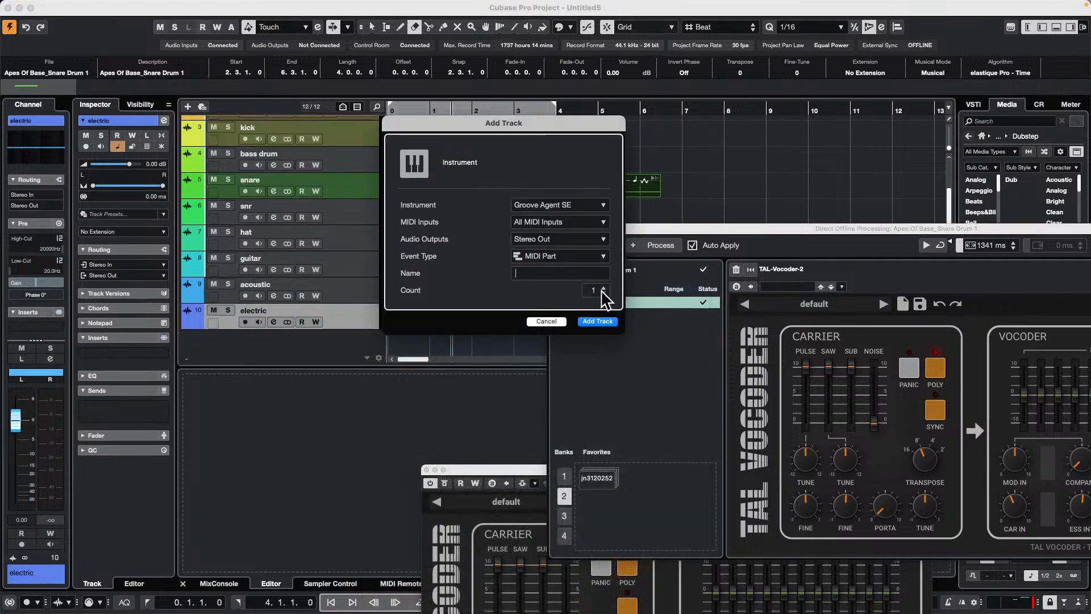
left_click(581, 205)
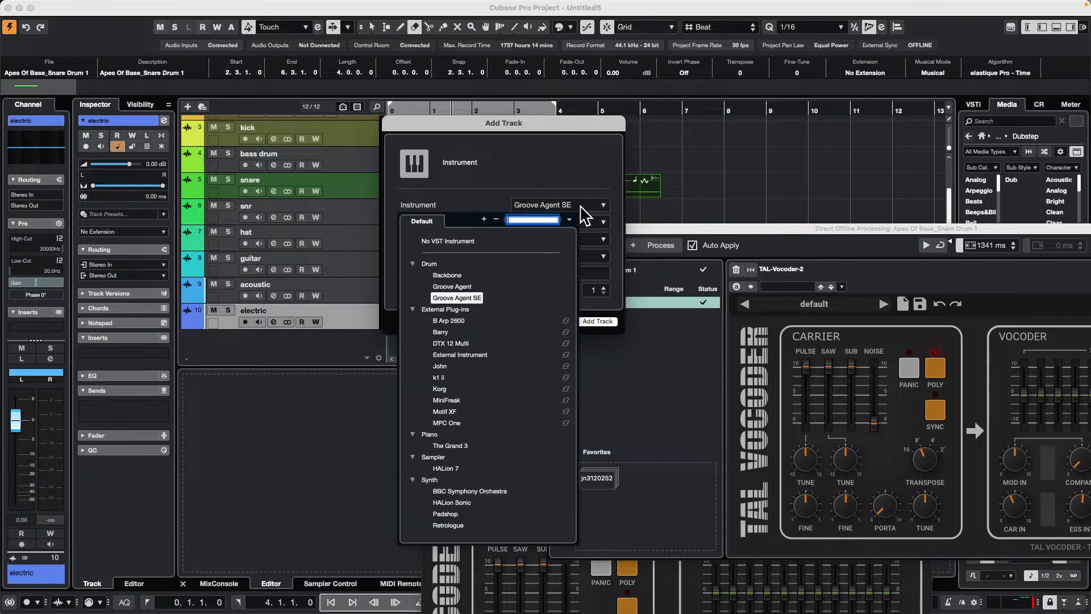
left_click(449, 524)
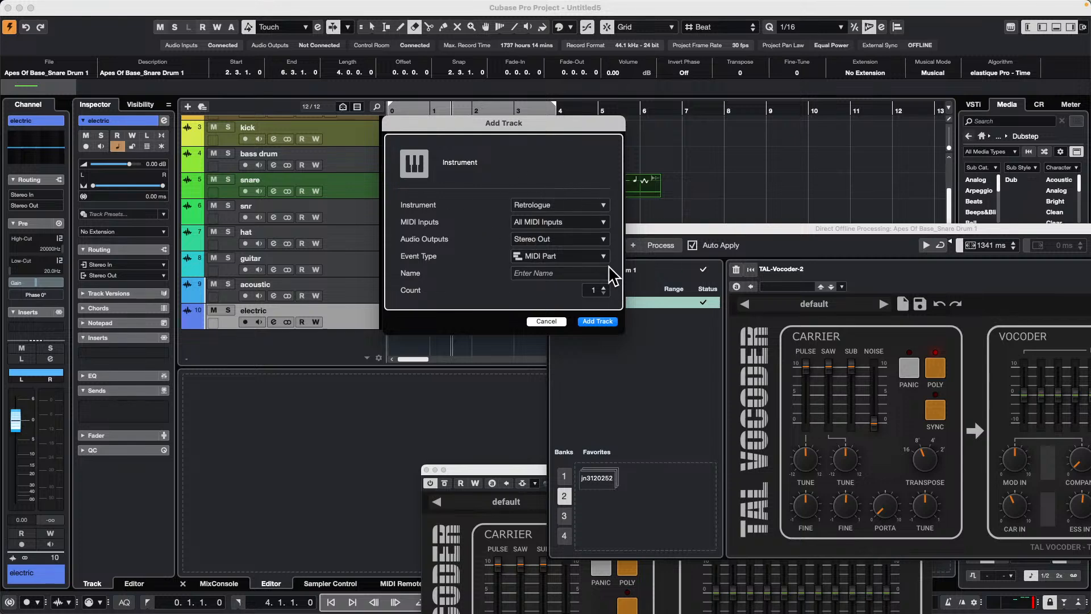
left_click(600, 322)
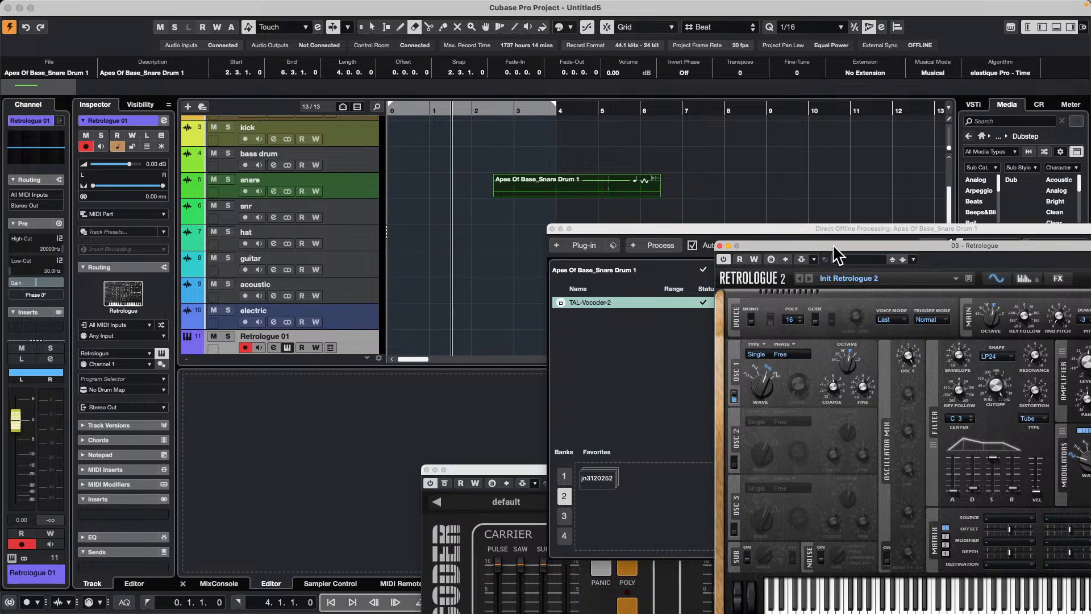
left_click_drag(836, 256, 464, 198)
left_click(483, 223)
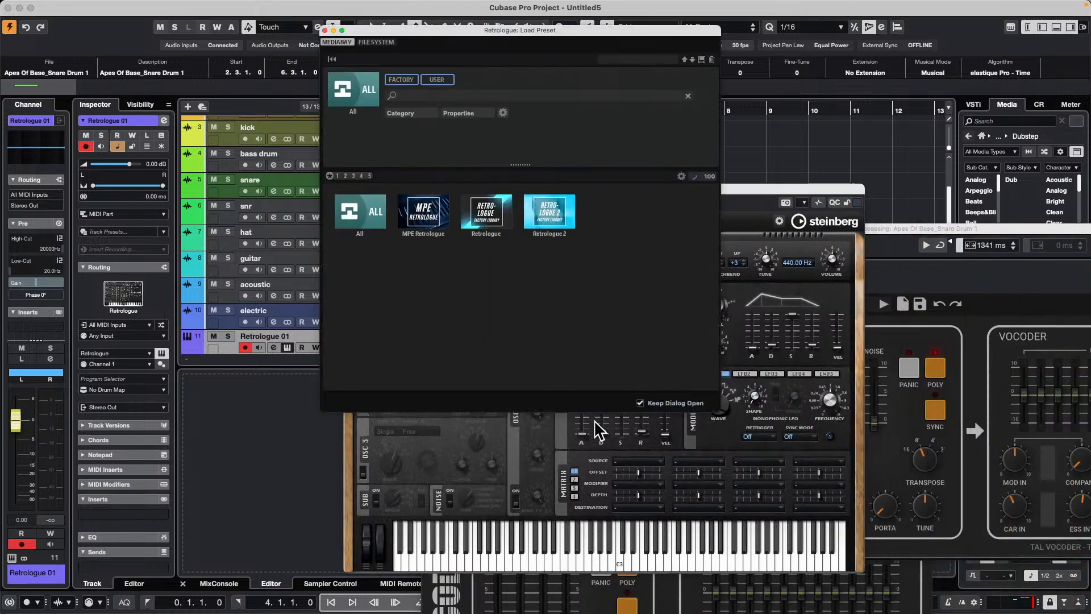
left_click(324, 30)
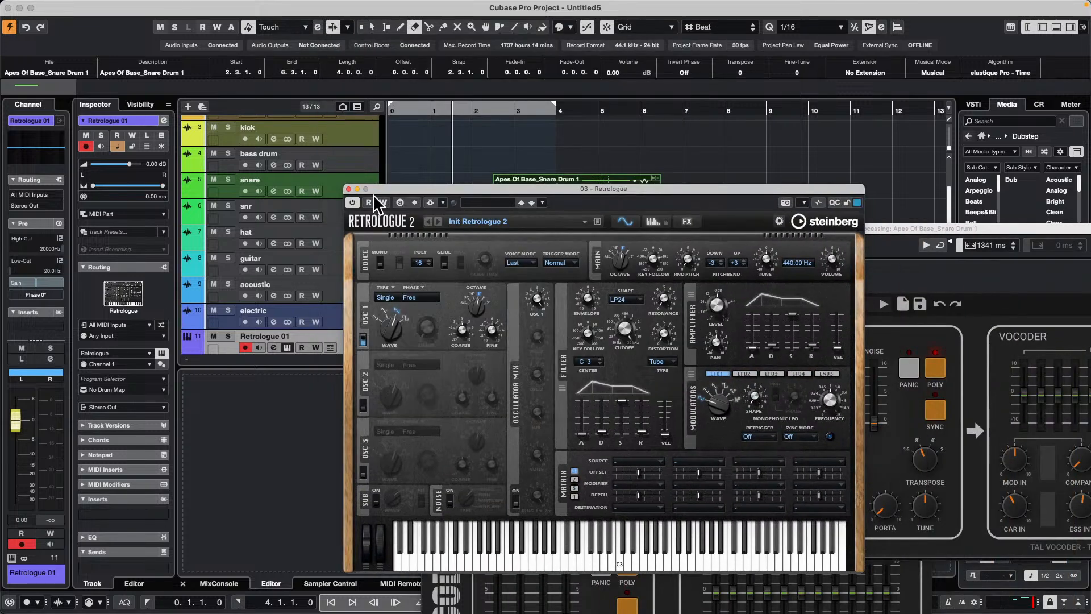
left_click(349, 188)
Open the Hub and create a new empty project
left_click(44, 7)
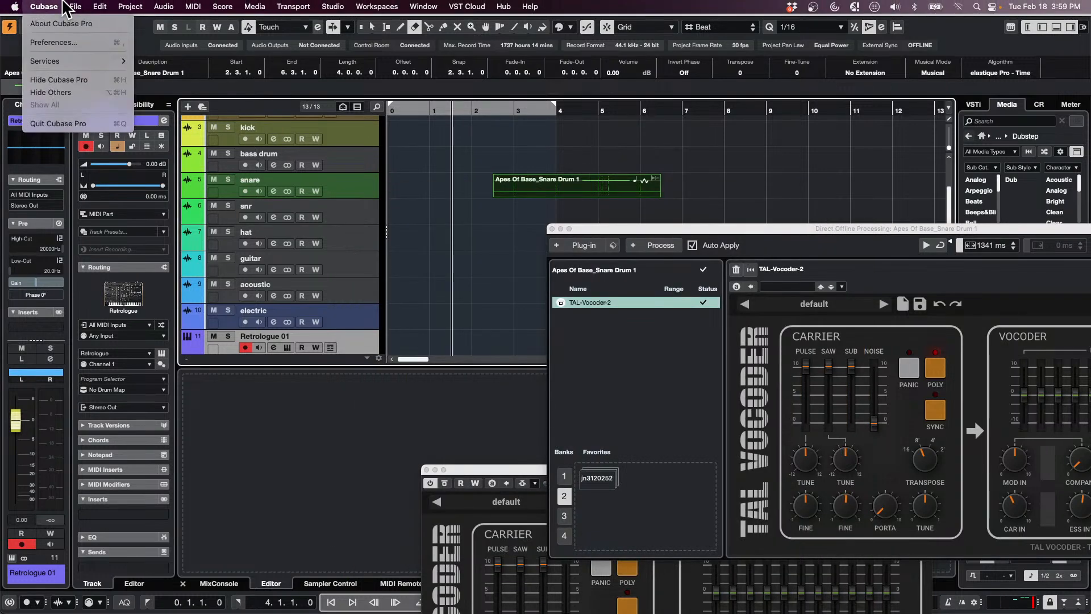
left_click(74, 23)
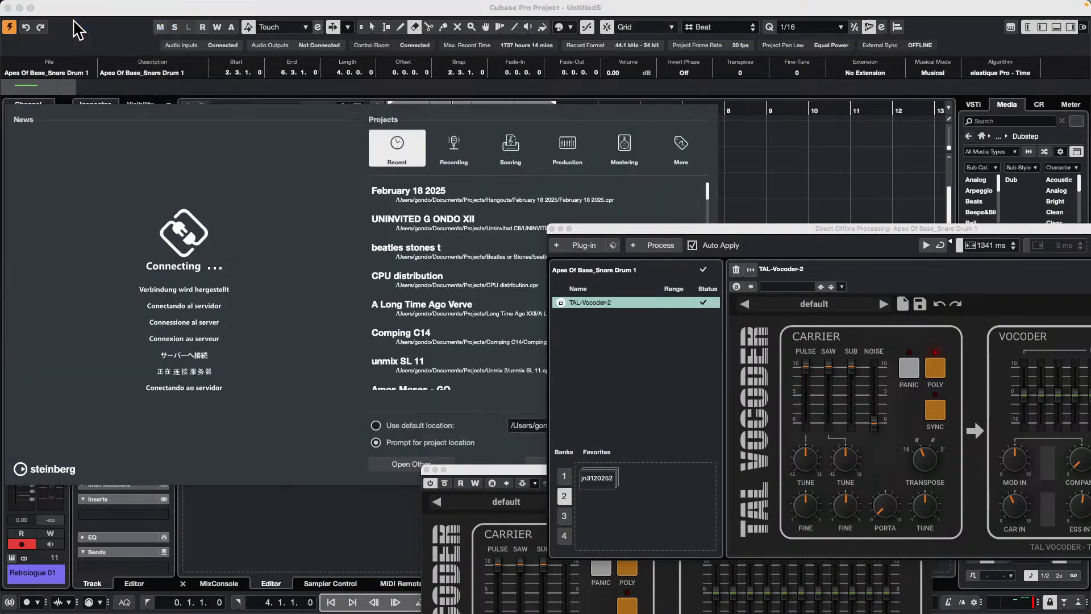
key("Return")
key("Return")
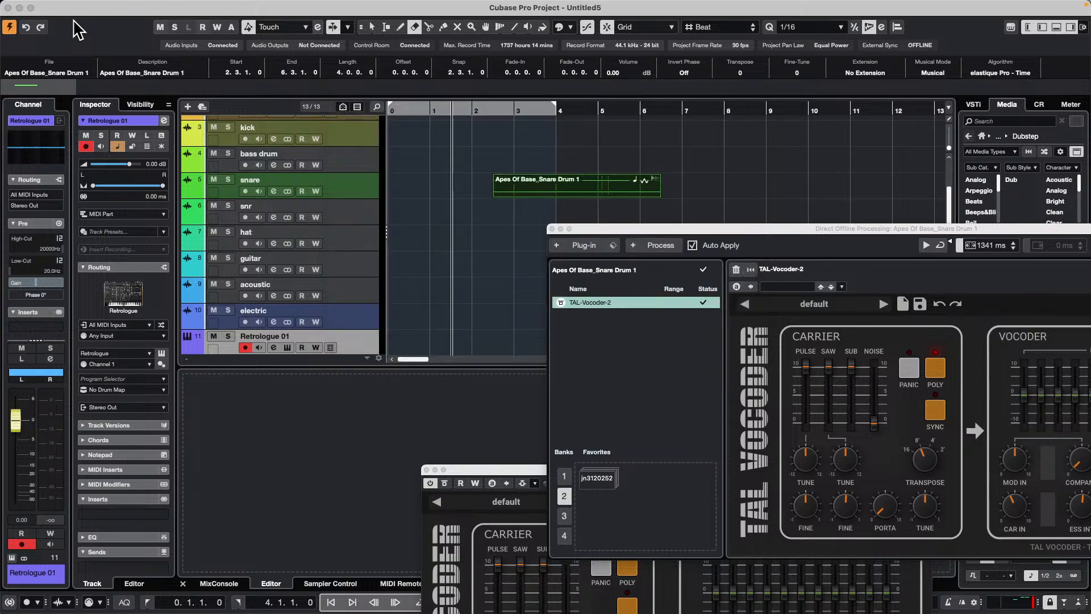
Add a Retrologue instrument track with its event type set to Pattern Event
right_click(271, 144)
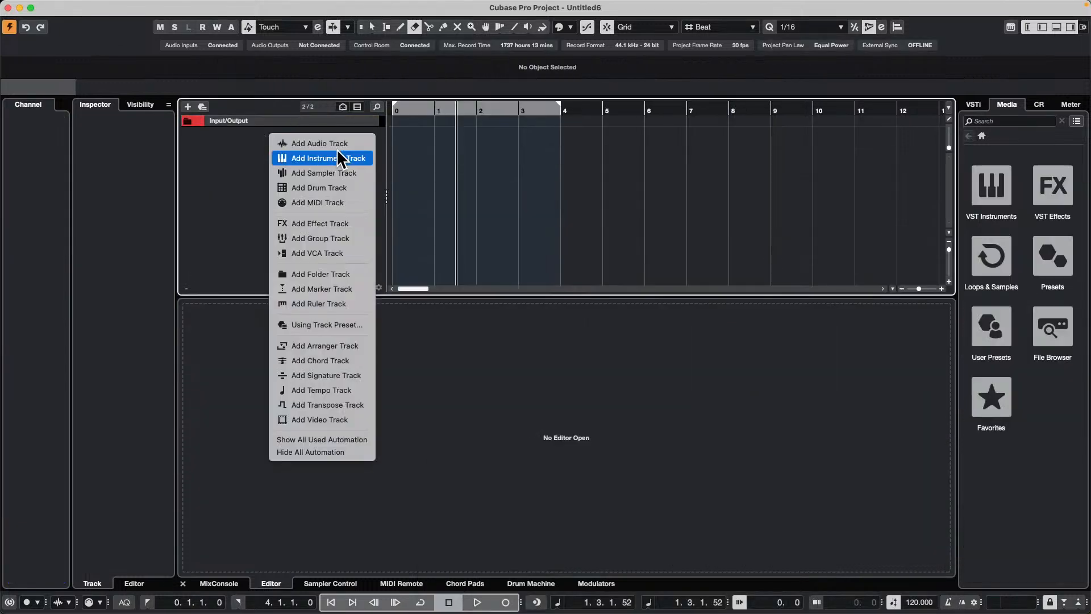
left_click(339, 155)
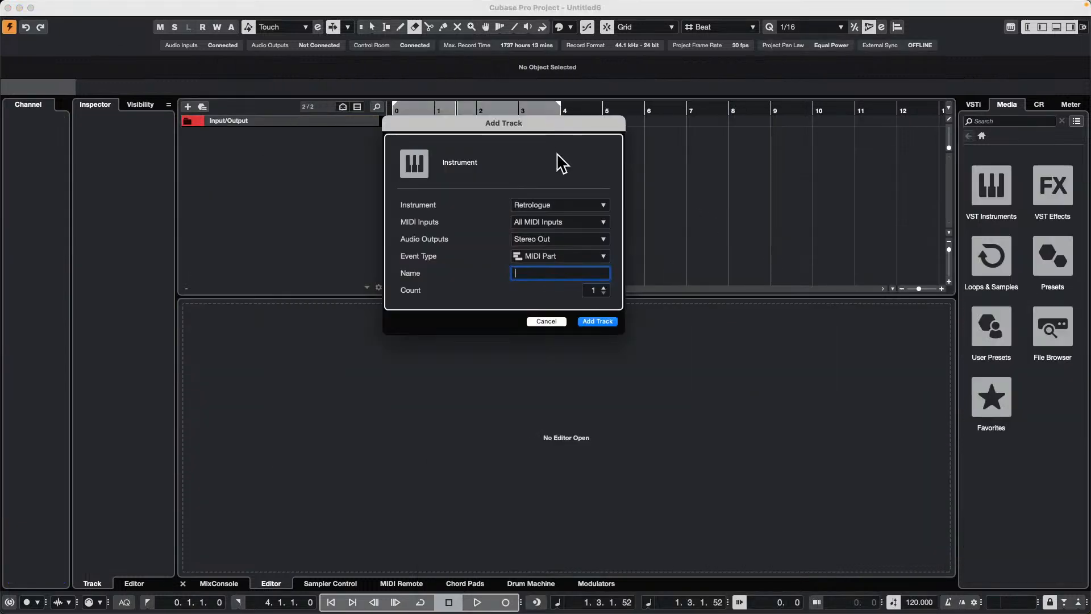
left_click(551, 257)
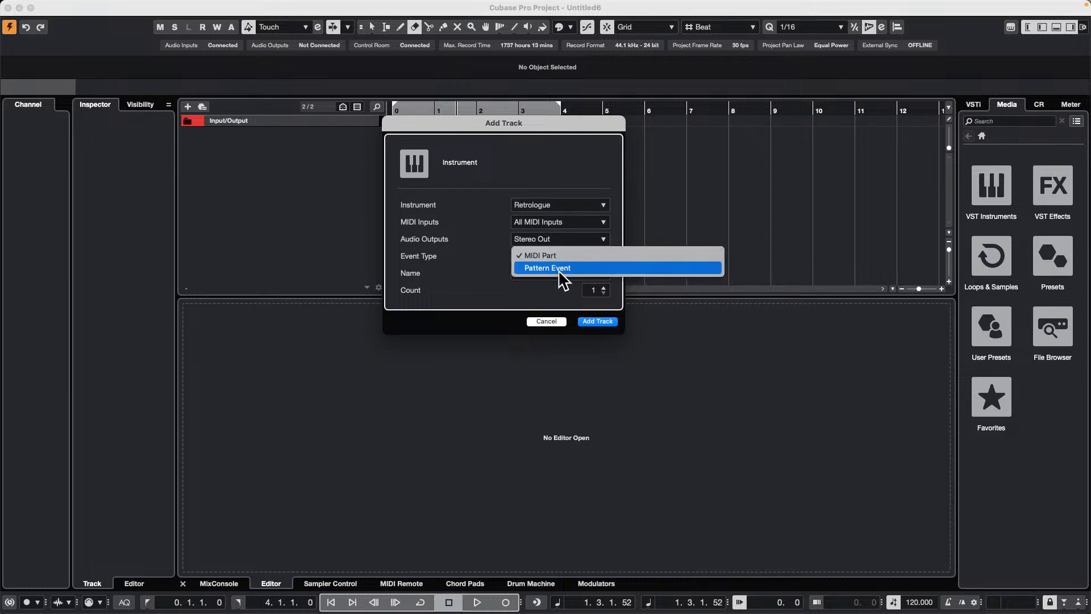
left_click(590, 270)
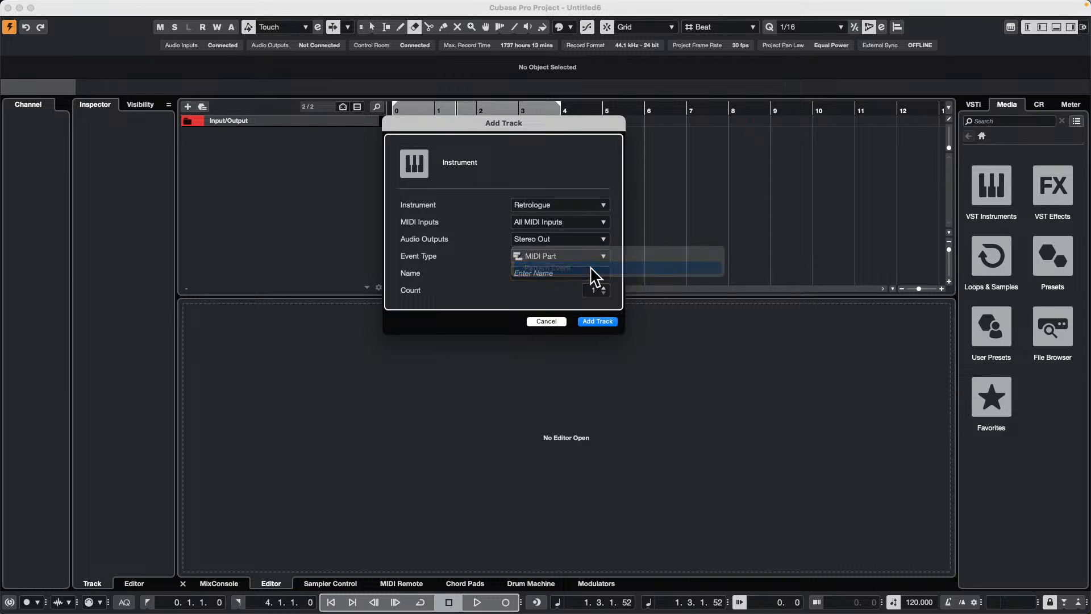
left_click(598, 322)
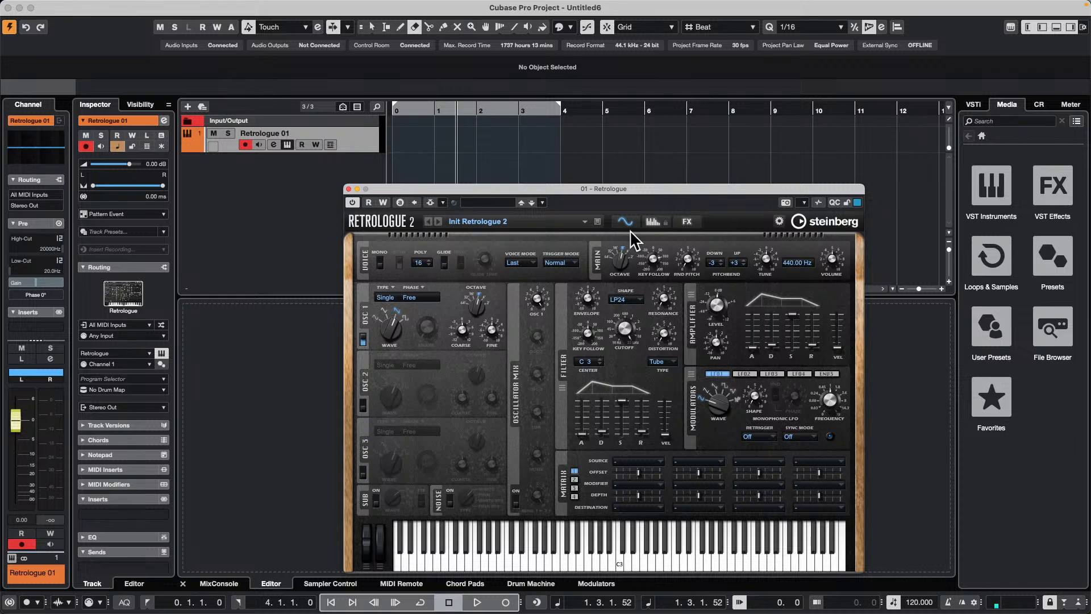
Filter the MPE Retrologue presets to the Bass category and load the Moth-Eaten preset
left_click(496, 220)
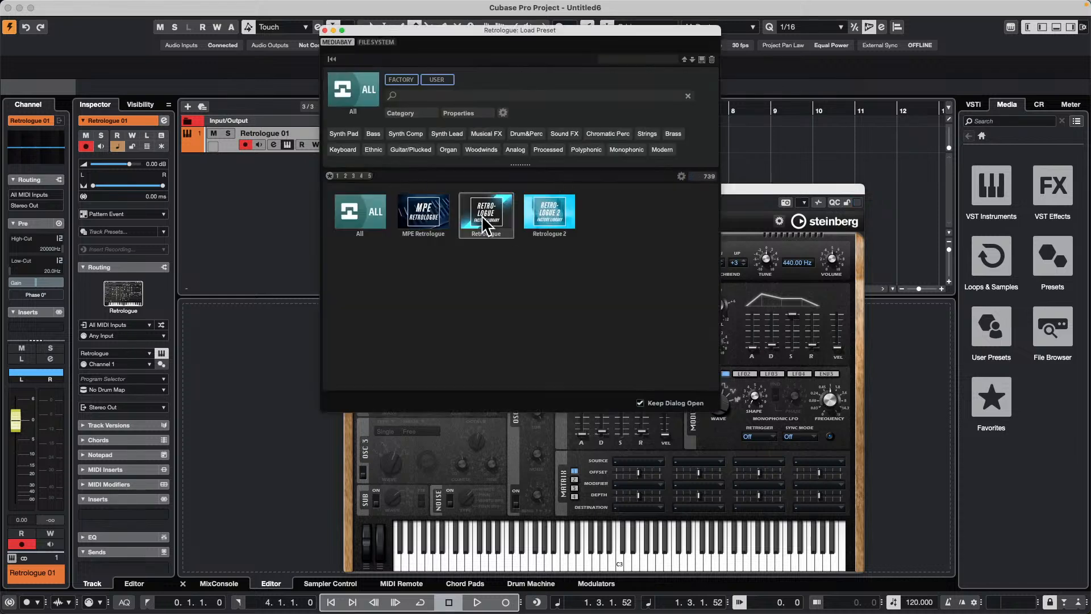
left_click(424, 210)
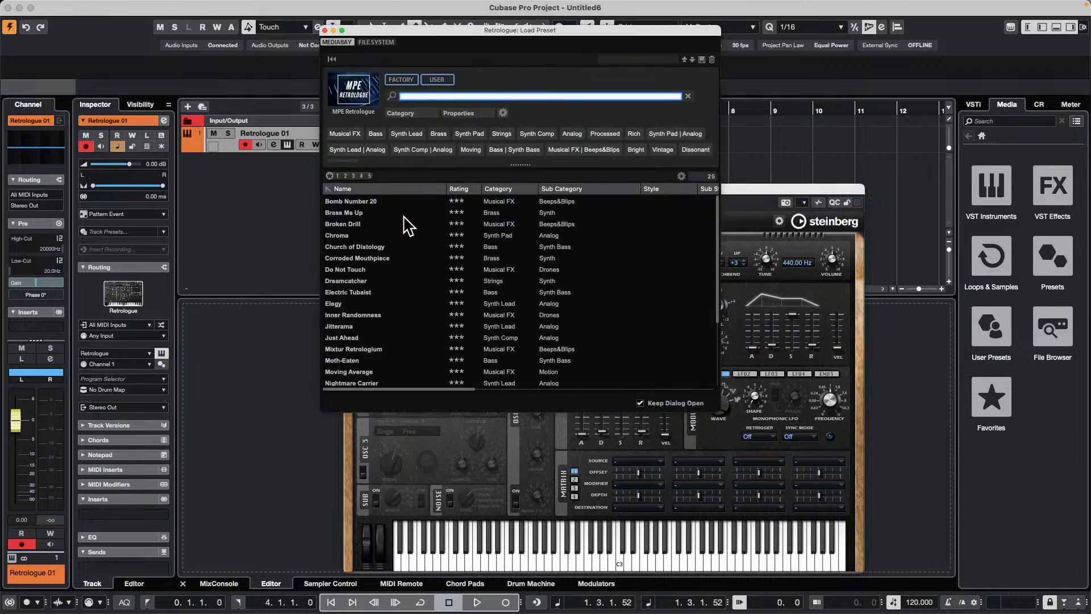
left_click(374, 134)
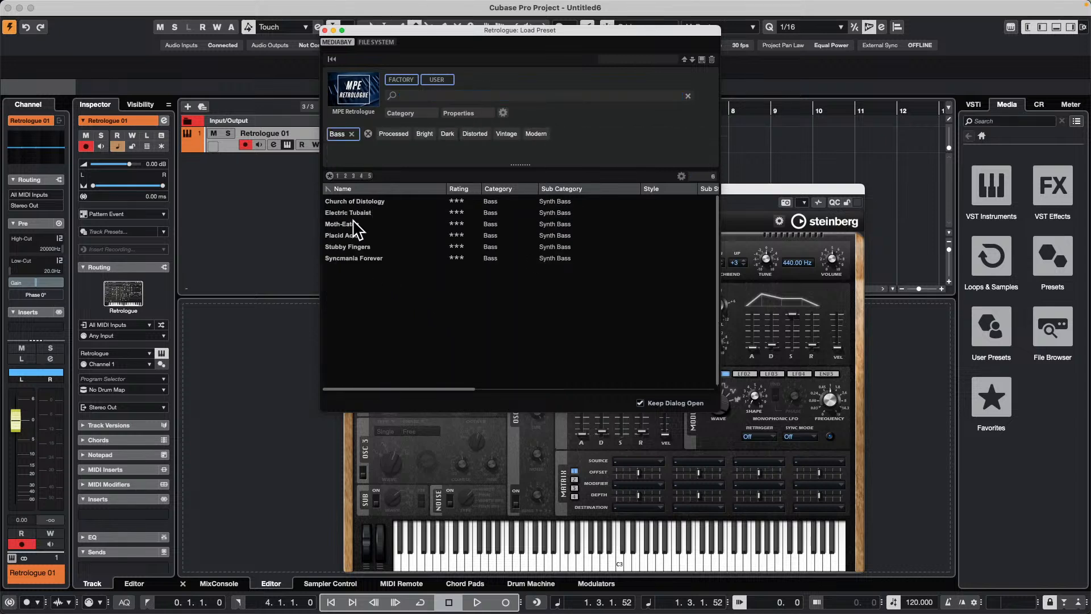
left_click(348, 223)
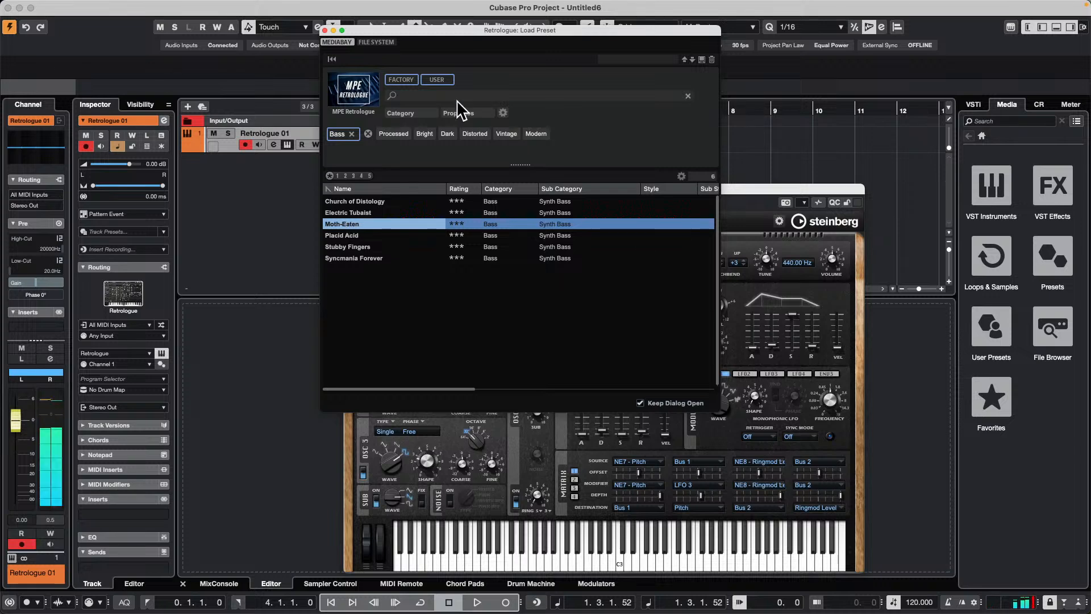
left_click(324, 31)
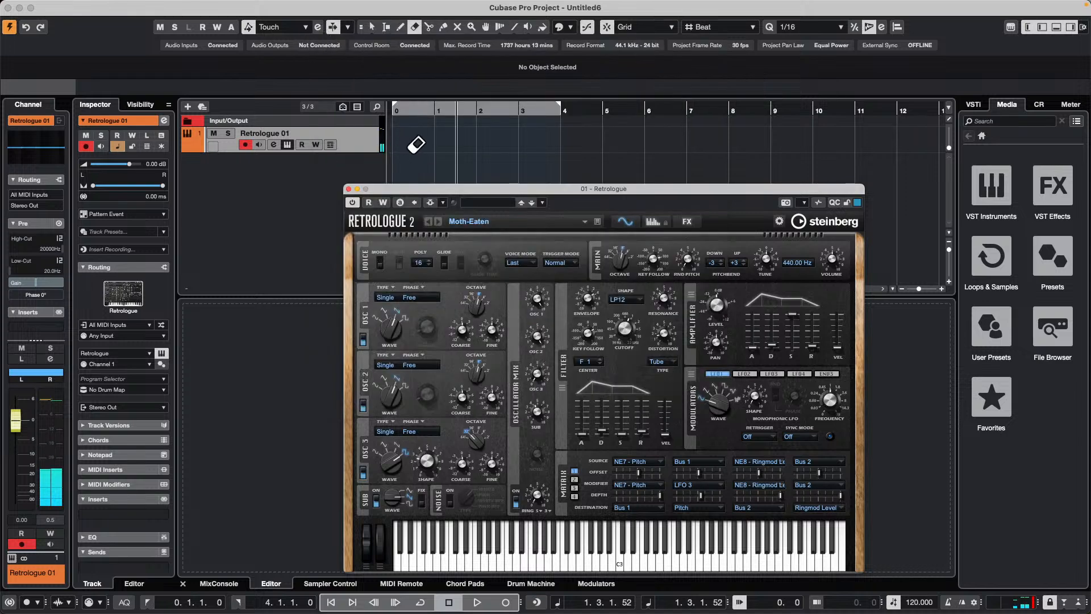
Create a four-bar pattern event between the locators on the Retrologue track and show it in the Pattern Editor
right_click(415, 145)
left_click(415, 147)
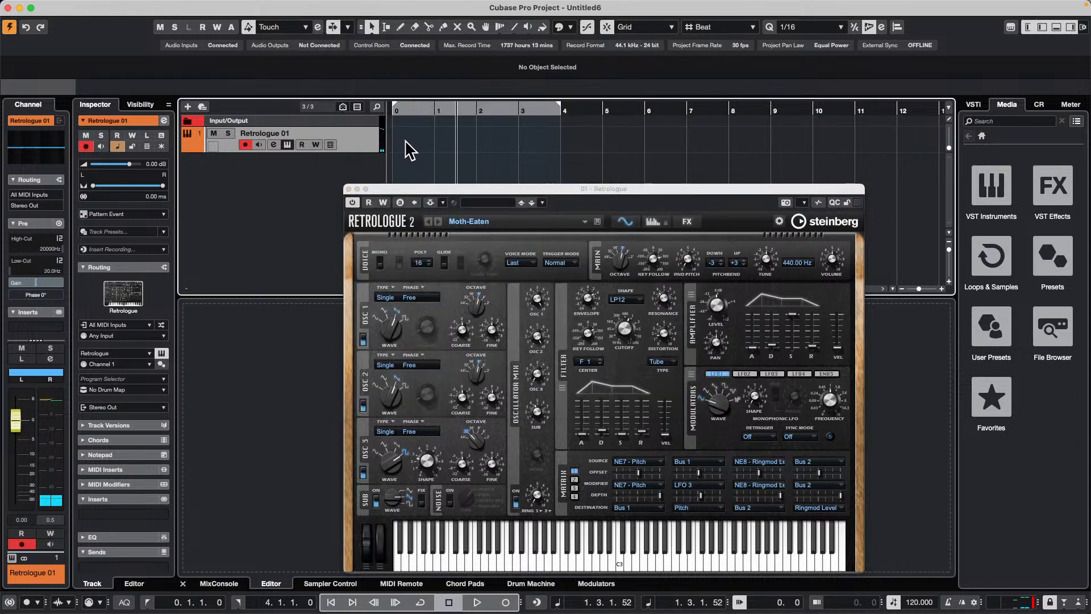
double_click(410, 143)
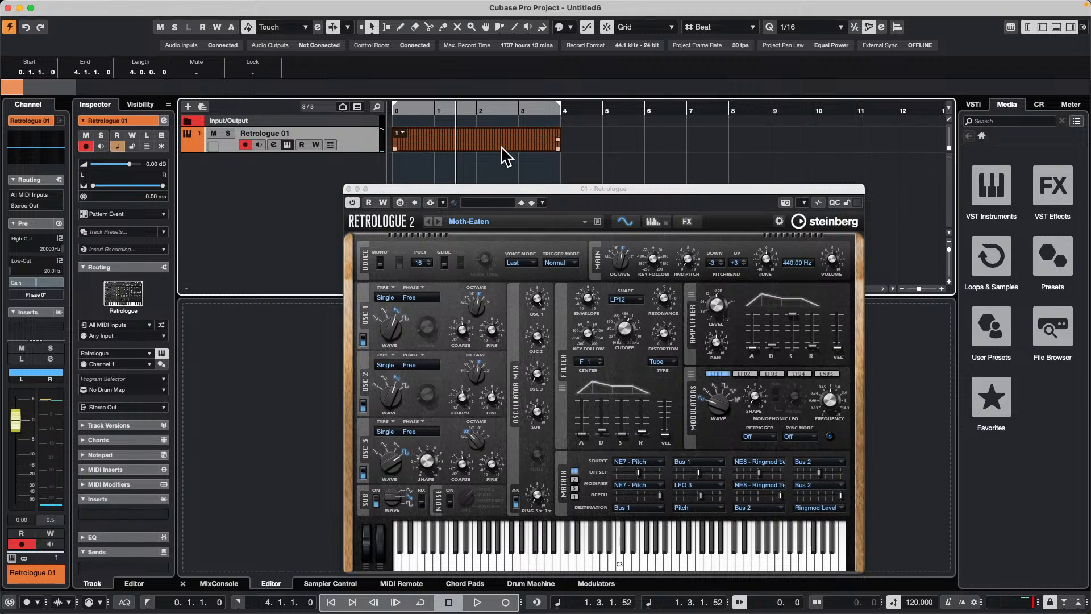
left_click(275, 583)
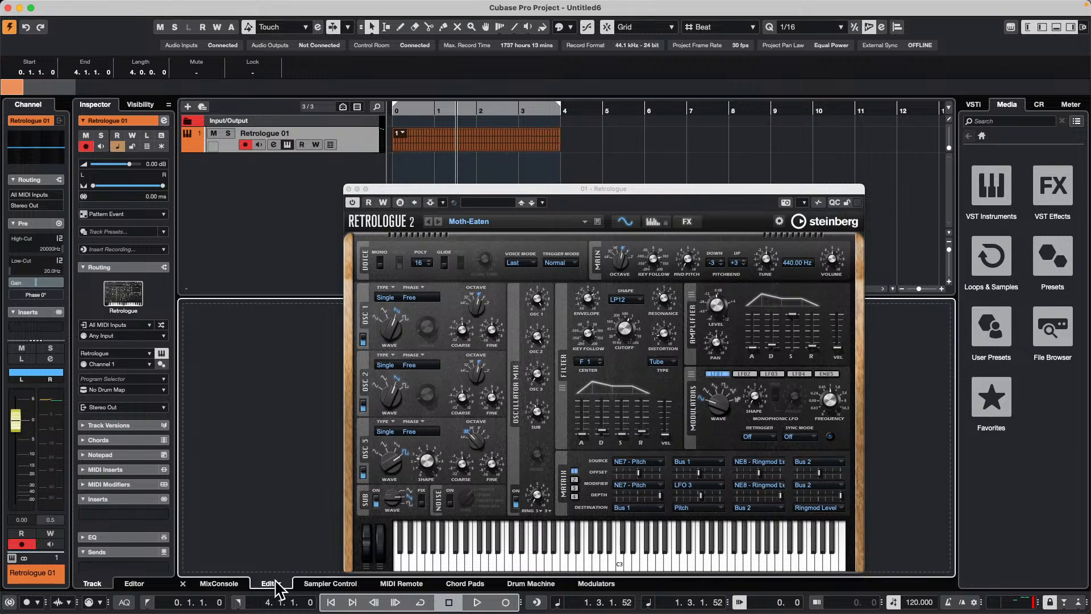
left_click_drag(410, 187, 842, 175)
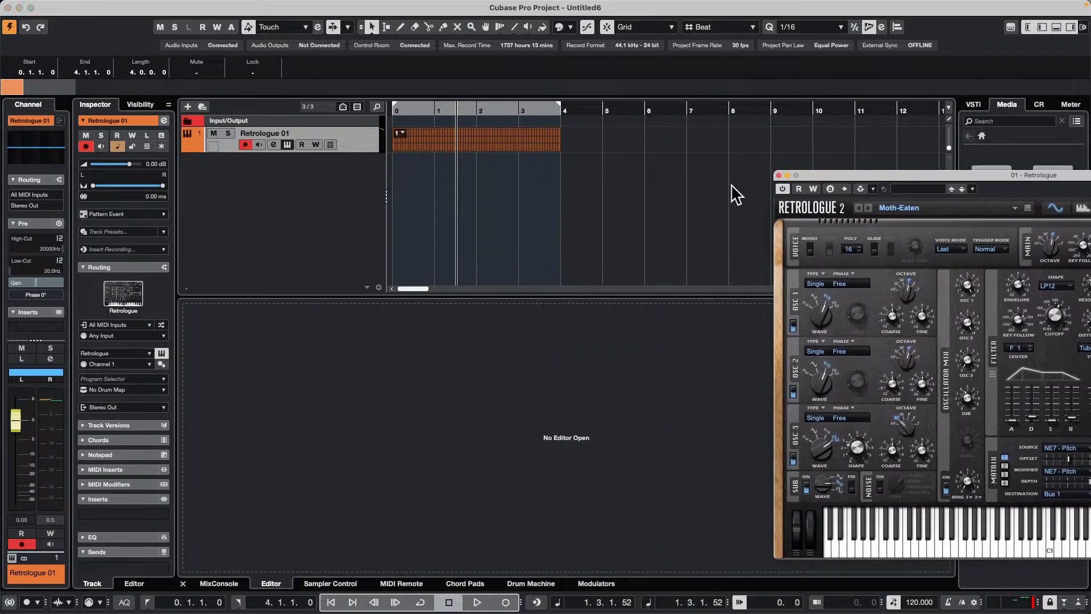
left_click(450, 135)
Erase the pattern event from the Retrologue track with the Erase tool
right_click(448, 137)
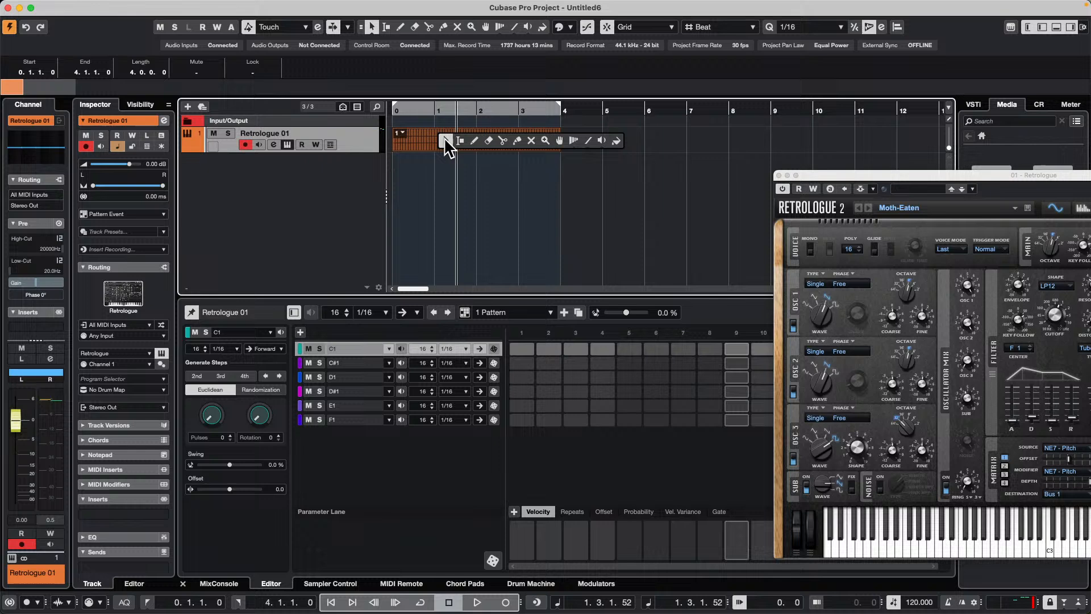
left_click(491, 141)
left_click(473, 139)
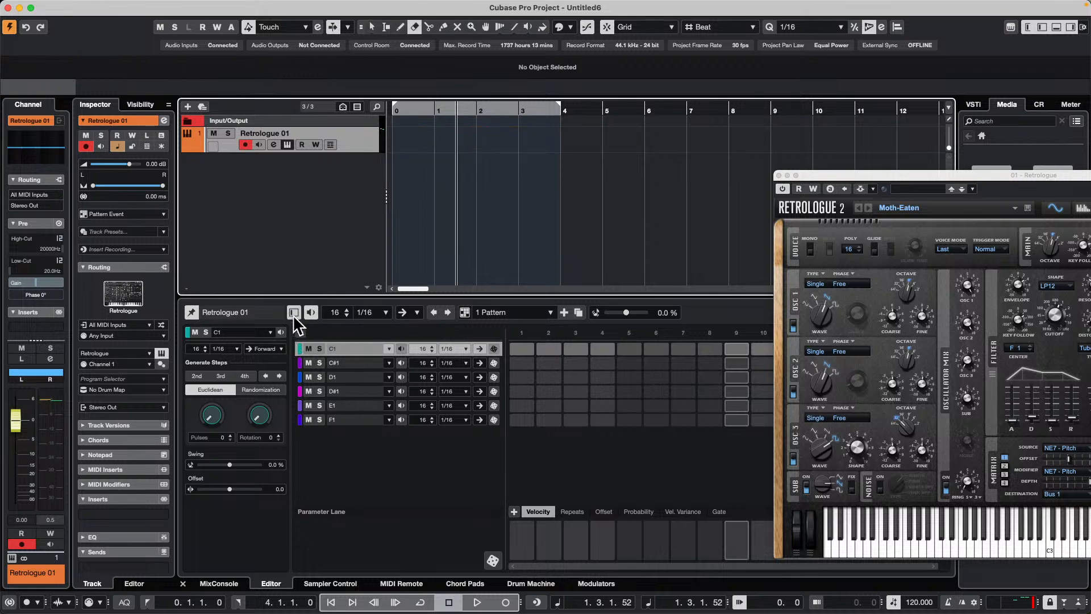
Add pattern lanes from F#1 up to C2 and enlarge the Pattern Editor area to fit them
left_click(302, 331)
left_click(302, 330)
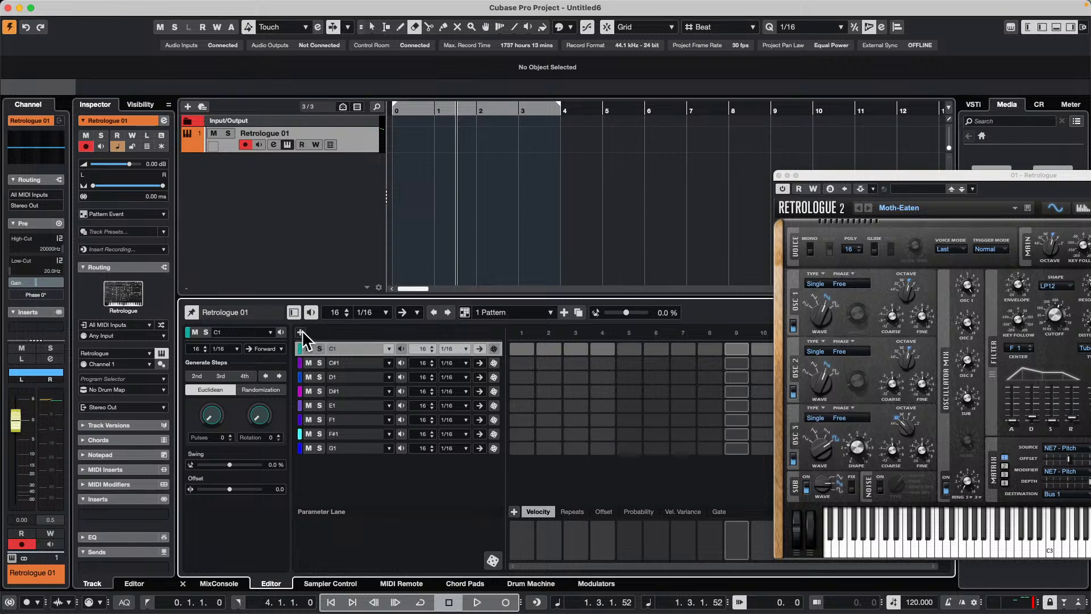
left_click(302, 330)
left_click(302, 331)
left_click(302, 331)
left_click(301, 331)
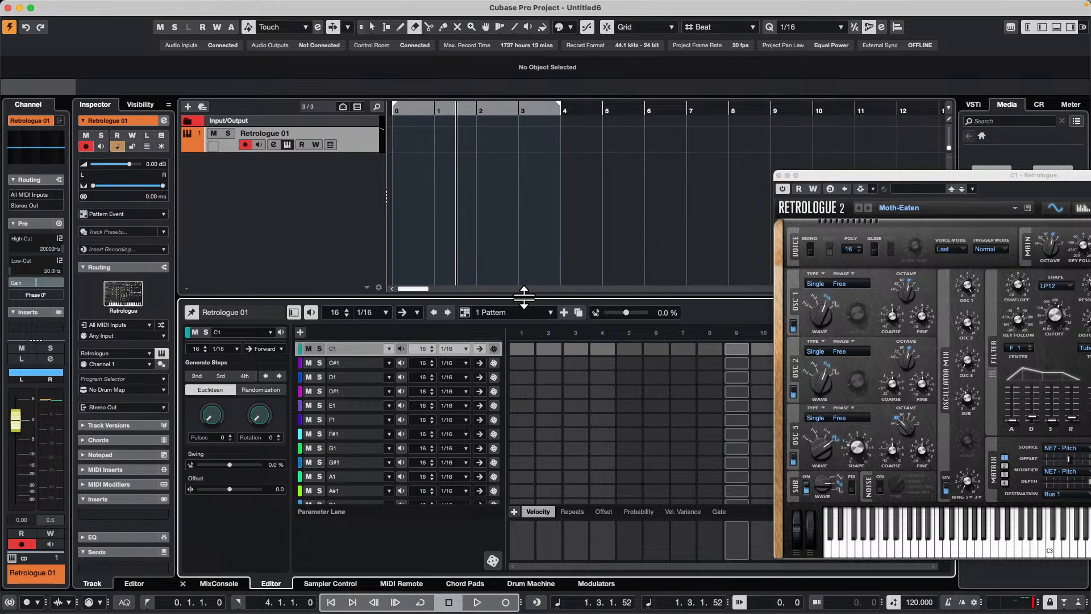
left_click_drag(524, 297, 522, 239)
Start playback and enter pattern notes on C1 at steps 1, 5 and 6, G1 at step 3 and B1 at step 4
key("space")
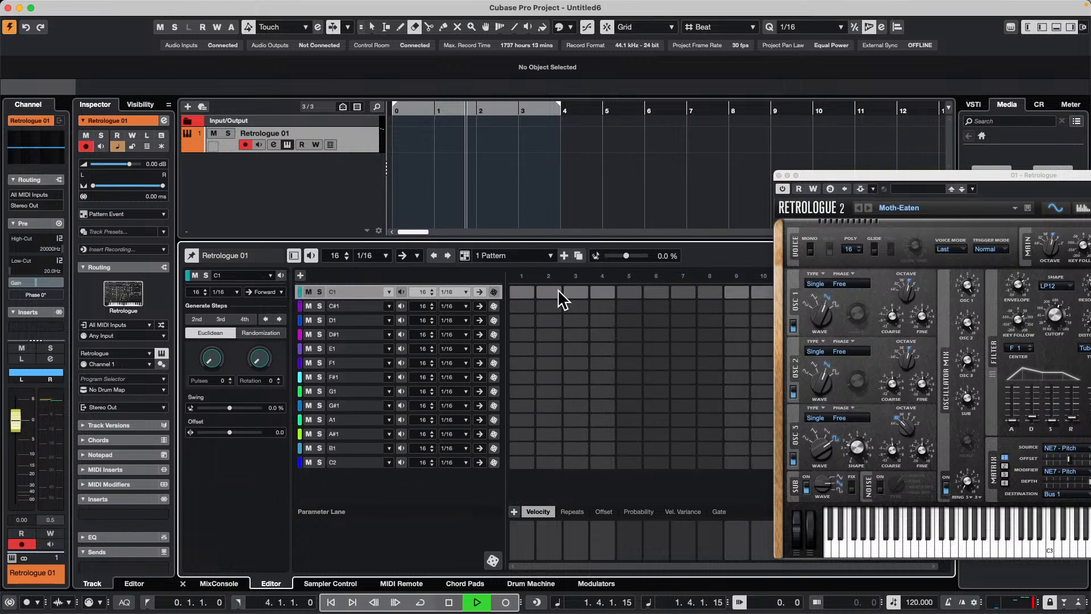
left_click(522, 291)
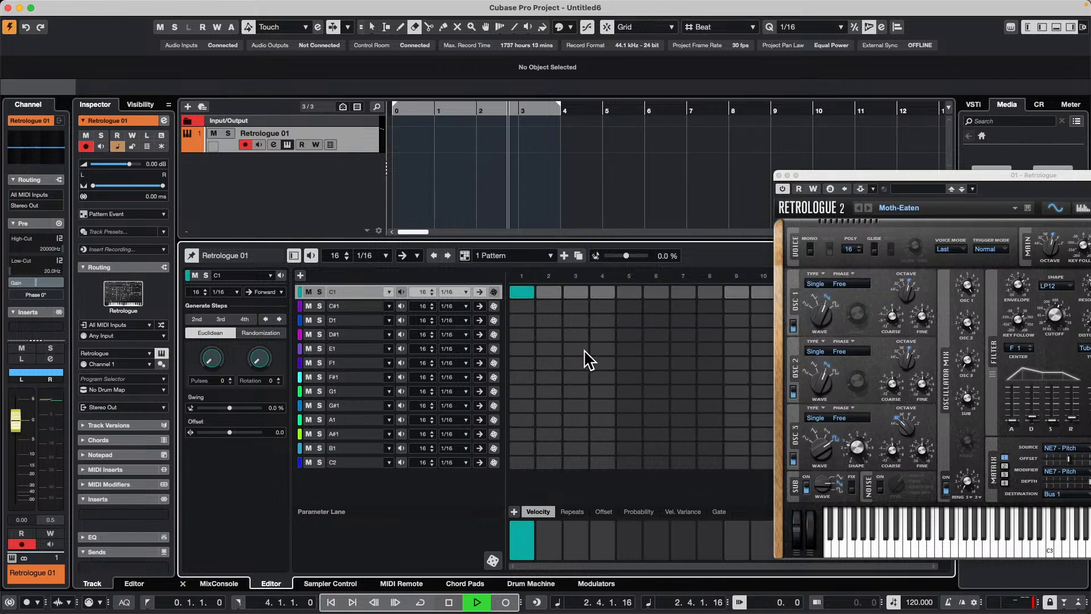
left_click(576, 392)
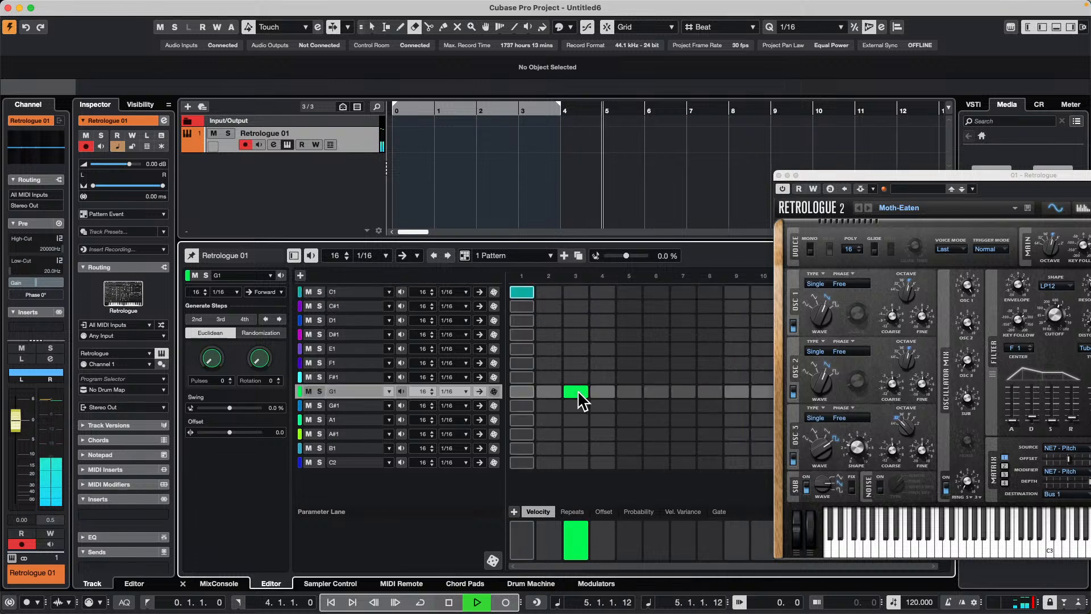
left_click(604, 449)
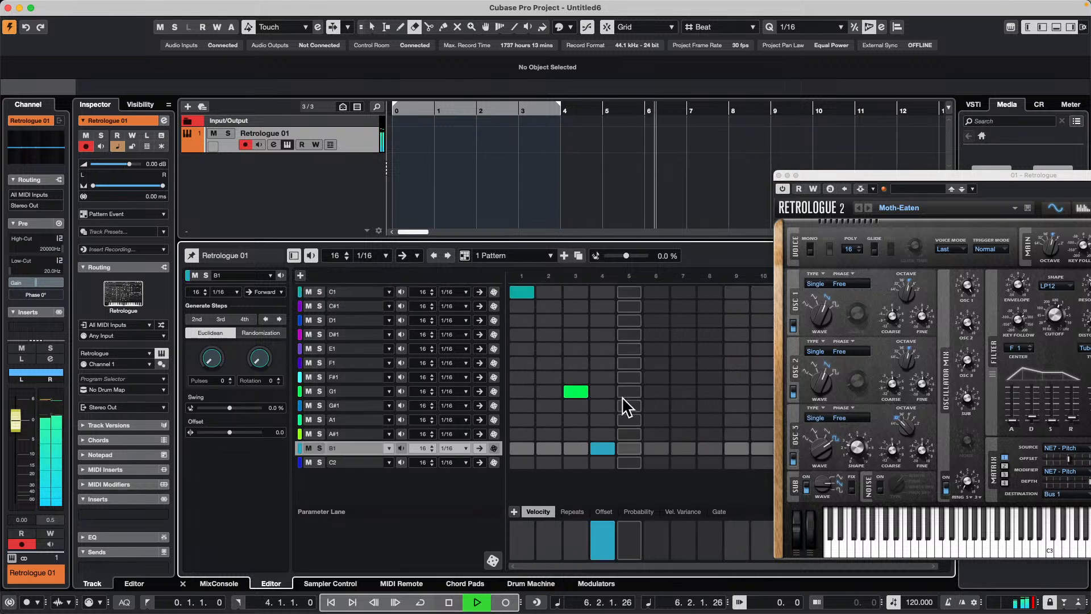
left_click(636, 293)
left_click(656, 293)
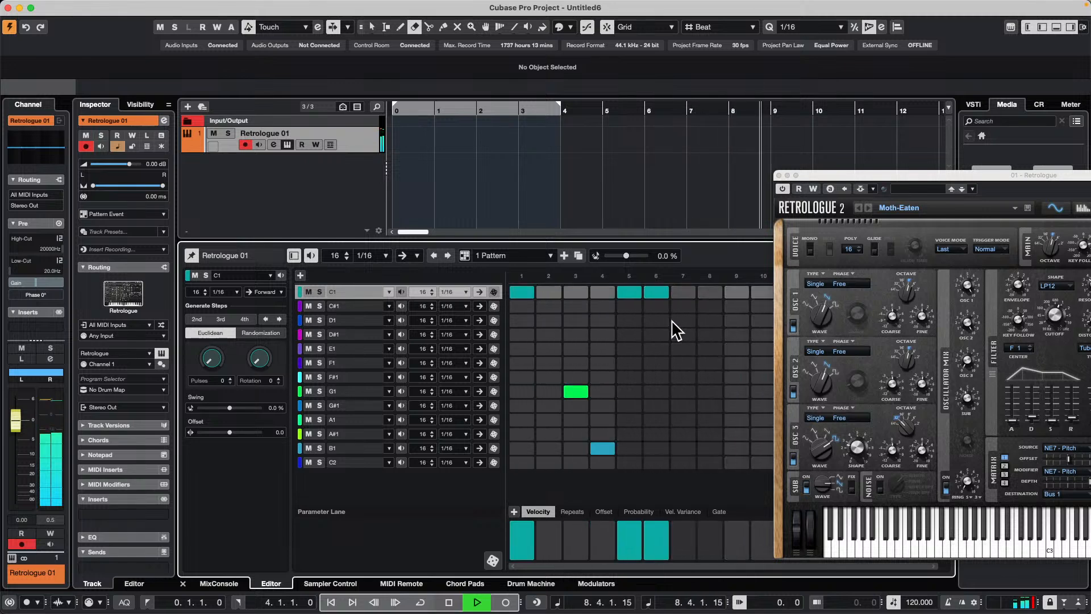
Move the Retrologue window off the step grid and add notes on D#1 at step 8, F1 at step 10 and F#1 at step 11
left_click_drag(843, 175, 971, 288)
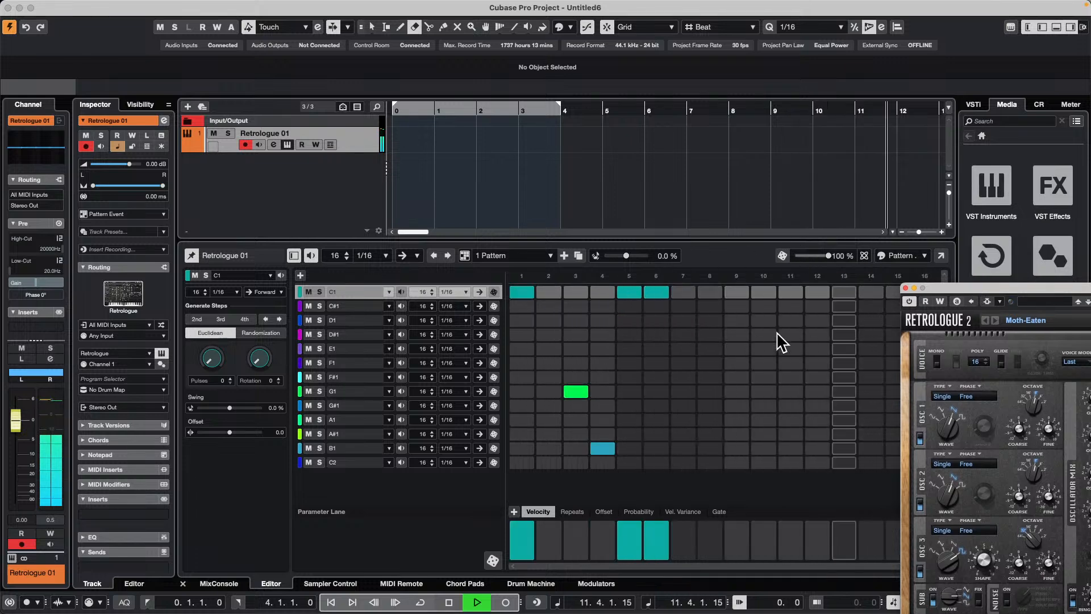
left_click(712, 335)
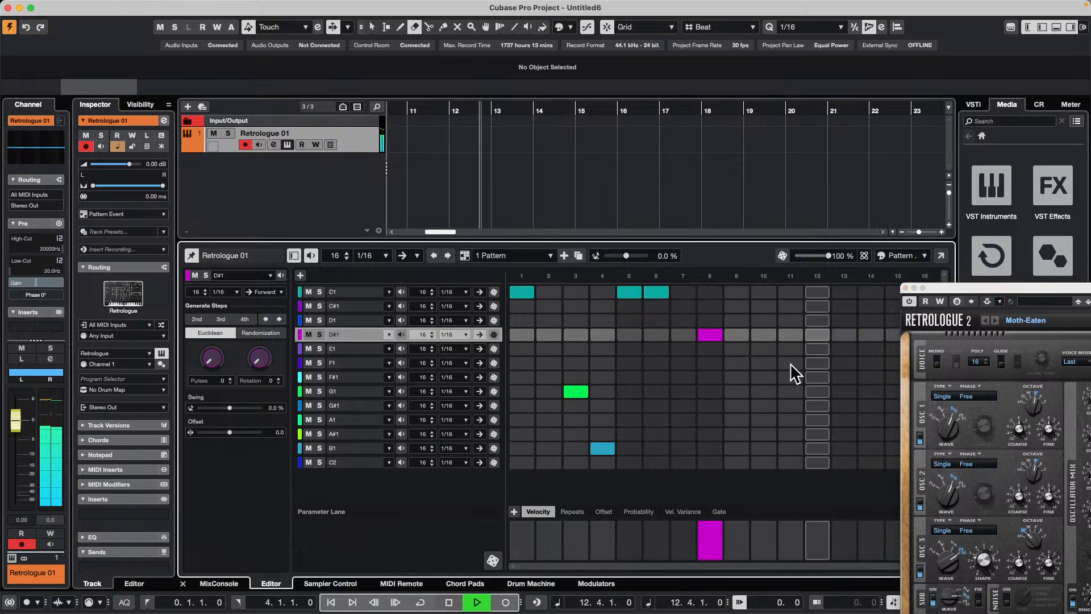
left_click(765, 362)
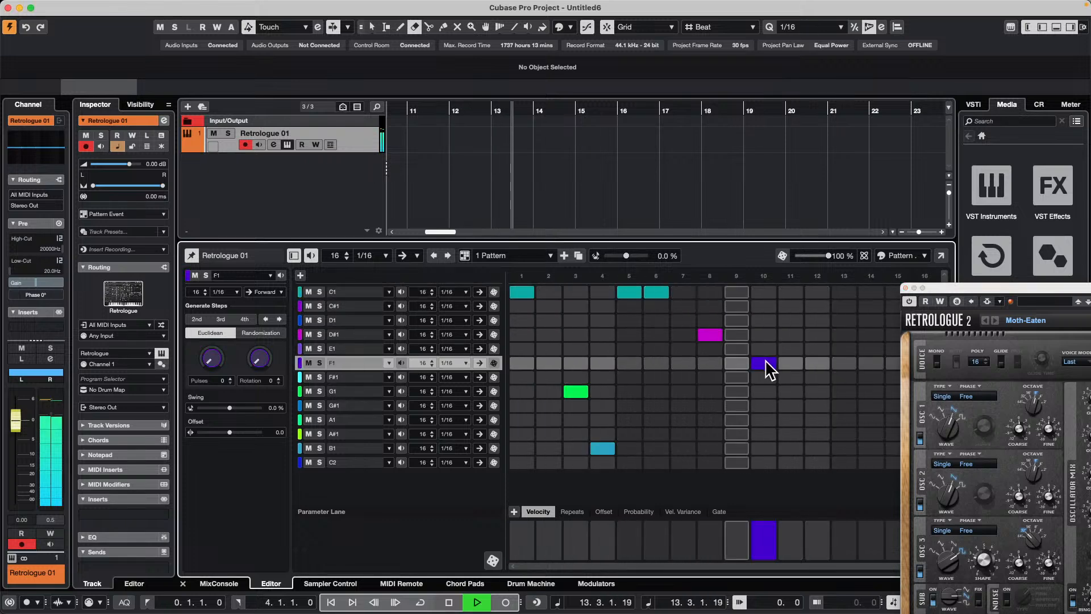
left_click(789, 382)
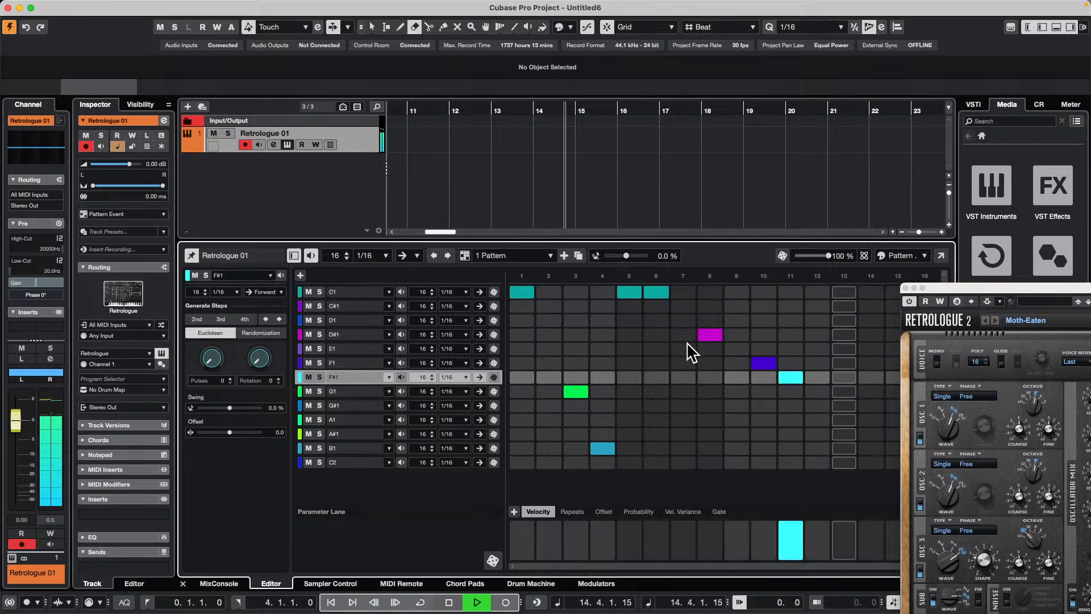
Set the C#1 lane's step resolution to 1/8 and add a C#1 note at its step 7, clearing the Retrologue window from the grid
left_click_drag(991, 290, 1081, 334)
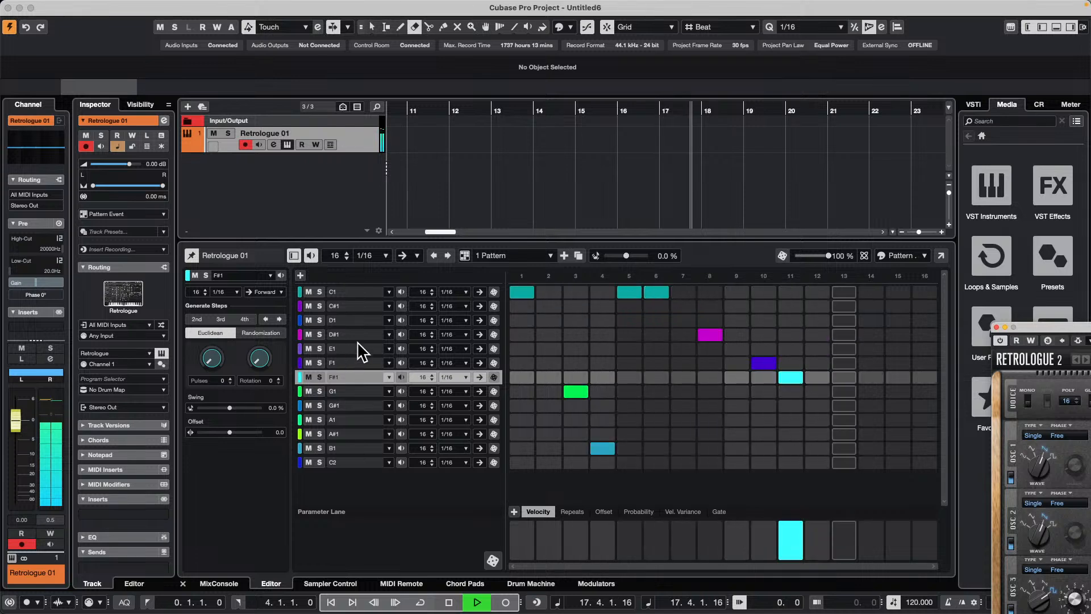
left_click(458, 306)
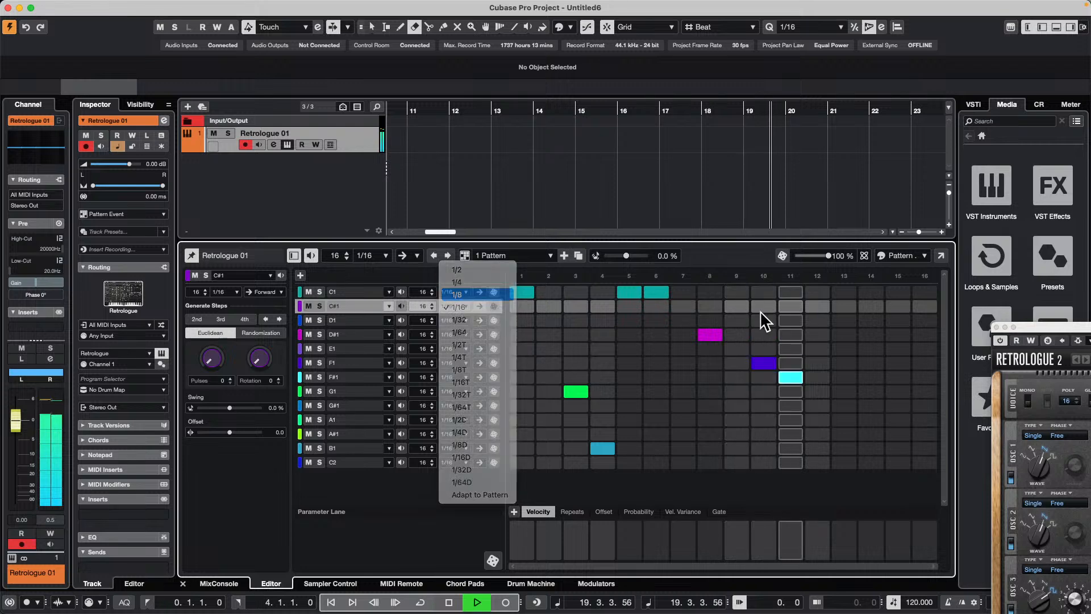
key("Return")
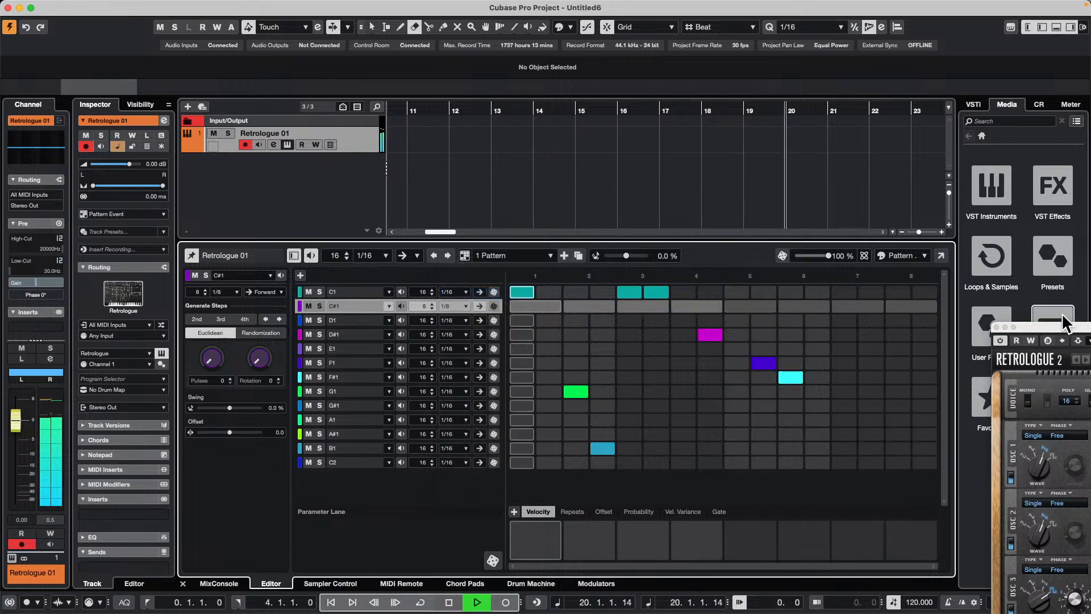
left_click(853, 308)
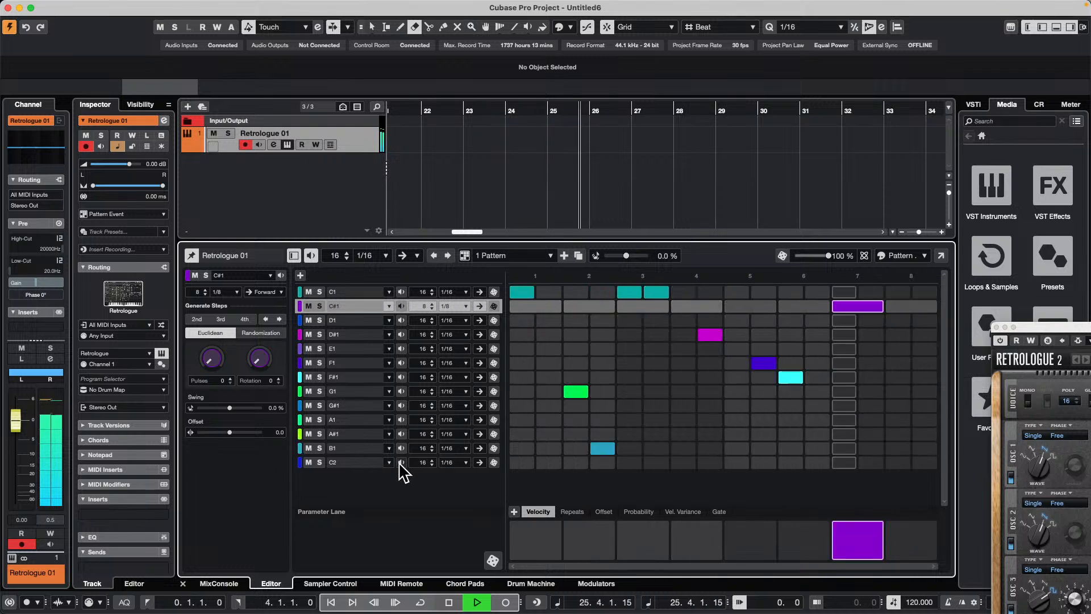
Set the step resolution of the B1 and A#1 lanes to 1/16T
left_click(464, 449)
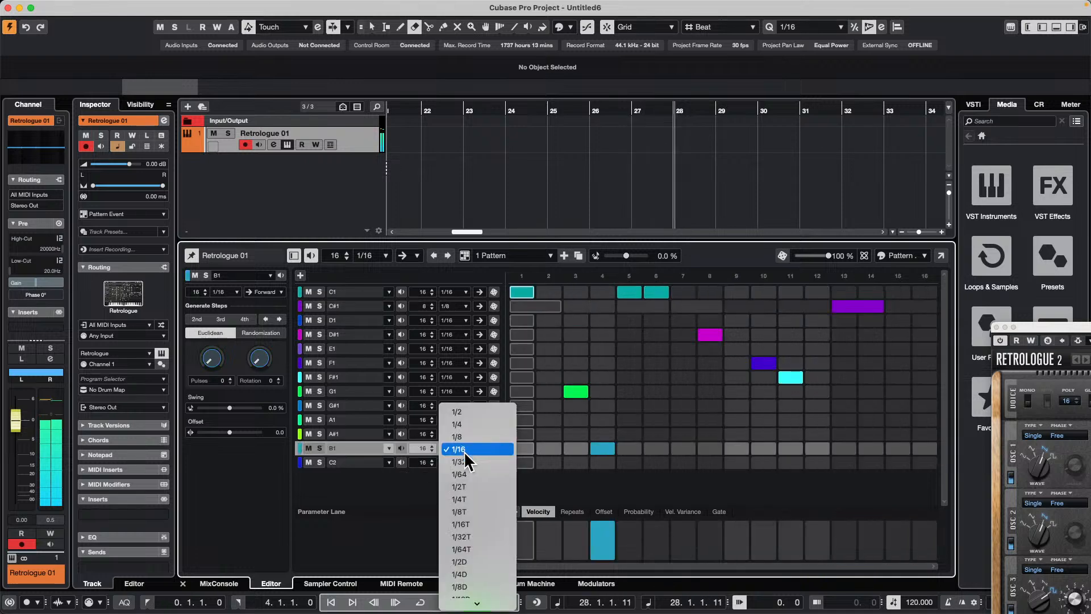
left_click(490, 524)
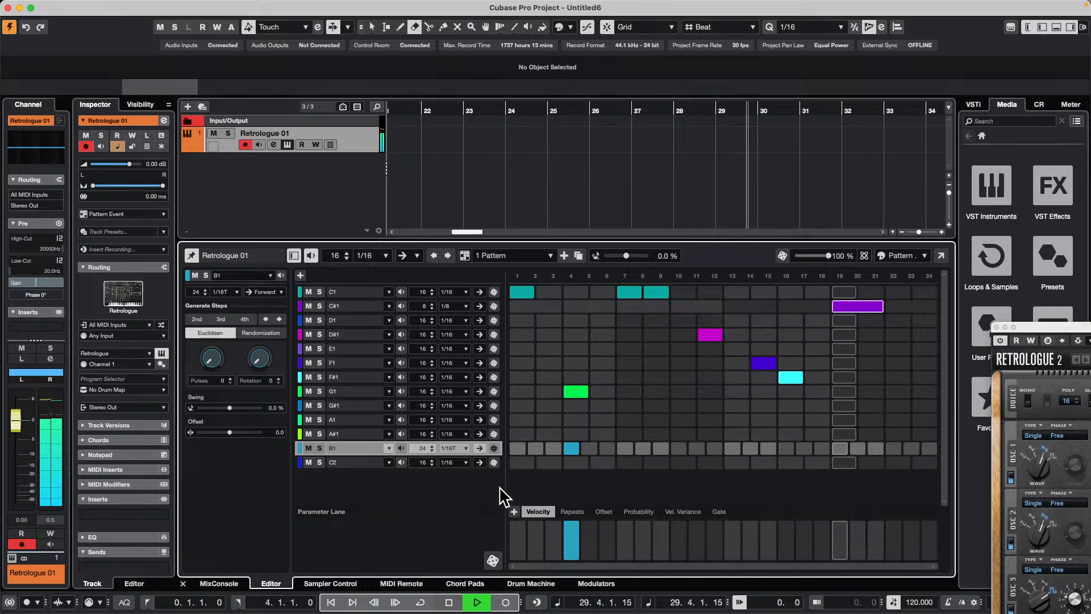
left_click(460, 435)
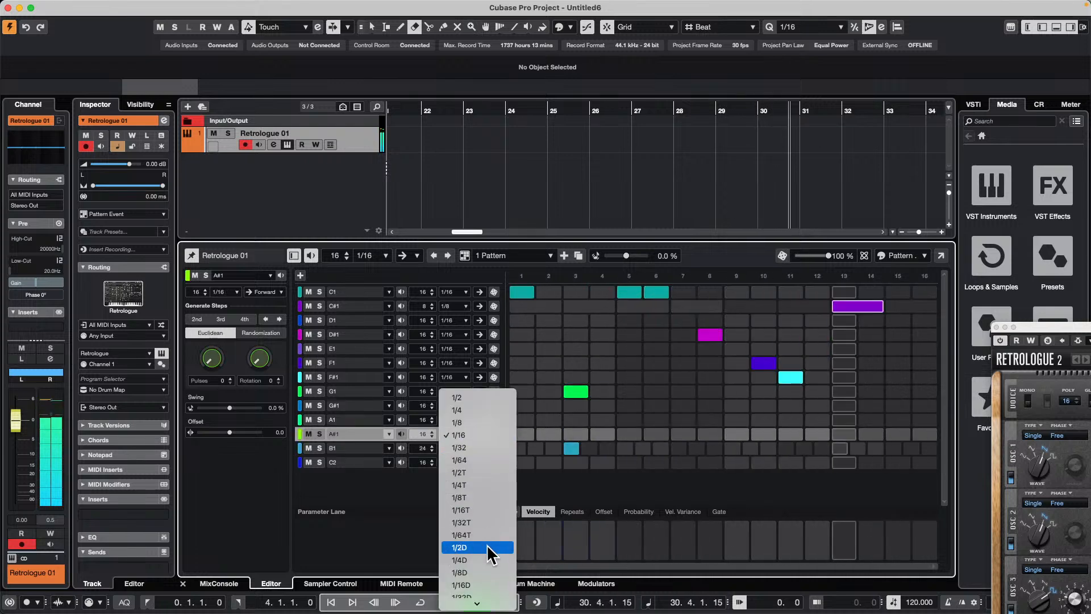
left_click(490, 520)
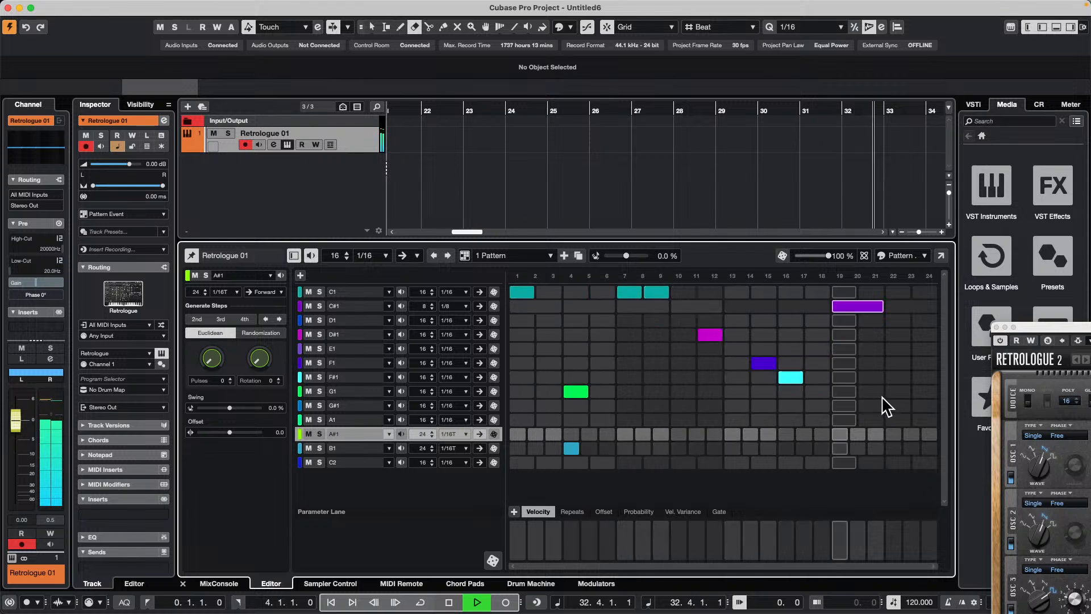
Remove the early B1 note and enter closing triplet notes on B1 at steps 22 and 24 and A#1 at step 23
left_click(572, 449)
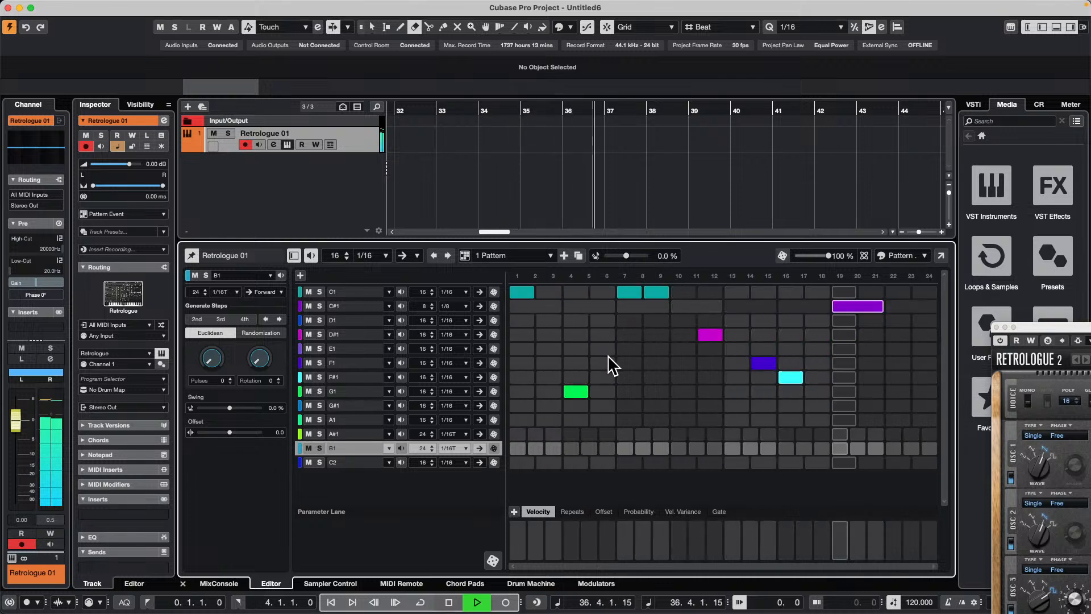
left_click(894, 448)
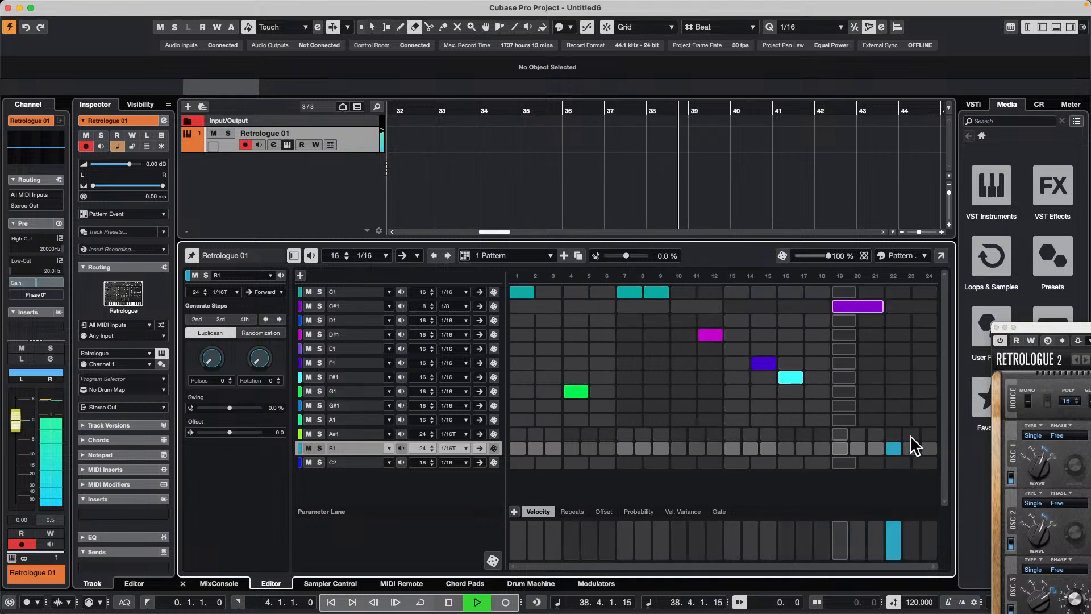
left_click(911, 434)
left_click(929, 448)
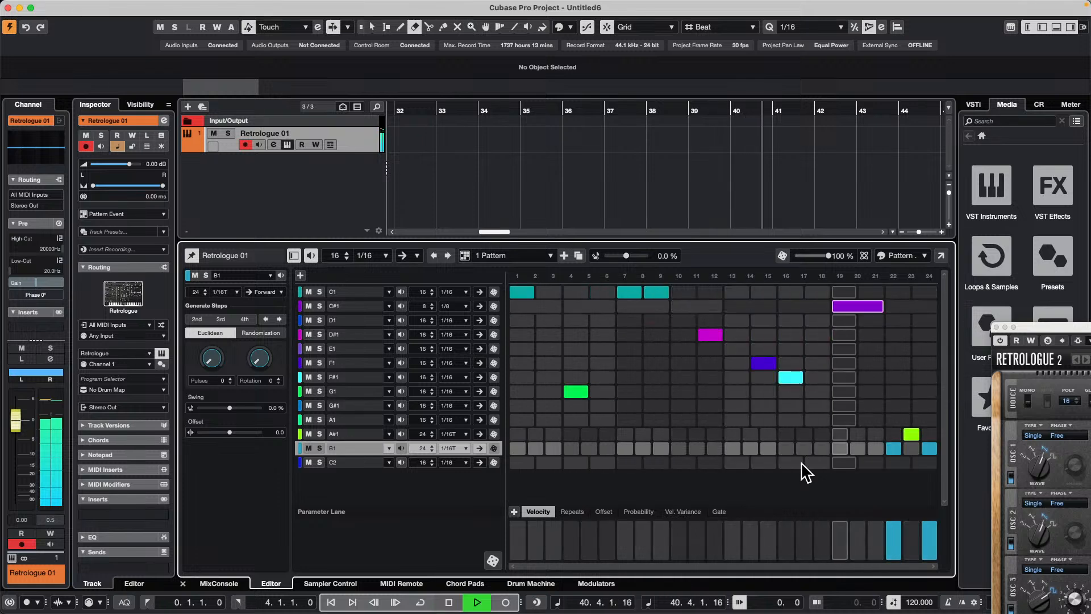
Add a C#1 note at its step 8 and triplet notes on B1 at steps 19 and 21 and A#1 at step 20
left_click(921, 307)
left_click(846, 451)
left_click(860, 434)
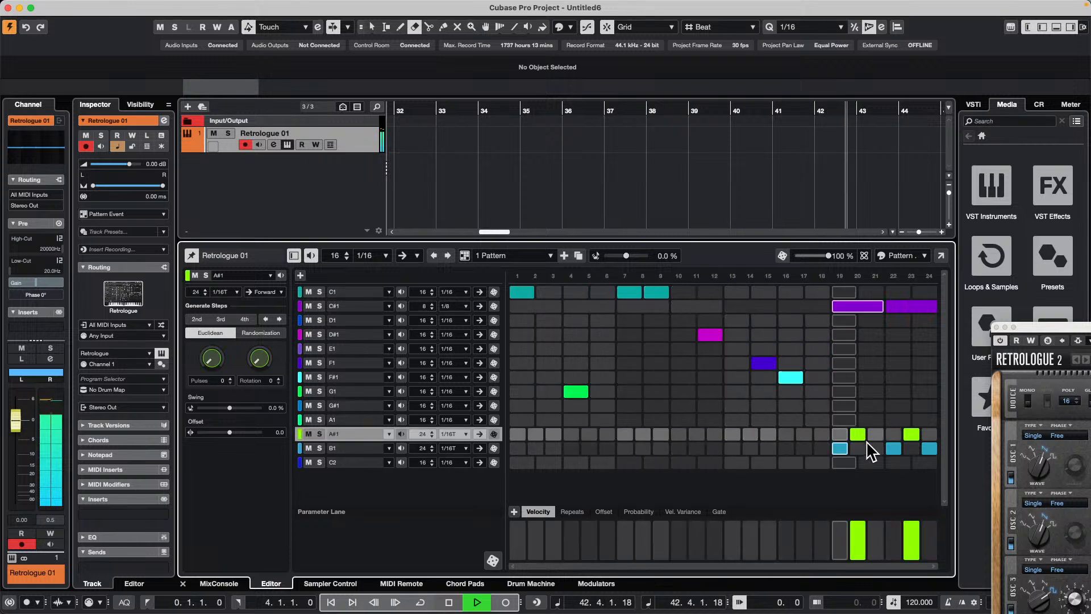
left_click(875, 448)
Remove both C#1 notes and the A#1 and B1 triplet notes at steps 22 to 24, and add a D1 note at step 16
left_click(864, 307)
left_click(930, 448)
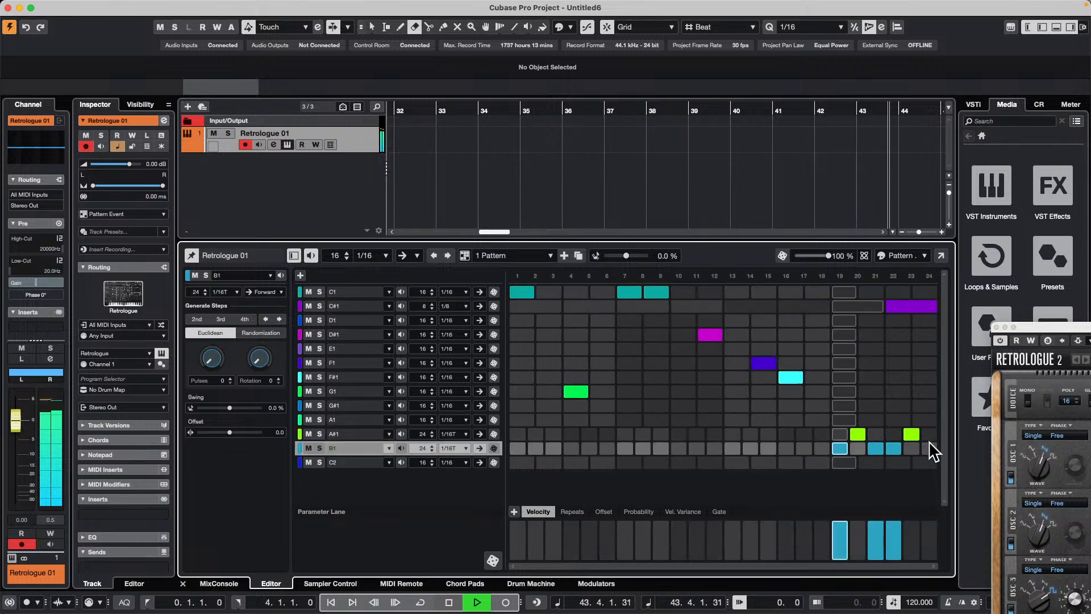
left_click(911, 434)
left_click(893, 449)
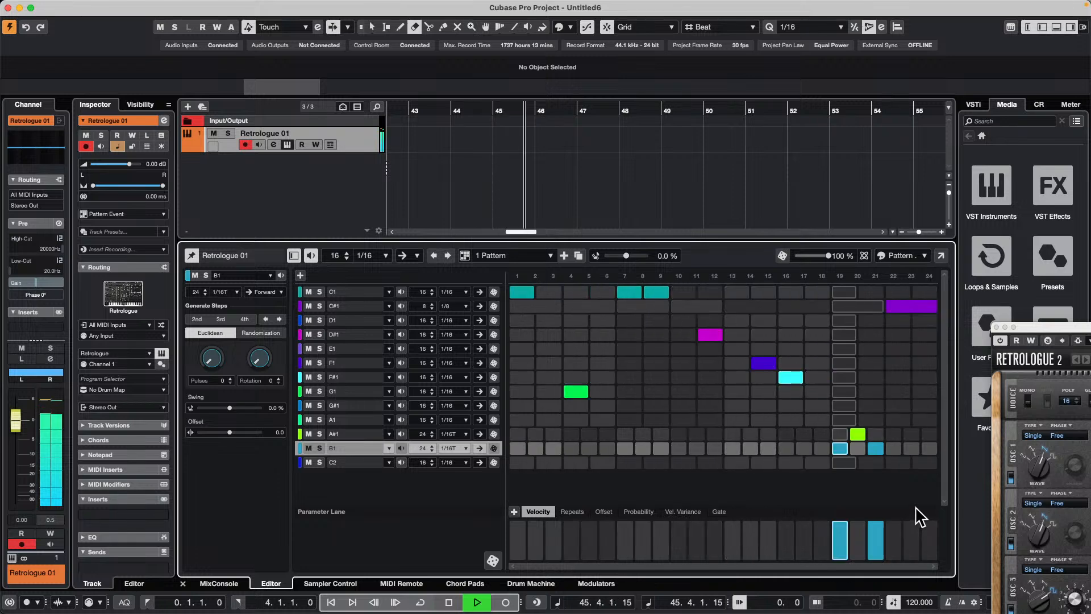
left_click(925, 321)
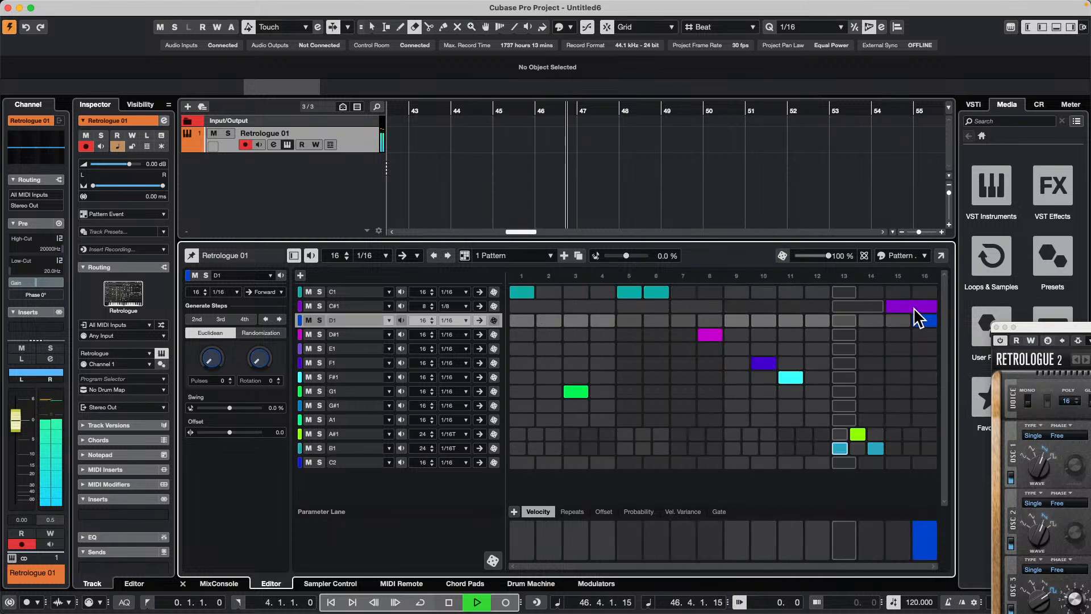
left_click(911, 307)
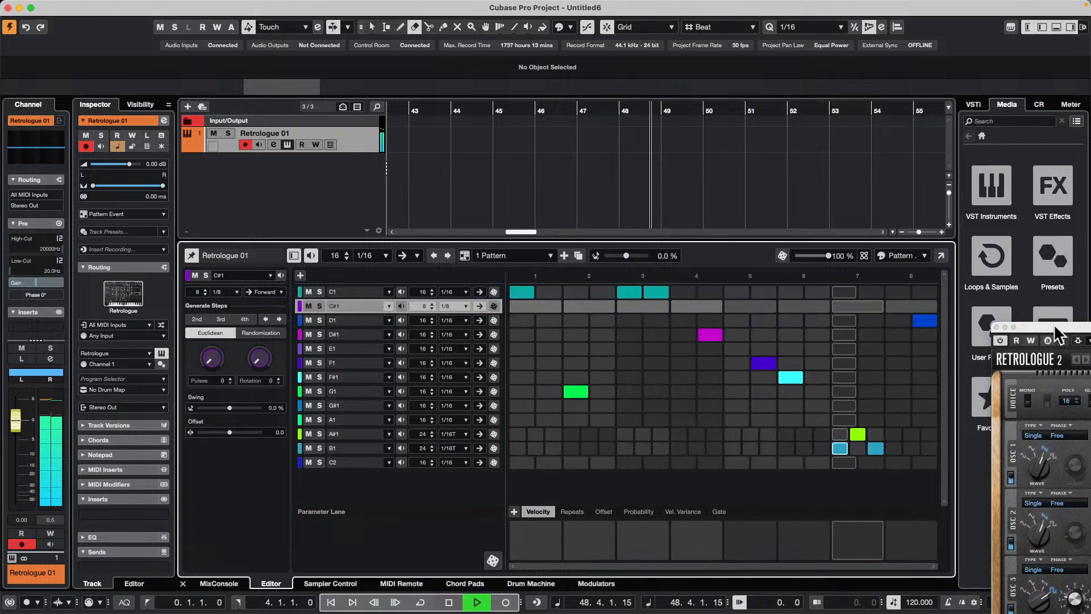
right_click(303, 176)
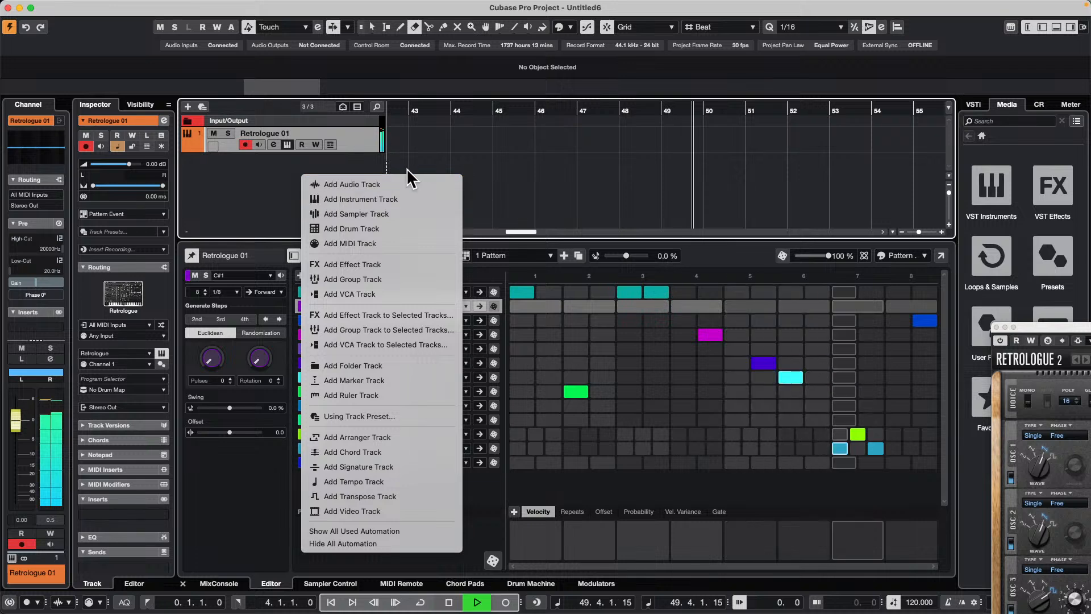
left_click(391, 200)
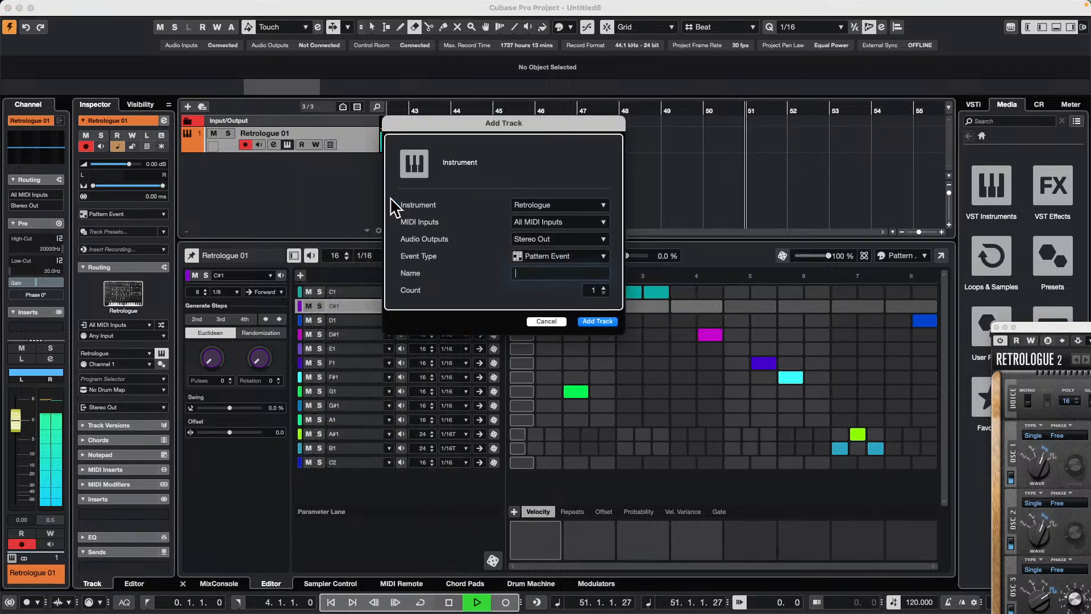
left_click(542, 321)
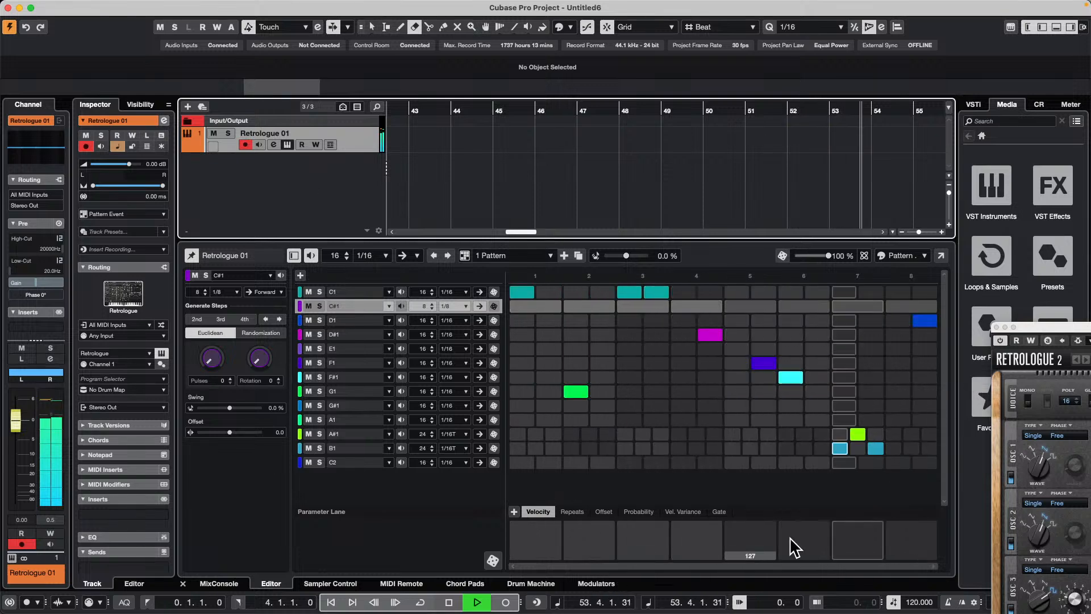
Close the Retrologue window and show the Control Room
left_click(995, 325)
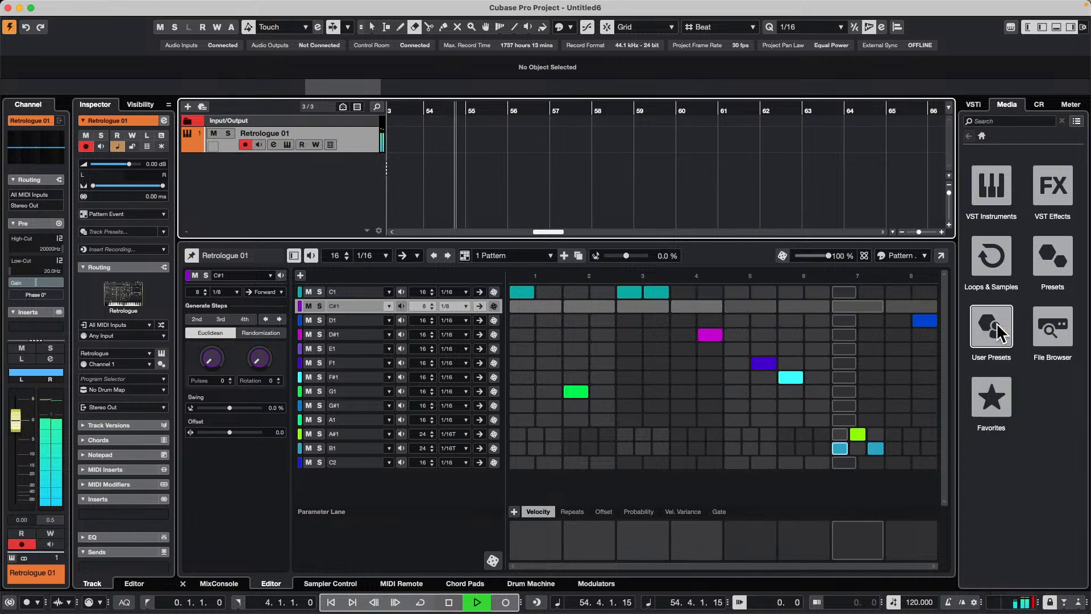
left_click(1040, 106)
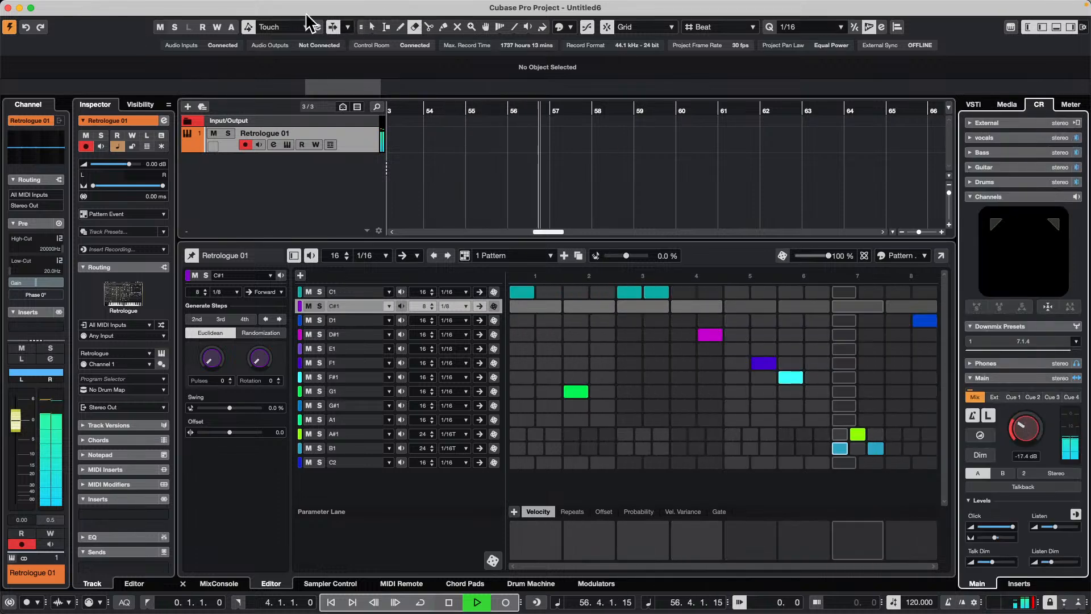
Add a drum track with Pattern Event as its event type and load the Summer drum preset
right_click(314, 178)
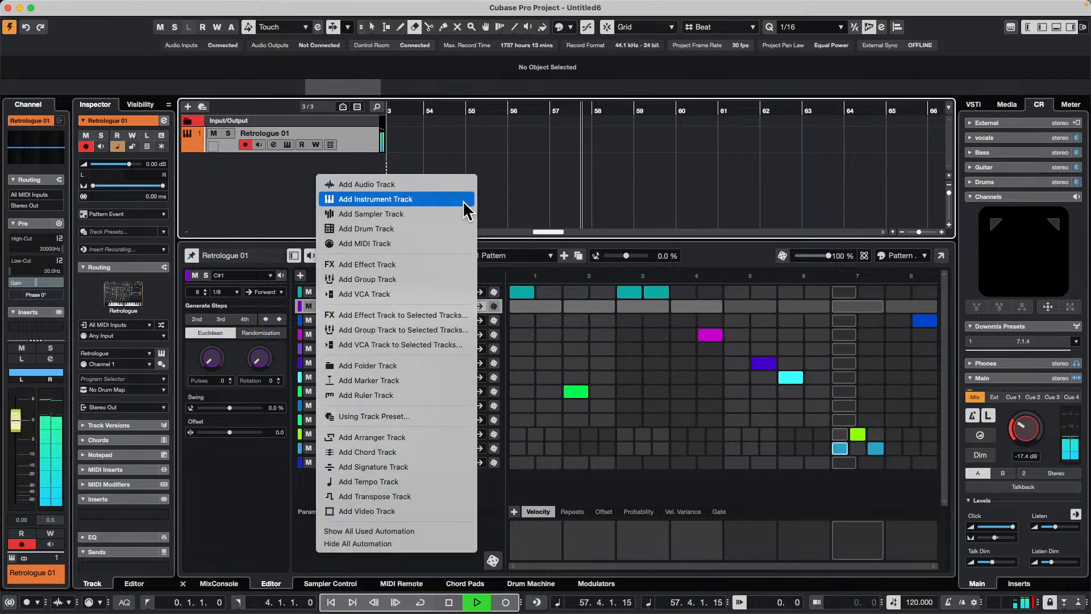
left_click(446, 229)
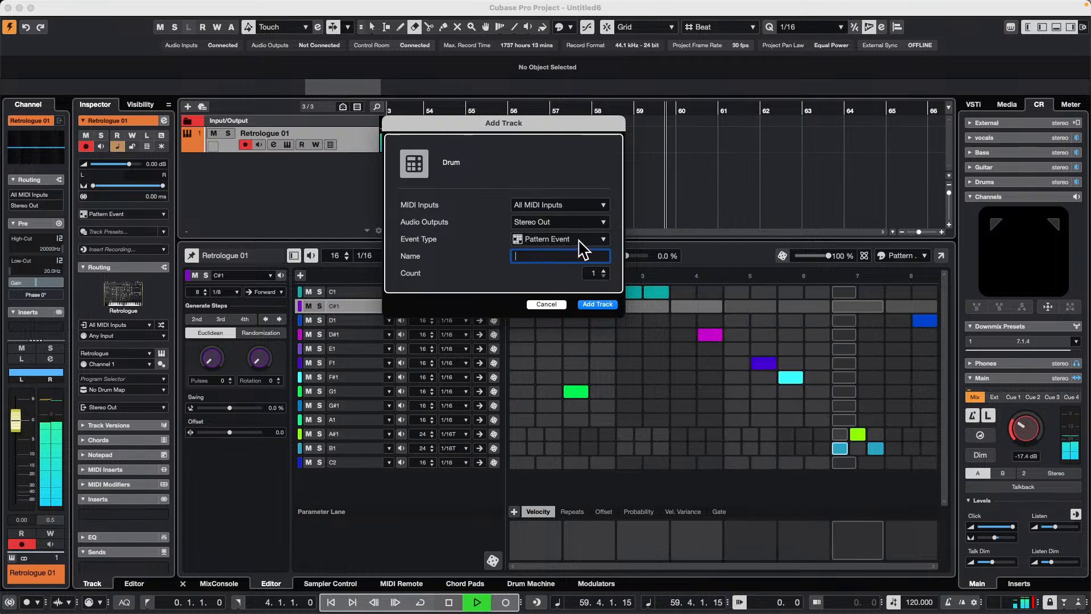
left_click(600, 304)
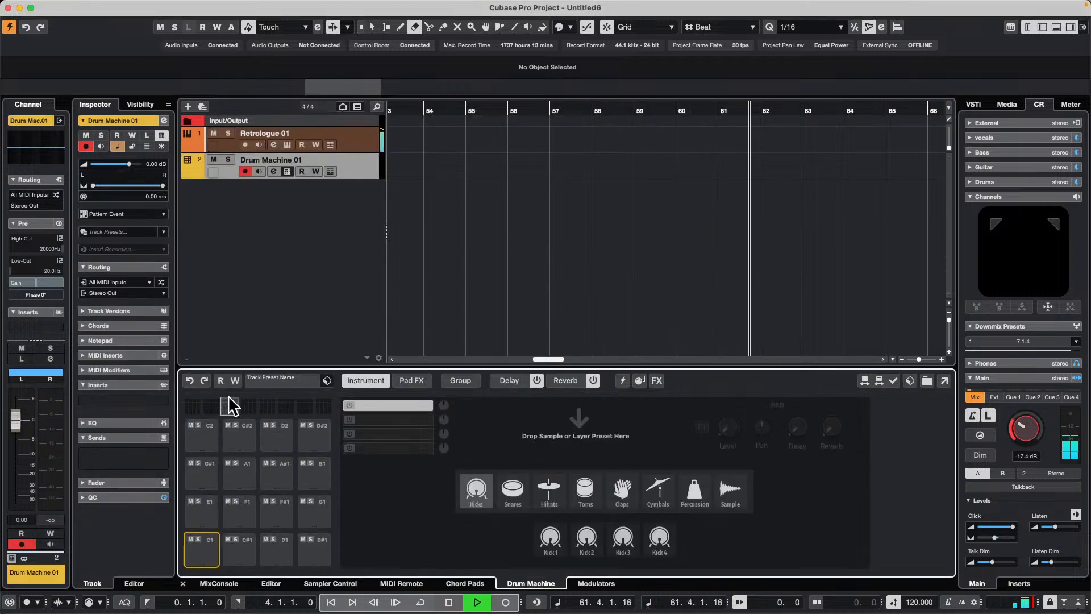
left_click(327, 381)
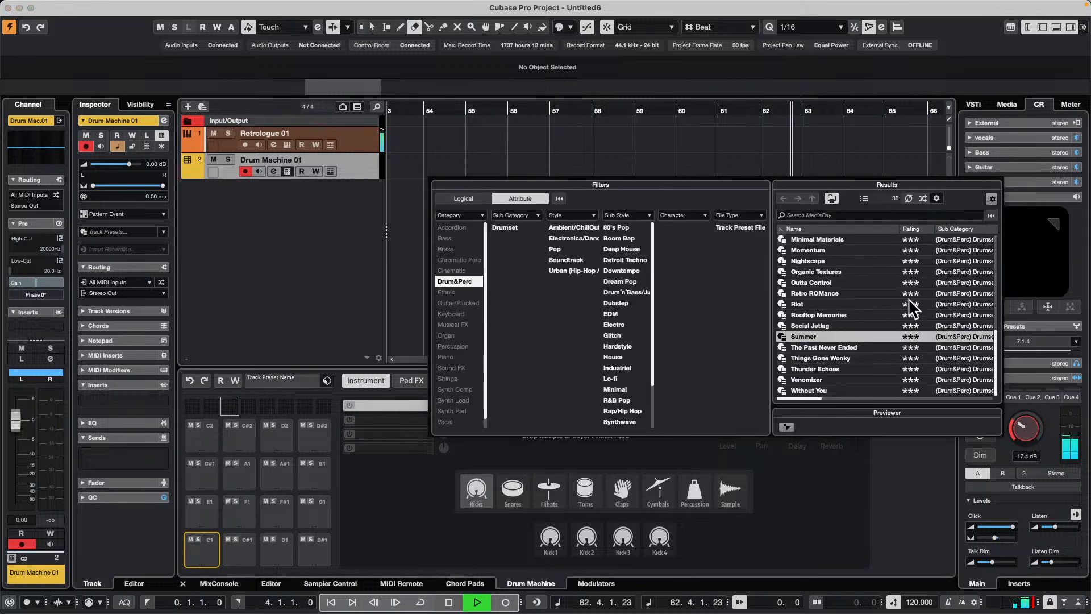
double_click(830, 336)
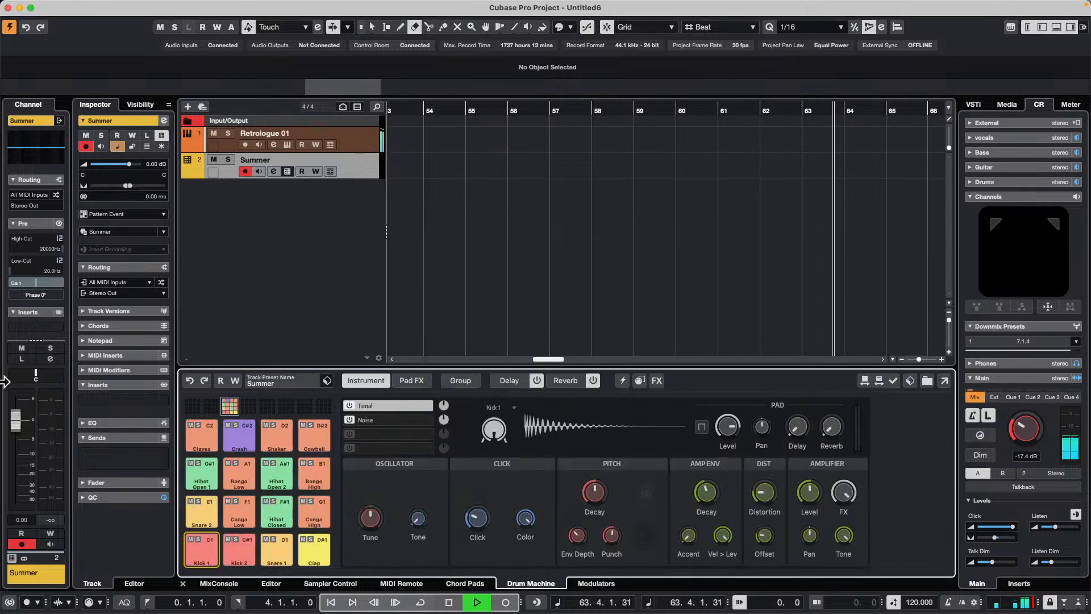
Open the Summer track's pattern and place Kick 1 hits on steps 1, 5, 9 and 13
left_click(274, 581)
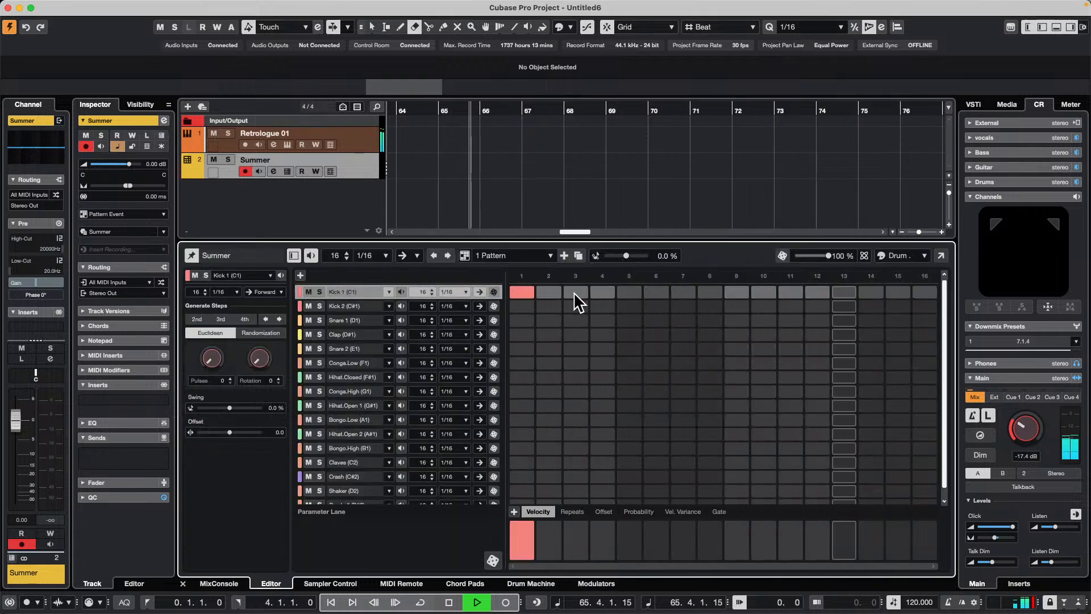
left_click(629, 292)
left_click(737, 291)
left_click(844, 292)
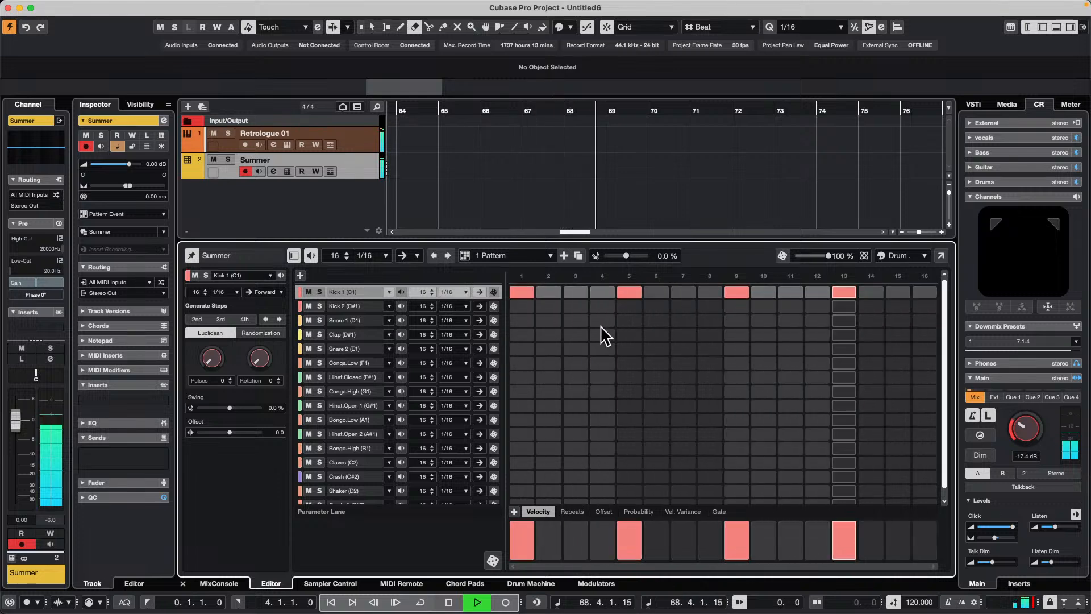
Add Snare 1 and Clap hits on steps 5 and 13 of the drum pattern
left_click(629, 320)
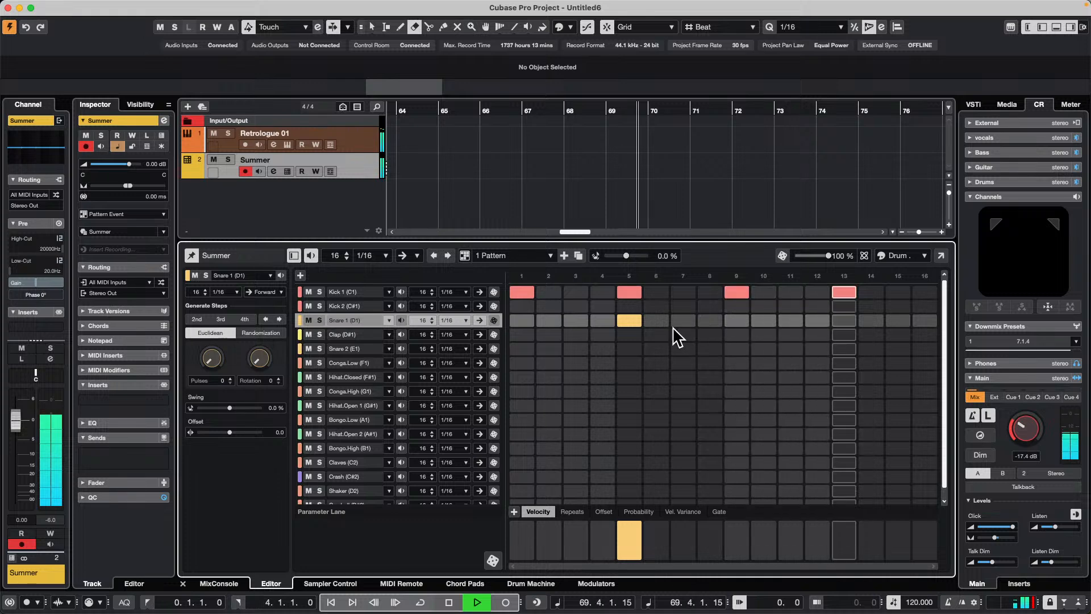
left_click(843, 320)
left_click(844, 336)
left_click(624, 336)
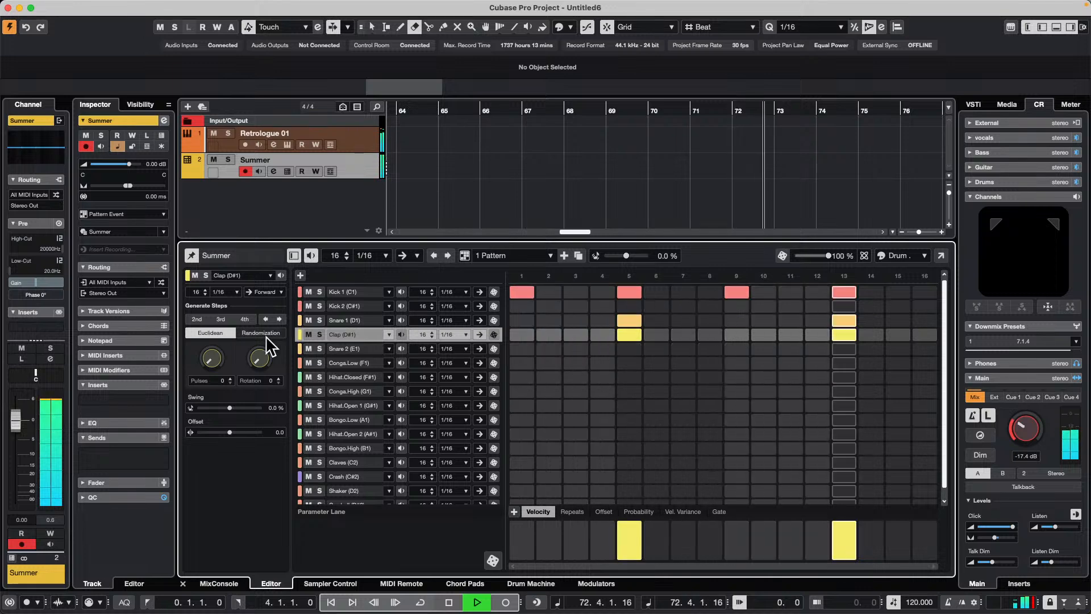
Randomize the Hihat Closed lane with the Closed HiHat preset, and randomize the steps of all drum lanes
left_click(343, 377)
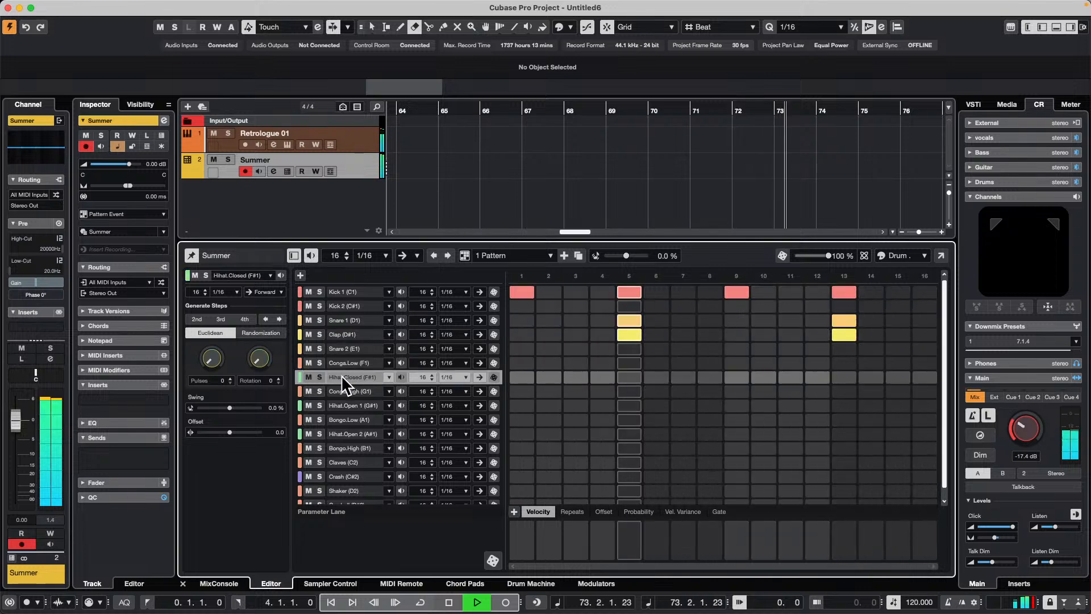
left_click(261, 333)
left_click(255, 358)
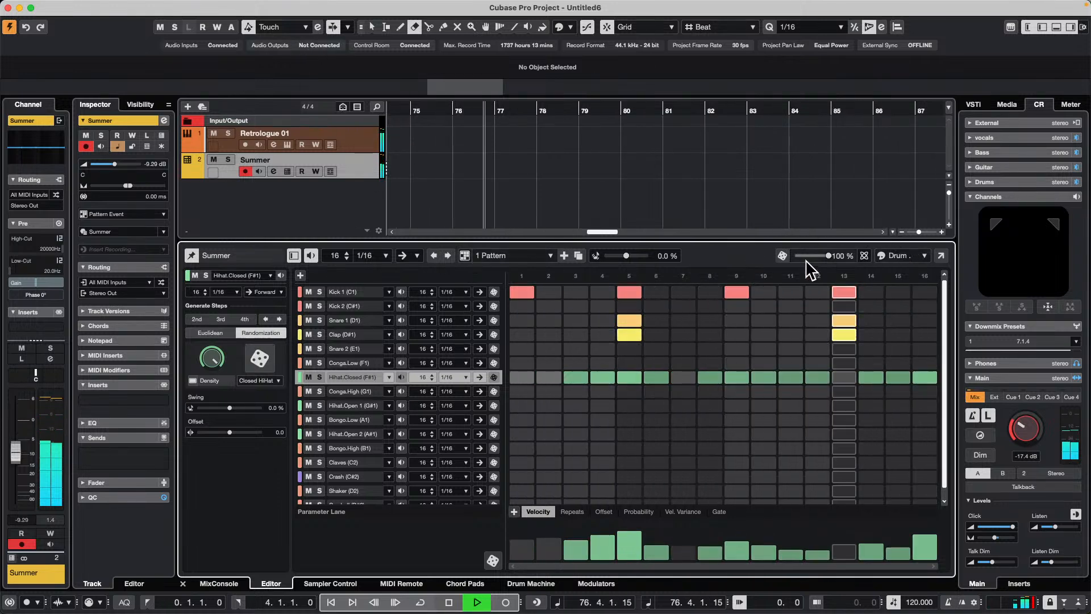
left_click(783, 256)
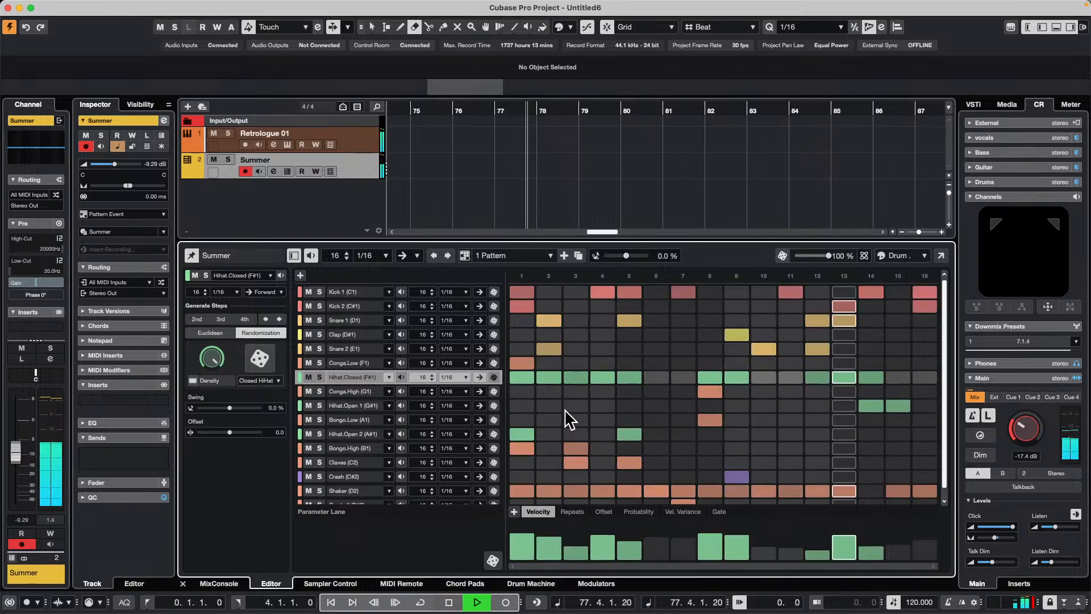
Set the Control Room level to -15.2 dB and the Summer channel's fader to 1.37 dB, ending with playback stopped
left_click_drag(1031, 425, 1025, 417)
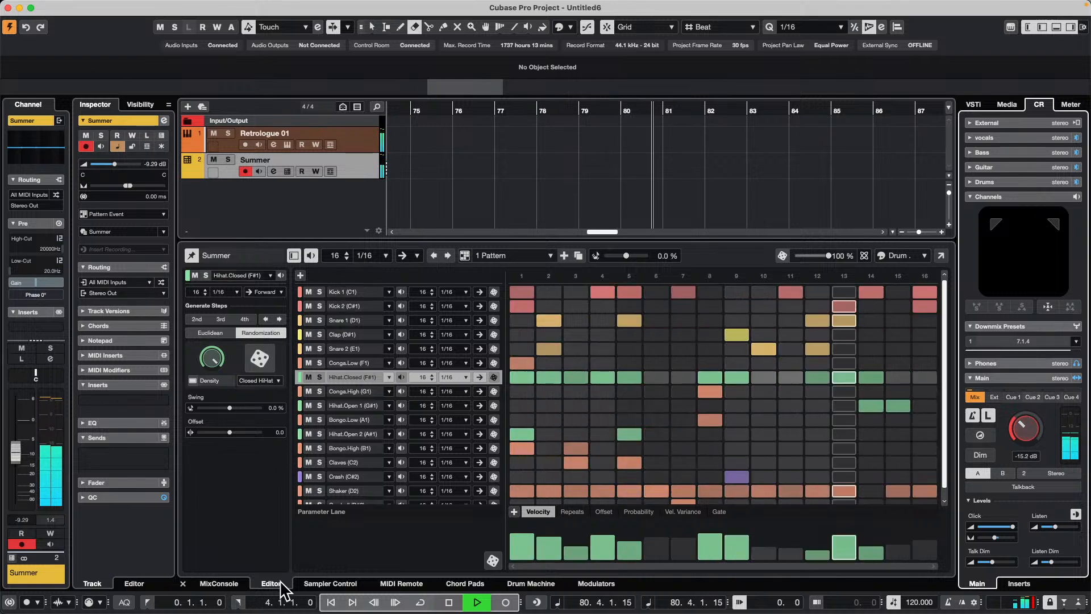
left_click(218, 584)
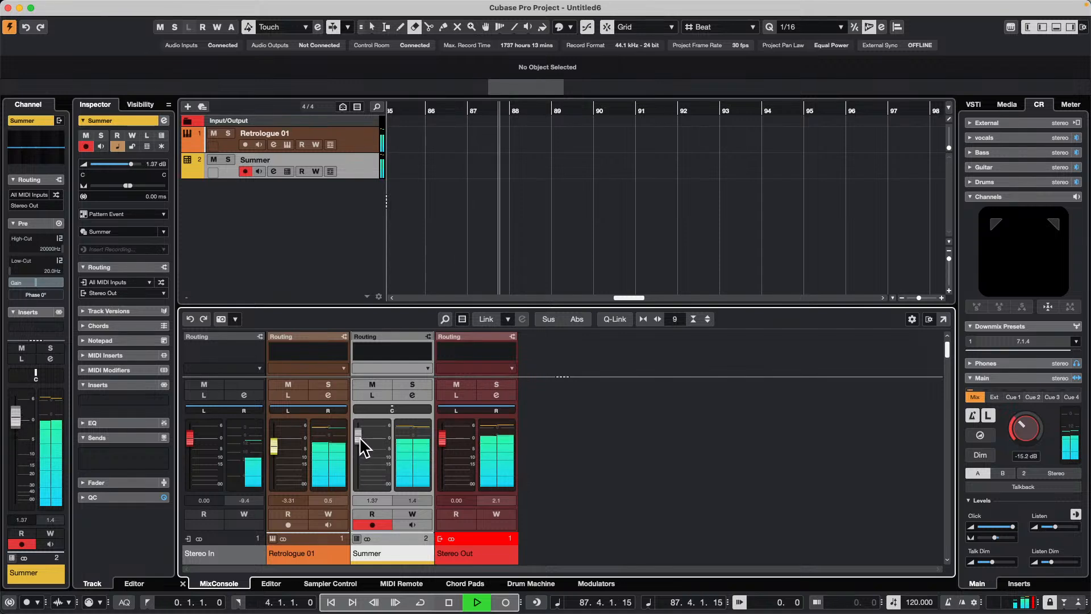
key("space")
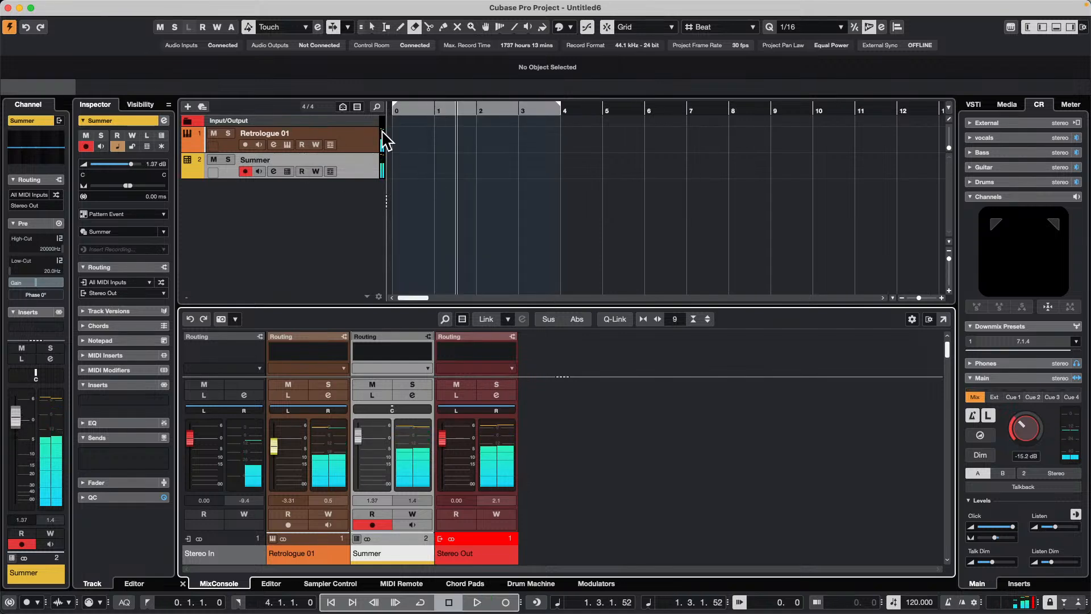
Examine the Event Type options for a new instrument track and leave without adding the track
right_click(355, 140)
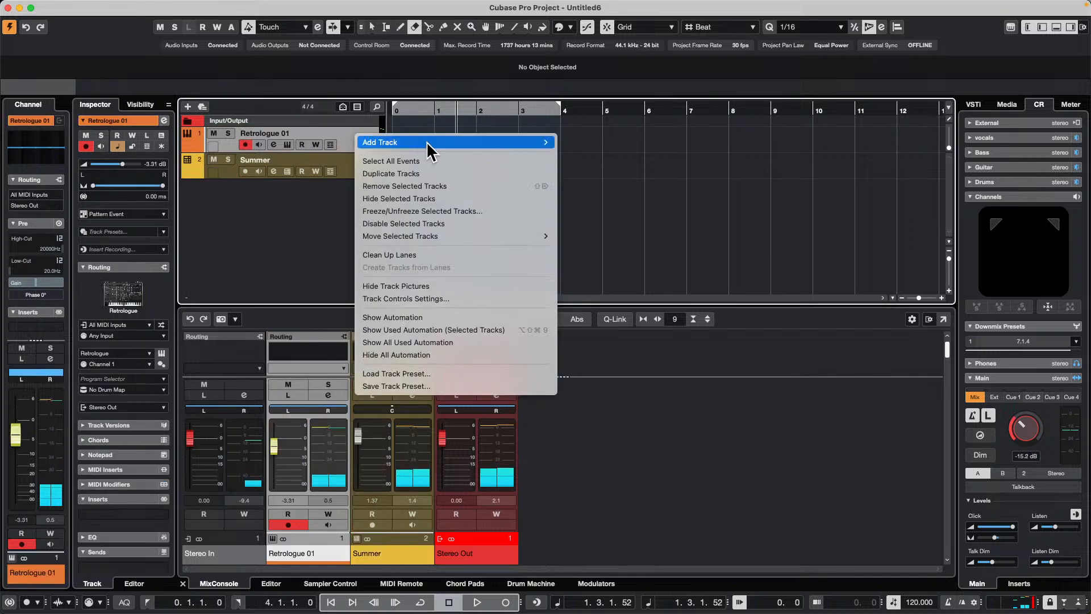
mouse_move(428, 143)
left_click(596, 158)
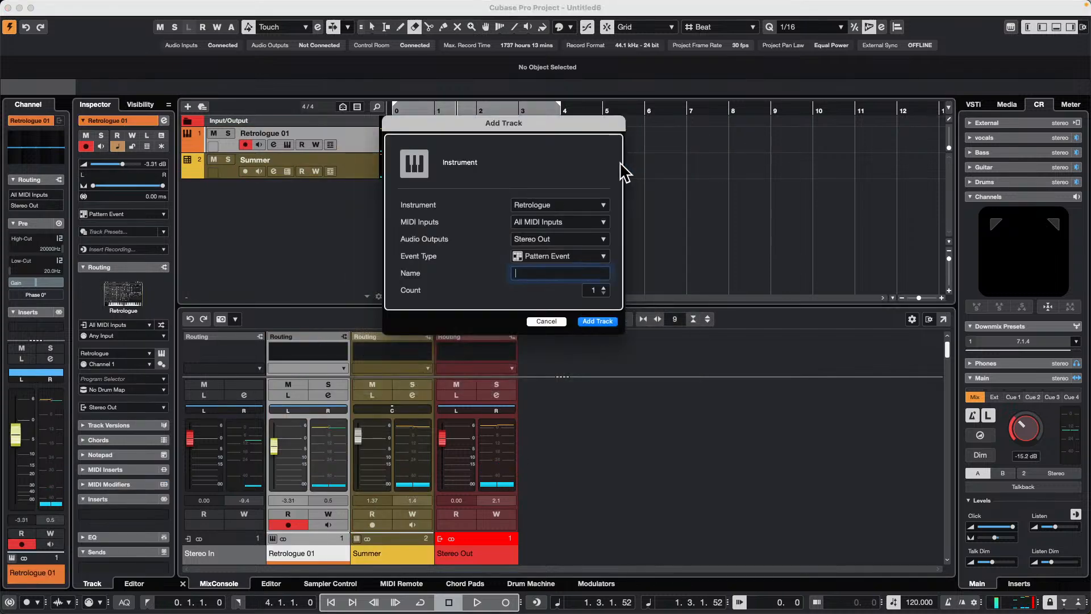
left_click(559, 257)
left_click(707, 213)
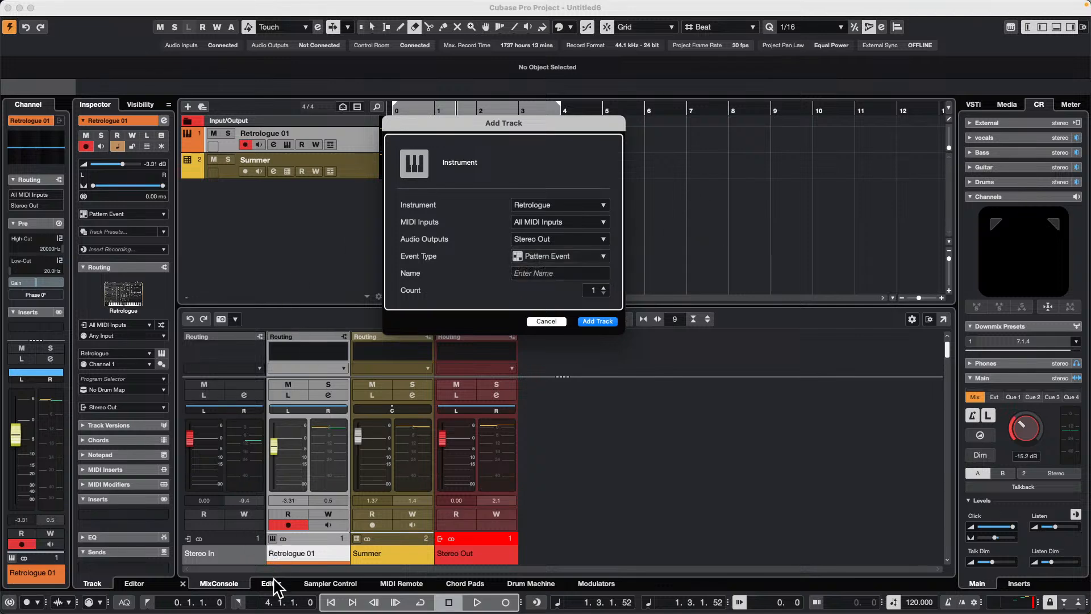
left_click(547, 322)
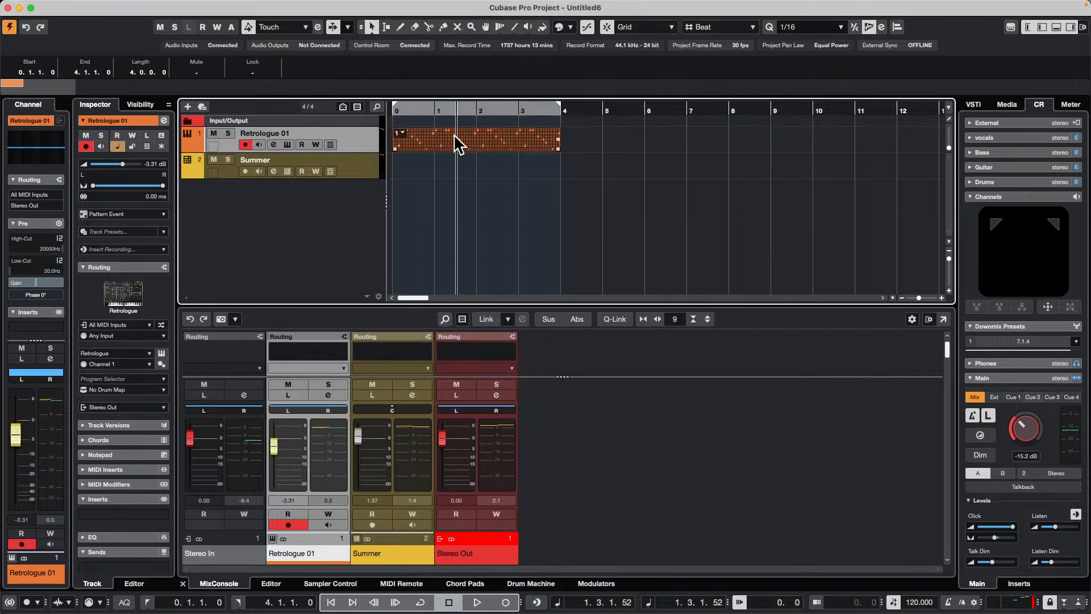
Open the Retrologue 01 pattern in the Pattern Editor and erase its event from the track
double_click(453, 134)
right_click(453, 134)
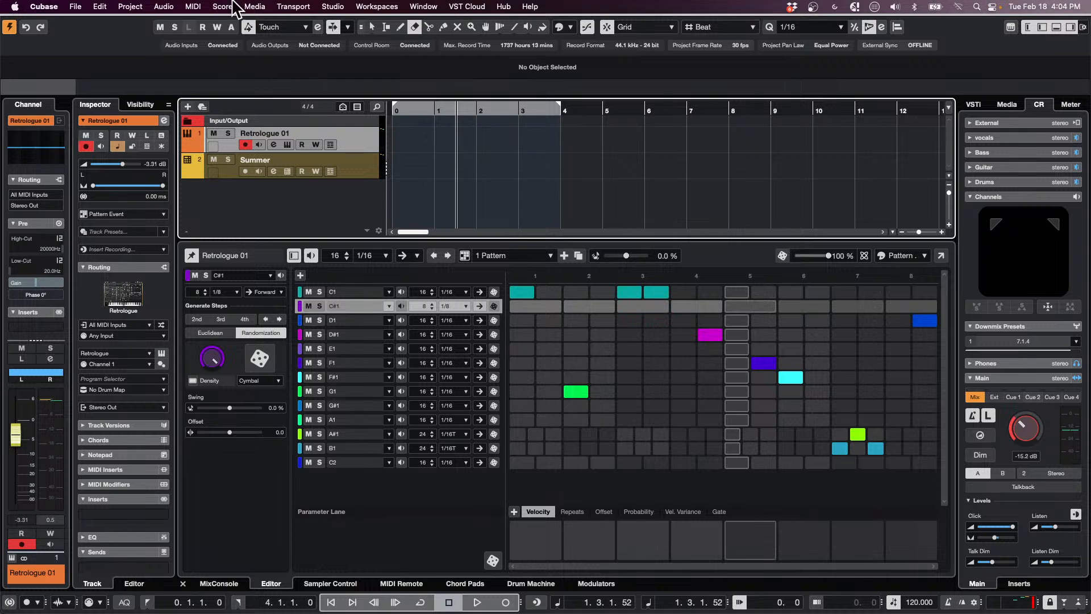
Switch to the unmix SL 11 project and activate it
left_click(335, 6)
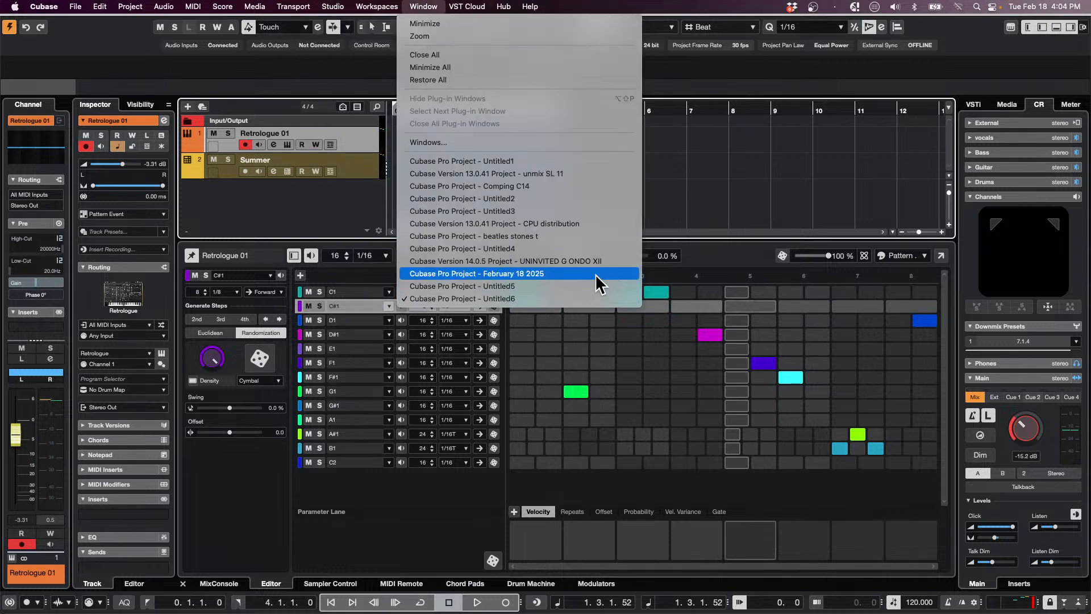
left_click(581, 173)
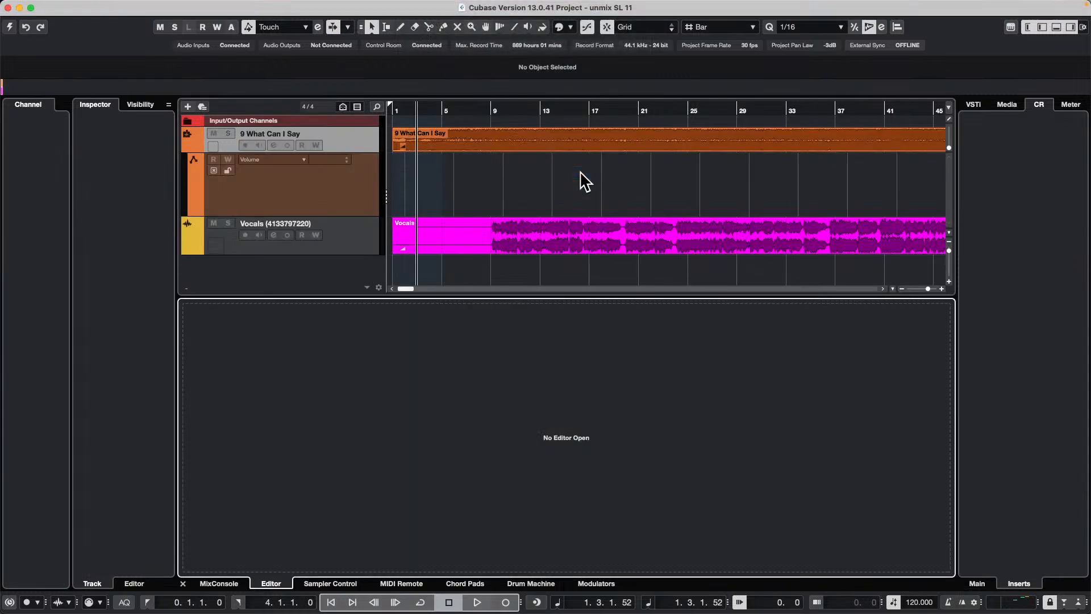
left_click(9, 27)
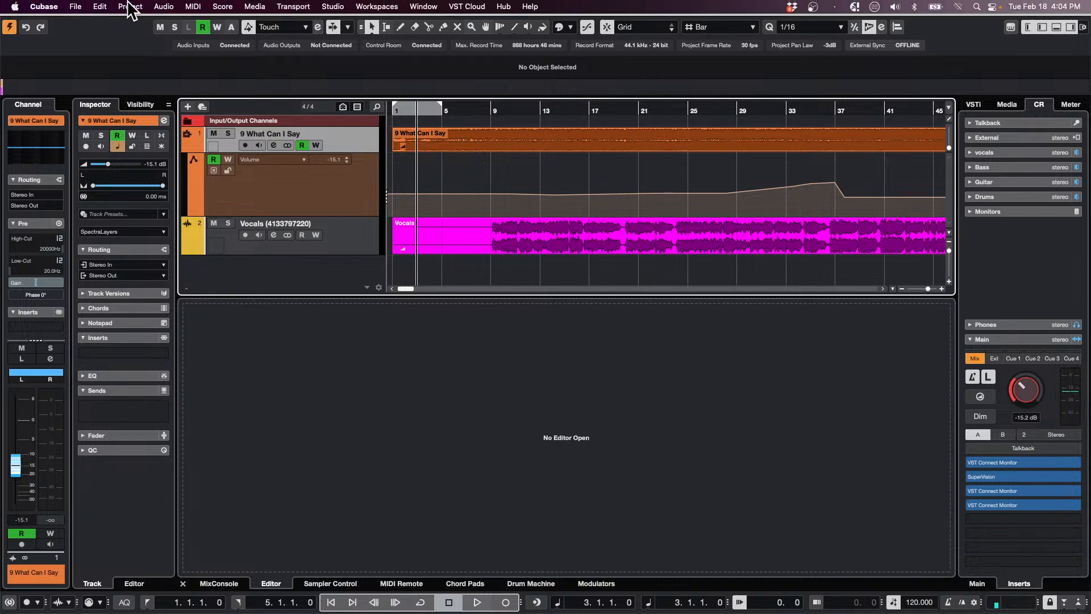
Revert the project to its previously saved version and delete the files created since the last save
left_click(100, 6)
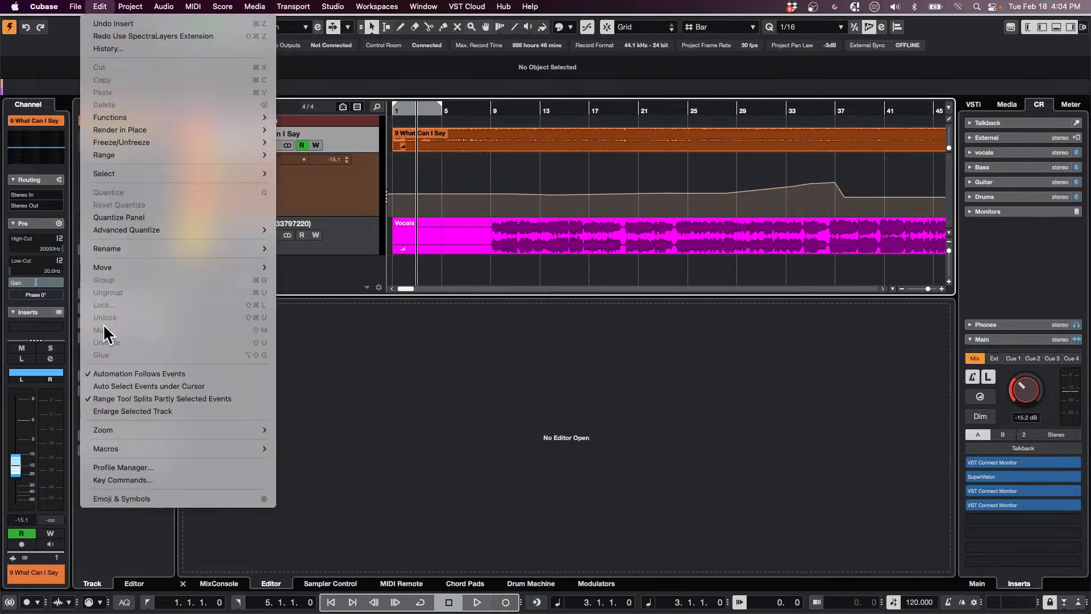
mouse_move(83, 8)
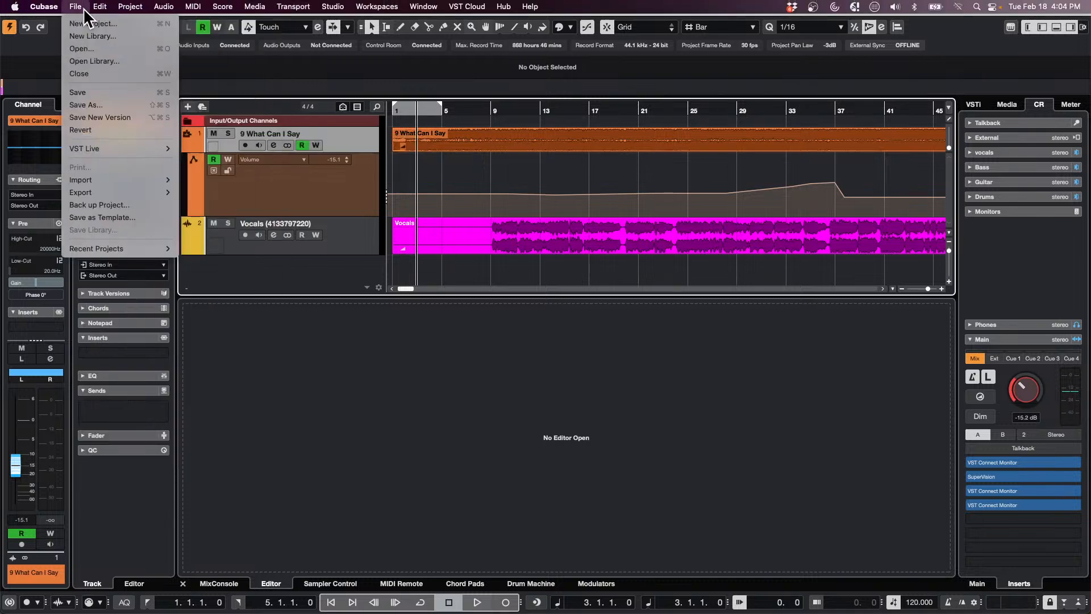
left_click(80, 130)
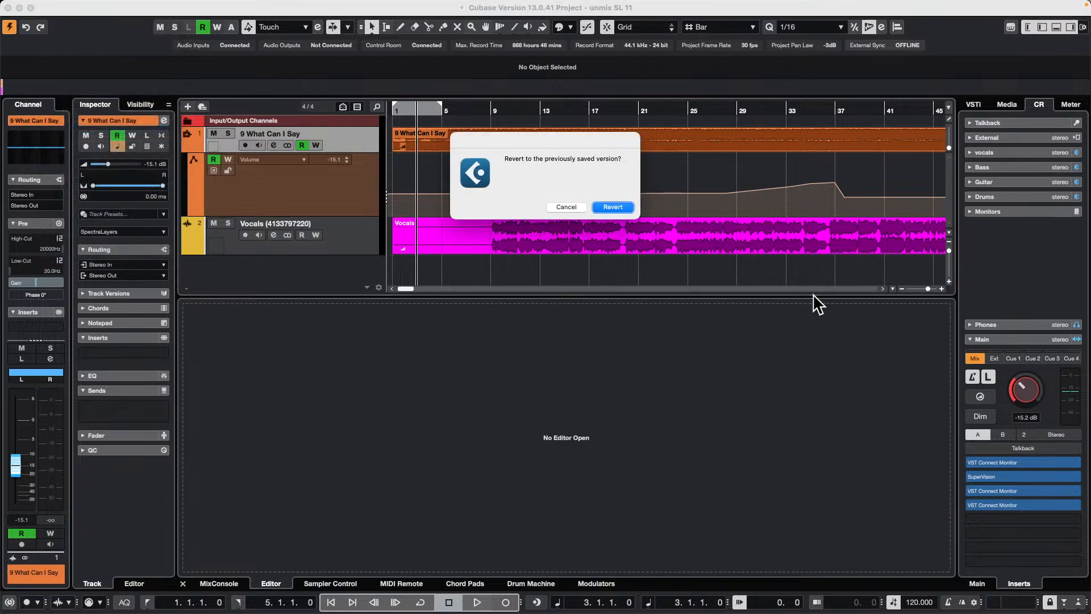
left_click(613, 207)
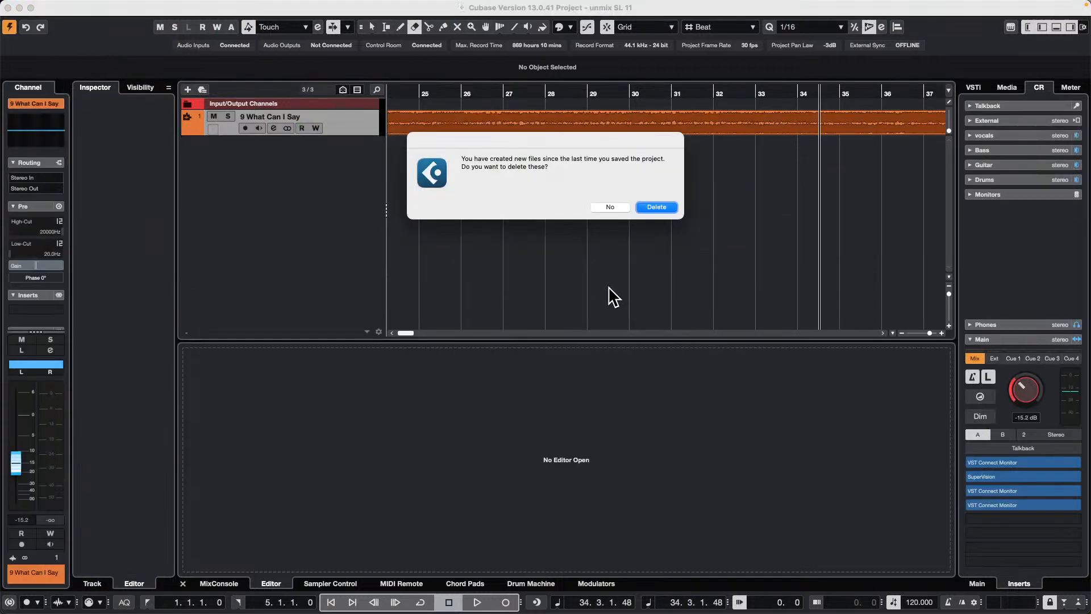
left_click(657, 207)
Open the 9 What Can I Say event in the SpectraLayers editor, enlarging the editor and collapsing its Display section
right_click(511, 171)
left_click(515, 177)
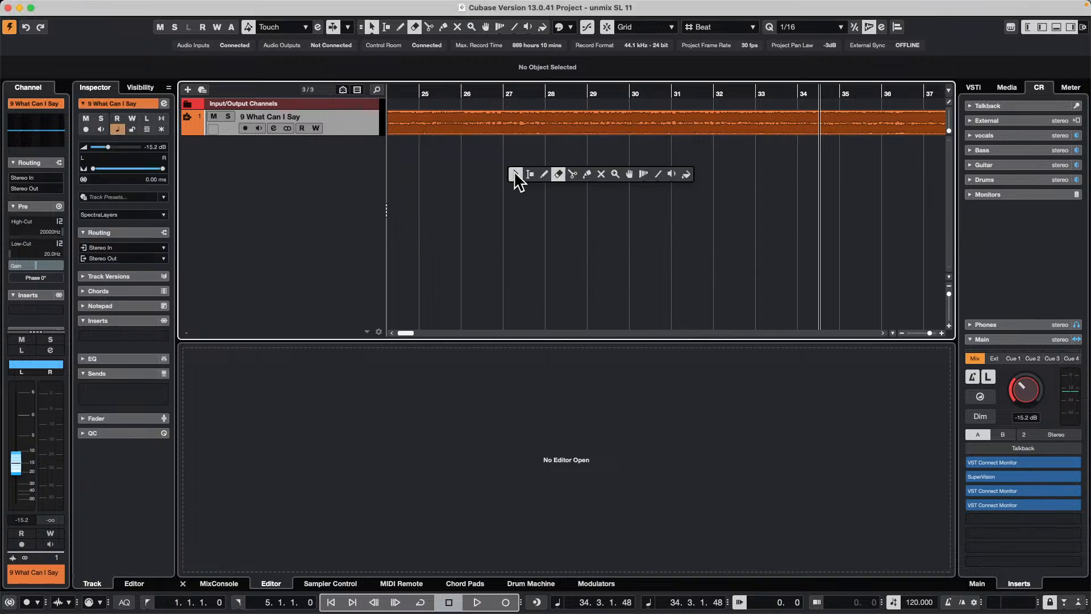
left_click(587, 120)
double_click(583, 122)
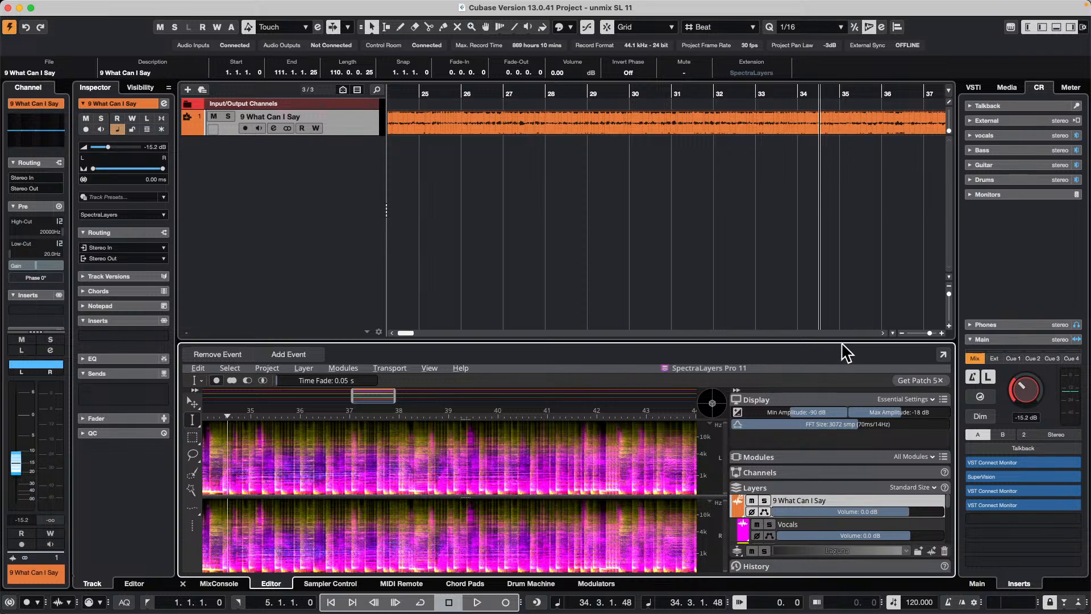
left_click_drag(841, 341, 840, 299)
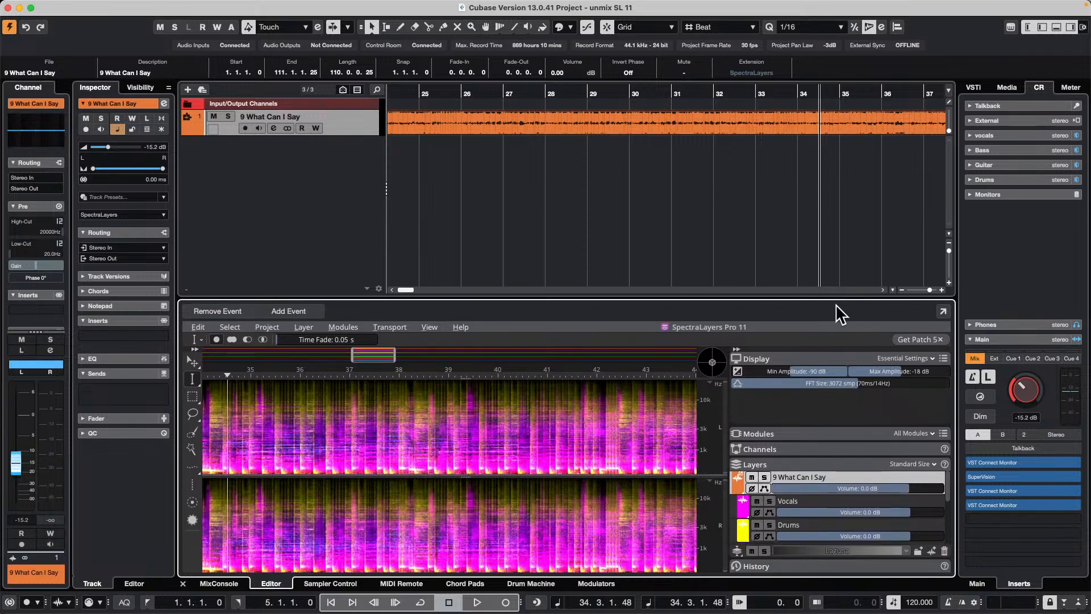
left_click(790, 358)
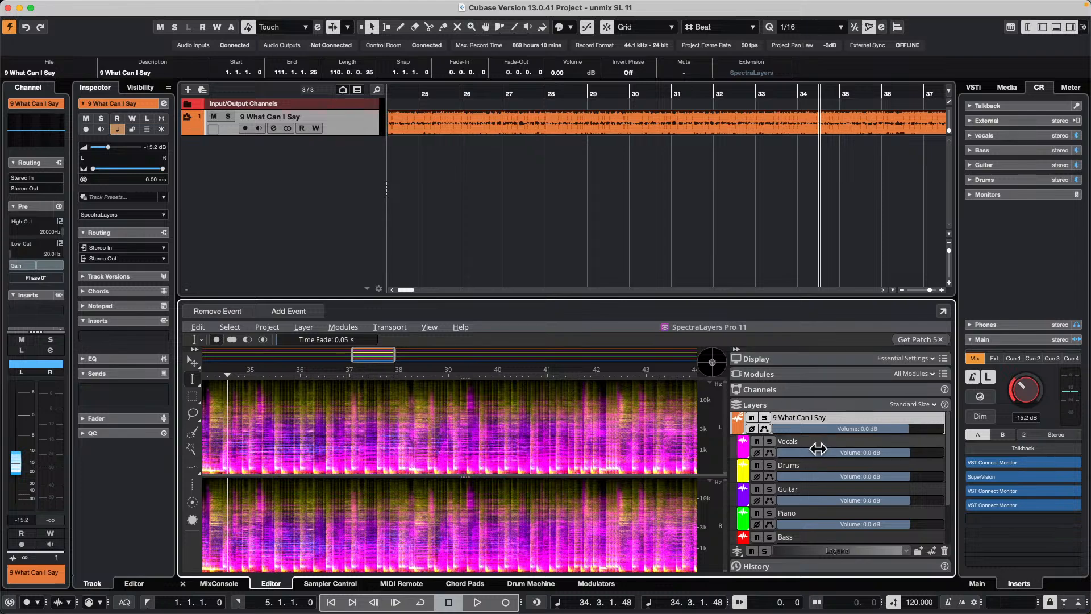
Copy the Drums, Guitar, Piano, Bass and Other layers from SpectraLayers onto new audio tracks aligned with the project start
left_click(851, 451)
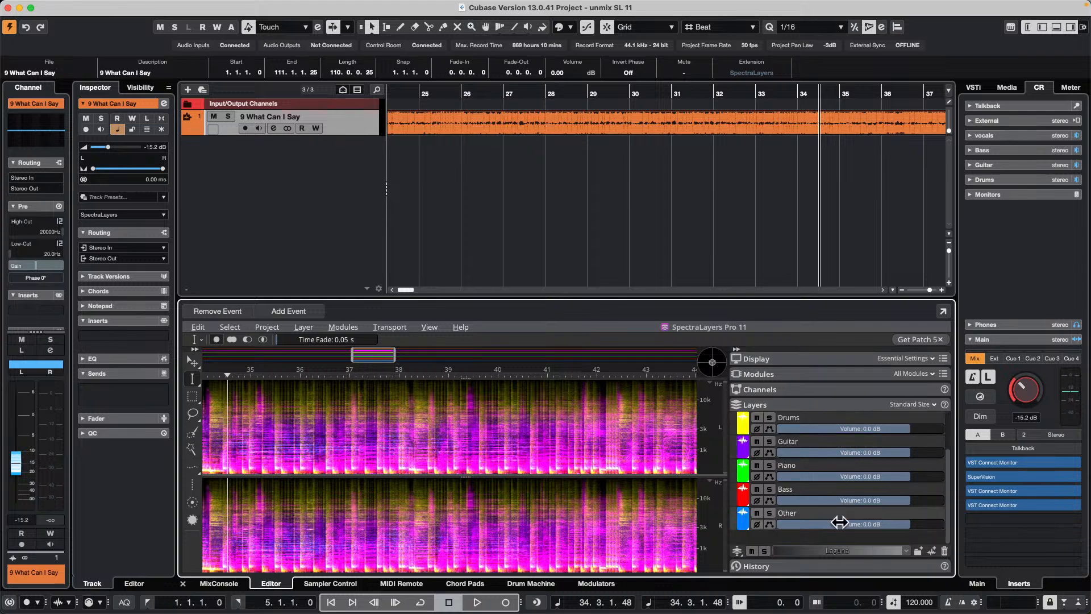
scroll(840, 519, "down", 2)
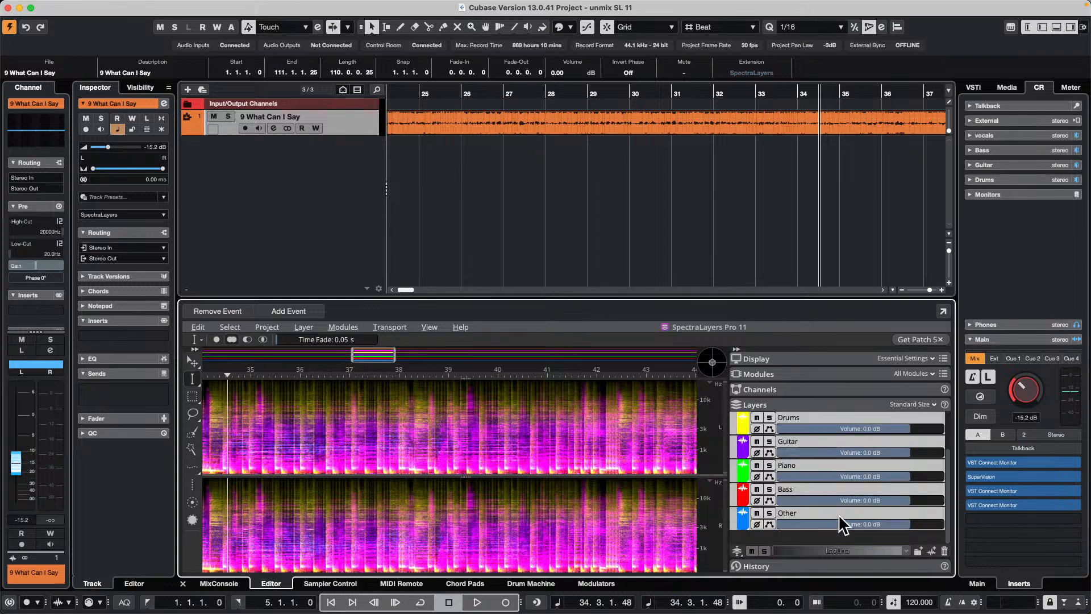
left_click(829, 417)
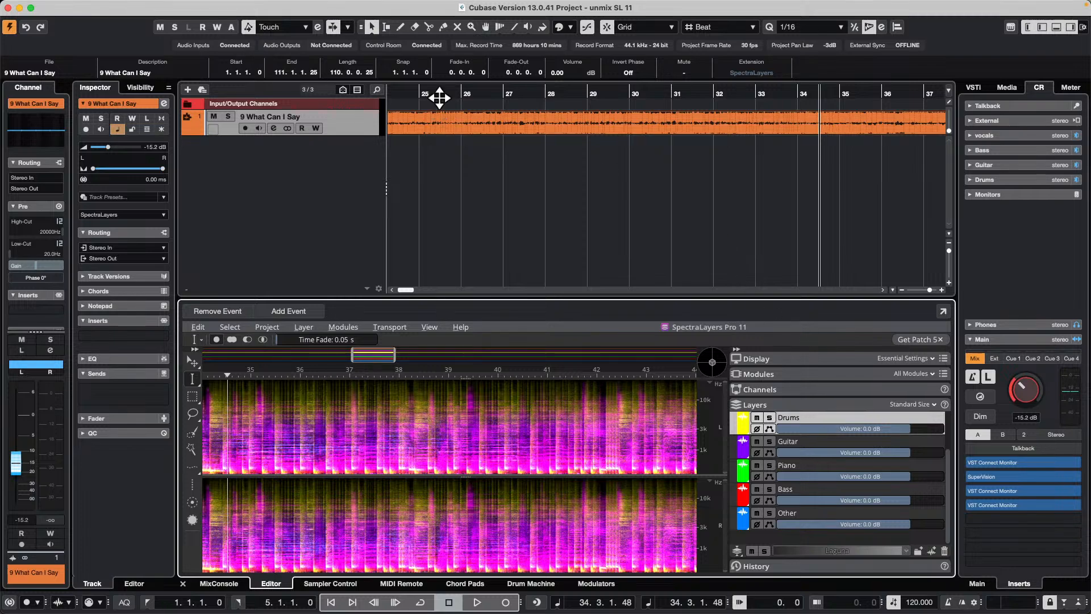
key("Home")
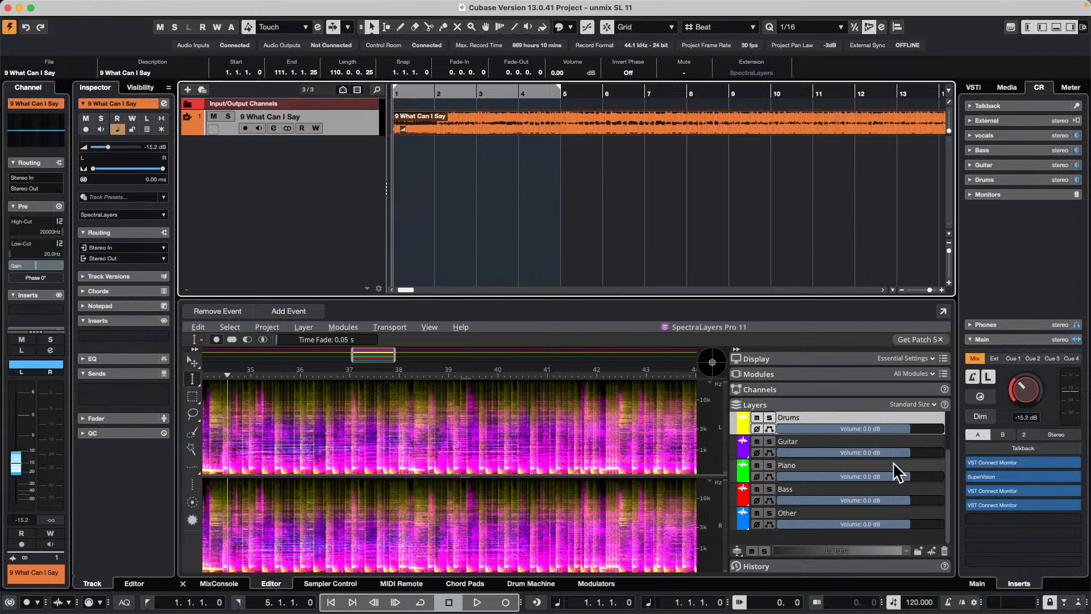
left_click(917, 509, "shift")
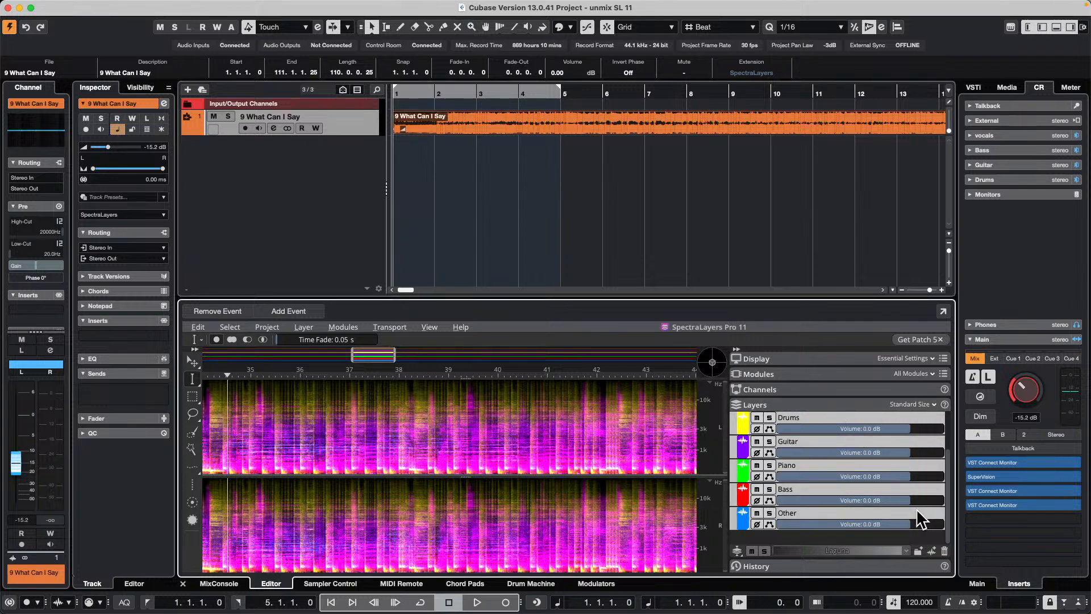
left_click_drag(808, 416, 302, 148)
left_click(589, 206)
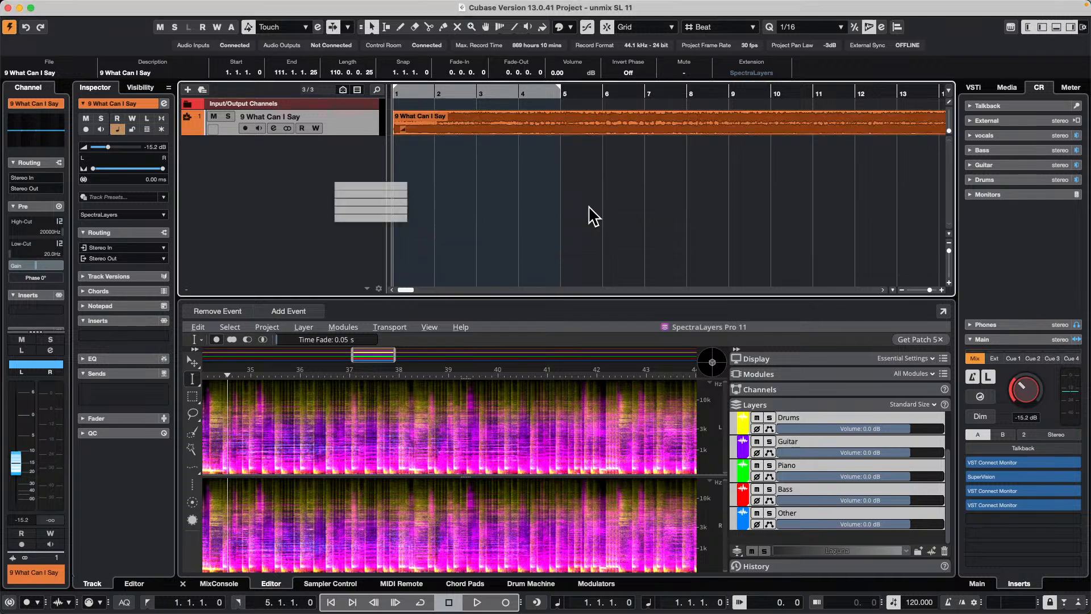
left_click_drag(459, 97, 462, 39)
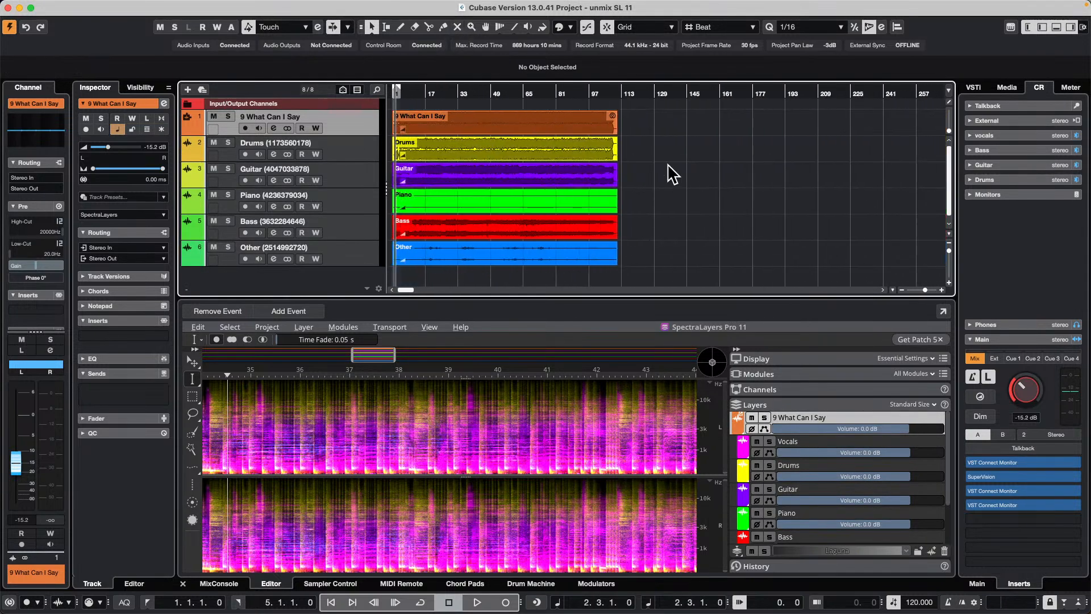
Bounce the 9 What Can I Say event together with the Drums, Guitar, Piano, Bass and Other stems, and select the Bass event
left_click_drag(663, 126, 502, 246)
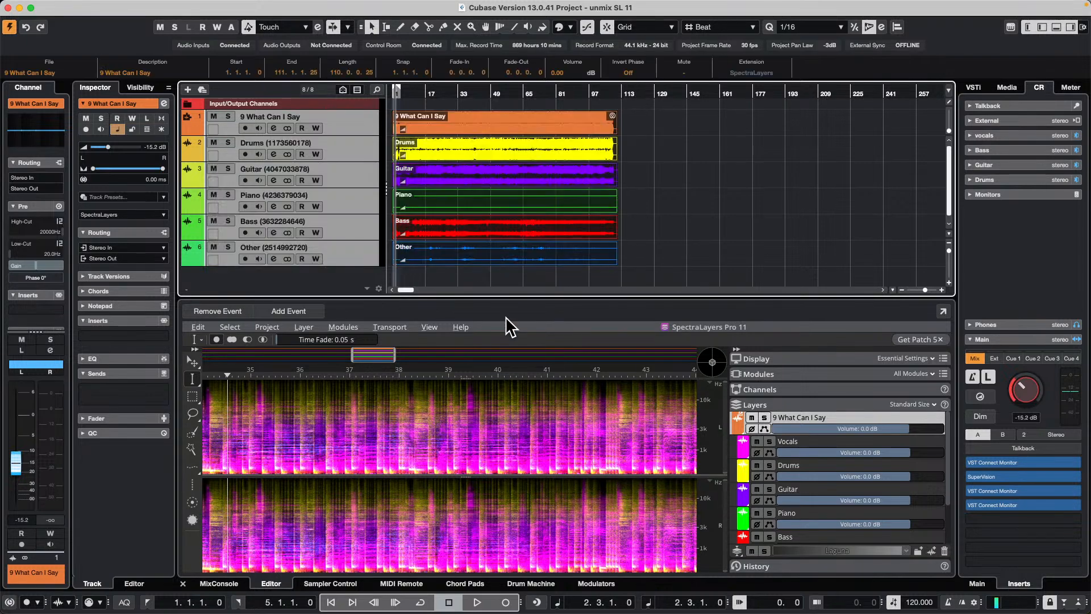
left_click(158, 5)
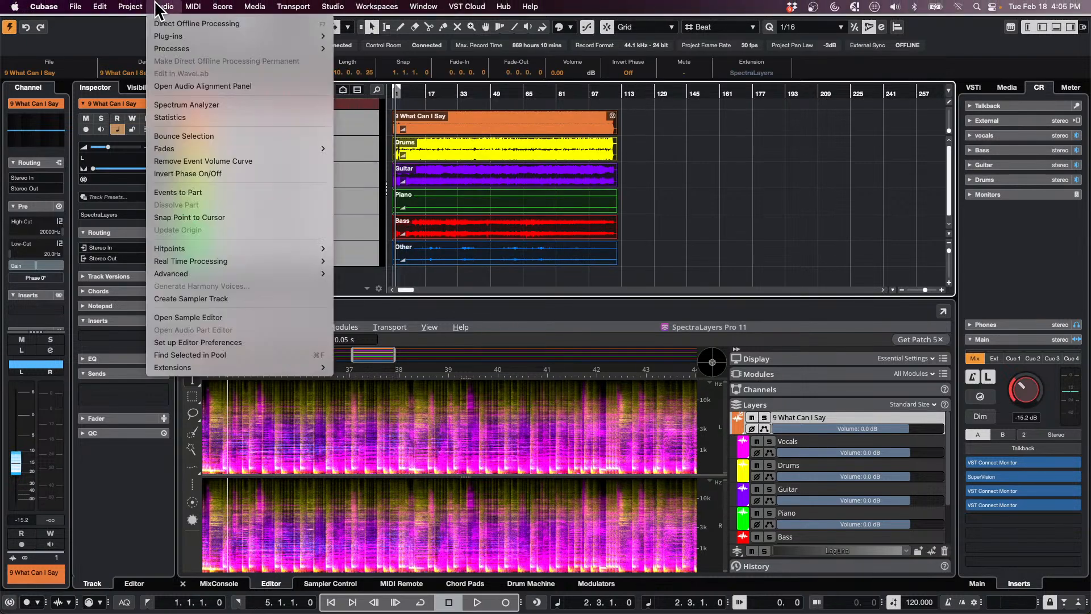
left_click(173, 137)
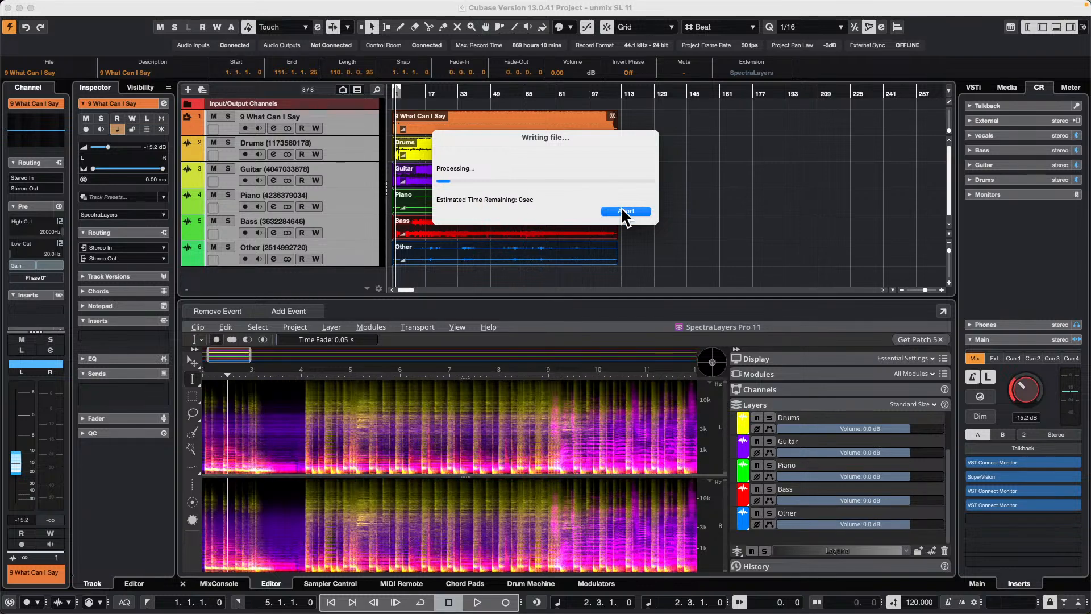
left_click(720, 234)
left_click(500, 223)
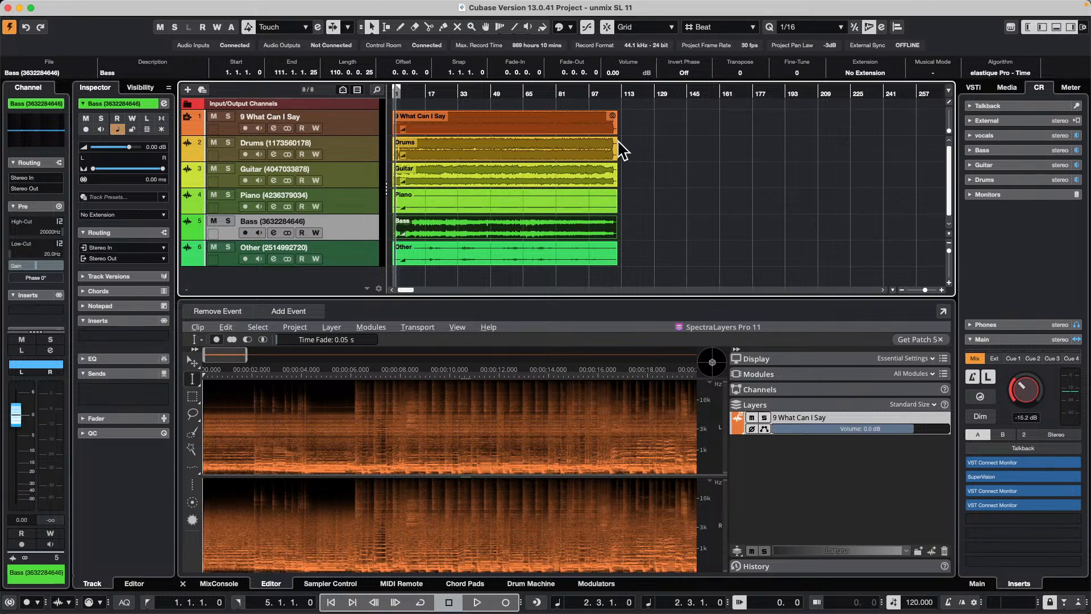
left_click_drag(633, 141, 606, 149)
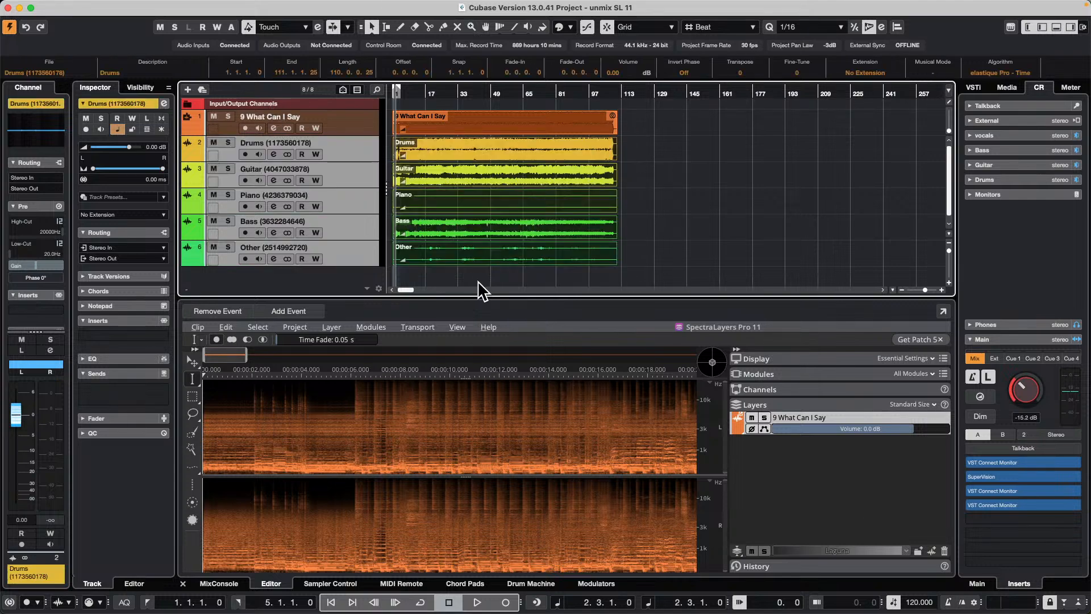
left_click(164, 6)
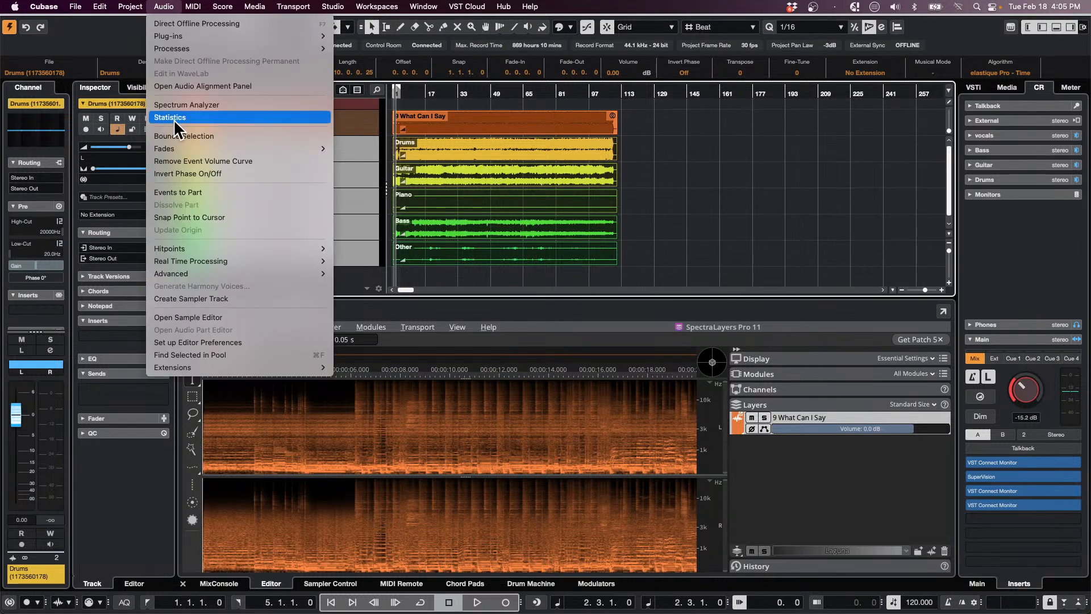
left_click(788, 217)
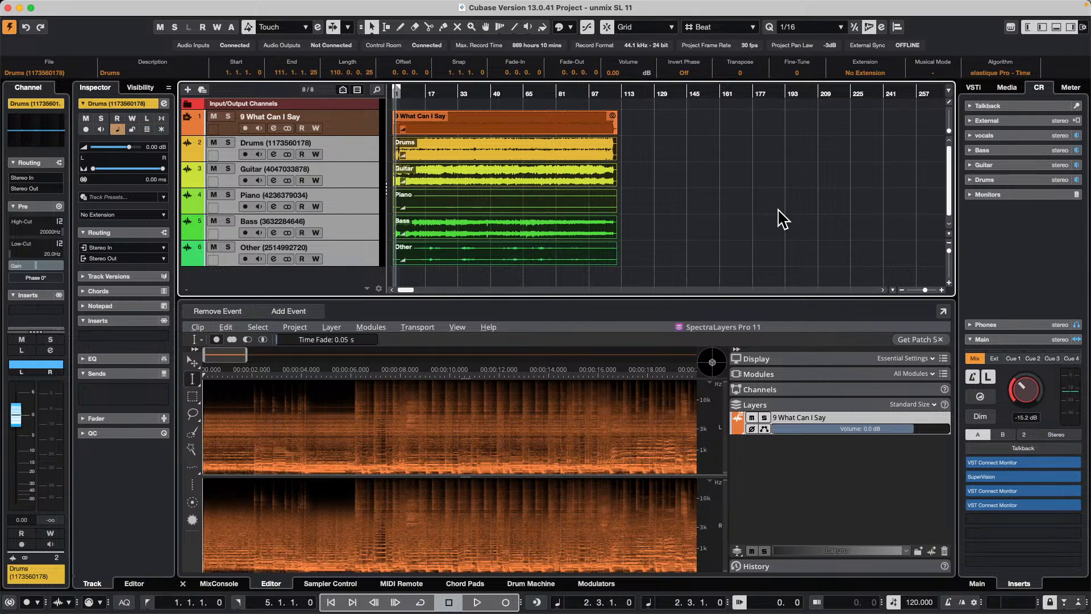
Close the unmix SL 11 project and delete the files created since the last save
left_click(8, 7)
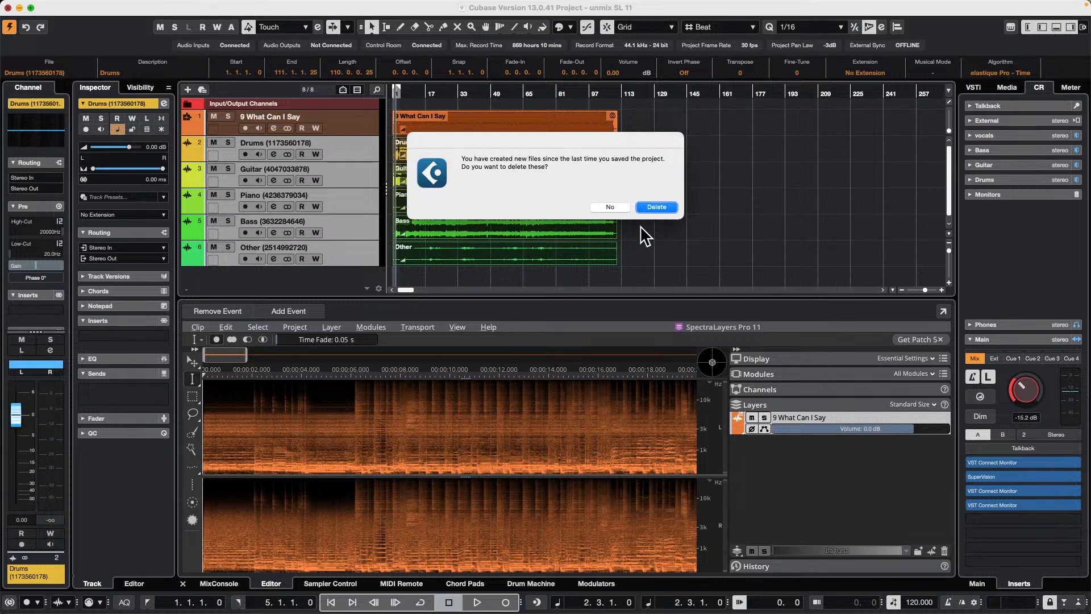
left_click(660, 208)
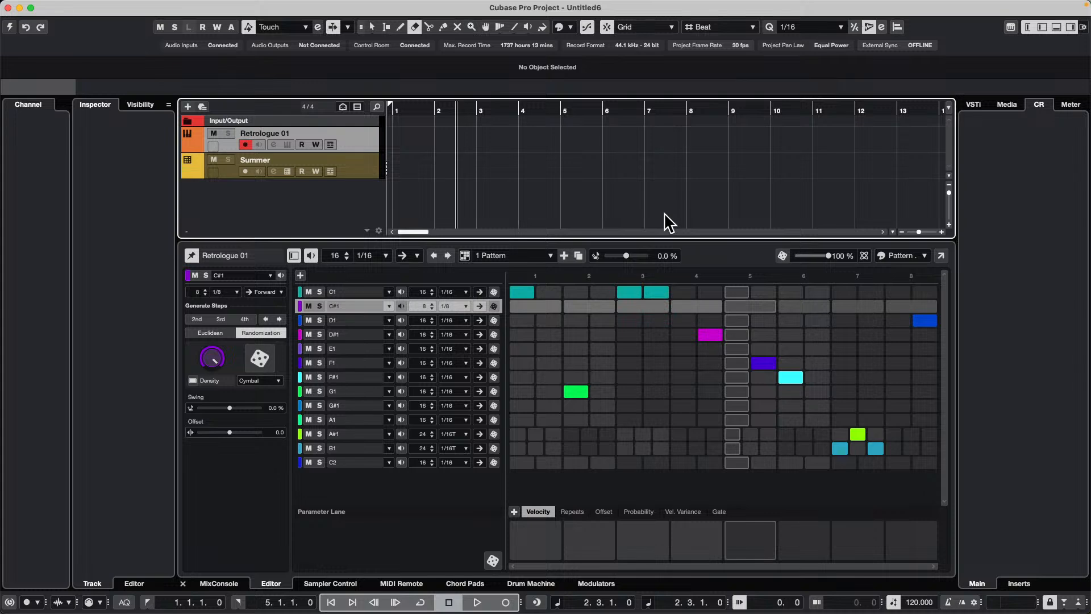
Review the General page of the program preferences and dismiss the dialog
left_click(75, 6)
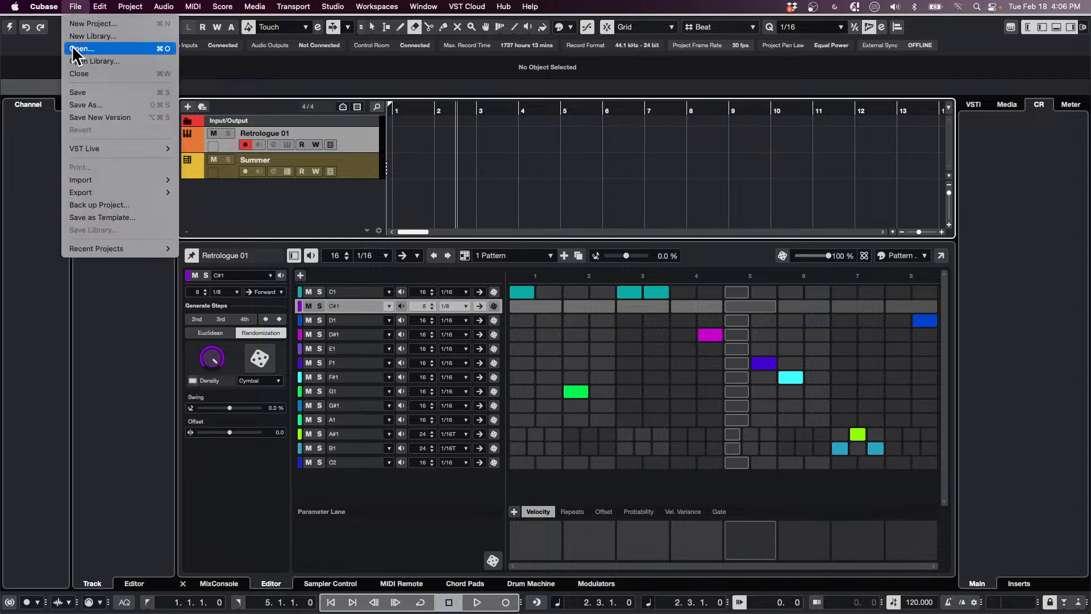
mouse_move(102, 245)
mouse_move(44, 6)
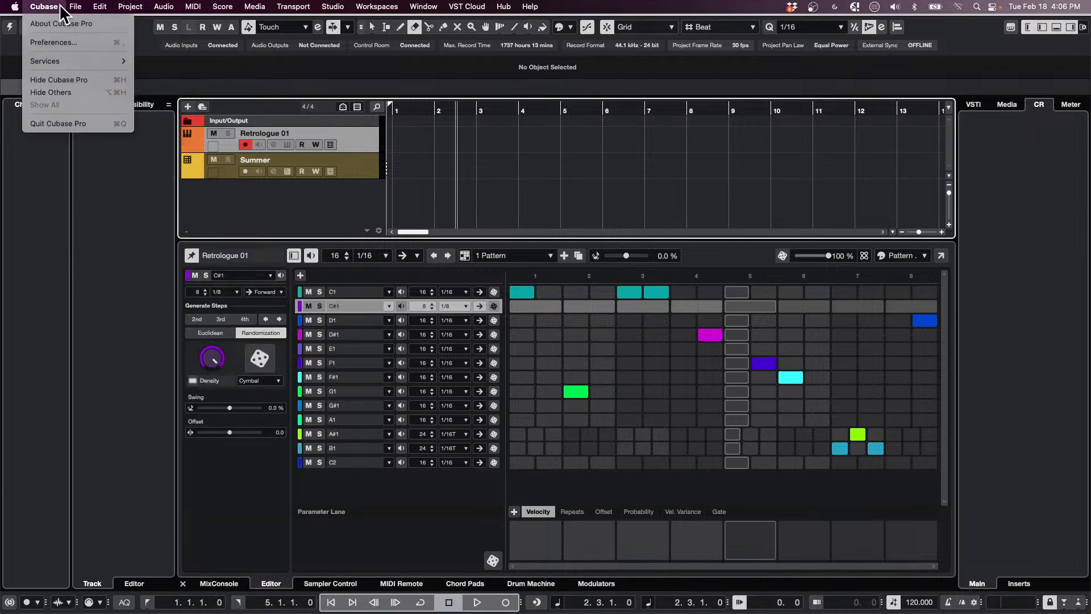
left_click(69, 43)
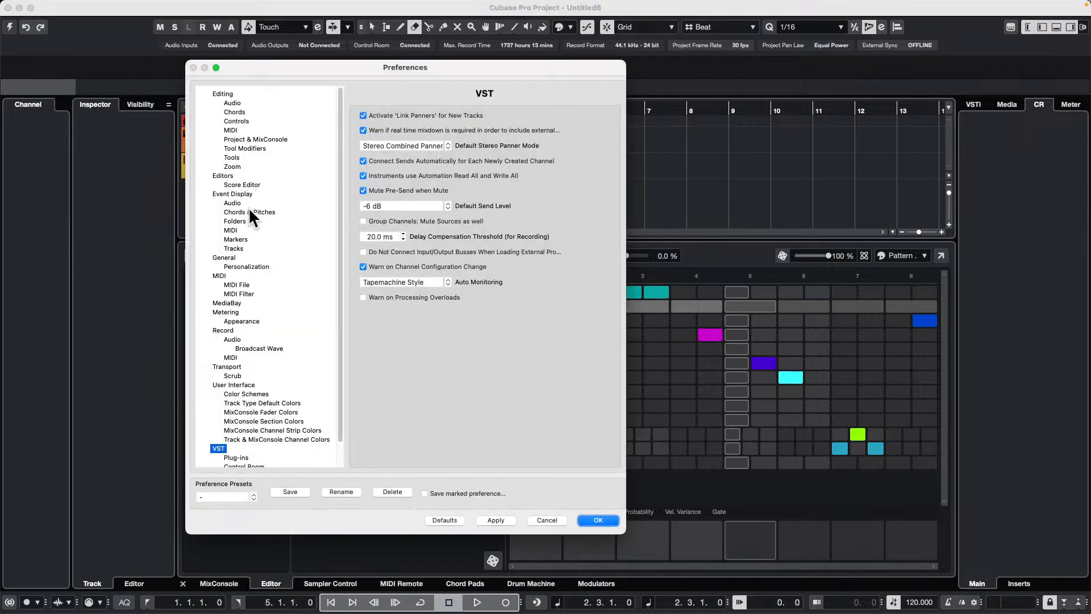
left_click(225, 259)
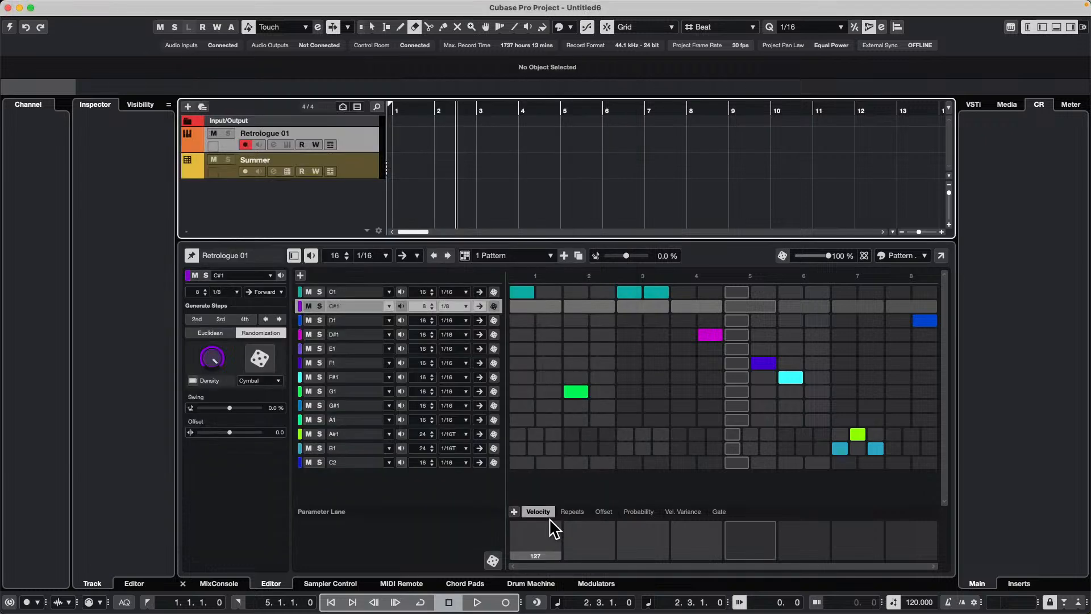
left_click(547, 520)
Switch to Finder and open the Projects folder inside Documents
mouse_move(341, 599)
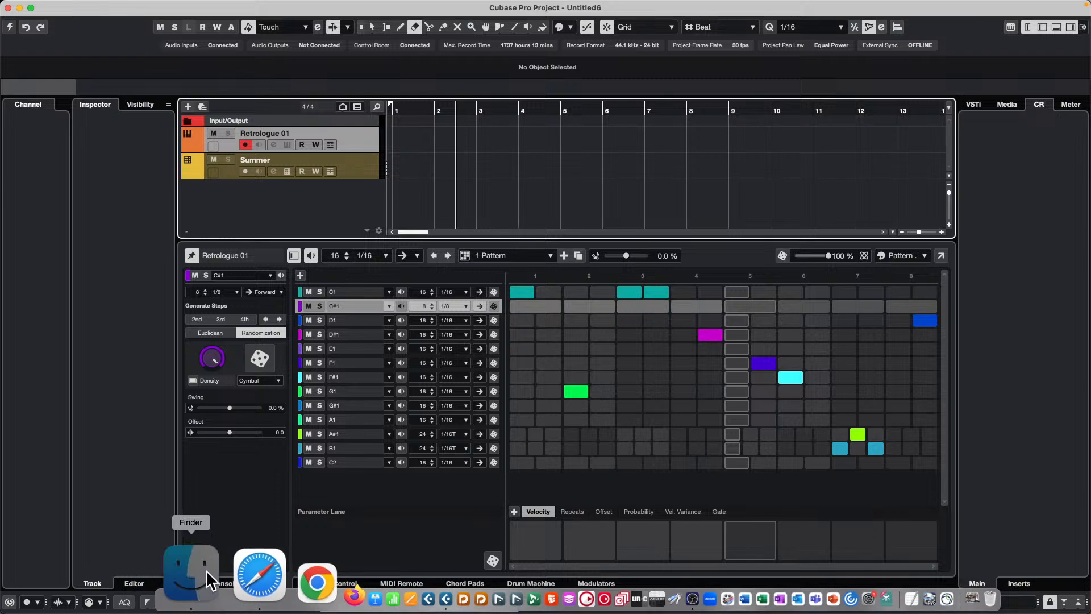
left_click(206, 570)
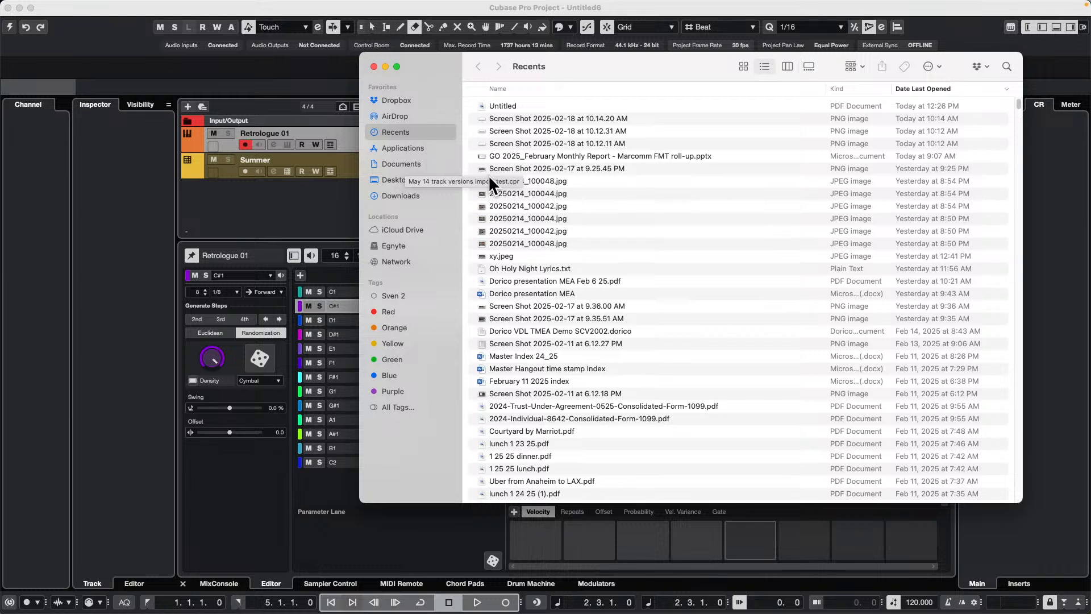
left_click(411, 163)
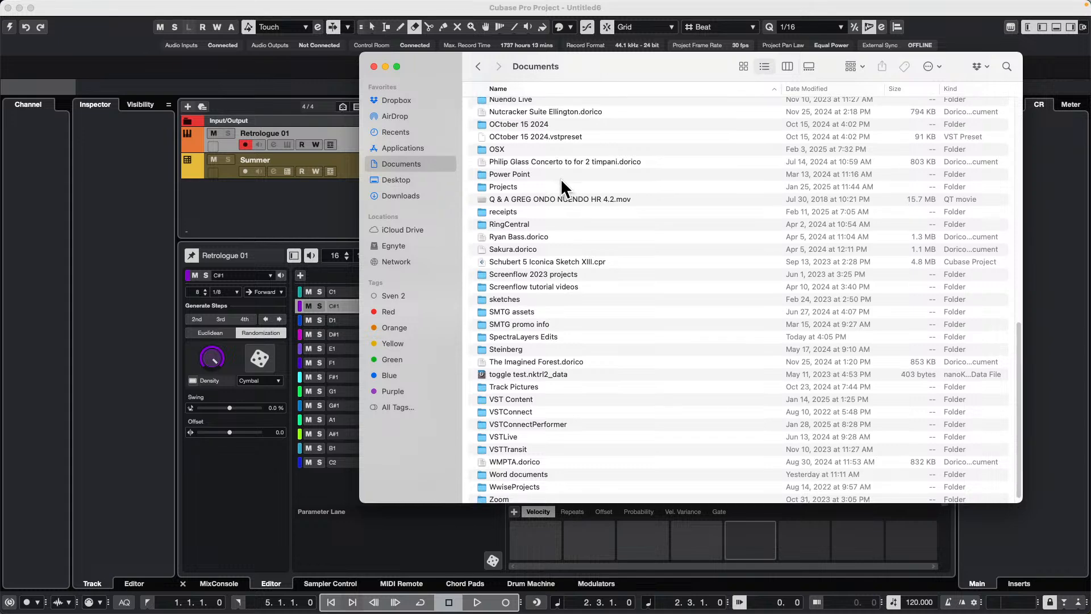
scroll(561, 177, "down", 1)
scroll(561, 179, "up", 3)
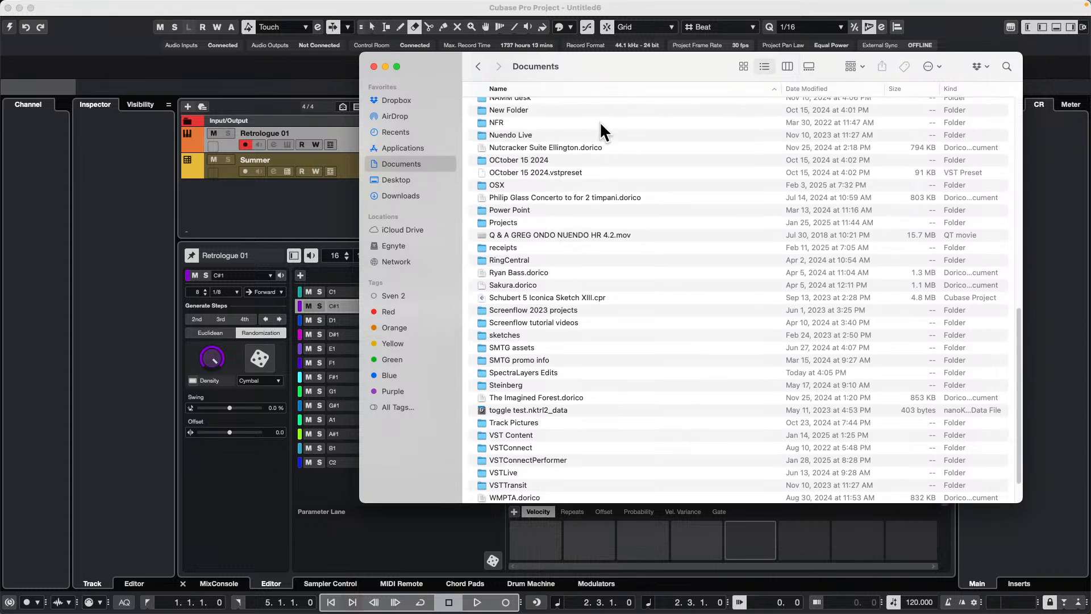
scroll(585, 125, "up", 1)
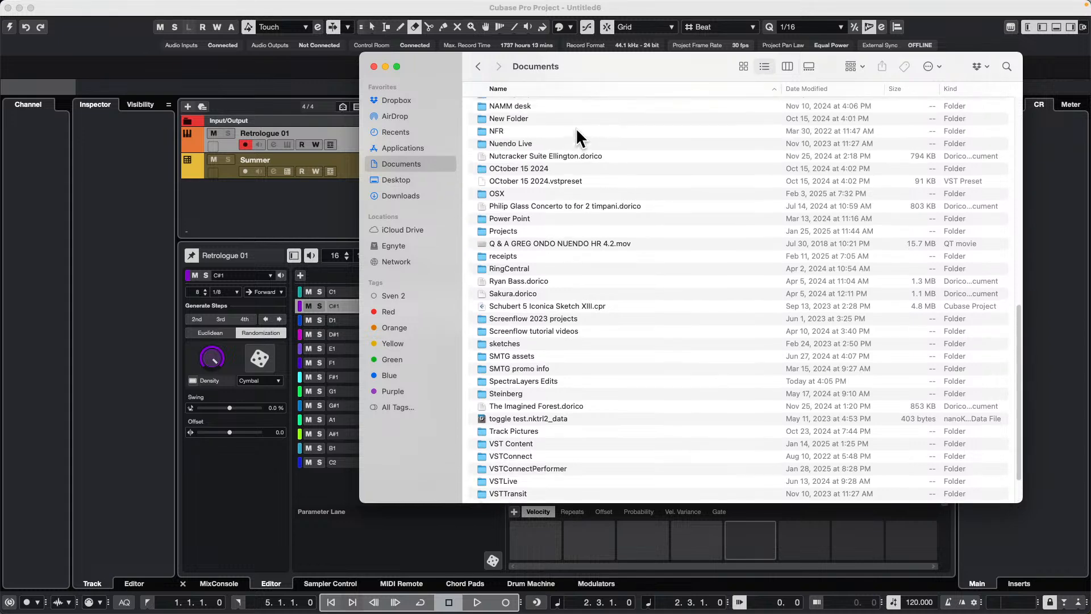
left_click(511, 230)
double_click(510, 229)
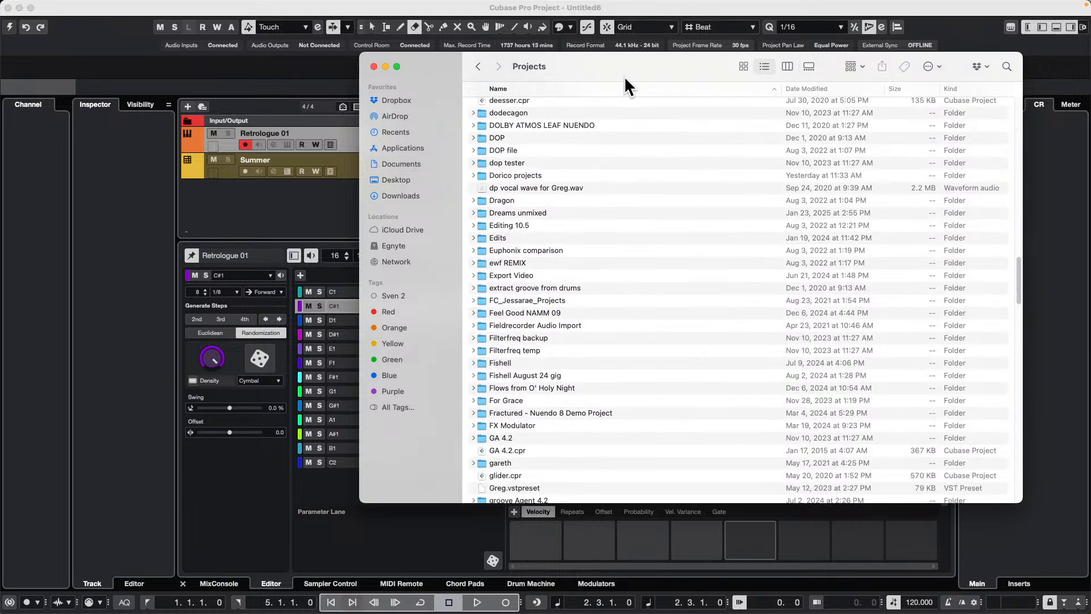
Find the C14 project folder in the Projects listing and open it
scroll(584, 169, "up", 5)
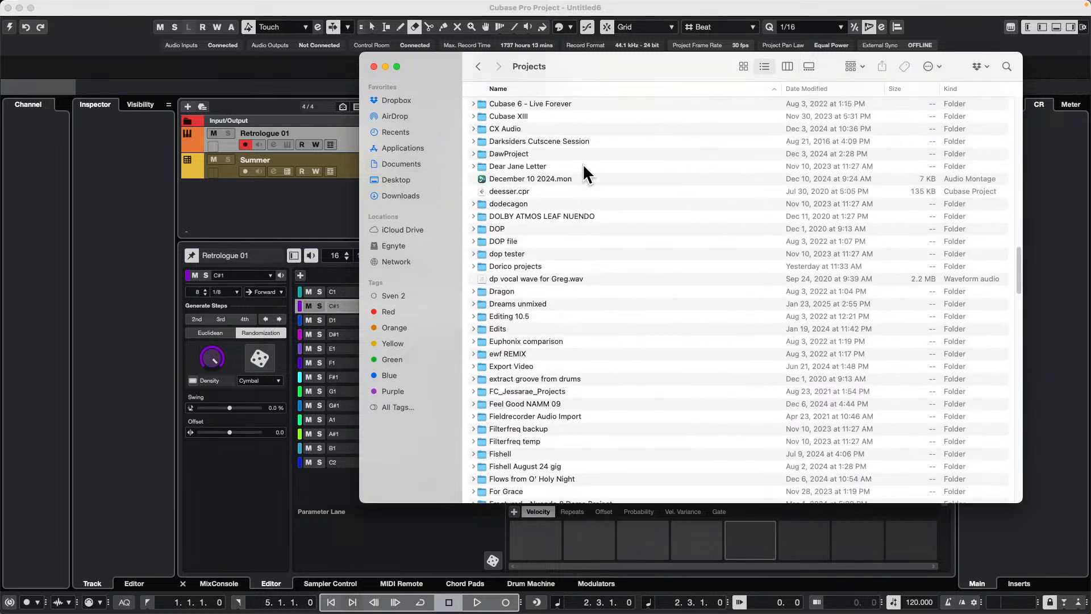
scroll(585, 162, "up", 3)
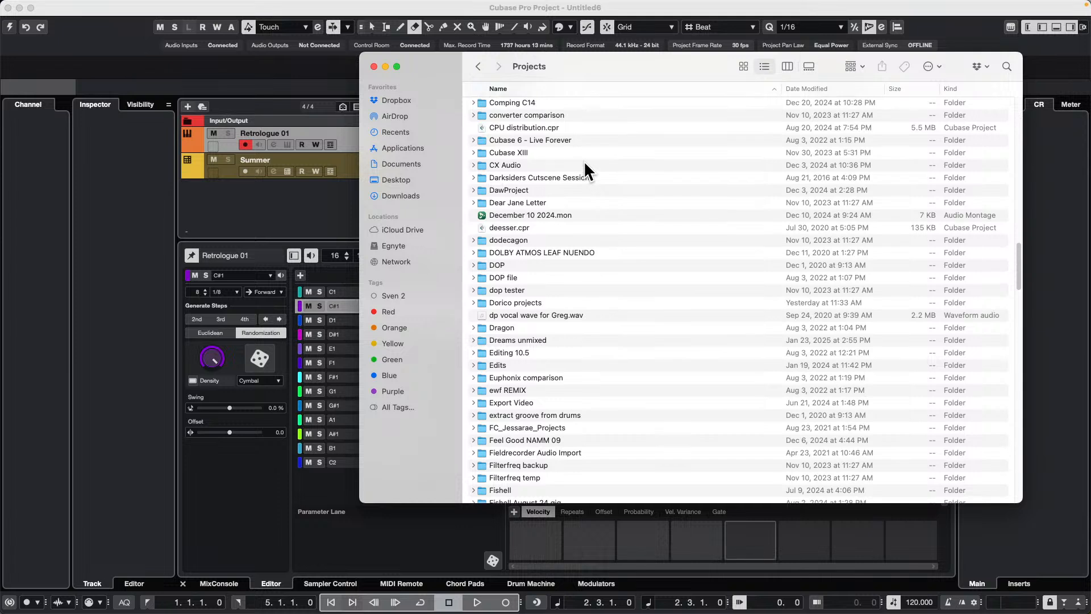
scroll(585, 159, "up", 2)
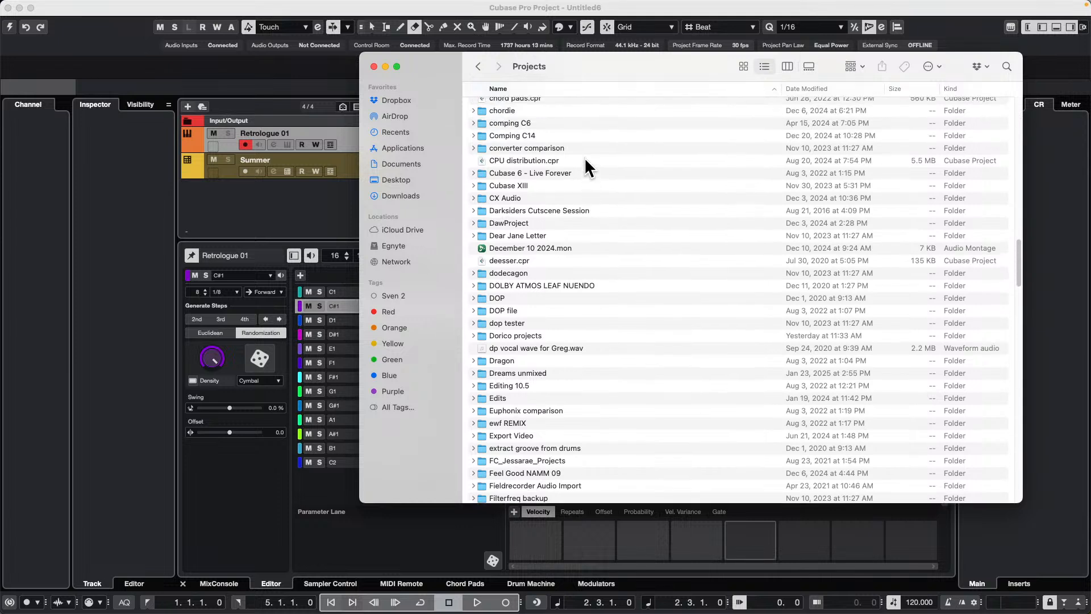
scroll(585, 159, "up", 1)
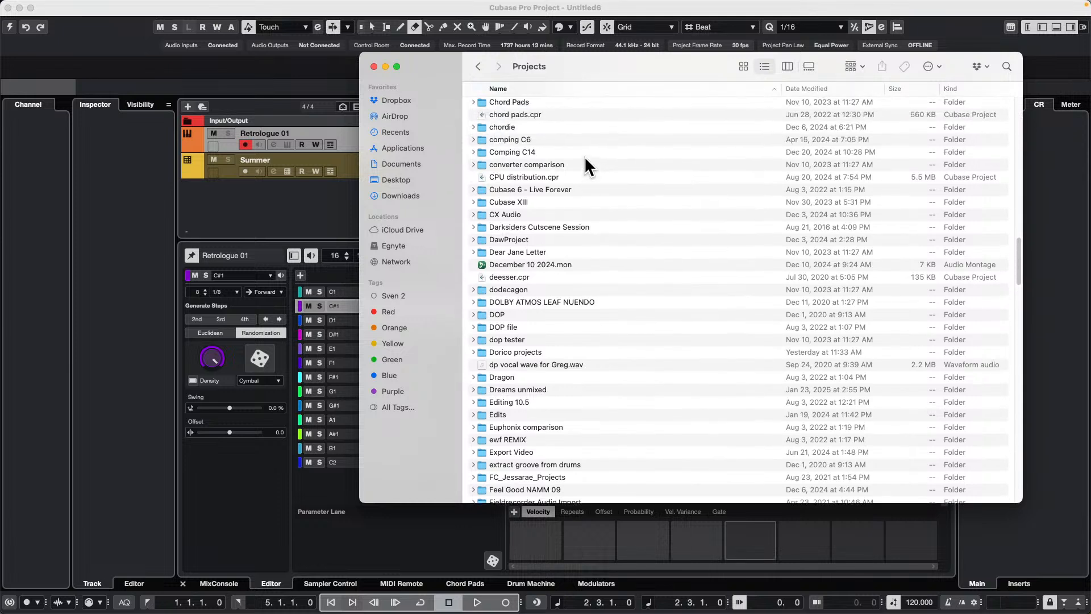
scroll(585, 159, "up", 12)
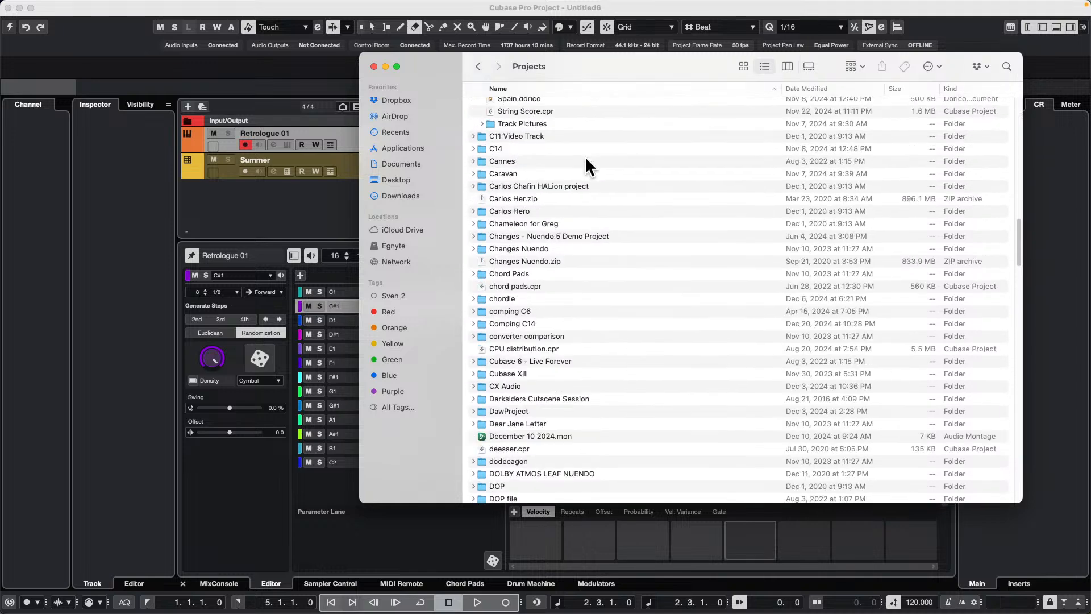
double_click(496, 148)
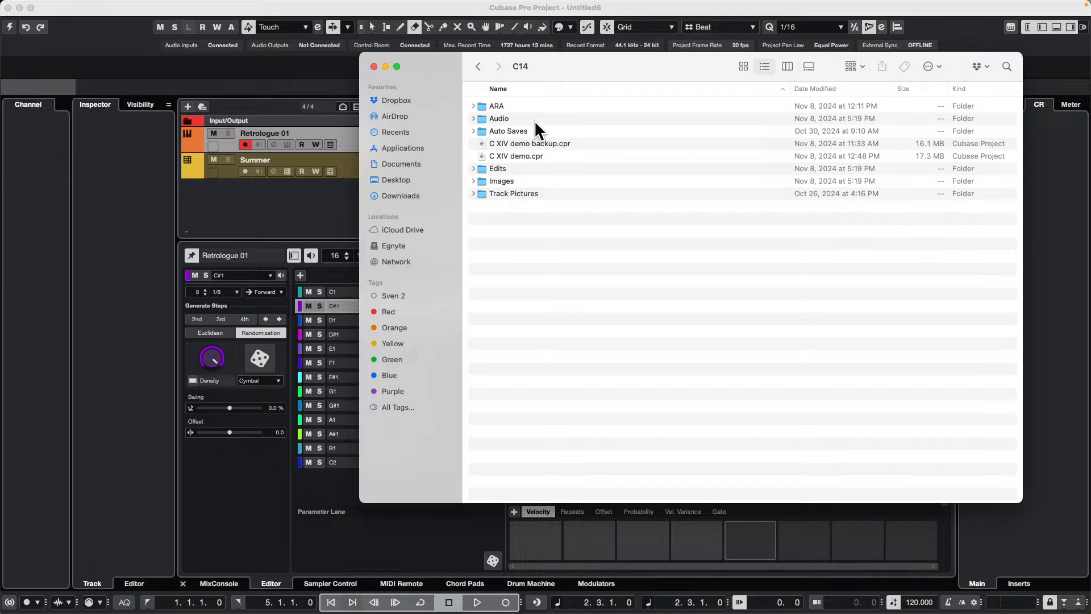
Examine the backup files inside the C14 project's Auto Saves folder and collapse it again
left_click(473, 131)
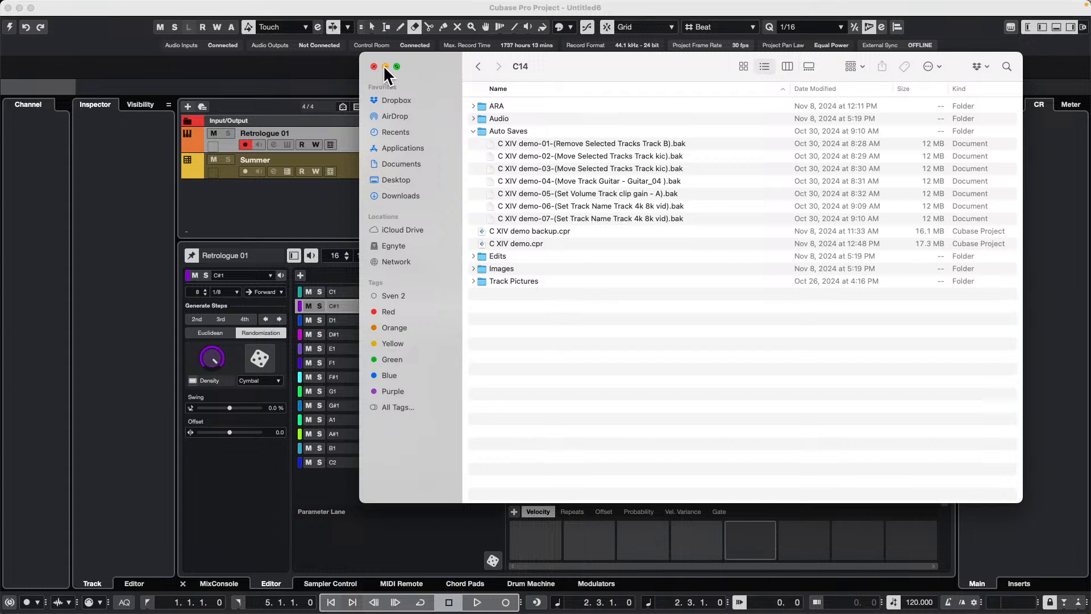
left_click(473, 130)
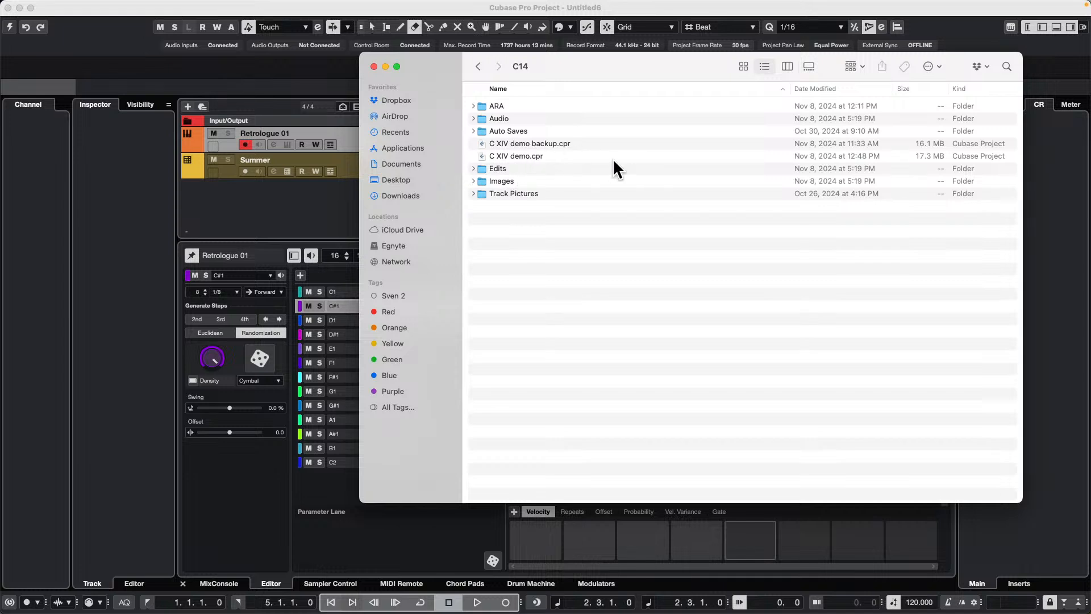
left_click(473, 131)
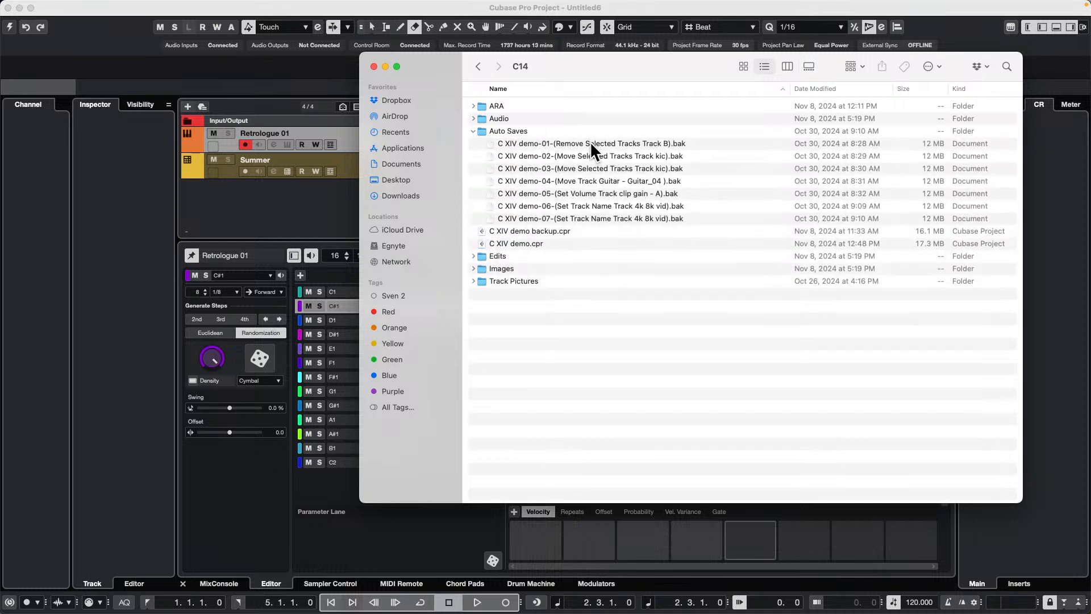
left_click(473, 130)
left_click(474, 131)
left_click(474, 130)
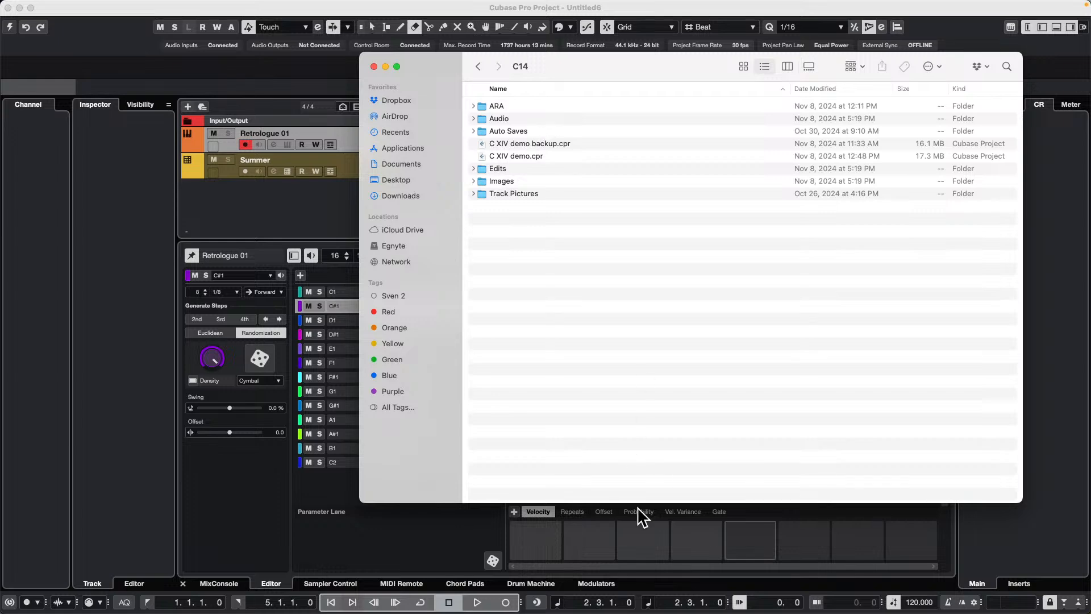
Switch back to Cubase and view the MIDI Remote and MixConsole in the lower zone
left_click(398, 586)
left_click(398, 583)
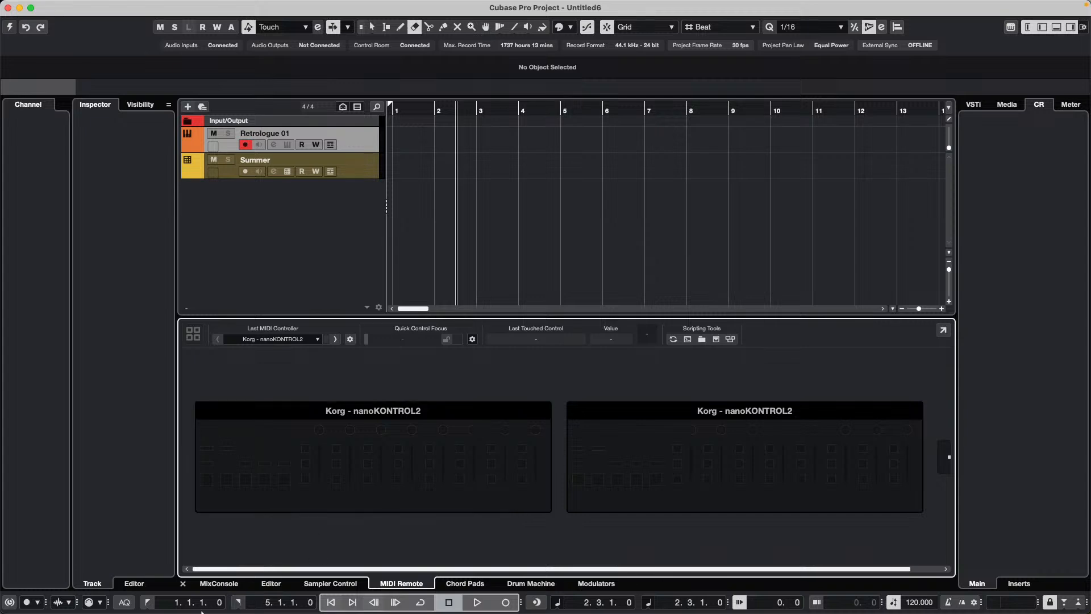
left_click(218, 584)
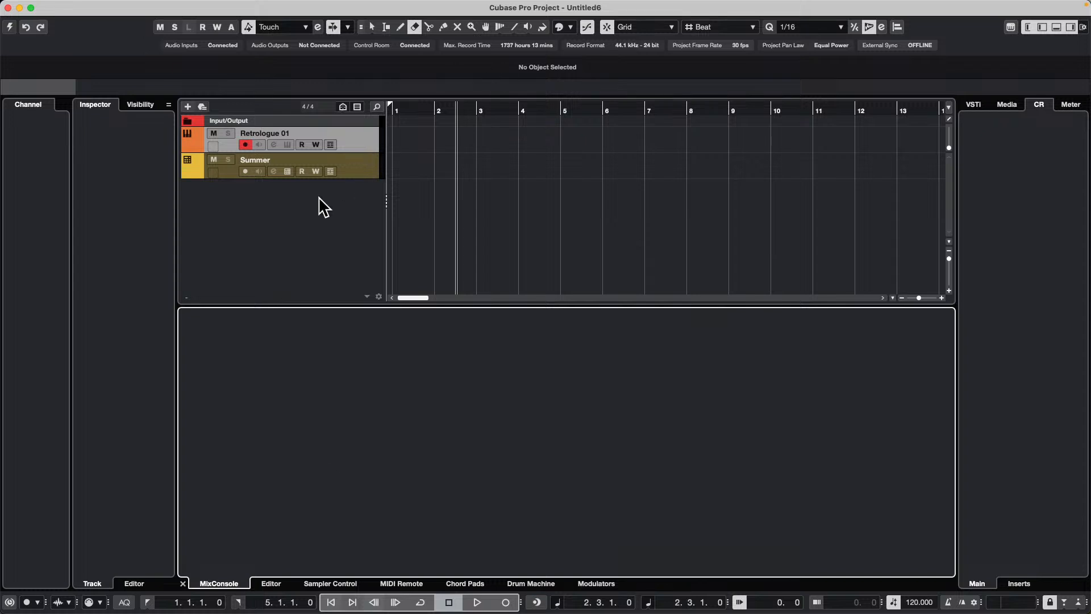
right_click(303, 215)
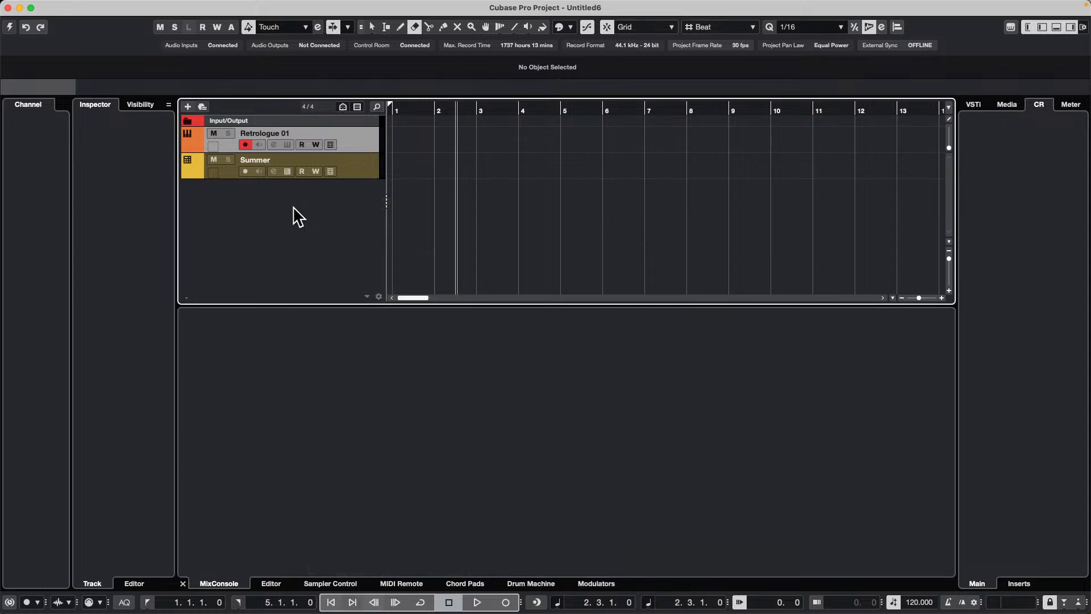
right_click(294, 208)
left_click(260, 183)
Activate the Untitled6 project and show the MixConsole in the lower zone
left_click(9, 27)
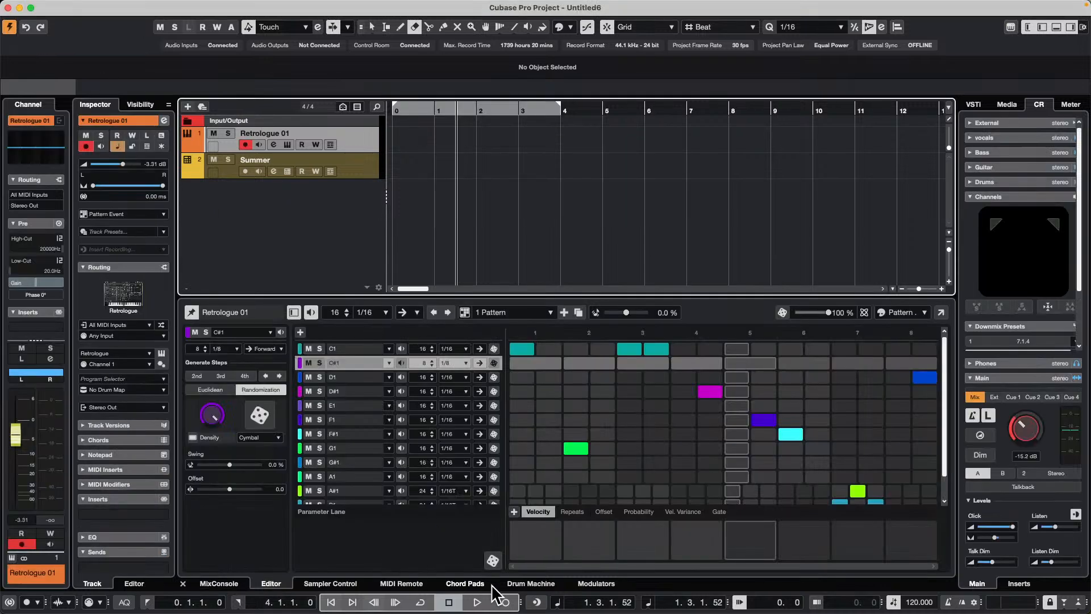
left_click(402, 583)
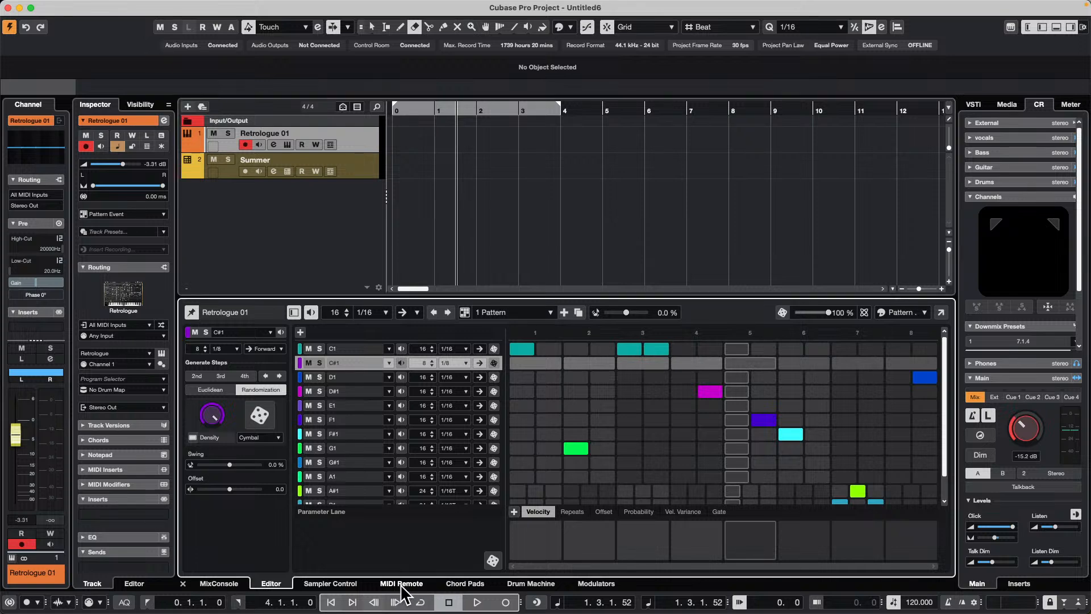
left_click(219, 584)
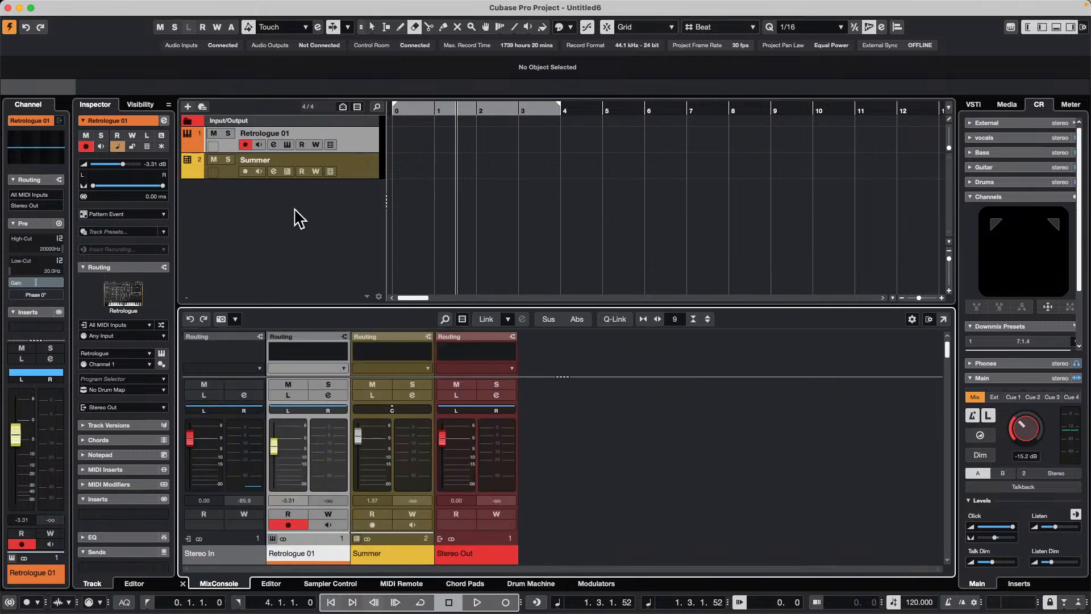
Add four stereo audio tracks with Stereo In as input and Stereo Out as output
right_click(293, 216)
left_click(375, 225)
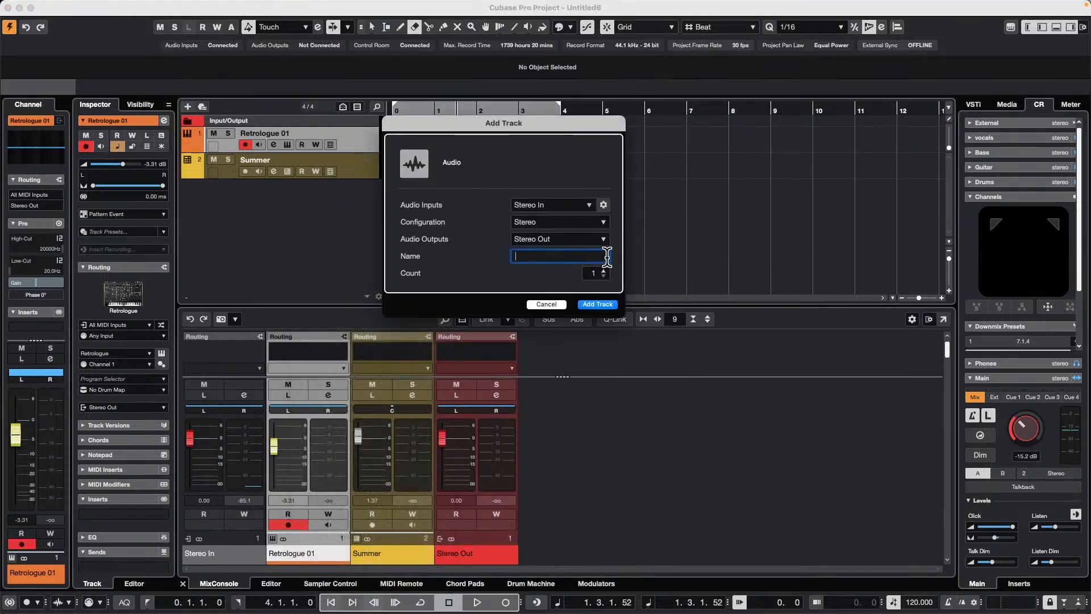
left_click(604, 270)
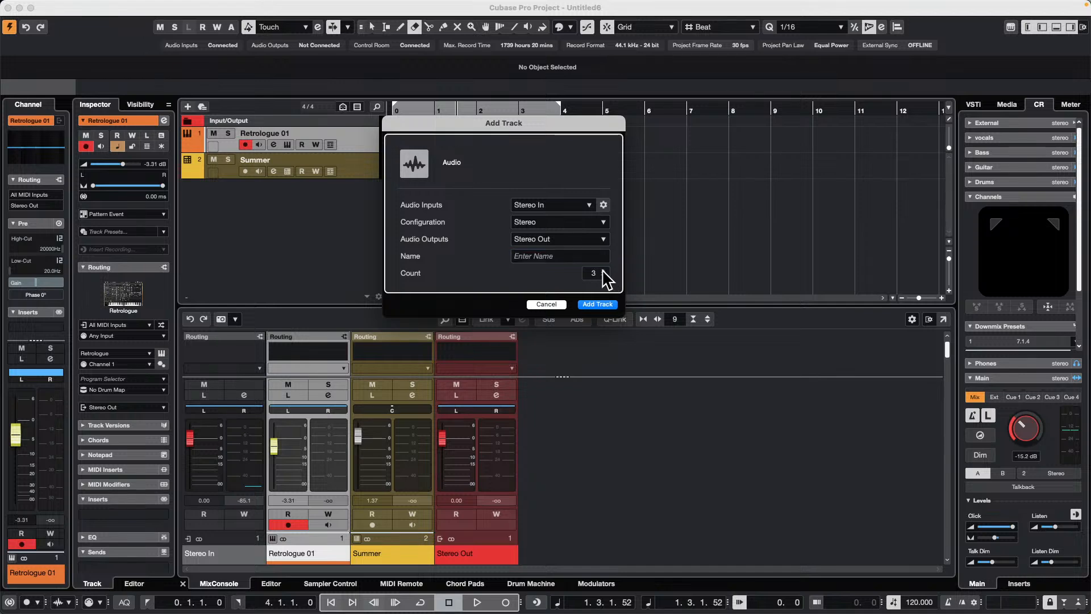
left_click(603, 271)
left_click(602, 305)
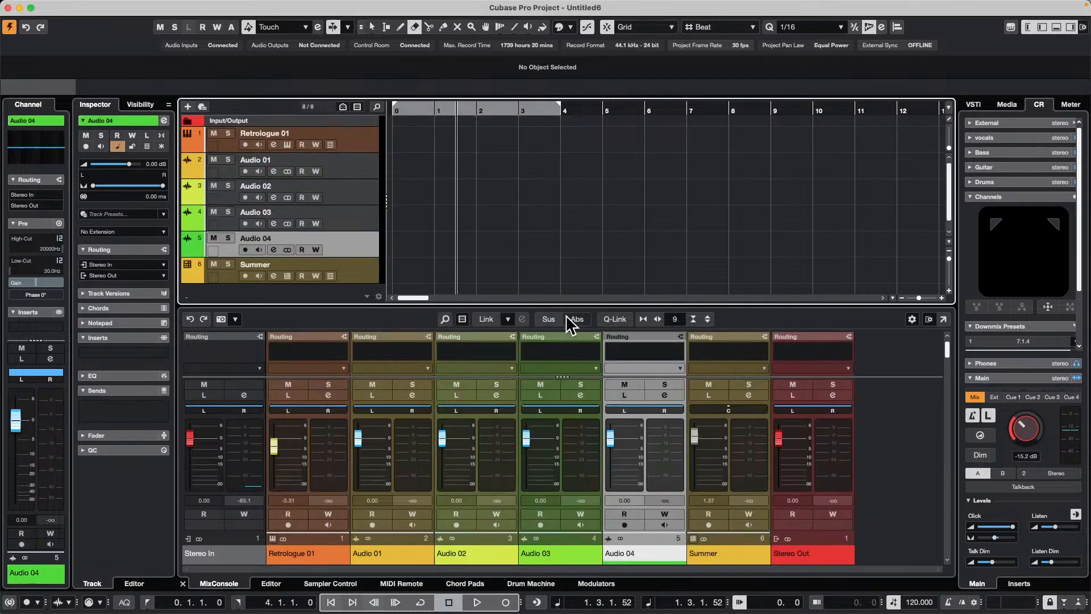
Select the Audio 01 through Audio 04 channels in the MixConsole and link them with Q-Link
key("g")
key("g")
key("g")
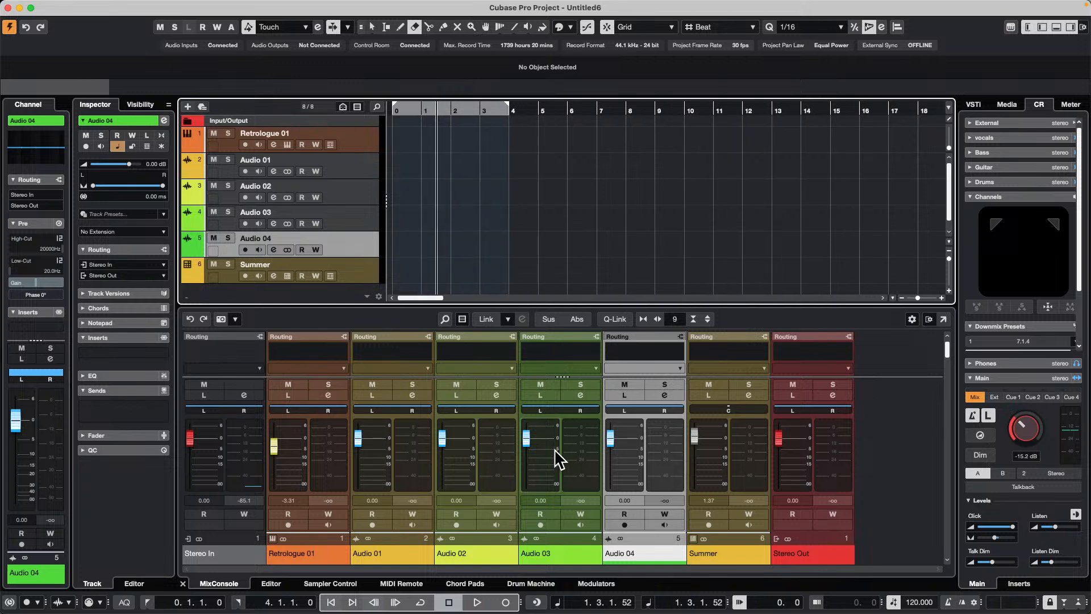
left_click(566, 462)
key("g")
key("g")
key("g")
key("g")
key("g")
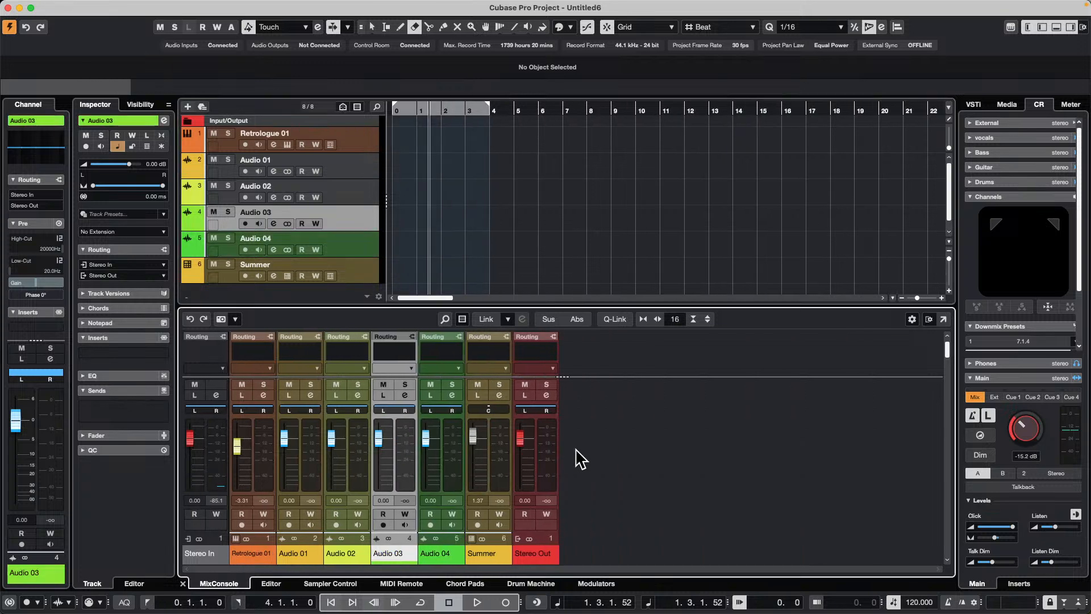
left_click(316, 462)
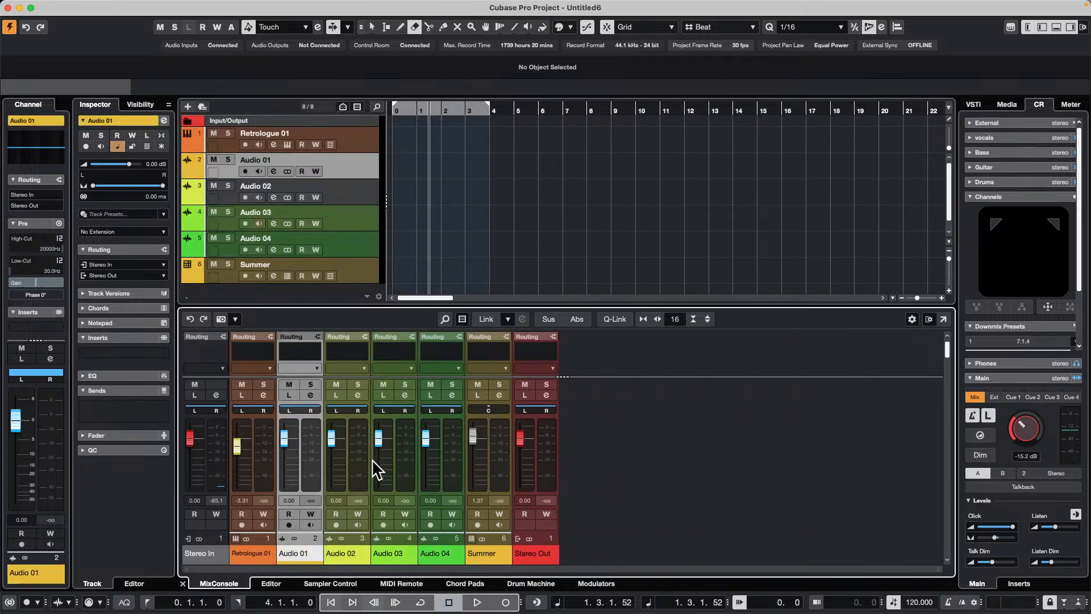
left_click(462, 467, "shift")
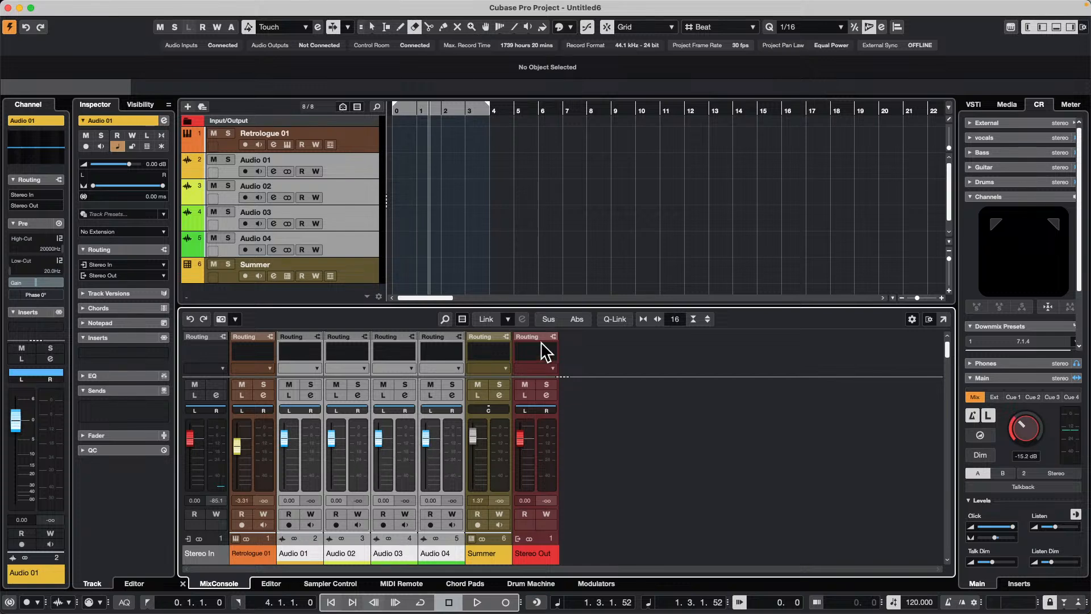
left_click(625, 319)
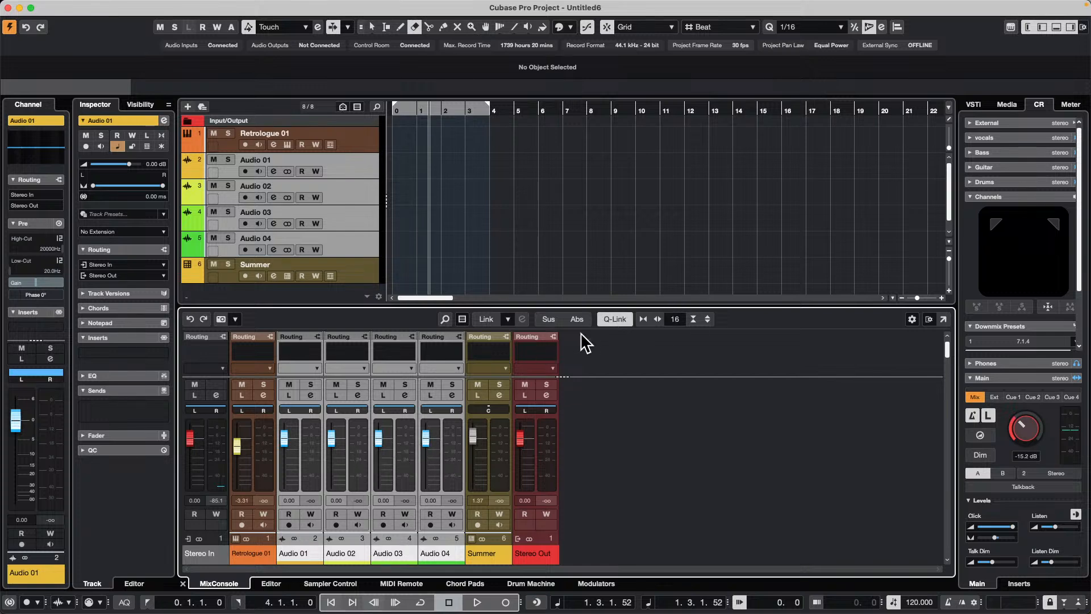
Enable automation writing on the linked audio channels and record their volume fader moves during playback from the project start
left_click(450, 513)
key("space")
left_click_drag(426, 439, 432, 462)
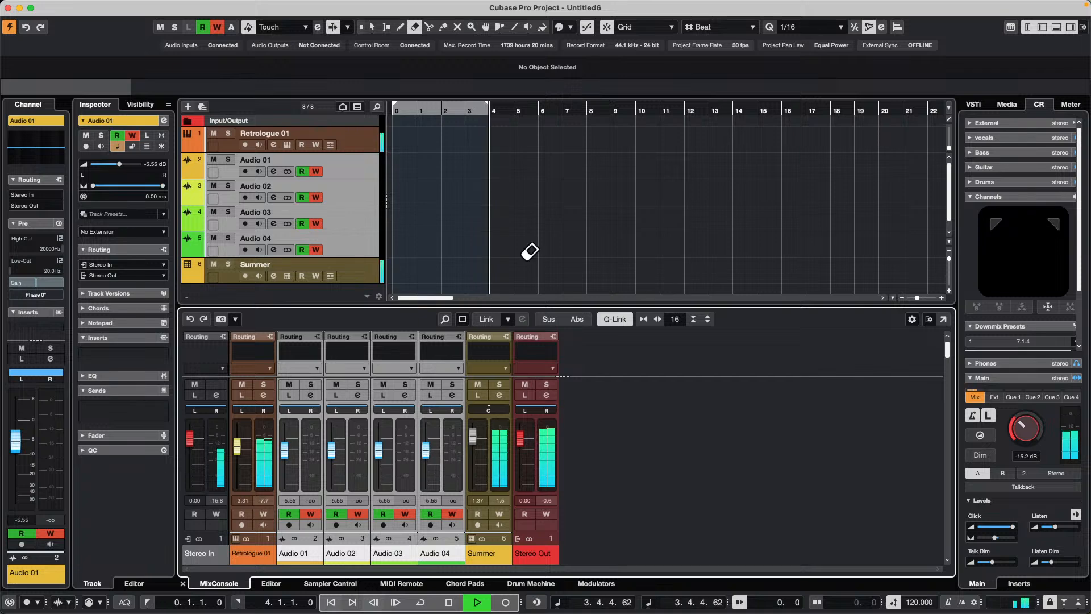
key("space")
left_click(447, 113)
left_click_drag(447, 113, 391, 112)
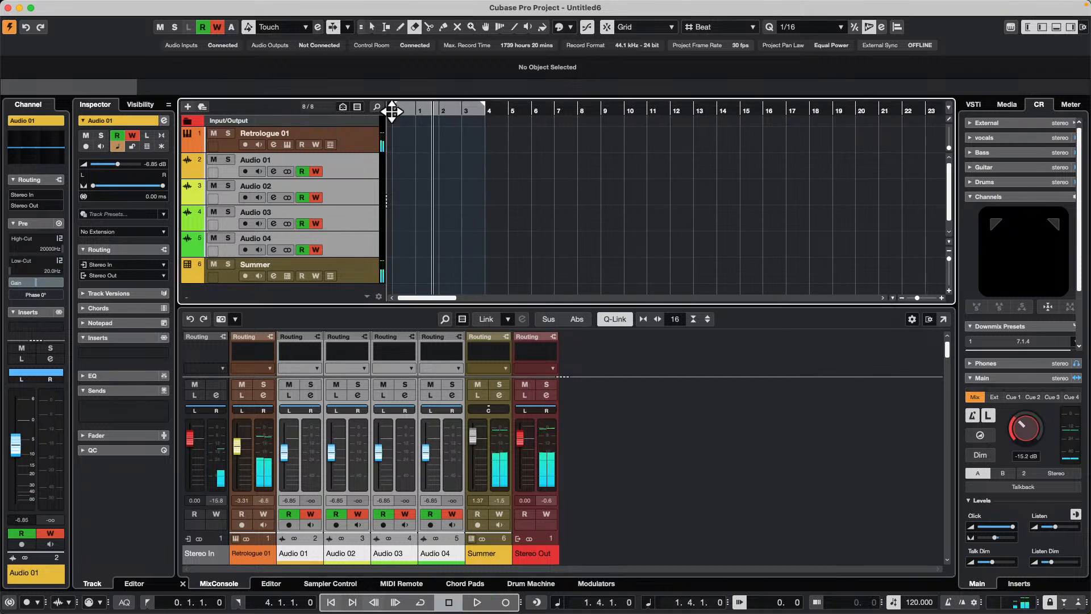
key("space")
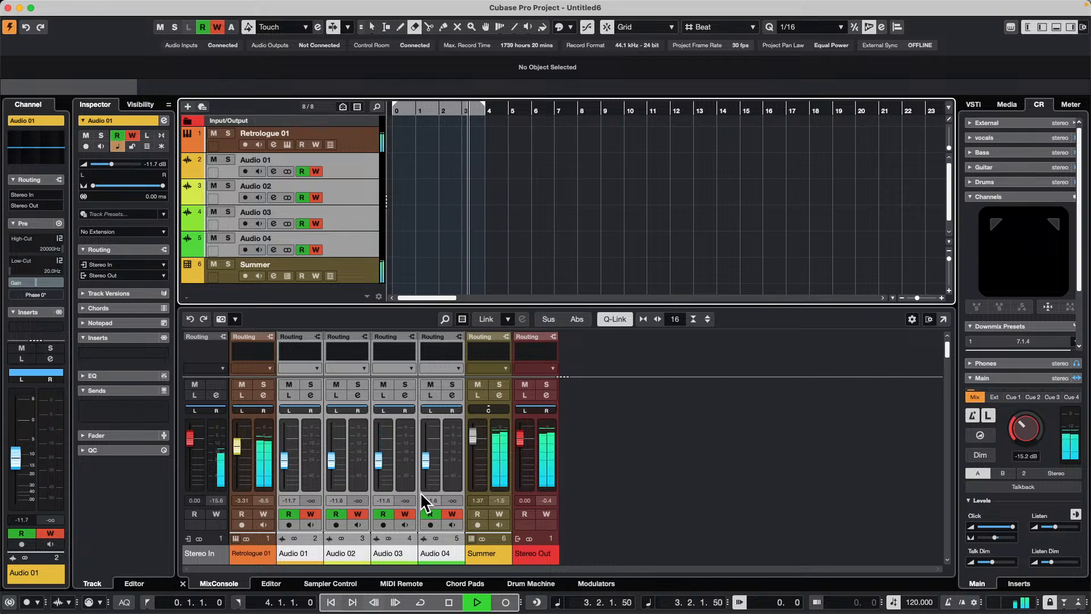
key("space")
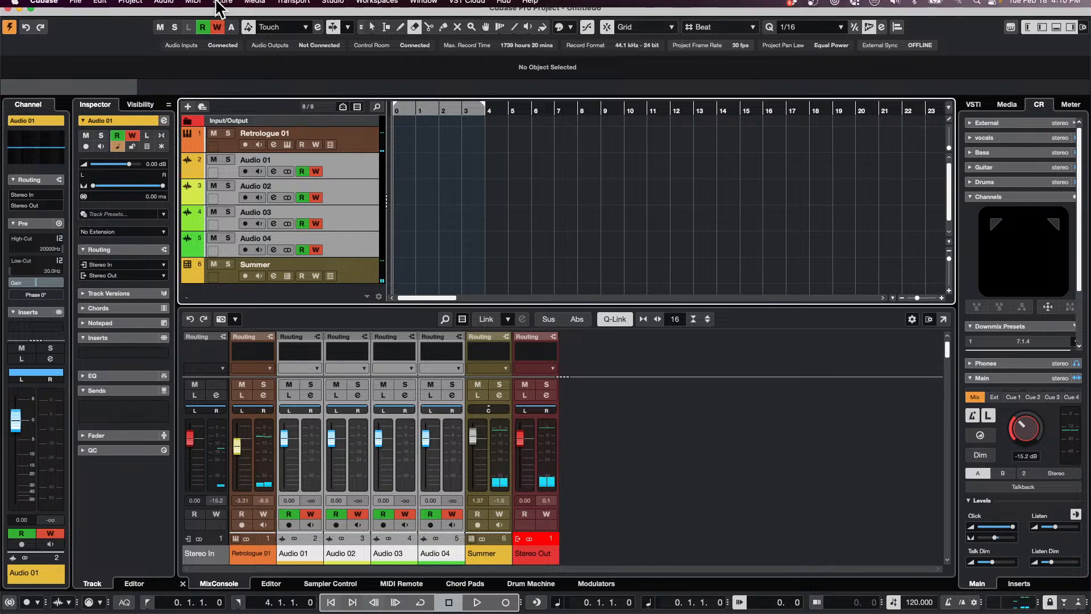
Open the Automation Panel and show the volume automation of all tracks
left_click(318, 26)
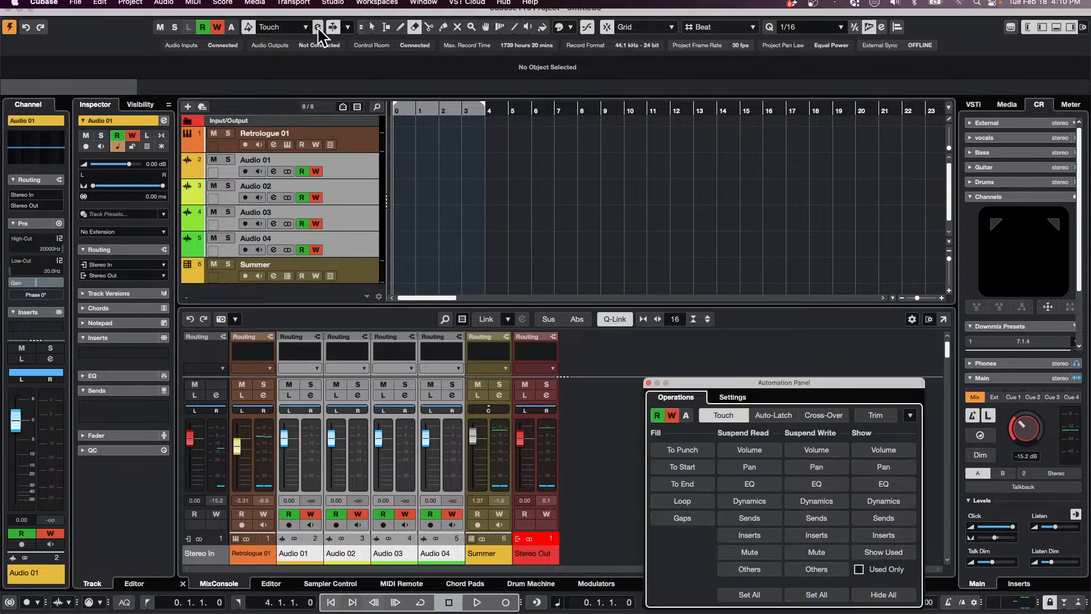
left_click(886, 452)
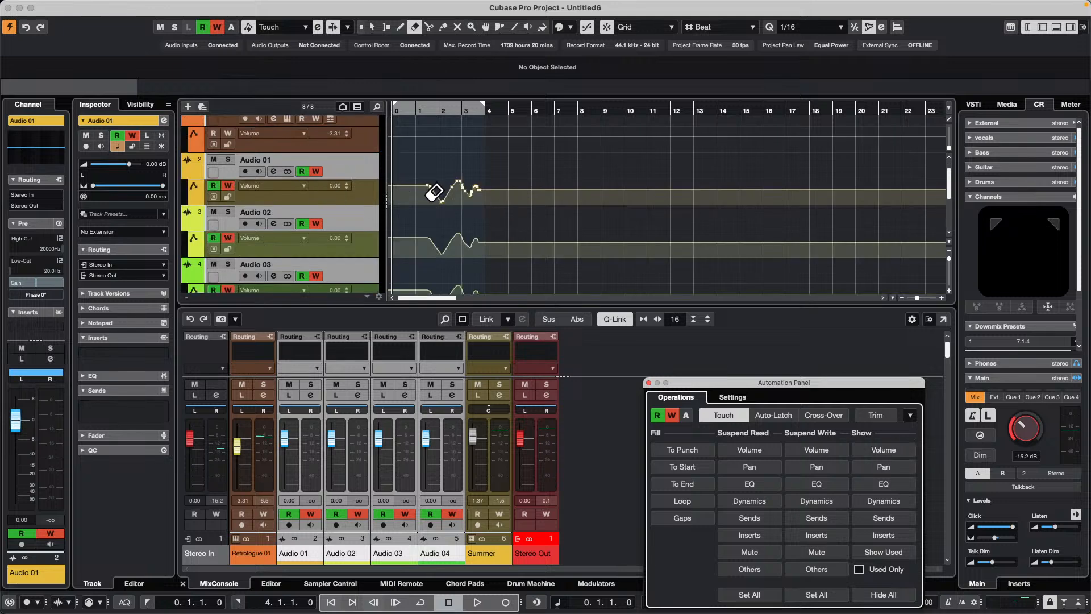
scroll(436, 193, "up", 3)
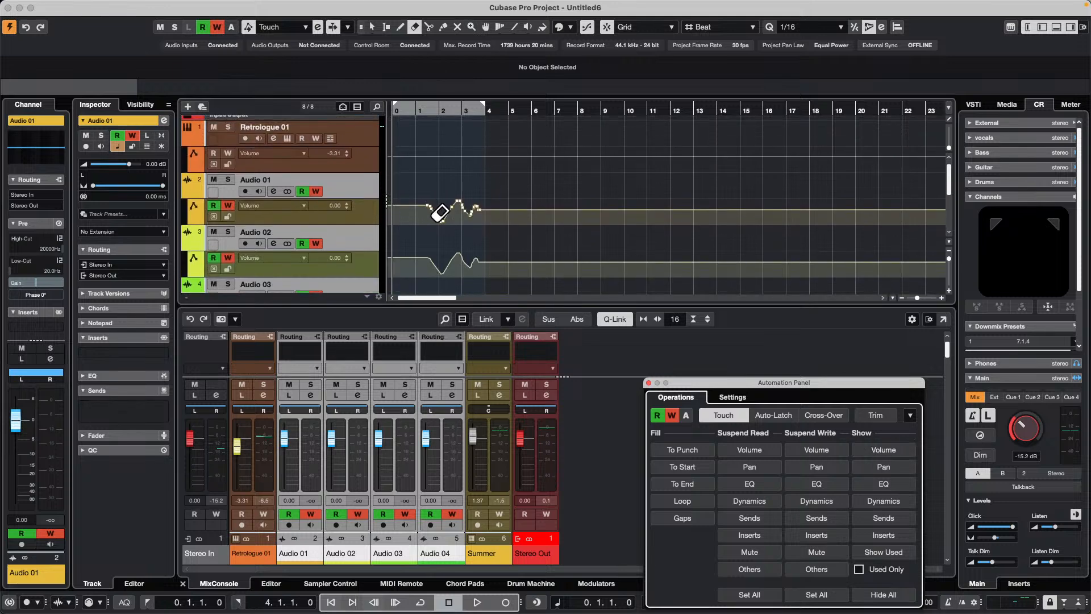
Redraw Audio 01's recorded volume automation with the Draw tool, rising from a low level around bar 1 to about bar 5
right_click(438, 220)
left_click(473, 222)
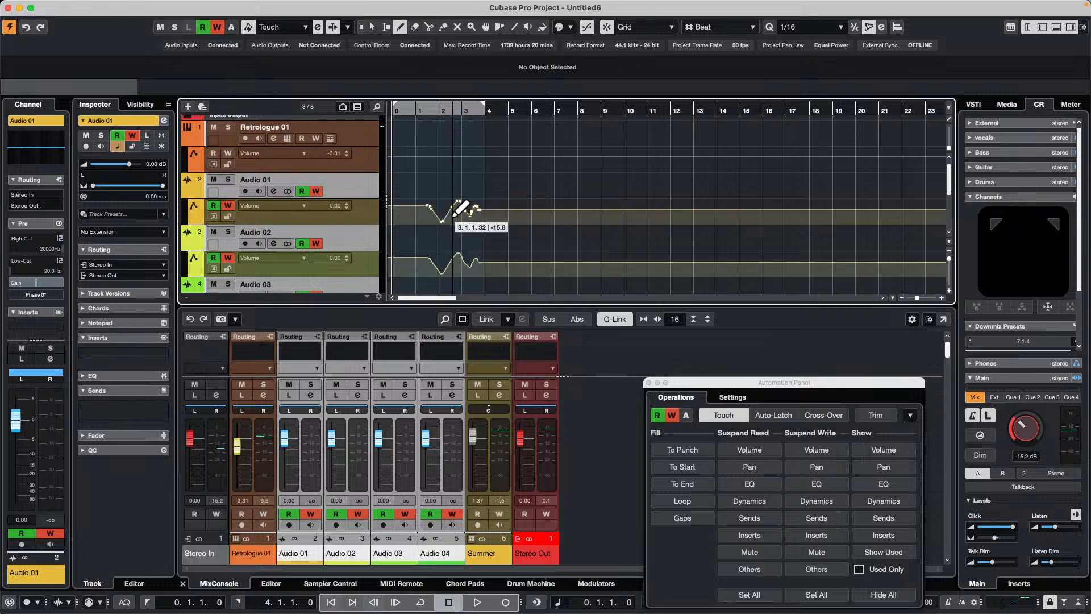
left_click_drag(427, 216, 515, 210)
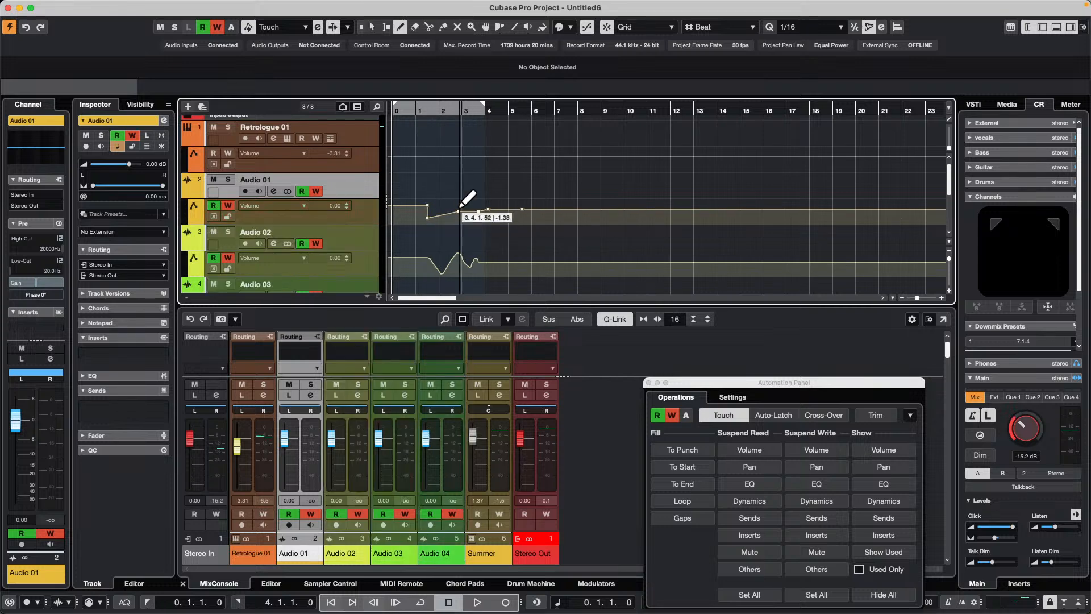
Select all events on Audio 01's volume automation track with the Object Selection tool and copy them
right_click(407, 201)
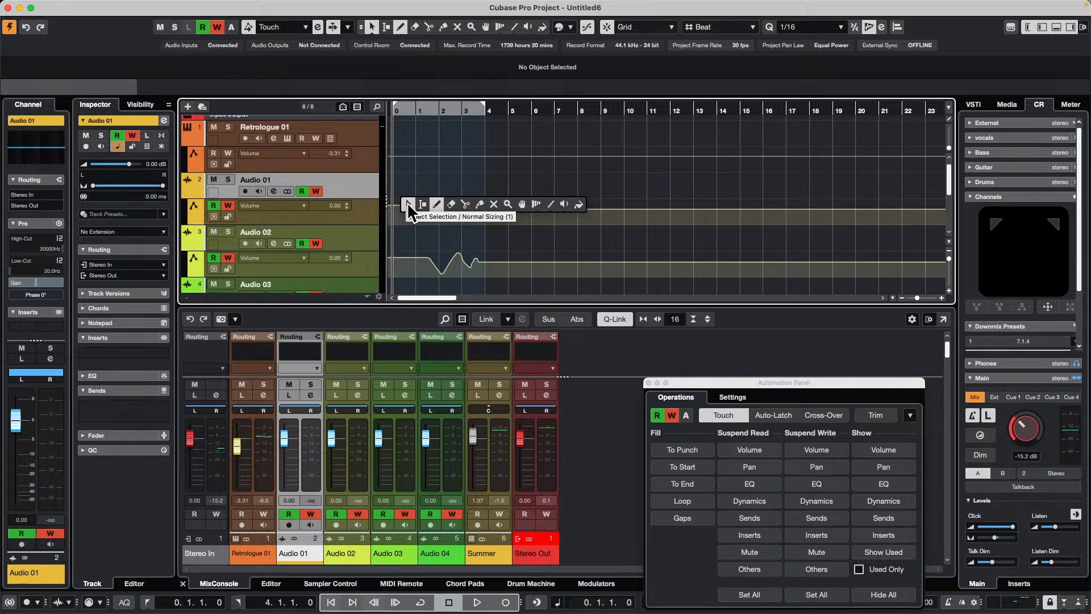
left_click(407, 203)
right_click(365, 215)
mouse_move(365, 217)
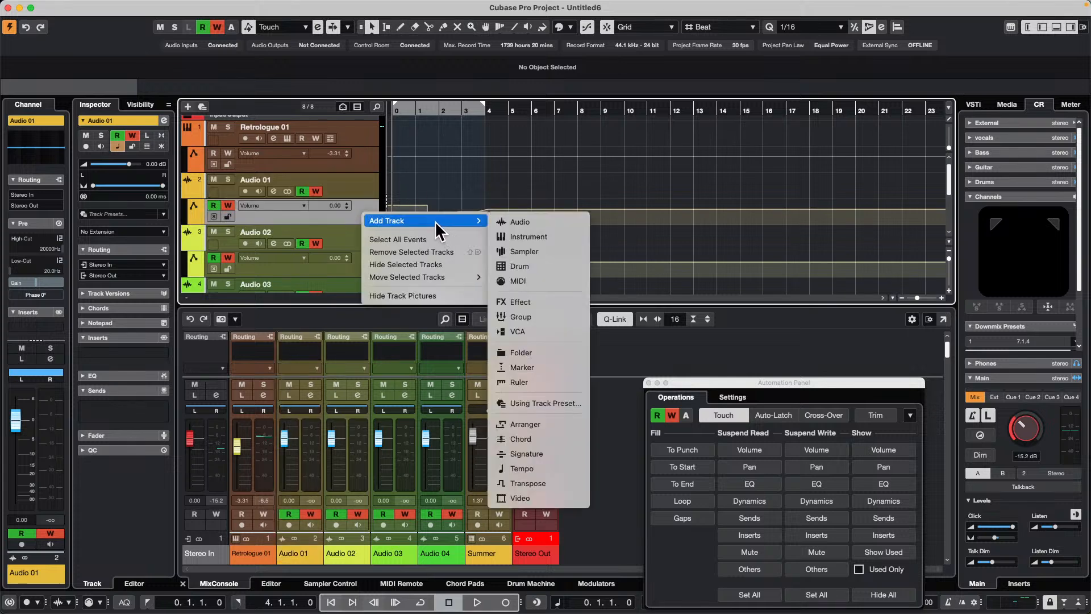
left_click(430, 239)
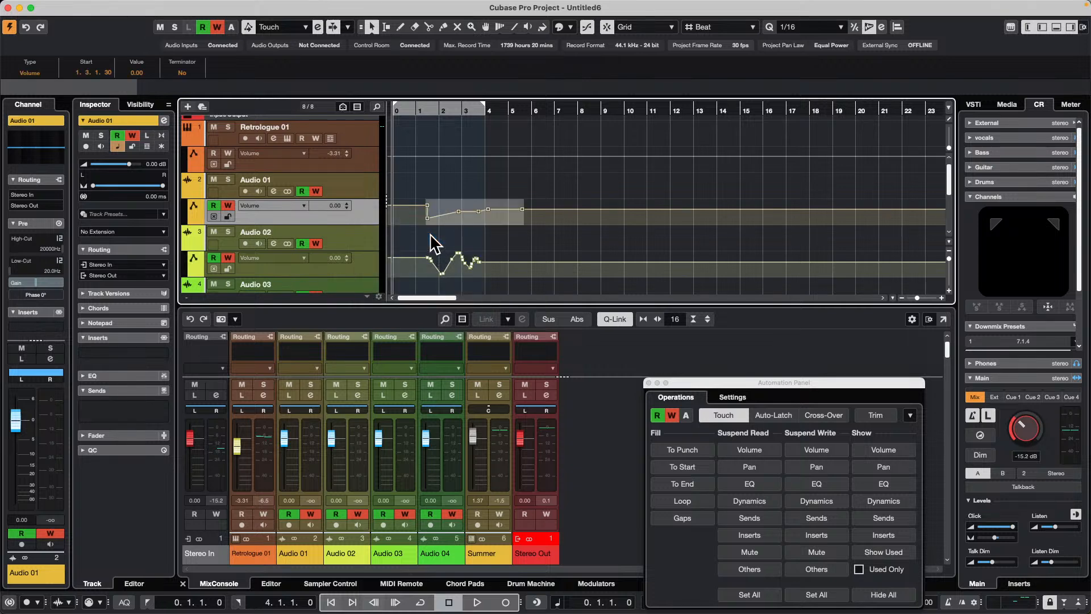
right_click(364, 214)
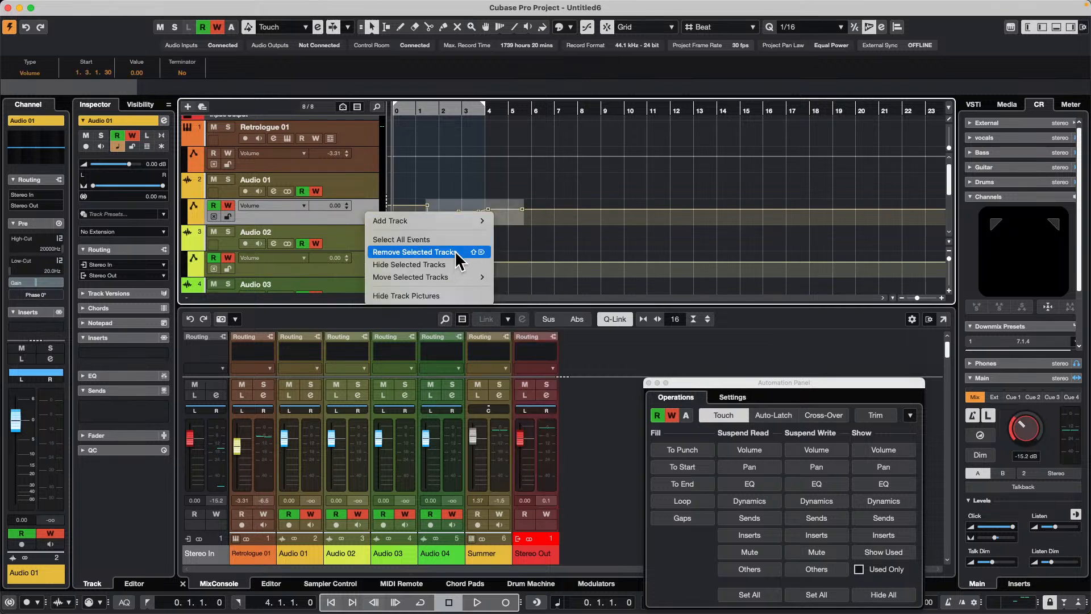
mouse_move(476, 222)
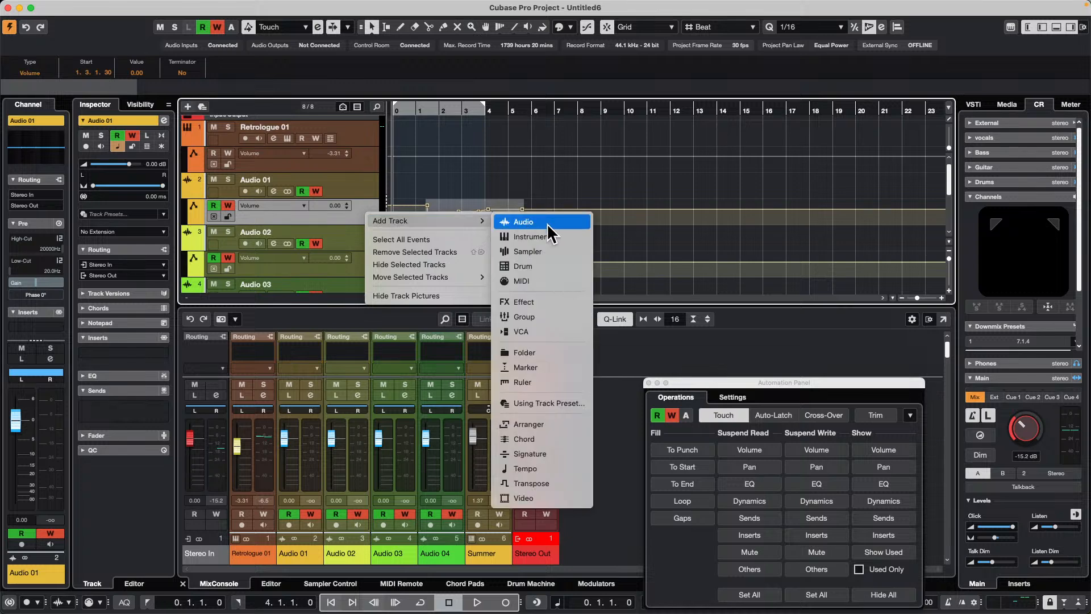
left_click(639, 197)
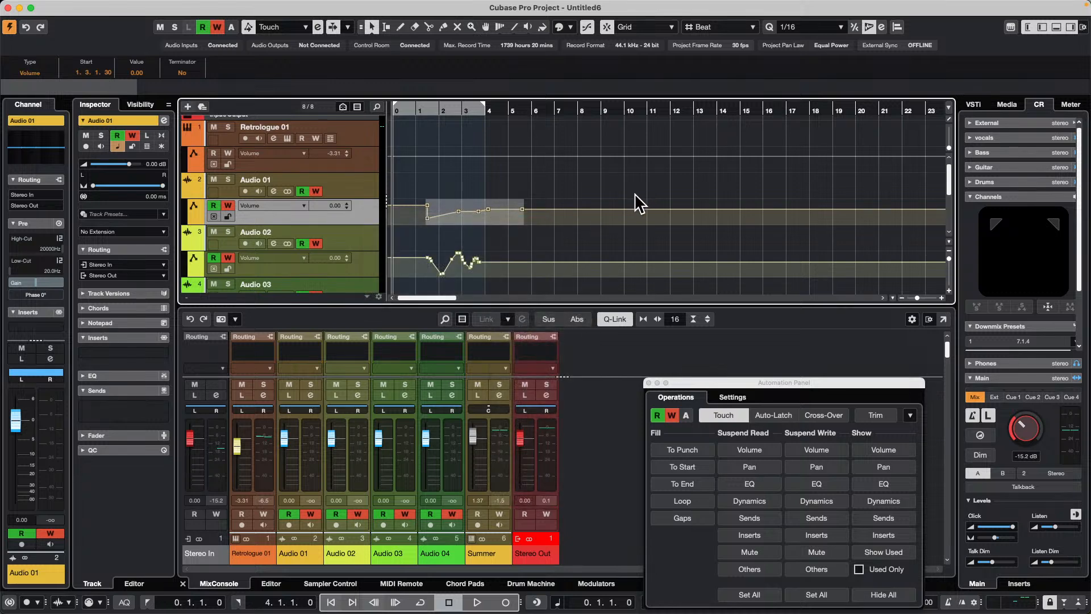
Paste the copied automation at its original position onto the volume lanes of Audio 02, Audio 03 and Audio 04
left_click(365, 270)
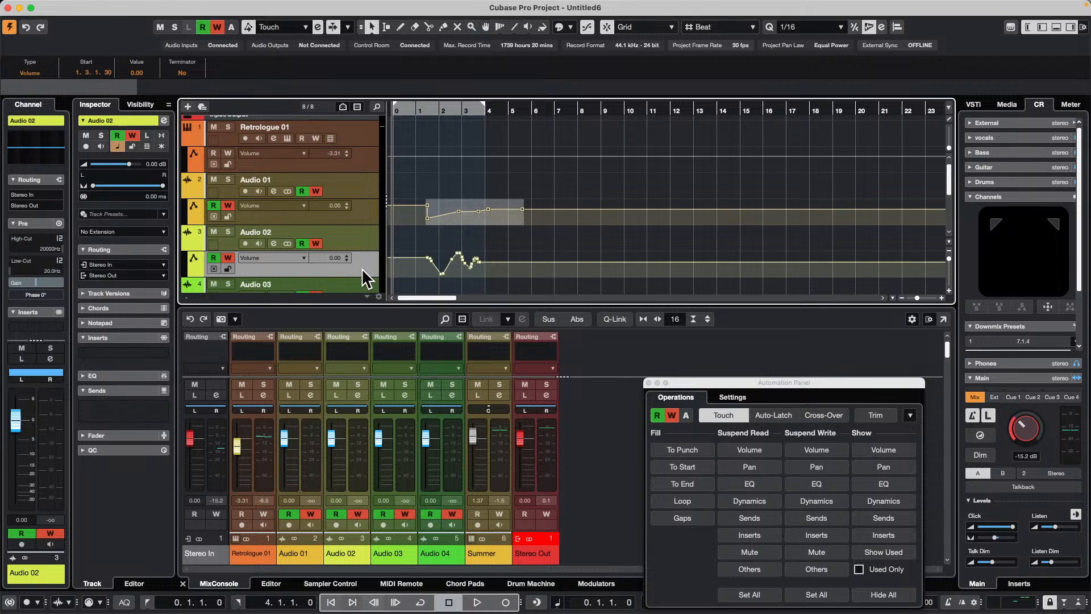
key("alt+v")
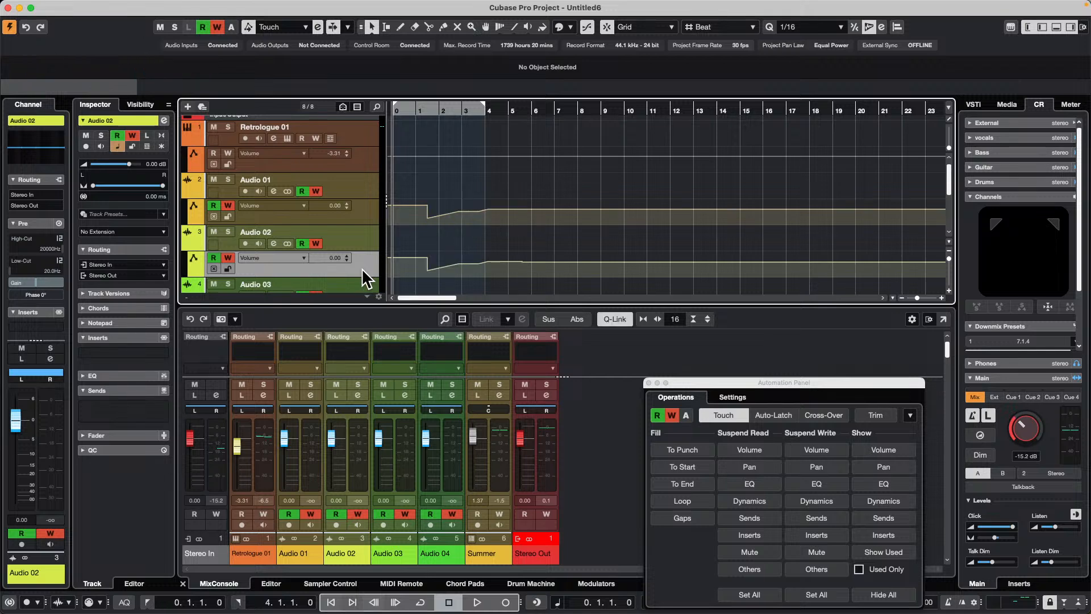
scroll(479, 233, "down", 1)
scroll(479, 233, "down", 1)
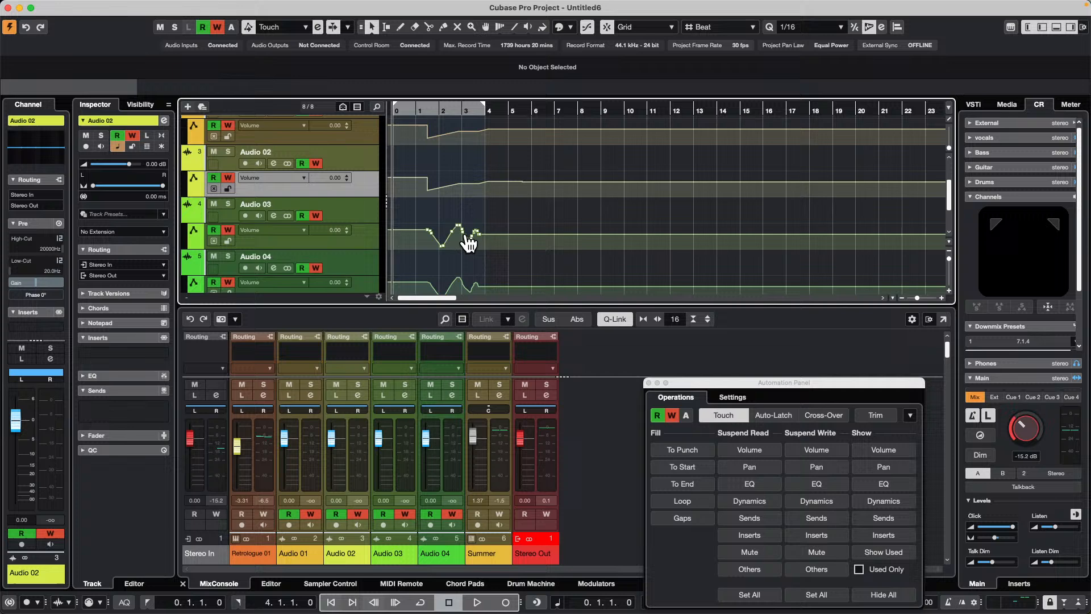
left_click(360, 237)
key("alt+v")
left_click(362, 285)
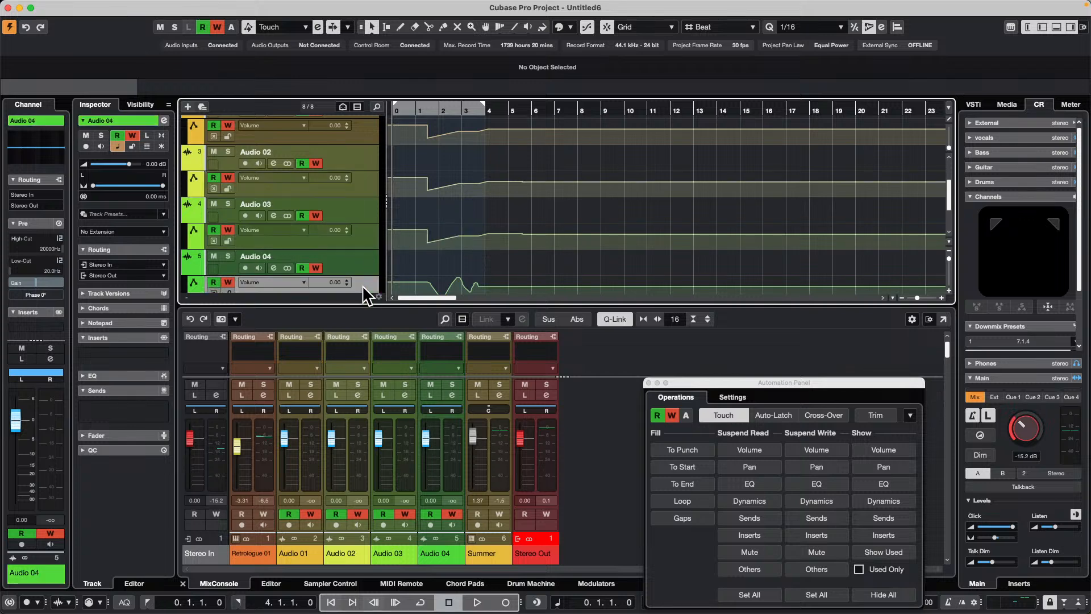
key("alt+v")
scroll(602, 192, "down", 3)
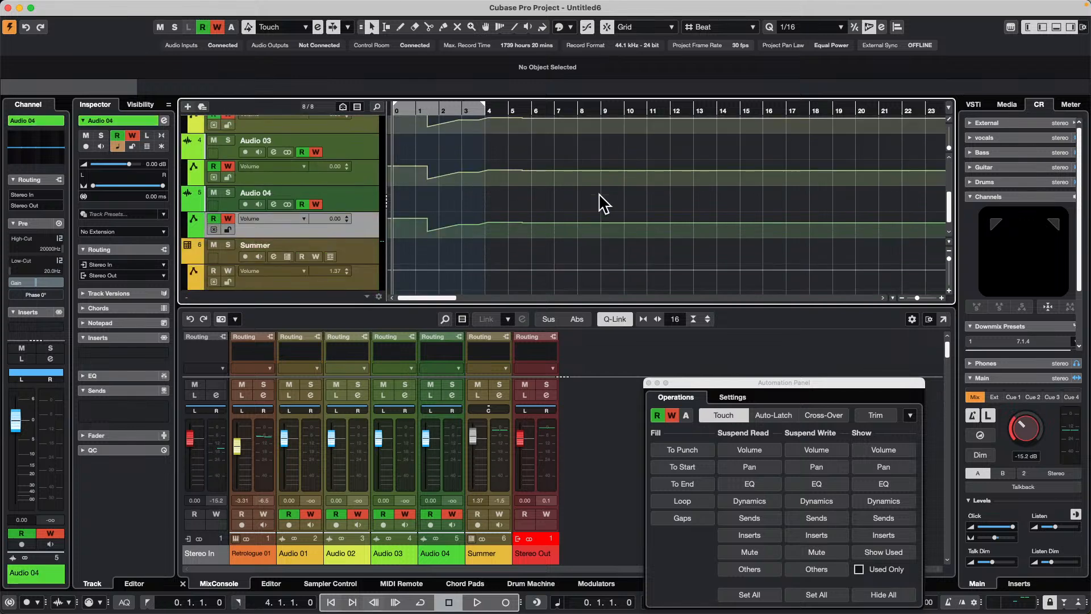
Select the volume automation lanes of Audio 02, Audio 03 and Audio 04 together and compare their curves
scroll(599, 194, "up", 6)
scroll(598, 194, "down", 4)
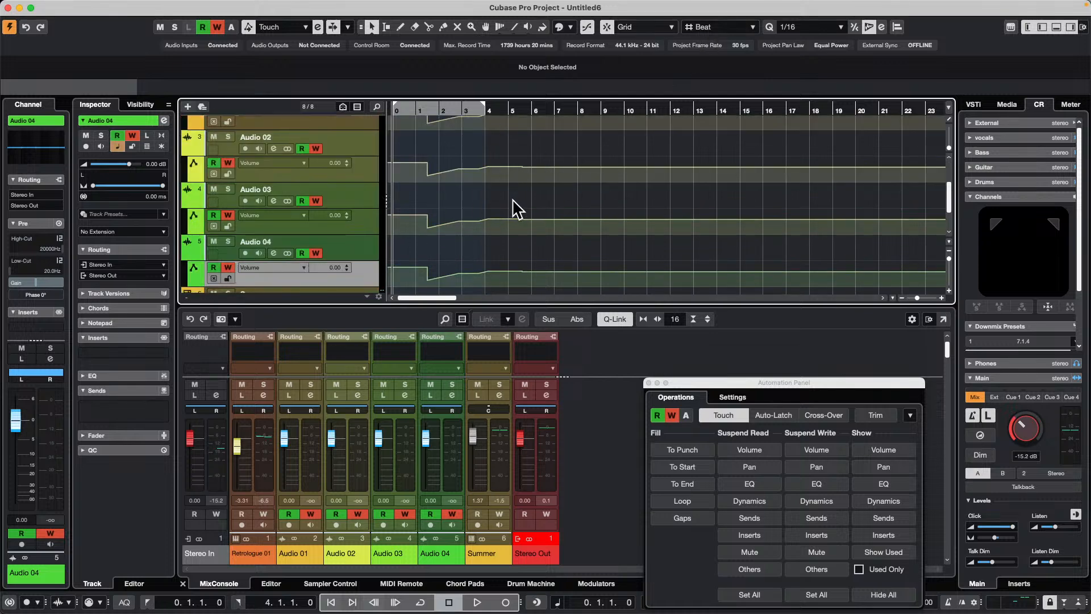
left_click(360, 172)
scroll(360, 221, "down", 1)
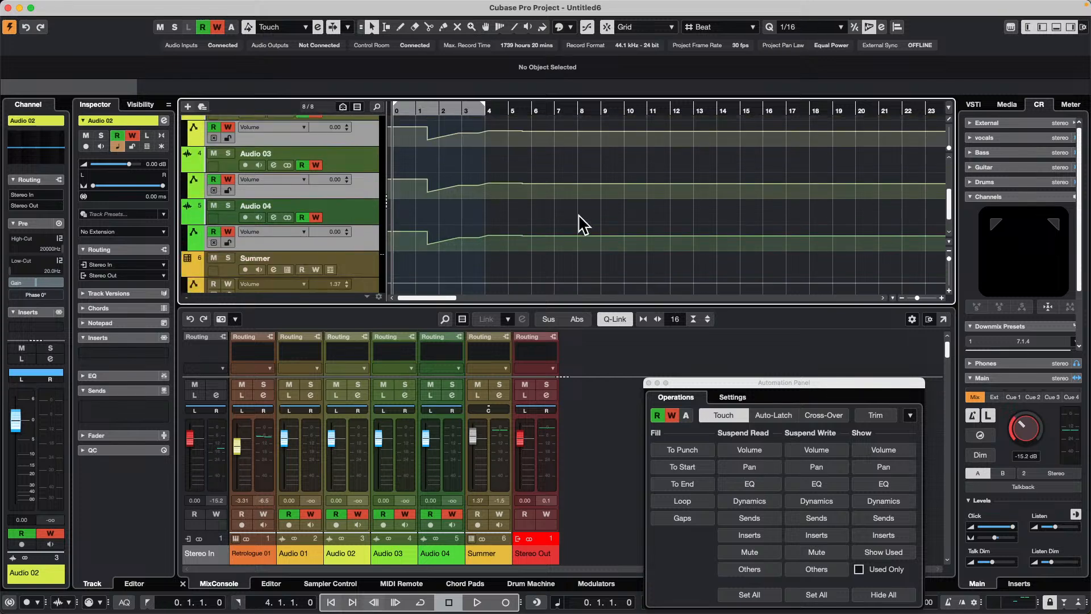
scroll(433, 261, "down", 1)
scroll(523, 225, "up", 2)
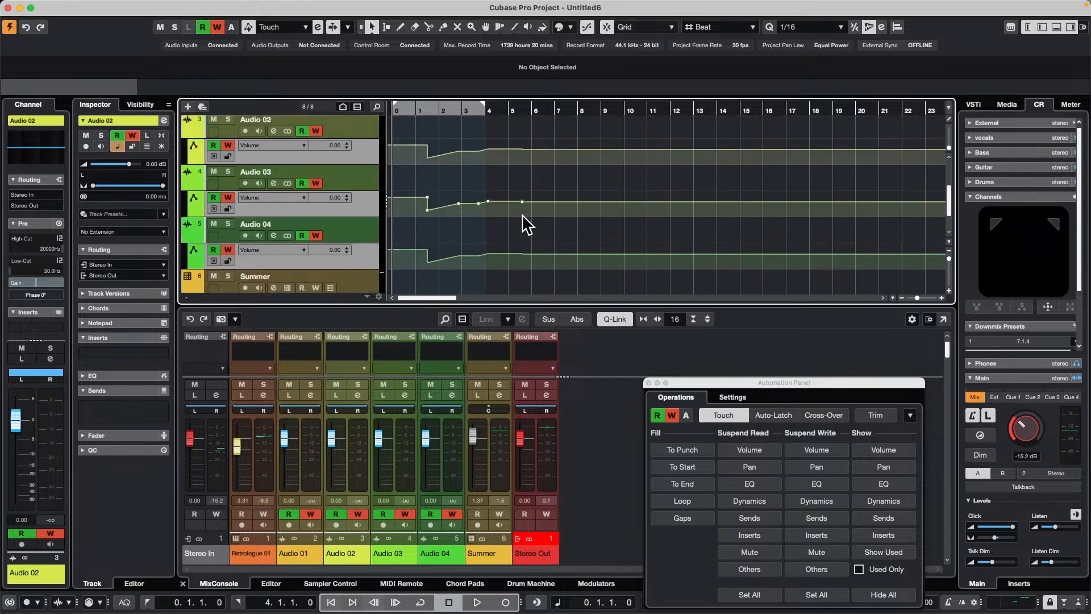
scroll(521, 215, "up", 1)
Add a volume automation point of -26.5 at 10.4.1.0 on Audio 01 and deselect it
left_click(493, 132)
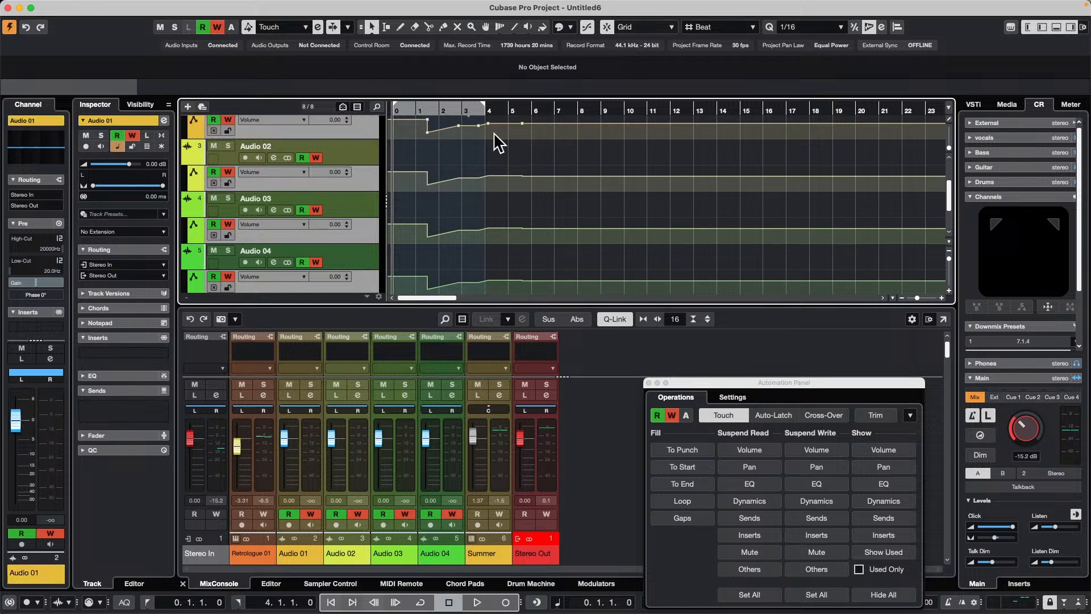
left_click(582, 128)
left_click(641, 134)
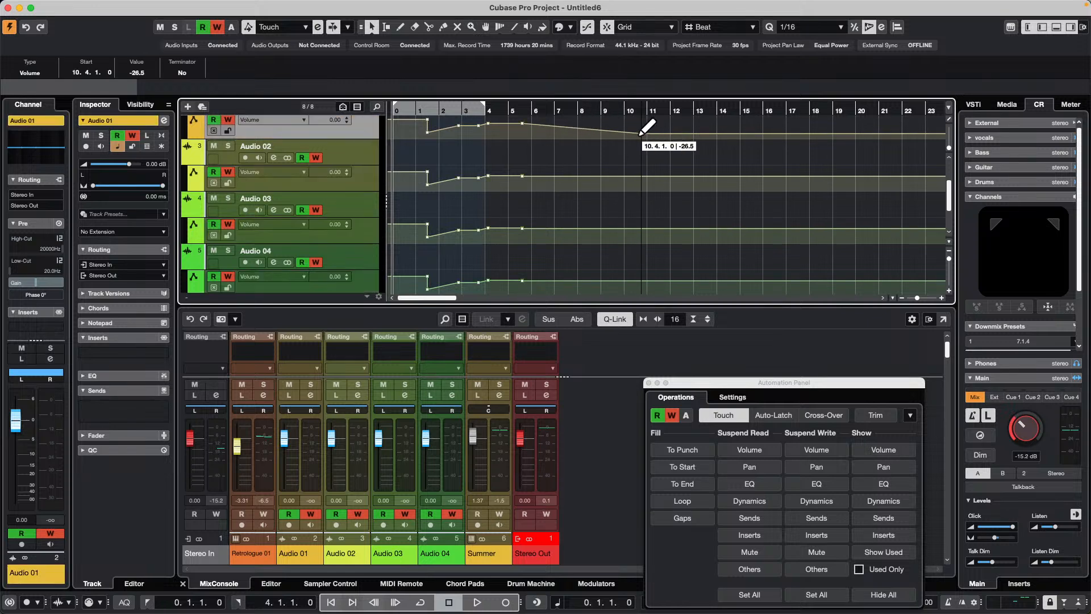
left_click(595, 170)
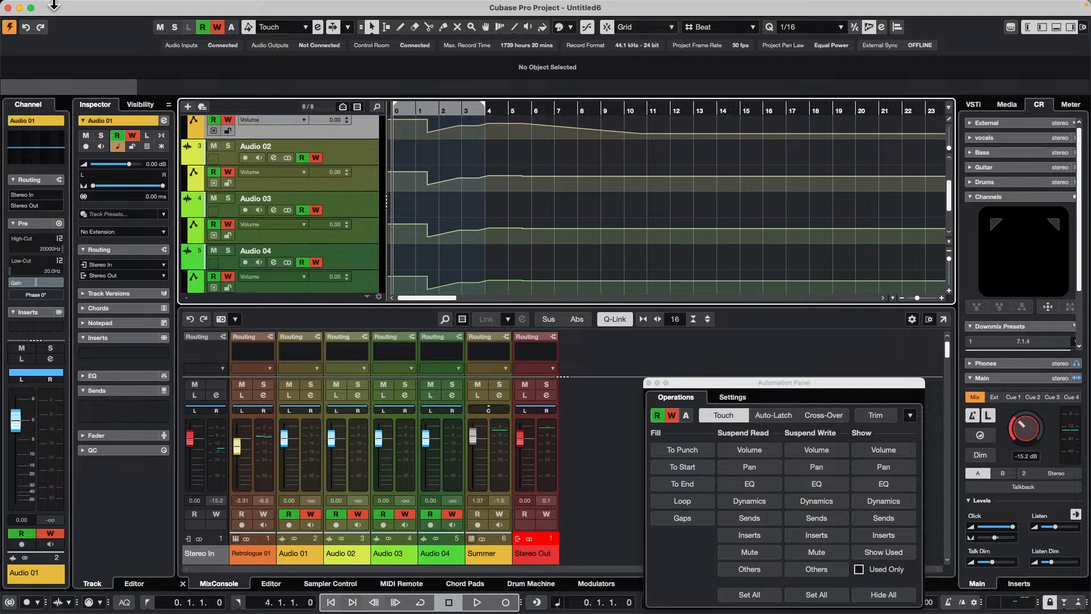
Create a new empty project with the option to prompt for the project location
left_click(75, 8)
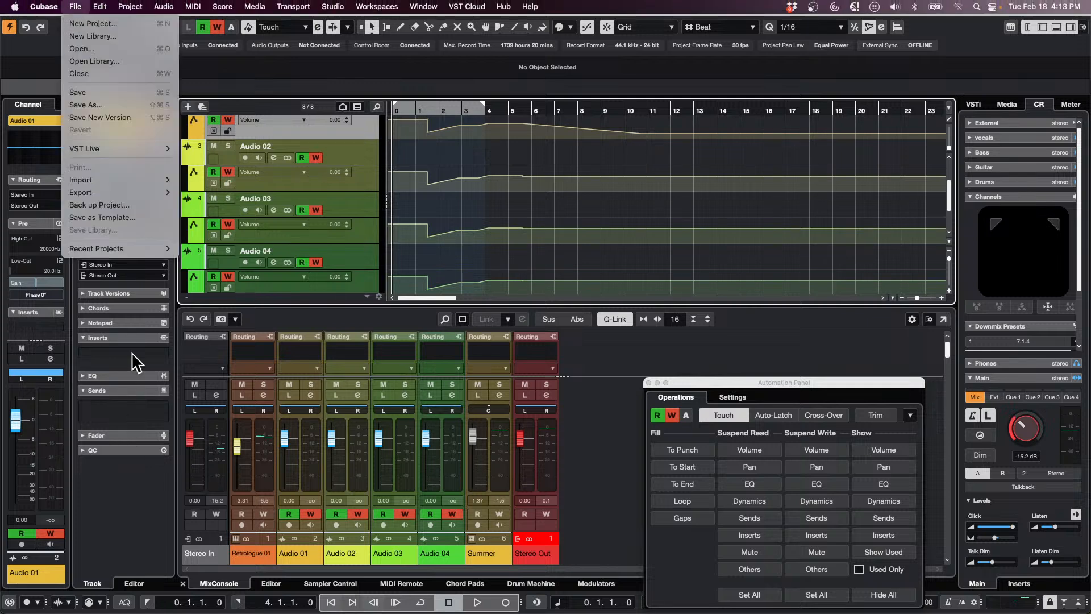
mouse_move(152, 250)
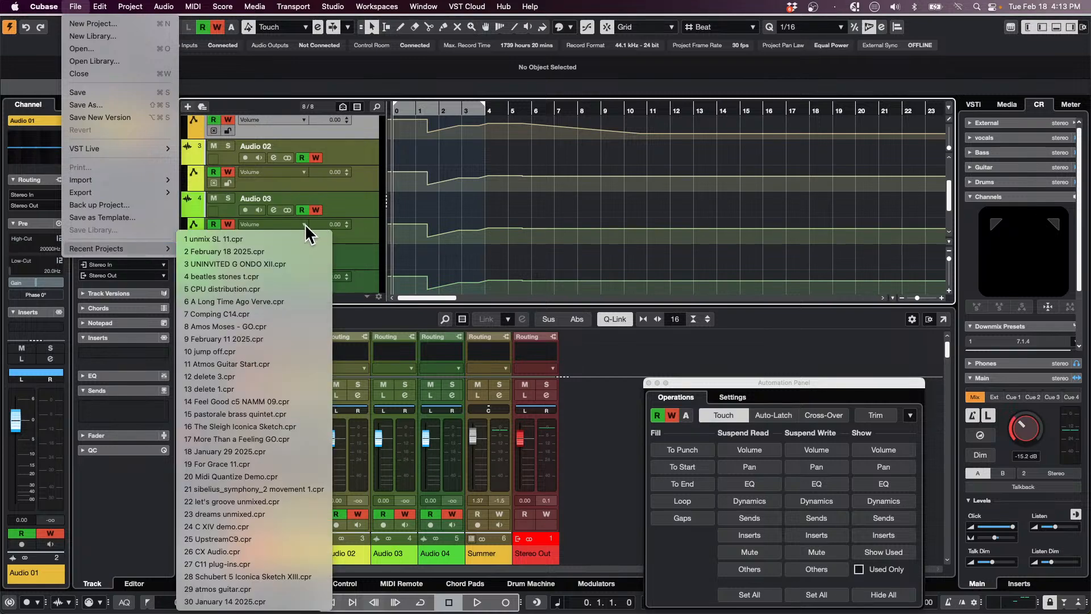
mouse_move(60, 8)
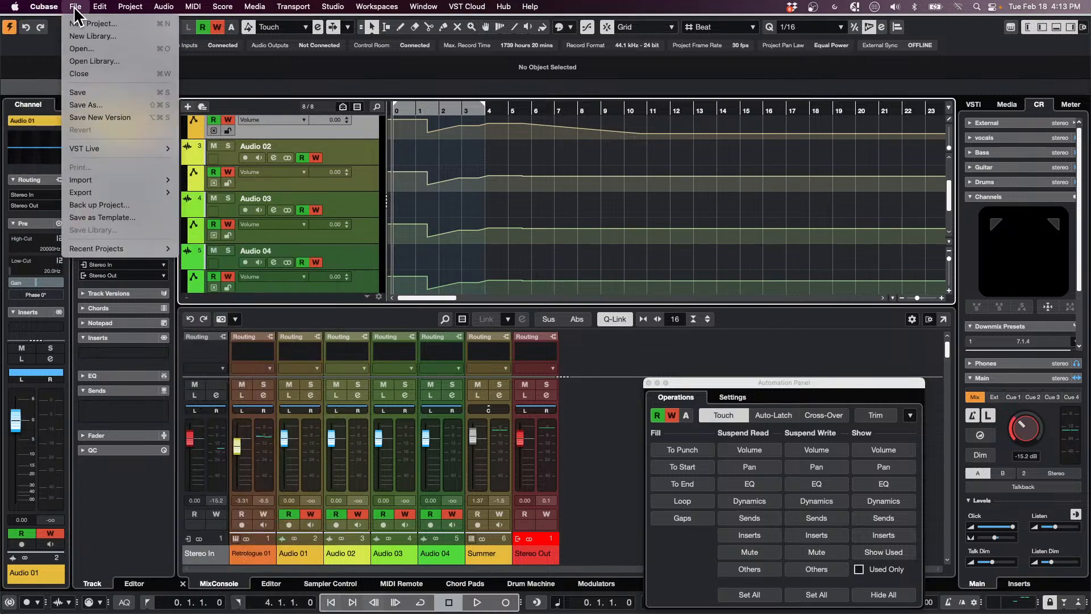
left_click(82, 23)
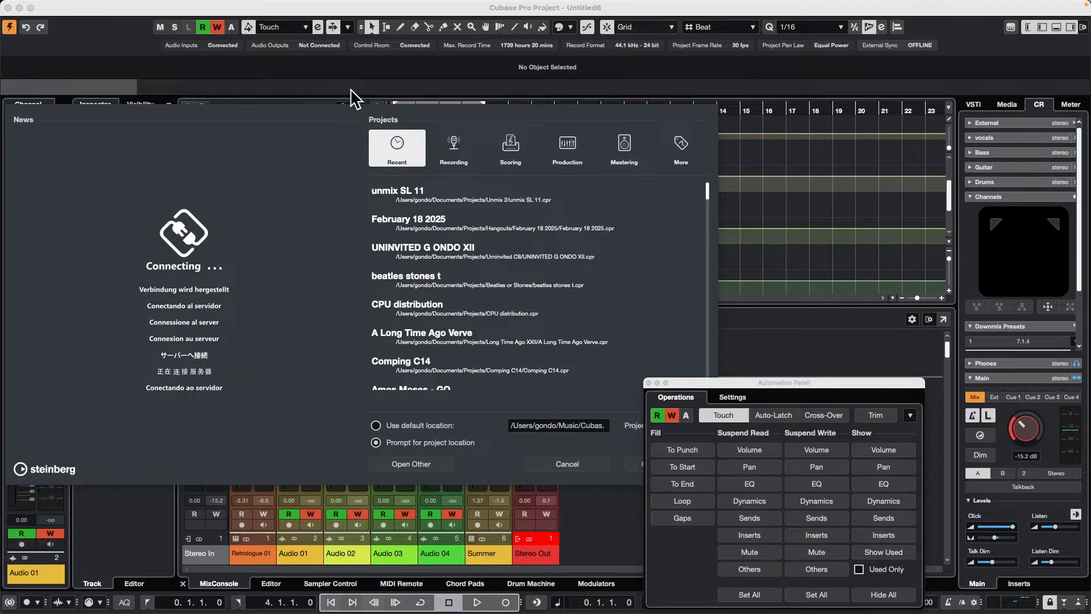
key("Return")
key("Return")
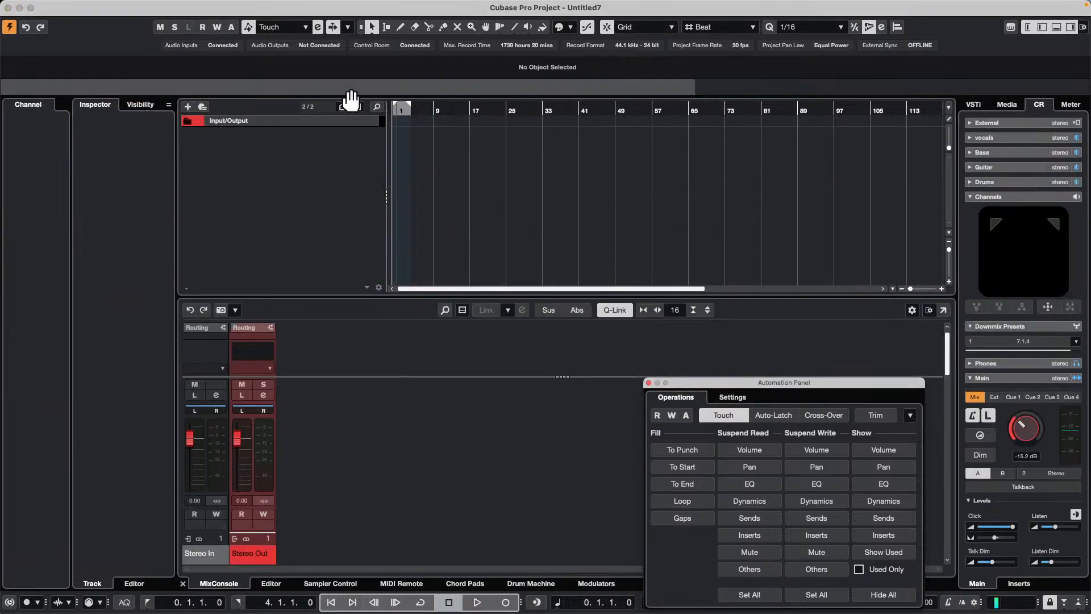
Close the Automation Panel and add one Drum track with Pattern Event as its event type and Stereo Out as output
right_click(332, 136)
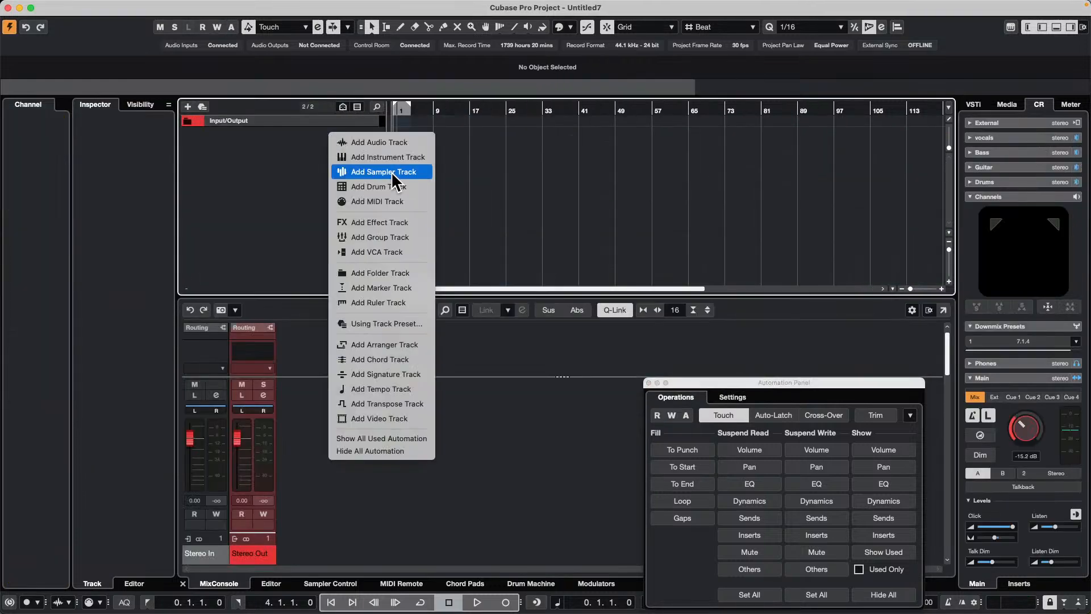
left_click(649, 383)
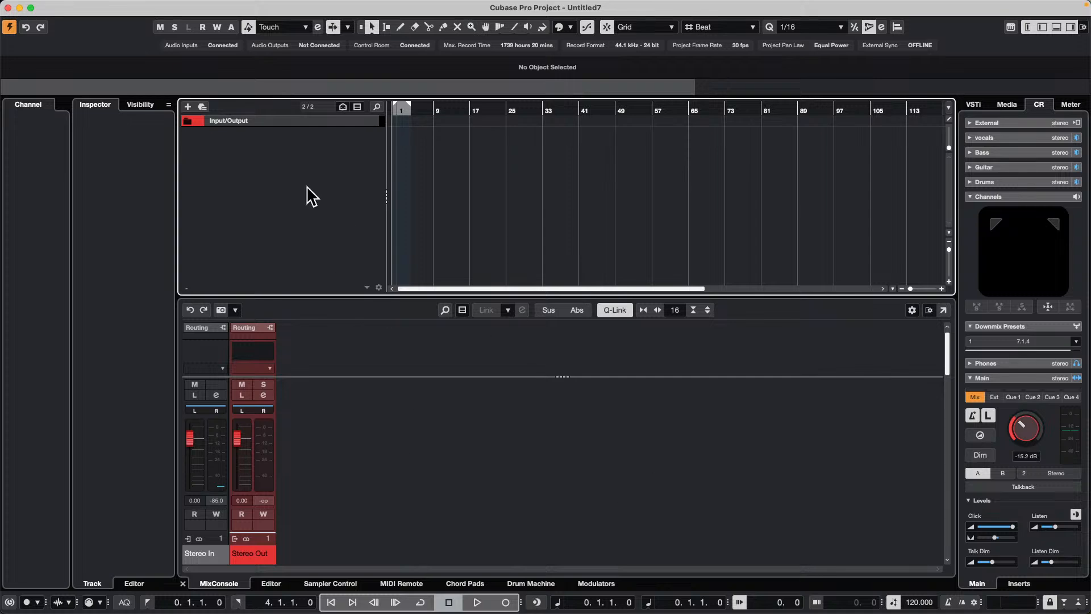
right_click(296, 169)
left_click(364, 221)
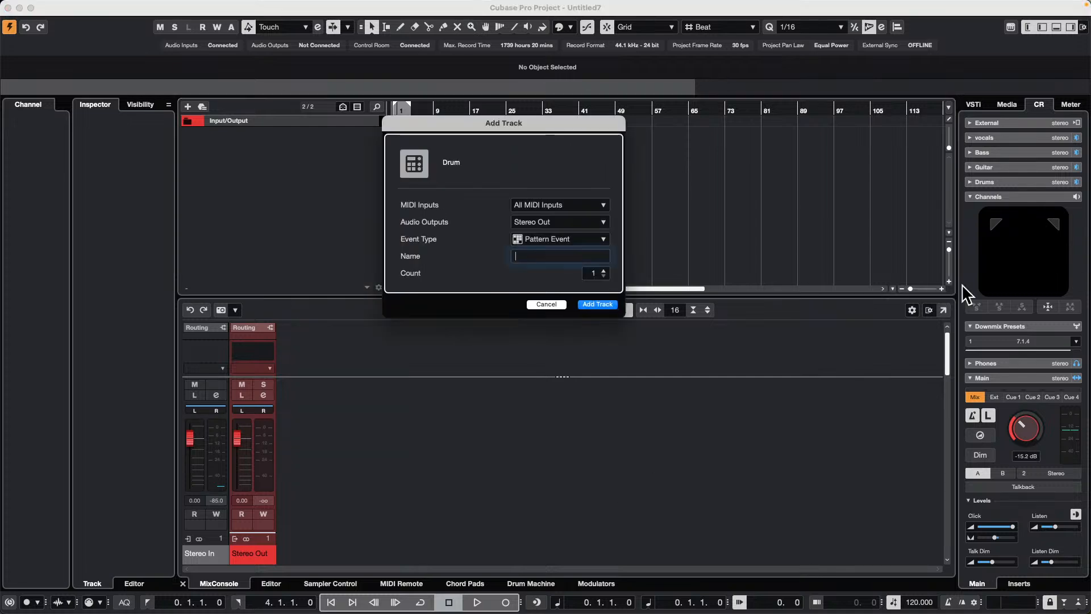
left_click(598, 304)
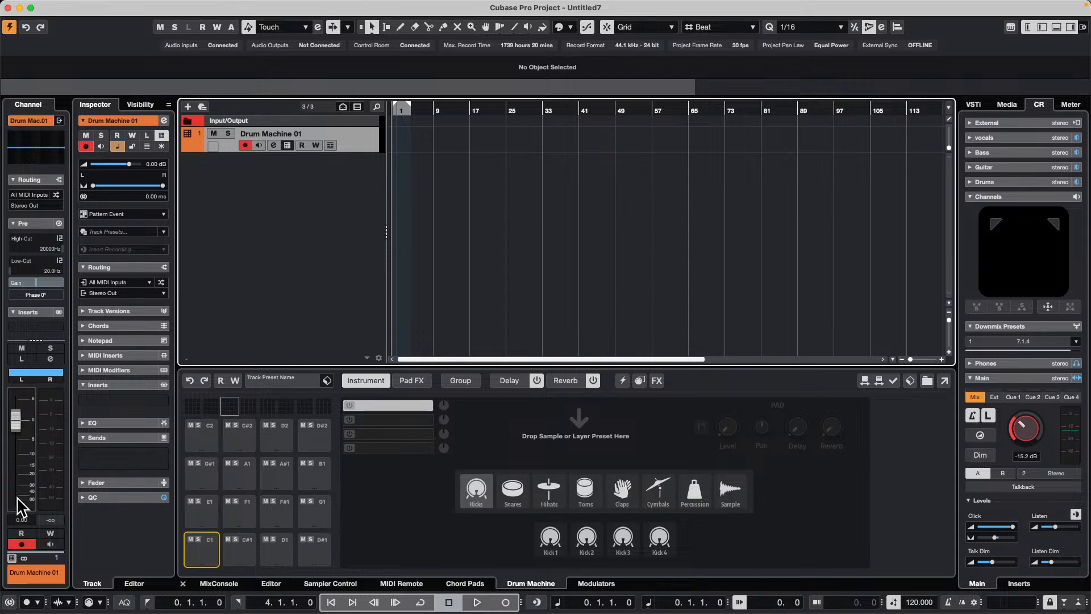
Load Kick 1 onto the C1 pad, audition it, and raise its pitch Decay, Tune and Click, with Click at 100.0
left_click(556, 540)
left_click(203, 544)
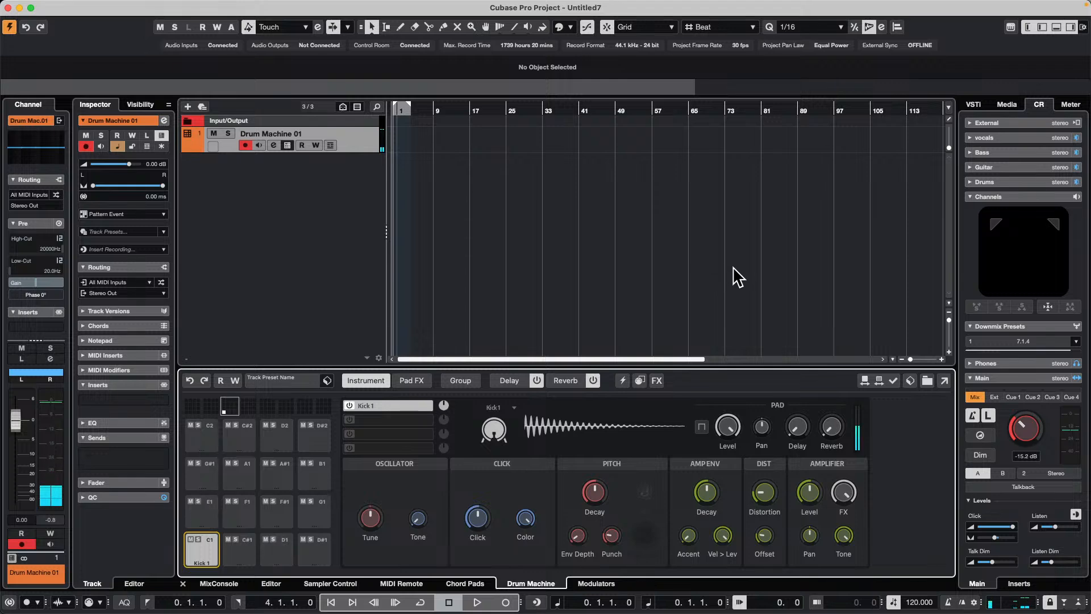
mouse_move(604, 484)
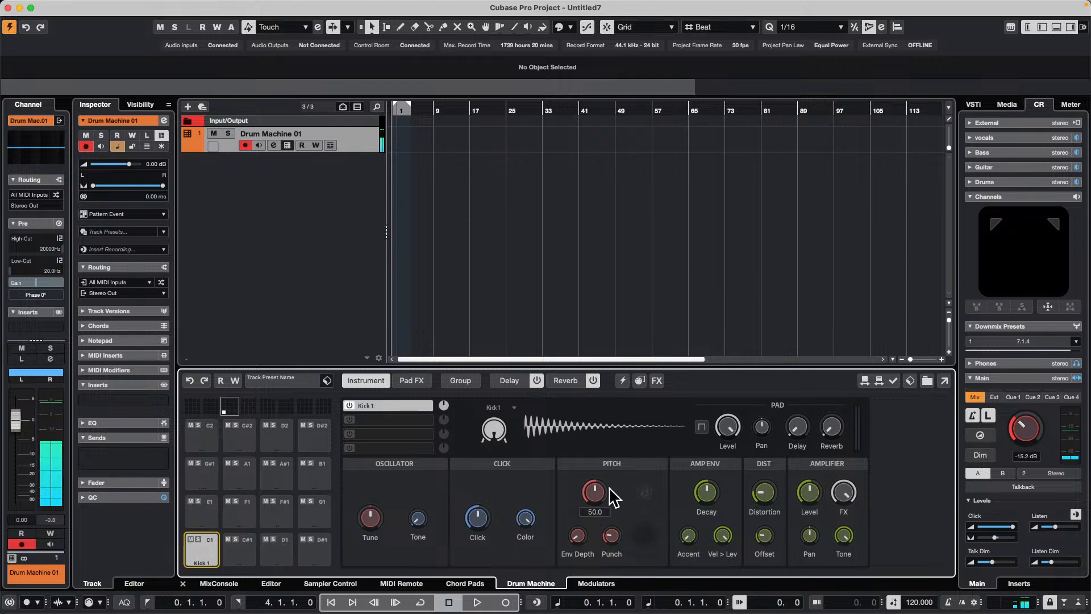
mouse_move(730, 429)
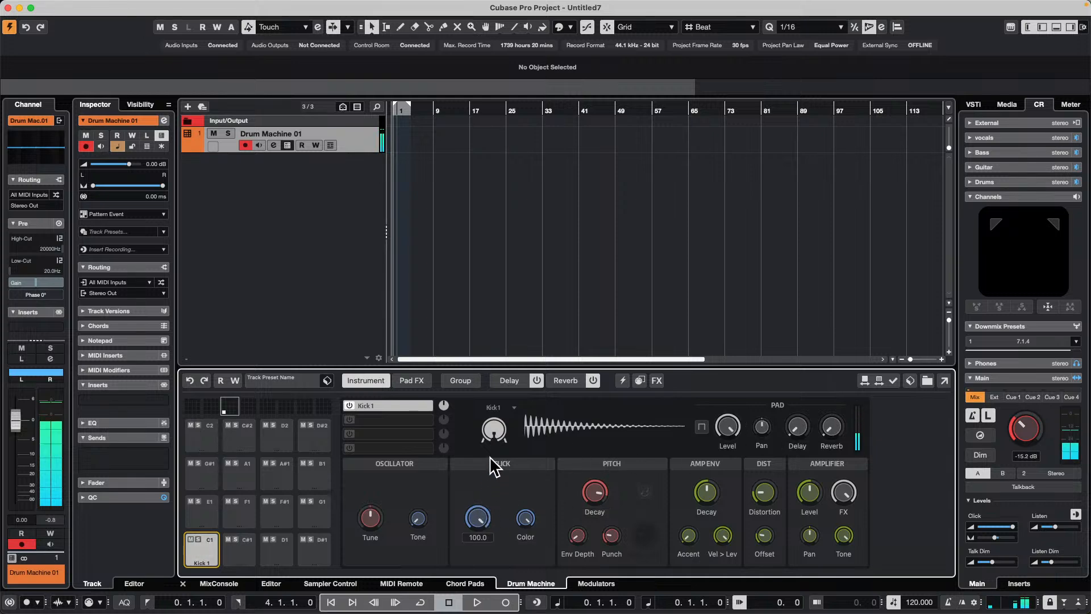
mouse_move(367, 518)
left_mouse_down()
mouse_move(371, 489)
mouse_move(366, 536)
mouse_move(372, 517)
left_mouse_up()
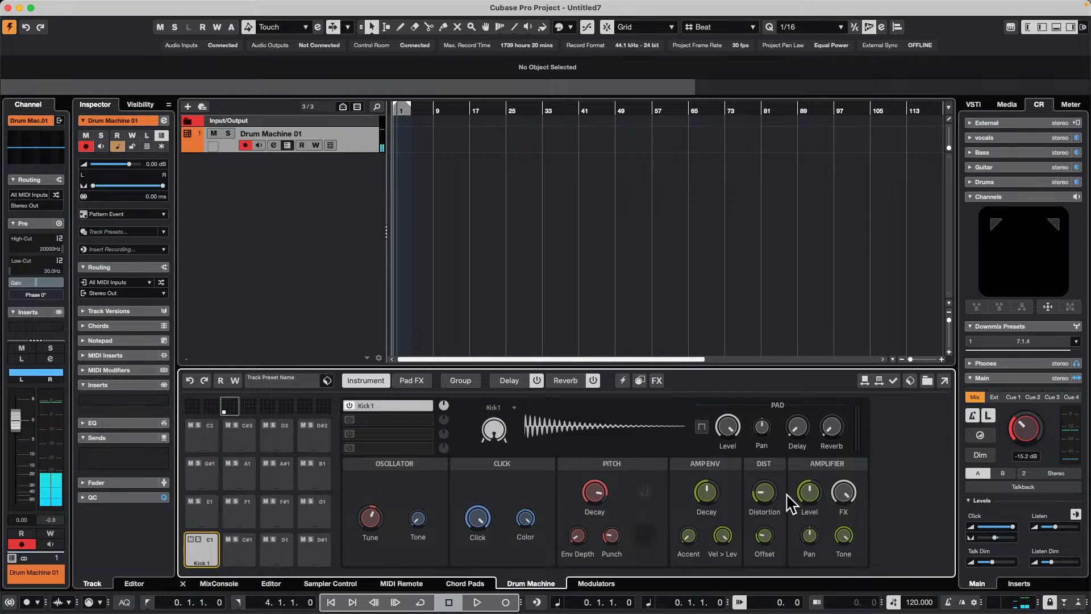
Raise Kick 1's Distortion to about midway, try a long Amp Env Decay, and settle the decay slightly below midway
left_click_drag(769, 492, 763, 448)
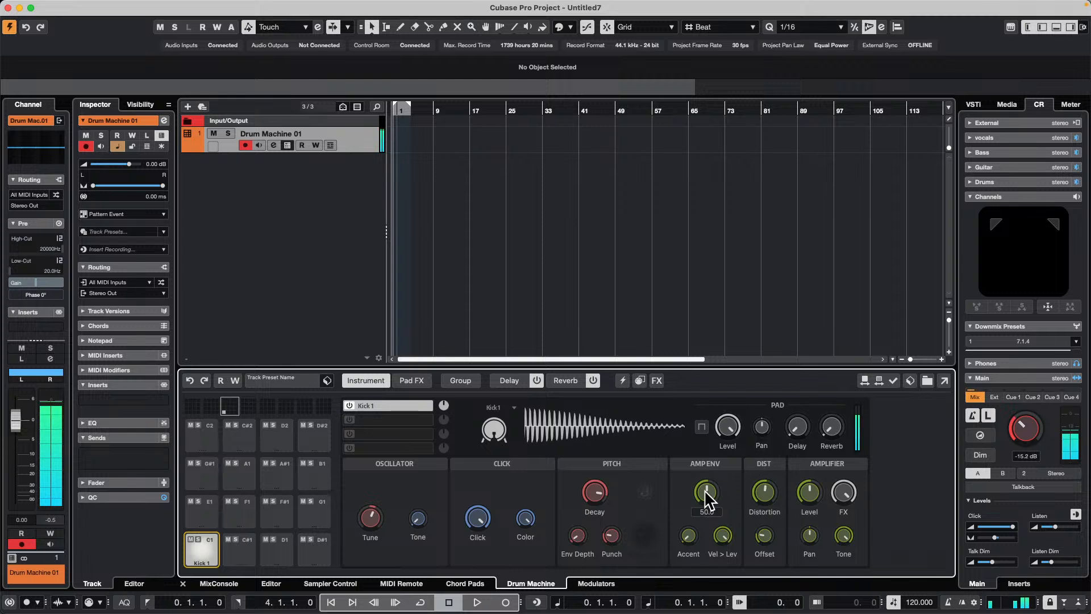
left_click_drag(705, 490, 723, 425)
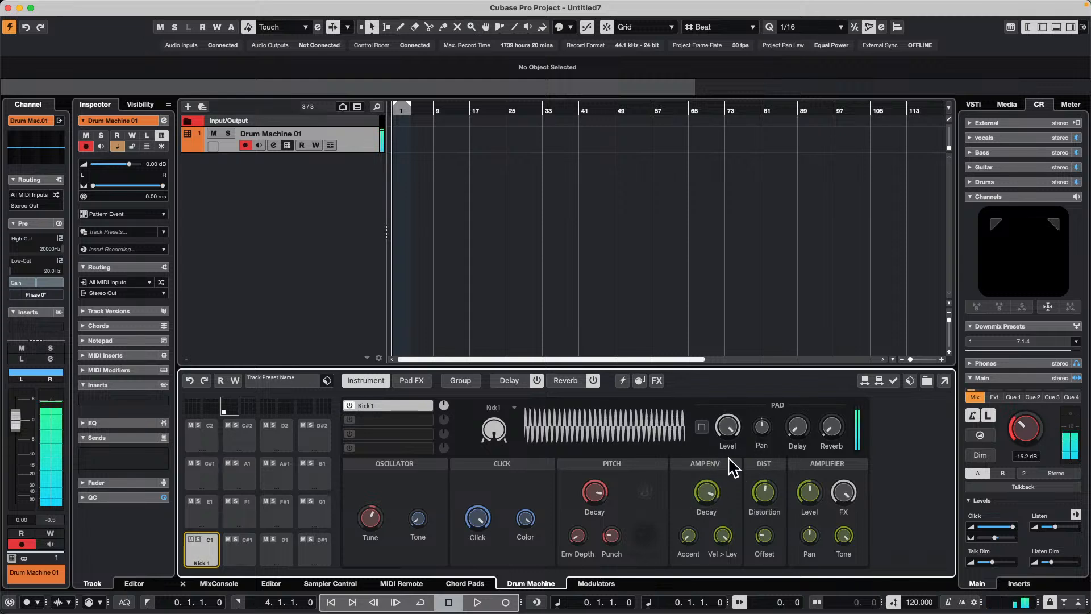
left_click_drag(701, 495, 699, 528)
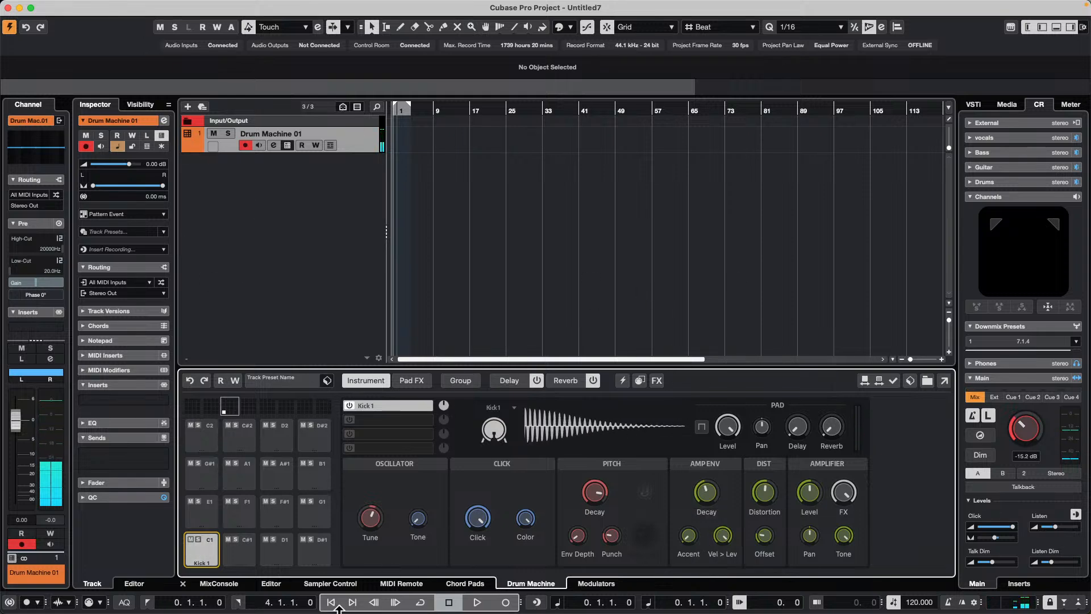
Open the Pattern Editor for the Drum Machine 01 track
left_click(271, 583)
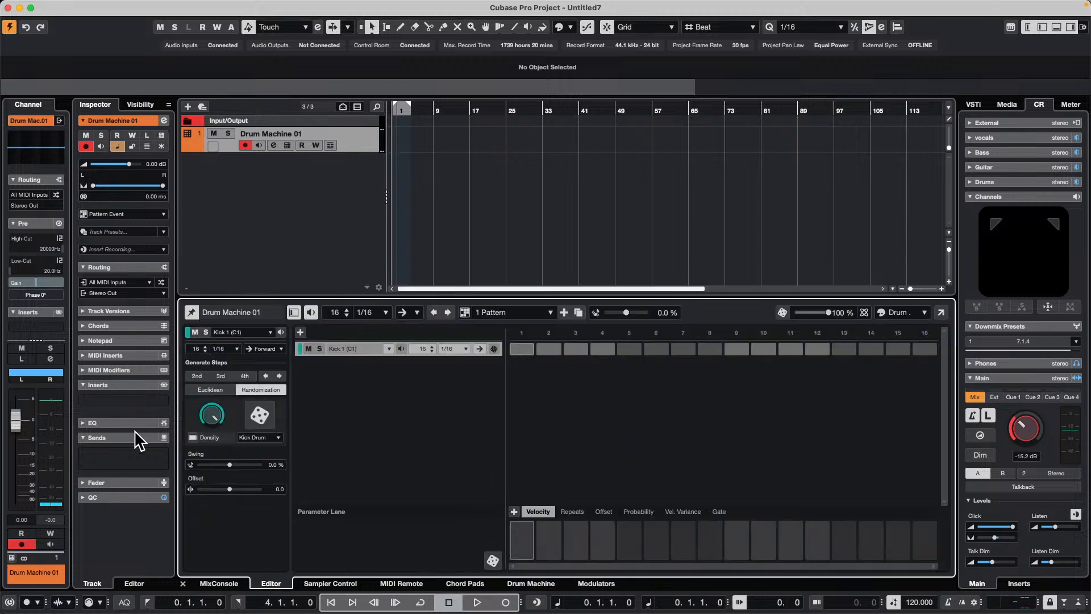
Generate a Euclidean pattern with 4 pulses across the 16 steps of the Kick 1 lane
left_click(214, 391)
left_click_drag(207, 415, 210, 345)
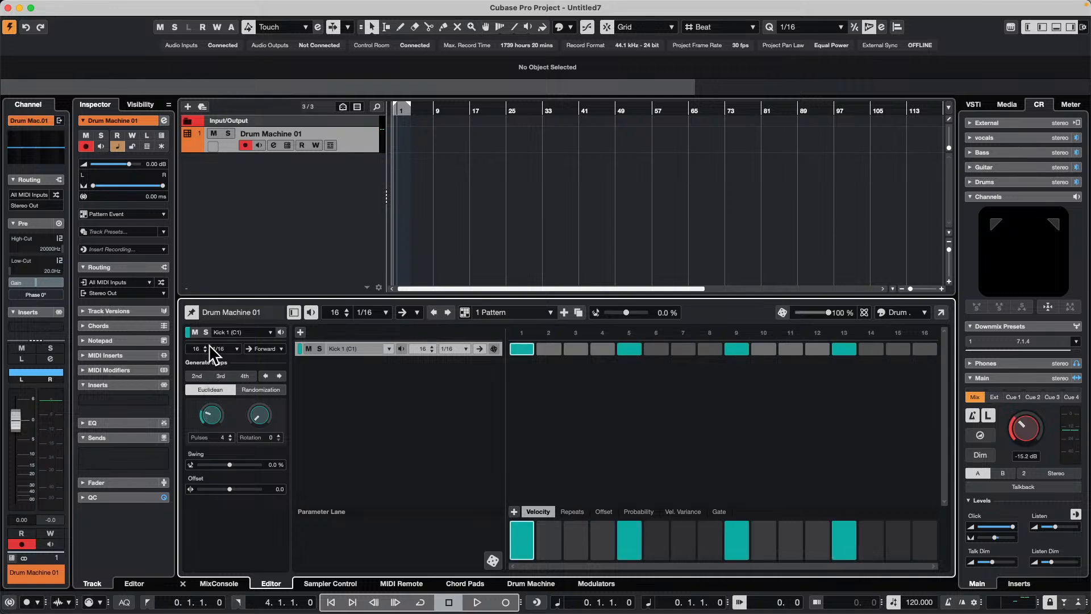
Set the project tempo to 112 BPM while playing back the kick pattern, and stop playback
key("space")
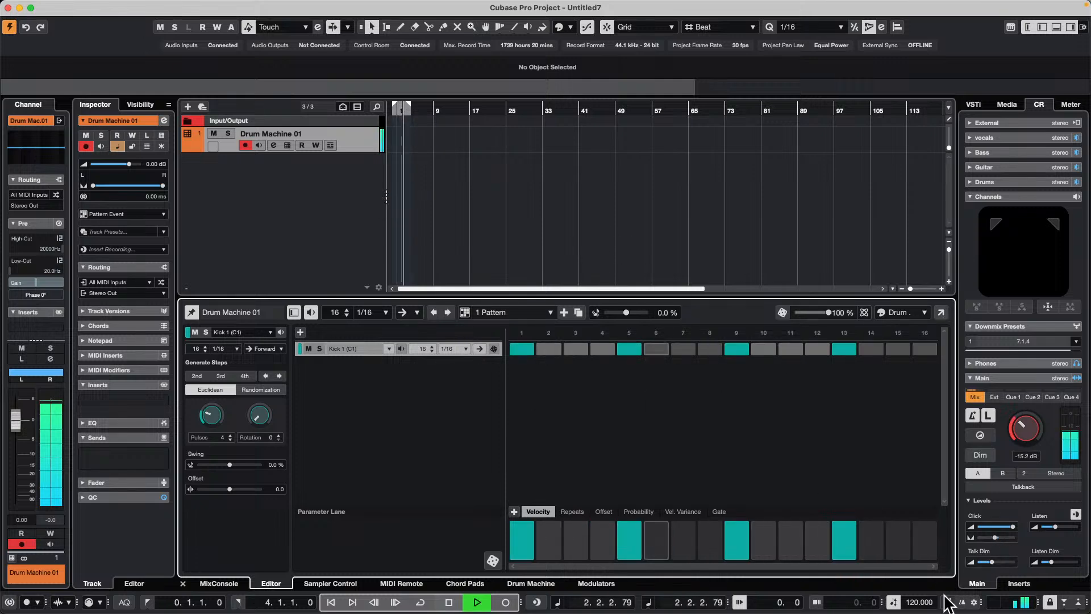
left_click_drag(921, 601, 924, 611)
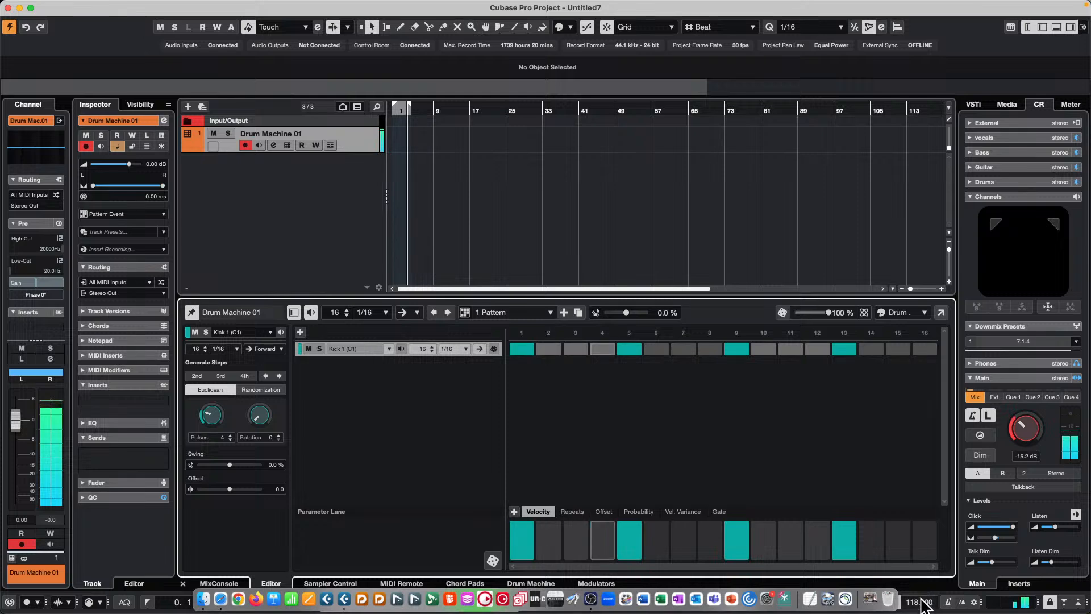
scroll(922, 603, "down", 3)
scroll(922, 602, "down", 3)
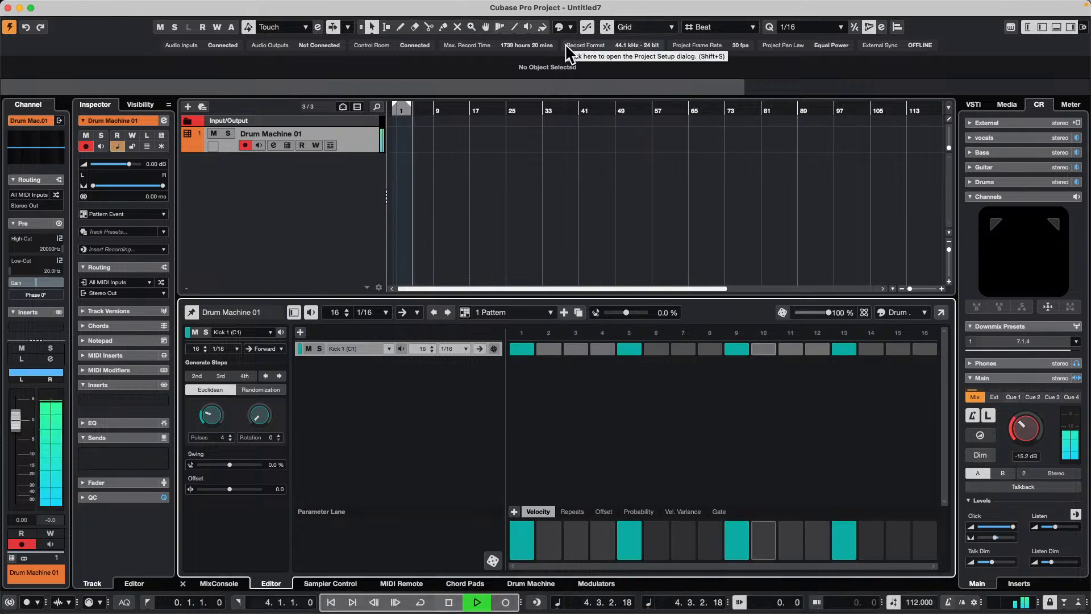
key("space")
Add a Retrologue instrument track with its event type set to MIDI Part
right_click(245, 196)
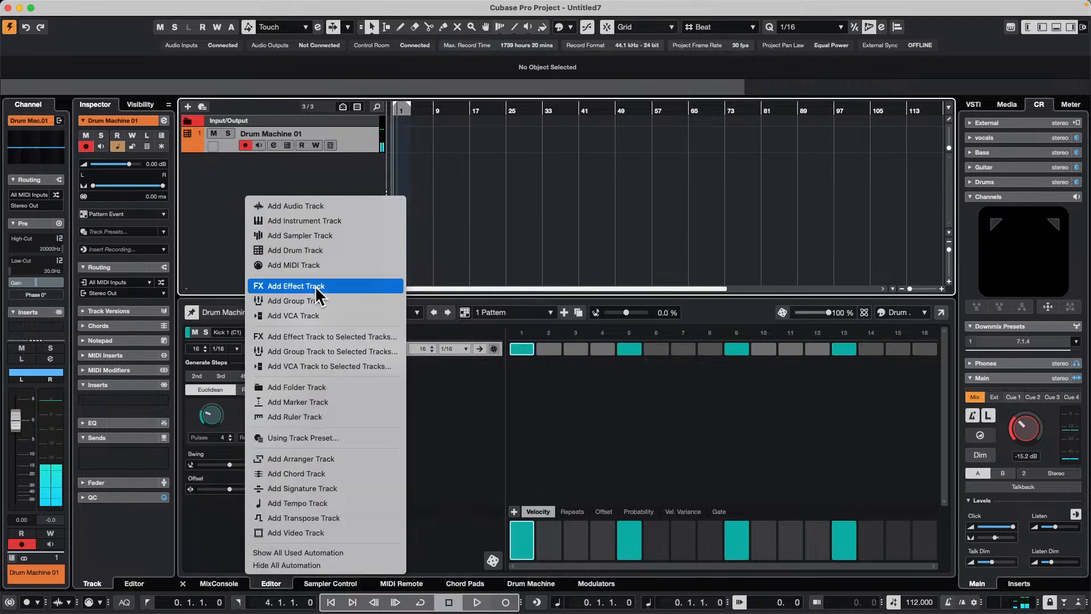
left_click(350, 221)
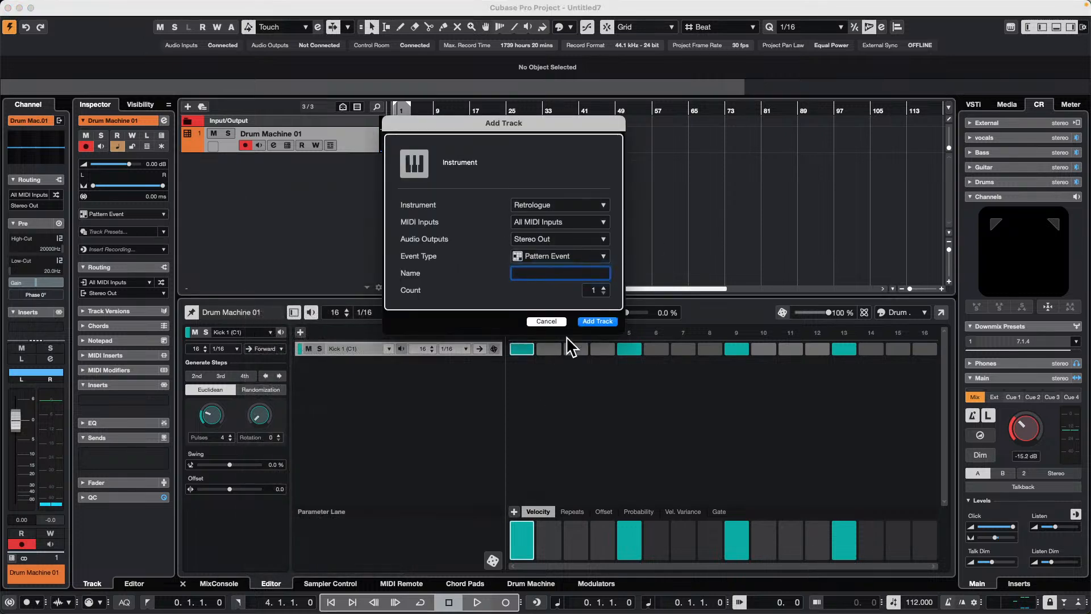
left_click(559, 256)
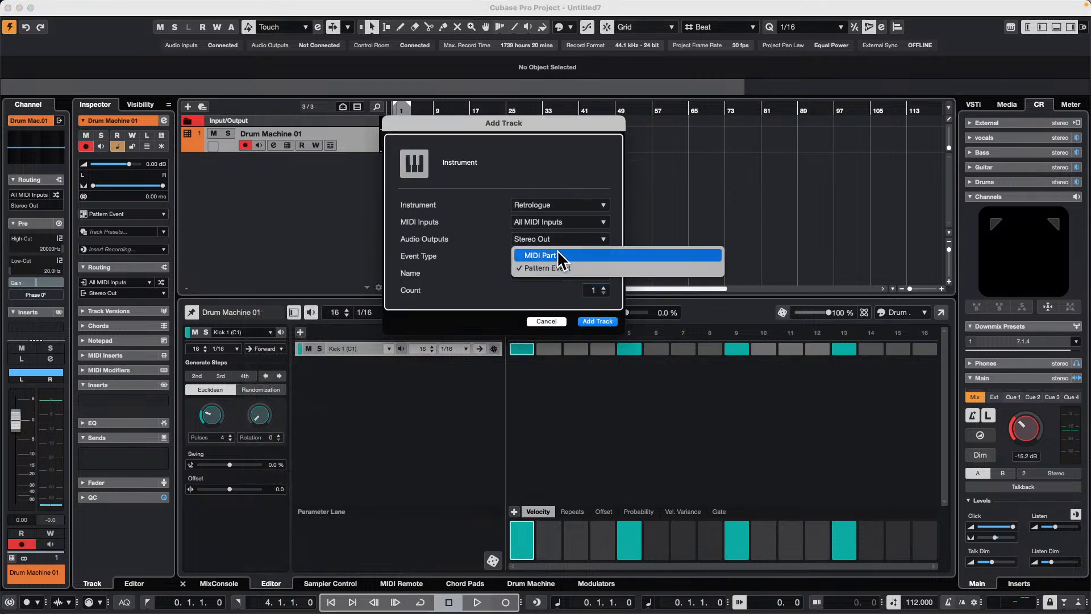
left_click(556, 257)
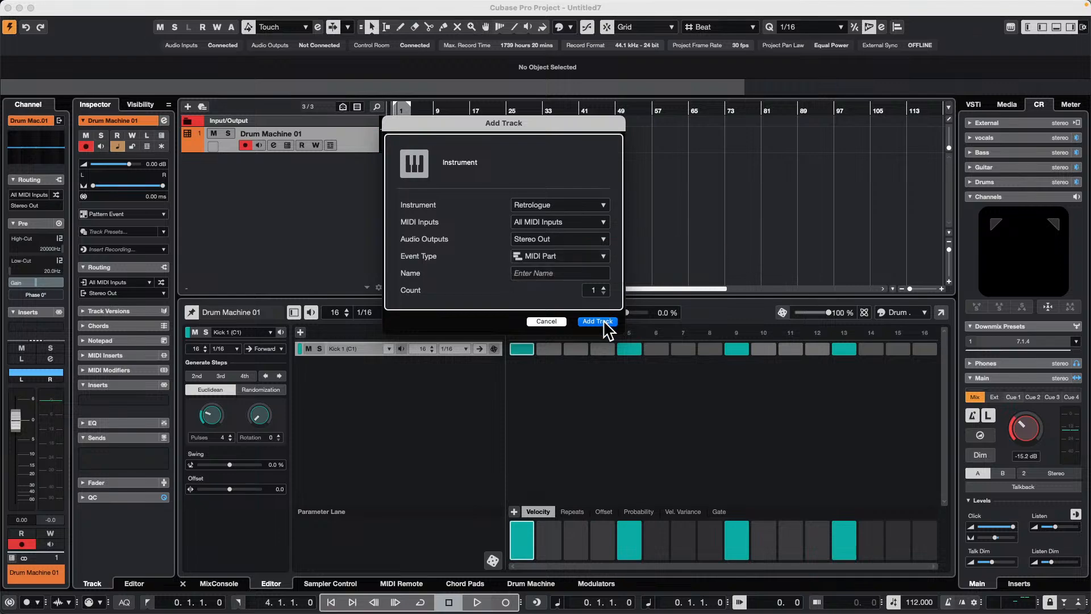
left_click(598, 321)
Load the Absolutely 80s preset from the Retrologue 2 factory library's Bass category and close the preset browser
left_click_drag(1039, 325, 261, 90)
left_click(349, 135)
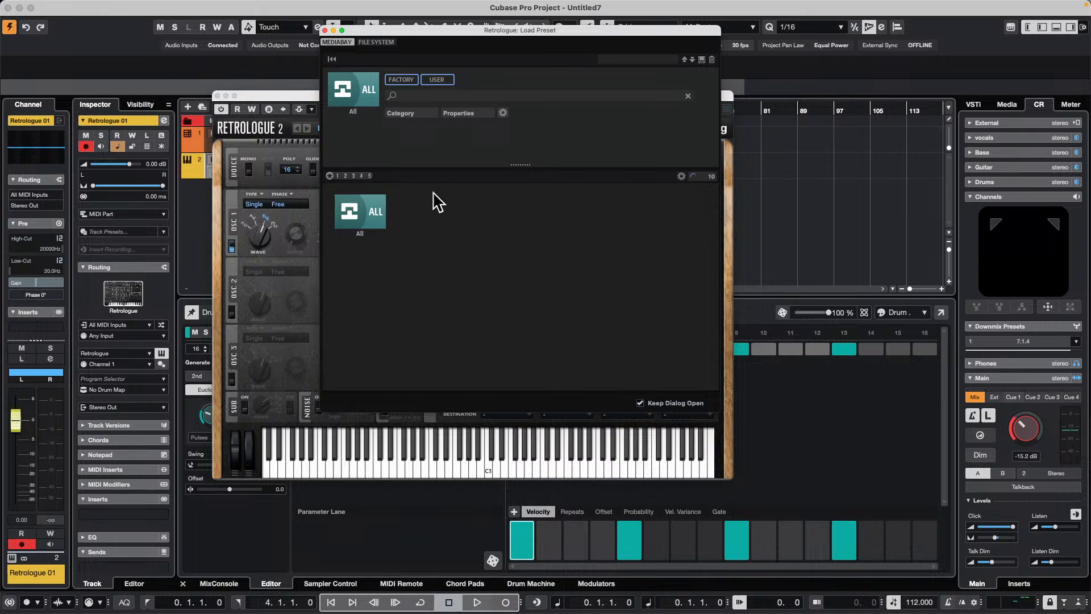
left_click(557, 202)
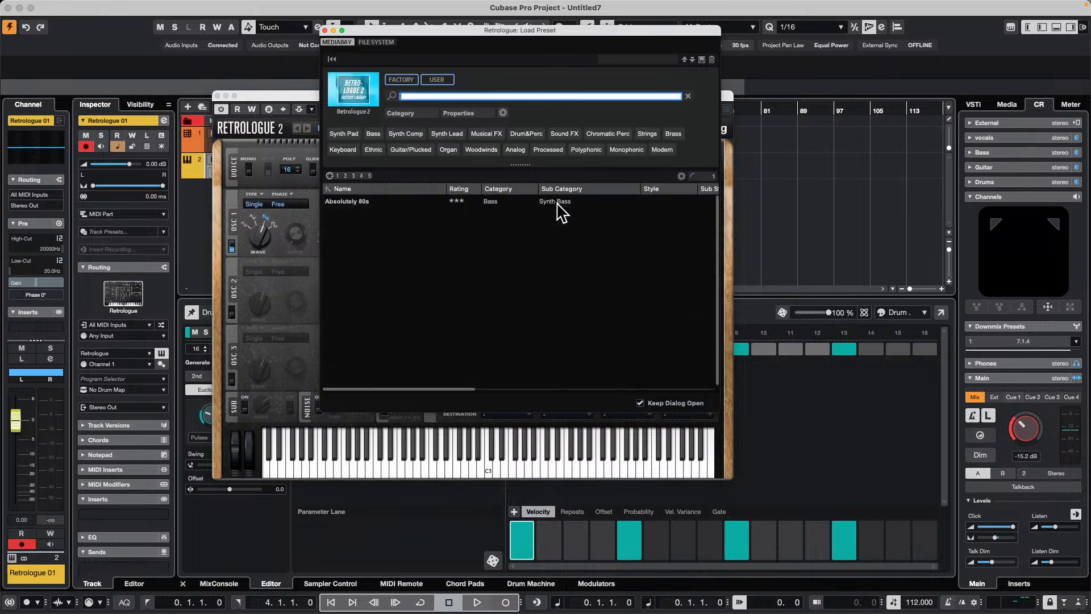
left_click(377, 133)
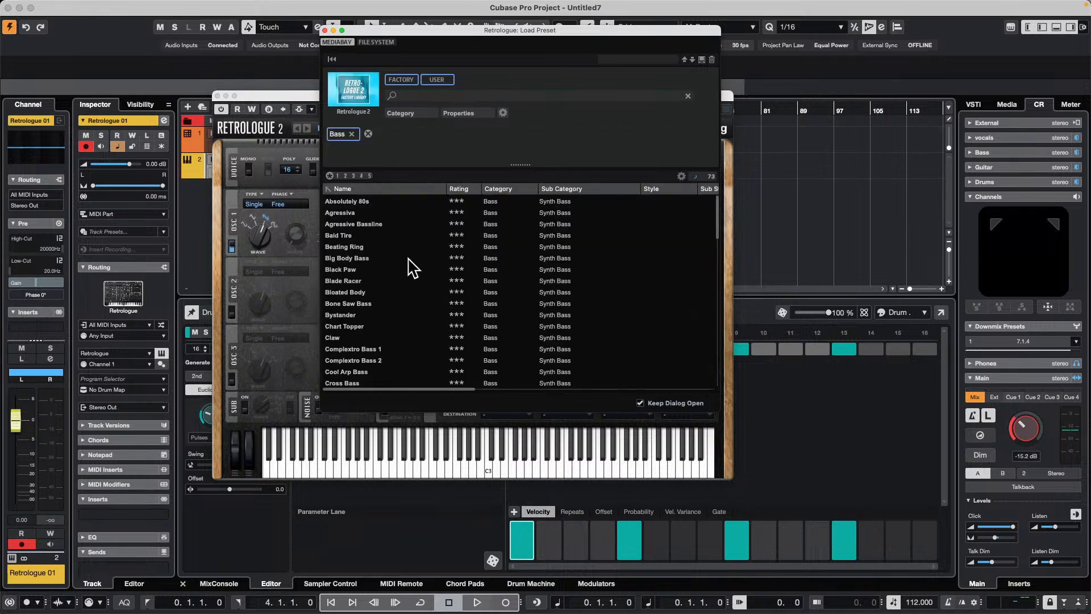
left_click(369, 201)
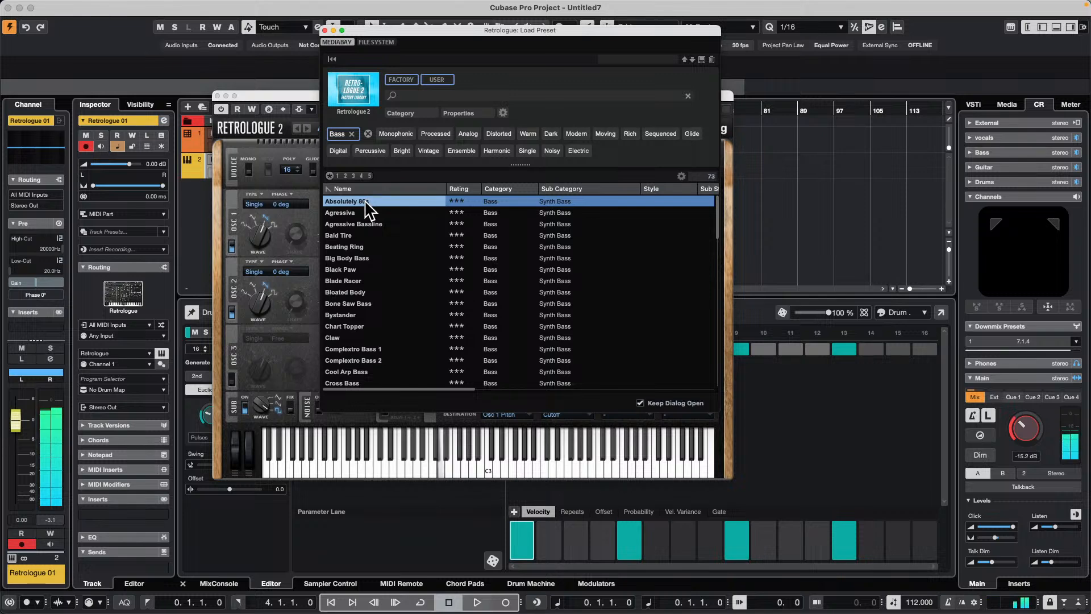
left_click(325, 31)
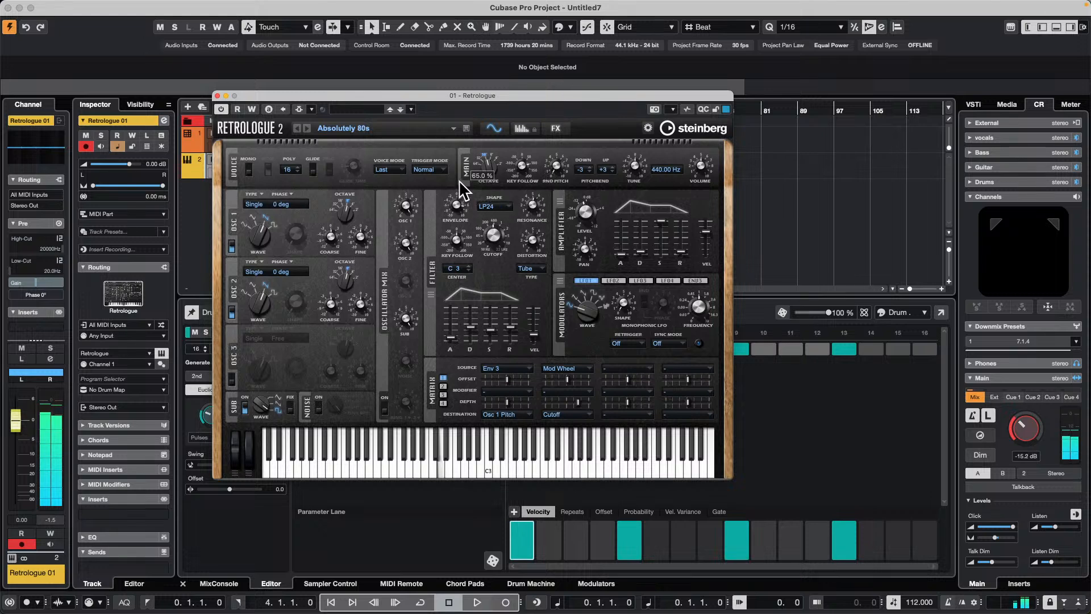
Audition the Retrologue bass presets from Agressiva through Beating Ring, starting playback of the kick pattern
left_click(305, 127)
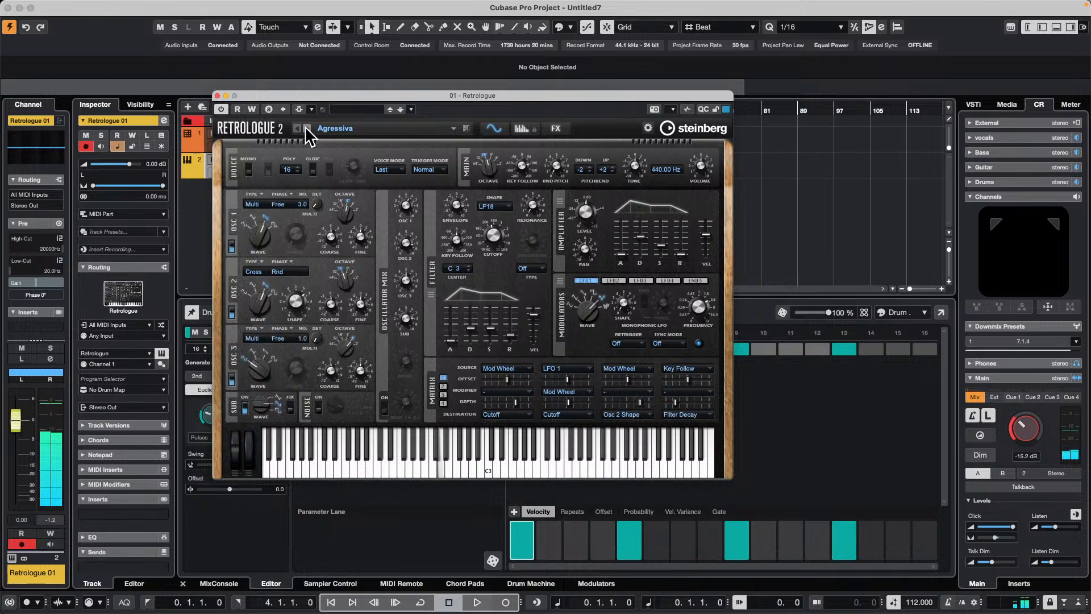
left_click(305, 127)
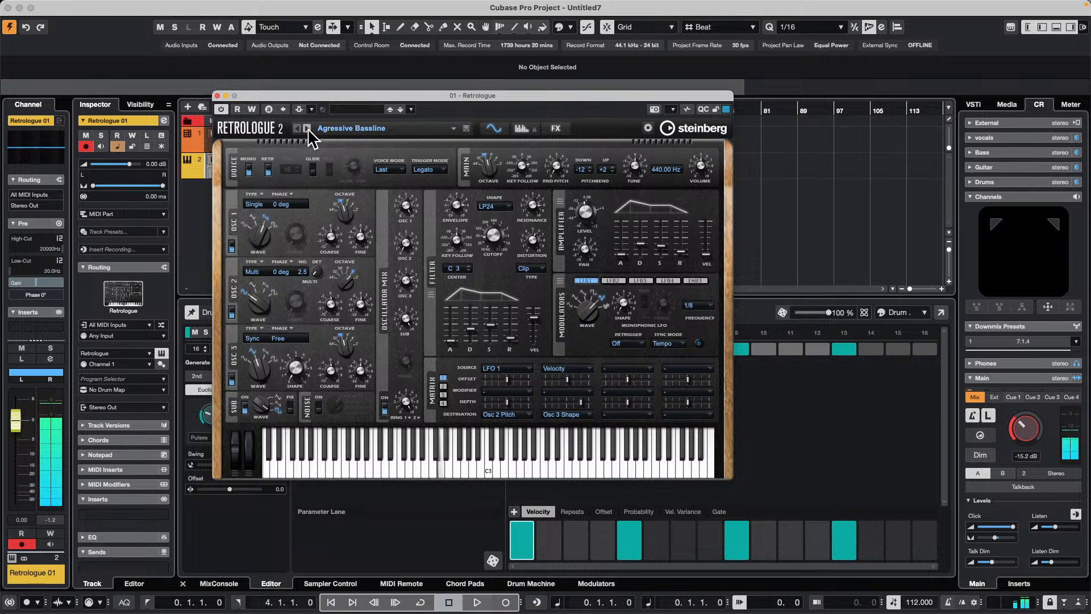
left_click(307, 128)
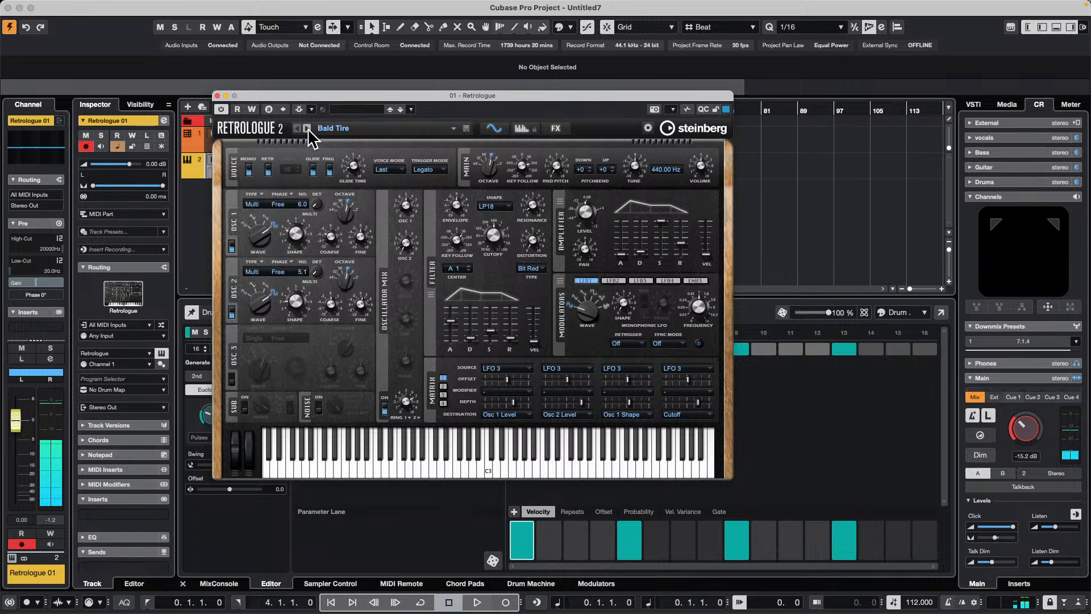
key("space")
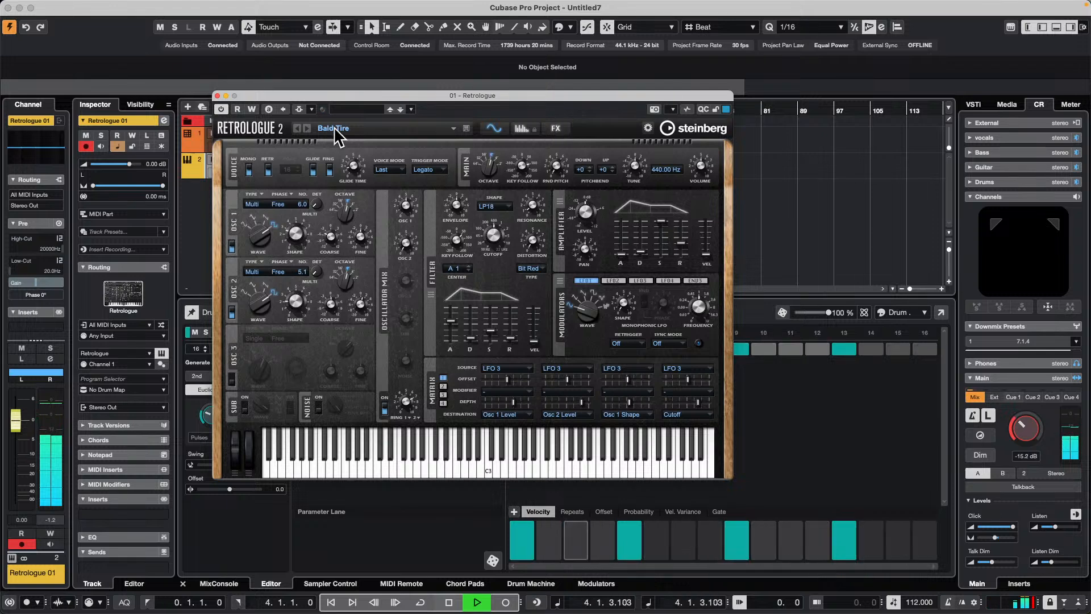
left_click(305, 128)
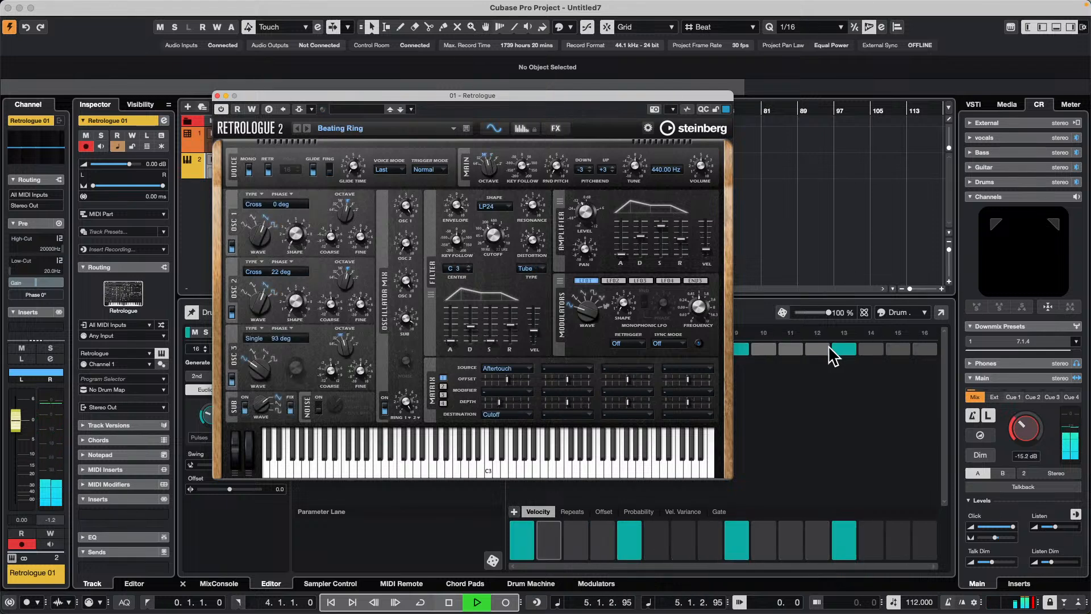
Add kick hits on steps 10 and 11 of the Kick 1 lane, moving the Retrologue window out of the way
left_click_drag(595, 100, 347, 116)
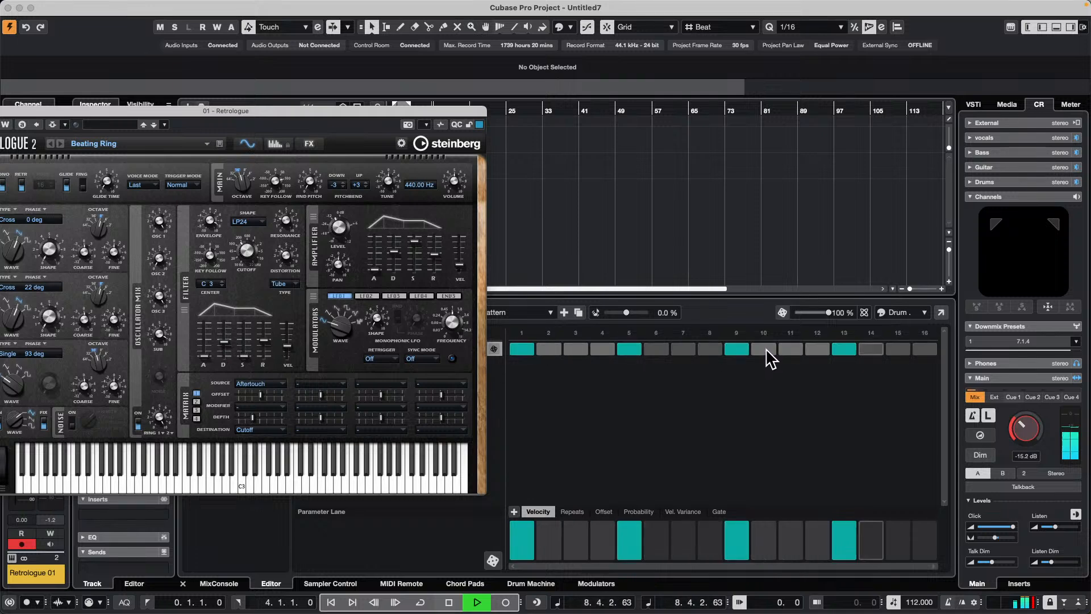
left_click(764, 349)
left_click(790, 349)
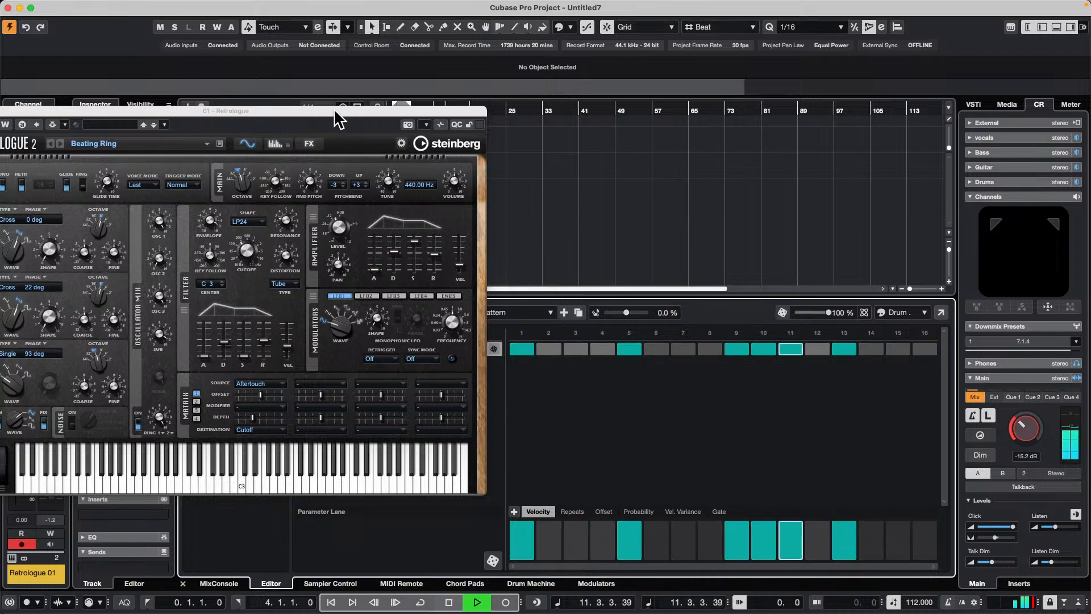
left_click_drag(337, 112, 715, 122)
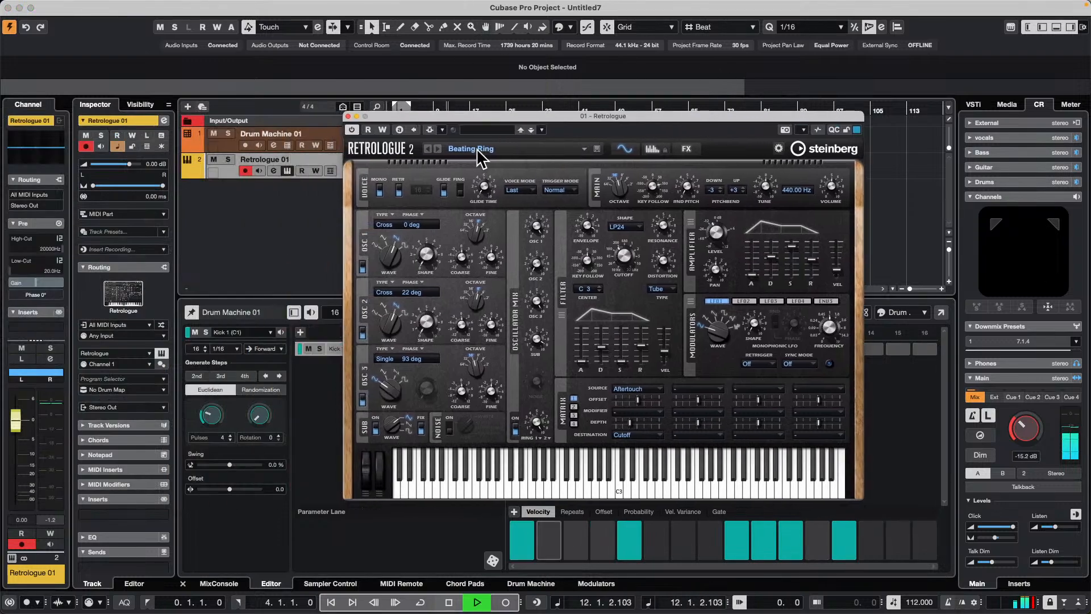
Audition the Retrologue presets from Big Body Bass through Bloated Body and lower the Drum Machine 01 fader to -7.81 dB in the MixConsole
left_click(438, 148)
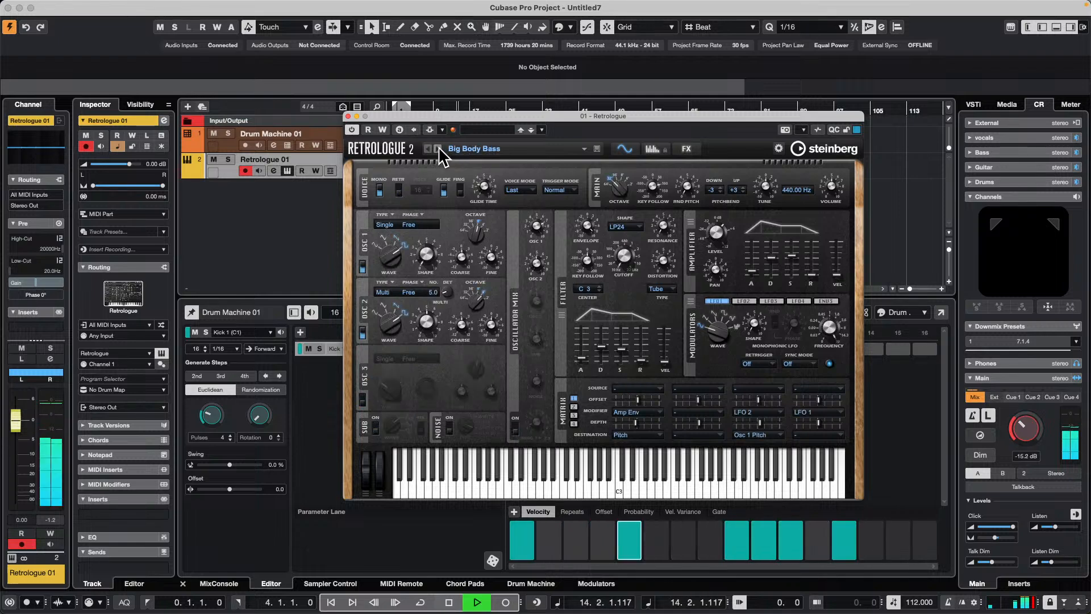
left_click(438, 148)
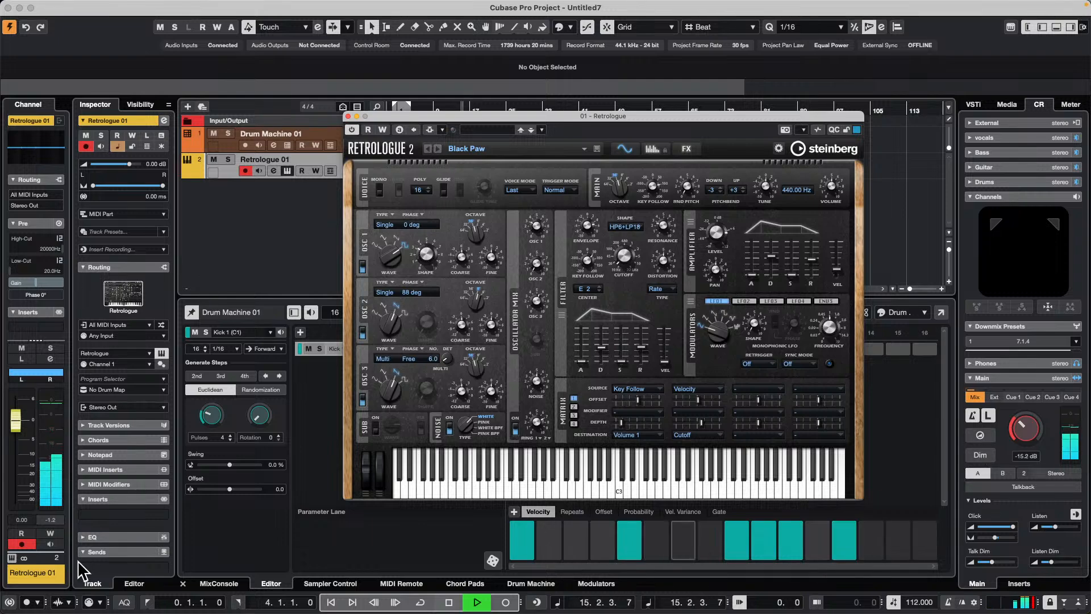
left_click(219, 584)
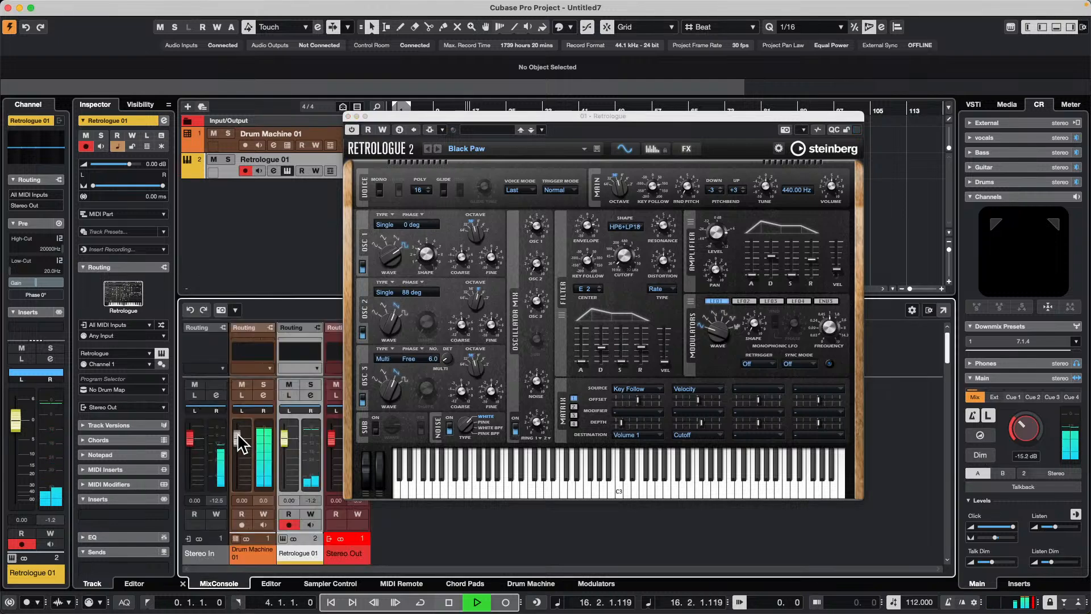
left_click_drag(240, 456, 240, 457)
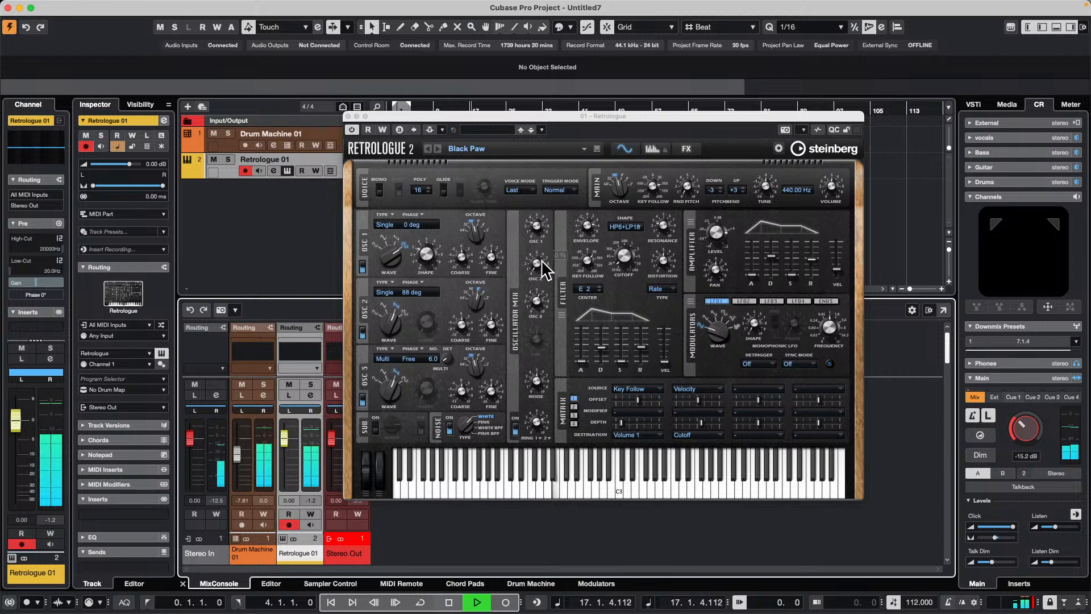
left_click(439, 149)
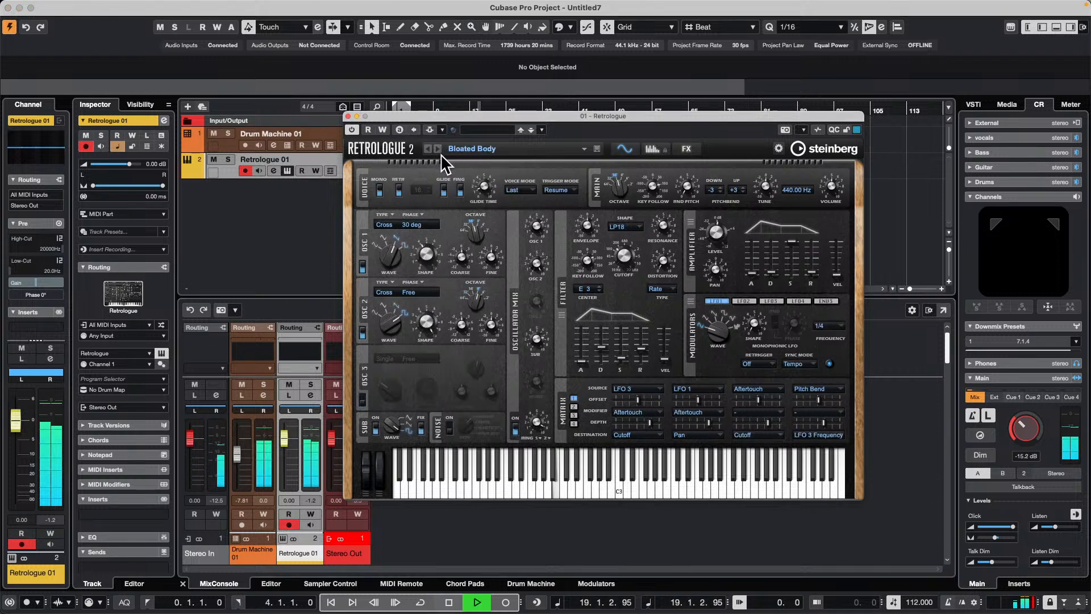
Filter the Retrologue Library presets by the Bass category and load Candy Bar
left_click(493, 133)
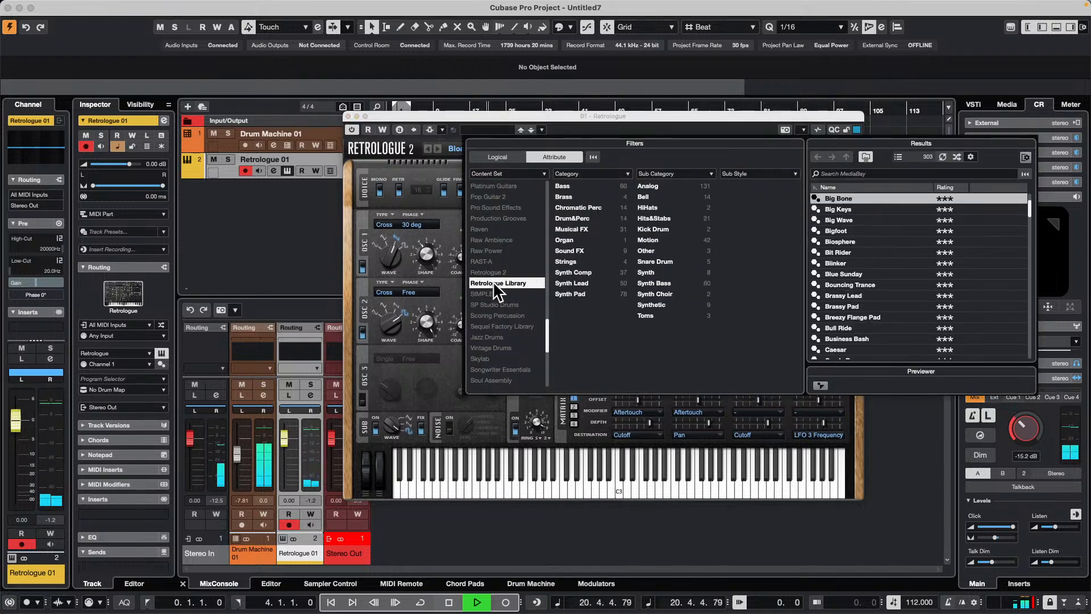
left_click(566, 187)
left_click(706, 196)
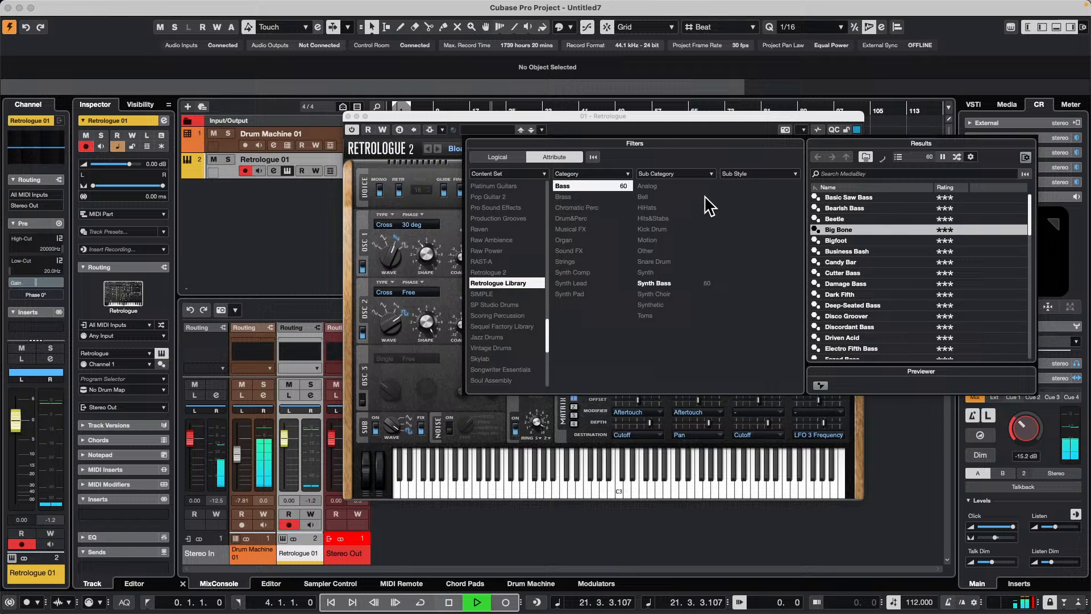
double_click(853, 263)
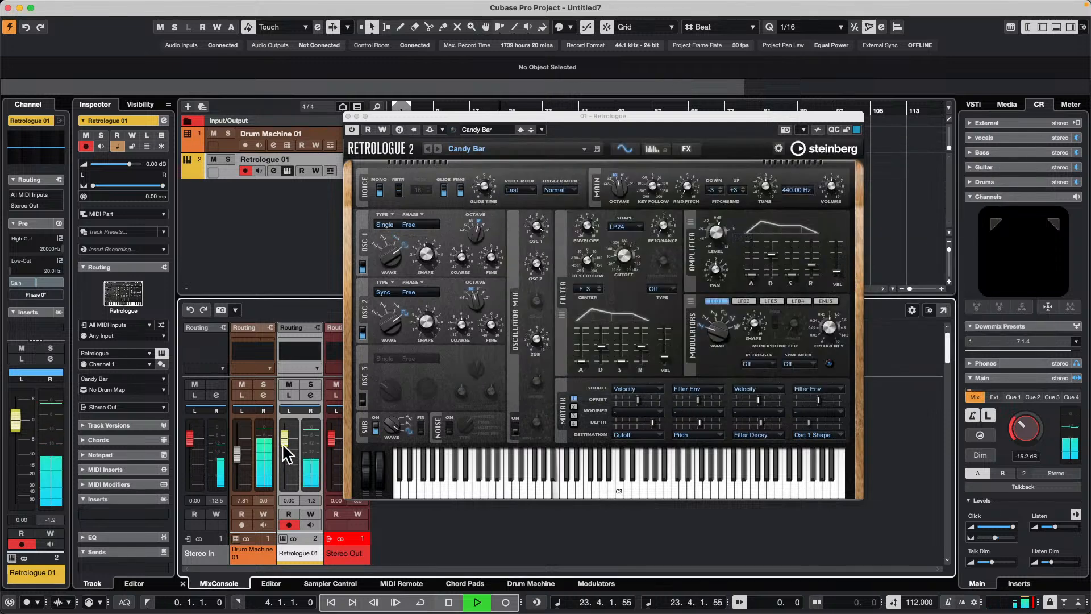
Raise the Retrologue 01 fader to 6.02 dB and lower the Drum Machine 01 fader to -13.1 dB
left_click_drag(283, 446, 284, 423)
left_click_drag(243, 456, 243, 463)
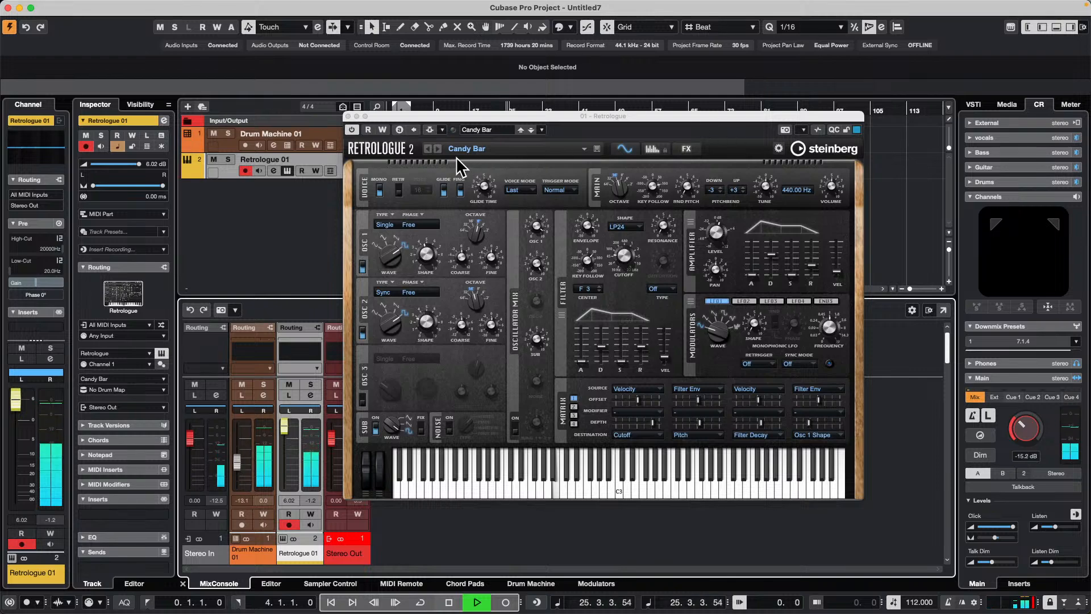
Audition the Dark Fifth bass preset and load Disco Groover from the Retrologue Library
left_click(484, 131)
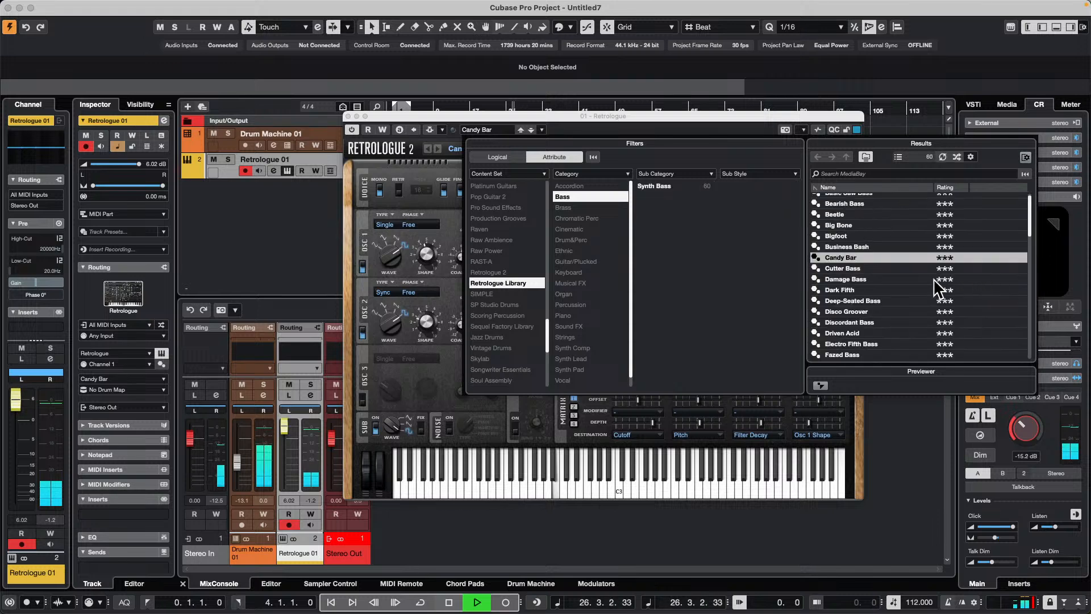
left_click(864, 291)
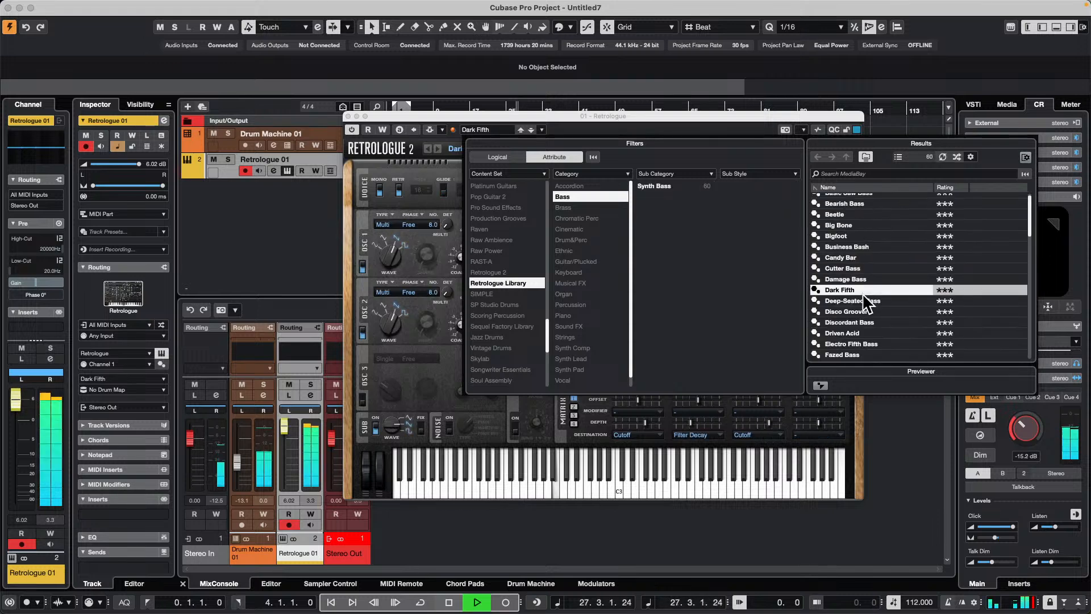
left_click(859, 313)
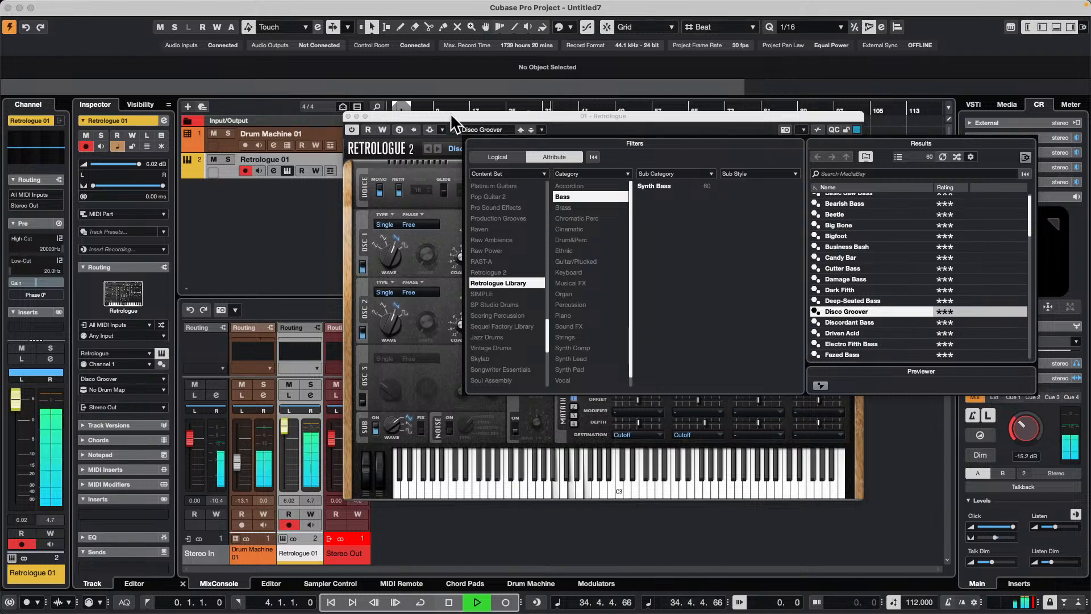
left_click(489, 116)
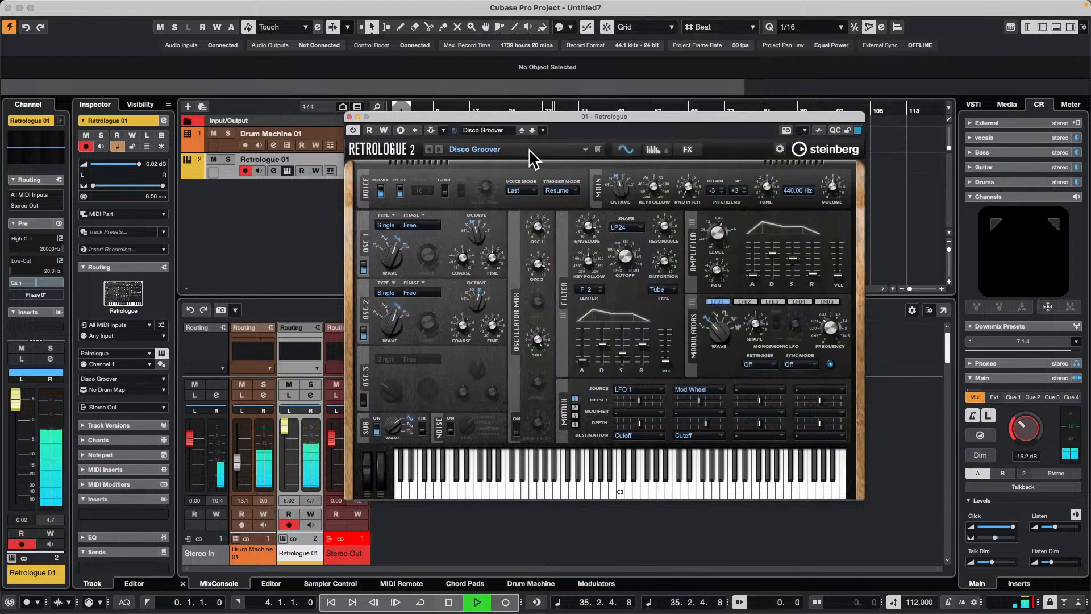
Turn on the Retrologue arpeggiator and load the Dance Arp 01 phrase
left_click(655, 150)
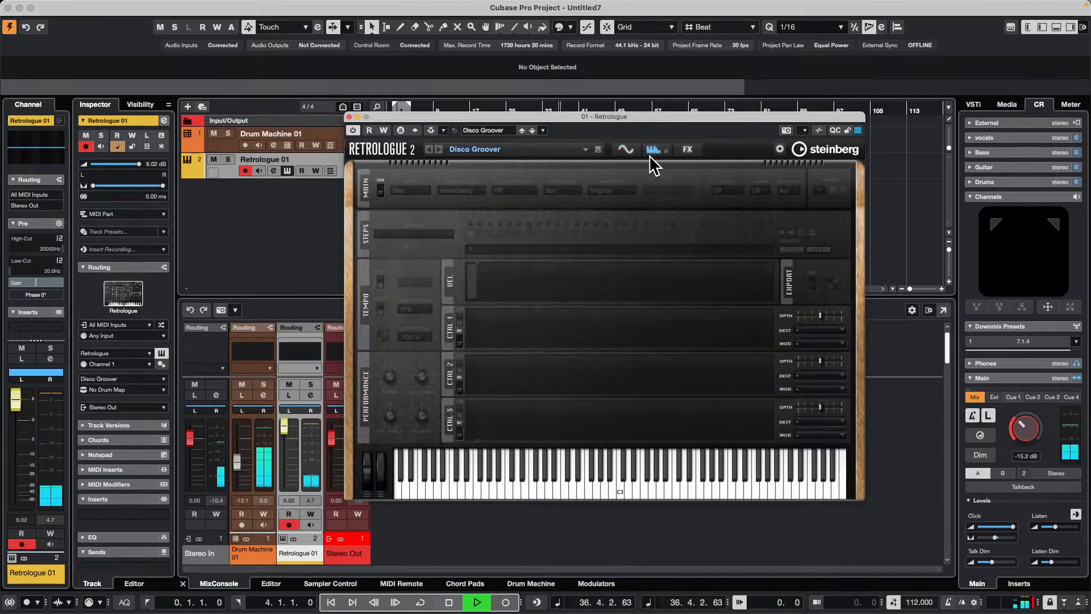
left_click(380, 192)
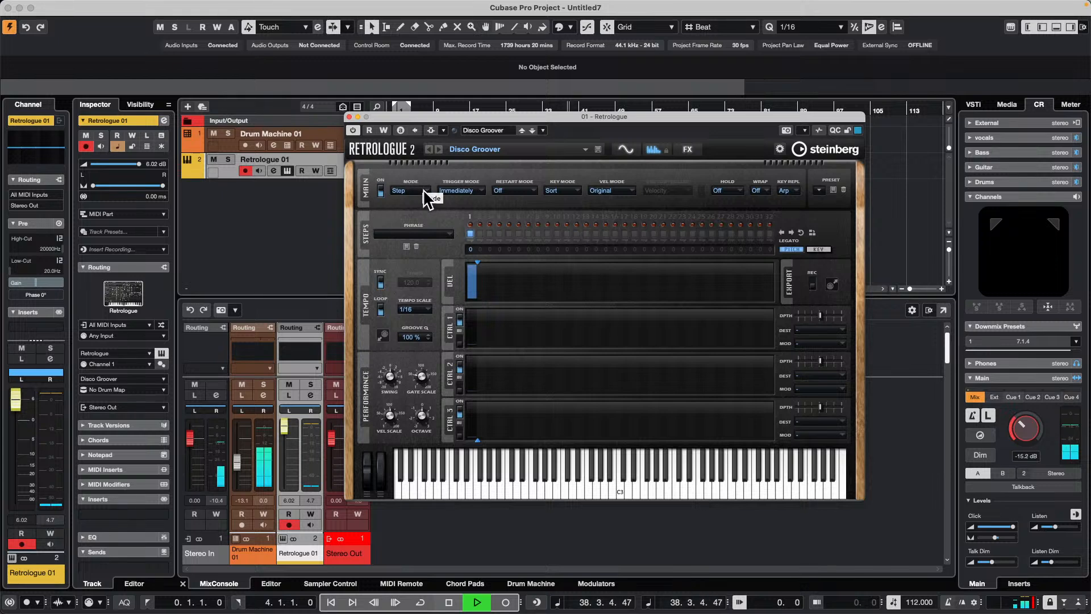
left_click(439, 232)
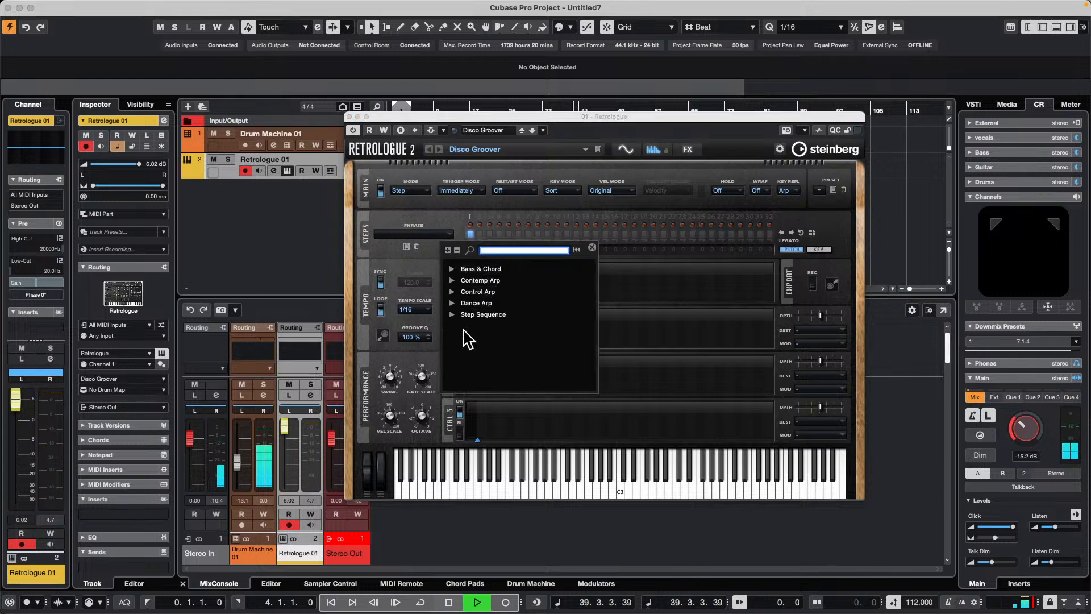
left_click(452, 303)
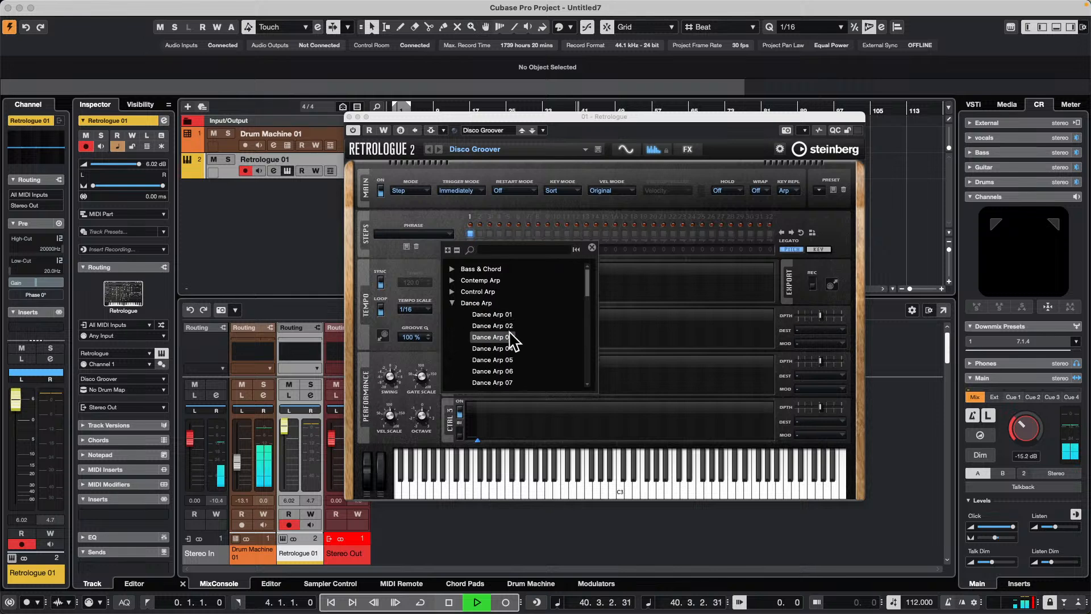
left_click(498, 316)
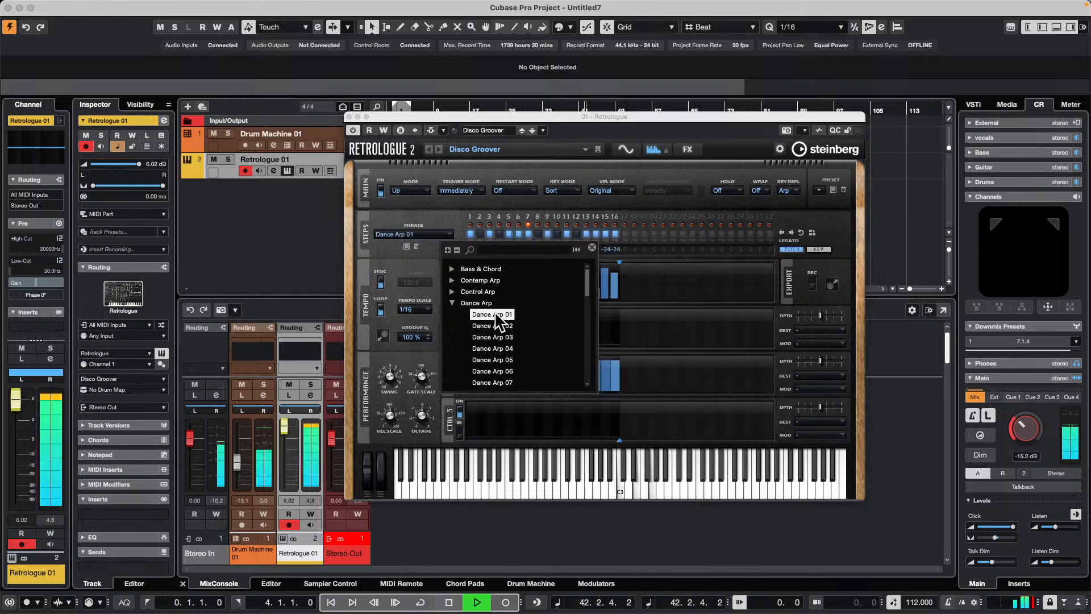
Load the Bass&Chord Arp 06 phrase in the arpeggiator and set its tempo scale to 1/32
left_click(452, 268)
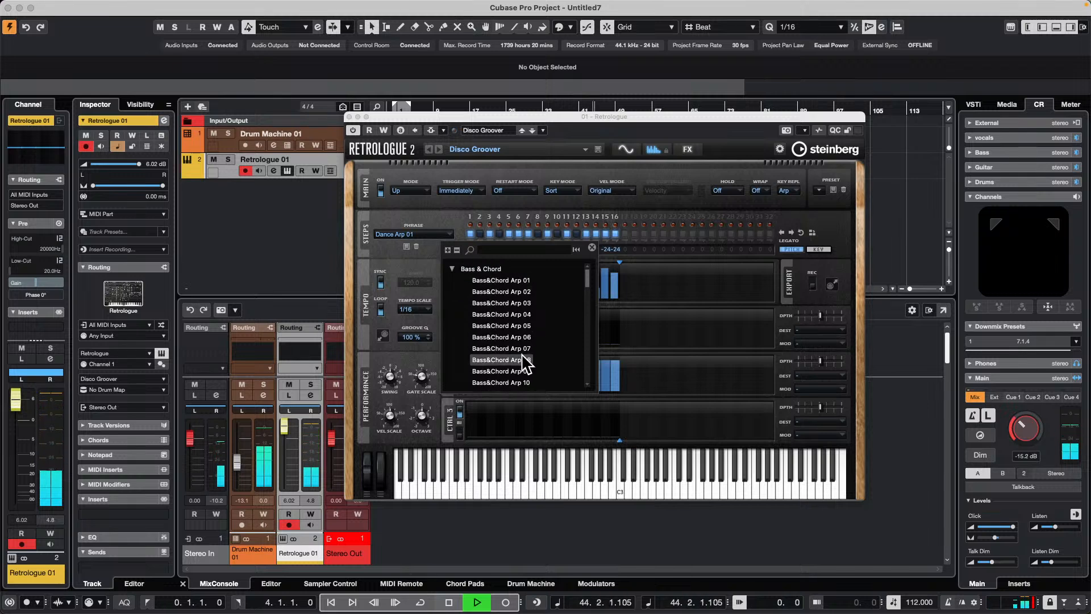
double_click(520, 337)
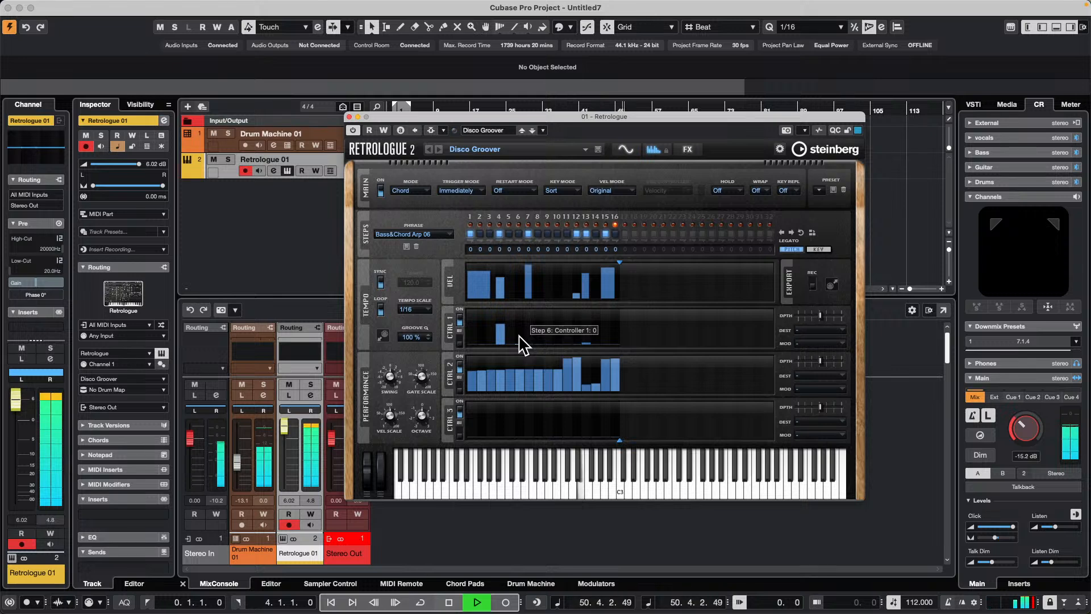
left_click(424, 310)
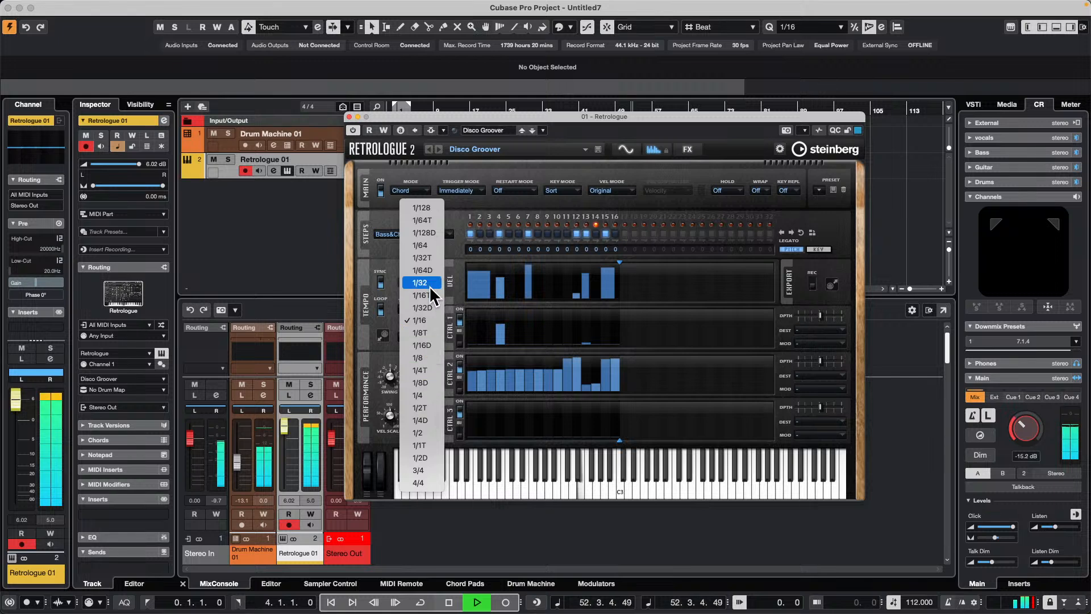
left_click(431, 287)
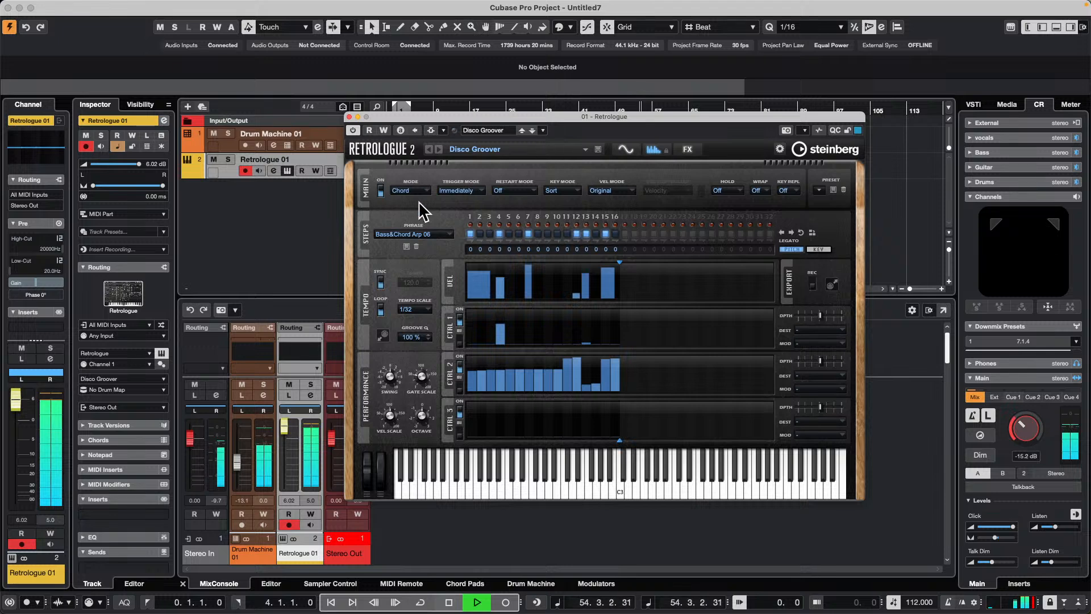
Audition the Bass&Chord Arp 01 phrase with the arpeggiator's tempo scale set to 1/16, and stop playback
left_click(442, 234)
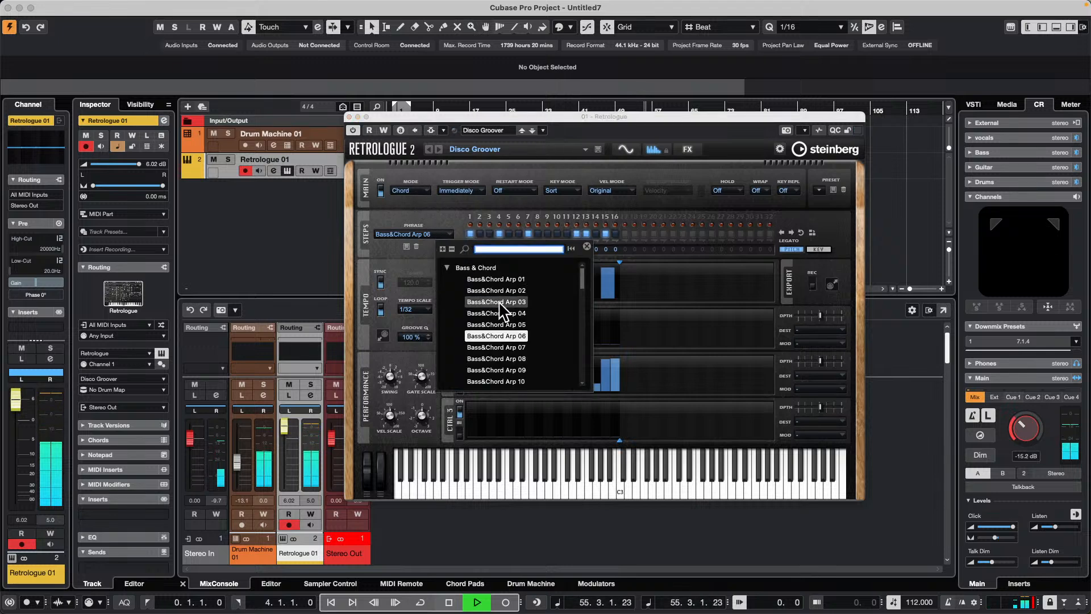
double_click(514, 280)
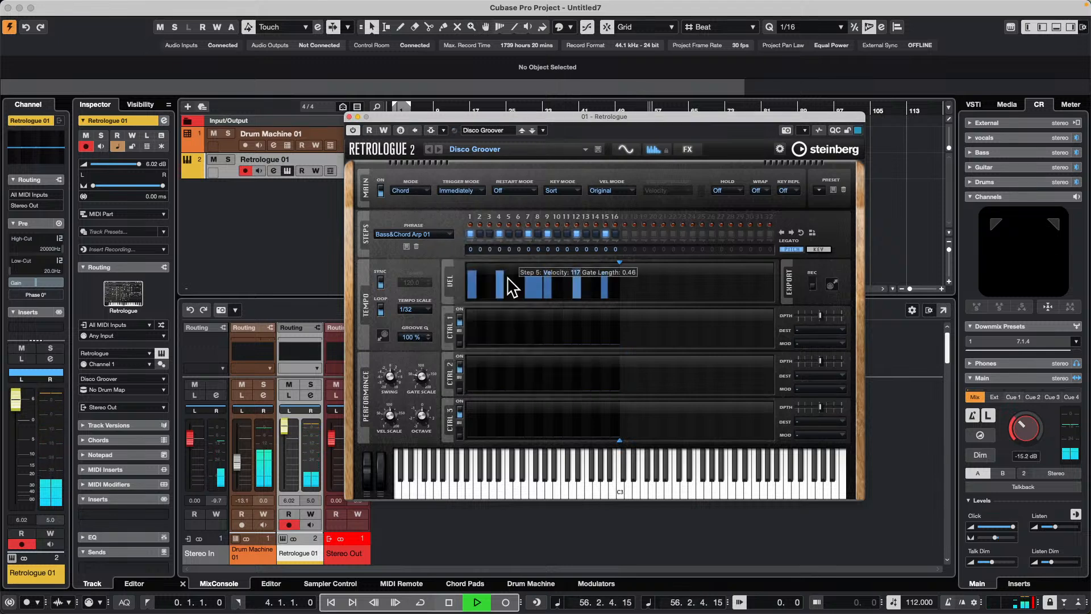
left_click(430, 309)
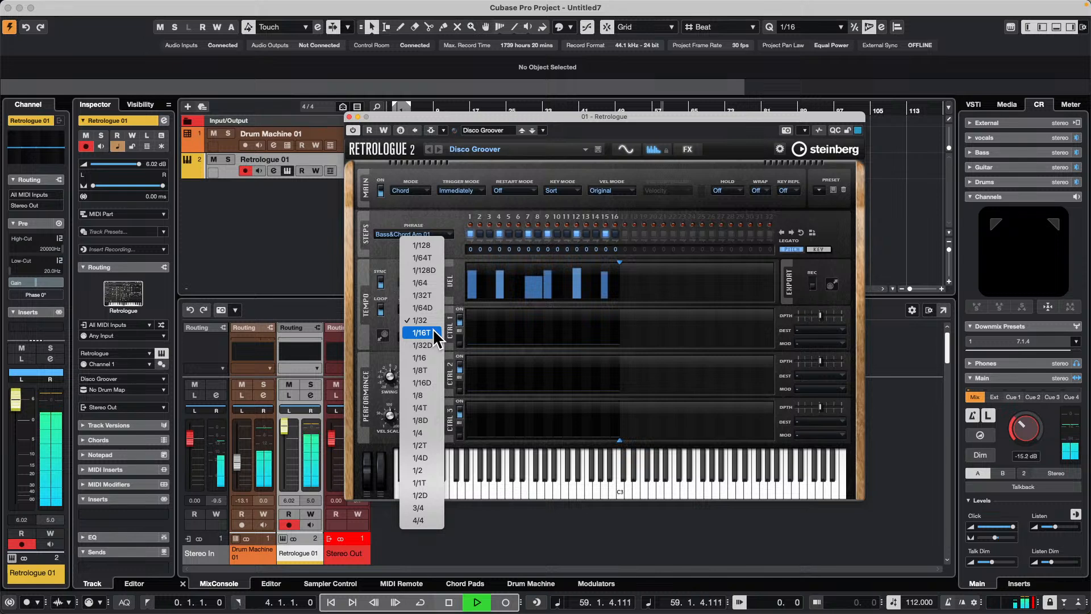
left_click(431, 358)
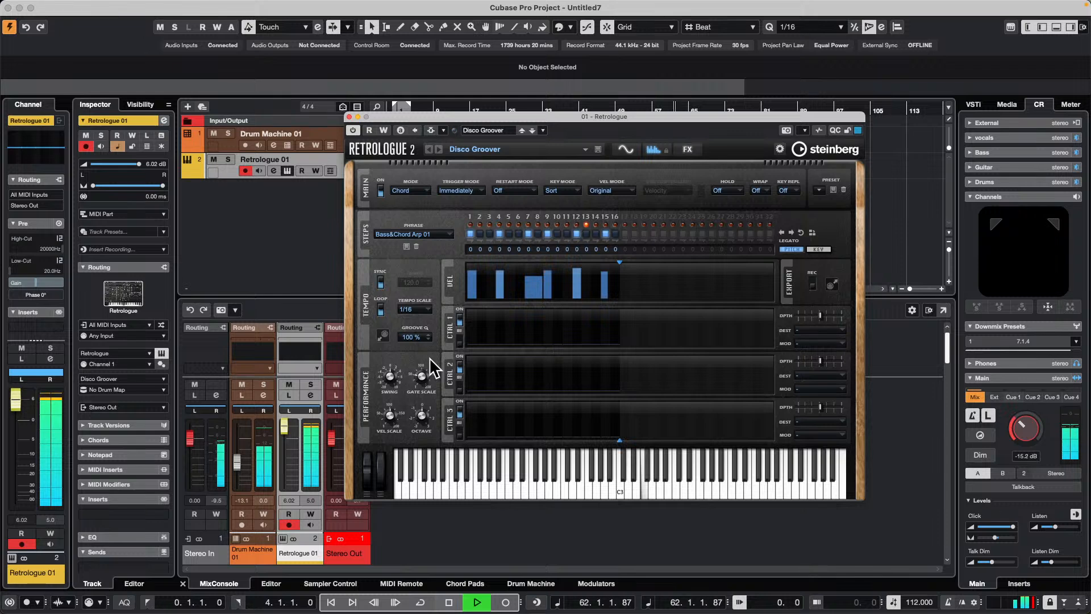
key("space")
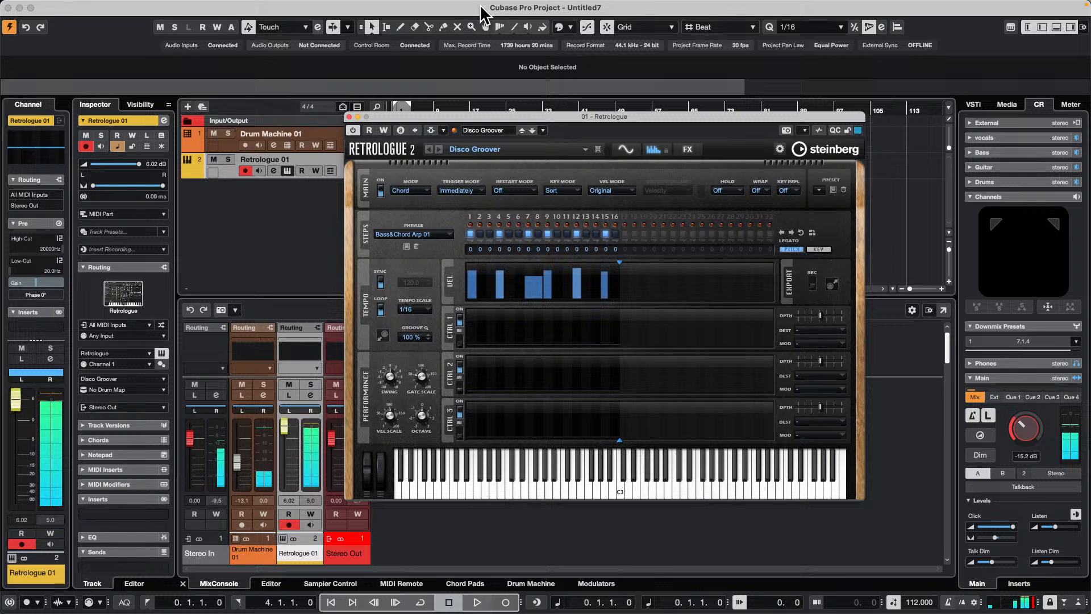
Load the Absolutely 80s Retrologue preset and adjust its filter cutoff on the synth page
left_click(439, 149)
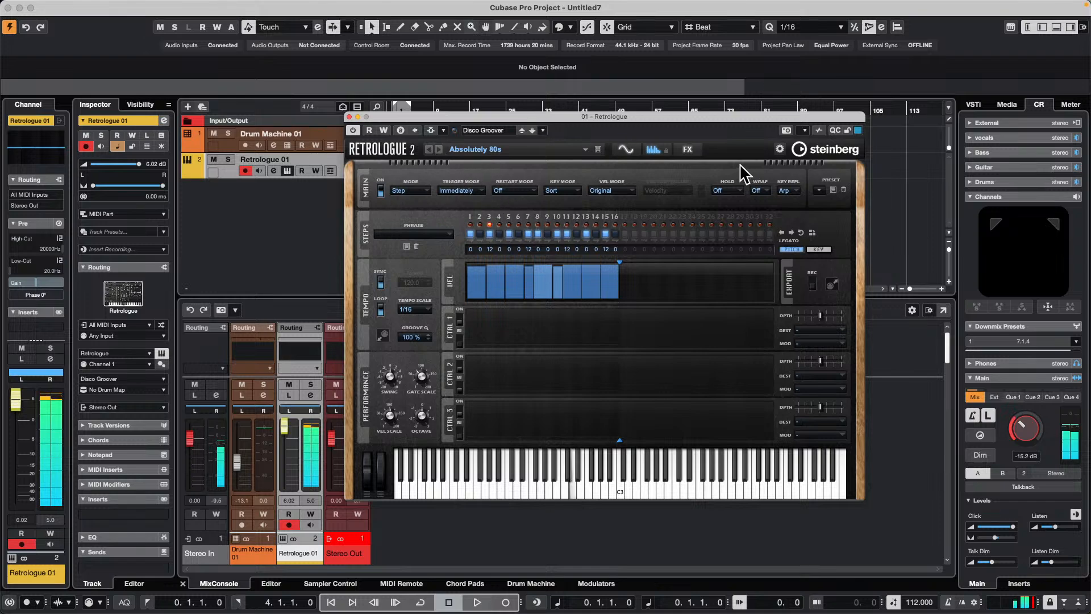
left_click(627, 149)
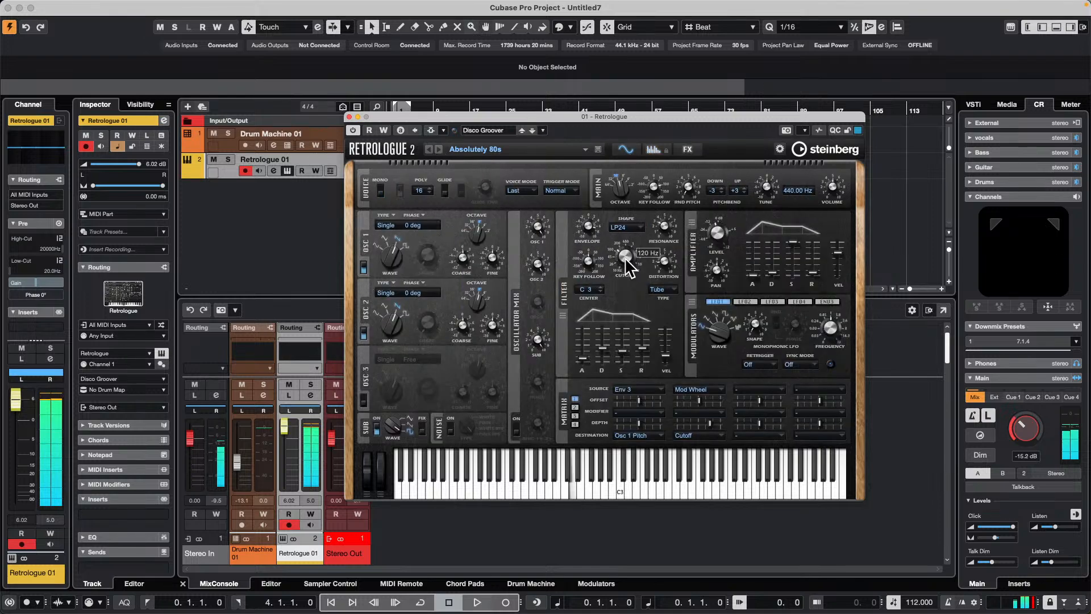
left_click_drag(625, 231, 611, 263)
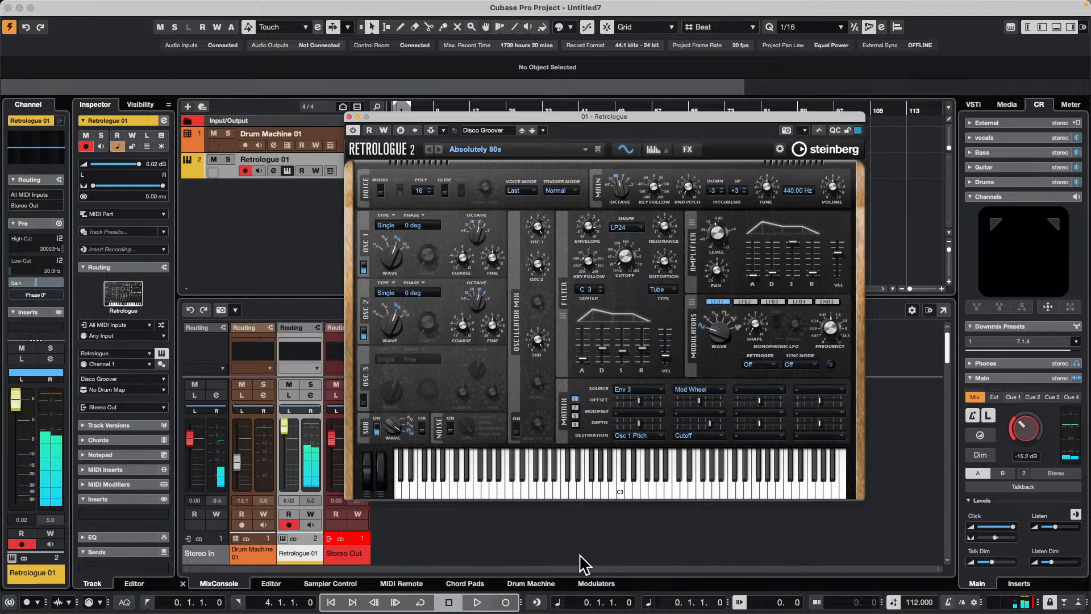
Add an LFO modulator to the Retrologue 01 track and assign it to the synth's Filter Cutoff
left_click(596, 584)
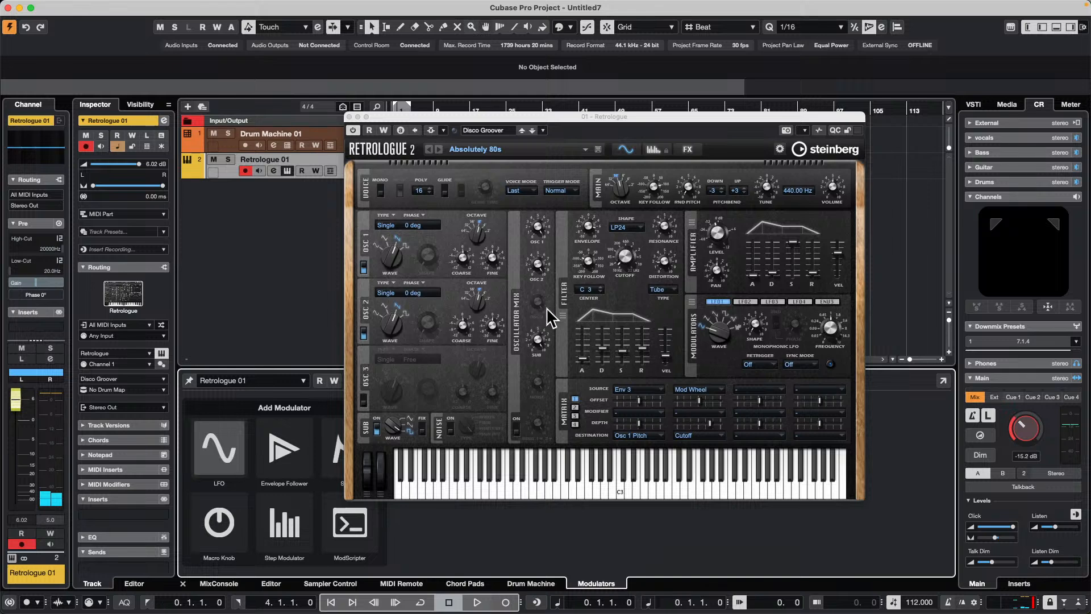
left_click(213, 438)
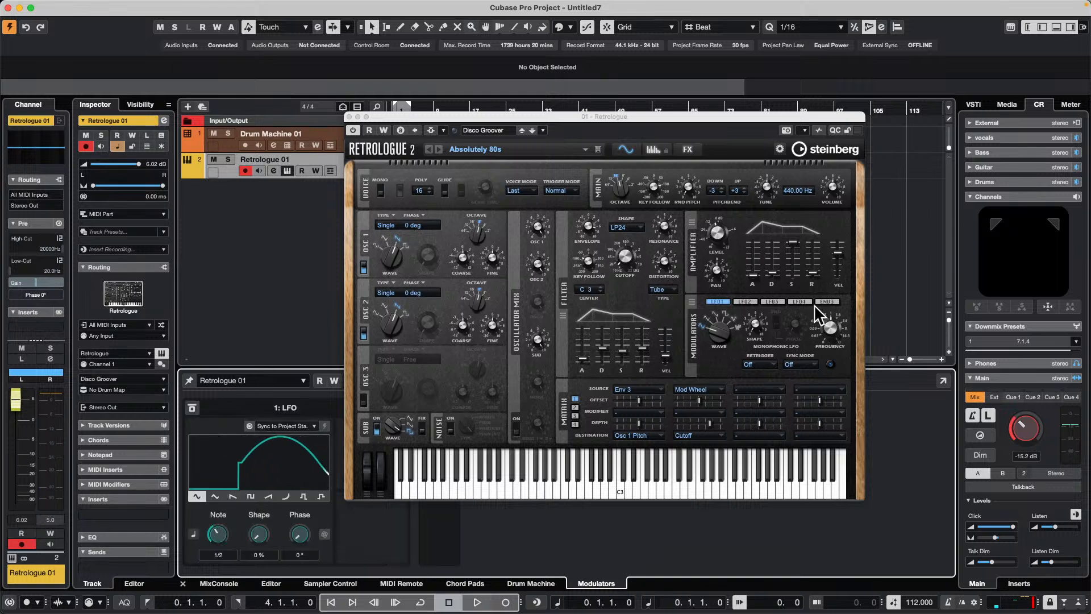
left_click_drag(478, 117, 683, 88)
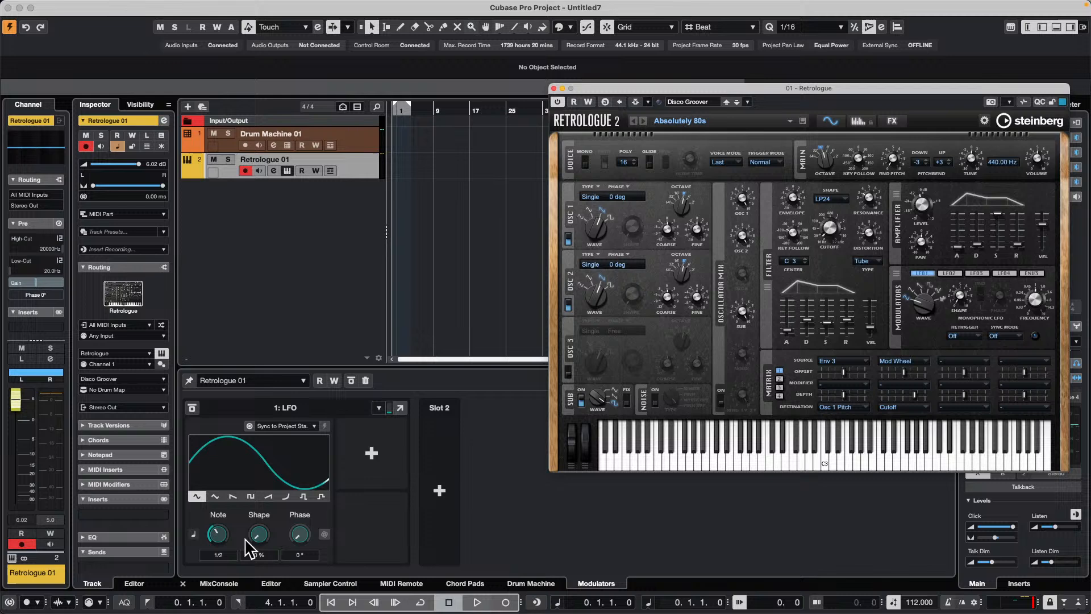
left_click(363, 461)
left_click(830, 228)
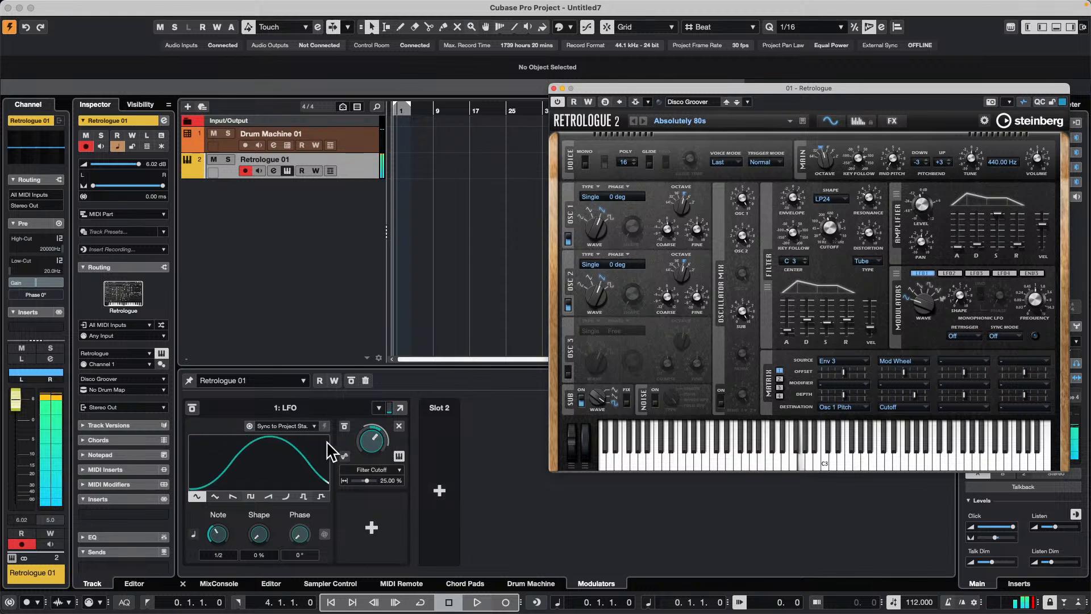
Raise the LFO target's Filter Cutoff value, set its modulation depth to 72.22 %, and play the groove to hear it
left_click(366, 443)
left_click_drag(363, 436, 370, 389)
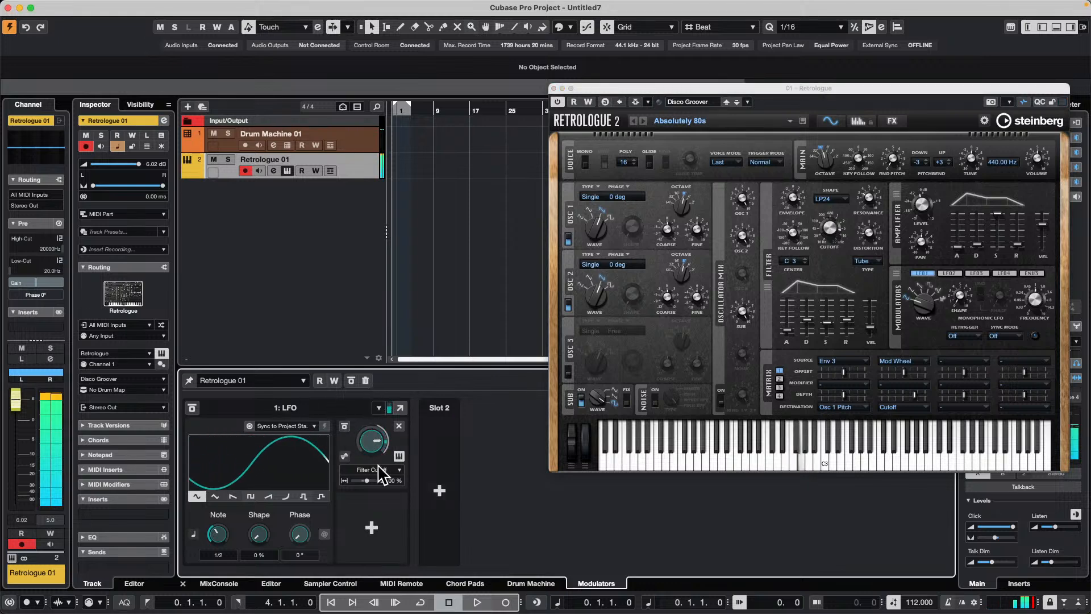
left_click(373, 481)
mouse_move(373, 482)
left_mouse_down()
mouse_move(397, 480)
mouse_move(367, 482)
left_mouse_up()
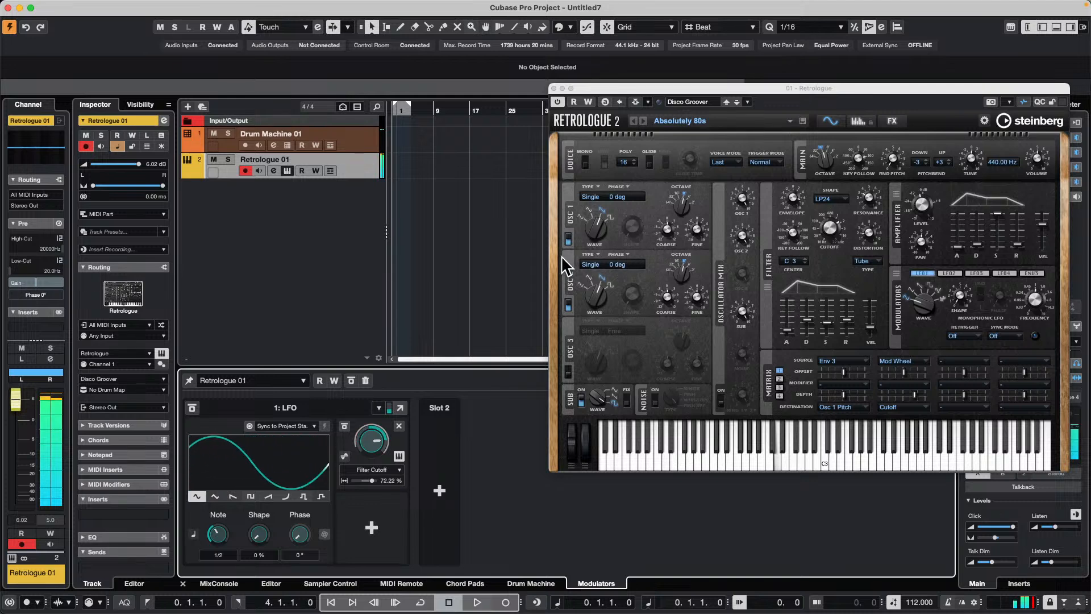
key("space")
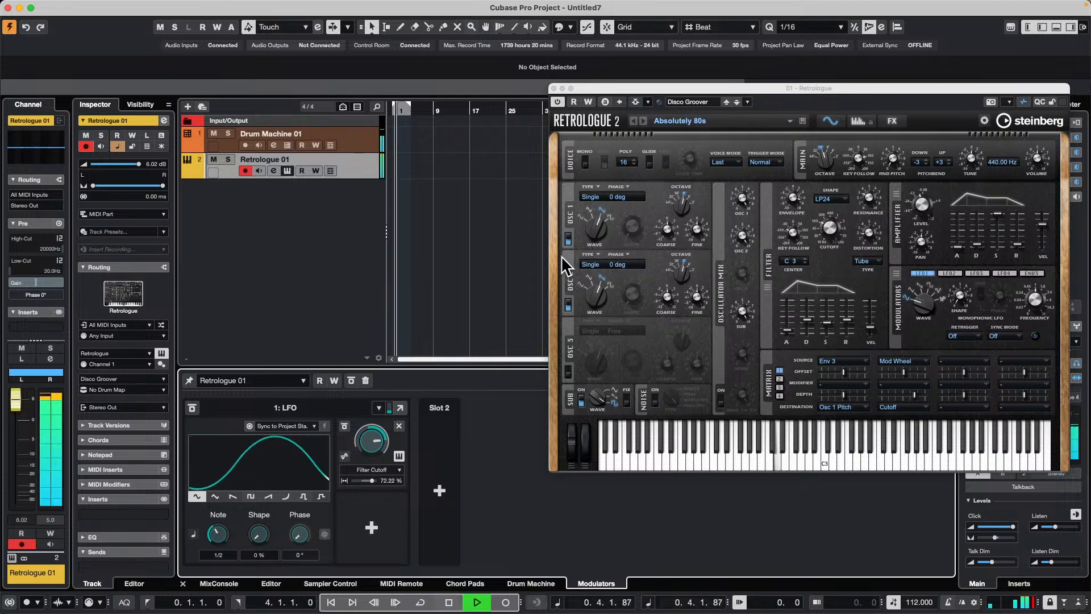
key("space")
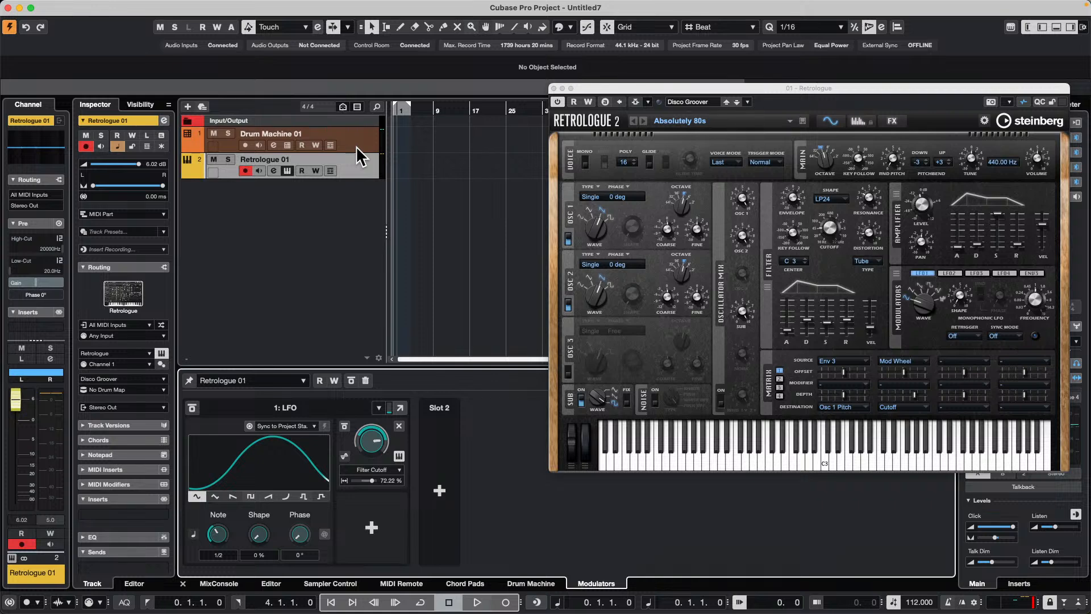
Close the Retrologue window and play the groove with the Retrologue 01 track muted
left_click(552, 88)
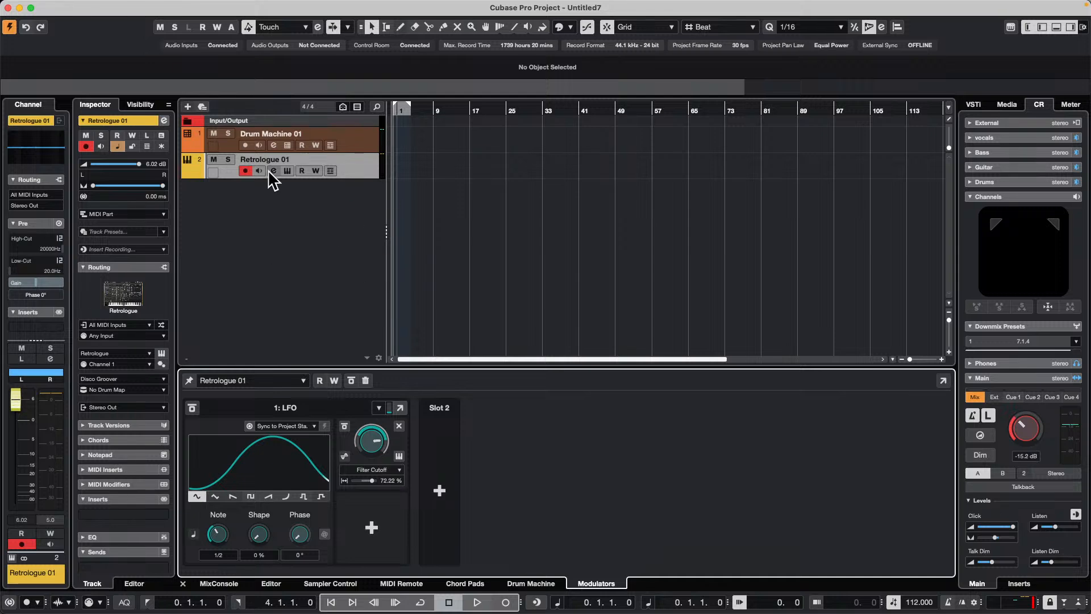
left_click(319, 109)
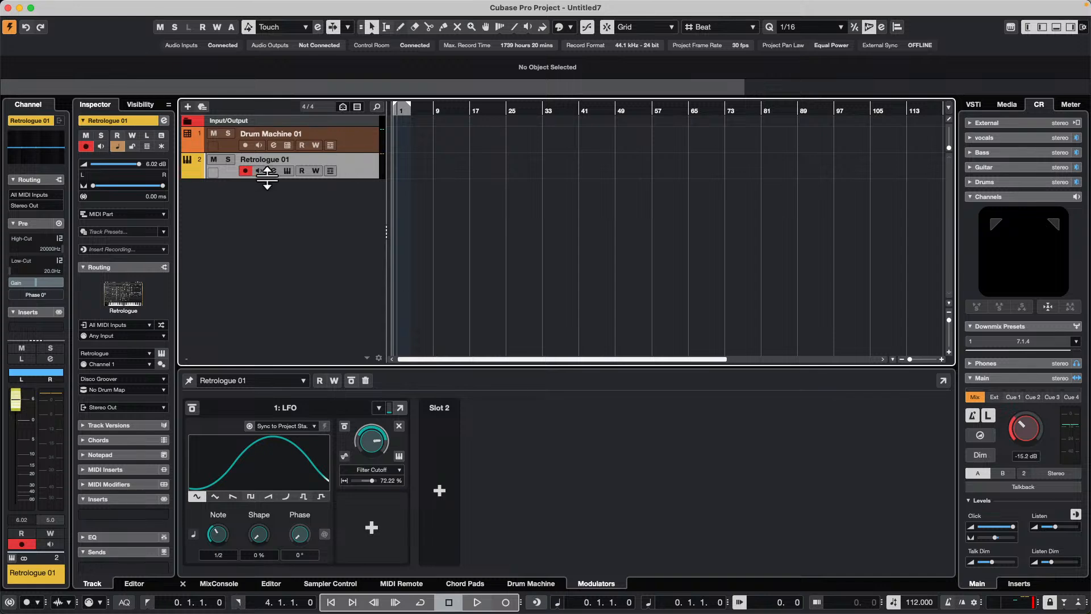
left_click(214, 160)
key("space")
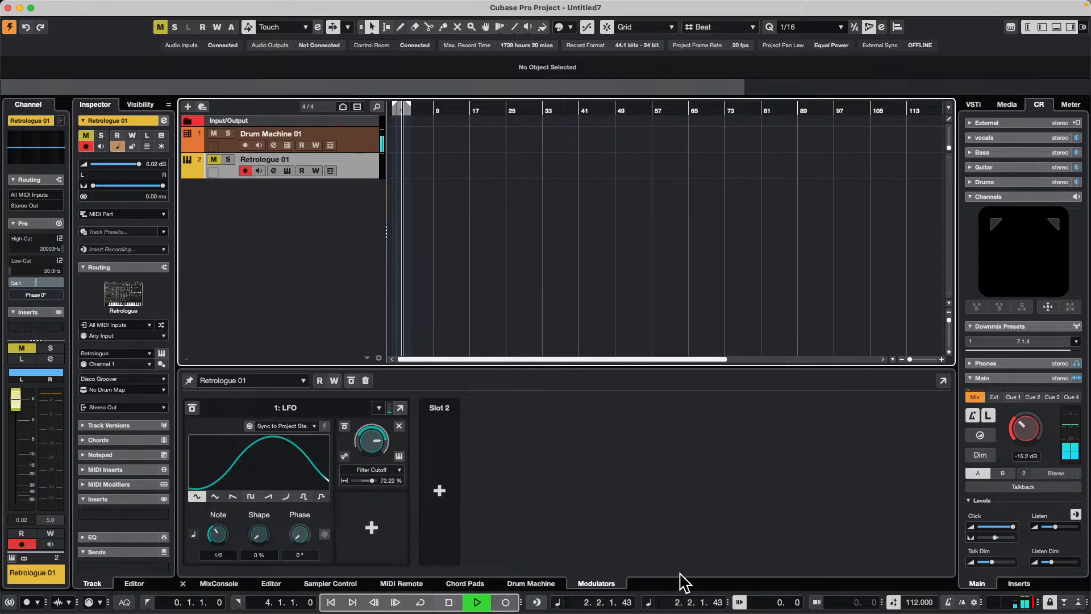
Load the Snare 2 sound onto the D1 pad of Drum Machine 01
left_click(529, 583)
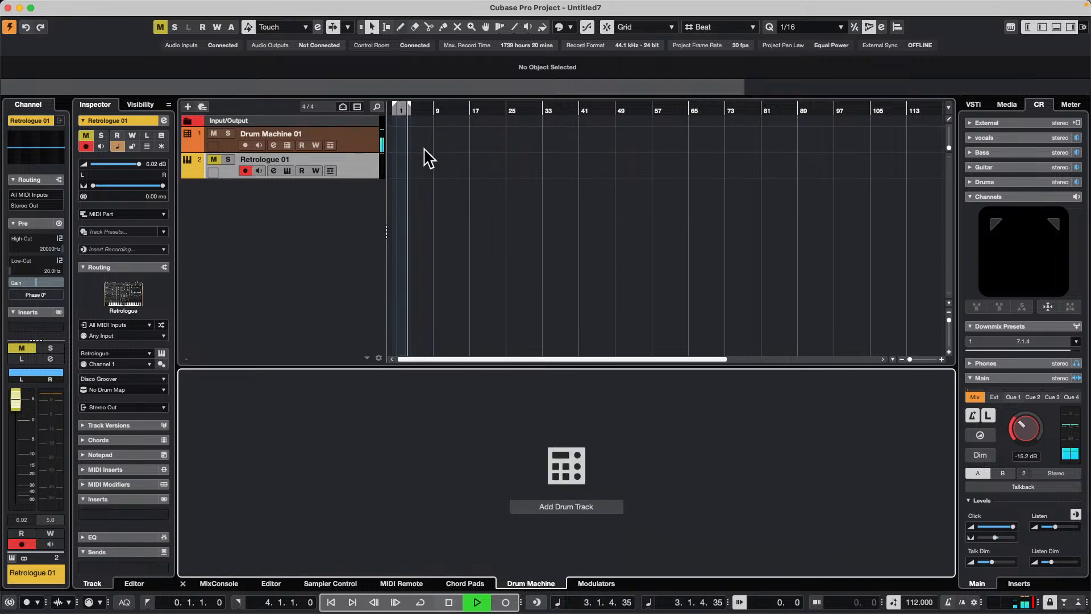
left_click(350, 134)
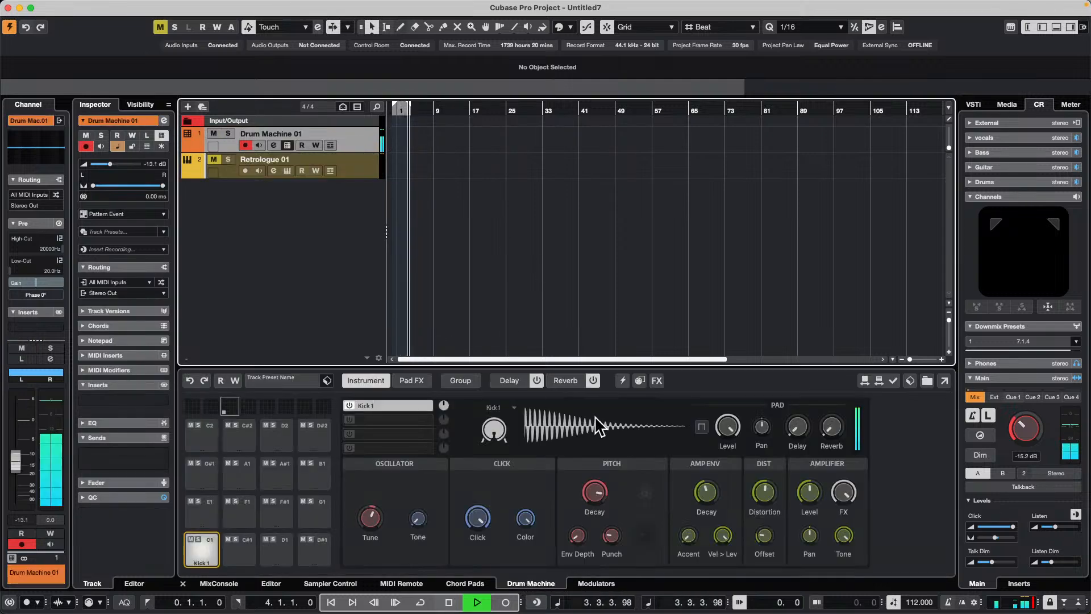
left_click(270, 549)
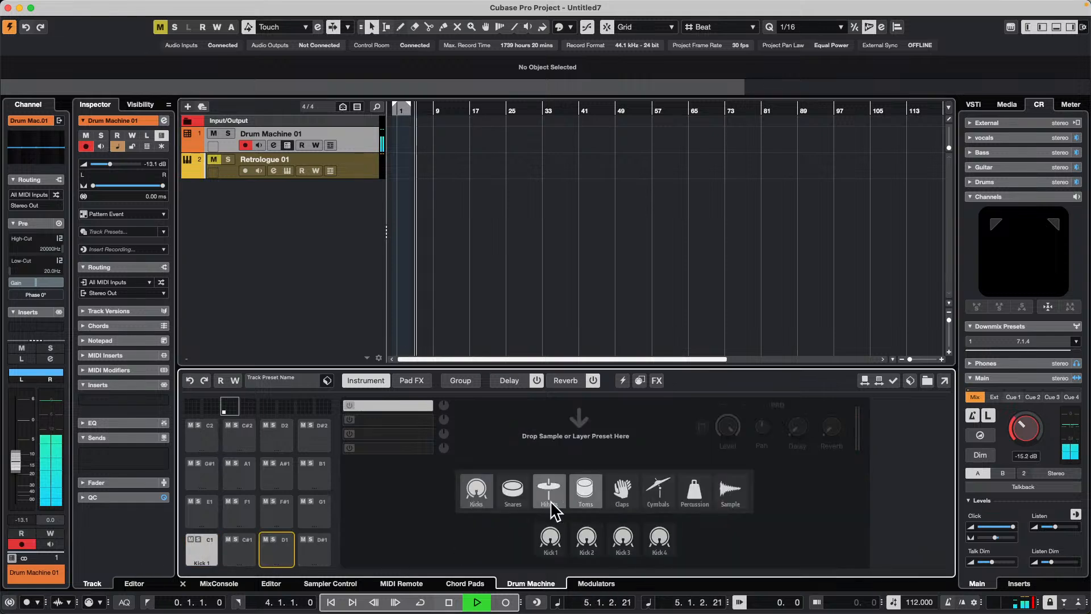
left_click(521, 492)
left_click(557, 537)
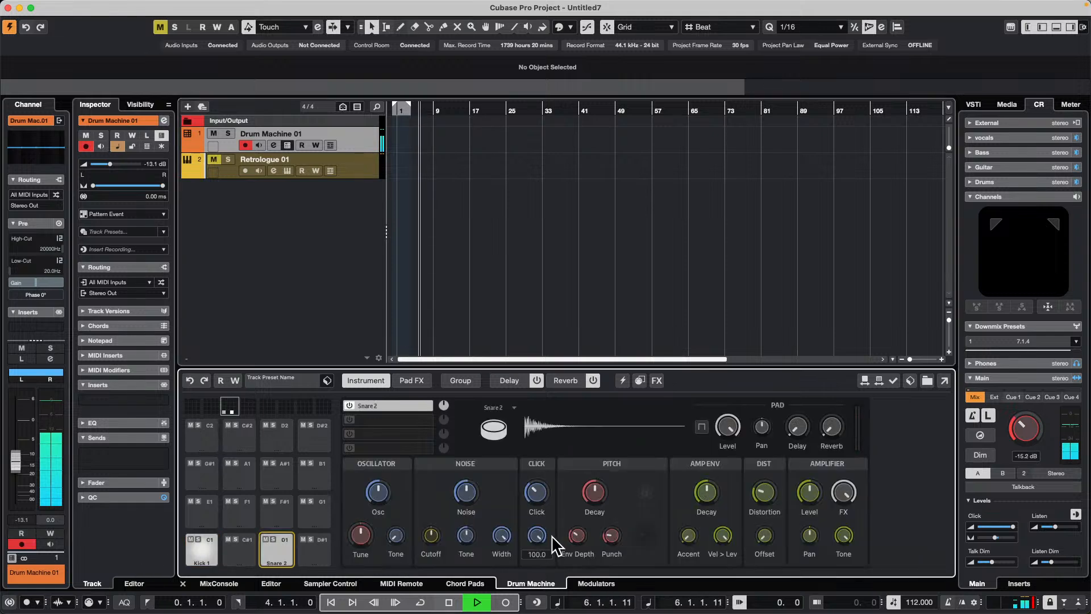
Load the Closed HH 1 sound onto the F#1 pad and open the drum track's pattern for editing
left_click(284, 510)
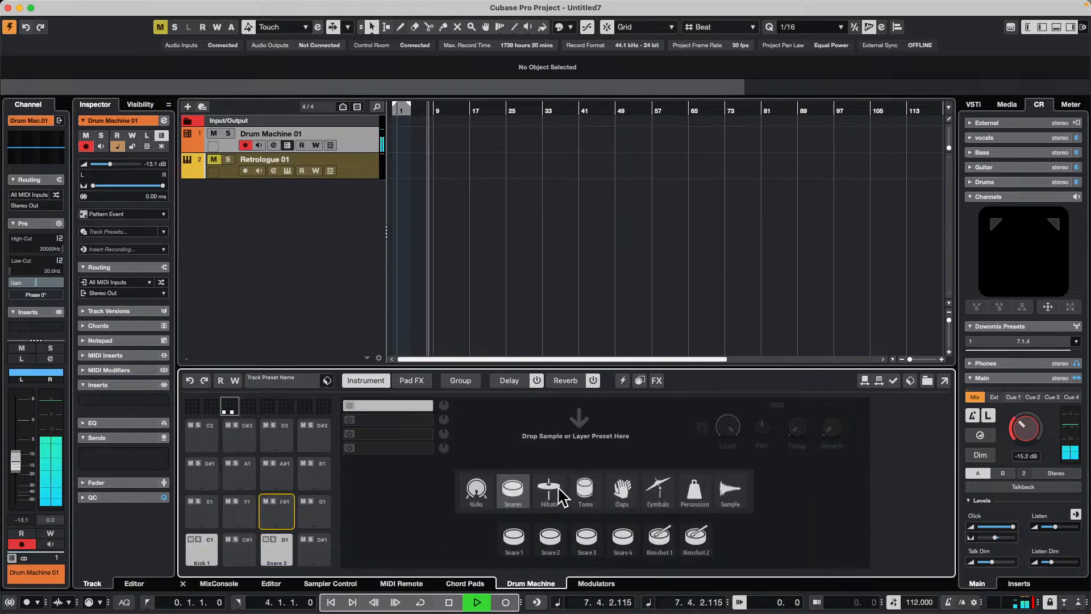
left_click(477, 537)
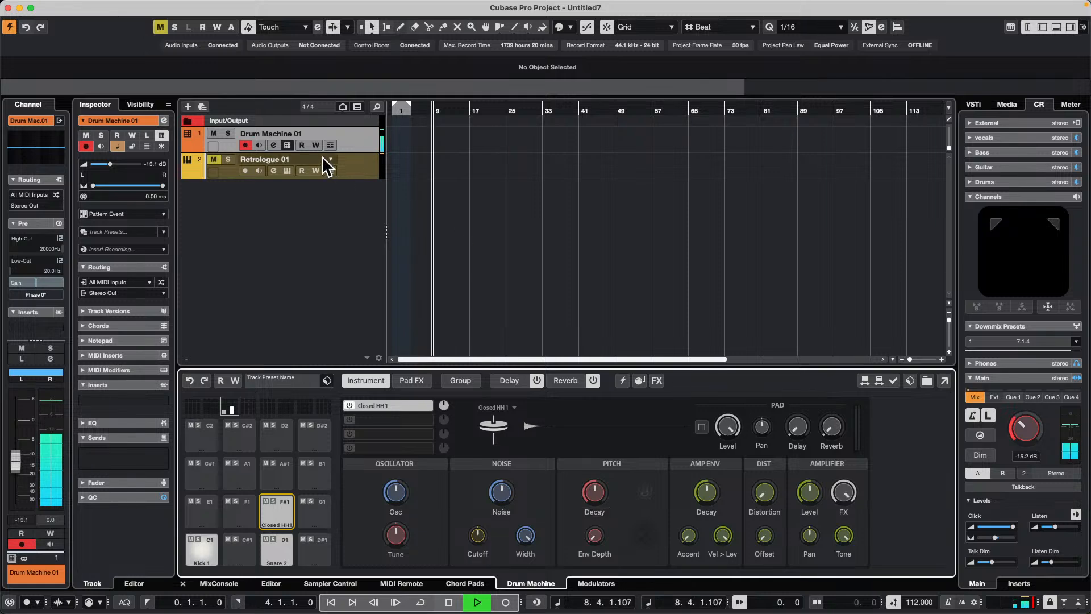
left_click(290, 582)
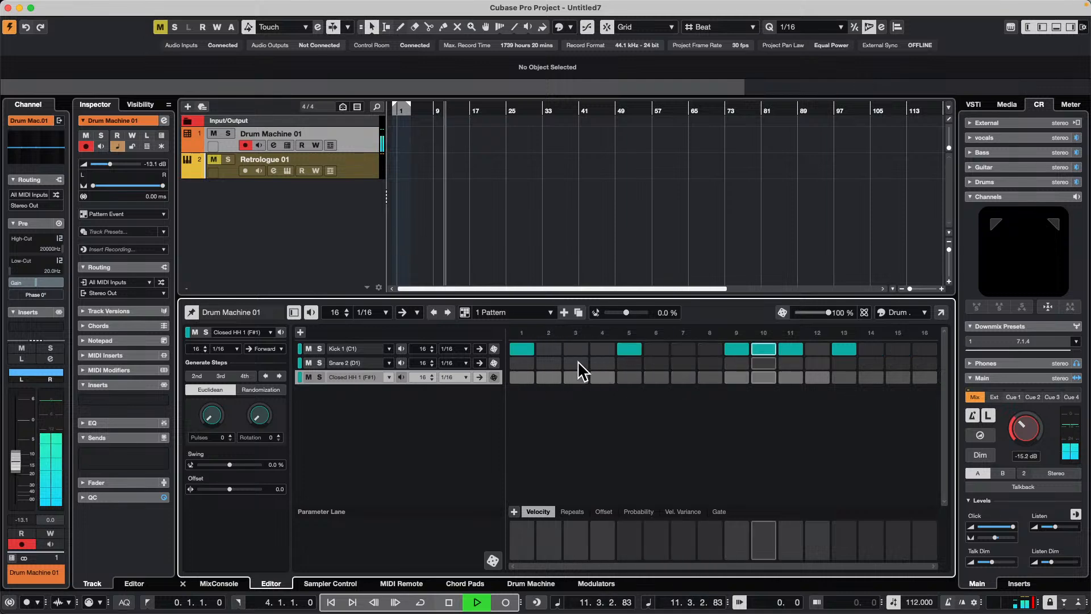
Program the Snare 2 lane with hits on steps 4, 6 and 13, keeping the kick on step 5
left_click(629, 362)
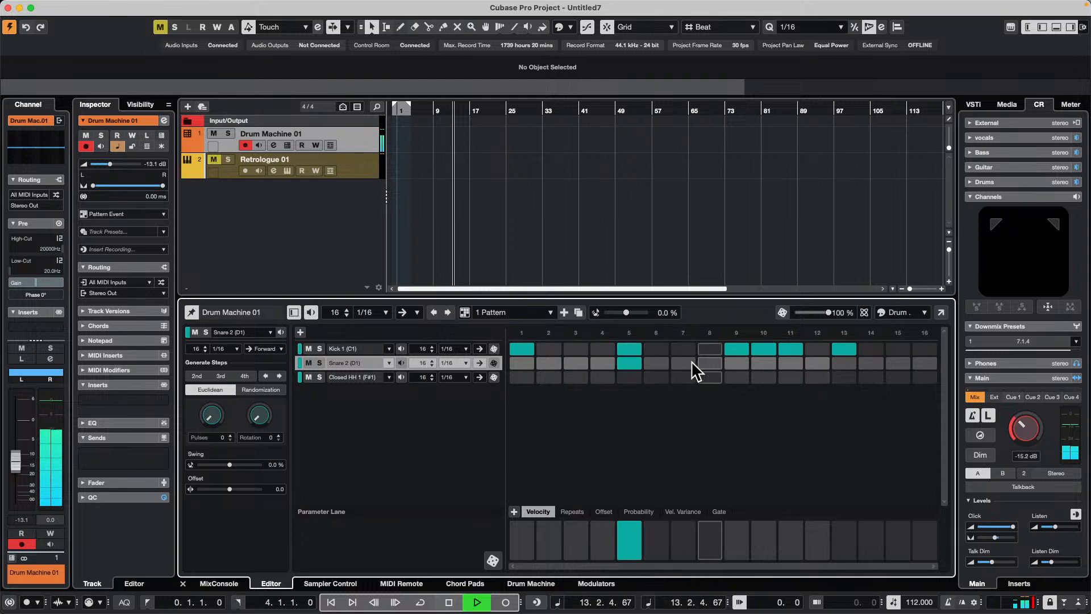
left_click(629, 348)
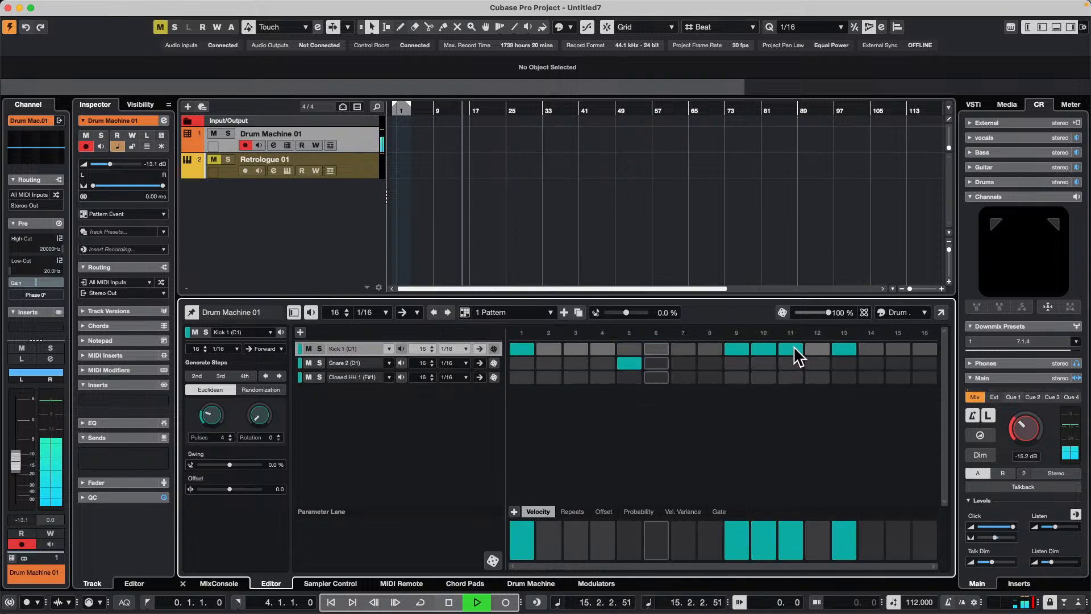
left_click(626, 348)
left_click(602, 363)
left_click(654, 362)
left_click(627, 363)
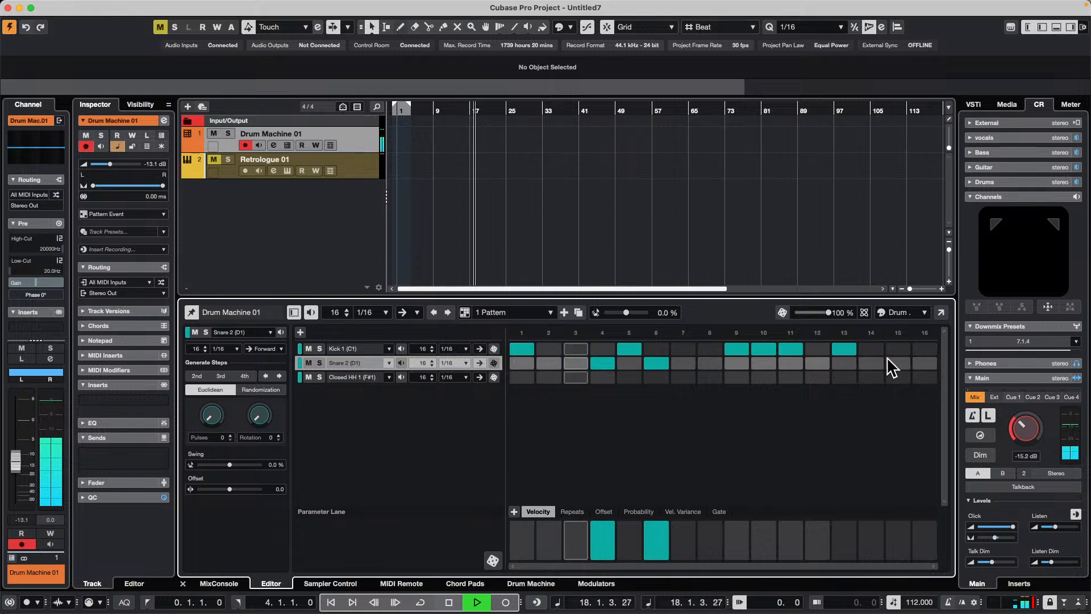
left_click(843, 360)
Program the Closed HH 1 lane with hits on steps 1, 3, 5, 7, 10, 11, 14 and 16, and stop playback
left_click(523, 377)
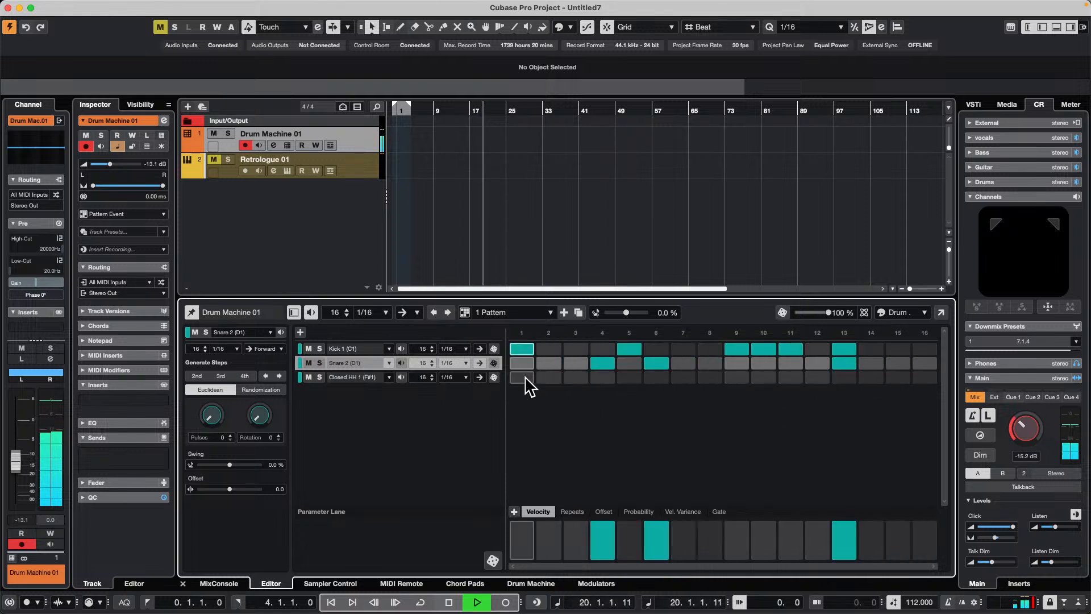
left_click(575, 376)
left_click(628, 375)
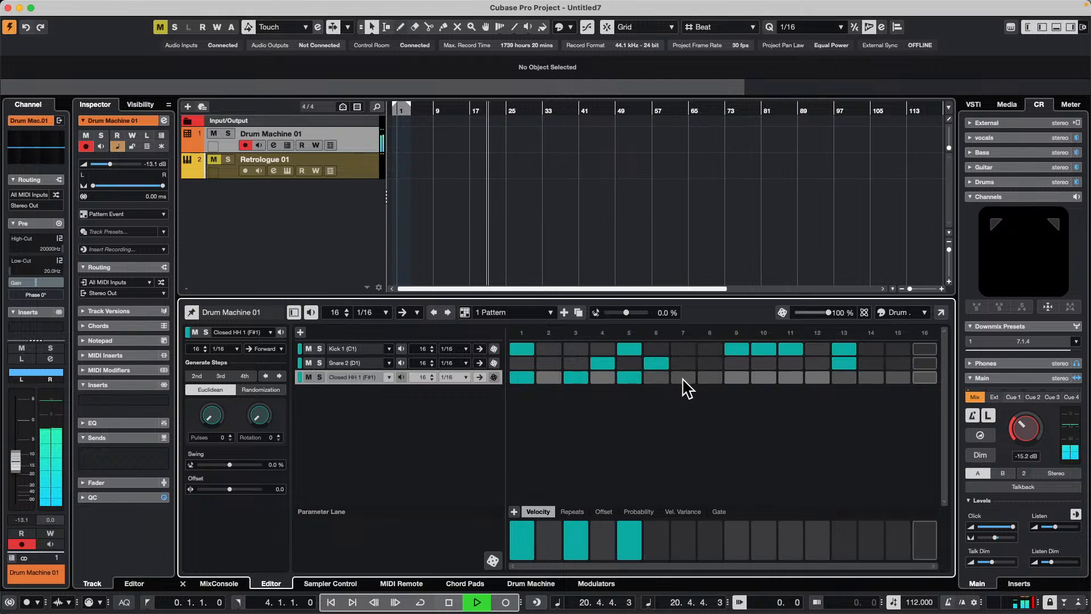
left_click(682, 378)
left_click(762, 377)
left_click(792, 377)
left_click(871, 378)
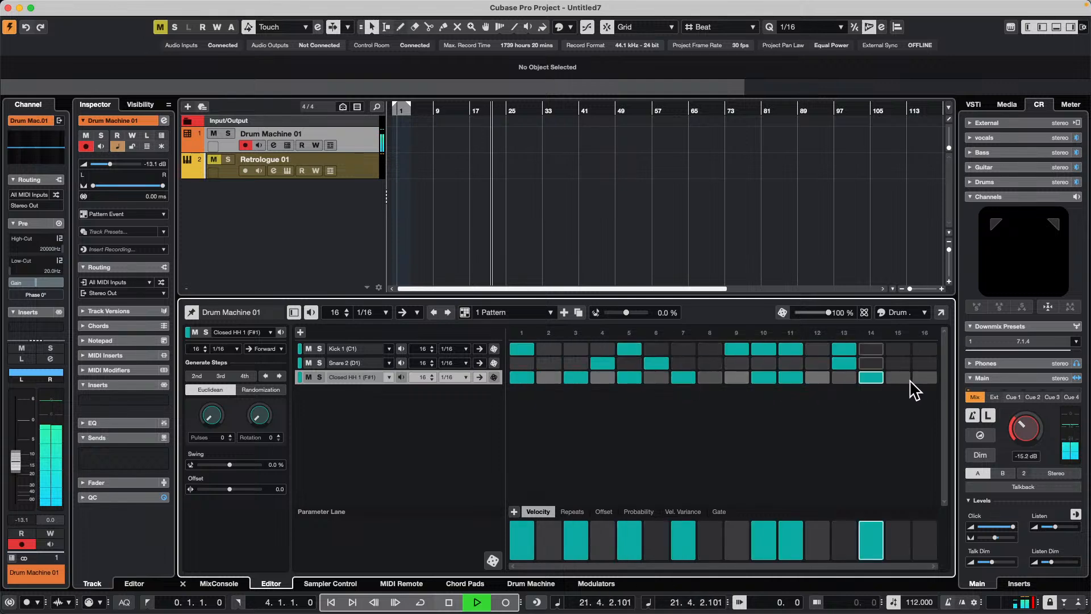
left_click(925, 378)
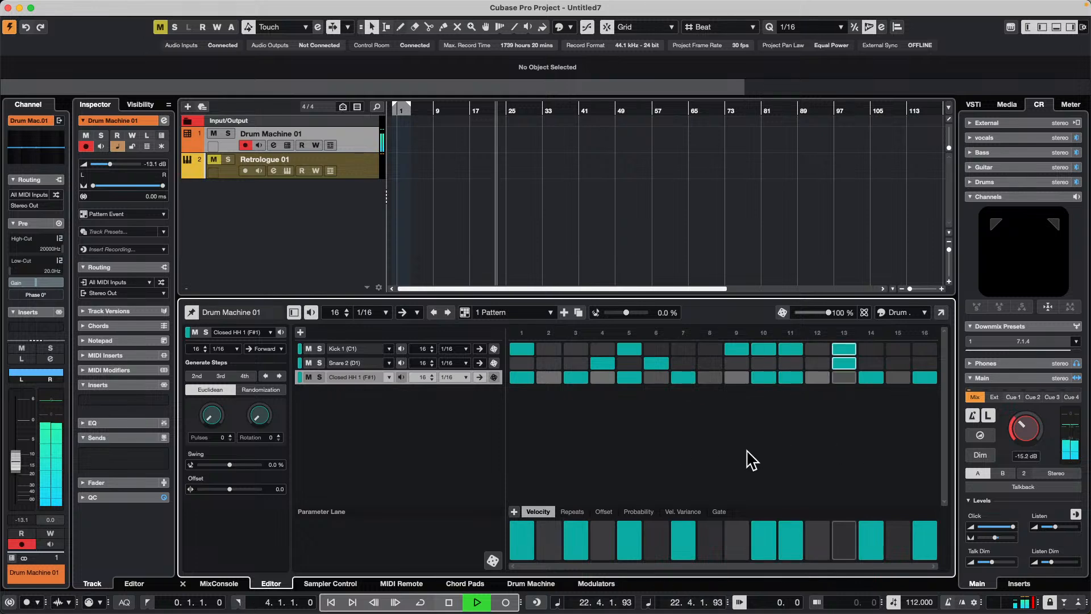
key("space")
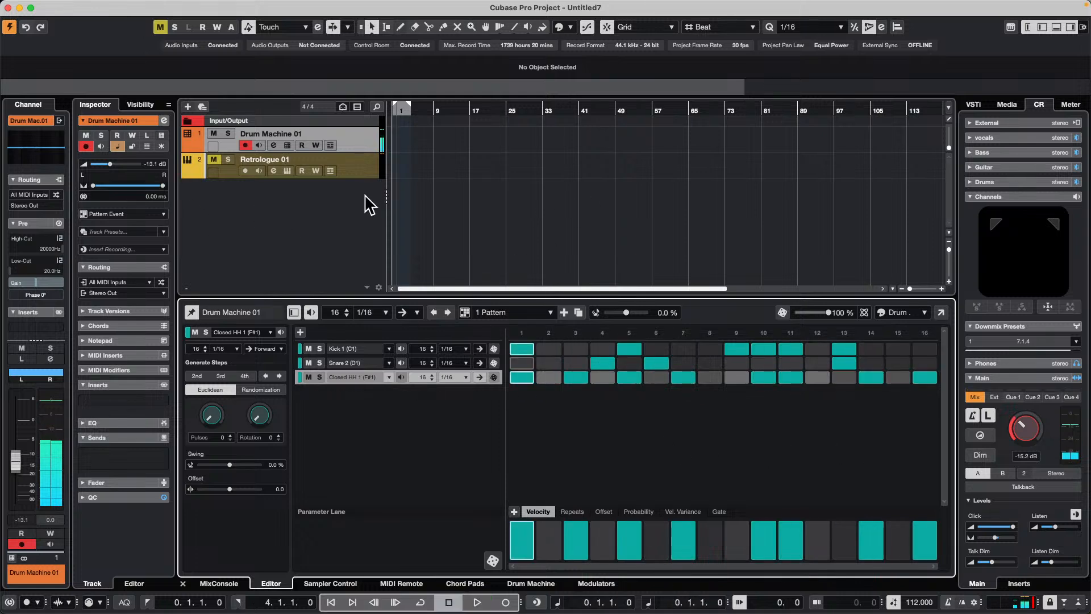
right_click(325, 192)
left_click(320, 192)
right_click(279, 191)
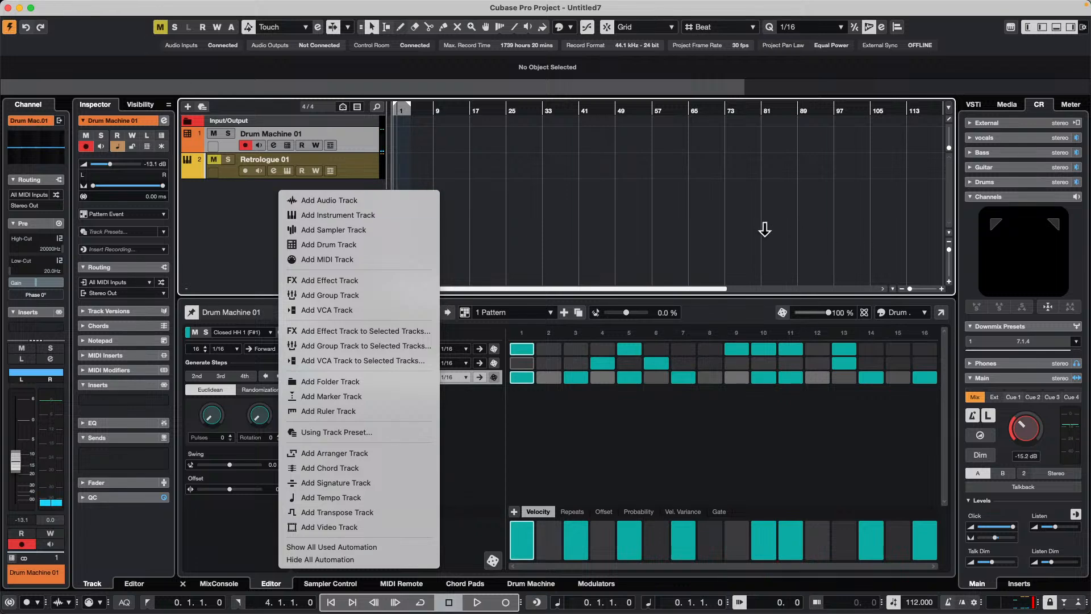
left_click(519, 248)
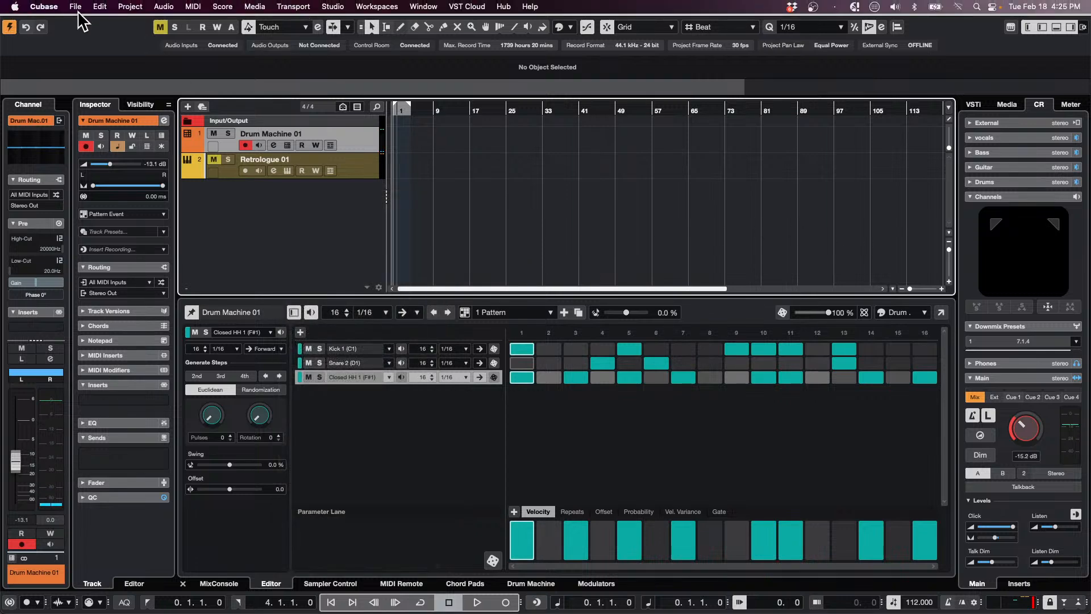
left_click(78, 11)
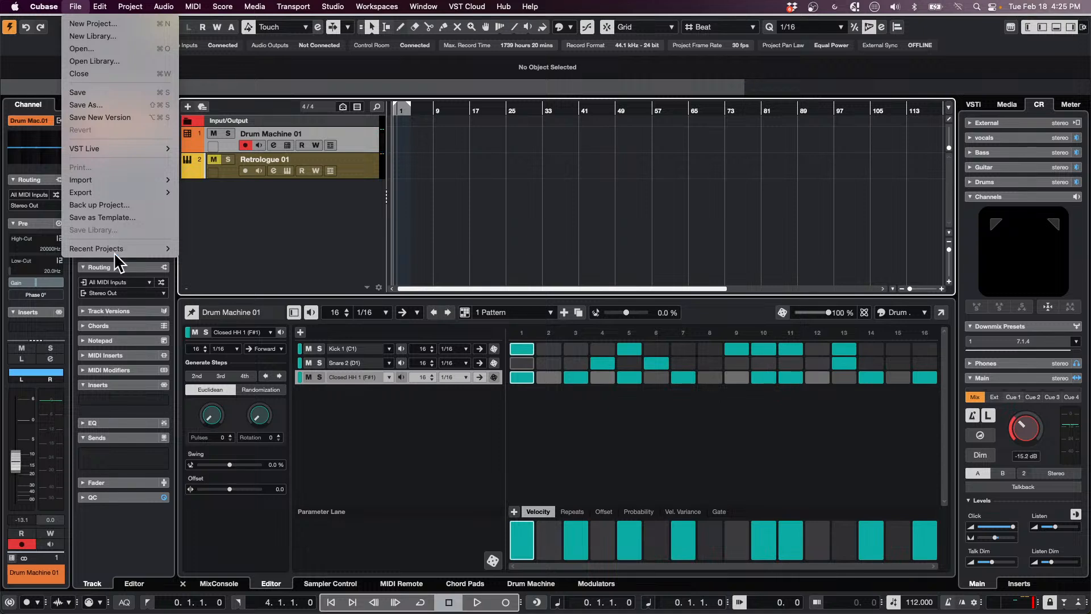
mouse_move(114, 251)
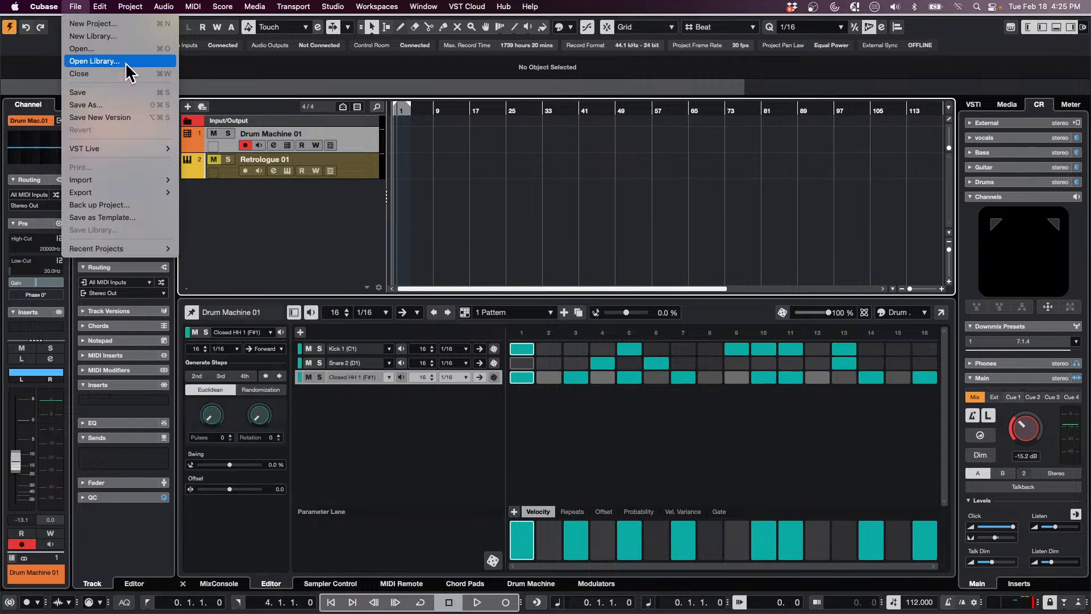
left_click(85, 49)
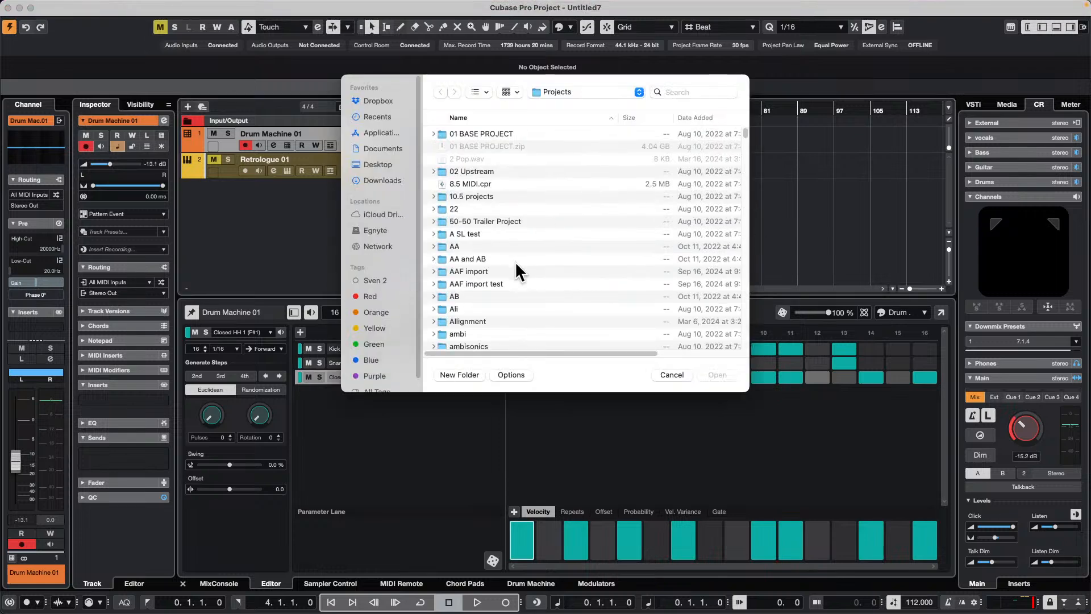
scroll(514, 261, "down", 3)
scroll(514, 260, "up", 3)
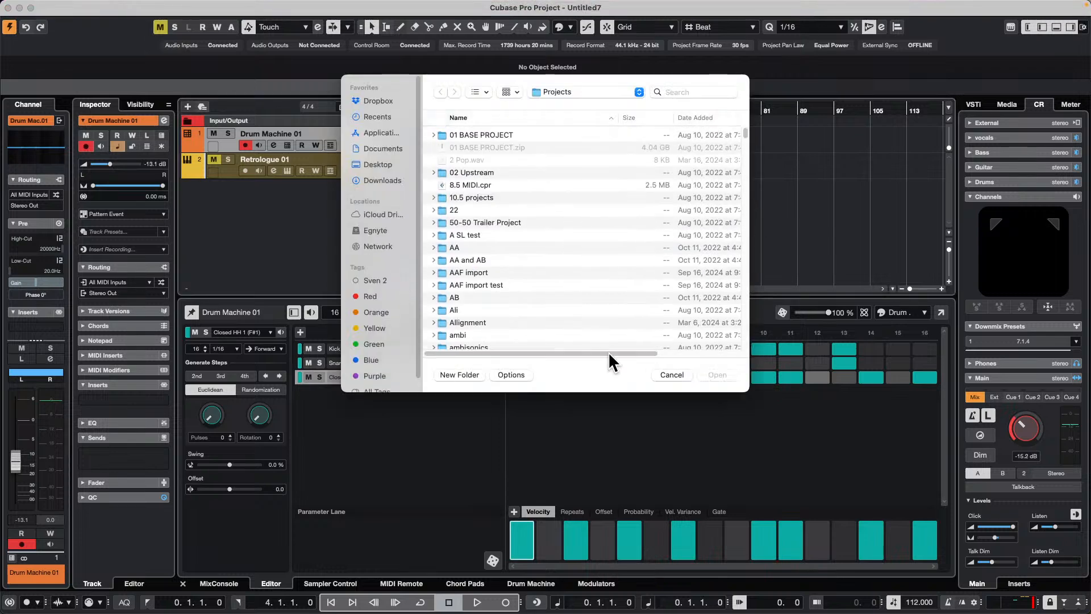
left_click(672, 374)
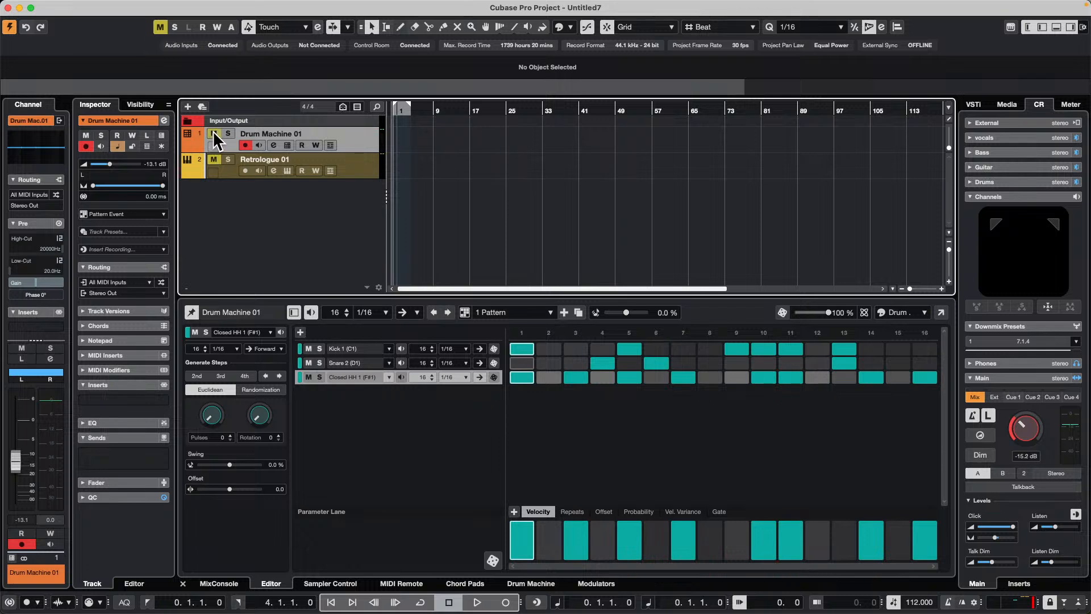
Mute the Drum Machine 01 track and add an instrument track using Groove Agent SE
left_click_drag(213, 133, 213, 159)
right_click(239, 191)
left_click(281, 214)
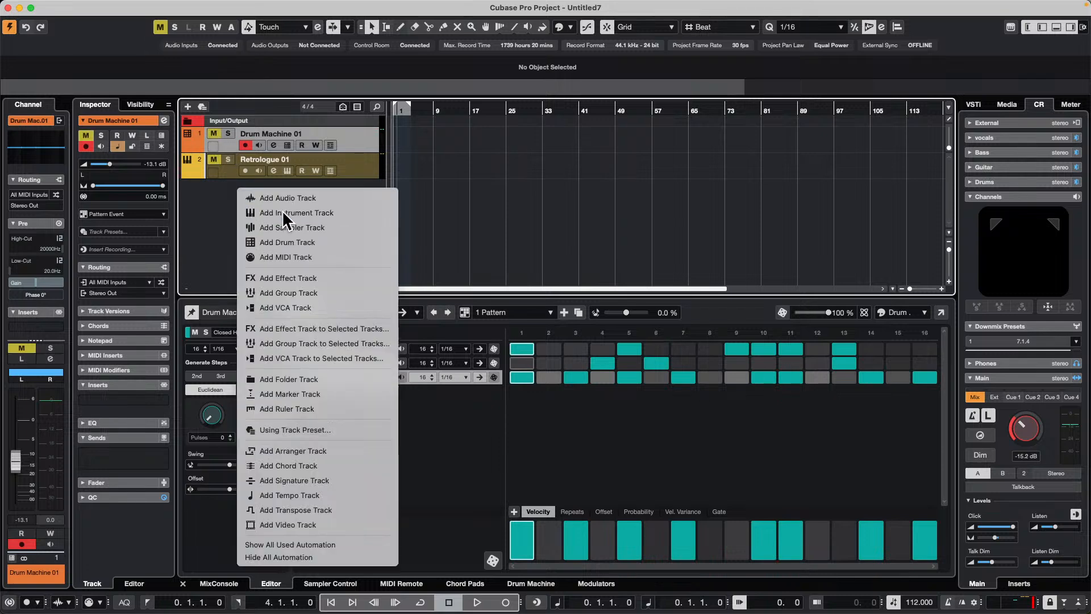
left_click(547, 206)
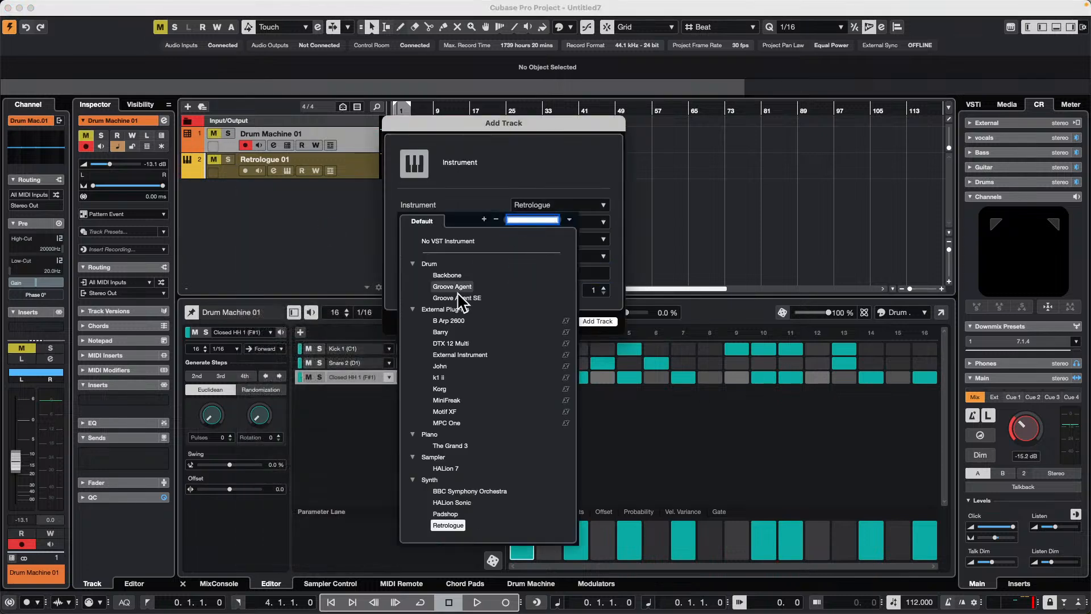
left_click(476, 298)
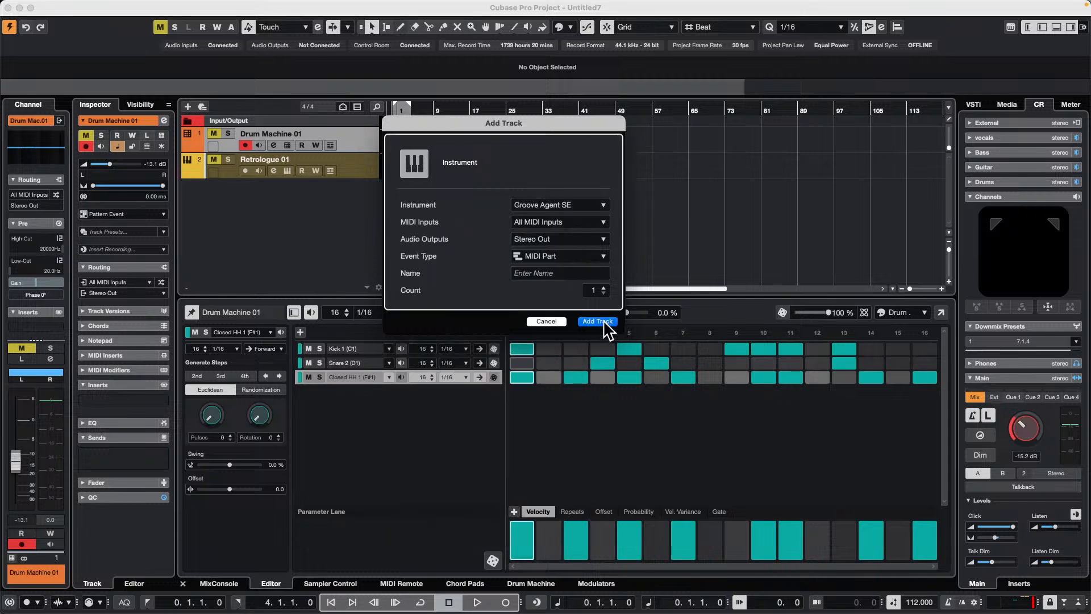
left_click(597, 322)
left_click_drag(851, 186, 438, 112)
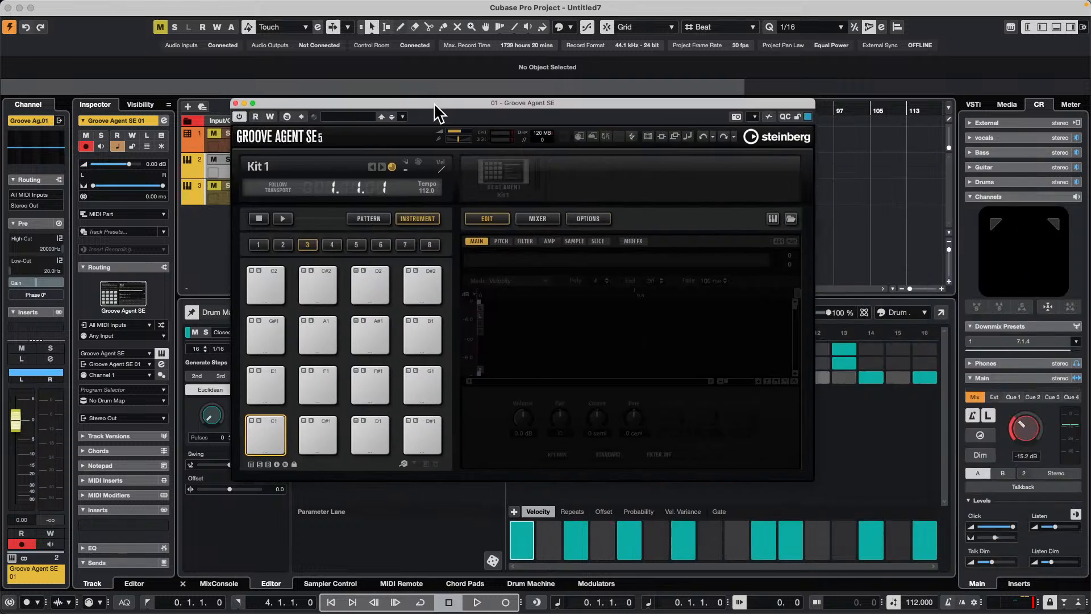
Load the Rain Or Shine SE kit with patterns from the Songwriter Essentials collection and audition its kick and snare pads
right_click(511, 171)
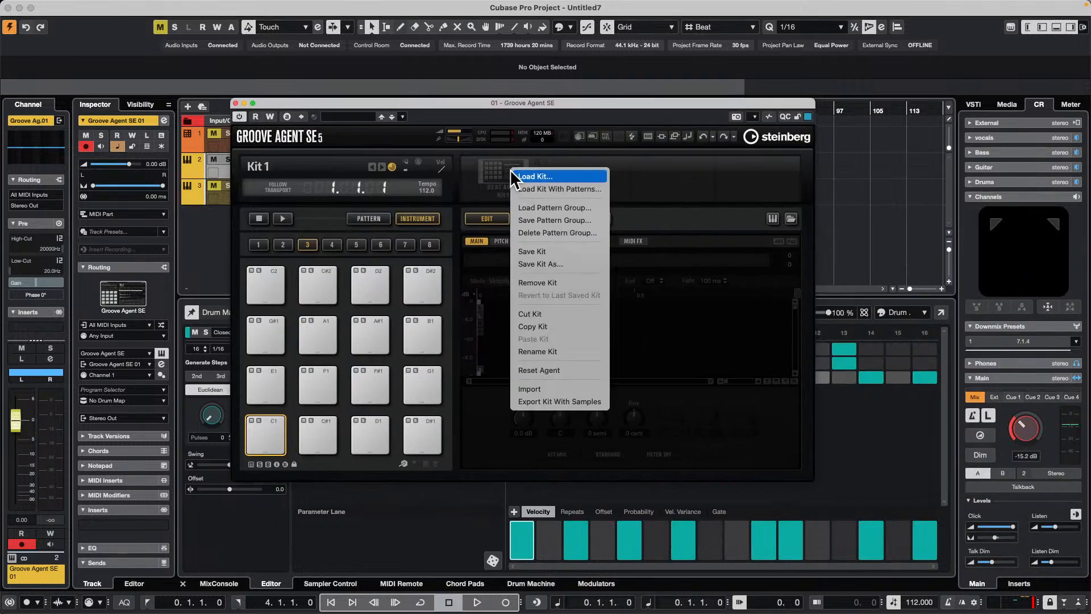
left_click(572, 189)
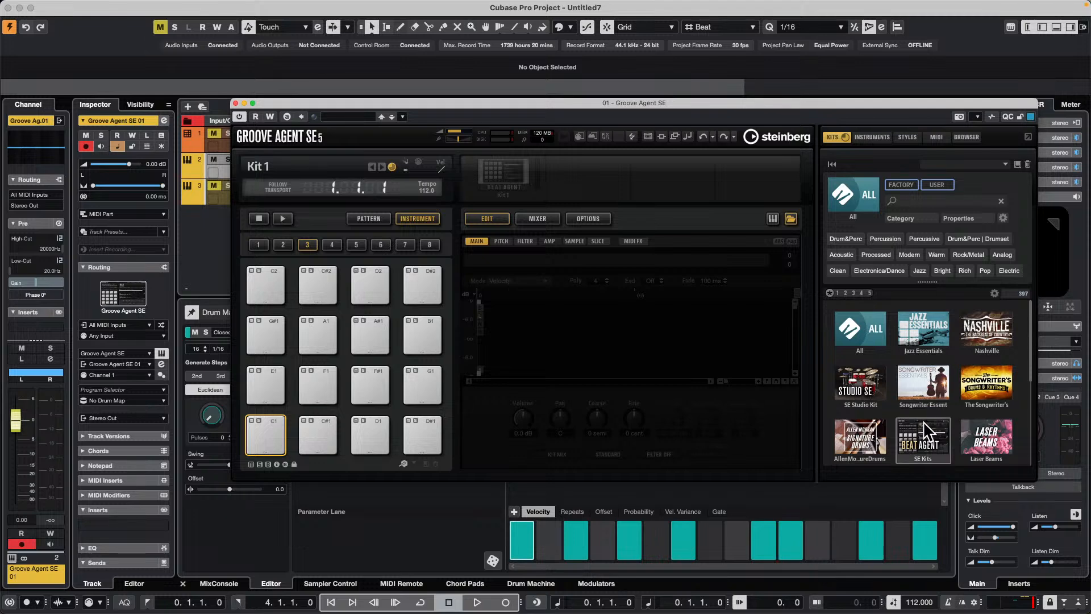
left_click(919, 380)
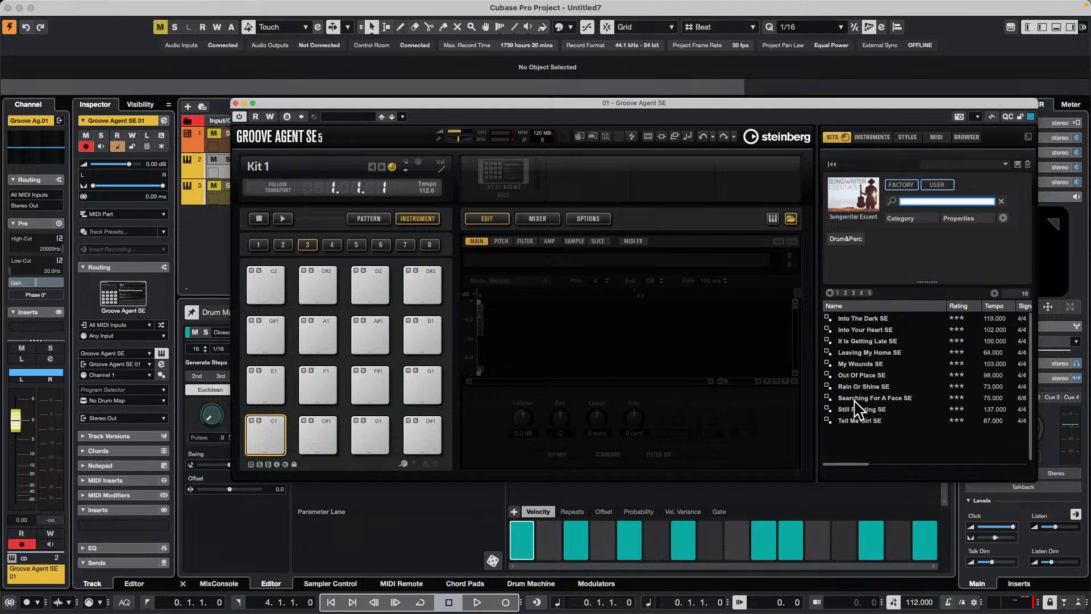
double_click(871, 387)
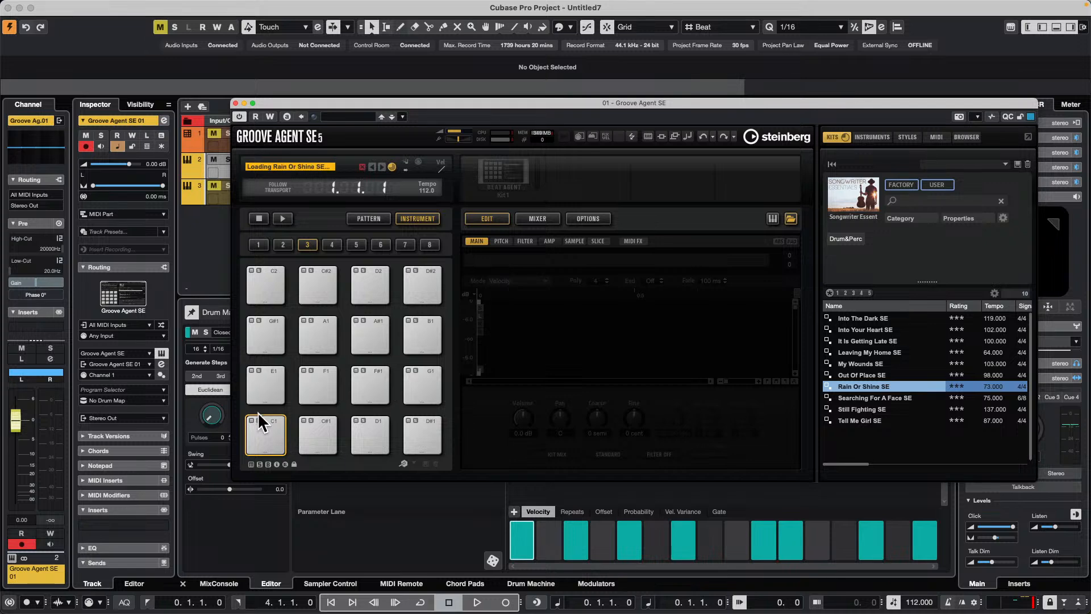
left_click(271, 433)
left_click(375, 437)
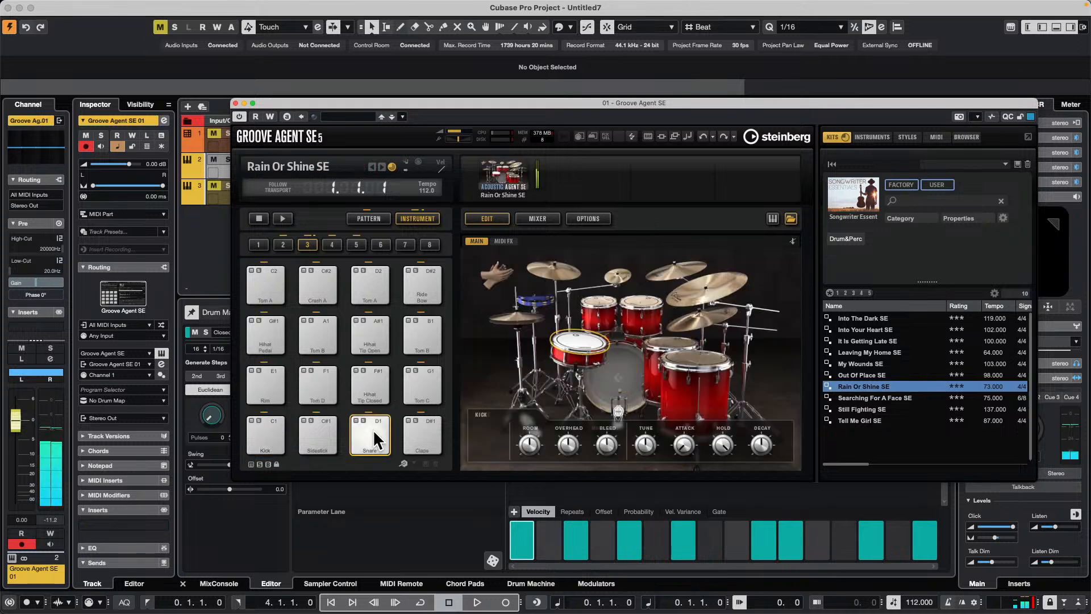
Create a drum map from the Rain Or Shine SE kit and add a four-bar part on the Groove Agent SE 01 track
left_click_drag(351, 104, 618, 104)
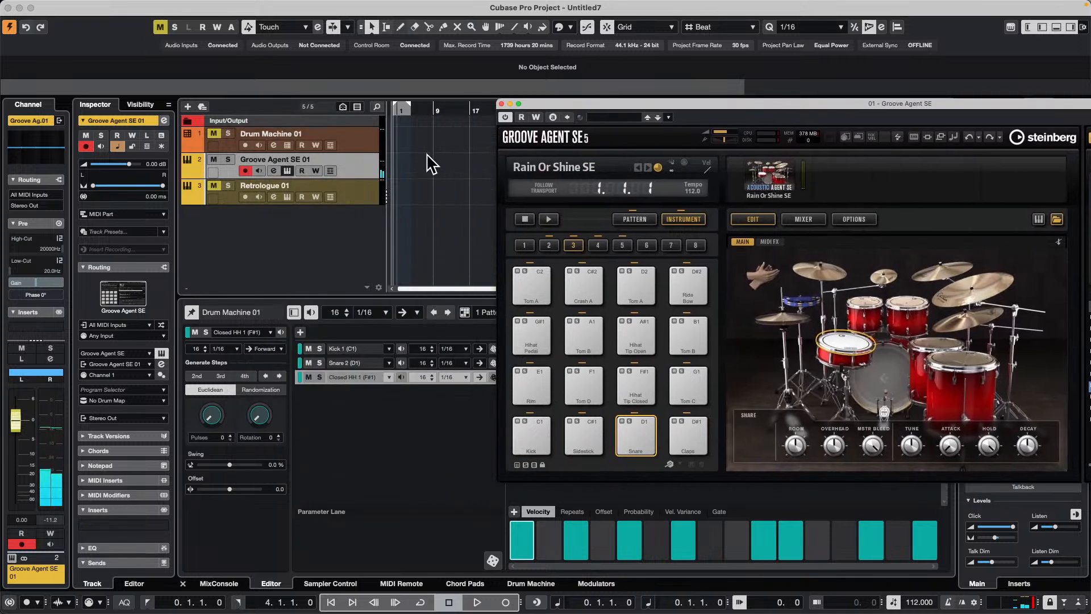
left_click(122, 400)
left_click(142, 447)
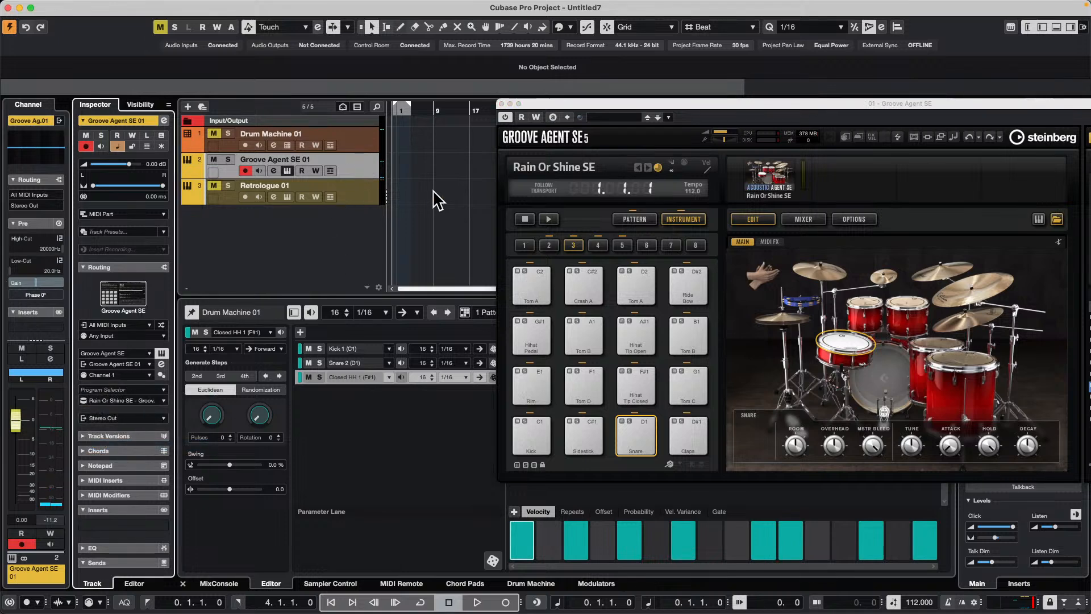
double_click(403, 177)
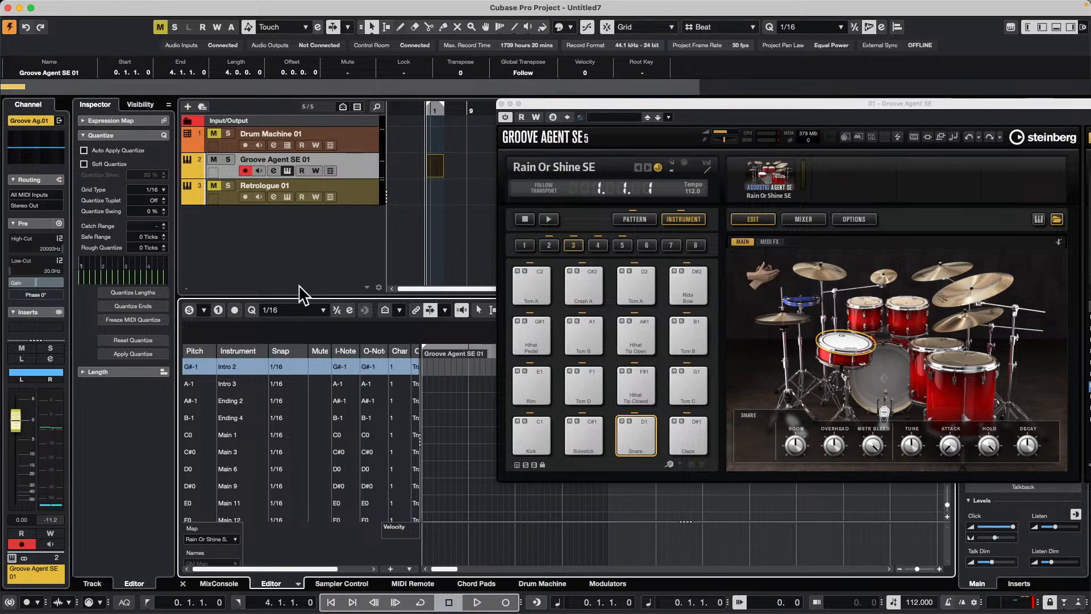
Enter two Intro 2 notes in the first bar of the Groove Agent part and play it back
left_click_drag(552, 104, 800, 138)
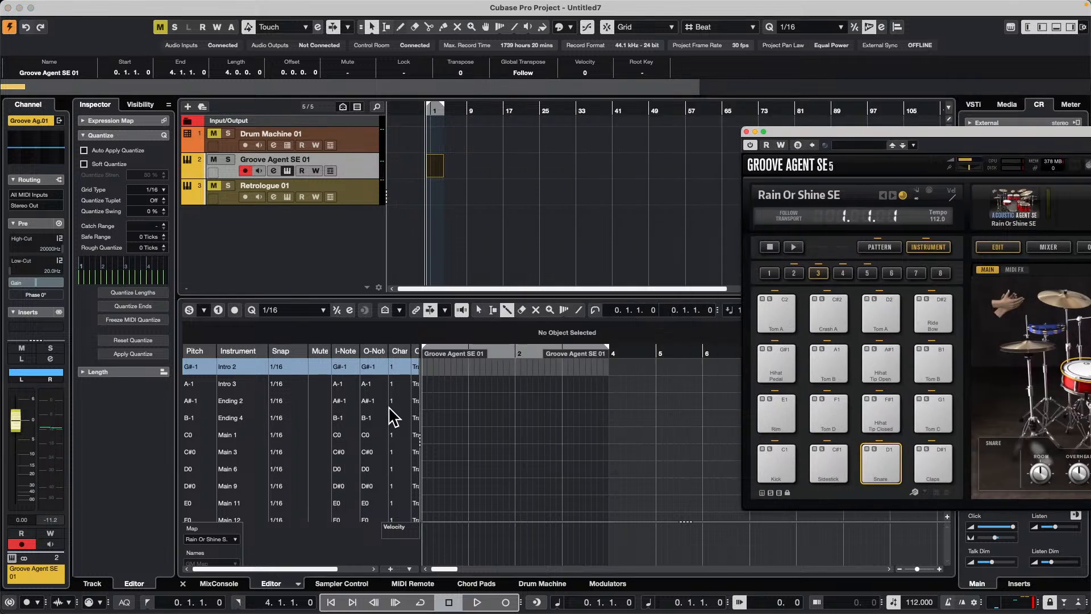
left_click_drag(528, 355, 352, 361)
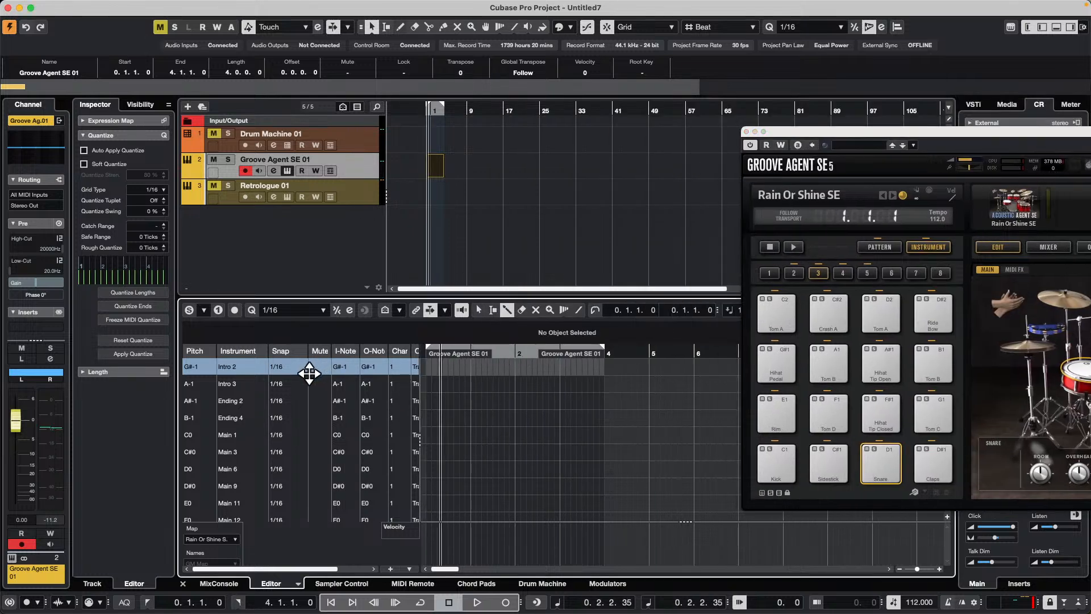
left_click_drag(495, 357, 396, 383)
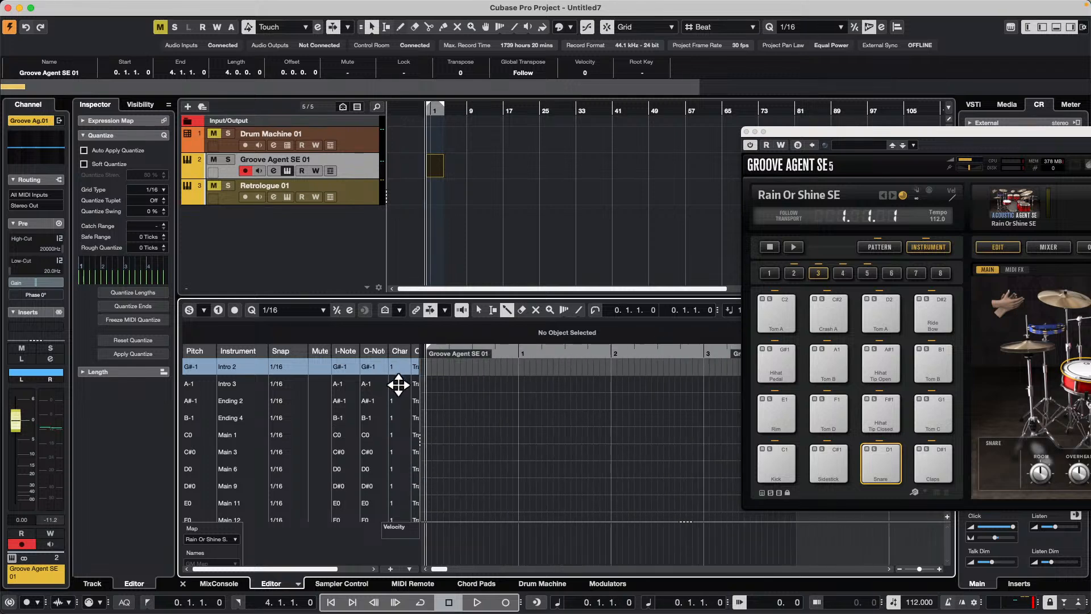
left_click(433, 367)
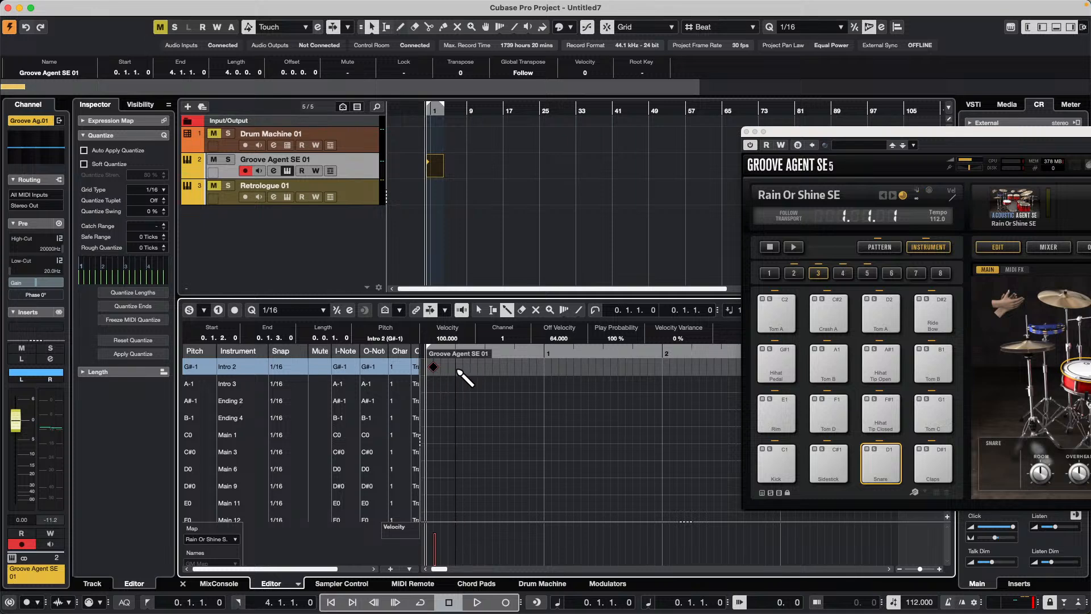
key("space")
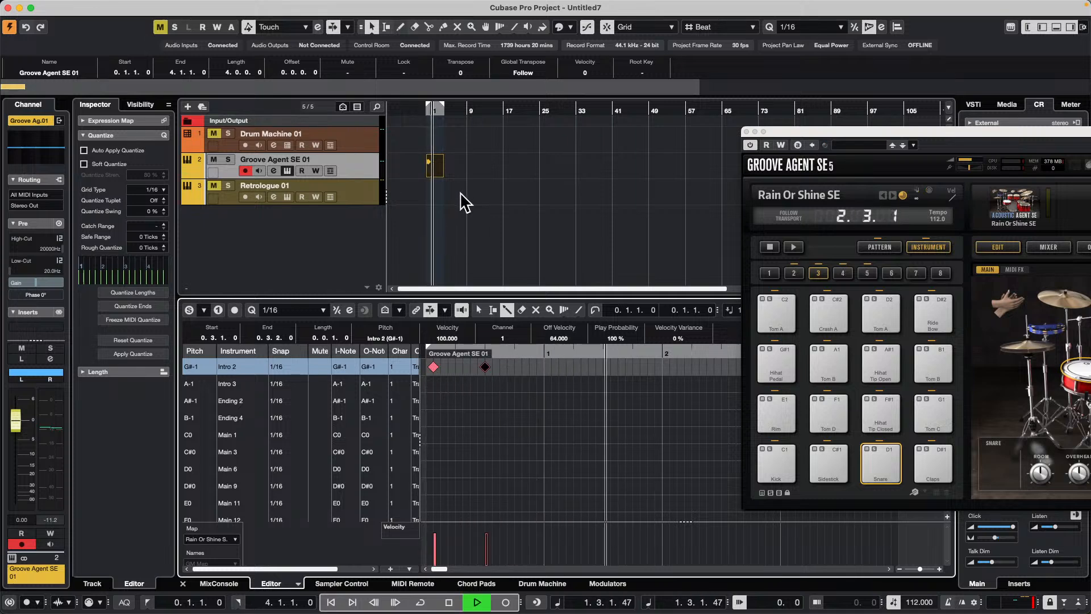
key("space")
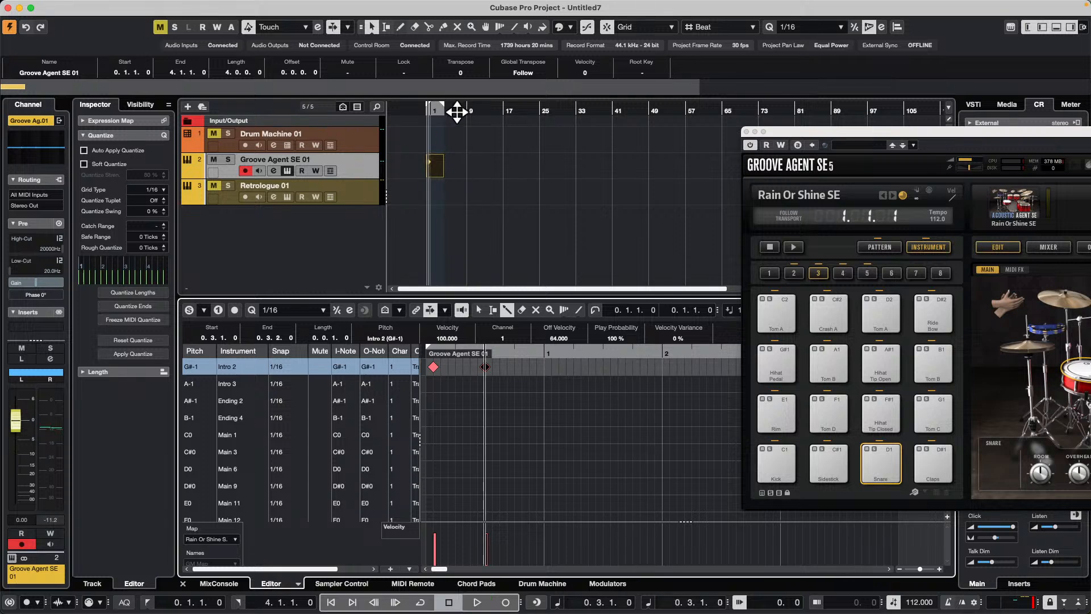
Move the Groove Agent SE 01 part so that it starts at bar 1
left_click_drag(457, 111, 281, 113)
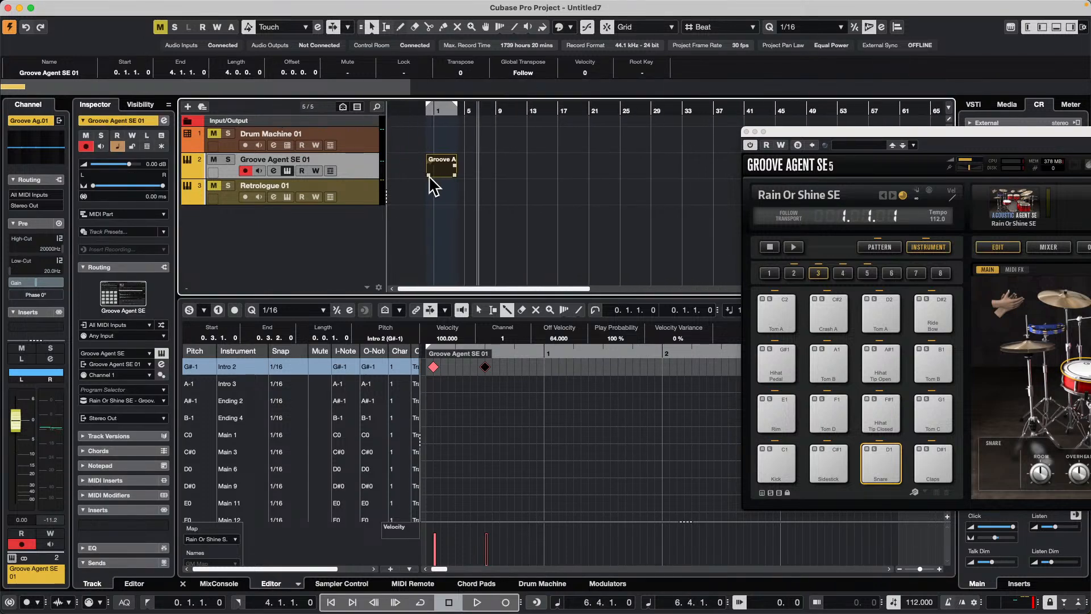
left_click_drag(442, 170, 442, 170)
left_click_drag(446, 111, 434, 158)
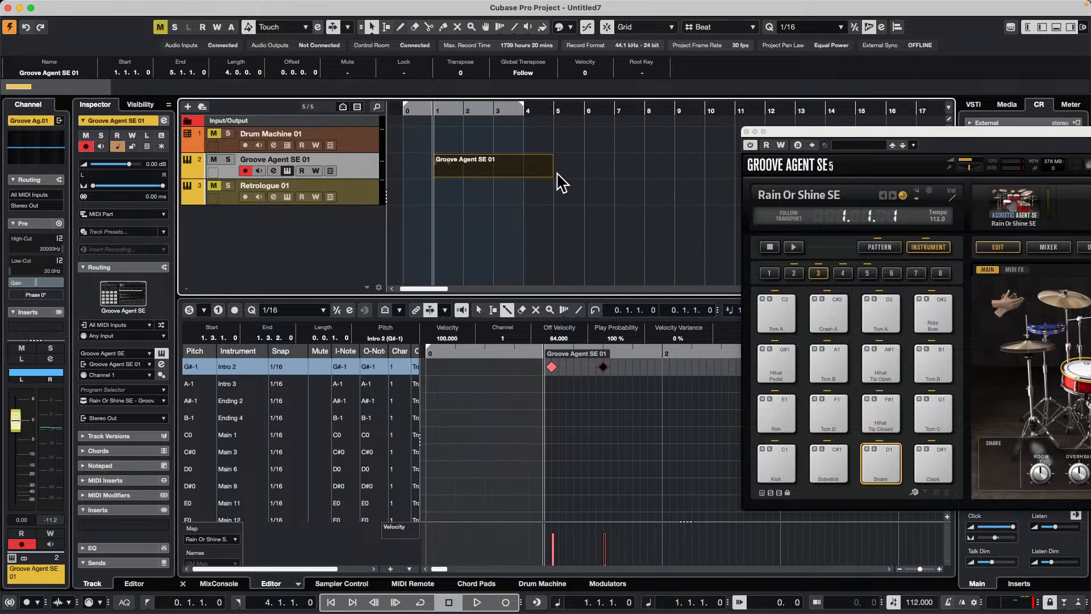
Shorten the Groove Agent SE 01 part to one bar, ending at bar 2, and play it back
left_click_drag(550, 177, 463, 176)
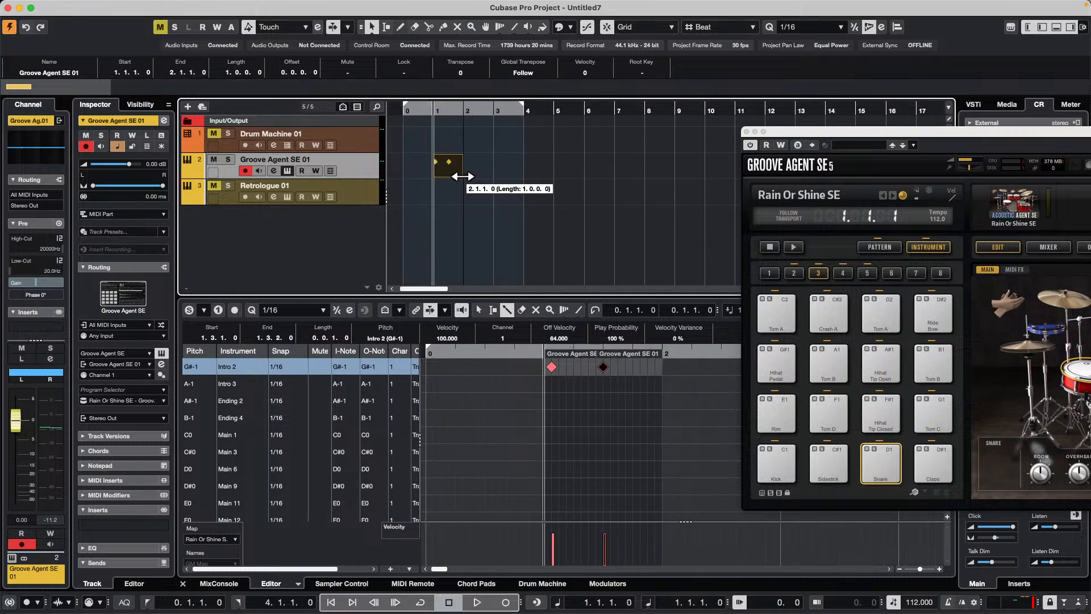
key("space")
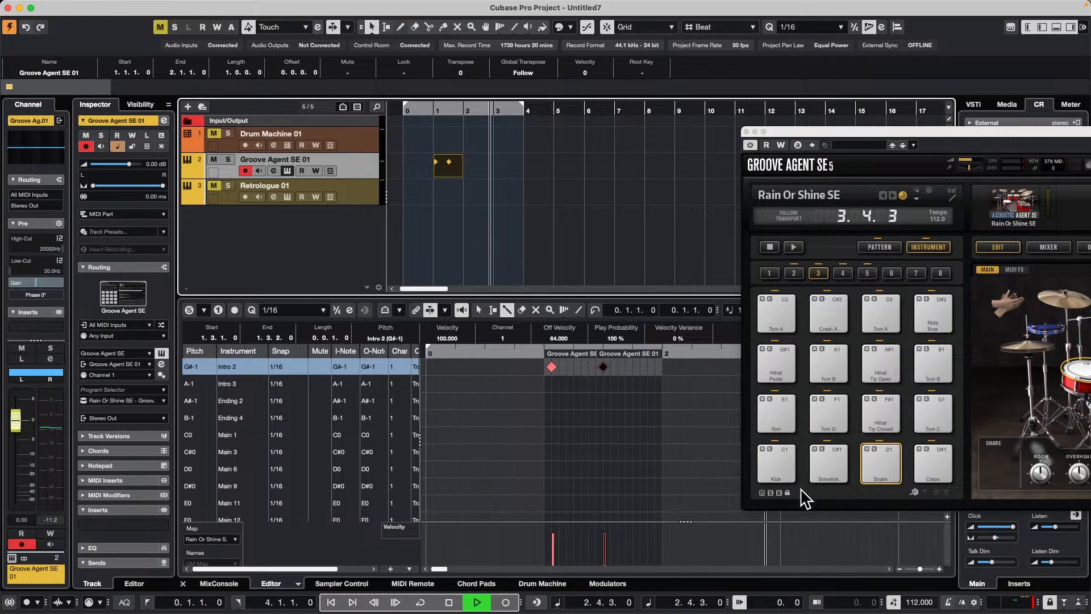
left_click(553, 368)
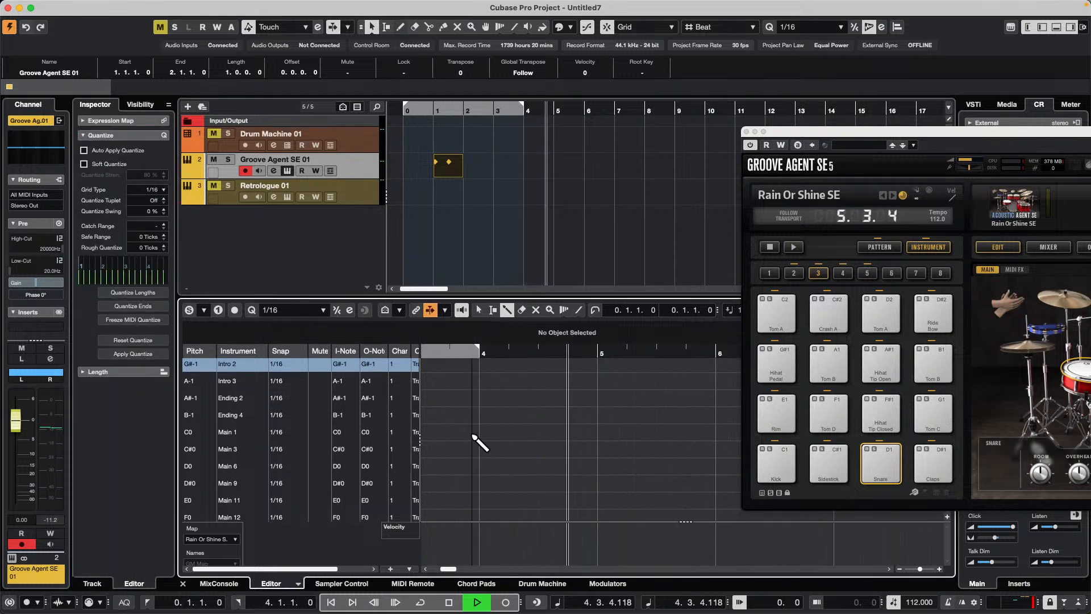
scroll(483, 369, "down", 3)
key("space")
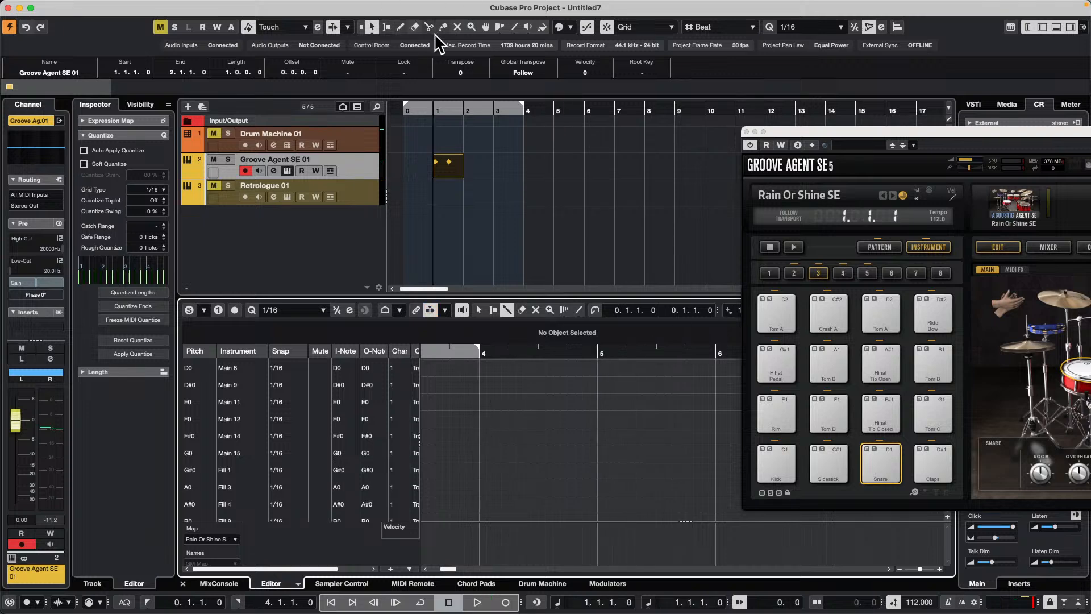
Set the locators around the one-bar Groove Agent part and play it in cycle mode
key("slash")
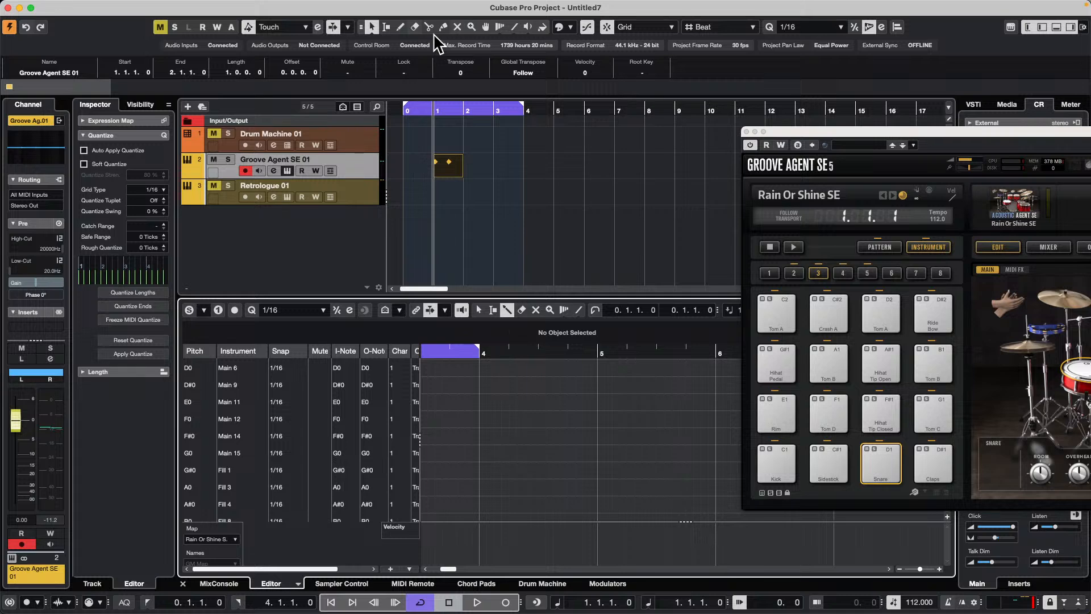
left_click(454, 181)
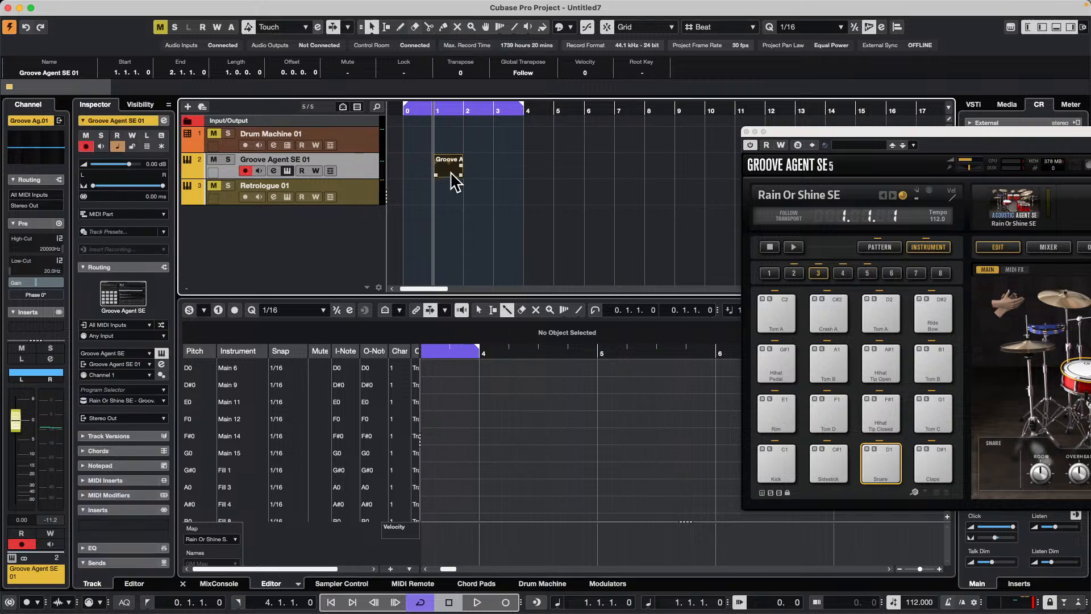
key("p")
key("space")
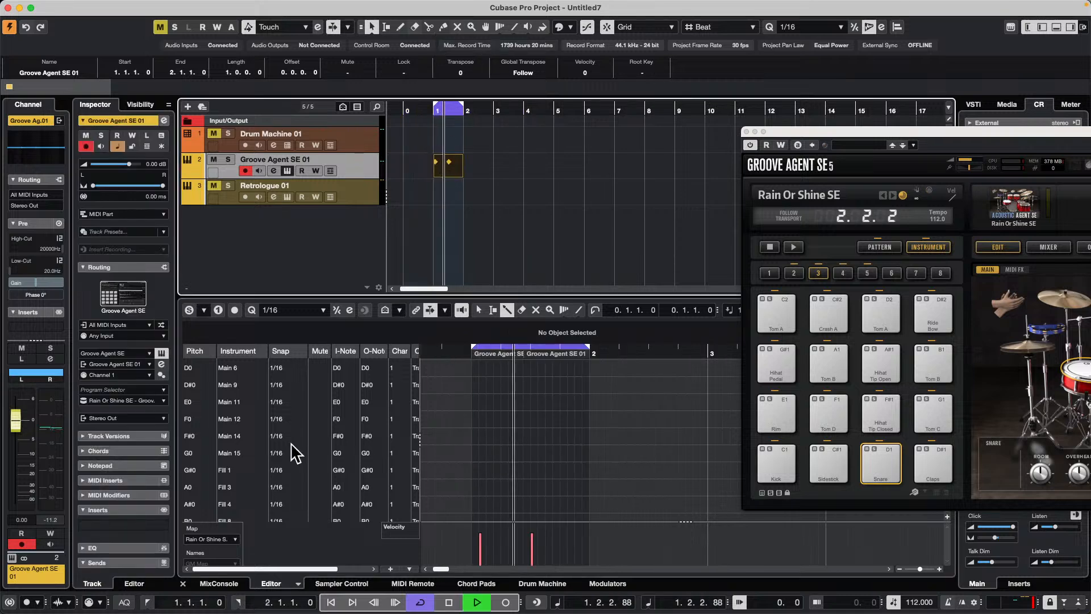
Enter Kick notes on beats 1 and 3 and Snare notes on beats 2 and 4 of bar 1
scroll(341, 482, "down", 5)
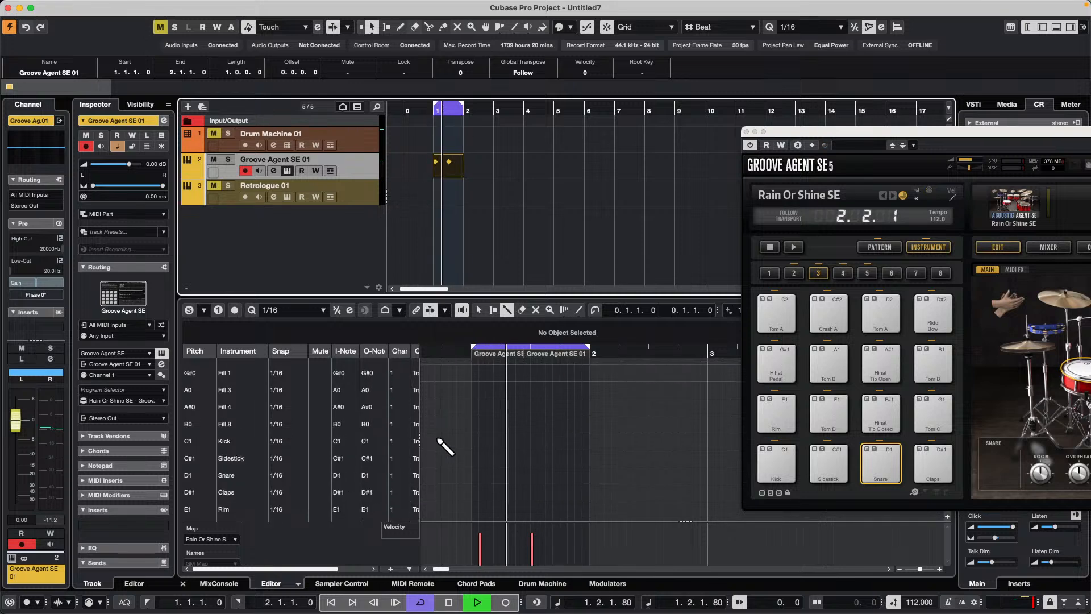
left_click(473, 441)
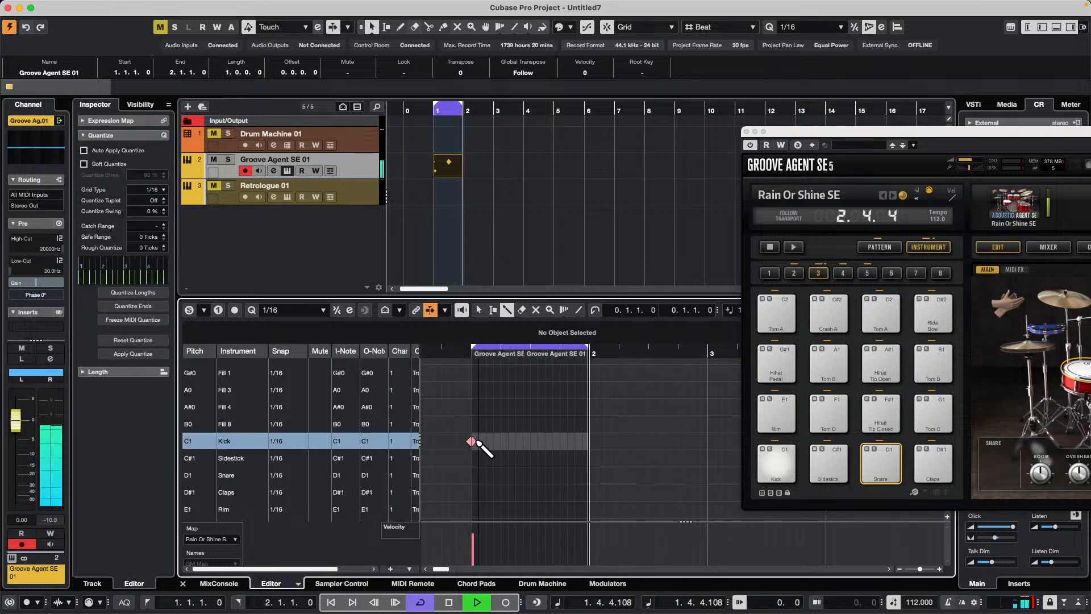
left_click(530, 442)
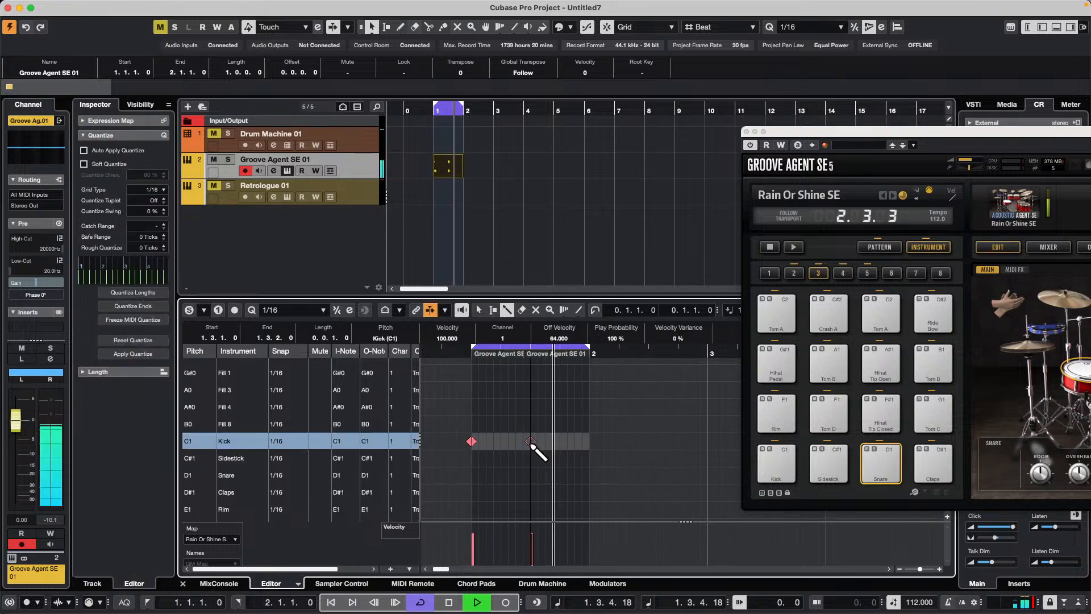
left_click(501, 475)
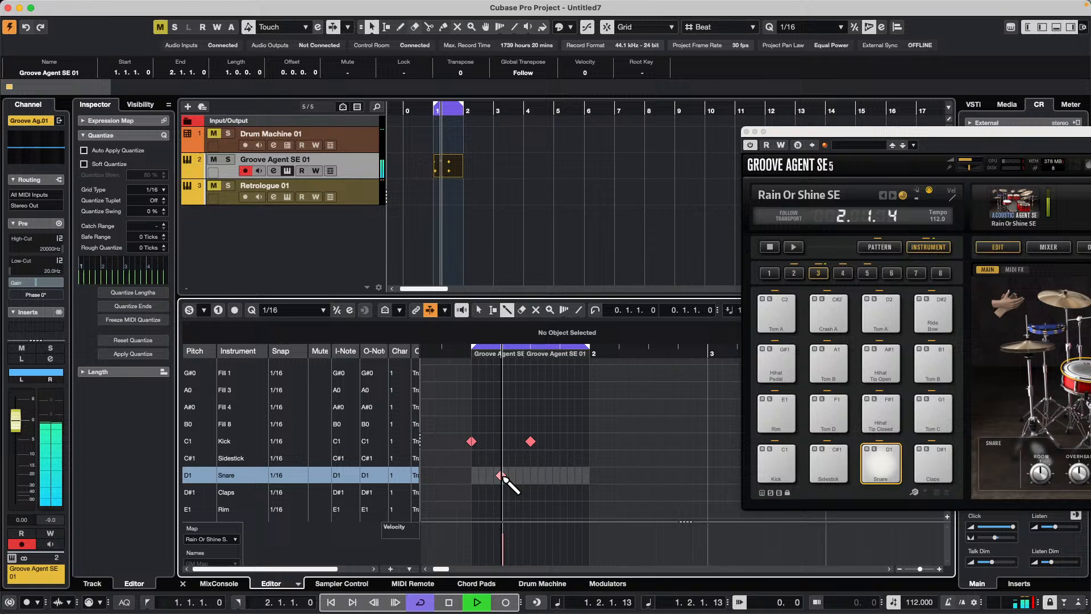
left_click(560, 475)
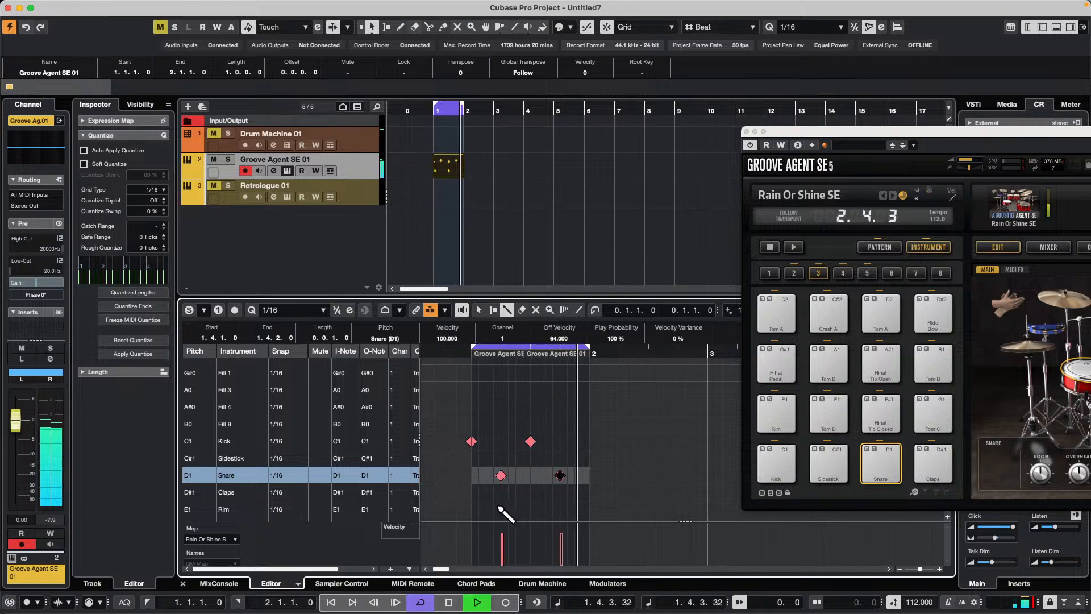
Draw Hihat Tip Closed notes on every sixteenth from the start of bar 1 to position 2.1.4
scroll(441, 478, "down", 2)
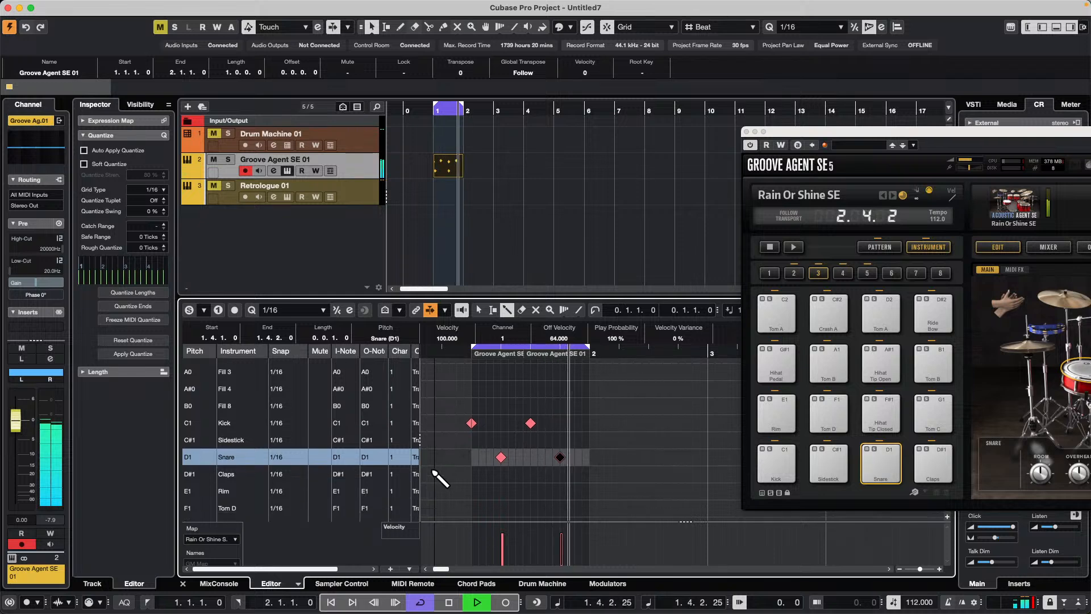
scroll(479, 476, "down", 1)
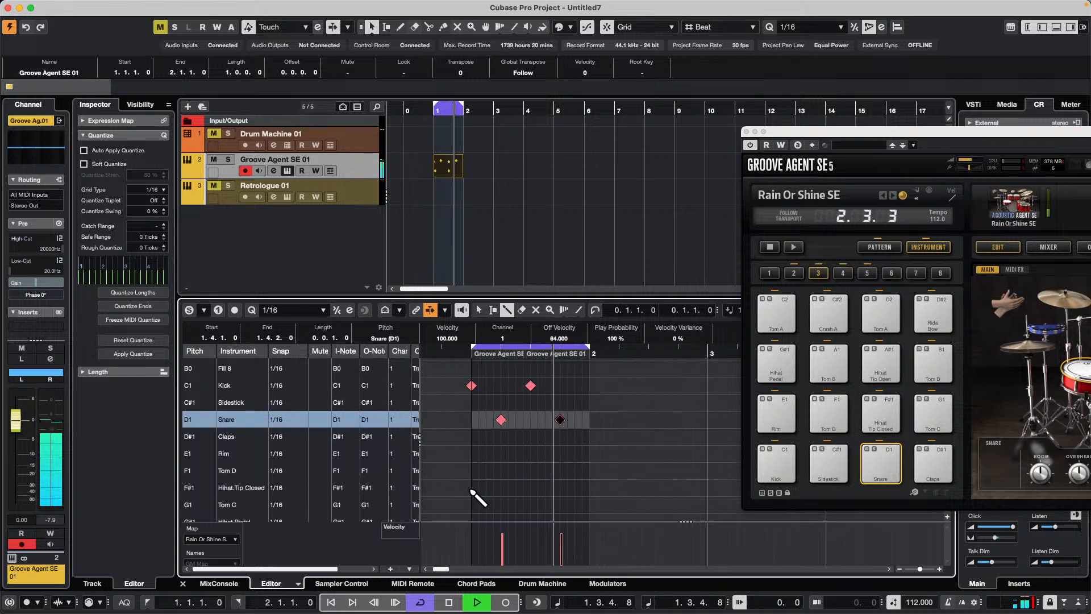
left_click_drag(472, 489, 613, 488)
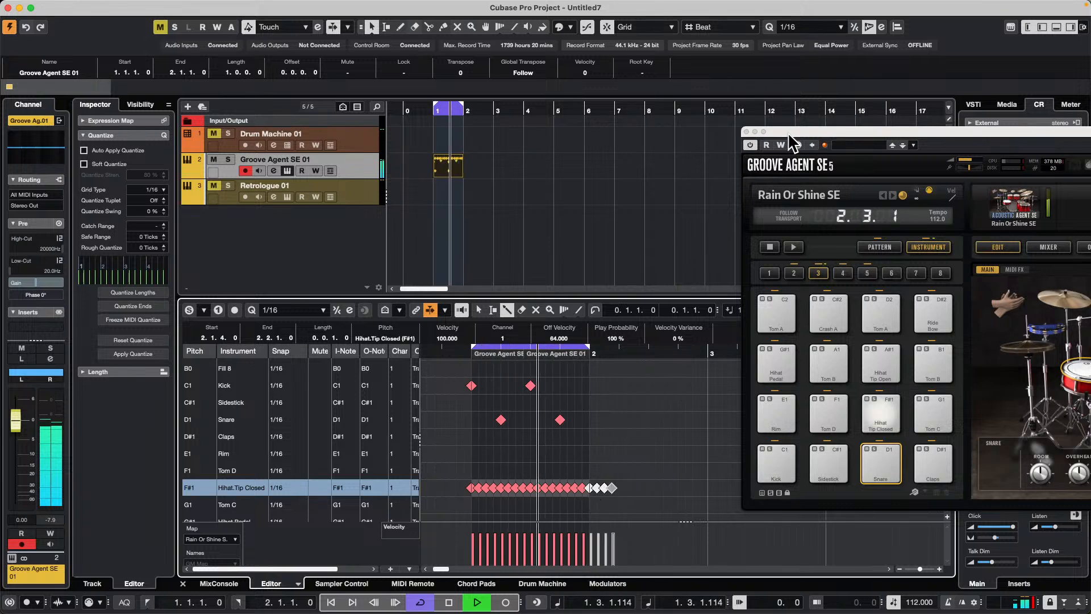
Close the Groove Agent SE instrument window and raise the Control Room main level to -3.73 dB
left_click_drag(787, 132, 438, 58)
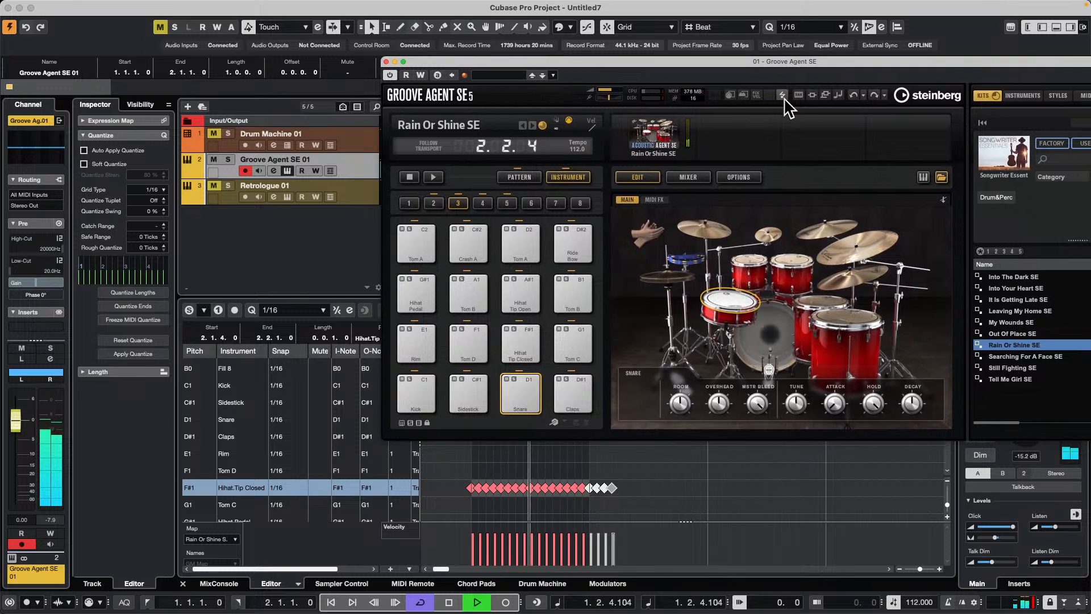
left_click(386, 62)
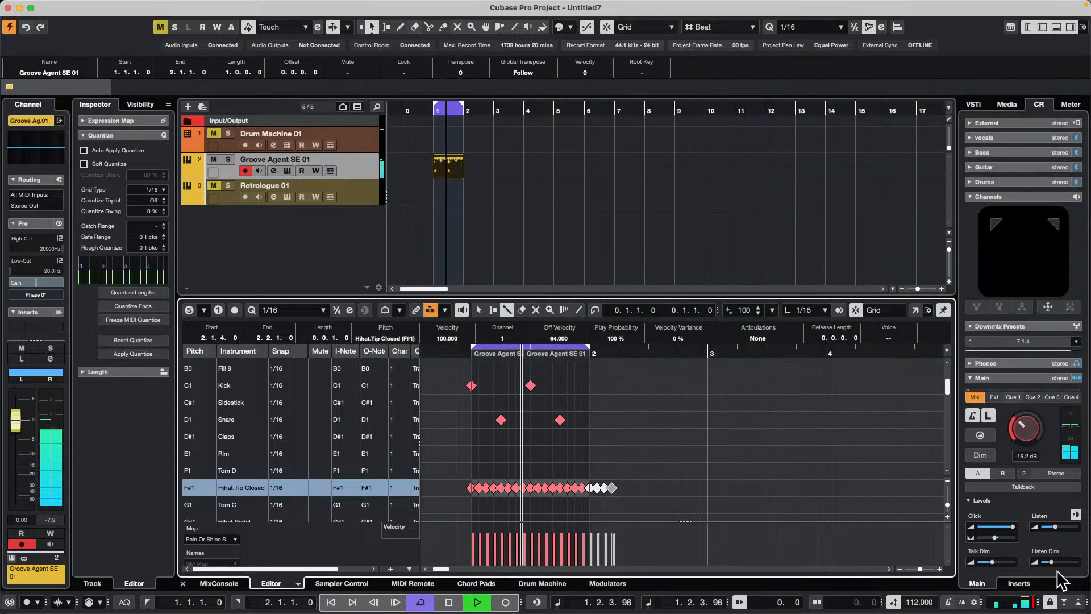
left_click_drag(1023, 431, 1032, 415)
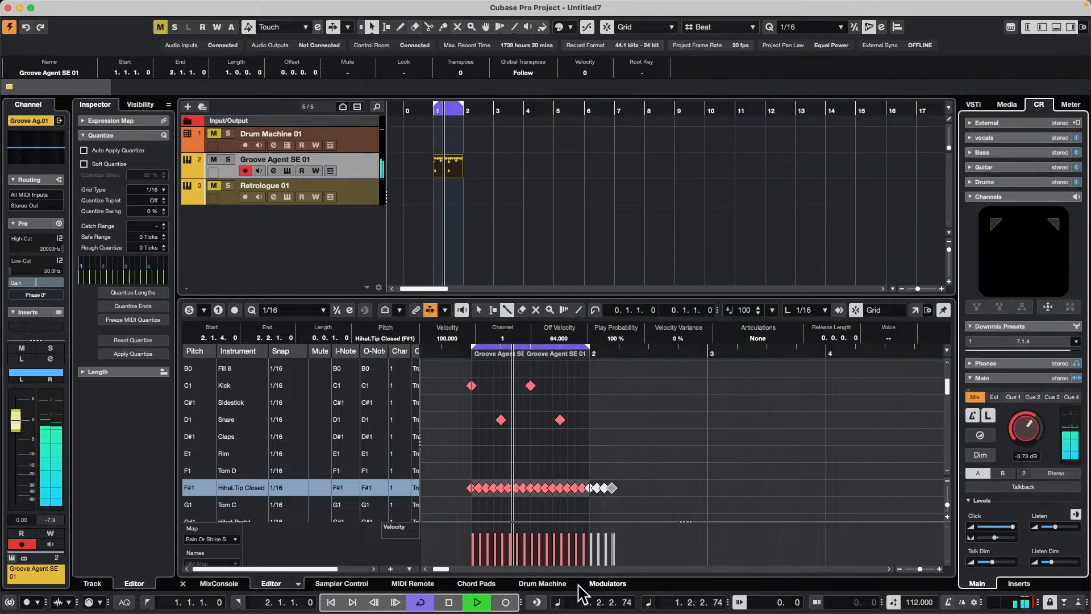
Lower the velocity of every second closed hi-hat note to about 50
left_click_drag(481, 549, 492, 551)
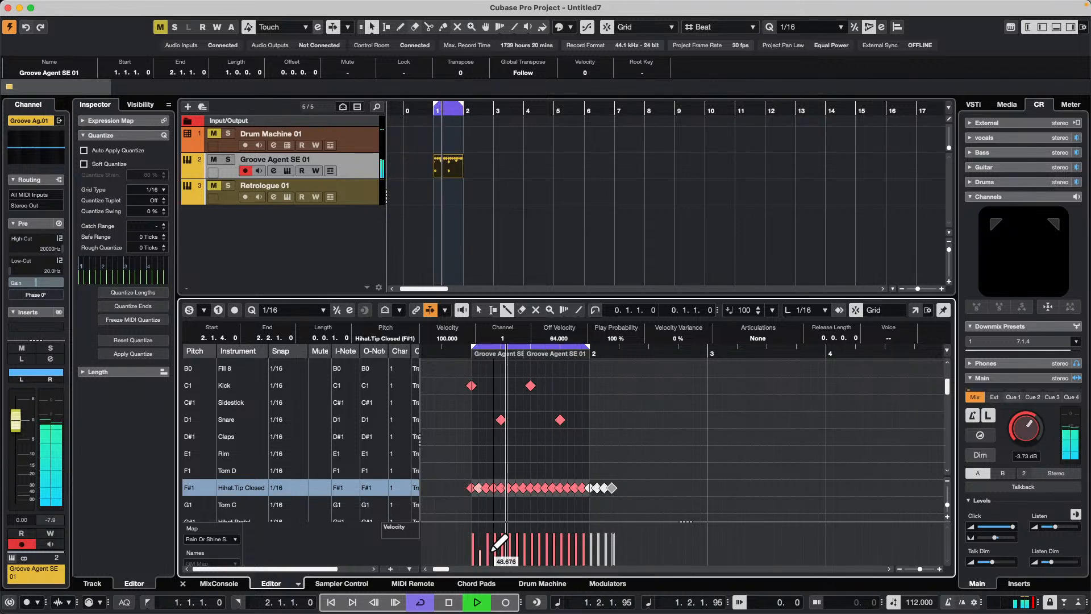
left_click(497, 551)
left_click(510, 551)
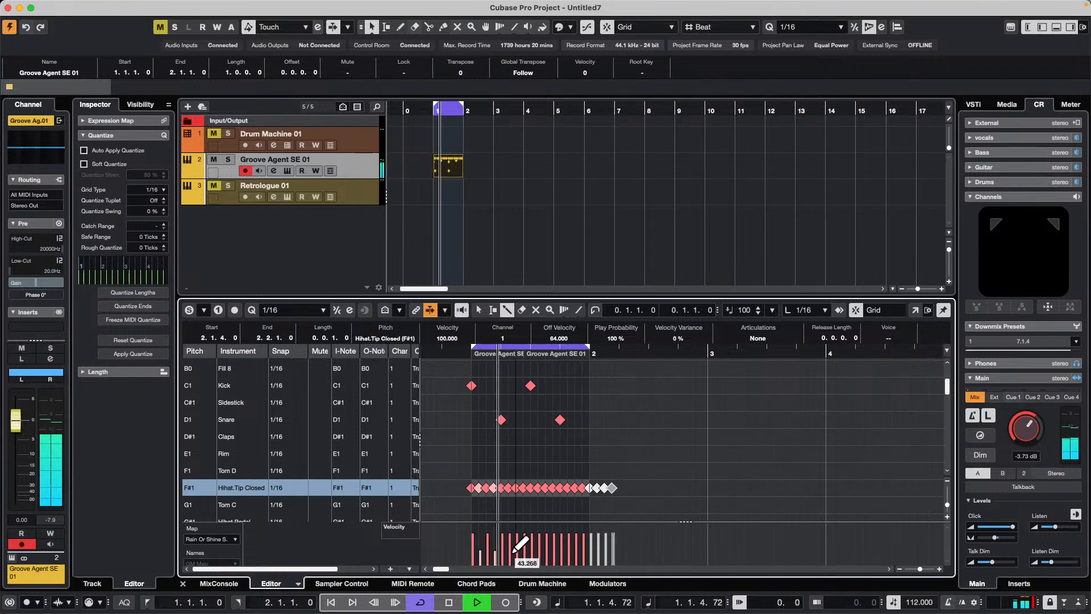
left_click(524, 550)
left_click(539, 548)
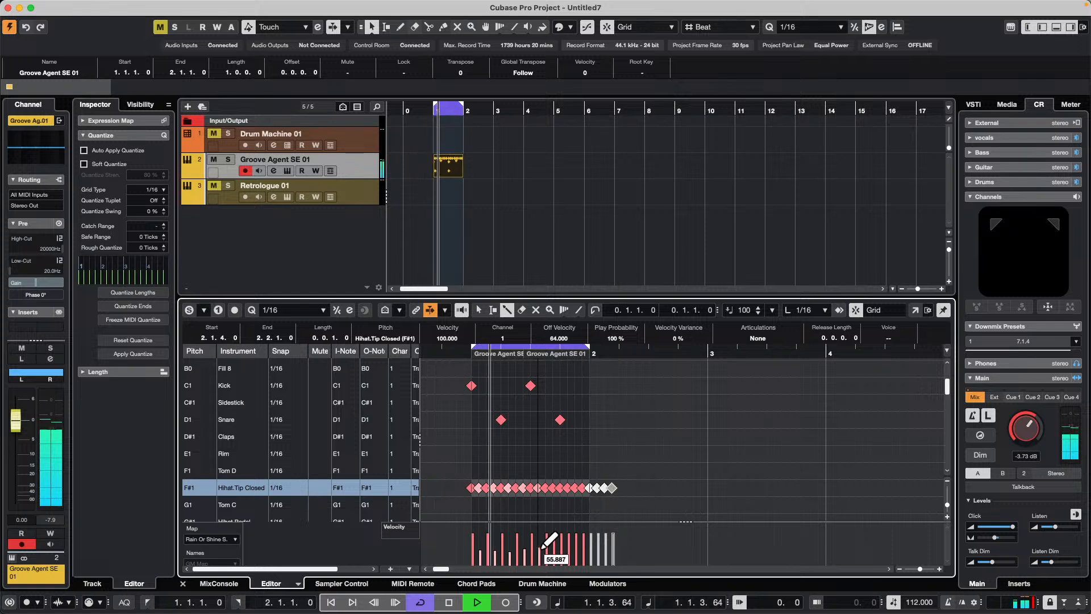
left_click(554, 550)
left_click(569, 549)
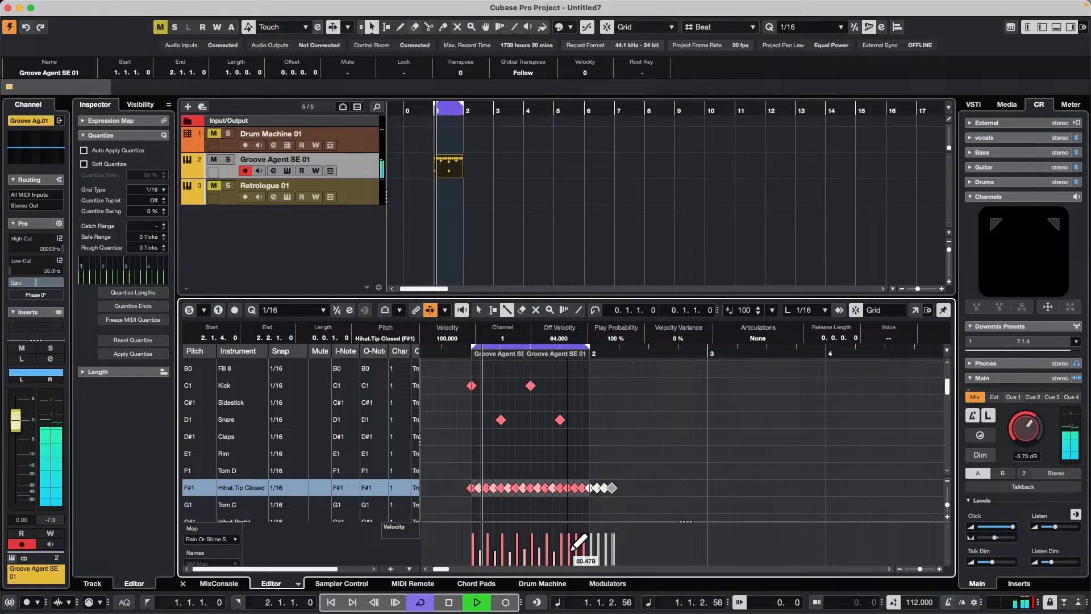
left_click(585, 549)
left_click(599, 550)
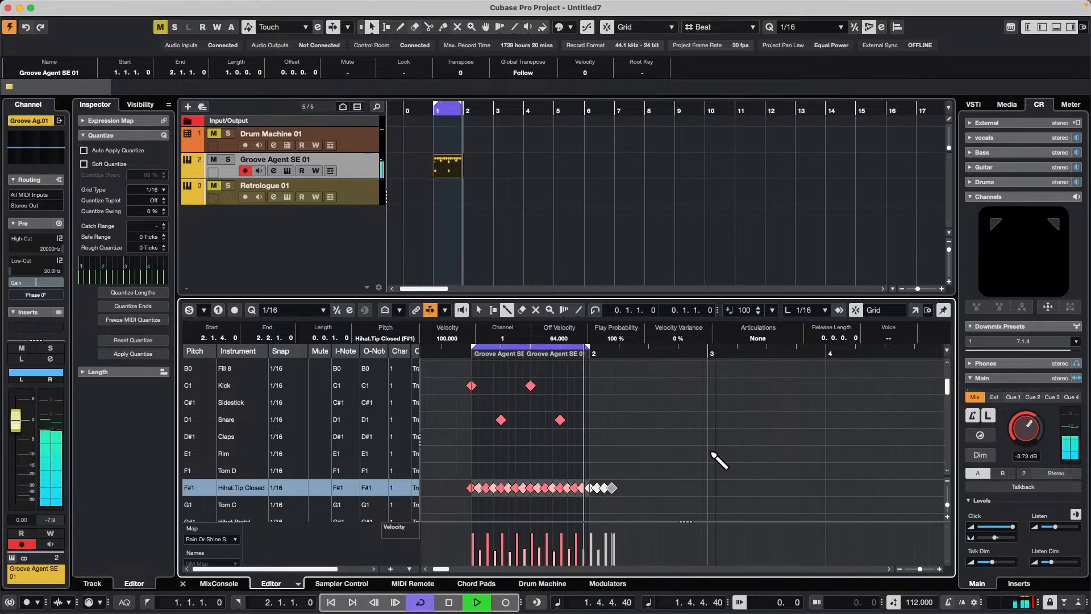
Select the kick, snare and closed hi-hat notes in bar 1 and show the Groove Agent track's MIDI Modifiers
right_click(450, 378)
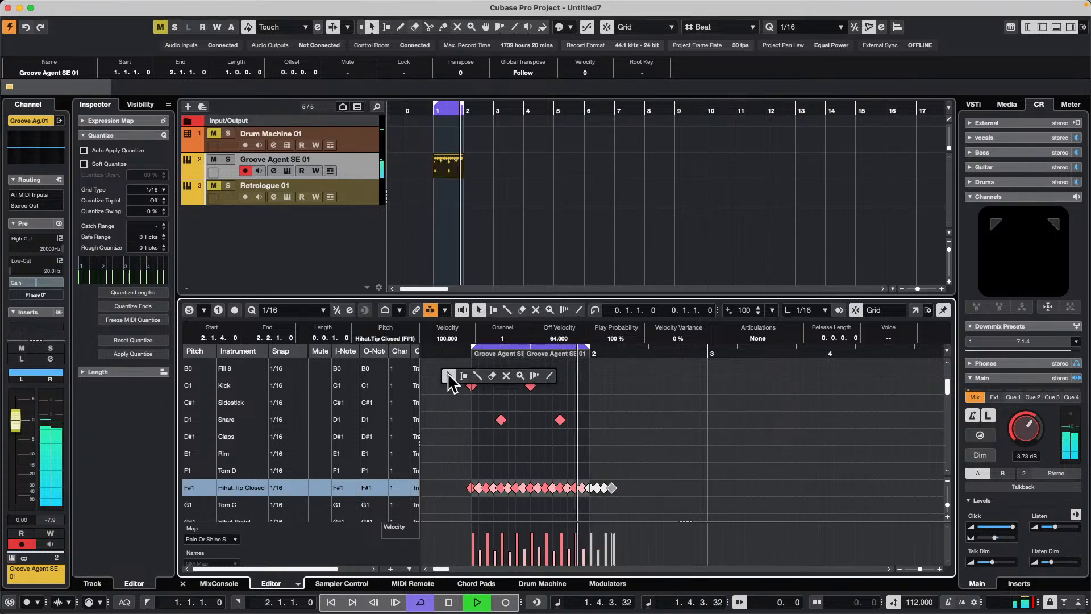
left_click(449, 376)
left_click_drag(453, 372, 597, 498)
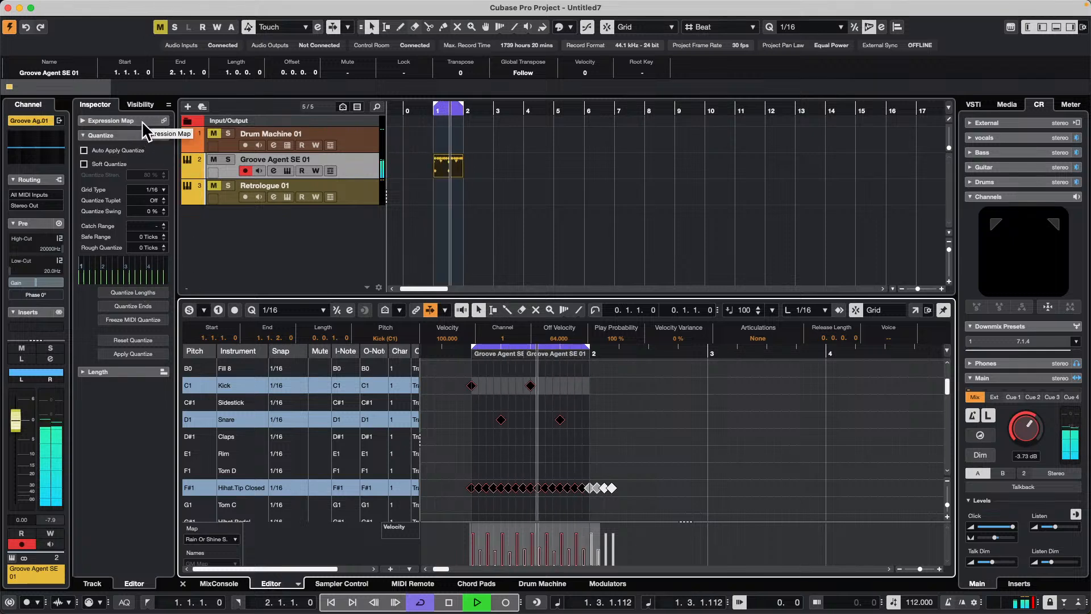
left_click(357, 165)
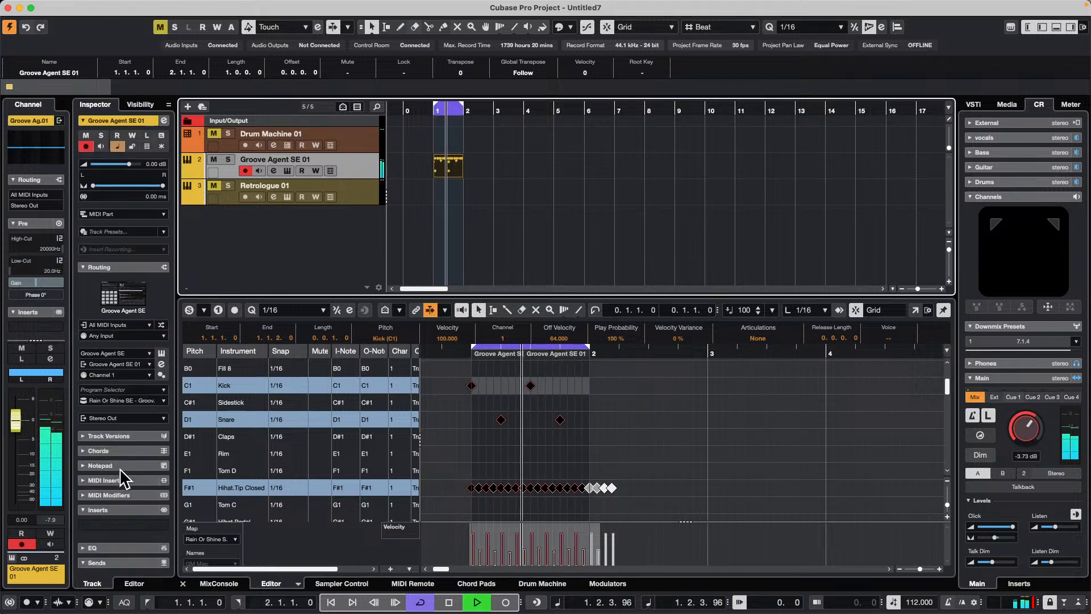
left_click(119, 496)
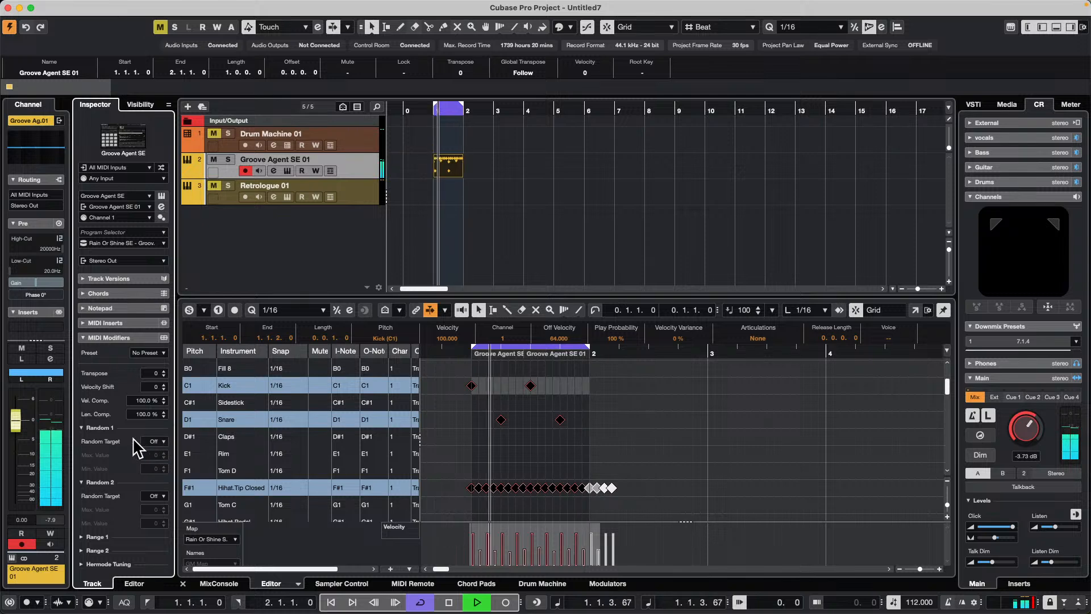
Set the Random 1 target to Position and try a maximum value of 73
left_click(154, 442)
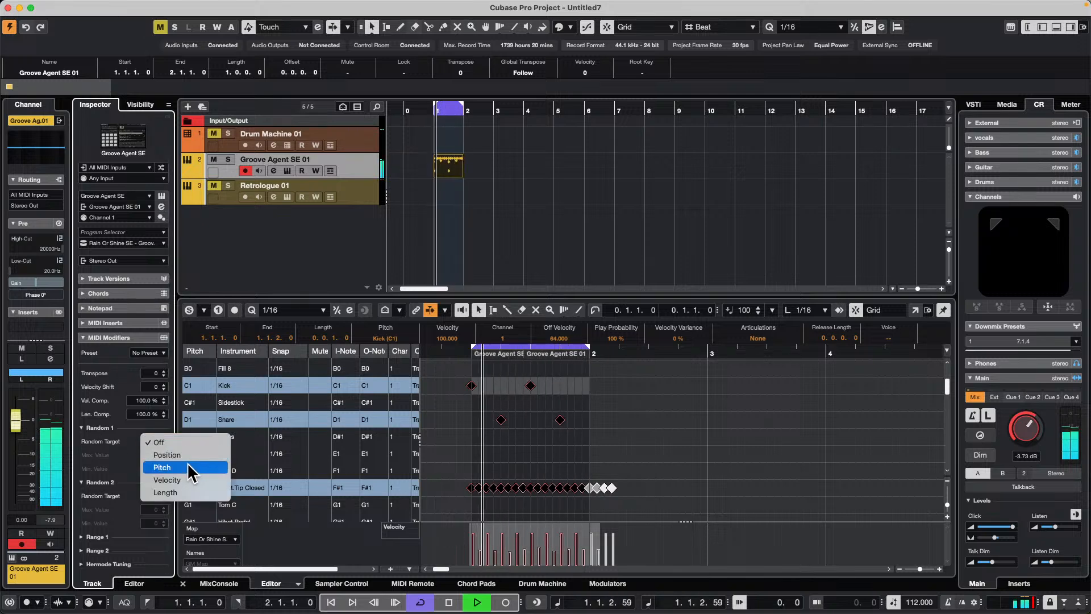
left_click(181, 455)
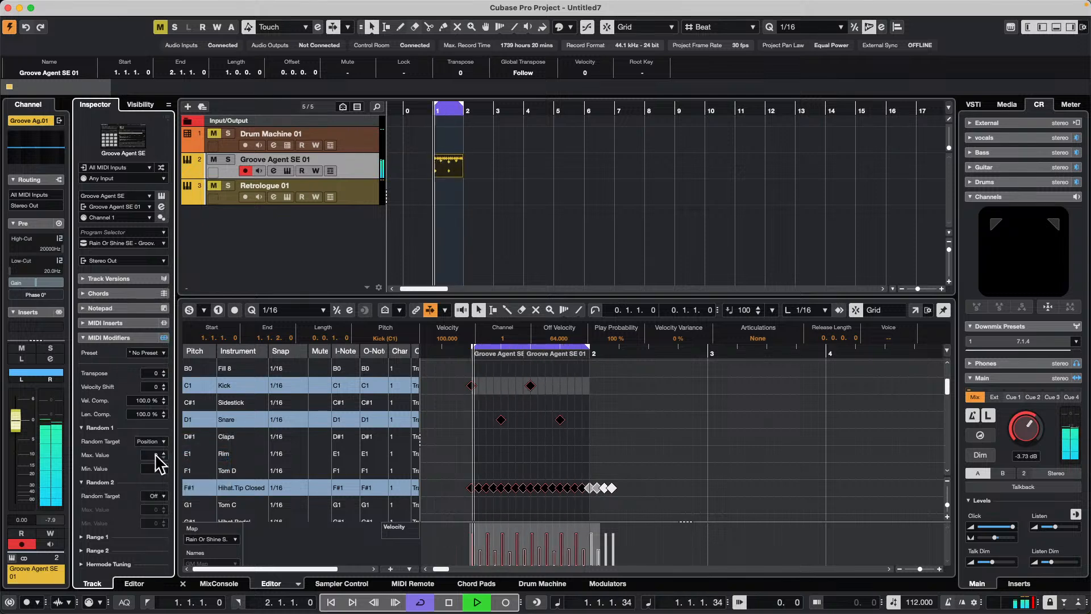
scroll(156, 454, "up", 20)
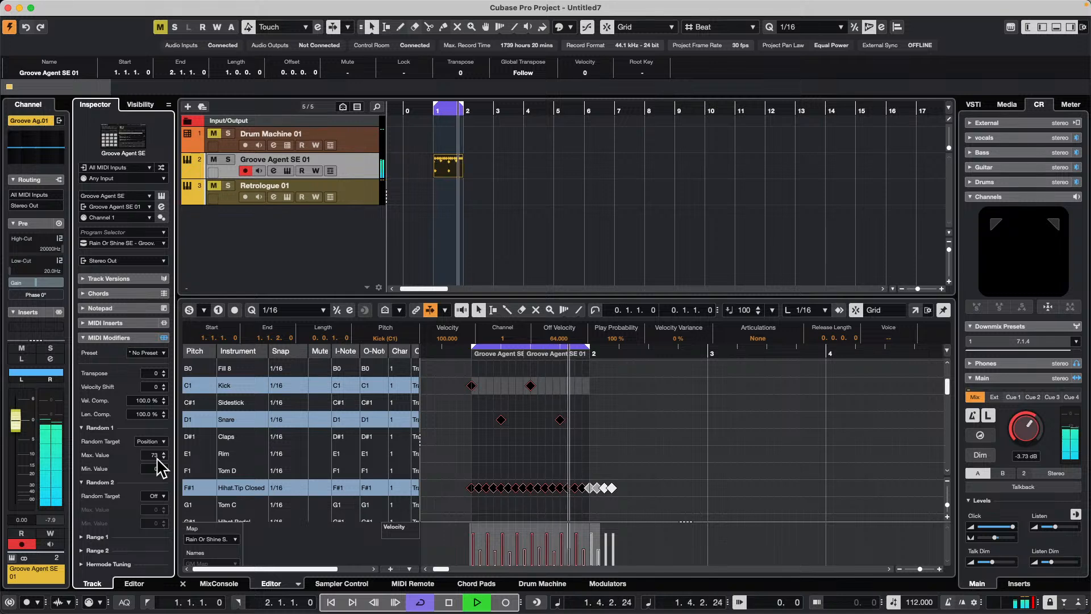
scroll(157, 459, "up", 3)
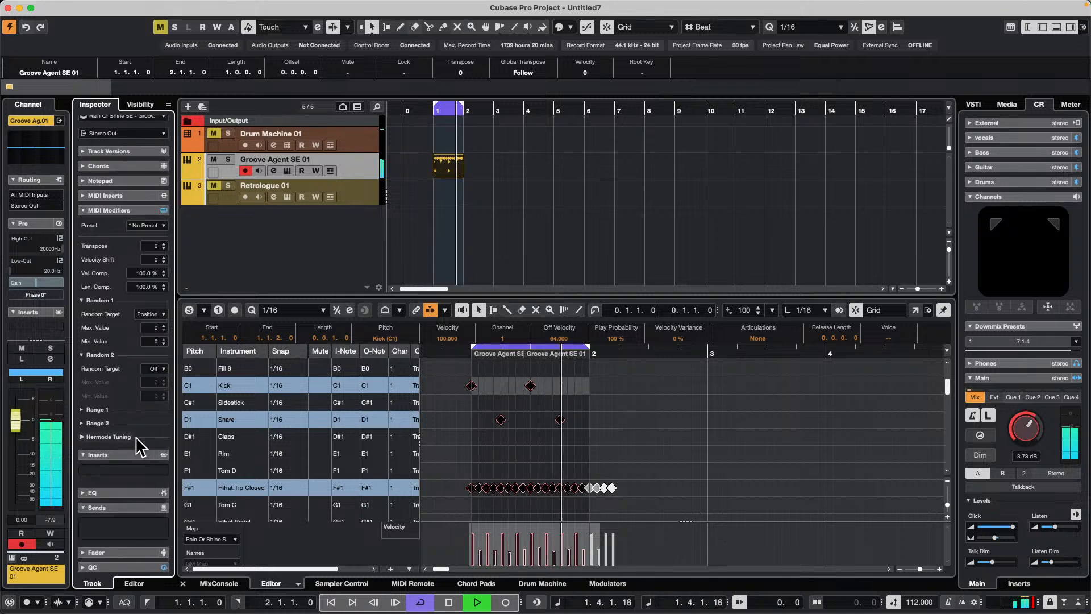
Load the MIDI Modifiers factory preset for random position in the range of -5 to +5 ticks
scroll(137, 439, "up", 3)
scroll(135, 505, "down", 3)
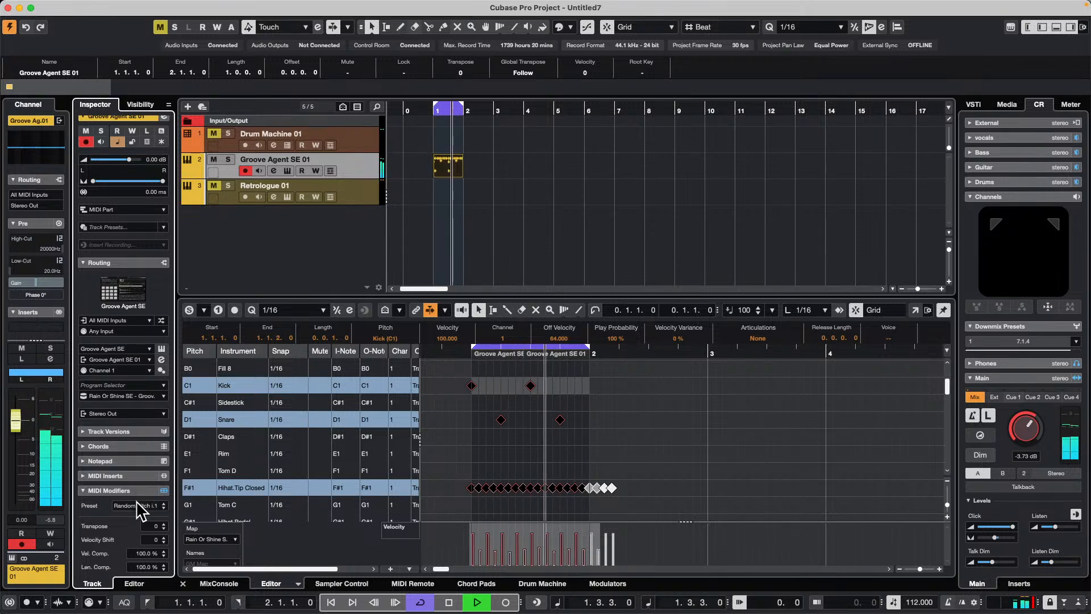
left_click(139, 505)
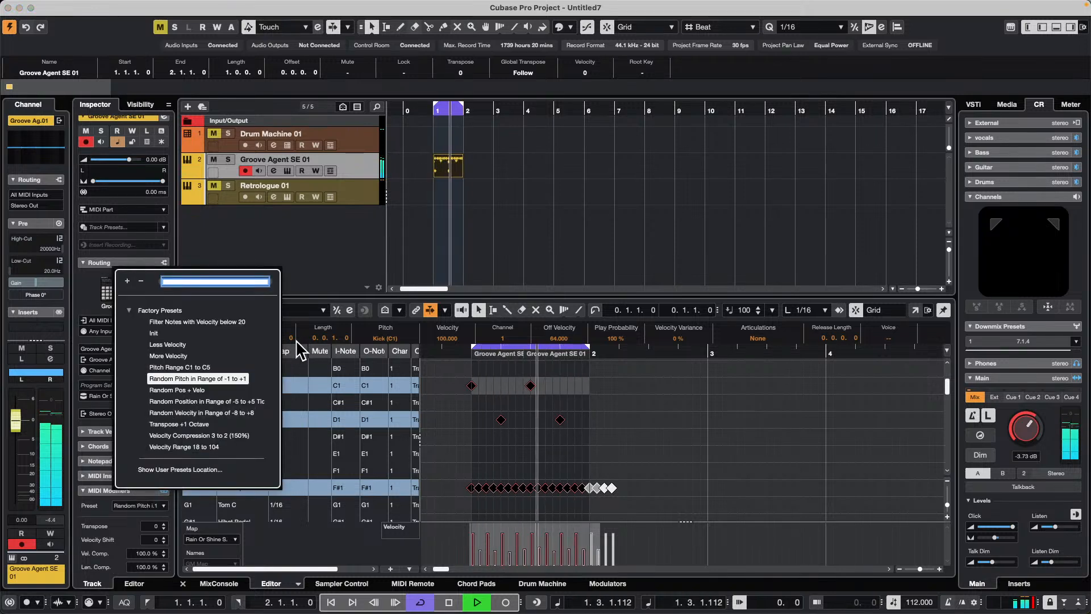
left_click(224, 400)
left_click(224, 401)
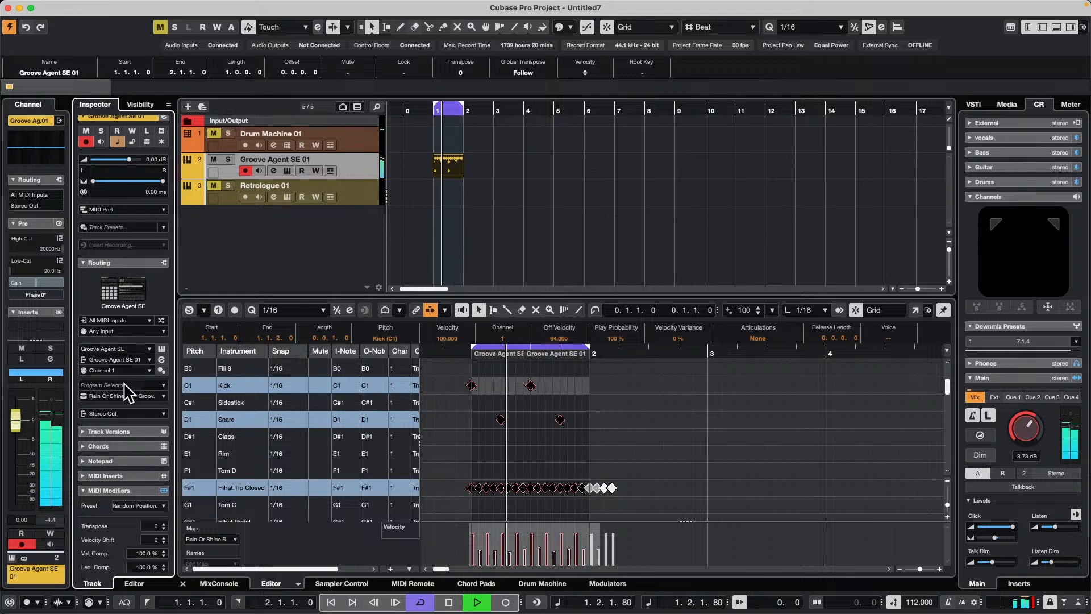
Add the Quantizer MIDI insert effect to the Groove Agent SE track
left_click(135, 475)
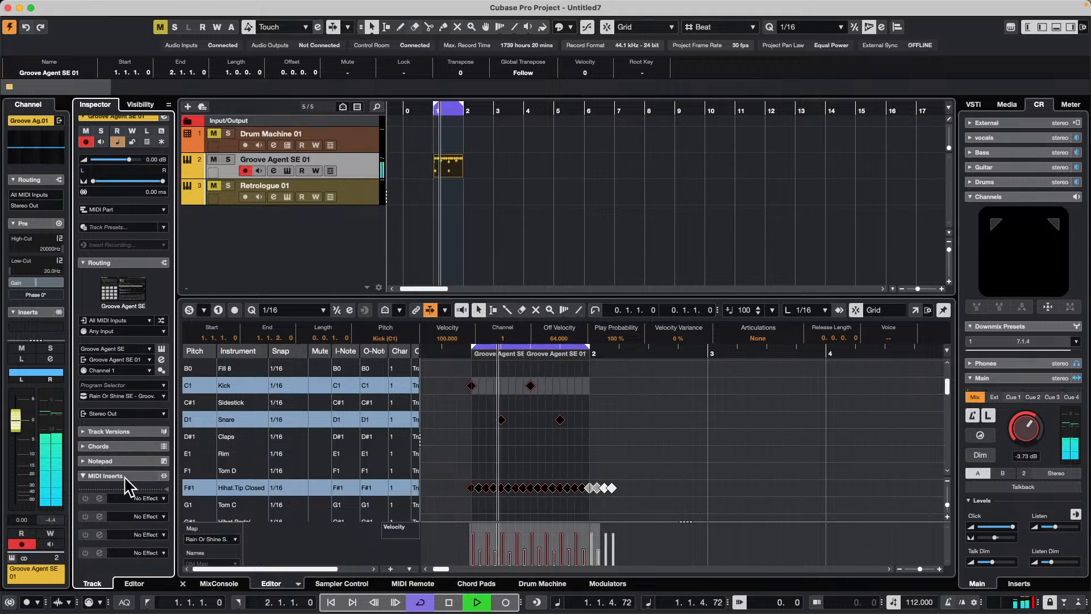
left_click(128, 534)
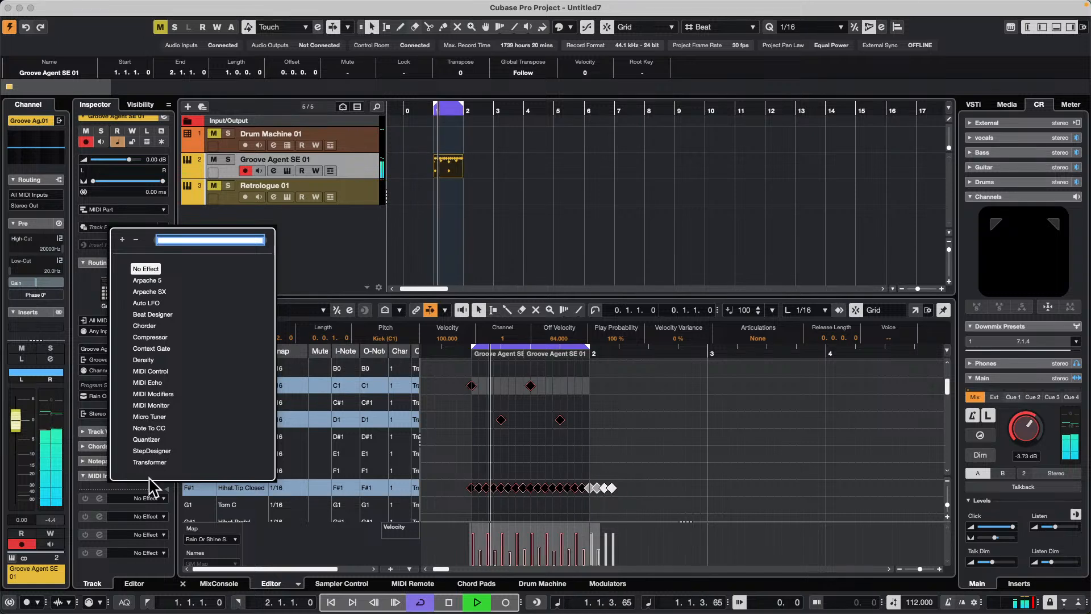
left_click(146, 439)
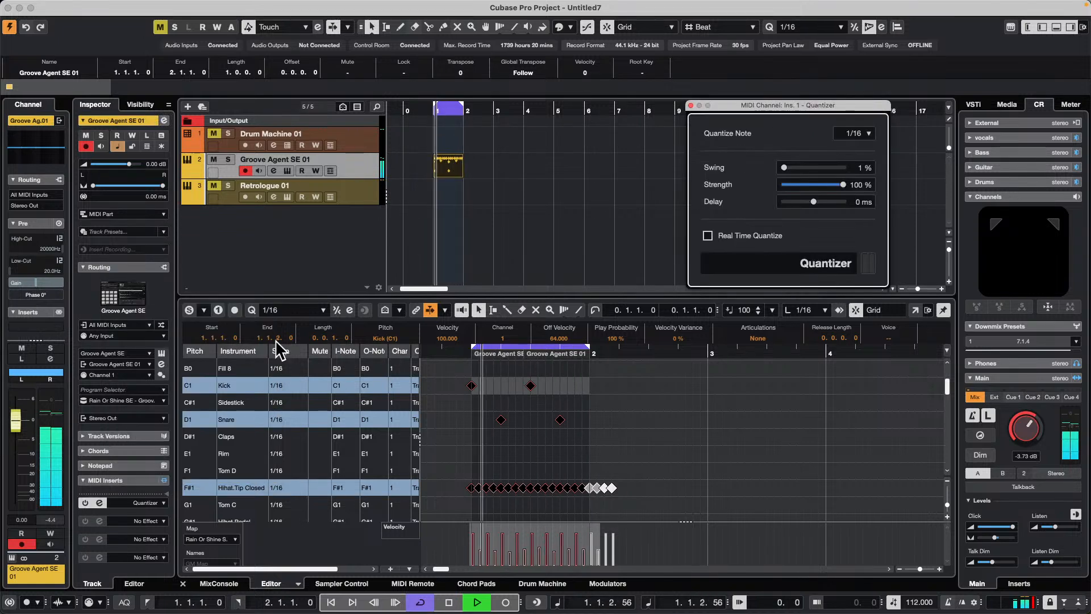
Try the Quantizer's swing at 84%, change its quantize note to 1/8 and set the swing to 68%
left_click_drag(792, 166, 831, 169)
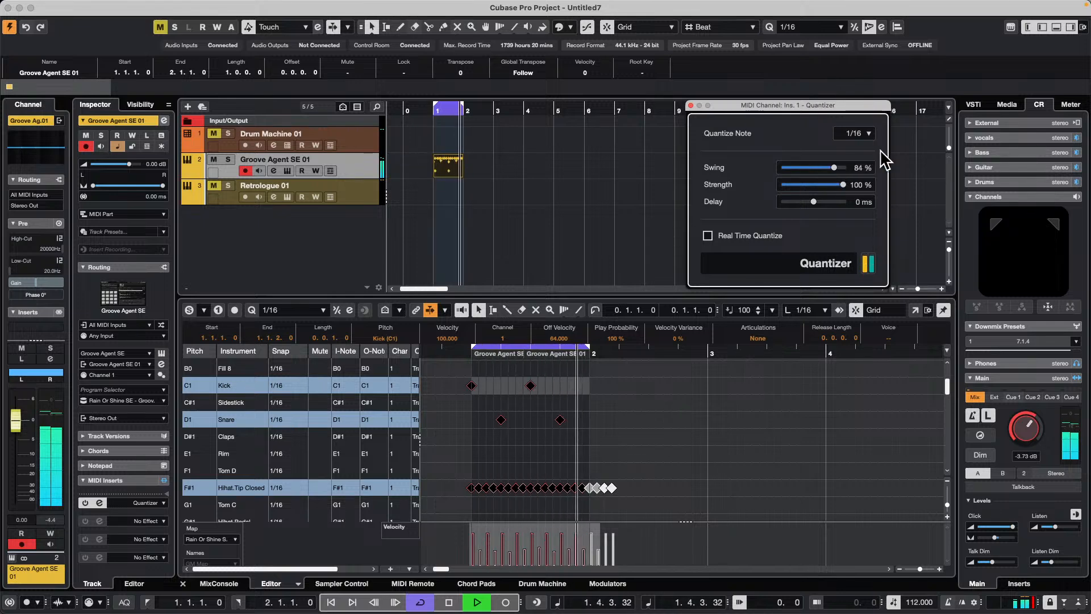
left_click(868, 132)
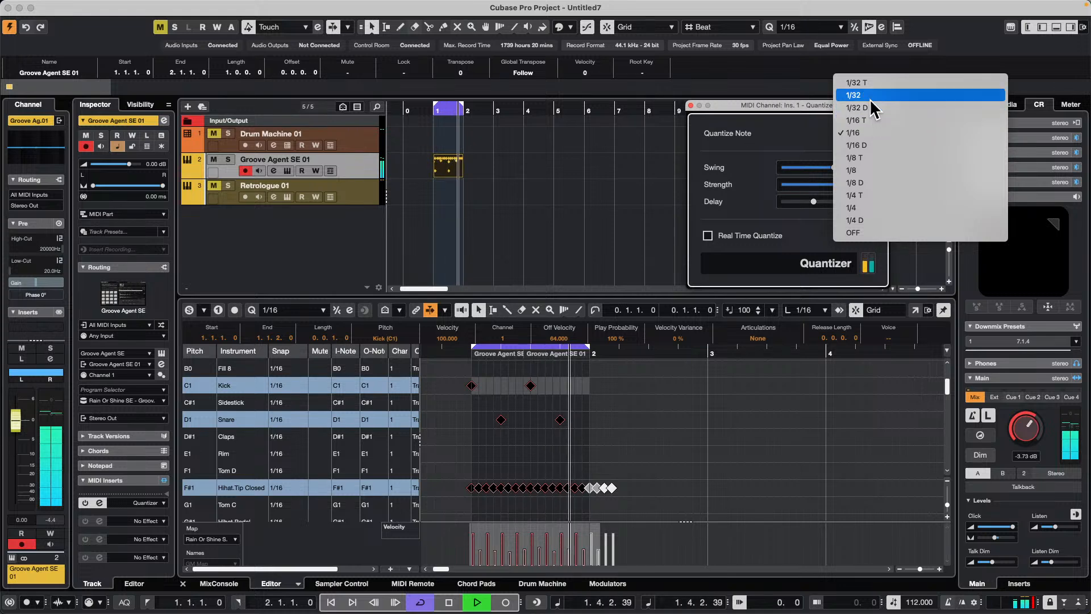
left_click(863, 172)
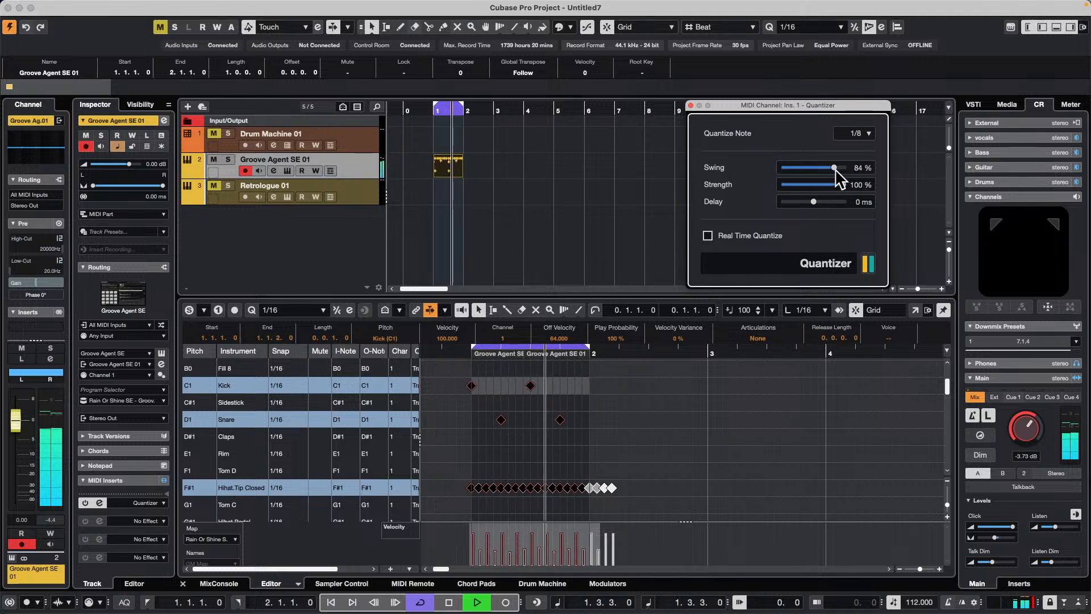
mouse_move(834, 168)
left_mouse_down()
mouse_move(805, 168)
mouse_move(821, 181)
left_mouse_up()
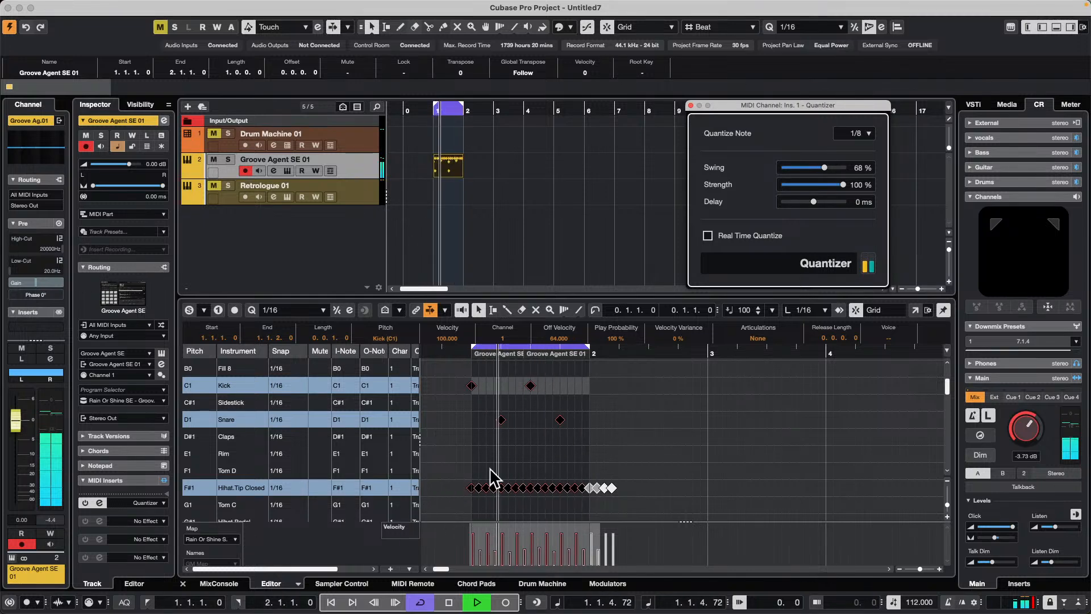
Show play probability for the closed hi-hat notes and lower it to about 49% on four spaced-out notes in bar 1
left_click(465, 467)
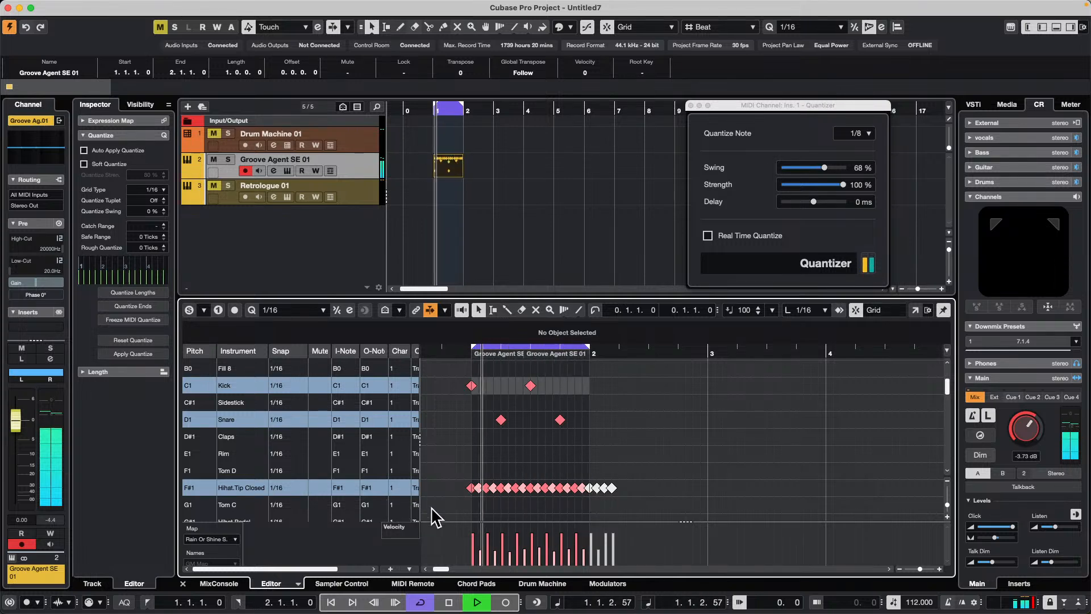
left_click_drag(451, 480, 626, 504)
left_click(396, 534)
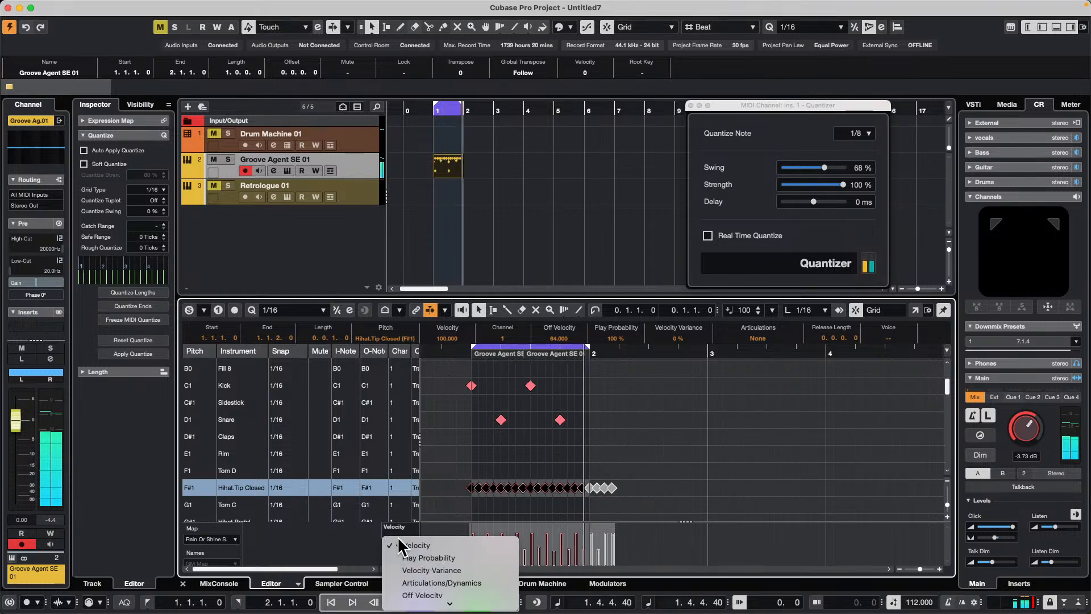
left_click(429, 557)
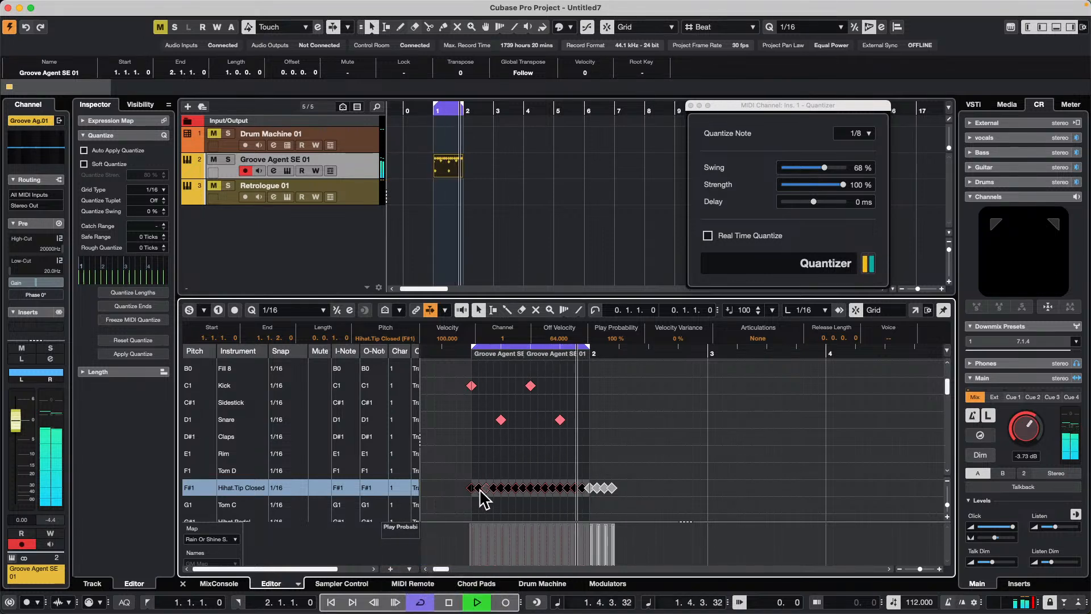
left_click(531, 446)
left_click(510, 551)
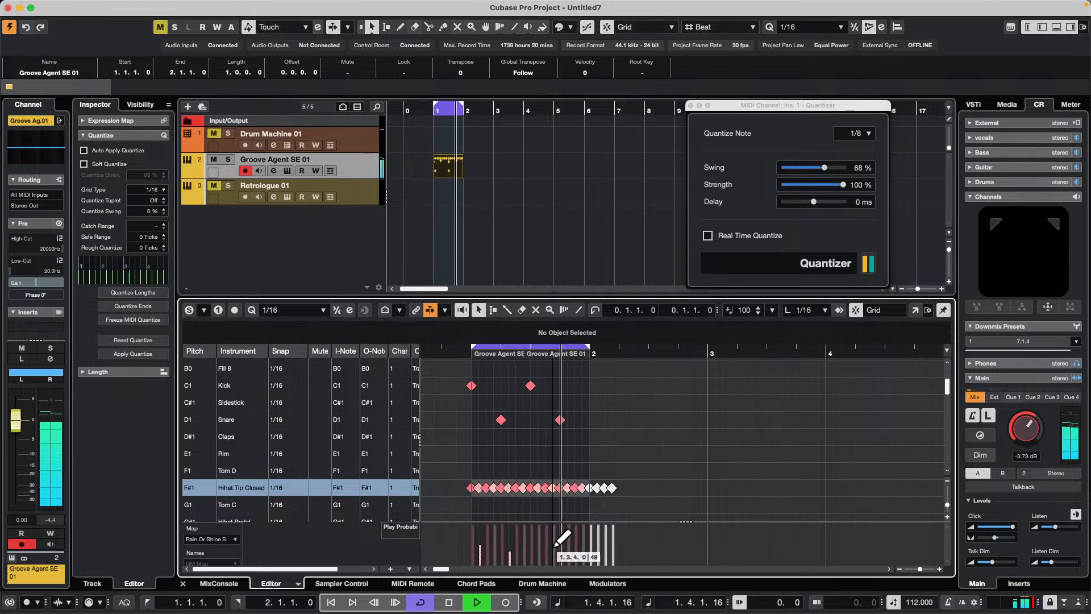
left_click(540, 552)
left_click(577, 546)
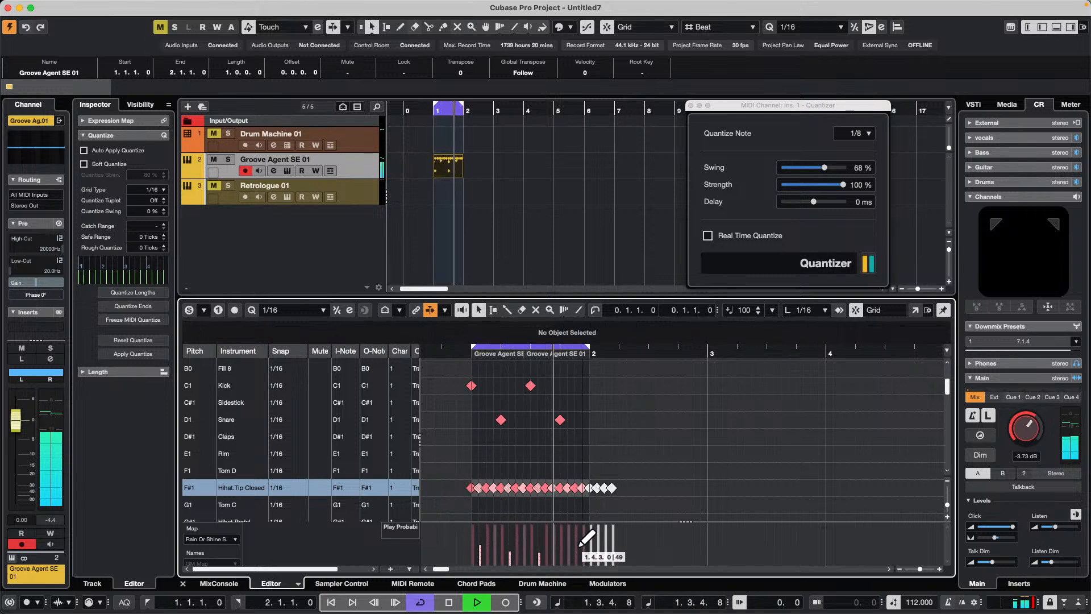
Draw a line of four consecutive 1/16 snare notes ending at 1.3.3 and lower their velocities to about 50
right_click(535, 431)
left_click(543, 426)
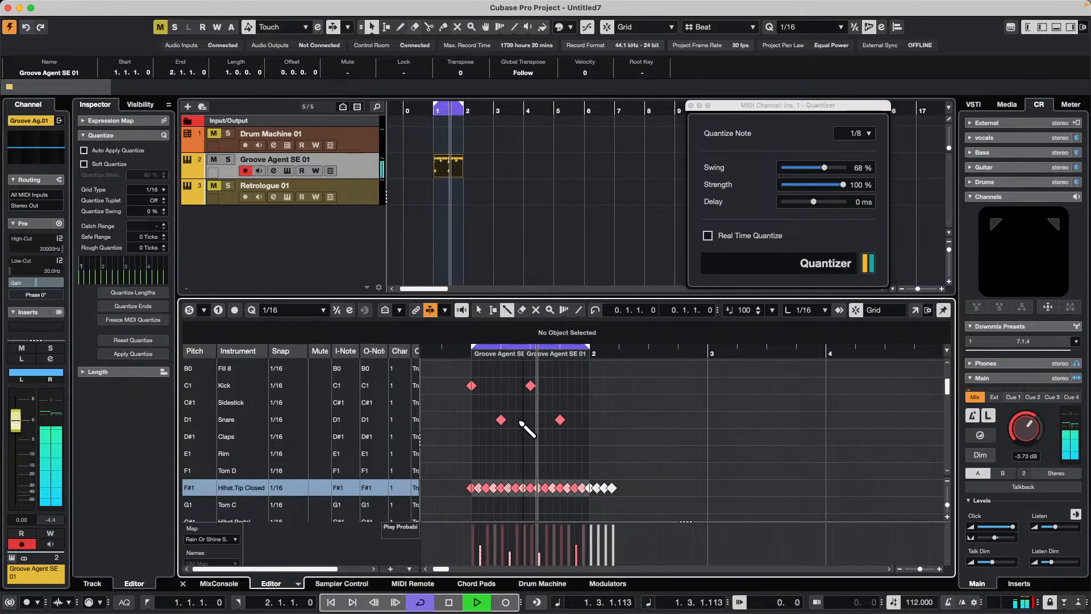
left_click_drag(522, 423, 544, 424)
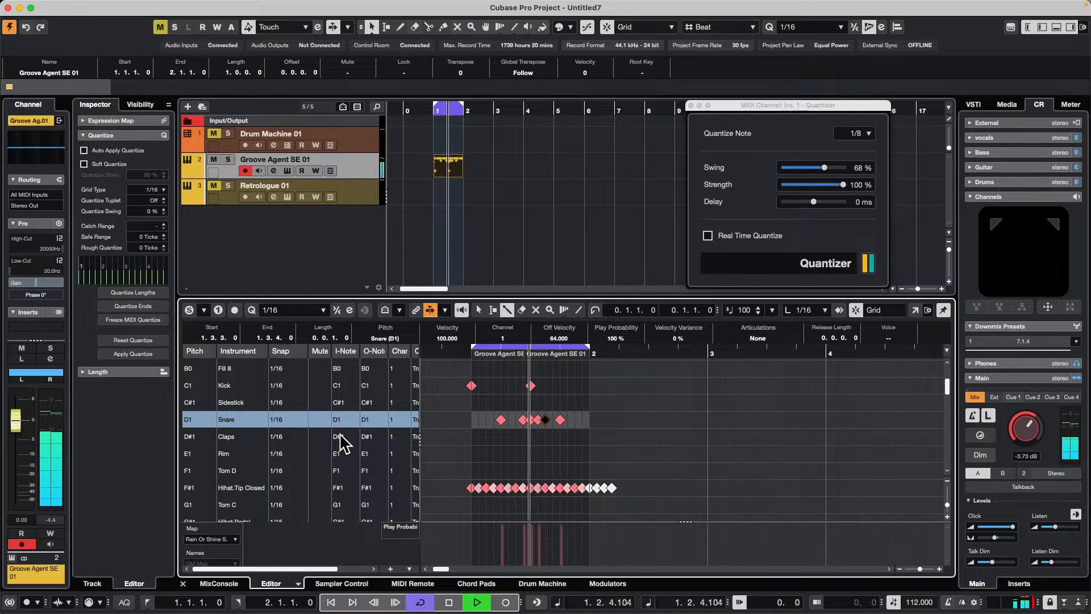
left_click(401, 534)
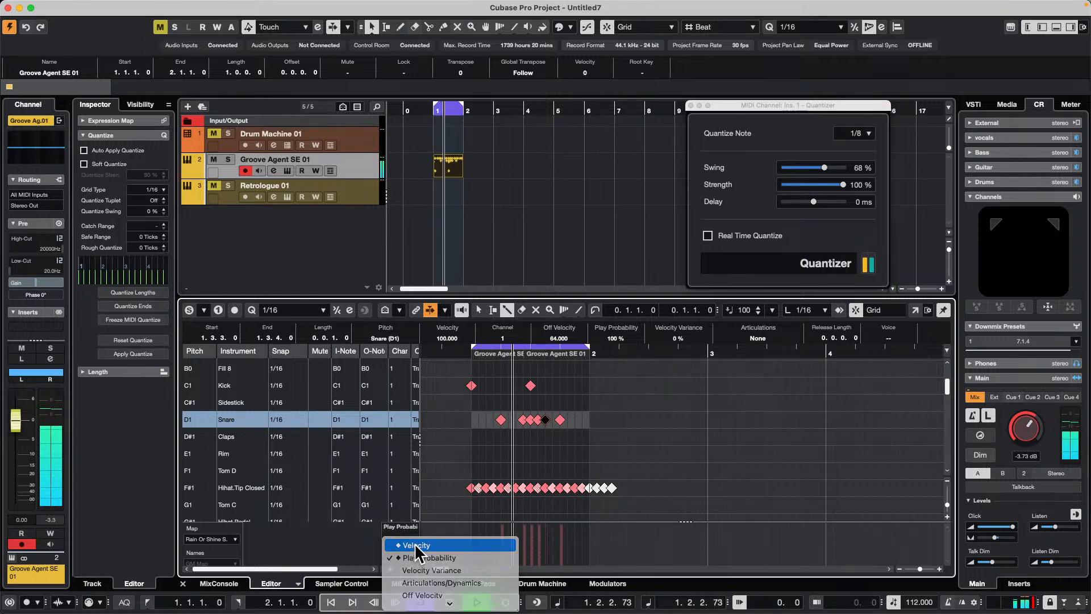
left_click(412, 479)
mouse_move(526, 562)
left_mouse_down()
mouse_move(540, 561)
mouse_move(531, 550)
left_mouse_up()
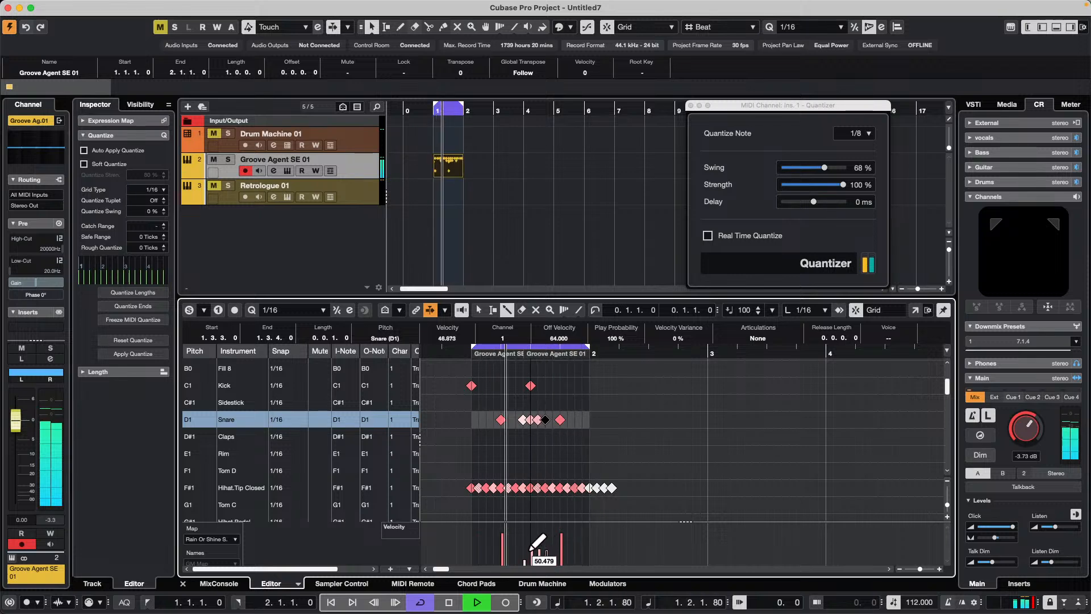
Lower the play probability of the four added snare notes, setting the last one to 54%
left_click(405, 532)
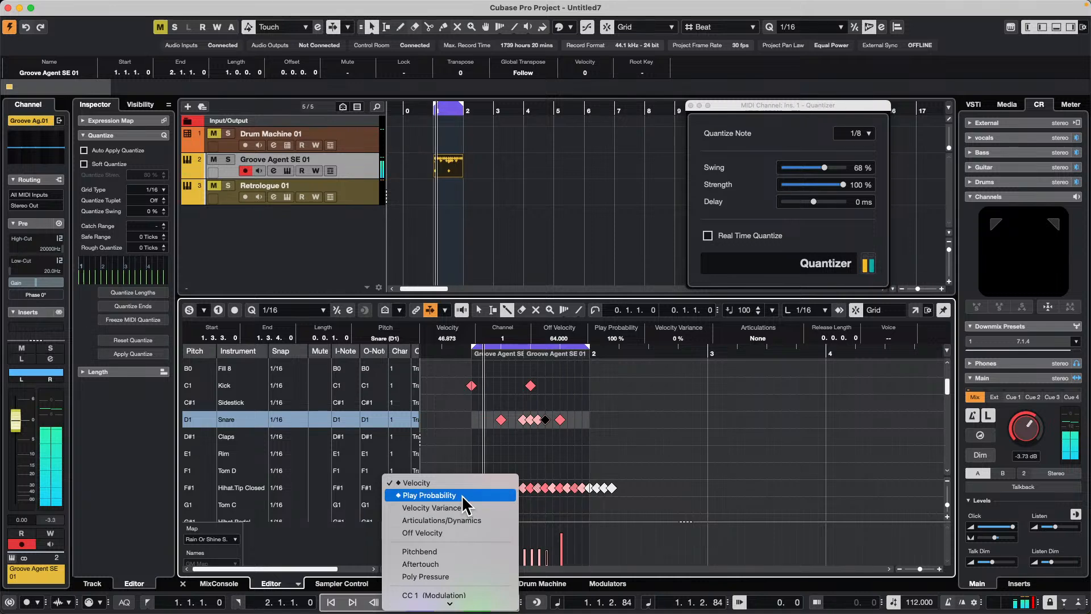
left_click(463, 499)
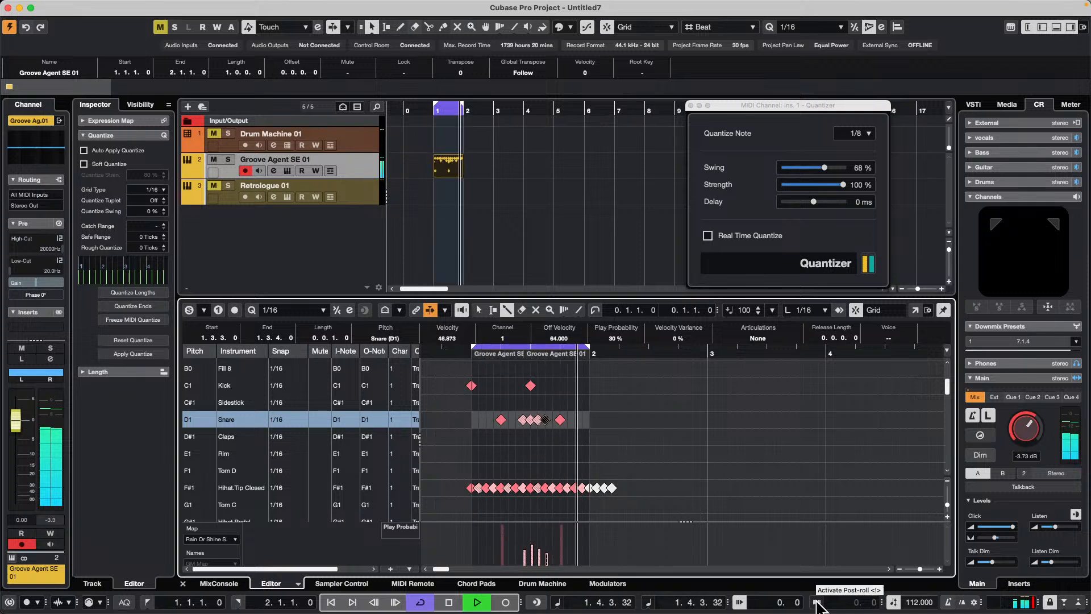
left_click(552, 542)
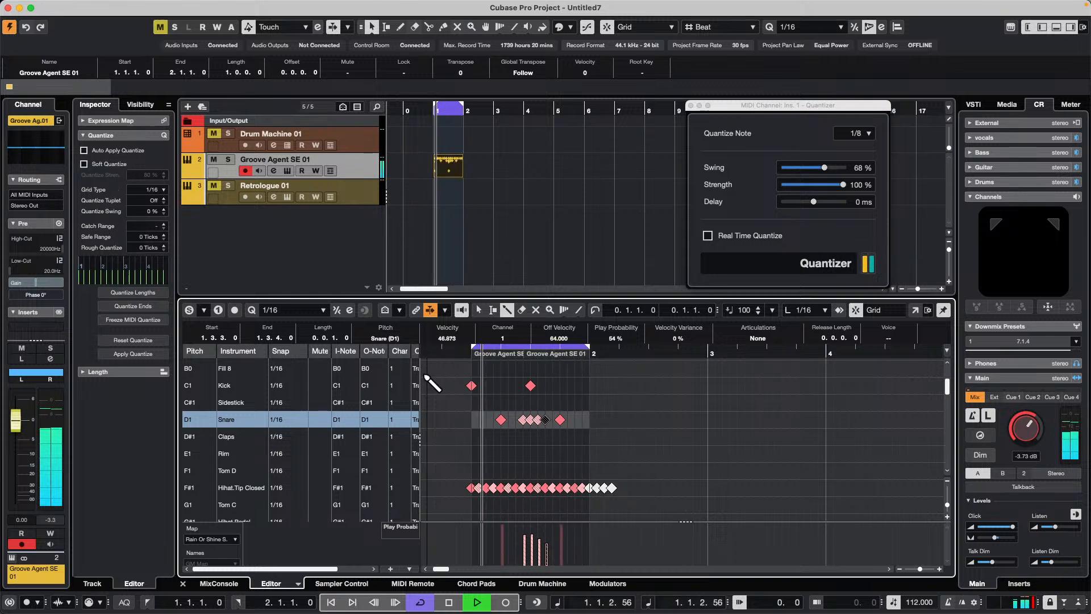
Quantize the Groove Agent notes to 1/16 with 90% swing and reduce the Quantizer effect's swing to 1%
double_click(453, 169)
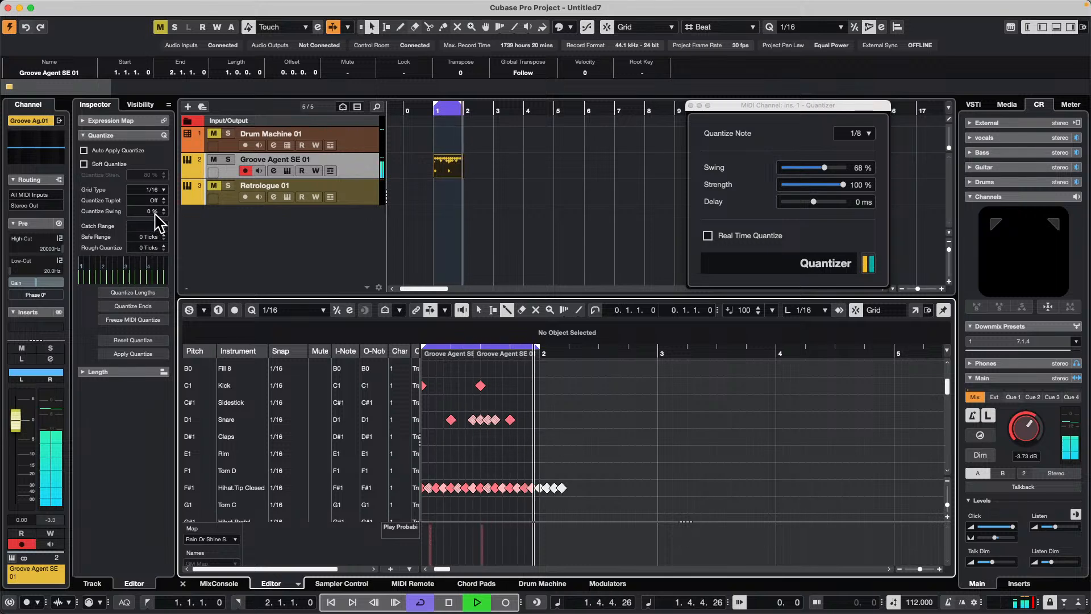
scroll(156, 214, "up", 20)
scroll(159, 220, "up", 20)
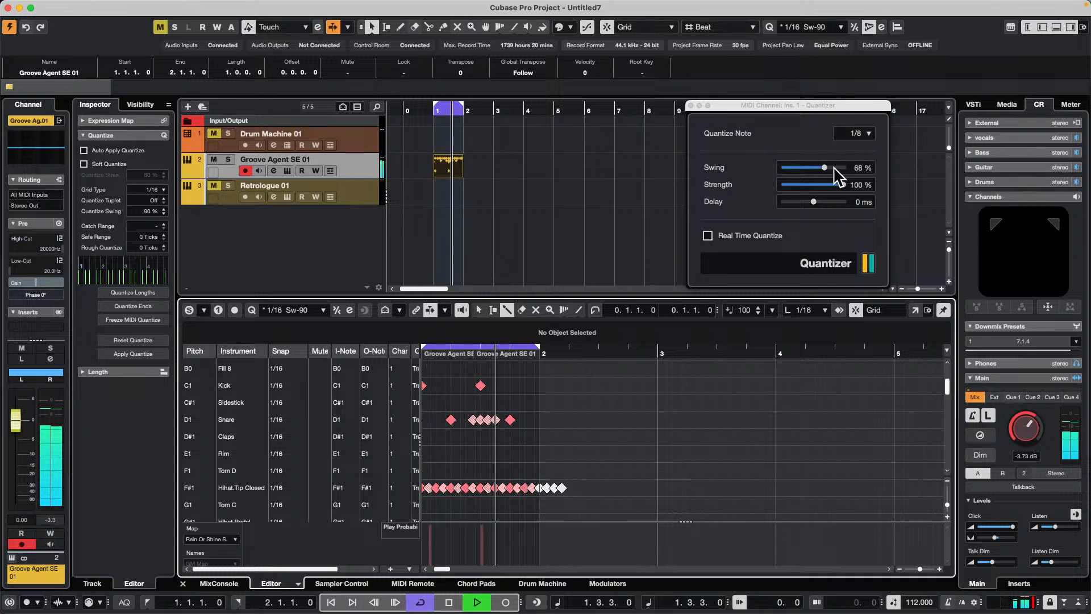
left_click_drag(807, 168, 705, 175)
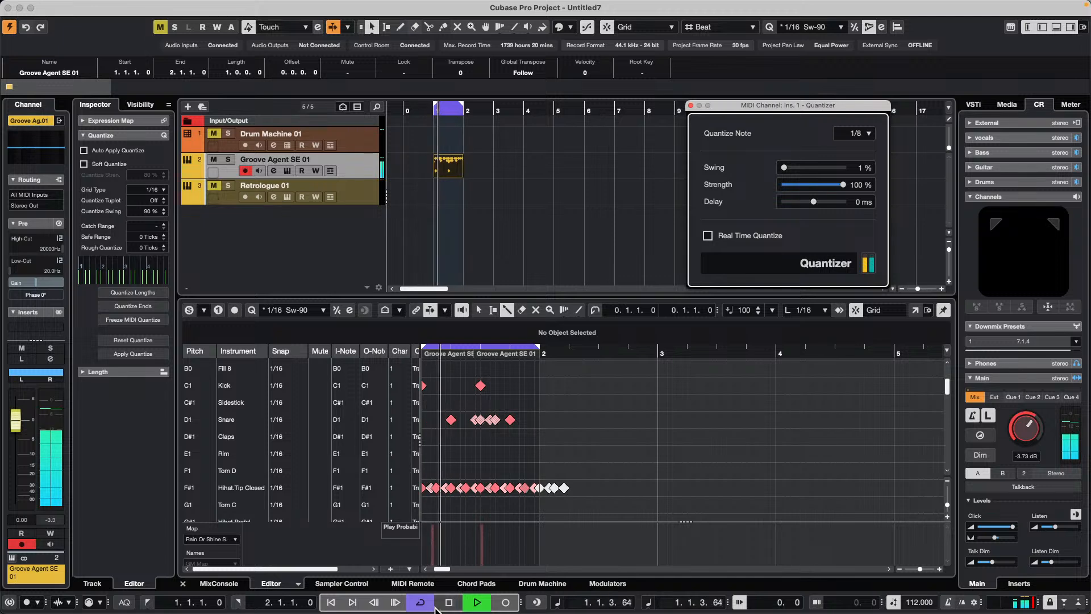
Show the velocity variance of the closed hi-hat and draw positive variance values on several of its notes in bar 1
left_click(400, 527)
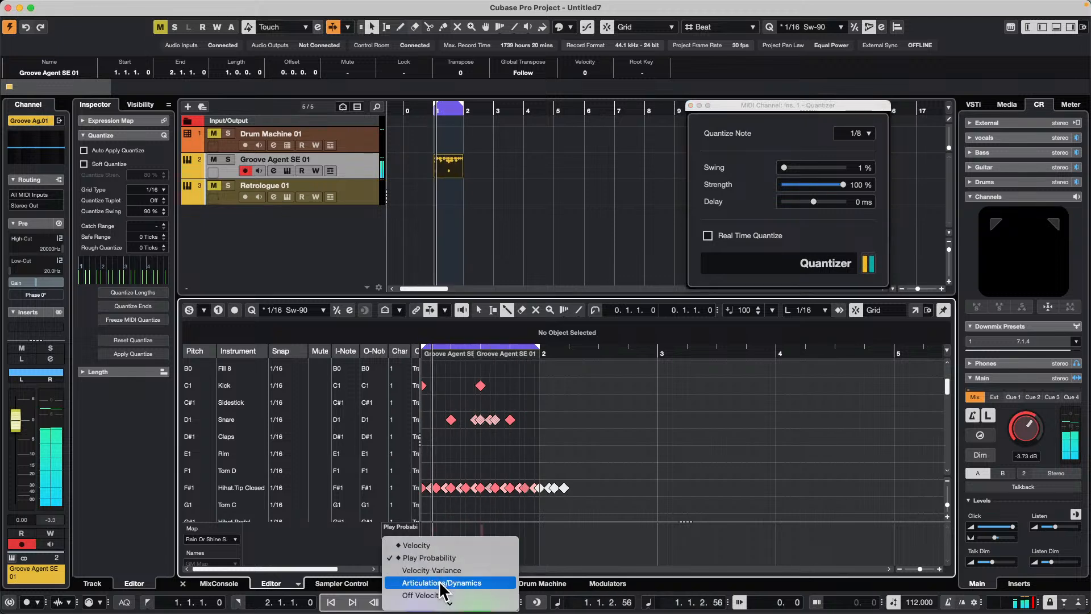
left_click(478, 571)
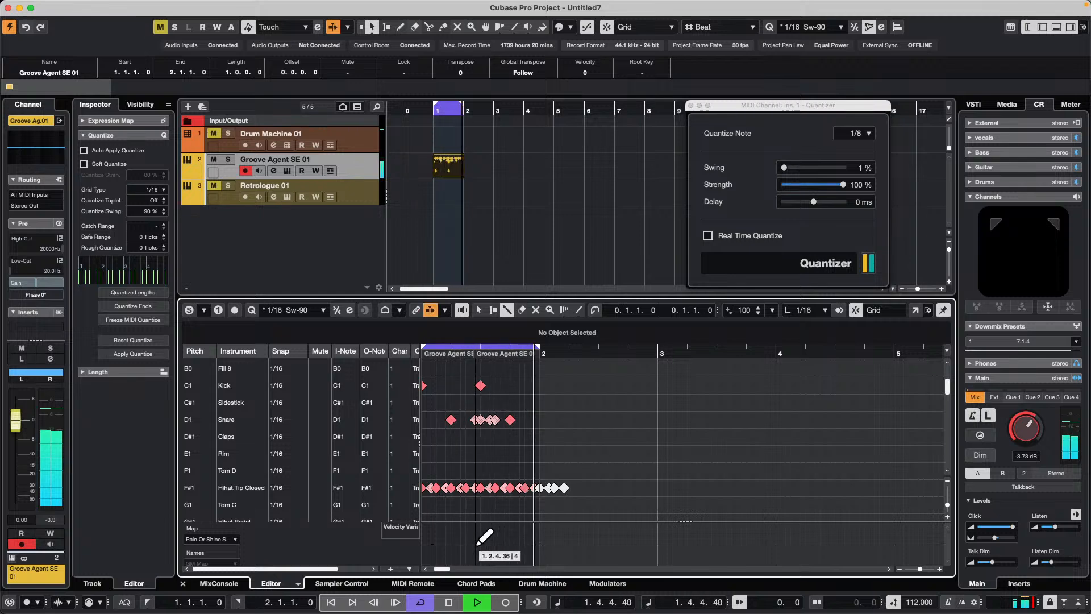
left_click(305, 488)
mouse_move(469, 541)
left_mouse_down()
mouse_move(481, 535)
mouse_move(517, 555)
mouse_move(525, 539)
mouse_move(545, 540)
left_mouse_up()
left_click(542, 536)
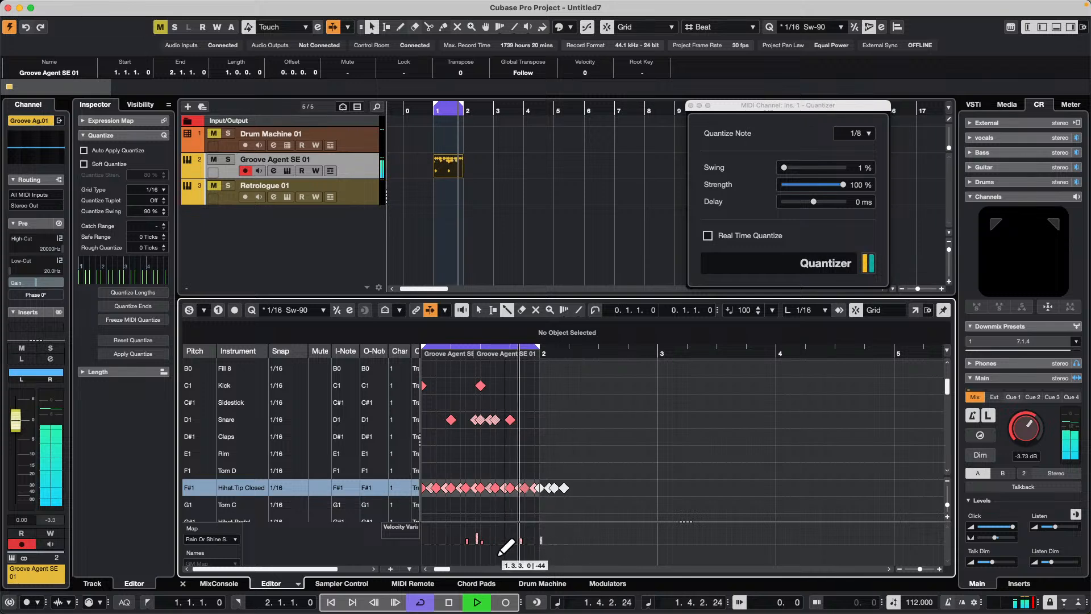
left_click(497, 564)
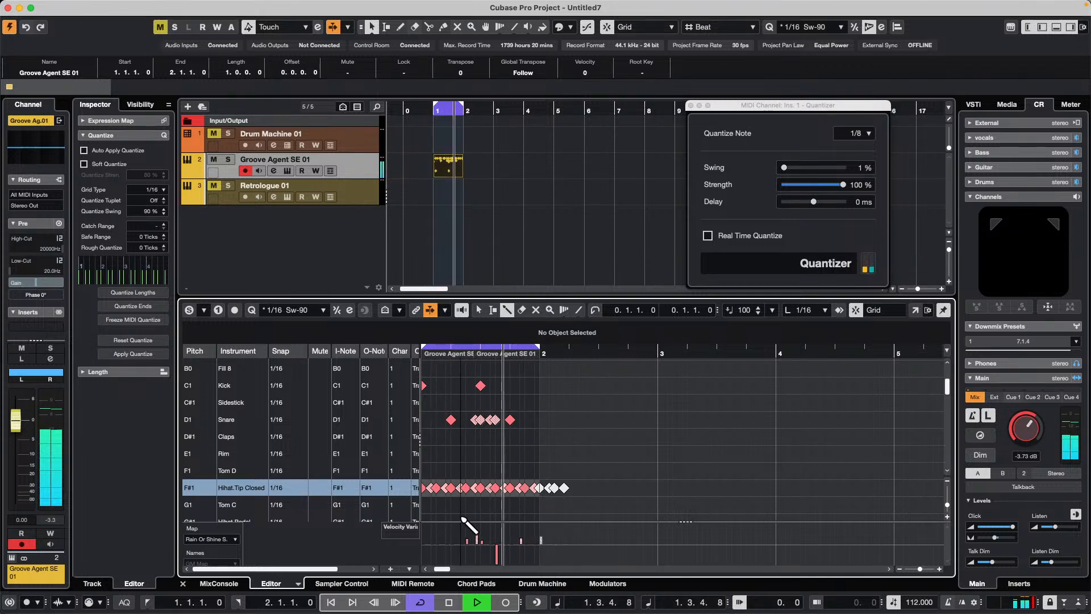
left_click(497, 528)
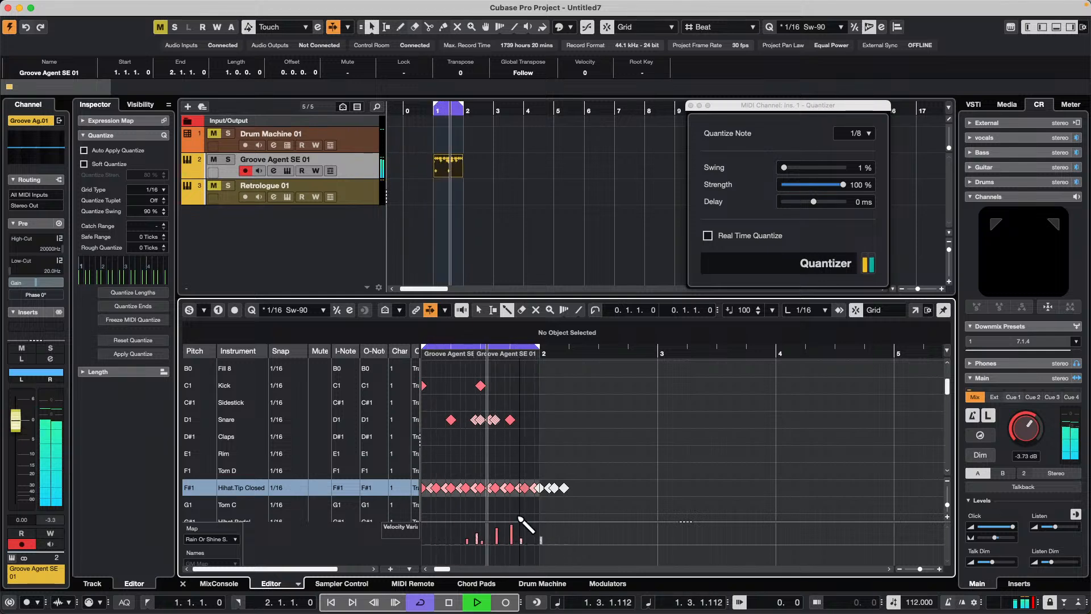
Stop playback and close the Quantizer effect window
key("space")
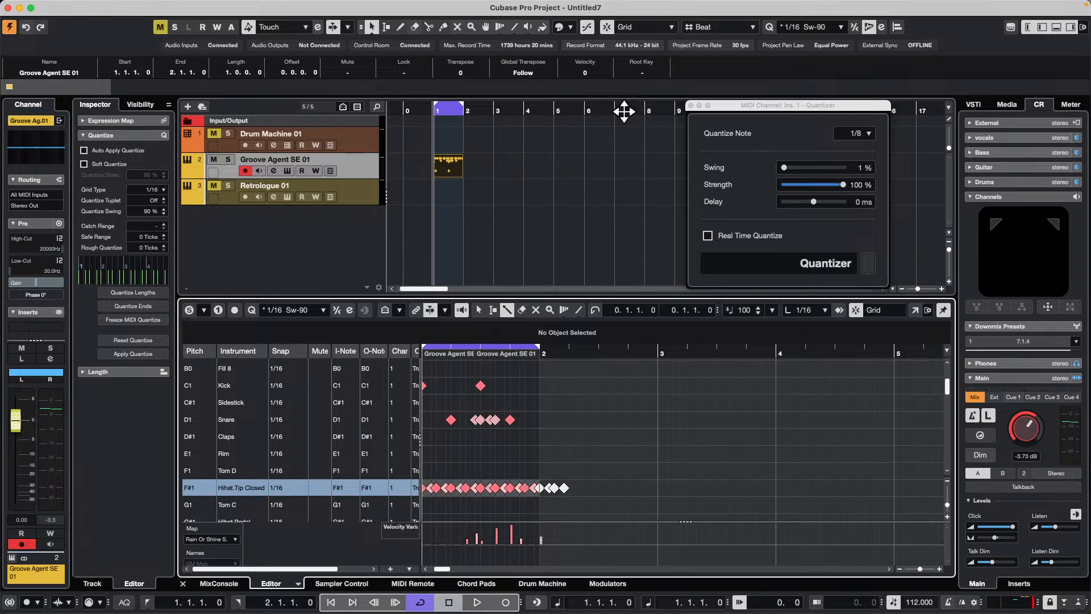
left_click(691, 106)
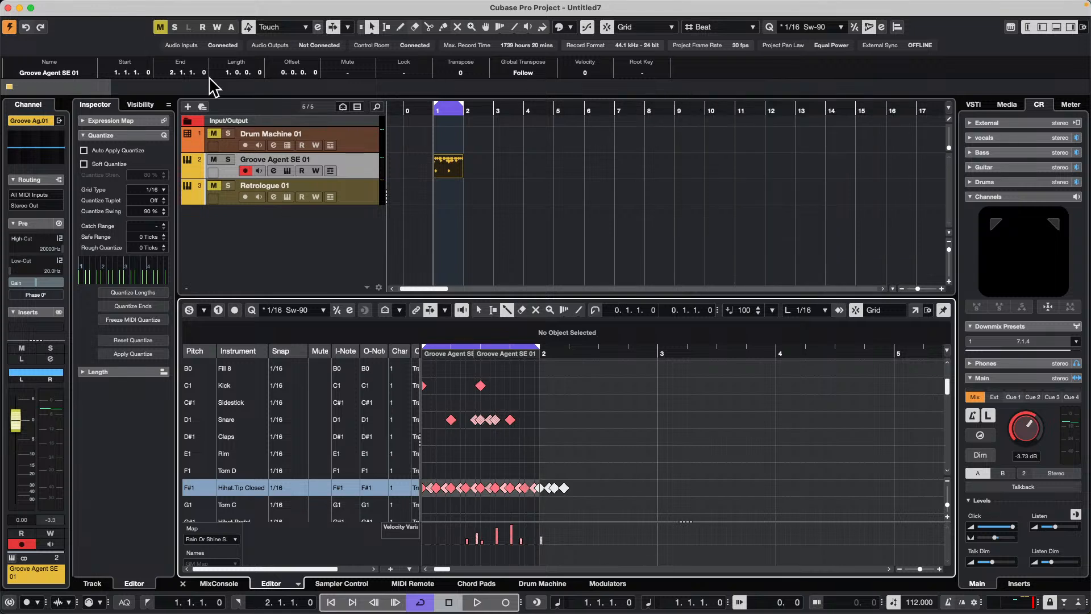
Open bicycle.cpr from the bicycle folder in Projects, activate it and dismiss the missing files list unresolved
left_click(76, 6)
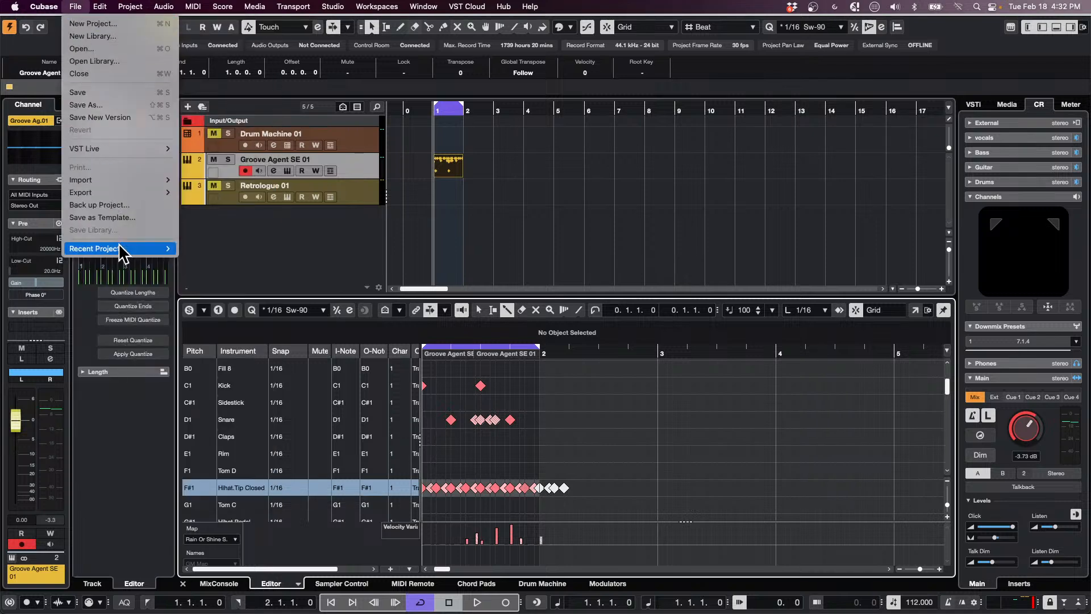
mouse_move(164, 248)
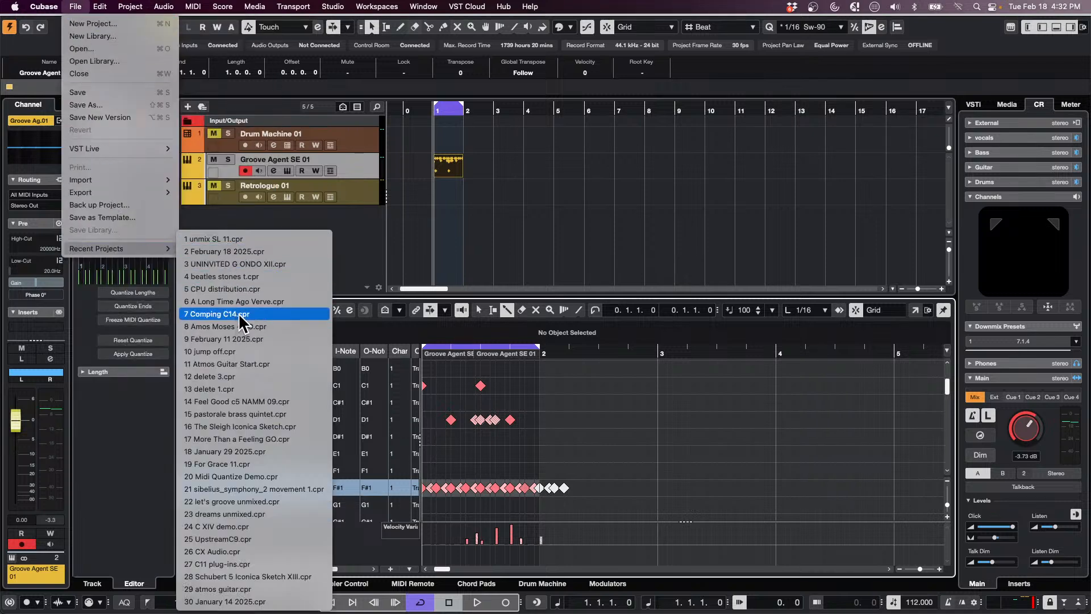
left_click(85, 48)
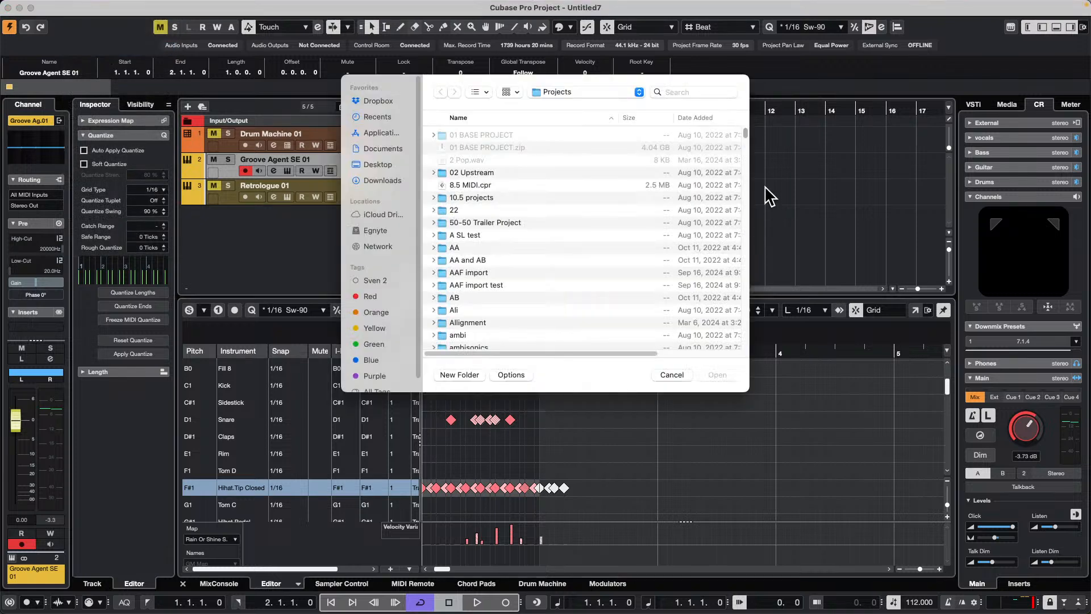
scroll(492, 284, "down", 1)
scroll(491, 278, "down", 10)
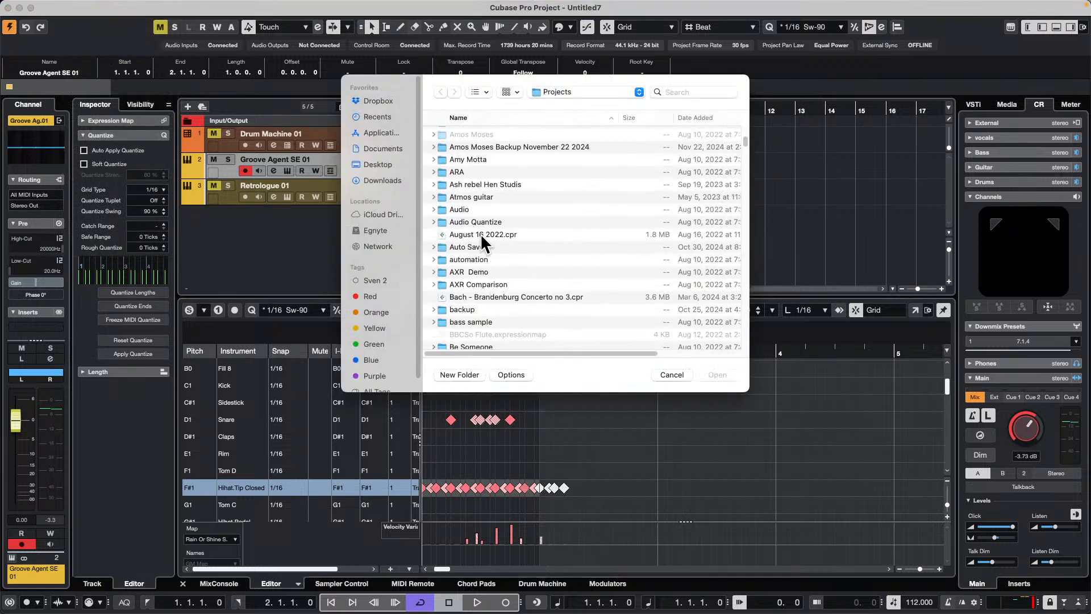
scroll(482, 238, "down", 1)
scroll(479, 243, "down", 5)
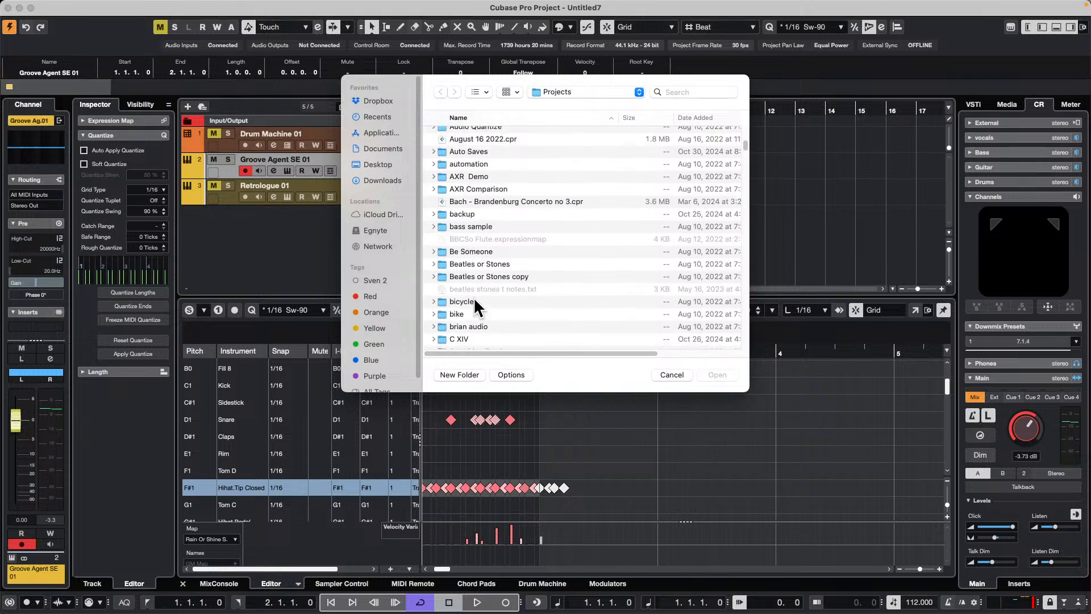
double_click(473, 297)
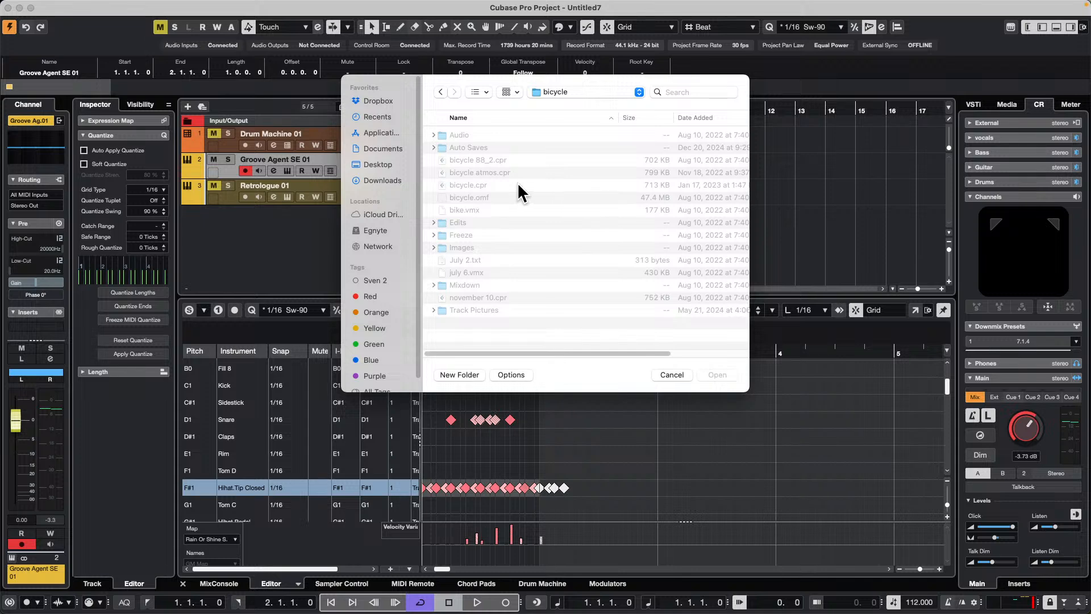
double_click(462, 183)
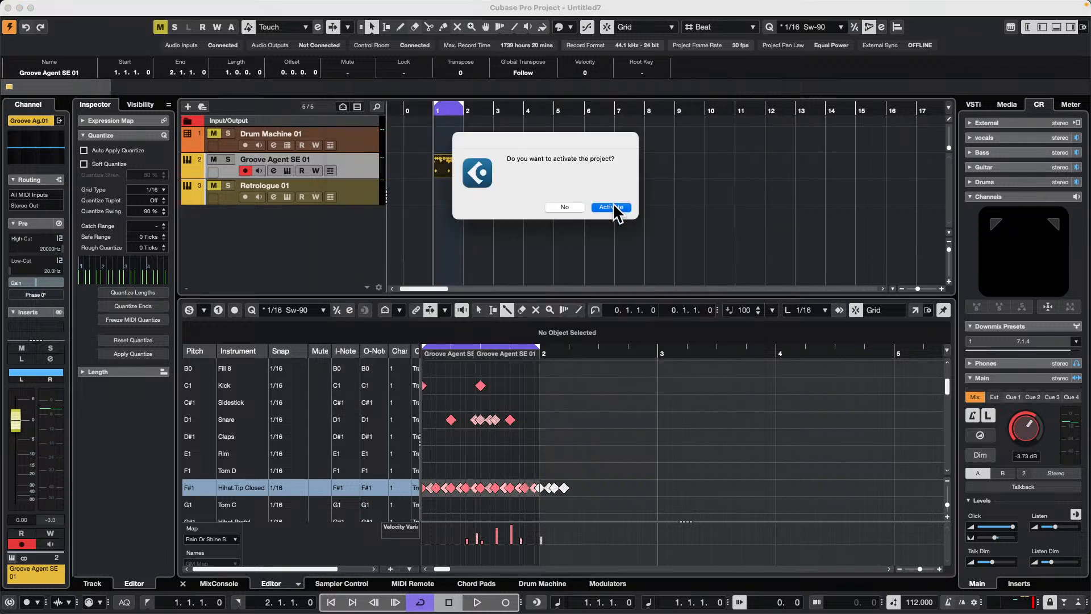
left_click(612, 208)
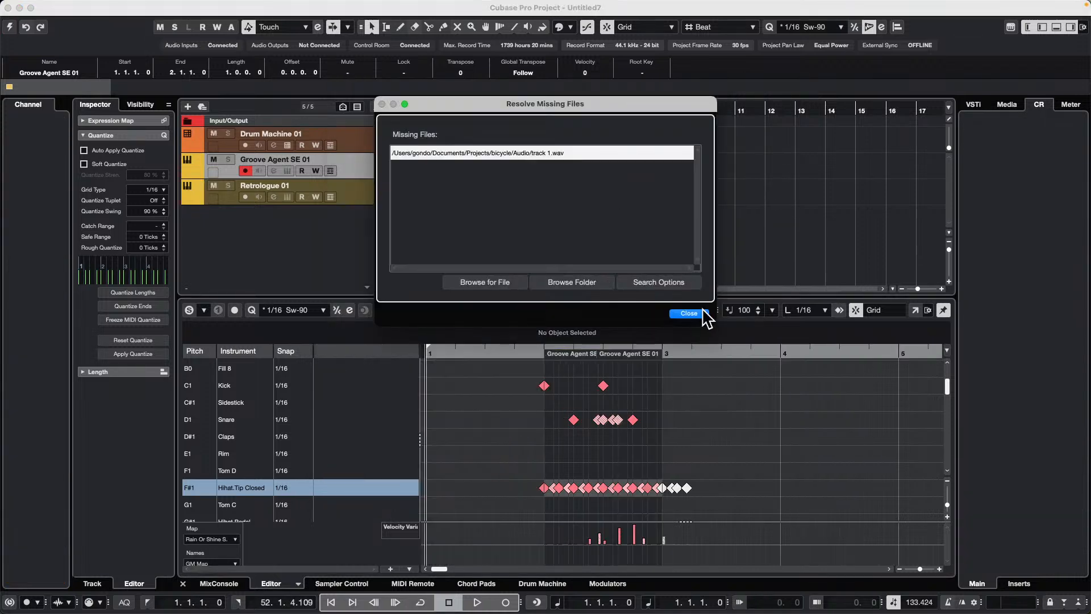
left_click(702, 312)
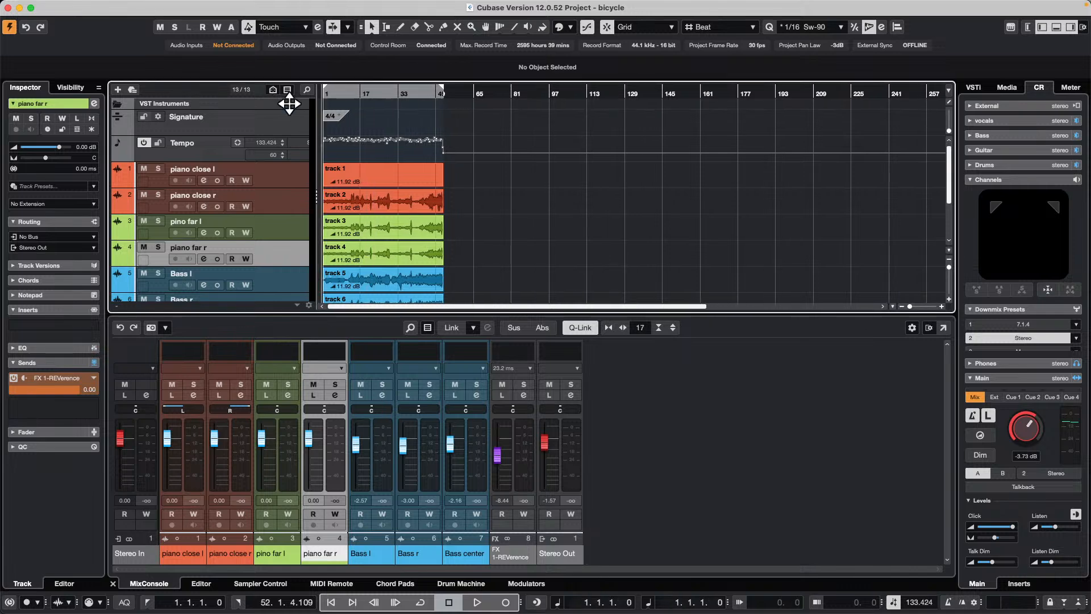
Play the project from the start, lower the Control Room main level to -10.7 dB and stop playback
left_click(434, 203)
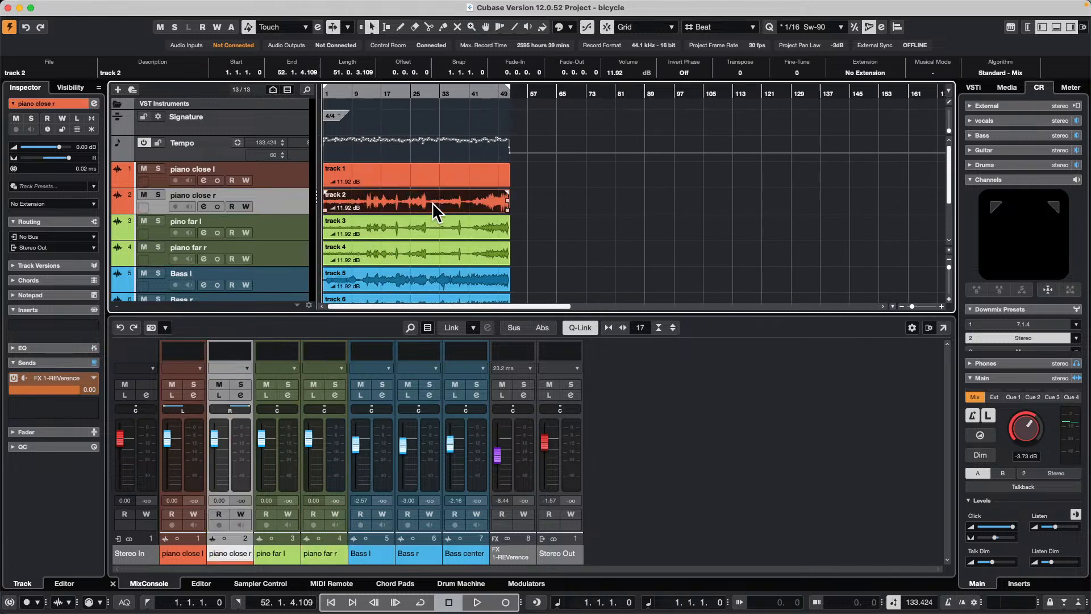
key("space")
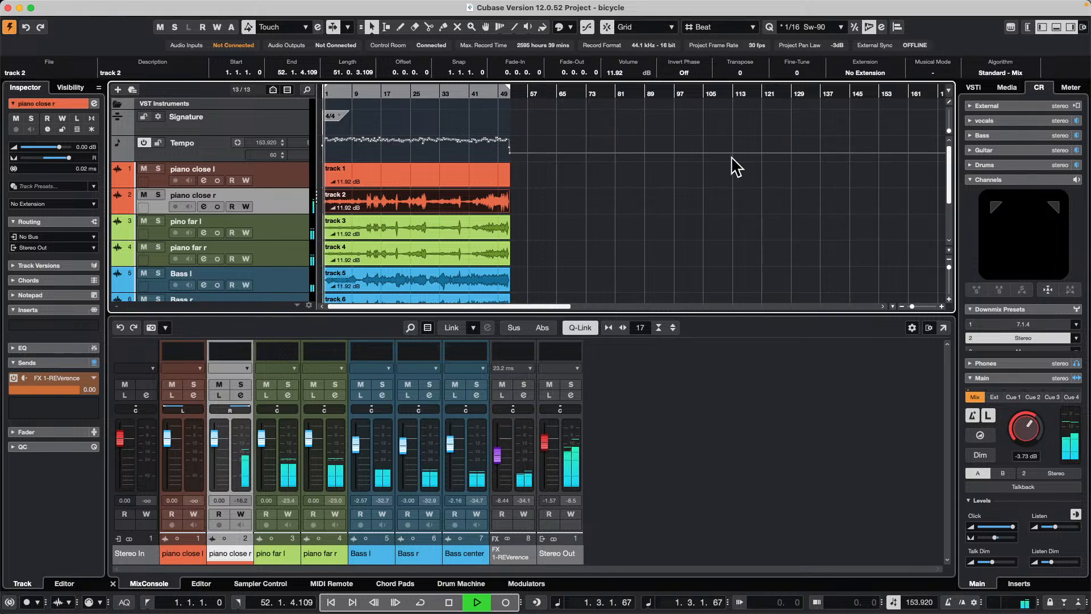
left_click_drag(1024, 428, 1010, 428)
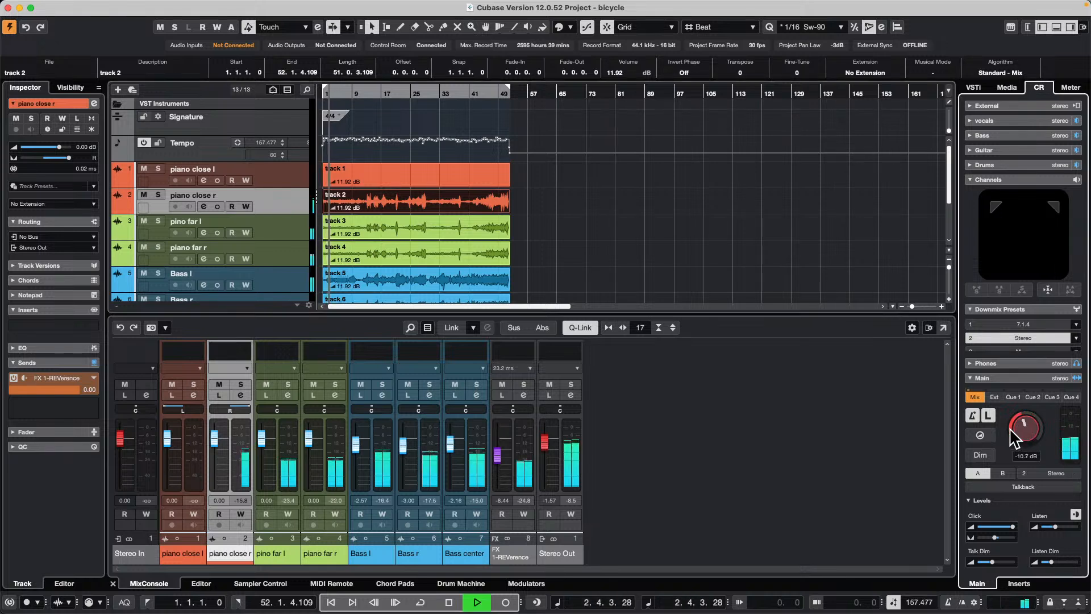
scroll(546, 267, "down", 4)
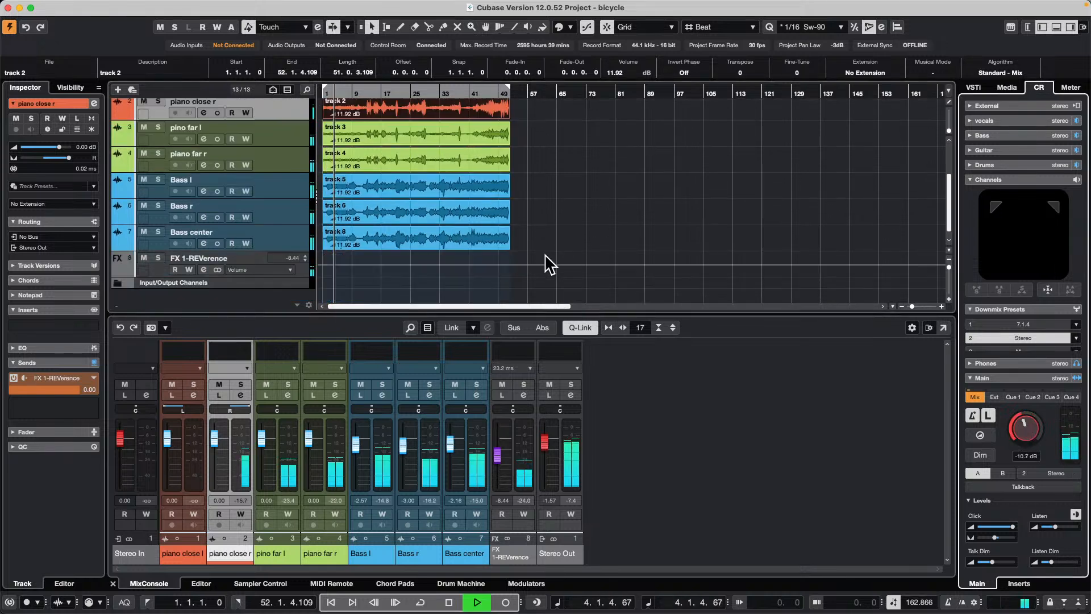
scroll(545, 265, "up", 1)
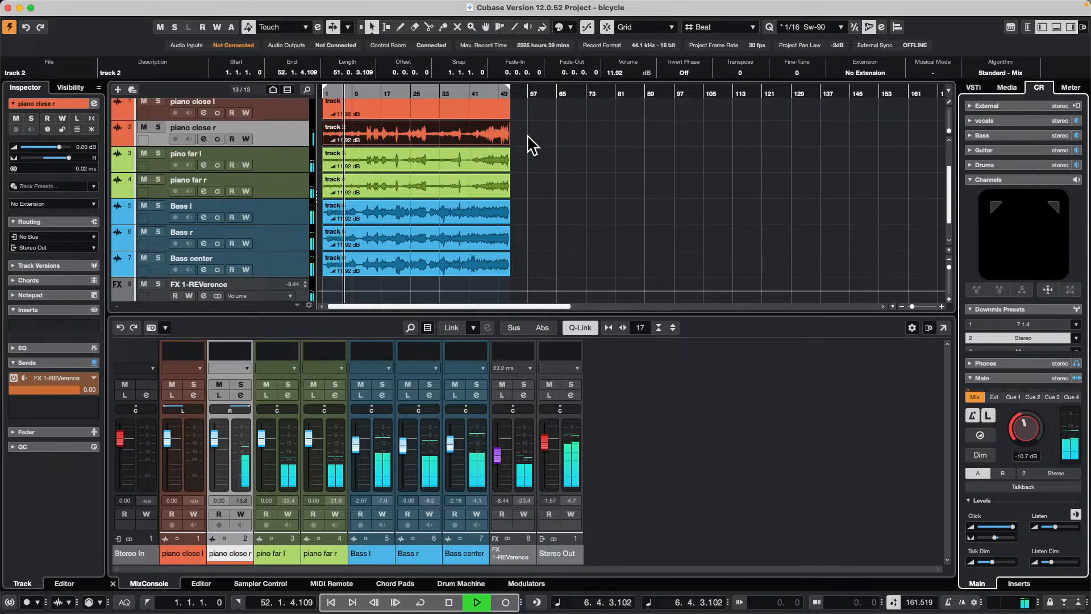
key("space")
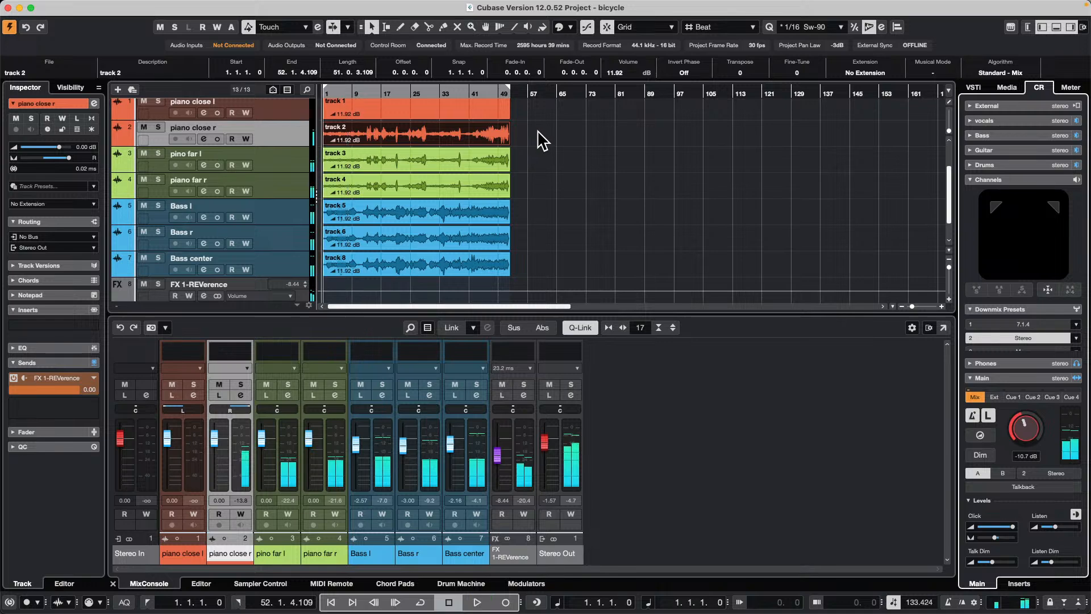
Deselect all events and set the project sample rate to 48.000 kHz in the project setup
left_click_drag(547, 137, 360, 275)
left_click(555, 232)
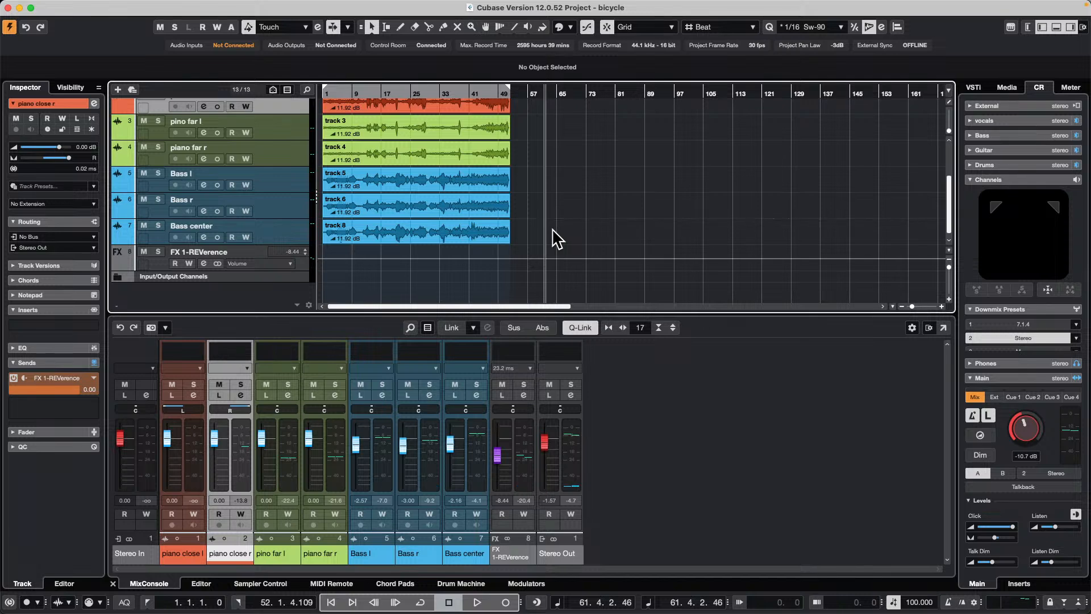
key("shift+s")
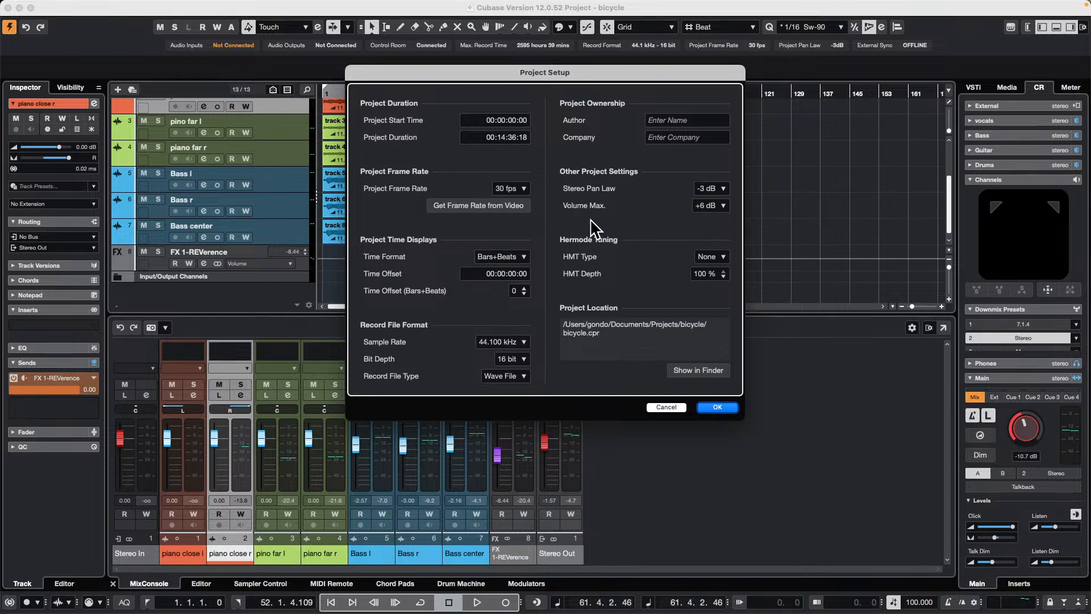
left_click(507, 341)
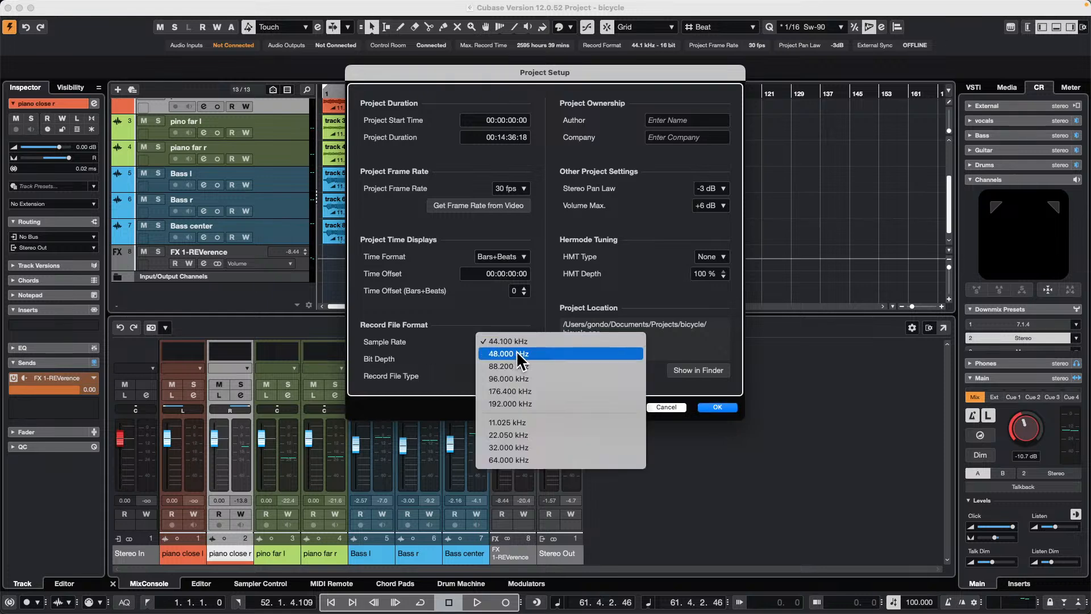
left_click(516, 350)
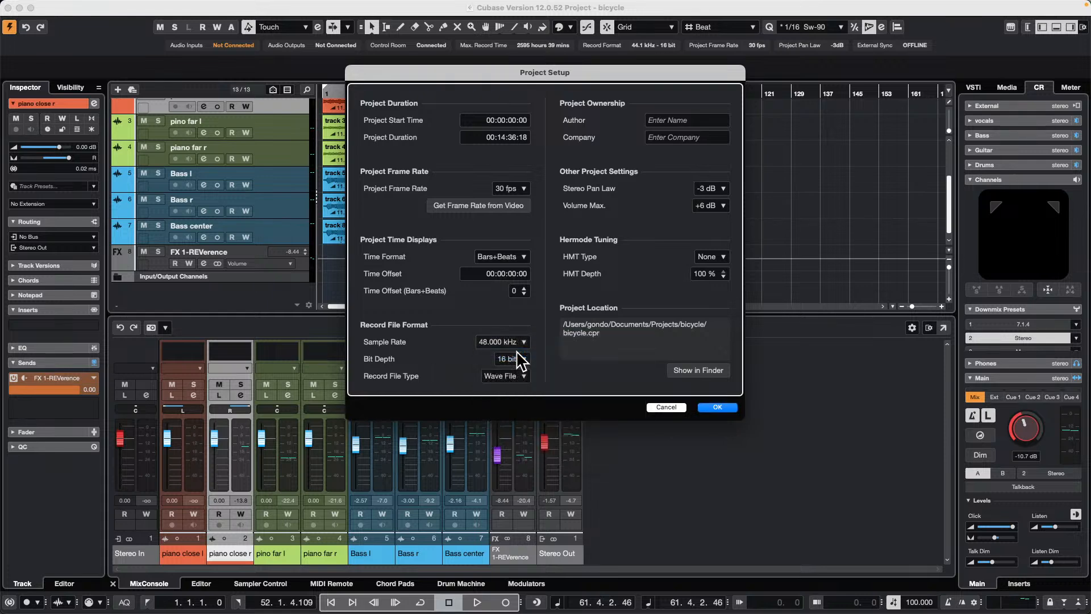
left_click(721, 408)
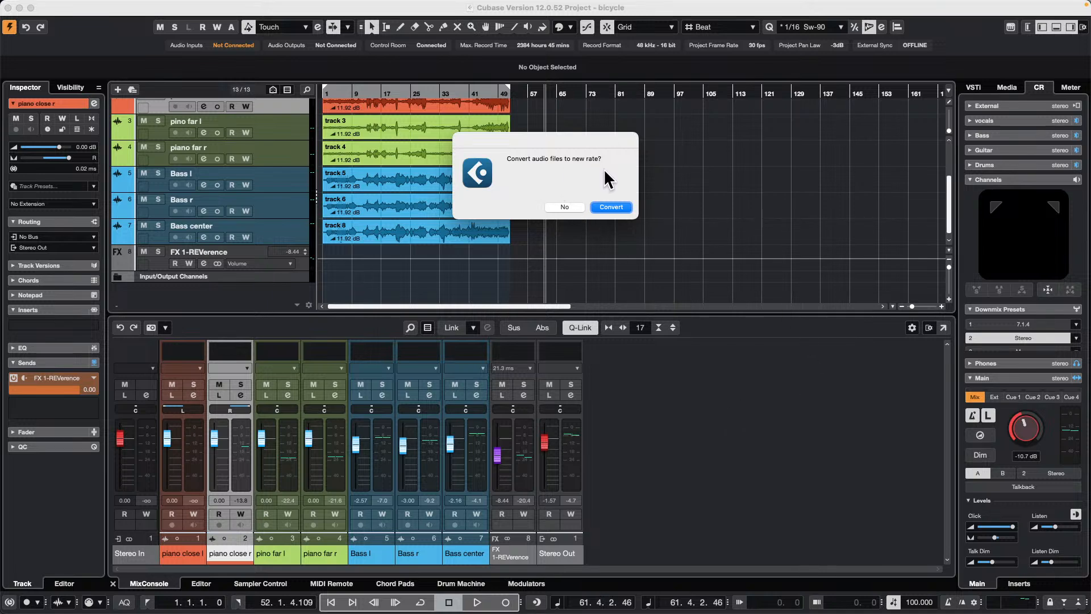
Convert the audio files to the new rate, keeping the source files but not the events' sample positions
left_click(624, 208)
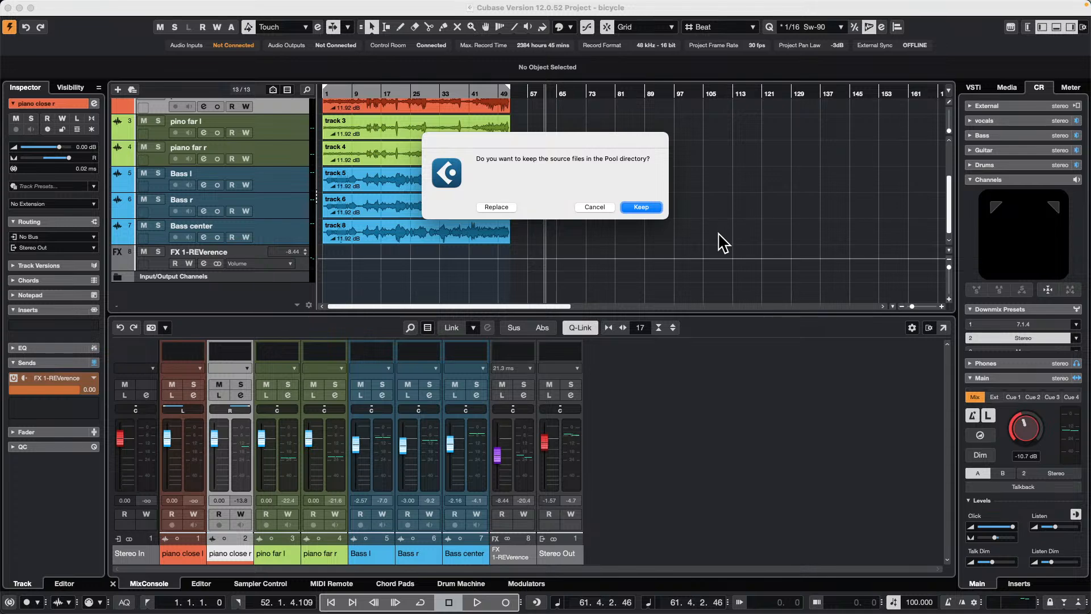
left_click(650, 208)
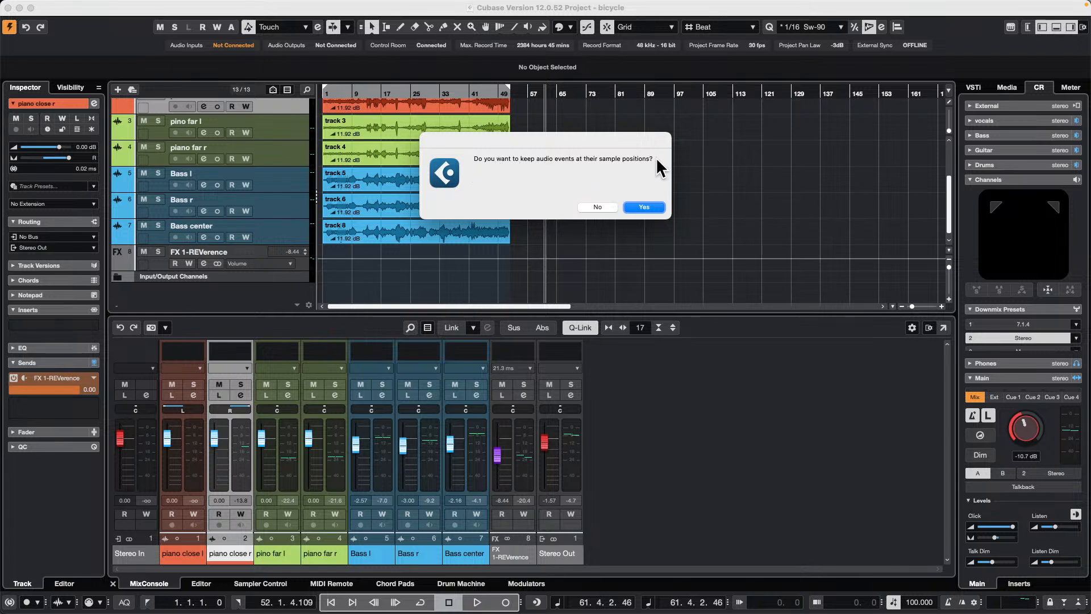
left_click(598, 207)
Return to the project start, select the track 5 event on Bass l and audition the converted audio
left_click(408, 92)
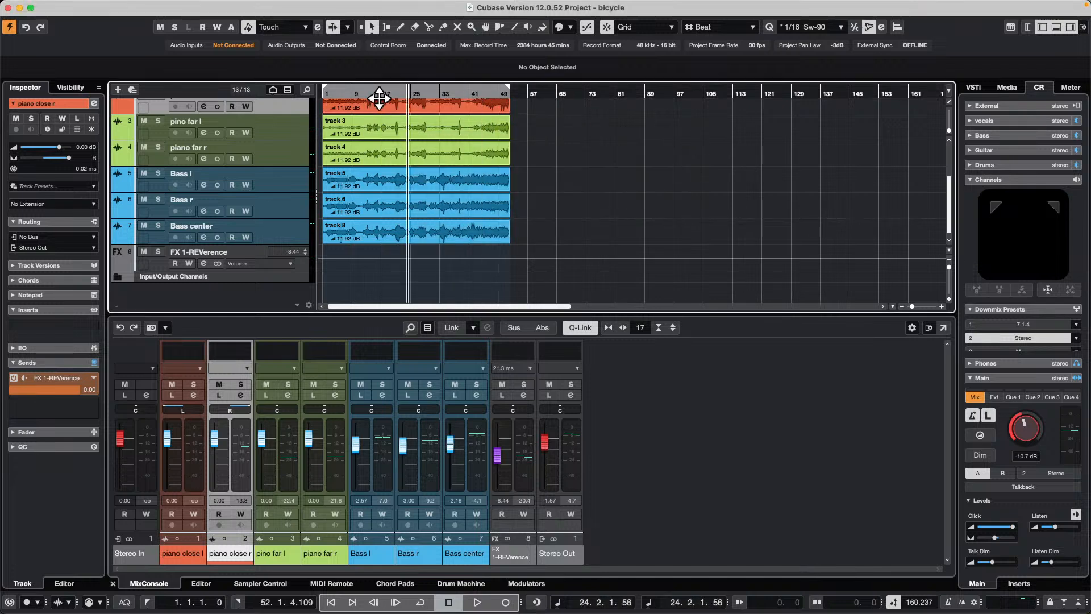
left_click_drag(380, 98, 179, 89)
scroll(397, 132, "up", 1)
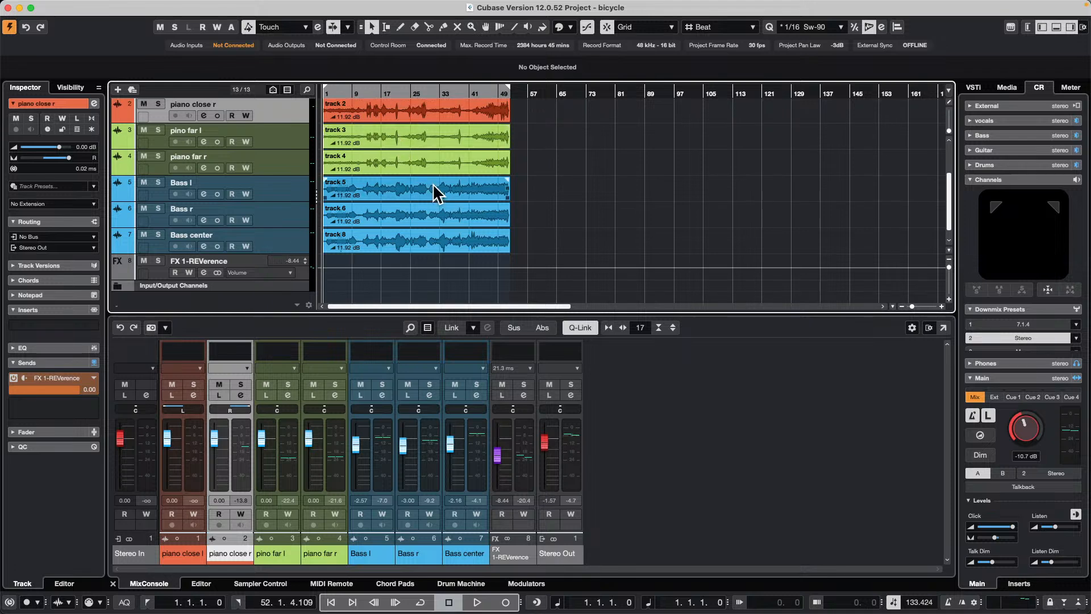
left_click(434, 183)
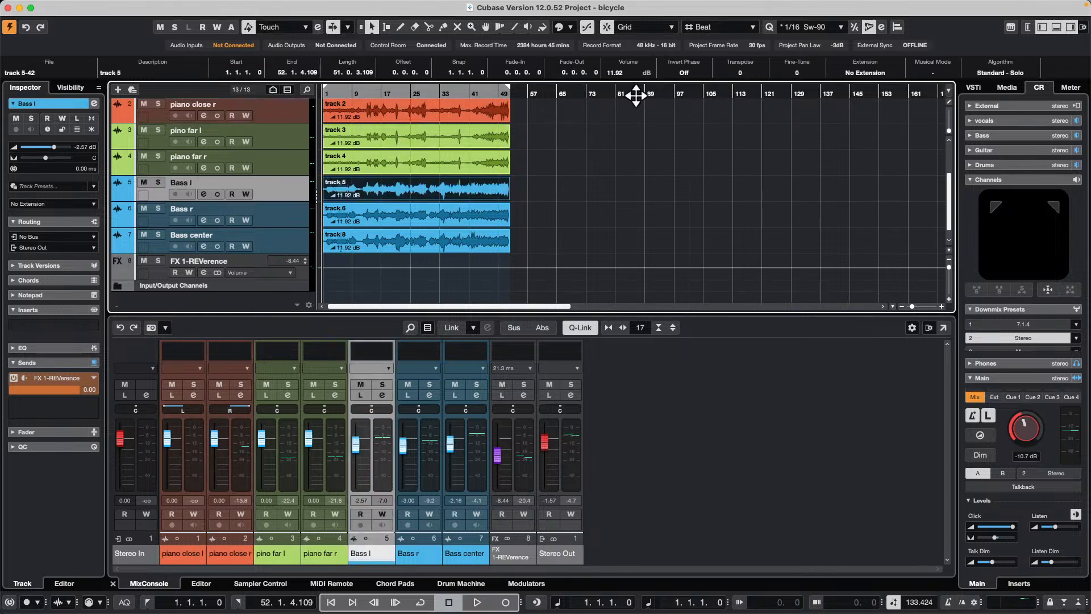
key("space")
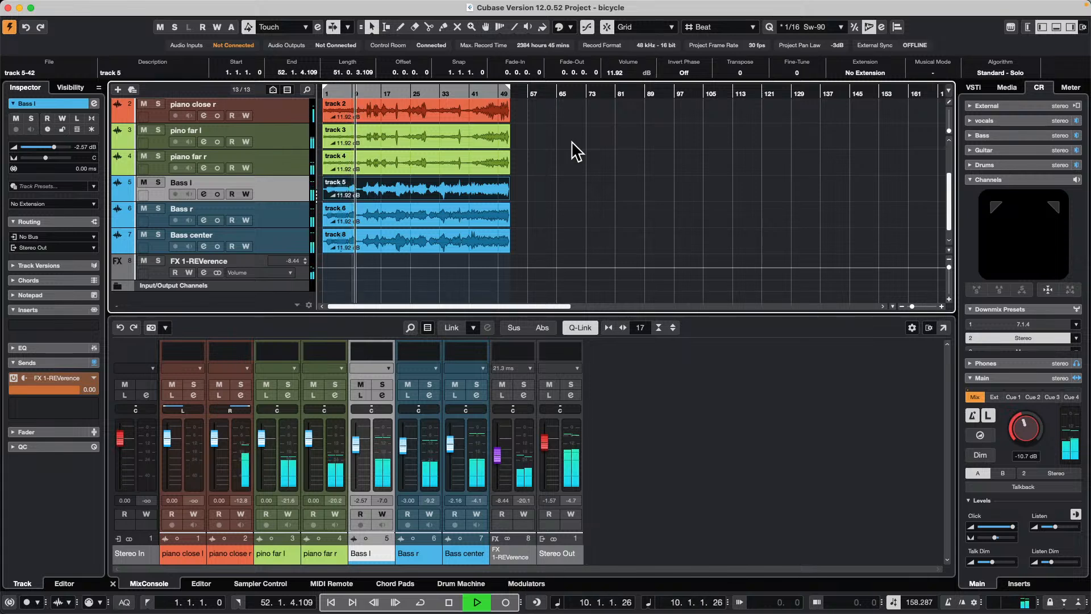
key("space")
Check the sample rate in the project setup and close it without changes
mouse_move(219, 8)
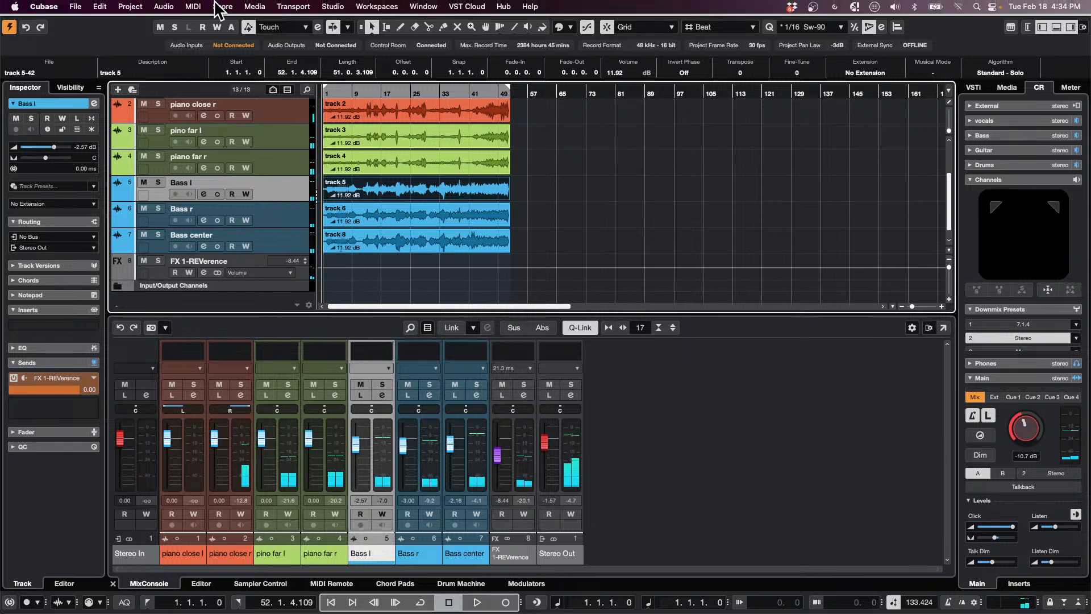
key("shift+s")
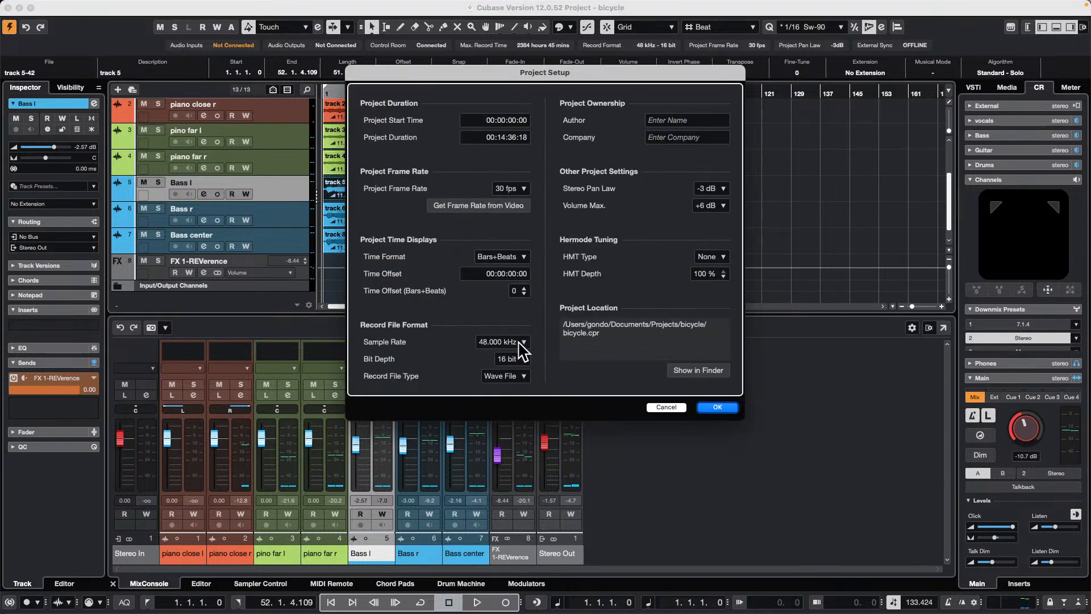
left_click(667, 408)
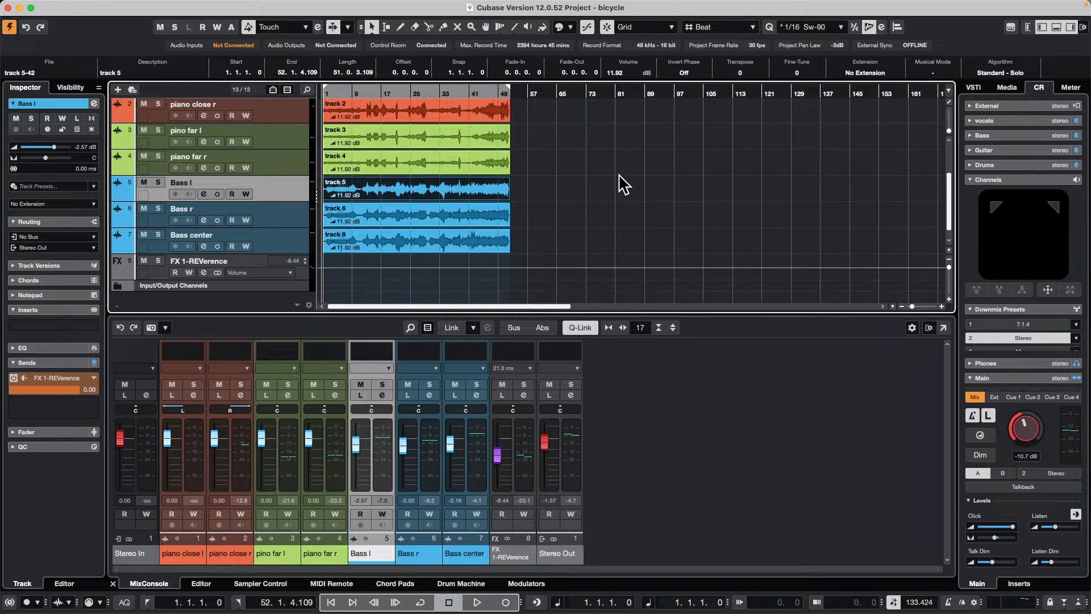
Open the Stereo Out channel settings and insert the Lin Dither plug-in directly below Squasher
left_click(570, 395)
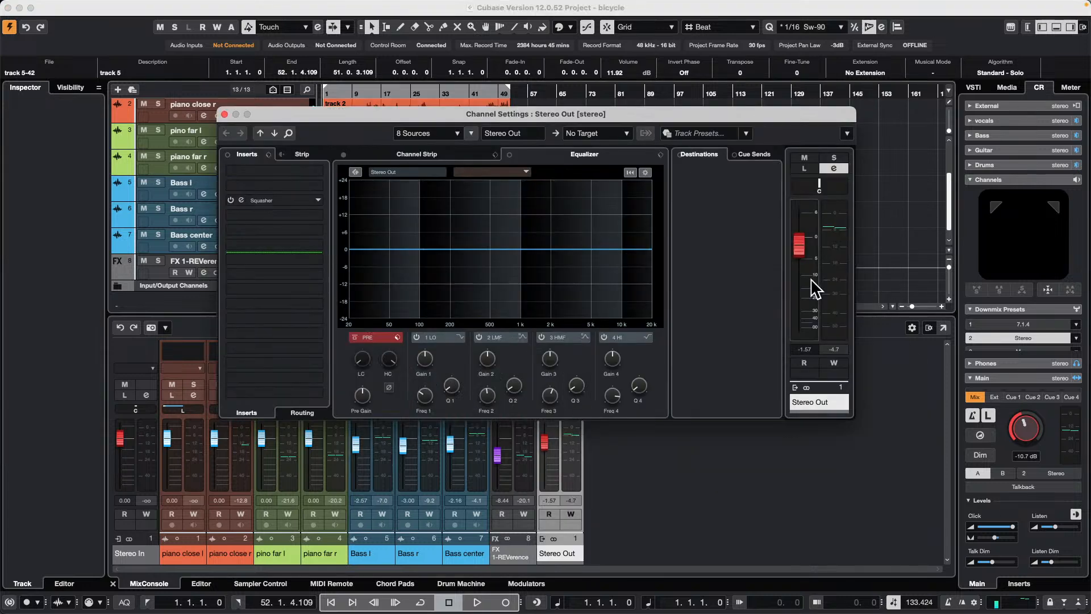
left_click(305, 219)
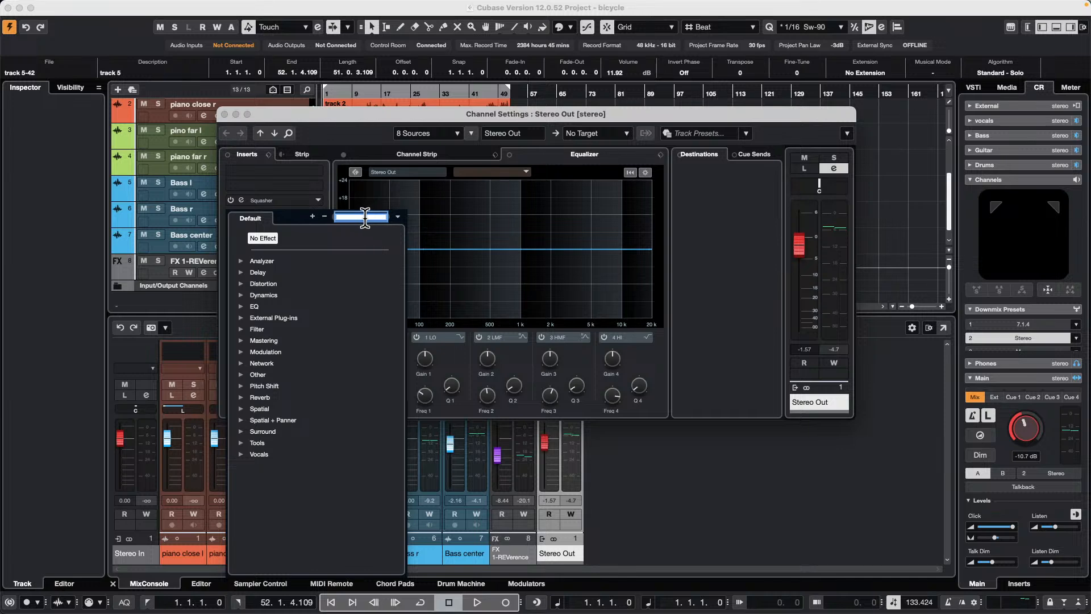
type("lin")
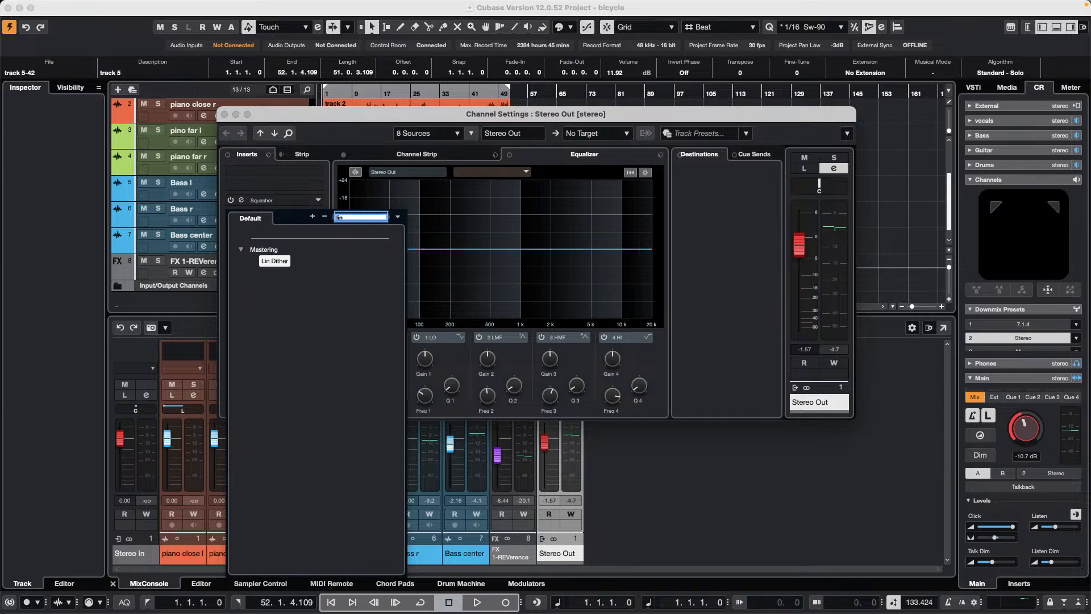
left_click(282, 262)
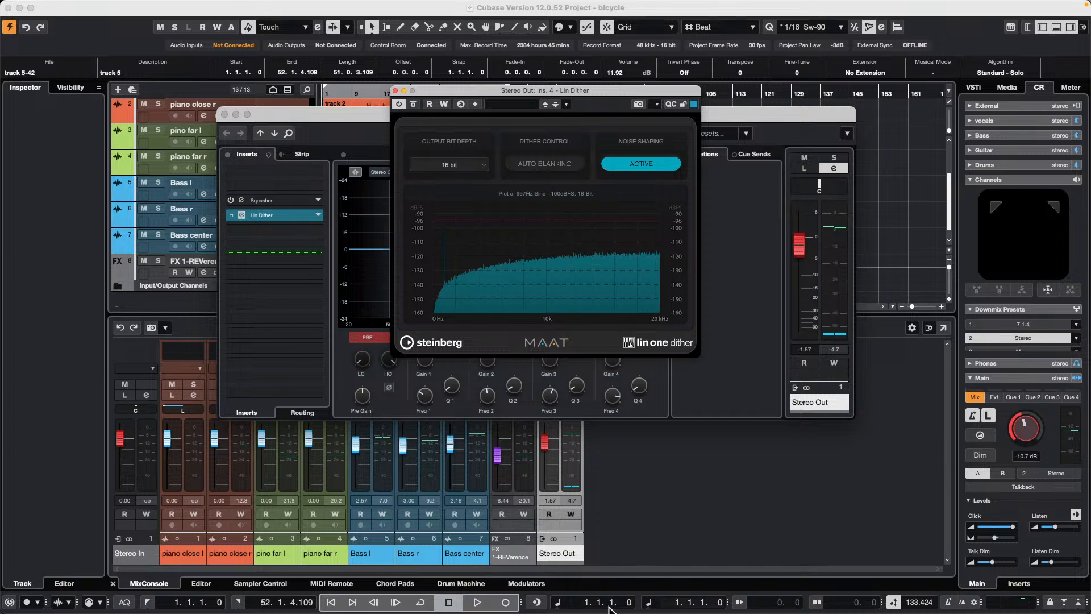
Switch to Safari and search the web for "yamaha hph-mt8"
mouse_move(398, 609)
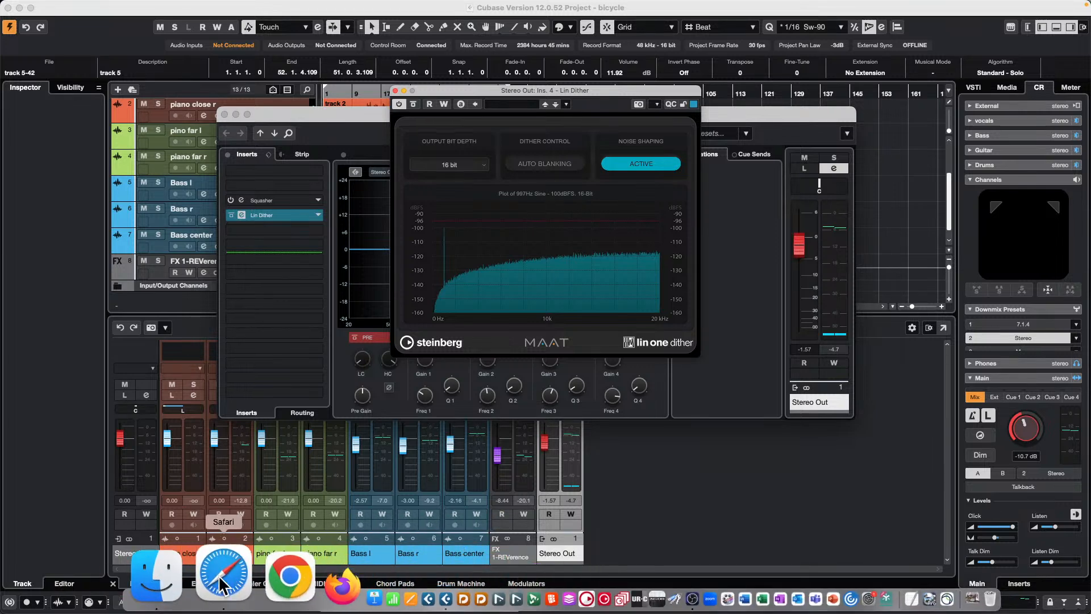
left_click(222, 580)
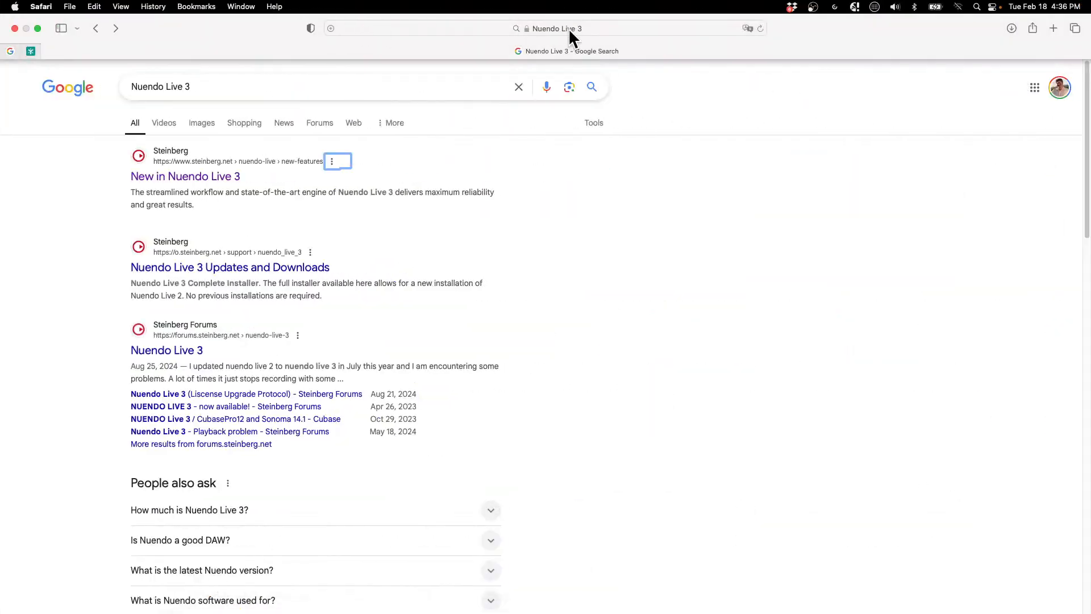
left_click(568, 28)
type("y")
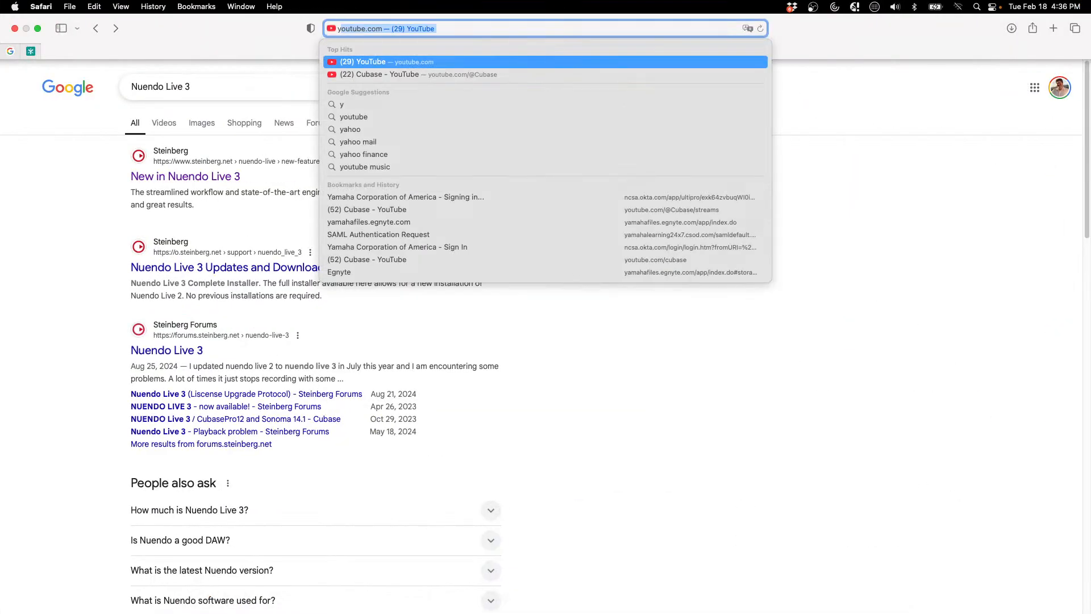
type("amaha ")
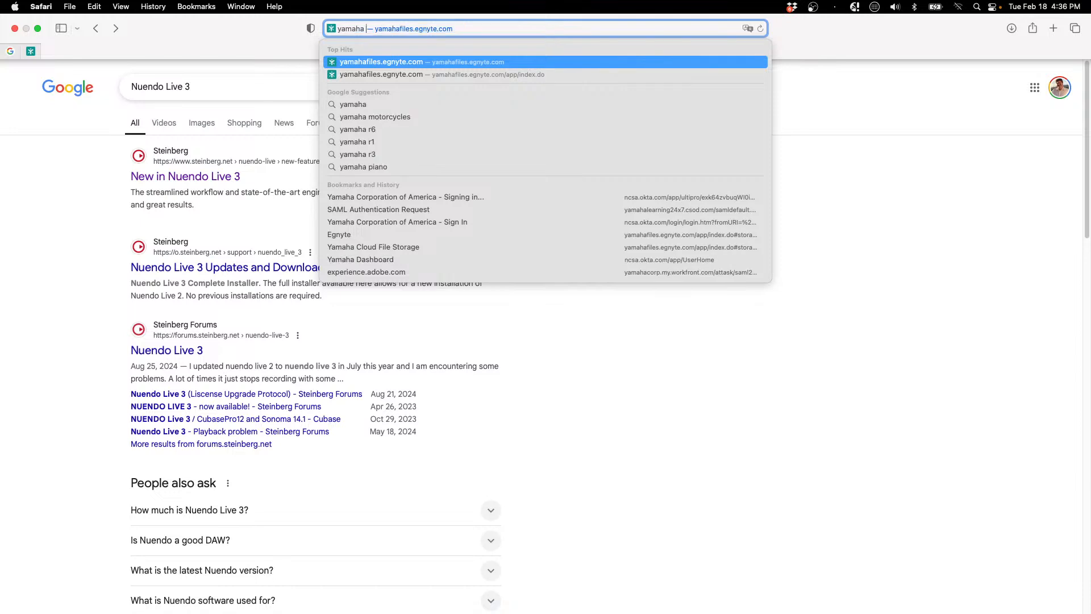
type("mph 9")
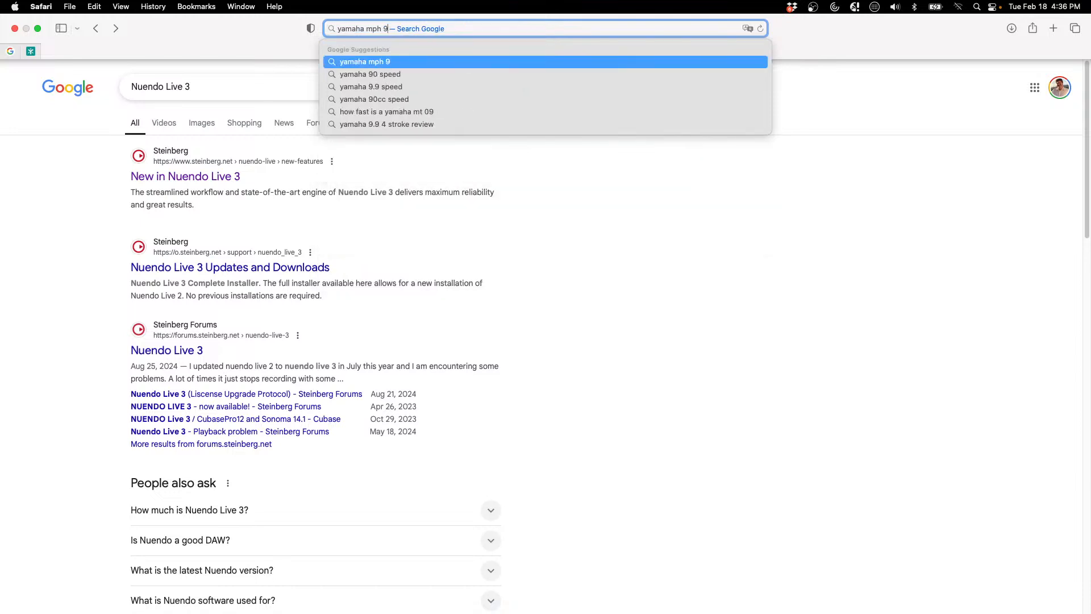
key("BackSpace")
key("BackSpace")
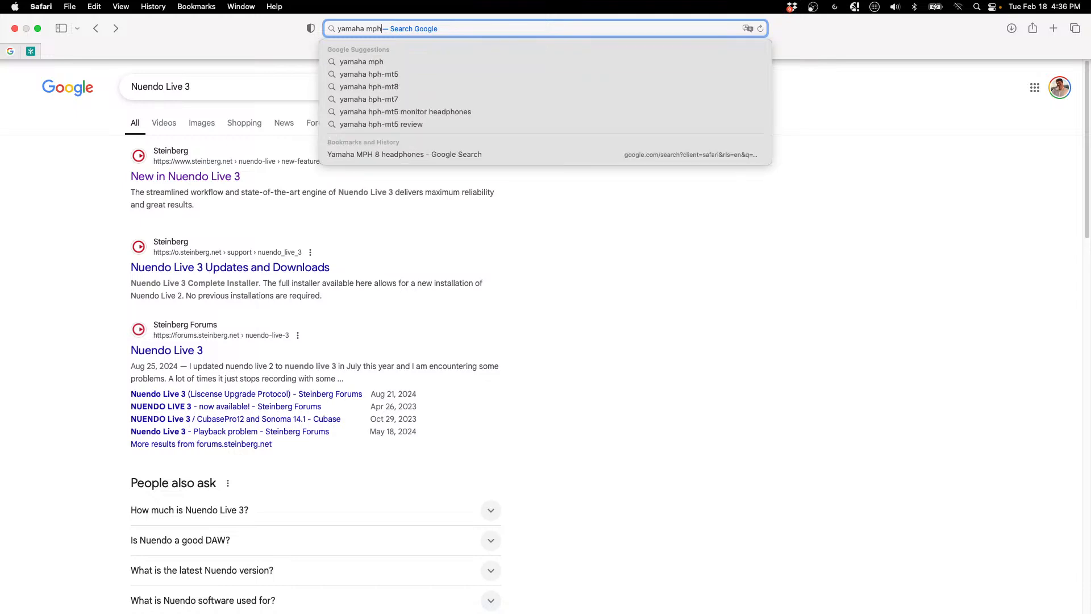
left_click(403, 86)
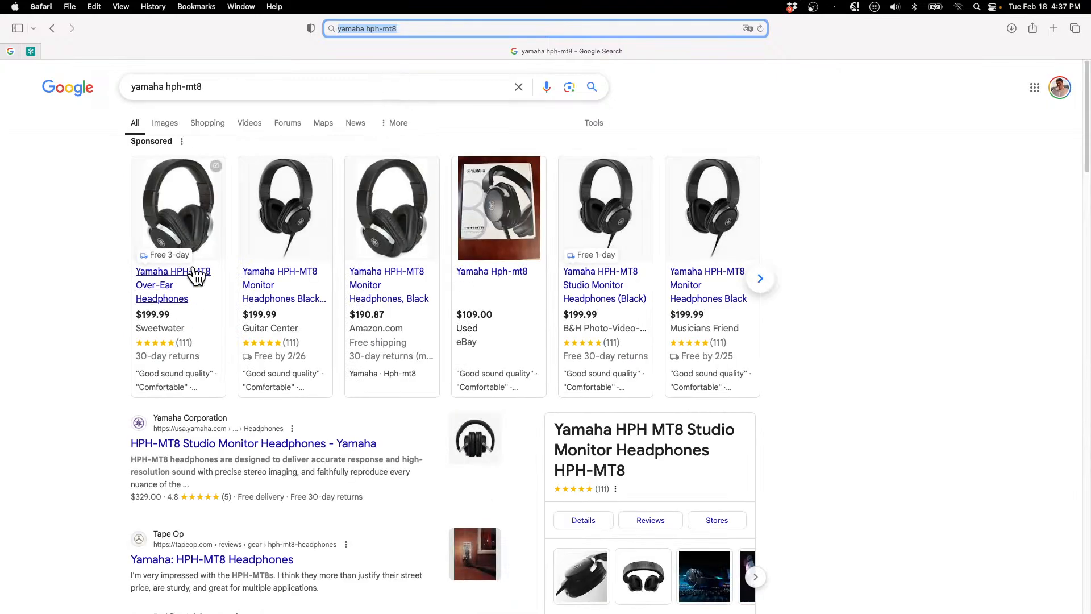
Open Sweetwater's listing for the Yamaha HPH-MT8 Over-Ear Headphones and view the product page
left_click(196, 275)
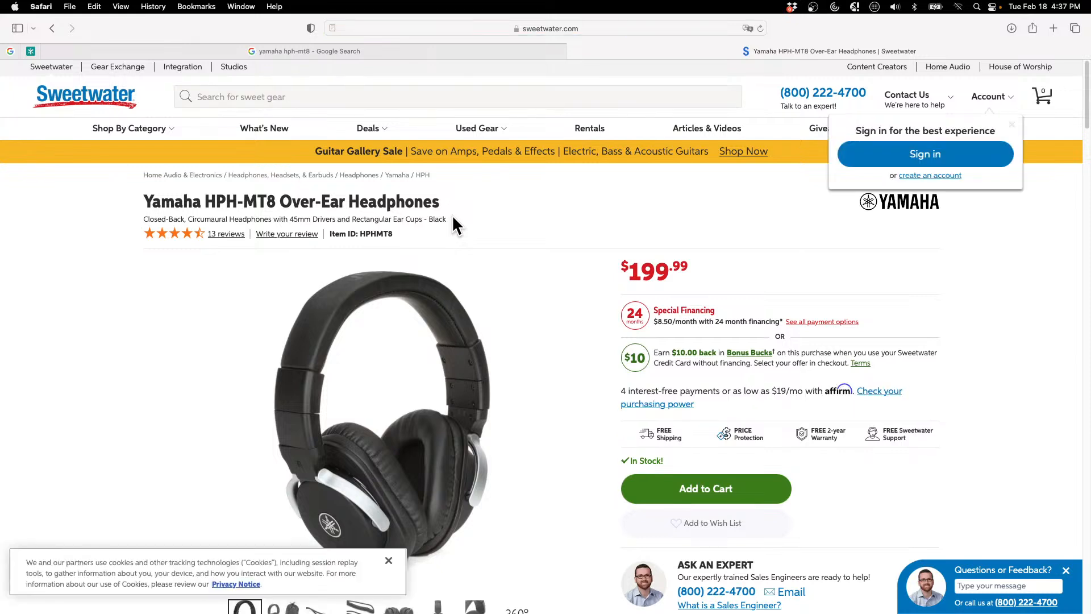
scroll(439, 250, "down", 1)
scroll(438, 251, "up", 1)
Hide Safari, return to the bicycle project in Cubase and close the Lin Dither plug-in window
left_click(48, 8)
left_click(91, 177)
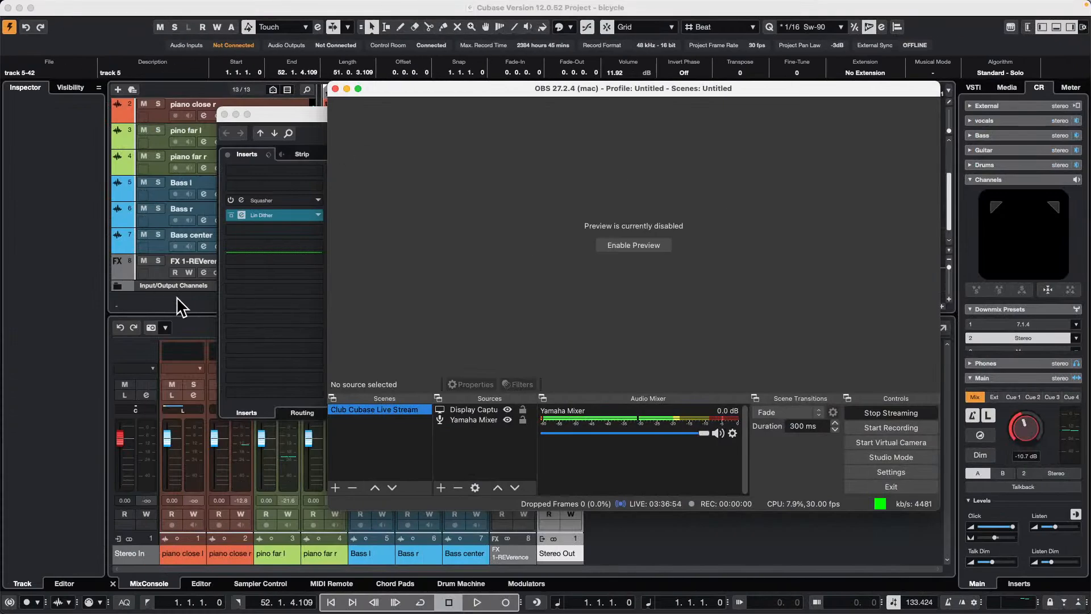
left_click(180, 307)
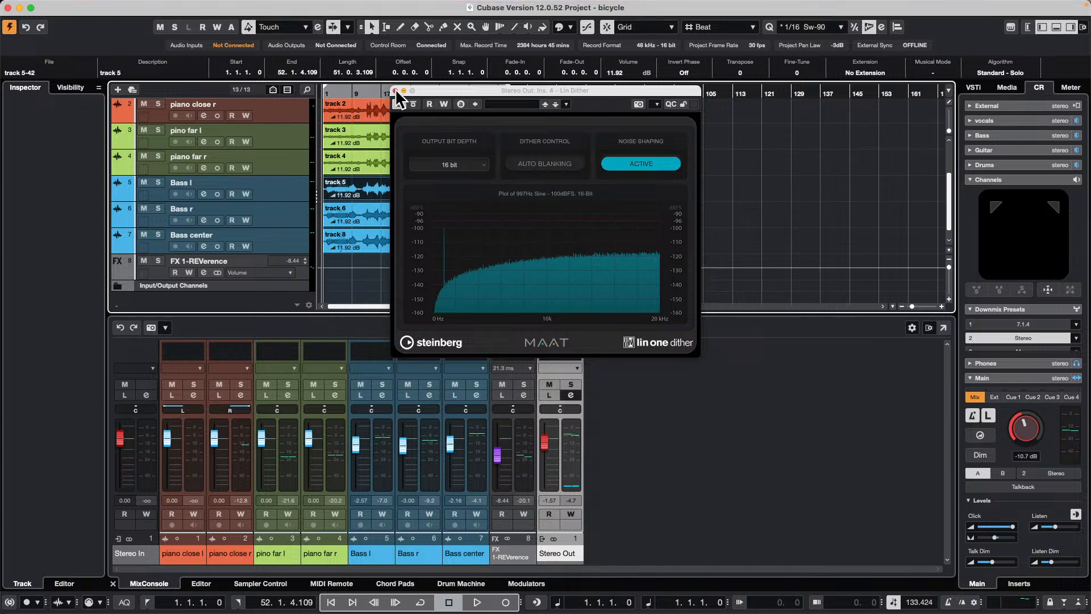
left_click(395, 91)
Select the piano far r track, collapse its Routing section in the Inspector and keep its basic track settings expanded
left_click(297, 168)
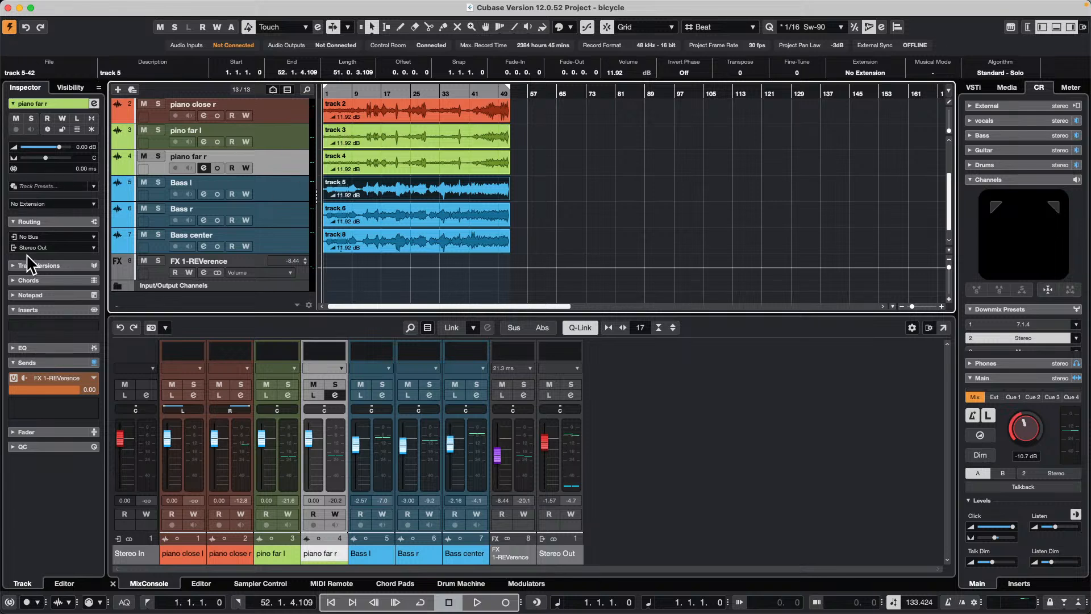
left_click(72, 103)
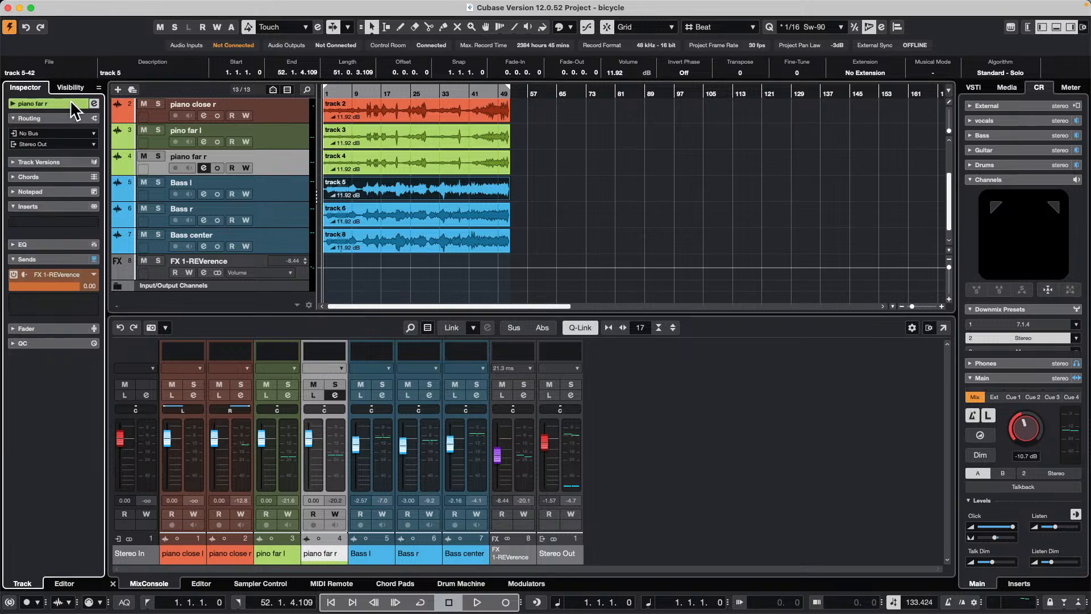
double_click(71, 103)
left_click(64, 114)
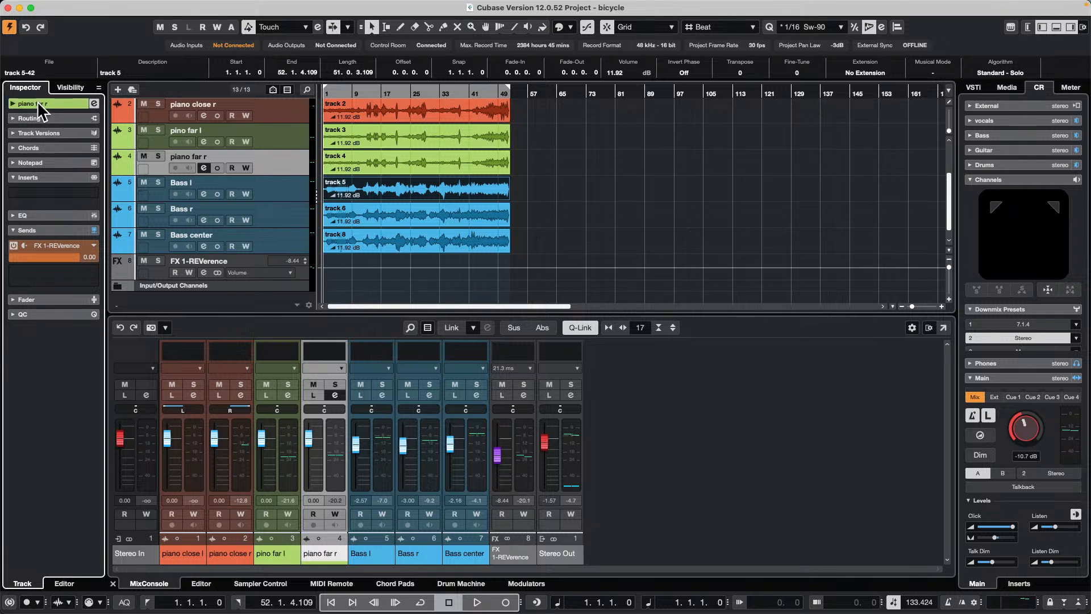
left_click(260, 180)
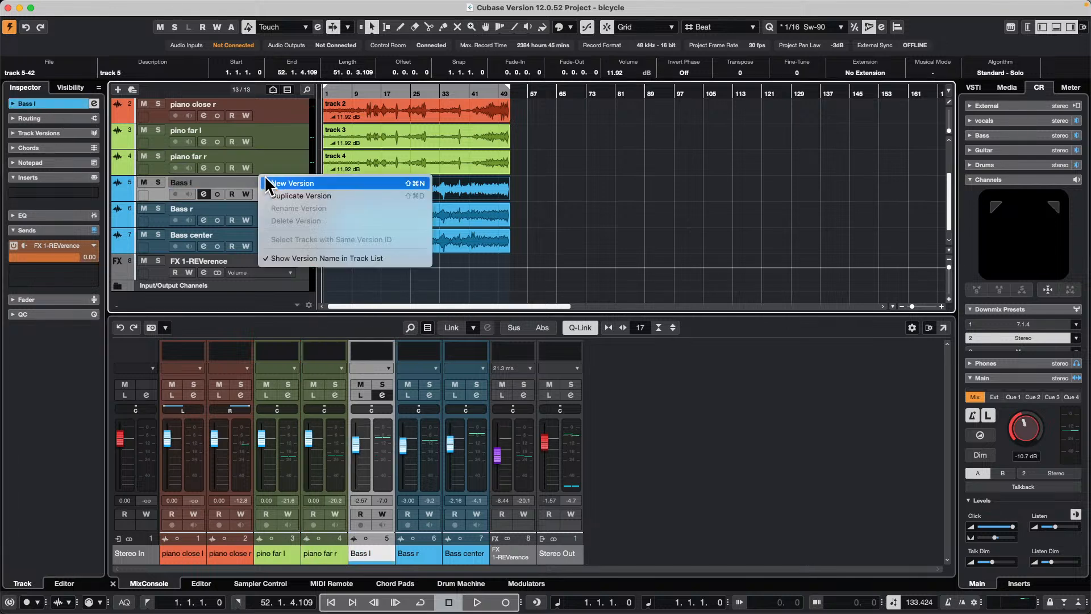
left_click(291, 141)
left_click(291, 141)
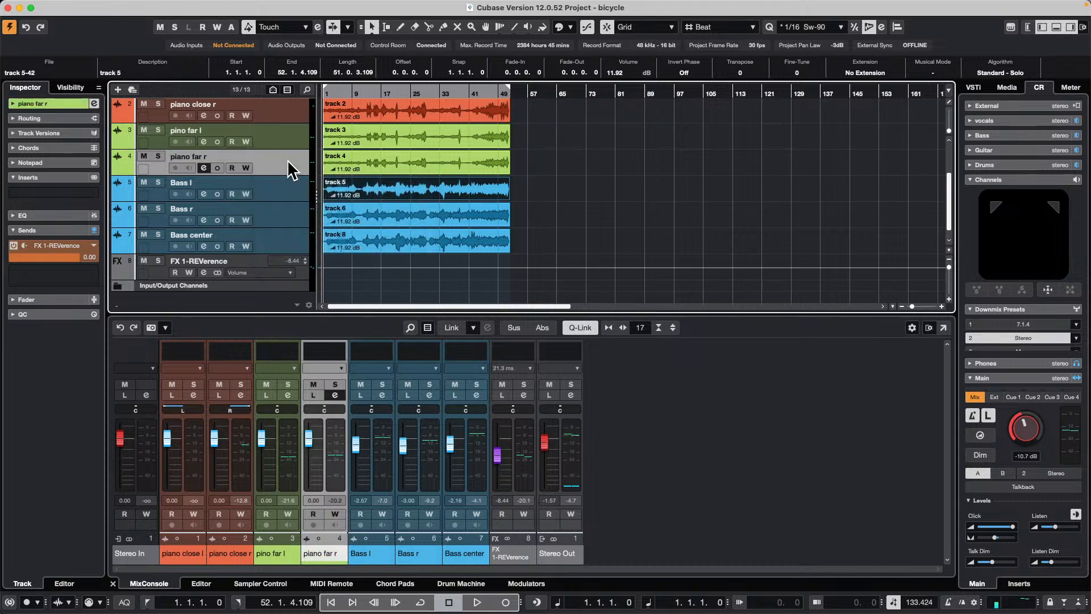
left_click(71, 101)
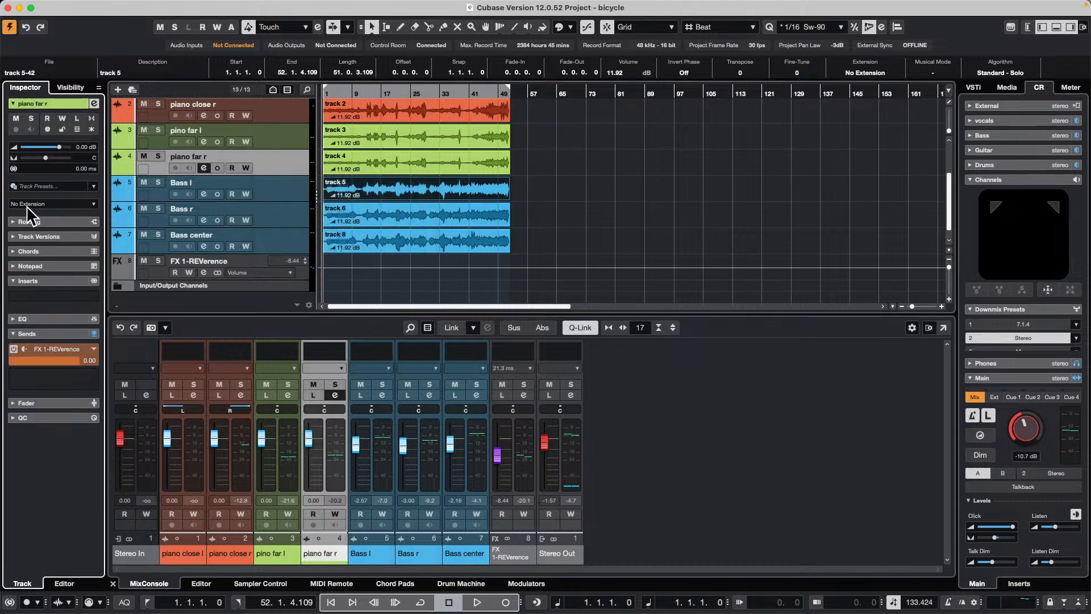
Set the track extension of piano far r to WaveLab ARA
left_click(42, 203)
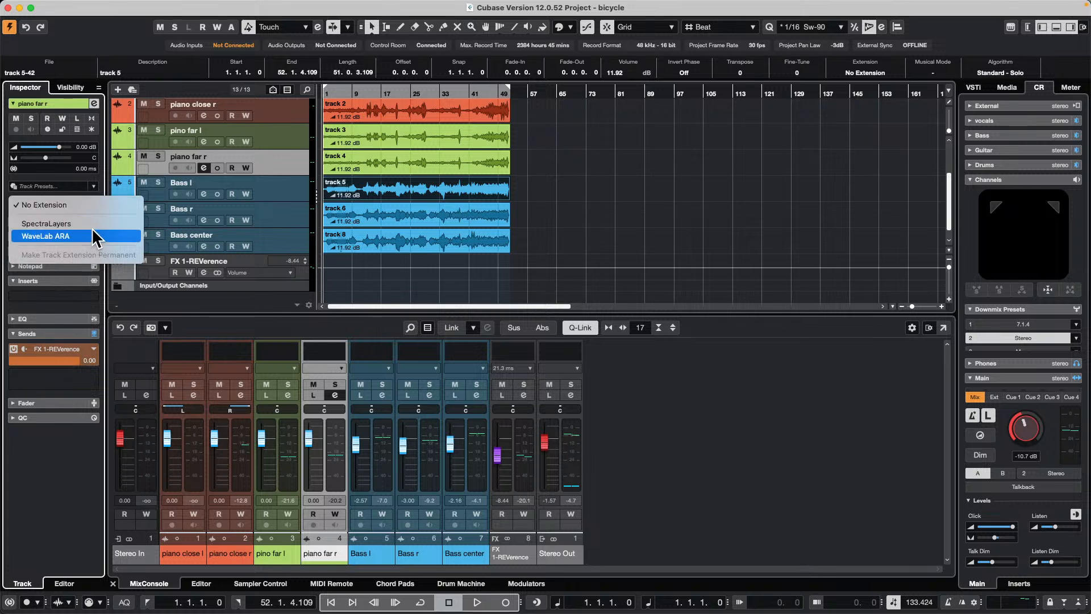
left_click(383, 183)
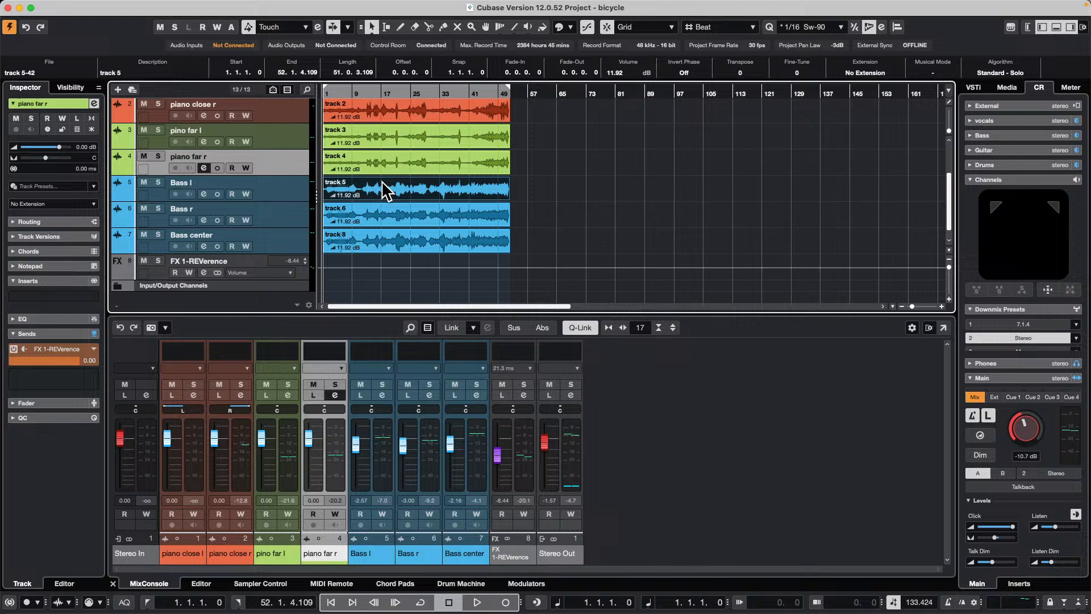
left_click(47, 204)
left_click(64, 236)
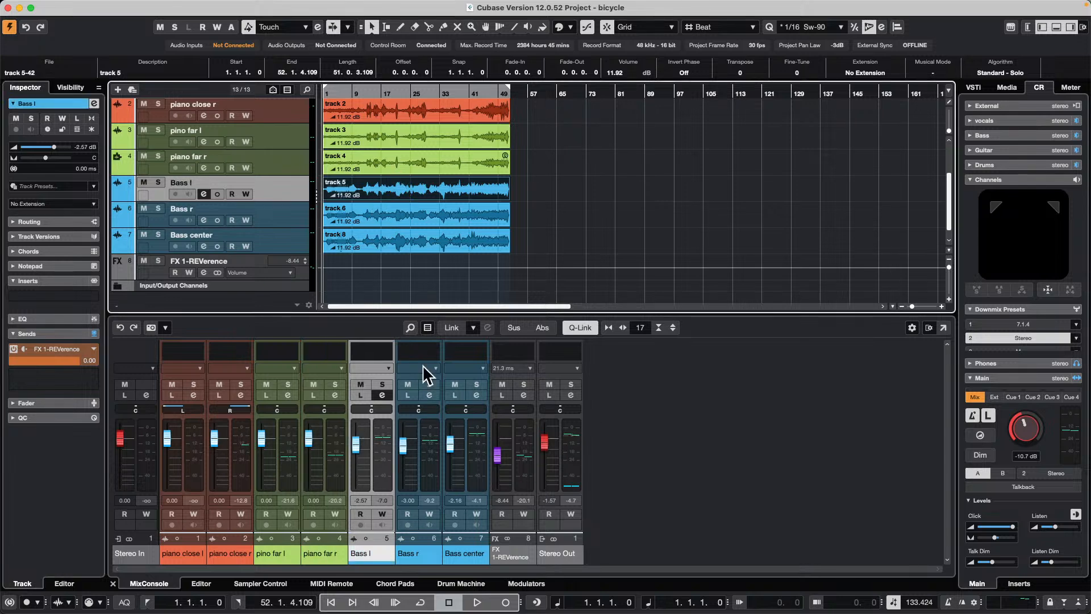
Open the track 5 event in the Sample Editor and show the Bass l track's Inspector settings
double_click(418, 193)
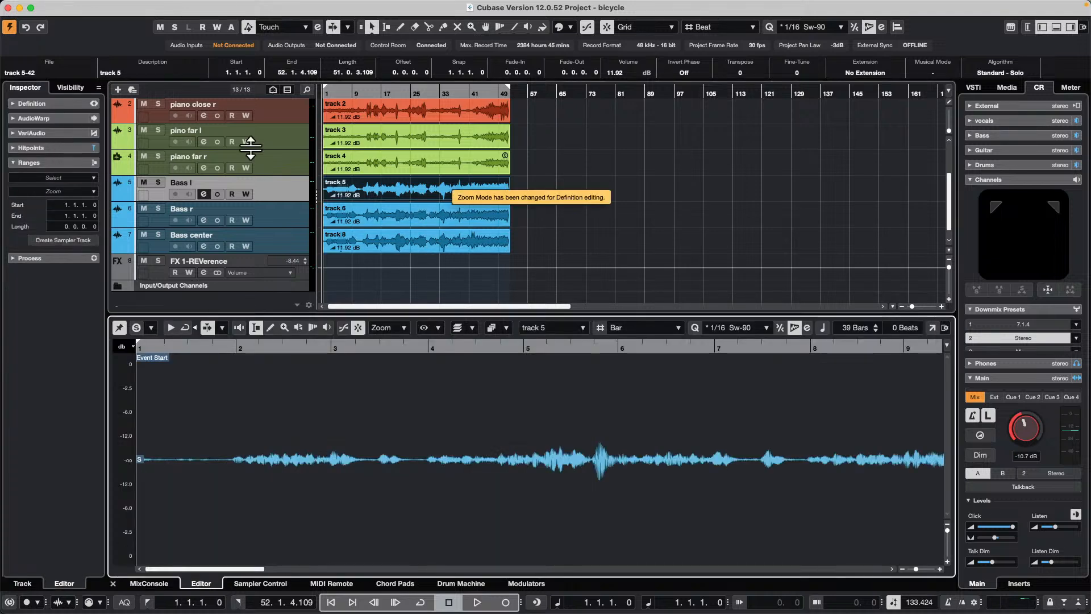
left_click(287, 190)
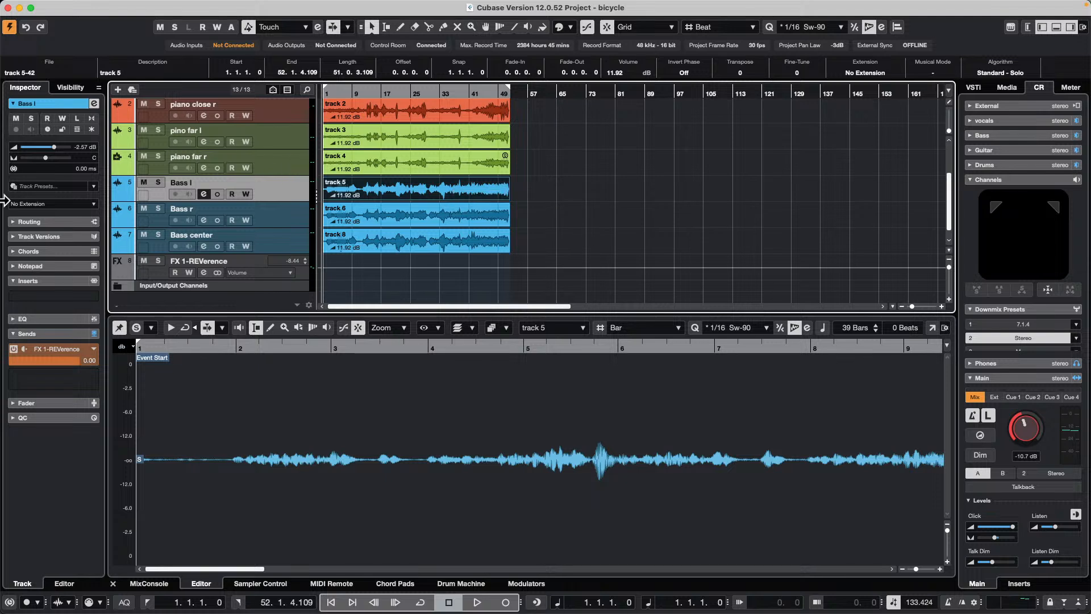
Open the track 4 event on piano far r in the WaveLab editor and place its cursor at about 28 s
left_click(422, 166)
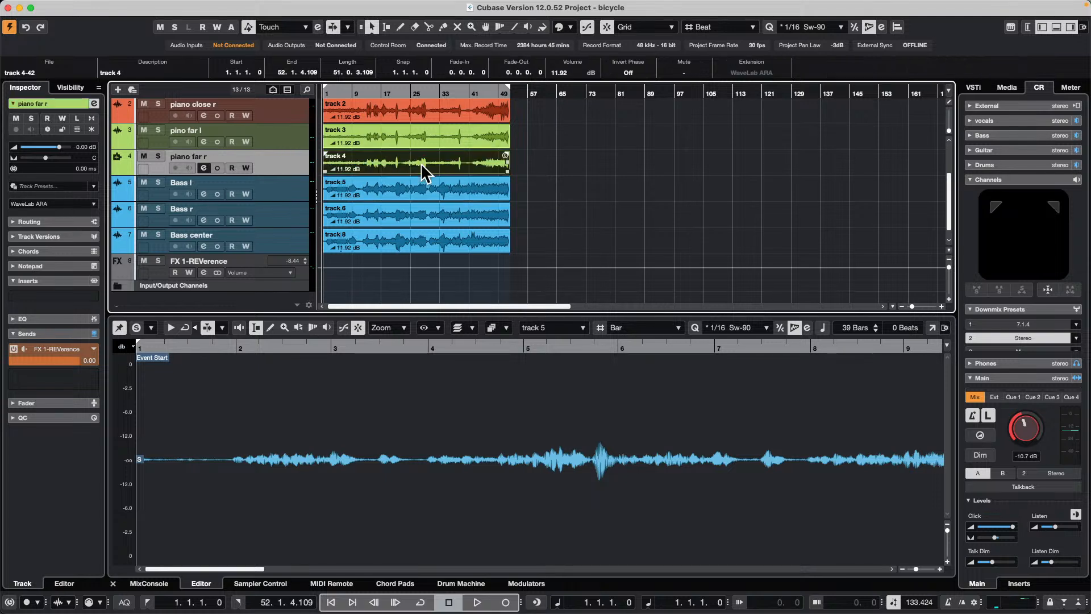
double_click(411, 163)
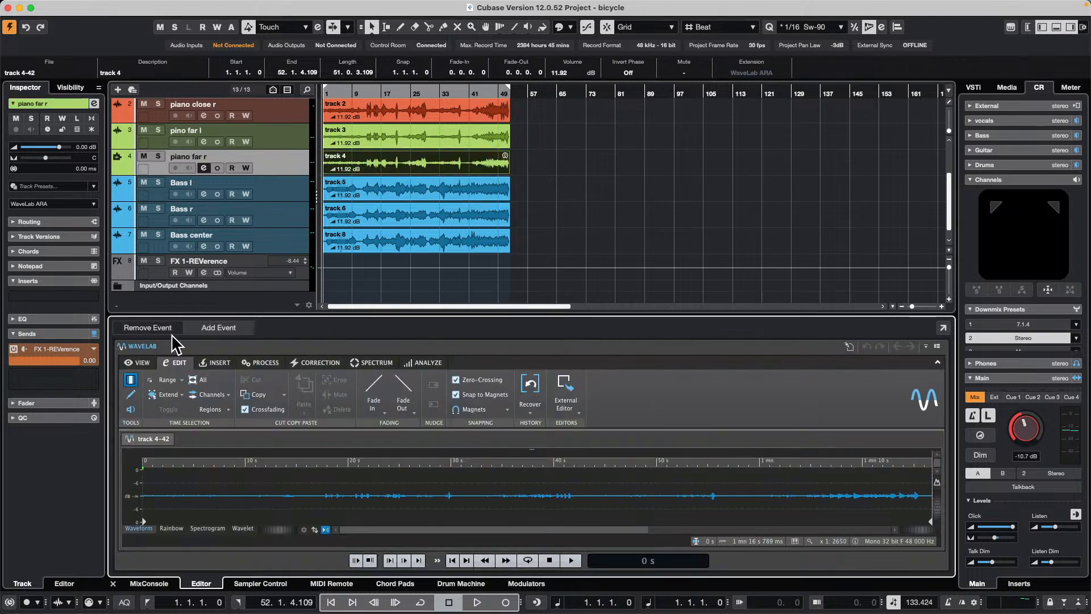
left_click_drag(306, 456, 306, 432)
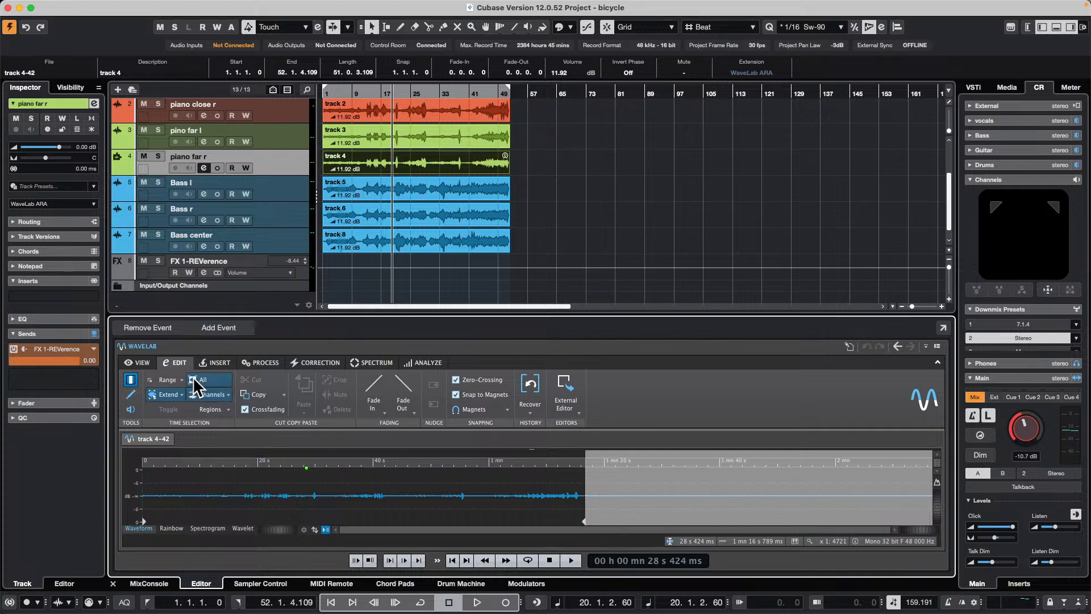
Set the extension of piano far r to No Extension and view the extension choices for the track 4 event
left_click(51, 203)
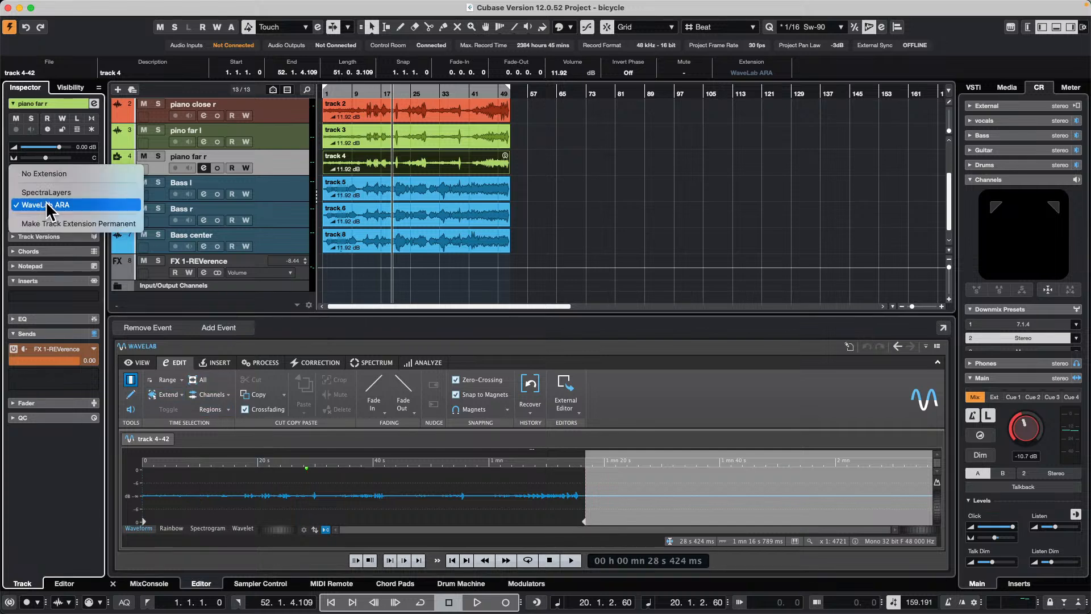
left_click(64, 174)
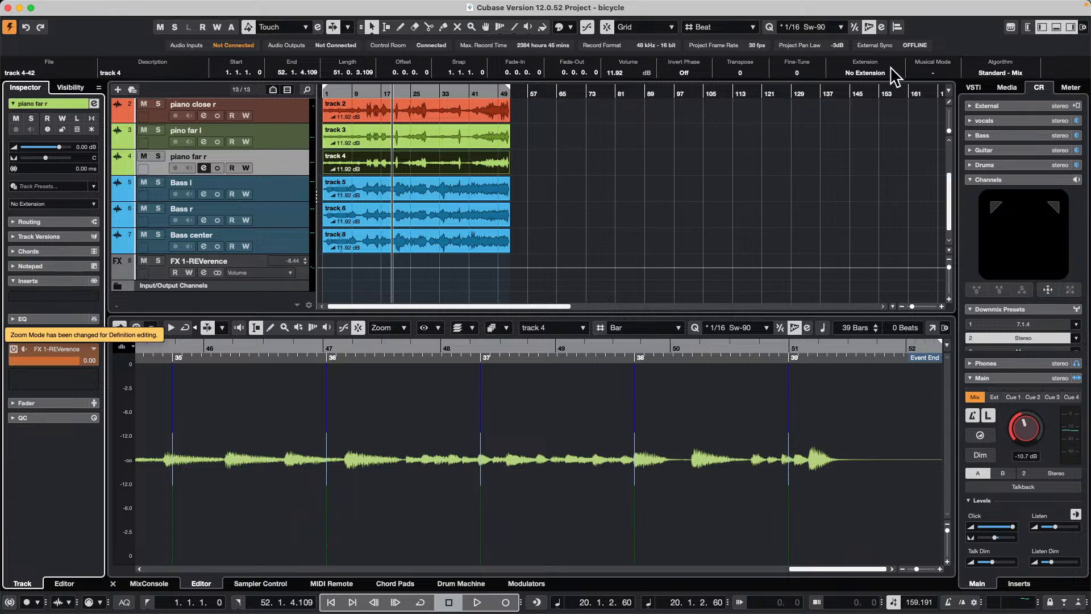
left_click(890, 71)
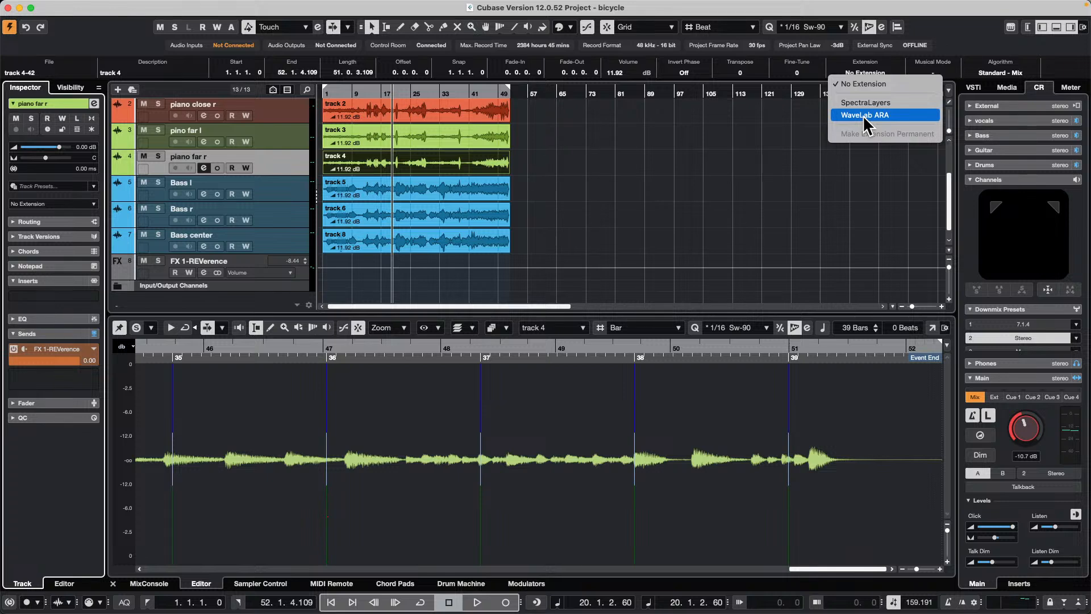
left_click(743, 206)
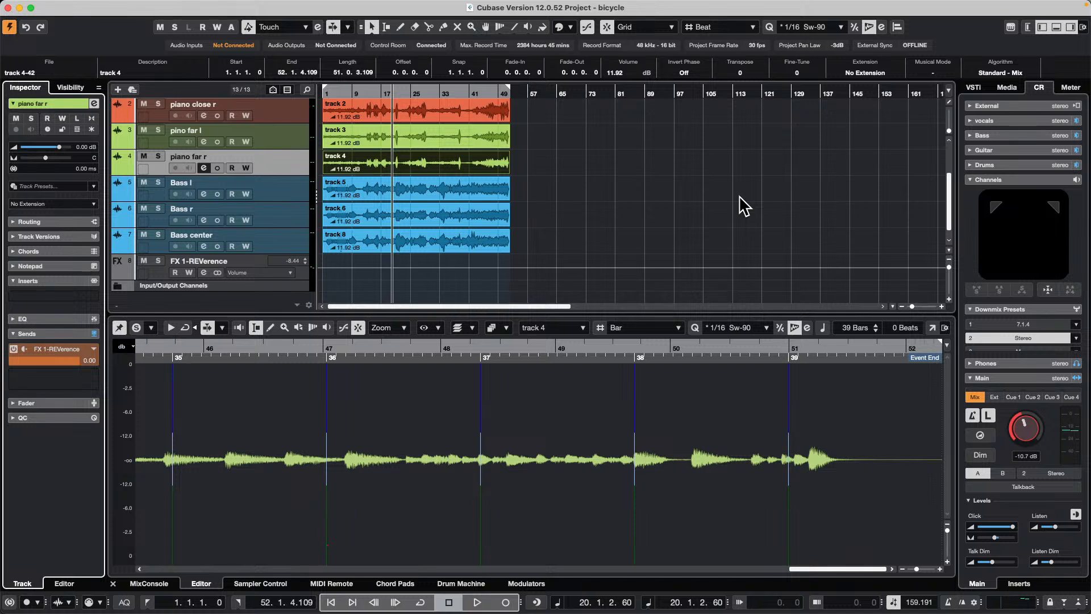
scroll(745, 206, "down", 1)
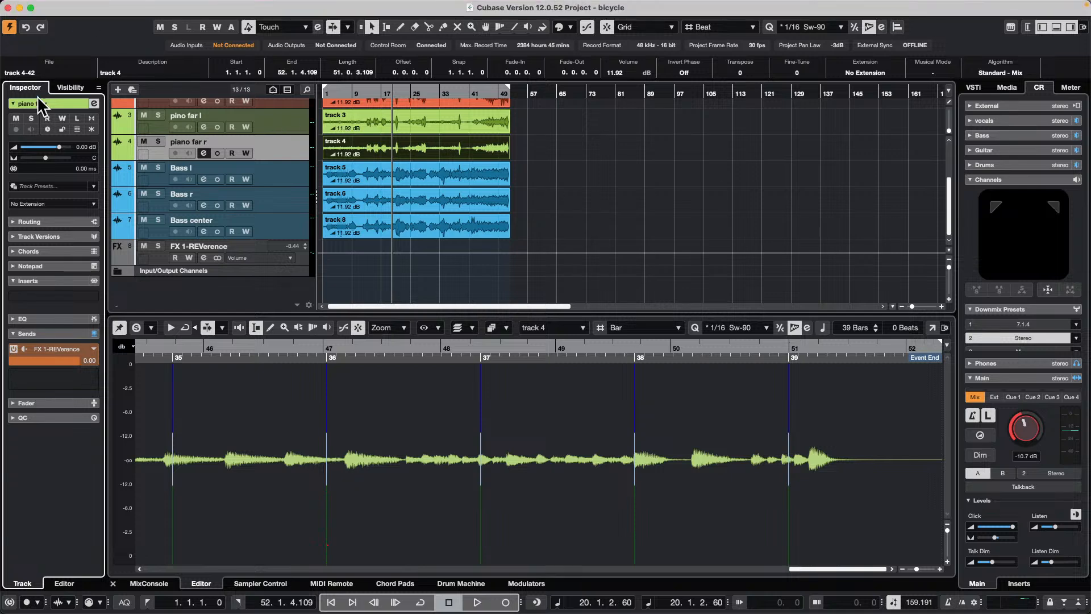
right_click(285, 235)
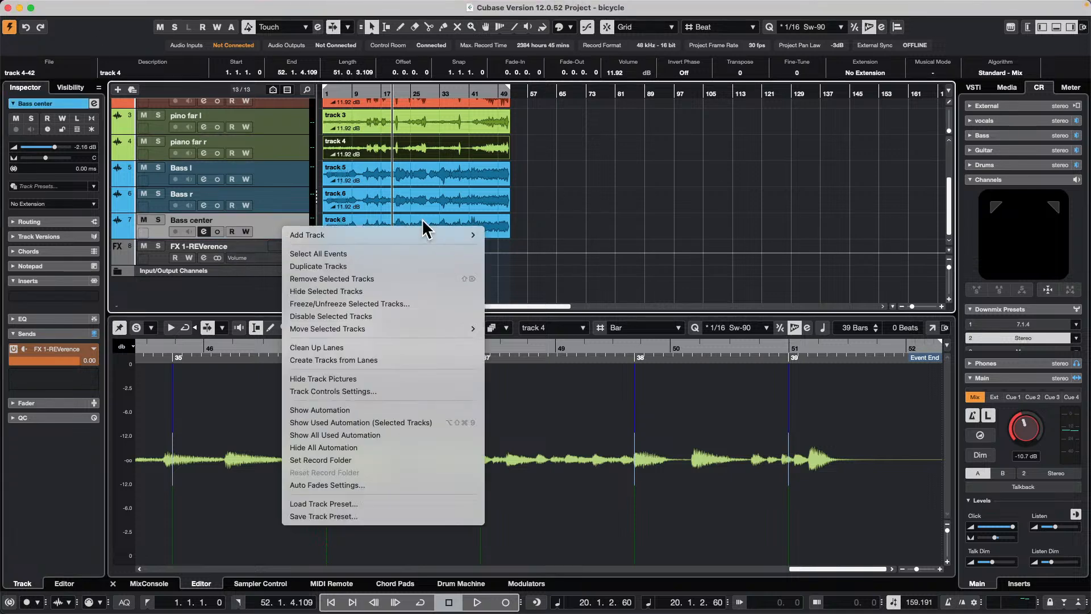
mouse_move(419, 231)
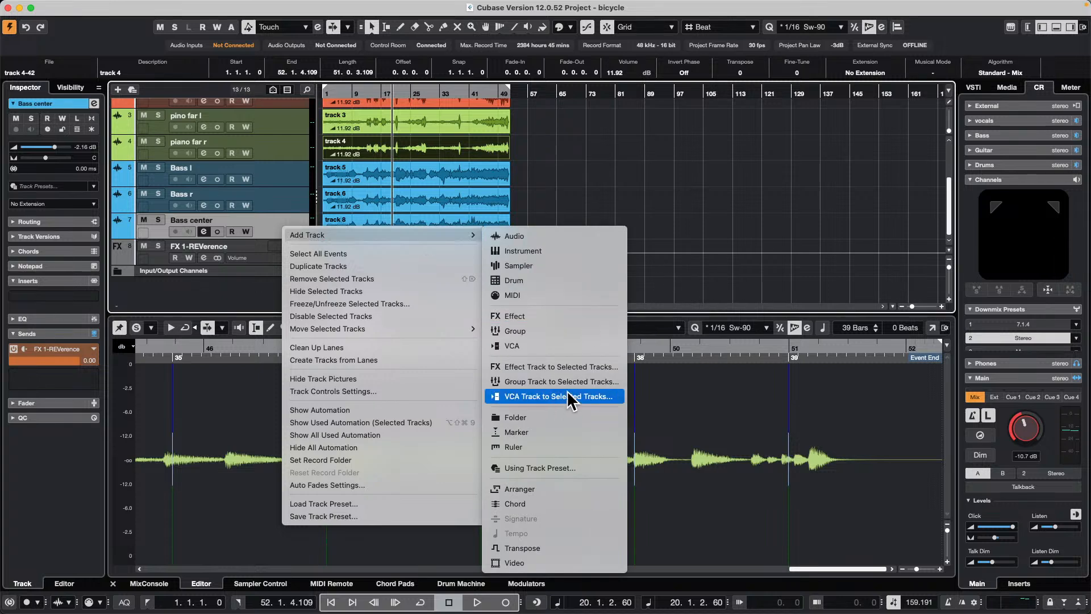
left_click(806, 151)
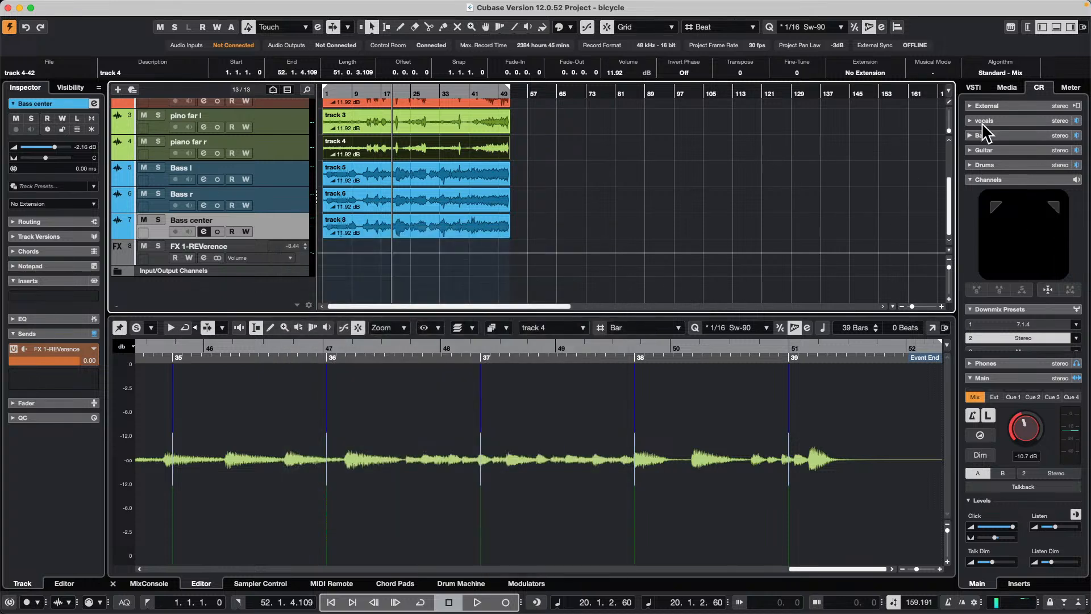
Place the Atmo 06_AM-01 sample from the Caleidoscope loop set on a new audio track below Bass center
left_click(1012, 90)
left_click(994, 242)
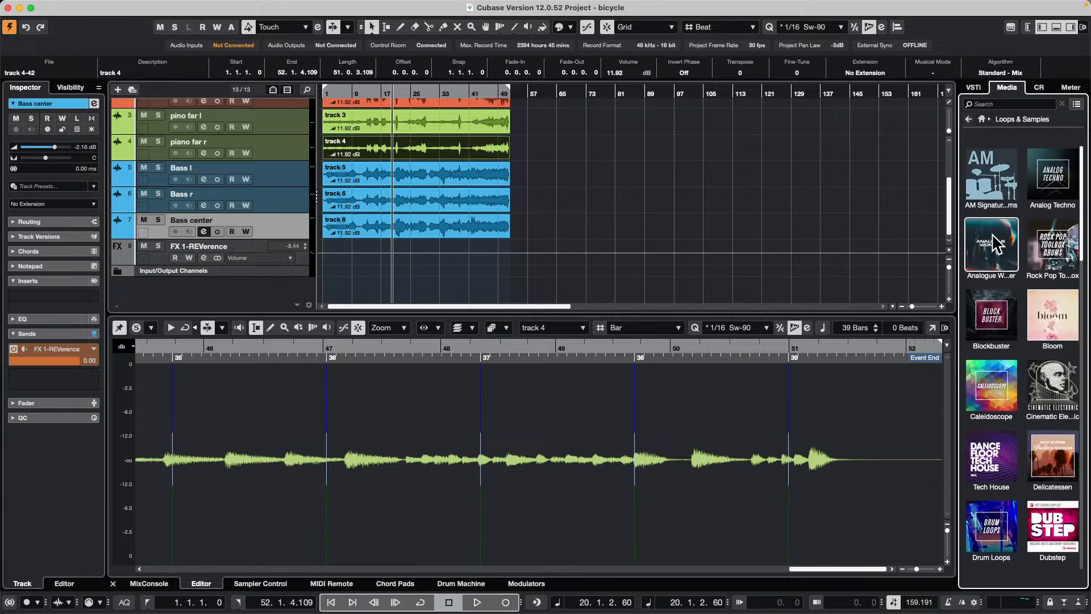
left_click(992, 378)
left_click_drag(1000, 344, 347, 281)
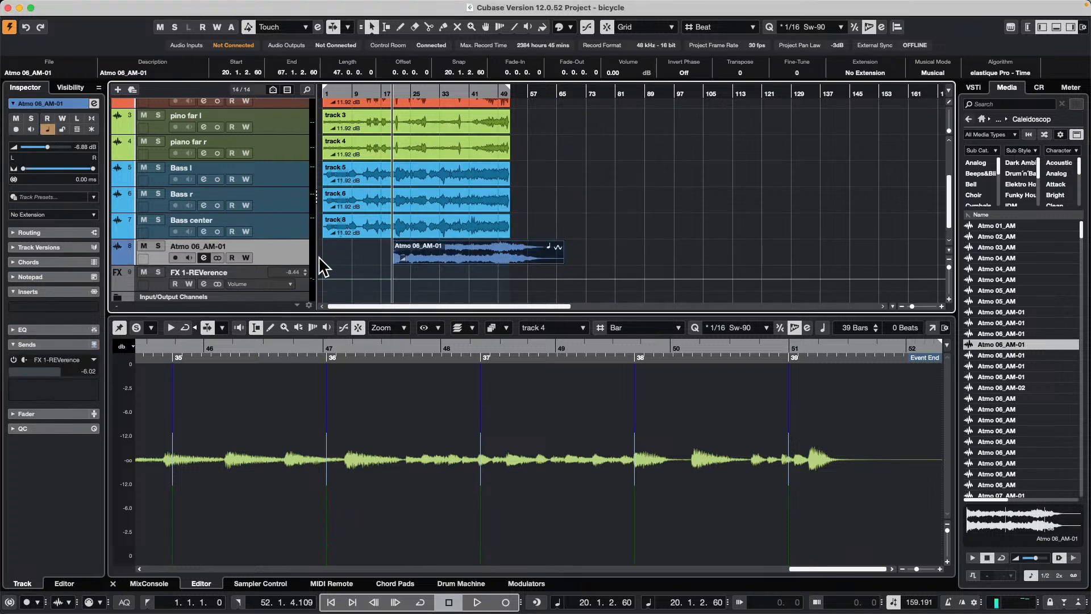
Set the Atmo 06_AM-01 track's extension to WaveLab ARA and open its event in the WaveLab editor
left_click(57, 214)
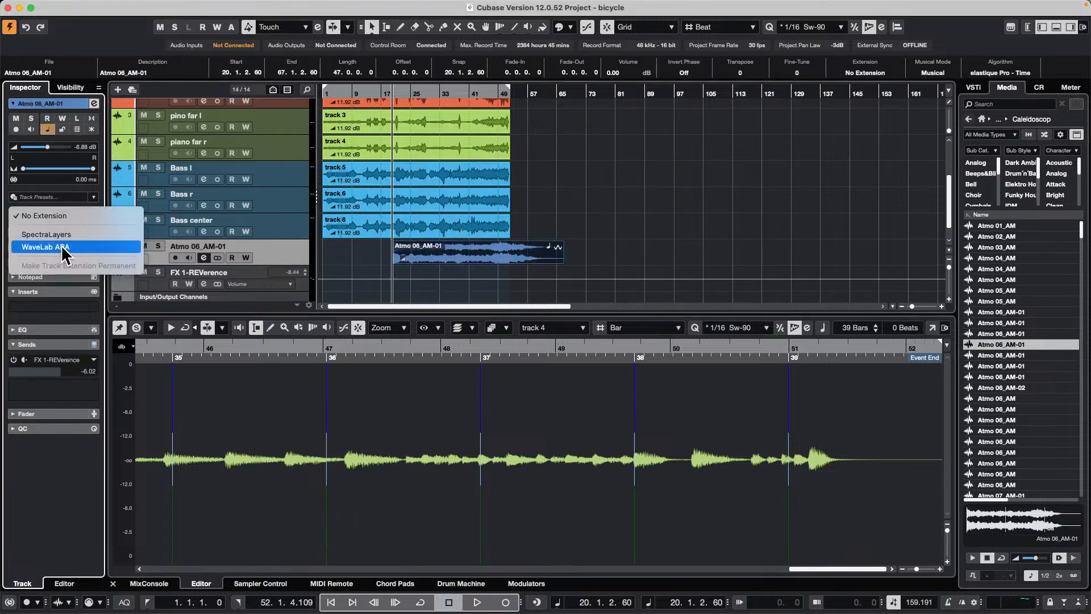
left_click(80, 248)
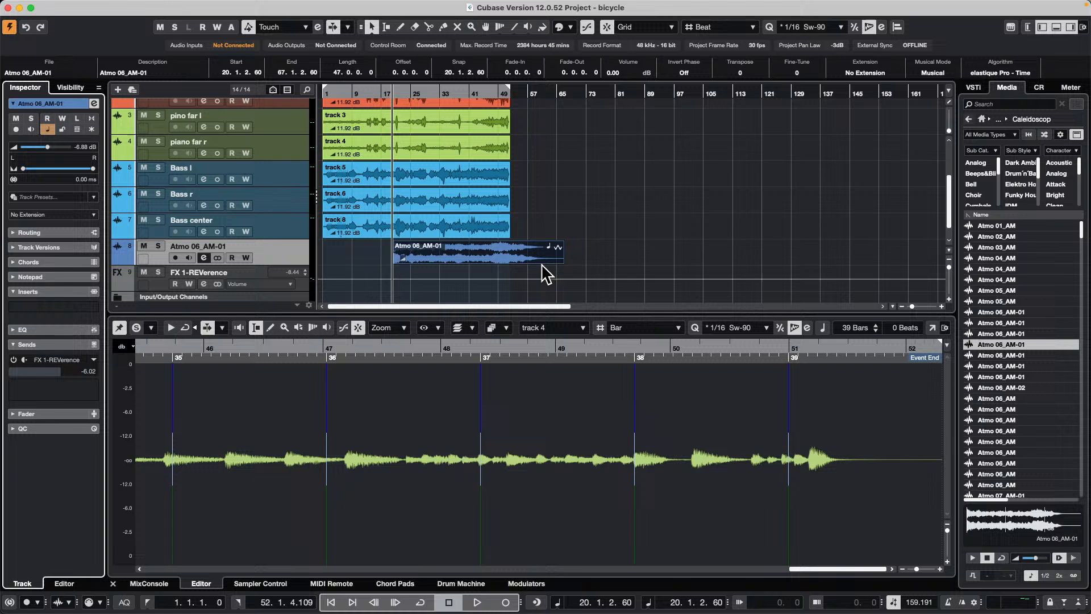
double_click(468, 249)
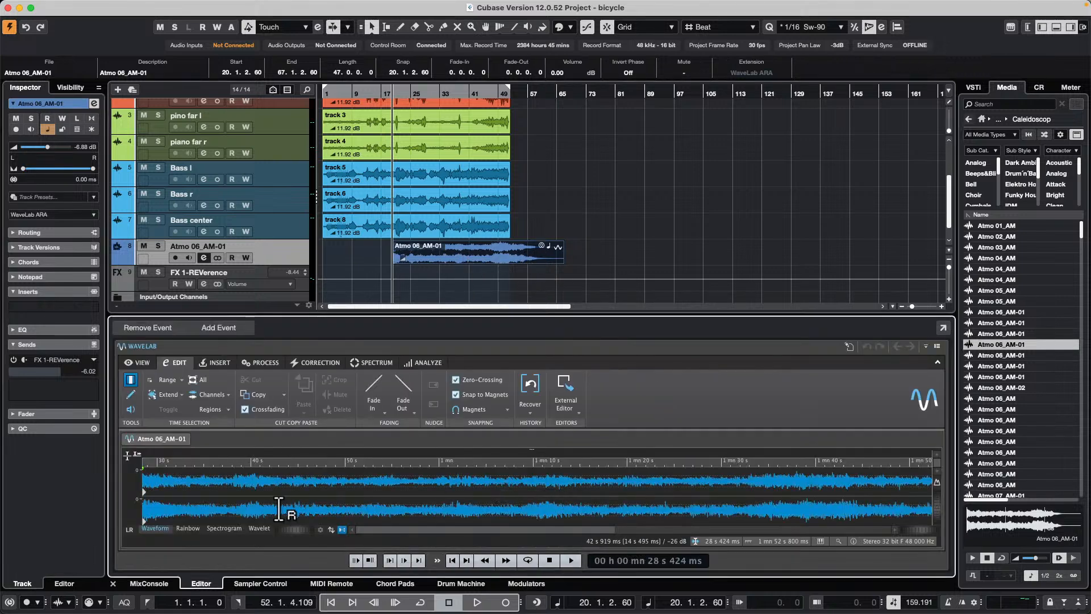
Normalize the right channel of Atmo 06_AM-01 from about 43 s to 1 min 23 s to a -6 dB peak level
left_click_drag(280, 509, 656, 510)
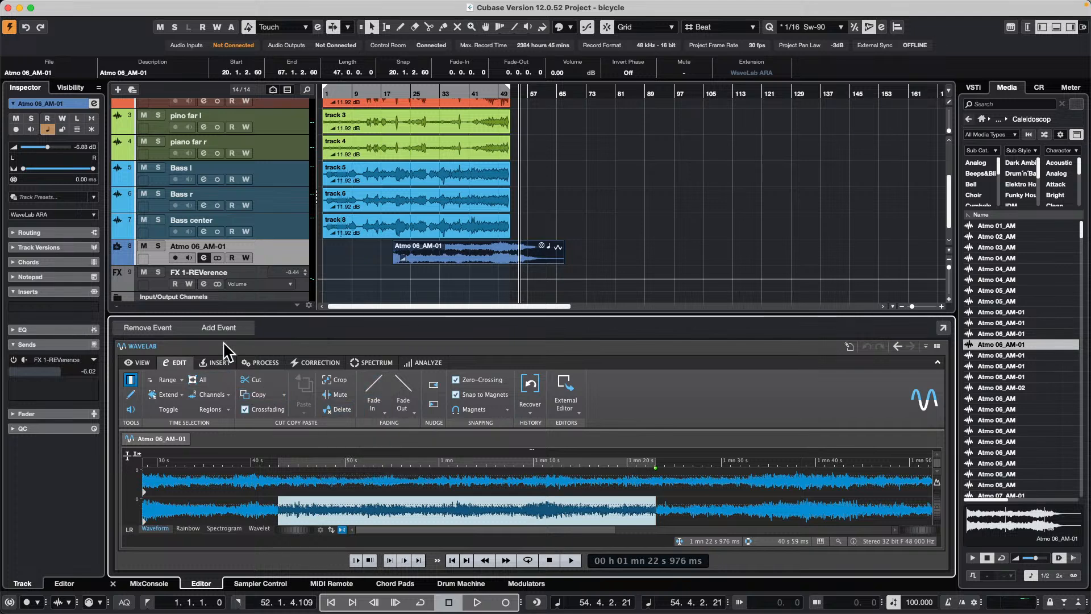
left_click(269, 365)
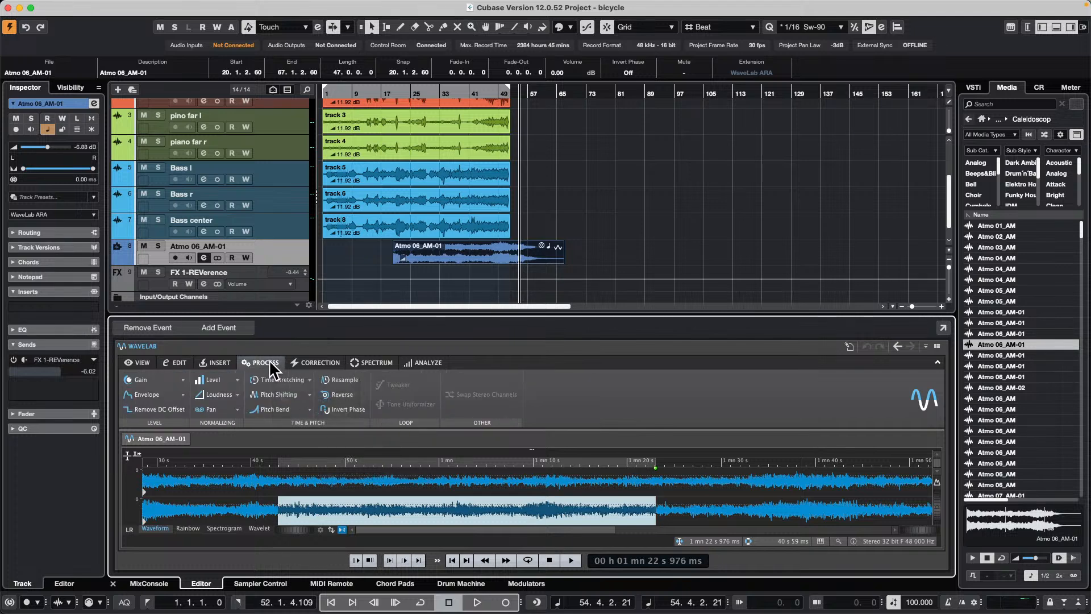
left_click(236, 379)
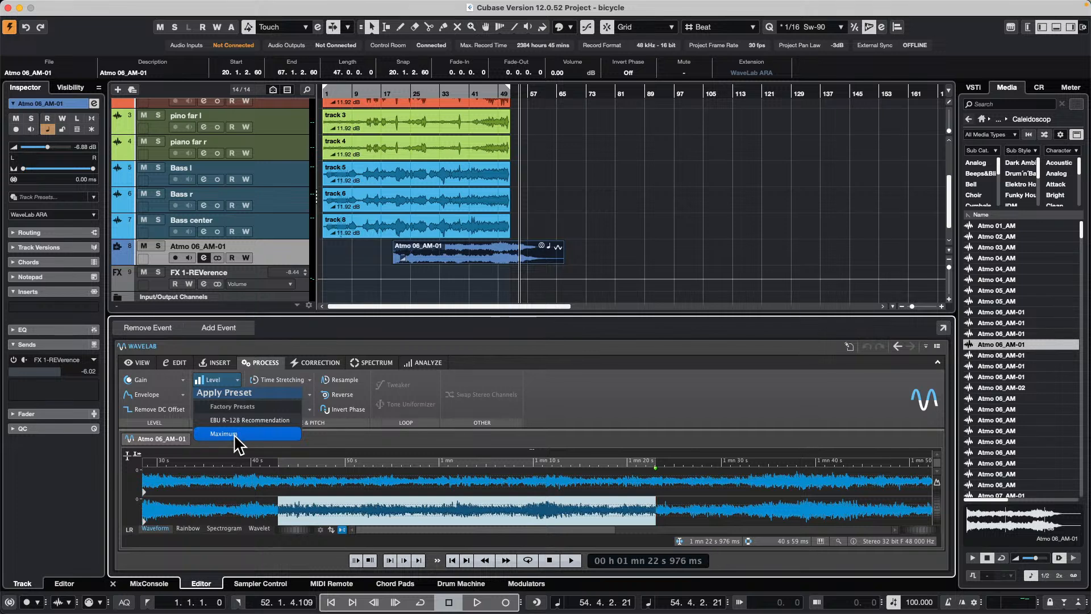
left_click(164, 404)
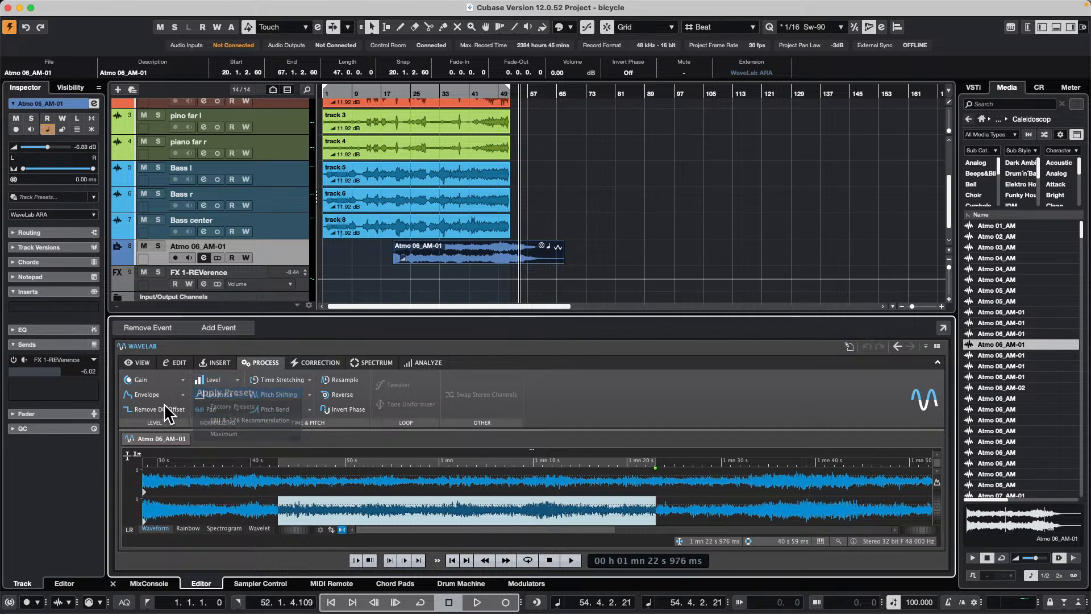
left_click(202, 379)
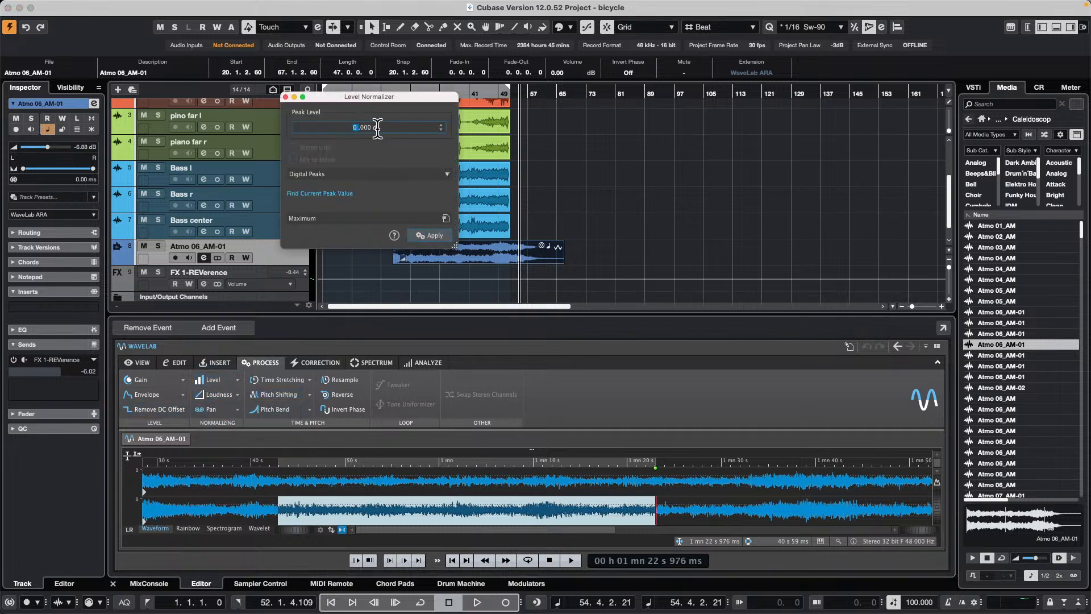
type("- 6")
key("Return")
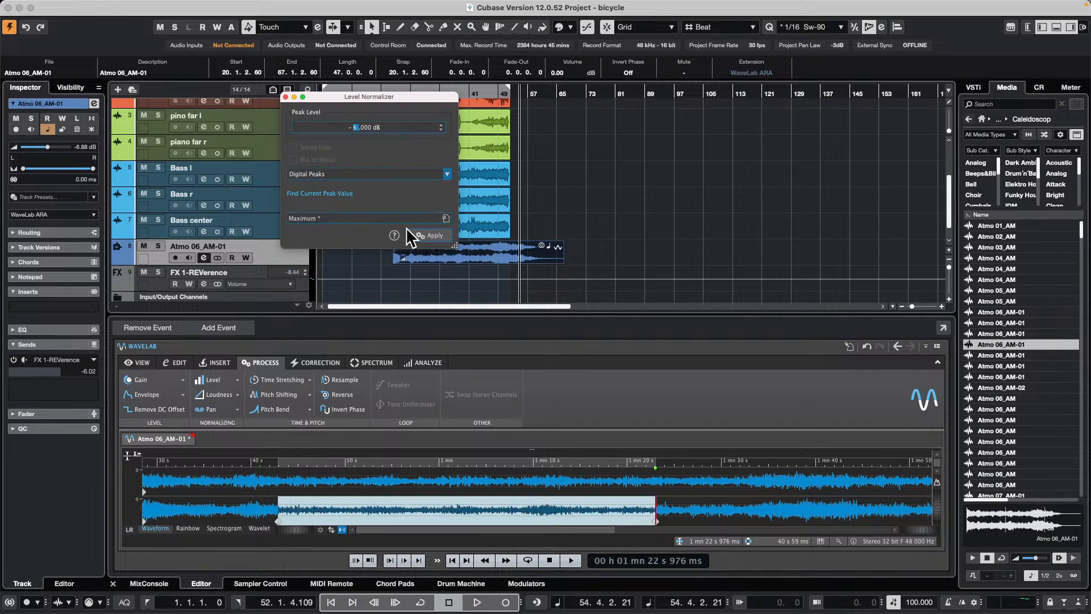
left_click(427, 237)
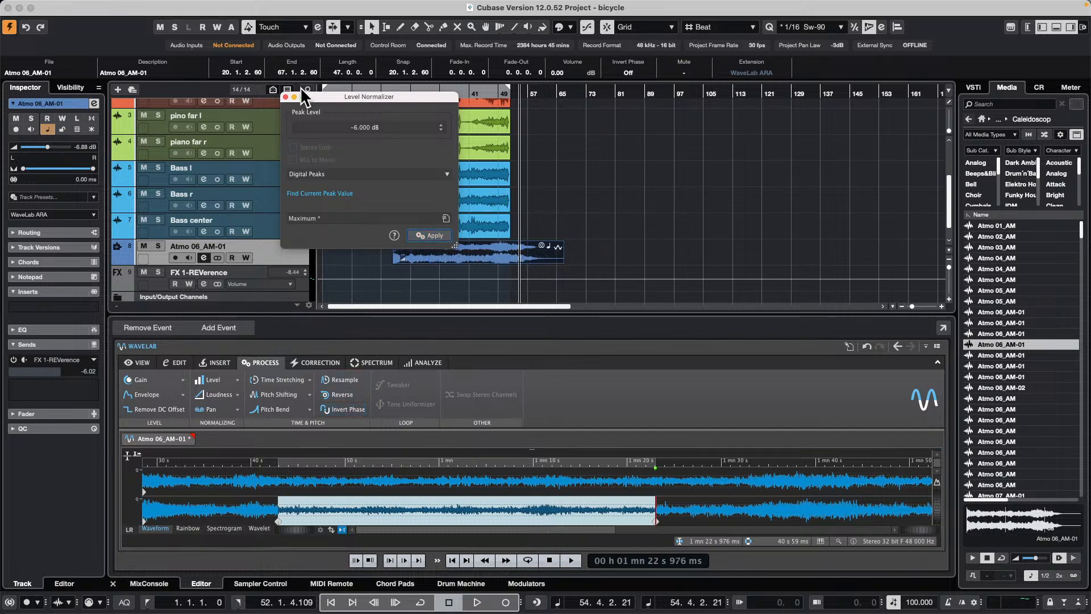
left_click(285, 97)
Deselect the event and play the project briefly from about bar 10
left_click(611, 229)
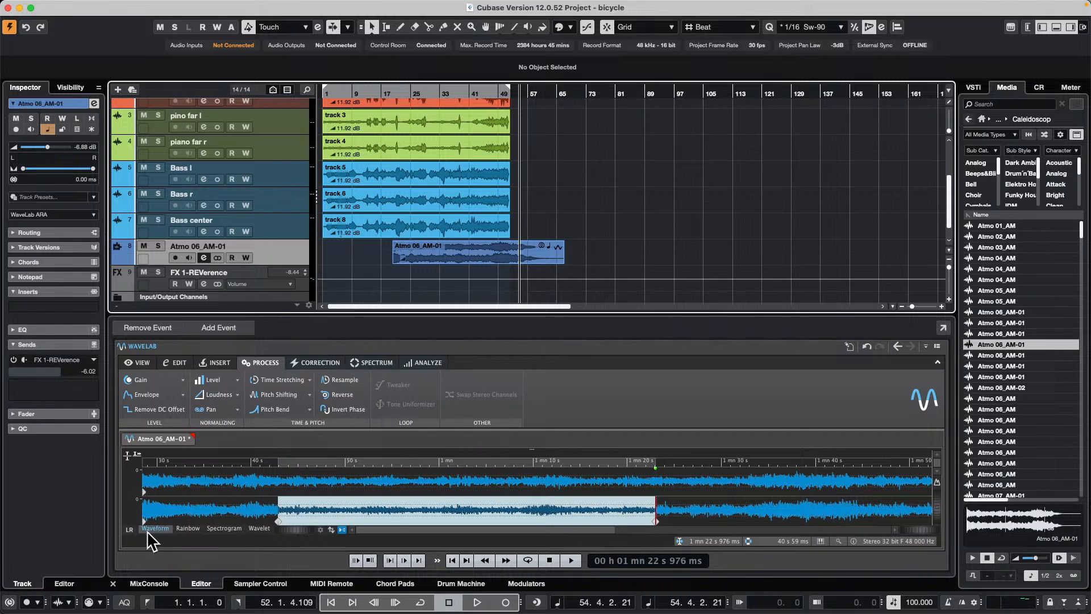
left_click(356, 91)
key("space")
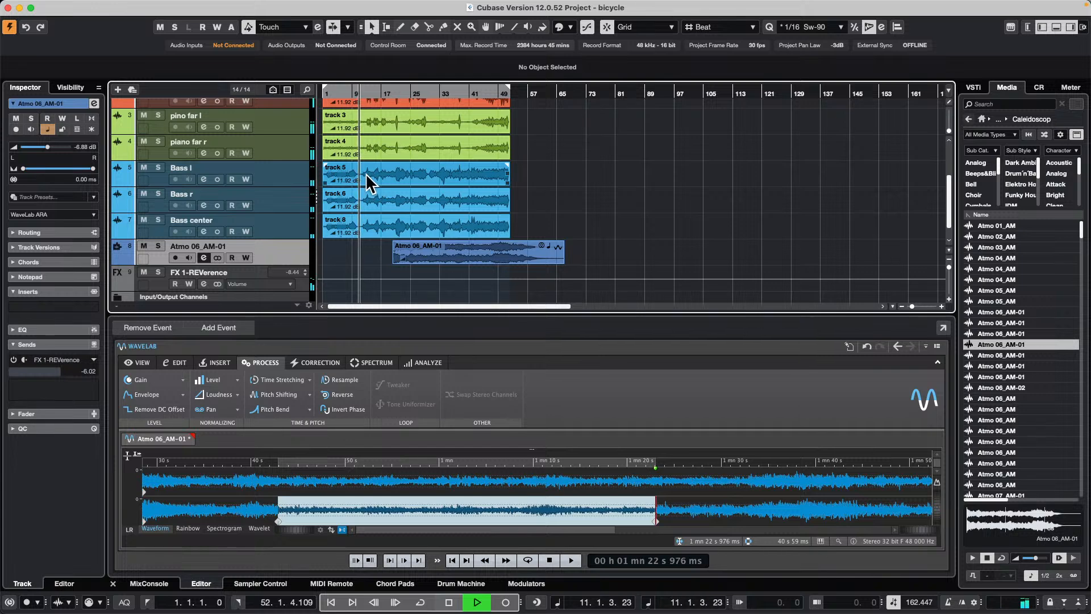
key("space")
Move the Atmo 06_AM-01 event past the other tracks' events to about bar 54 and play it from its start
left_click(434, 247)
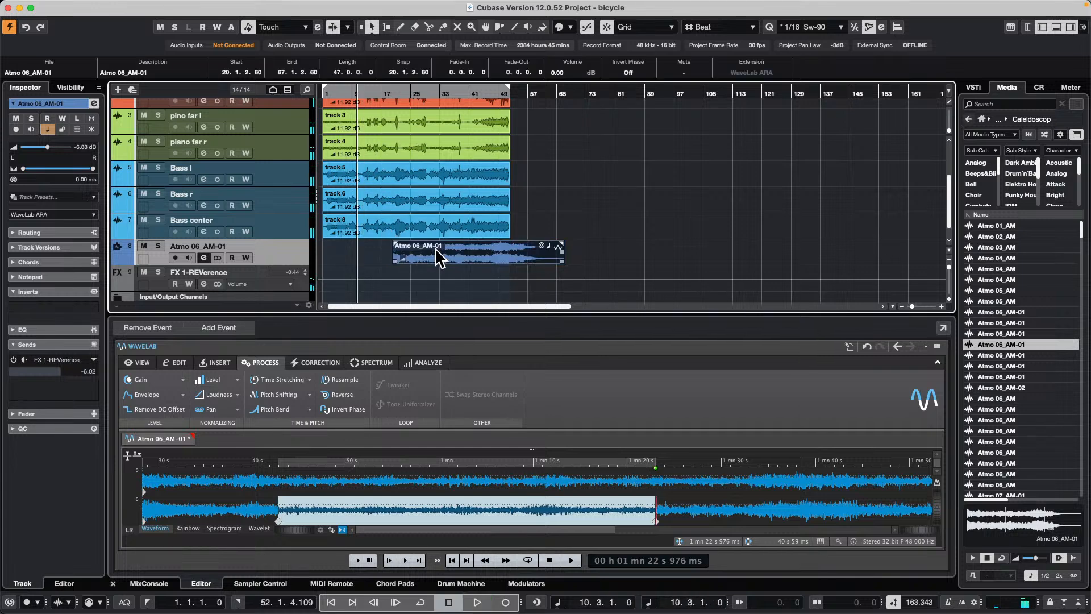
left_click_drag(436, 250, 601, 253)
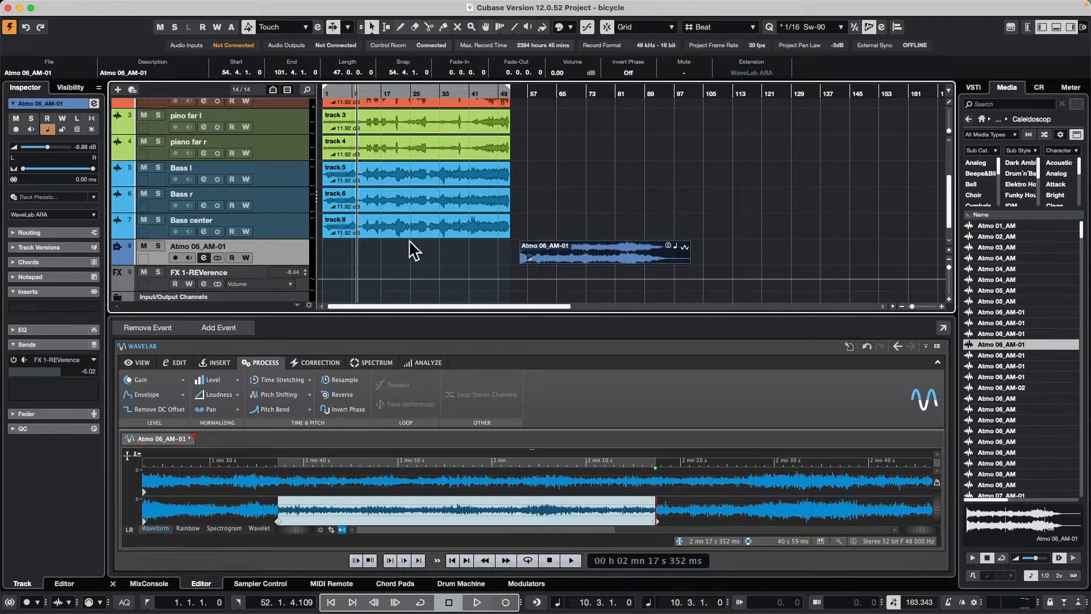
left_click(541, 91)
key("space")
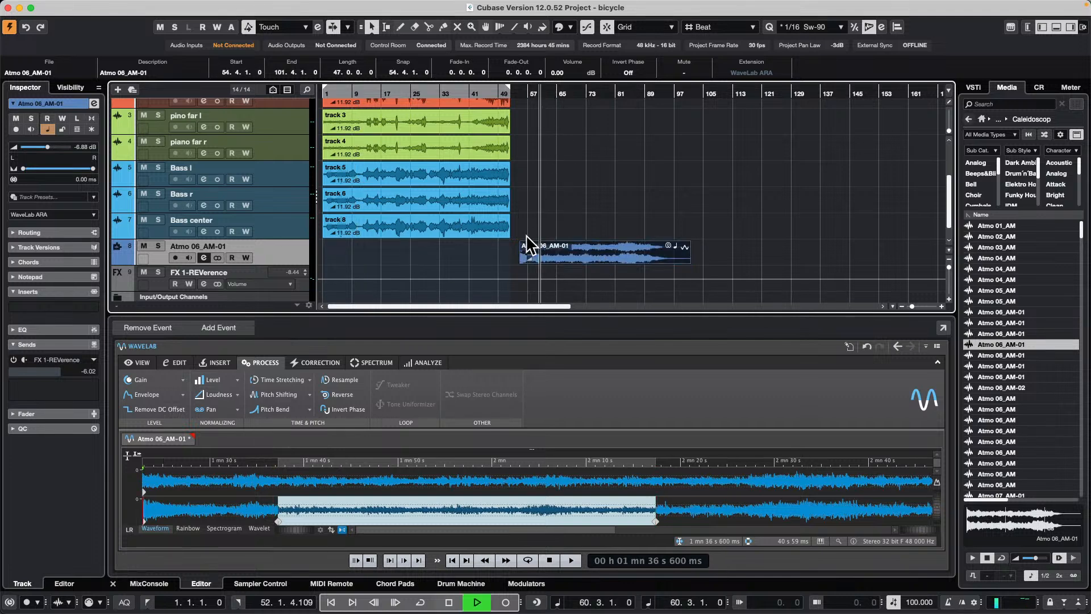
key("l")
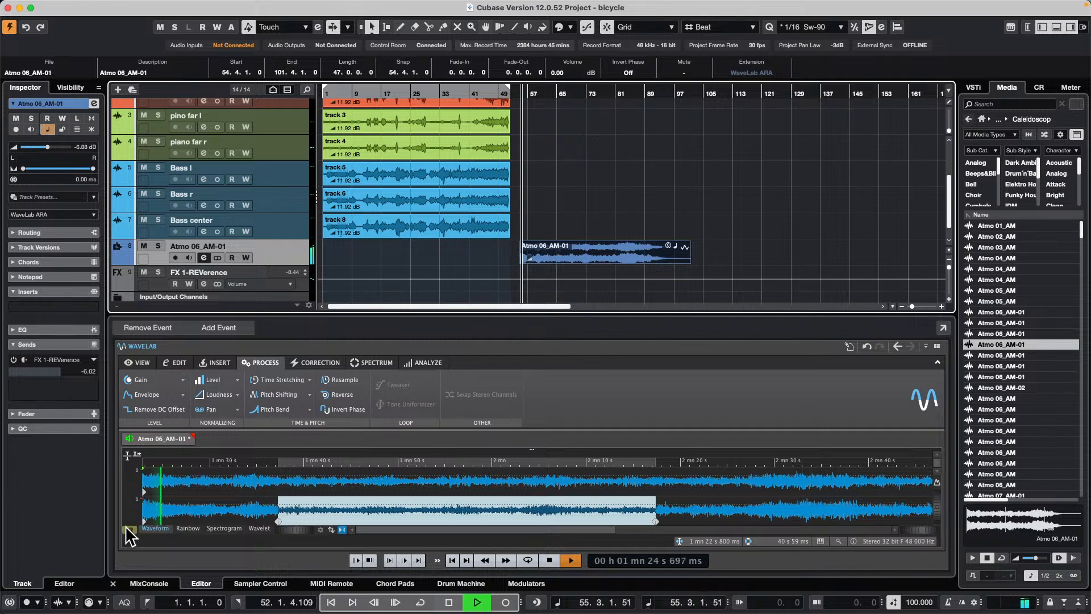
Compare the Mid/Side and Left/Right displays of the Atmo 06_AM-01 waveform during playback
left_click(128, 530)
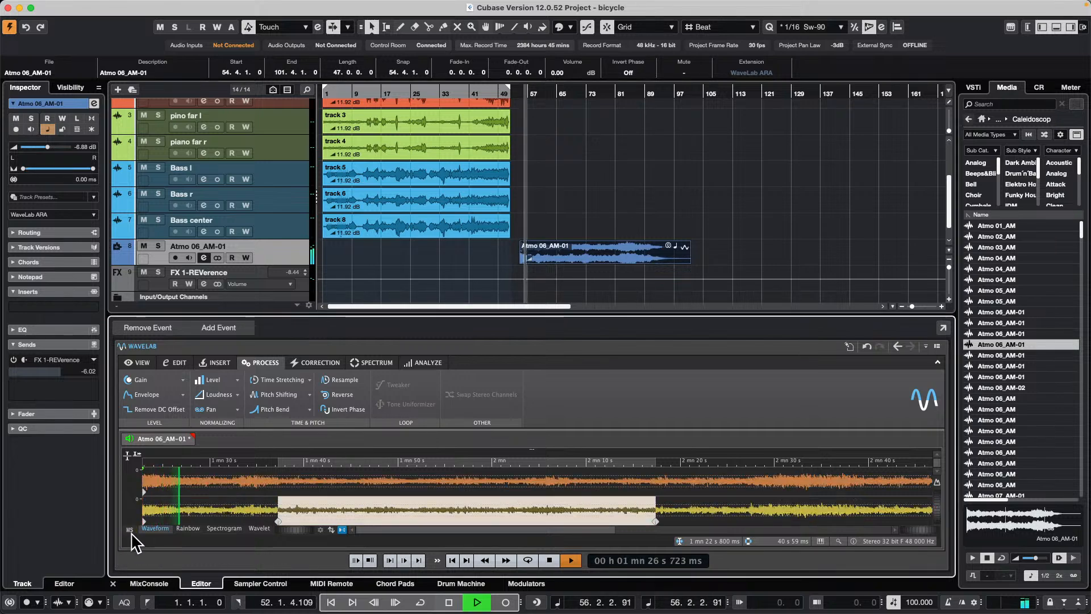
left_click(129, 530)
left_click(130, 530)
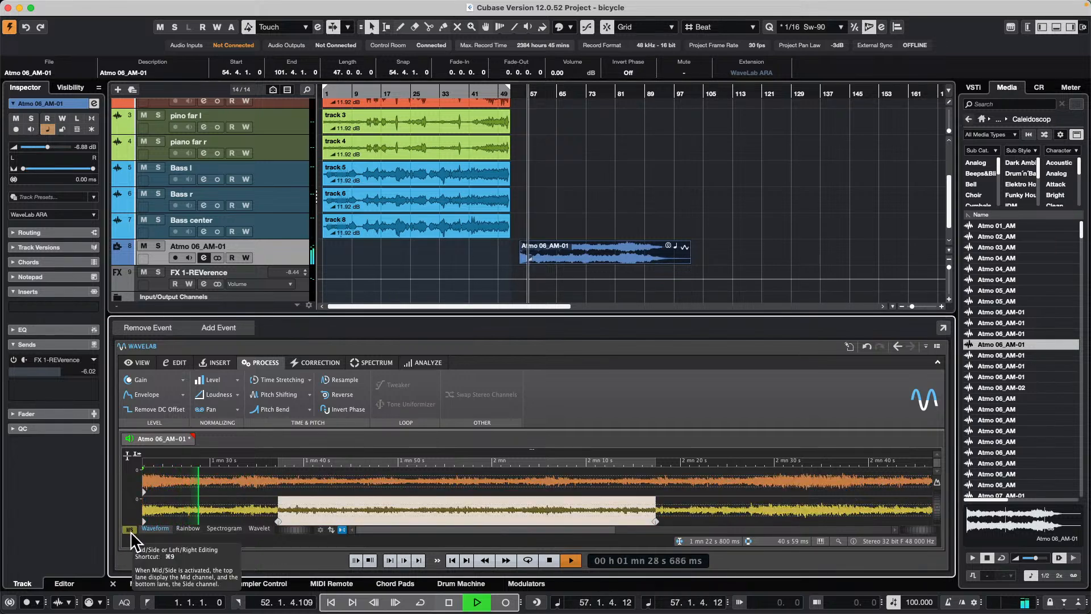
left_click(131, 530)
Switch the WaveLab waveform to the Rainbow display, stop playback and zoom out to show the end of the event
left_click(188, 528)
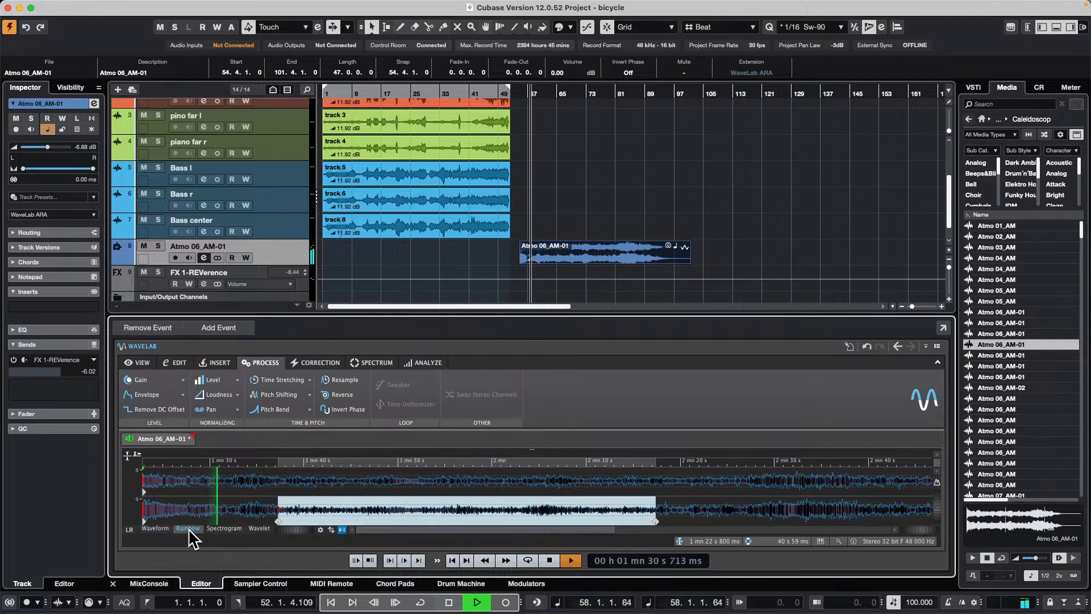
key("space")
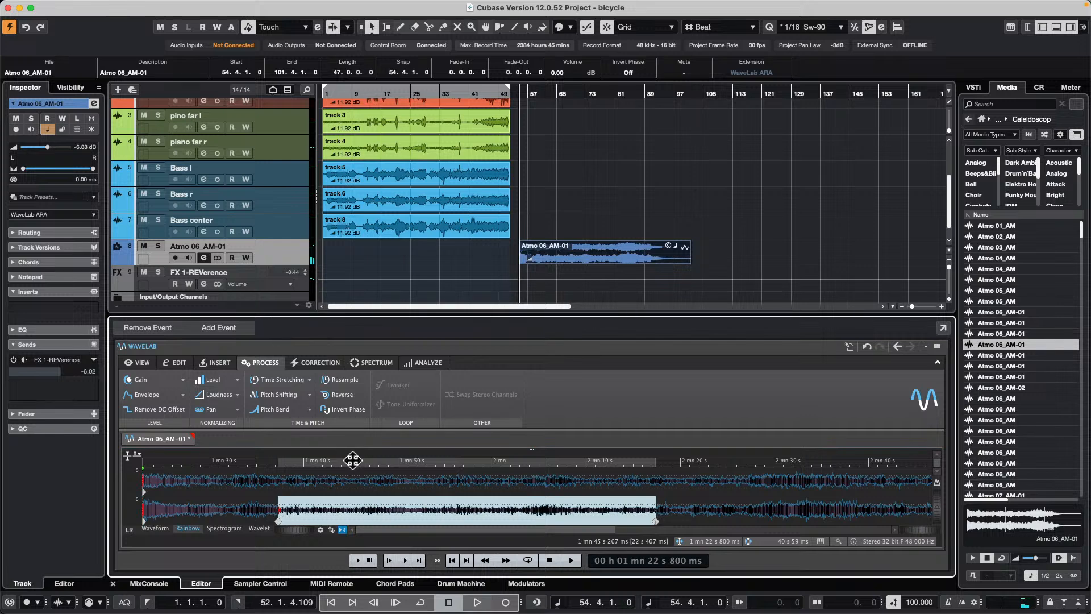
left_click_drag(353, 458, 357, 439)
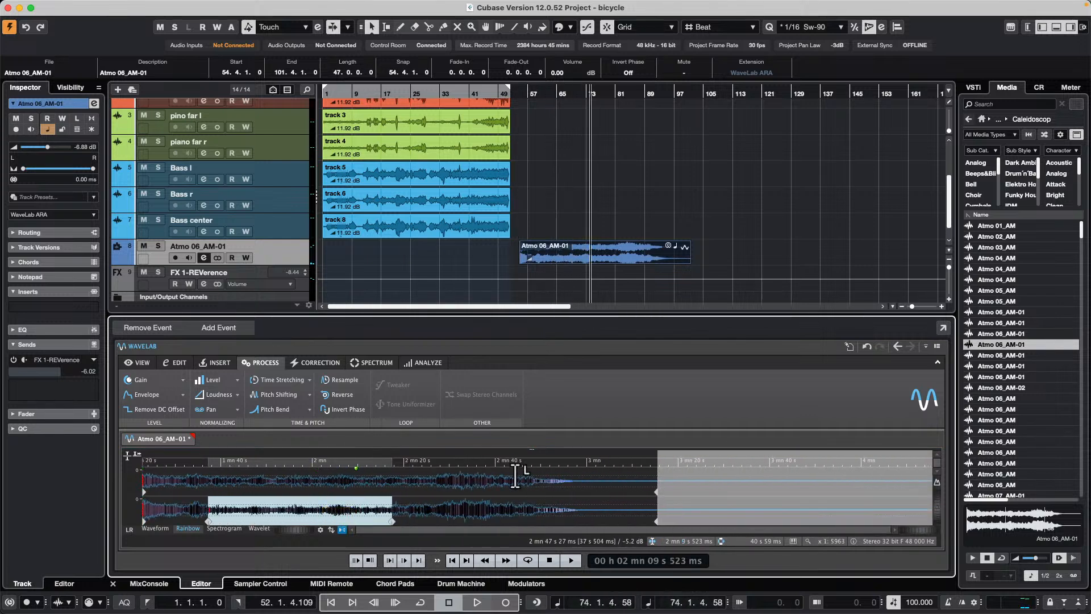
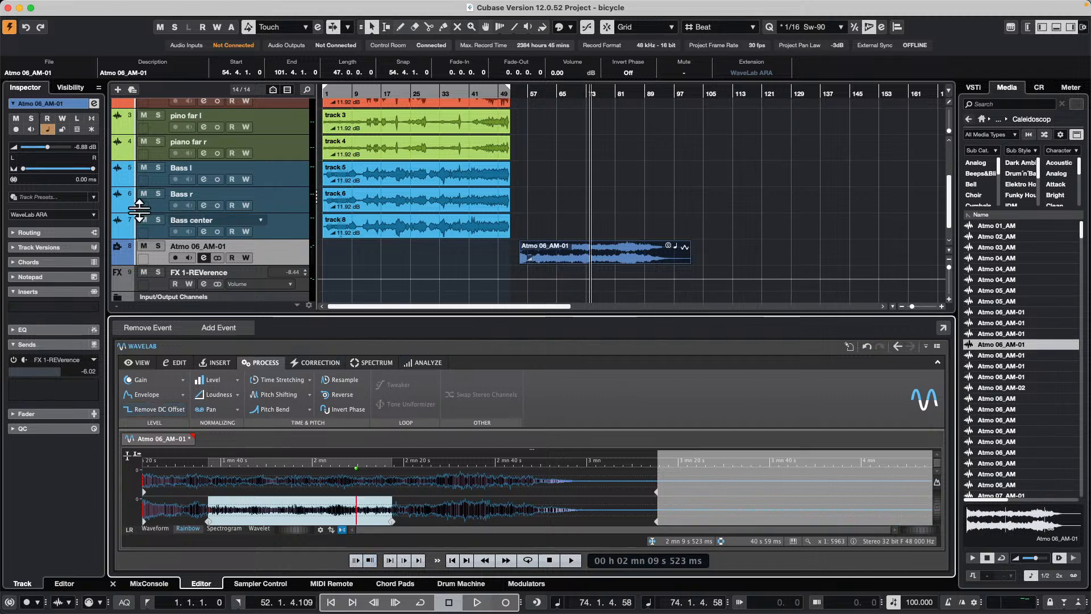
View the extension choices for the Bass center track without changing the extension
left_click(297, 229)
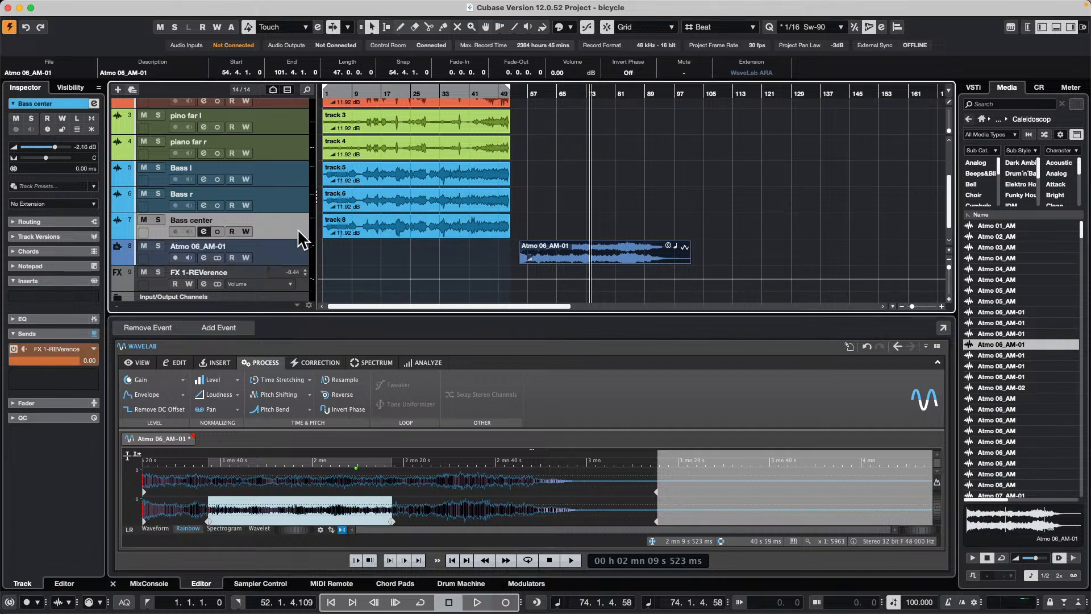
left_click(55, 205)
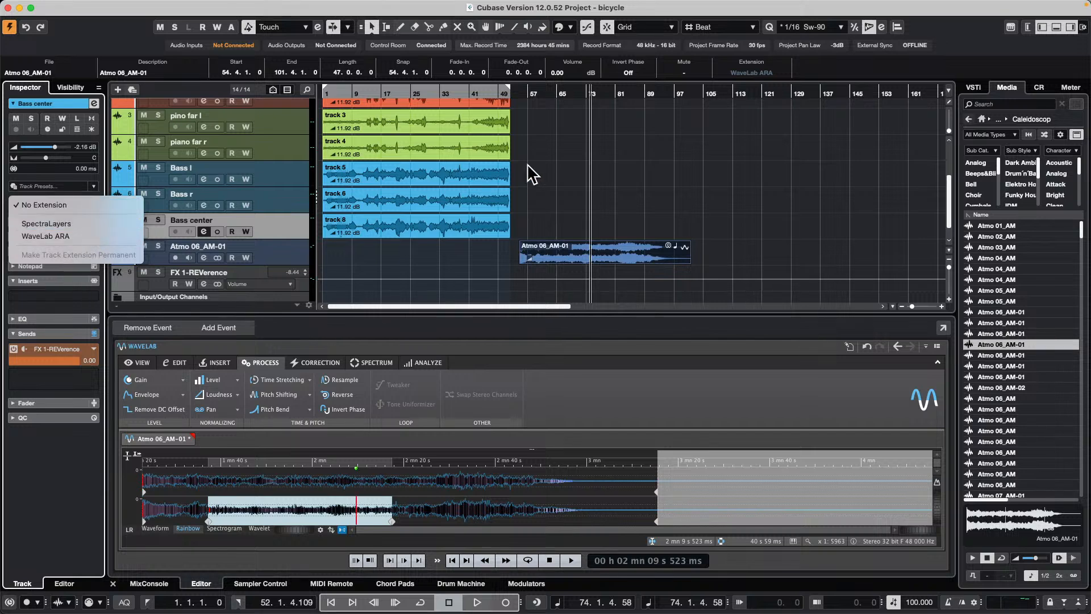
left_click(400, 167)
Open the track 5 event in the Sample Editor and show the Bass l track settings beside it
left_click(400, 167)
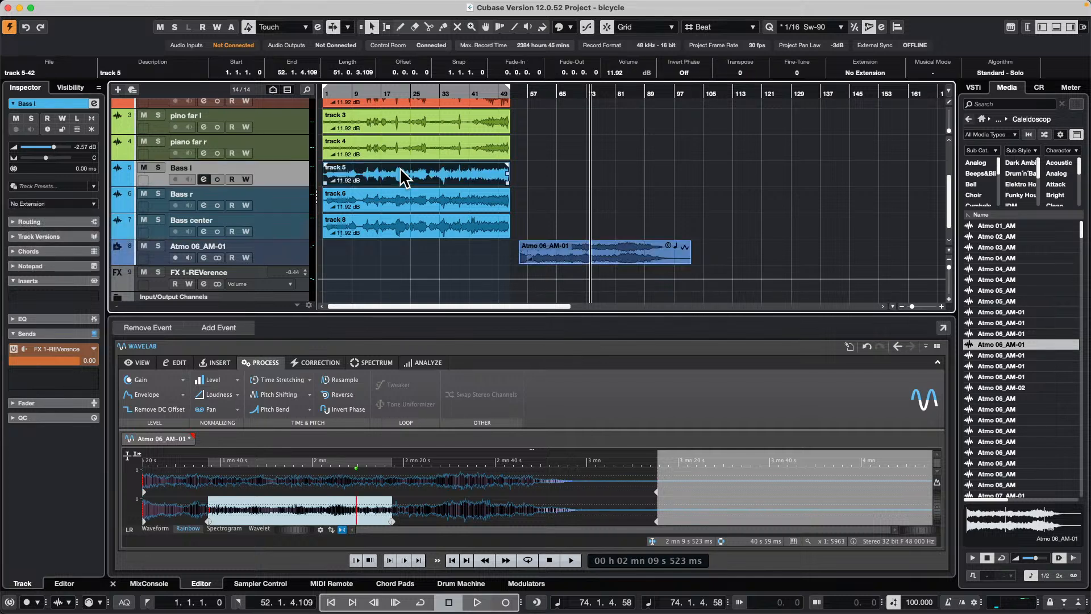
double_click(401, 169)
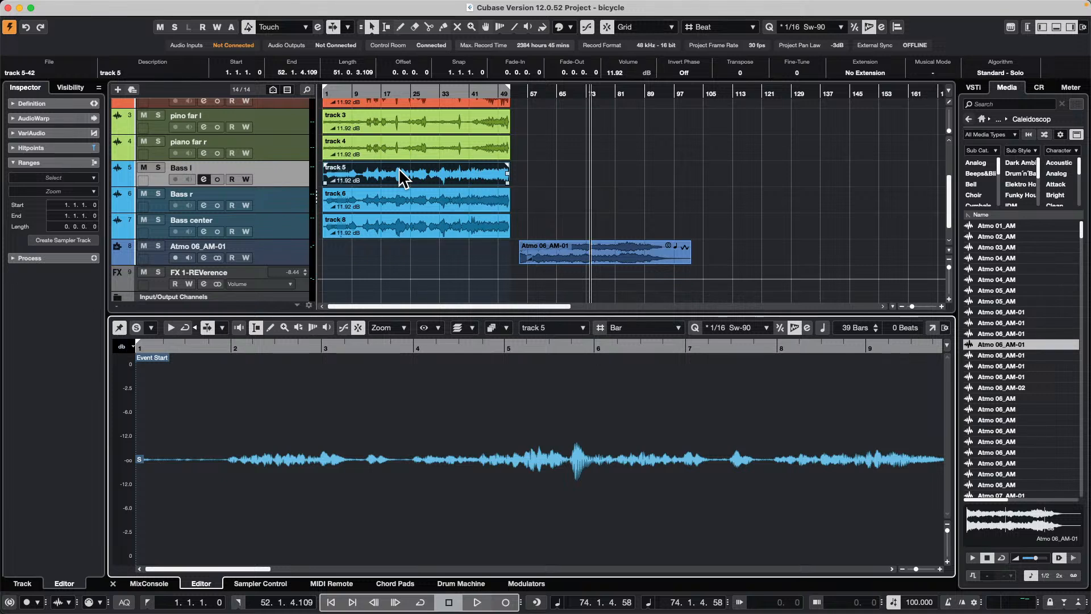
left_click(447, 149)
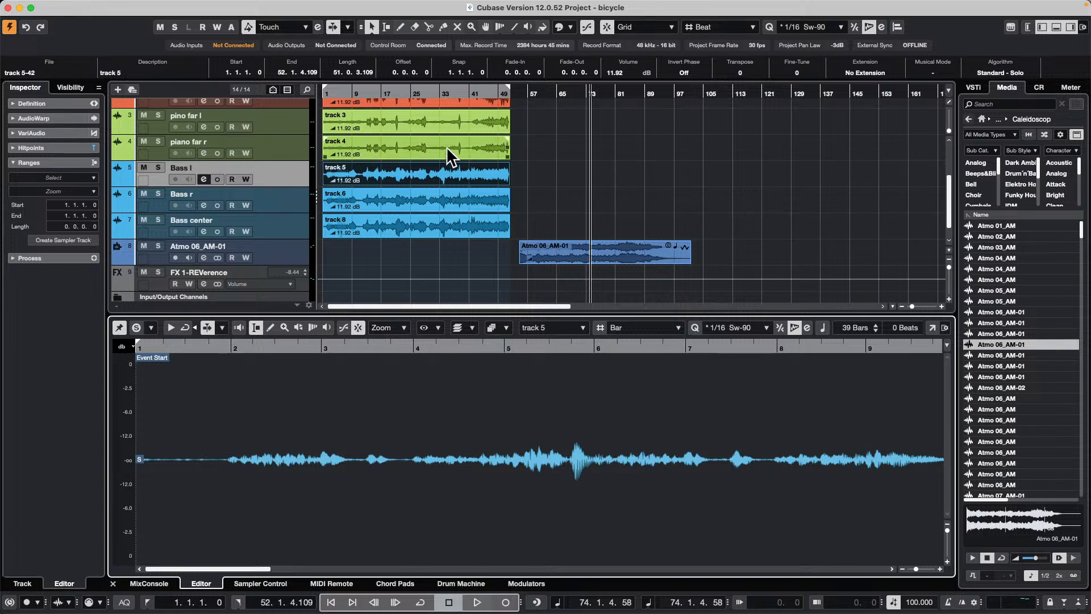
left_click(433, 177)
left_click(436, 179)
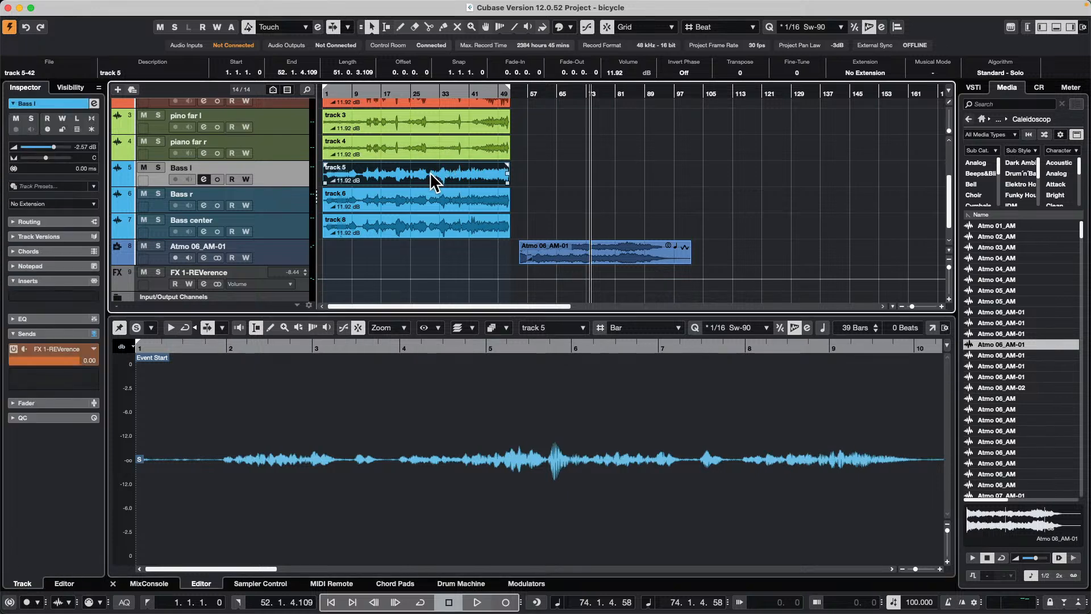
View the track visibility list, show the track 6 event in the Sample Editor and return to the Bass r track settings
left_click(70, 87)
left_click(398, 169)
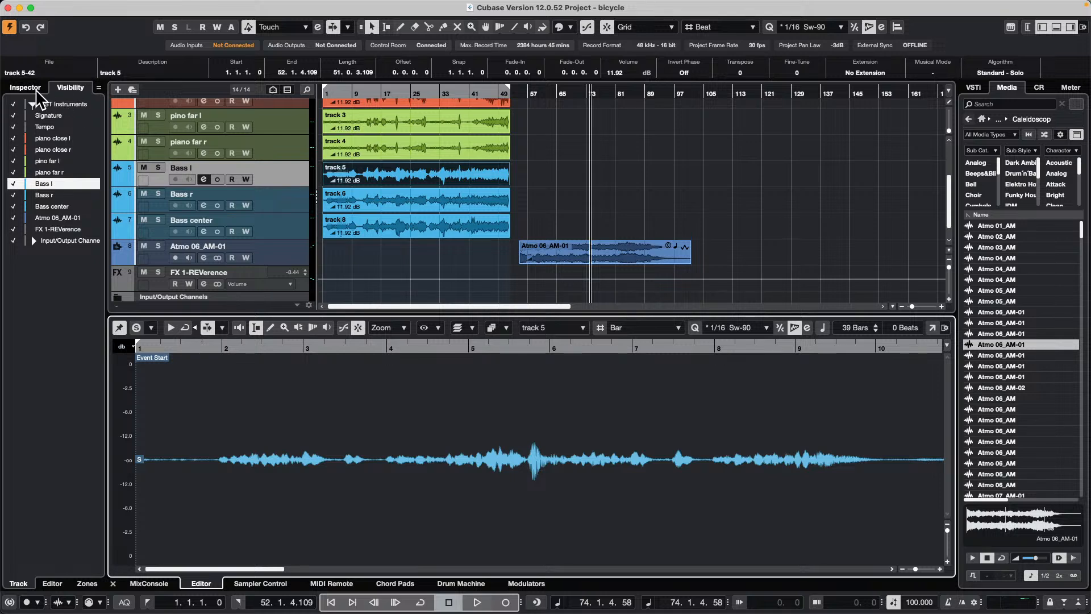
left_click(412, 215)
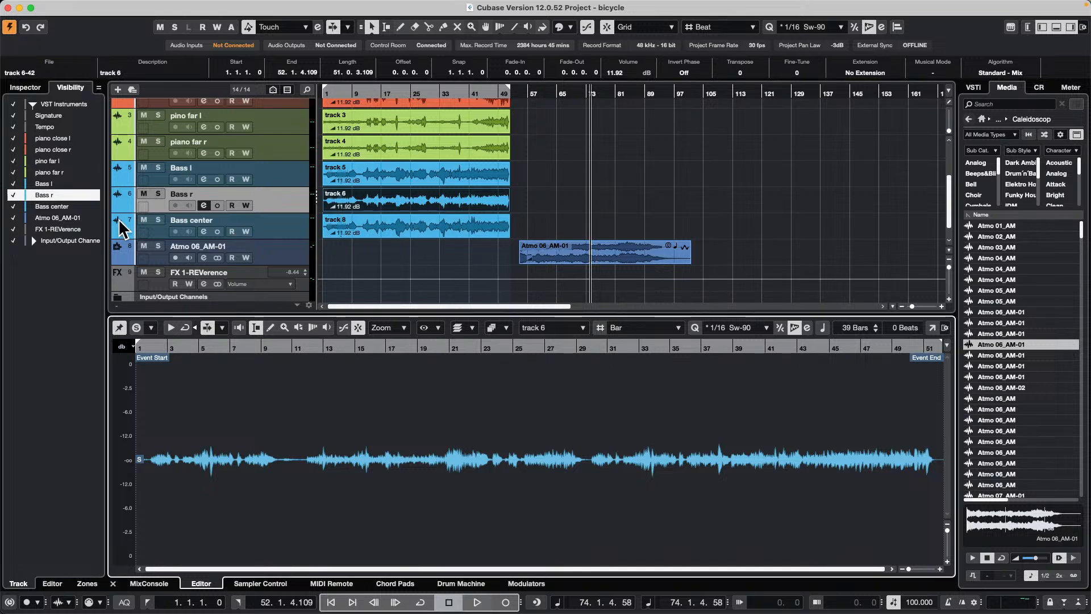
left_click(40, 87)
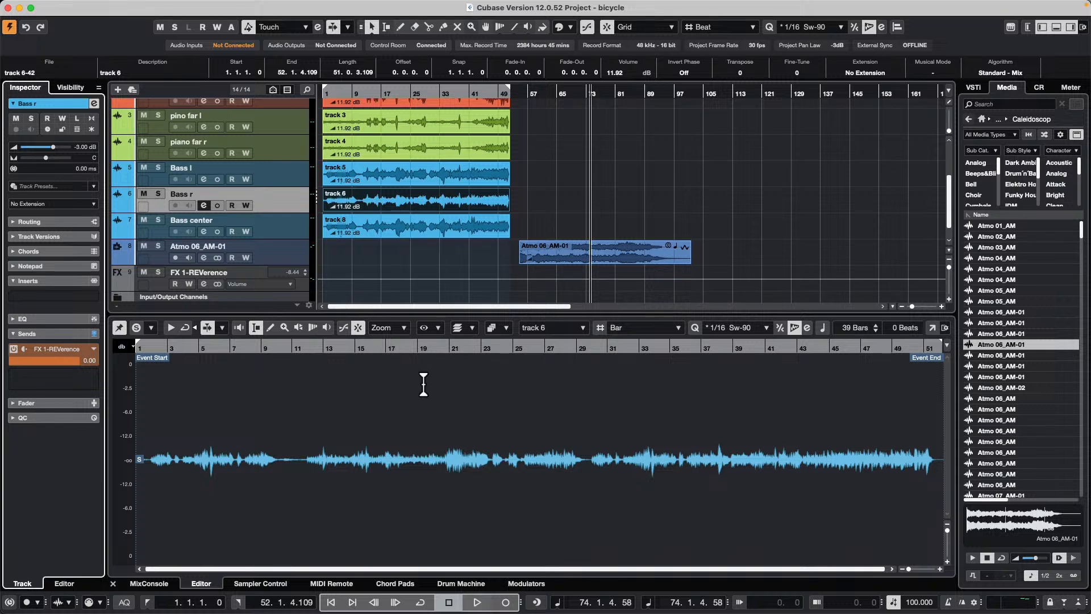
Open the track 6 Sample Editor in its own window and turn on VariAudio editing
left_click(933, 328)
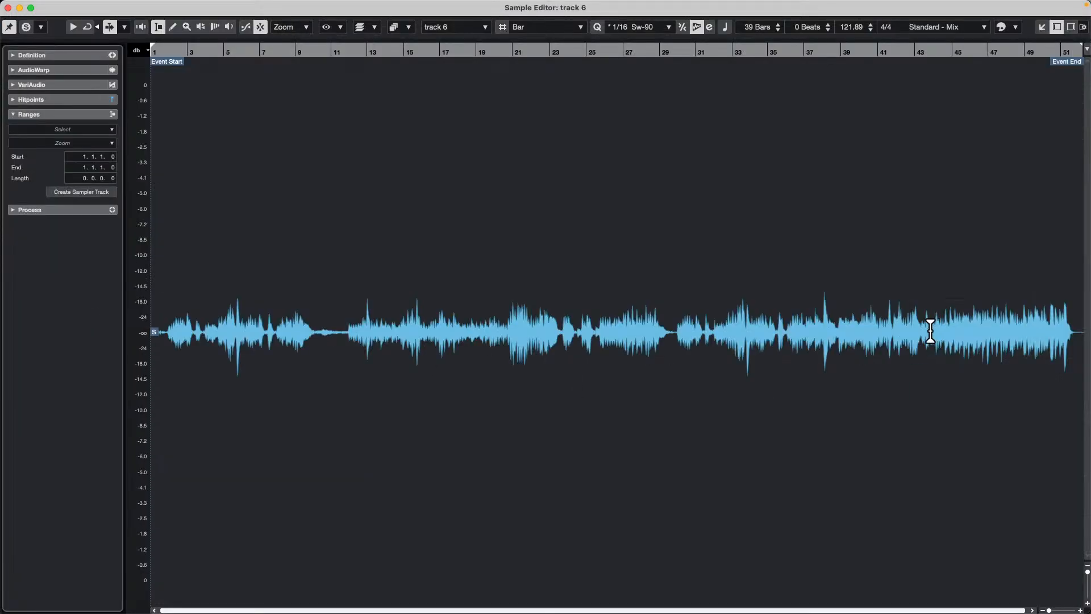
left_click(62, 86)
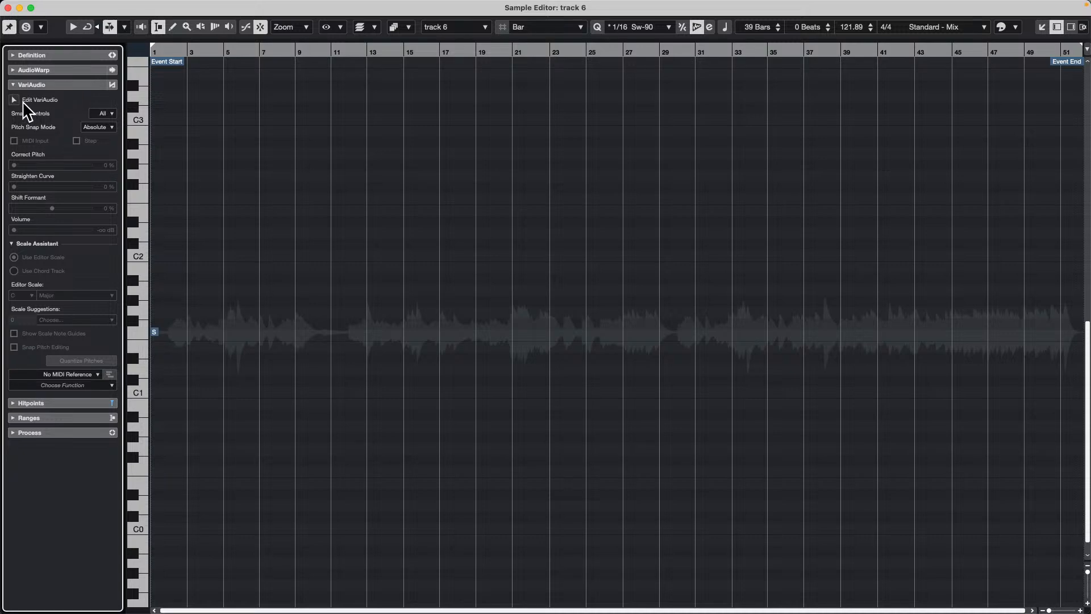
left_click(14, 100)
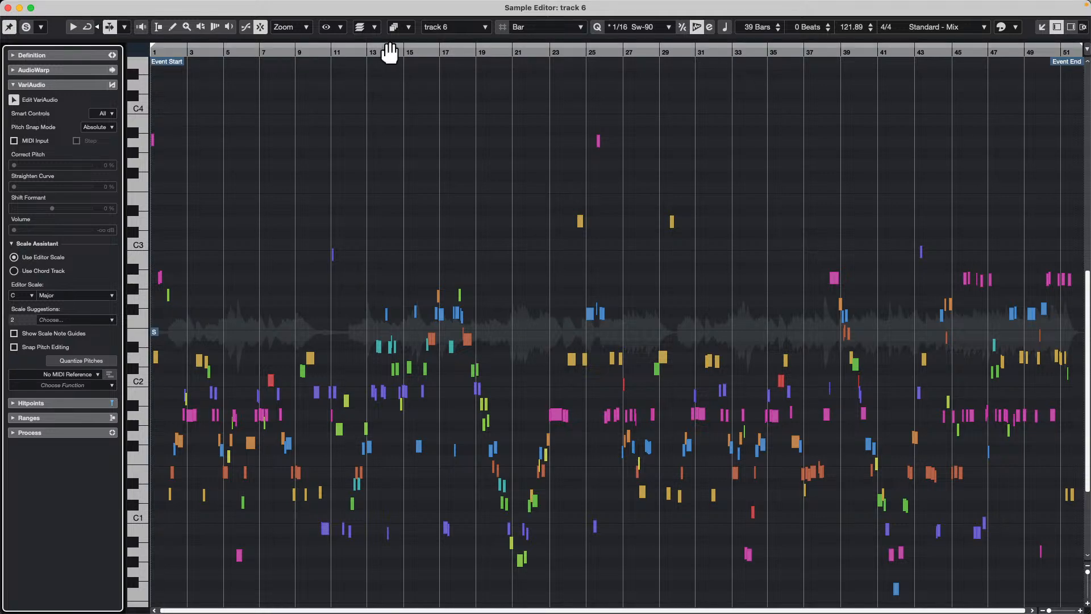
Try correcting the pitch of the VariAudio segments between bars 14 and 17 to 100 %
left_click_drag(393, 50, 323, 172)
left_click_drag(334, 212, 813, 550)
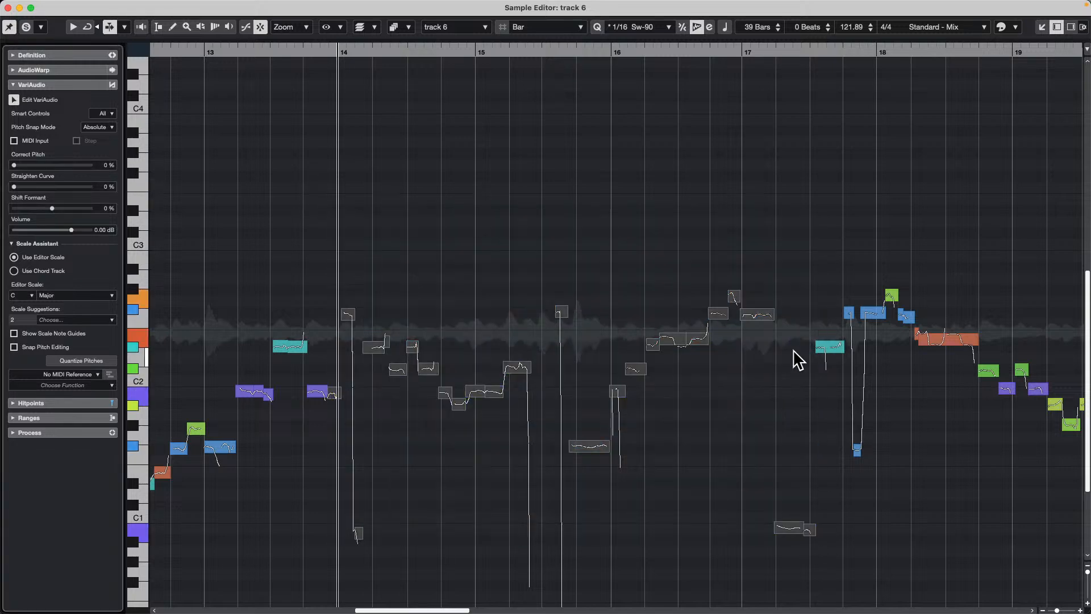
left_click_drag(759, 324, 762, 228)
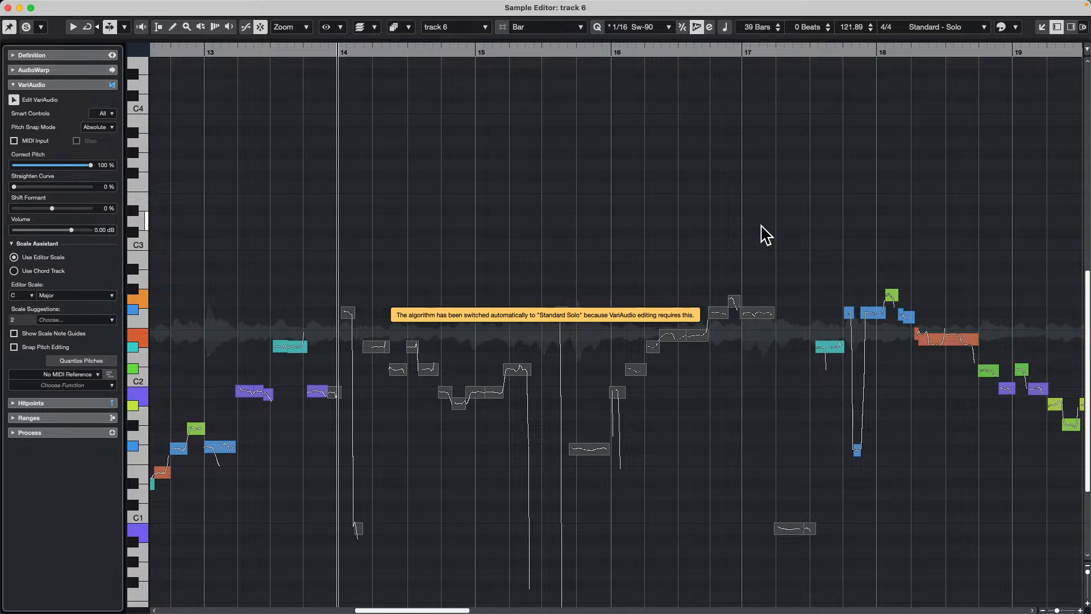
key("Escape")
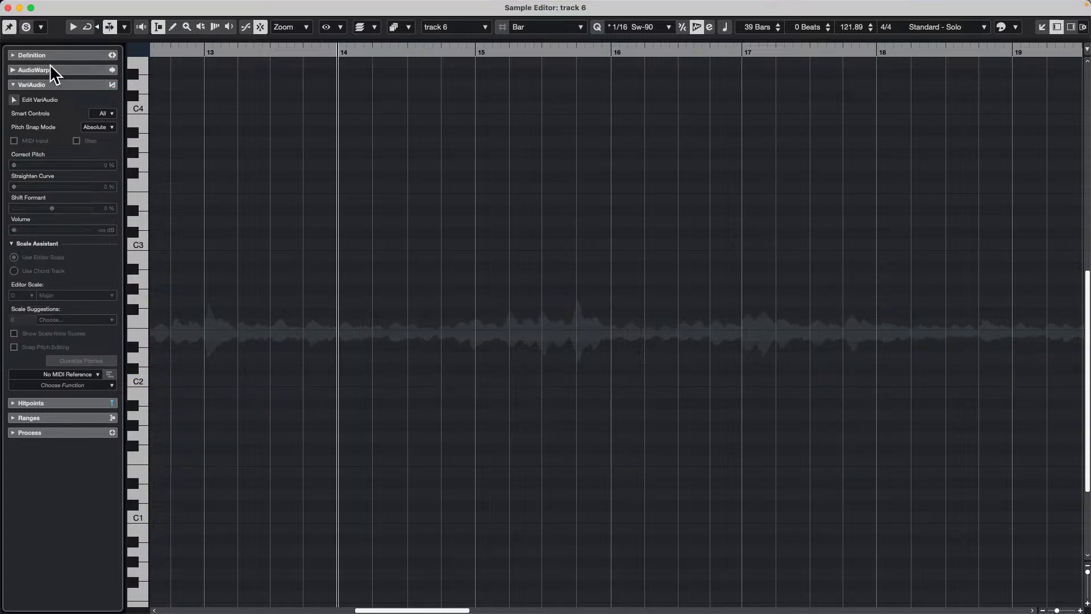
Reopen the track 6 event in a separate Sample Editor window and turn VariAudio editing back on
left_click(8, 8)
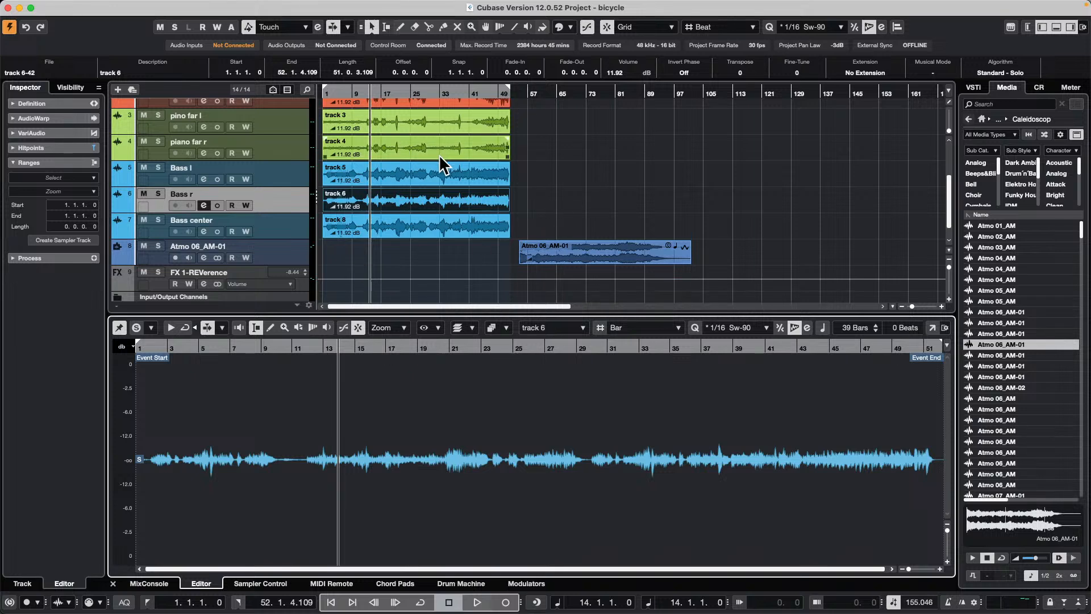
left_click(410, 197)
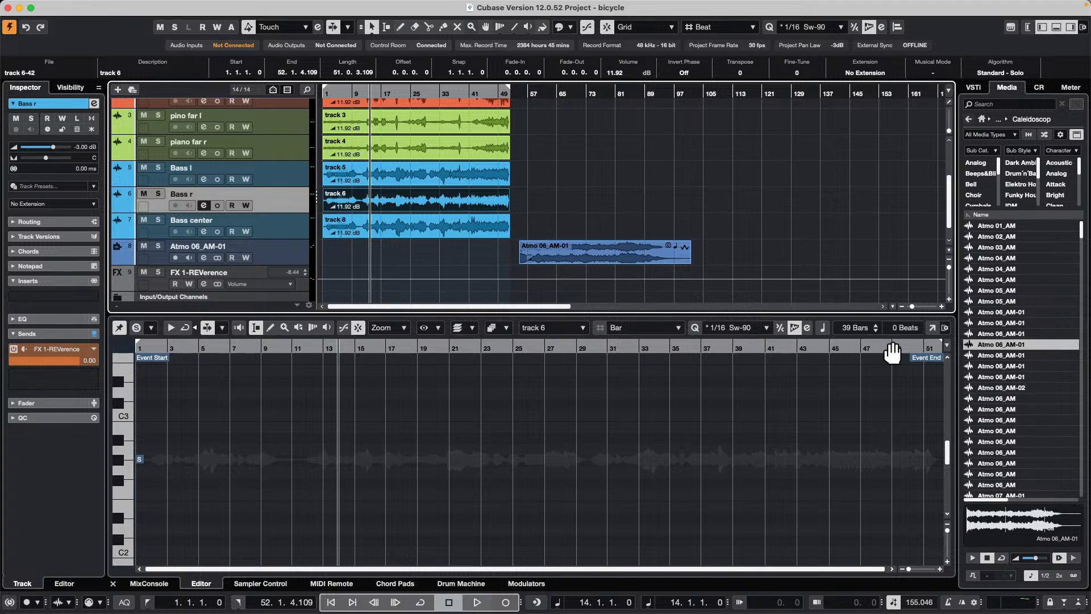
left_click(932, 328)
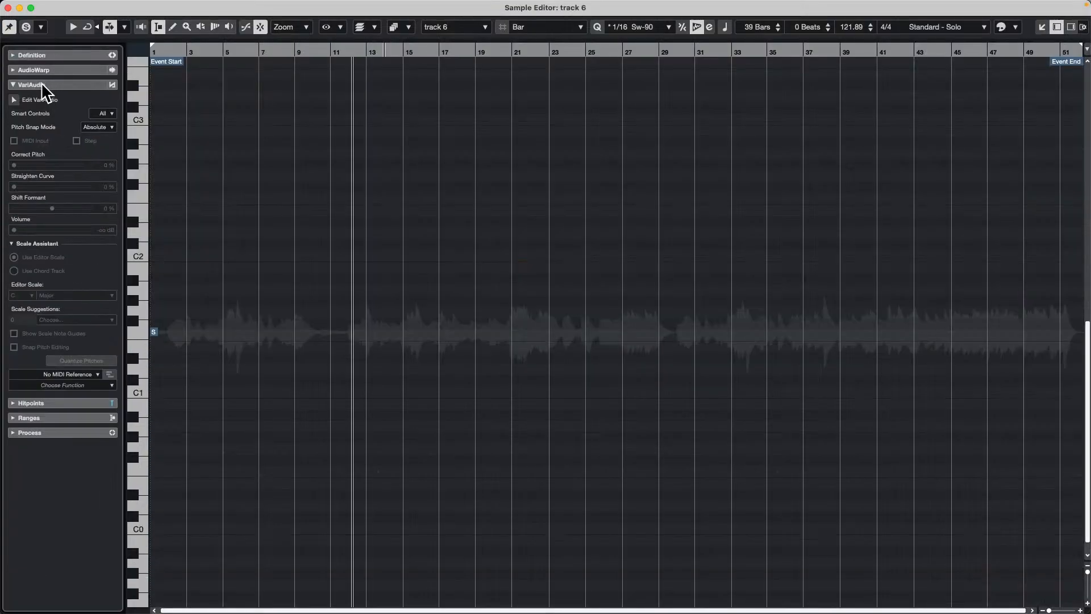
left_click(14, 99)
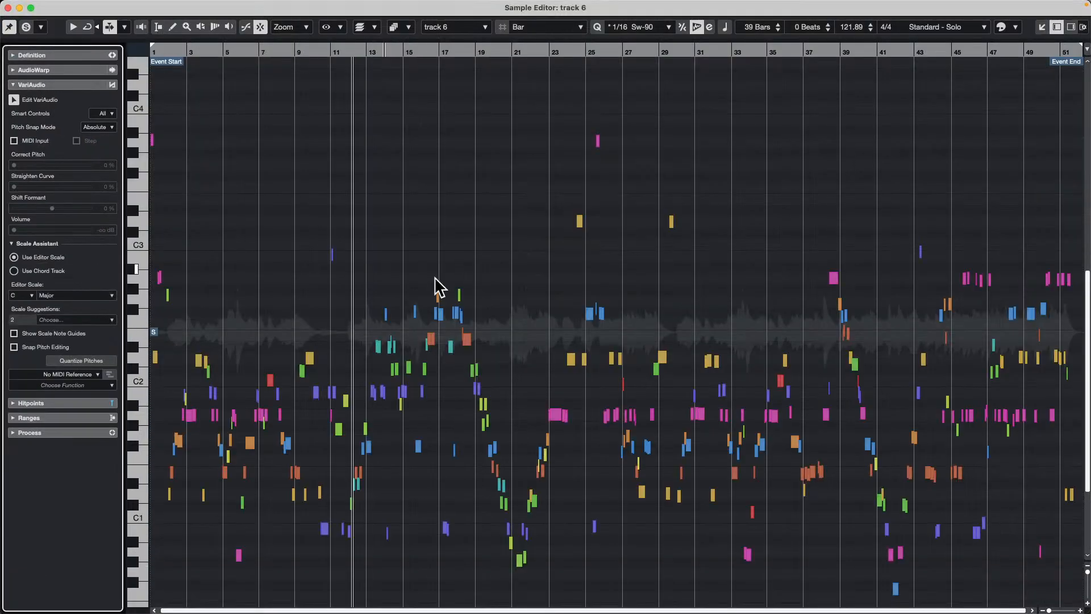
Split the long VariAudio segment between beats 18.2 and 18.4 at two points
left_click_drag(465, 48, 465, 100)
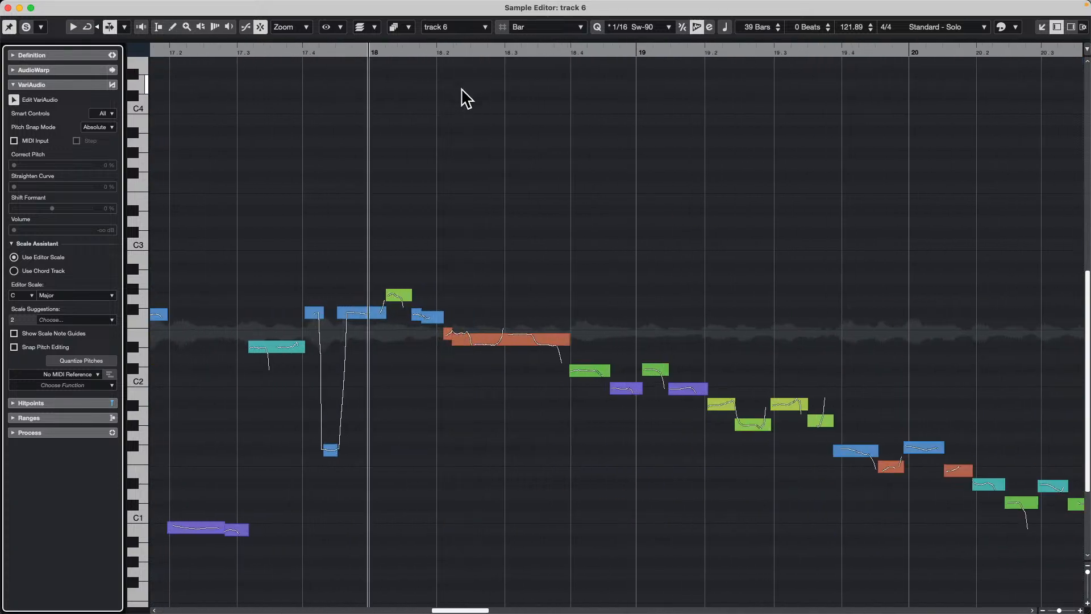
mouse_move(493, 356)
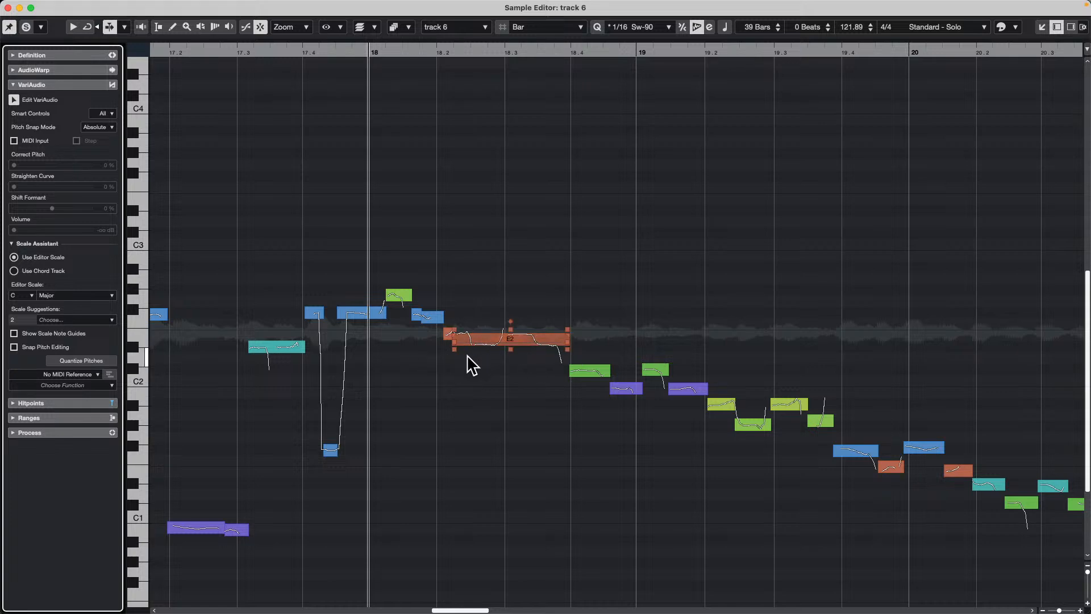
right_click(468, 363)
left_click(471, 360)
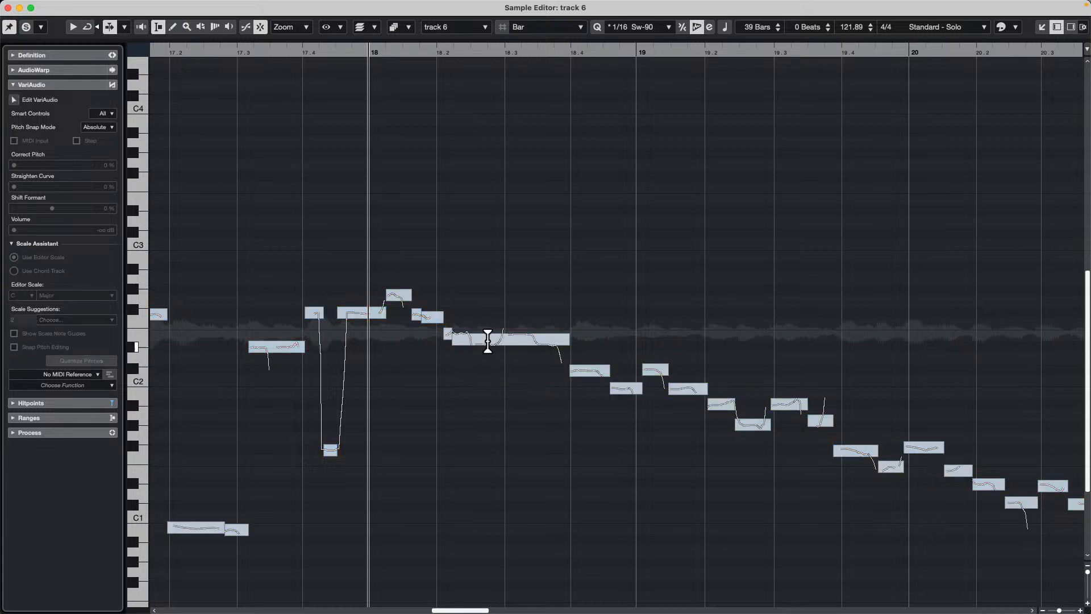
left_click(14, 100)
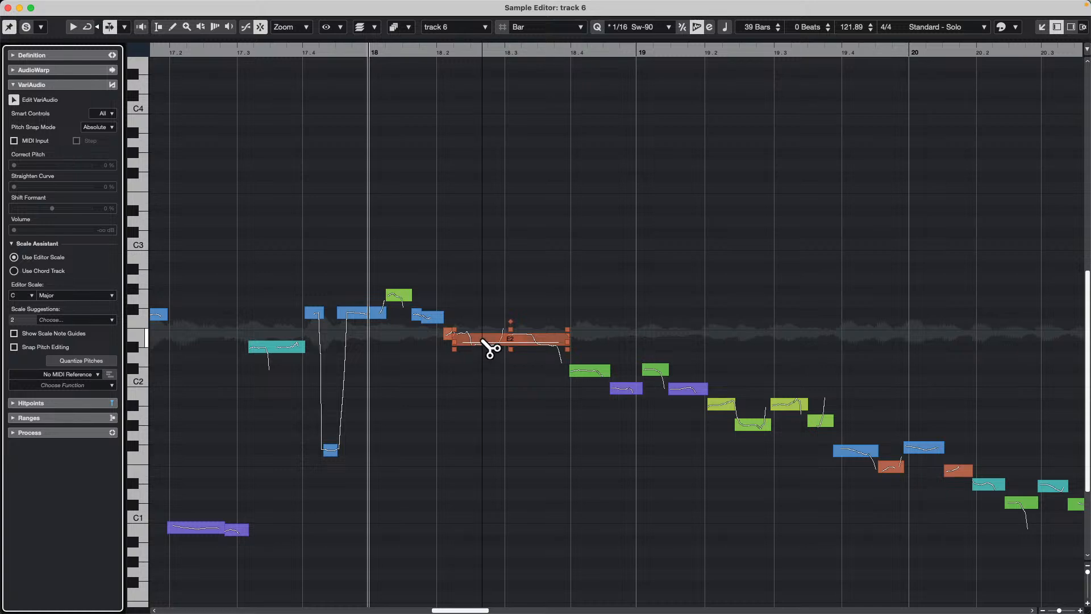
left_click(480, 344)
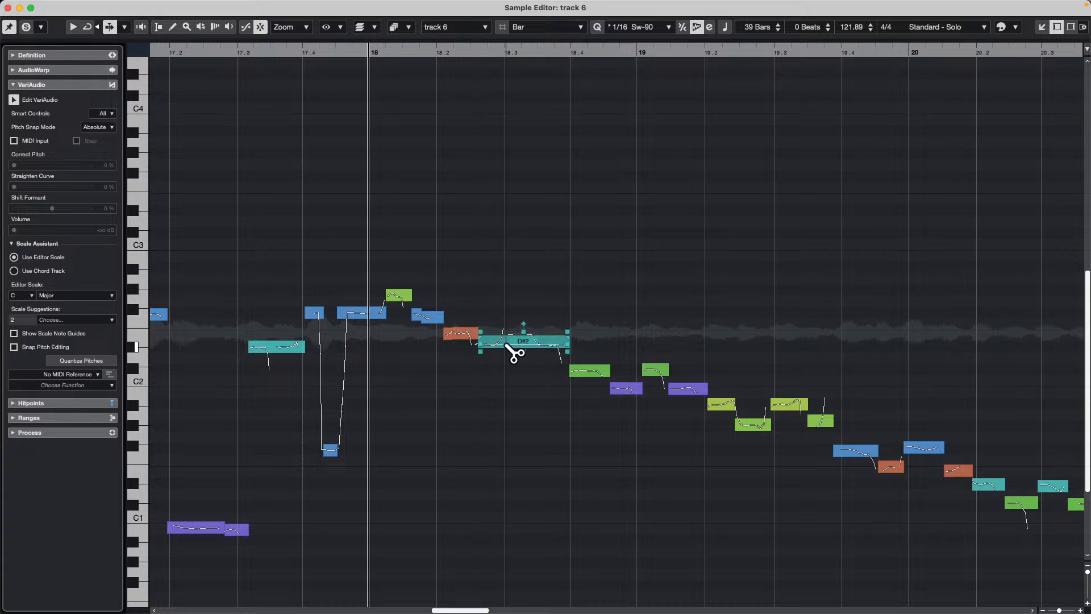
left_click(526, 348)
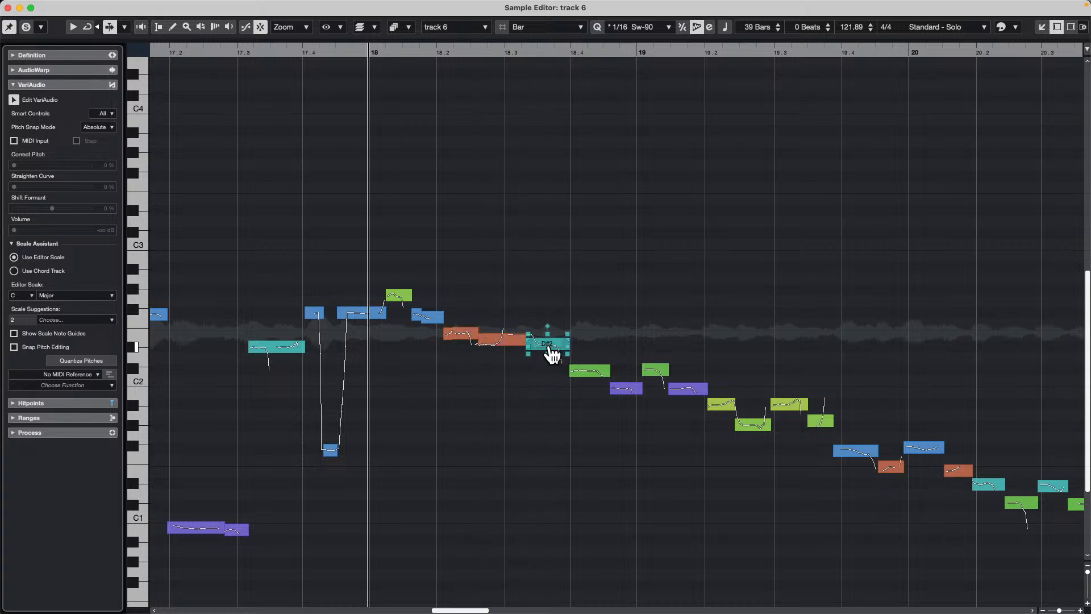
Align the pitches of the split VariAudio segments between beats 18.2 and 18.4 to E2
left_click_drag(507, 343, 550, 336)
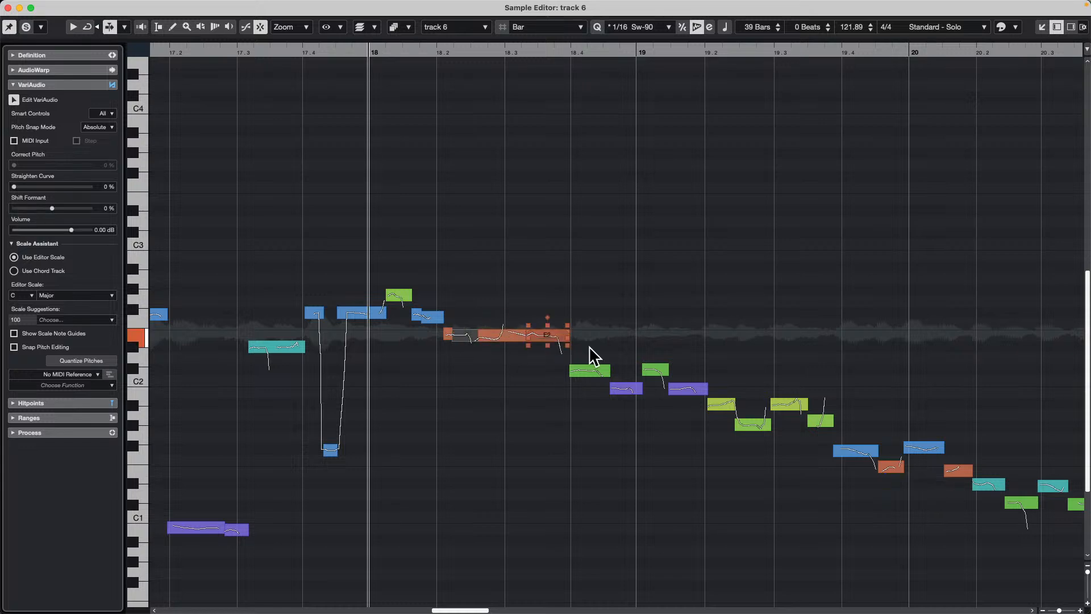
left_click(508, 344)
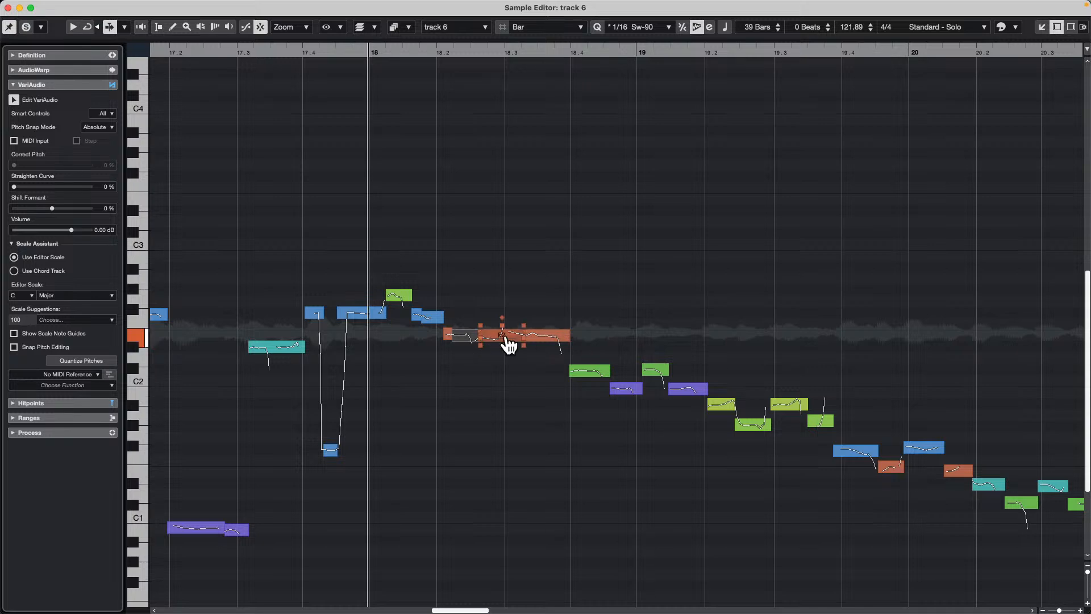
left_click(503, 341)
key("super+z")
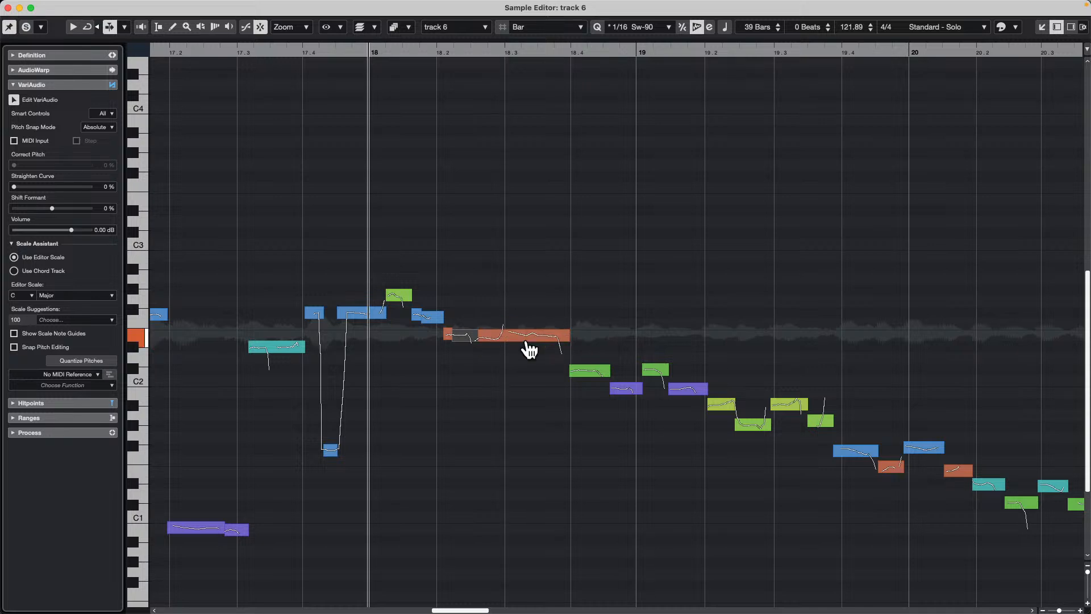
Examine the pitch curves of the split E2 segments enlarged in VariAudio editing and return to the project
key("2")
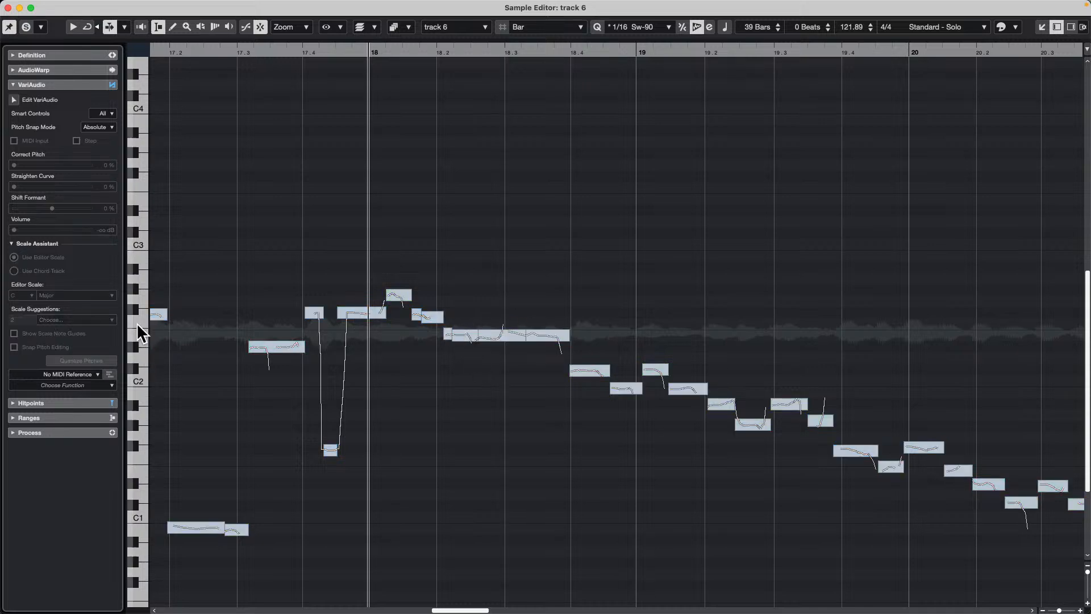
left_click_drag(131, 322, 161, 312)
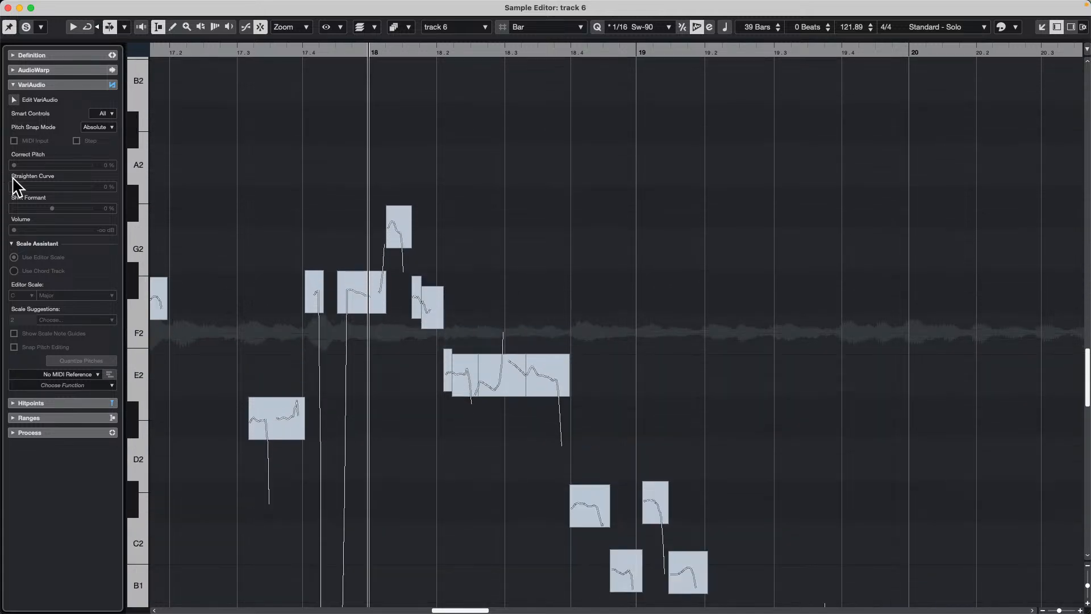
left_click(12, 98)
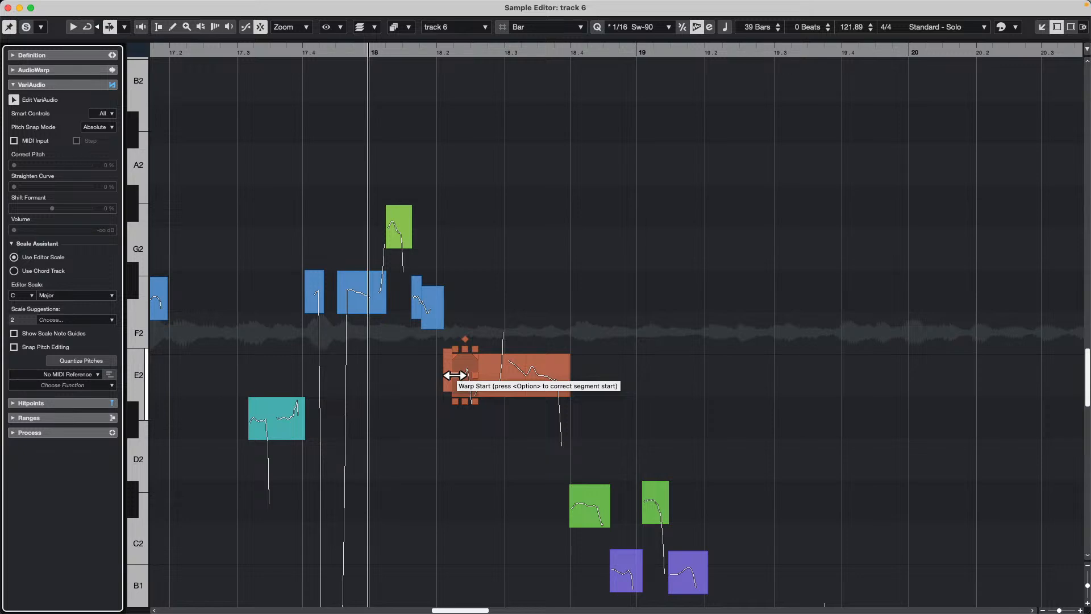
left_click(8, 8)
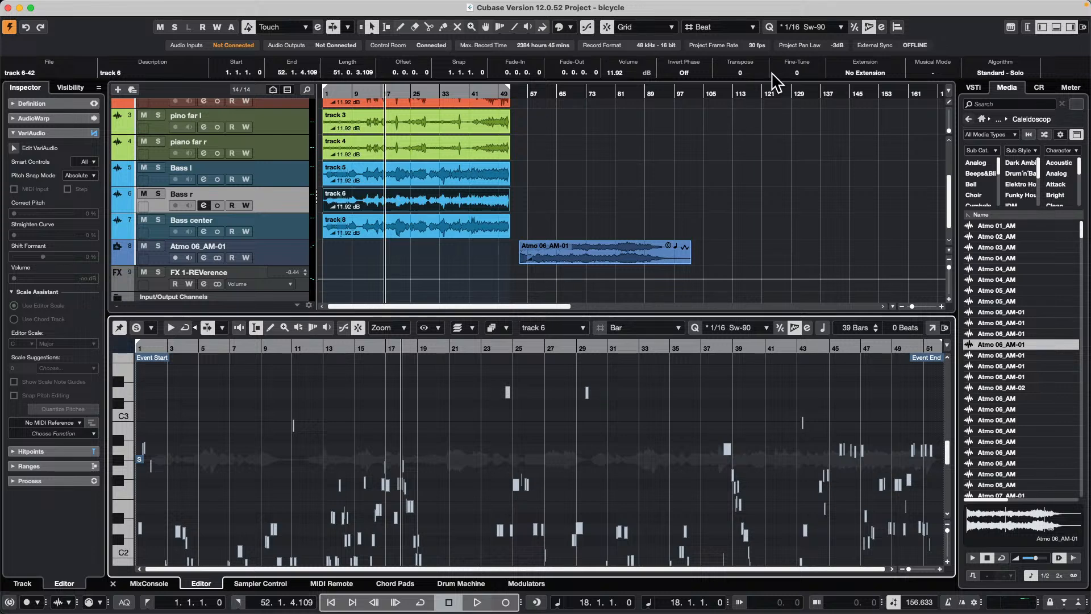
View the info line setup options for the track 6 event and return to the project start
right_click(1051, 70)
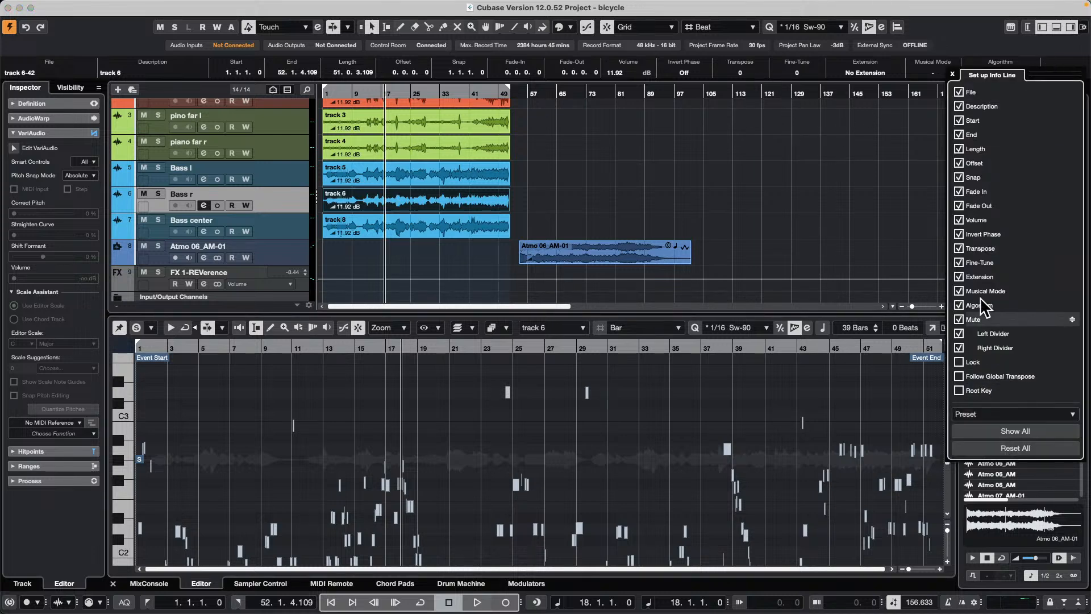
left_click(902, 186)
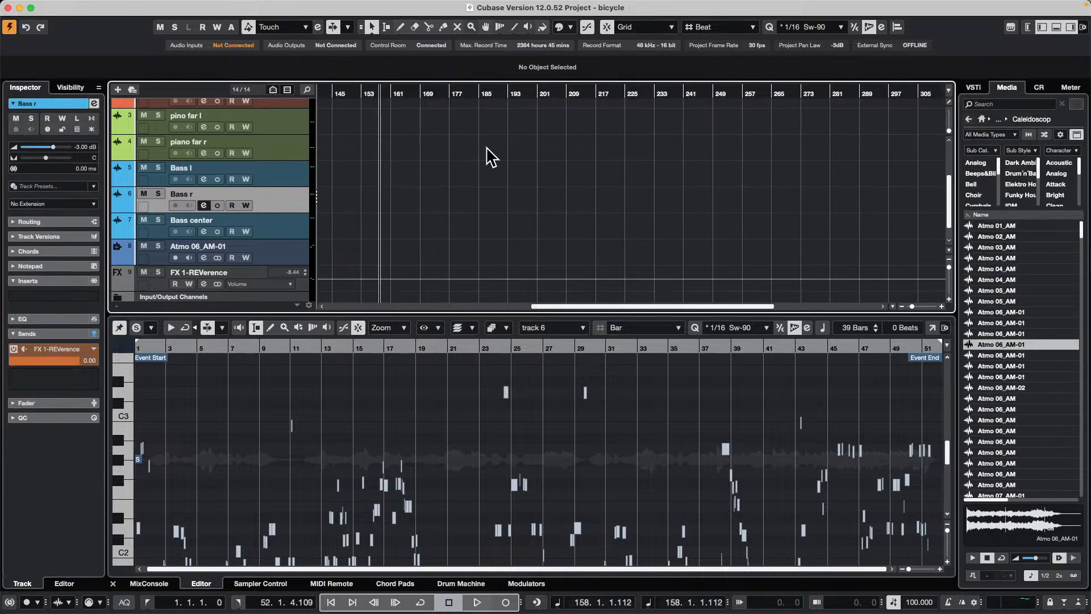
key("Home")
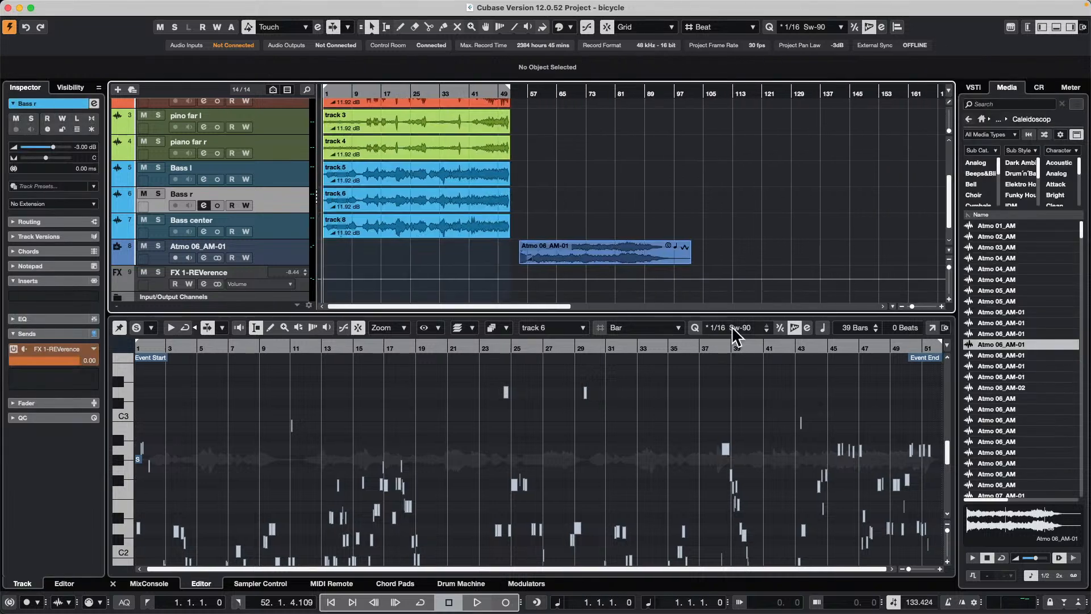
Hide the Extension entry from the info line of the Atmo 06_AM-01 event
left_click(597, 258)
right_click(813, 73)
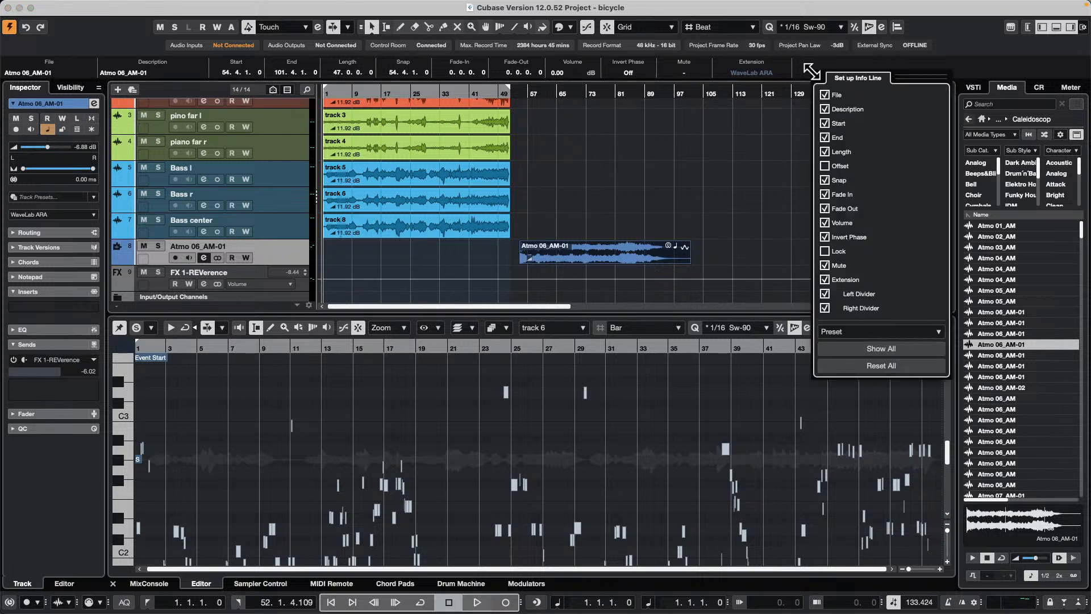
left_click(826, 280)
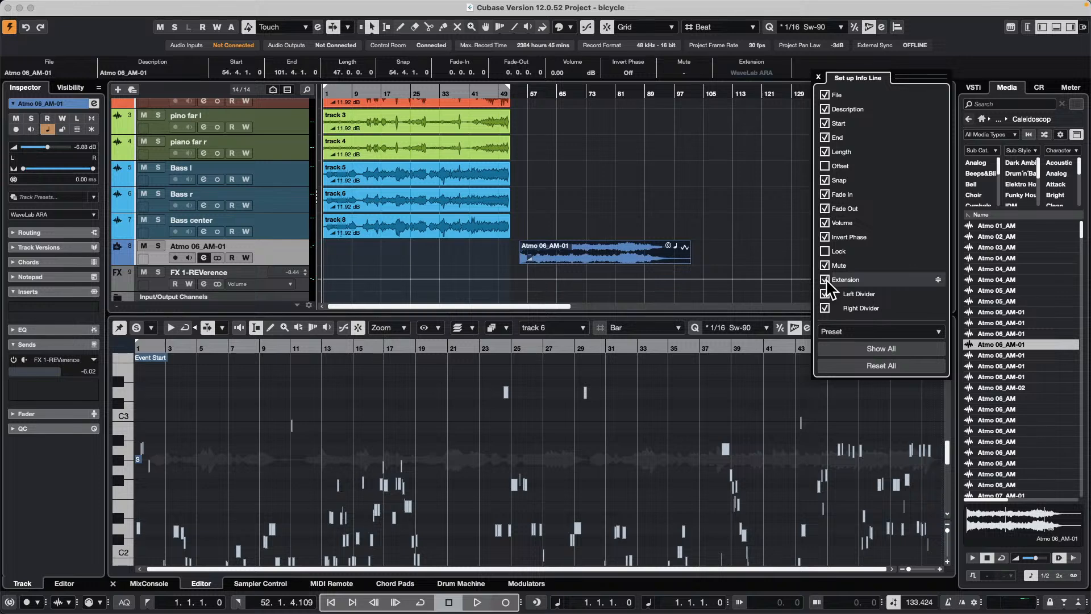
left_click(706, 163)
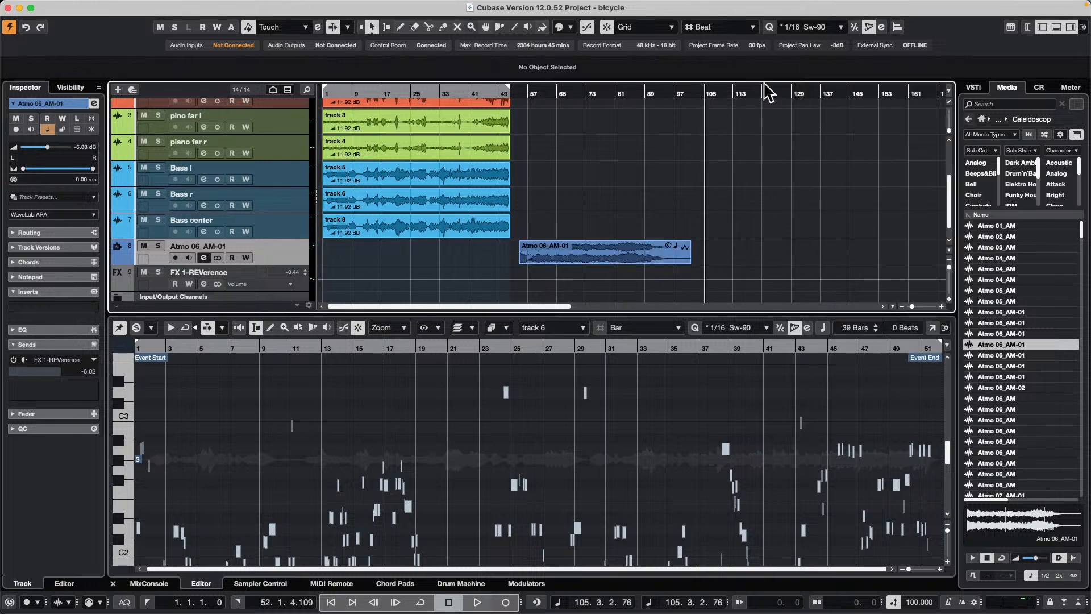
Restore the Extension entry in the info line and check it on the Atmo 06_AM-01 event
left_click(642, 253)
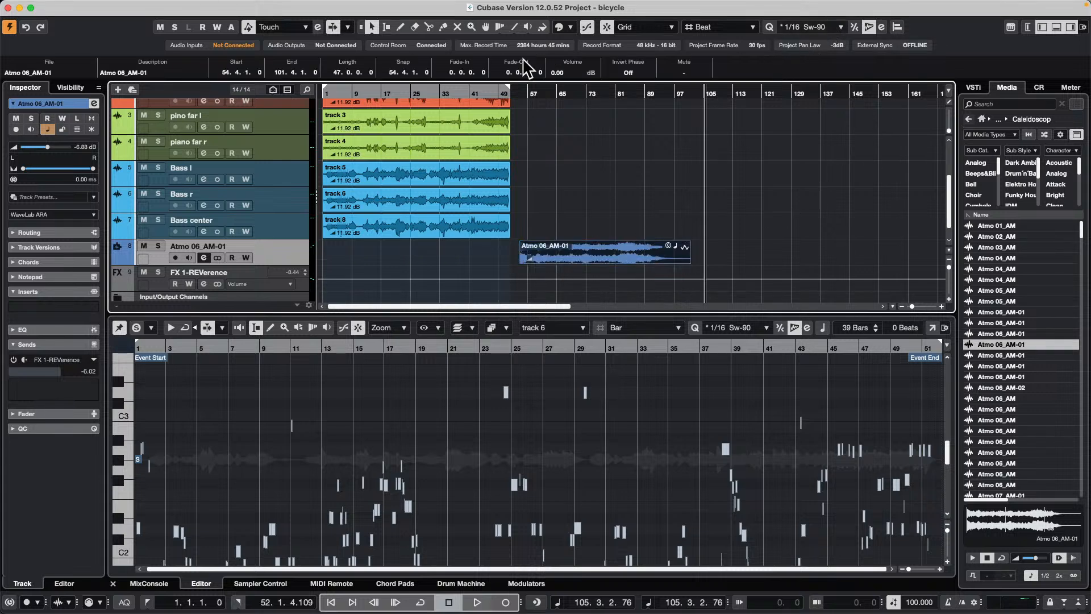
right_click(762, 71)
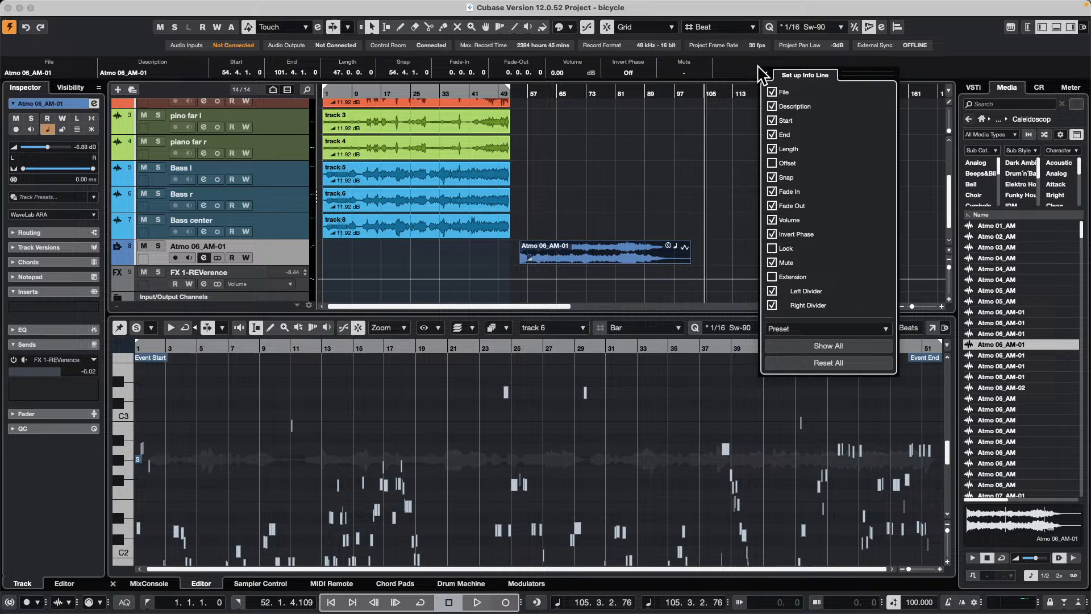
left_click(773, 278)
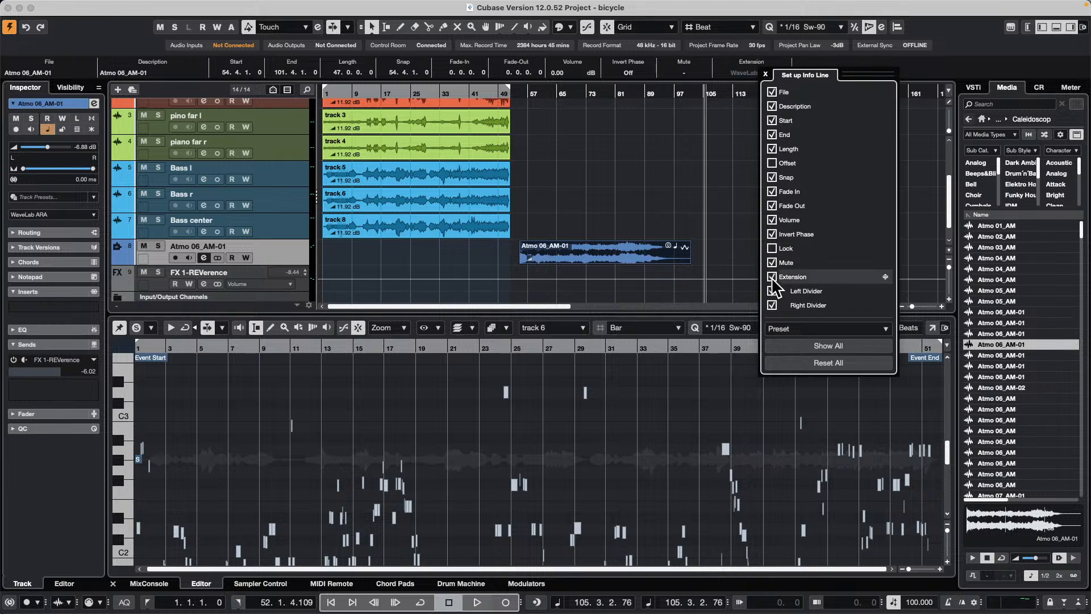
left_click(540, 196)
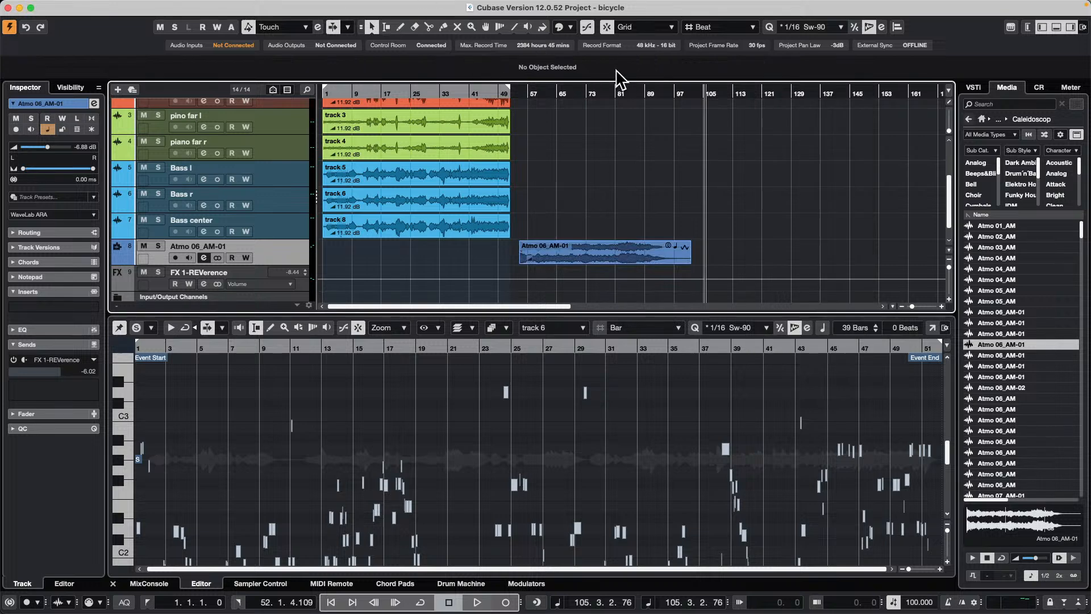
left_click(589, 251)
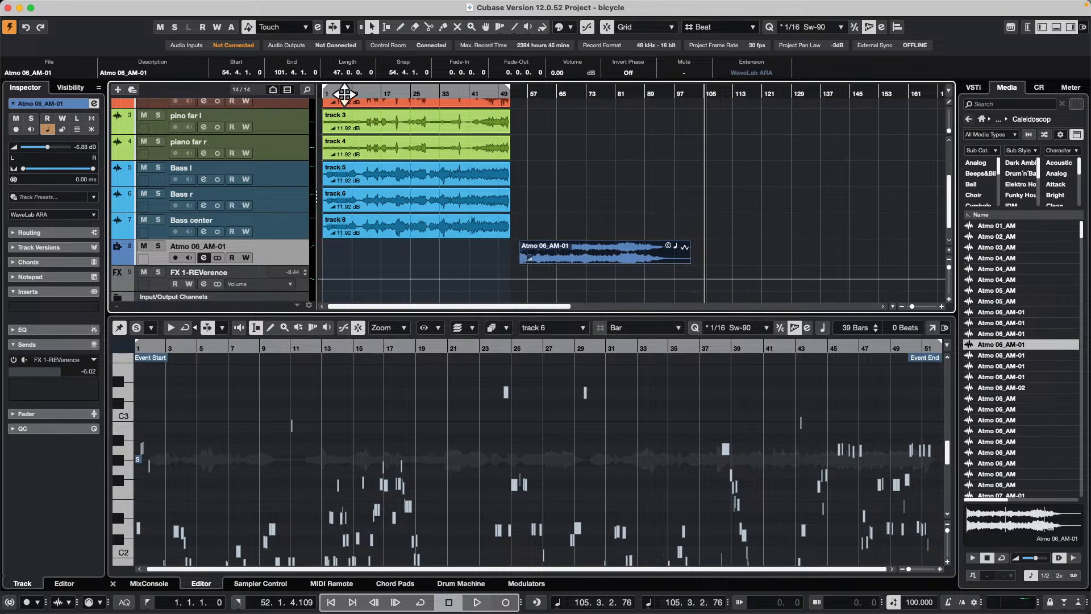
Select the track 8 event on Bass center and view the Audio System settings in Studio Setup
left_click(473, 225)
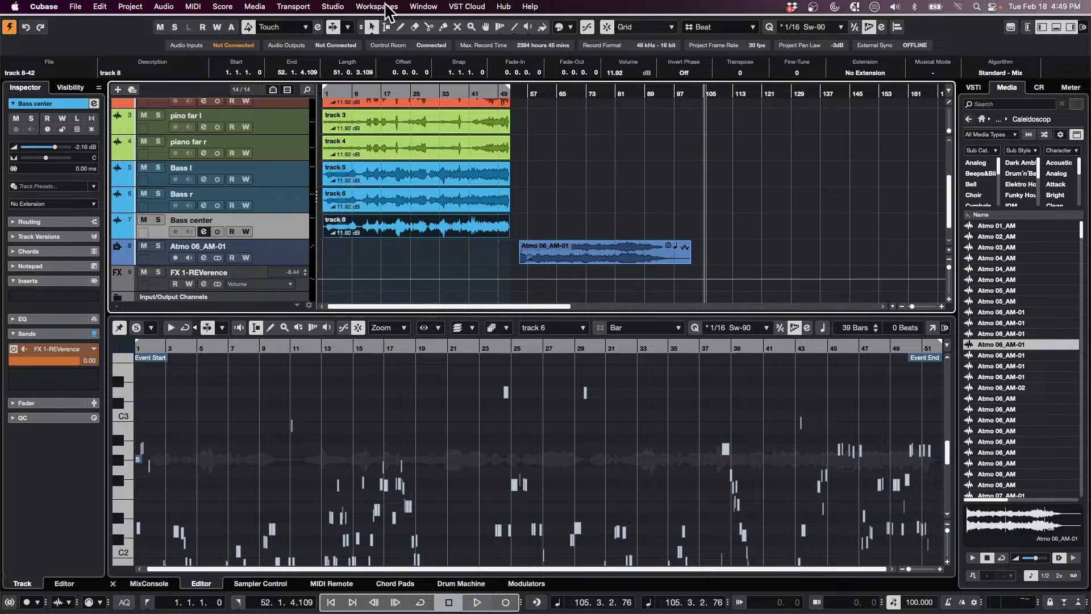
left_click(329, 7)
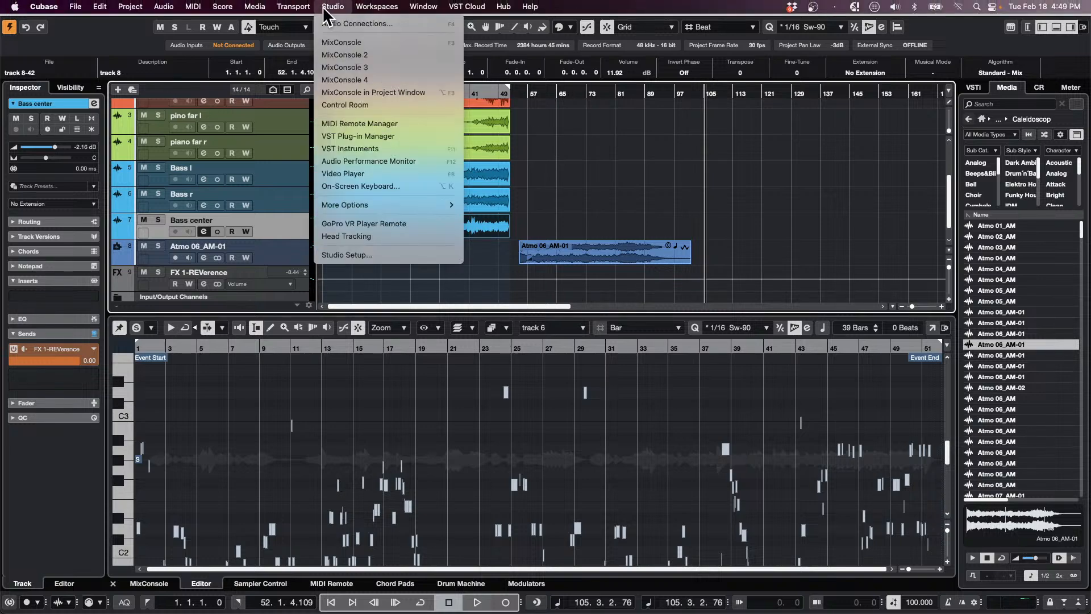
left_click(351, 256)
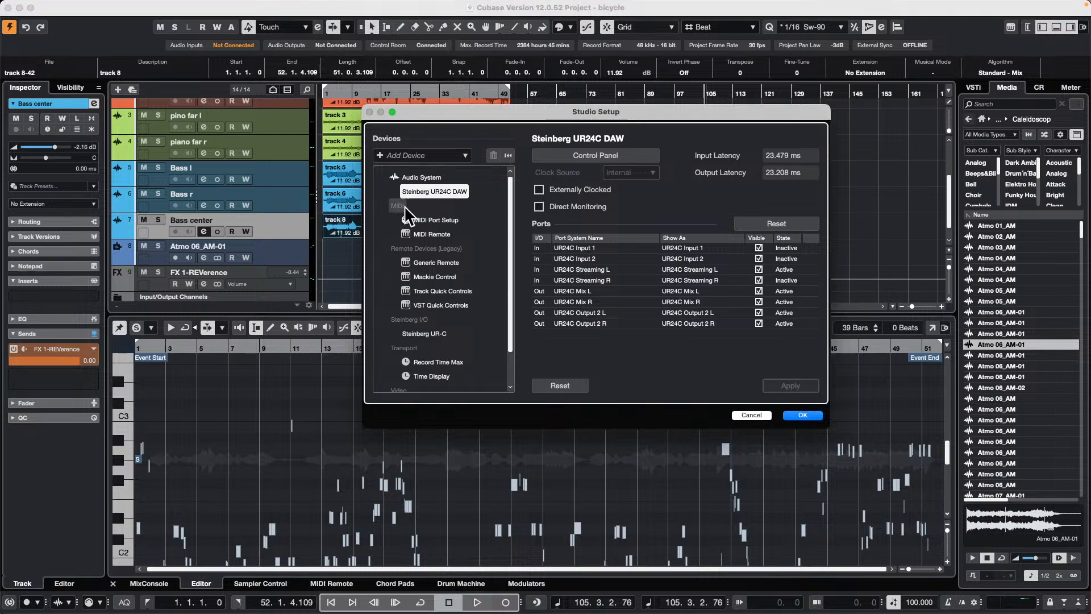
left_click(422, 178)
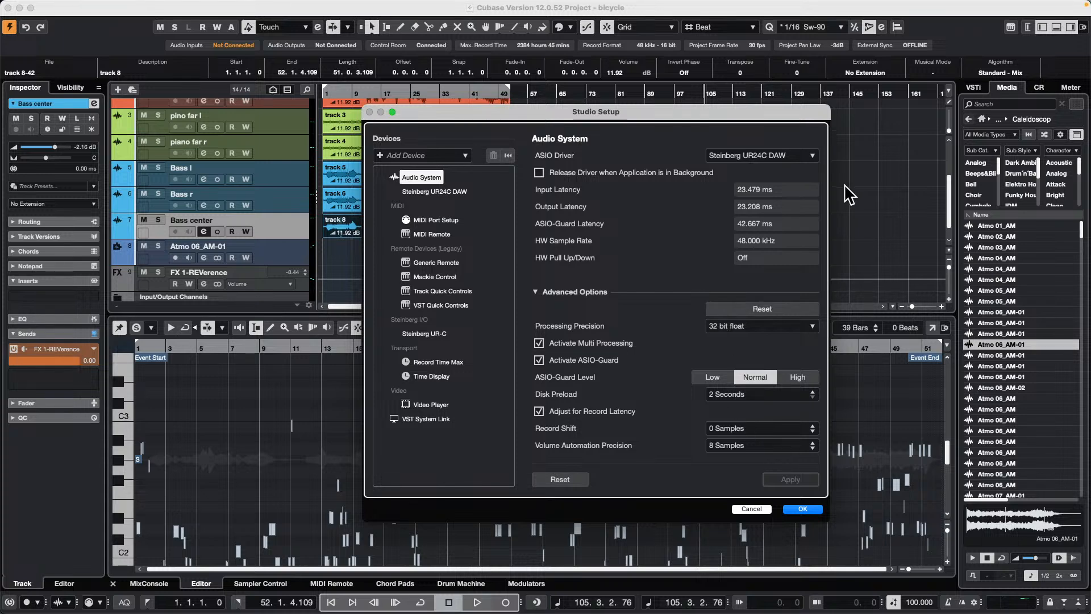
Close Studio Setup and view the track extension options for the Atmo 06_AM-01 track
left_click(803, 509)
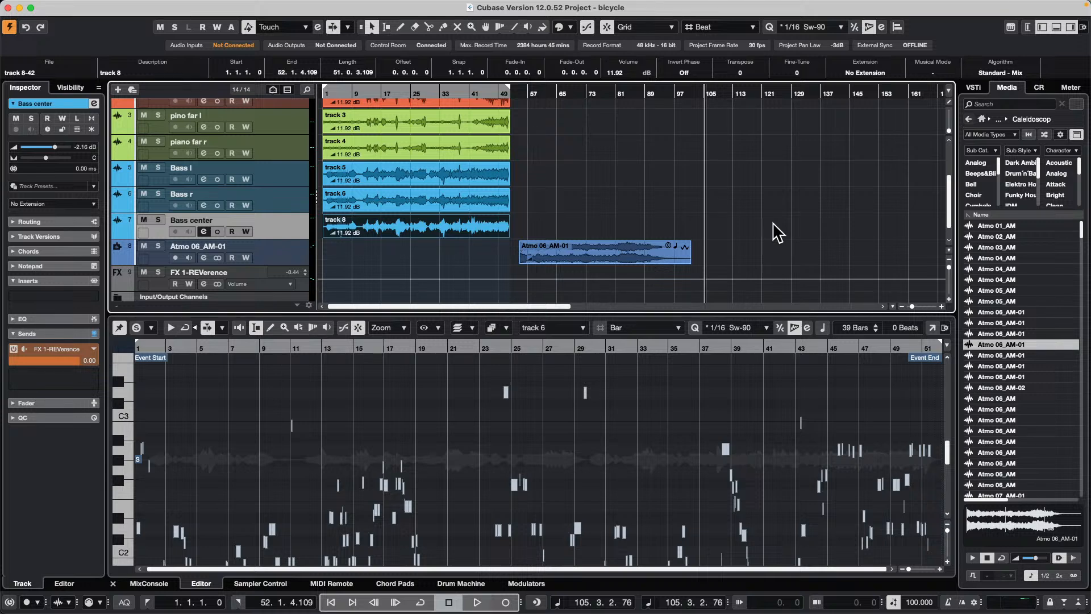
left_click(592, 248)
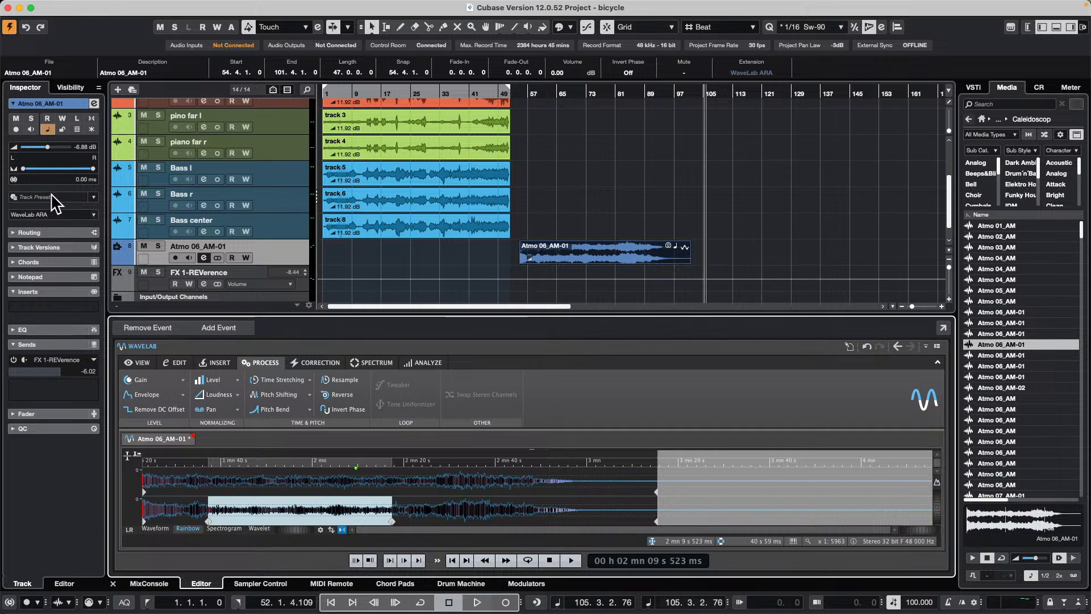
left_click(61, 215)
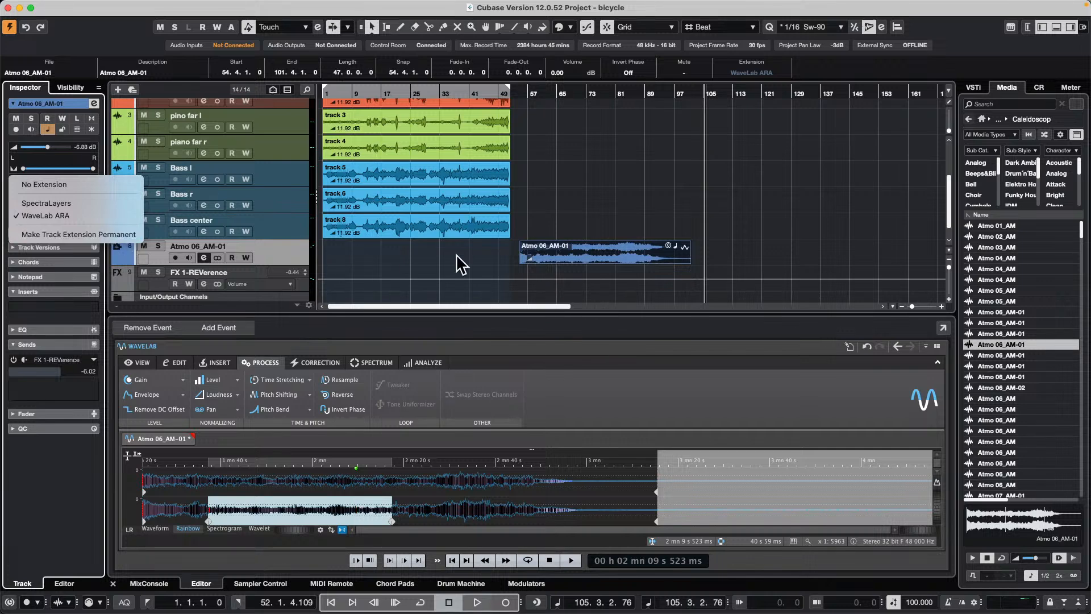
left_click(107, 229)
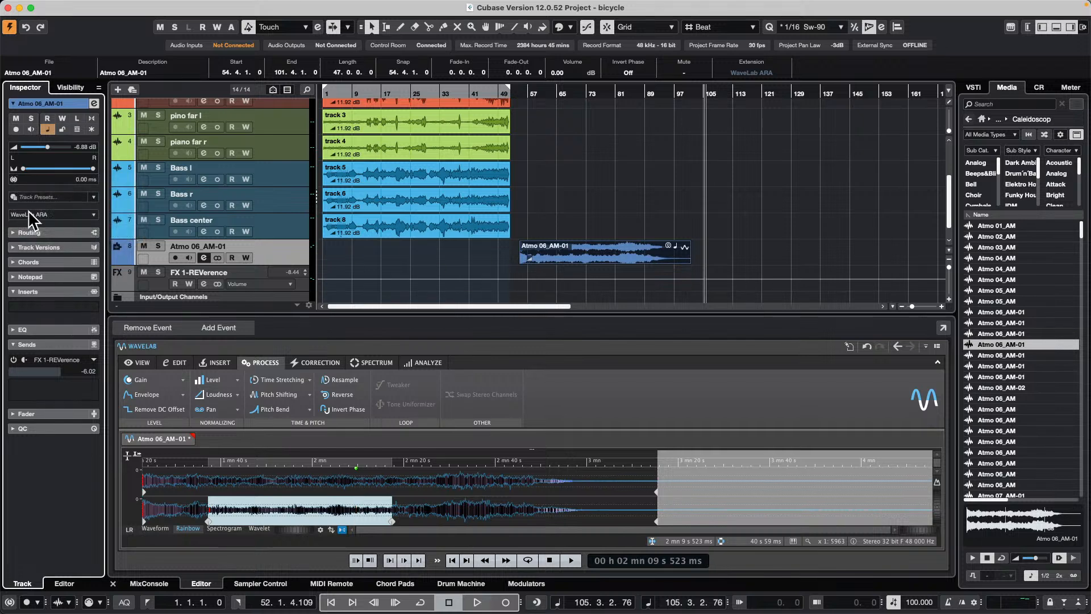
left_click(56, 215)
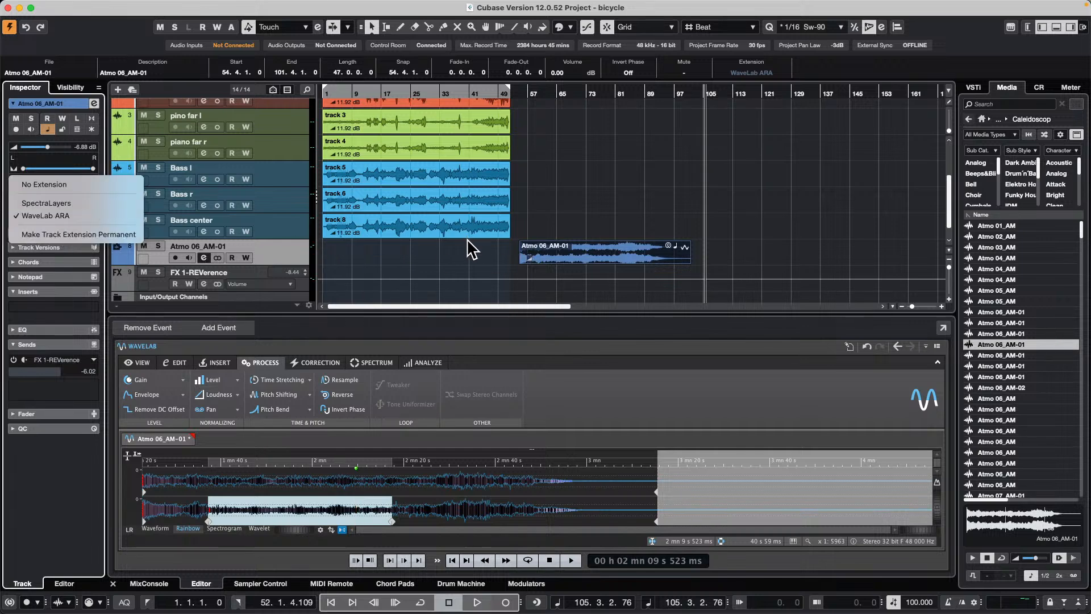
left_click(603, 195)
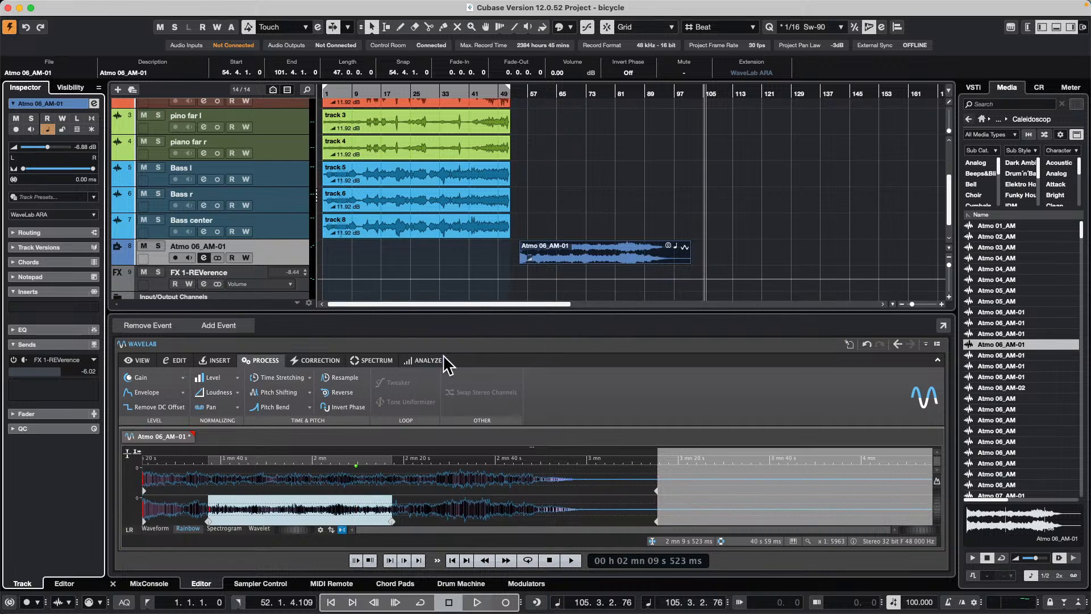
Show the MixConsole in the lower zone and enlarge it until the routing, inserts and sends racks fit
left_click(148, 583)
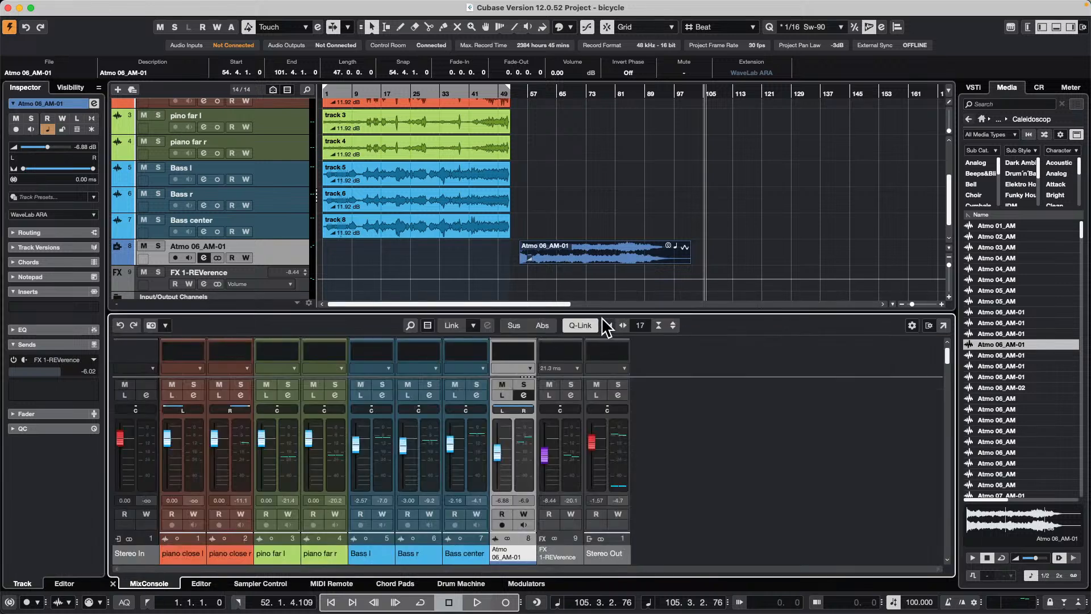
left_click_drag(606, 313, 647, 77)
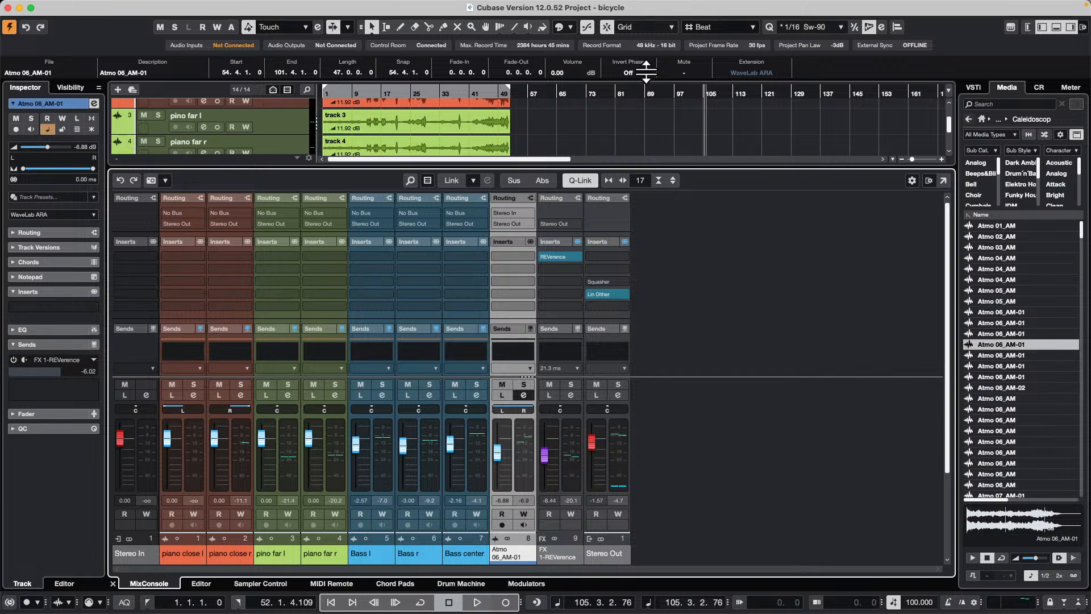
Create a new empty project in the February 18 2025 folder
mouse_move(104, 8)
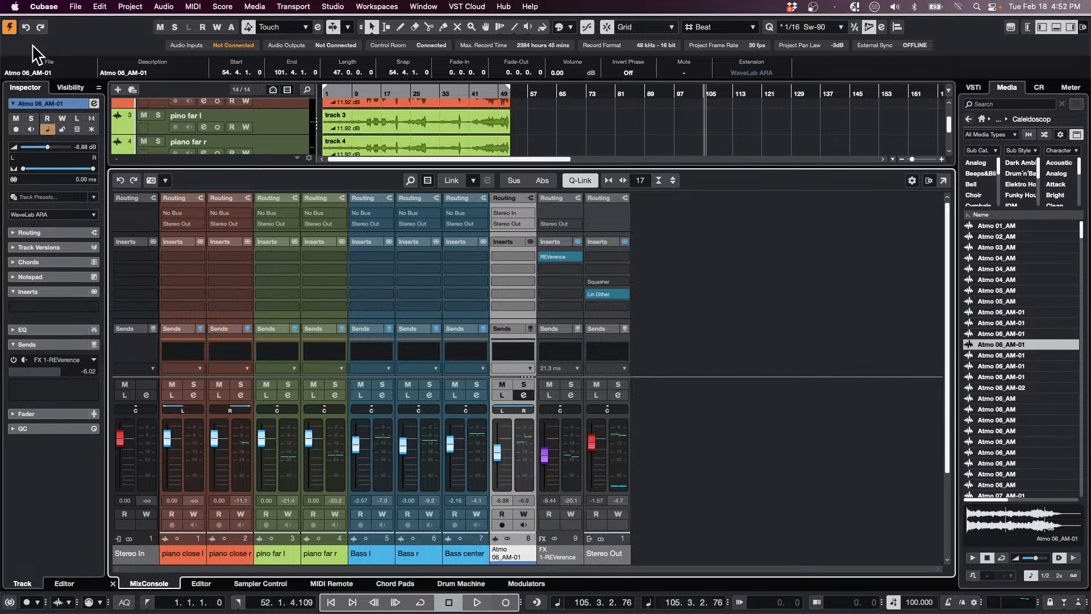
left_click(76, 8)
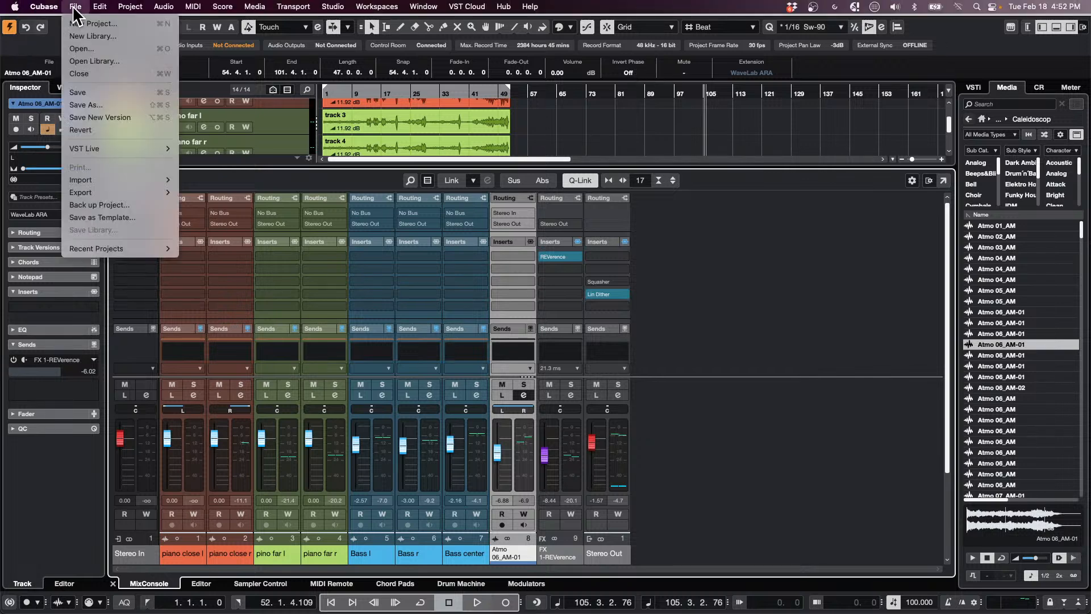
left_click(86, 29)
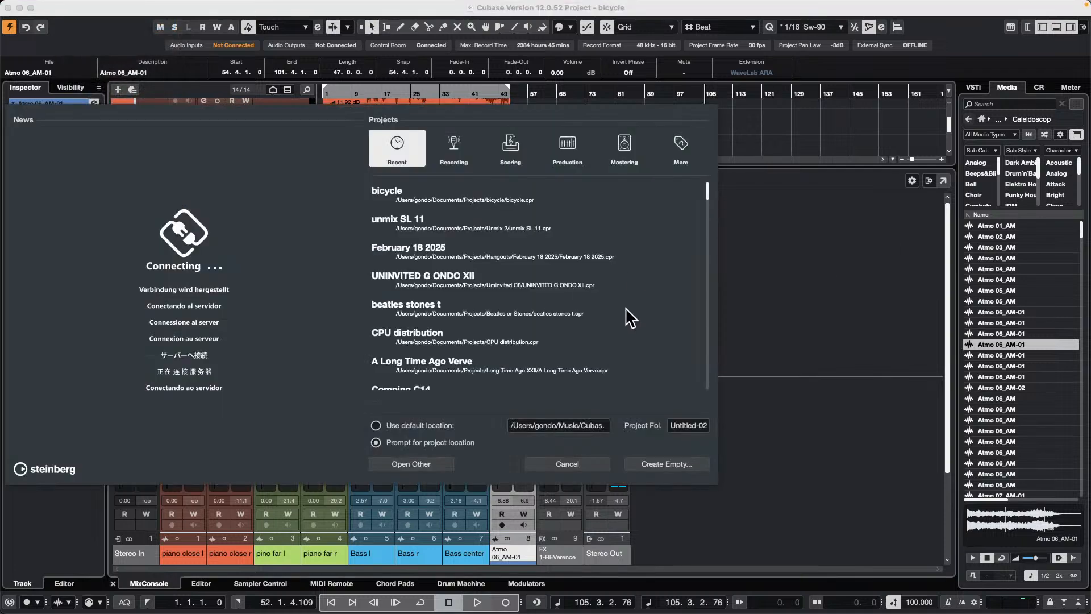
key("Return")
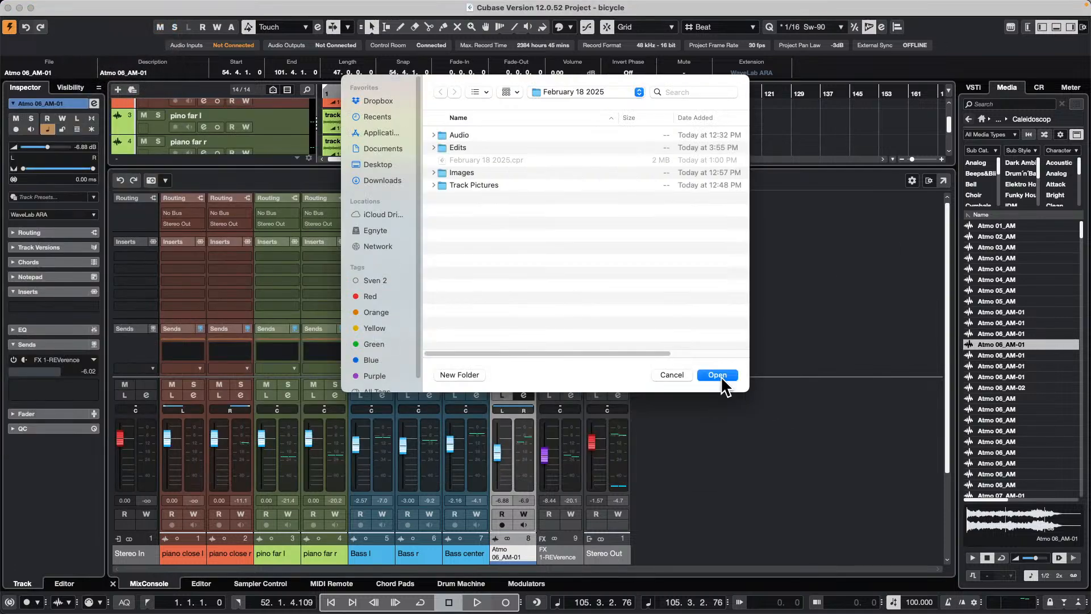
left_click(719, 375)
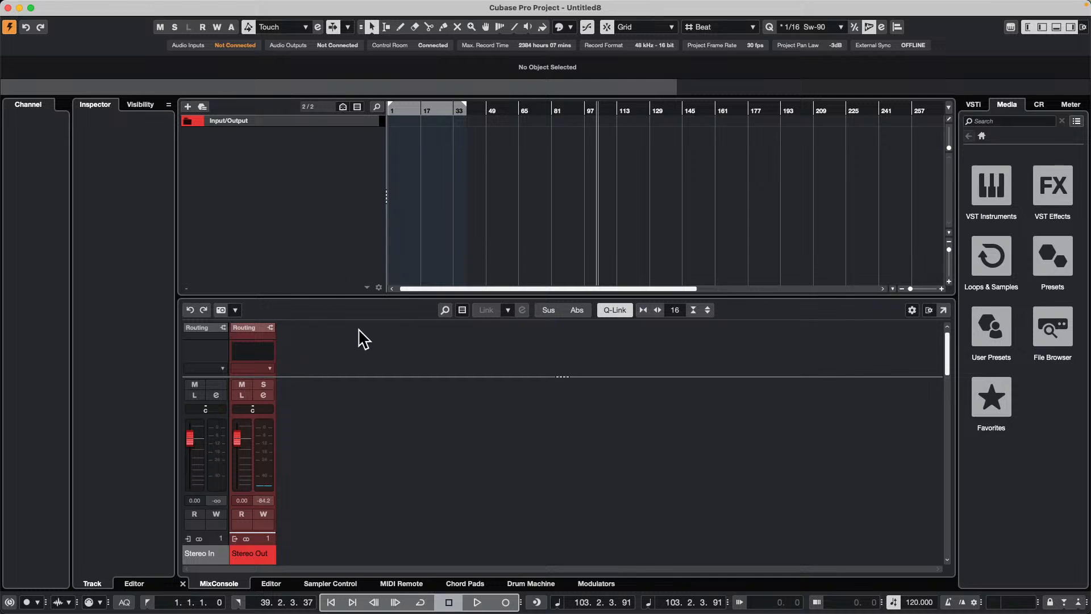
Add 16 stereo audio tracks routed from Stereo In to Stereo Out and make the lower-zone MixConsole slightly shorter
right_click(292, 241)
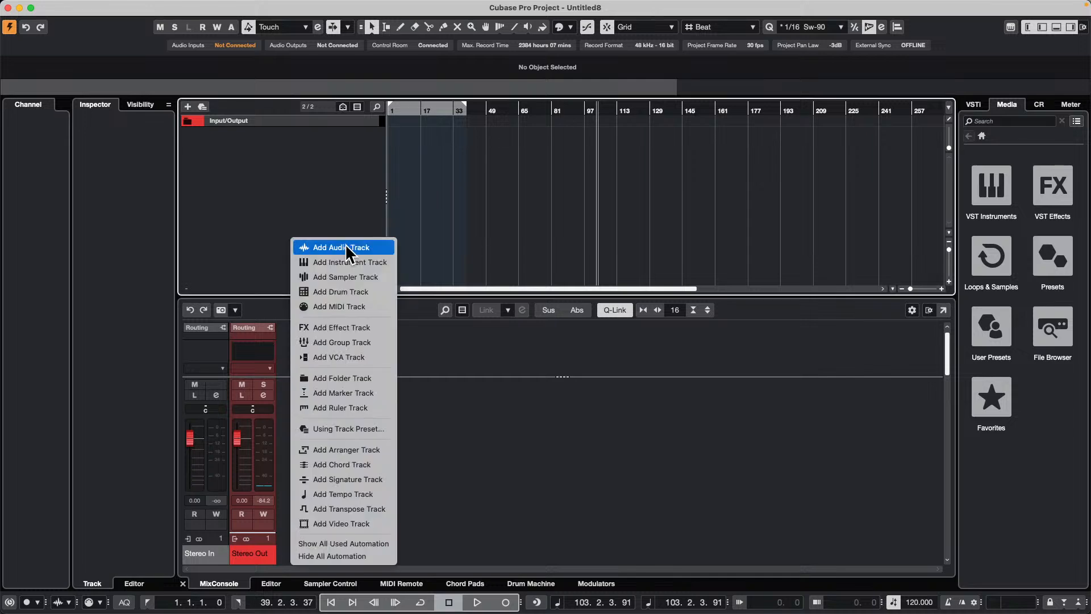
left_click(389, 248)
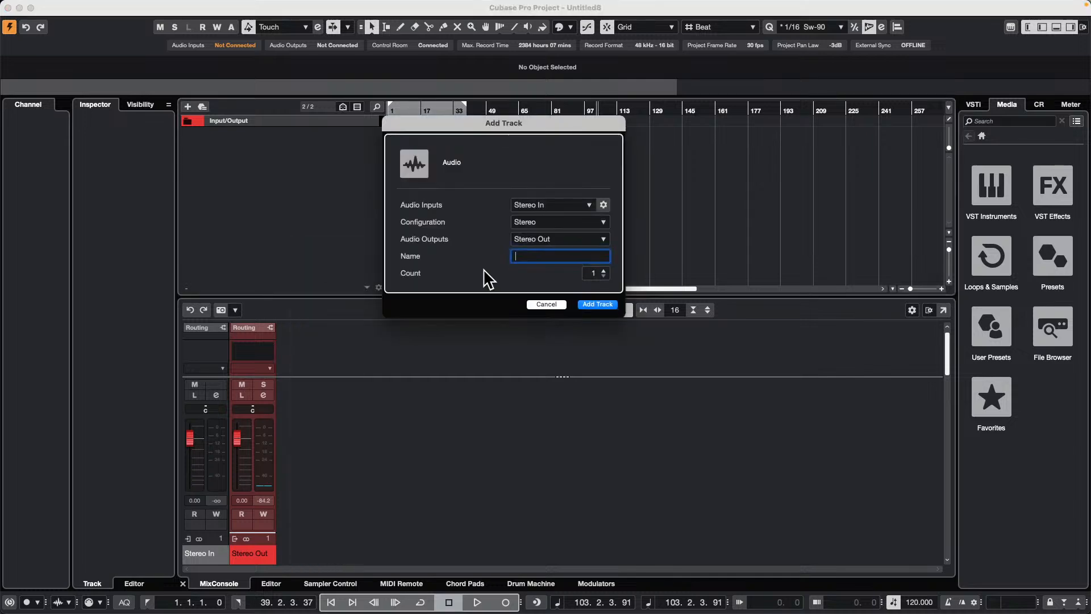
left_click(597, 304)
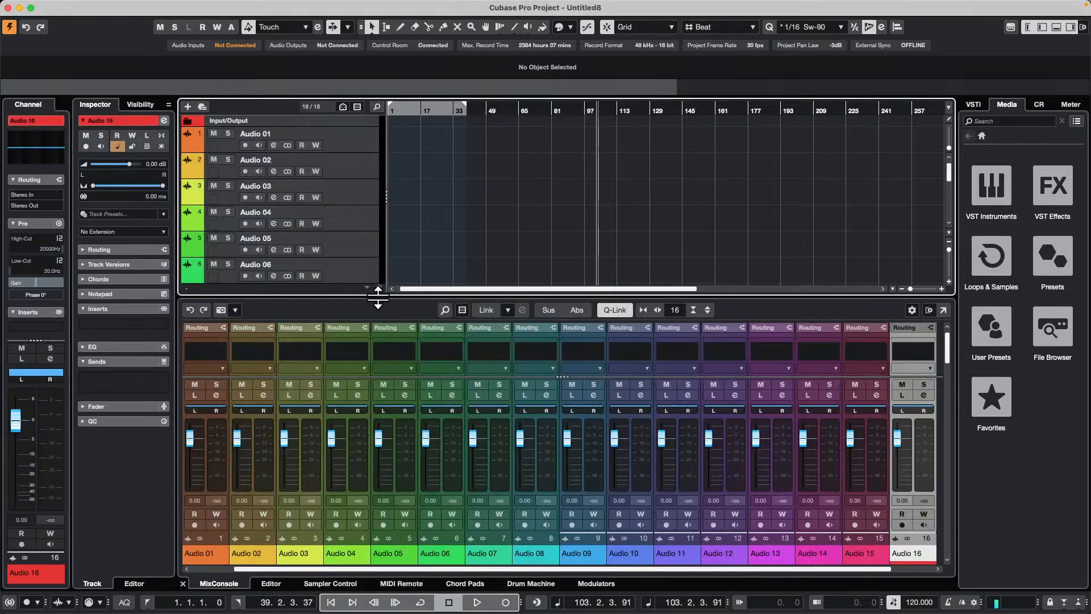
left_click_drag(378, 296, 378, 314)
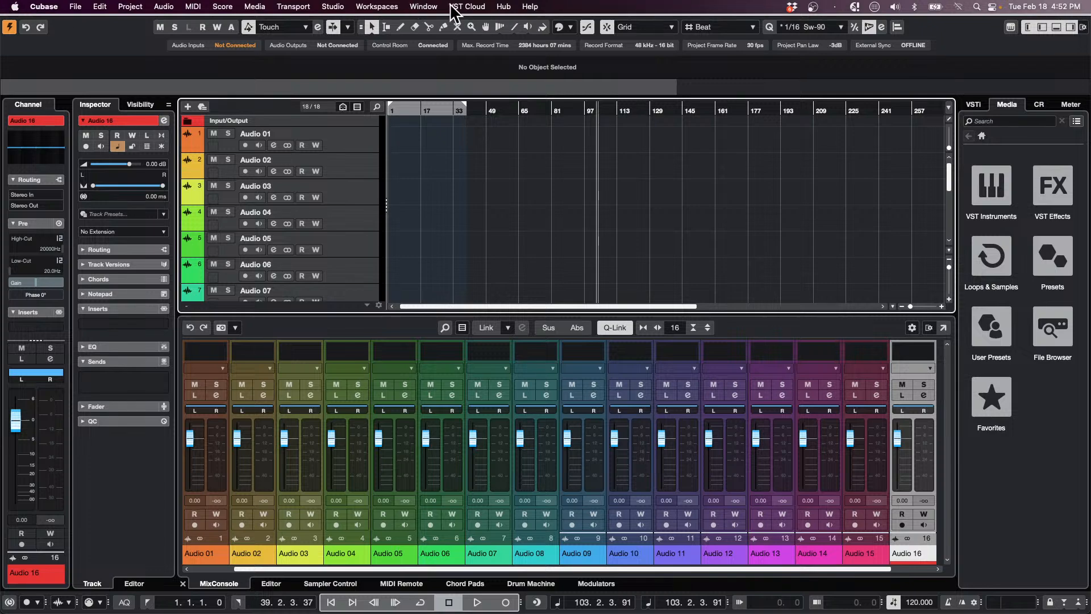
Switch to the bicycle project, activate it and enlarge its lower-zone MixConsole to show routing and inserts
left_click(504, 6)
mouse_move(489, 6)
mouse_move(423, 6)
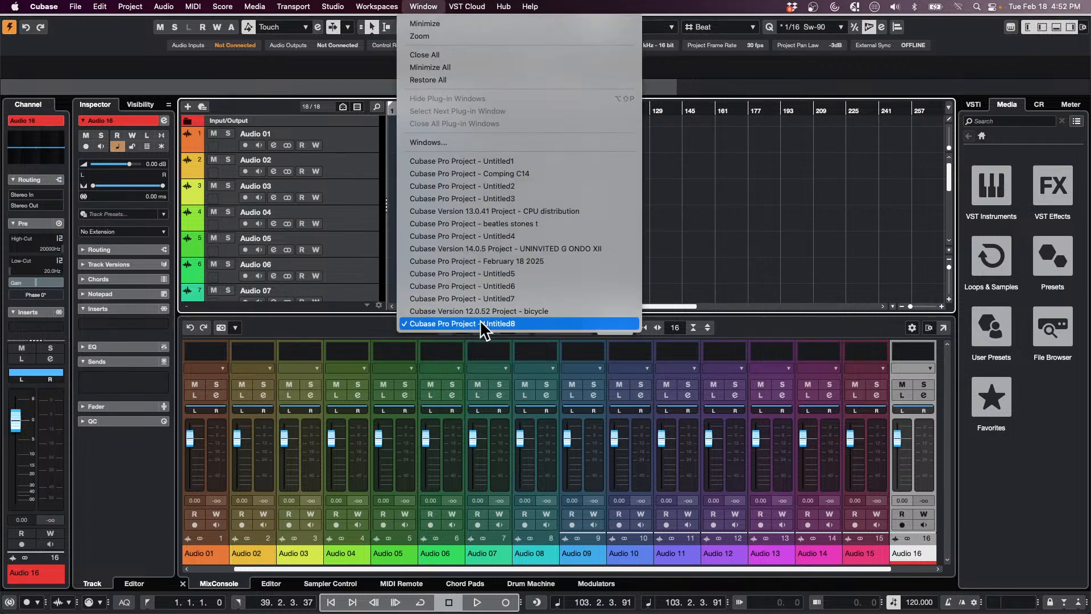
left_click(529, 312)
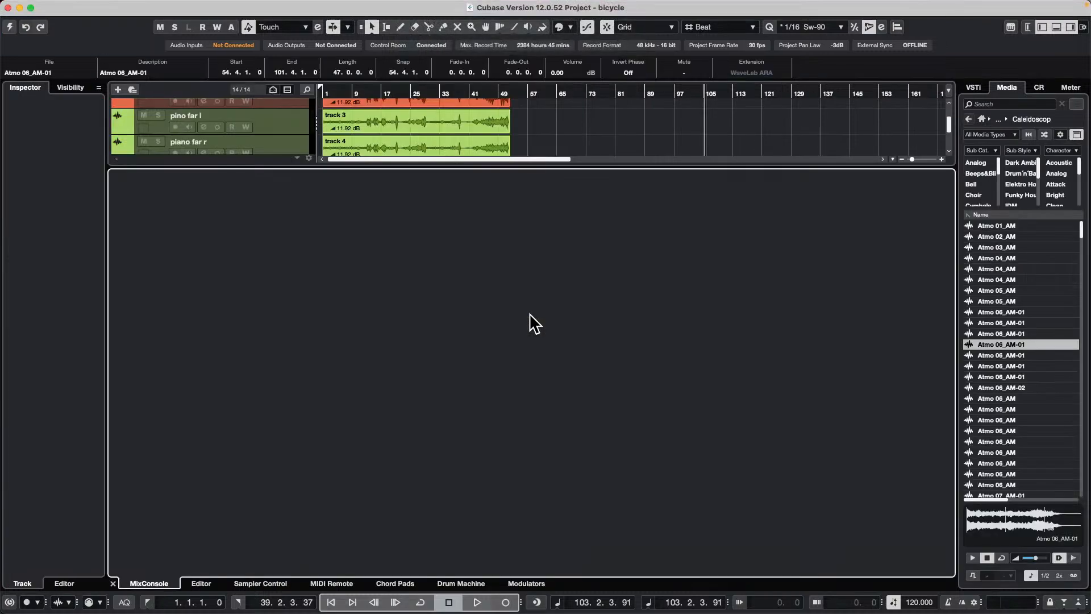
left_click(9, 26)
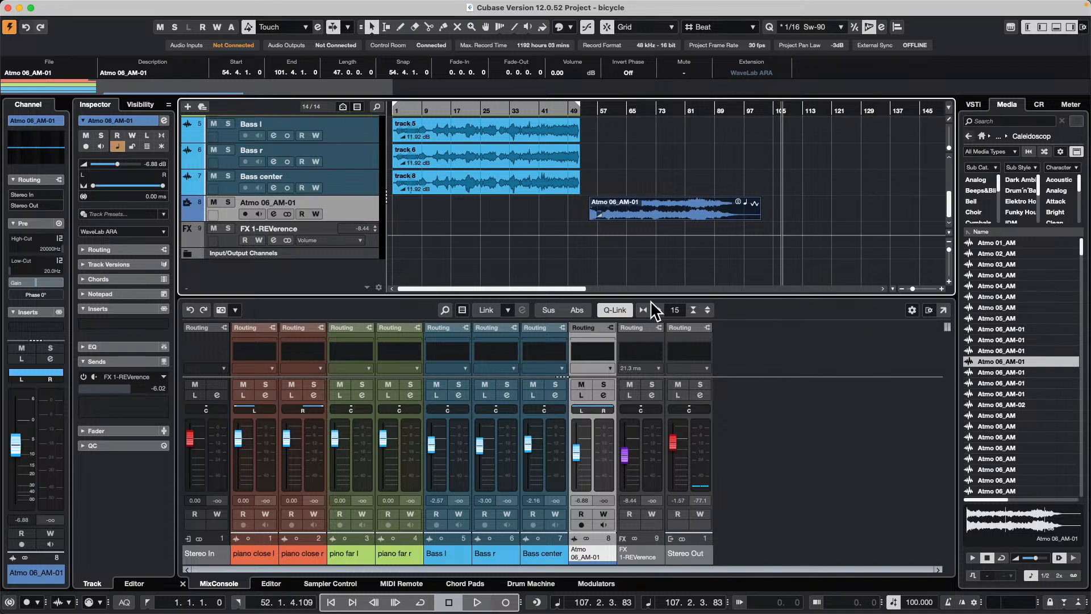
left_click_drag(647, 294, 621, 189)
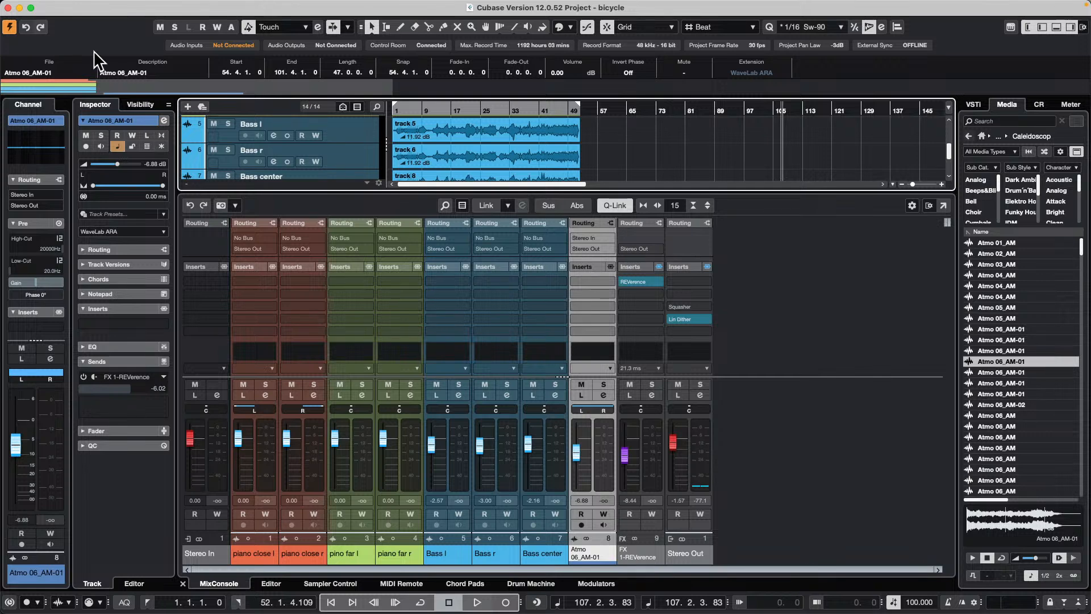
left_click_drag(332, 193, 333, 186)
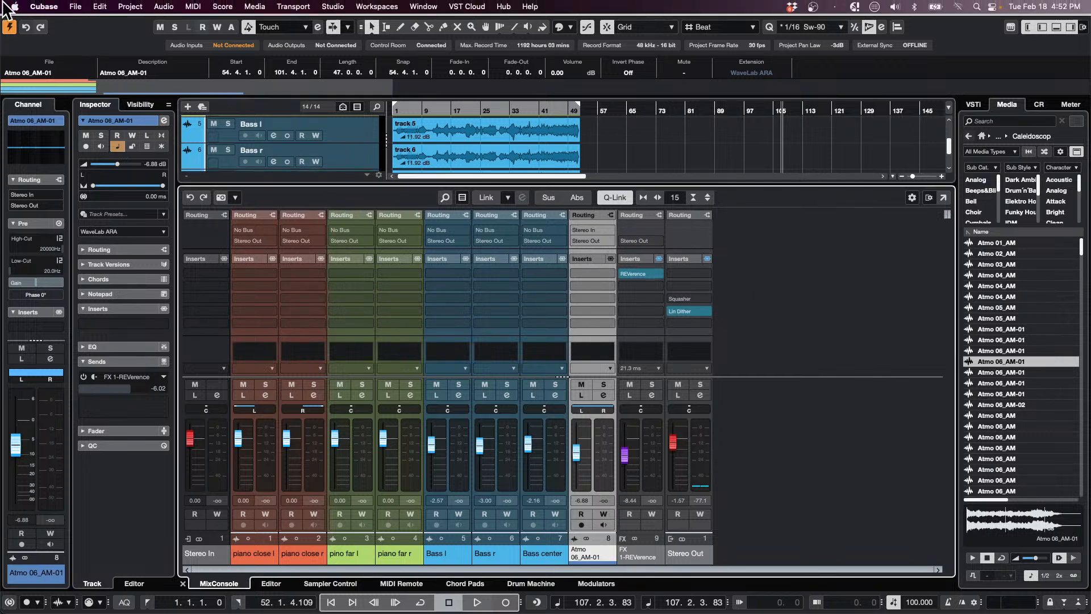
Switch to the Untitled8 project and activate it
left_click(76, 6)
mouse_move(424, 6)
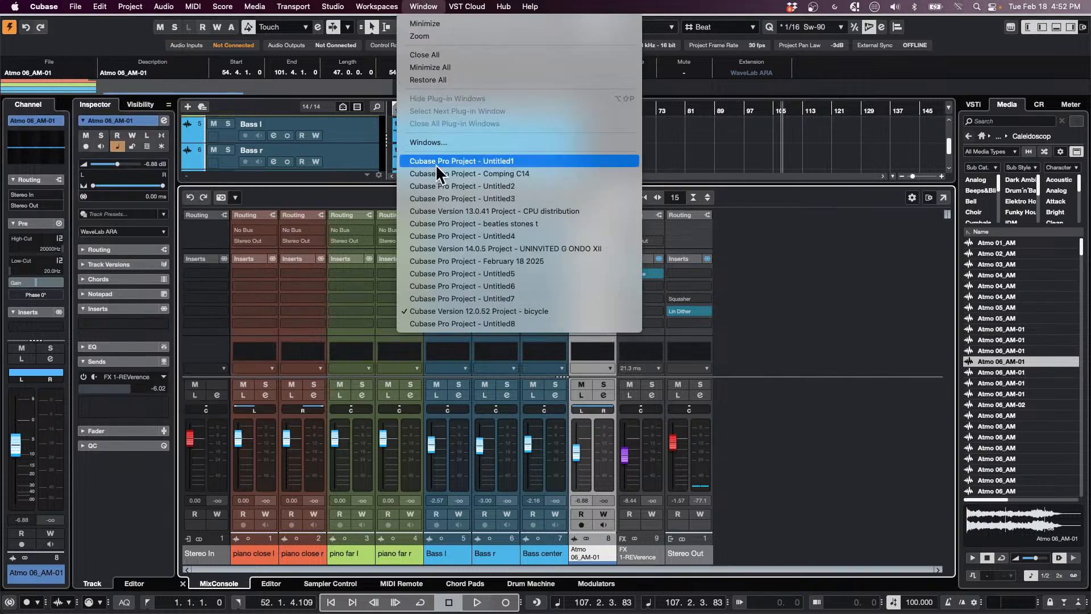
left_click(448, 323)
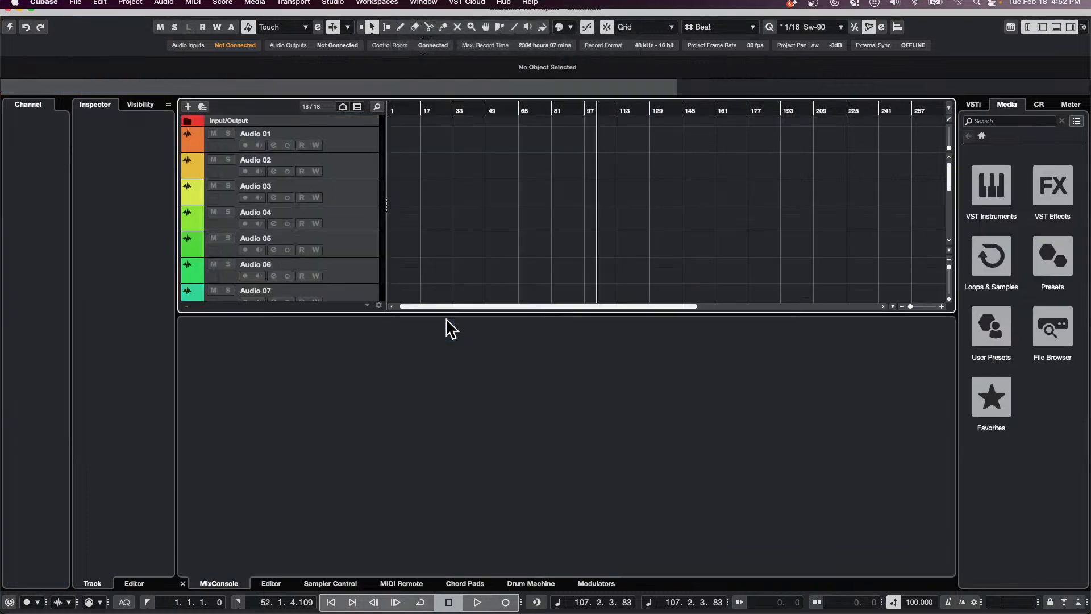
left_click(9, 27)
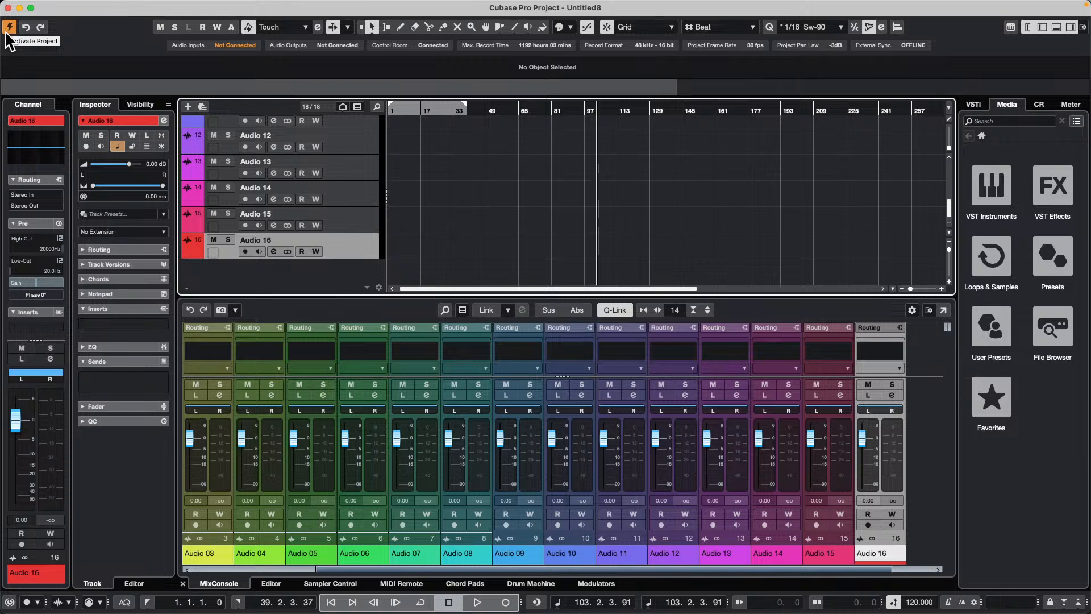
Open the full MixConsole window for Untitled8, shrink its meter bridge to enlarge the channel racks, and close the window
key("F3")
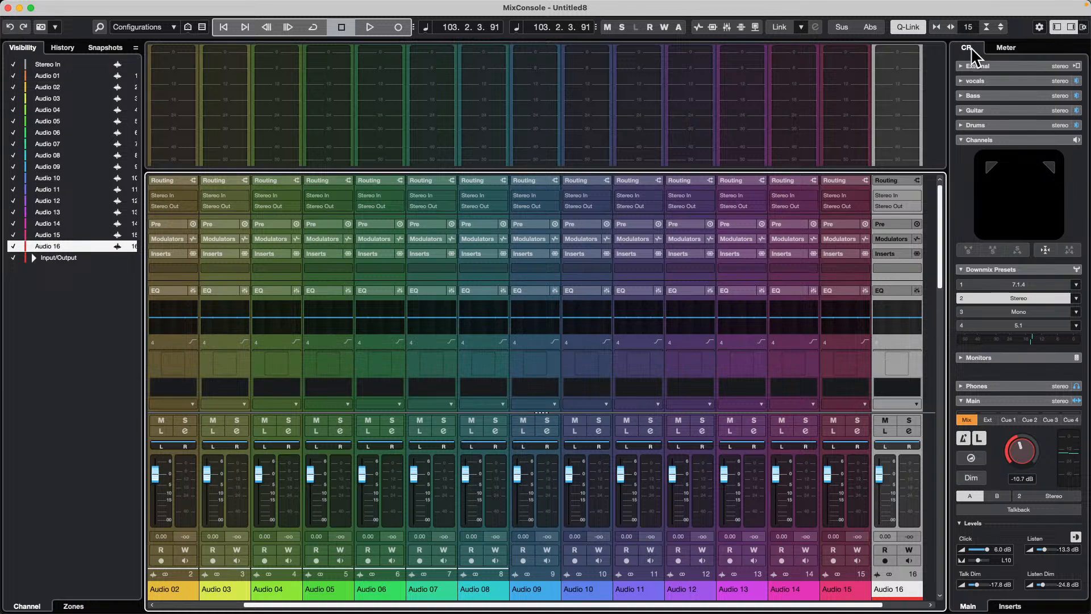
left_click_drag(567, 164, 574, 61)
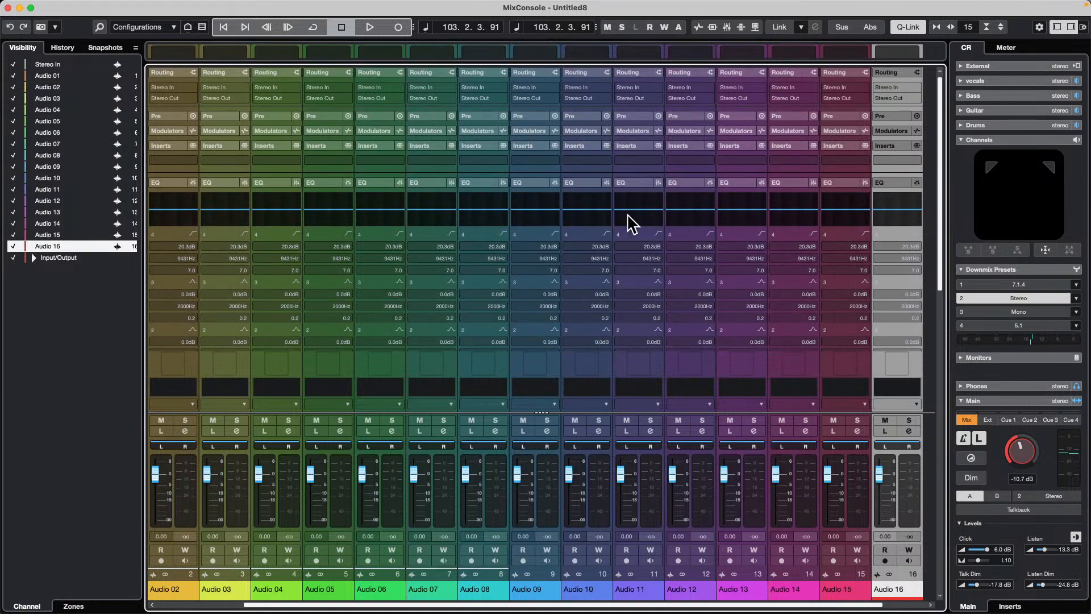
mouse_move(218, 8)
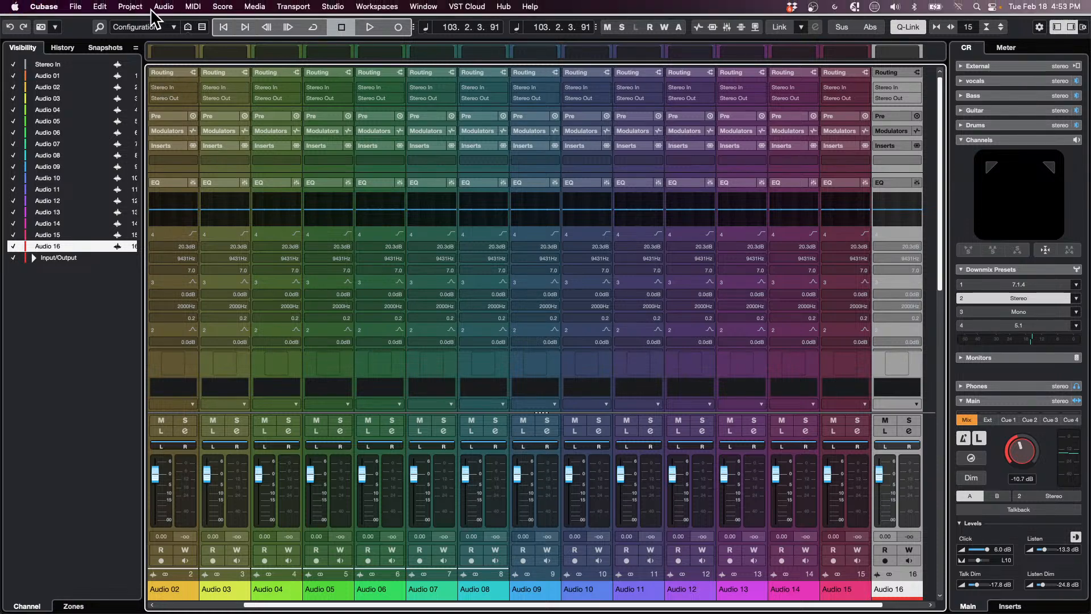
mouse_move(71, 8)
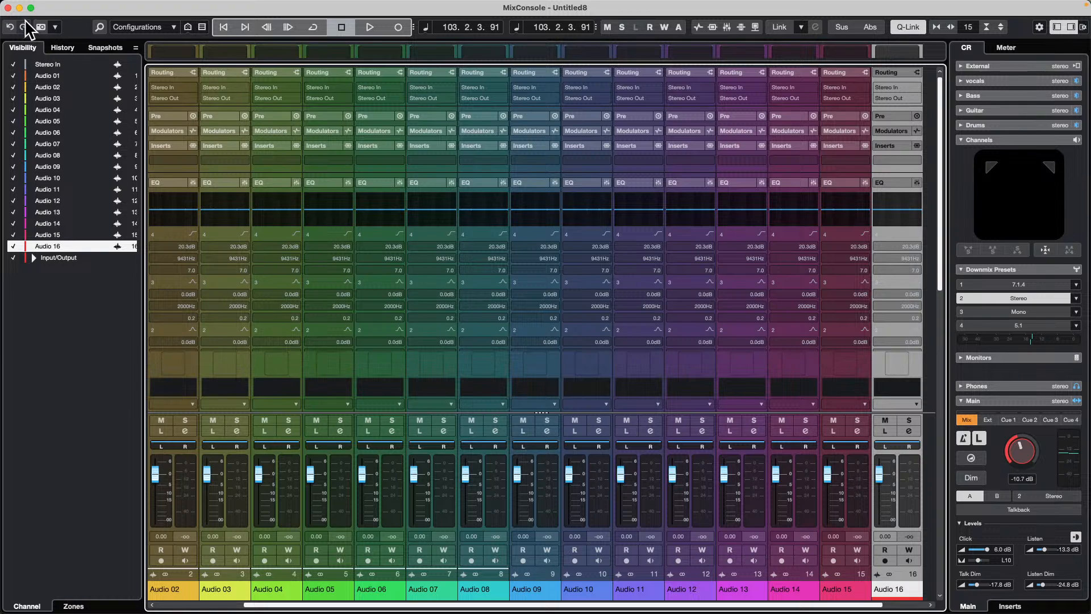
left_click(8, 7)
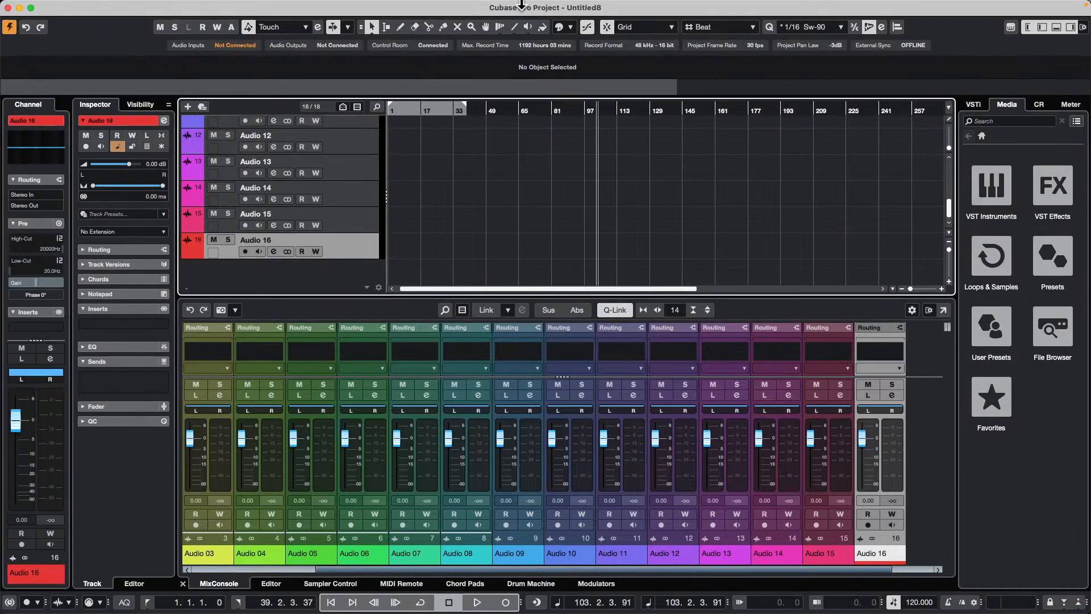
Switch back to the bicycle project, activate it and open its full MixConsole window
mouse_move(358, 6)
left_click(420, 7)
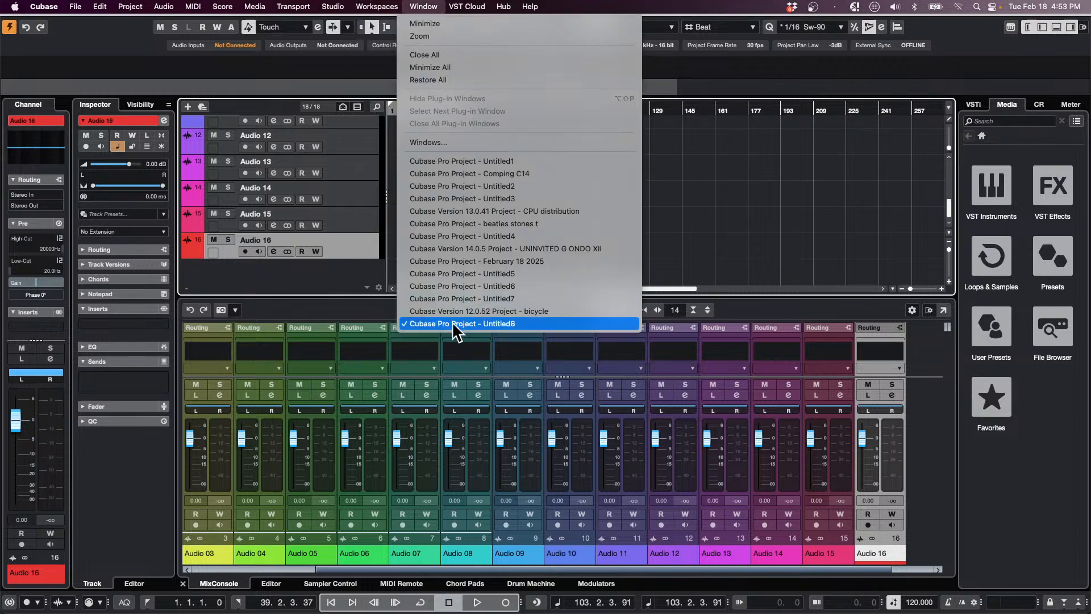
left_click(544, 311)
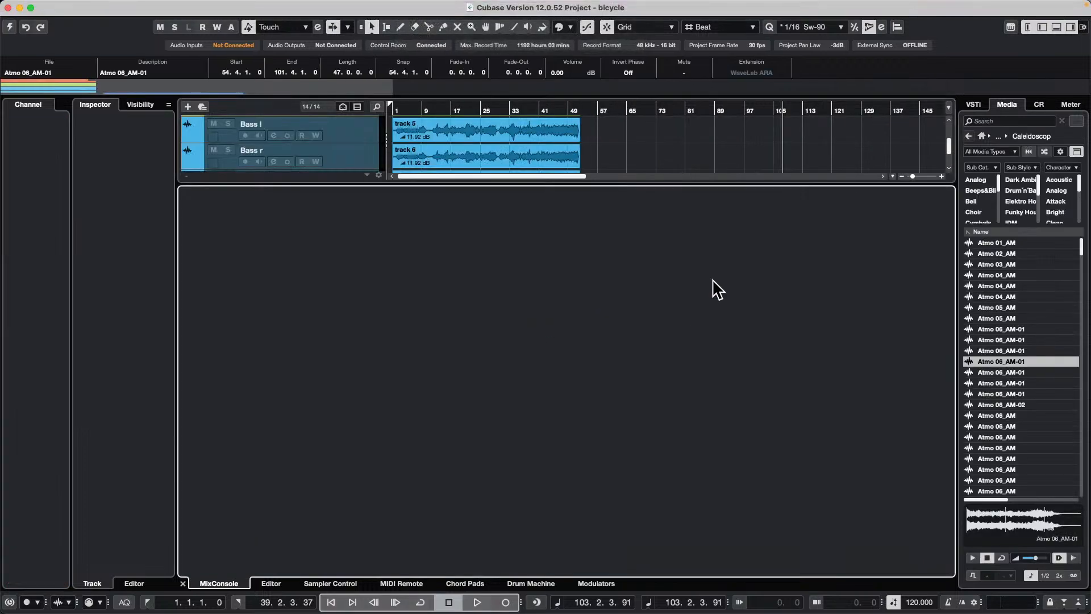
left_click(9, 26)
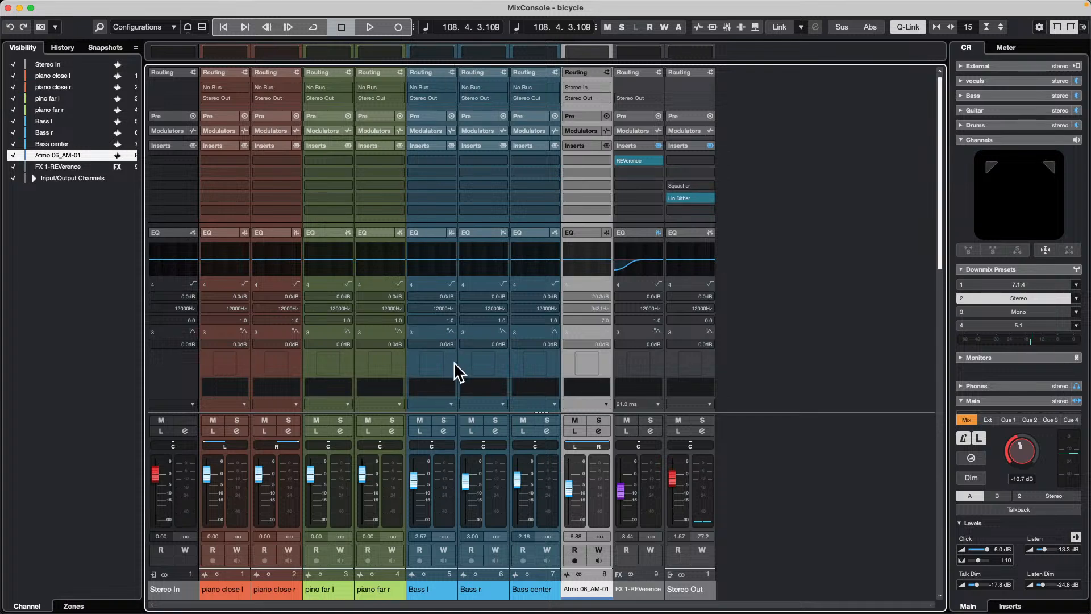
Enlarge the fader section in the bicycle project's MixConsole, and make Untitled8 the active project
left_click_drag(474, 413, 497, 204)
mouse_move(508, 7)
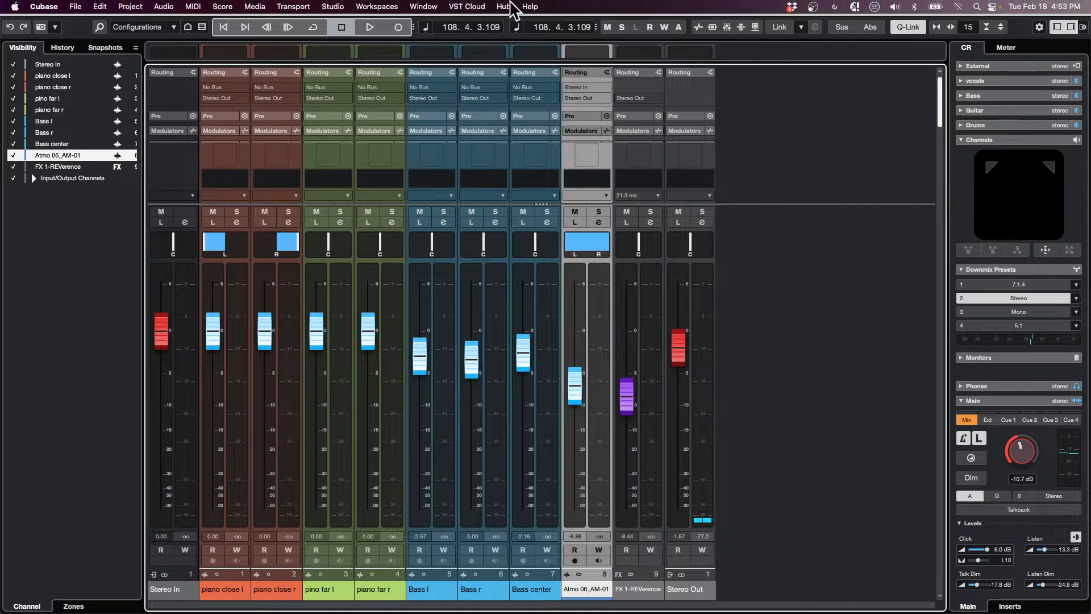
left_click(424, 7)
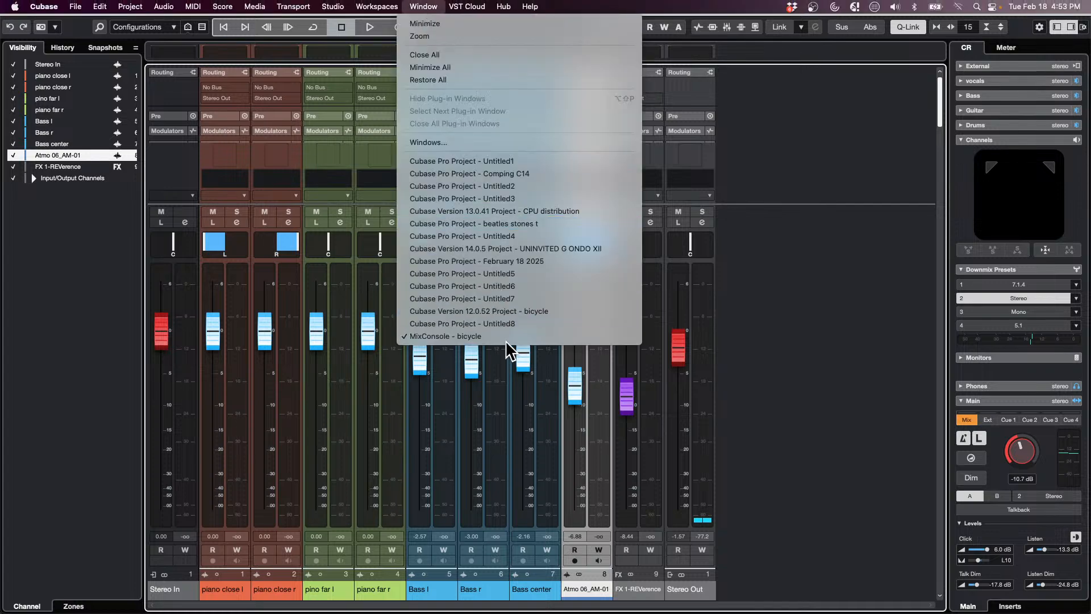
left_click(536, 325)
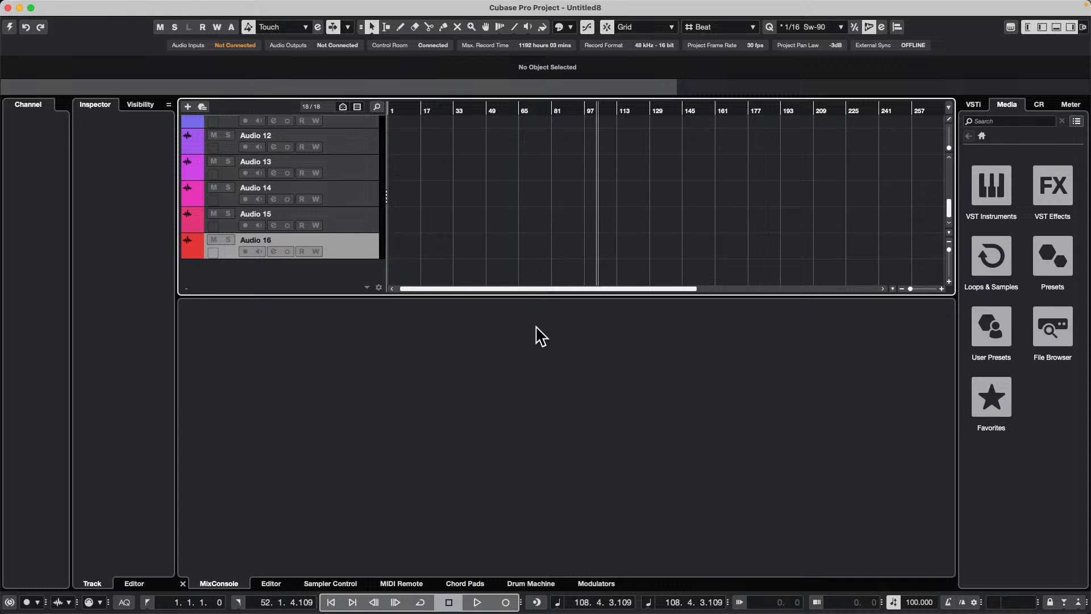
left_click(9, 27)
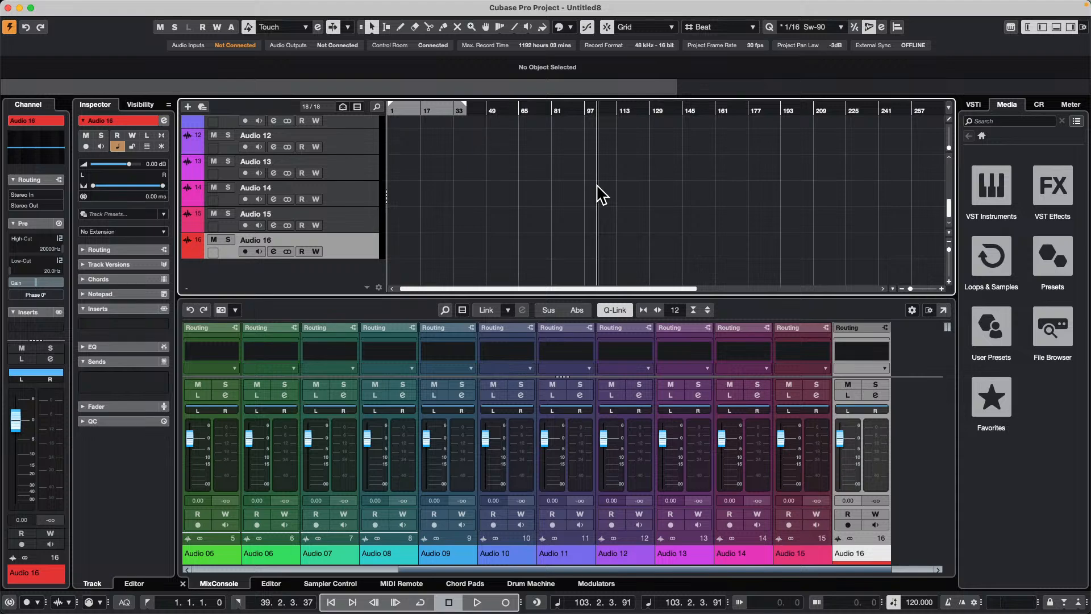
Open the full MixConsole window for Untitled8 to check its rack and fader proportions, and close it
left_click(919, 395)
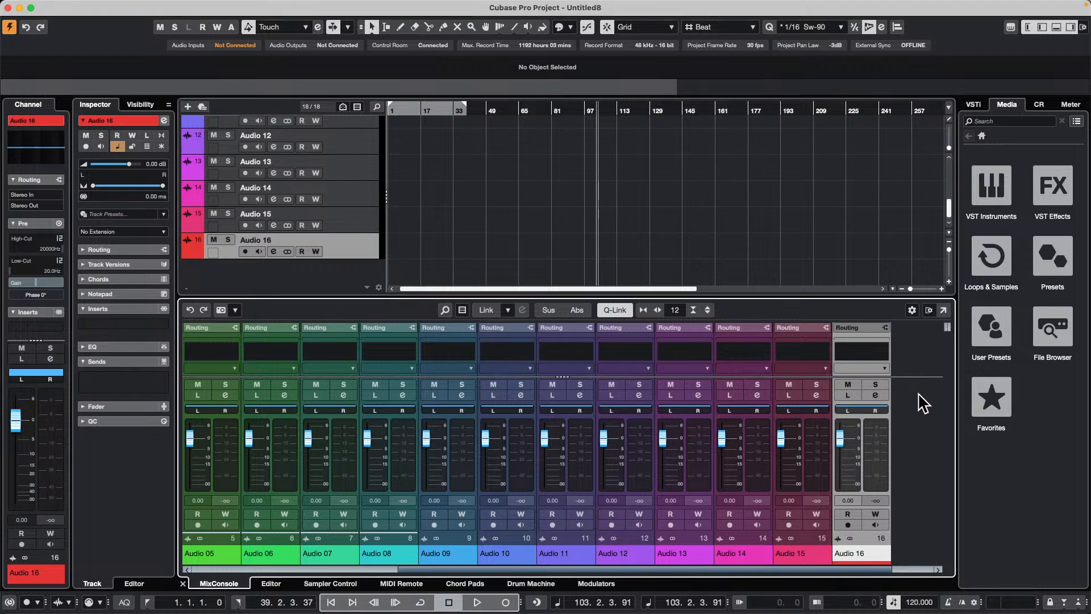
key("F3")
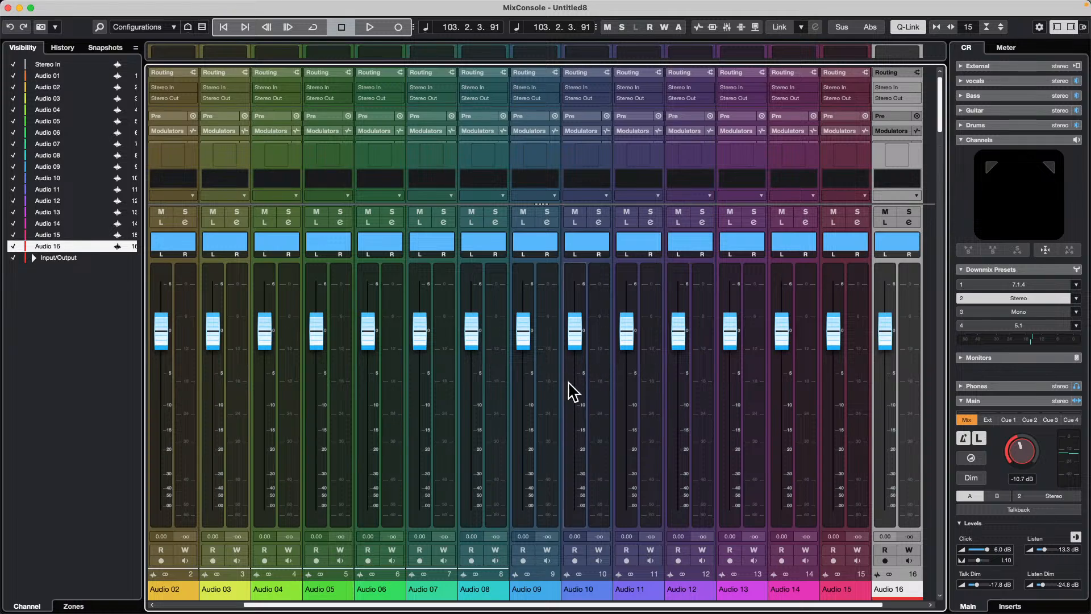
key("F3")
key("F3")
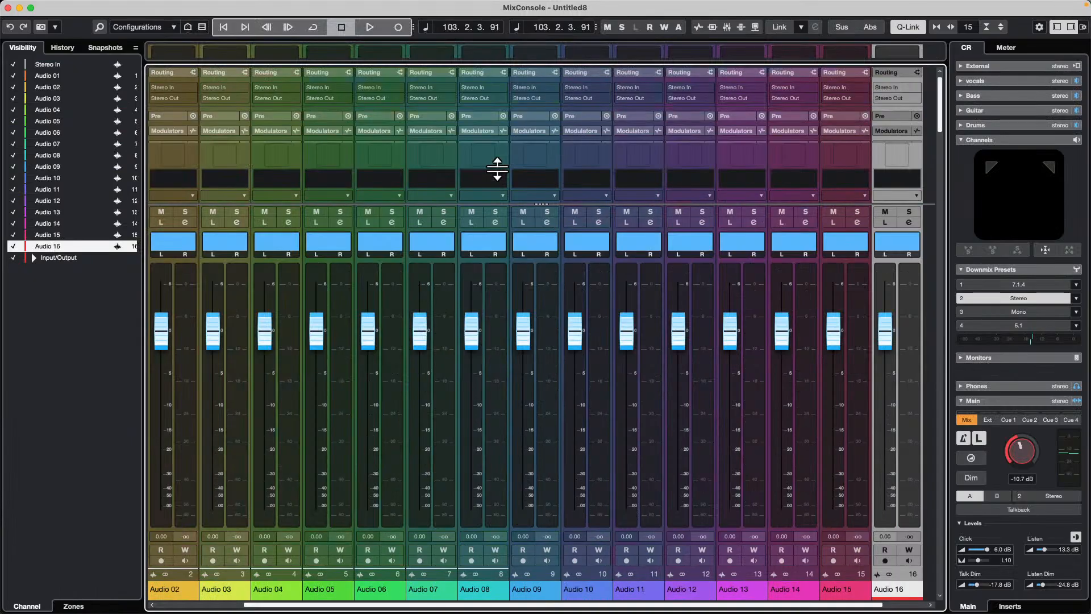
key("F3")
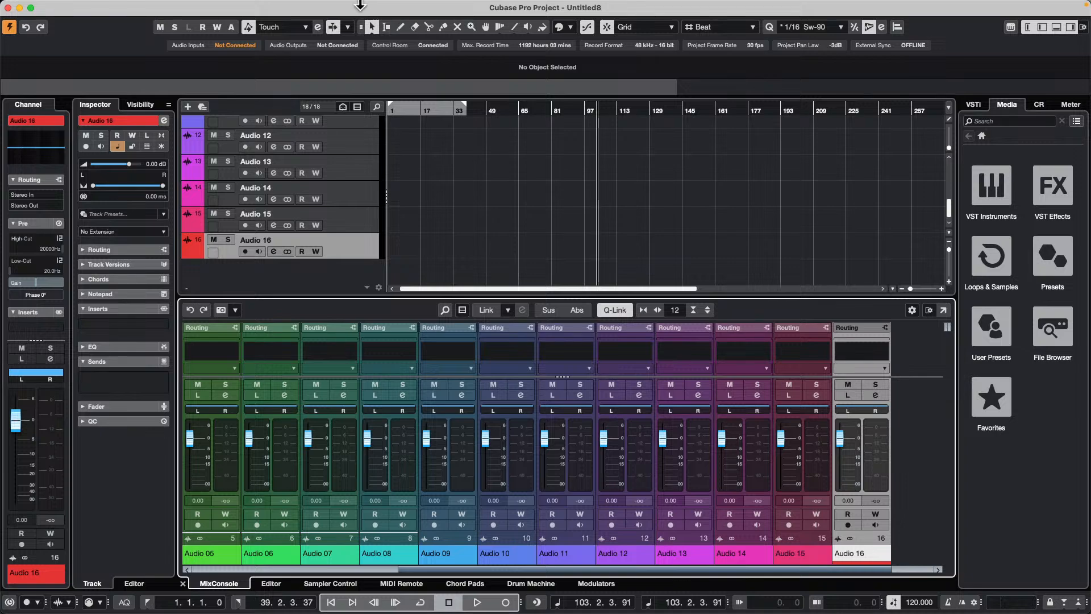
Switch to the bicycle project and activate it
mouse_move(360, 4)
left_click(424, 6)
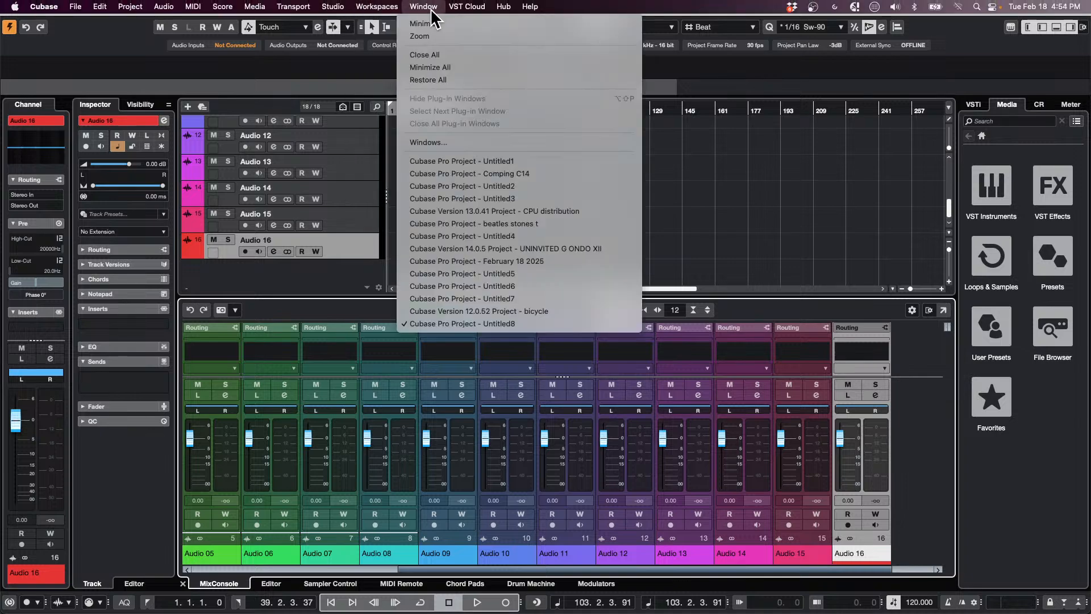
left_click(550, 310)
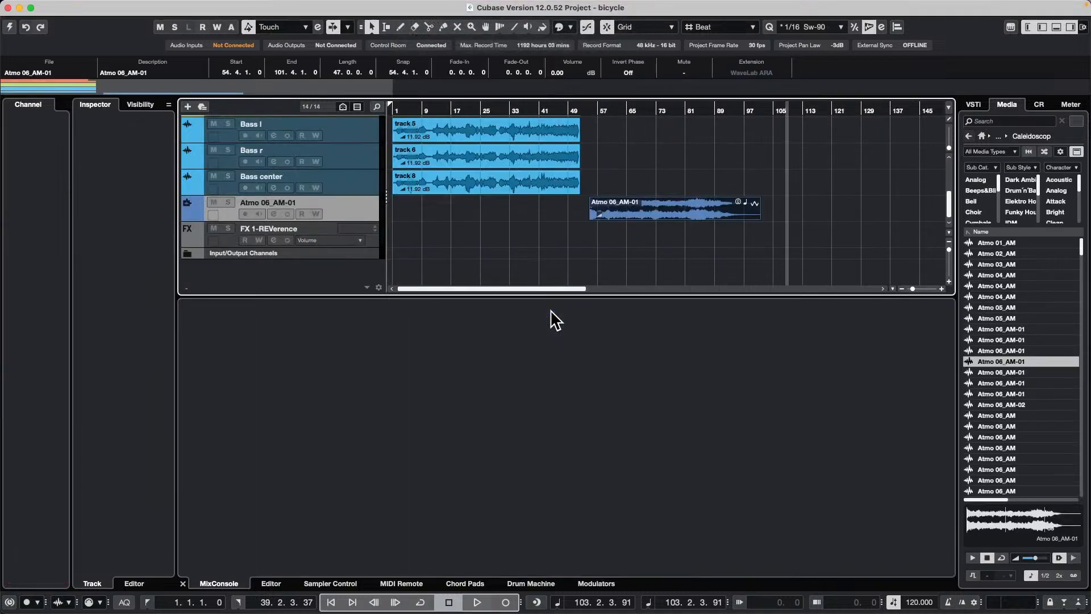
left_click(10, 27)
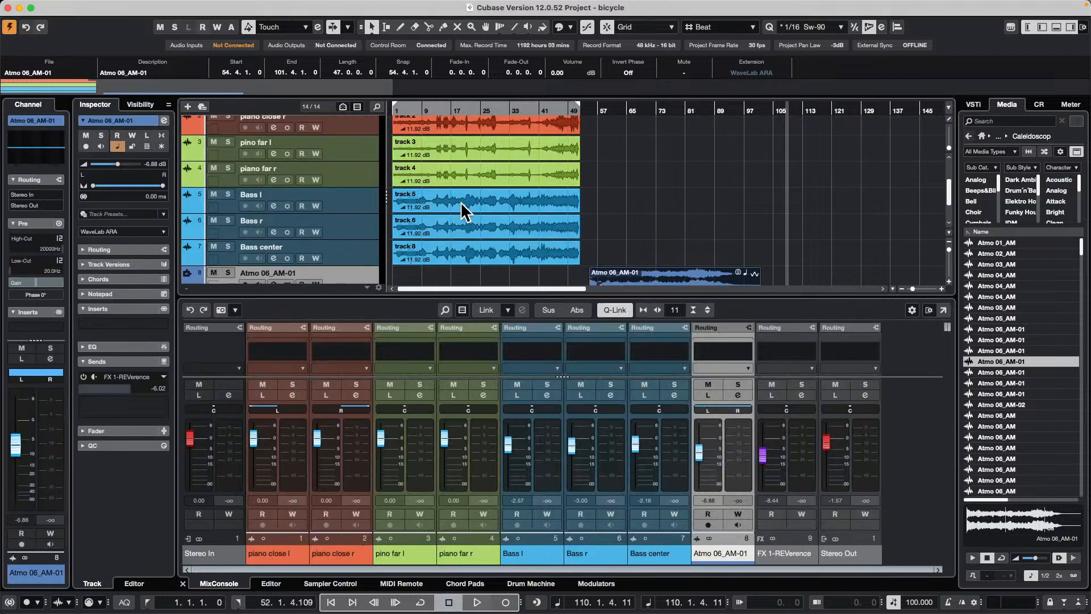
Open the bicycle project's full MixConsole, enlarge the racks to show inserts and EQ above shorter faders, and close the window
key("F3")
key("F3")
key("F3")
key("F3")
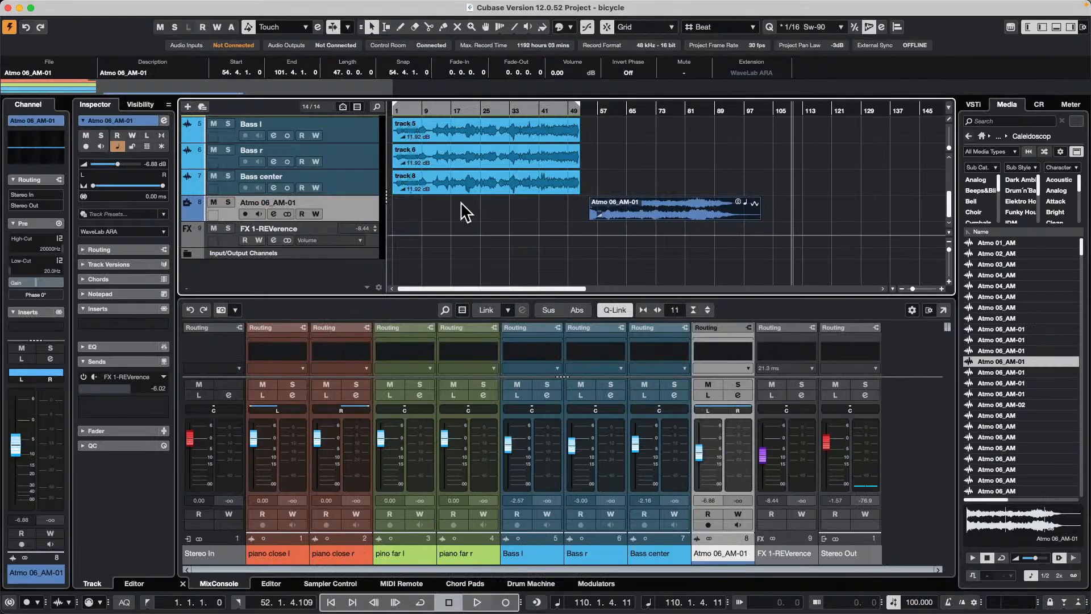
key("F3")
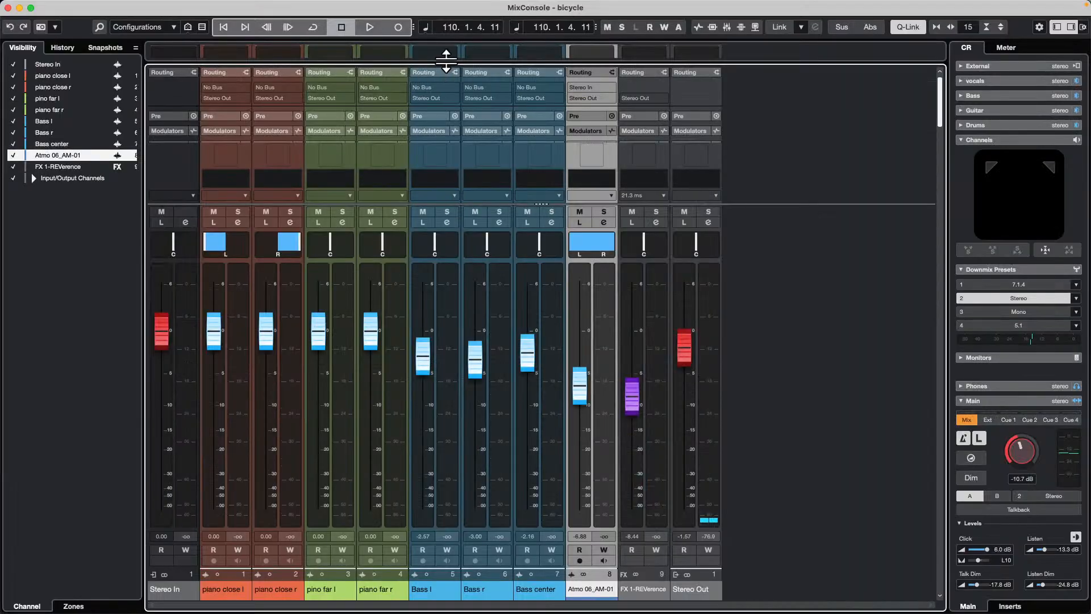
mouse_move(445, 59)
left_mouse_down()
mouse_move(420, 245)
mouse_move(463, 65)
left_mouse_up()
left_click_drag(435, 202, 431, 309)
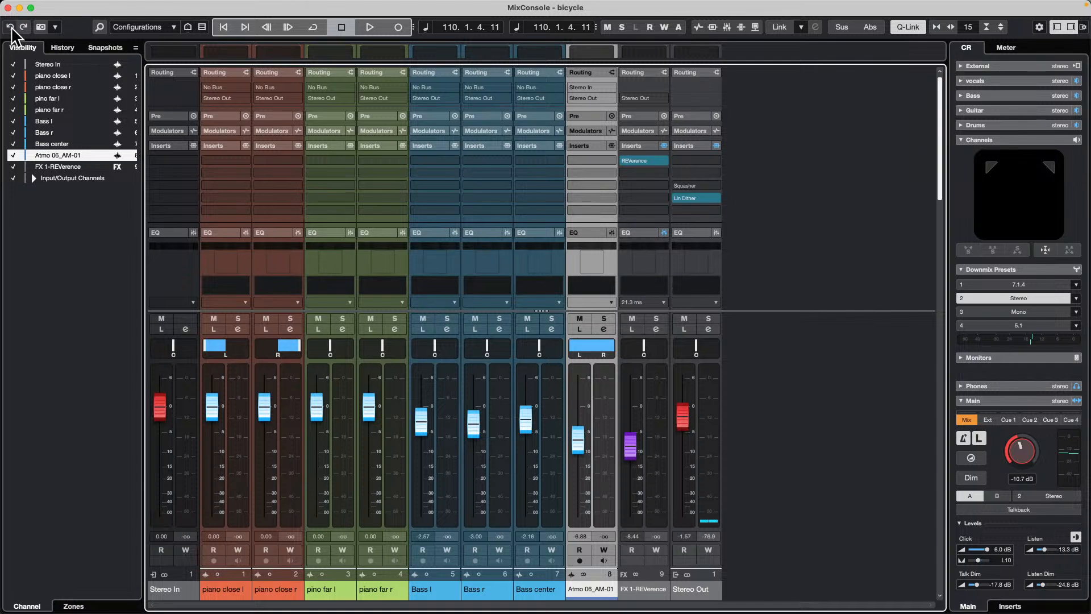
left_click(8, 8)
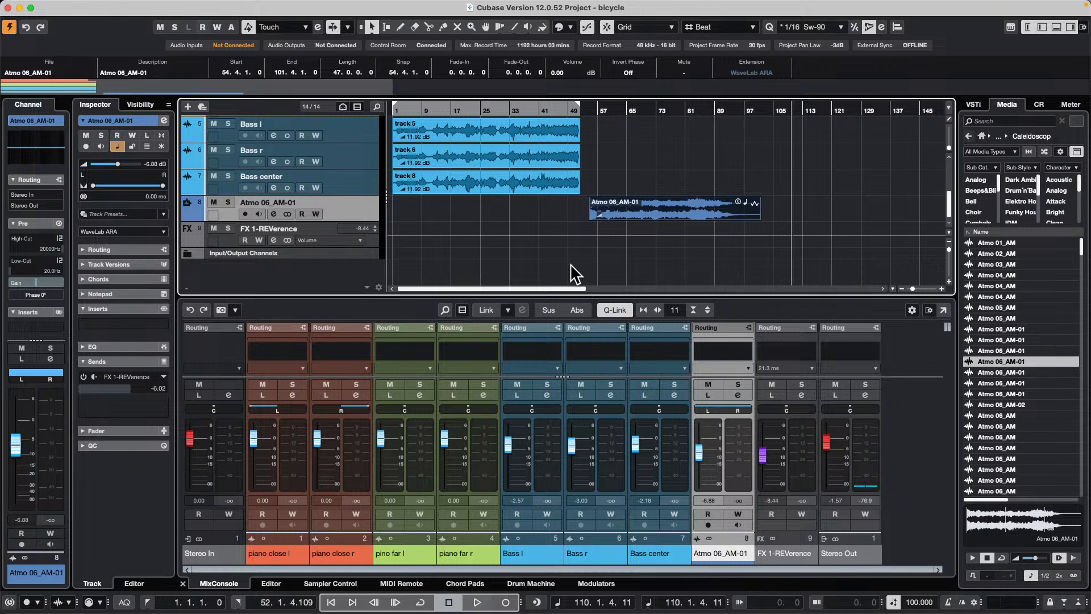
Move the Bass r channel ahead of piano far r in the lower-zone MixConsole, and back between Bass l and Bass center
left_click(604, 471)
left_click_drag(455, 468, 419, 472)
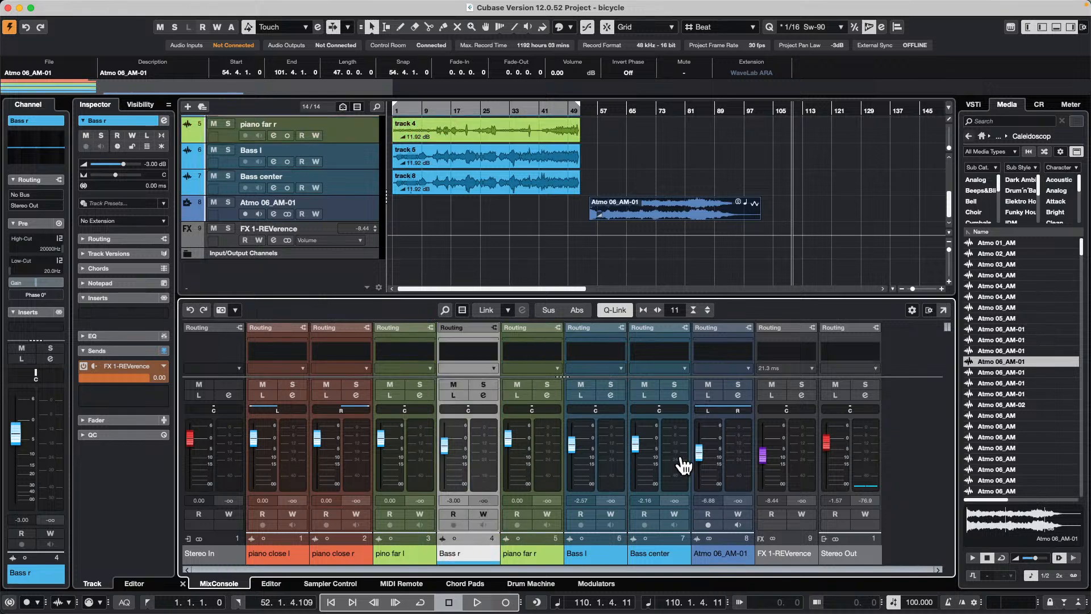
left_click_drag(482, 465, 651, 457)
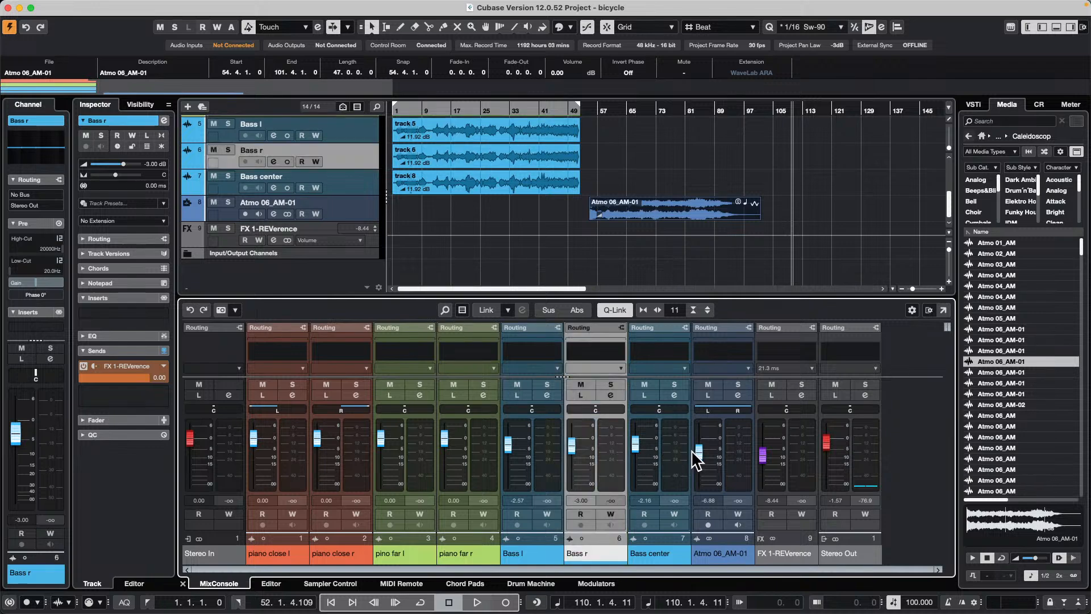
Select the channels Bass r through Atmo 06_AM-01 and move them together between pino far l and piano far r
left_click(717, 456, "shift")
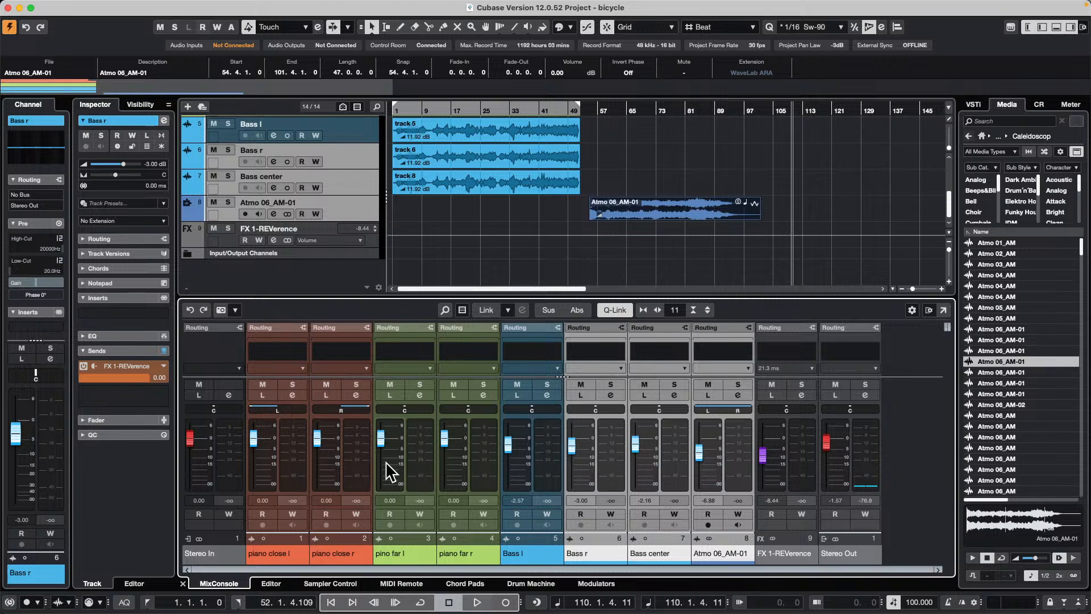
left_click_drag(600, 458, 411, 470)
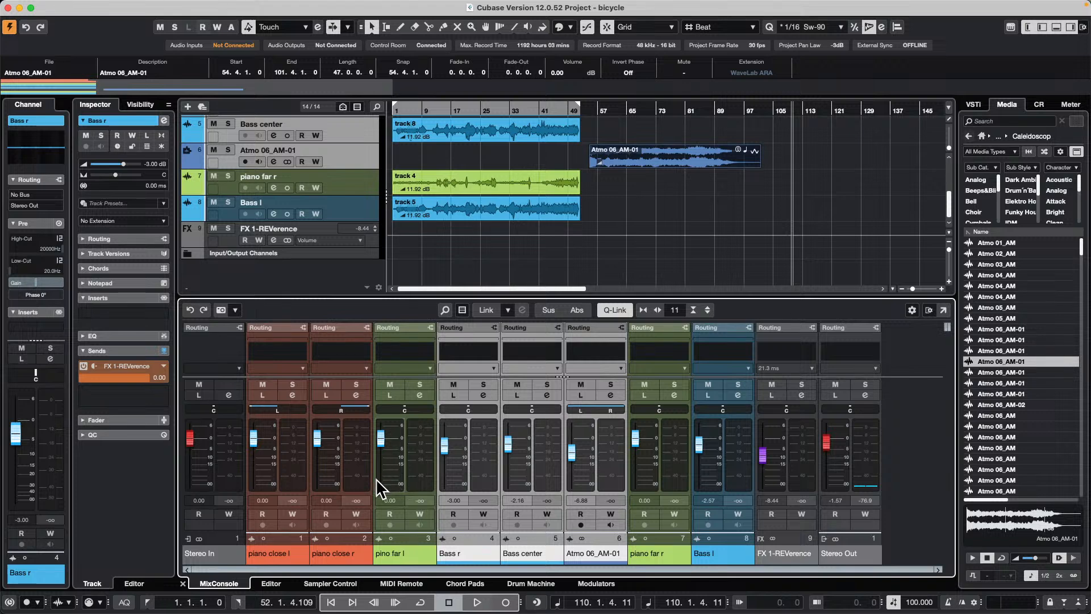
Lower the volume fader of the pino far l channel in the lower-zone MixConsole
scroll(376, 478, "down", 1)
scroll(376, 479, "down", 1)
scroll(376, 480, "down", 4)
scroll(375, 480, "down", 6)
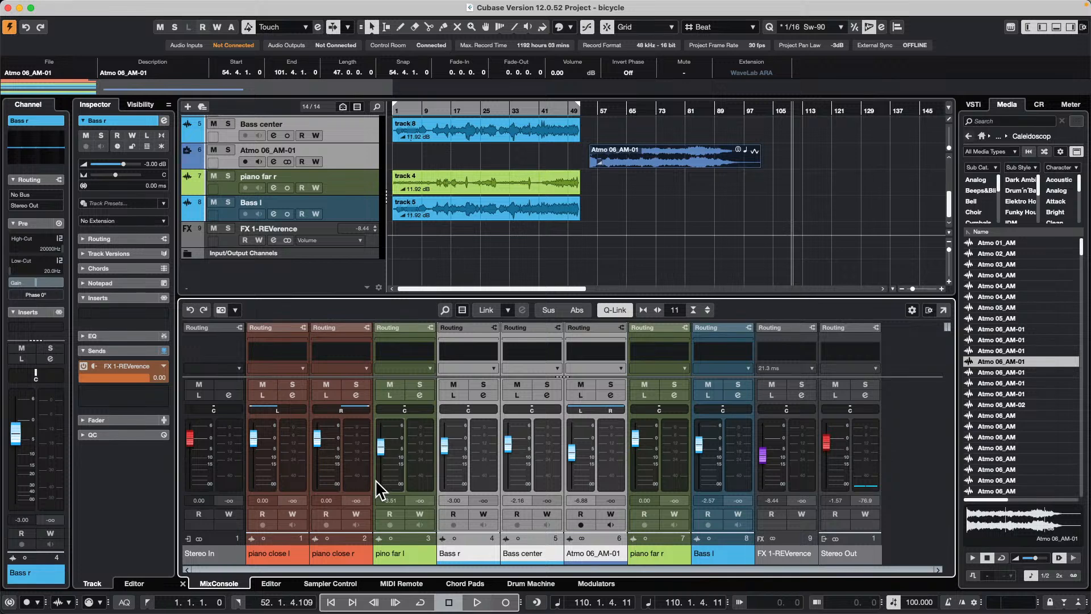